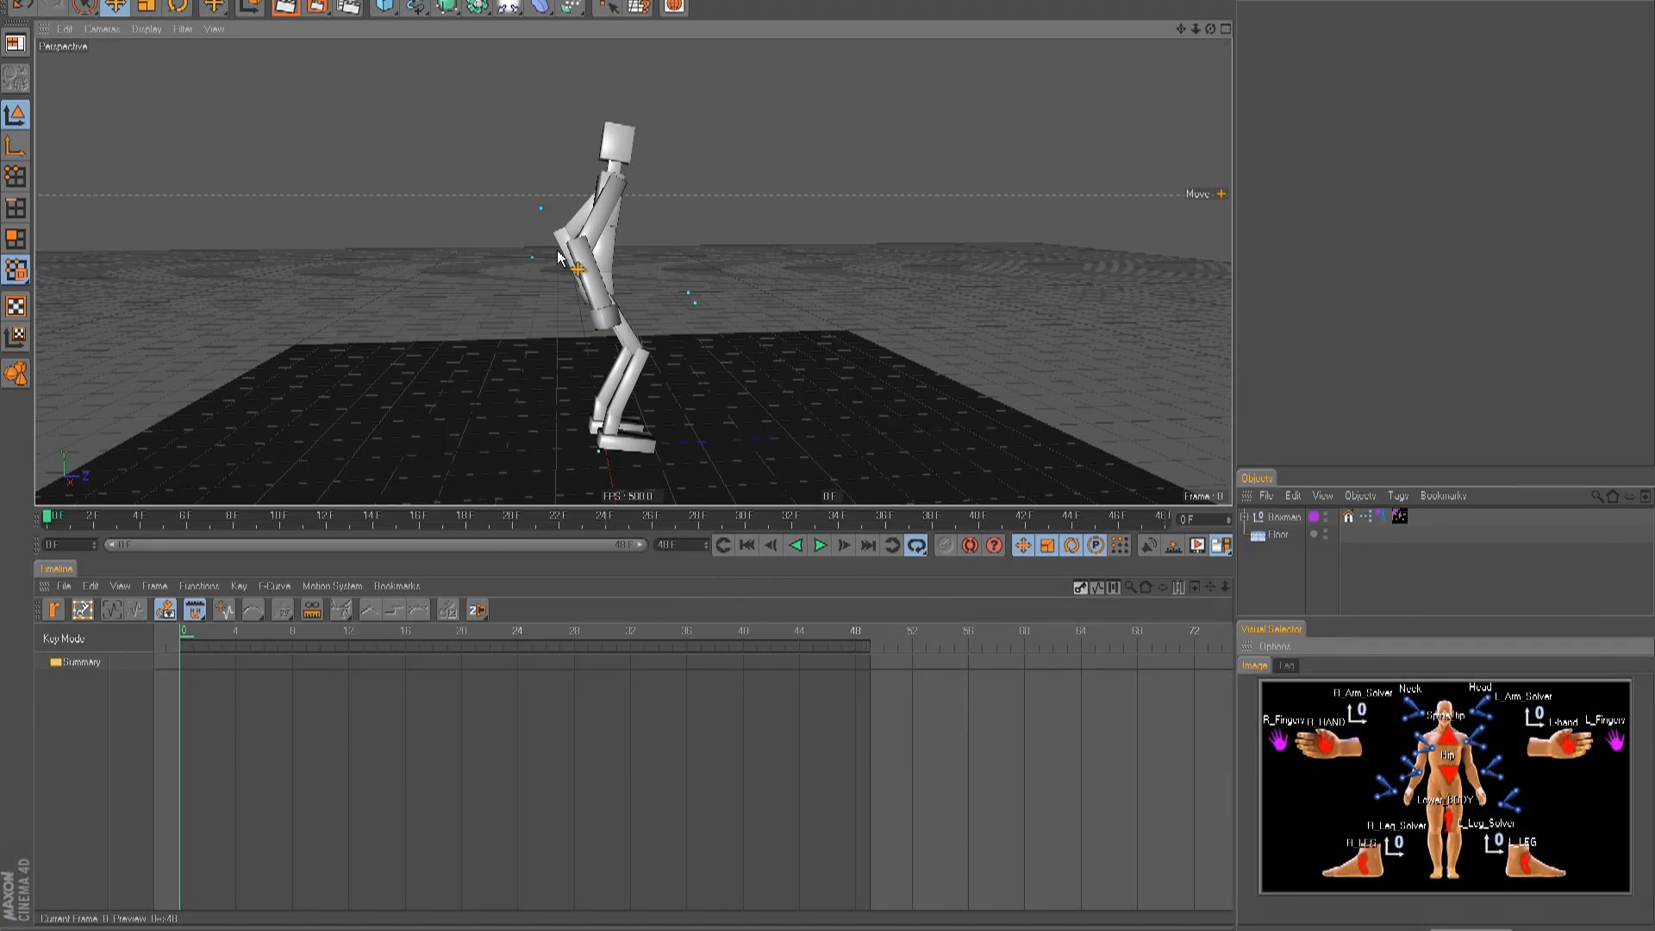
# - Examine the jointed character from several angles and distances, ending on a full-body side view
pyautogui.moveTo(558, 255); pyautogui.dragTo(566, 256)
pyautogui.moveTo(570, 245); pyautogui.dragTo(634, 253)
pyautogui.click(569, 254)
pyautogui.scroll(5, 827, 453)
pyautogui.keyDown('alt'); pyautogui.moveTo(828, 453); pyautogui.dragTo(828, 456, button='middle'); pyautogui.keyUp('alt')
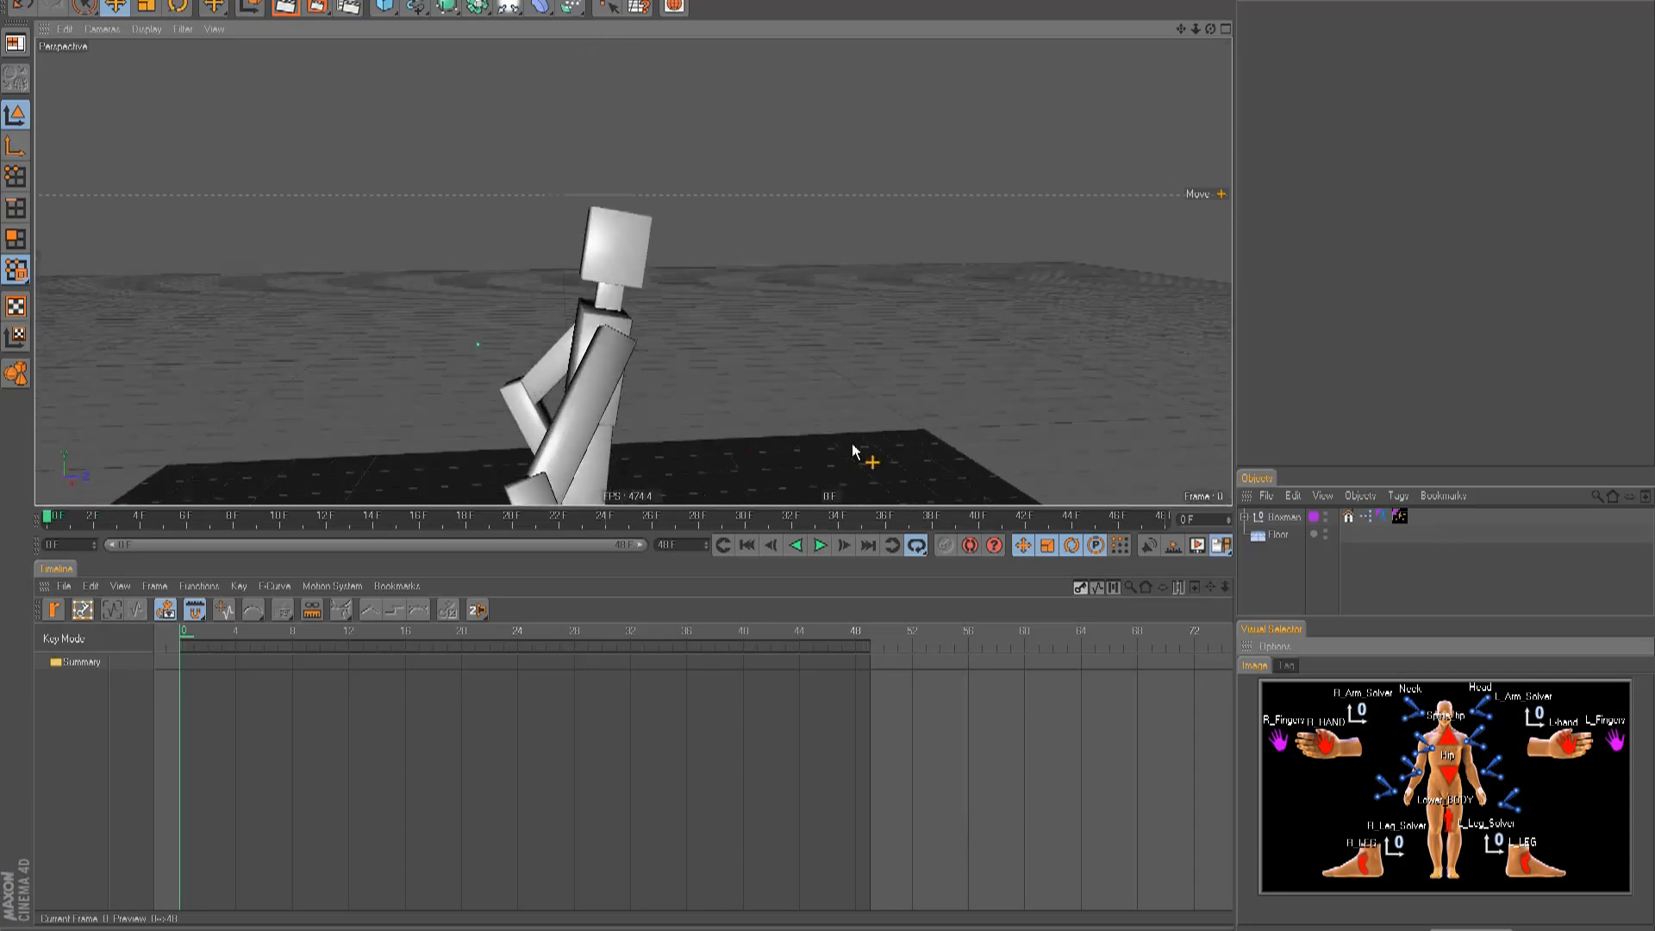
pyautogui.scroll(5, 828, 456)
pyautogui.scroll(5, 828, 448)
pyautogui.moveTo(836, 449)
pyautogui.keyDown('alt'); pyautogui.mouseDown()
pyautogui.moveTo(510, 250)
pyautogui.moveTo(557, 252)
pyautogui.moveTo(831, 446)
pyautogui.mouseUp(); pyautogui.keyUp('alt')
pyautogui.keyDown('alt'); pyautogui.moveTo(831, 446); pyautogui.dragTo(542, 257, button='right'); pyautogui.keyUp('alt')
pyautogui.keyDown('alt'); pyautogui.moveTo(541, 257); pyautogui.dragTo(772, 438); pyautogui.keyUp('alt')
pyautogui.keyDown('alt'); pyautogui.moveTo(772, 438); pyautogui.dragTo(759, 447, button='right'); pyautogui.keyUp('alt')
pyautogui.keyDown('alt'); pyautogui.moveTo(759, 447); pyautogui.dragTo(828, 452); pyautogui.keyUp('alt')
pyautogui.keyDown('alt'); pyautogui.moveTo(828, 446); pyautogui.dragTo(828, 449, button='right'); pyautogui.keyUp('alt')
pyautogui.keyDown('alt'); pyautogui.moveTo(828, 448); pyautogui.dragTo(820, 448); pyautogui.keyUp('alt')
pyautogui.keyDown('alt'); pyautogui.moveTo(820, 449); pyautogui.dragTo(828, 449, button='right'); pyautogui.keyUp('alt')
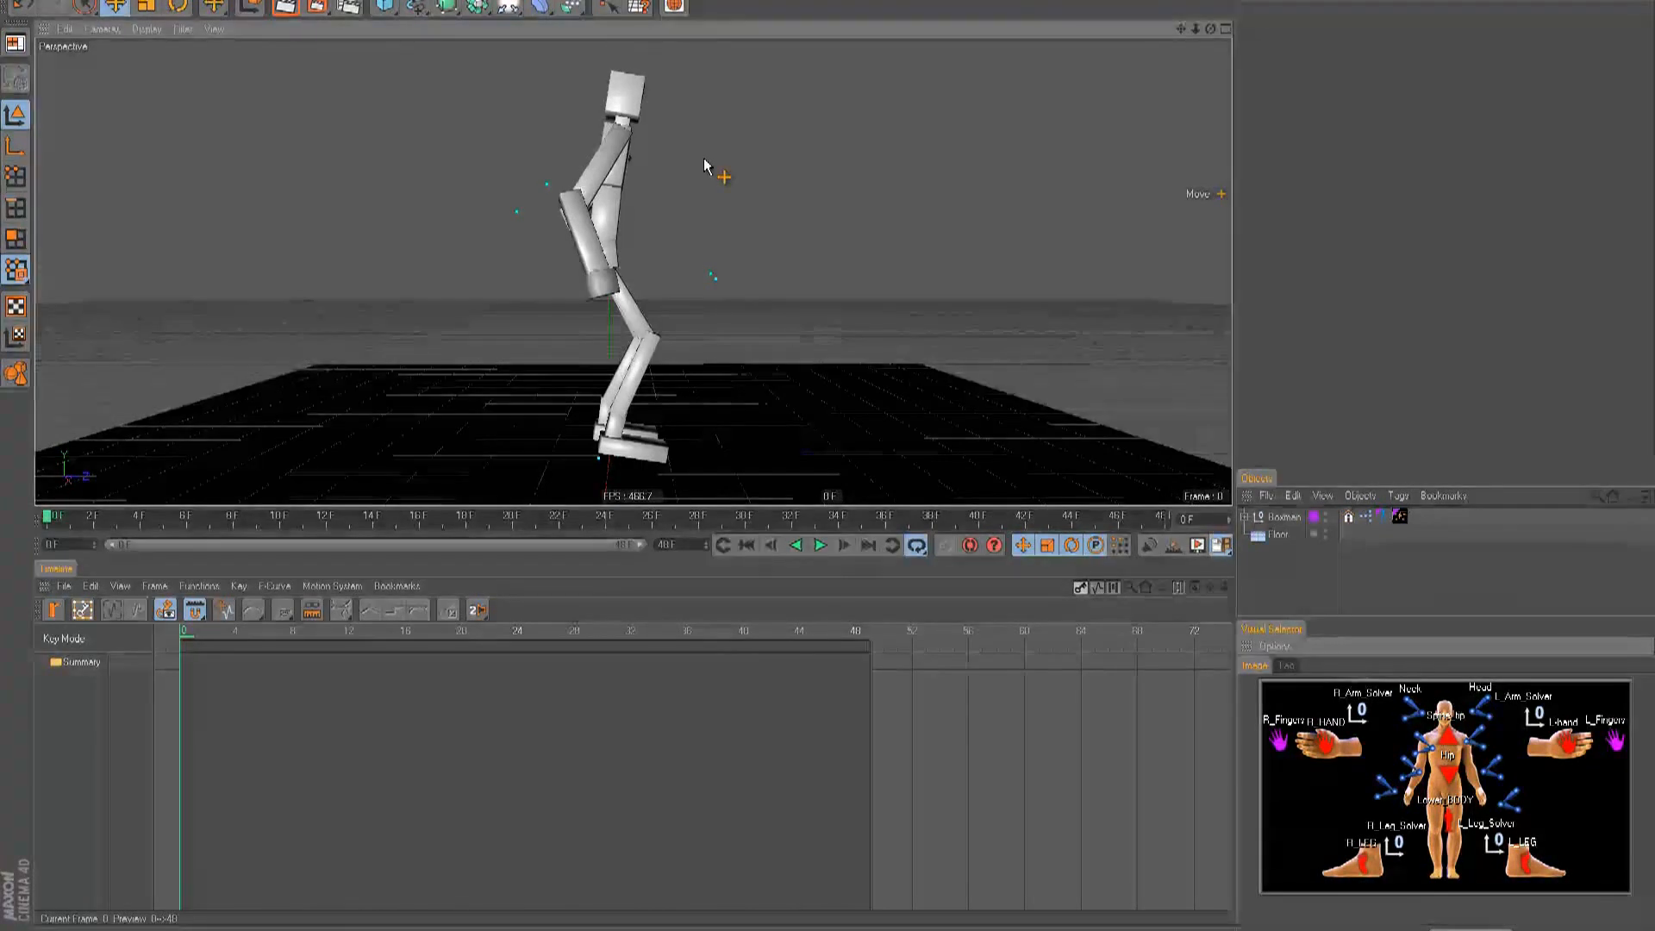
pyautogui.keyDown('alt'); pyautogui.moveTo(720, 178); pyautogui.dragTo(1105, 610); pyautogui.keyUp('alt')
# - Reposition the right foot and left foot controls so that both legs straighten under the body
pyautogui.click(1357, 861)
pyautogui.moveTo(827, 448); pyautogui.dragTo(829, 453)
pyautogui.click(629, 444)
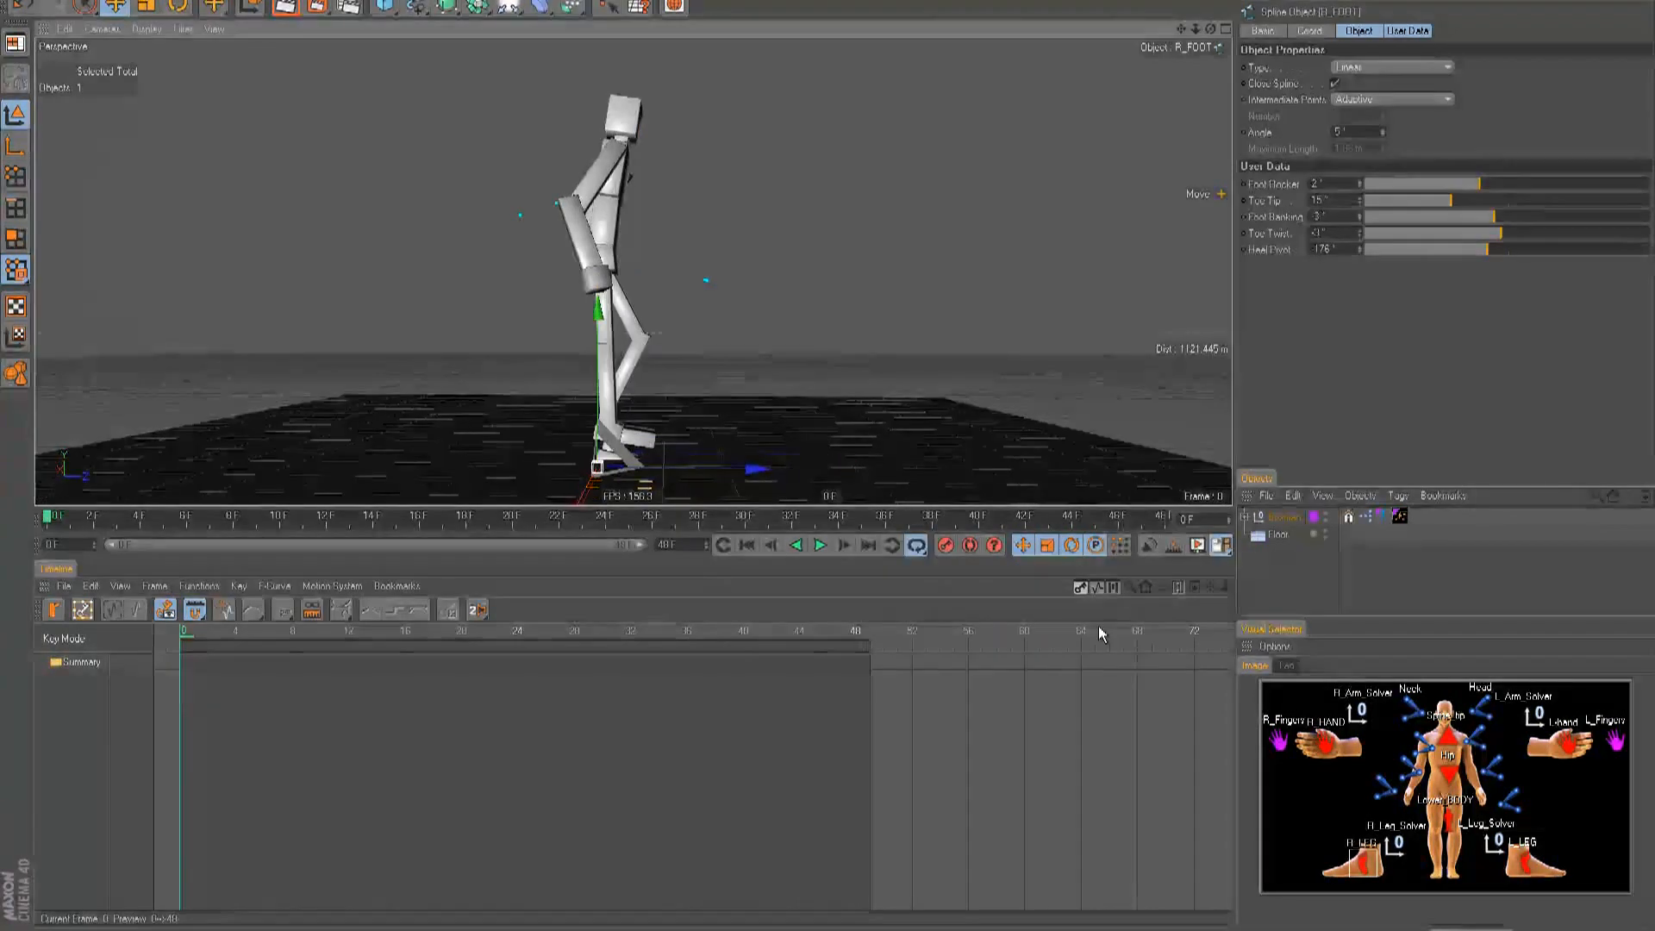
pyautogui.moveTo(703, 466); pyautogui.dragTo(842, 465)
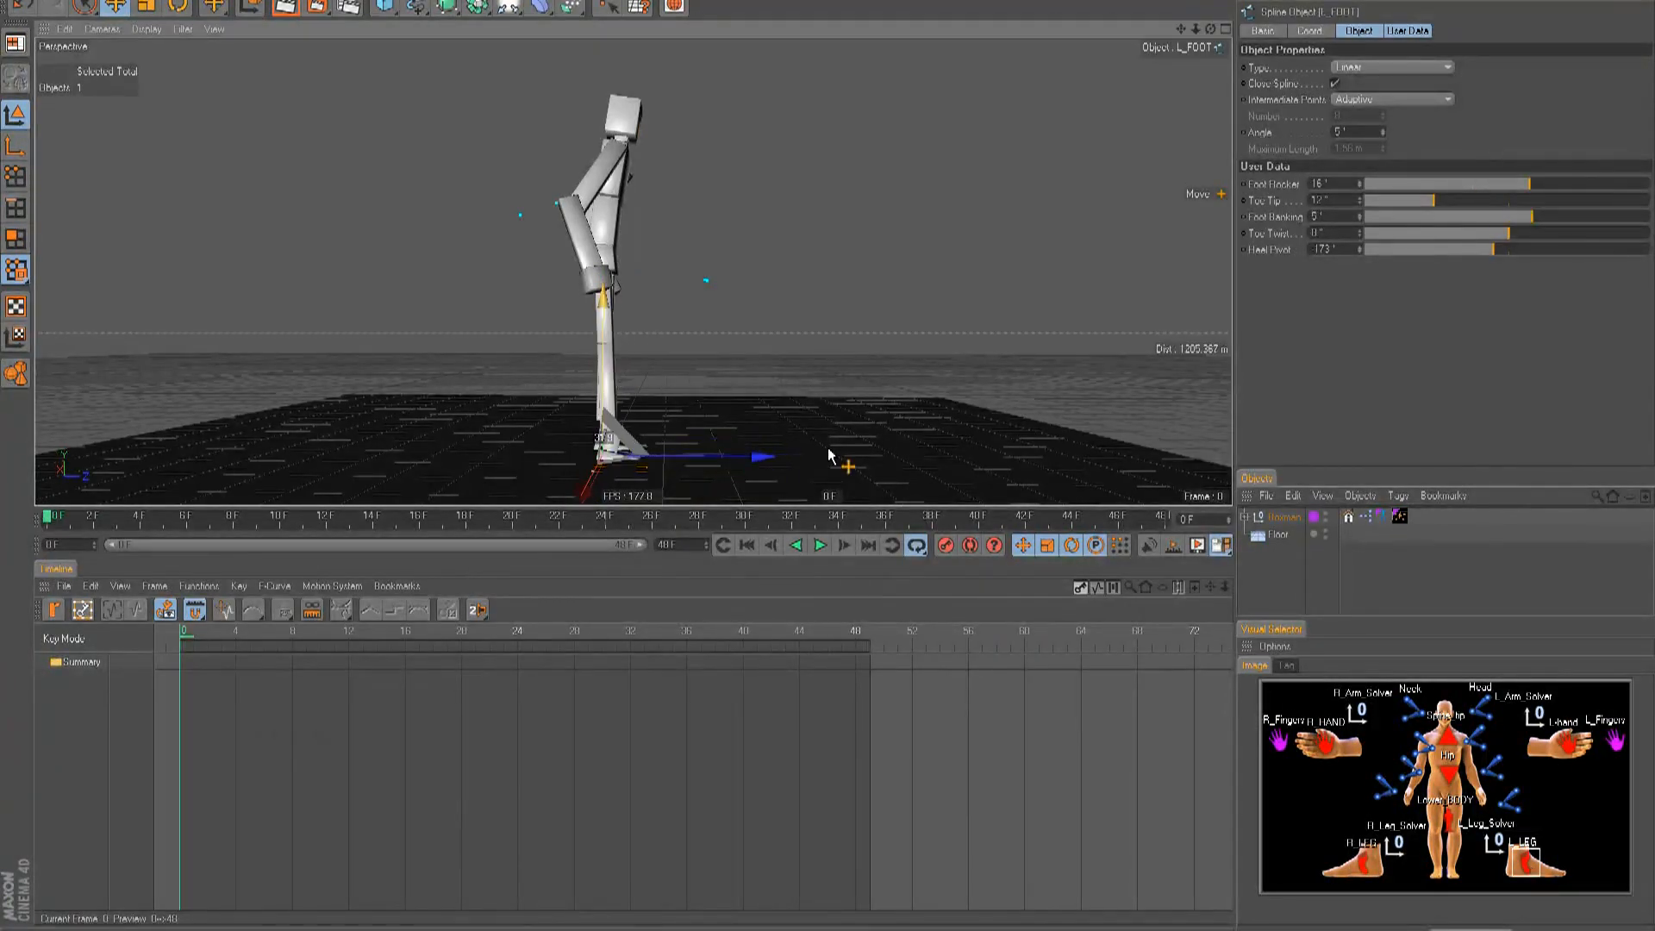
# - Move the lower body control and readjust the left and right feet beneath it
pyautogui.click(1439, 824)
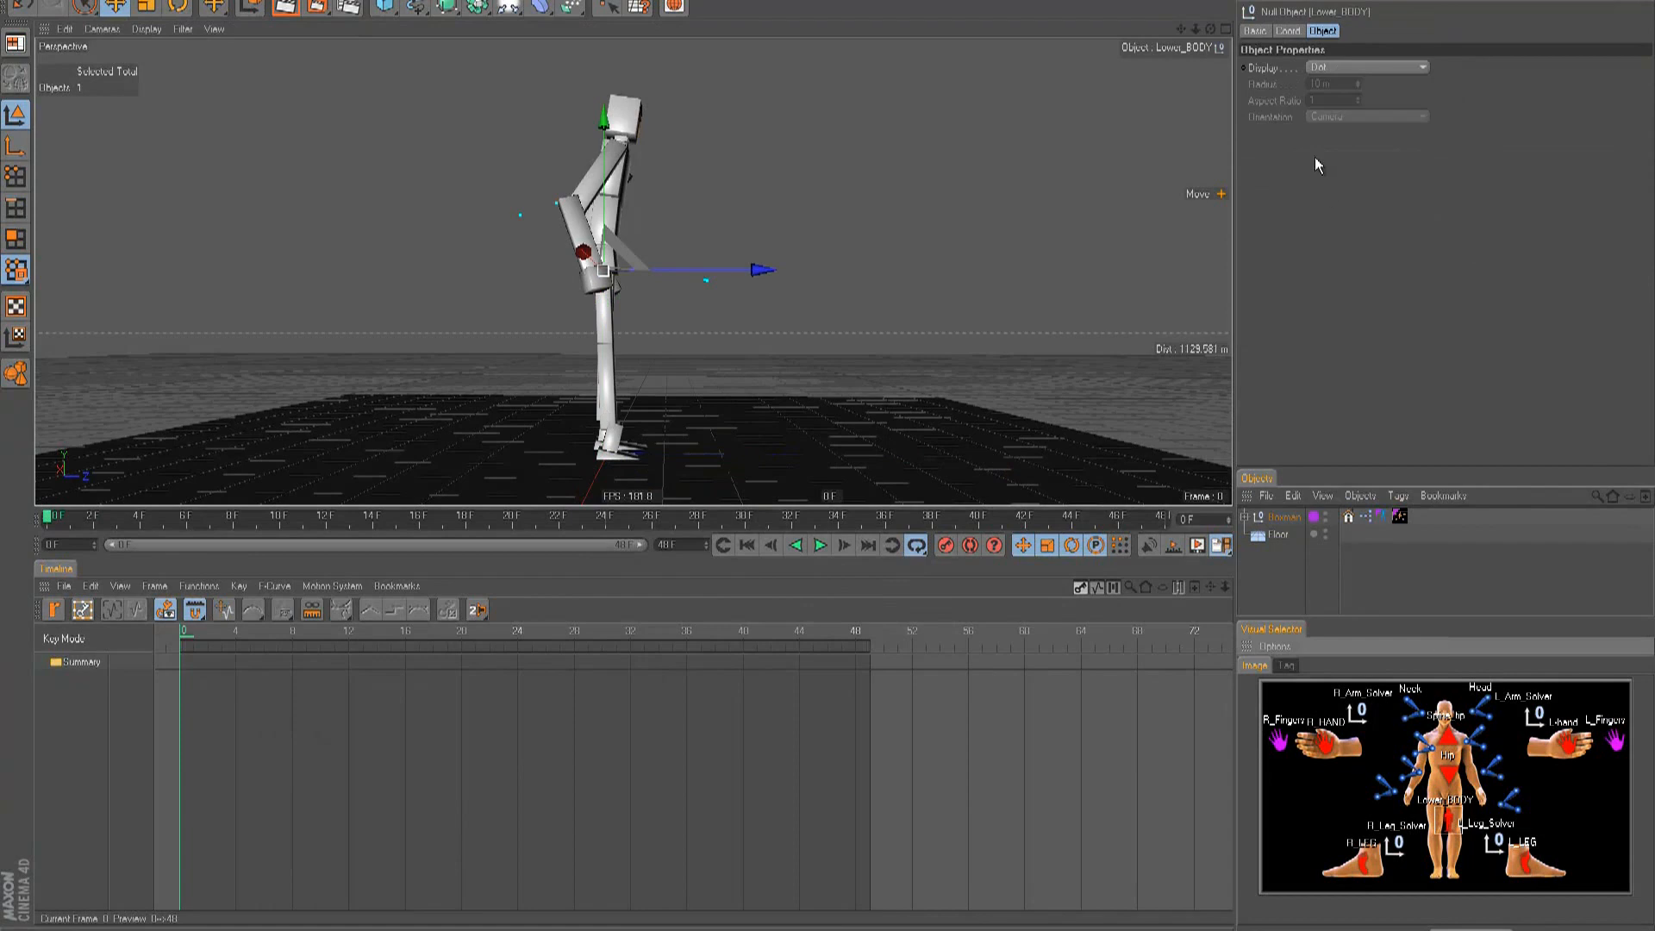
pyautogui.click(1282, 518)
pyautogui.moveTo(612, 164); pyautogui.dragTo(827, 448)
pyautogui.click(1523, 864)
pyautogui.moveTo(827, 448); pyautogui.dragTo(829, 448)
pyautogui.click(1360, 860)
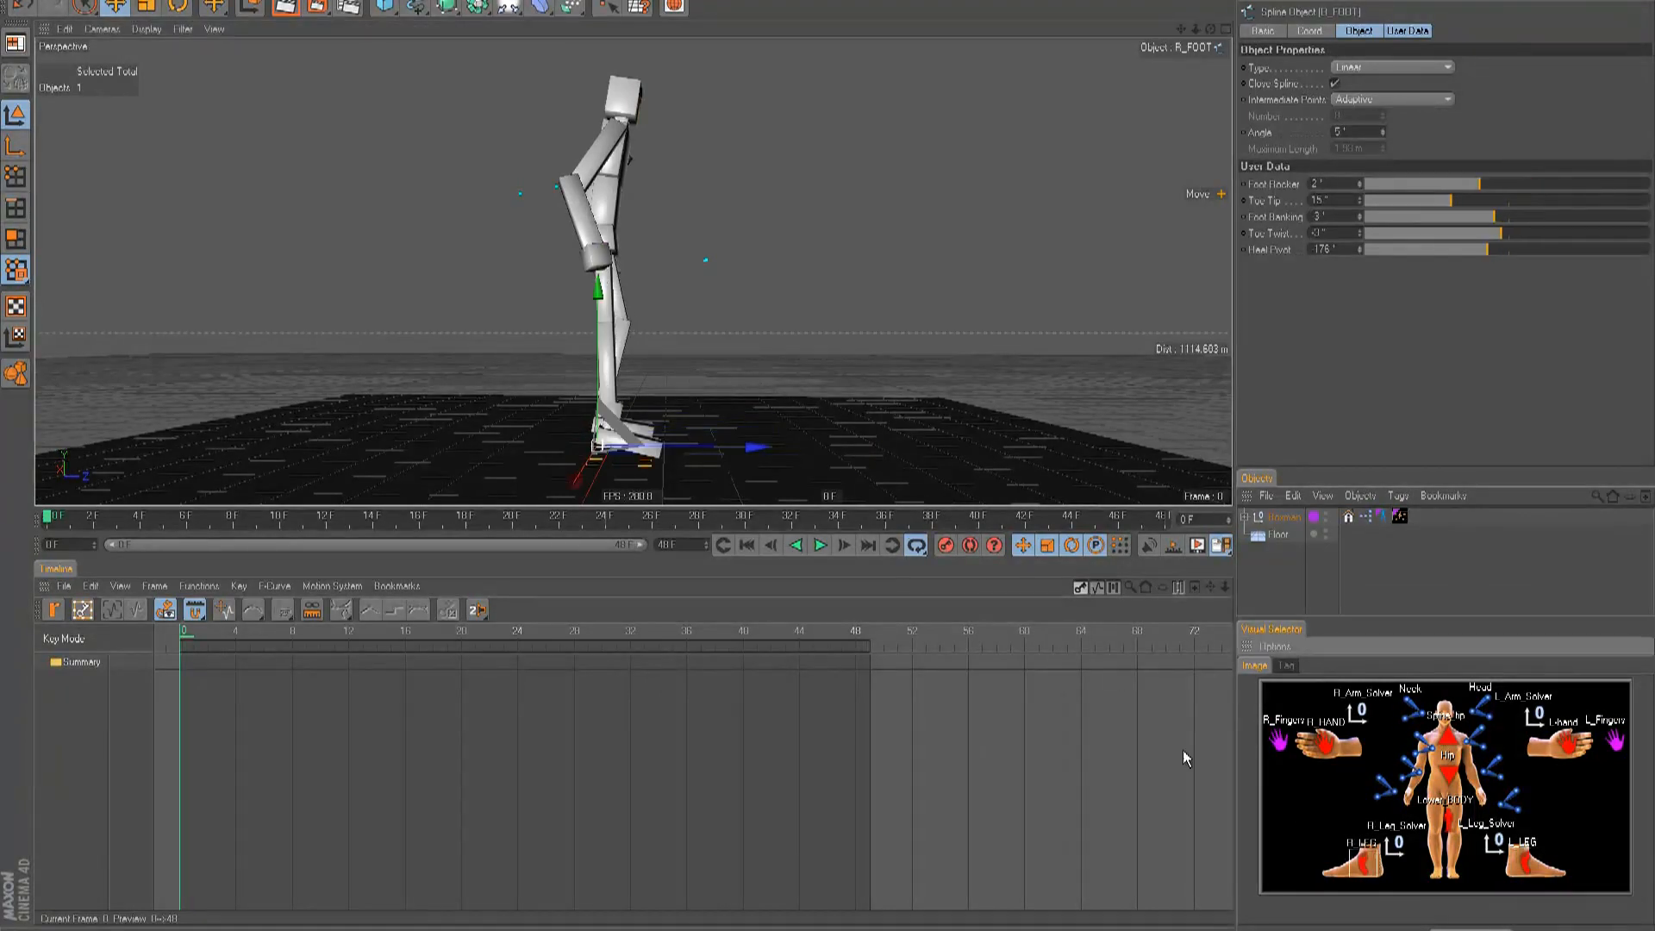
pyautogui.moveTo(826, 447); pyautogui.dragTo(800, 448)
# - Orbit around the character to examine the standing pose from the side and the front
pyautogui.keyDown('alt'); pyautogui.moveTo(800, 449); pyautogui.dragTo(848, 435, button='right'); pyautogui.keyUp('alt')
pyautogui.keyDown('alt'); pyautogui.moveTo(848, 435); pyautogui.dragTo(830, 455); pyautogui.keyUp('alt')
pyautogui.keyDown('alt'); pyautogui.moveTo(830, 455); pyautogui.dragTo(810, 448, button='right'); pyautogui.keyUp('alt')
pyautogui.keyDown('alt'); pyautogui.moveTo(829, 446); pyautogui.dragTo(827, 448); pyautogui.keyUp('alt')
pyautogui.keyDown('alt'); pyautogui.moveTo(828, 447); pyautogui.dragTo(845, 420, button='right'); pyautogui.keyUp('alt')
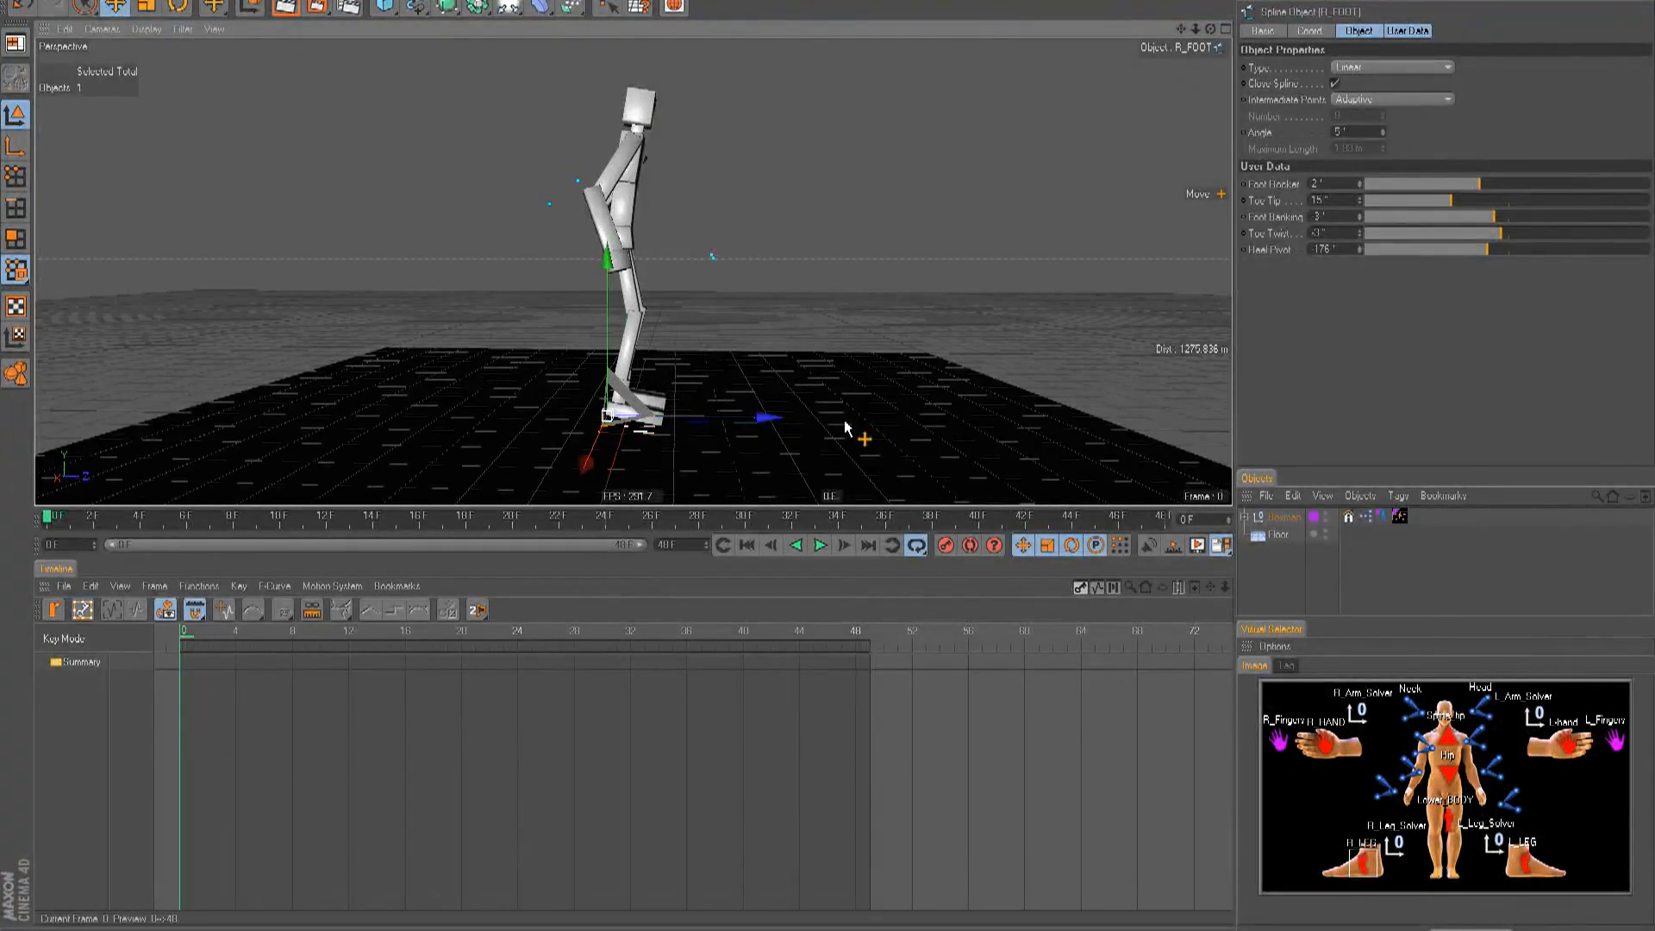
pyautogui.keyDown('alt'); pyautogui.moveTo(845, 421); pyautogui.dragTo(828, 446); pyautogui.keyUp('alt')
pyautogui.keyDown('alt'); pyautogui.moveTo(827, 447); pyautogui.dragTo(800, 373, button='right'); pyautogui.keyUp('alt')
pyautogui.keyDown('alt'); pyautogui.moveTo(801, 374); pyautogui.dragTo(830, 449); pyautogui.keyUp('alt')
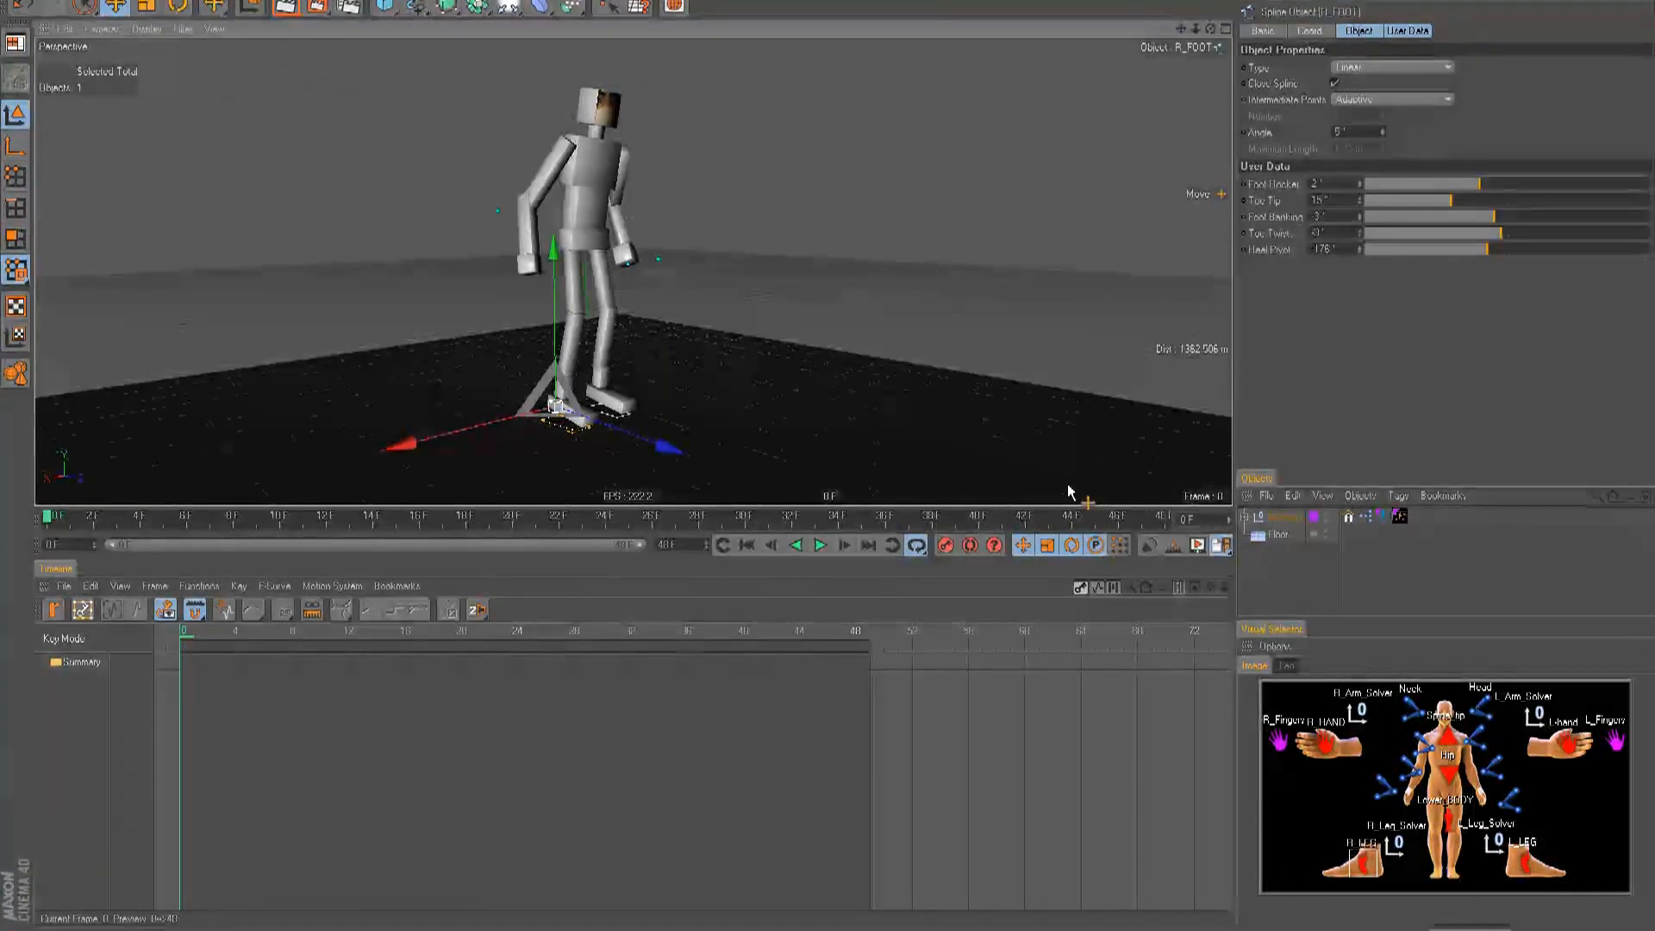
# - Reposition the character's right hand and left hand controls beside the body
pyautogui.click(1323, 751)
pyautogui.moveTo(819, 447)
pyautogui.mouseDown()
pyautogui.moveTo(815, 412)
pyautogui.moveTo(834, 448)
pyautogui.moveTo(816, 443)
pyautogui.moveTo(841, 446)
pyautogui.moveTo(769, 386)
pyautogui.moveTo(814, 446)
pyautogui.moveTo(785, 355)
pyautogui.moveTo(829, 451)
pyautogui.moveTo(816, 380)
pyautogui.moveTo(831, 458)
pyautogui.mouseUp()
pyautogui.click(1555, 728)
# - With the animation at frame 47, set the left foot's Foot Rocker to 15° and Toe Tip to 3°
pyautogui.click(851, 635)
pyautogui.click(1541, 865)
pyautogui.moveTo(1529, 184)
pyautogui.mouseDown()
pyautogui.moveTo(1576, 184)
pyautogui.moveTo(1475, 196)
pyautogui.moveTo(1526, 196)
pyautogui.mouseUp()
pyautogui.moveTo(1389, 202)
pyautogui.mouseDown()
pyautogui.moveTo(1472, 203)
pyautogui.moveTo(1414, 212)
pyautogui.mouseUp()
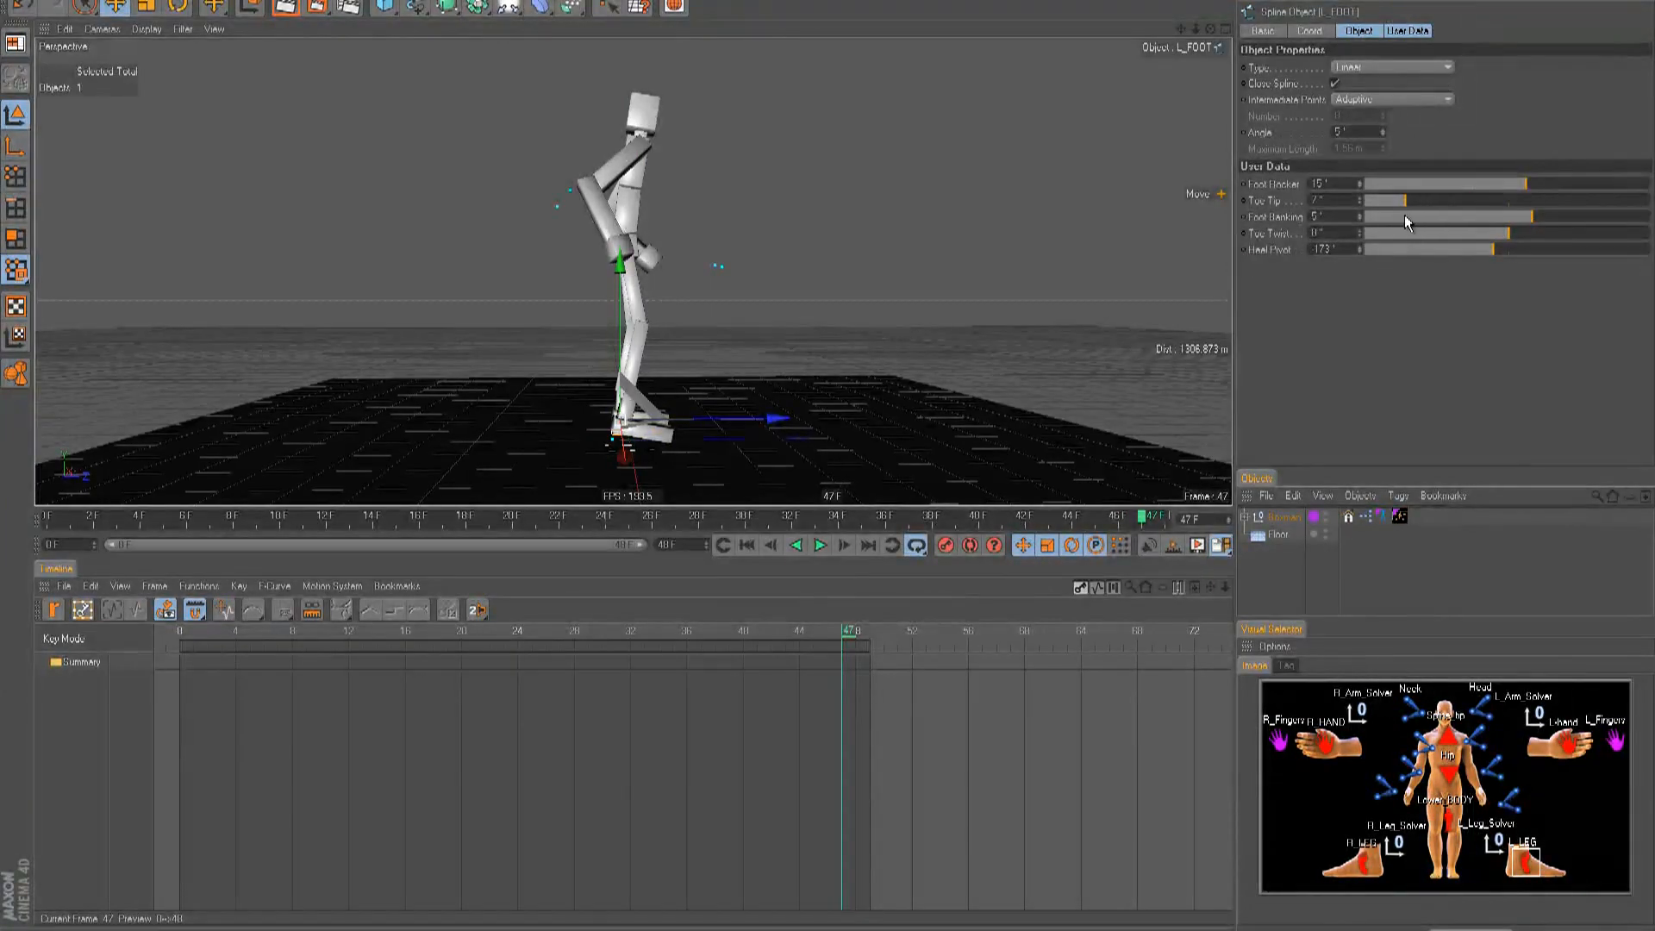
# - Set the right foot's Toe Tip to 5° and Foot Rocker to 5°
pyautogui.click(1391, 867)
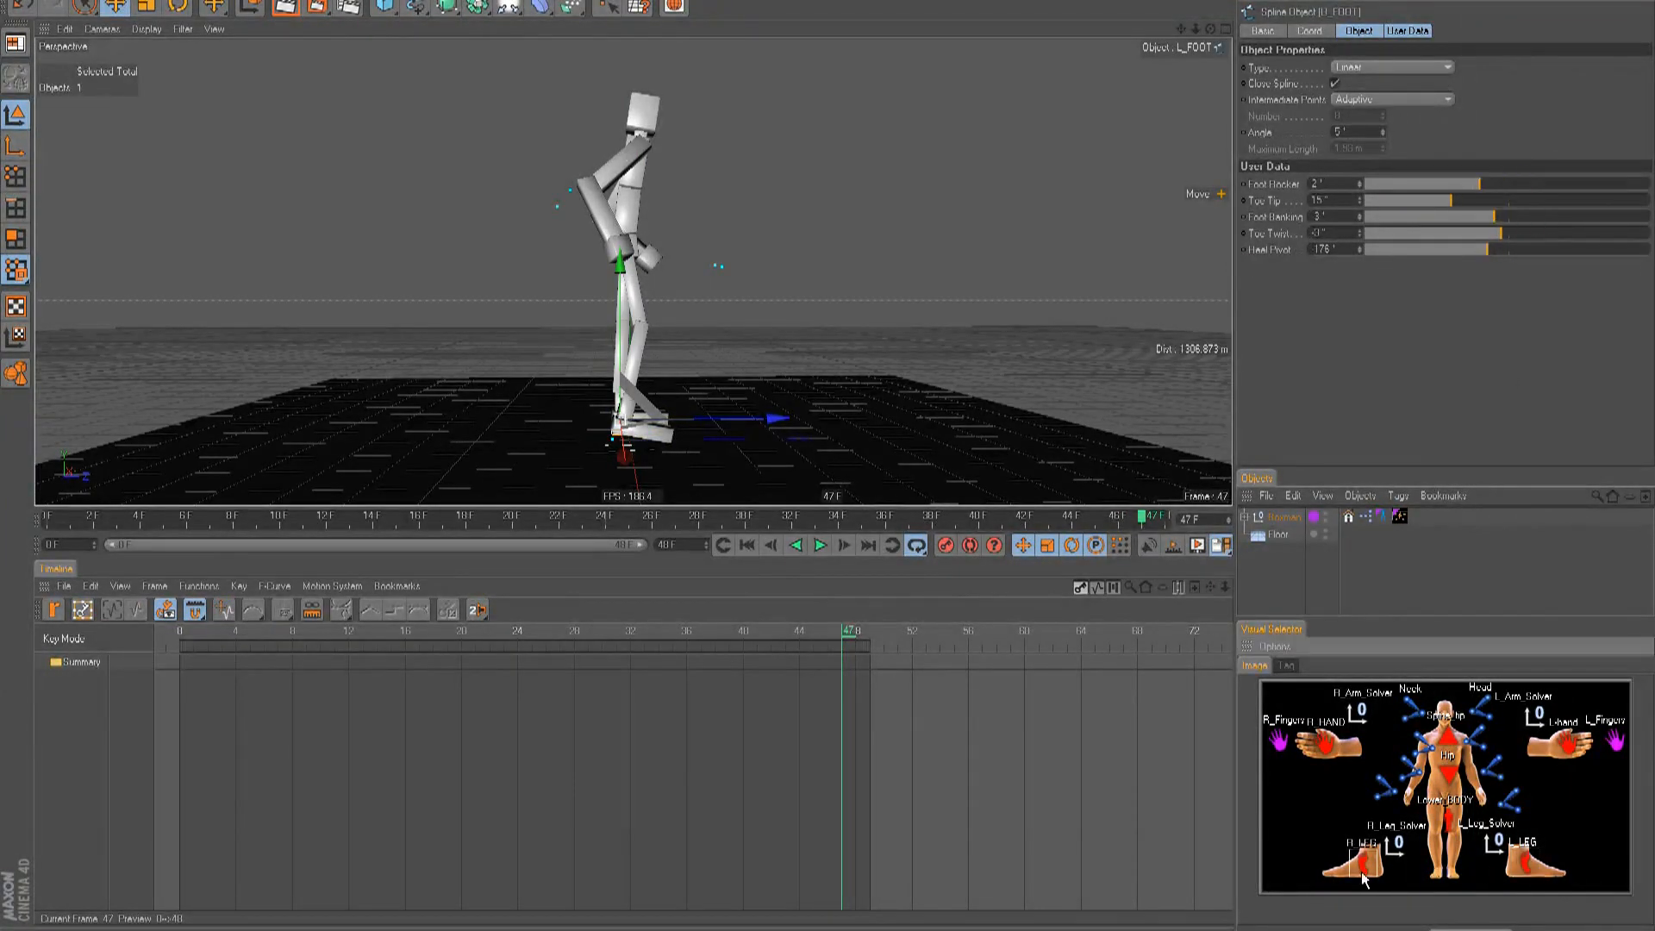
pyautogui.moveTo(1448, 205); pyautogui.dragTo(1395, 214)
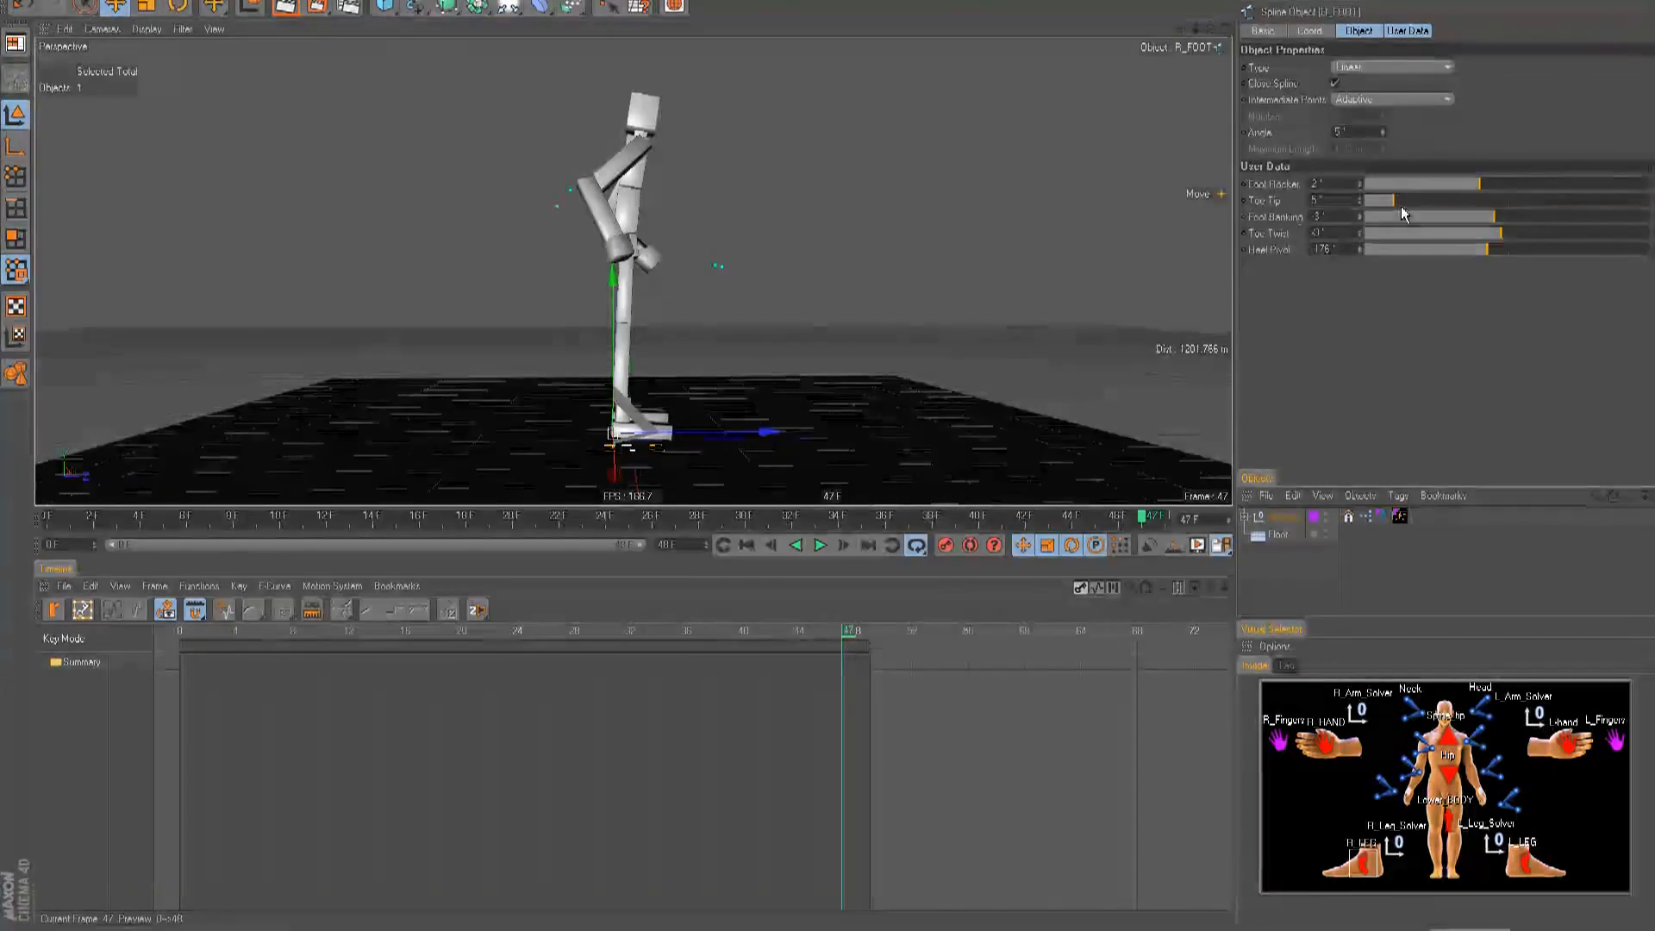
pyautogui.moveTo(1479, 183); pyautogui.dragTo(1475, 184)
pyautogui.keyDown('alt'); pyautogui.moveTo(957, 311); pyautogui.dragTo(831, 459); pyautogui.keyUp('alt')
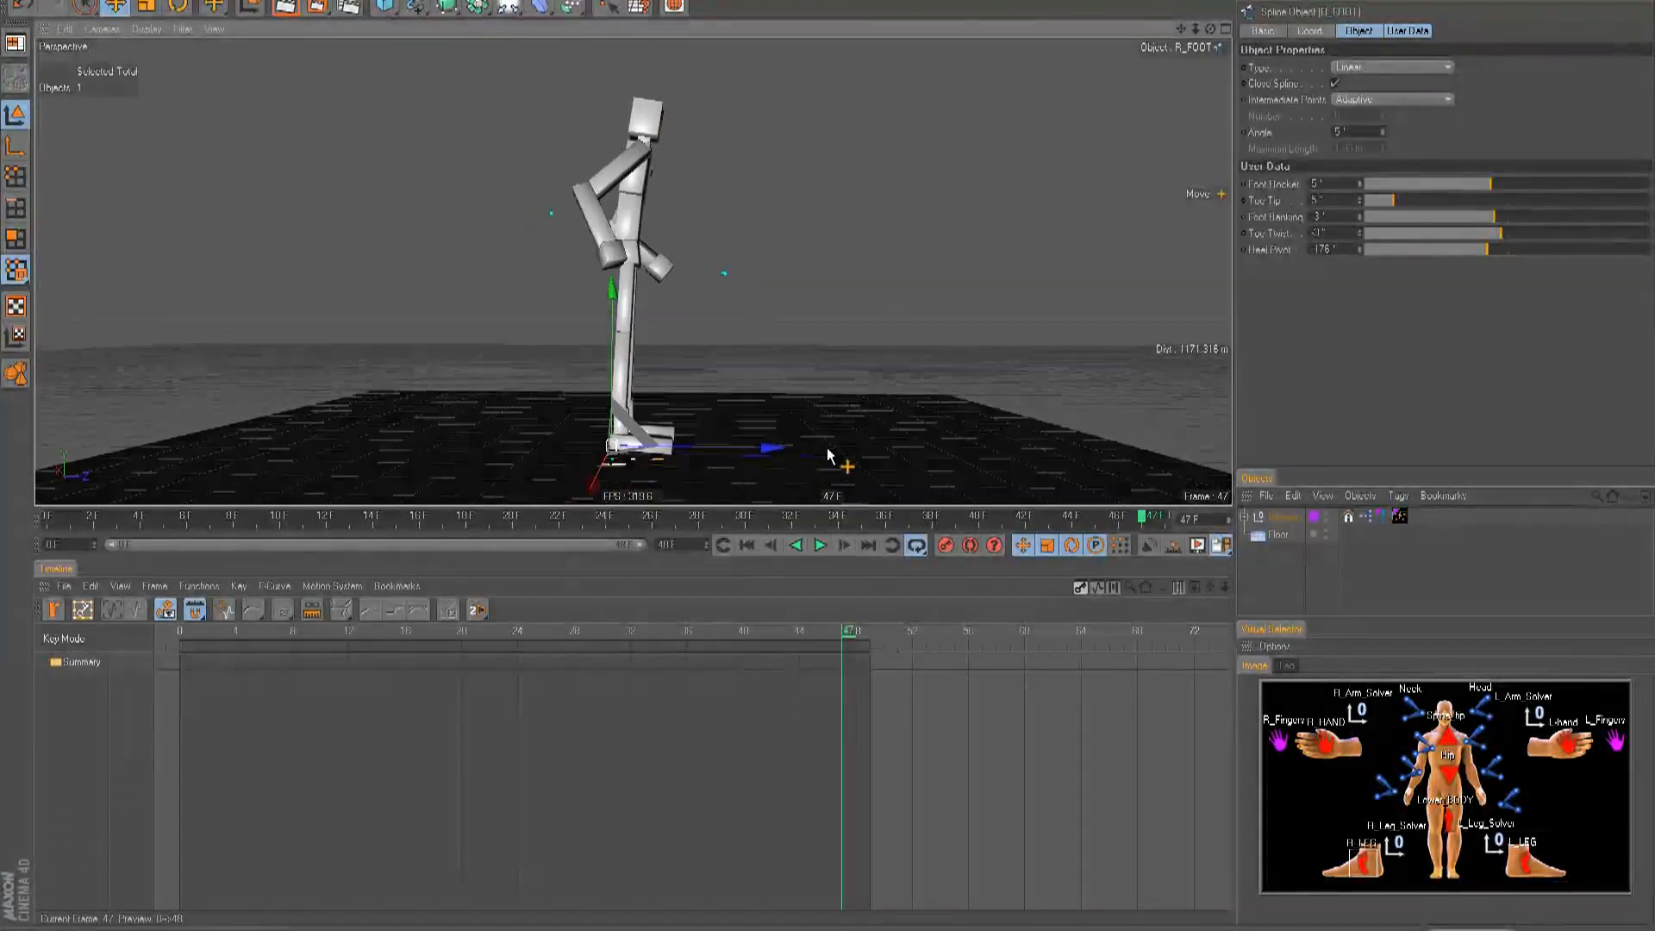
pyautogui.keyDown('alt'); pyautogui.moveTo(935, 317); pyautogui.dragTo(757, 472); pyautogui.keyUp('alt')
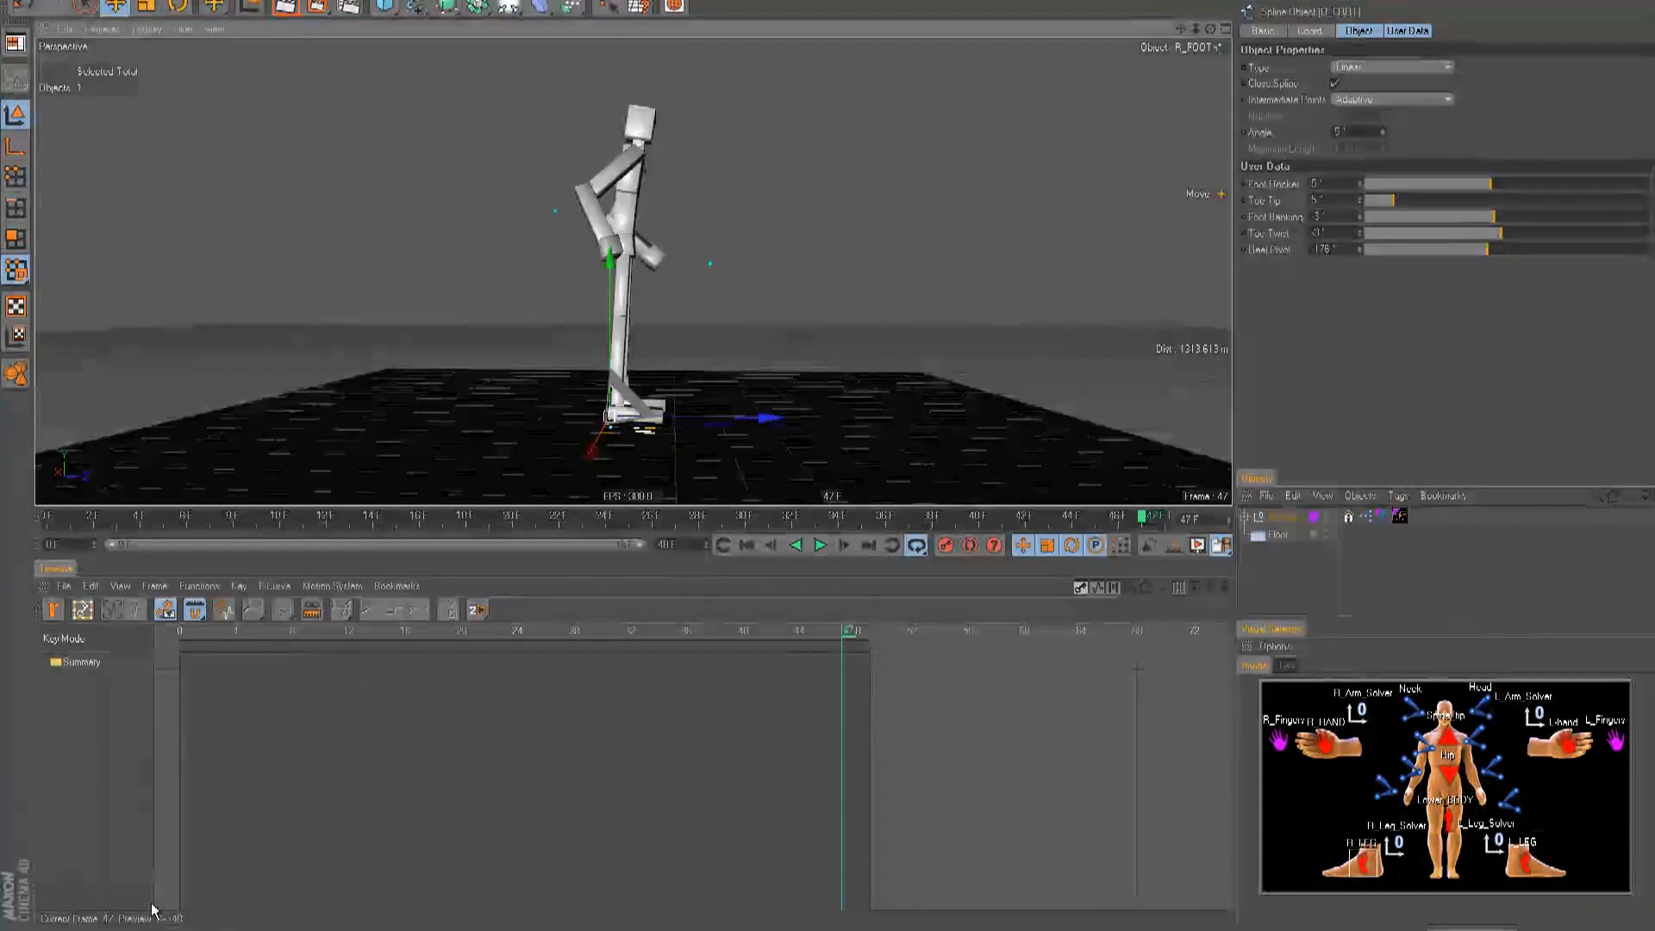
# - Switch to the WalkCycle_Side reference image in Windows Photo Viewer and study the walk cycle poses
pyautogui.hotkey('alt', 'Tab')
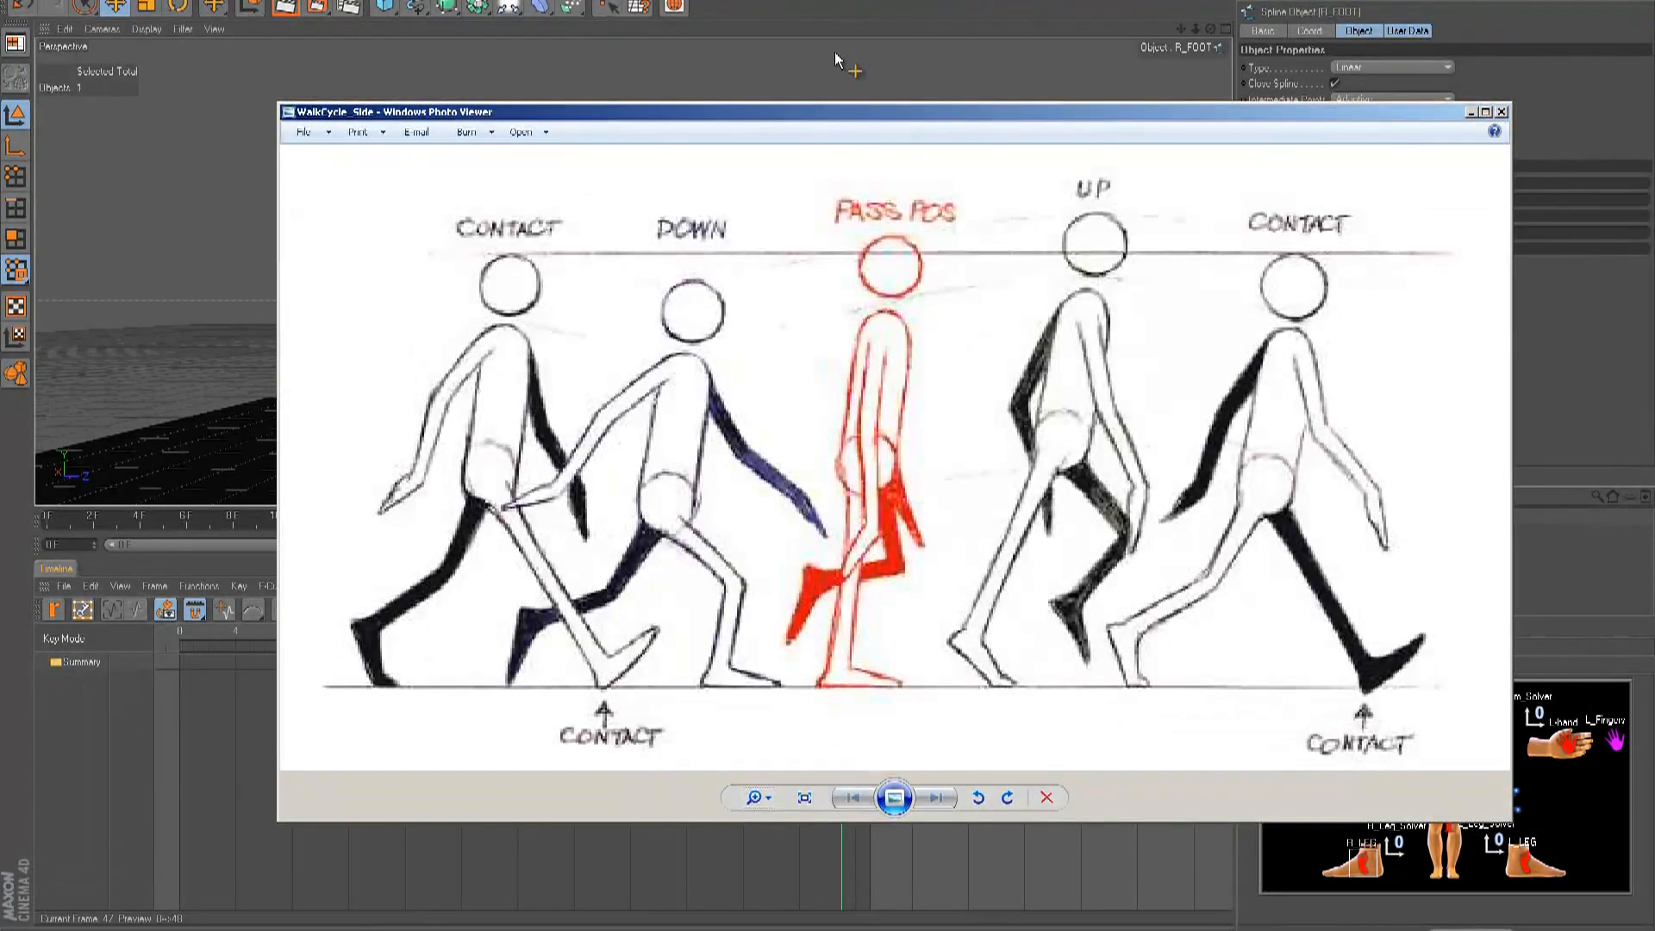
pyautogui.moveTo(828, 120); pyautogui.dragTo(756, 111)
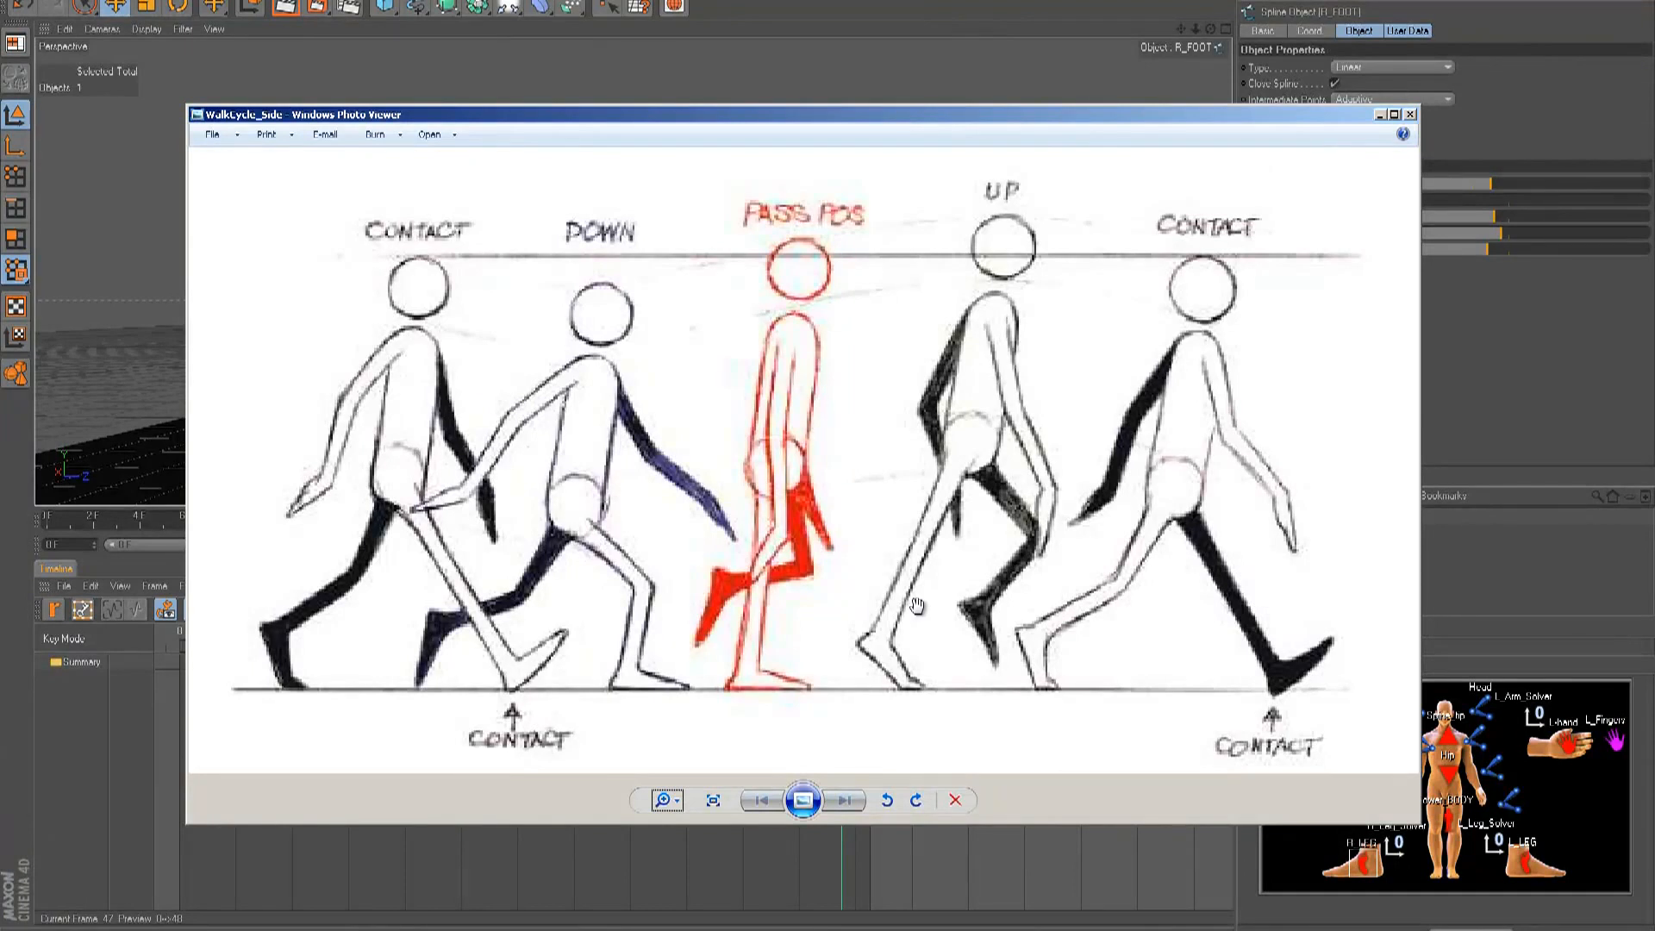
pyautogui.click(1427, 134)
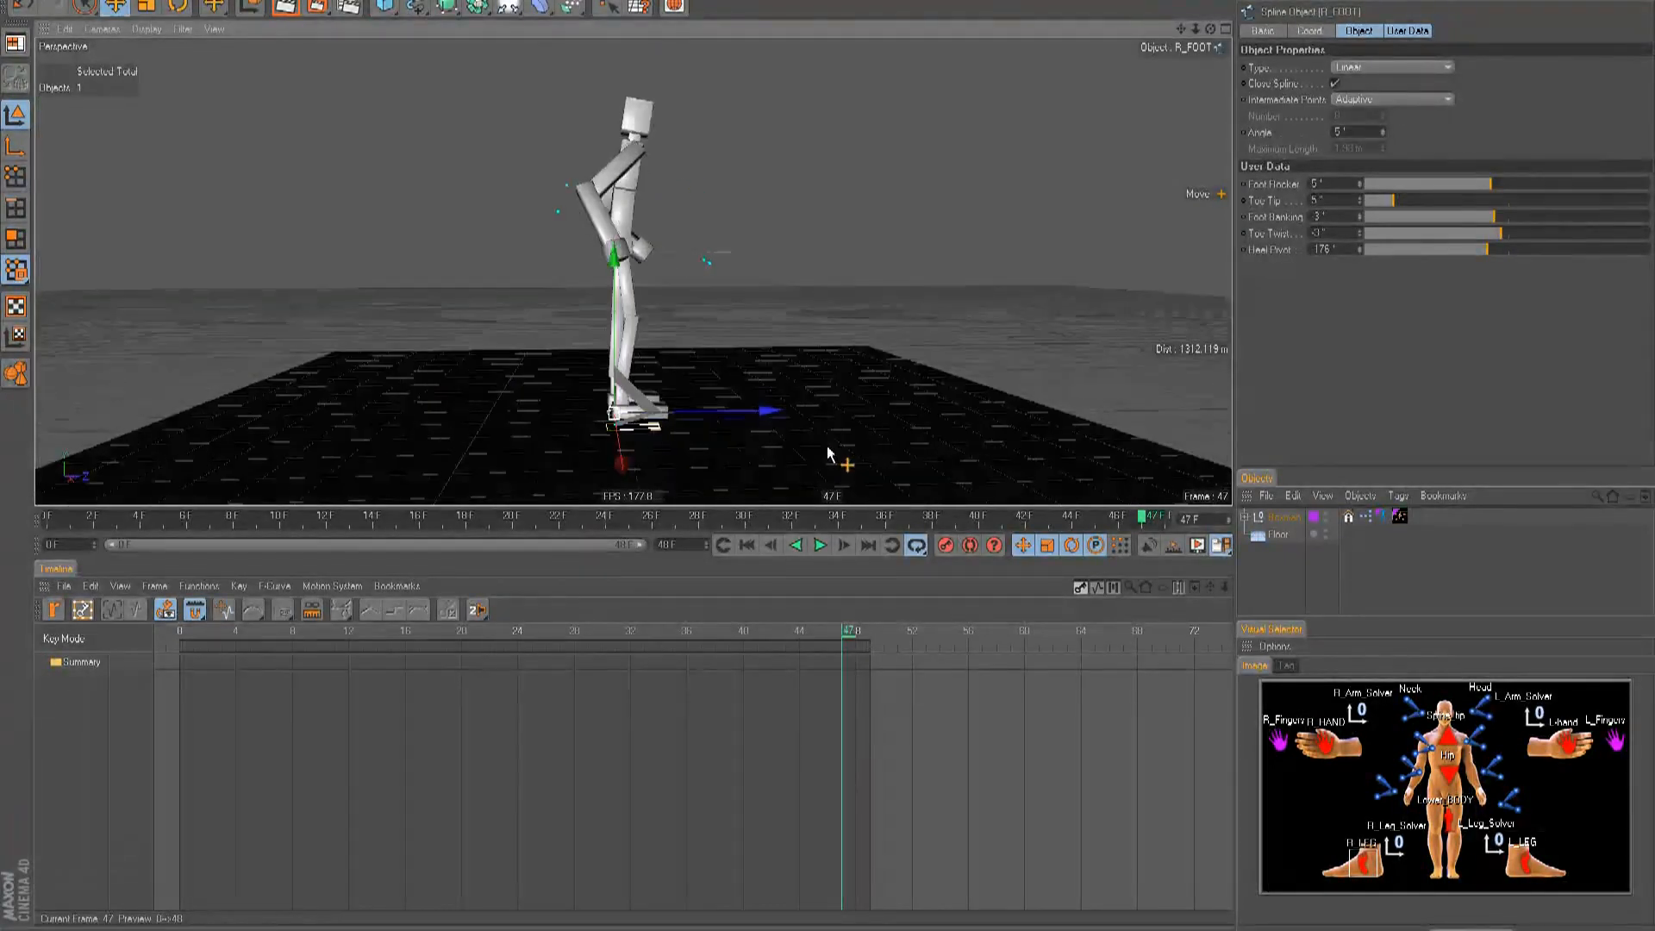
# - Return the animation to frame 0 and consult the WalkCycle_Side reference again for the contact, down, passing and up poses
pyautogui.moveTo(458, 647); pyautogui.dragTo(166, 664)
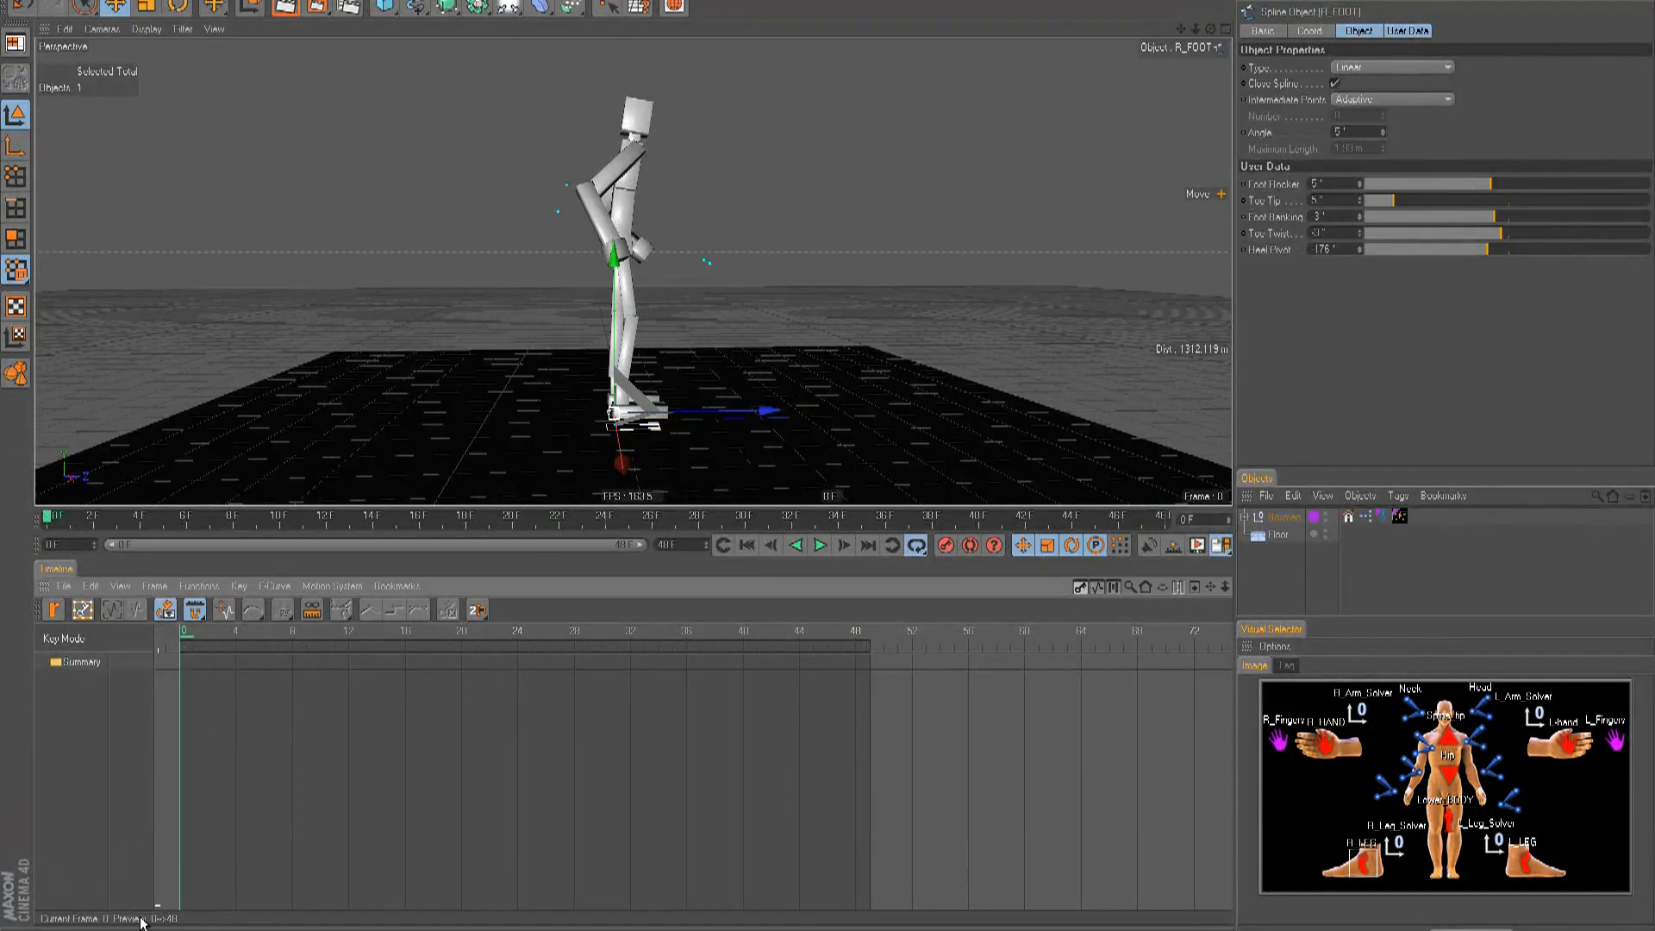
pyautogui.hotkey('alt', 'Tab')
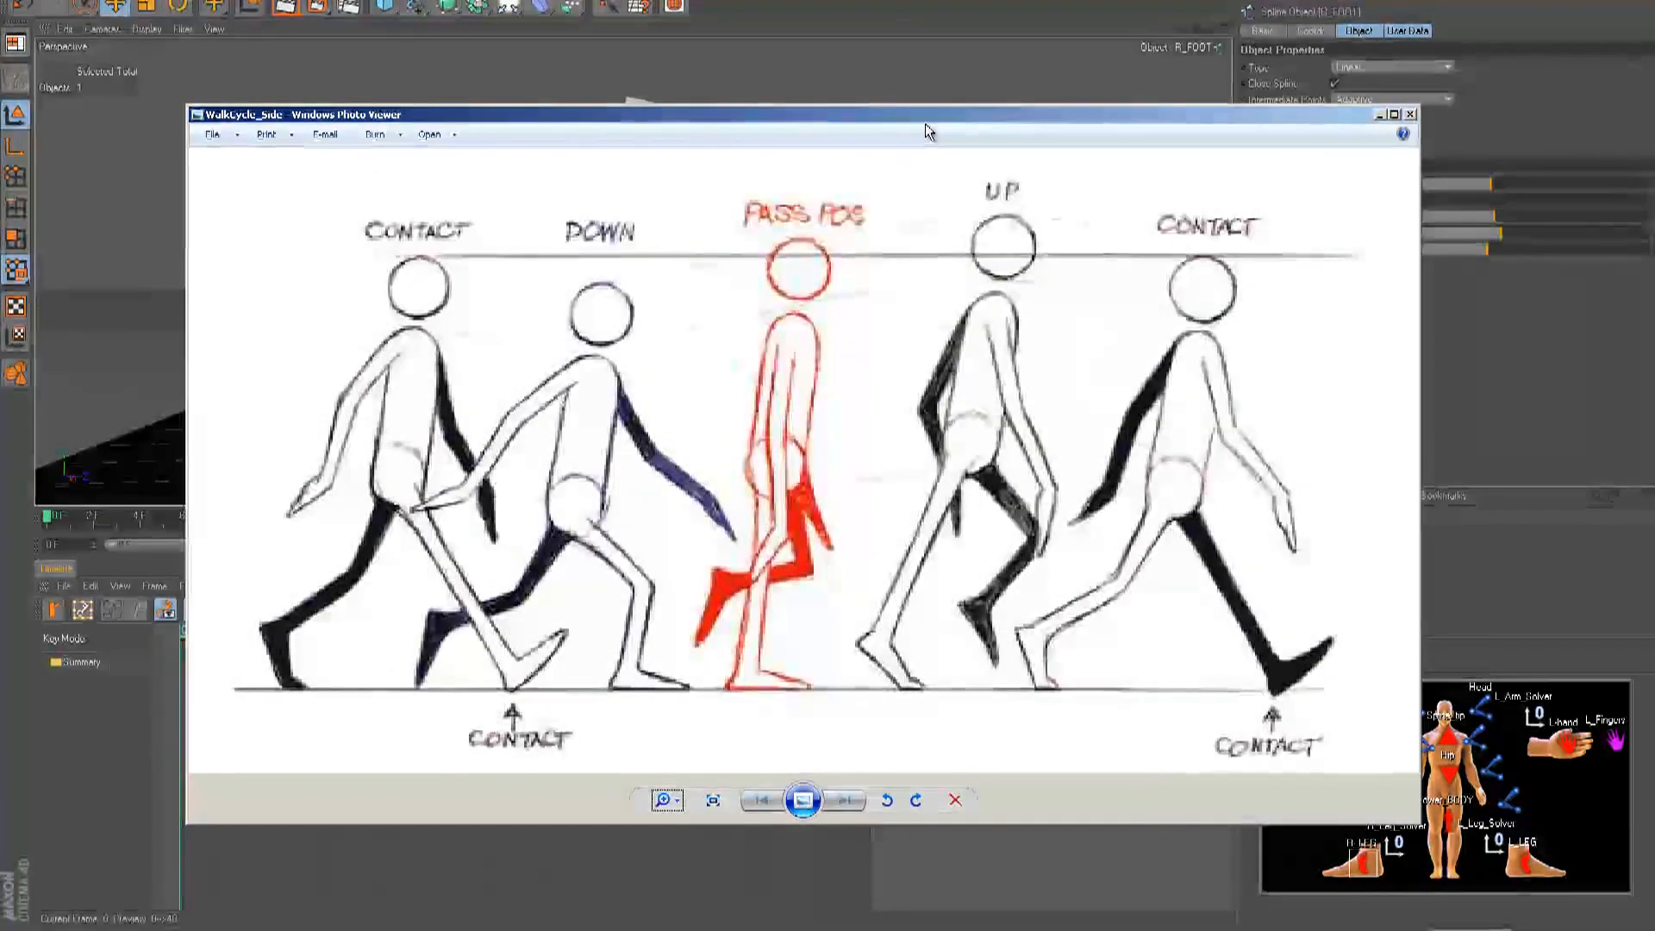
pyautogui.moveTo(929, 113); pyautogui.dragTo(889, 99)
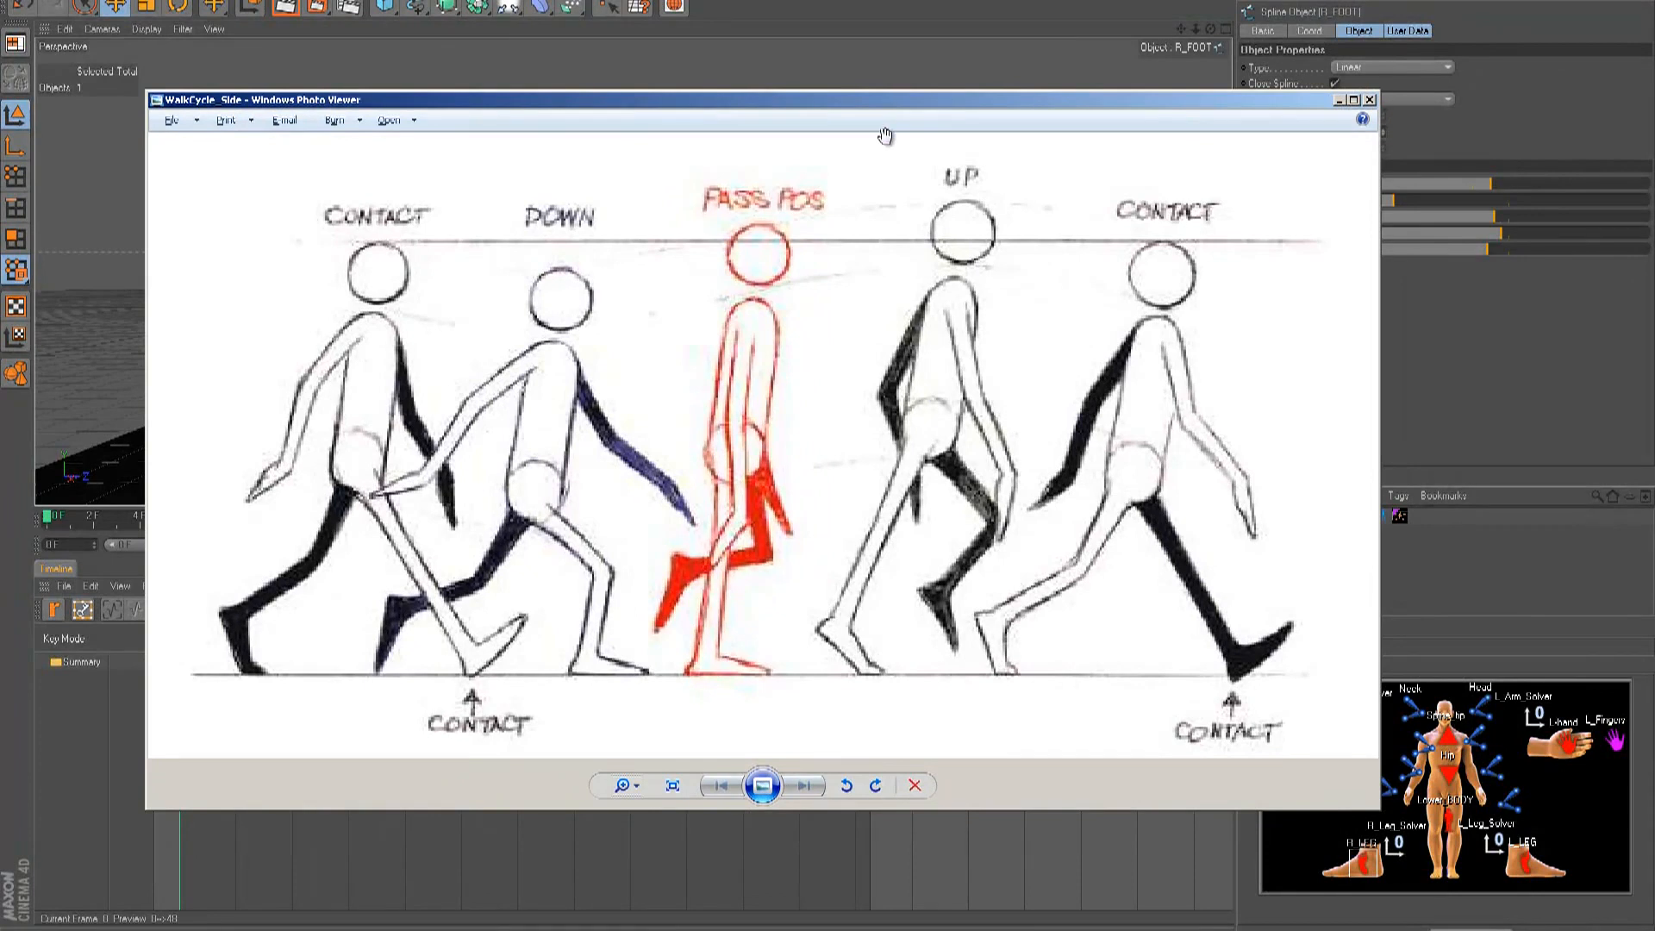
pyautogui.moveTo(893, 101); pyautogui.dragTo(890, 98)
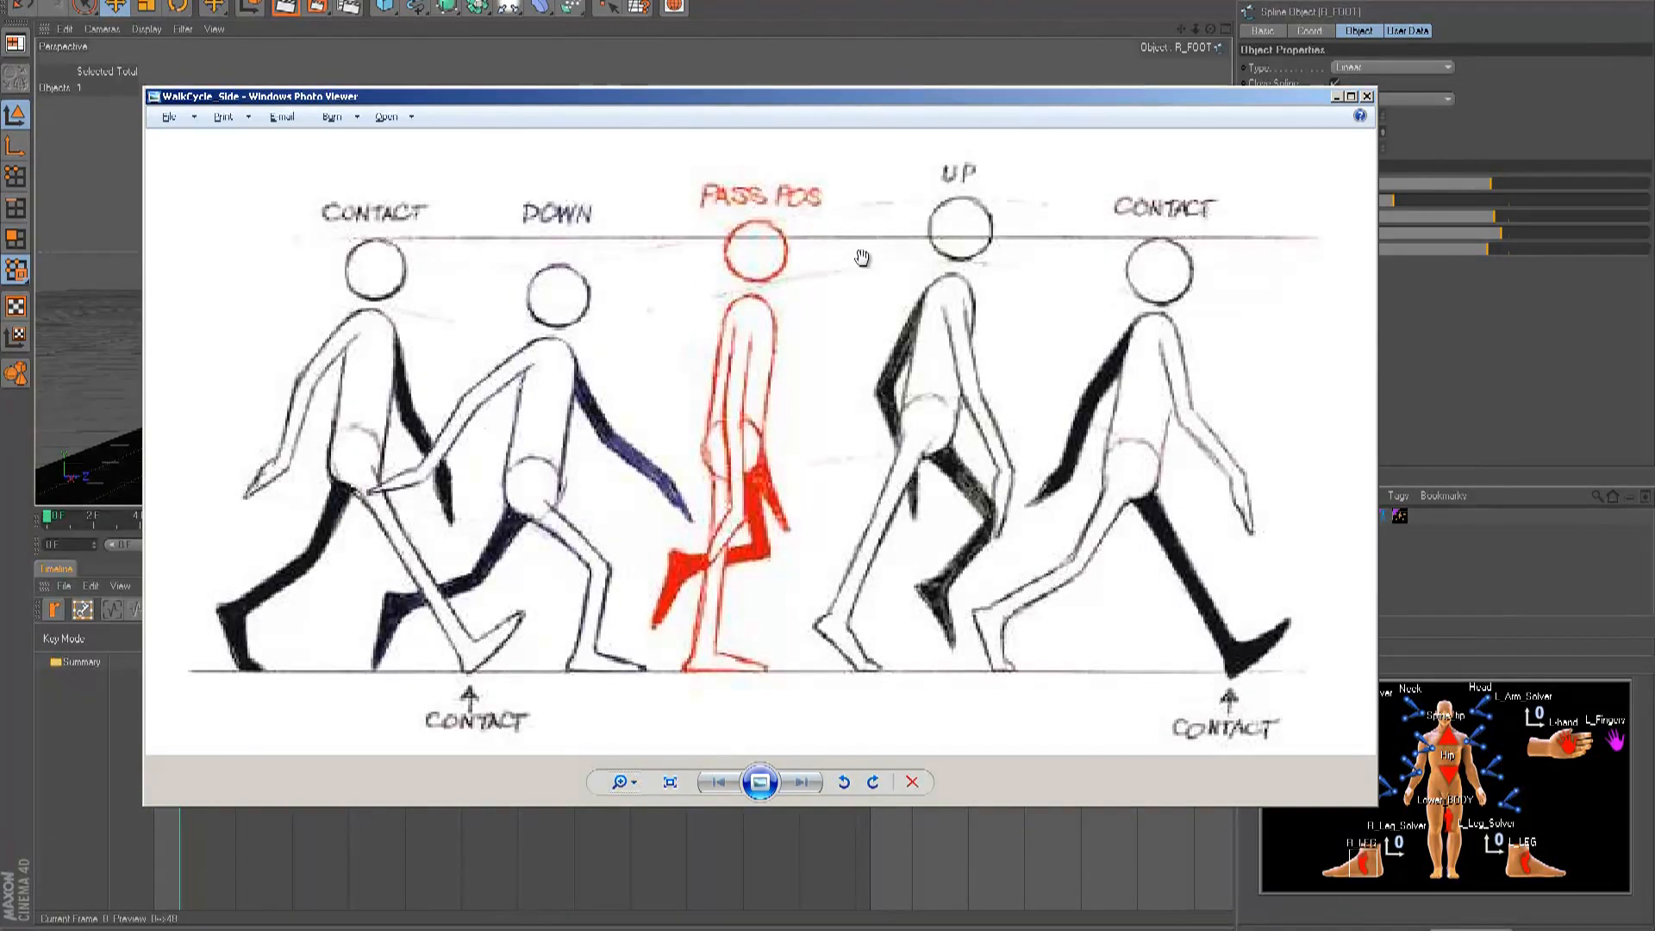
pyautogui.click(1368, 96)
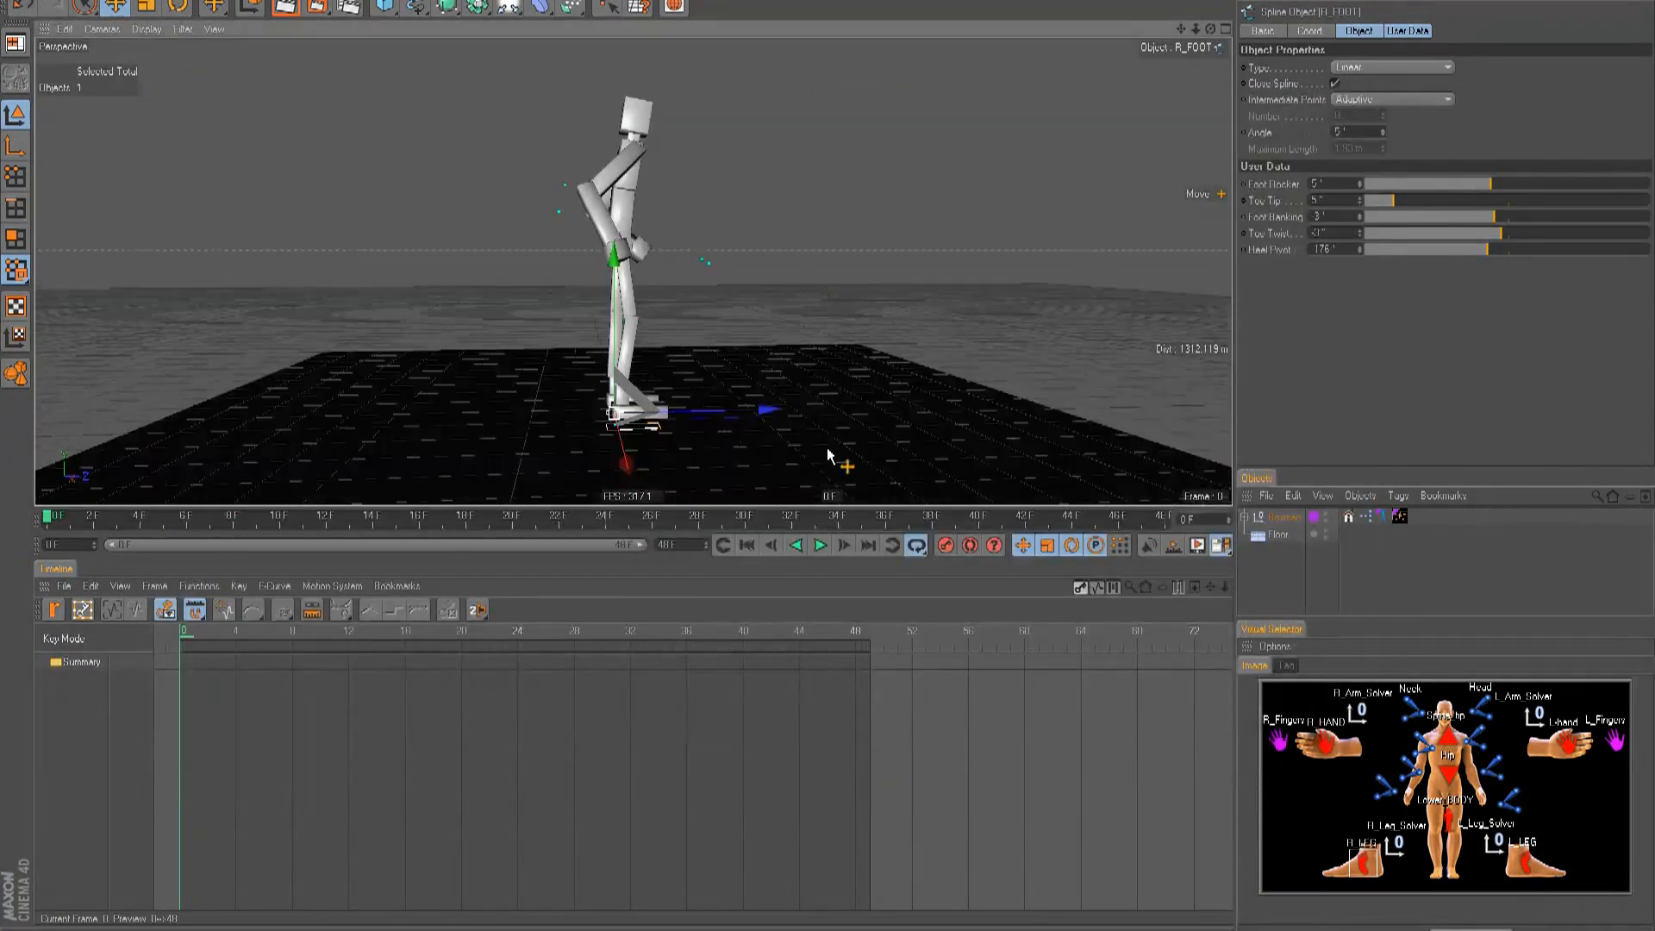
# - Enlarge the 3D viewport at the expense of the timeline area and frame the character in it
pyautogui.scroll(-1, 839, 448)
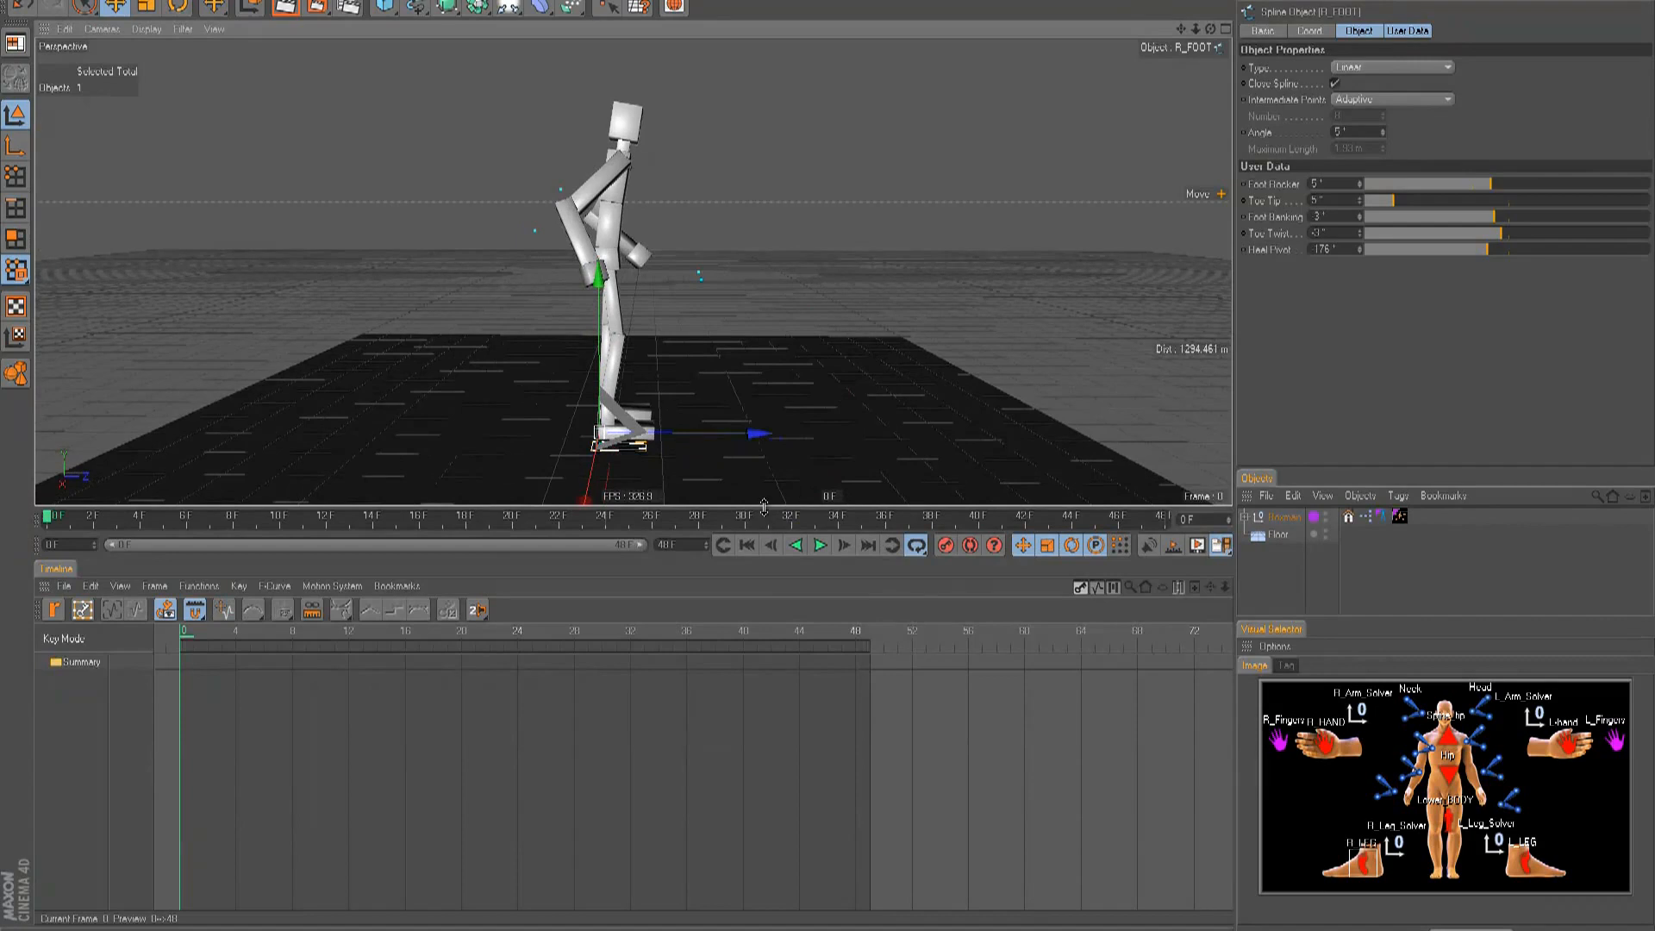
pyautogui.moveTo(764, 509); pyautogui.dragTo(769, 582)
pyautogui.scroll(2, 827, 450)
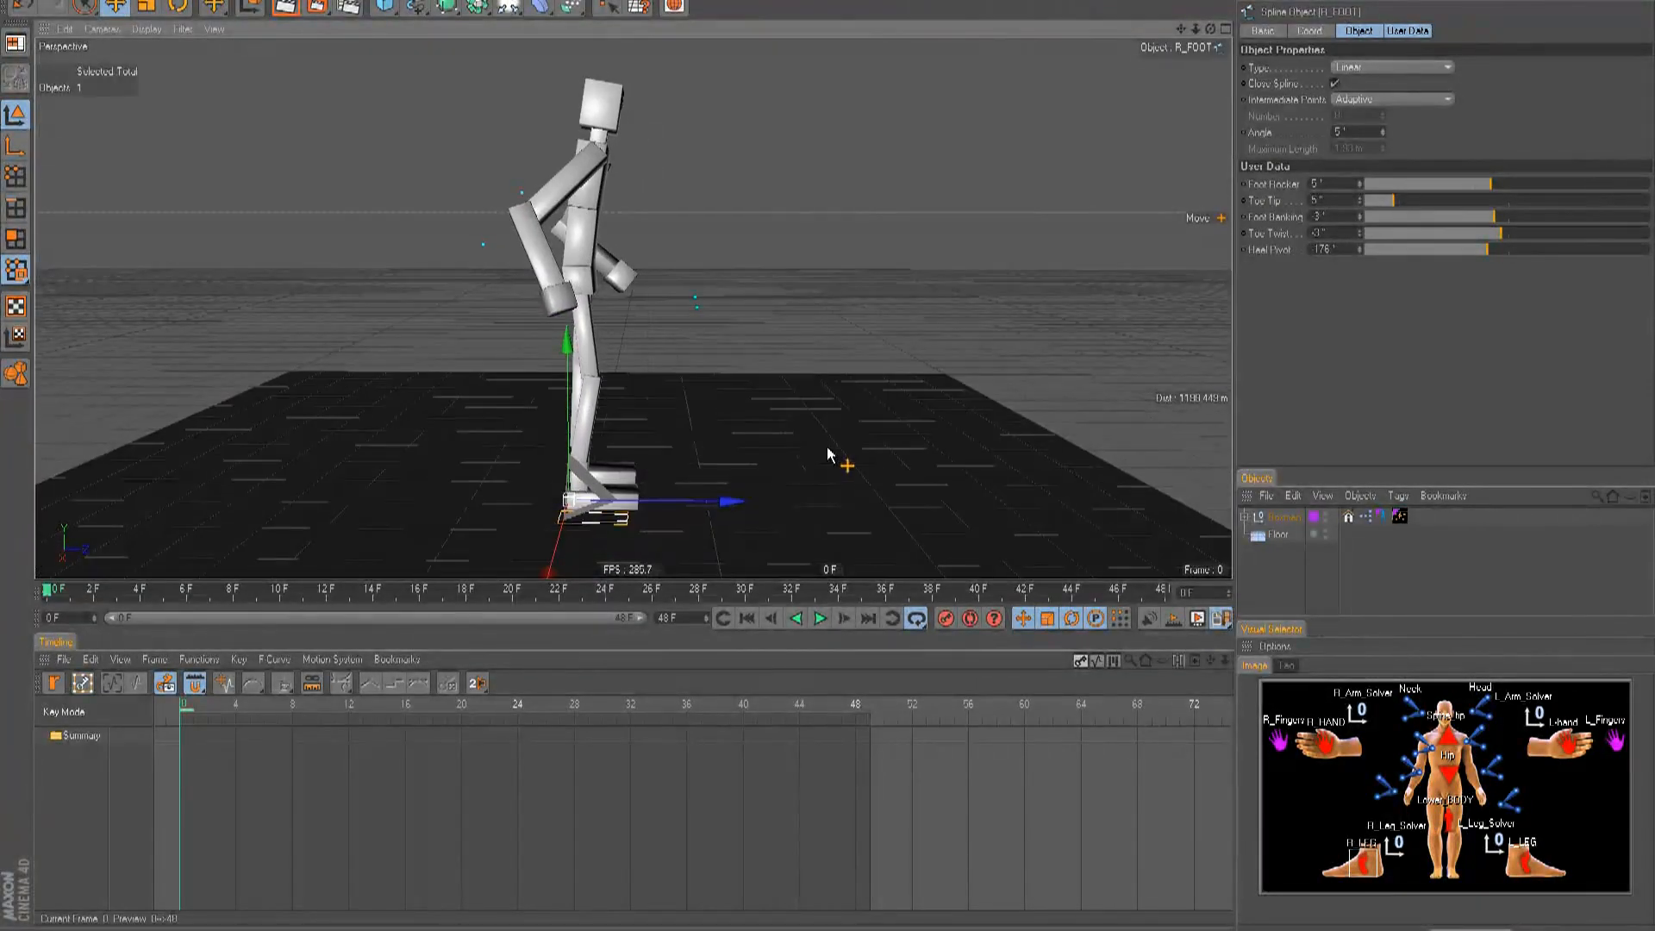
pyautogui.moveTo(826, 446)
pyautogui.keyDown('alt'); pyautogui.mouseDown()
pyautogui.moveTo(787, 417)
pyautogui.moveTo(799, 446)
pyautogui.moveTo(844, 450)
pyautogui.moveTo(826, 447)
pyautogui.mouseUp(); pyautogui.keyUp('alt')
# - In the top view, move the left hand back and the right hand forward until they are level
pyautogui.press('F2')
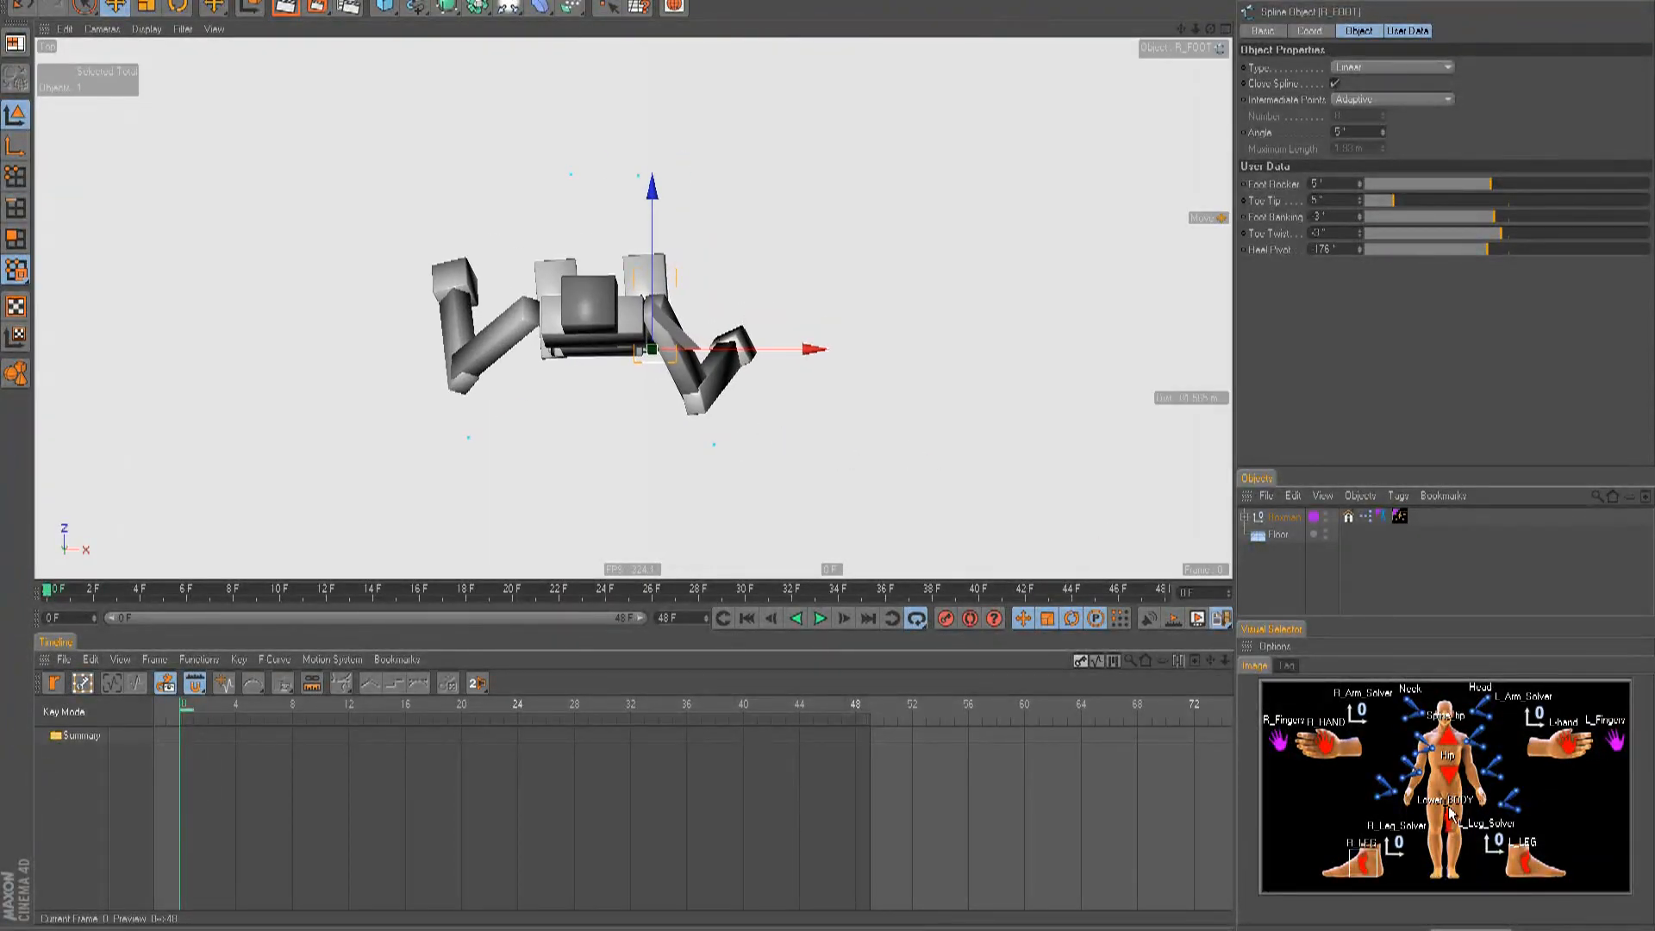
pyautogui.click(1554, 746)
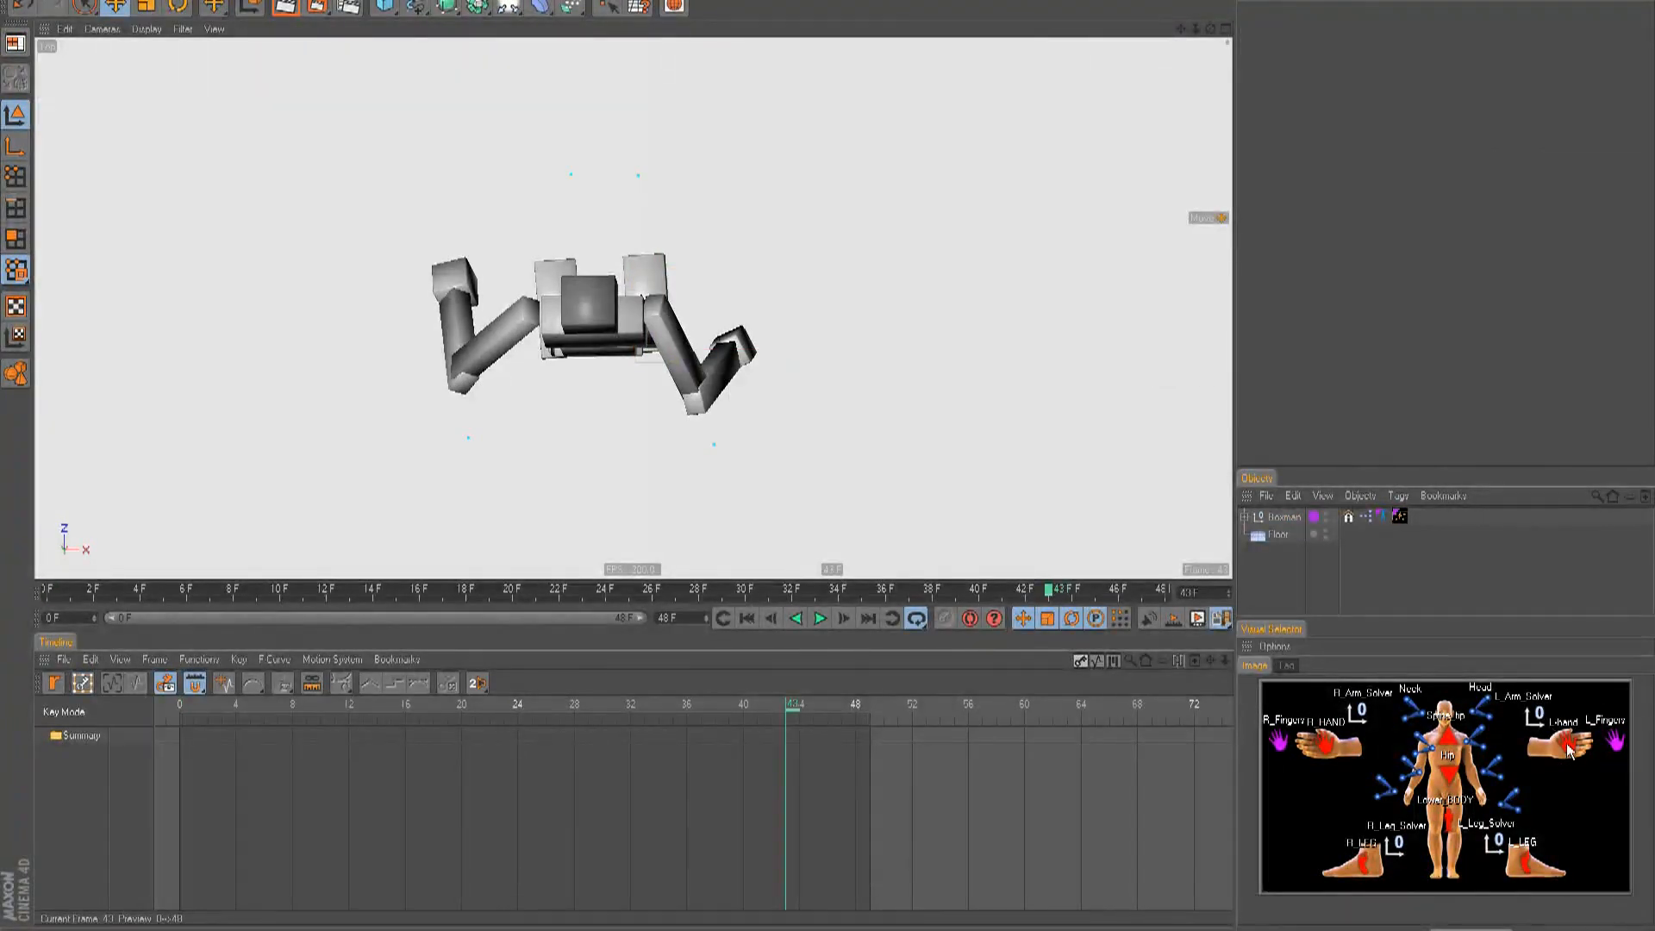
pyautogui.moveTo(845, 460); pyautogui.dragTo(827, 447)
pyautogui.click(1325, 742)
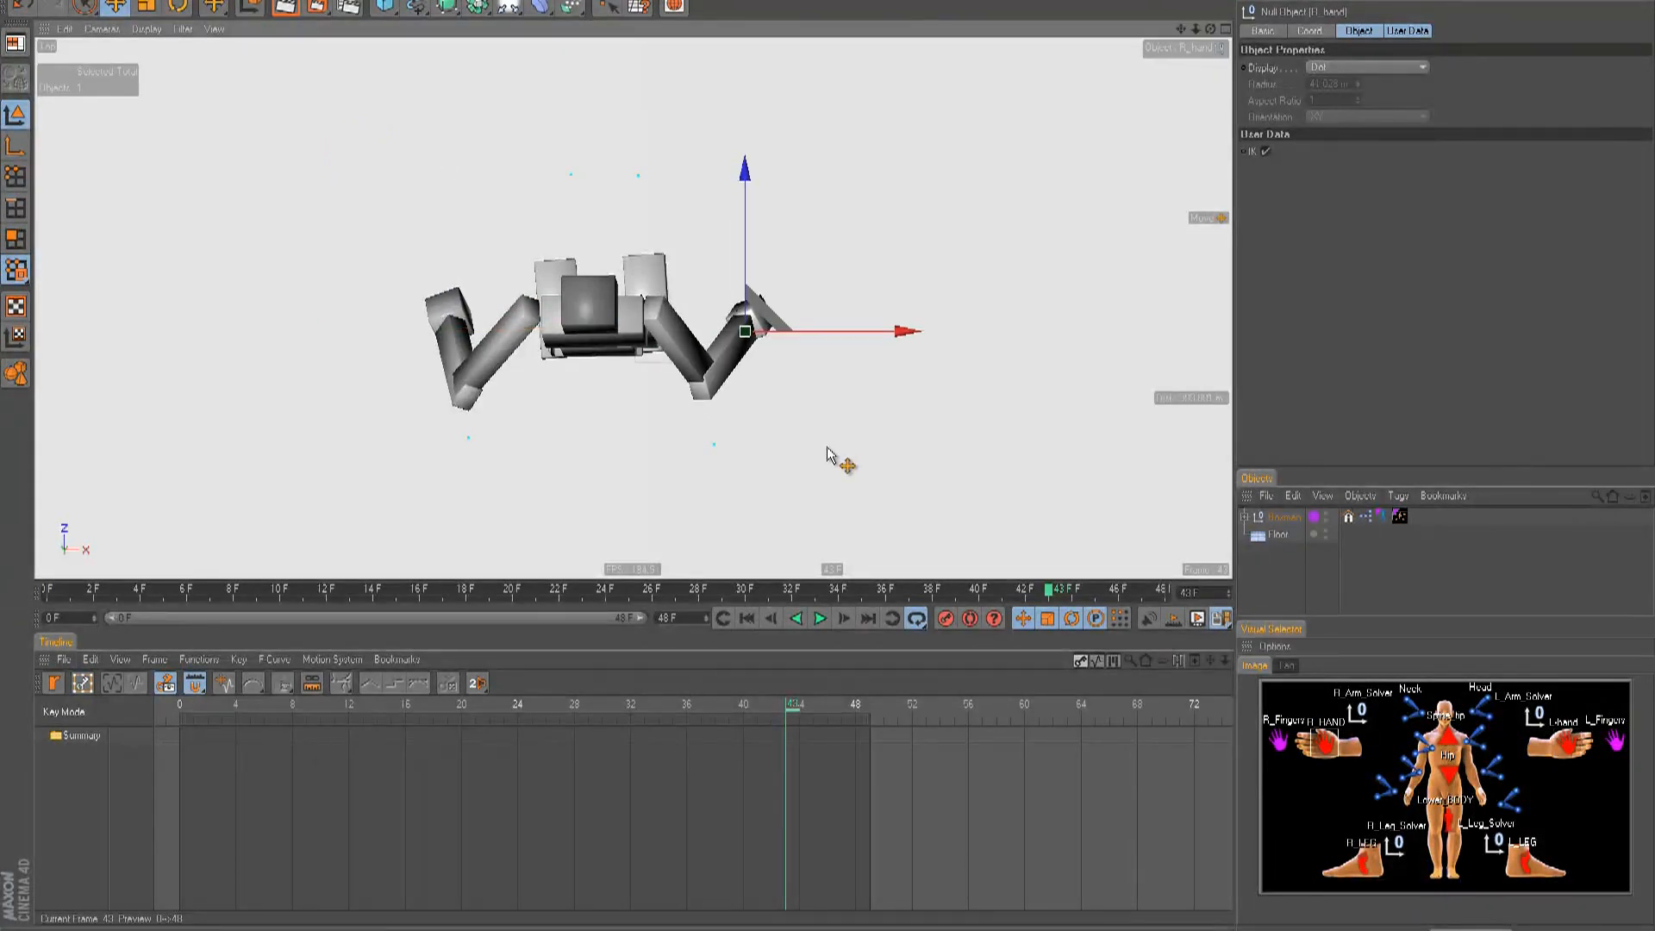
# - In the side view, move the right foot forward and up, and place the left foot behind the body
pyautogui.press('F3')
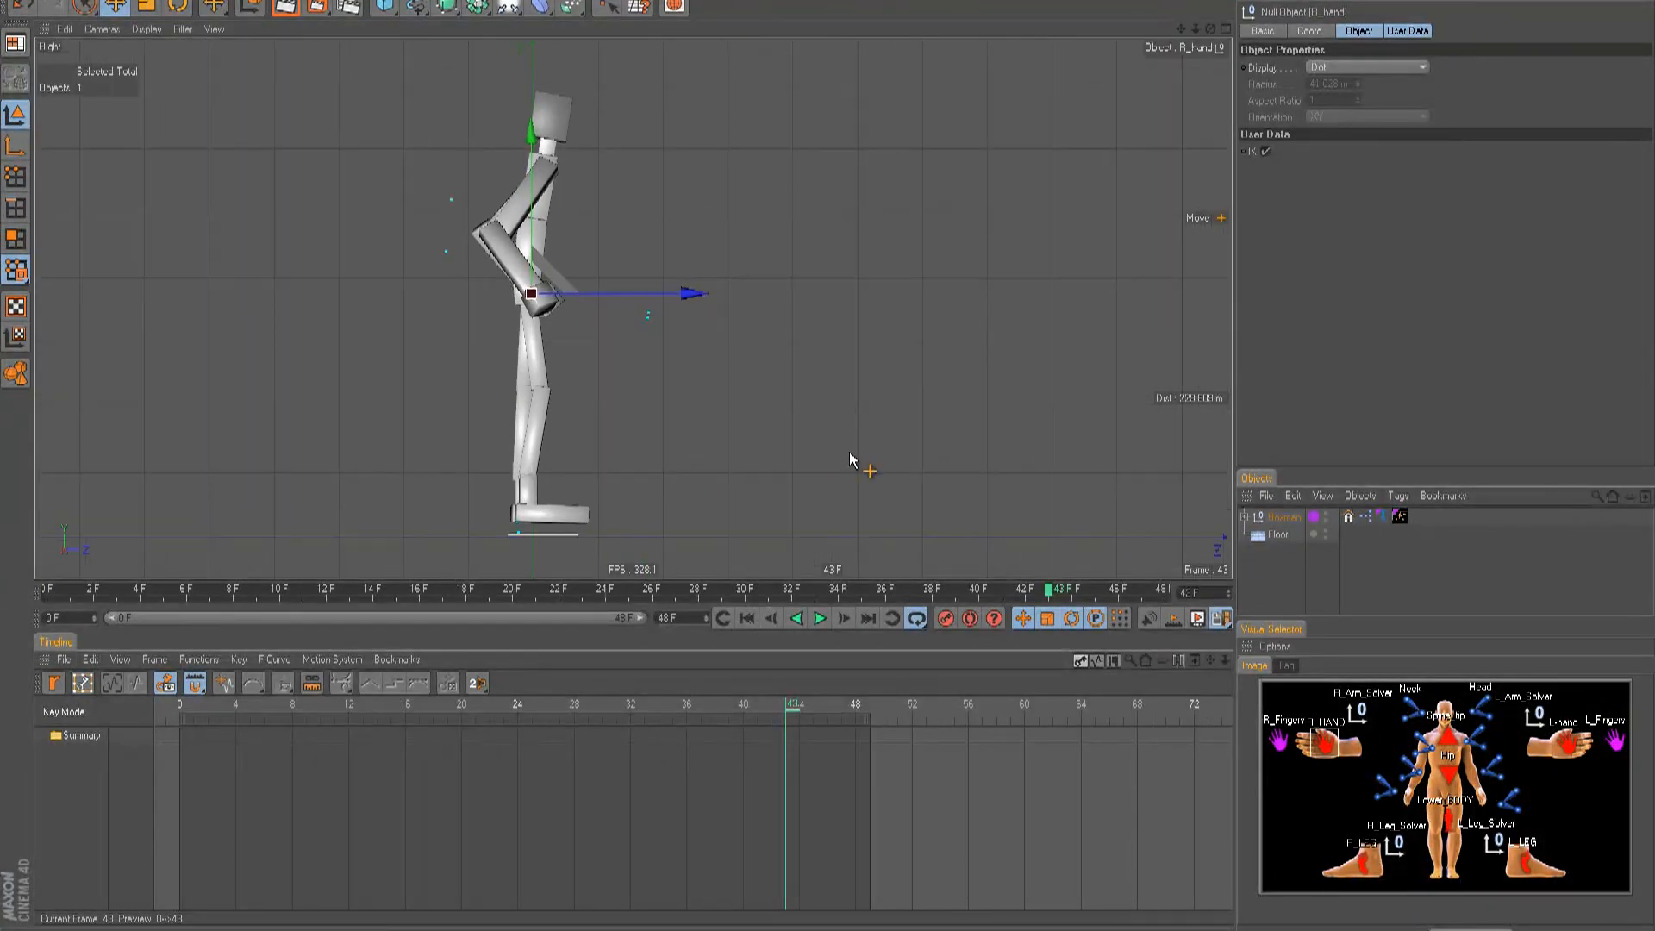
pyautogui.keyDown('alt'); pyautogui.moveTo(850, 459); pyautogui.dragTo(850, 458, button='middle'); pyautogui.keyUp('alt')
pyautogui.keyDown('alt'); pyautogui.moveTo(849, 457); pyautogui.dragTo(826, 454, button='right'); pyautogui.keyUp('alt')
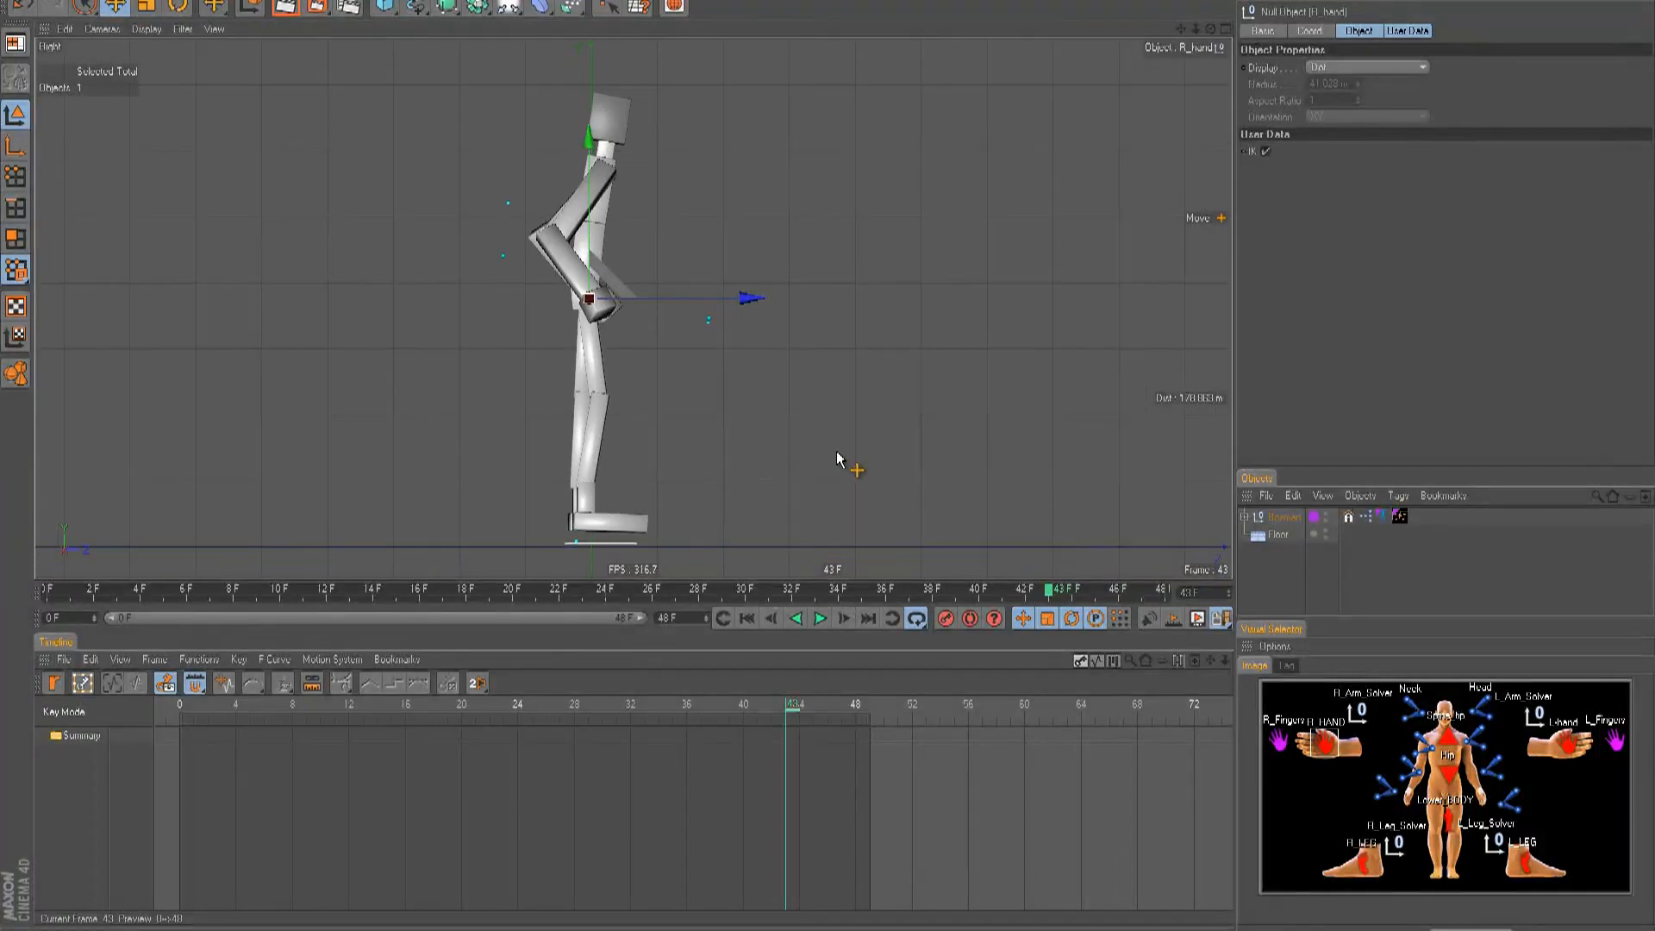
pyautogui.click(1375, 875)
pyautogui.moveTo(849, 461); pyautogui.dragTo(830, 456)
pyautogui.click(1524, 864)
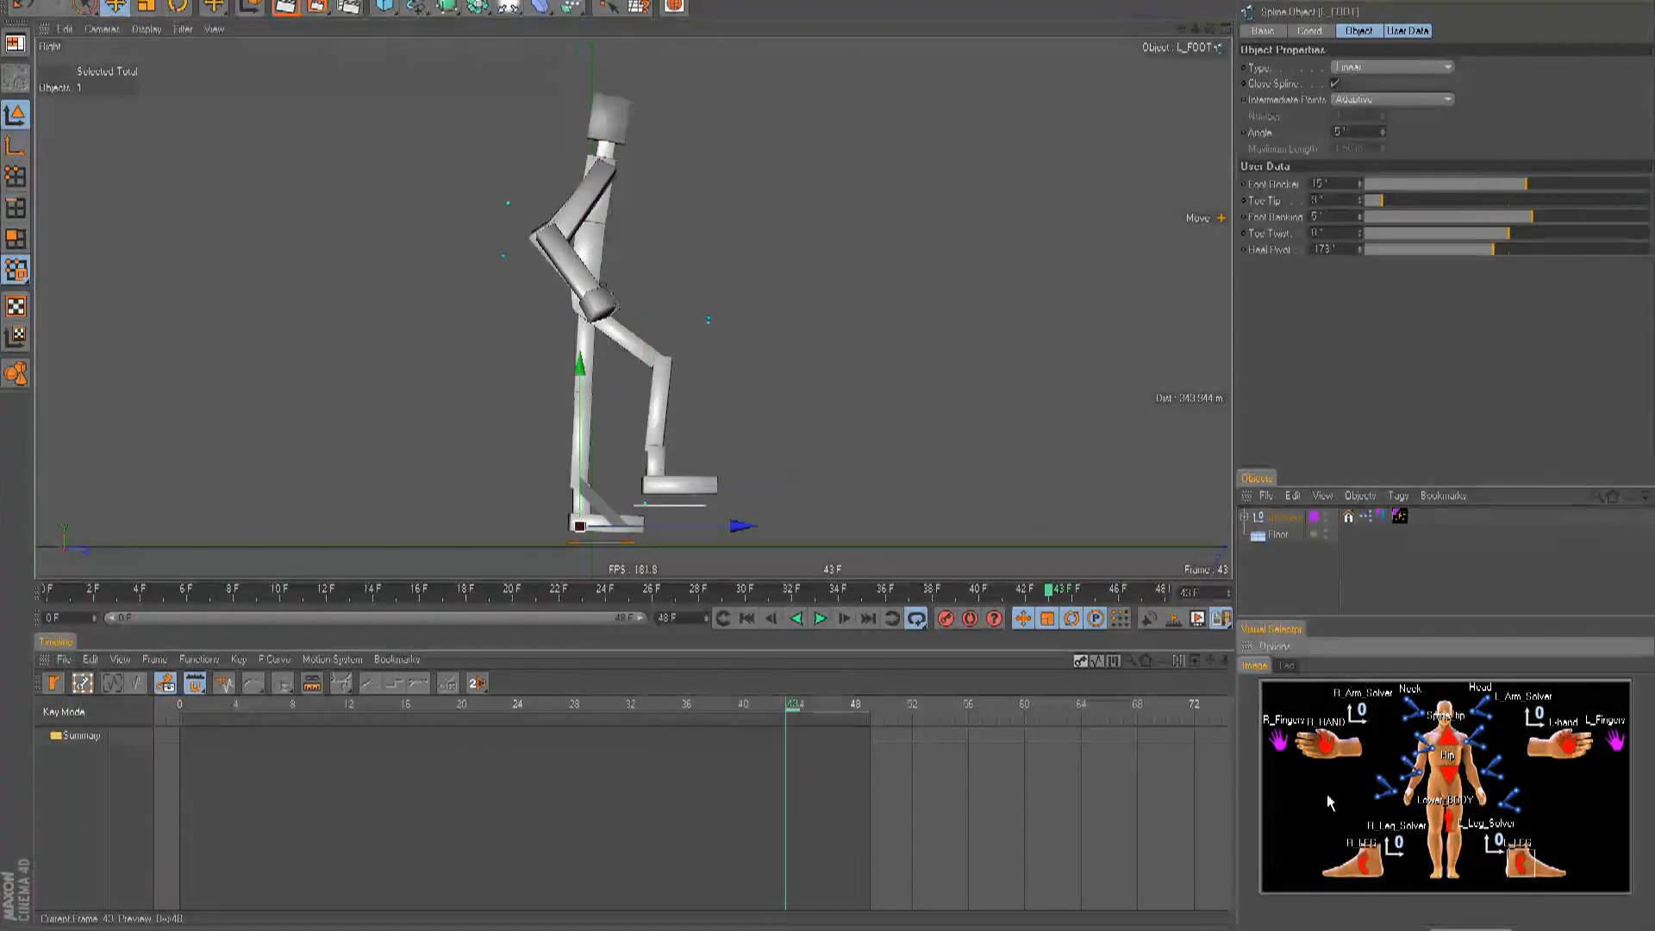
pyautogui.moveTo(1002, 548); pyautogui.dragTo(837, 460)
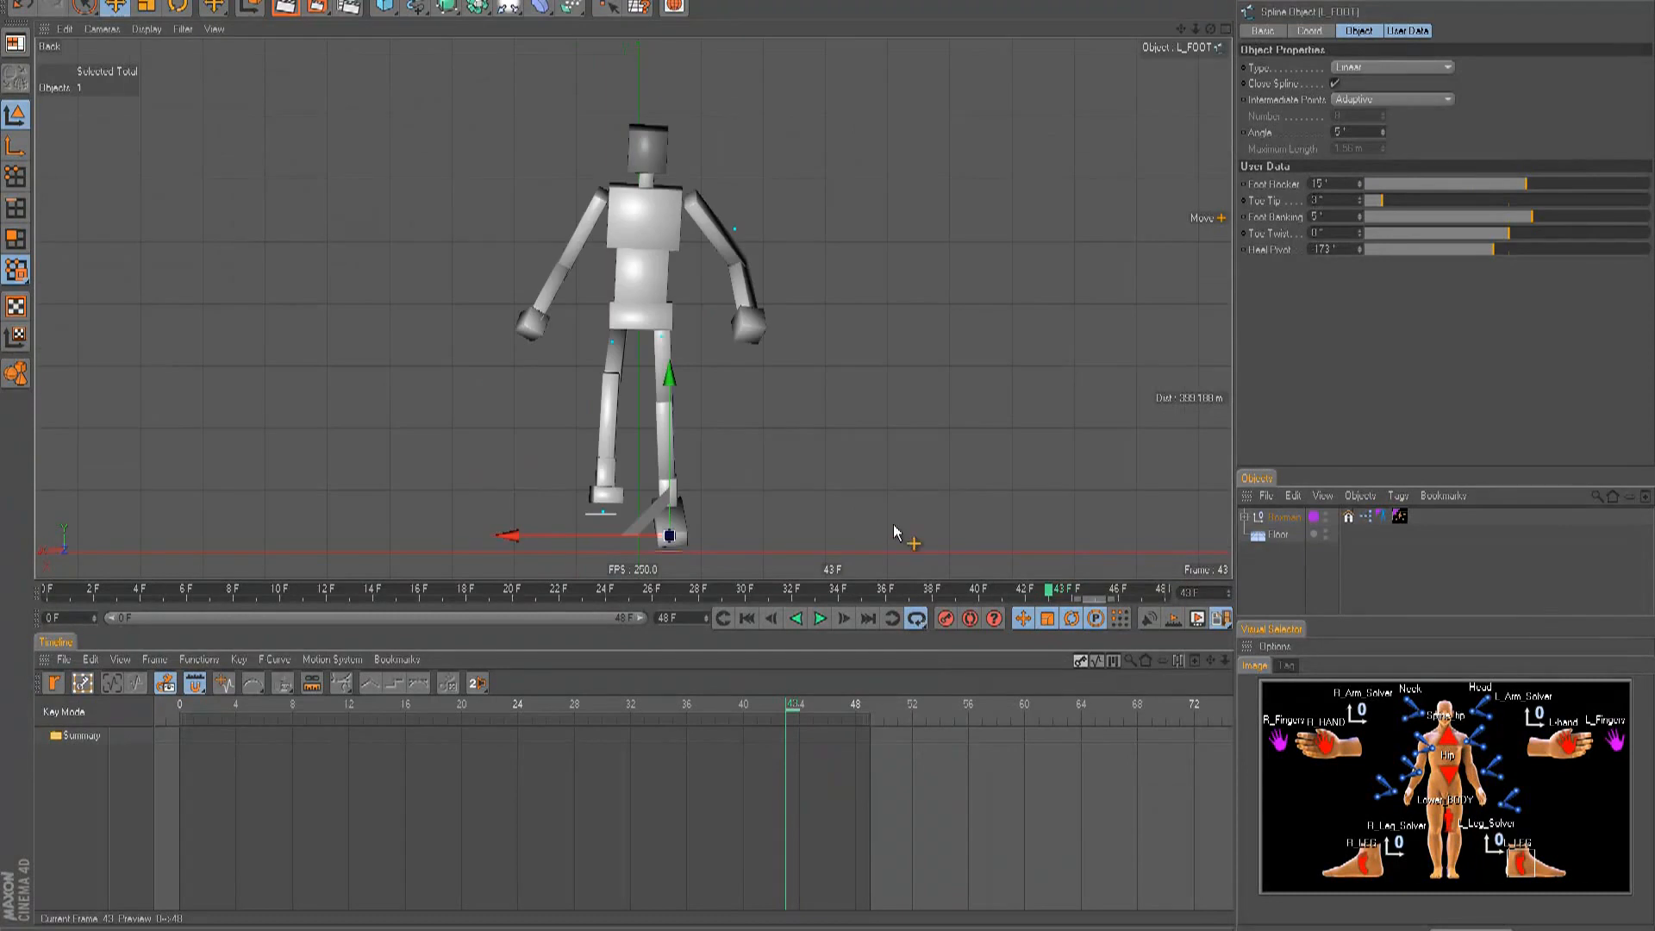
pyautogui.click(1438, 737)
pyautogui.moveTo(989, 376); pyautogui.dragTo(828, 455)
pyautogui.hotkey('ctrl', 'z')
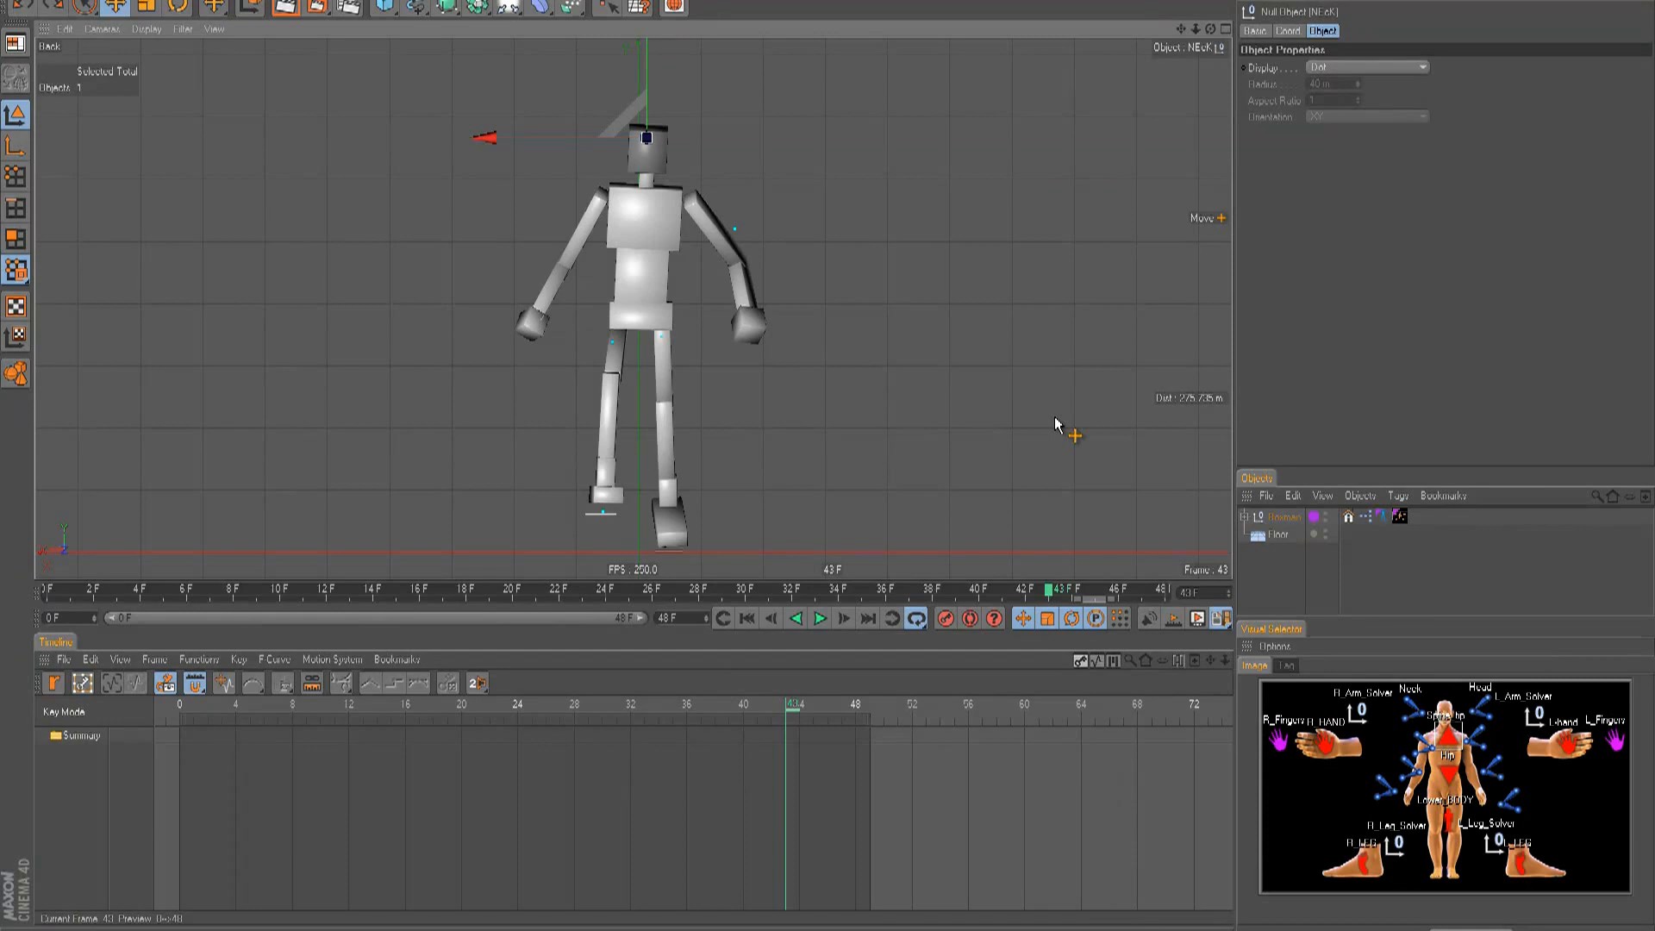
# - In the side view, bring the left foot slightly forward and lower it
pyautogui.press('F3')
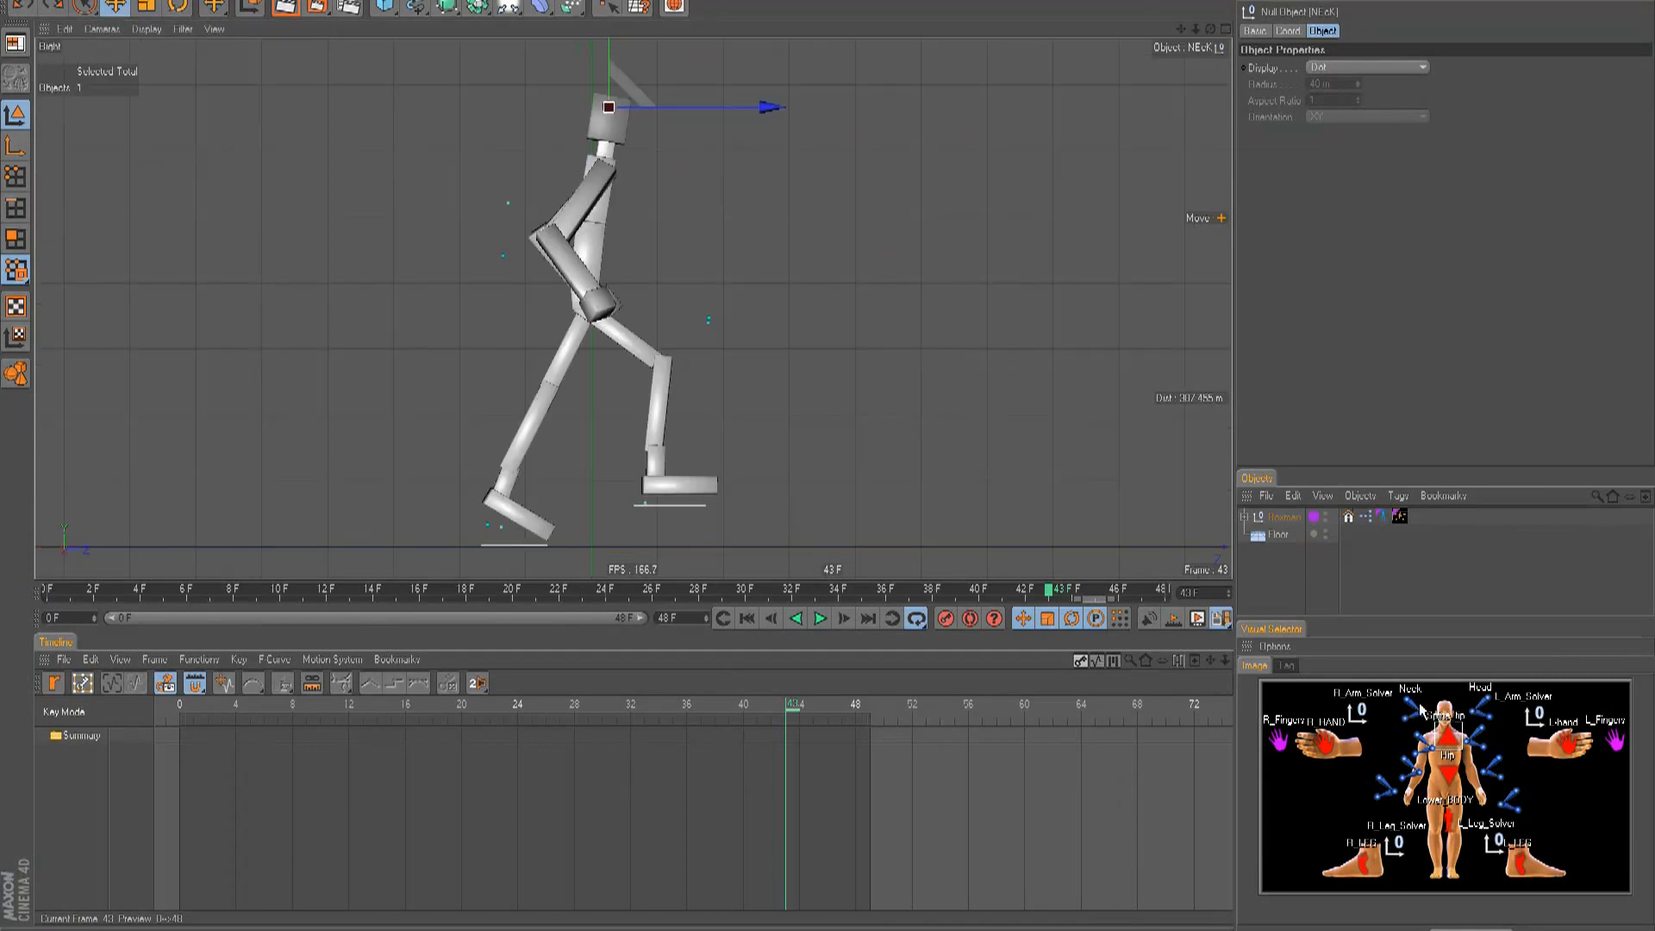
pyautogui.click(1519, 882)
pyautogui.moveTo(803, 455); pyautogui.dragTo(830, 454)
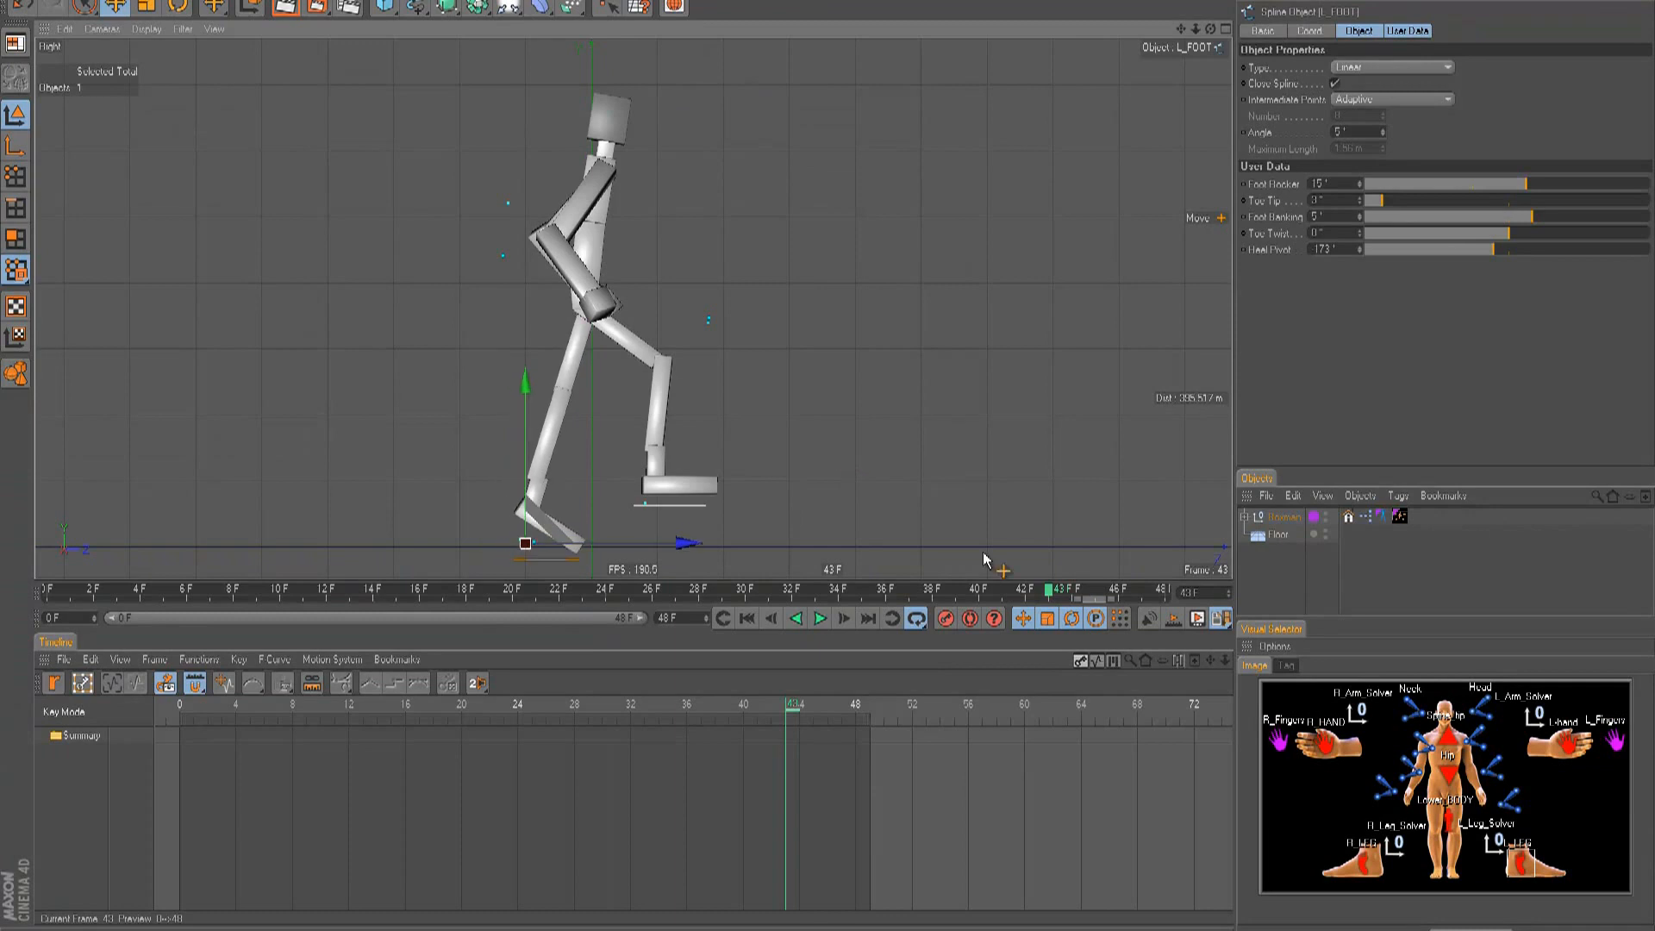
pyautogui.moveTo(1048, 553); pyautogui.dragTo(1050, 565)
# - Return the animation to frame 0 and raise the left foot slightly
pyautogui.moveTo(722, 717); pyautogui.dragTo(0, 705)
pyautogui.moveTo(61, 593)
pyautogui.mouseDown()
pyautogui.moveTo(861, 653)
pyautogui.moveTo(0, 638)
pyautogui.mouseUp()
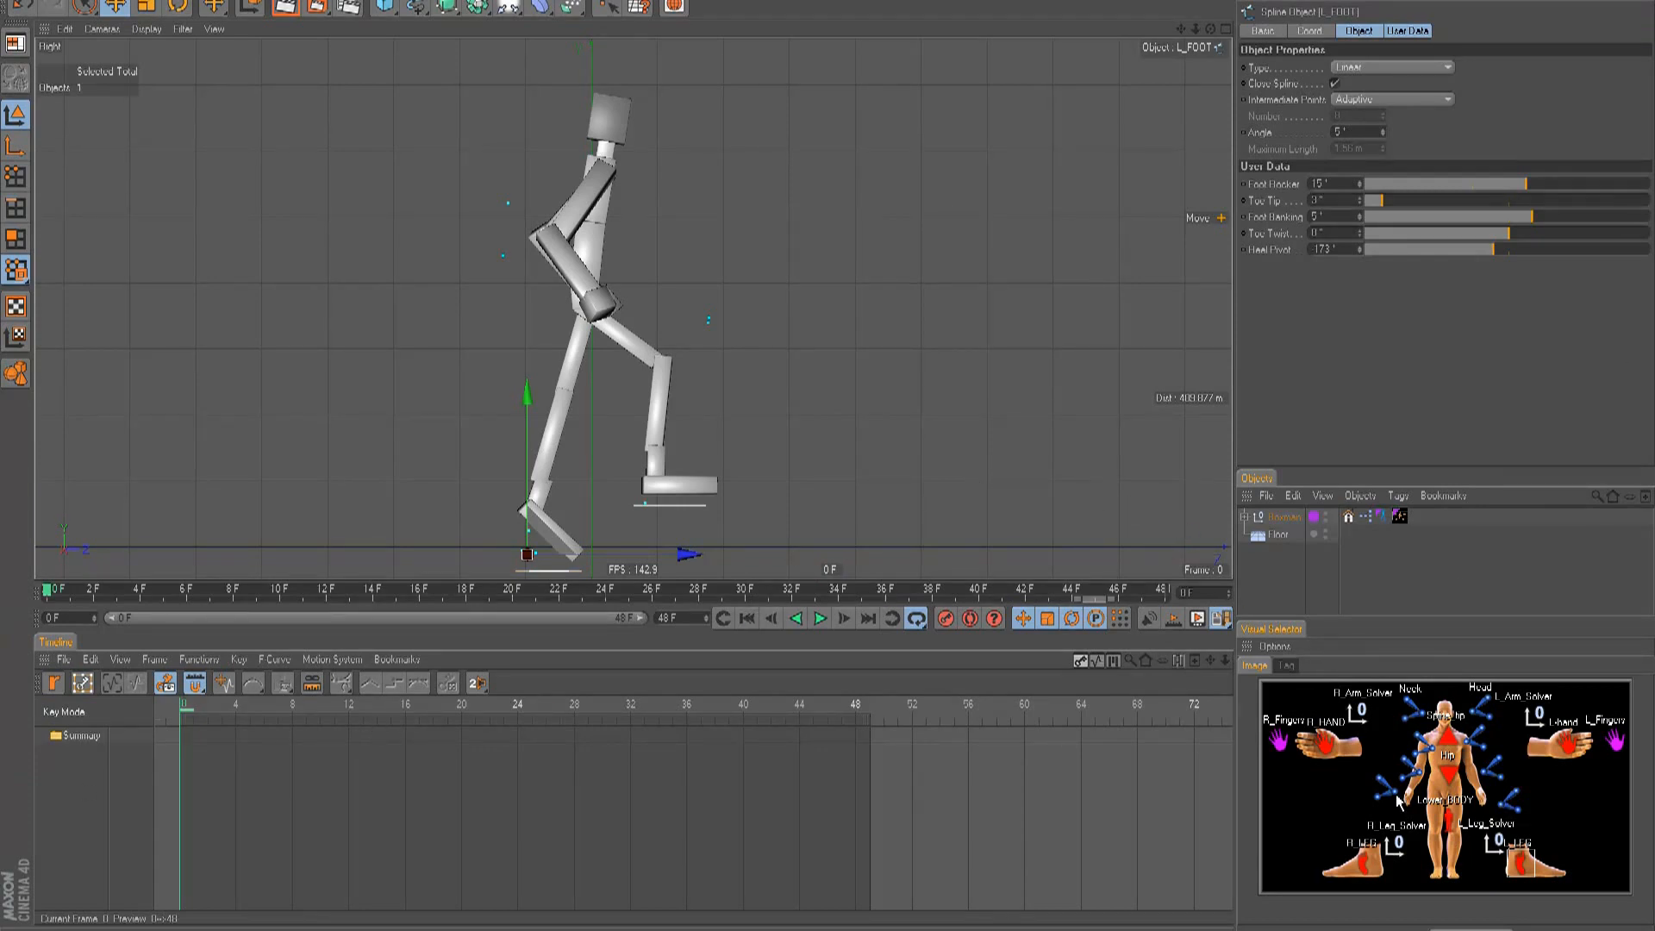
pyautogui.moveTo(827, 472); pyautogui.dragTo(826, 460)
# - Lower the right foot and move it slightly back toward the body in the side view
pyautogui.keyDown('alt'); pyautogui.moveTo(895, 451); pyautogui.dragTo(886, 407, button='middle'); pyautogui.keyUp('alt')
pyautogui.keyDown('alt'); pyautogui.moveTo(895, 450); pyautogui.dragTo(865, 451, button='right'); pyautogui.keyUp('alt')
pyautogui.click(1365, 858)
pyautogui.moveTo(828, 438); pyautogui.dragTo(826, 446)
pyautogui.keyDown('alt'); pyautogui.moveTo(826, 445); pyautogui.dragTo(810, 447, button='right'); pyautogui.keyUp('alt')
pyautogui.keyDown('alt'); pyautogui.moveTo(842, 450); pyautogui.dragTo(828, 447, button='middle'); pyautogui.keyUp('alt')
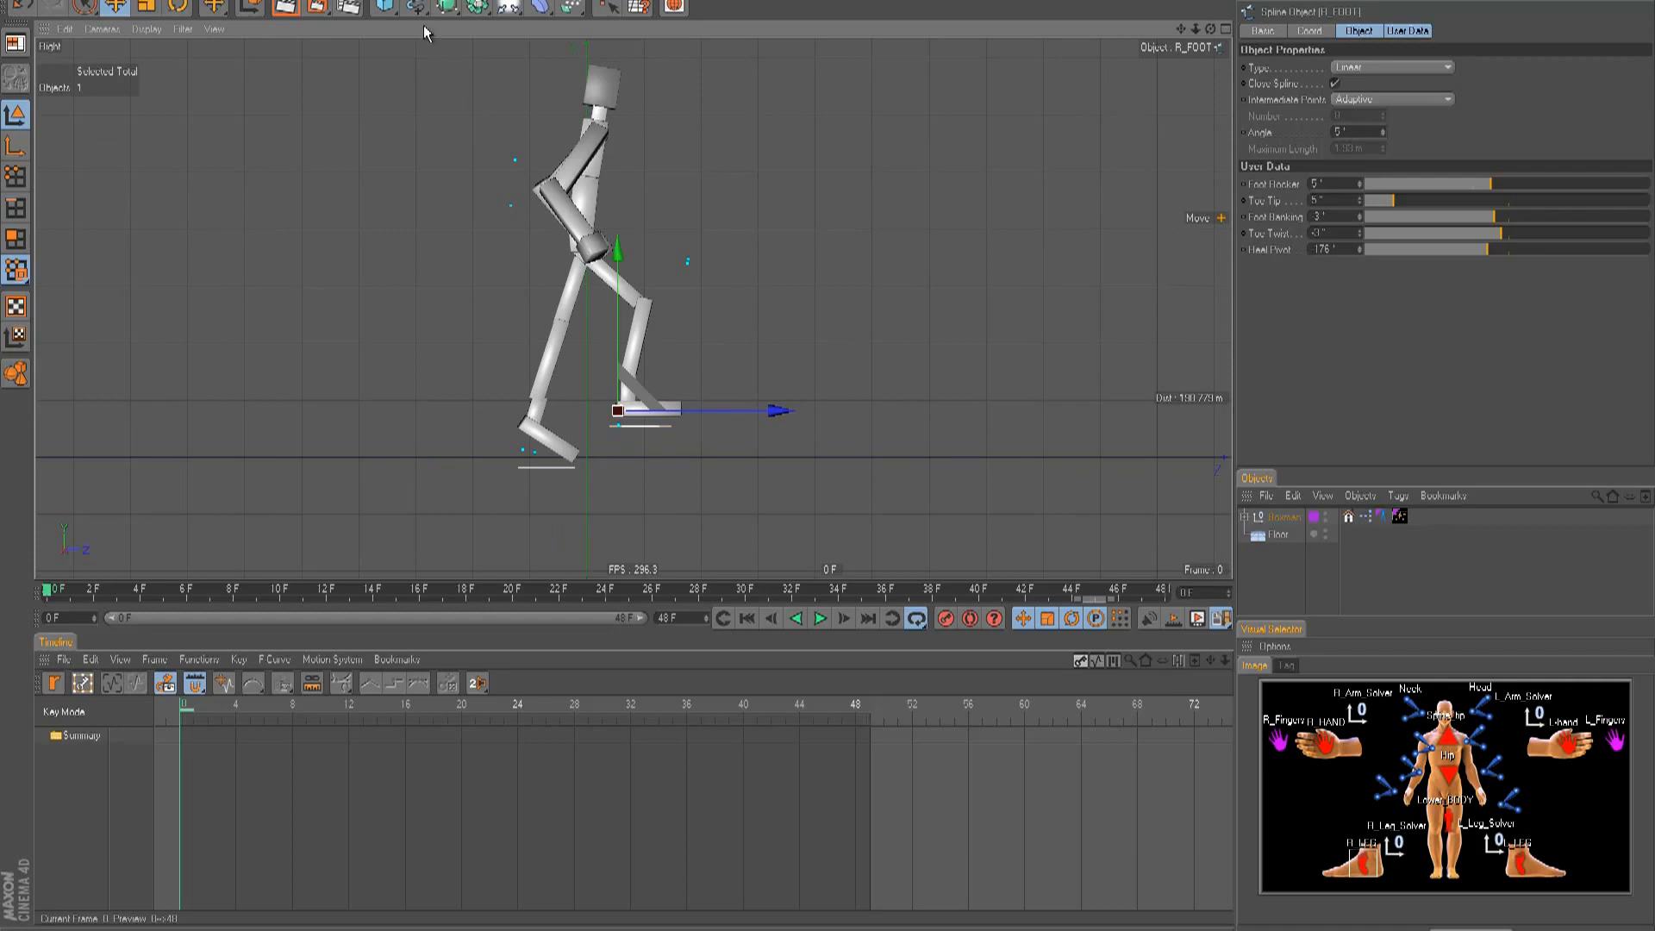
# - Add a cube, lower it until its top lies at ground level, and stretch it along Z under the character
pyautogui.click(385, 7)
pyautogui.keyDown('alt'); pyautogui.moveTo(636, 232); pyautogui.dragTo(618, 197, button='middle'); pyautogui.keyUp('alt')
pyautogui.moveTo(565, 276); pyautogui.dragTo(565, 323)
pyautogui.moveTo(830, 455); pyautogui.dragTo(835, 458)
pyautogui.moveTo(628, 472); pyautogui.dragTo(843, 452)
# - In the top view, widen the cube along X well beyond both sides of the character
pyautogui.press('F2')
pyautogui.keyDown('alt'); pyautogui.moveTo(873, 362); pyautogui.dragTo(827, 447, button='right'); pyautogui.keyUp('alt')
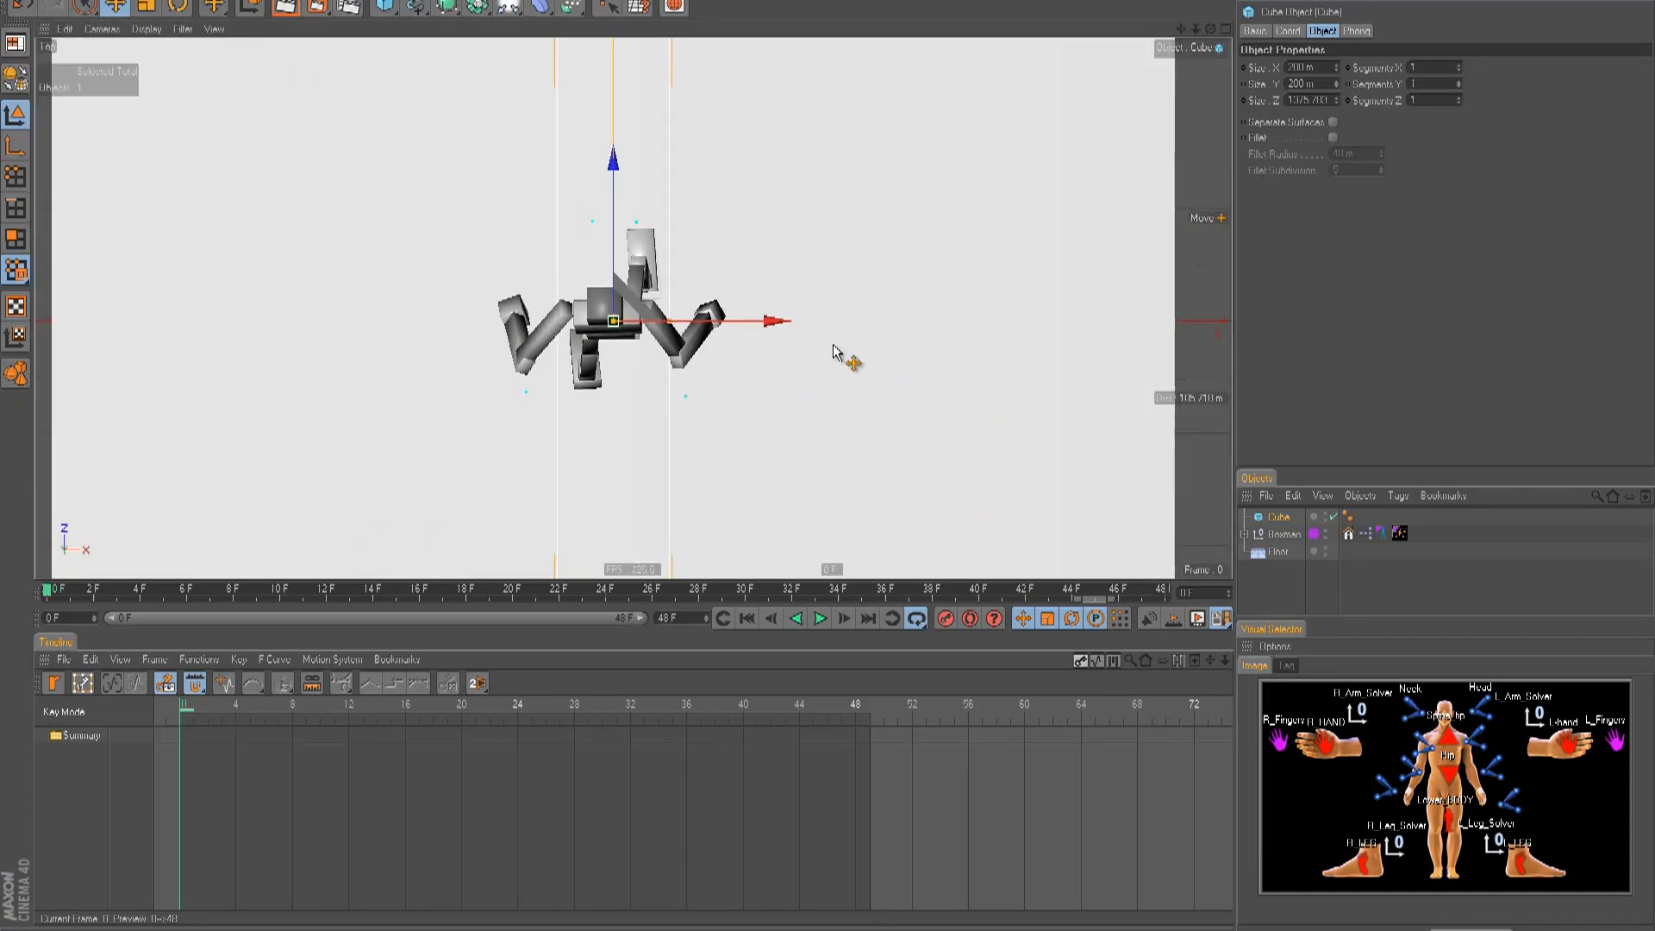
pyautogui.moveTo(741, 322); pyautogui.dragTo(829, 455)
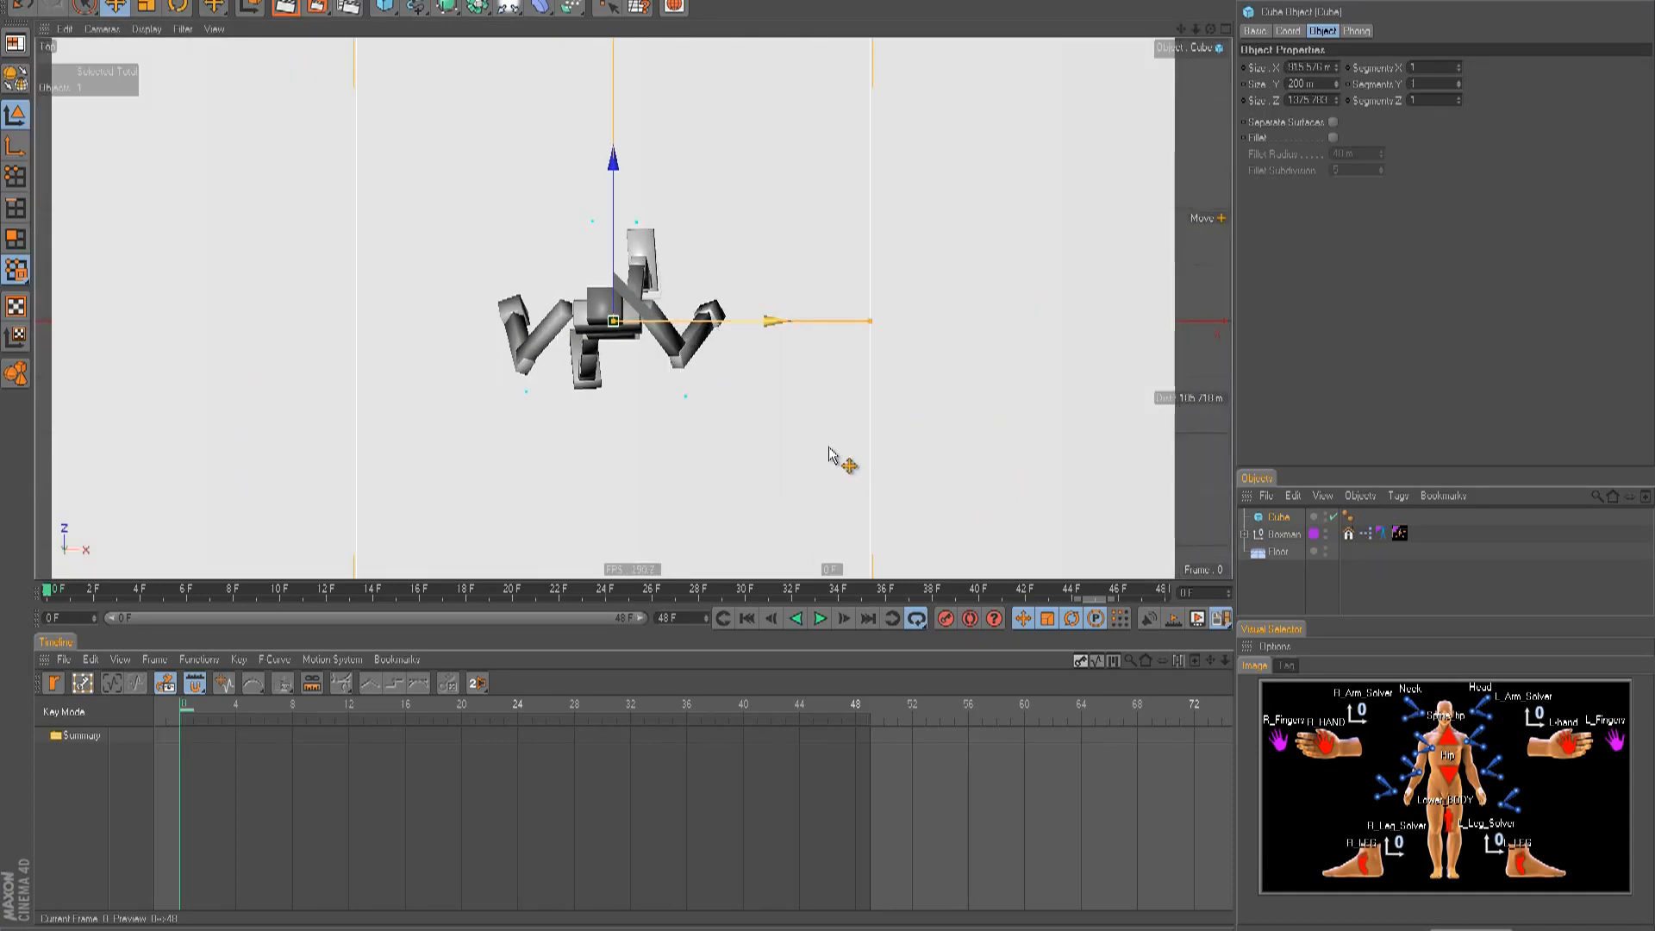
pyautogui.press('F3')
pyautogui.press('F4')
pyautogui.moveTo(678, 360)
pyautogui.keyDown('alt'); pyautogui.mouseDown(button='middle')
pyautogui.moveTo(828, 446)
pyautogui.moveTo(680, 360)
pyautogui.mouseUp(button='middle'); pyautogui.keyUp('alt')
pyautogui.press('F2')
pyautogui.press('F1')
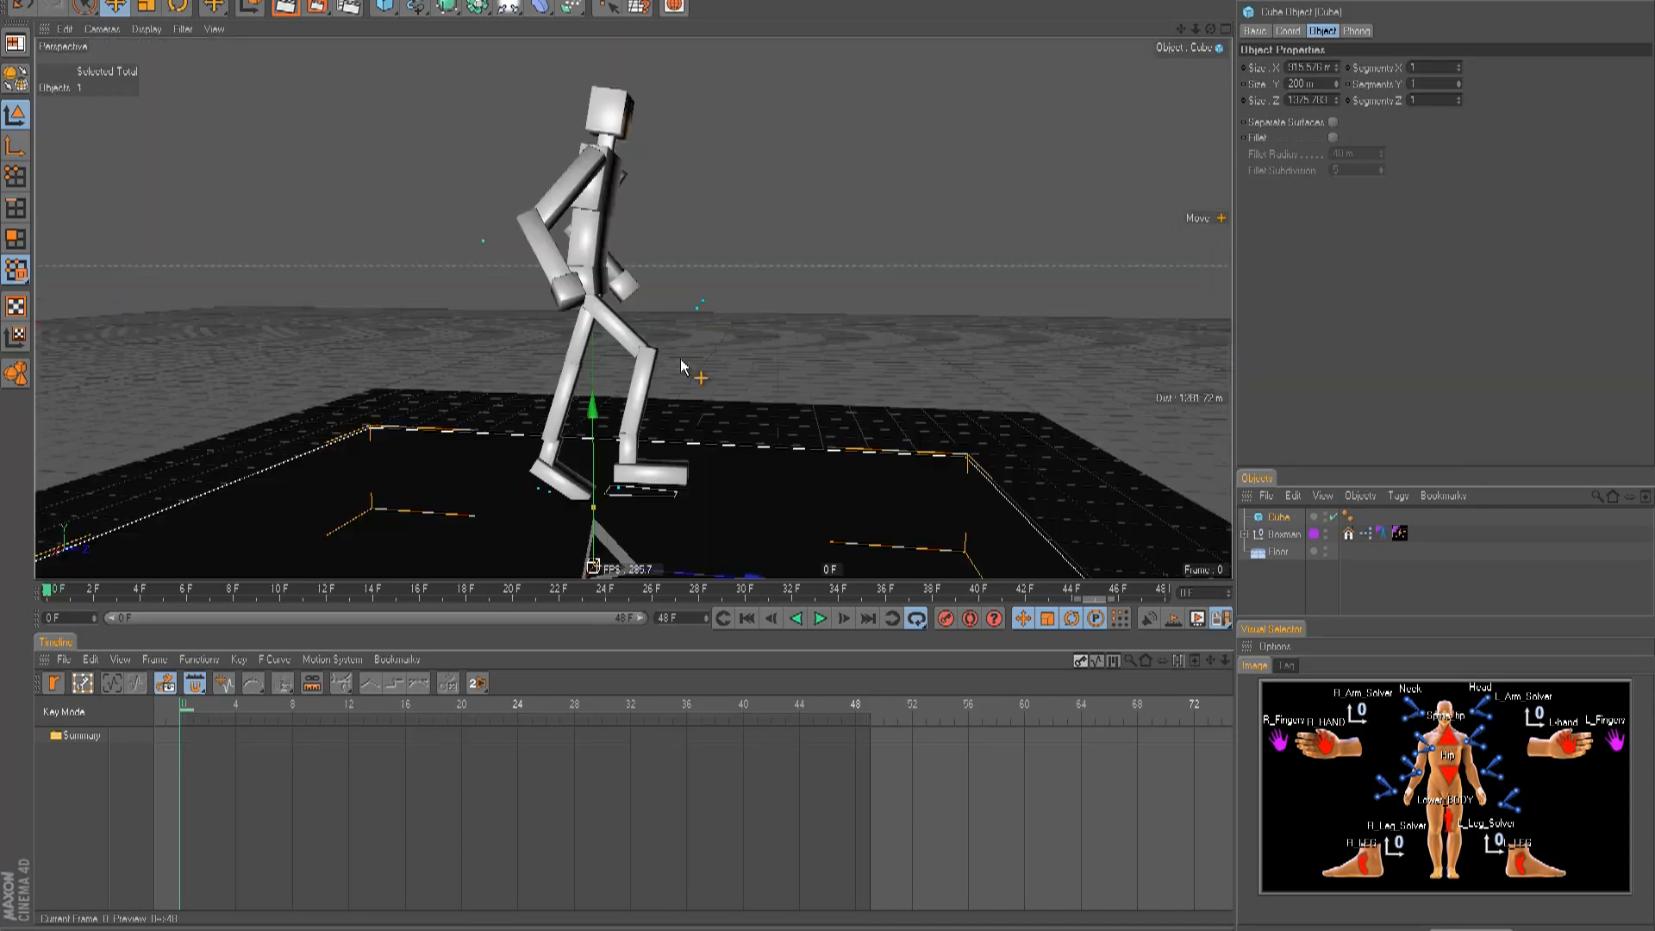
# - In the side view, lower the Lower_BODY control and the right foot so that both feet rest on the cube
pyautogui.press('F2')
pyautogui.press('F3')
pyautogui.keyDown('alt'); pyautogui.moveTo(709, 362); pyautogui.dragTo(827, 447, button='middle'); pyautogui.keyUp('alt')
pyautogui.keyDown('alt'); pyautogui.moveTo(708, 362); pyautogui.dragTo(828, 446, button='right'); pyautogui.keyUp('alt')
pyautogui.keyDown('alt'); pyautogui.moveTo(828, 454); pyautogui.dragTo(820, 467, button='middle'); pyautogui.keyUp('alt')
pyautogui.click(1433, 823)
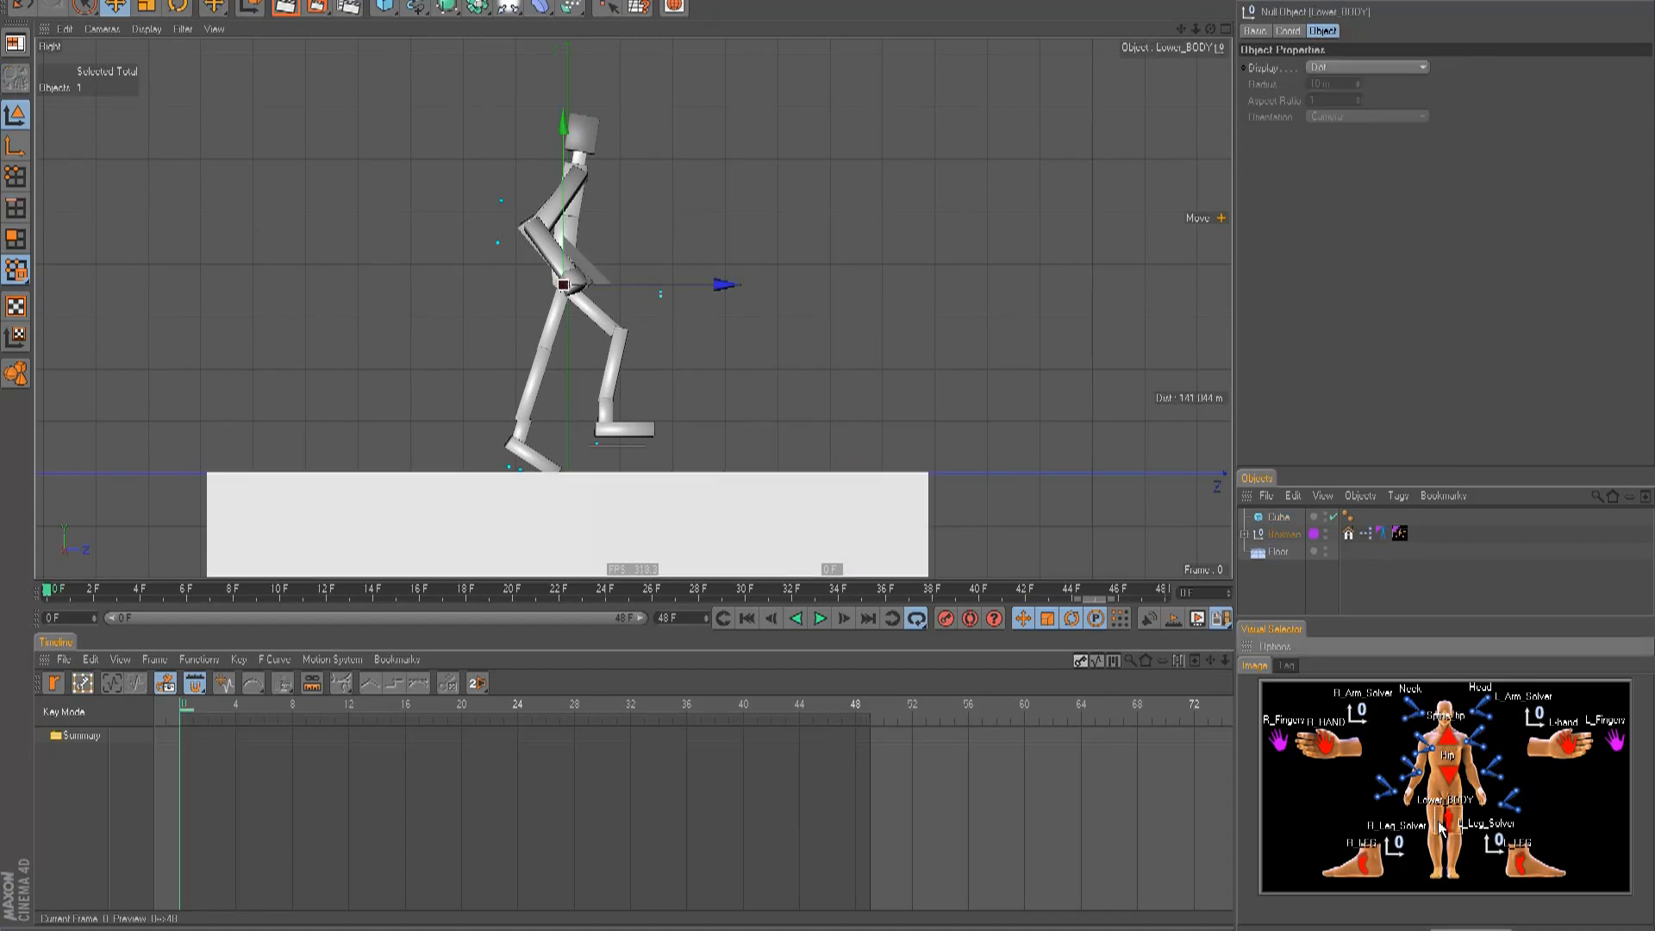
pyautogui.moveTo(810, 380); pyautogui.dragTo(835, 457)
pyautogui.click(1363, 861)
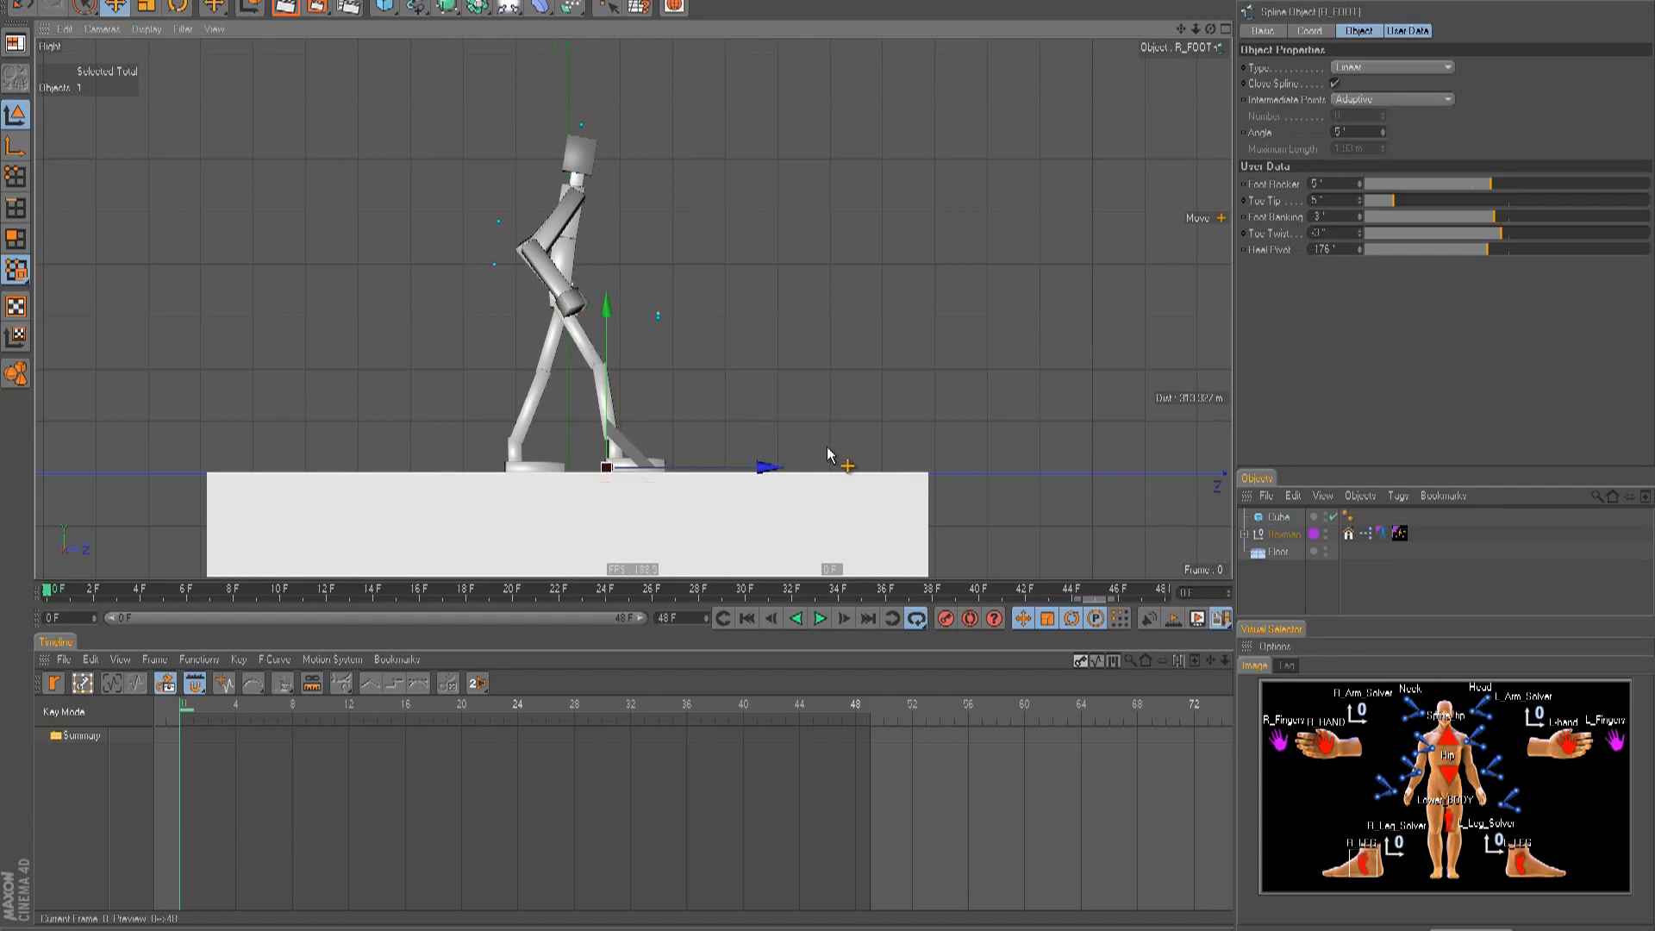
# - At frame 34, move the left foot farther back along the cube and raise the Lower_BODY control slightly
pyautogui.click(1518, 872)
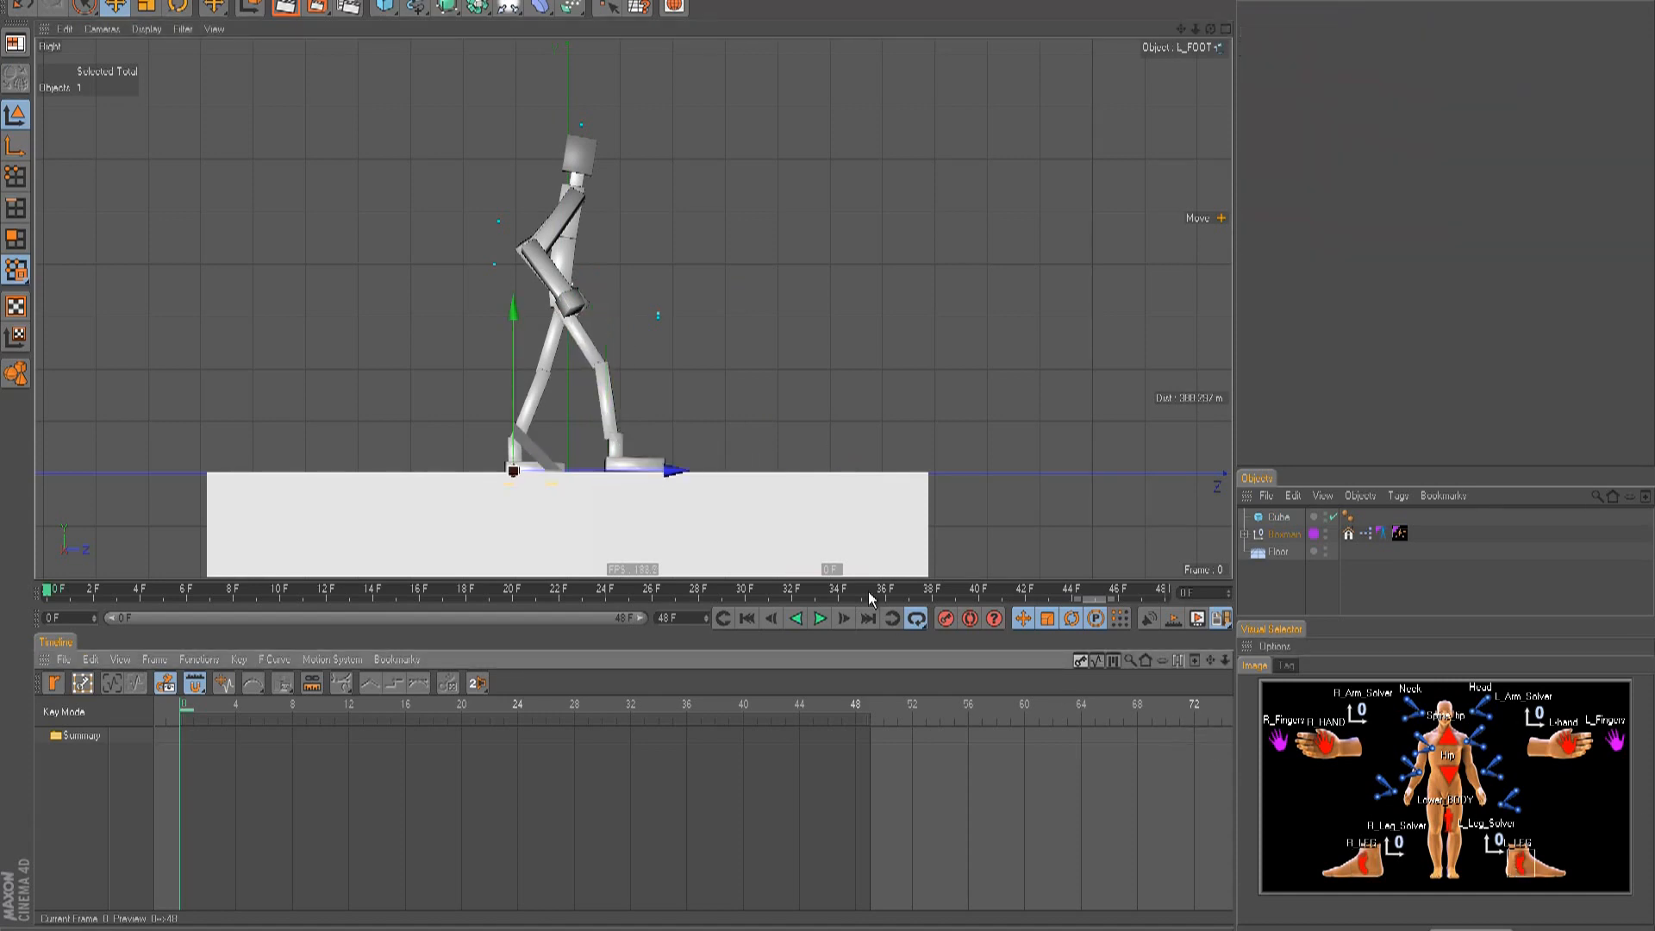
pyautogui.click(836, 589)
pyautogui.moveTo(825, 455)
pyautogui.mouseDown()
pyautogui.moveTo(842, 462)
pyautogui.moveTo(828, 454)
pyautogui.mouseUp()
pyautogui.click(1445, 826)
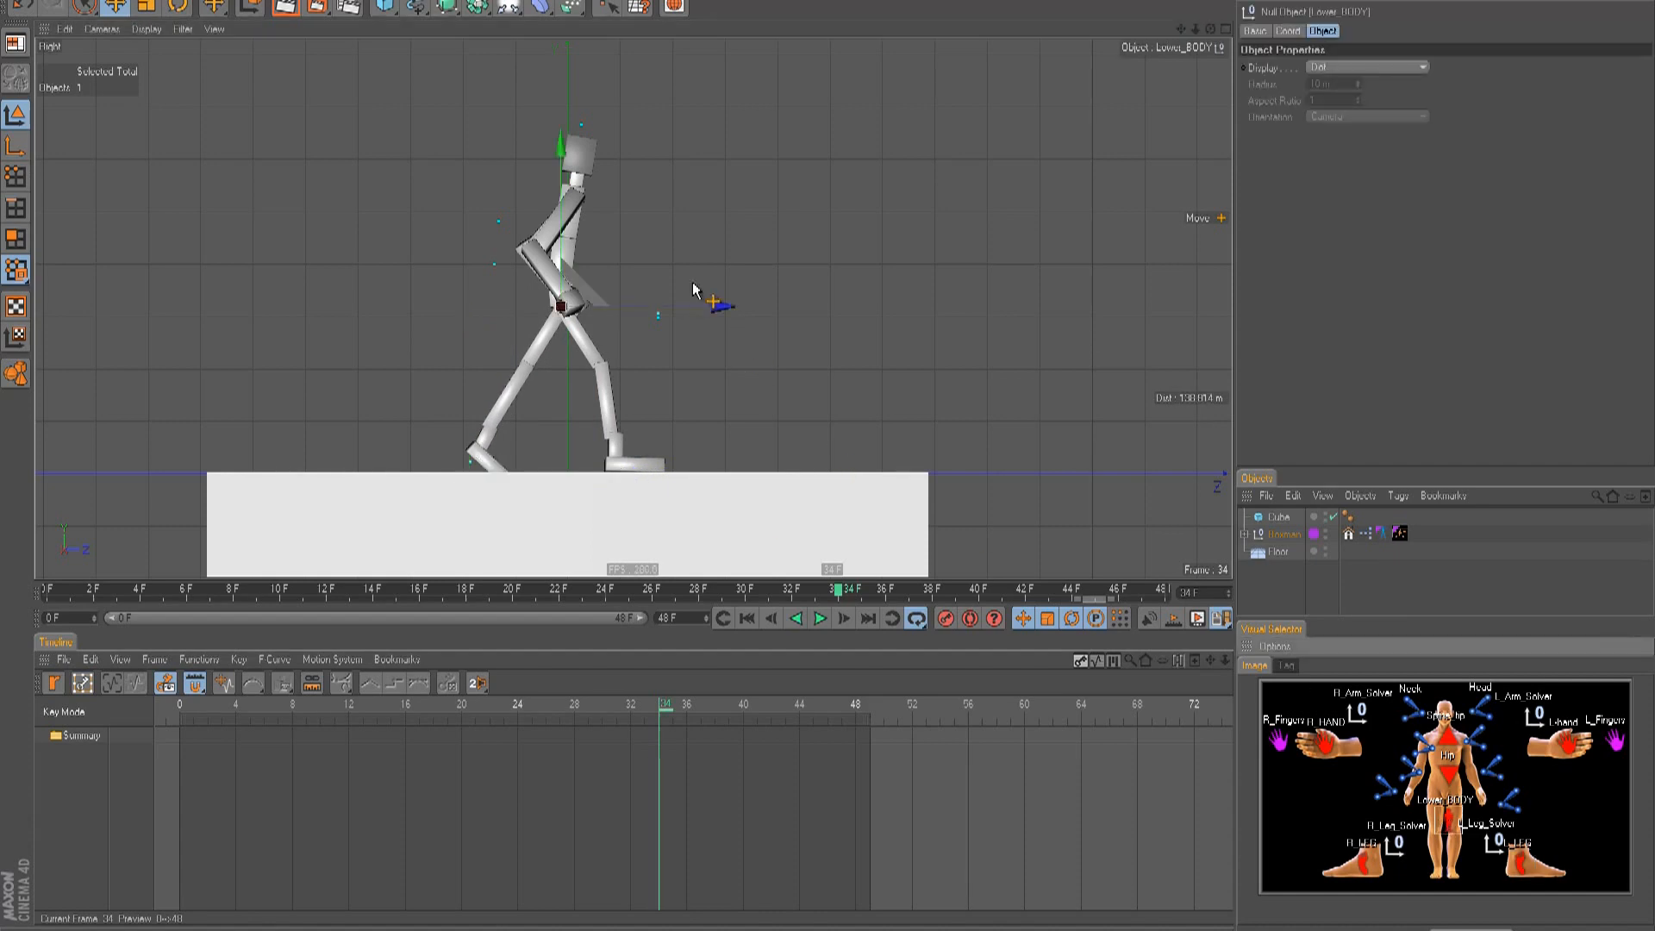
pyautogui.moveTo(827, 455)
pyautogui.mouseDown()
pyautogui.moveTo(846, 462)
pyautogui.moveTo(831, 454)
pyautogui.mouseUp()
pyautogui.click(1523, 878)
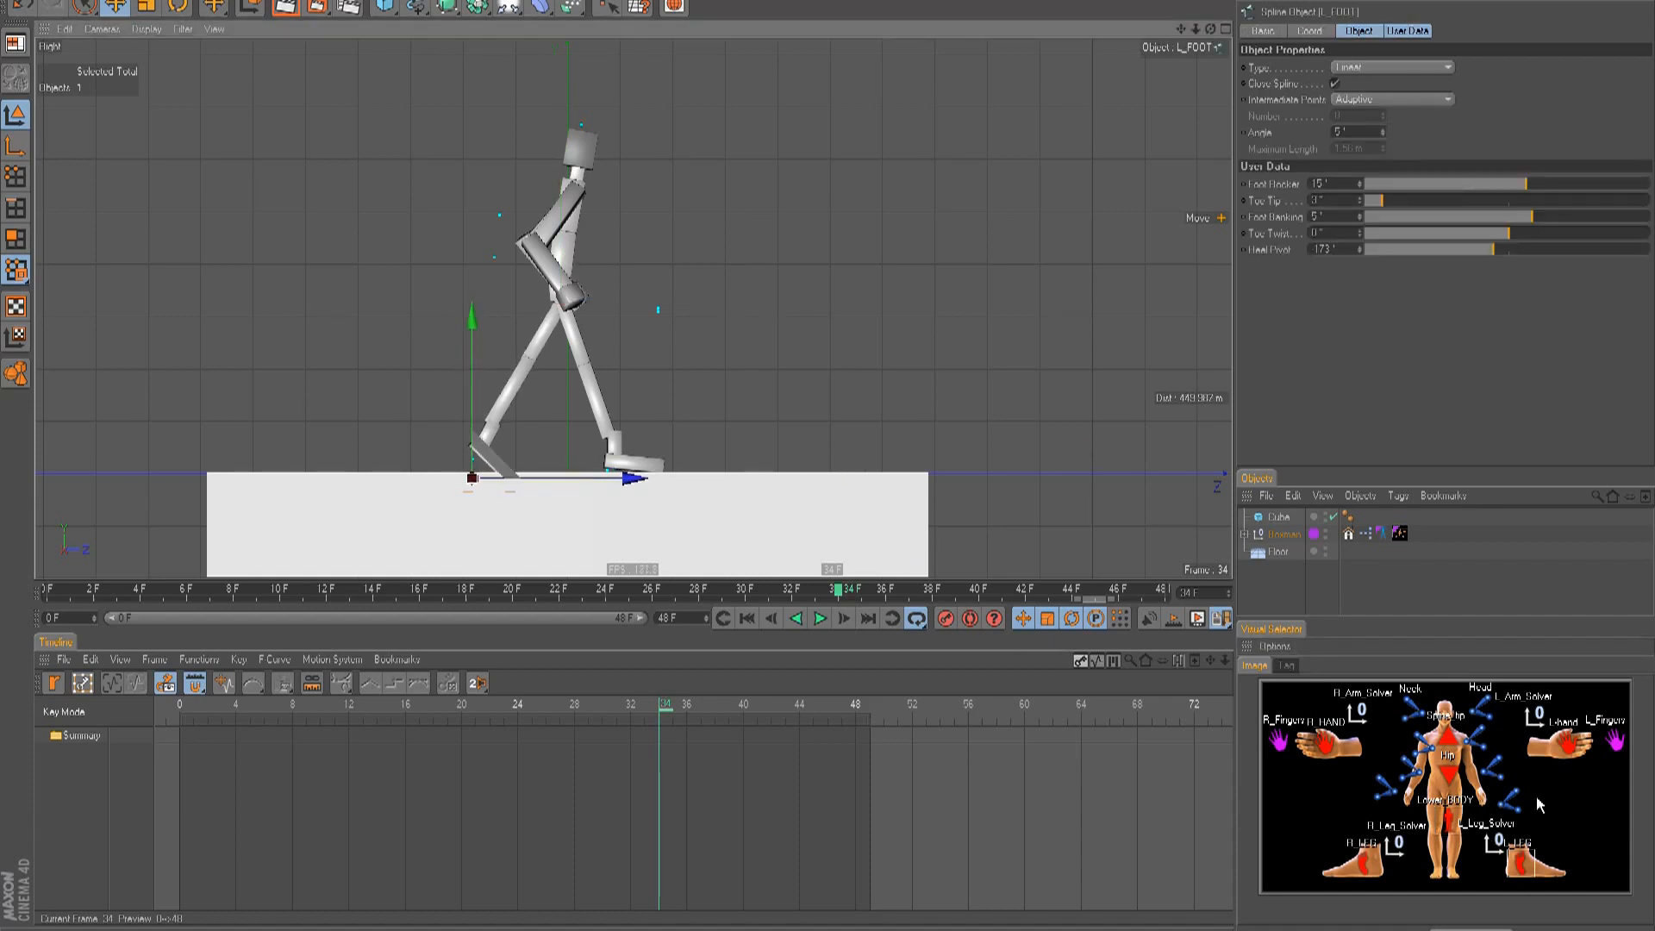
# - Reposition the right foot in front of the body and set its Toe Tip to 0° and Foot Banking to 3°
pyautogui.click(1351, 864)
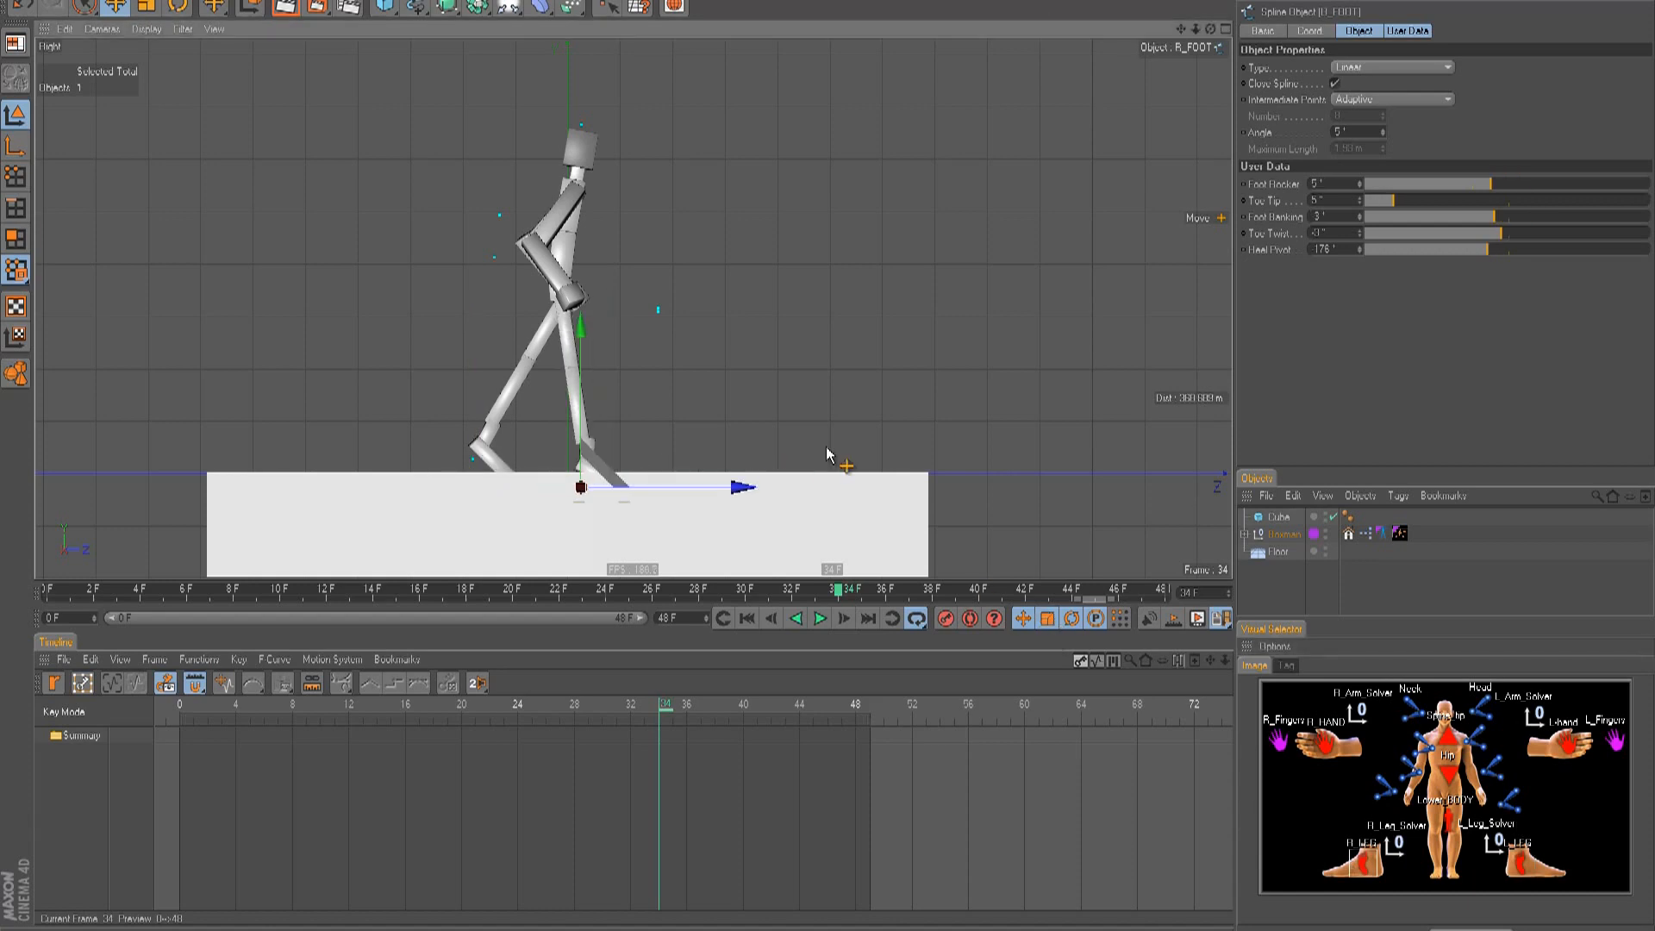
pyautogui.moveTo(826, 455)
pyautogui.mouseDown()
pyautogui.moveTo(841, 464)
pyautogui.moveTo(828, 454)
pyautogui.mouseUp()
pyautogui.moveTo(1496, 193); pyautogui.dragTo(1320, 205)
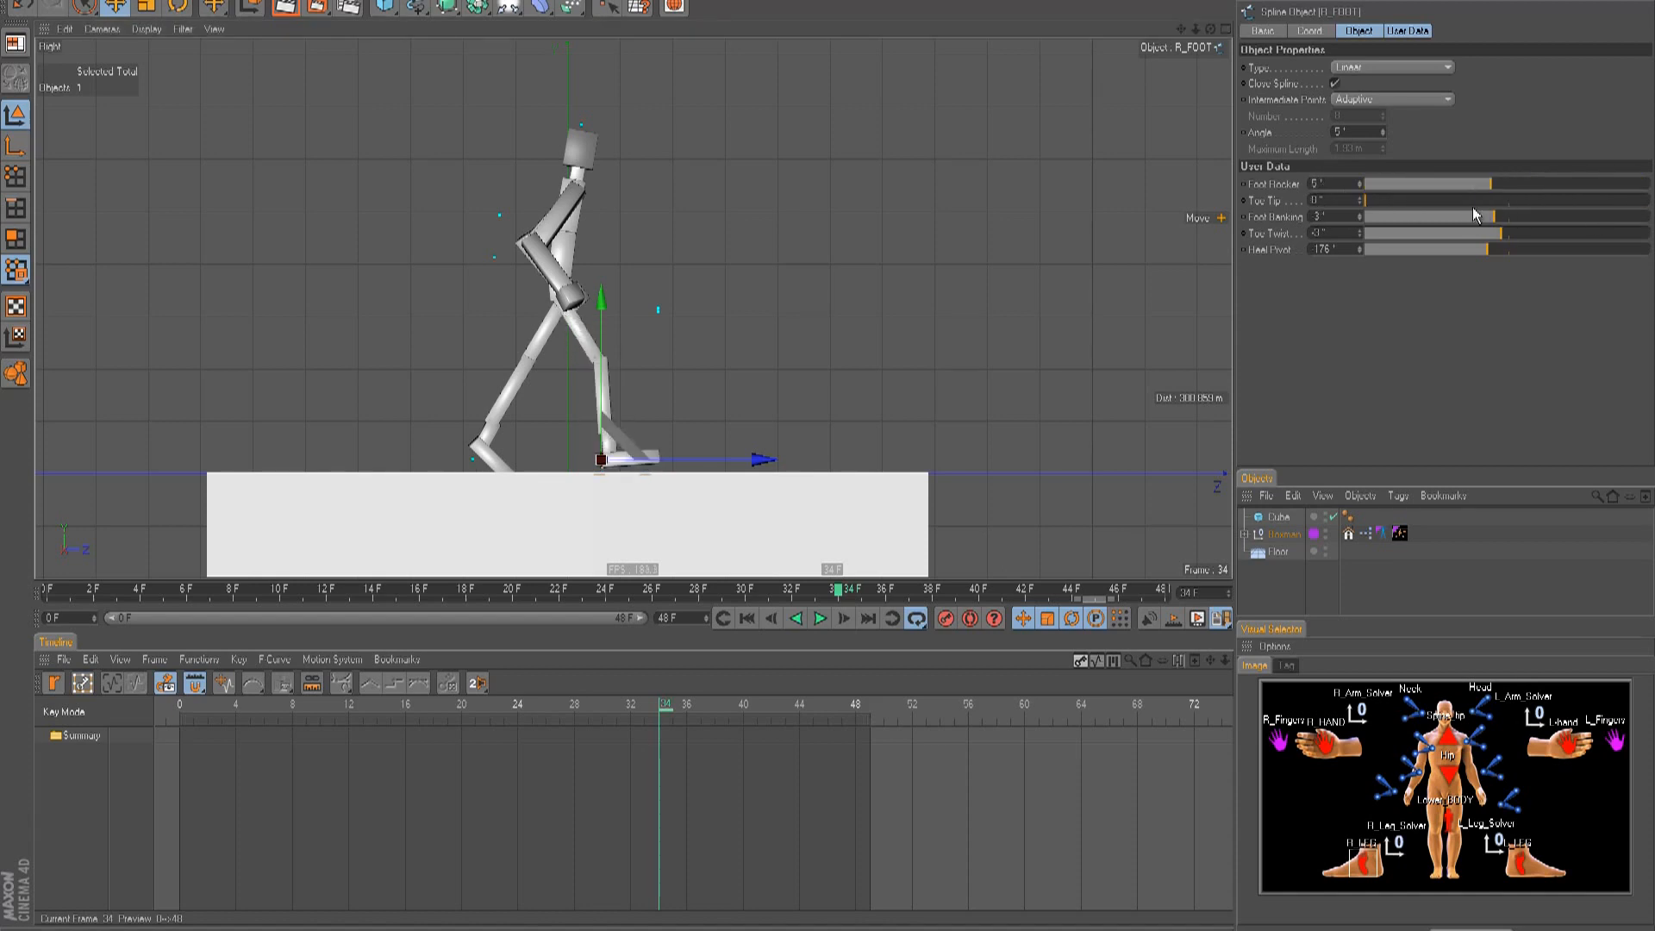
pyautogui.moveTo(1491, 218)
pyautogui.mouseDown()
pyautogui.moveTo(1552, 217)
pyautogui.moveTo(1522, 217)
pyautogui.moveTo(1556, 251)
pyautogui.moveTo(1488, 251)
pyautogui.moveTo(1556, 237)
pyautogui.moveTo(1502, 235)
pyautogui.mouseUp()
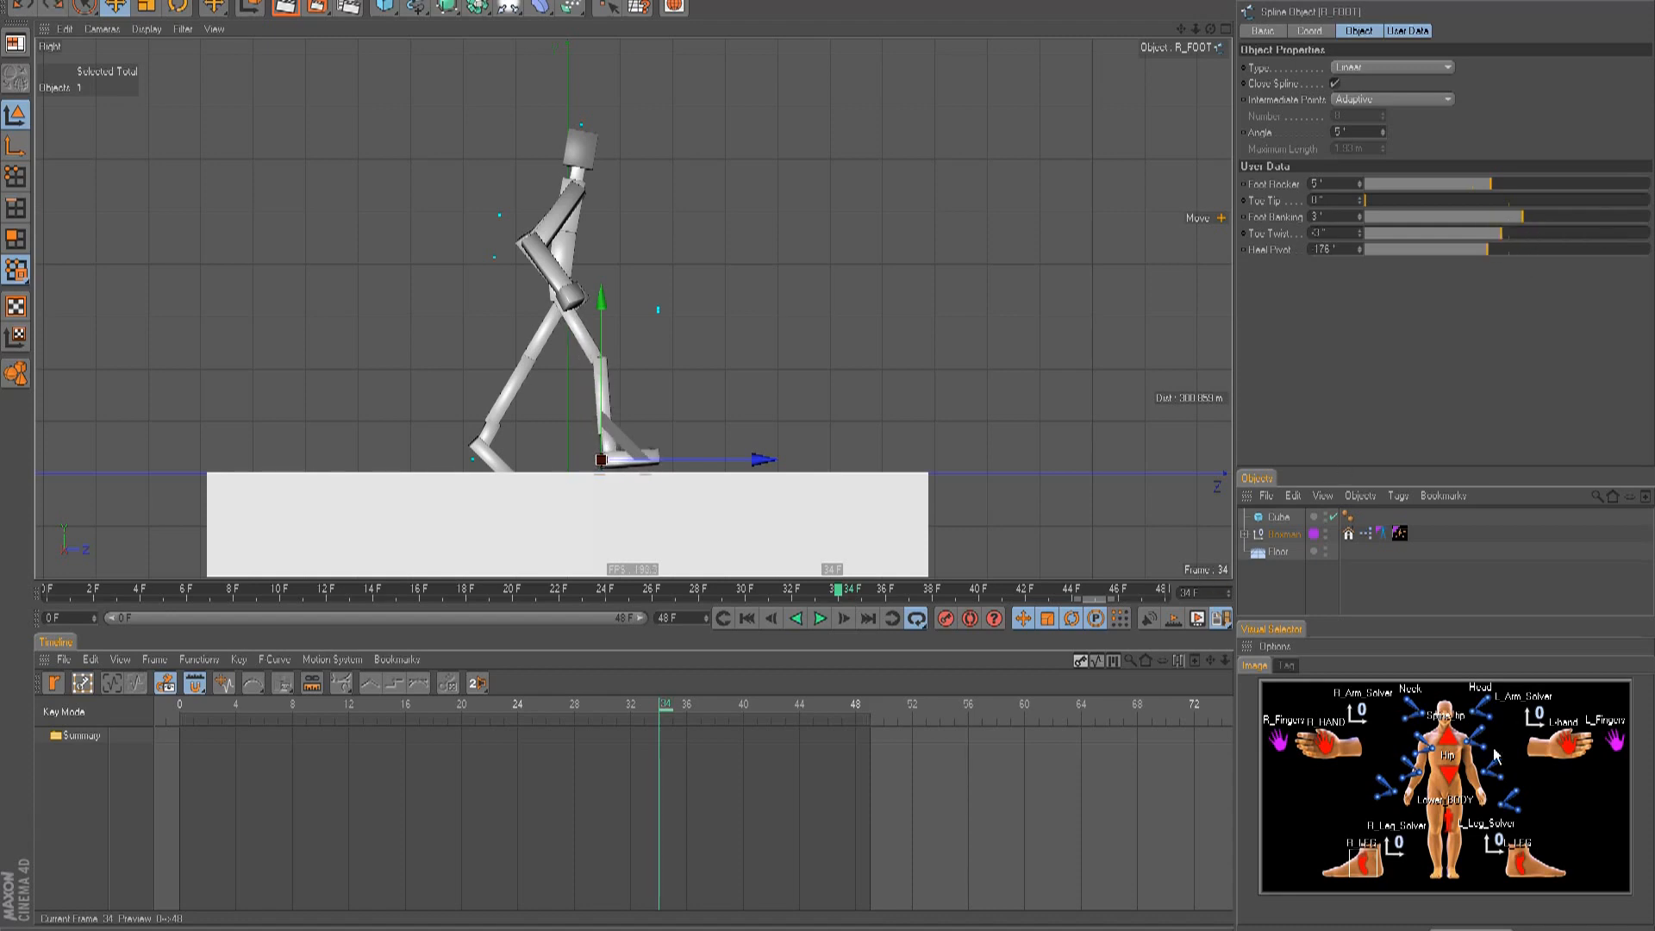
# - Rotate the right foot so its toes point upward, and move it until the heel touches the cube
pyautogui.press('r')
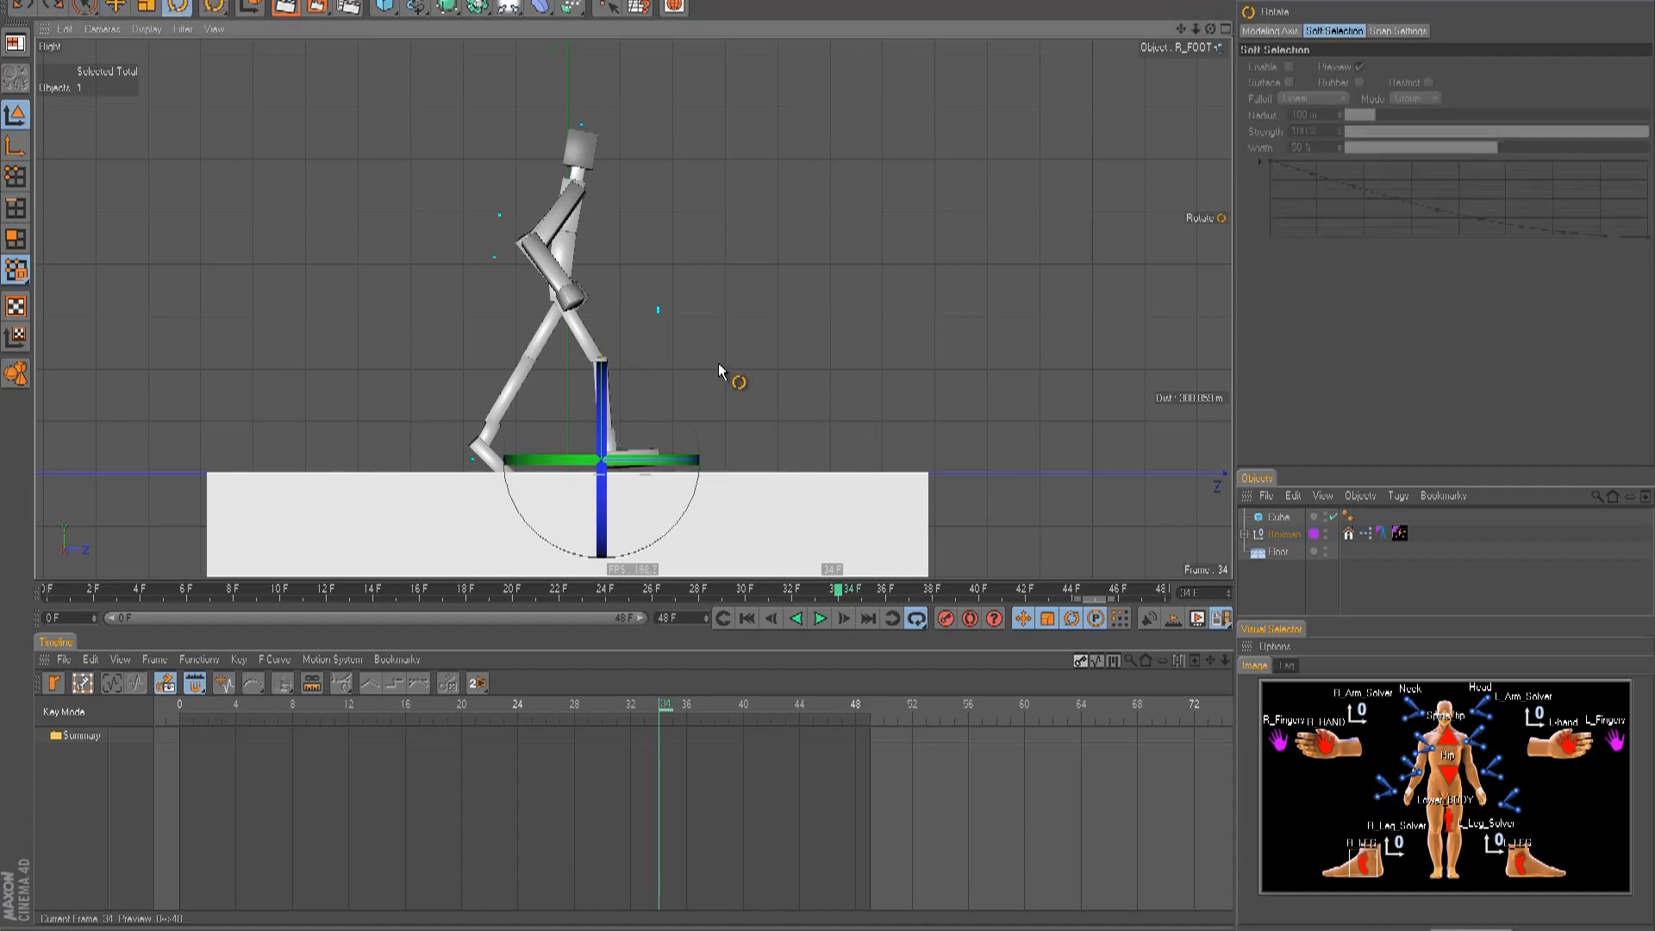
pyautogui.moveTo(669, 385); pyautogui.dragTo(622, 355)
pyautogui.press('e')
pyautogui.moveTo(876, 466); pyautogui.dragTo(839, 458)
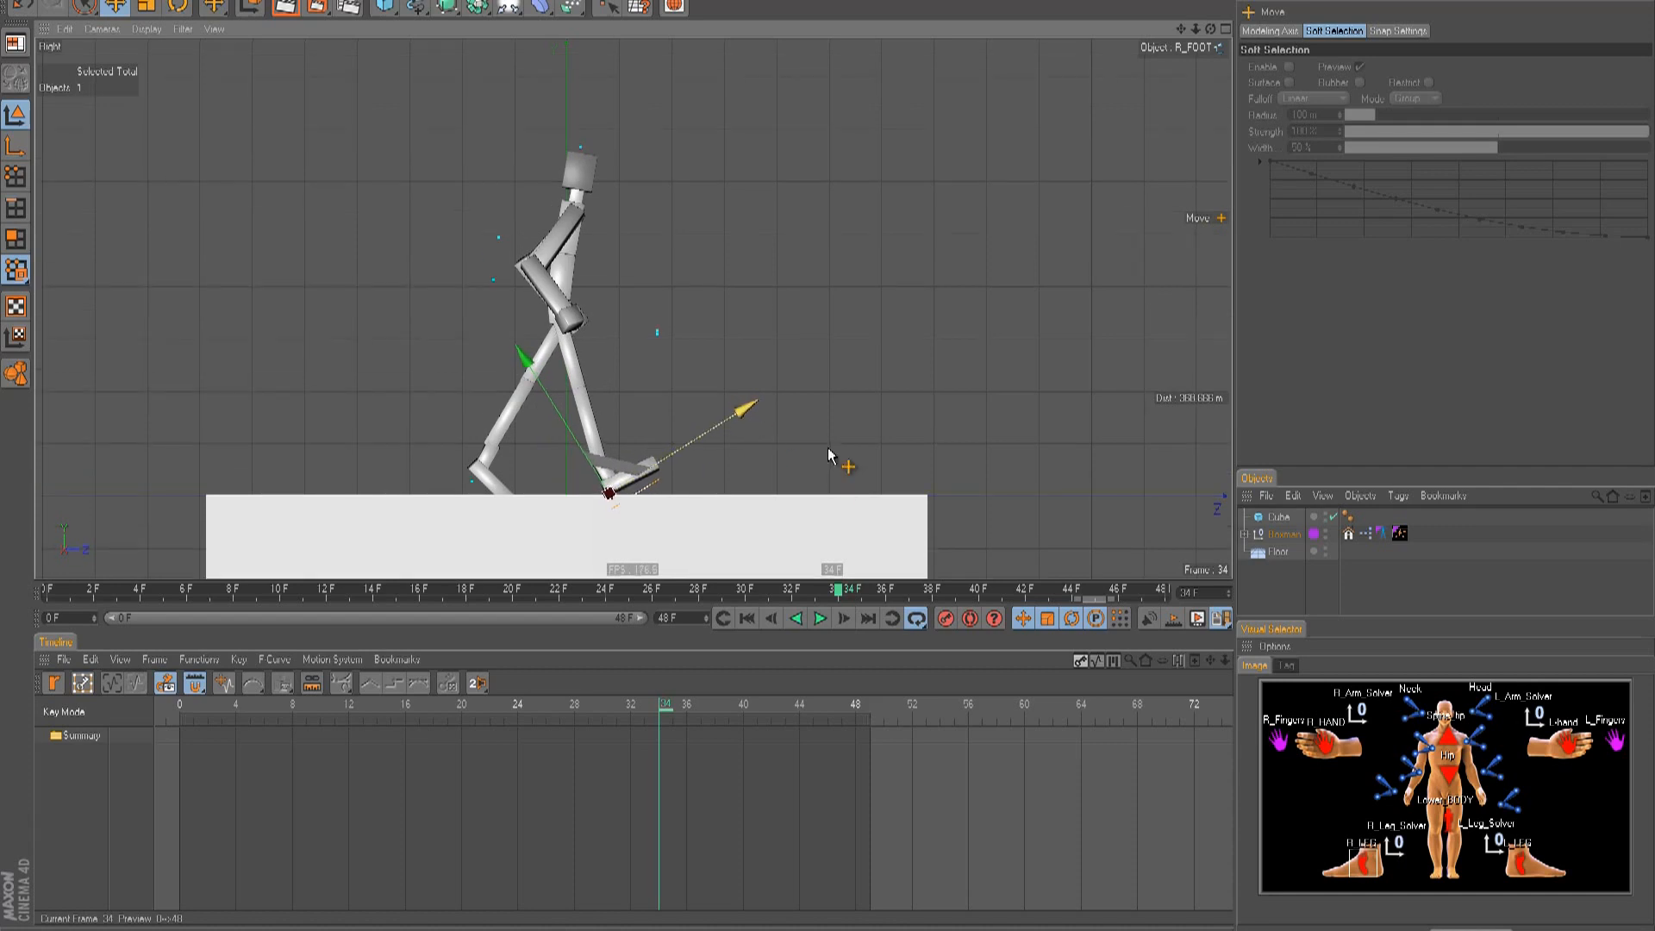
# - Move the right hand back behind the hip and shift the neck control back to straighten the torso
pyautogui.click(1314, 743)
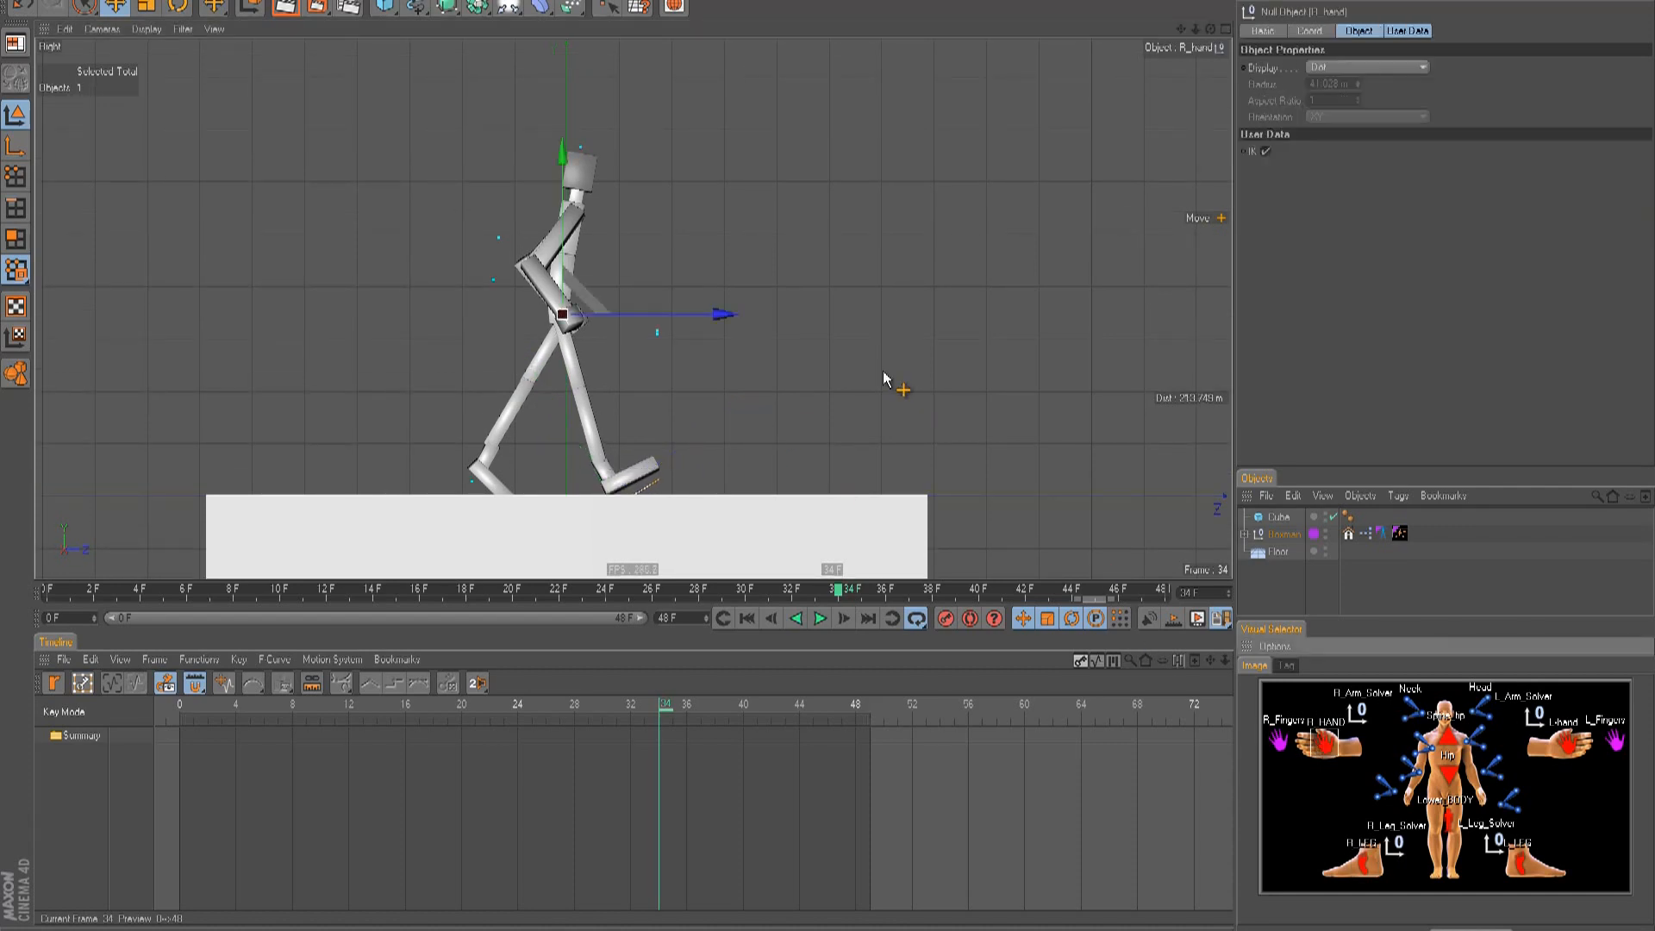
pyautogui.moveTo(884, 378); pyautogui.dragTo(842, 462)
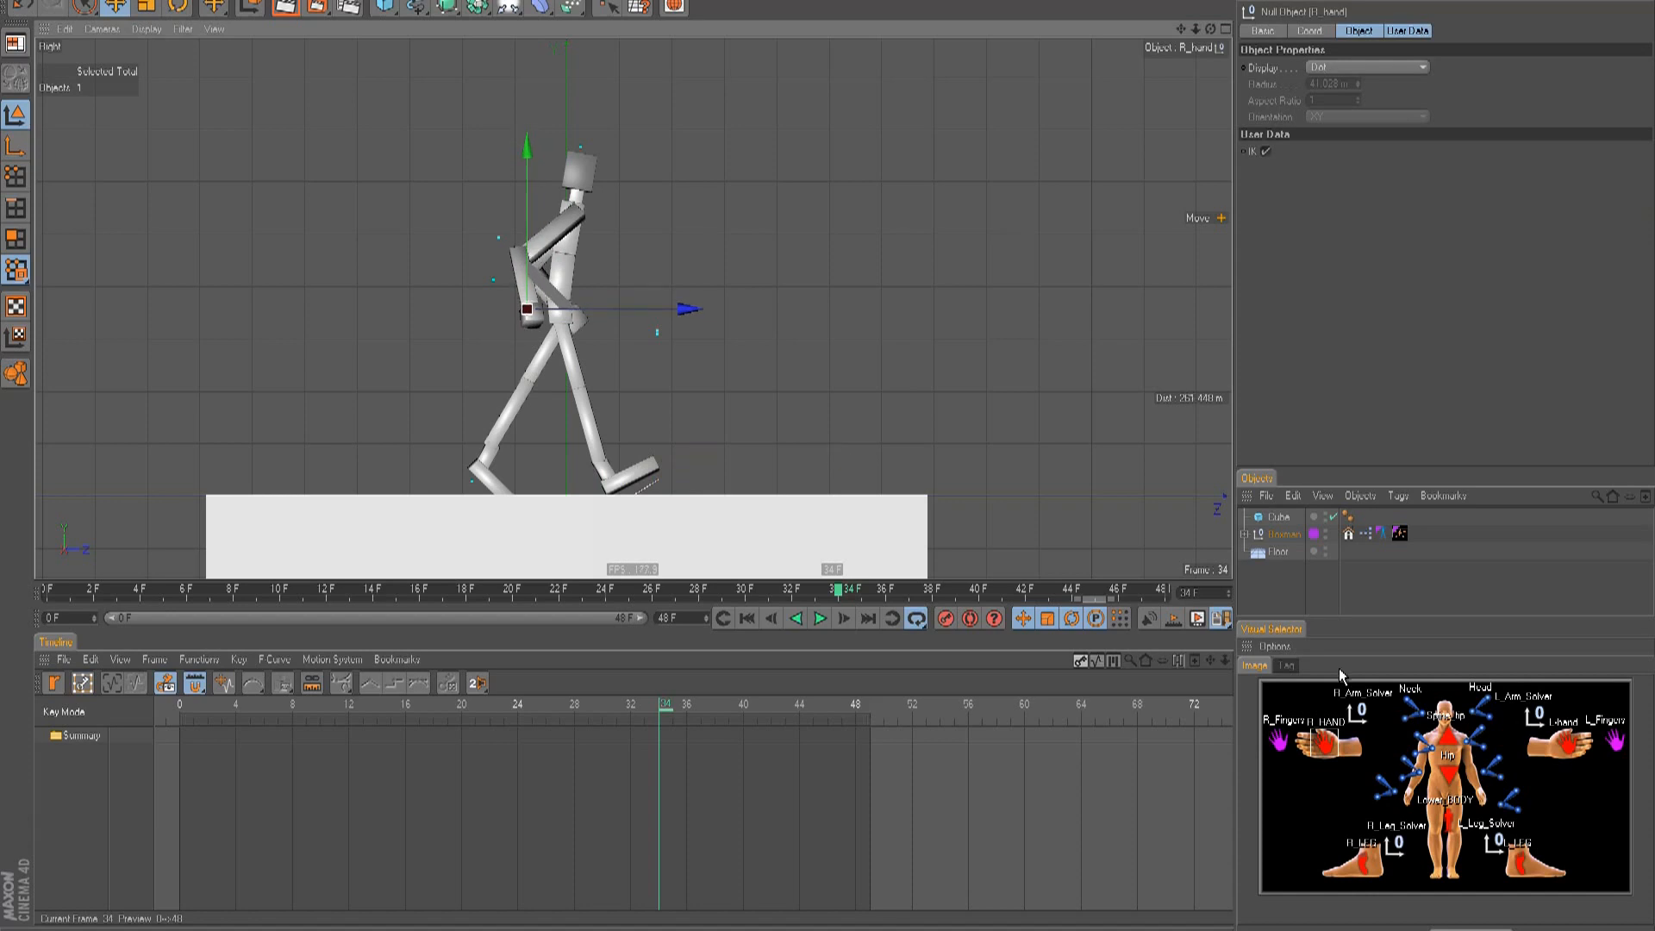
pyautogui.click(1446, 732)
pyautogui.moveTo(754, 177); pyautogui.dragTo(830, 454)
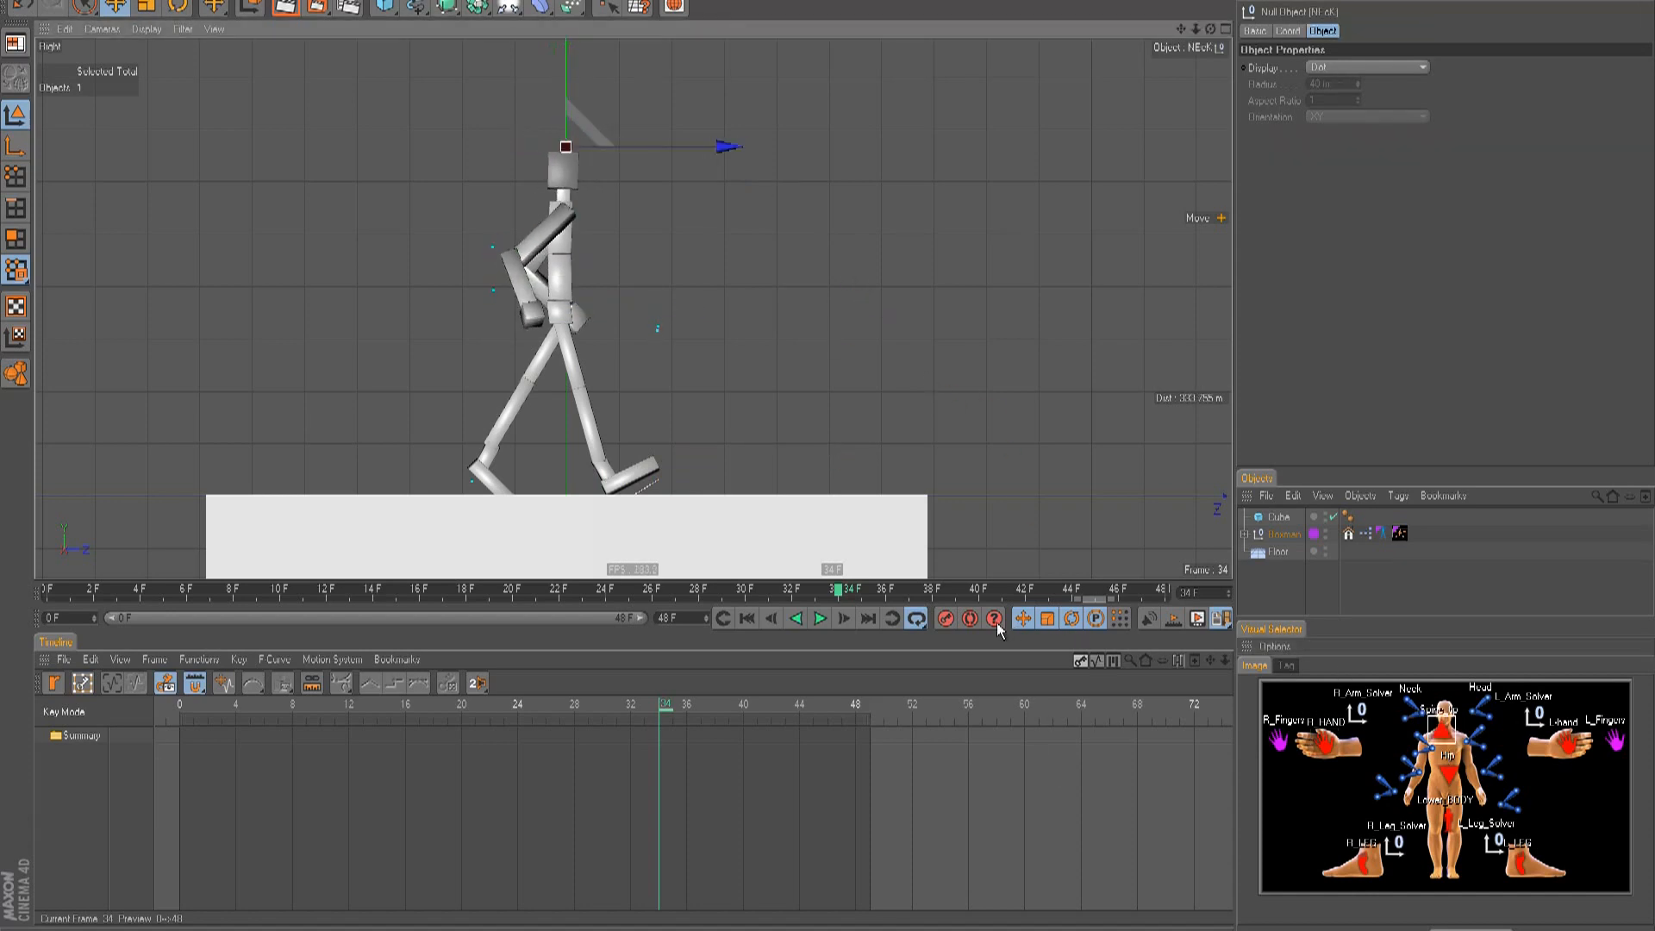
# - Turn on Autokeying and move the left hand forward in front of the hip at frame 34
pyautogui.click(970, 618)
pyautogui.click(1567, 747)
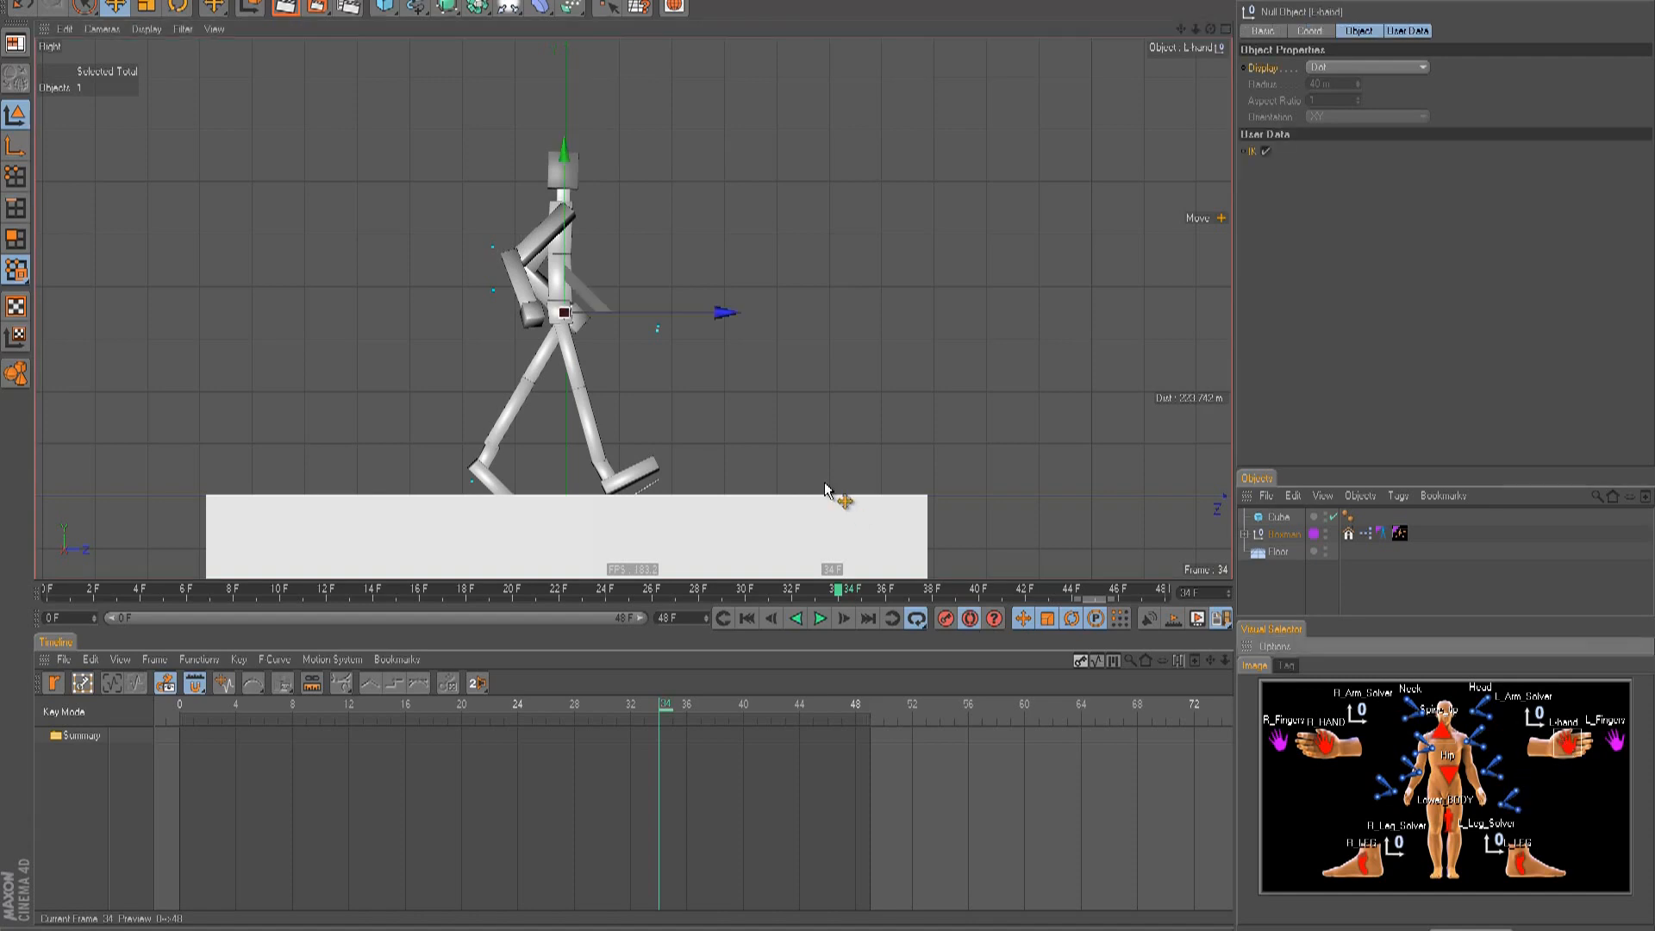
pyautogui.moveTo(829, 447); pyautogui.dragTo(792, 431)
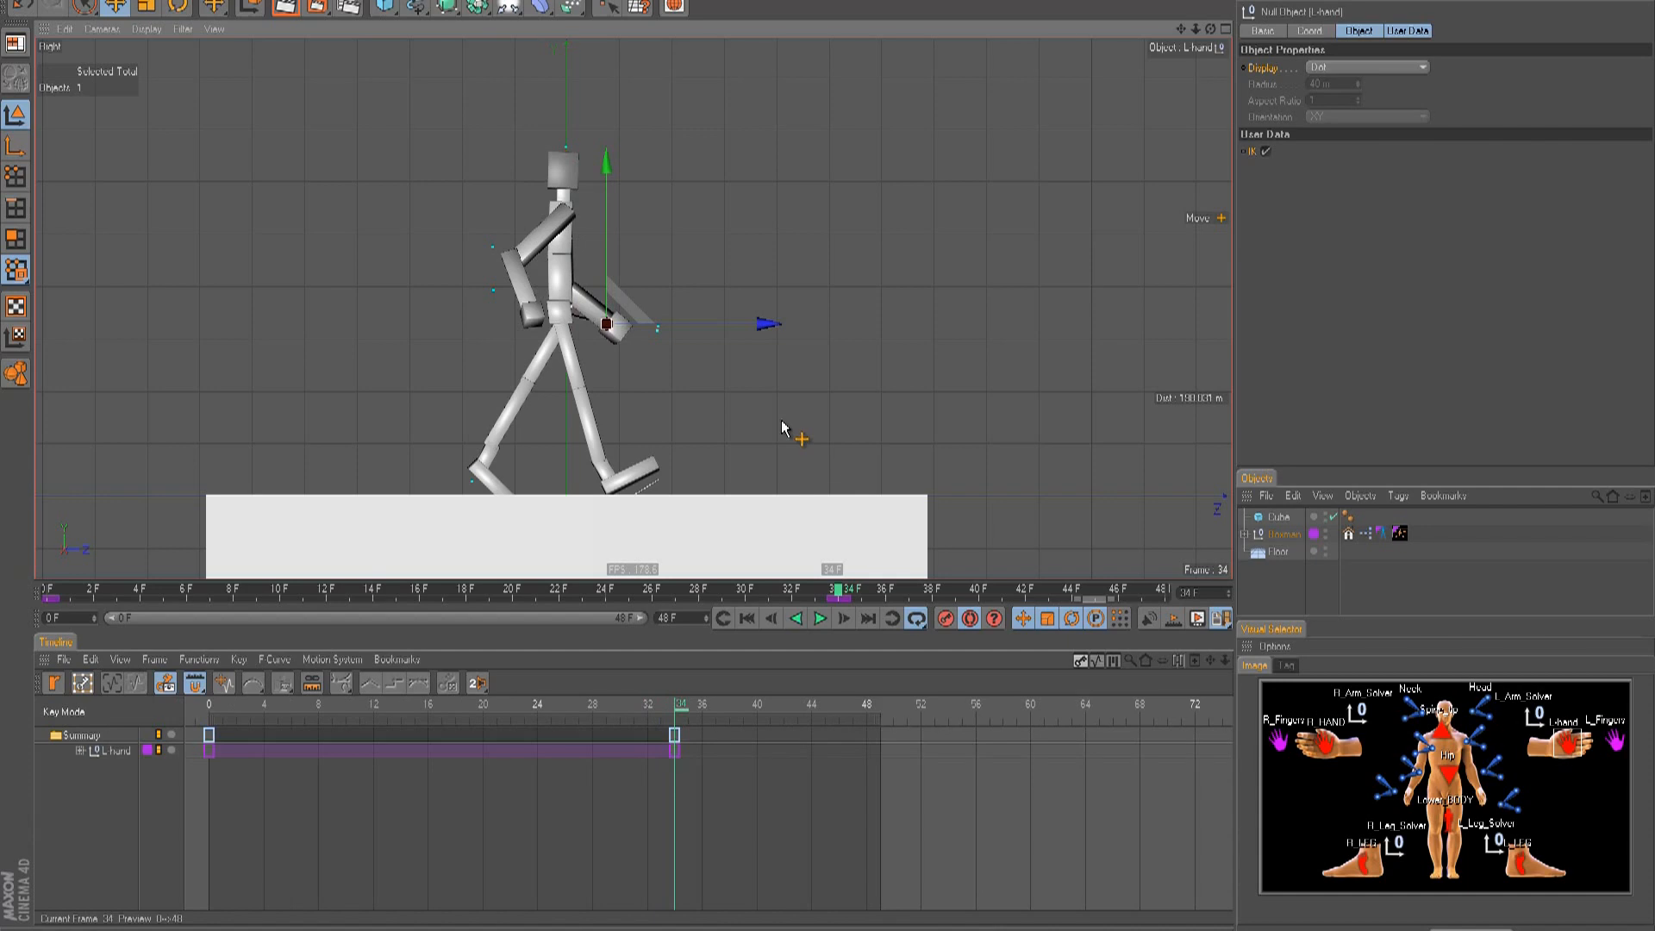
# - Inspect the arm and leg pose in the top, front, perspective and side views
pyautogui.press('F2')
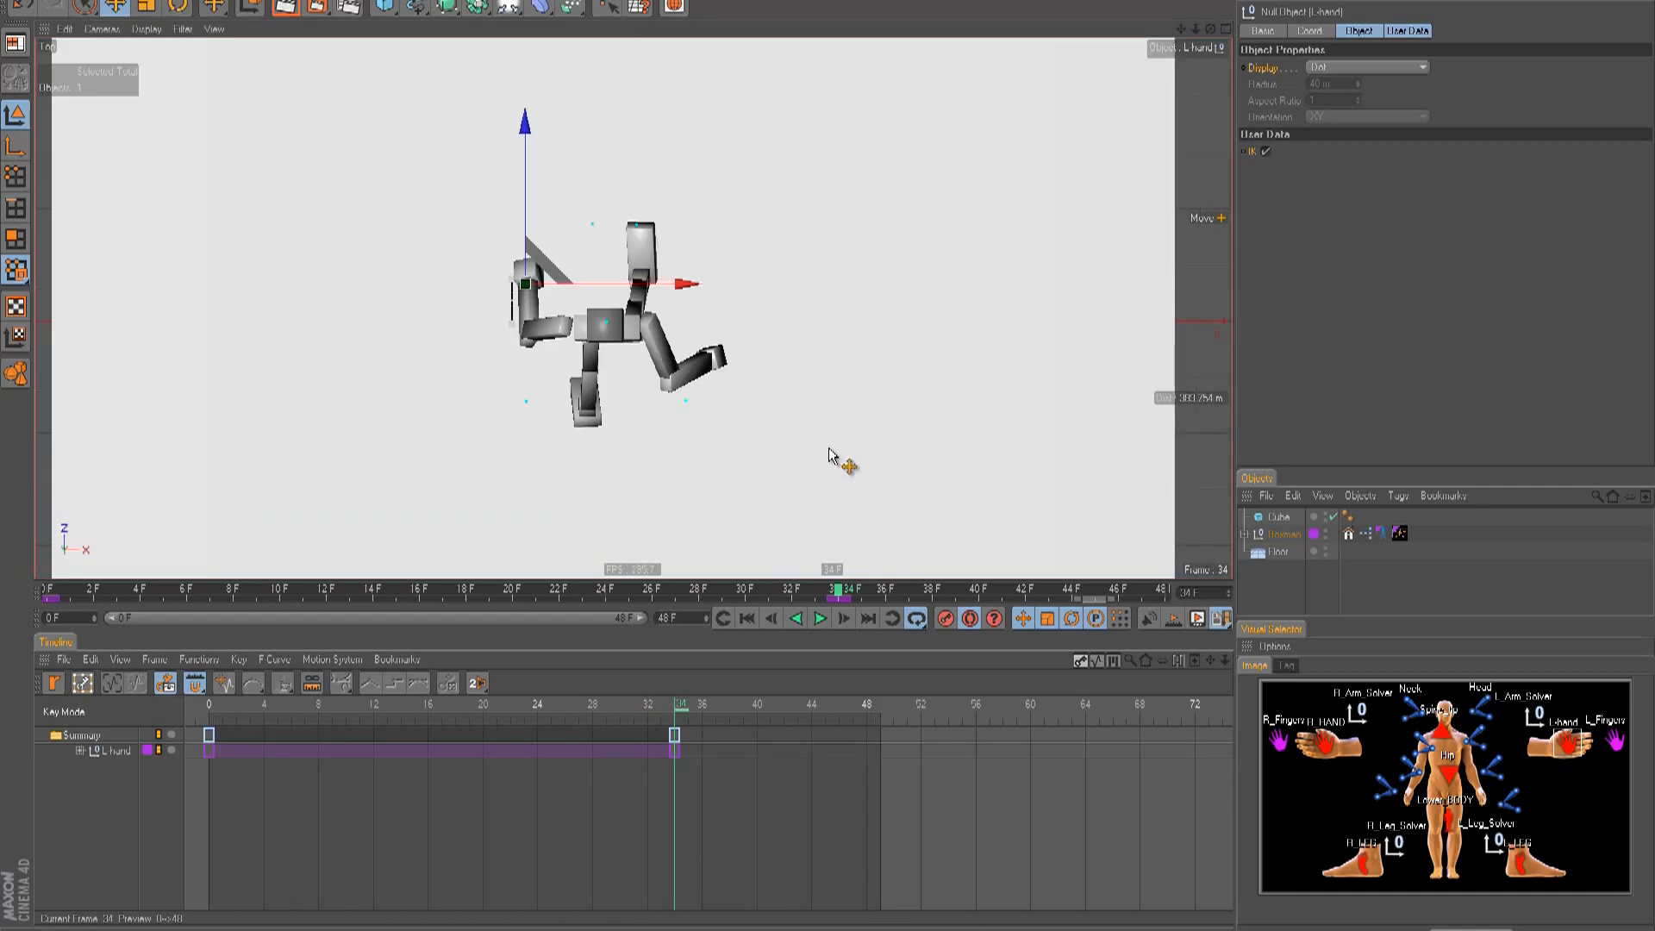
pyautogui.press('F4')
pyautogui.press('F3')
pyautogui.press('F2')
pyautogui.press('F1')
pyautogui.press('F2')
pyautogui.press('F3')
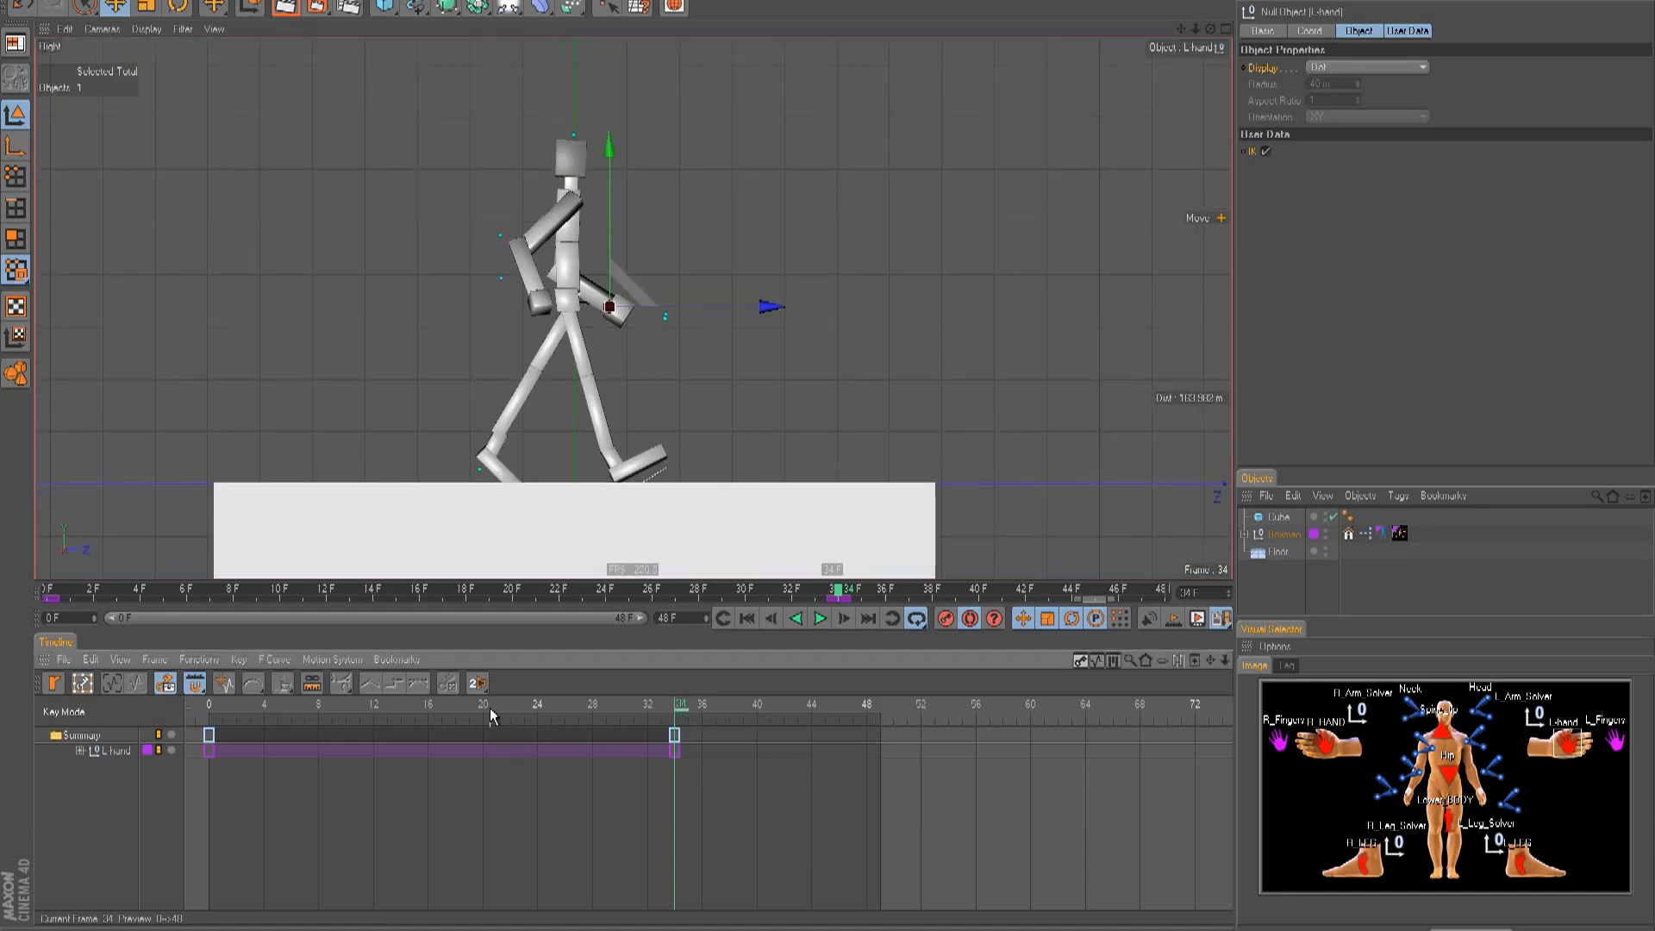
# - At frame 0, move the left hand forward in front of the hip, and delete all of its keyframes
pyautogui.moveTo(162, 604); pyautogui.dragTo(31, 594)
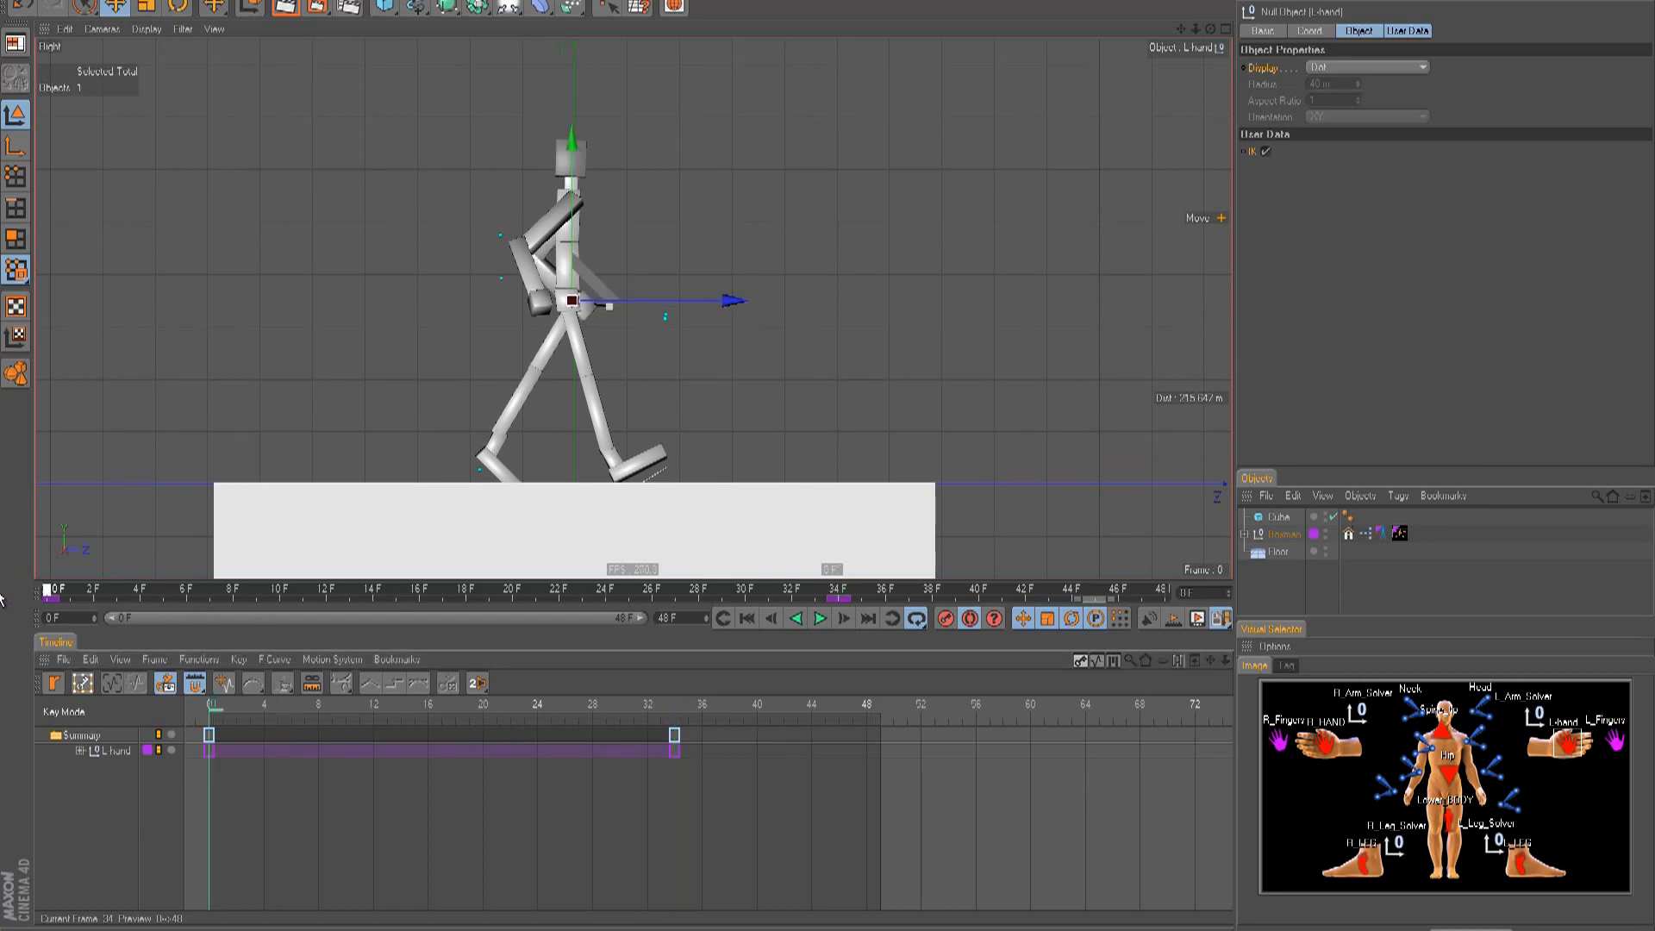
pyautogui.moveTo(795, 442); pyautogui.dragTo(829, 447)
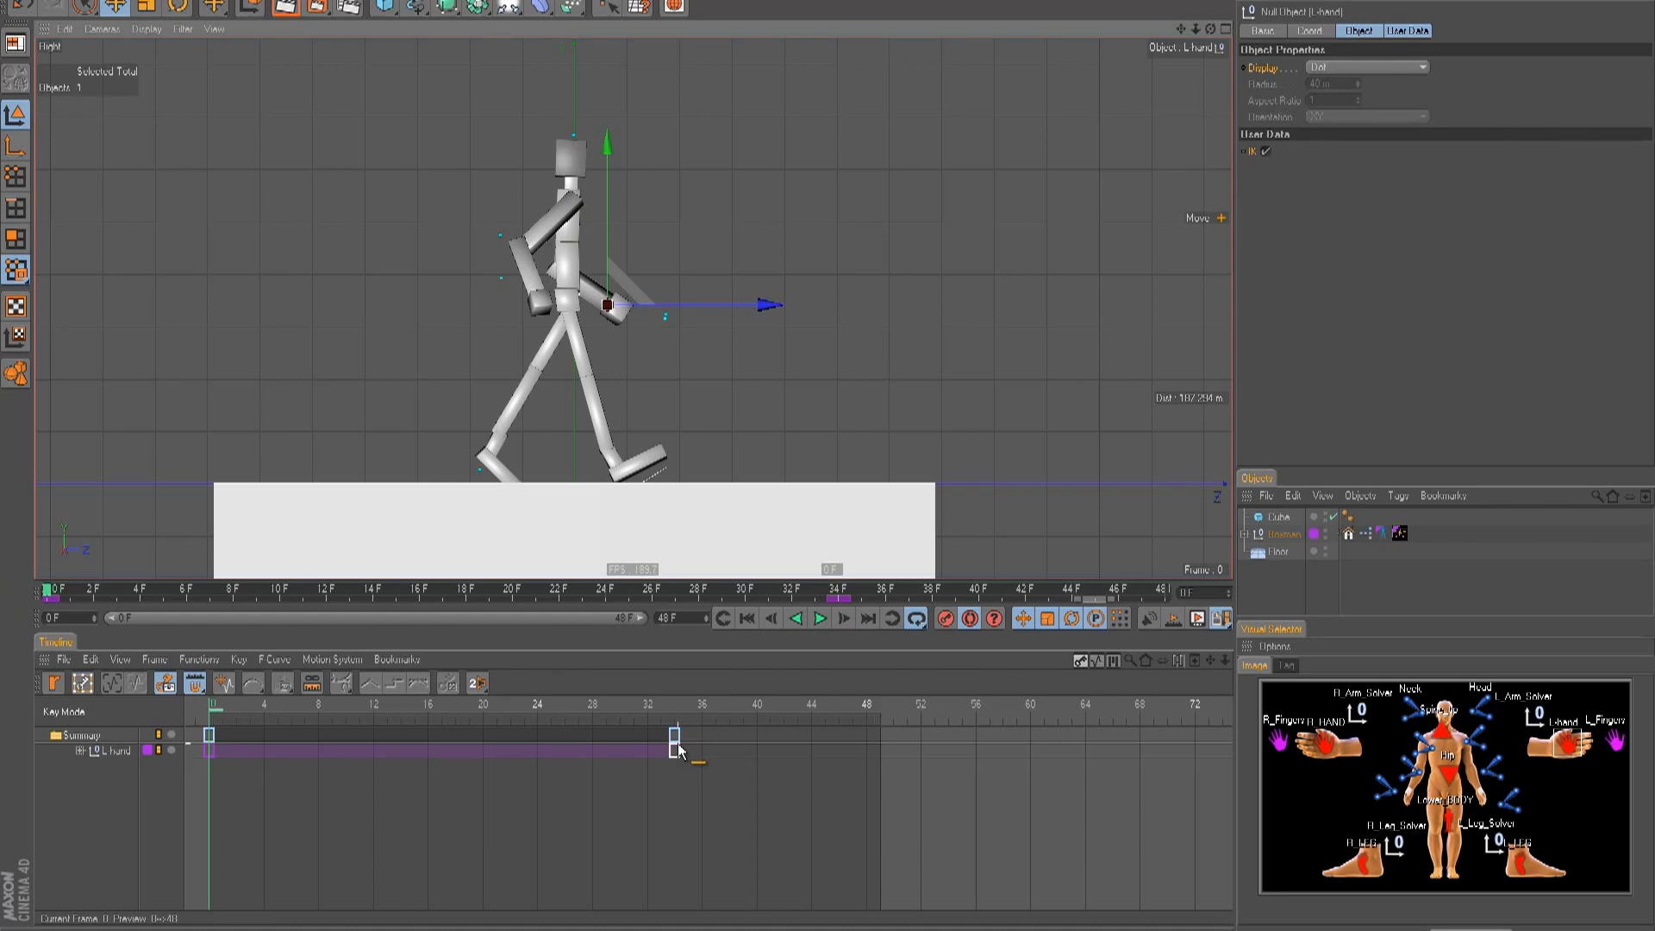
pyautogui.hotkey('ctrl', 'a')
pyautogui.press('Delete')
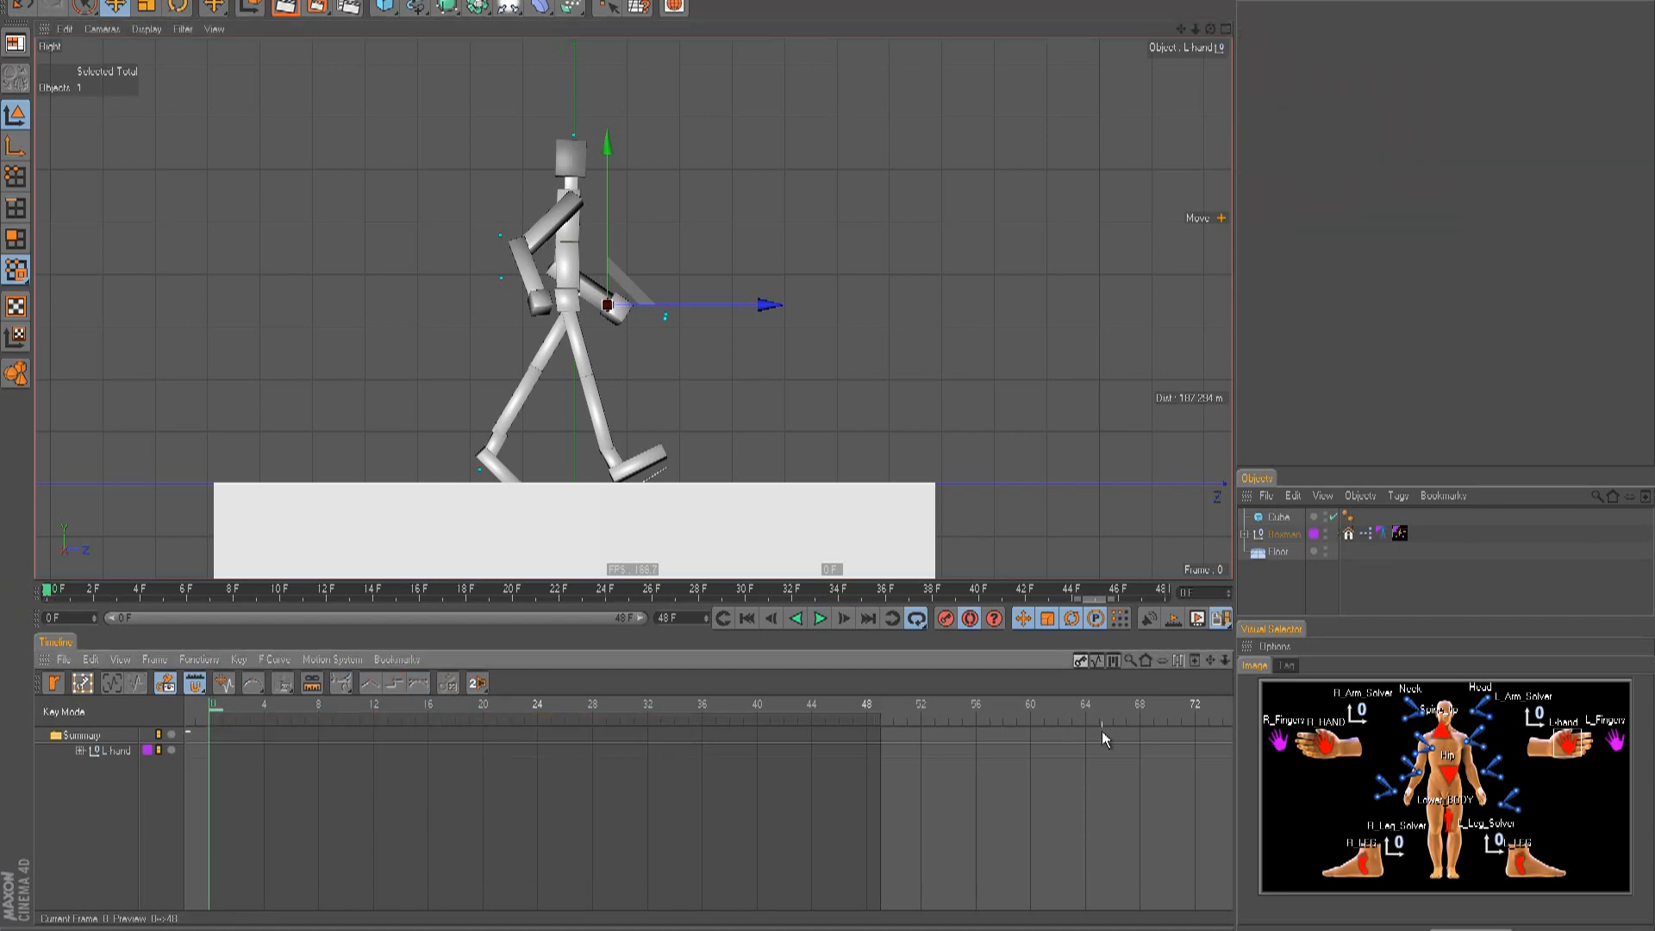
pyautogui.click(1342, 866)
pyautogui.click(1523, 868)
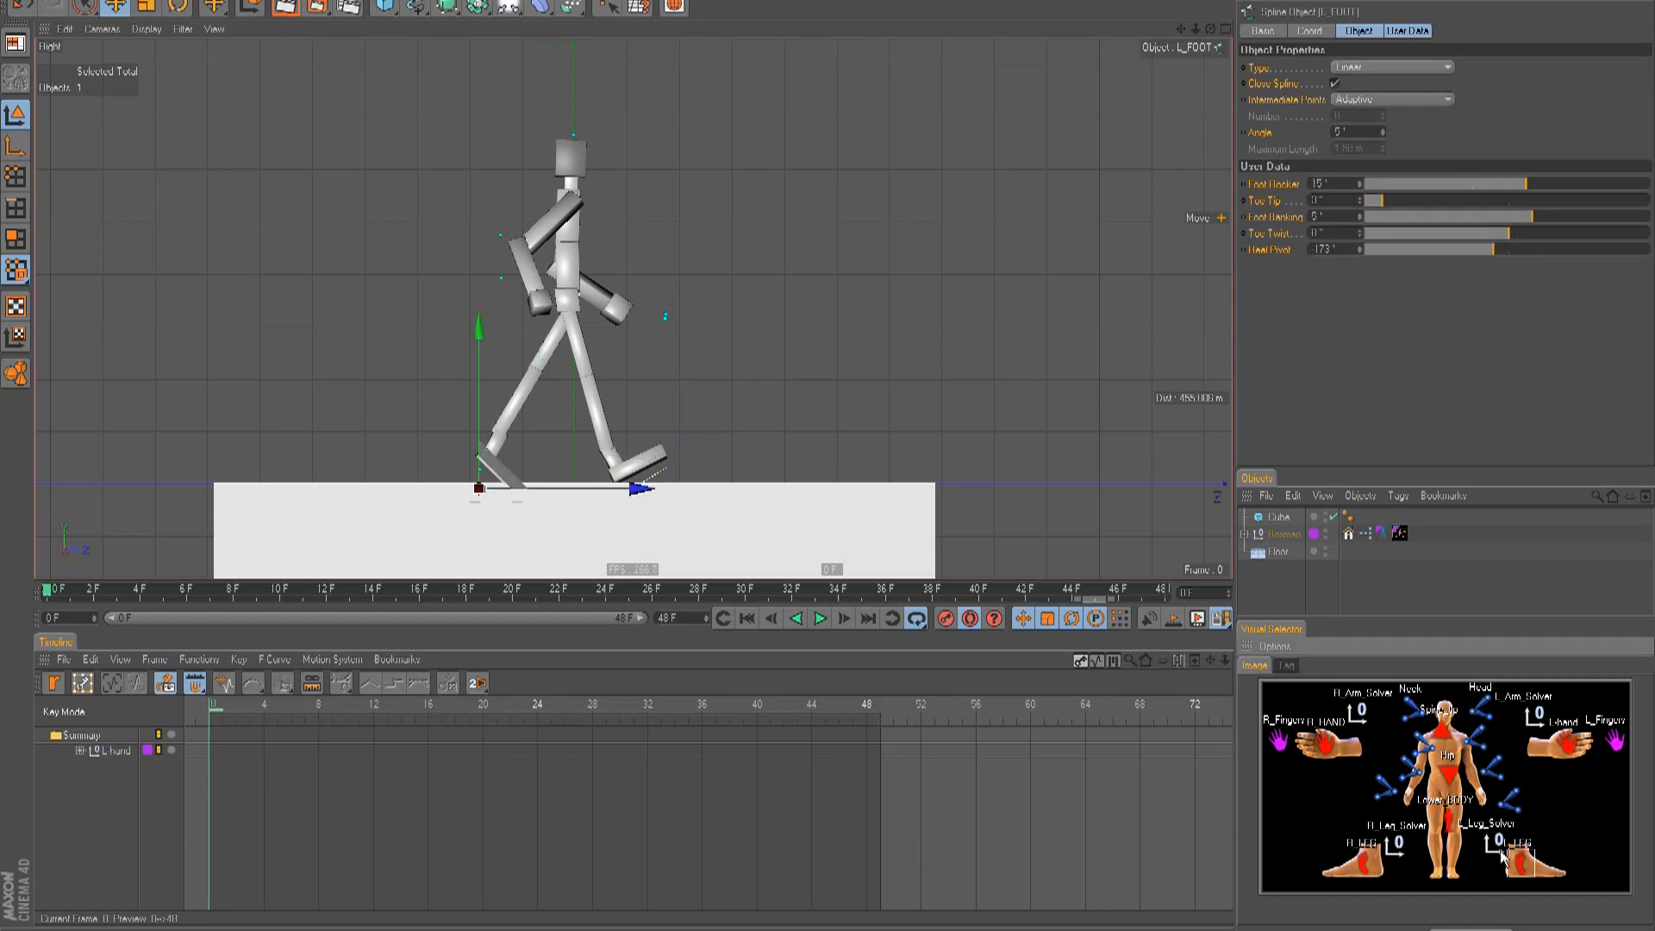
pyautogui.click(1562, 743)
pyautogui.click(1337, 745)
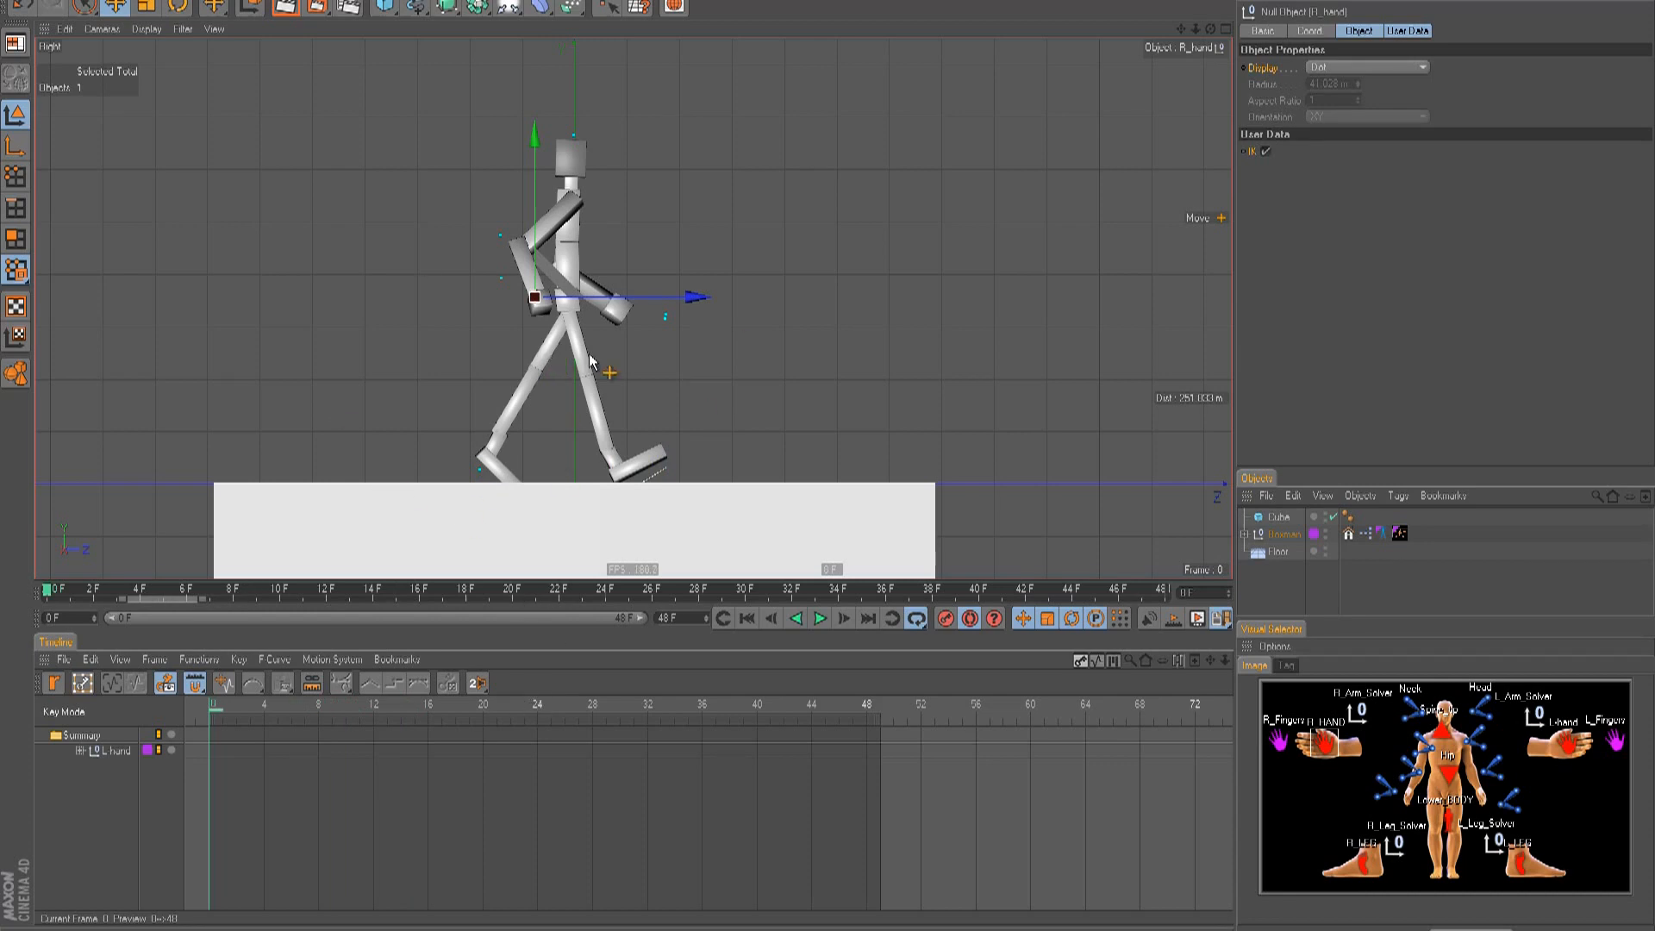
# - At frame 48, try shifting the right foot slightly forward and the left foot slightly back
pyautogui.click(1358, 864)
pyautogui.click(1019, 712)
pyautogui.moveTo(829, 456); pyautogui.dragTo(828, 454)
pyautogui.click(1525, 865)
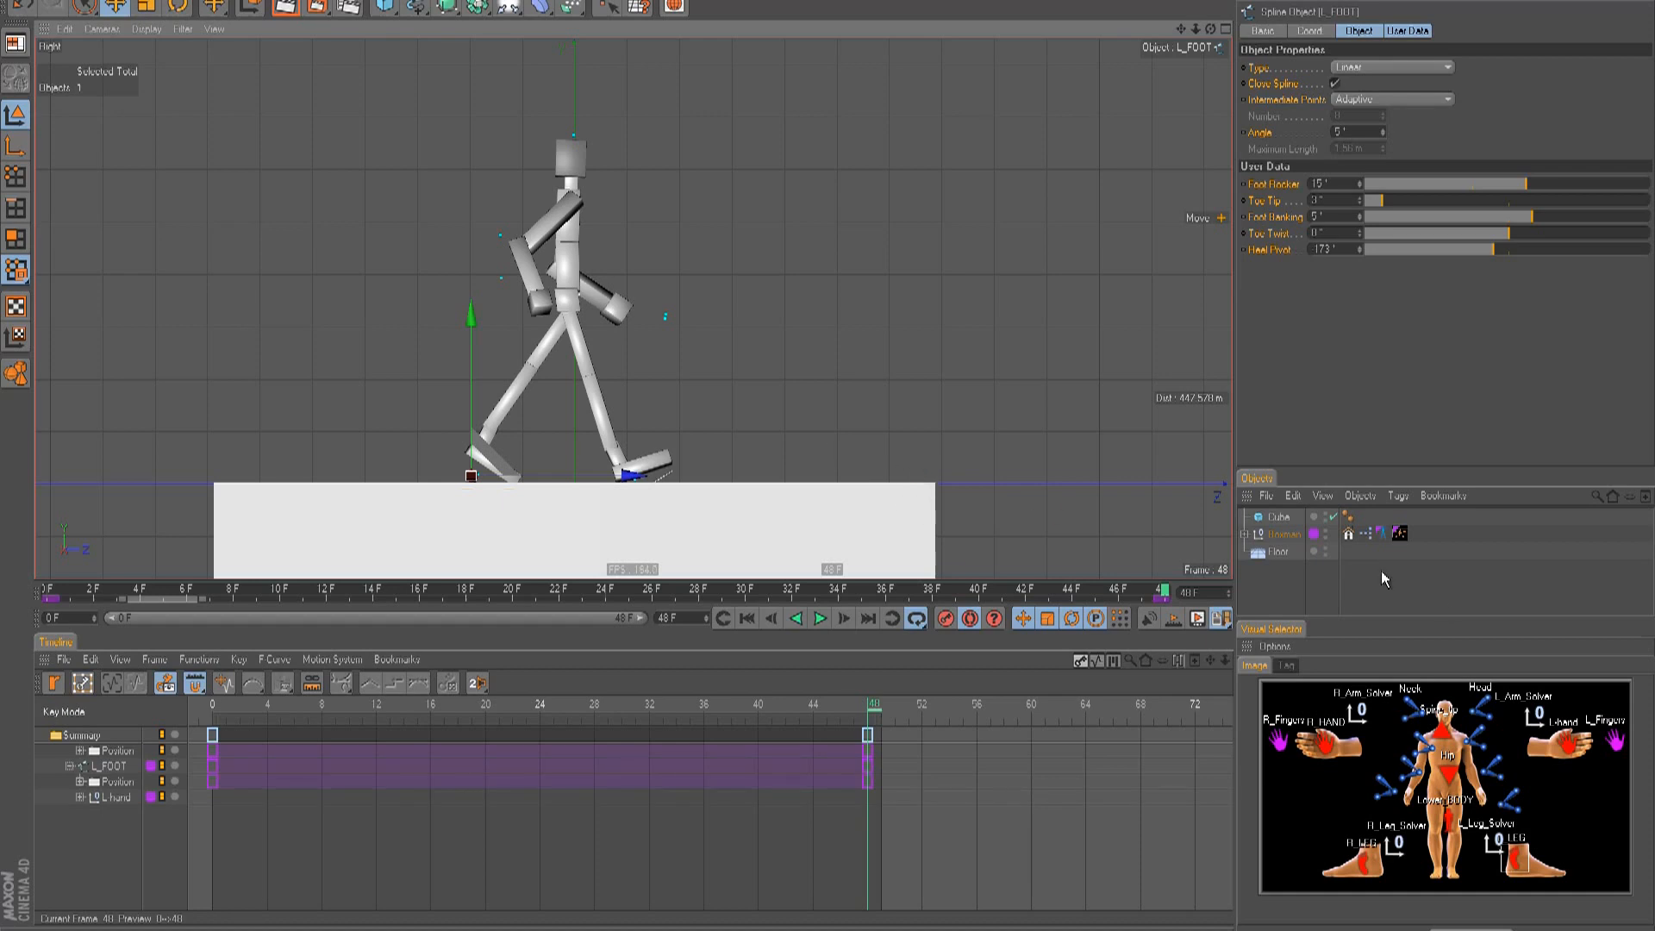
# - Reposition both feet on the cube at frame 0 and delete the foot keyframes at frame 48
pyautogui.moveTo(816, 706); pyautogui.dragTo(173, 719)
pyautogui.moveTo(806, 452); pyautogui.dragTo(842, 457)
pyautogui.click(1364, 866)
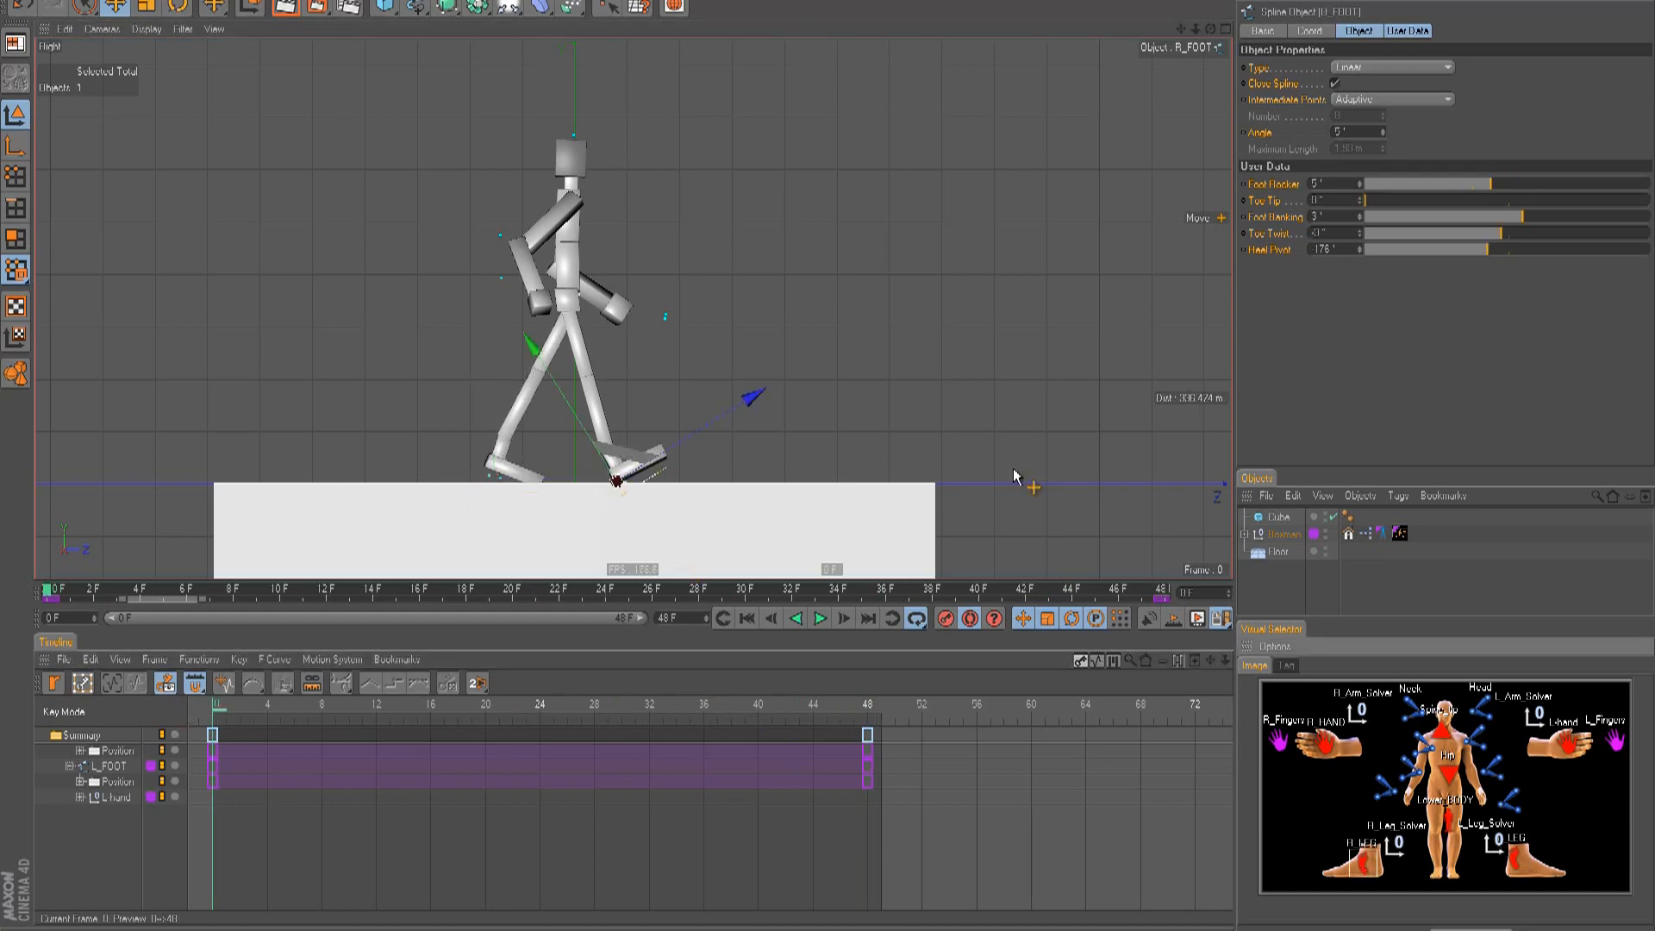
pyautogui.click(1524, 855)
pyautogui.moveTo(949, 421); pyautogui.dragTo(829, 454)
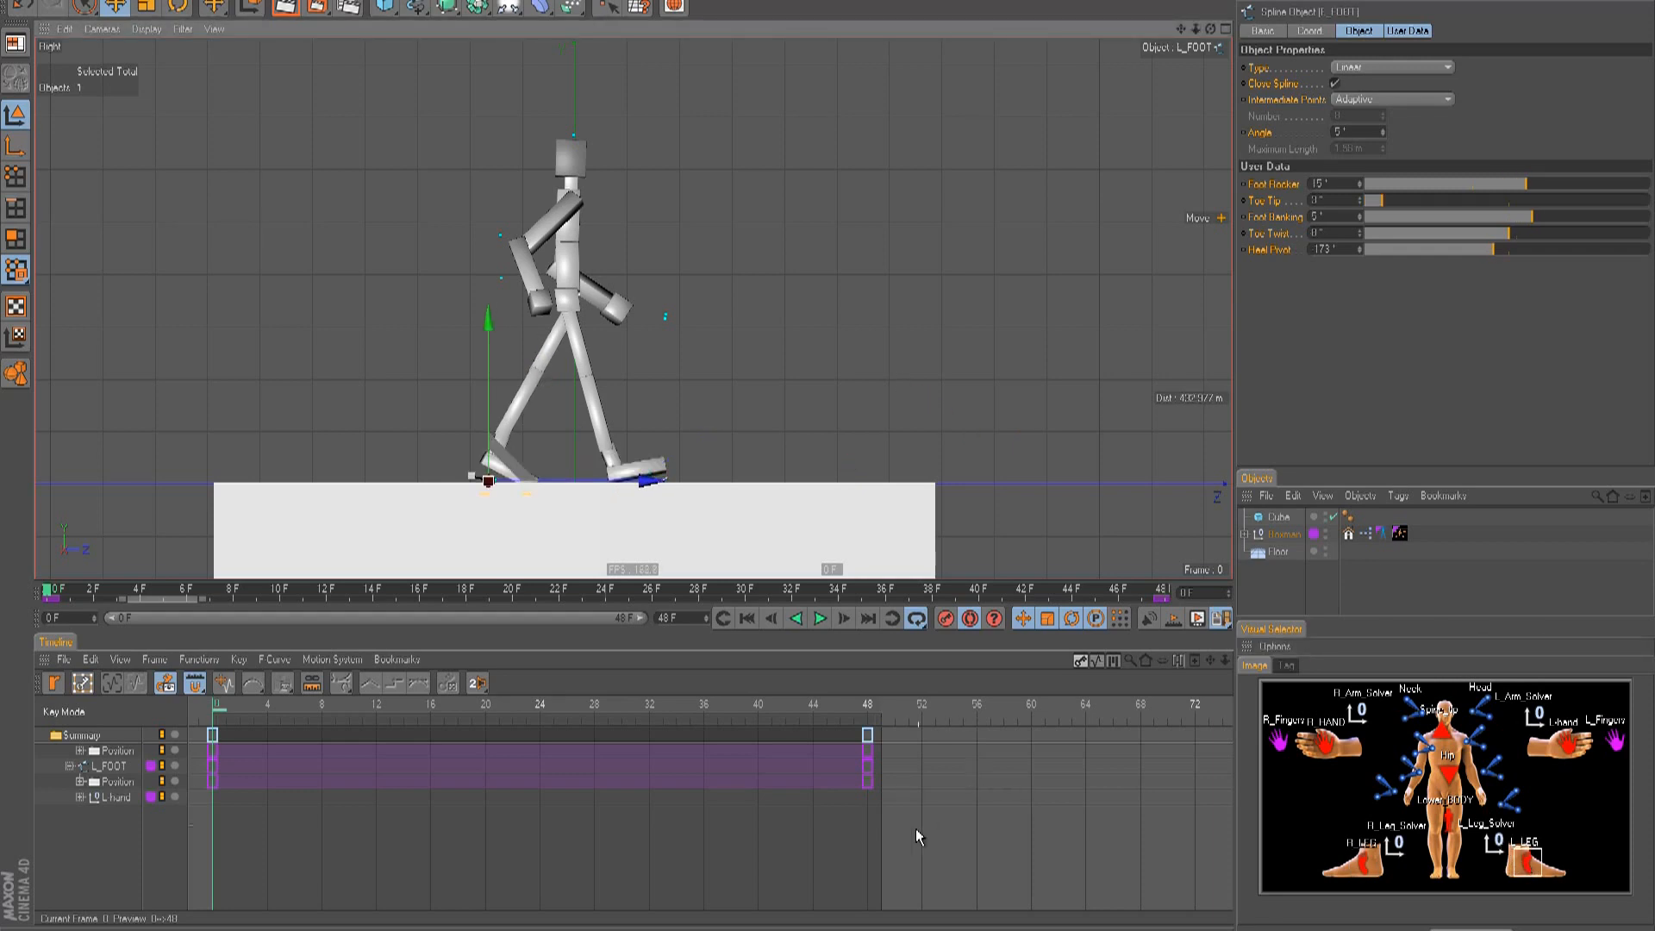
pyautogui.moveTo(925, 810); pyautogui.dragTo(858, 726)
pyautogui.press('Delete')
# - Advance to frame 3 and move the left foot farther back along the cube
pyautogui.click(1485, 758)
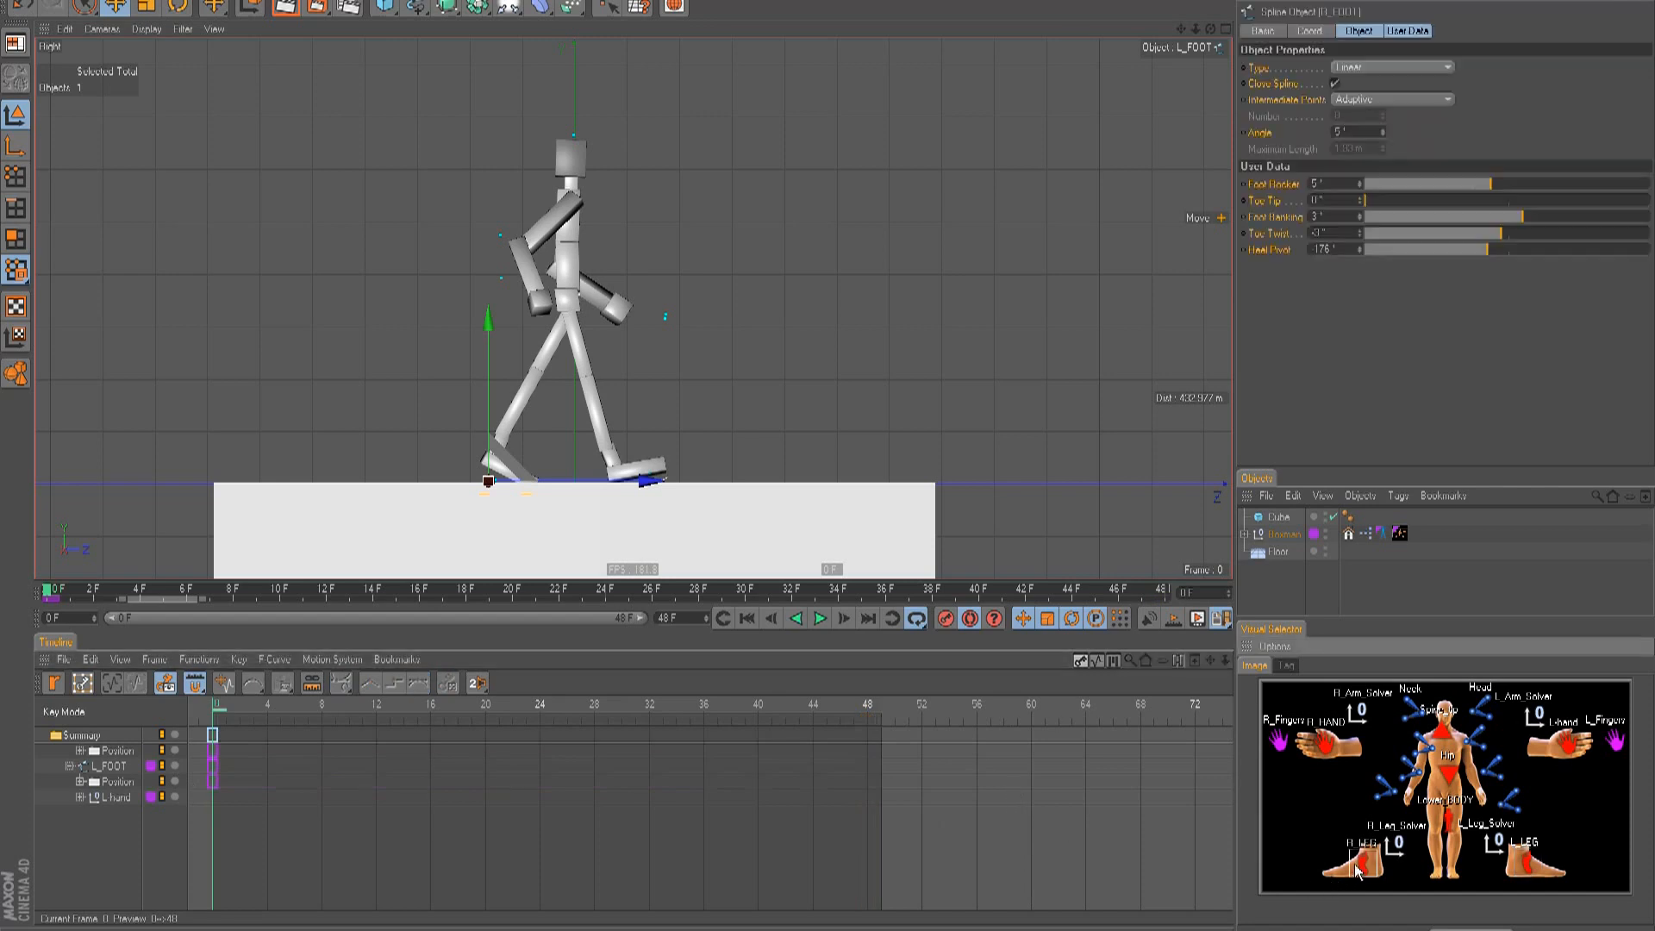
pyautogui.click(1354, 749)
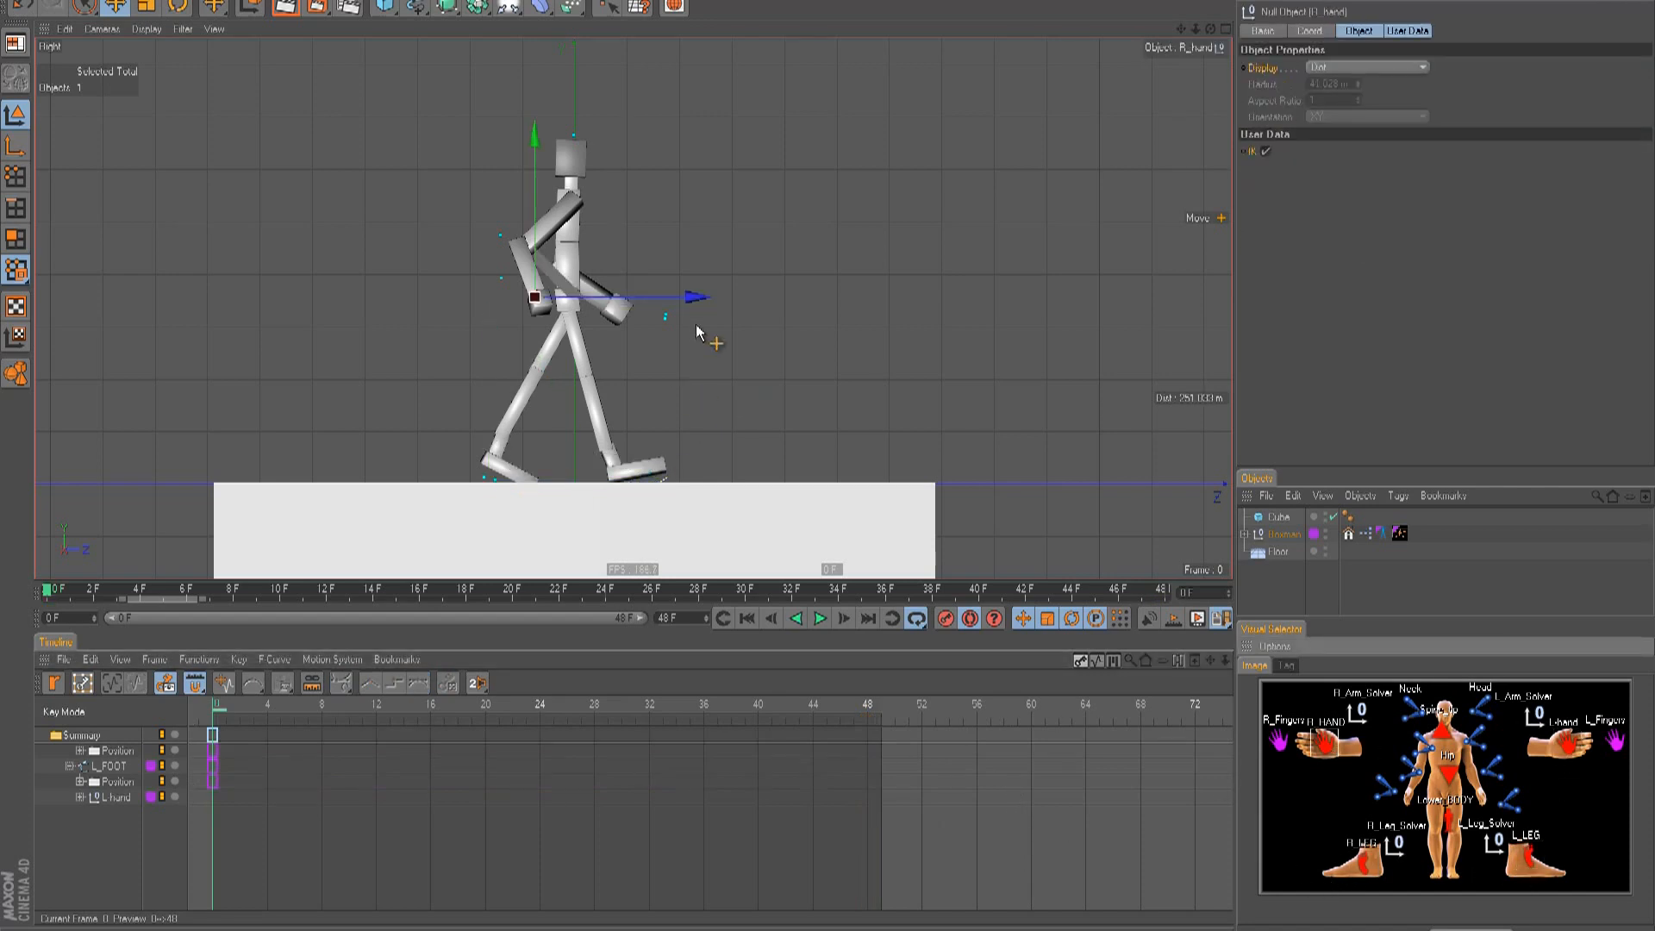
pyautogui.press('g')
pyautogui.press('g')
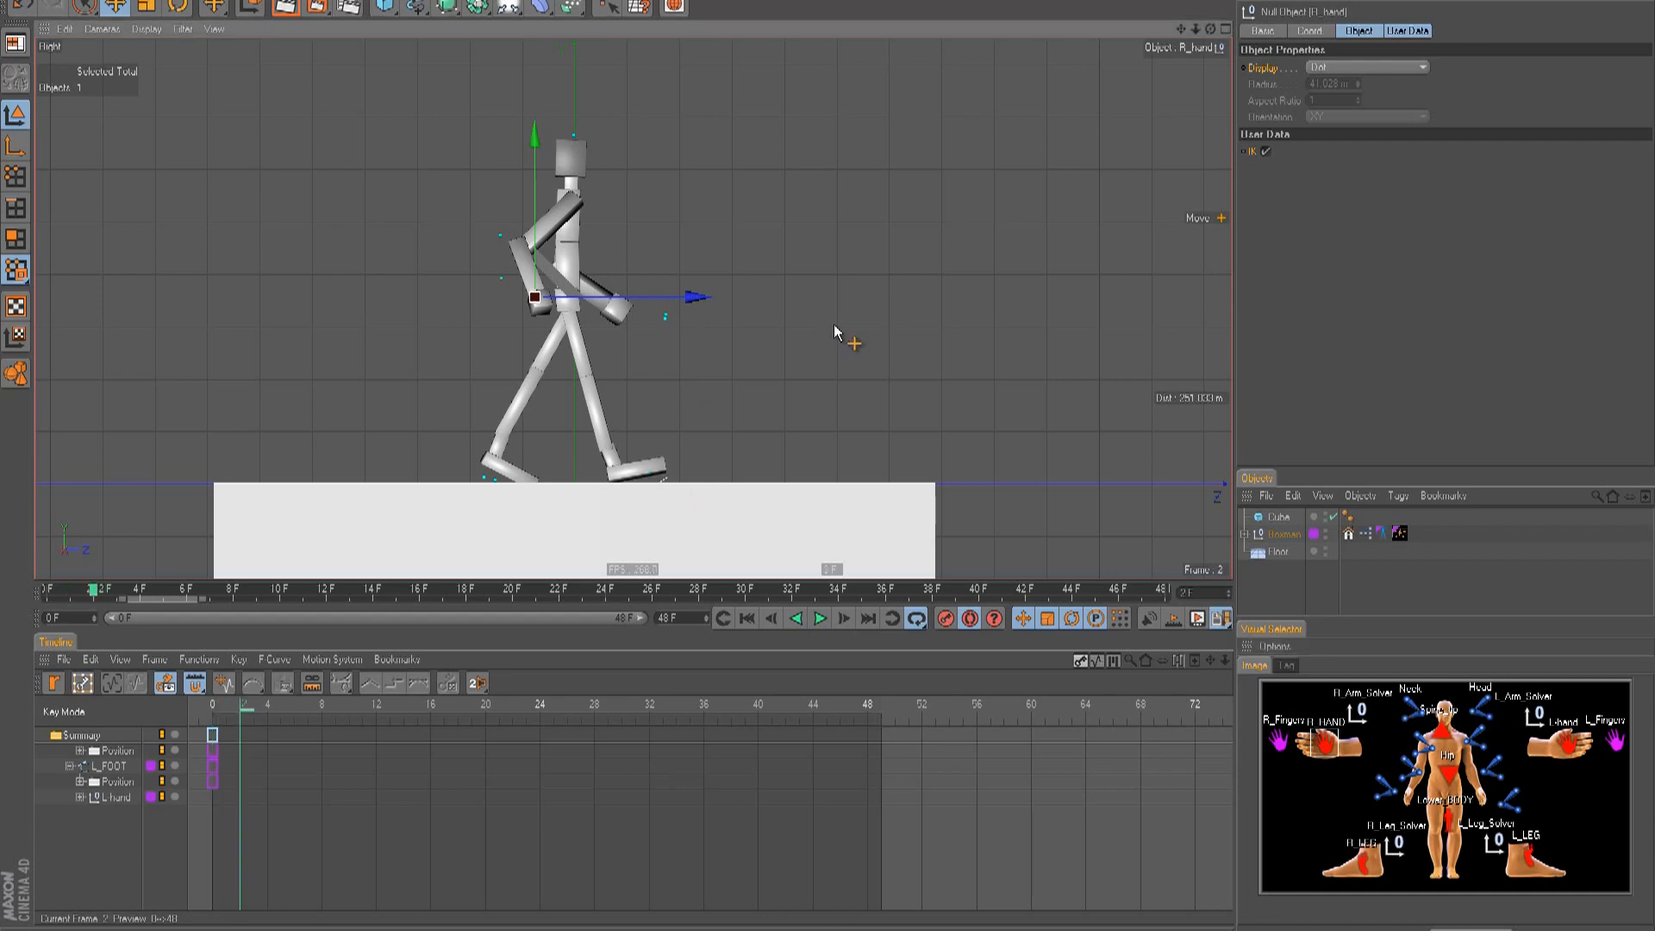
pyautogui.press('g')
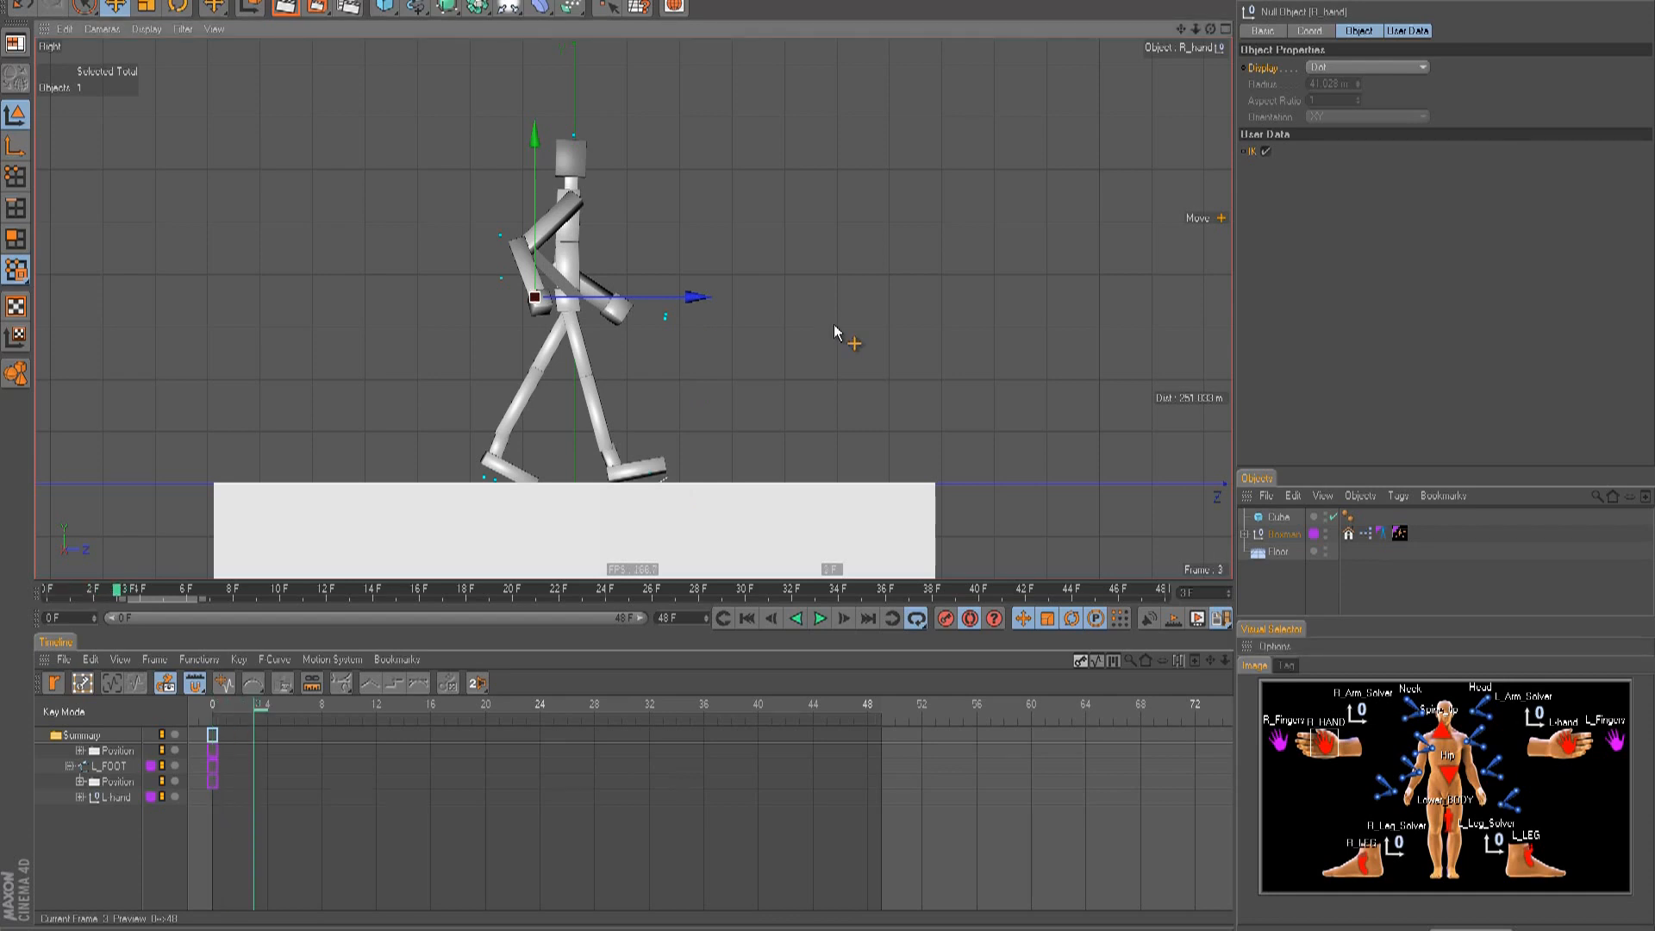
pyautogui.click(1541, 850)
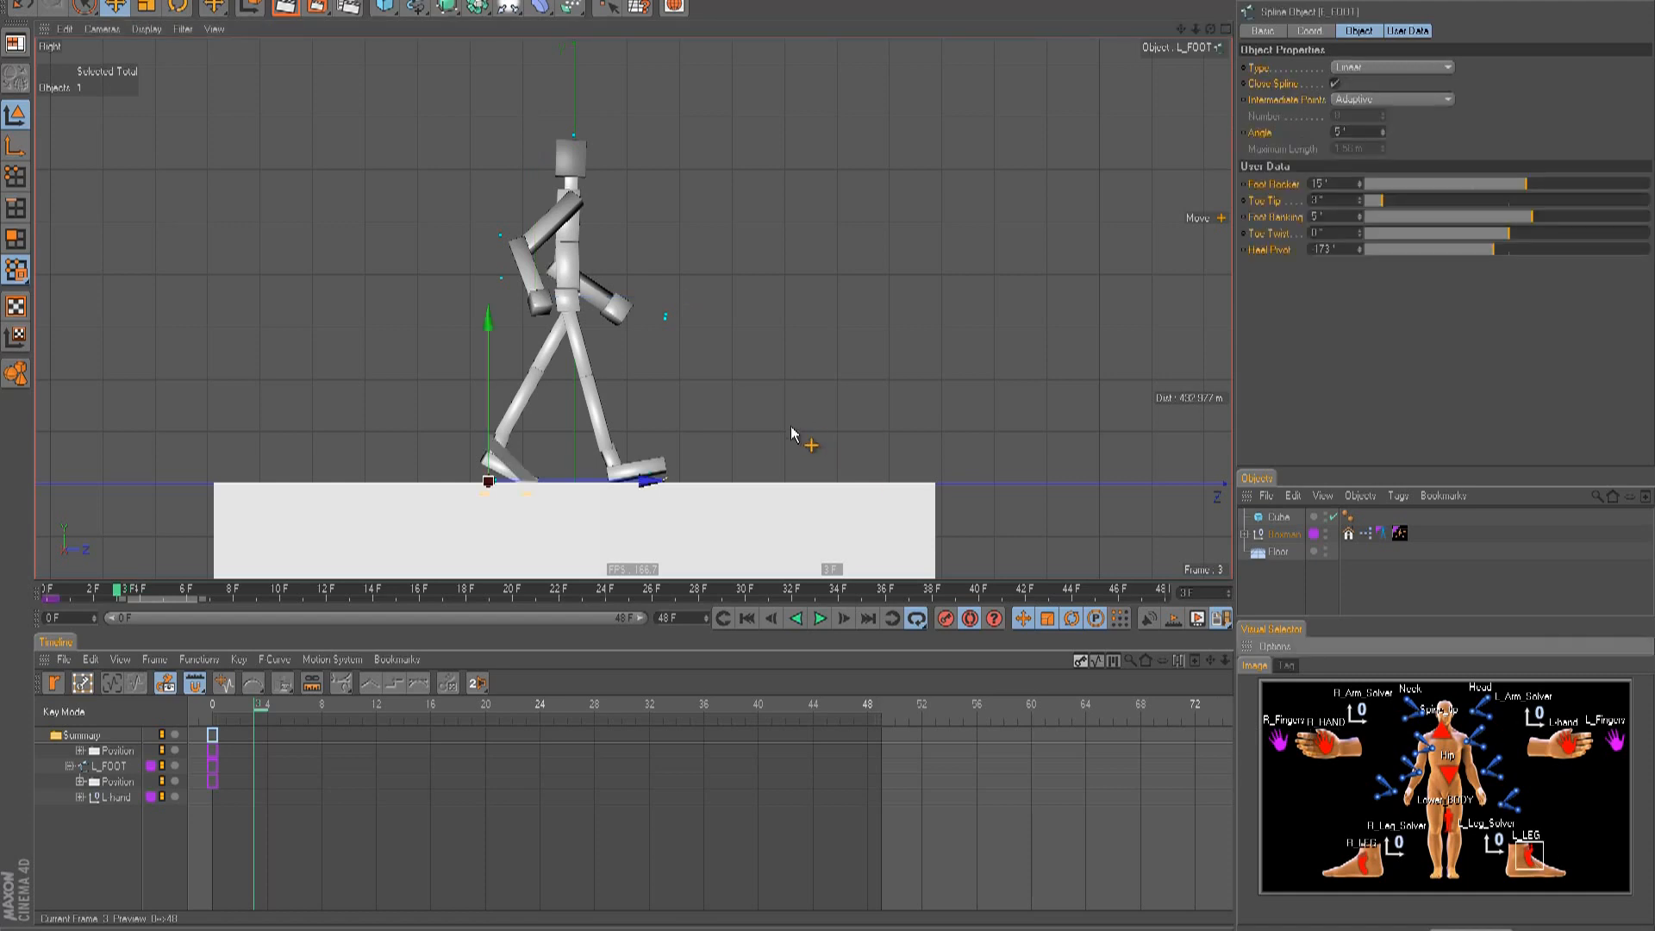
pyautogui.moveTo(791, 431); pyautogui.dragTo(829, 447)
pyautogui.click(1223, 620)
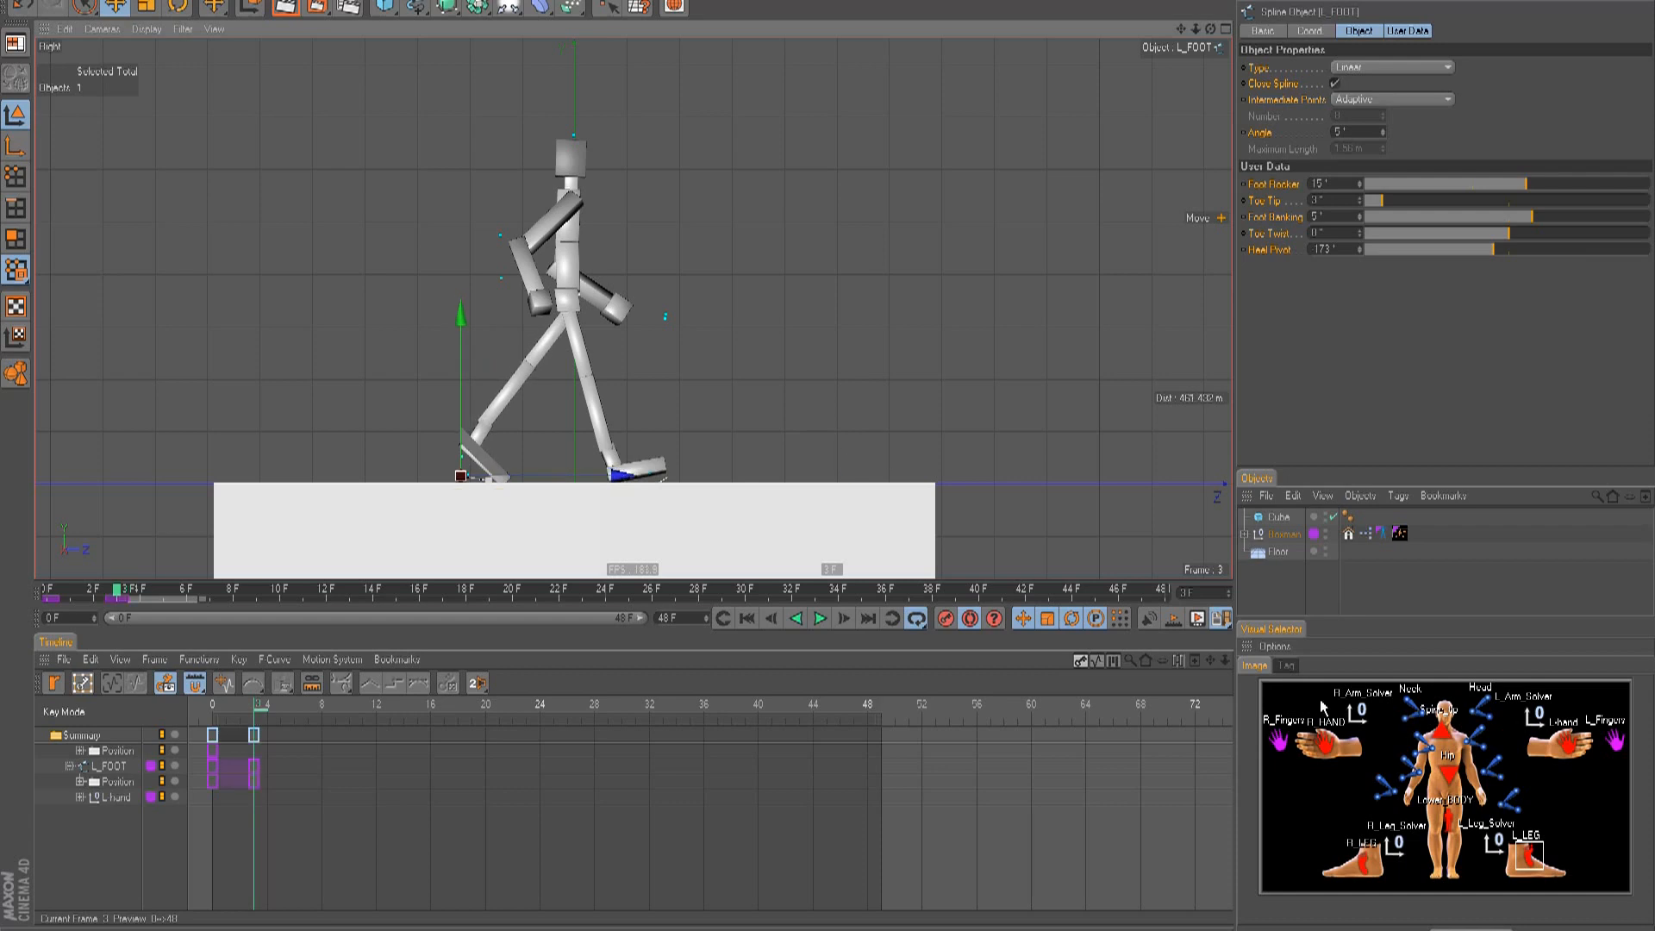
# - At frame 40, try lifting the right foot up off the cube
pyautogui.click(1356, 865)
pyautogui.click(984, 593)
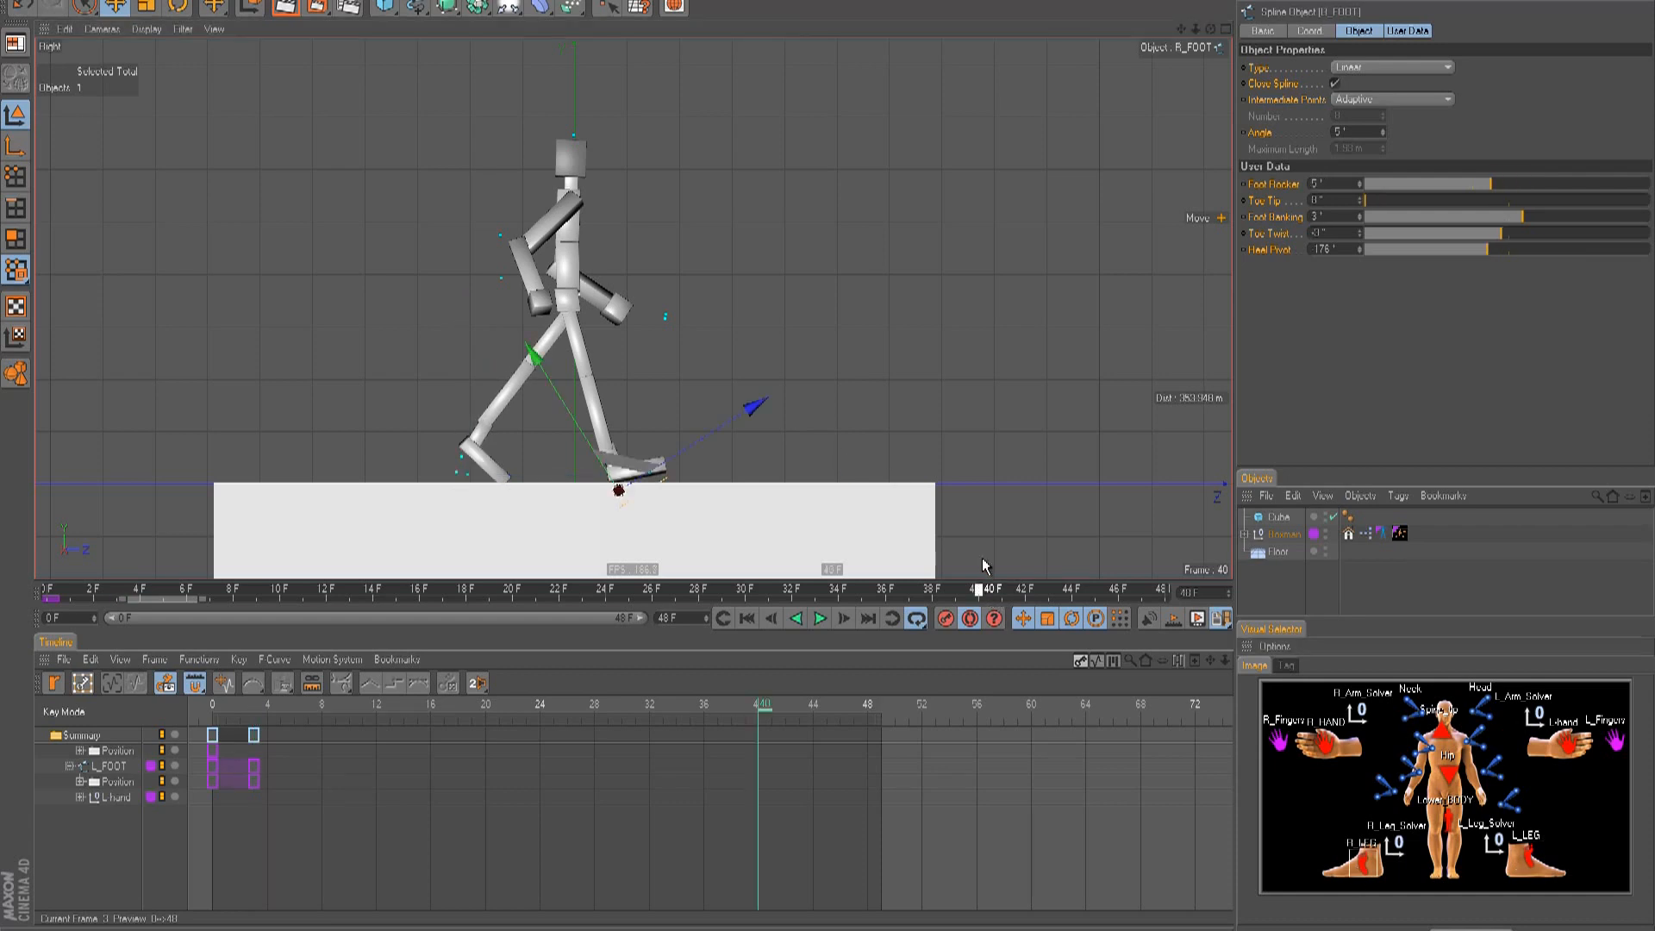
pyautogui.moveTo(803, 510); pyautogui.dragTo(829, 457)
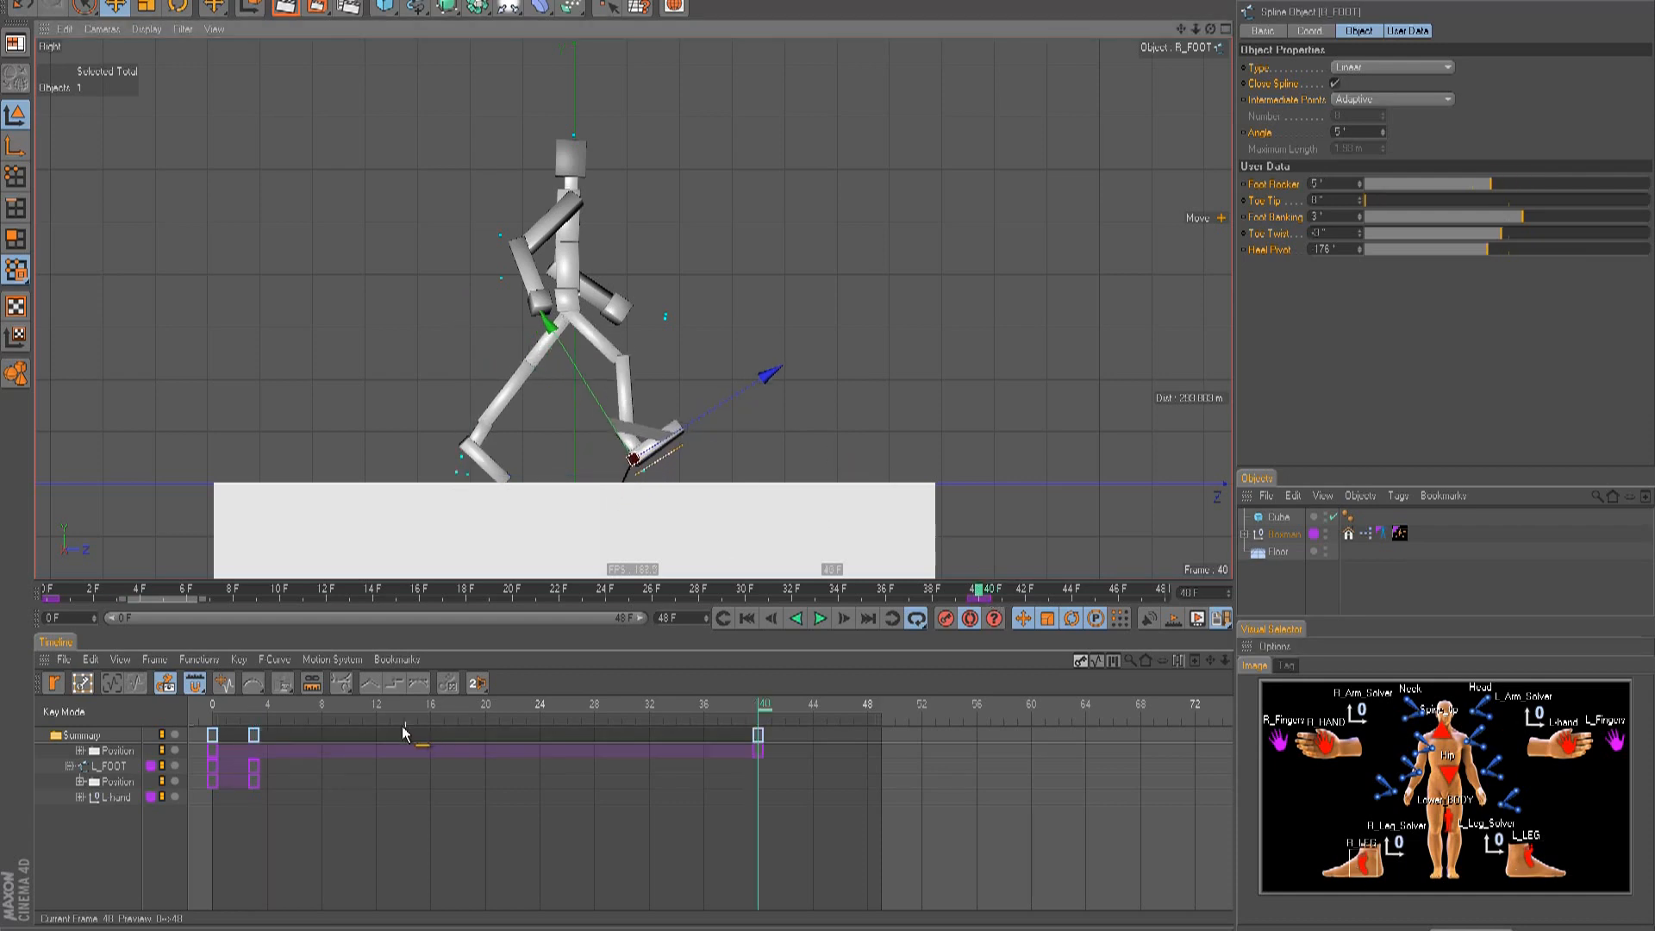
# - At frame 3, raise both feet slightly off the cube and rotate the right foot flat
pyautogui.click(256, 703)
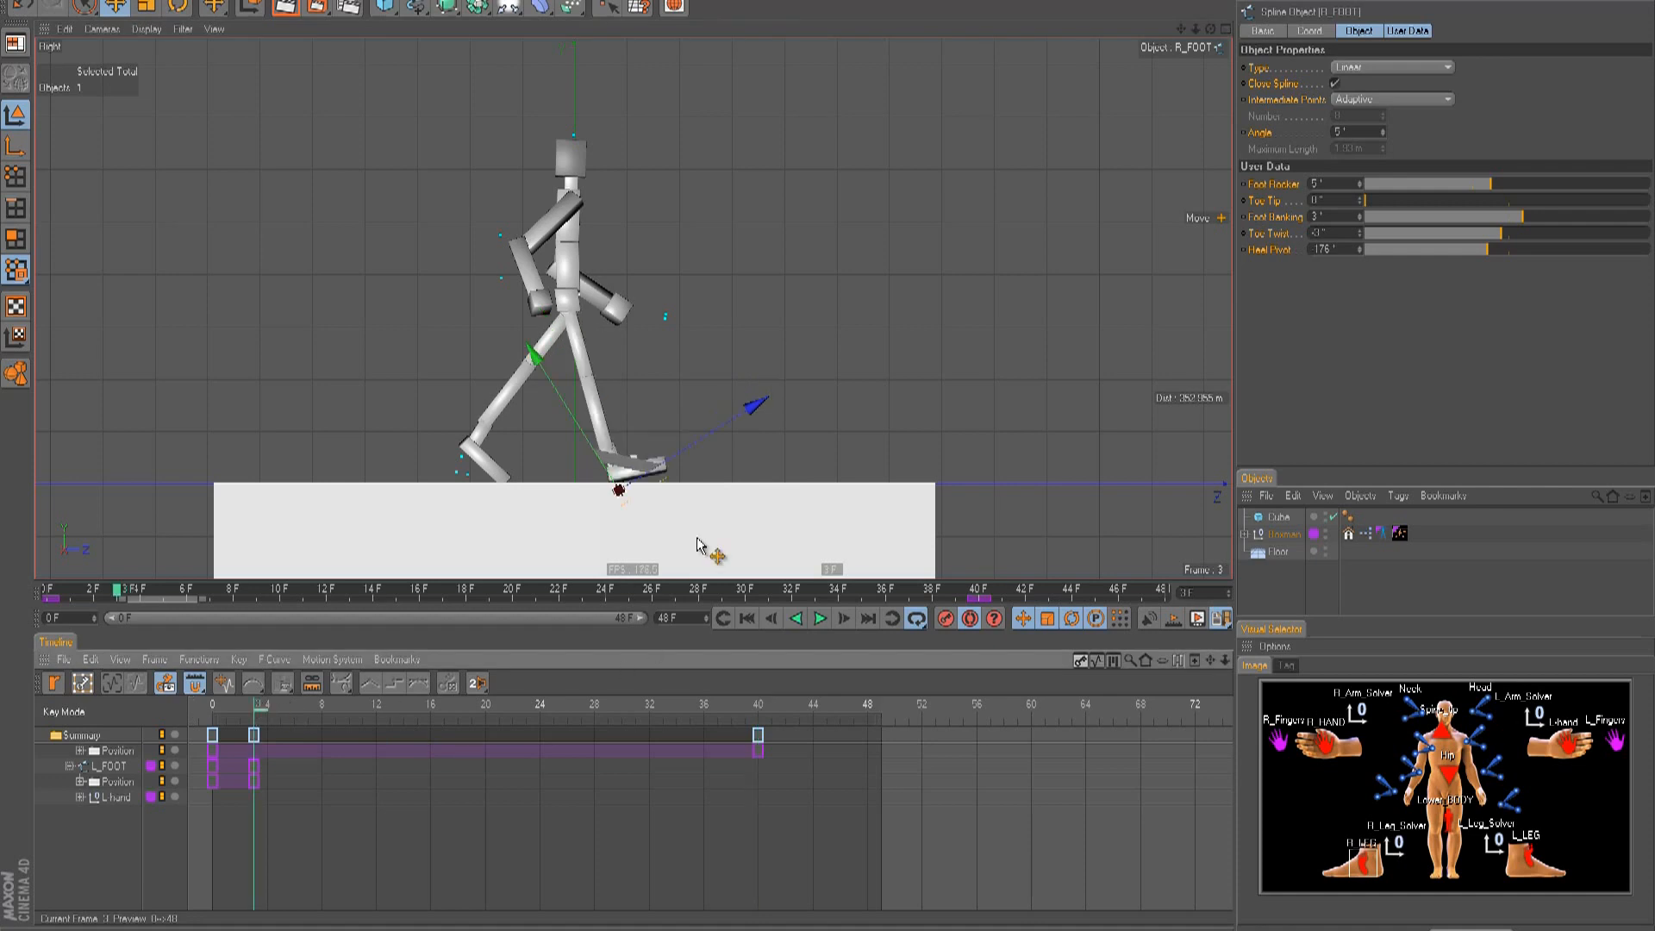
pyautogui.moveTo(776, 477); pyautogui.dragTo(828, 455)
pyautogui.click(1527, 857)
pyautogui.click(1366, 862)
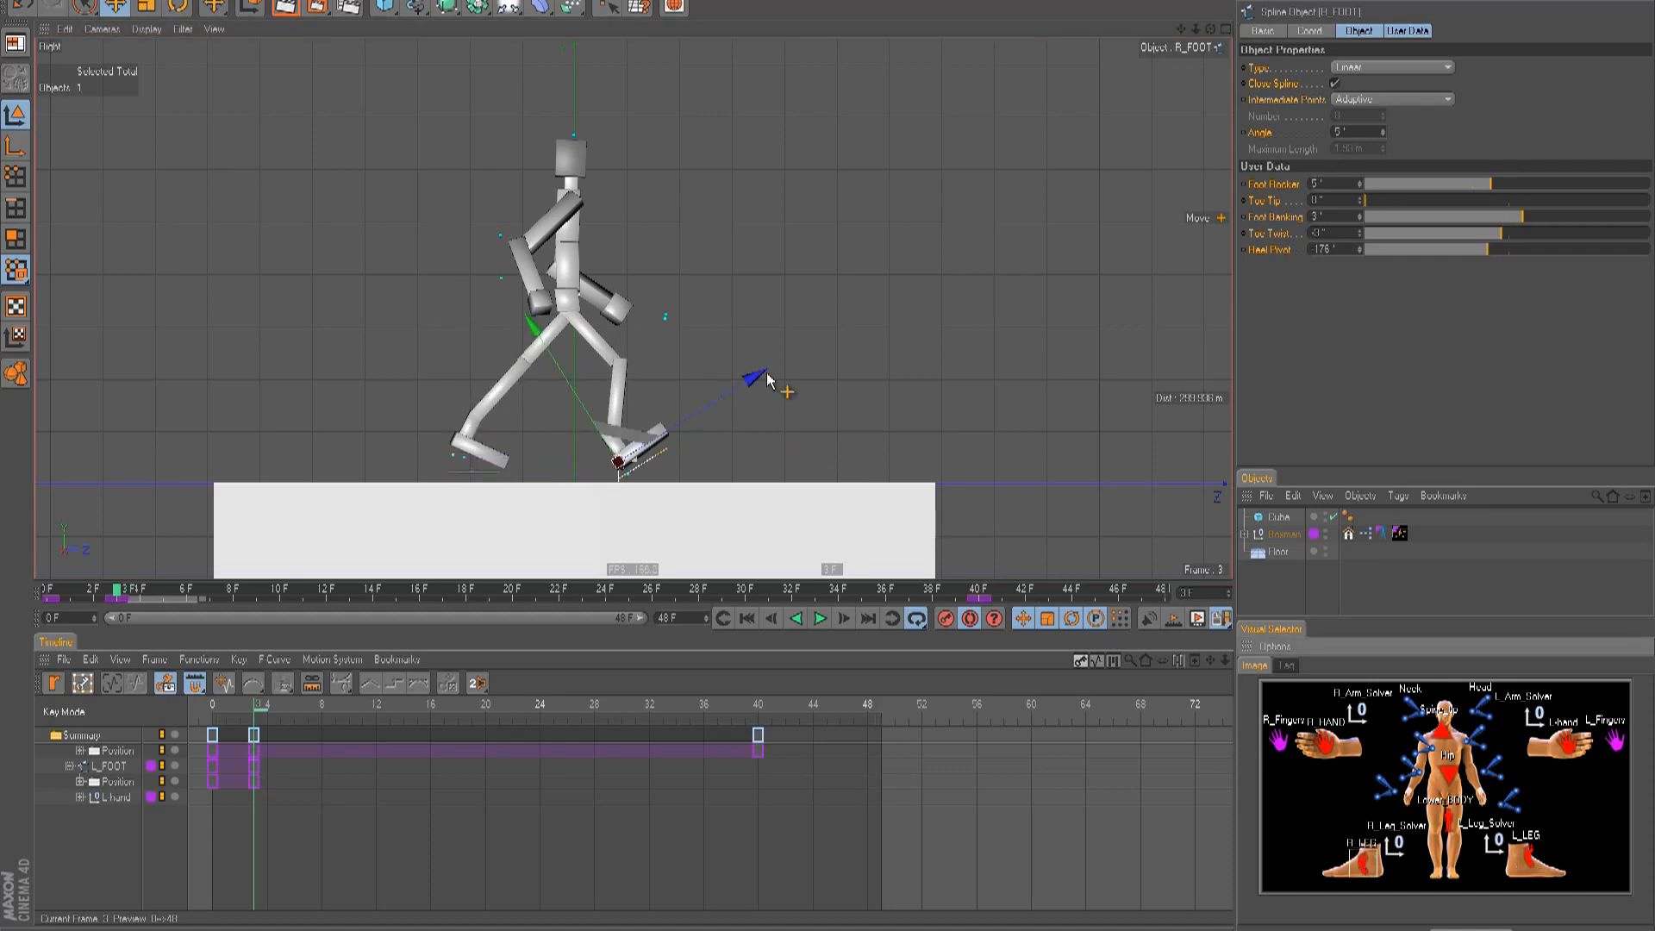
pyautogui.press('r')
pyautogui.moveTo(675, 385); pyautogui.dragTo(685, 431)
pyautogui.press('e')
# - Lower the character's lower body at frame 3 and set both feet back down on the cube
pyautogui.click(1435, 822)
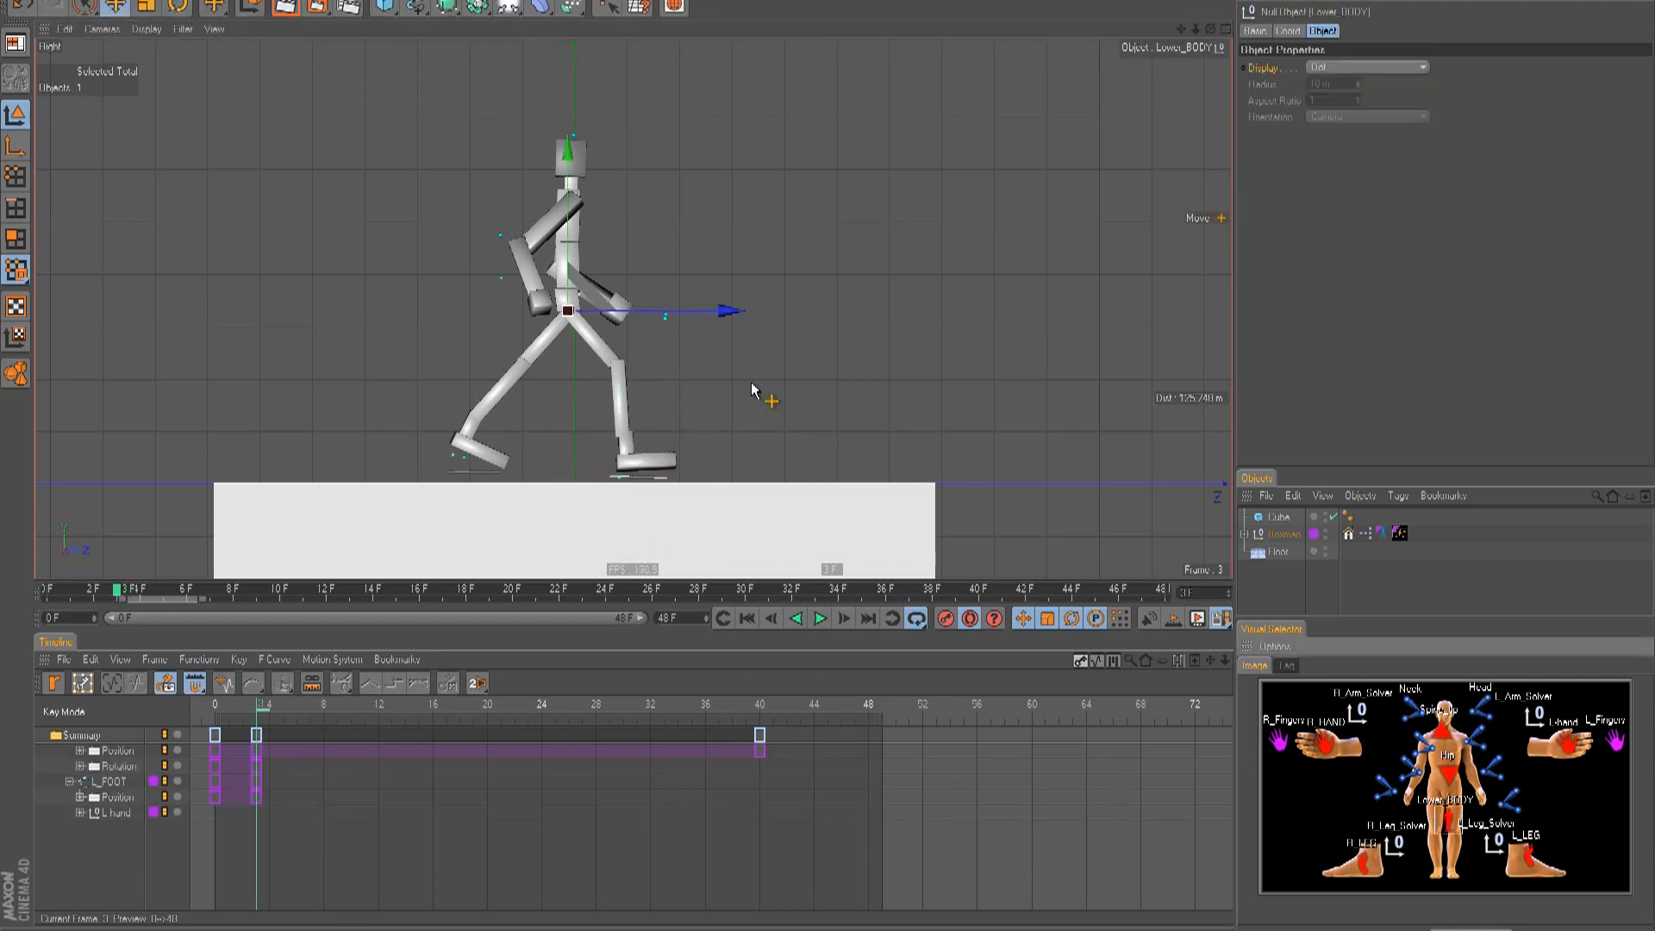
pyautogui.moveTo(570, 219); pyautogui.dragTo(571, 241)
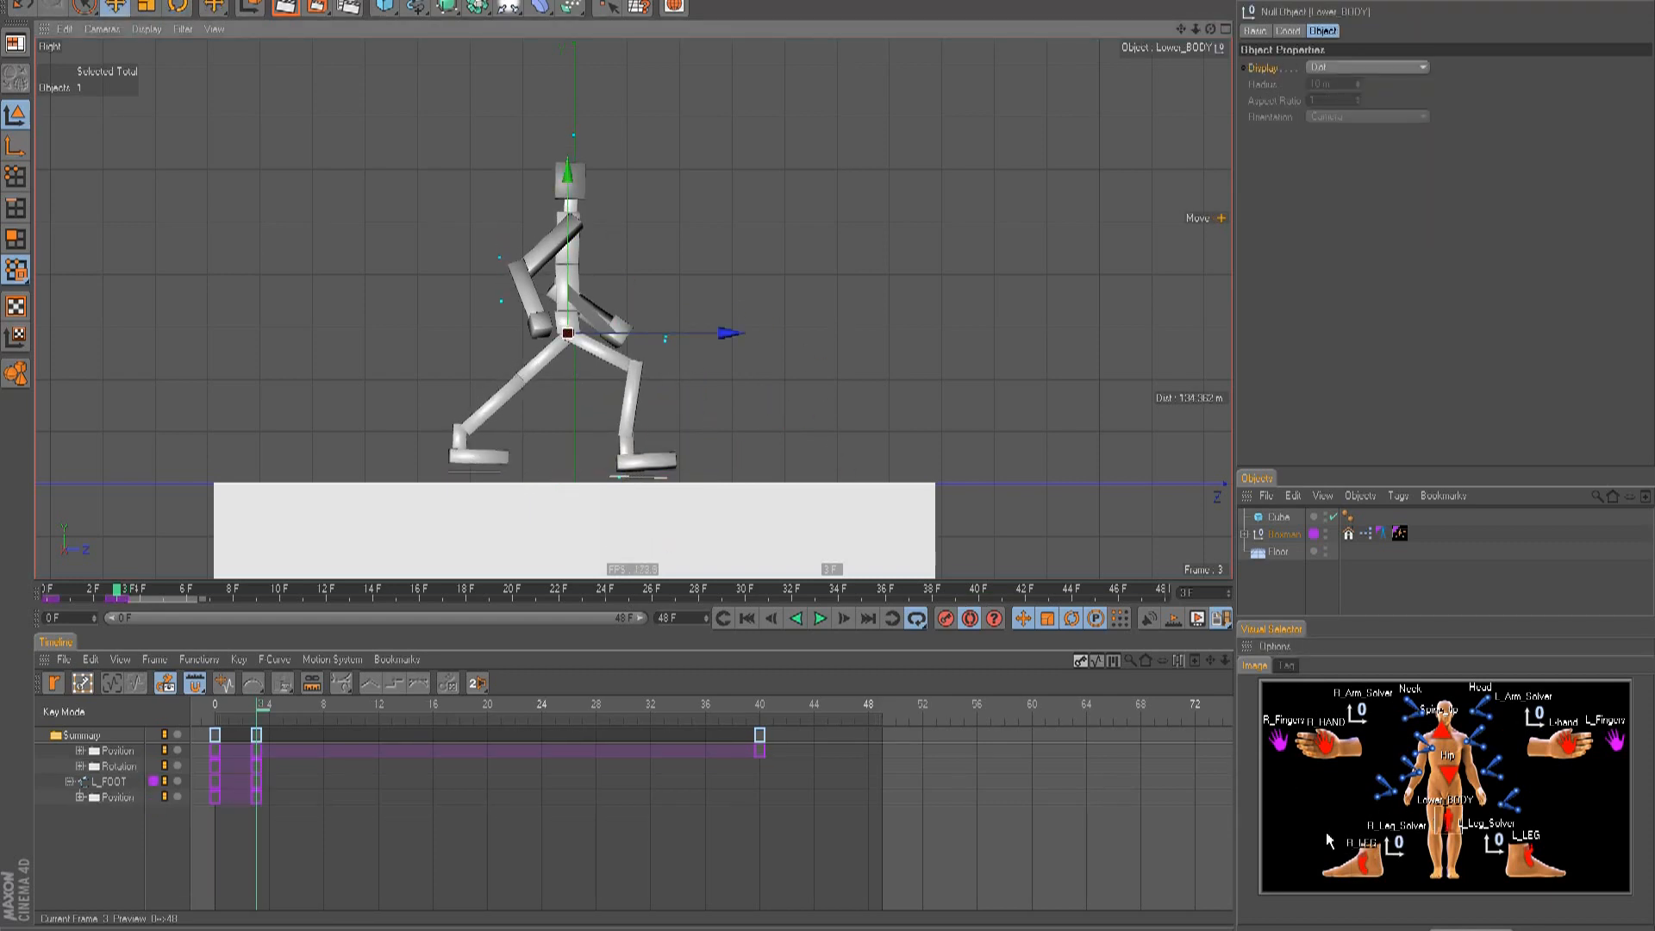
pyautogui.click(1514, 864)
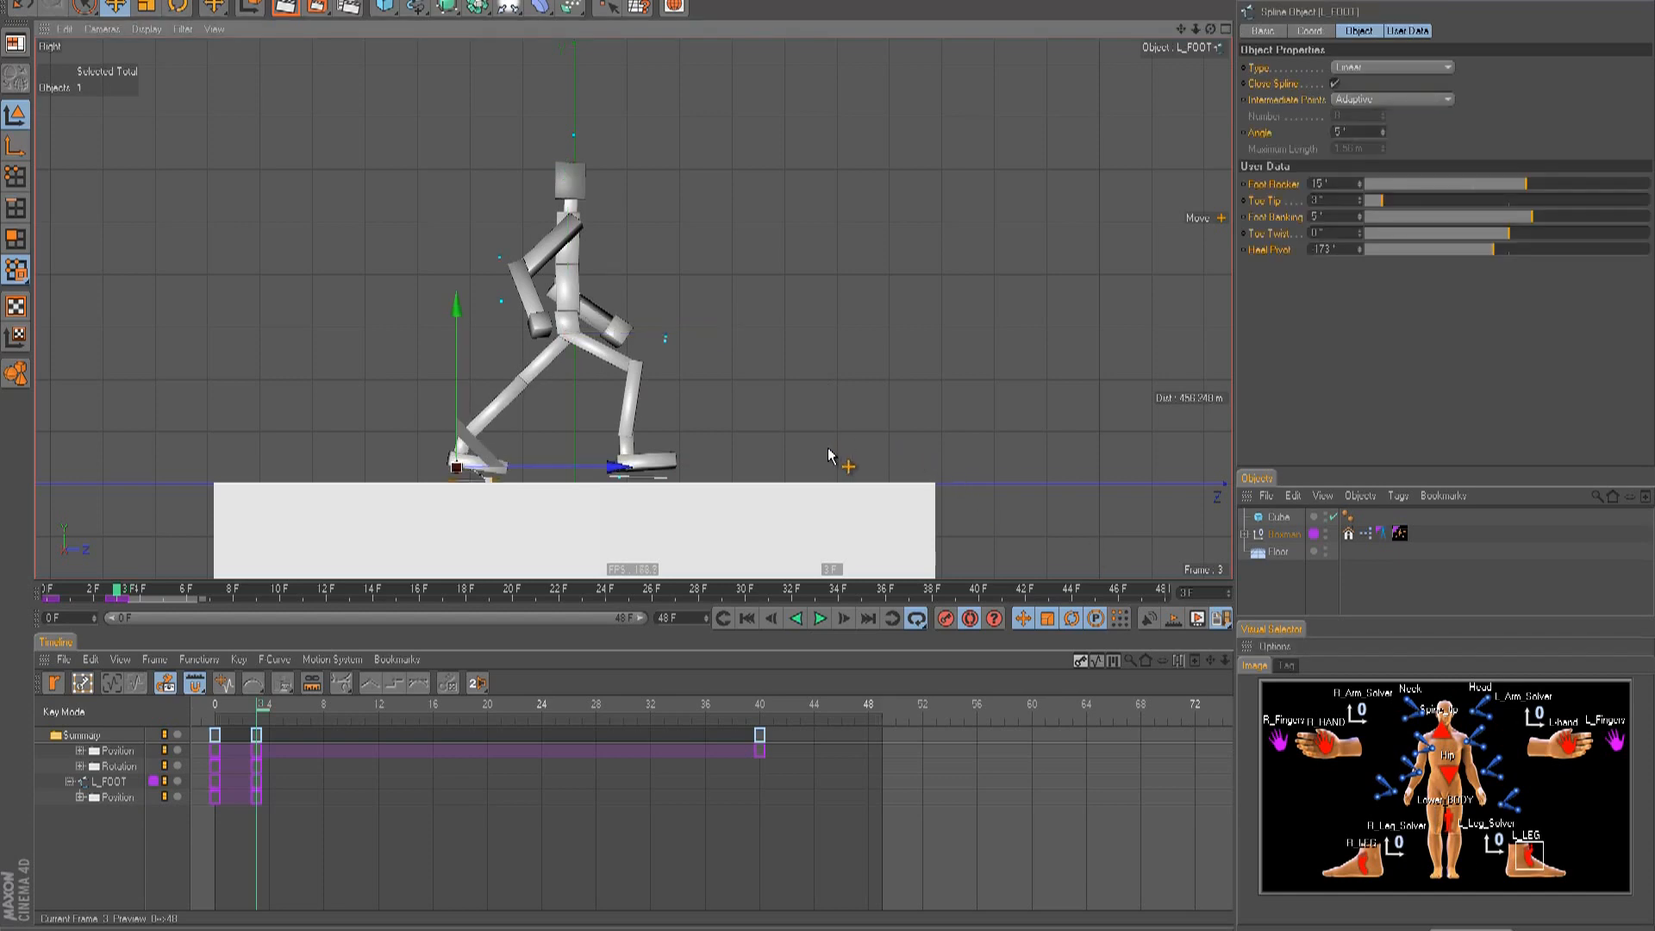
pyautogui.moveTo(830, 457); pyautogui.dragTo(830, 455)
pyautogui.click(1367, 873)
# - At frame 3, swing the right hand and its arm solver backward and the left hand forward
pyautogui.click(1333, 766)
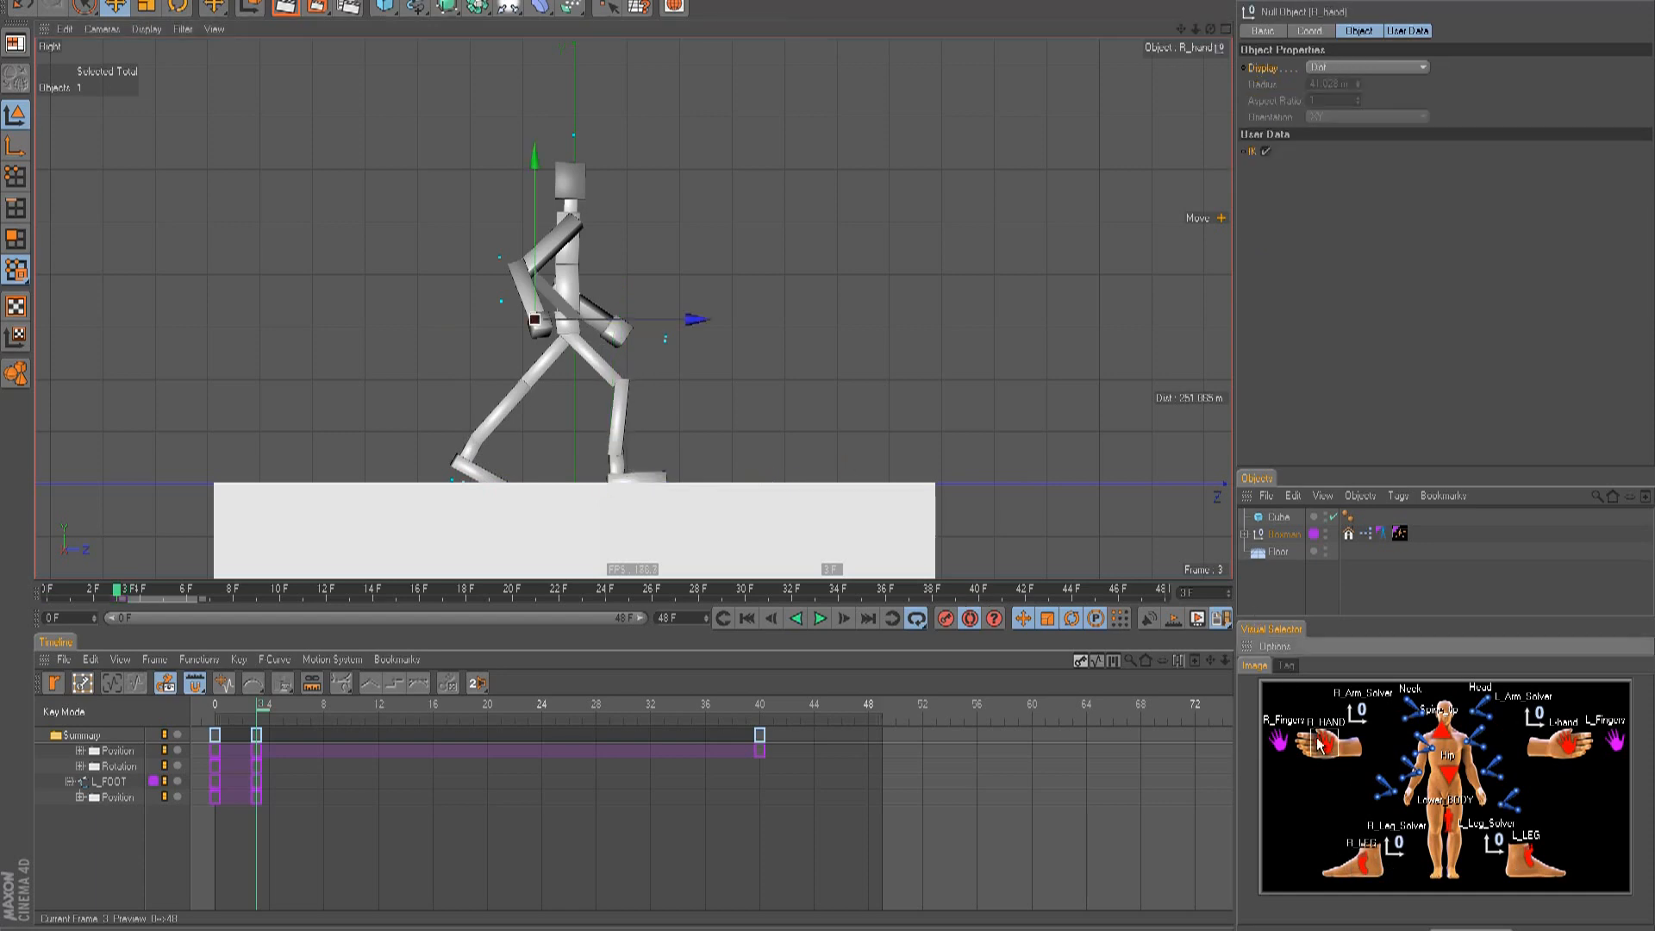
pyautogui.moveTo(831, 455); pyautogui.dragTo(842, 457)
pyautogui.click(1349, 697)
pyautogui.click(1558, 746)
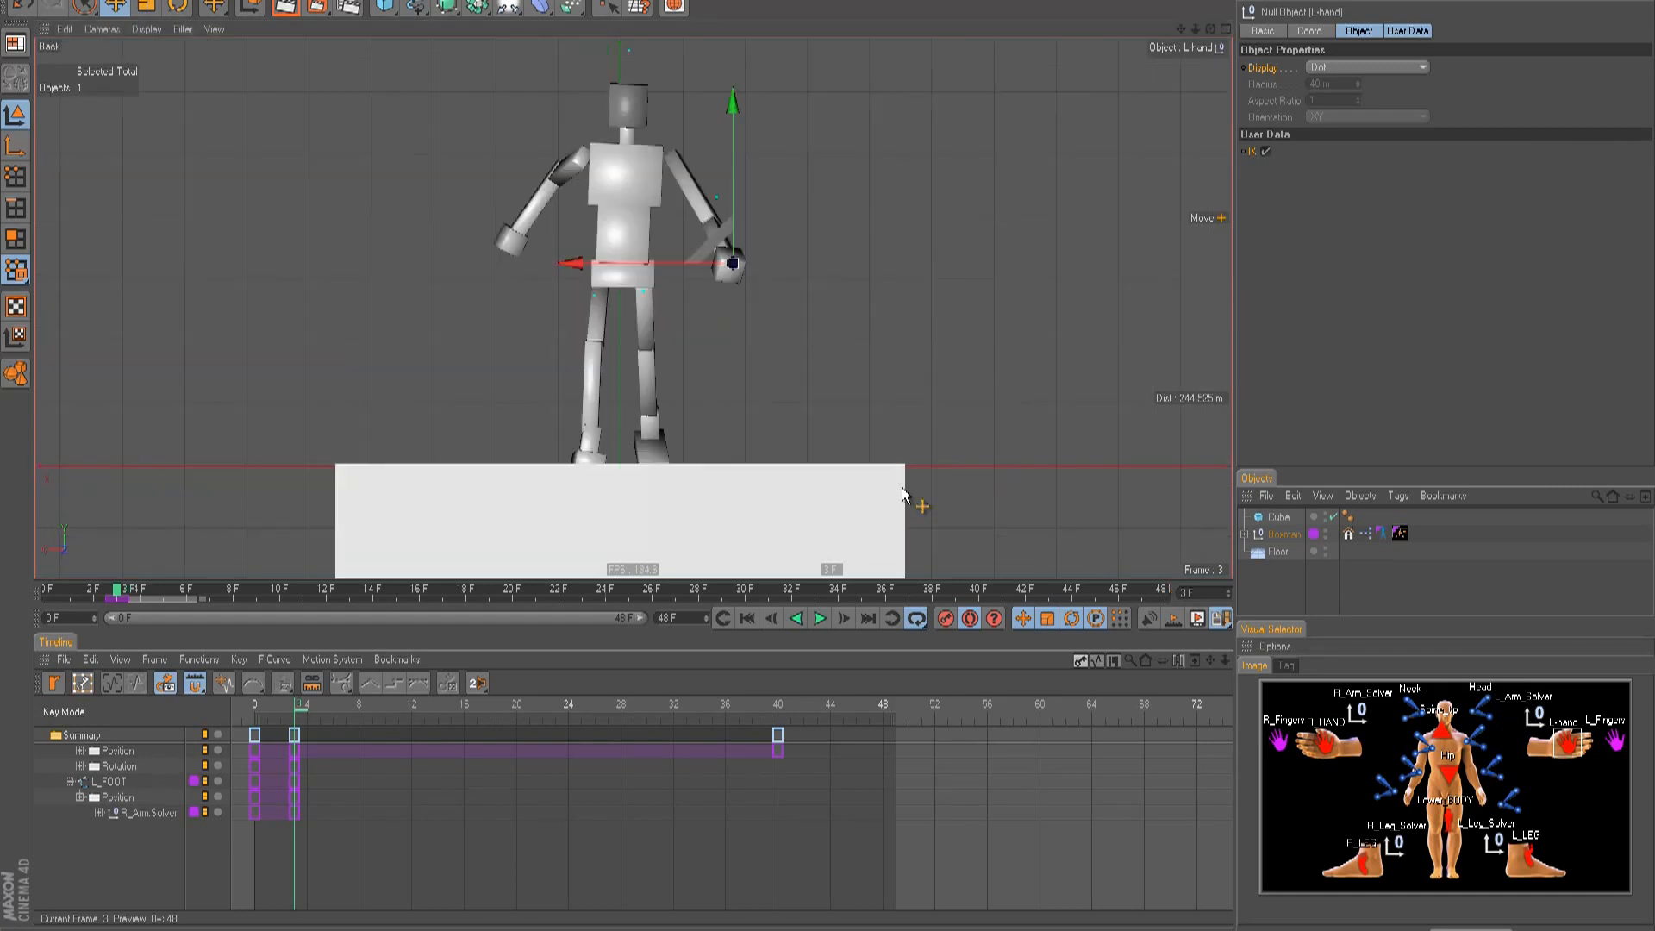
pyautogui.press('F3')
pyautogui.press('F2')
pyautogui.press('F3')
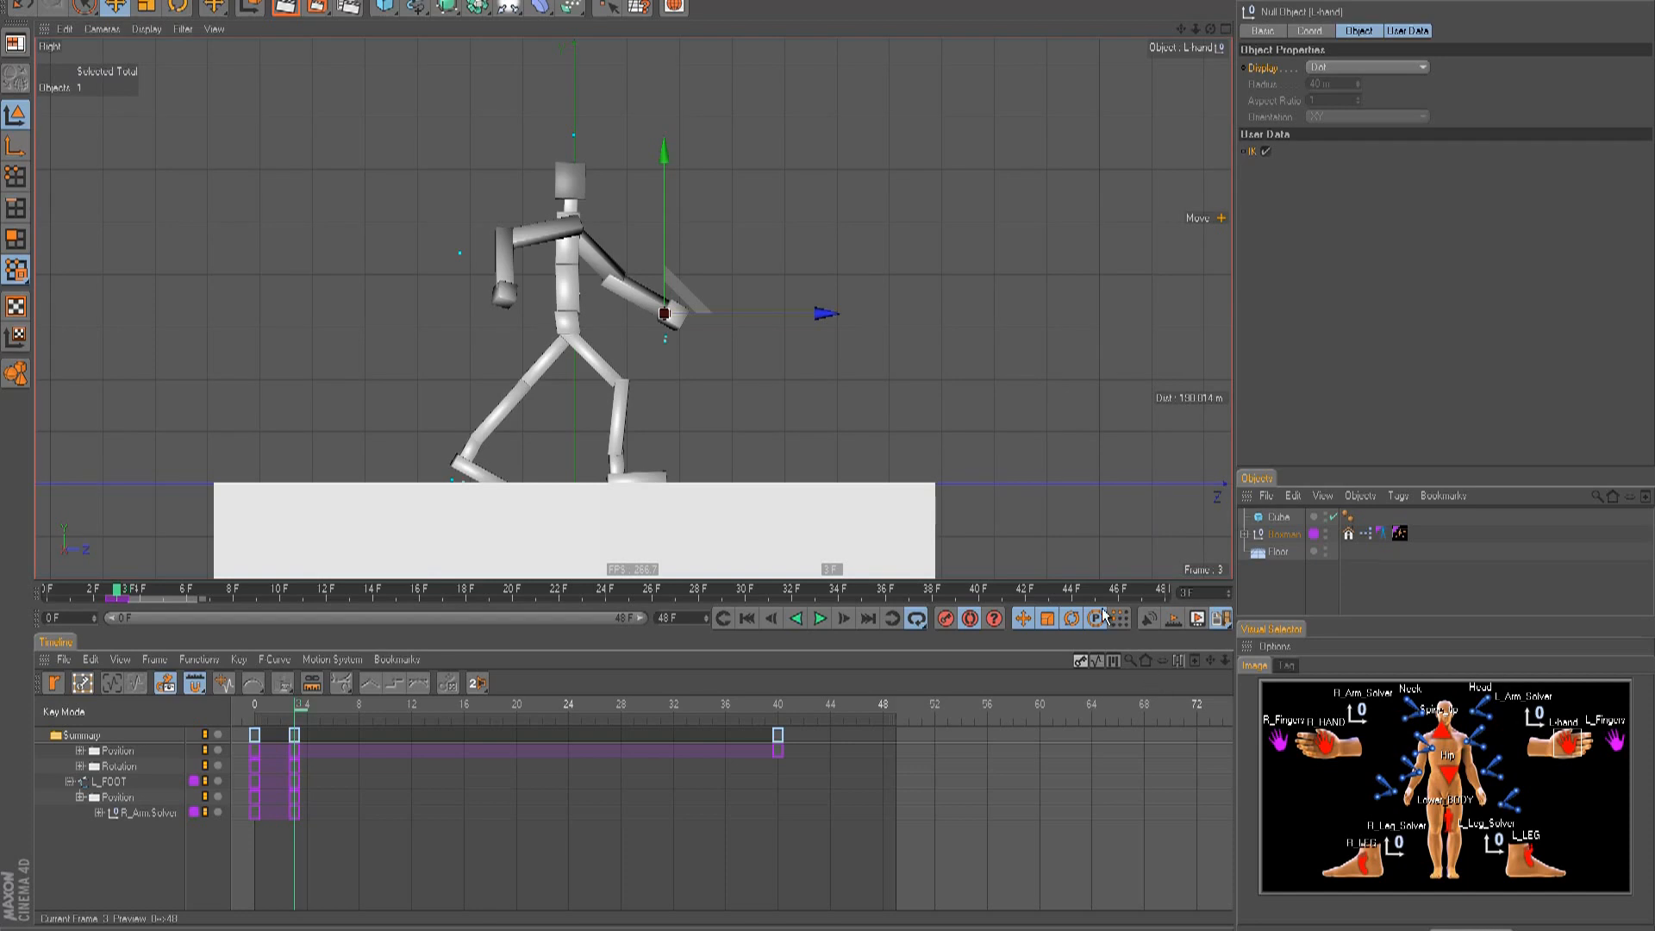
# - Advance to frame 6, slide the right foot back beneath the hips and raise the lower body until that leg straightens
pyautogui.press('f')
pyautogui.press('g')
pyautogui.press('g')
pyautogui.press('f')
pyautogui.press('g')
pyautogui.press('g')
pyautogui.press('g')
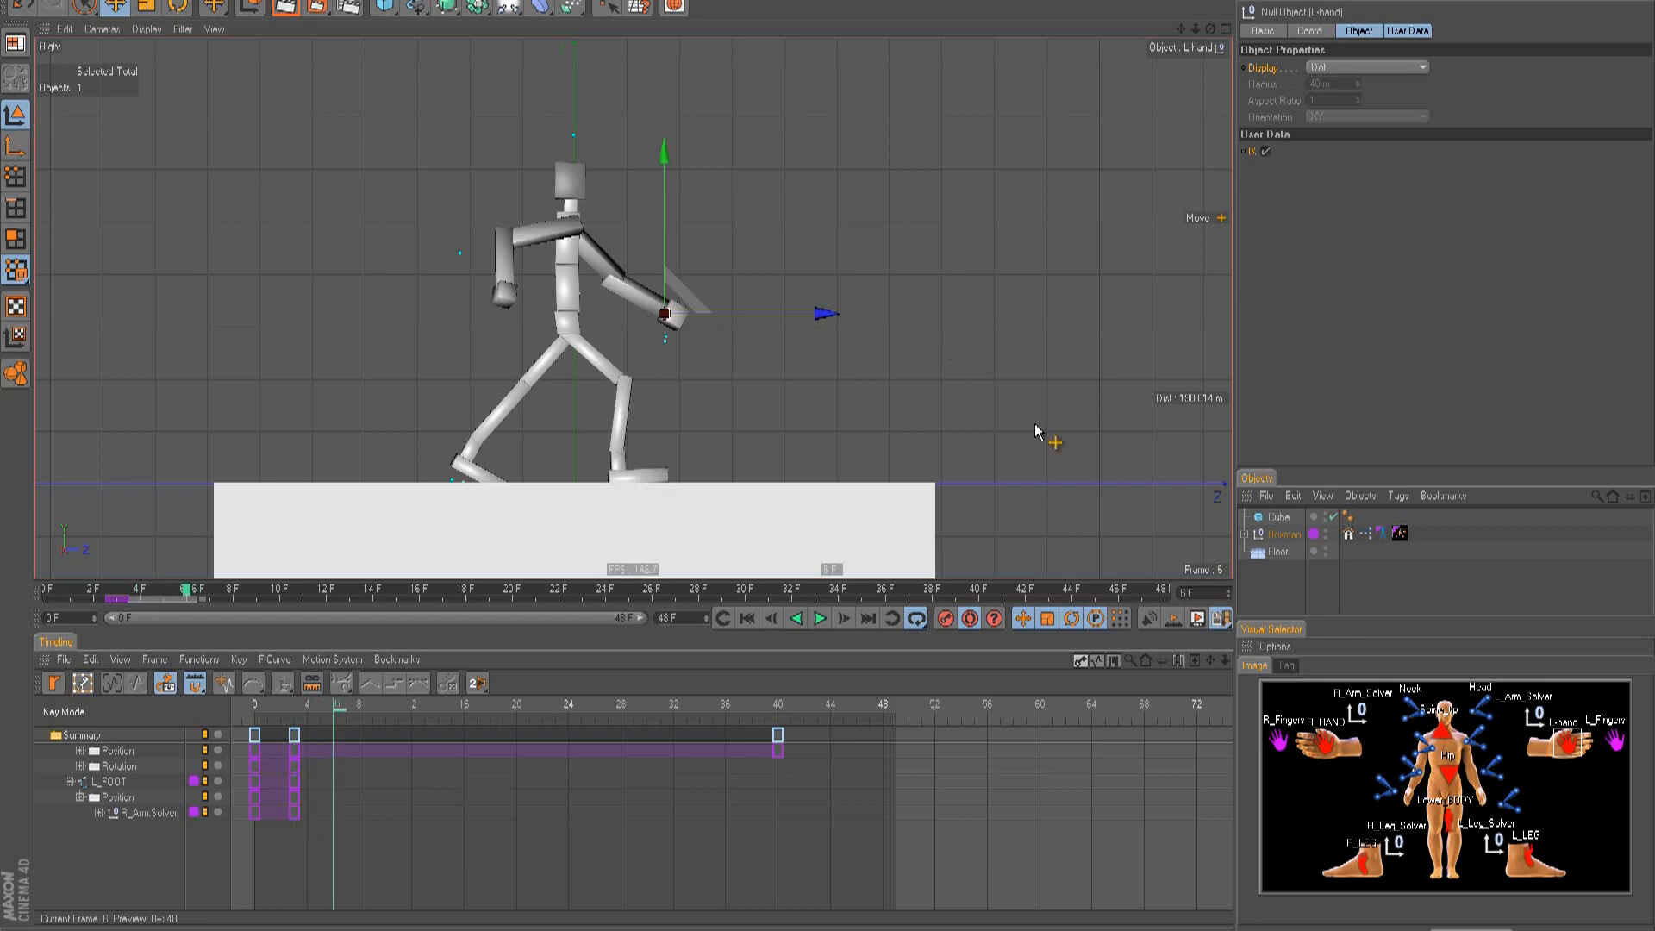
pyautogui.click(1520, 870)
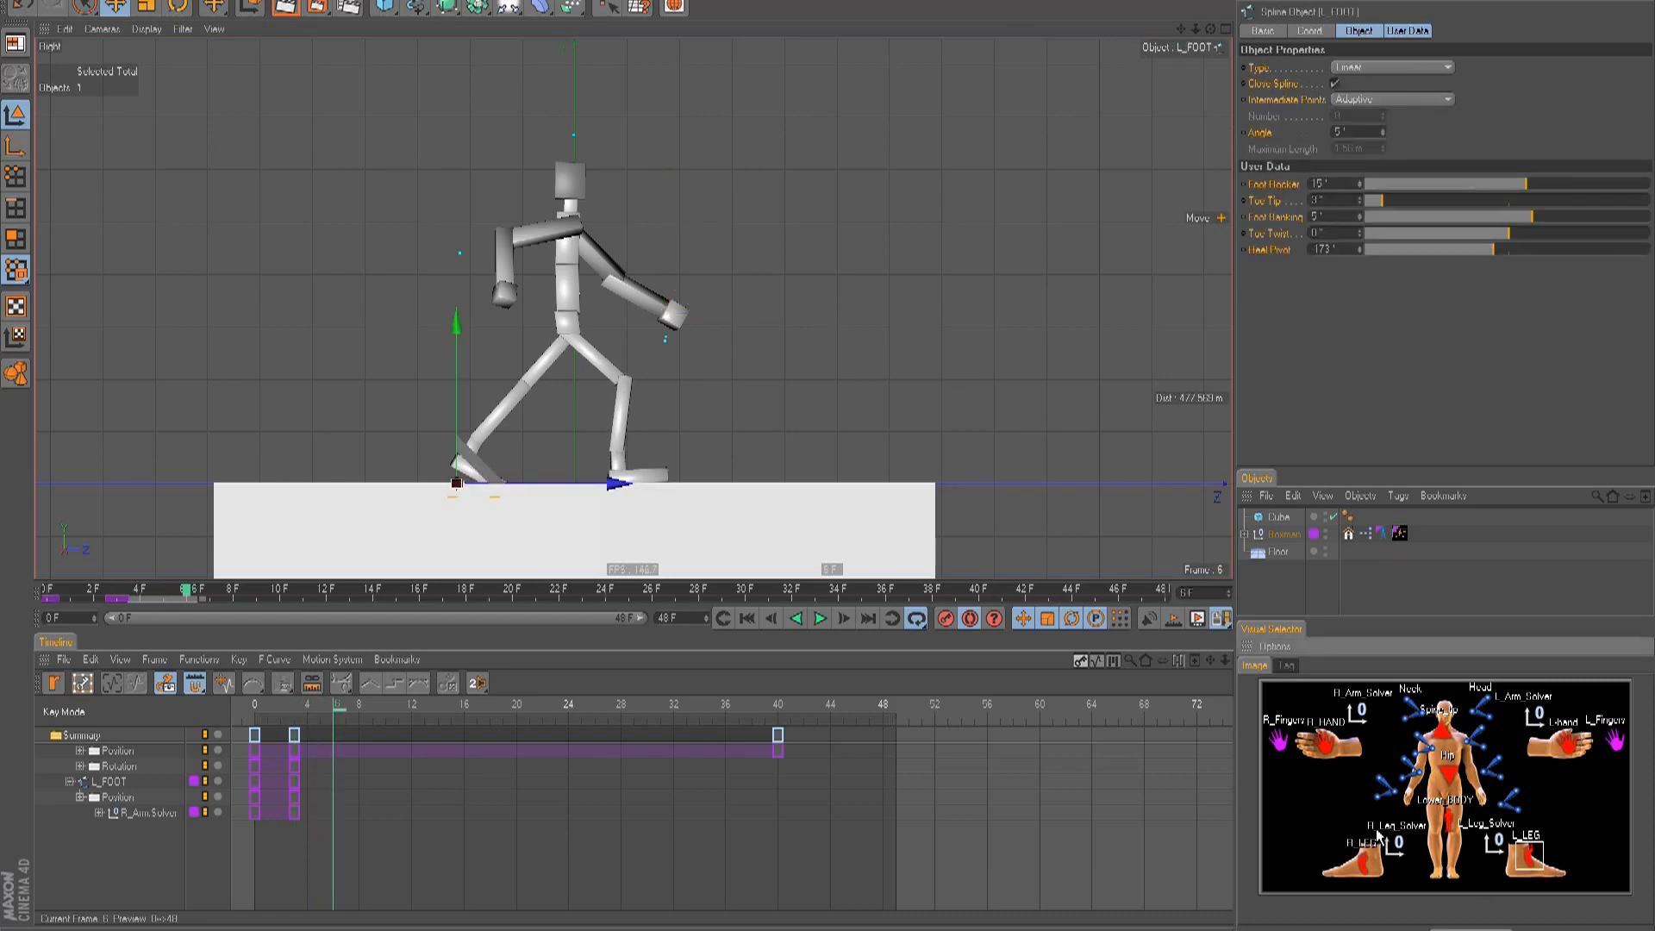
pyautogui.moveTo(793, 474); pyautogui.dragTo(827, 450)
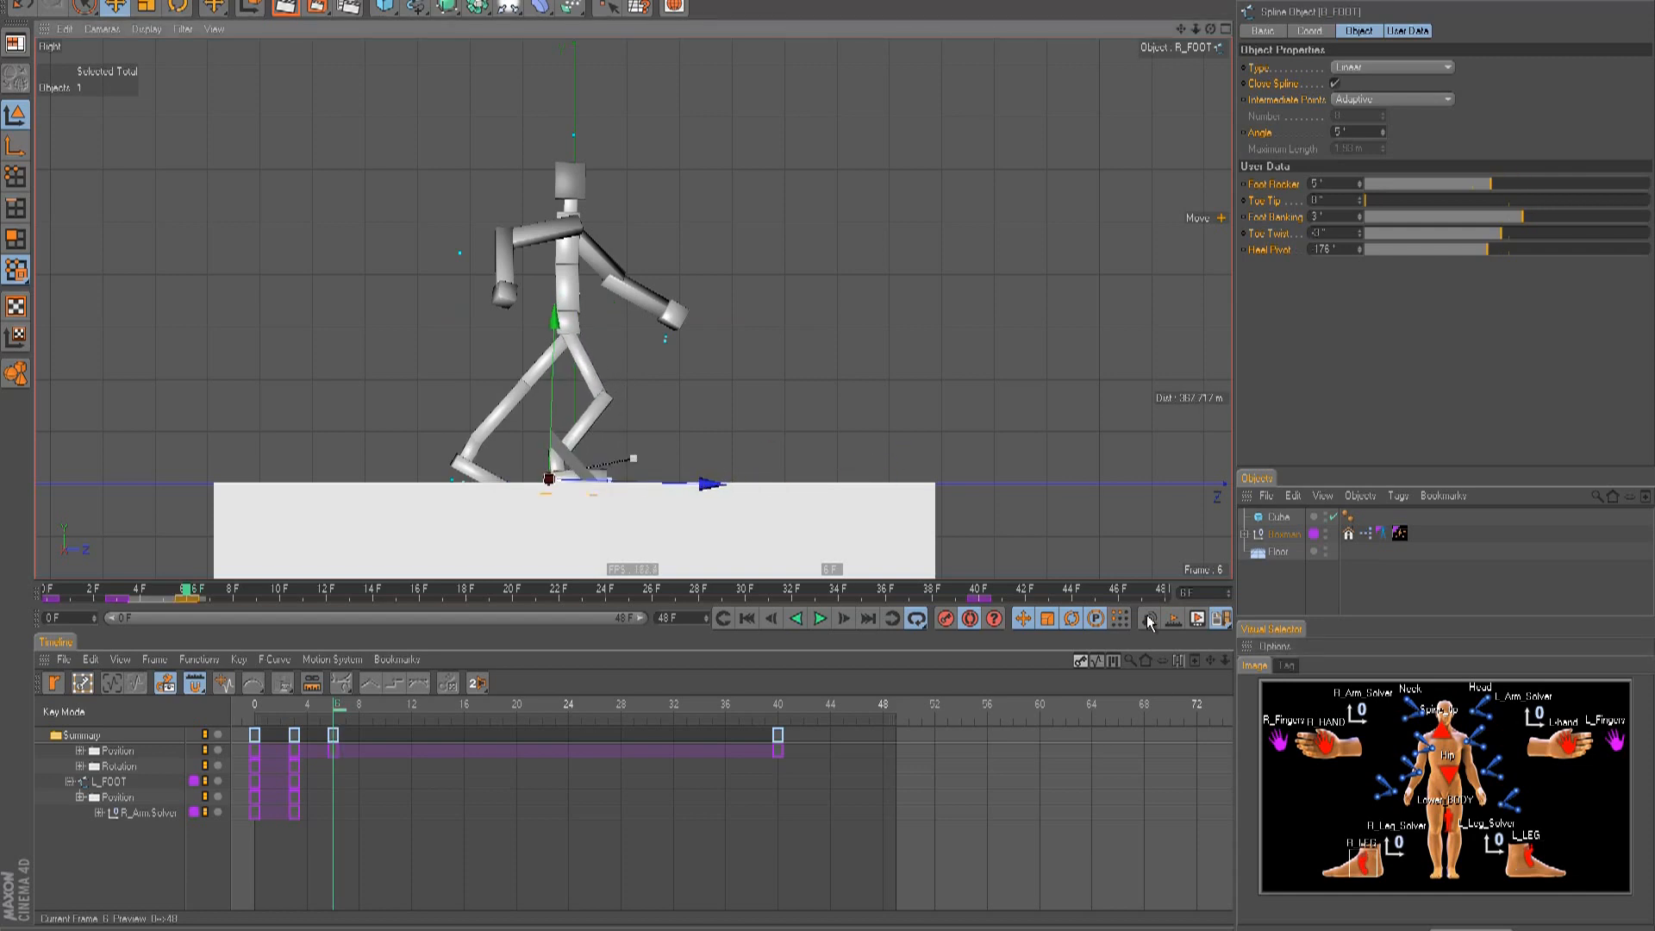
pyautogui.click(1449, 816)
pyautogui.moveTo(569, 225); pyautogui.dragTo(828, 446)
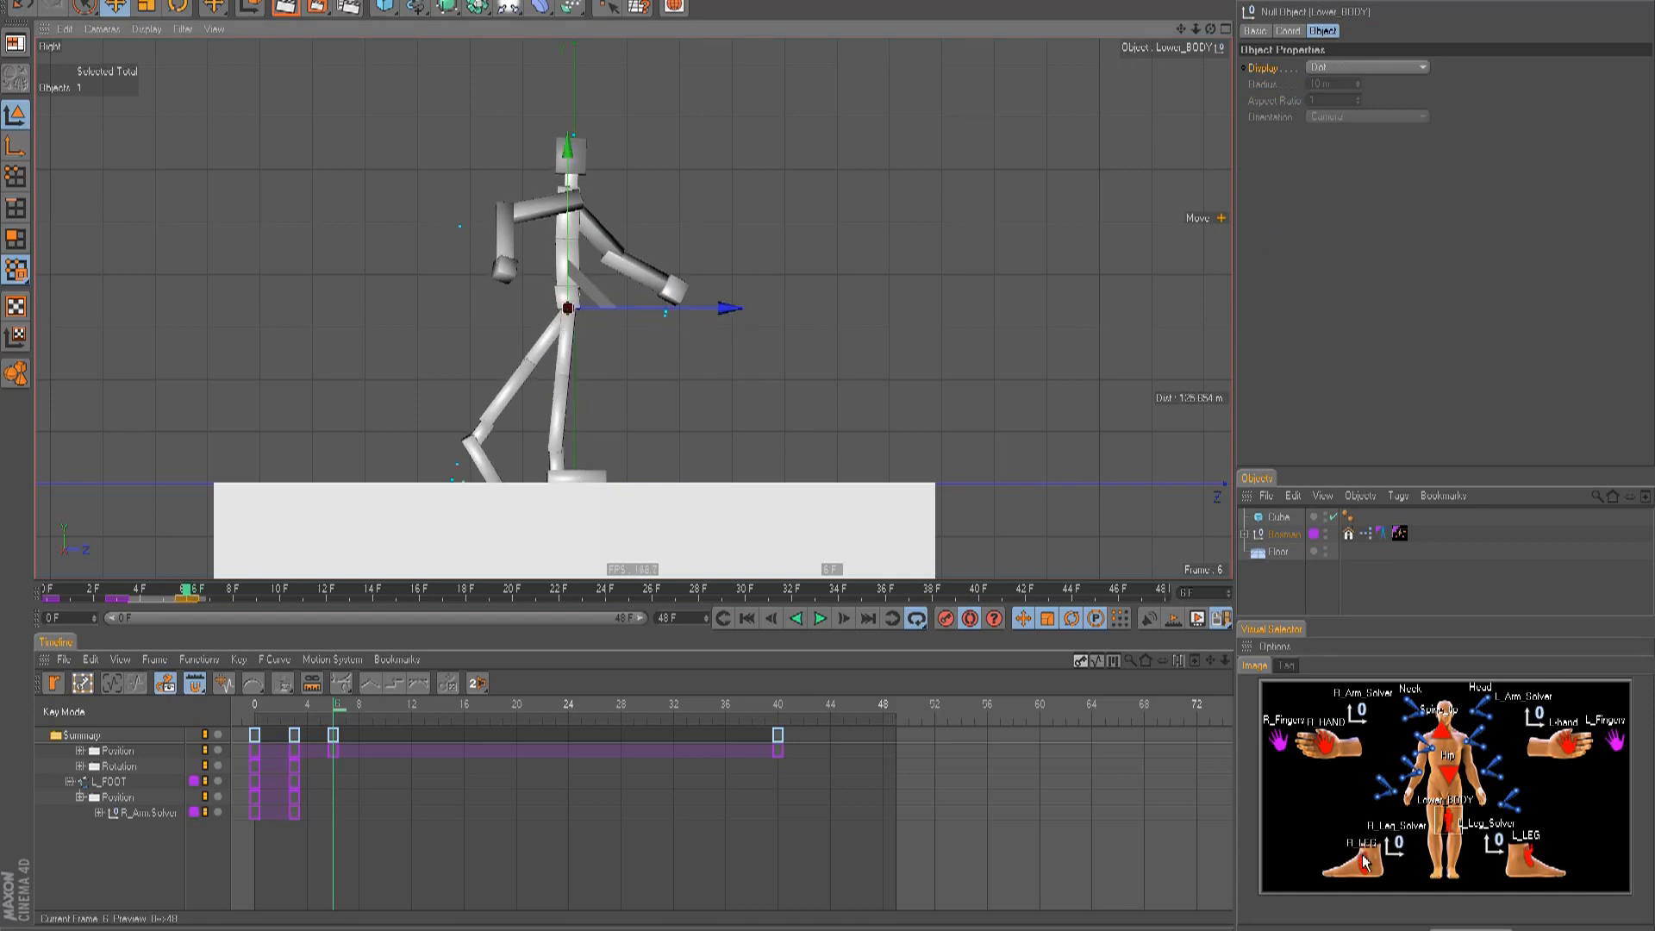
# - At frame 6, lift the left foot behind the standing leg with its toes angled down, and bring both hands beside the hips
pyautogui.click(1526, 853)
pyautogui.moveTo(798, 372); pyautogui.dragTo(829, 457)
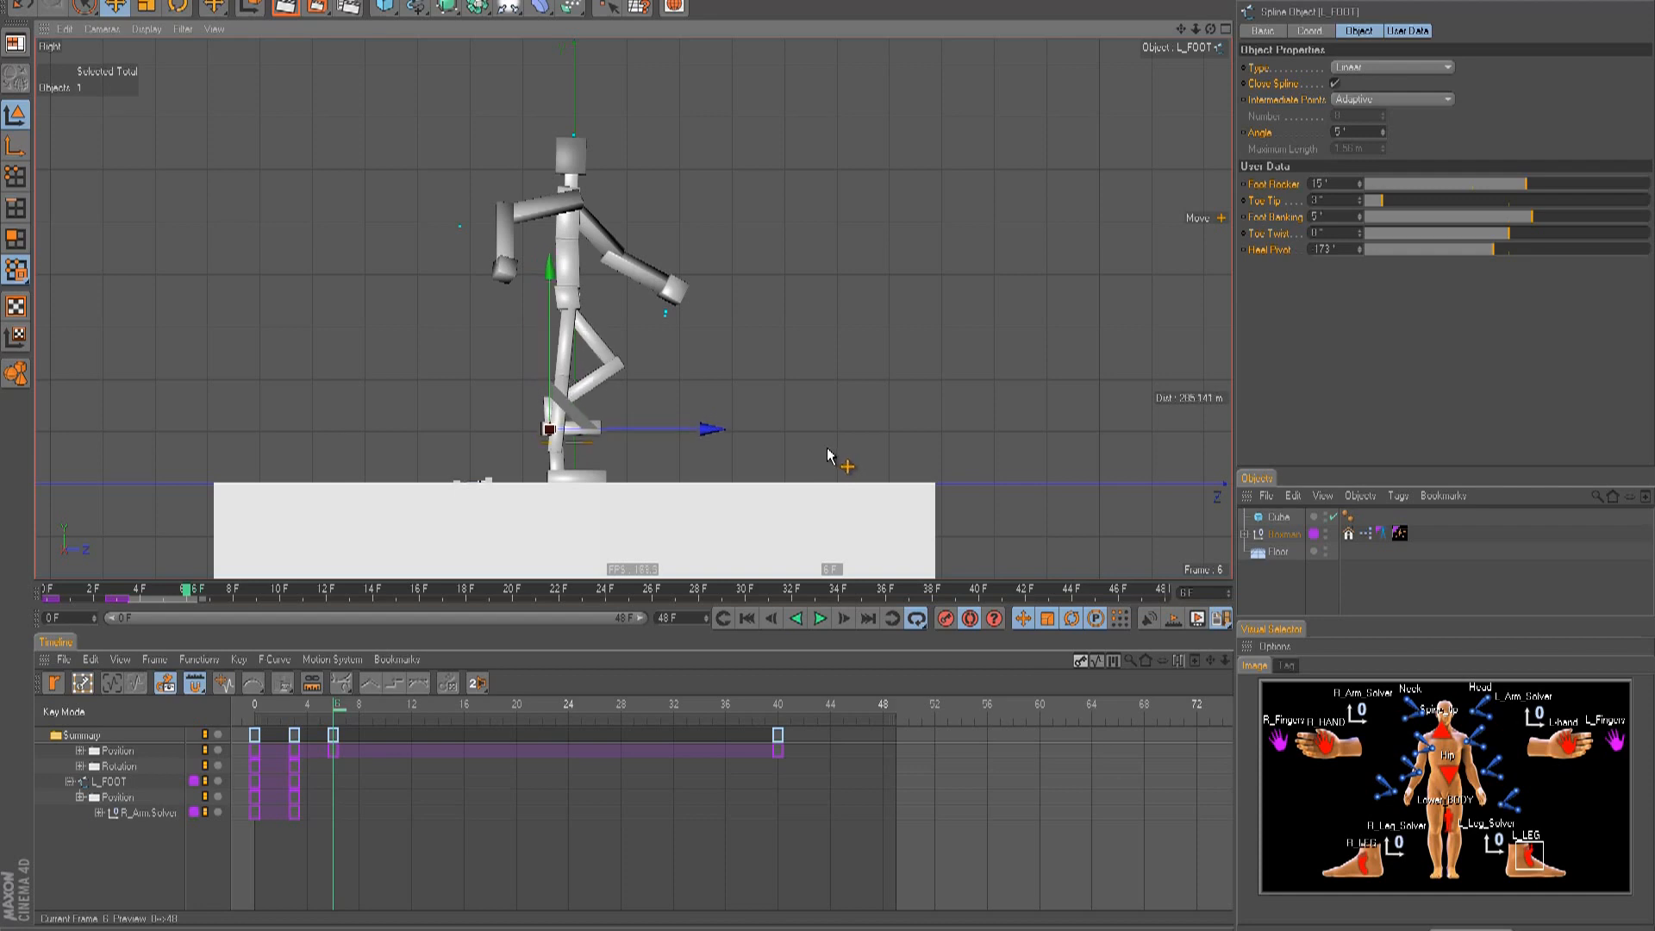
pyautogui.press('r')
pyautogui.moveTo(630, 361); pyautogui.dragTo(629, 436)
pyautogui.press('e')
pyautogui.moveTo(826, 448); pyautogui.dragTo(766, 407)
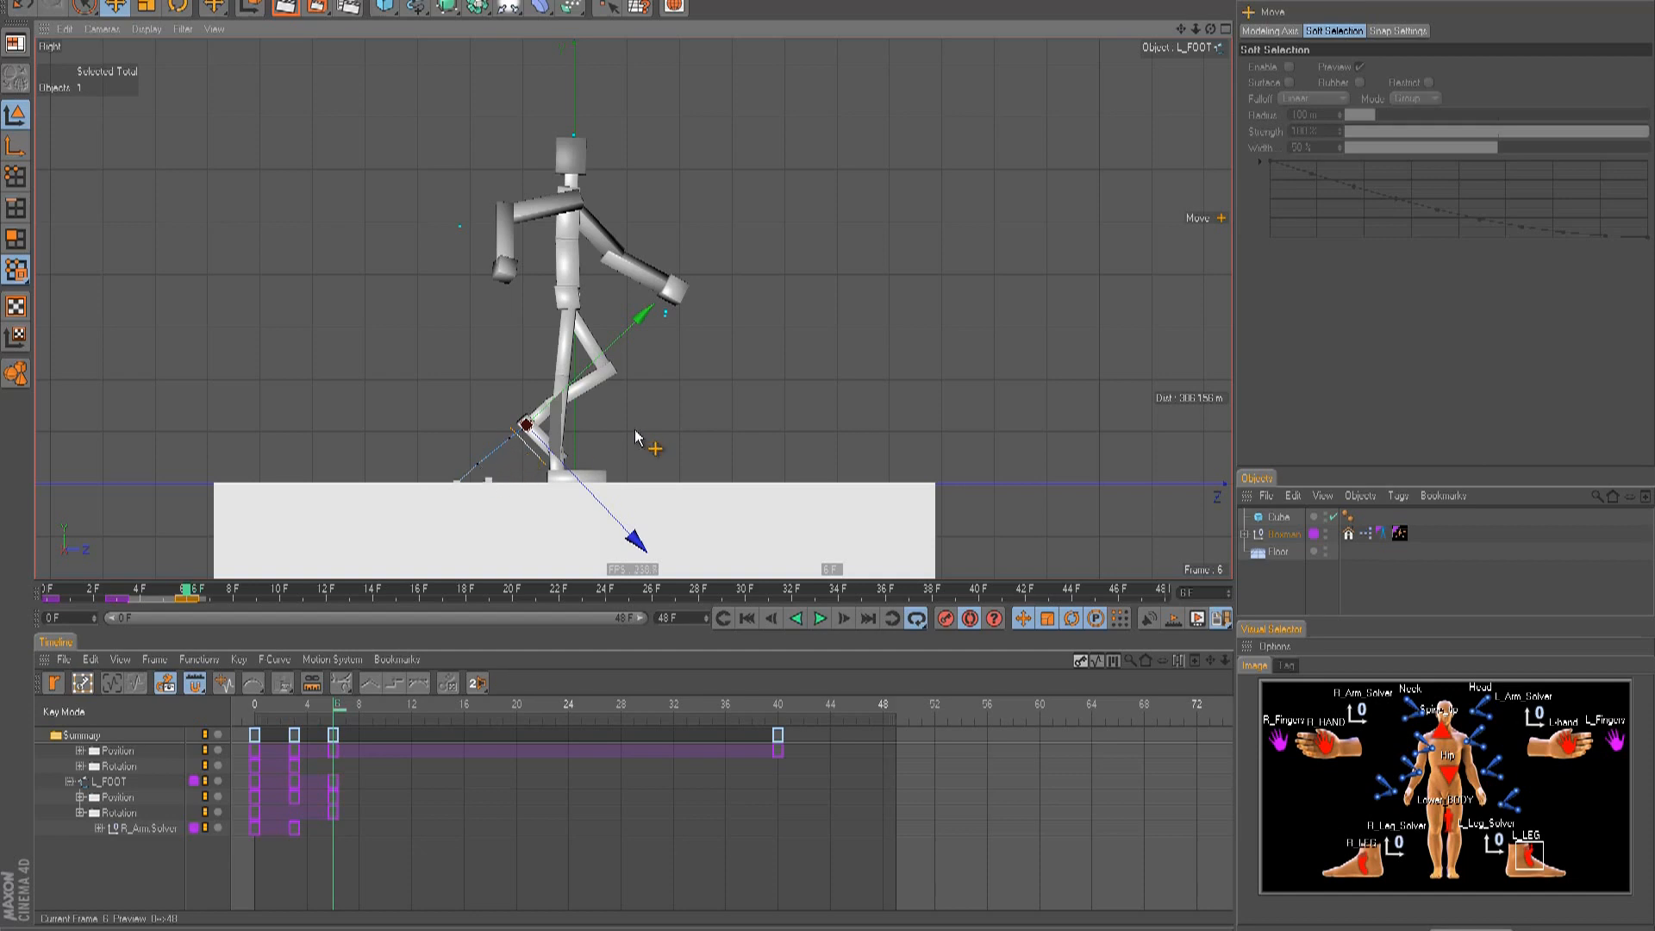
pyautogui.moveTo(644, 444); pyautogui.dragTo(829, 450)
pyautogui.click(1314, 737)
pyautogui.click(1561, 743)
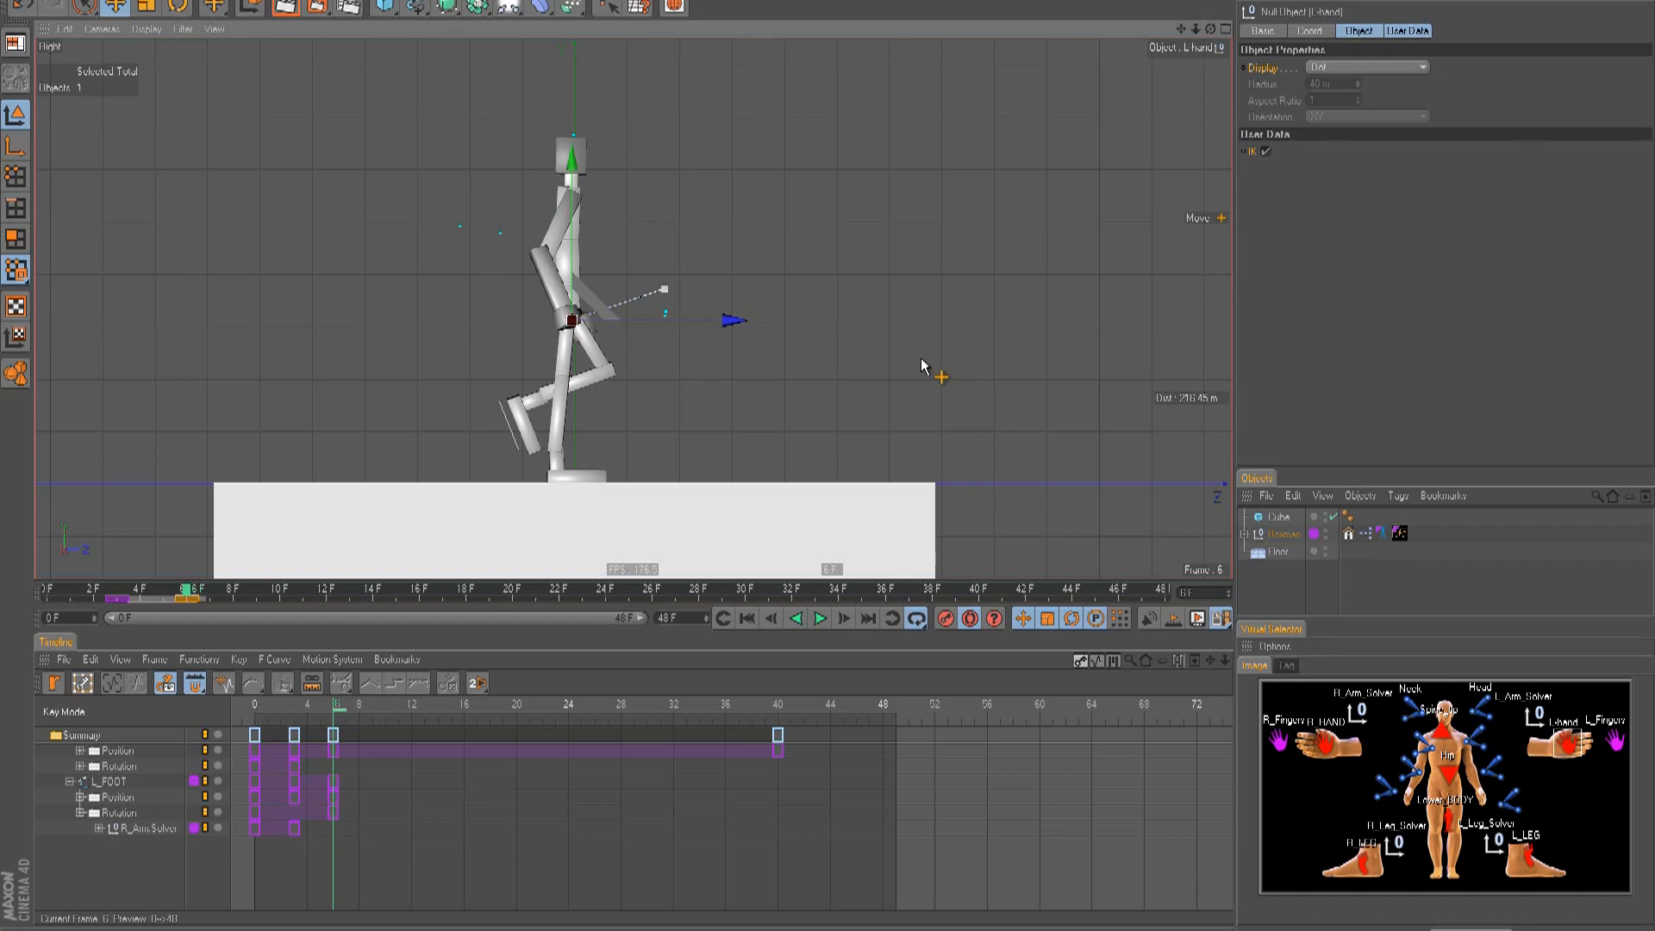
# - Advance to frame 9 and delete the stray keyframes at frame 40
pyautogui.press('g')
pyautogui.press('g')
pyautogui.press('g')
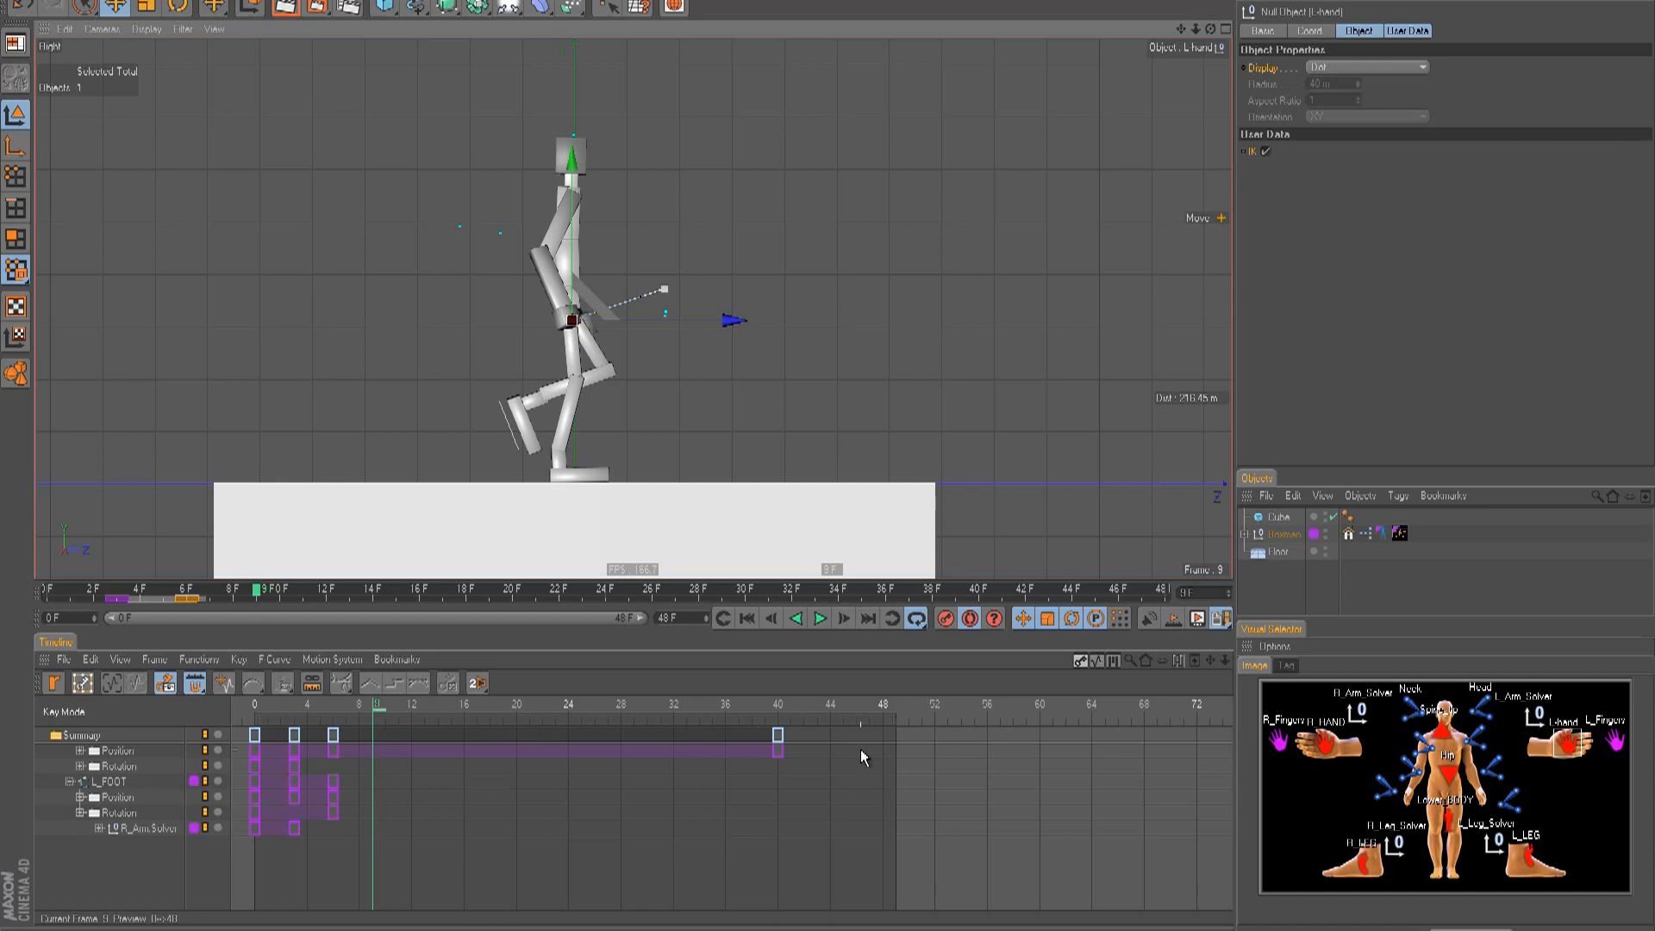
pyautogui.moveTo(834, 781); pyautogui.dragTo(750, 719)
pyautogui.press('Delete')
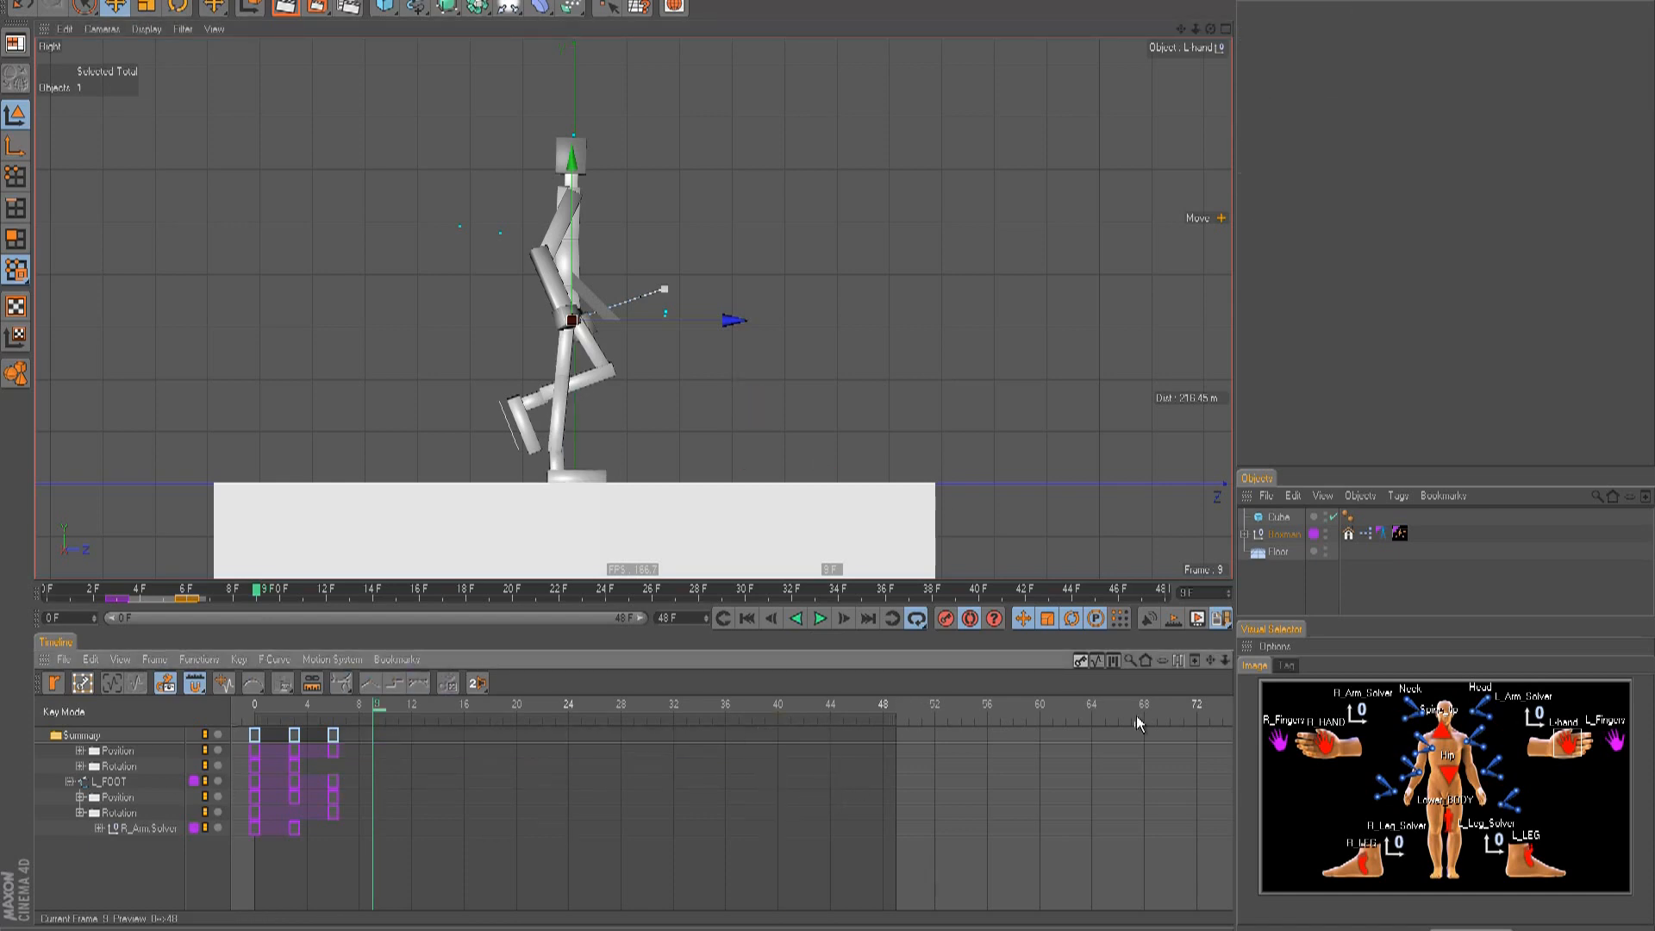
# - At frame 9, slide the right foot backward and swing the raised left foot forward, rotating it nearly level
pyautogui.click(1360, 871)
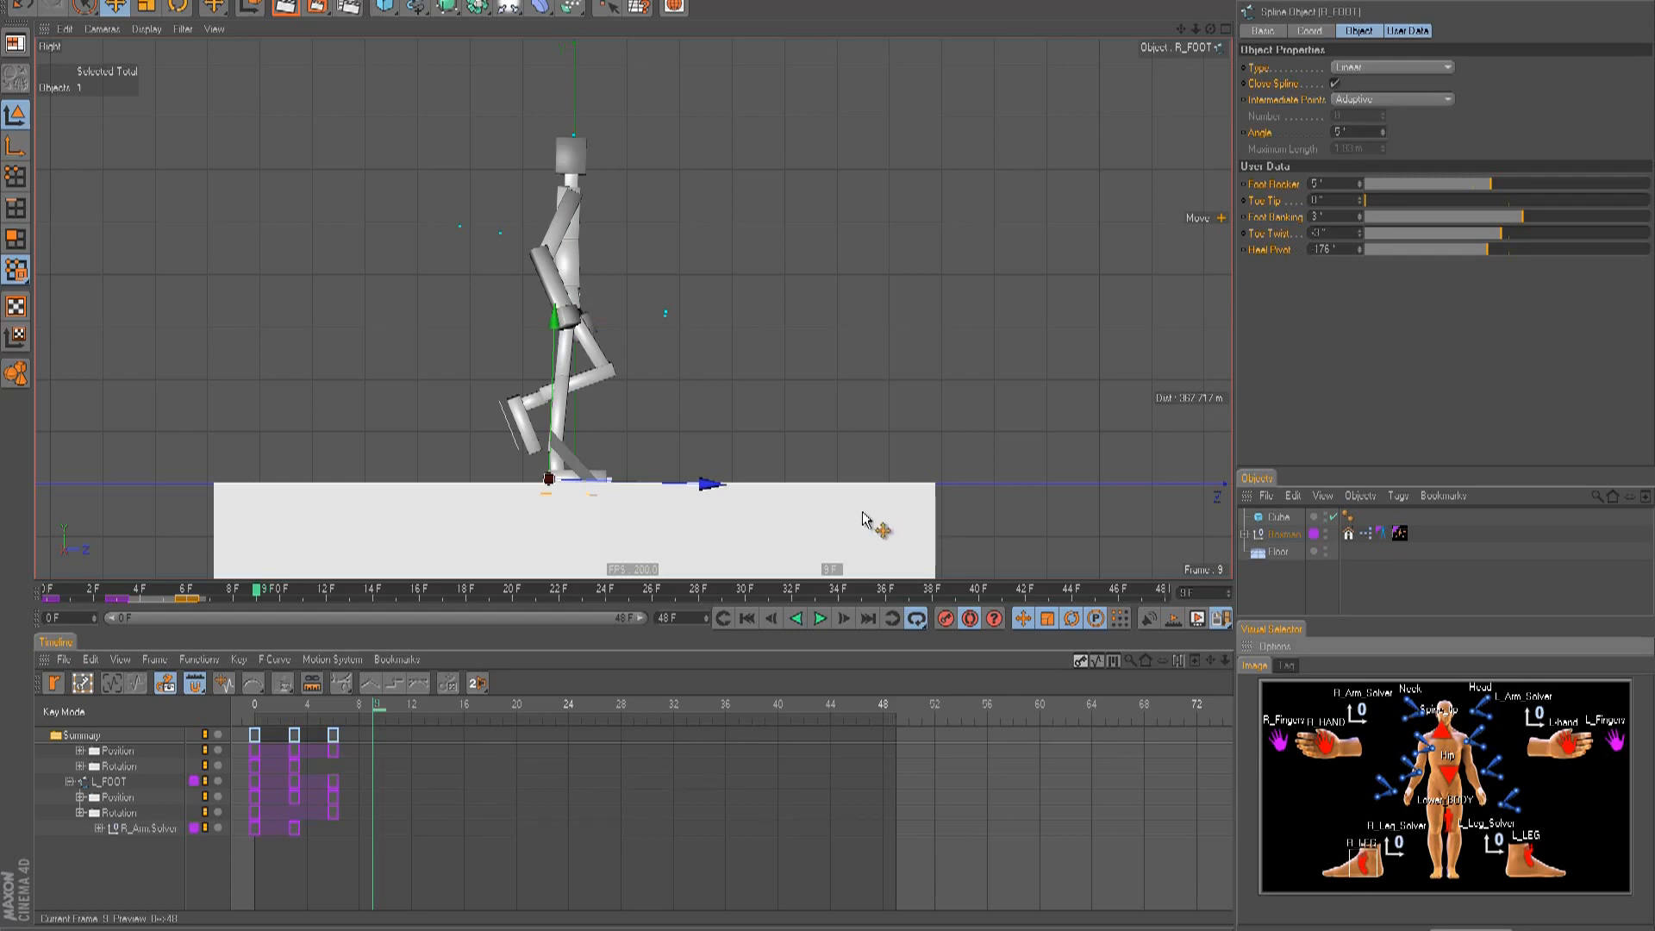
pyautogui.moveTo(728, 502); pyautogui.dragTo(828, 456)
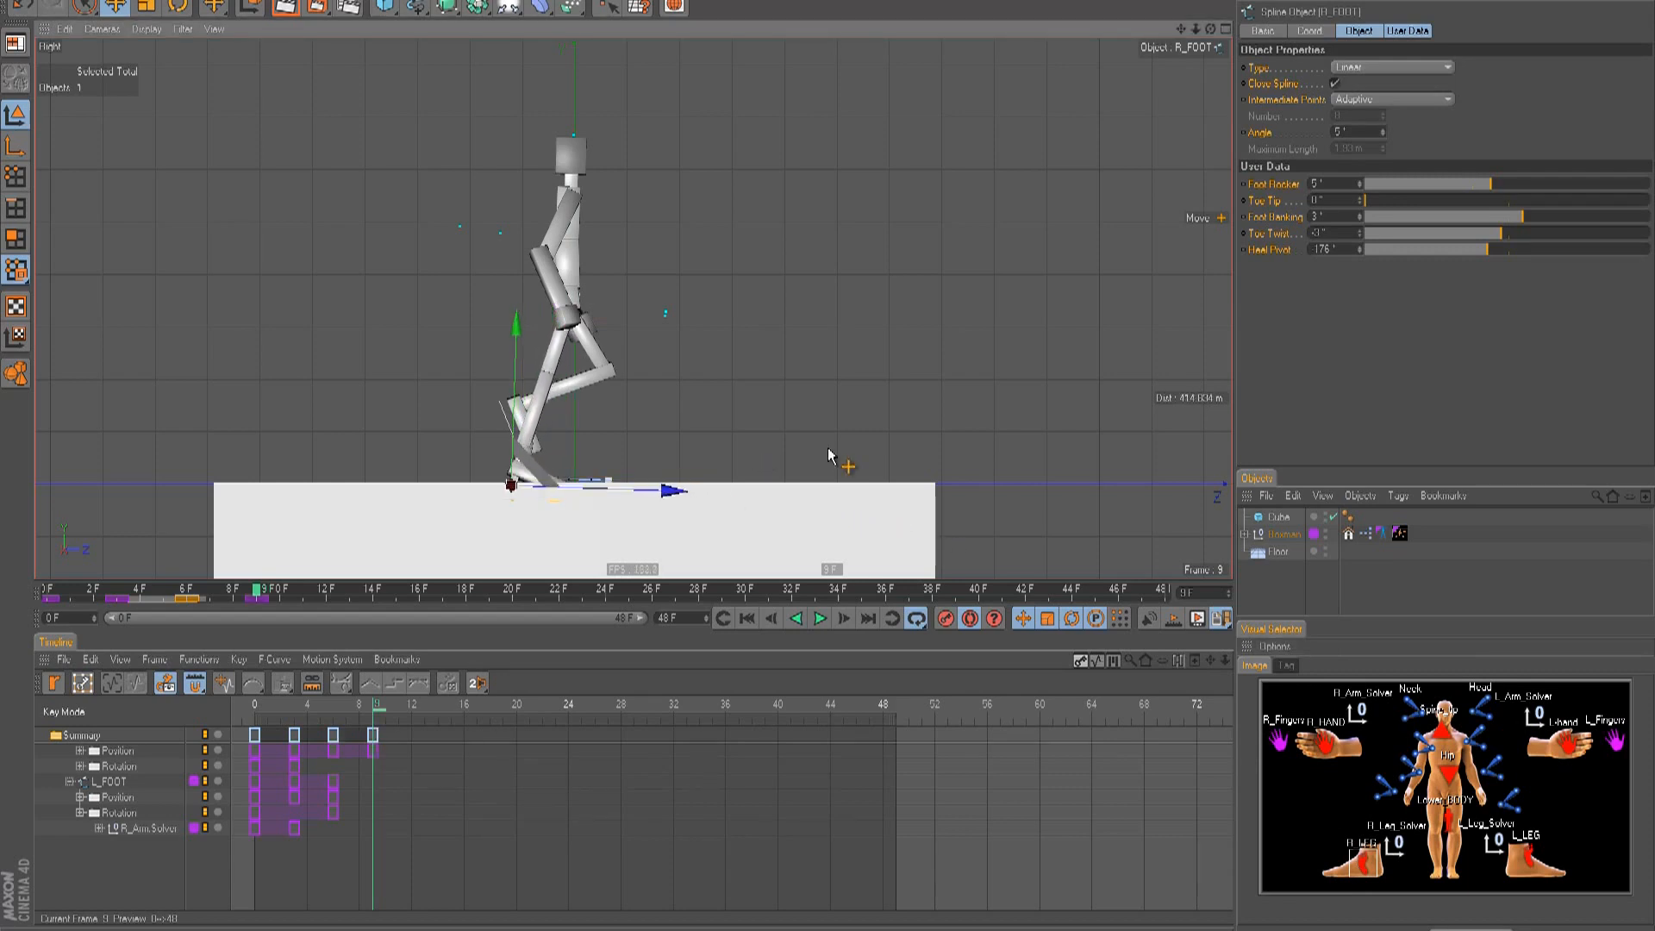
pyautogui.click(1536, 869)
pyautogui.moveTo(887, 555); pyautogui.dragTo(832, 514)
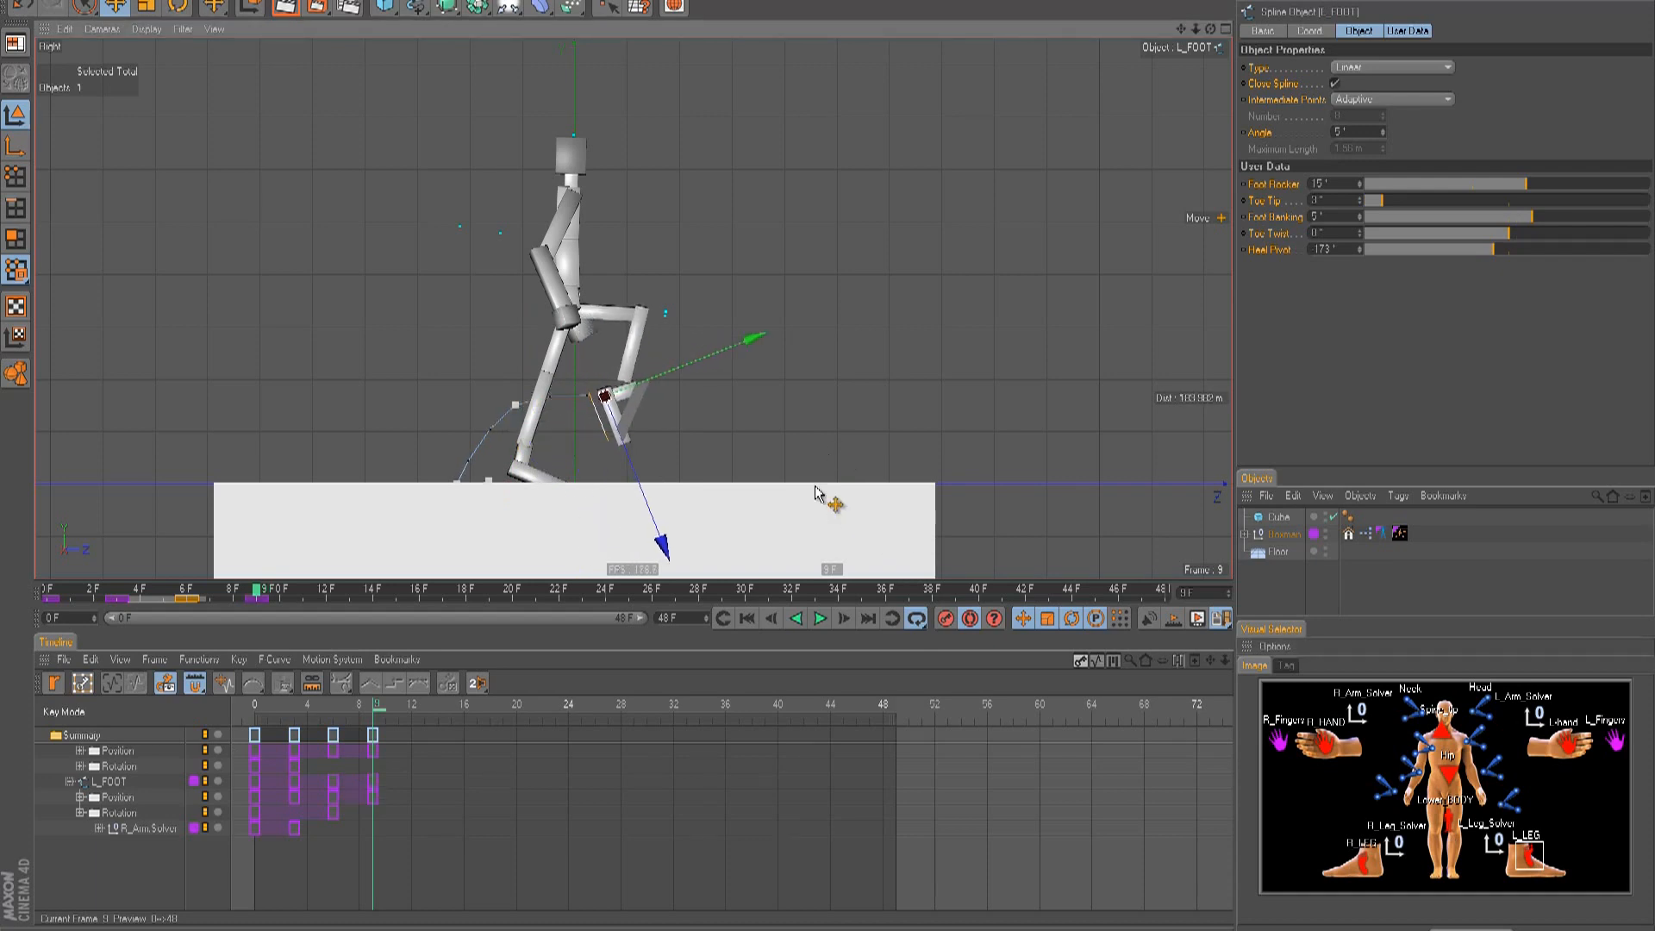
pyautogui.press('r')
pyautogui.moveTo(721, 431); pyautogui.dragTo(733, 344)
pyautogui.press('e')
pyautogui.moveTo(842, 458); pyautogui.dragTo(829, 446)
# - Move the right hand forward and the left hand behind the hips at frame 9
pyautogui.click(1327, 743)
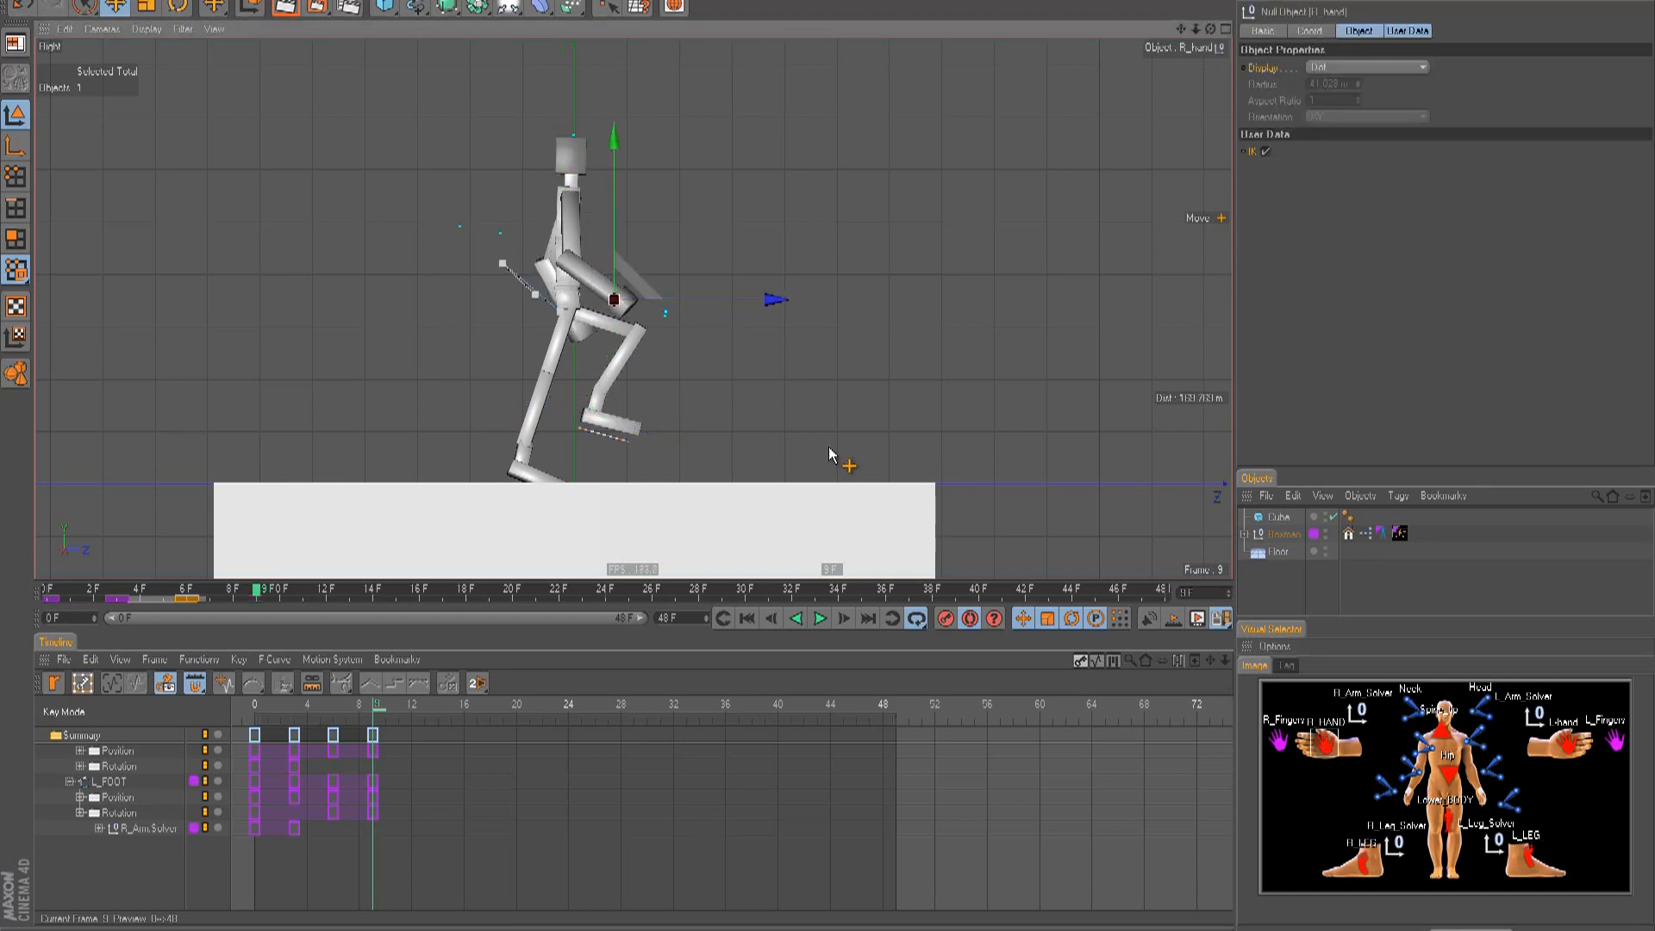
pyautogui.click(1571, 764)
pyautogui.moveTo(868, 465); pyautogui.dragTo(829, 454)
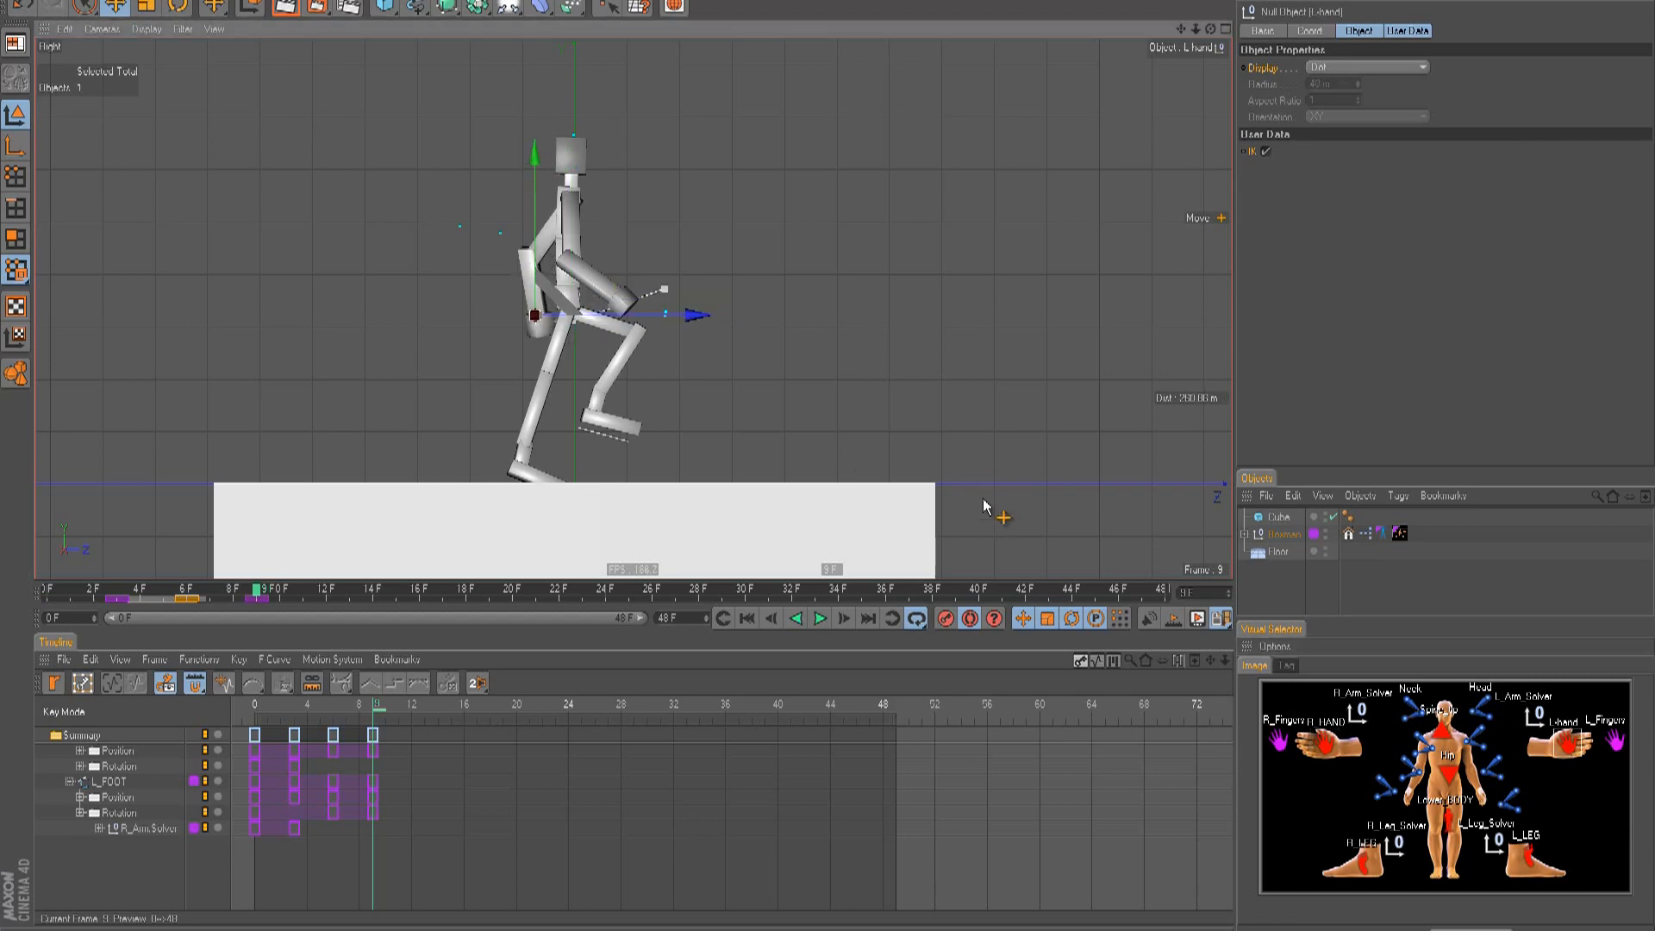
# - Advance to frame 12, plant the left foot forward on the cube and lower the lower body slightly
pyautogui.press('g')
pyautogui.press('g')
pyautogui.press('g')
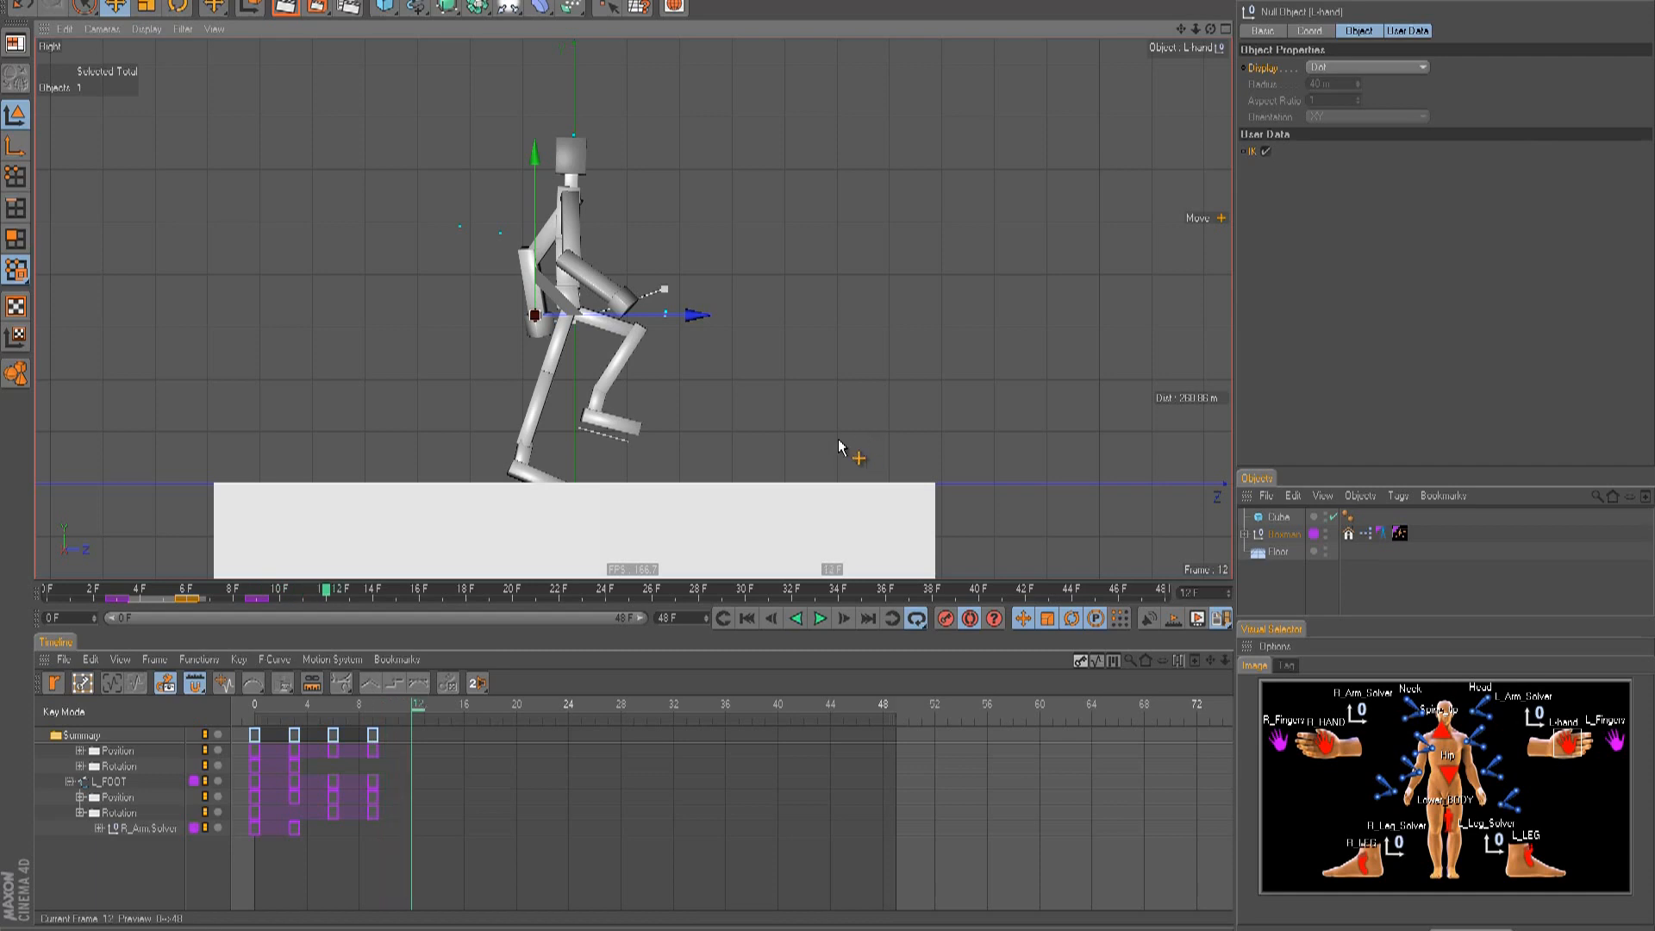
pyautogui.click(1369, 857)
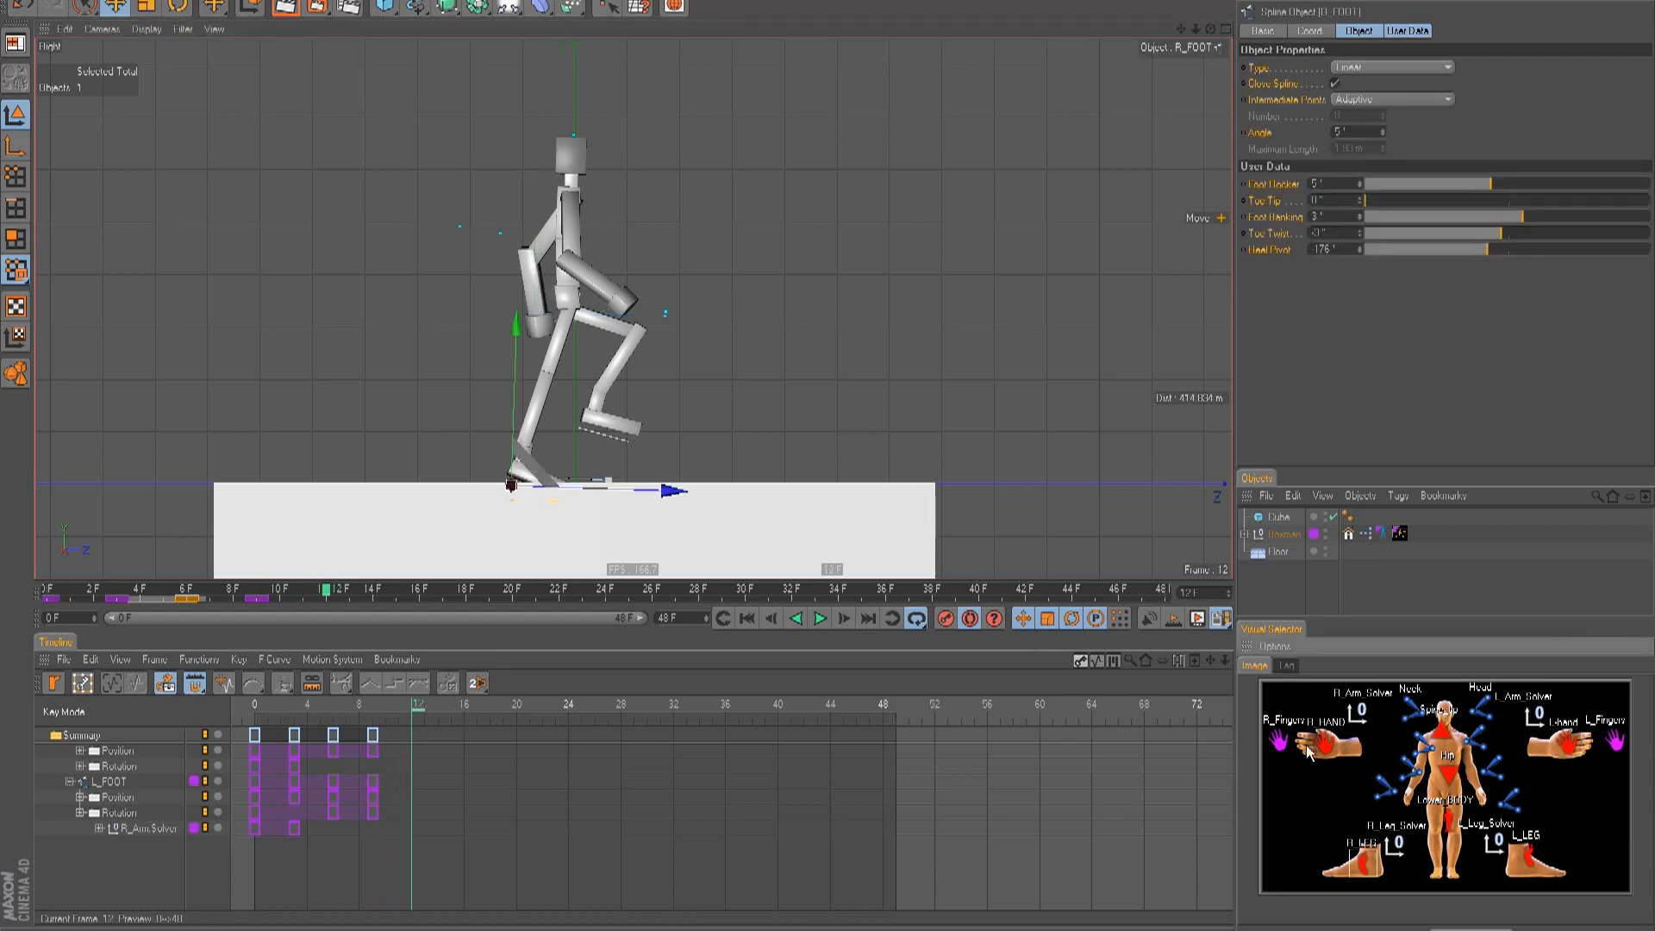
pyautogui.click(1521, 873)
pyautogui.moveTo(1085, 564)
pyautogui.mouseDown()
pyautogui.moveTo(1121, 561)
pyautogui.moveTo(1088, 562)
pyautogui.mouseUp()
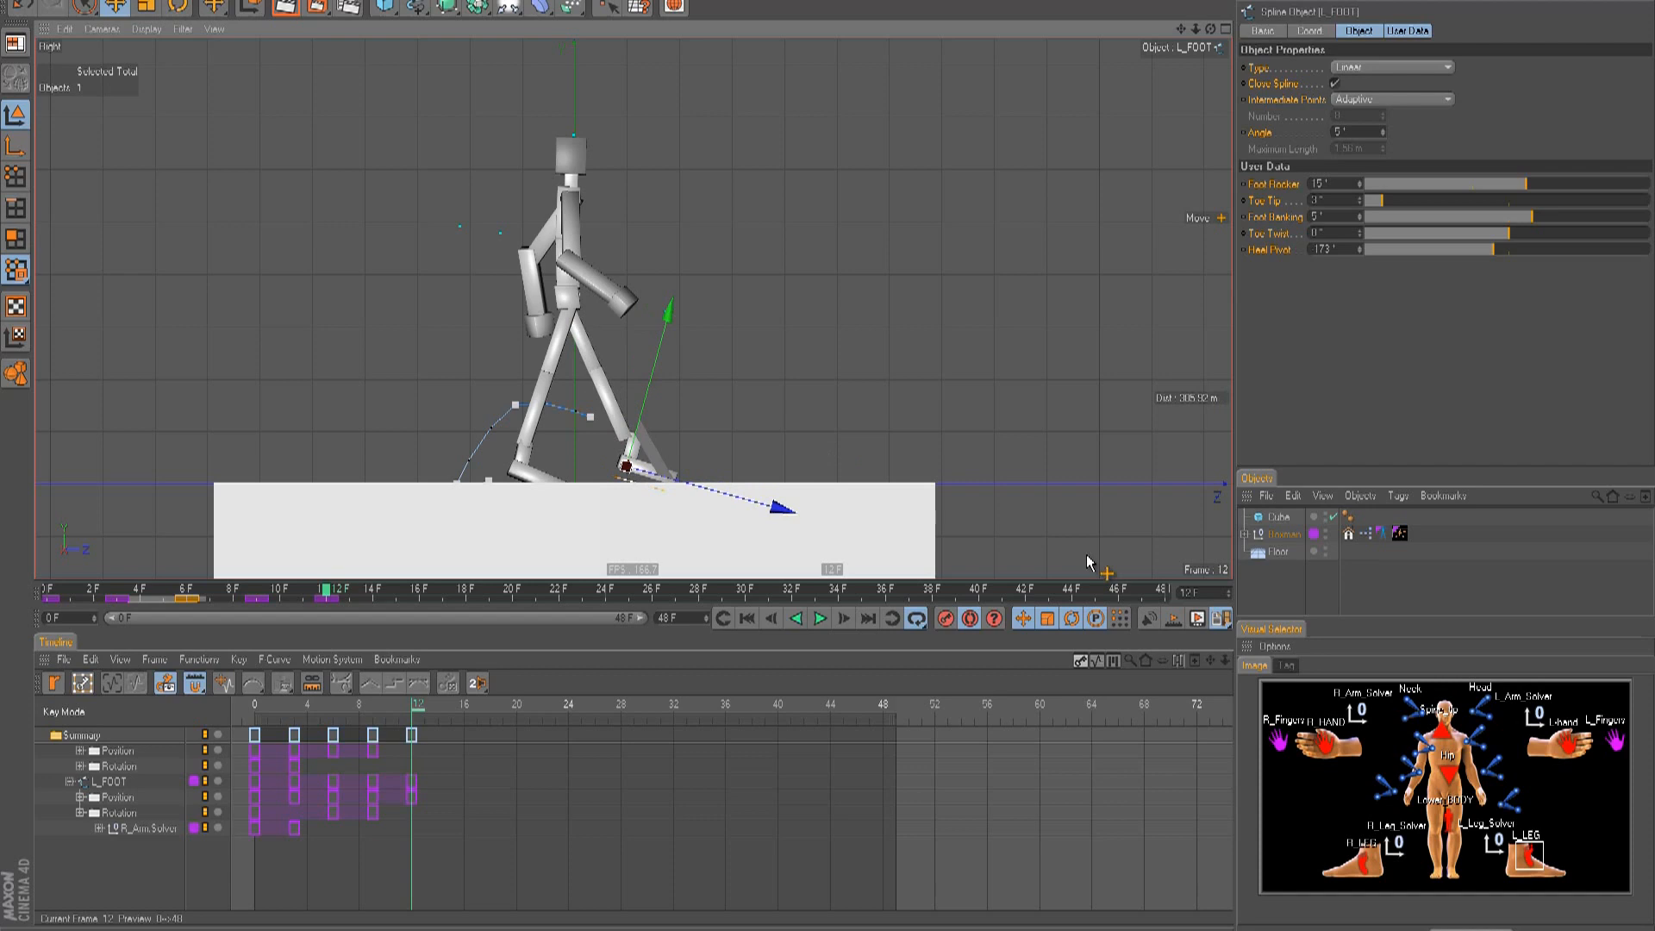
pyautogui.click(1454, 830)
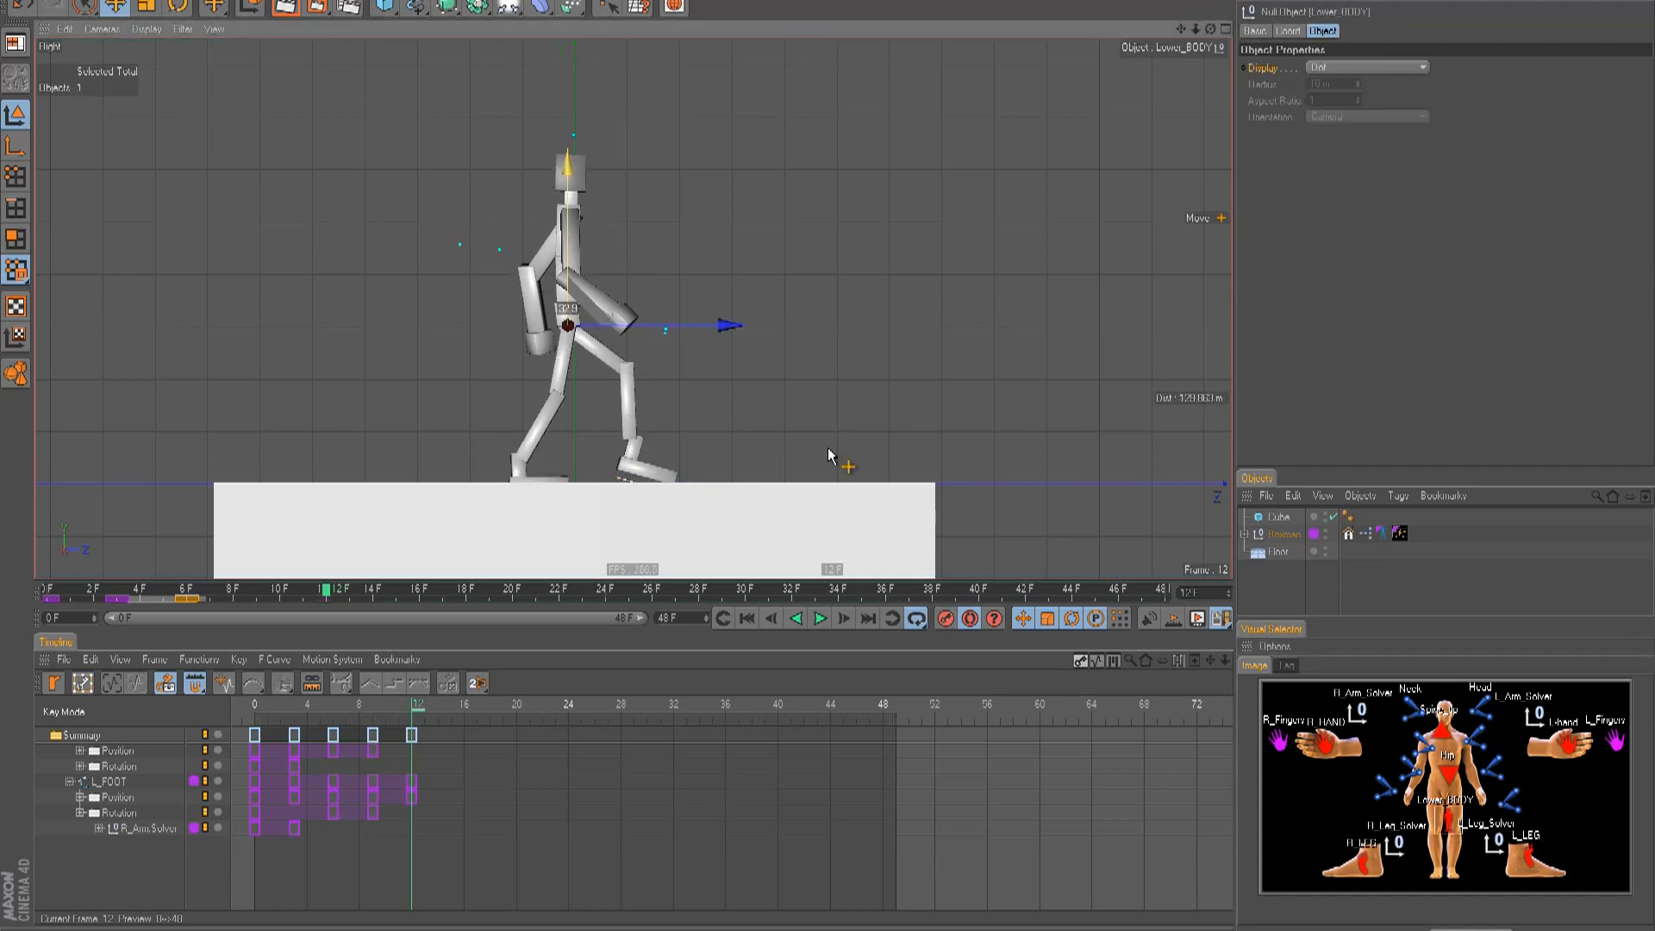
# - At frame 12, slide the right foot farther back and rotate the left foot flat on the cube
pyautogui.click(1406, 866)
pyautogui.moveTo(865, 465); pyautogui.dragTo(829, 454)
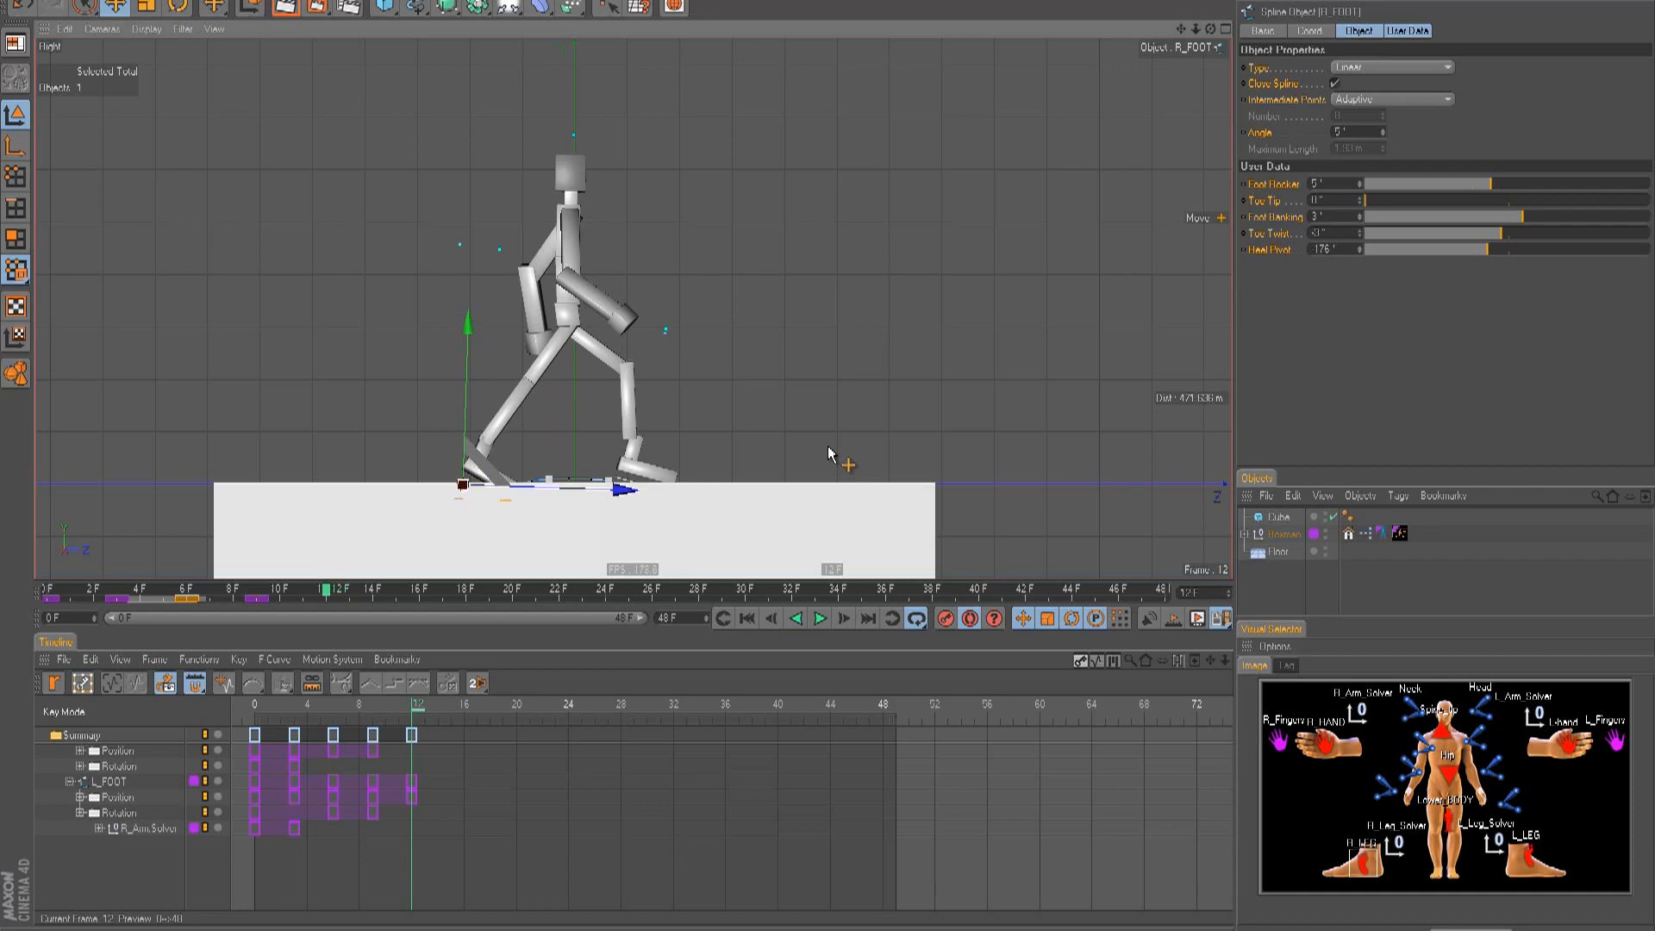
pyautogui.click(1527, 857)
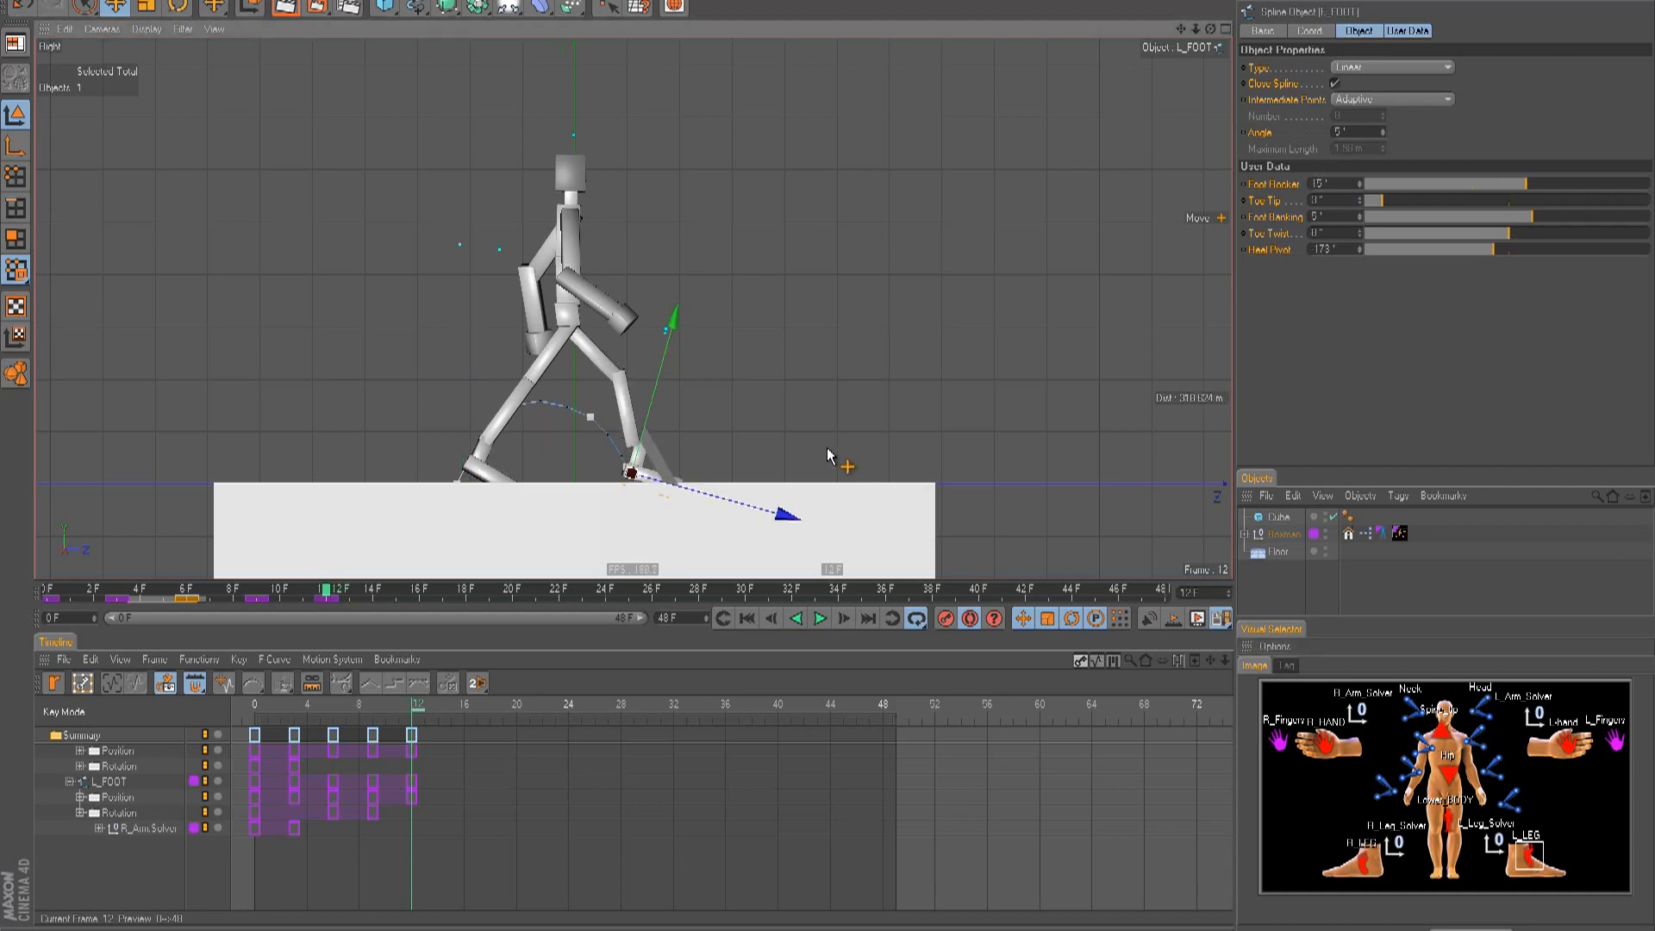
pyautogui.press('r')
pyautogui.moveTo(724, 447)
pyautogui.mouseDown()
pyautogui.moveTo(712, 415)
pyautogui.moveTo(719, 430)
pyautogui.mouseUp()
pyautogui.press('e')
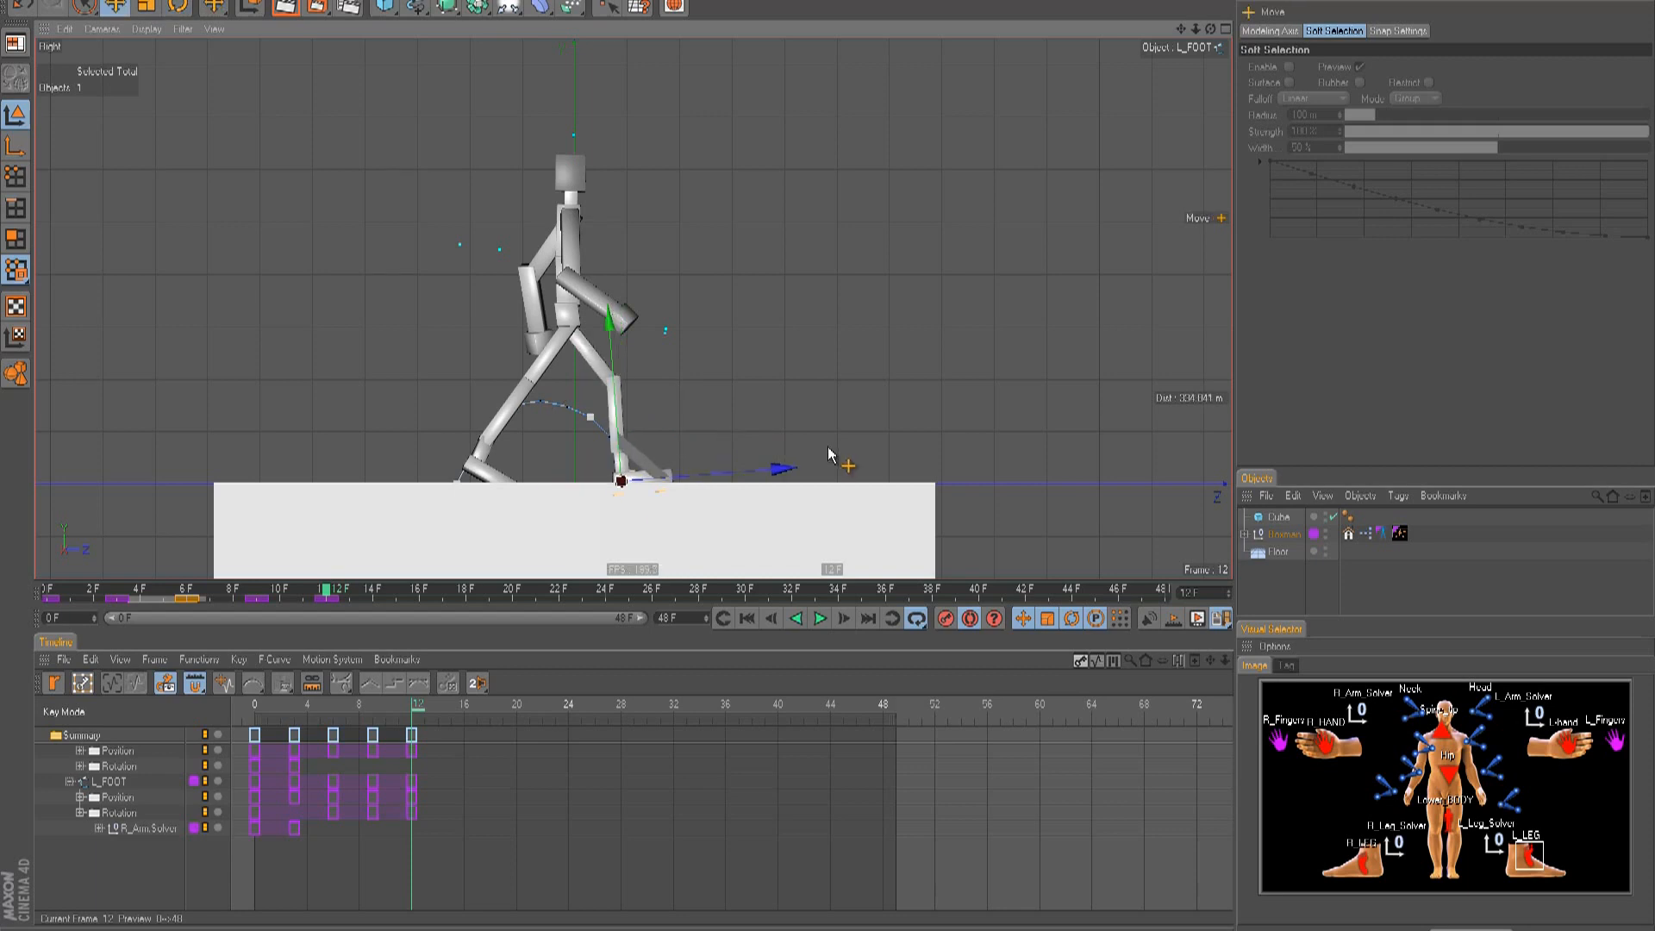
# - Swing the left hand farther back and the right hand farther forward at frame 12
pyautogui.click(1578, 743)
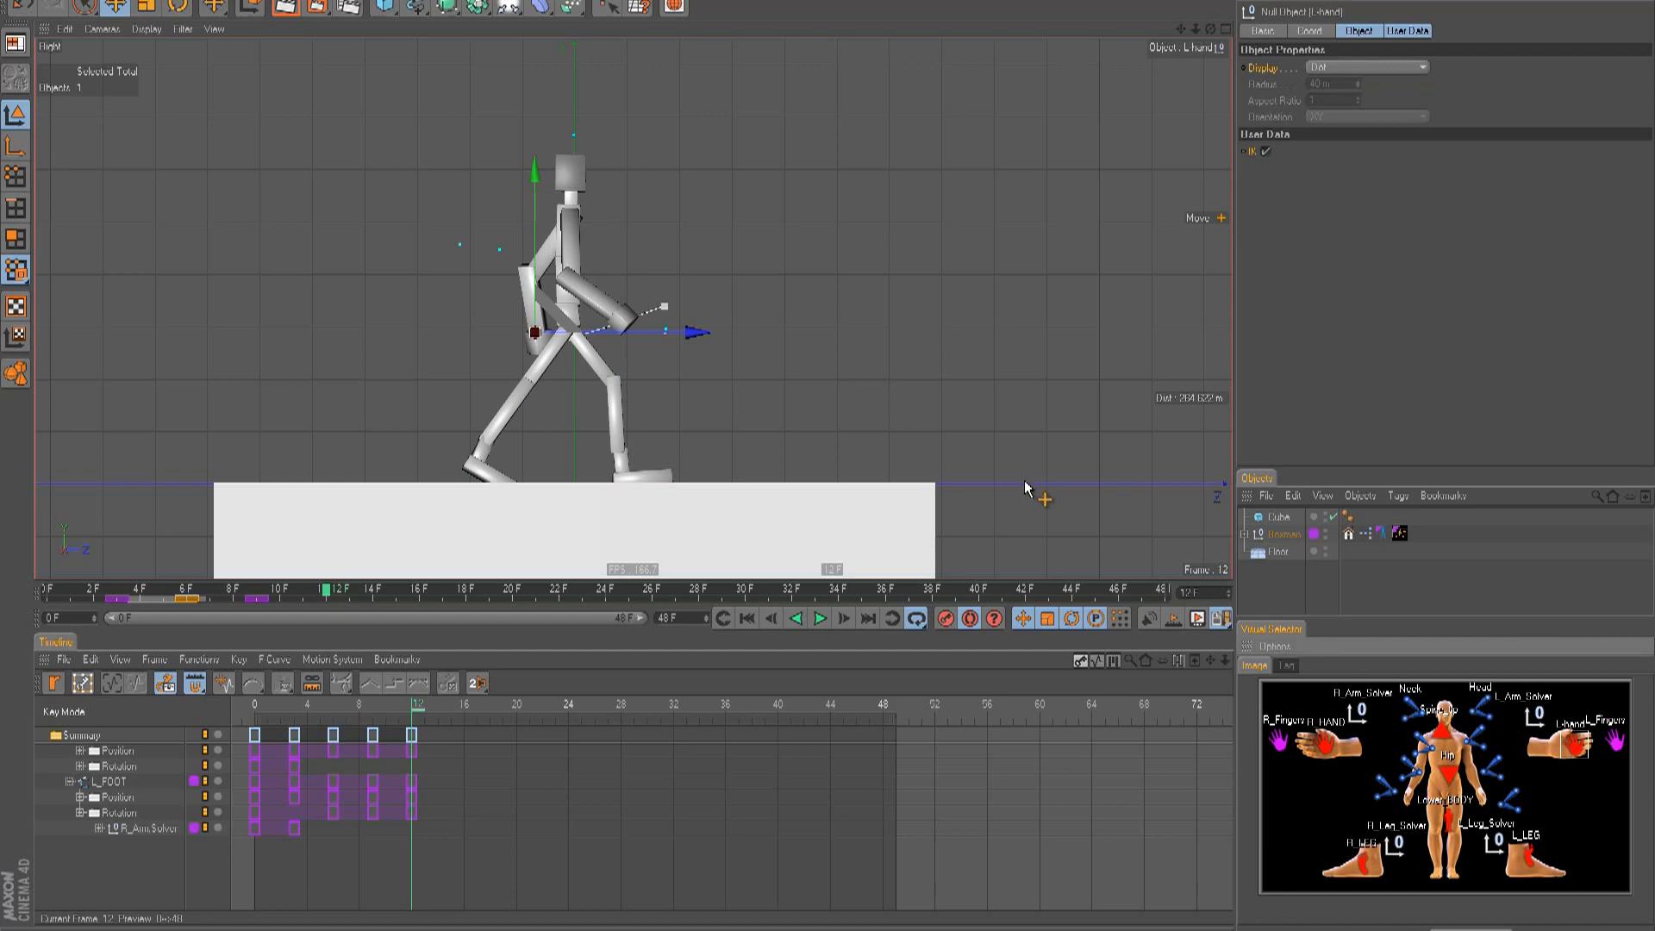
pyautogui.moveTo(946, 462); pyautogui.dragTo(829, 446)
pyautogui.click(1323, 739)
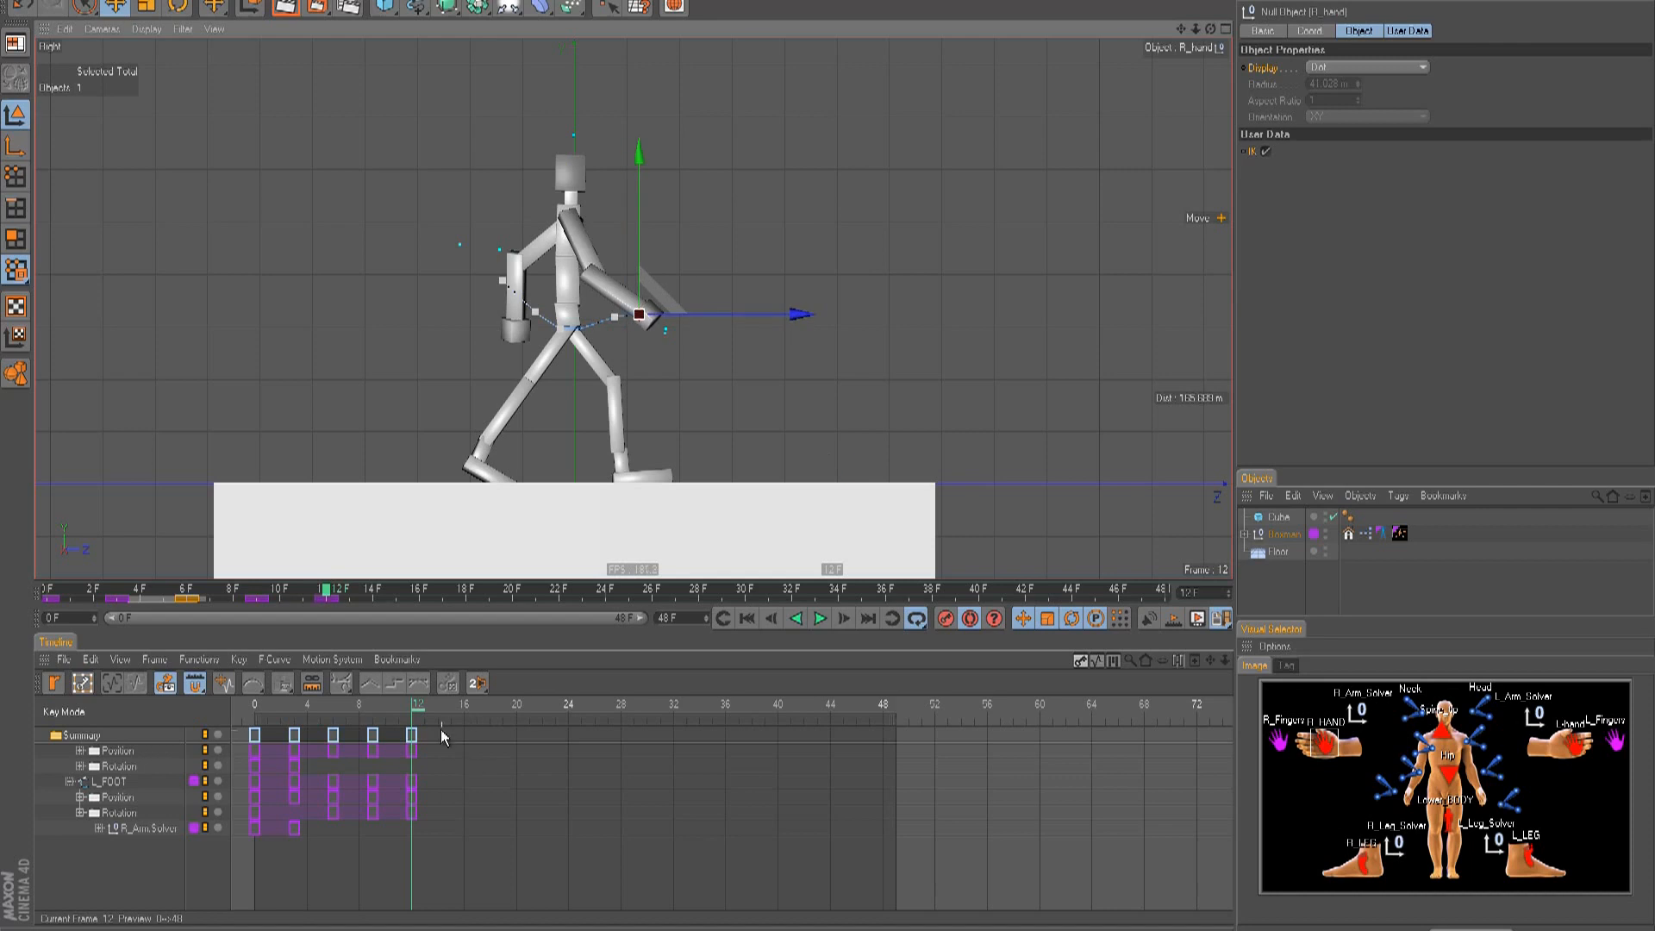
# - Compare the character's poses at frames 0 and 12, checking the hand positions from the top and side views
pyautogui.moveTo(419, 710); pyautogui.dragTo(249, 720)
pyautogui.press('F2')
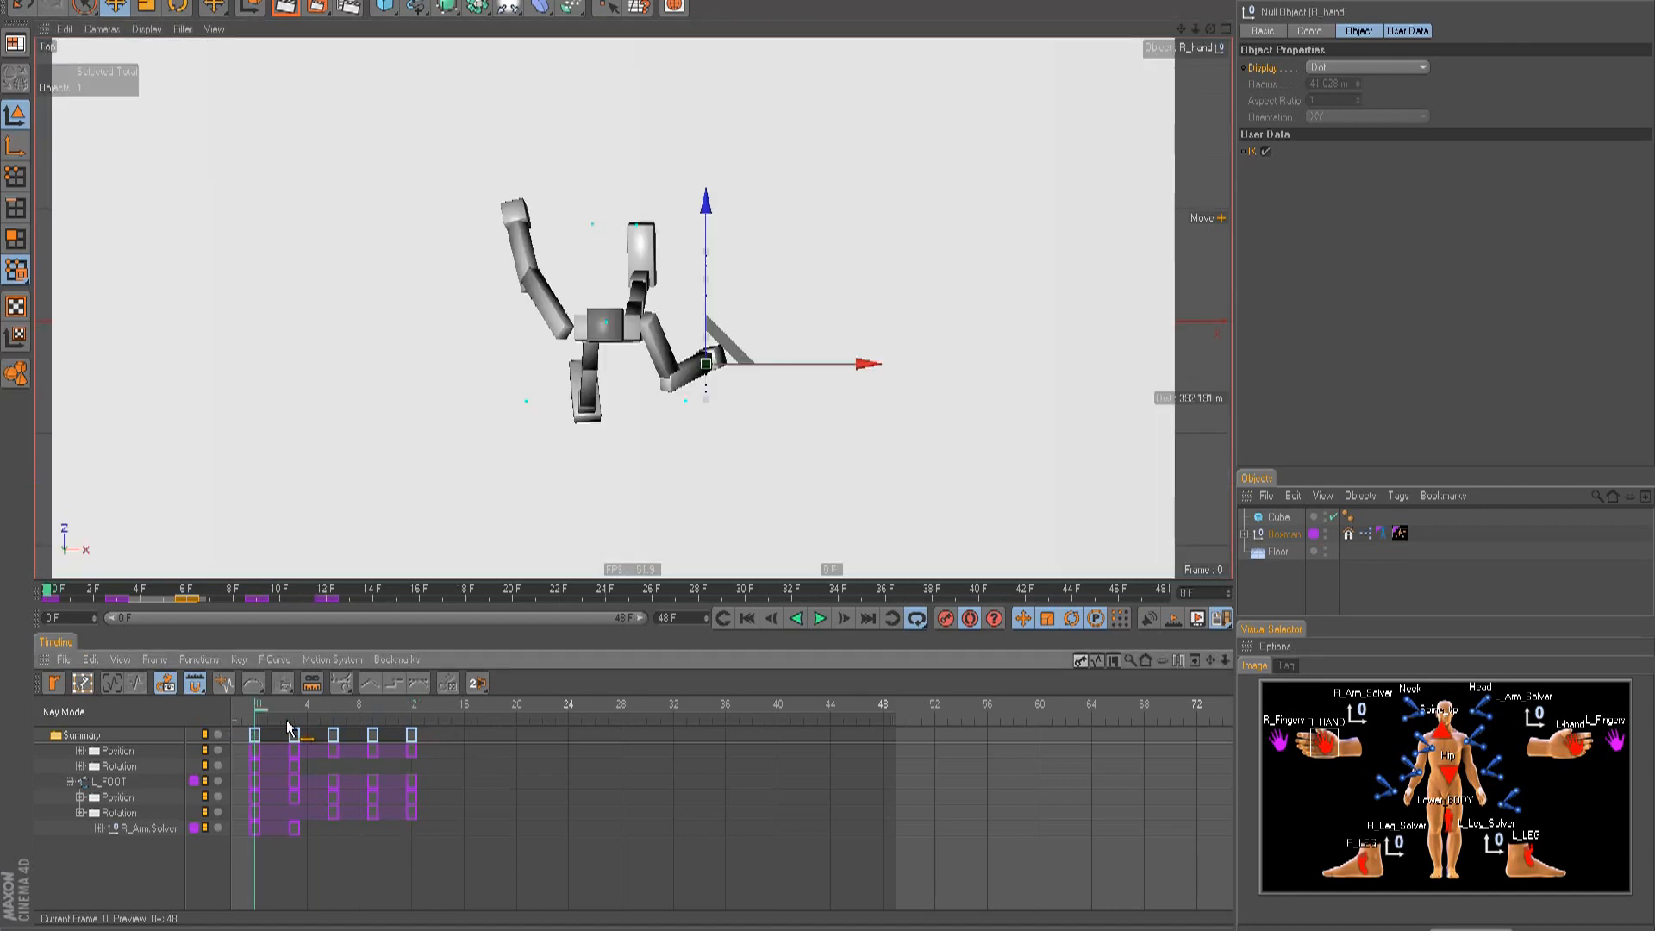
pyautogui.press('F3')
pyautogui.press('F4')
pyautogui.moveTo(262, 710); pyautogui.dragTo(419, 757)
pyautogui.press('F3')
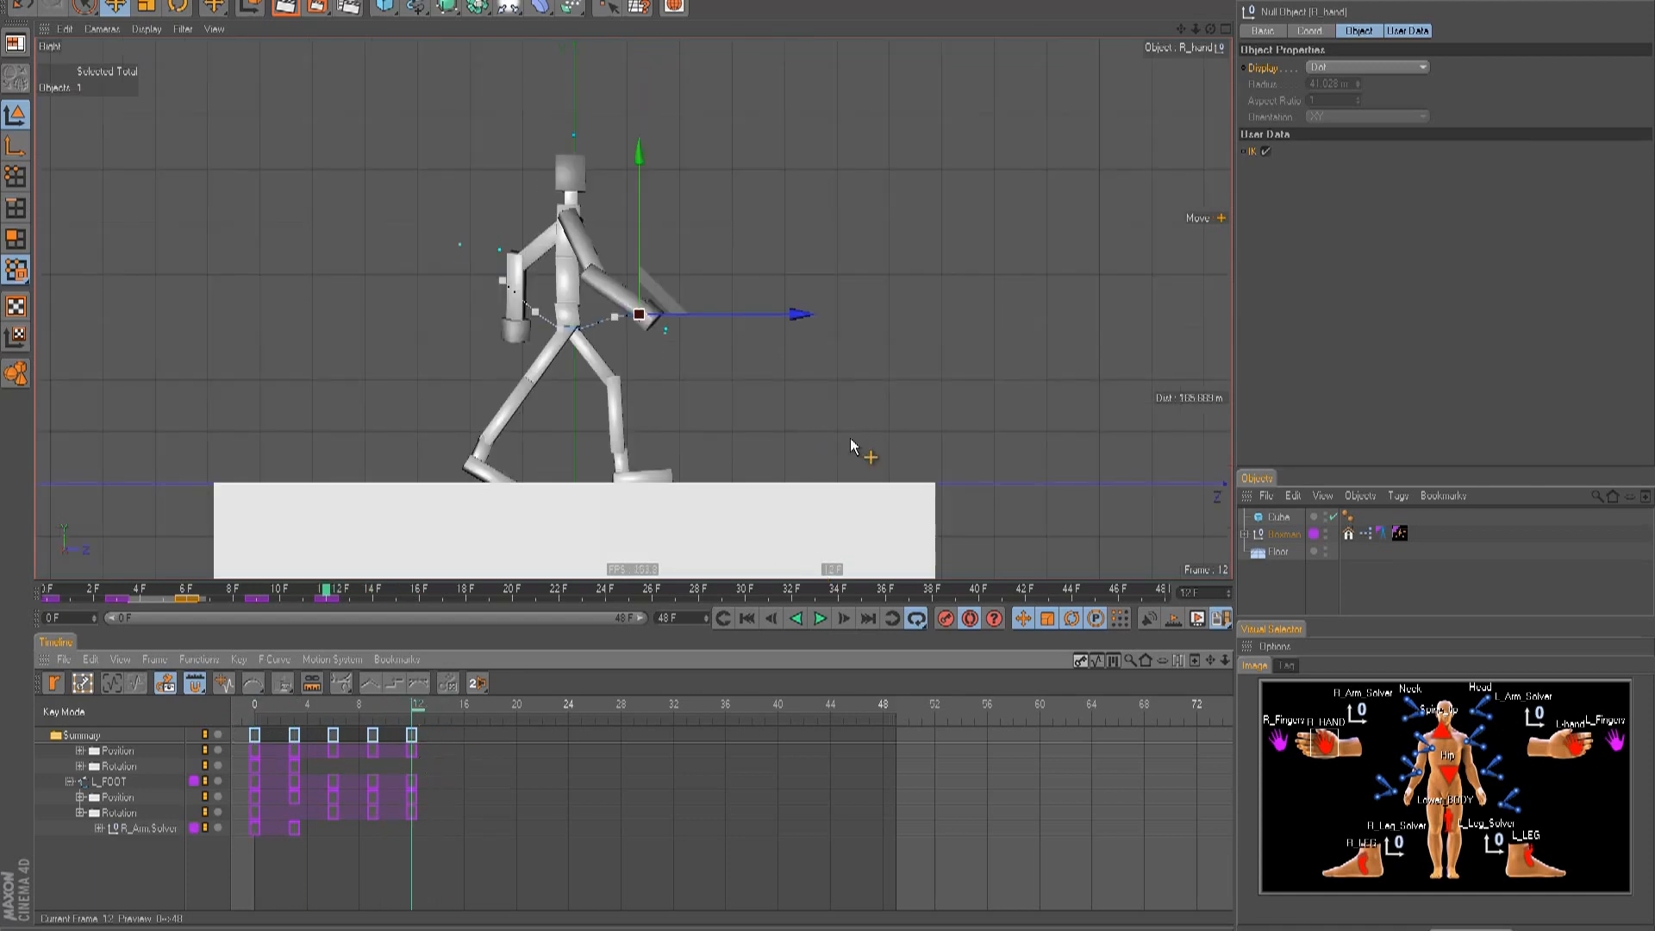
# - Save the scene under the file name anim
pyautogui.click(26, 2)
pyautogui.click(61, 127)
pyautogui.write('anim')
pyautogui.press('Return')
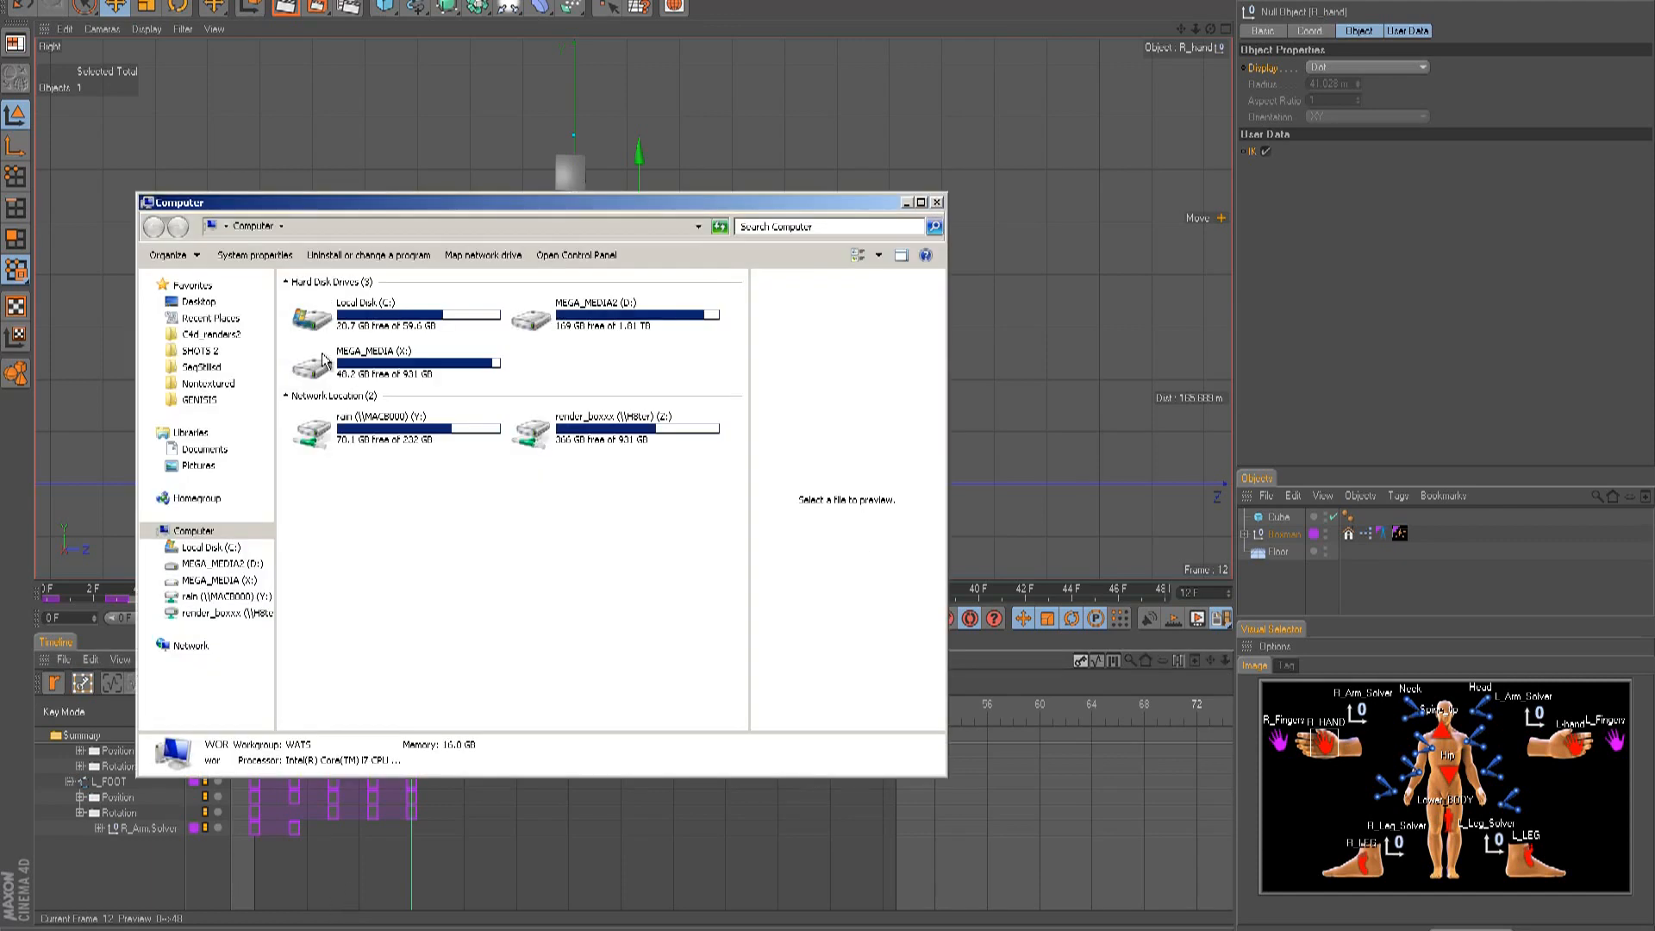
# - Open the WalkCycle_Side reference image from the desktop, enlarge it and place it beneath the character for comparison
pyautogui.click(200, 302)
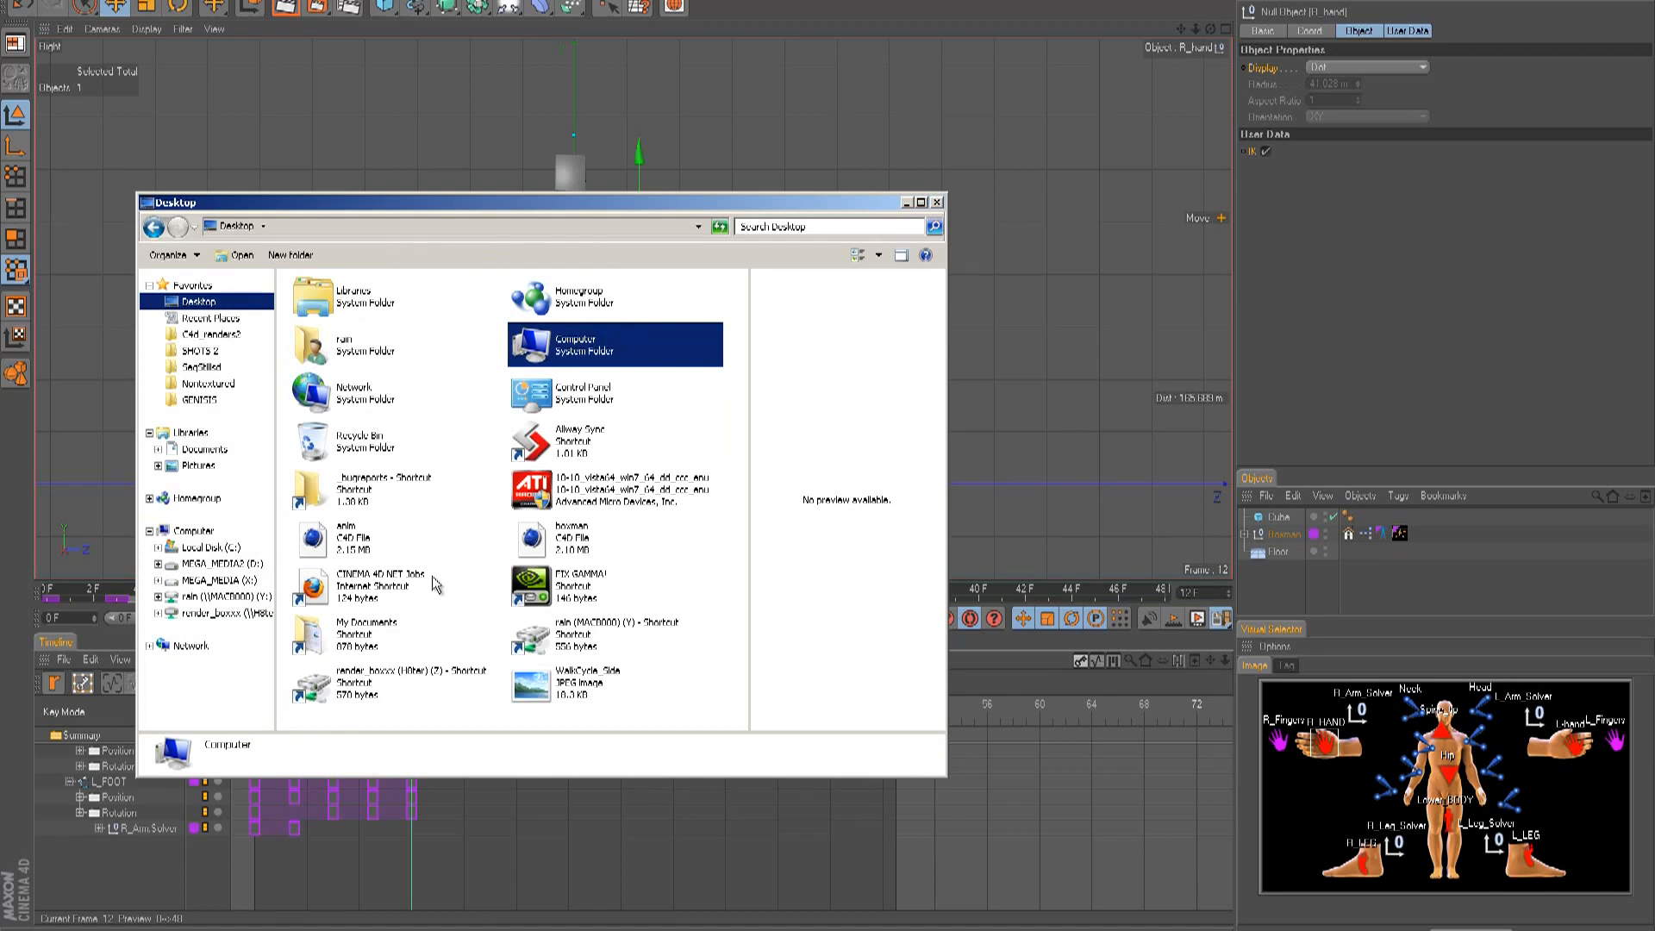
pyautogui.doubleClick(528, 677)
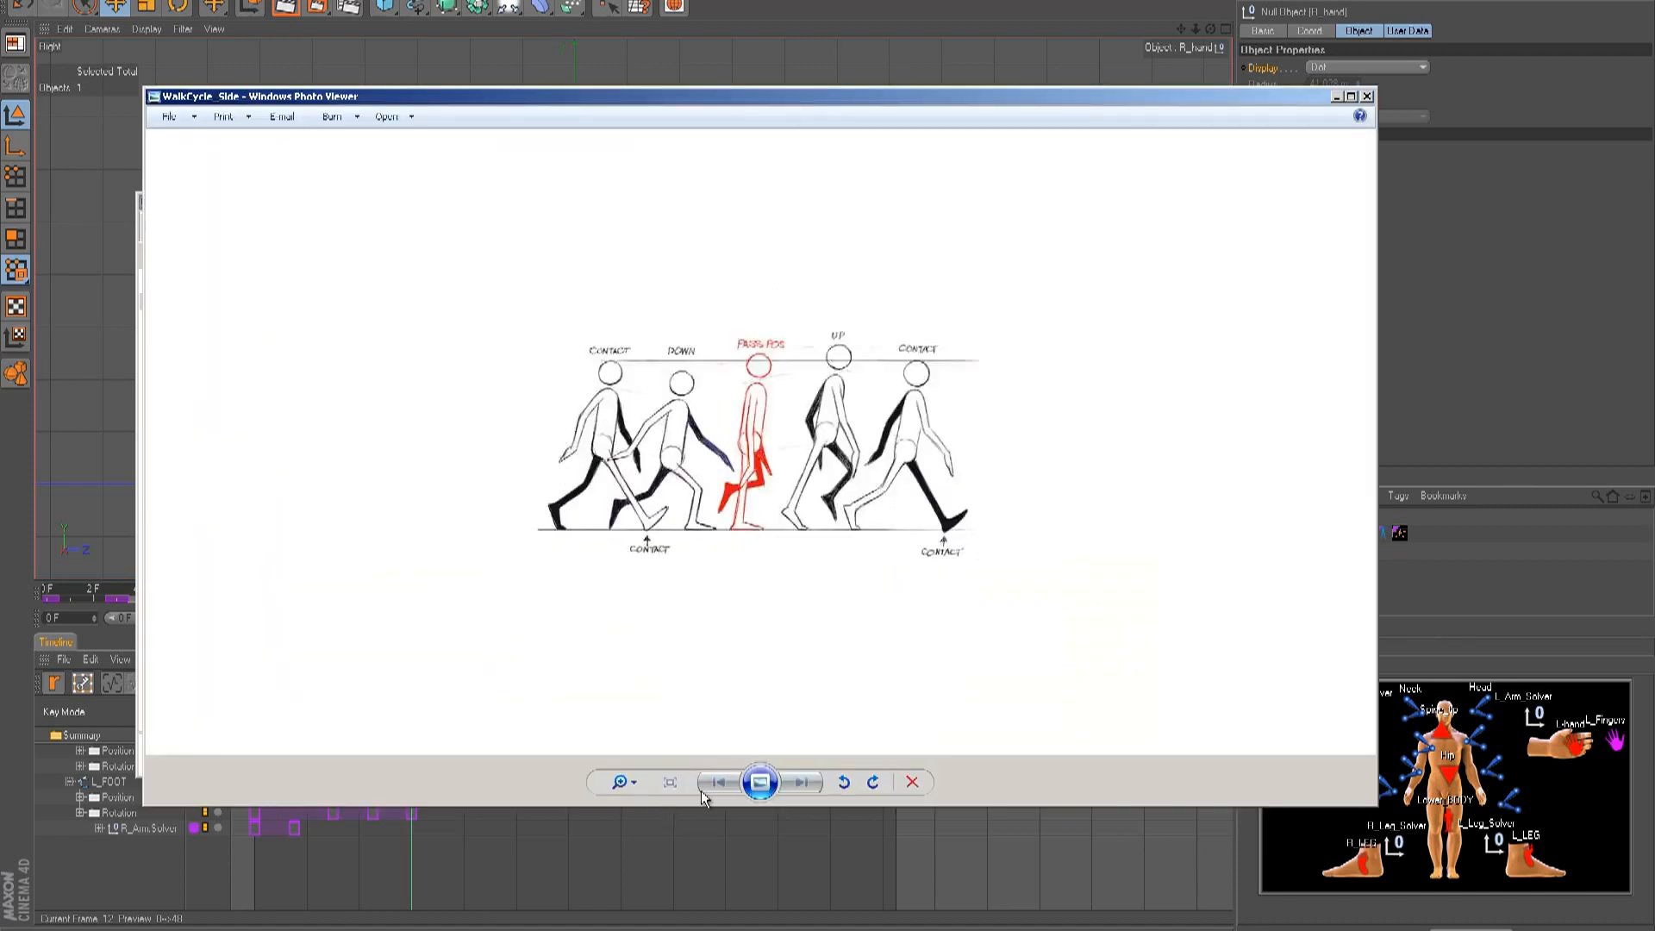
pyautogui.click(633, 779)
pyautogui.moveTo(617, 772); pyautogui.dragTo(612, 757)
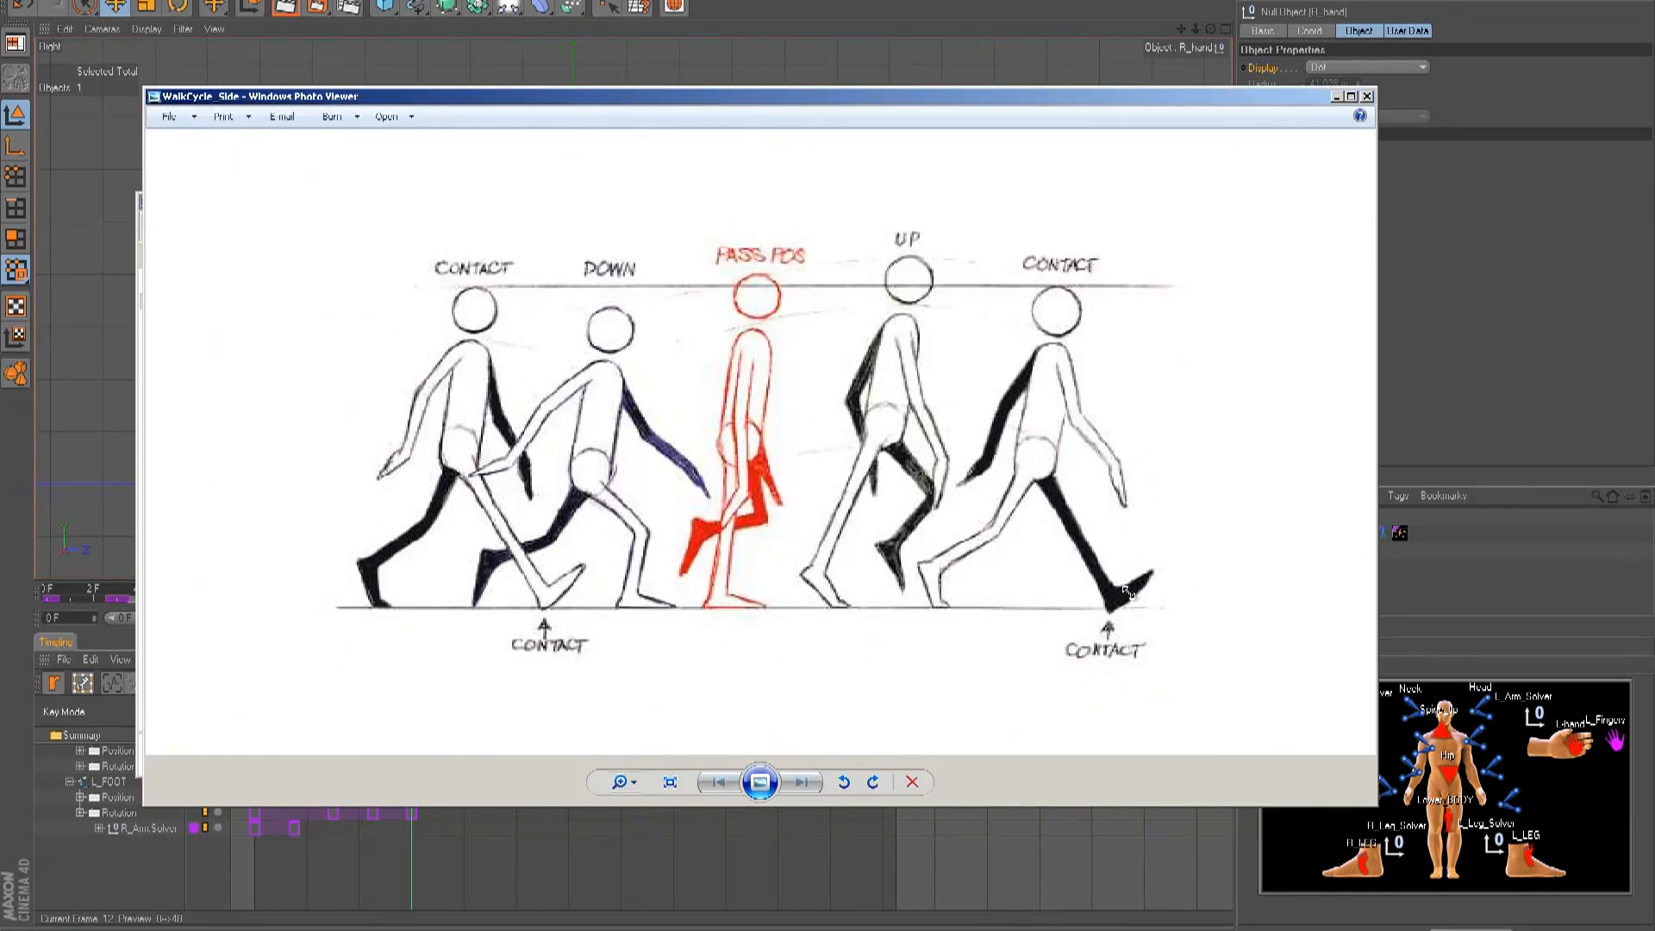
pyautogui.moveTo(1128, 593); pyautogui.dragTo(1128, 592)
pyautogui.moveTo(645, 101); pyautogui.dragTo(655, 515)
pyautogui.click(916, 203)
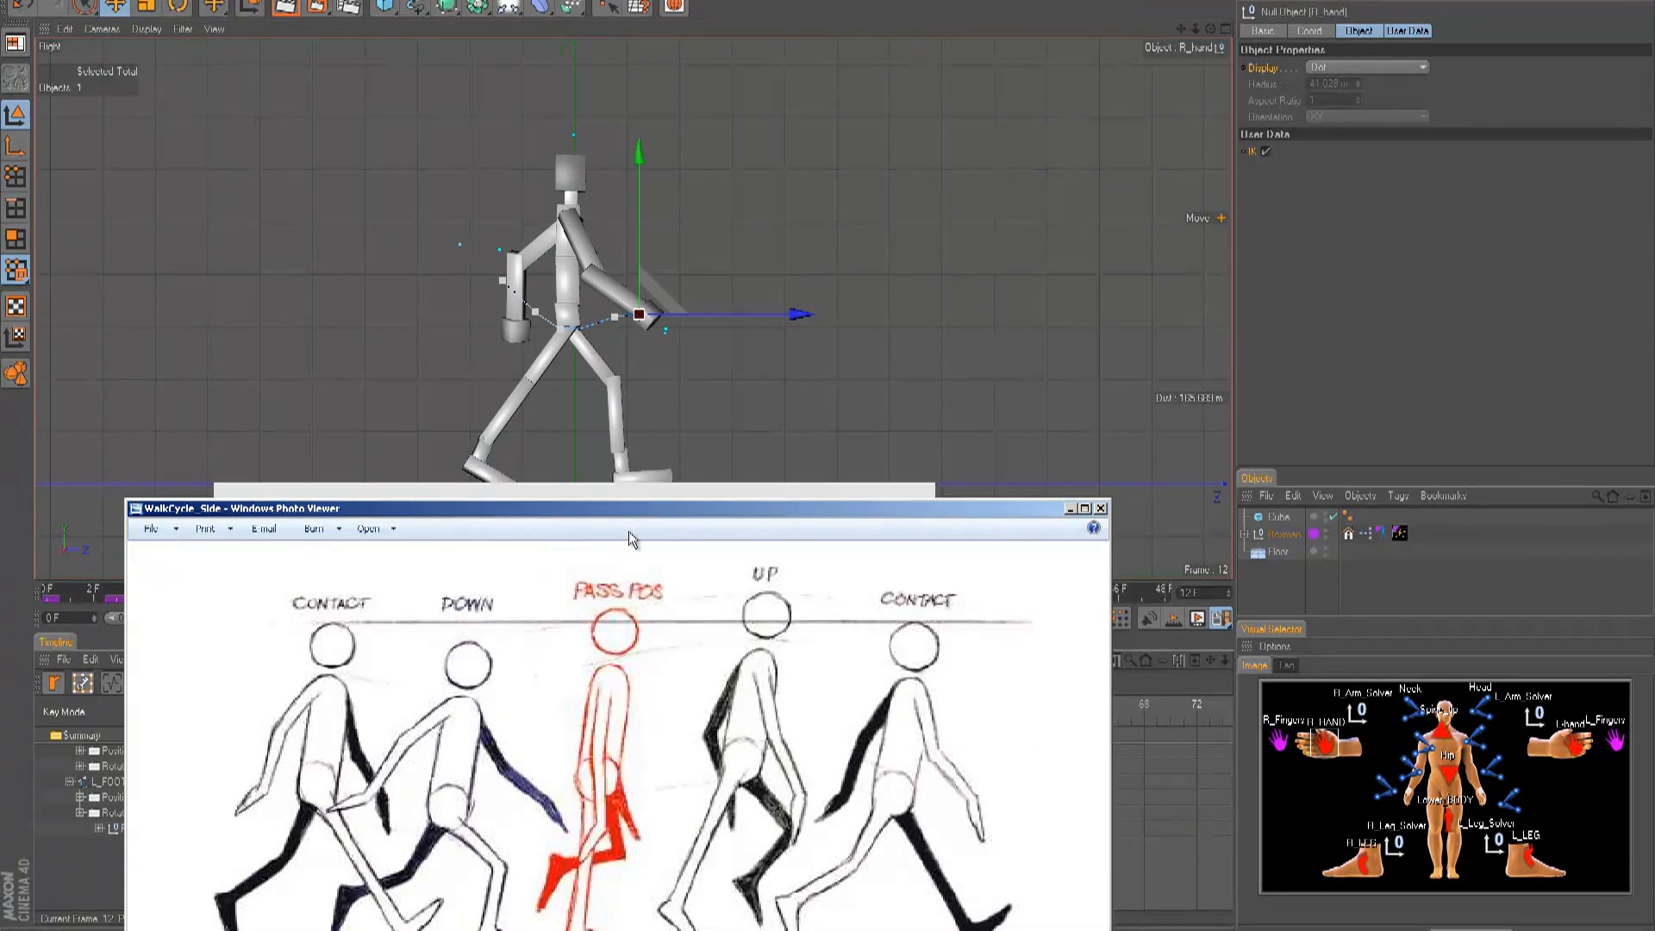
# - Return to frame 0, compare the character's pose with the WalkCycle_Side reference drawing, and close the image
pyautogui.moveTo(980, 447); pyautogui.dragTo(1018, 471)
pyautogui.moveTo(327, 596); pyautogui.dragTo(45, 593)
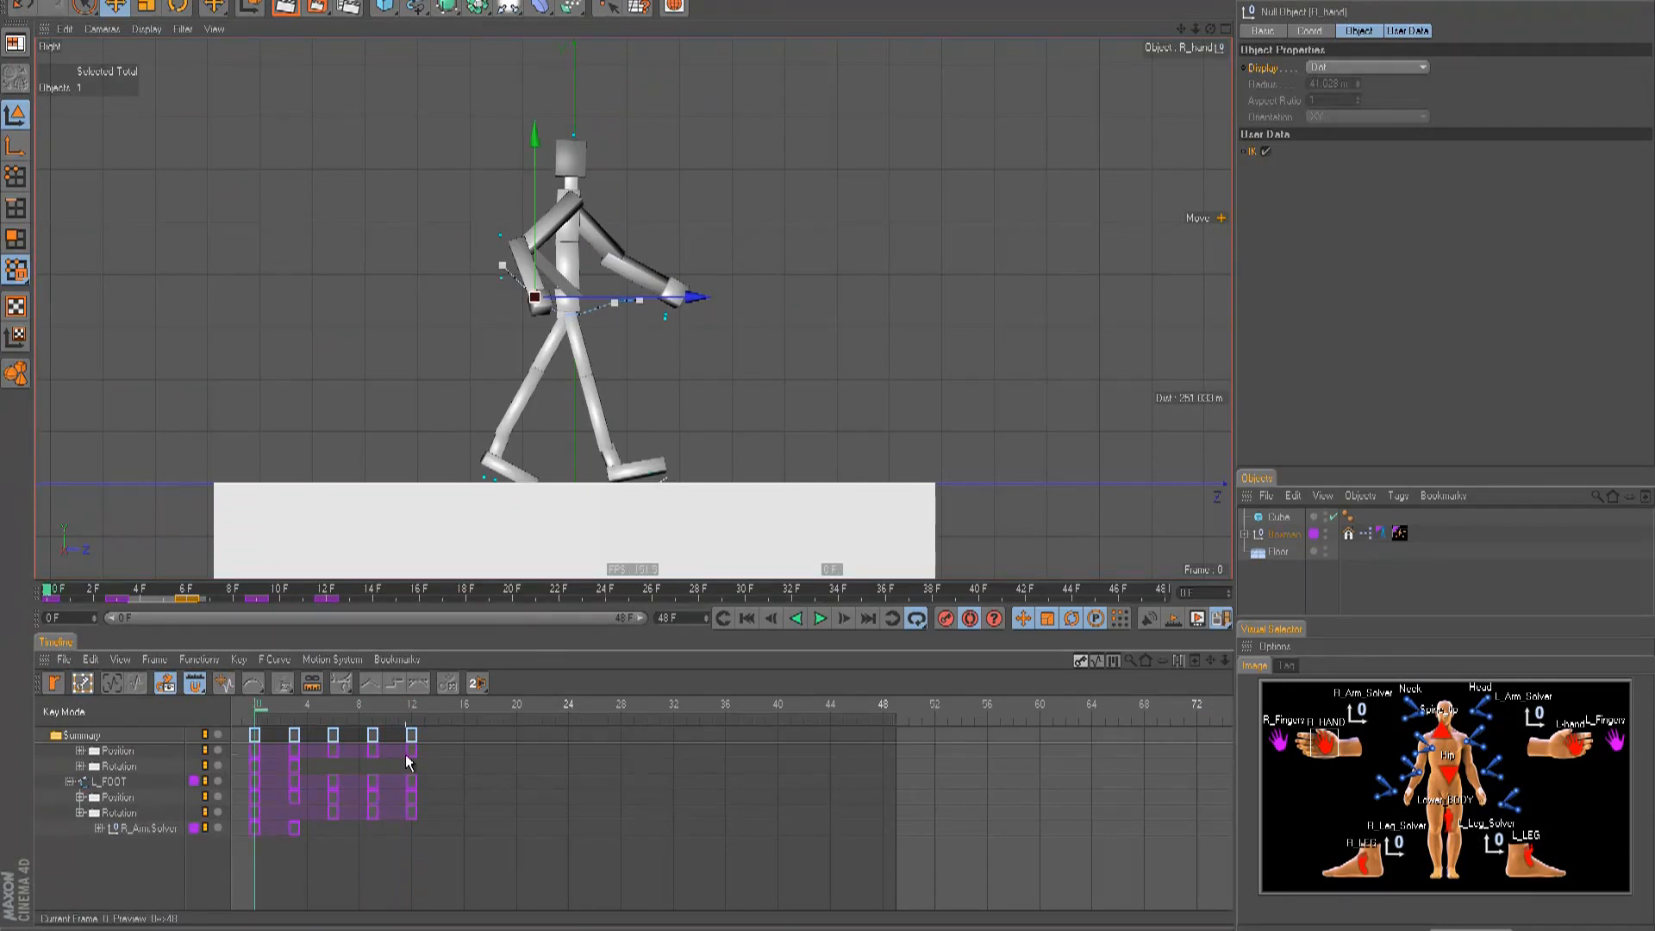
pyautogui.hotkey('alt', 'Tab')
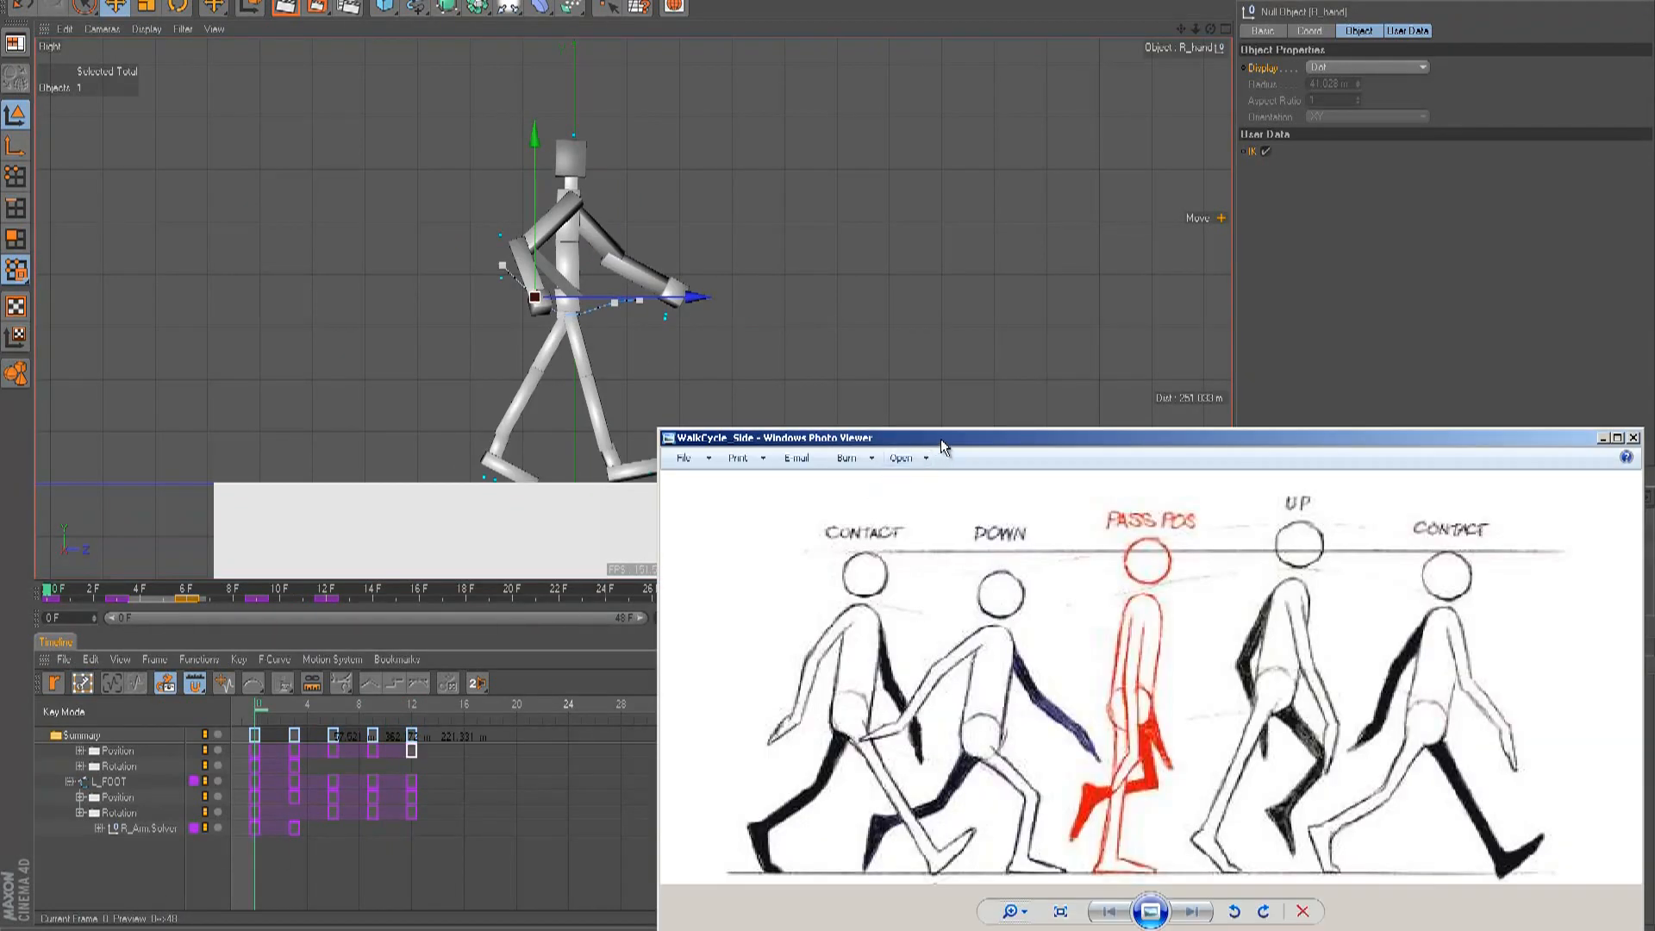
pyautogui.moveTo(928, 435); pyautogui.dragTo(911, 433)
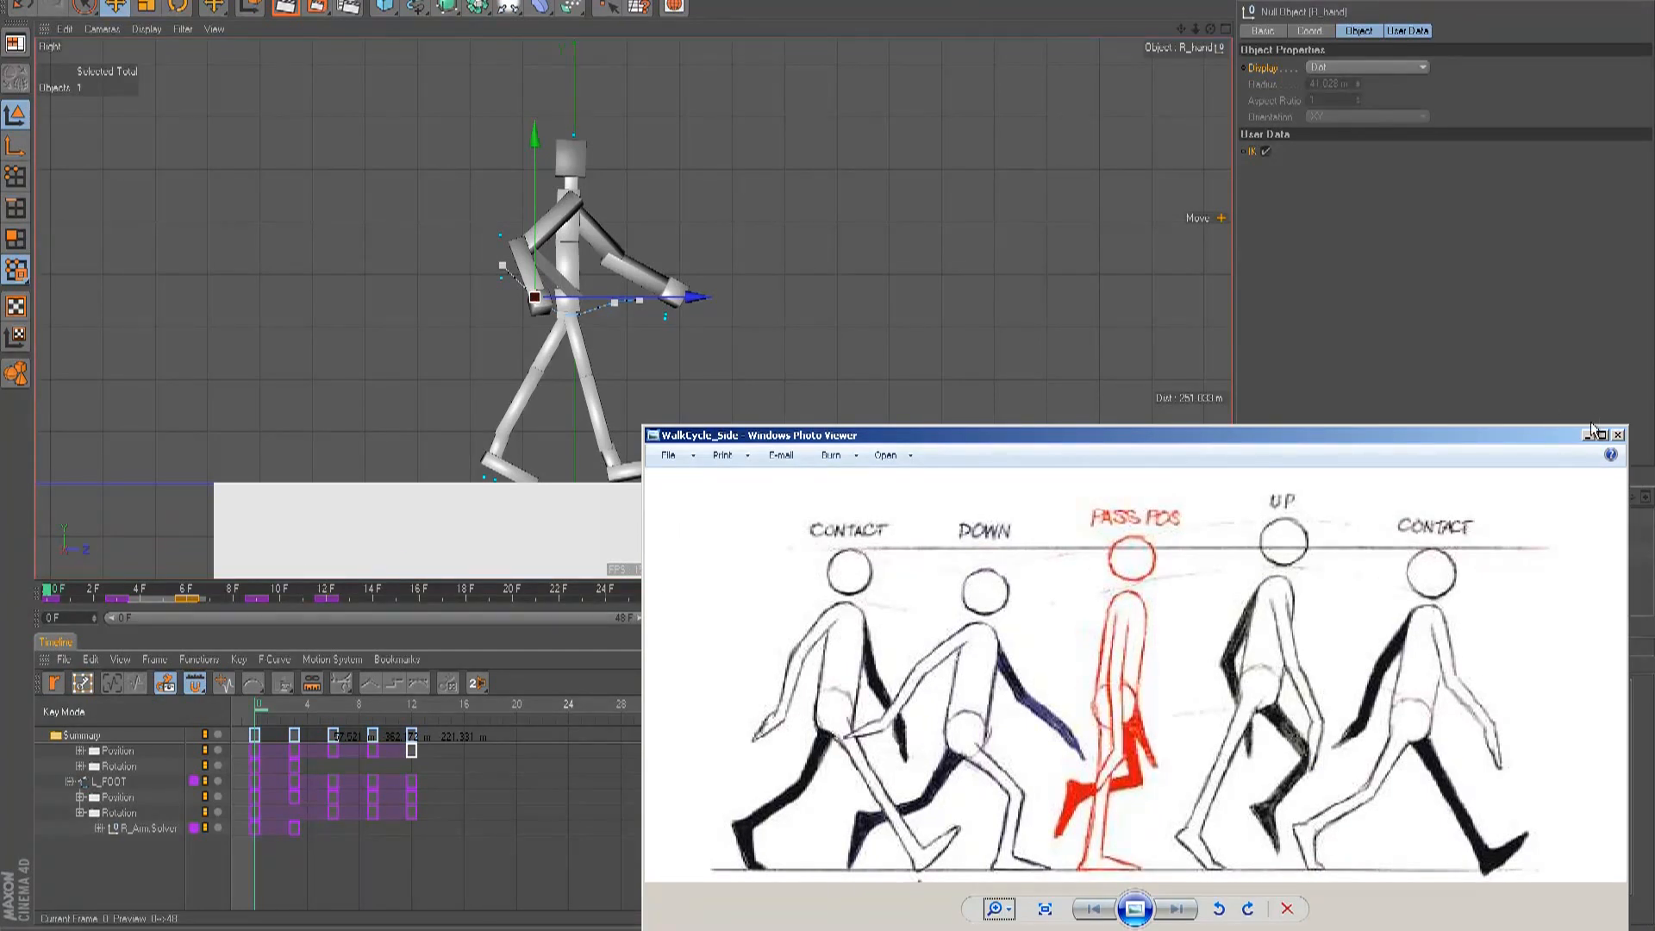
pyautogui.click(1616, 434)
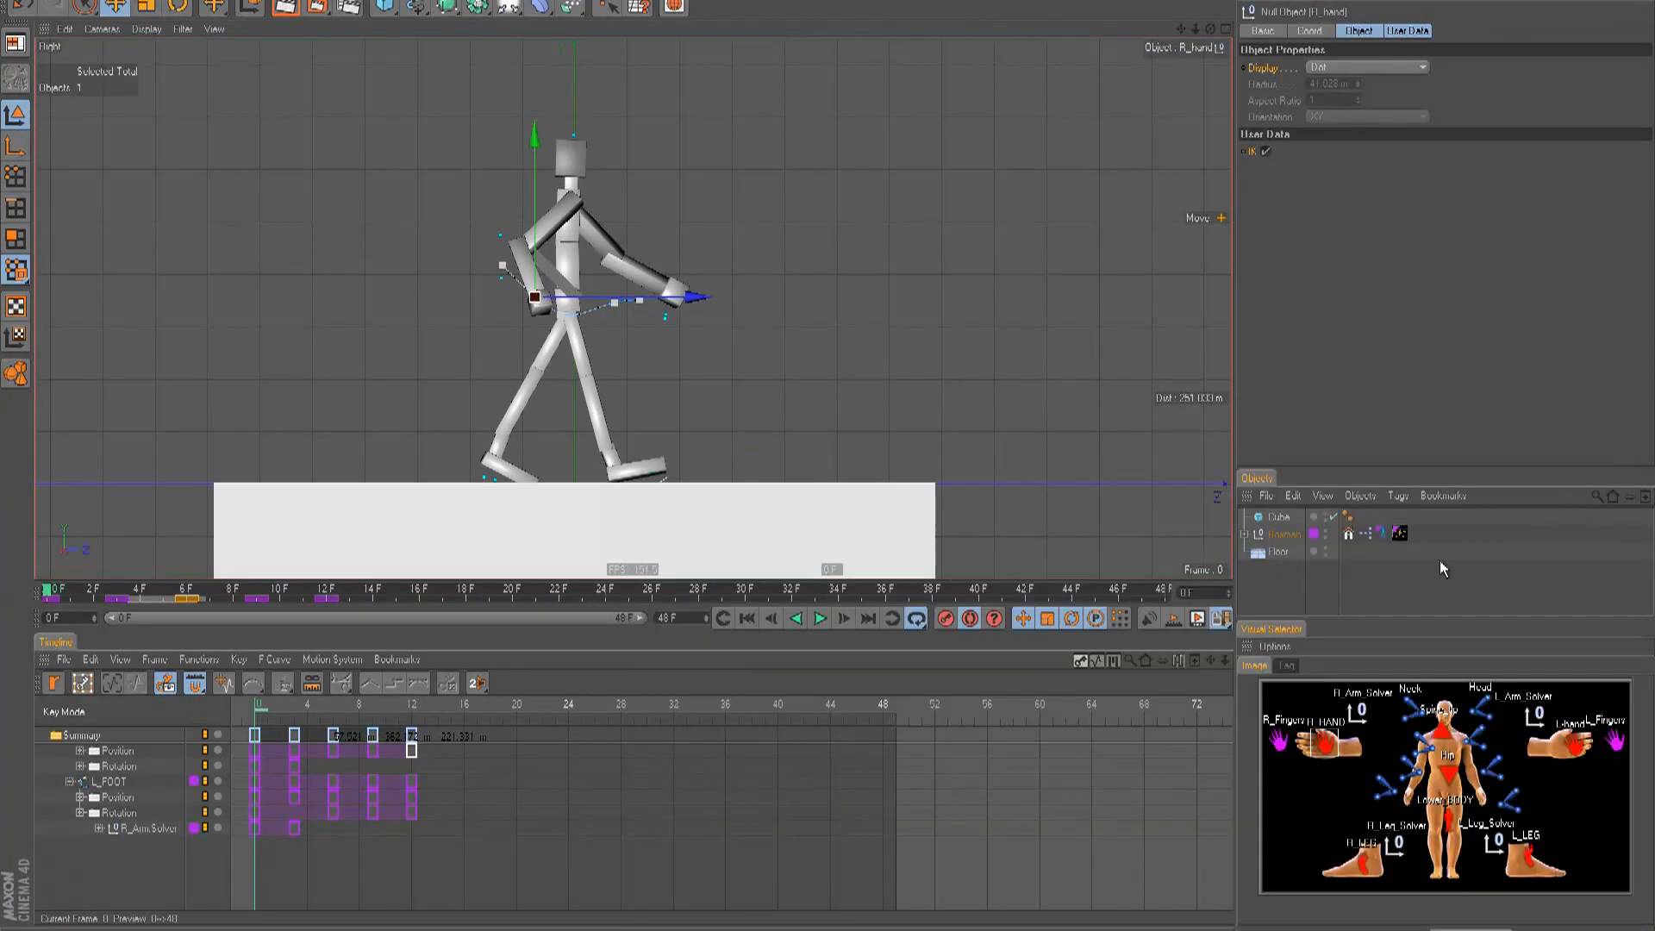
# - Play and scrub the walk animation with the left hand selected to review its motion, ending at frame 12
pyautogui.click(1576, 754)
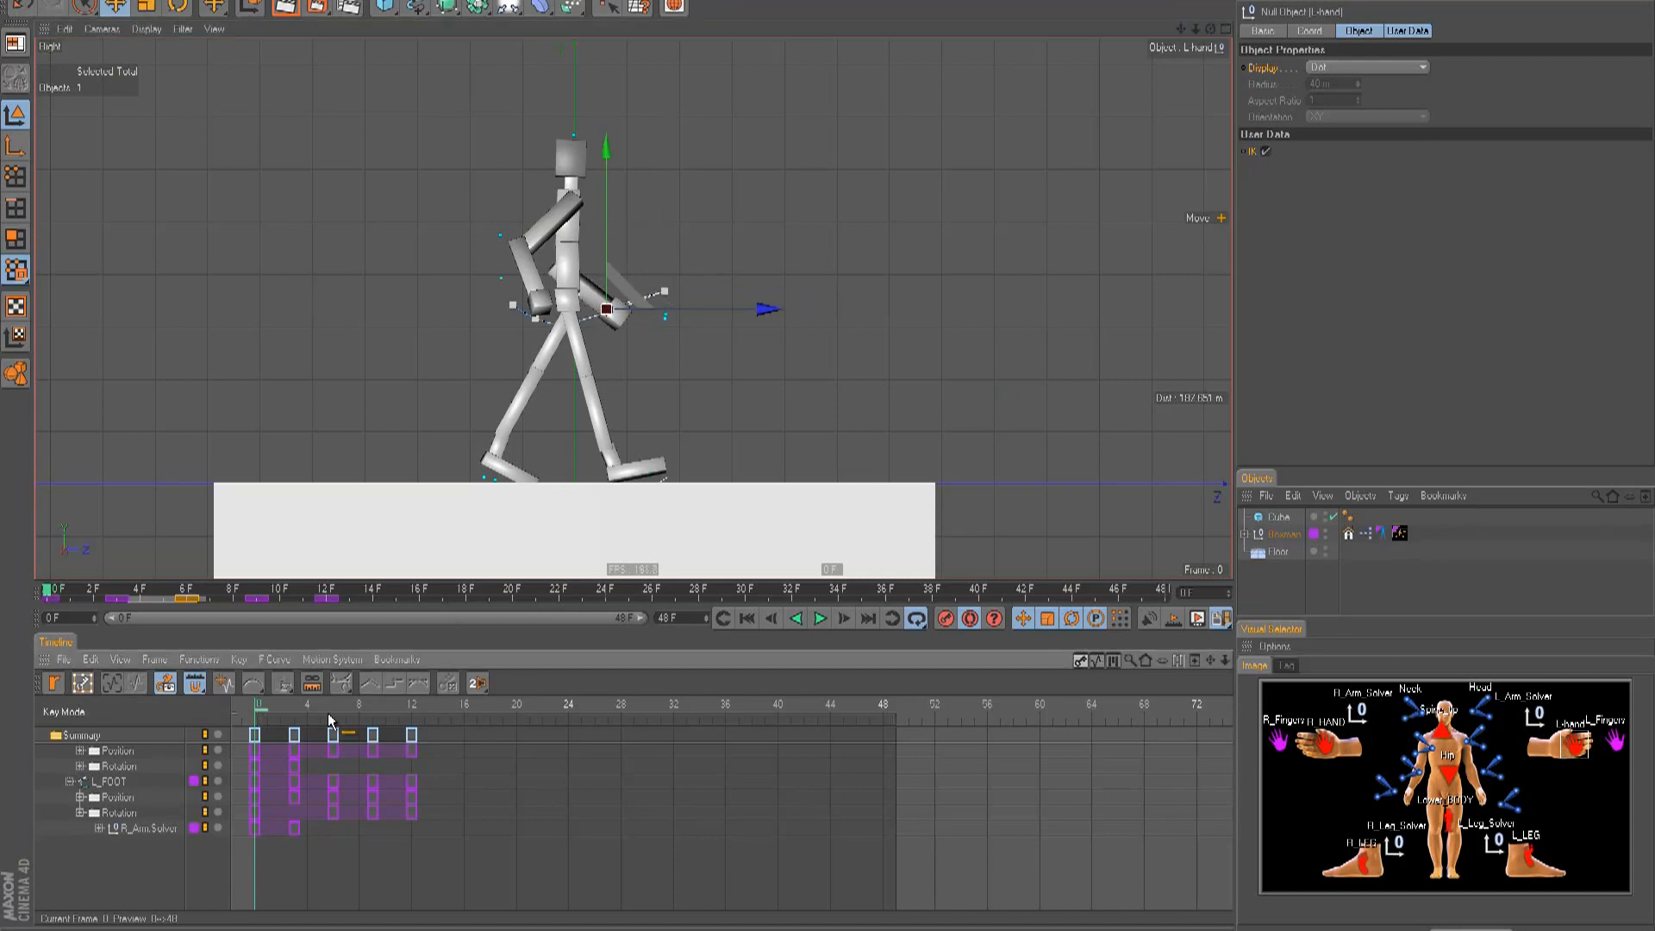
pyautogui.press('F8')
pyautogui.press('F8')
pyautogui.moveTo(284, 717); pyautogui.dragTo(169, 705)
pyautogui.press('F8')
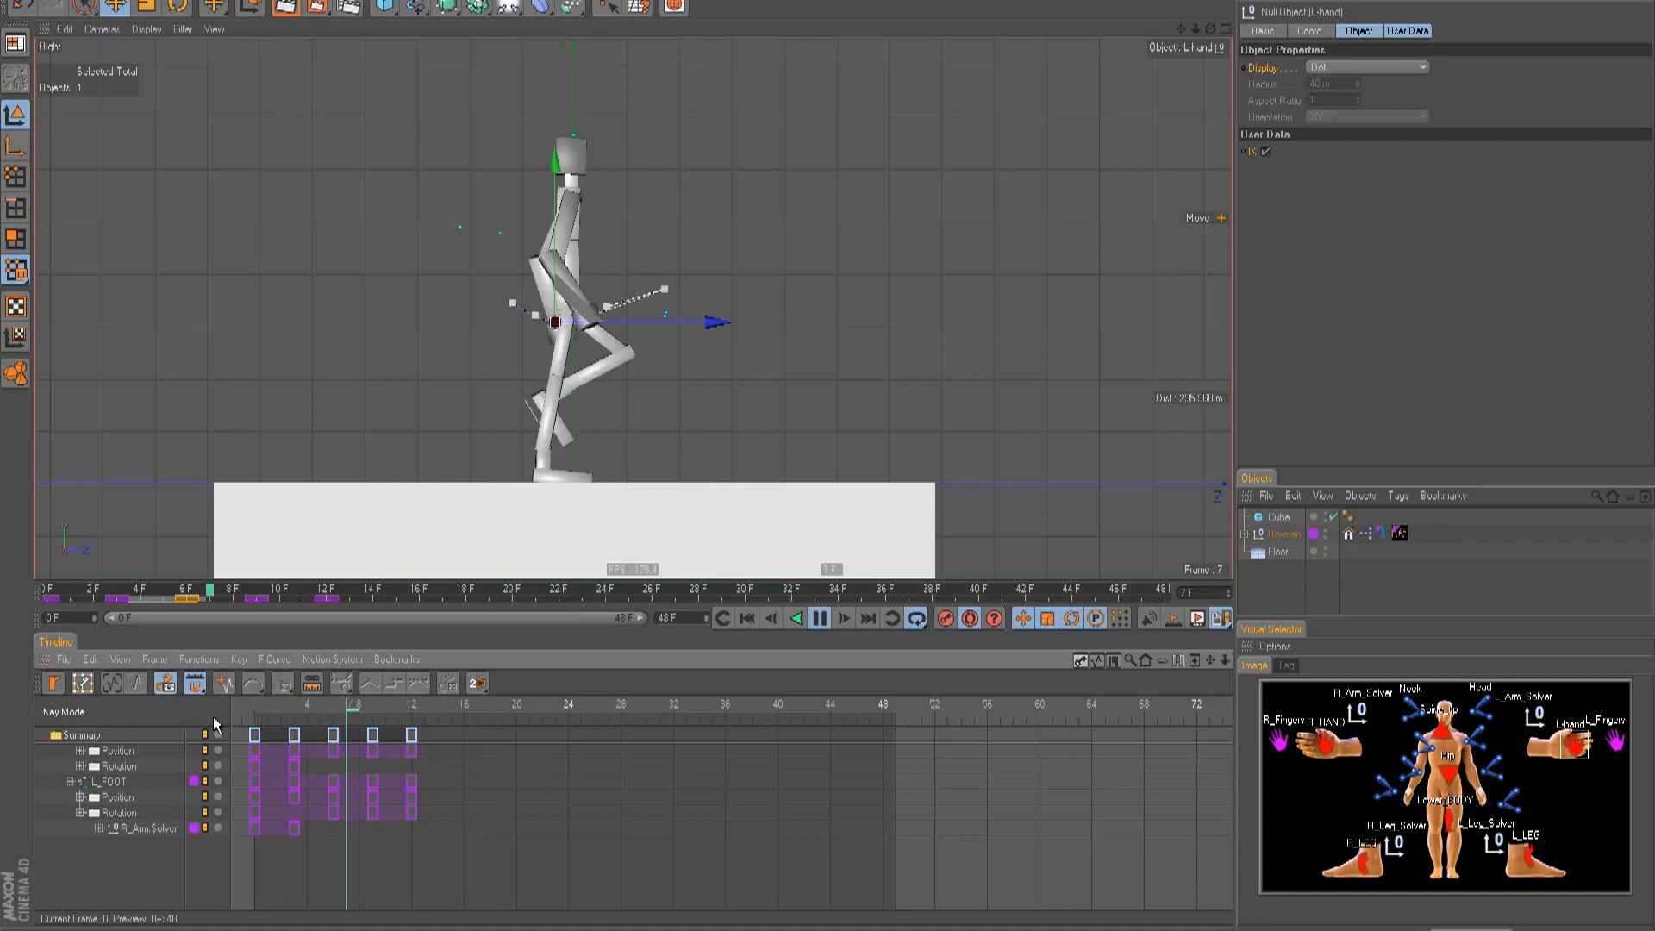
pyautogui.press('F8')
pyautogui.press('F8')
pyautogui.moveTo(261, 706); pyautogui.dragTo(413, 704)
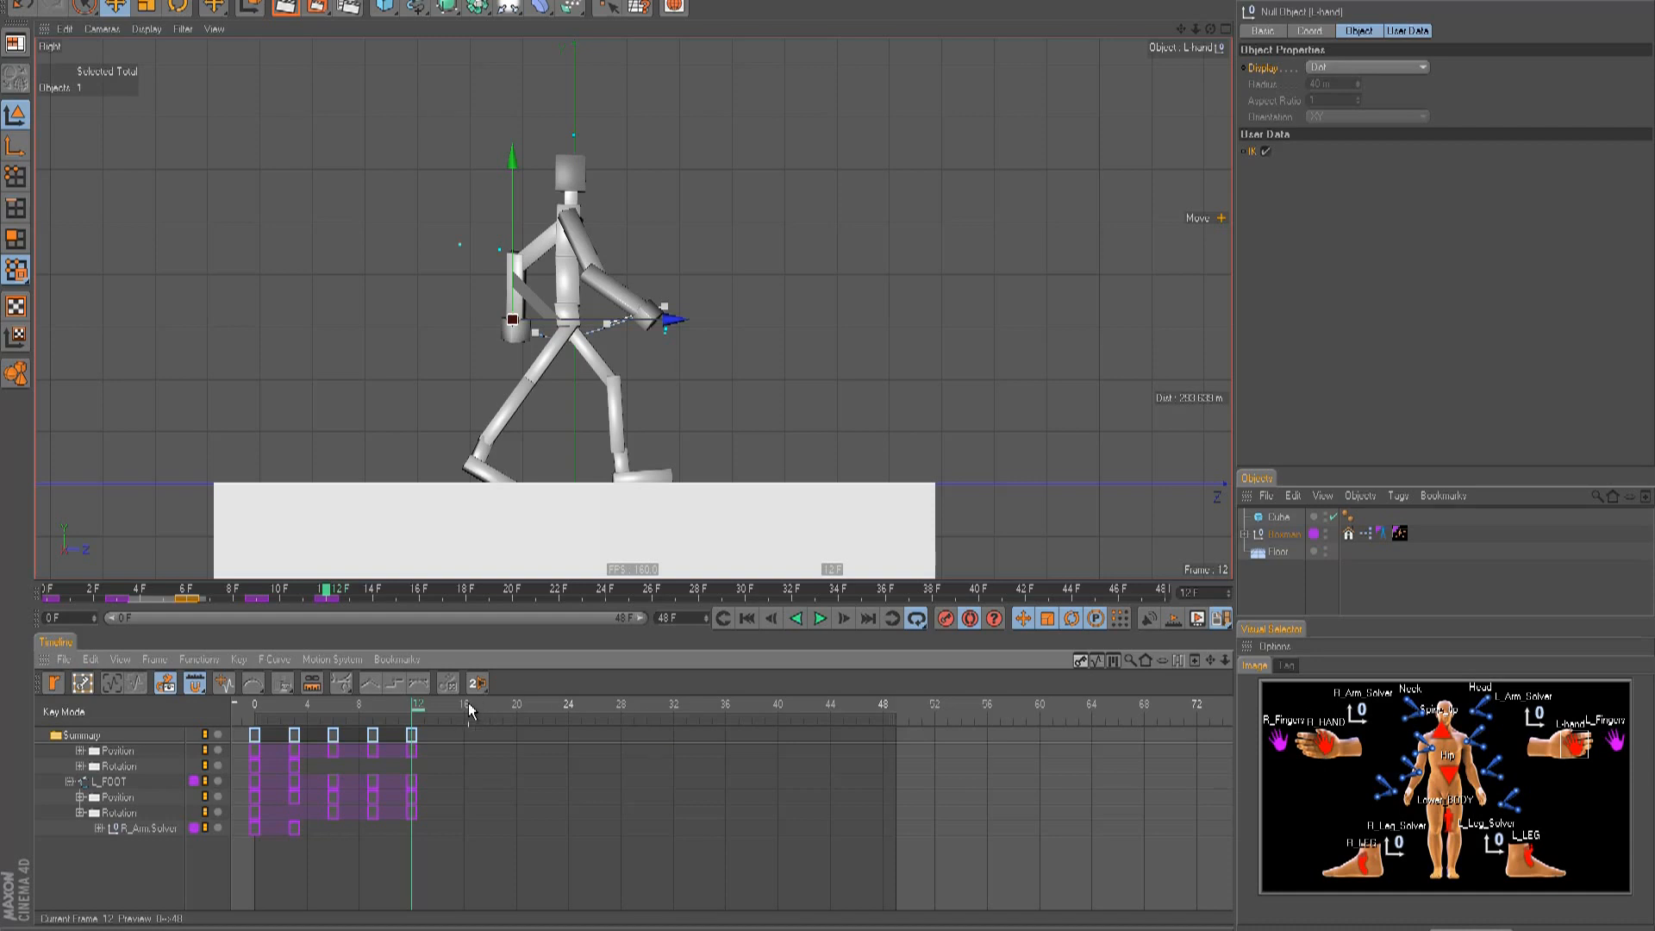
# - Advance to frame 15 and lower the character's lower body for the down pose
pyautogui.press('g')
pyautogui.press('g')
pyautogui.press('g')
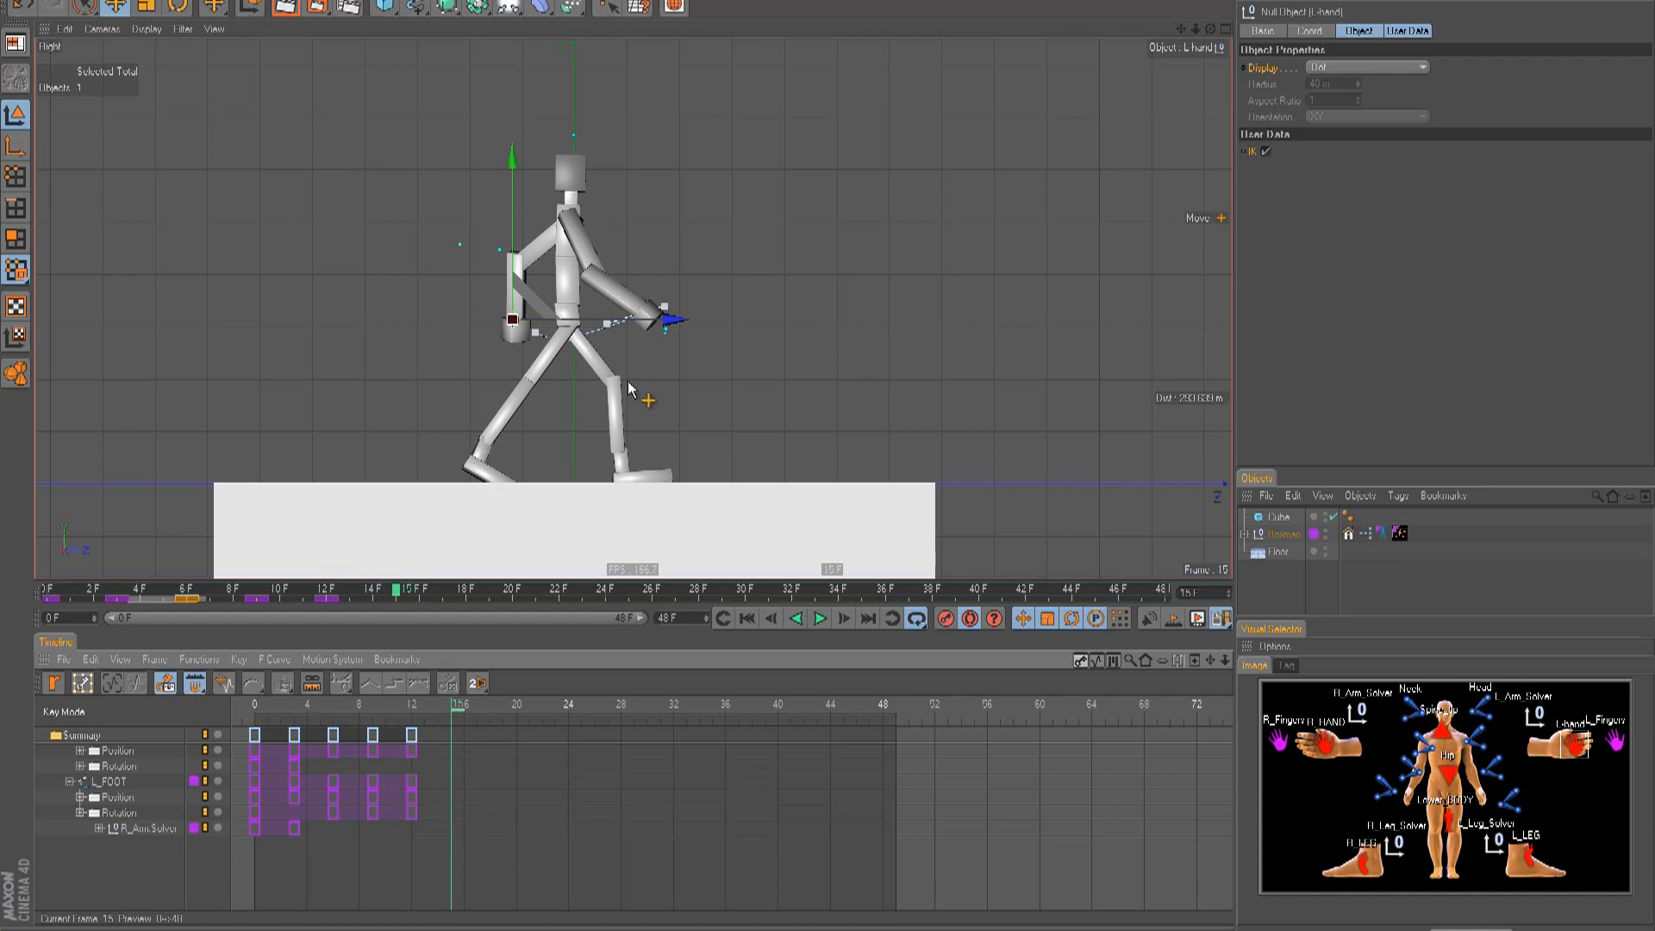
pyautogui.click(1455, 819)
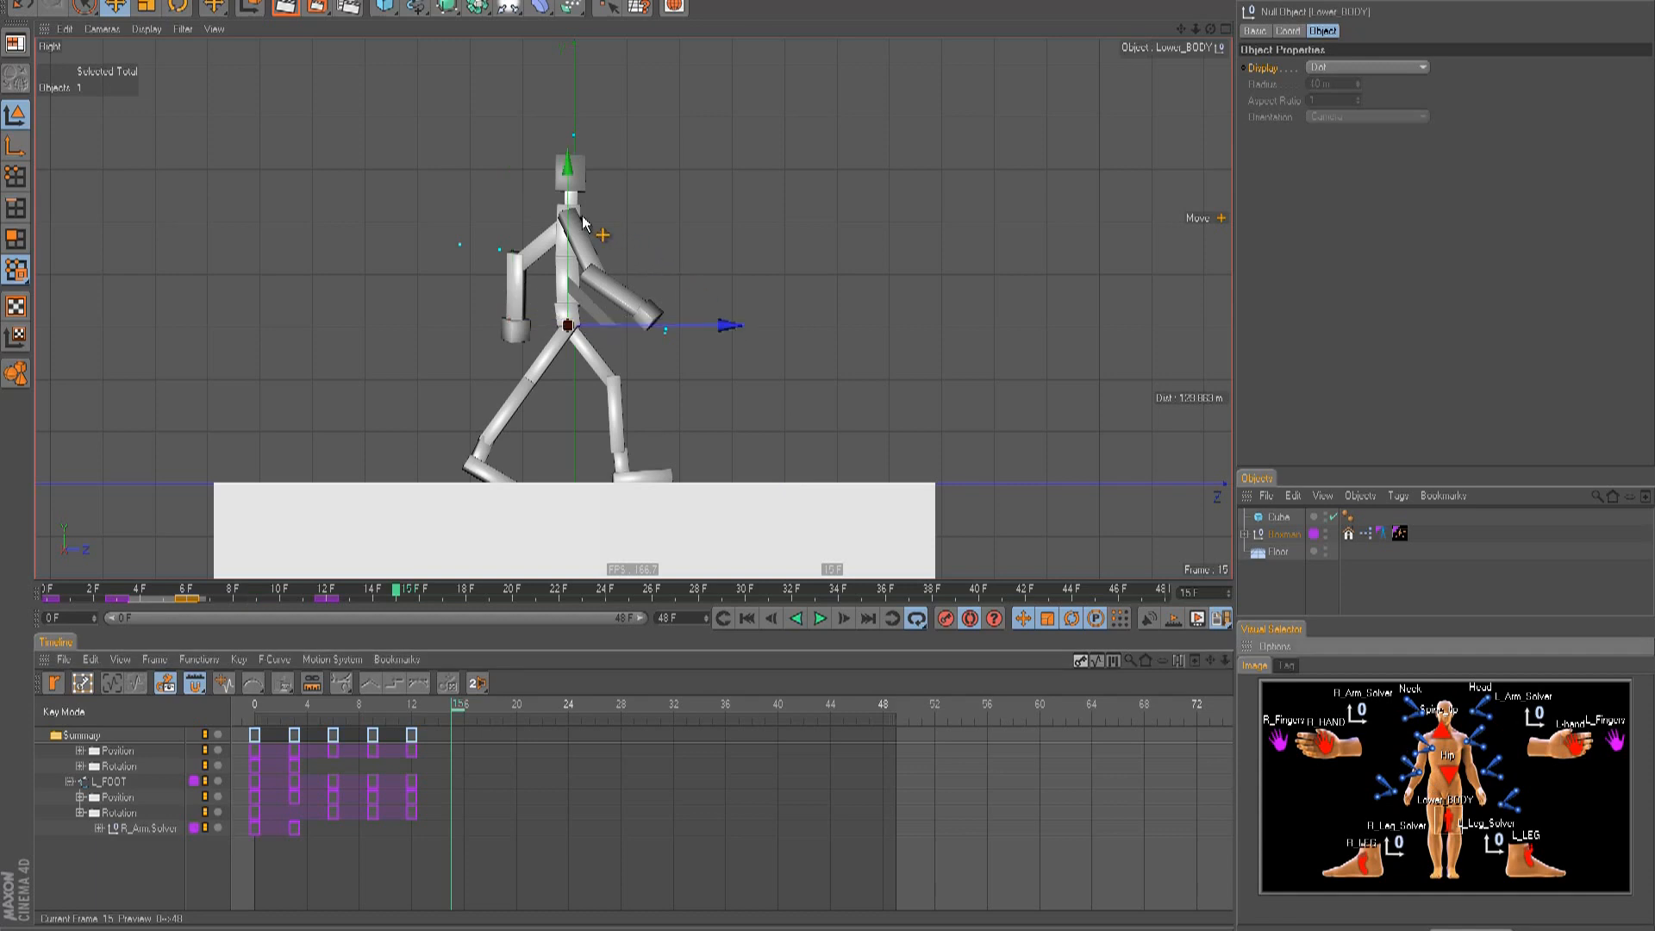
pyautogui.moveTo(568, 165); pyautogui.dragTo(829, 452)
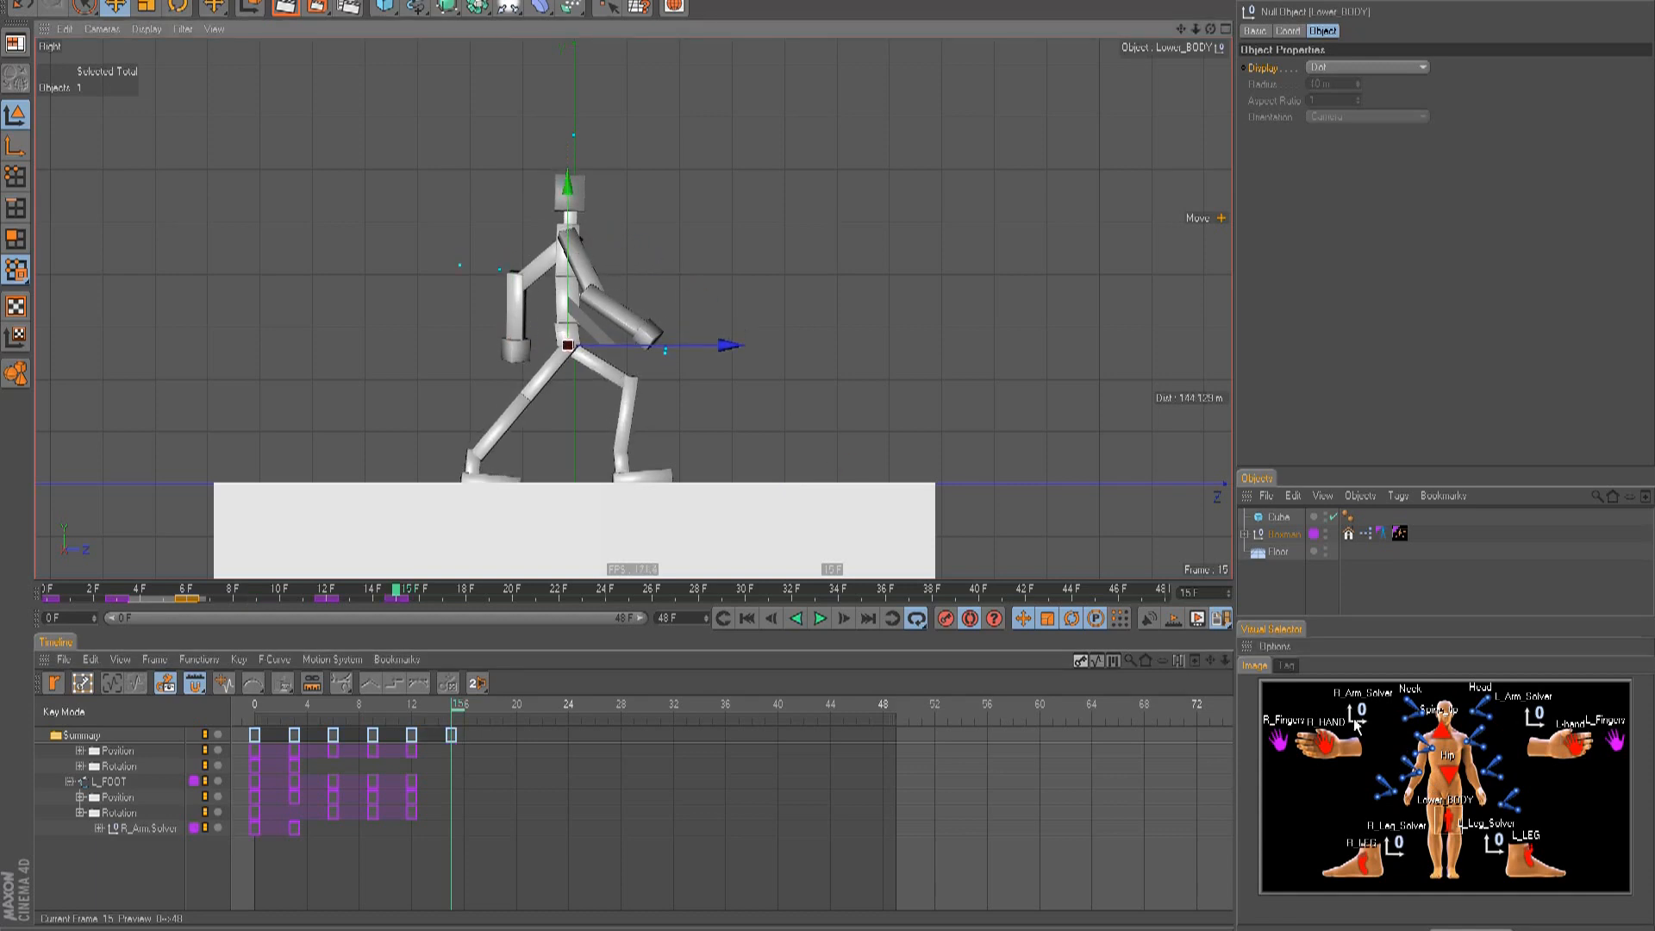
# - At frame 15, slide the left foot back along the cube and rotate it level
pyautogui.click(1519, 849)
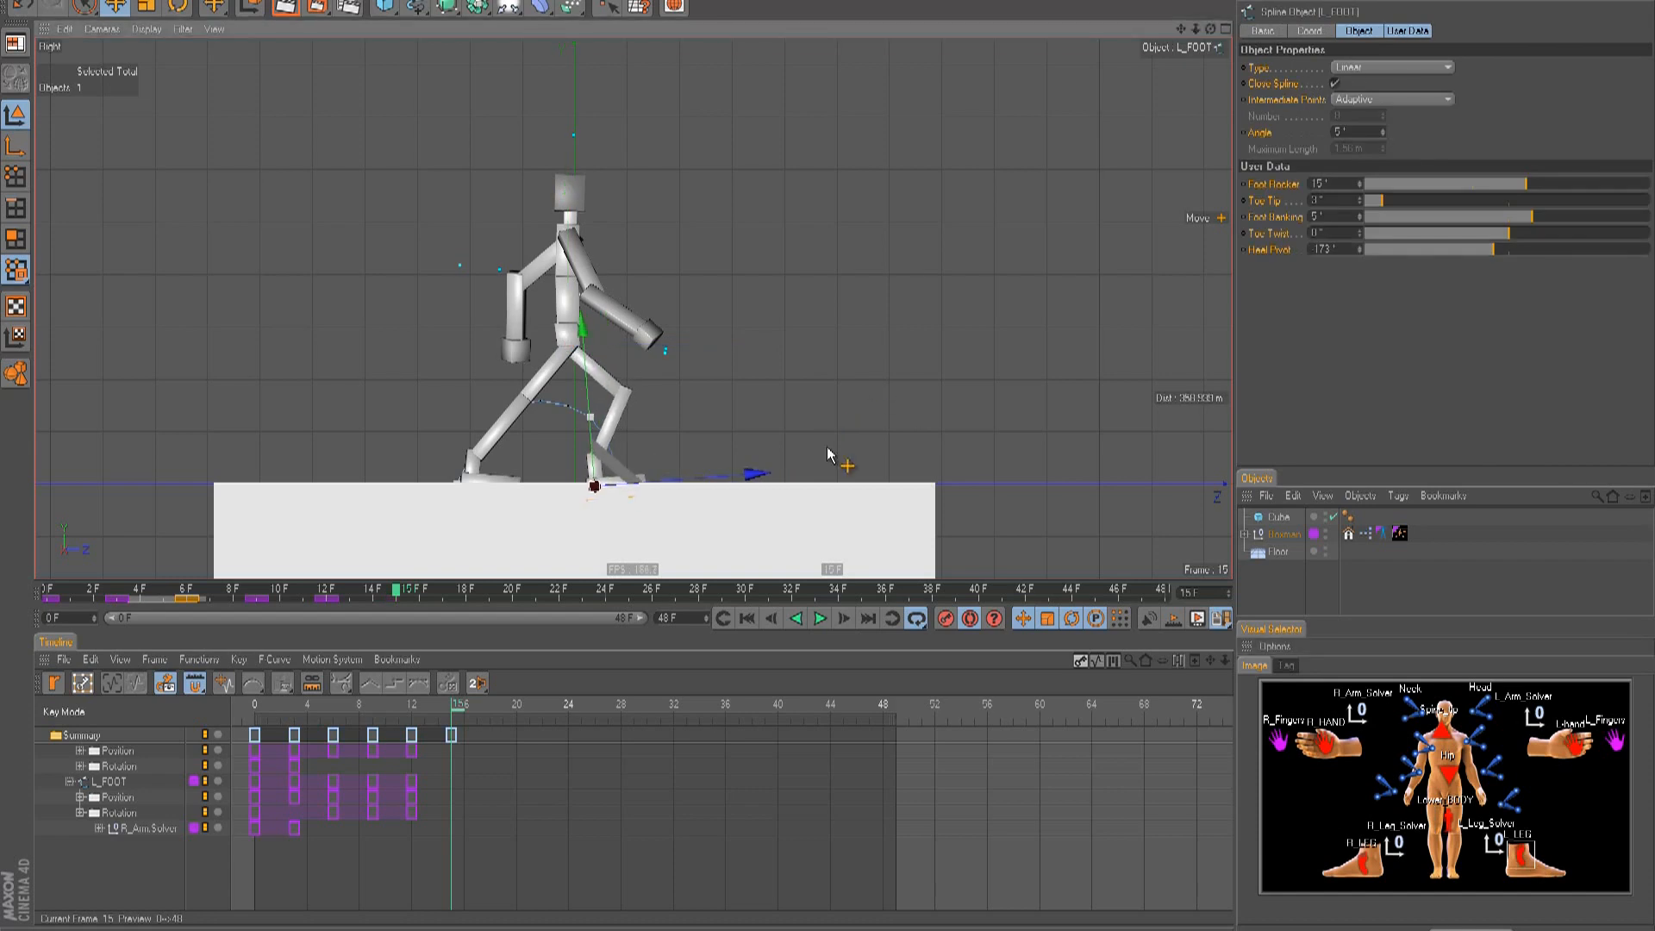
pyautogui.press('r')
pyautogui.moveTo(636, 396); pyautogui.dragTo(649, 417)
pyautogui.press('e')
# - Slide the right foot farther back at frame 15 and shift the lower body slightly backward
pyautogui.click(1370, 858)
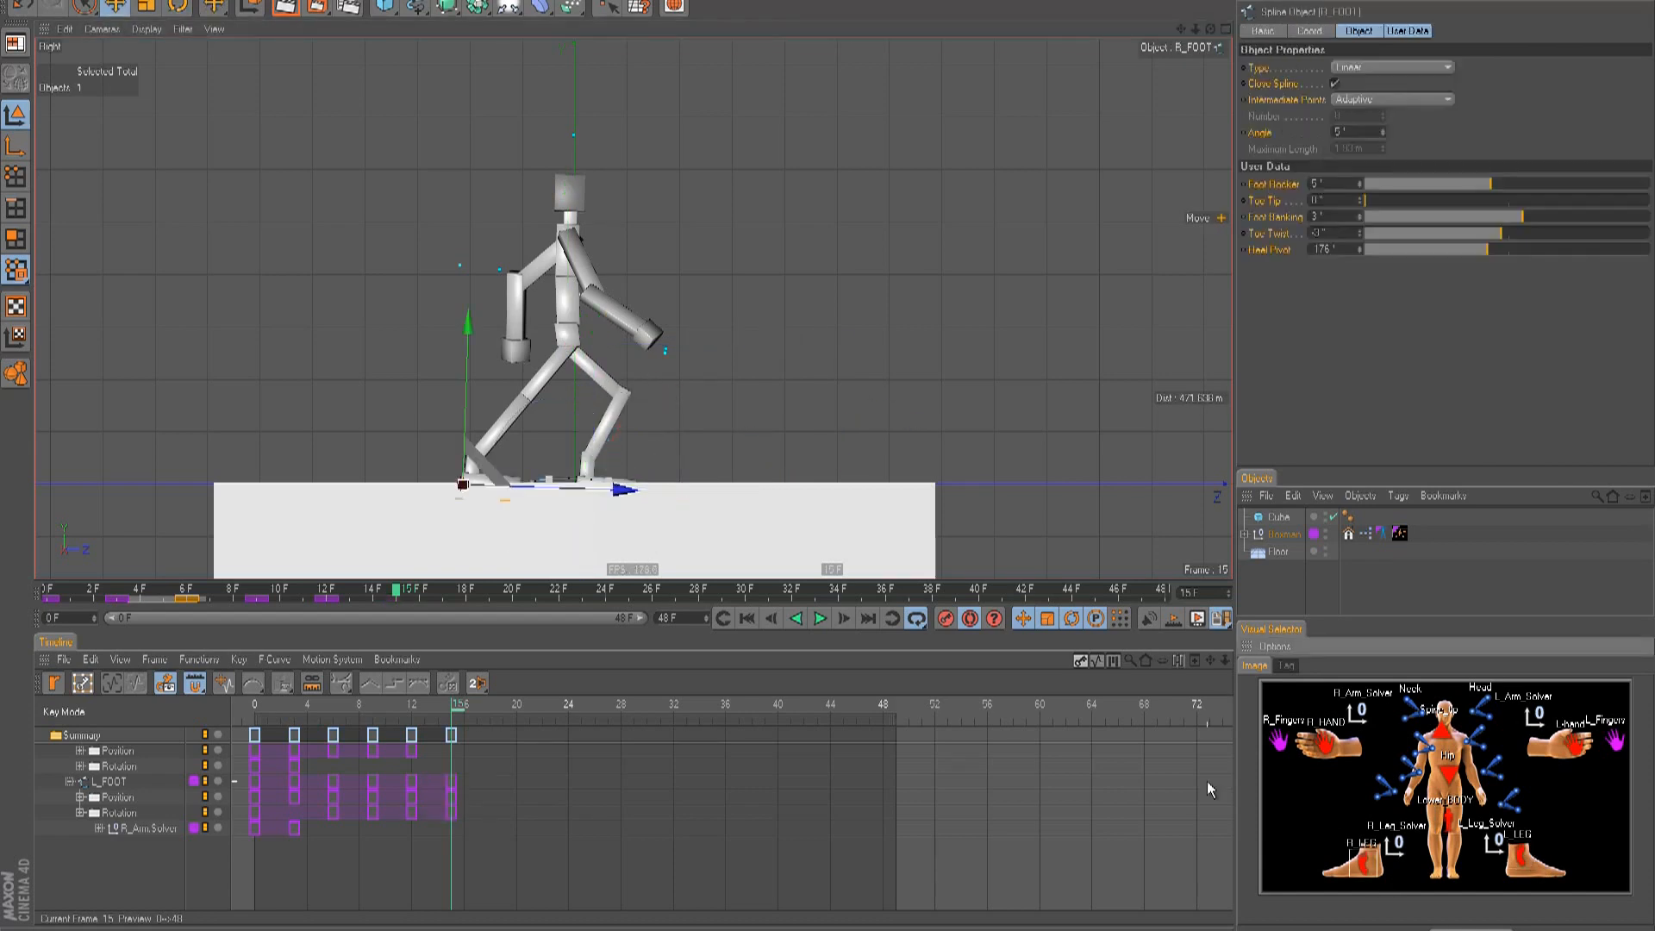
pyautogui.moveTo(826, 446)
pyautogui.mouseDown()
pyautogui.moveTo(789, 450)
pyautogui.moveTo(823, 450)
pyautogui.mouseUp()
pyautogui.click(1448, 823)
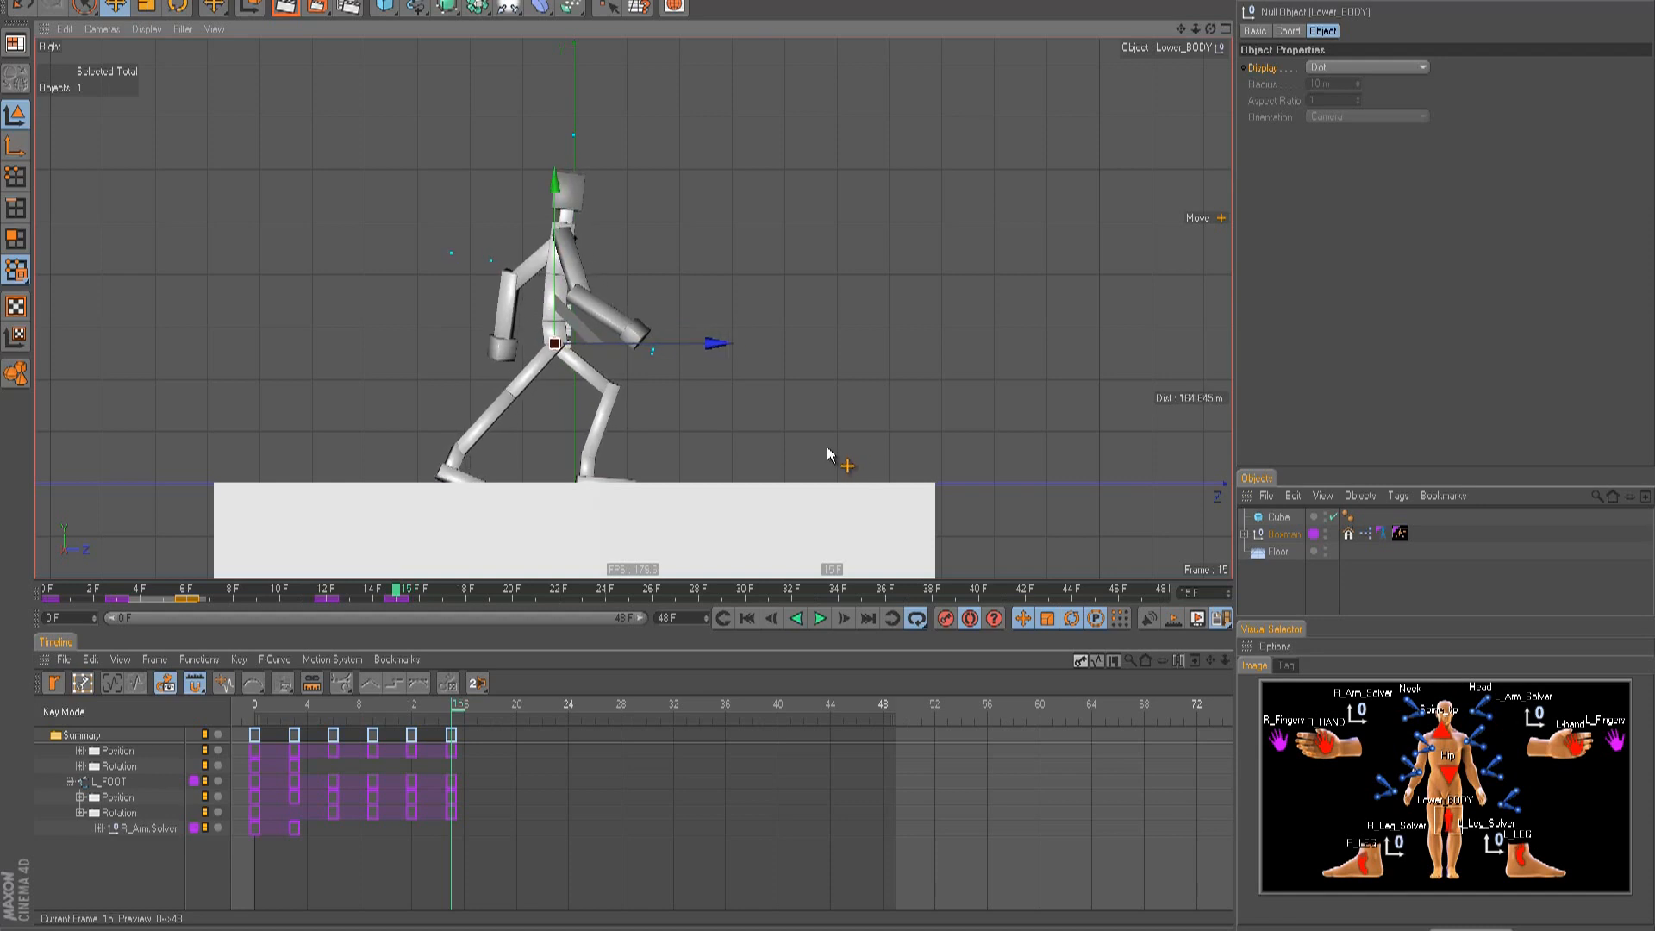
# - Swing the left hand farther back and raise the right hand in front at frame 15
pyautogui.click(1588, 750)
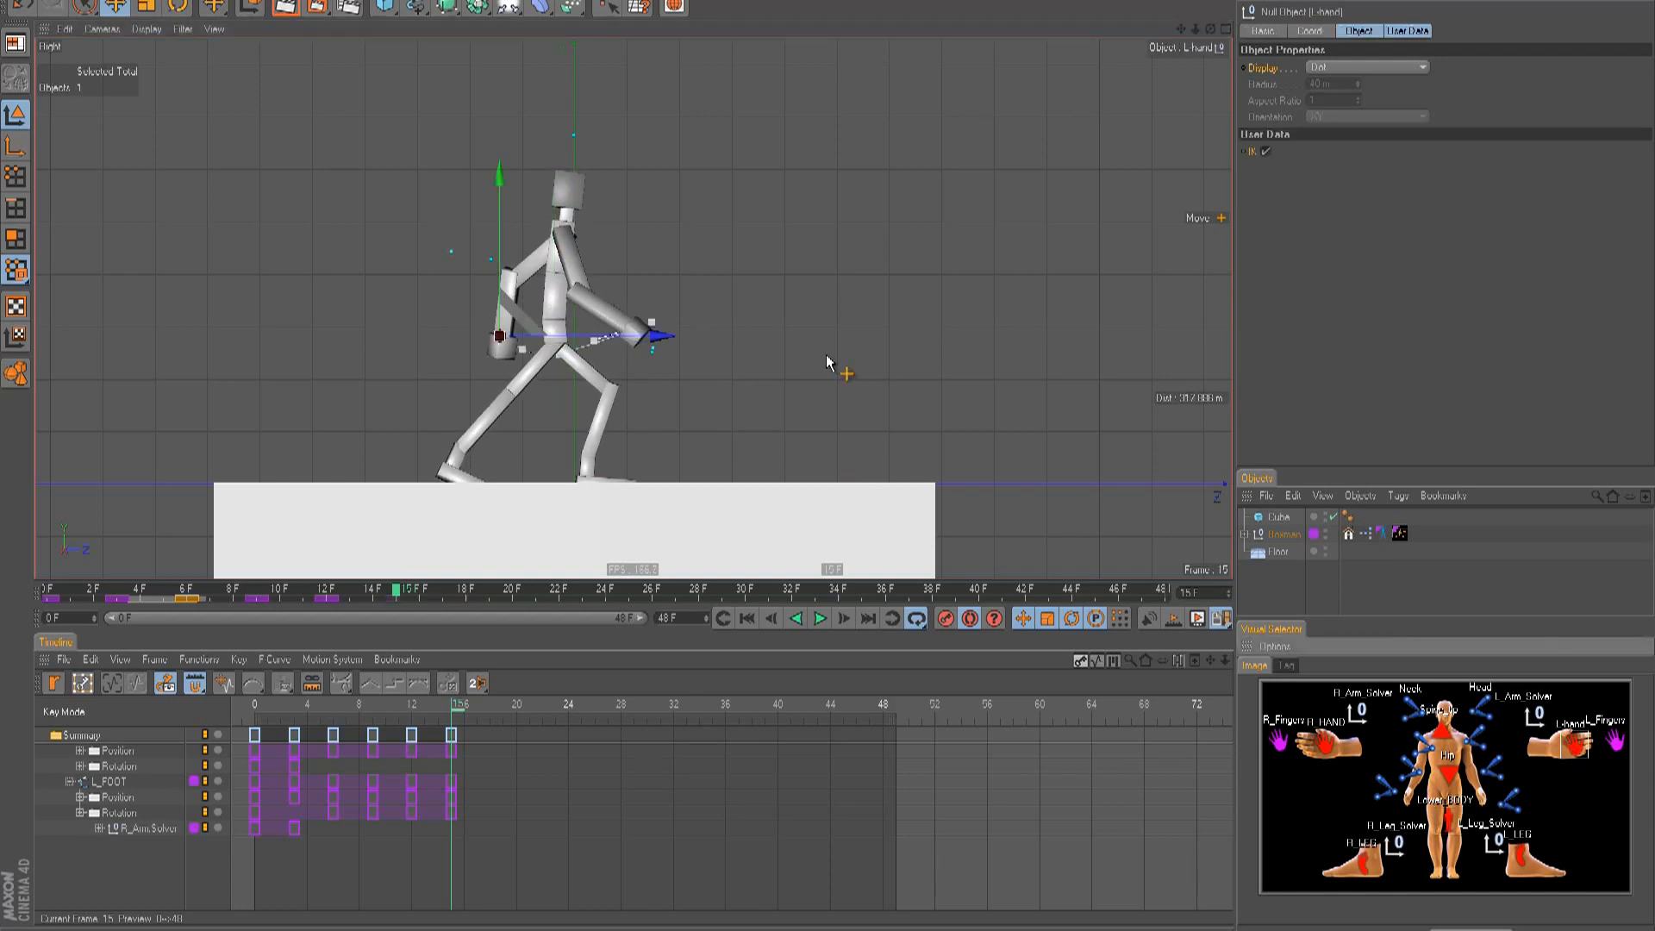
pyautogui.moveTo(830, 365); pyautogui.dragTo(825, 449)
pyautogui.click(1298, 727)
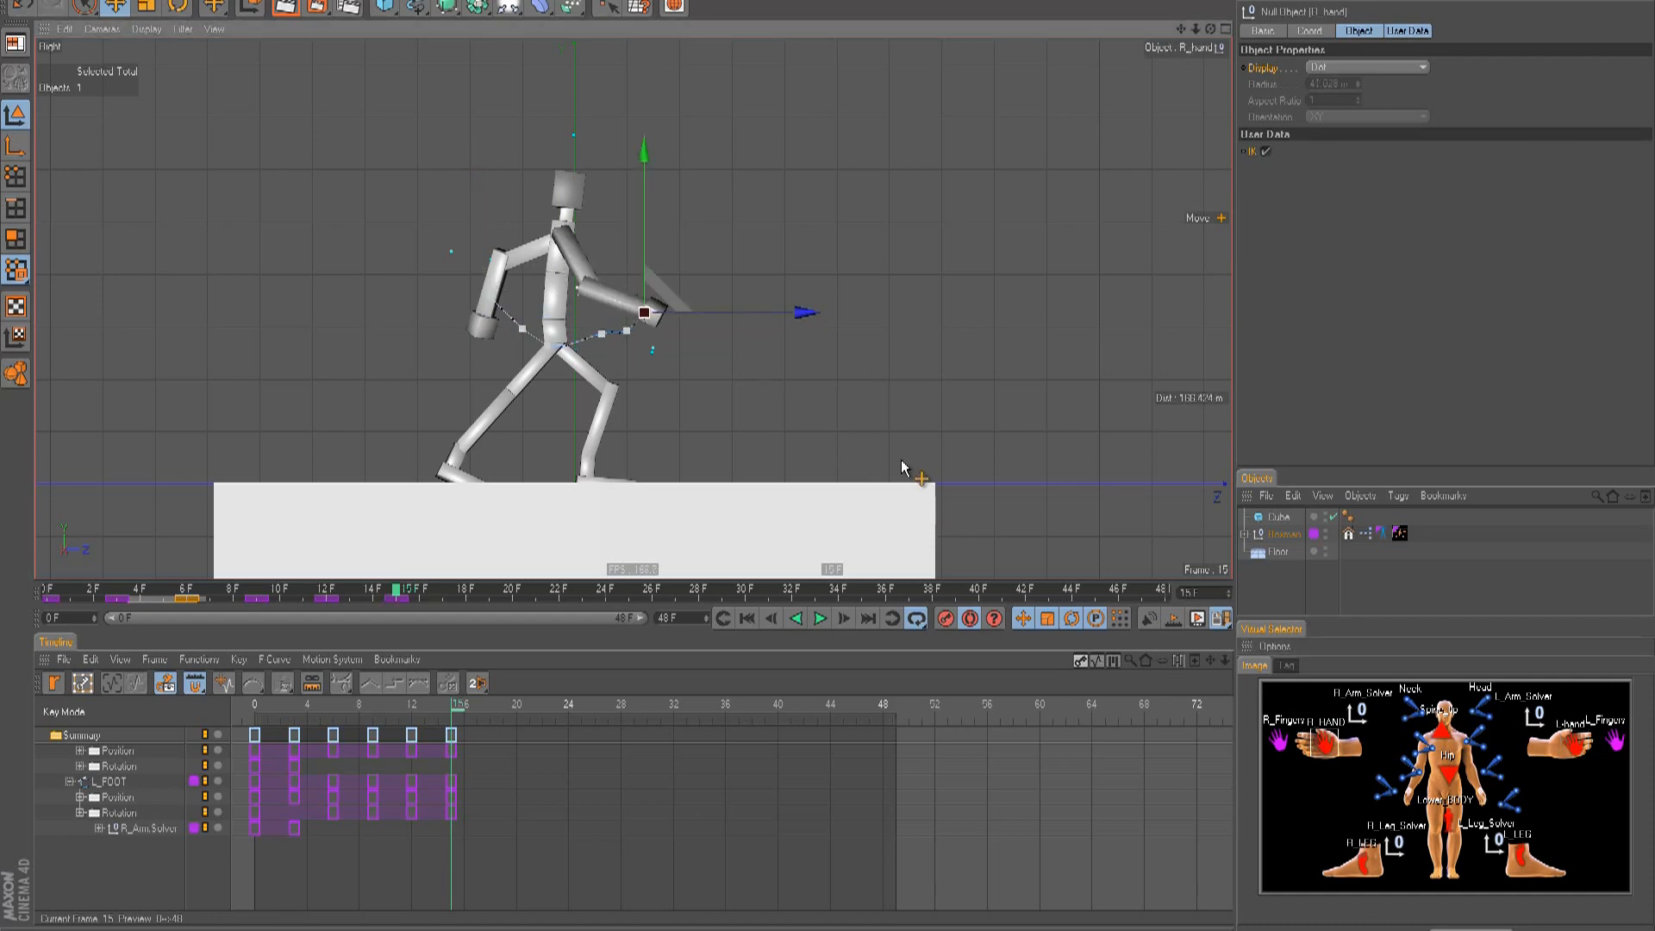
# - Refine the left foot's height and rotation at frame 15 so it rests flat on the cube
pyautogui.click(1504, 860)
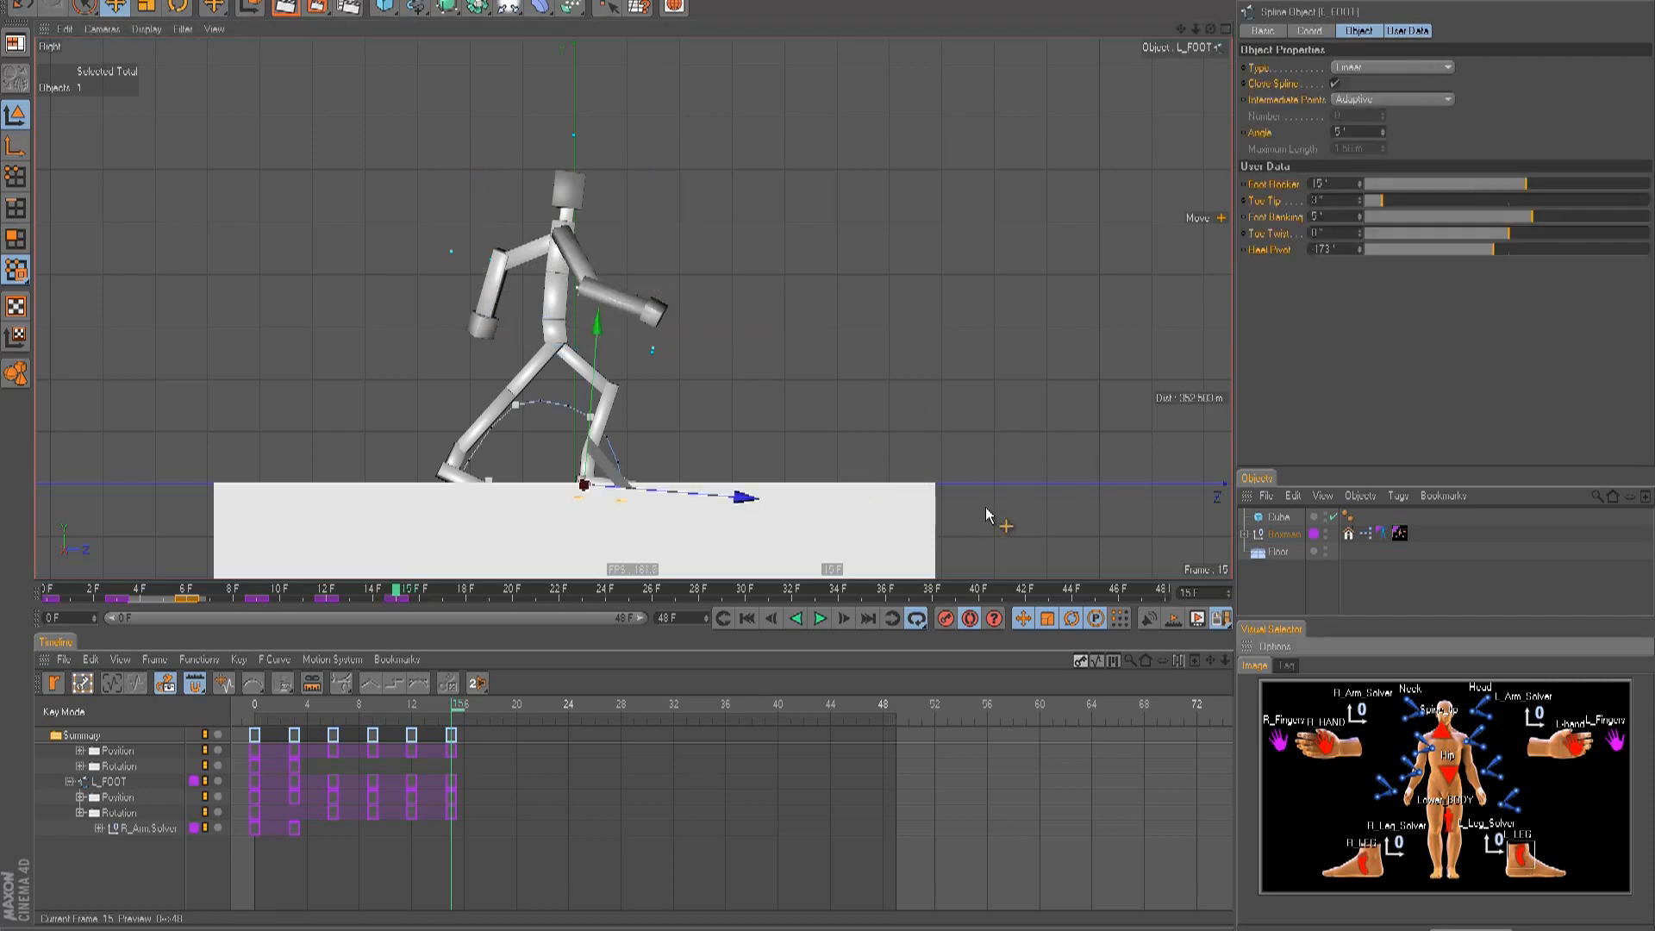
pyautogui.moveTo(834, 457); pyautogui.dragTo(829, 457)
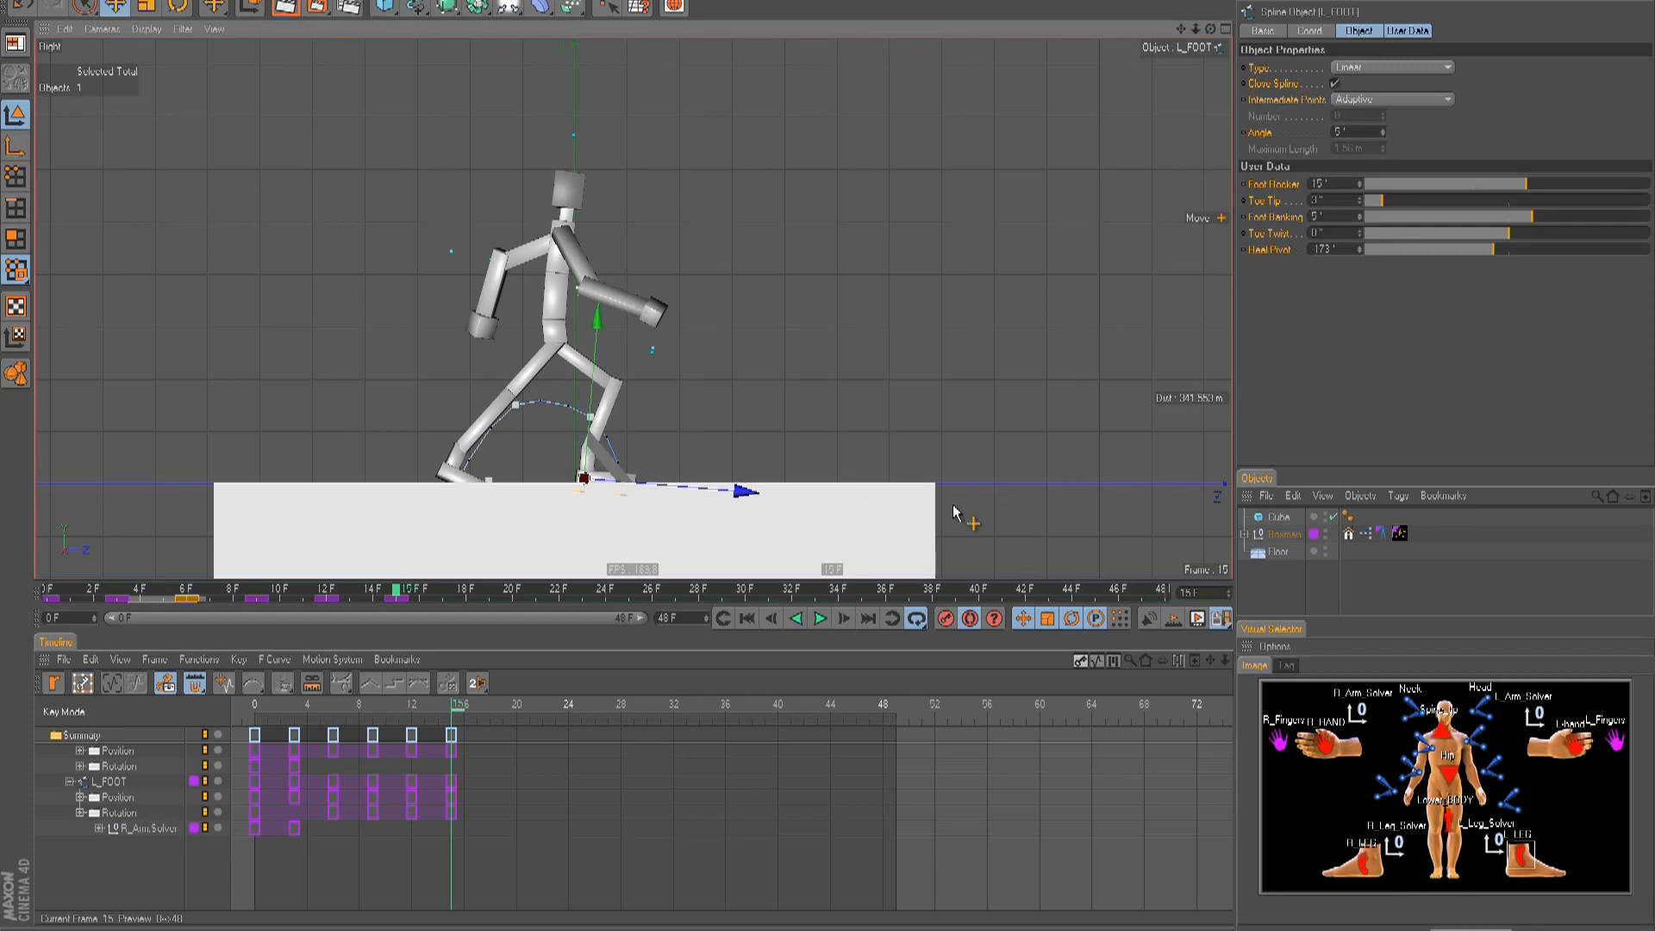
pyautogui.press('r')
pyautogui.moveTo(670, 422); pyautogui.dragTo(669, 417)
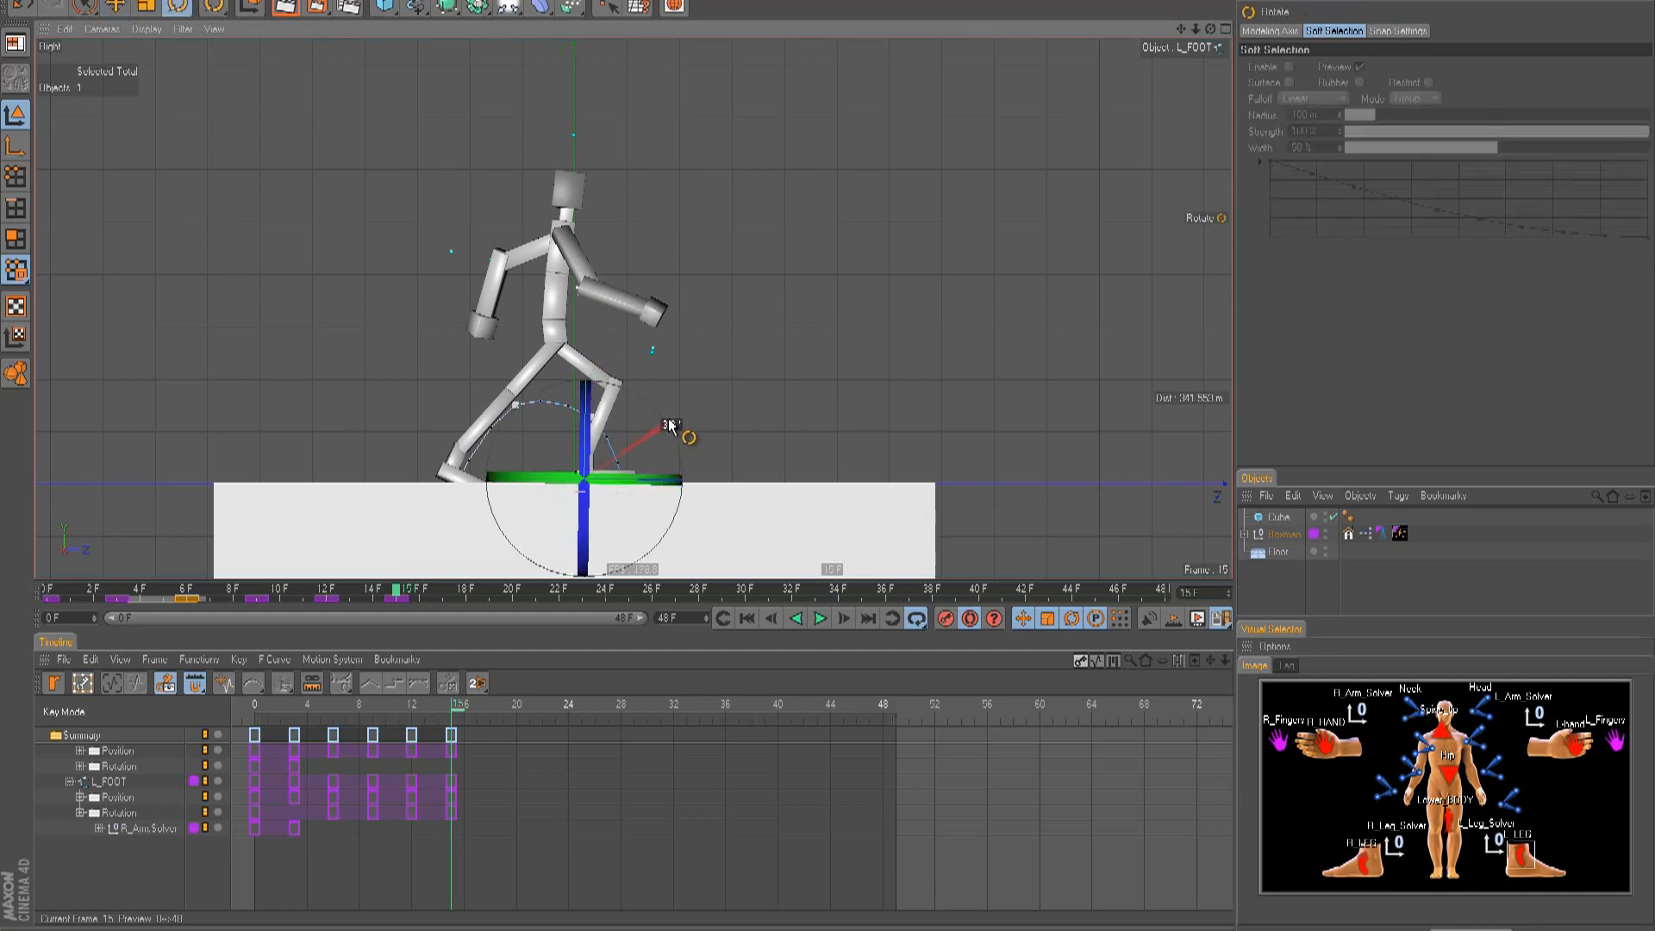
pyautogui.press('e')
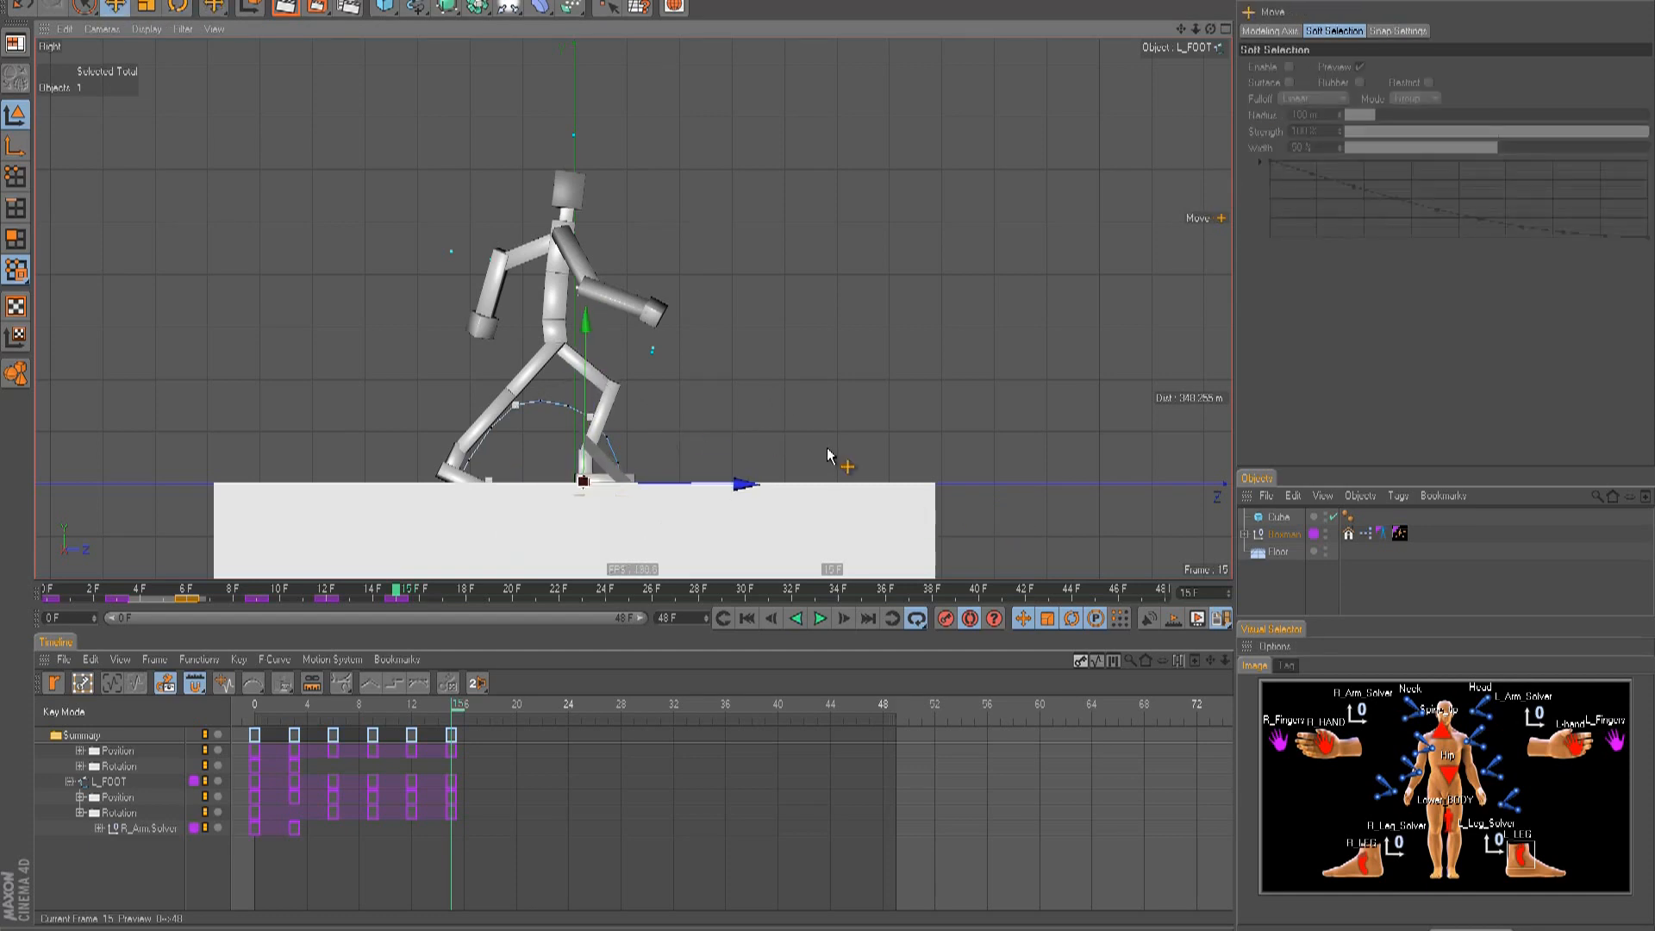
pyautogui.click(1352, 829)
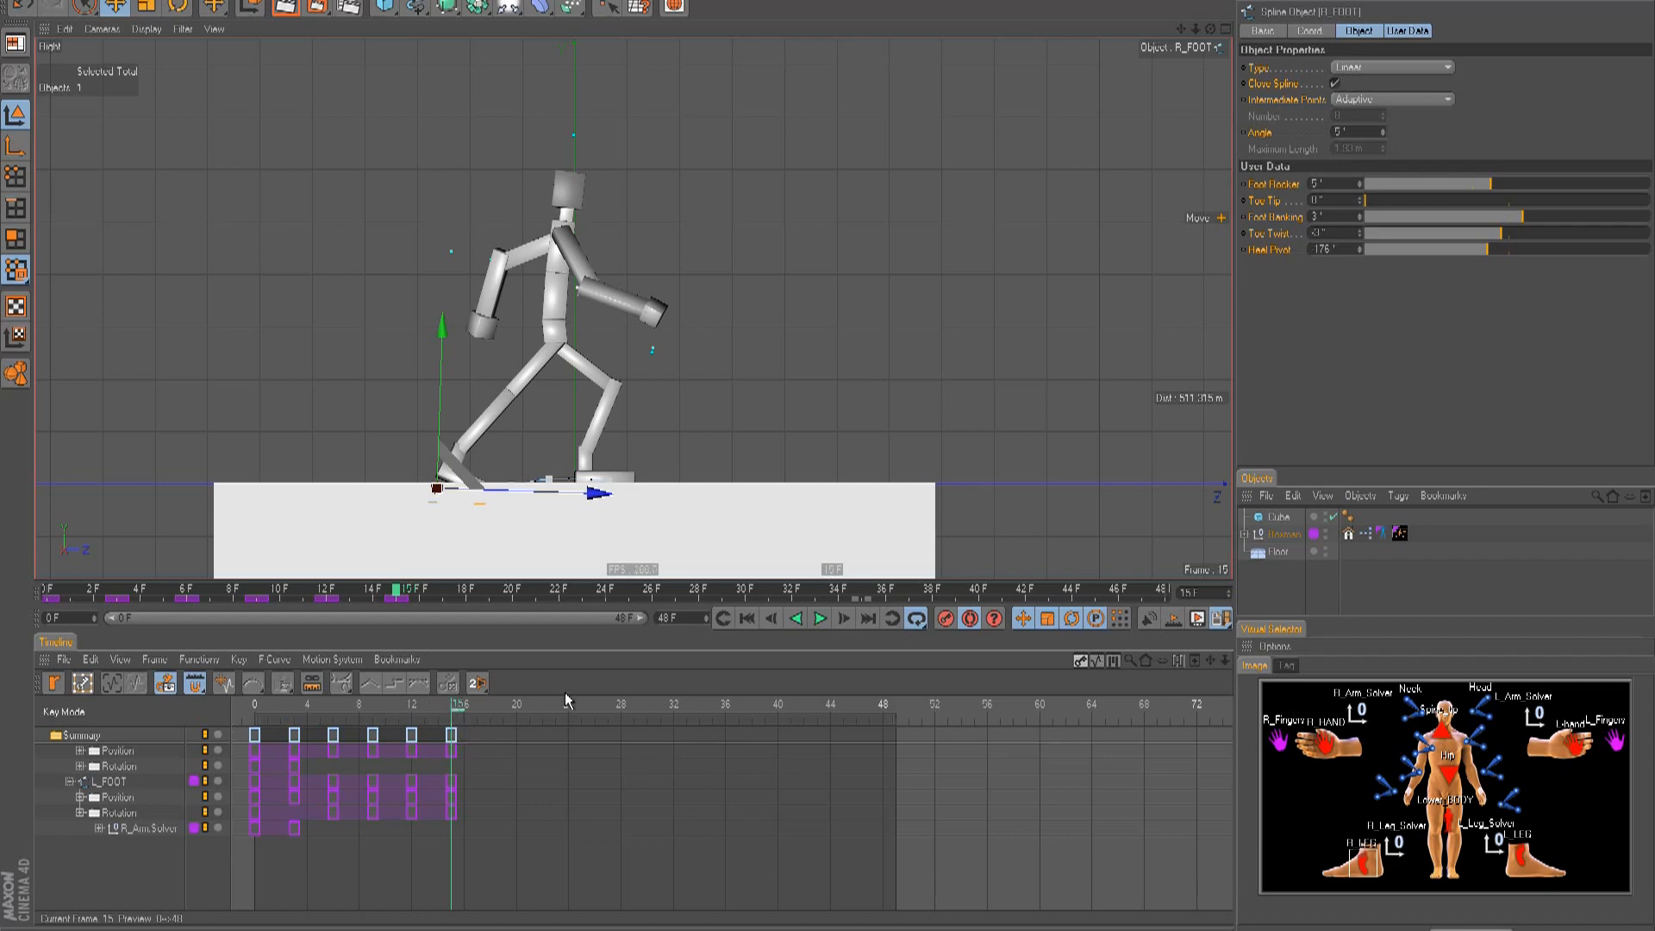
# - Advance to frame 18, slide the left foot back beneath the body and record its keyframe
pyautogui.press('g')
pyautogui.press('g')
pyautogui.press('g')
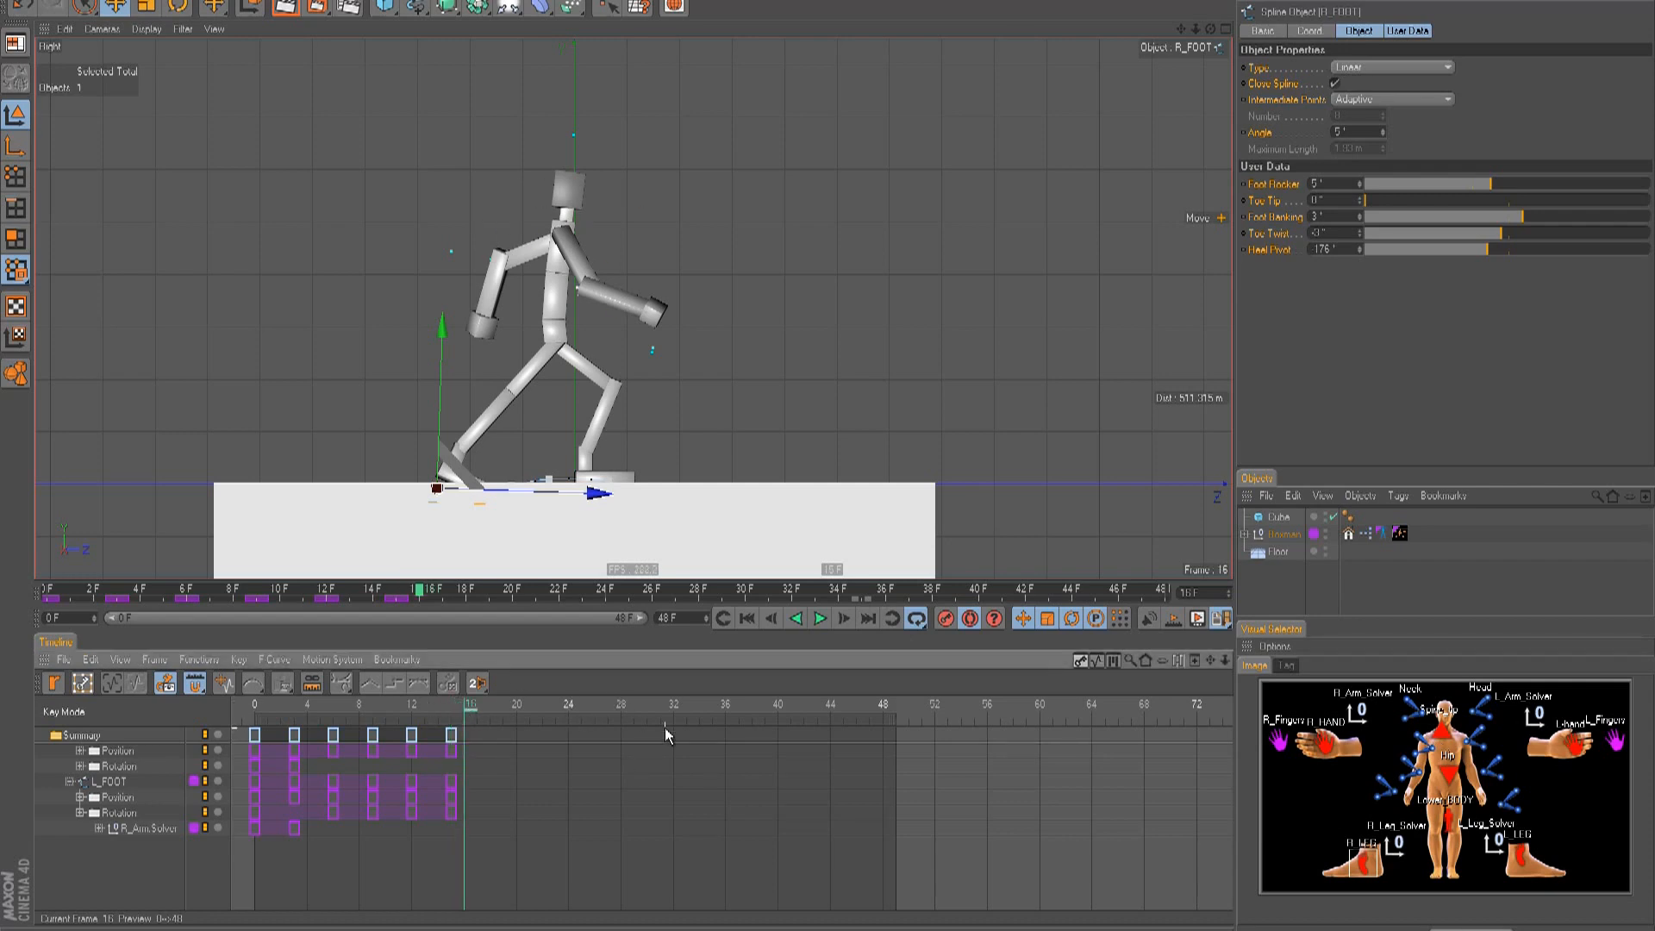
pyautogui.click(1511, 853)
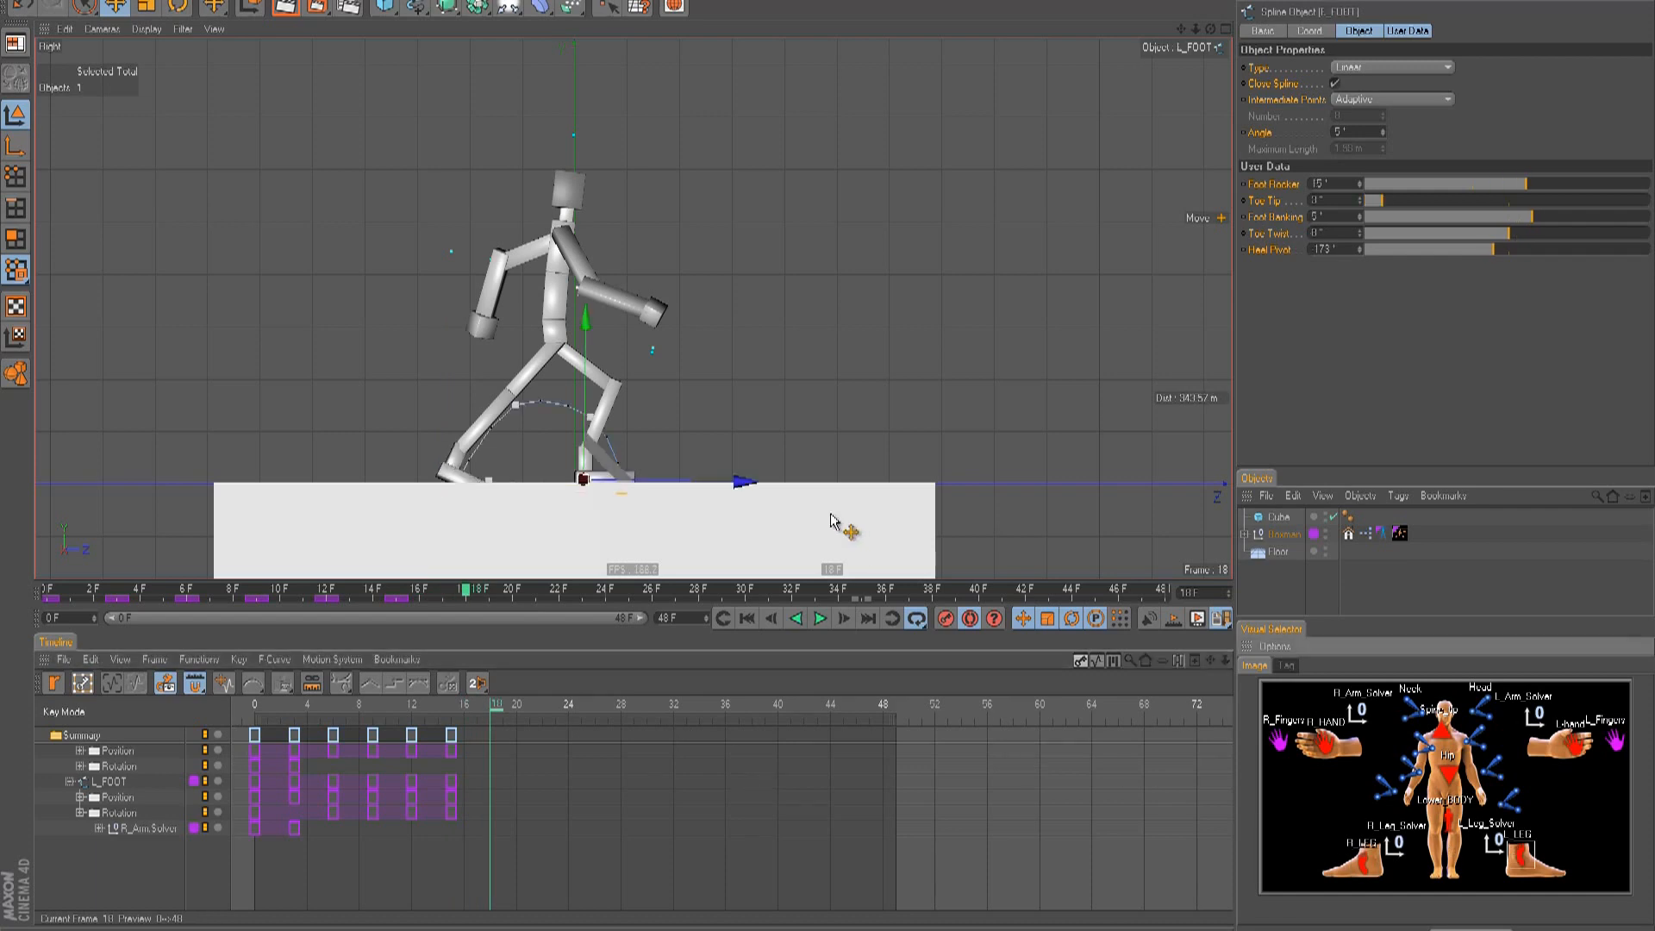
pyautogui.press('F9')
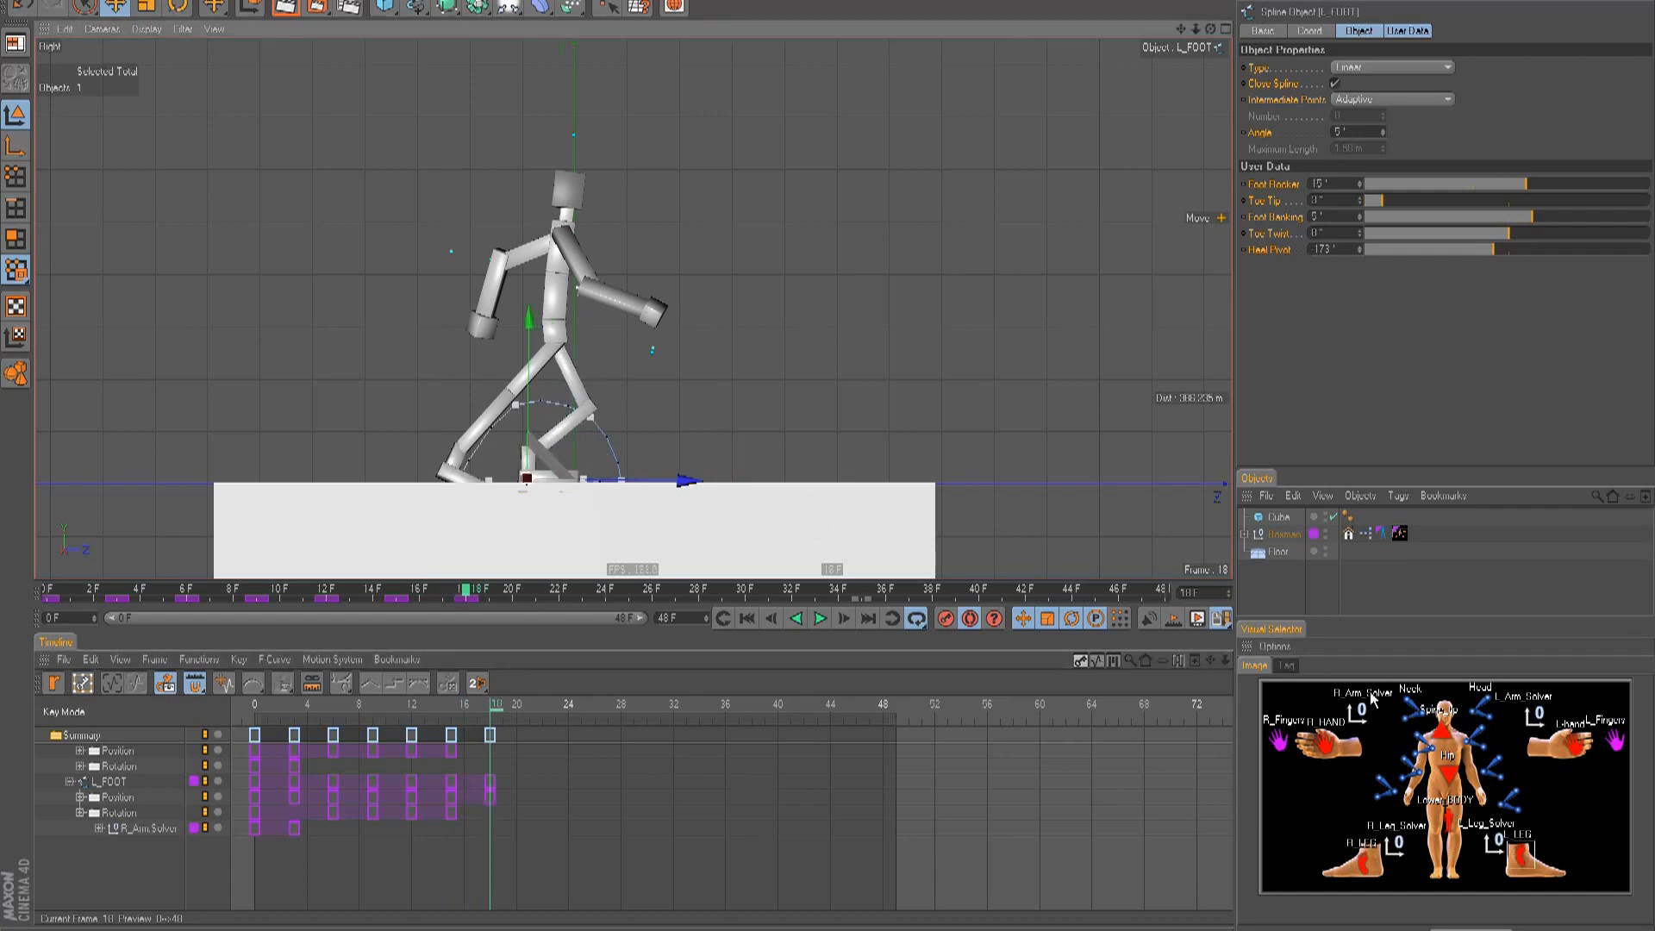
# - Raise the lower body at frame 18 to straighten the supporting leg and nudge the left foot slightly forward
pyautogui.click(1448, 815)
pyautogui.moveTo(556, 179); pyautogui.dragTo(555, 141)
pyautogui.moveTo(827, 452); pyautogui.dragTo(827, 454)
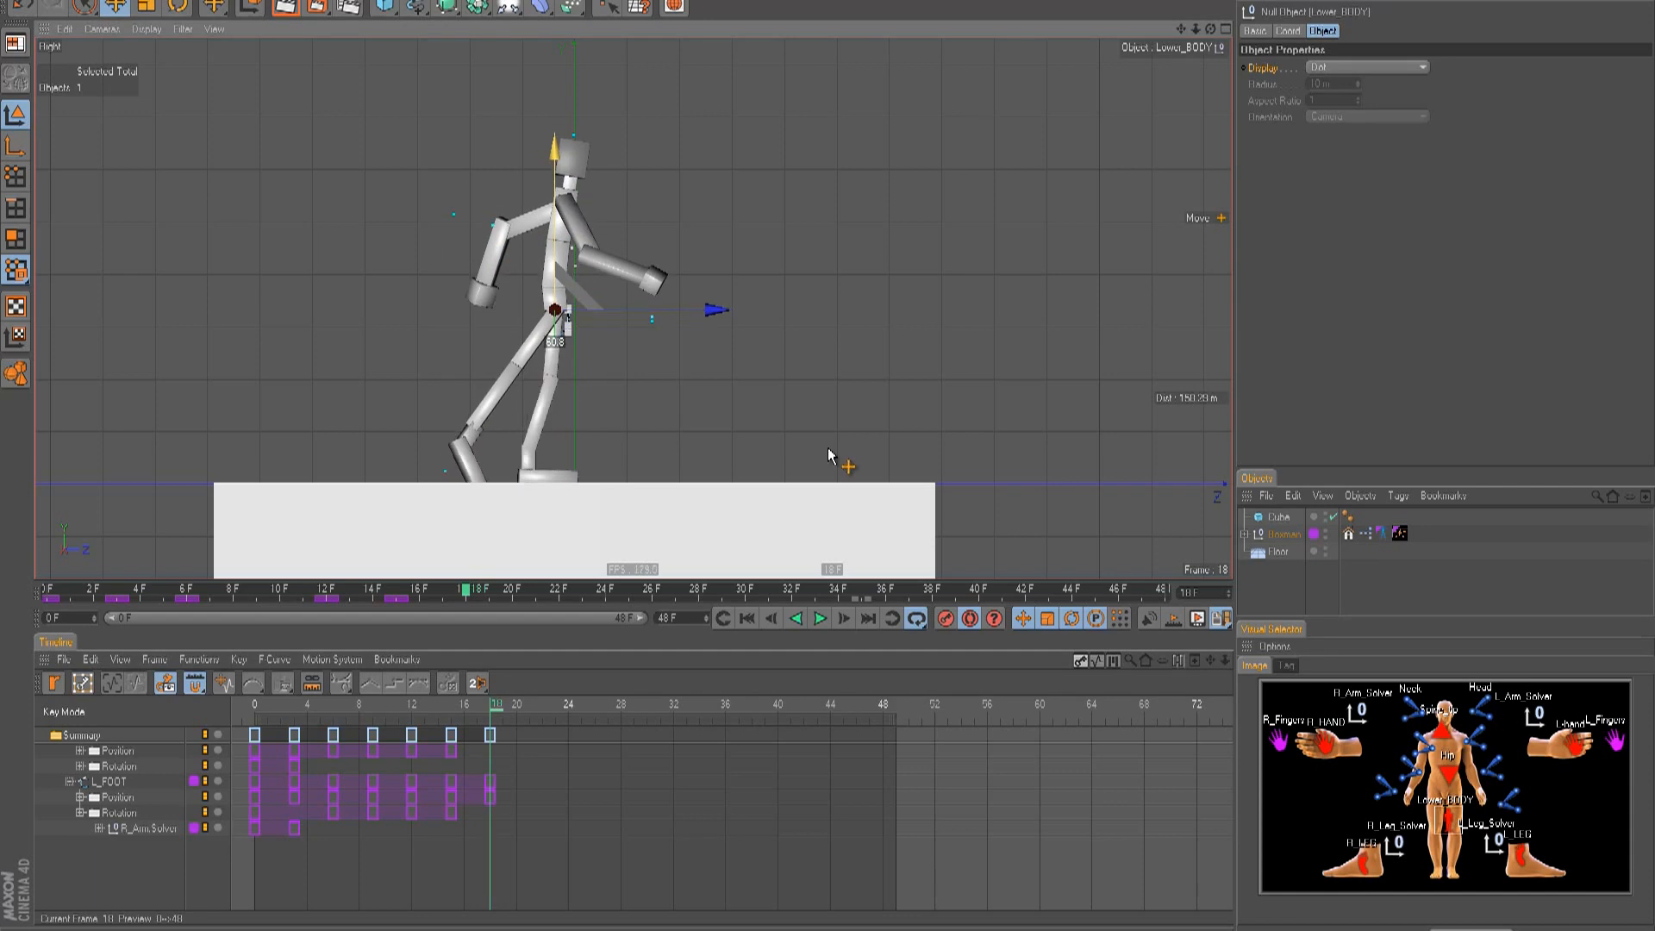
pyautogui.click(1513, 852)
pyautogui.moveTo(699, 479); pyautogui.dragTo(711, 479)
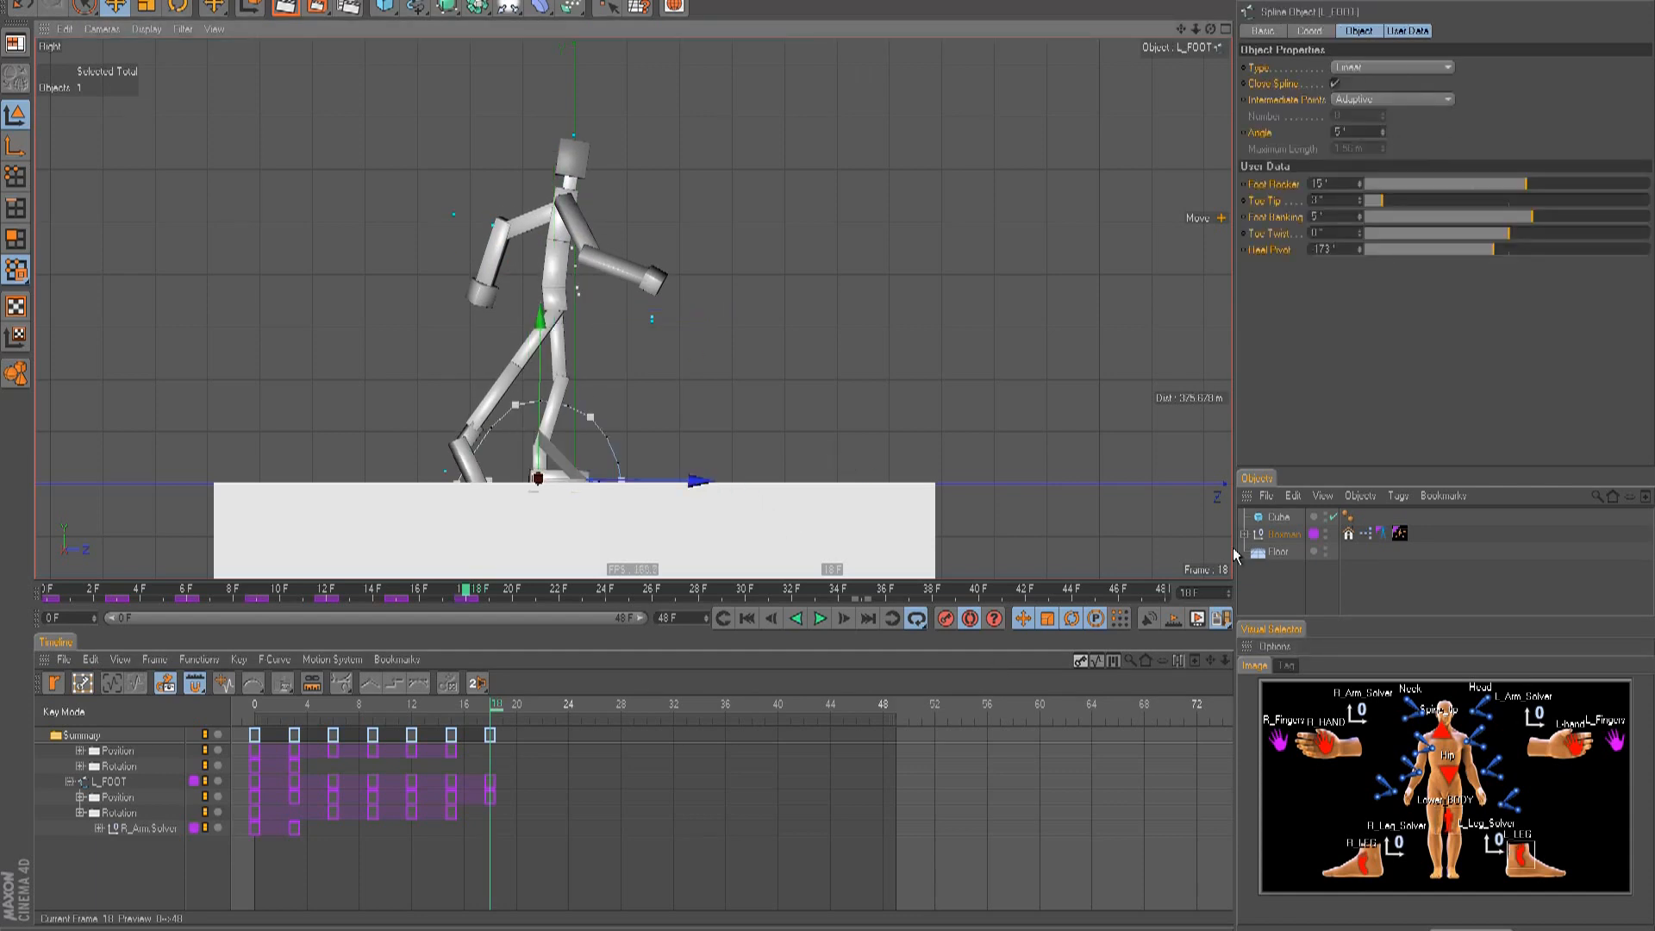
pyautogui.click(1448, 815)
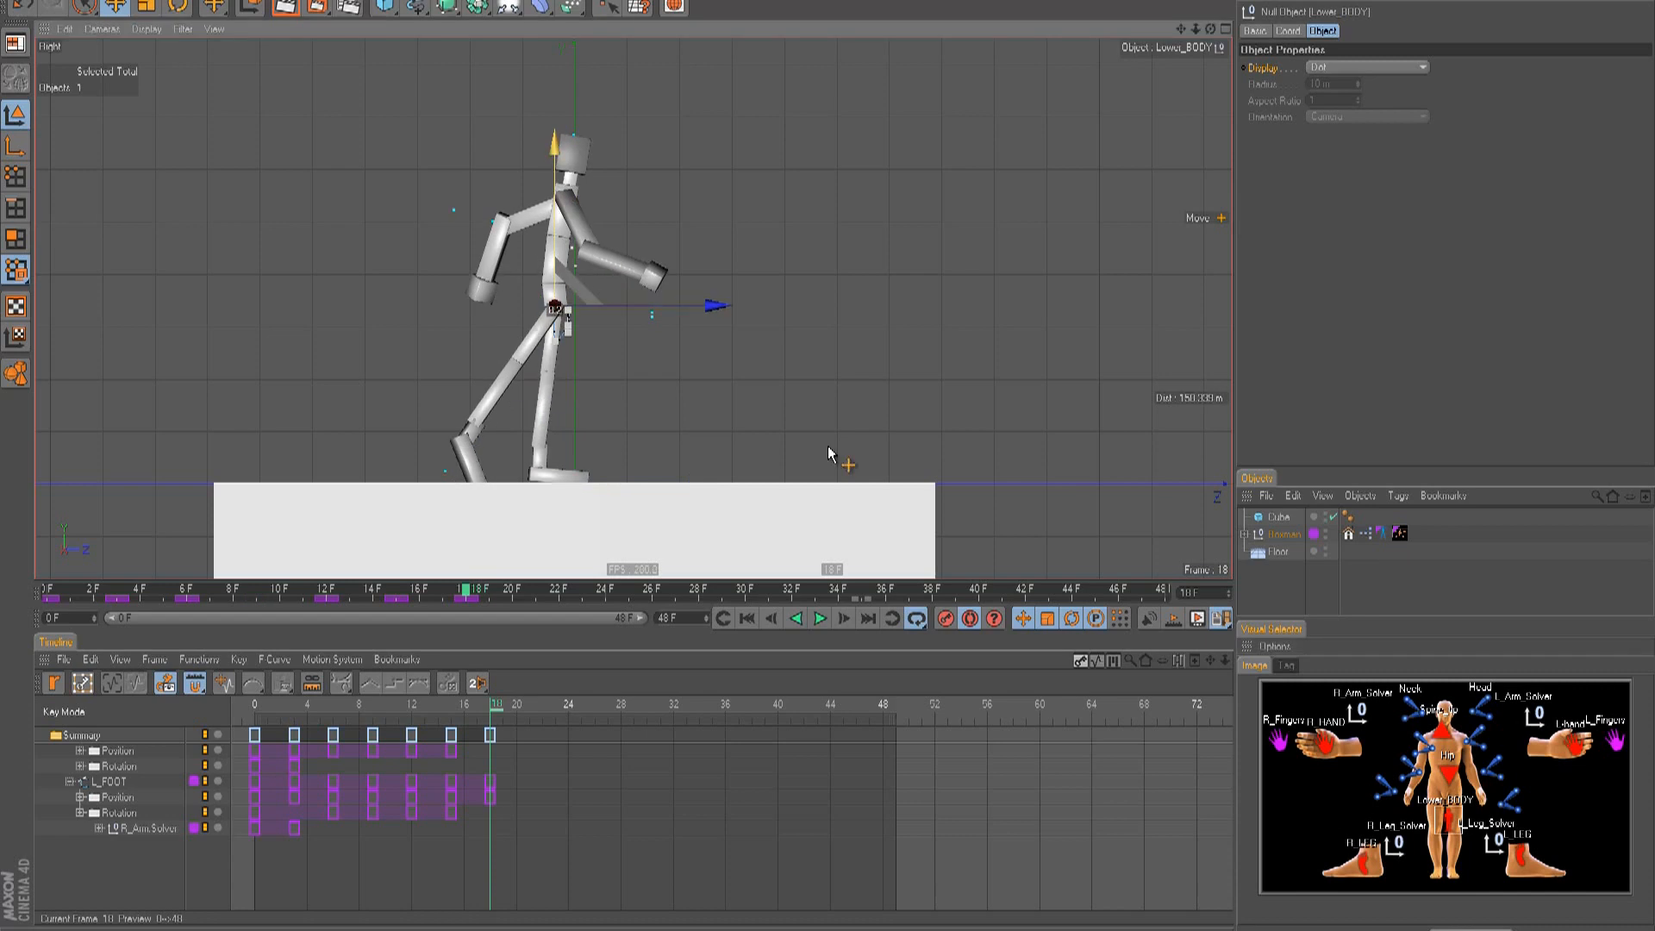
# - At frame 18, bring the right foot forward off the cube and rotate it toes-down for the passing pose
pyautogui.click(1353, 853)
pyautogui.moveTo(769, 455); pyautogui.dragTo(831, 454)
pyautogui.press('r')
pyautogui.moveTo(593, 348); pyautogui.dragTo(677, 429)
pyautogui.press('e')
pyautogui.moveTo(828, 453); pyautogui.dragTo(827, 449)
# - Bring the left hand forward and the right hand back beside the hips at frame 18
pyautogui.click(1571, 746)
pyautogui.moveTo(1056, 537); pyautogui.dragTo(836, 463)
pyautogui.click(1333, 755)
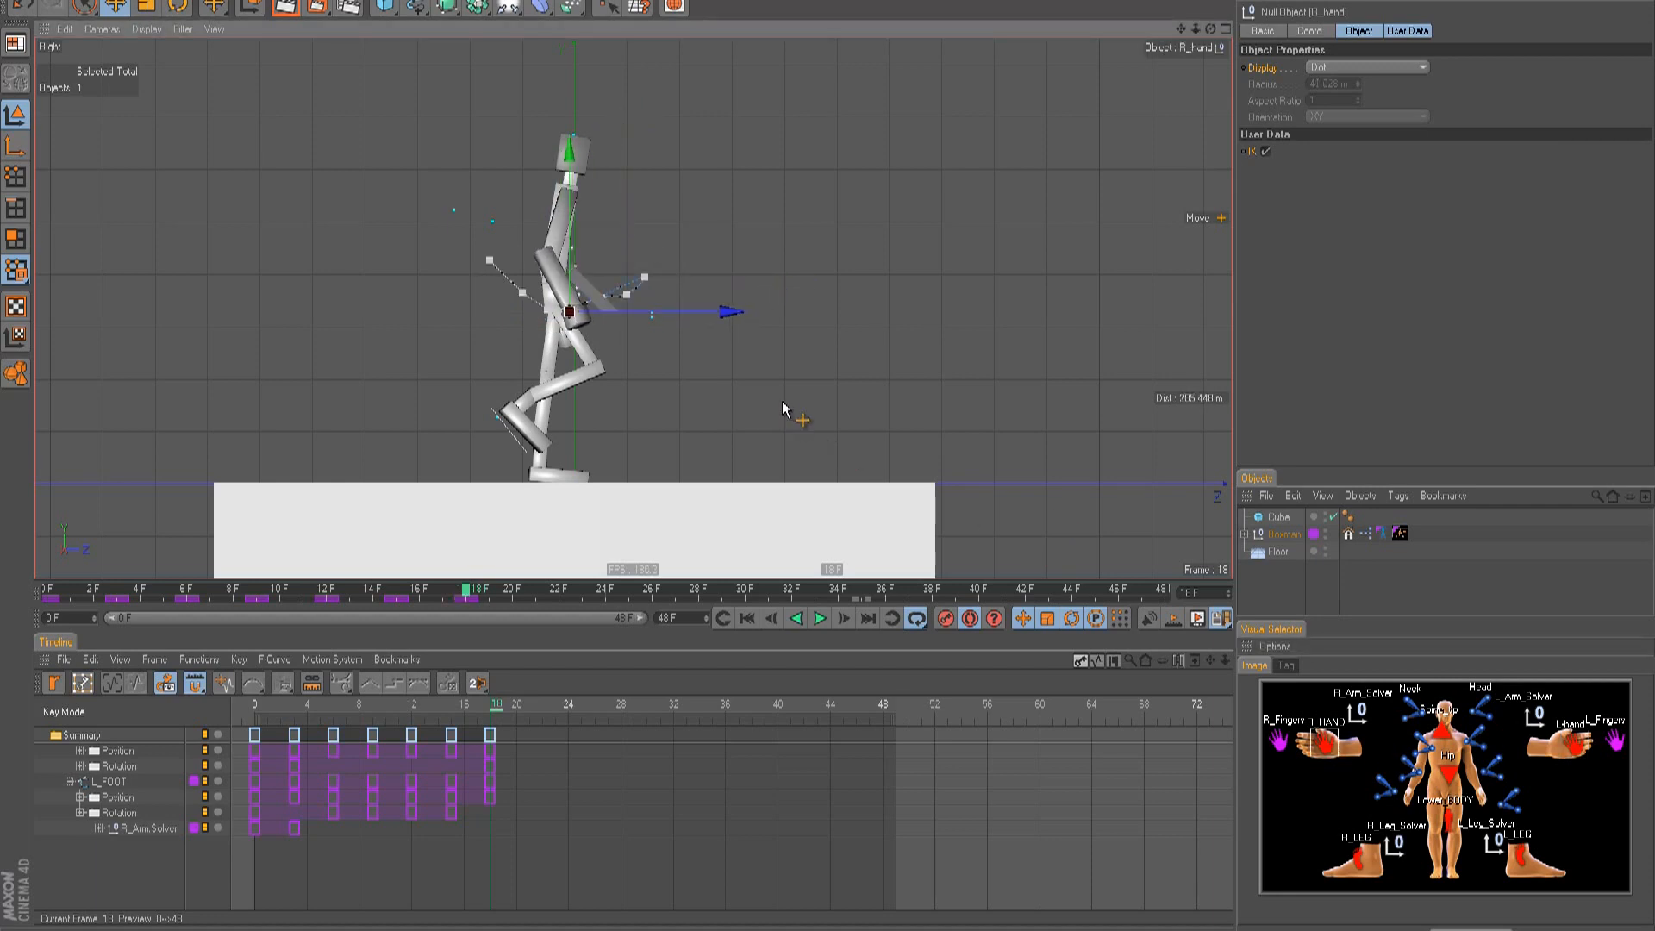
# - Advance to frame 21 and slide the left foot farther back along the cube
pyautogui.press('g')
pyautogui.press('g')
pyautogui.press('g')
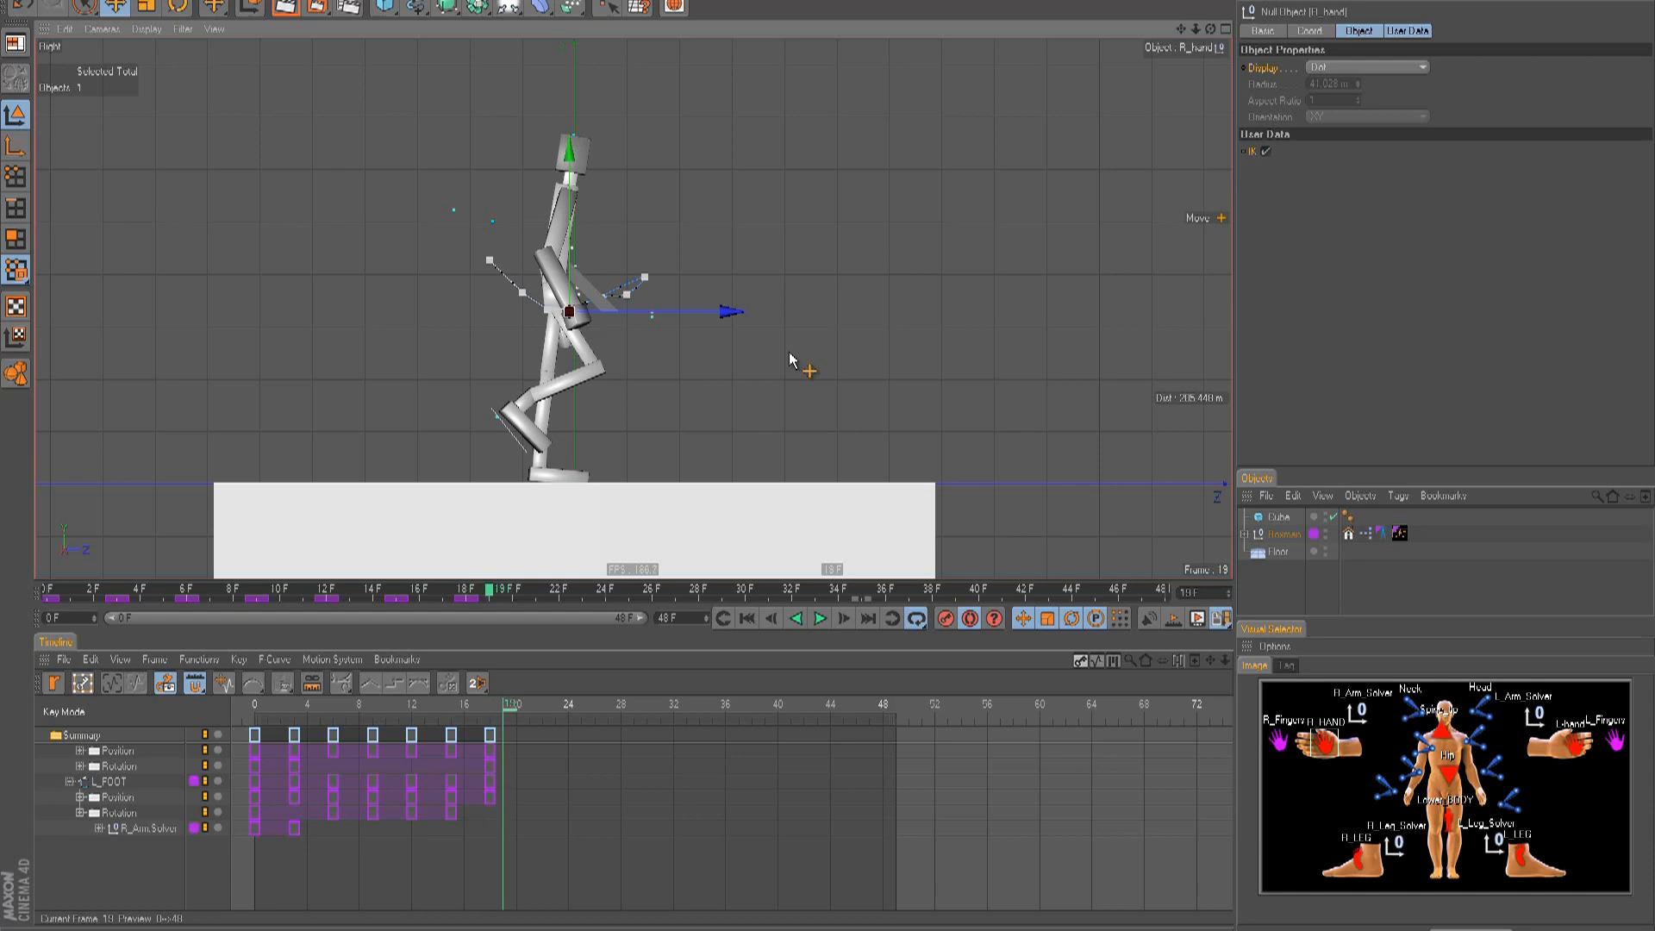
pyautogui.click(1495, 854)
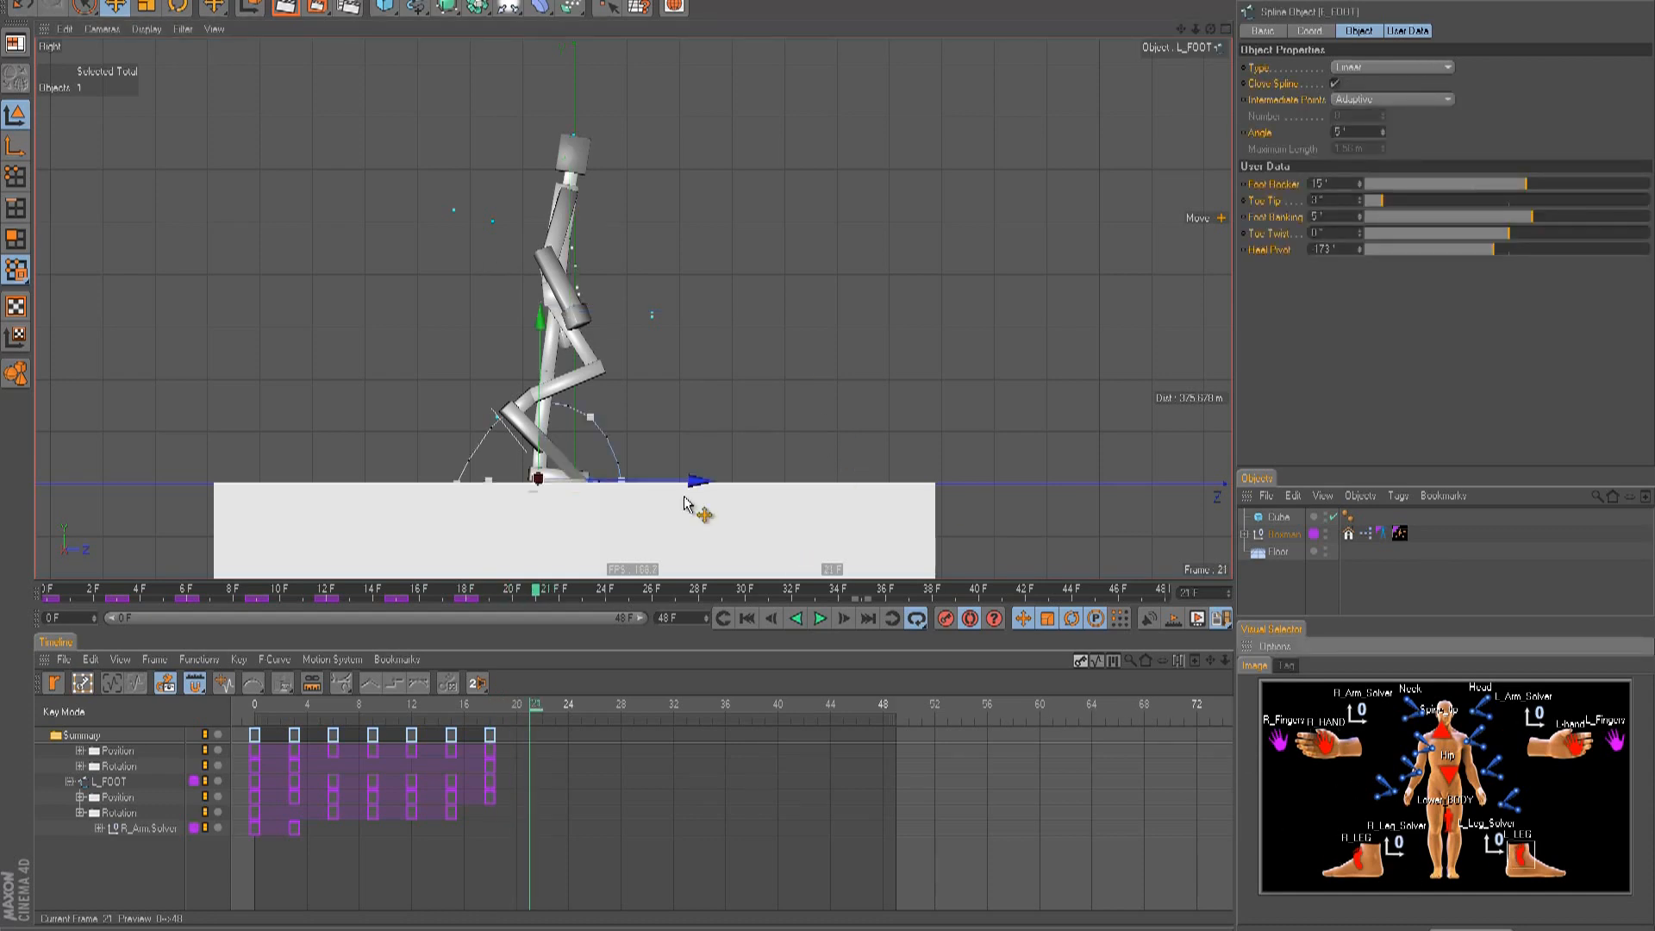
pyautogui.moveTo(835, 457); pyautogui.dragTo(798, 459)
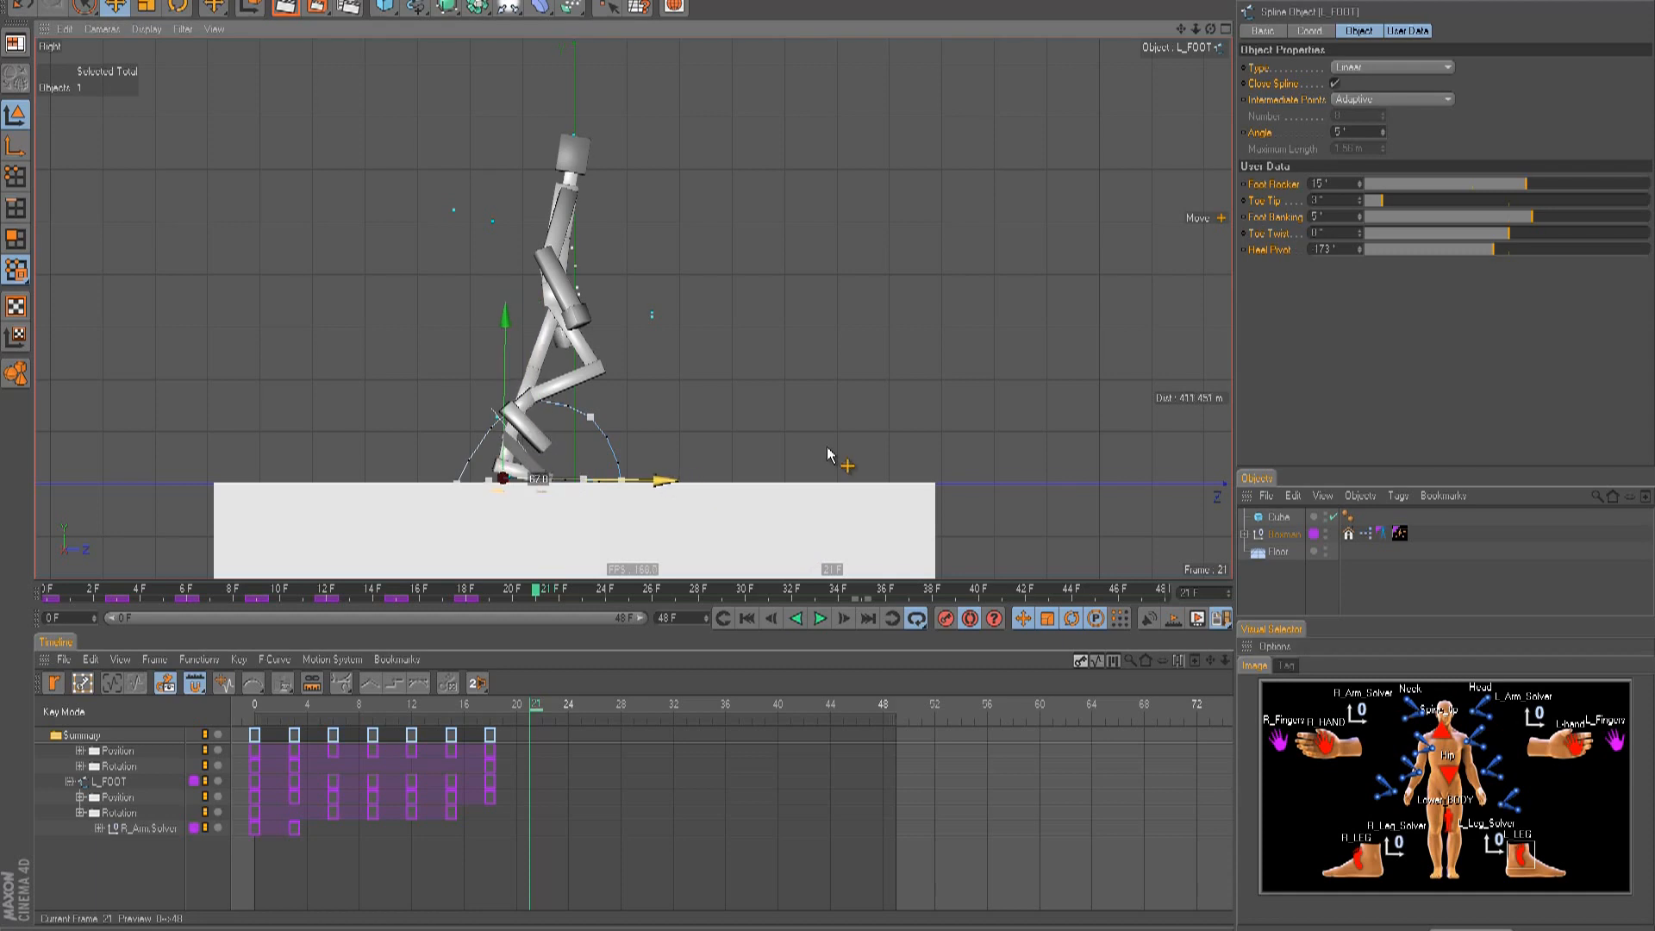
# - At frame 21, lift the right foot forward with bent knee, and swing the right hand forward and the left hand back
pyautogui.click(1349, 869)
pyautogui.moveTo(802, 518); pyautogui.dragTo(828, 445)
pyautogui.click(1330, 752)
pyautogui.click(1566, 757)
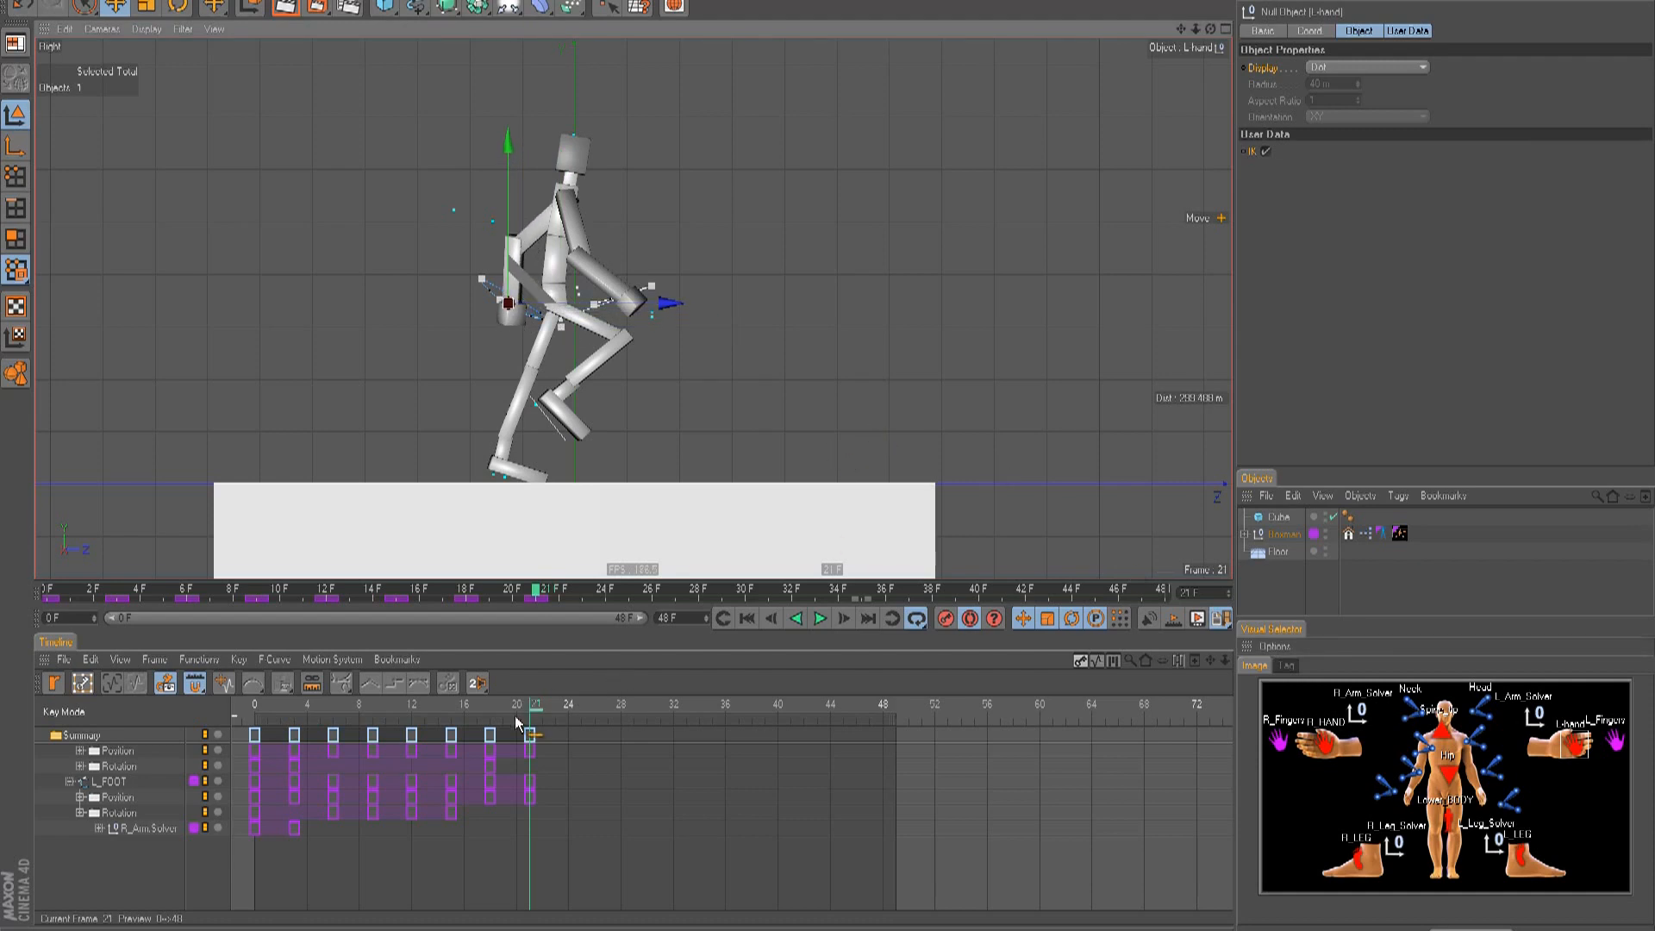
# - Copy all the keys from frame 0 to frame 24 so the cycle ends on its starting pose
pyautogui.moveTo(535, 712); pyautogui.dragTo(524, 755)
pyautogui.press('g')
pyautogui.press('g')
pyautogui.press('g')
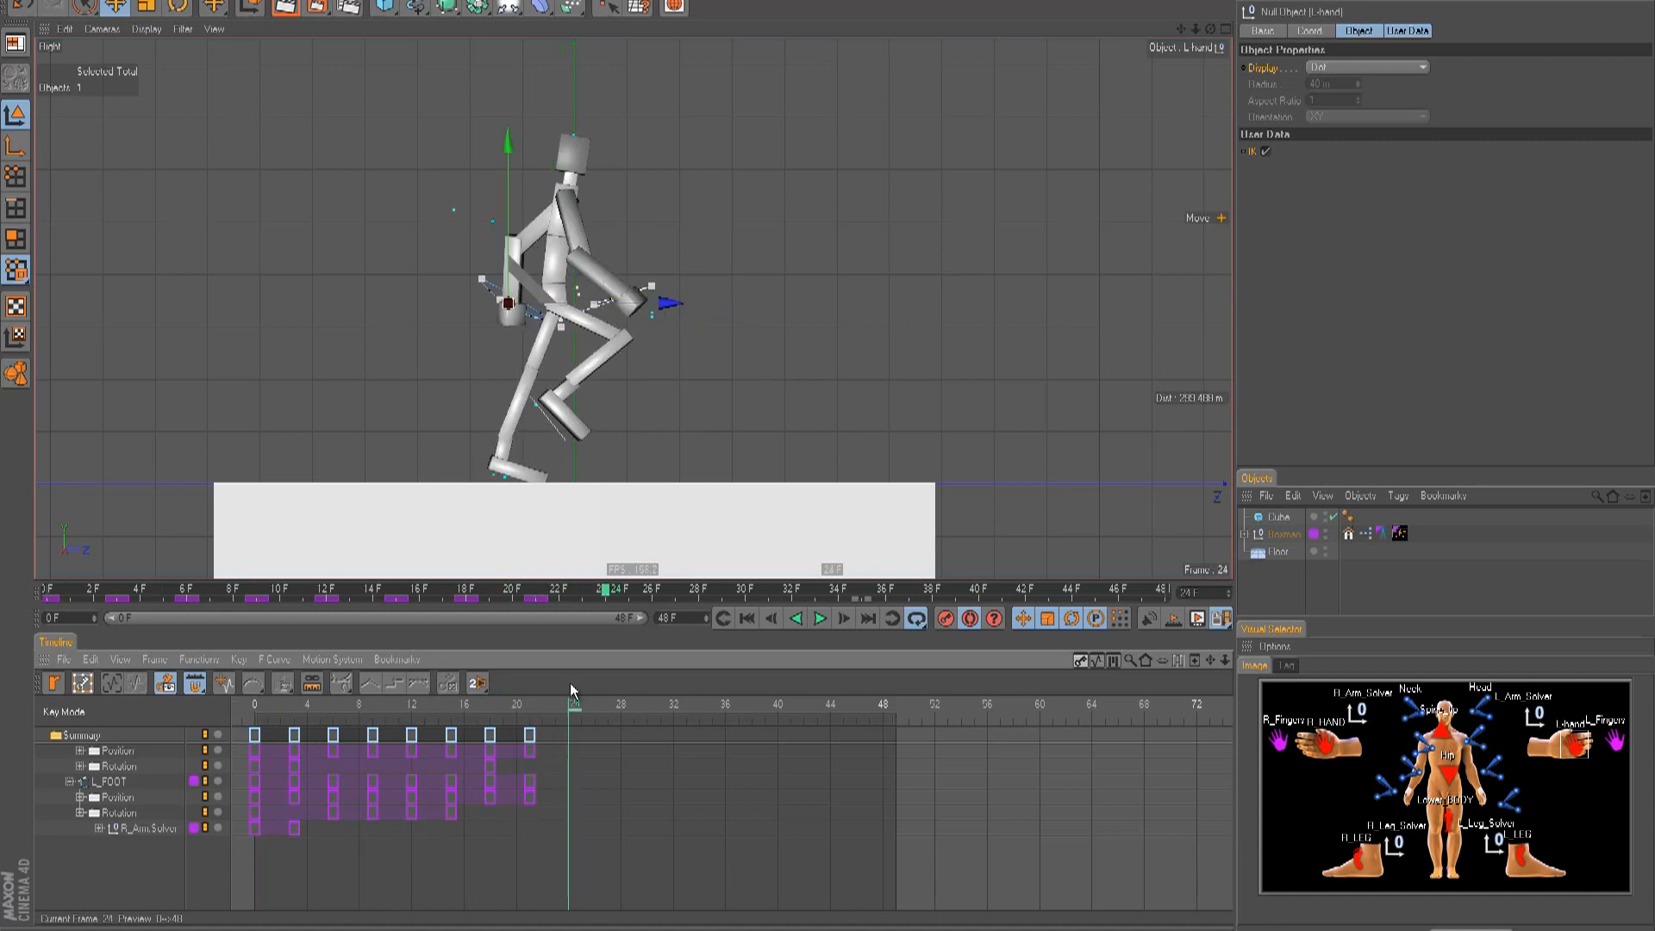
pyautogui.moveTo(277, 871); pyautogui.dragTo(238, 730)
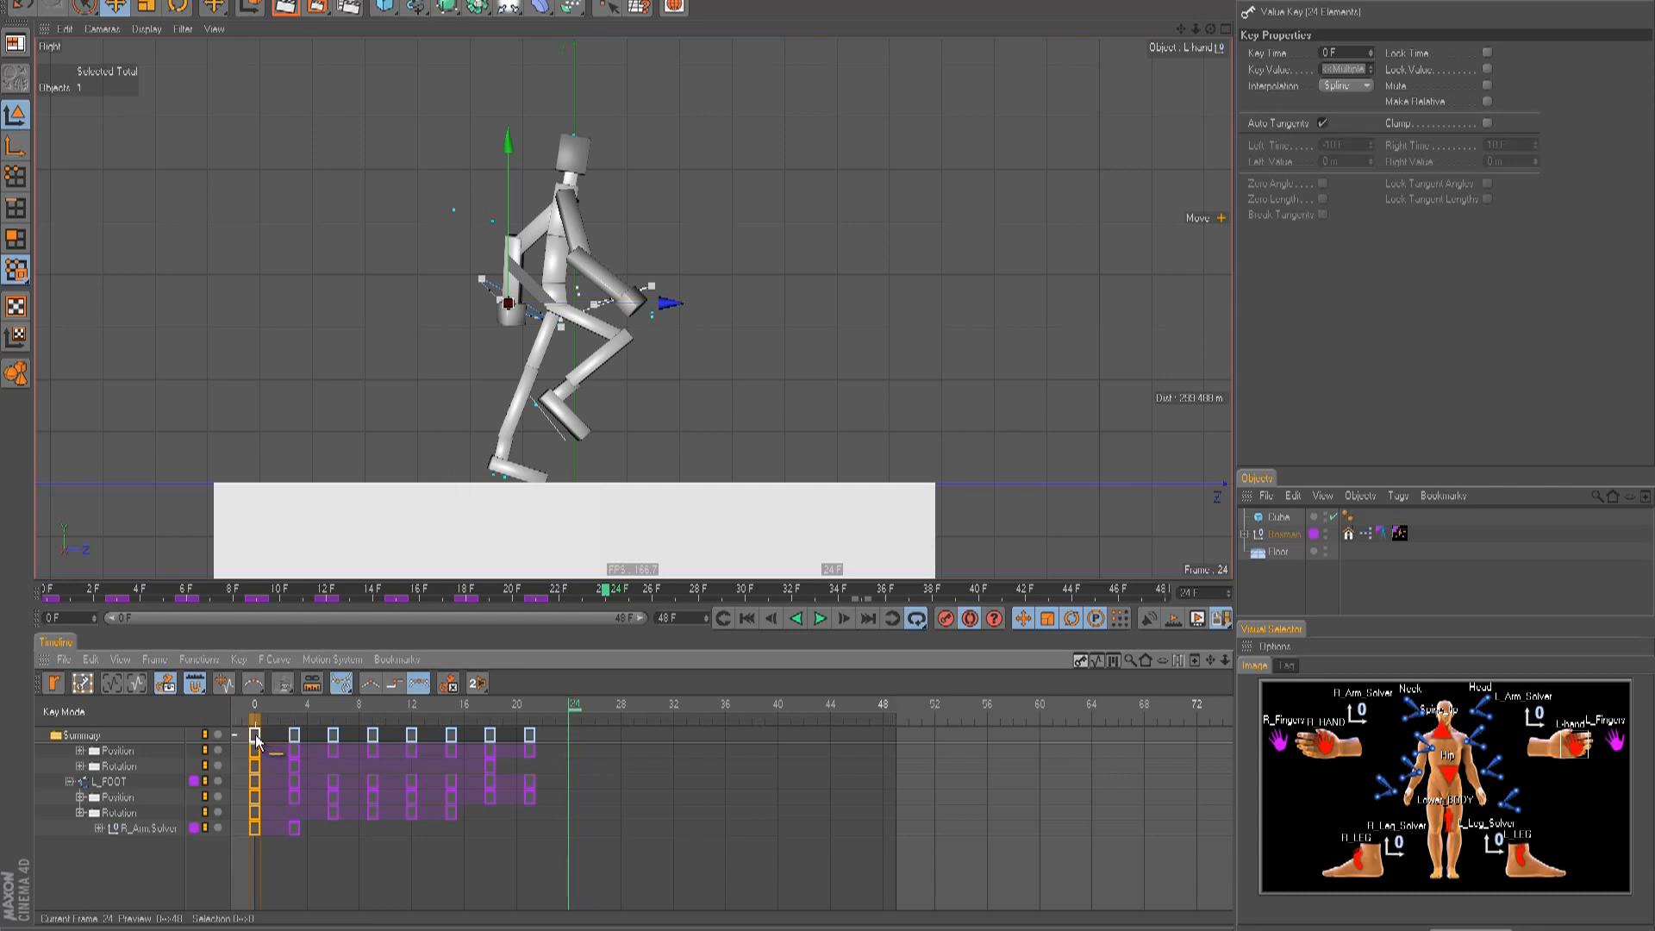
pyautogui.keyDown('ctrl'); pyautogui.moveTo(255, 733); pyautogui.dragTo(562, 714); pyautogui.keyUp('ctrl')
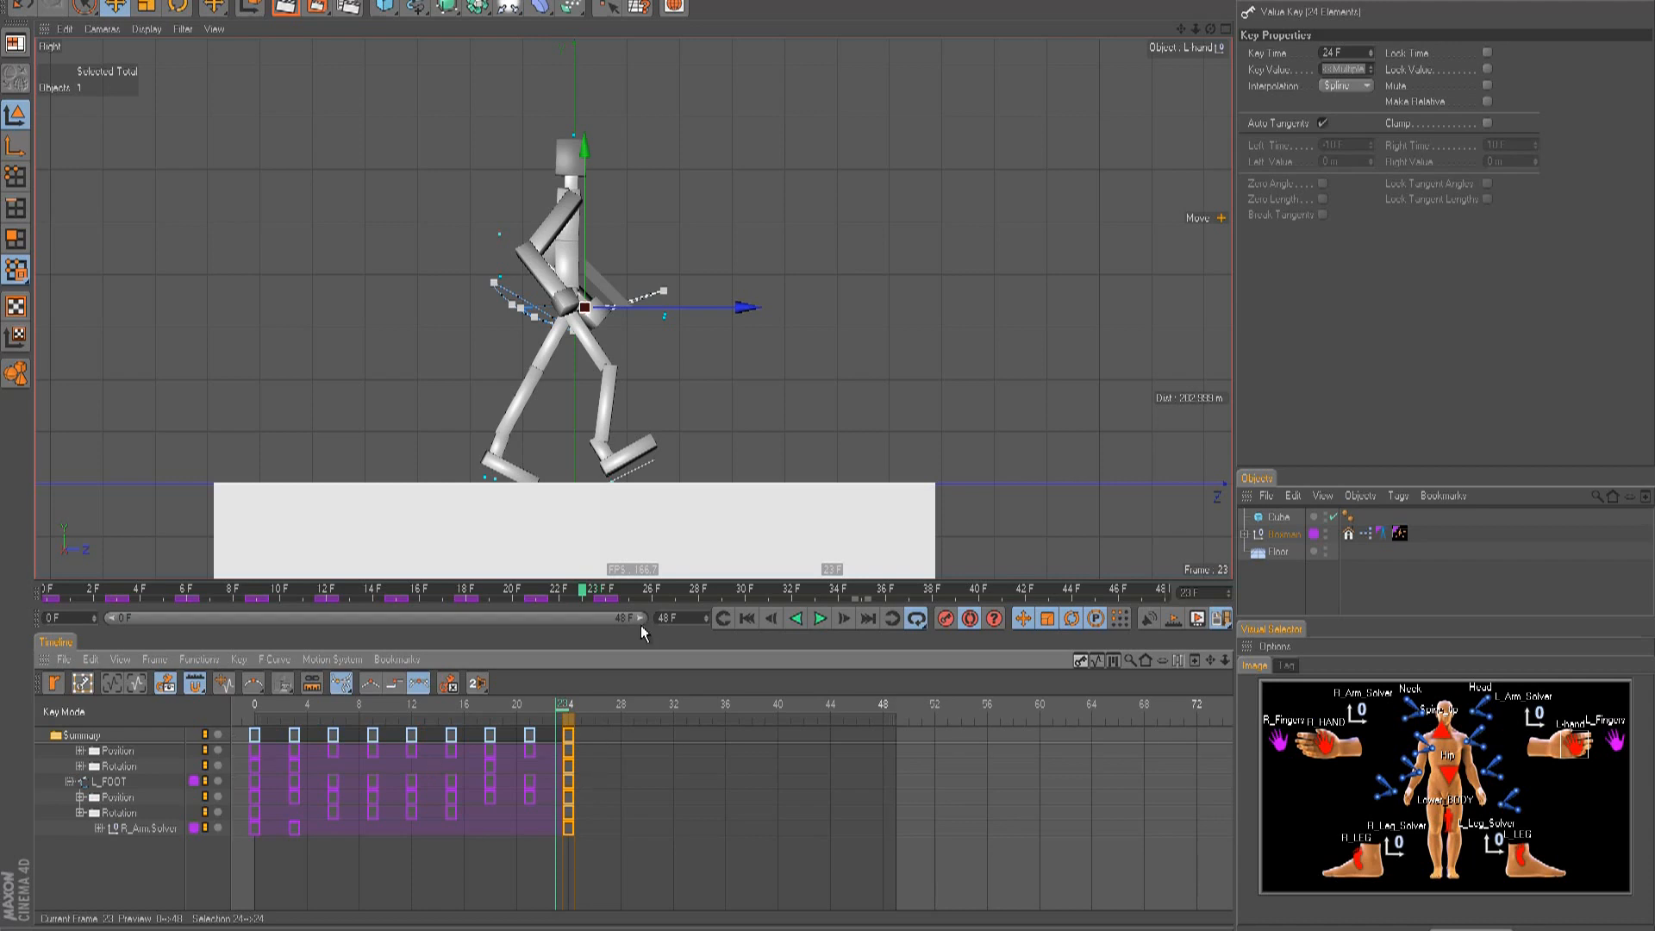
# - Set the animation's end frame to 23 and play back the looping walk
pyautogui.moveTo(679, 618); pyautogui.dragTo(565, 617)
pyautogui.write('23')
pyautogui.press('Return')
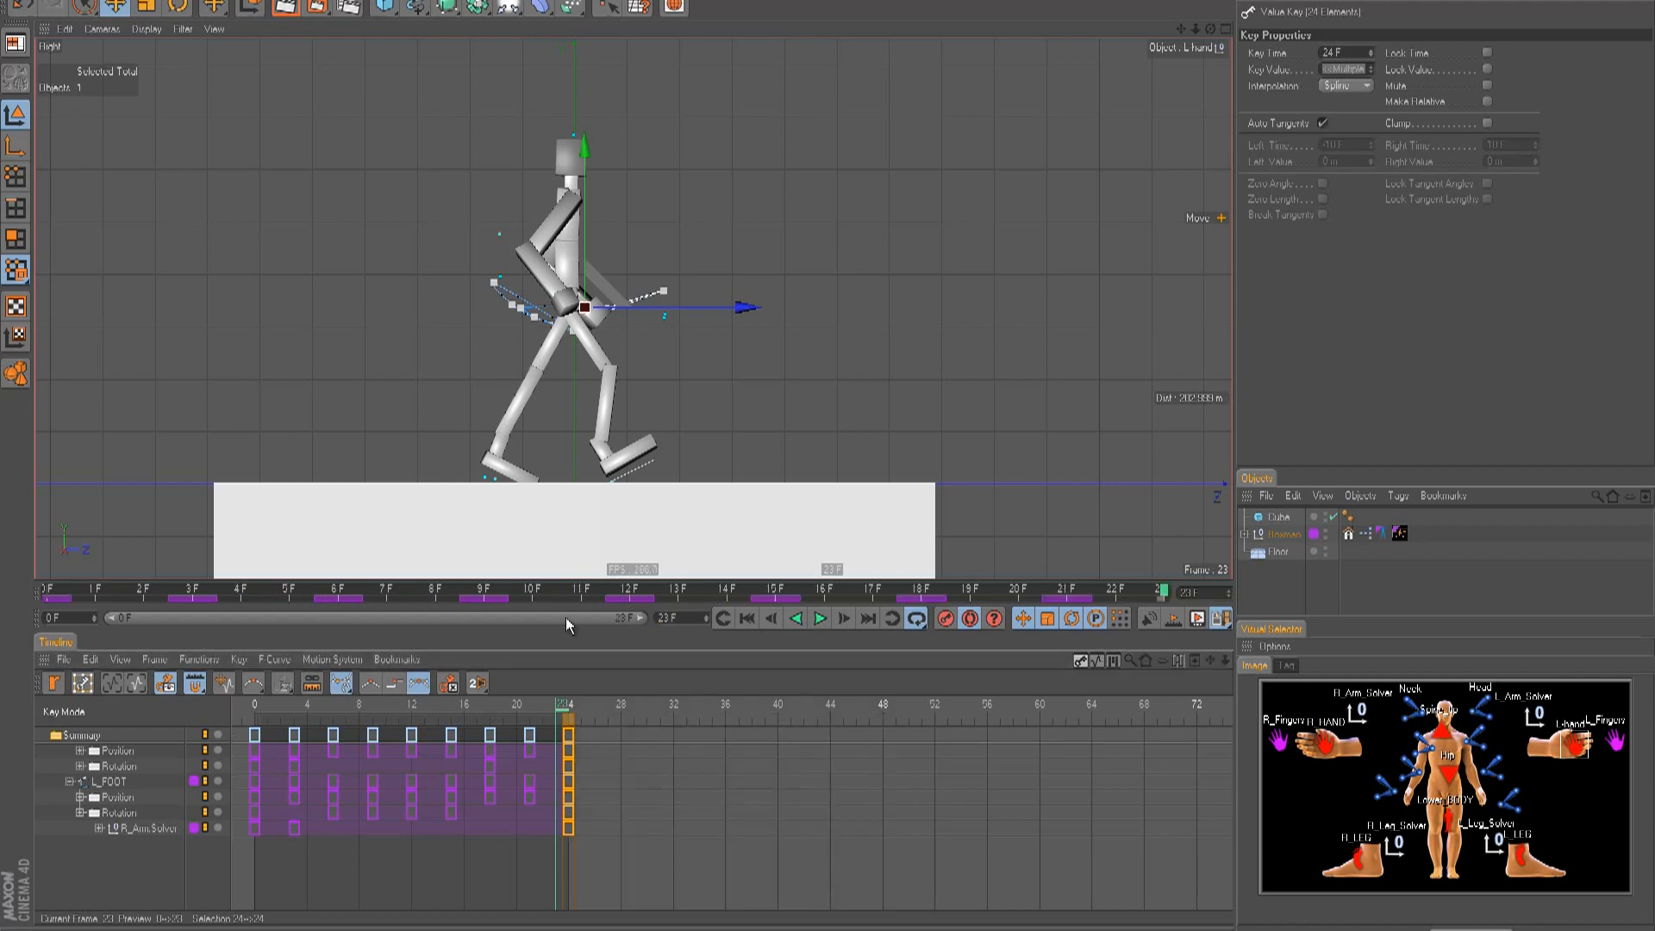
pyautogui.press('F8')
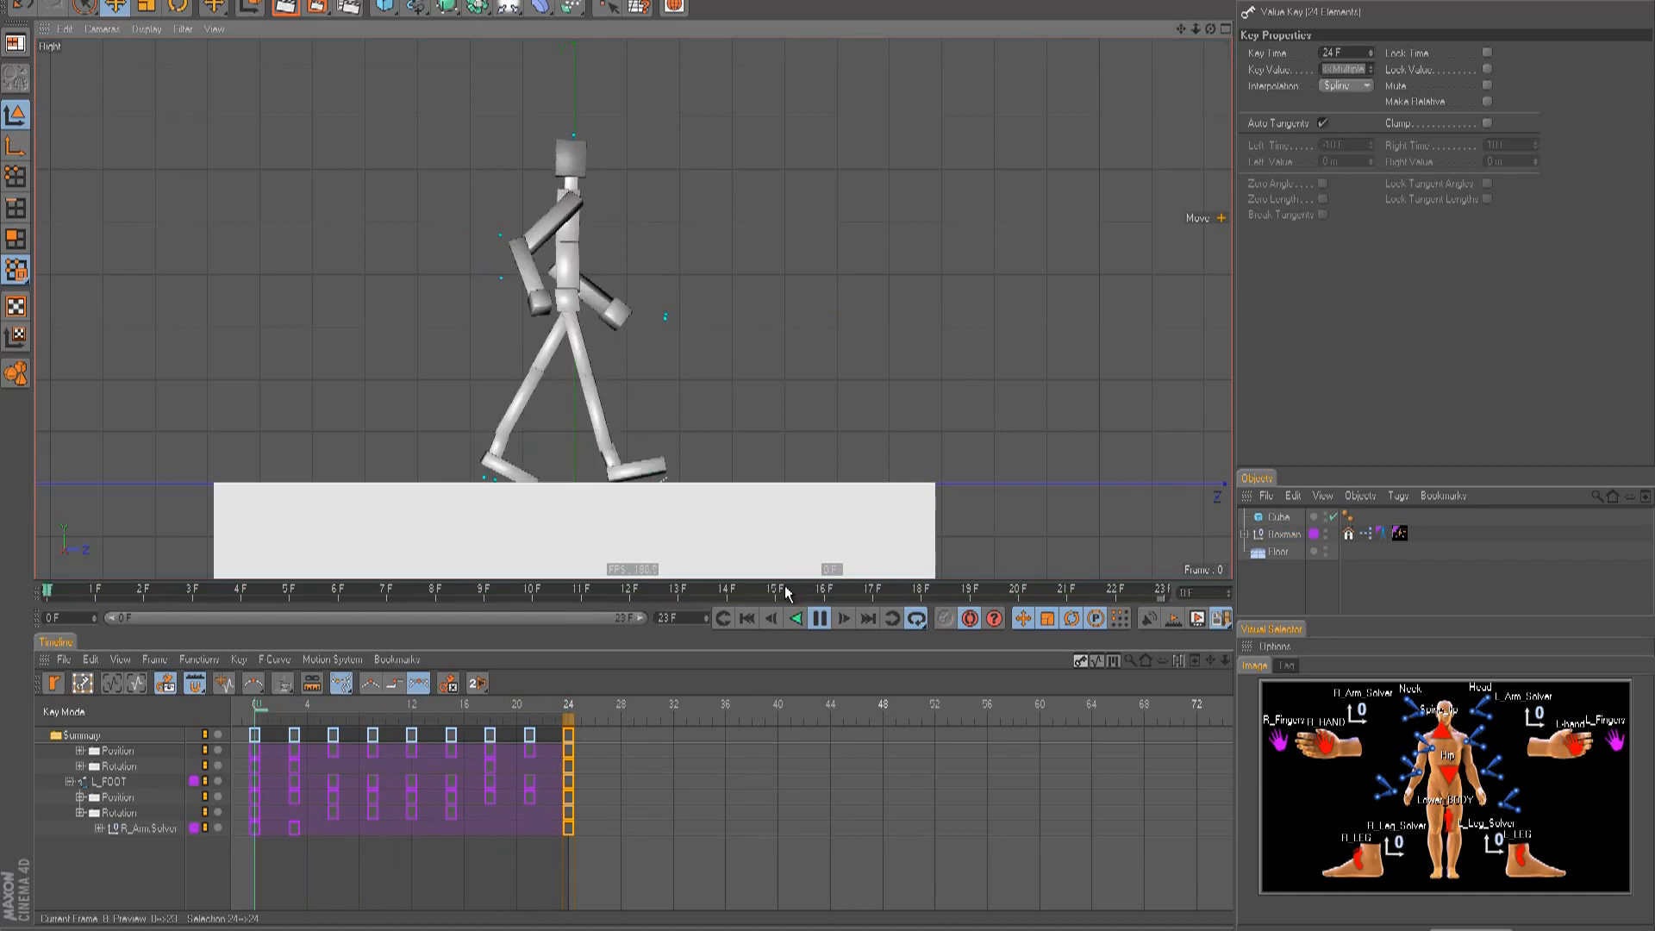
pyautogui.press('F8')
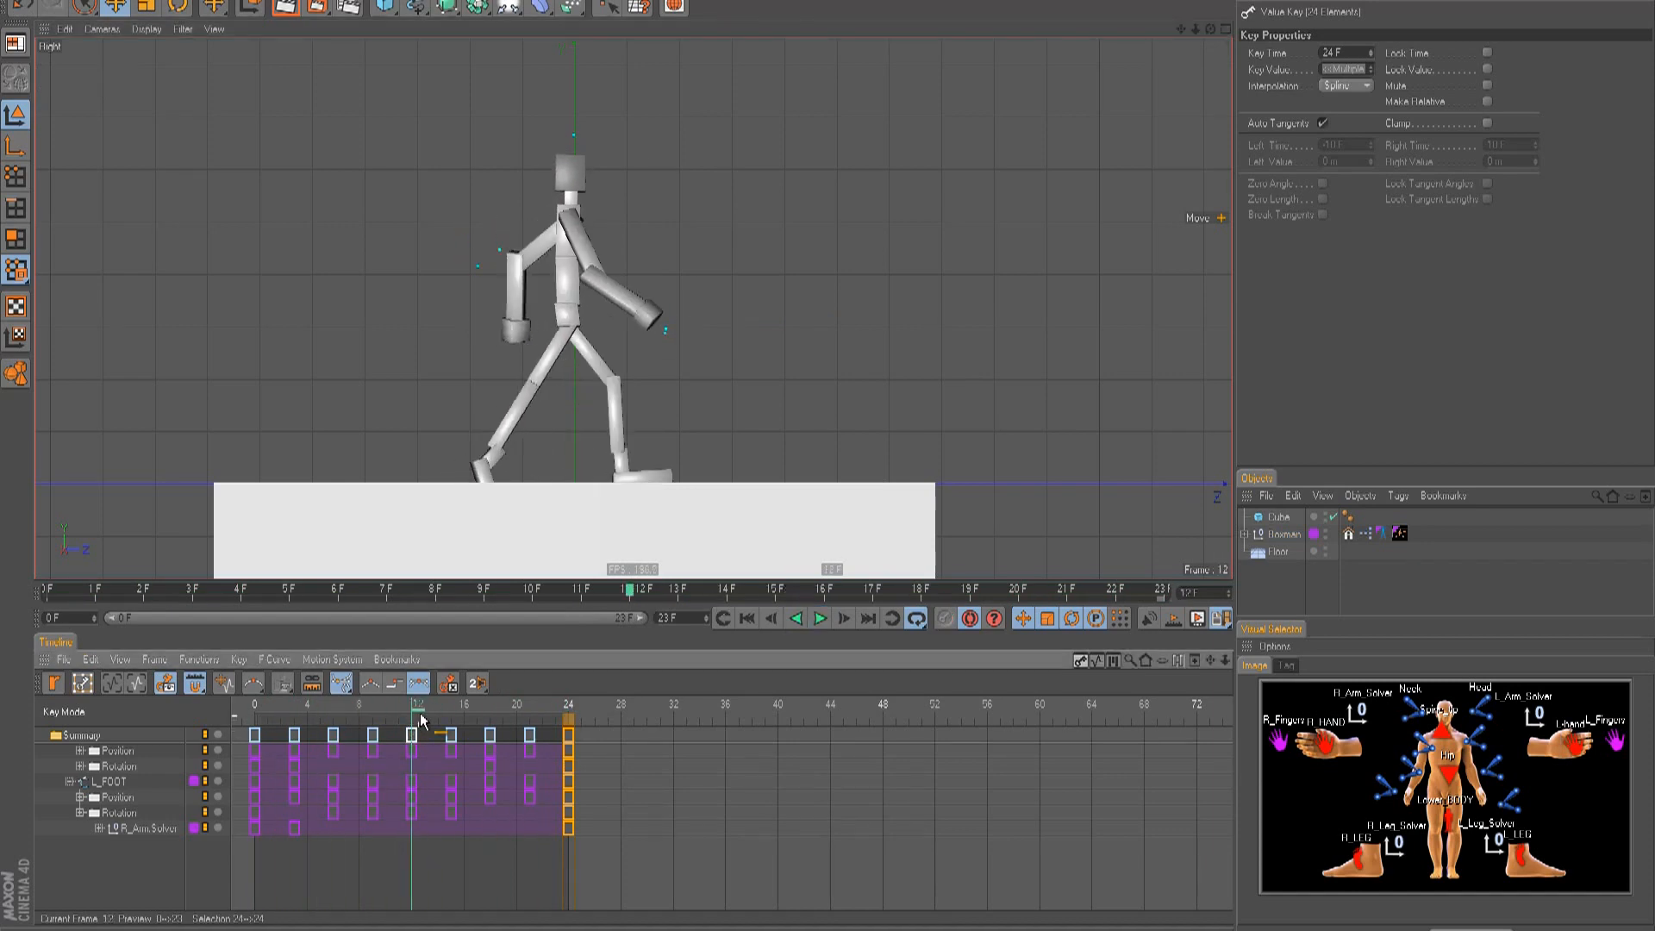
# - At frame 18, pull the right hand back beside the hips
pyautogui.moveTo(416, 715); pyautogui.dragTo(203, 719)
pyautogui.click(1328, 745)
pyautogui.moveTo(314, 705); pyautogui.dragTo(226, 701)
pyautogui.press('F8')
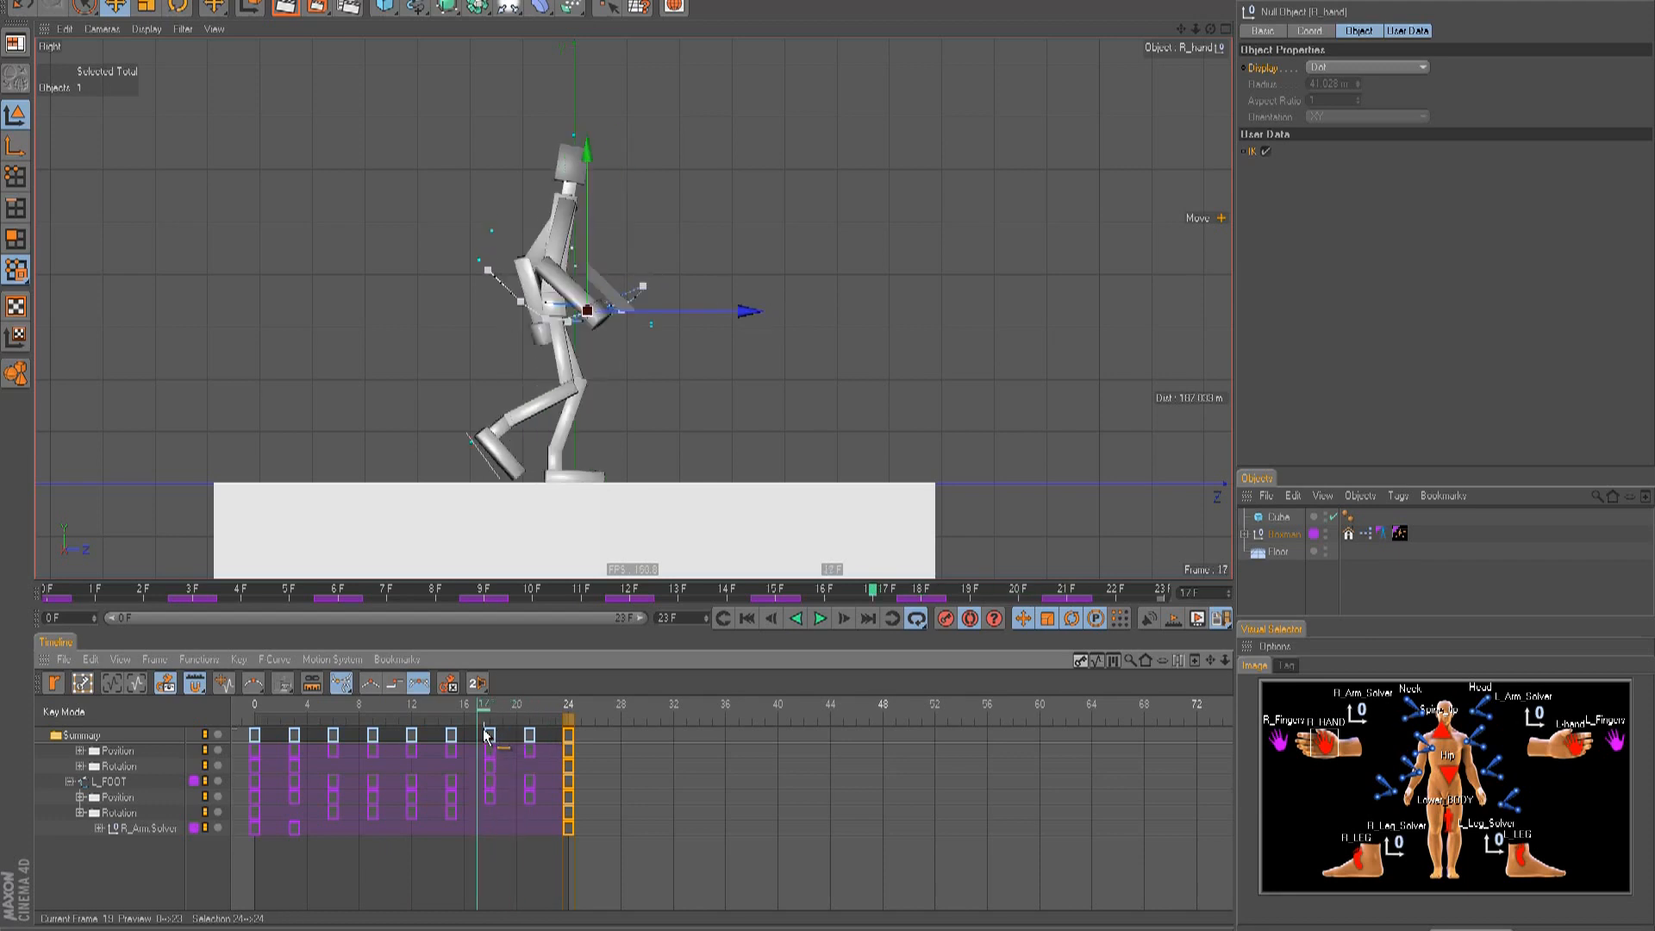
pyautogui.moveTo(484, 729); pyautogui.dragTo(490, 727)
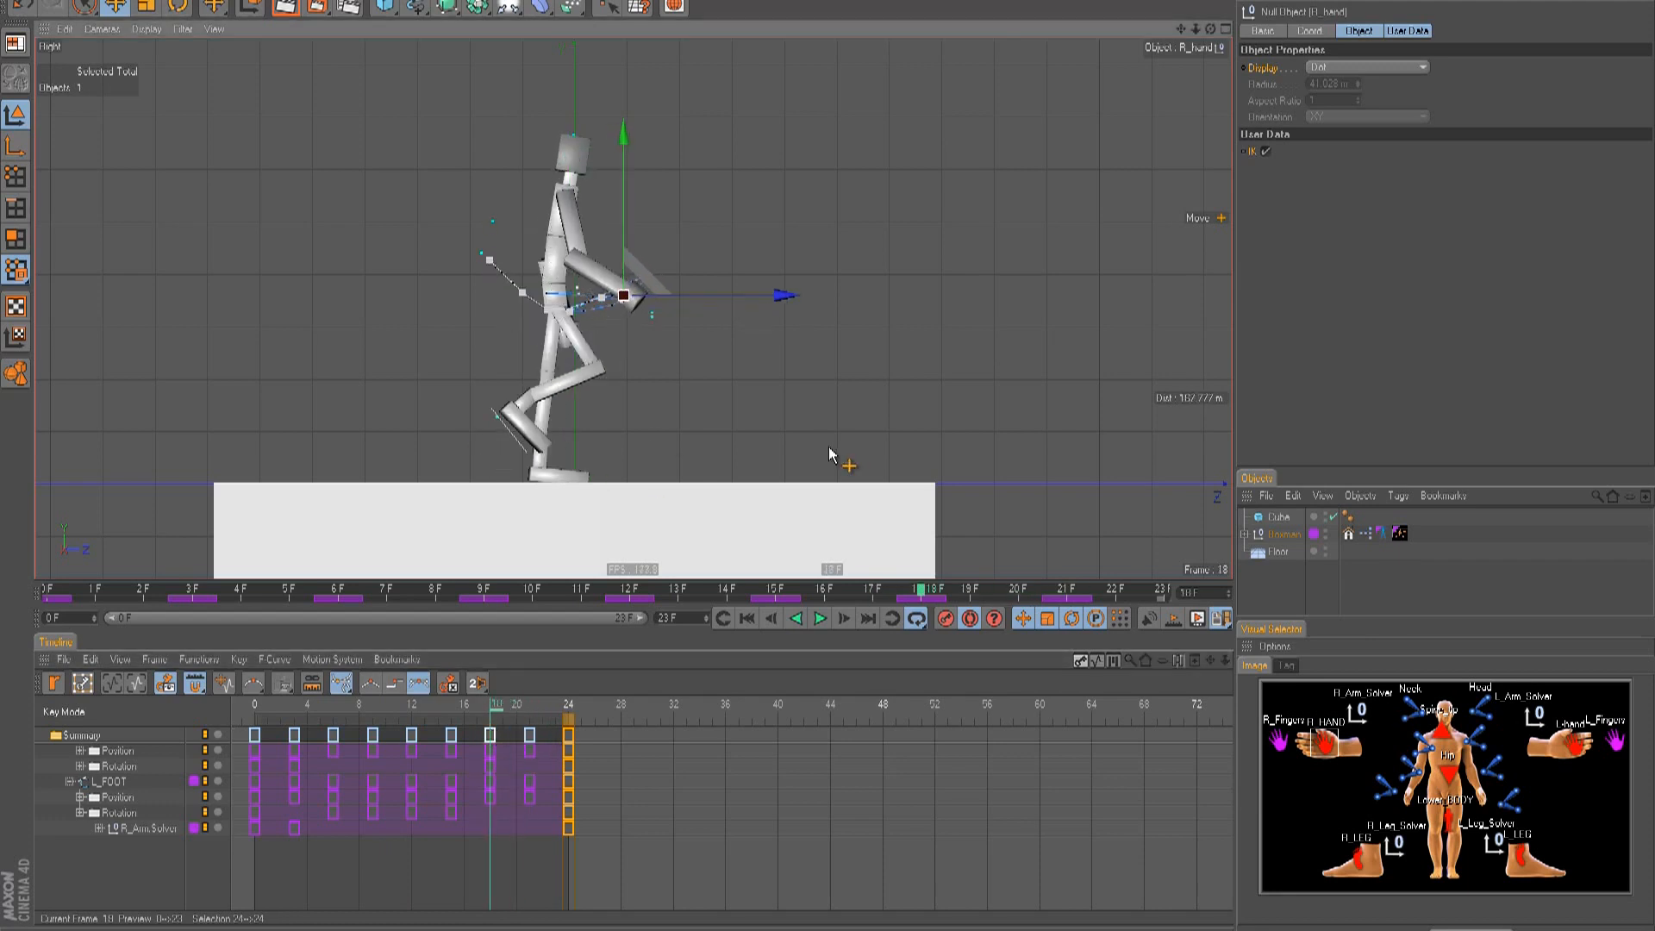
pyautogui.moveTo(826, 448); pyautogui.dragTo(826, 447)
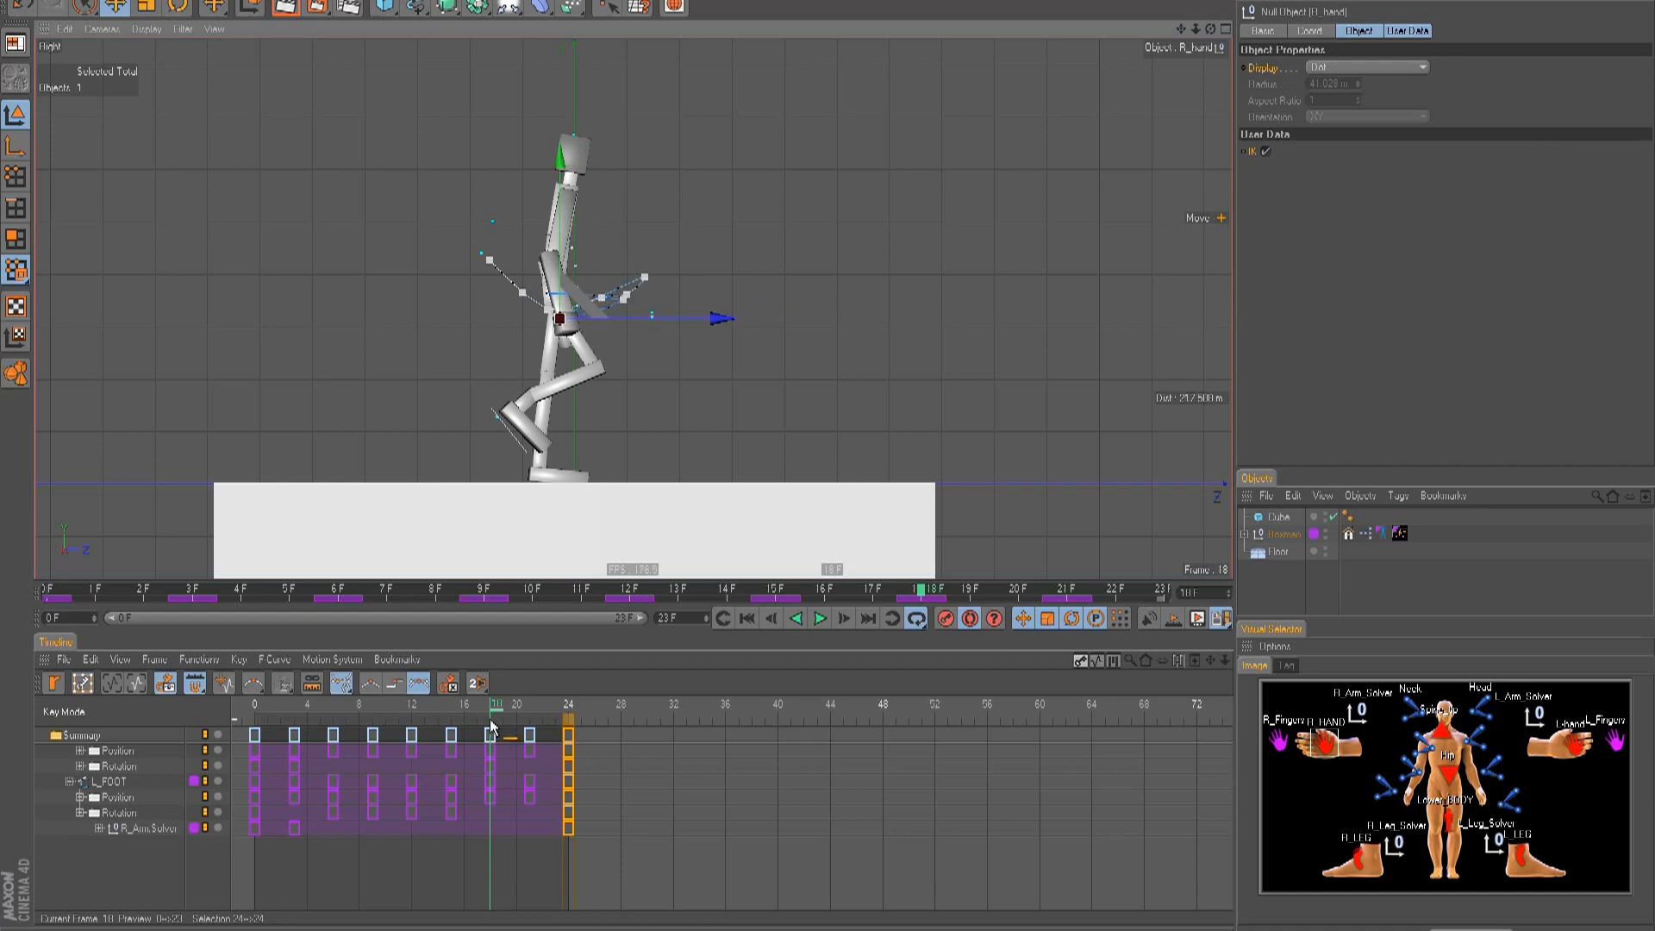
# - At frame 21, move the right hand back until it sits just behind the hips
pyautogui.click(452, 710)
pyautogui.moveTo(450, 713); pyautogui.dragTo(530, 734)
pyautogui.moveTo(741, 500); pyautogui.dragTo(827, 455)
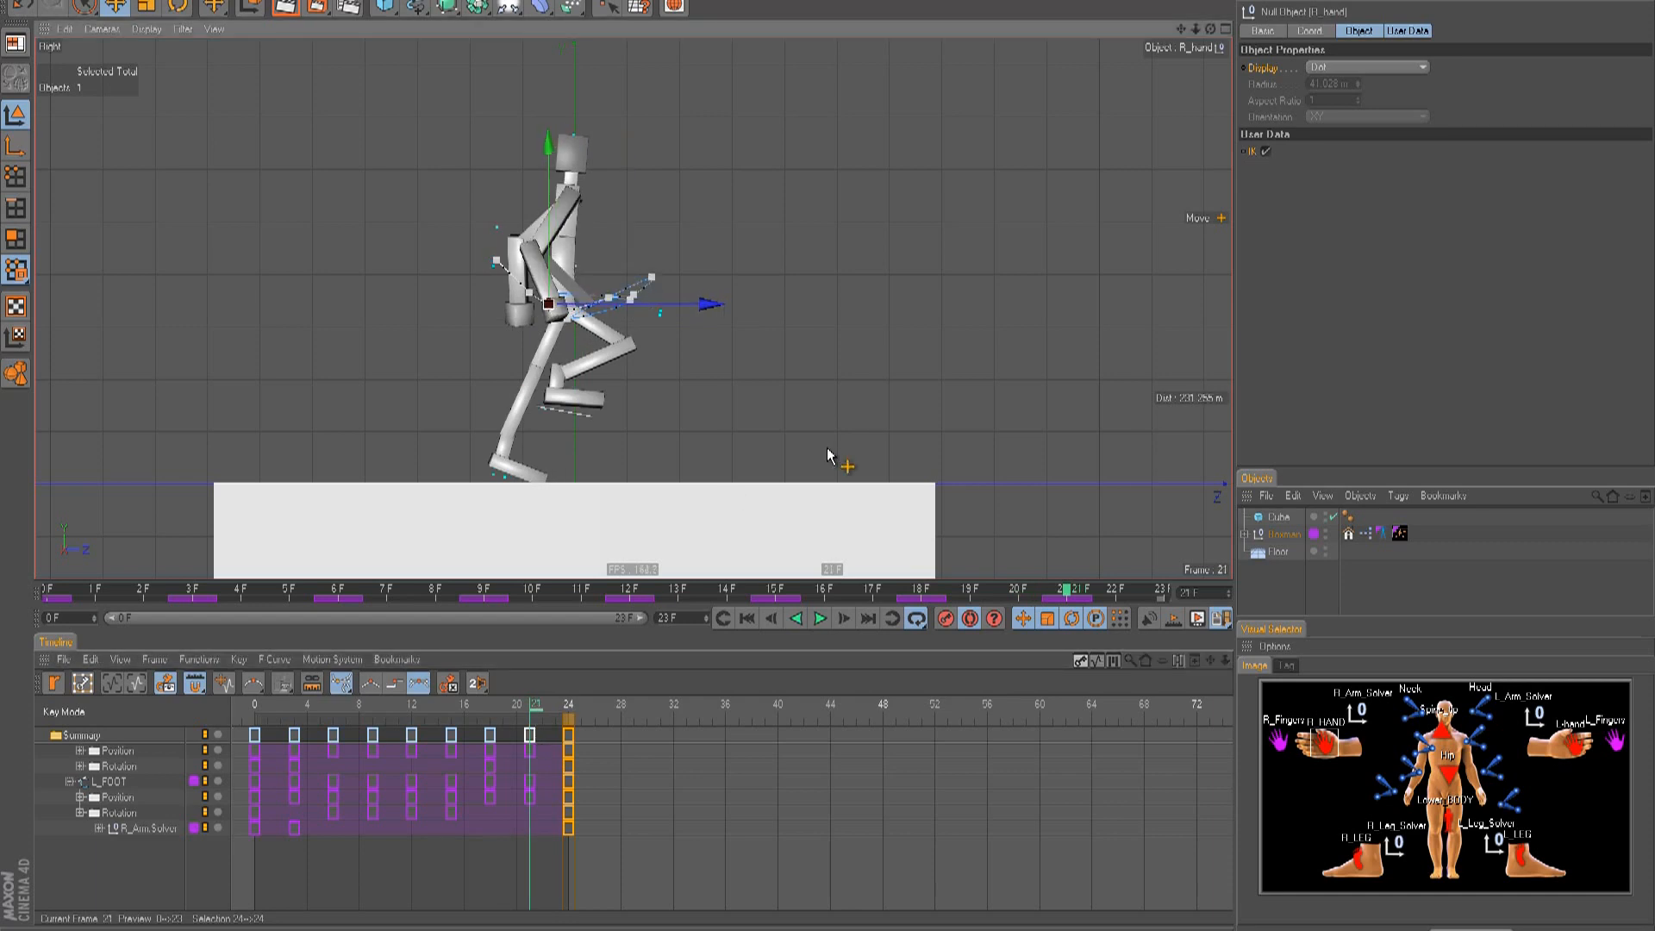
# - Bring the left hand forward in front of the hips at frame 21 and play back the arm swing
pyautogui.click(1564, 729)
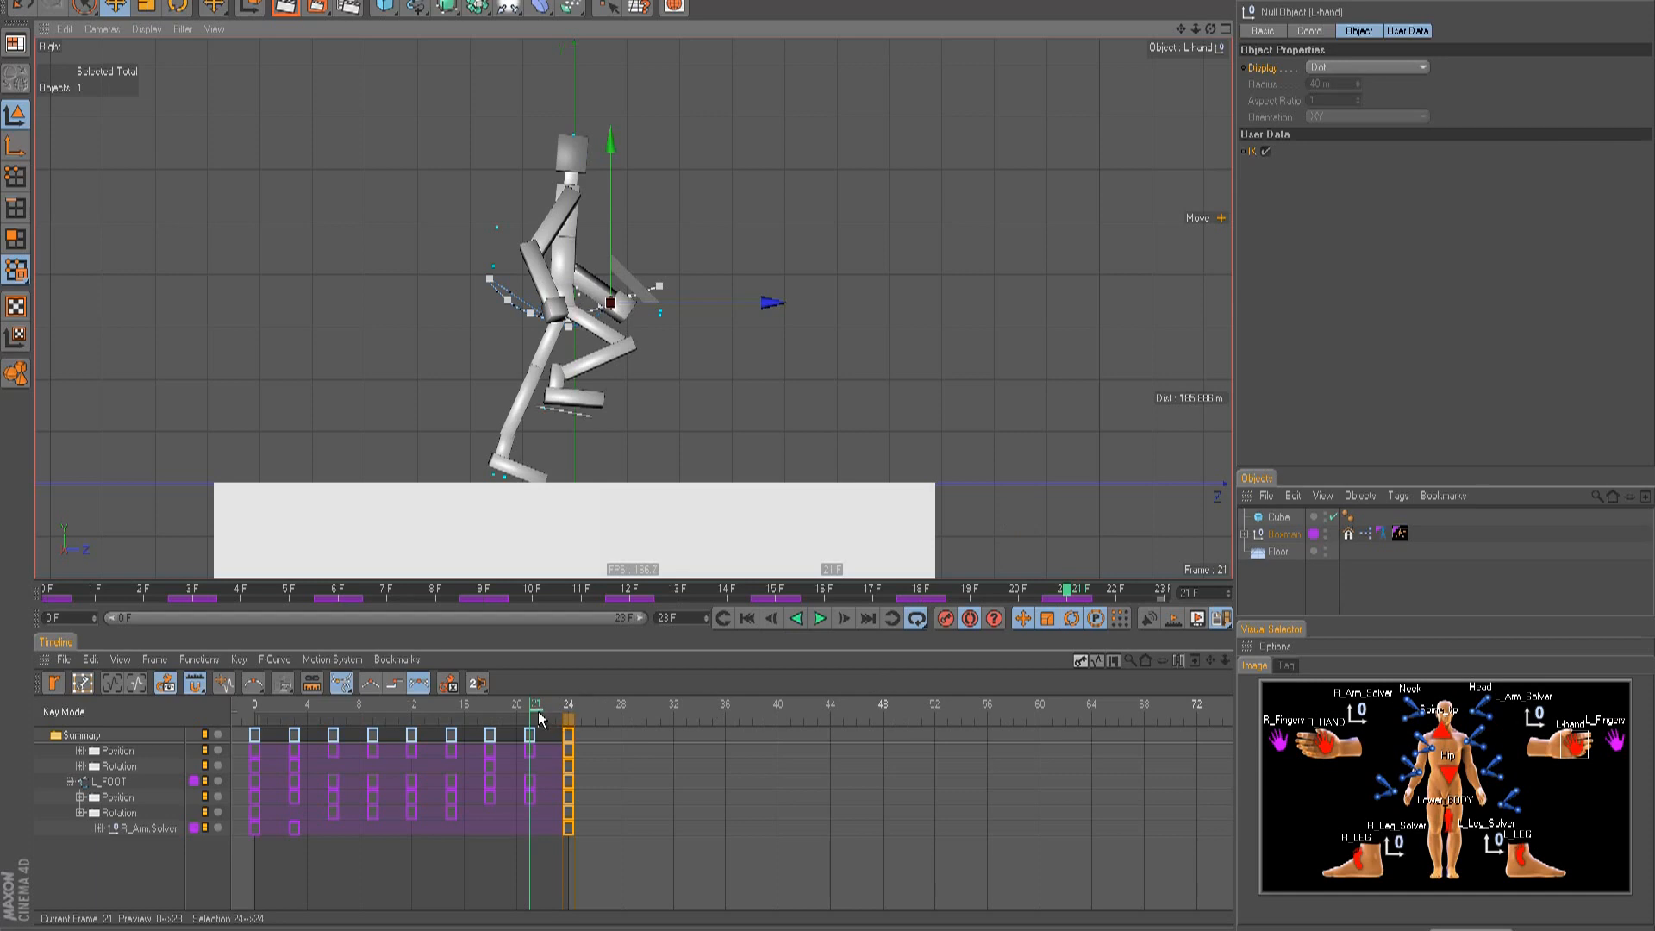
pyautogui.press('F8')
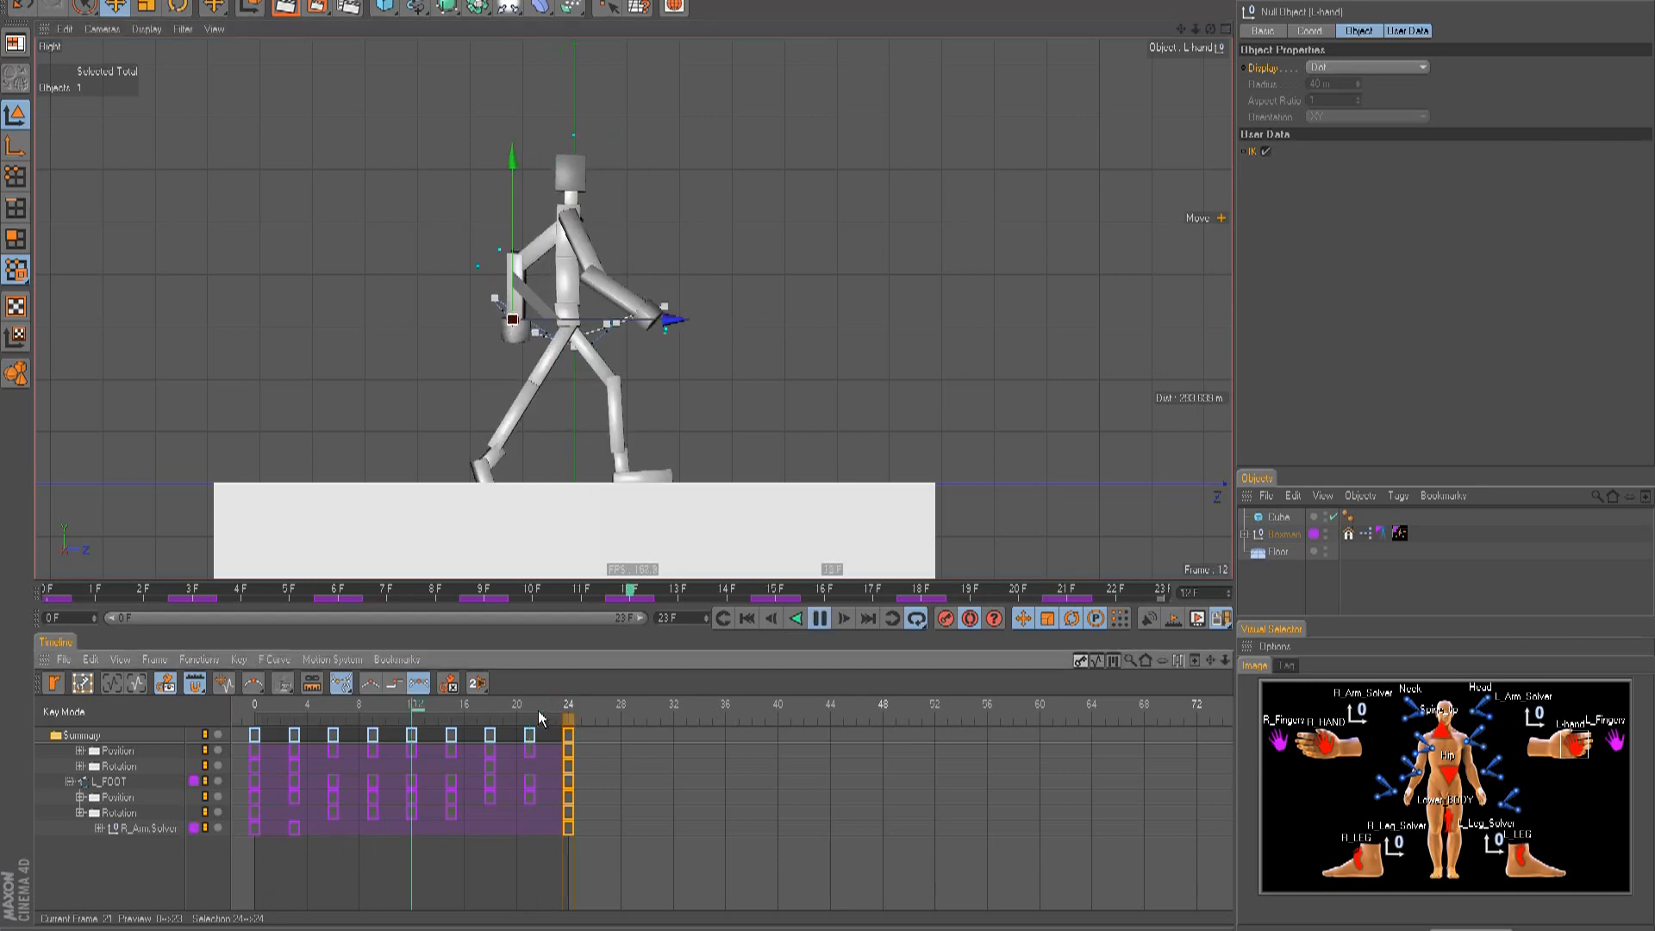
pyautogui.press('F8')
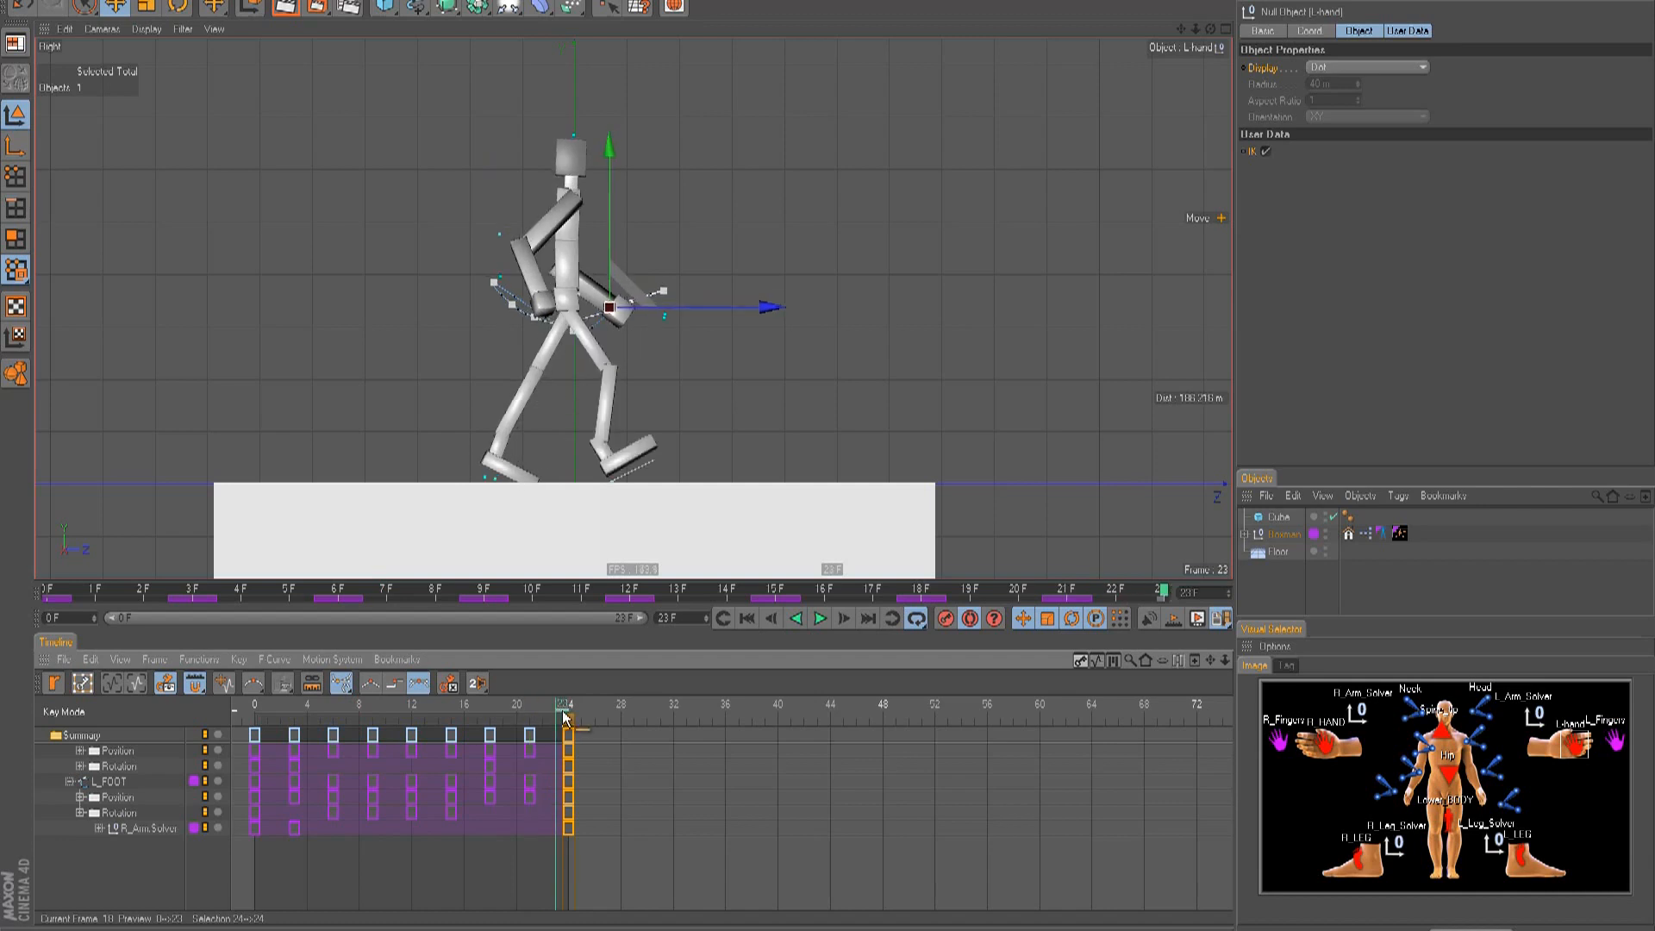
pyautogui.press('F8')
pyautogui.press('F8')
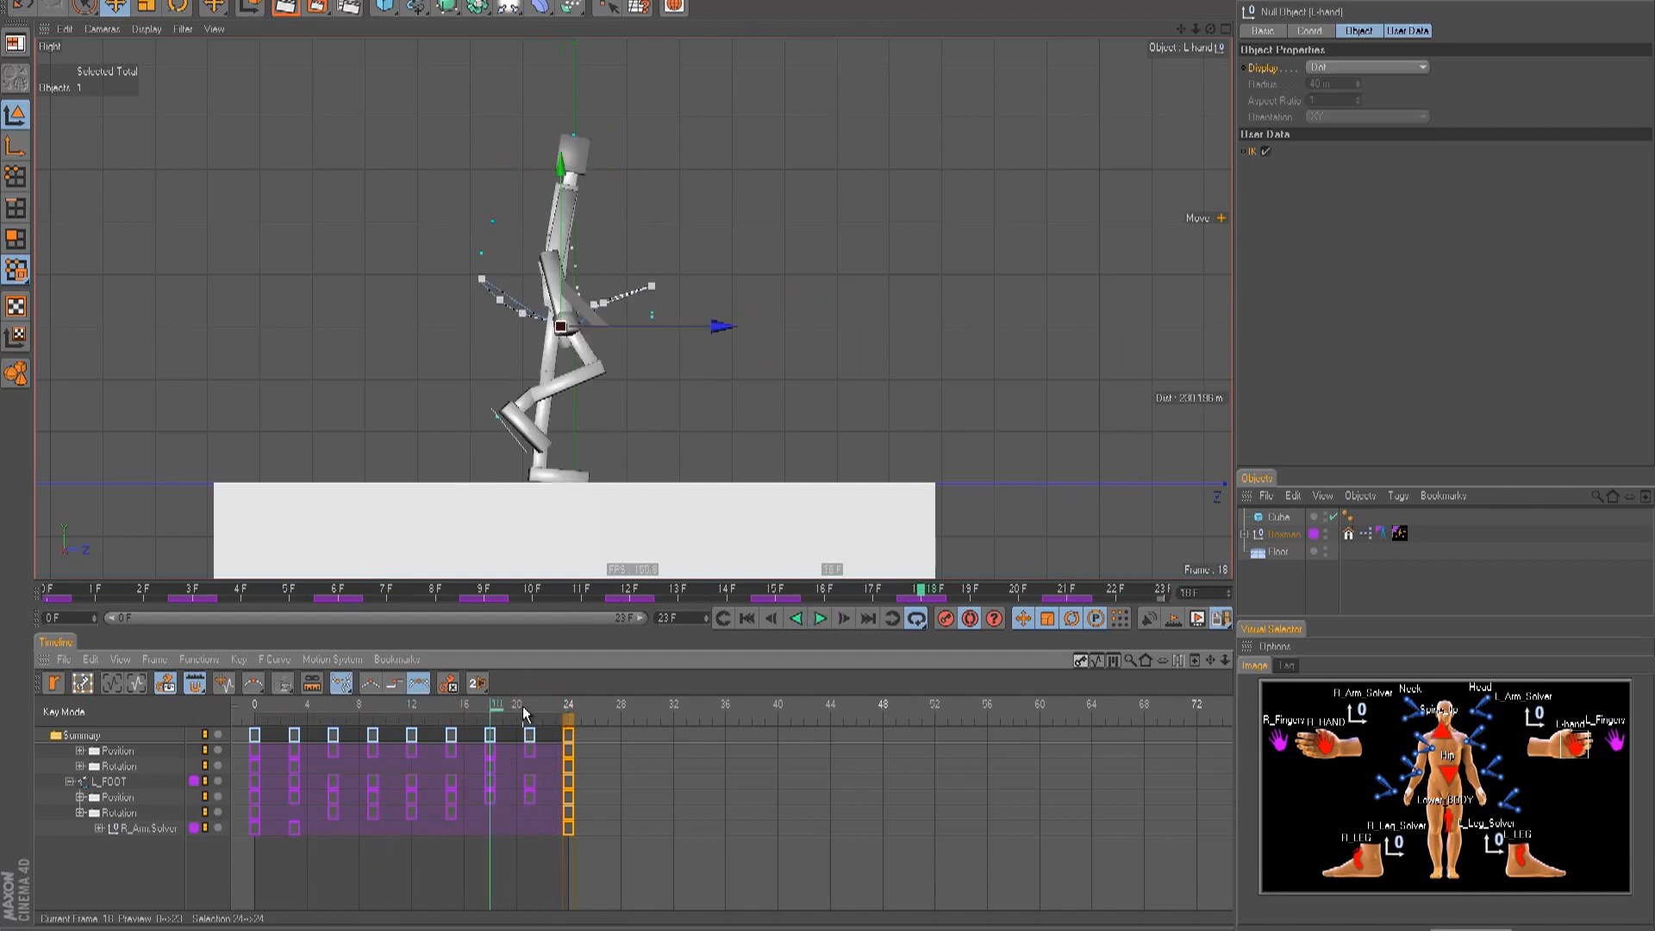
# - Lower the left hand slightly at frame 21, replay the cycle and deselect the hand control
pyautogui.moveTo(843, 443); pyautogui.dragTo(828, 455)
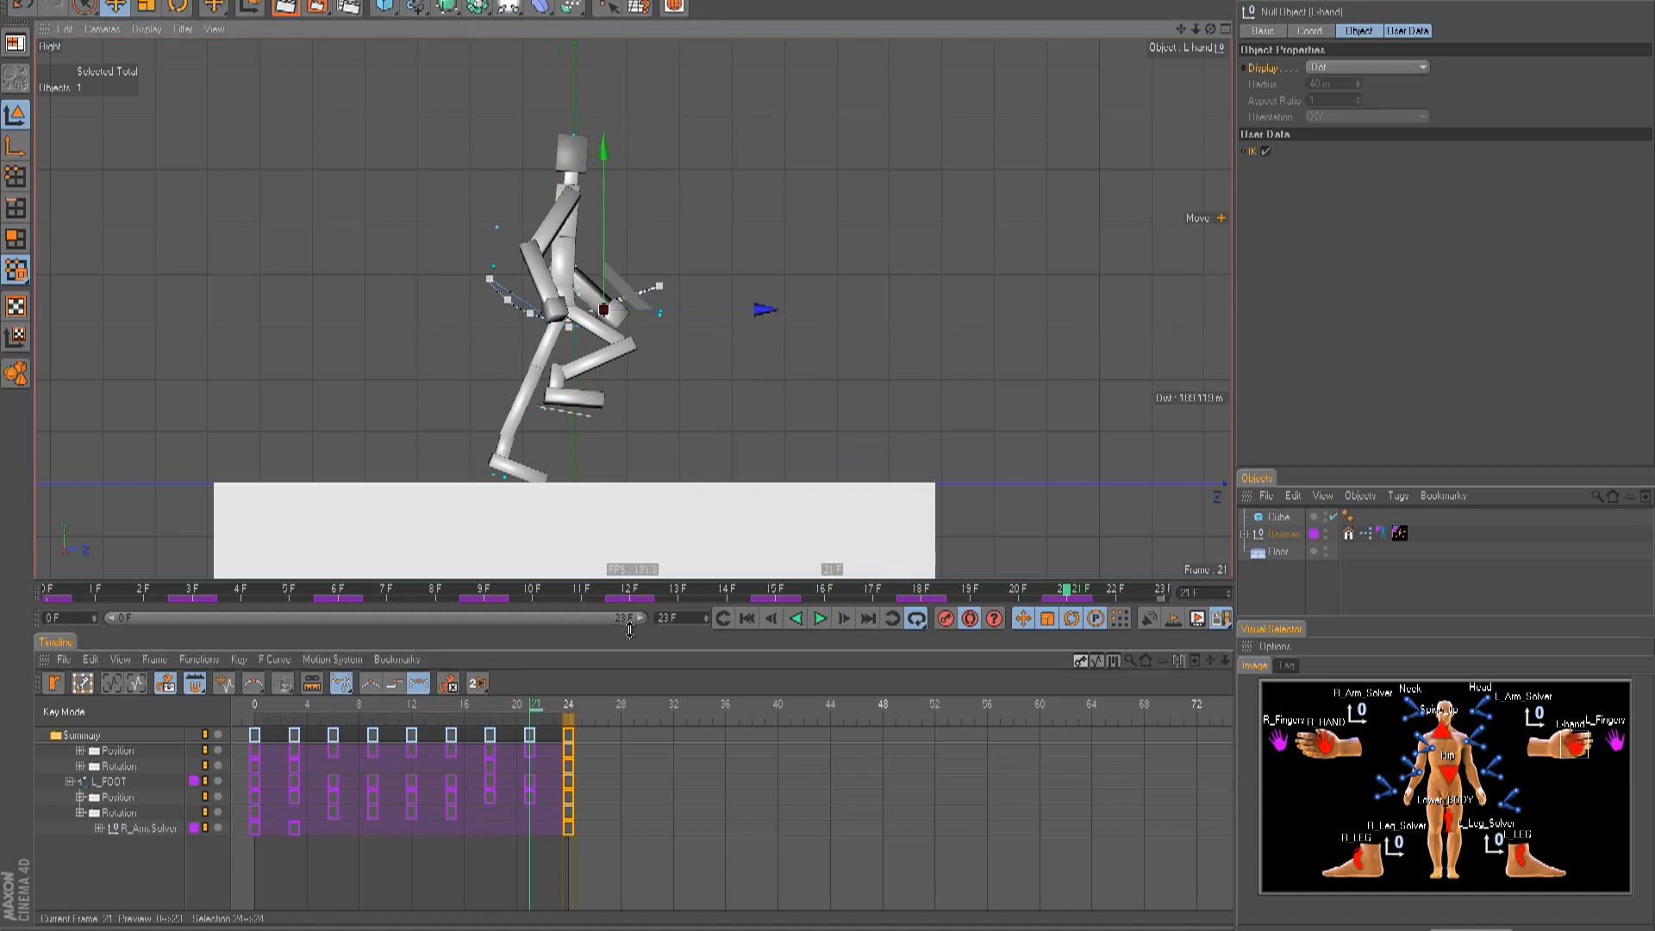
pyautogui.press('F8')
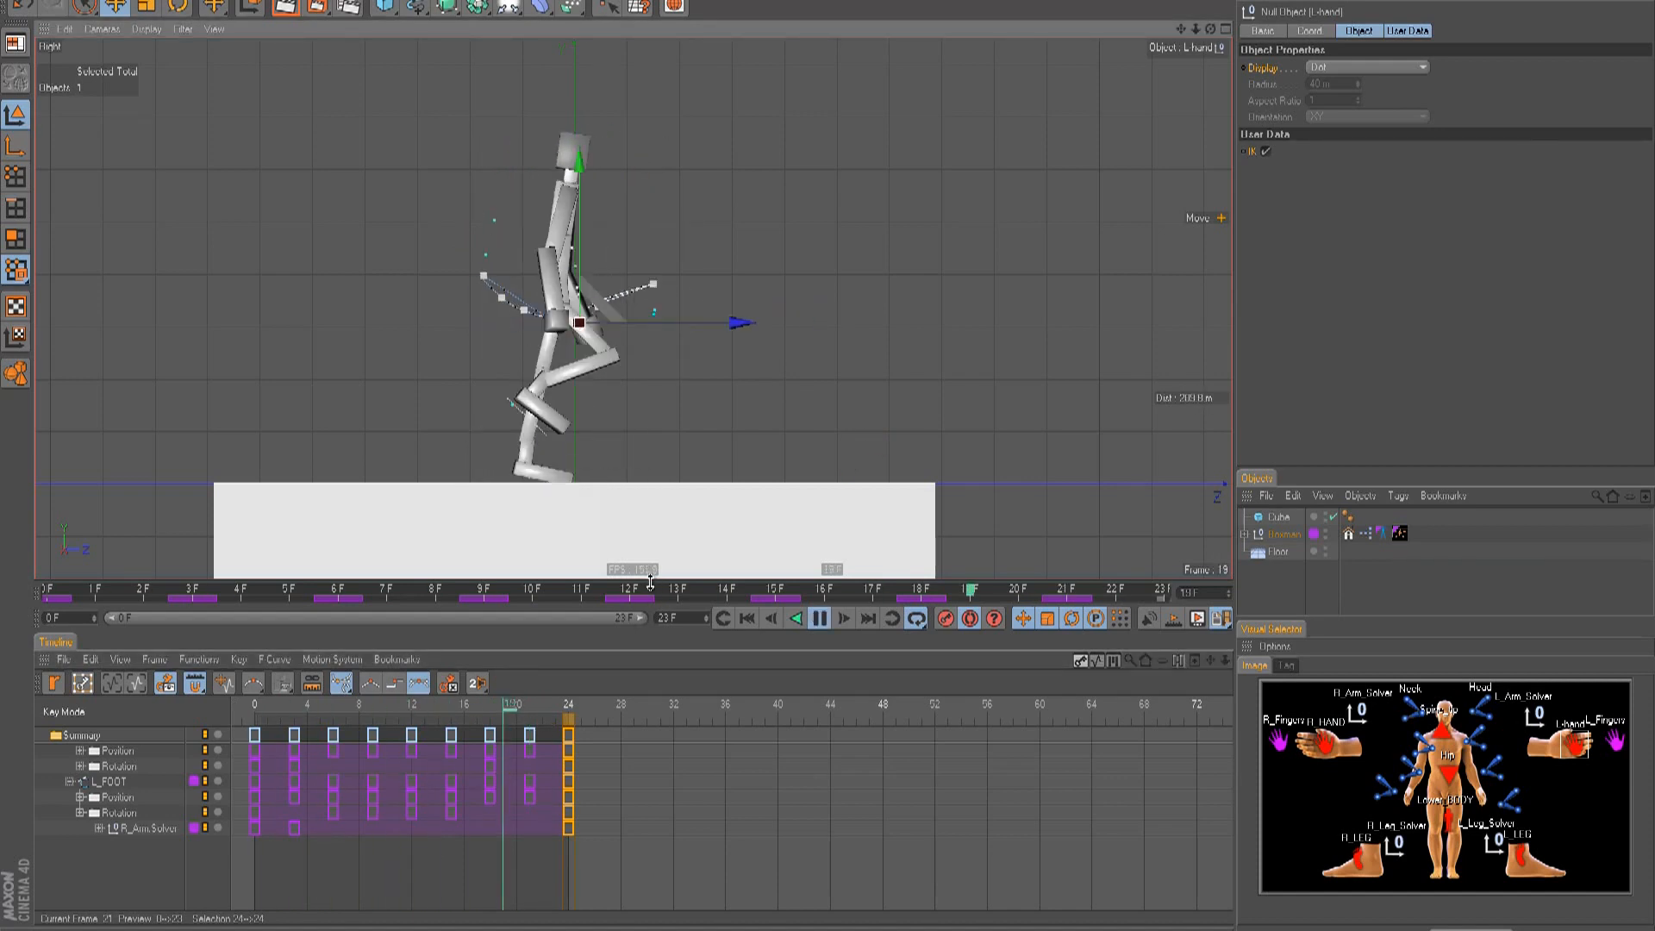
pyautogui.click(980, 355)
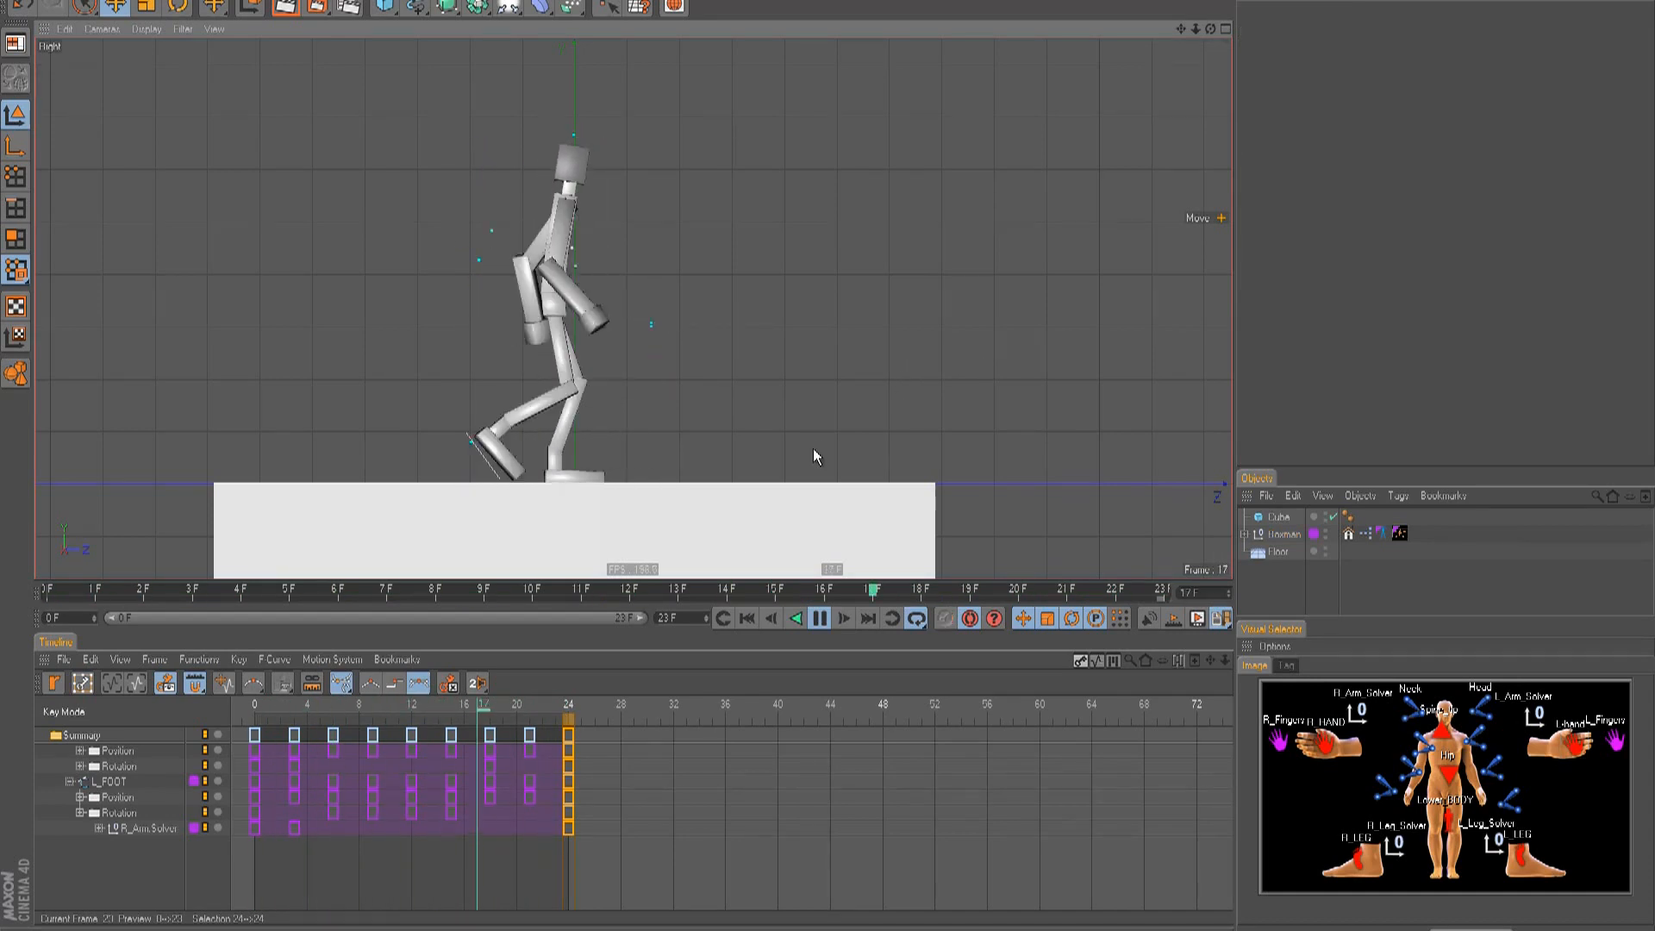
# - At frame 9, rotate the right foot out of its toes-down tilt until it lies nearly level on the cube
pyautogui.click(450, 685)
pyautogui.moveTo(417, 701); pyautogui.dragTo(373, 723)
pyautogui.click(1360, 860)
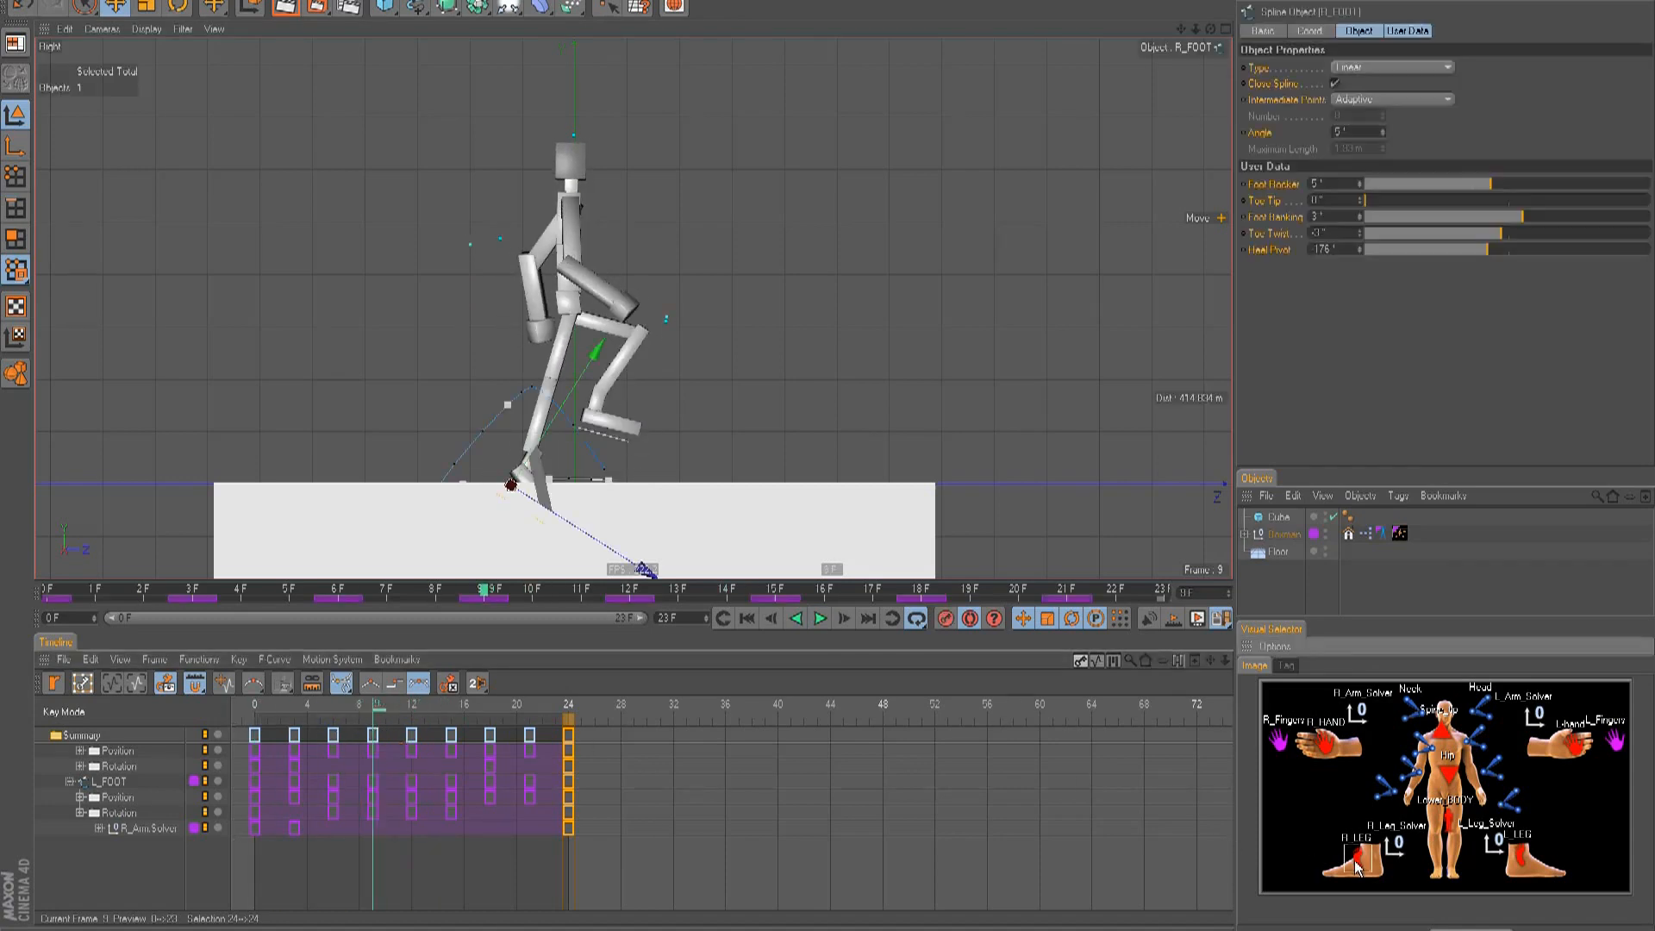
pyautogui.press('r')
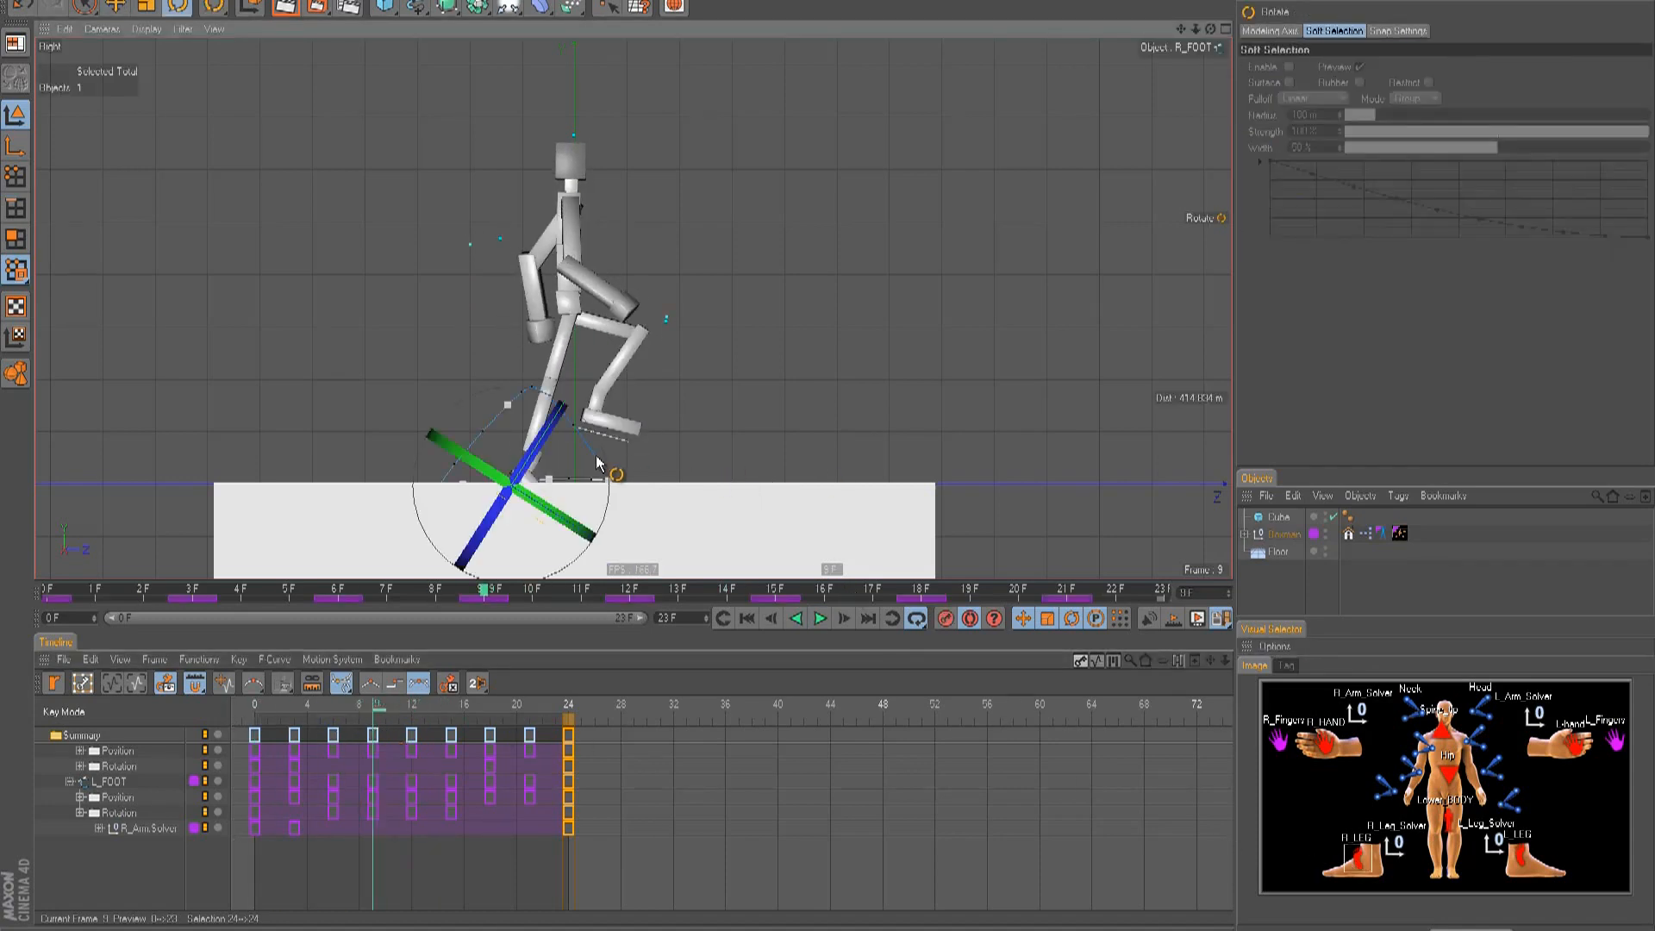
pyautogui.moveTo(598, 458); pyautogui.dragTo(594, 403)
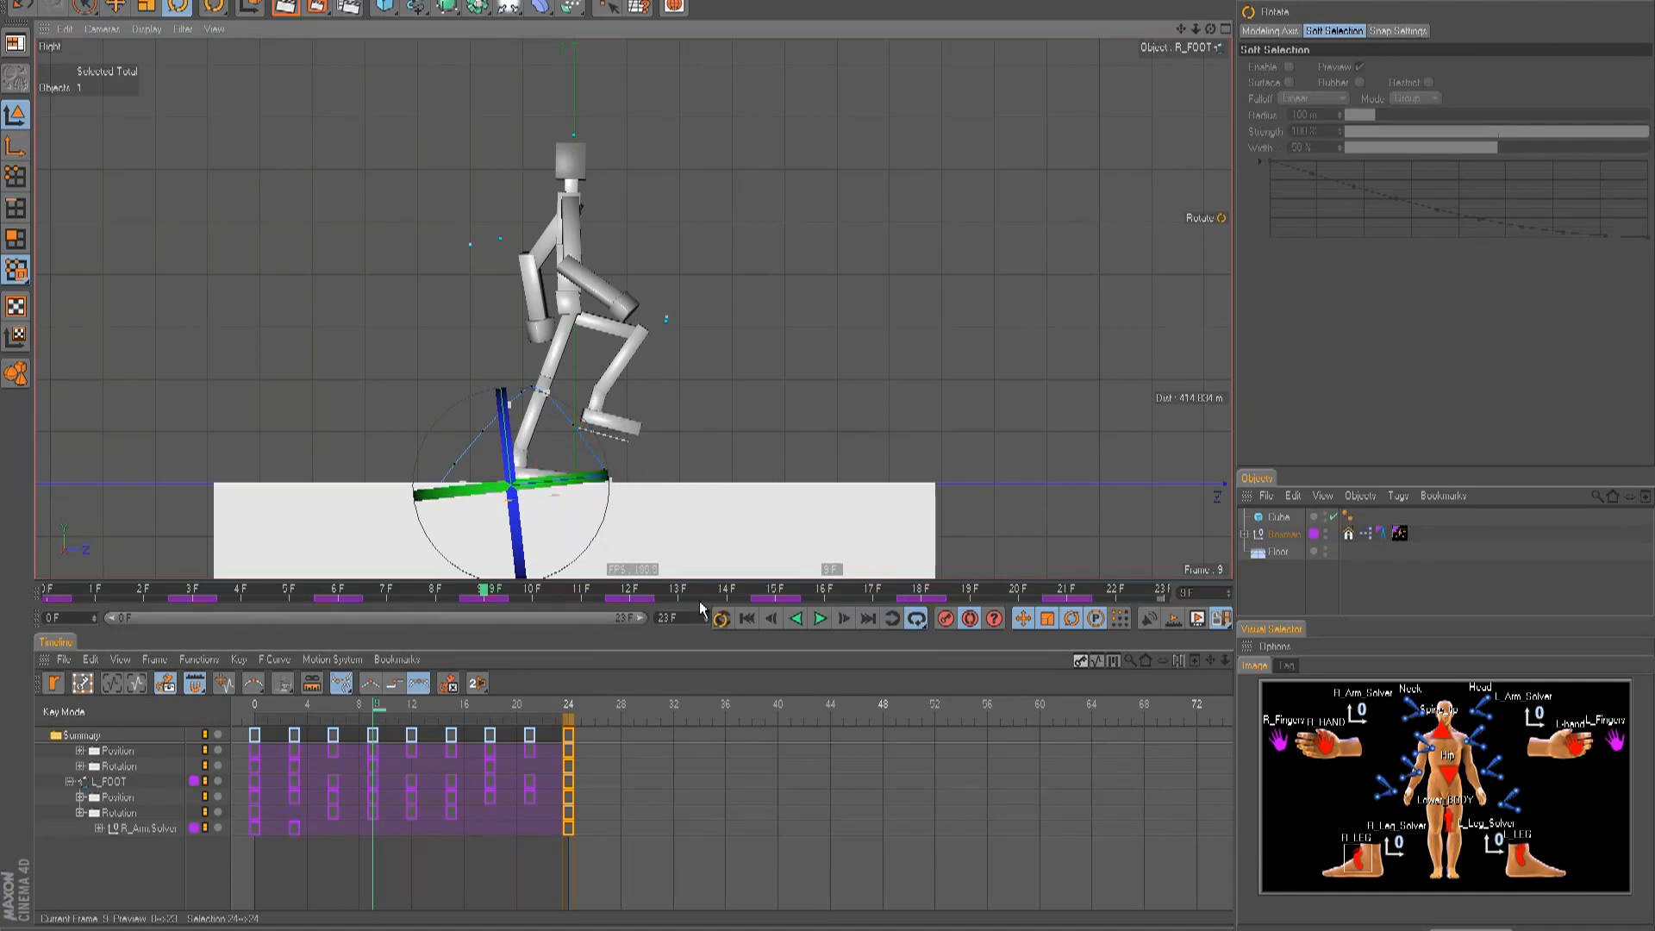
# - At frame 11, rotate the right foot's toes upward, key it and settle the foot on the cube, checking with playback
pyautogui.press('F8')
pyautogui.press('F7')
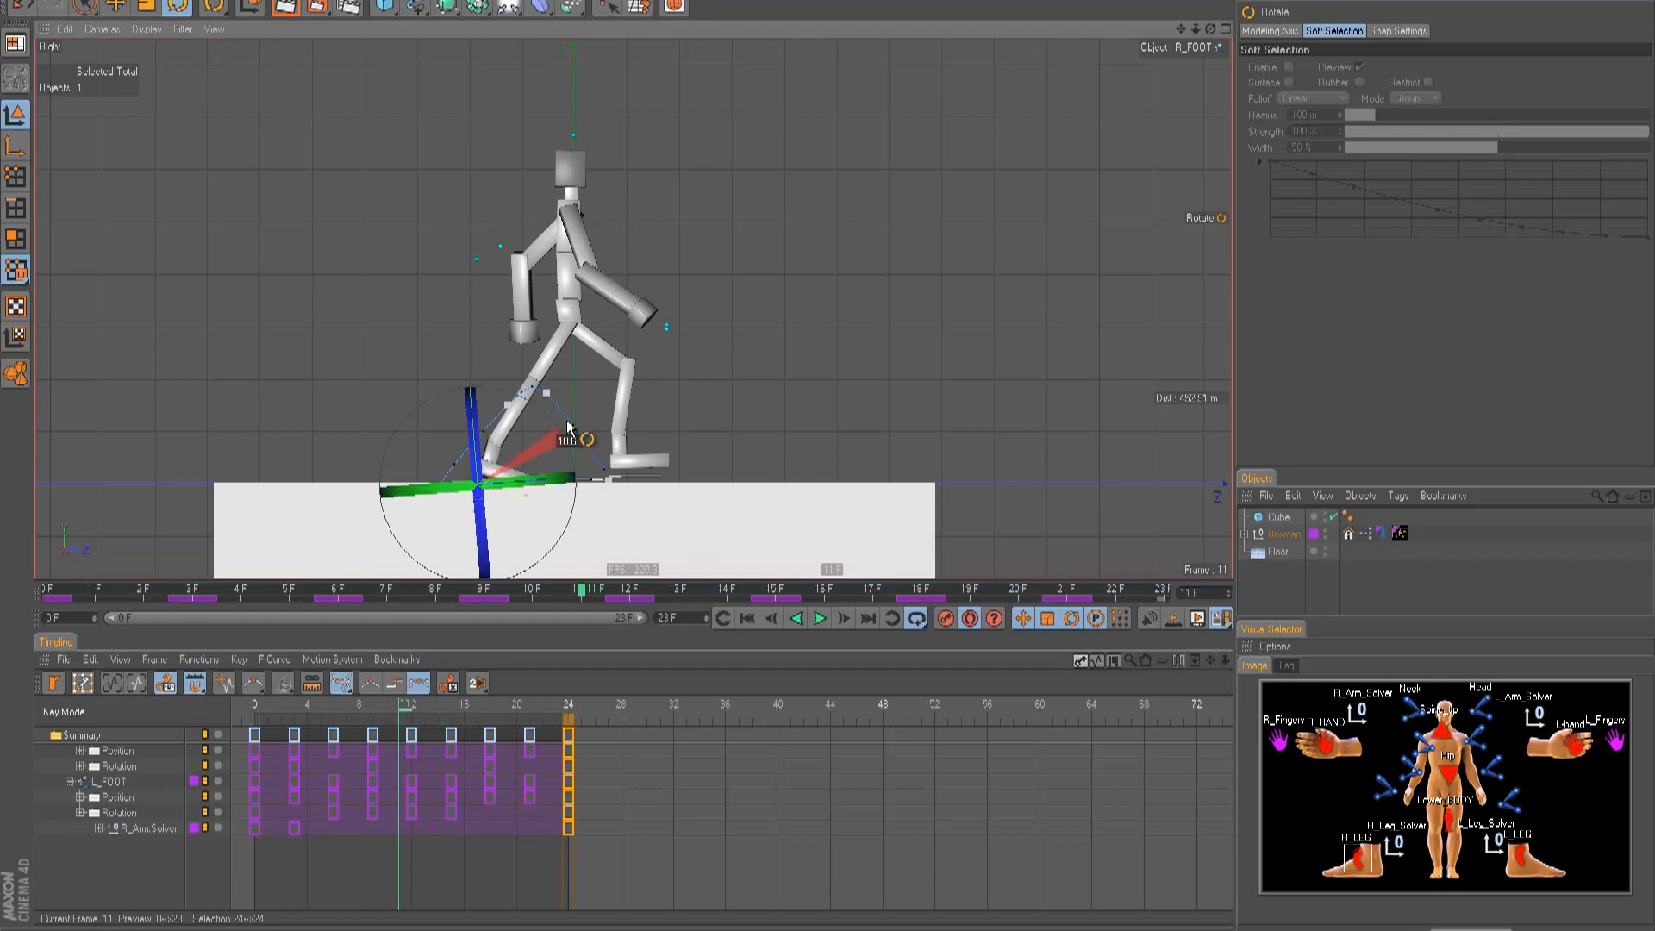
pyautogui.moveTo(568, 446); pyautogui.dragTo(555, 396)
pyautogui.press('F9')
pyautogui.press('e')
pyautogui.moveTo(830, 455); pyautogui.dragTo(830, 455)
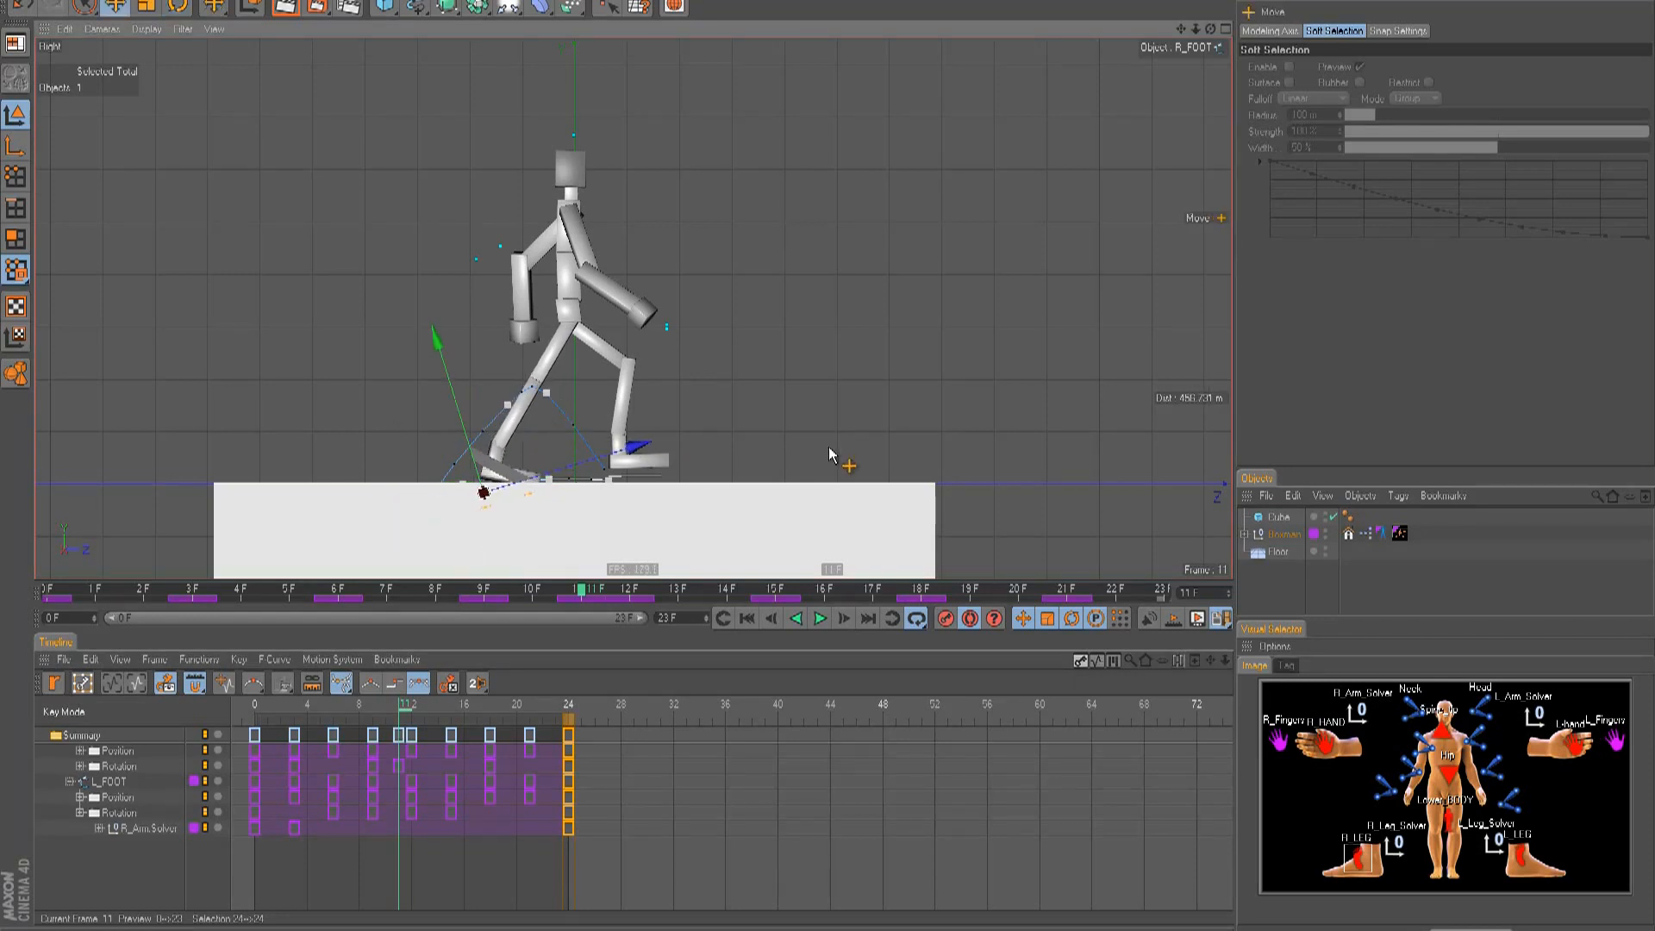
pyautogui.press('F8')
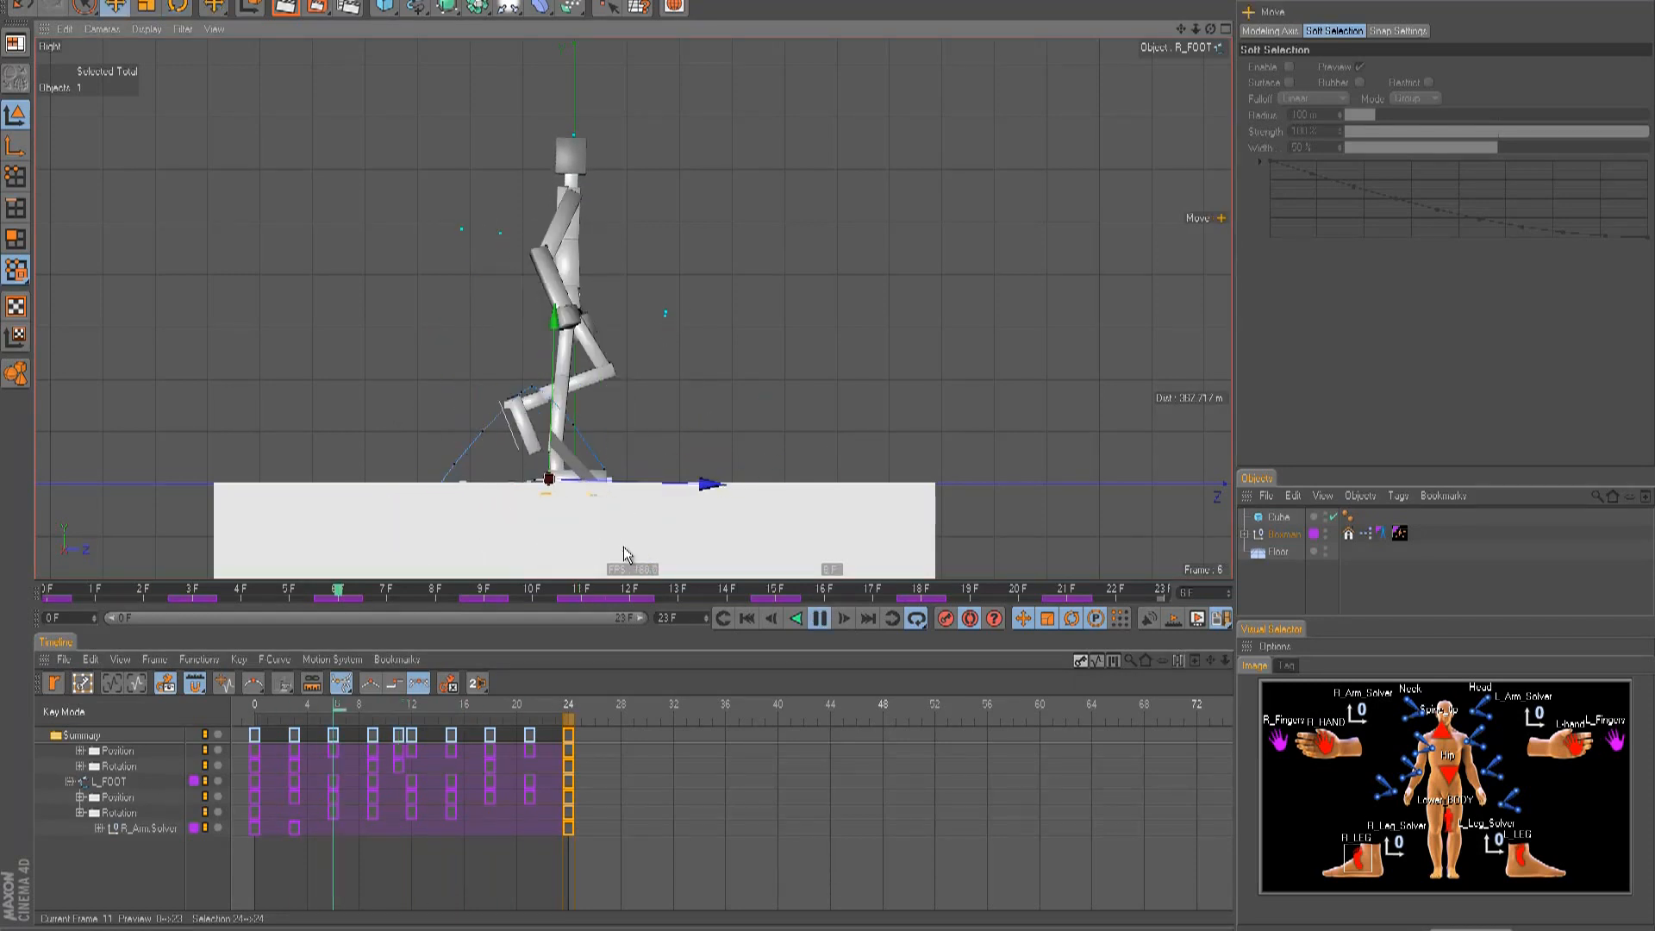
# - At frame 14, rotate the right foot's toes upward to level the sole and reposition the foot on the cube's surface
pyautogui.press('r')
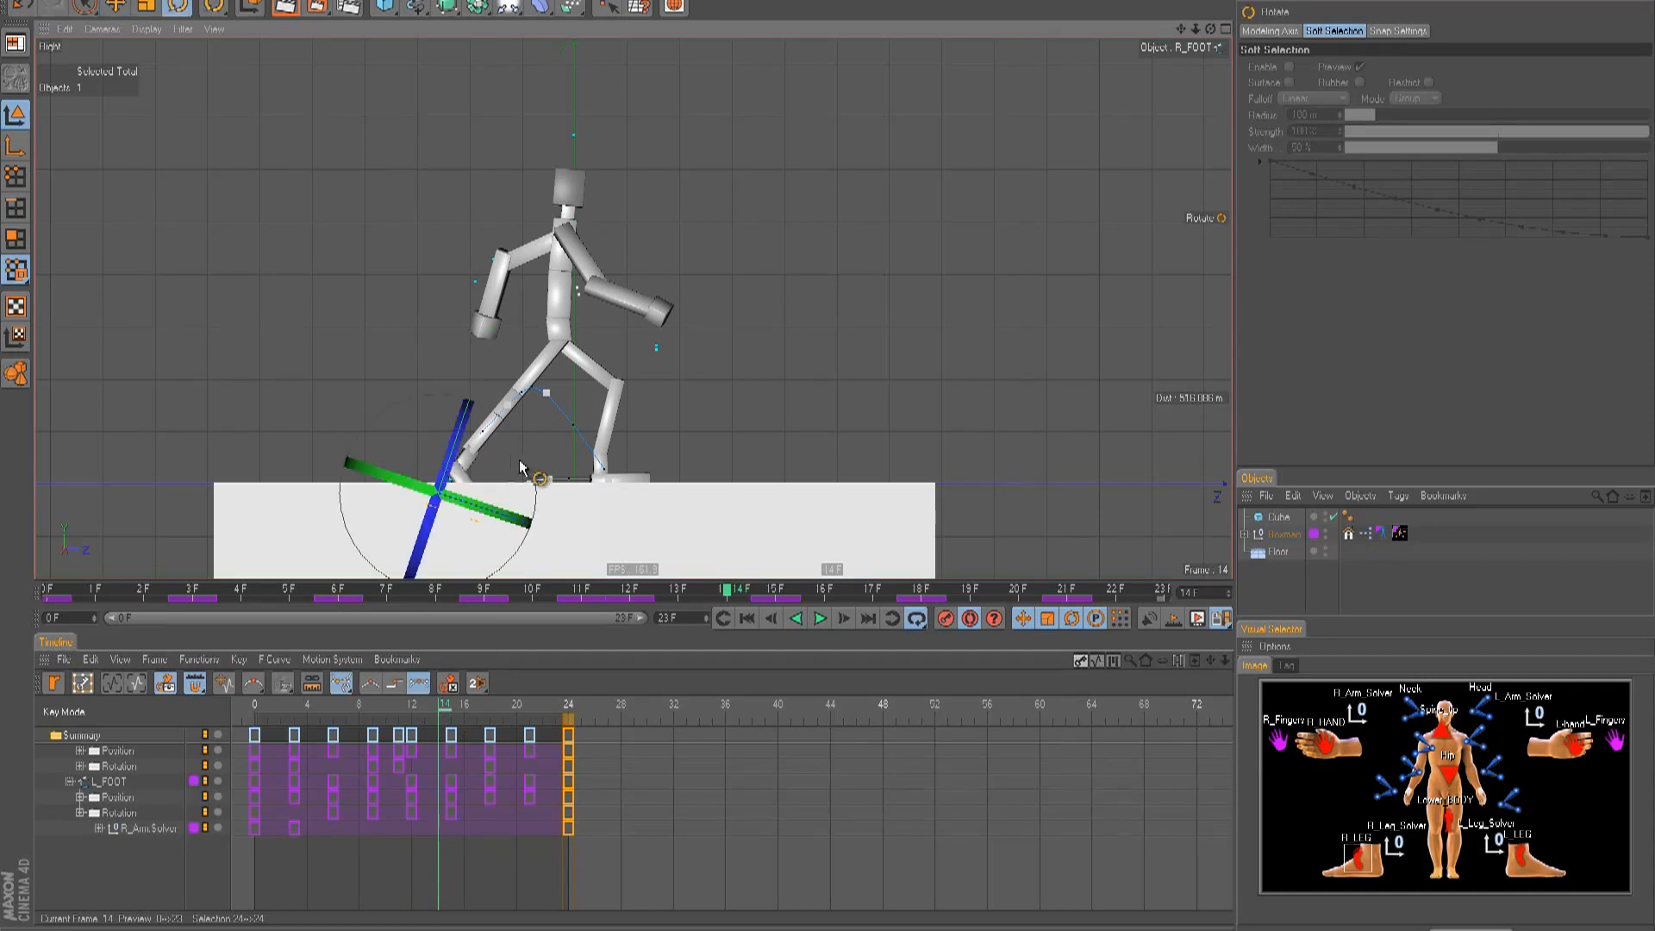
pyautogui.moveTo(536, 469); pyautogui.dragTo(500, 379)
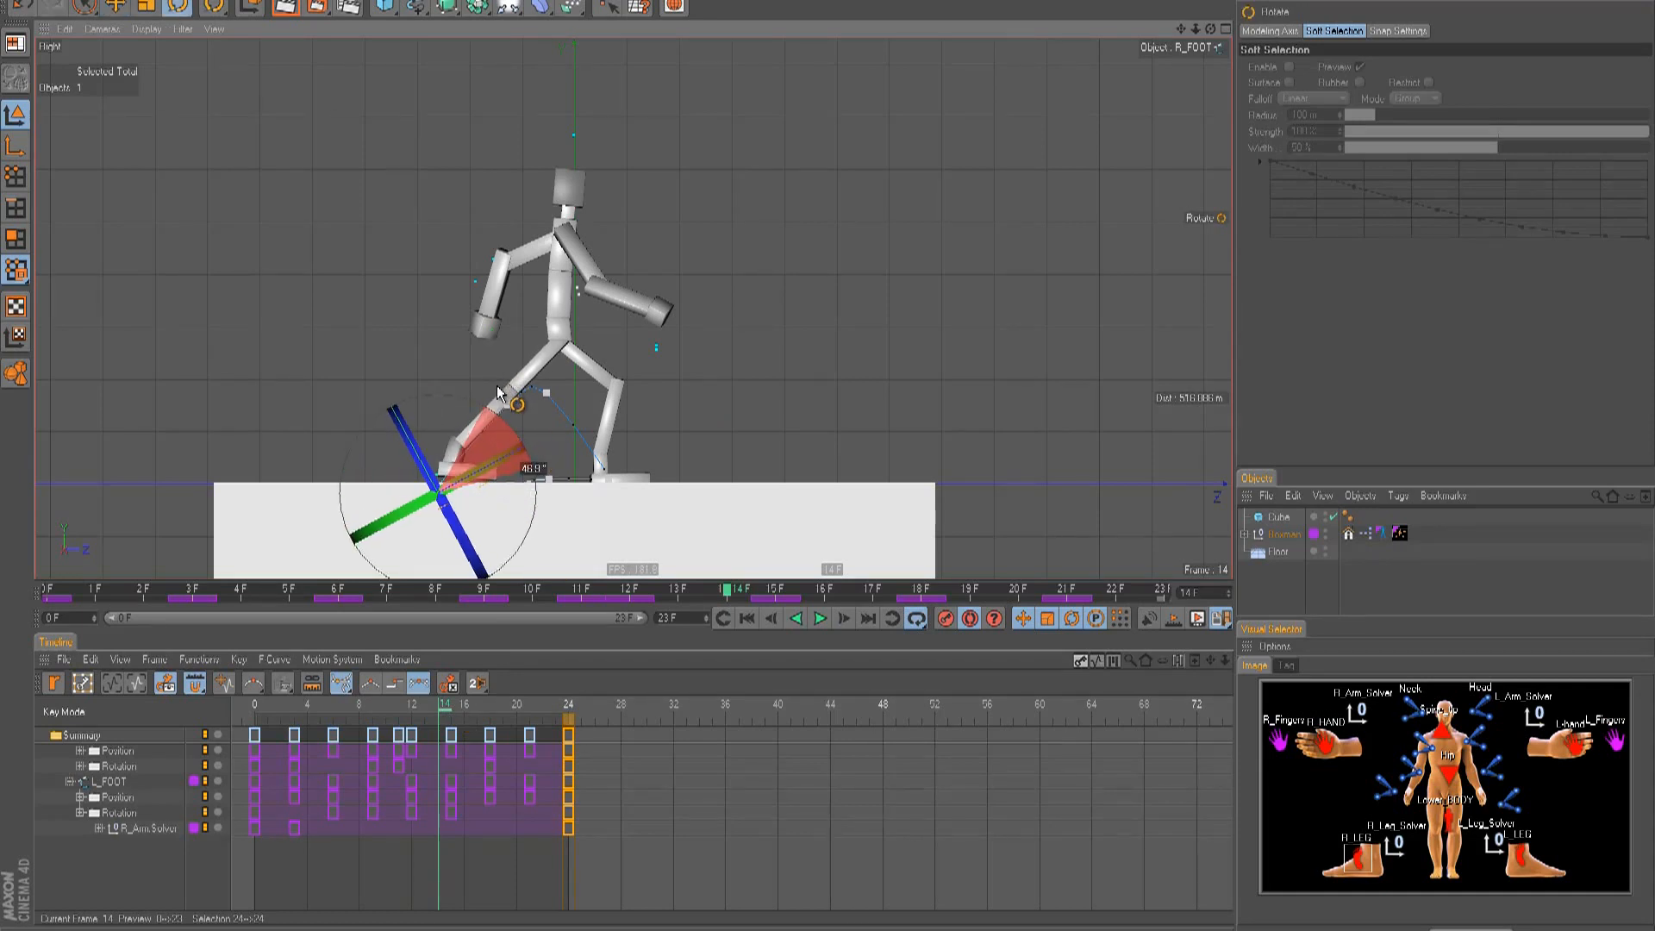
pyautogui.press('e')
pyautogui.moveTo(669, 436); pyautogui.dragTo(829, 455)
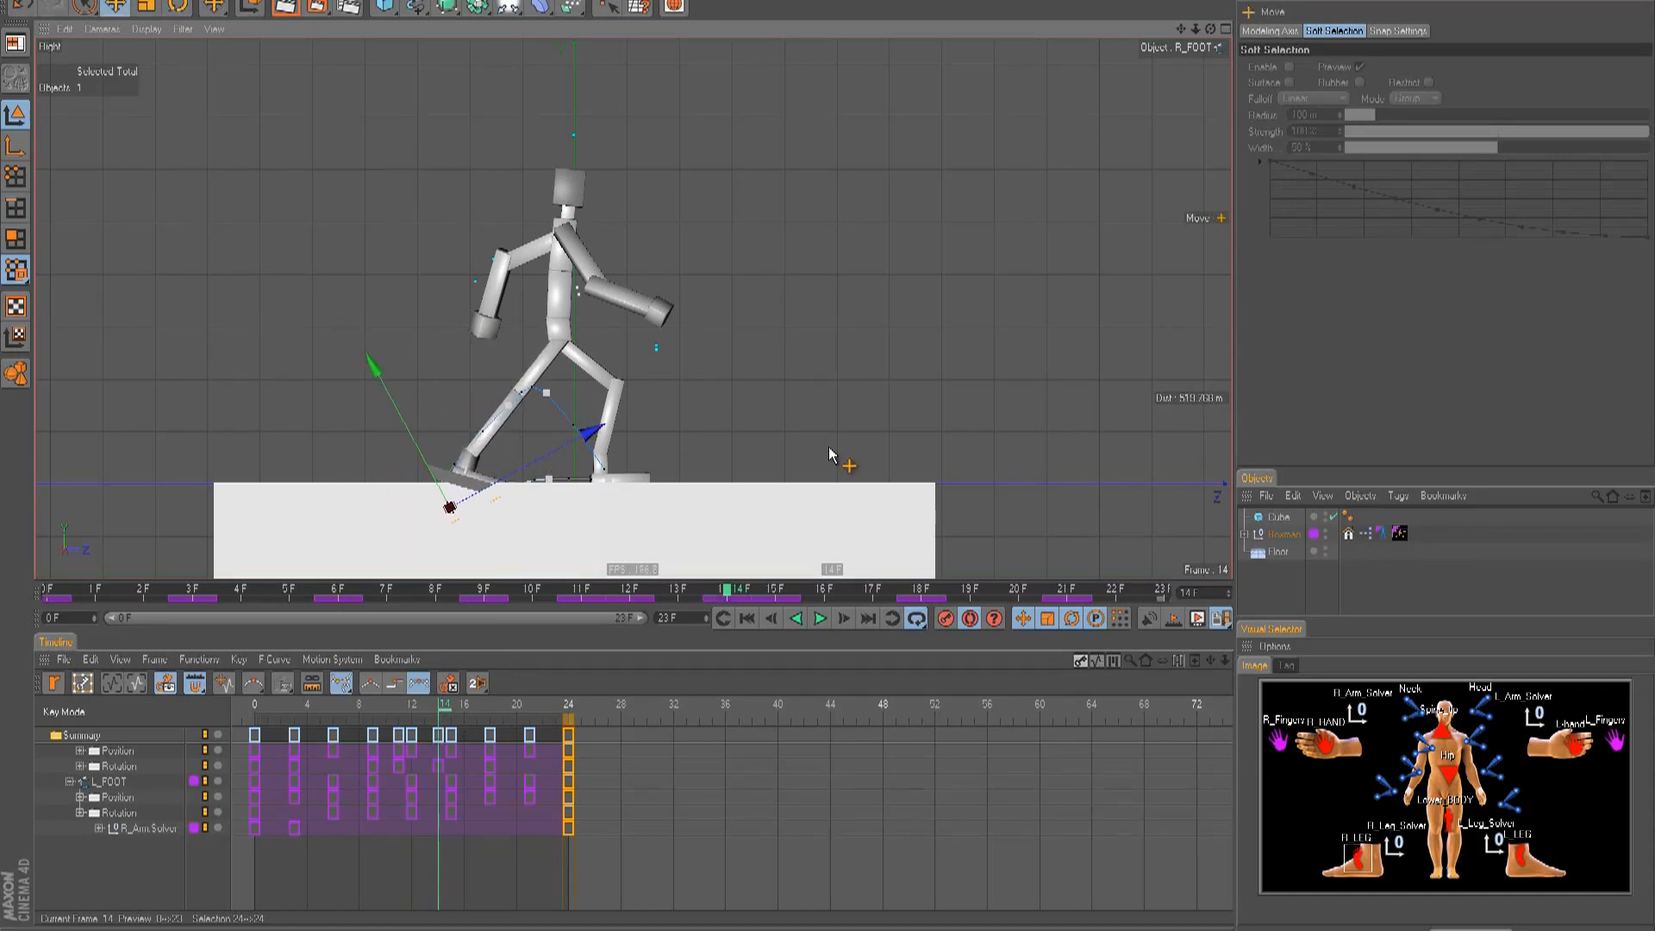
pyautogui.press('F4')
pyautogui.moveTo(665, 482); pyautogui.dragTo(829, 456)
pyautogui.press('F1')
pyautogui.press('F2')
pyautogui.press('F3')
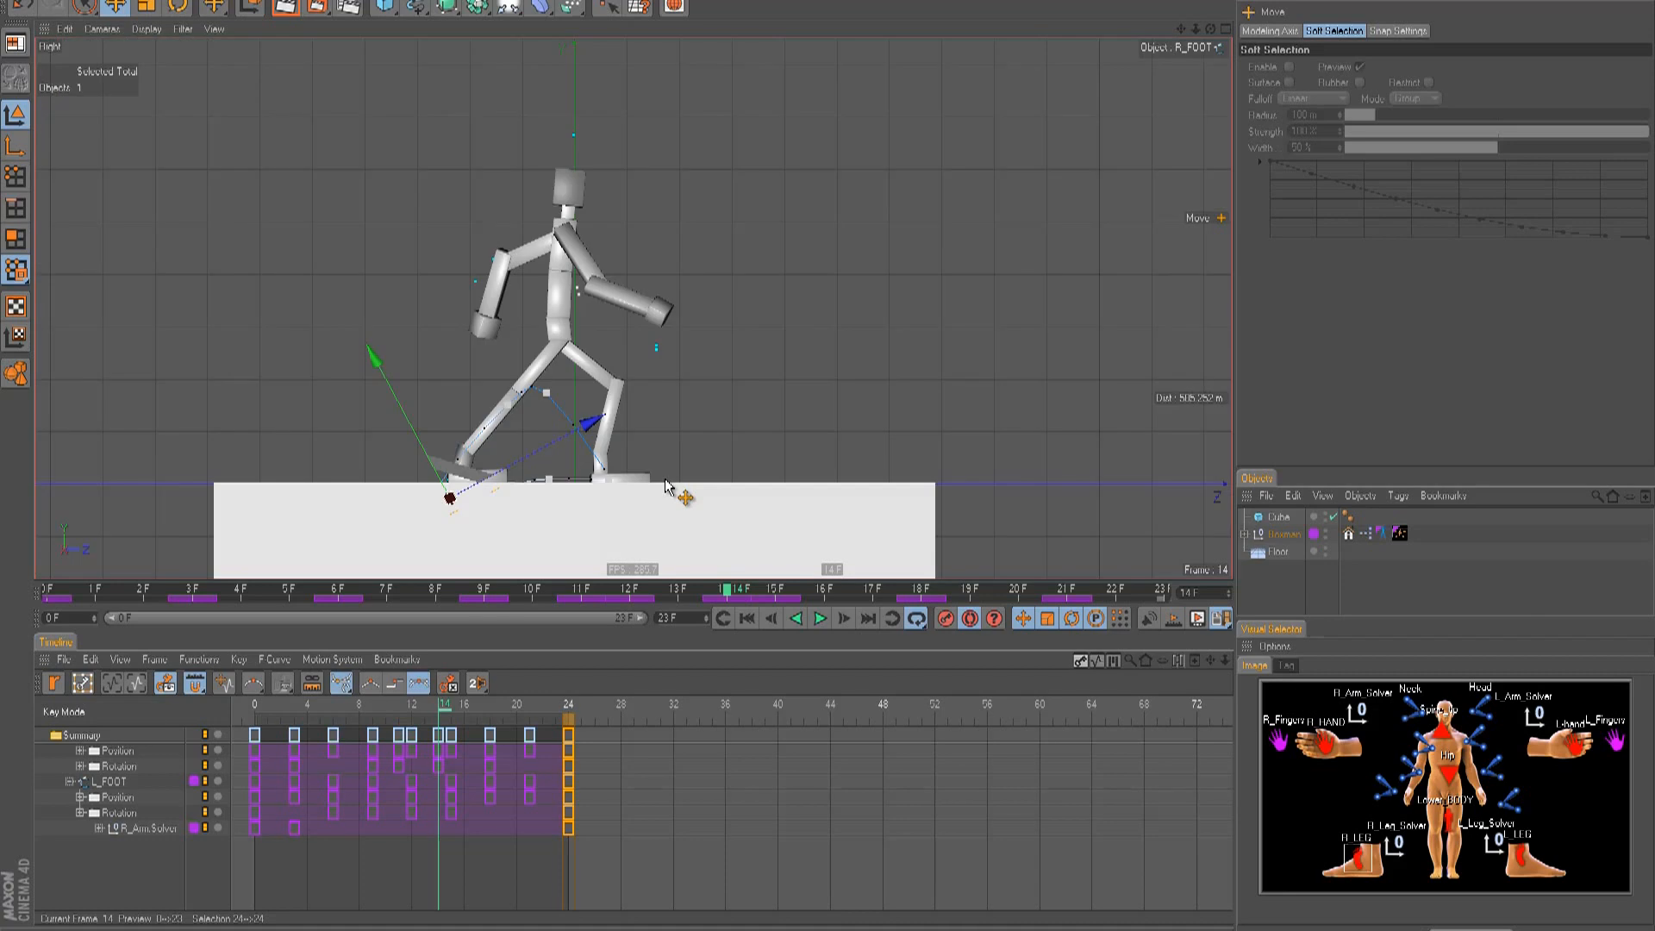
# - At frame 13, adjust the right foot's position so it rests on the cube, and play back the cycle
pyautogui.press('F8')
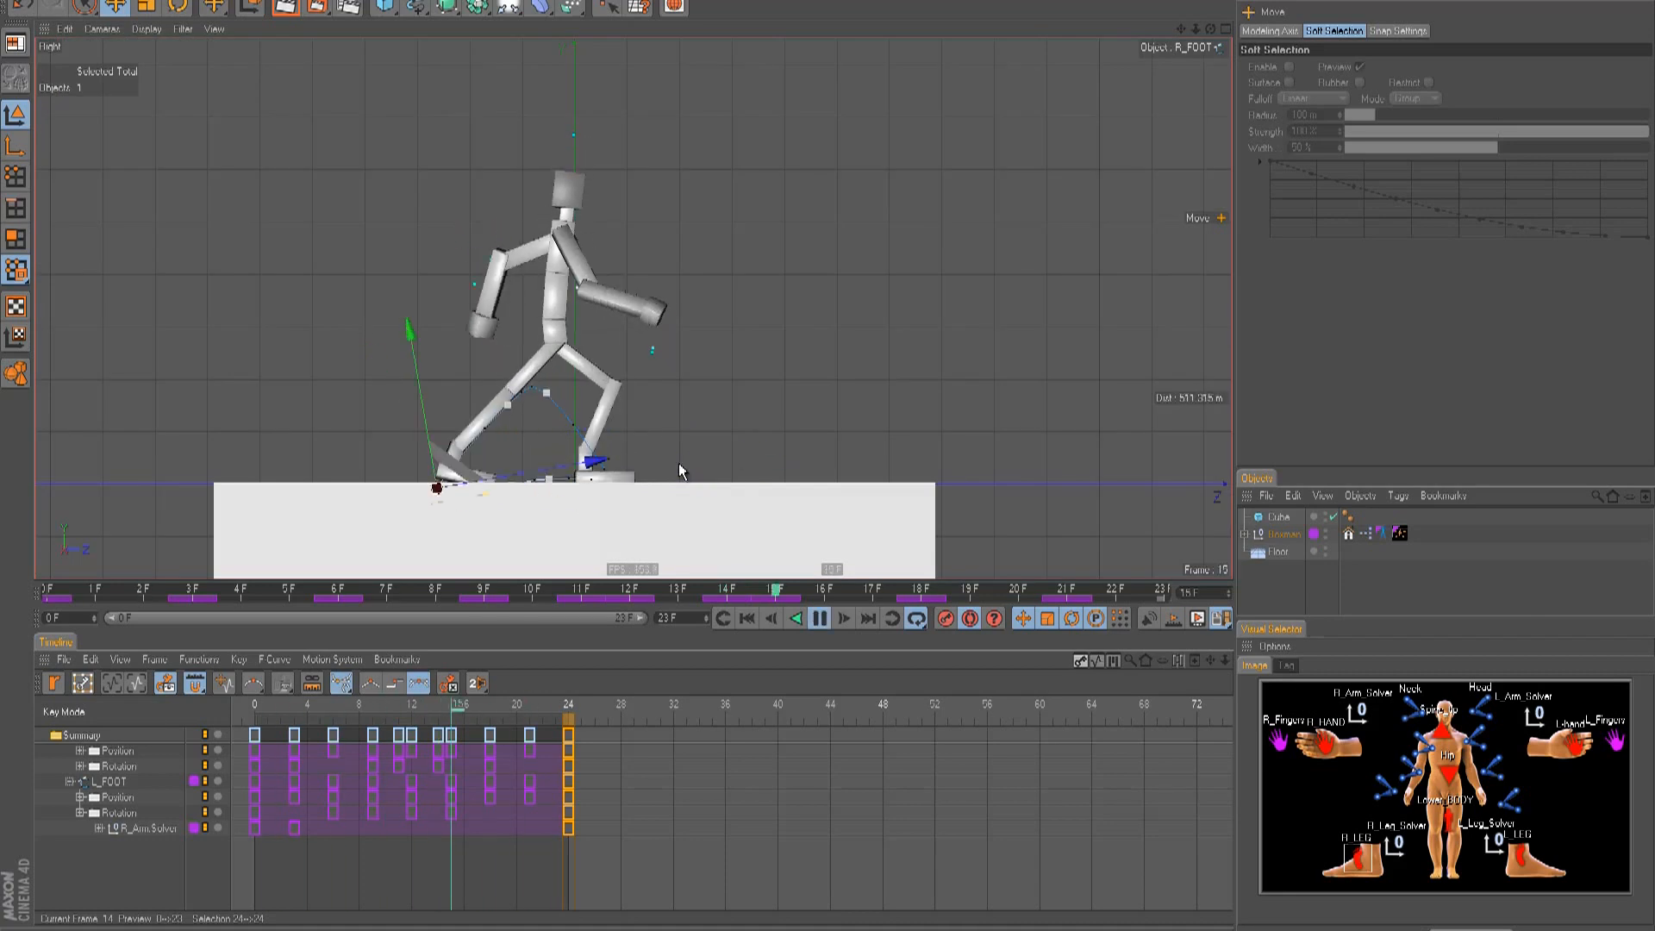
pyautogui.press('F8')
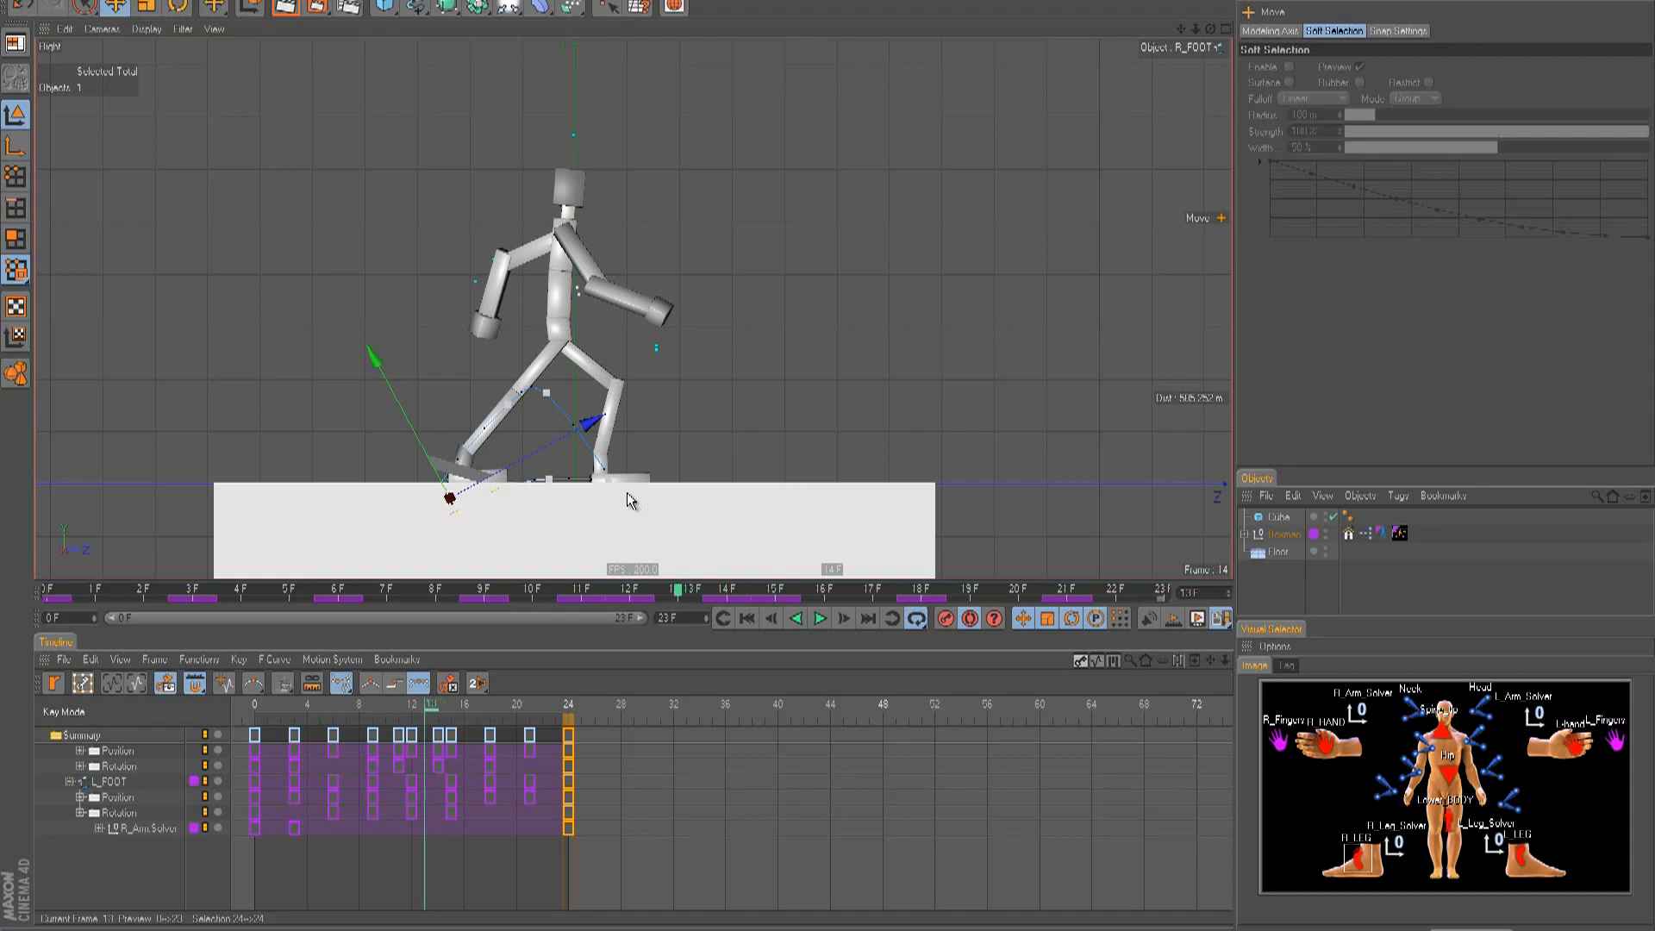
pyautogui.press('f')
pyautogui.moveTo(829, 446); pyautogui.dragTo(826, 450)
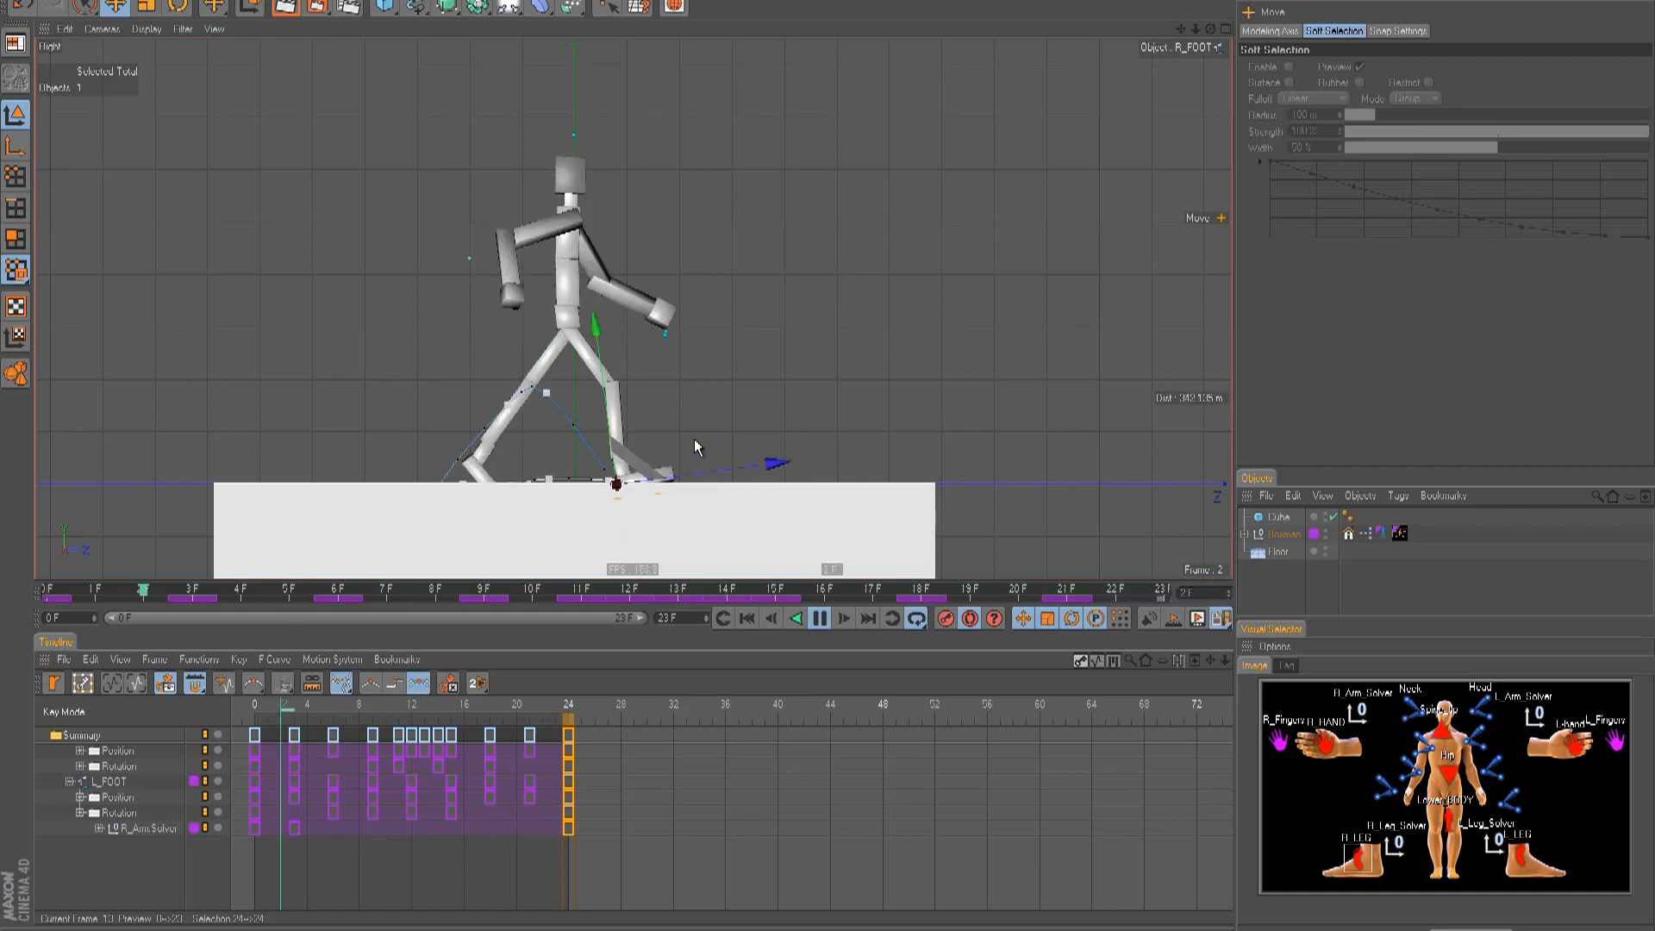
pyautogui.press('F8')
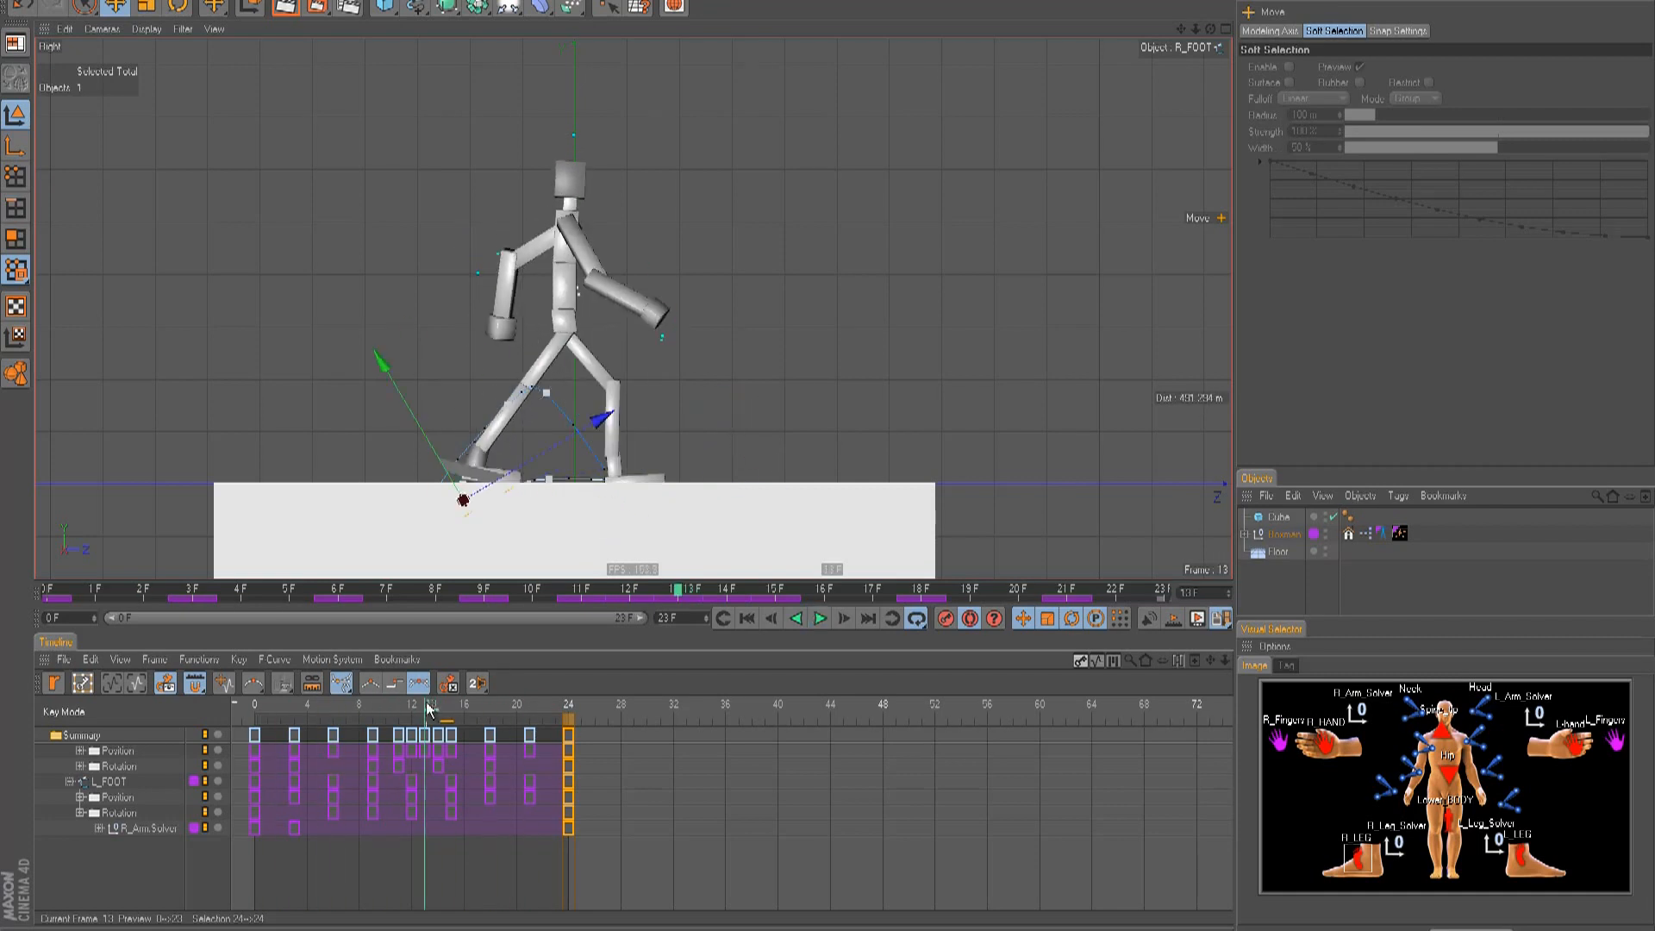
# - Move the lower body down slightly at frame 15 and play back the walk
pyautogui.click(452, 712)
pyautogui.click(453, 713)
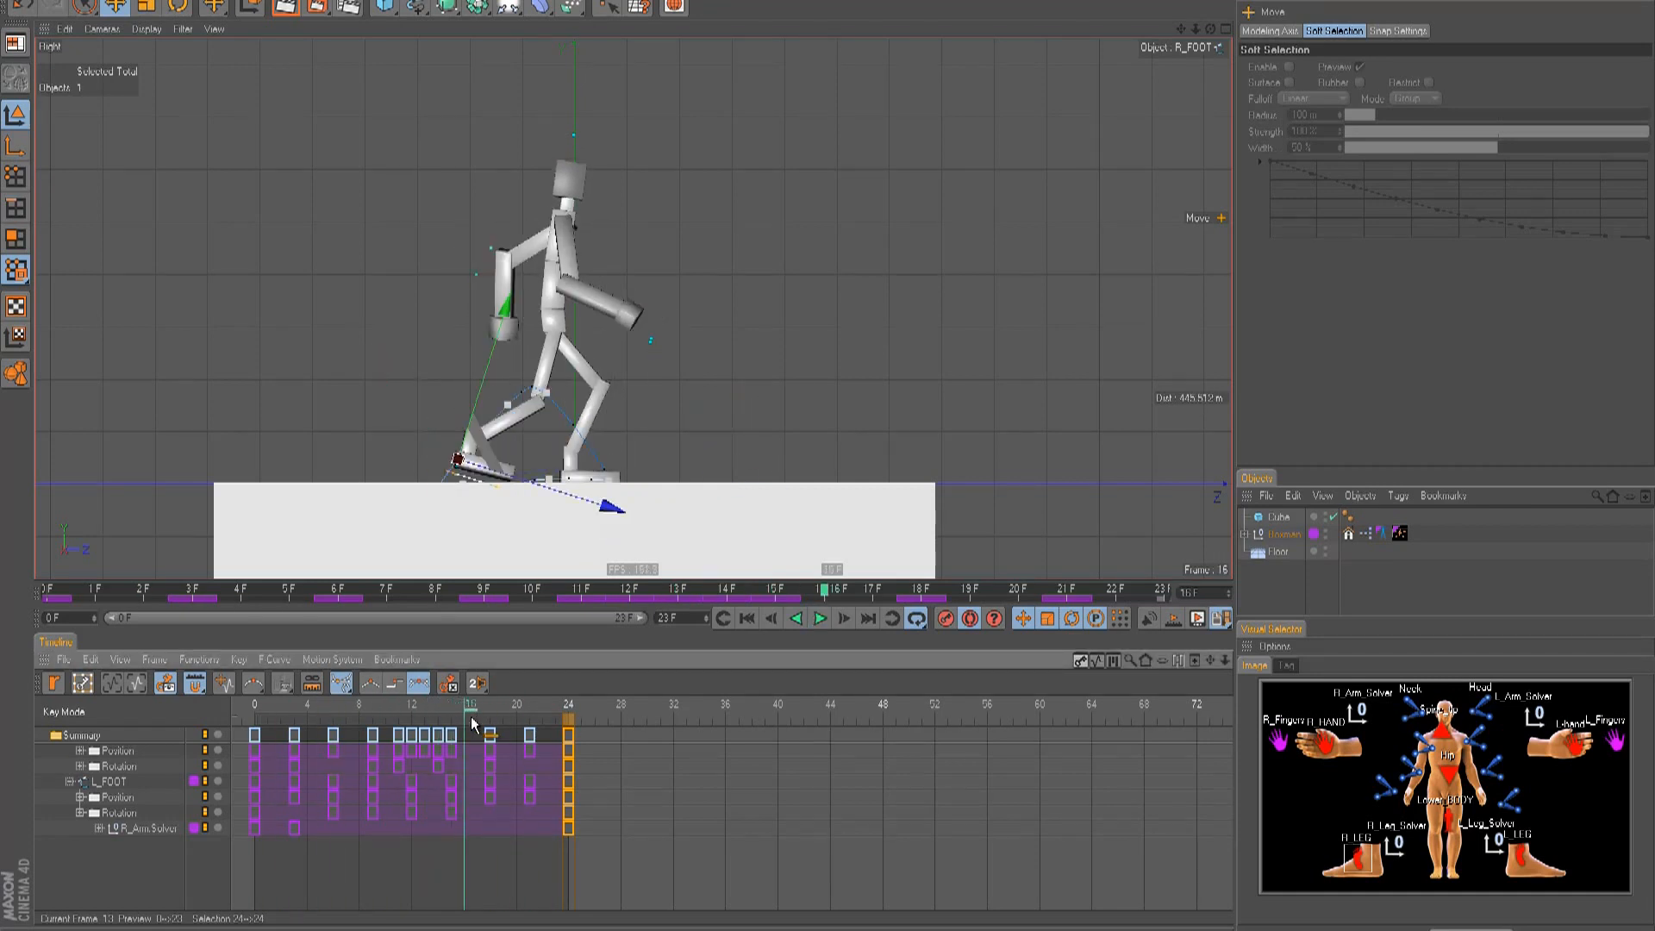
pyautogui.click(1416, 810)
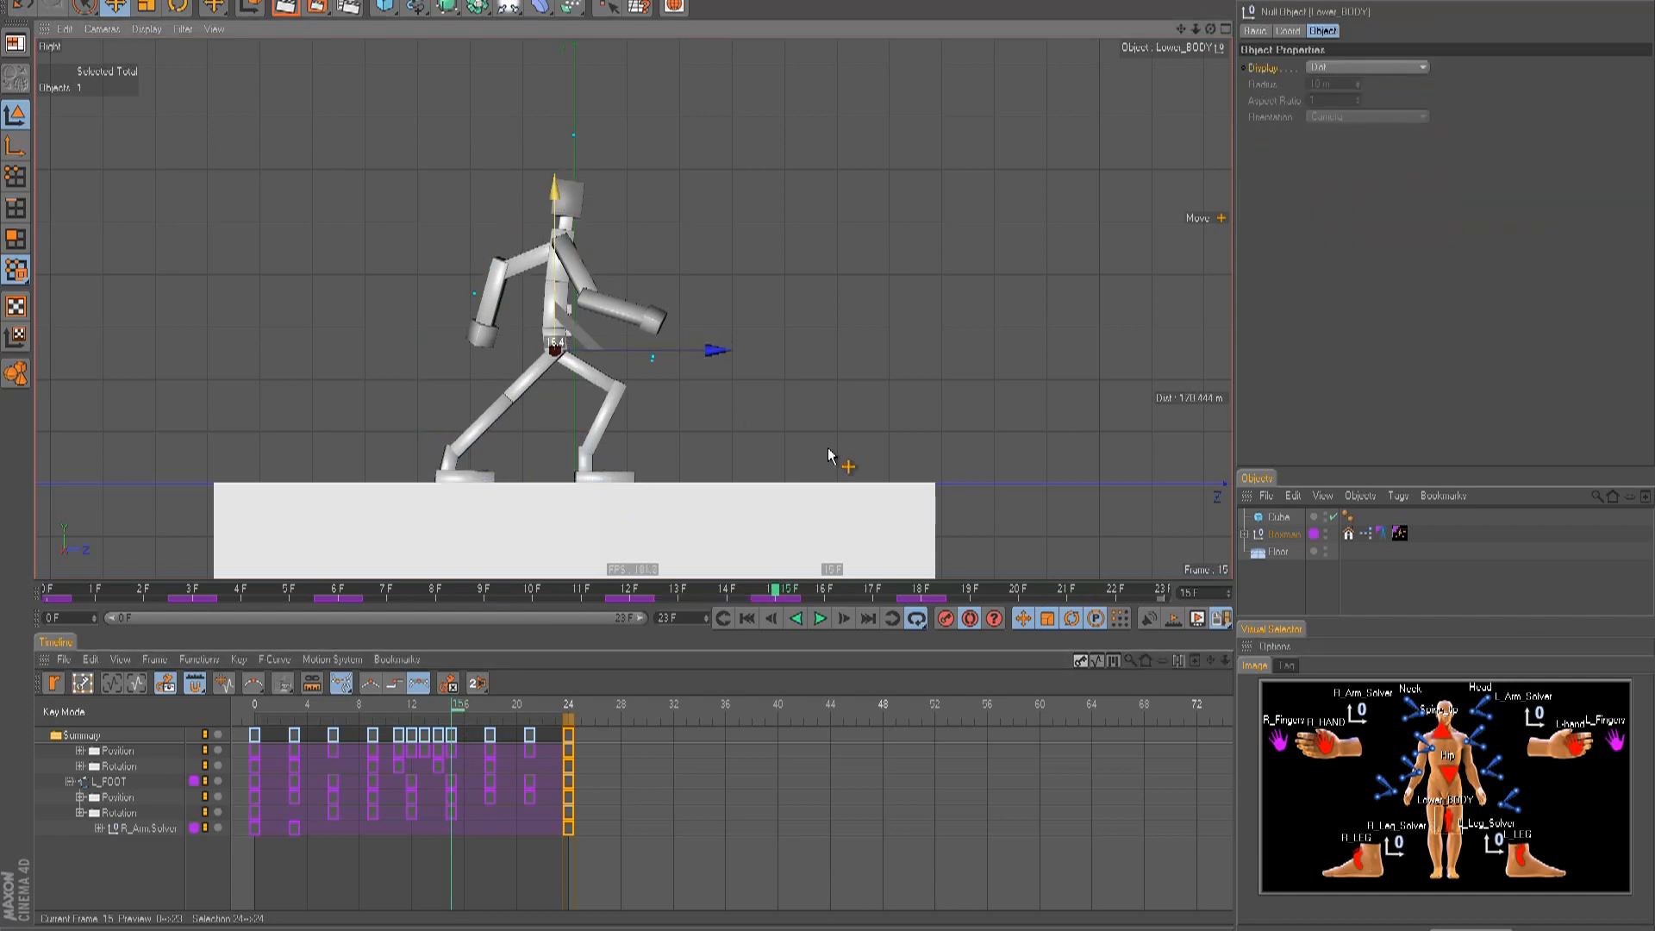
pyautogui.press('F8')
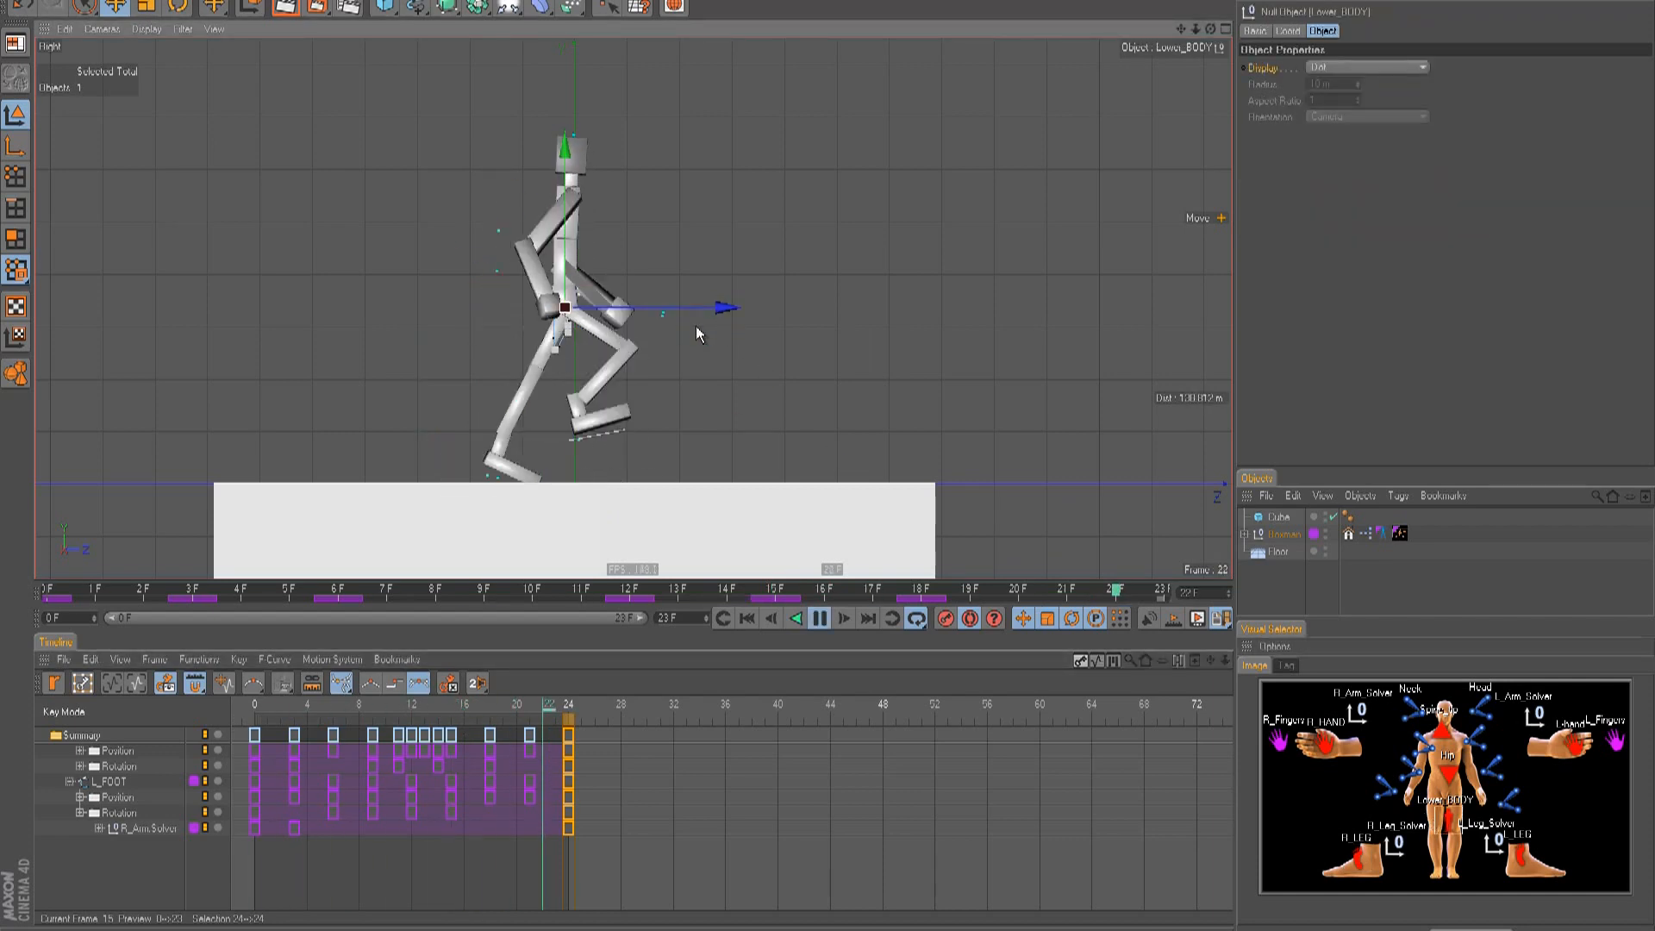
# - At frame 14, rotate the right foot to level its sole on the cube and play back the walk
pyautogui.press('F8')
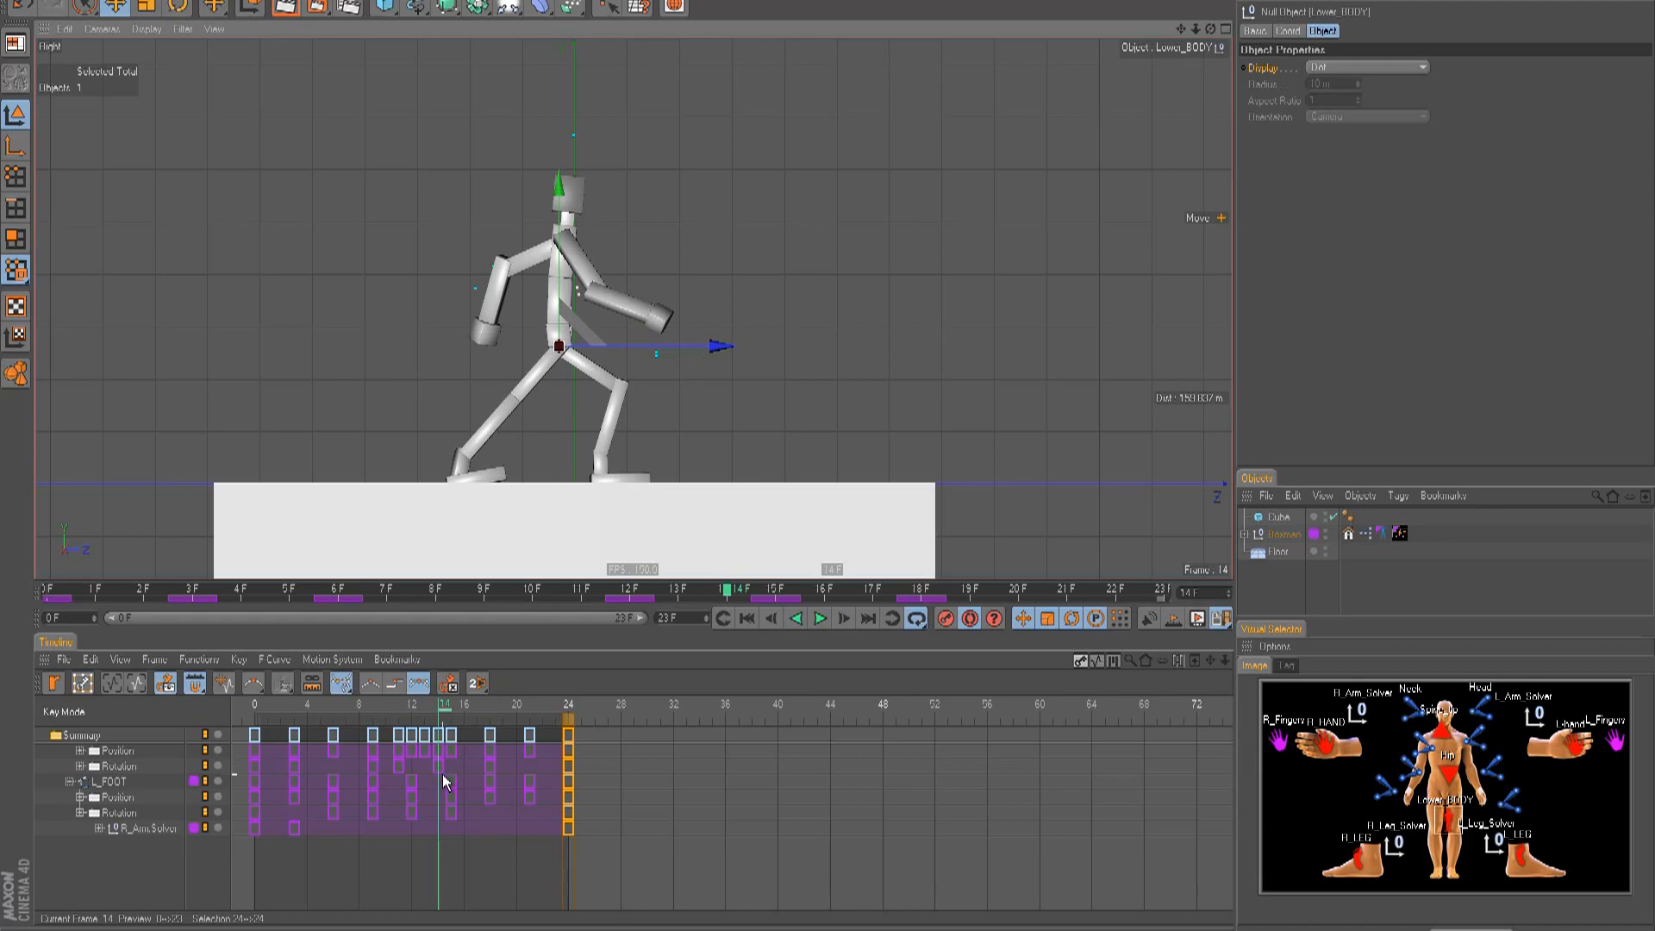
pyautogui.click(1362, 857)
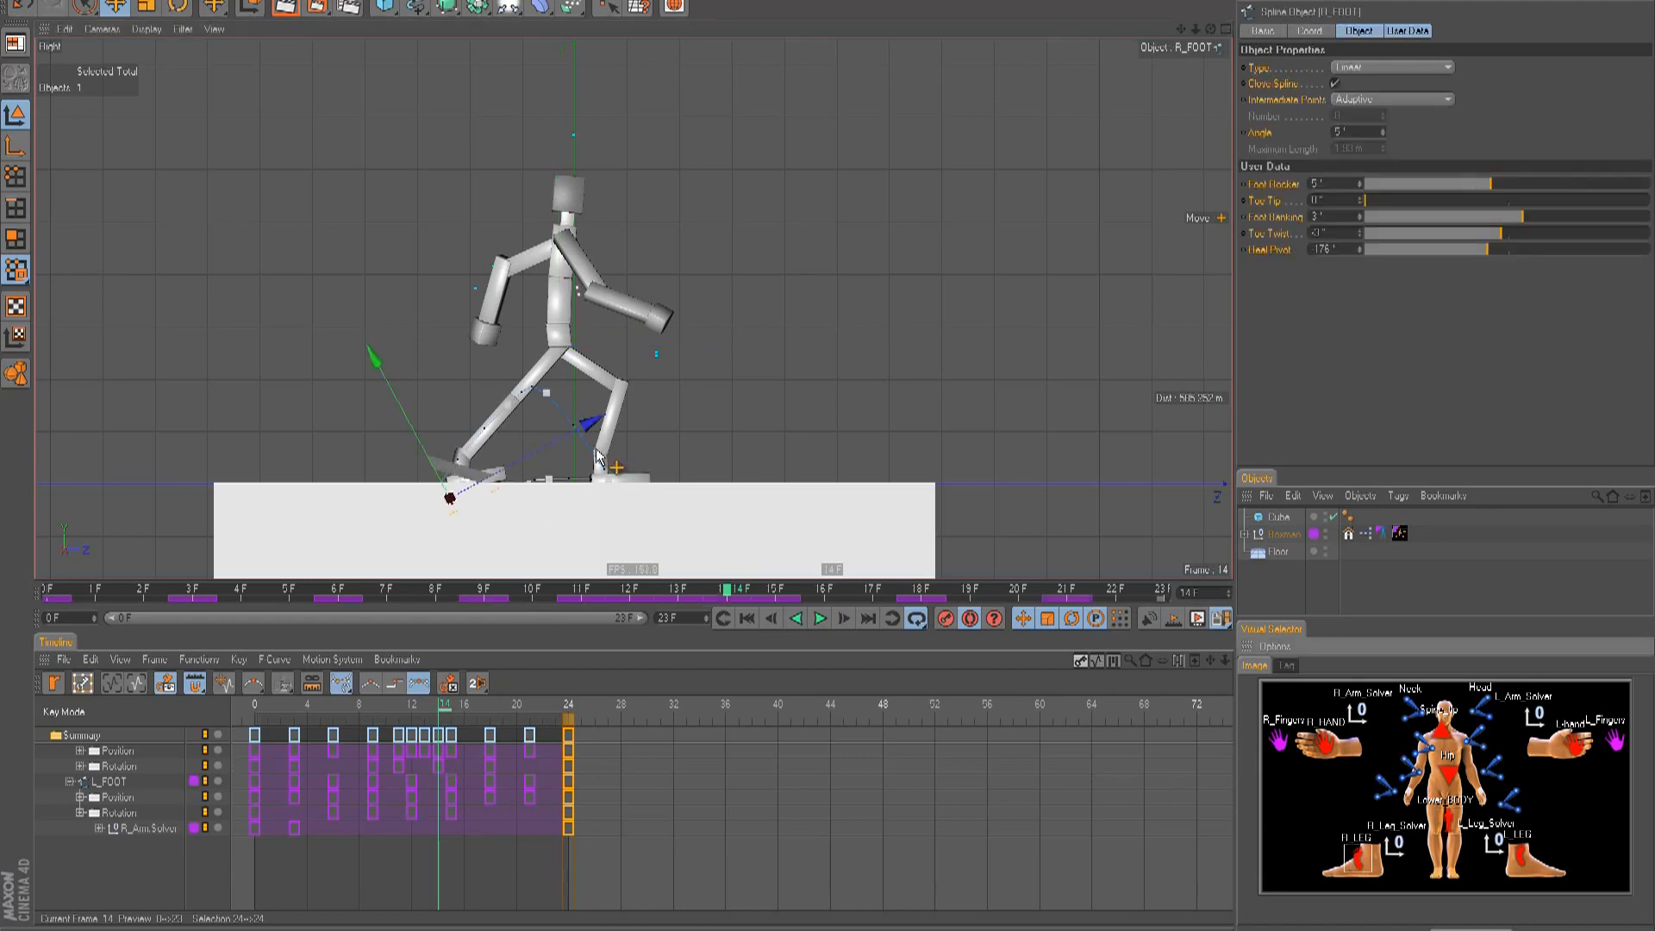
pyautogui.press('r')
pyautogui.moveTo(541, 412); pyautogui.dragTo(526, 452)
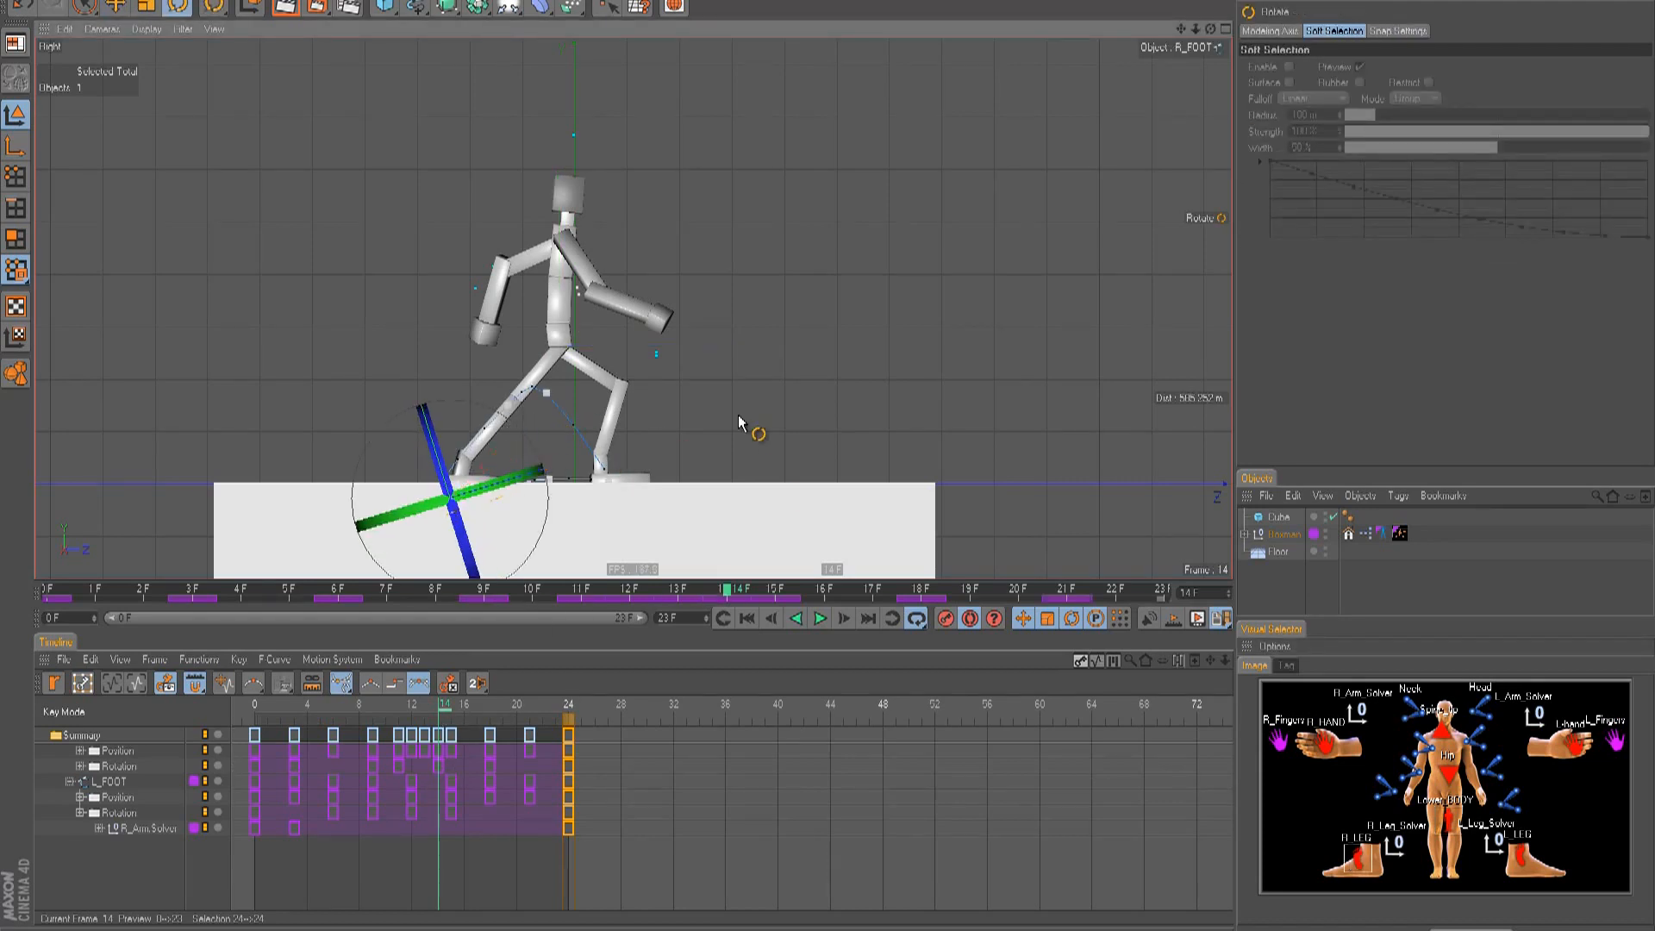
pyautogui.press('F8')
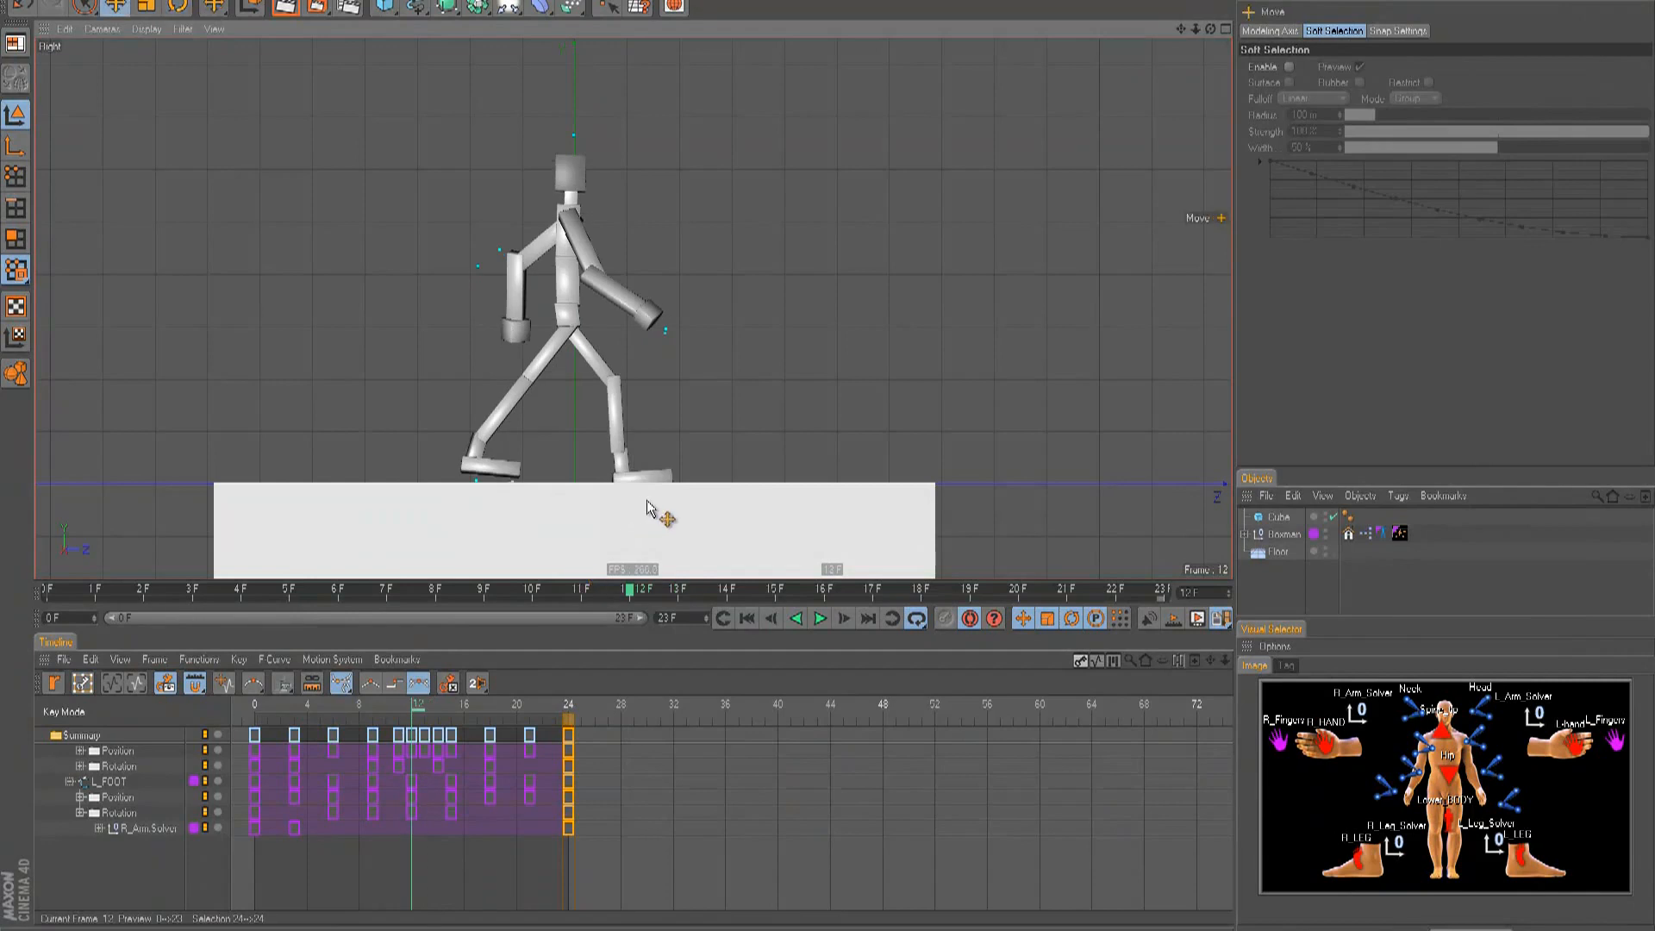
# - At frame 12, adjust the right foot so it rests on the cube, play back the cycle and clear the selection
pyautogui.click(1357, 863)
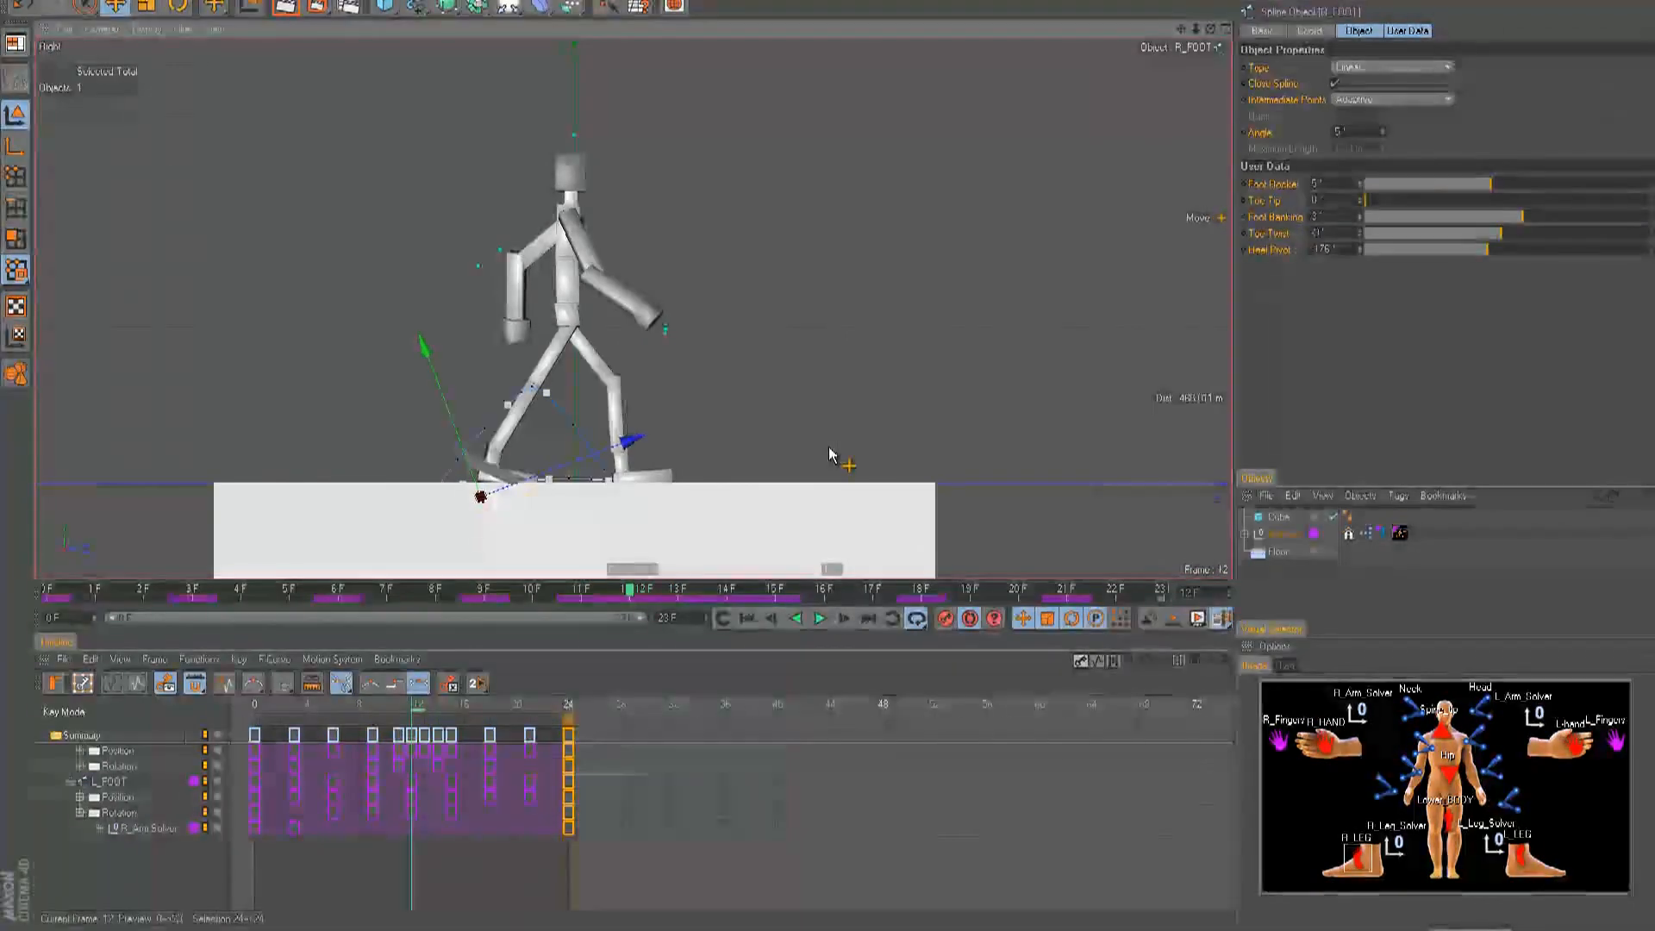
pyautogui.press('F8')
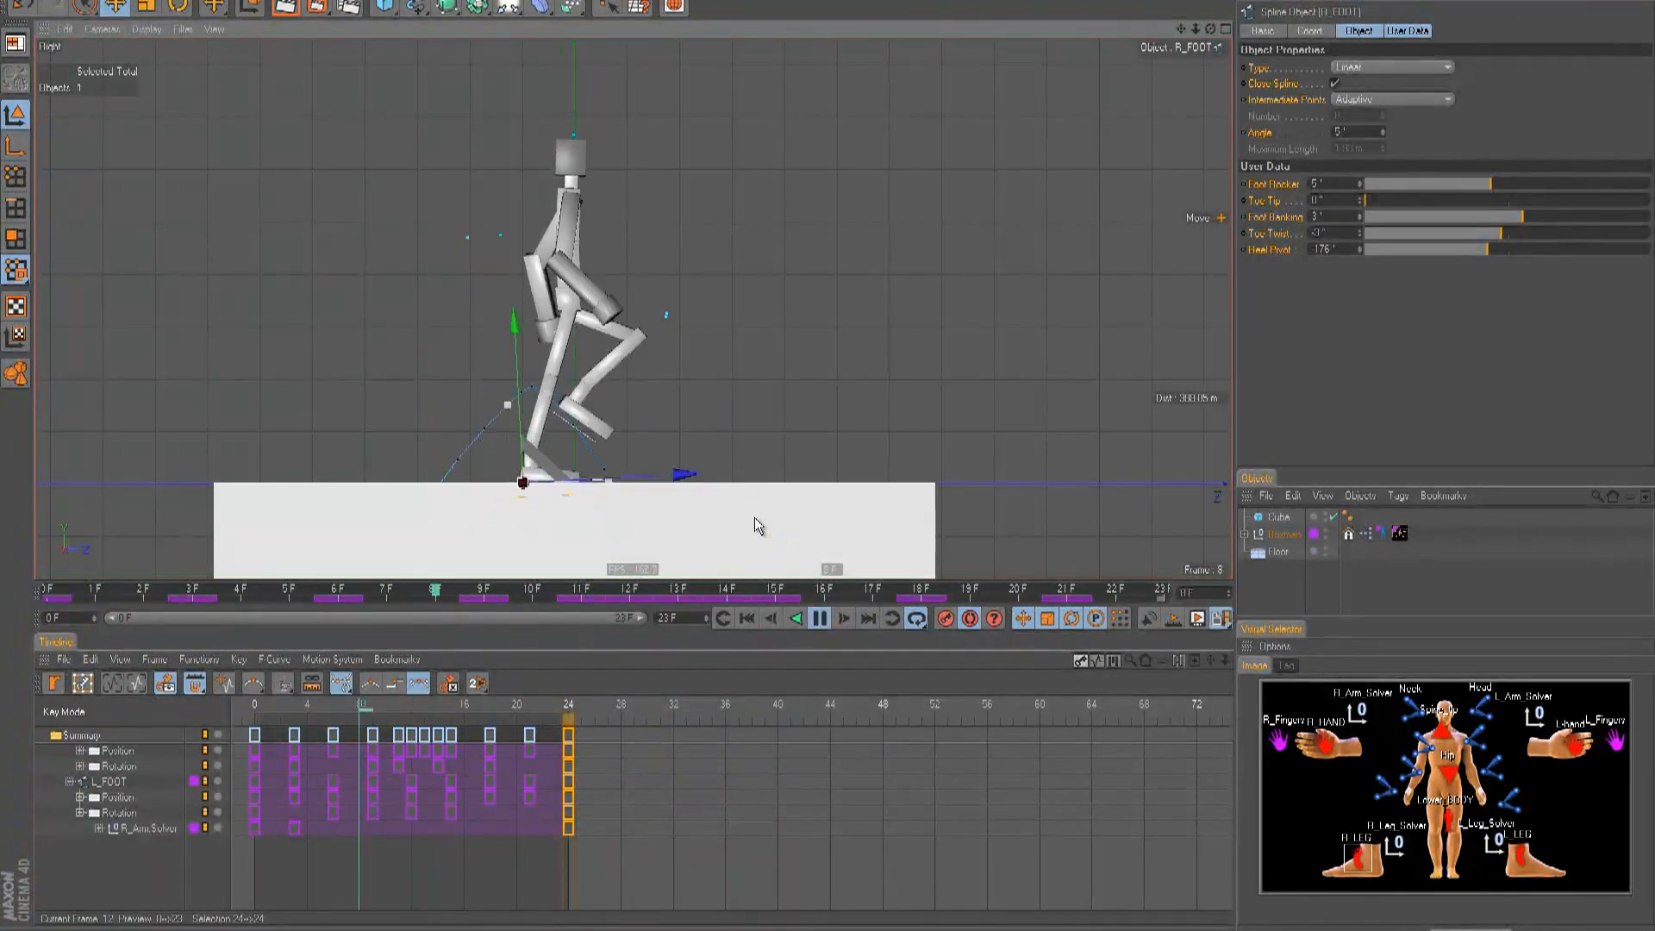
pyautogui.click(909, 419)
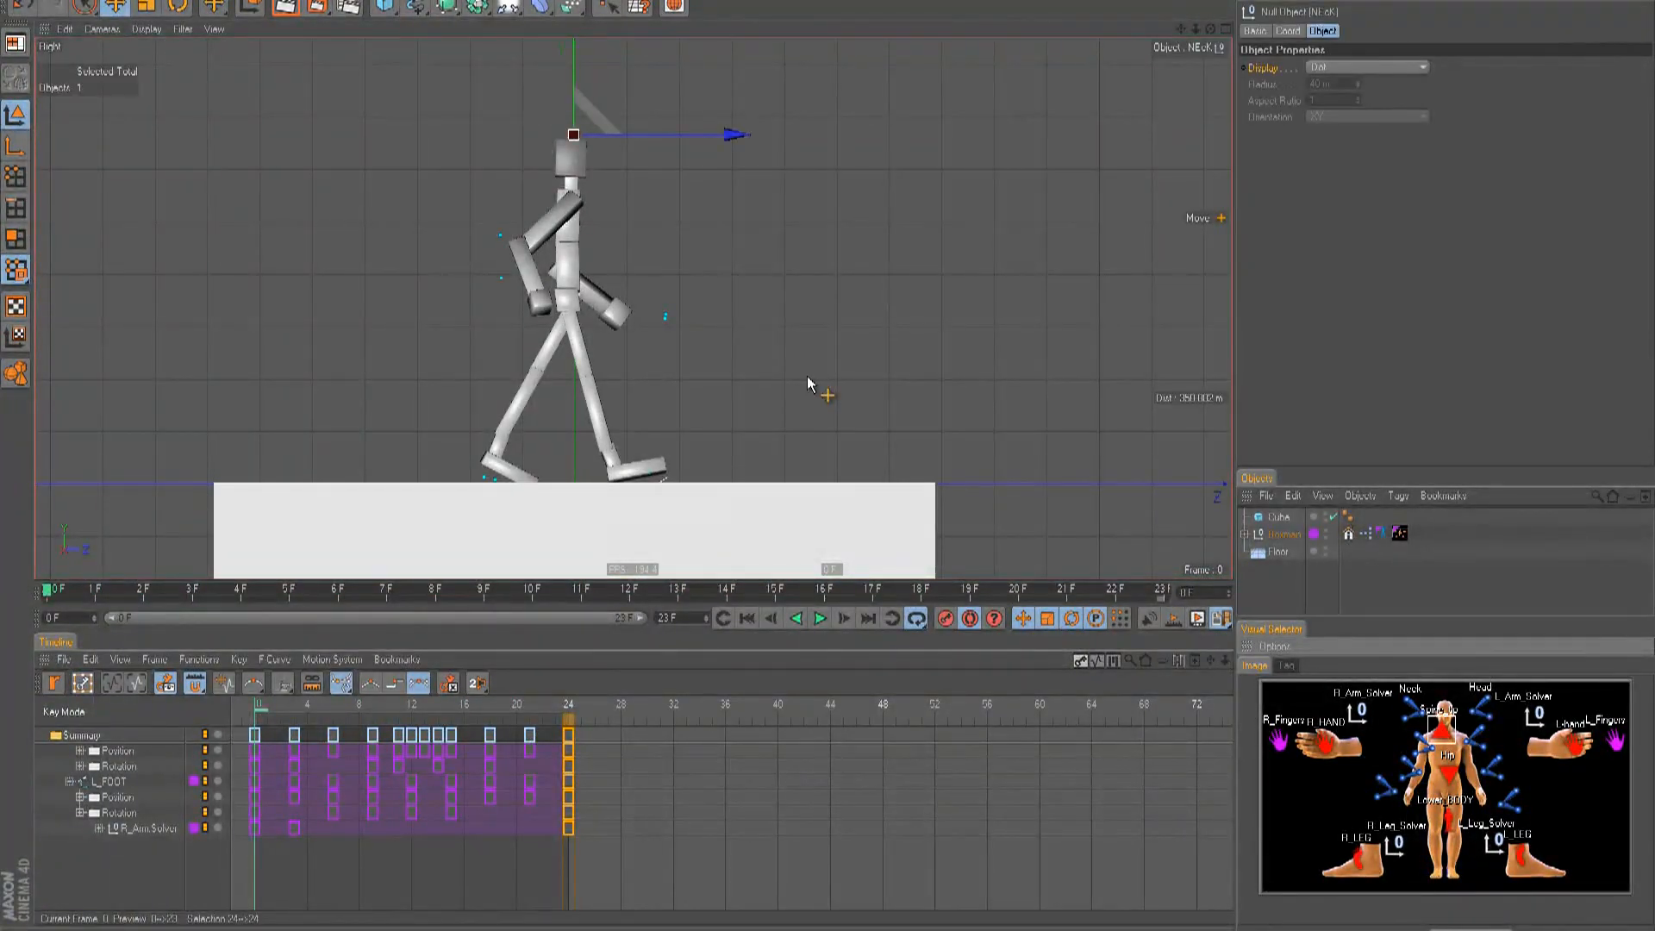
# - Move the neck control forward at frame 4 and back to an upright posture at frame 7
pyautogui.moveTo(263, 710); pyautogui.dragTo(321, 727)
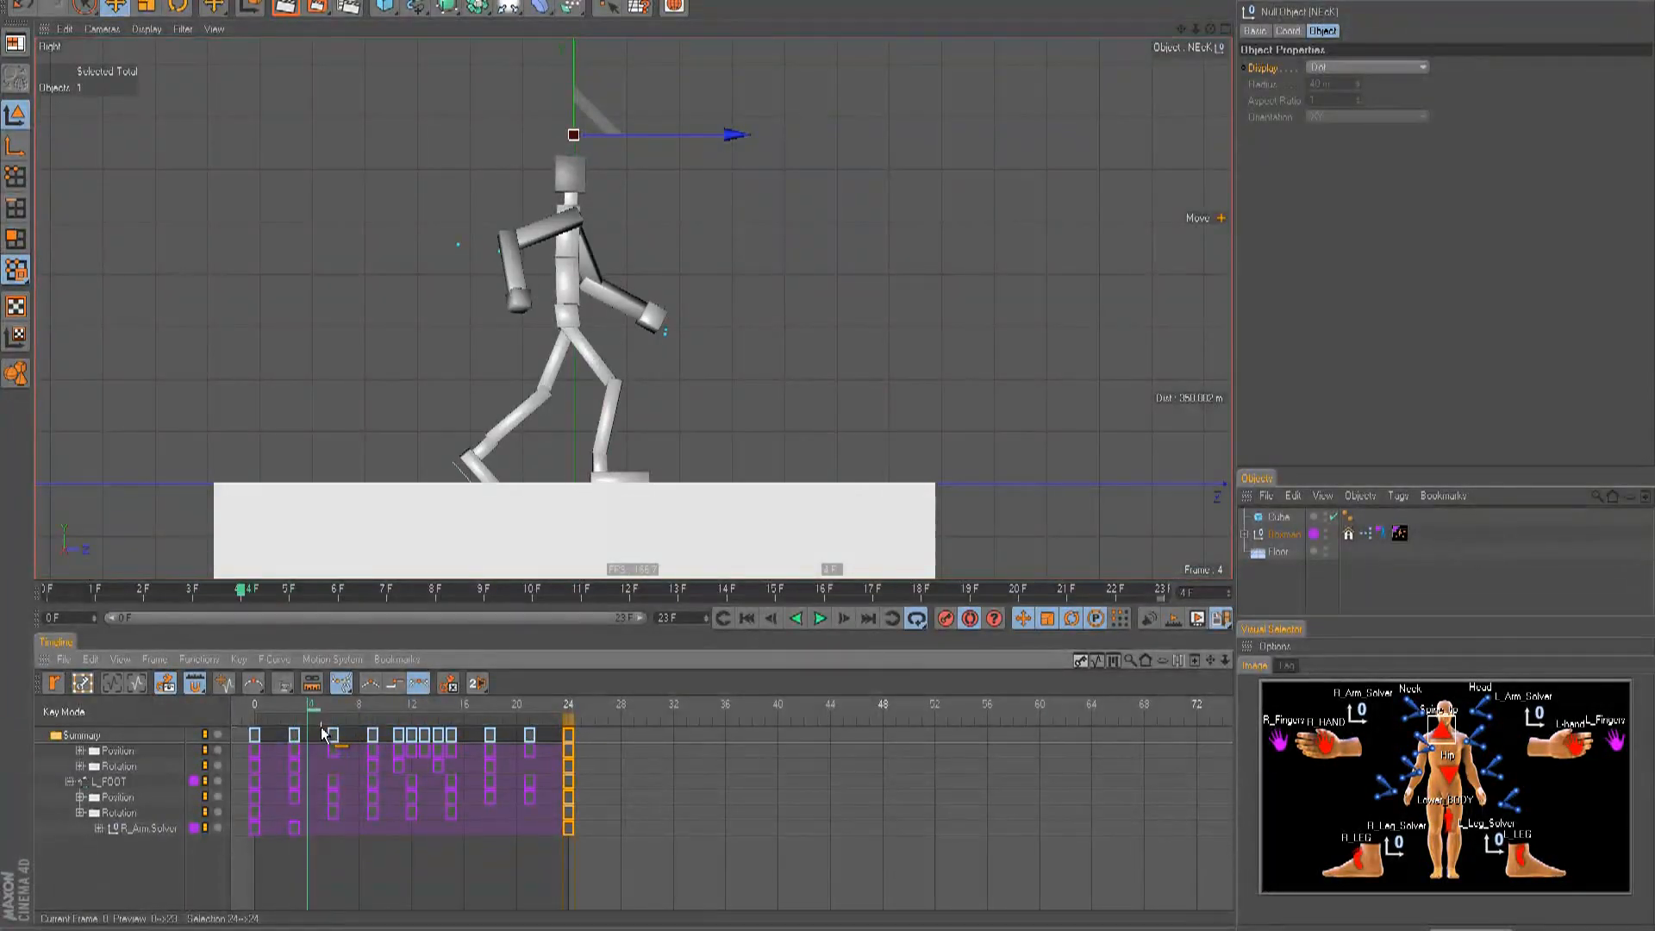
pyautogui.moveTo(690, 105); pyautogui.dragTo(831, 456)
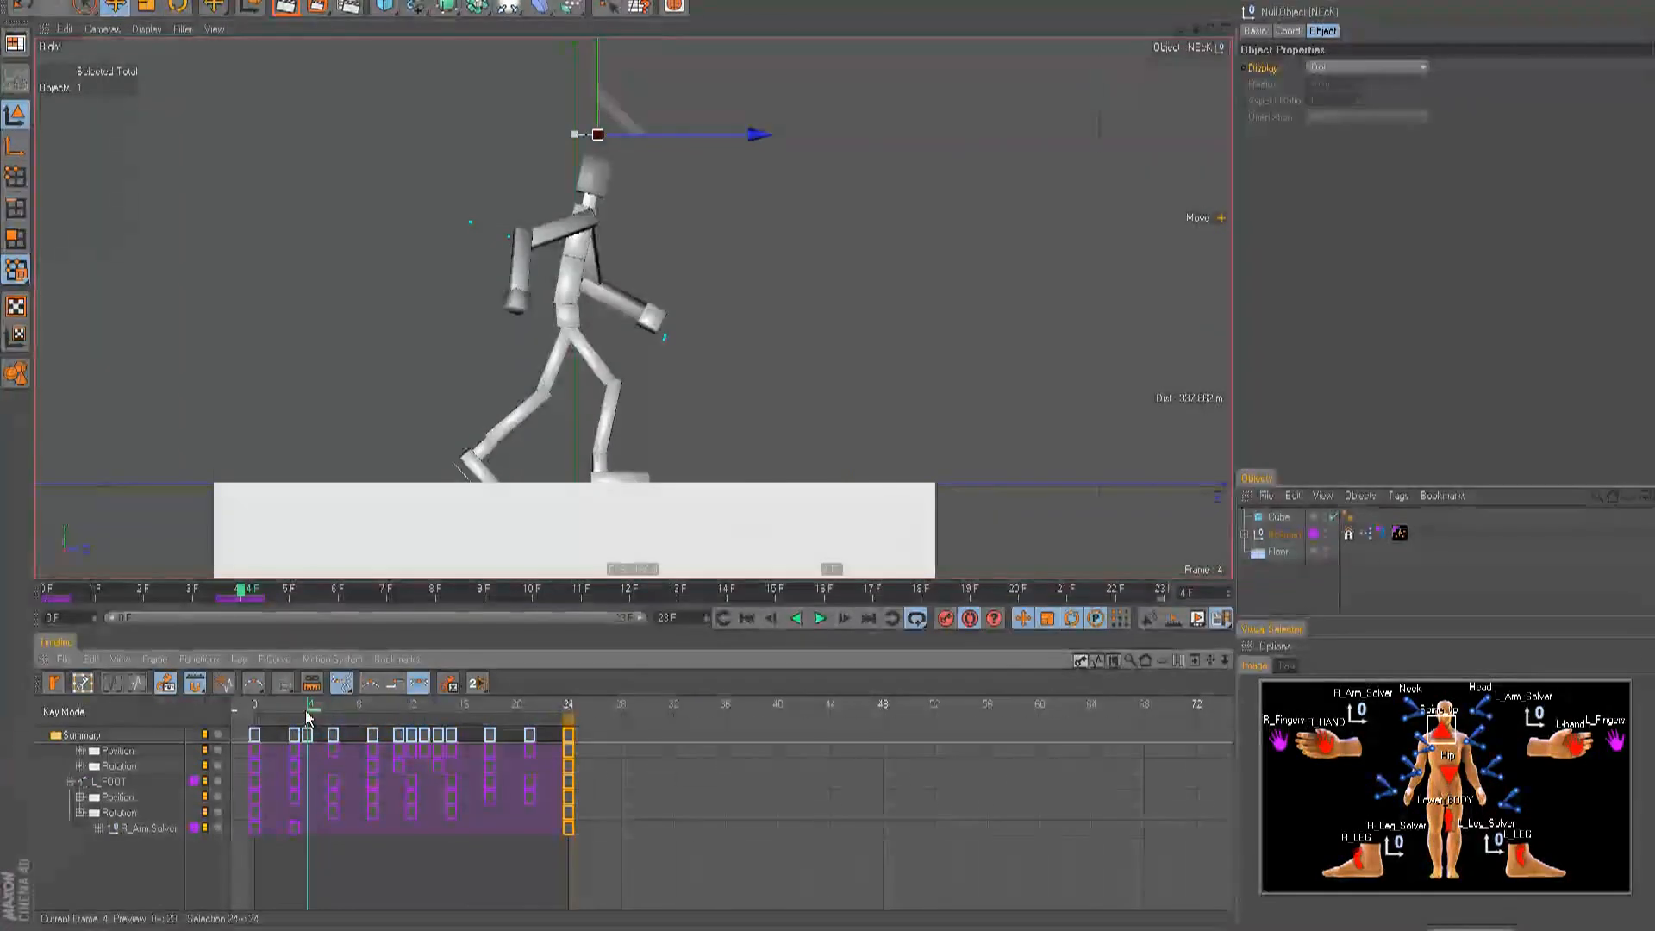
pyautogui.moveTo(317, 712); pyautogui.dragTo(362, 727)
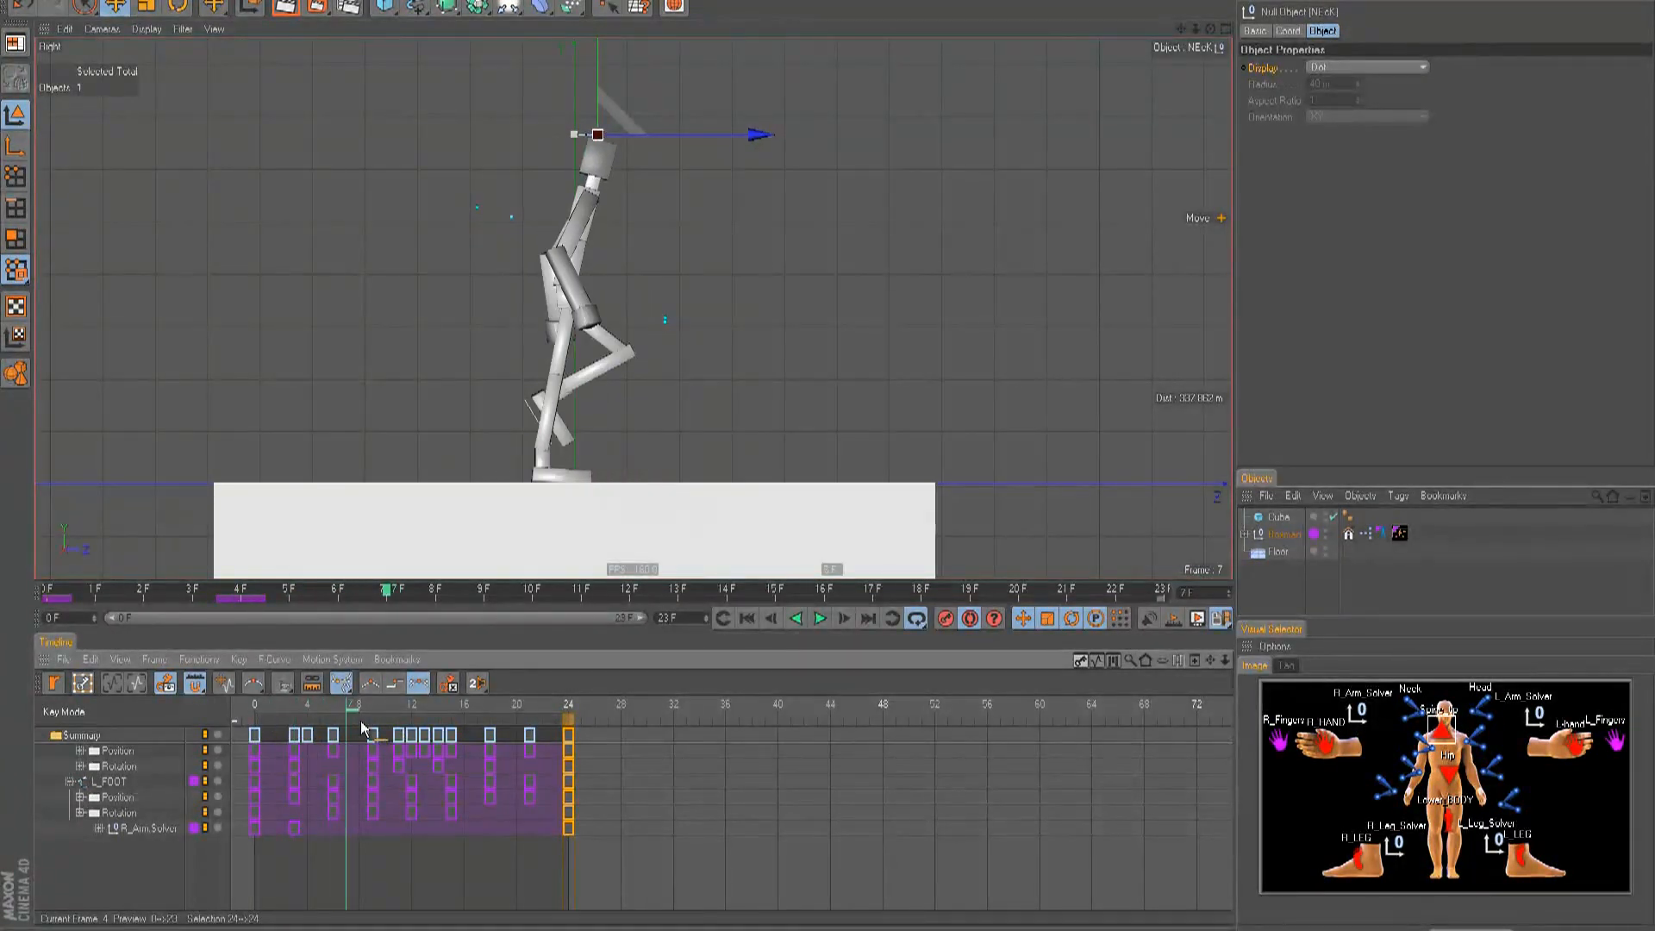
pyautogui.moveTo(720, 149); pyautogui.dragTo(692, 148)
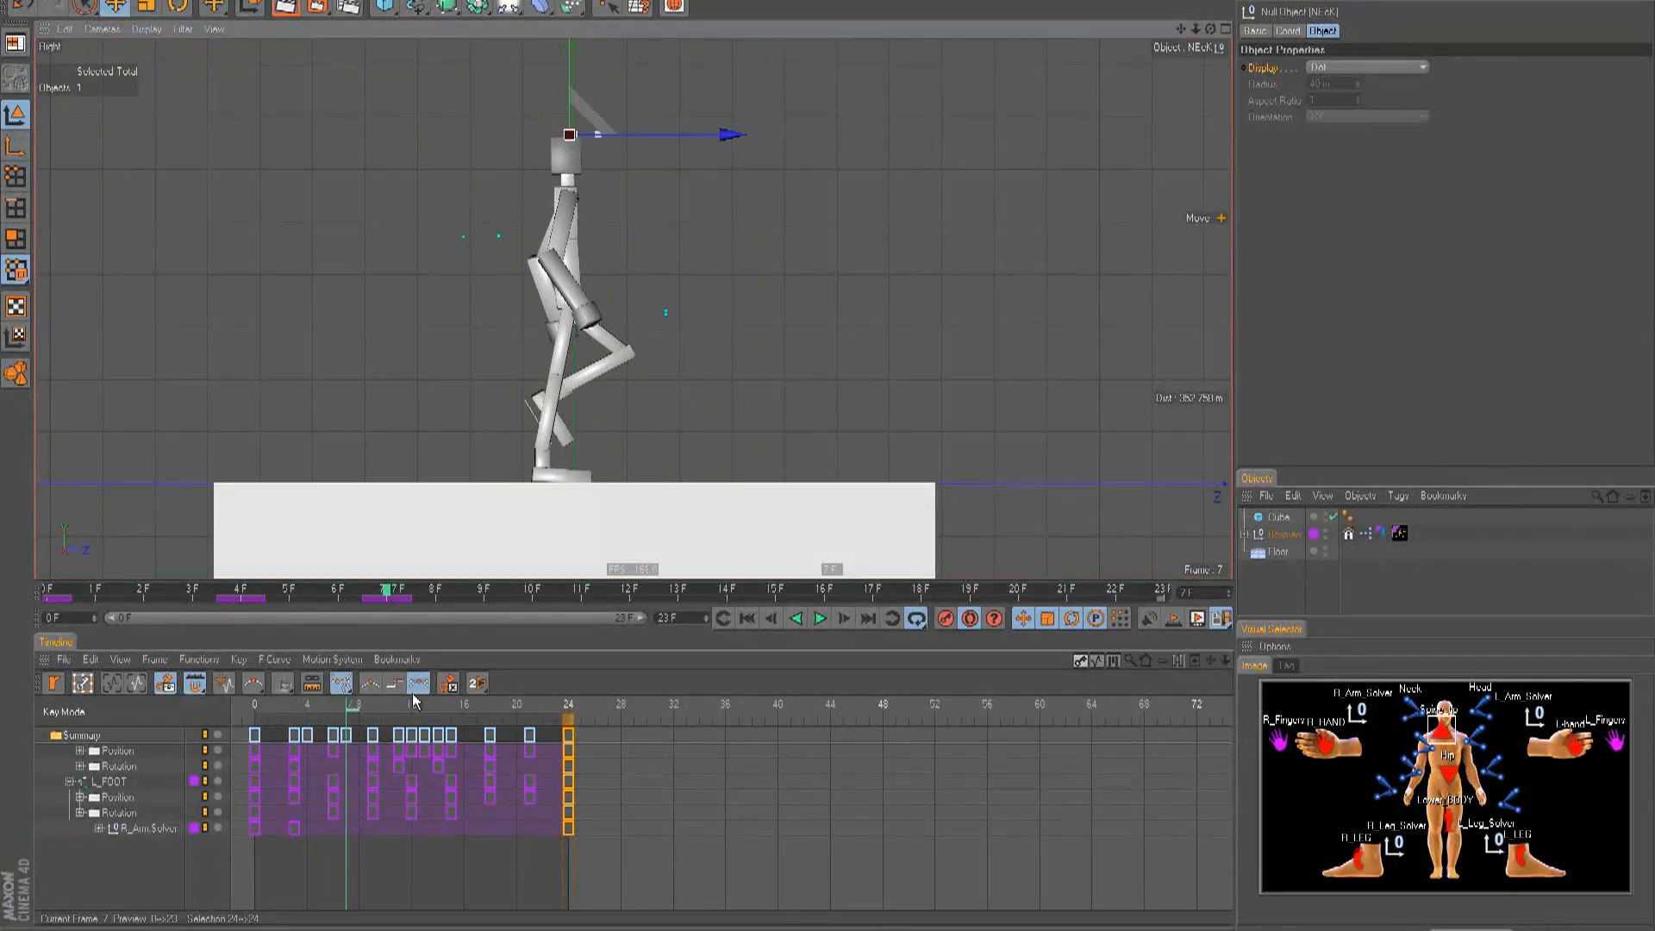
# - Move the neck control forward at frame 16, play back the lean and return to frame 0
pyautogui.moveTo(352, 712); pyautogui.dragTo(471, 725)
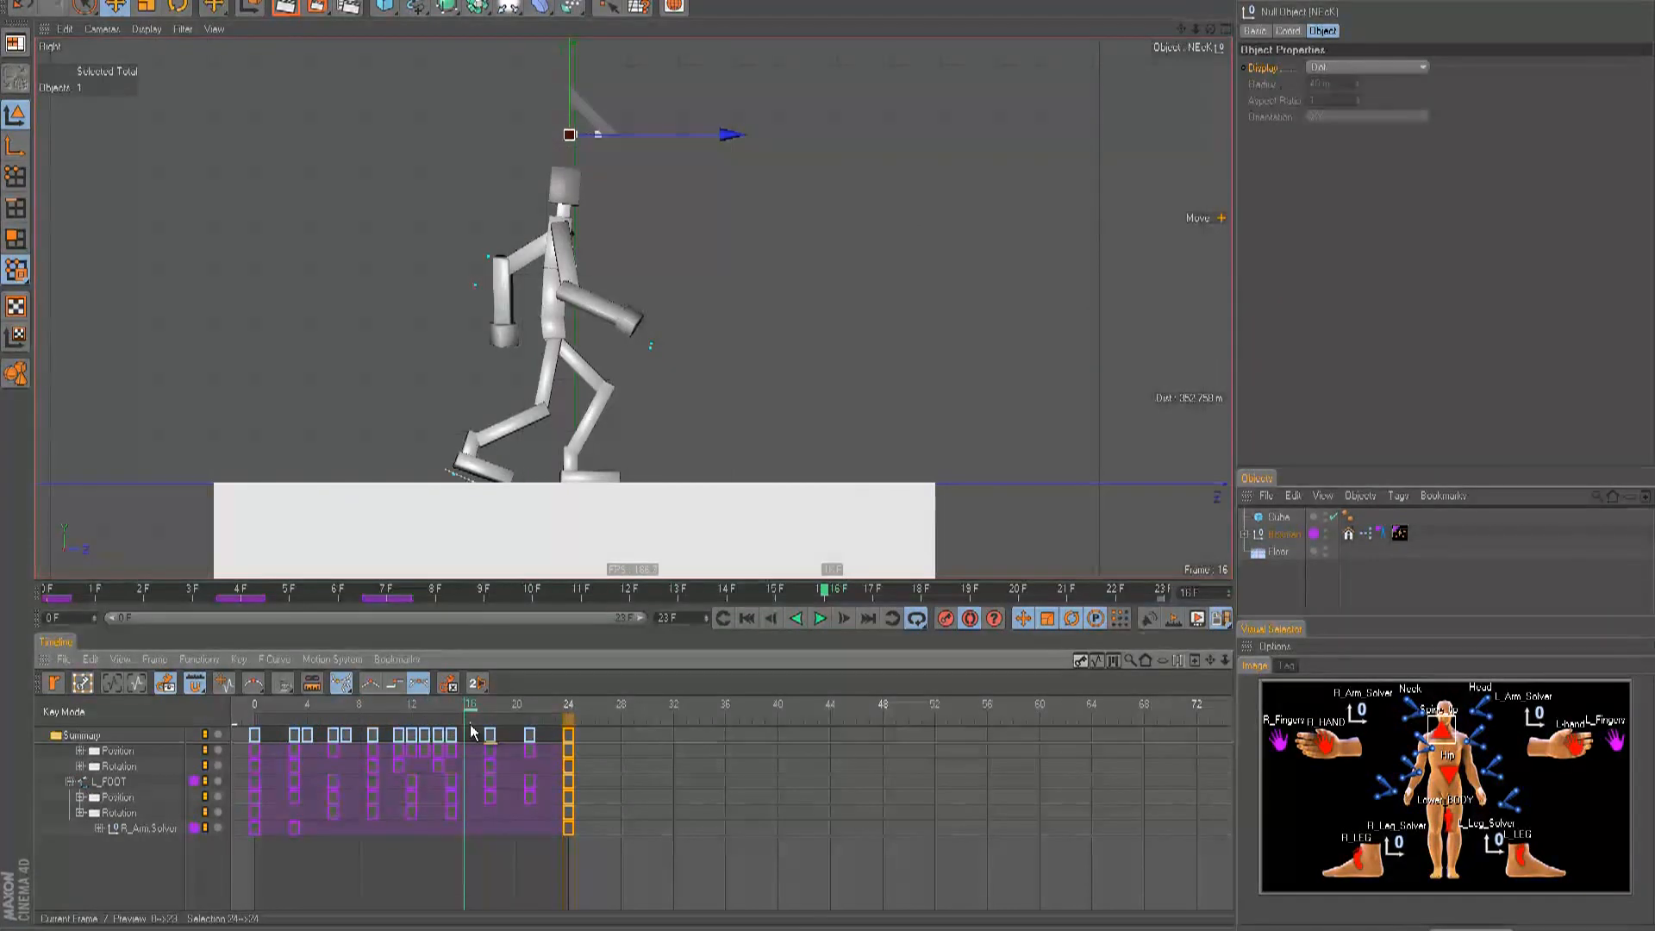
pyautogui.moveTo(672, 128); pyautogui.dragTo(703, 129)
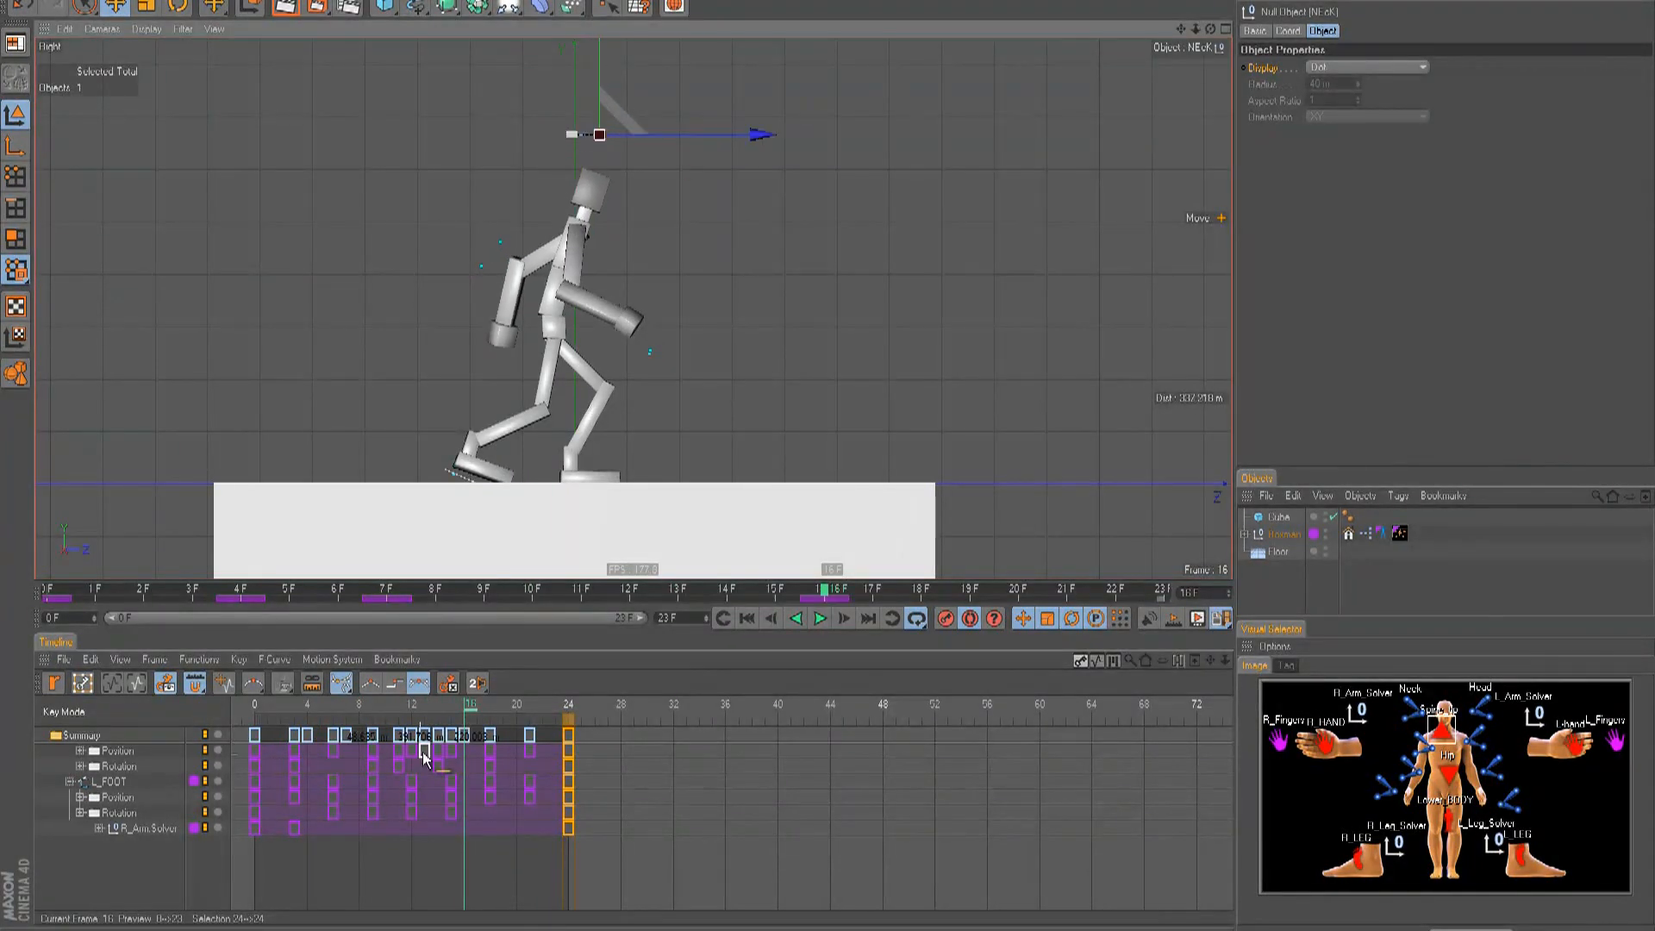
pyautogui.press('F8')
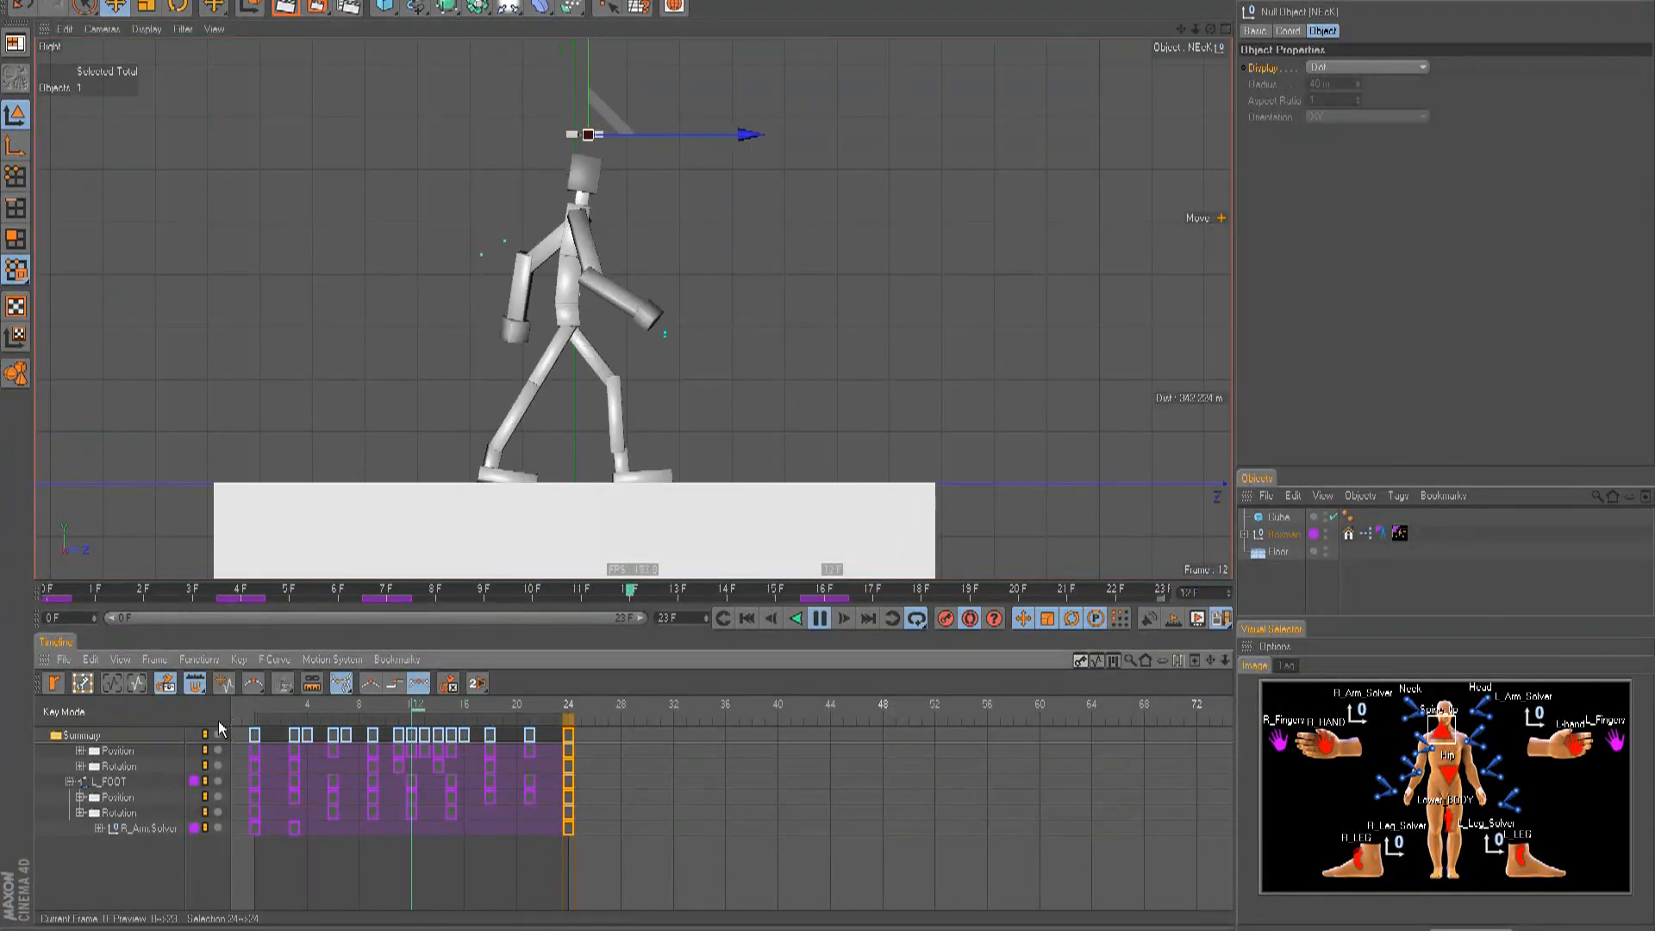
pyautogui.press('F8')
pyautogui.moveTo(287, 715); pyautogui.dragTo(153, 728)
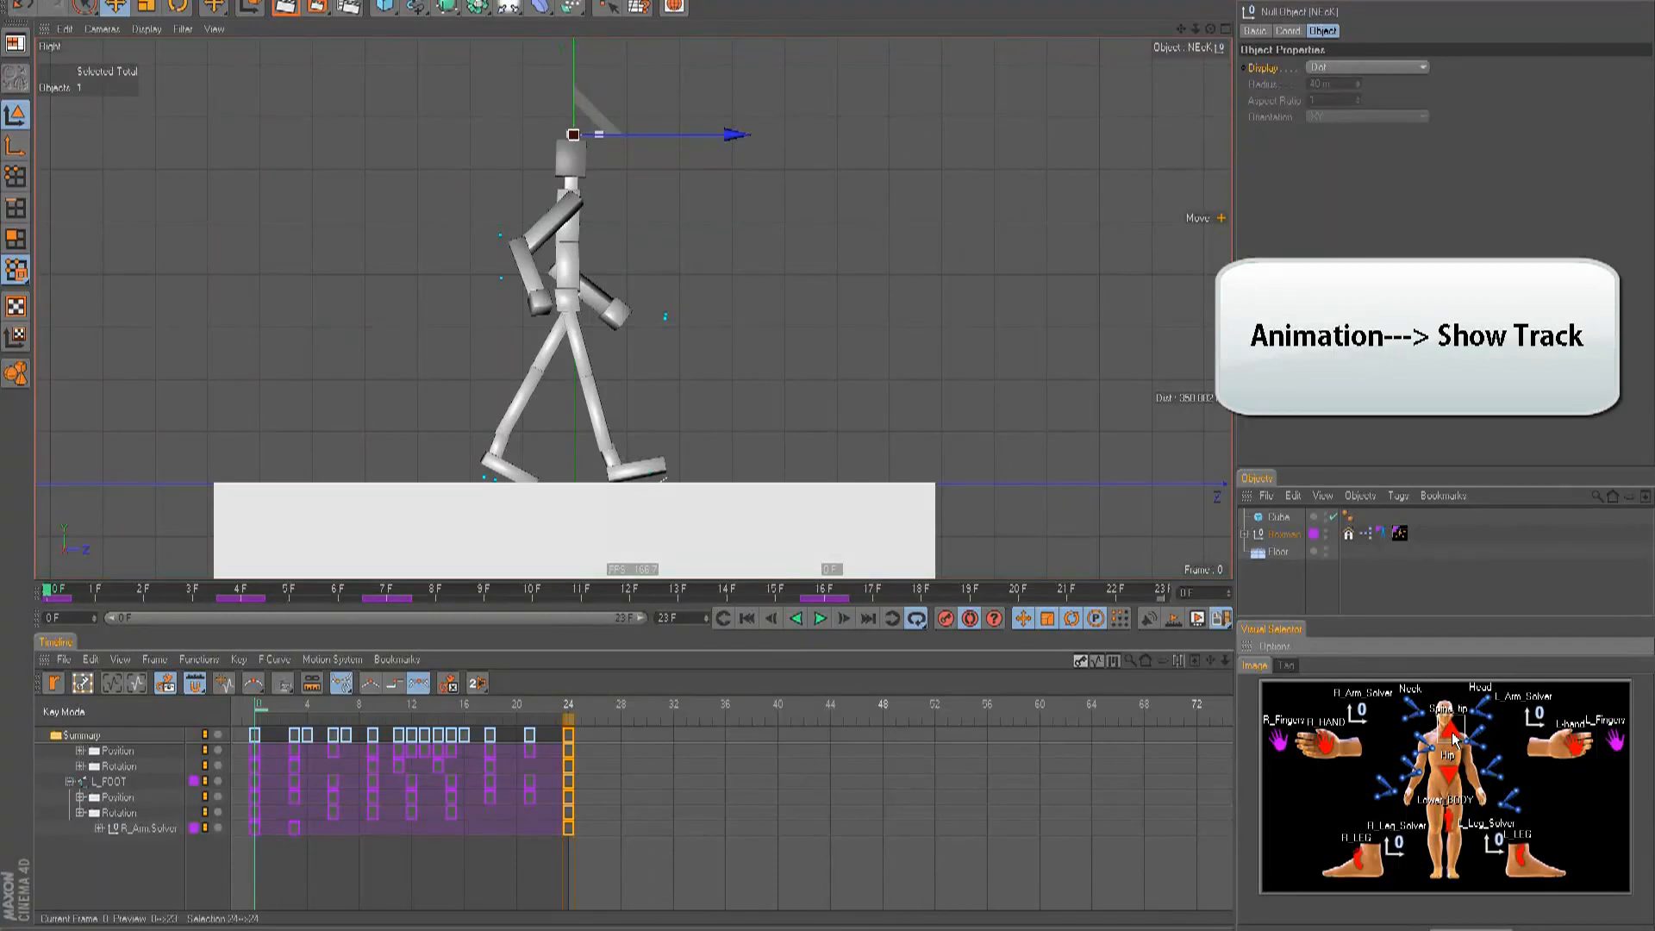
# - Show the neck control's animation tracks, copy its frame 0 keys to frame 24 and play back the loop
pyautogui.hotkey('shift', 'F3')
pyautogui.scroll(-5, 826, 697)
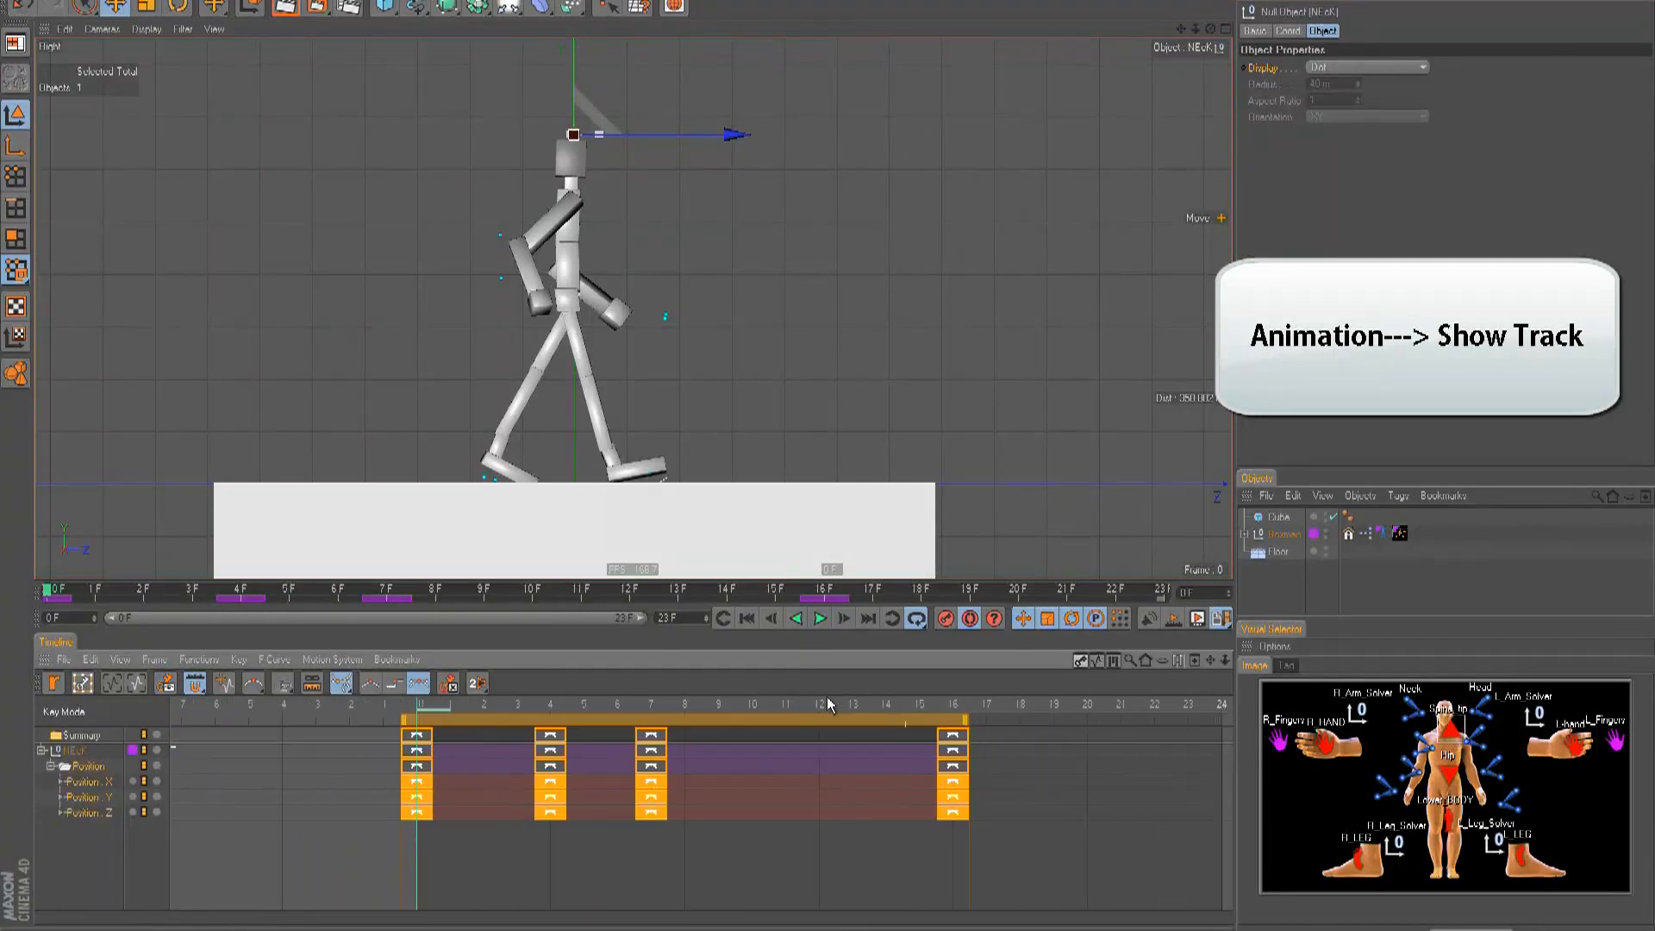
pyautogui.moveTo(551, 793)
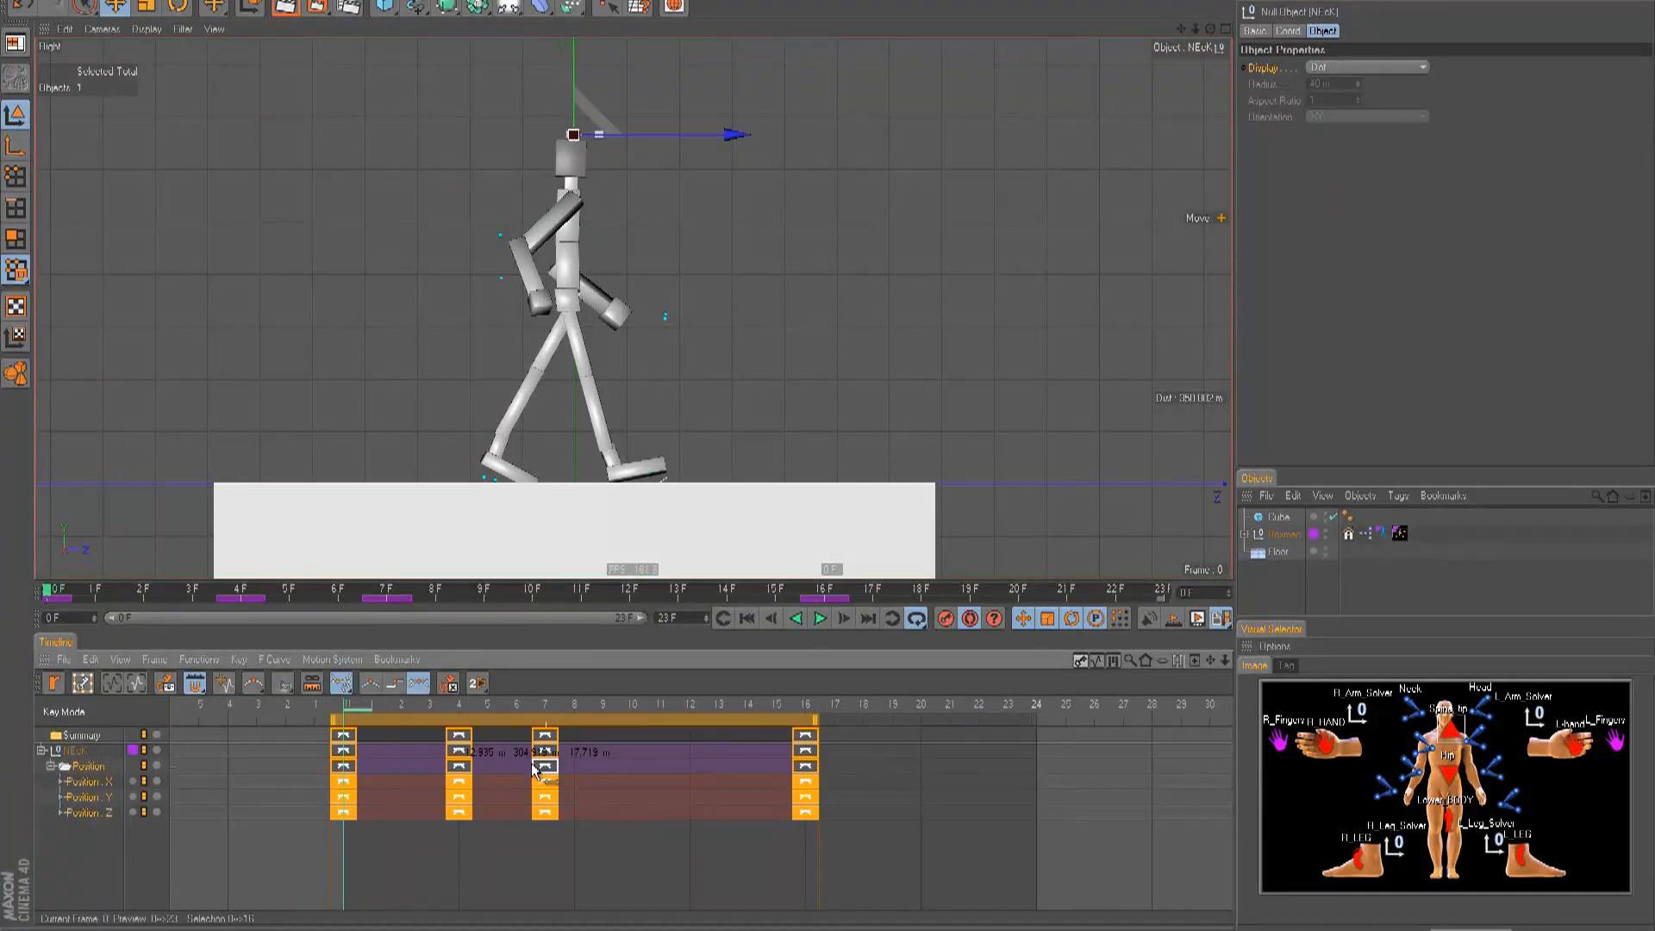
pyautogui.moveTo(363, 716)
pyautogui.mouseDown()
pyautogui.moveTo(713, 710)
pyautogui.moveTo(1004, 743)
pyautogui.mouseUp()
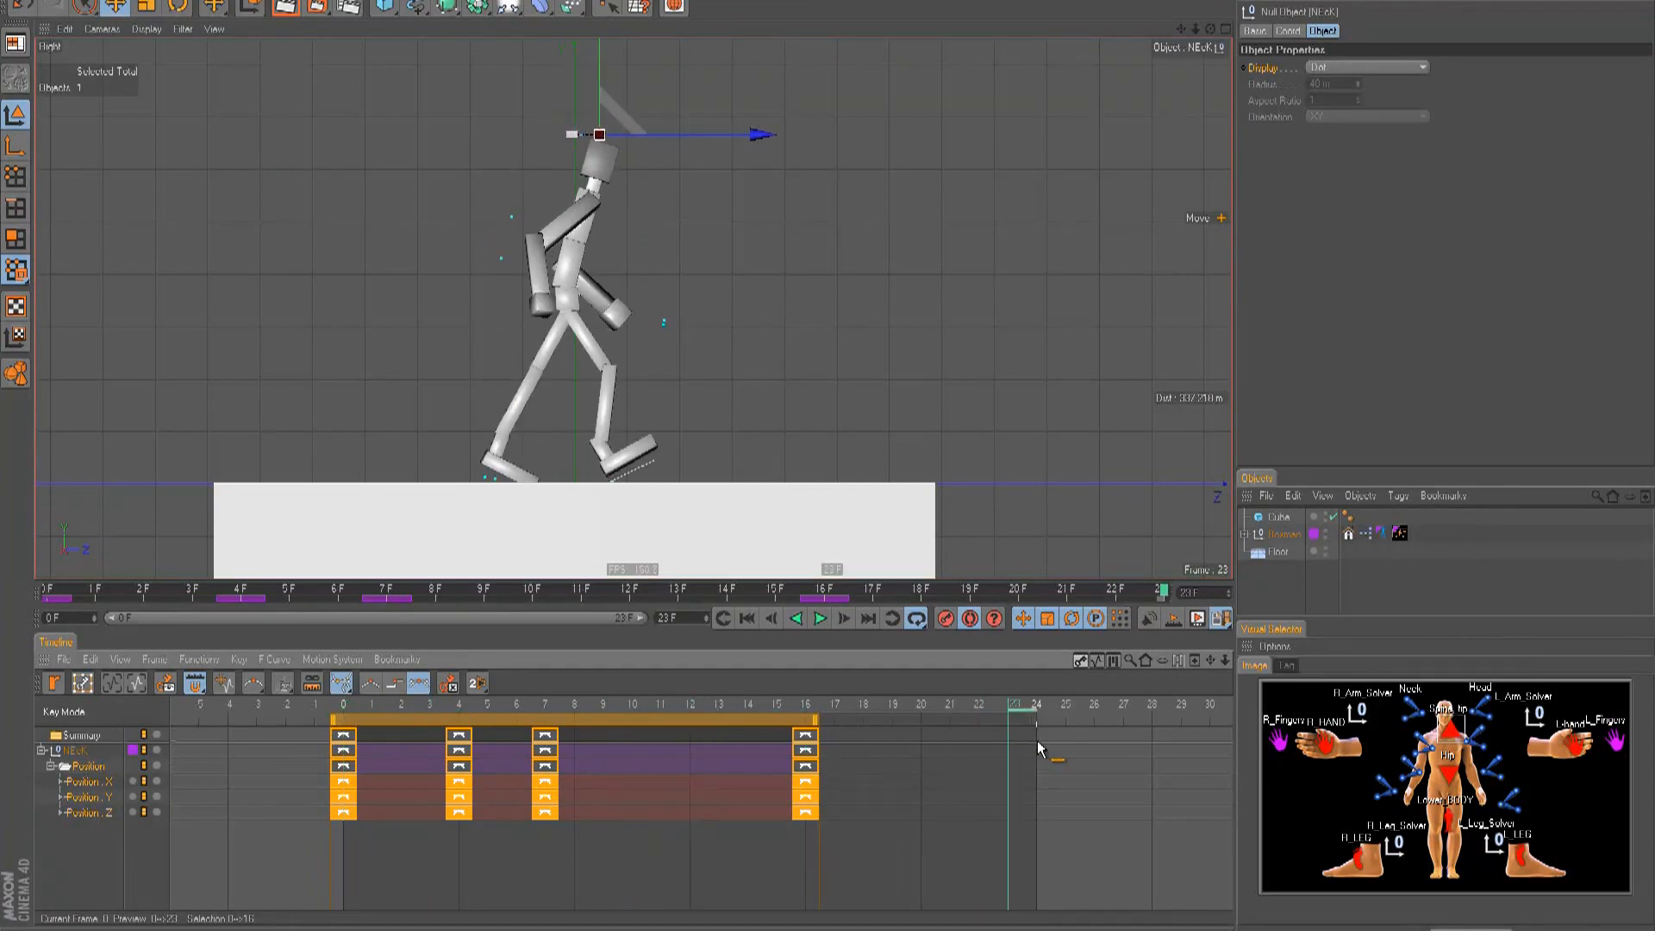
pyautogui.moveTo(318, 738); pyautogui.dragTo(895, 747)
pyautogui.click(1026, 752)
pyautogui.moveTo(964, 705); pyautogui.dragTo(226, 712)
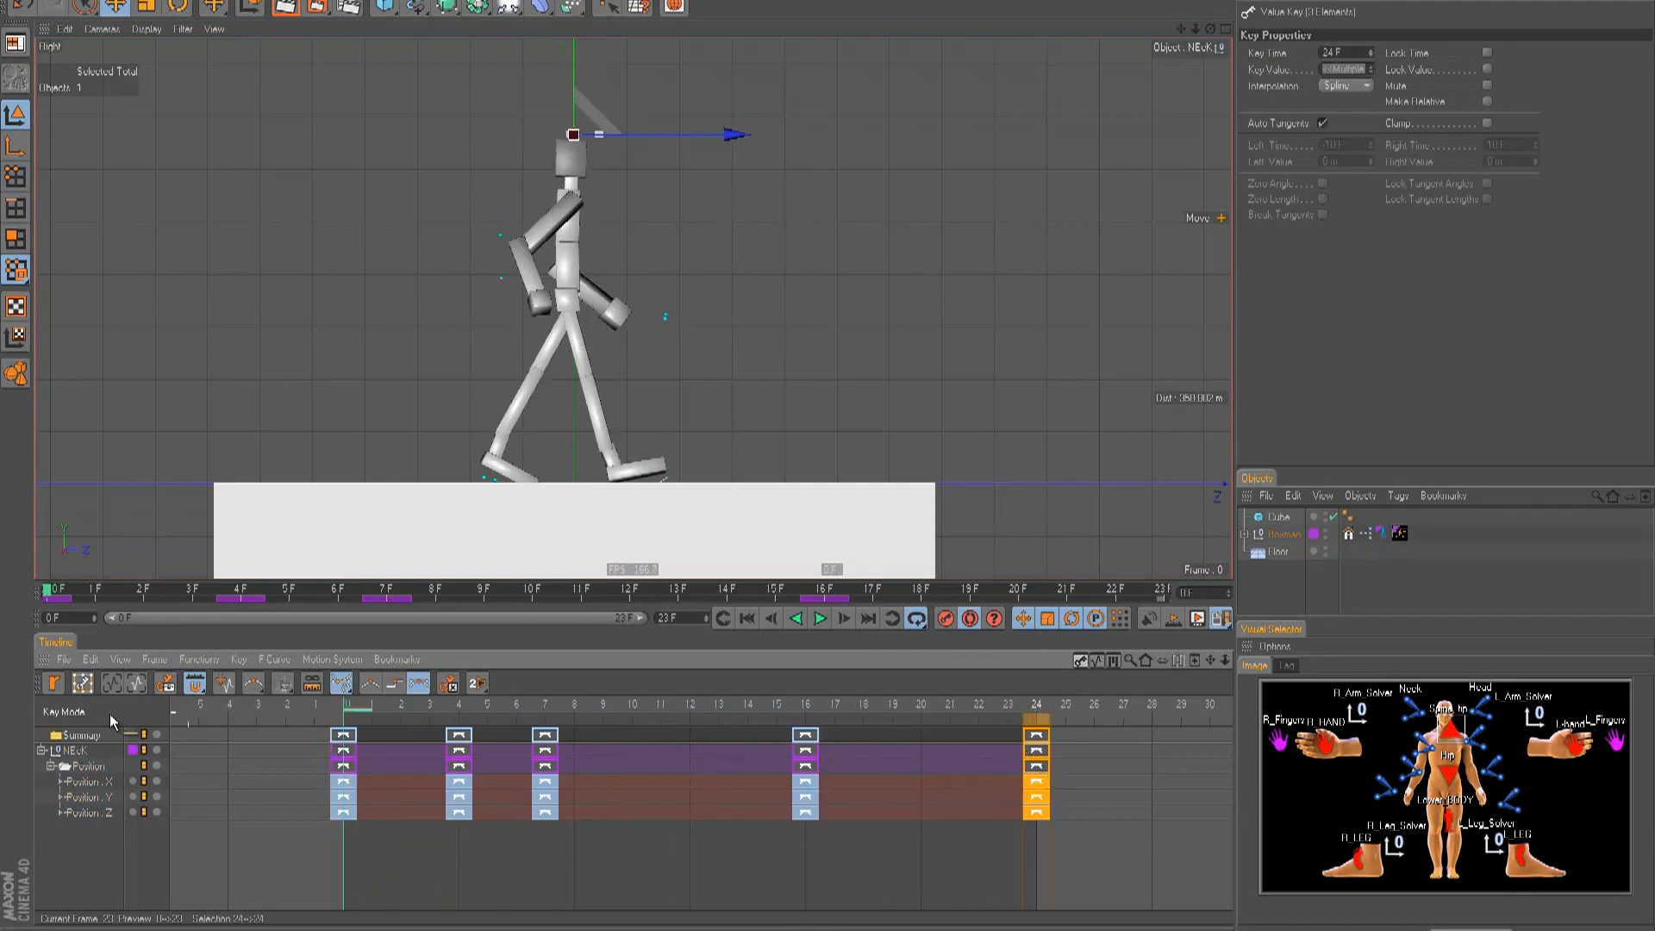
pyautogui.press('F8')
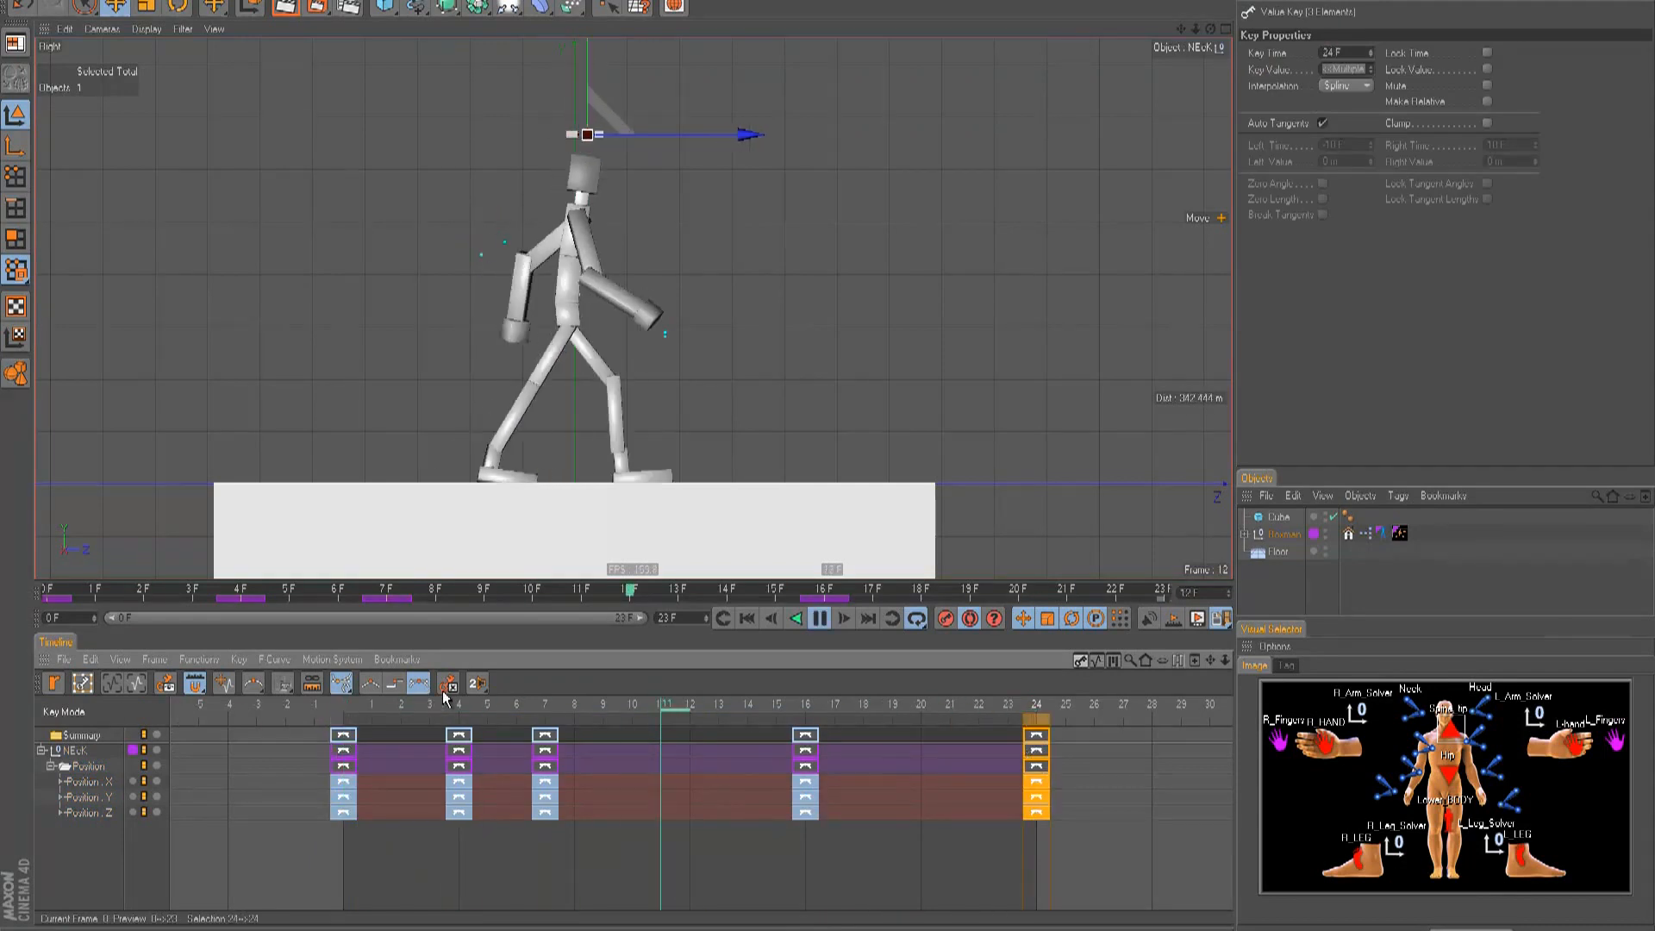
# - Shift the neck control's frame 7 keys to frame 10 and check the timing with playback
pyautogui.moveTo(526, 729); pyautogui.dragTo(638, 748)
pyautogui.press('F8')
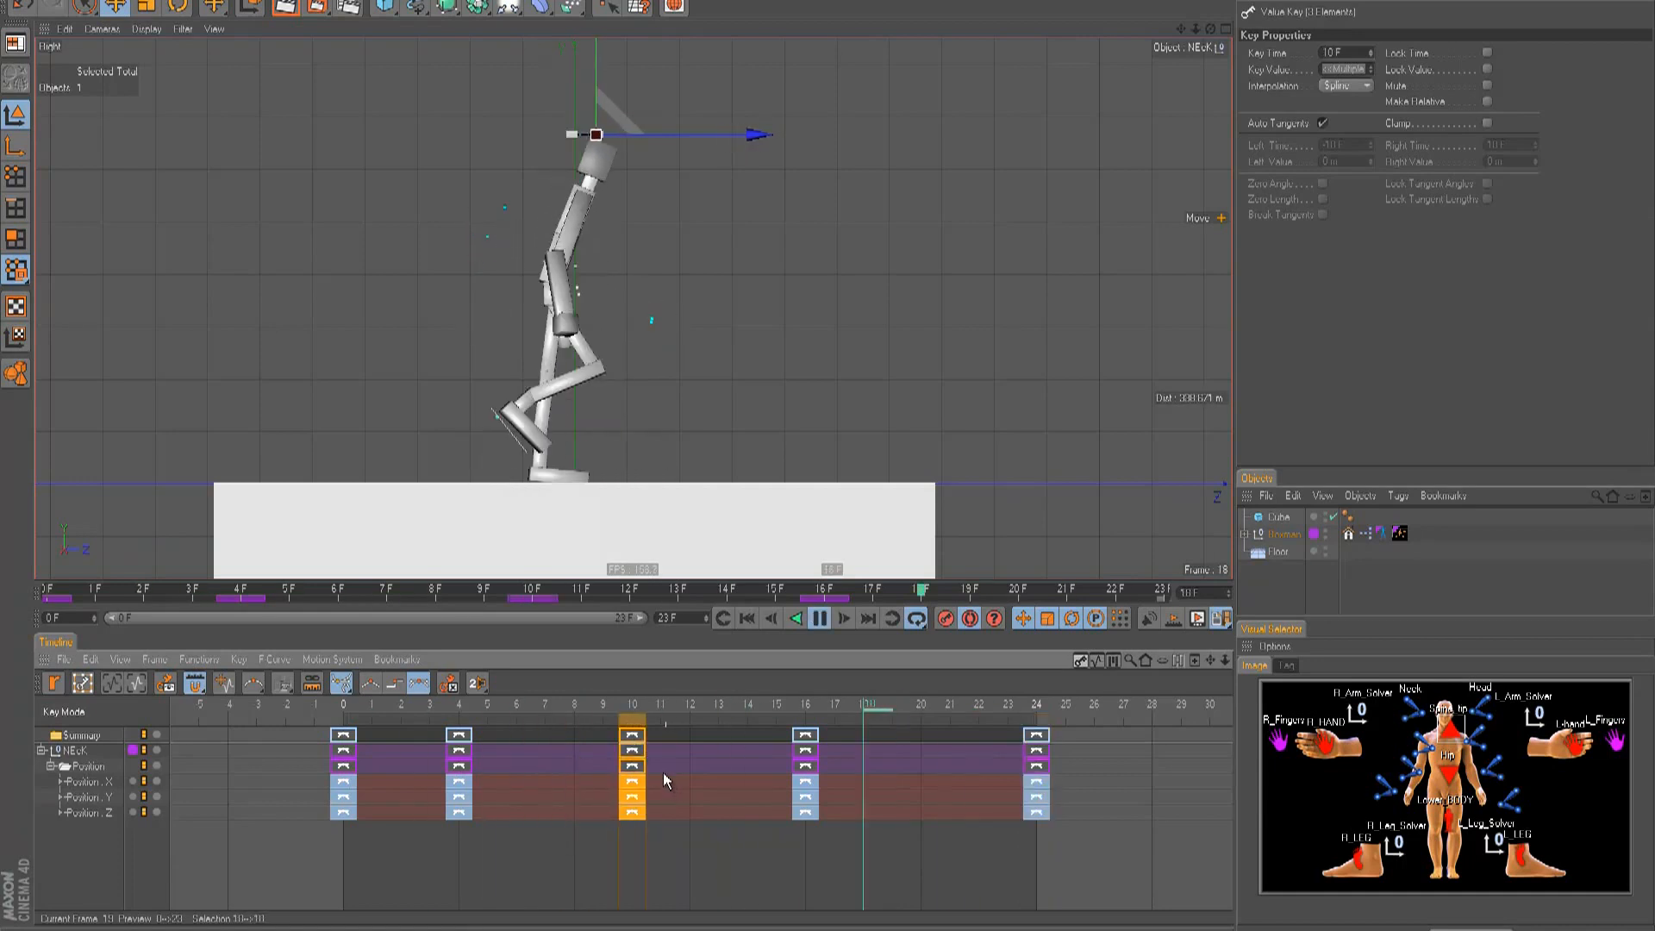
pyautogui.click(908, 317)
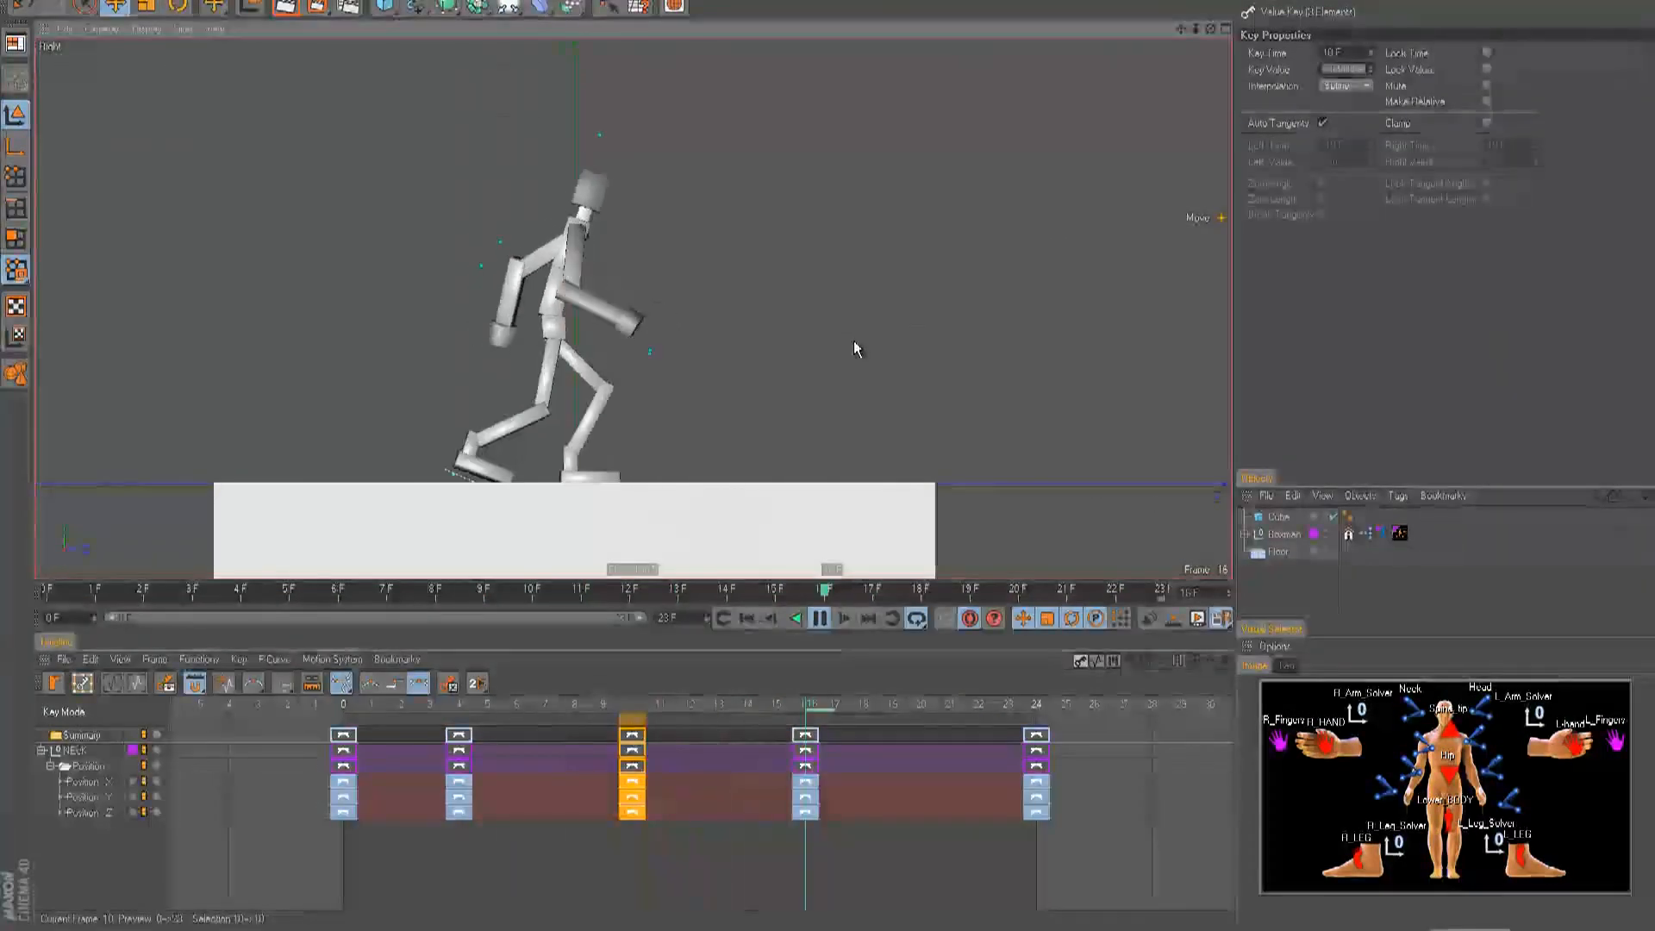
pyautogui.press('F8')
# - Select the Neck joint for rotation at frame 0 and review the walk from the back view
pyautogui.moveTo(620, 708); pyautogui.dragTo(261, 655)
pyautogui.click(1412, 710)
pyautogui.press('r')
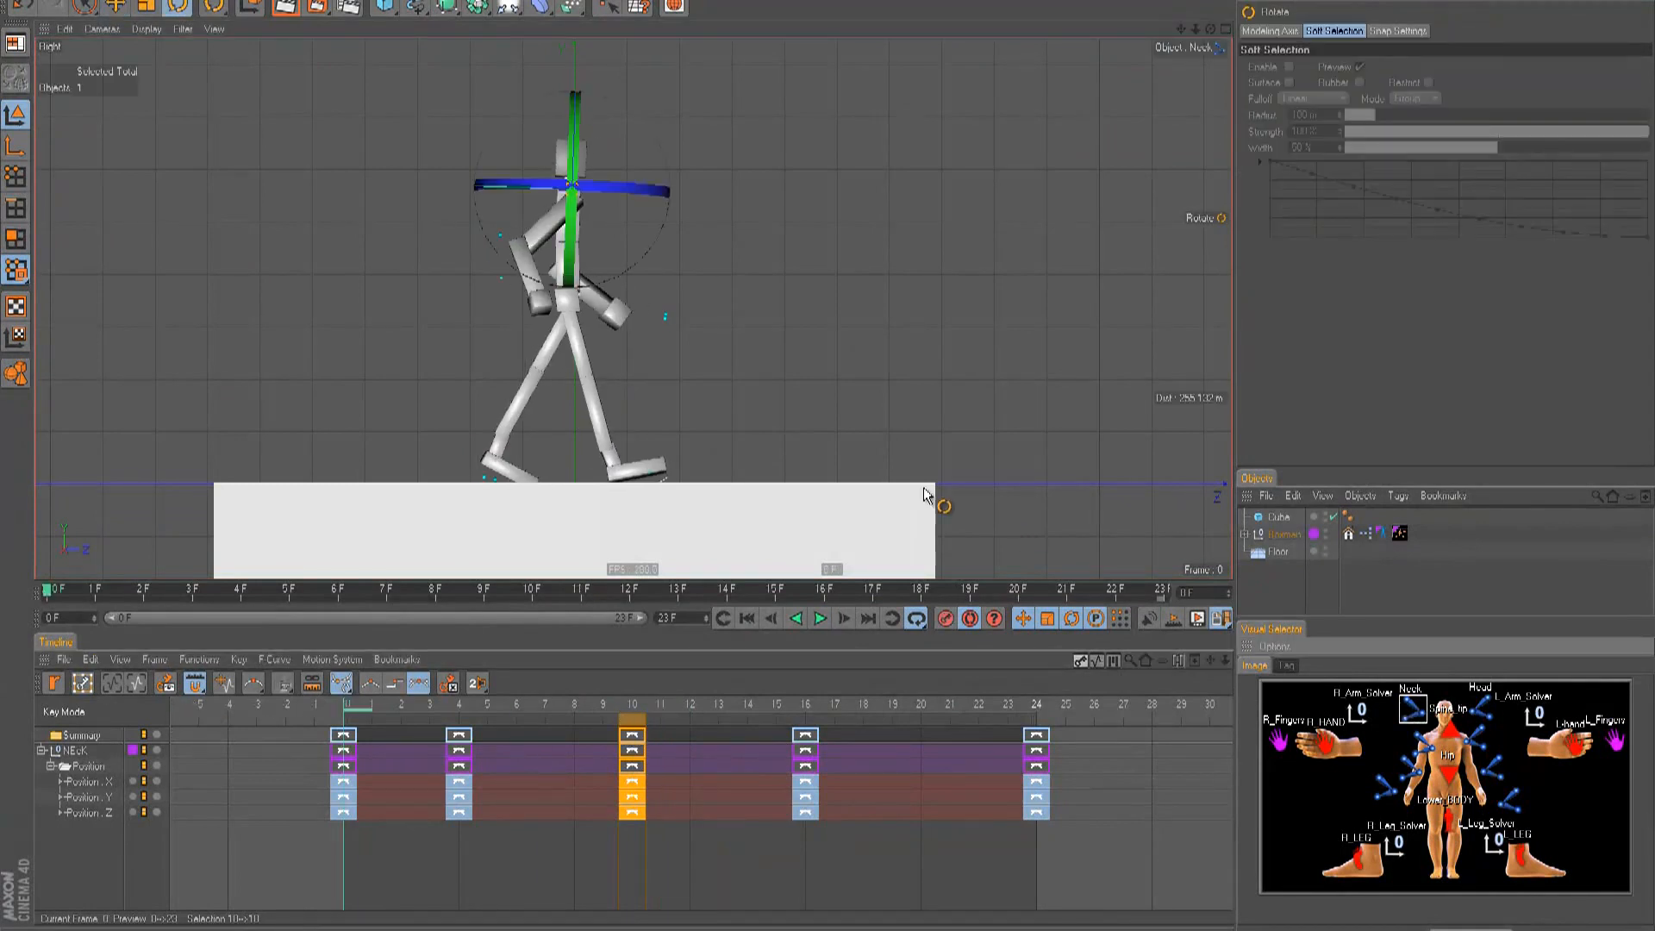
pyautogui.press('F4')
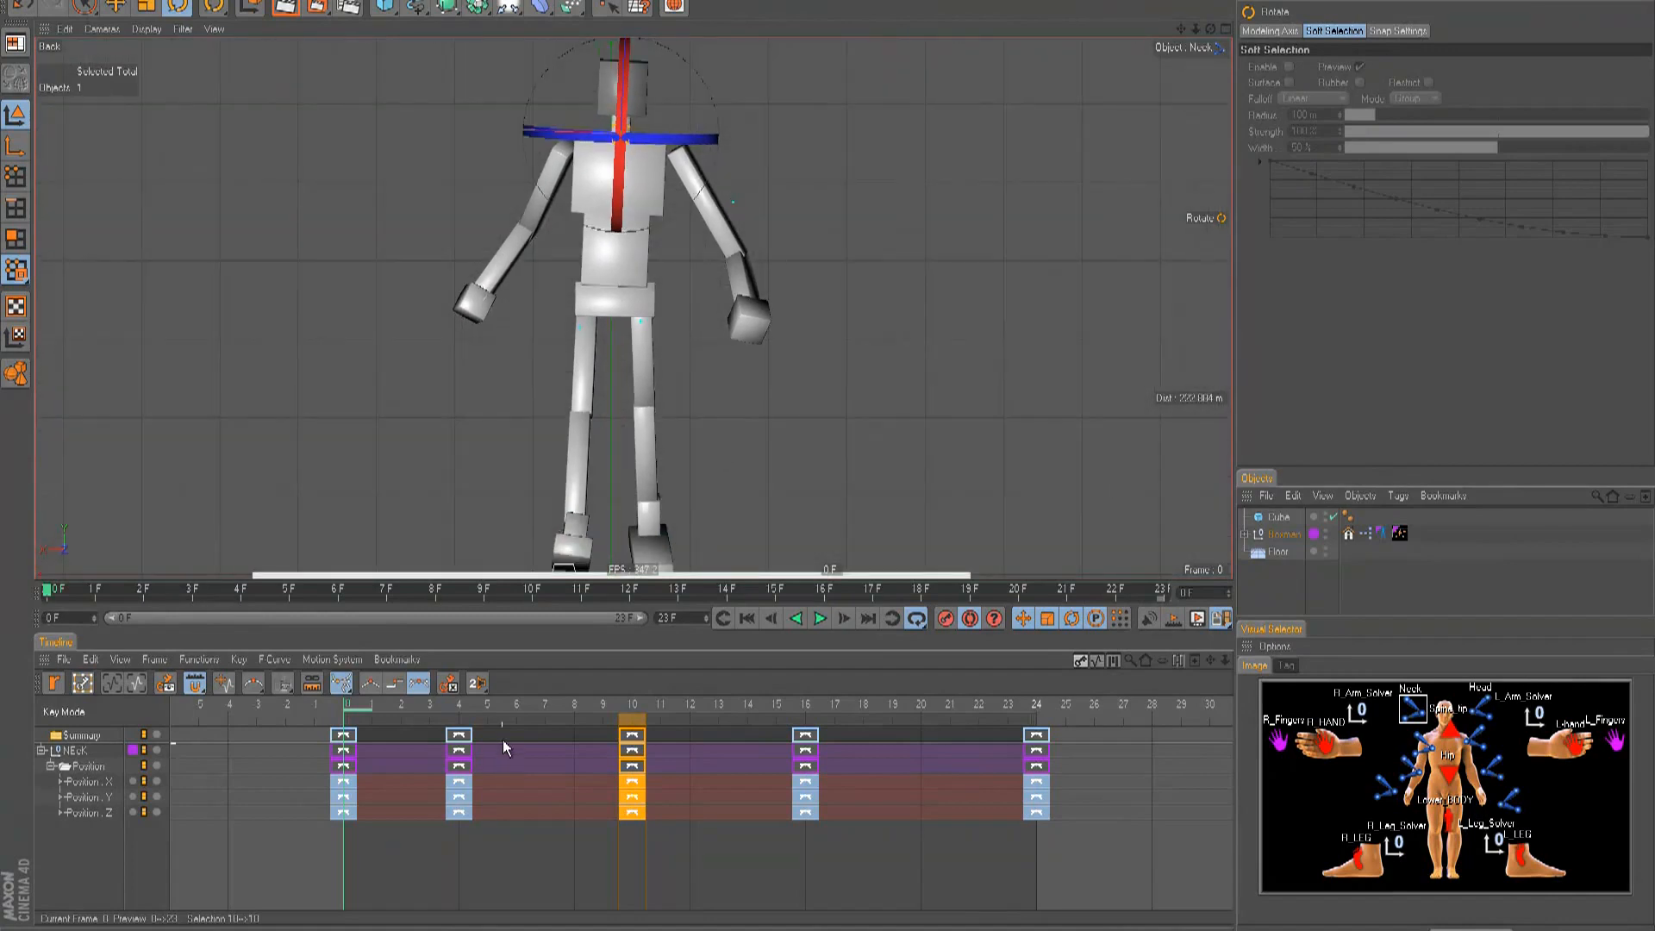
pyautogui.click(506, 710)
pyautogui.moveTo(504, 703); pyautogui.dragTo(216, 705)
pyautogui.press('F8')
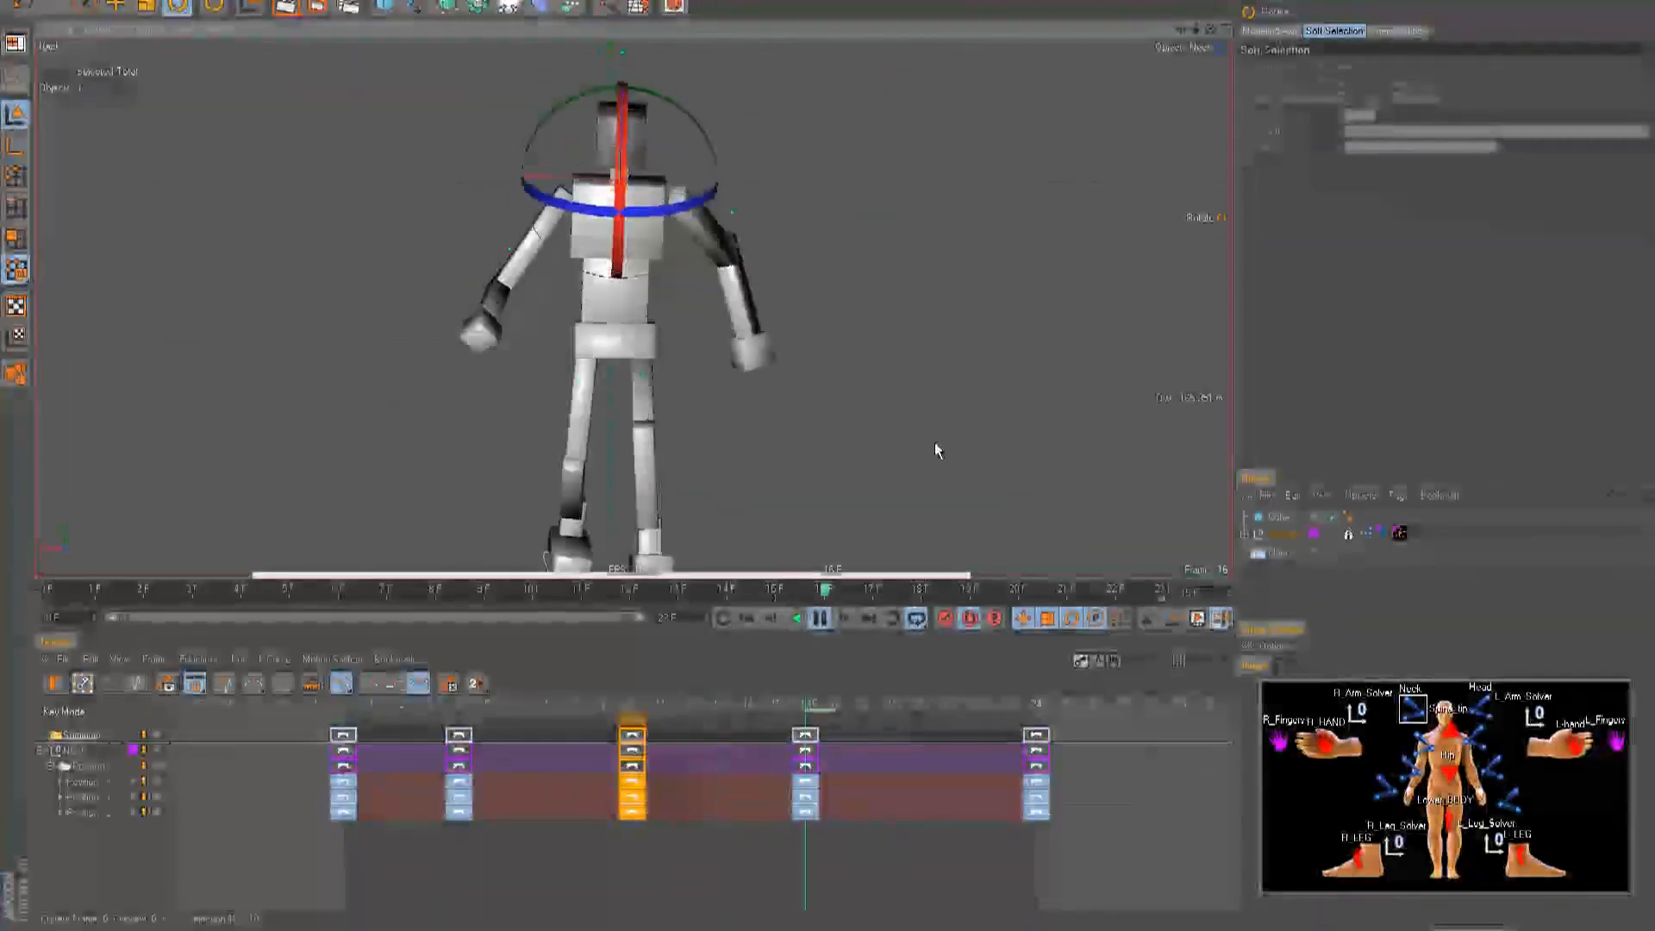
pyautogui.press('F8')
# - Compare the pose in the back and side views, then review the walk from the side with nothing selected
pyautogui.press('F2')
pyautogui.press('F3')
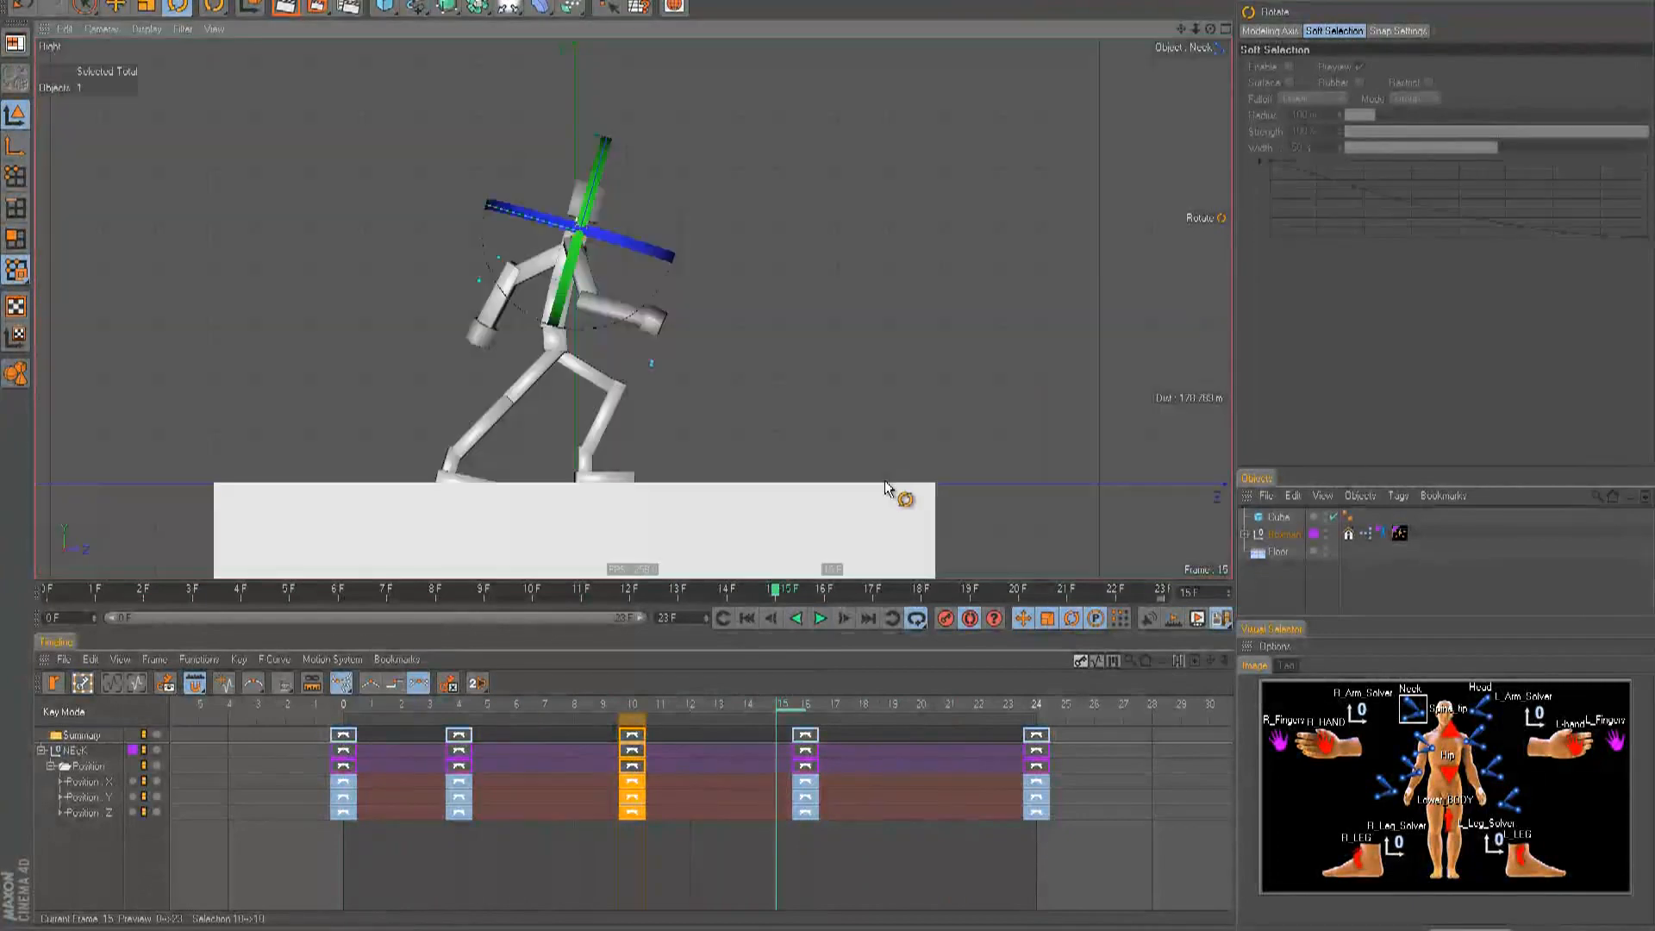
pyautogui.press('F4')
pyautogui.press('F3')
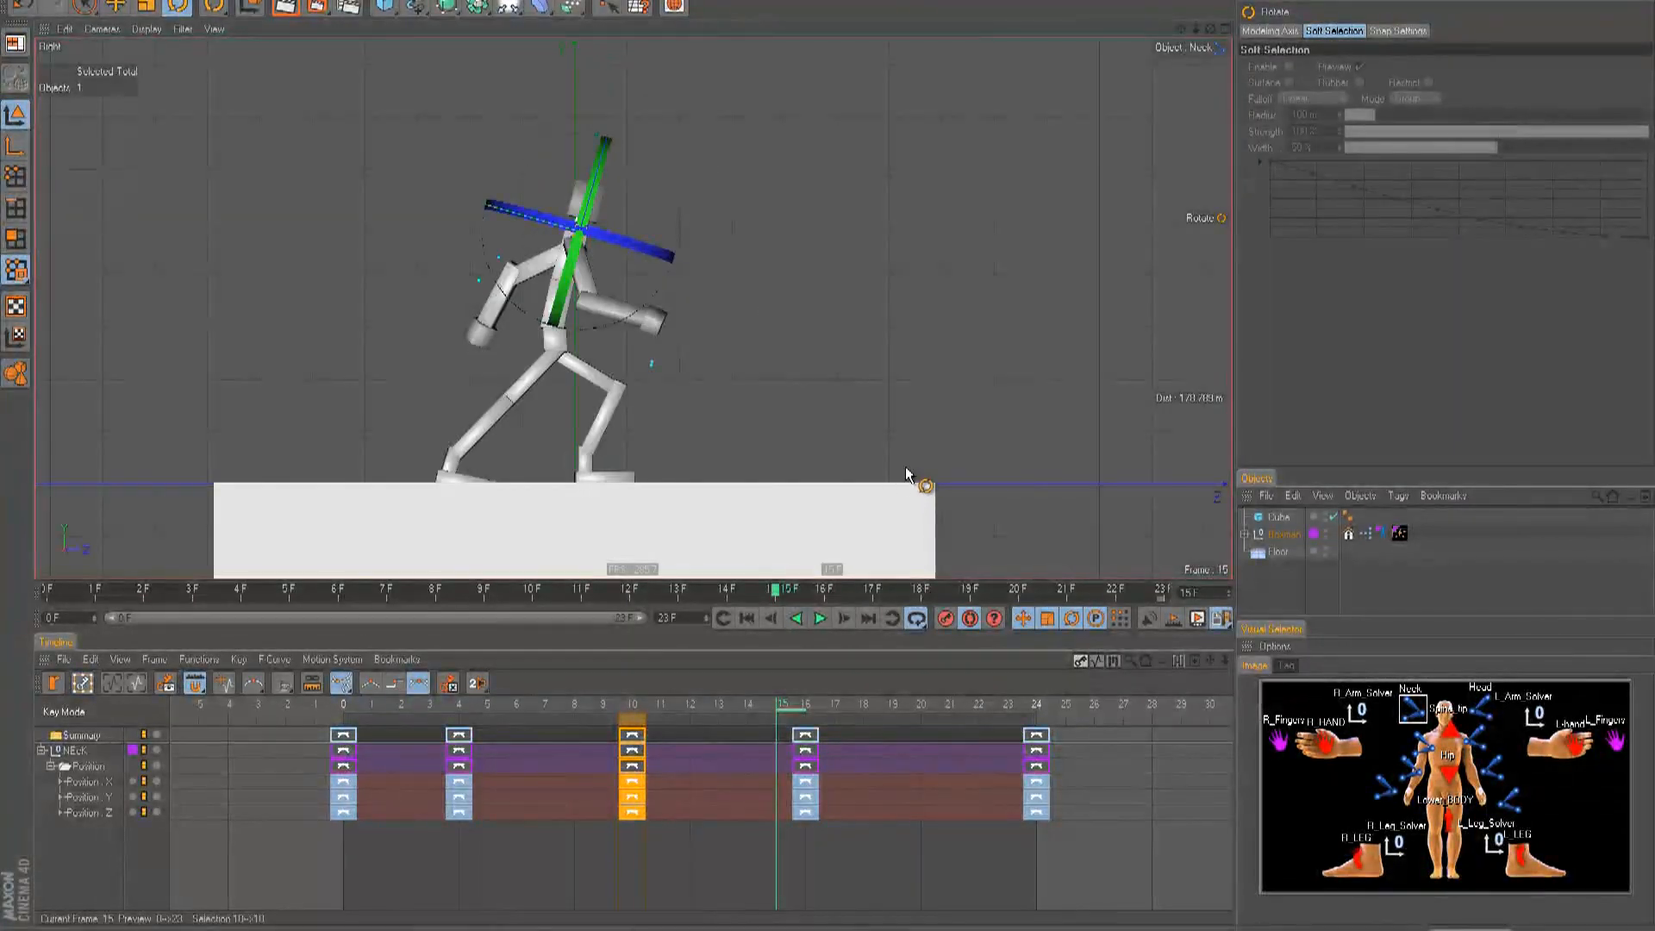
pyautogui.press('F8')
pyautogui.click(949, 290)
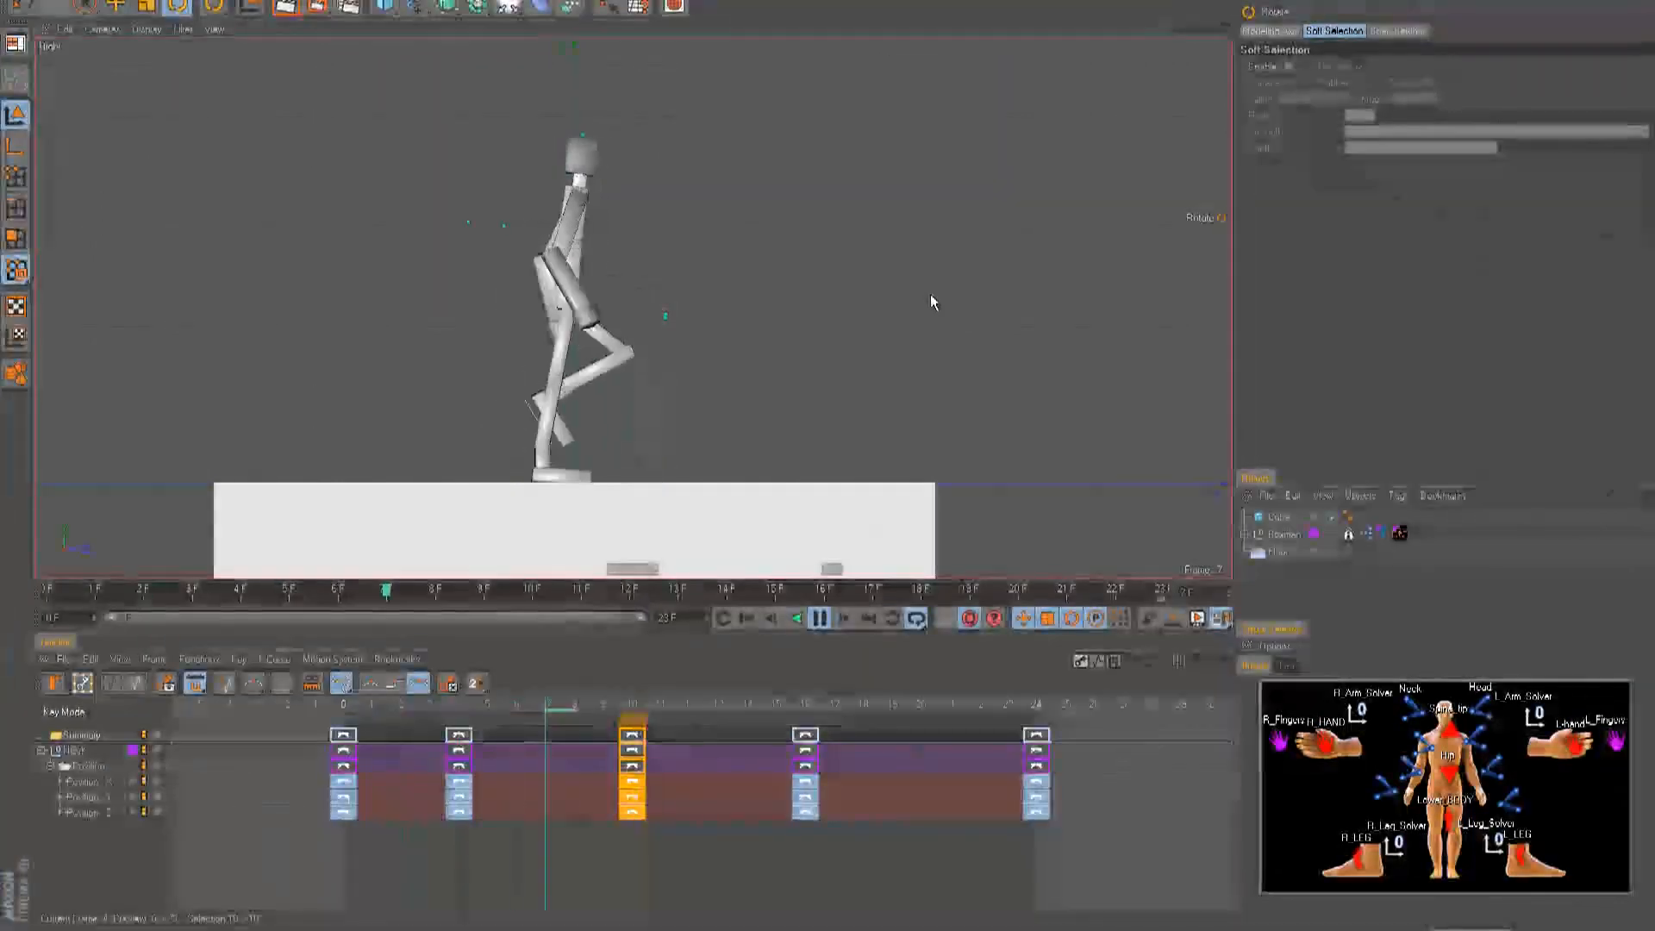
pyautogui.press('F8')
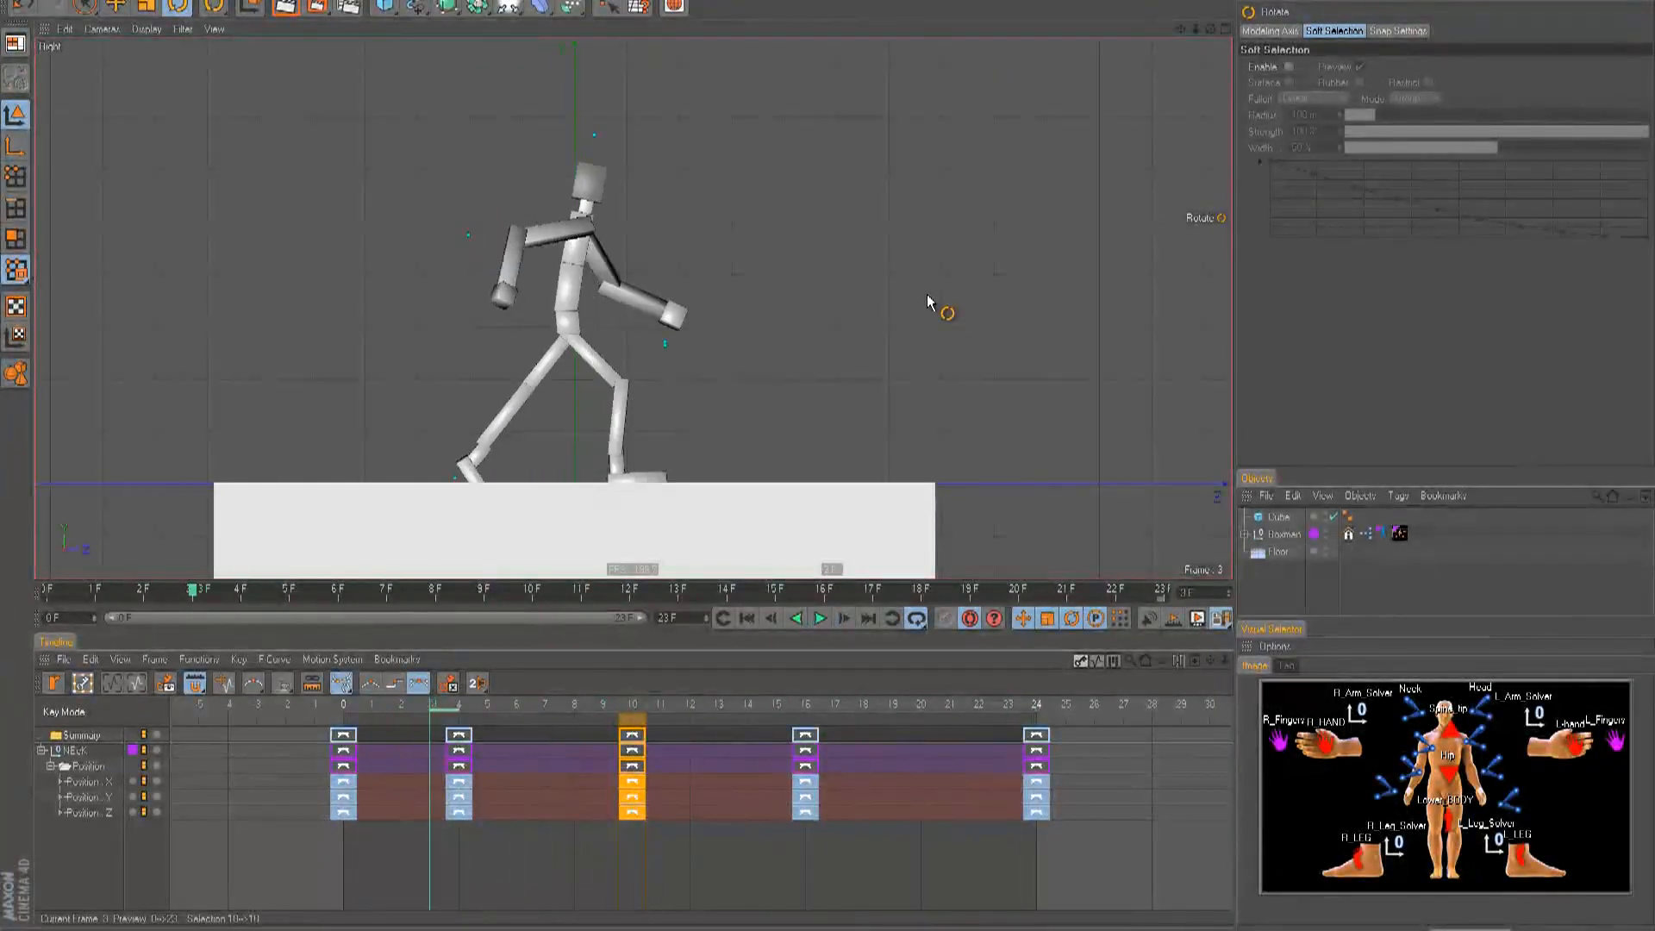
# - Frame the figure in the back view and play the walk to examine the feet and body motion
pyautogui.press('F2')
pyautogui.press('F3')
pyautogui.press('F4')
pyautogui.scroll(-1, 859, 291)
pyautogui.keyDown('alt'); pyautogui.moveTo(854, 294); pyautogui.dragTo(849, 279, button='middle'); pyautogui.keyUp('alt')
pyautogui.press('F8')
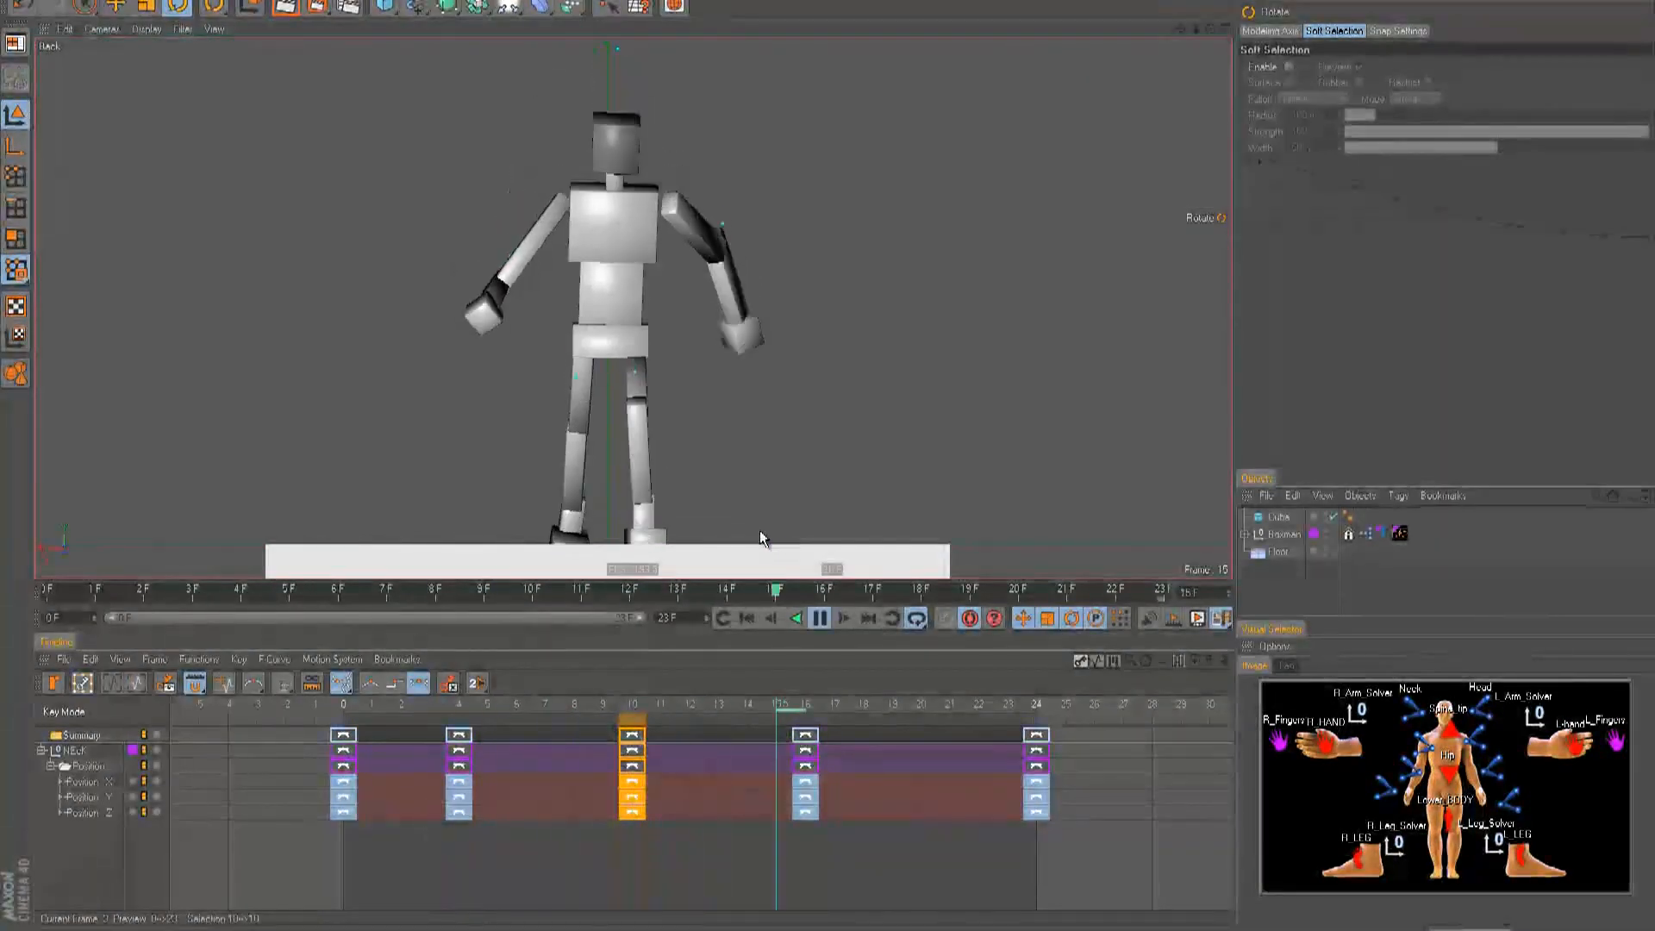
pyautogui.press('F8')
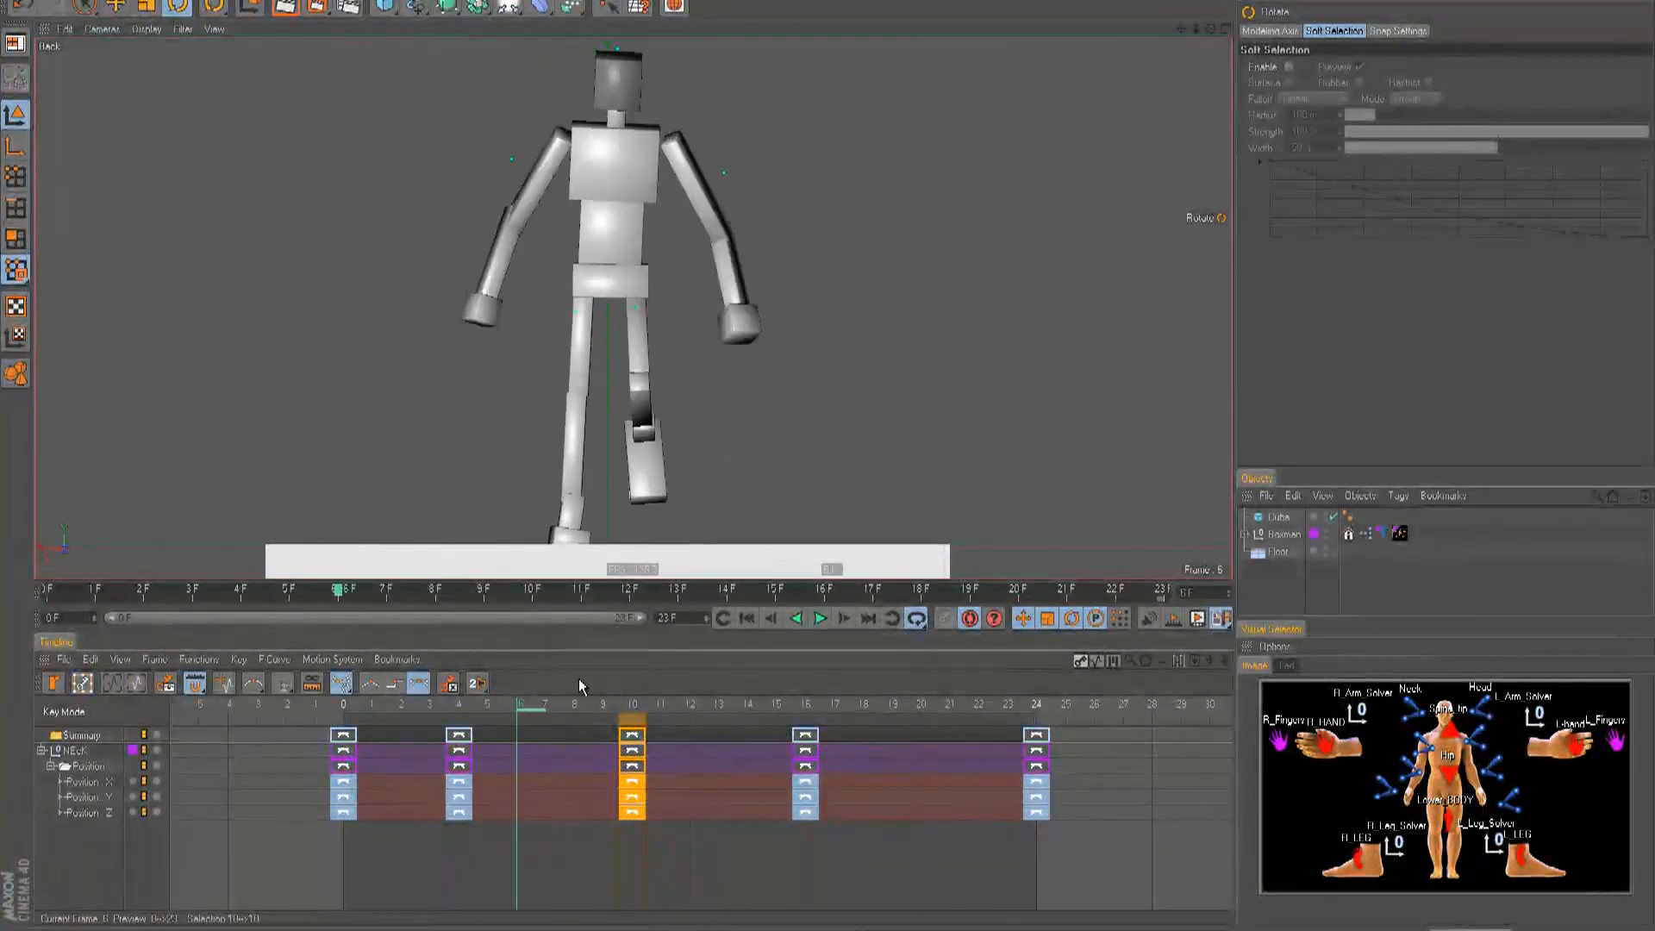
# - Select the right foot control at frame 14 and play the walk from the back view to examine its ground contact
pyautogui.moveTo(534, 716); pyautogui.dragTo(658, 720)
pyautogui.moveTo(760, 722); pyautogui.dragTo(757, 723)
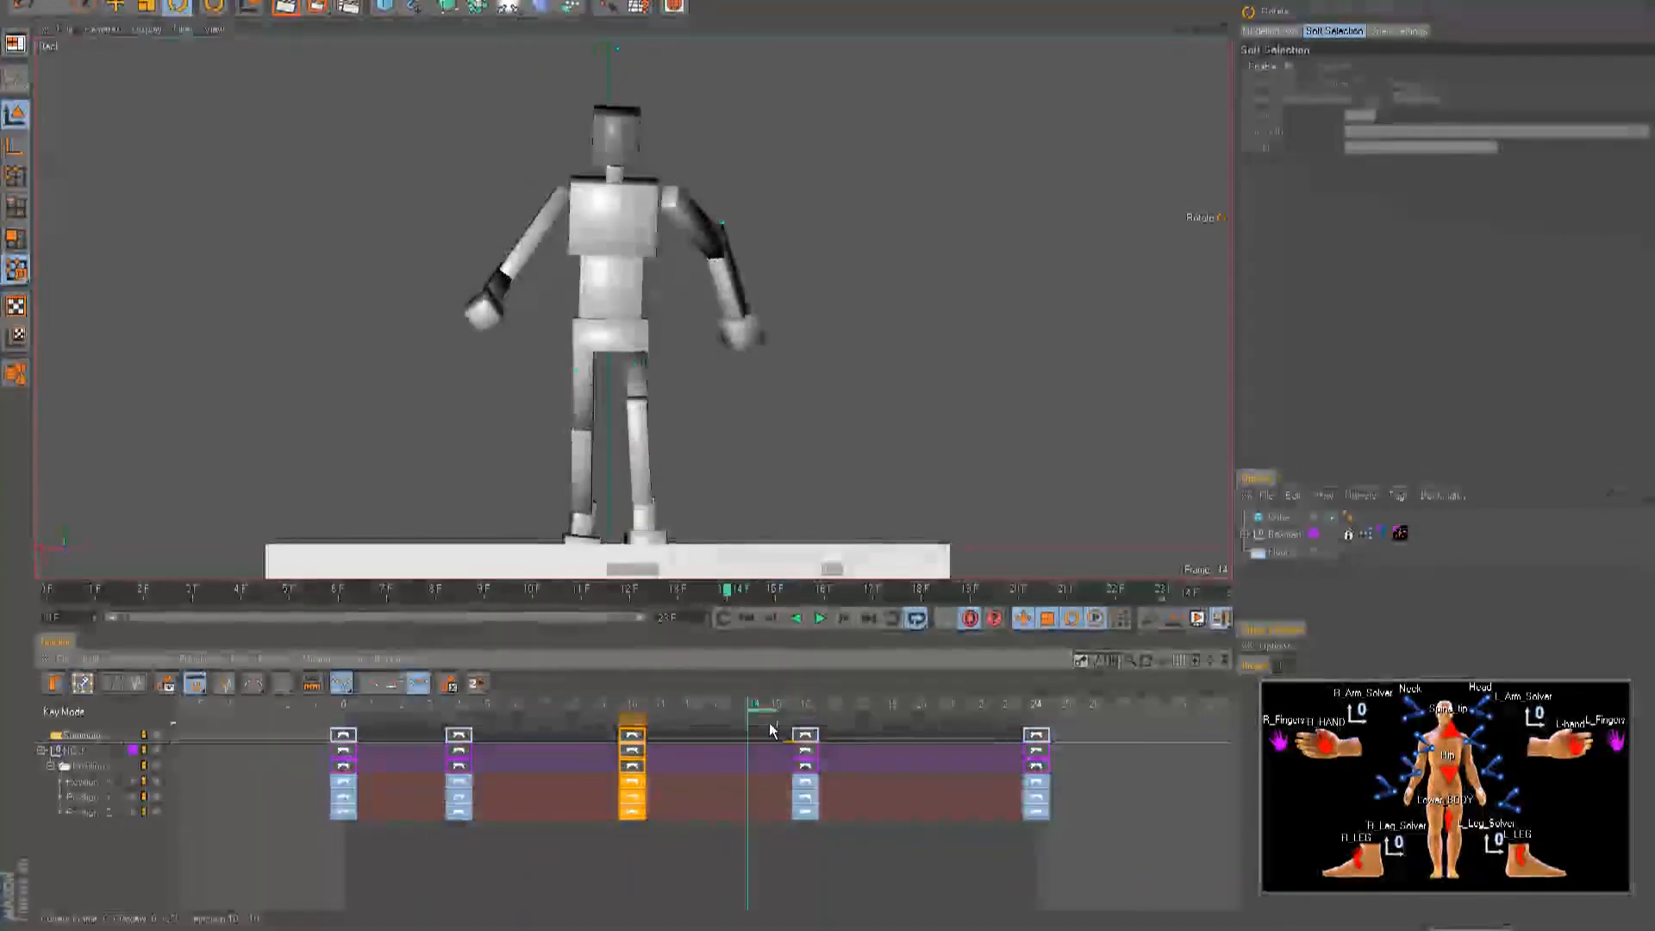
pyautogui.click(1361, 871)
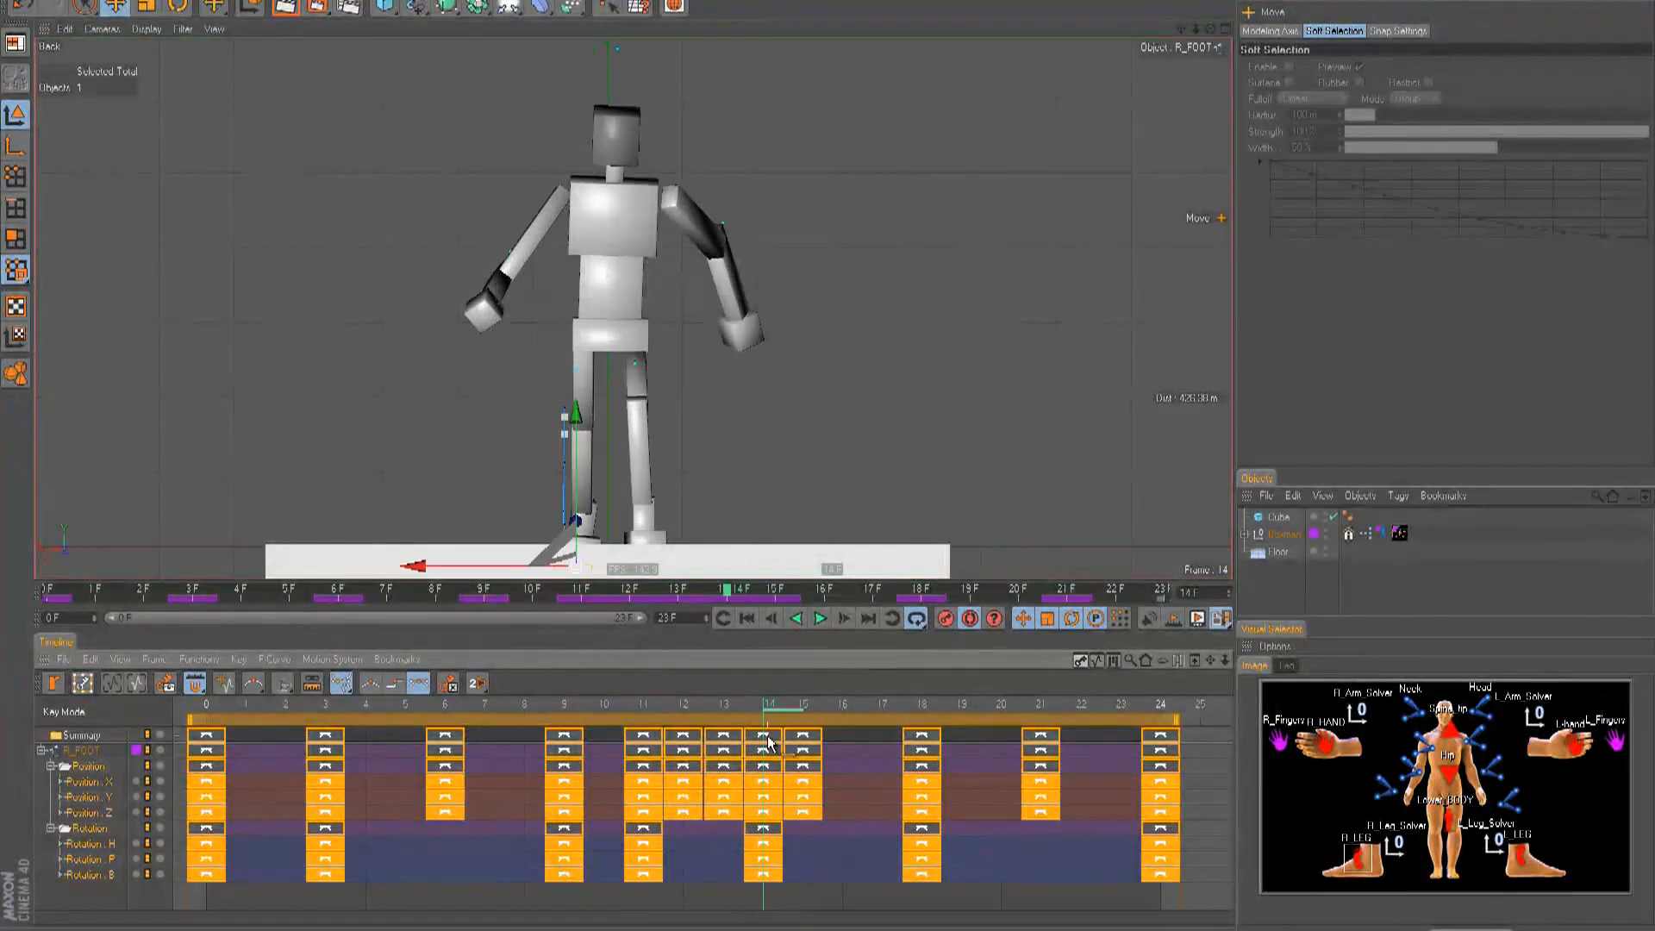
pyautogui.moveTo(743, 738); pyautogui.dragTo(793, 747)
pyautogui.click(766, 710)
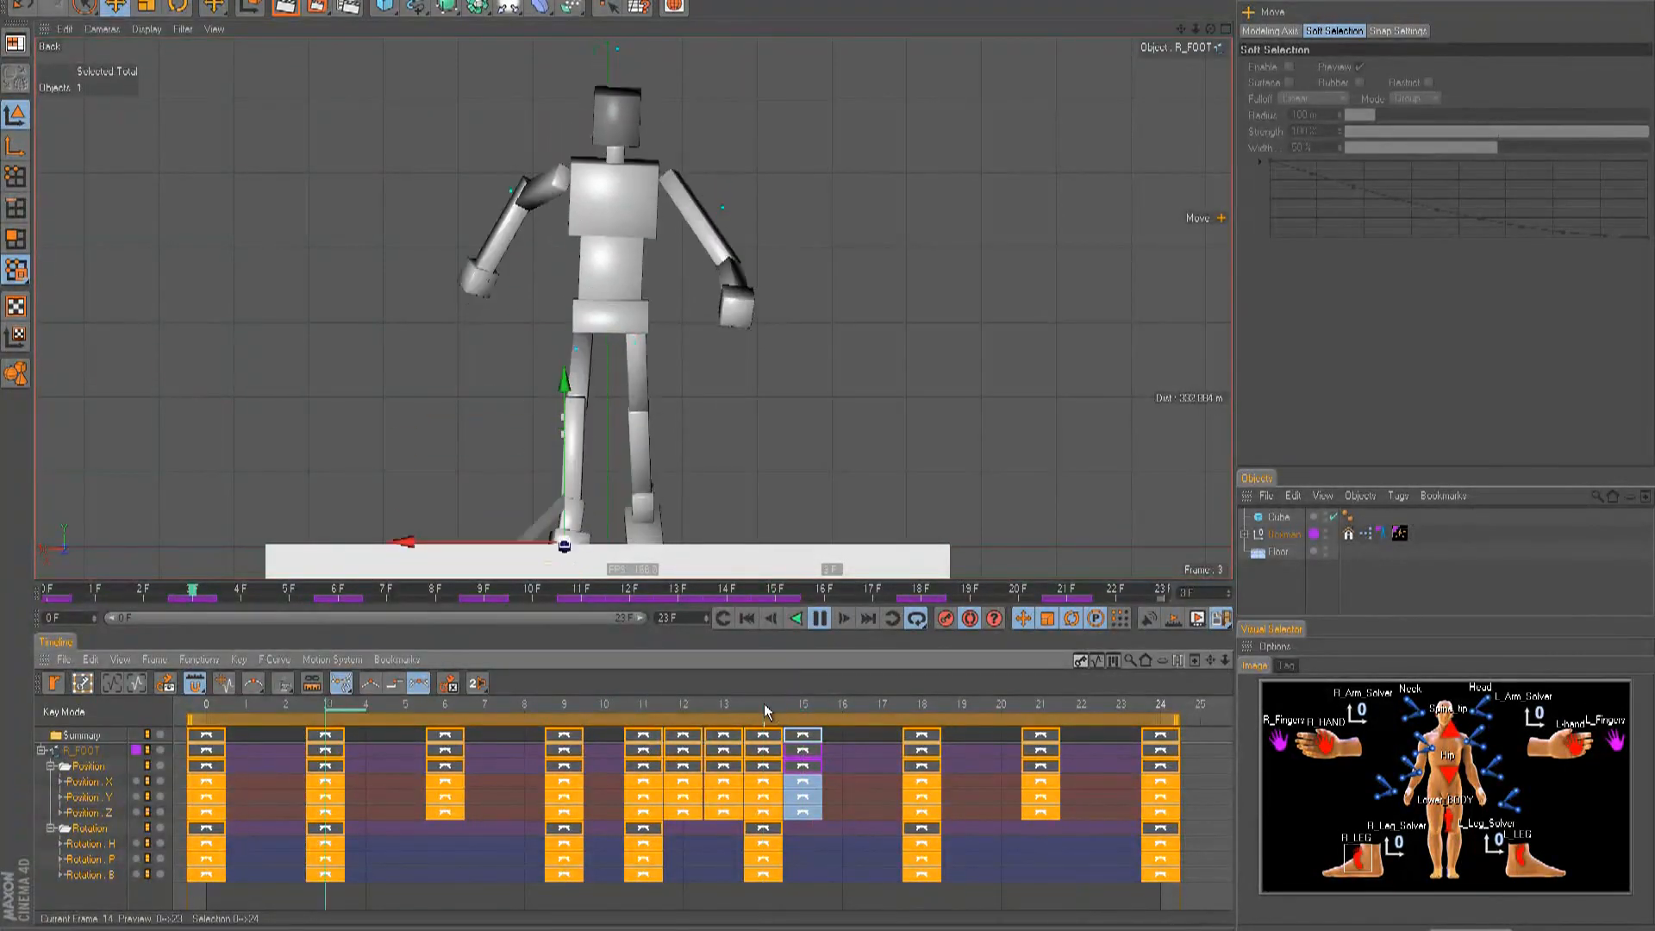
# - Delete the right foot's Position Z key at frame 12 and move its frame 15 key to frame 16
pyautogui.press('F8')
pyautogui.moveTo(791, 723); pyautogui.dragTo(730, 722)
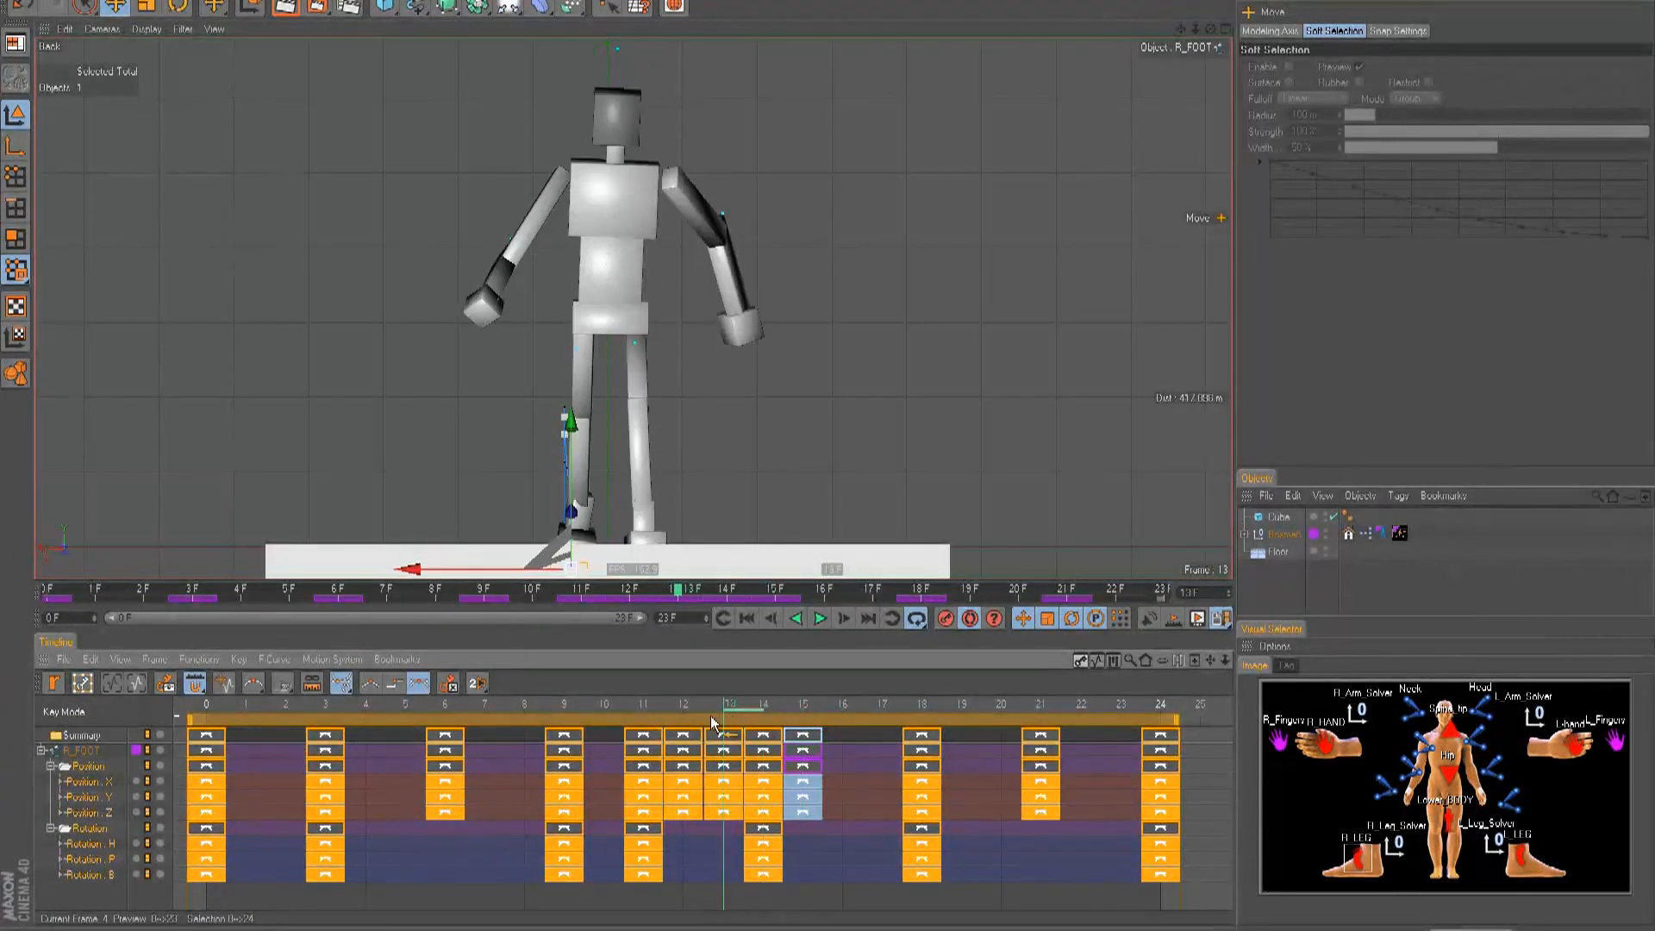
pyautogui.press('Tab')
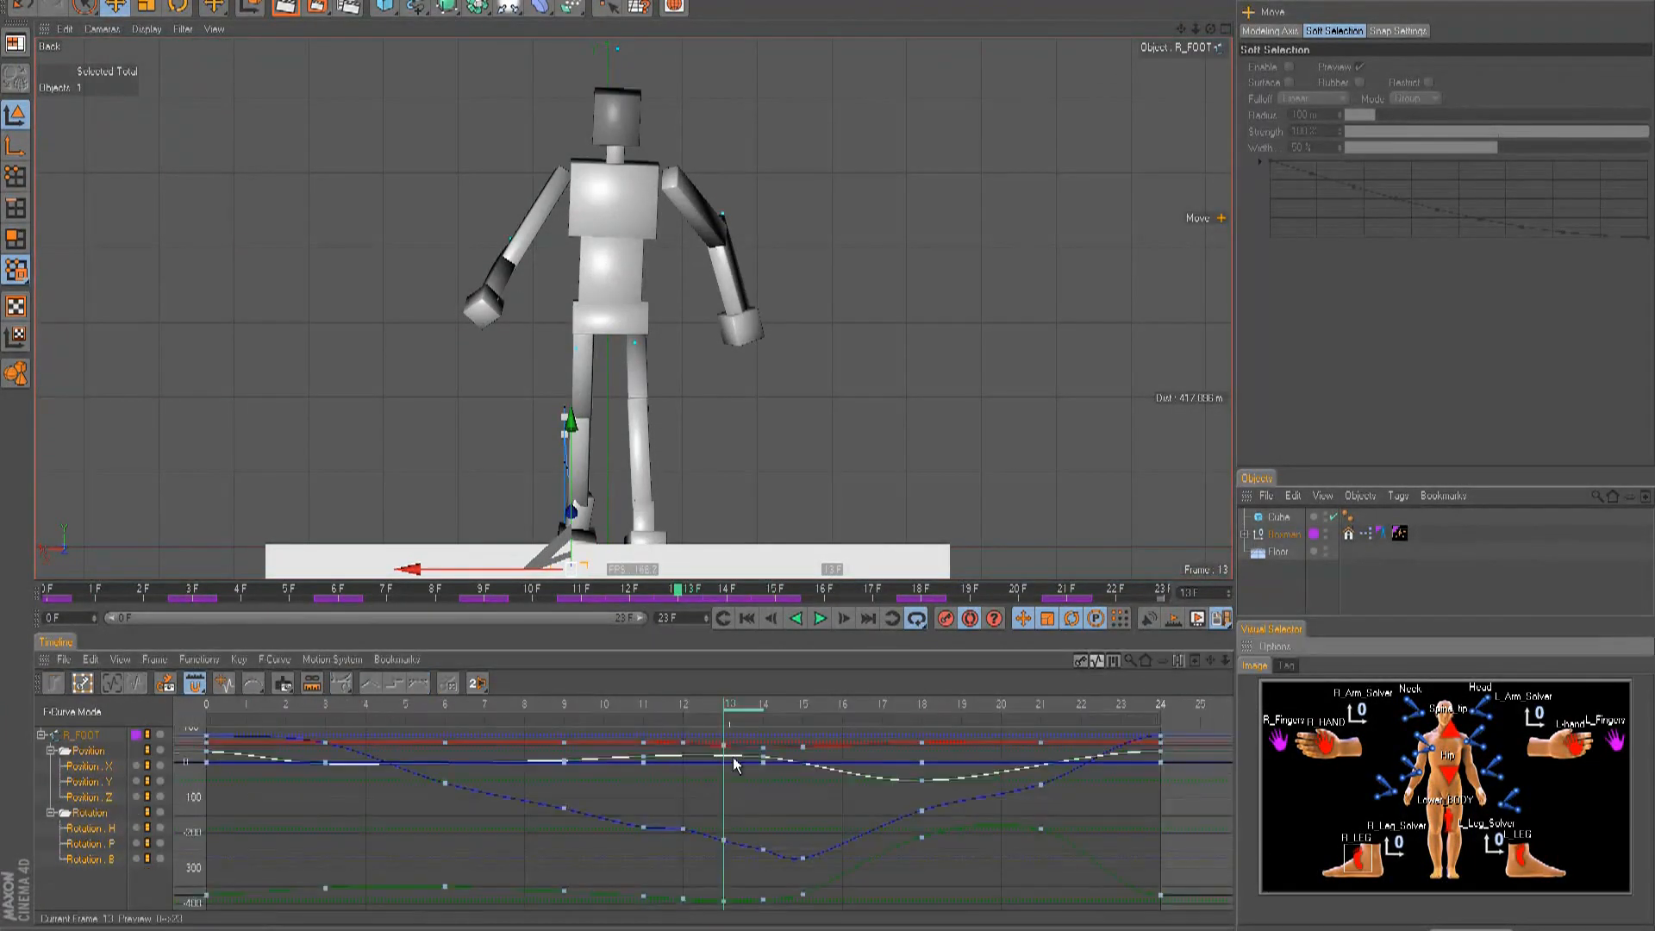
pyautogui.press('Delete')
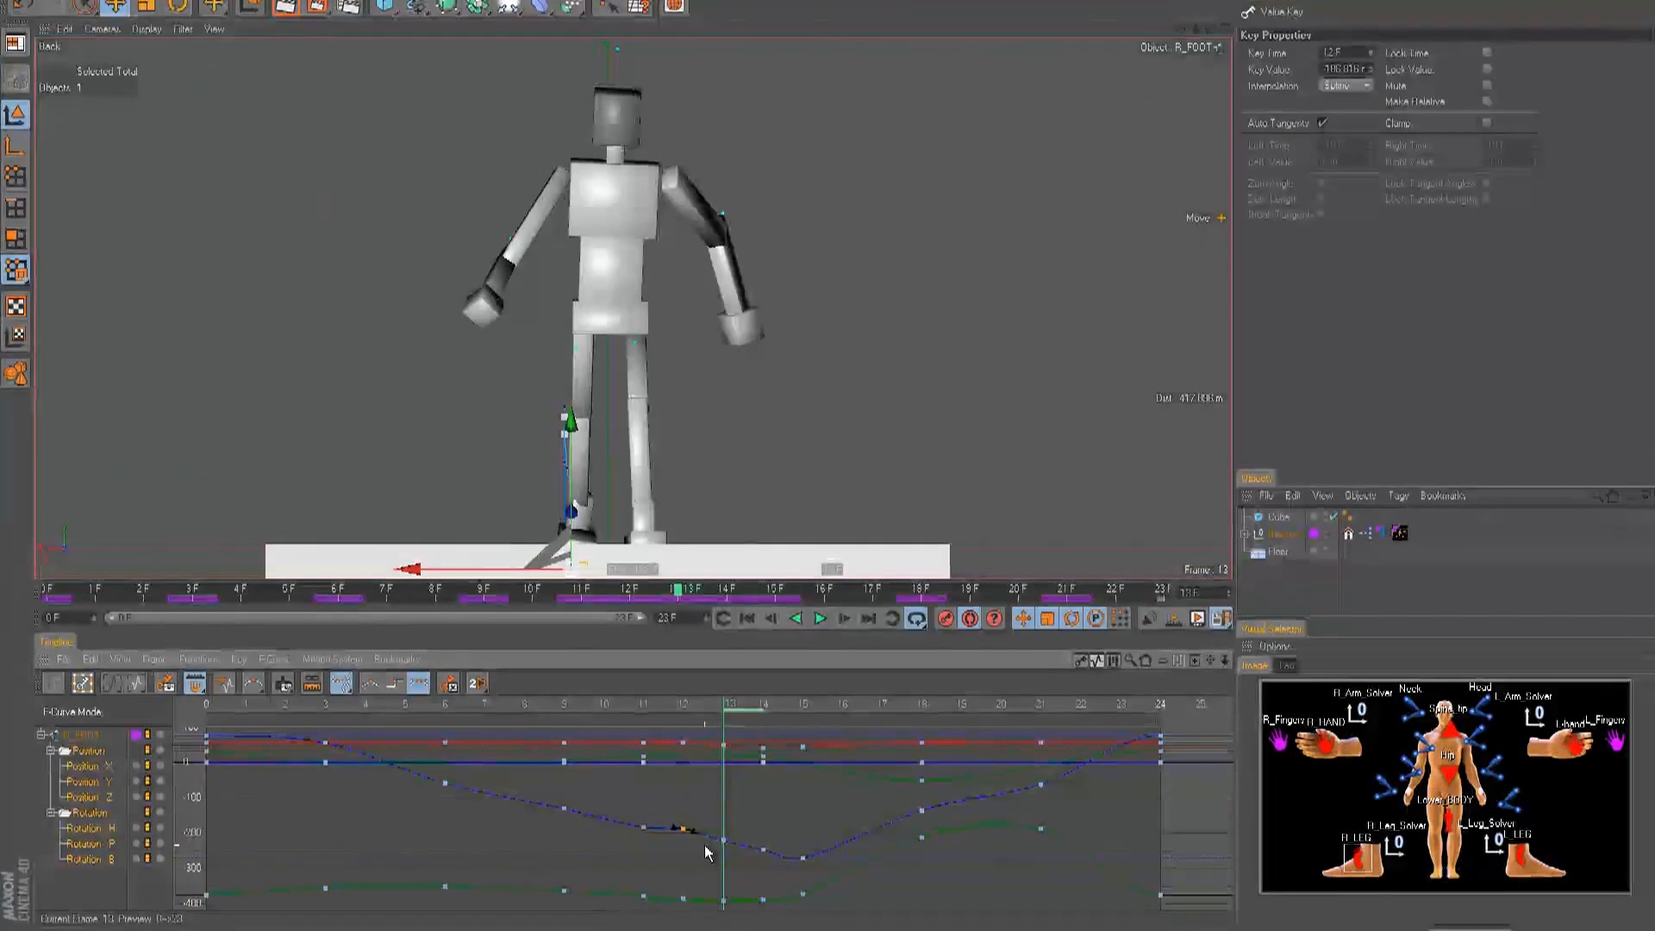
pyautogui.click(722, 842)
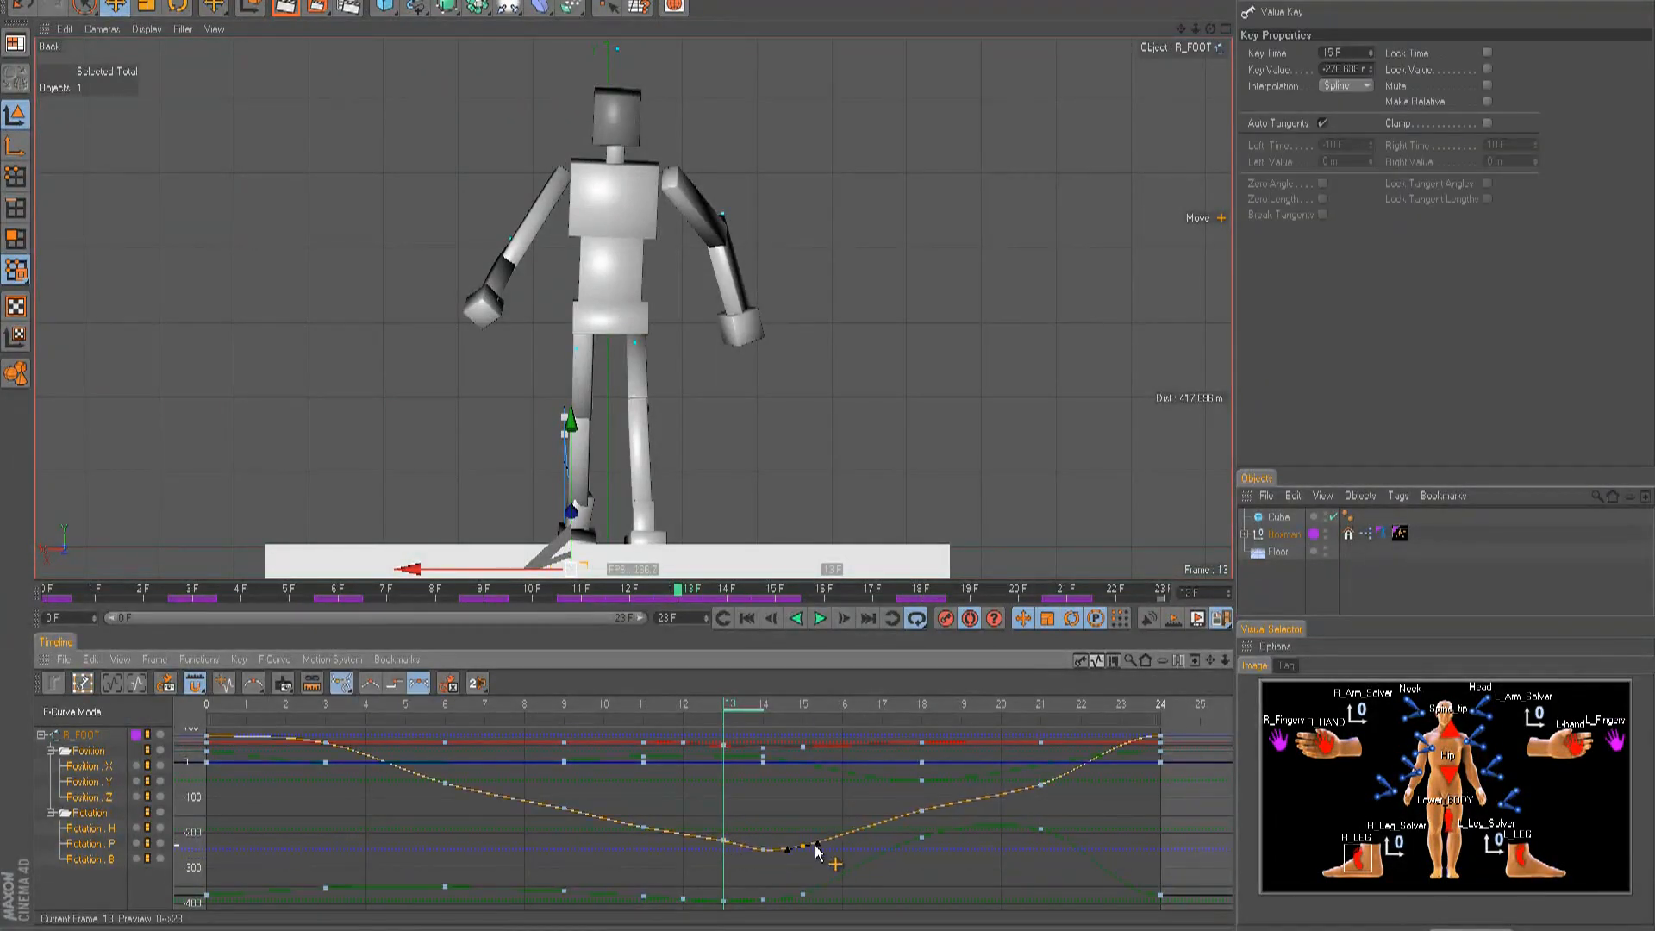
pyautogui.moveTo(823, 855); pyautogui.dragTo(843, 853)
# - Nudge the right foot control's position at frame 14 and compare the pose with the neighbouring frames
pyautogui.moveTo(726, 711)
pyautogui.mouseDown()
pyautogui.moveTo(480, 712)
pyautogui.moveTo(764, 715)
pyautogui.mouseUp()
pyautogui.press('F8')
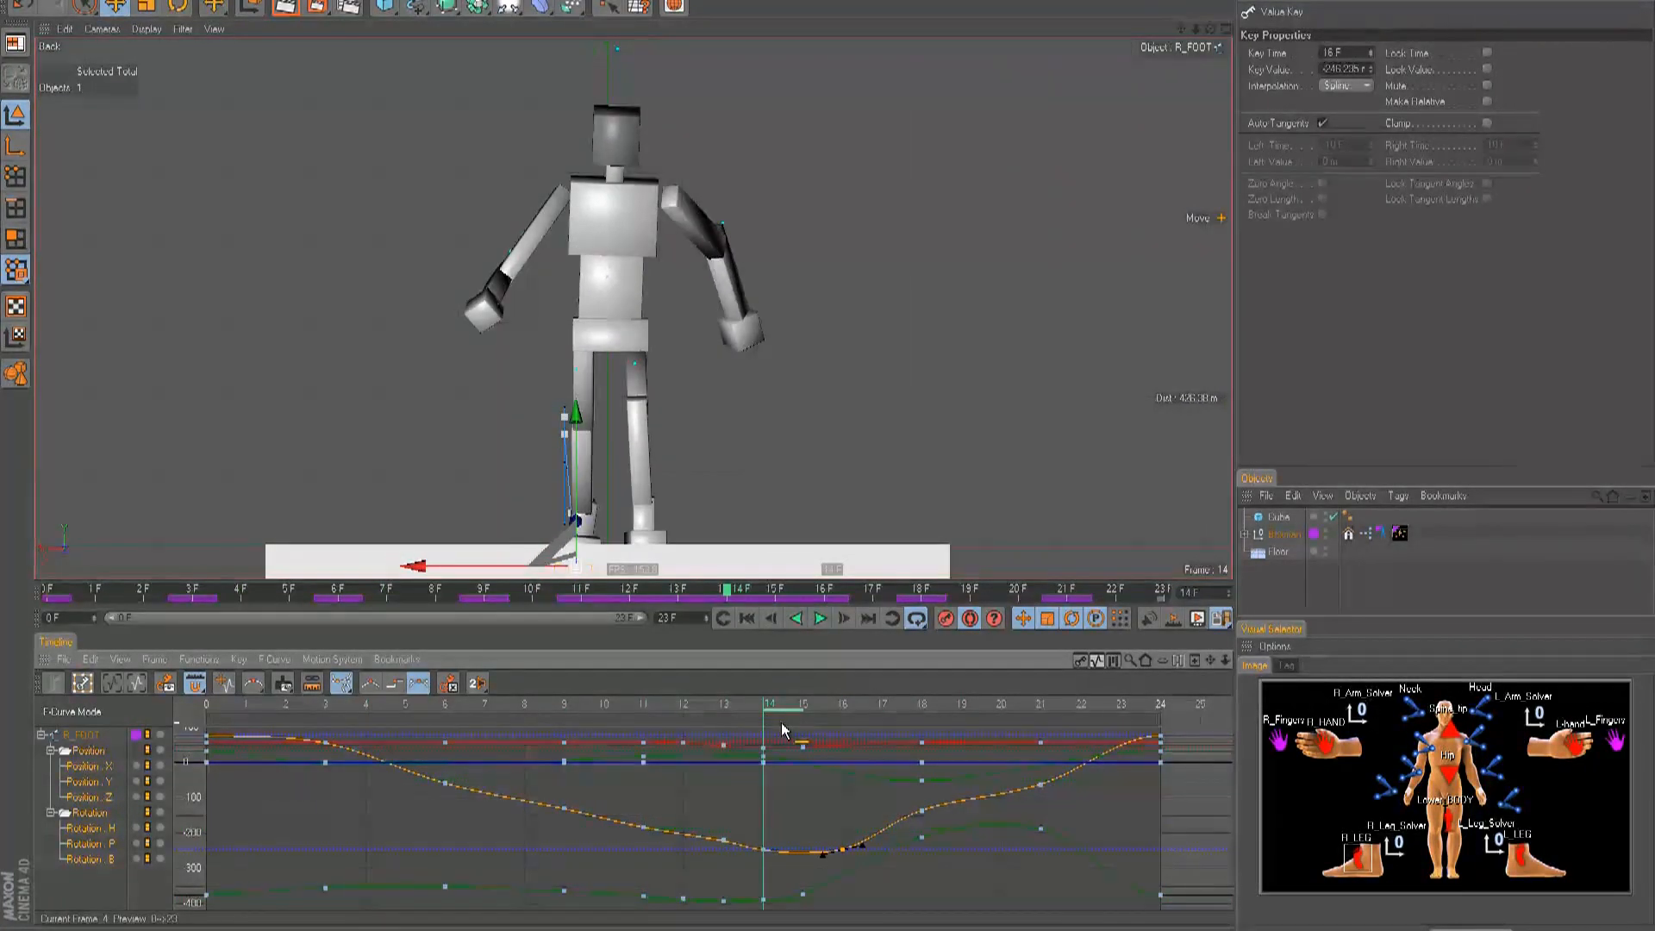
pyautogui.click(744, 545)
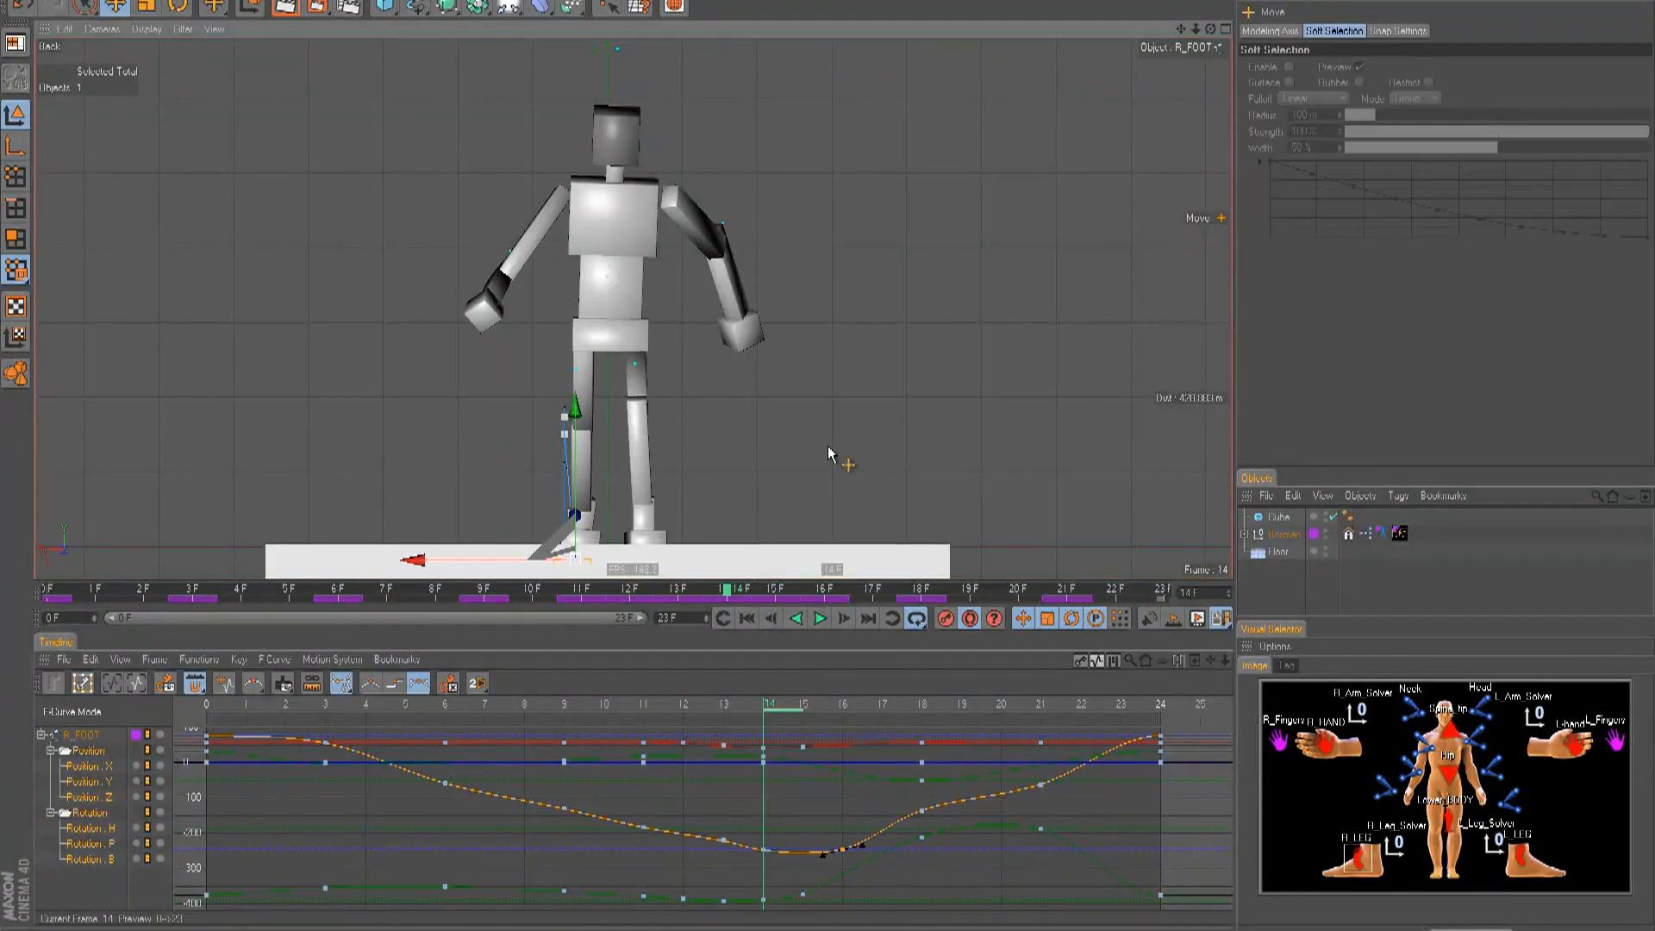
pyautogui.moveTo(830, 454); pyautogui.dragTo(828, 455)
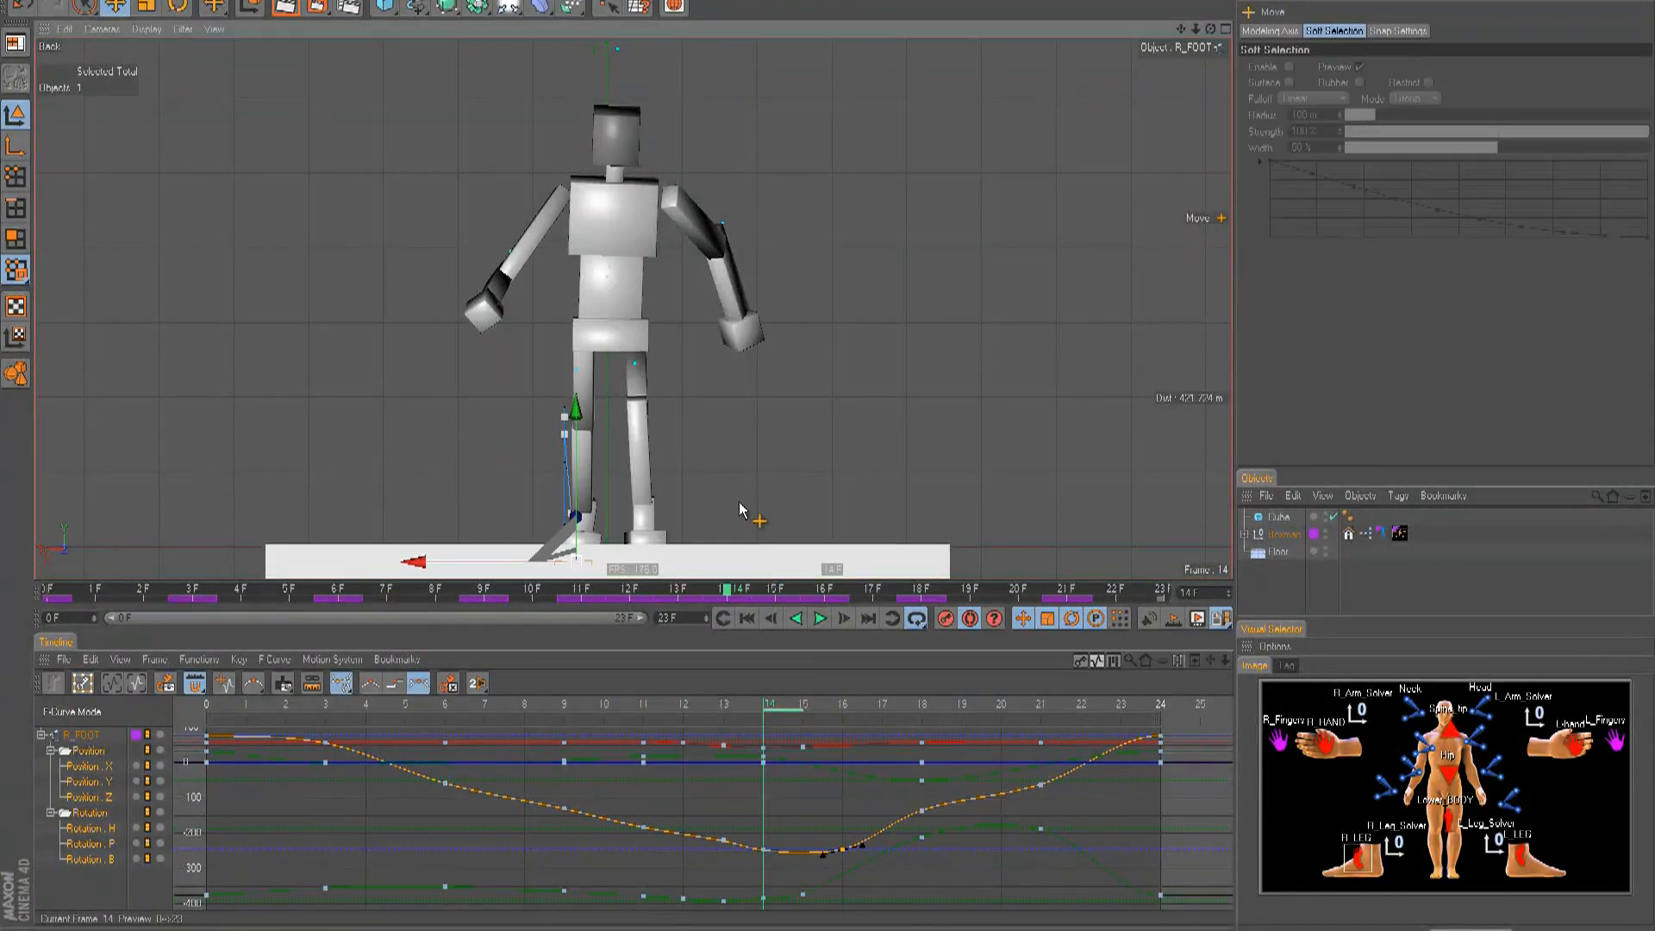
pyautogui.press('f')
pyautogui.press('g')
pyautogui.press('g')
pyautogui.press('g')
pyautogui.press('f')
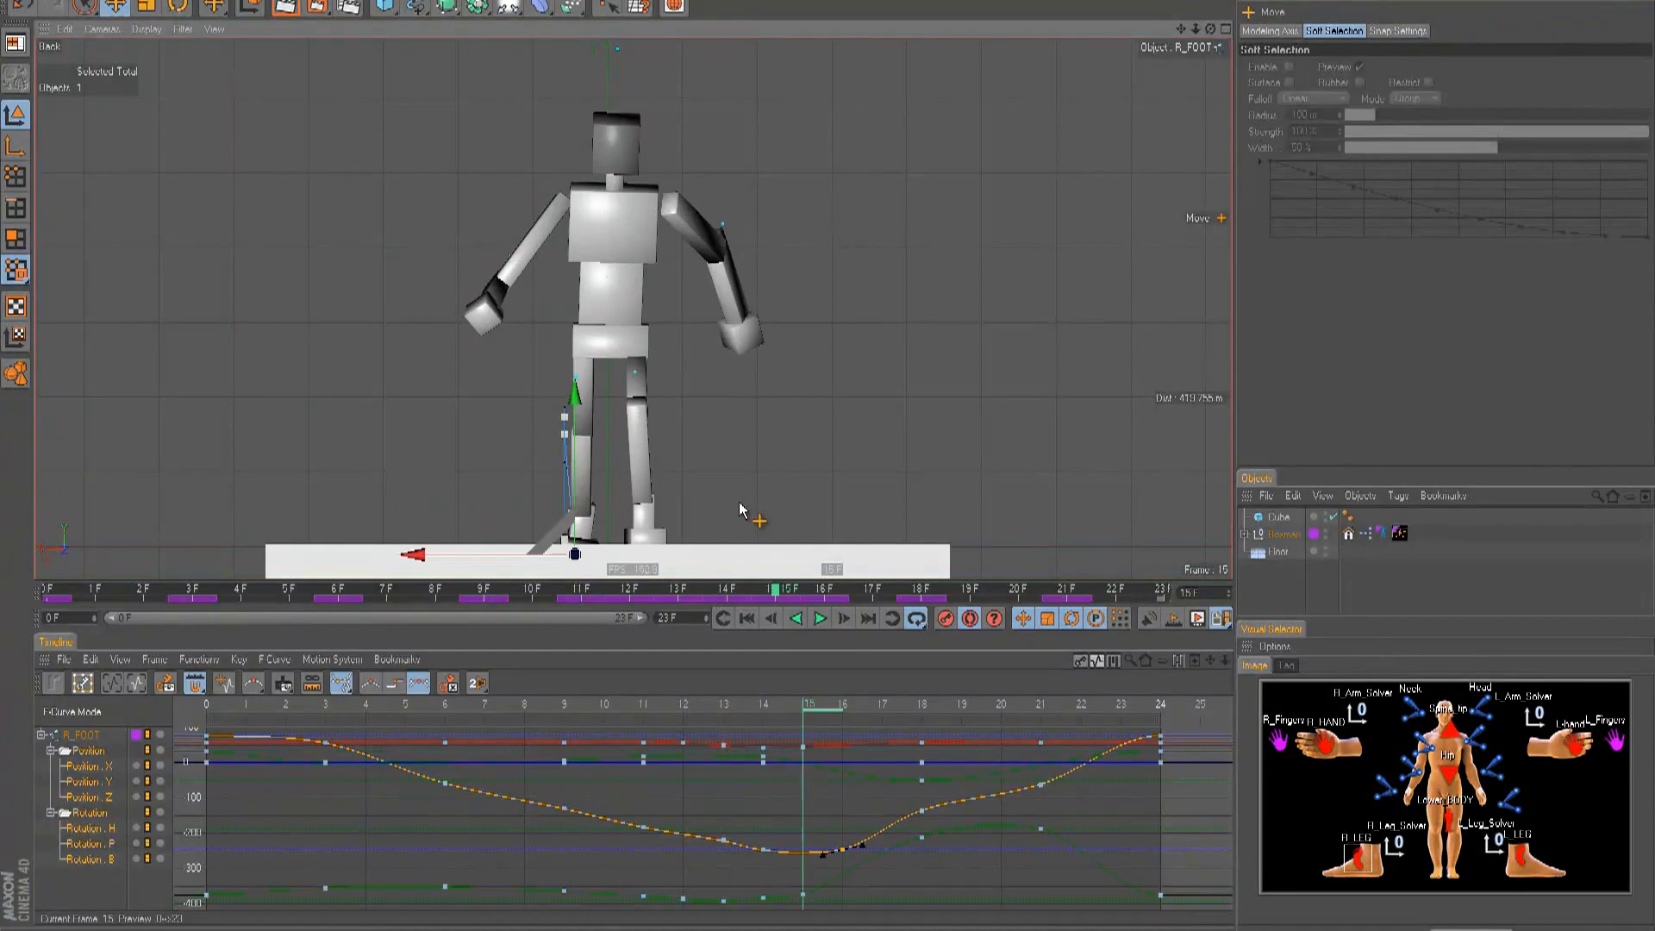
pyautogui.press('g')
pyautogui.press('f')
pyautogui.press('f')
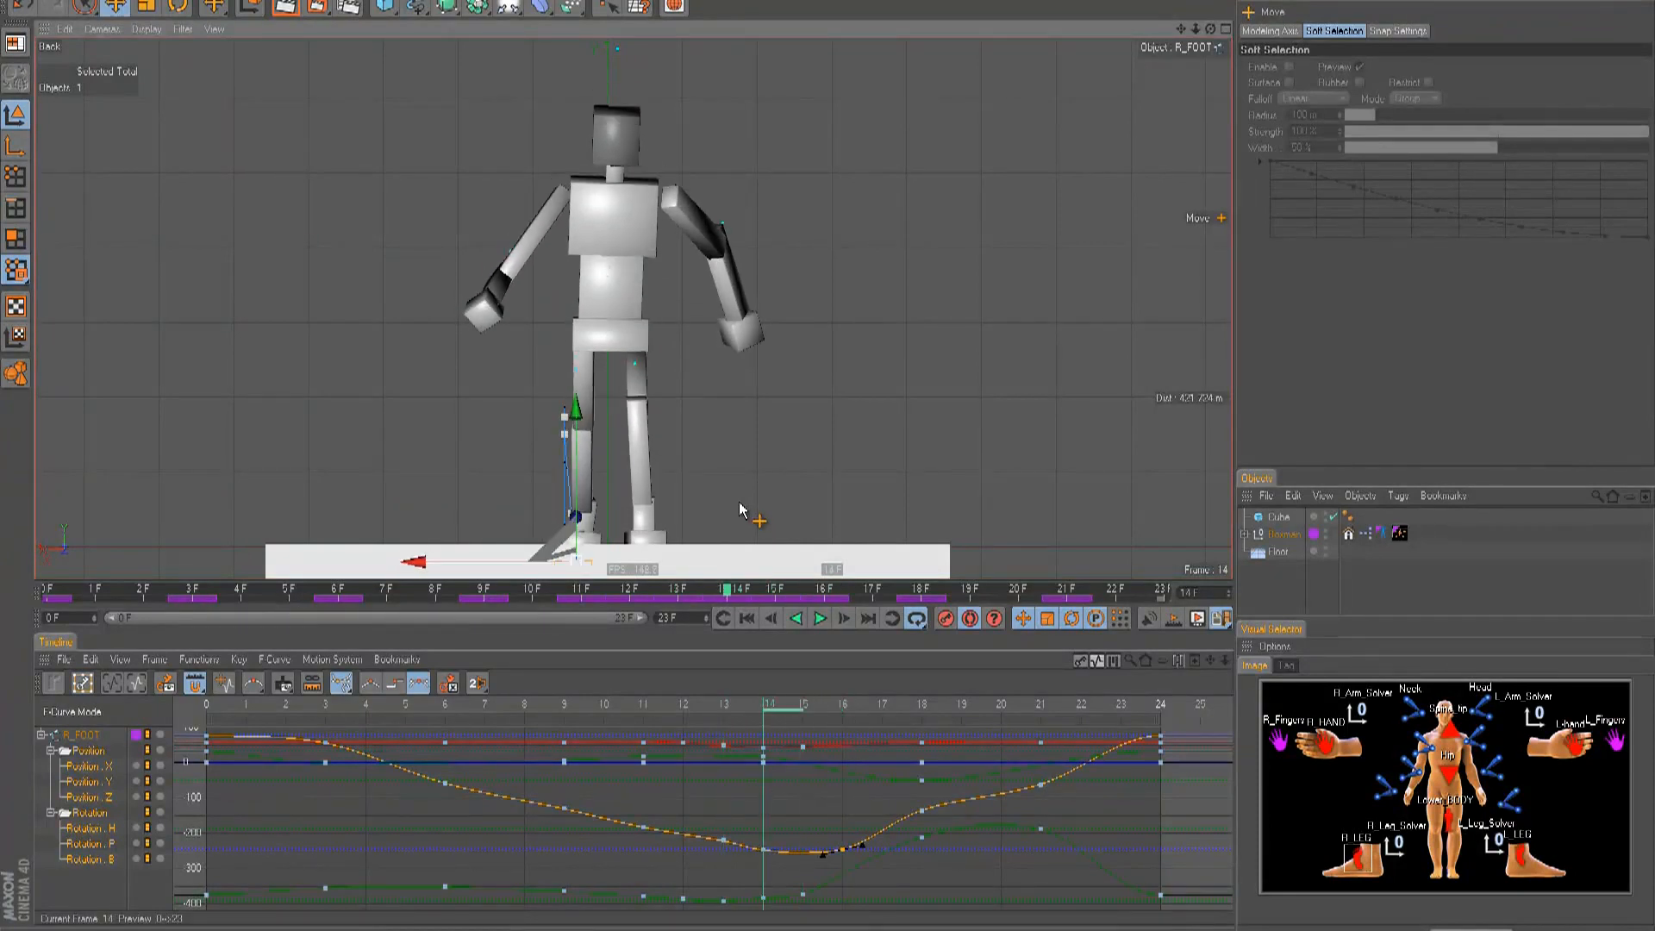
# - Step through frames 14 to 18 to correct the right foot's position at frame 16 and check the motion with playback
pyautogui.press('g')
pyautogui.press('g')
pyautogui.press('f')
pyautogui.press('f')
pyautogui.press('f')
pyautogui.press('f')
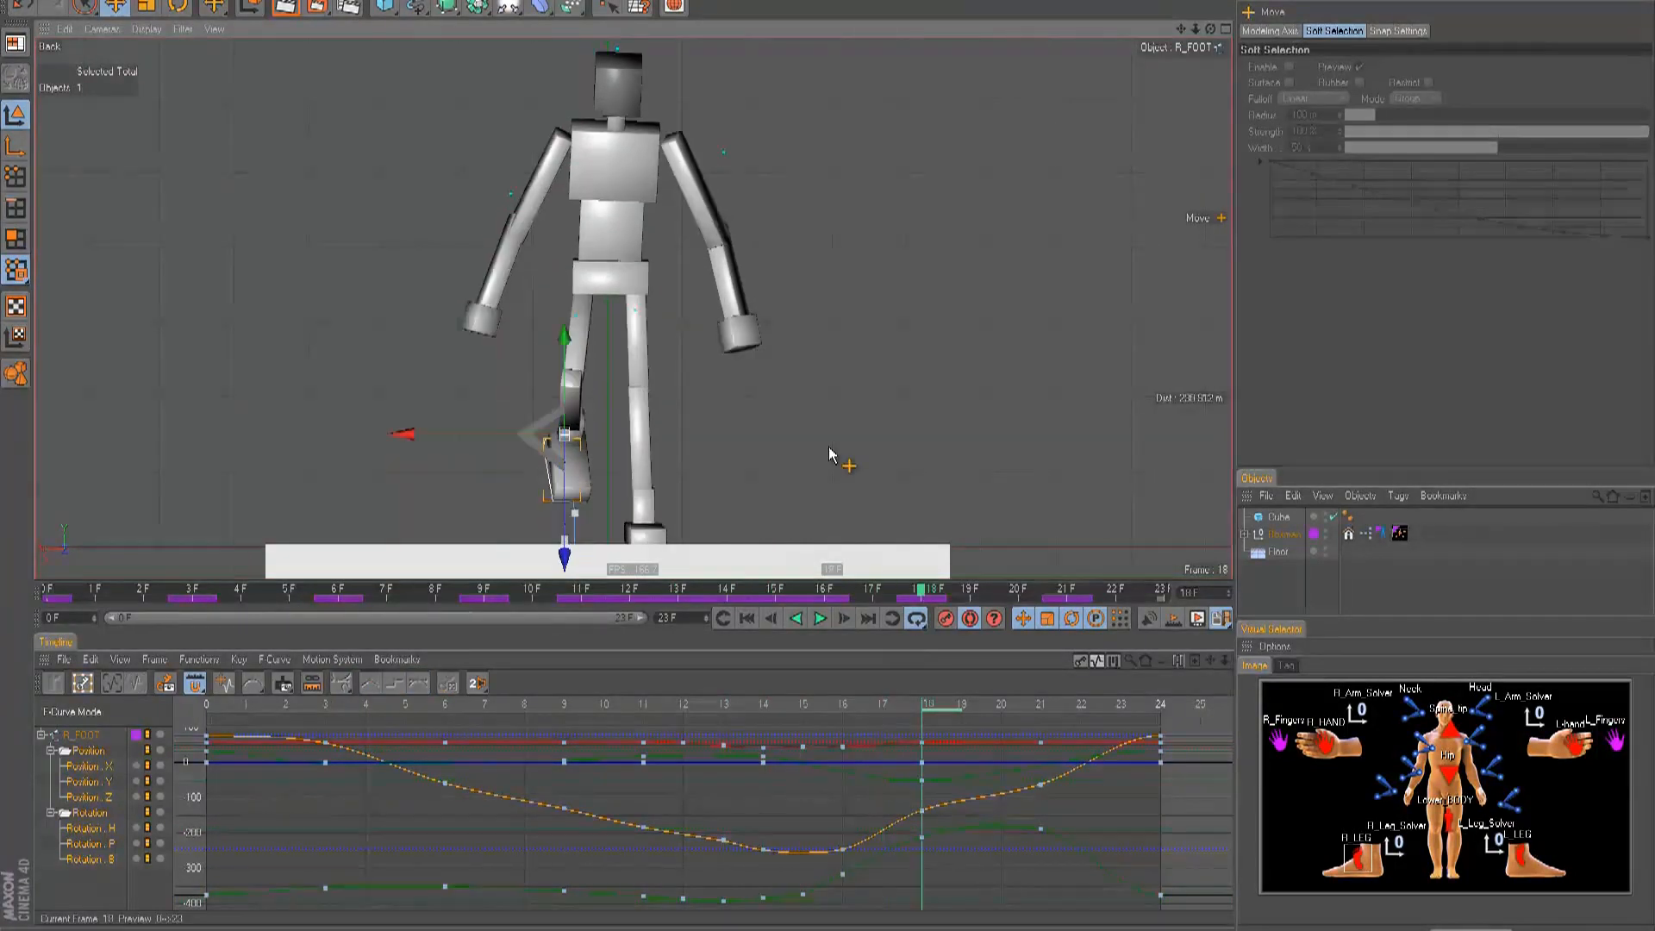
pyautogui.press('F8')
pyautogui.press('F8')
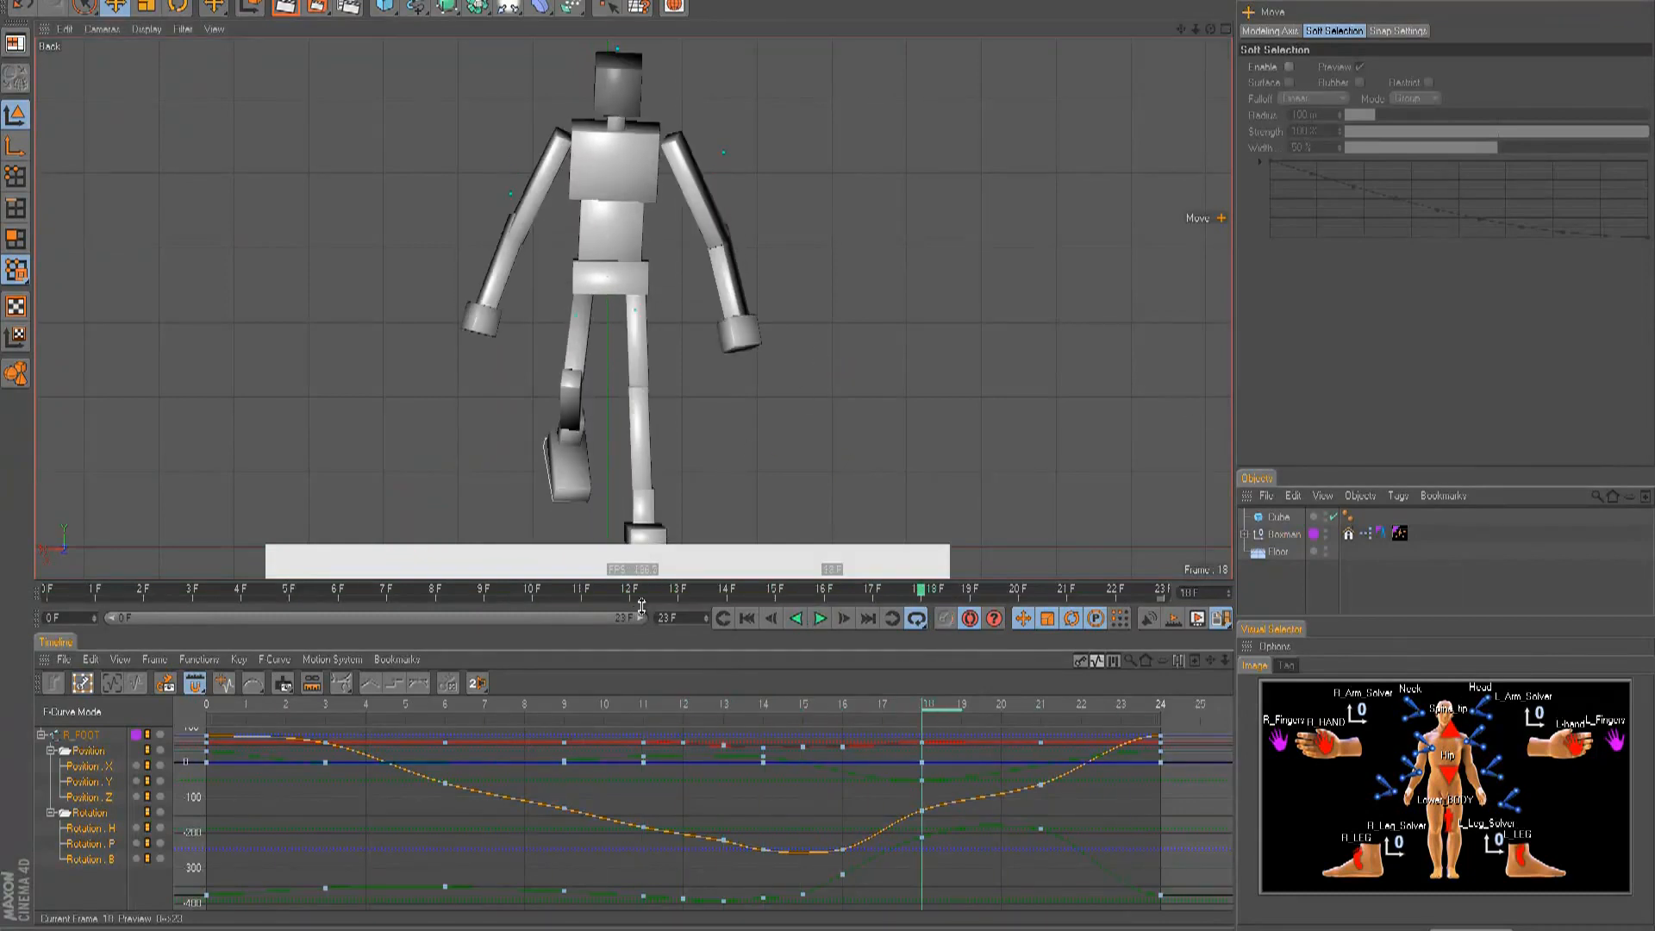
# - Select the lower body control at frame 0 and rotate the hips slightly about the vertical axis in the perspective view
pyautogui.hotkey('shift', 'f')
pyautogui.click(1461, 820)
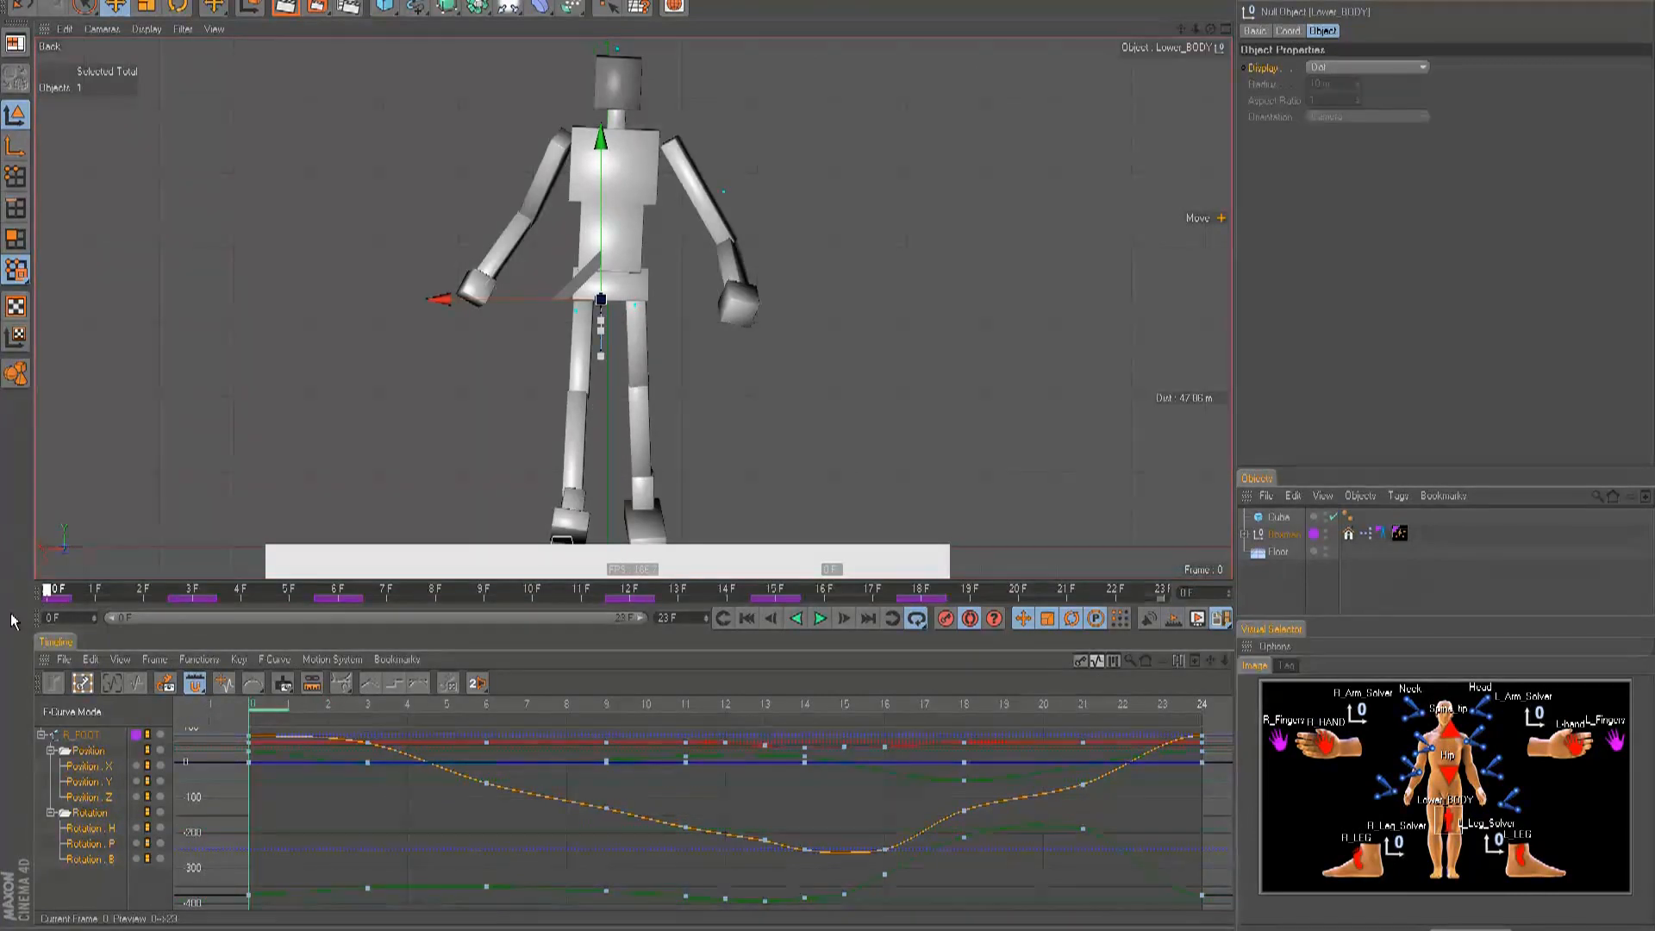
pyautogui.press('F1')
pyautogui.keyDown('alt'); pyautogui.moveTo(827, 449); pyautogui.dragTo(600, 415); pyautogui.keyUp('alt')
pyautogui.press('r')
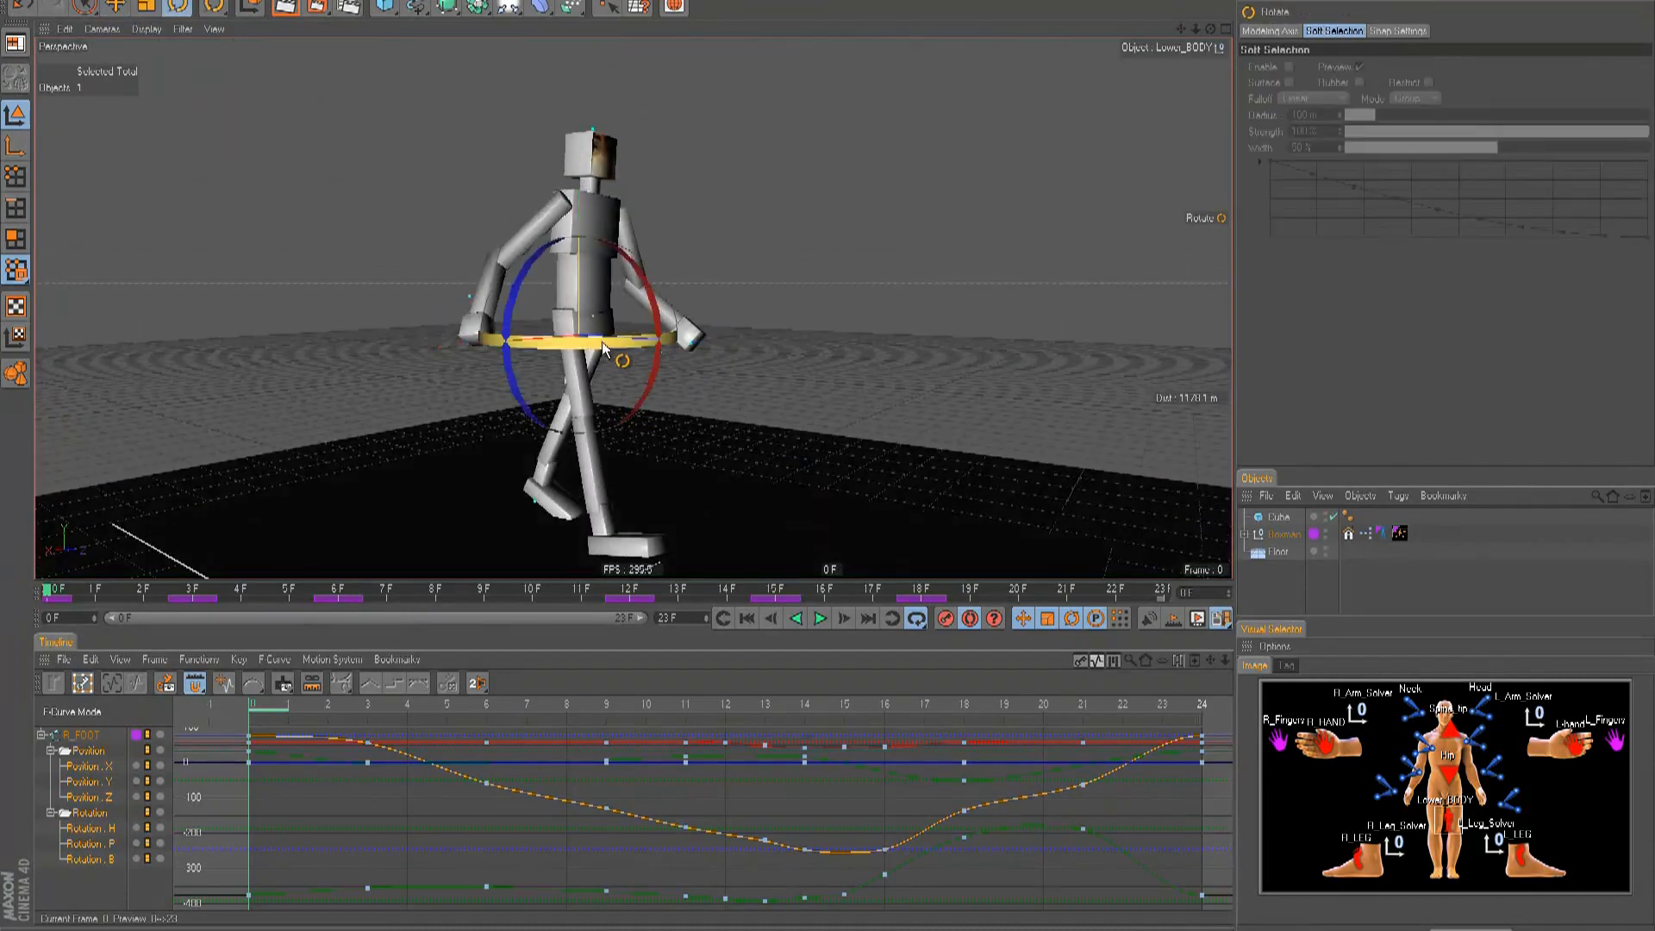
pyautogui.moveTo(598, 350); pyautogui.dragTo(617, 355)
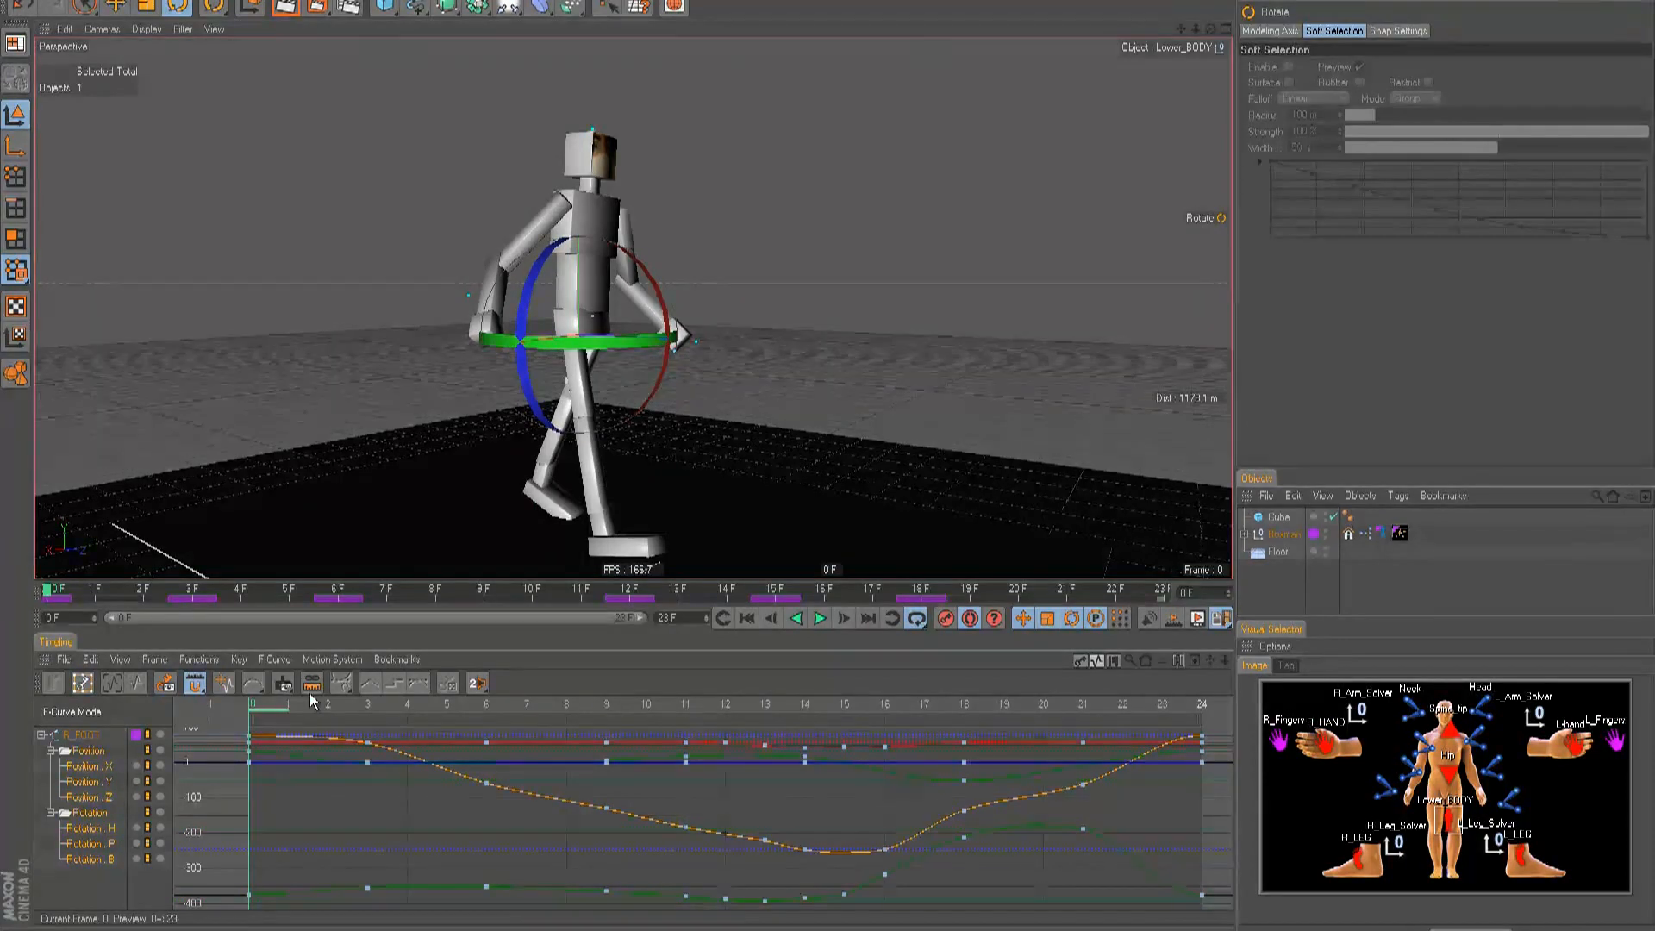
# - Rotate the lower body control about its vertical axis in opposite directions at frames 9 and 19 and play the walk
pyautogui.moveTo(345, 706)
pyautogui.mouseDown()
pyautogui.moveTo(648, 719)
pyautogui.moveTo(0, 727)
pyautogui.mouseUp()
pyautogui.moveTo(188, 726); pyautogui.dragTo(600, 735)
pyautogui.keyDown('alt'); pyautogui.moveTo(636, 246); pyautogui.dragTo(829, 454); pyautogui.keyUp('alt')
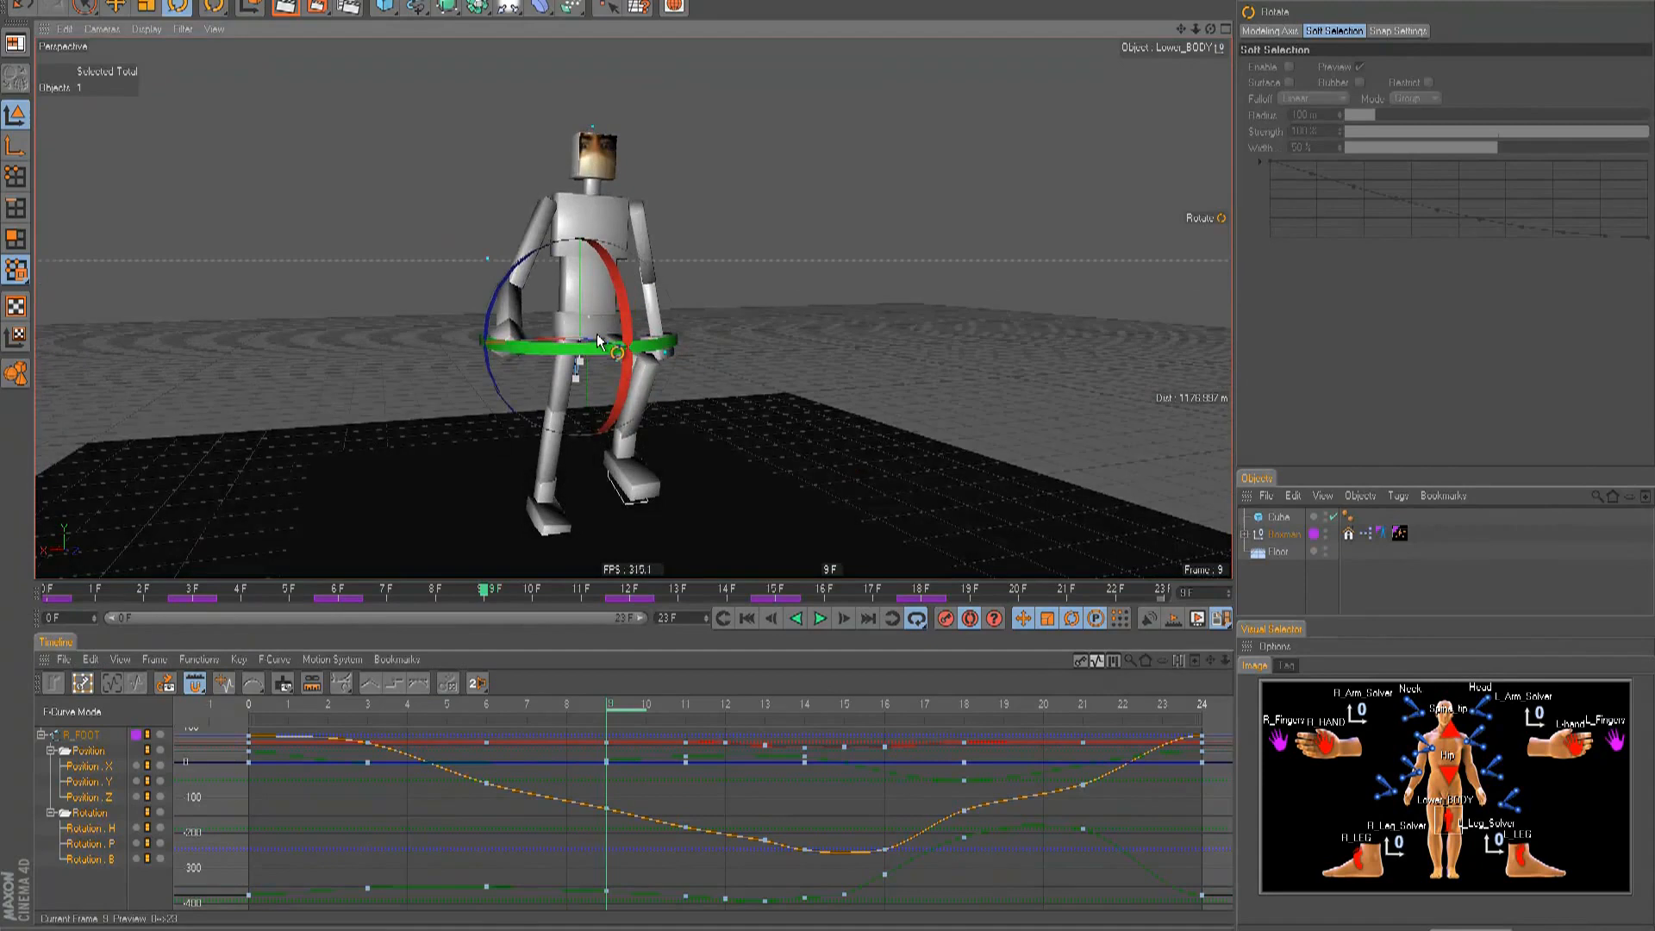
pyautogui.moveTo(602, 333); pyautogui.dragTo(592, 351)
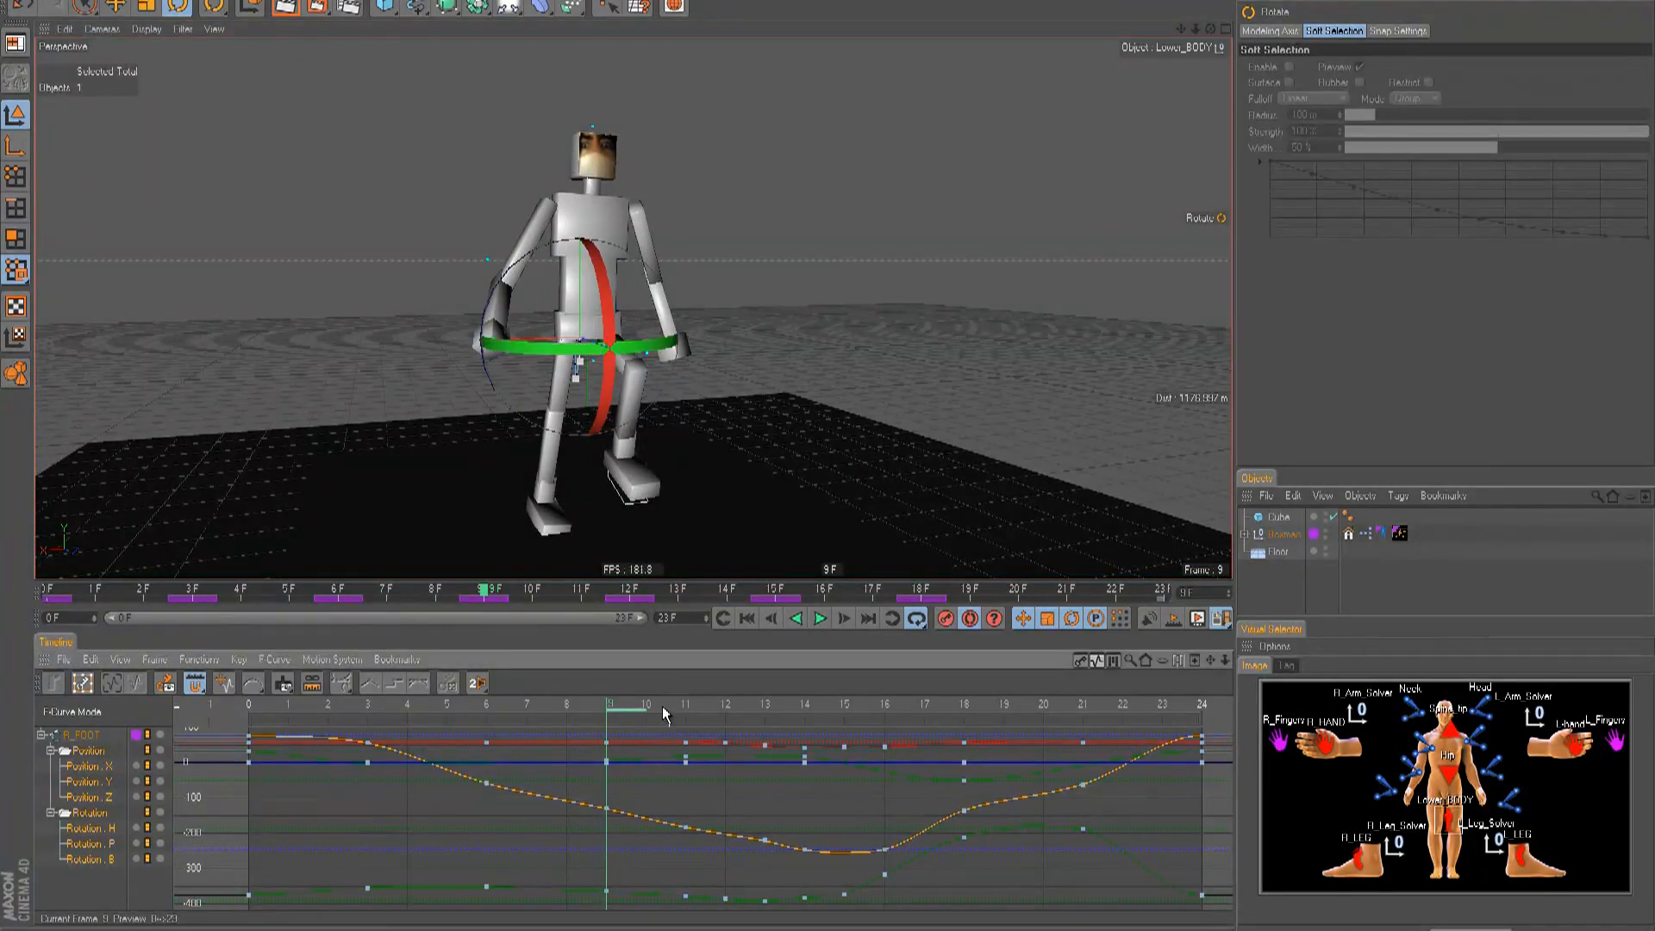
pyautogui.moveTo(630, 712); pyautogui.dragTo(1032, 709)
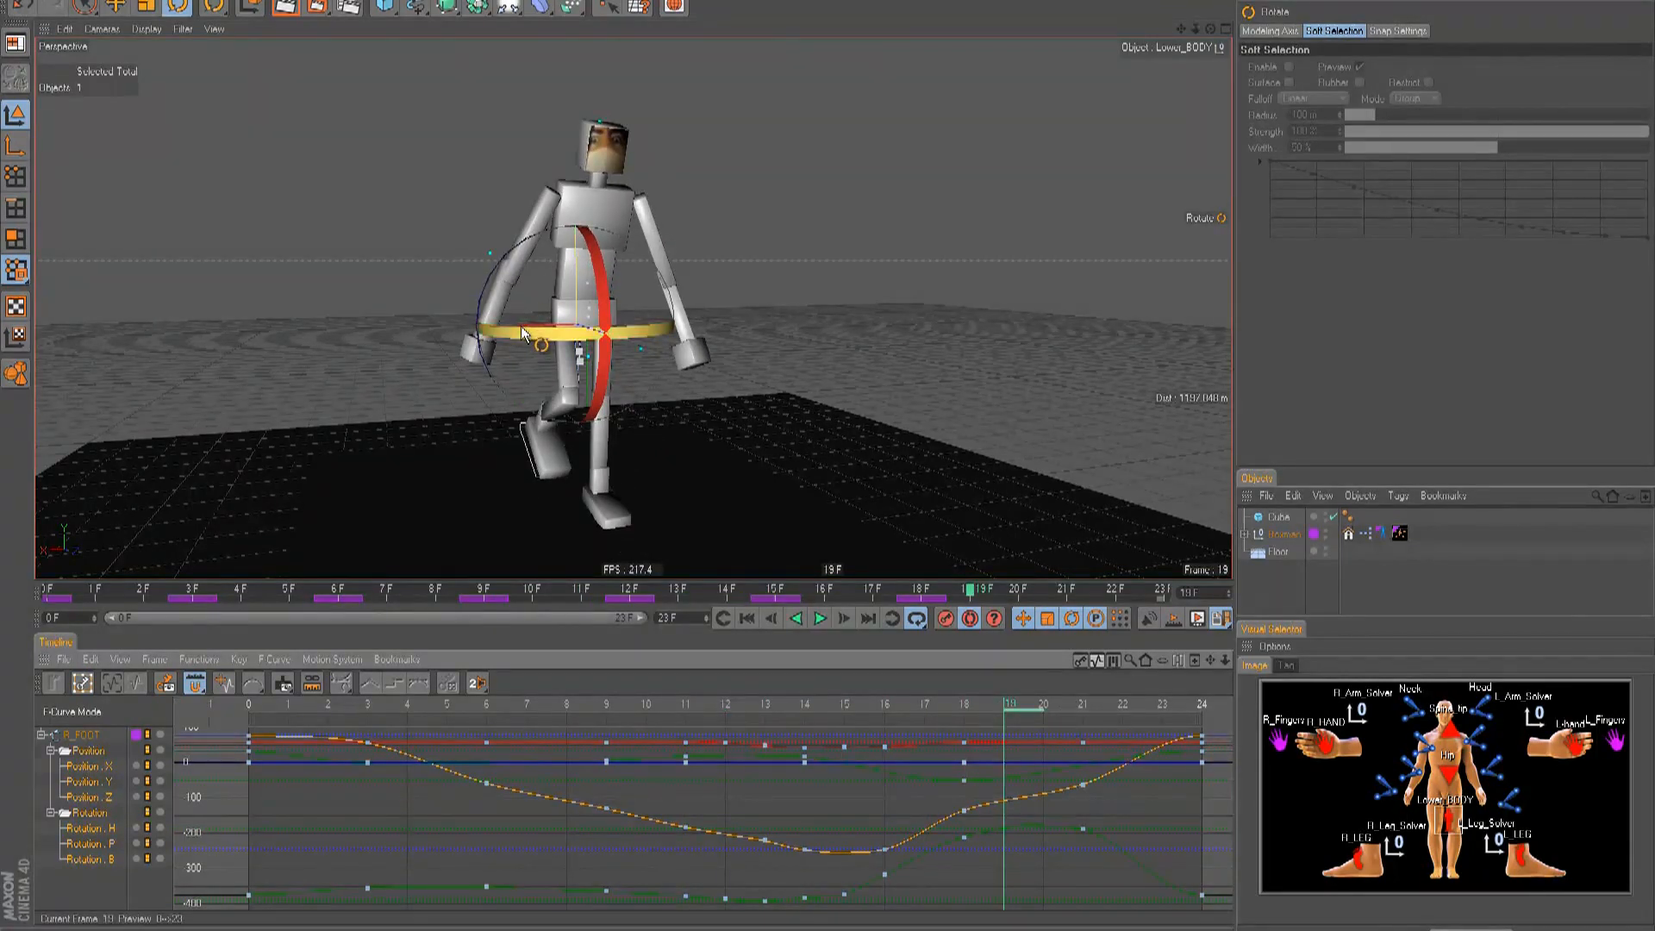
pyautogui.moveTo(521, 330); pyautogui.dragTo(531, 336)
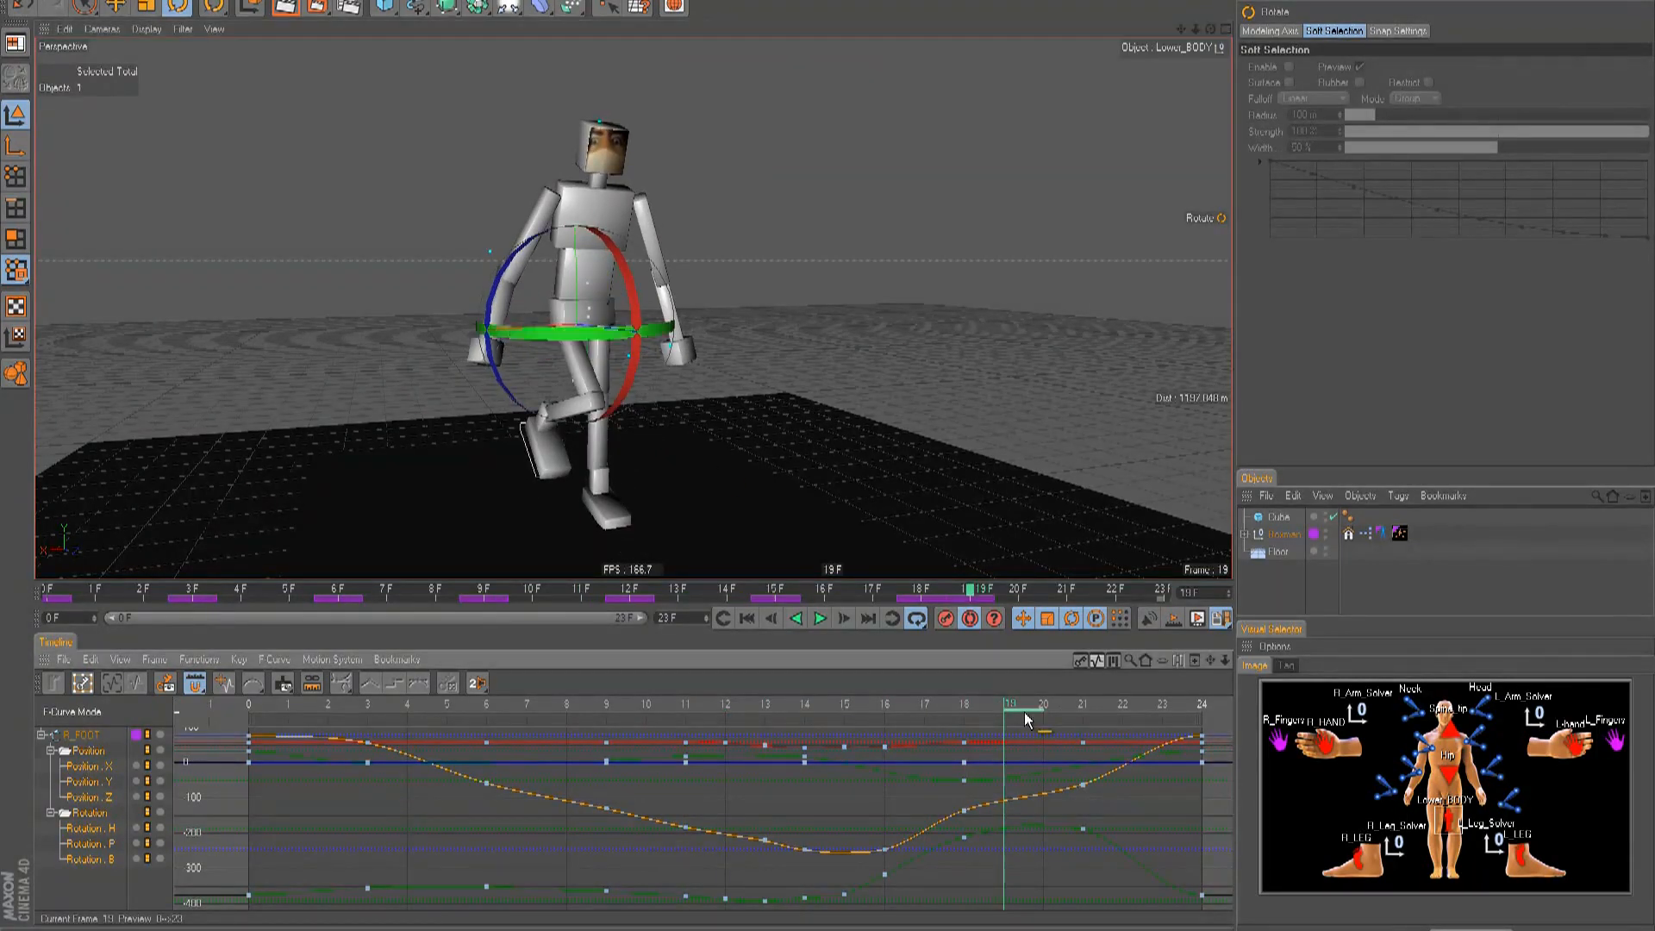
pyautogui.press('F8')
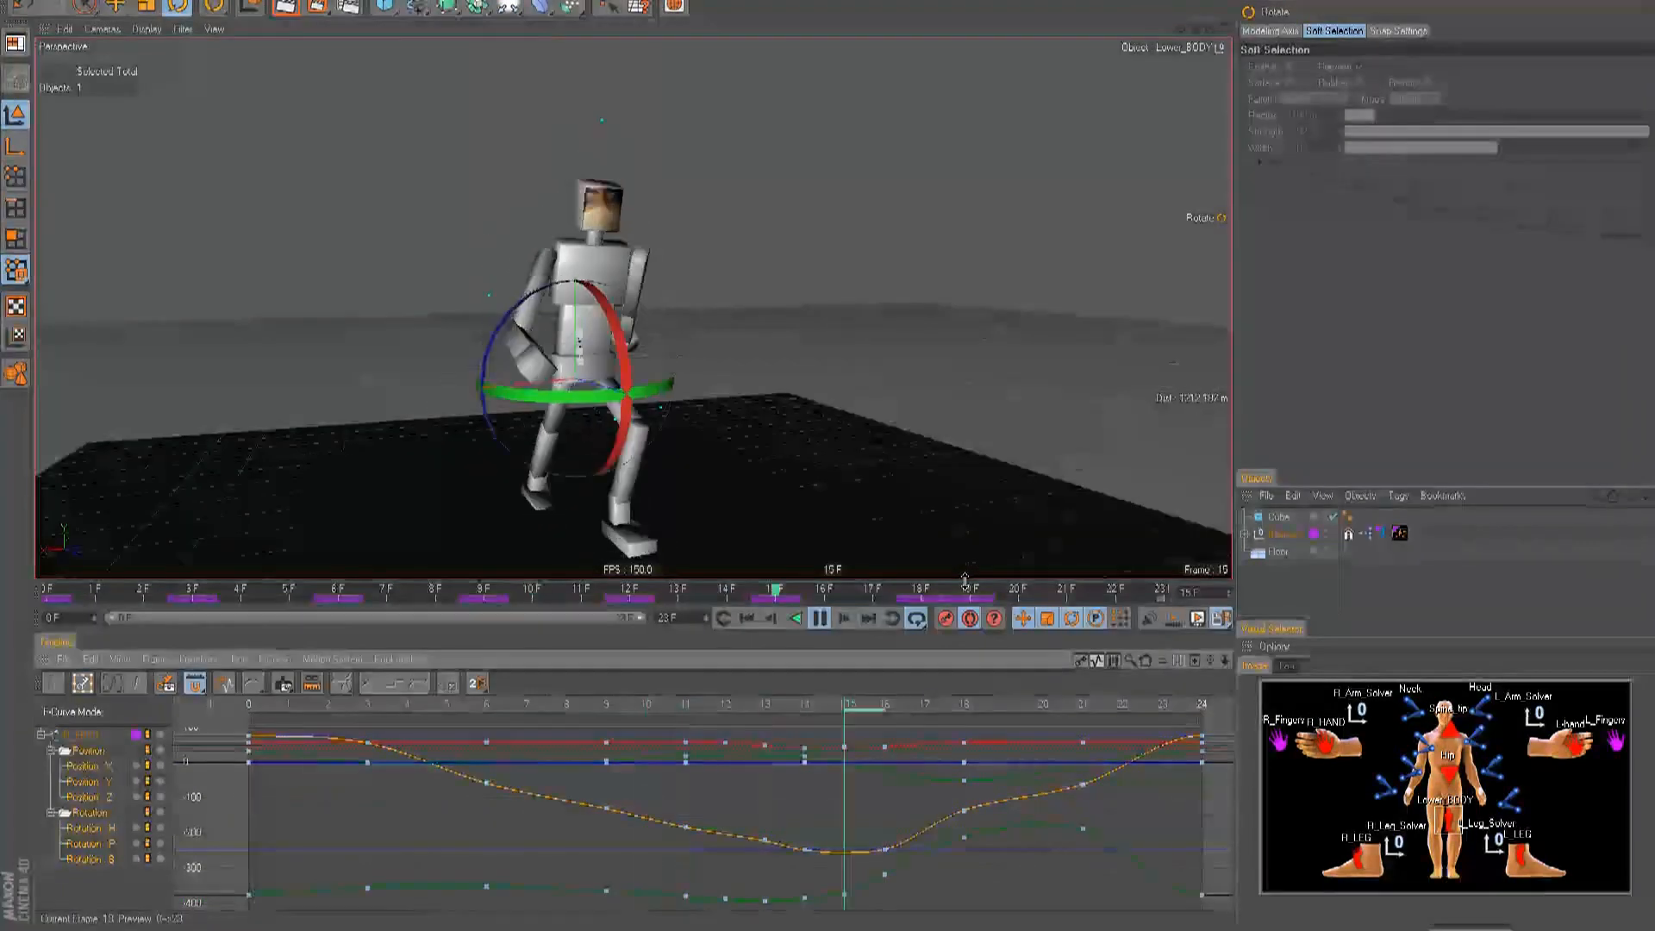
# - Refine the lower body control's horizontal twist in the back view at frames 0, 6, 15 and 20
pyautogui.press('F4')
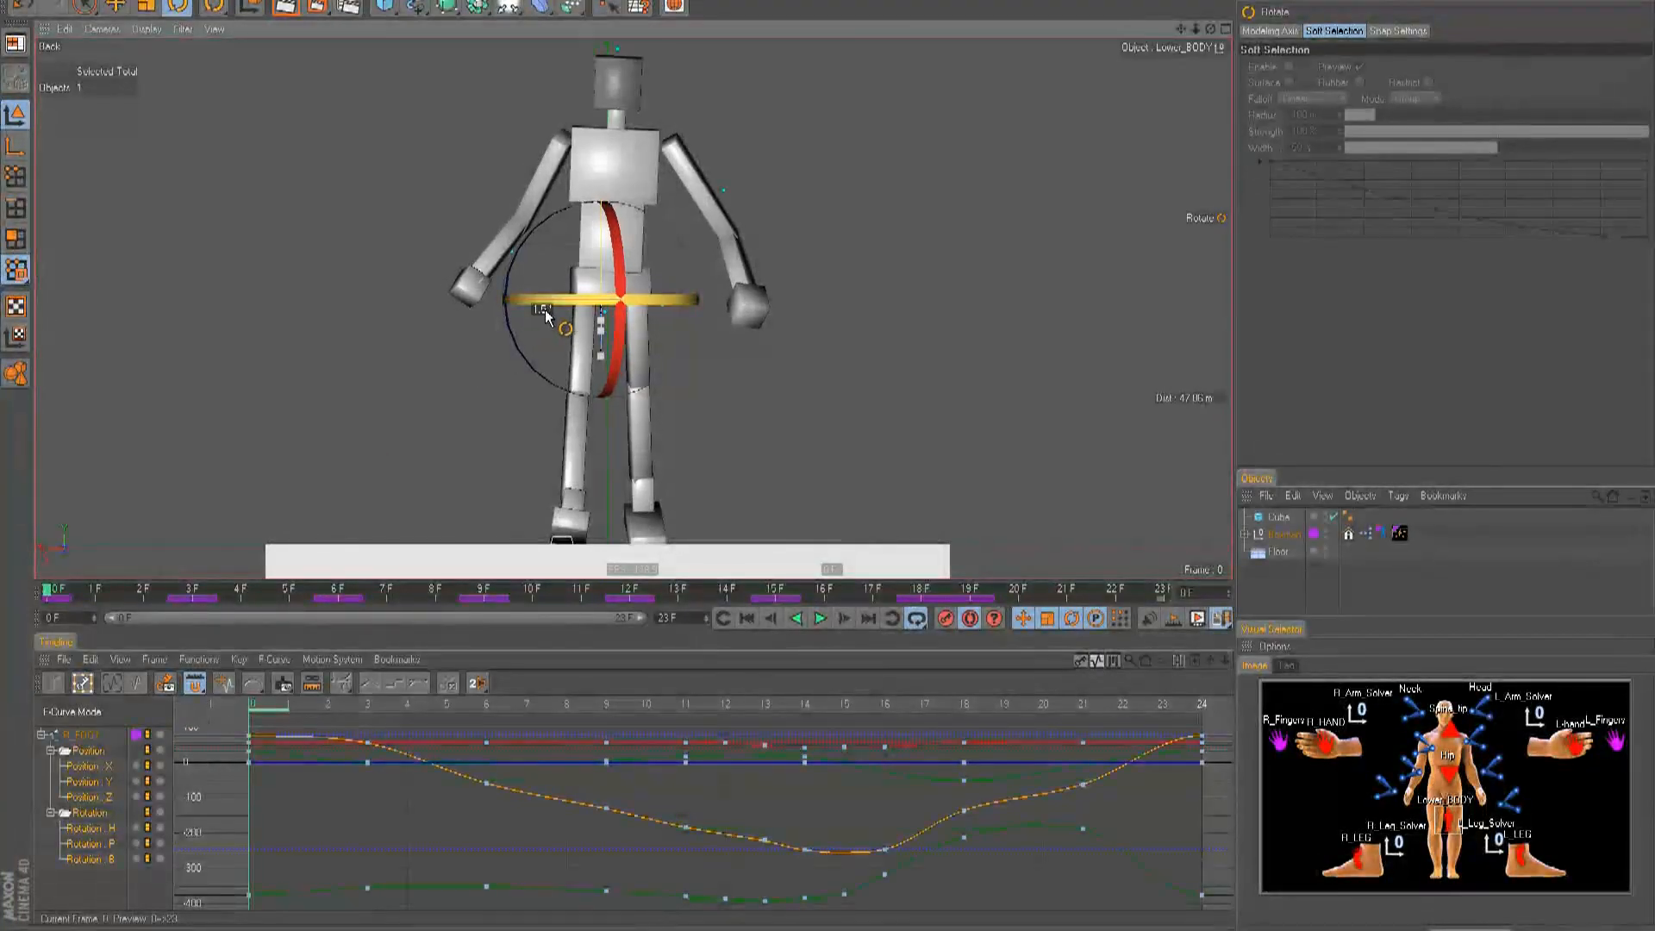
pyautogui.moveTo(268, 722); pyautogui.dragTo(487, 723)
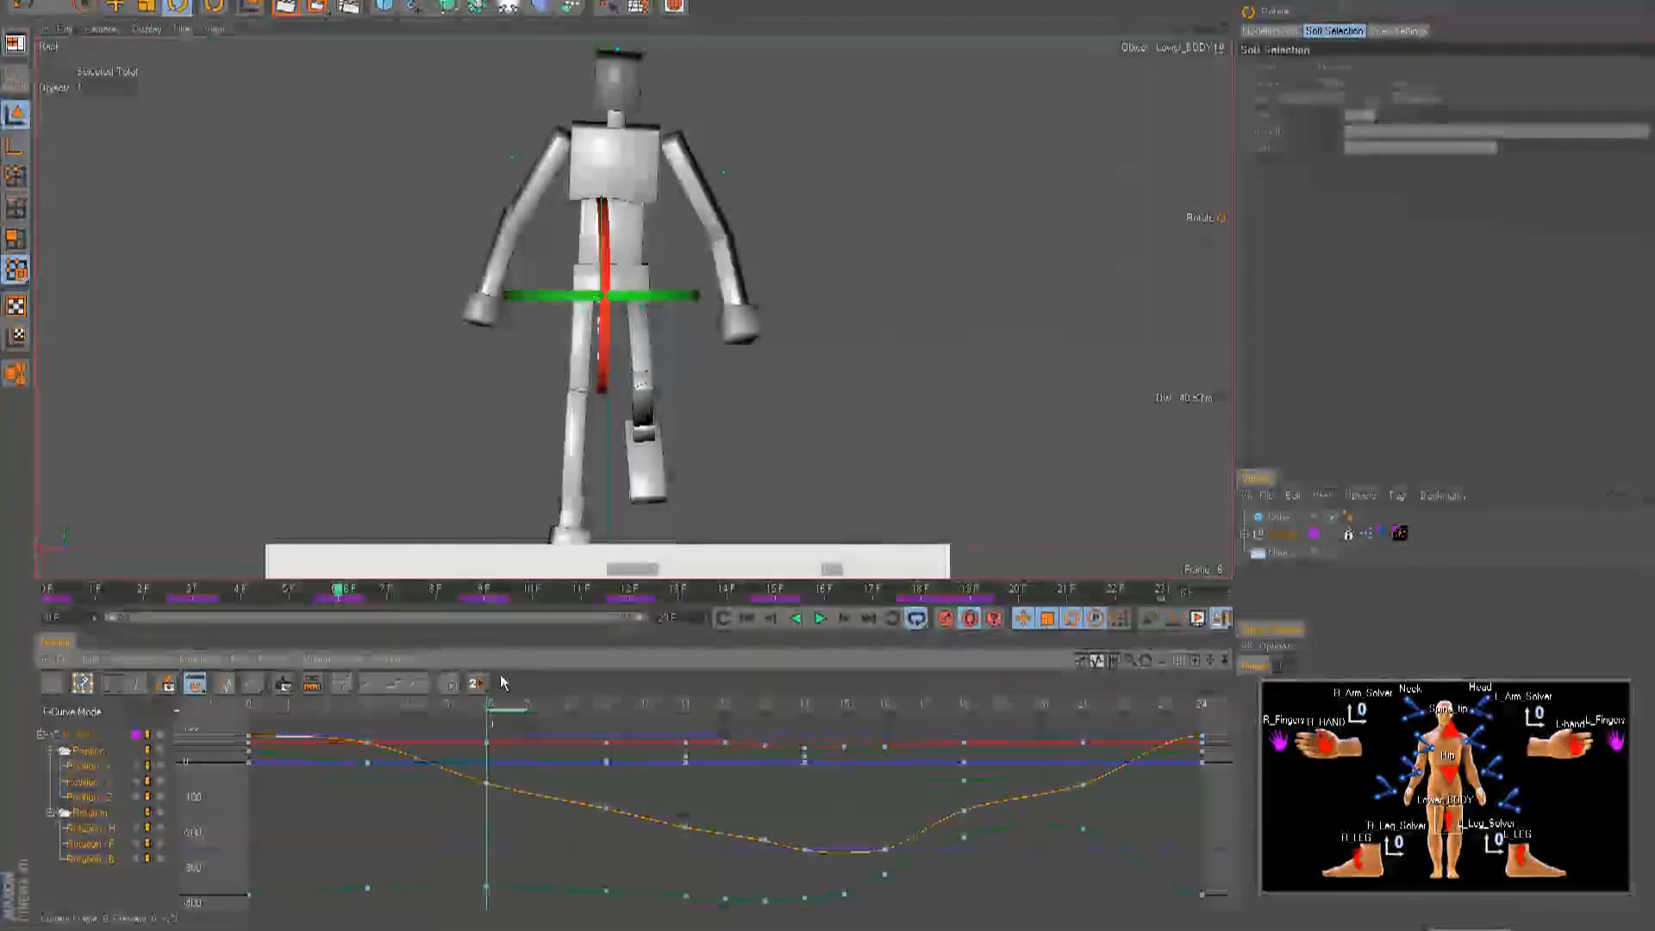
pyautogui.moveTo(642, 325); pyautogui.dragTo(637, 319)
pyautogui.moveTo(513, 712); pyautogui.dragTo(835, 737)
pyautogui.moveTo(597, 357); pyautogui.dragTo(577, 356)
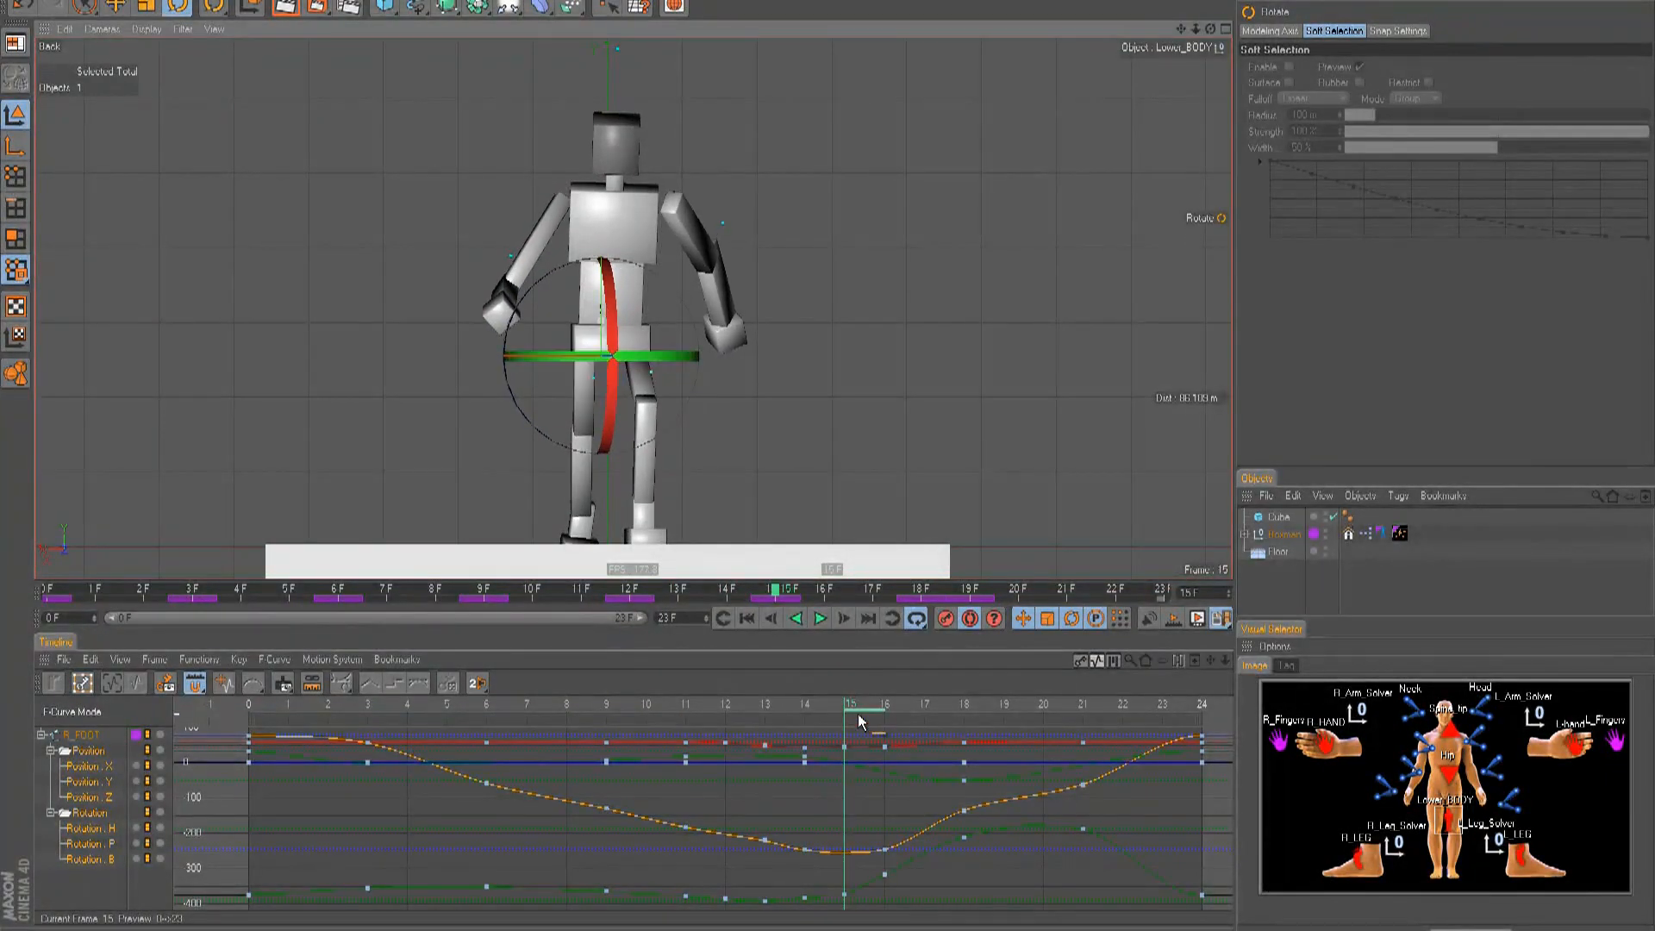
pyautogui.moveTo(843, 706); pyautogui.dragTo(1028, 726)
pyautogui.moveTo(594, 301); pyautogui.dragTo(592, 307)
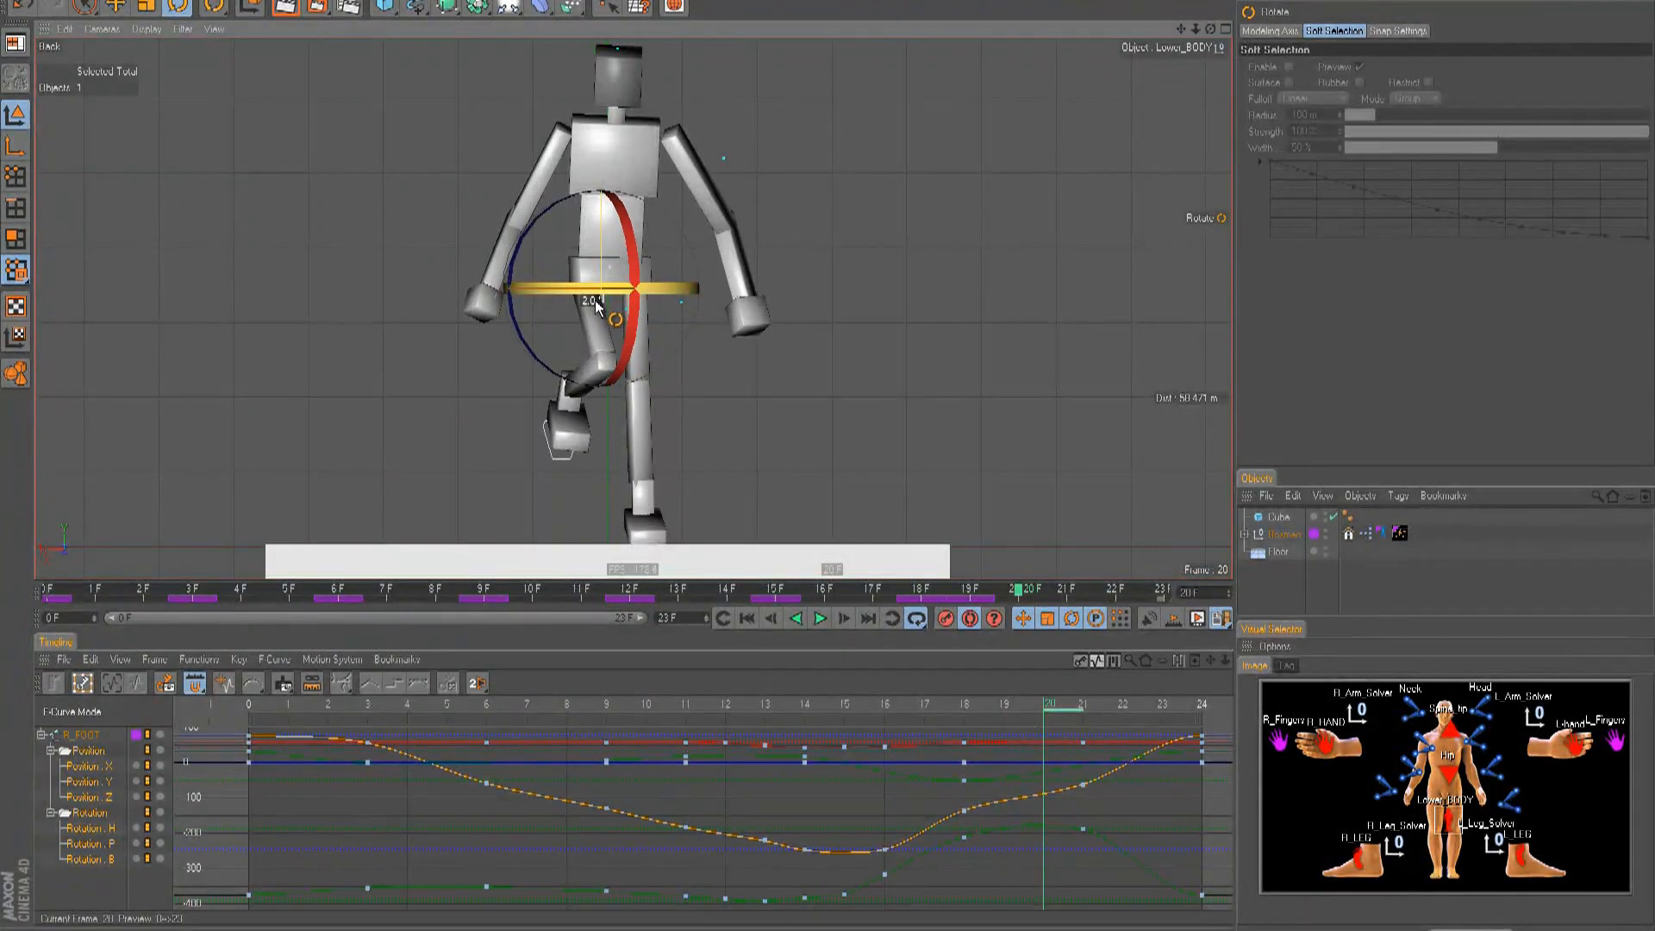
# - Show the lower body's keys in Key Mode and copy its frame 0 rotation keys to frame 24
pyautogui.moveTo(1066, 705); pyautogui.dragTo(175, 748)
pyautogui.press('e')
pyautogui.press('Tab')
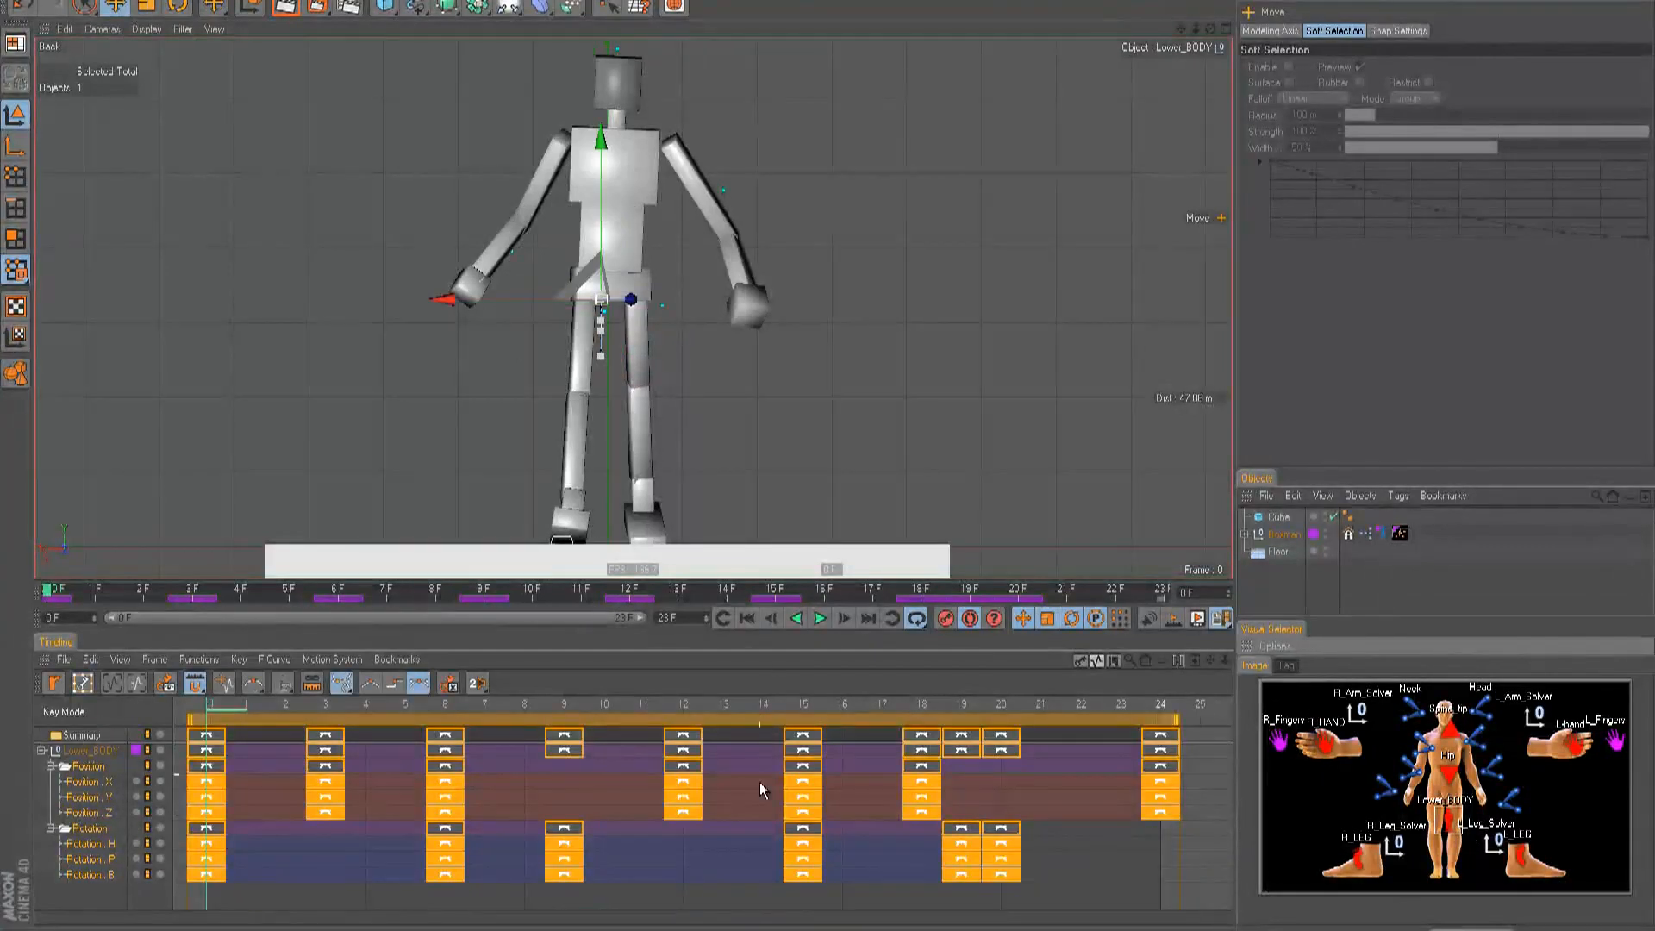
pyautogui.click(364, 899)
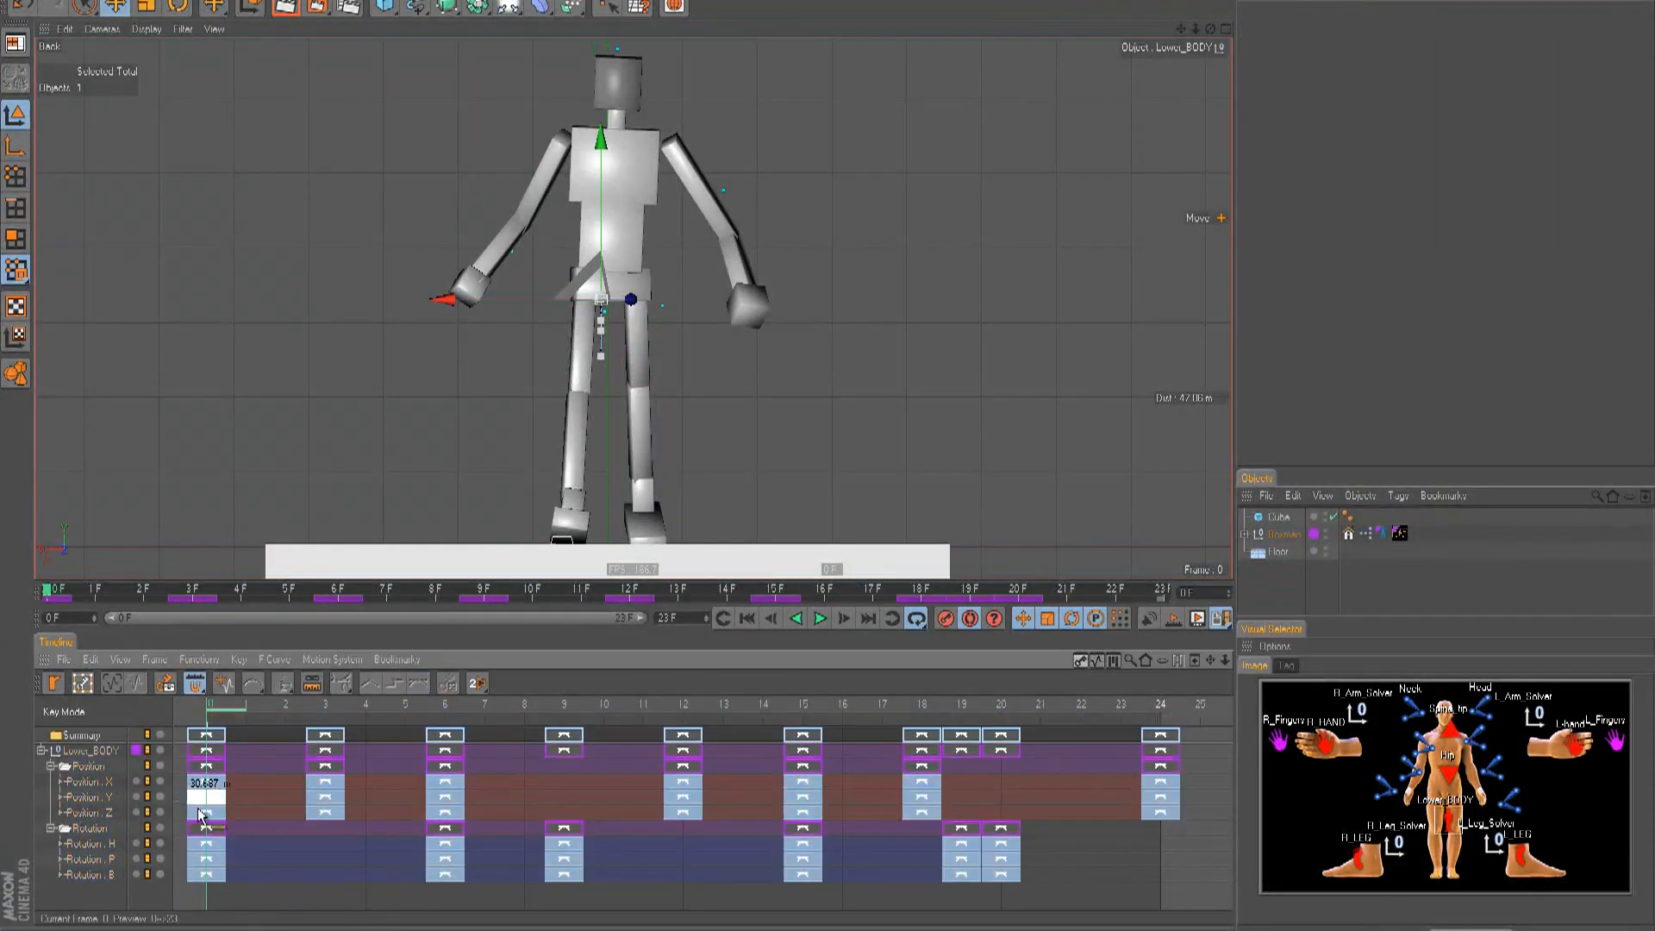
pyautogui.moveTo(181, 833); pyautogui.dragTo(1150, 851)
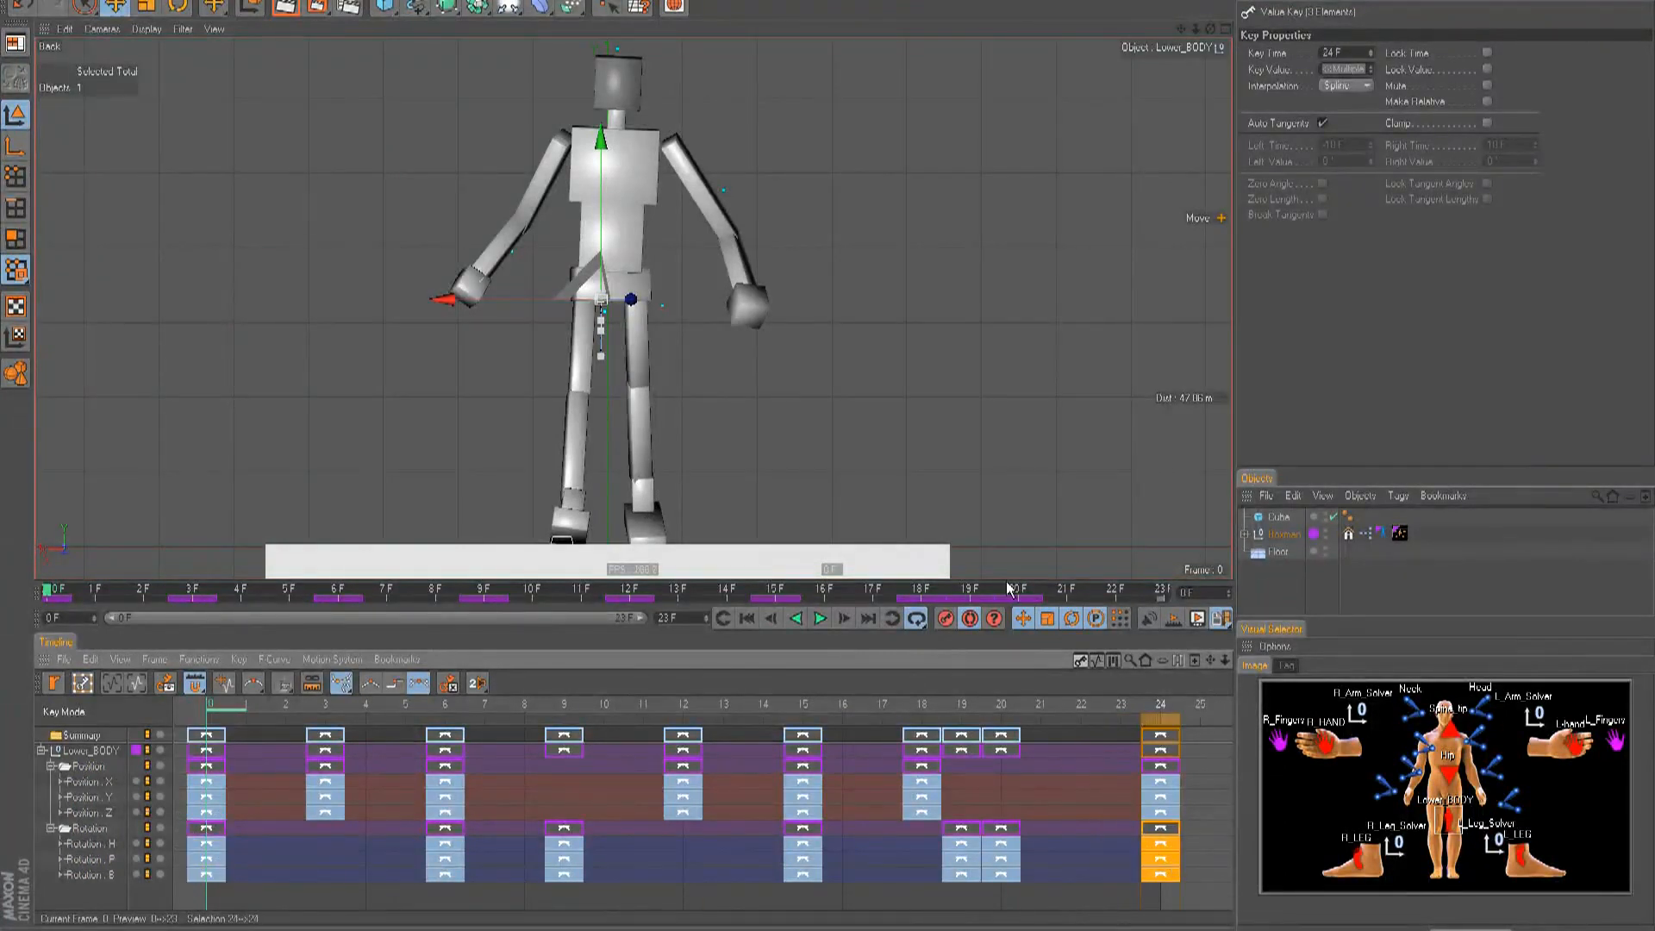
# - Deselect the lower body control and review the looping walk in the back and perspective views
pyautogui.click(919, 407)
pyautogui.press('F8')
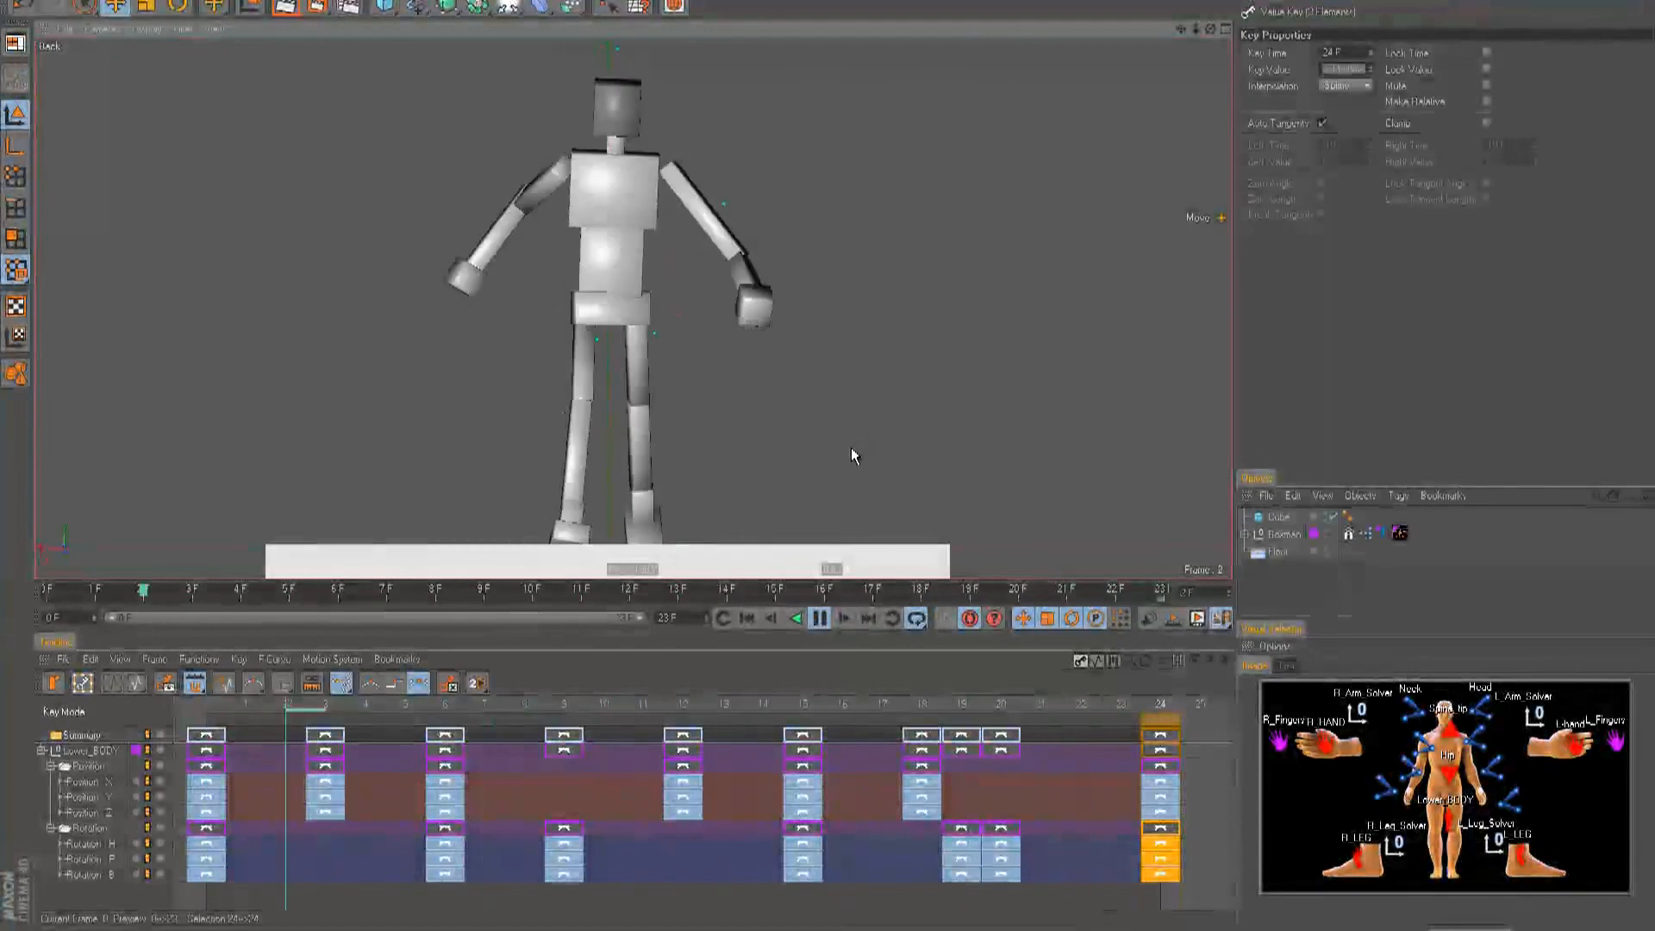
pyautogui.press('F1')
pyautogui.moveTo(805, 432)
pyautogui.keyDown('alt'); pyautogui.mouseDown()
pyautogui.moveTo(882, 447)
pyautogui.moveTo(724, 425)
pyautogui.moveTo(829, 448)
pyautogui.moveTo(758, 380)
pyautogui.moveTo(829, 446)
pyautogui.mouseUp(); pyautogui.keyUp('alt')
pyautogui.press('F8')
# - Rotate the neck control about its vertical axis in opposite directions at frames 6 and 20 to twist the upper body
pyautogui.click(1456, 728)
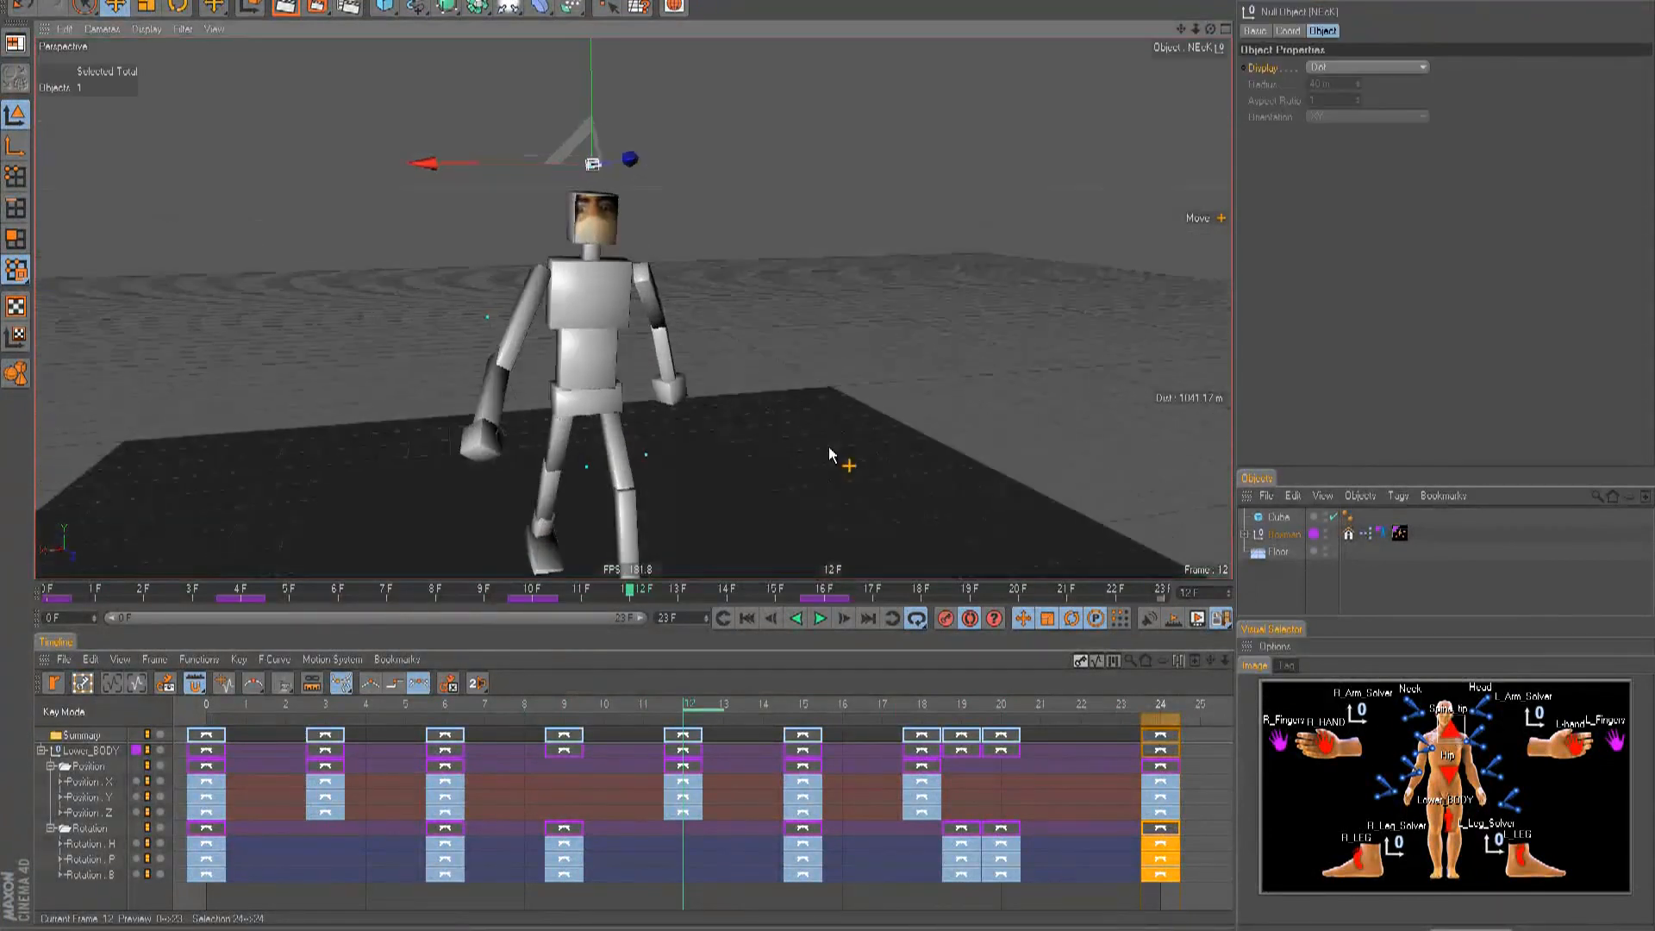
pyautogui.moveTo(449, 595); pyautogui.dragTo(348, 624)
pyautogui.keyDown('alt'); pyautogui.moveTo(775, 431); pyautogui.dragTo(827, 454); pyautogui.keyUp('alt')
pyautogui.press('r')
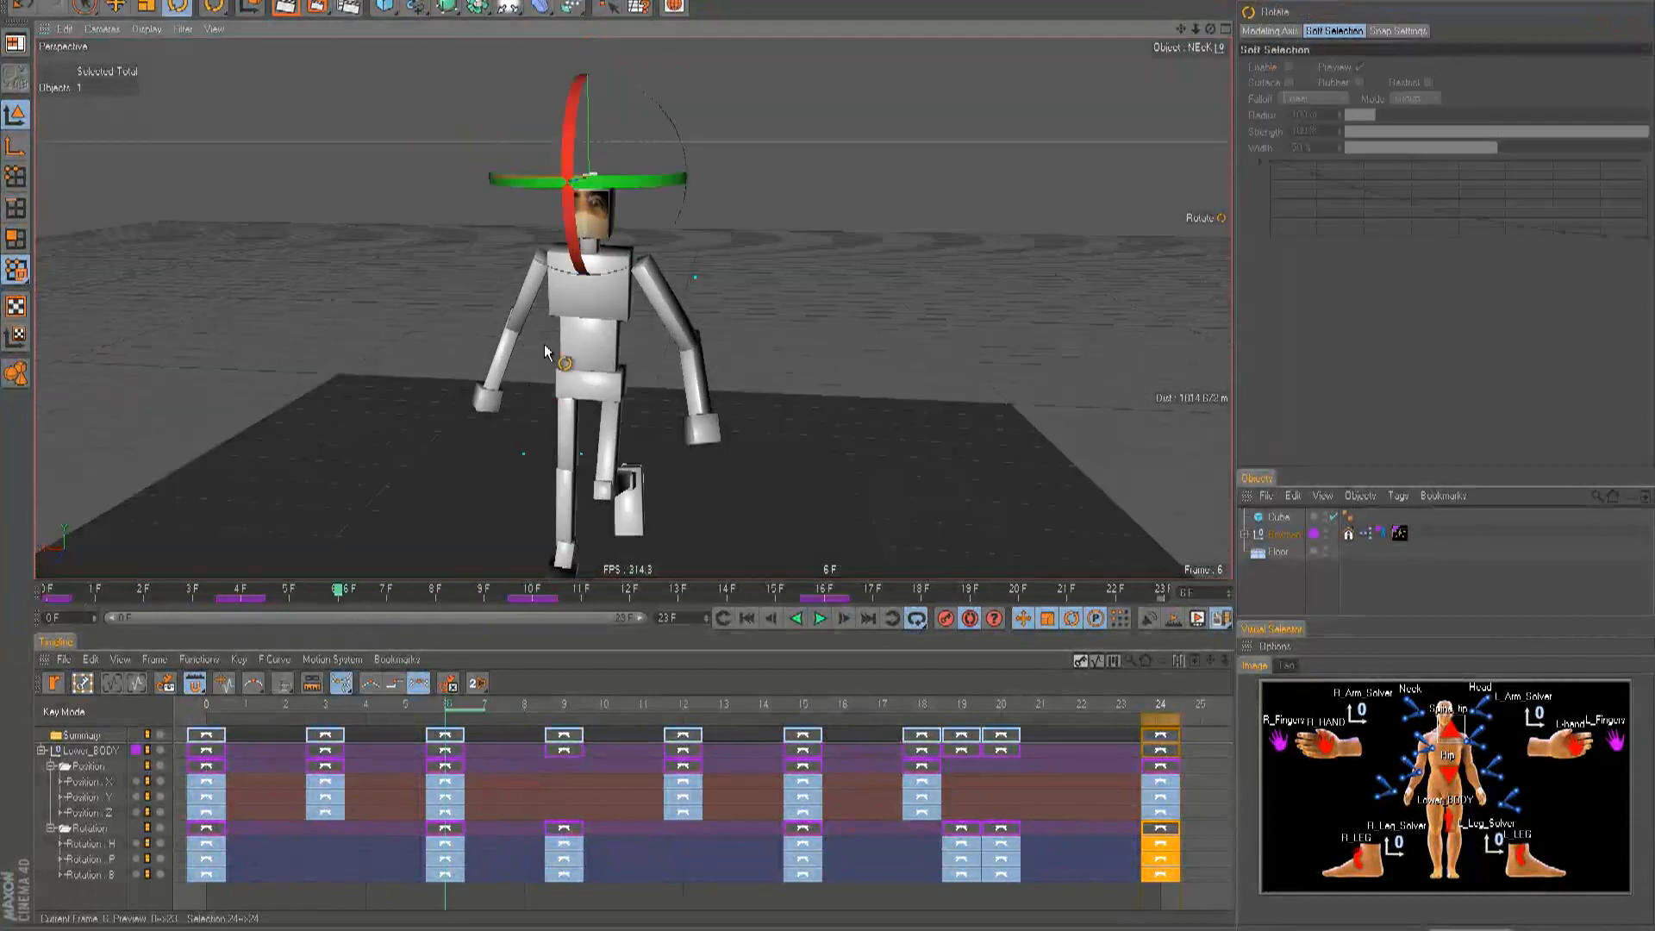
pyautogui.moveTo(603, 181); pyautogui.dragTo(596, 214)
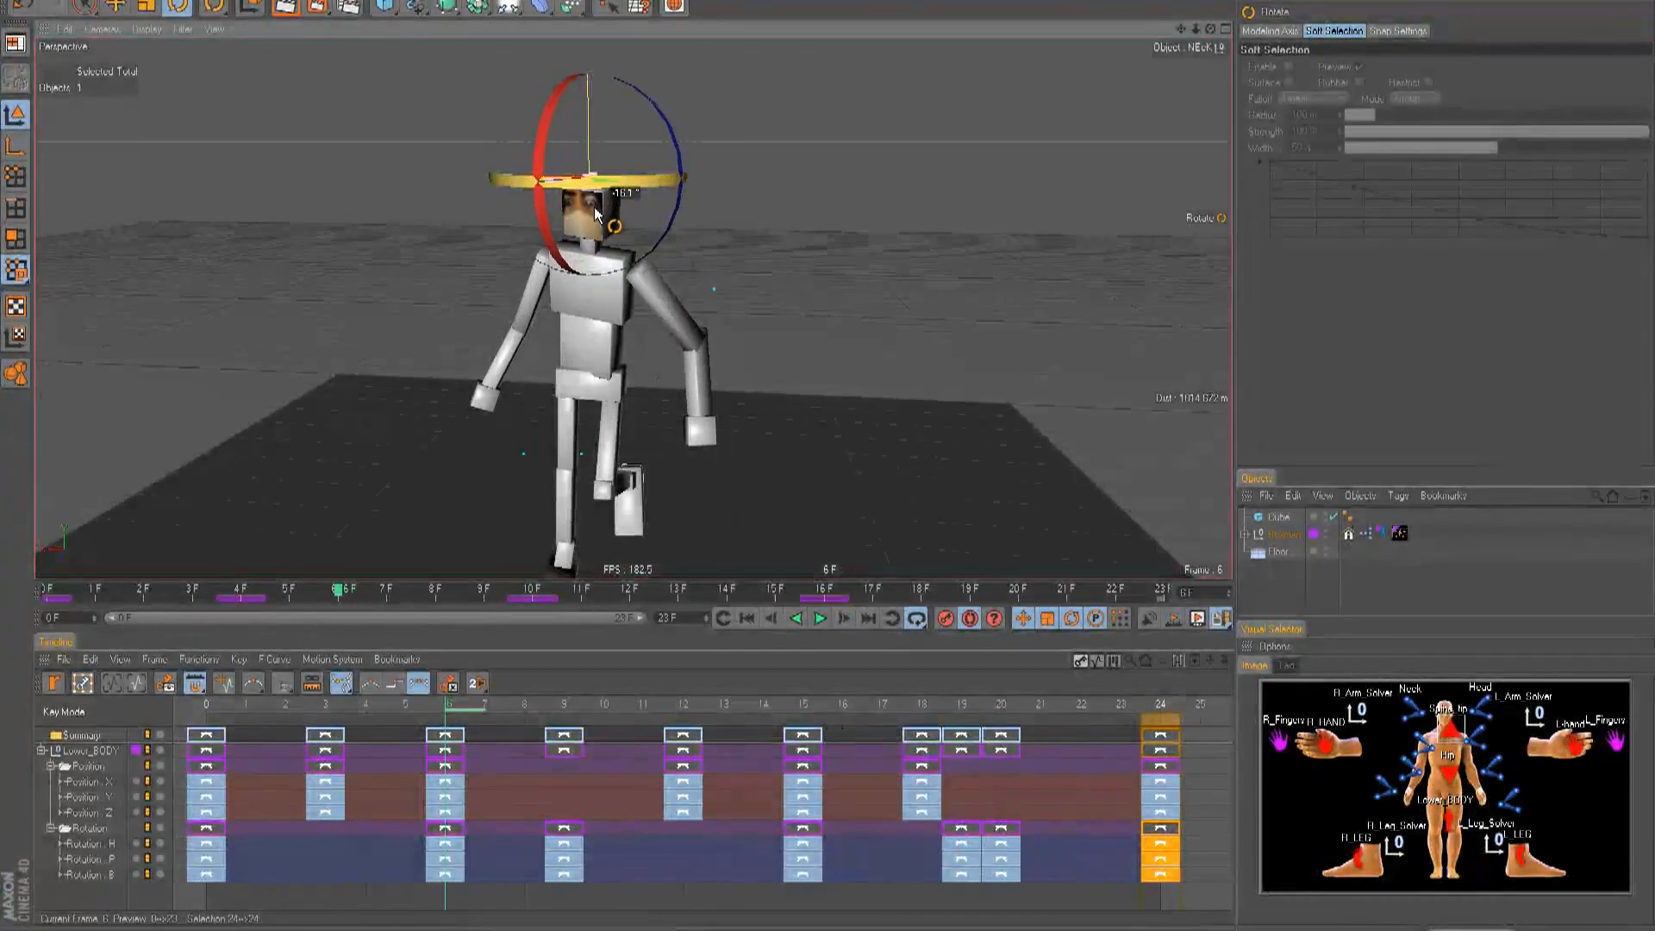
pyautogui.moveTo(347, 601); pyautogui.dragTo(1020, 593)
pyautogui.moveTo(586, 178); pyautogui.dragTo(623, 183)
# - Copy the neck control's frame 0 rotation keys to frame 24 and play the walk loop in the perspective and side views
pyautogui.keyDown('alt'); pyautogui.moveTo(776, 413); pyautogui.dragTo(918, 543); pyautogui.keyUp('alt')
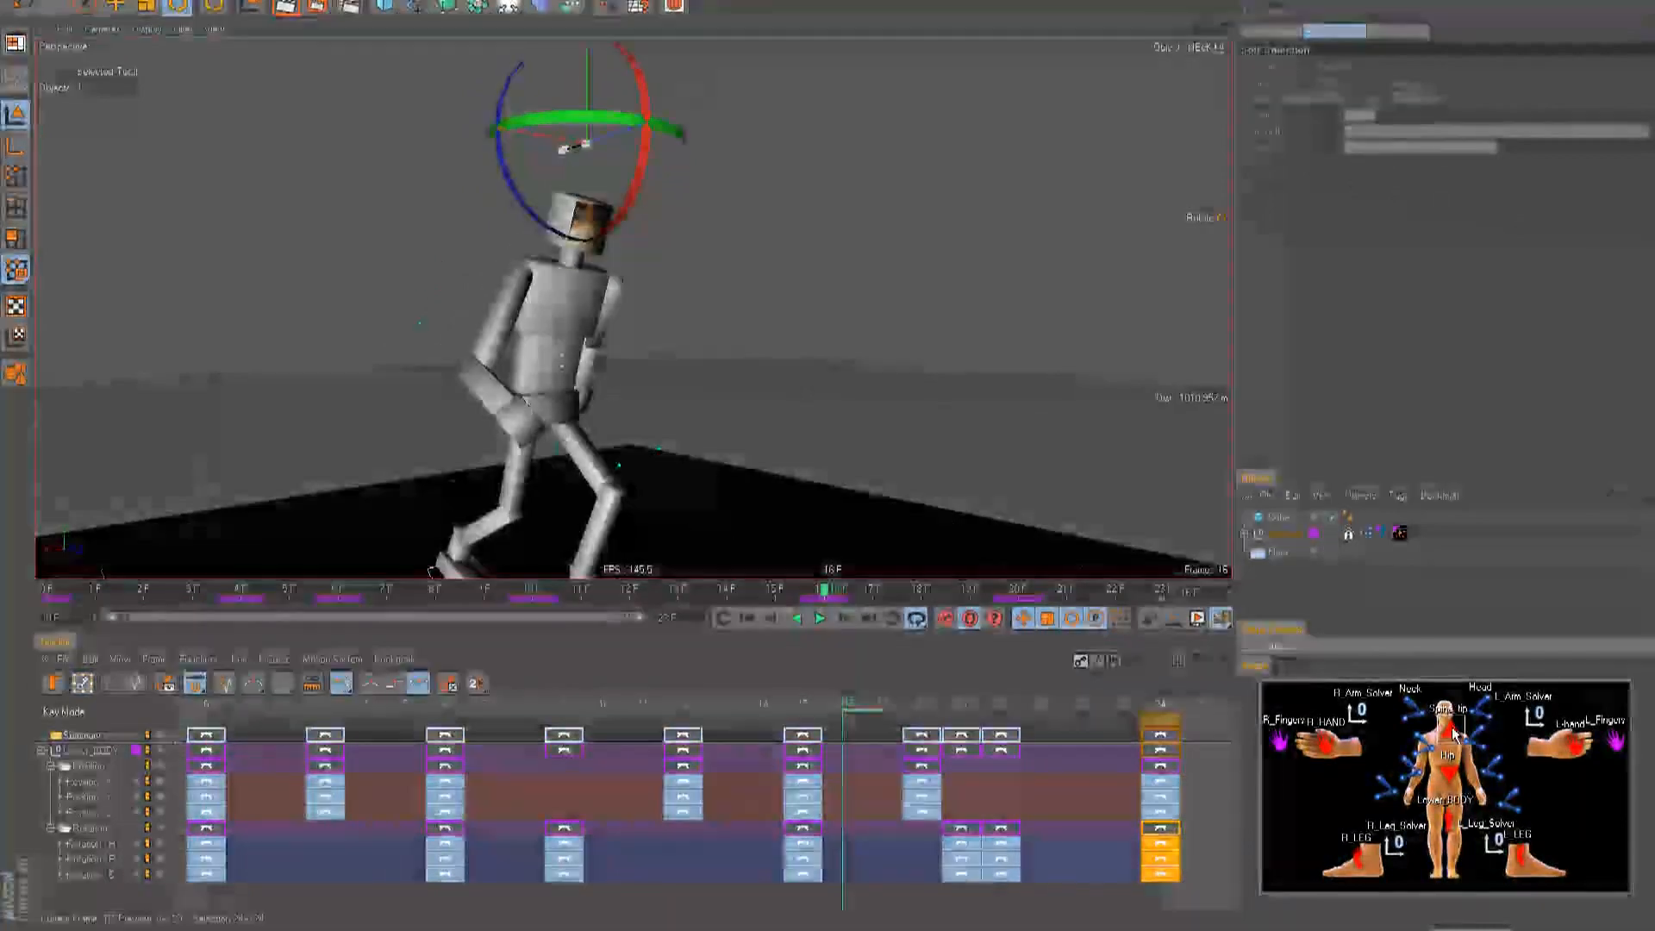
pyautogui.click(1454, 733)
pyautogui.scroll(-2, 775, 788)
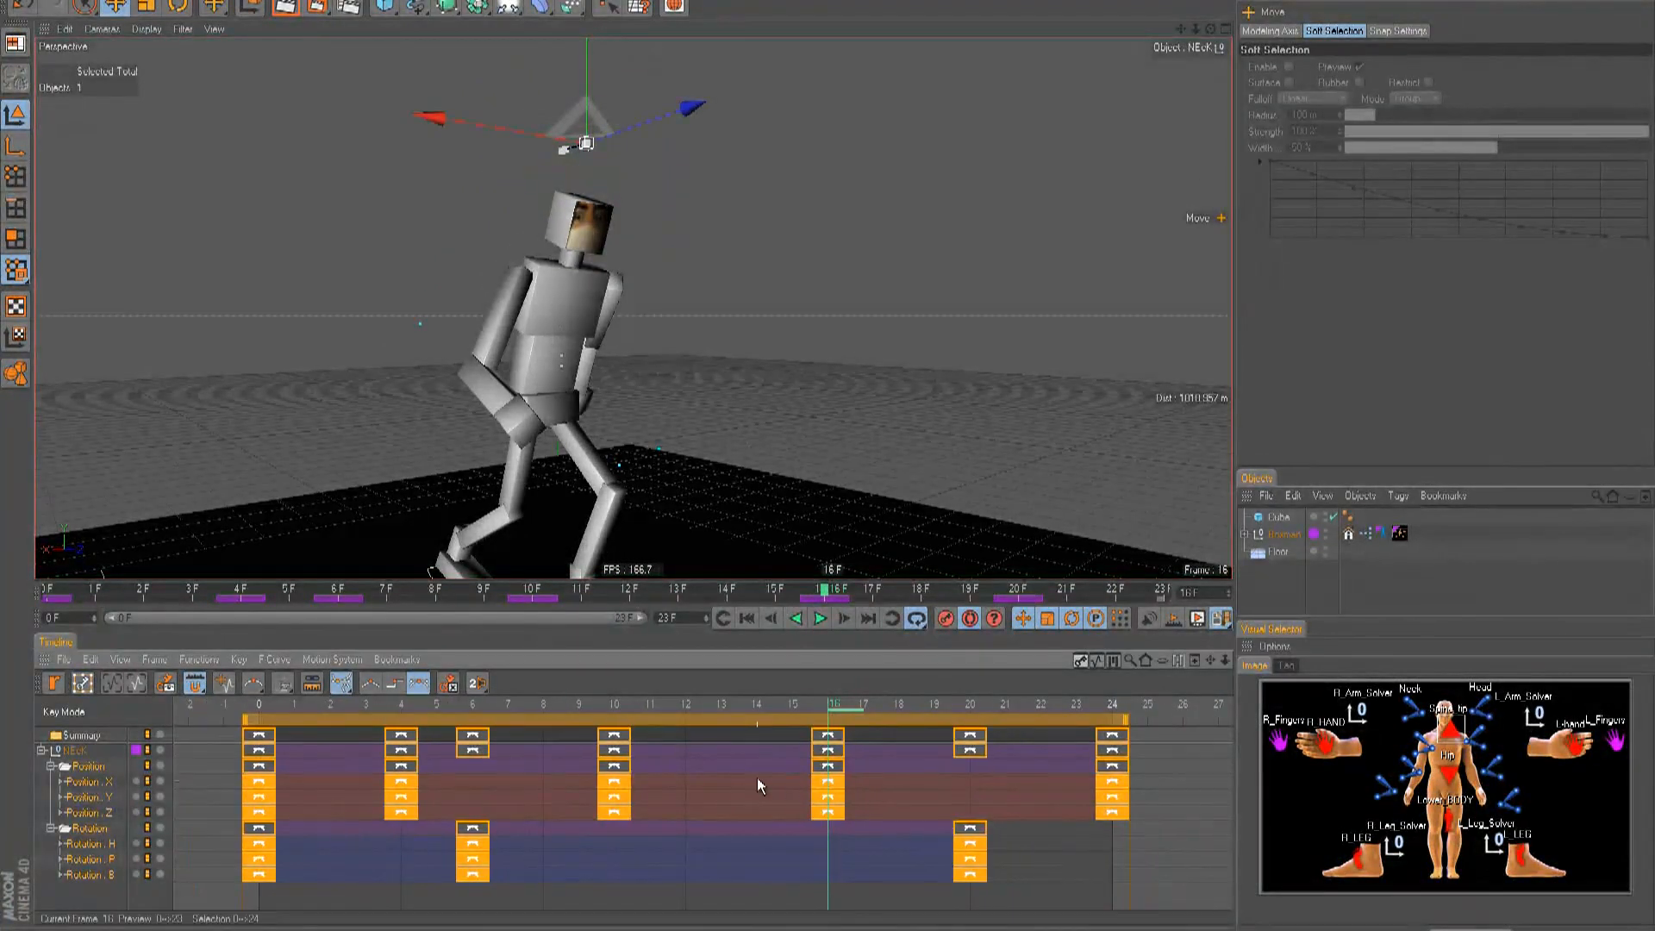
pyautogui.hscroll(-2, 378, 864)
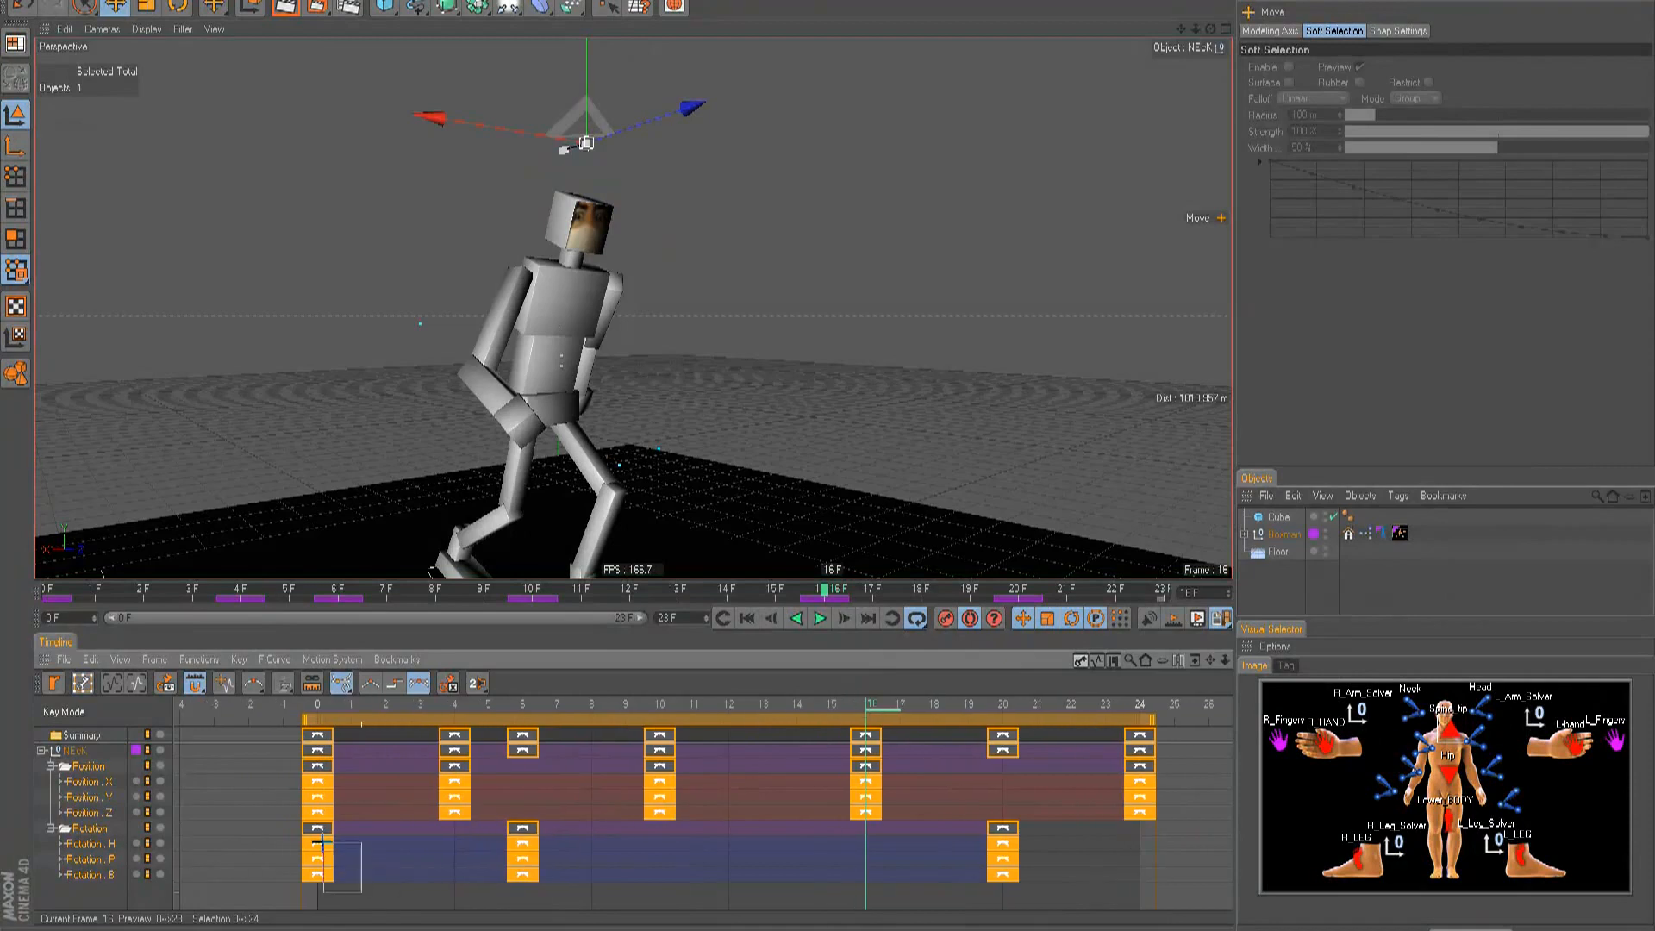
pyautogui.moveTo(362, 892); pyautogui.dragTo(360, 888)
pyautogui.moveTo(1088, 819); pyautogui.dragTo(1171, 884)
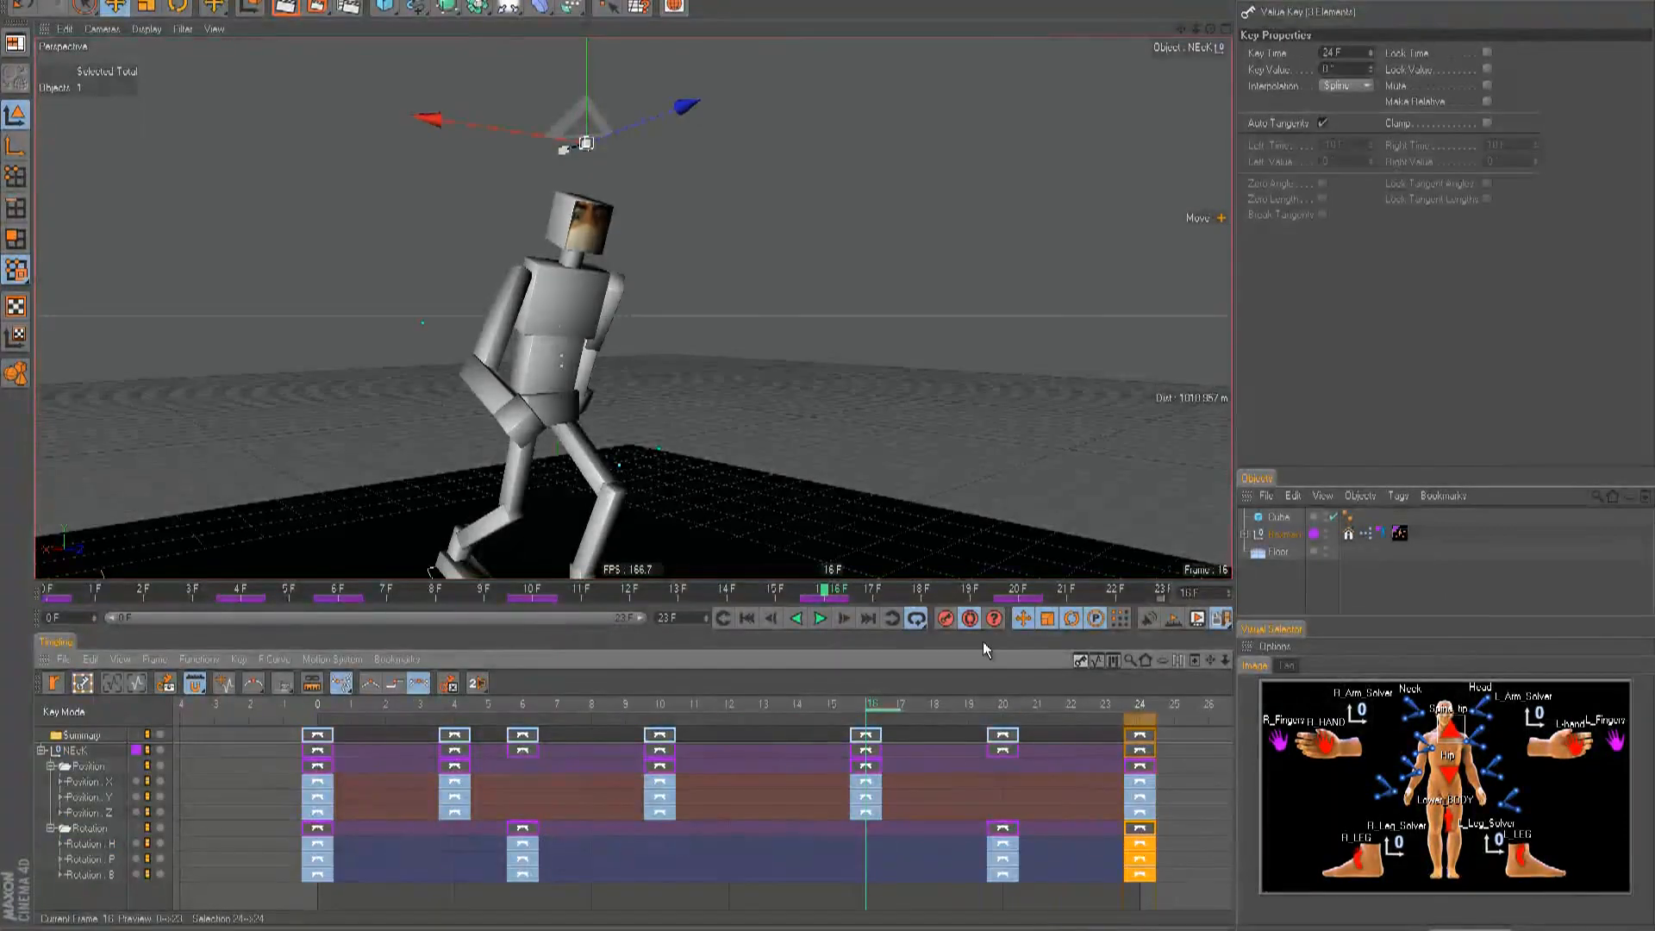
pyautogui.press('F8')
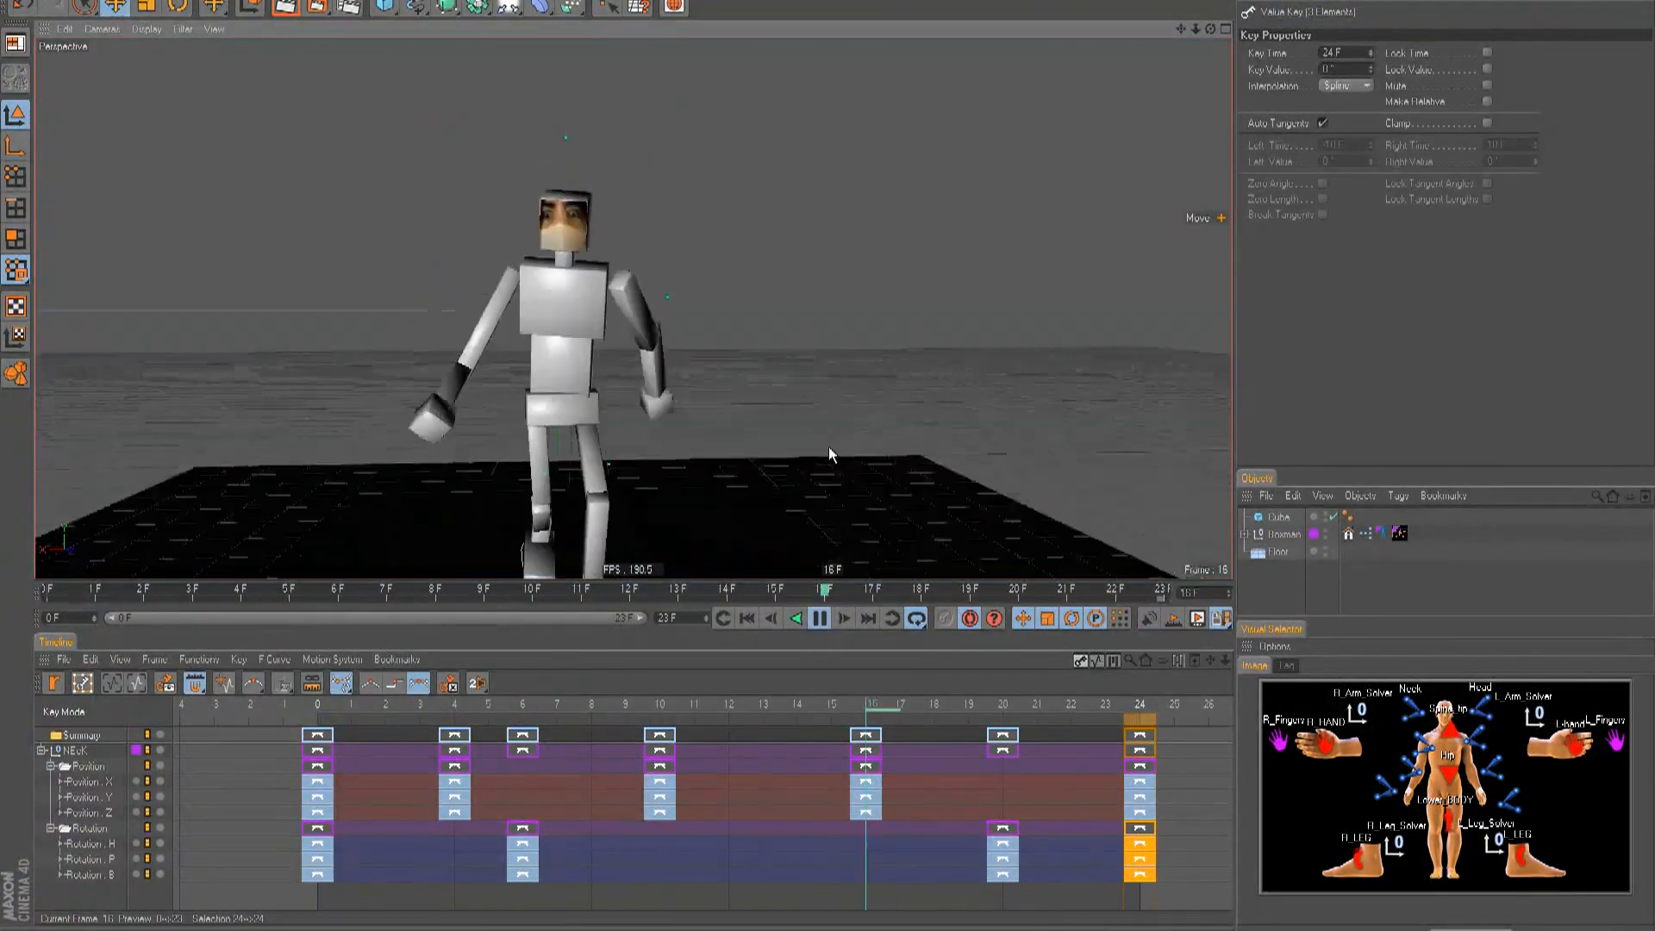
pyautogui.keyDown('alt'); pyautogui.moveTo(810, 375); pyautogui.dragTo(891, 385); pyautogui.keyUp('alt')
pyautogui.press('F3')
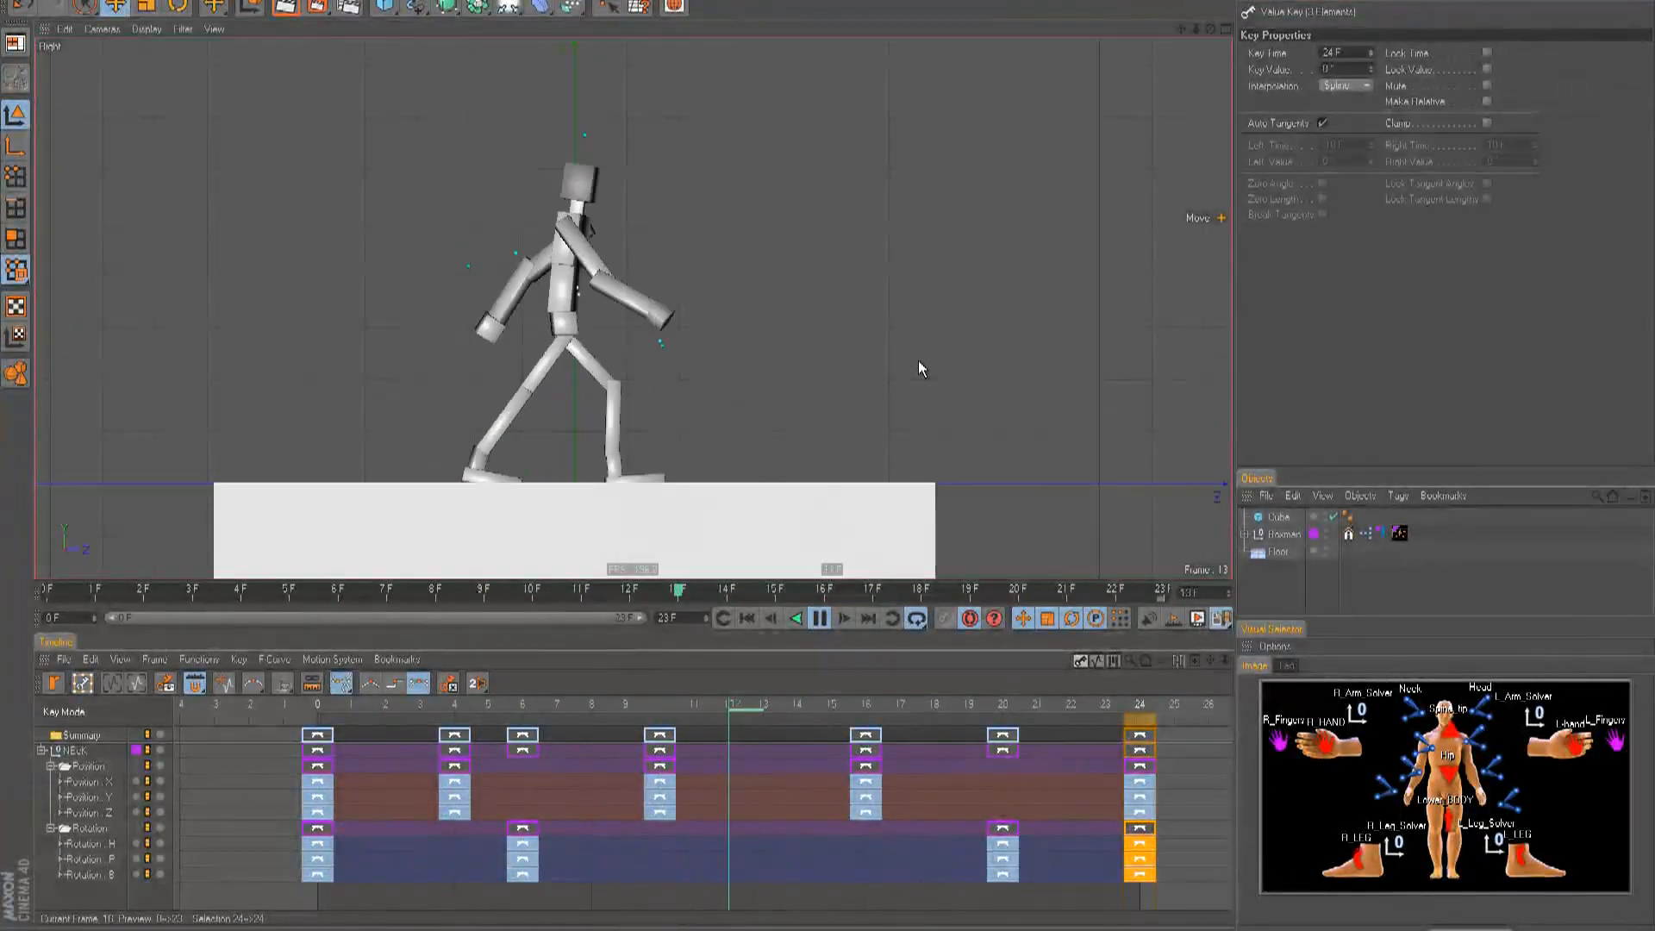
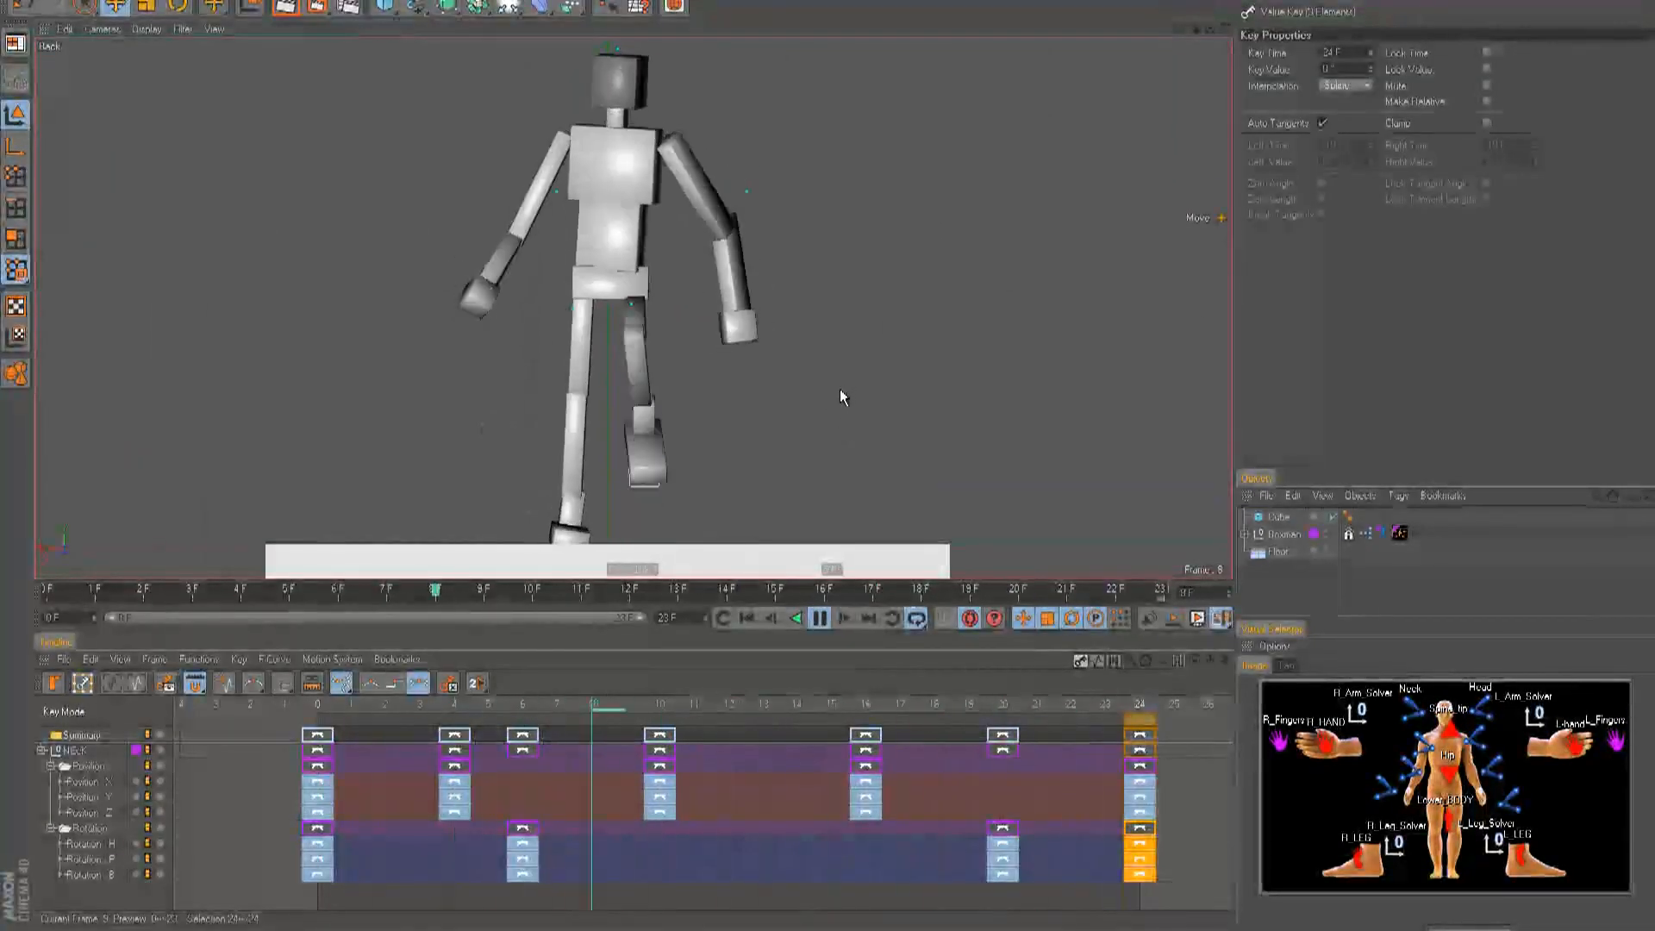
# - Select the neck control and shift it slightly sideways at frame 10 in the back view
pyautogui.press('F8')
pyautogui.click(1448, 748)
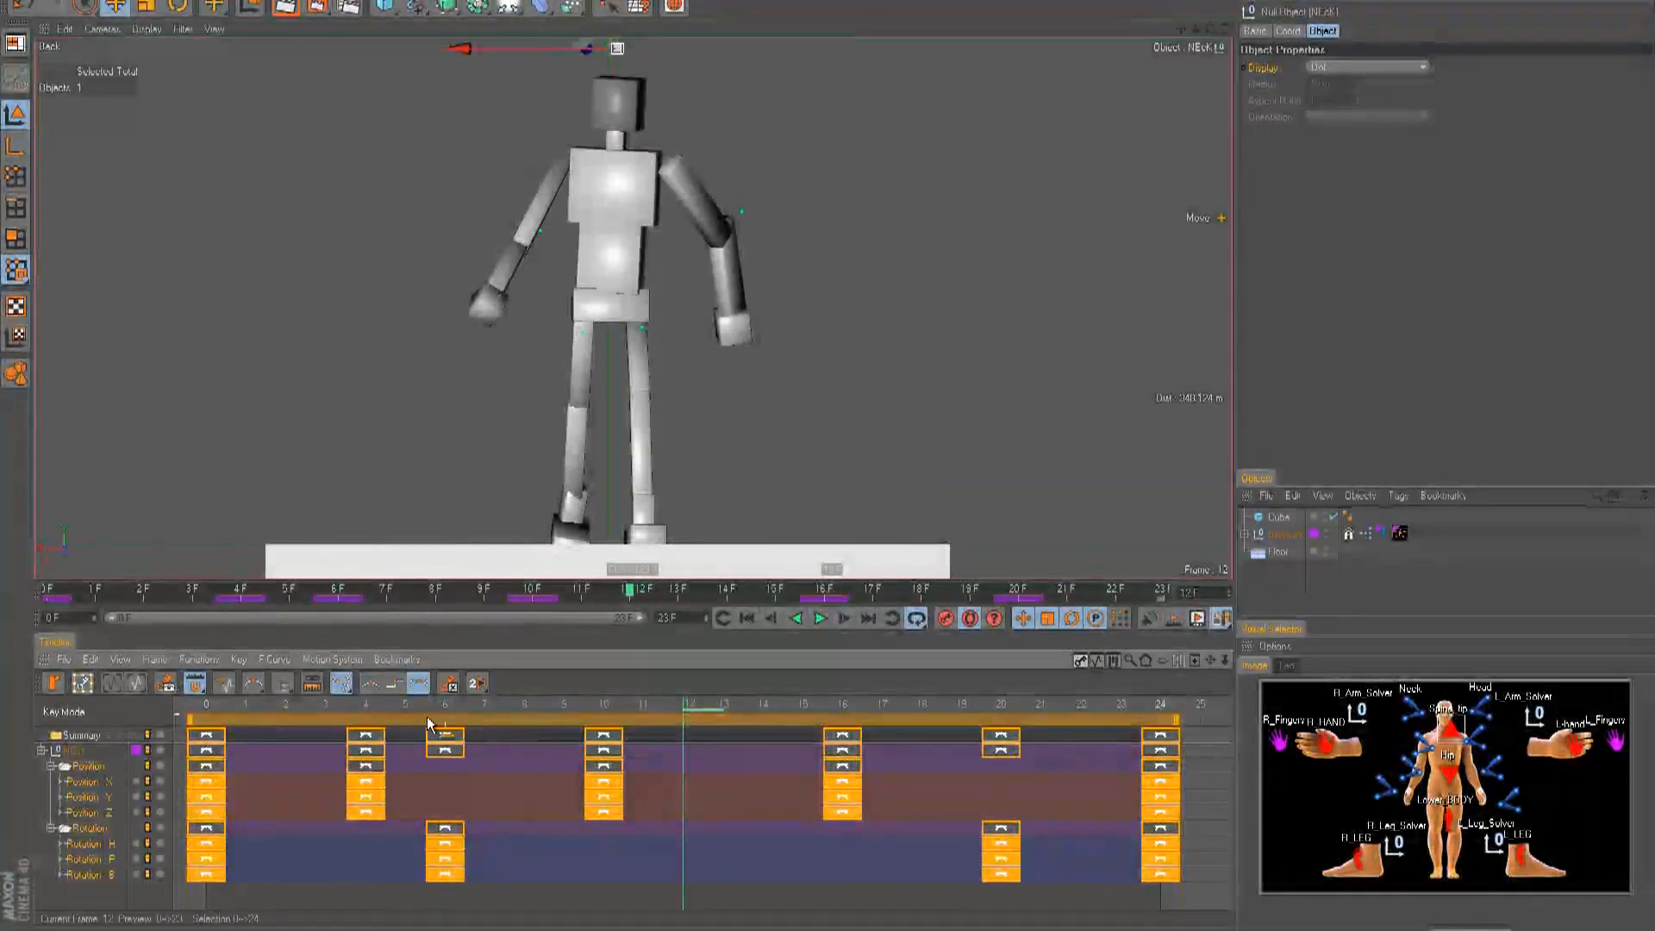
pyautogui.moveTo(466, 741); pyautogui.dragTo(364, 746)
pyautogui.hotkey('ctrl', 'z')
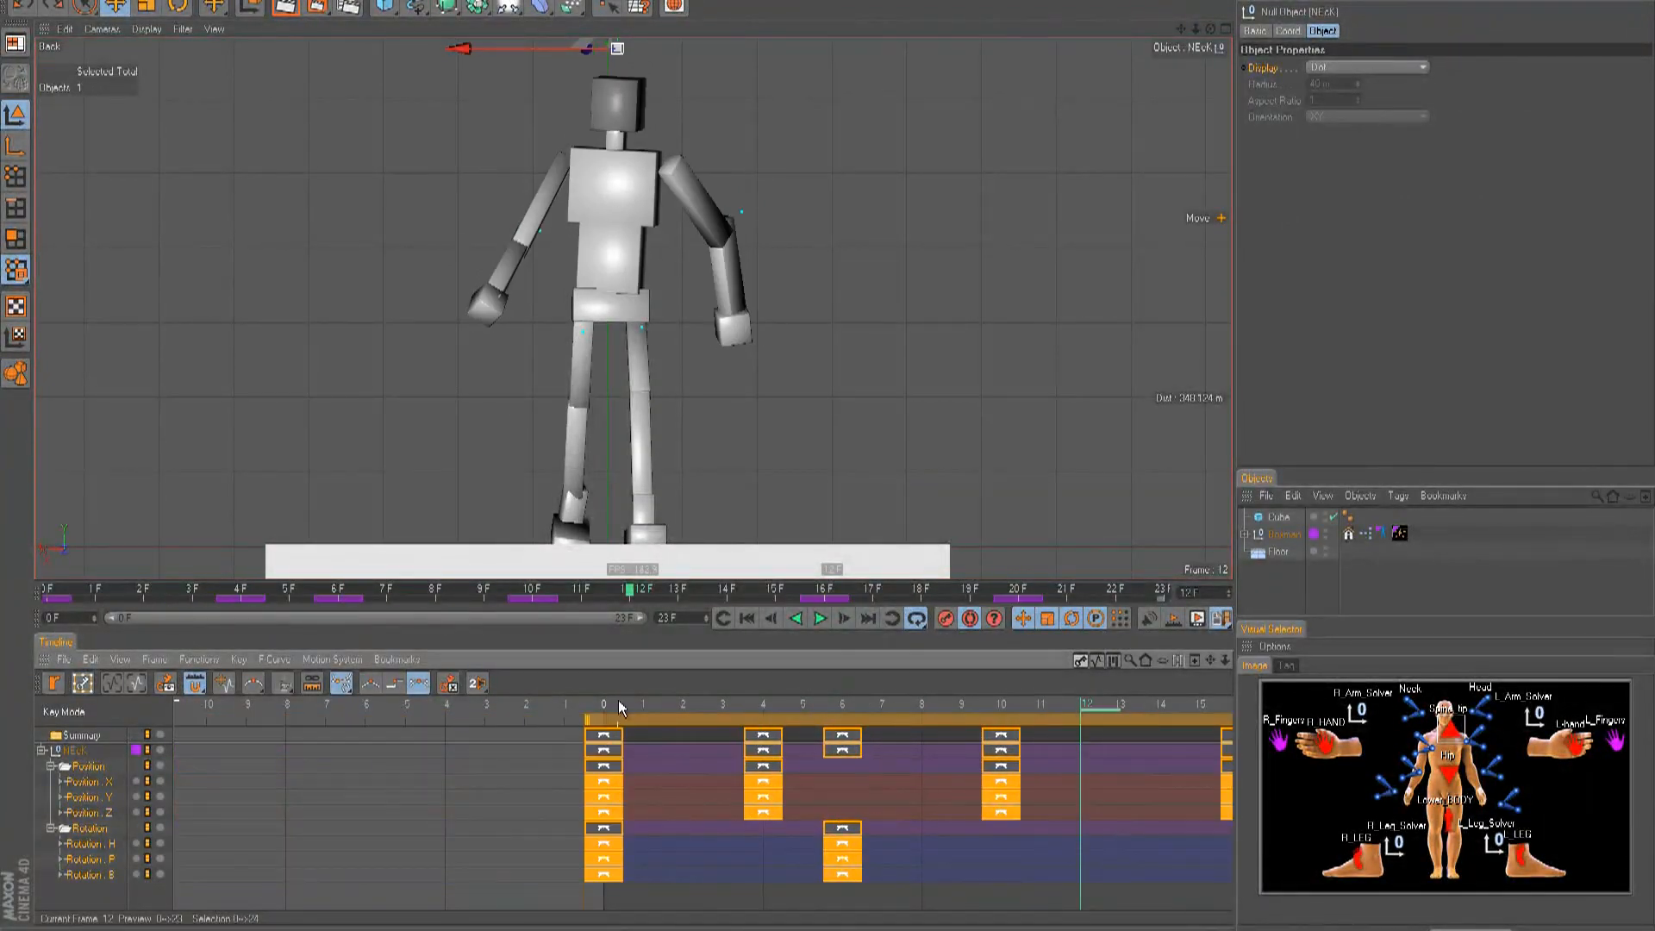
pyautogui.moveTo(765, 711); pyautogui.dragTo(235, 711, button='middle')
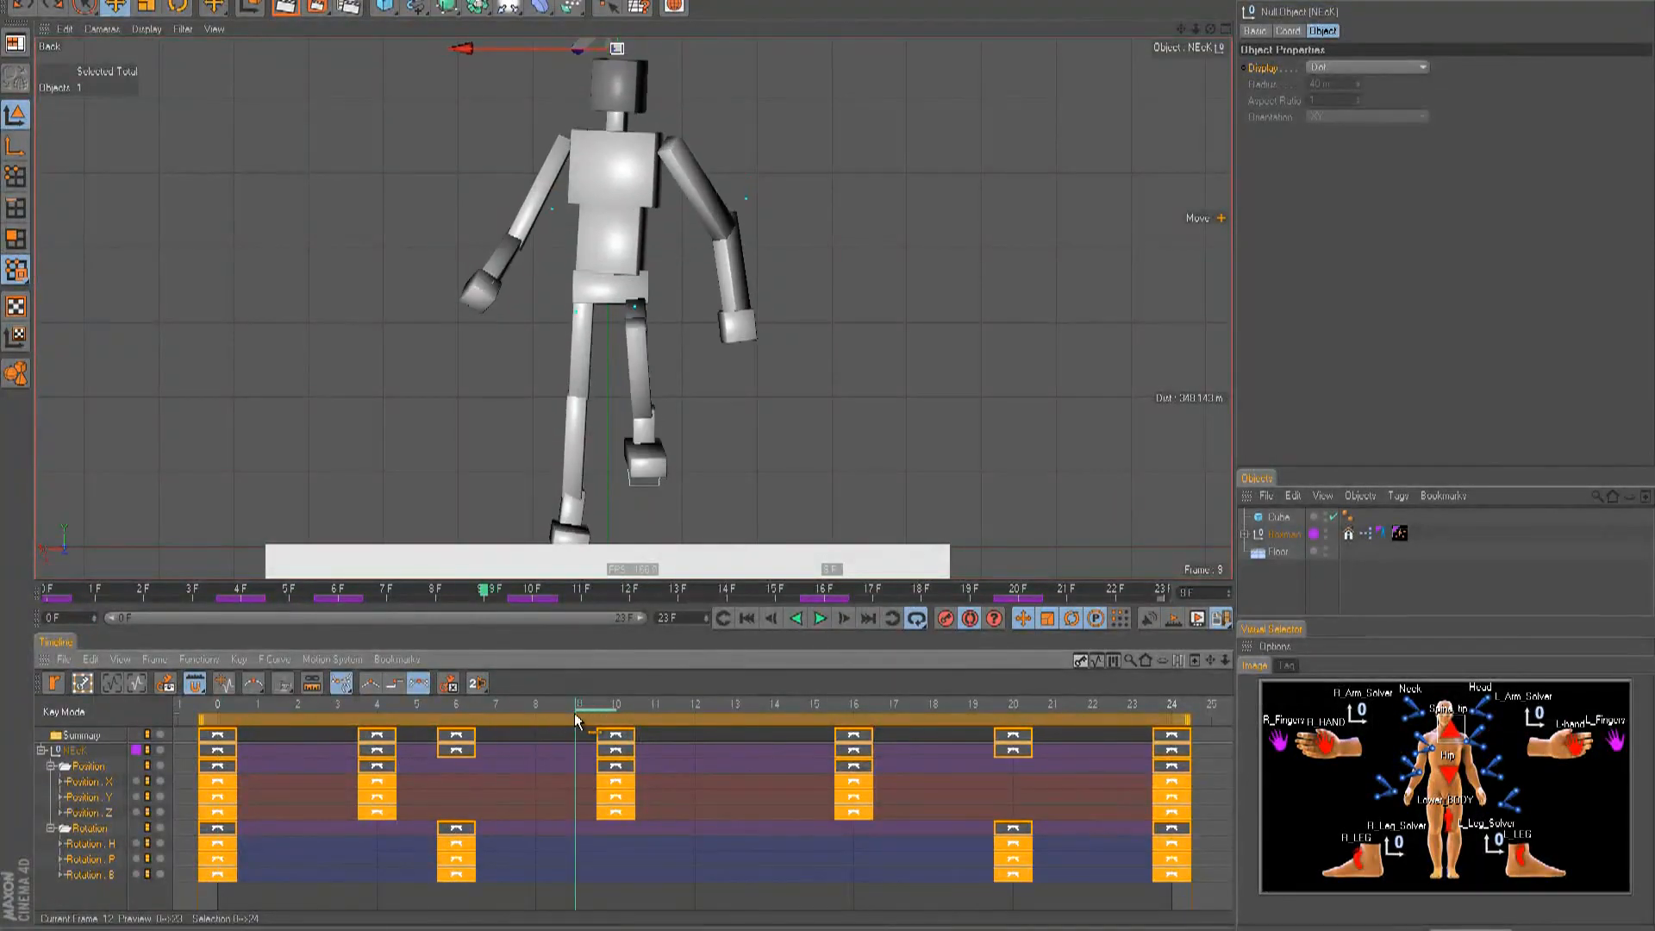
pyautogui.keyDown('alt'); pyautogui.moveTo(827, 425); pyautogui.dragTo(823, 460, button='middle'); pyautogui.keyUp('alt')
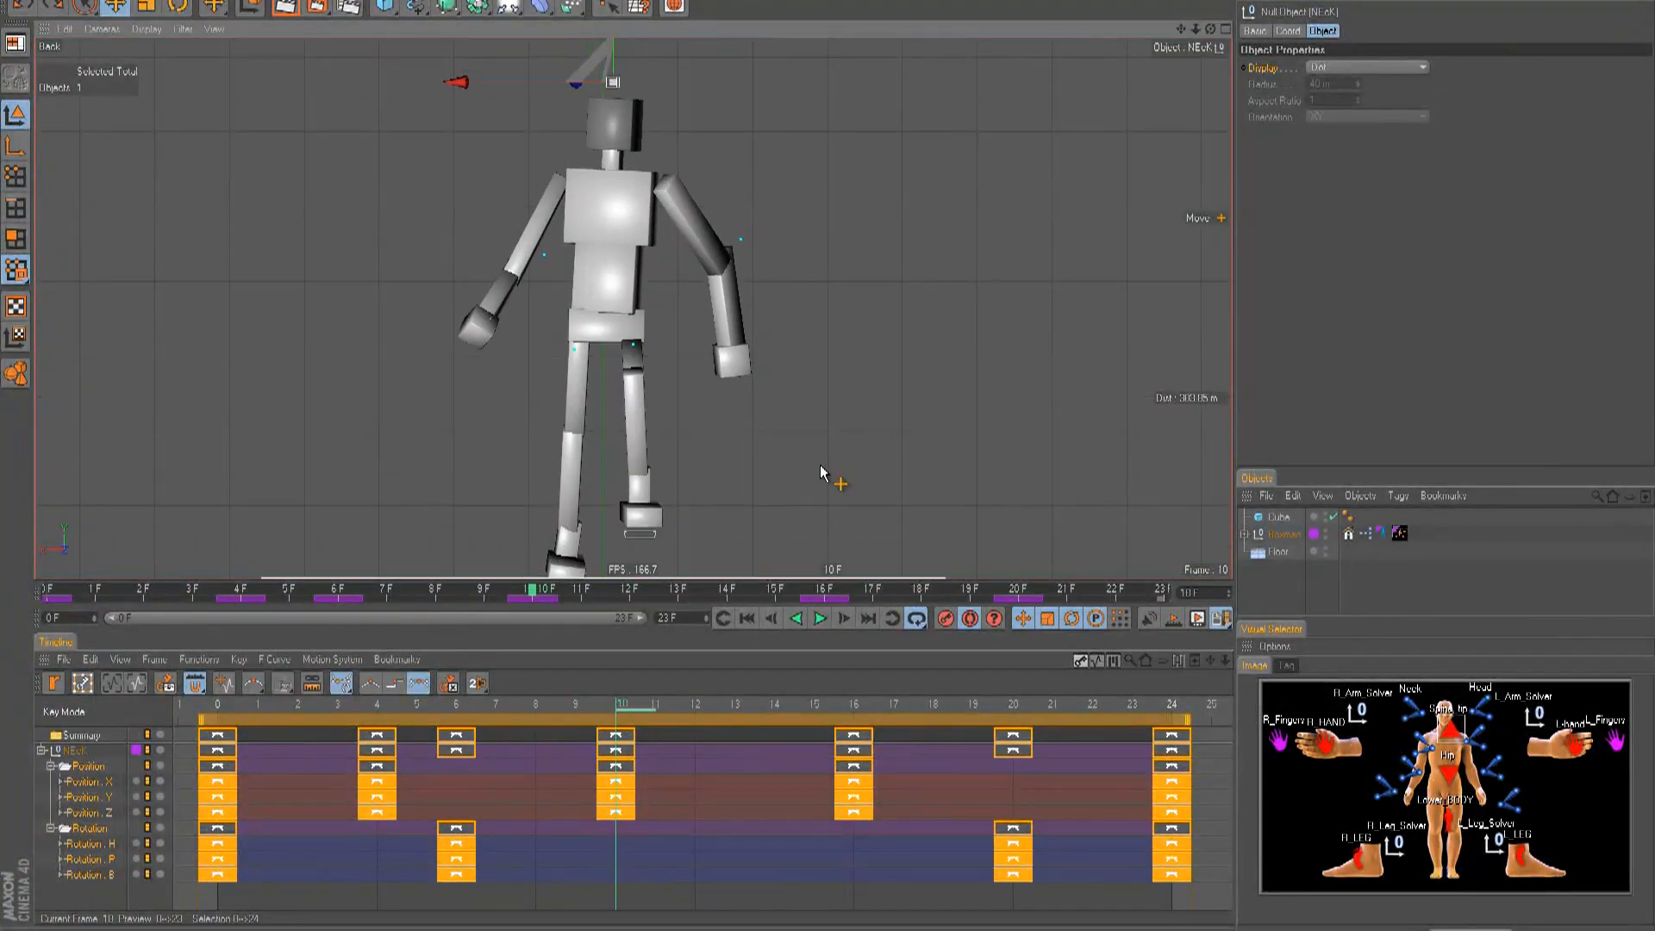
pyautogui.moveTo(828, 448); pyautogui.dragTo(847, 451)
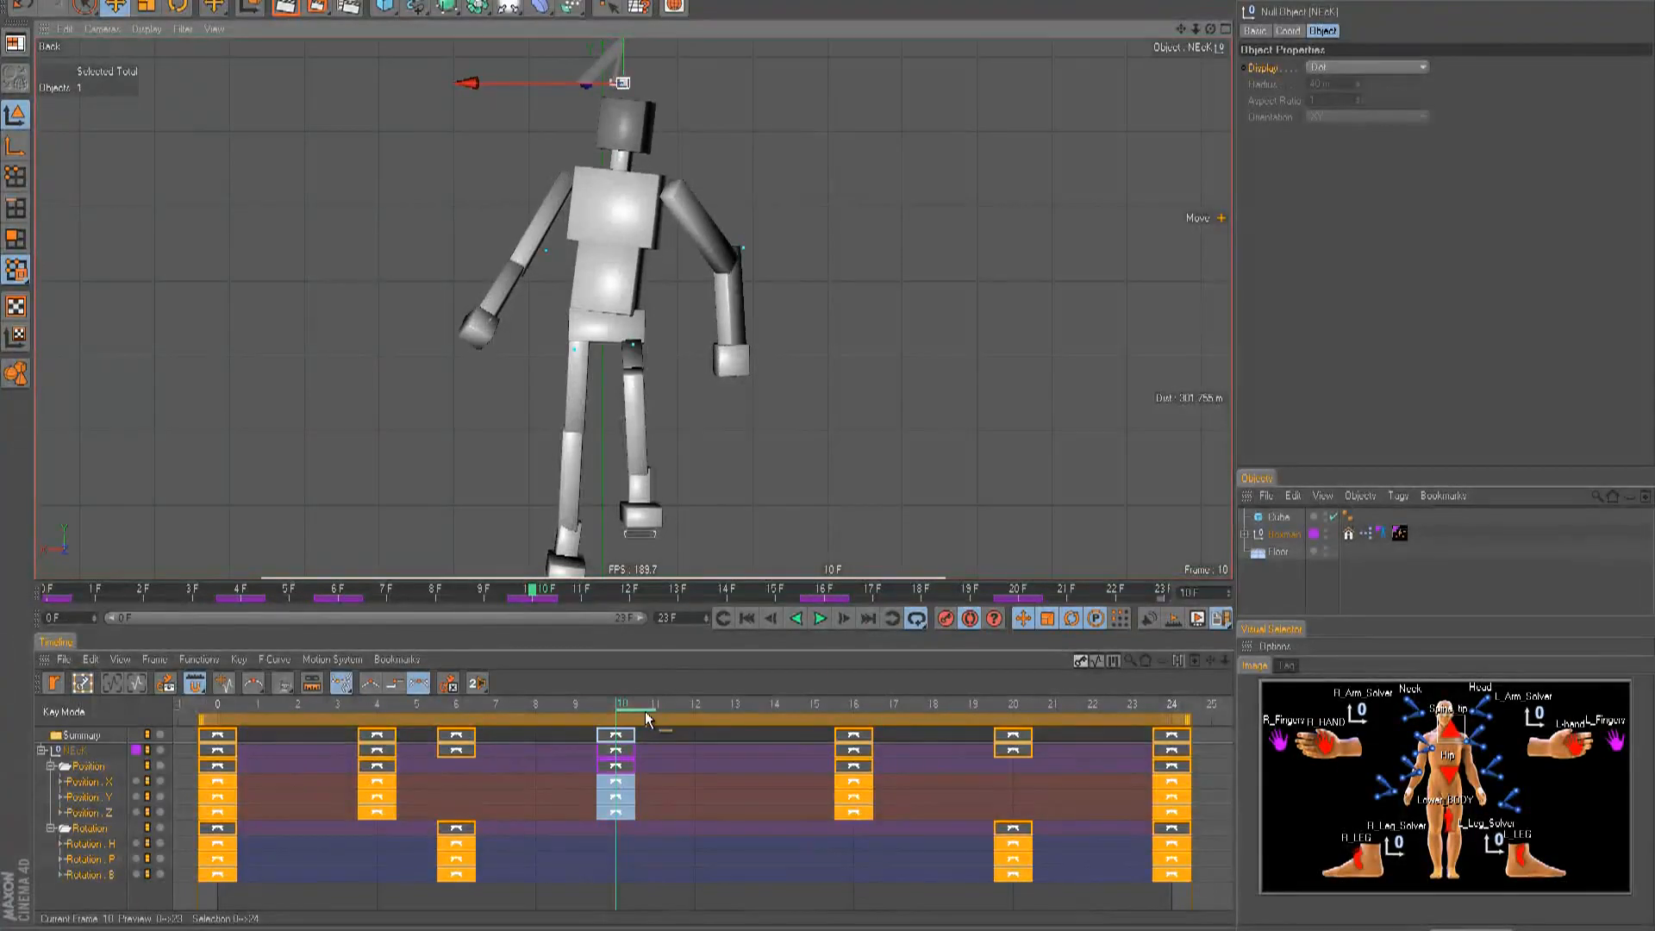
# - Shift the neck control sideways at frames 19 and 6, and play back the loop in the back and side views
pyautogui.moveTo(635, 711); pyautogui.dragTo(980, 746)
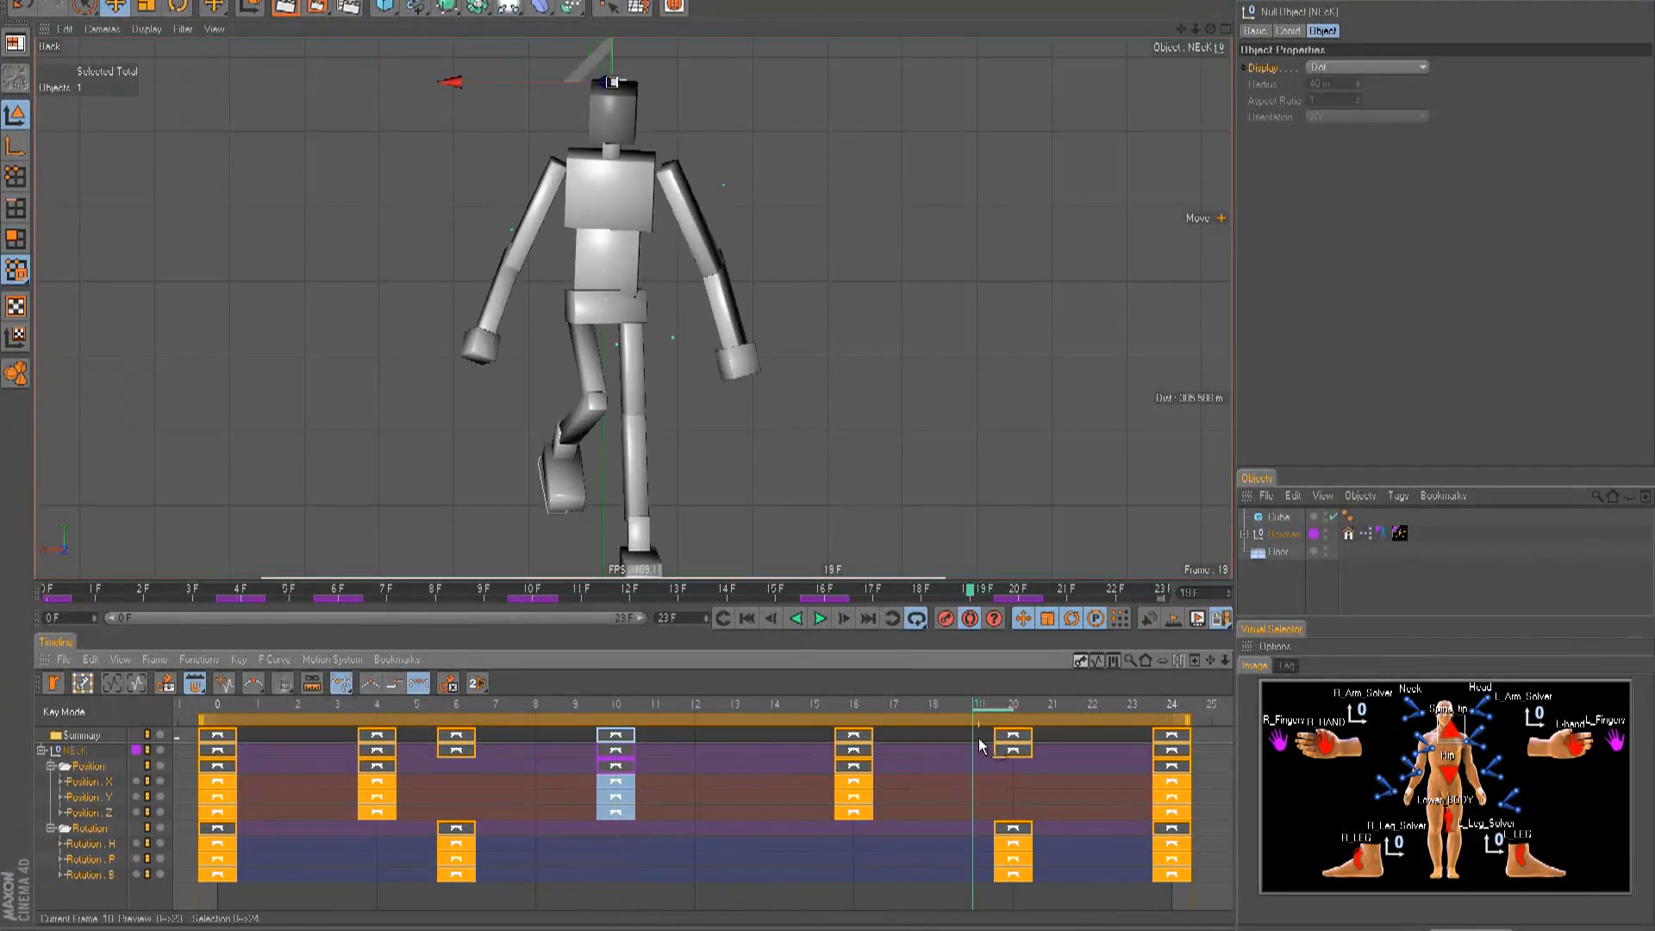
pyautogui.moveTo(743, 390); pyautogui.dragTo(830, 455)
pyautogui.moveTo(988, 710); pyautogui.dragTo(92, 720)
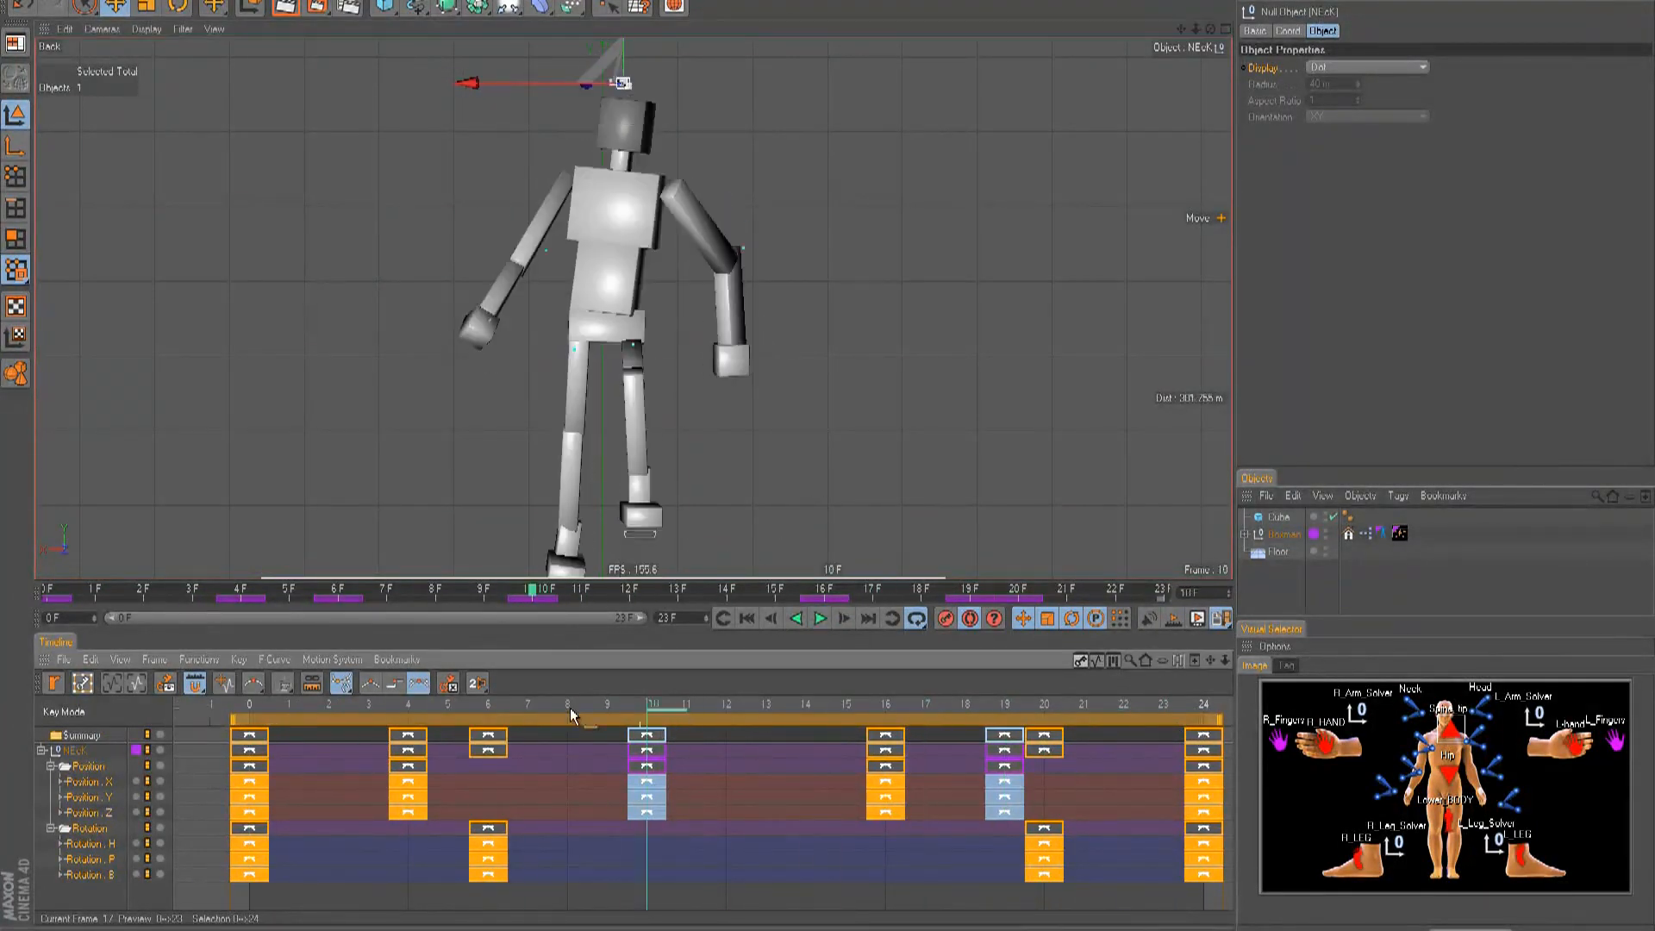
pyautogui.moveTo(307, 713); pyautogui.dragTo(488, 716)
pyautogui.moveTo(844, 227); pyautogui.dragTo(827, 445)
pyautogui.press('F8')
pyautogui.press('F8')
pyautogui.press('F8')
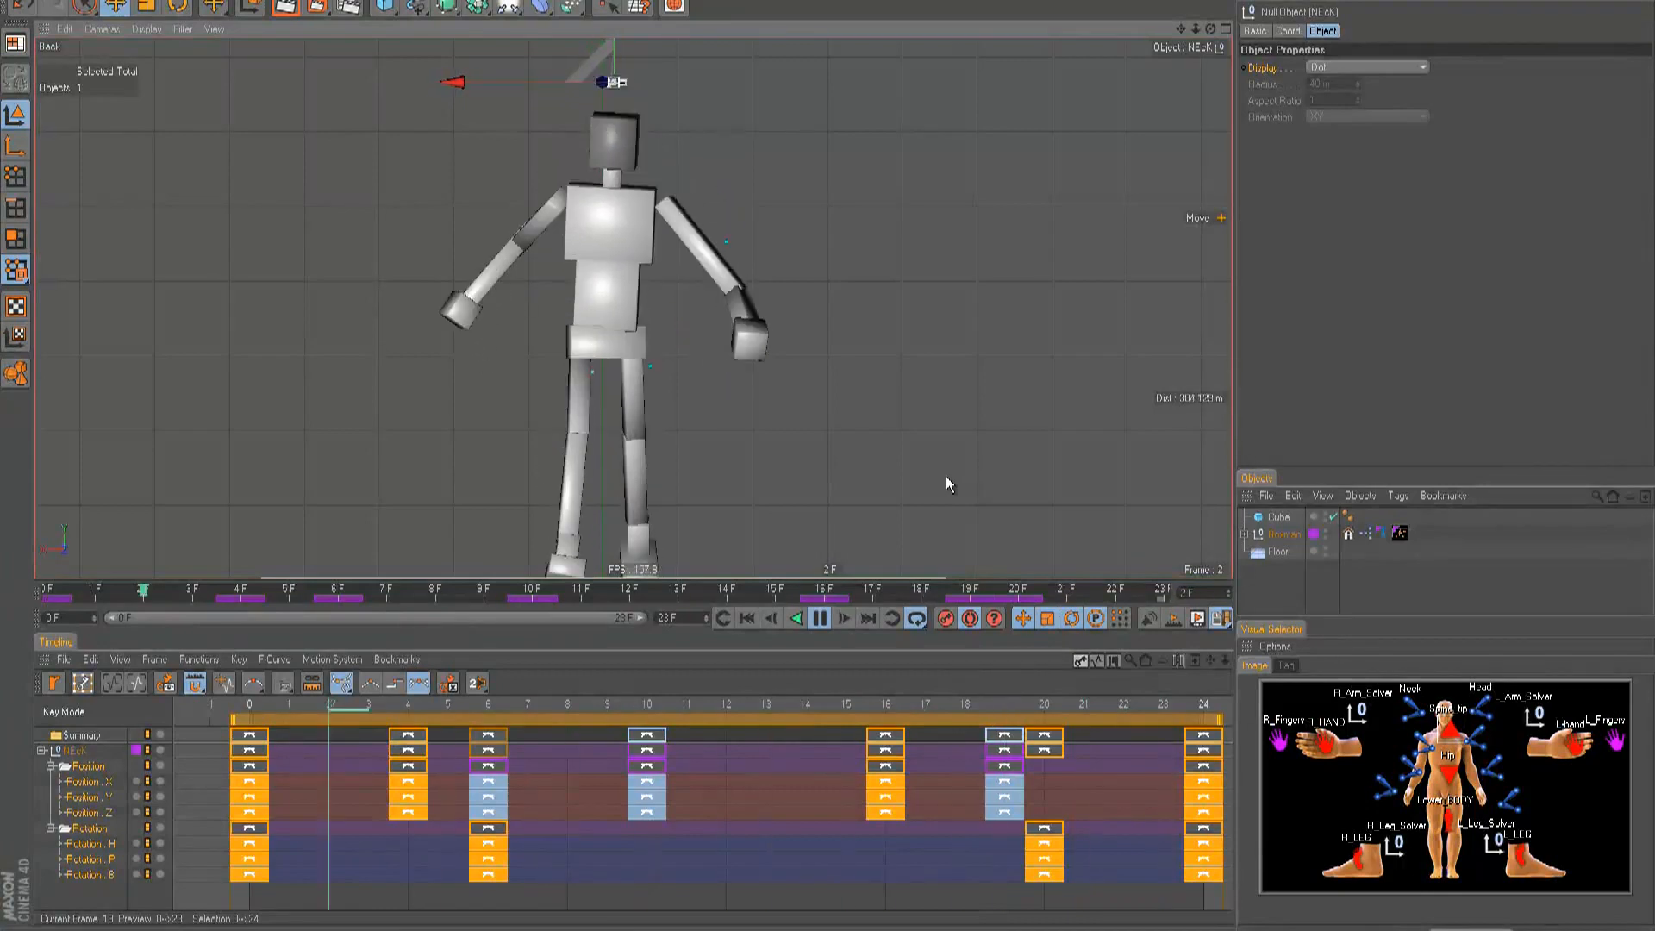
pyautogui.click(974, 405)
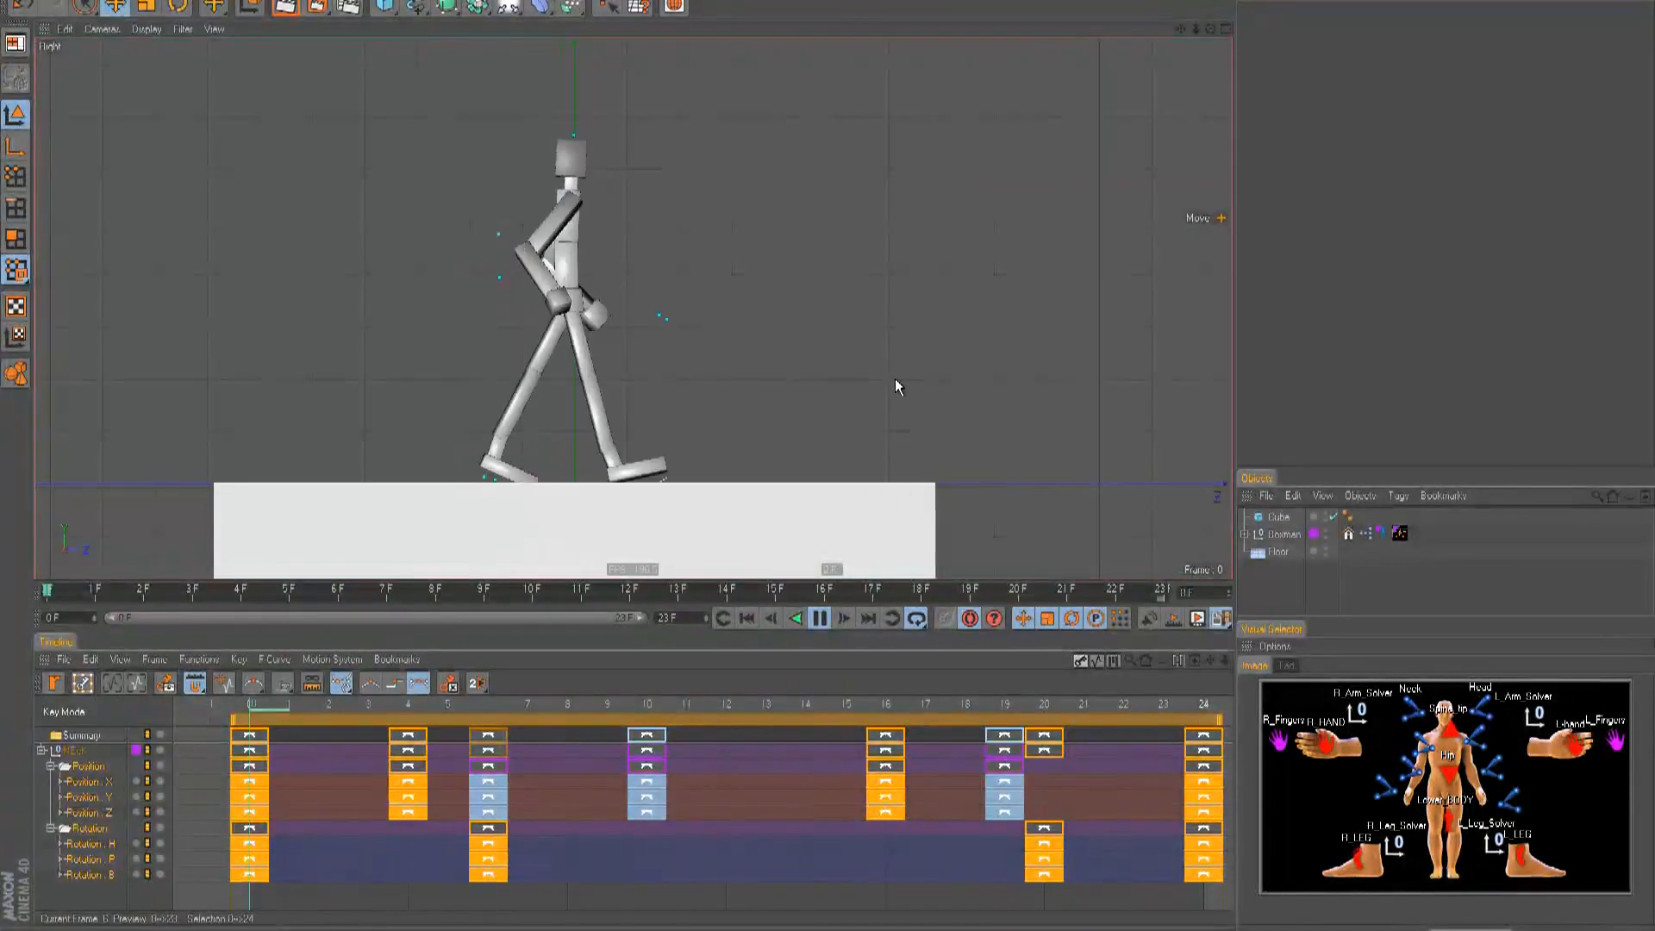
pyautogui.press('F8')
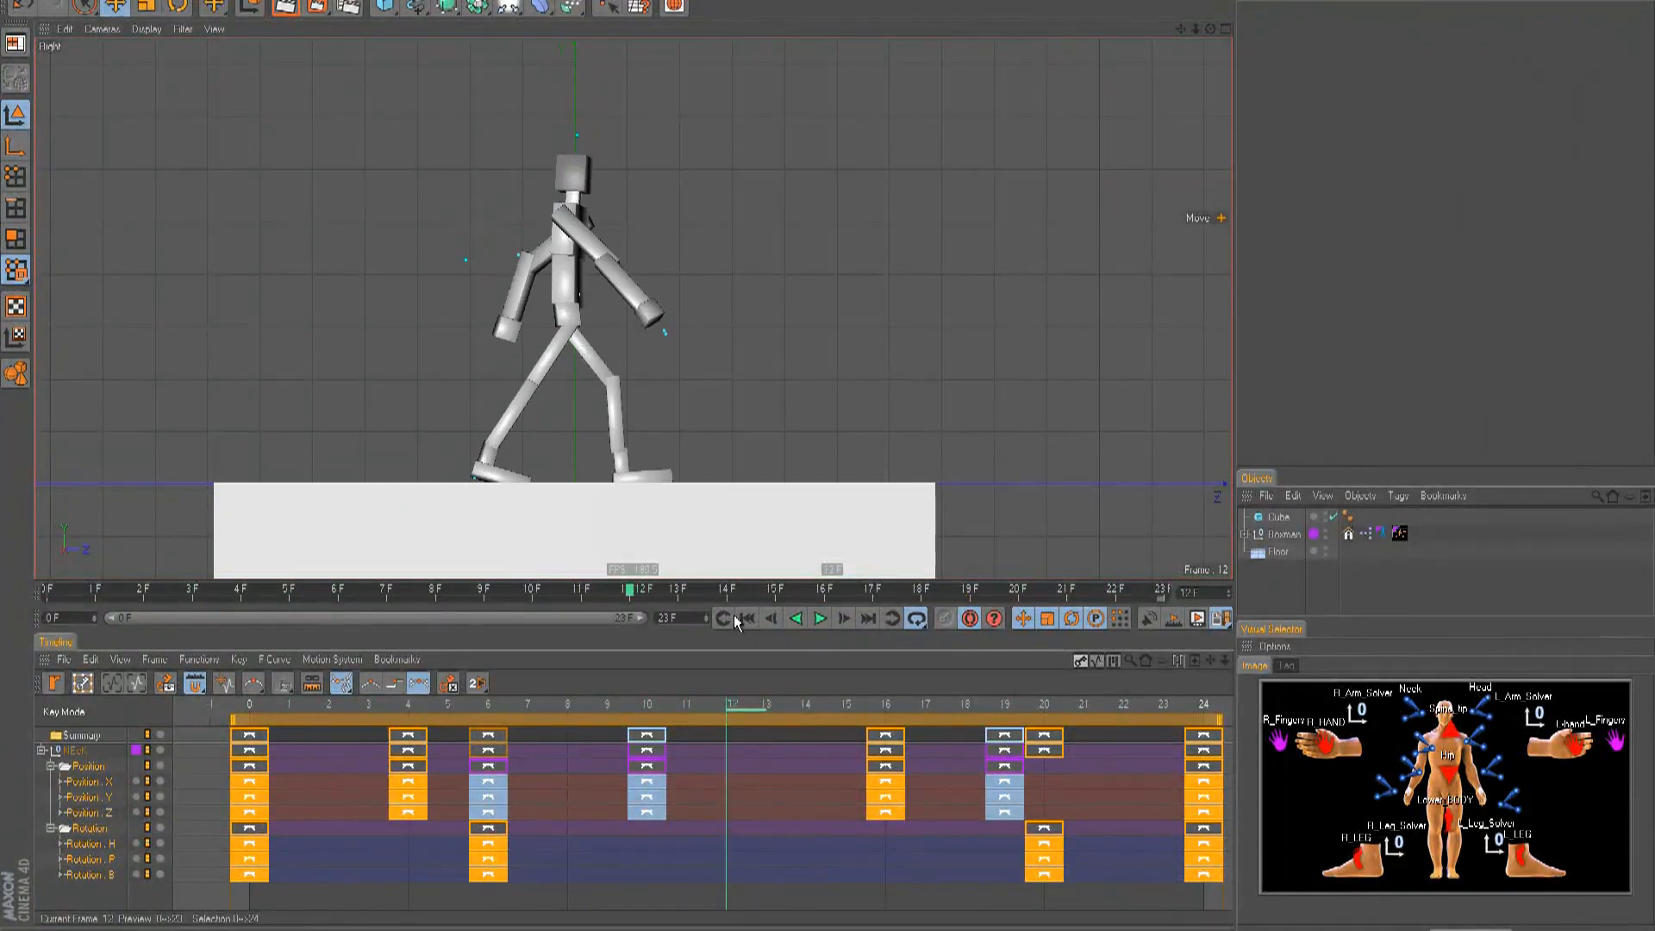
# - Select all the rig controls in the visual selector and record keyframes for them at frame 23
pyautogui.scroll(-2, 911, 895)
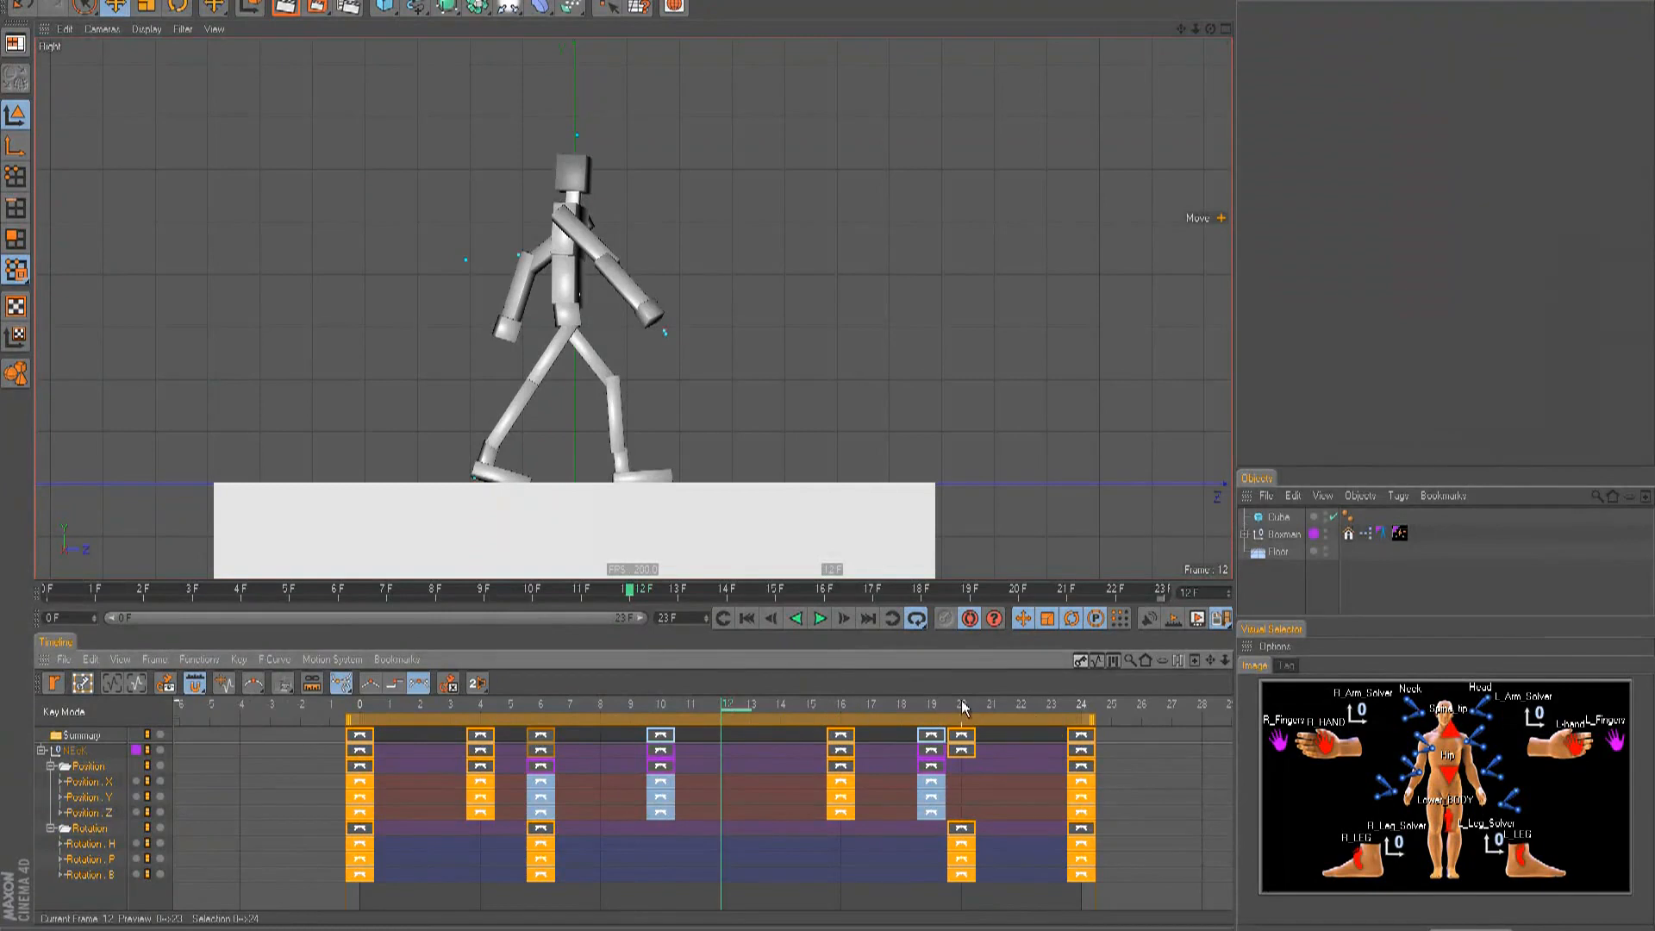
pyautogui.moveTo(987, 710); pyautogui.dragTo(1087, 712)
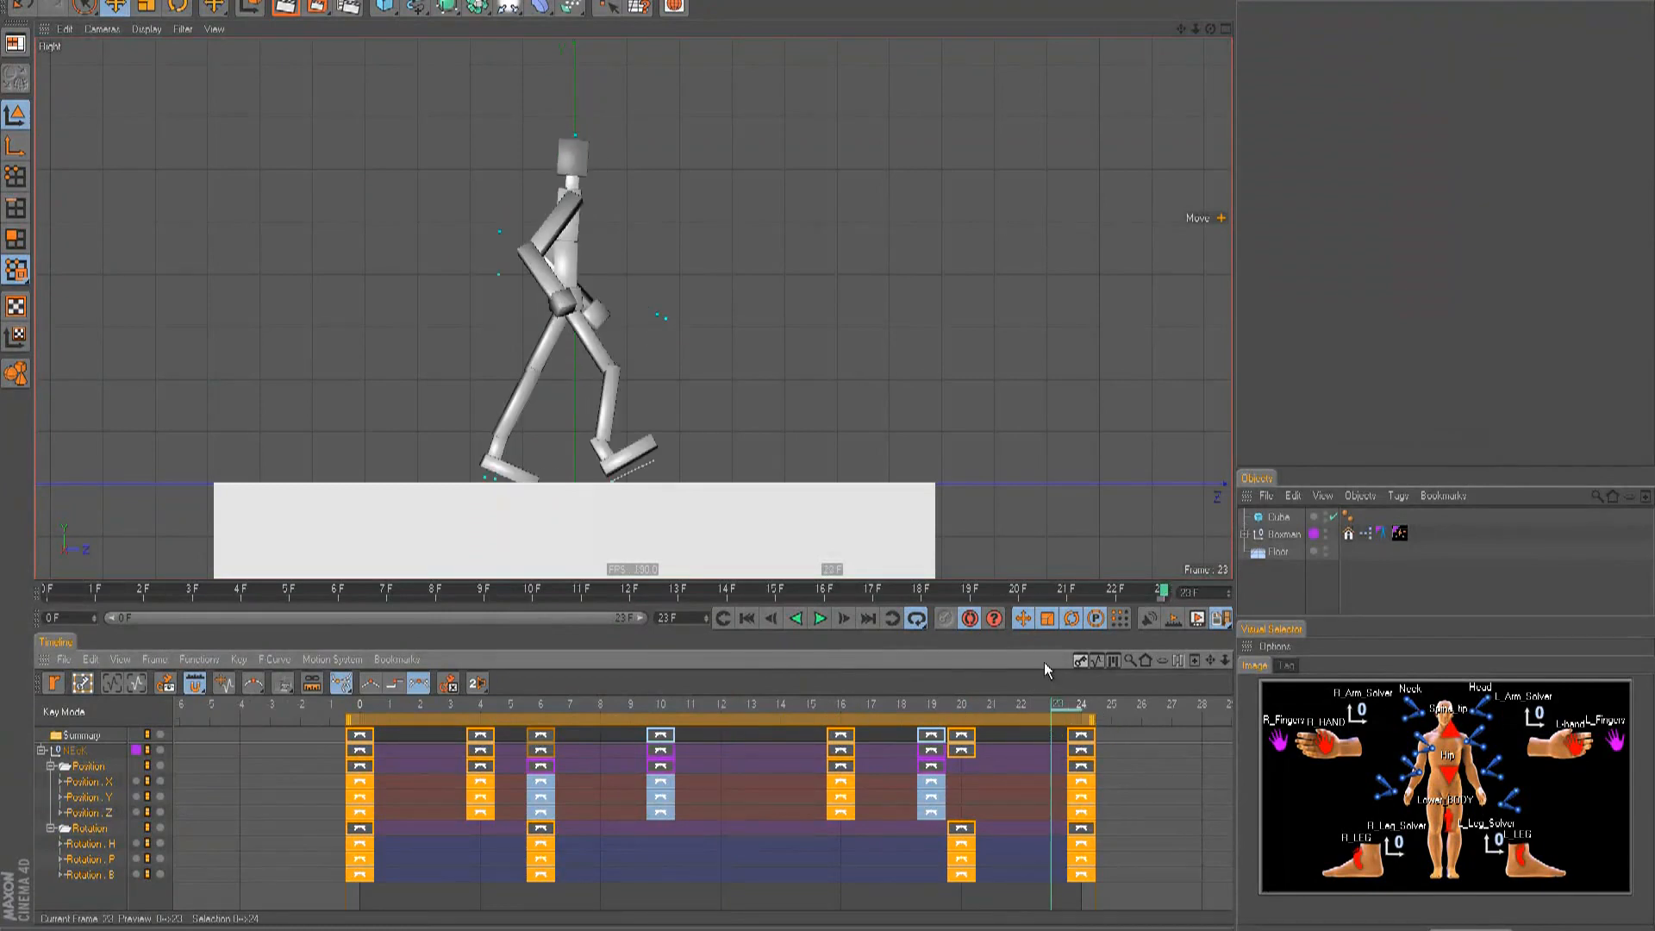
pyautogui.moveTo(1269, 689); pyautogui.dragTo(1614, 855)
pyautogui.press('r')
pyautogui.click(947, 624)
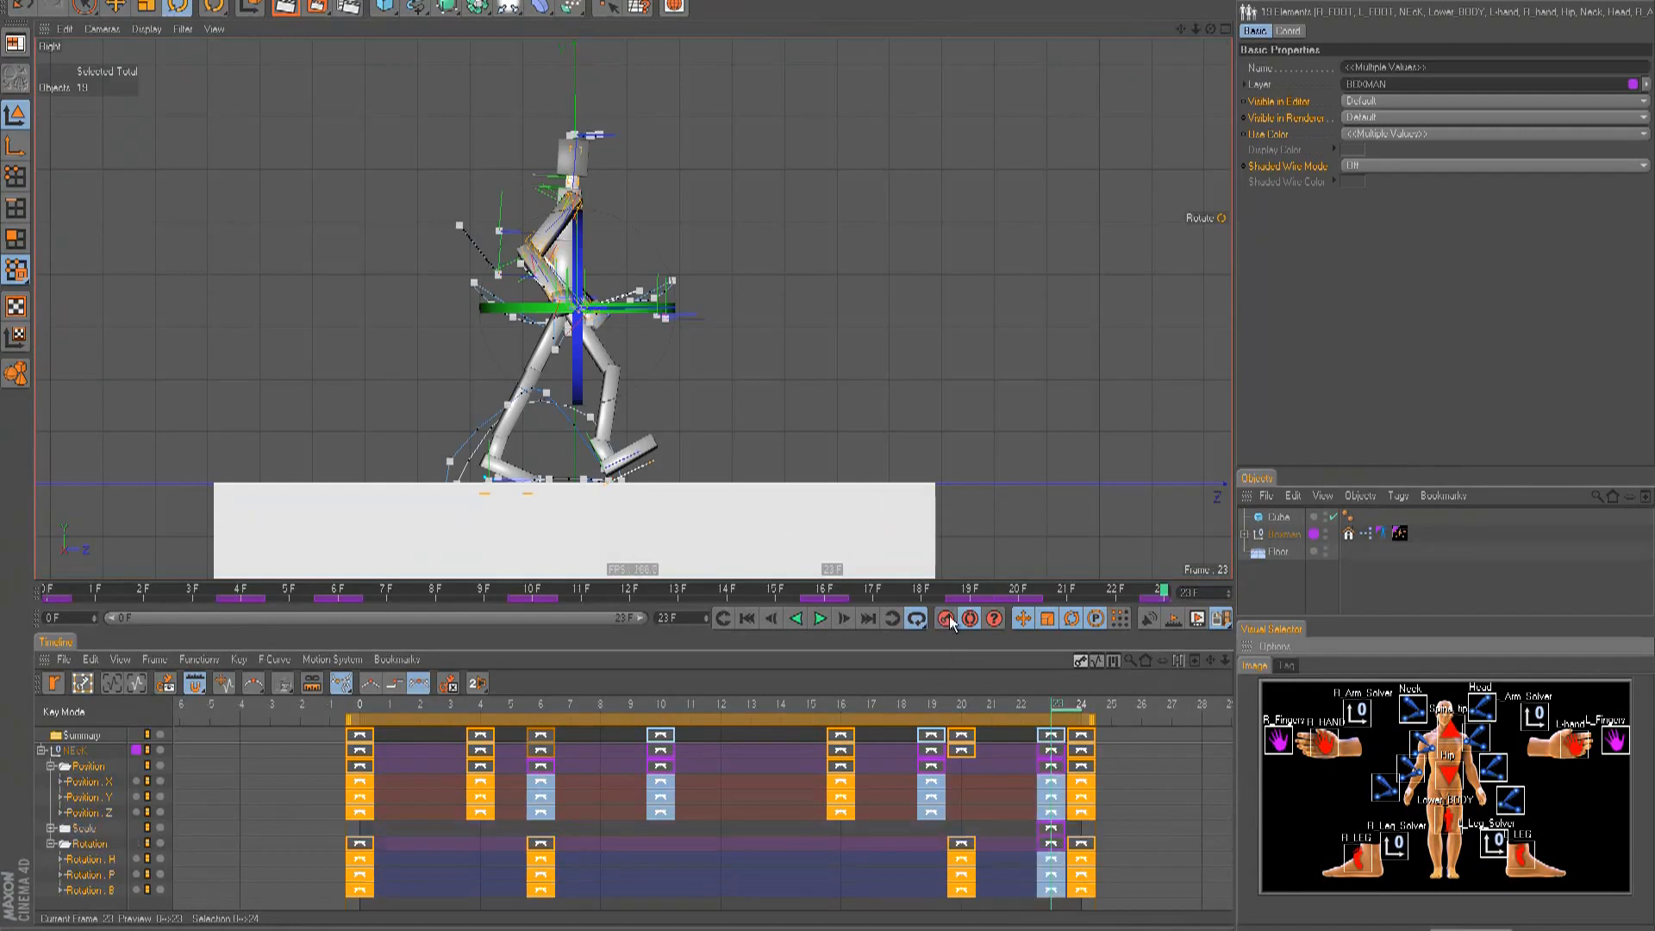
# - Record keyframes for all selected controls at frame 0, deselect everything and replay the walk loop
pyautogui.hotkey('shift', 'f')
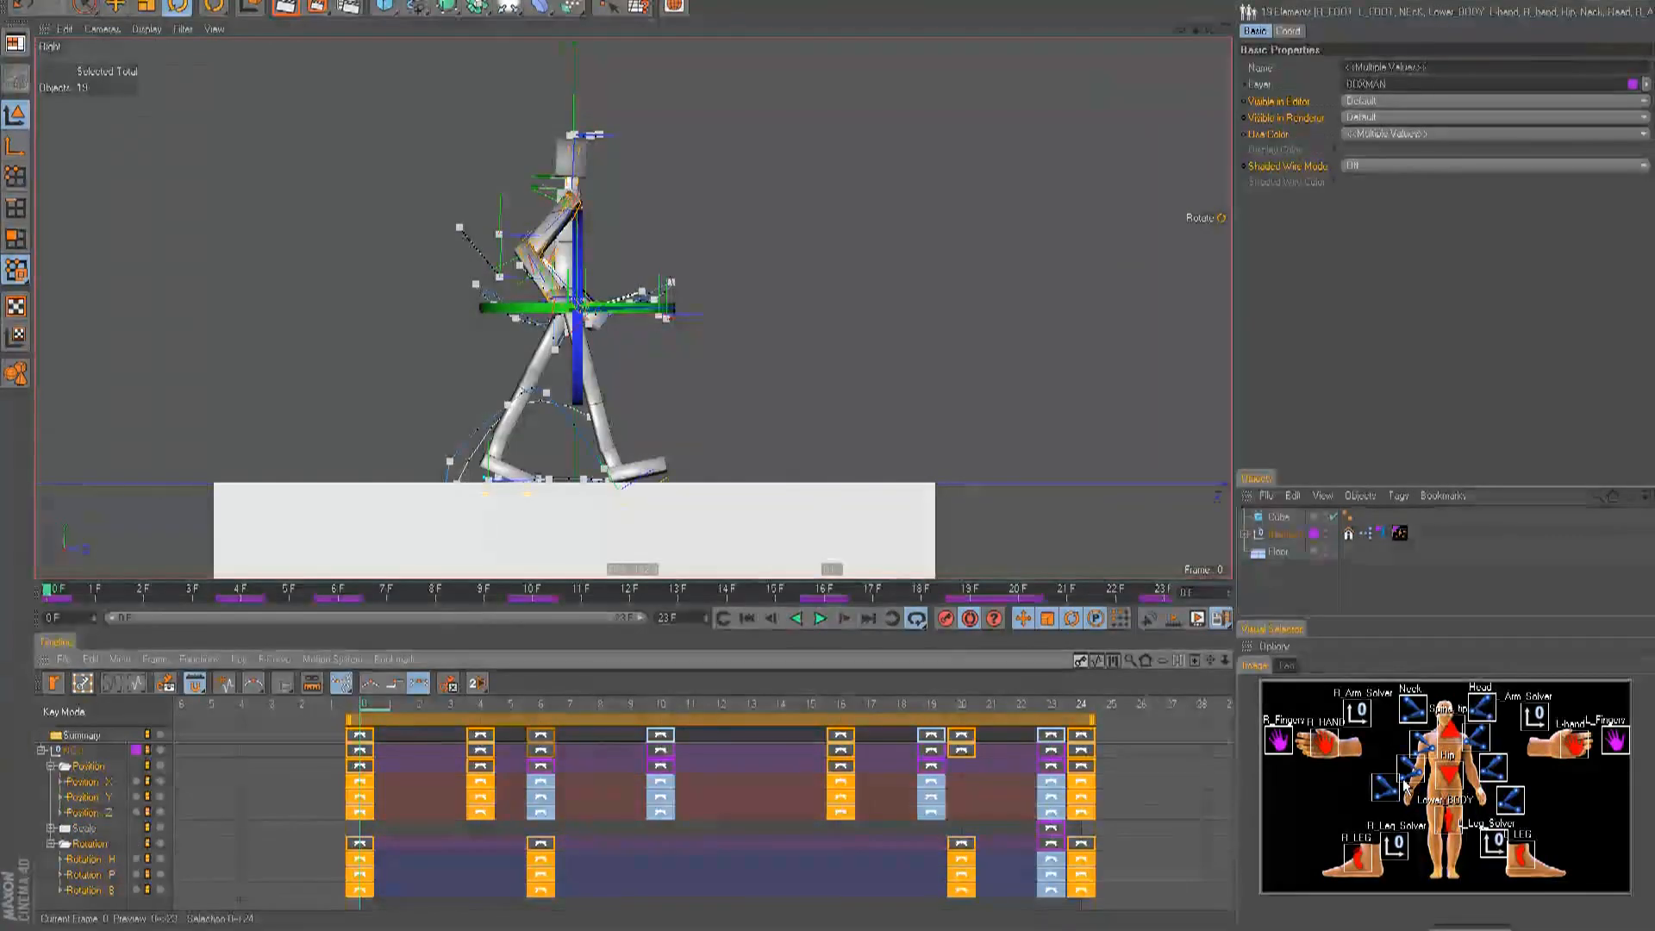
pyautogui.click(967, 620)
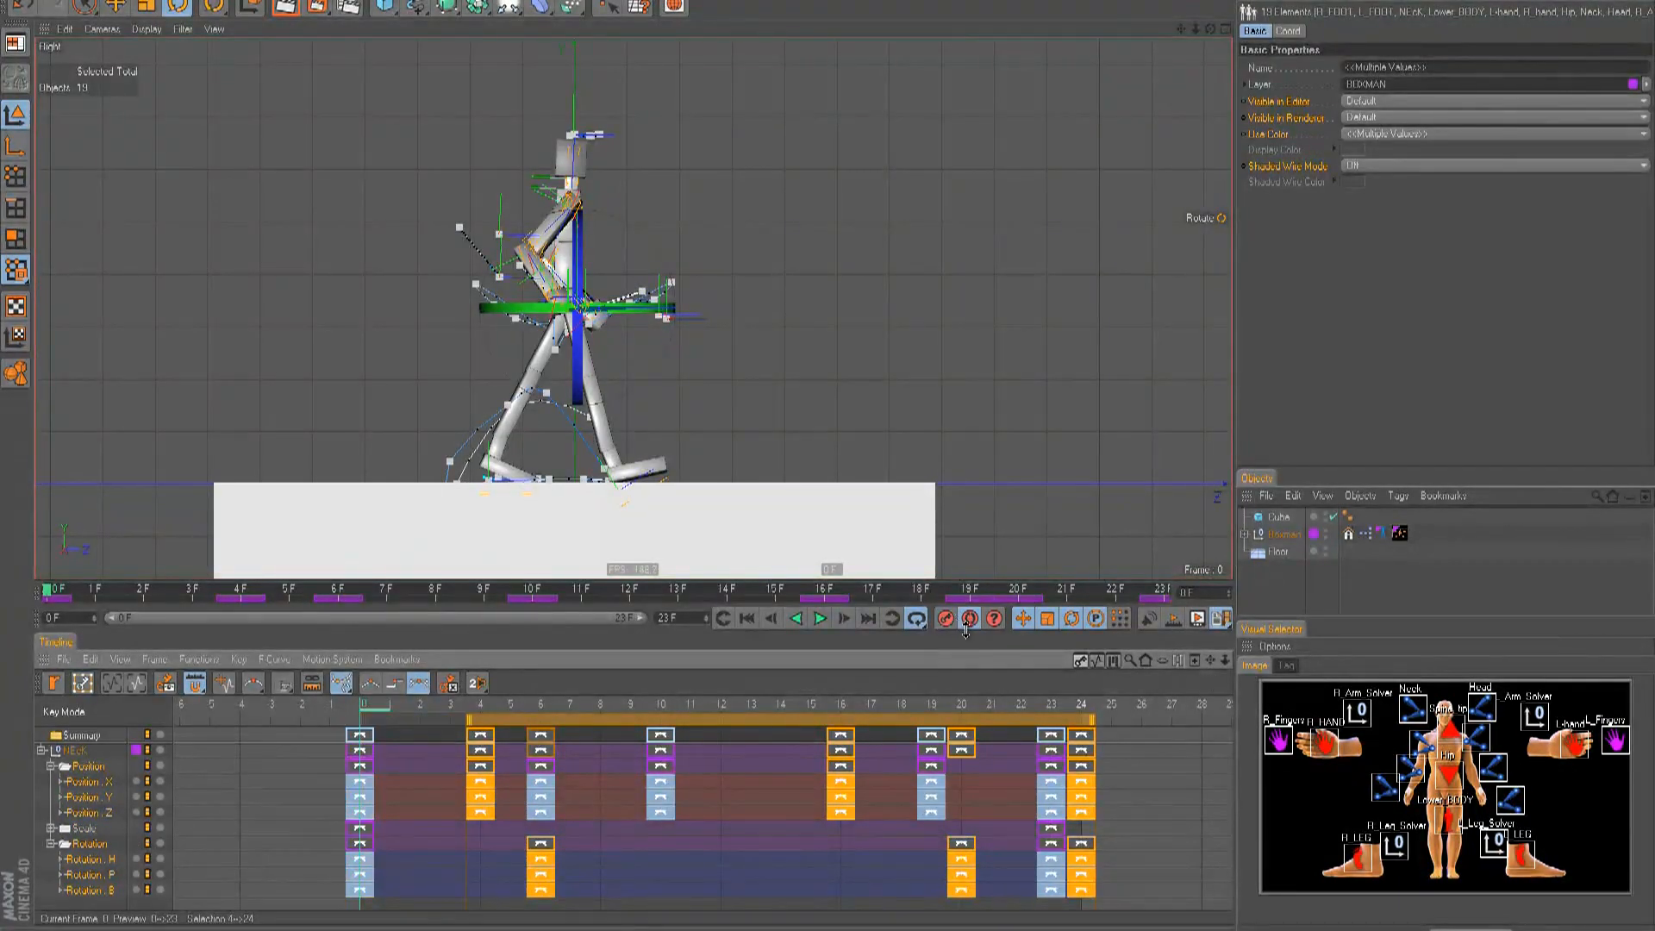
pyautogui.click(1138, 759)
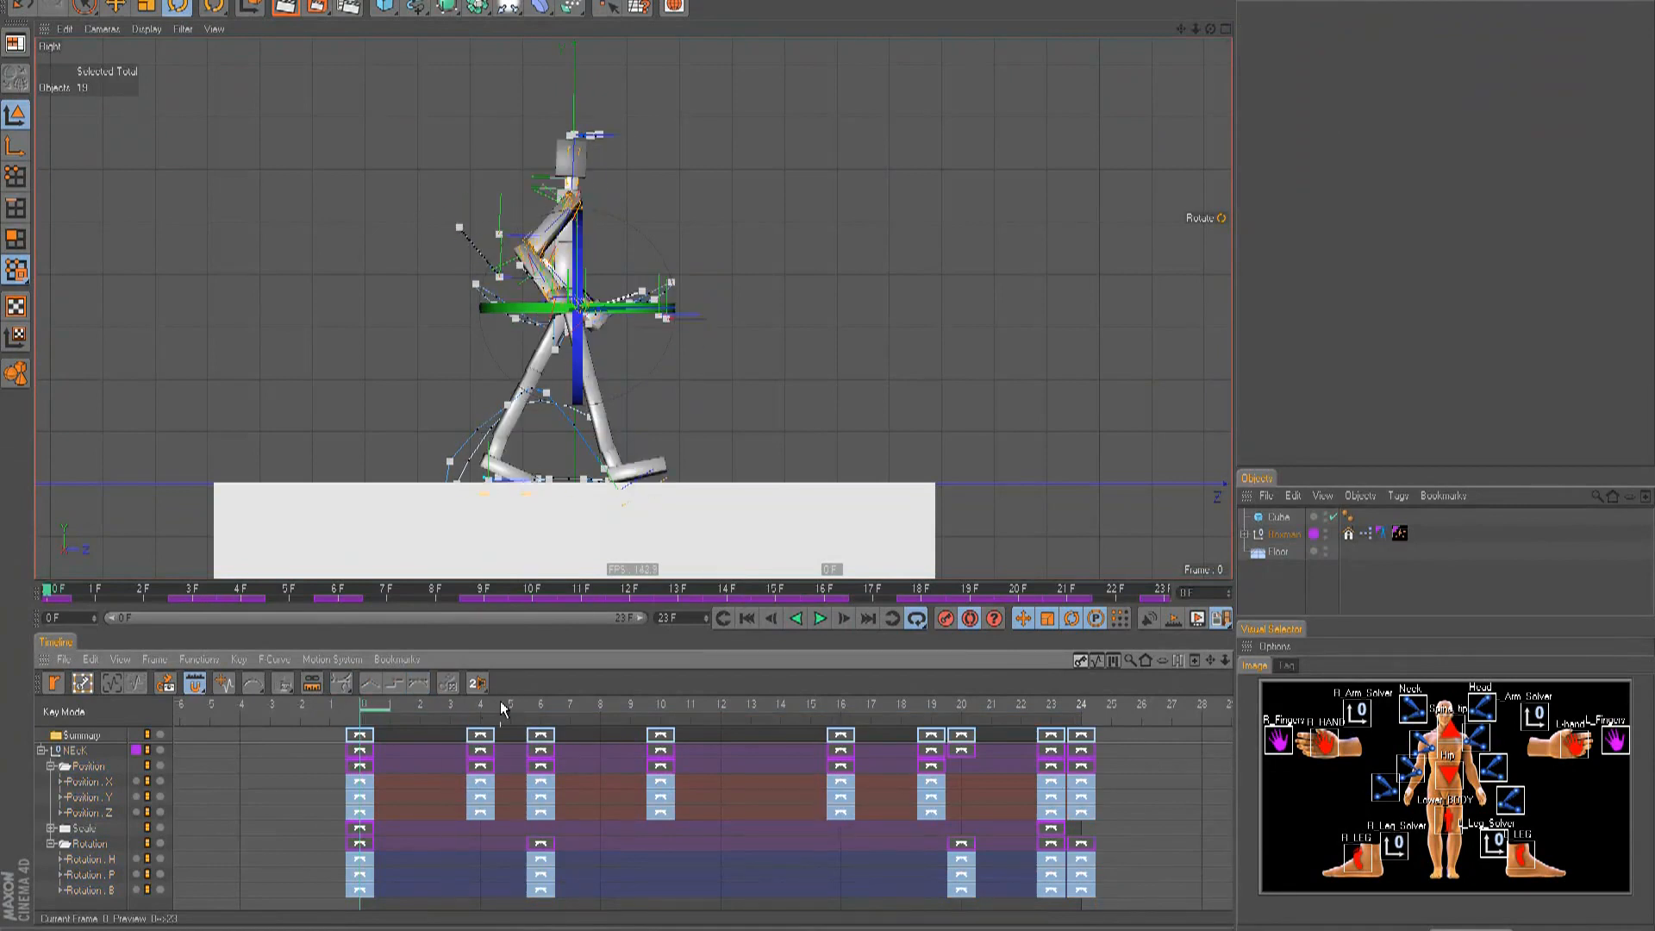
pyautogui.press('F8')
pyautogui.click(920, 340)
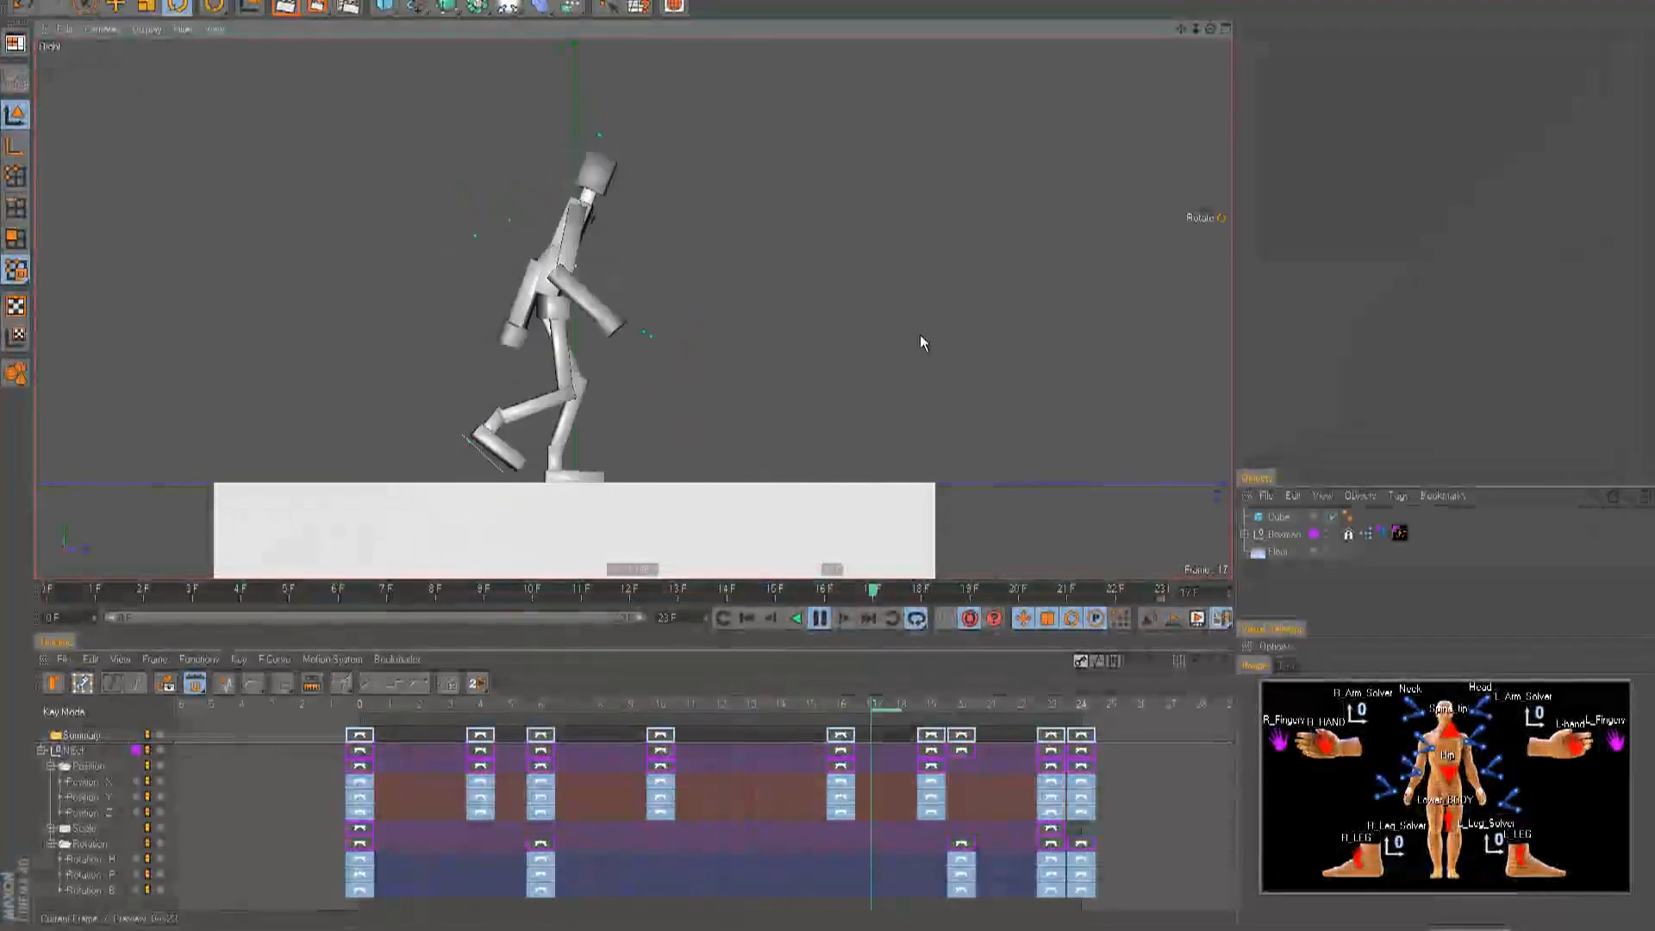
pyautogui.press('F8')
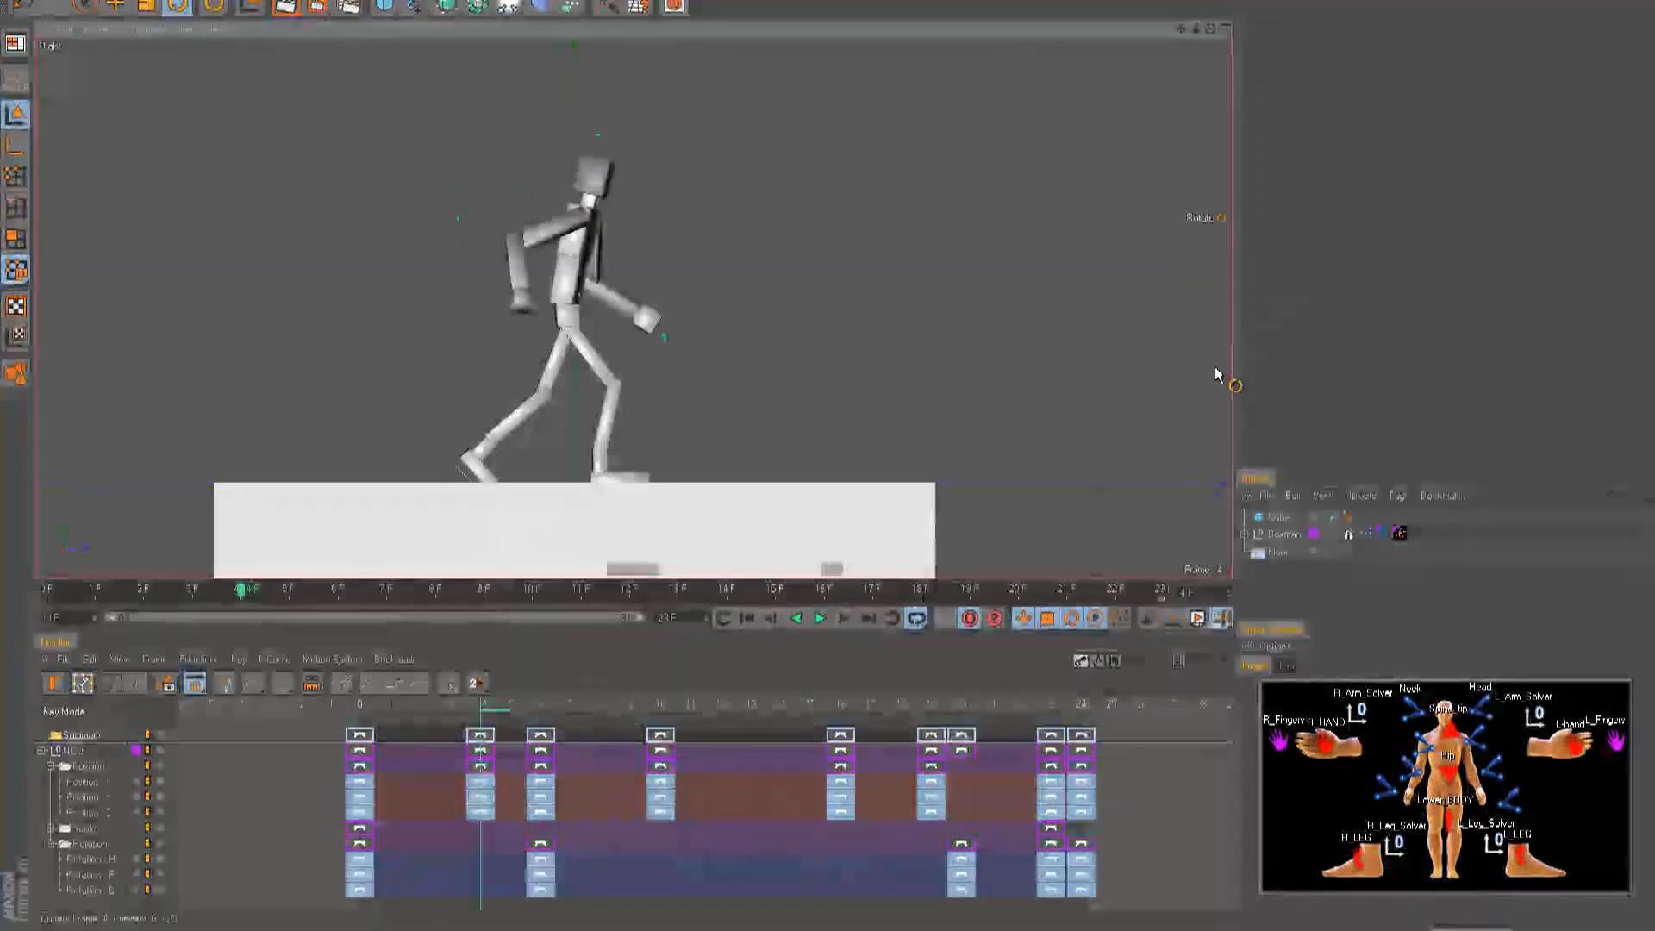
# - Enlarge the object list, expand the Boxman hierarchy, collapse Body_poly and select the Controls null
pyautogui.moveTo(1329, 466); pyautogui.dragTo(1329, 337)
pyautogui.click(1245, 405)
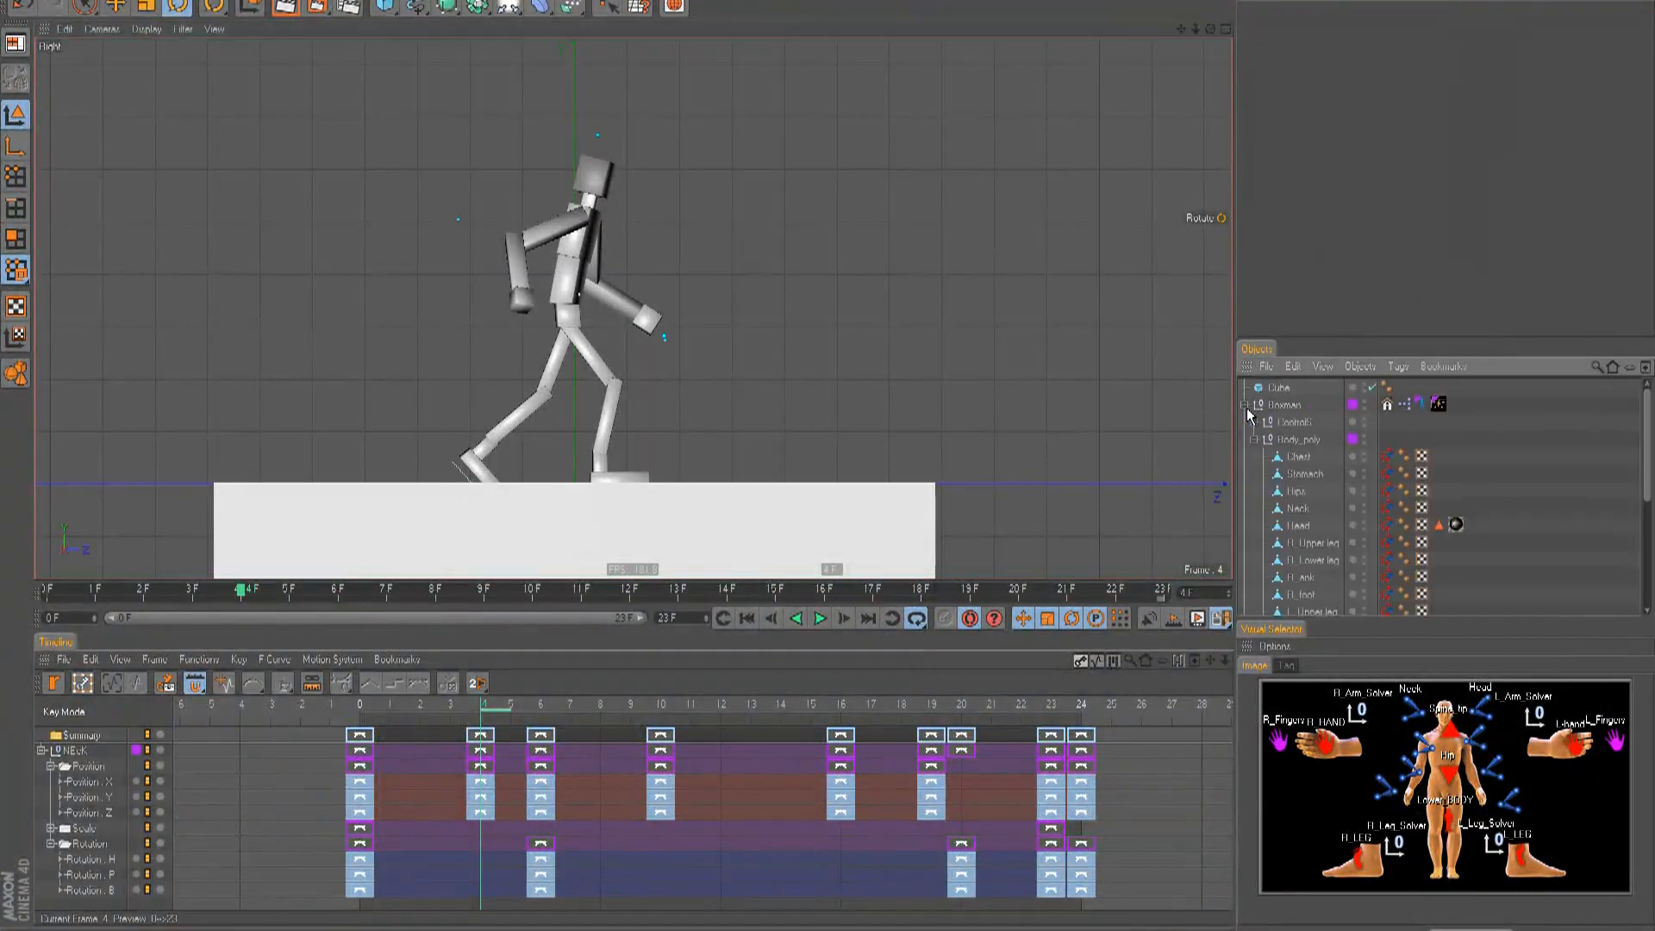
pyautogui.click(1255, 440)
pyautogui.click(1285, 423)
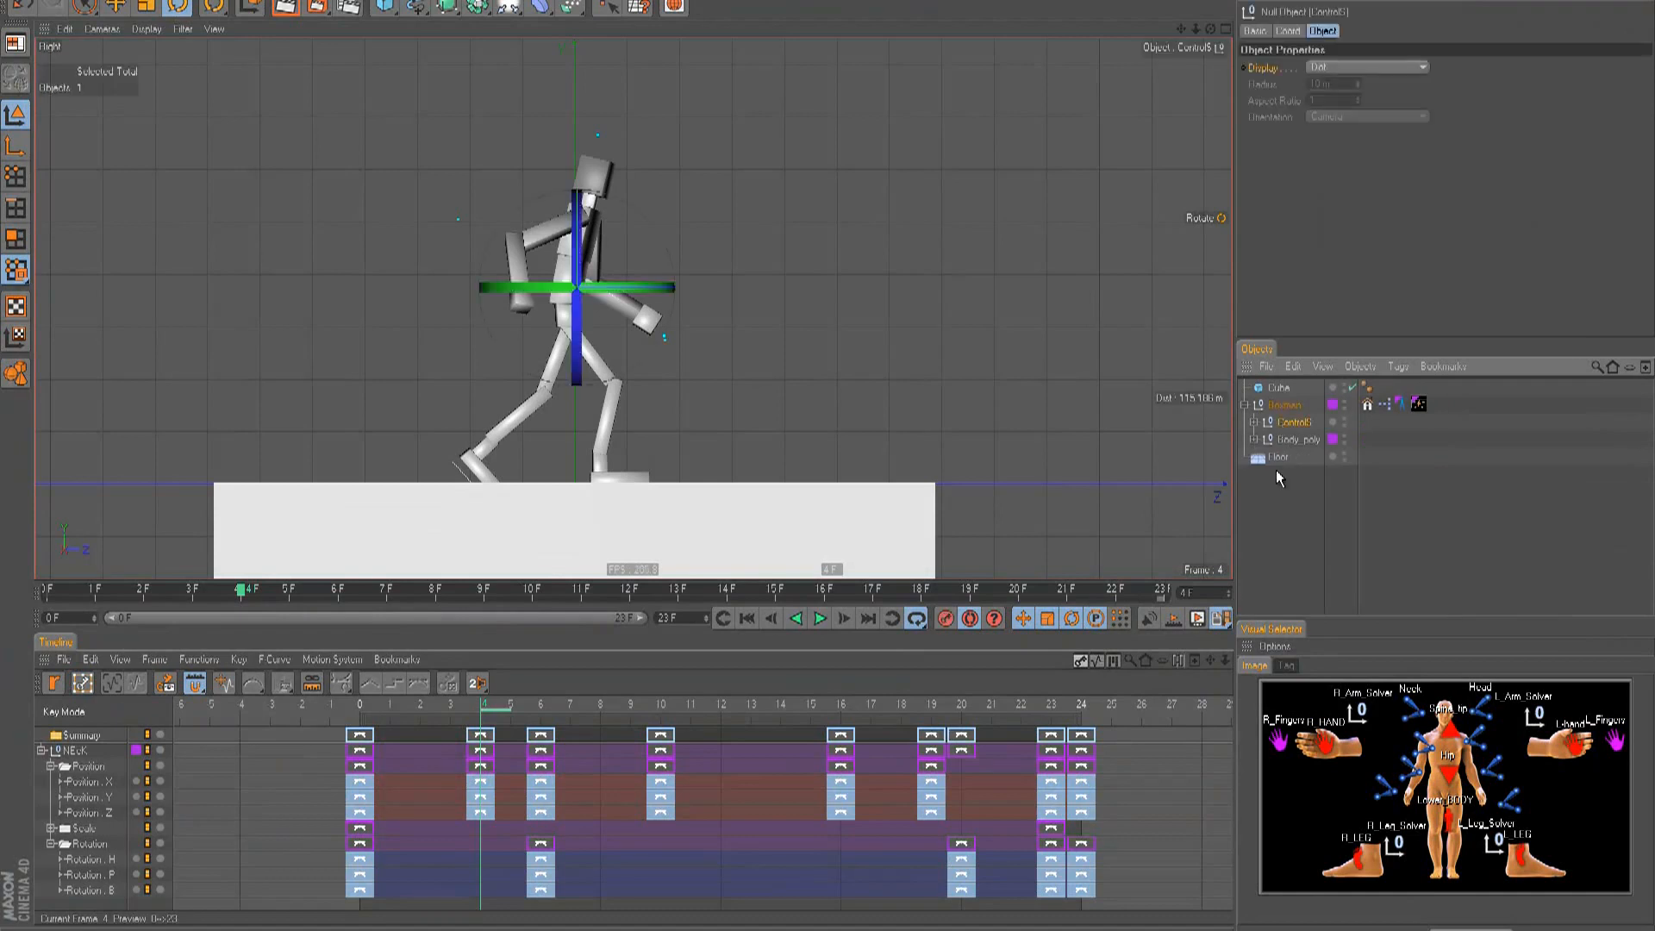
pyautogui.press('e')
pyautogui.click(1272, 526)
pyautogui.click(1291, 423)
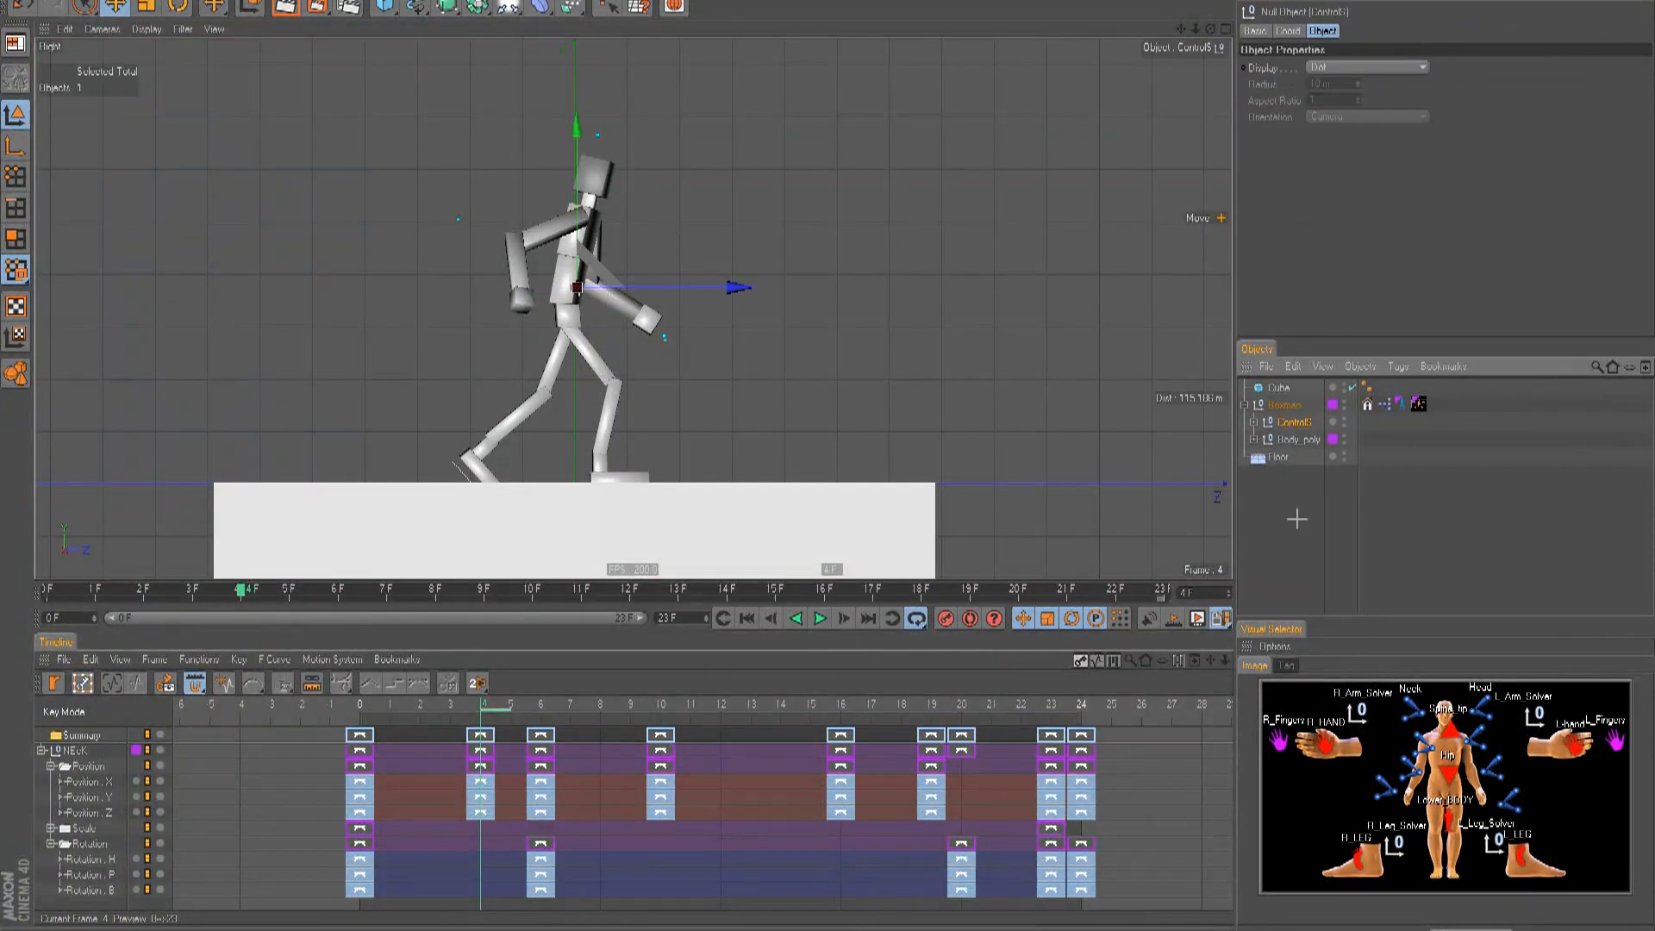
# - Add a motion clip named IK WALK for the Controls null, ending at frame 23 with Create Pictures enabled
pyautogui.click(317, 1)
pyautogui.click(360, 331)
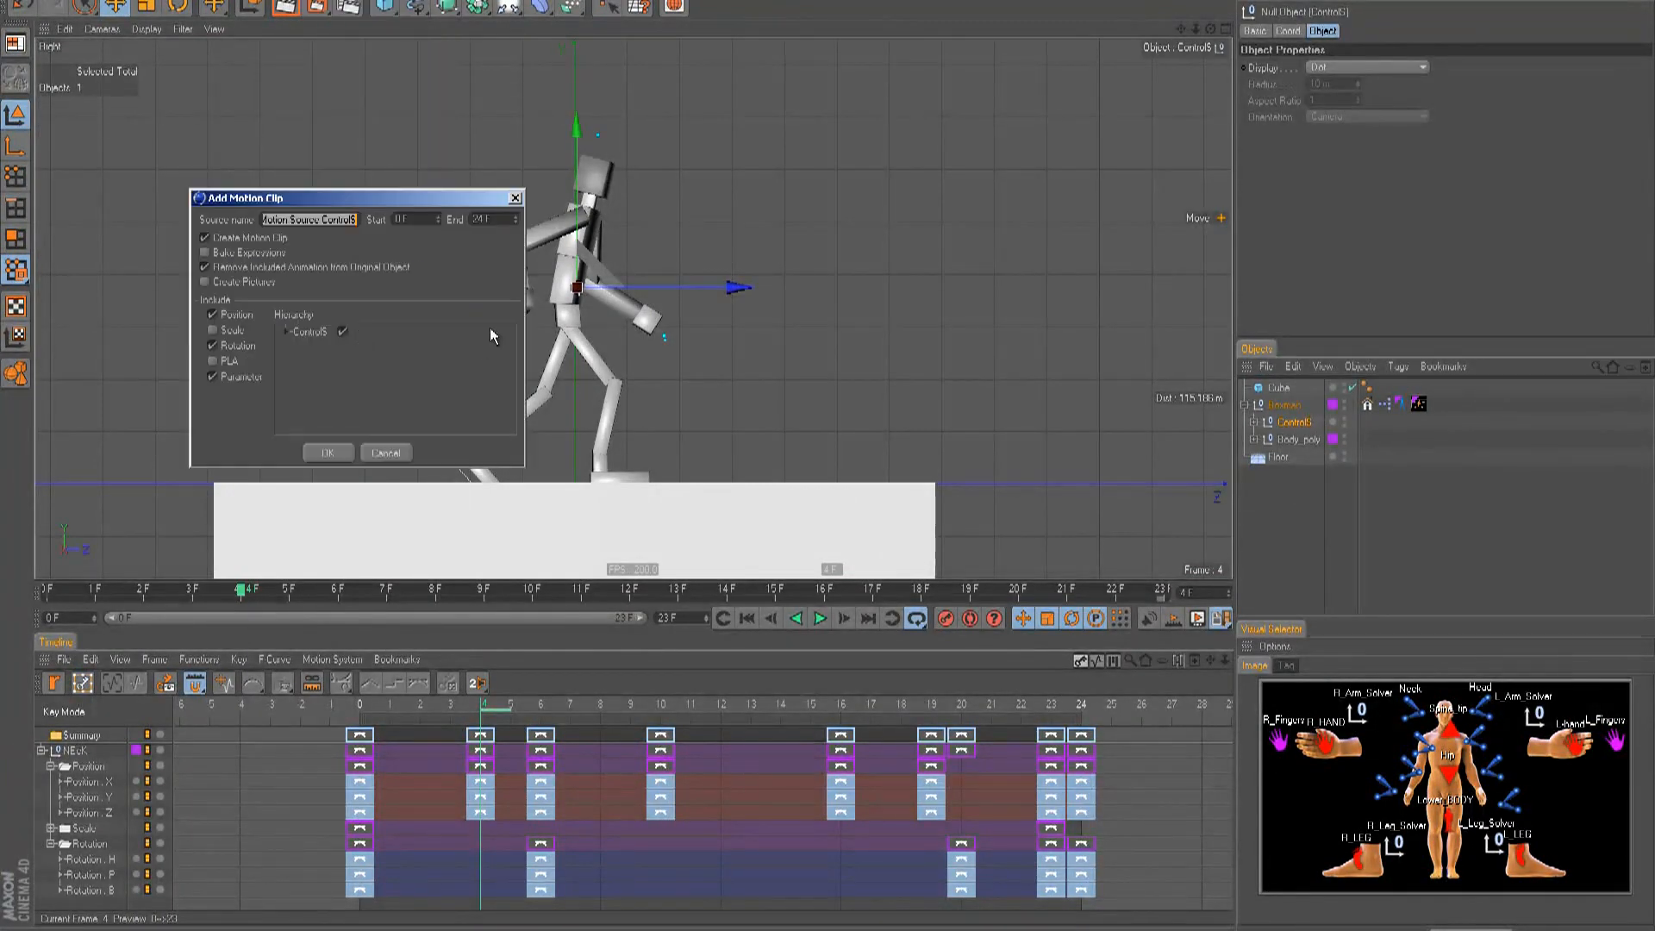
pyautogui.press('Tab')
pyautogui.press('Tab')
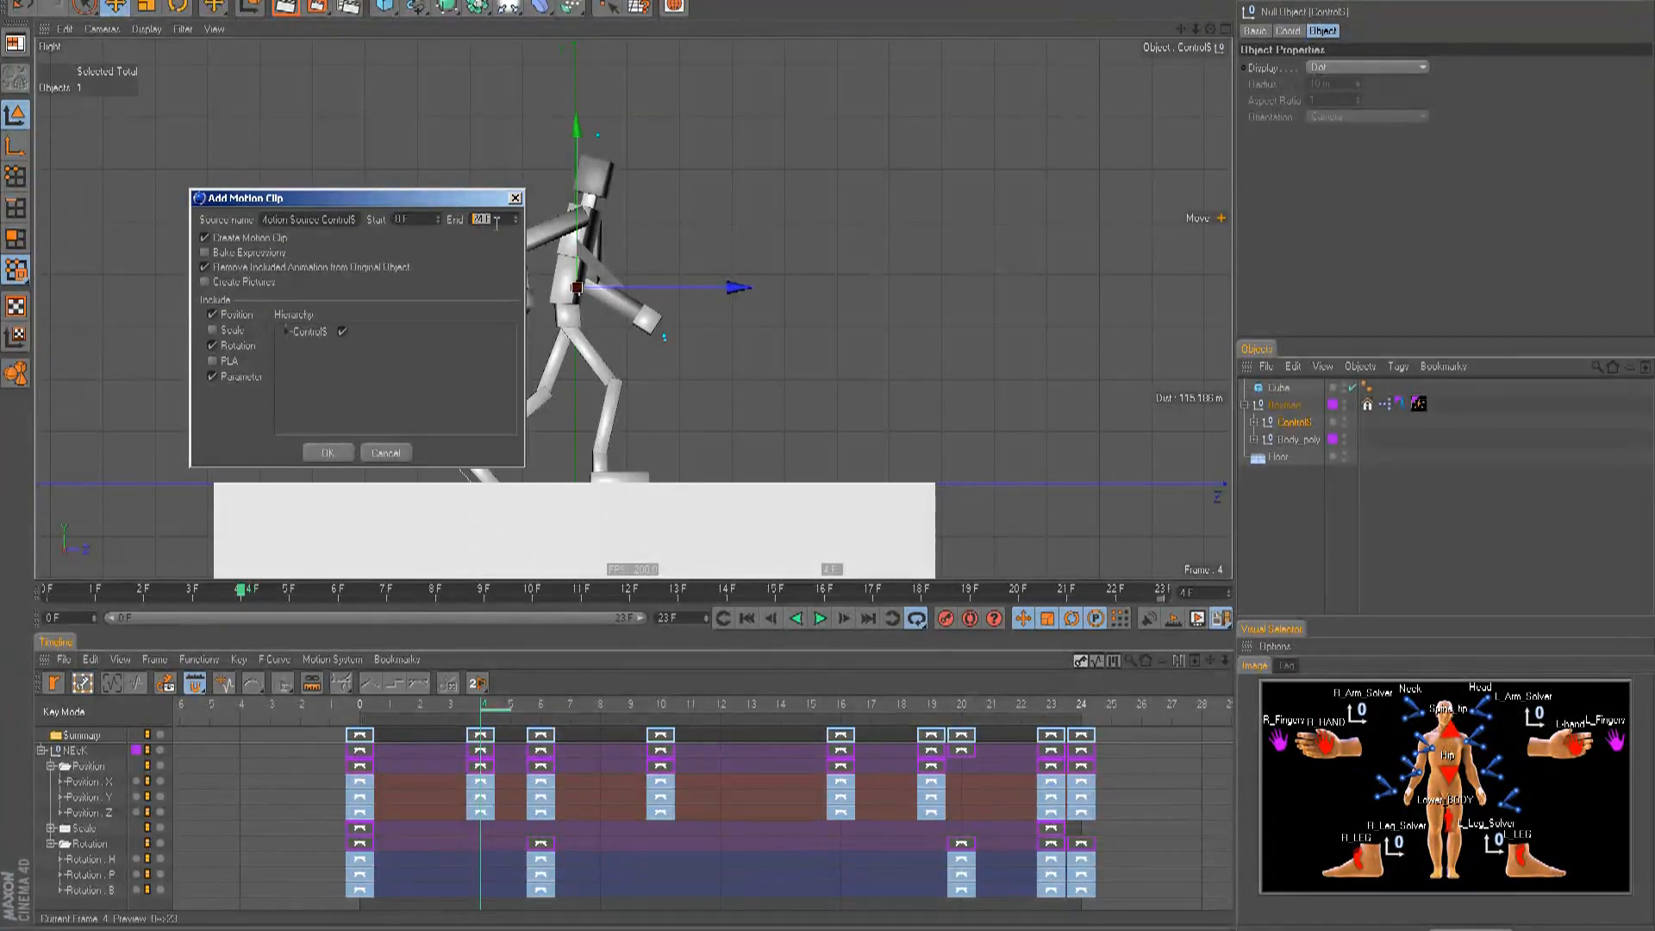
pyautogui.doubleClick(334, 219)
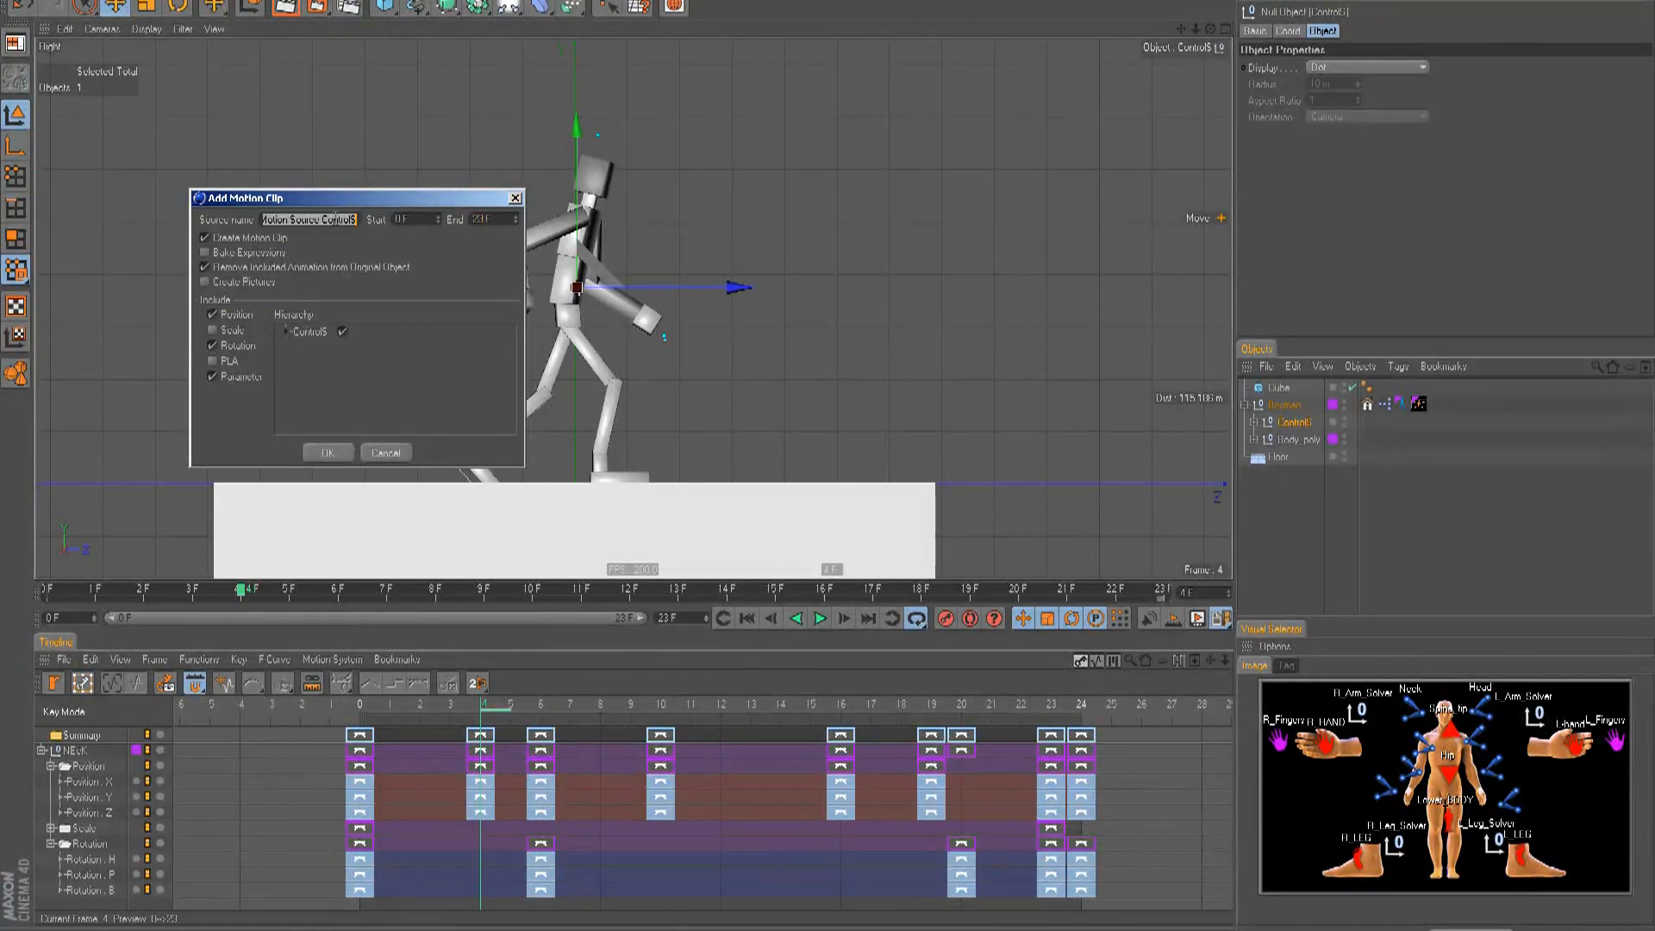
pyautogui.write('IK WALK')
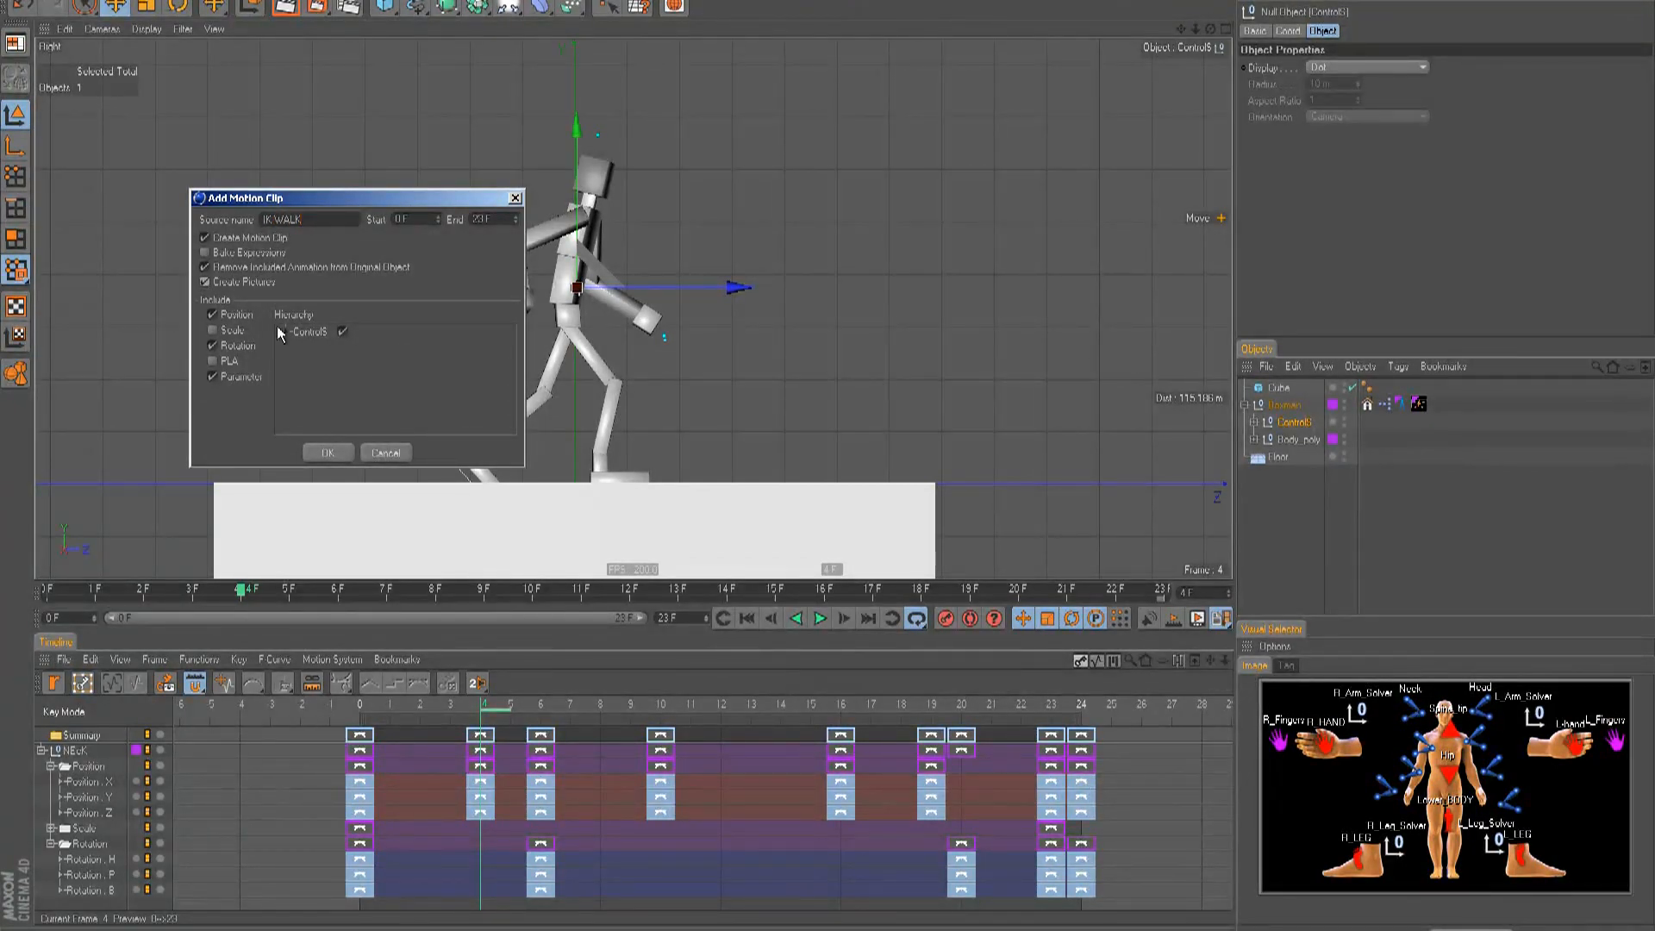
pyautogui.click(328, 452)
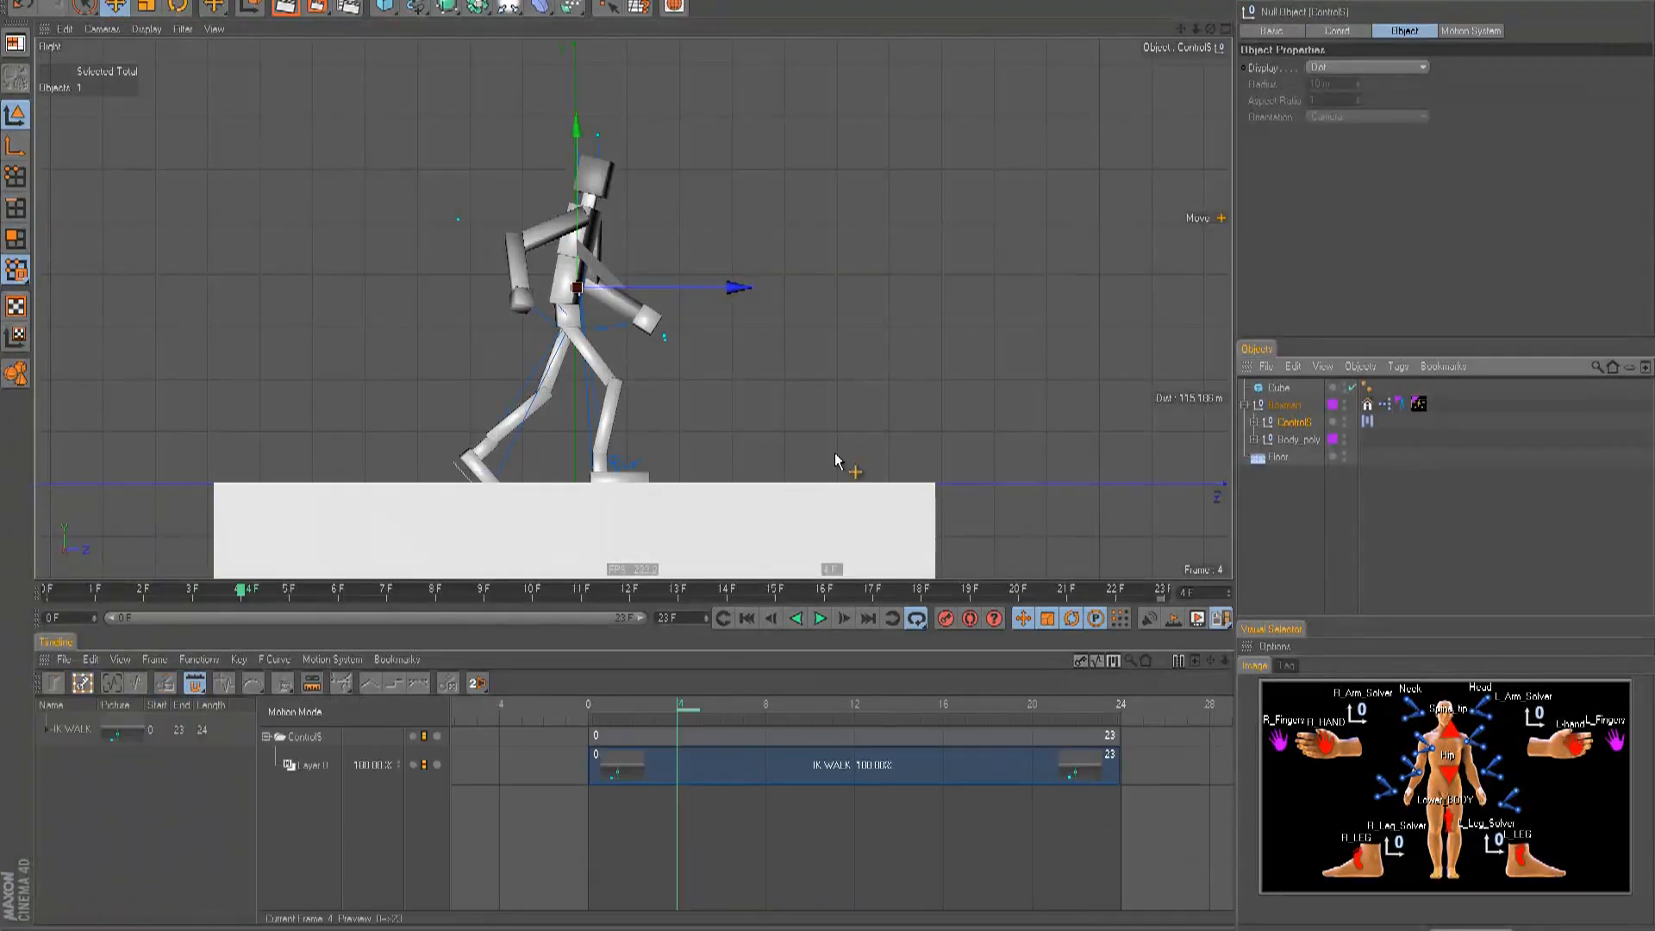
# - Deselect the Controls null and play the IK WALK clip from frame 0
pyautogui.click(839, 461)
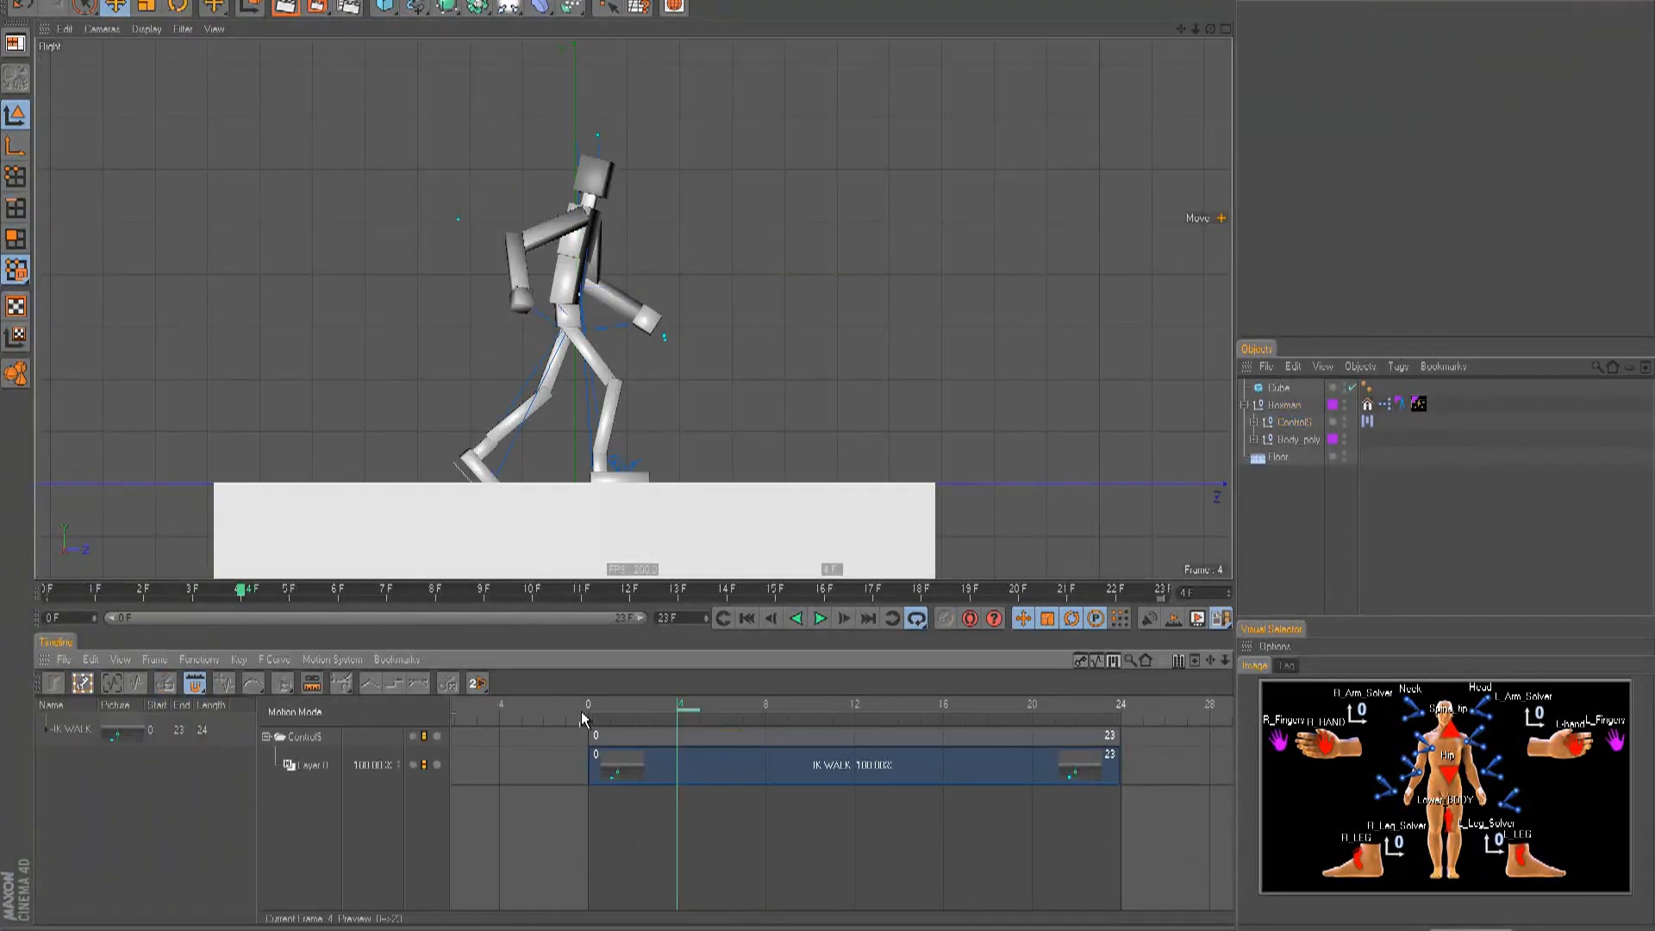
pyautogui.moveTo(616, 705); pyautogui.dragTo(548, 710)
pyautogui.press('F8')
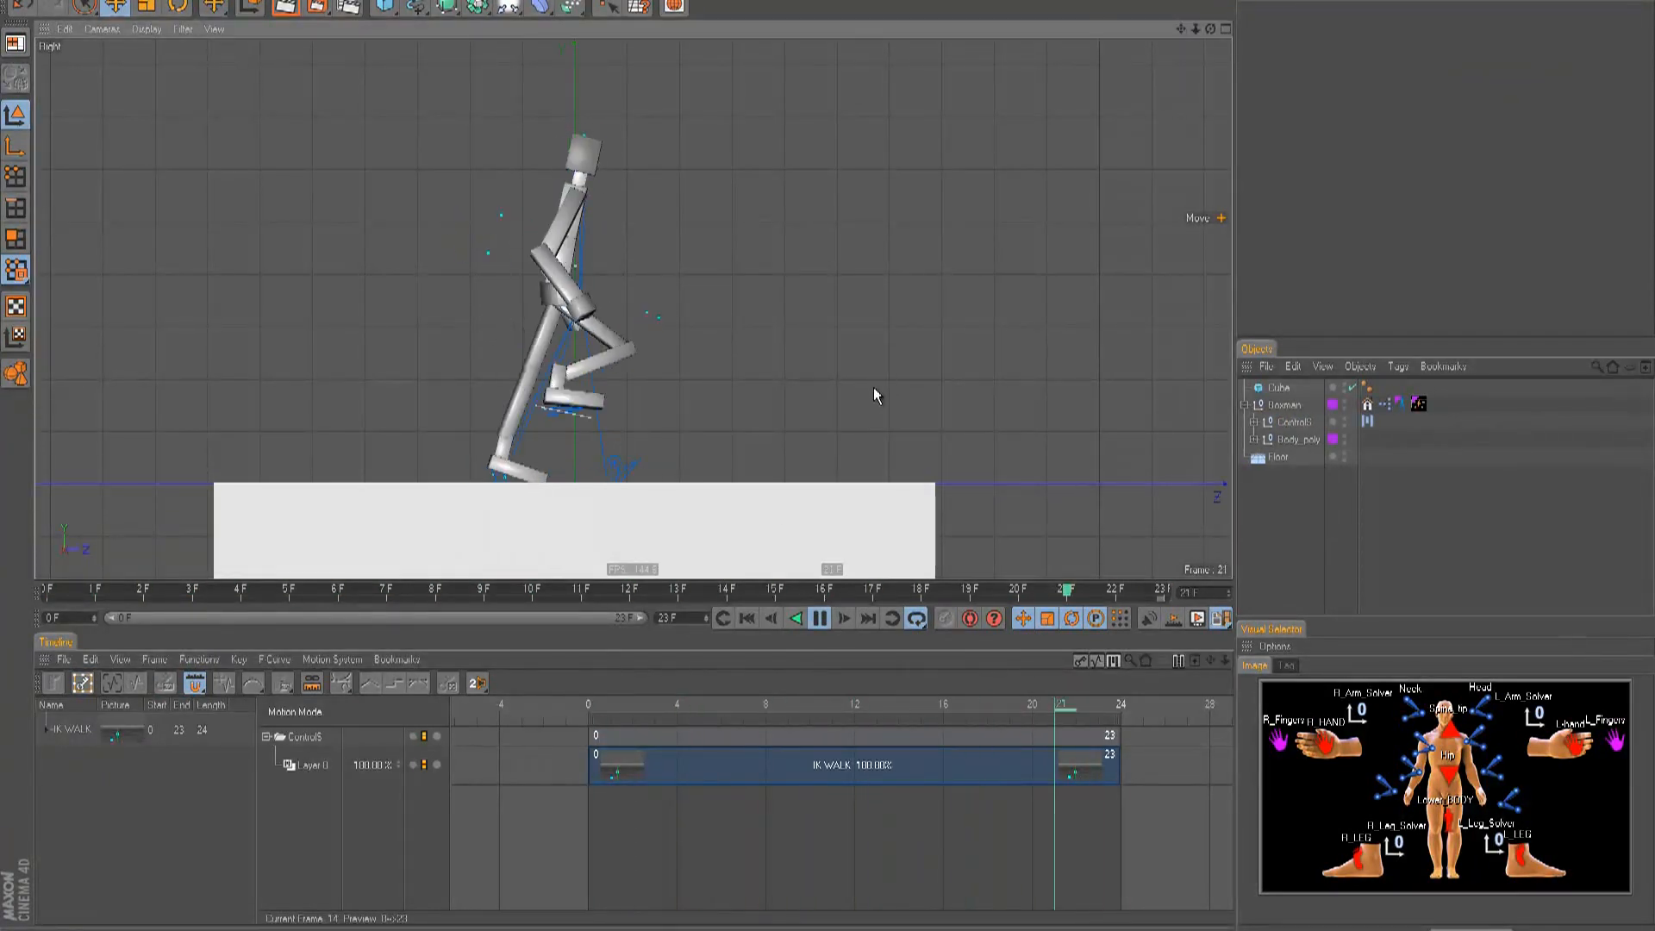
# - Stop playback, set the project end to frame 144, extend the preview range to match and return to frame 0
pyautogui.press('F8')
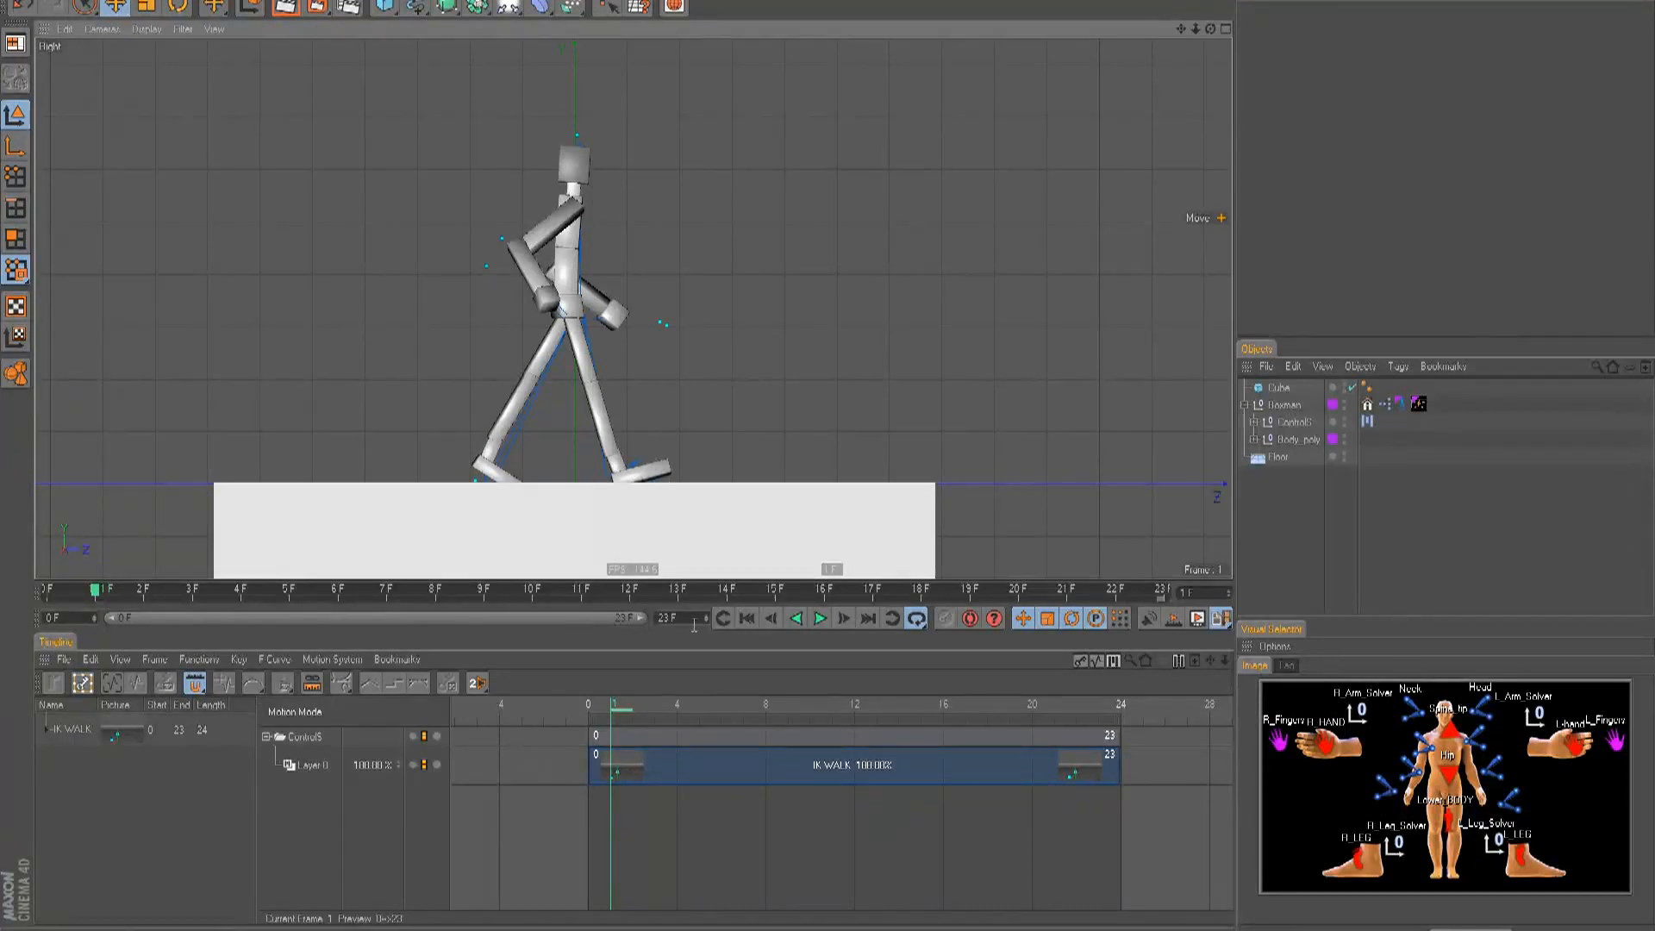
pyautogui.click(694, 618)
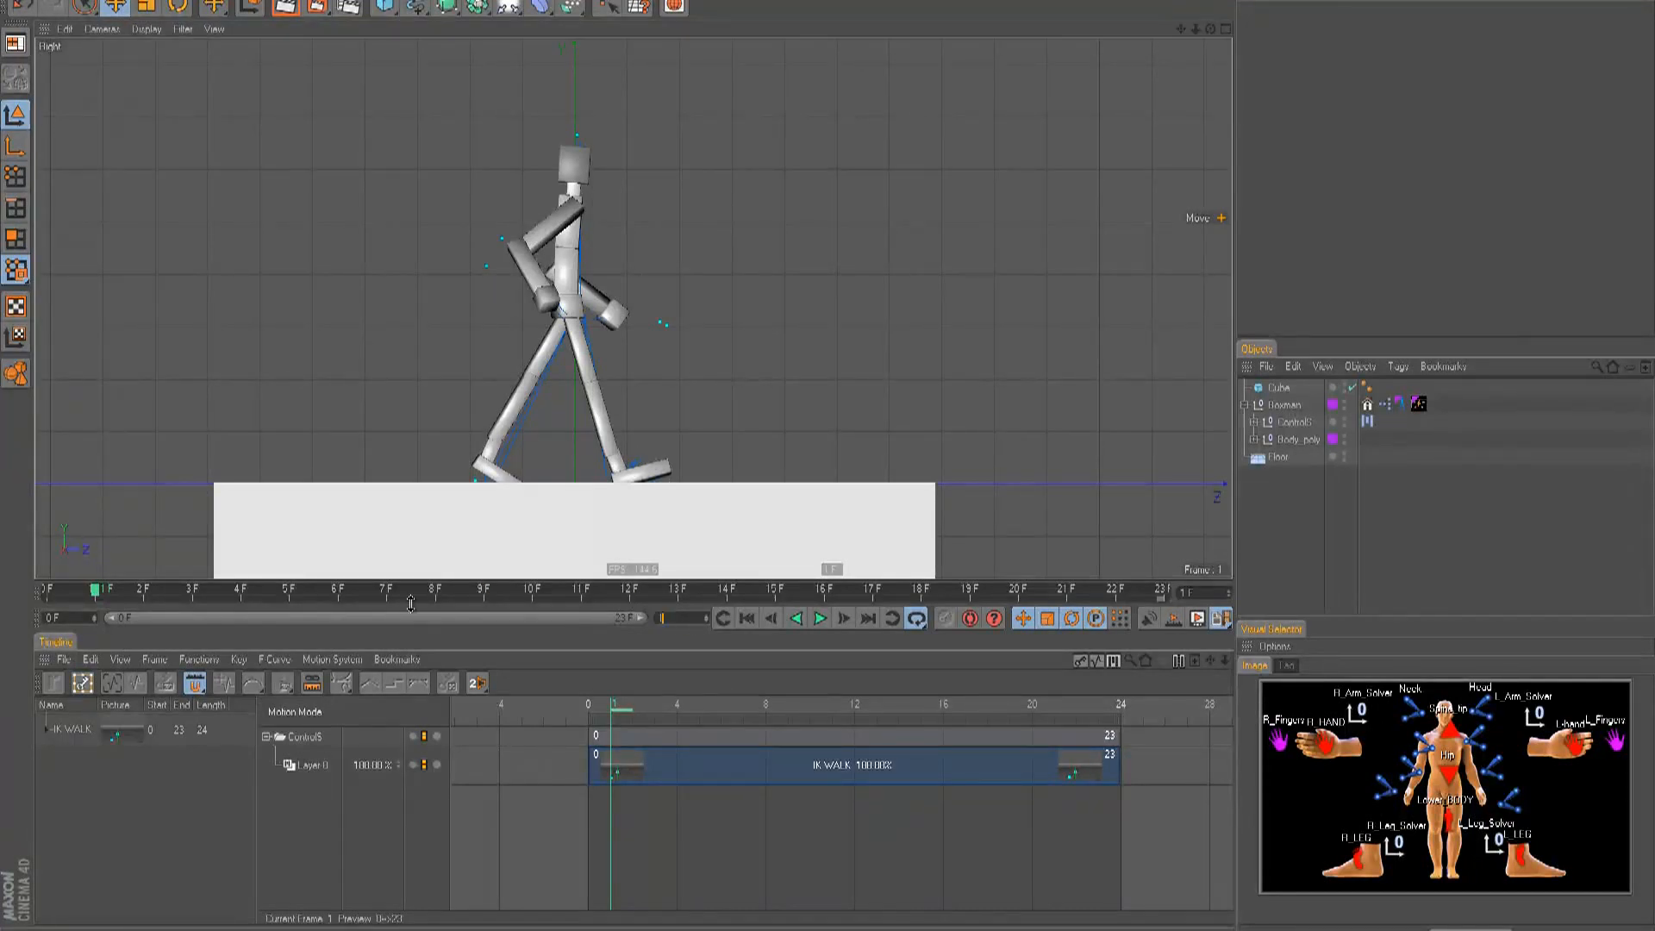
pyautogui.press('Return')
pyautogui.moveTo(209, 619); pyautogui.dragTo(689, 619)
pyautogui.click(742, 620)
pyautogui.keyDown('alt'); pyautogui.moveTo(941, 815); pyautogui.dragTo(827, 700, button='right'); pyautogui.keyUp('alt')
pyautogui.keyDown('alt'); pyautogui.moveTo(941, 810); pyautogui.dragTo(826, 700, button='middle'); pyautogui.keyUp('alt')
pyautogui.keyDown('alt'); pyautogui.moveTo(948, 806); pyautogui.dragTo(828, 699, button='right'); pyautogui.keyUp('alt')
pyautogui.keyDown('alt'); pyautogui.moveTo(956, 797); pyautogui.dragTo(827, 698, button='middle'); pyautogui.keyUp('alt')
pyautogui.keyDown('alt'); pyautogui.moveTo(961, 791); pyautogui.dragTo(826, 697, button='right'); pyautogui.keyUp('alt')
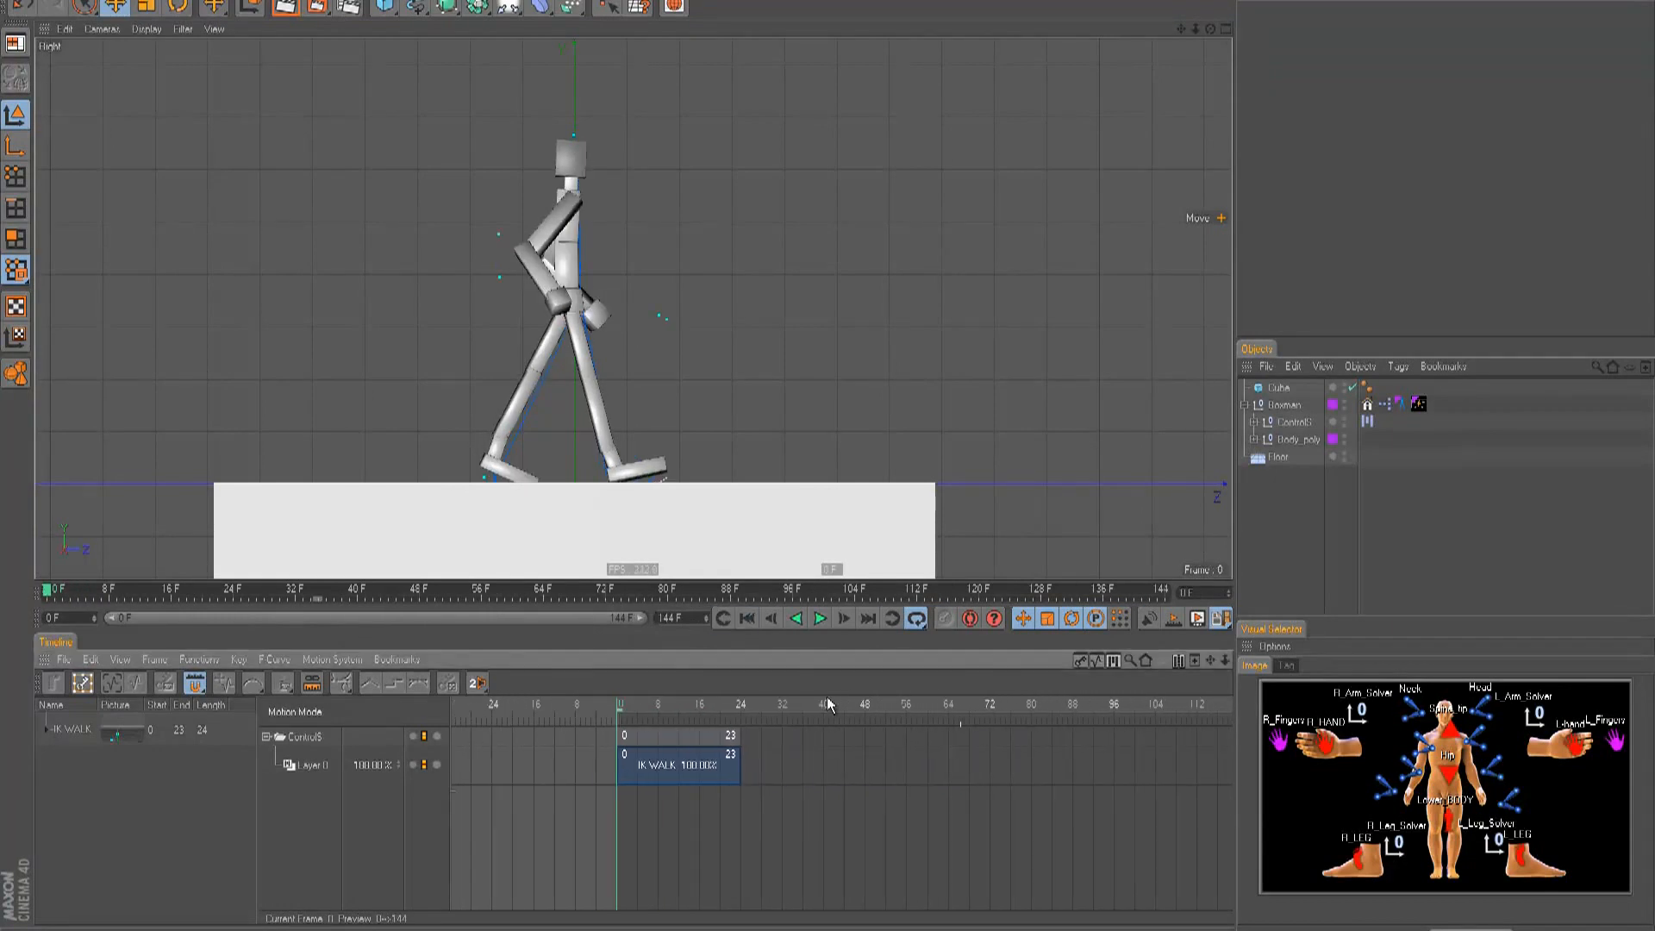
pyautogui.keyDown('alt'); pyautogui.moveTo(828, 697); pyautogui.dragTo(798, 698, button='middle'); pyautogui.keyUp('alt')
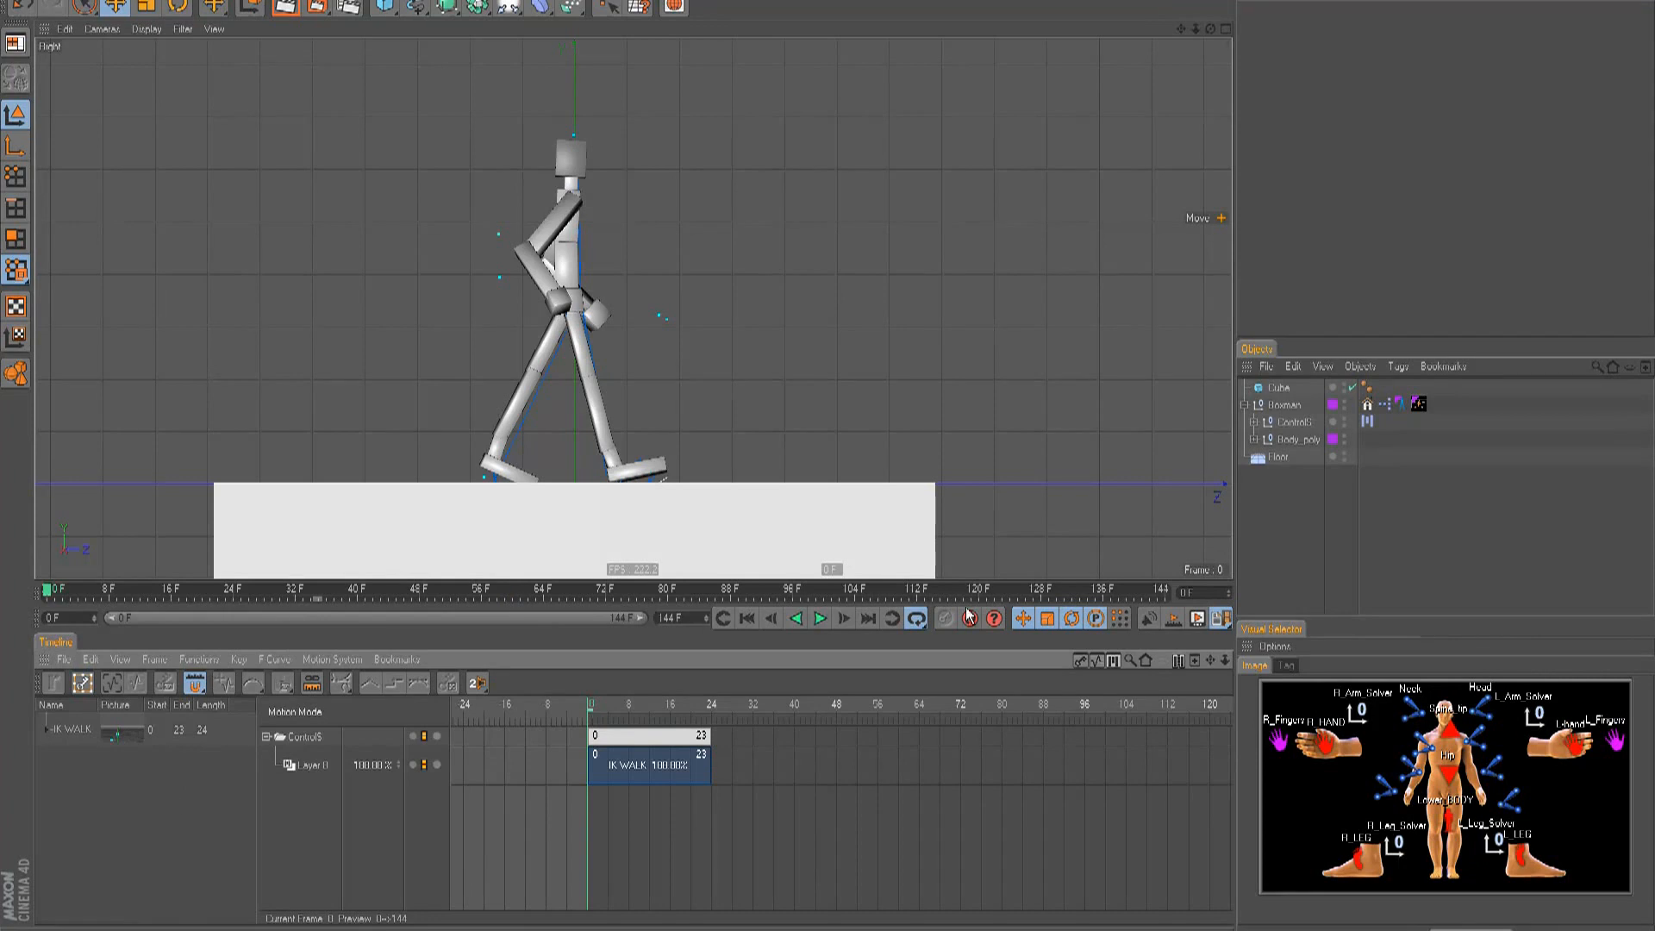
# - Check the F-Curve mode, return to Motion Mode, open the Controls Motion System tag in the timeline and select the IK WALK clip
pyautogui.click(1080, 665)
pyautogui.click(1091, 664)
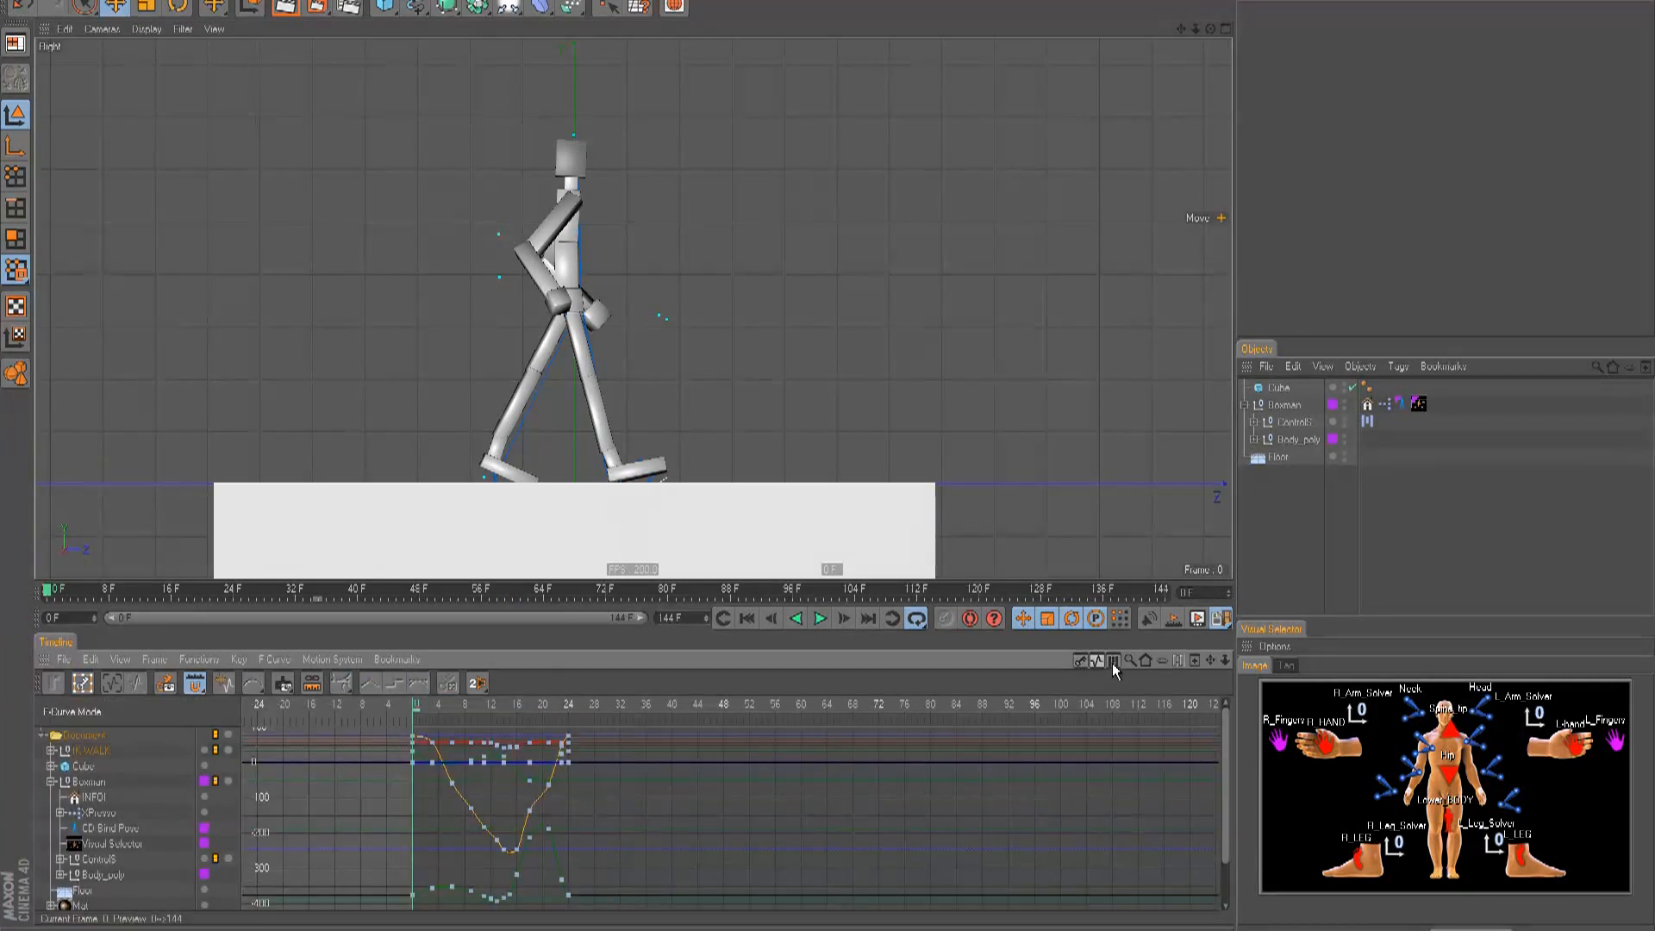
pyautogui.click(1112, 664)
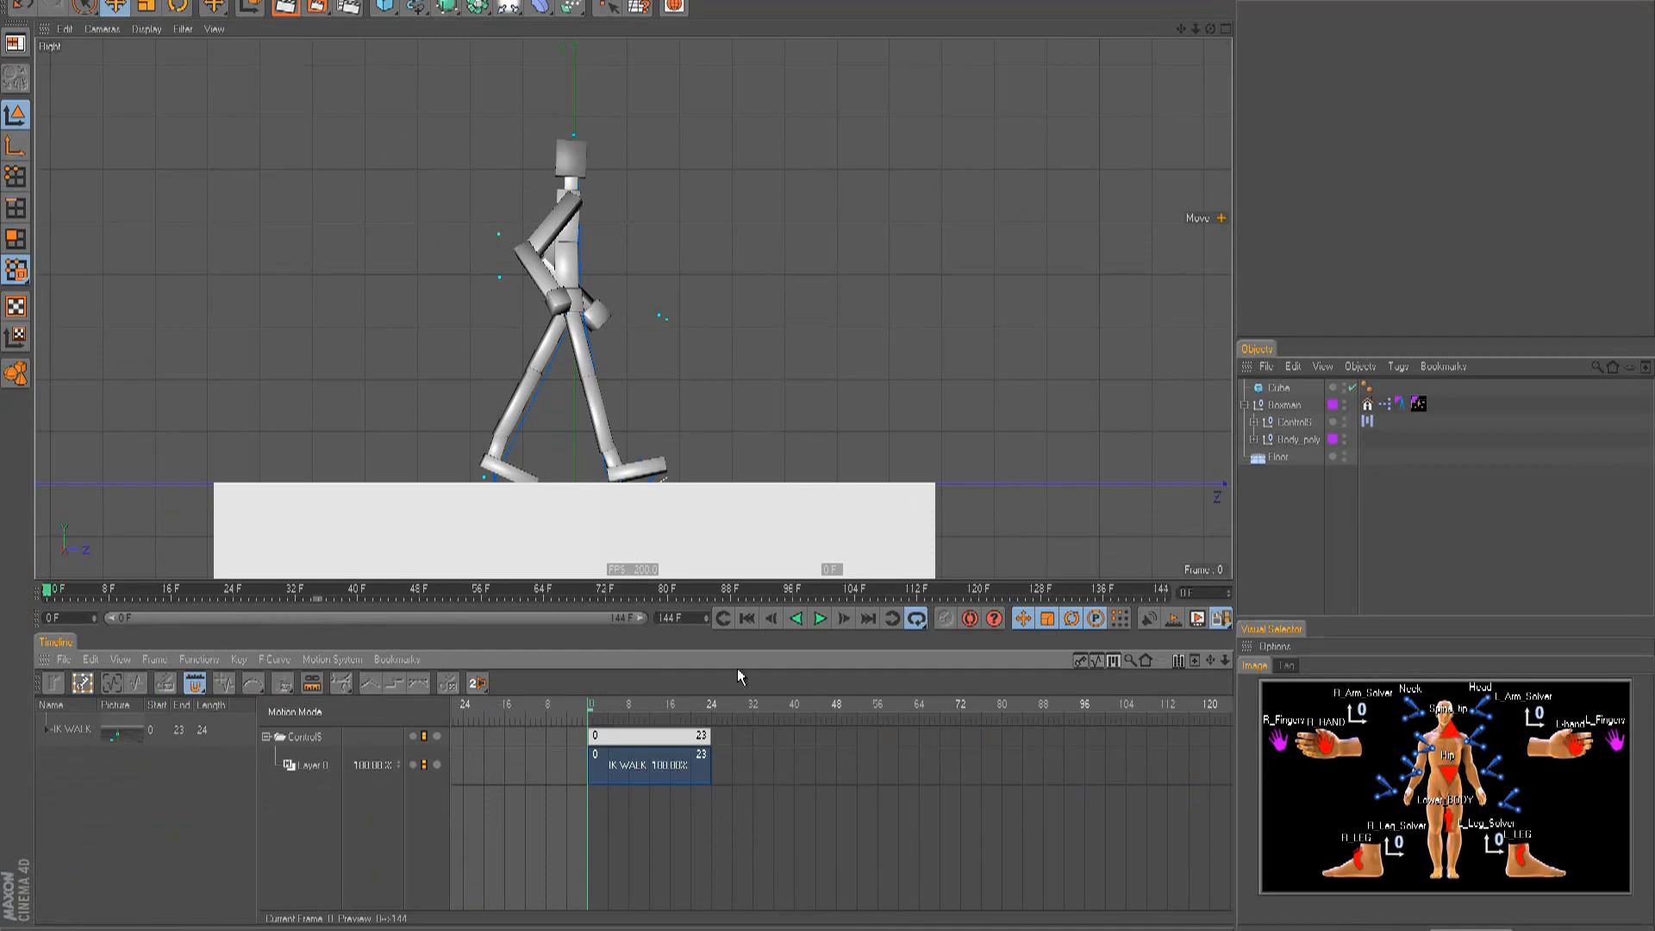
pyautogui.click(1367, 421)
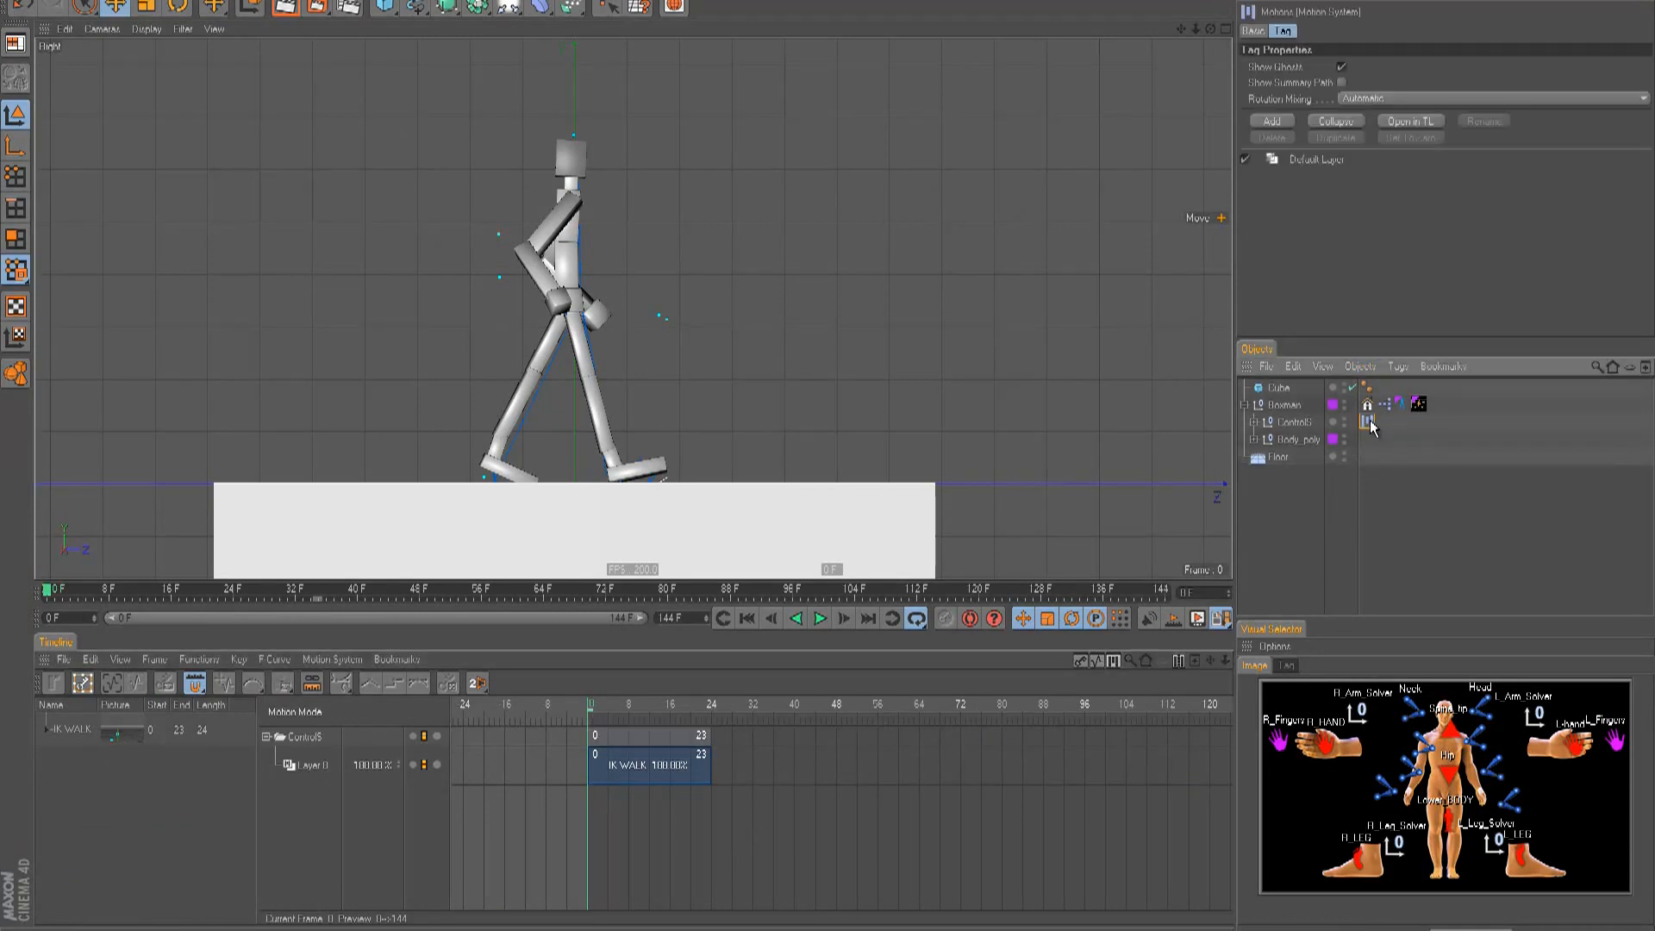
pyautogui.click(1408, 123)
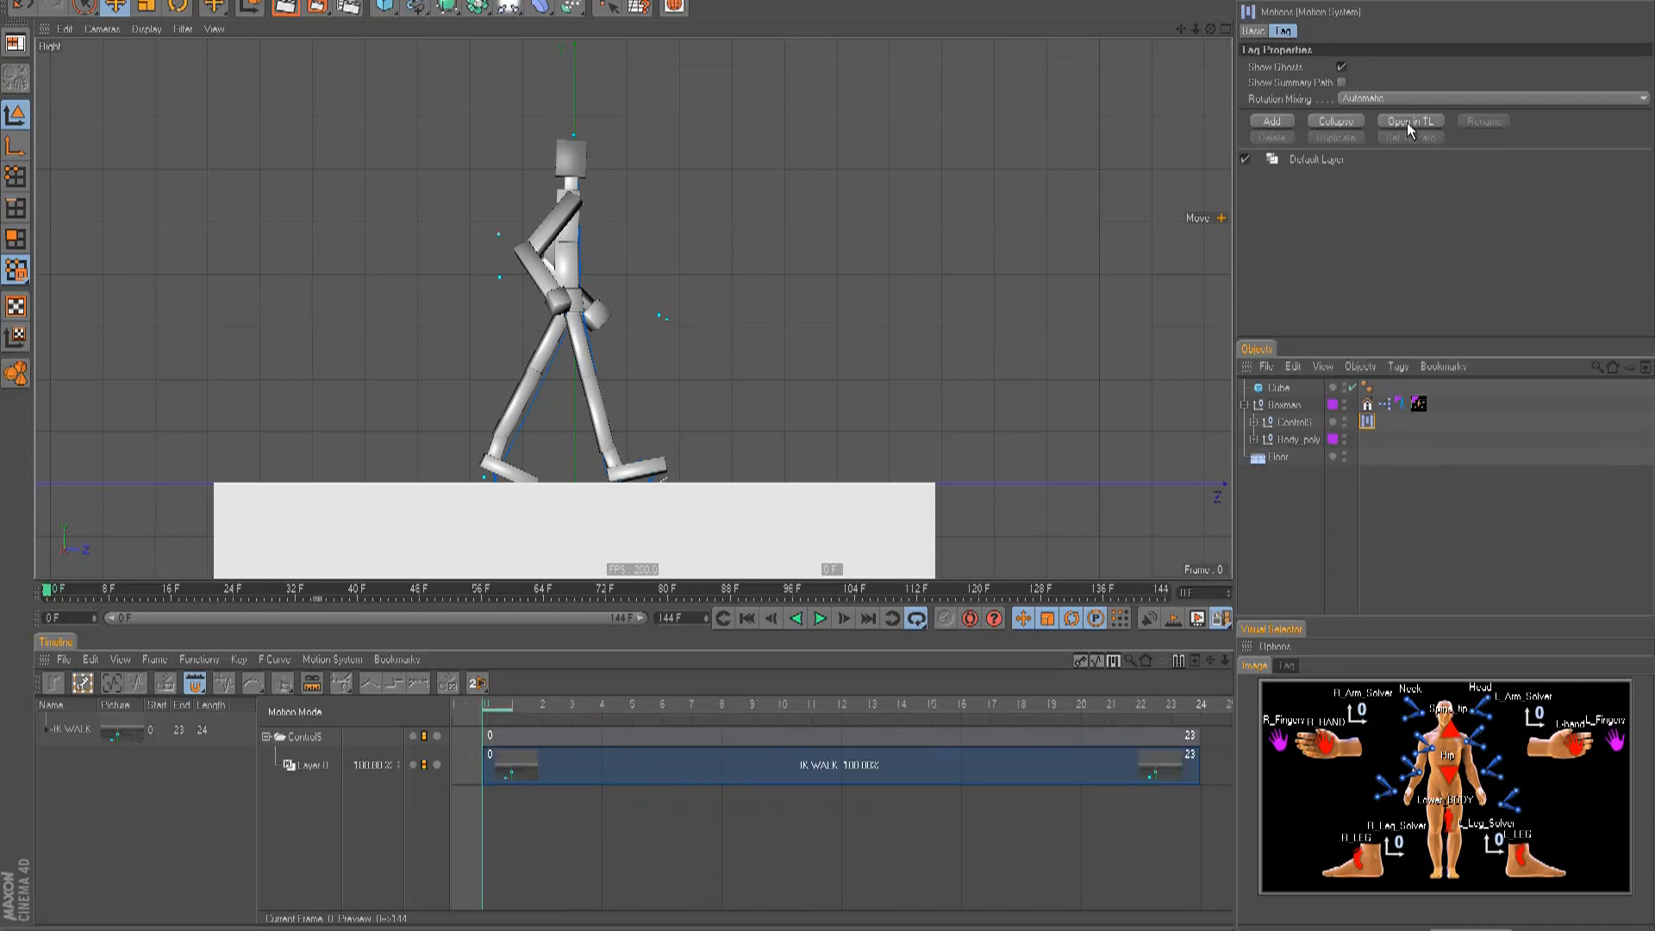
pyautogui.scroll(-5, 824, 700)
pyautogui.scroll(-3, 942, 803)
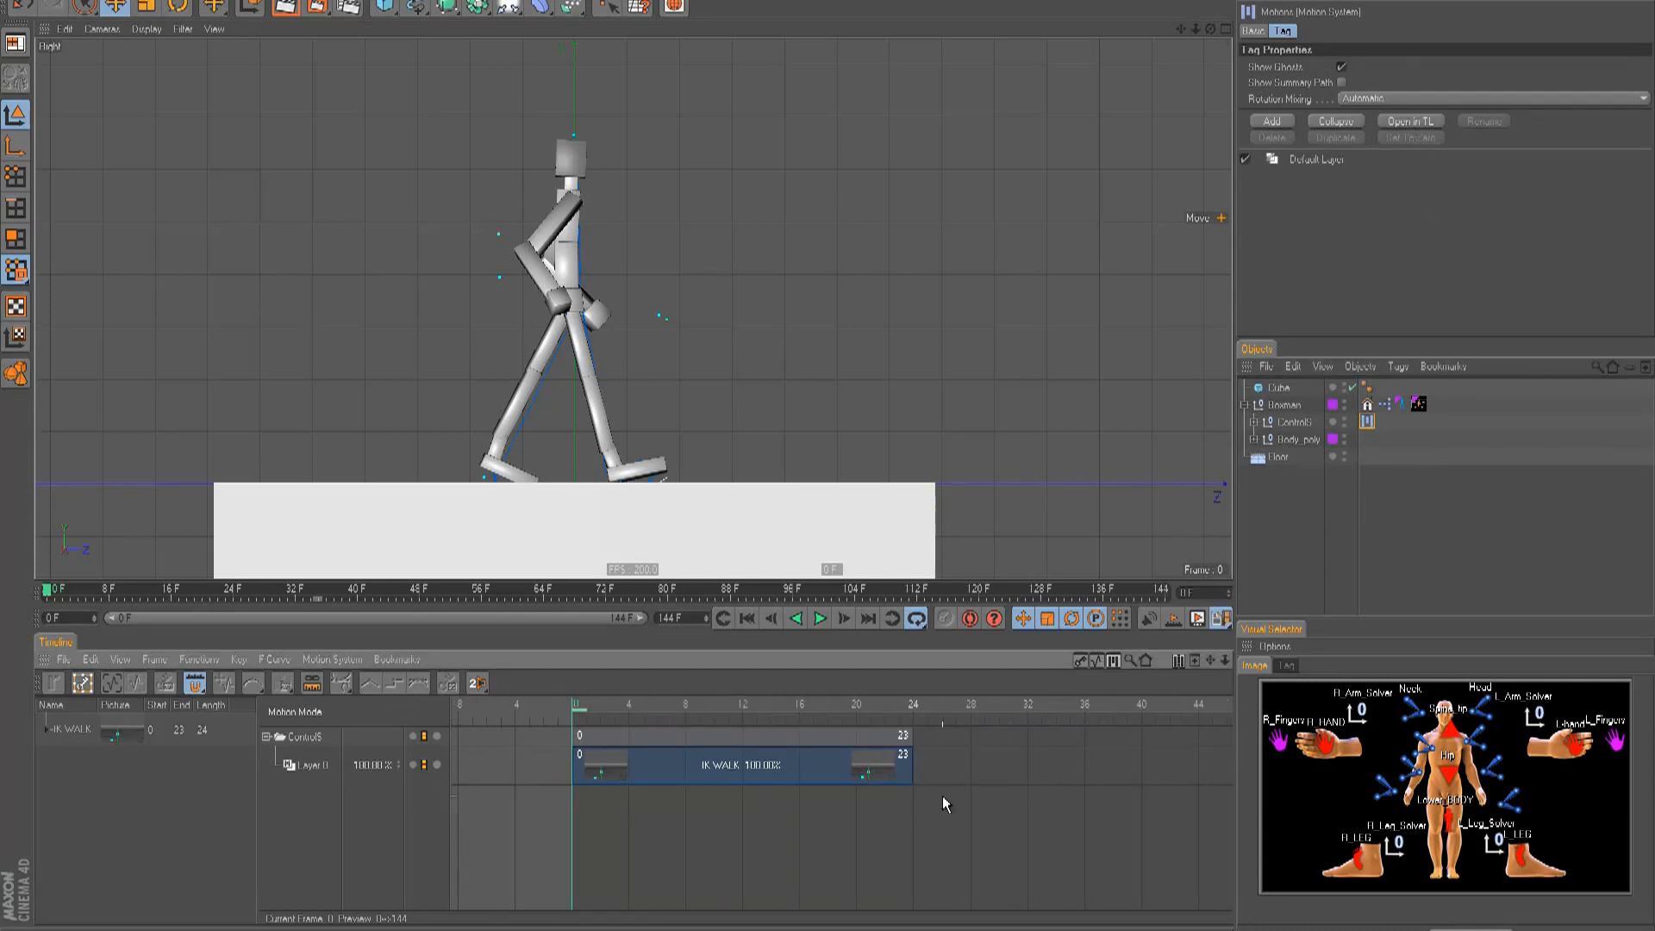
pyautogui.scroll(-2, 827, 702)
pyautogui.click(712, 774)
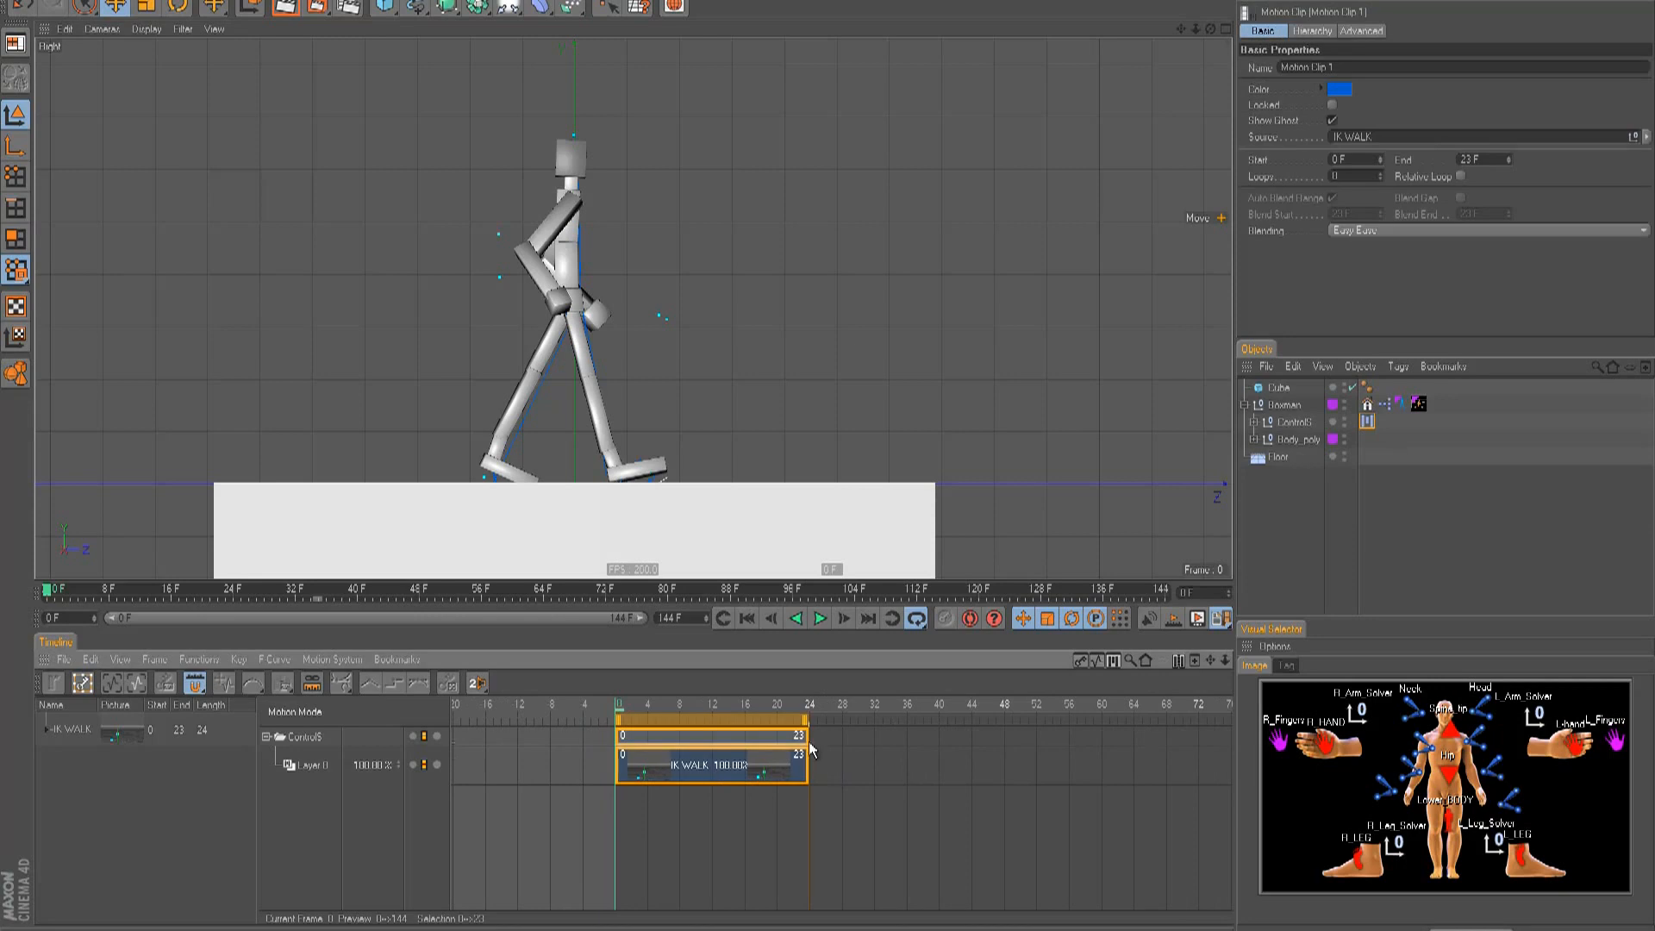
# - Stretch the IK WALK clip to end at frame 106 and preview the slowed-down walk
pyautogui.moveTo(805, 754); pyautogui.dragTo(1189, 751)
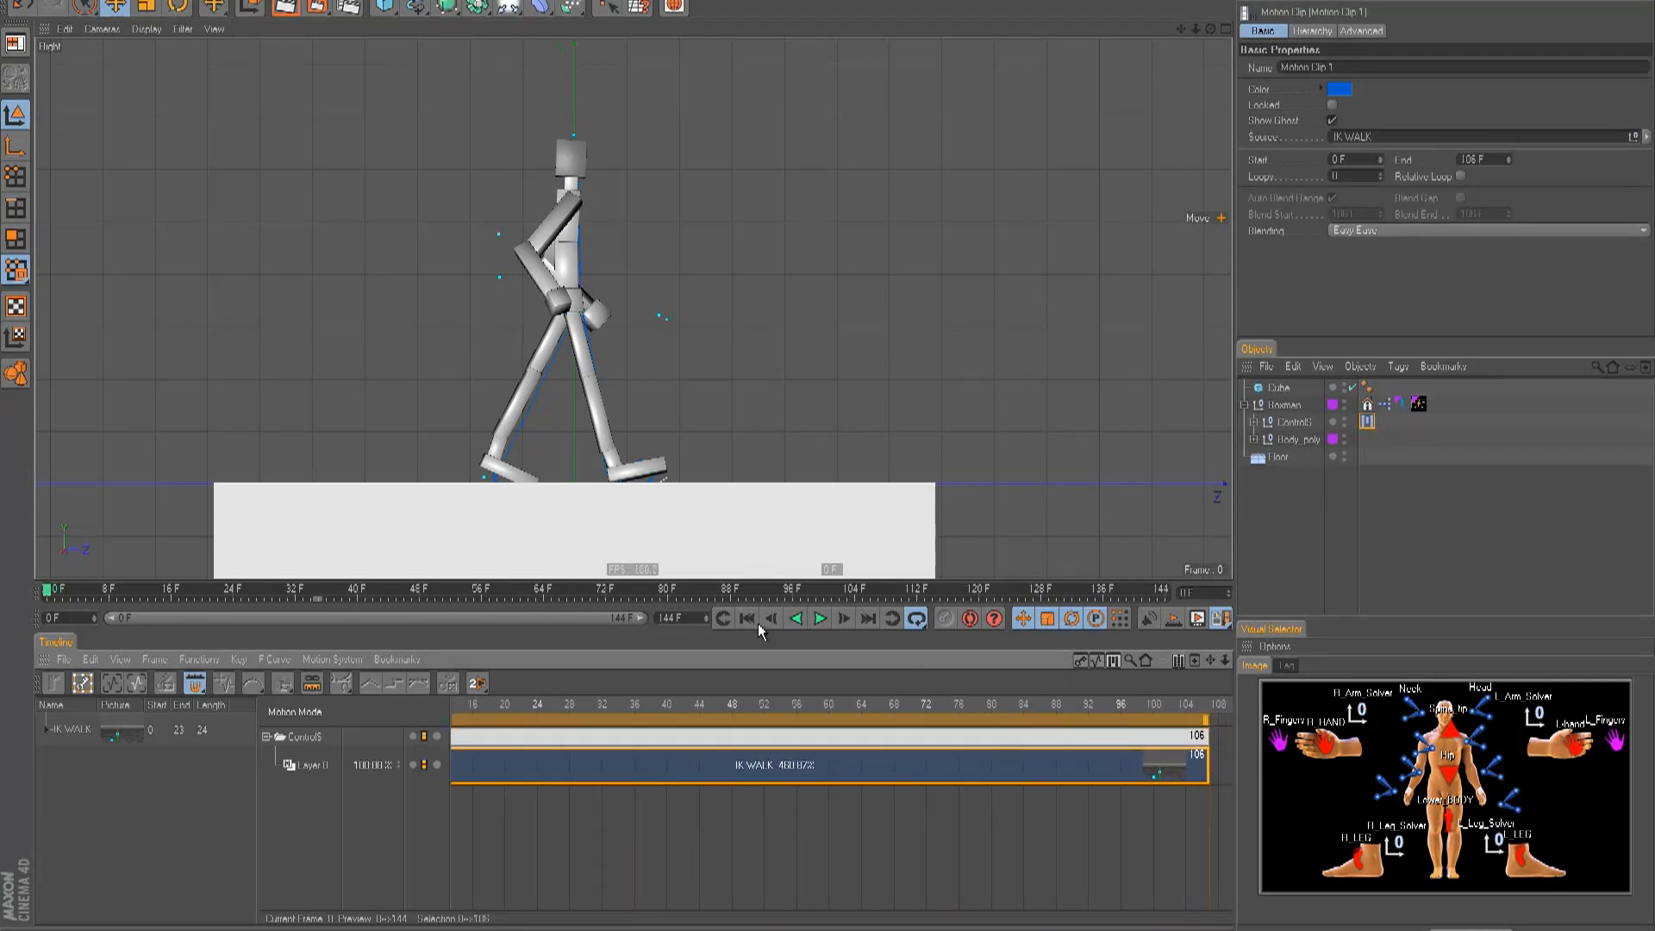
pyautogui.click(819, 619)
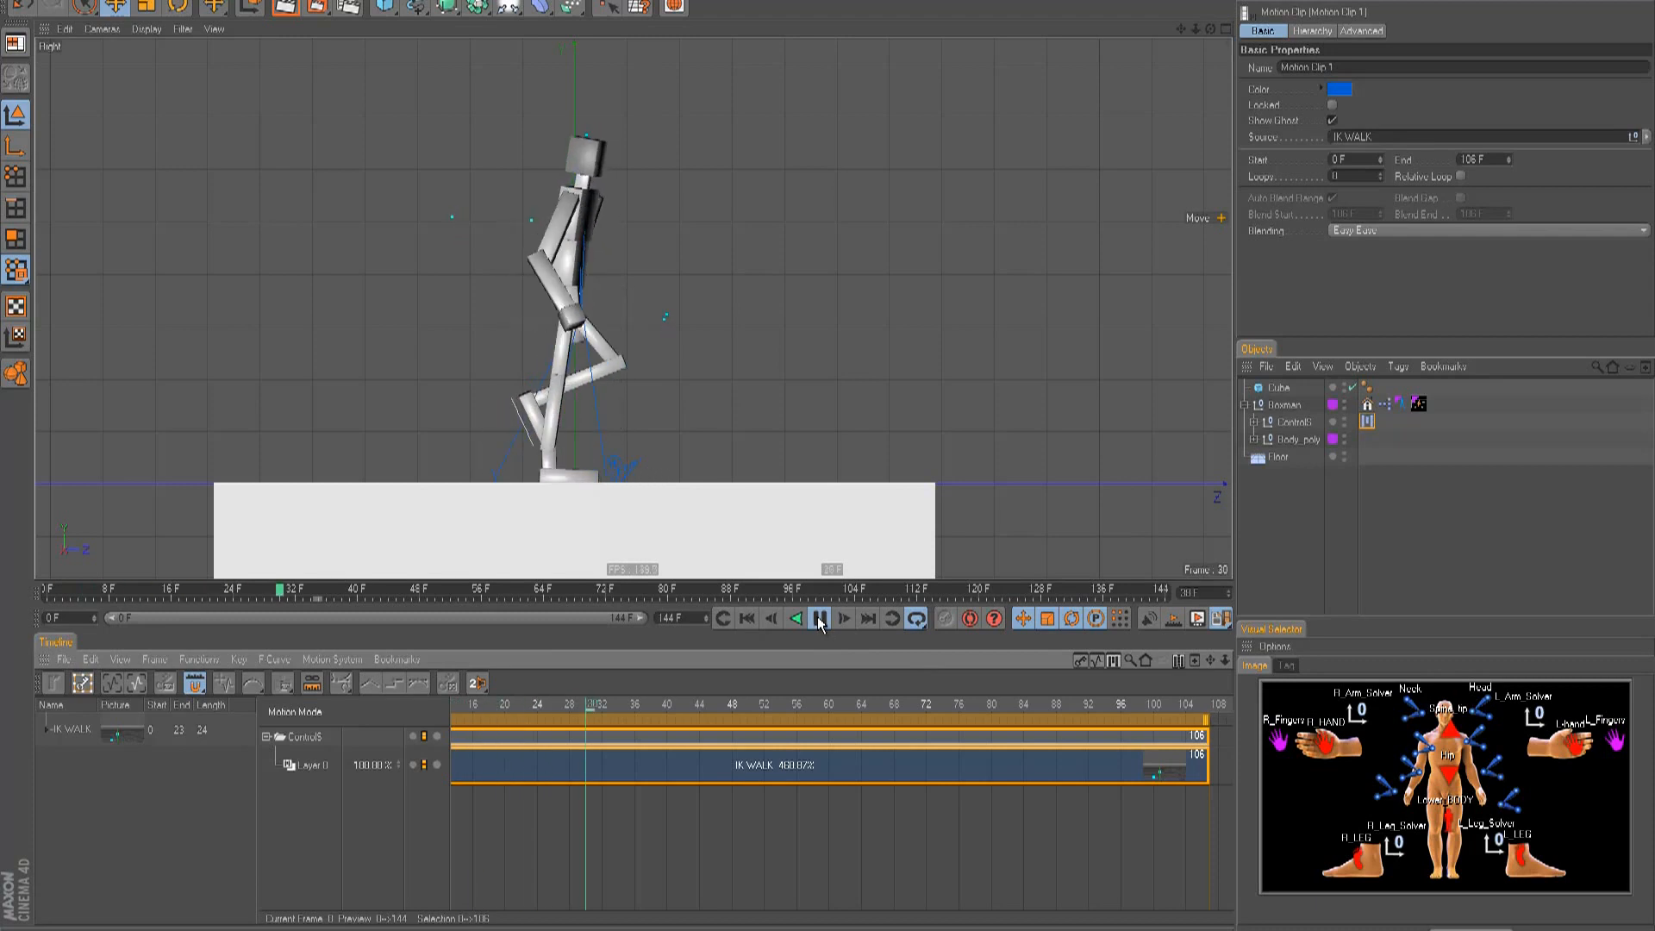
pyautogui.click(819, 619)
# - Shorten the IK WALK clip to end at frame 9, preview the sped-up walk and return to frame 0
pyautogui.moveTo(1206, 751); pyautogui.dragTo(490, 745)
pyautogui.keyDown('alt'); pyautogui.moveTo(522, 741); pyautogui.dragTo(830, 700, button='middle'); pyautogui.keyUp('alt')
pyautogui.moveTo(898, 753); pyautogui.dragTo(855, 755)
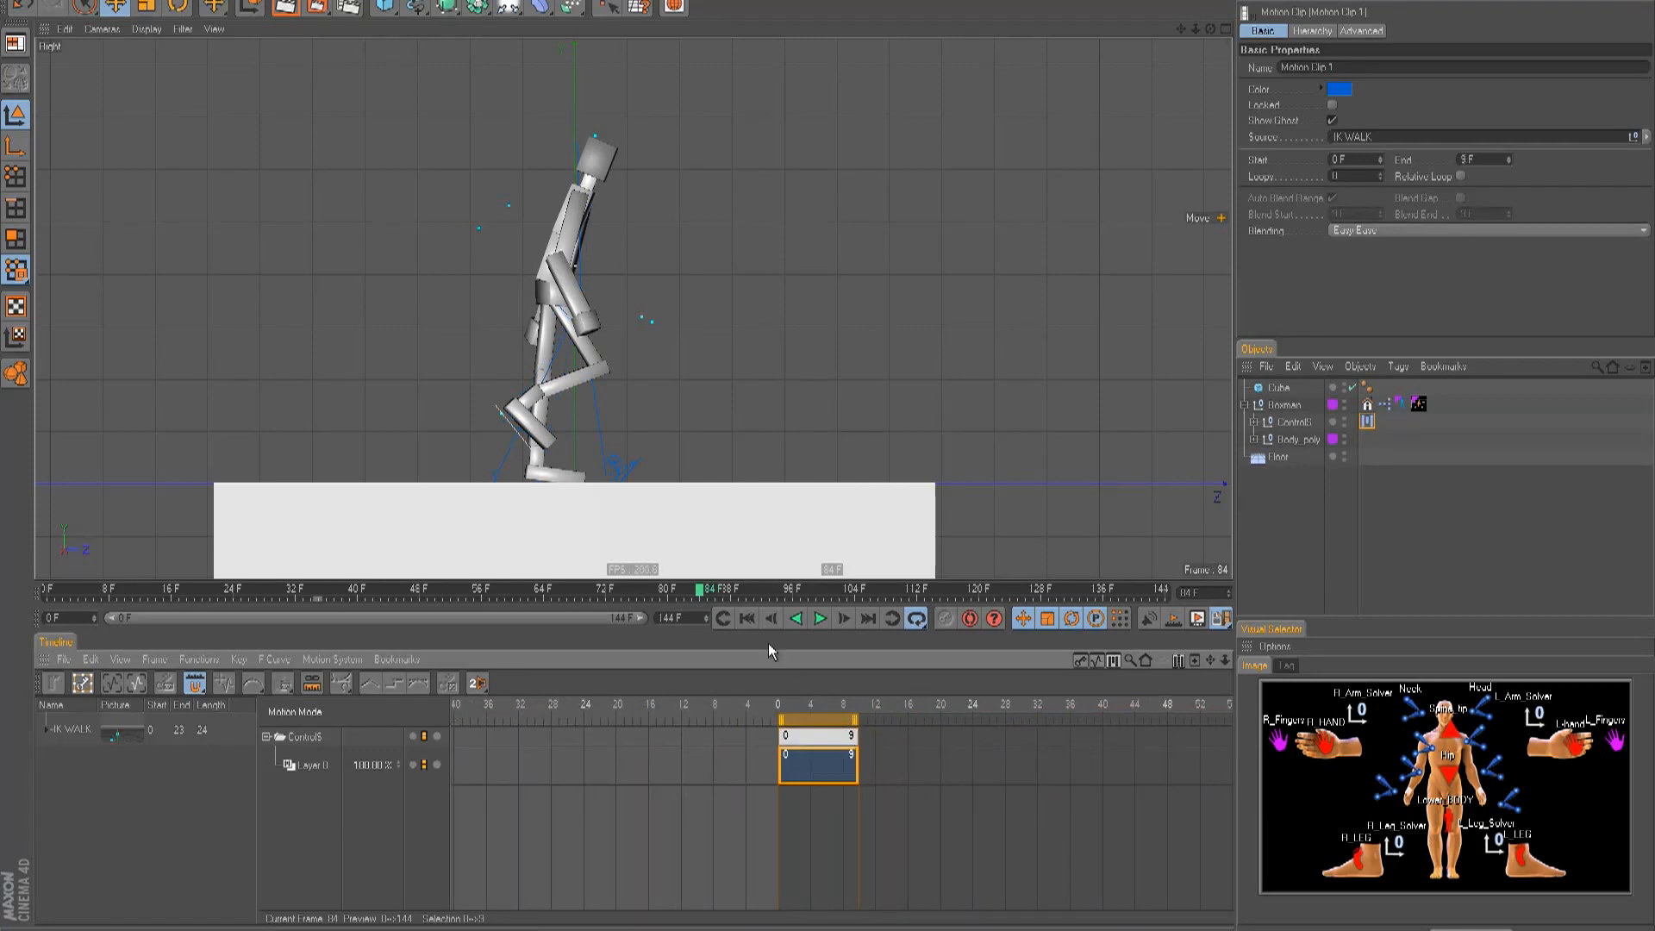
pyautogui.click(747, 619)
pyautogui.click(820, 620)
pyautogui.click(747, 618)
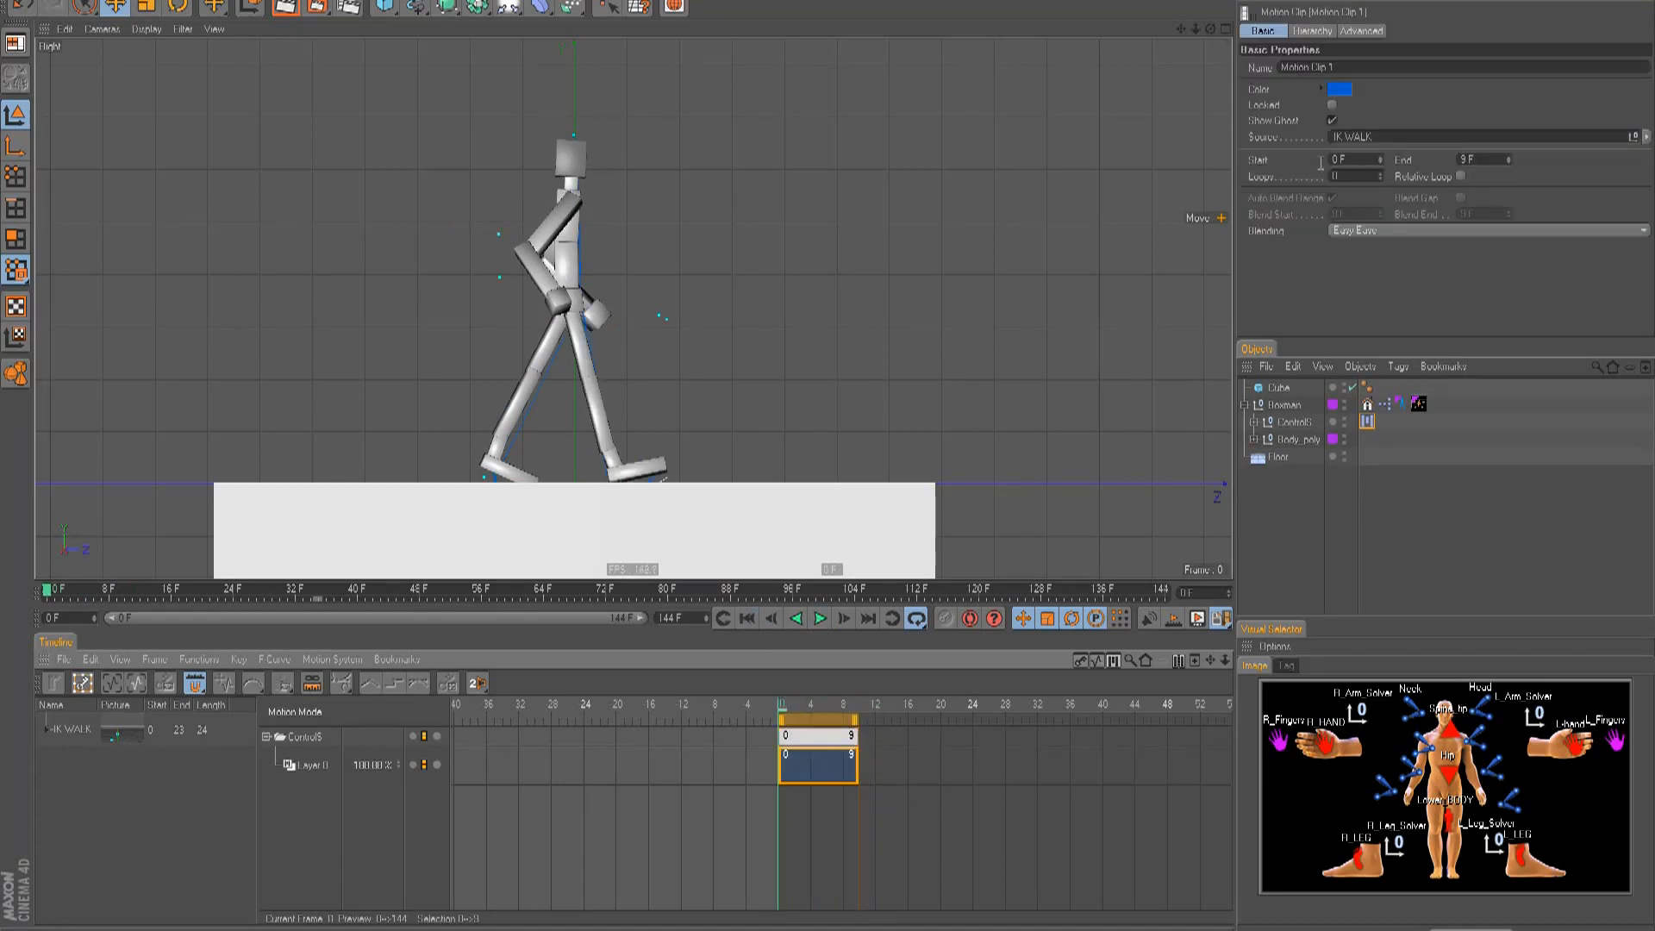
# - Try 5 loops on the shortened IK WALK clip, play it back and reset Loops to 0
pyautogui.click(1350, 176)
pyautogui.write('5')
pyautogui.press('Return')
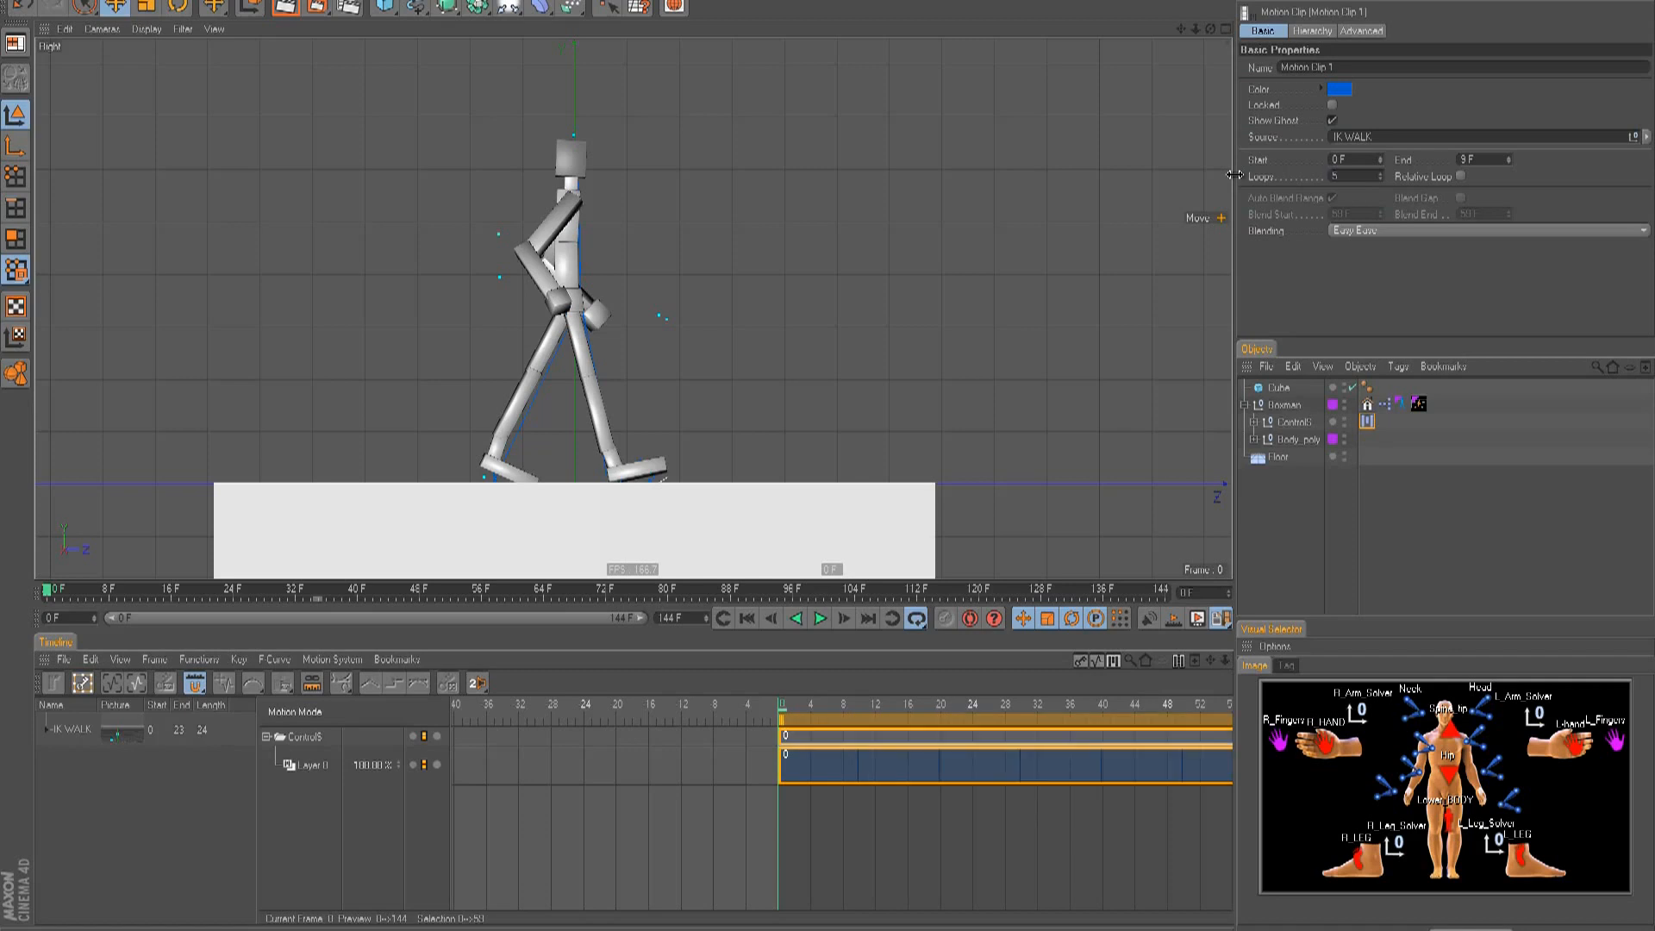
pyautogui.press('F8')
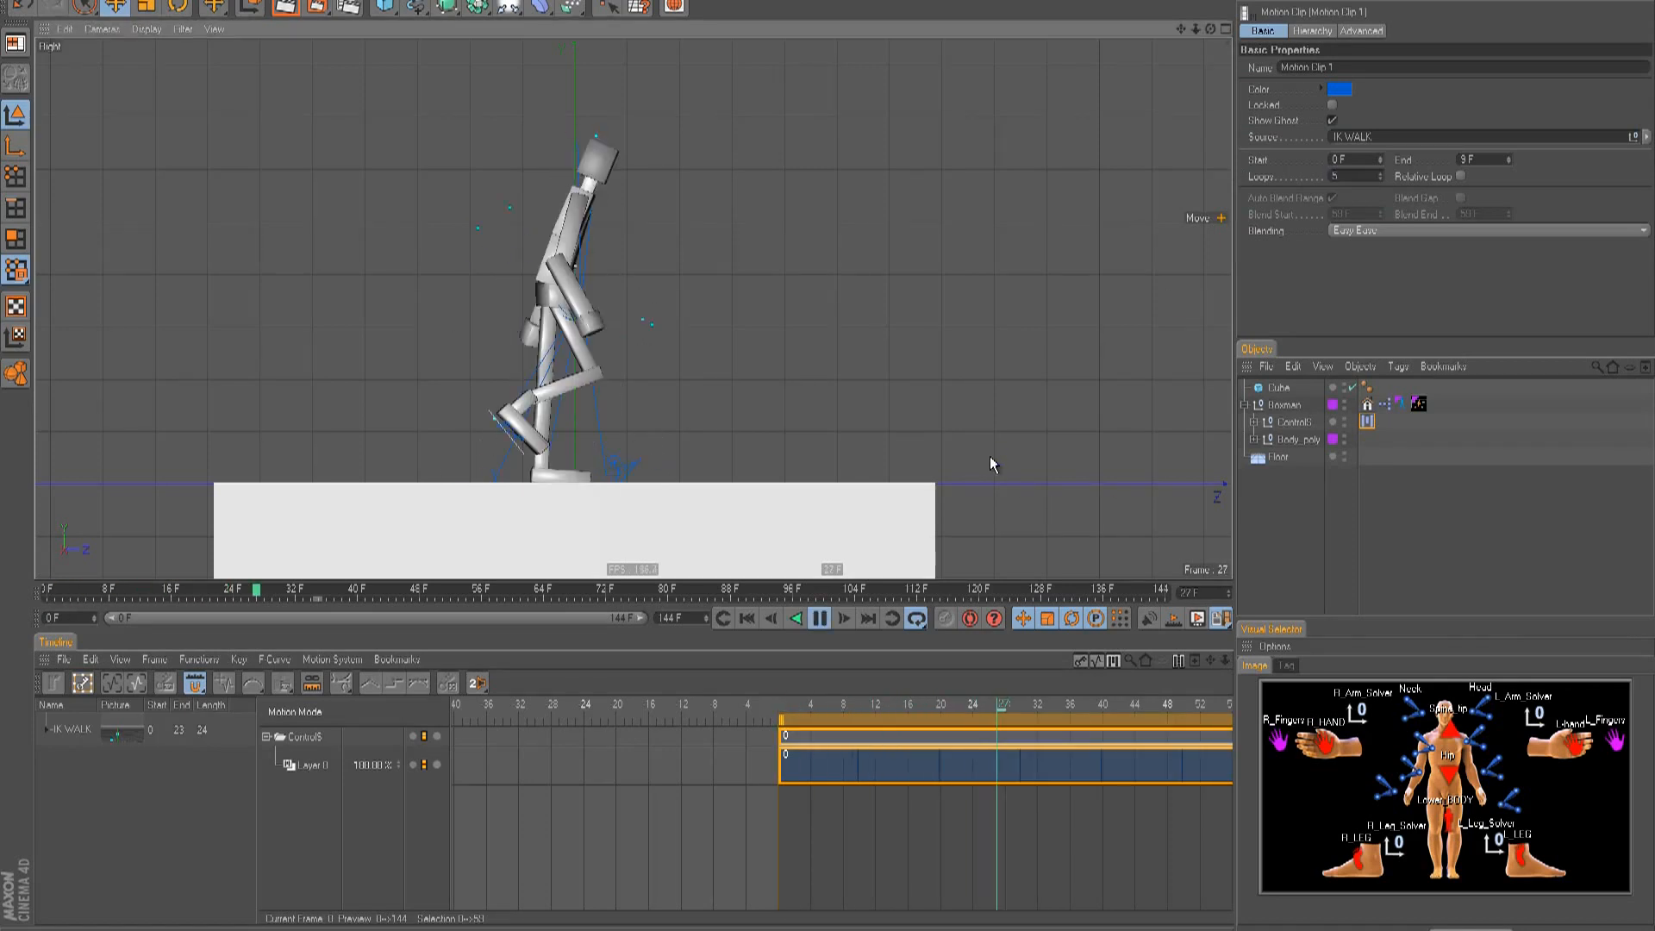
pyautogui.click(819, 618)
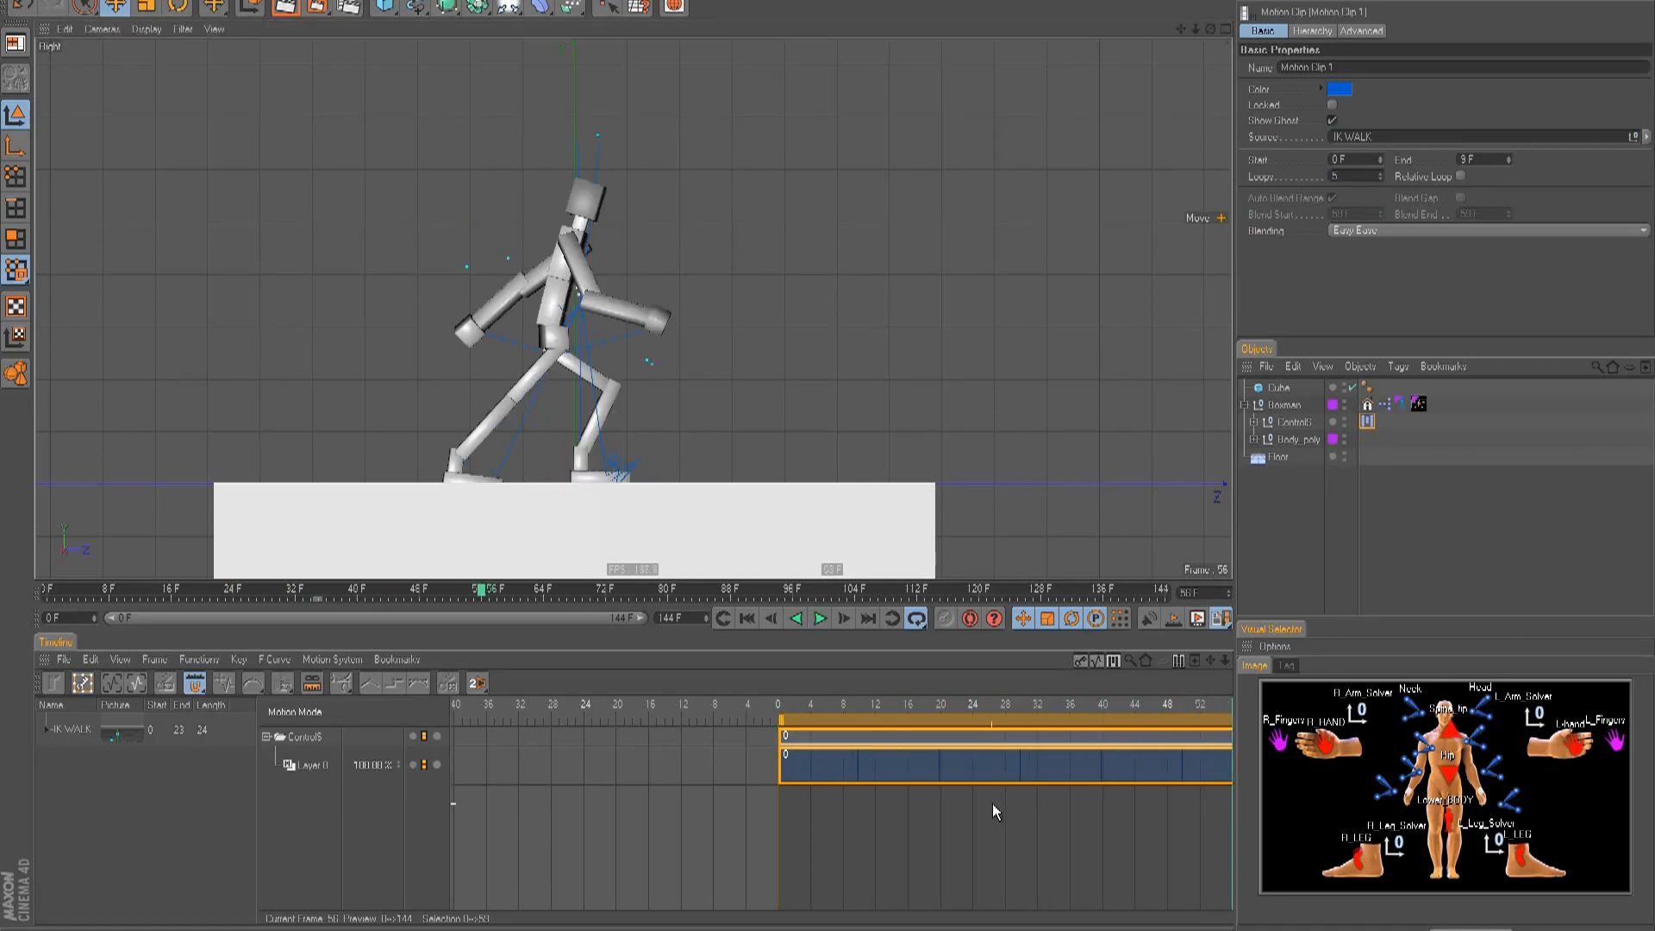
pyautogui.write('0')
pyautogui.press('Return')
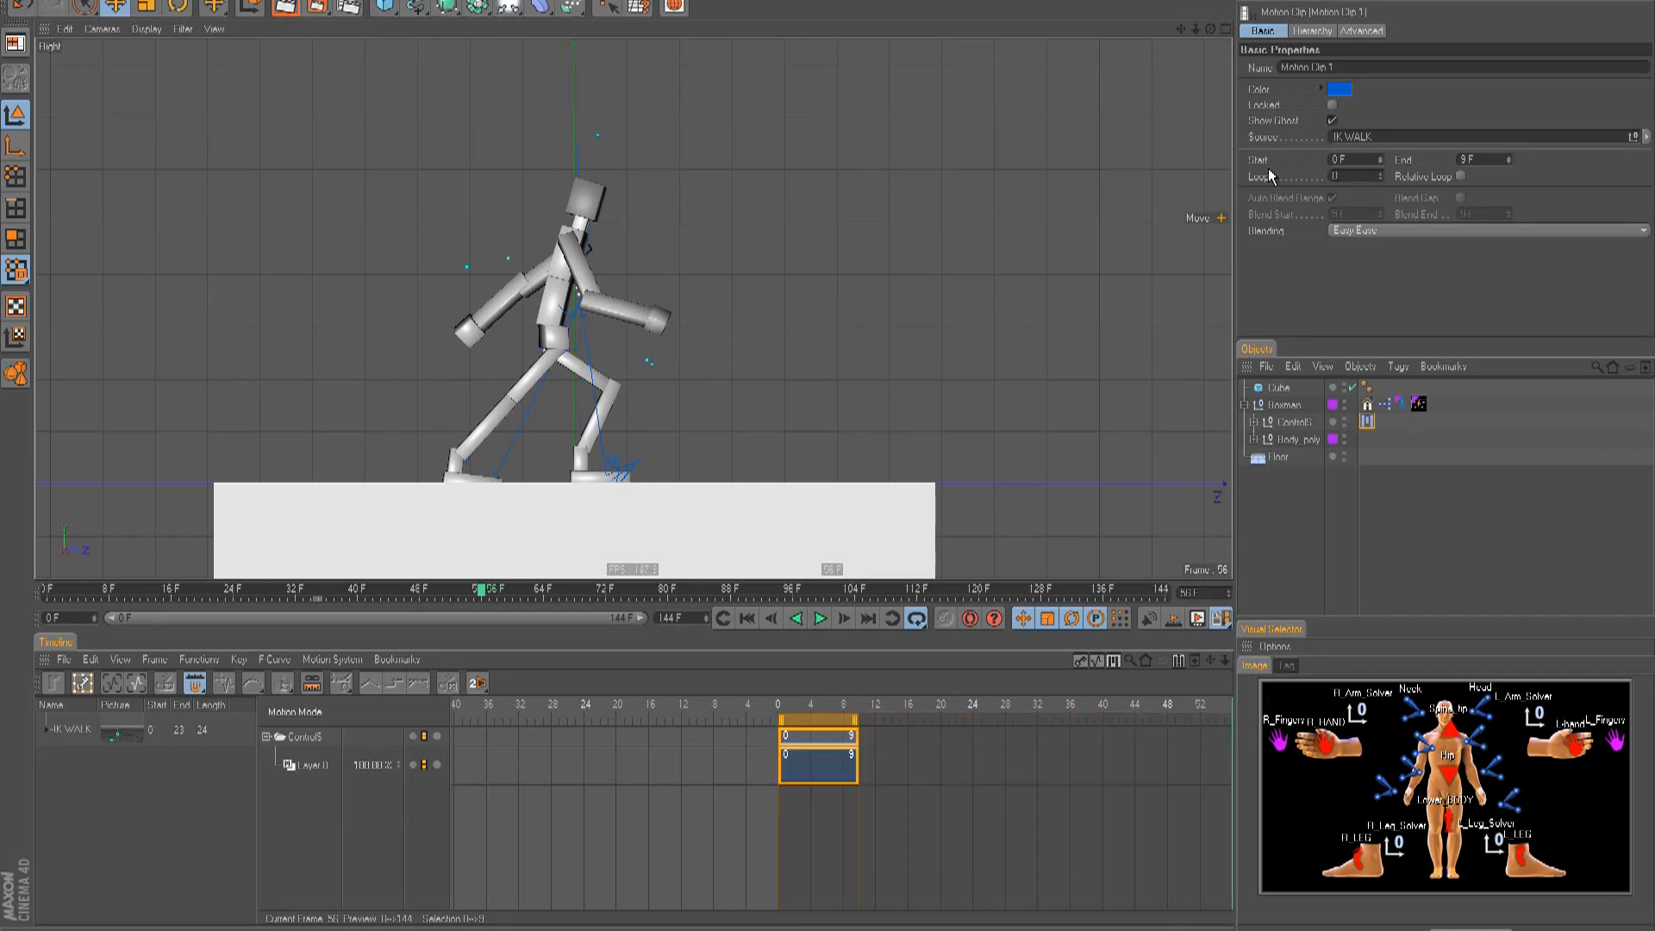
# - Restore the IK WALK clip's end to frame 23 and set its Loops to 7
pyautogui.moveTo(857, 740); pyautogui.dragTo(980, 744)
pyautogui.click(1379, 175)
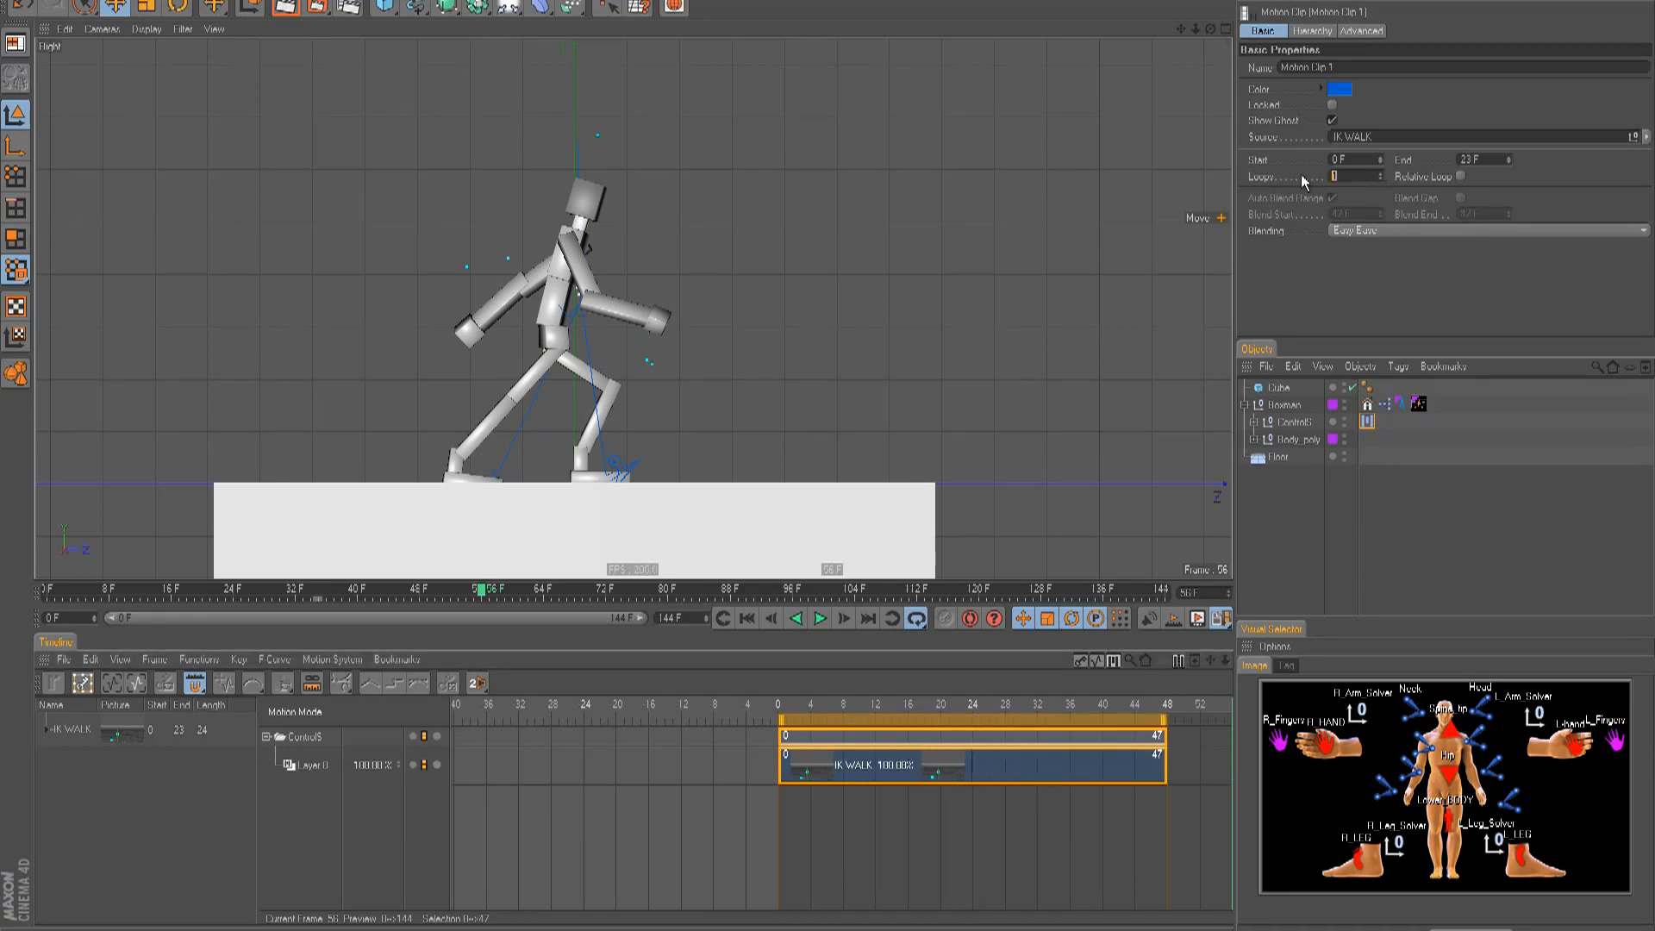
pyautogui.write('9')
pyautogui.press('Return')
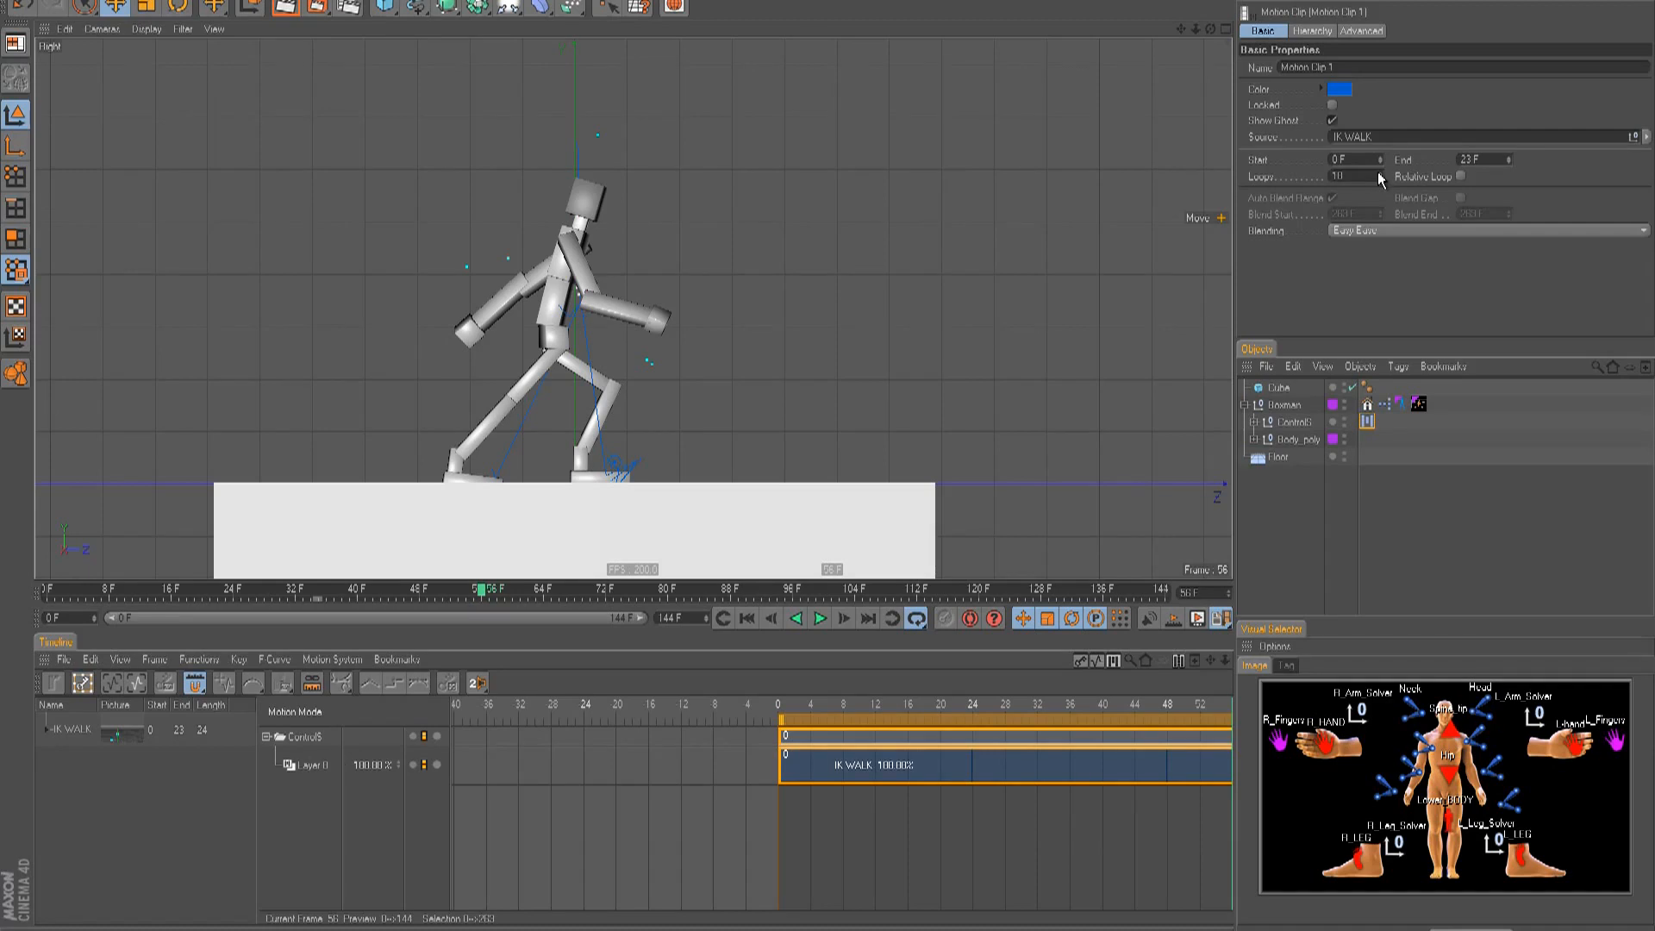
pyautogui.click(1378, 174)
pyautogui.click(1378, 174)
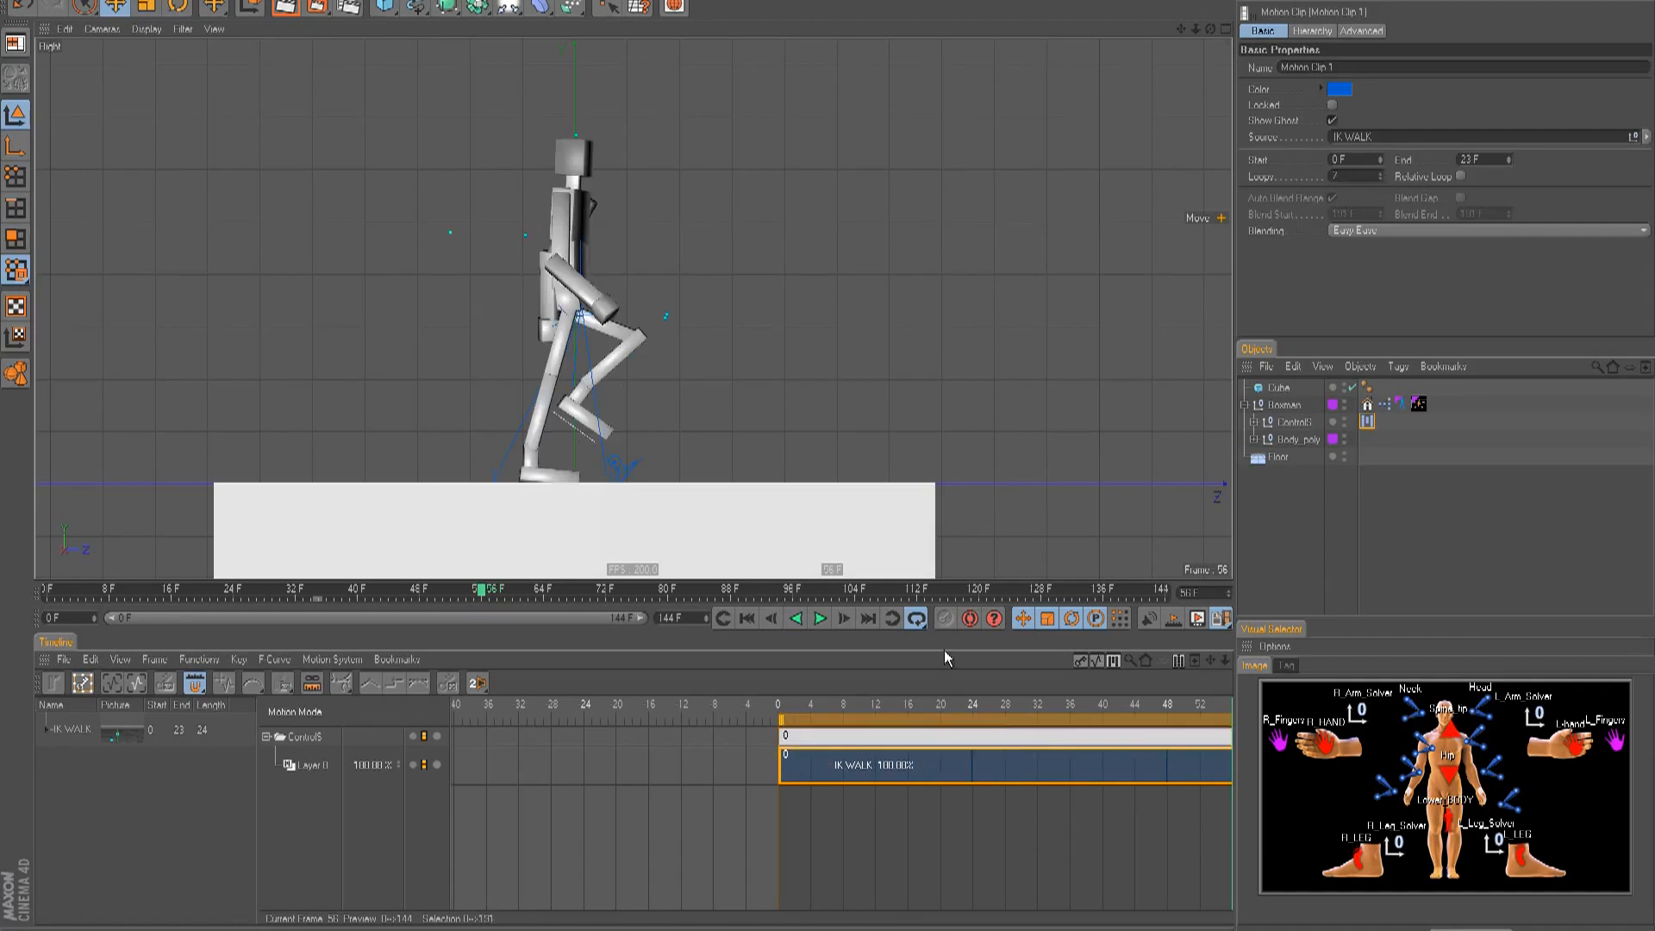
# - Play the looped walk from frame 0, view it in Perspective from further back and stop playback
pyautogui.click(746, 617)
pyautogui.click(818, 617)
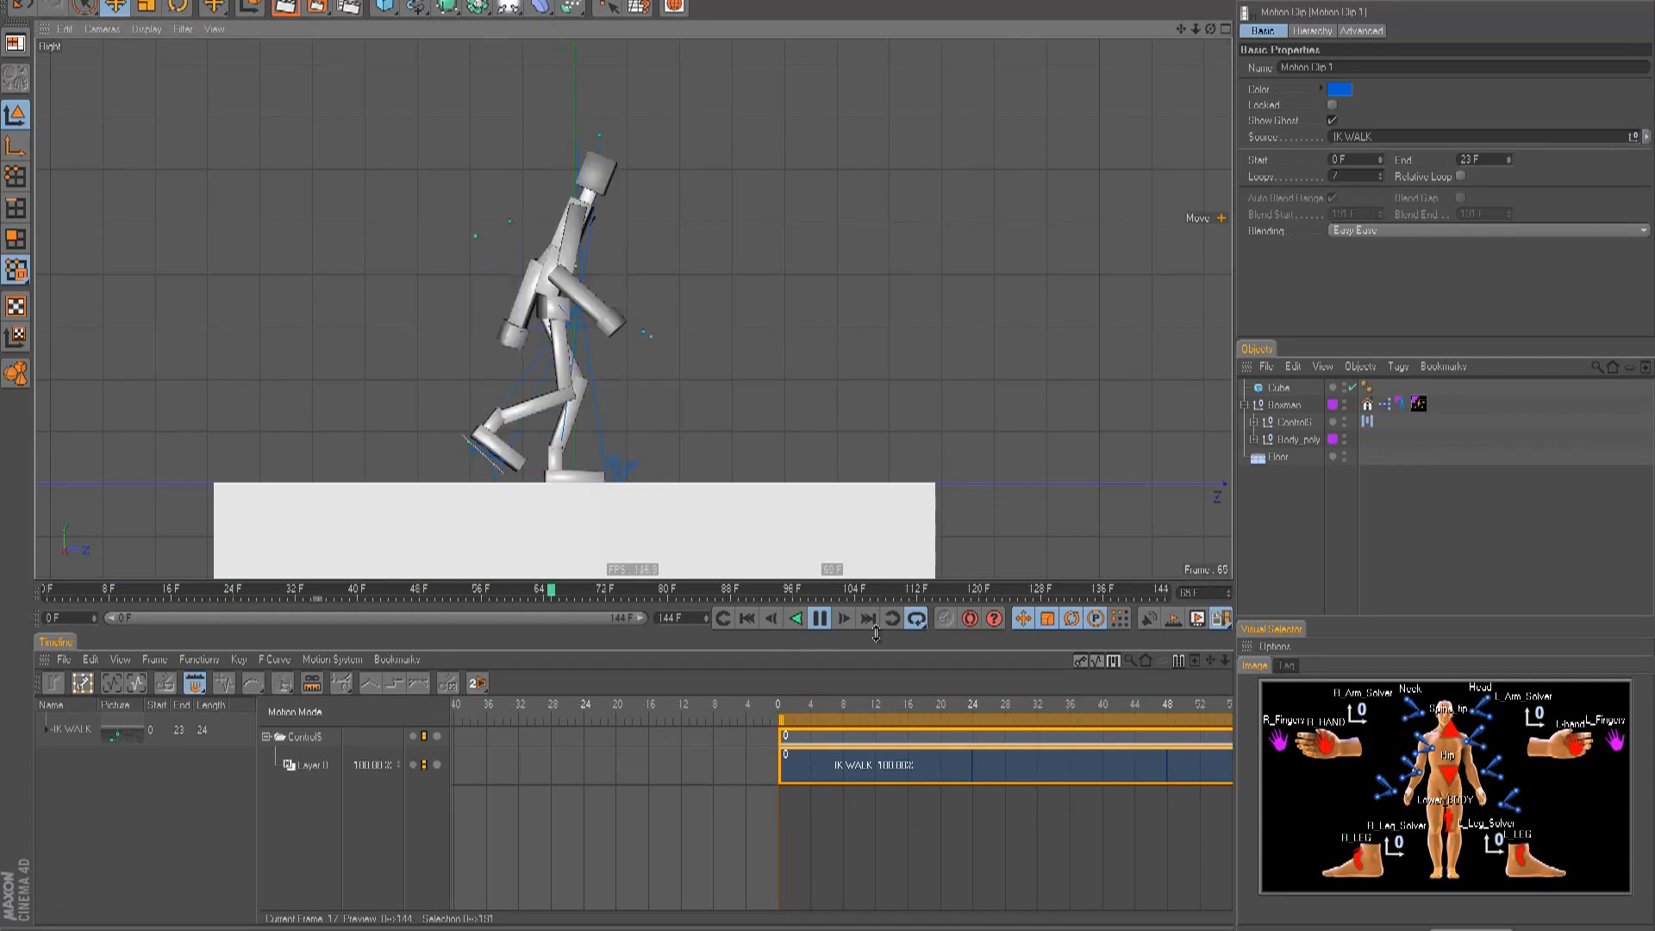
pyautogui.press('F1')
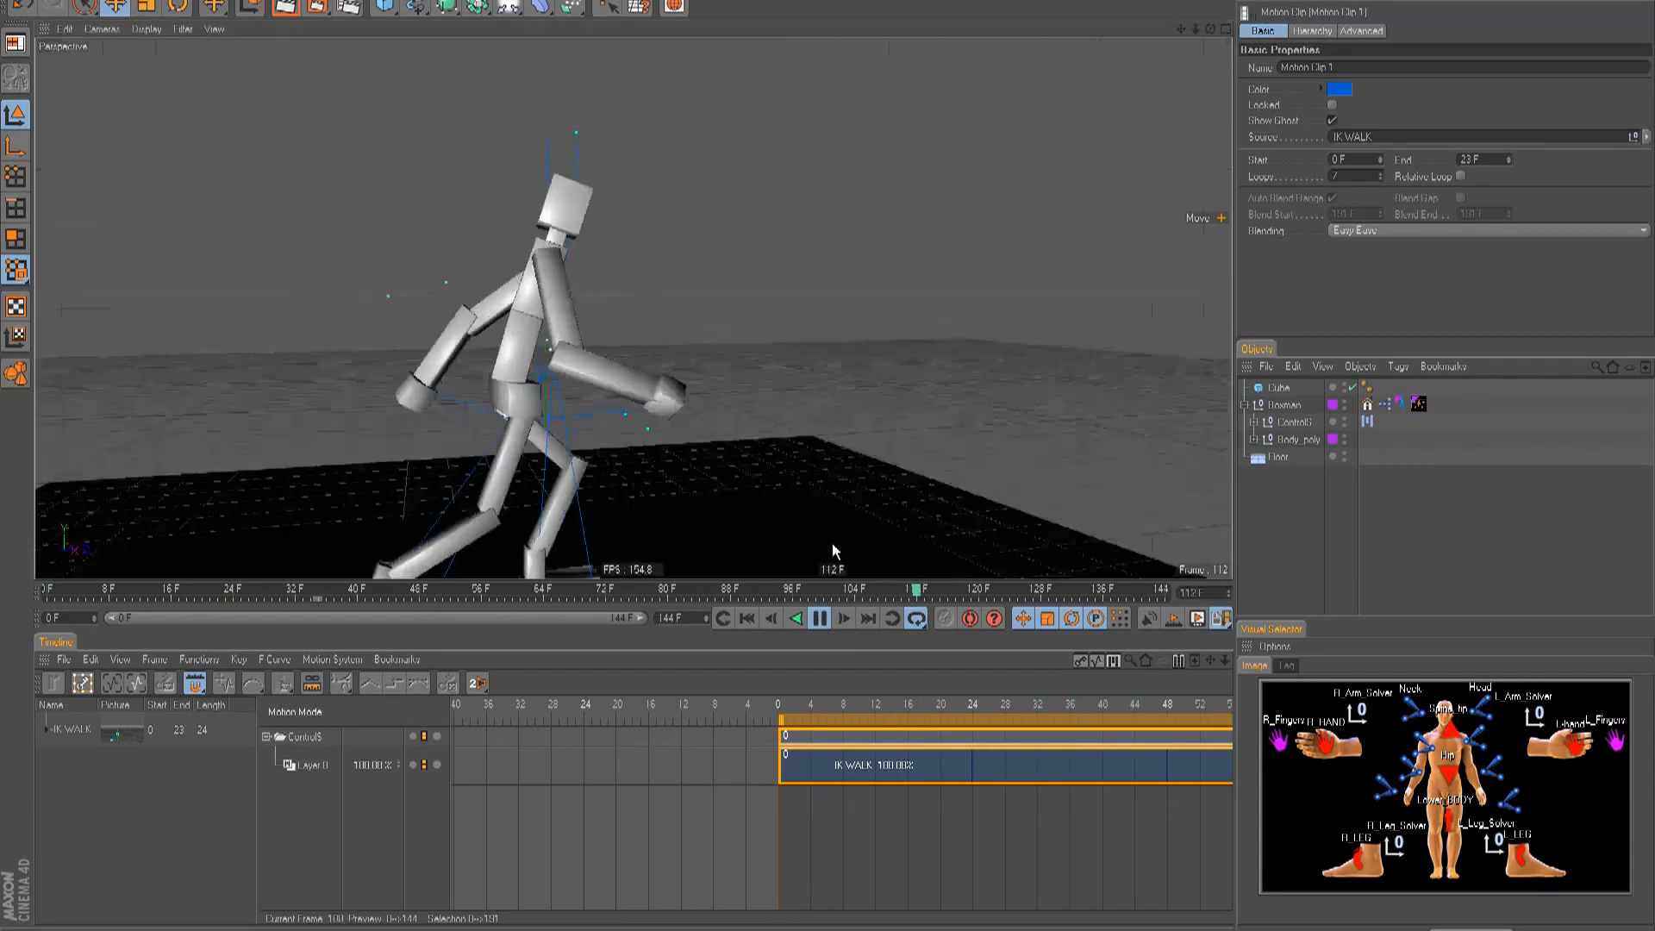
pyautogui.moveTo(834, 444)
pyautogui.keyDown('alt'); pyautogui.mouseDown()
pyautogui.moveTo(804, 446)
pyautogui.moveTo(825, 447)
pyautogui.mouseUp(); pyautogui.keyUp('alt')
pyautogui.click(819, 618)
pyautogui.keyDown('alt'); pyautogui.moveTo(820, 555); pyautogui.dragTo(827, 446); pyautogui.keyUp('alt')
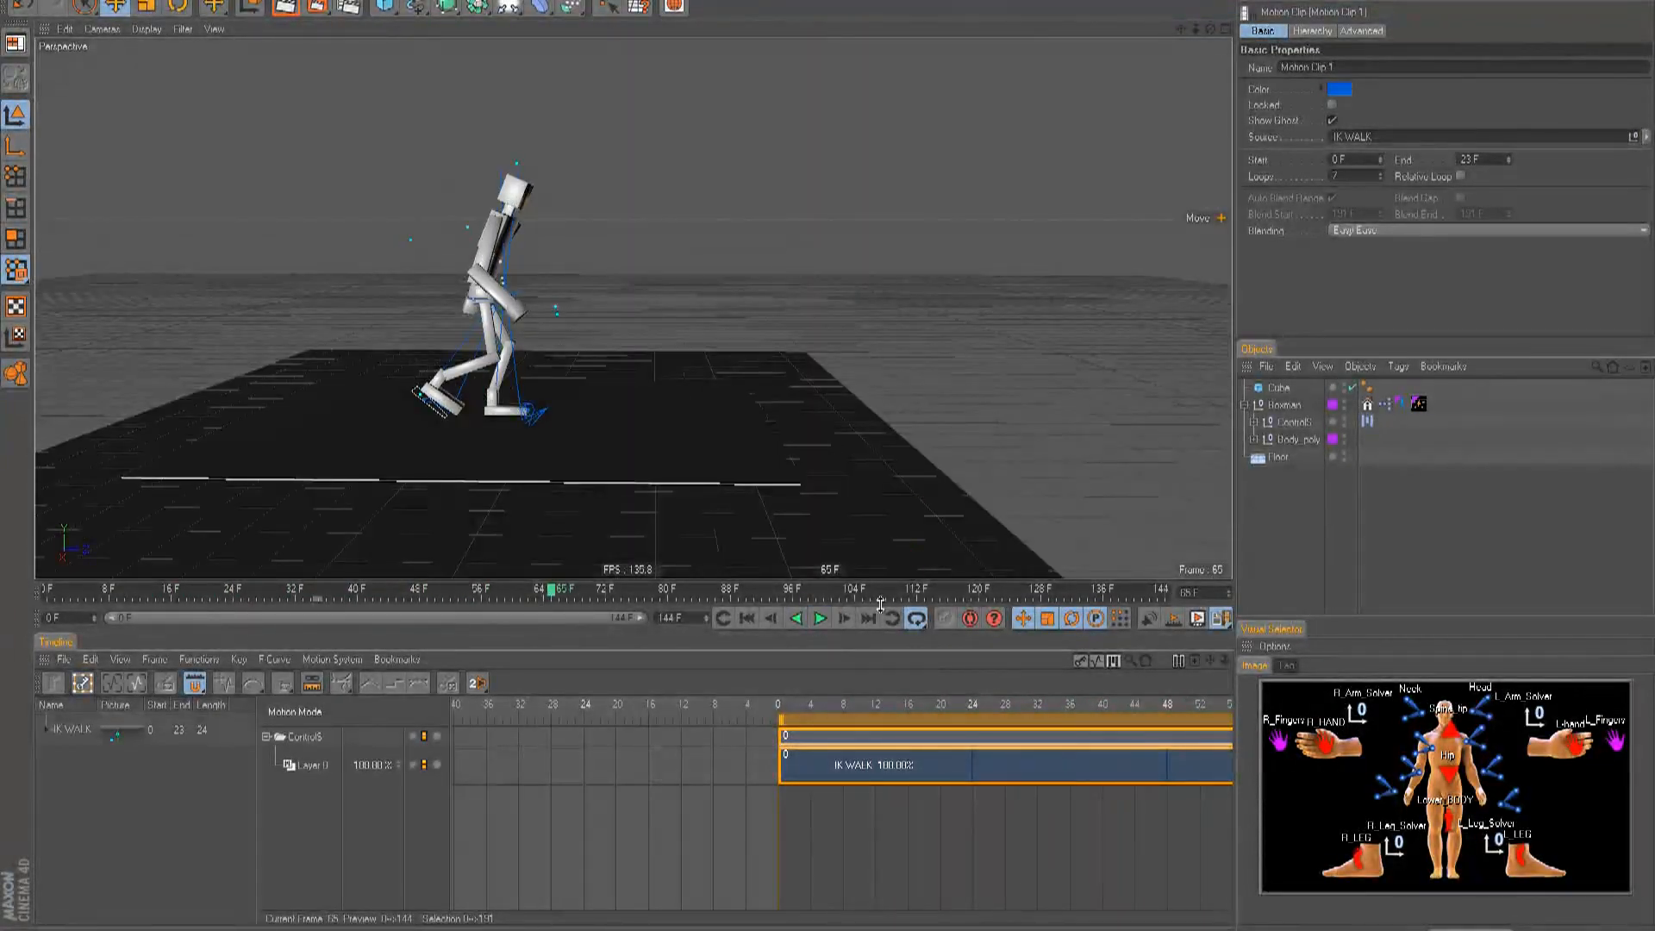
pyautogui.keyDown('alt'); pyautogui.moveTo(909, 376); pyautogui.dragTo(948, 373); pyautogui.keyUp('alt')
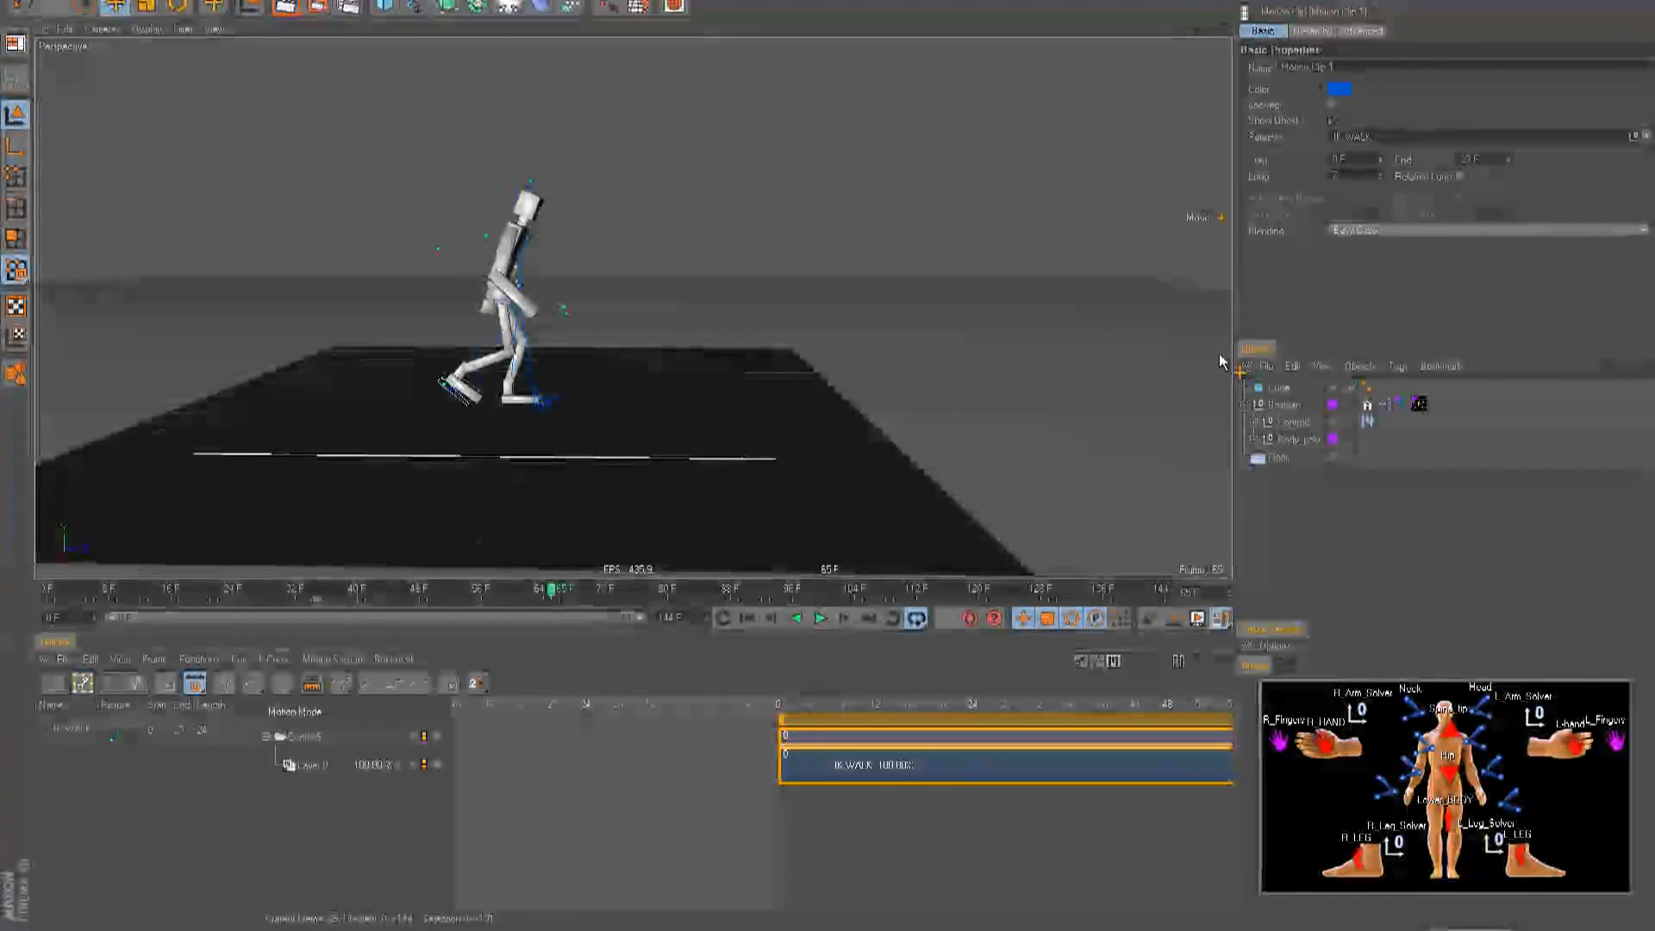
# - Select the Boxman null and return to frame 0 with the whole platform in view
pyautogui.click(1283, 405)
pyautogui.keyDown('alt'); pyautogui.moveTo(759, 470); pyautogui.dragTo(809, 469); pyautogui.keyUp('alt')
pyautogui.hotkey('shift', 'f')
pyautogui.keyDown('alt'); pyautogui.moveTo(738, 578); pyautogui.dragTo(819, 493); pyautogui.keyUp('alt')
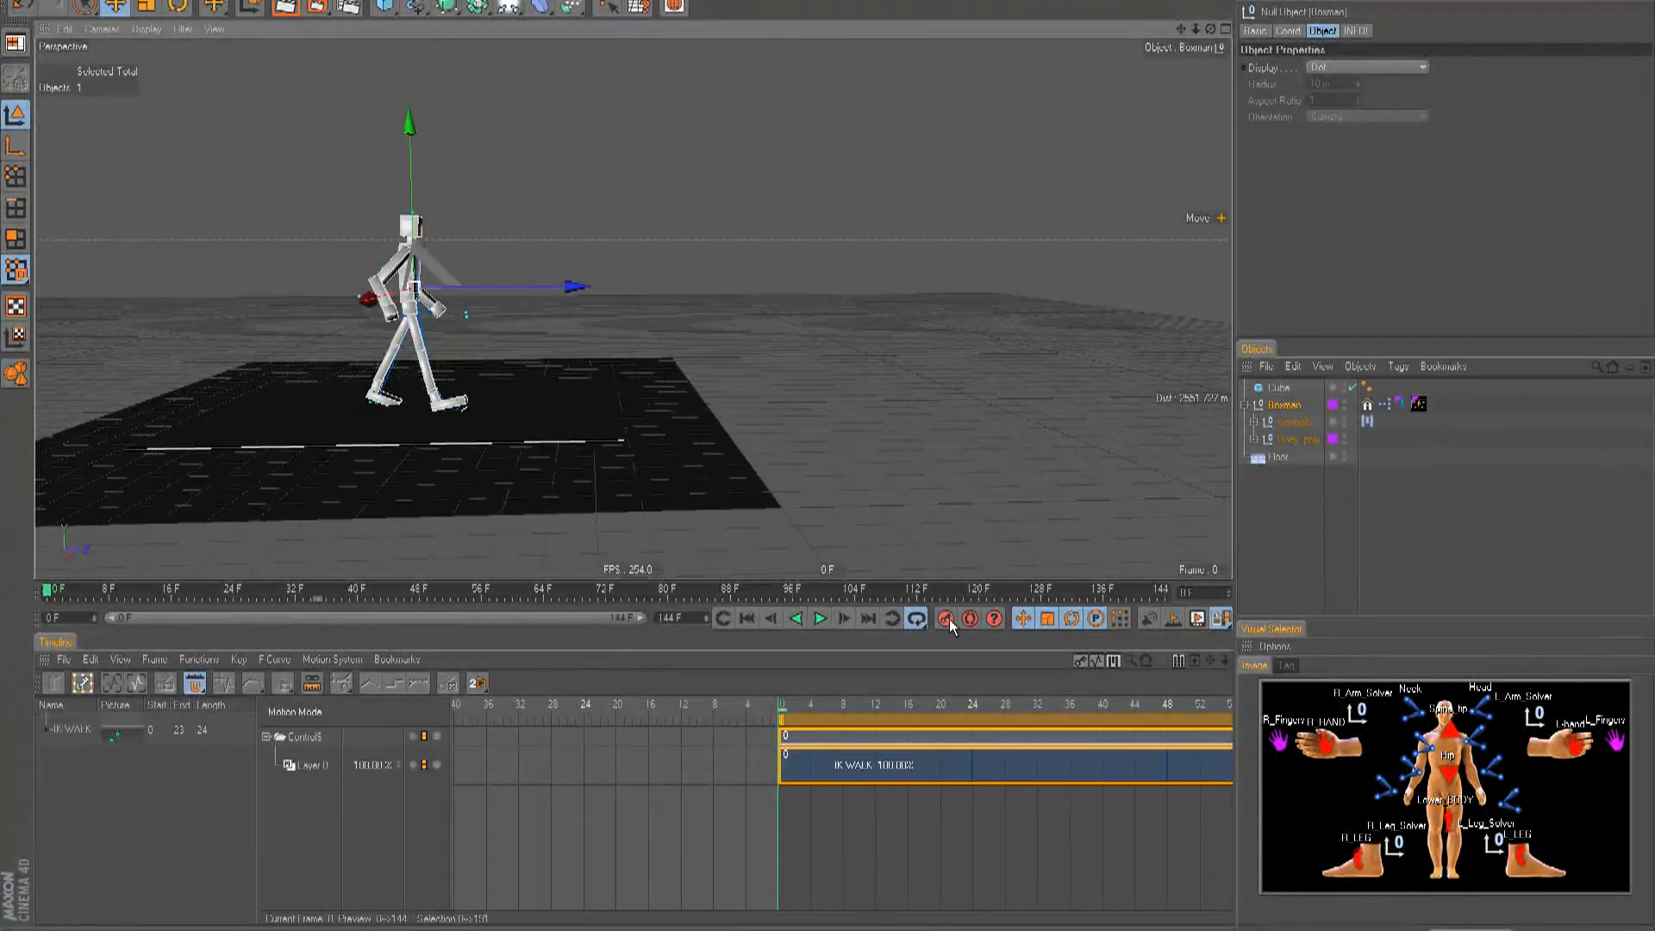
# - Return to the first frame, show the timeline as F-curves, and frame the walking character's Position Z curve
pyautogui.keyDown('alt'); pyautogui.moveTo(758, 448); pyautogui.dragTo(946, 445); pyautogui.keyUp('alt')
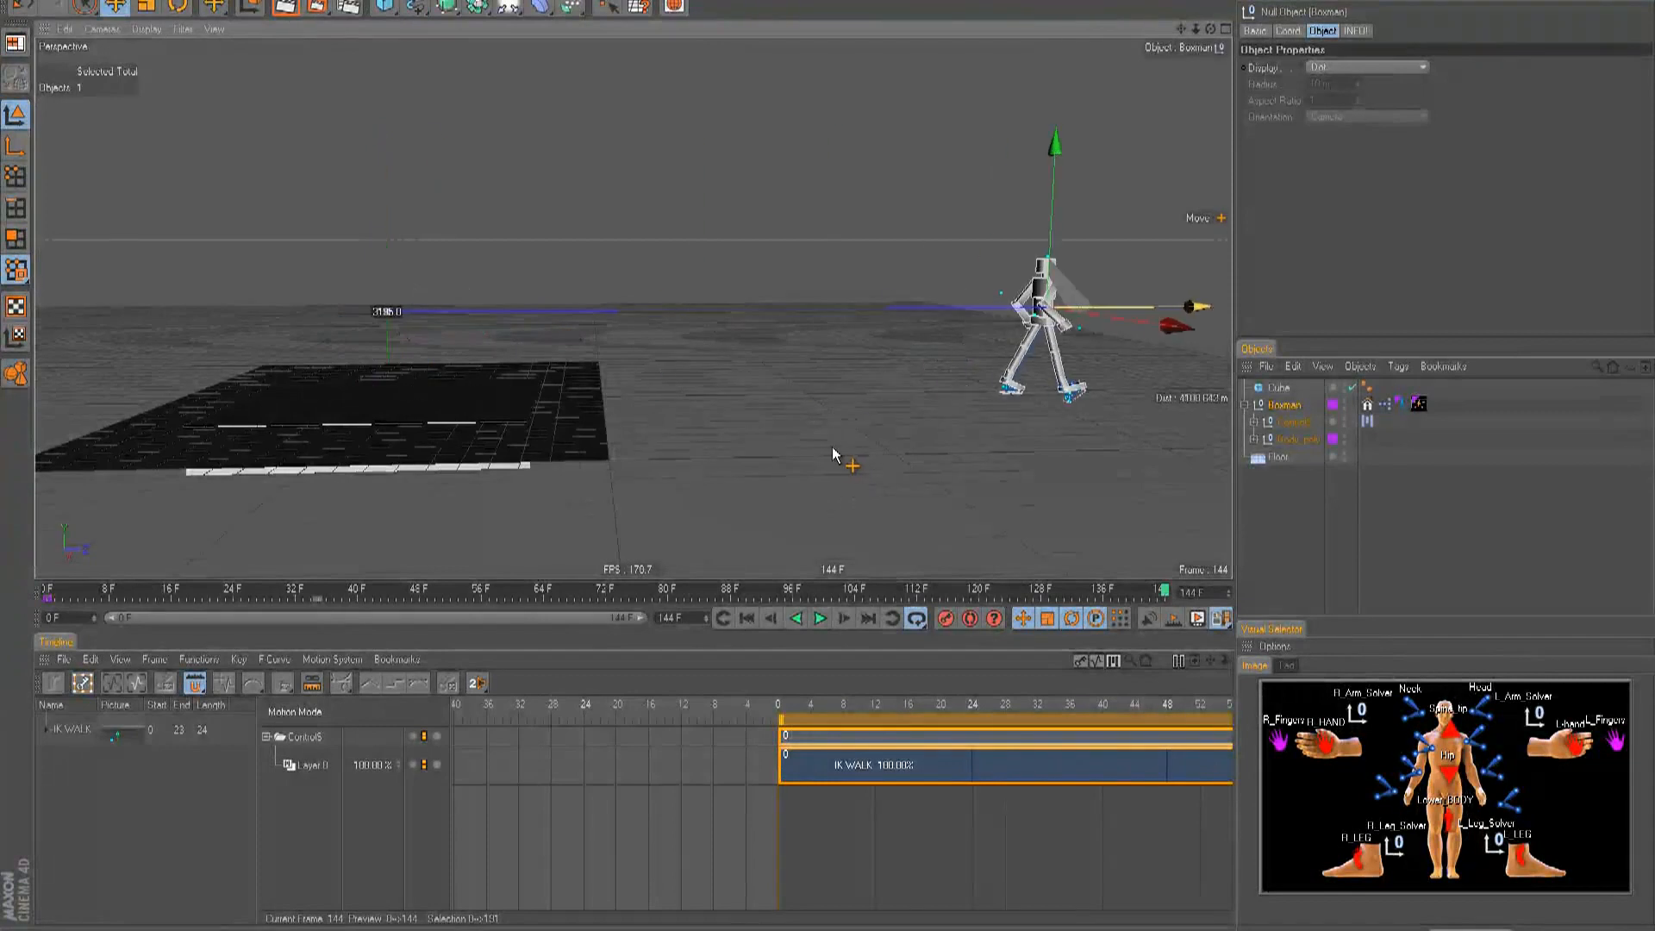
pyautogui.click(747, 618)
pyautogui.press('Tab')
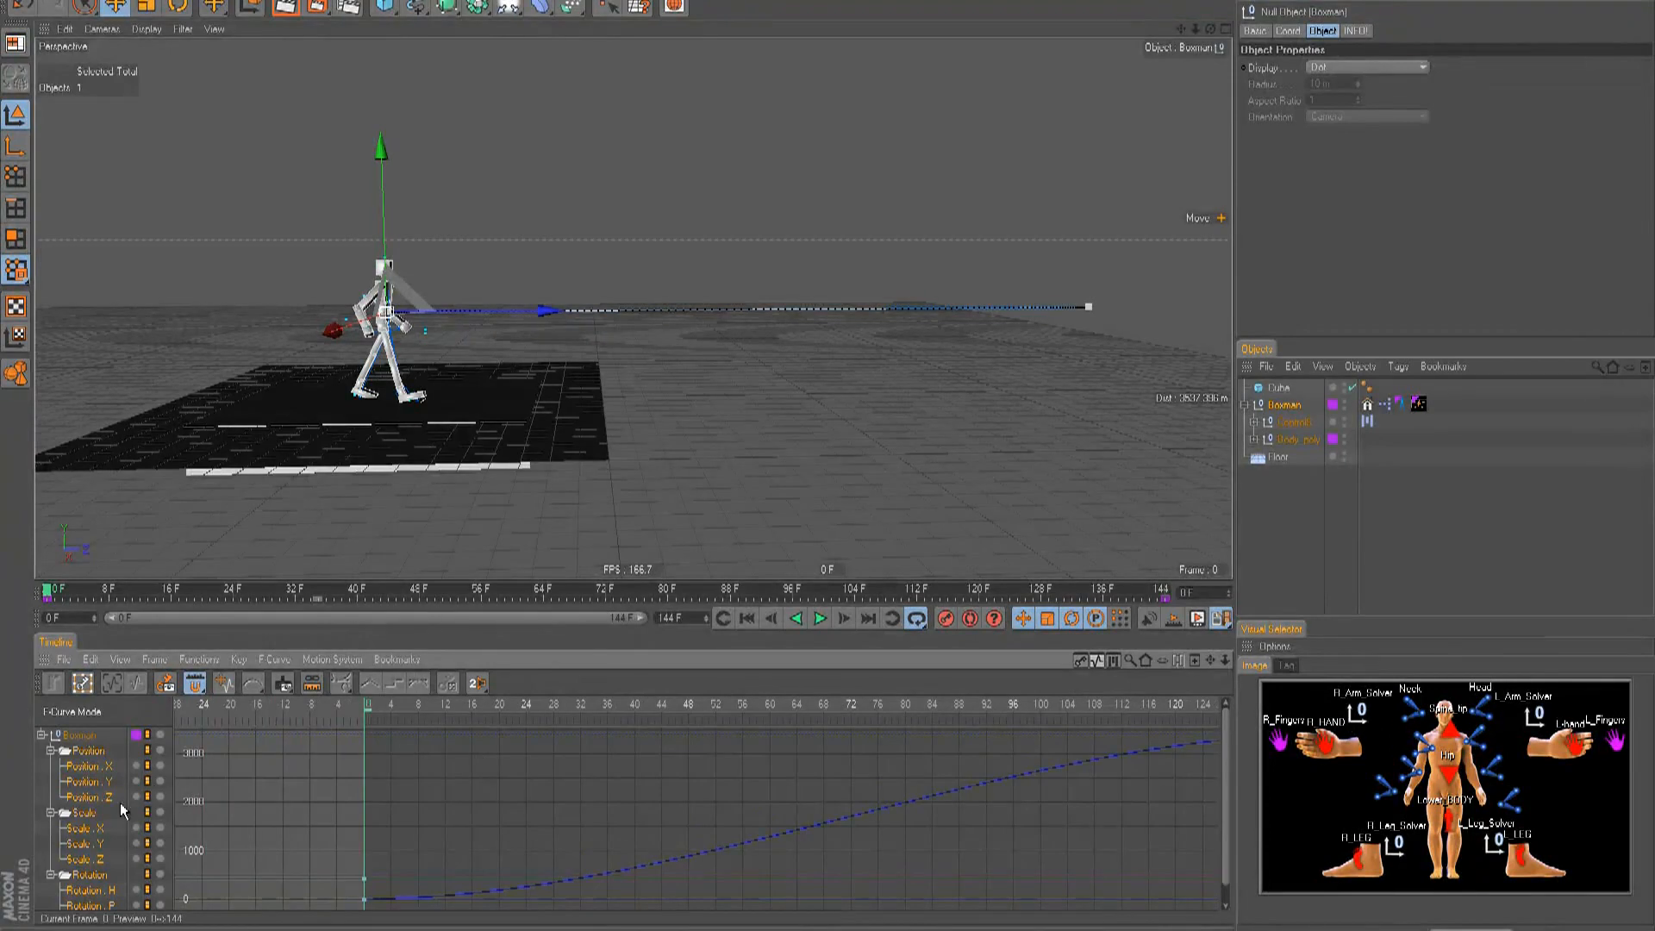
pyautogui.click(91, 798)
pyautogui.press('h')
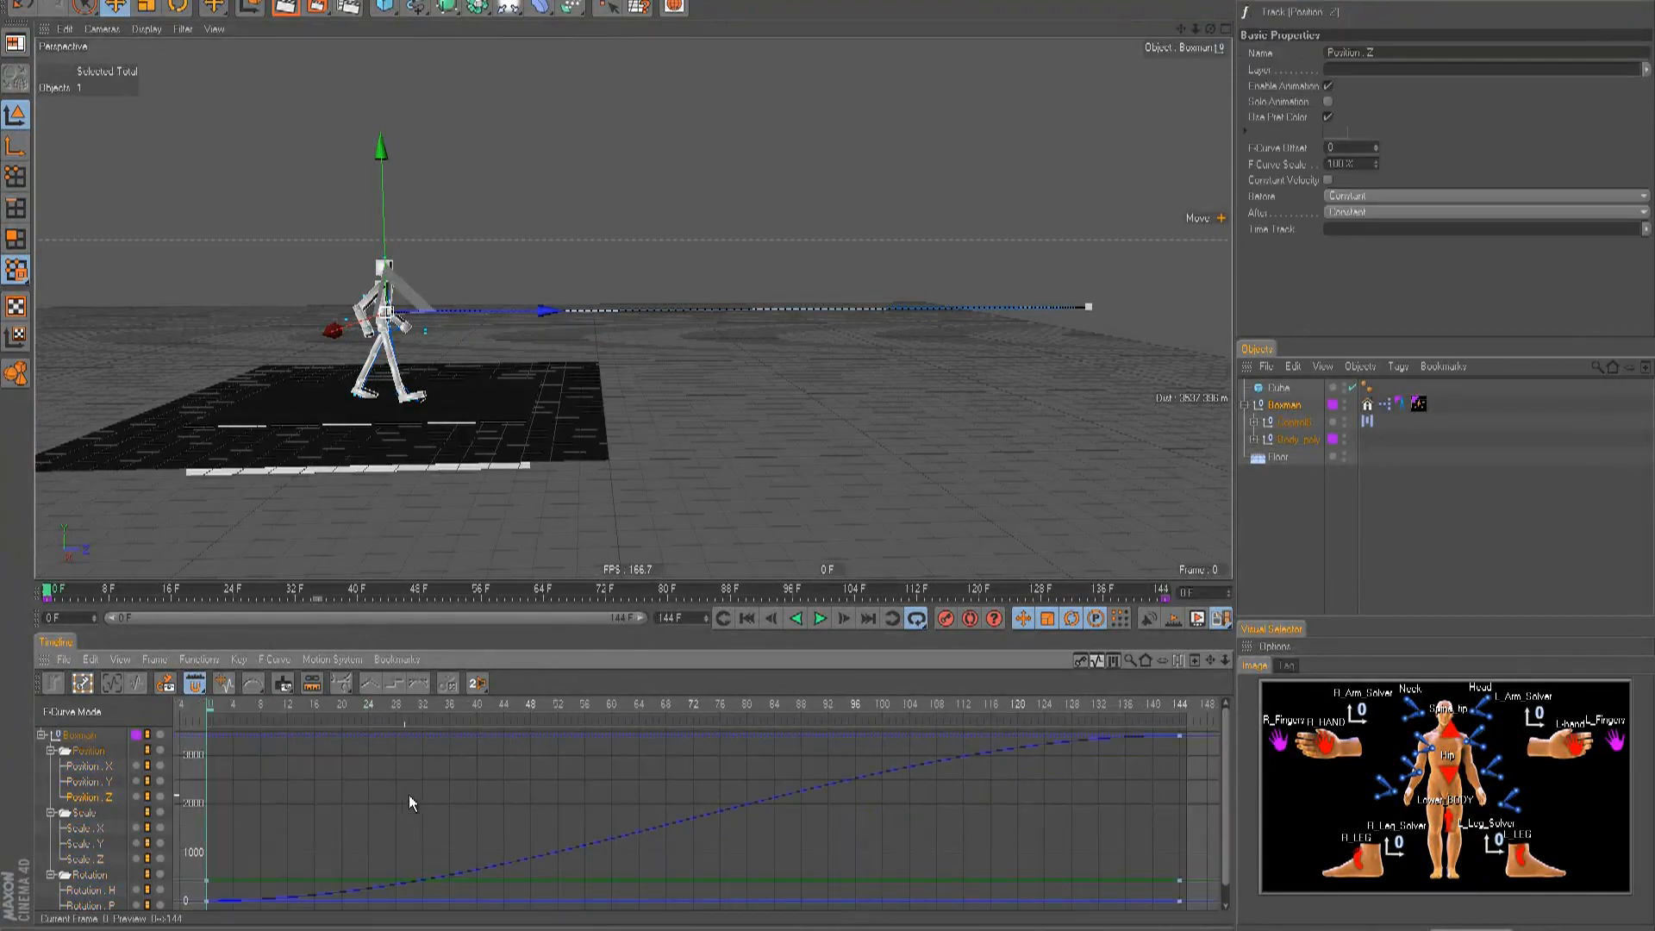
# - Try reshaping the ease of the Position Z curve at its last and first keys, and undo the tangent change
pyautogui.keyDown('alt'); pyautogui.moveTo(1000, 816); pyautogui.dragTo(885, 808, button='middle'); pyautogui.keyUp('alt')
pyautogui.click(1051, 738)
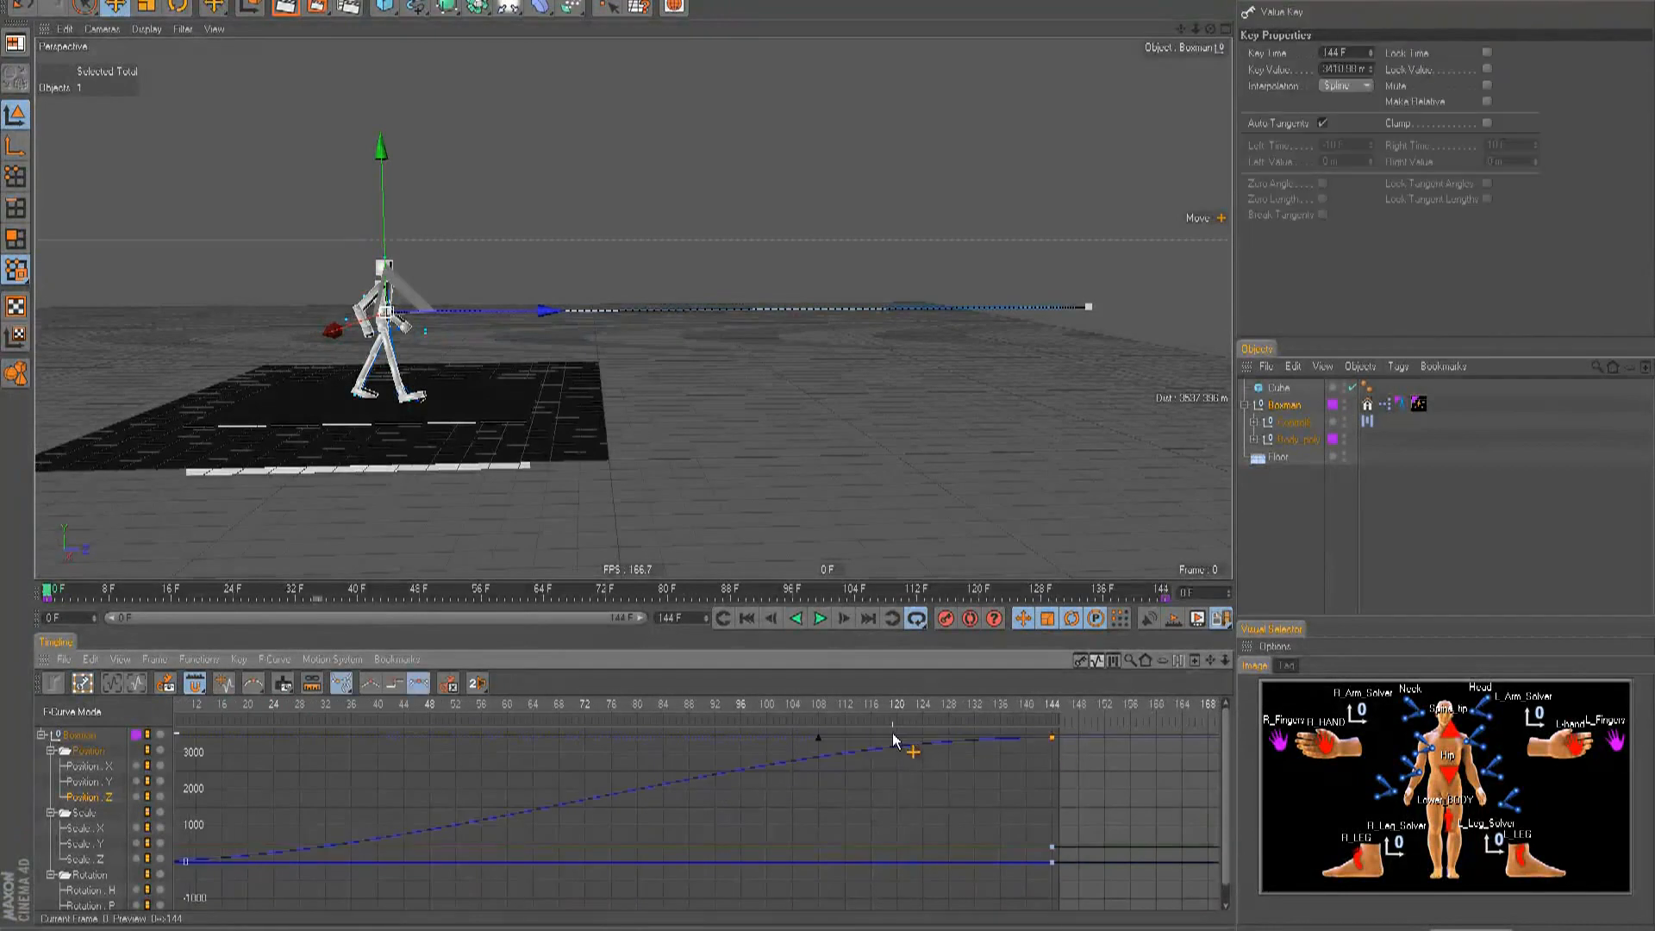
pyautogui.keyDown('shift'); pyautogui.moveTo(817, 743); pyautogui.dragTo(498, 813); pyautogui.keyUp('shift')
pyautogui.keyDown('alt'); pyautogui.moveTo(836, 695); pyautogui.dragTo(494, 838, button='middle'); pyautogui.keyUp('alt')
pyautogui.click(522, 846)
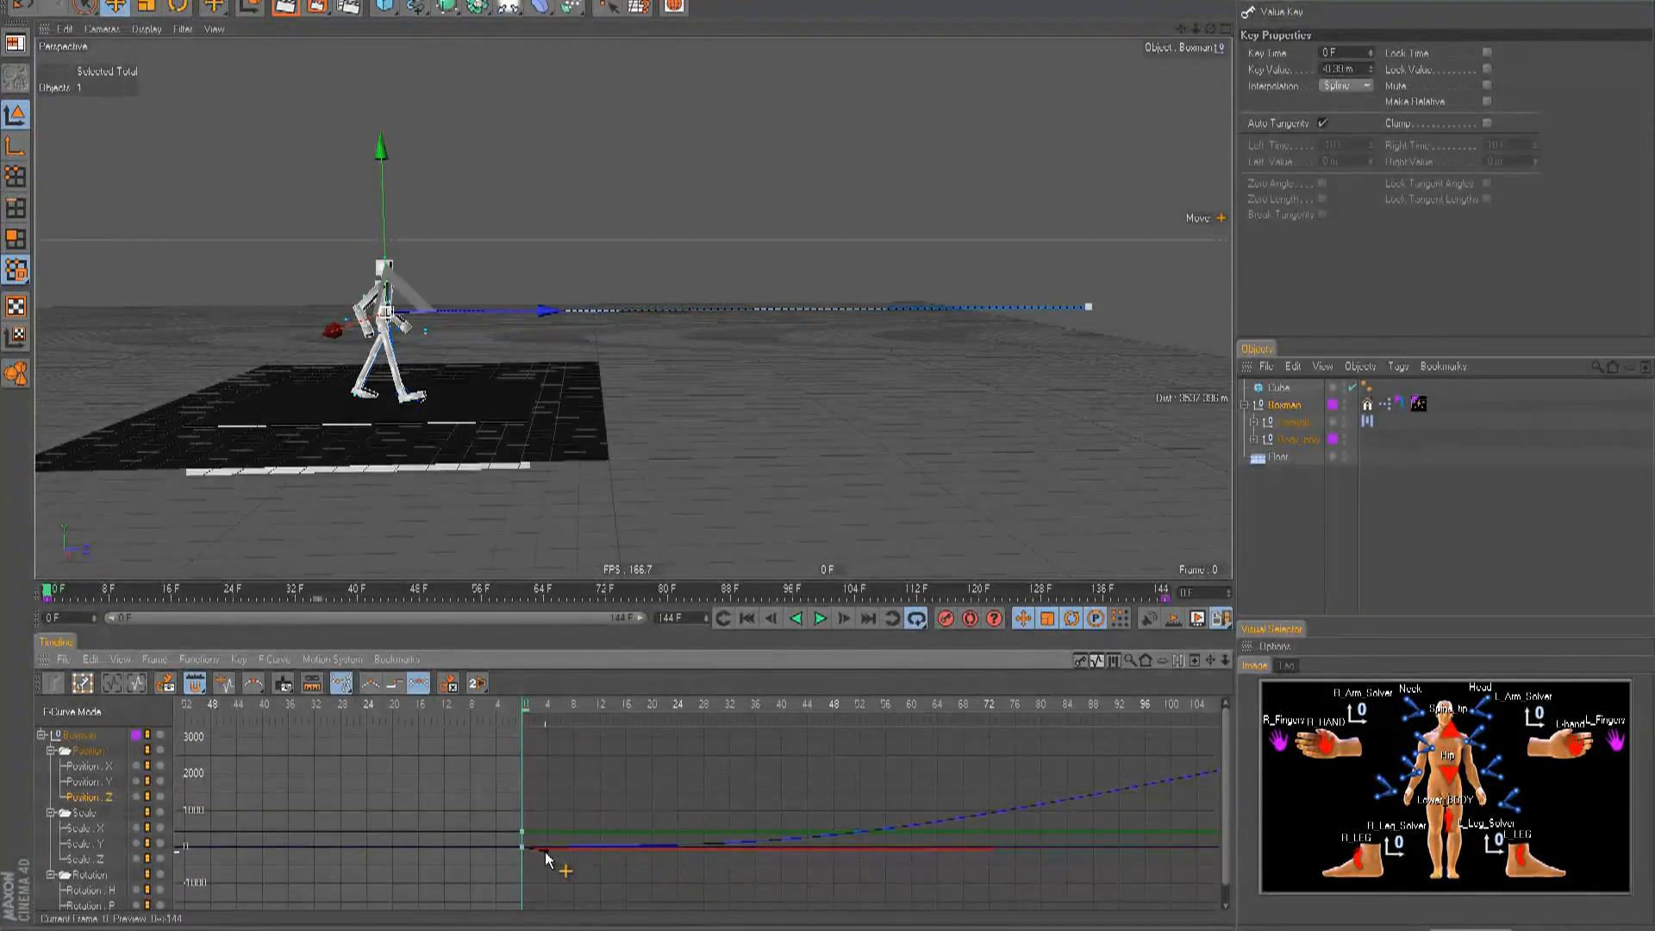
pyautogui.hotkey('ctrl', 'z')
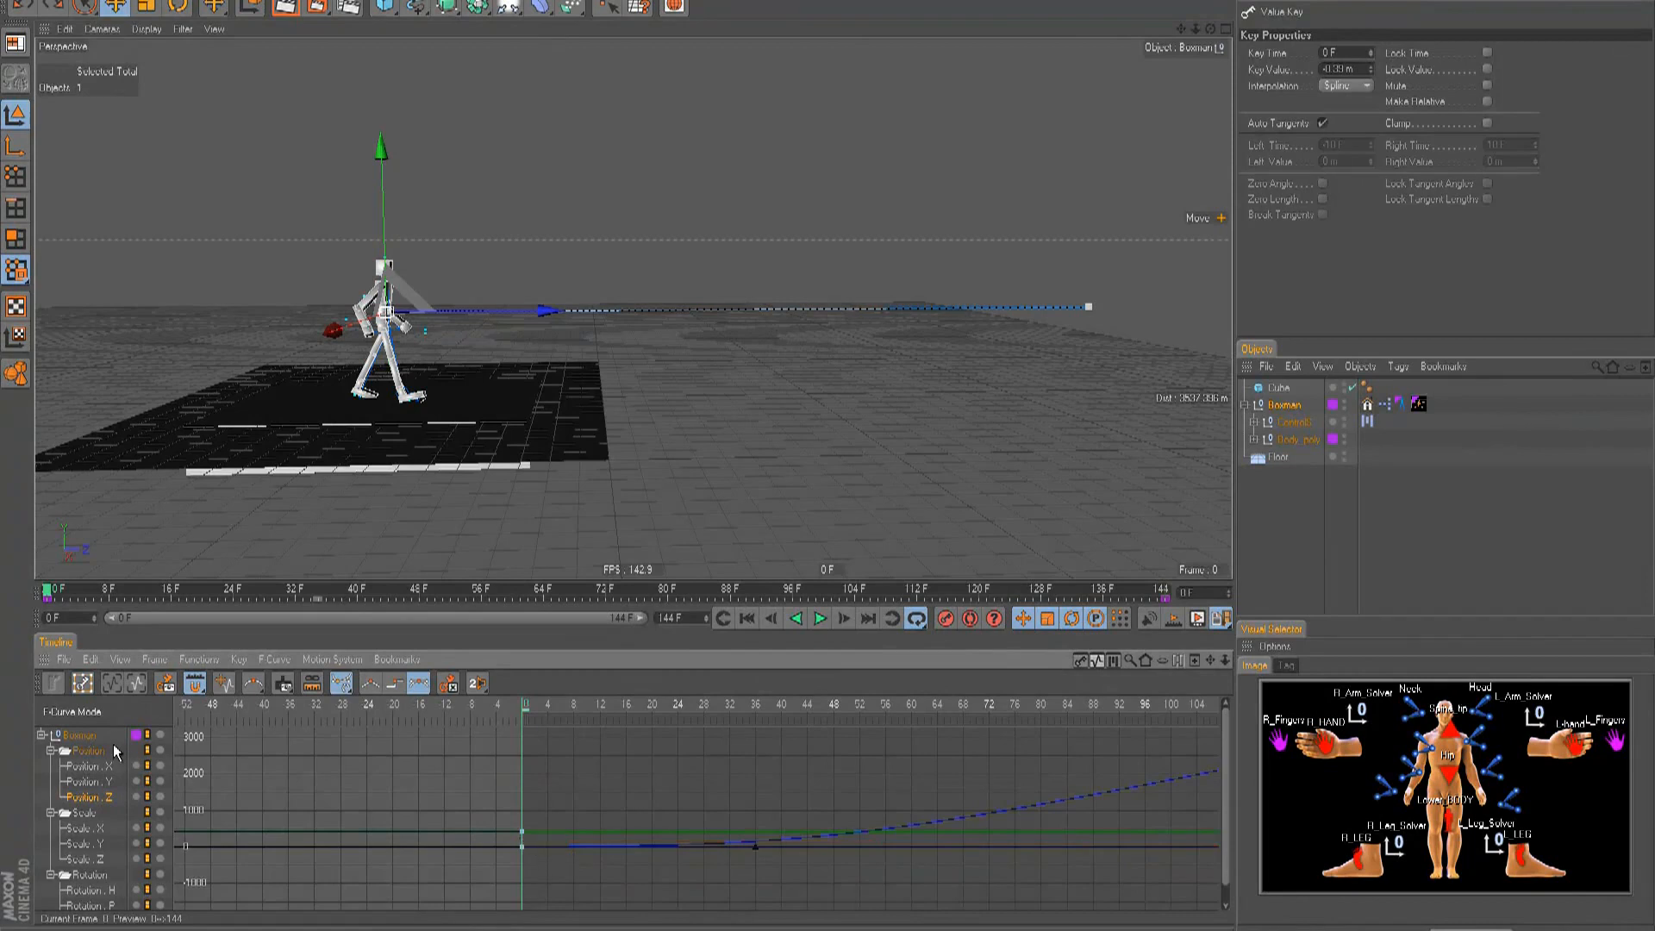
# - Hide all unselected elements in the timeline, keeping only the Position Z track
pyautogui.click(121, 660)
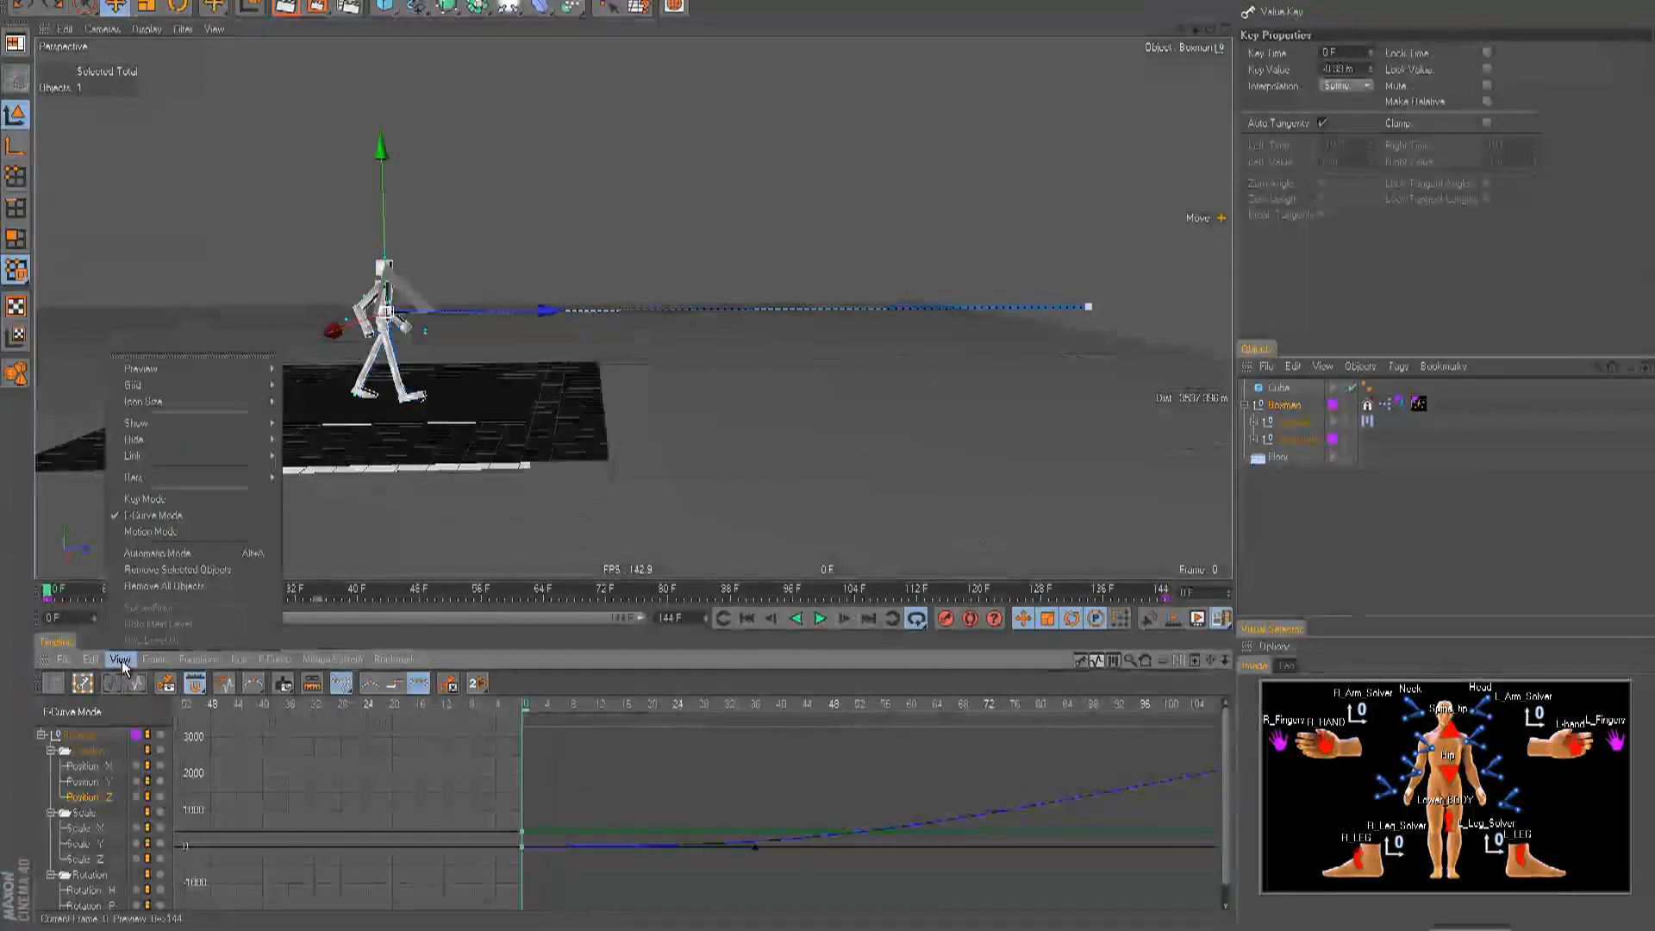
pyautogui.moveTo(151, 423)
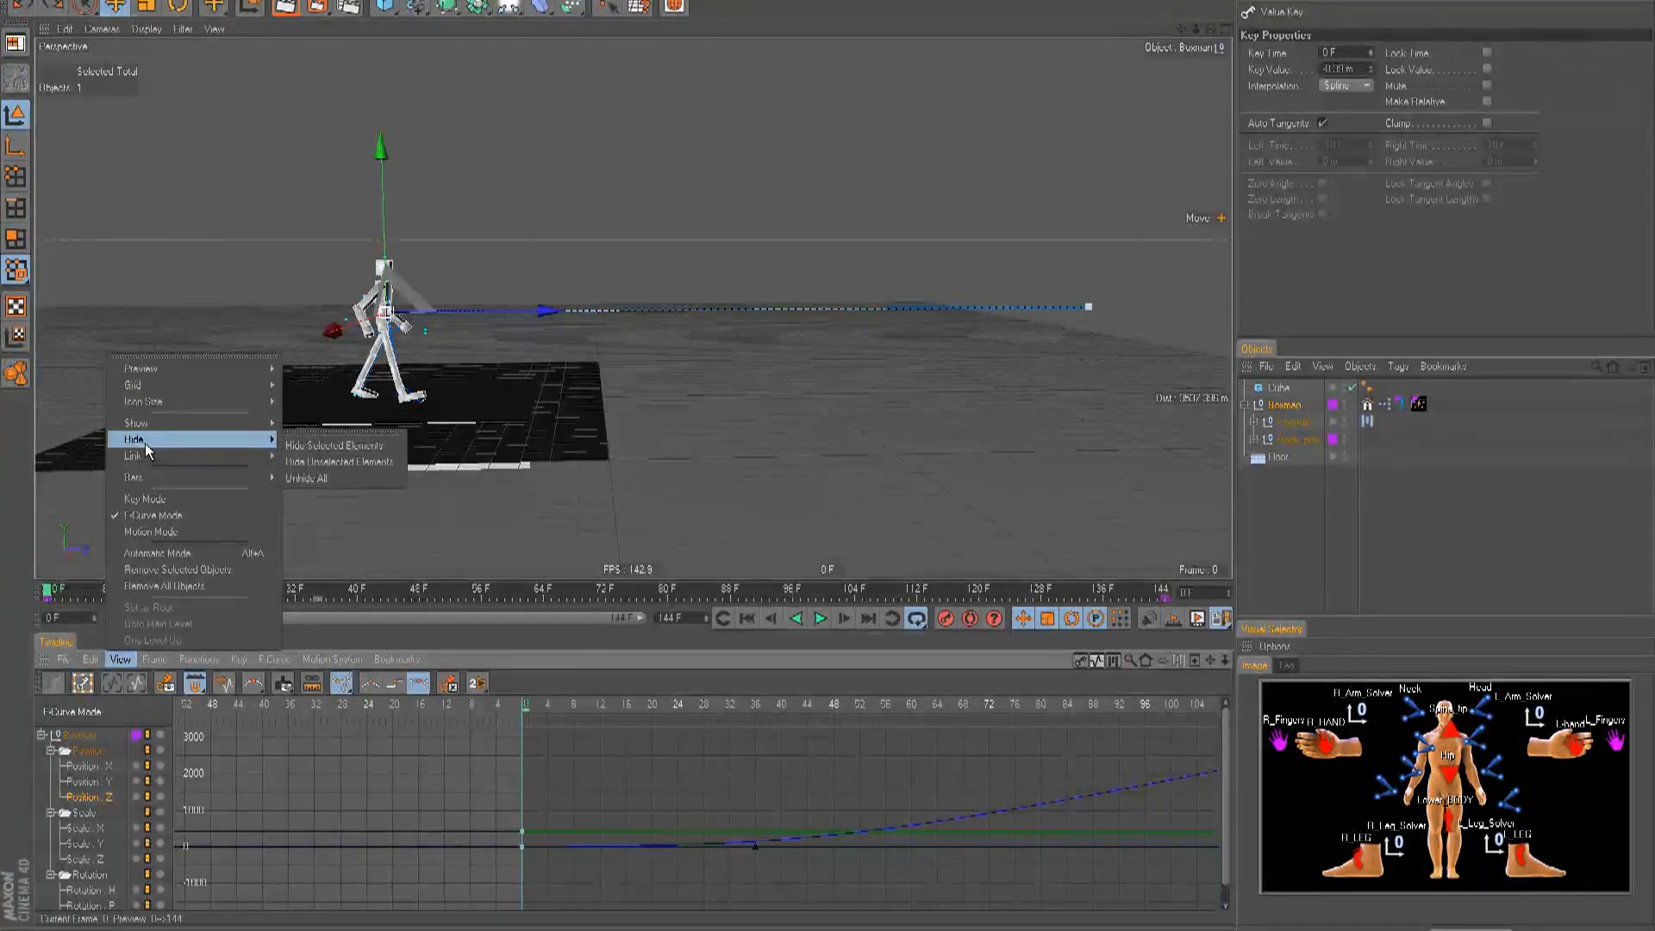
pyautogui.click(331, 461)
# - Adjust the tangent of the Position Z curve's first key and play back the walk
pyautogui.moveTo(531, 846)
pyautogui.mouseDown()
pyautogui.moveTo(762, 850)
pyautogui.moveTo(558, 852)
pyautogui.mouseUp()
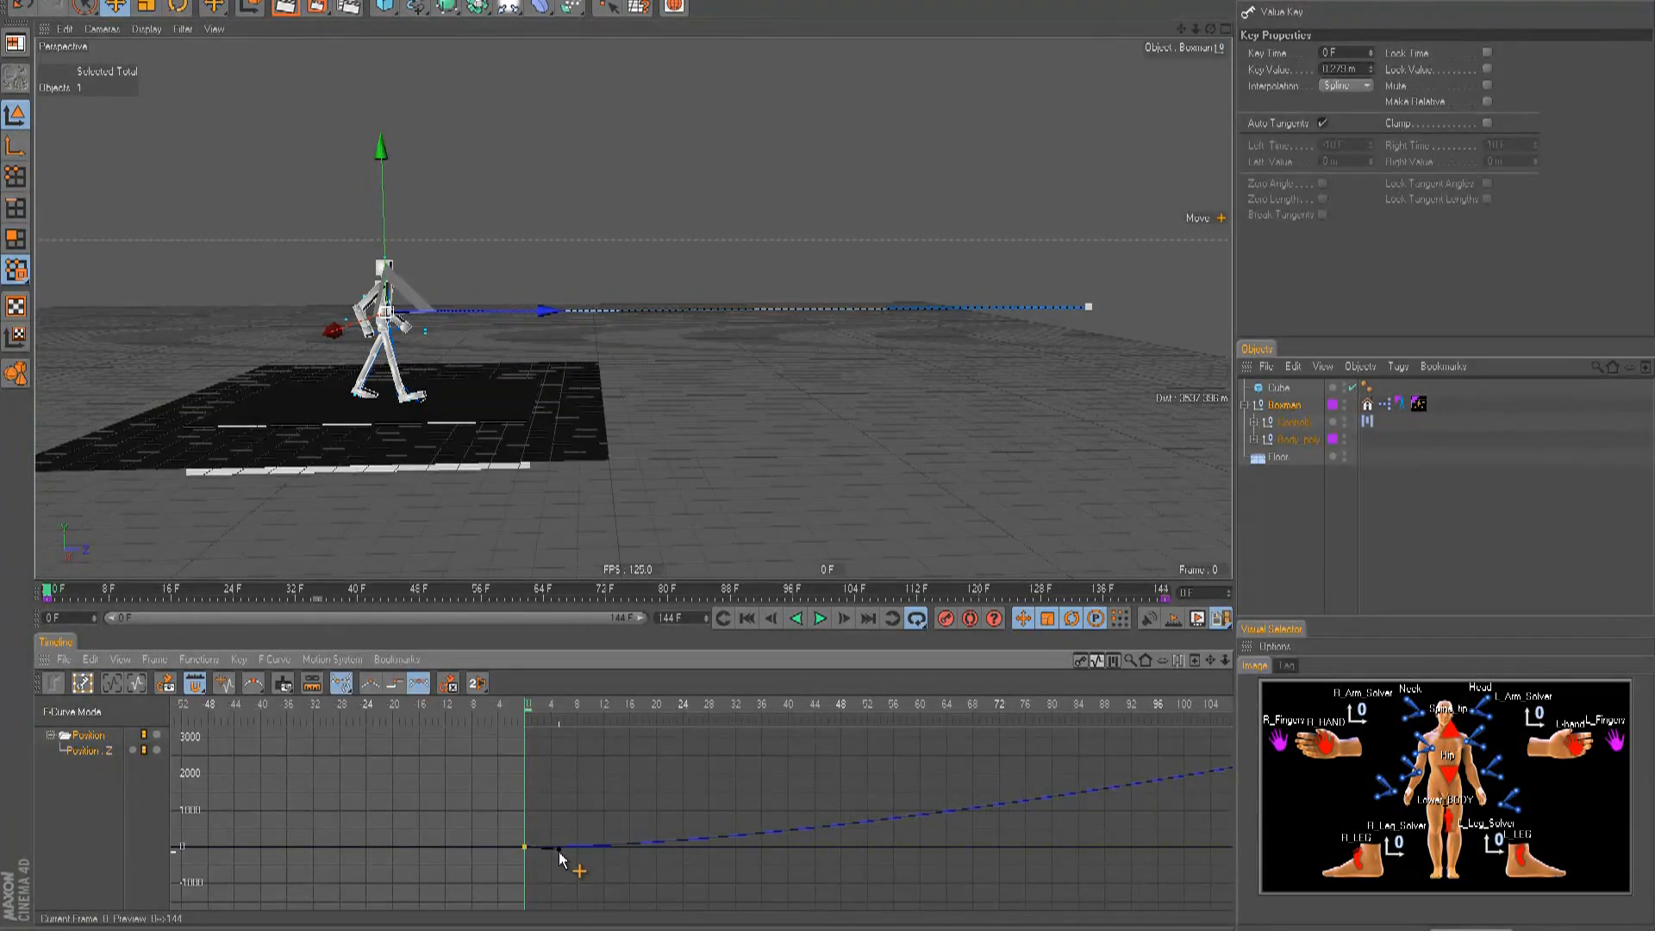
pyautogui.click(820, 618)
pyautogui.click(821, 618)
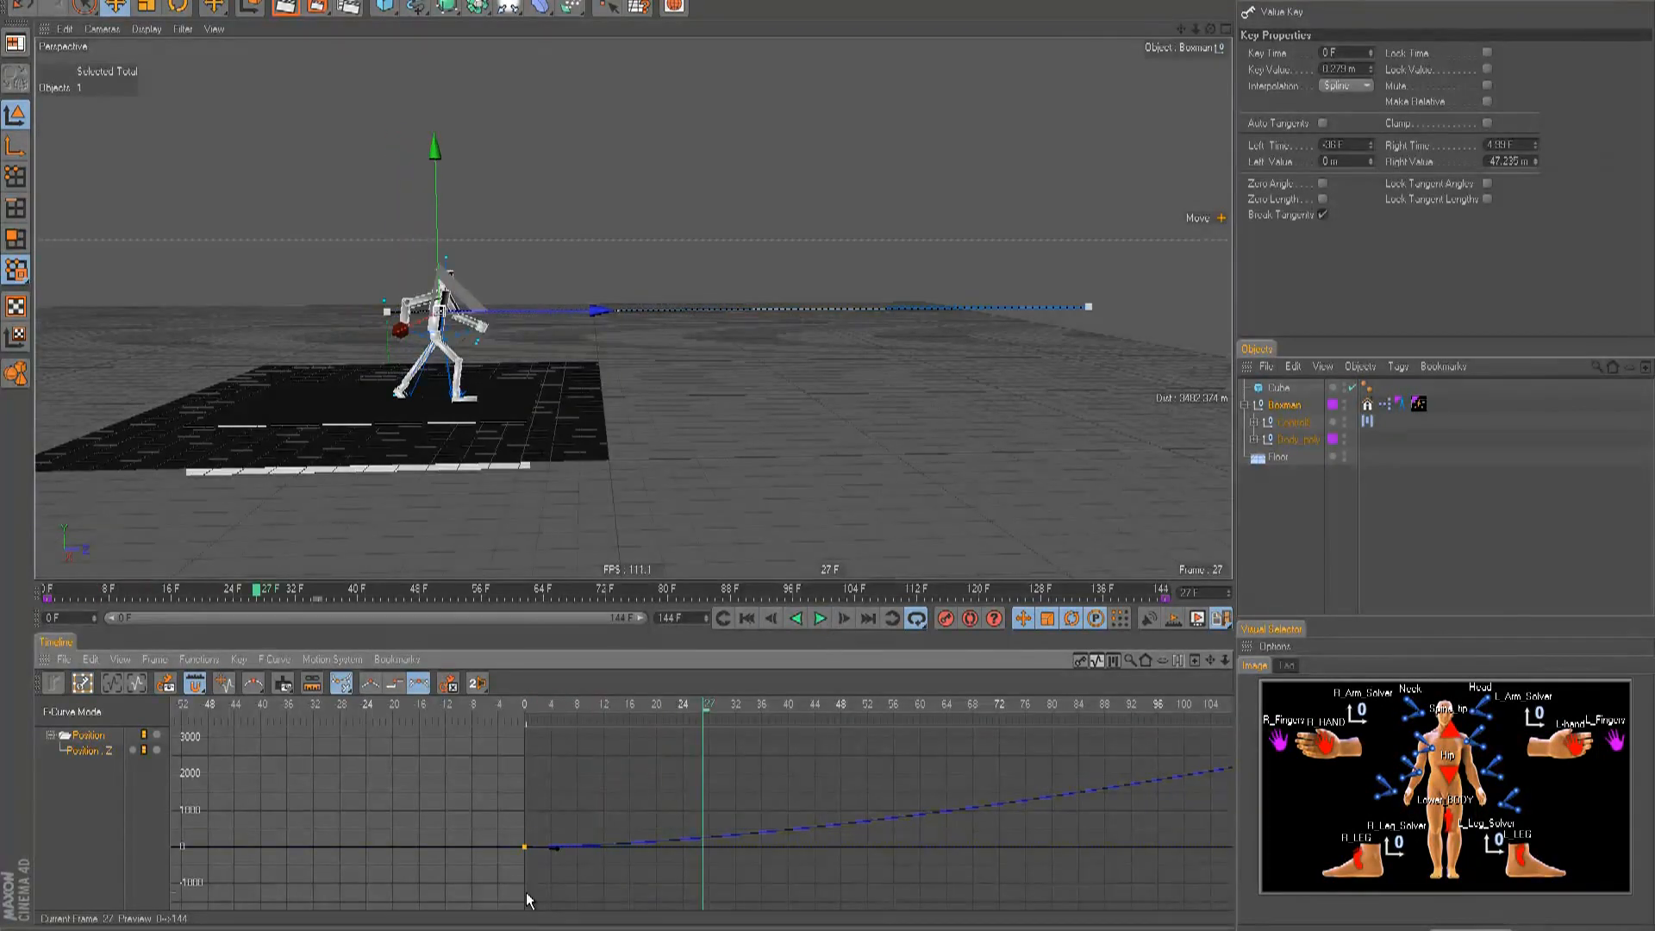
# - Set all Position Z keys to Linear interpolation and play the walk from near the start
pyautogui.hotkey('ctrl', 'a')
pyautogui.rightClick(519, 851)
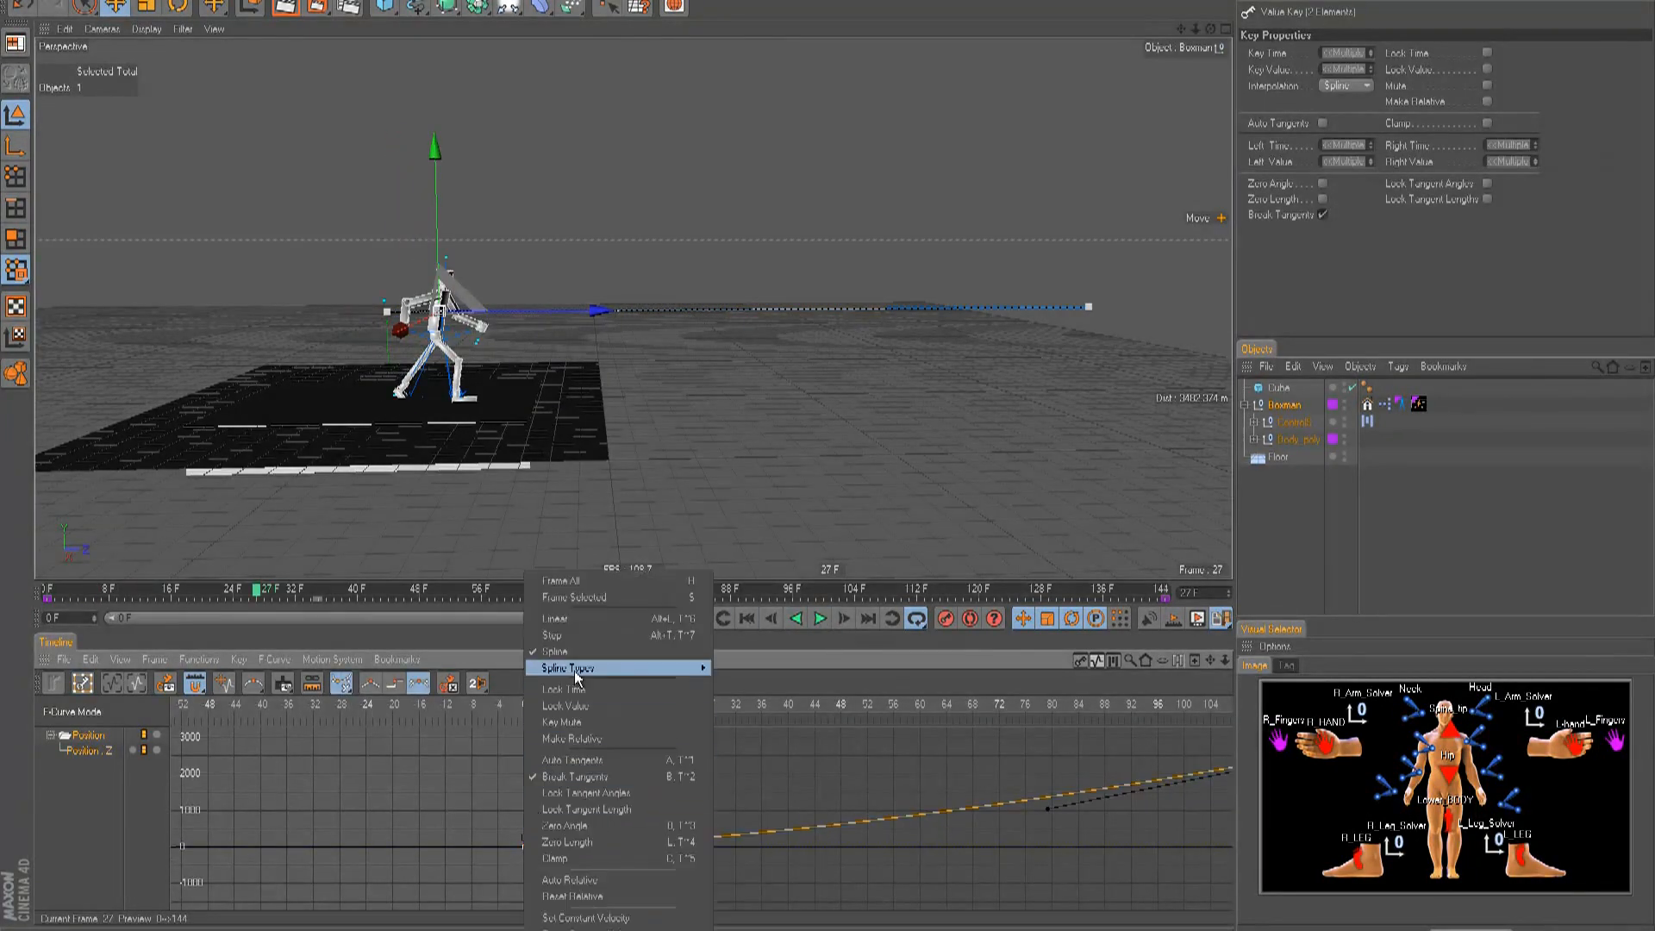
pyautogui.click(567, 622)
pyautogui.click(767, 619)
pyautogui.click(821, 618)
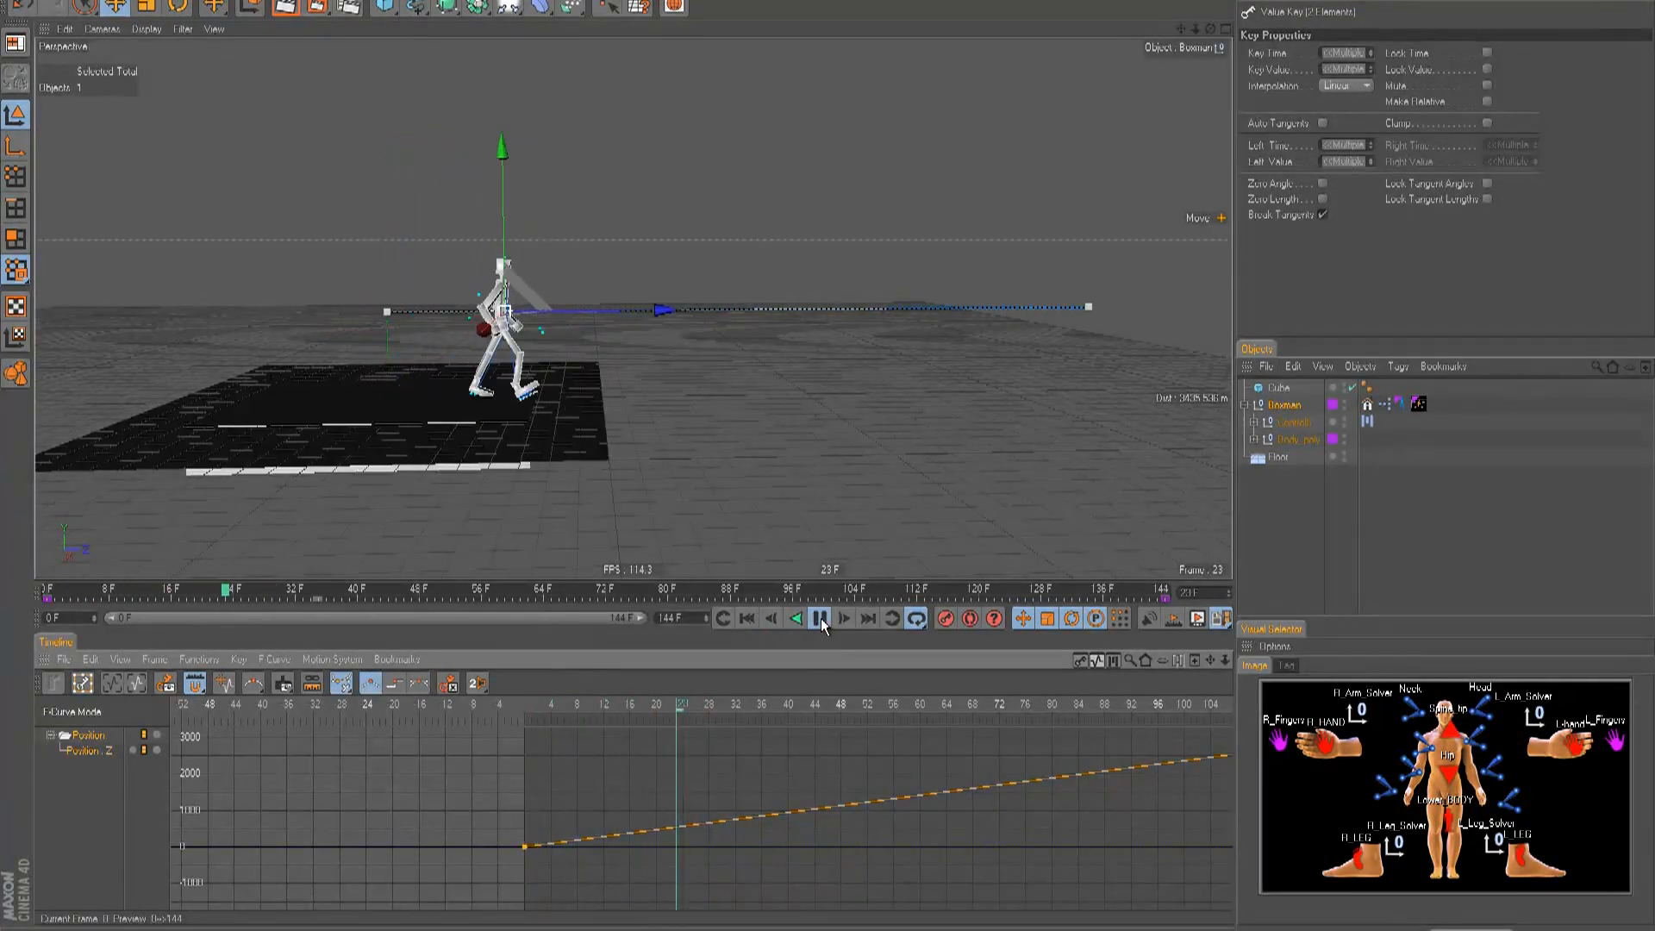
pyautogui.click(821, 618)
# - Raise the last Position Z key at frame 144 to about 11,200 m and preview the walk
pyautogui.keyDown('alt'); pyautogui.moveTo(1005, 809); pyautogui.dragTo(825, 697, button='right'); pyautogui.keyUp('alt')
pyautogui.keyDown('alt'); pyautogui.moveTo(829, 698); pyautogui.dragTo(825, 697, button='middle'); pyautogui.keyUp('alt')
pyautogui.keyDown('alt'); pyautogui.moveTo(826, 696); pyautogui.dragTo(828, 698, button='right'); pyautogui.keyUp('alt')
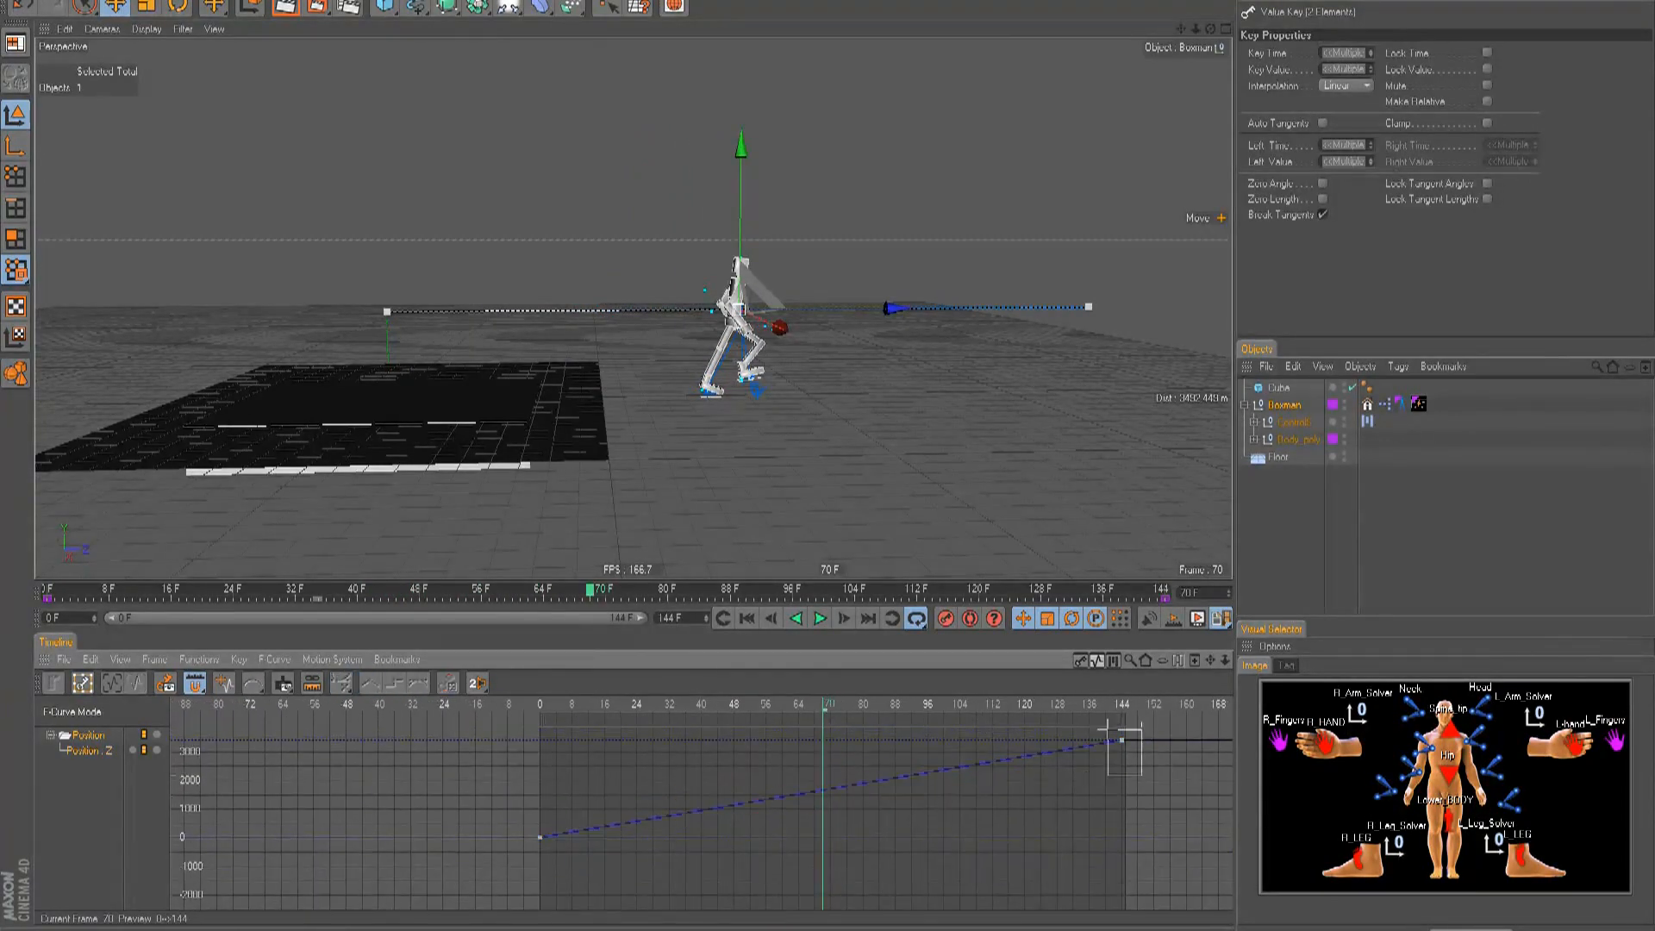
pyautogui.click(1117, 729)
pyautogui.press('h')
pyautogui.moveTo(1049, 770); pyautogui.dragTo(1059, 731)
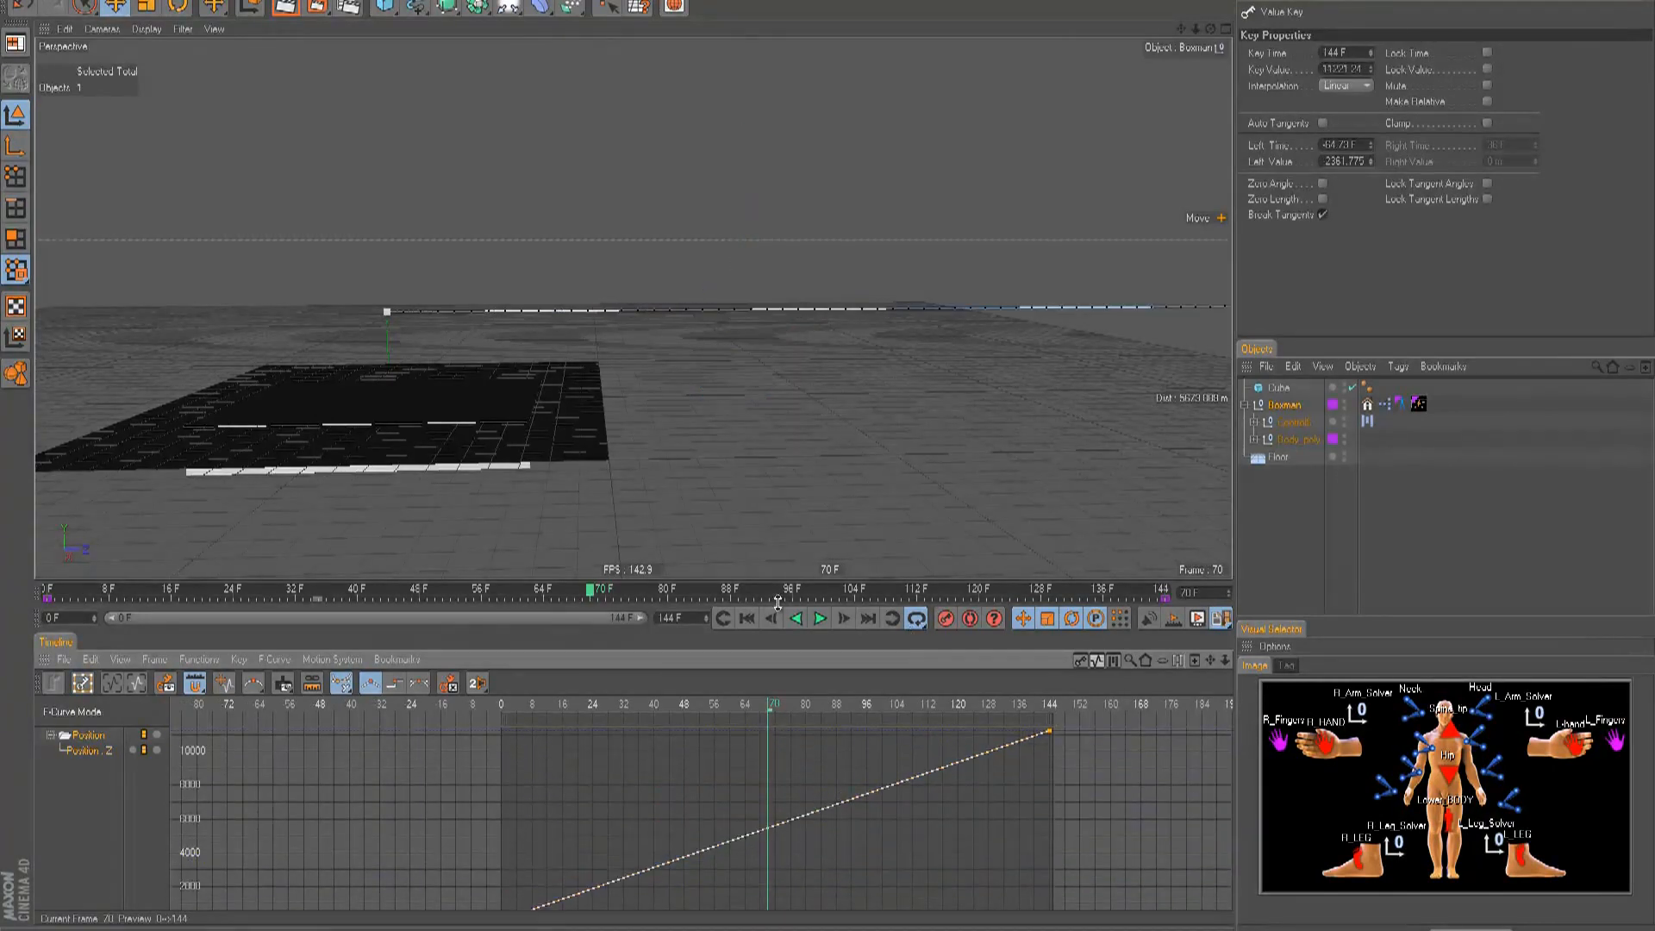
pyautogui.click(770, 618)
pyautogui.click(820, 618)
# - Lower the last Position Z key to about 6,700 m and then about 4,800 m, previewing the walk each time
pyautogui.moveTo(1051, 731); pyautogui.dragTo(1052, 838)
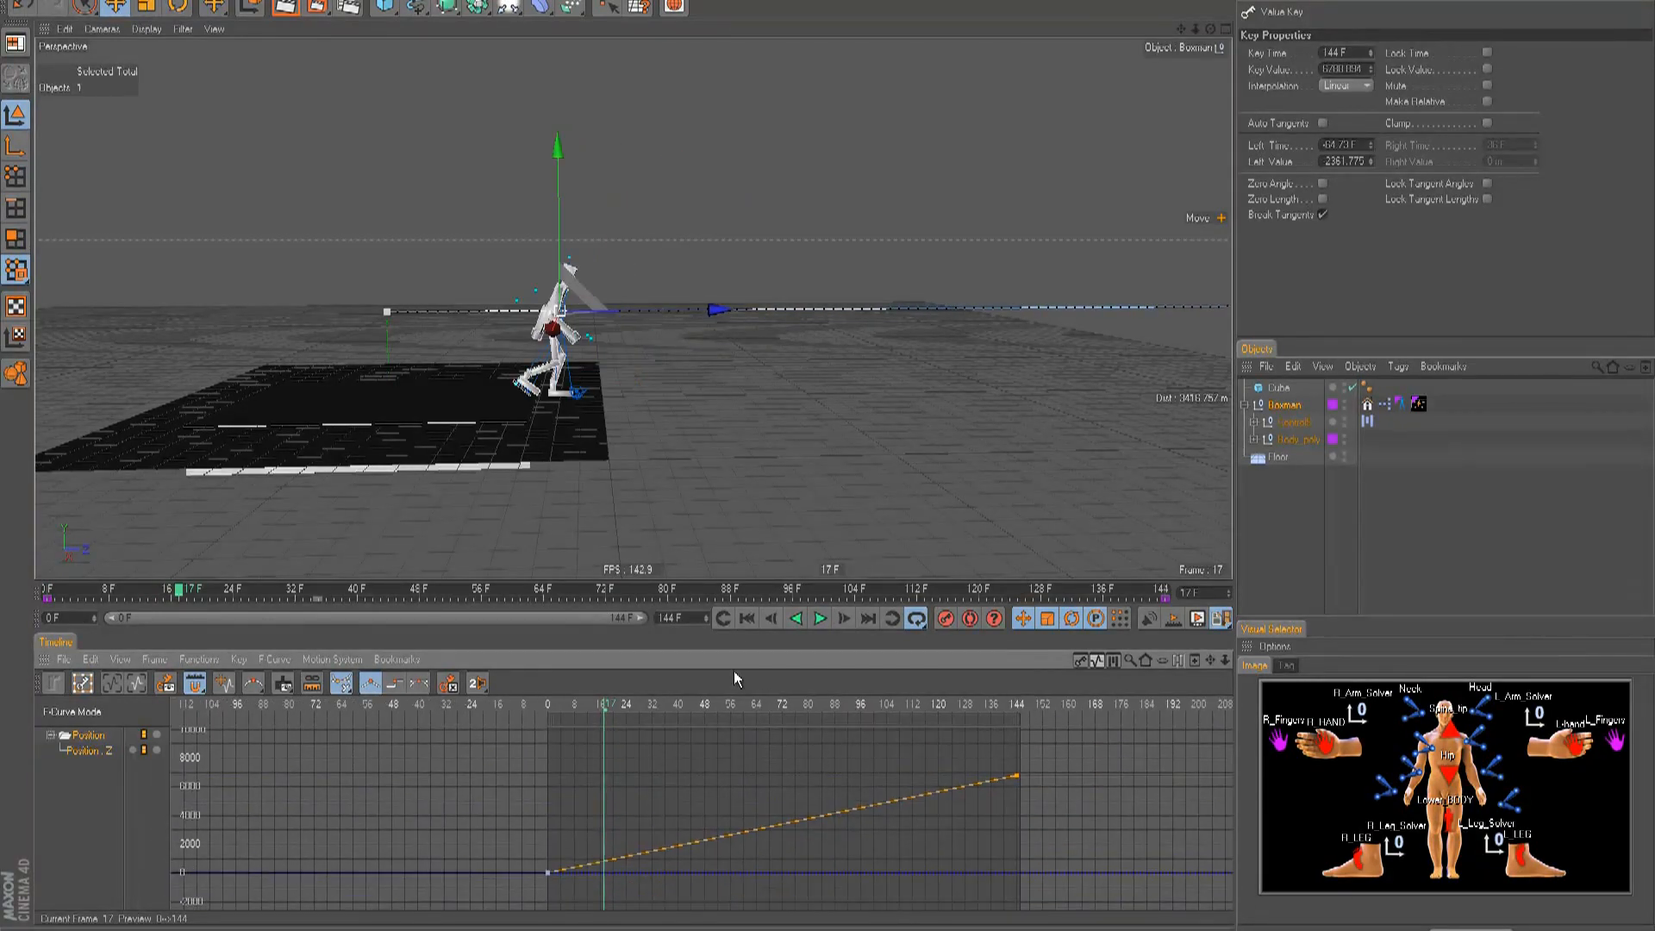
pyautogui.click(746, 618)
pyautogui.click(820, 618)
pyautogui.moveTo(1017, 776)
pyautogui.mouseDown()
pyautogui.moveTo(1017, 833)
pyautogui.moveTo(1021, 808)
pyautogui.mouseUp()
pyautogui.click(820, 618)
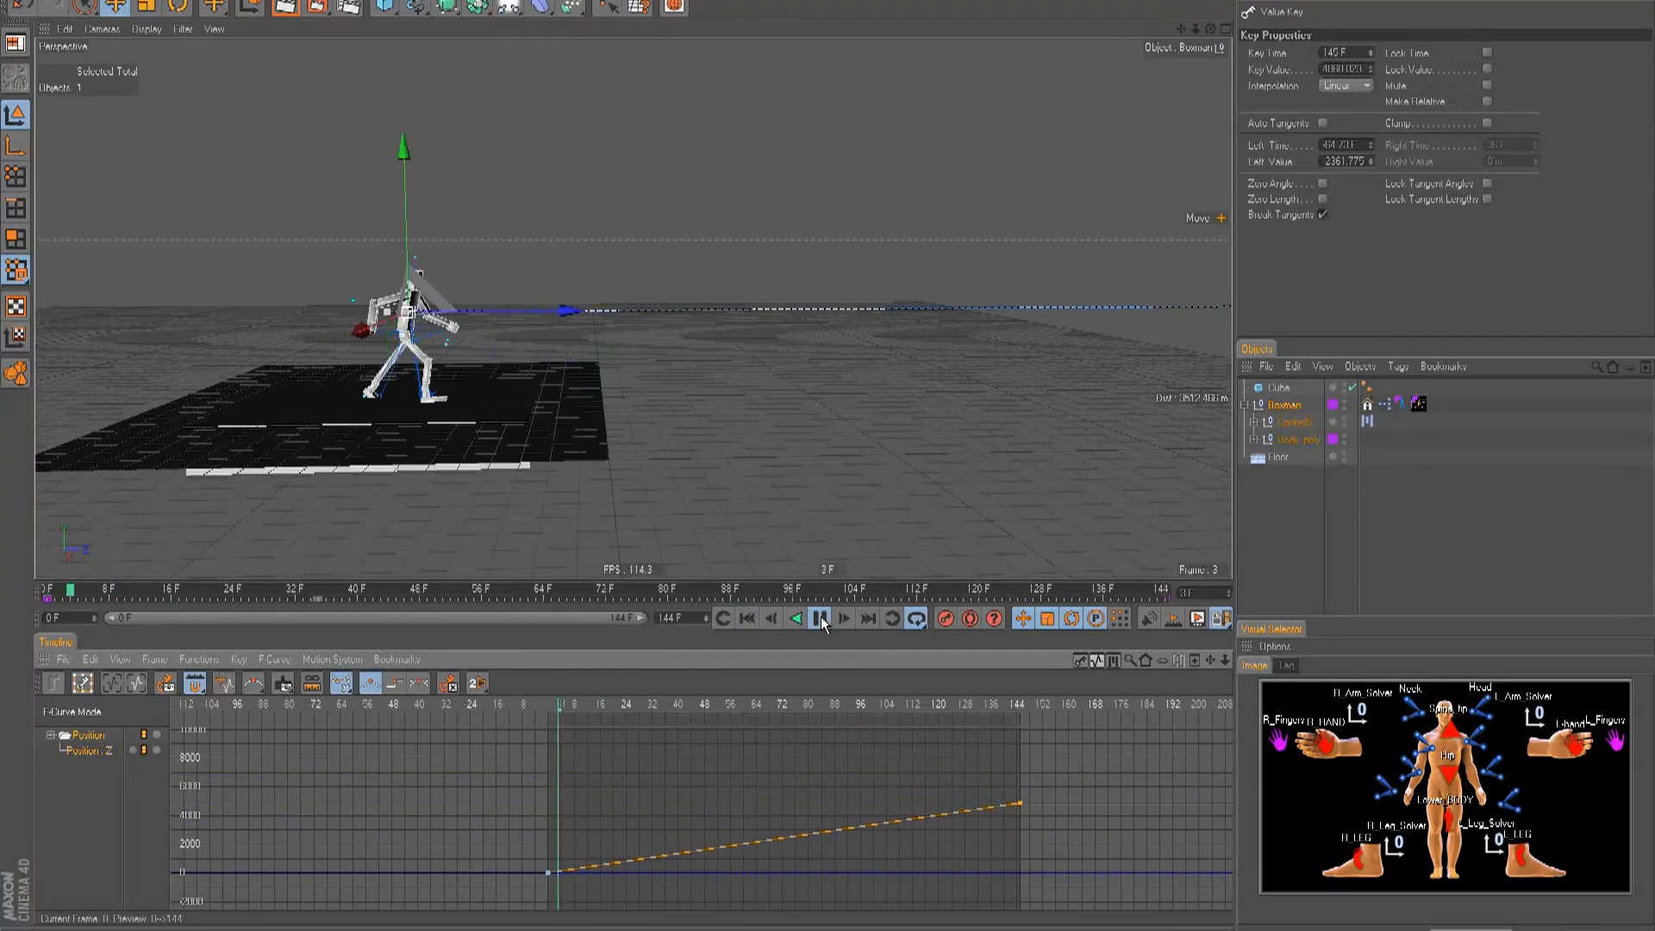
pyautogui.click(820, 618)
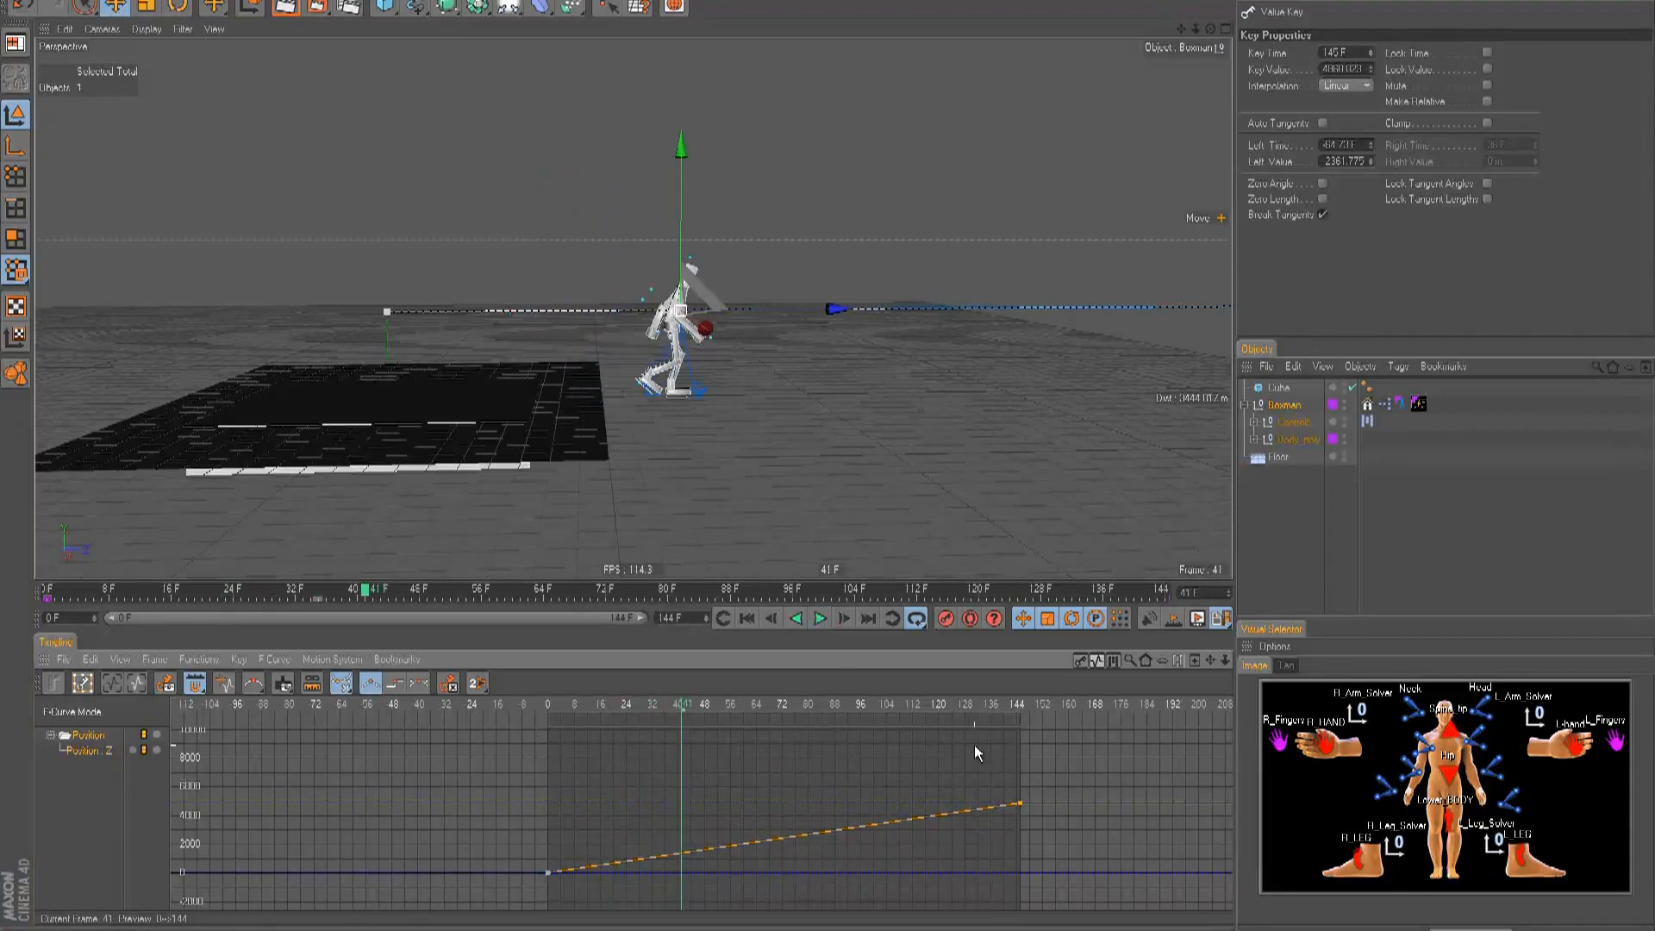
# - Raise the last Position Z key to about 5,500 m, then lower it to about 4,600 m, previewing each travel speed
pyautogui.moveTo(1018, 794); pyautogui.dragTo(1018, 788)
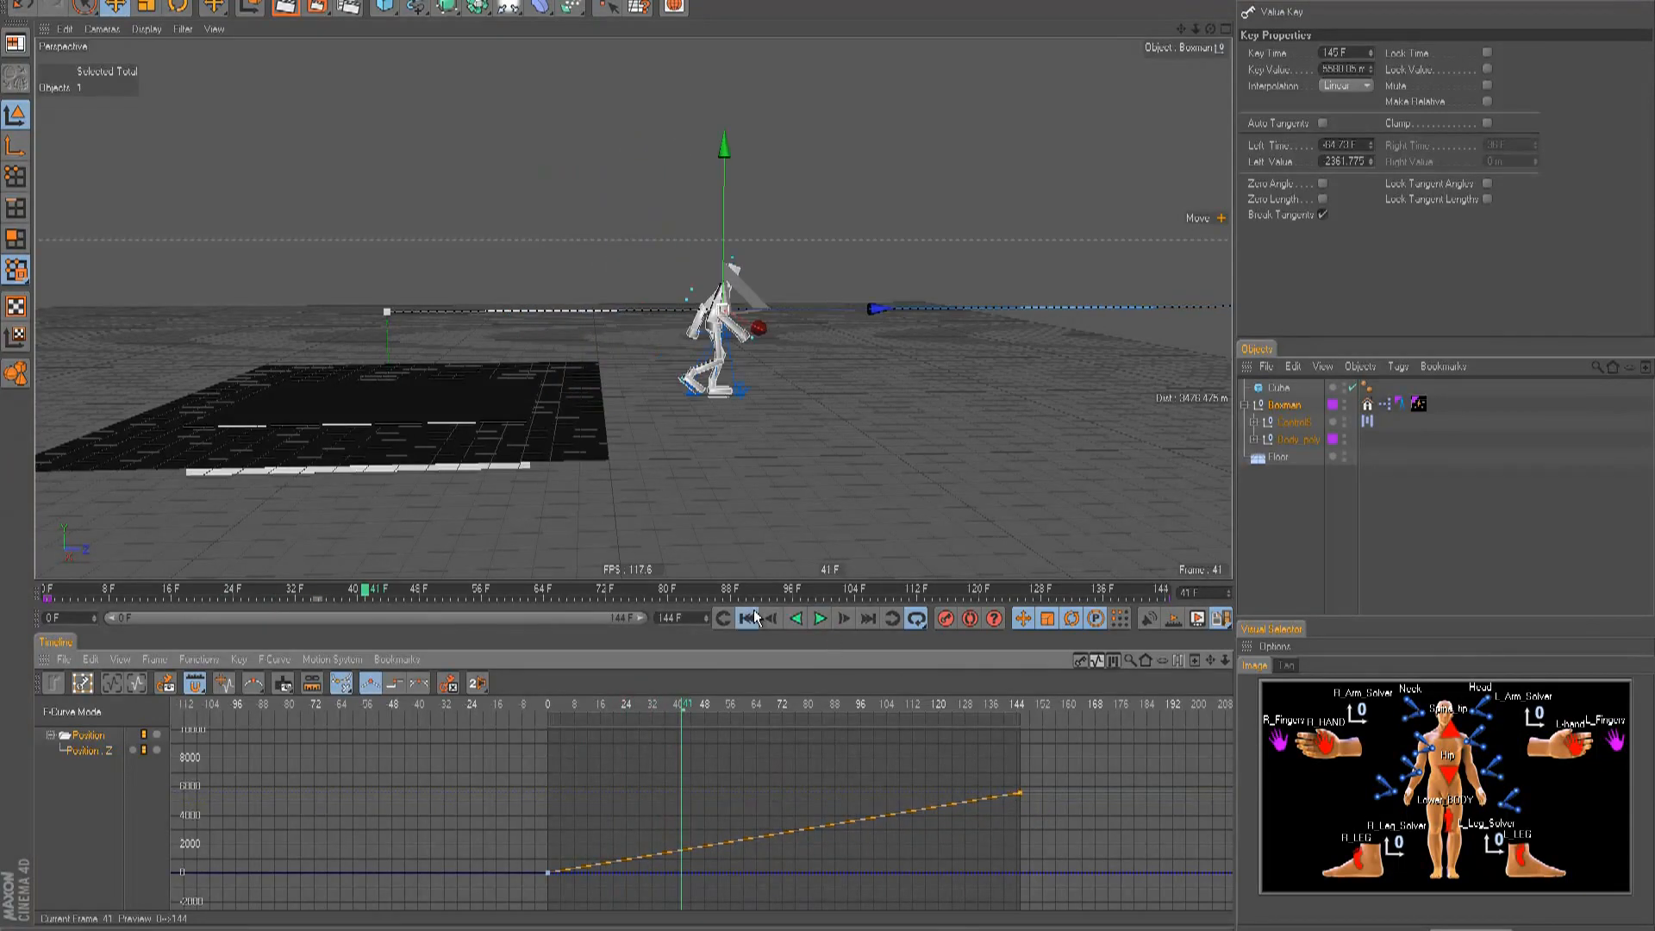
pyautogui.click(752, 613)
pyautogui.click(819, 619)
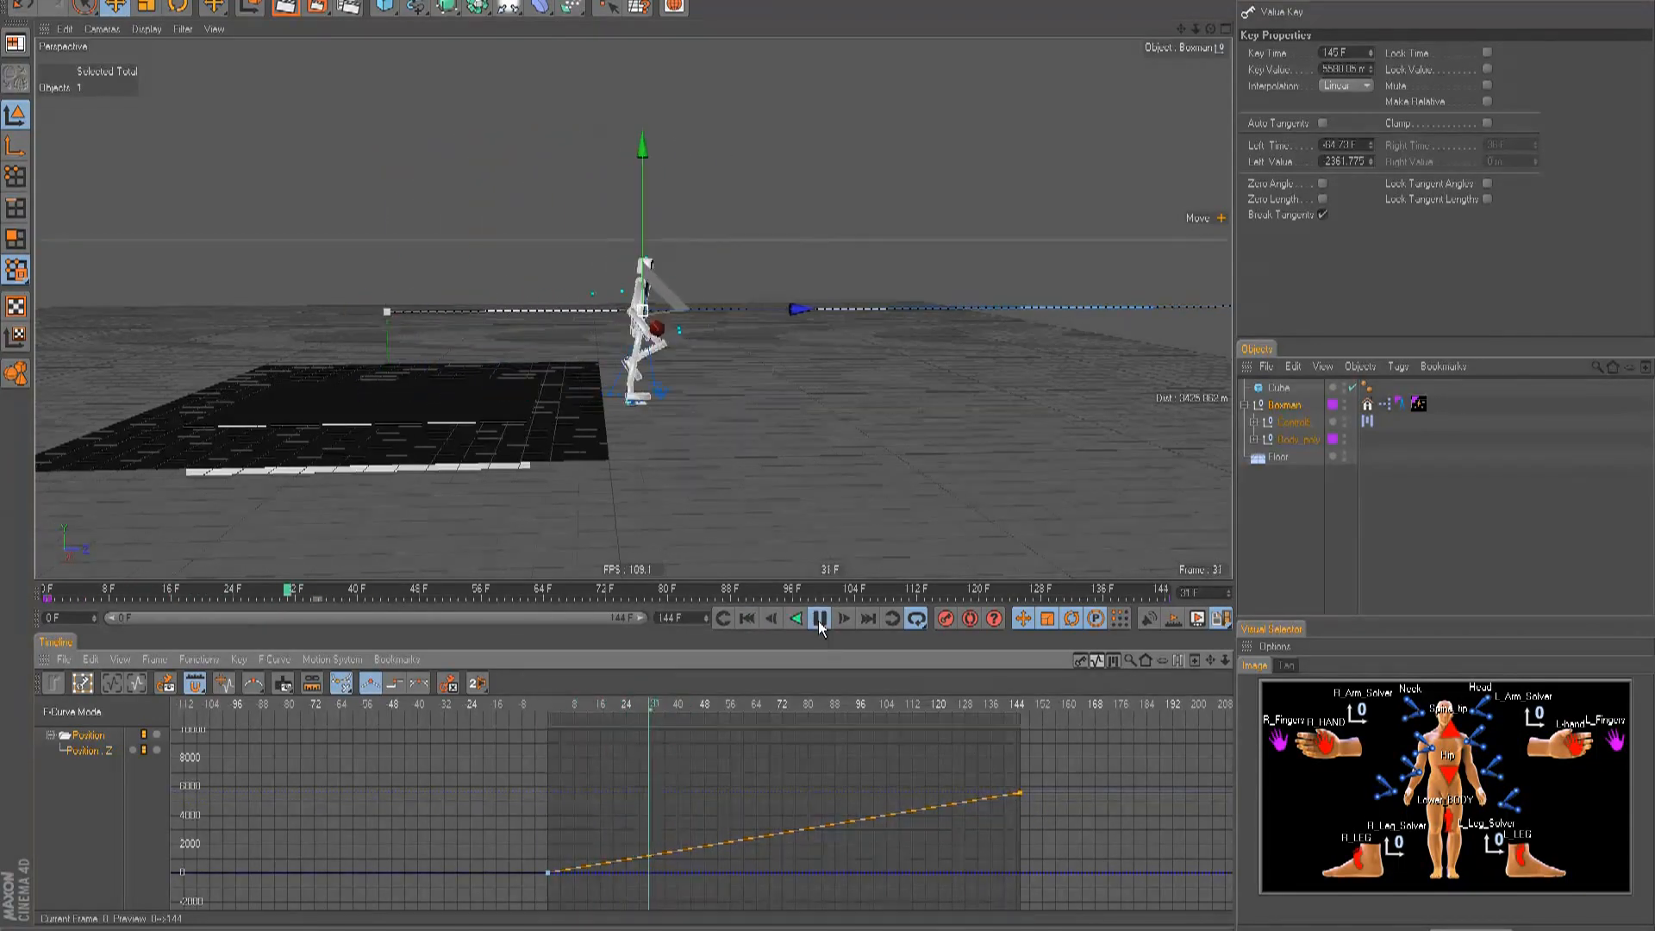
pyautogui.click(818, 621)
pyautogui.moveTo(1019, 806); pyautogui.dragTo(1018, 807)
pyautogui.click(820, 619)
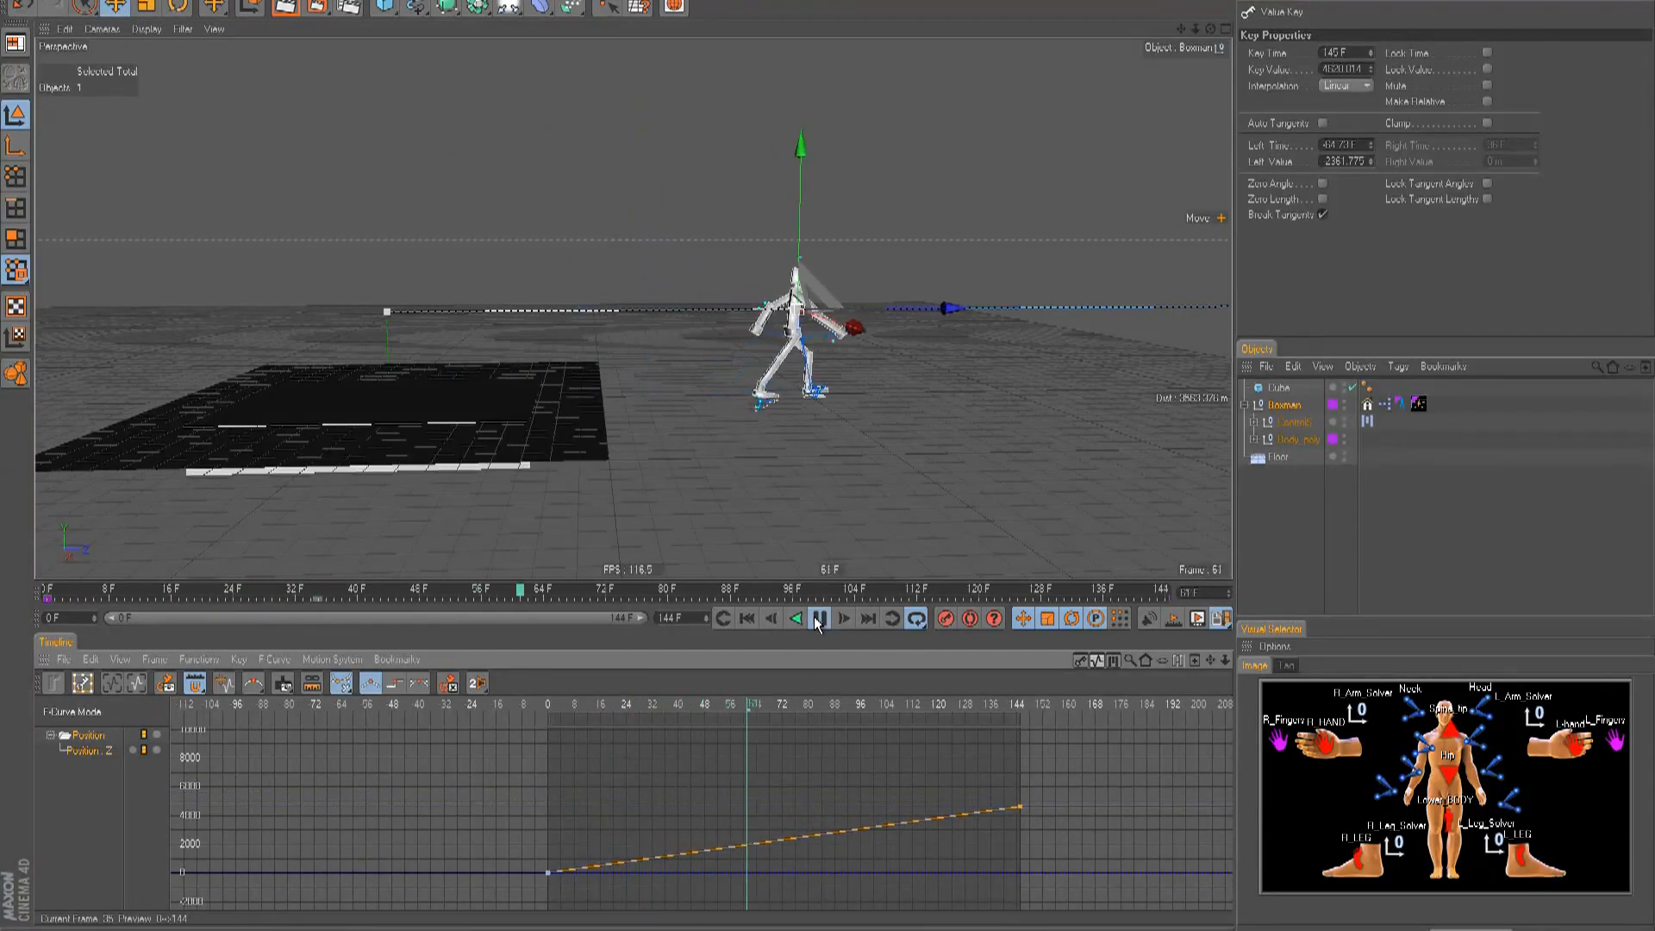
# - Lower the last Position Z key to about 4,000 m and then about 3,700 m, checking the walk for foot sliding
pyautogui.click(1007, 794)
pyautogui.moveTo(1022, 807); pyautogui.dragTo(1022, 816)
pyautogui.click(819, 619)
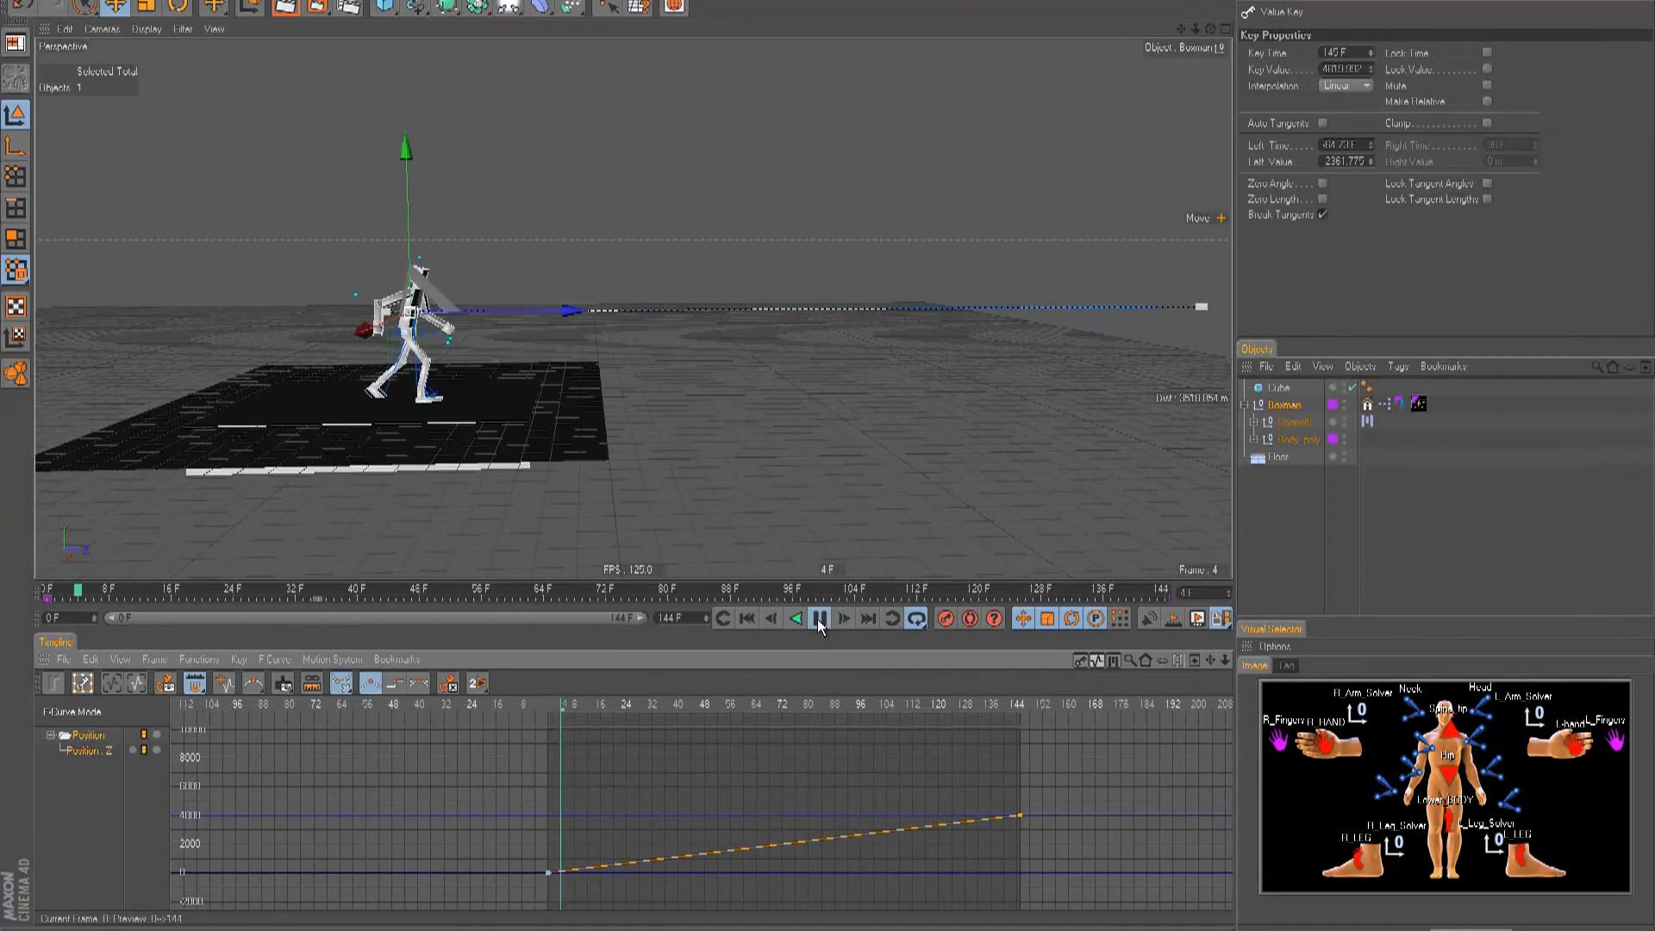
pyautogui.click(818, 618)
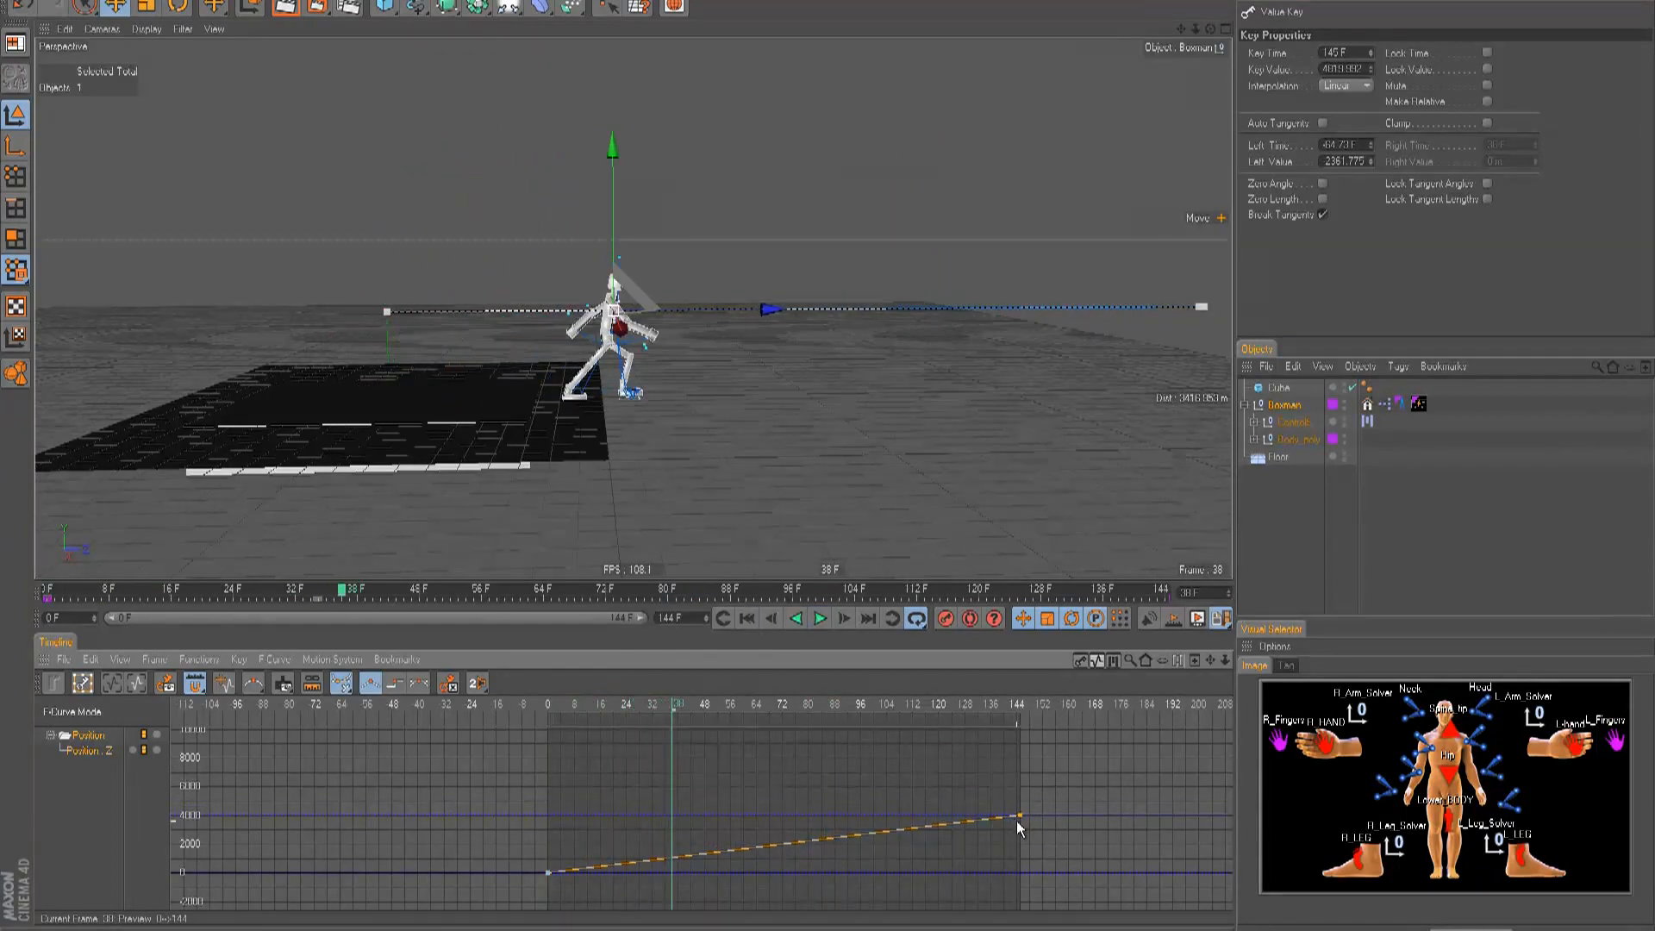
pyautogui.moveTo(1019, 817); pyautogui.dragTo(1019, 820)
pyautogui.click(746, 618)
pyautogui.click(817, 618)
pyautogui.click(818, 619)
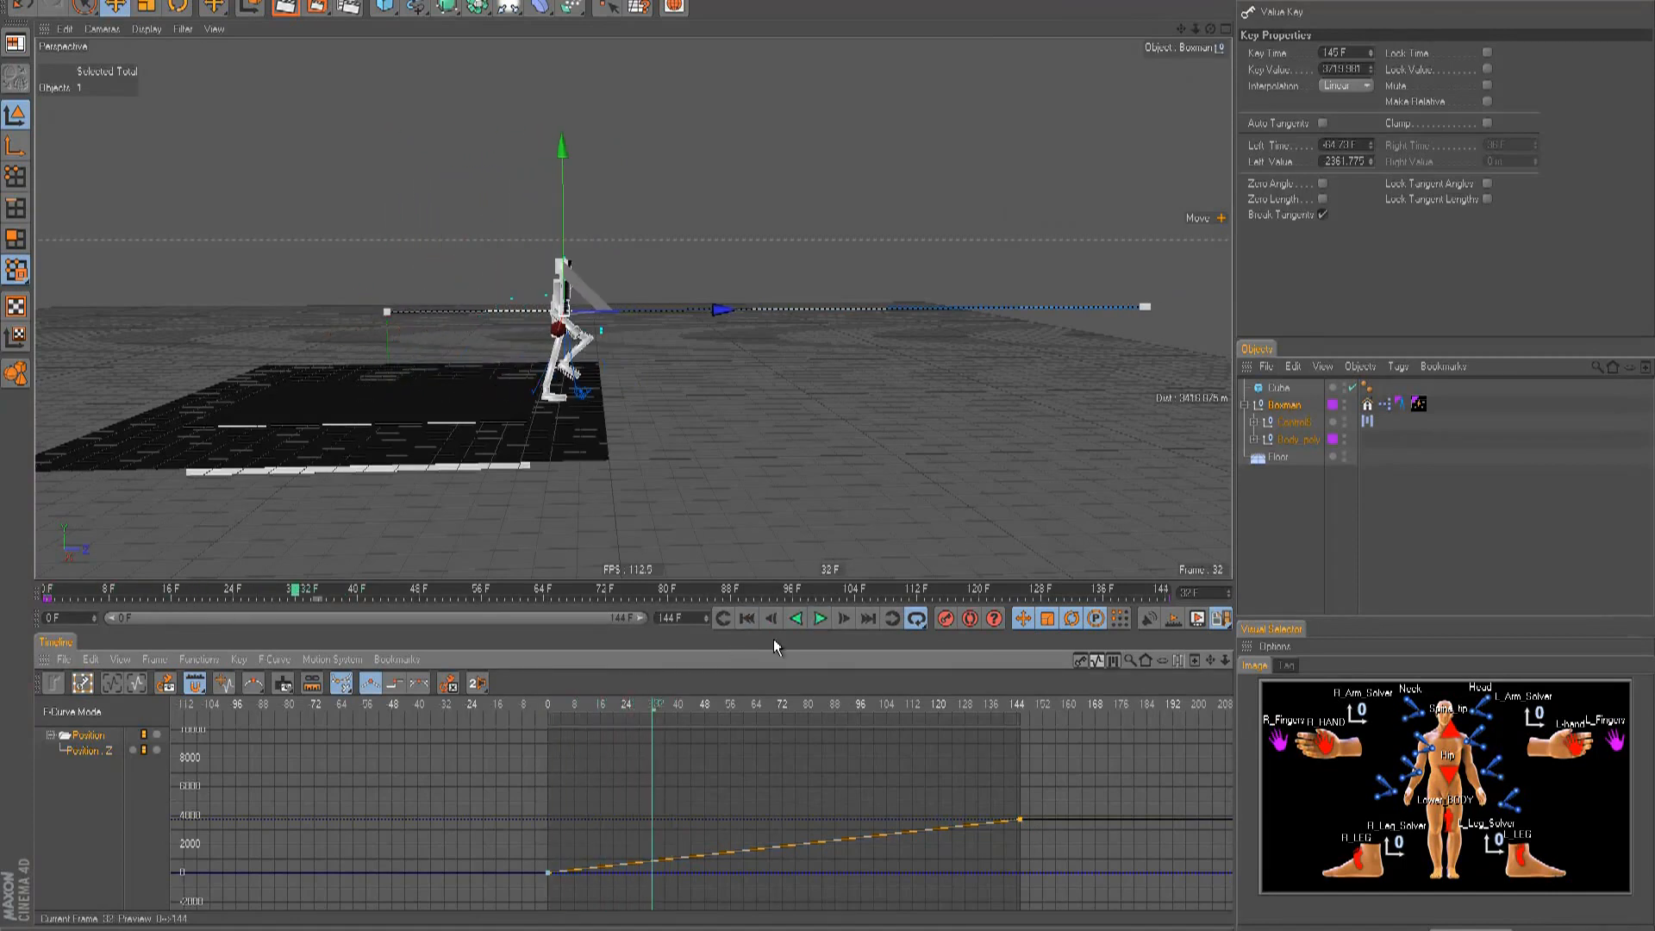
# - Delete the coordinate animation tracks from the character's root null and deselect it
pyautogui.click(1284, 404)
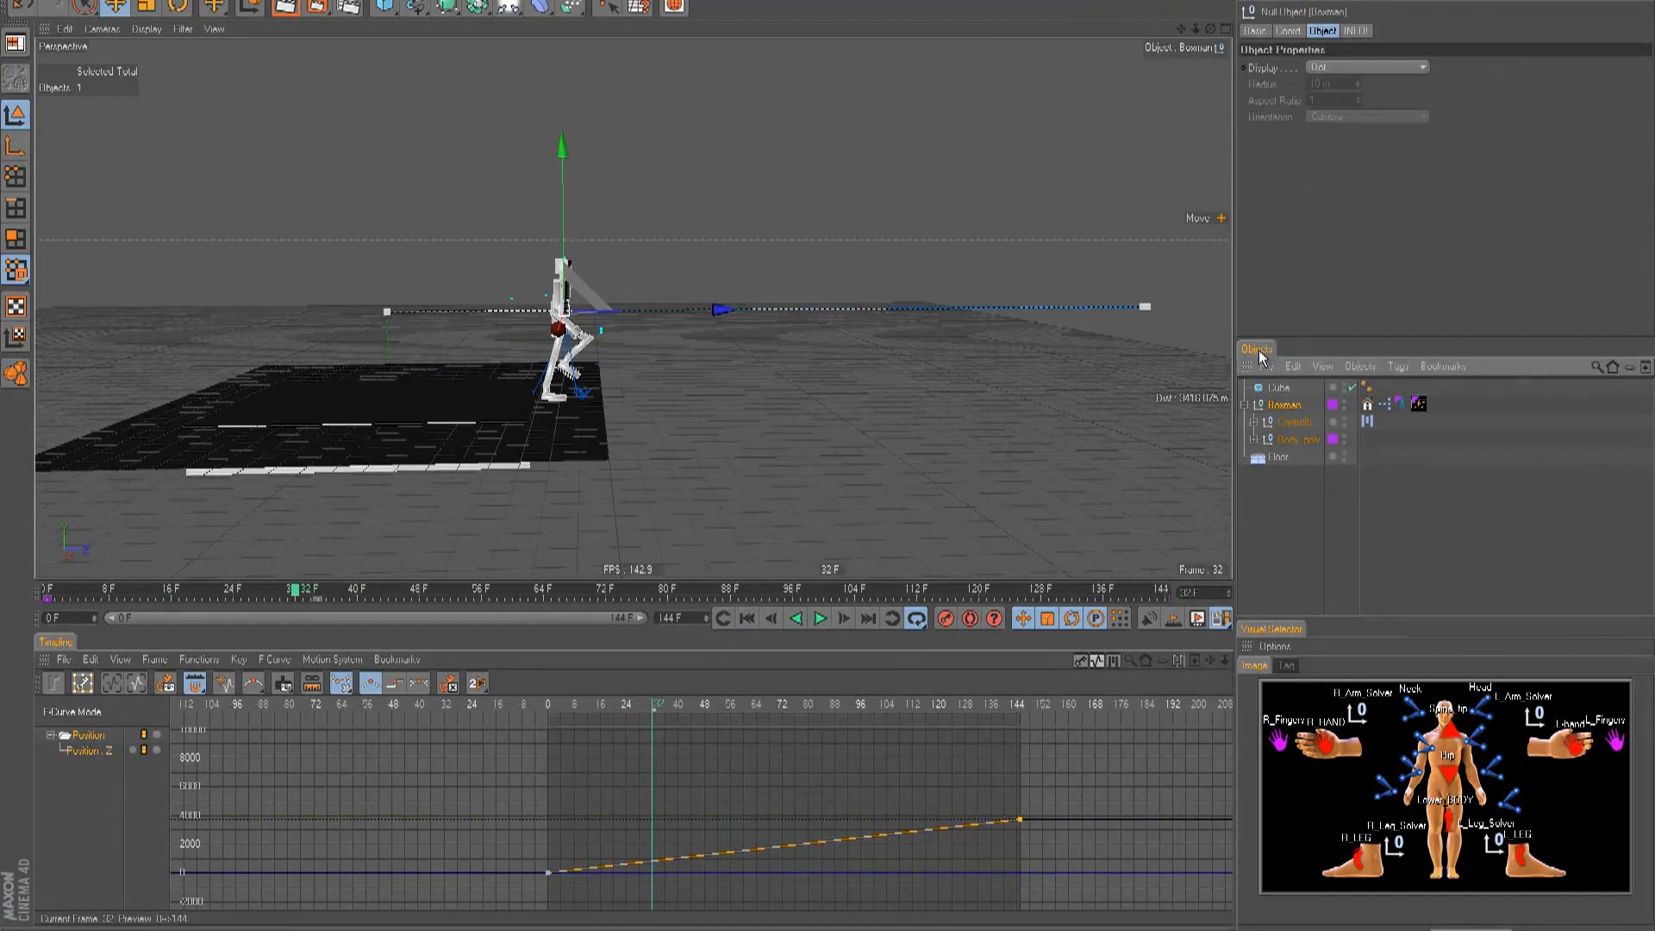
pyautogui.click(1287, 31)
pyautogui.keyDown('ctrl'); pyautogui.keyDown('shift'); pyautogui.click(1246, 83); pyautogui.keyUp('shift'); pyautogui.keyUp('ctrl')
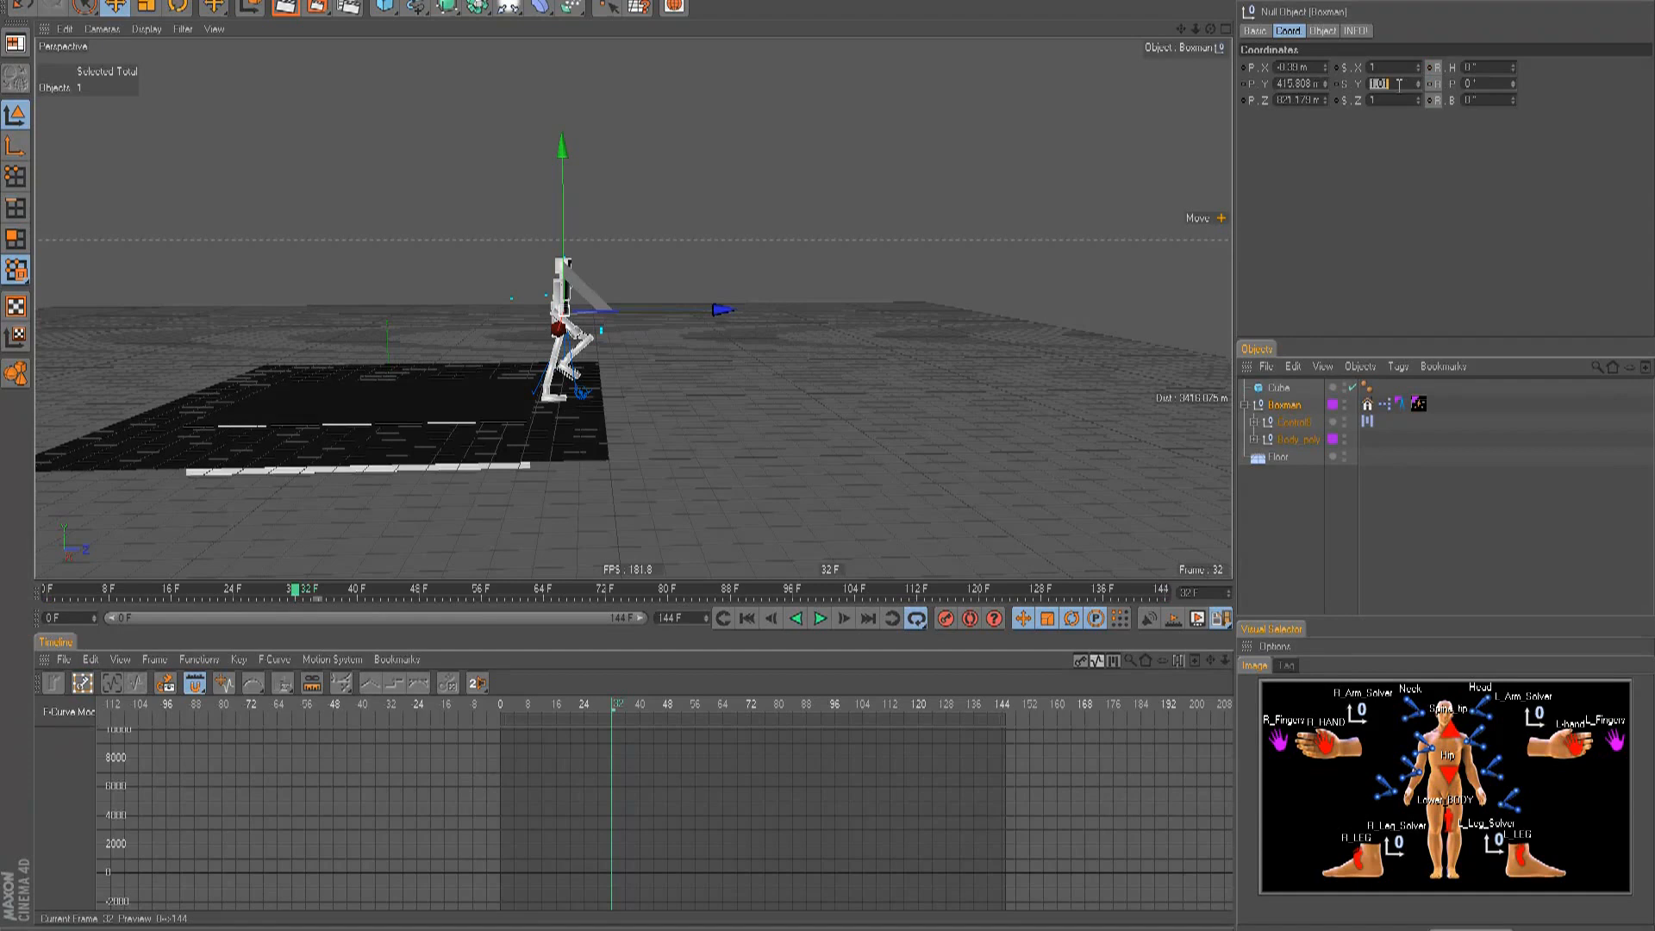
pyautogui.click(1268, 495)
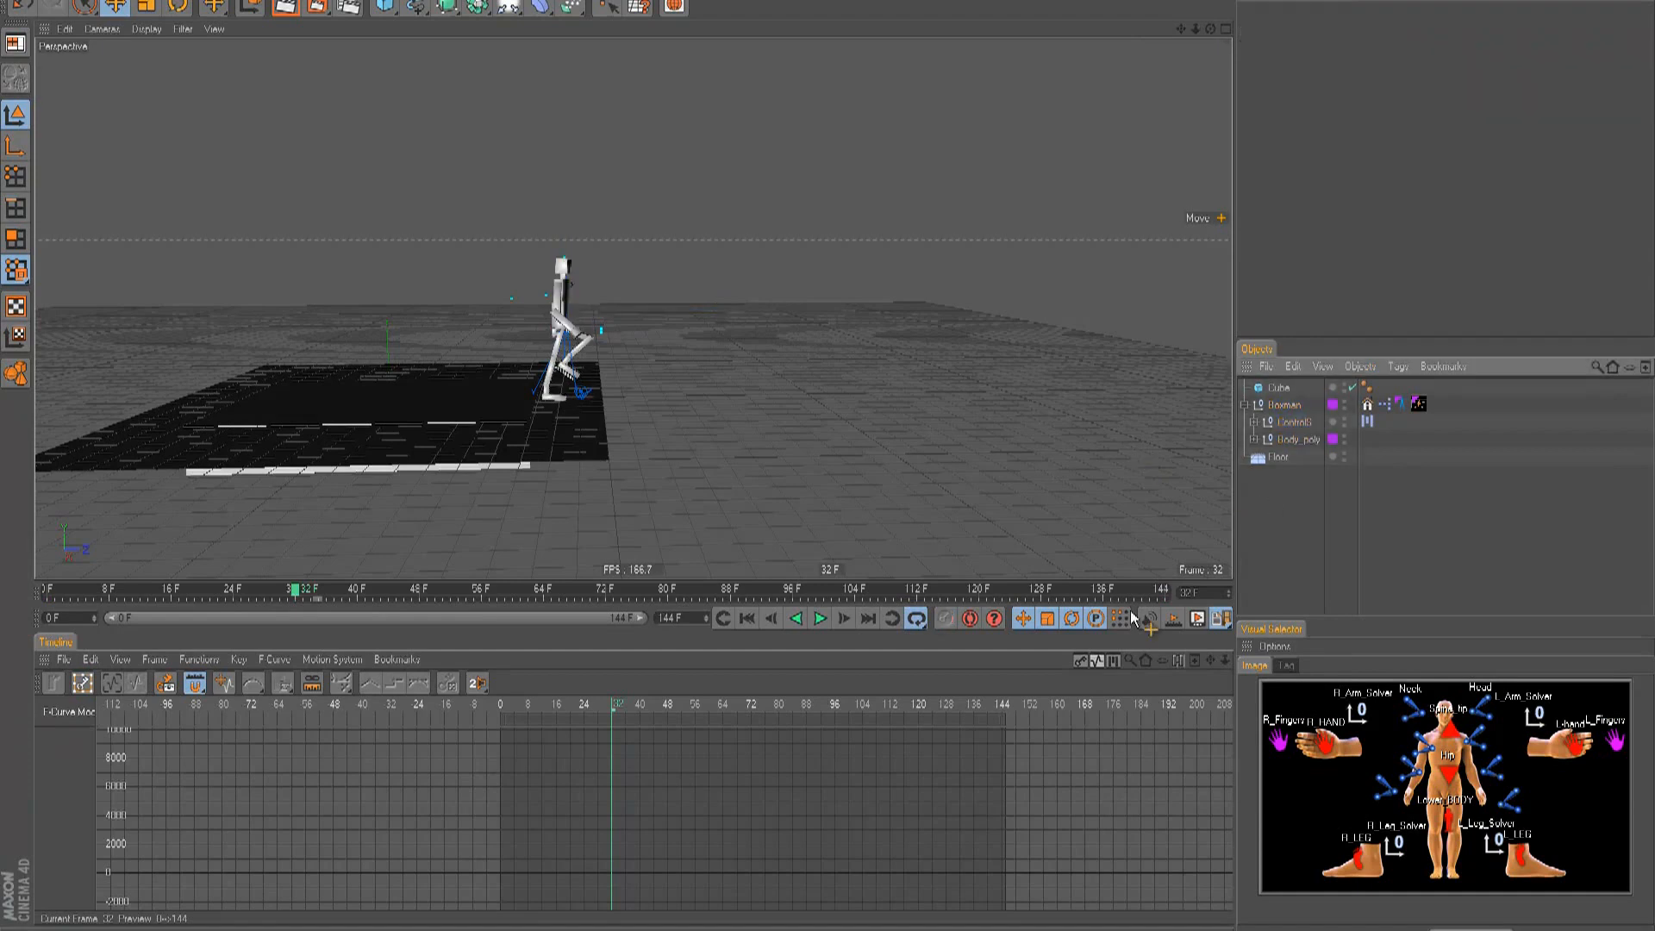
# - At frame 0 in the Top view, draw a winding freehand spline leading forward from the character's feet
pyautogui.click(754, 623)
pyautogui.keyDown('alt'); pyautogui.moveTo(762, 398); pyautogui.dragTo(825, 448); pyautogui.keyUp('alt')
pyautogui.press('F2')
pyautogui.scroll(-8, 801, 425)
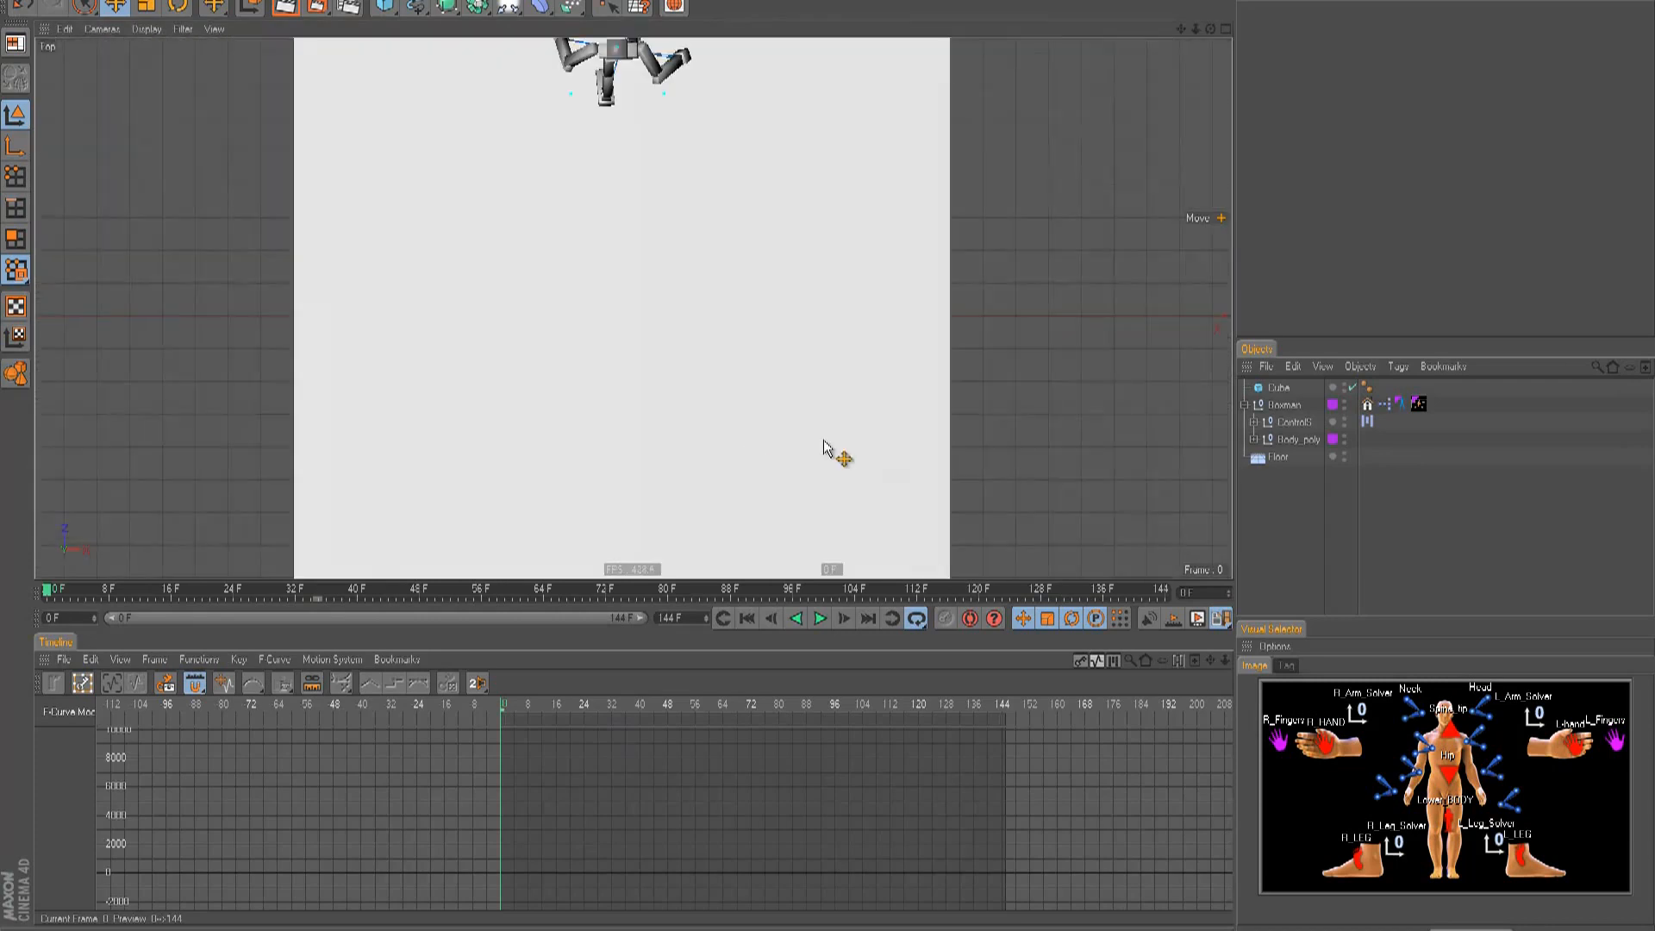
pyautogui.scroll(-1, 829, 447)
pyautogui.keyDown('alt'); pyautogui.moveTo(855, 385); pyautogui.dragTo(819, 496, button='middle'); pyautogui.keyUp('alt')
pyautogui.click(420, 6)
pyautogui.click(441, 17)
pyautogui.keyDown('alt'); pyautogui.moveTo(826, 397); pyautogui.dragTo(818, 545, button='middle'); pyautogui.keyUp('alt')
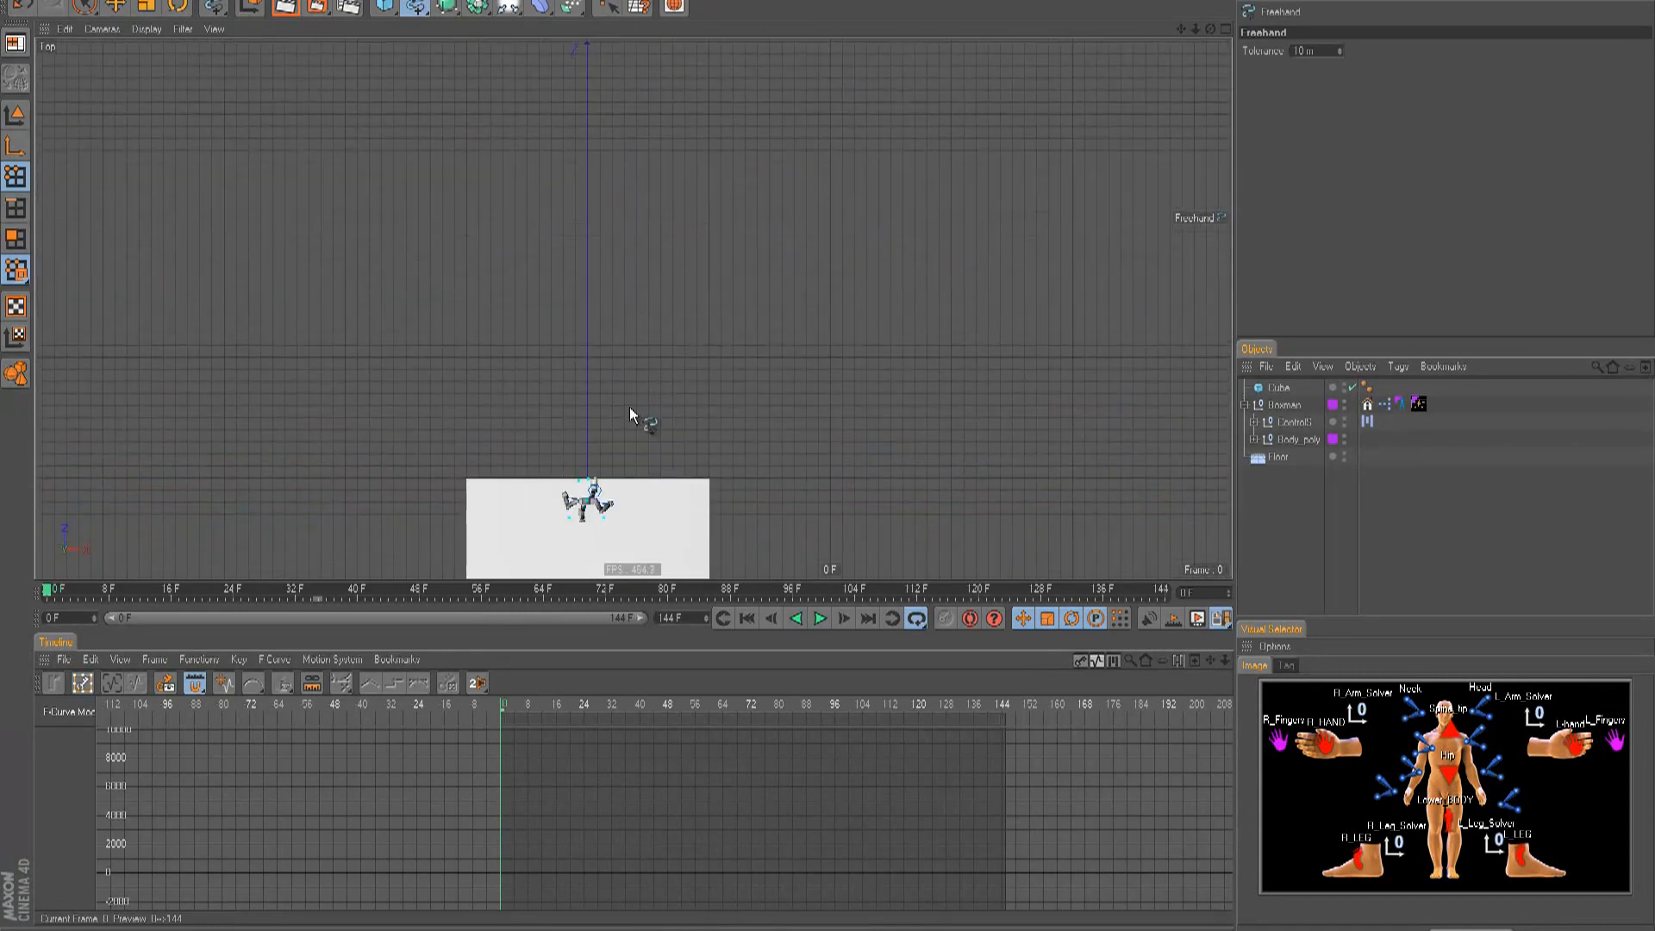
pyautogui.moveTo(586, 491); pyautogui.dragTo(555, 336)
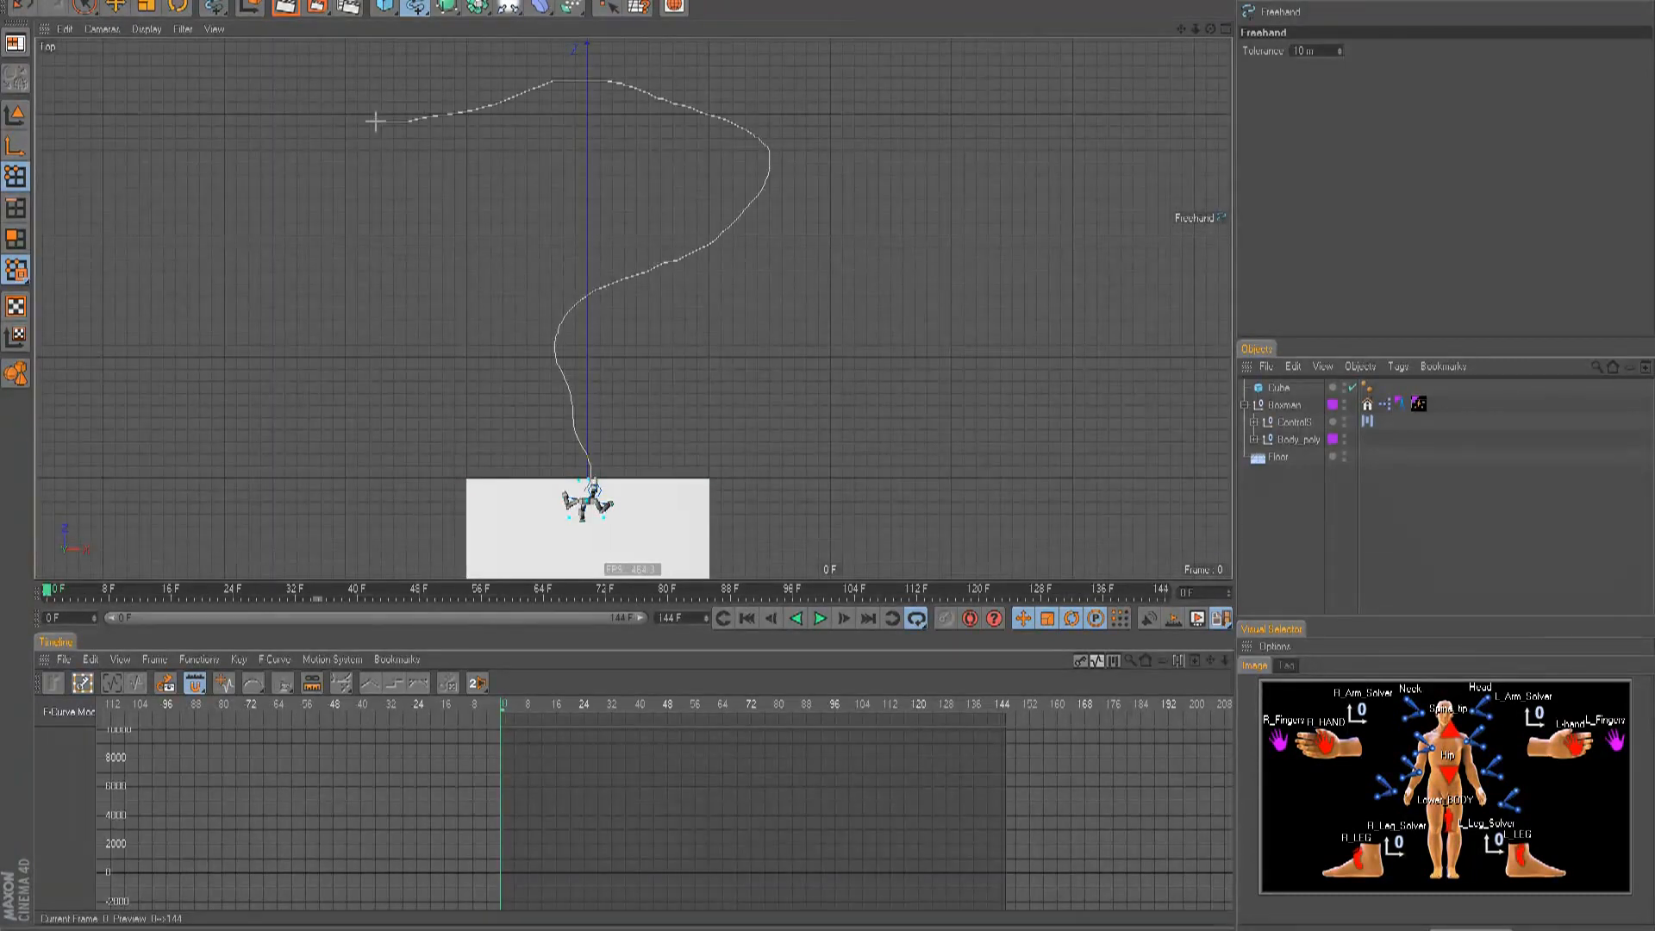
pyautogui.moveTo(119, 52); pyautogui.dragTo(119, 52)
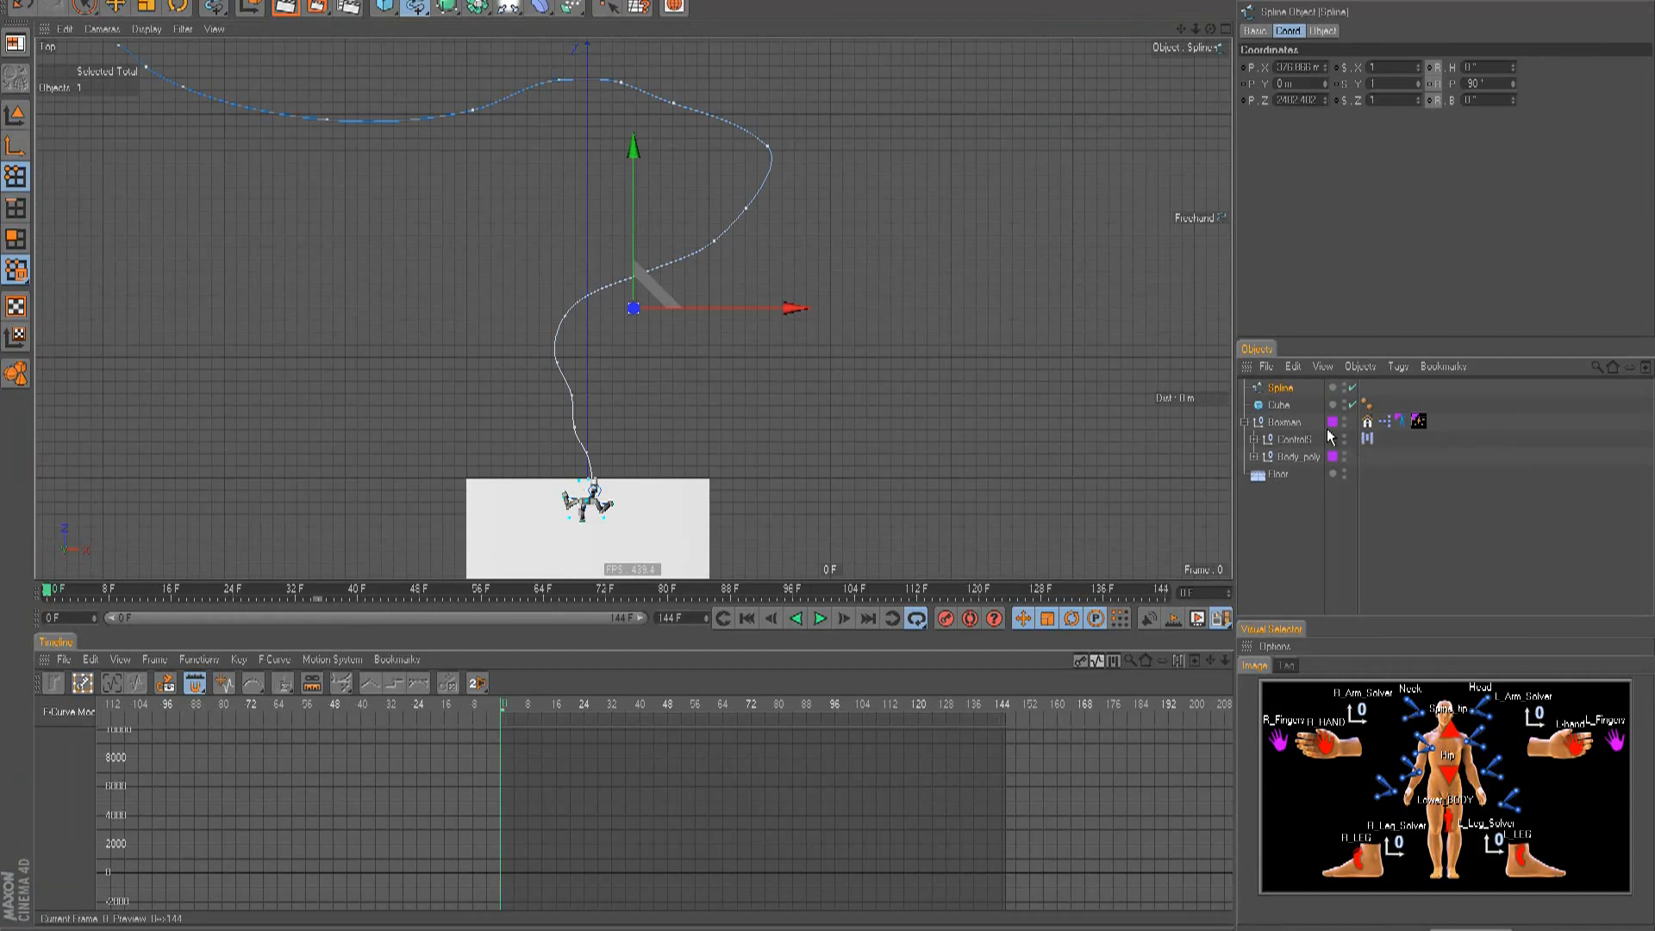
# - Set the path spline's intermediate points to Uniform and its type to B-Spline
pyautogui.click(1322, 32)
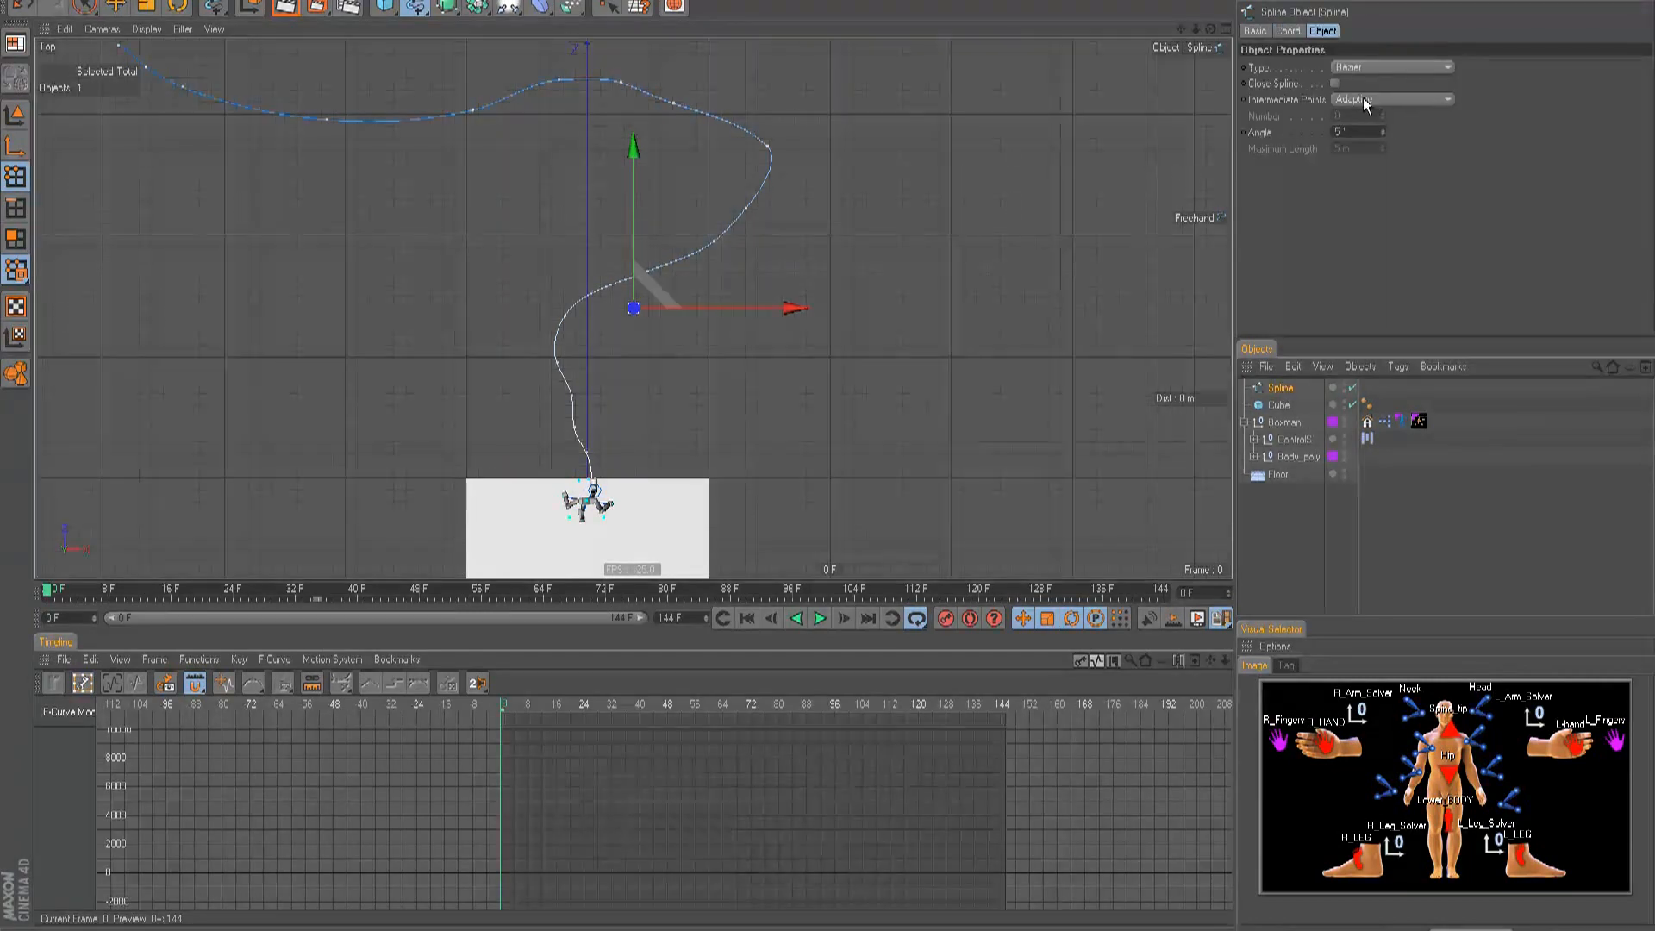
pyautogui.click(1371, 101)
pyautogui.click(1359, 151)
pyautogui.click(1355, 71)
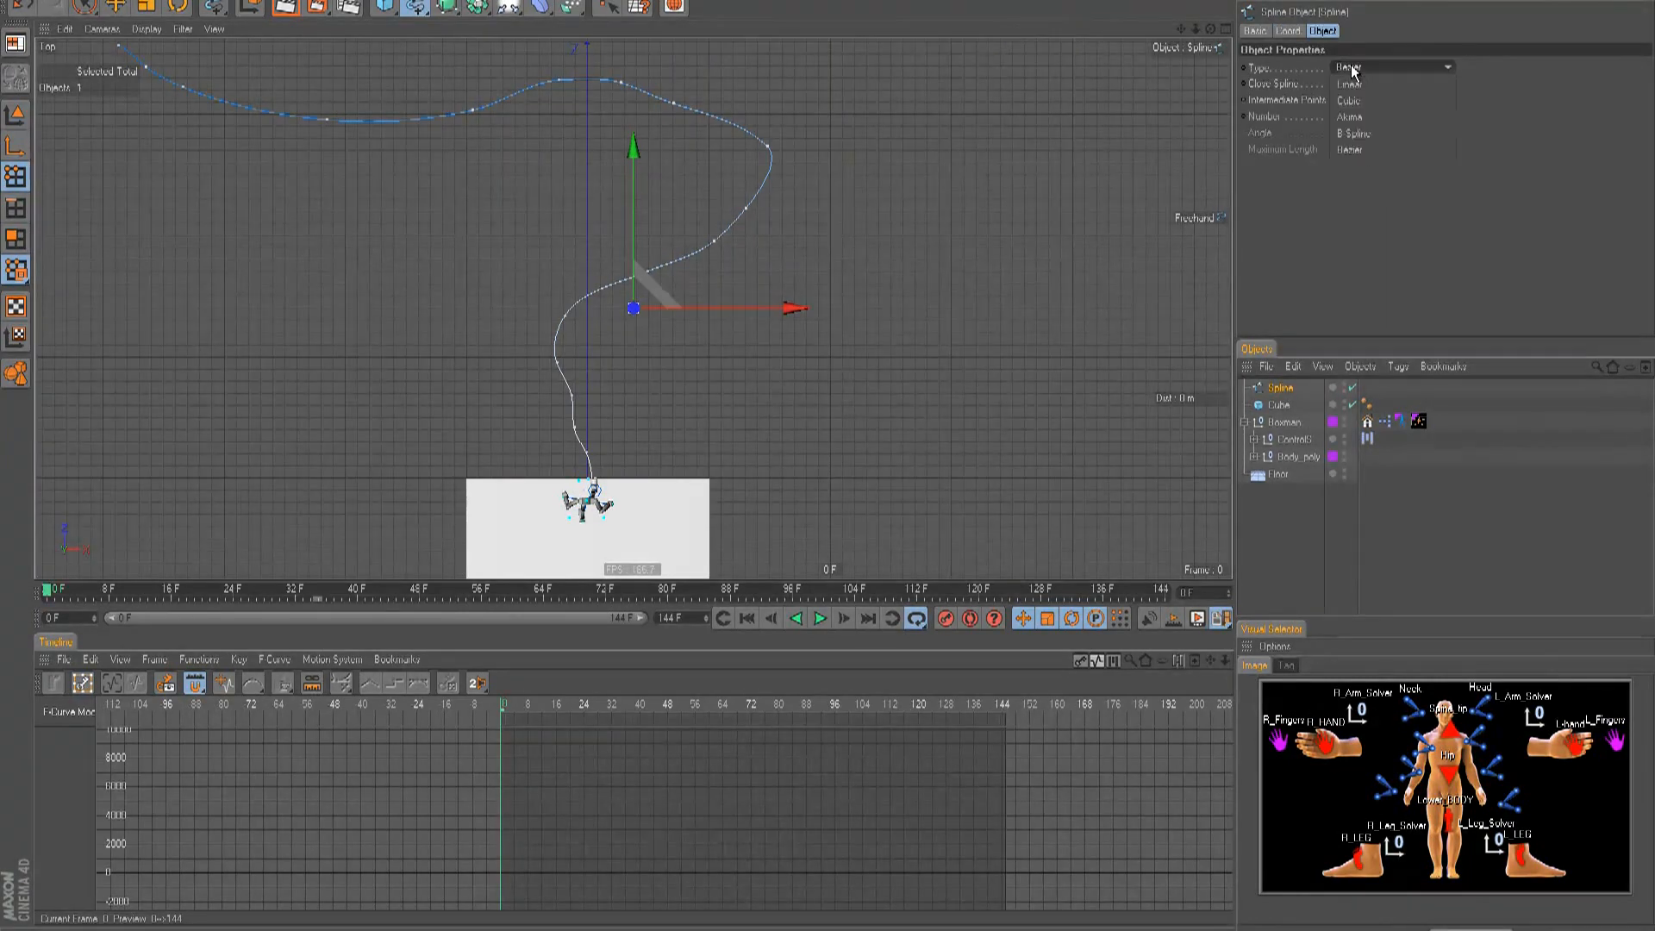
pyautogui.click(1356, 138)
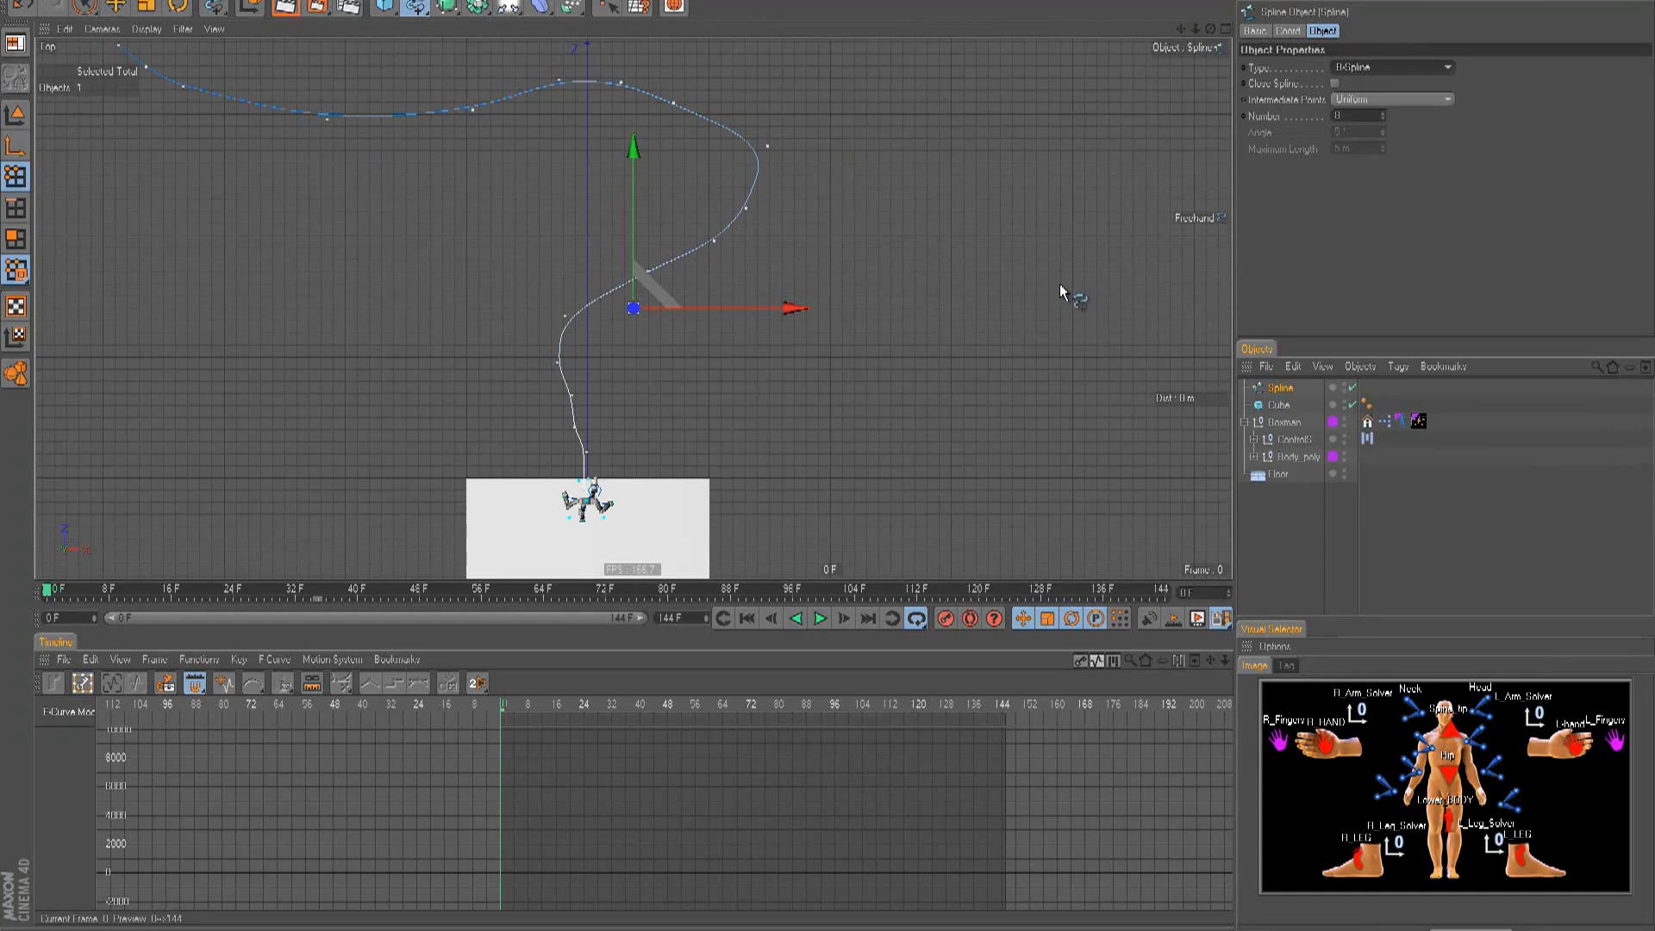
# - In the Perspective view, add an Align To Spline tag to the character's root null with the drawn spline as its path
pyautogui.press('F1')
pyautogui.keyDown('alt'); pyautogui.moveTo(869, 425); pyautogui.dragTo(990, 486); pyautogui.keyUp('alt')
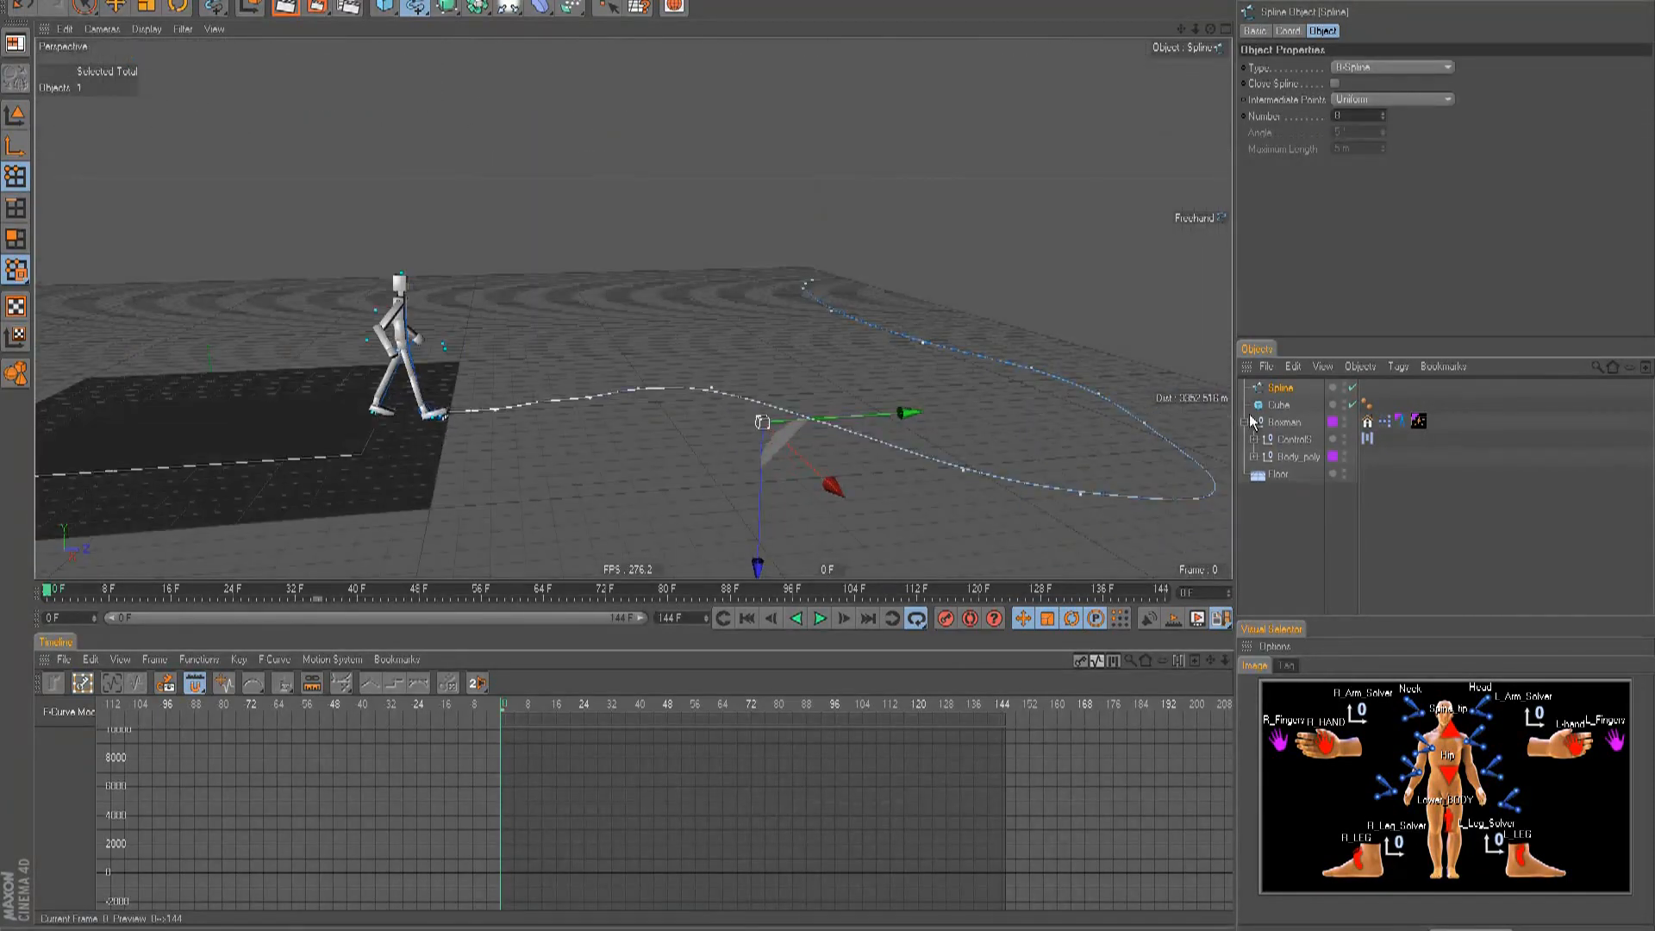
pyautogui.click(1285, 423)
pyautogui.rightClick(1290, 422)
pyautogui.moveTo(1342, 140)
pyautogui.click(1530, 151)
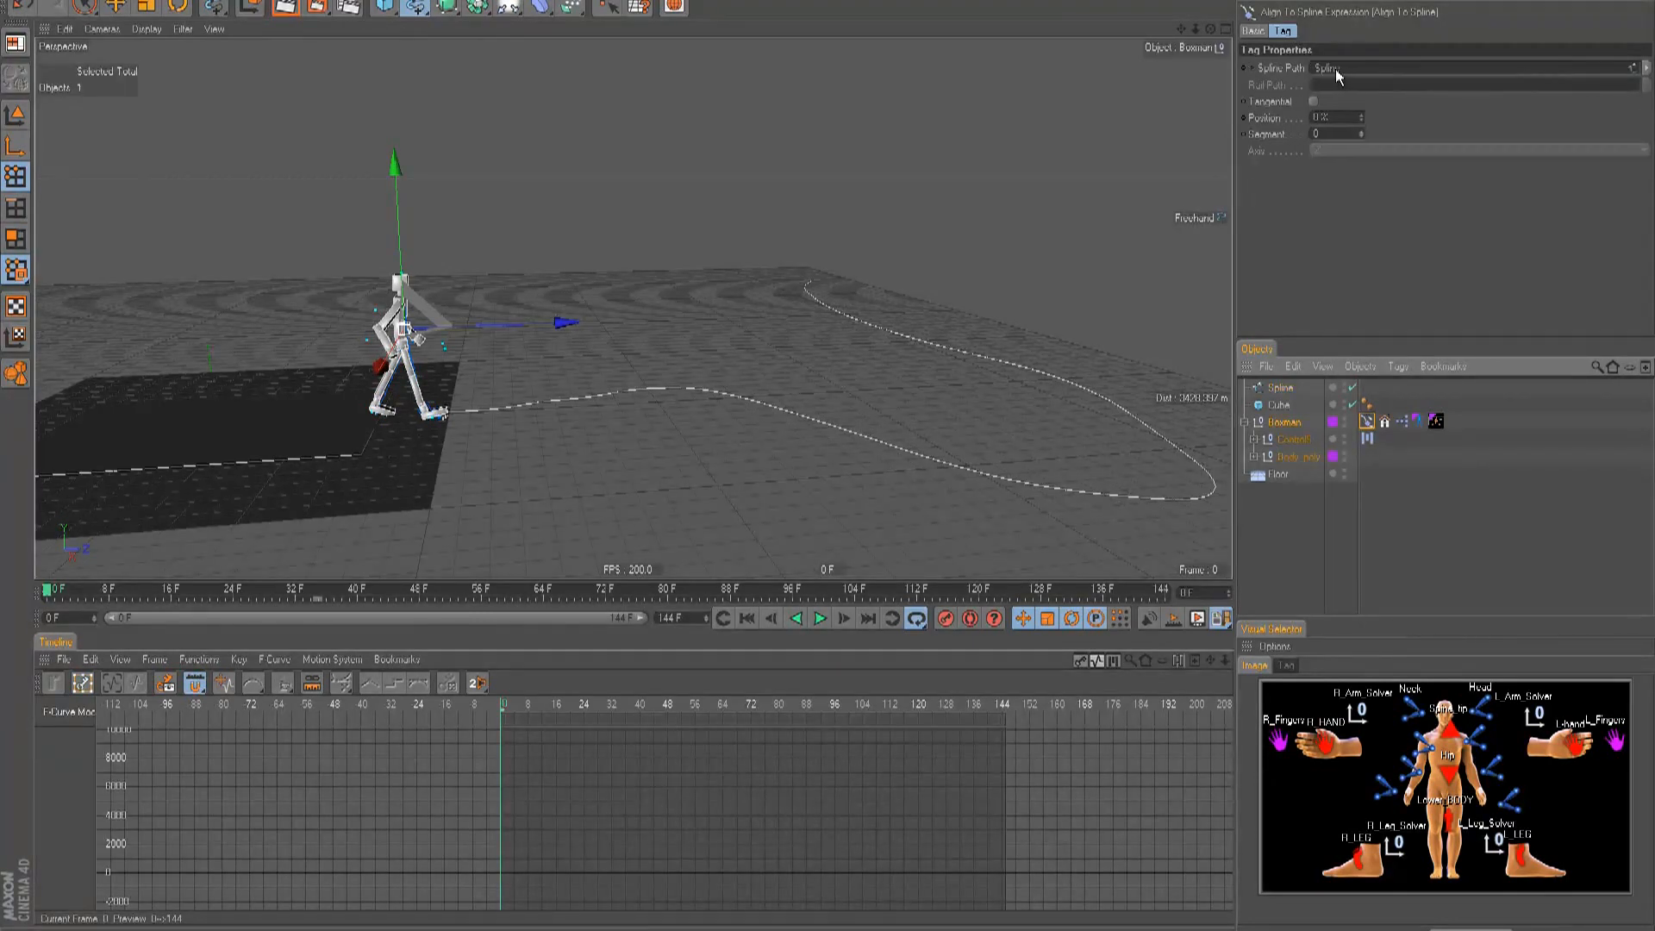
# - Enable Tangential on the character's Align To Spline tag and check the path in the Perspective view
pyautogui.click(1313, 102)
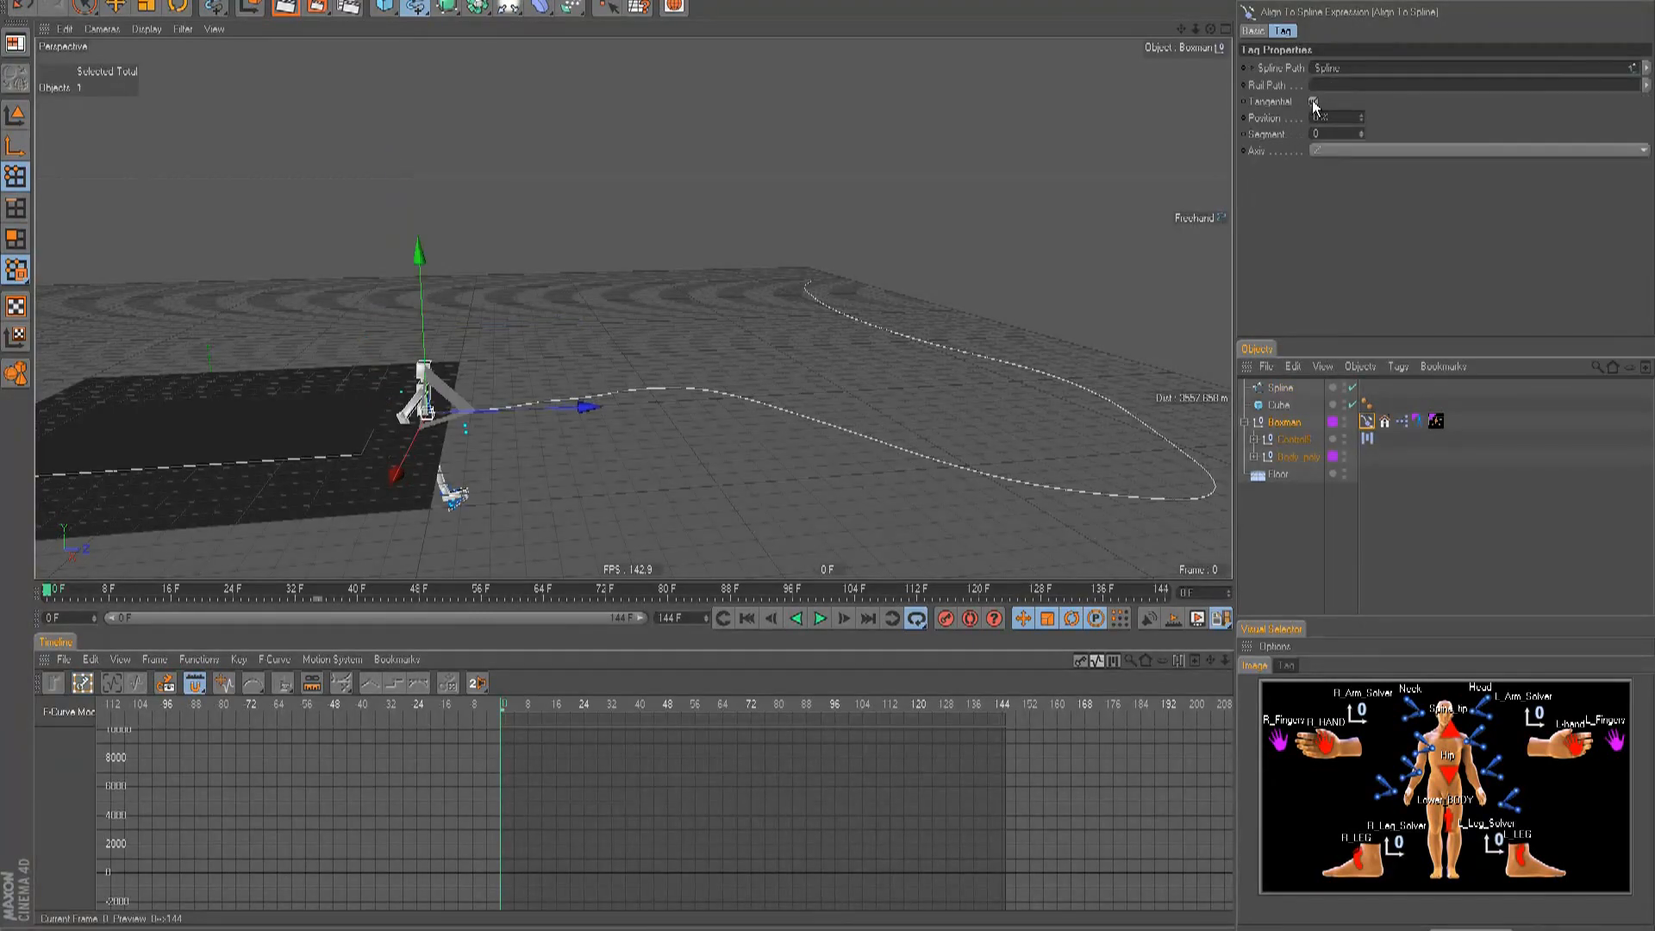
pyautogui.click(1308, 530)
pyautogui.click(1274, 390)
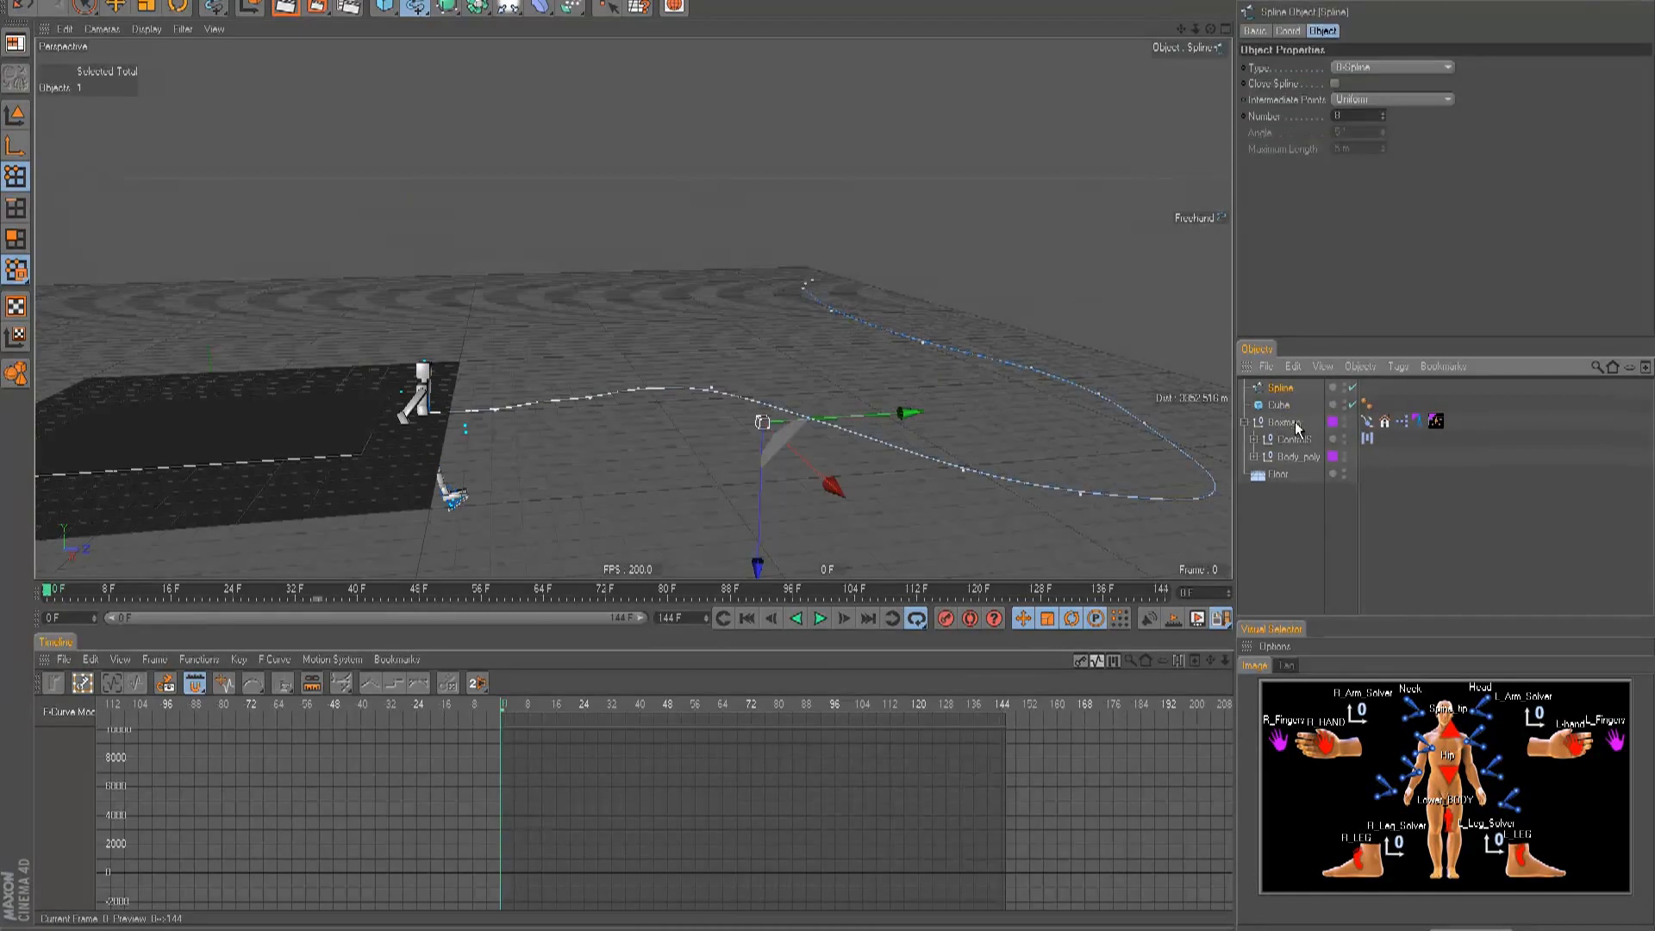
pyautogui.click(1368, 423)
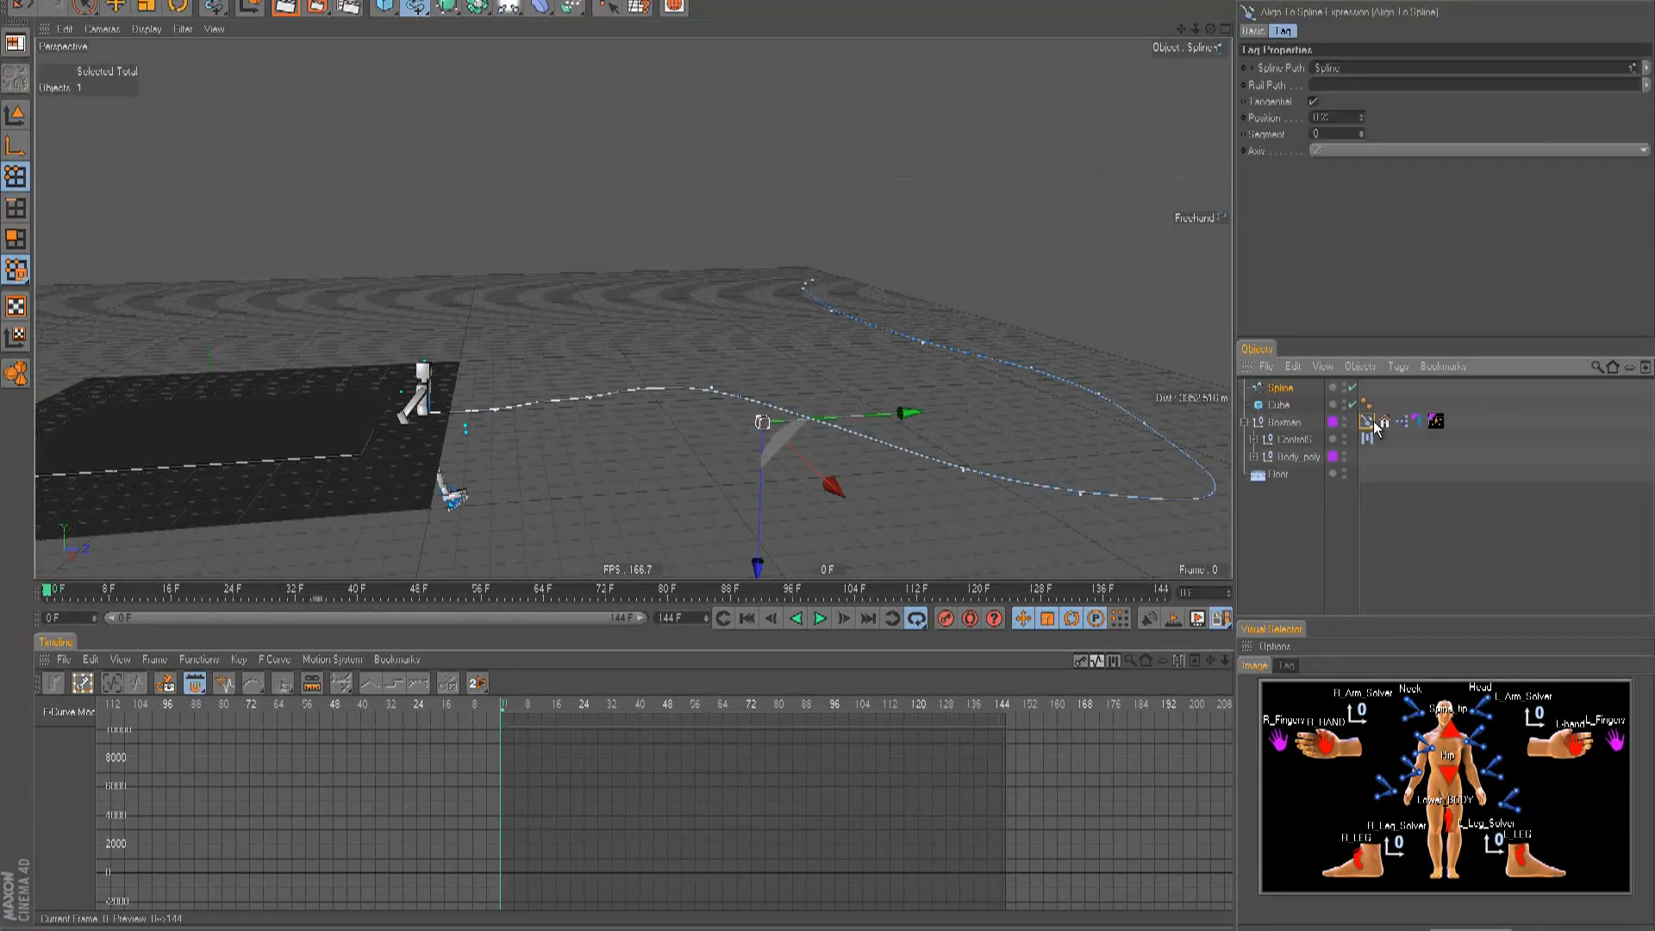
pyautogui.click(827, 447)
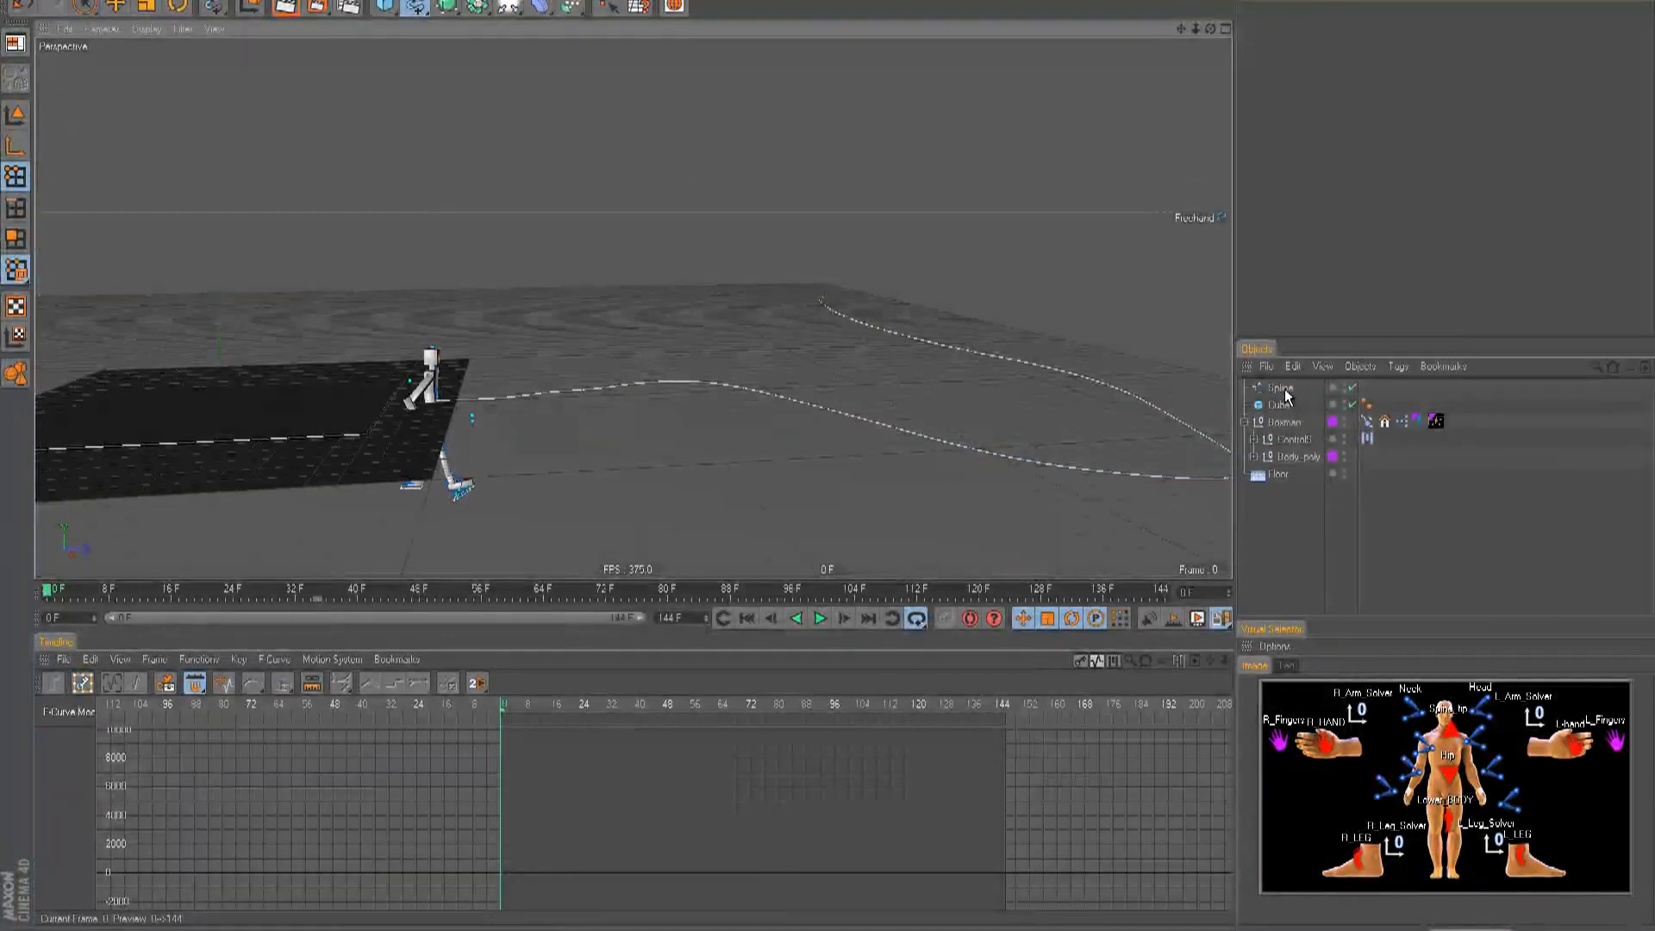
# - In object mode, raise the path spline vertically until the character's feet stand on the floor
pyautogui.click(1281, 390)
pyautogui.press('e')
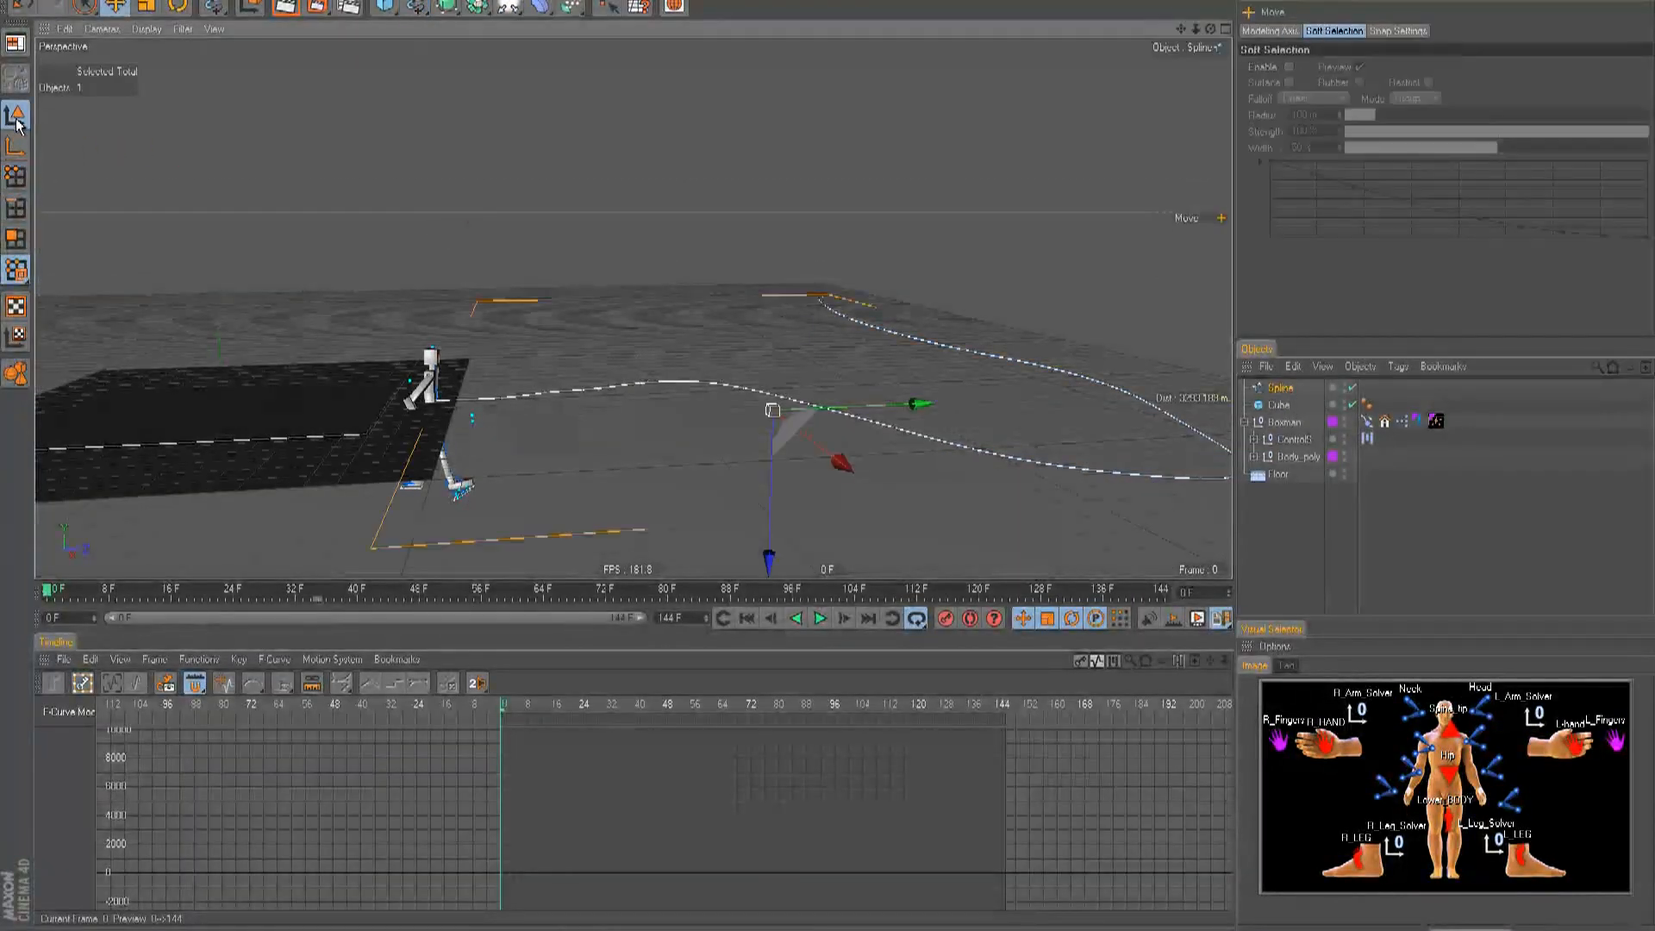
pyautogui.moveTo(753, 487); pyautogui.dragTo(862, 470)
# - Keyframe the Align To Spline tag's Position at 0% on frame 0 and at 100% on frame 144
pyautogui.click(1366, 420)
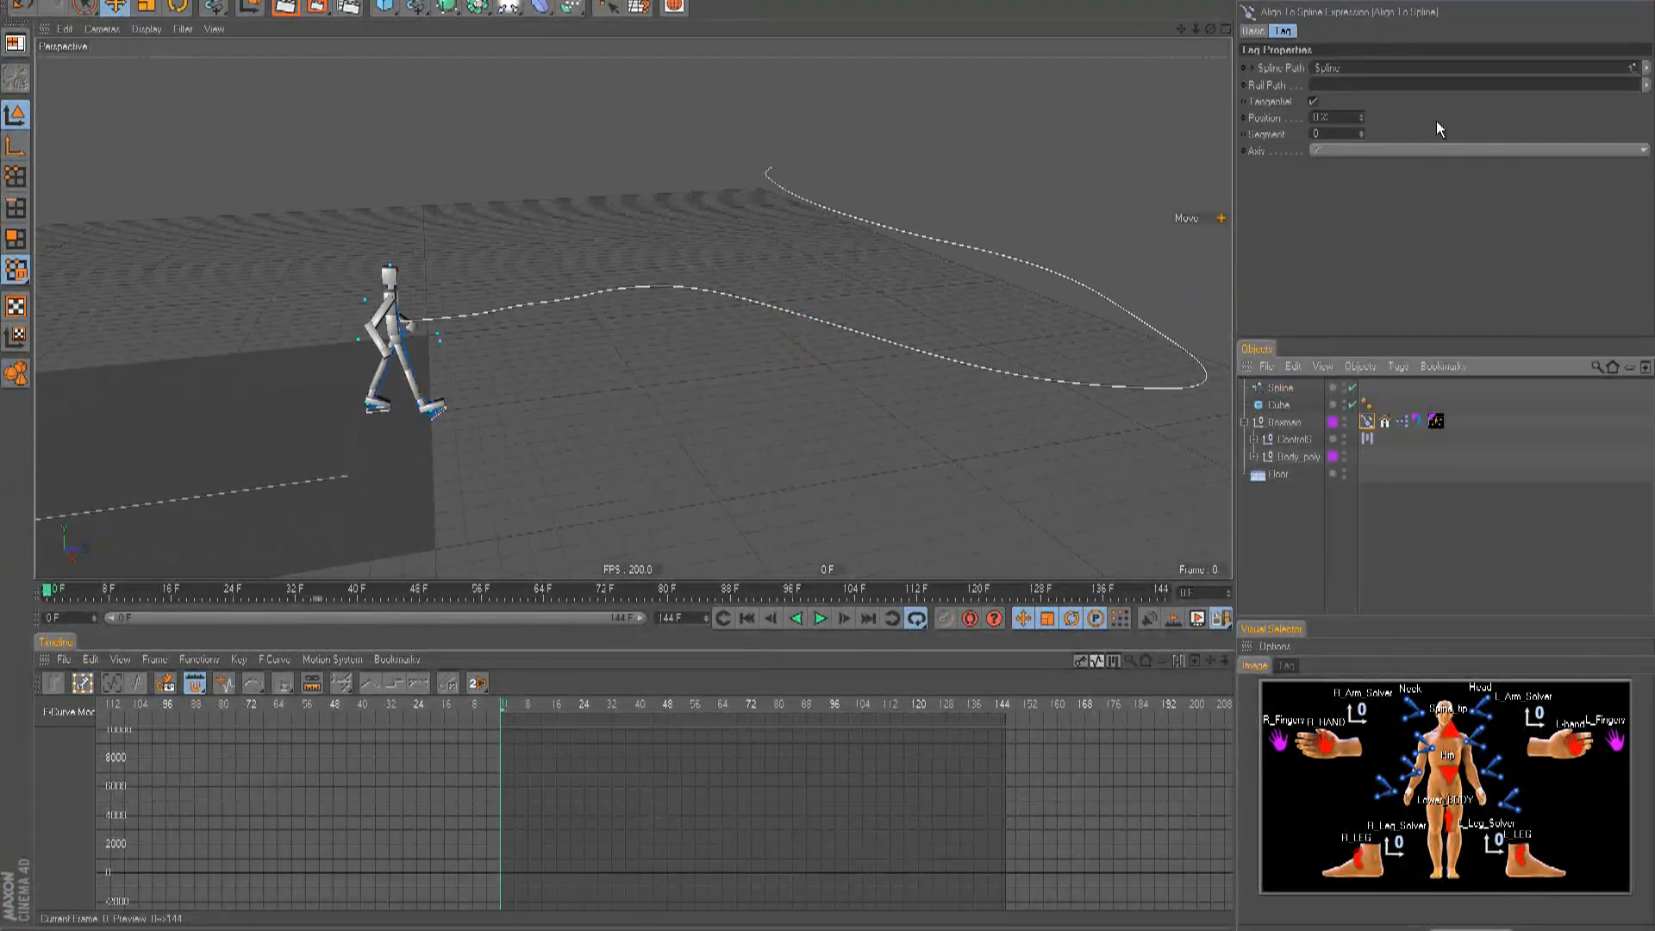
pyautogui.moveTo(1360, 118)
pyautogui.mouseDown()
pyautogui.moveTo(1360, 93)
pyautogui.moveTo(1355, 159)
pyautogui.moveTo(1359, 120)
pyautogui.mouseUp()
pyautogui.keyDown('alt'); pyautogui.moveTo(843, 373); pyautogui.dragTo(794, 374, button='middle'); pyautogui.keyUp('alt')
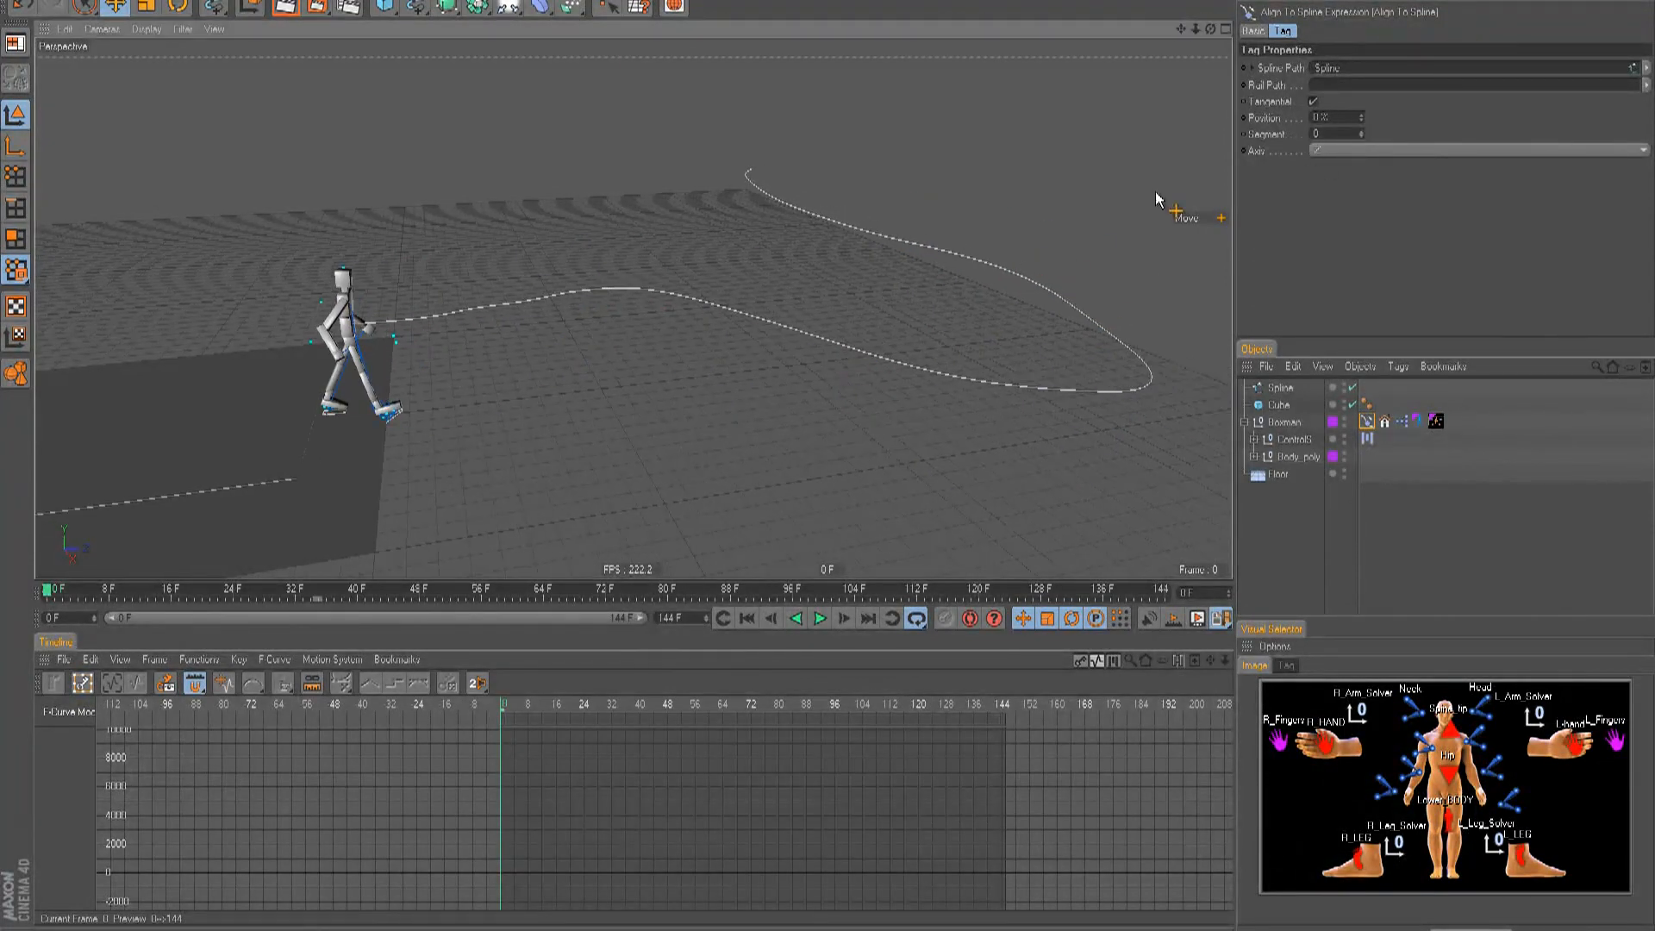
pyautogui.keyDown('ctrl'); pyautogui.click(1244, 118); pyautogui.keyUp('ctrl')
pyautogui.click(867, 617)
pyautogui.moveTo(1362, 116); pyautogui.dragTo(1362, 117)
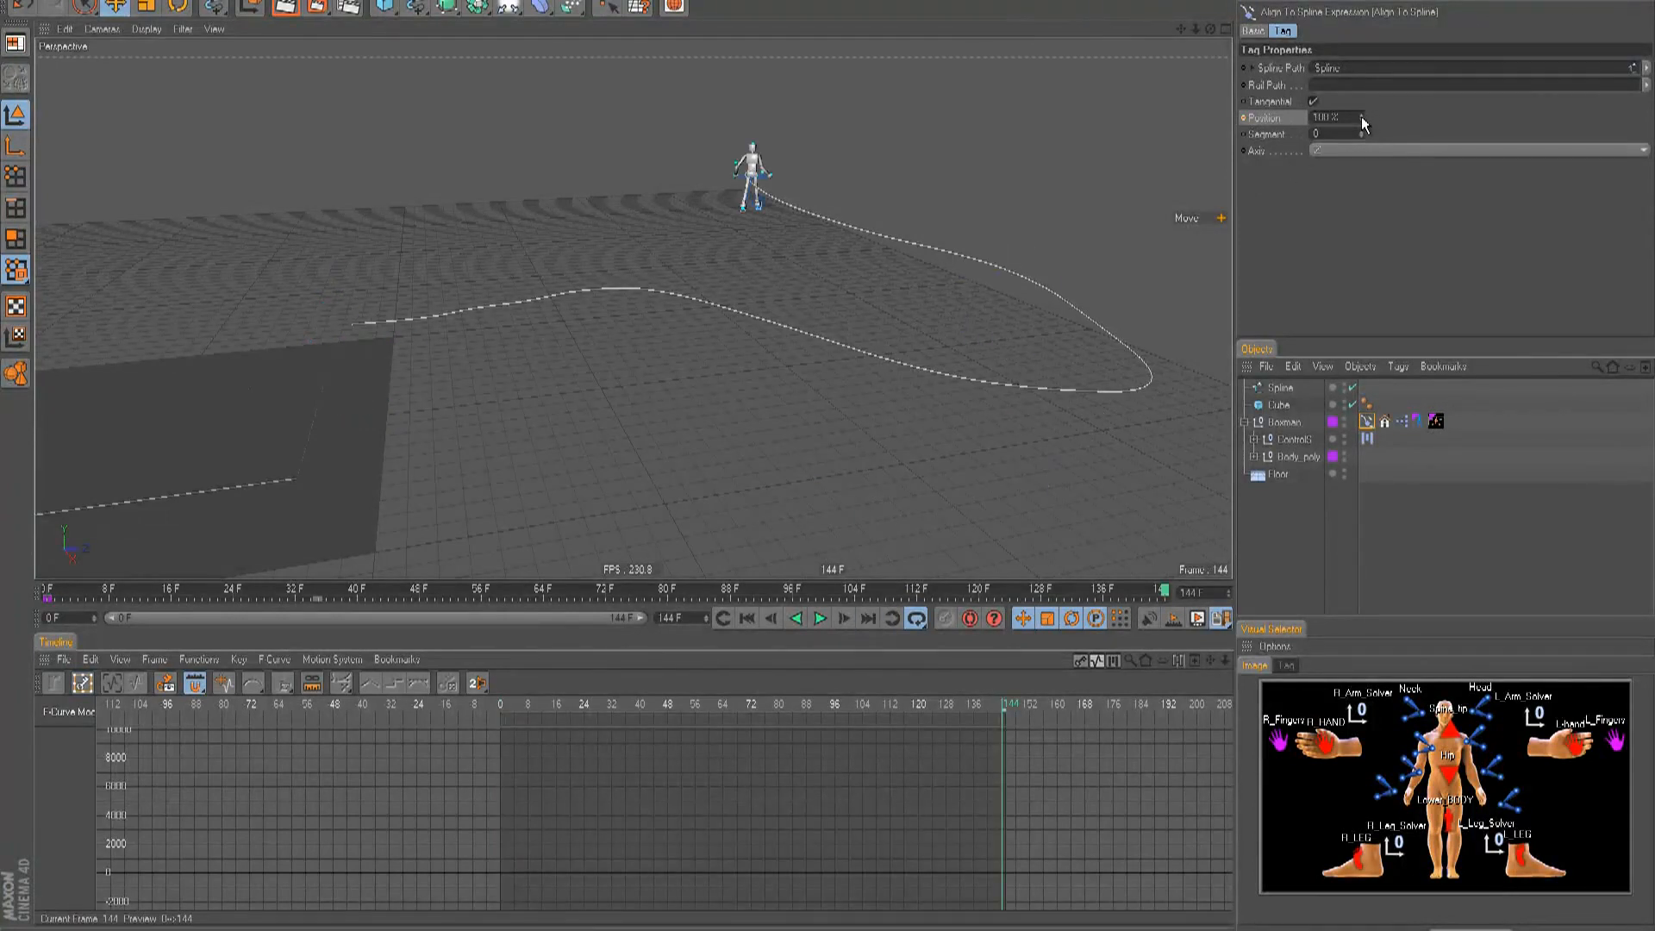
# - Show the Position track's F-curve in the timeline and set both of its keys to Linear interpolation
pyautogui.rightClick(1252, 121)
pyautogui.moveTo(1345, 130)
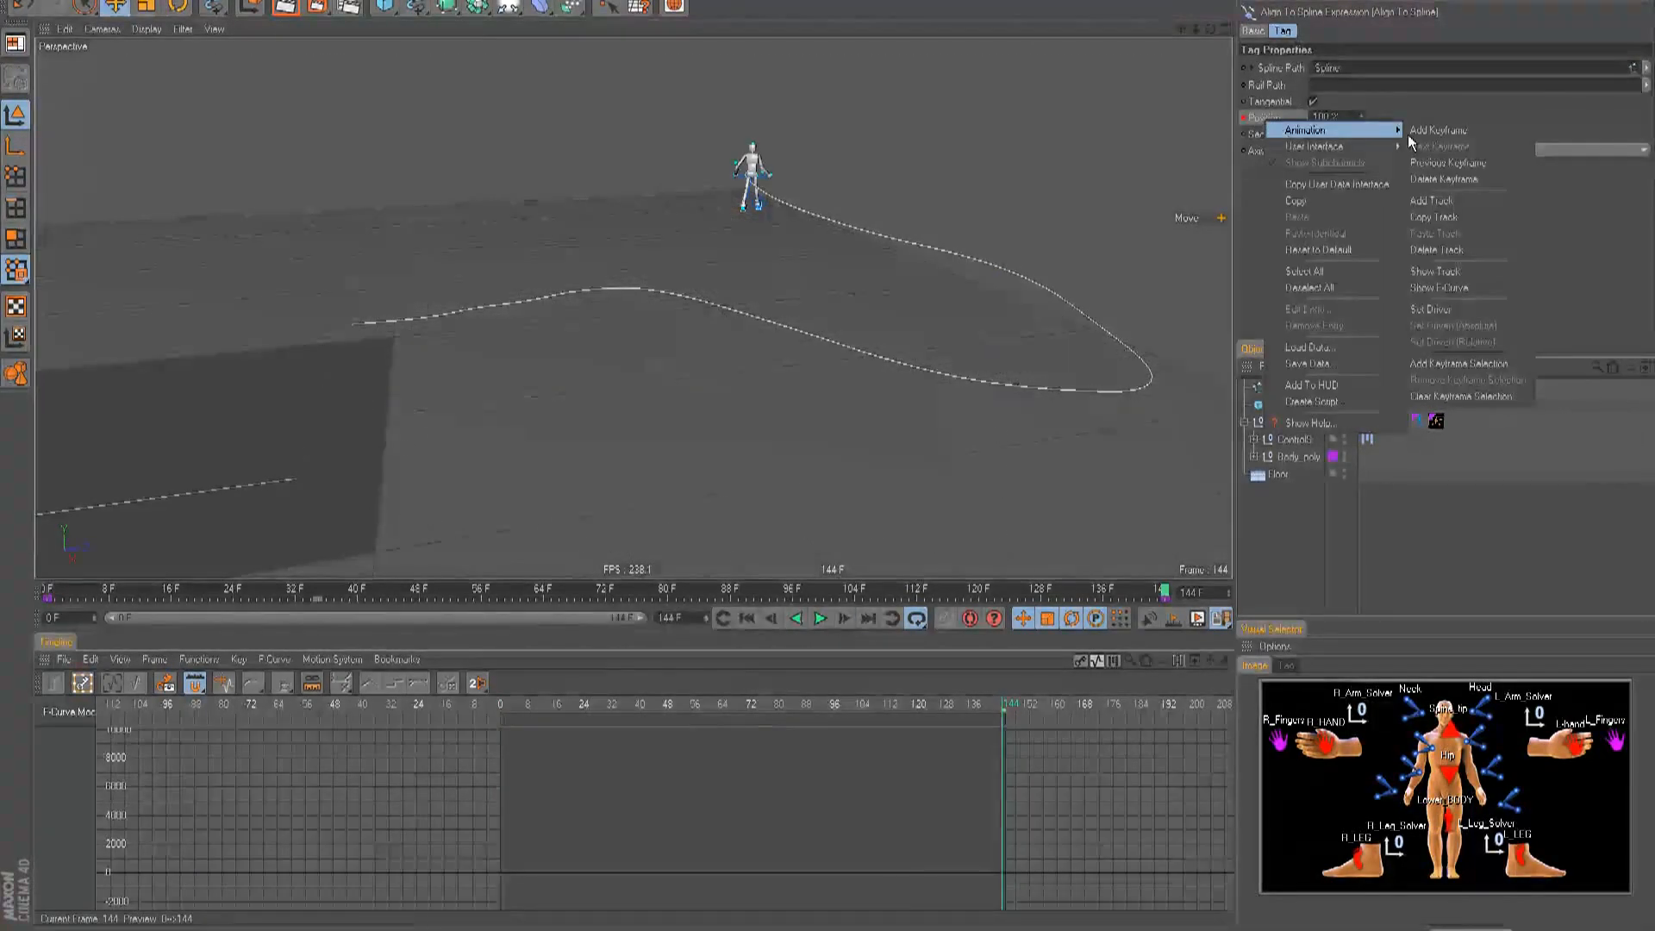
pyautogui.click(1453, 287)
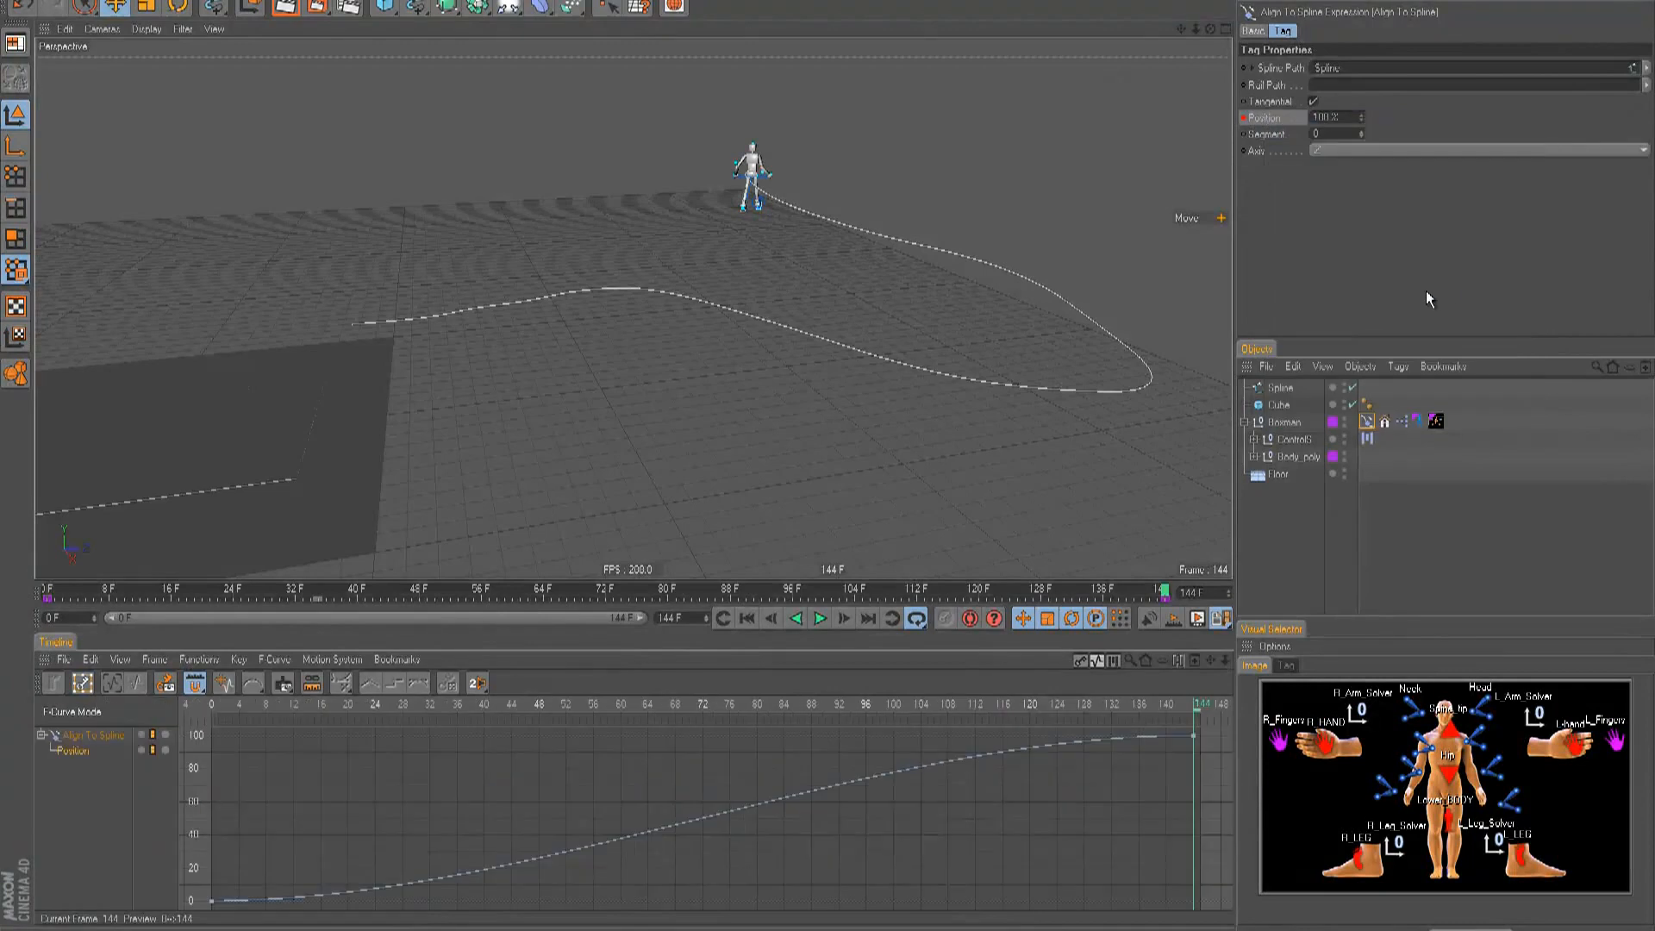
pyautogui.click(826, 790)
pyautogui.rightClick(1192, 736)
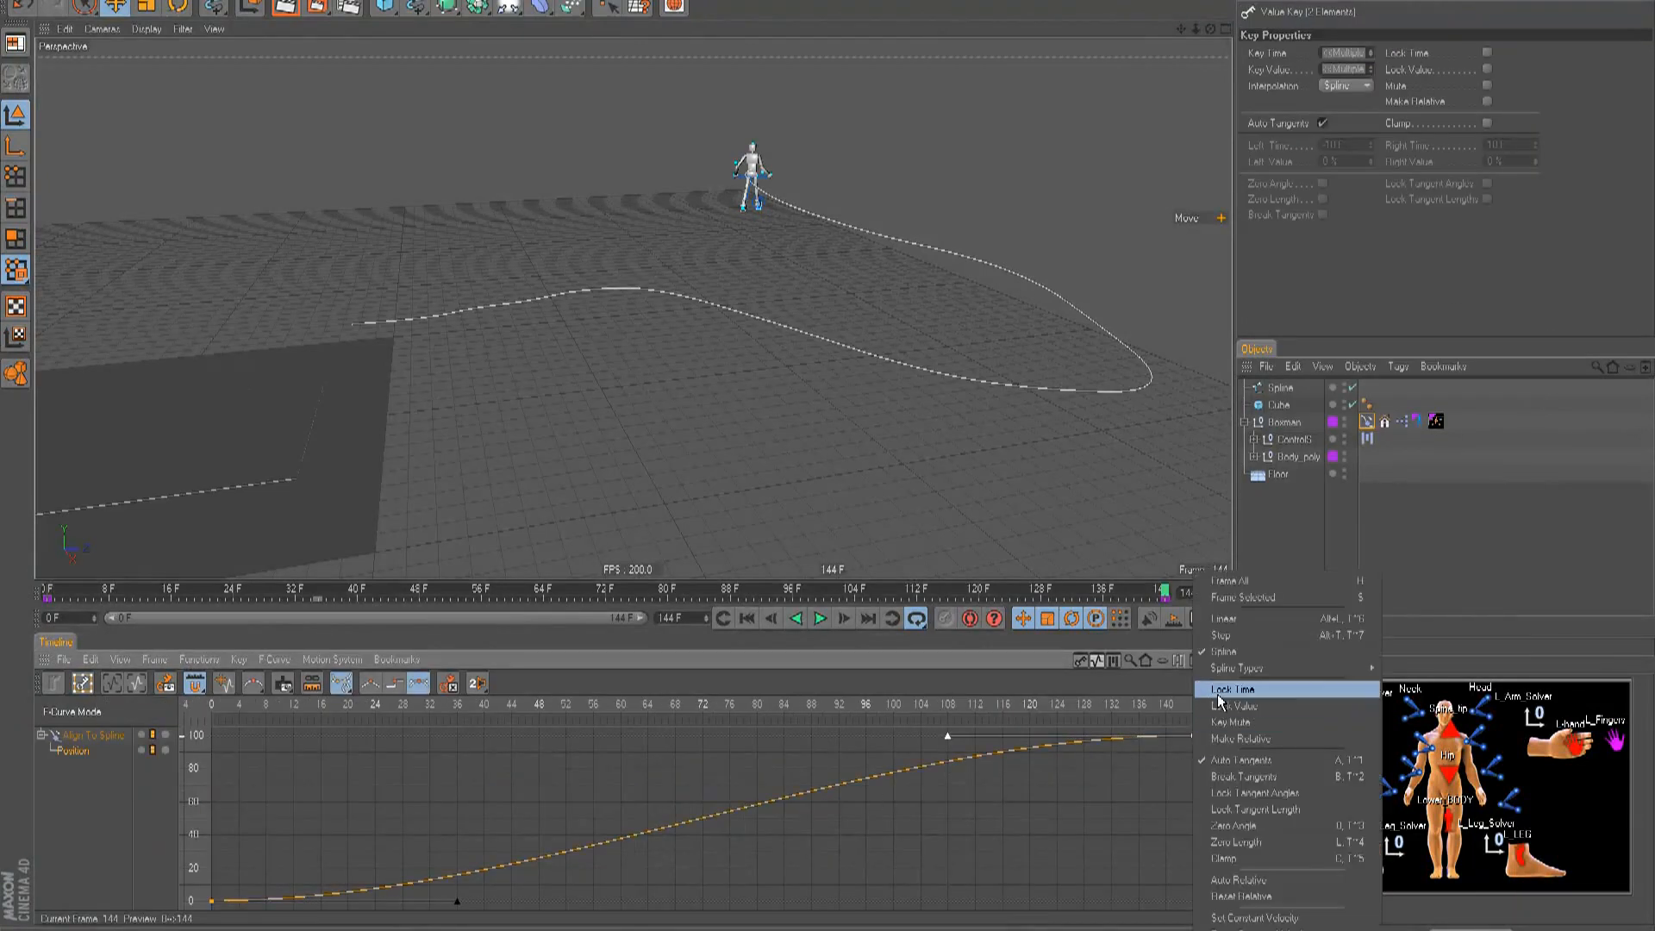
pyautogui.click(1209, 623)
# - Play the animation from frame 0 to check the walk along the spline, then reselect the Align To Spline tag
pyautogui.click(746, 618)
pyautogui.click(820, 618)
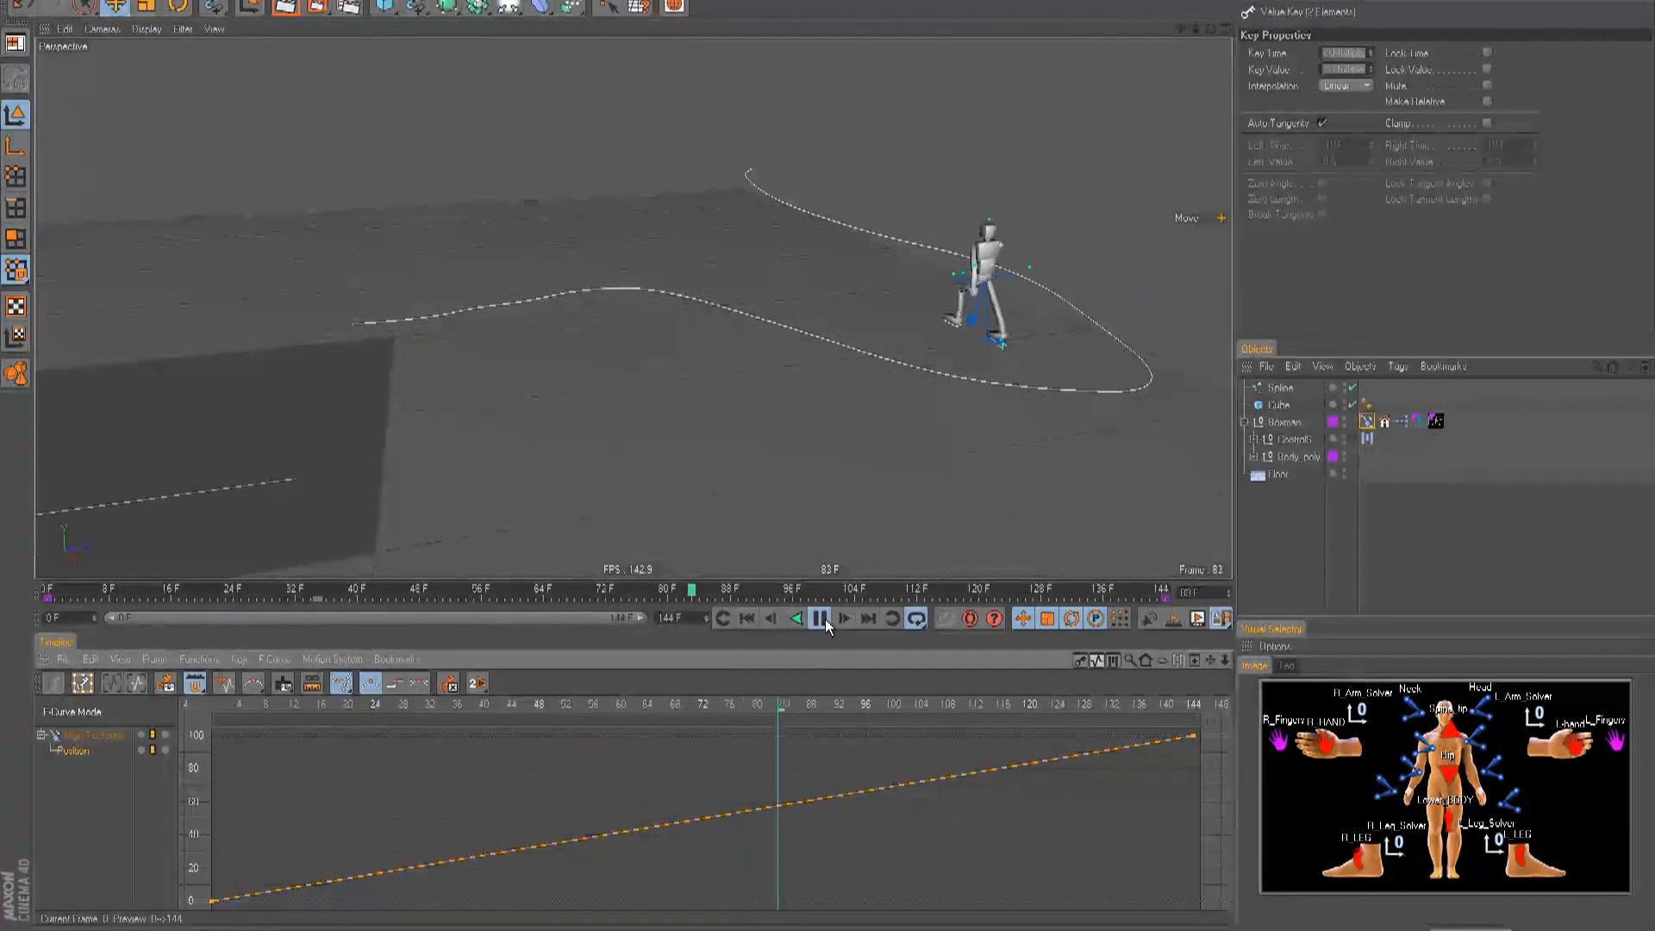
pyautogui.click(825, 619)
pyautogui.click(1366, 421)
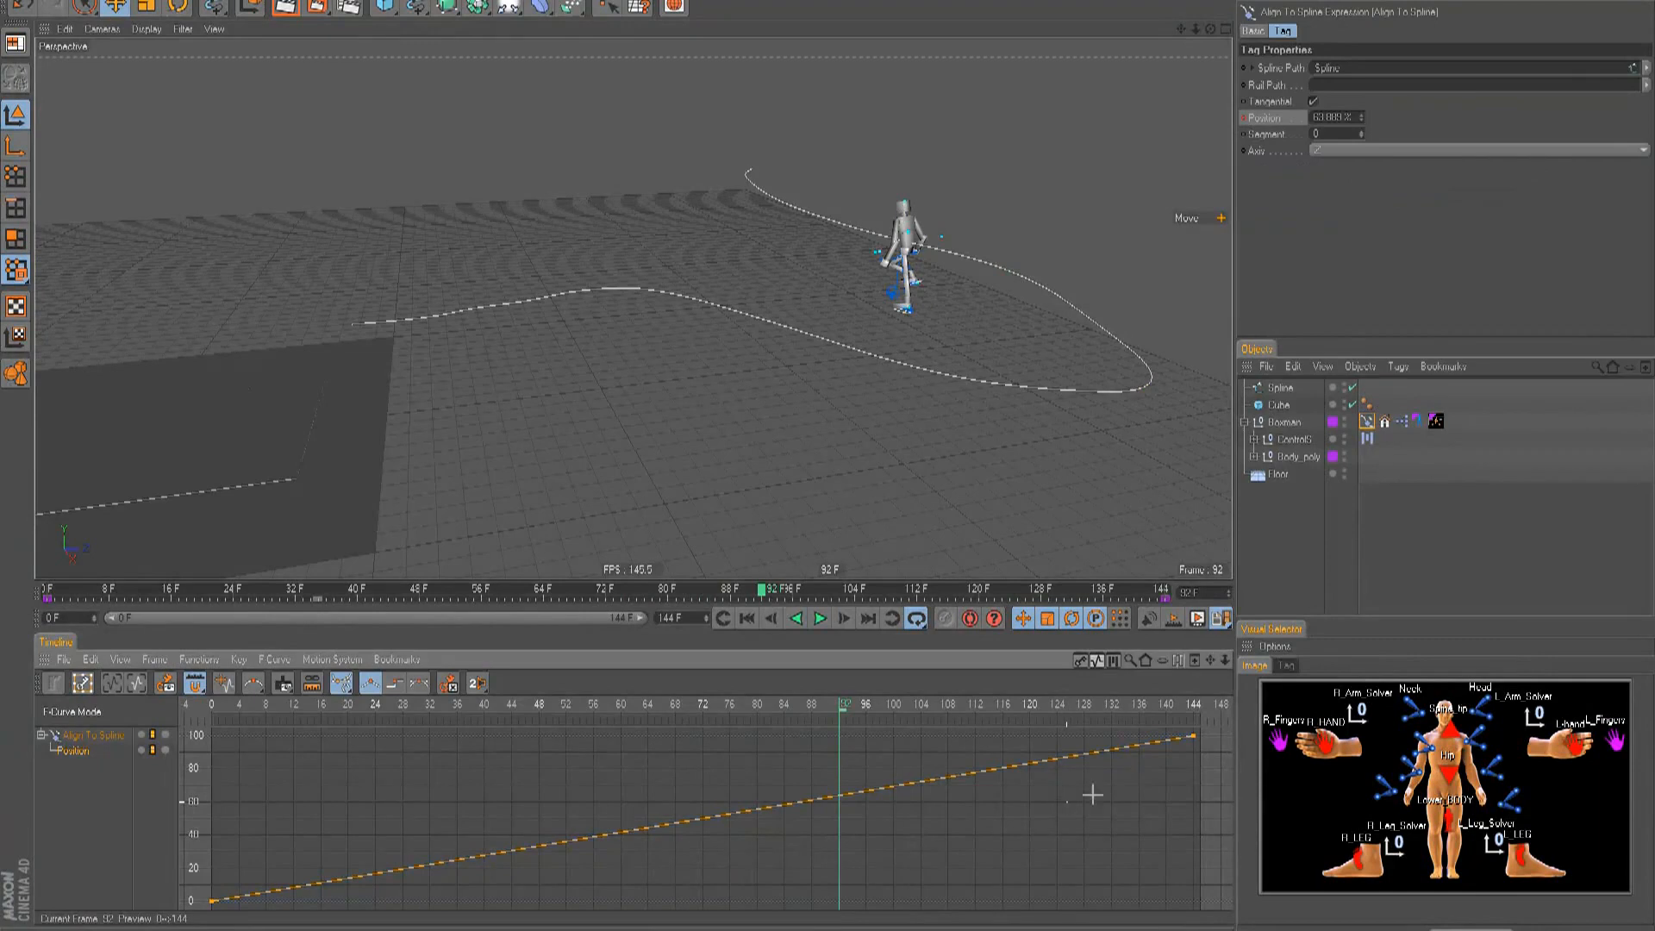
# - Lower the Position curve's end key to about 56% and play the walk from the start
pyautogui.moveTo(1210, 789)
pyautogui.mouseDown()
pyautogui.moveTo(1167, 730)
pyautogui.moveTo(1200, 764)
pyautogui.moveTo(1199, 808)
pyautogui.mouseUp()
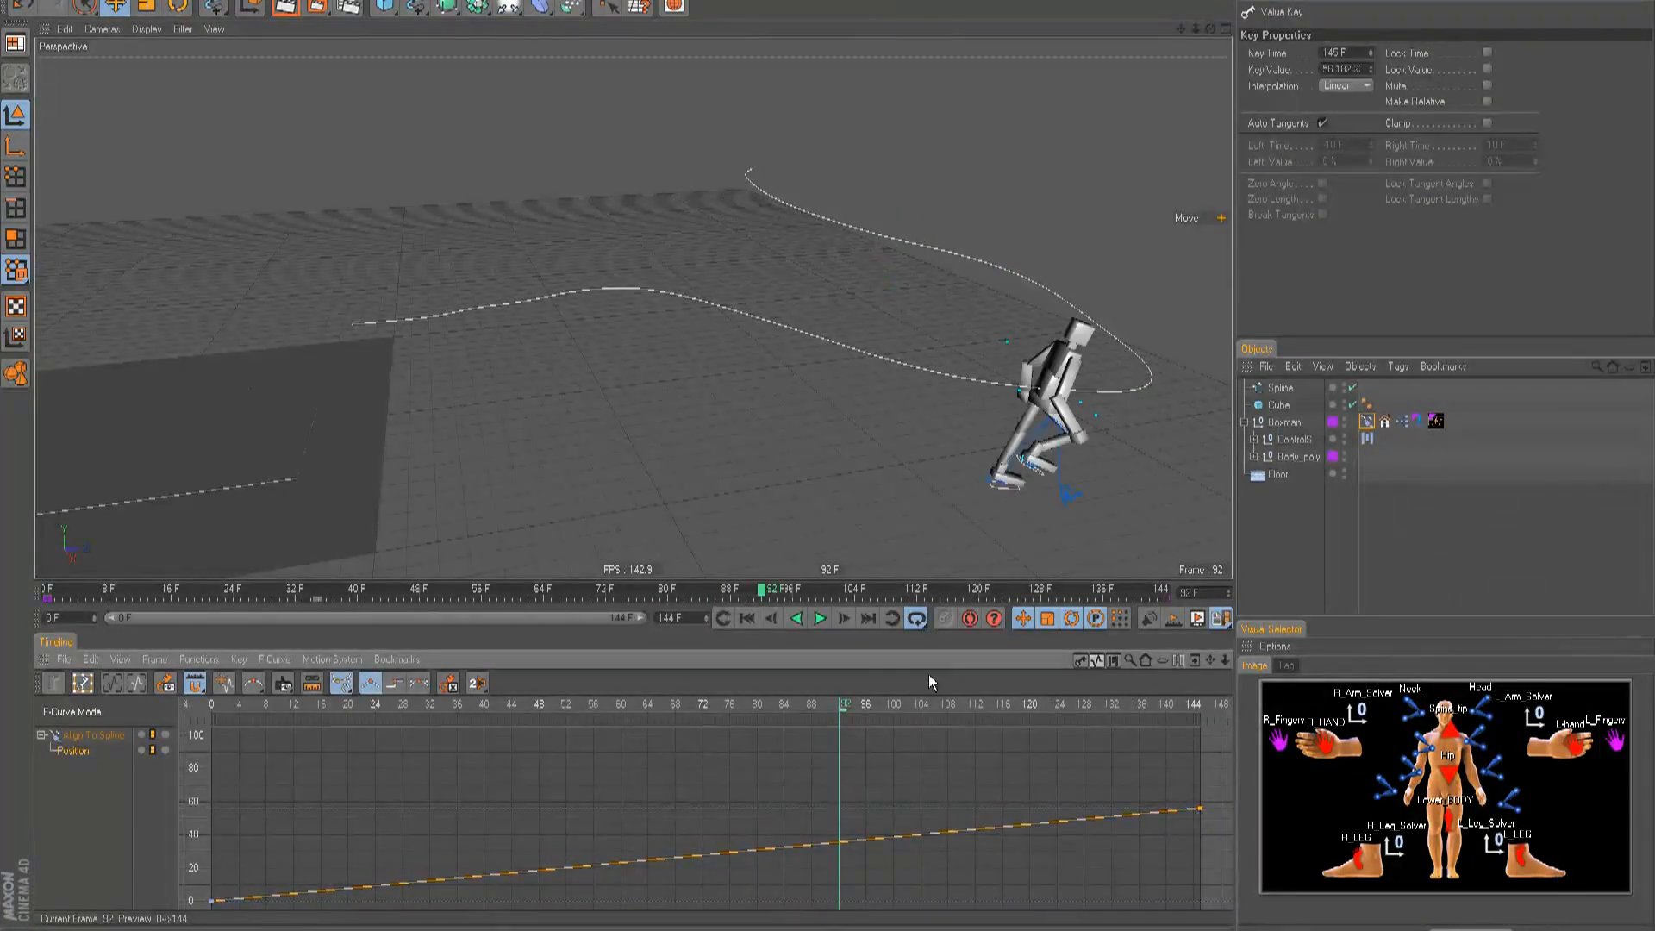
pyautogui.click(747, 618)
pyautogui.click(819, 618)
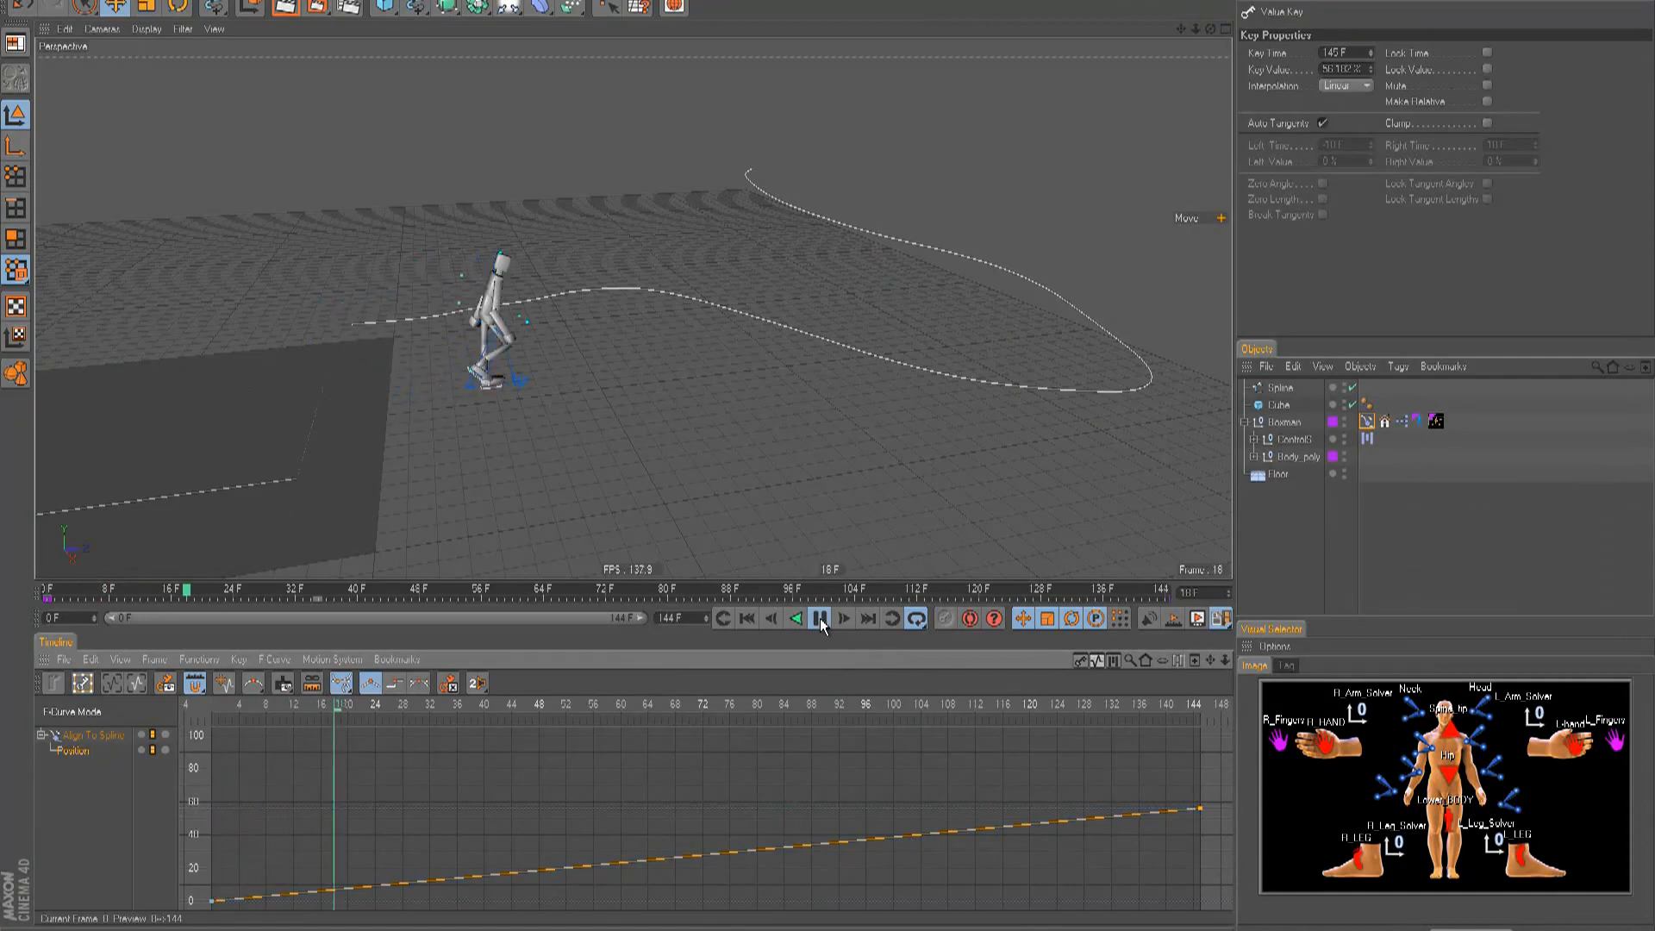
pyautogui.click(820, 618)
# - Lower the Position curve's end key to about 30% and replay the walk to judge the foot sliding
pyautogui.moveTo(1203, 809); pyautogui.dragTo(1199, 850)
pyautogui.click(751, 618)
pyautogui.click(820, 618)
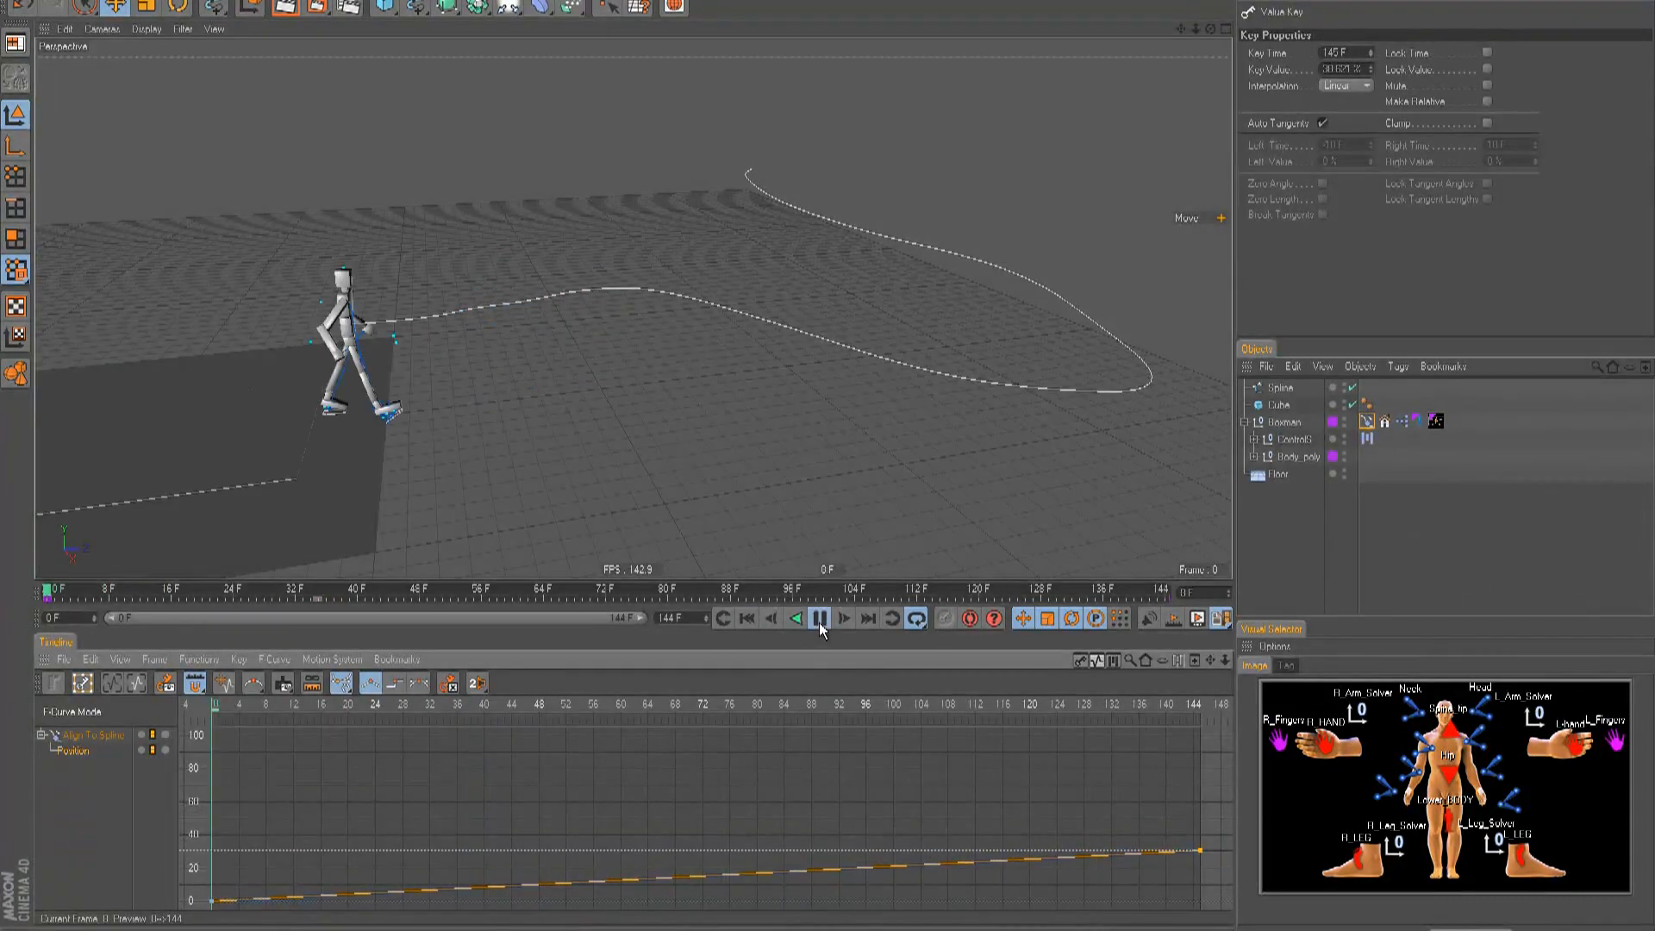
pyautogui.click(819, 618)
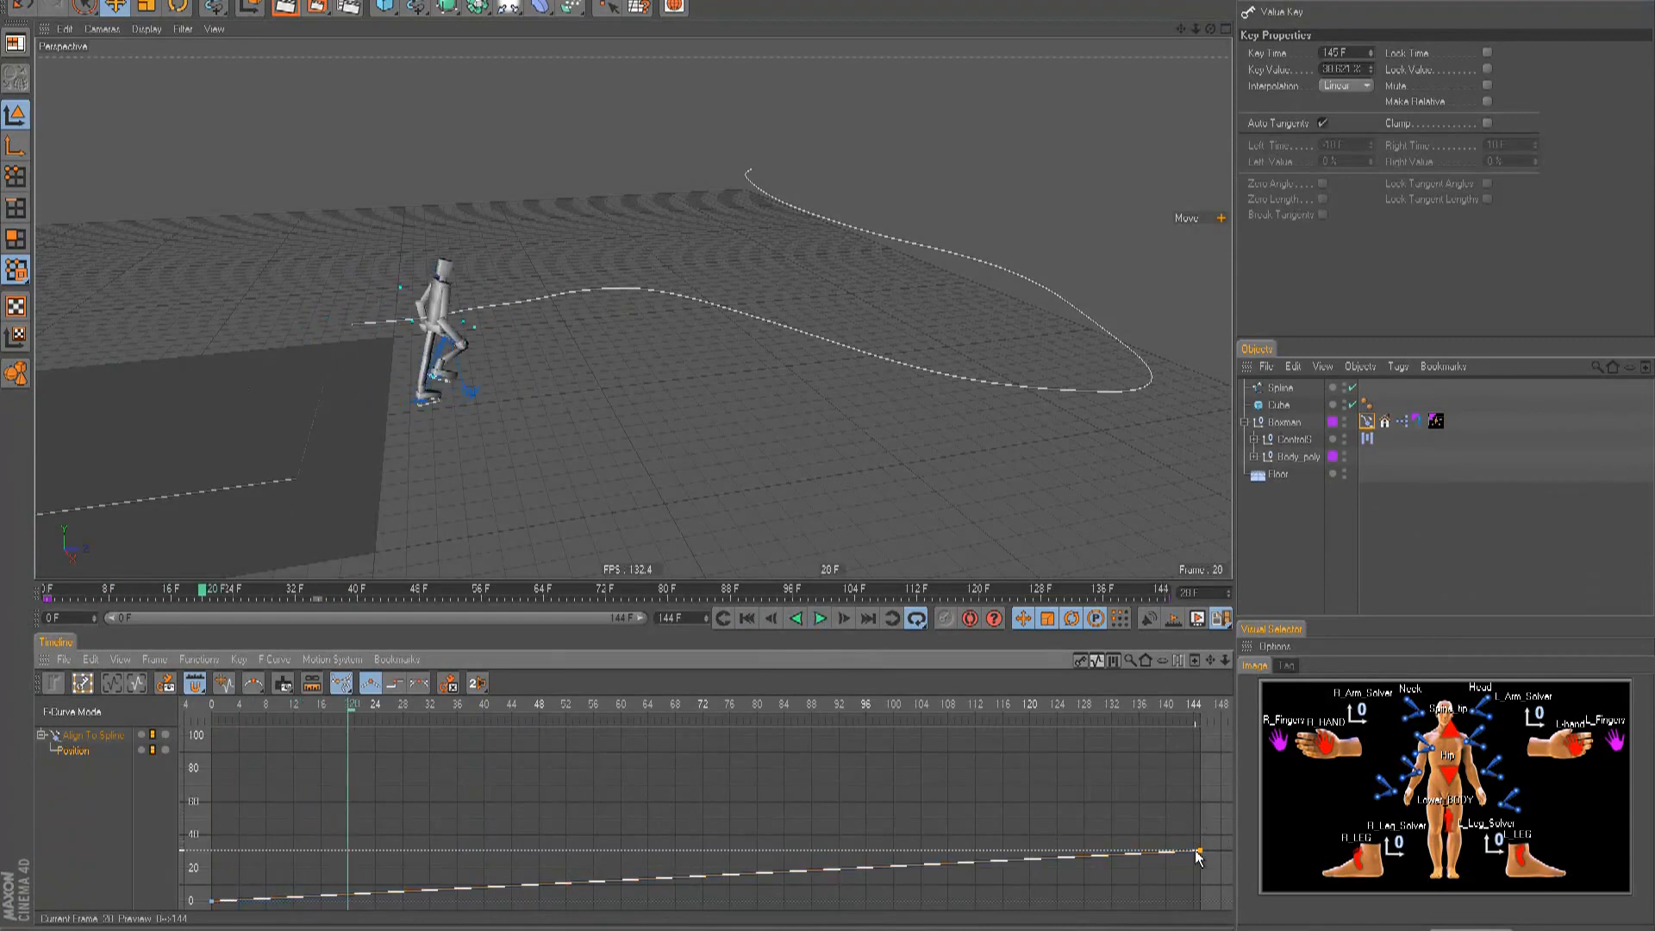
# - Try the Position curve's end key at about 27% and at about 42%, playing the walk with each value
pyautogui.moveTo(1200, 853); pyautogui.dragTo(1200, 857)
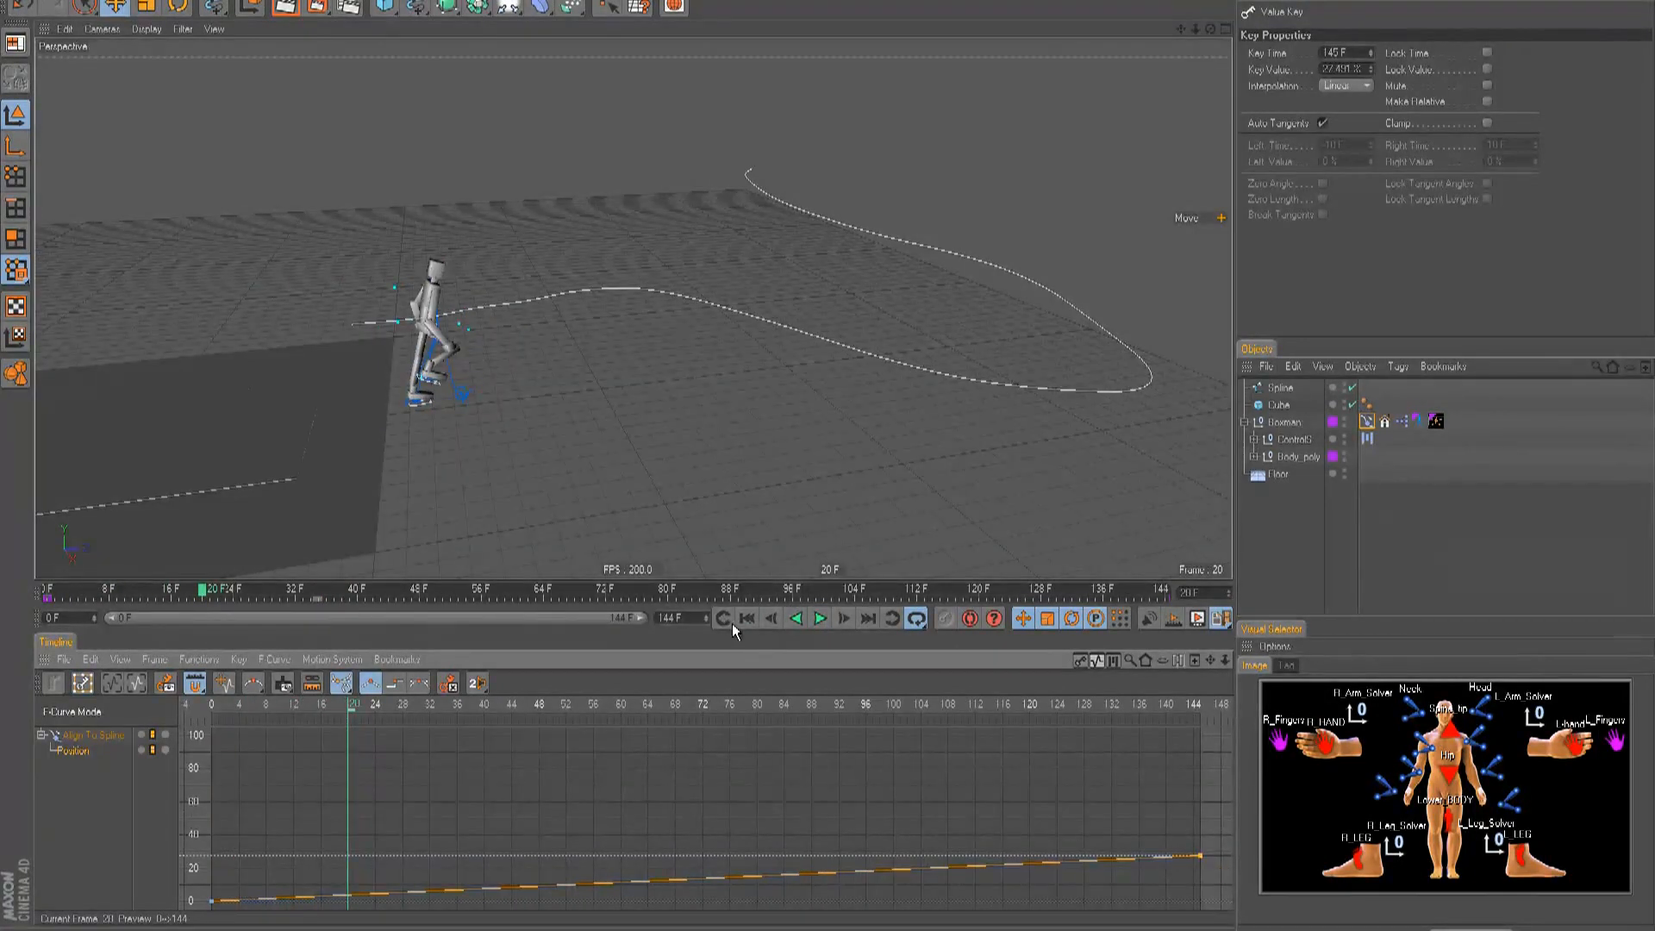
pyautogui.click(819, 618)
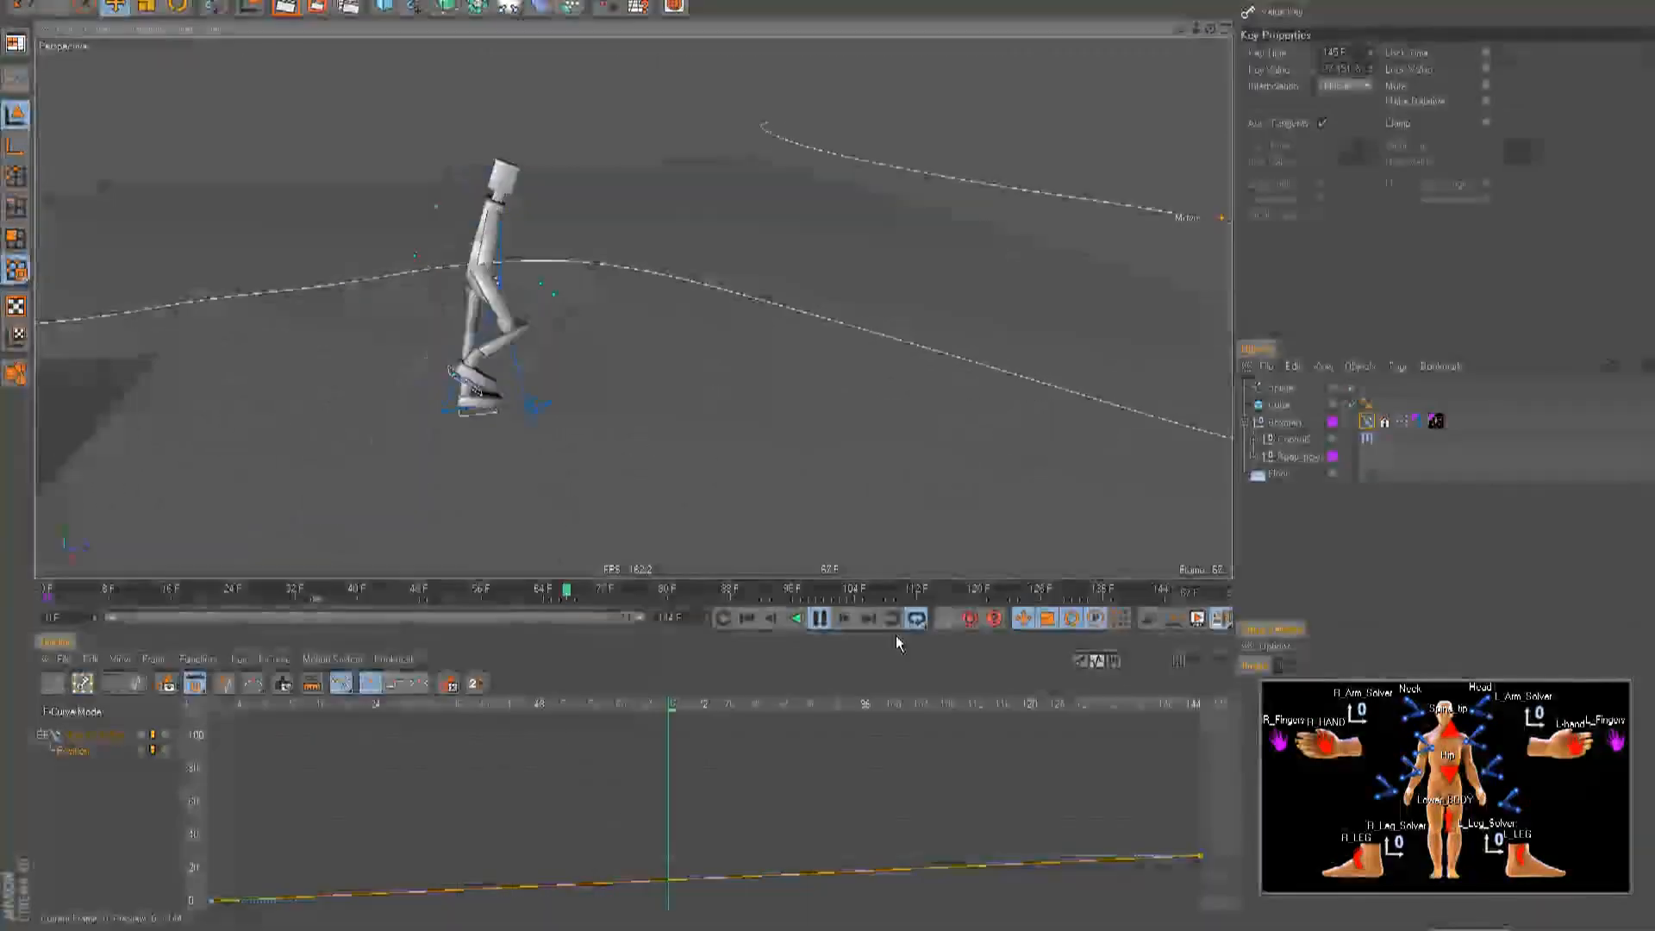
pyautogui.click(746, 618)
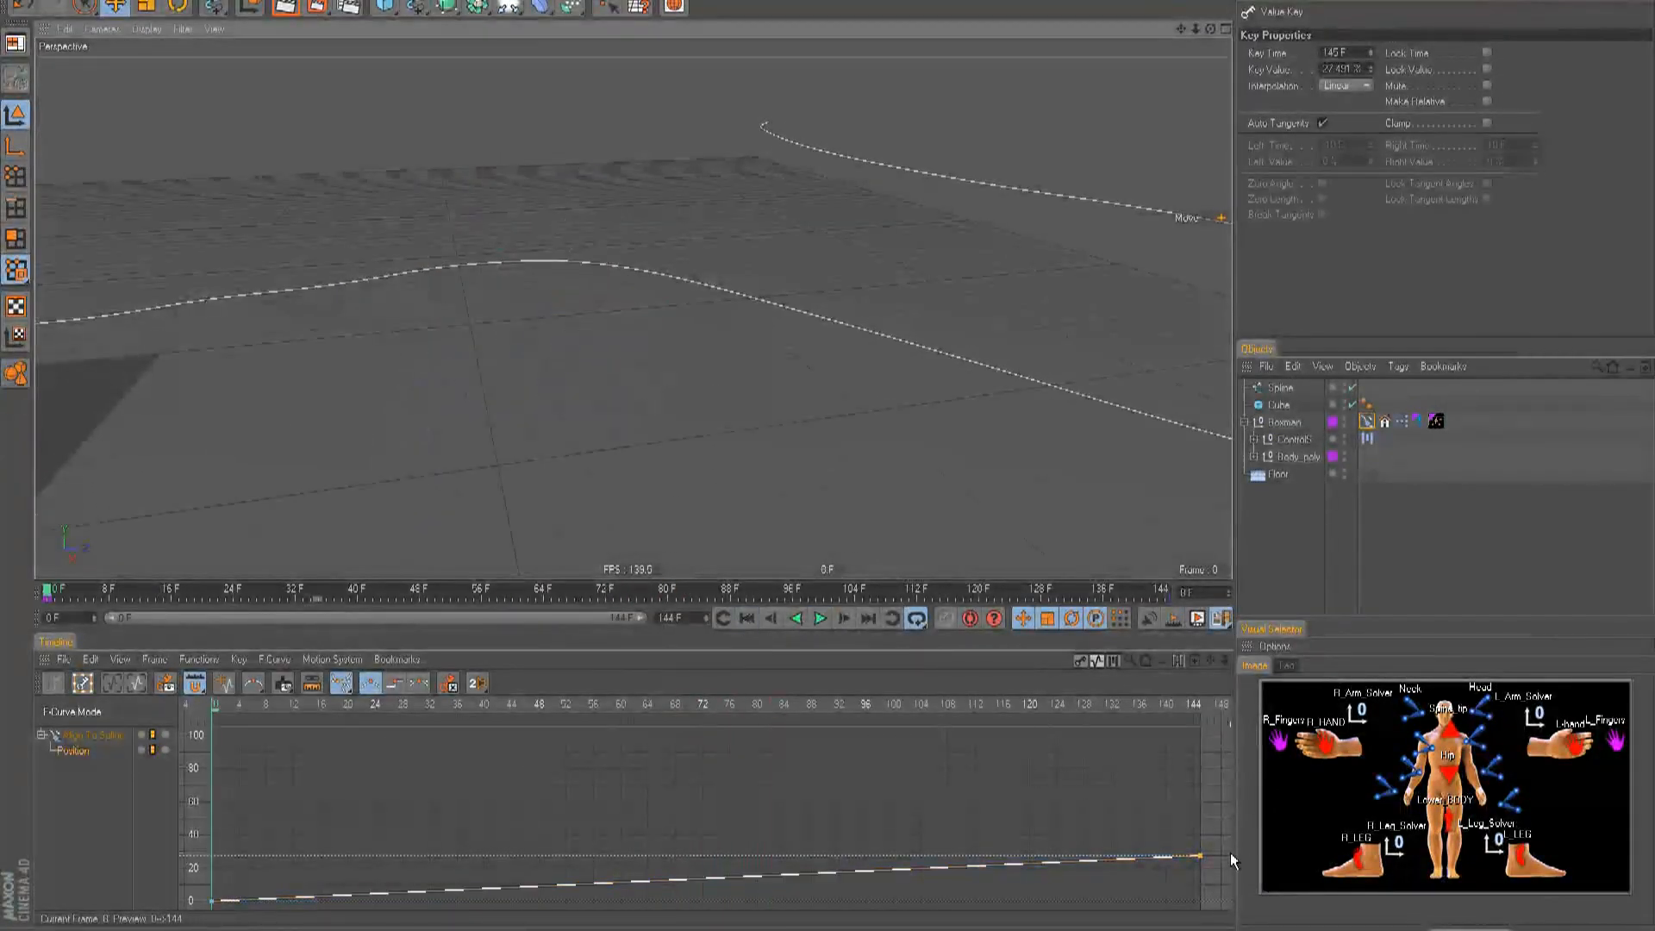
pyautogui.moveTo(1197, 856); pyautogui.dragTo(1200, 832)
pyautogui.click(817, 618)
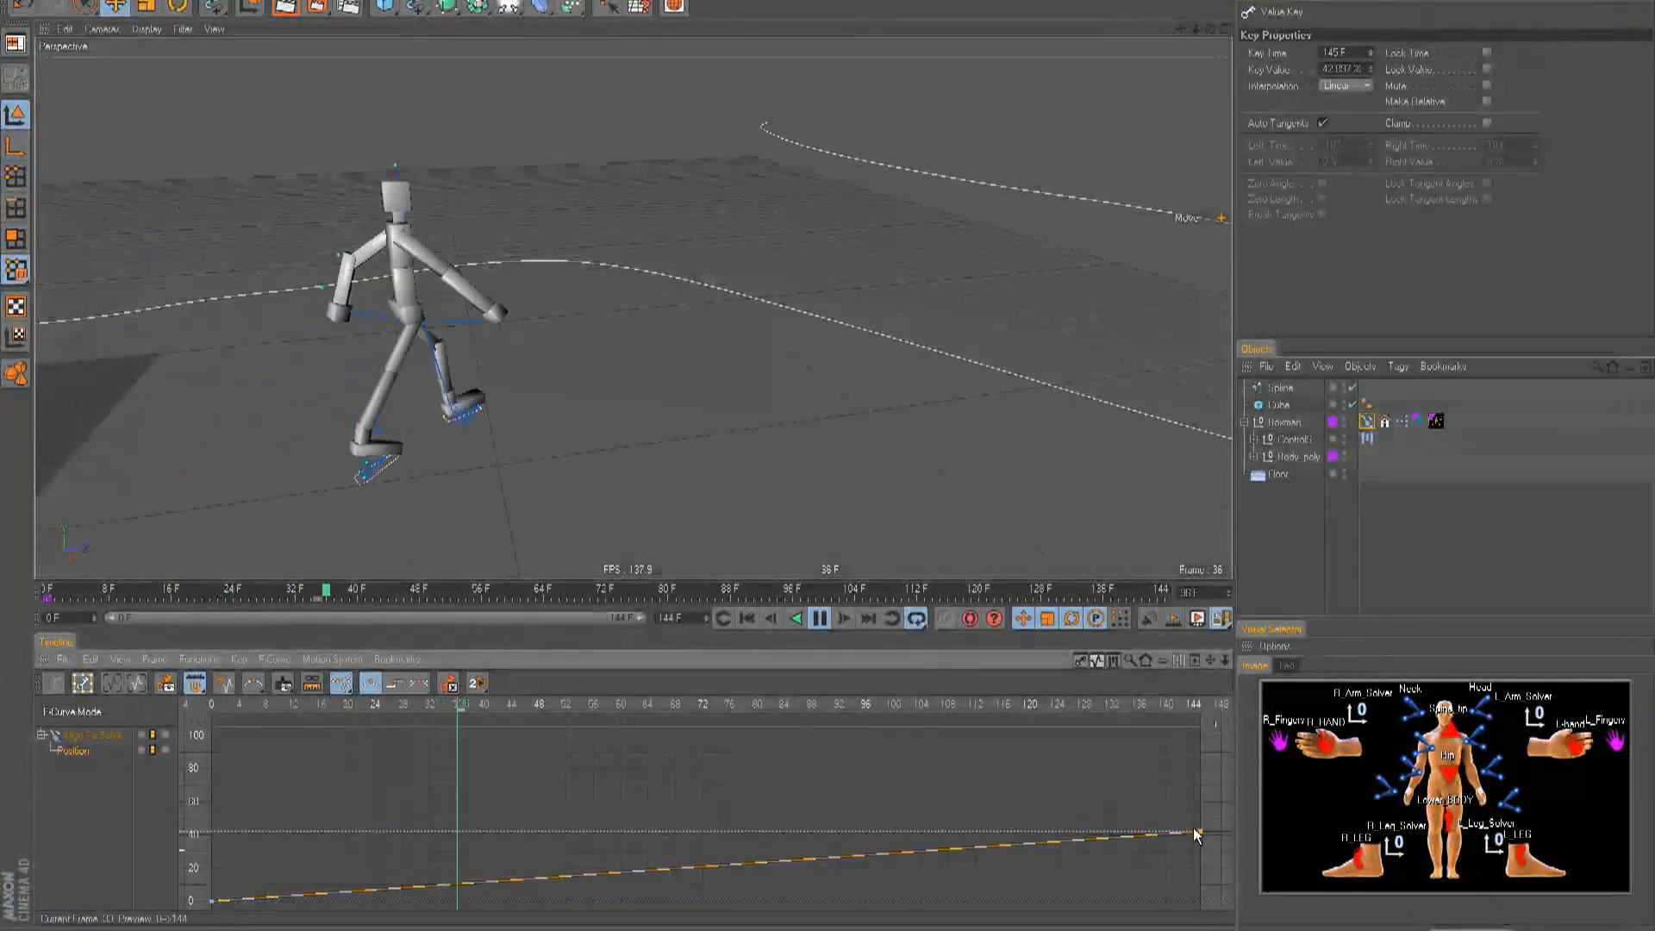
# - Raise the Position curve's end key to about 77% and replay the walk from frame 0
pyautogui.moveTo(1193, 831); pyautogui.dragTo(1194, 773)
pyautogui.click(746, 618)
pyautogui.click(819, 618)
pyautogui.click(774, 618)
pyautogui.click(822, 618)
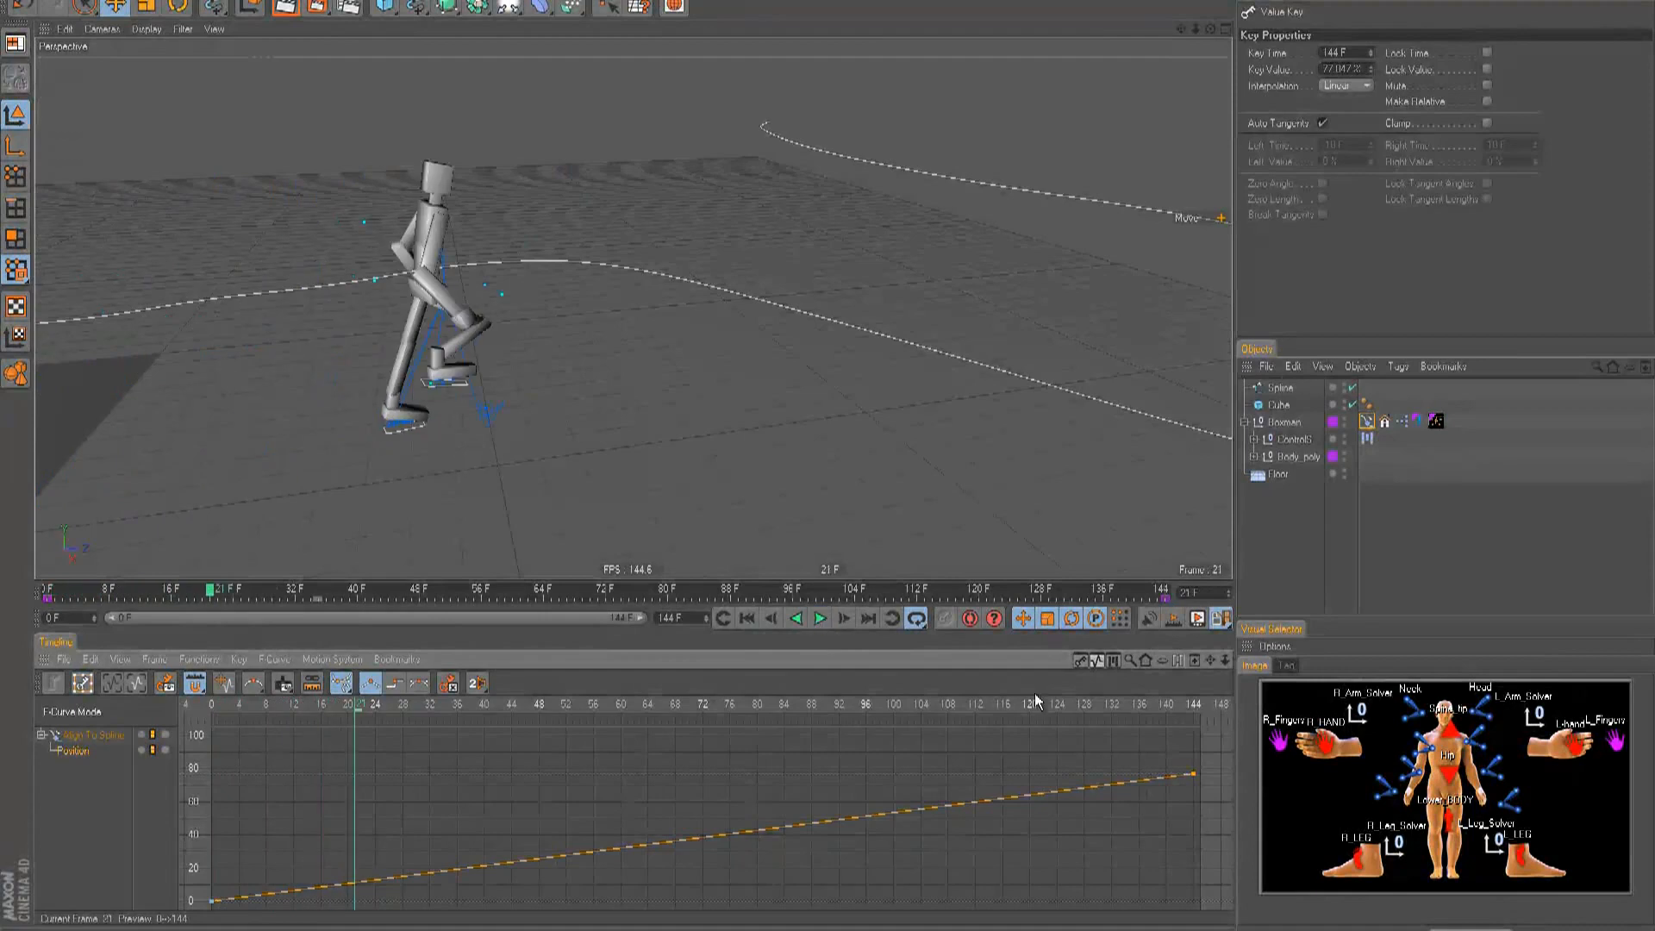
# - Lower the Position curve's end key to about 48% and play the walk again from the start
pyautogui.moveTo(1194, 774); pyautogui.dragTo(1200, 821)
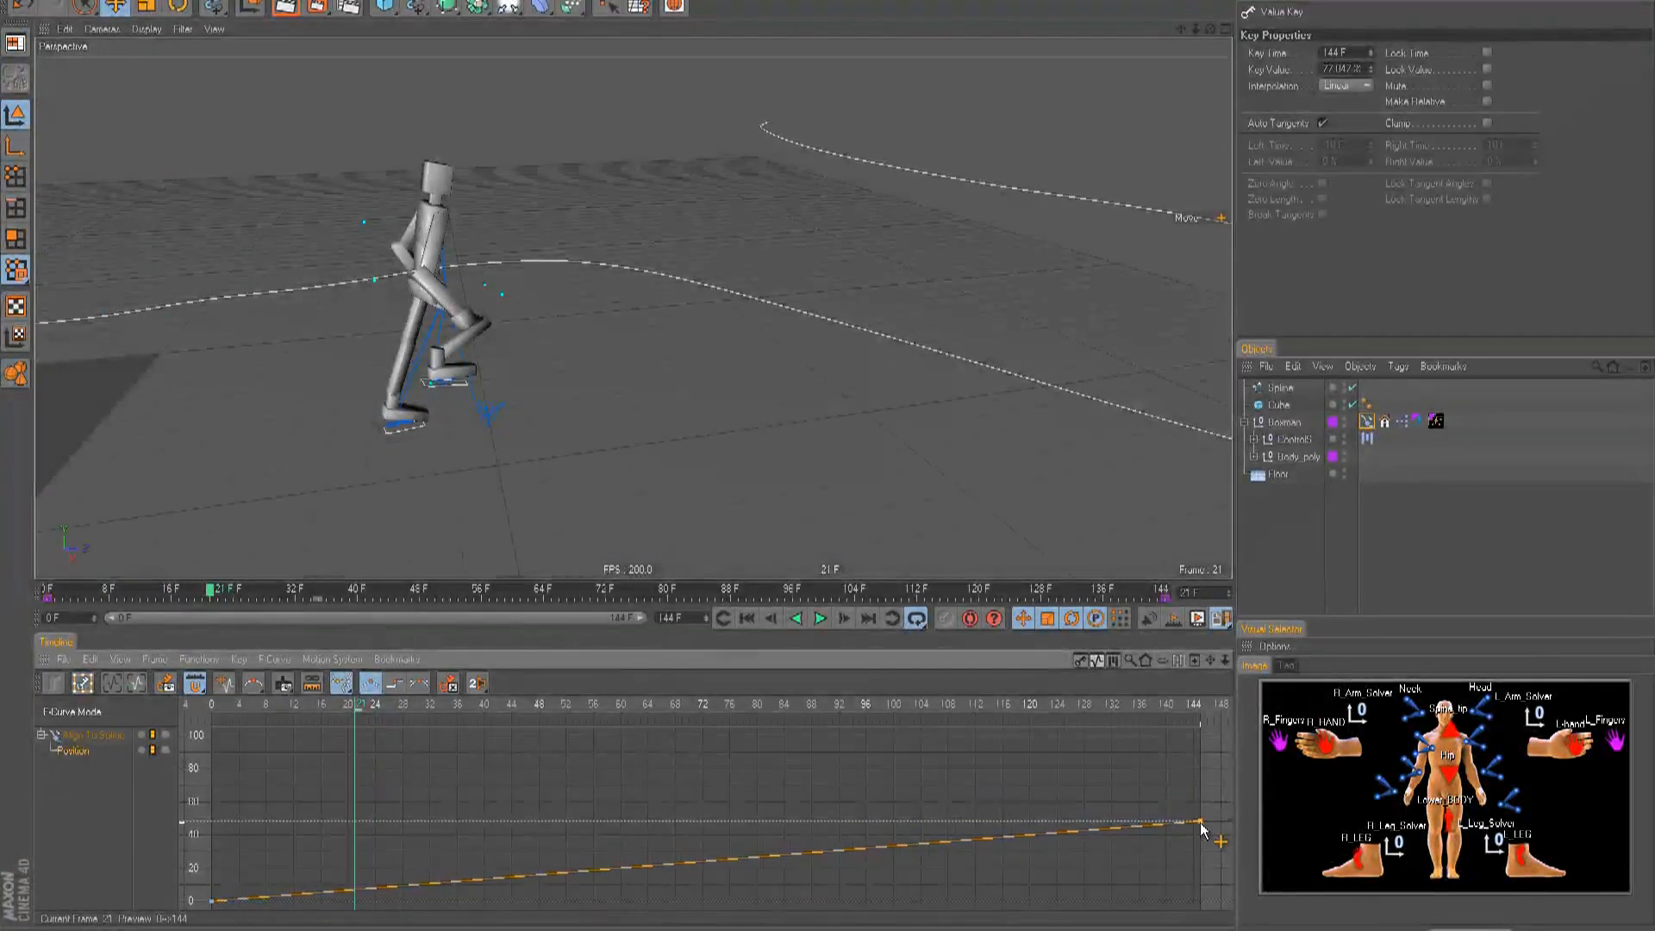
pyautogui.click(749, 619)
pyautogui.click(823, 618)
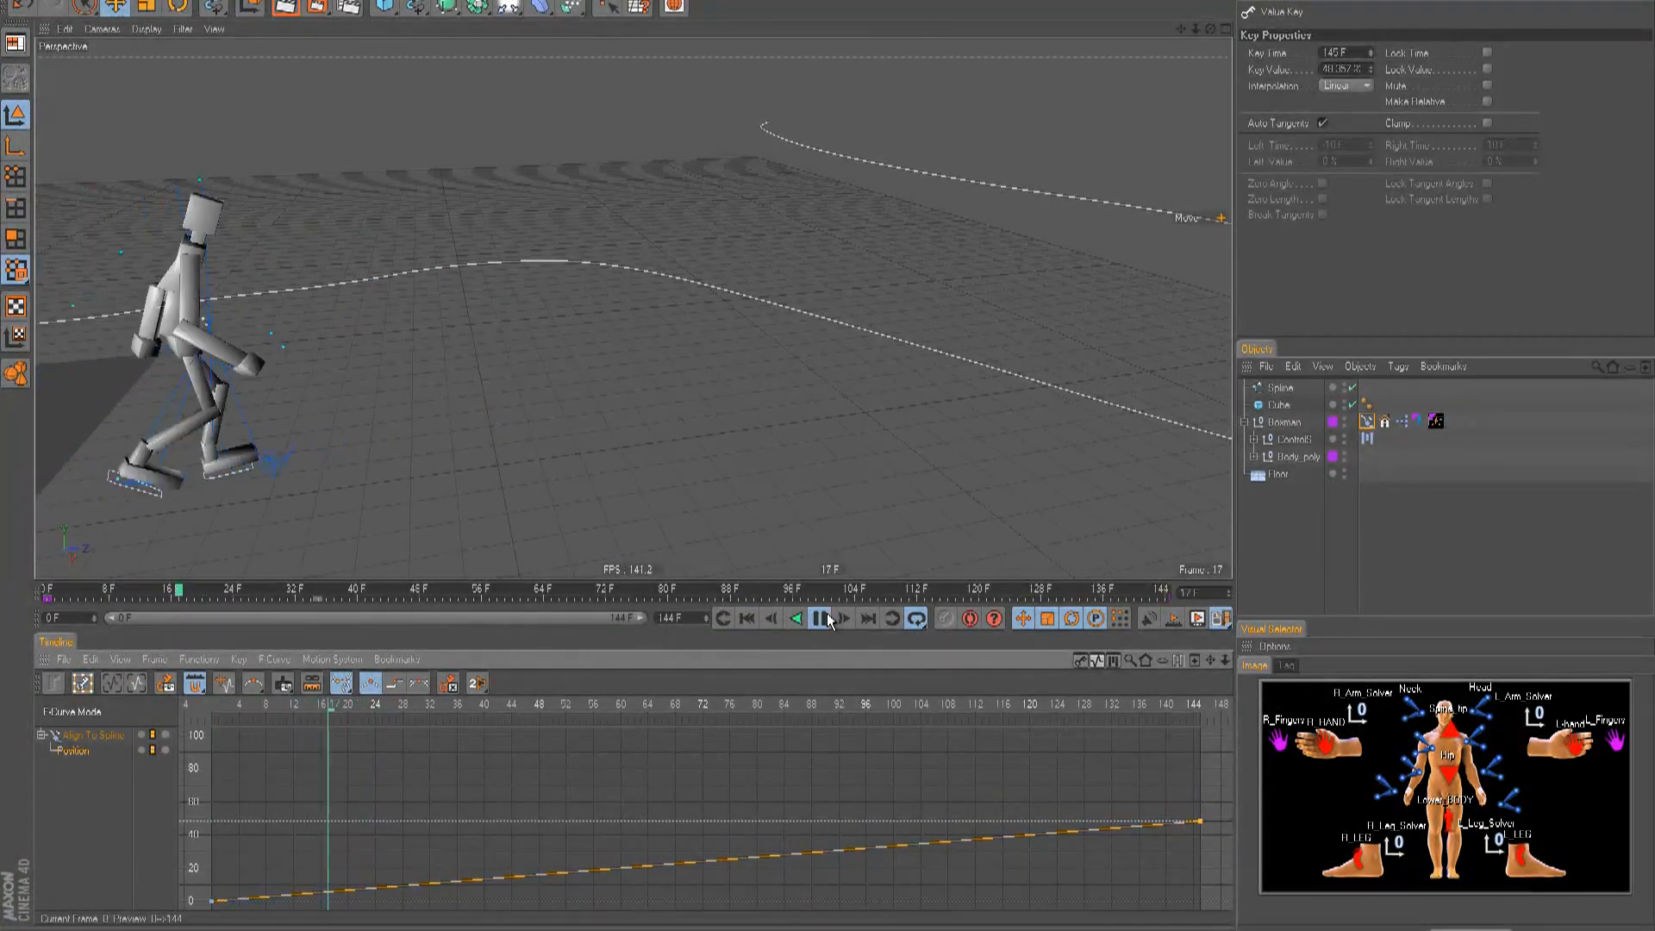
pyautogui.click(823, 618)
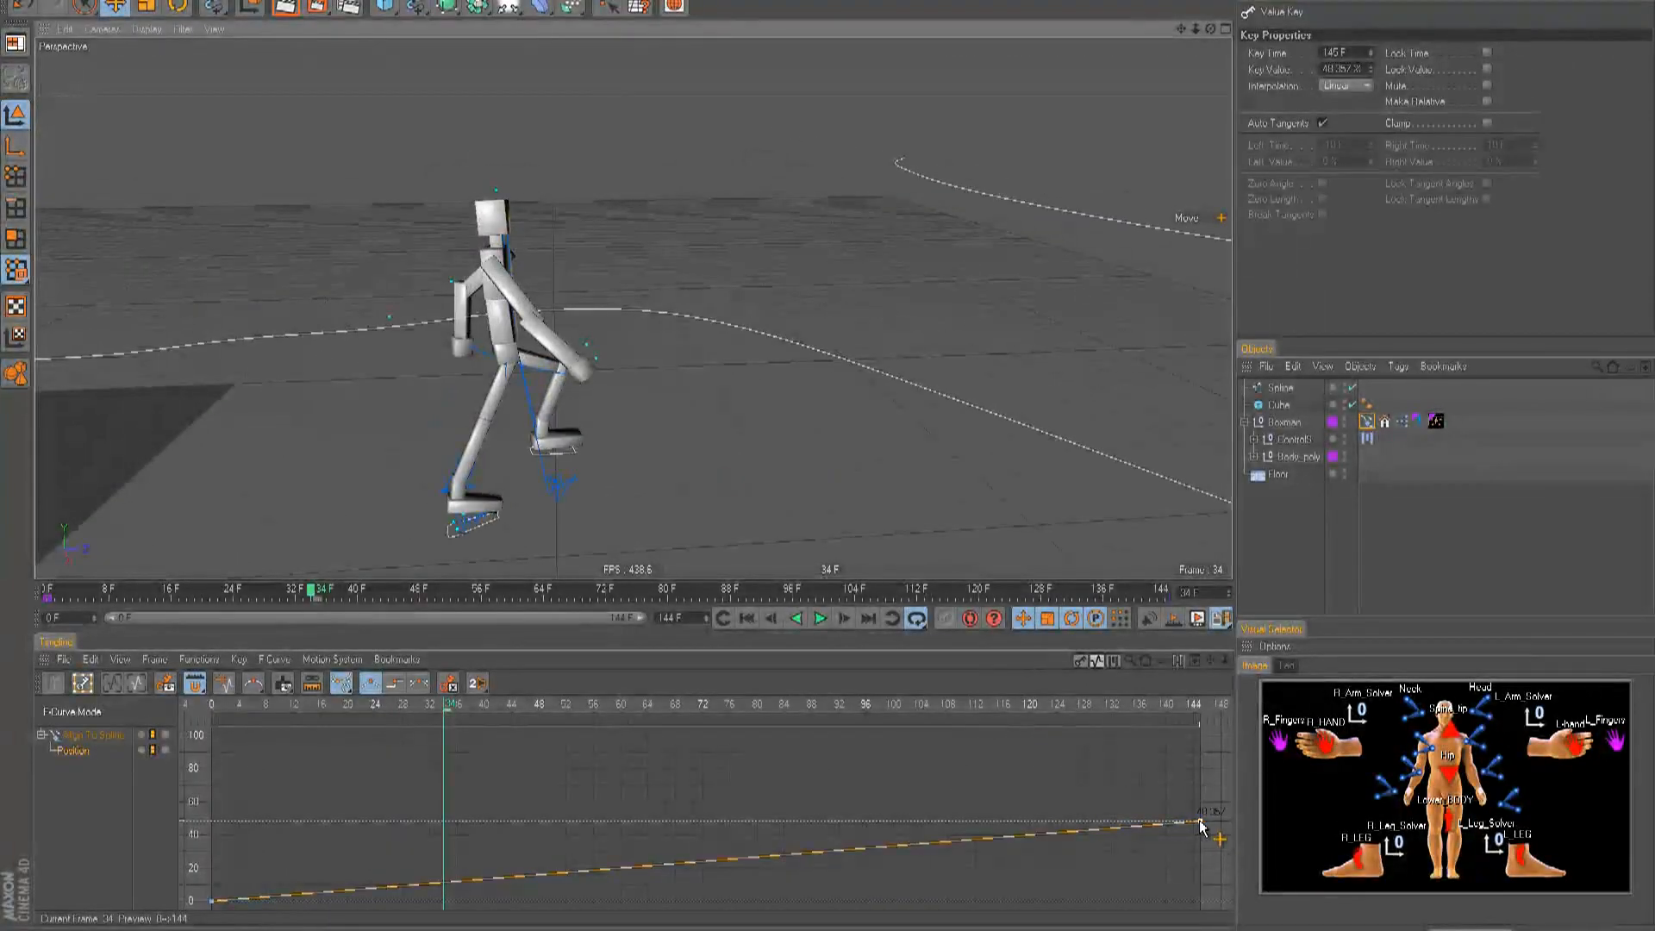
# - Lower the Position curve's end key to about 39% and play the walk again from the start
pyautogui.moveTo(1203, 828); pyautogui.dragTo(1202, 841)
pyautogui.click(748, 618)
pyautogui.click(820, 618)
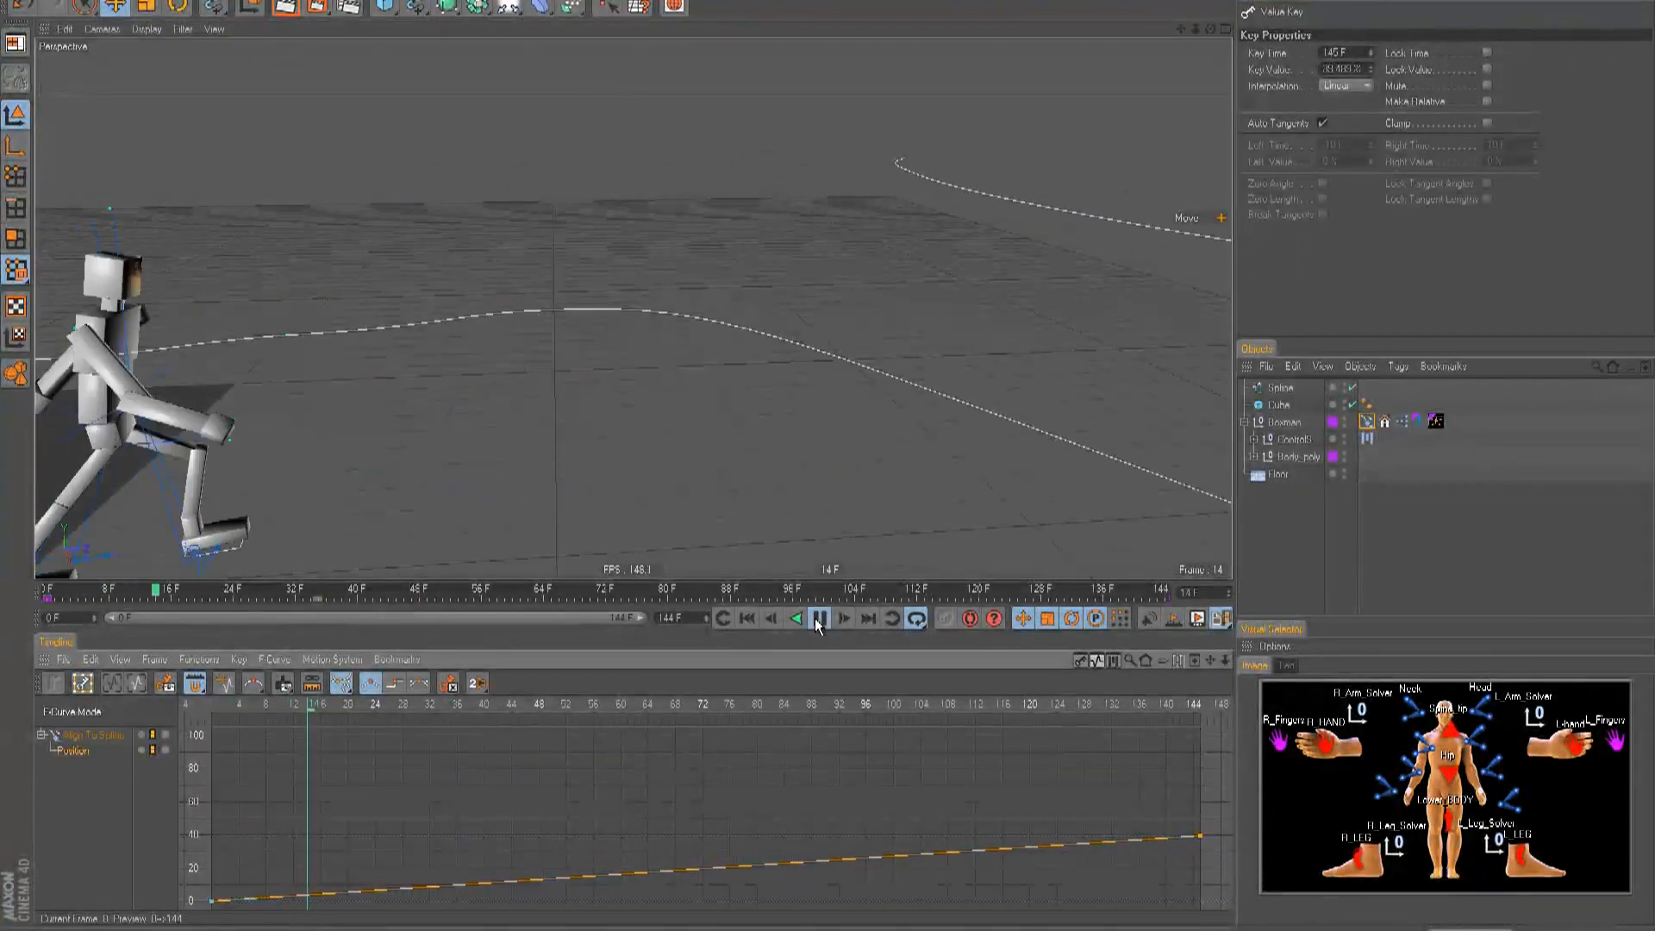
pyautogui.click(817, 618)
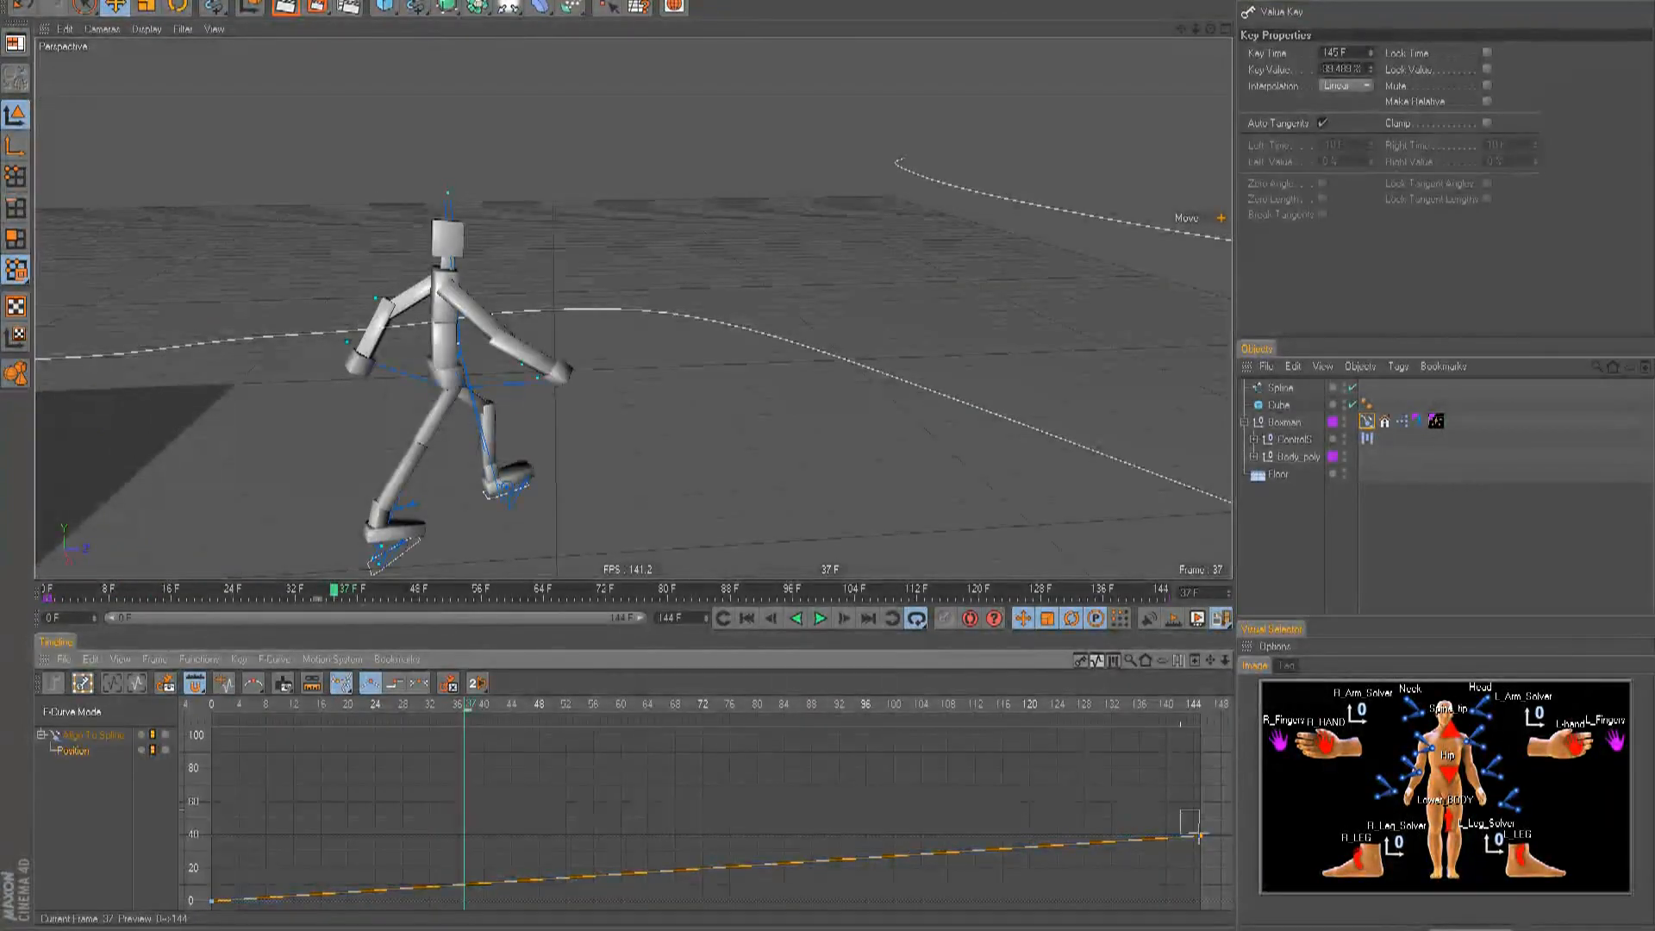
# - During playback, try the Position curve's end key at about 30% and 42%, and settle on about 38%
pyautogui.moveTo(1202, 834); pyautogui.dragTo(1202, 850)
pyautogui.click(747, 617)
pyautogui.click(819, 618)
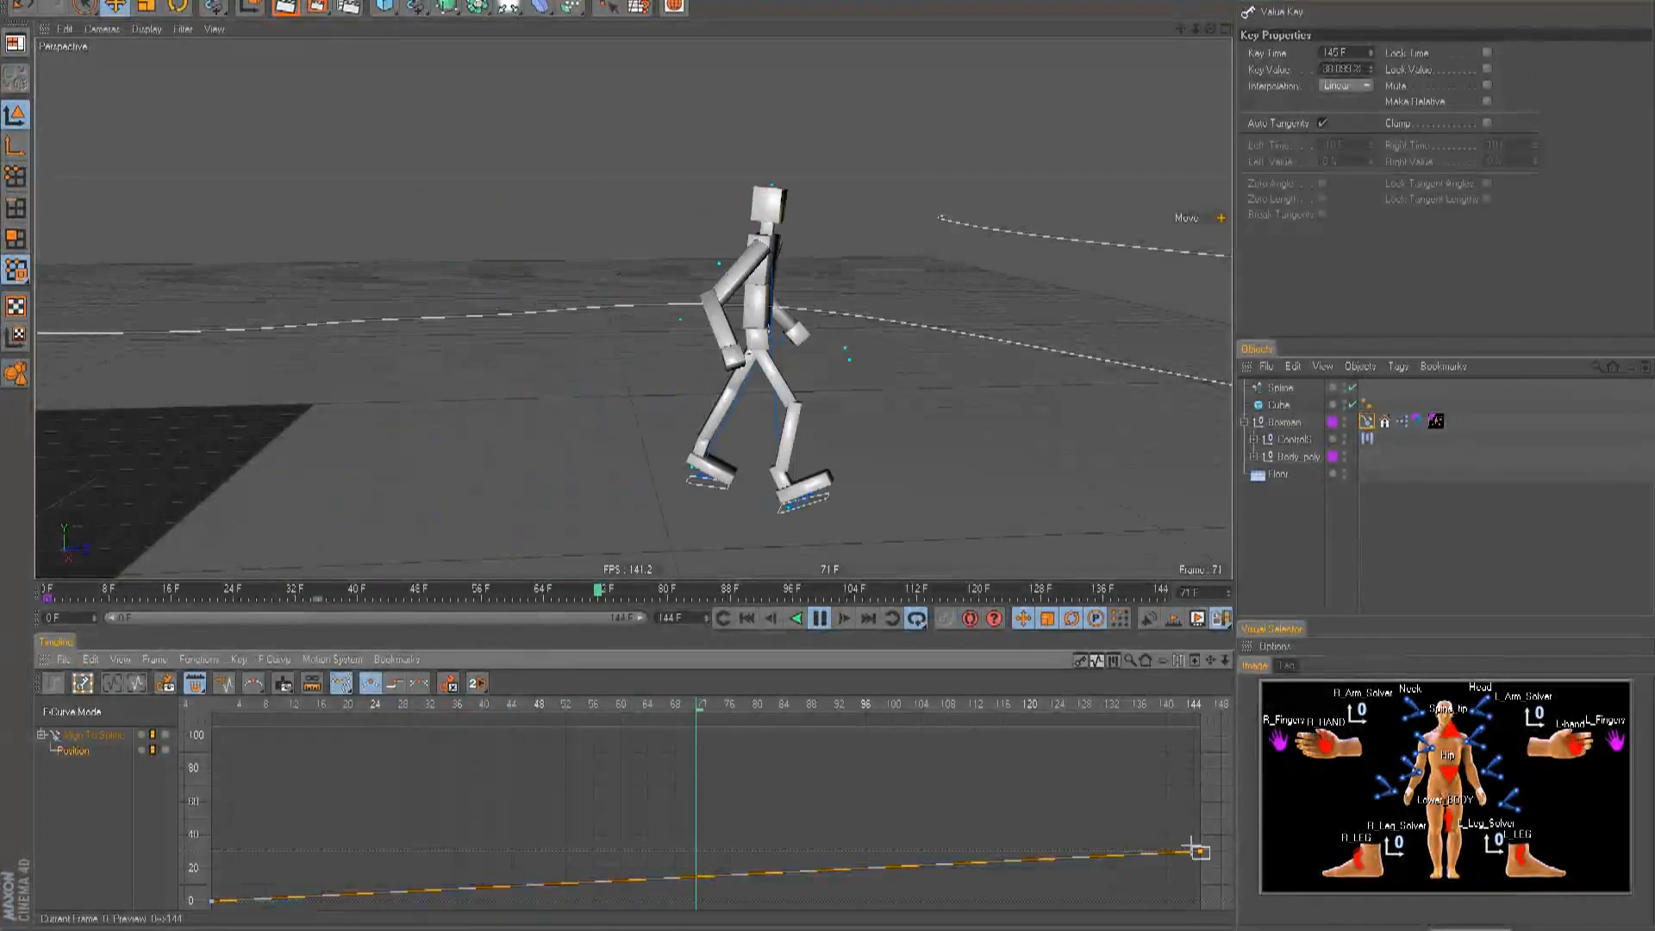
pyautogui.moveTo(1202, 854); pyautogui.dragTo(1200, 827)
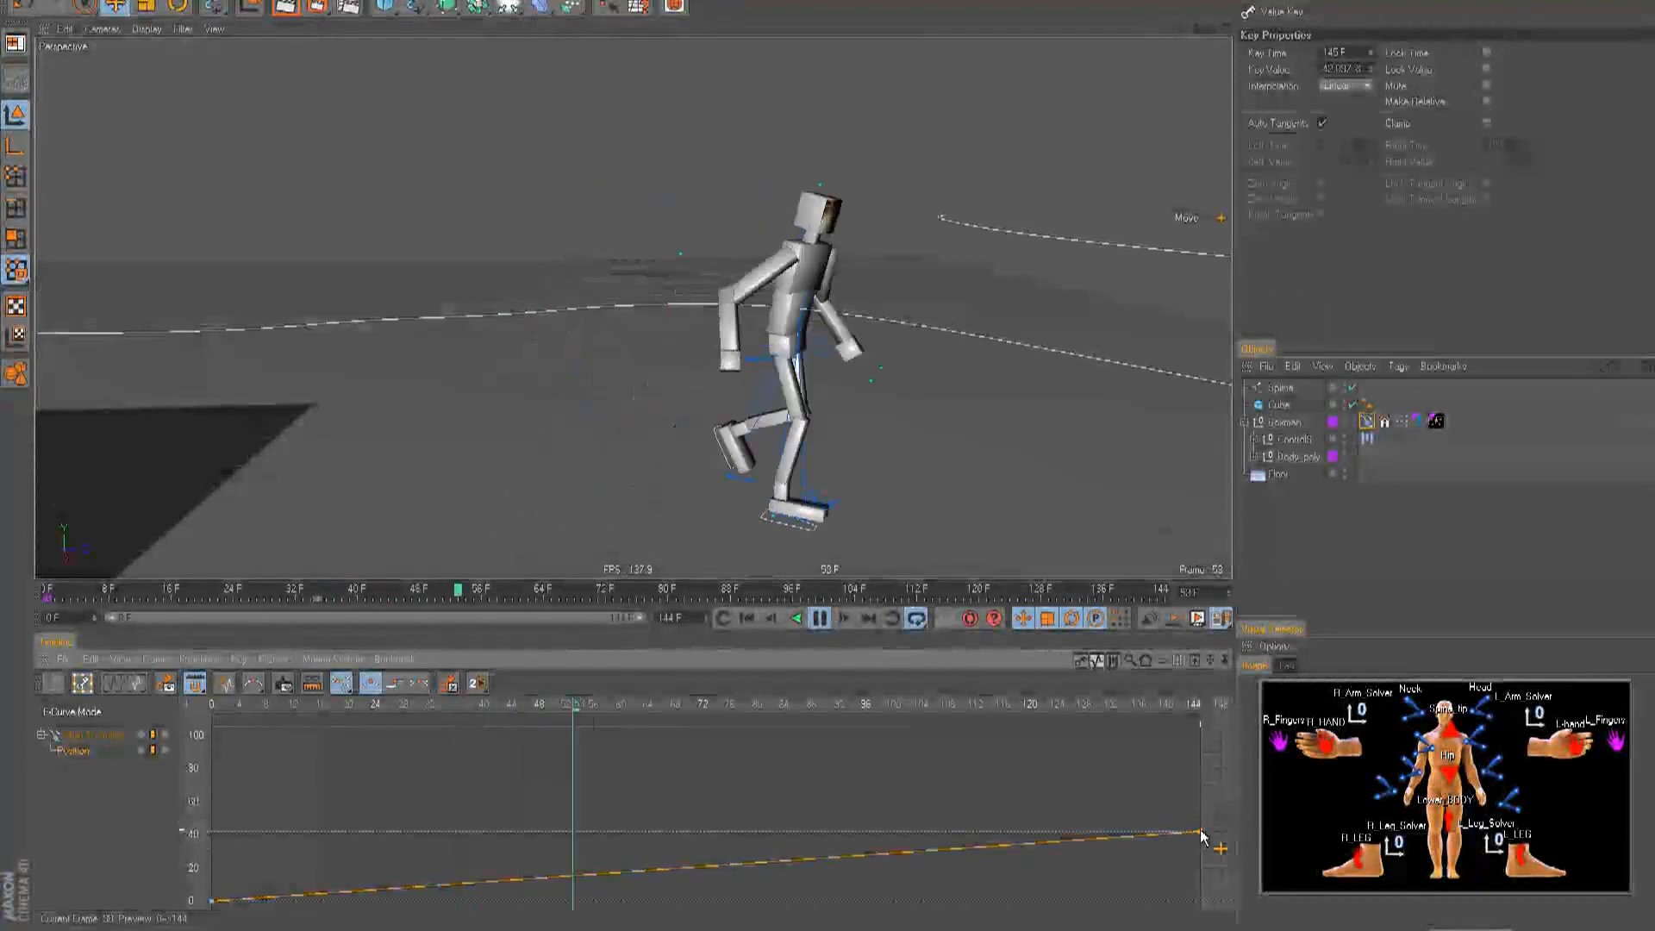
pyautogui.moveTo(1201, 833); pyautogui.dragTo(1201, 837)
pyautogui.click(818, 618)
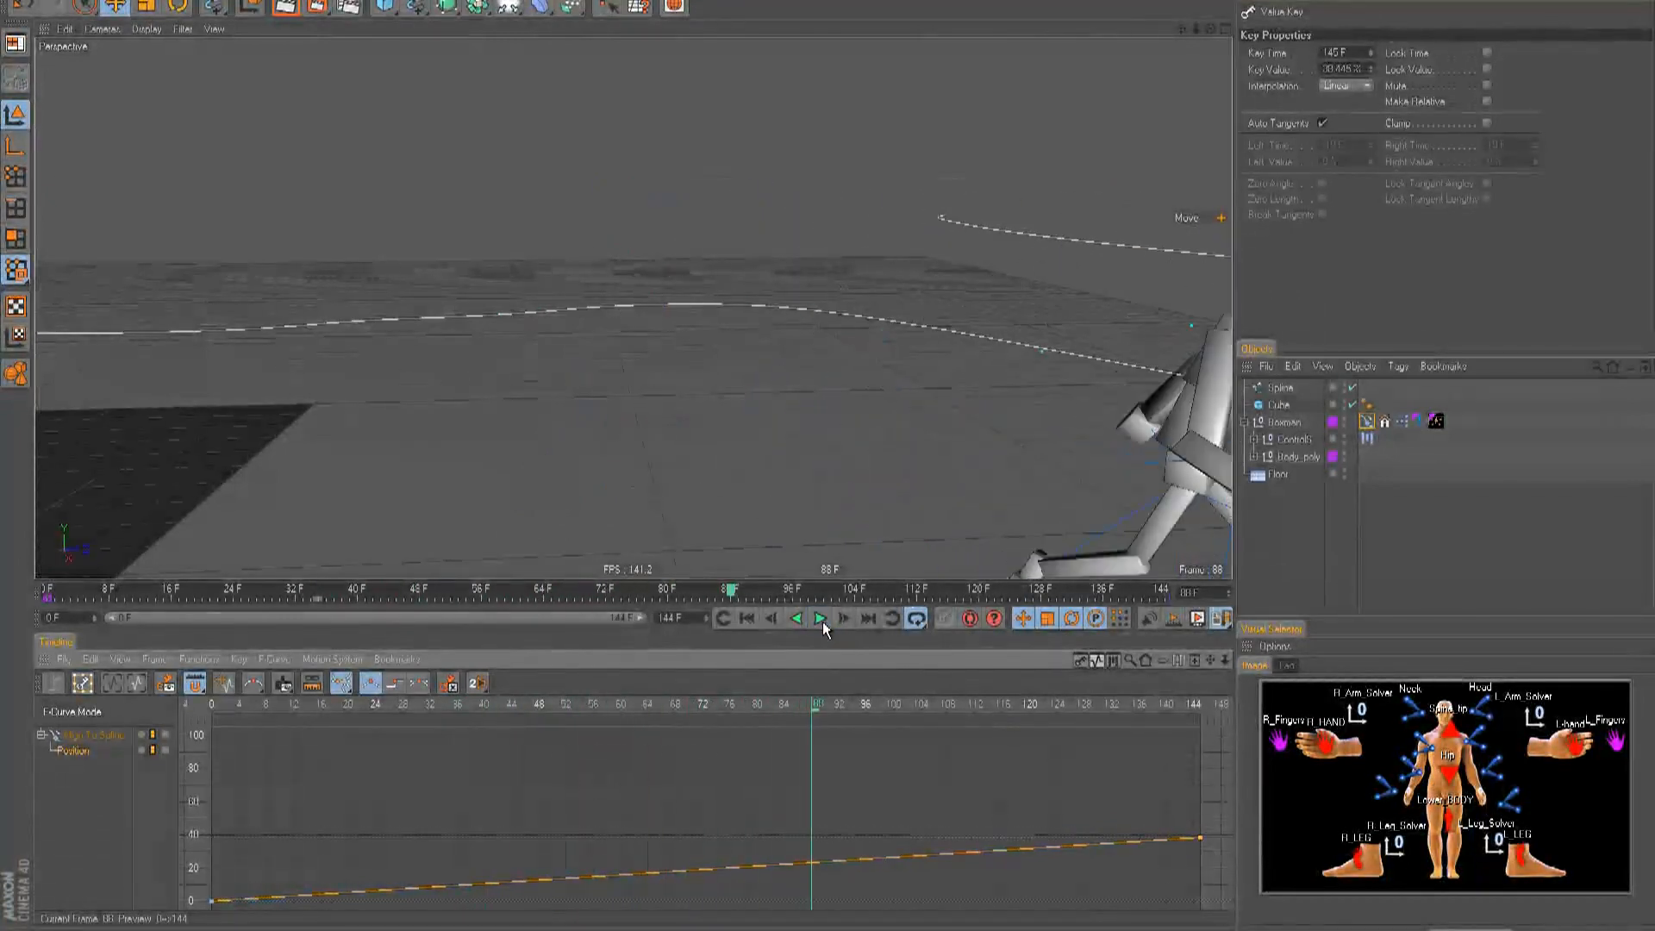
# - Return to frame 0 and delete all keys from the Align To Spline tag's Position curve
pyautogui.click(747, 618)
pyautogui.press('h')
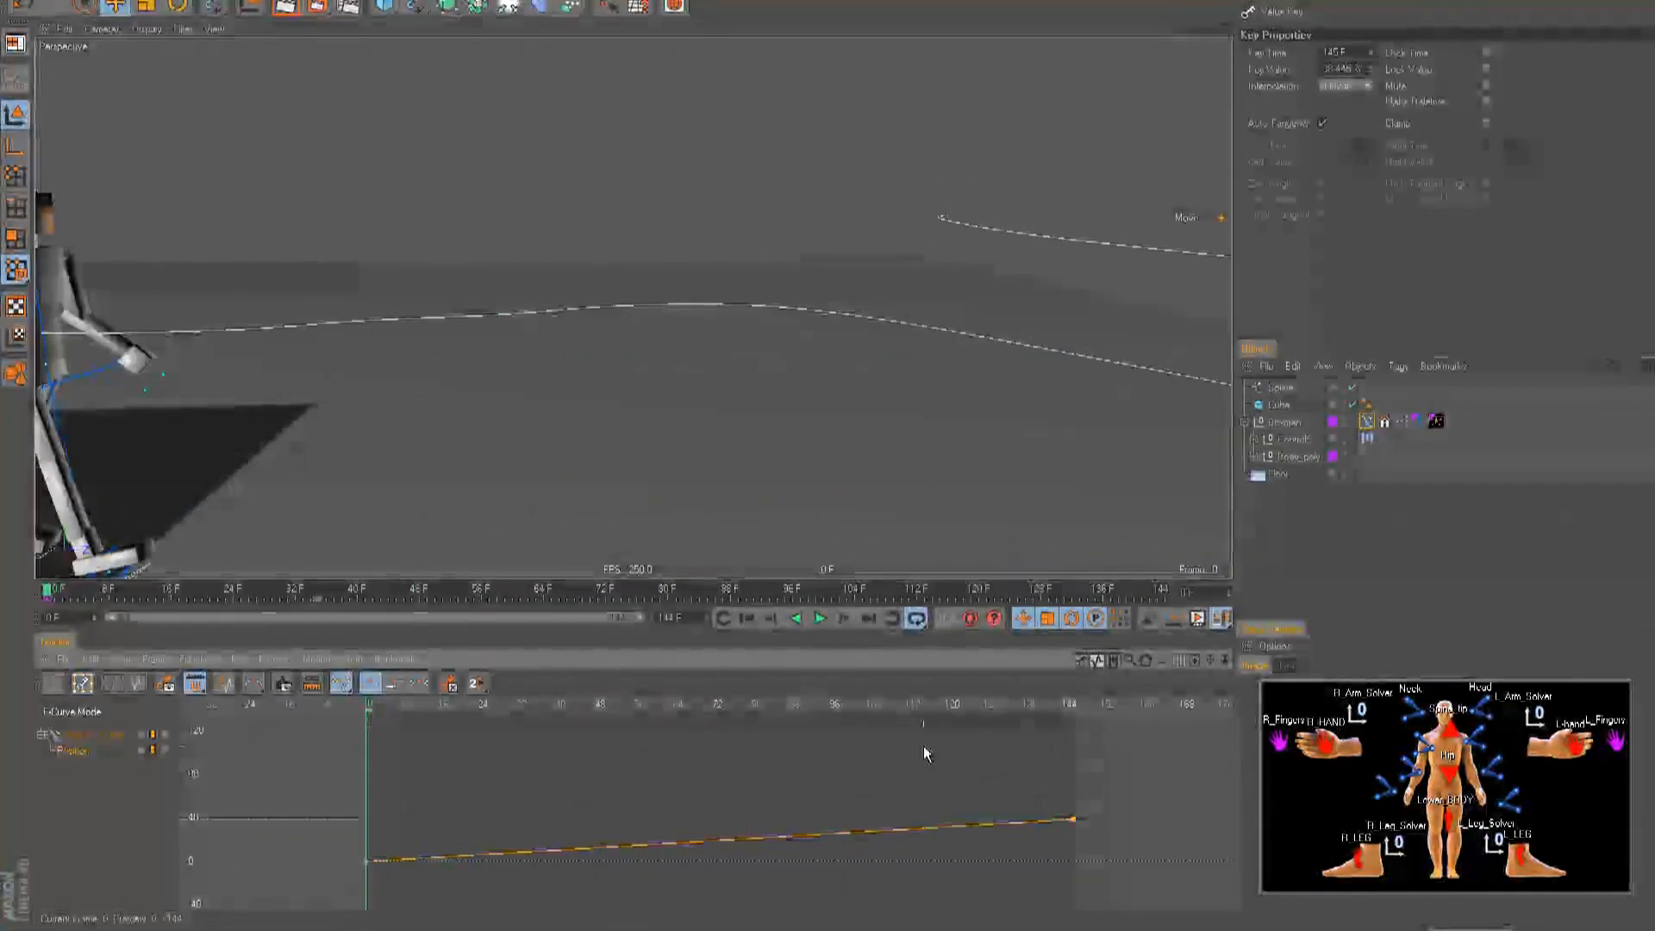
pyautogui.moveTo(1139, 872); pyautogui.dragTo(241, 786)
pyautogui.press('Delete')
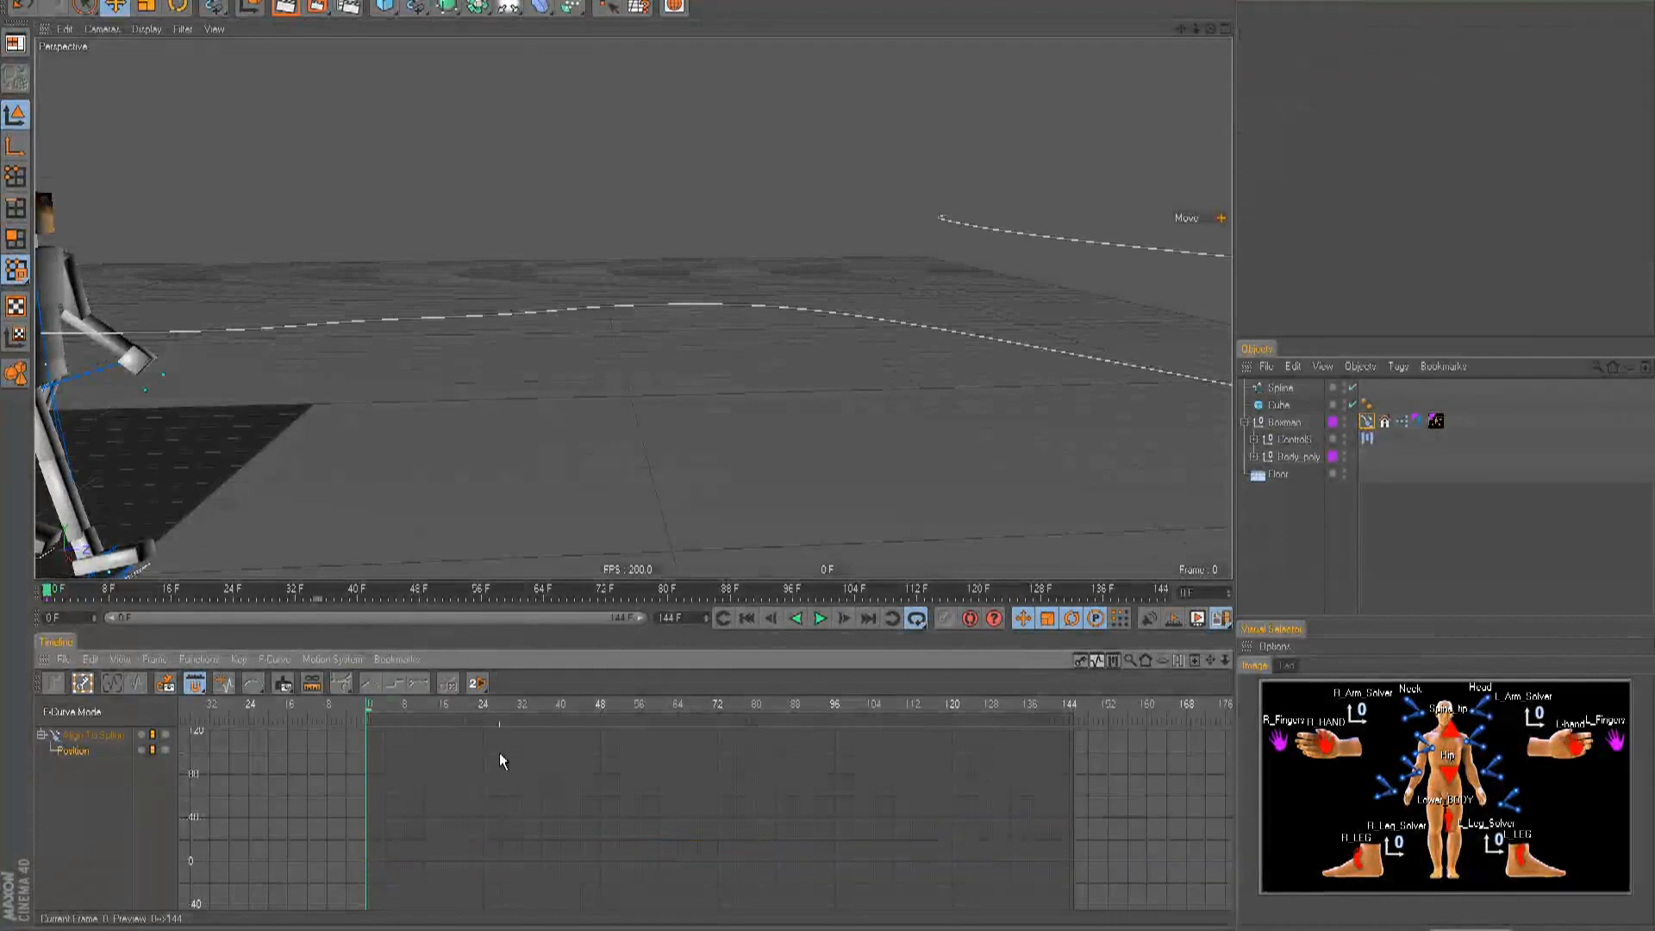
# - Delete the hand-drawn path spline from the scene
pyautogui.keyDown('alt'); pyautogui.moveTo(515, 497); pyautogui.dragTo(850, 451, button='middle'); pyautogui.keyUp('alt')
pyautogui.keyDown('alt'); pyautogui.moveTo(850, 451); pyautogui.dragTo(827, 454); pyautogui.keyUp('alt')
pyautogui.keyDown('alt'); pyautogui.moveTo(827, 455); pyautogui.dragTo(492, 468, button='right'); pyautogui.keyUp('alt')
pyautogui.keyDown('alt'); pyautogui.moveTo(491, 469); pyautogui.dragTo(831, 458); pyautogui.keyUp('alt')
pyautogui.keyDown('alt'); pyautogui.moveTo(831, 457); pyautogui.dragTo(465, 472, button='right'); pyautogui.keyUp('alt')
pyautogui.keyDown('alt'); pyautogui.moveTo(466, 473); pyautogui.dragTo(886, 437); pyautogui.keyUp('alt')
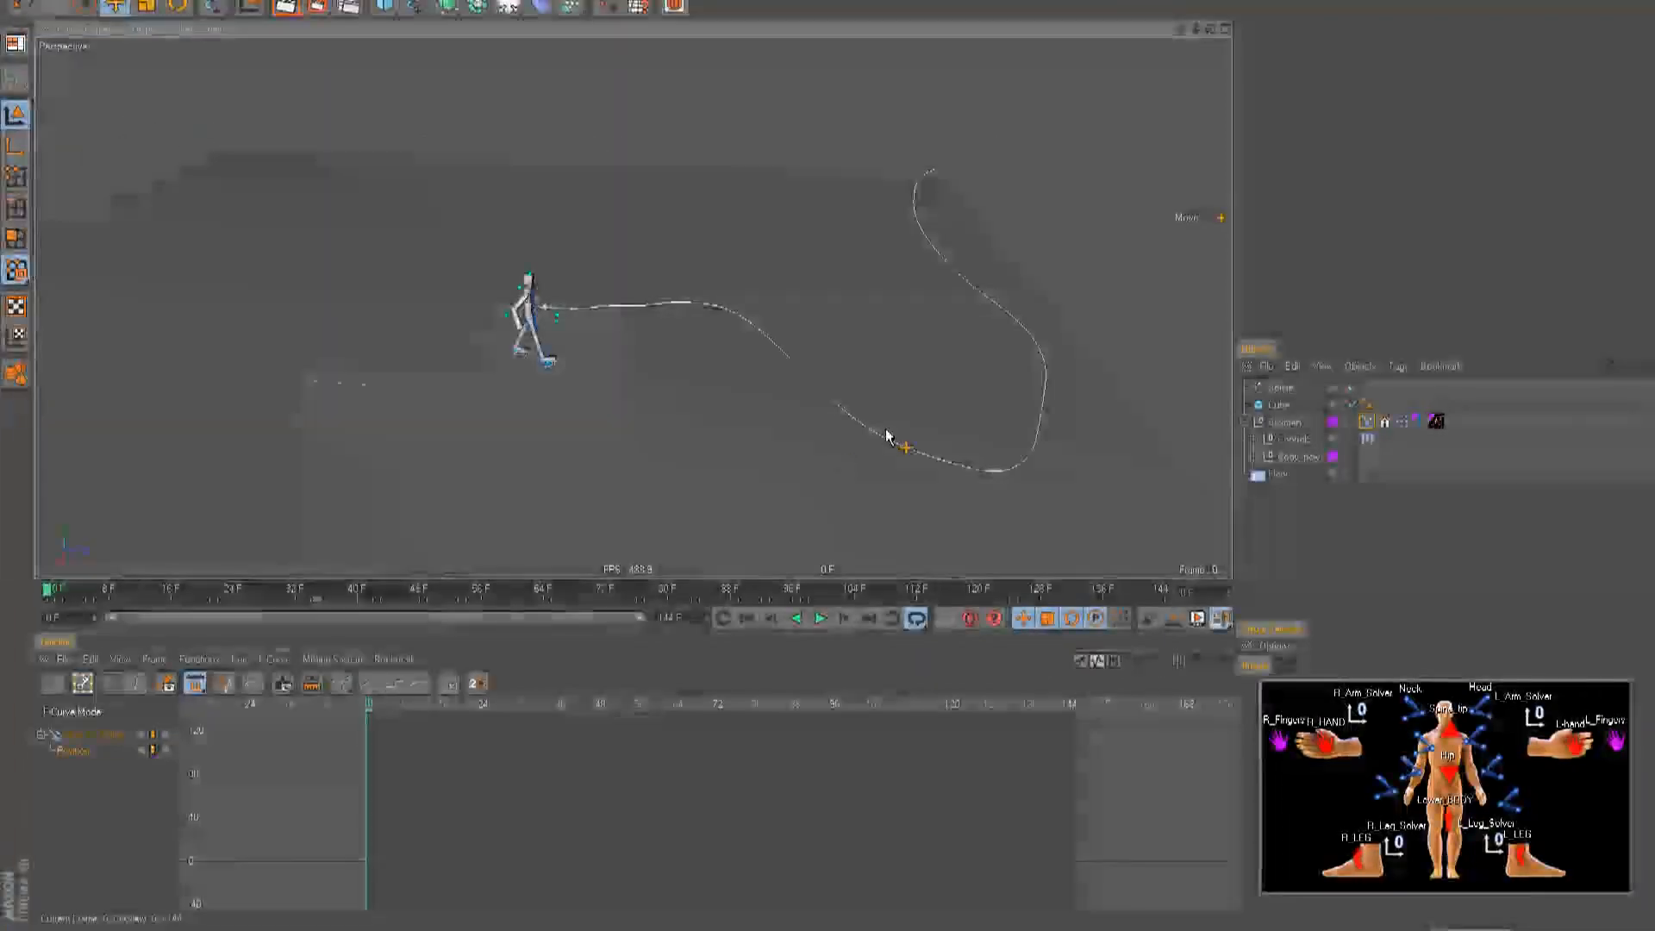
pyautogui.click(1296, 387)
pyautogui.press('Delete')
# - Draw a straight two-point linear spline along the Z axis in the top view, starting near the character, and return to model mode in perspective
pyautogui.click(414, 6)
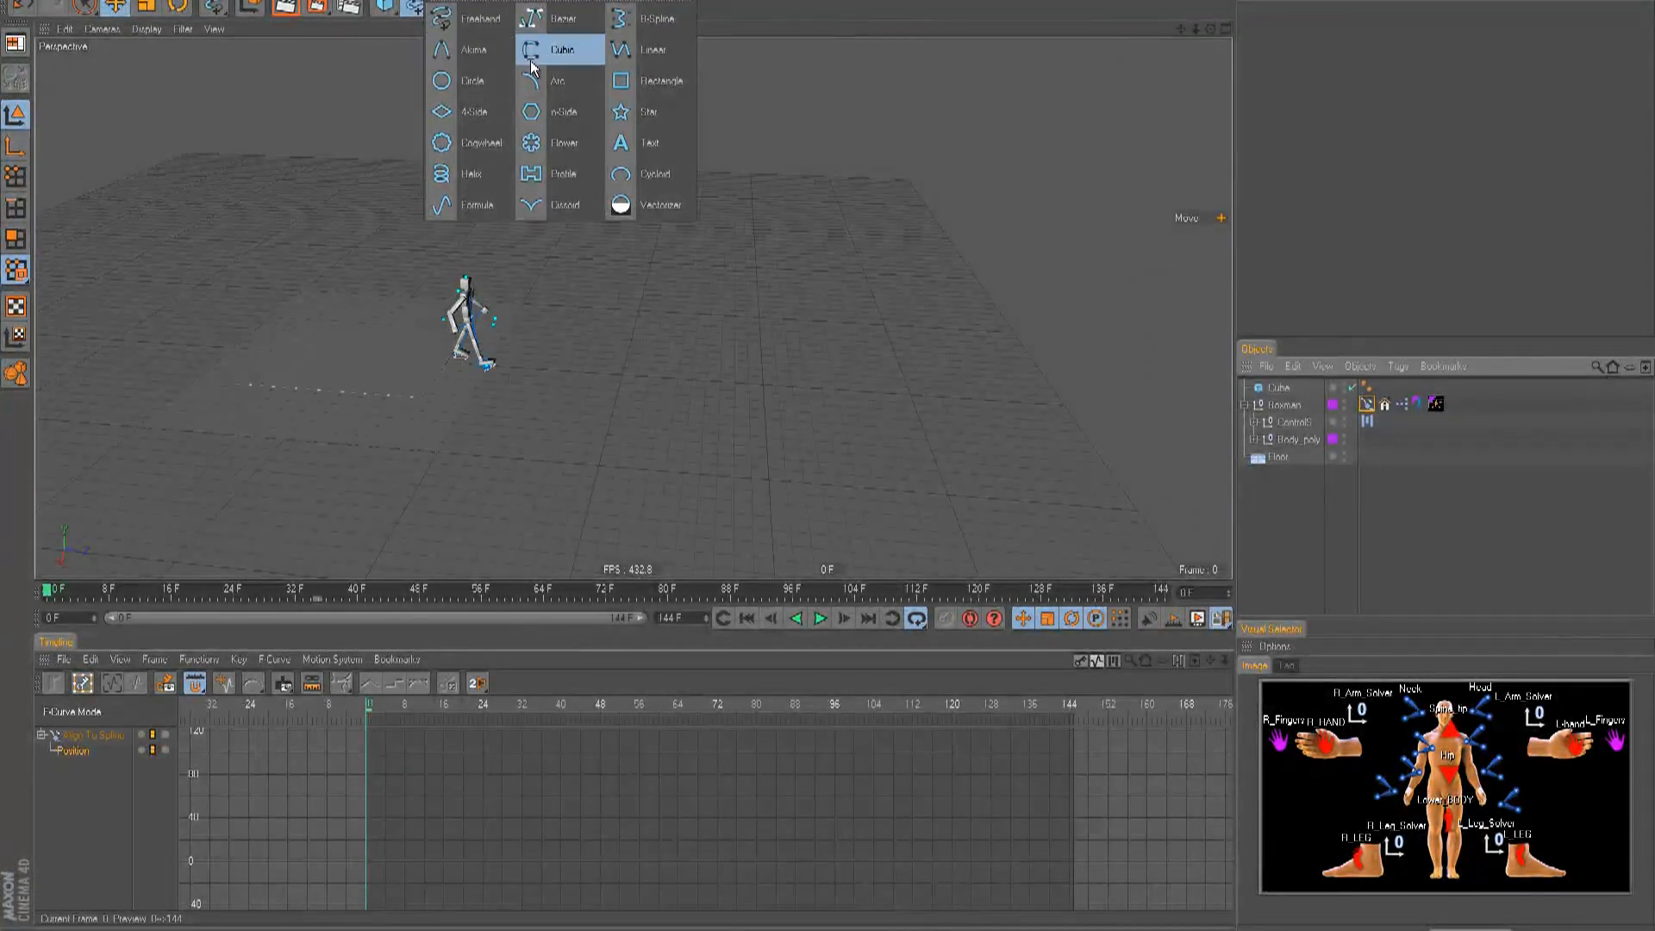
pyautogui.click(614, 57)
pyautogui.press('F2')
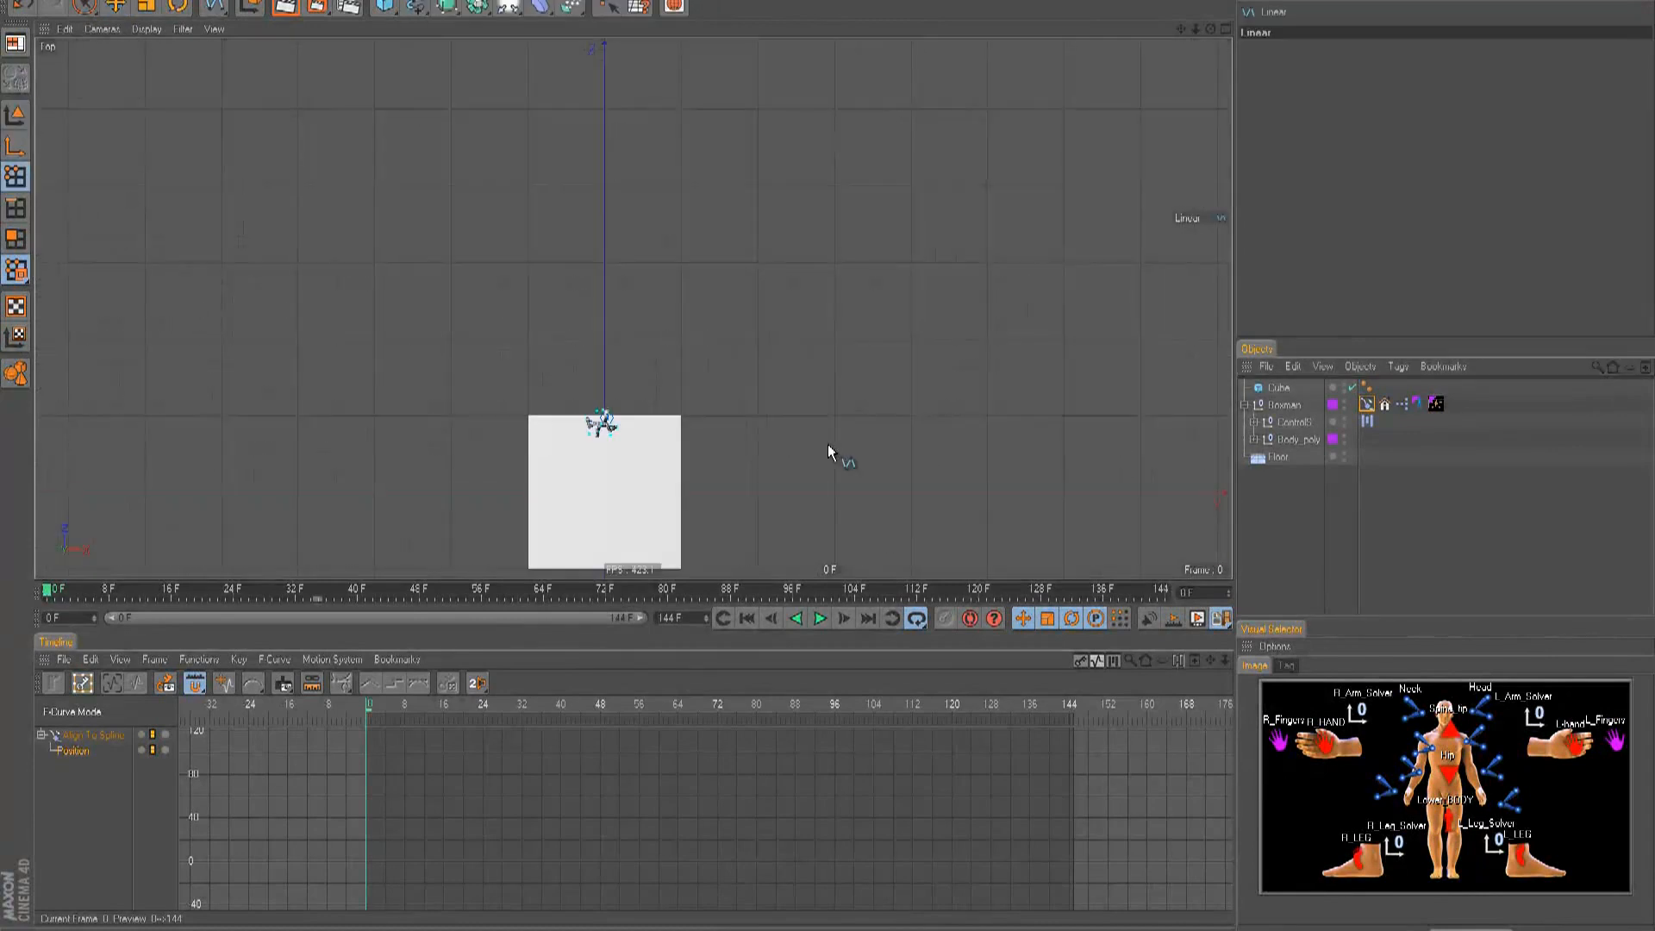
pyautogui.click(636, 463)
pyautogui.click(640, 60)
pyautogui.press('F1')
pyautogui.click(32, 120)
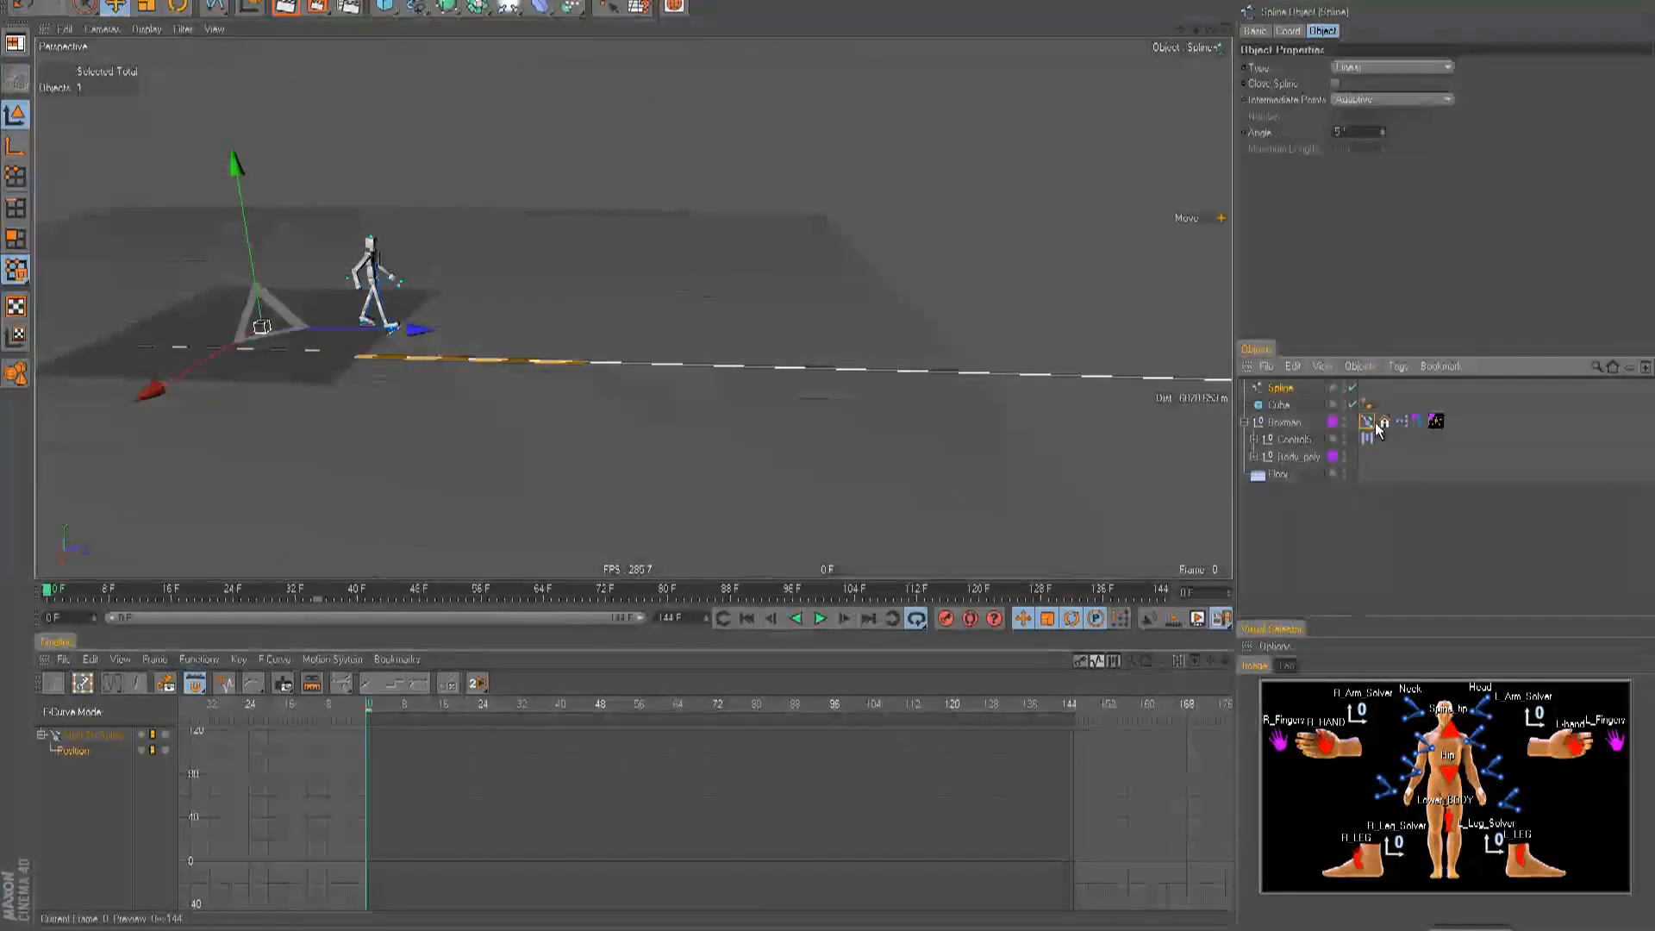
# - Assign the new straight spline as the Align To Spline tag's Spline Path, test the playback, and return to frame 0
pyautogui.click(1367, 422)
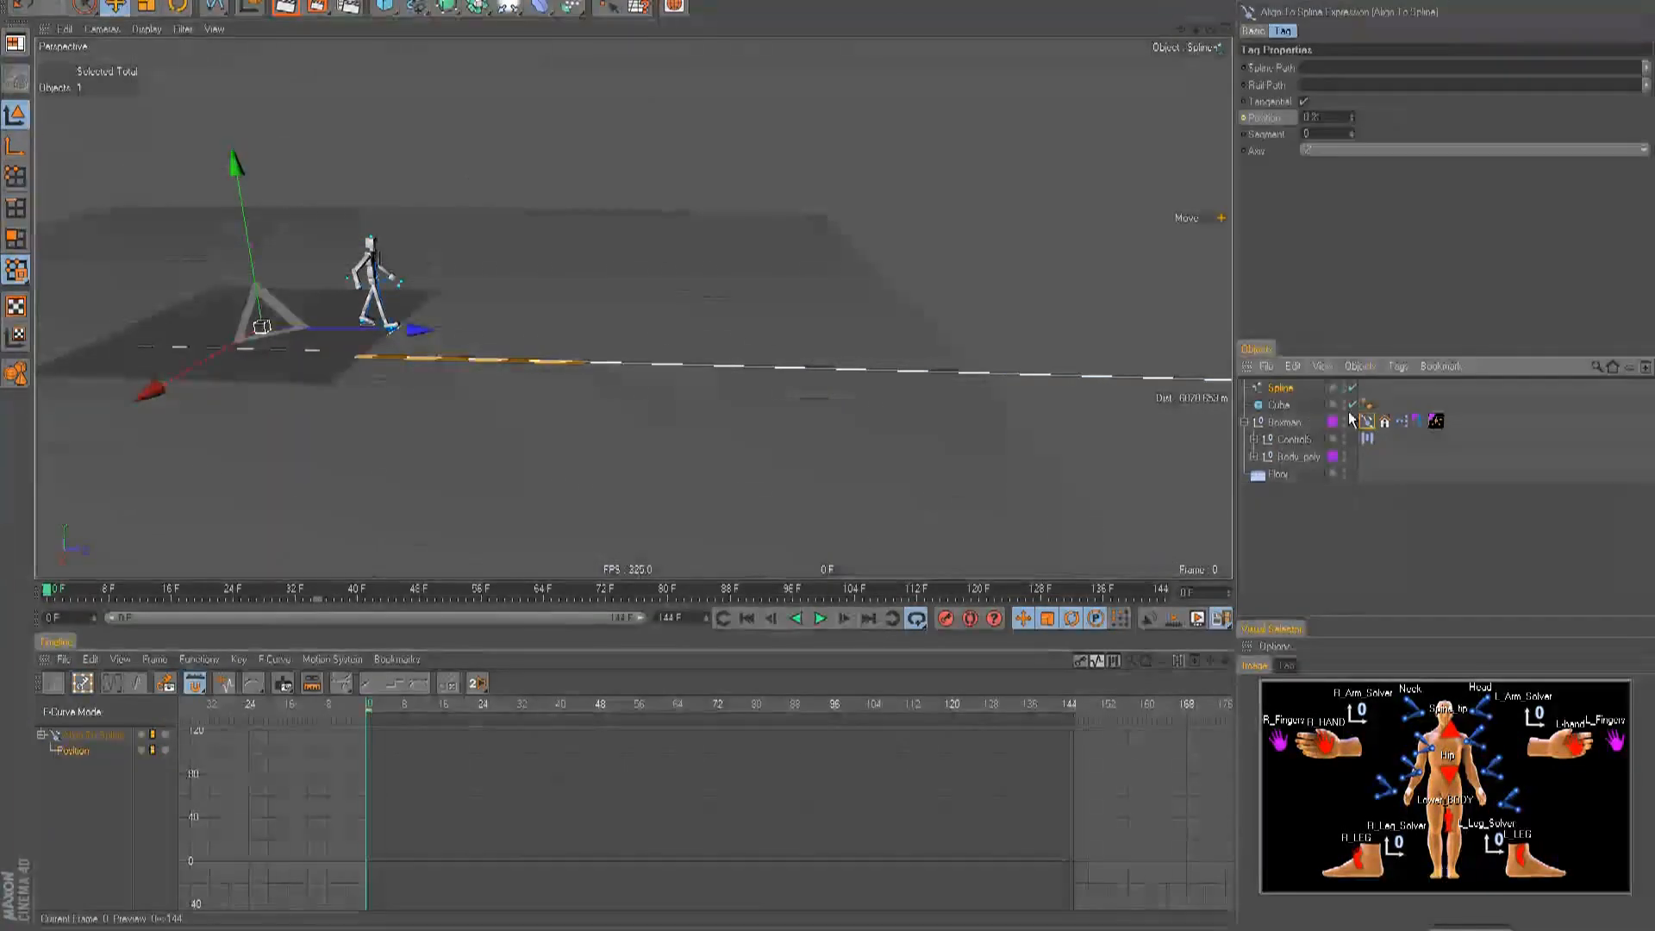
pyautogui.moveTo(1280, 387); pyautogui.dragTo(1337, 67)
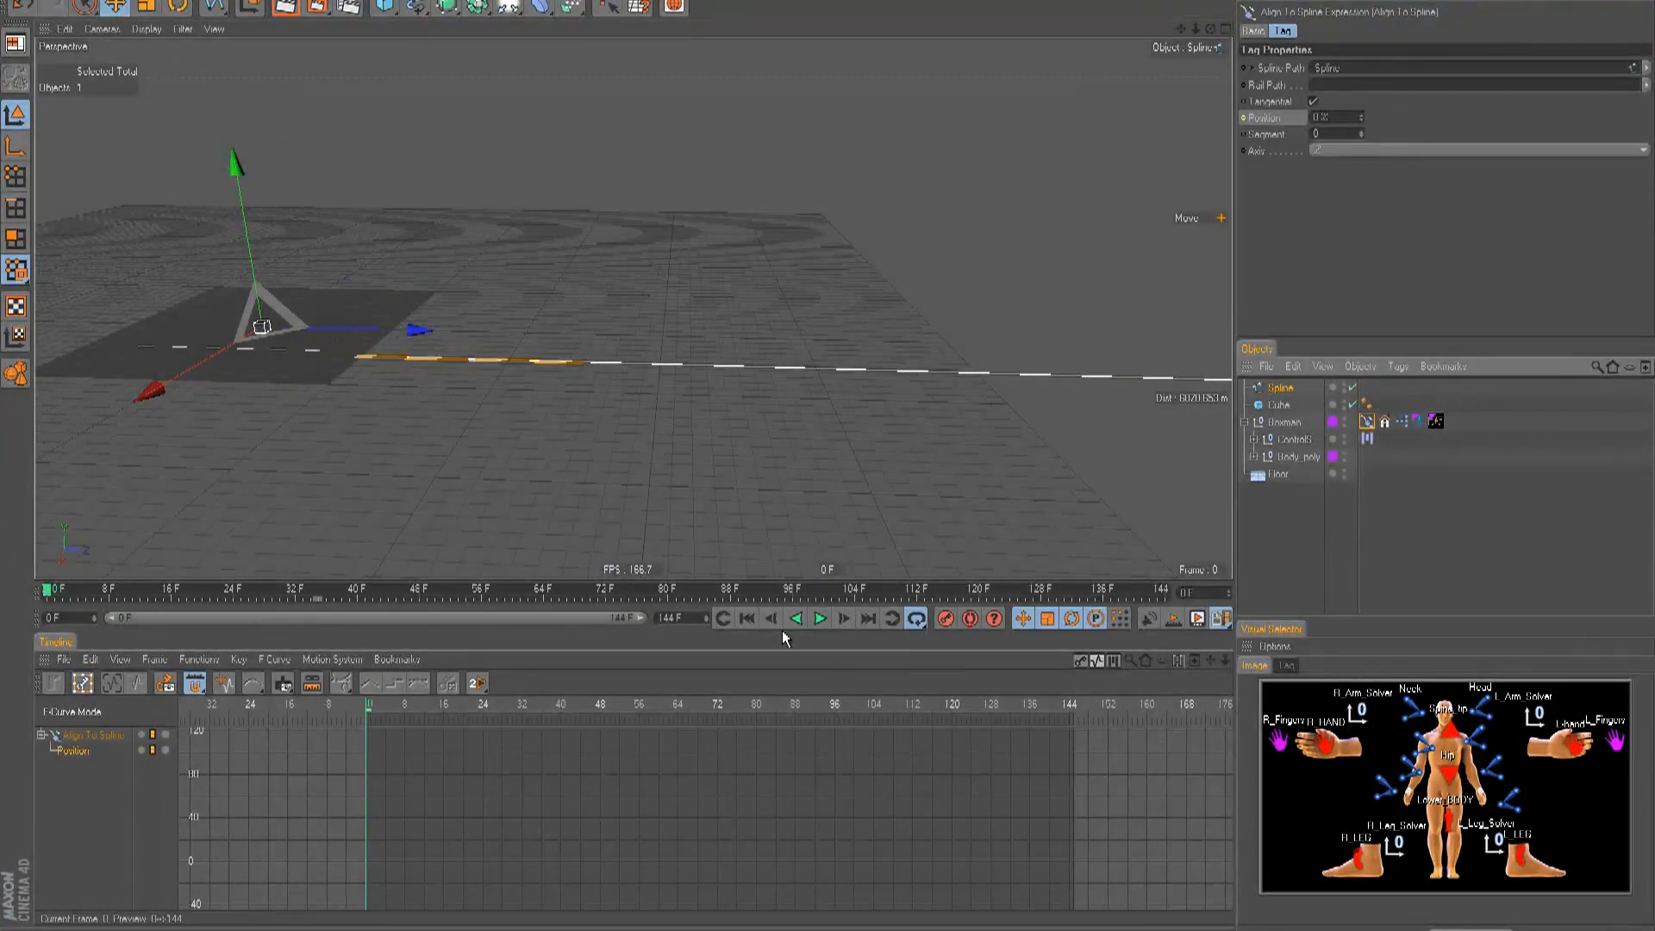
pyautogui.click(815, 618)
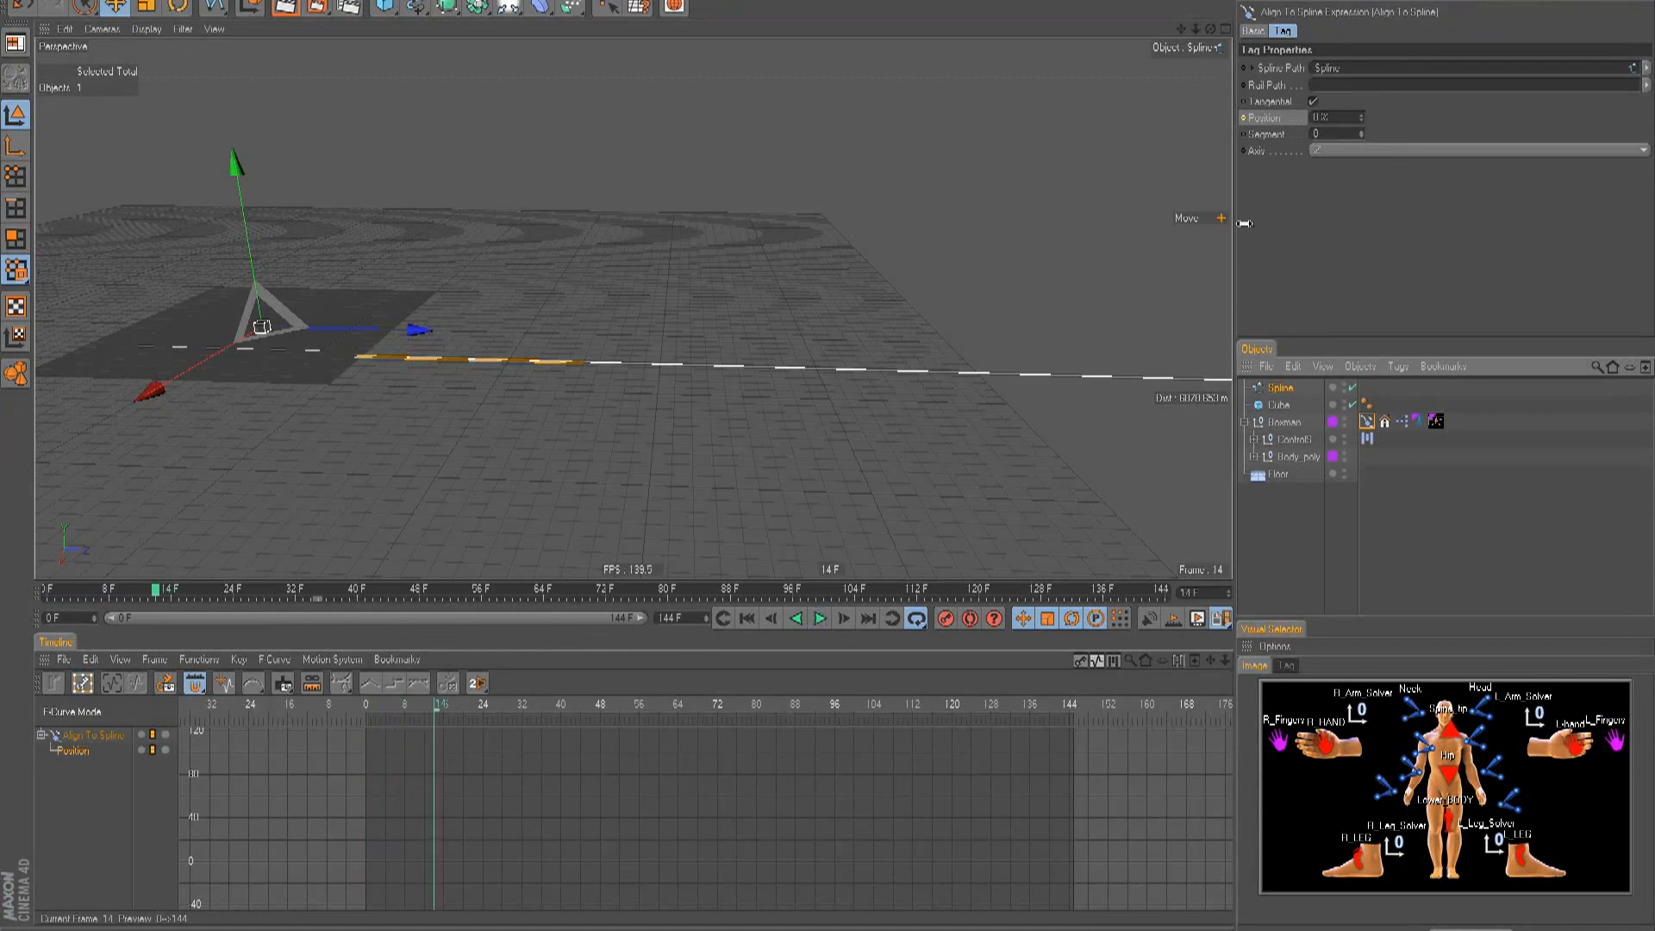
pyautogui.hotkey('shift', 'f')
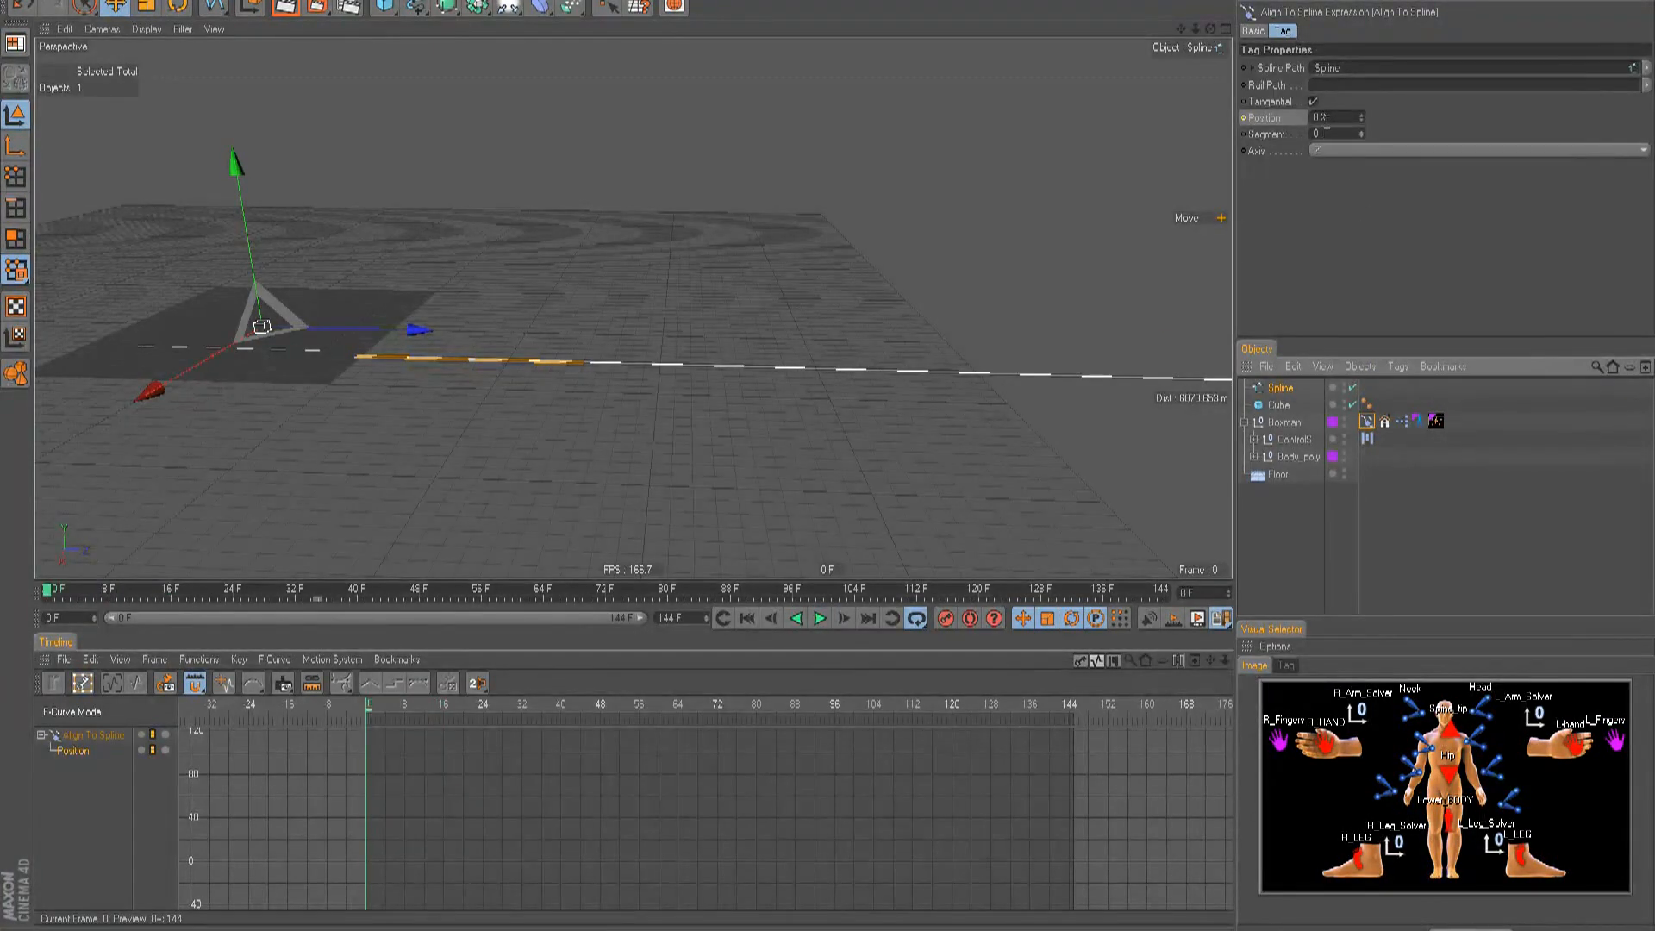
# - Remove the Align To Spline tag's old Position track and key Position at 0% on frame 0
pyautogui.click(1247, 120)
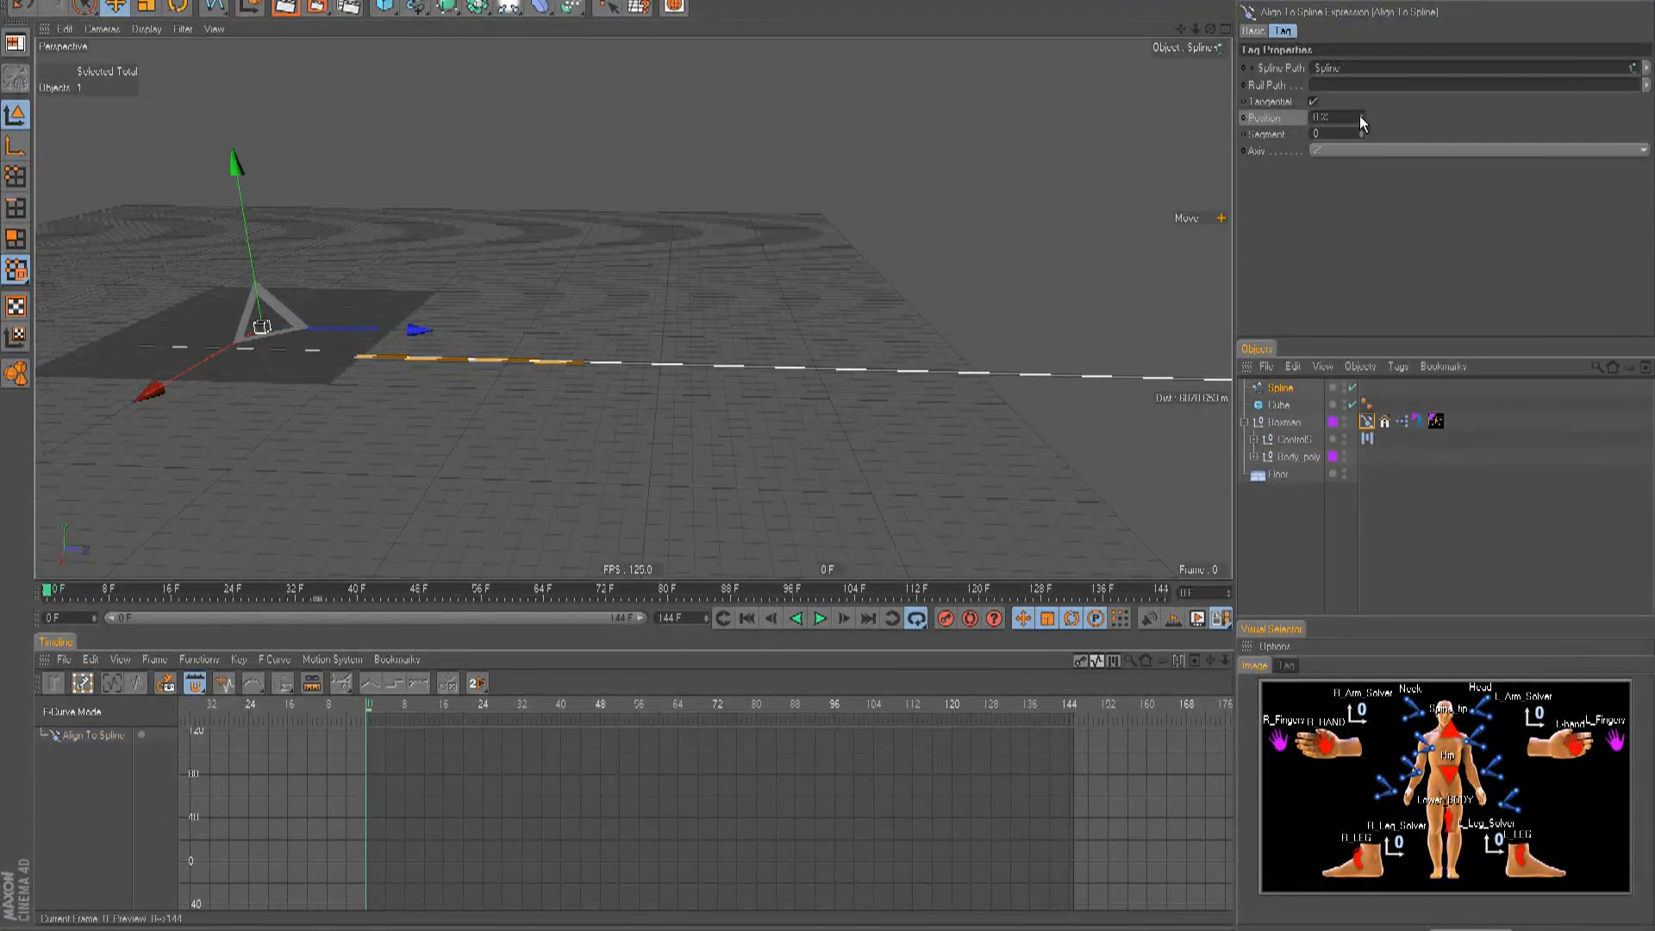
pyautogui.moveTo(1367, 110); pyautogui.dragTo(1360, 116)
pyautogui.keyDown('alt'); pyautogui.moveTo(1111, 440); pyautogui.dragTo(629, 401, button='middle'); pyautogui.keyUp('alt')
pyautogui.keyDown('alt'); pyautogui.moveTo(861, 278); pyautogui.dragTo(1003, 205, button='right'); pyautogui.keyUp('alt')
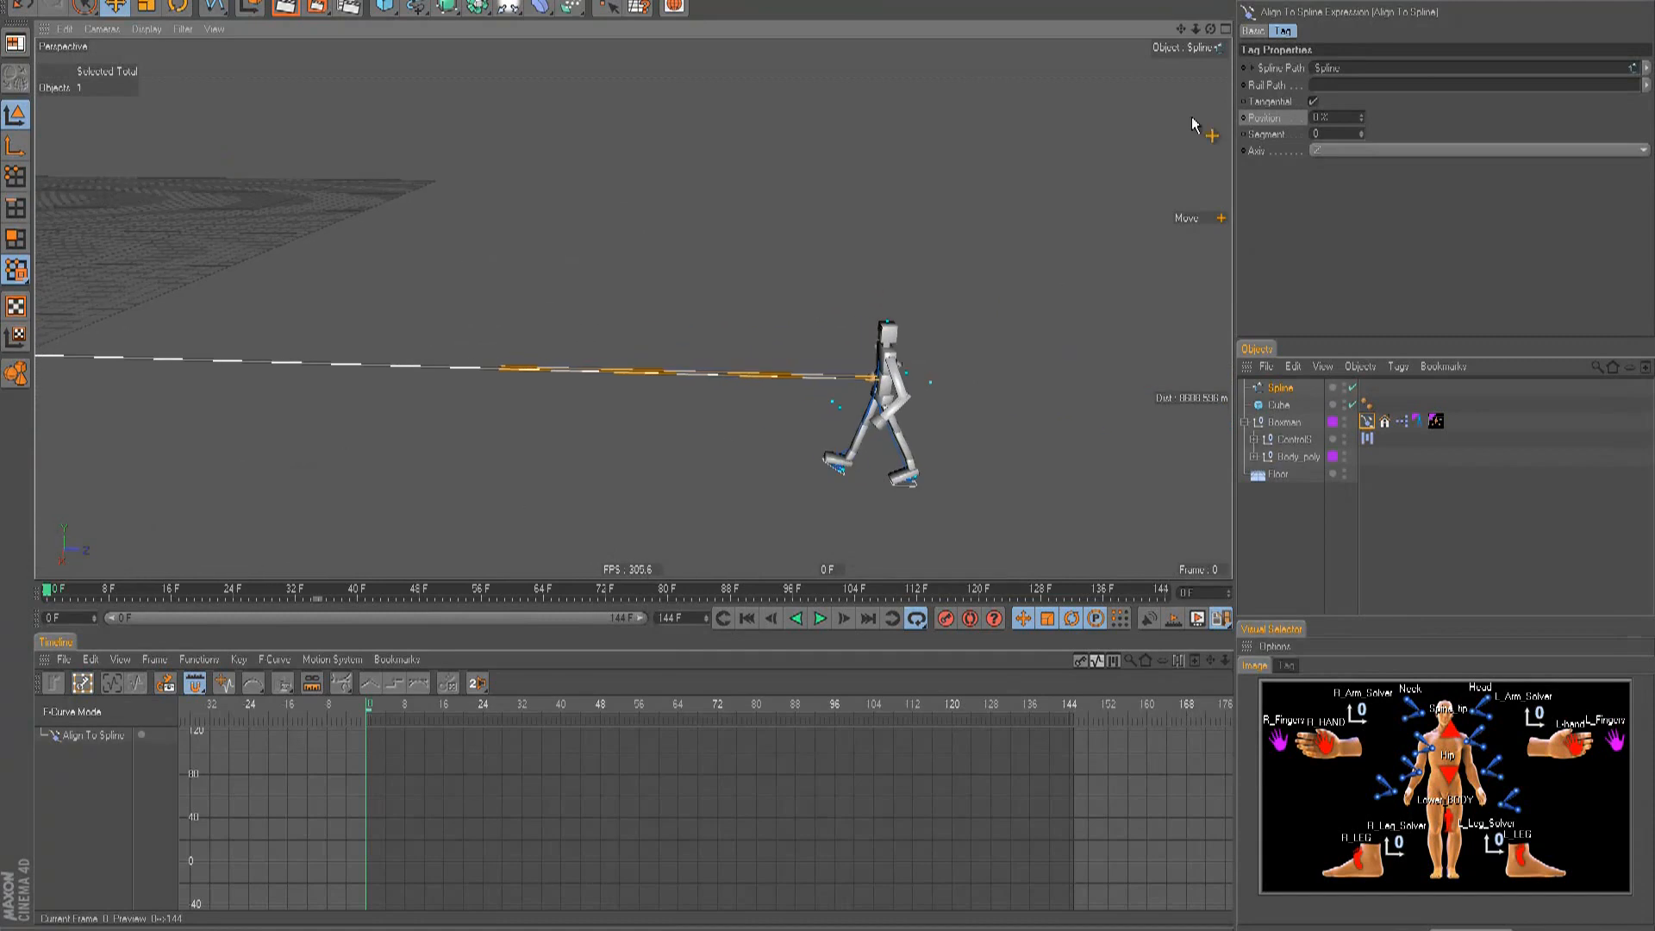
pyautogui.keyDown('ctrl'); pyautogui.click(1244, 118); pyautogui.keyUp('ctrl')
# - Raise the Align To Spline tag's Position value at frame 144 and key it
pyautogui.click(892, 619)
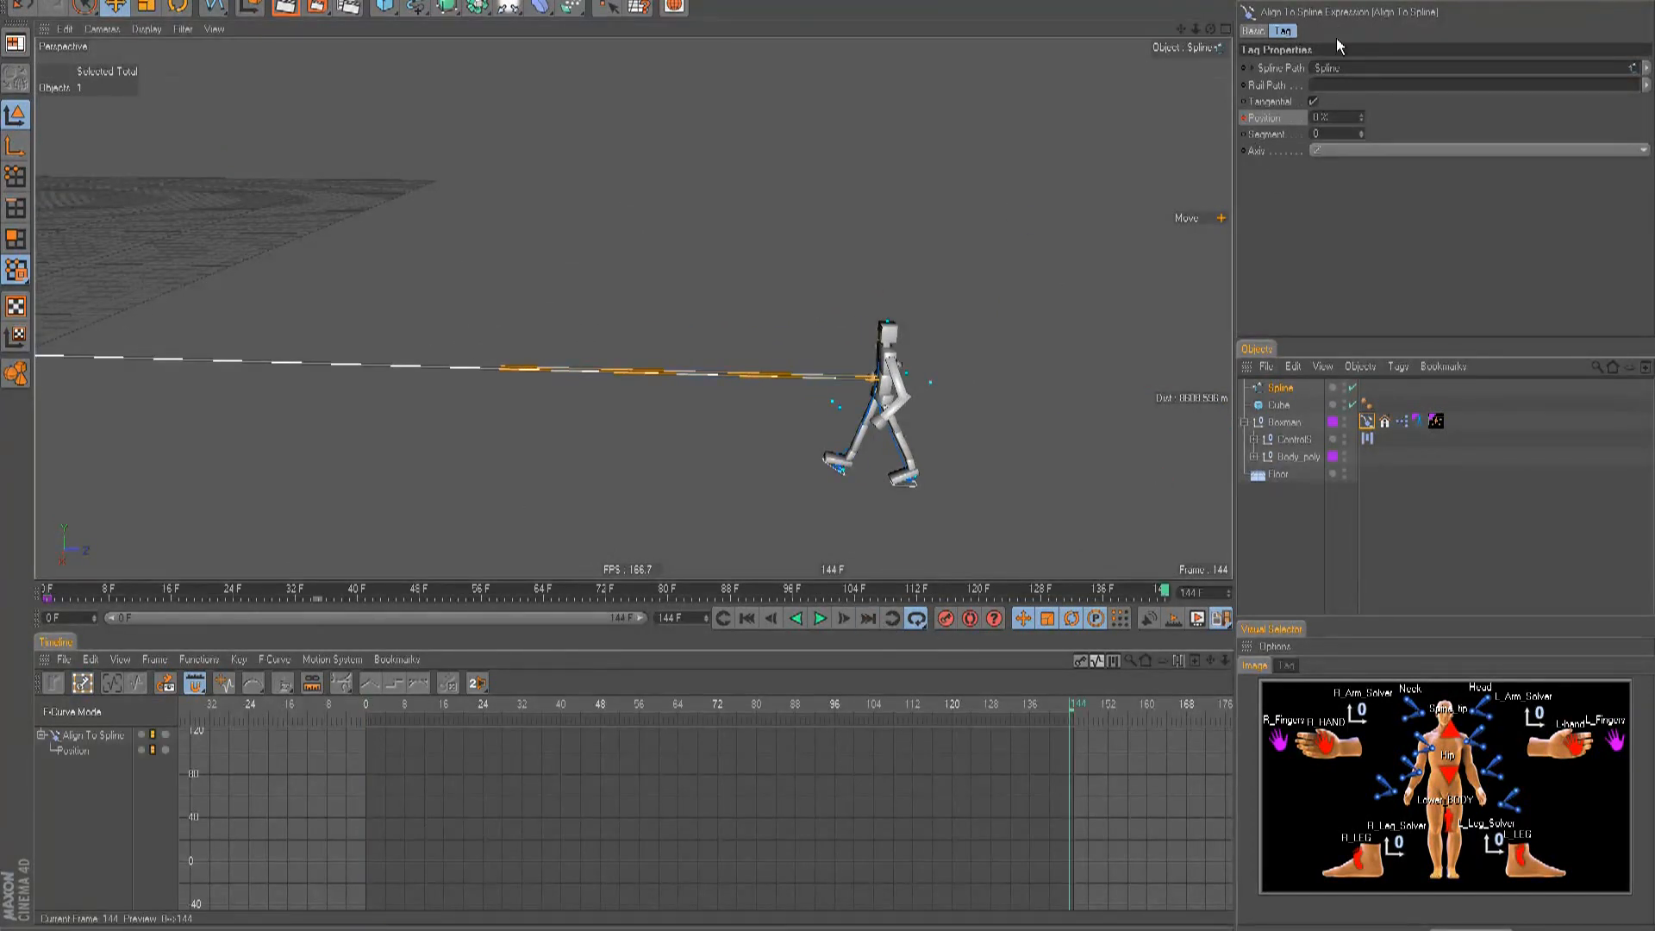
pyautogui.moveTo(1360, 117); pyautogui.dragTo(1359, 95)
pyautogui.keyDown('ctrl'); pyautogui.click(1244, 118); pyautogui.keyUp('ctrl')
# - Play the walk along the straight spline and examine the character's motion from a few angles
pyautogui.keyDown('alt'); pyautogui.moveTo(846, 454); pyautogui.dragTo(1025, 476, button='middle'); pyautogui.keyUp('alt')
pyautogui.press('F8')
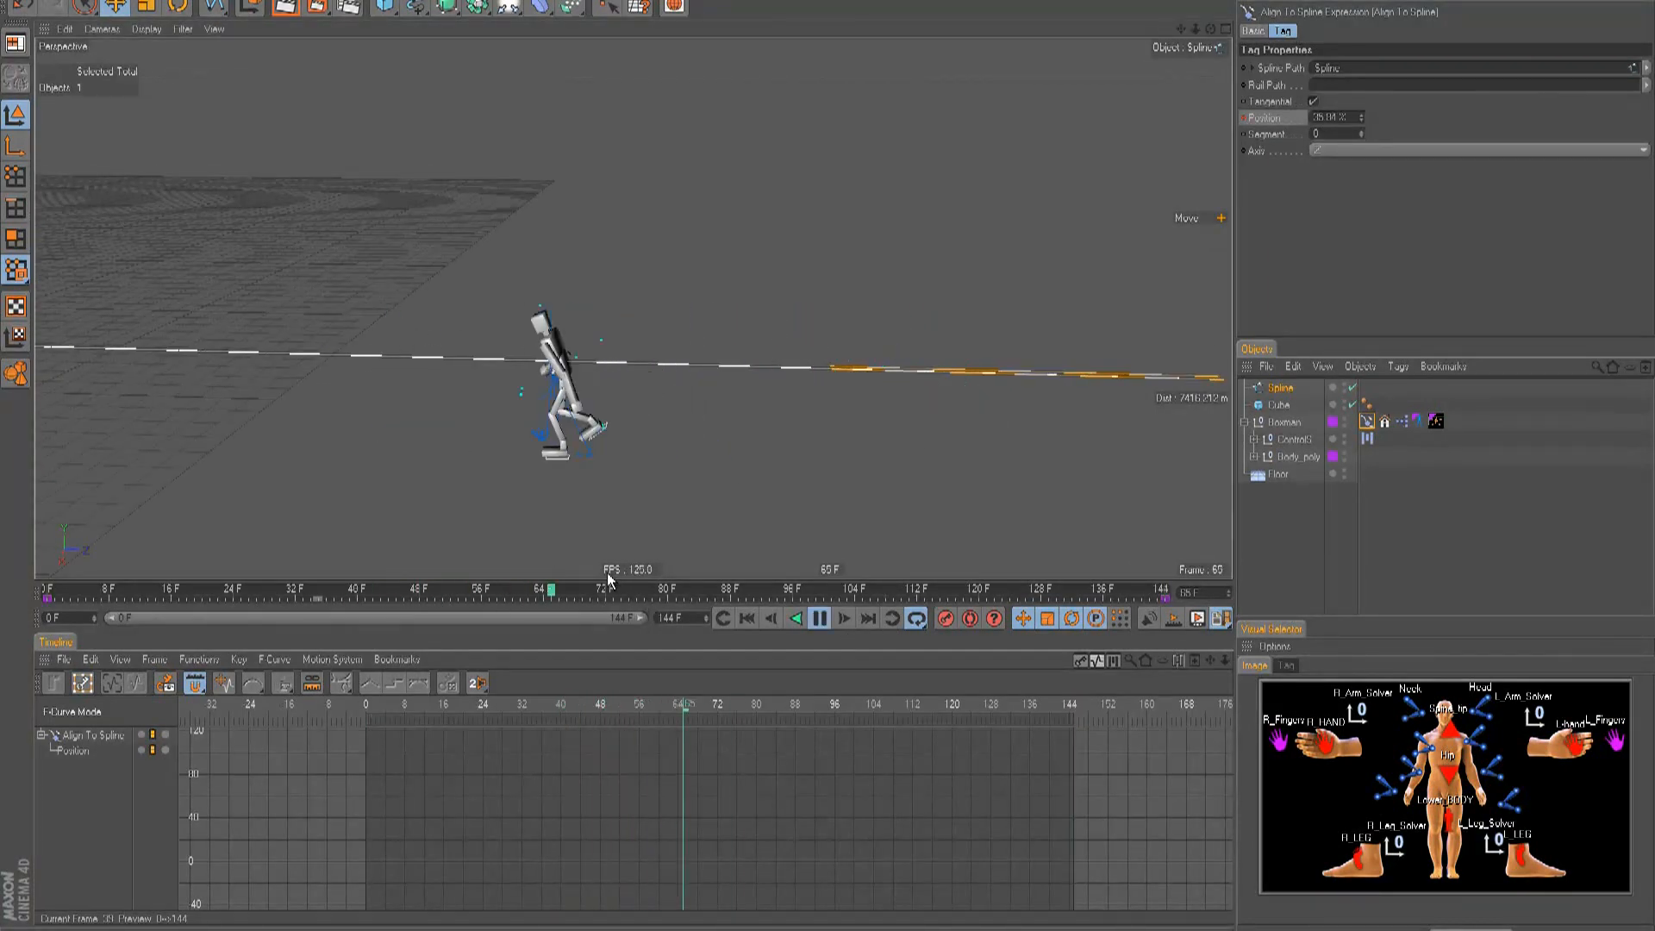
pyautogui.press('F8')
pyautogui.keyDown('alt'); pyautogui.moveTo(827, 447); pyautogui.dragTo(913, 483); pyautogui.keyUp('alt')
pyautogui.keyDown('alt'); pyautogui.moveTo(777, 481); pyautogui.dragTo(887, 517, button='middle'); pyautogui.keyUp('alt')
pyautogui.keyDown('alt'); pyautogui.moveTo(776, 481); pyautogui.dragTo(823, 450); pyautogui.keyUp('alt')
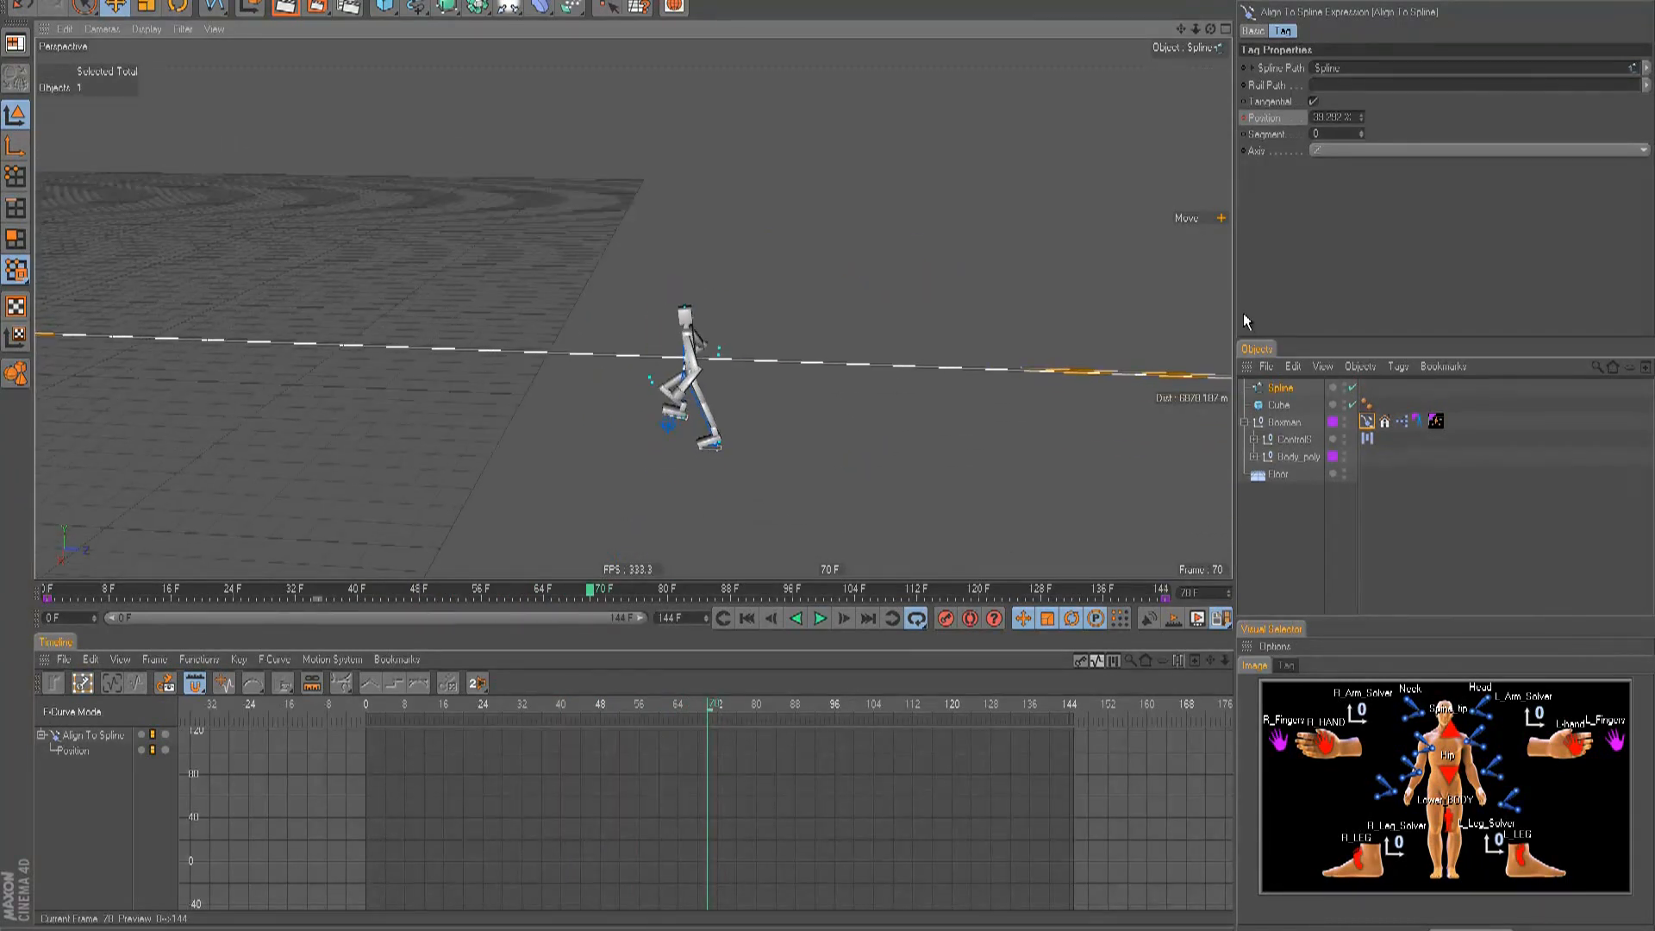
# - Delete the Align To Spline tag from Bowman and delete the straight path spline
pyautogui.click(1367, 423)
pyautogui.press('Delete')
pyautogui.click(1281, 388)
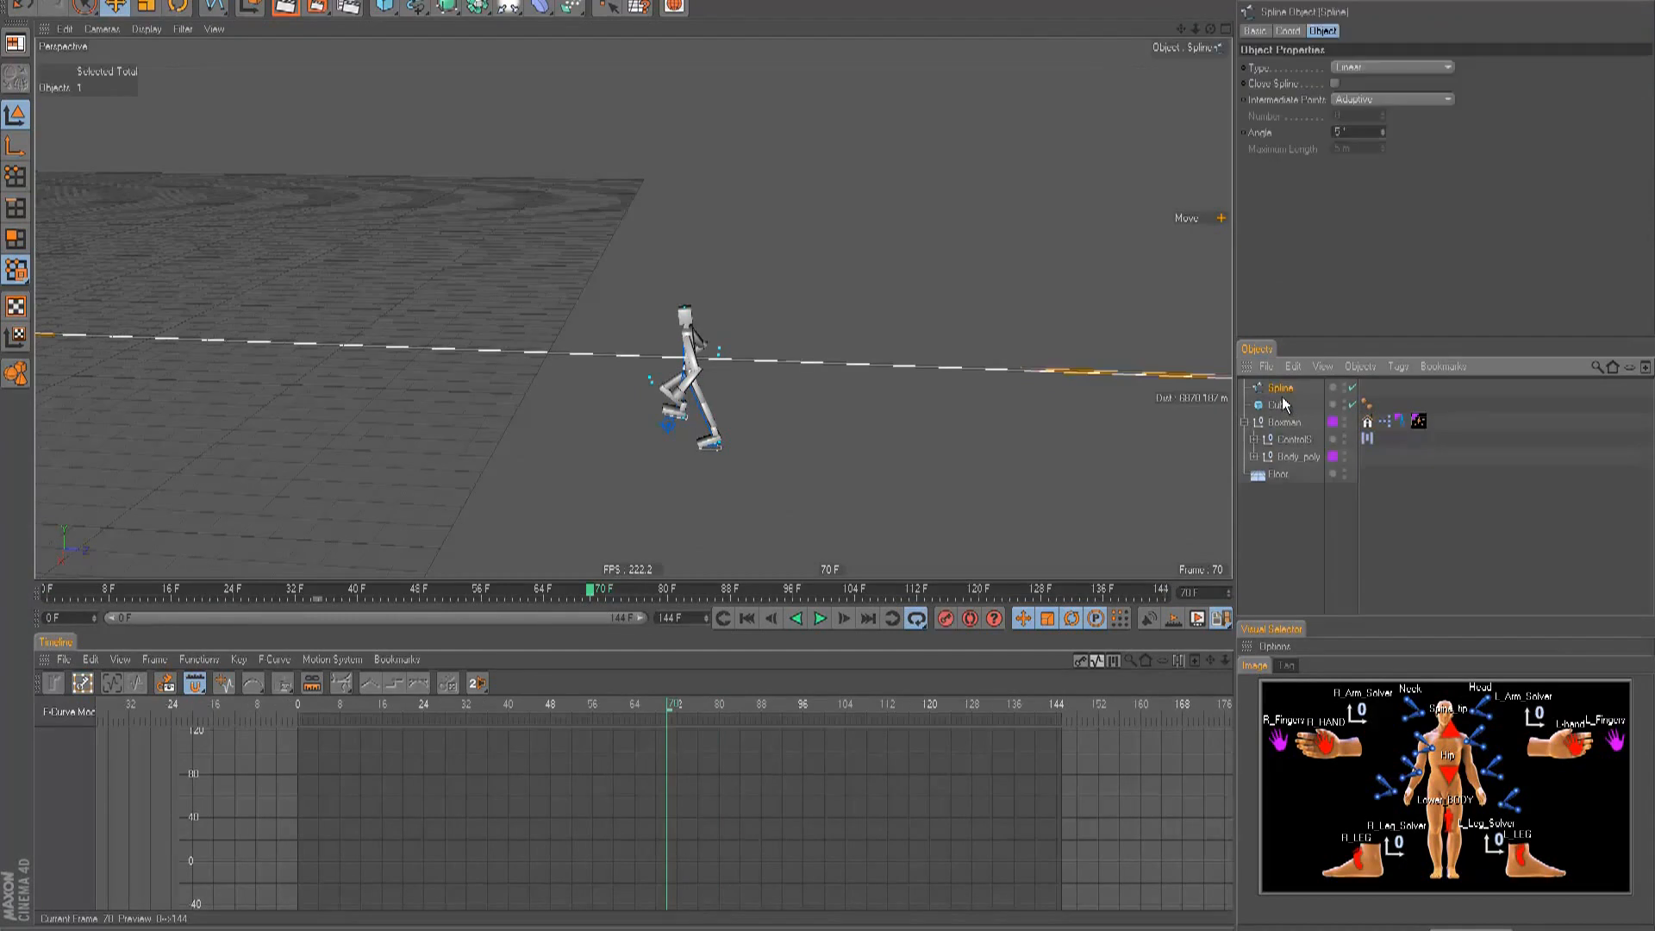
pyautogui.press('Delete')
# - Set the Bowman object's X, Y and Z position to 0 m
pyautogui.click(1282, 415)
pyautogui.click(1284, 404)
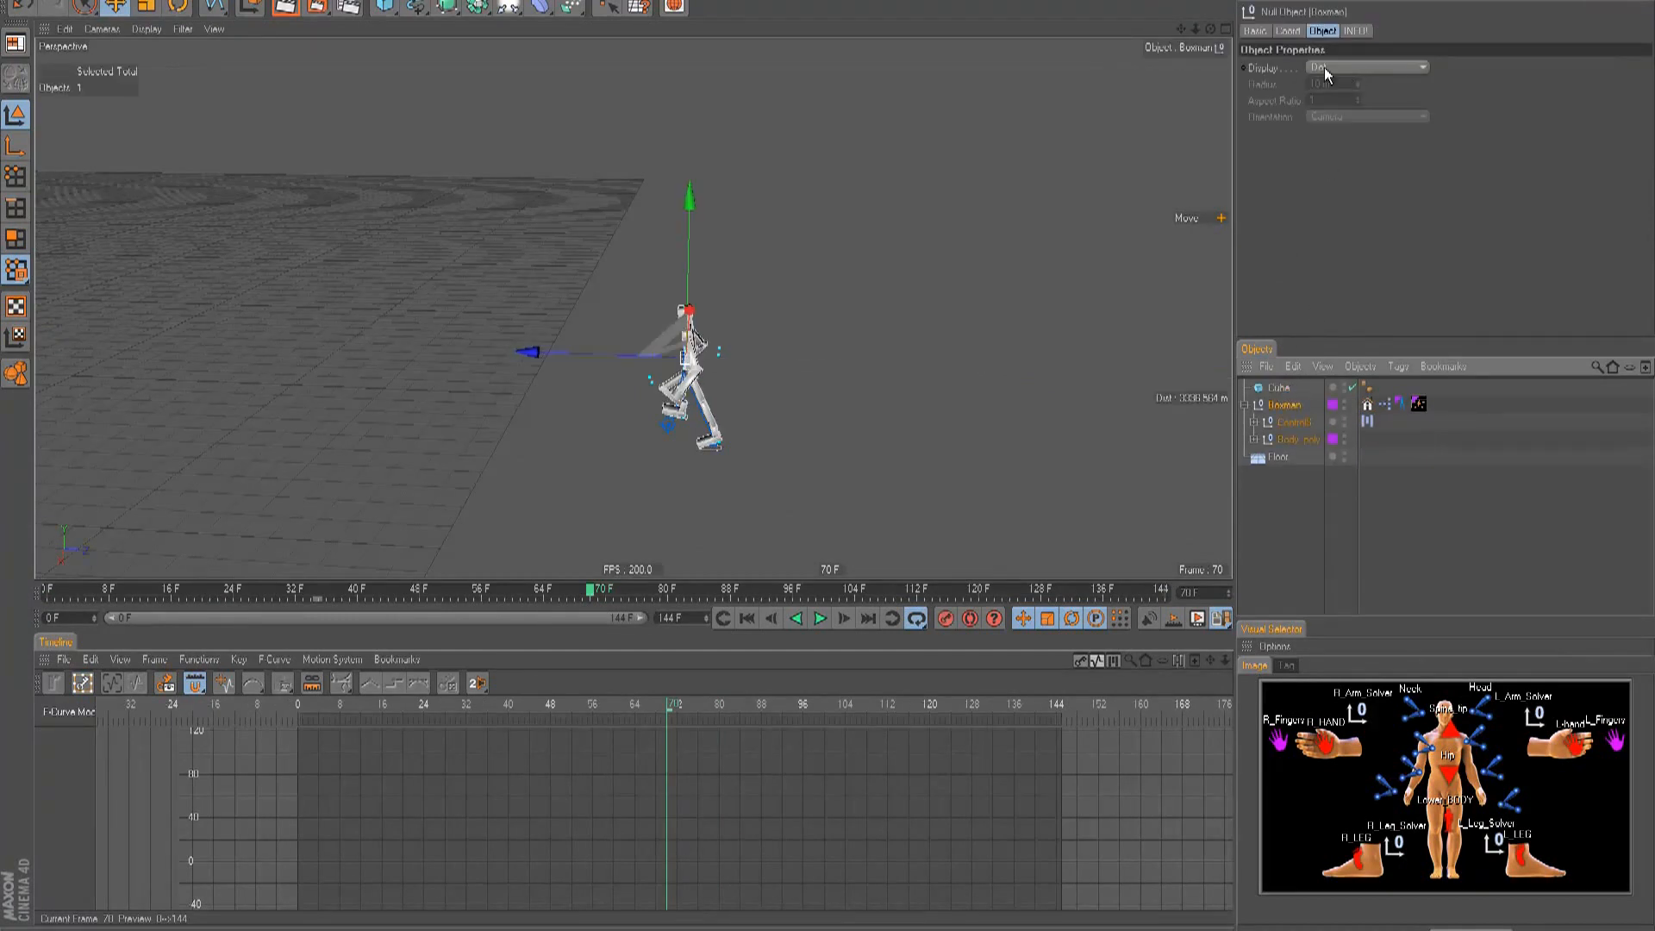
pyautogui.click(1283, 32)
pyautogui.doubleClick(1304, 69)
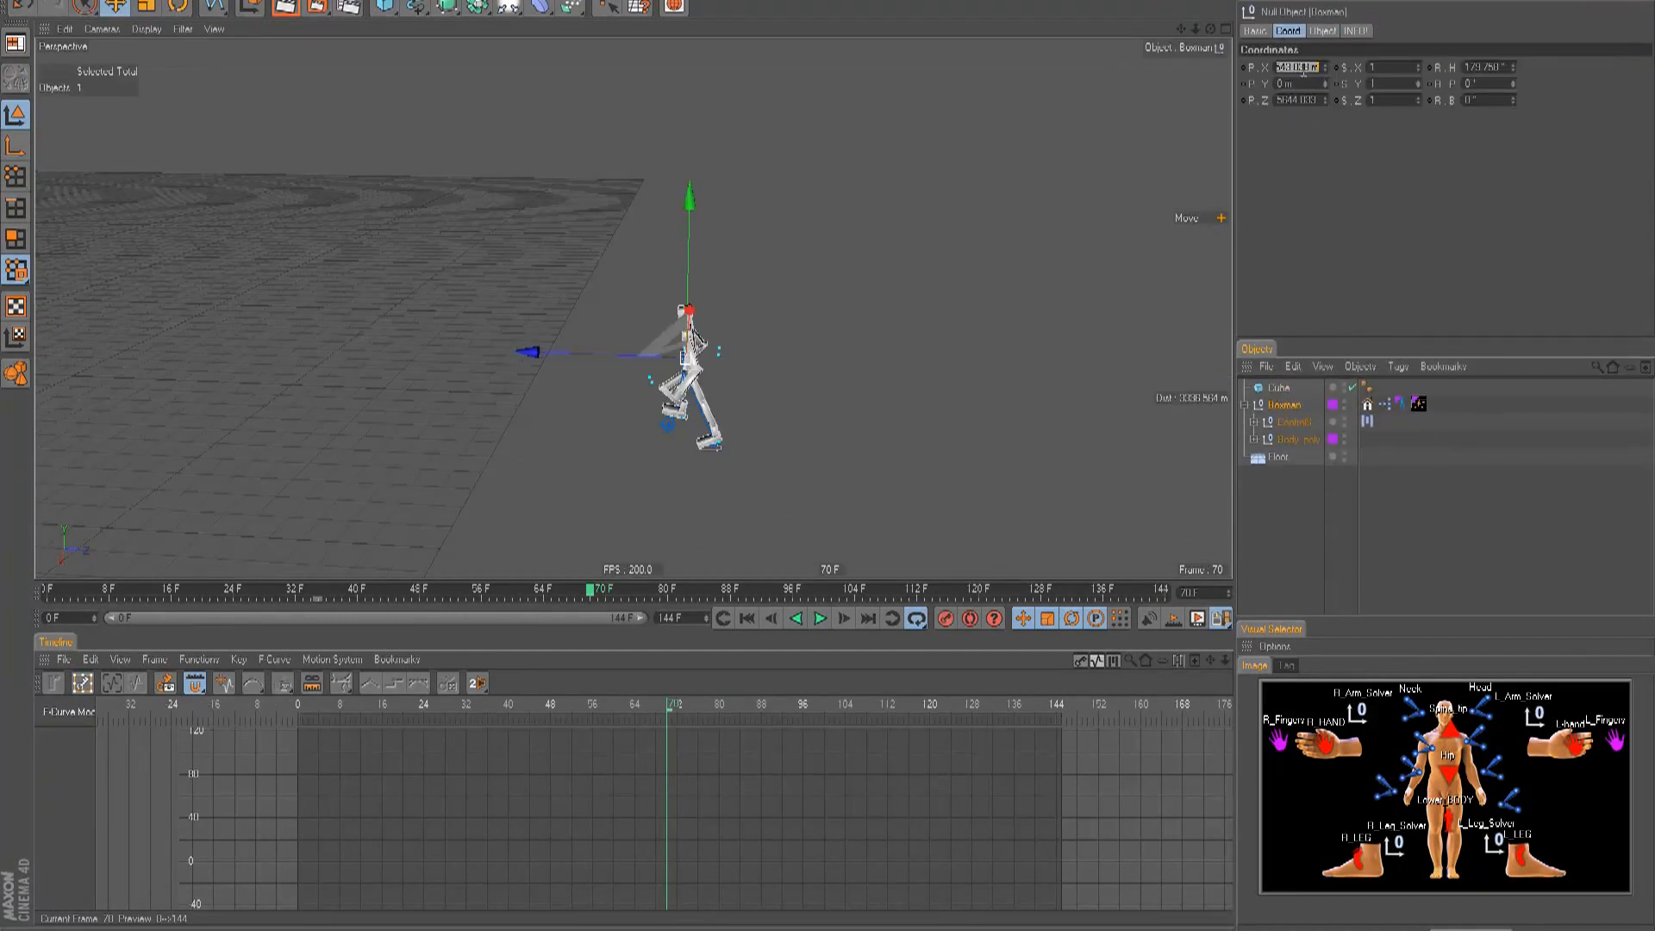
pyautogui.press('Tab')
pyautogui.press('Tab')
pyautogui.write('0')
pyautogui.press('Return')
# - Set Bowman's heading rotation to 0° and raise the character to a Y position of about 510.6 m
pyautogui.keyDown('alt'); pyautogui.moveTo(272, 291); pyautogui.dragTo(829, 447, button='middle'); pyautogui.keyUp('alt')
pyautogui.keyDown('alt'); pyautogui.moveTo(829, 447); pyautogui.dragTo(513, 297); pyautogui.keyUp('alt')
pyautogui.moveTo(464, 365); pyautogui.dragTo(342, 386)
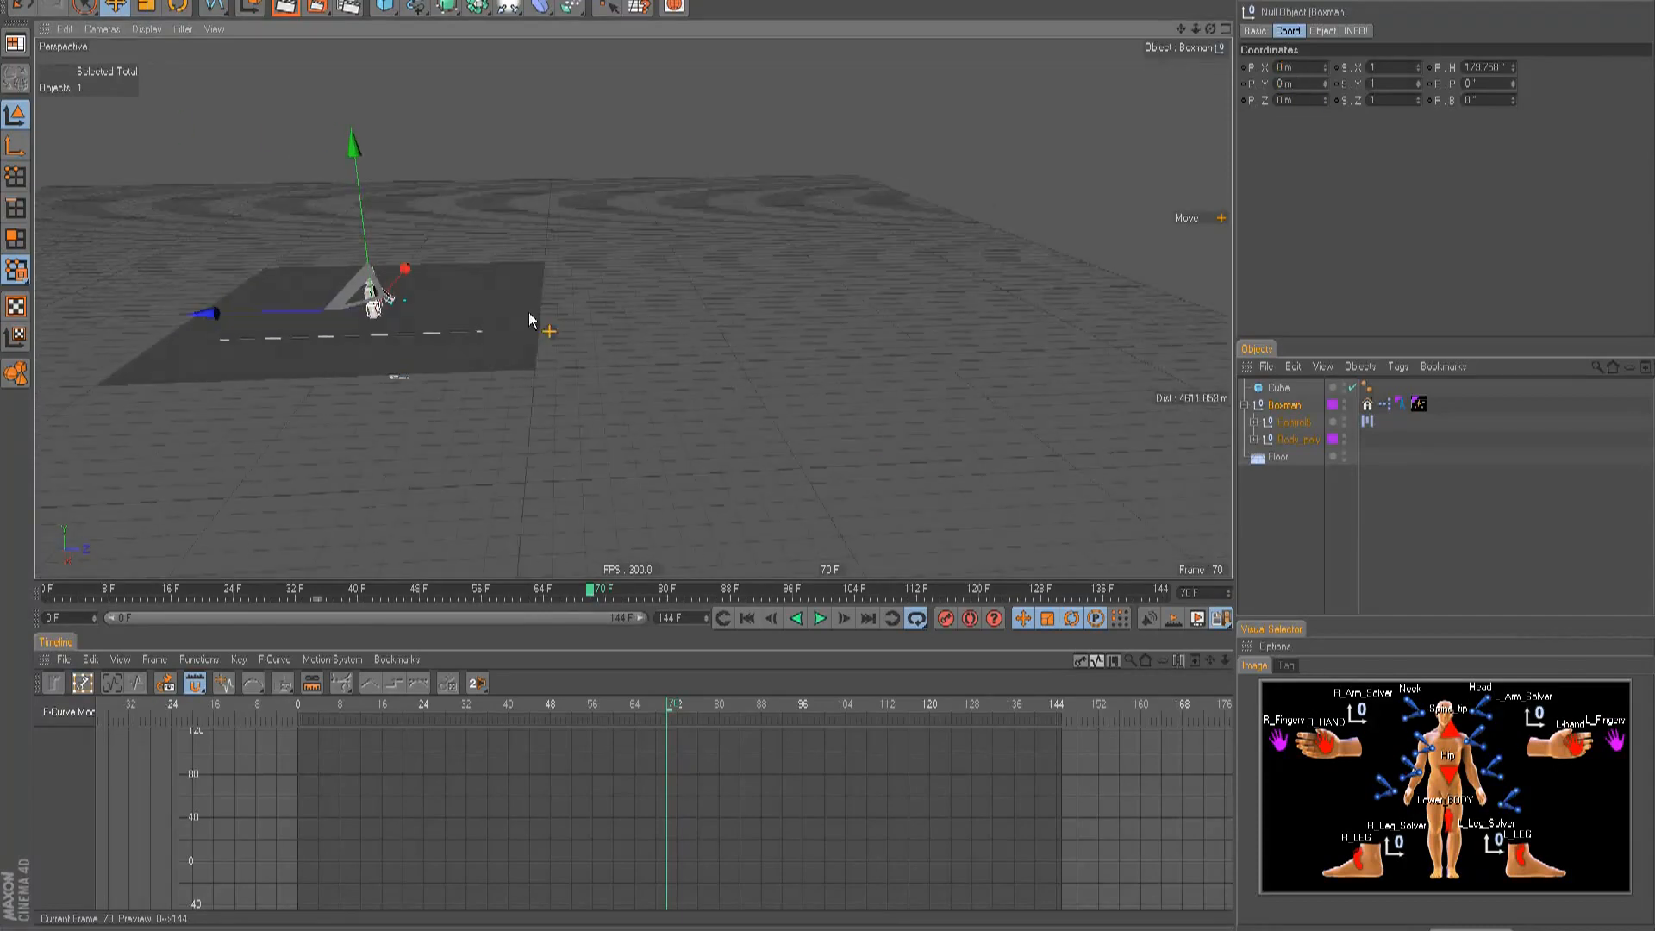
pyautogui.hotkey('ctrl', 'z')
pyautogui.keyDown('alt'); pyautogui.moveTo(342, 385); pyautogui.dragTo(828, 448, button='right'); pyautogui.keyUp('alt')
pyautogui.keyDown('alt'); pyautogui.moveTo(827, 448); pyautogui.dragTo(359, 392); pyautogui.keyUp('alt')
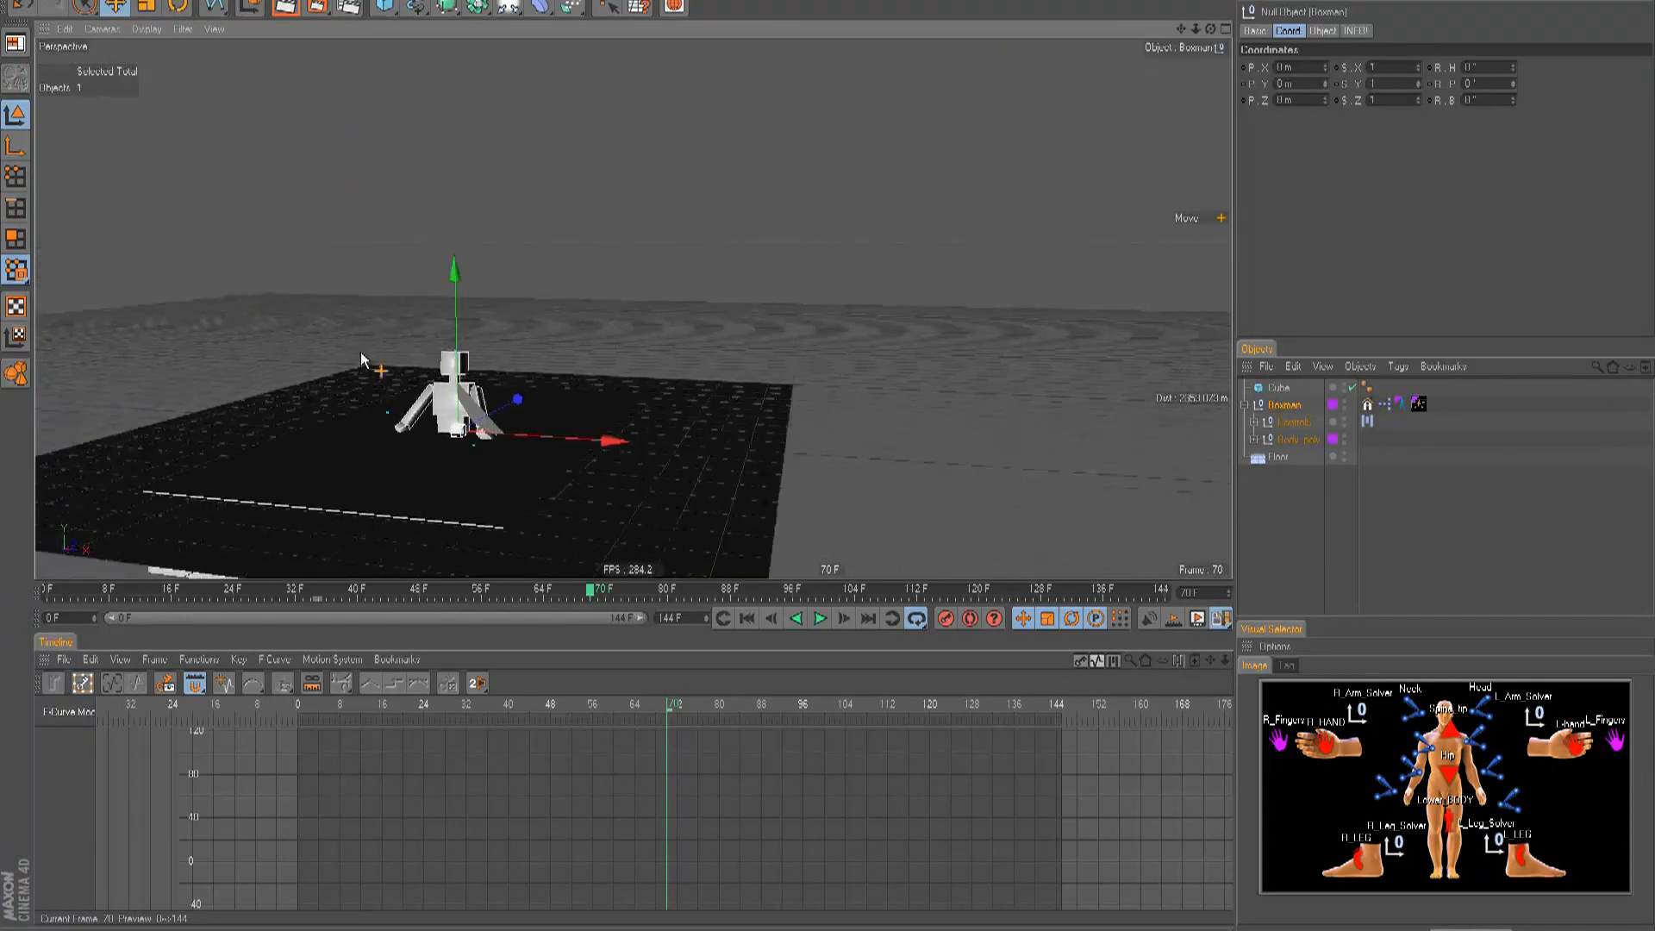
pyautogui.moveTo(455, 347); pyautogui.dragTo(714, 37)
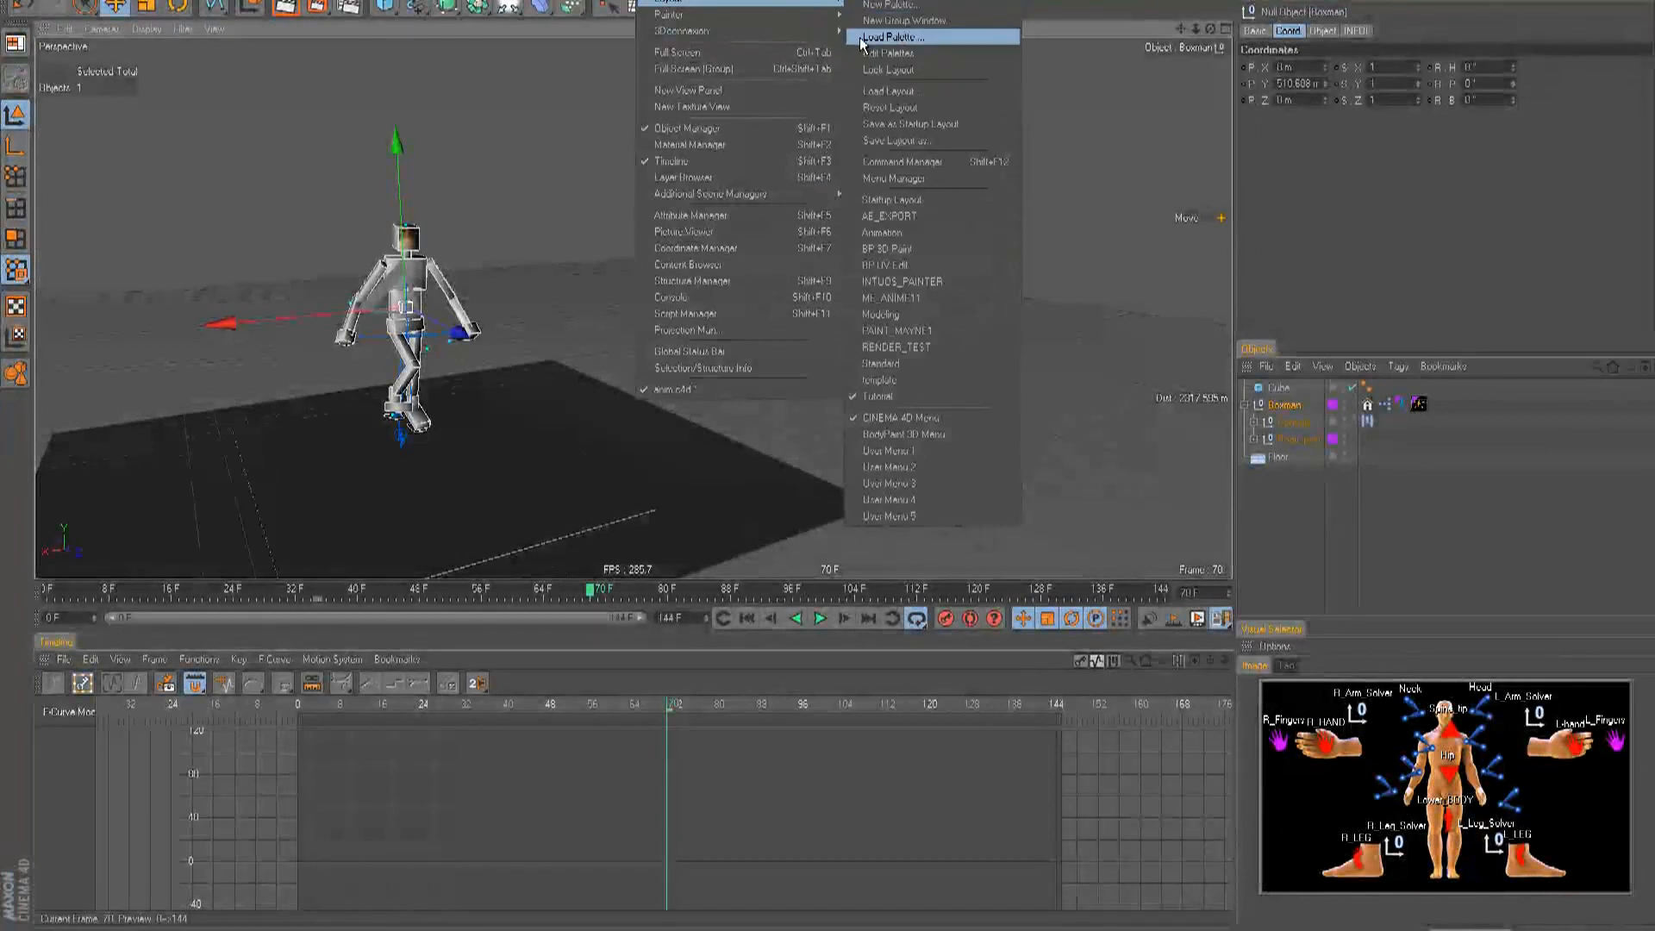
# - Filter the Command Manager for SCRIPT, open the Script Manager to view it, and close both windows
pyautogui.click(897, 162)
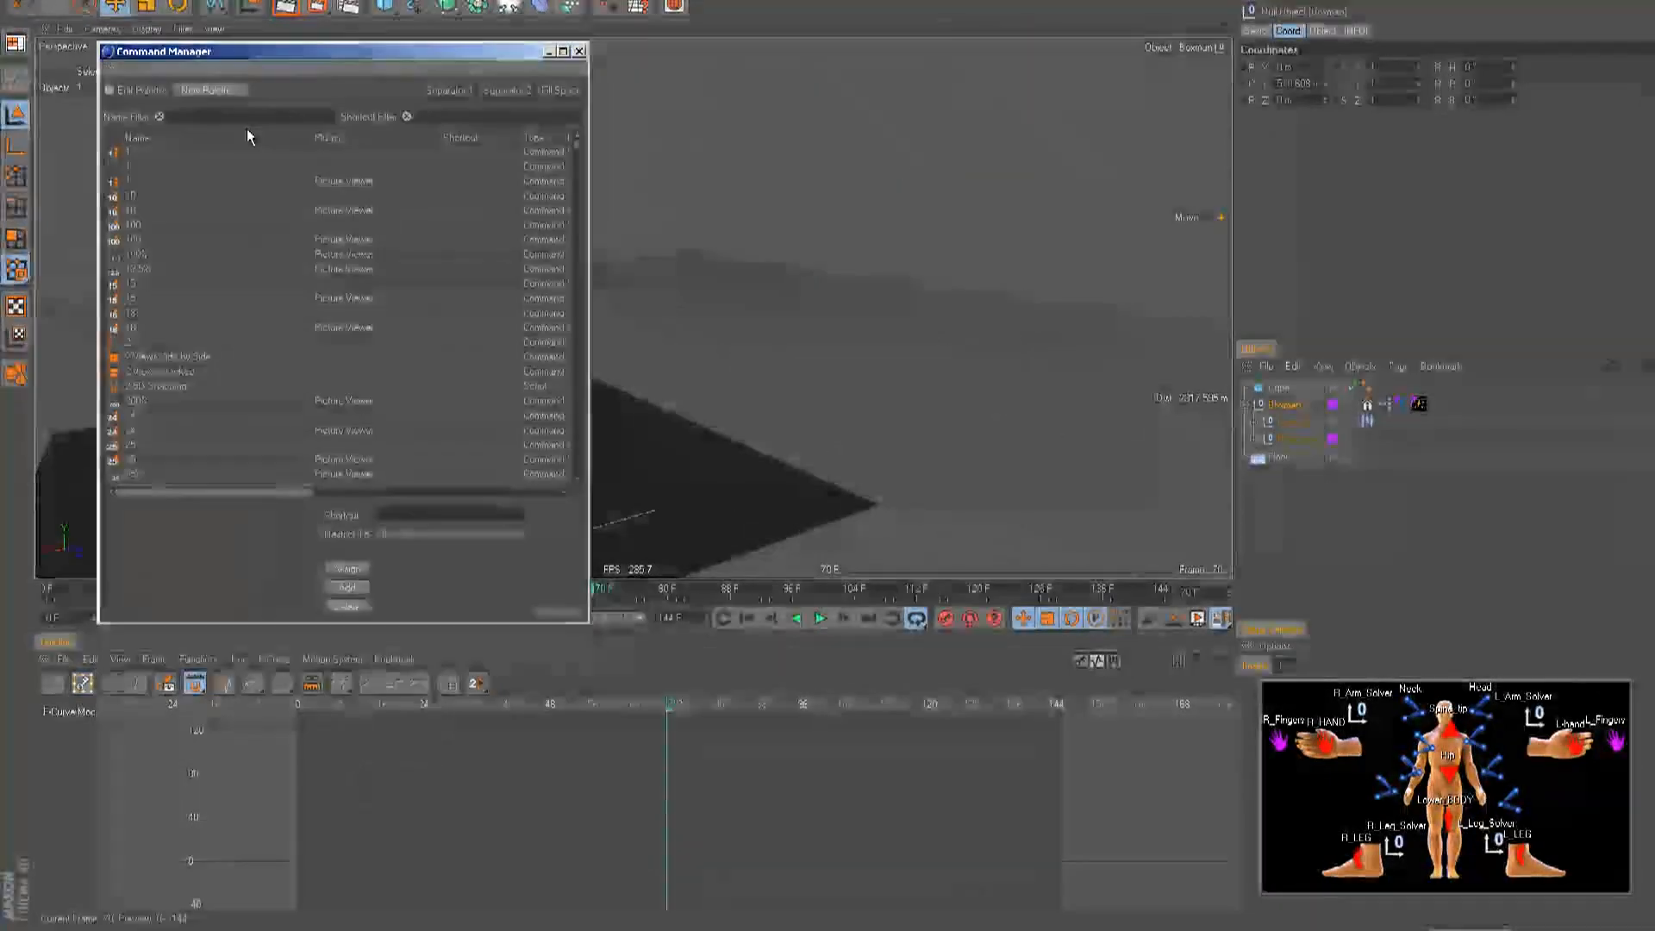
pyautogui.click(241, 116)
pyautogui.write('SCR')
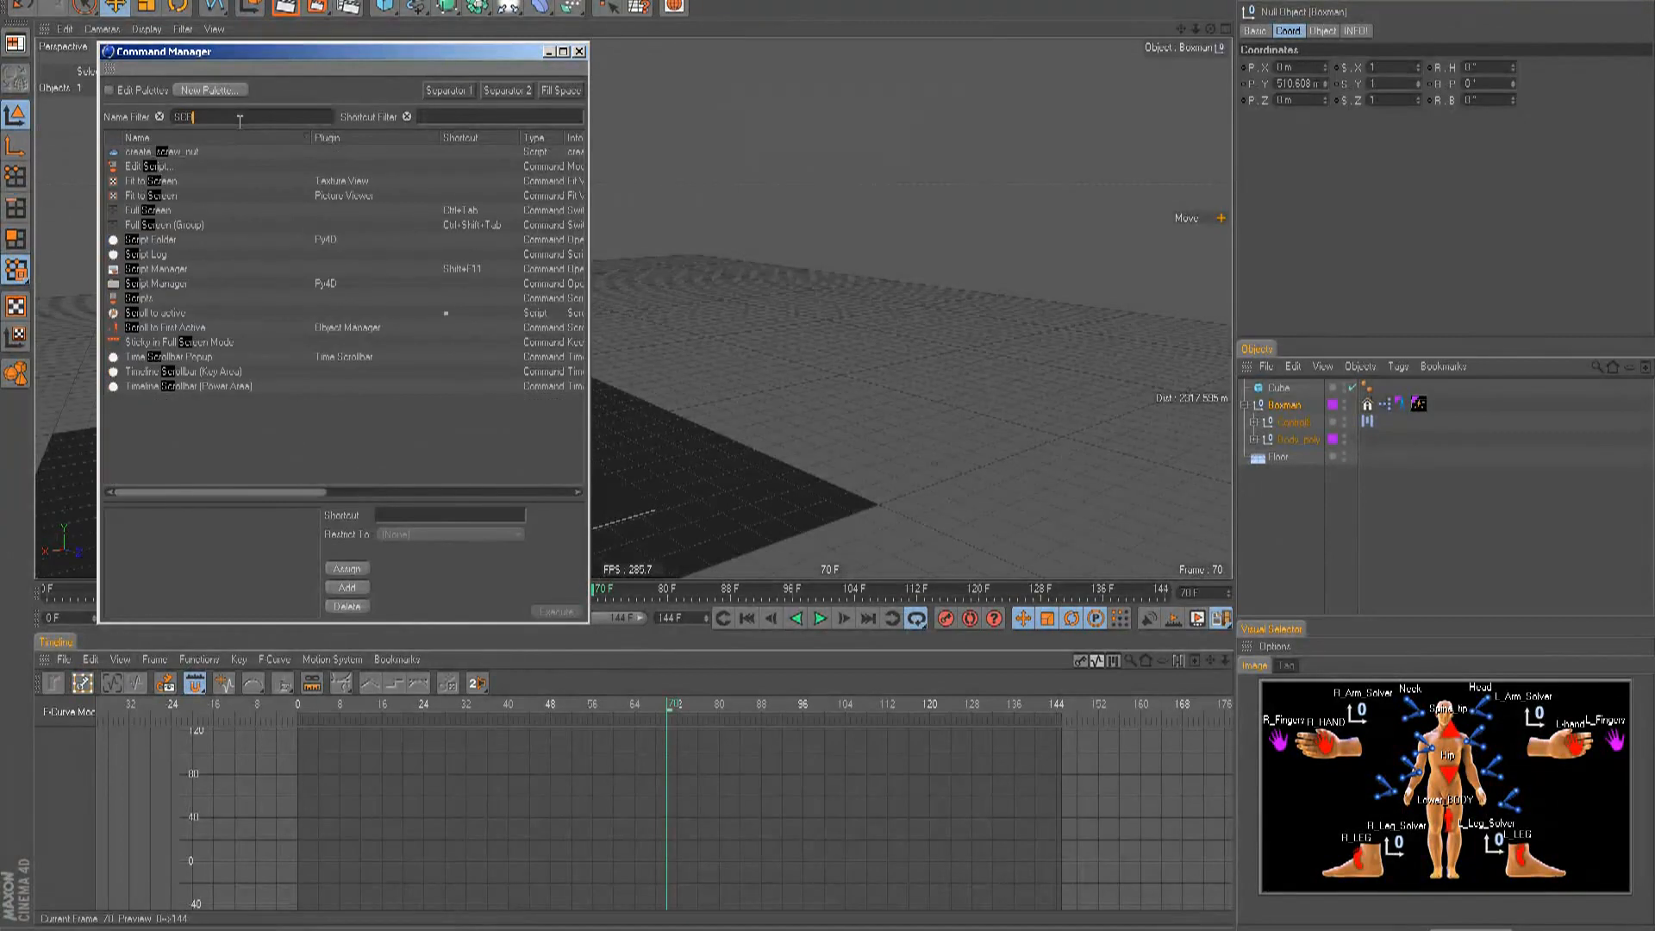
pyautogui.write('IPT')
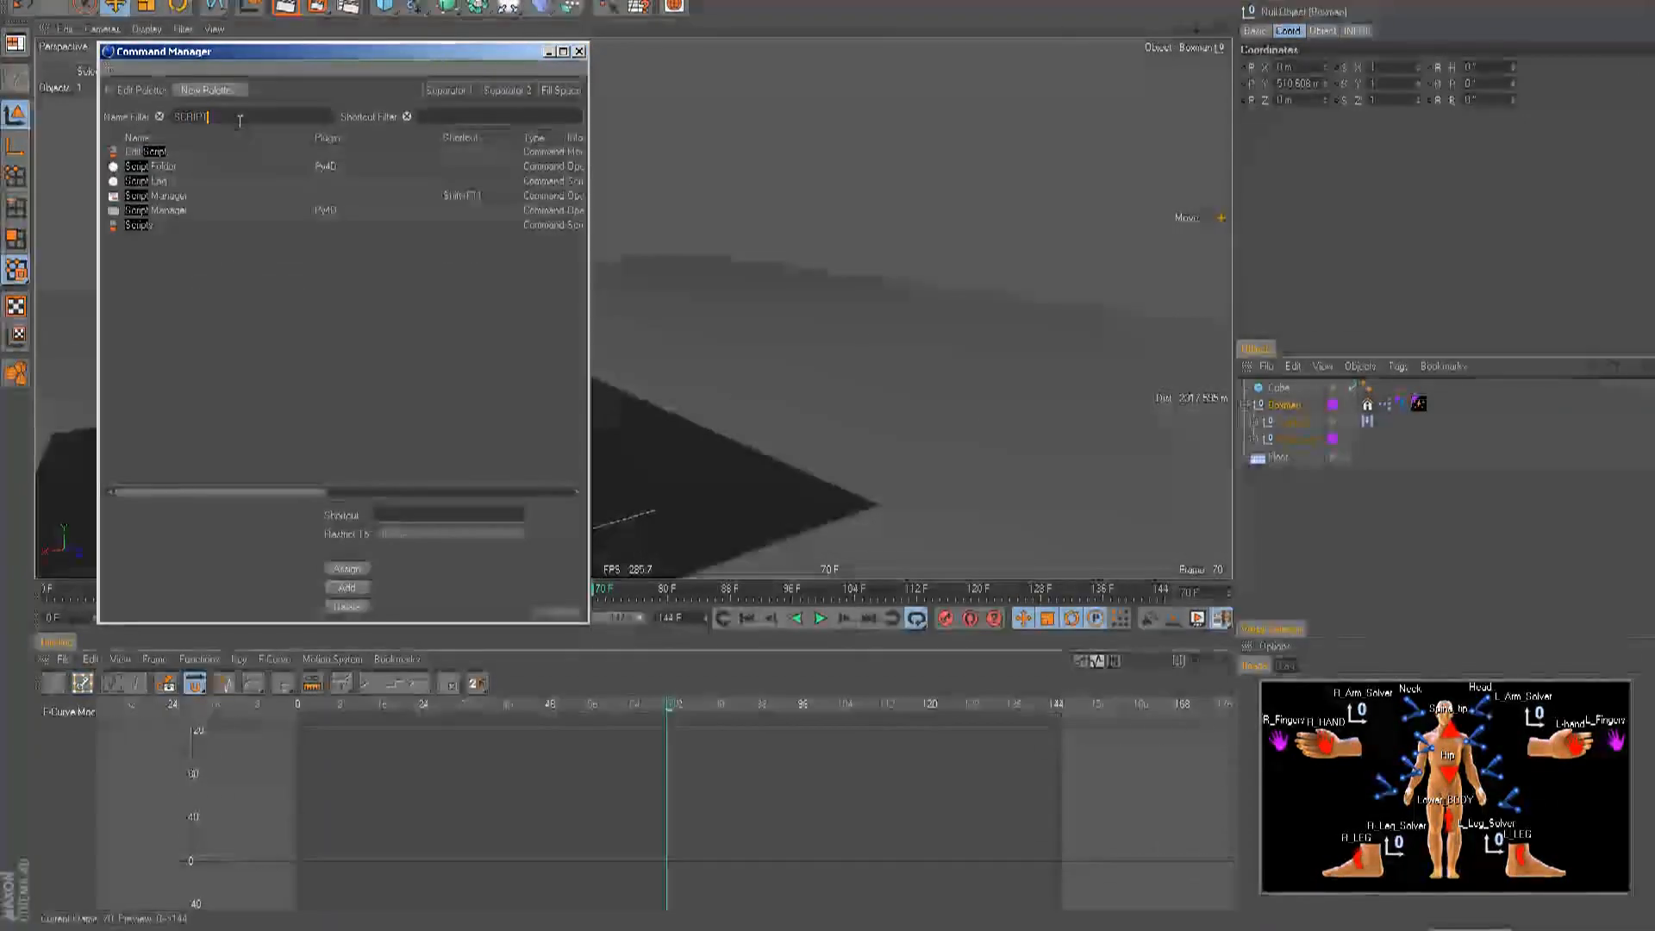
pyautogui.click(184, 197)
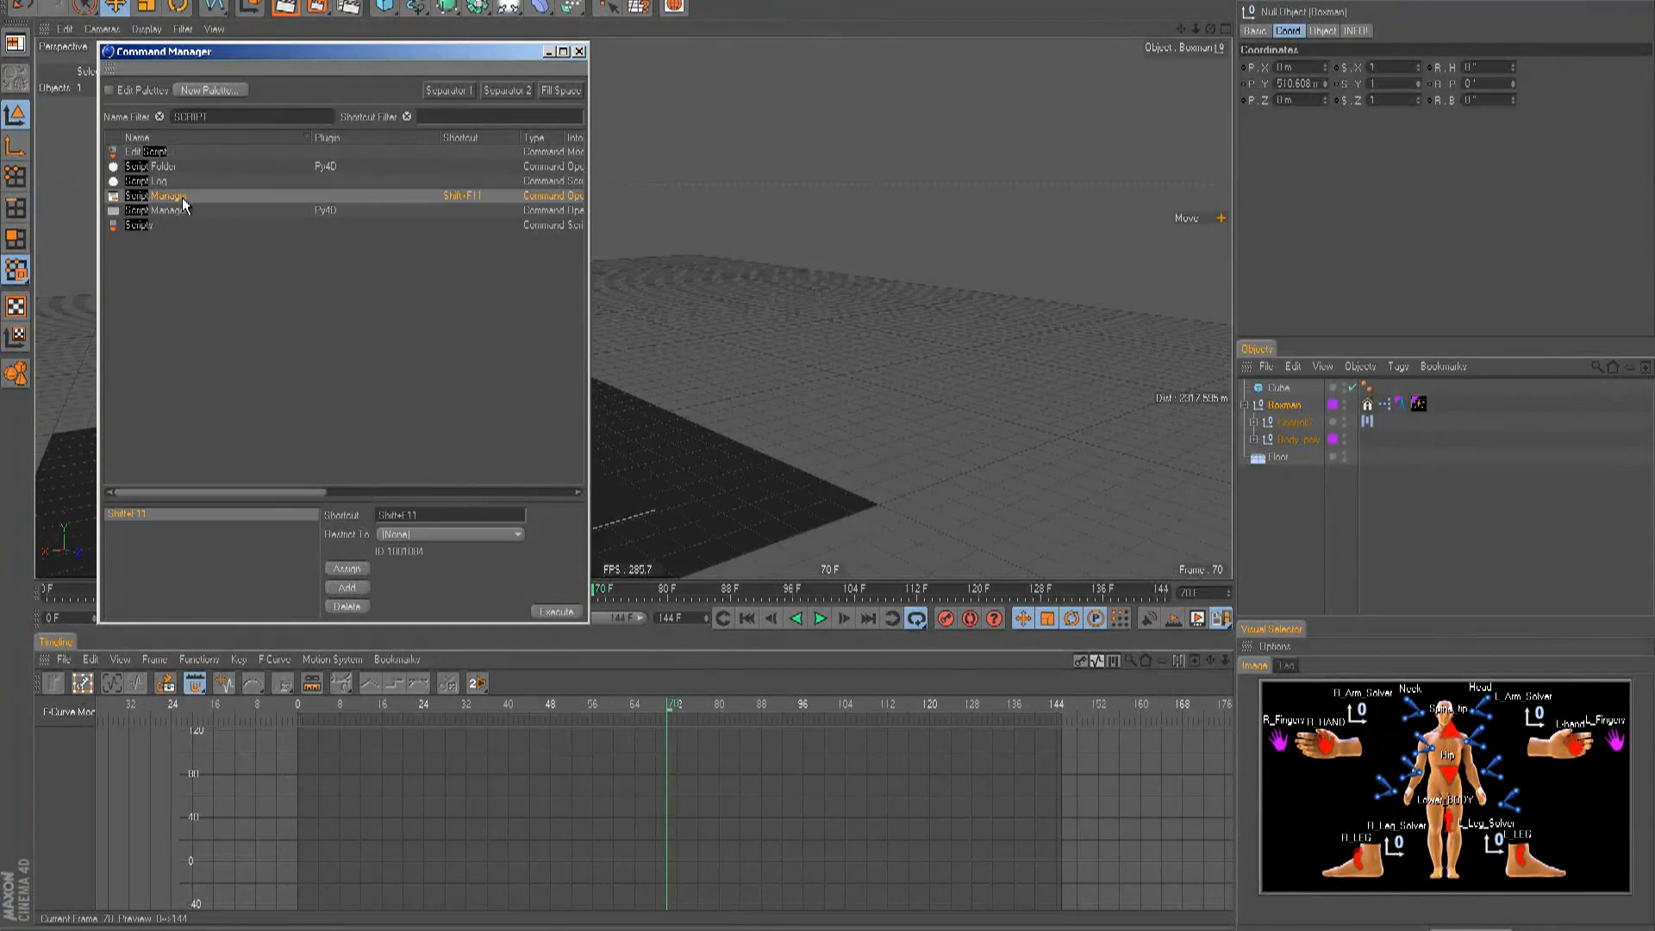
pyautogui.click(553, 612)
pyautogui.moveTo(510, 419); pyautogui.dragTo(890, 419)
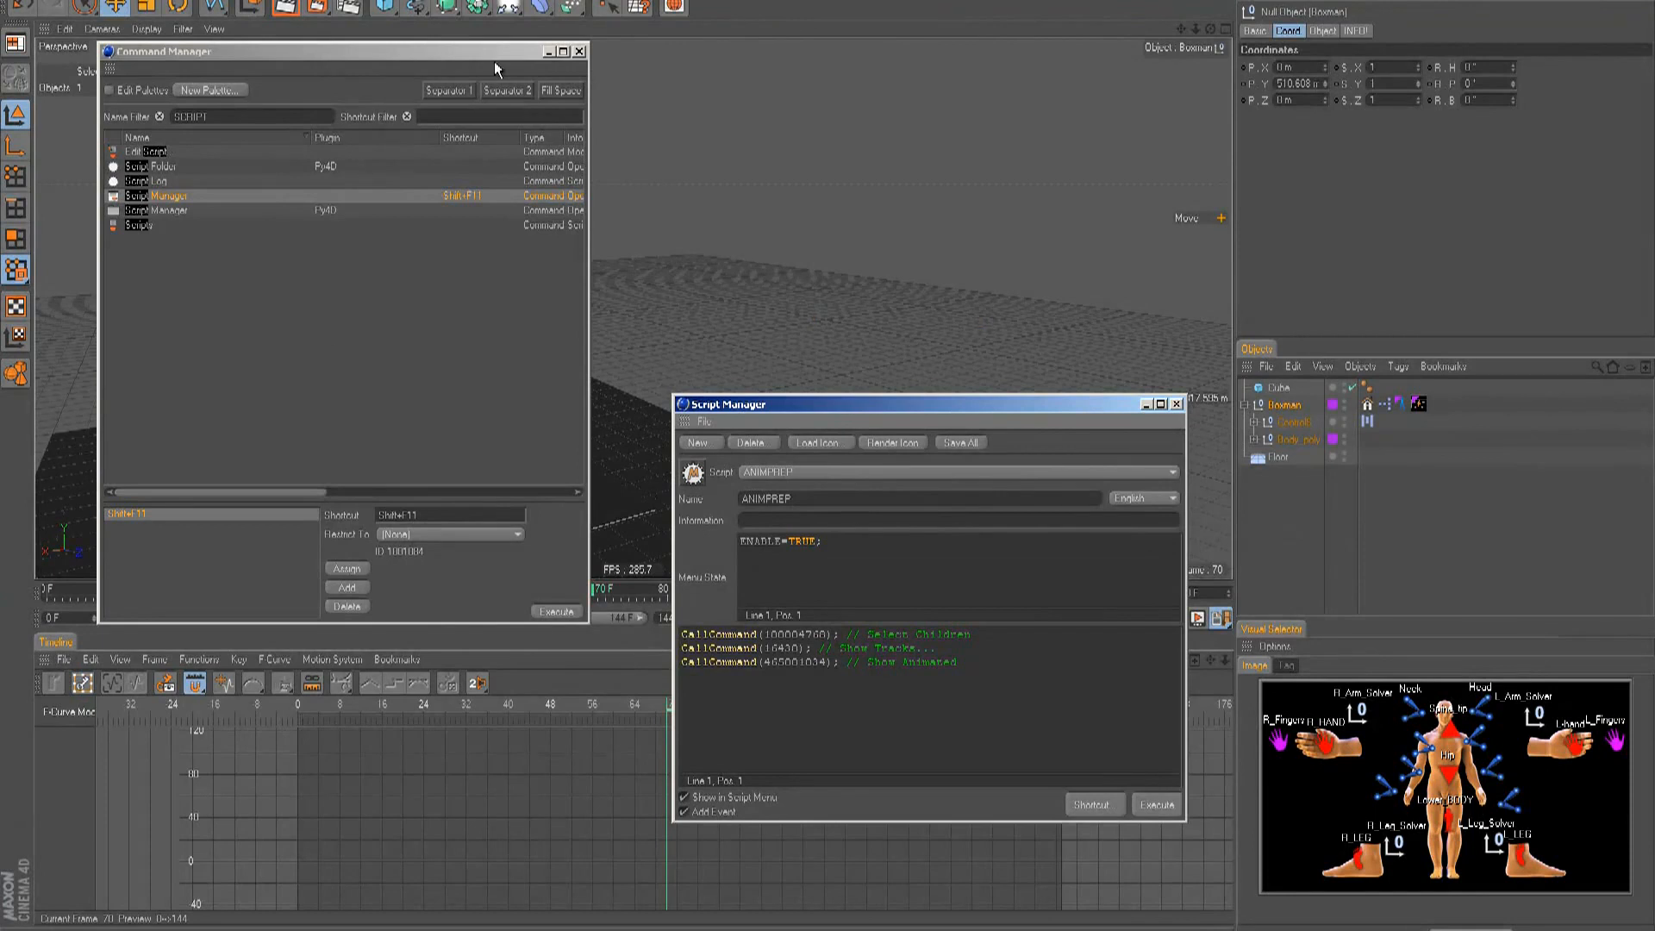
pyautogui.click(1175, 404)
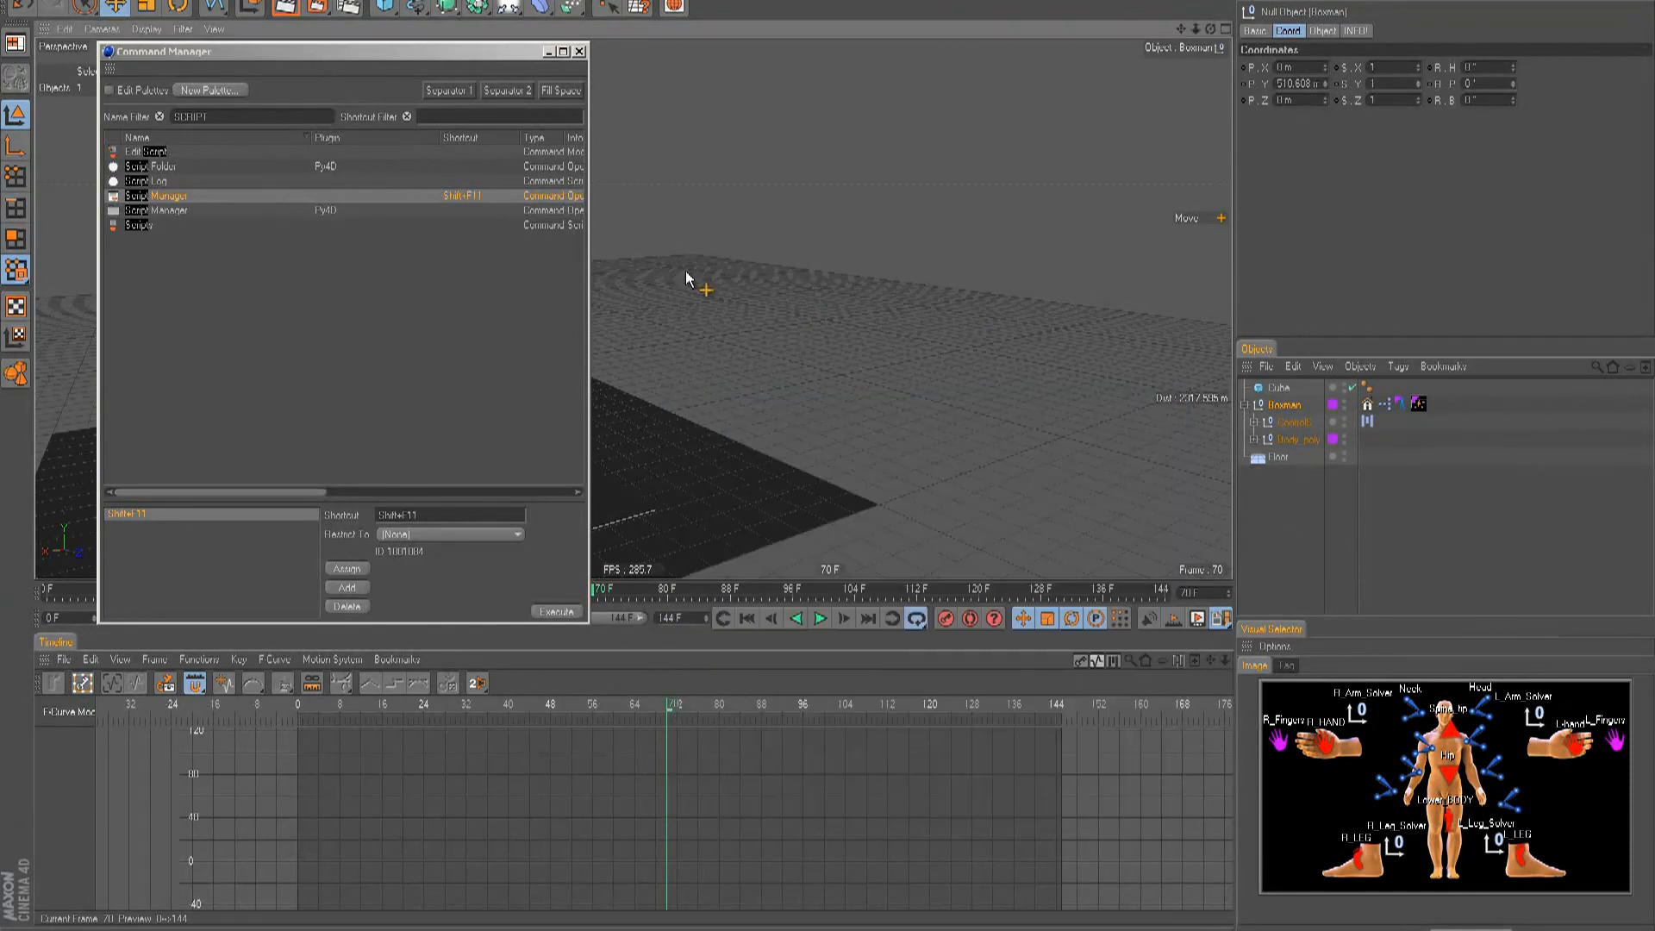
pyautogui.click(579, 50)
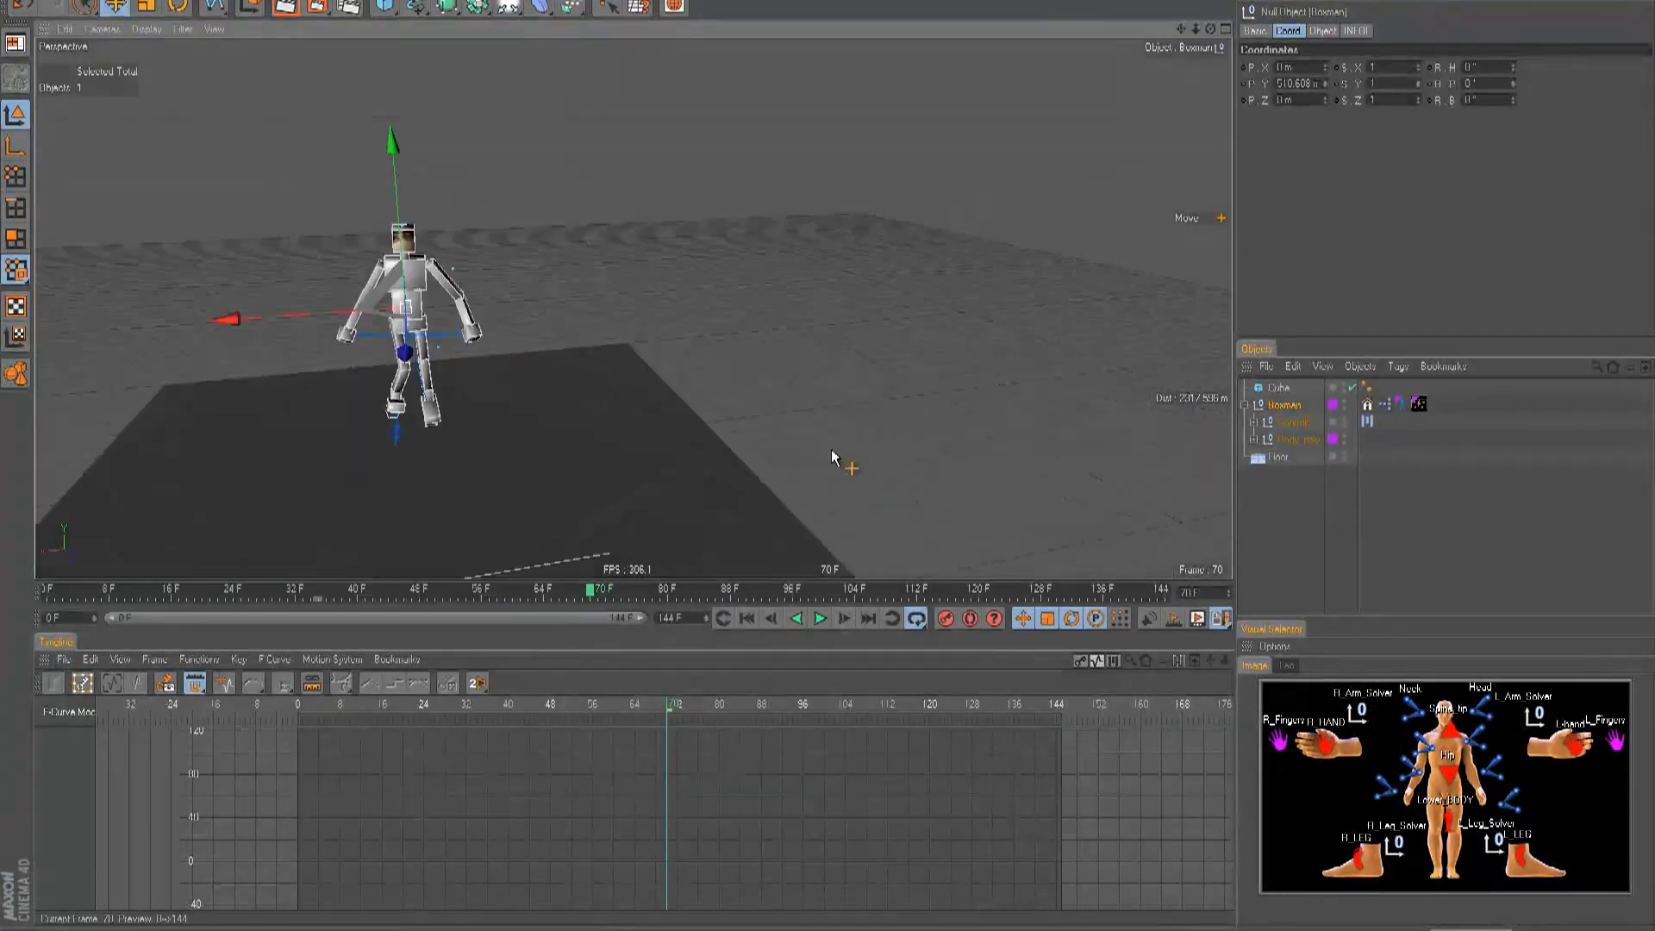
# - Lower Bowman slightly along the Y axis toward the top of the cube, and check the walk in playback
pyautogui.press('e')
pyautogui.keyDown('alt'); pyautogui.moveTo(722, 272); pyautogui.dragTo(538, 246); pyautogui.keyUp('alt')
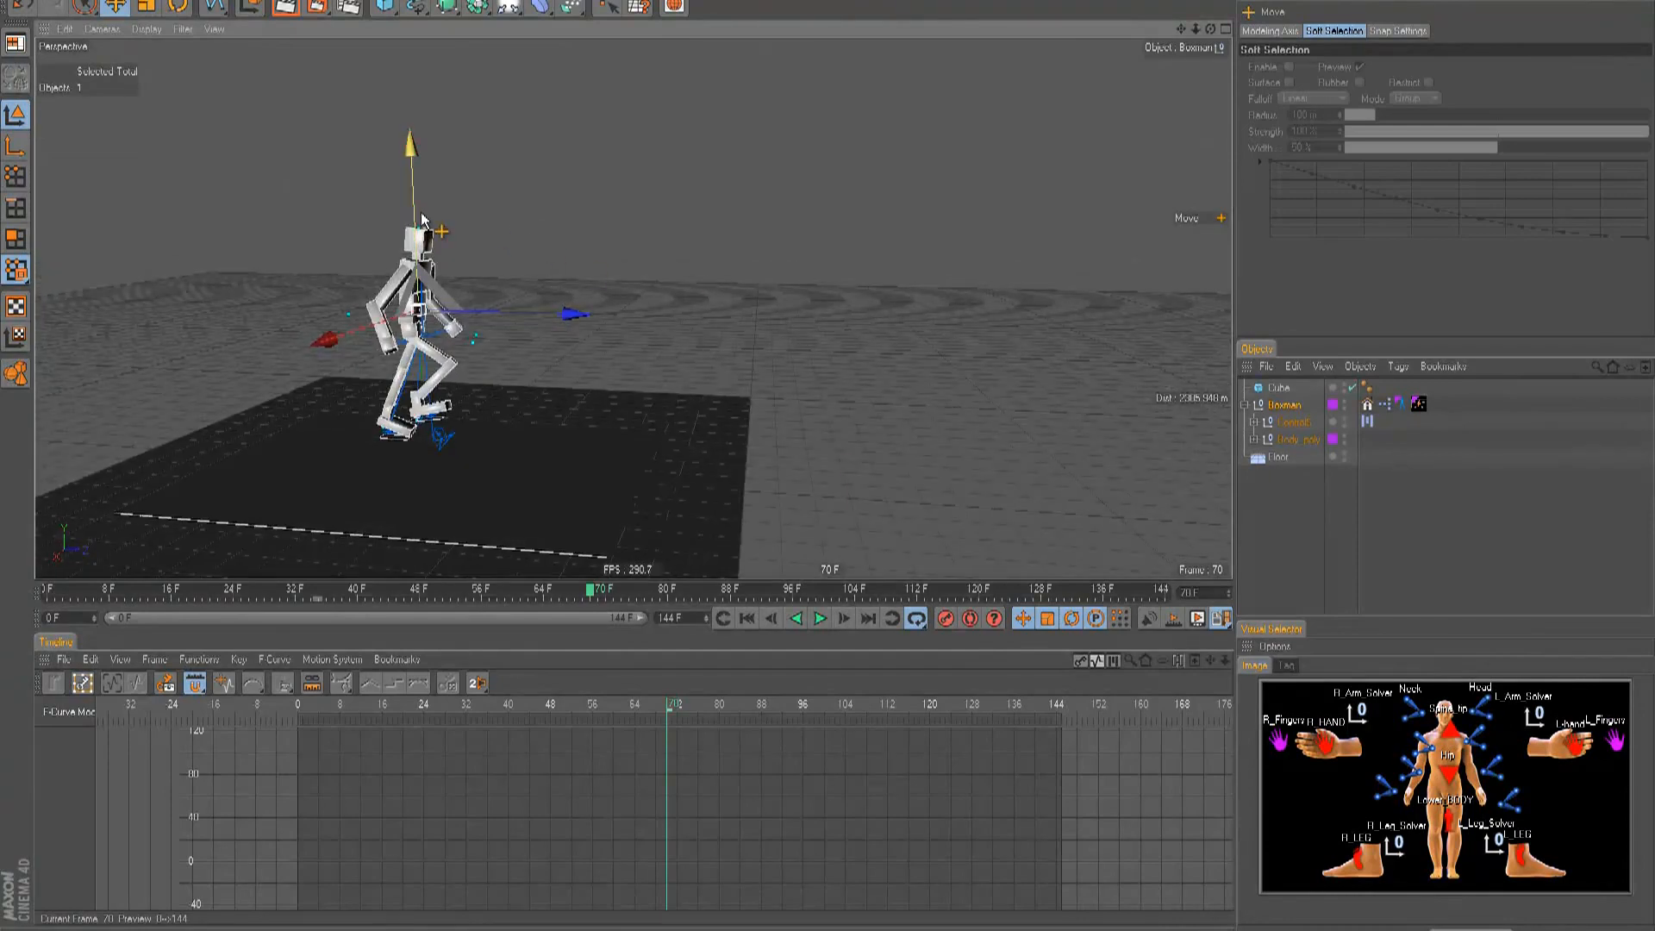
pyautogui.moveTo(411, 147); pyautogui.dragTo(412, 172)
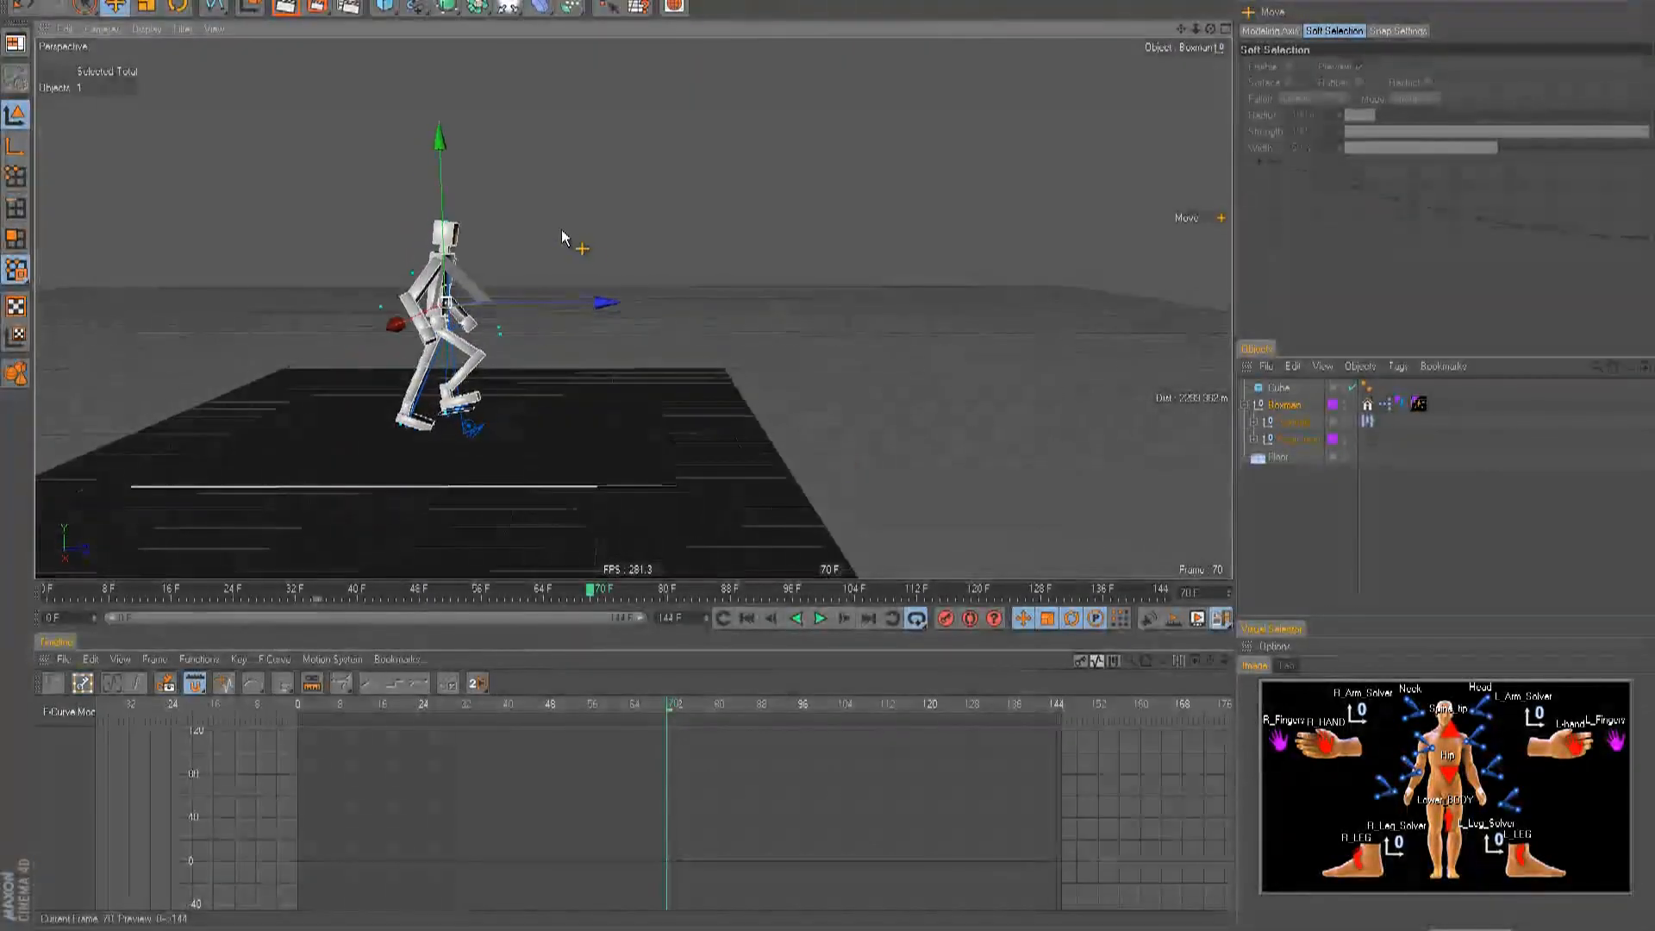
pyautogui.press('F8')
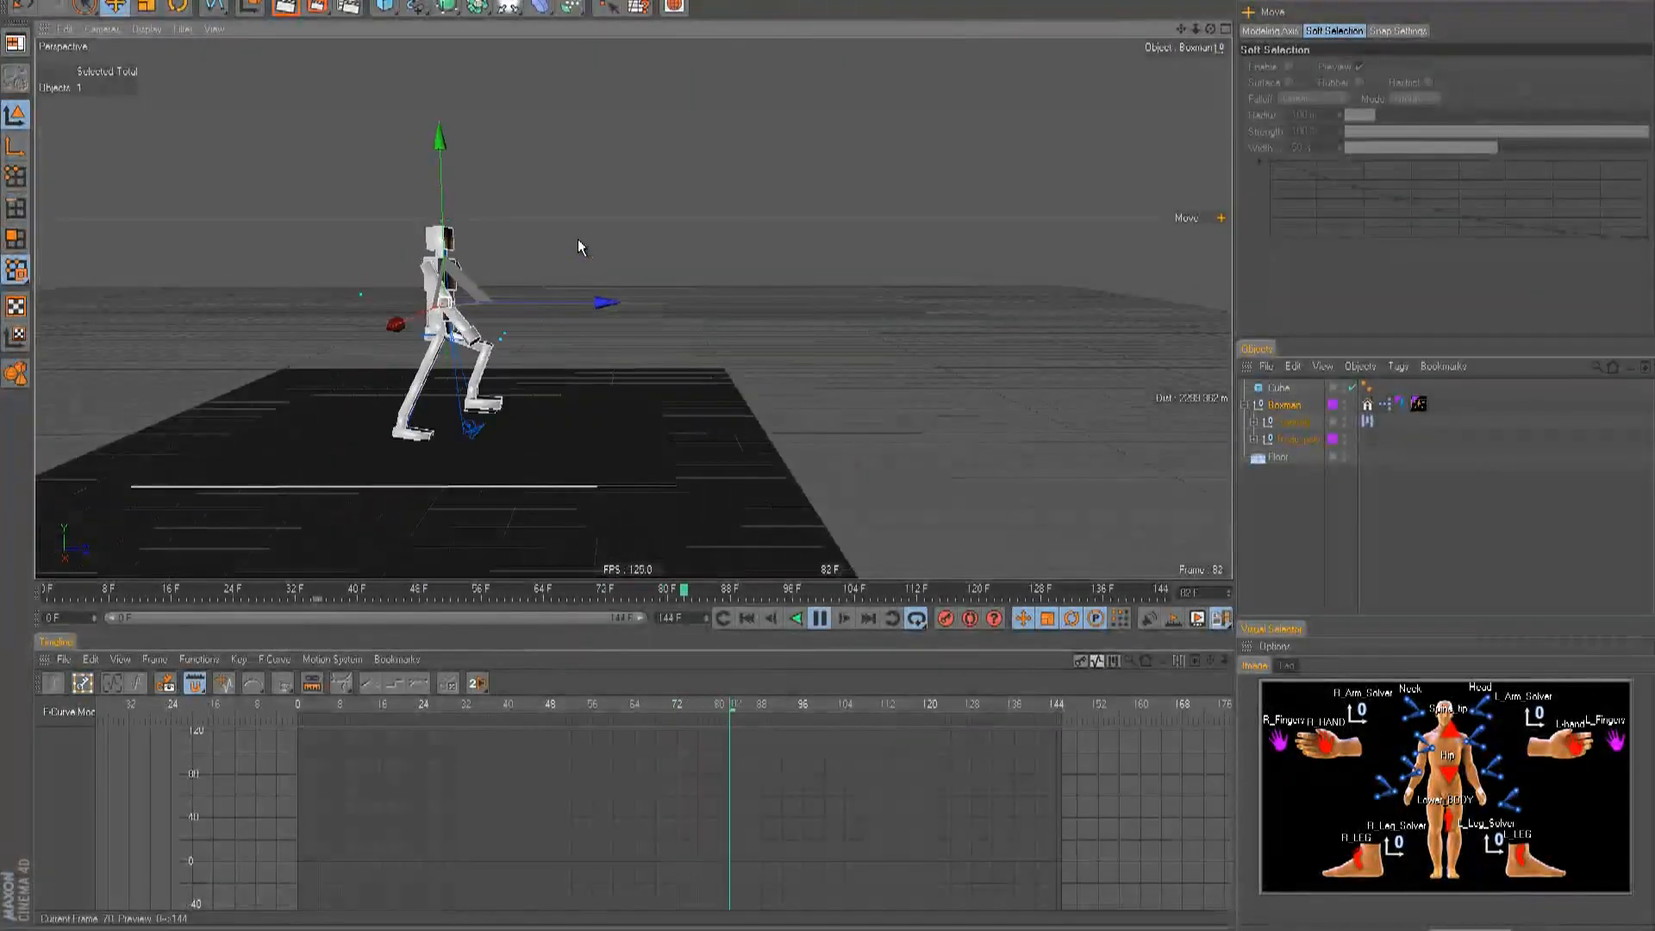
pyautogui.press('F8')
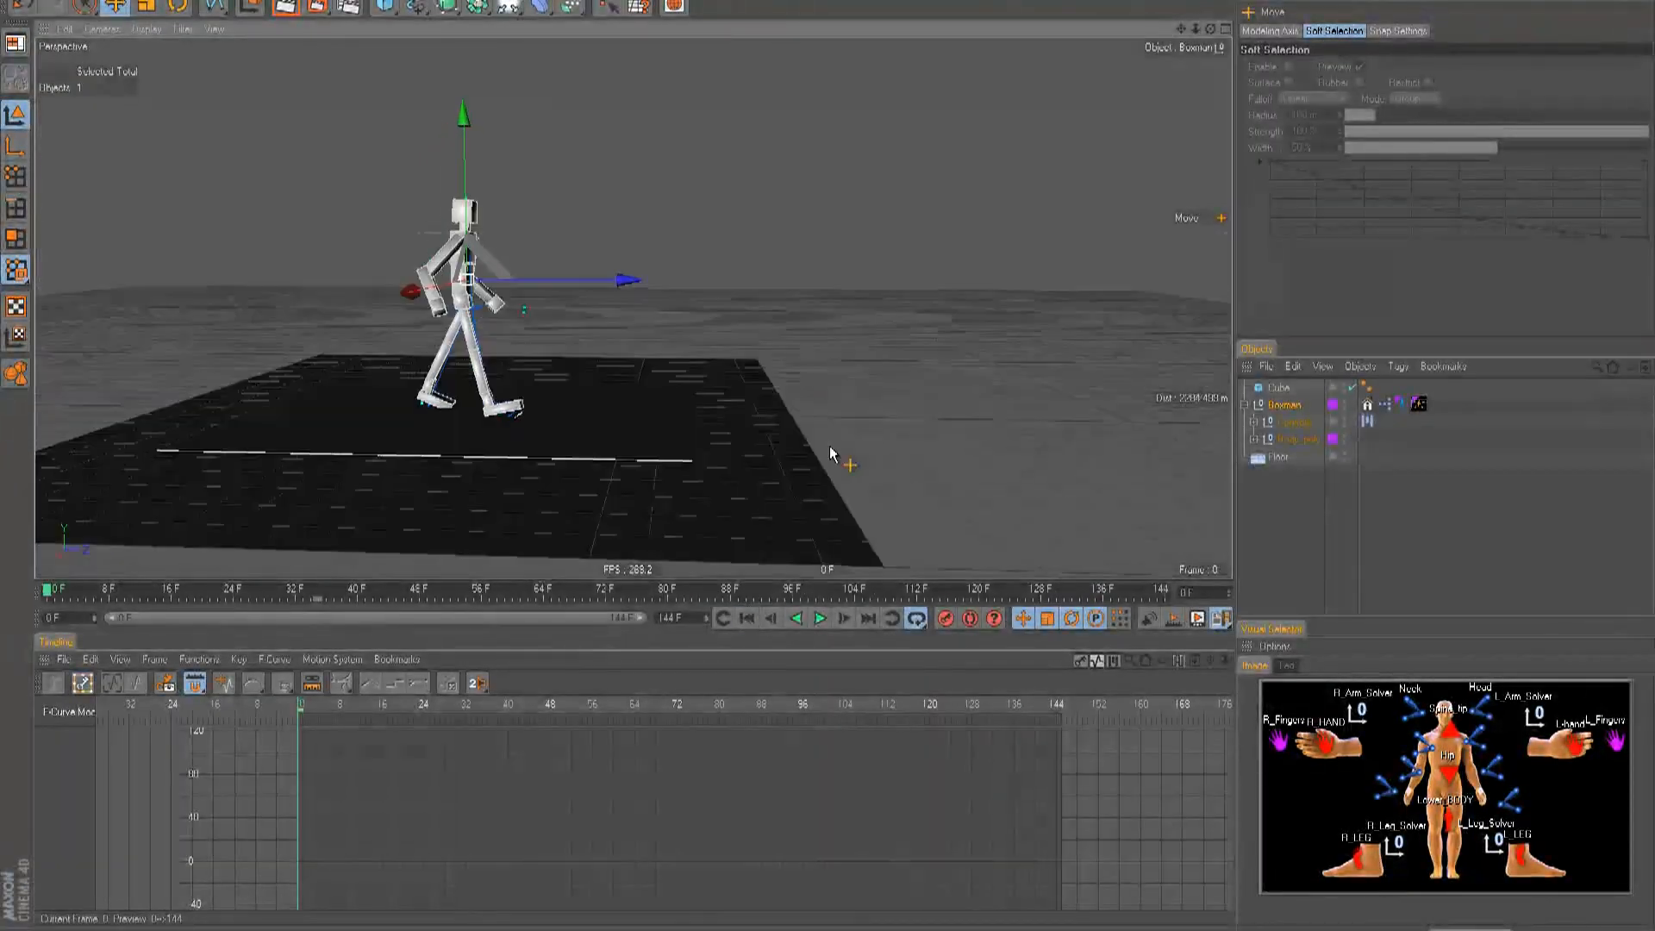
# - Delete the Motion System tag from Bowman's control hierarchy, test the playback, and return to frame 0
pyautogui.click(1375, 525)
pyautogui.click(1372, 425)
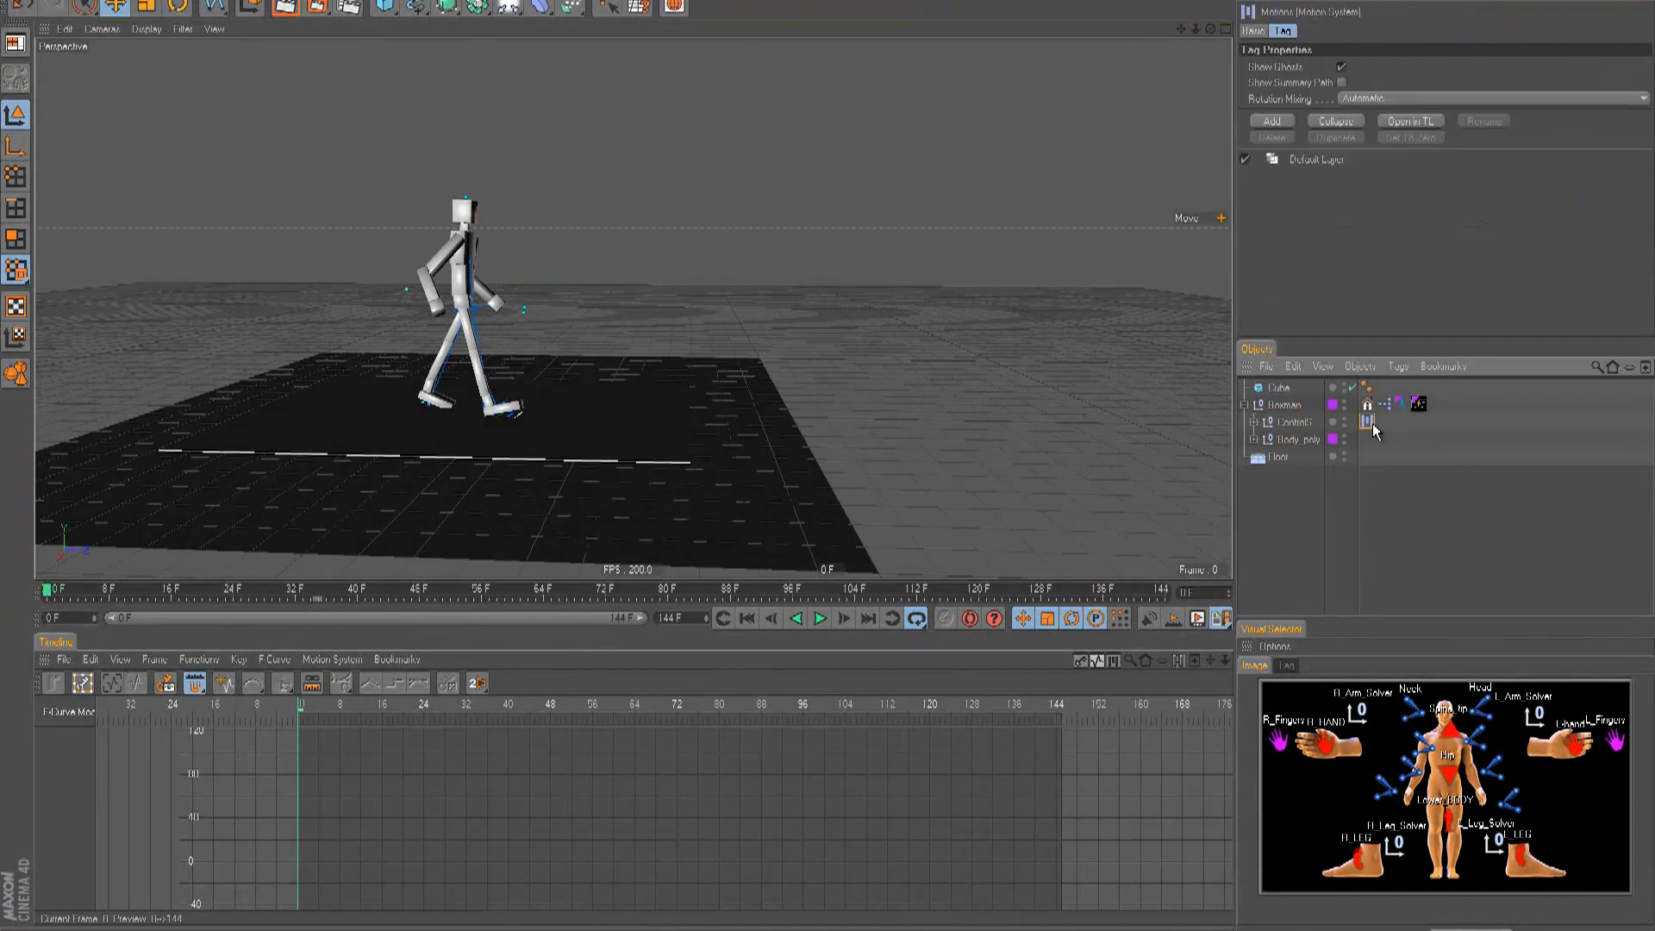
pyautogui.press('Delete')
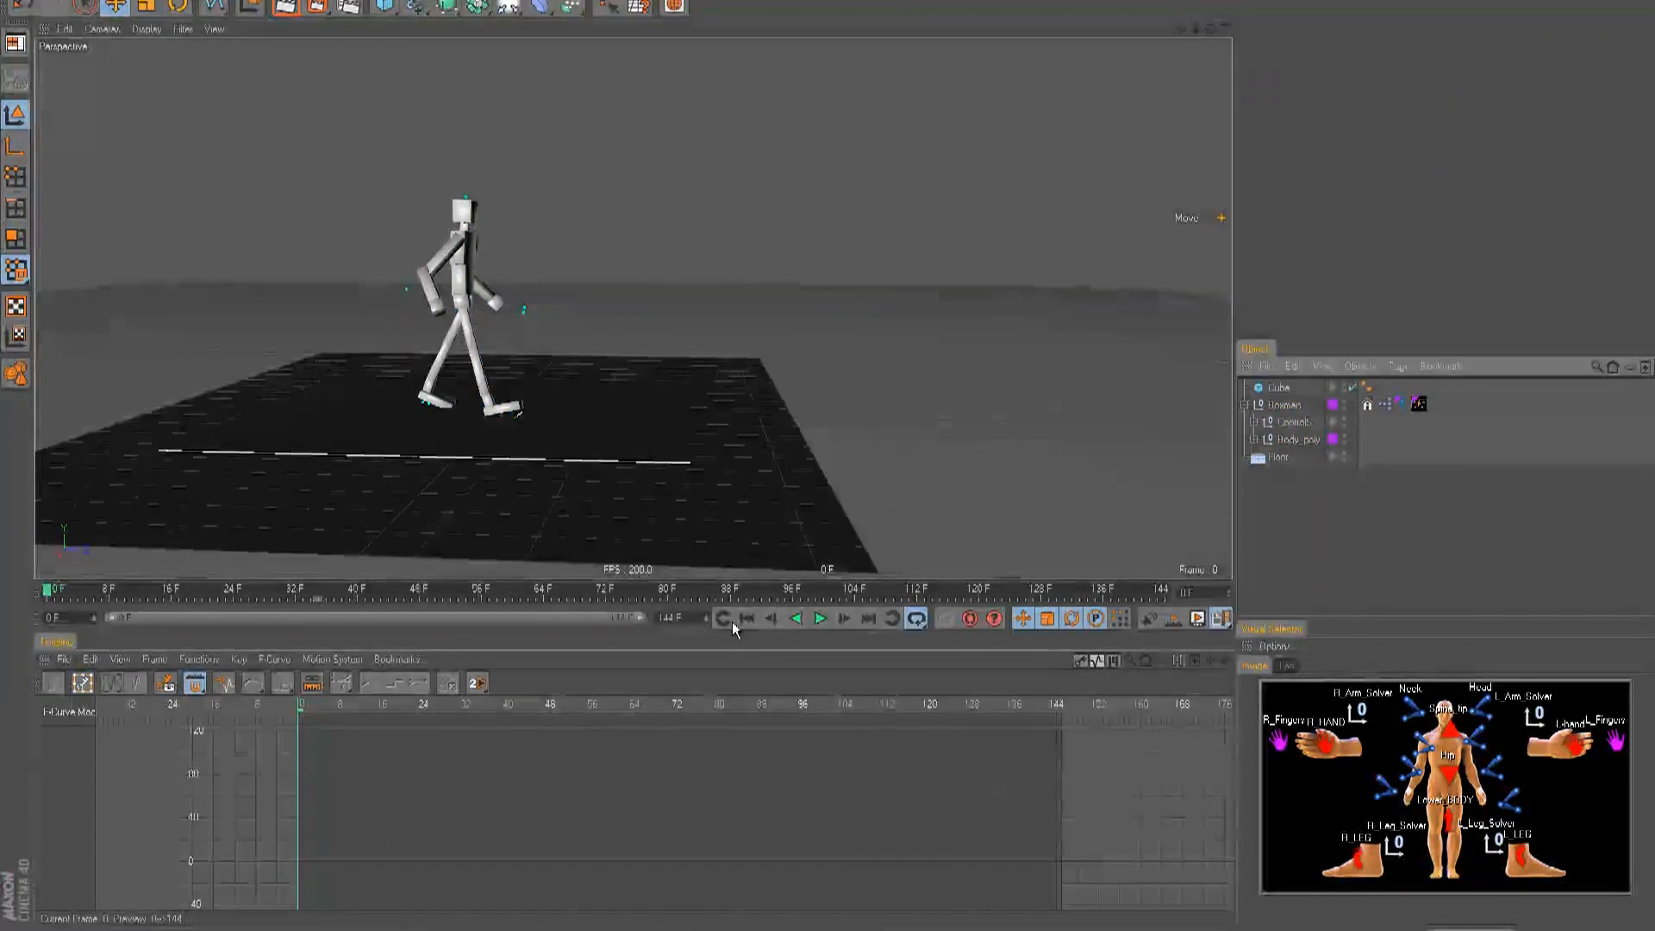
pyautogui.click(818, 618)
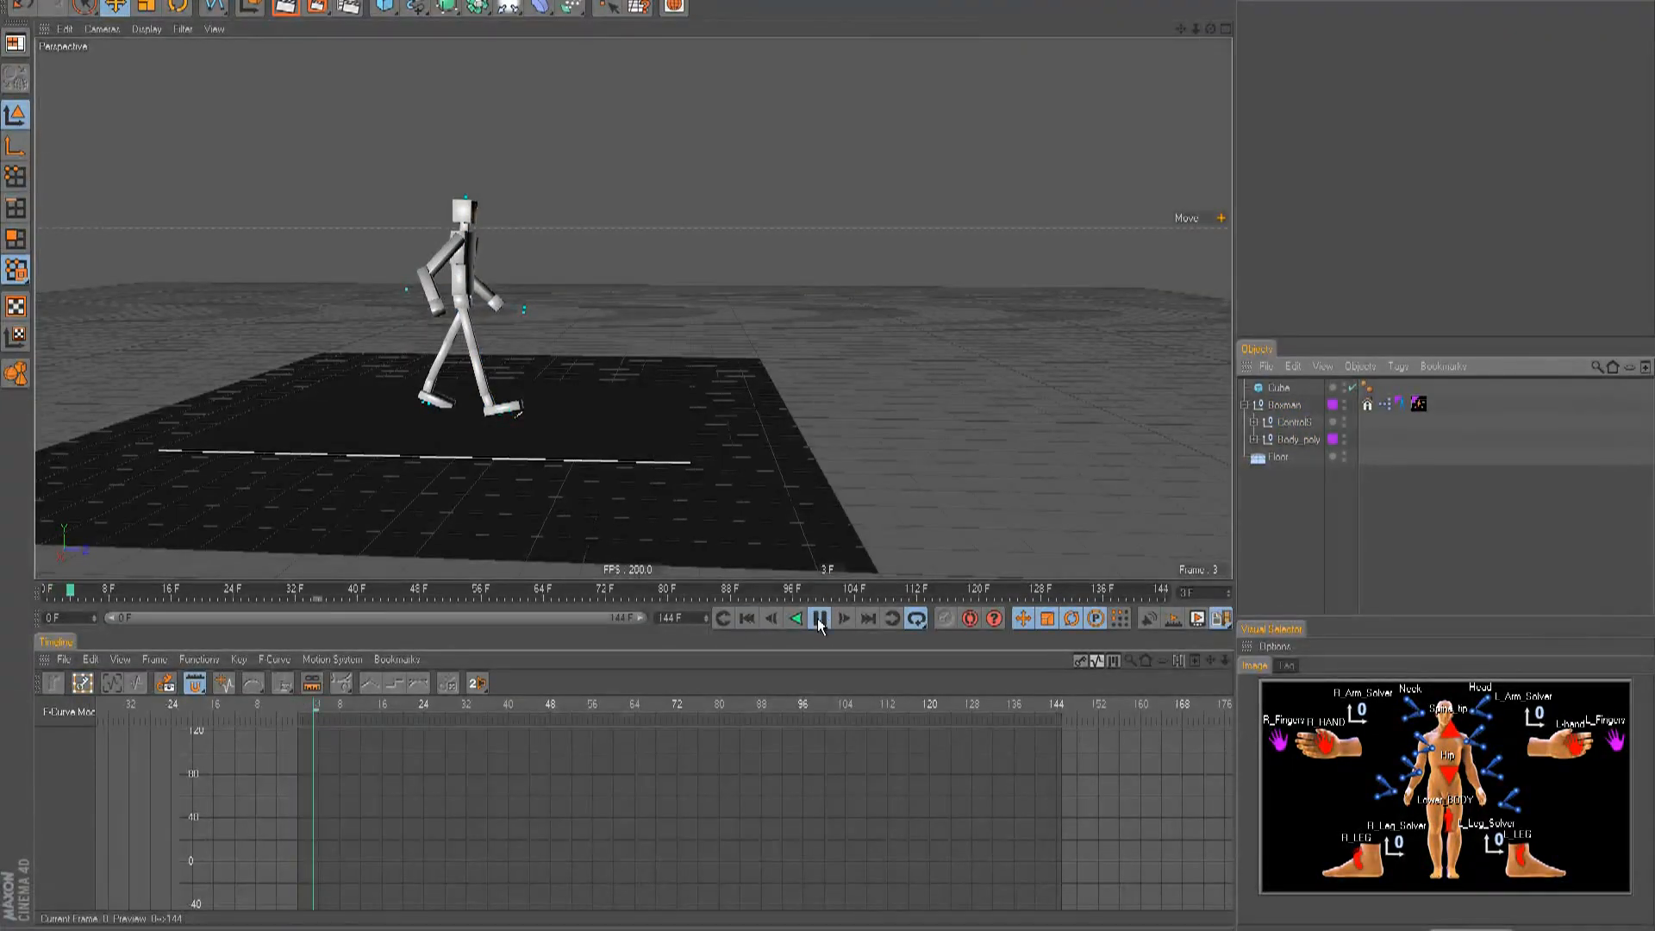
pyautogui.click(817, 618)
pyautogui.click(749, 619)
# - Frame the character in the right side view and open the settings of Bowman's Visual Selector tag at frame 0
pyautogui.keyDown('alt'); pyautogui.moveTo(809, 493); pyautogui.dragTo(824, 449); pyautogui.keyUp('alt')
pyautogui.press('F3')
pyautogui.keyDown('alt'); pyautogui.moveTo(825, 448); pyautogui.dragTo(823, 462, button='middle'); pyautogui.keyUp('alt')
pyautogui.keyDown('alt'); pyautogui.moveTo(823, 462); pyautogui.dragTo(748, 466, button='right'); pyautogui.keyUp('alt')
pyautogui.keyDown('alt'); pyautogui.moveTo(822, 465); pyautogui.dragTo(827, 443, button='middle'); pyautogui.keyUp('alt')
pyautogui.keyDown('alt'); pyautogui.moveTo(972, 407); pyautogui.dragTo(972, 417, button='middle'); pyautogui.keyUp('alt')
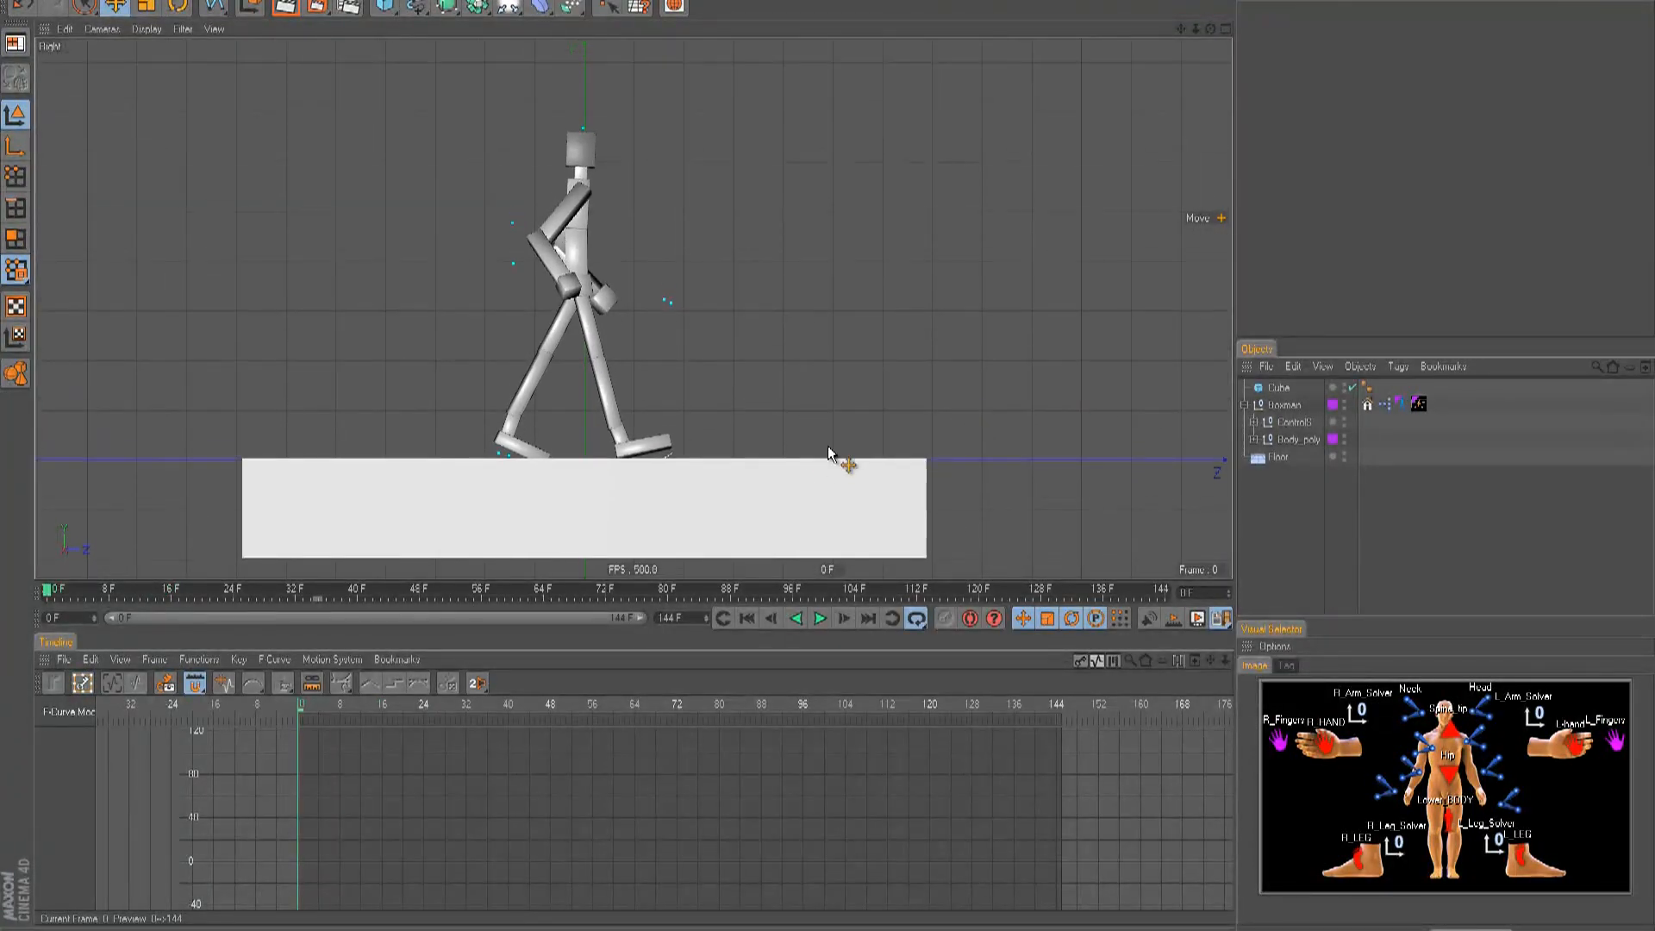
pyautogui.click(1418, 403)
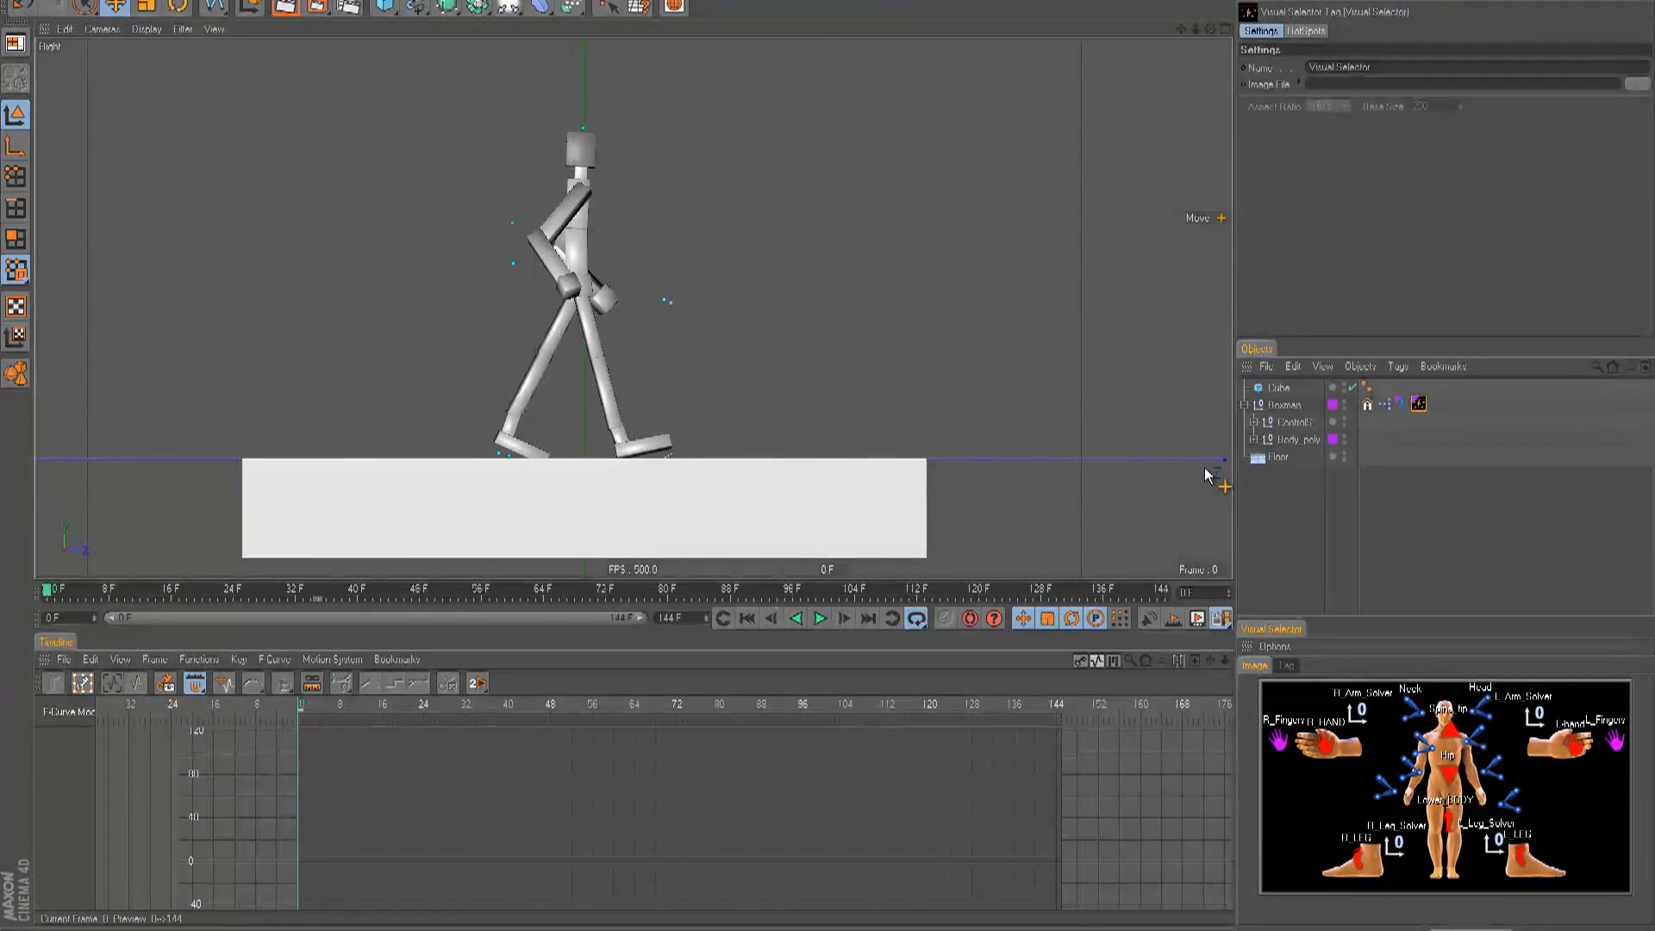
pyautogui.moveTo(263, 599); pyautogui.dragTo(48, 591)
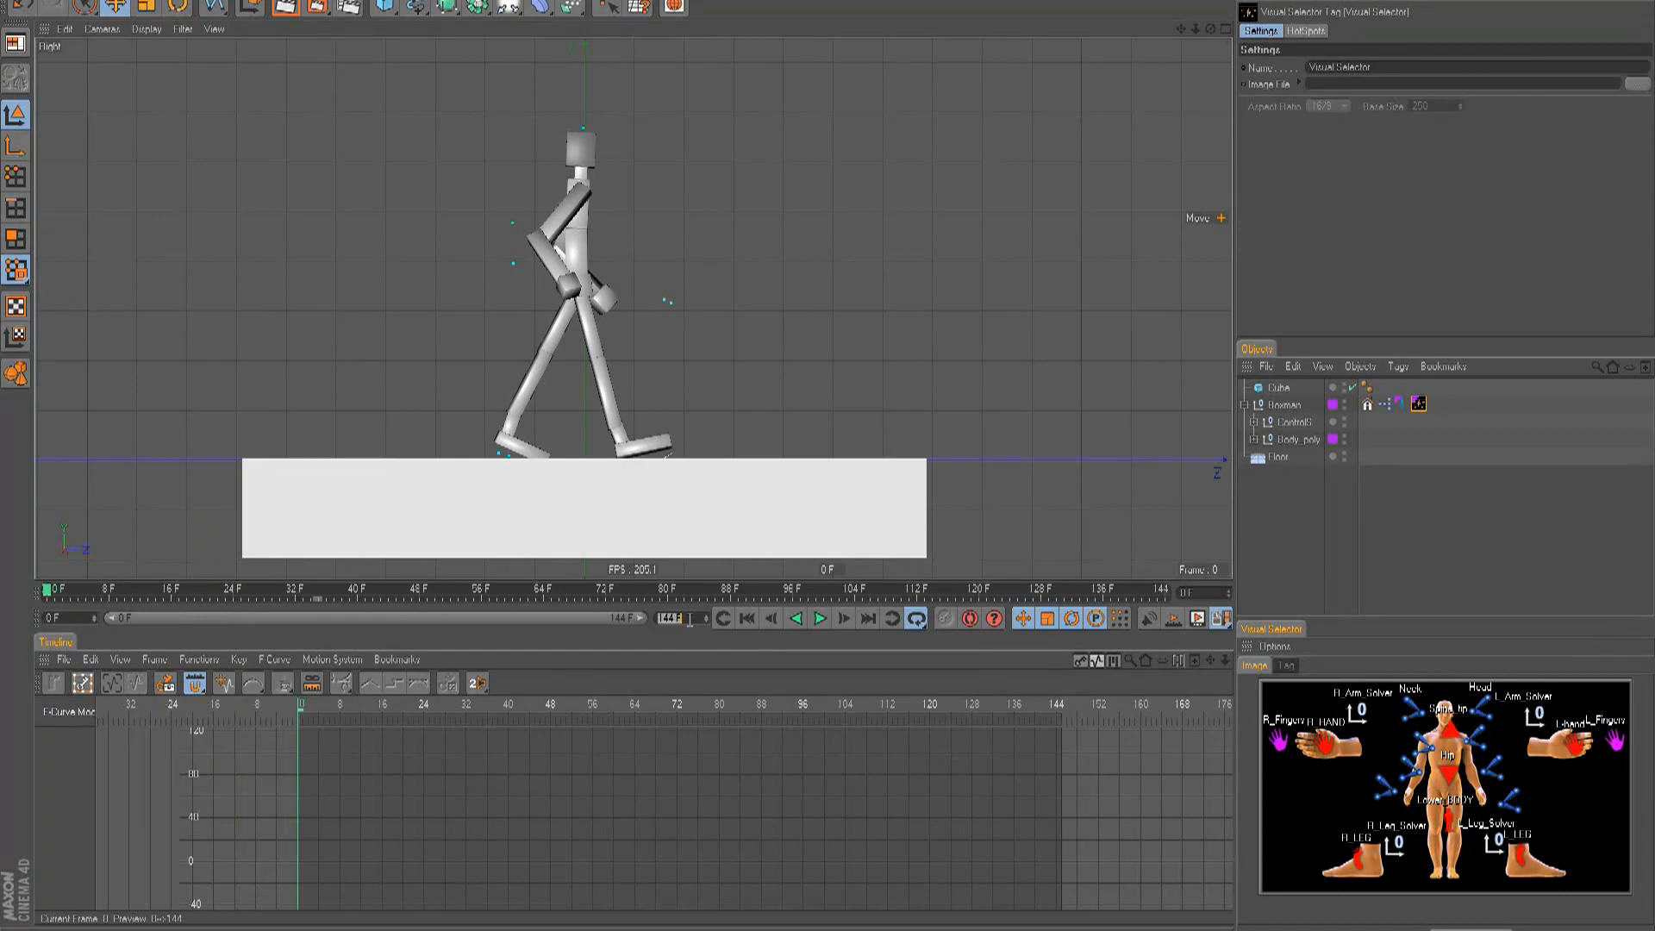
# - Set the timeline's end frame to 24 and clear the position track of the left hand control
pyautogui.write('4')
pyautogui.press('Return')
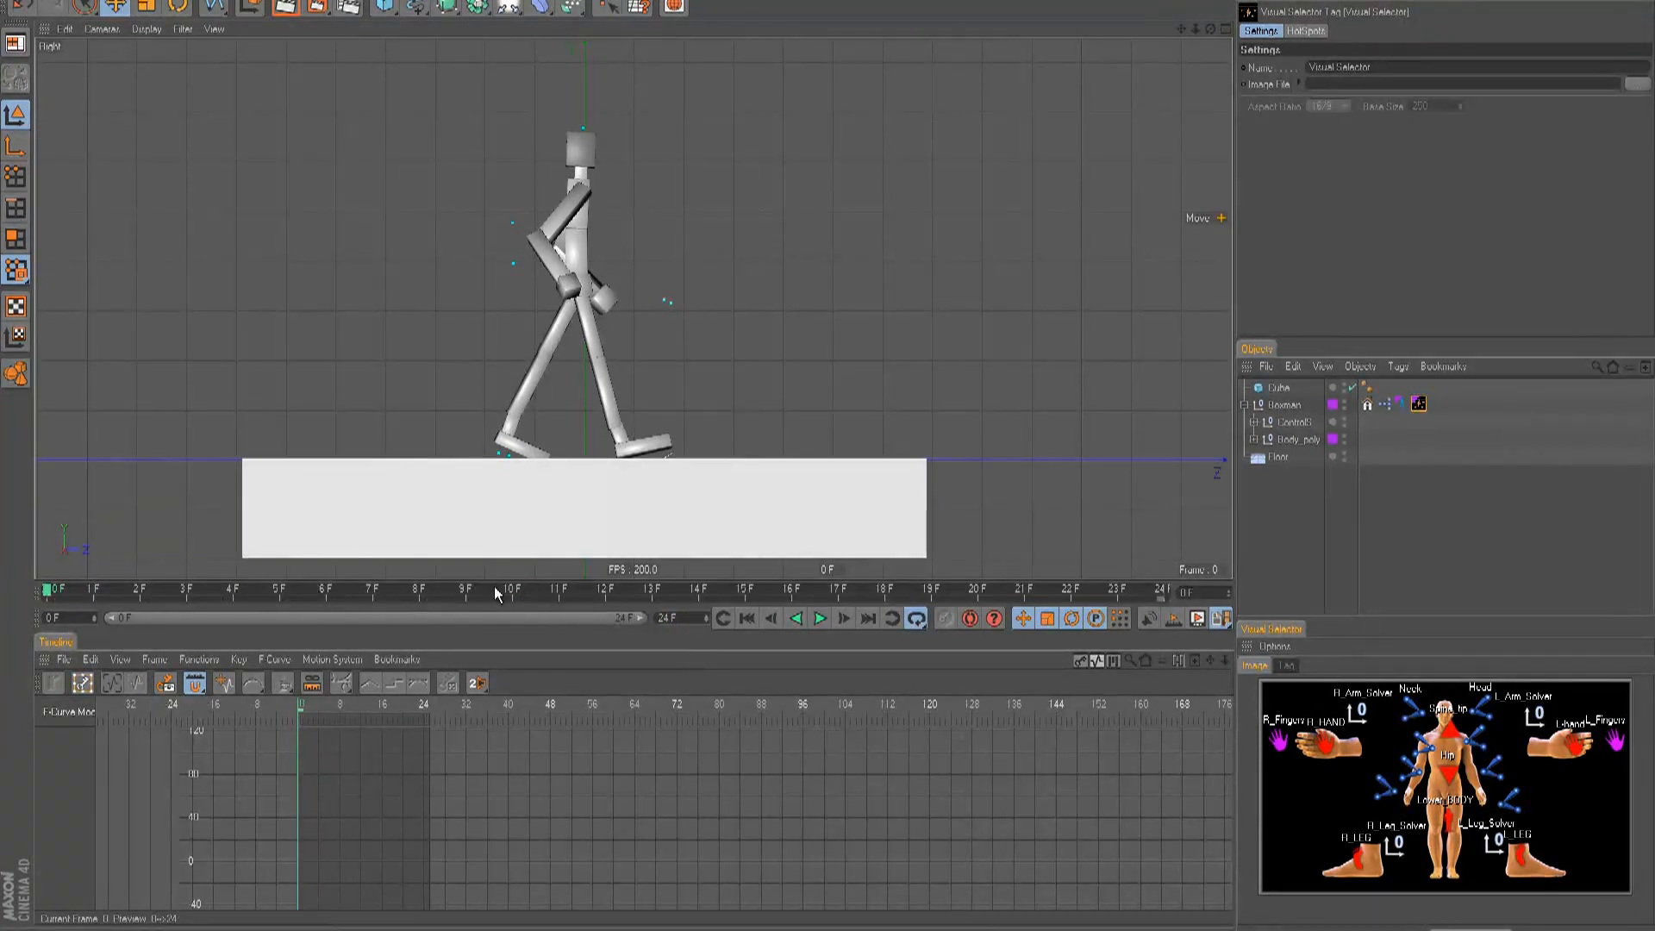
pyautogui.click(1338, 746)
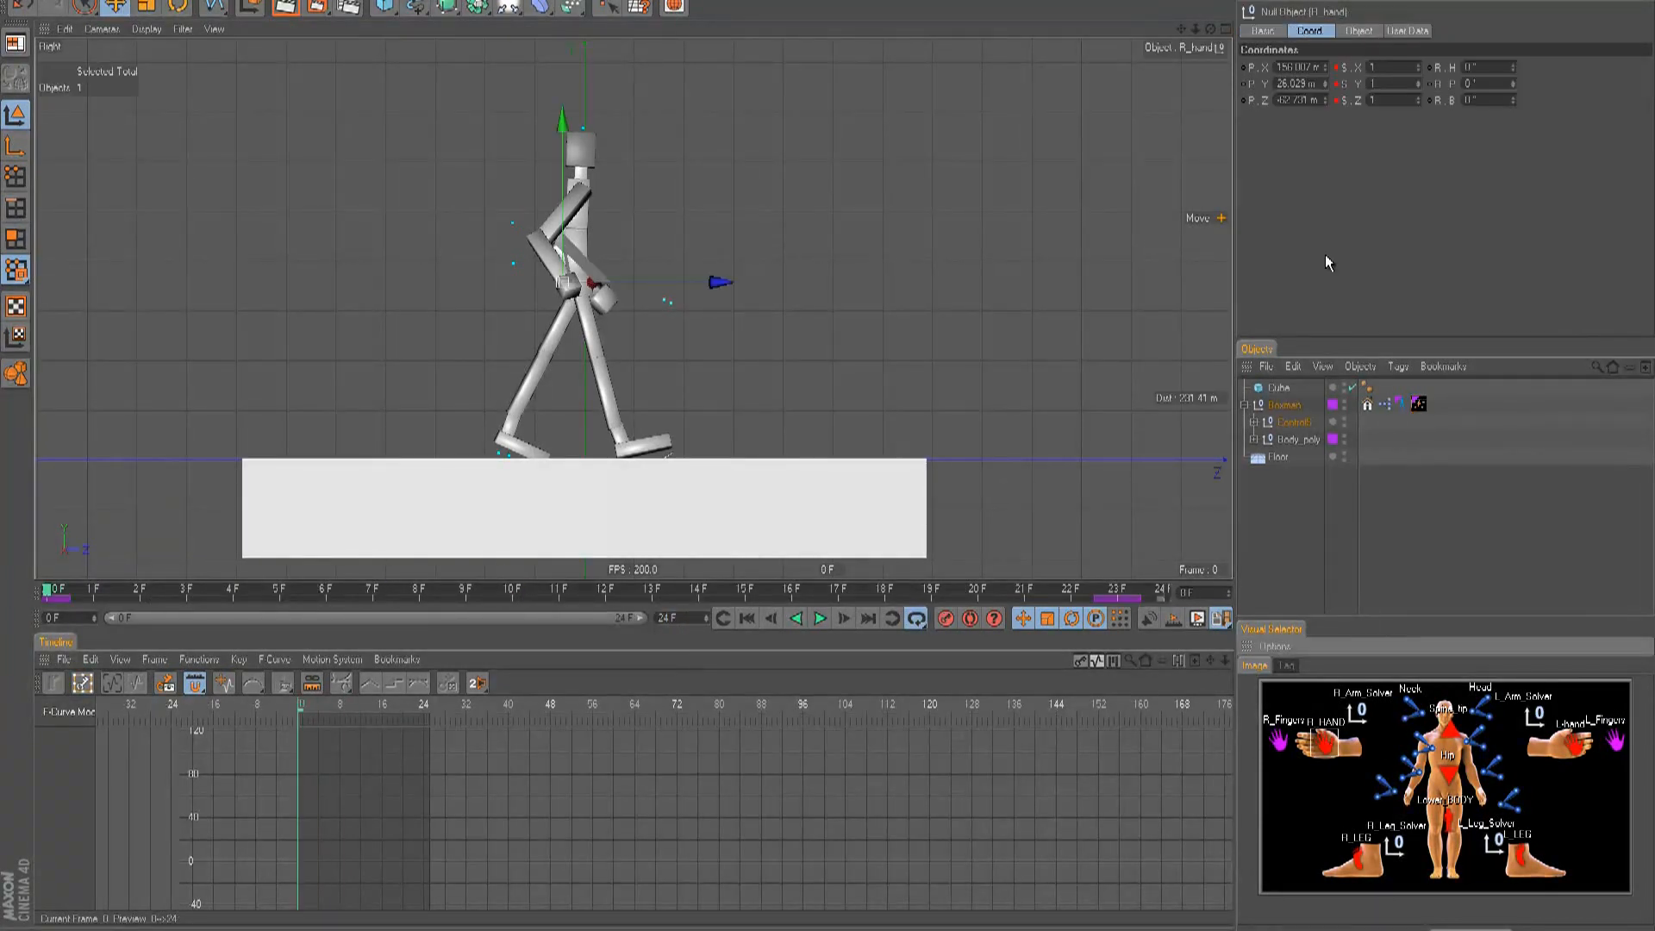
pyautogui.click(1573, 745)
pyautogui.keyDown('ctrl'); pyautogui.keyDown('shift'); pyautogui.click(1338, 100); pyautogui.keyUp('shift'); pyautogui.keyUp('ctrl')
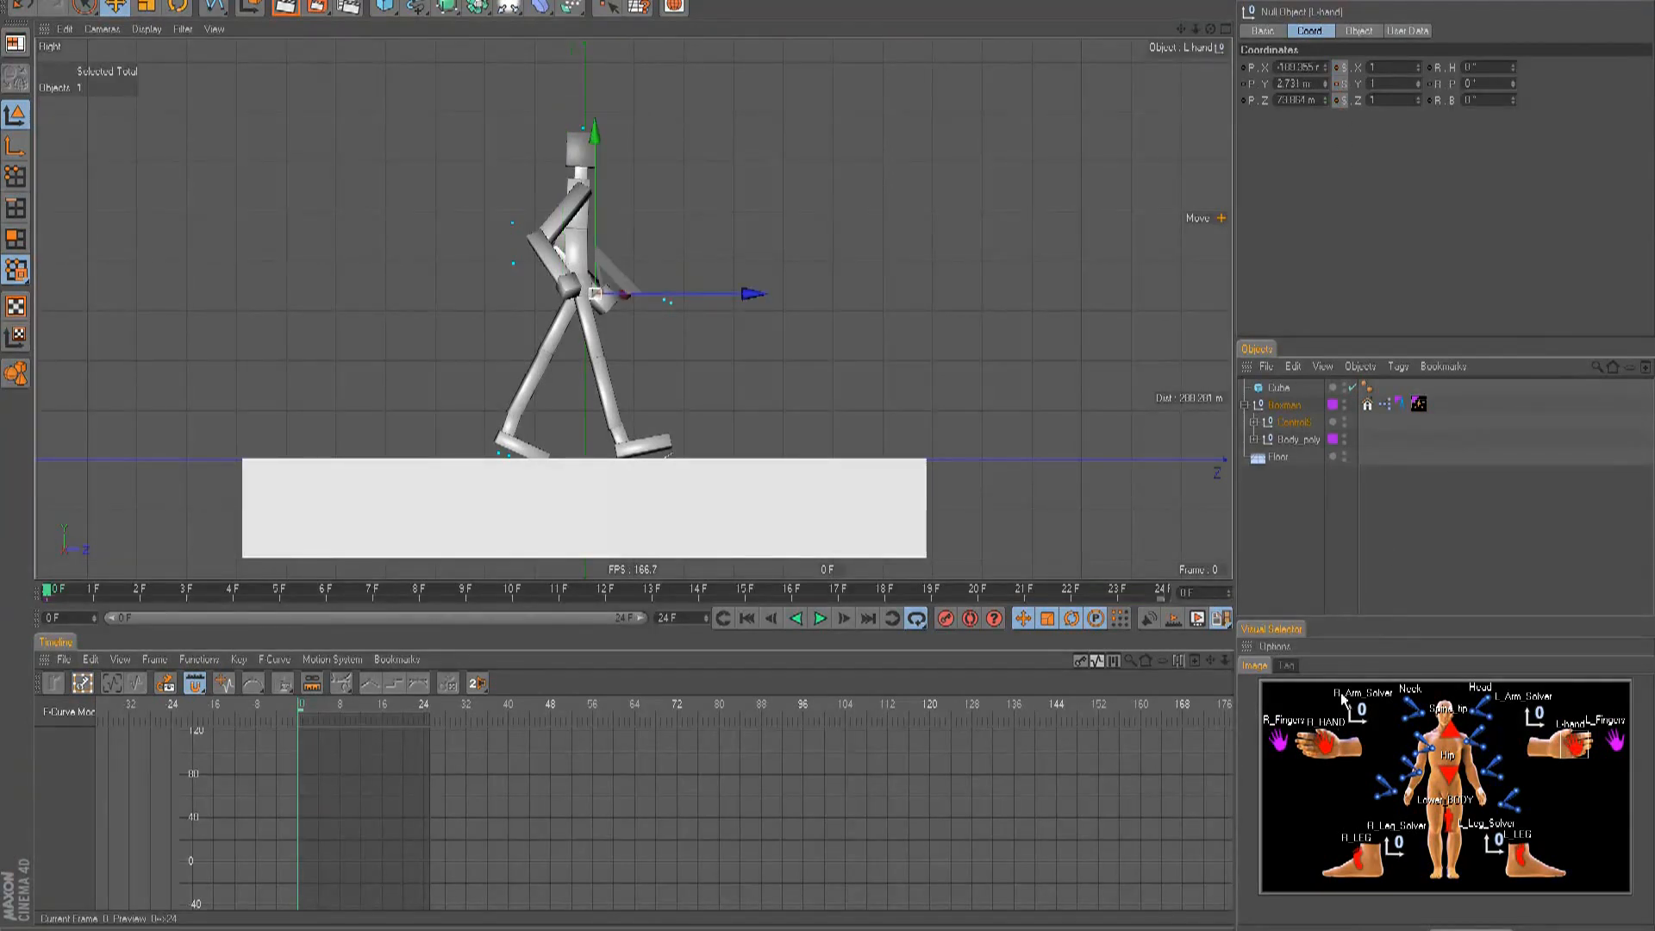
# - Select Bowman with its complete hierarchy and delete all of its animation tracks through the timeline's Summary
pyautogui.click(1359, 873)
pyautogui.click(1524, 862)
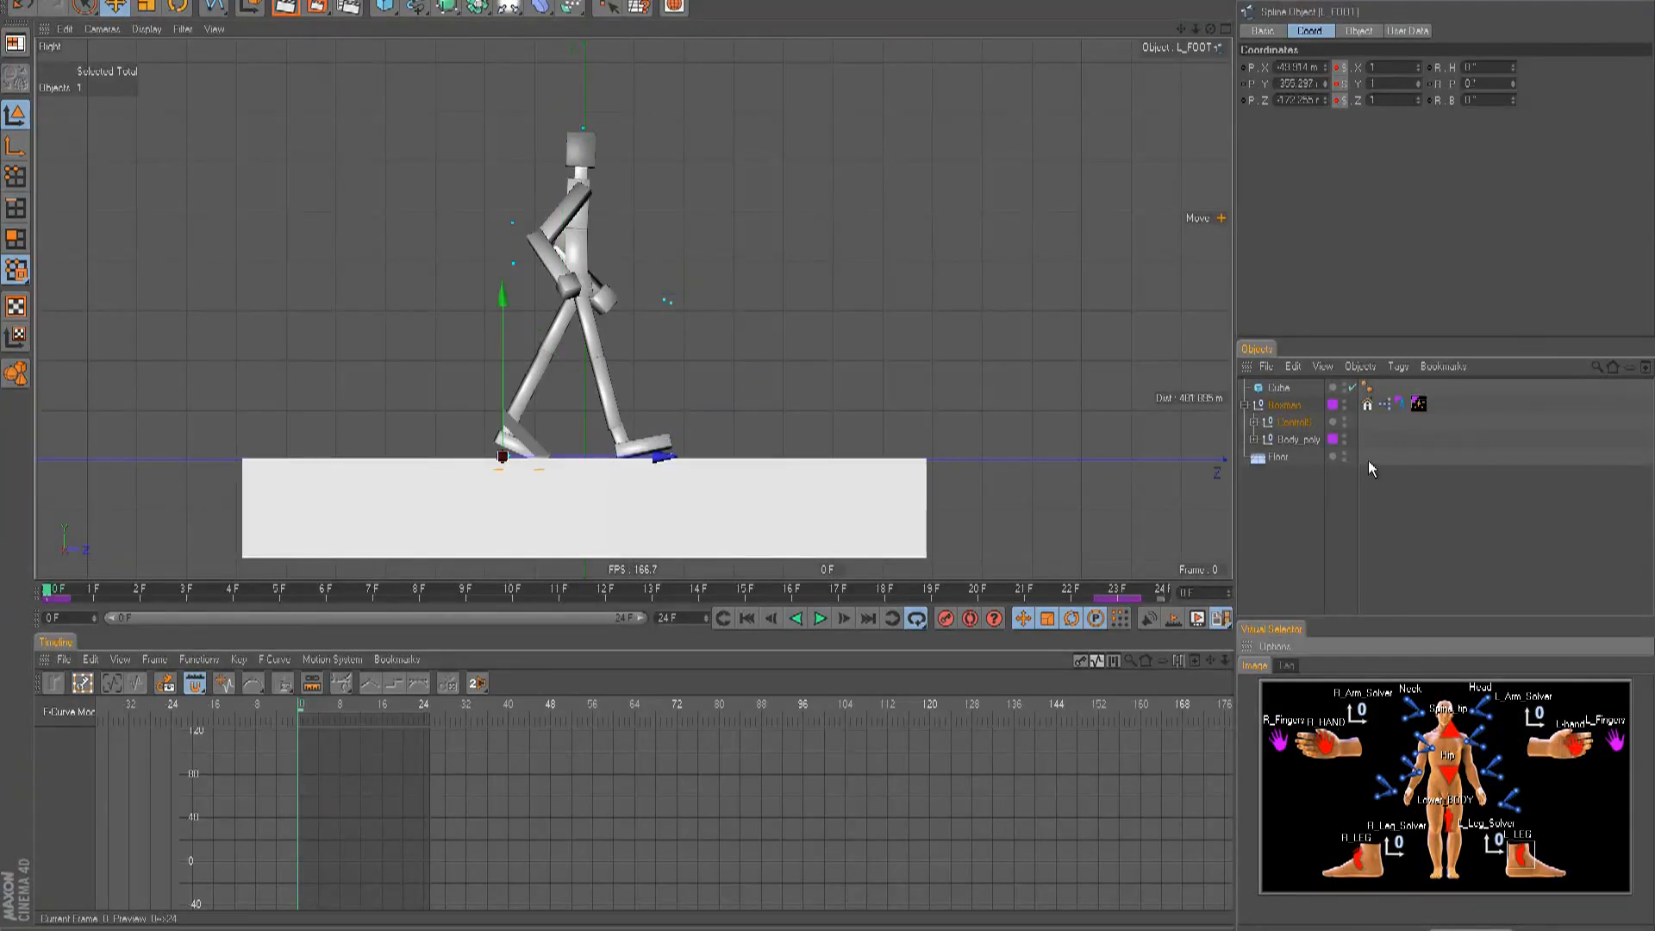
pyautogui.click(1291, 407)
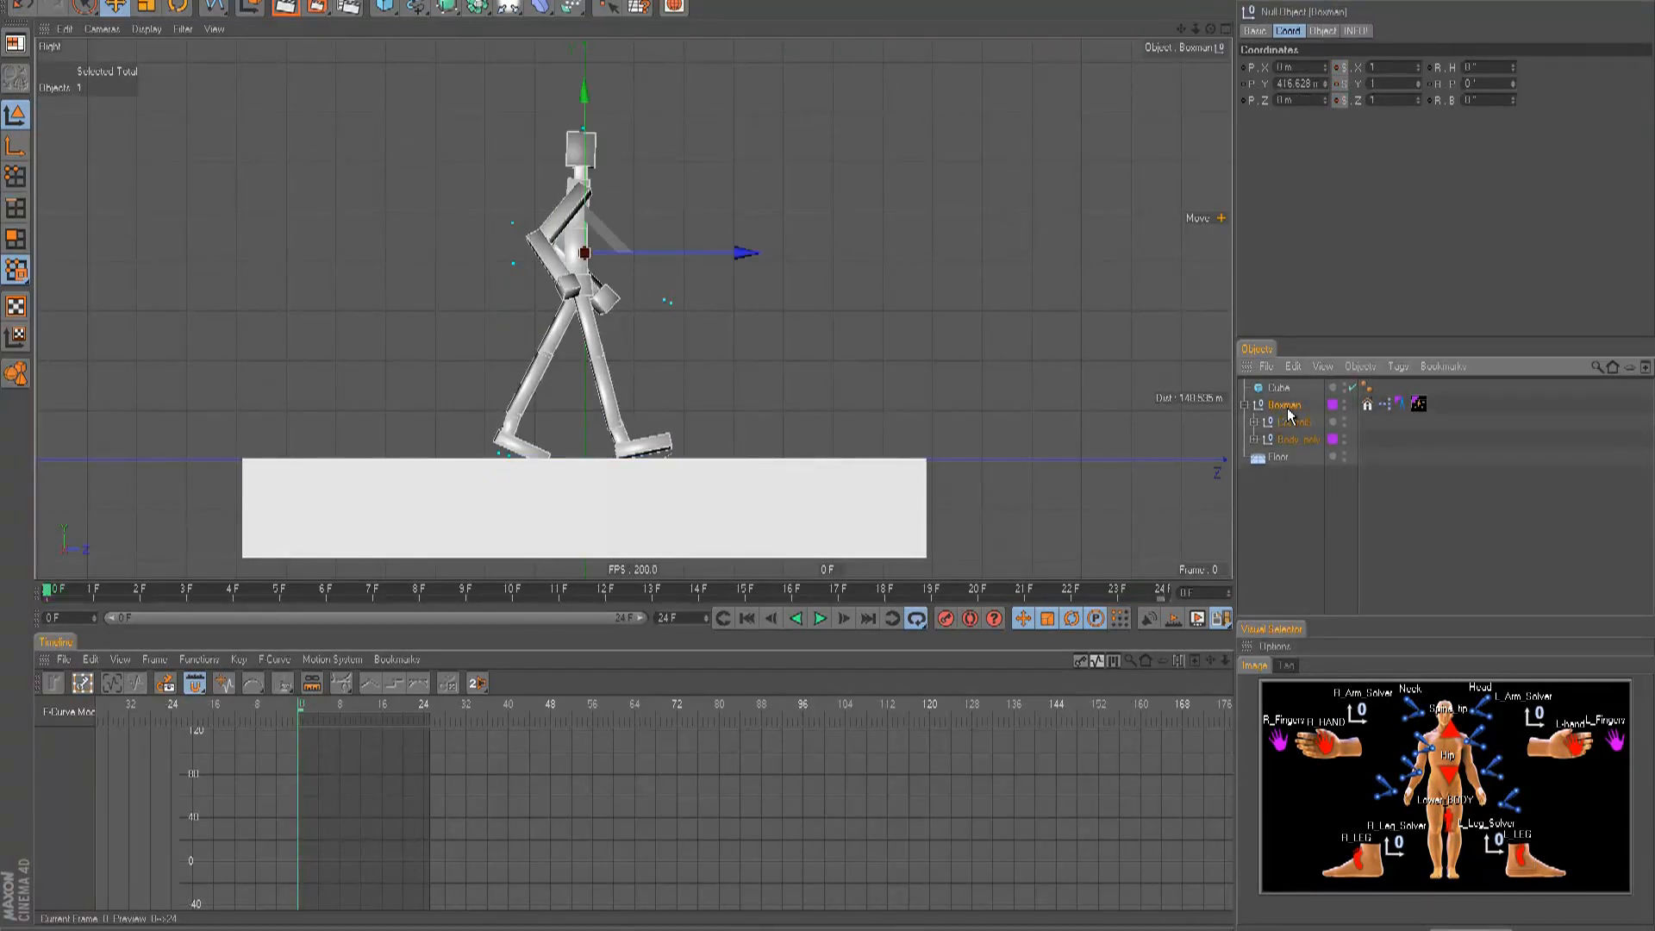
pyautogui.middleClick(1289, 414)
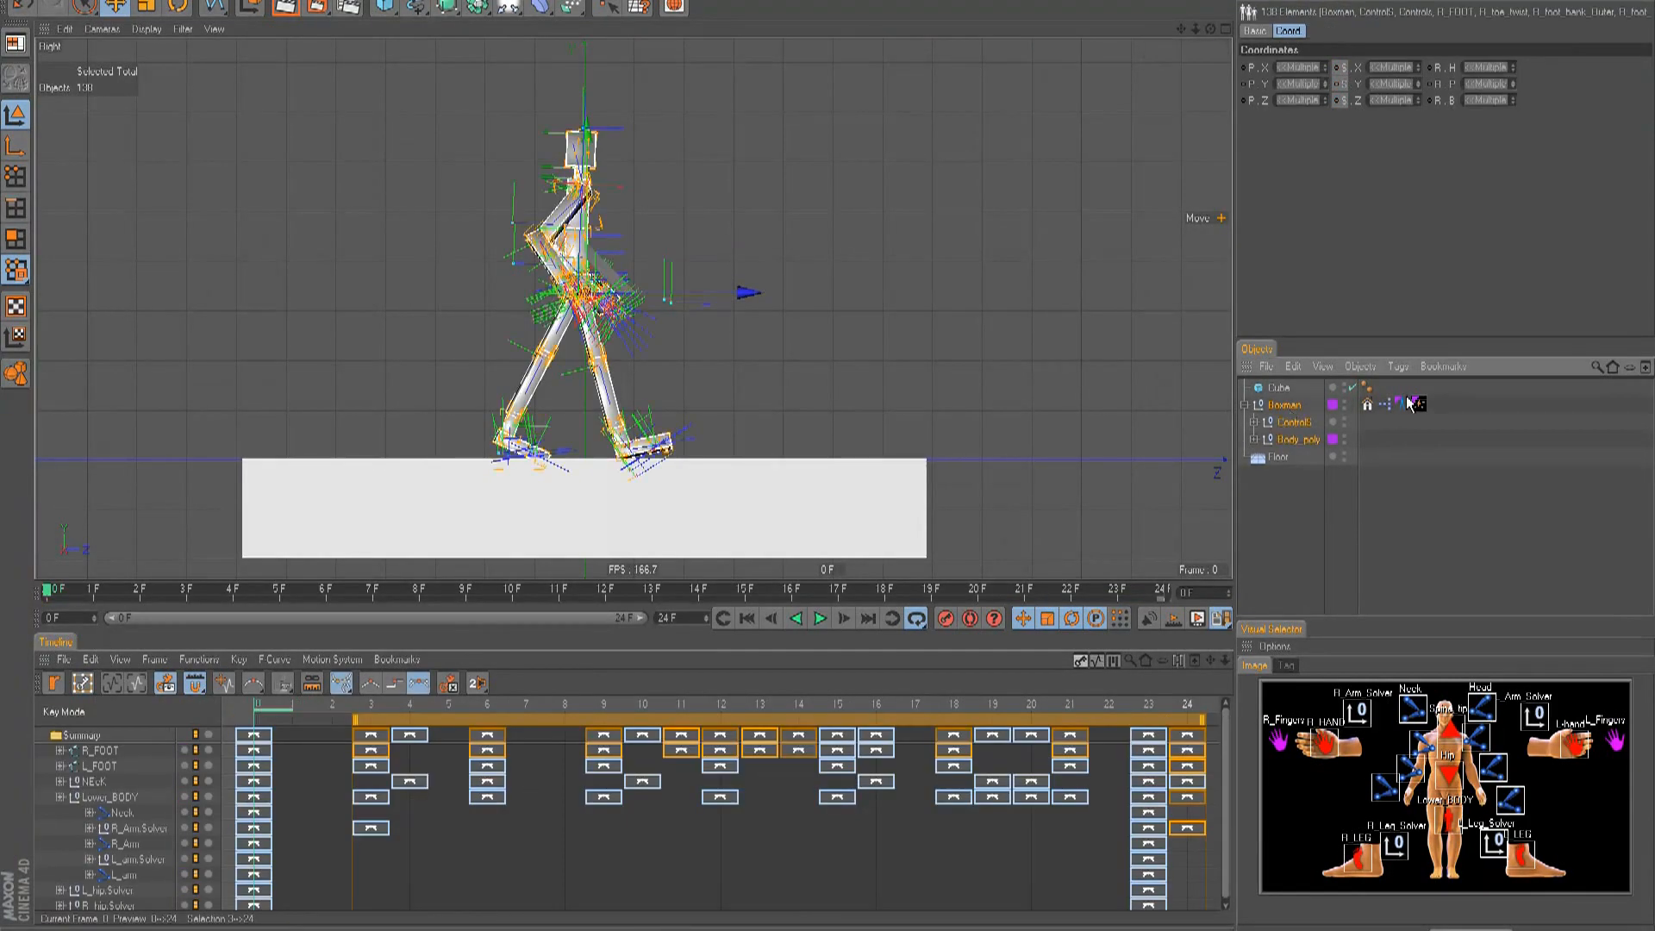
pyautogui.click(1323, 522)
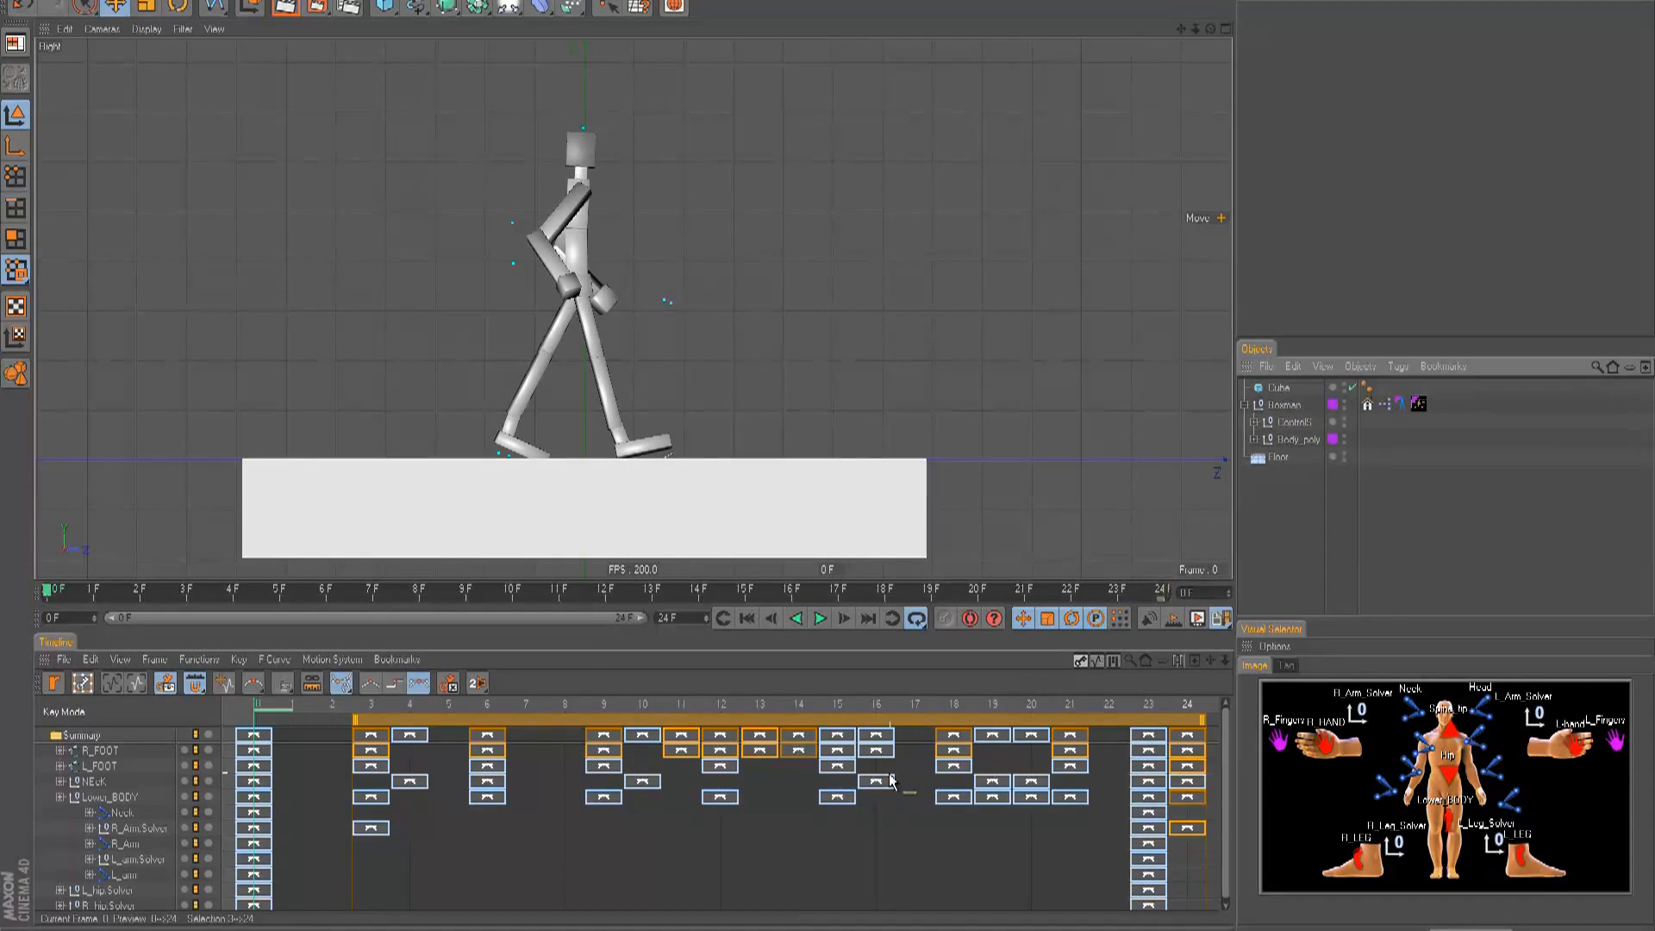
pyautogui.click(1195, 721)
pyautogui.click(1353, 855)
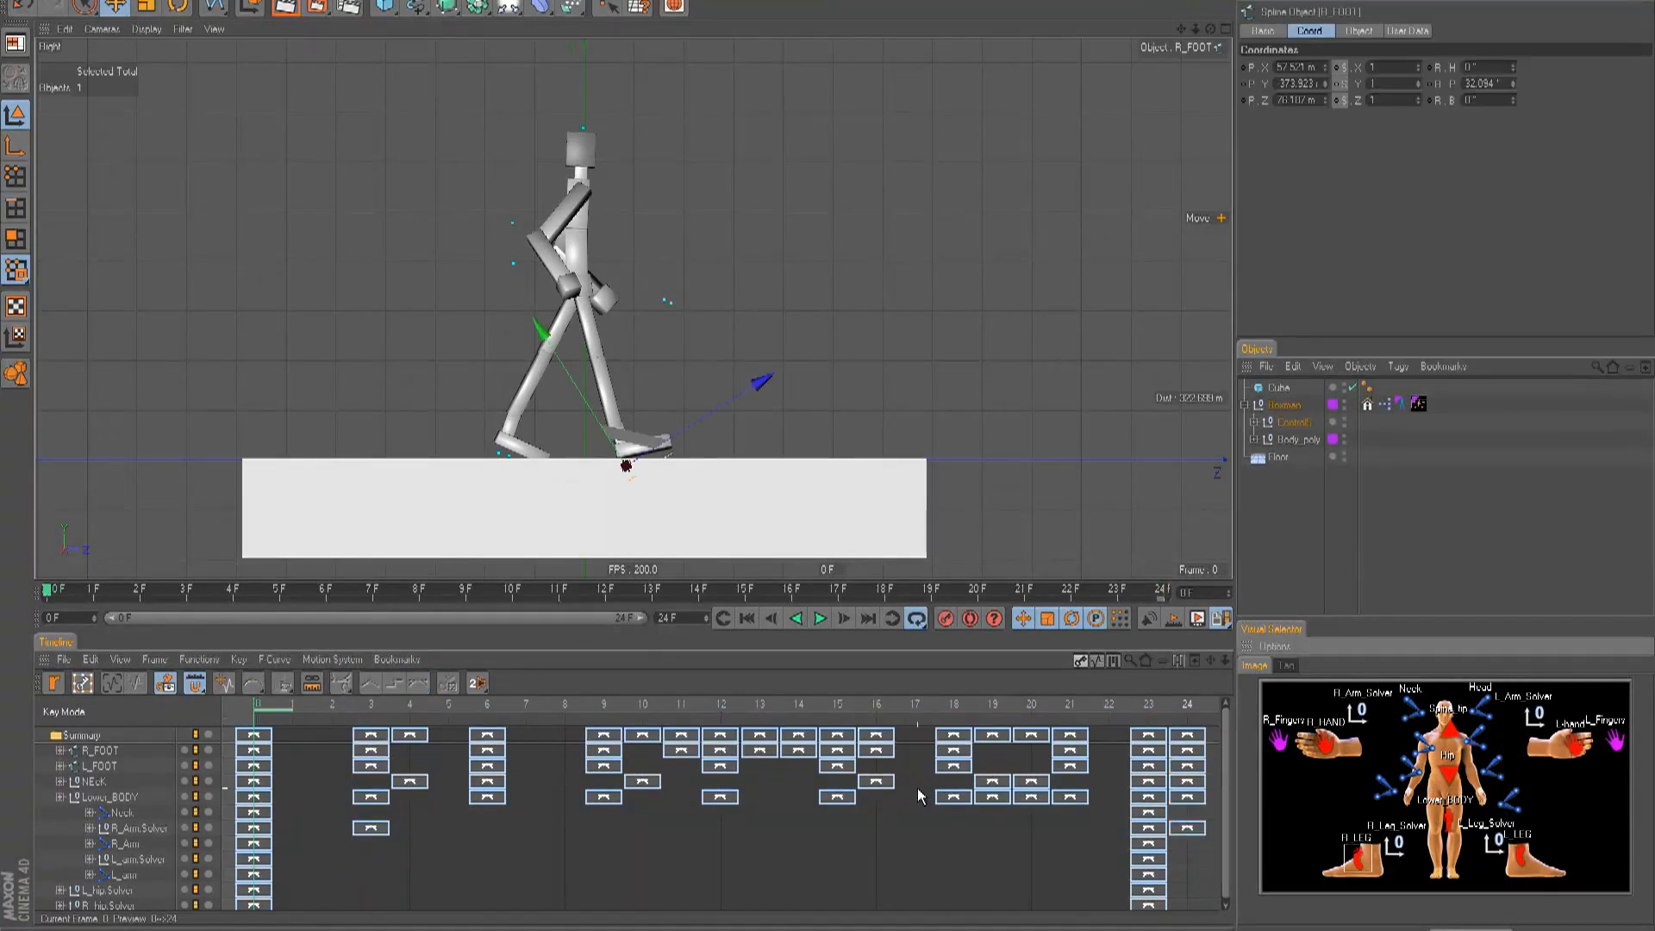
pyautogui.click(112, 740)
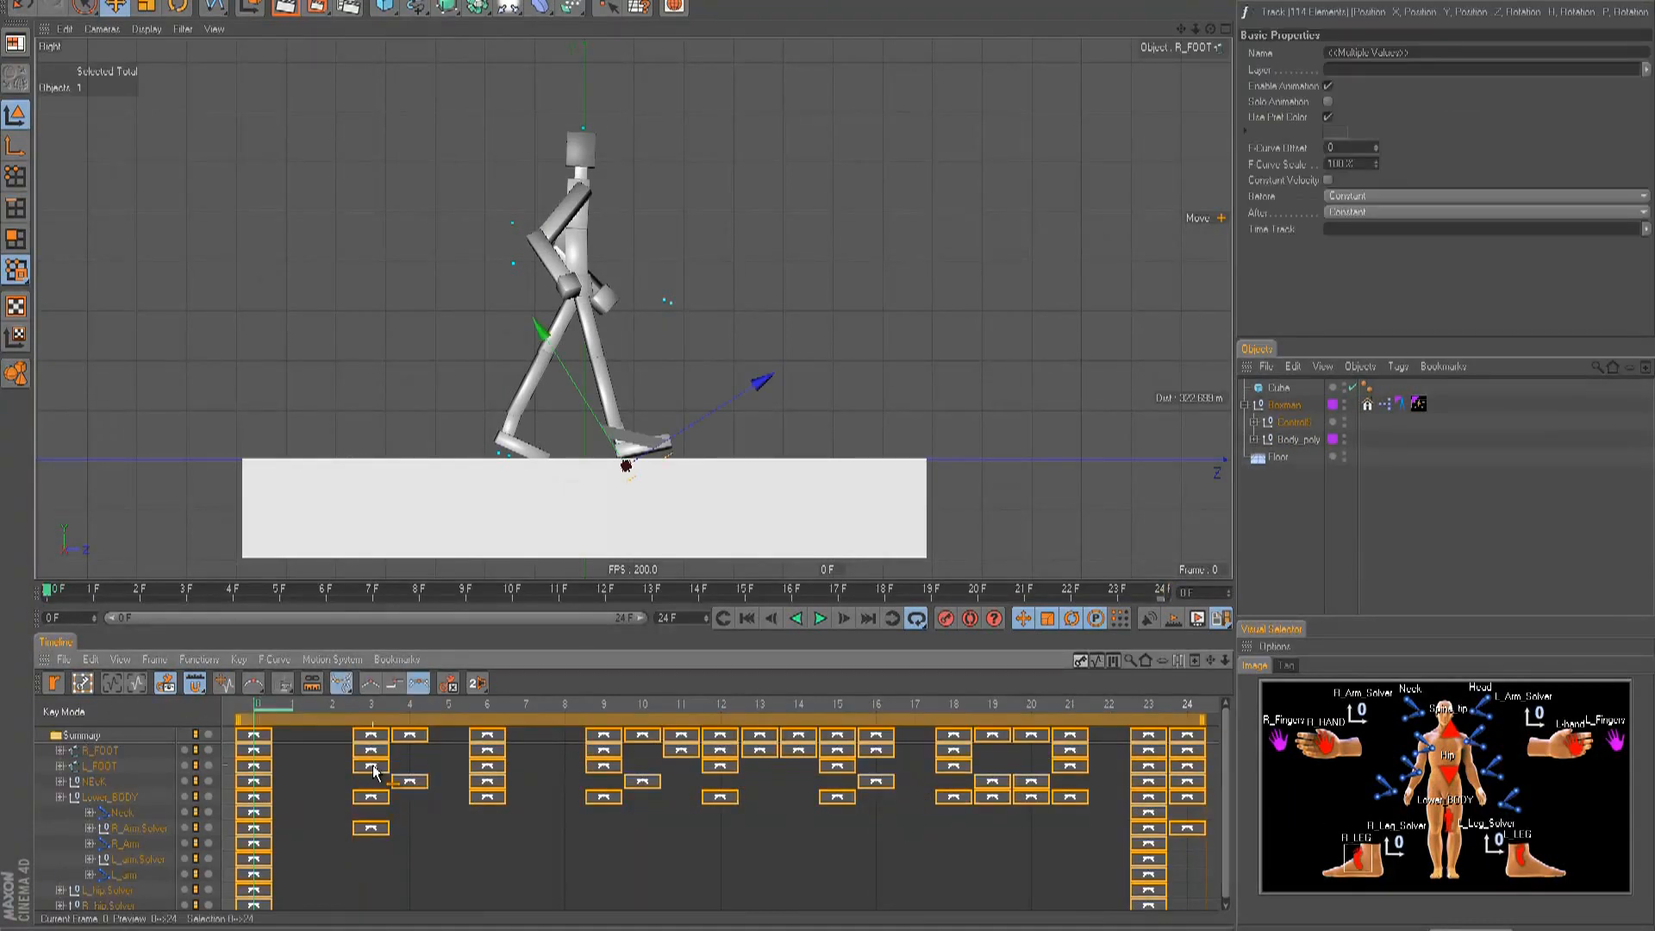
pyautogui.press('Delete')
# - Play the timeline to check Bowman for remaining motion and return to frame 0
pyautogui.click(974, 391)
pyautogui.press('F8')
pyautogui.press('F8')
pyautogui.press('F8')
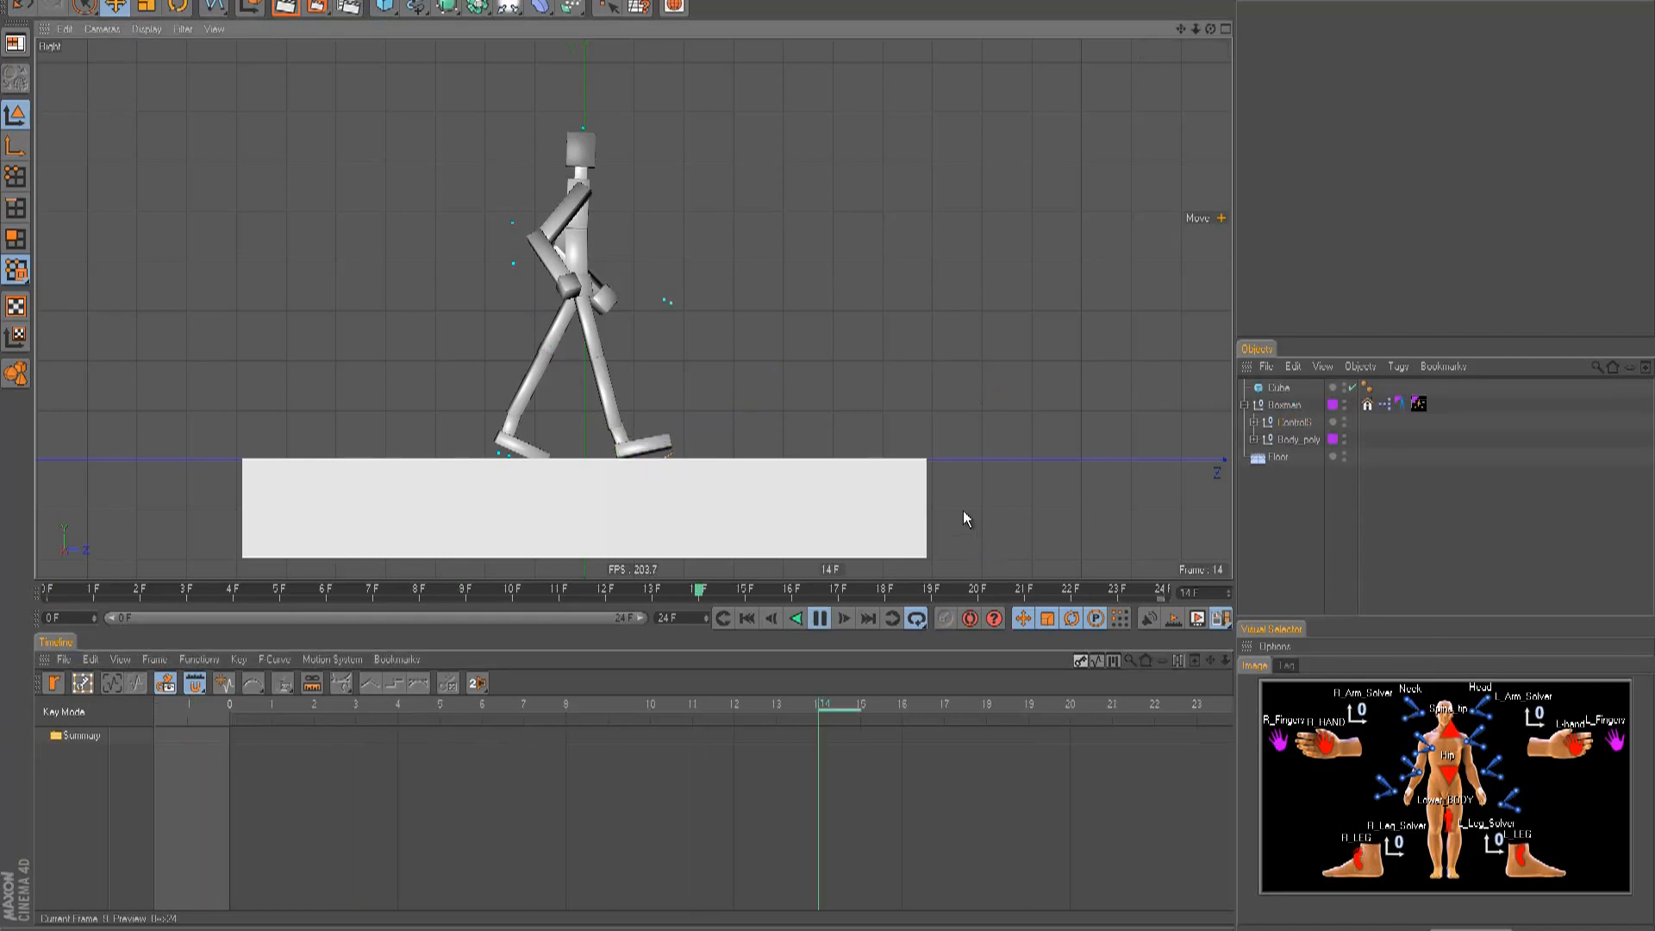
pyautogui.press('F8')
pyautogui.click(747, 618)
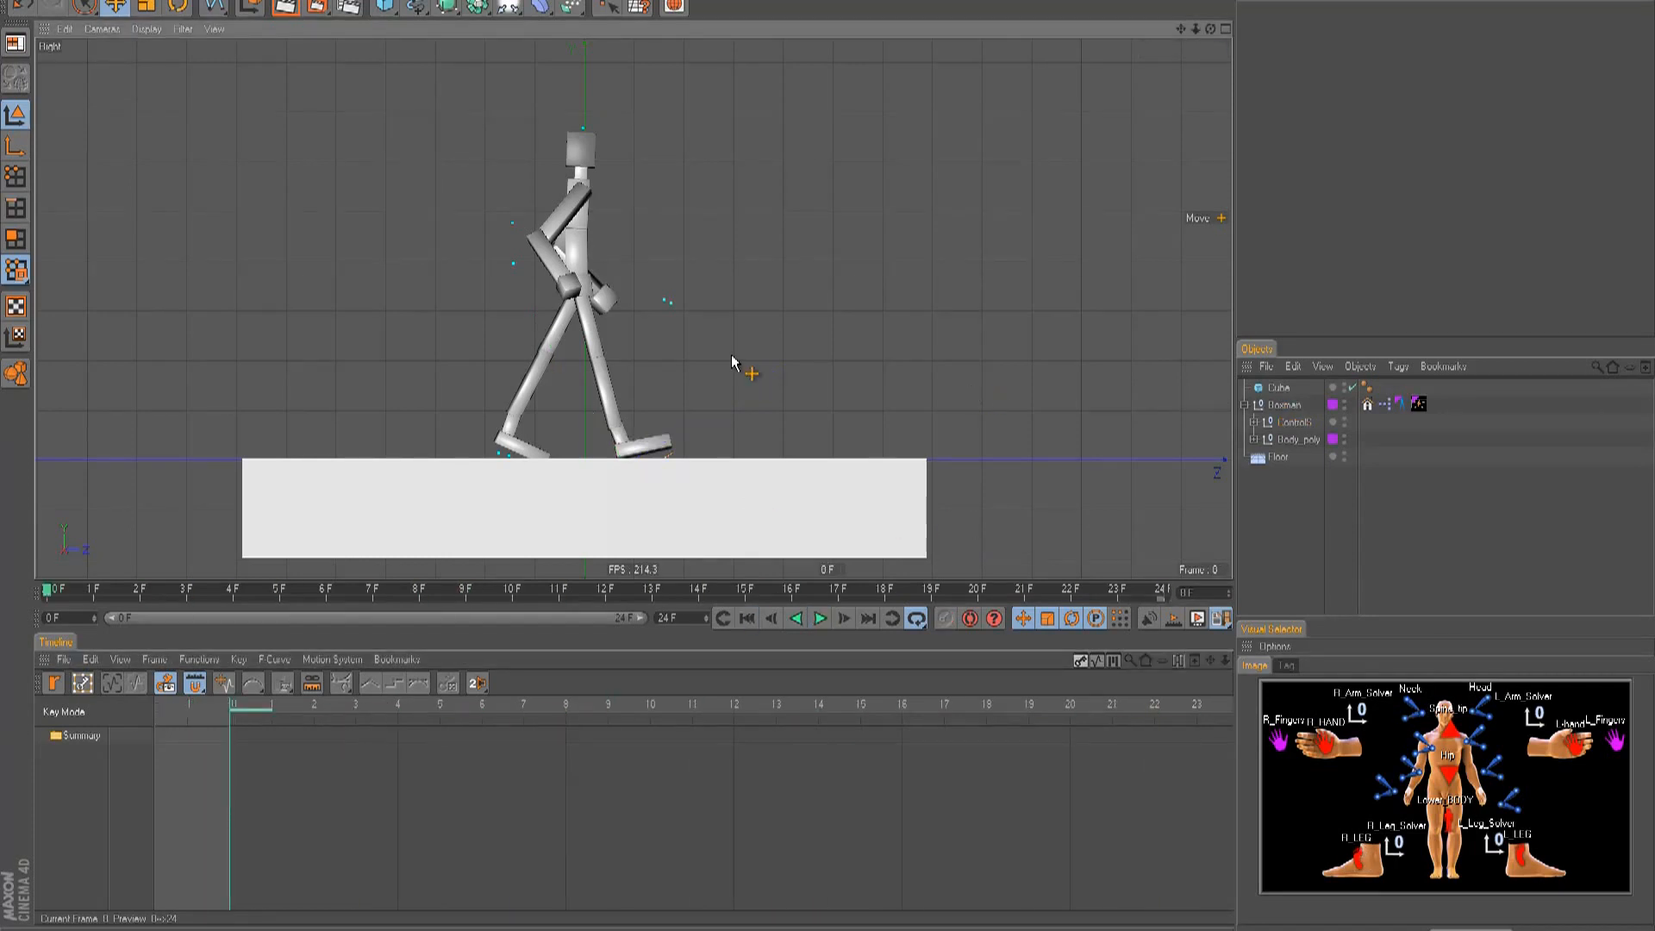
# - Move the R_hand control slightly forward and down in the side view, and undo the last trial changes
pyautogui.click(1326, 741)
pyautogui.moveTo(835, 458); pyautogui.dragTo(832, 455)
pyautogui.click(1568, 742)
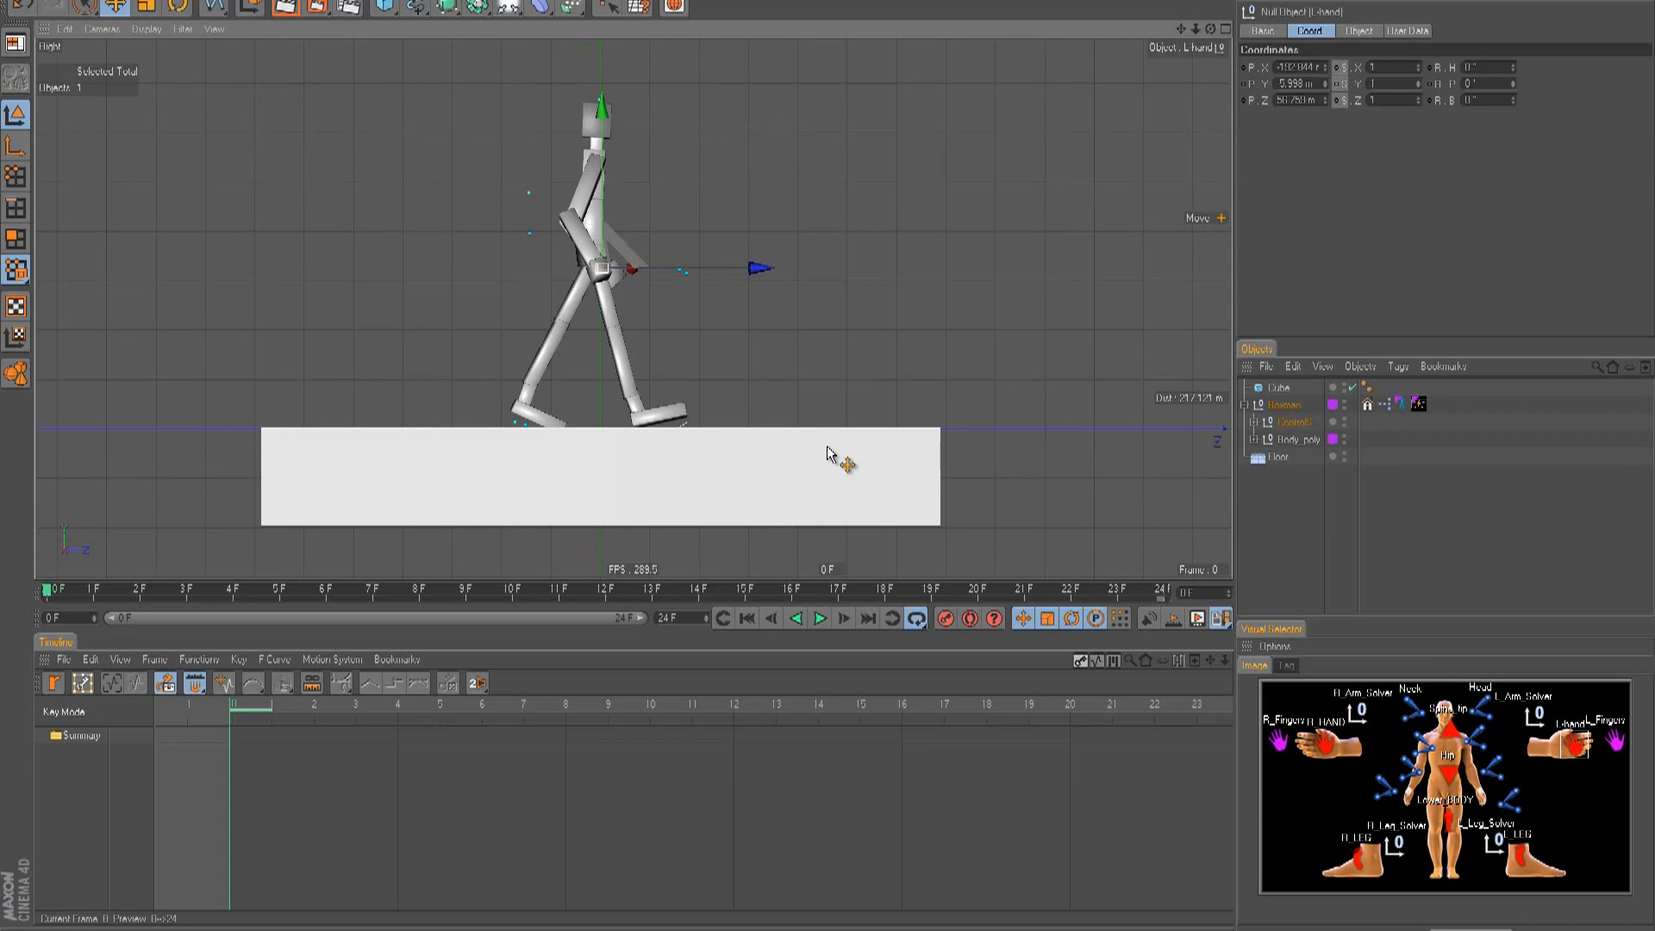
pyautogui.hotkey('ctrl', 'z')
pyautogui.hotkey('ctrl', 'z')
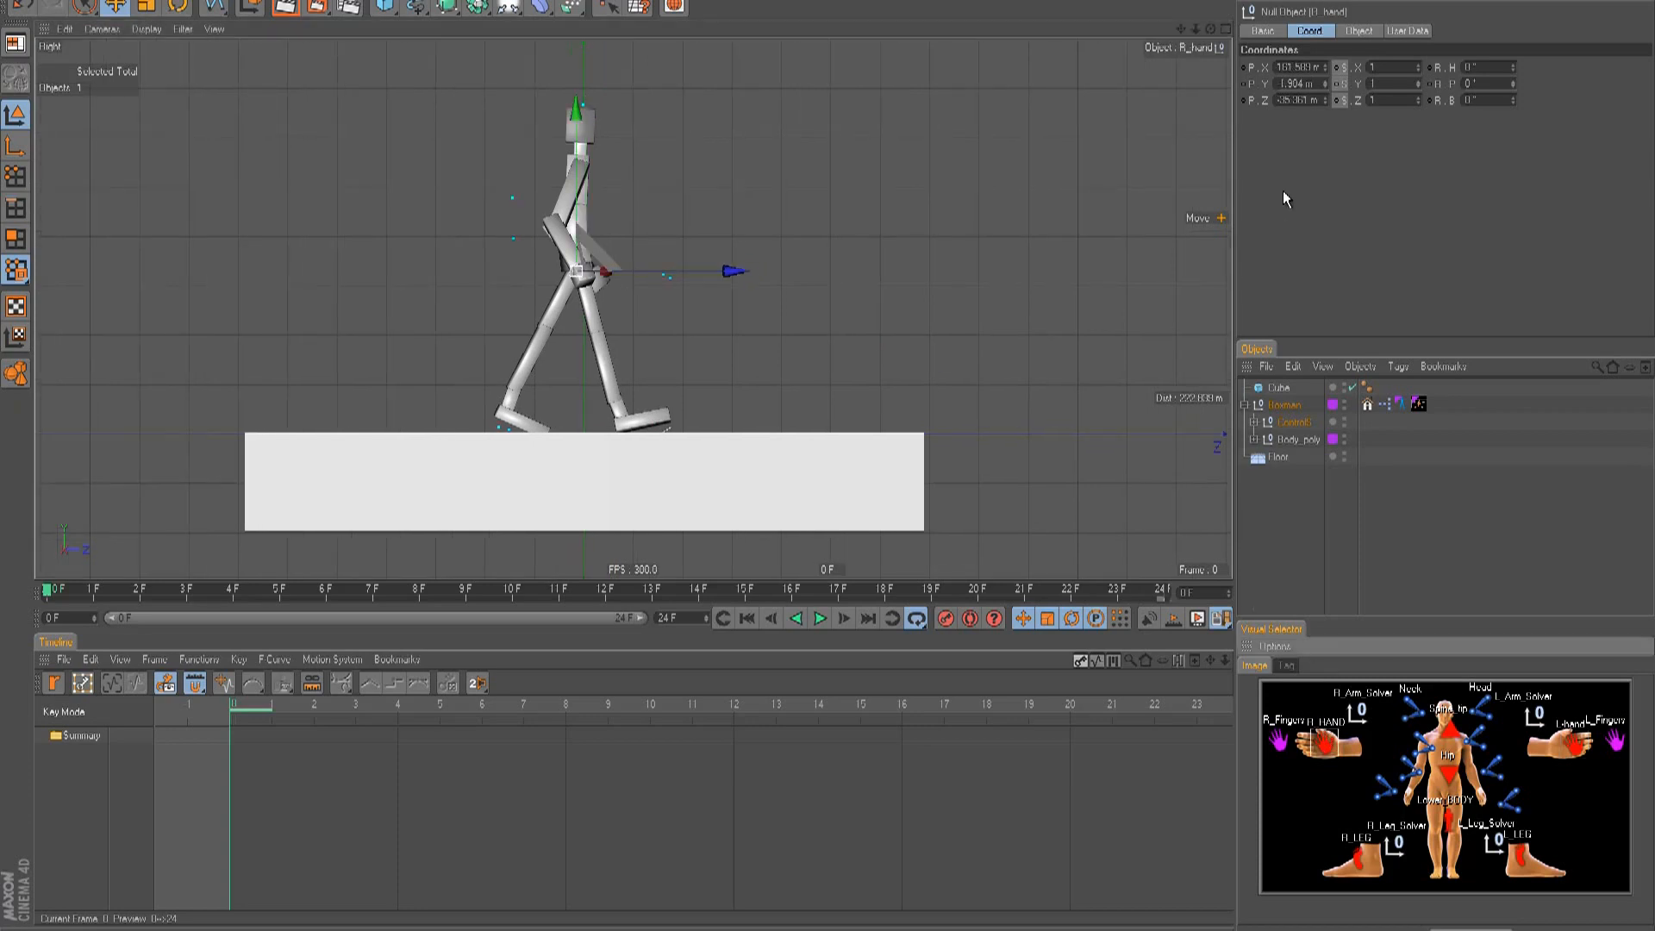
# - Switch off the IK option in R_hand's user data and try rotating the R_Arm joint directly
pyautogui.click(1402, 31)
pyautogui.click(1266, 67)
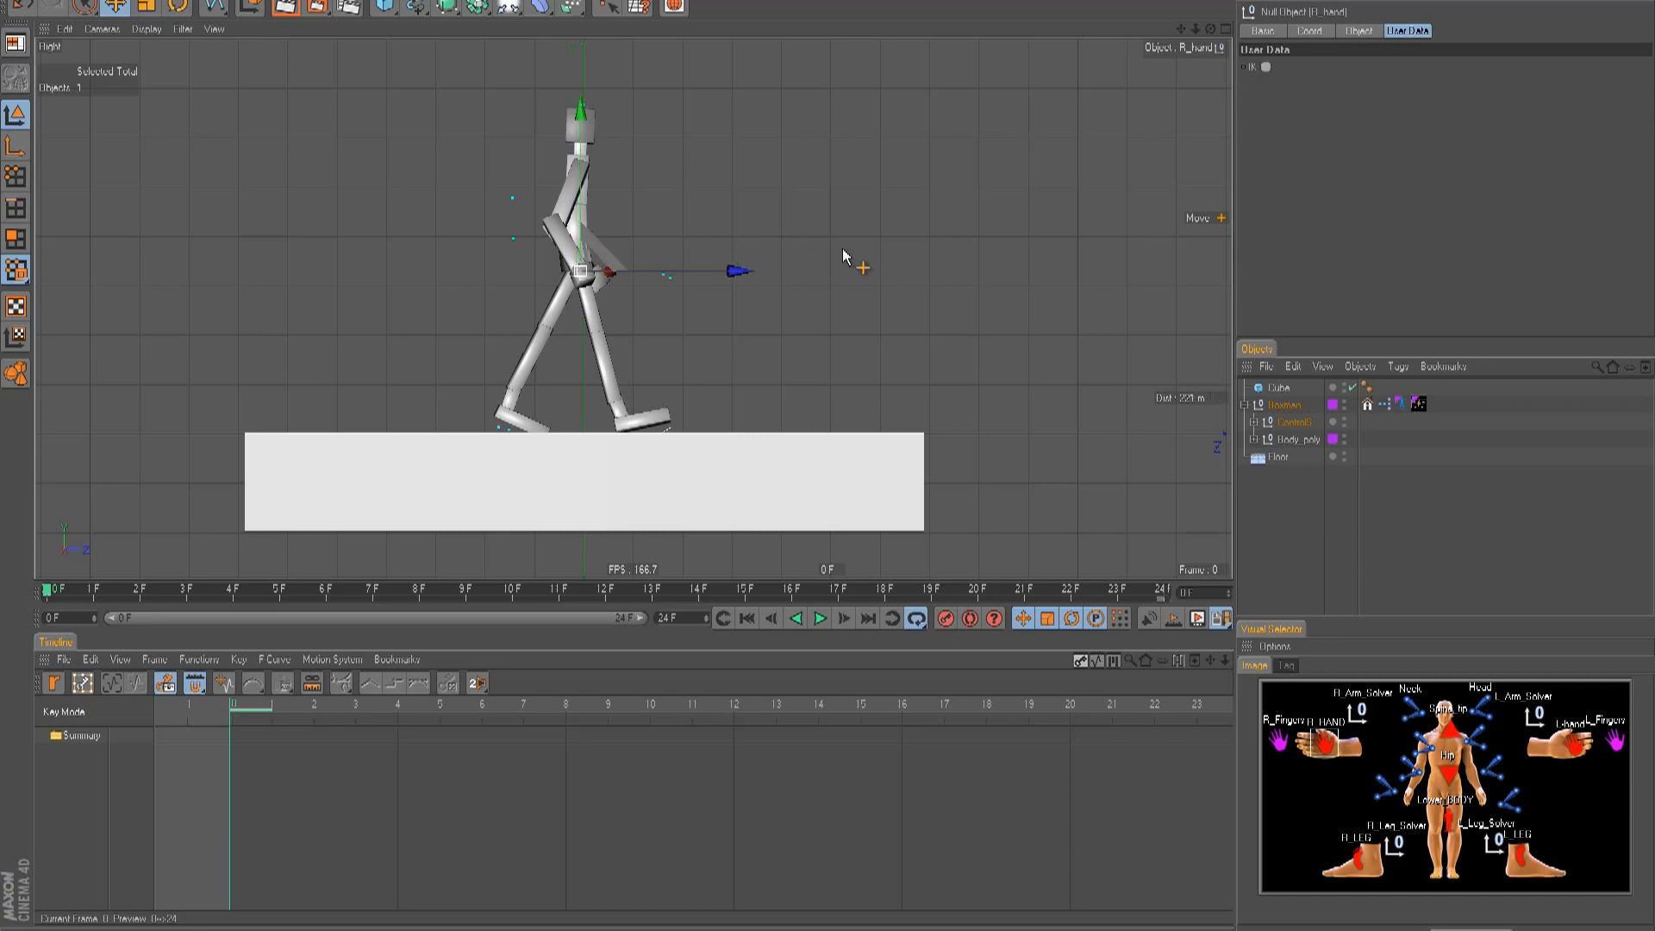
pyautogui.click(1418, 740)
pyautogui.press('r')
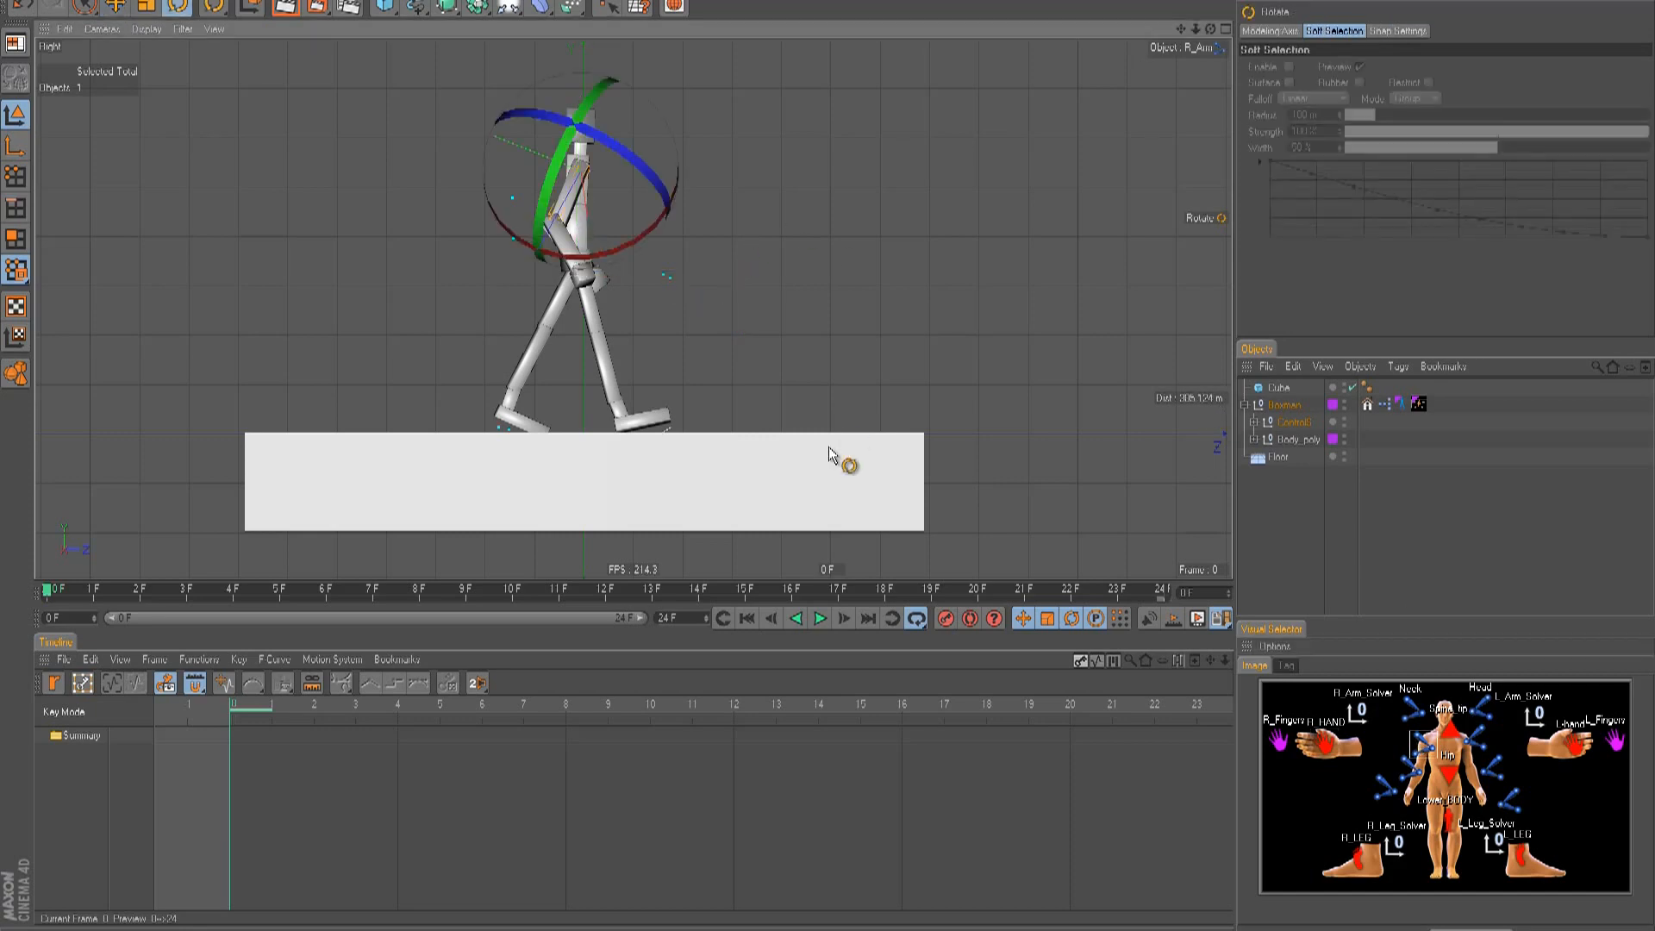
pyautogui.moveTo(828, 454); pyautogui.dragTo(784, 406)
# - Select the R_FOOT control with the Move tool and examine its user data for an IK option
pyautogui.click(1359, 853)
pyautogui.press('e')
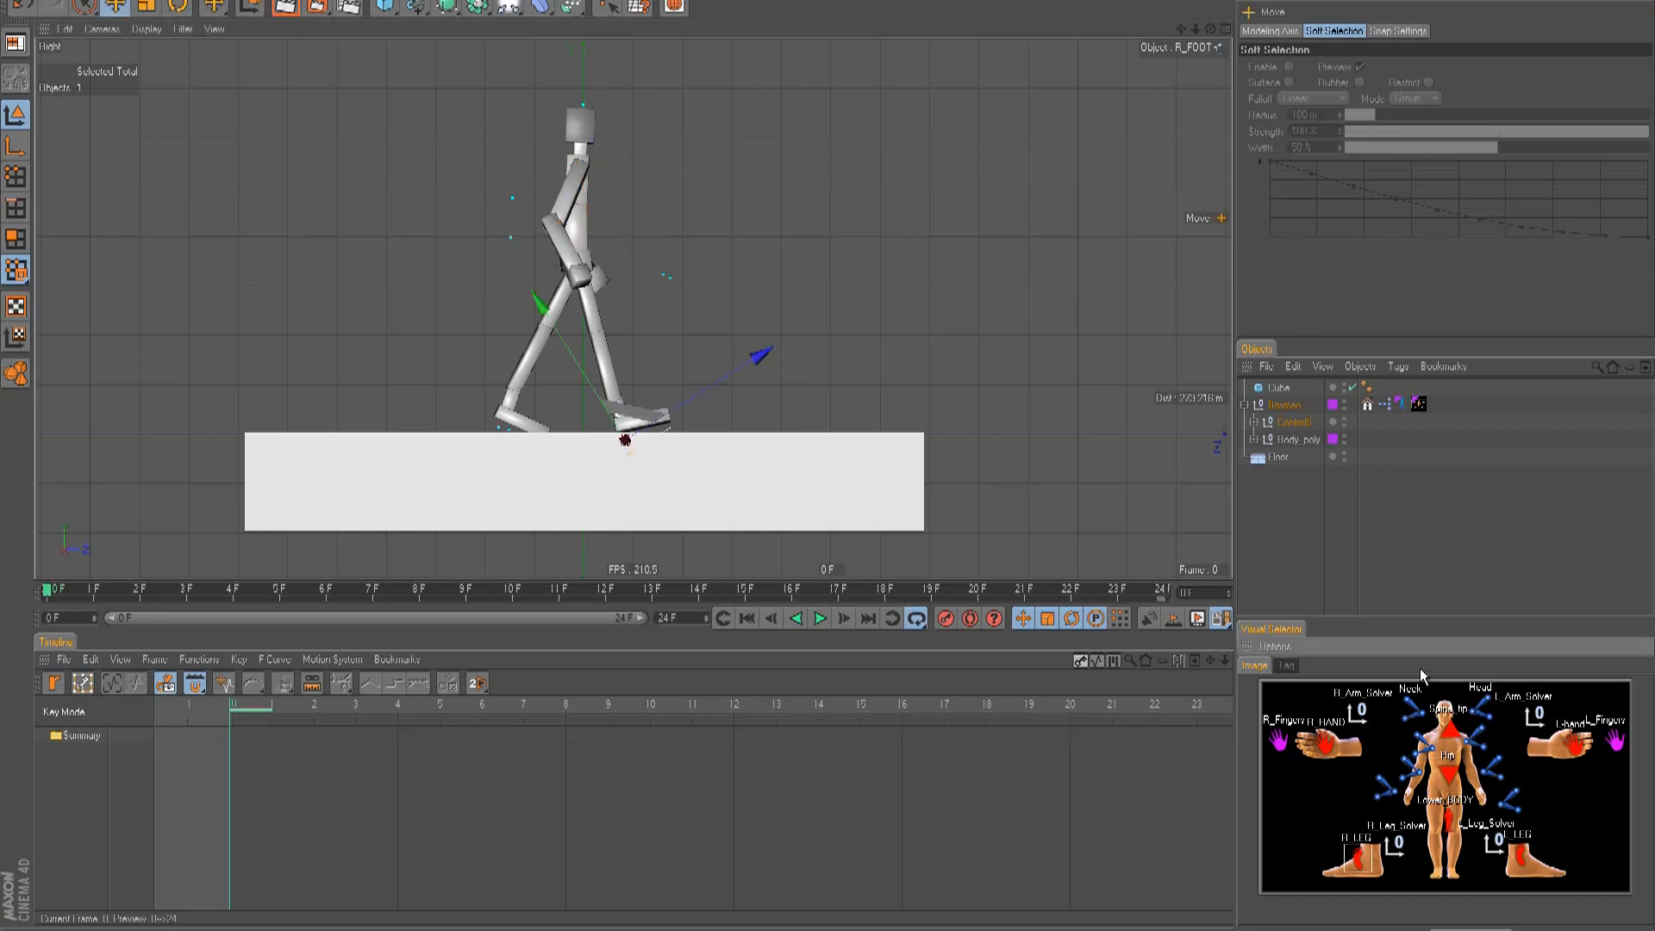
pyautogui.click(1350, 864)
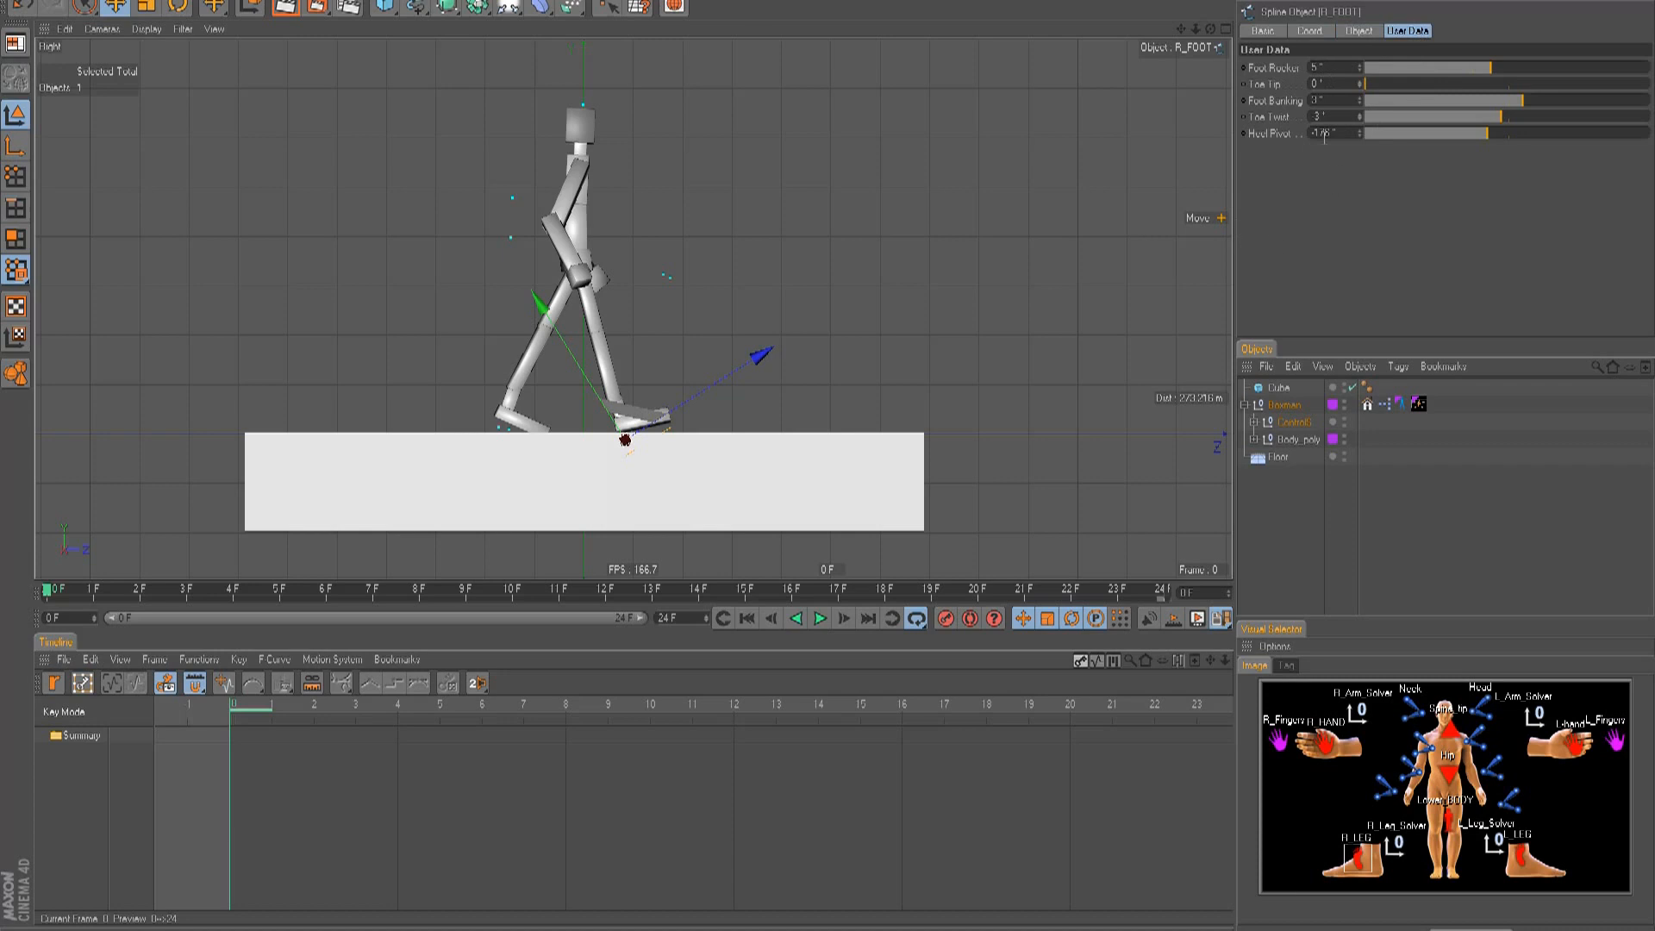
# - Enlarge the object list and expand Bowman's controls down to the pelvis joints, collapsing the R_FOOT, L_FOOT and Lower_BODY branches
pyautogui.moveTo(1350, 339); pyautogui.dragTo(1330, 189)
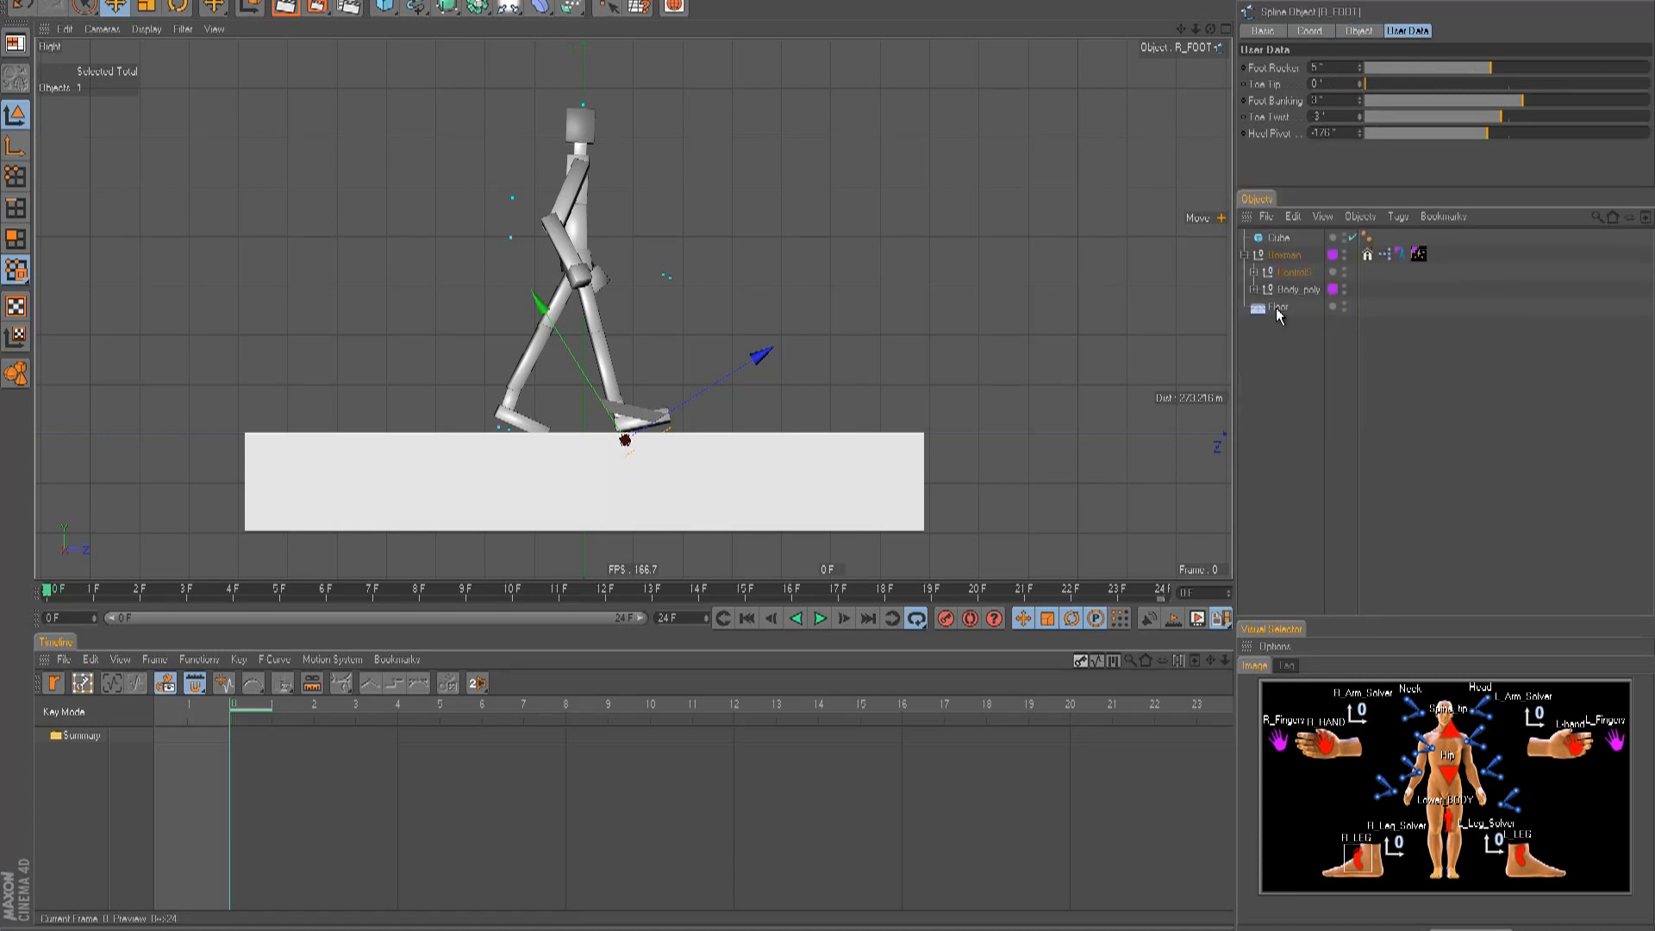
pyautogui.click(1253, 271)
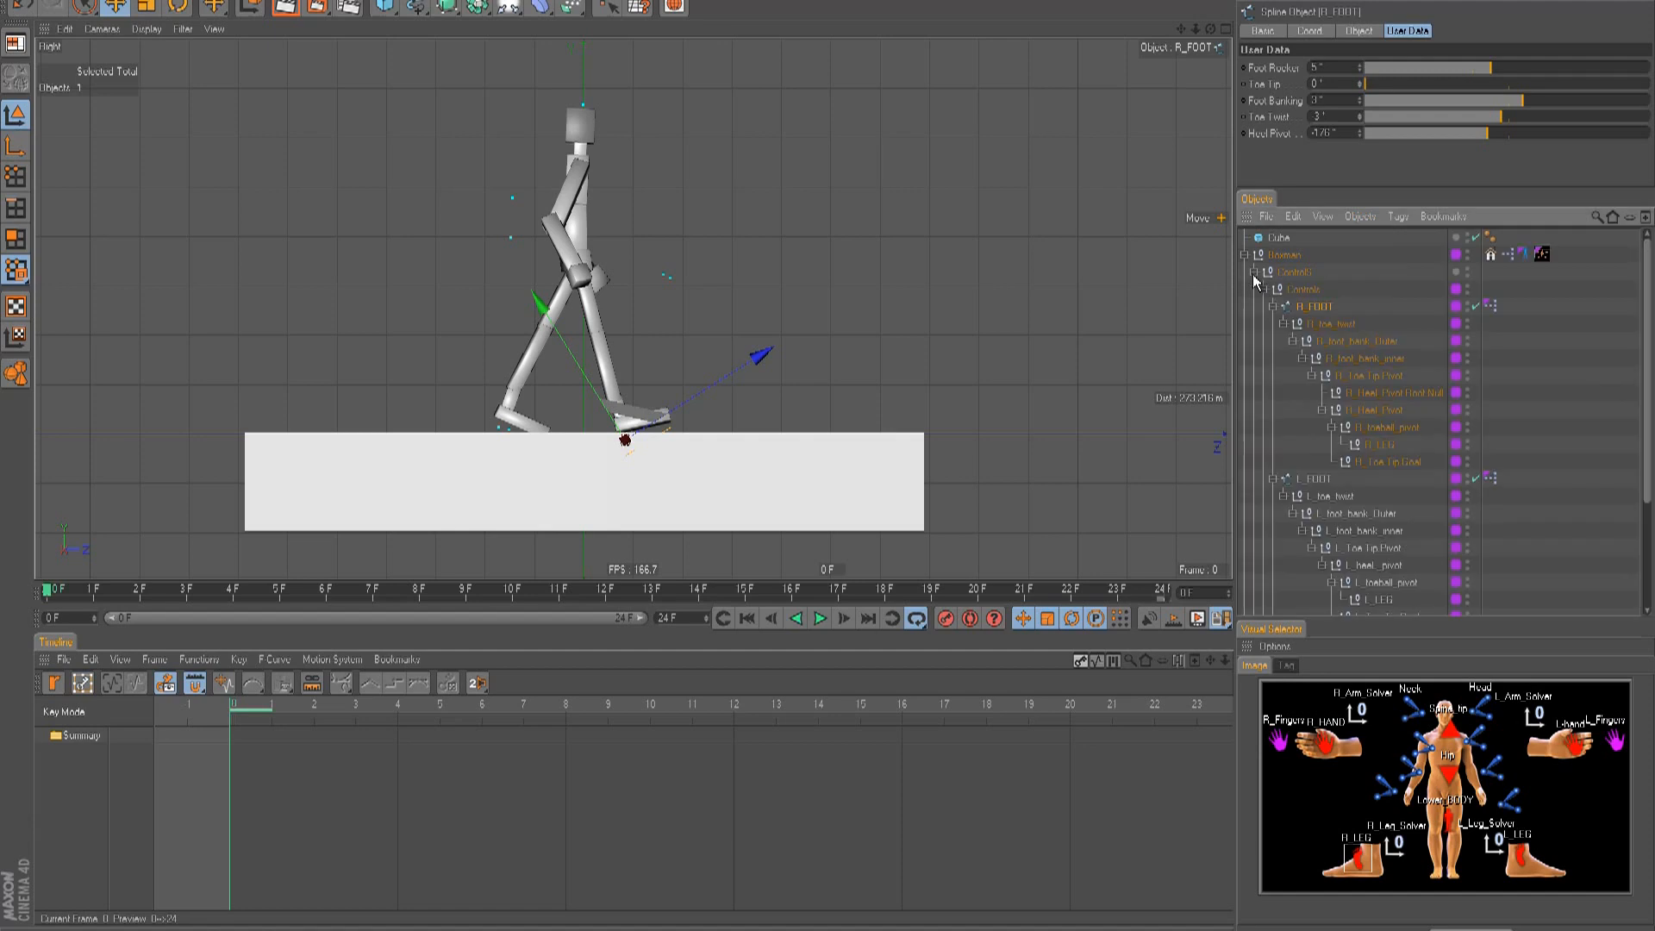
pyautogui.click(1273, 307)
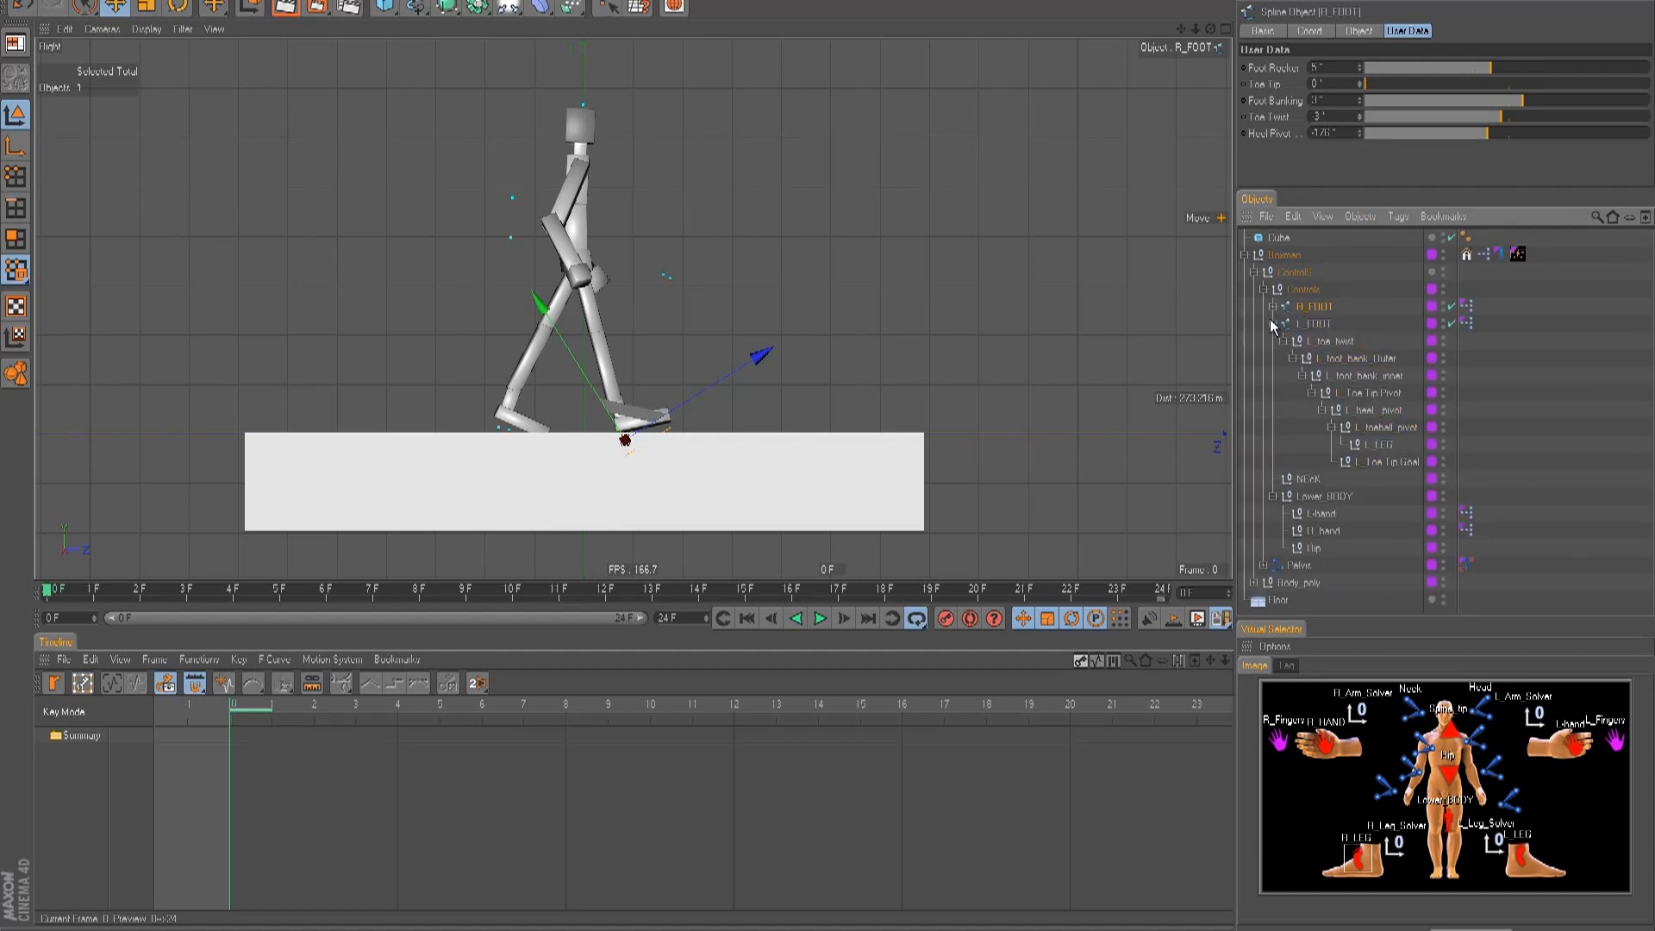
pyautogui.click(1276, 334)
pyautogui.click(1273, 324)
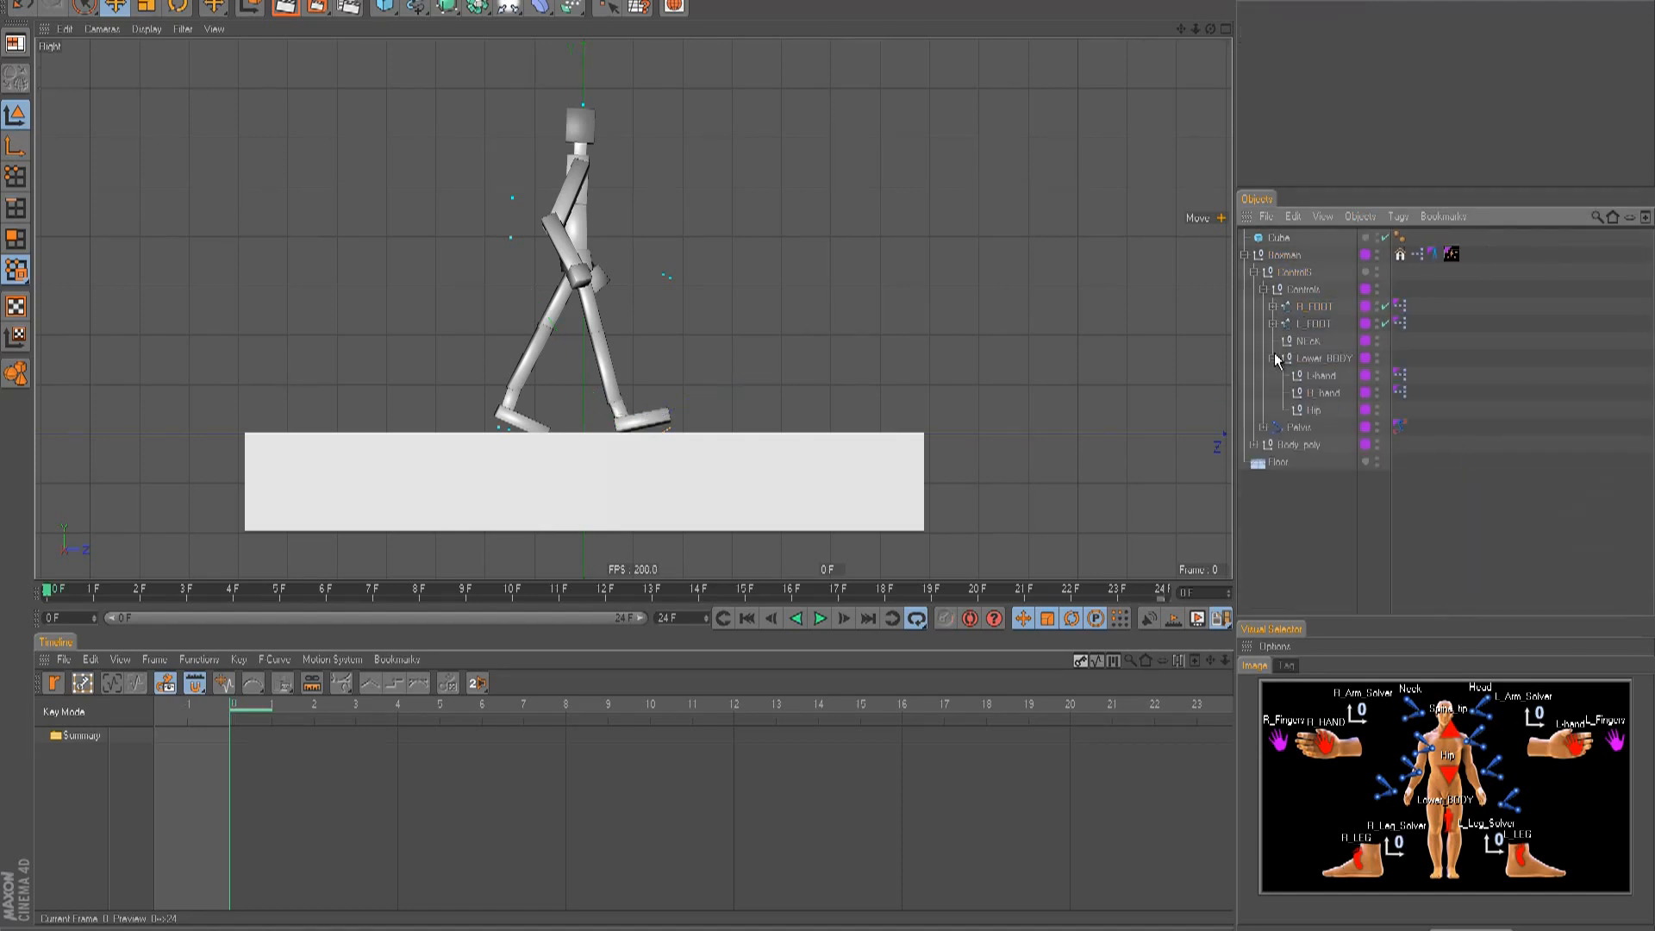
pyautogui.click(1272, 358)
pyautogui.click(1263, 376)
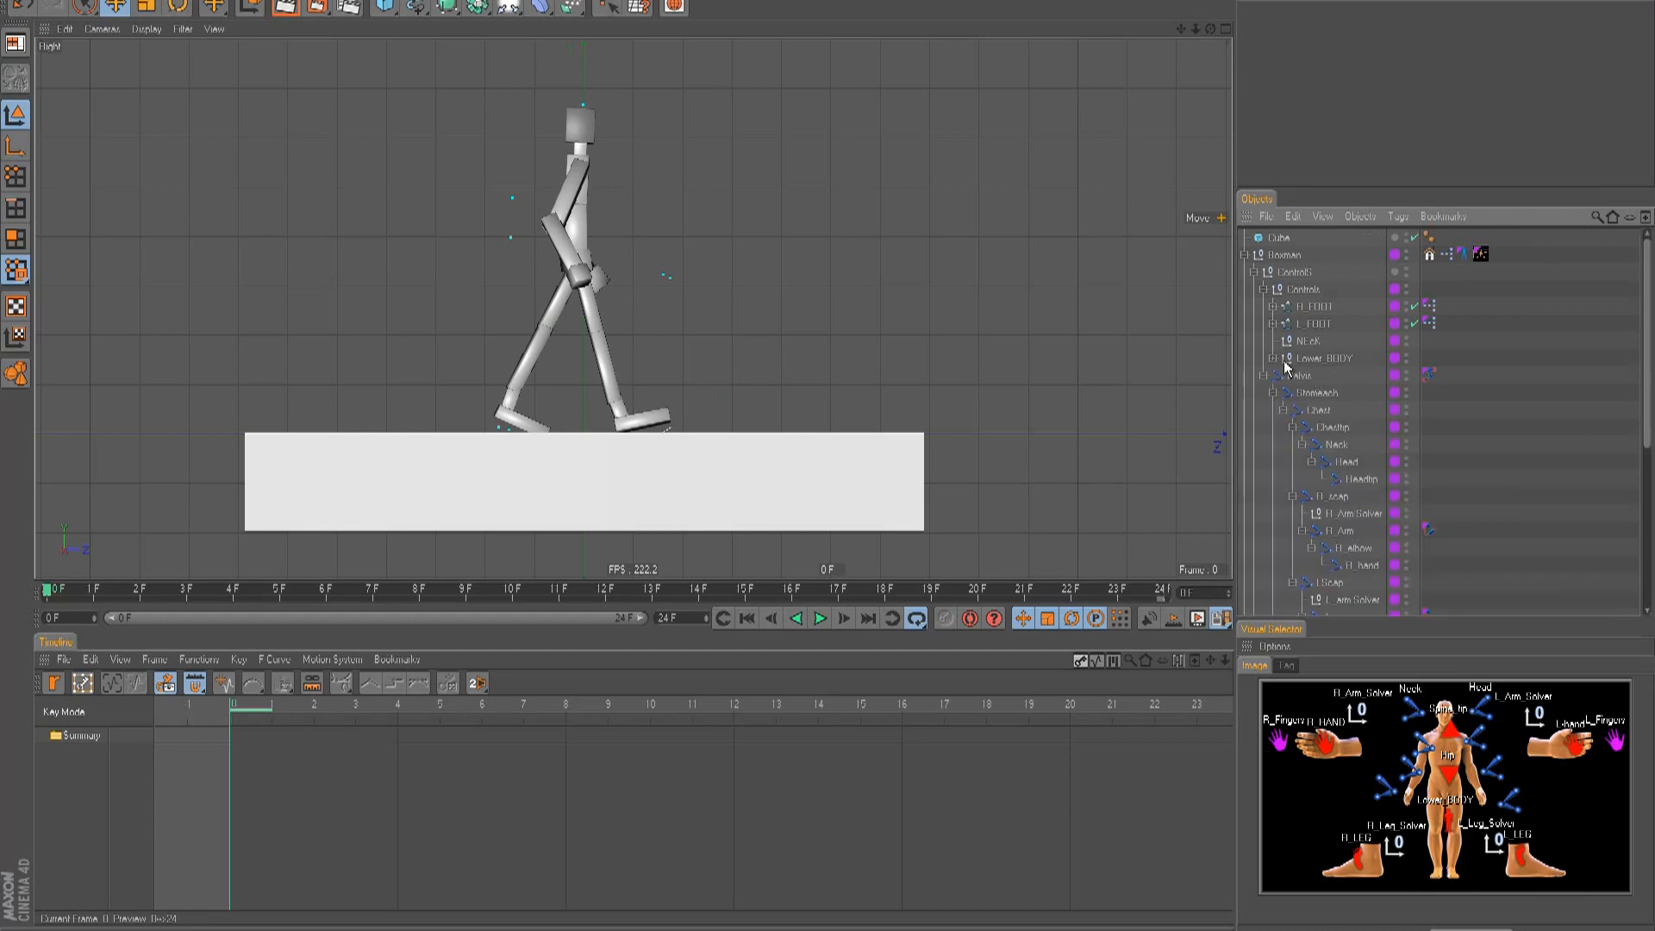
# - Disable Use IK in the IK tags of the L_hip and R_hip joints
pyautogui.scroll(-3, 1287, 368)
pyautogui.scroll(-3, 1283, 370)
pyautogui.click(1428, 479)
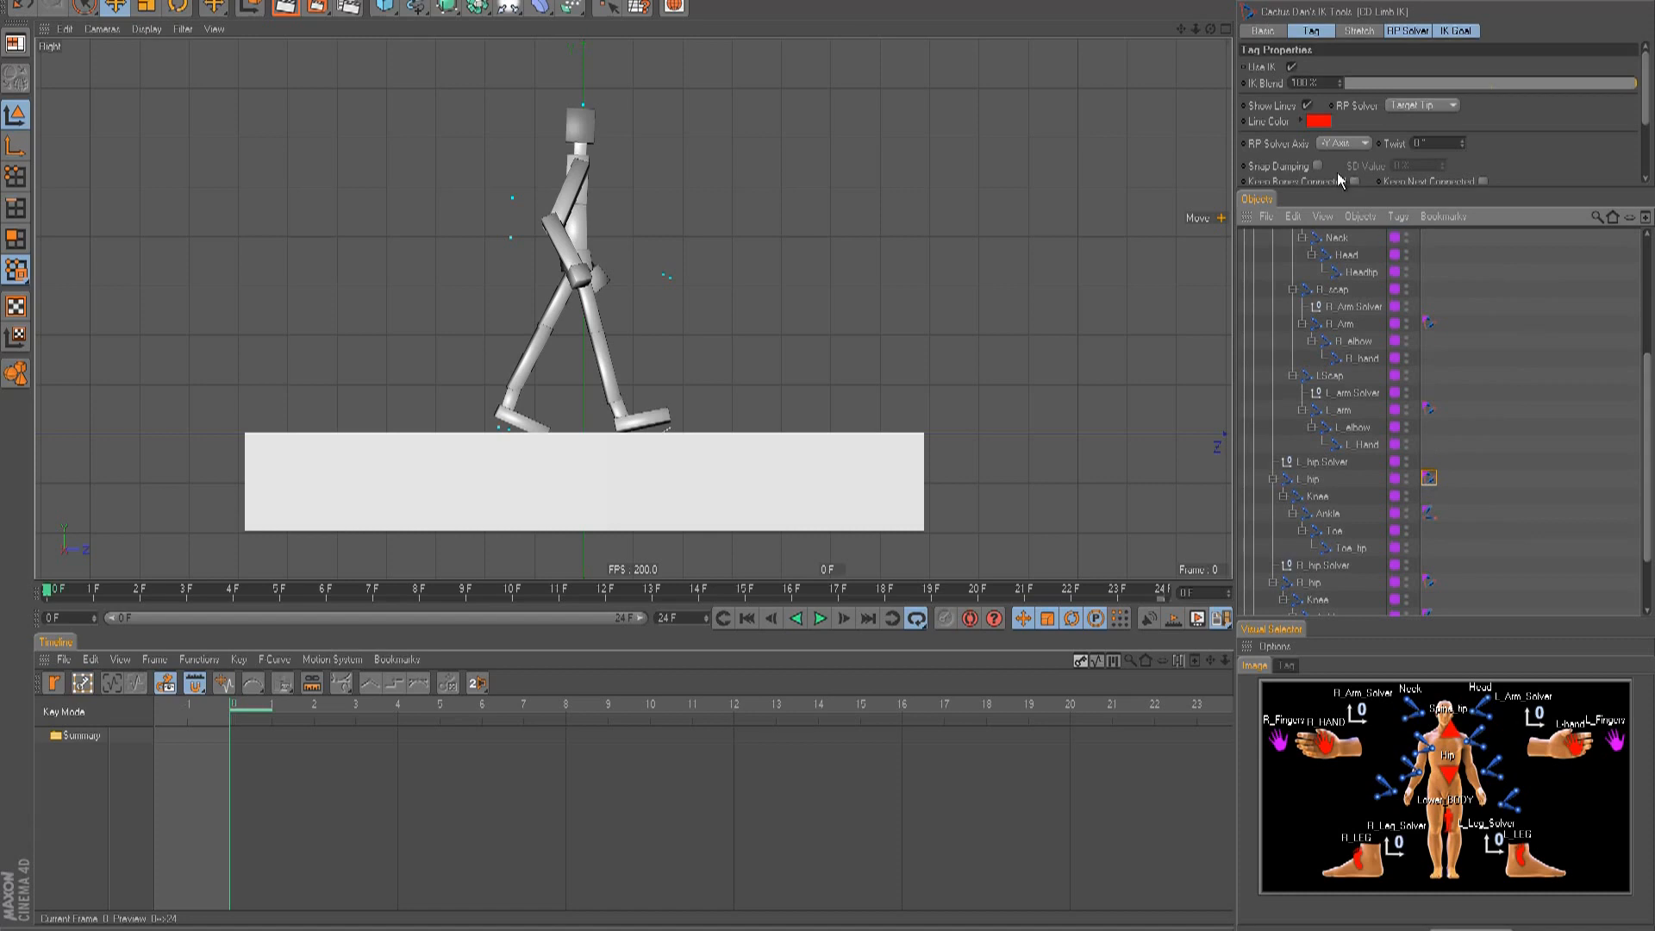
pyautogui.click(1291, 67)
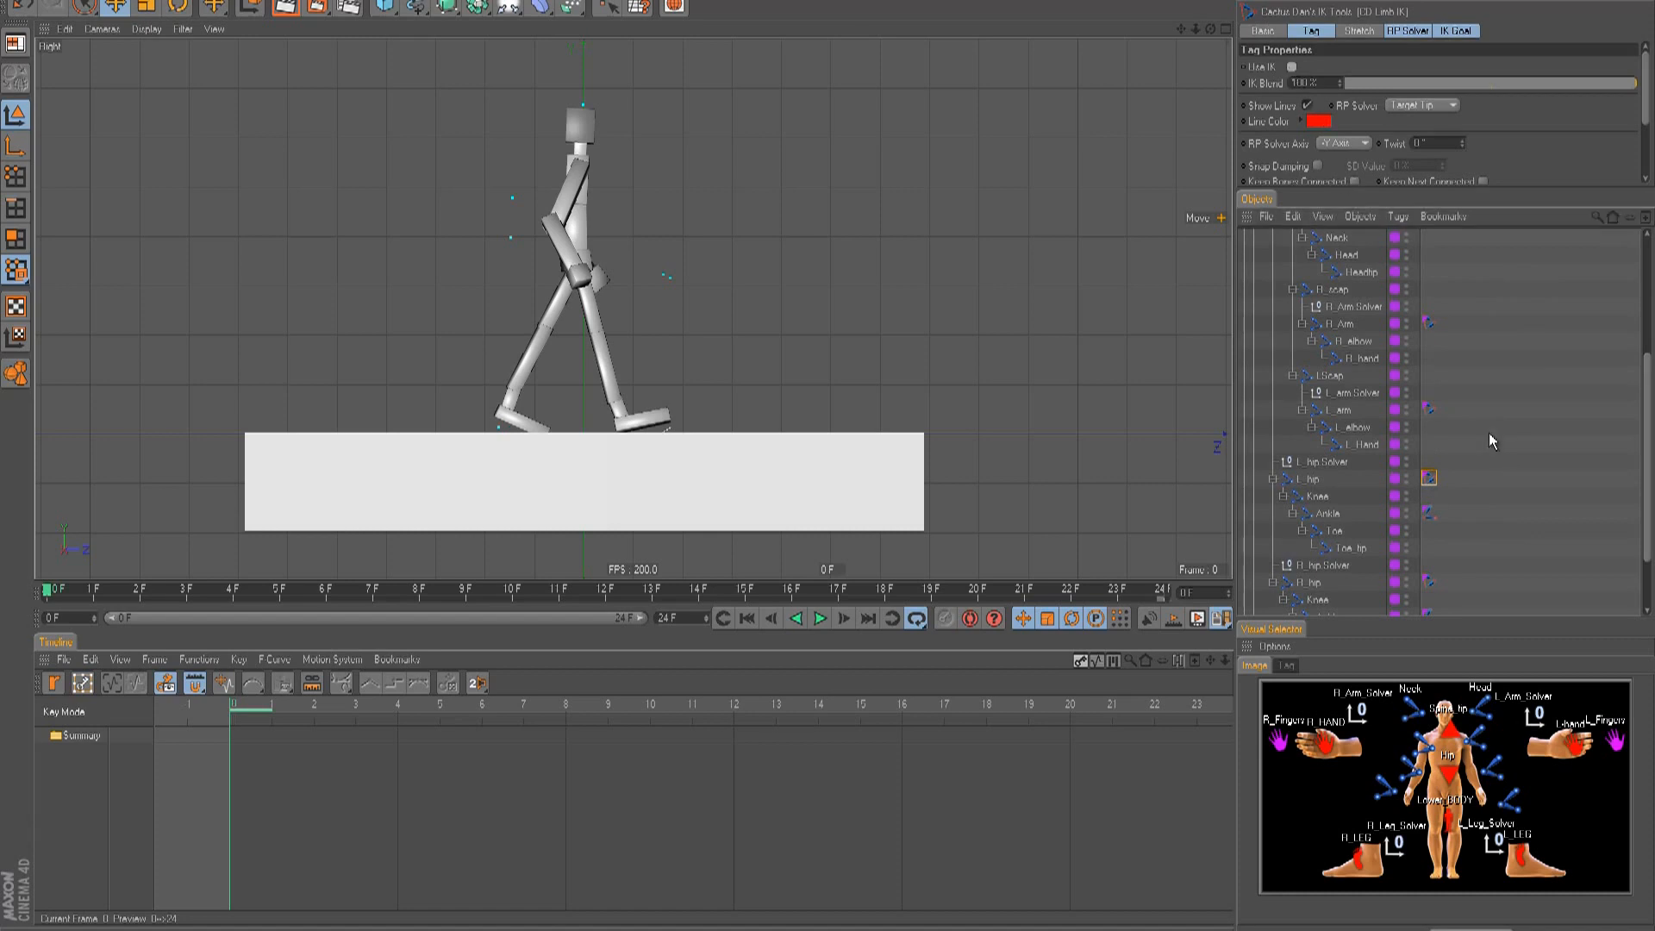
pyautogui.scroll(-3, 1487, 442)
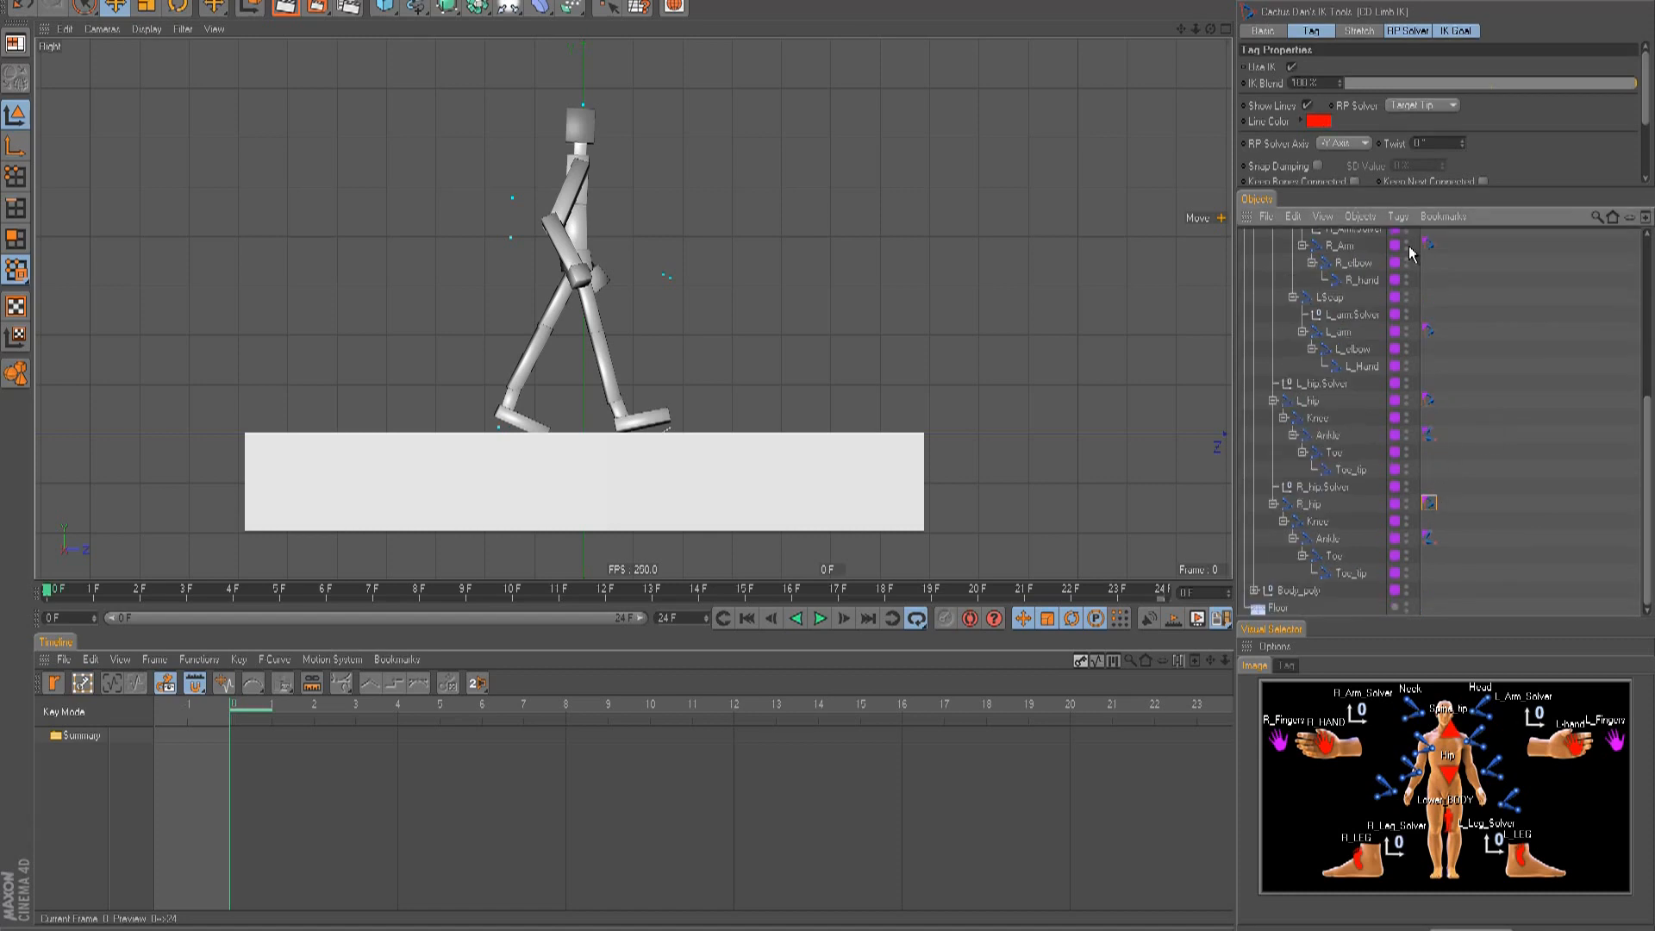
pyautogui.click(1292, 68)
# - Add the left leg's L_hip, Knee and Ankle joints as hotspots beside the figure's left leg in the Visual Selector
pyautogui.click(1365, 856)
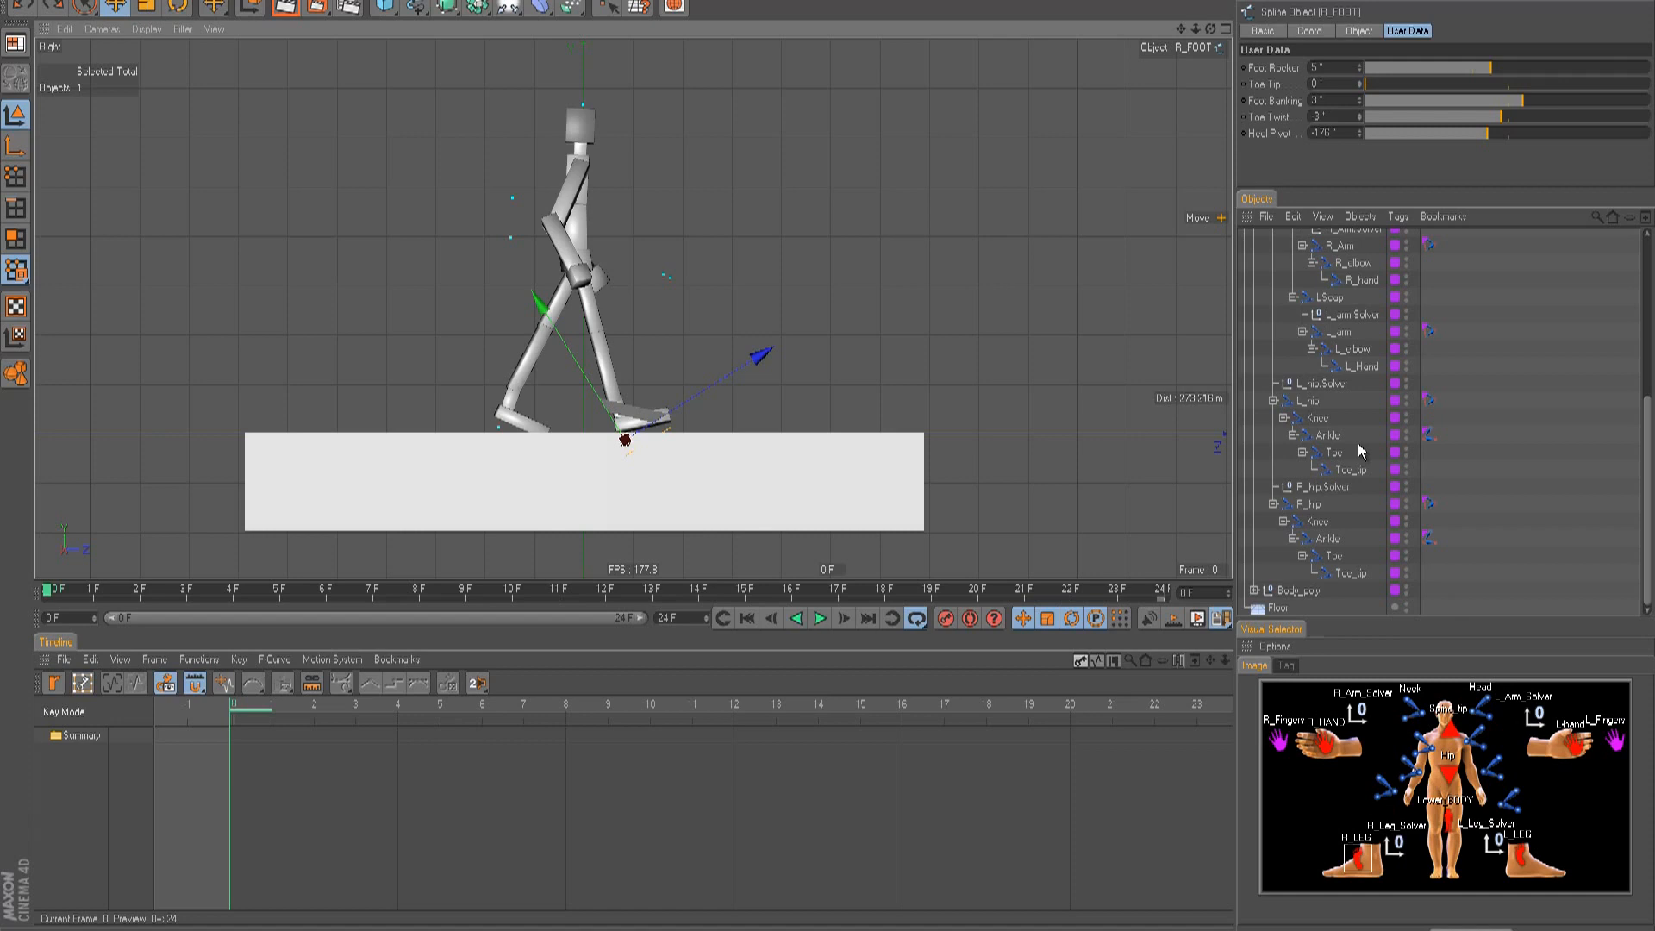
pyautogui.click(1318, 419)
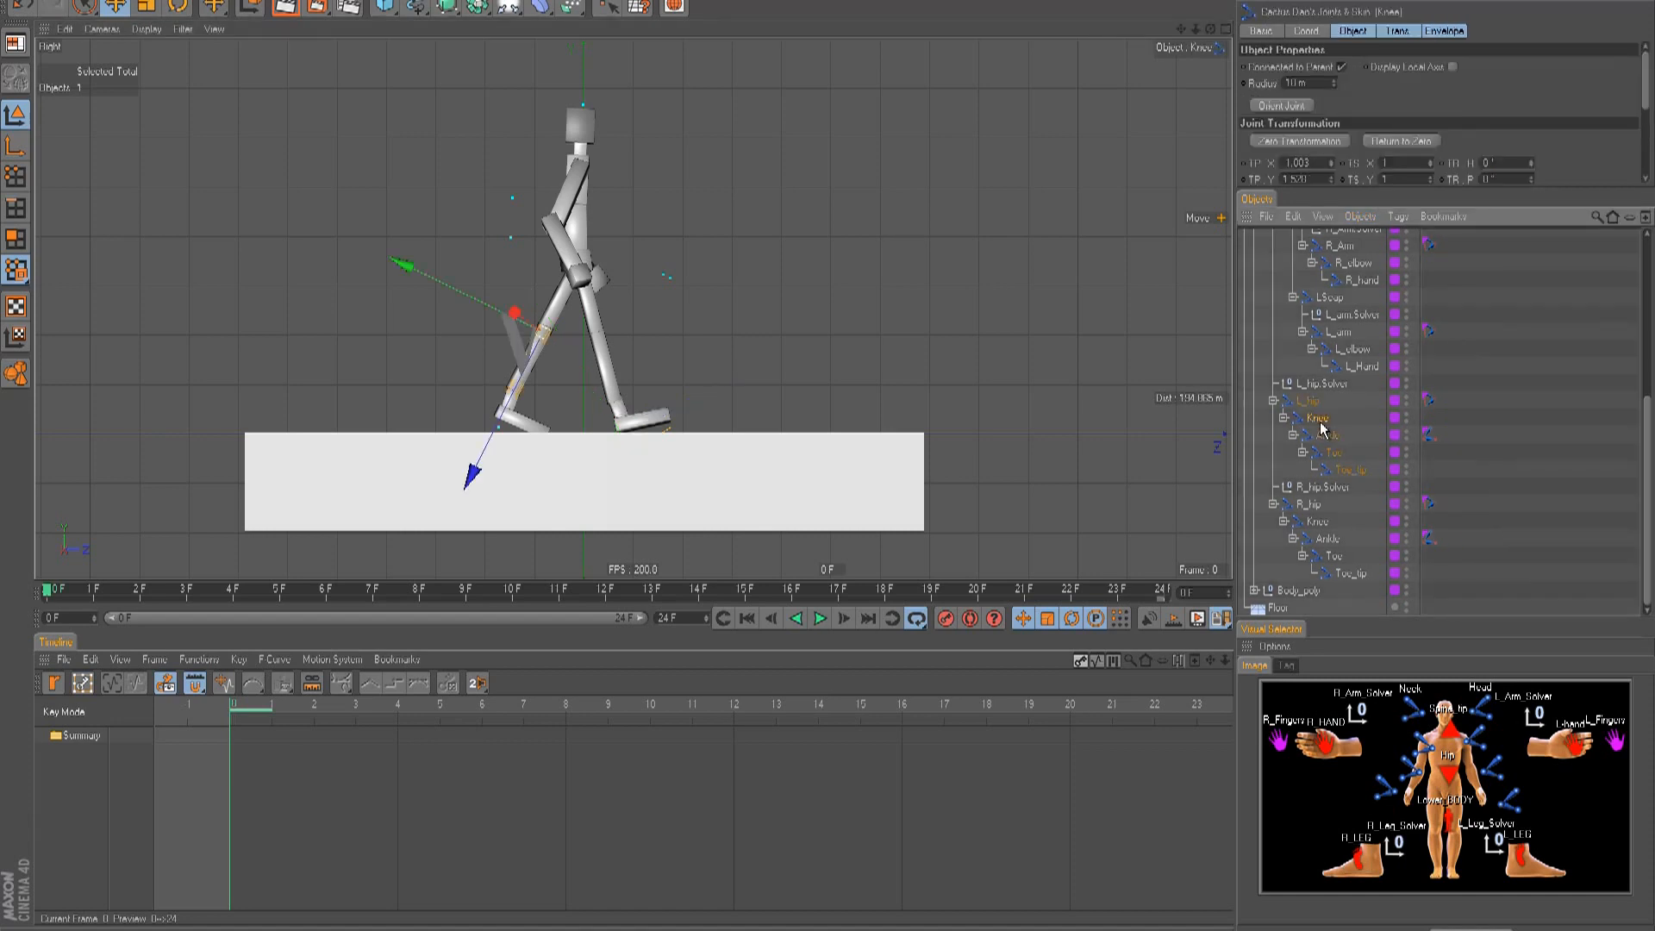
pyautogui.click(1308, 402)
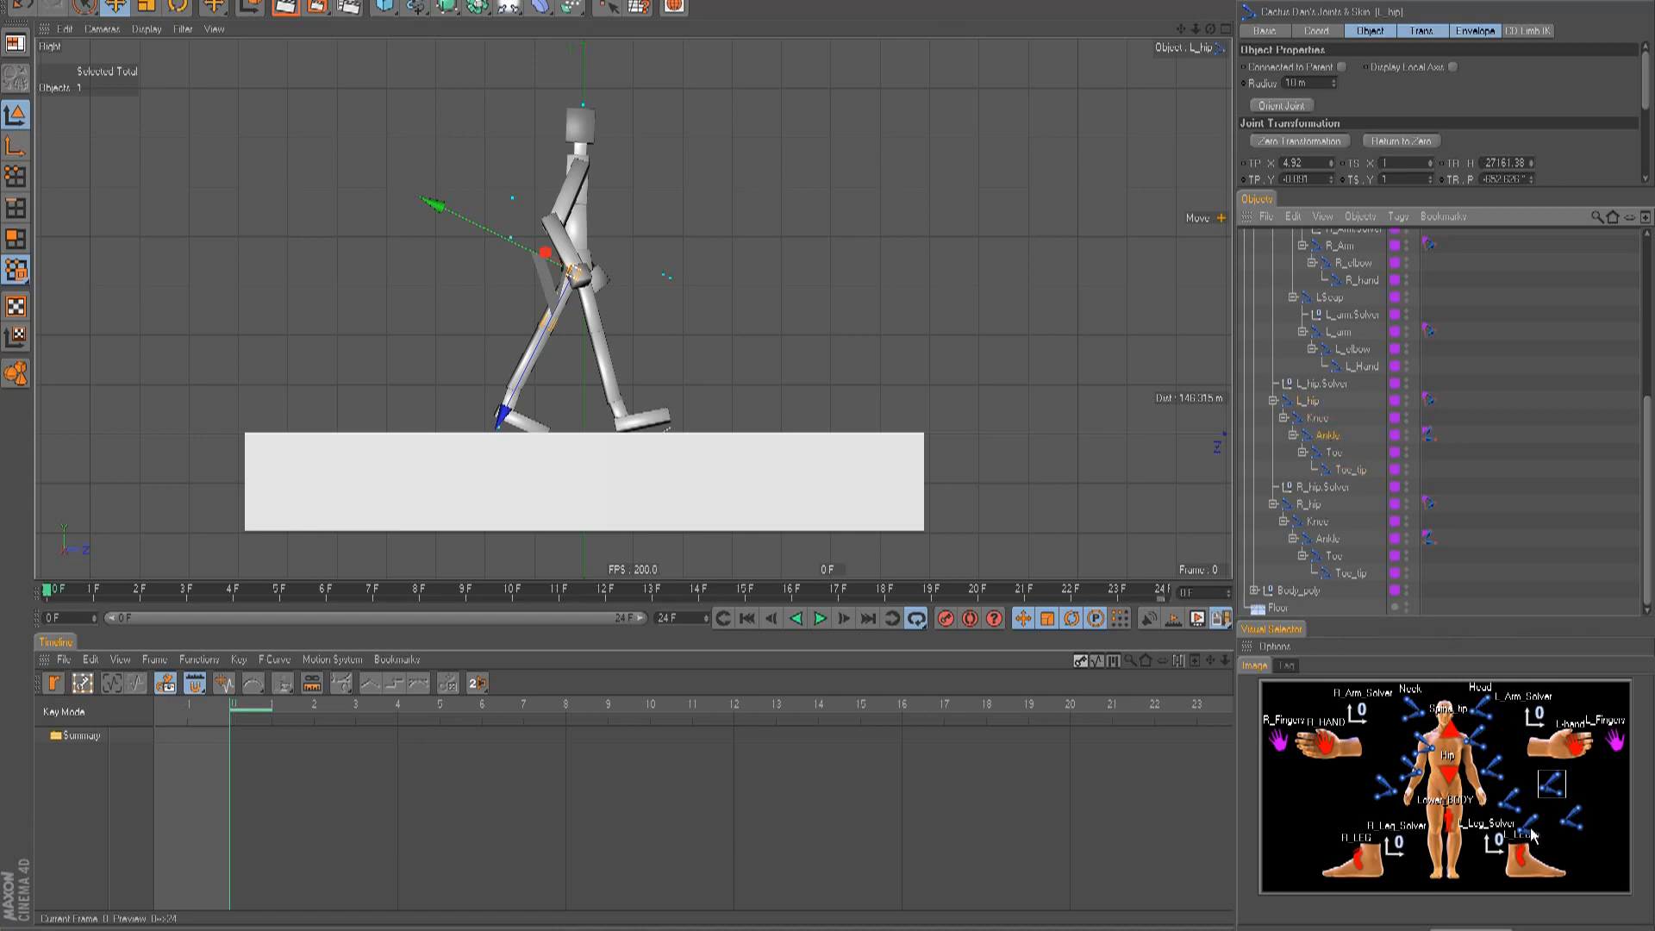
pyautogui.click(1568, 817)
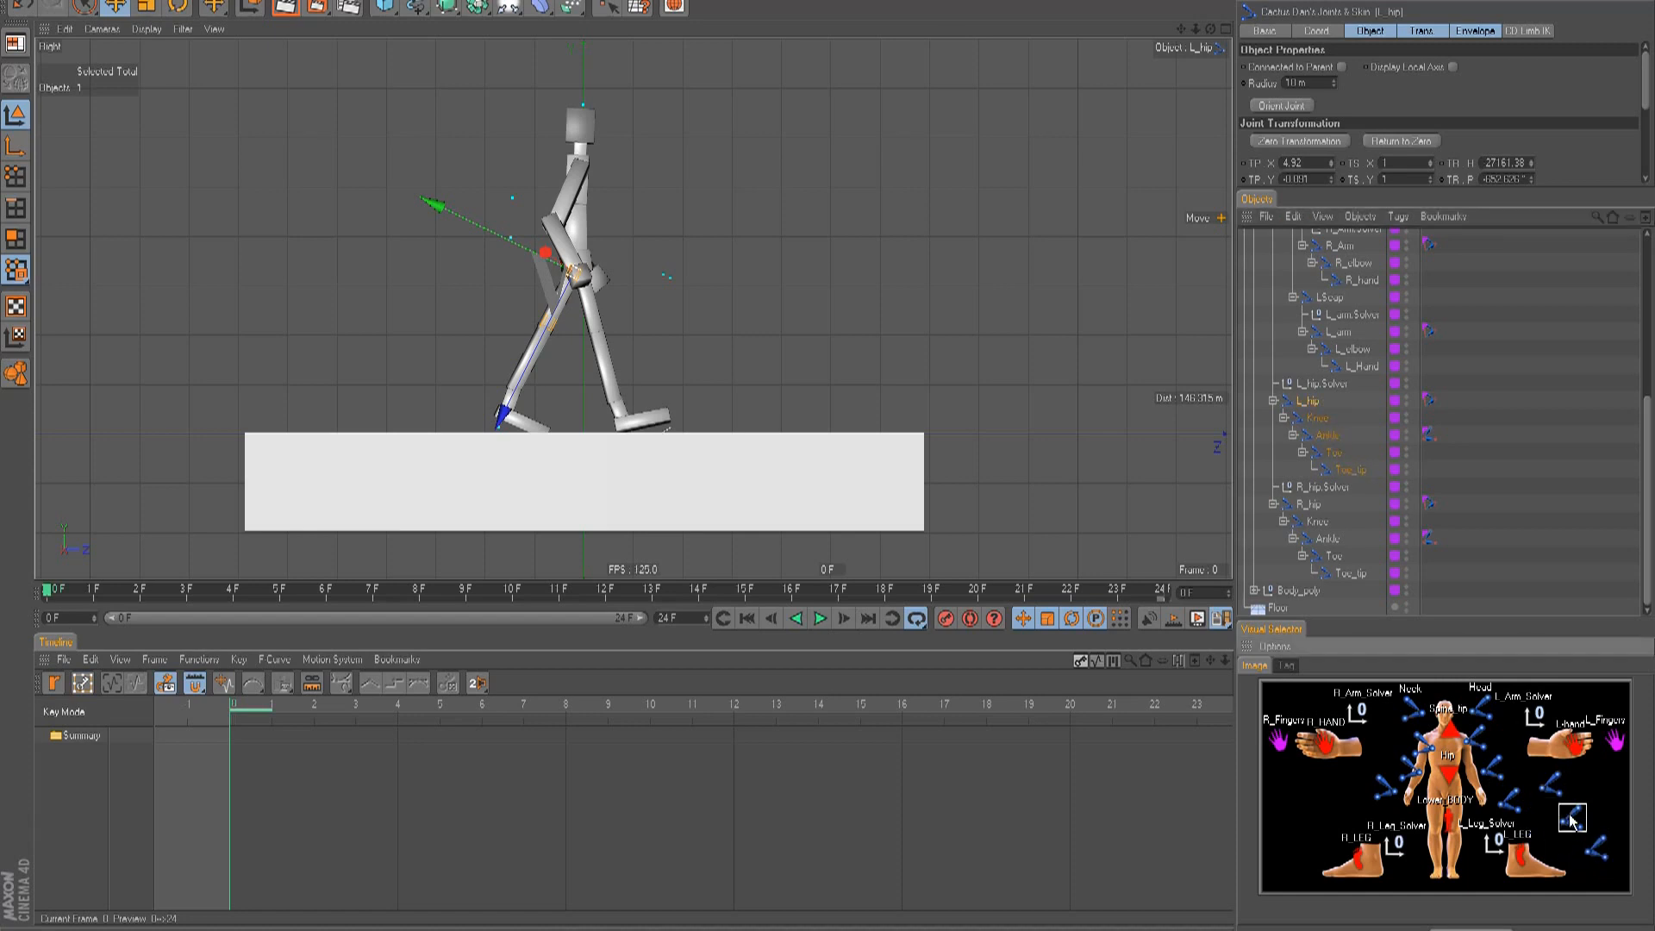
pyautogui.click(1588, 822)
pyautogui.click(1554, 776)
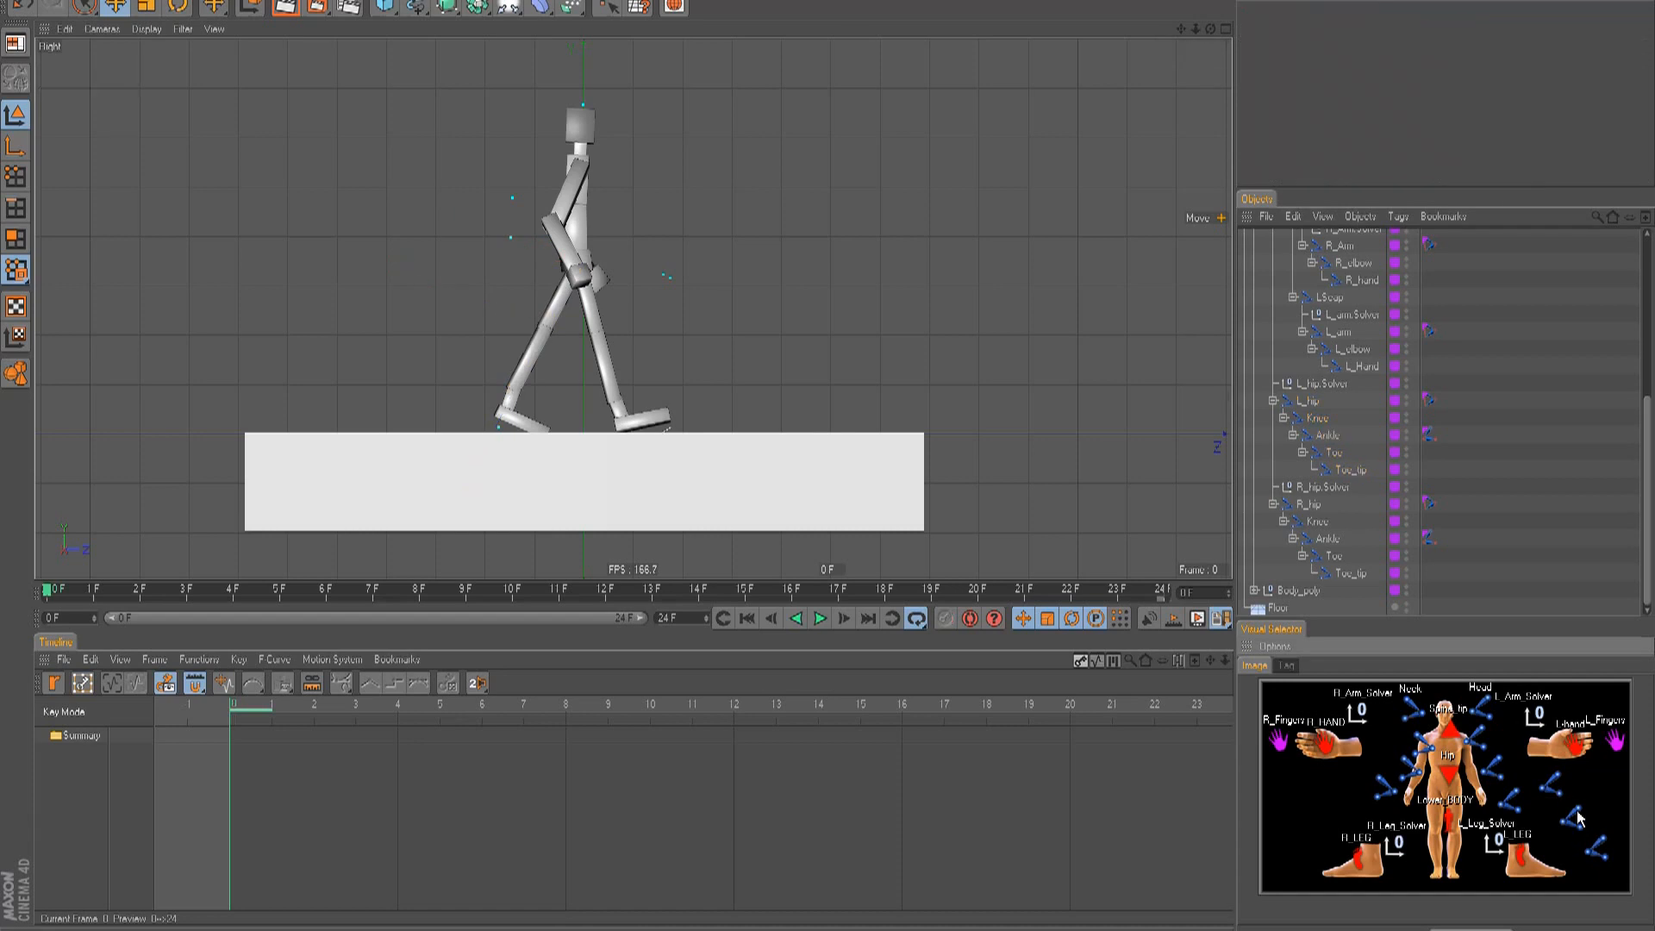
# - Add the right leg's R_hip, Knee and Ankle joints as hotspots beside the figure's right leg in the Visual Selector
pyautogui.click(1310, 507)
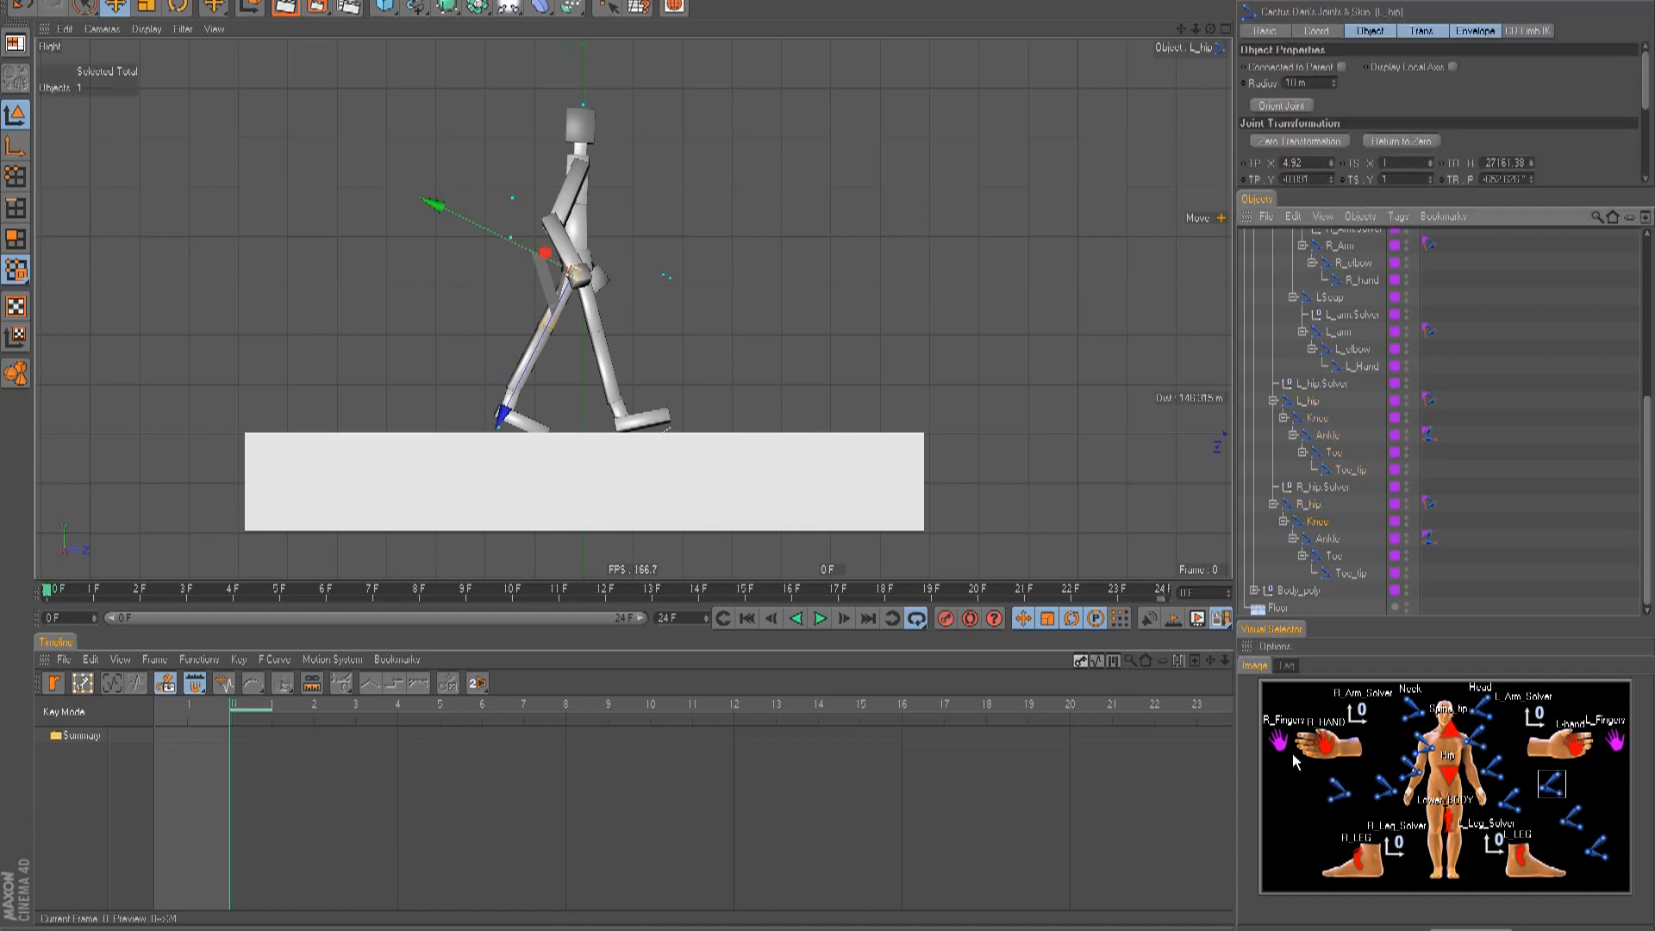
pyautogui.click(1309, 808)
pyautogui.click(1293, 845)
# - Enlarge the Visual Selector, select R_hand and R_Arm through their hotspots, and activate Rotate for the arm joint
pyautogui.moveTo(1343, 617); pyautogui.dragTo(1343, 498)
pyautogui.click(1335, 624)
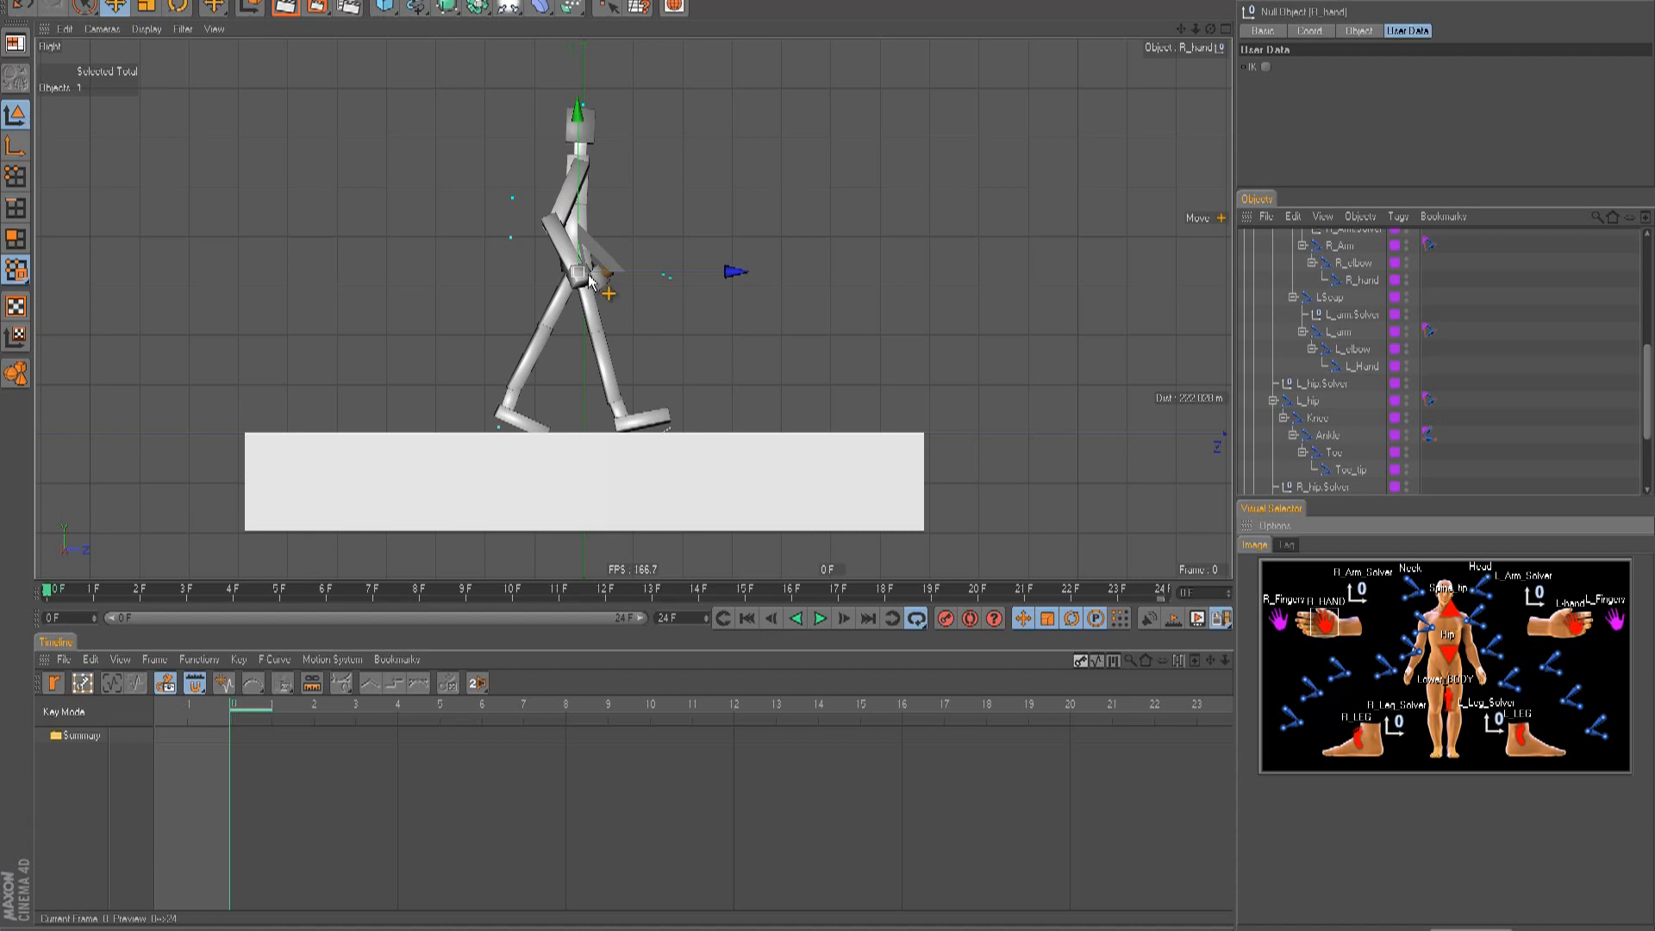
pyautogui.click(1427, 625)
pyautogui.press('r')
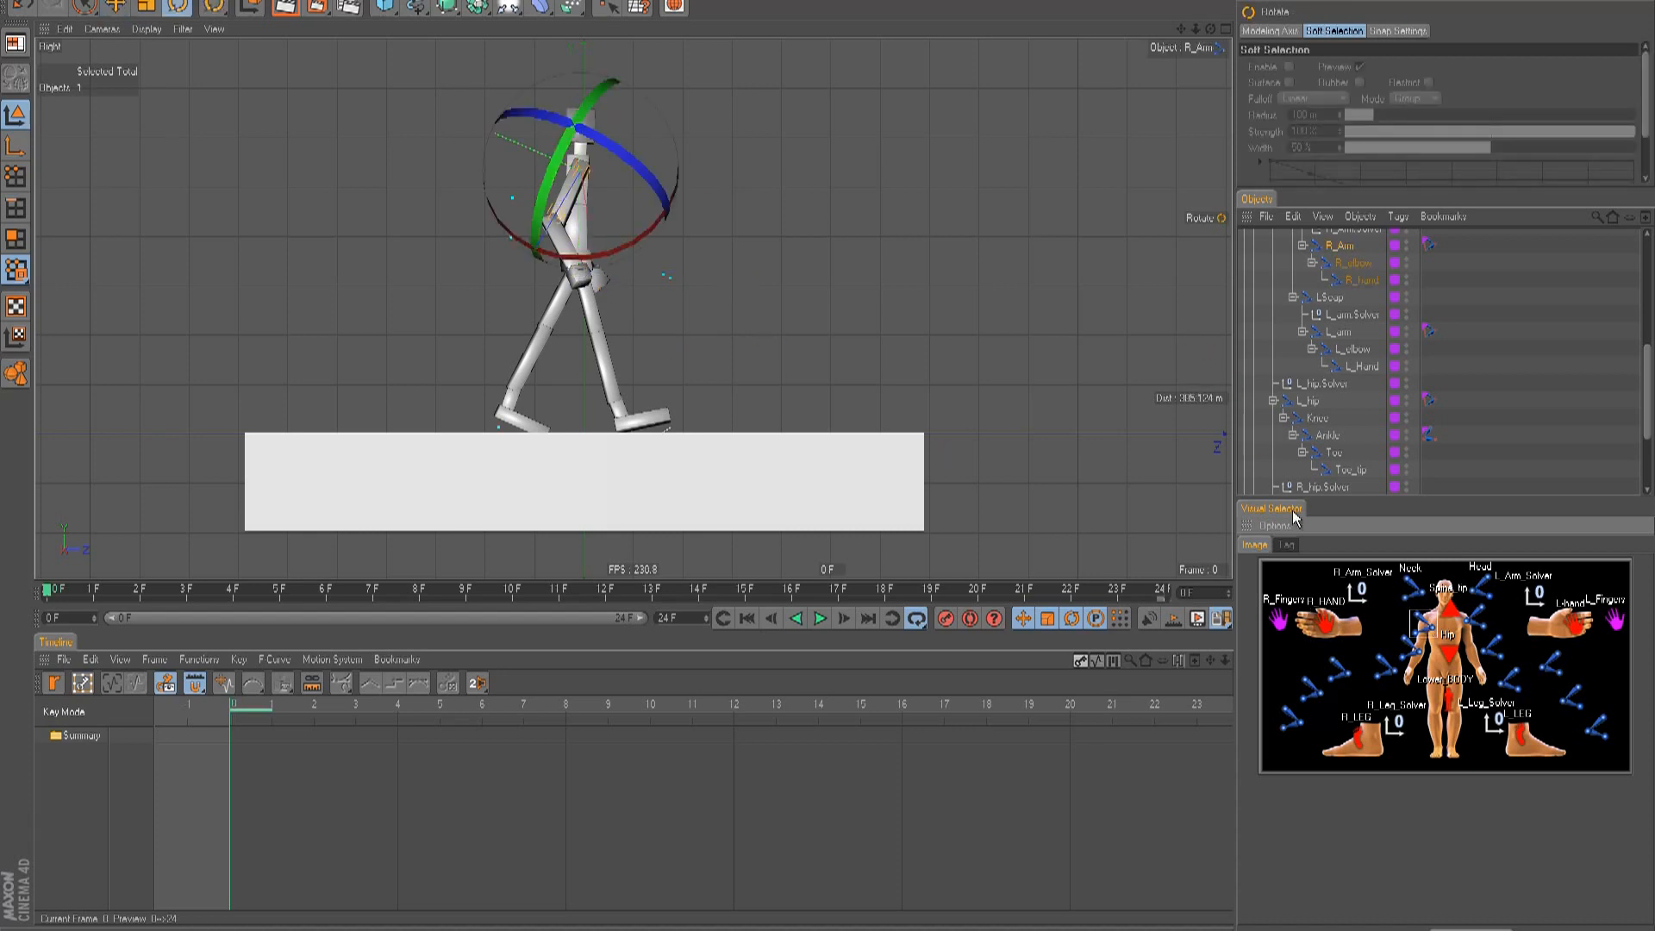
# - Set the hotspot action to Rotate for the right leg's Ankle and R_hip and the left Ankle, and to Scale for the right Knee
pyautogui.click(1287, 545)
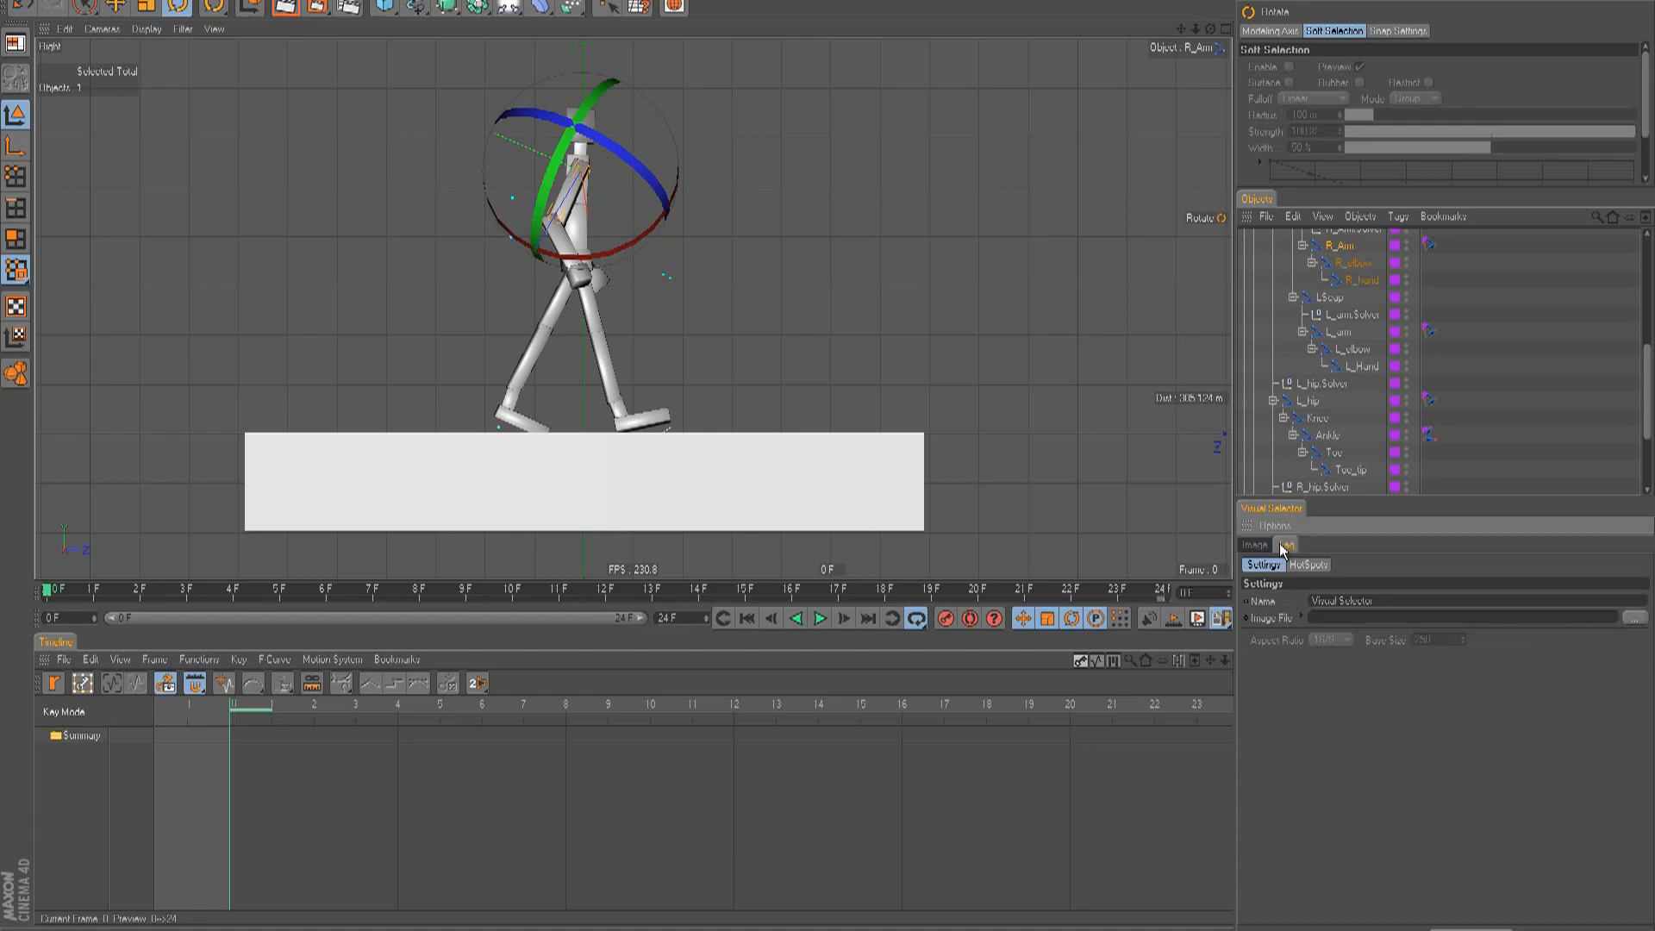
pyautogui.click(1301, 566)
pyautogui.moveTo(1643, 622); pyautogui.dragTo(1625, 924)
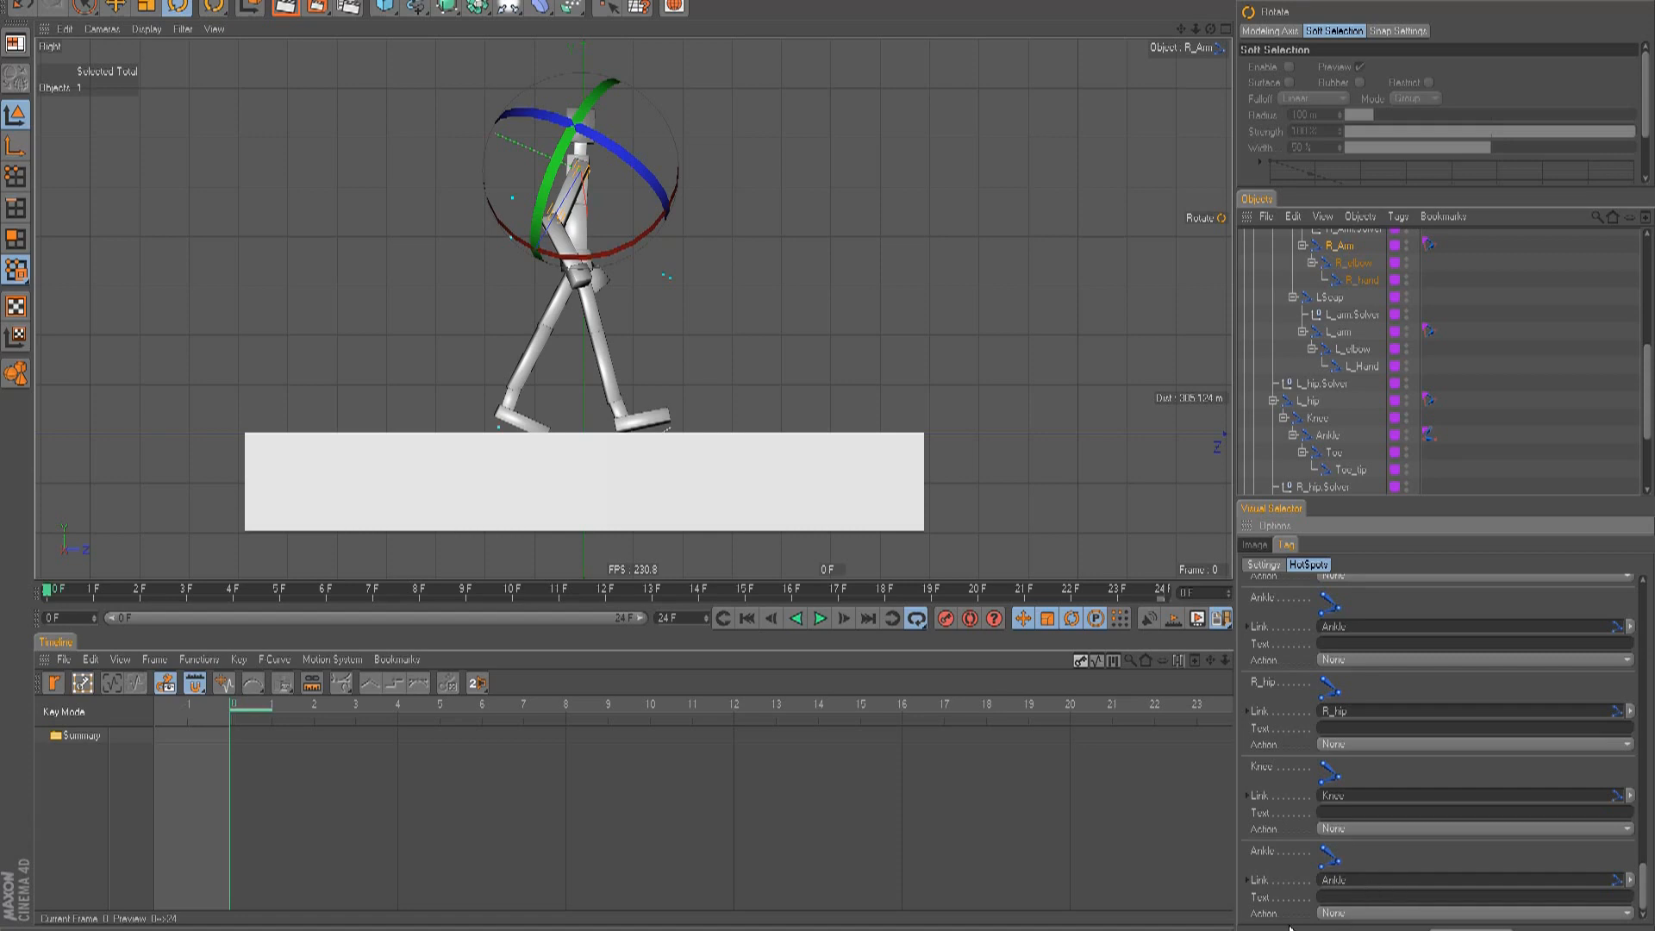
pyautogui.click(1340, 913)
pyautogui.click(1358, 872)
pyautogui.click(1341, 829)
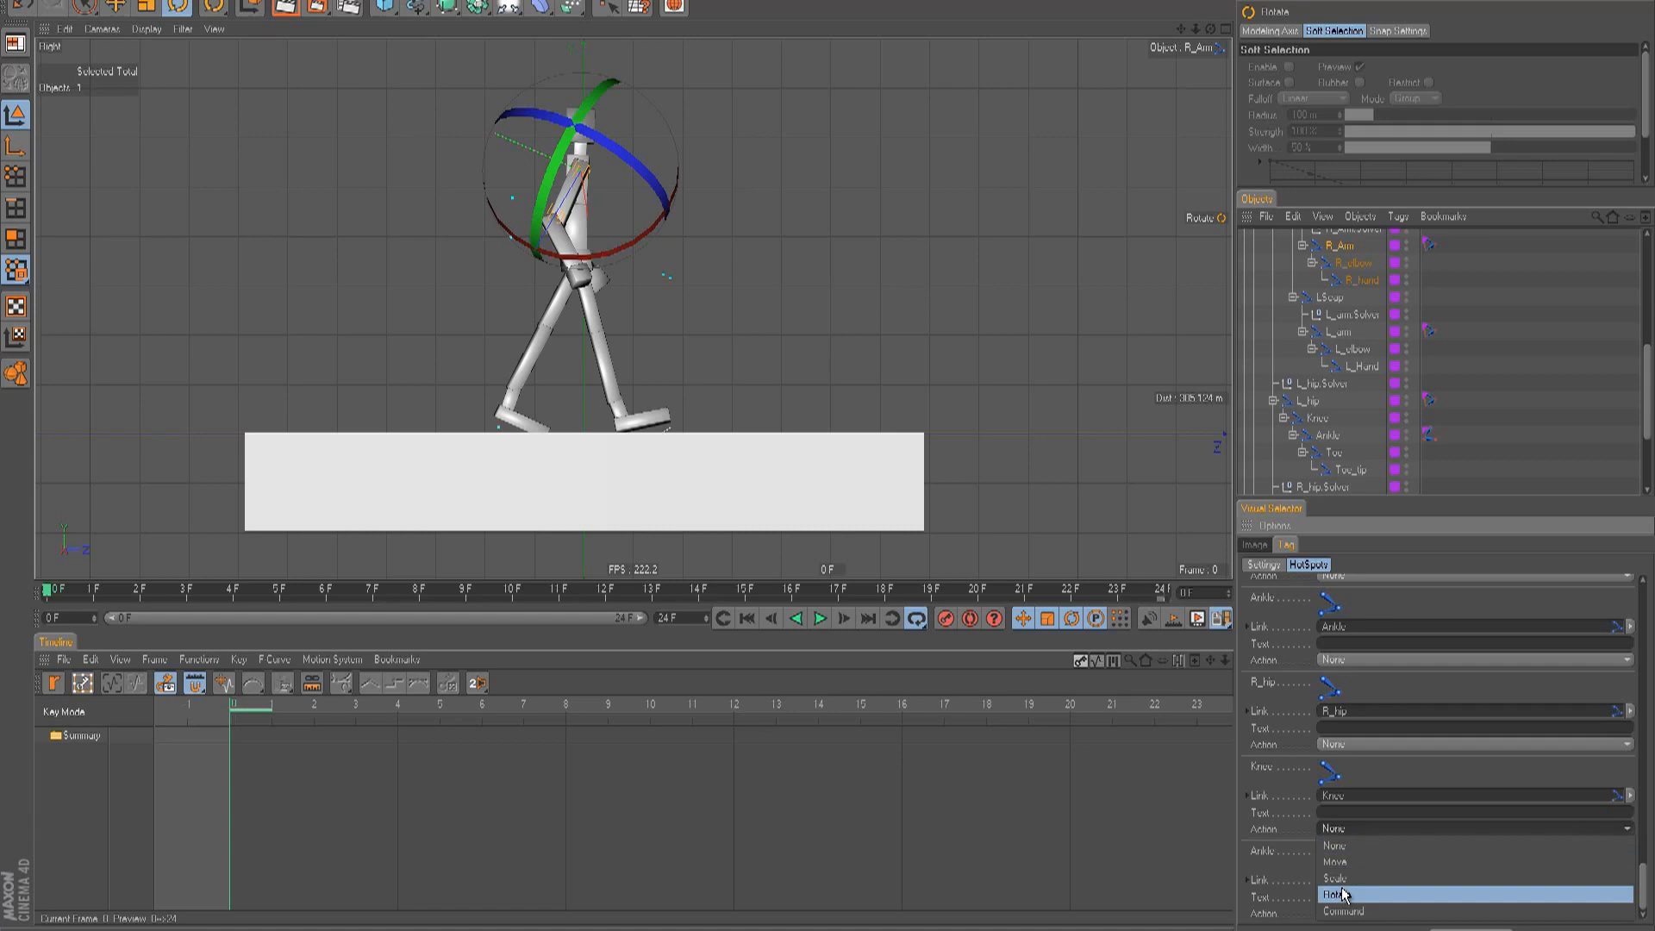
pyautogui.click(1336, 891)
pyautogui.click(1350, 744)
pyautogui.click(1344, 810)
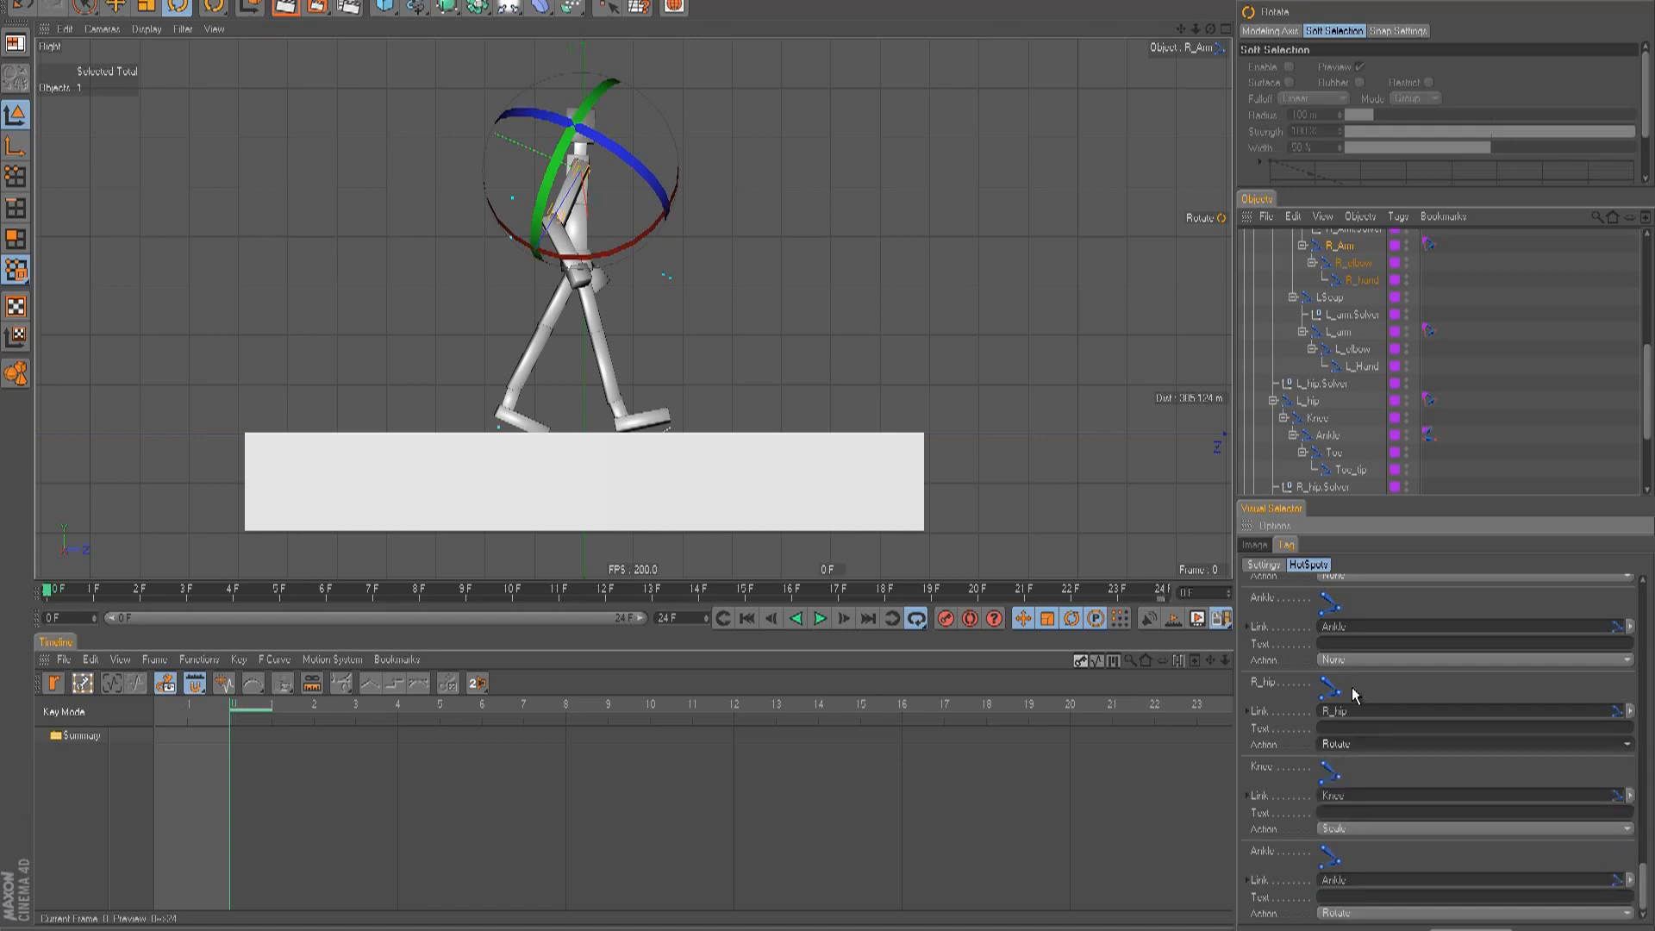
pyautogui.click(1349, 659)
pyautogui.click(1337, 725)
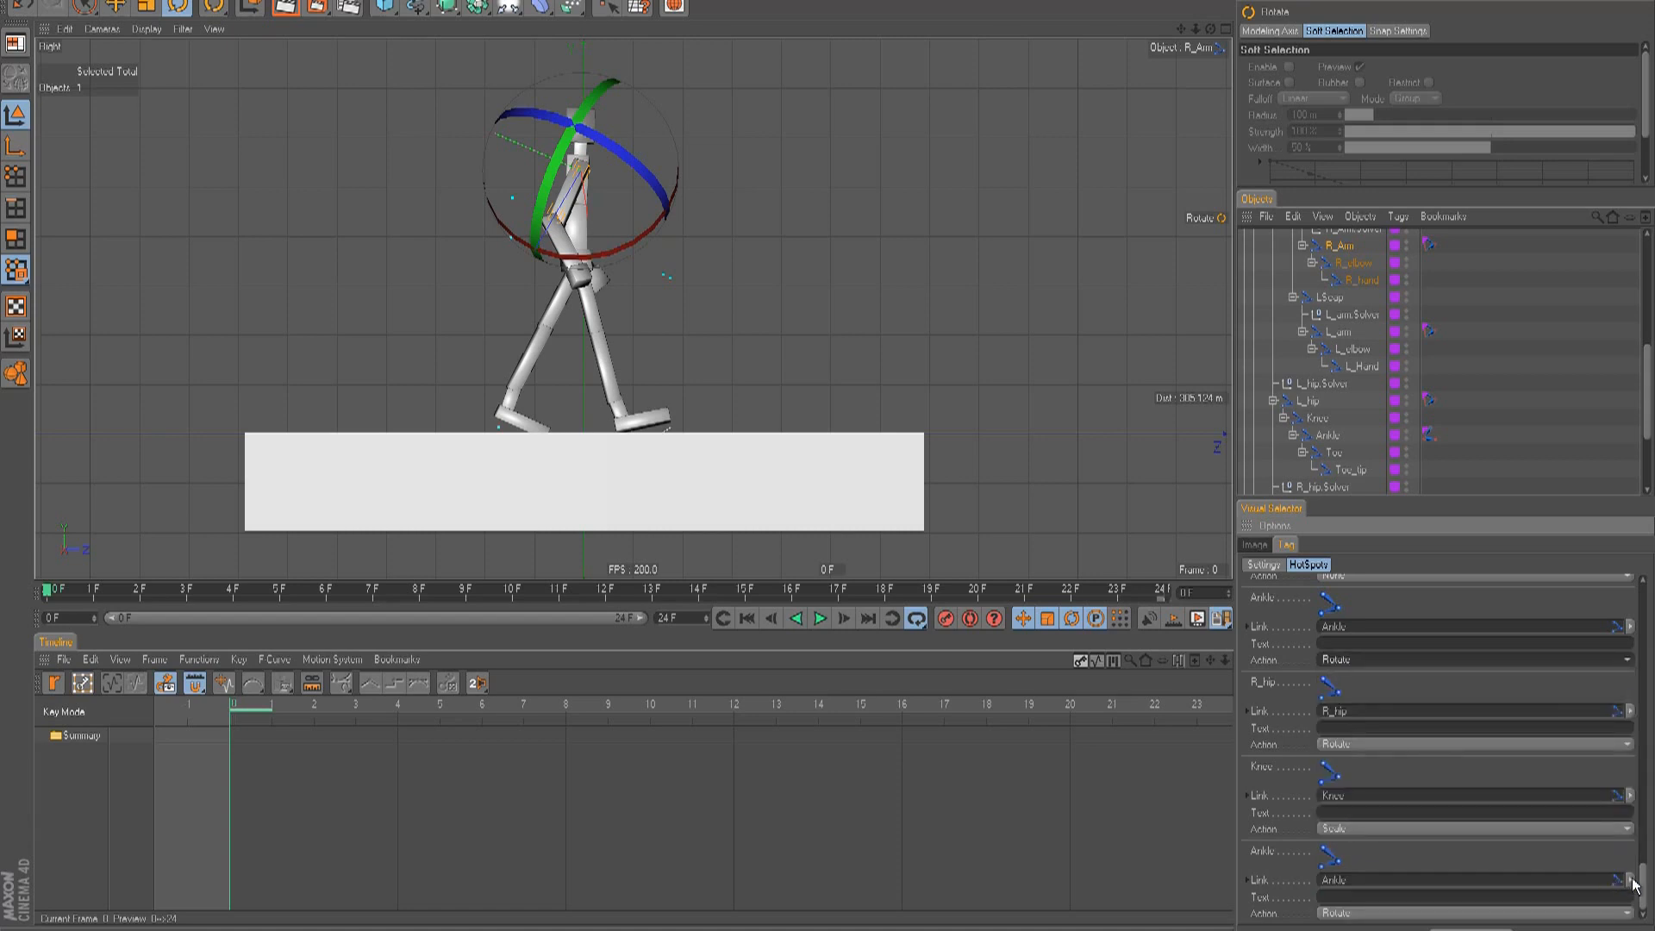
# - Set the hotspot action to Rotate for the left leg's Knee and L_hip
pyautogui.scroll(5, 1634, 883)
pyautogui.click(1358, 719)
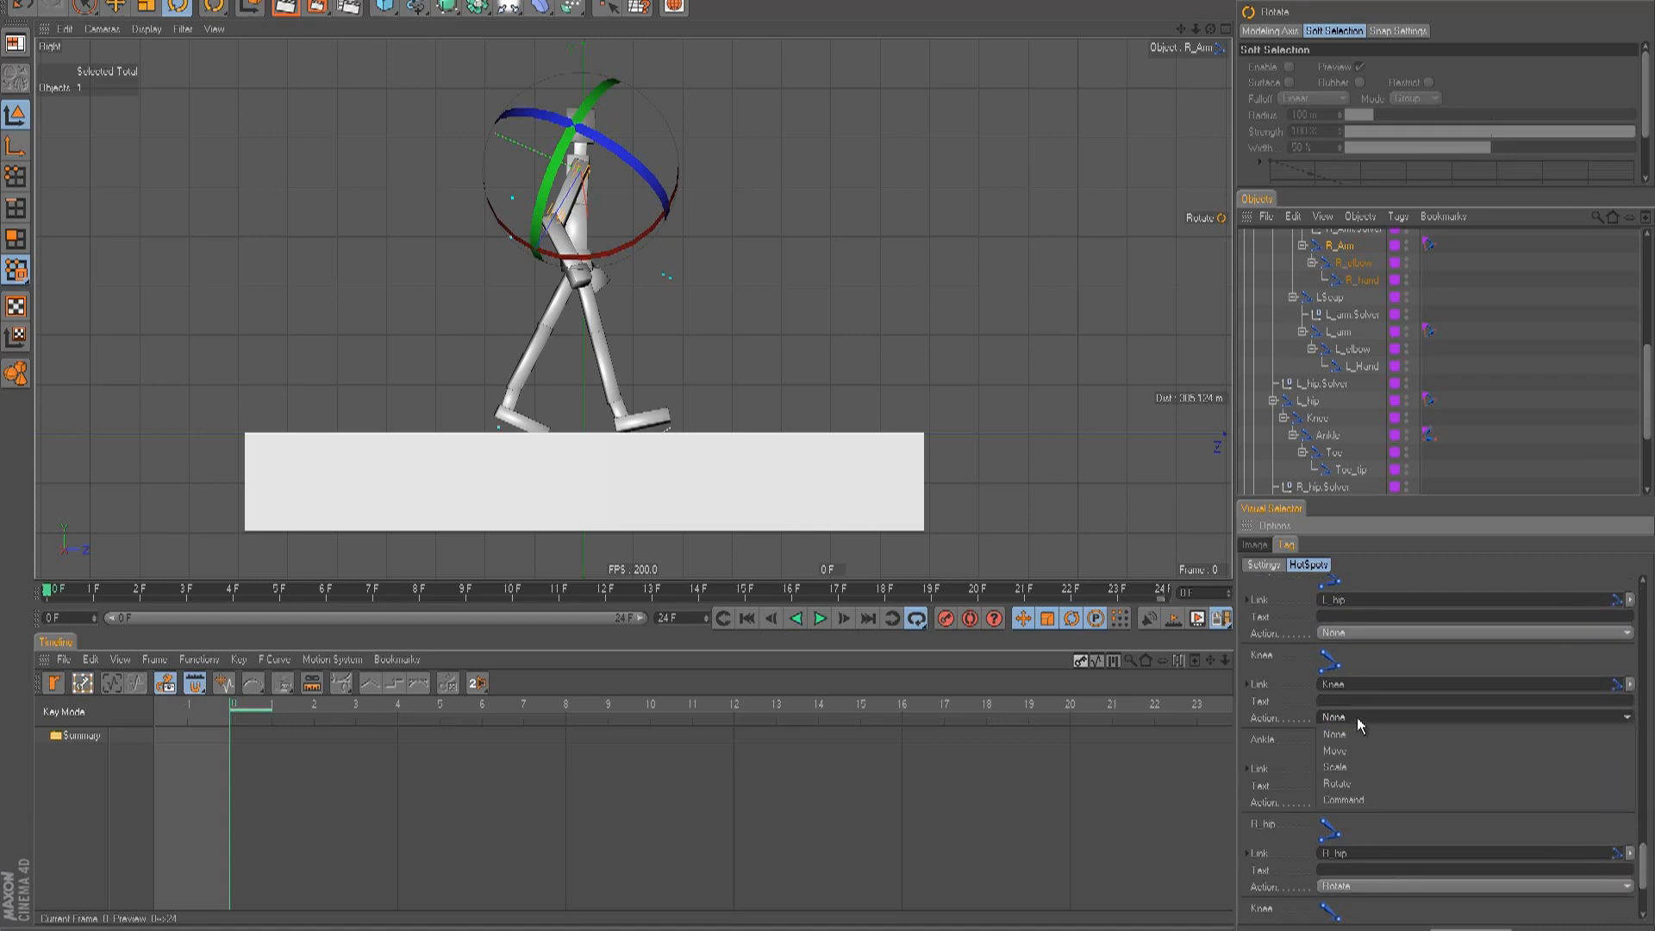
pyautogui.click(1356, 782)
pyautogui.click(1345, 635)
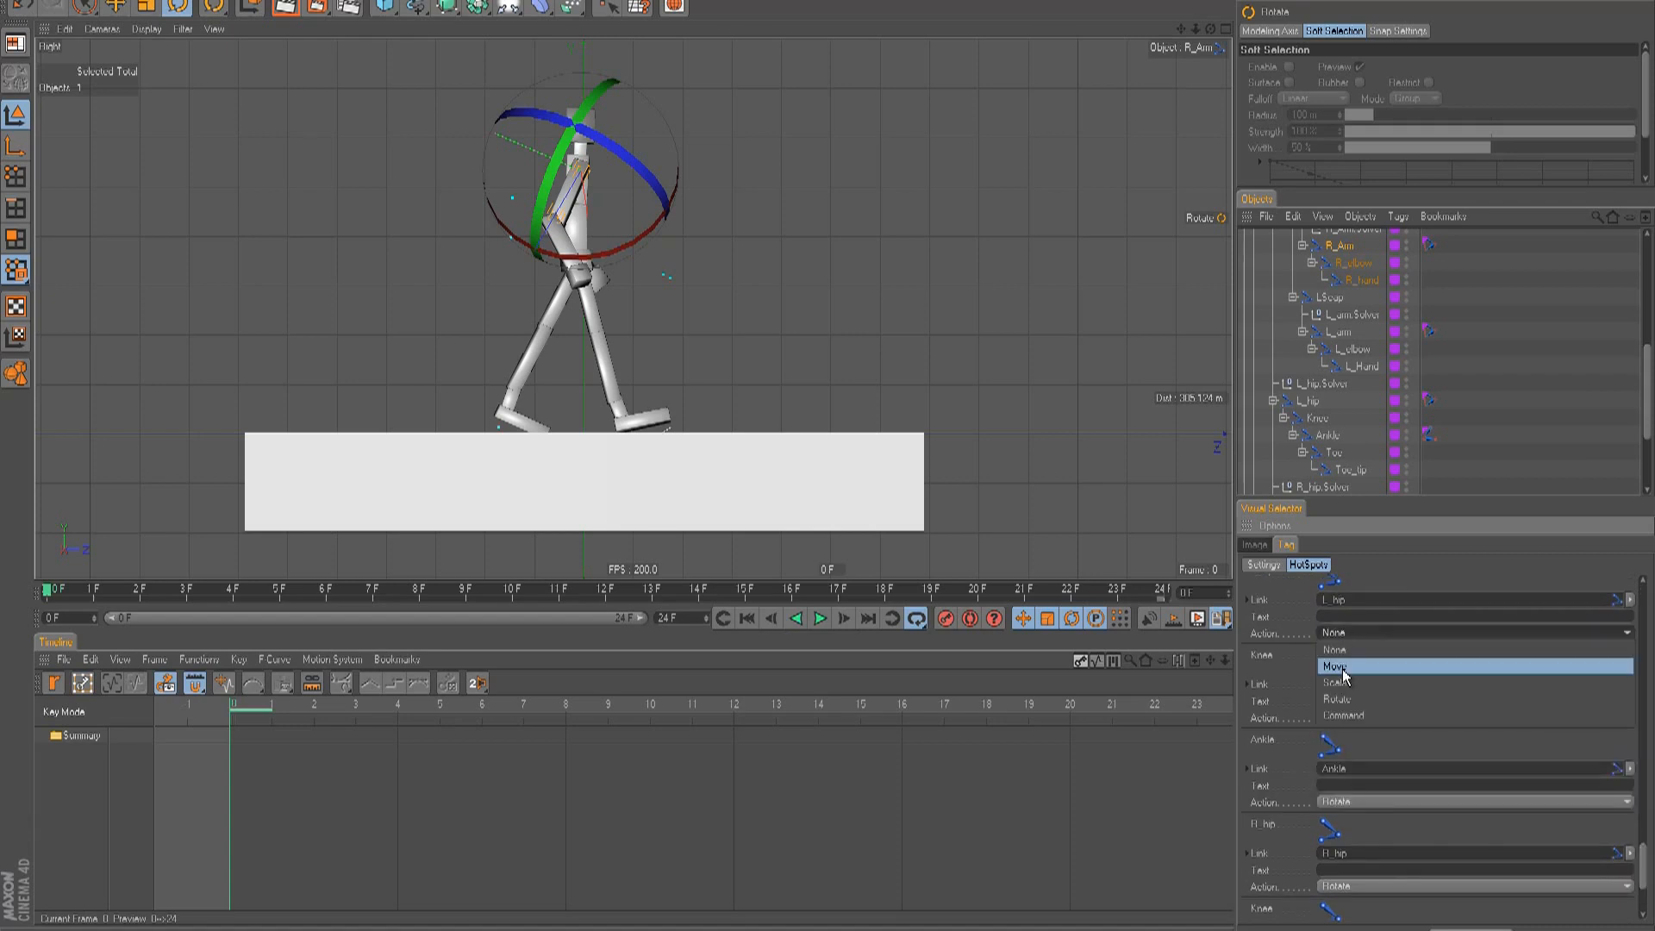
pyautogui.click(1341, 698)
# - Label the L_hip hotspot "hip" and return to the Visual Selector image
pyautogui.scroll(3, 1644, 879)
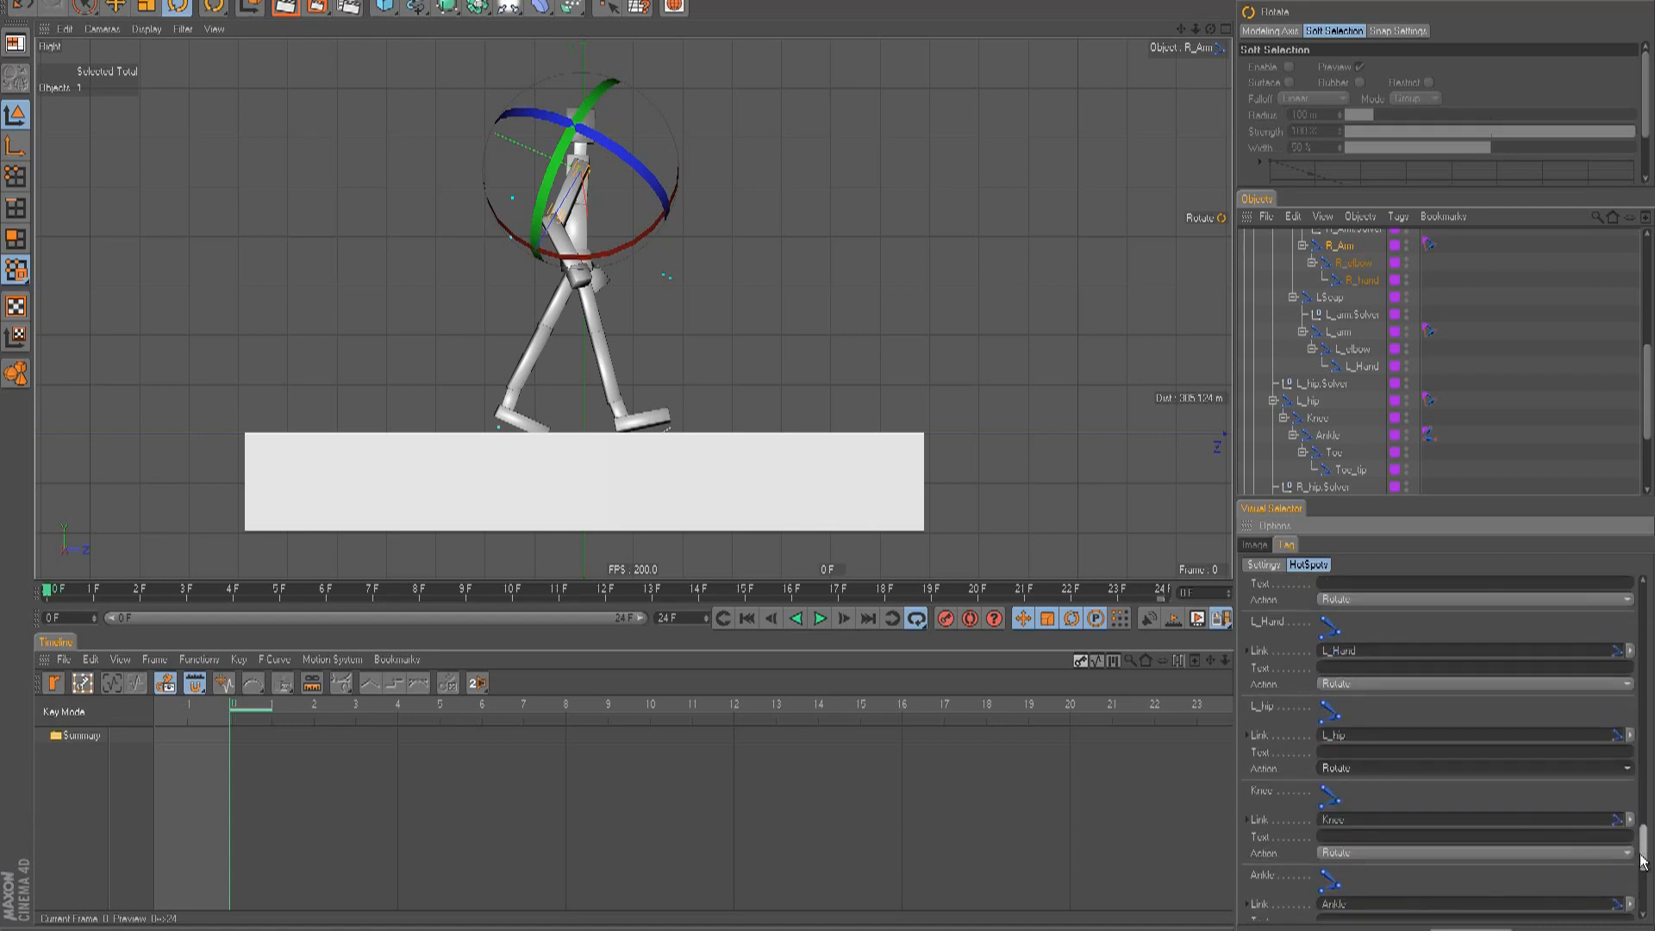
pyautogui.click(1354, 771)
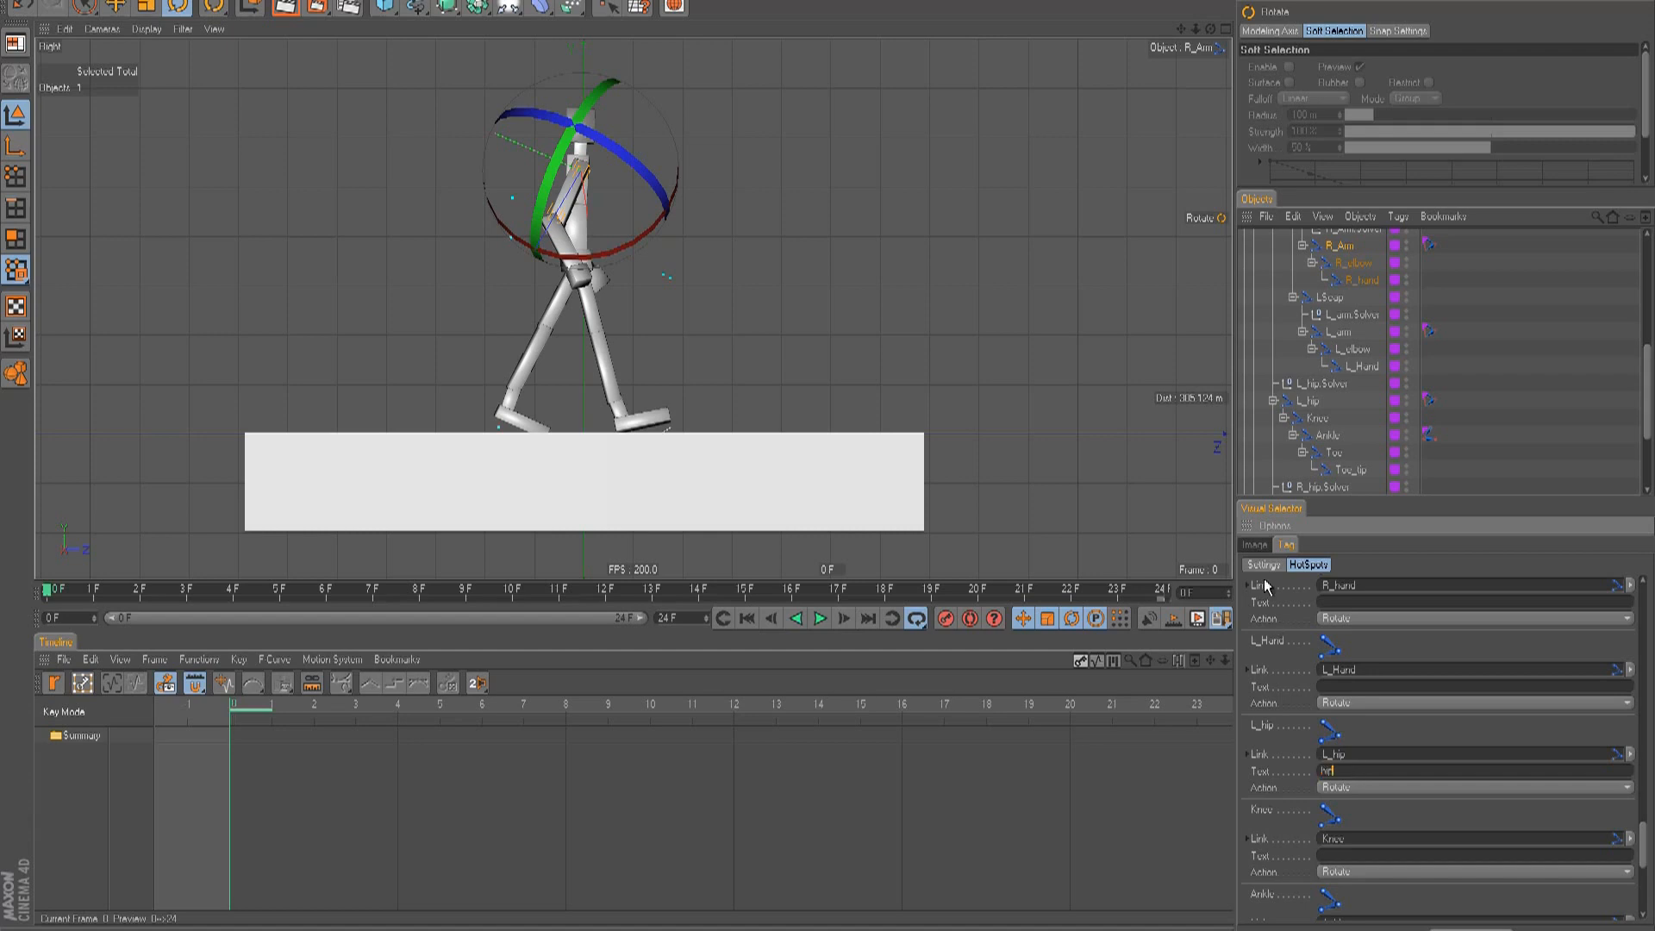
pyautogui.click(1255, 546)
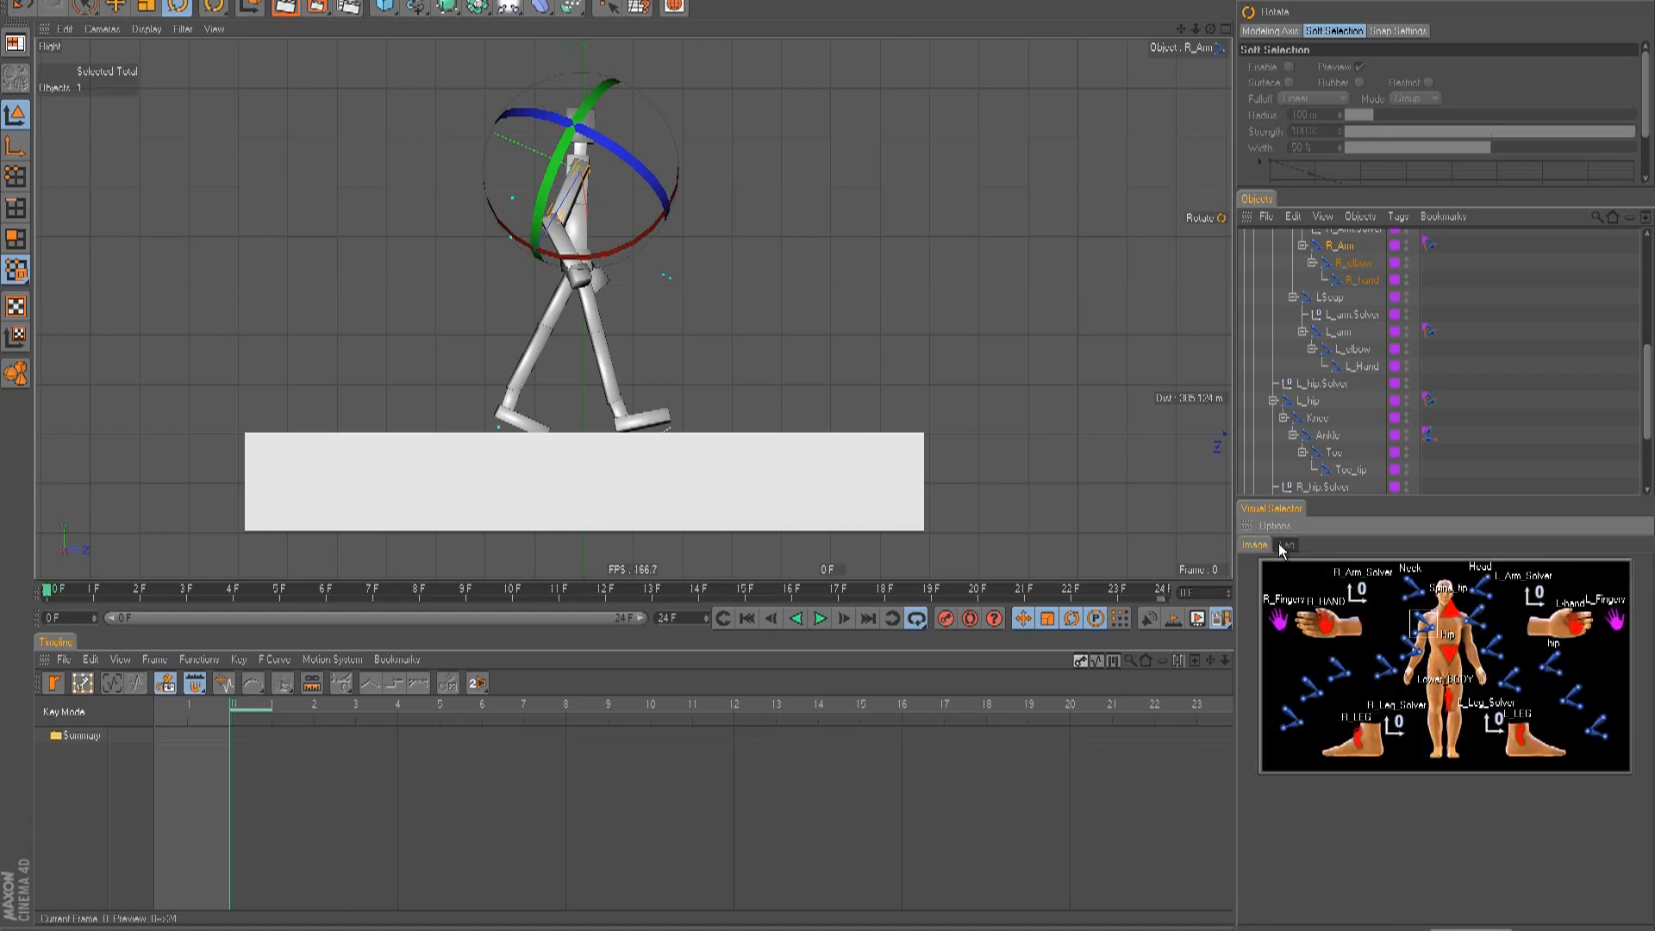
# - Select L_hip through its hotspot, enlarge the viewport, and rotate the joint so the left leg swings slightly forward
pyautogui.click(1557, 666)
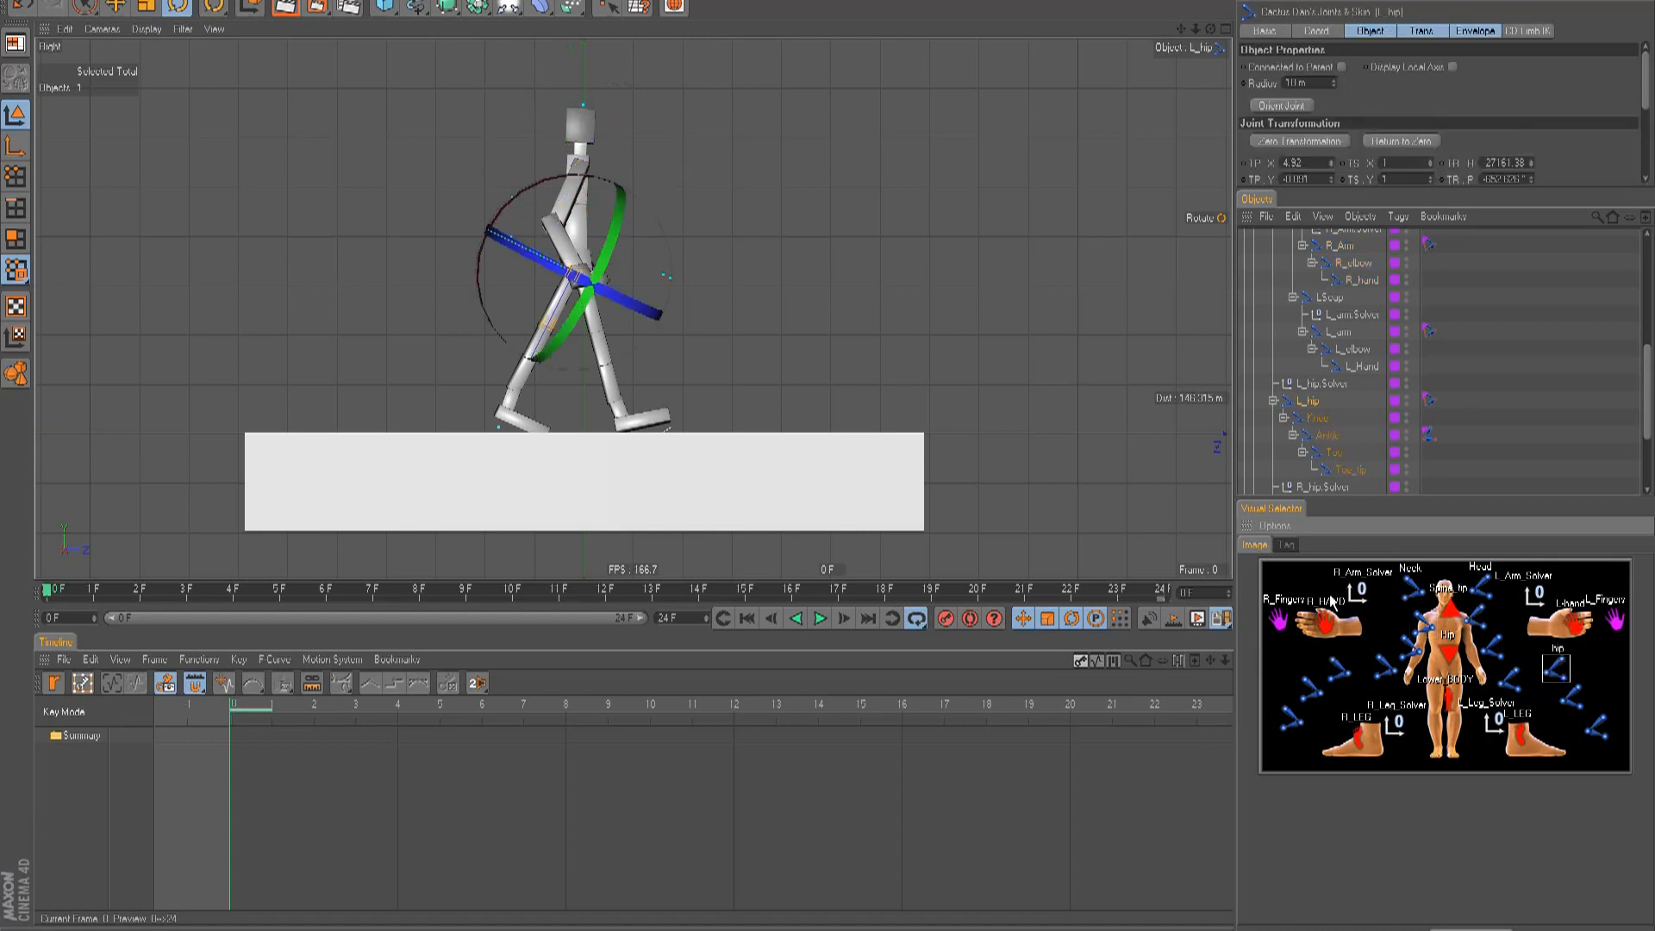
pyautogui.keyDown('alt'); pyautogui.moveTo(820, 447); pyautogui.dragTo(830, 454, button='middle'); pyautogui.keyUp('alt')
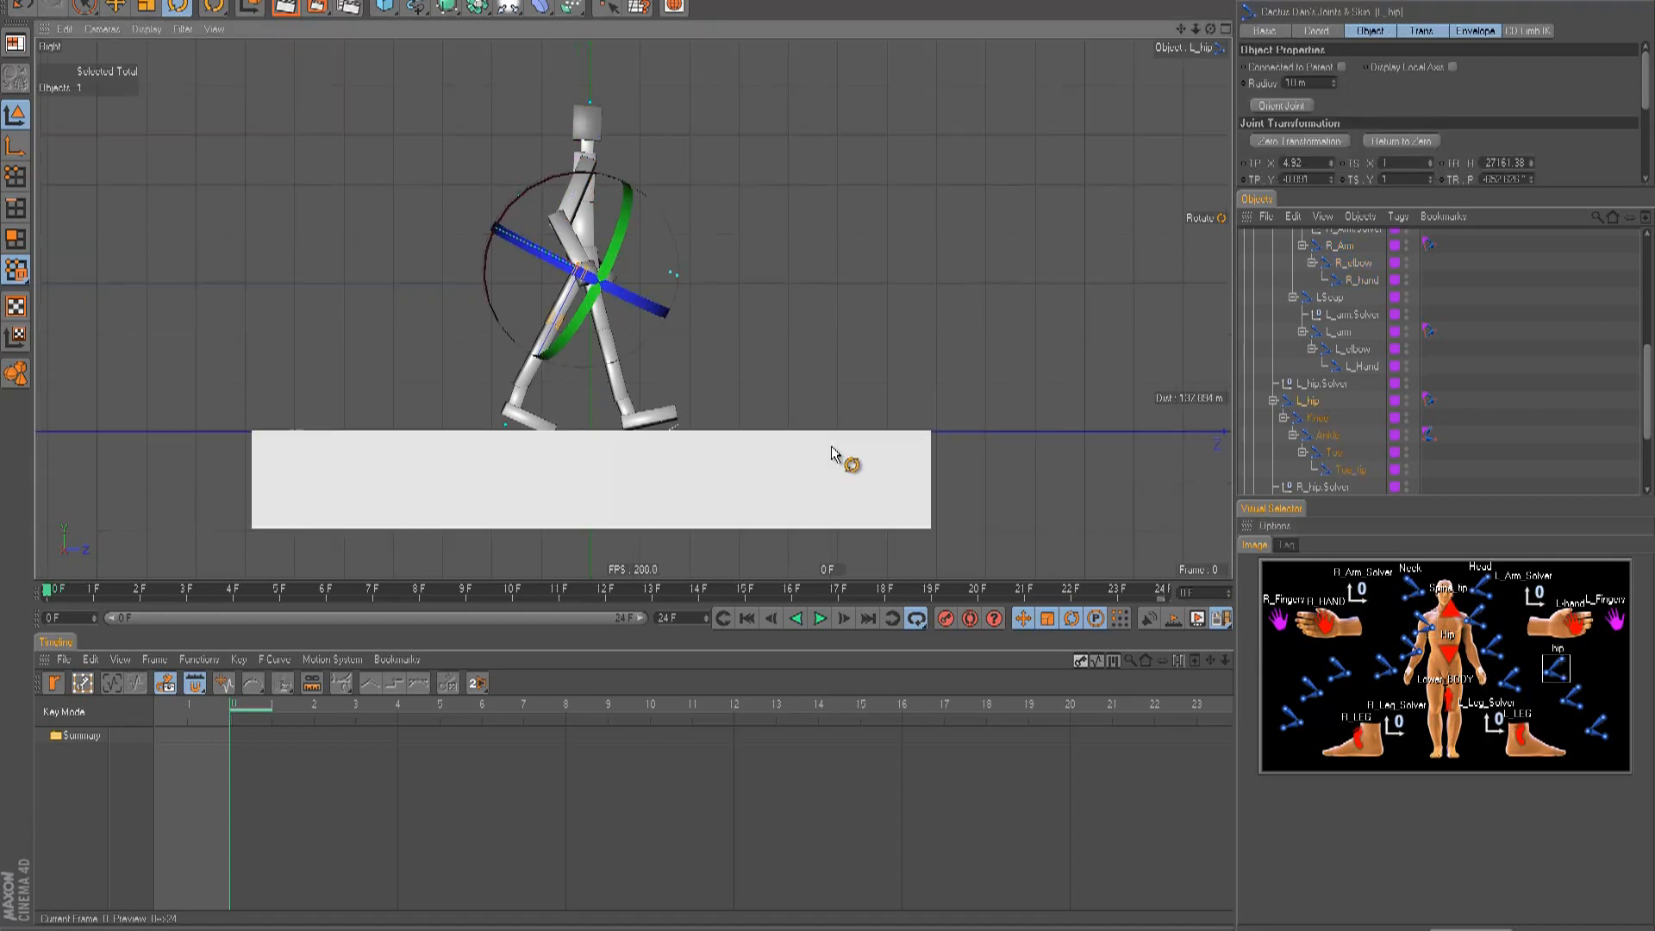
pyautogui.scroll(1, 830, 454)
pyautogui.moveTo(707, 580); pyautogui.dragTo(687, 699)
pyautogui.keyDown('alt'); pyautogui.moveTo(829, 435); pyautogui.dragTo(830, 447, button='middle'); pyautogui.keyUp('alt')
pyautogui.scroll(1, 829, 448)
pyautogui.scroll(1, 828, 446)
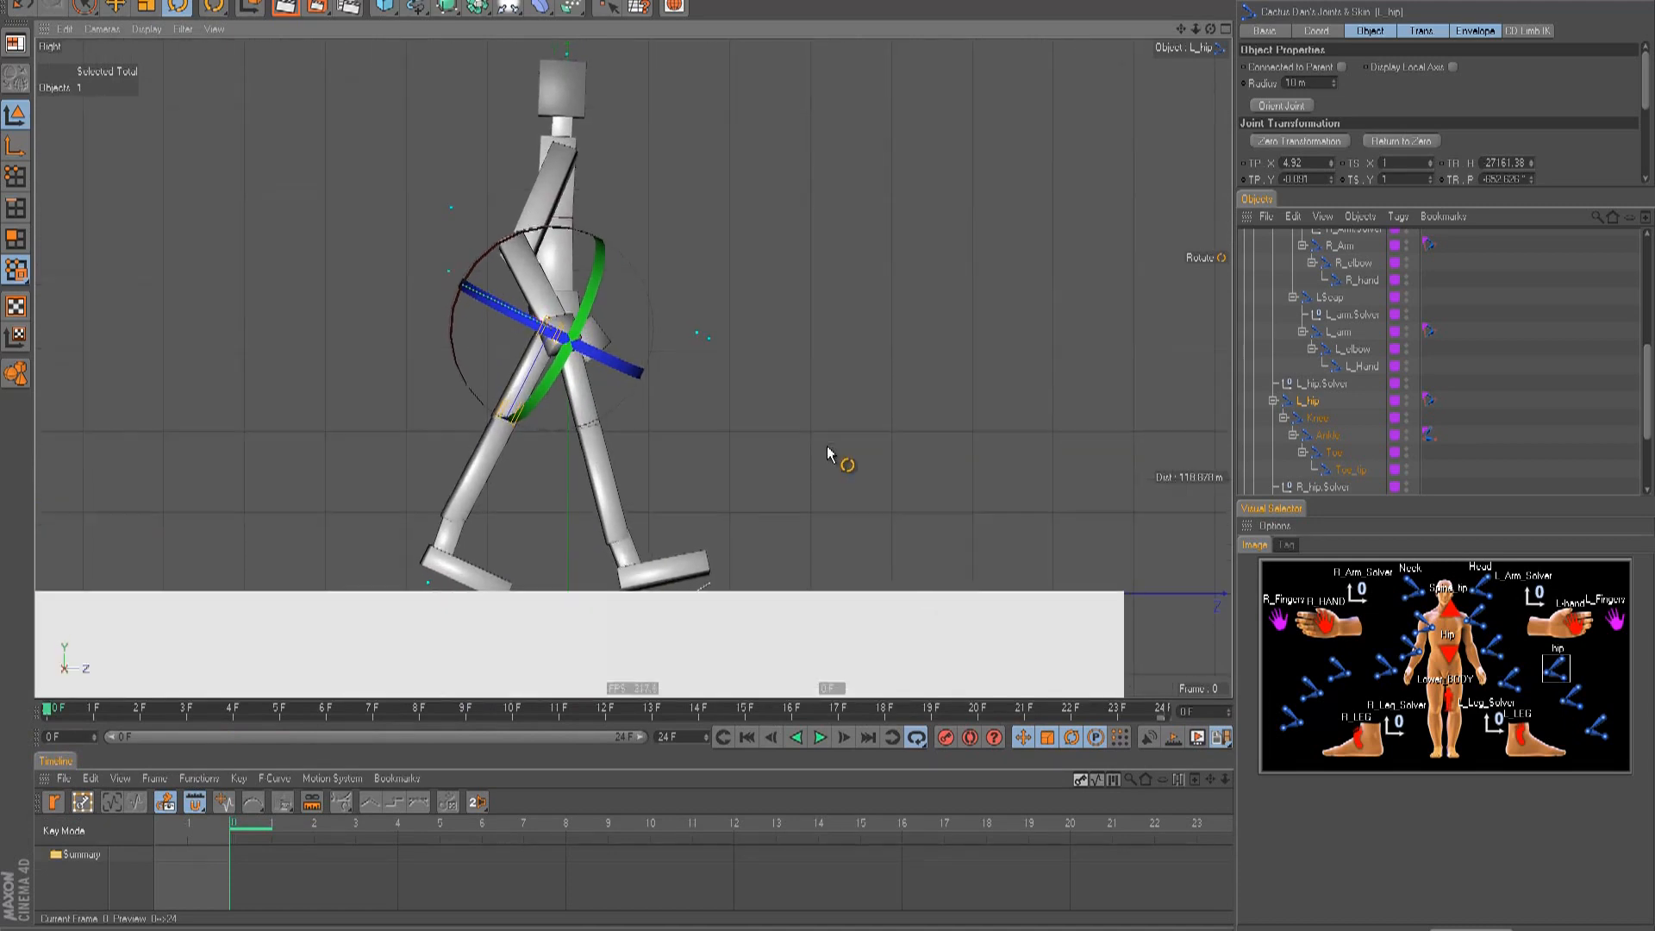
pyautogui.scroll(1, 827, 446)
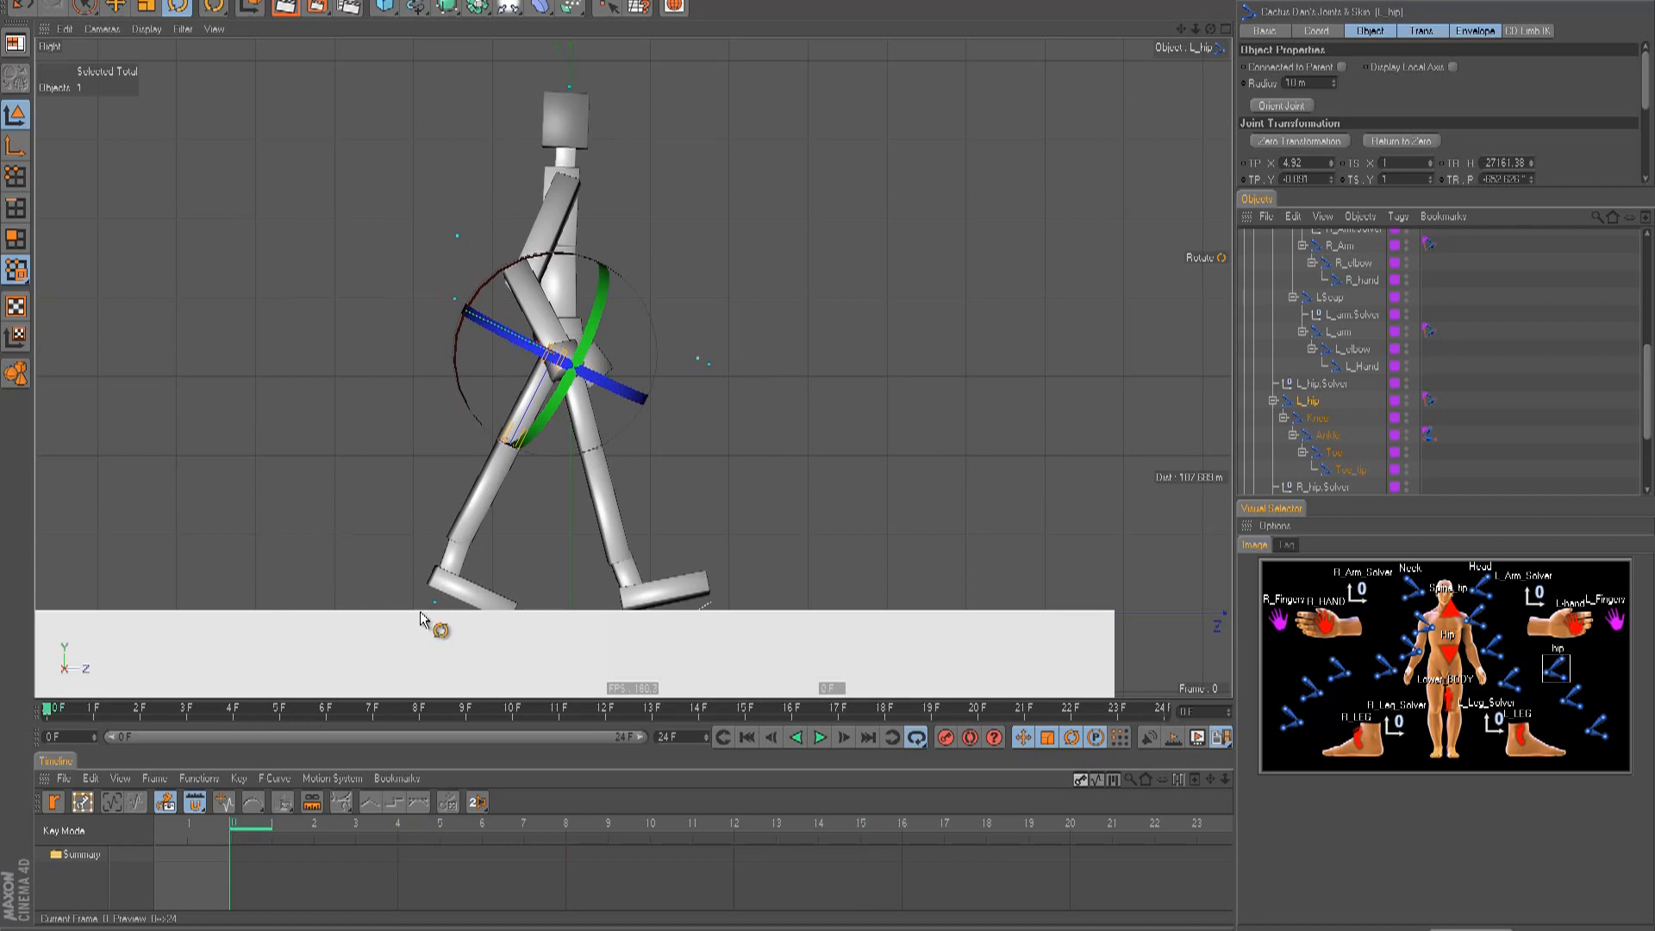
pyautogui.scroll(-1, 555, 558)
pyautogui.moveTo(571, 500); pyautogui.dragTo(603, 513)
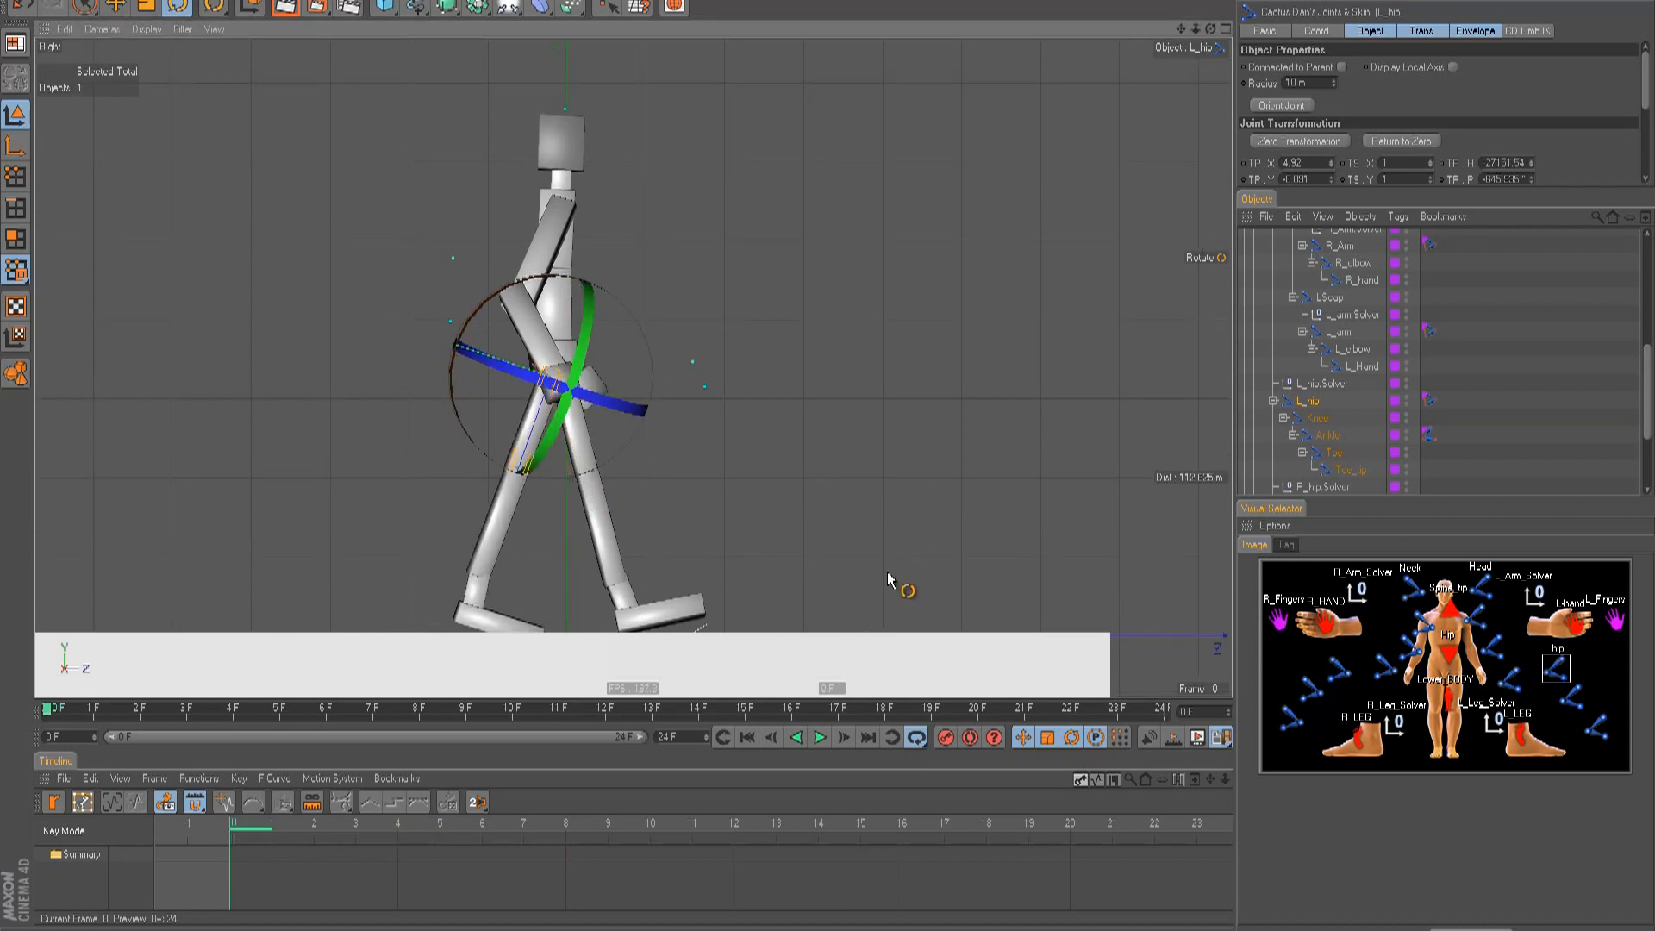
# - Rotate the left Knee joint to bend the lower leg backward, and select the left Ankle
pyautogui.click(1571, 703)
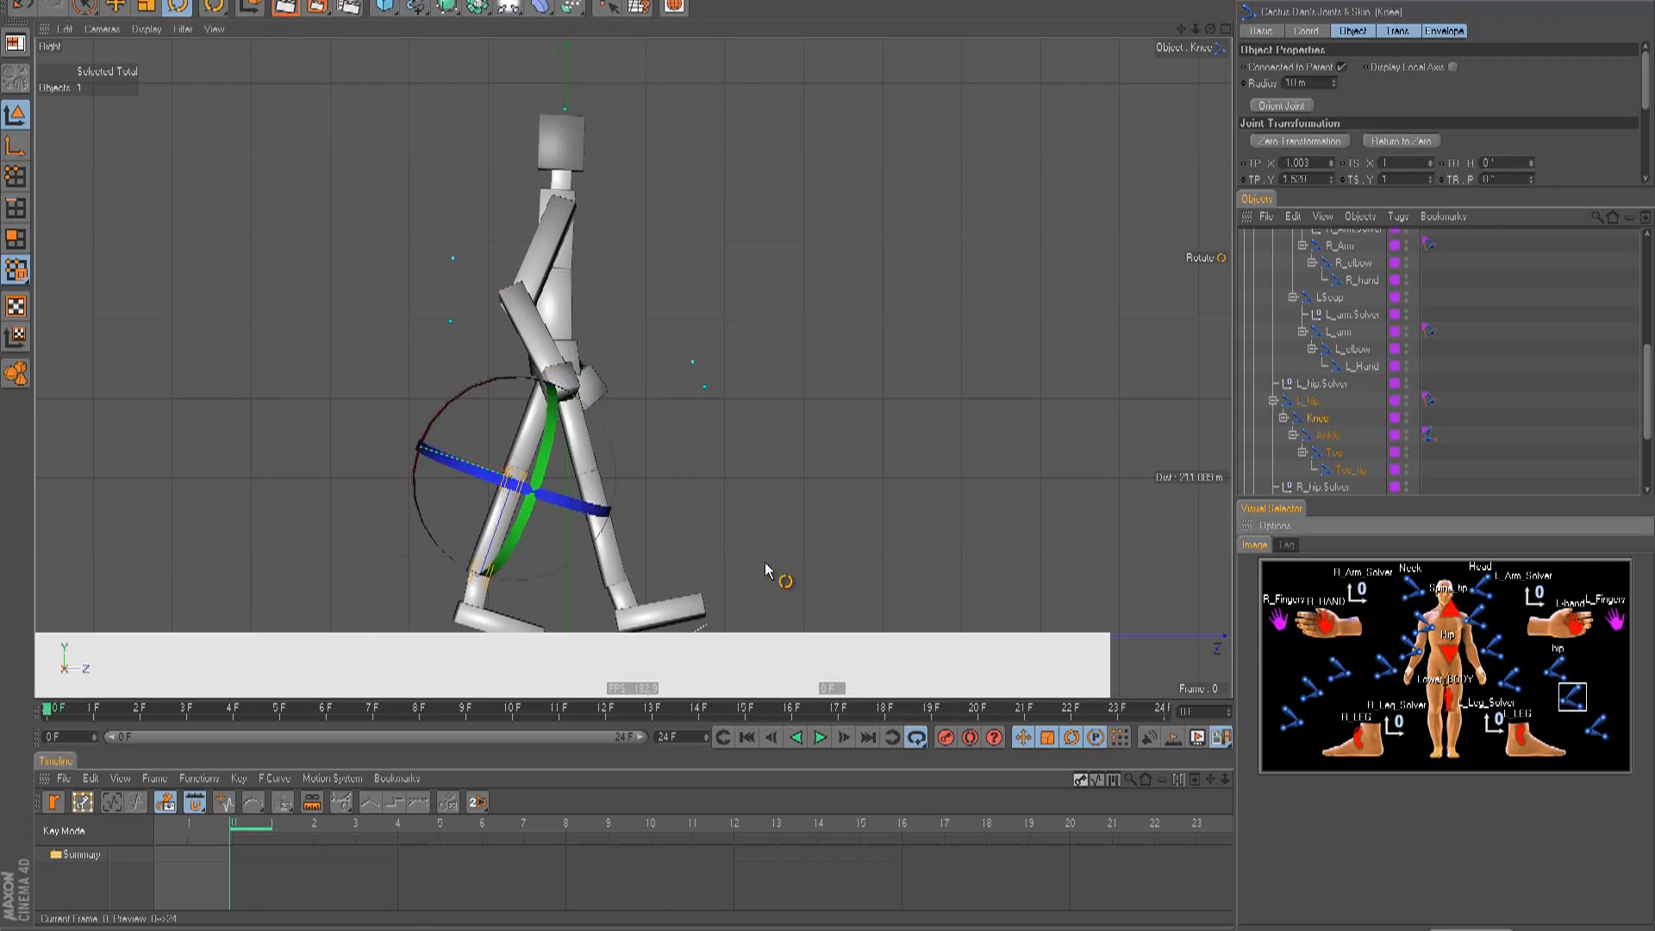
pyautogui.moveTo(555, 572); pyautogui.dragTo(512, 585)
pyautogui.click(1596, 729)
# - Adjust the R_hip rotation slightly and rotate the right Ankle so the toes of the front foot lift
pyautogui.click(1338, 668)
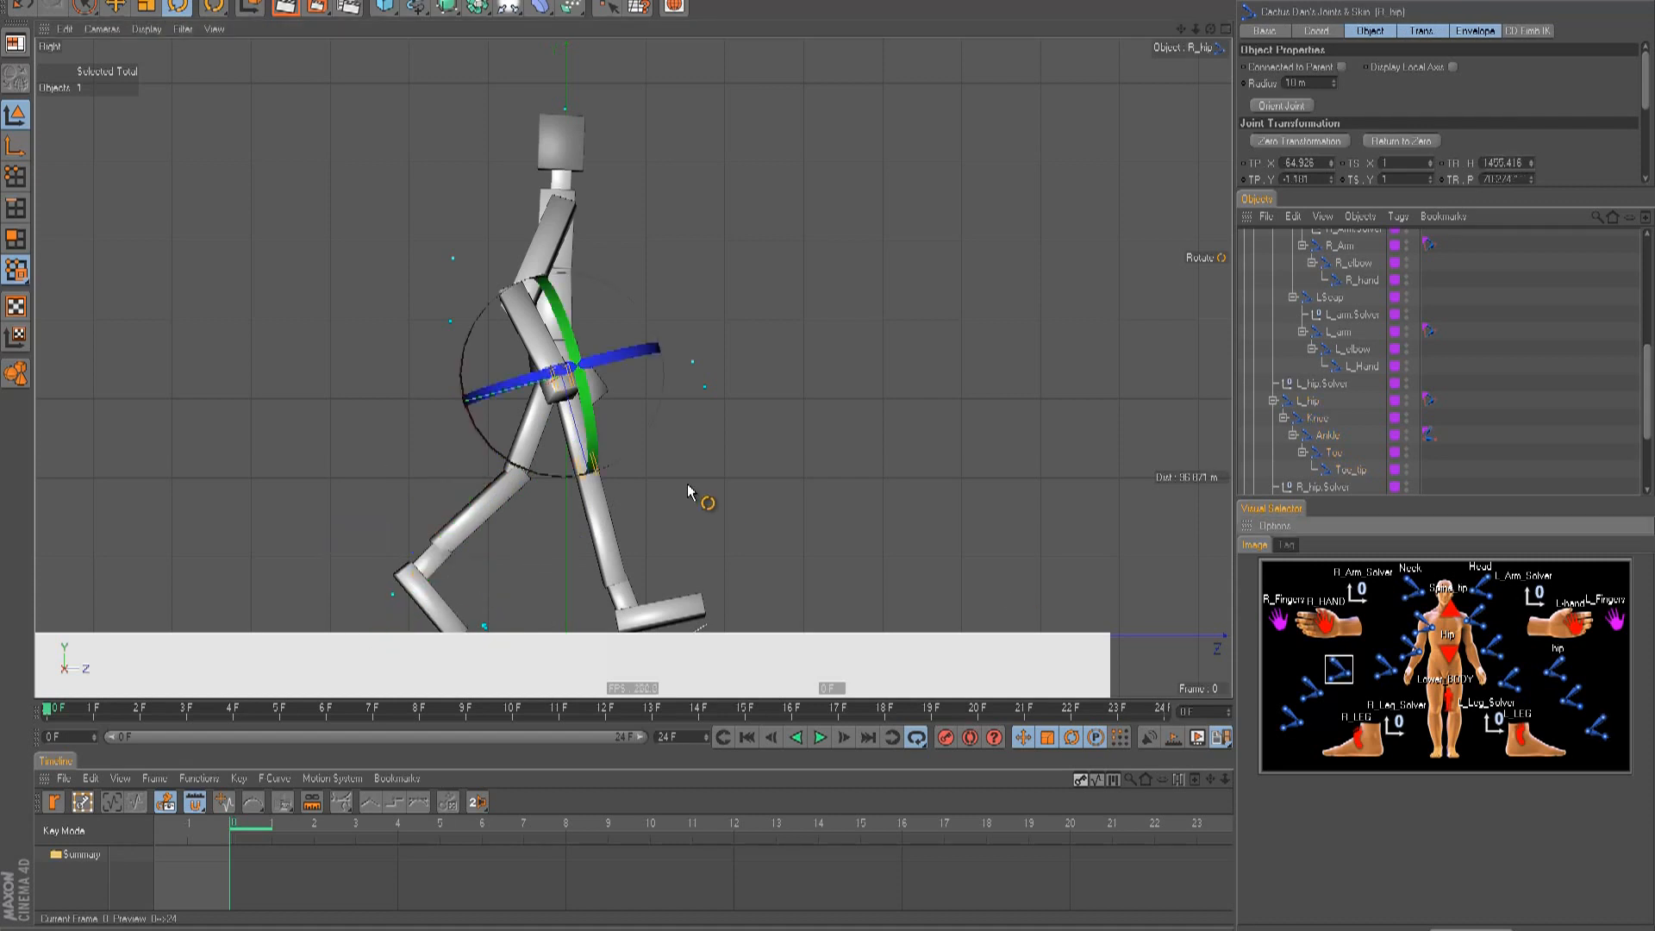
pyautogui.moveTo(551, 483); pyautogui.dragTo(546, 480)
pyautogui.click(1291, 717)
pyautogui.moveTo(739, 561); pyautogui.dragTo(734, 543)
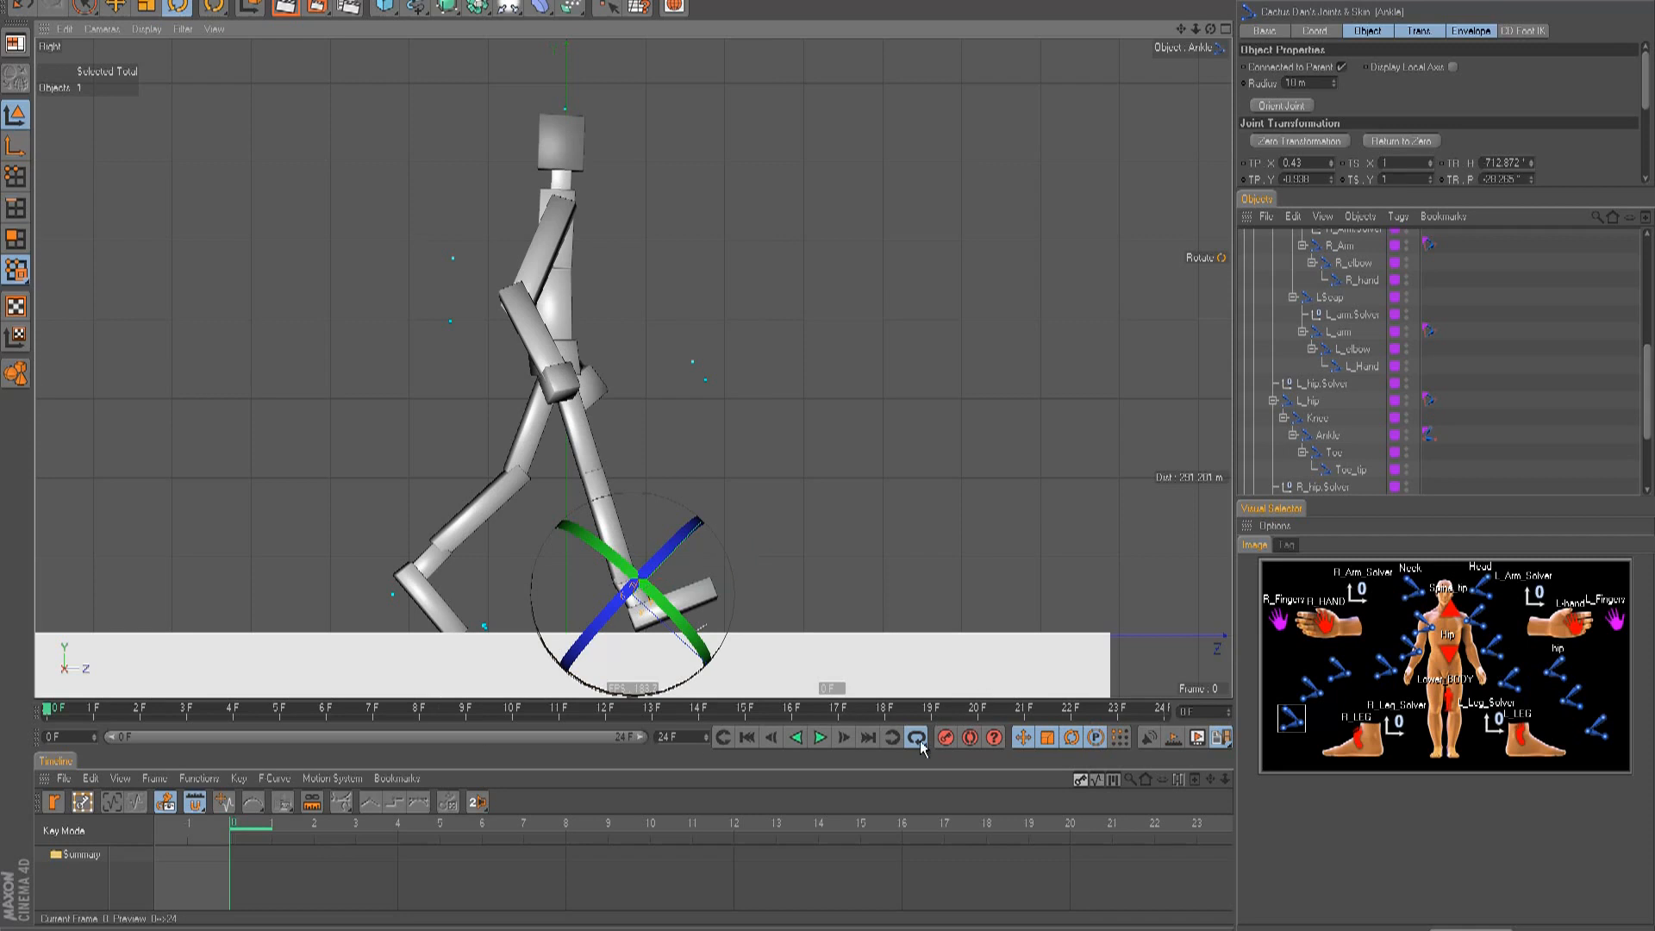
# - Enable autokeying, select all hotspots in the Visual Selector, and record keyframes for the pose at frame 0
pyautogui.click(963, 740)
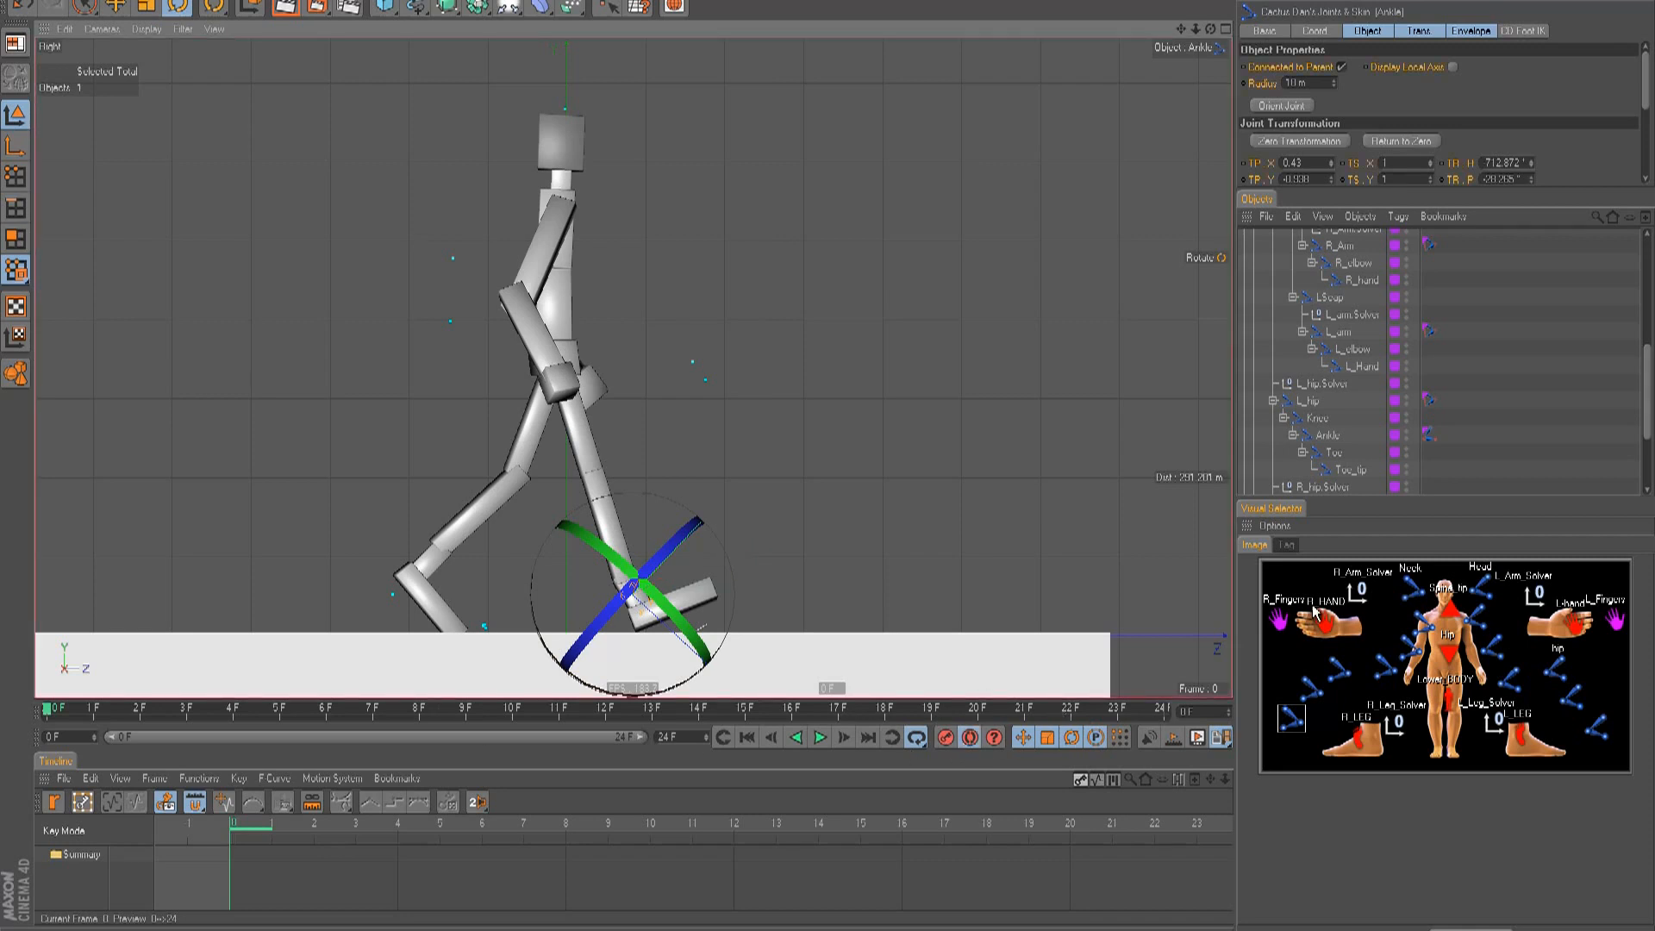
pyautogui.moveTo(1274, 569); pyautogui.dragTo(1629, 771)
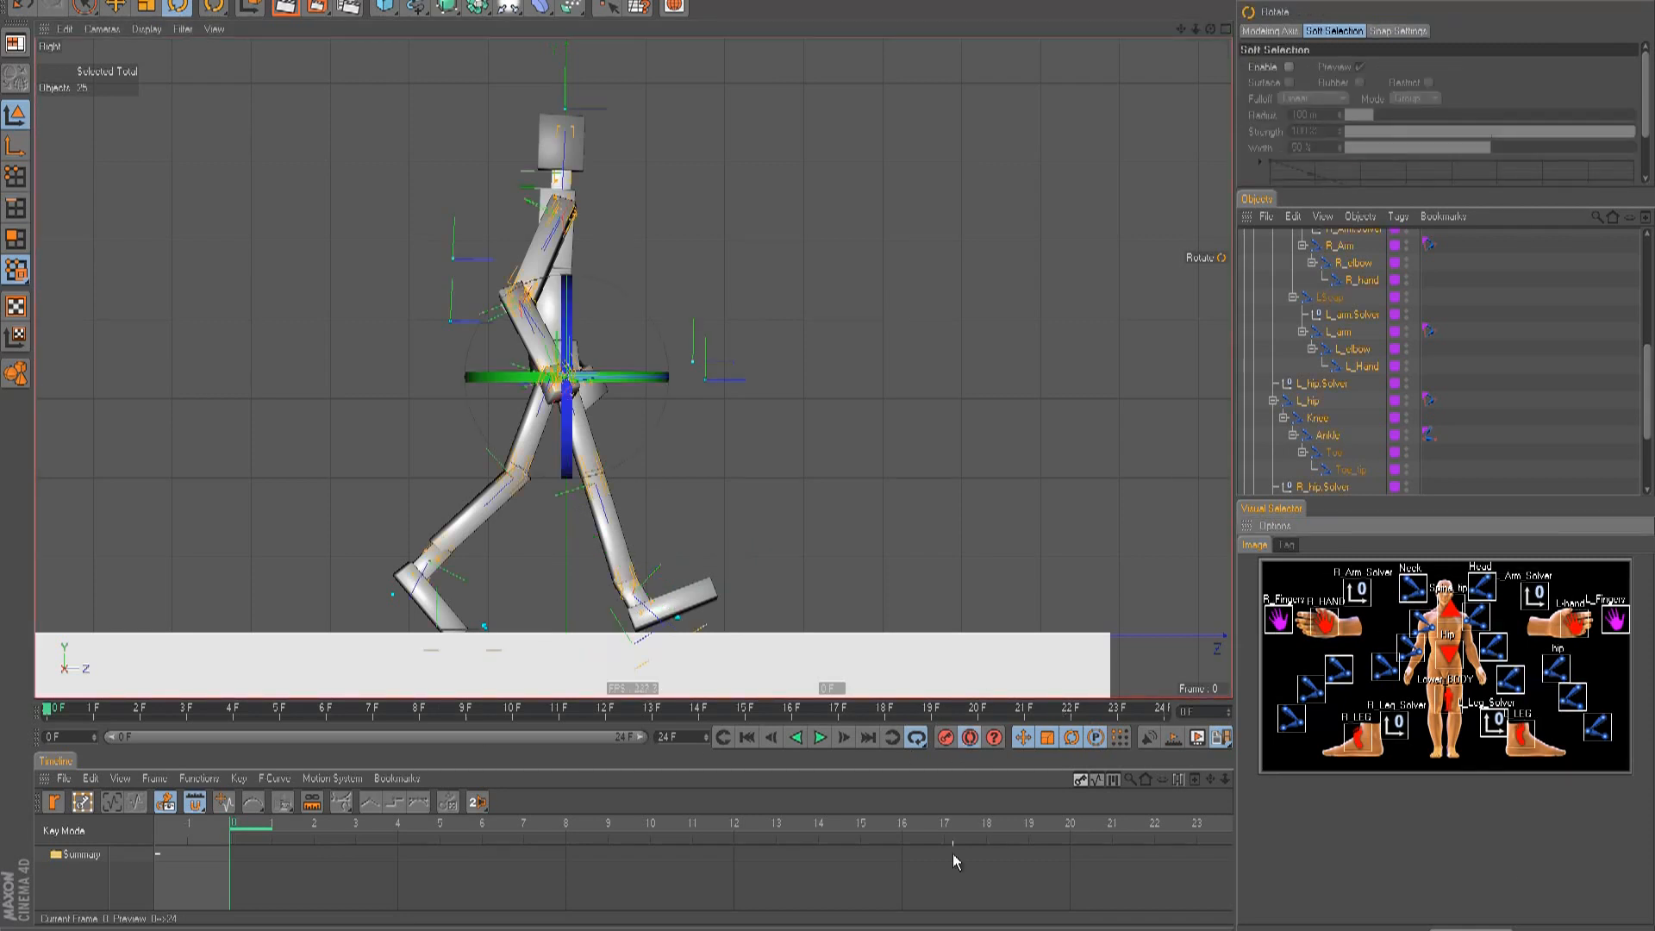
pyautogui.click(942, 741)
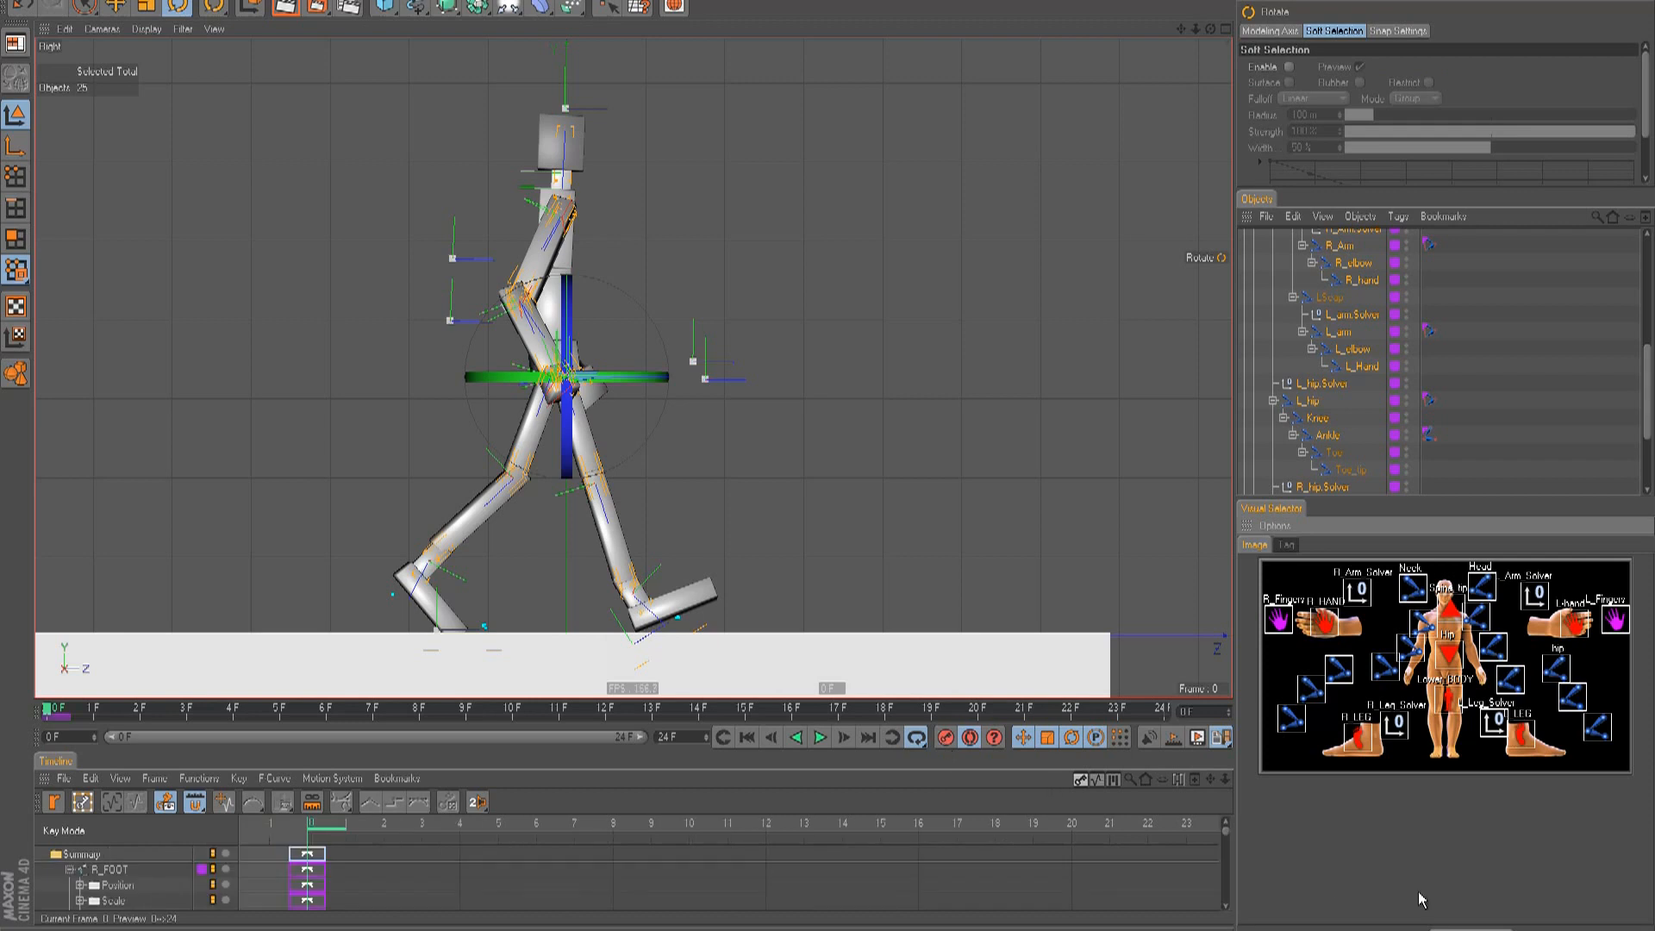
# - Rotate the R_Arm joint to swing the right arm backward behind the torso
pyautogui.click(1330, 745)
pyautogui.click(1419, 636)
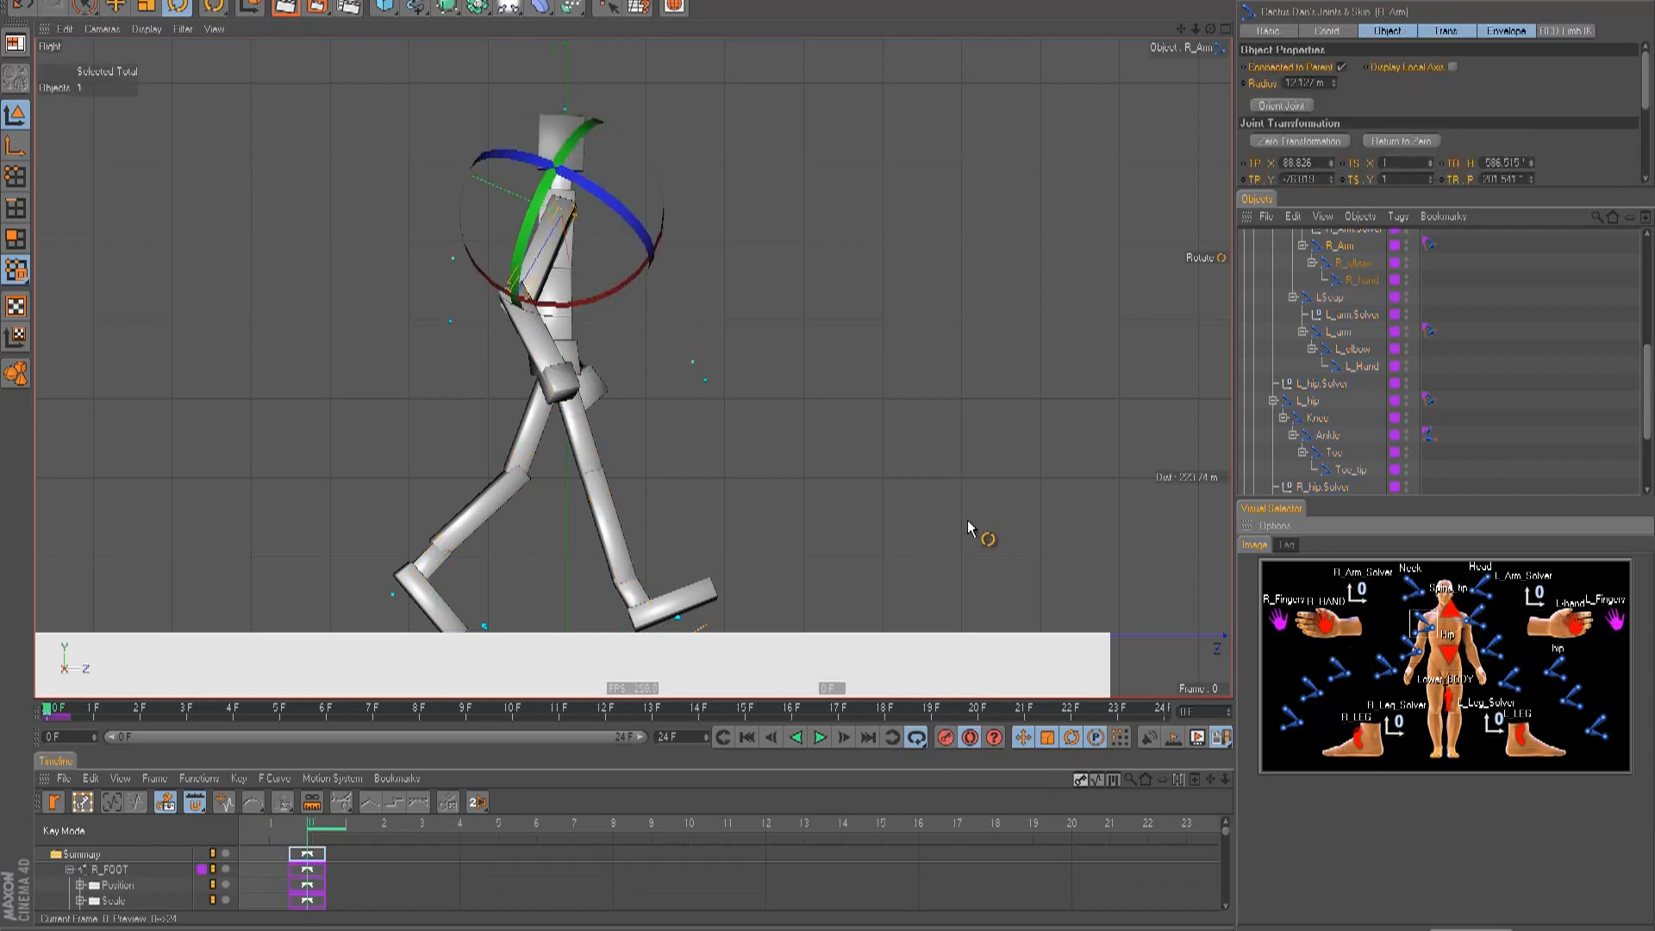
pyautogui.moveTo(627, 309); pyautogui.dragTo(586, 317)
# - Turn off the IK option in the left hand control's user data
pyautogui.click(1474, 615)
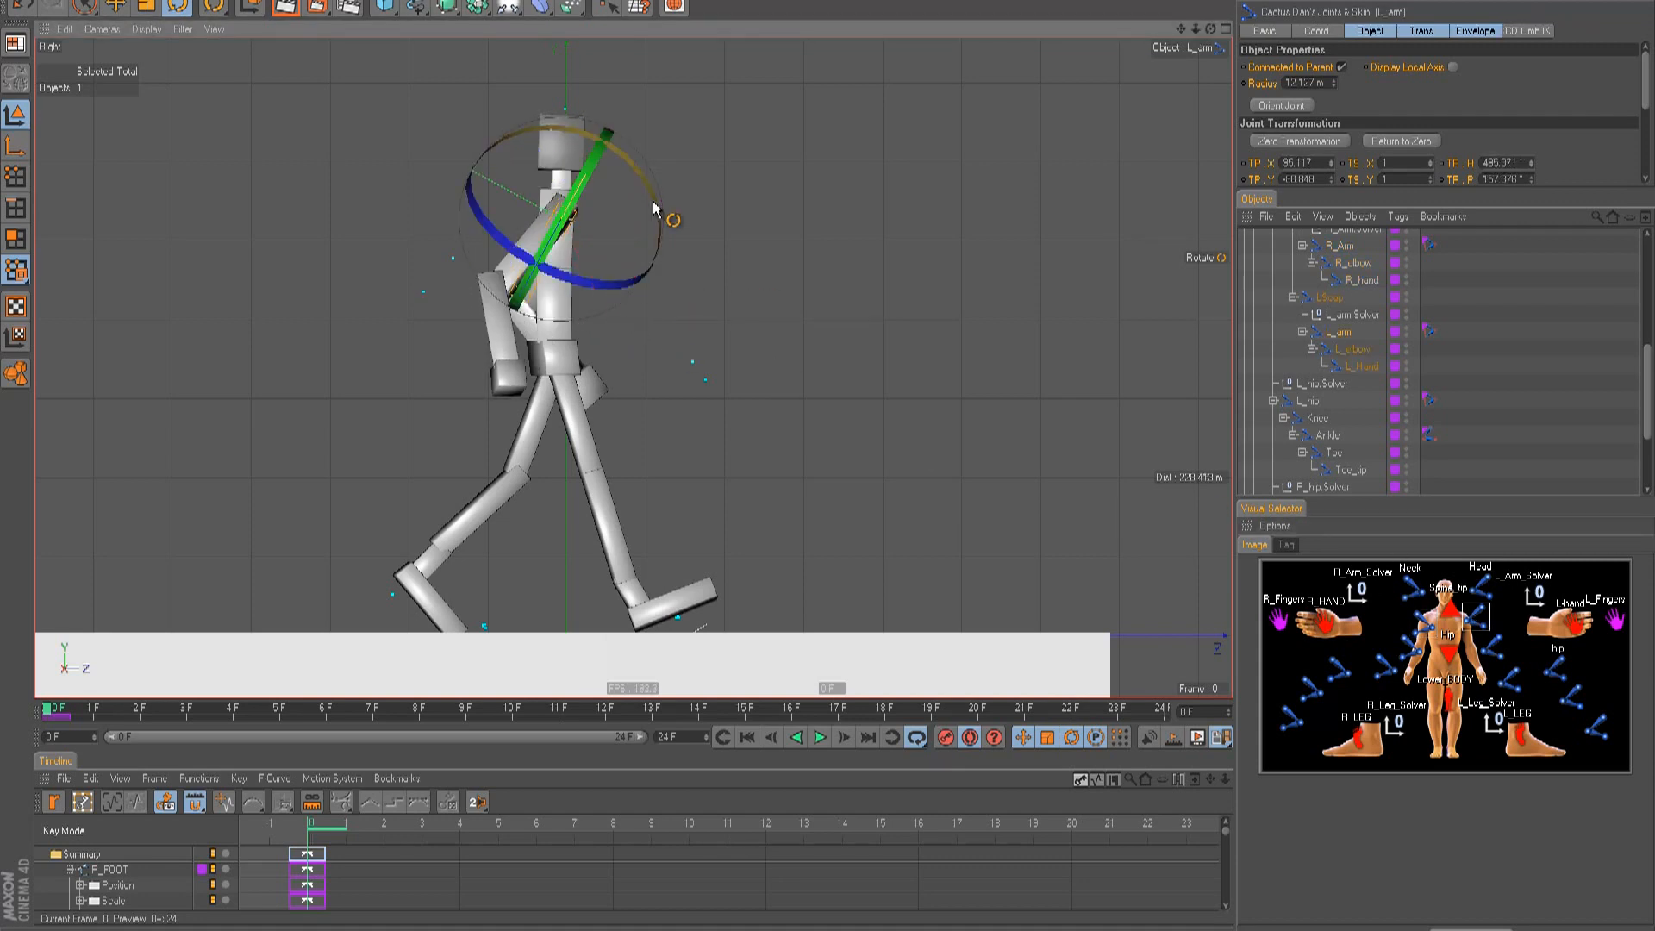
pyautogui.click(1560, 625)
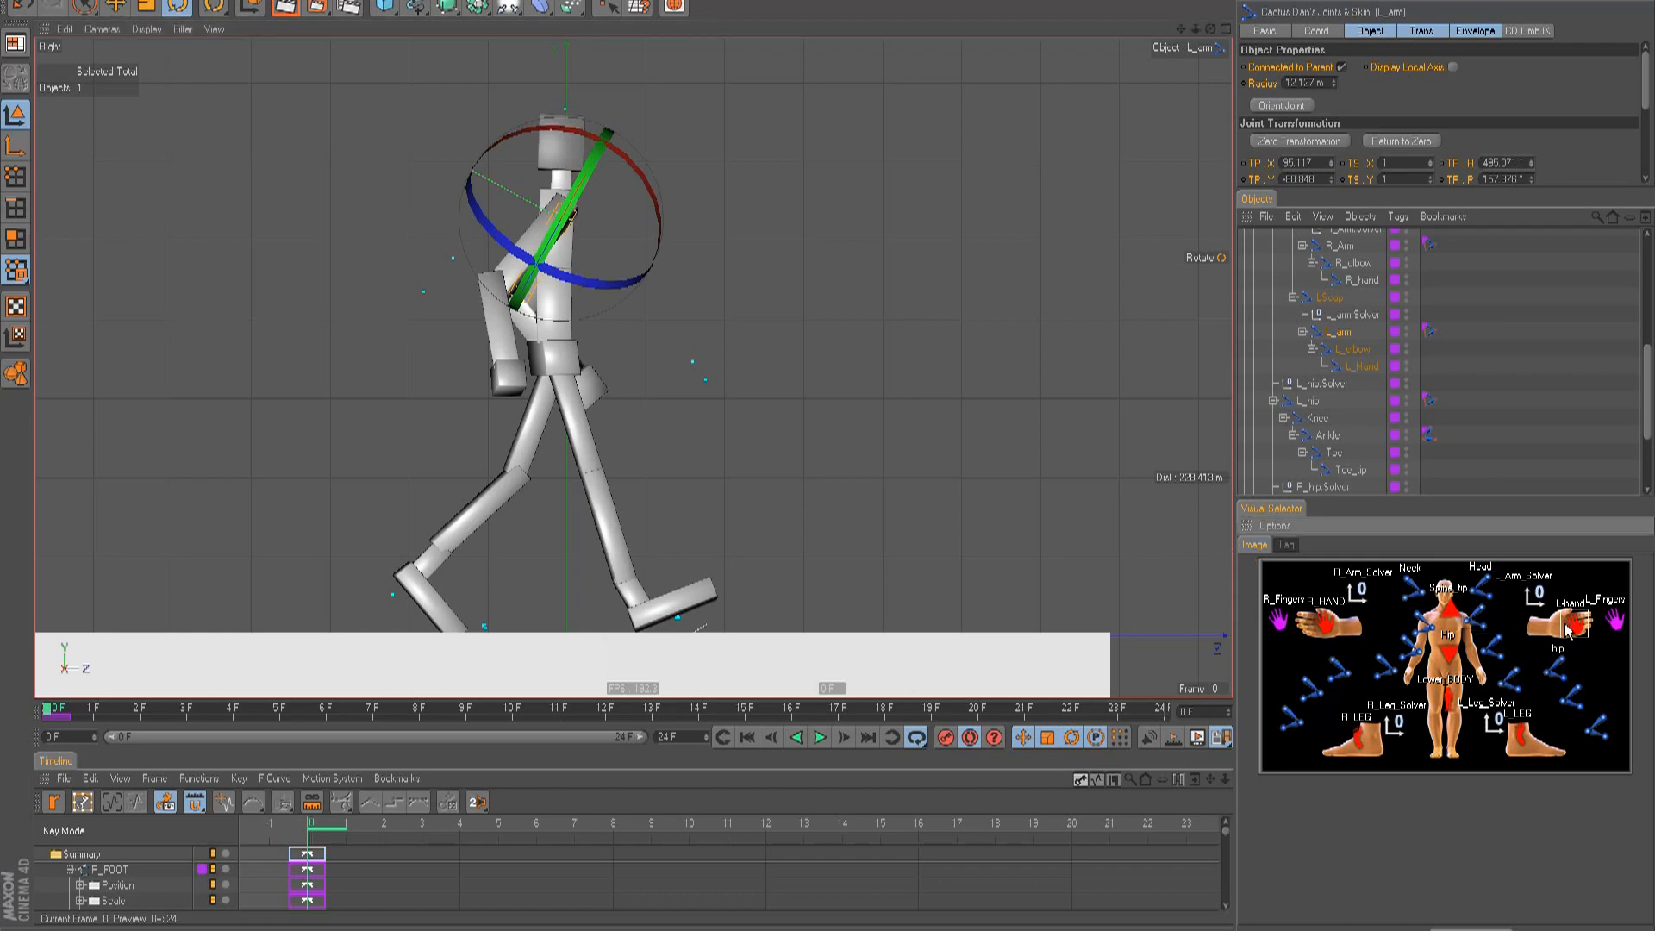
pyautogui.press('e')
pyautogui.click(1590, 627)
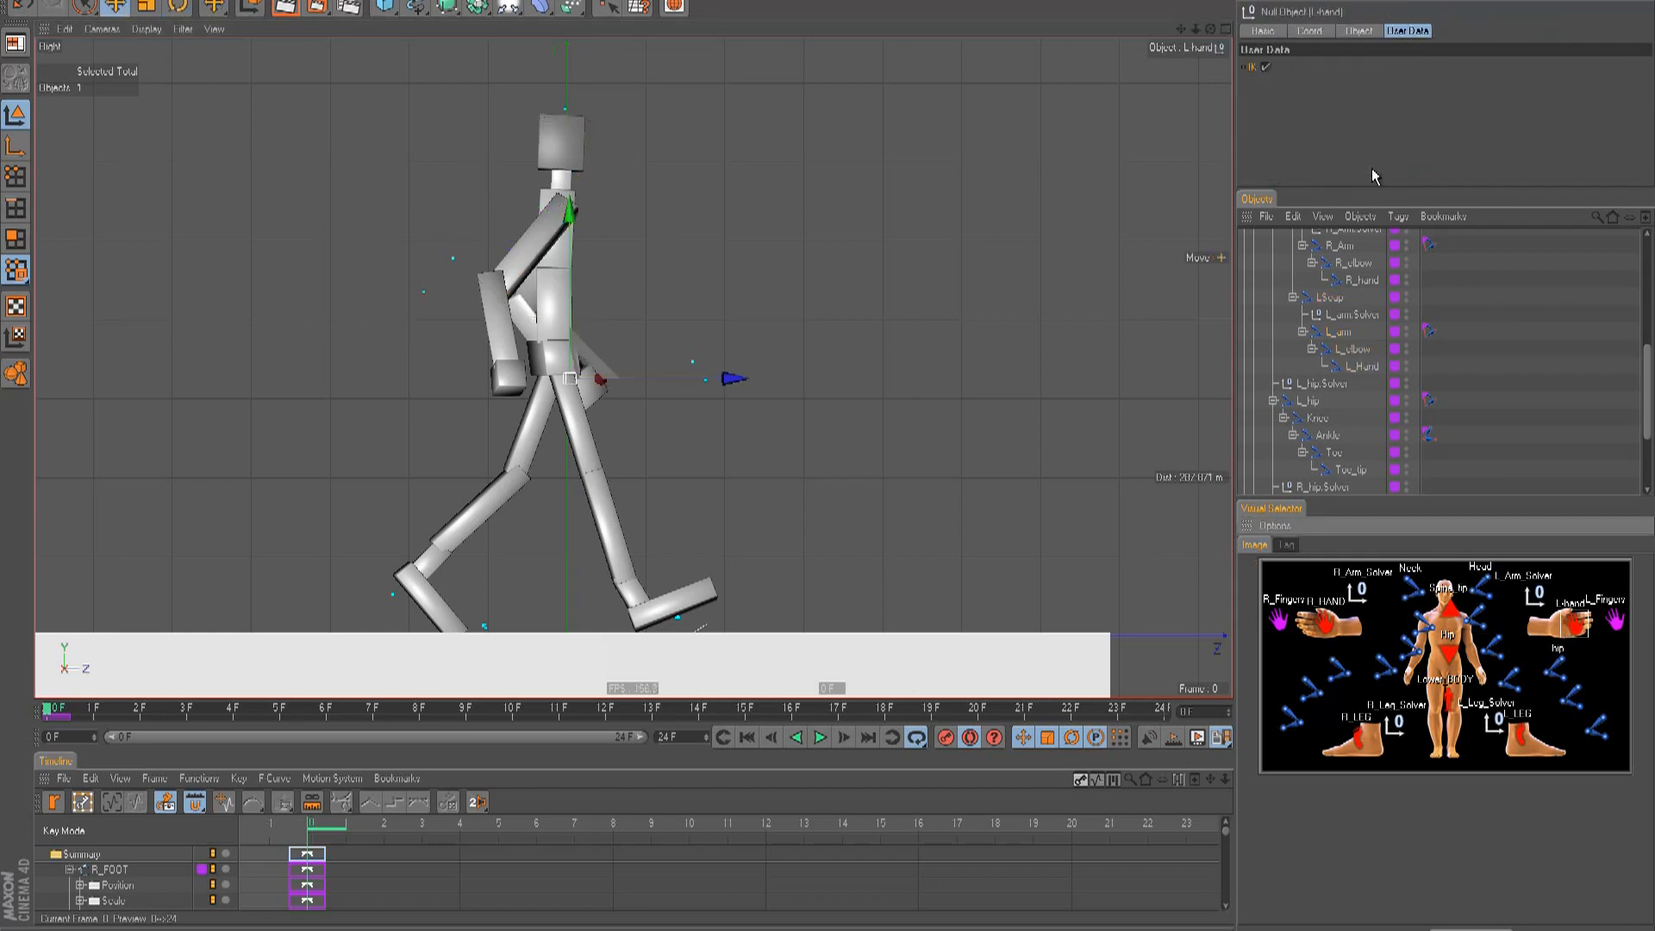
pyautogui.click(1265, 69)
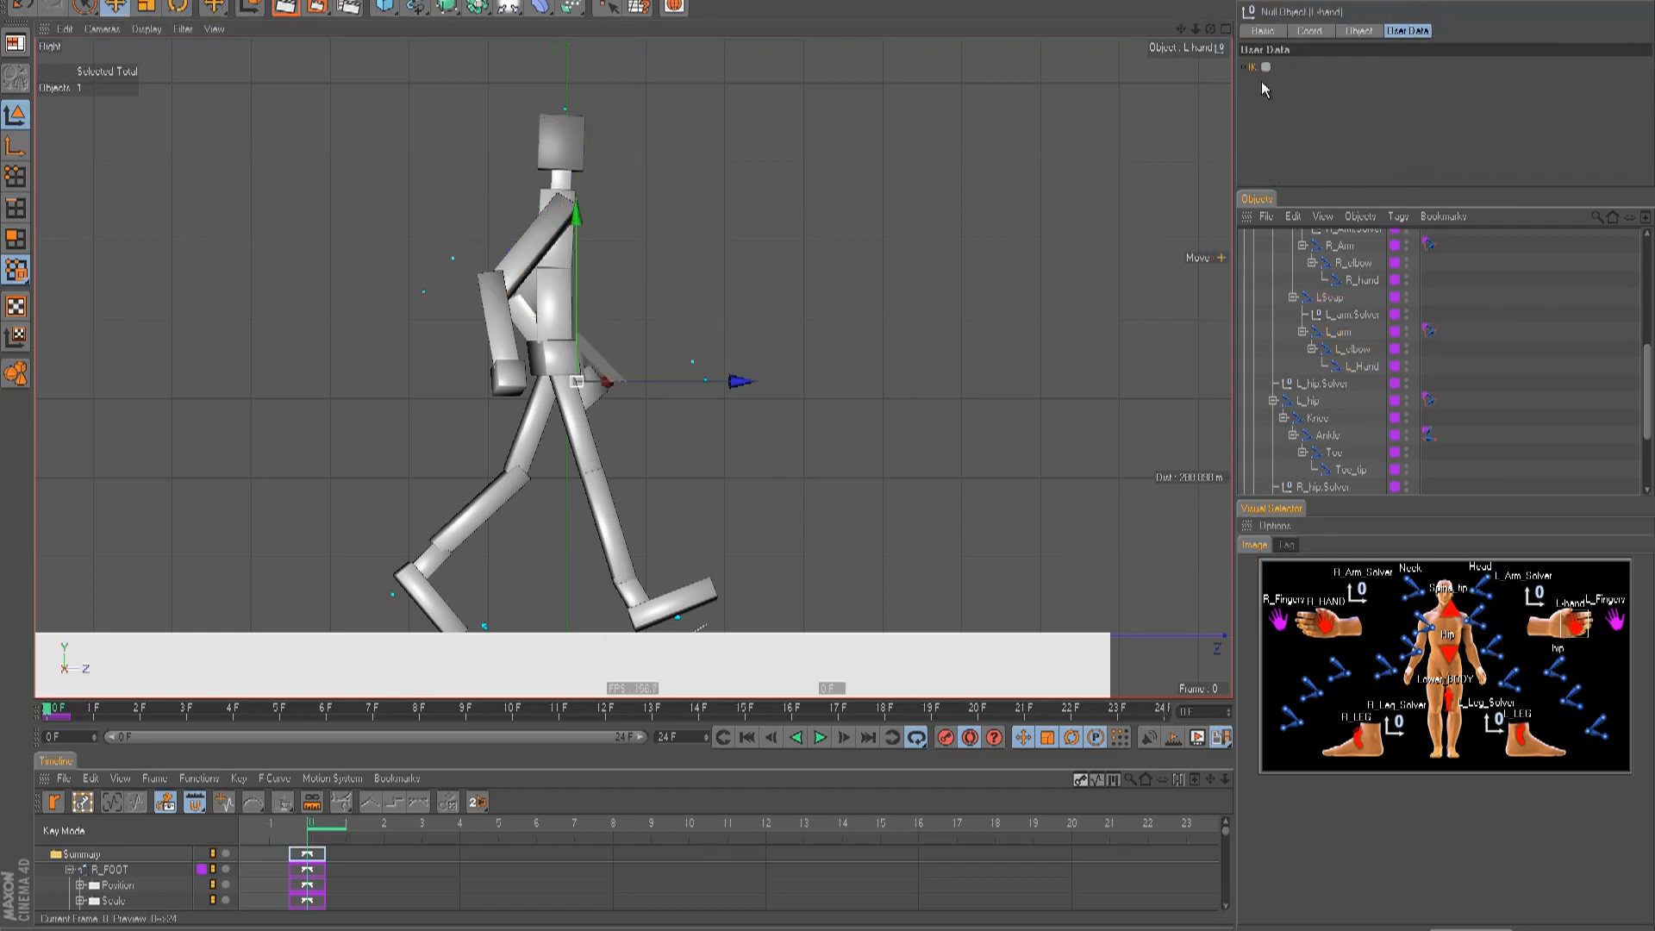
# - Adjust the L_arm joint's rotation in the back view and swing the left arm forward in the right view
pyautogui.click(1475, 618)
pyautogui.press('r')
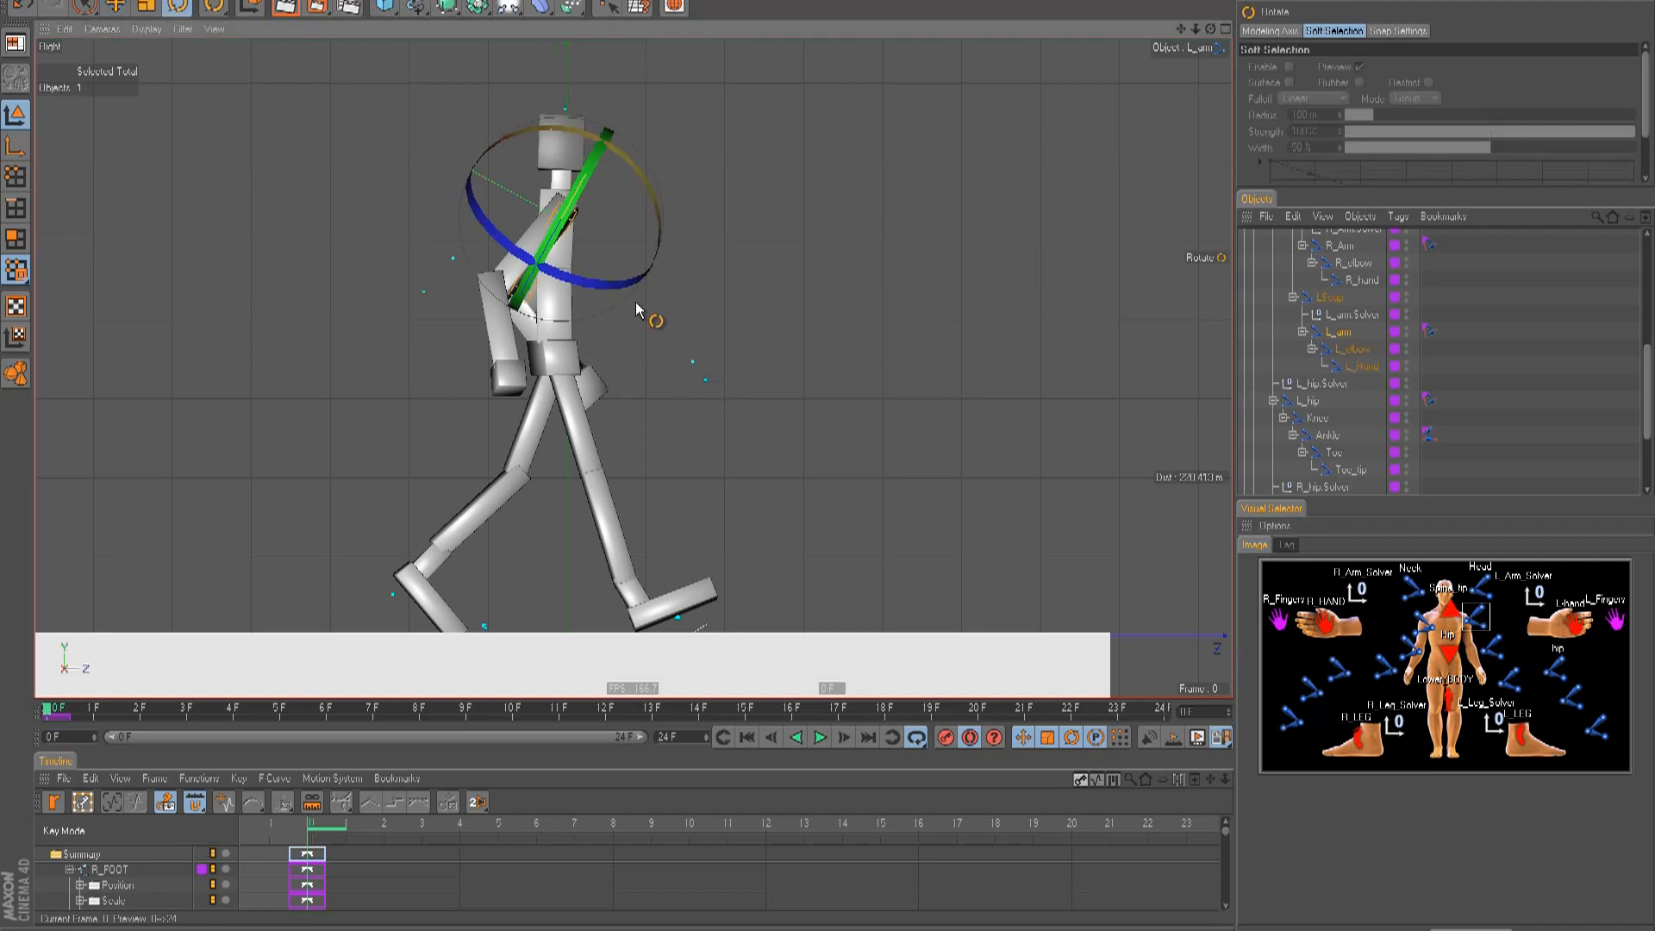
pyautogui.press('F4')
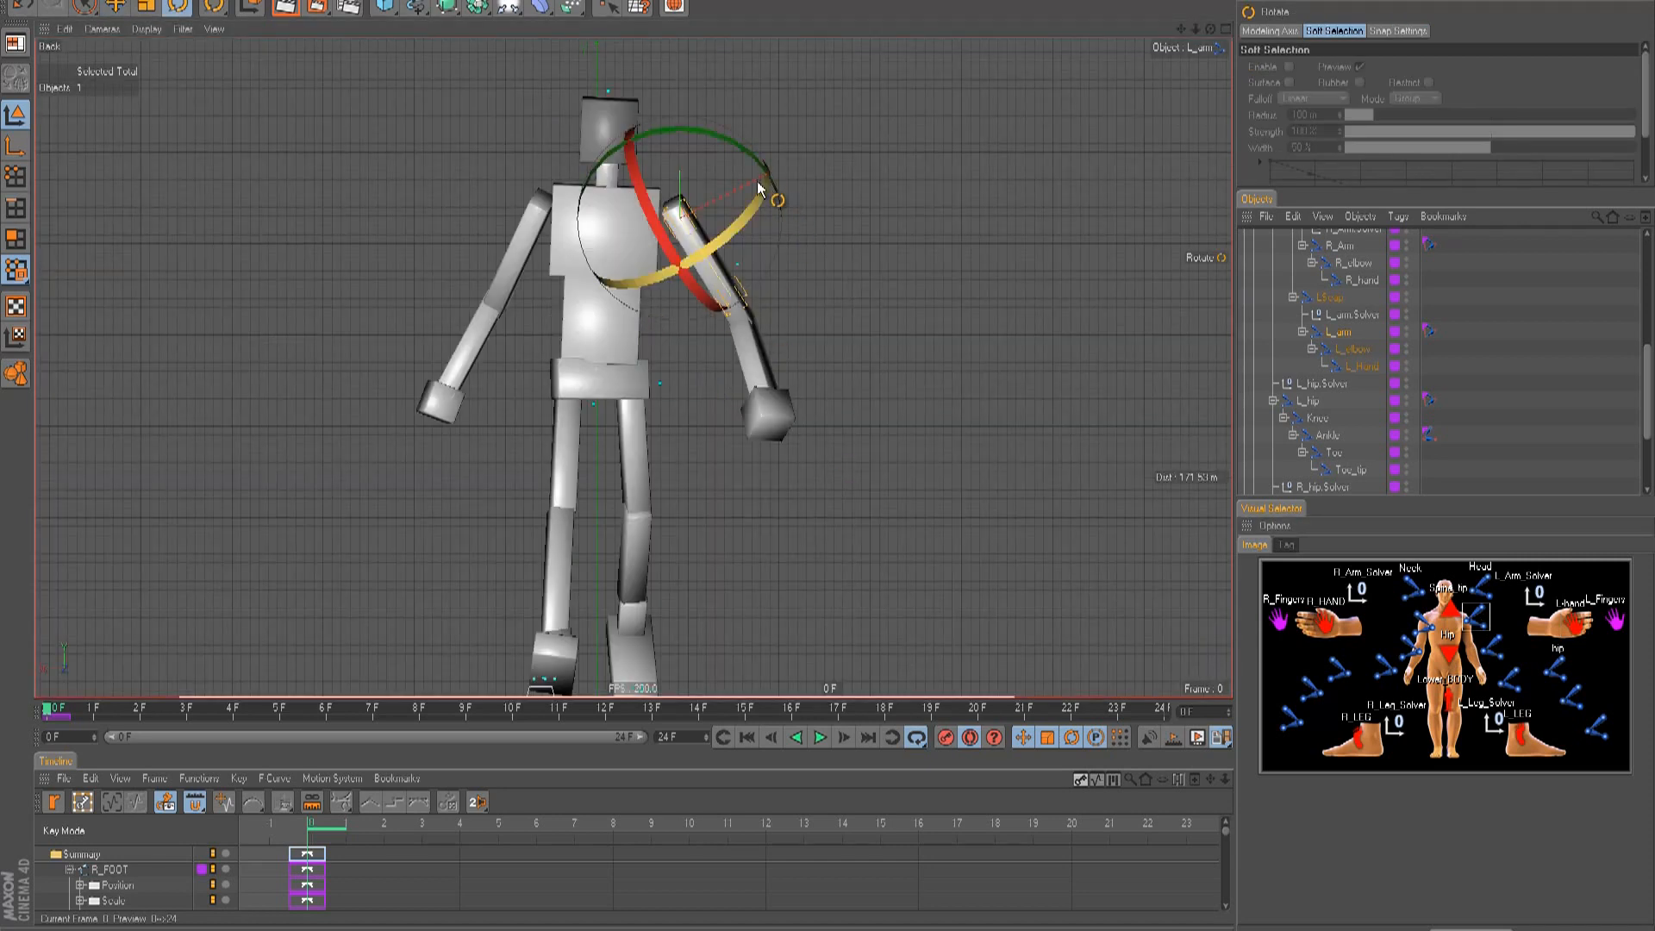
pyautogui.moveTo(671, 229); pyautogui.dragTo(669, 234)
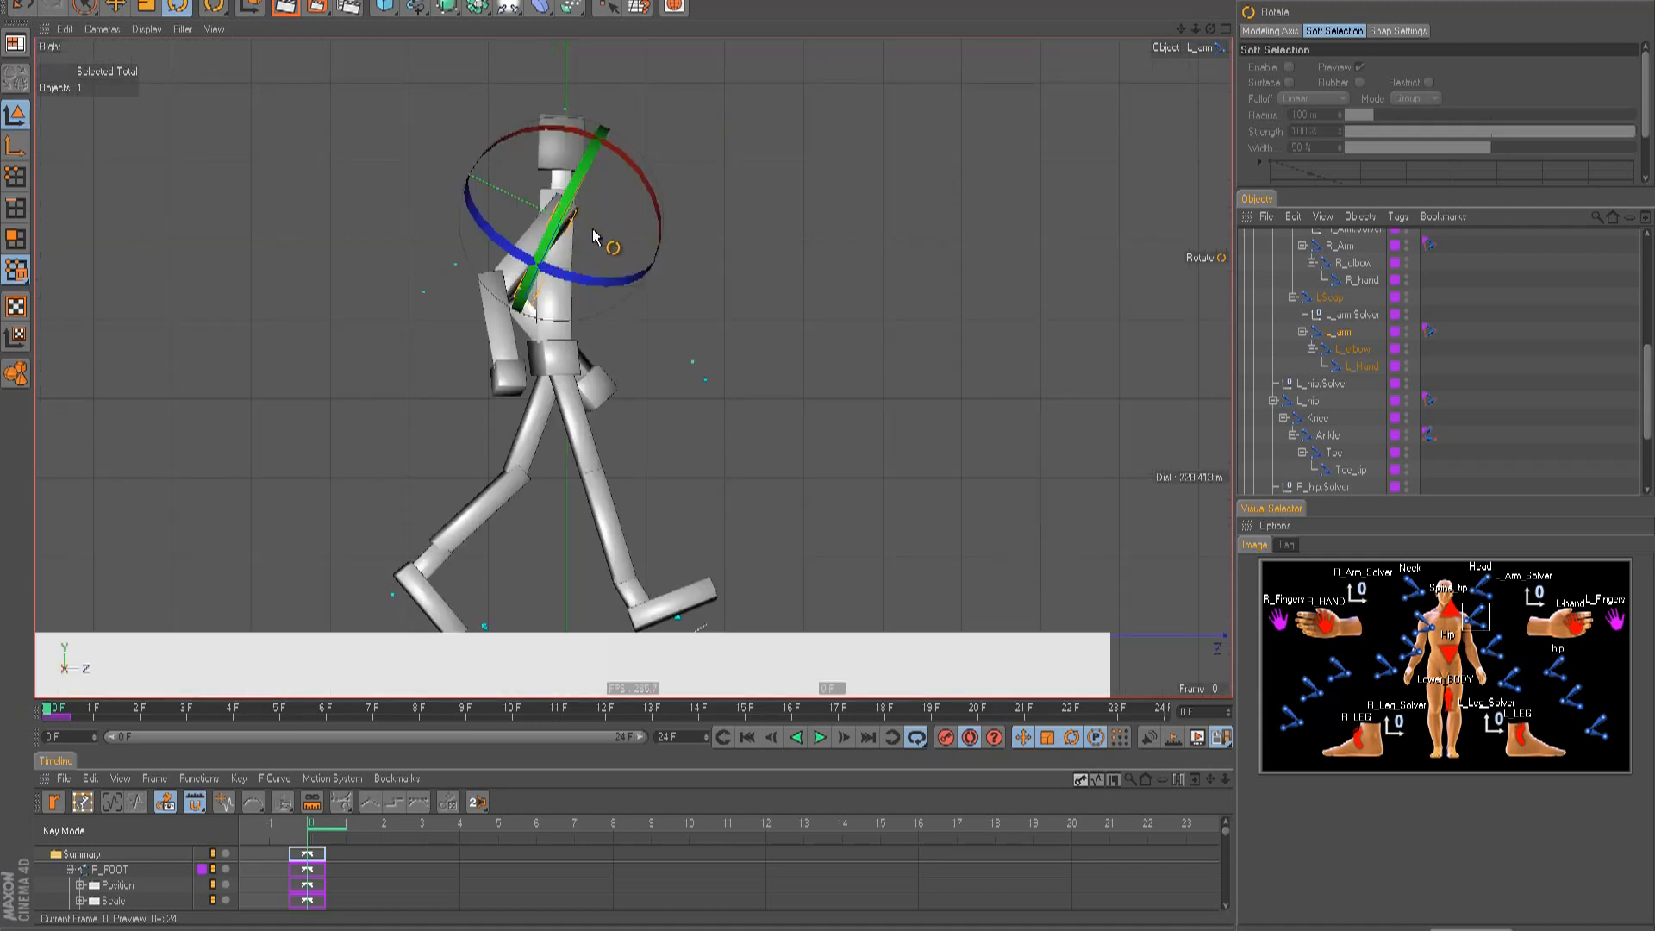
pyautogui.moveTo(669, 212); pyautogui.dragTo(662, 312)
# - Fine-tune the left arm's forward swing at its elbow and L_arm joints, and rotate R_Arm slightly farther back
pyautogui.click(1493, 646)
pyautogui.click(1476, 615)
pyautogui.moveTo(648, 211)
pyautogui.mouseDown()
pyautogui.moveTo(645, 185)
pyautogui.moveTo(650, 207)
pyautogui.mouseUp()
pyautogui.click(1421, 616)
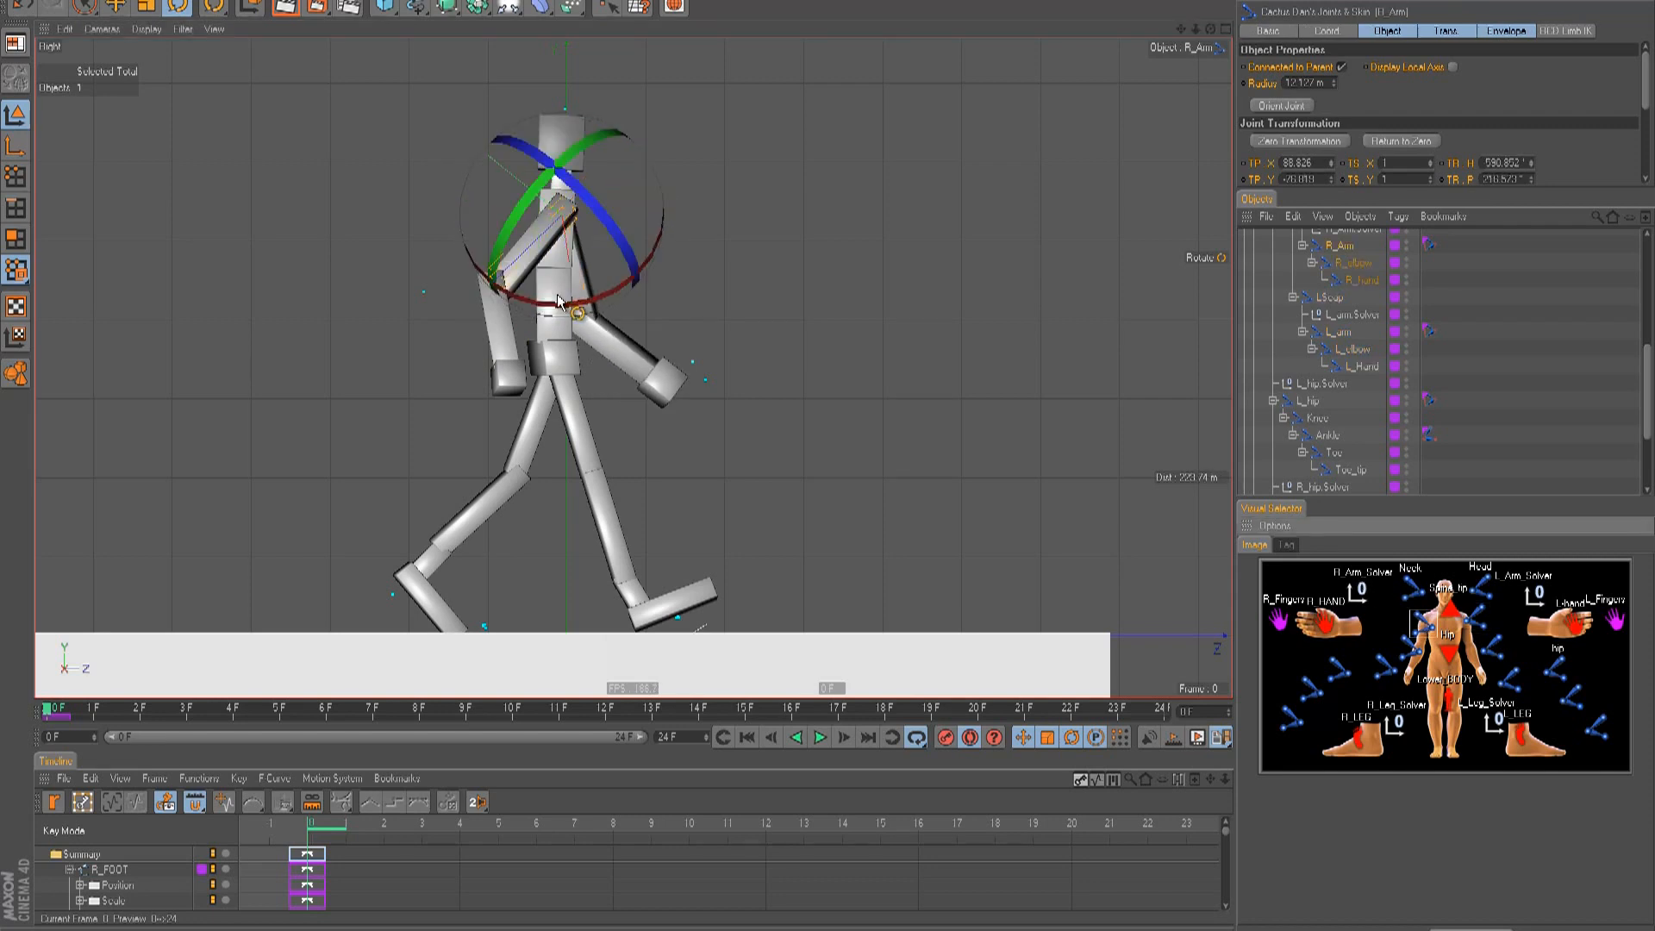
pyautogui.moveTo(573, 312); pyautogui.dragTo(603, 336)
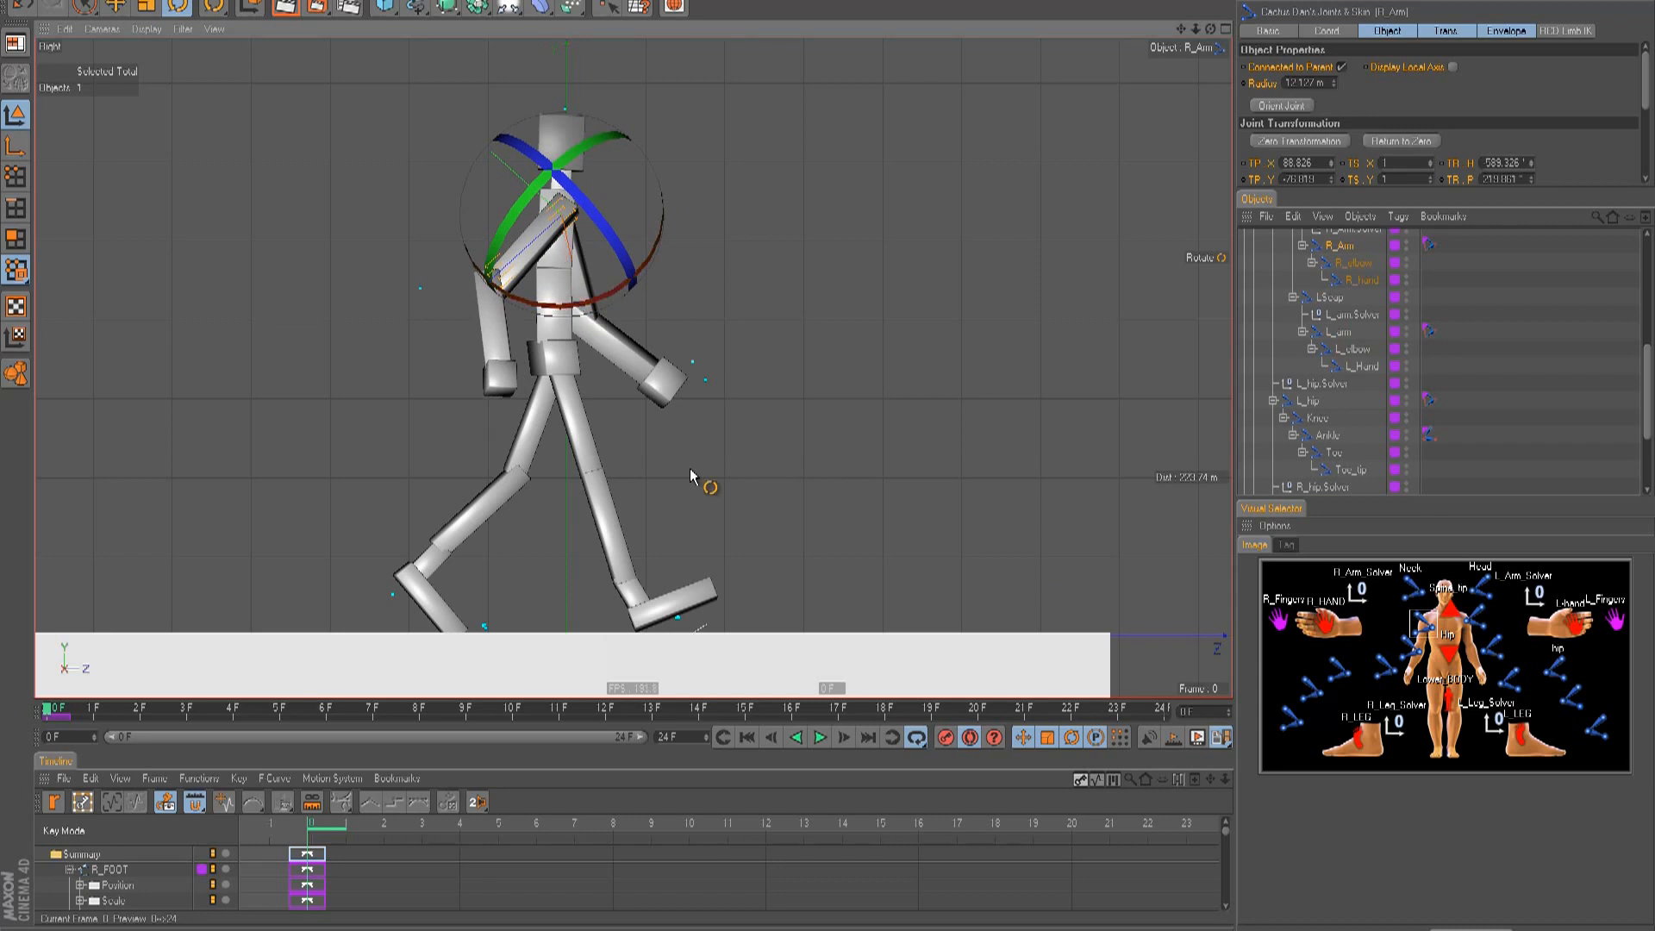
# - At frame 3, rotate L_hip slightly backward and R_hip backward until the right leg stands about upright
pyautogui.press('g')
pyautogui.press('g')
pyautogui.press('g')
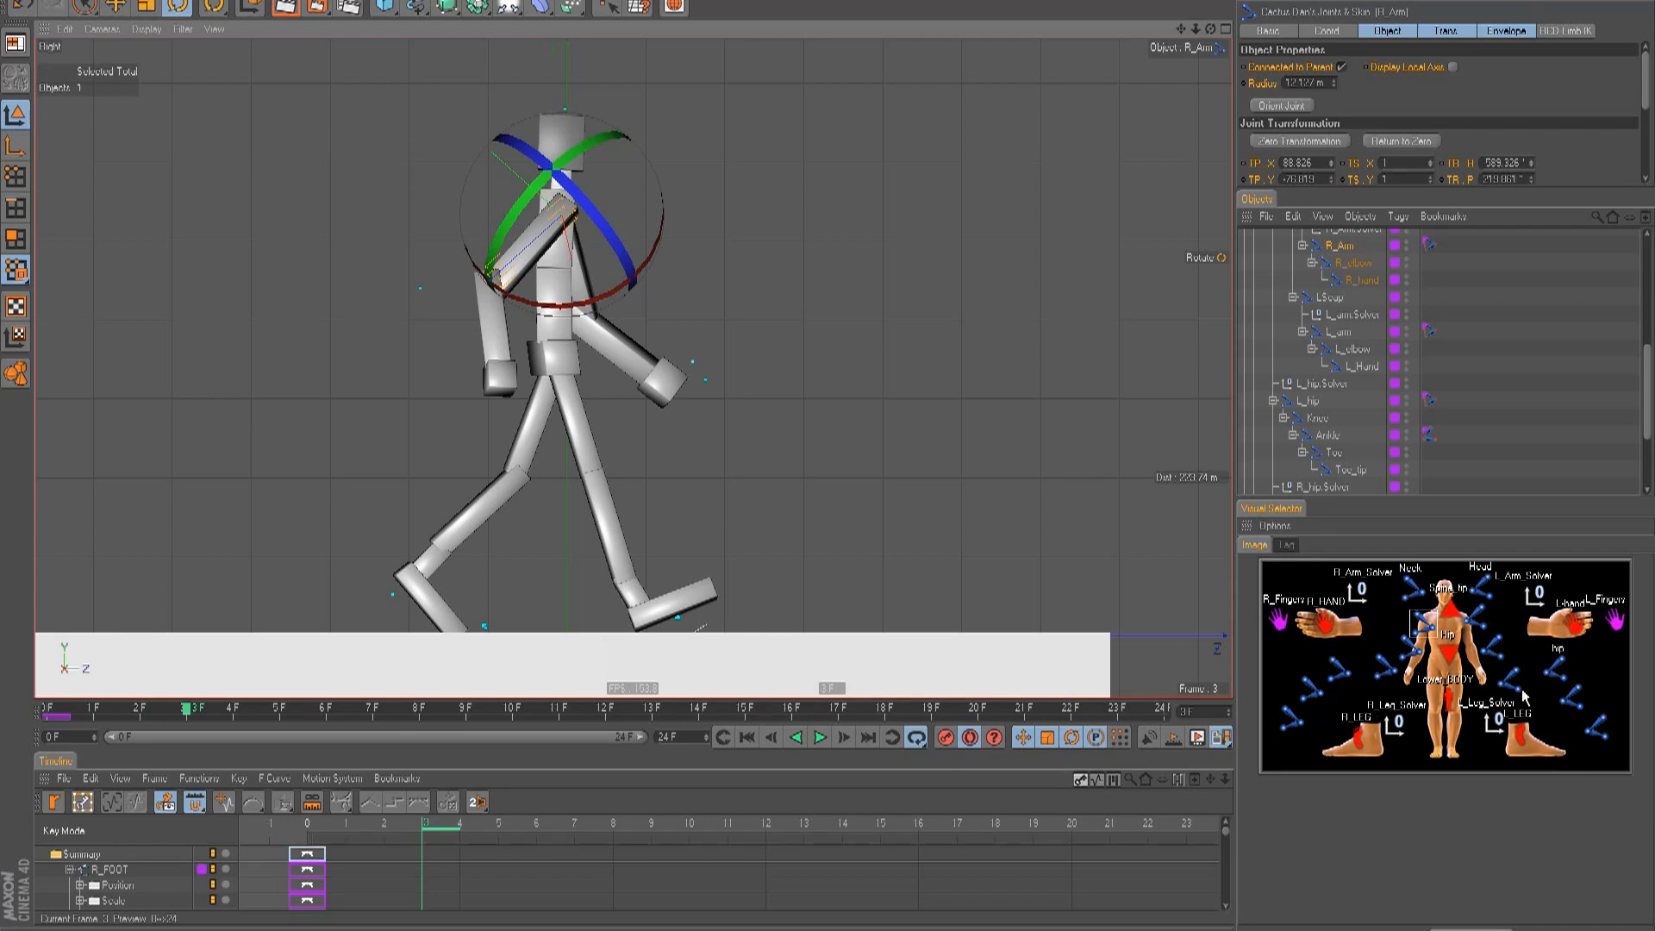
pyautogui.click(1556, 677)
pyautogui.moveTo(597, 467); pyautogui.dragTo(565, 483)
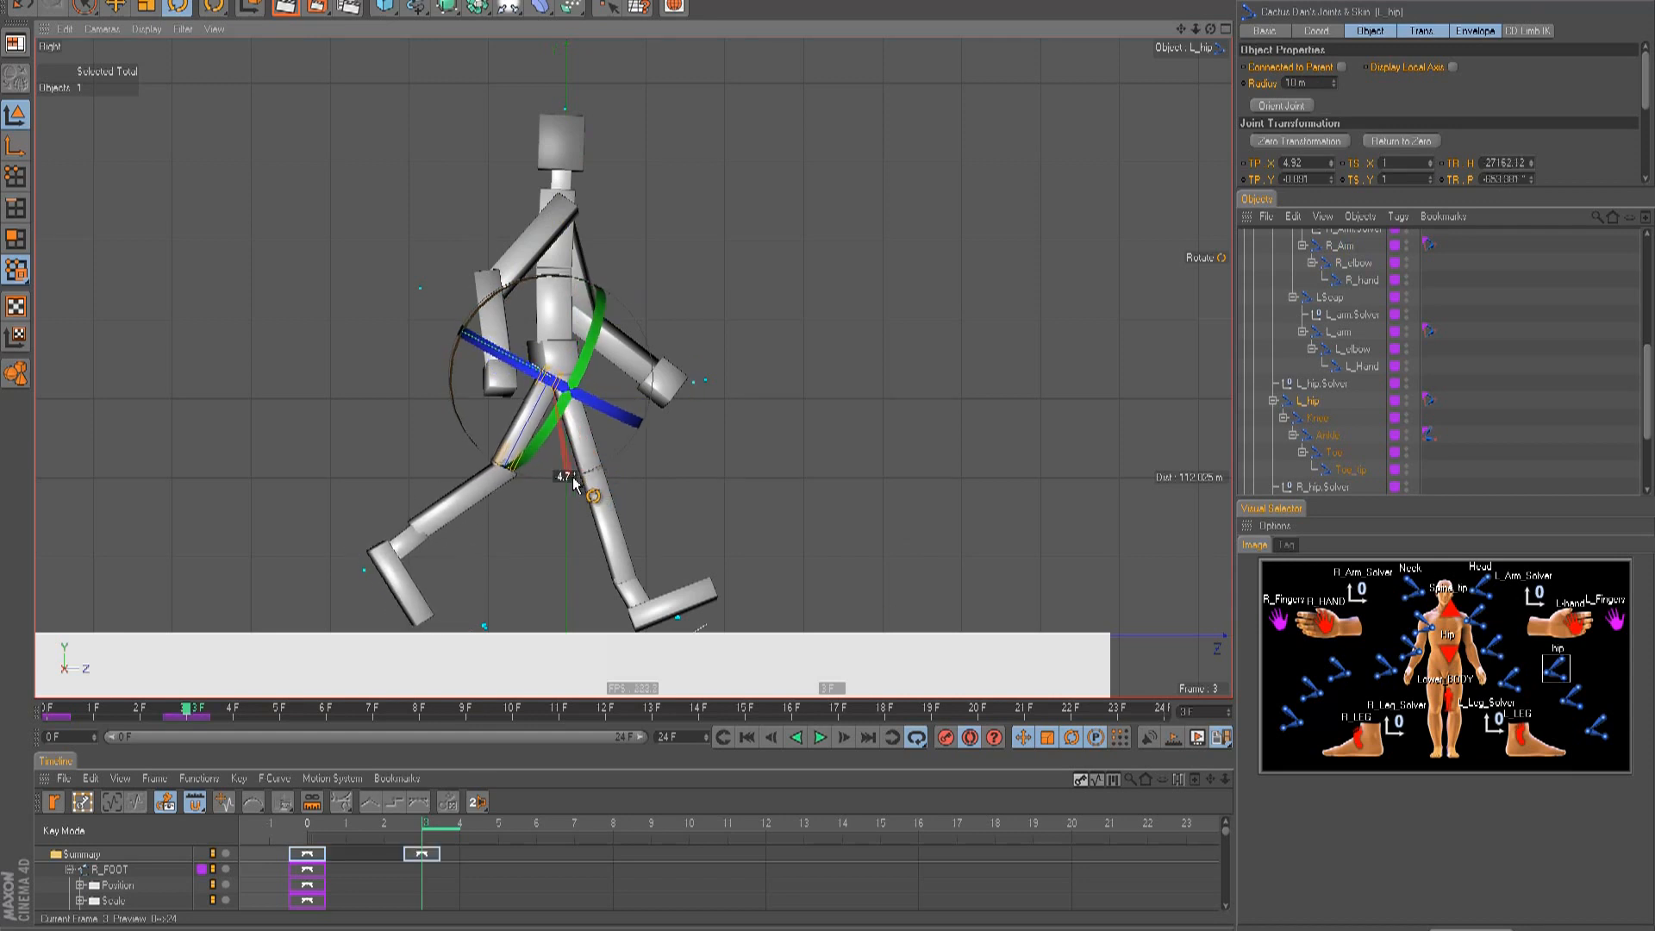
pyautogui.click(1339, 668)
pyautogui.moveTo(643, 445); pyautogui.dragTo(629, 436)
# - At frame 3, bend the right knee backward, swing R_hip forward and level the right foot at its Ankle joint
pyautogui.click(1311, 688)
pyautogui.press('t')
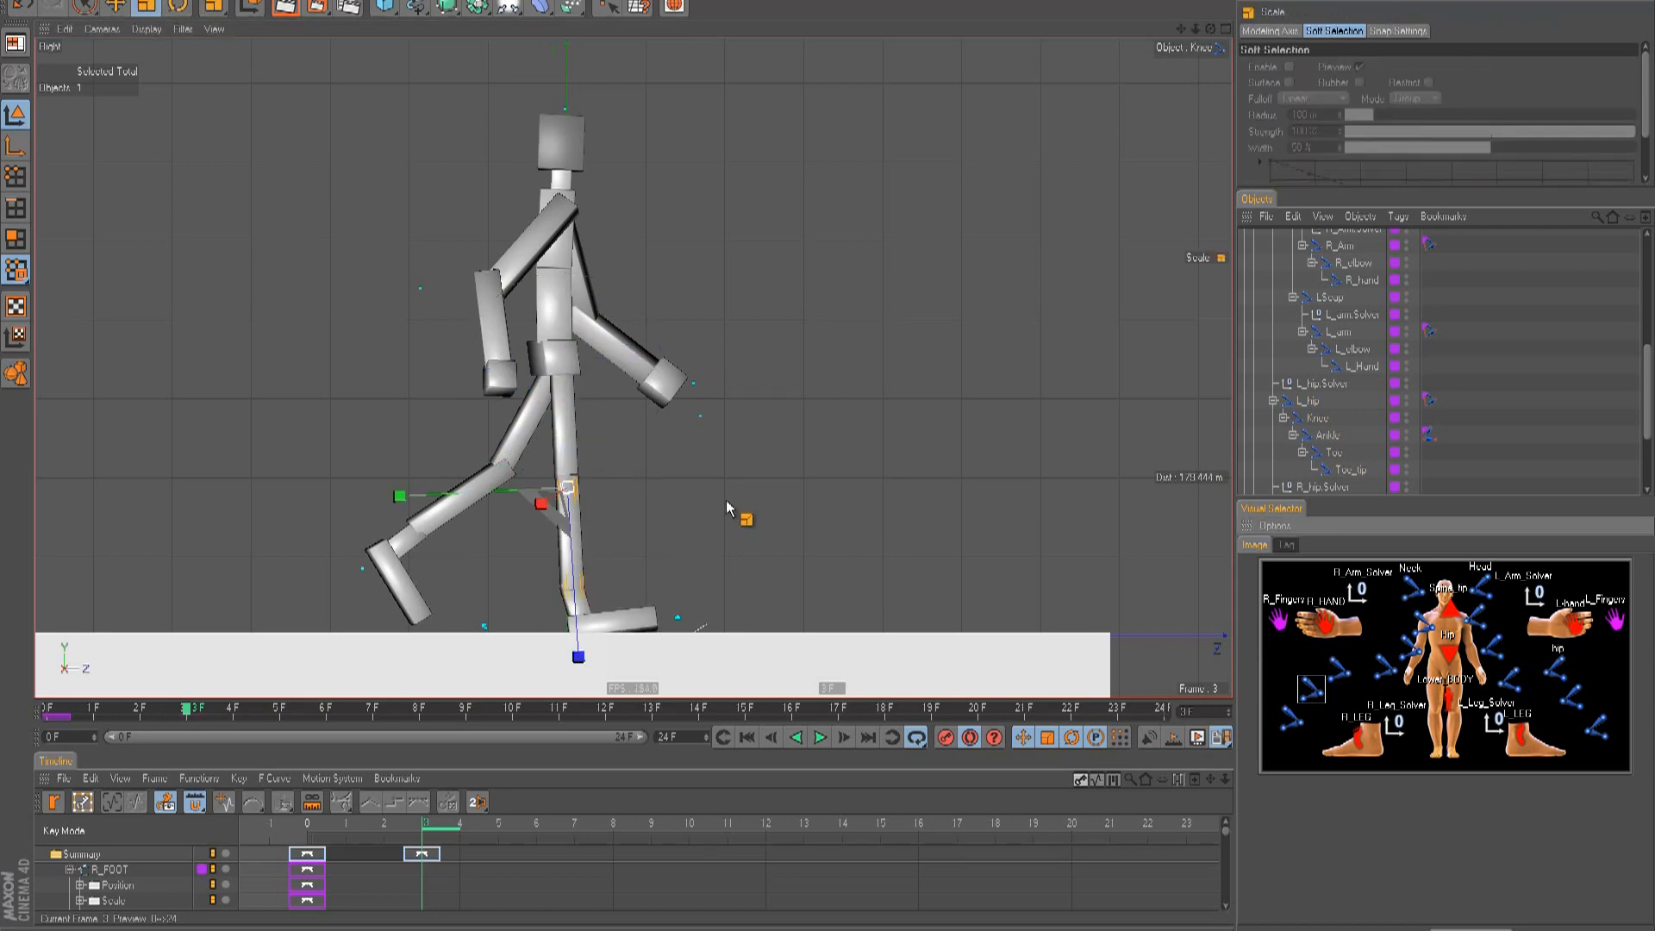
pyautogui.press('r')
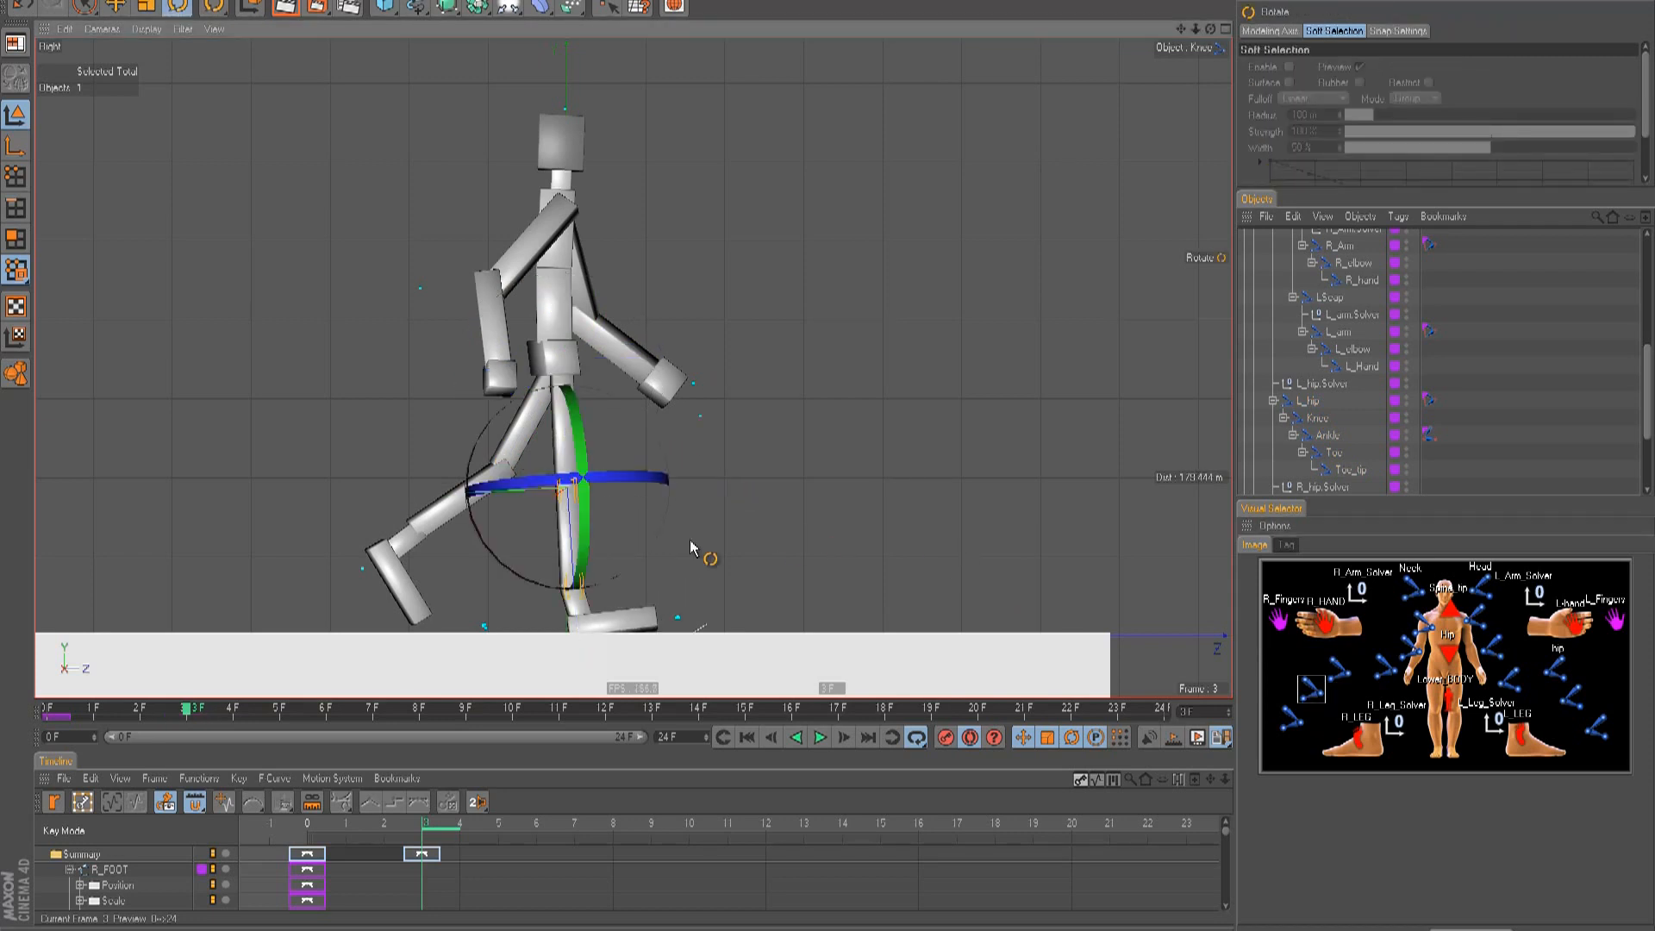
pyautogui.moveTo(644, 563); pyautogui.dragTo(581, 613)
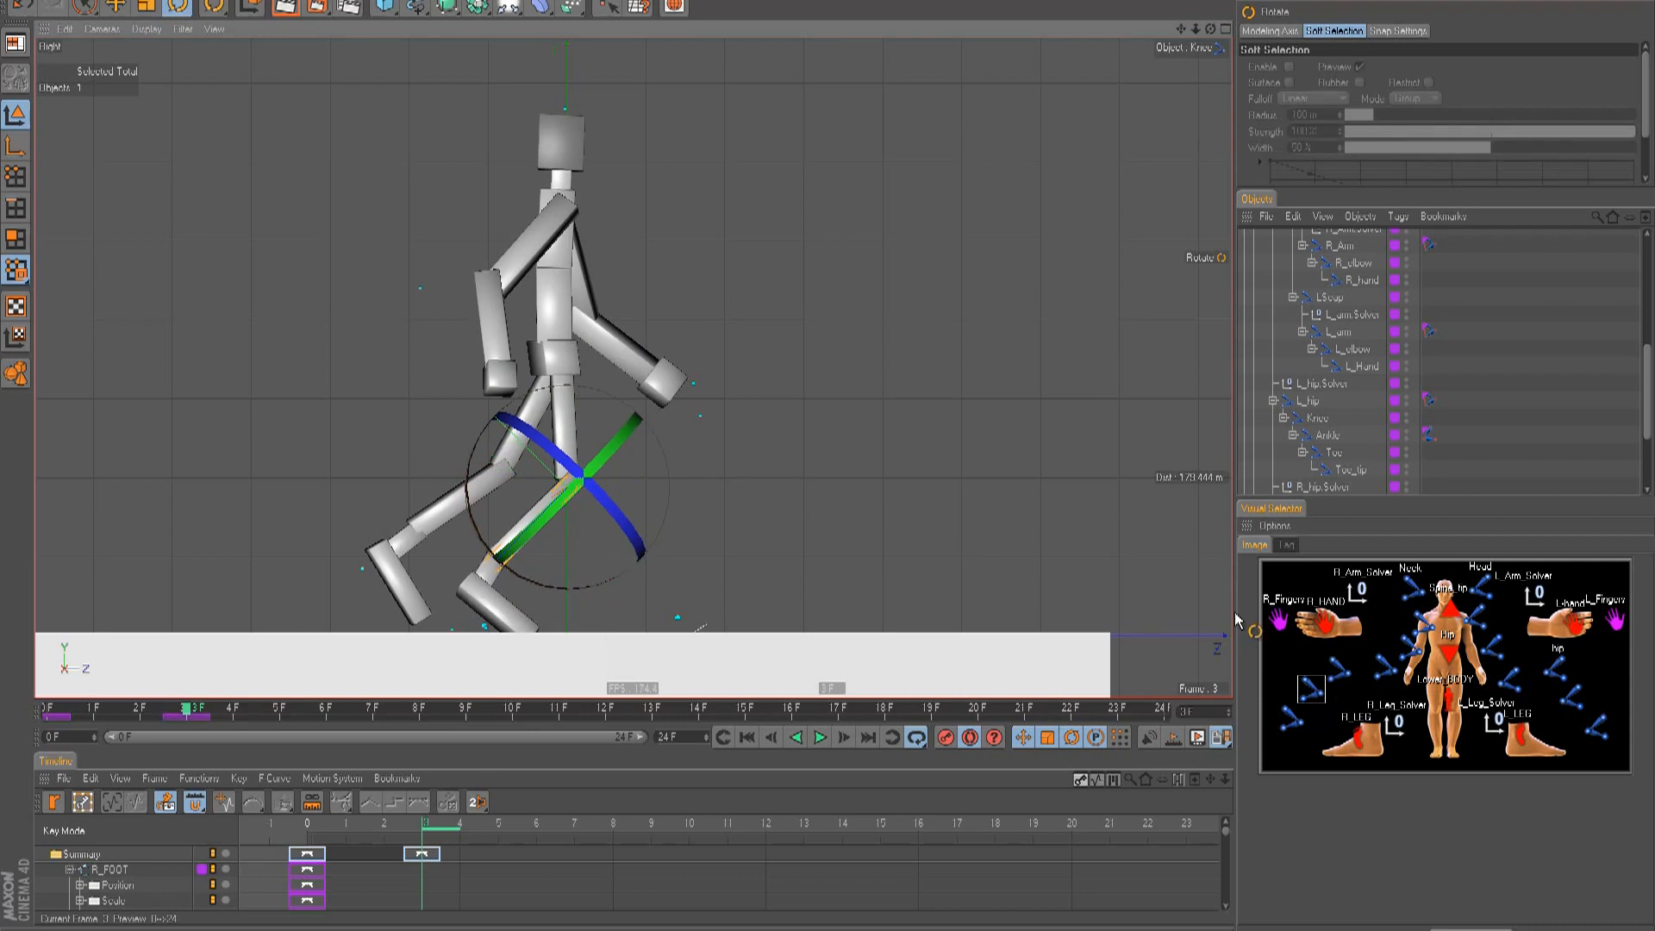
pyautogui.click(1339, 668)
pyautogui.moveTo(628, 480); pyautogui.dragTo(702, 432)
pyautogui.click(1291, 717)
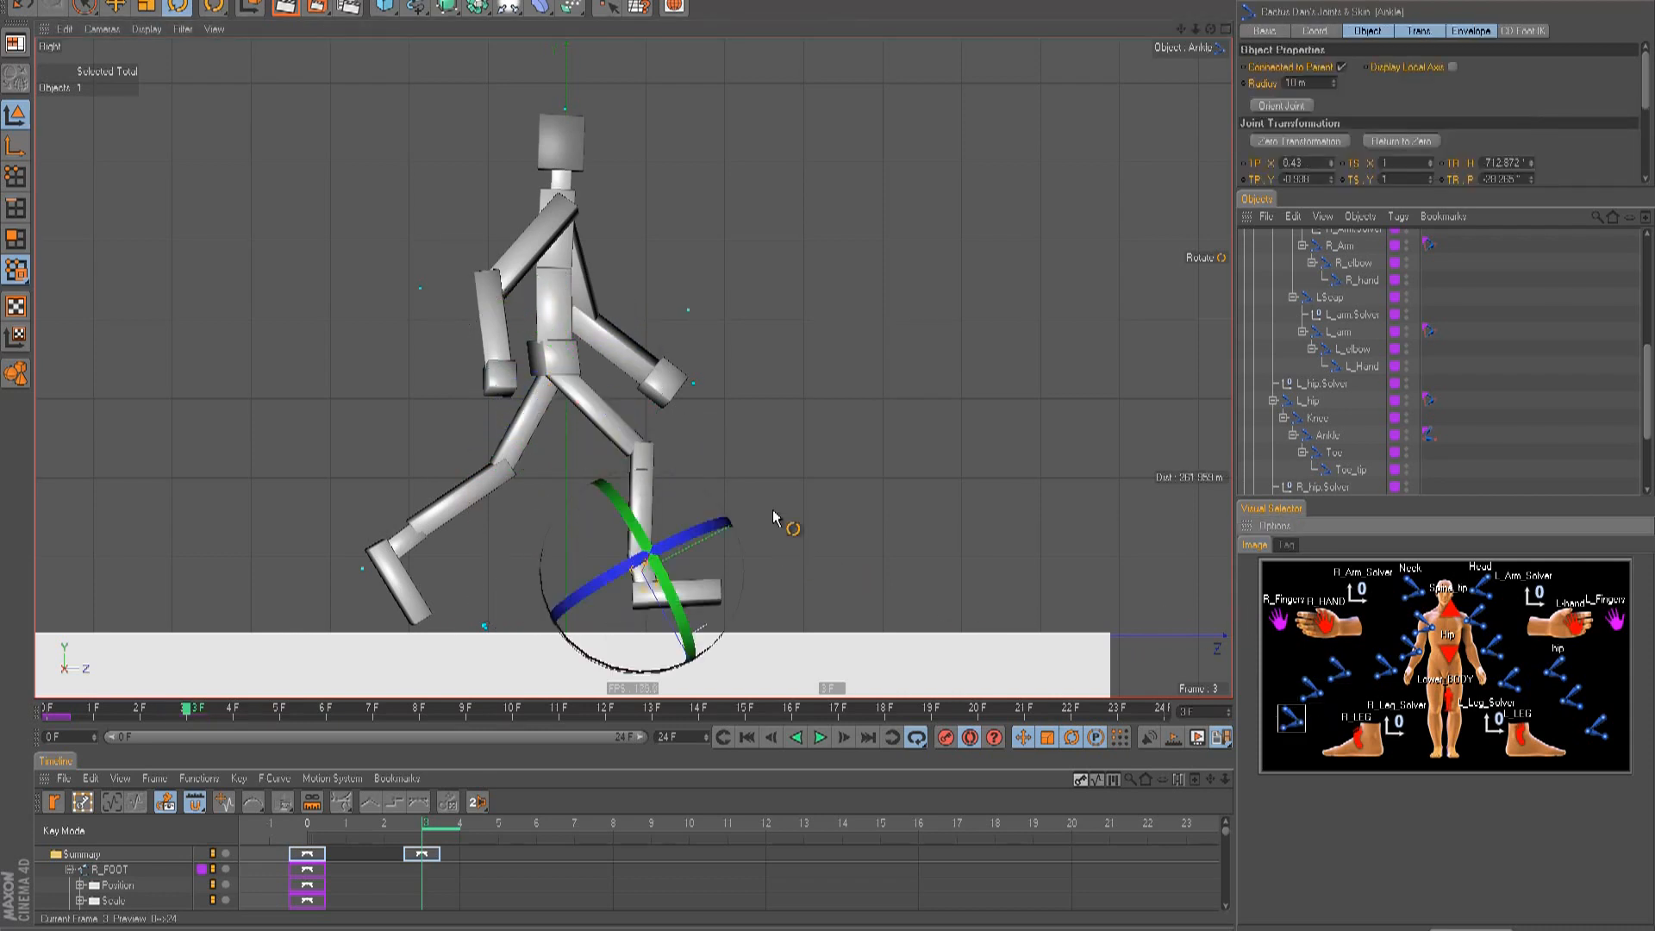
pyautogui.moveTo(743, 550); pyautogui.dragTo(750, 562)
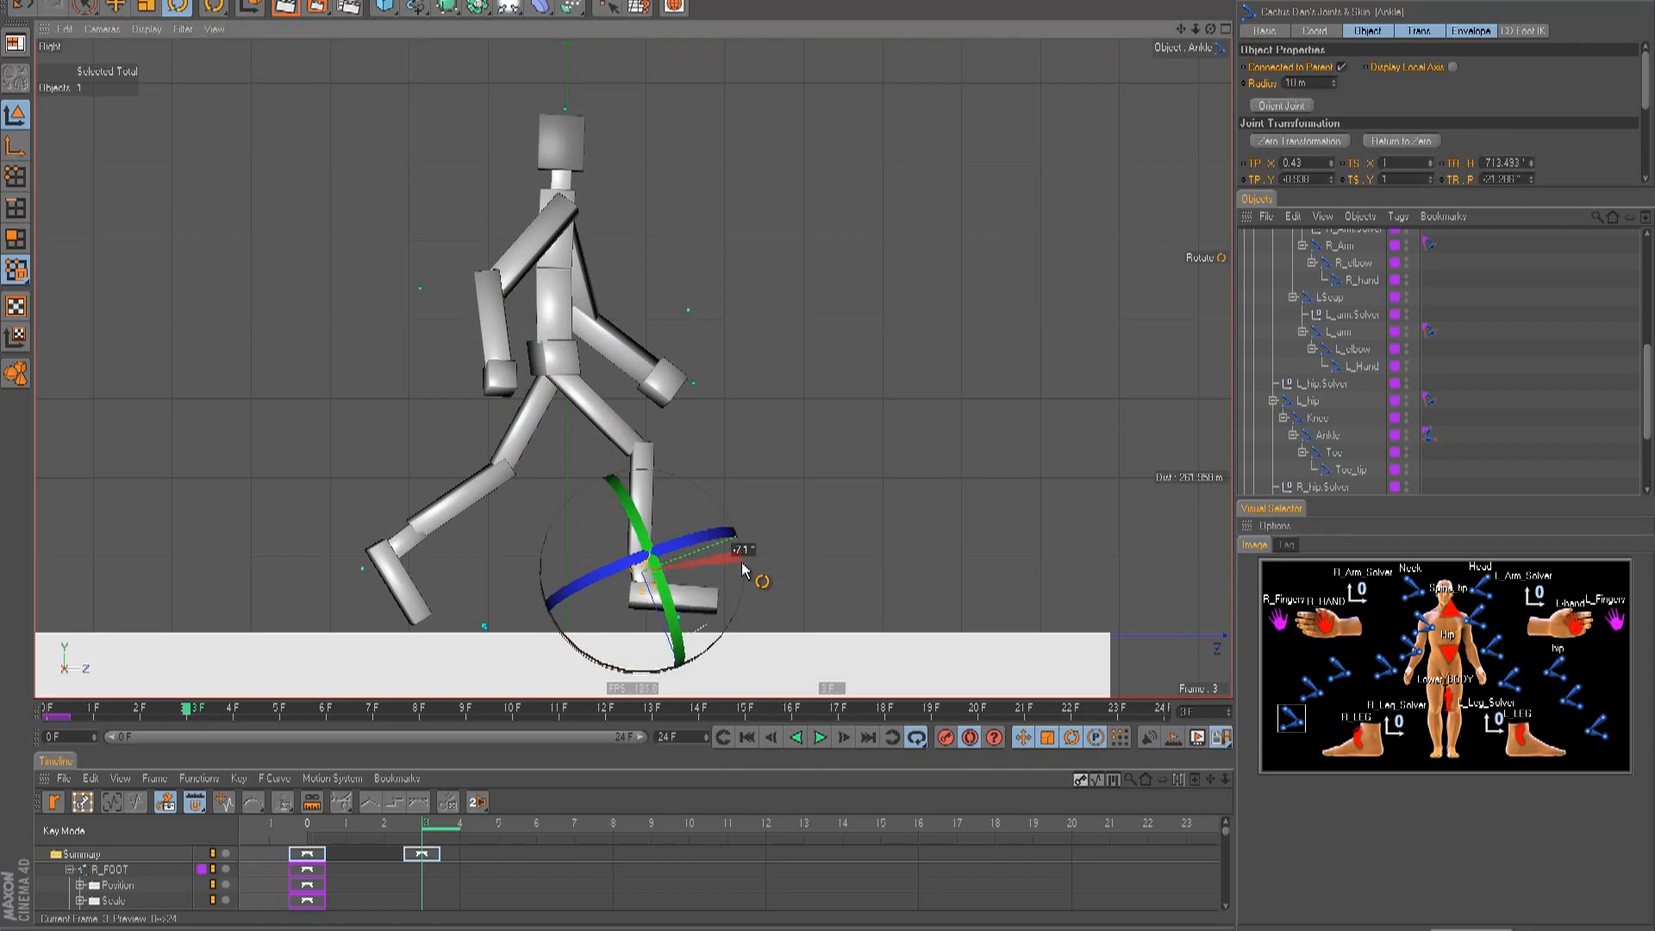
# - Move the Lower_BODY control down until the front foot rests on the ground
pyautogui.click(1451, 705)
pyautogui.press('e')
pyautogui.moveTo(840, 431); pyautogui.dragTo(829, 456)
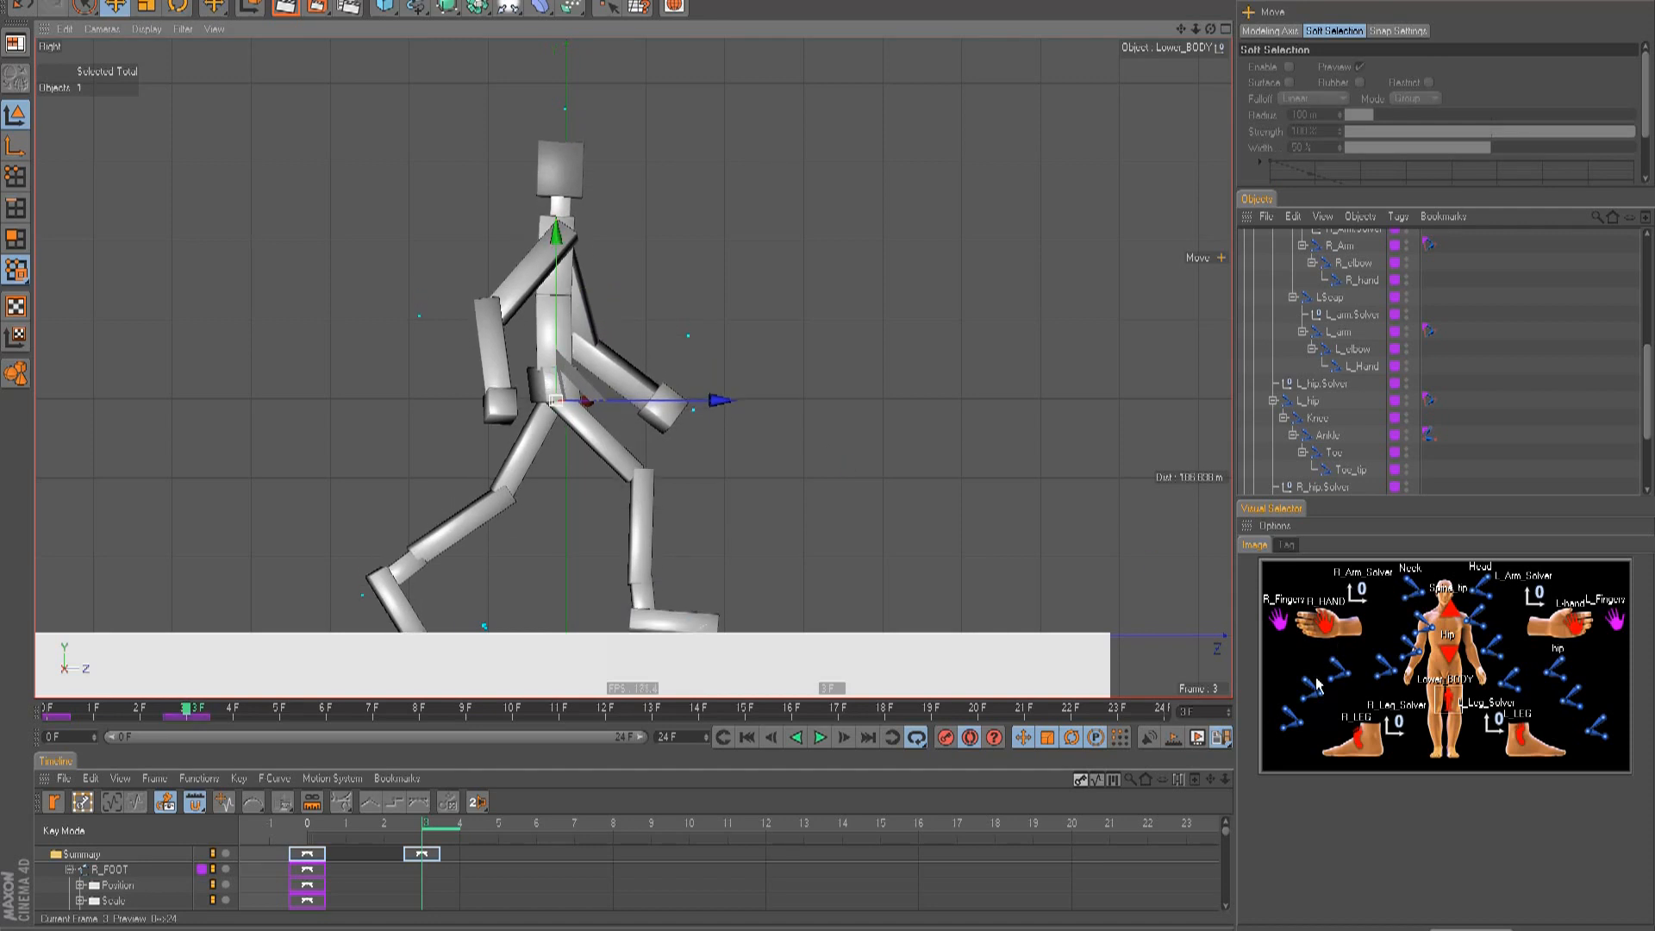
# - Fine-tune the trailing left leg at frame 3 by rotating its Ankle and Knee joints
pyautogui.click(1295, 711)
pyautogui.click(1597, 729)
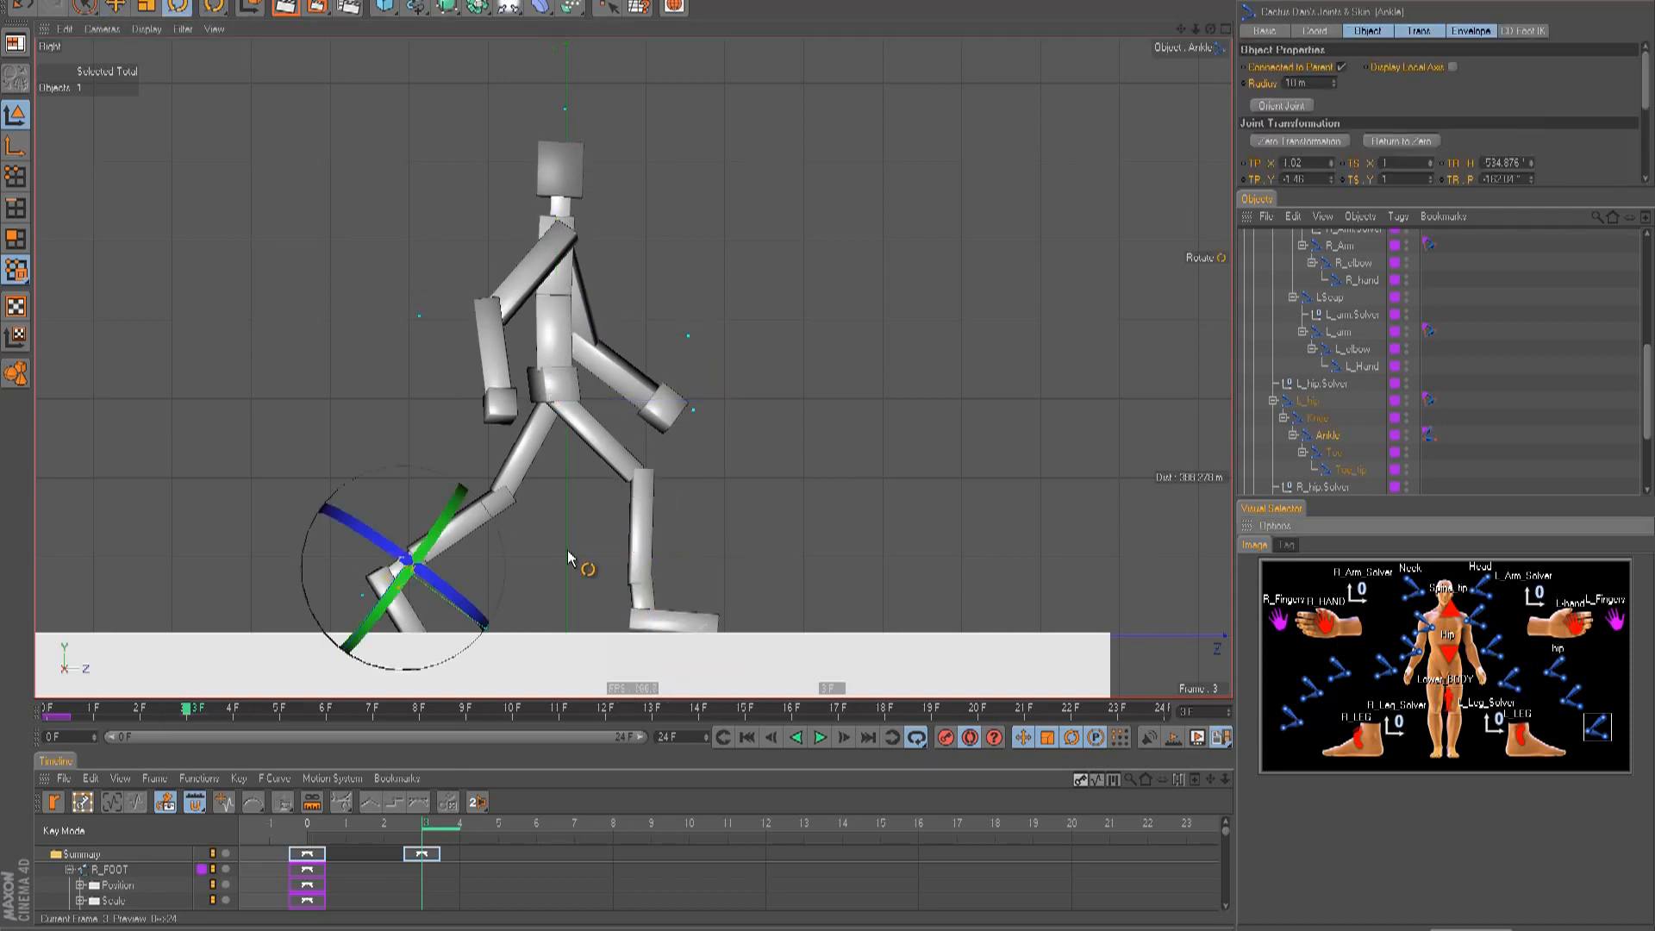
pyautogui.moveTo(517, 576)
pyautogui.mouseDown()
pyautogui.moveTo(513, 526)
pyautogui.moveTo(506, 547)
pyautogui.mouseUp()
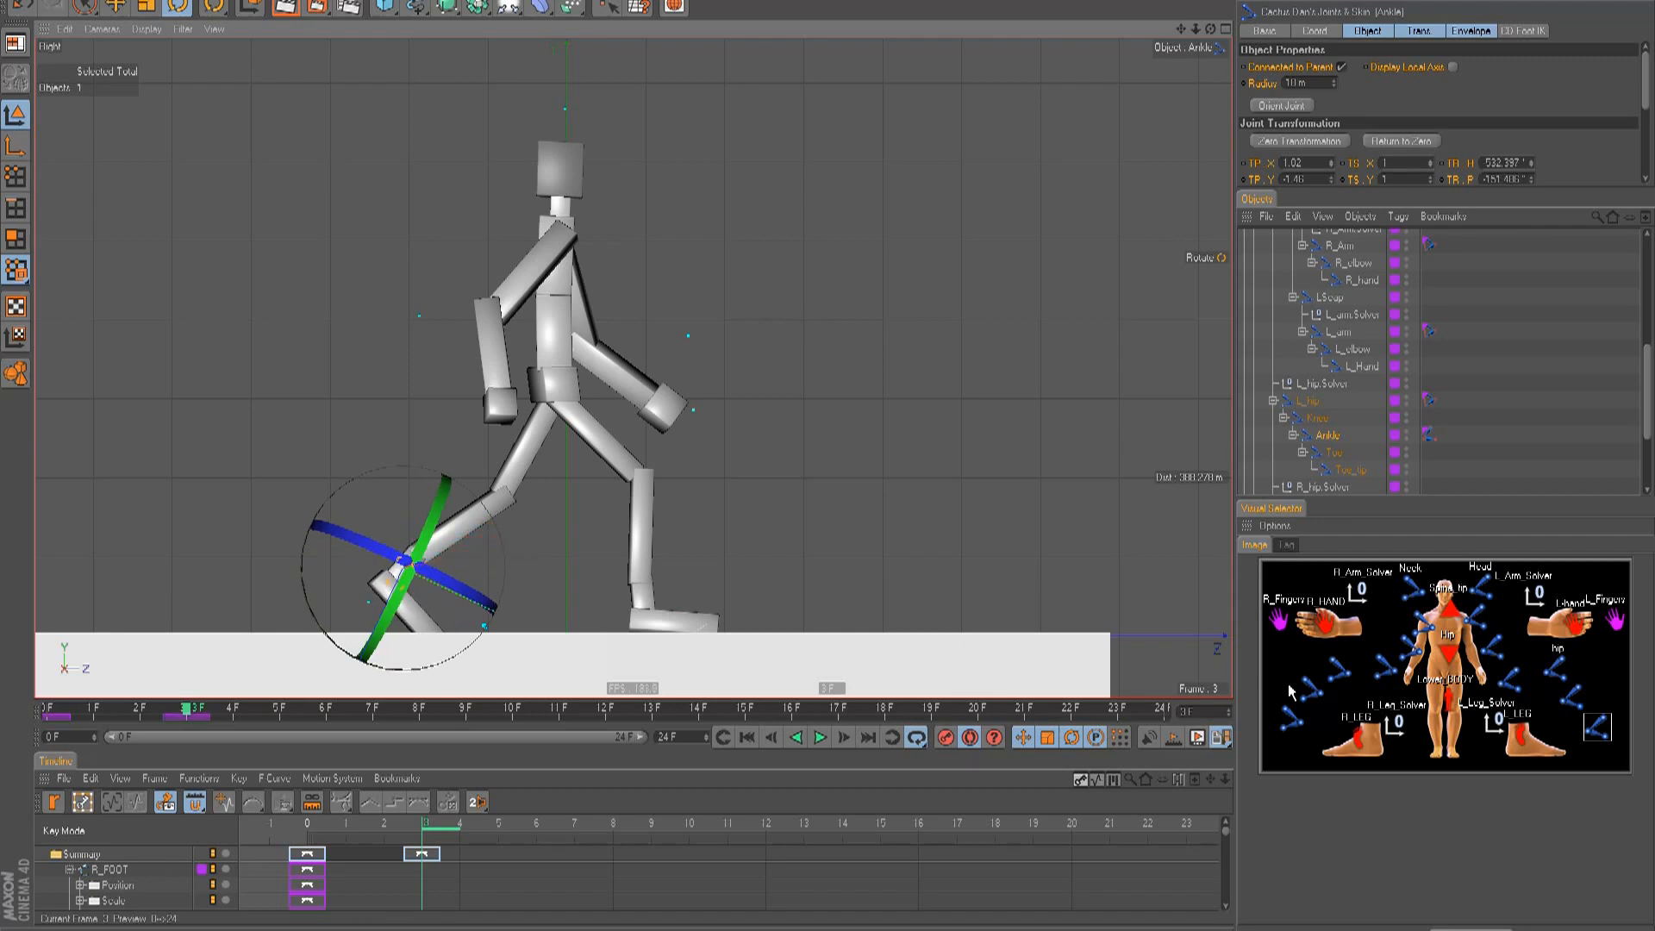
pyautogui.click(1573, 696)
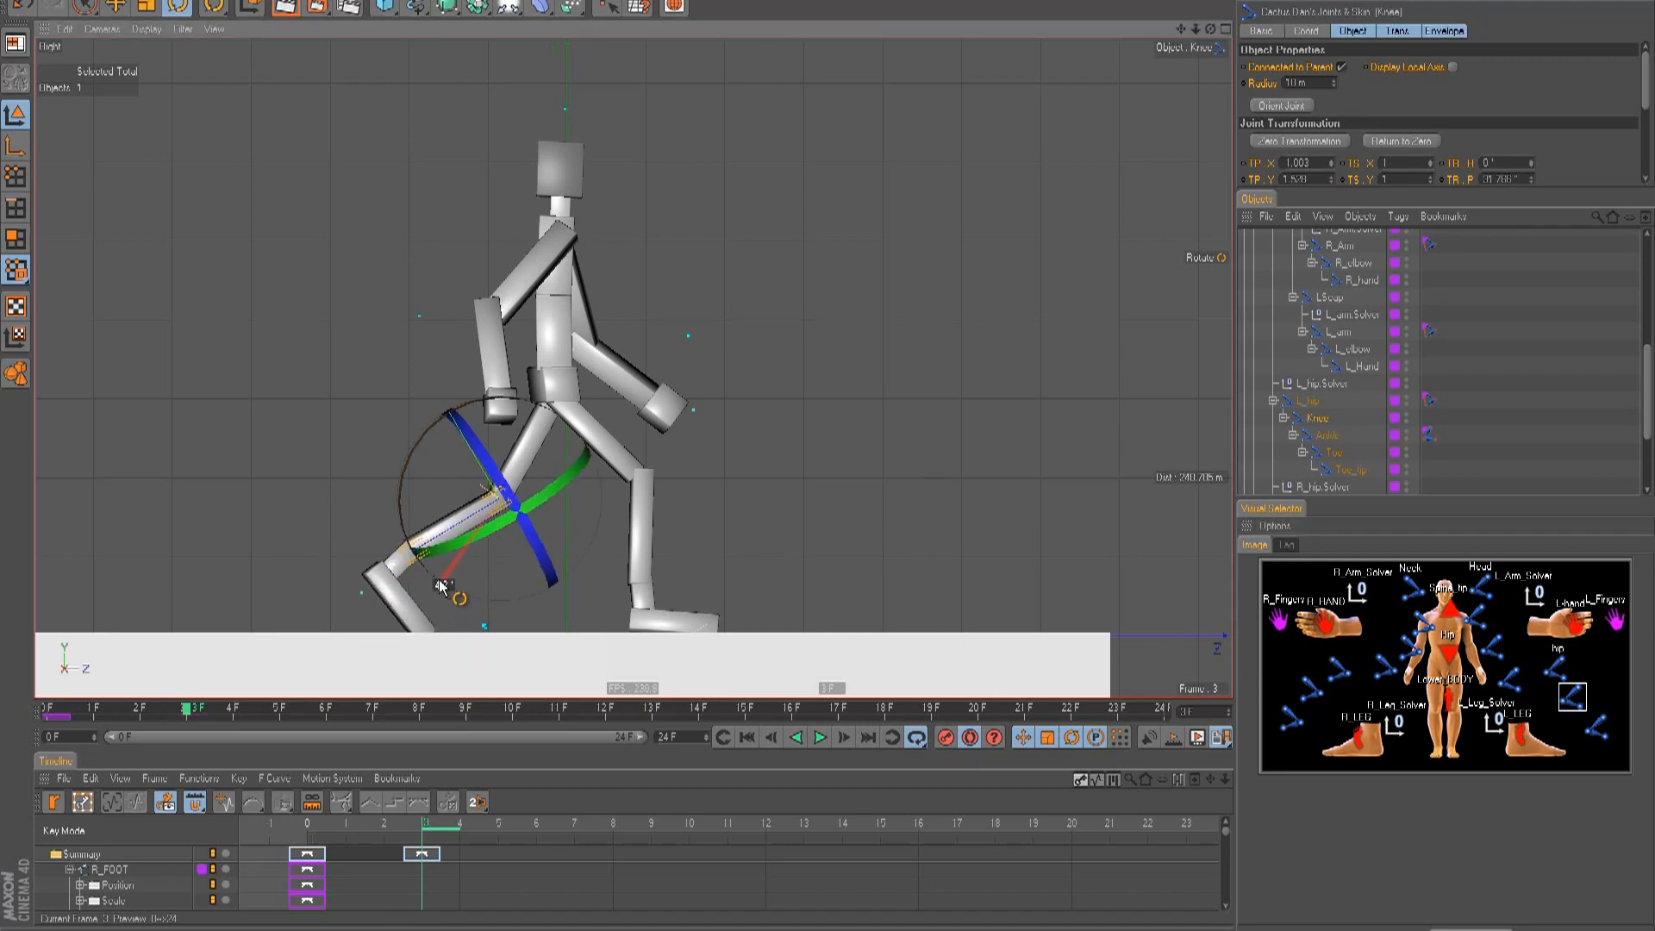
pyautogui.click(1596, 735)
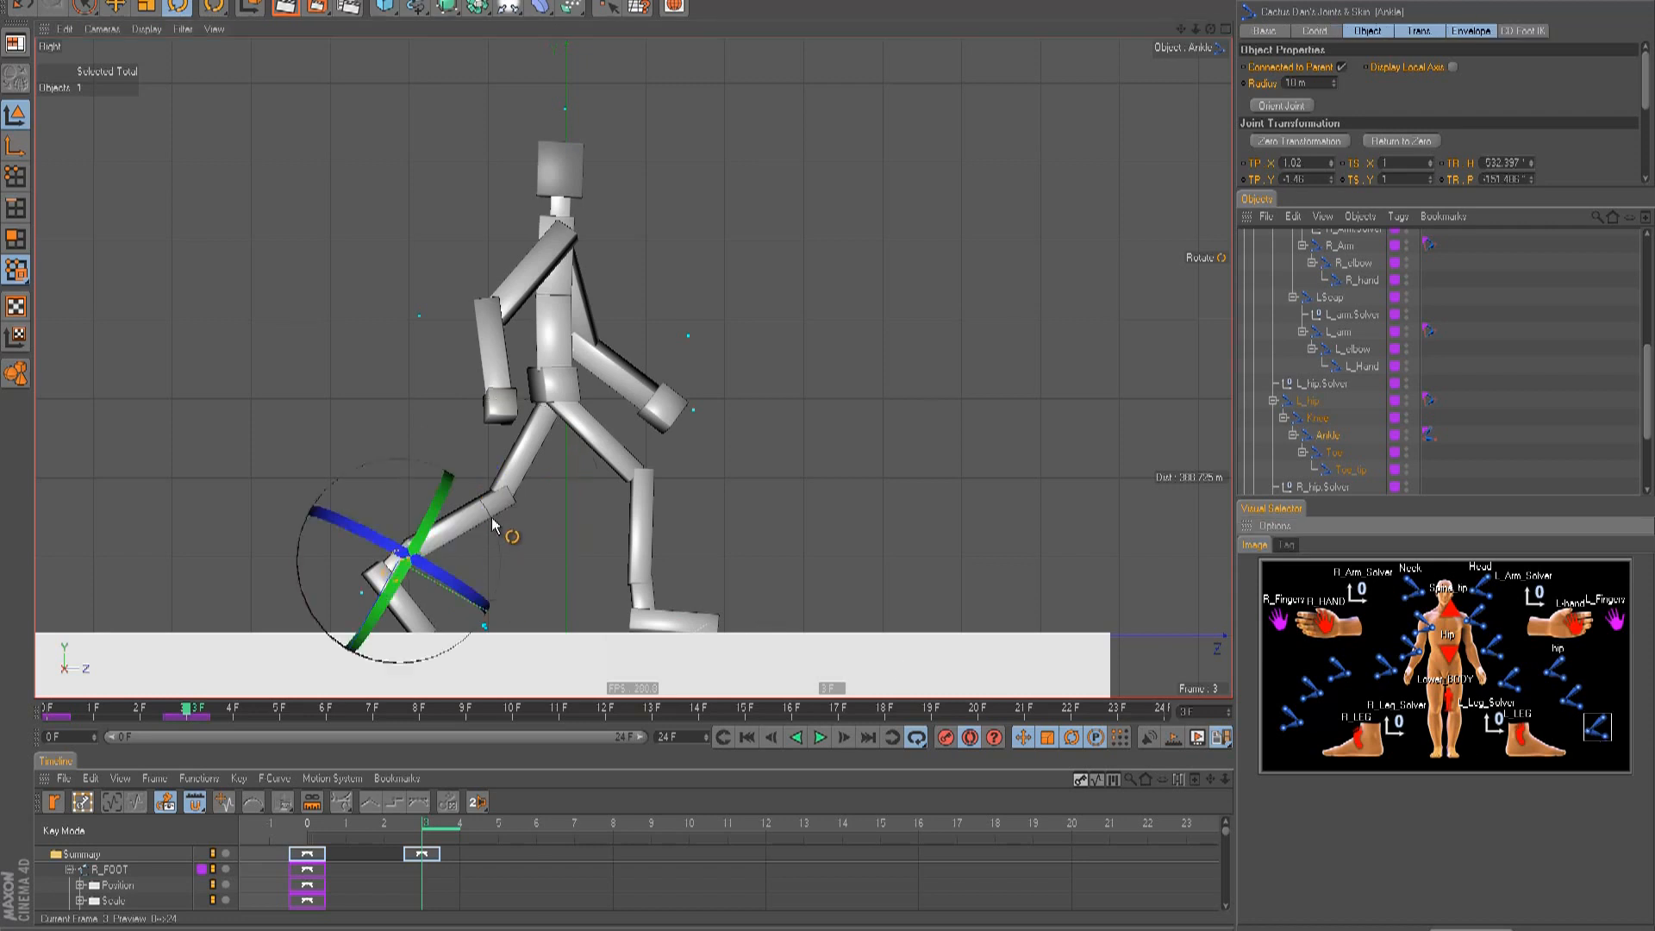
pyautogui.moveTo(493, 526); pyautogui.dragTo(498, 539)
# - Swing the right arm farther back at R_Arm and R_elbow, and rotate L_arm slightly farther forward
pyautogui.click(1411, 645)
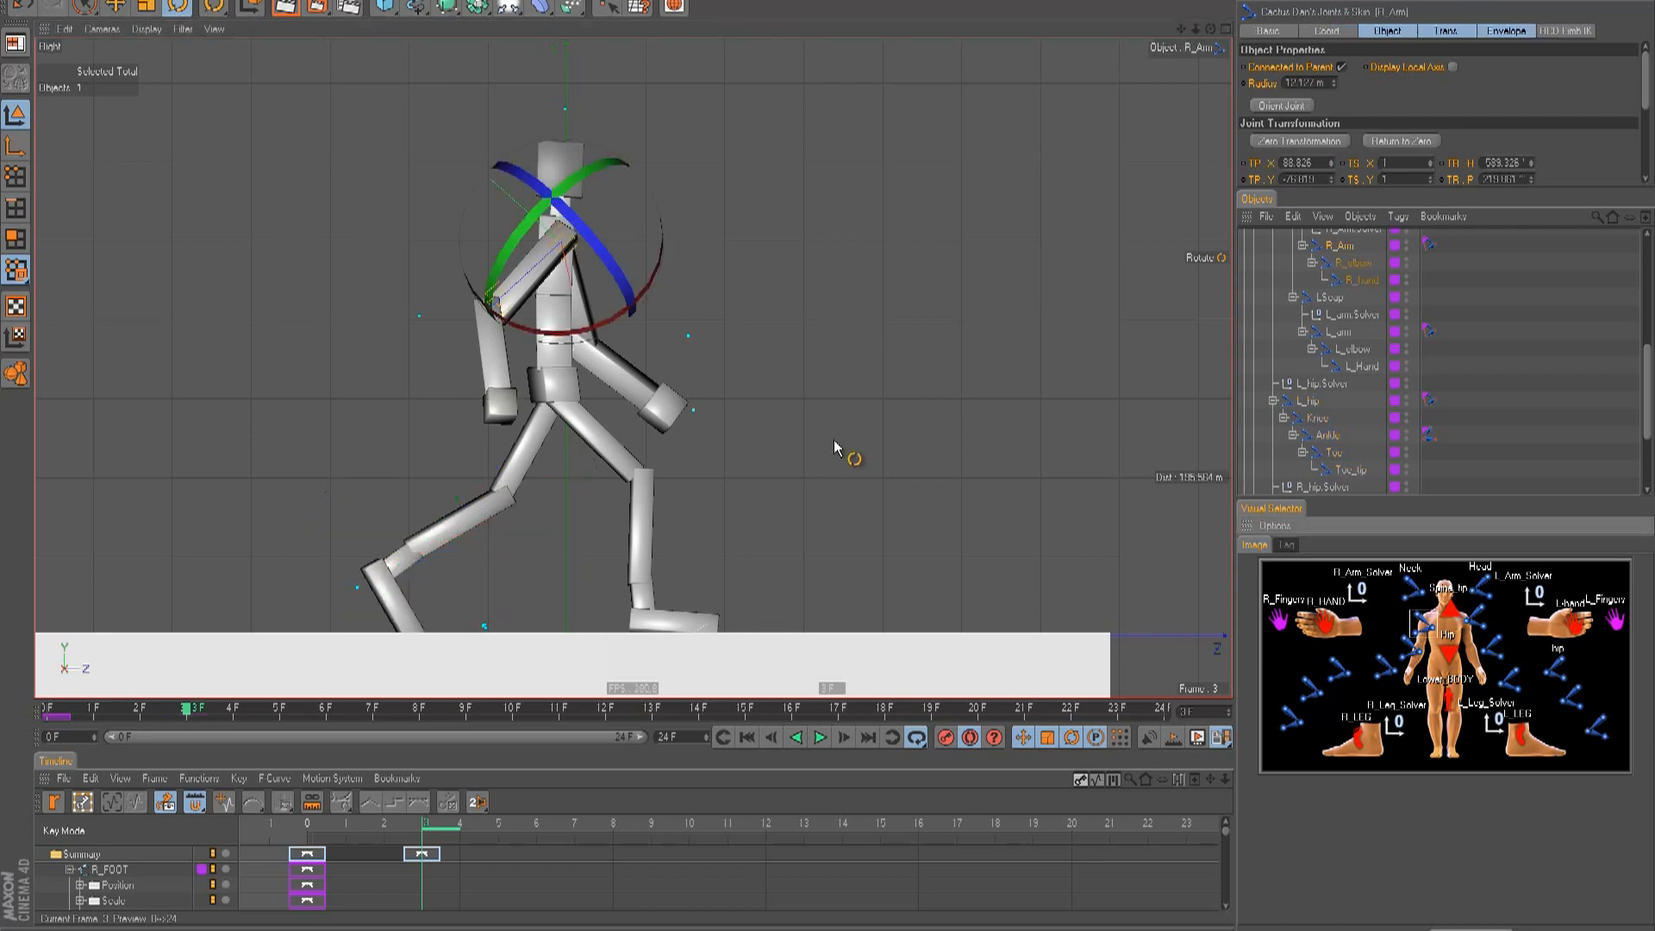
pyautogui.moveTo(625, 335); pyautogui.dragTo(576, 347)
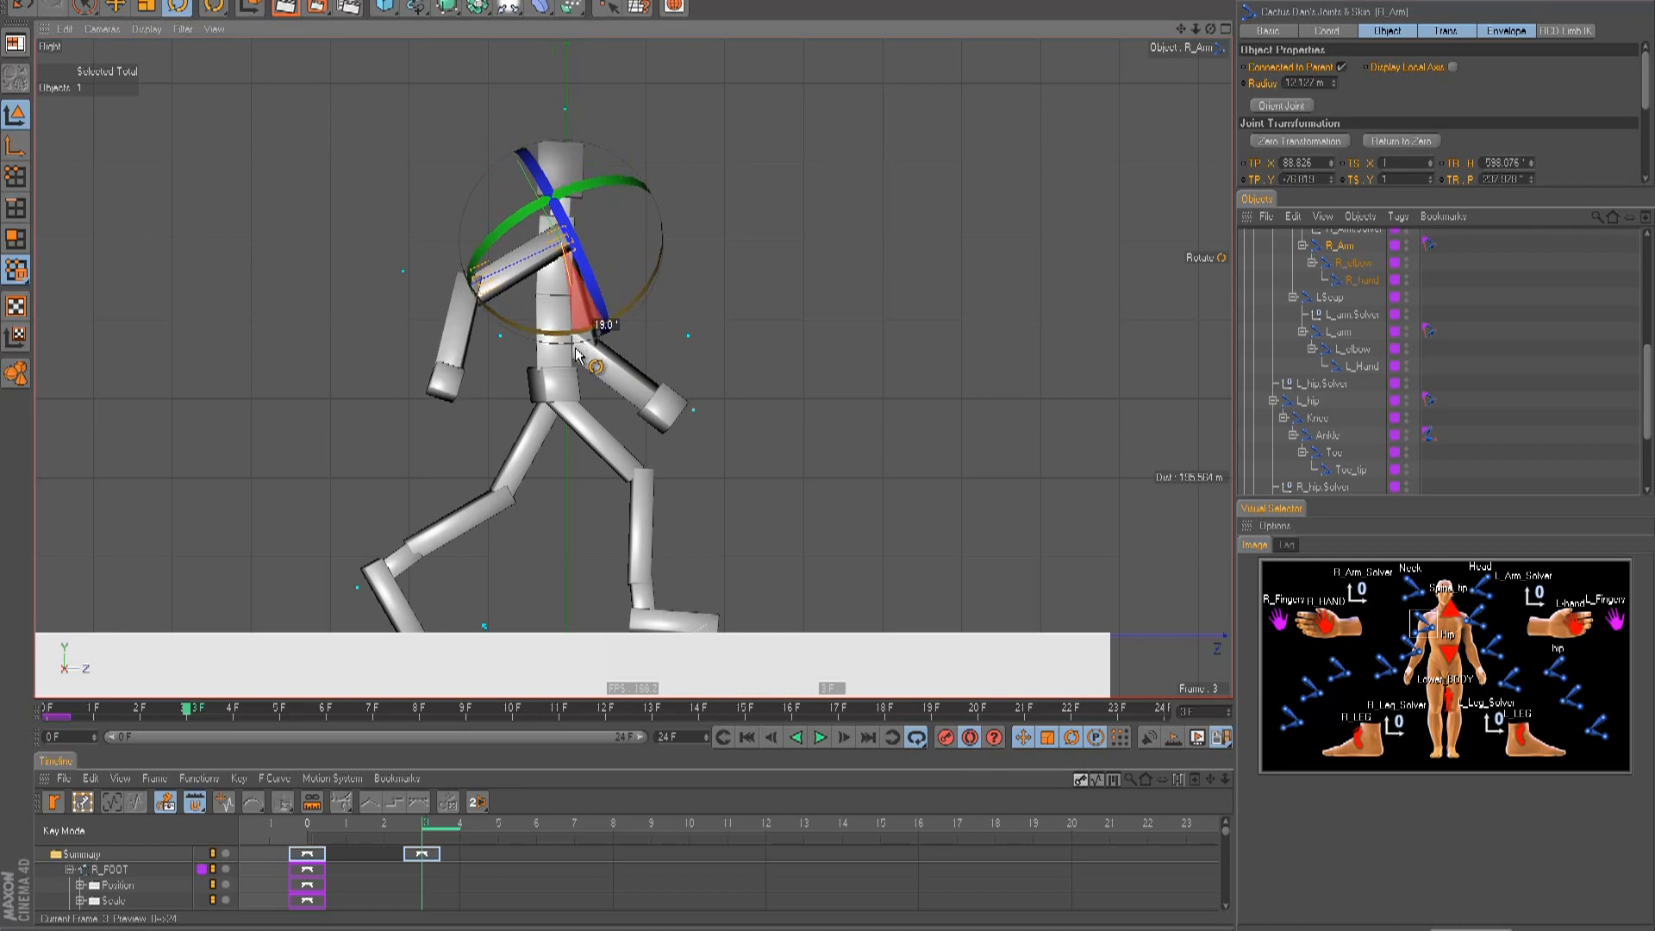
pyautogui.click(1409, 648)
pyautogui.moveTo(541, 355); pyautogui.dragTo(527, 386)
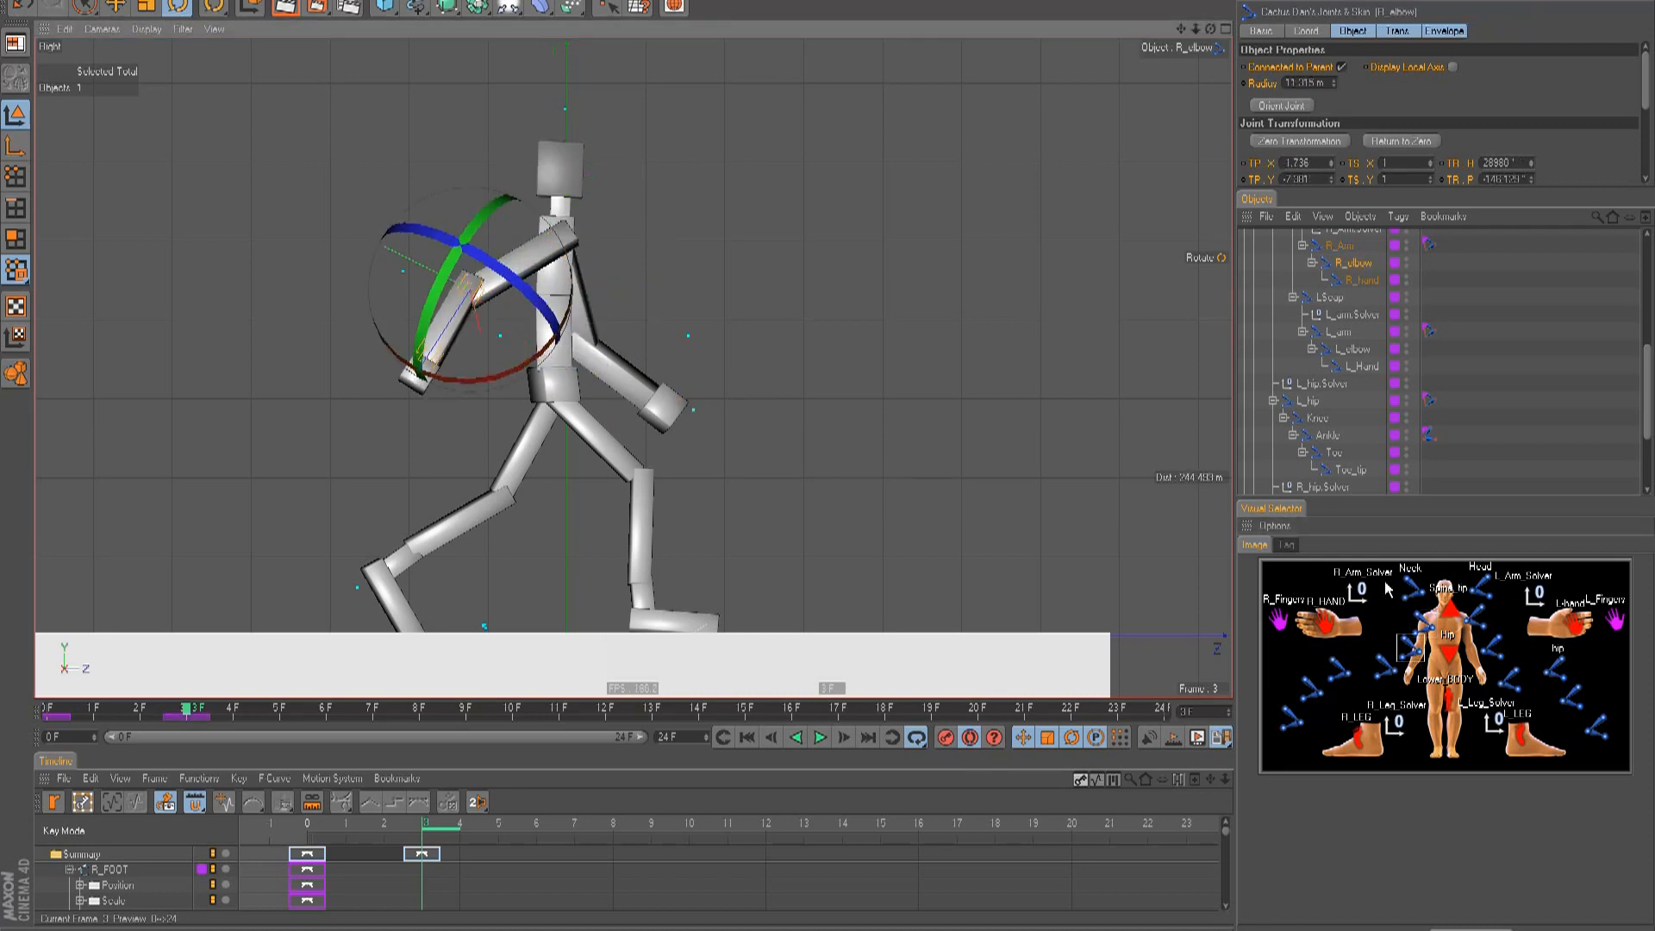
pyautogui.click(1478, 617)
pyautogui.moveTo(626, 204); pyautogui.dragTo(599, 200)
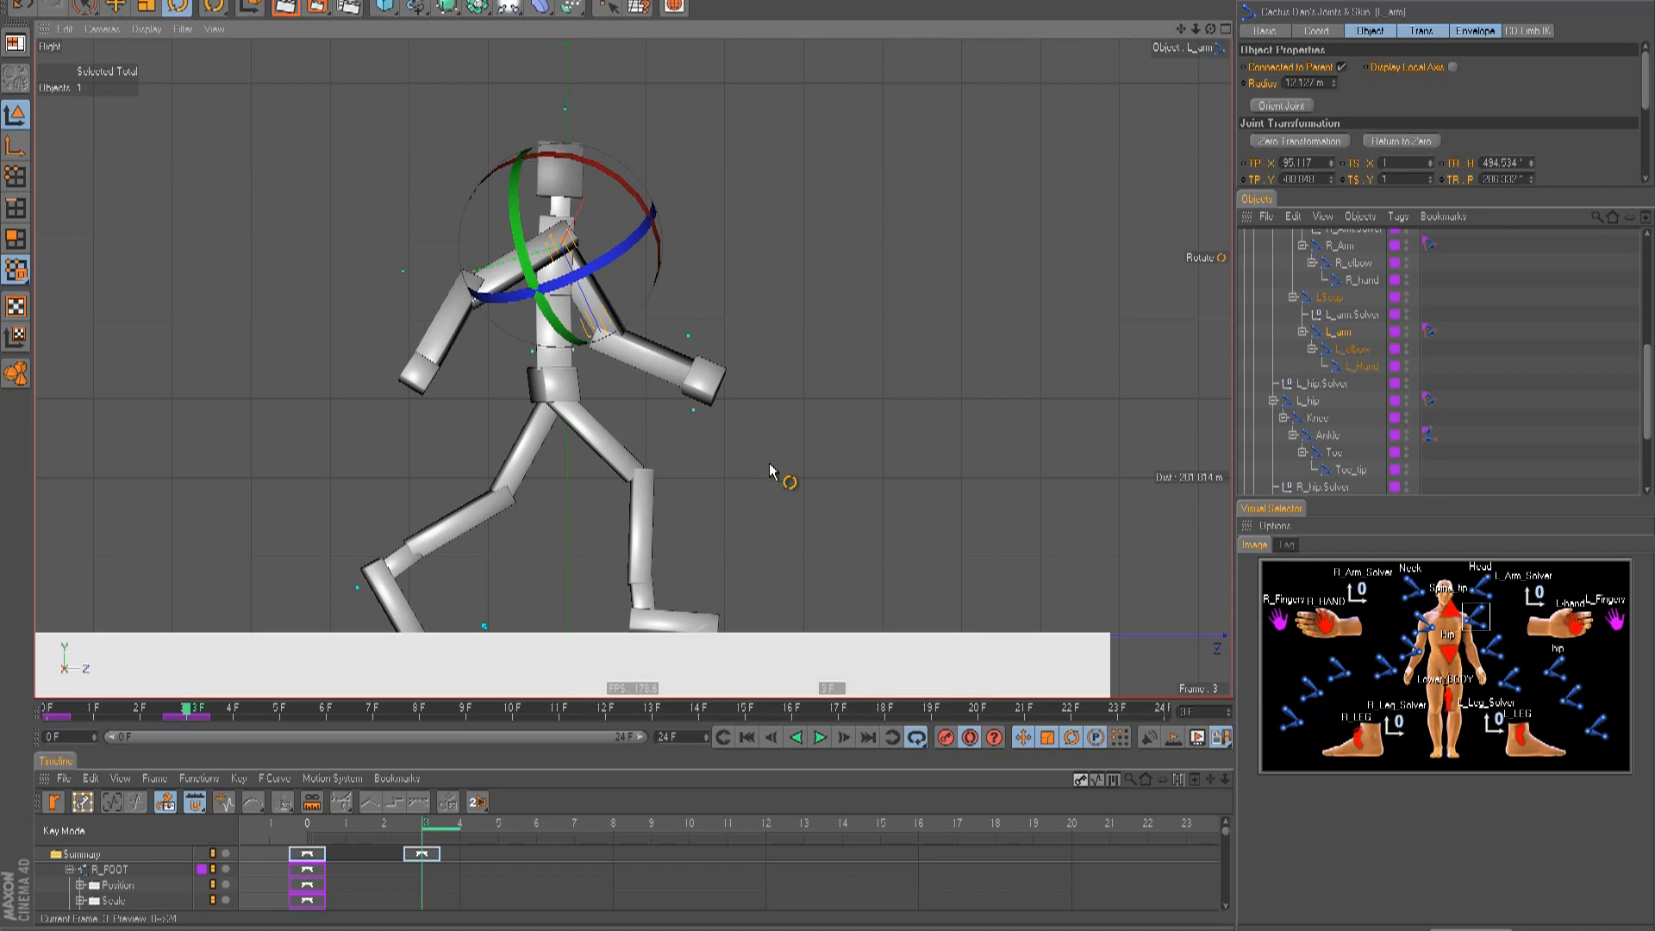
# - Advance to frame 6, rotate L_hip very slightly forward and record a keyframe
pyautogui.press('g')
pyautogui.press('g')
pyautogui.press('g')
pyautogui.click(1552, 671)
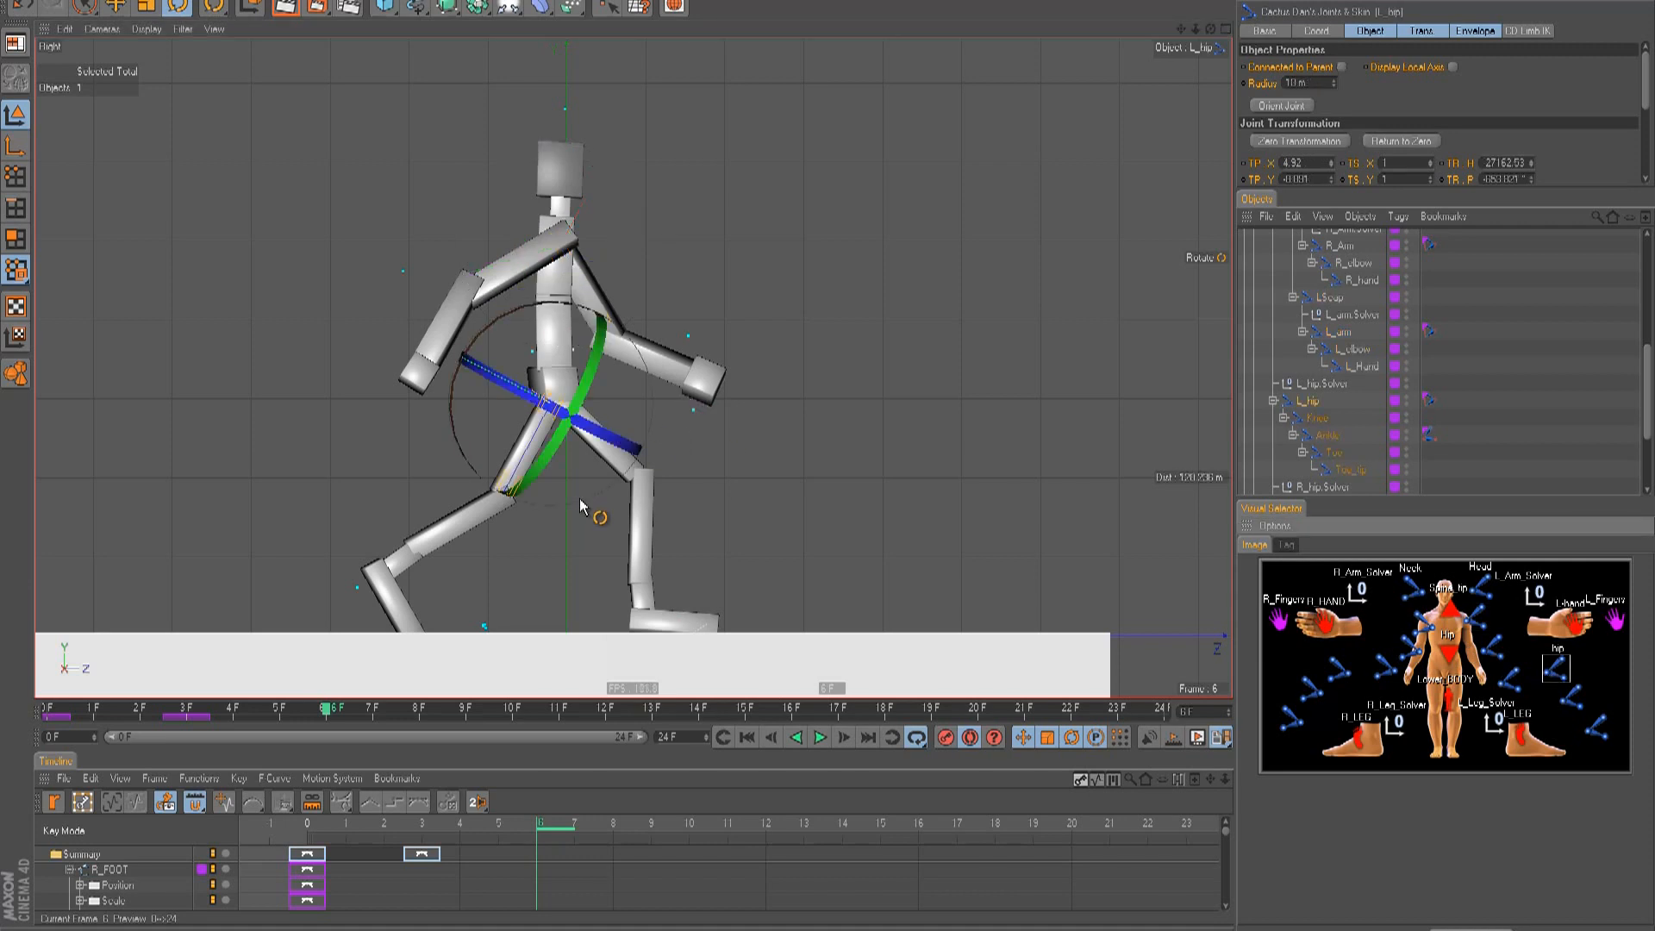
pyautogui.moveTo(581, 499); pyautogui.dragTo(583, 498)
pyautogui.press('F9')
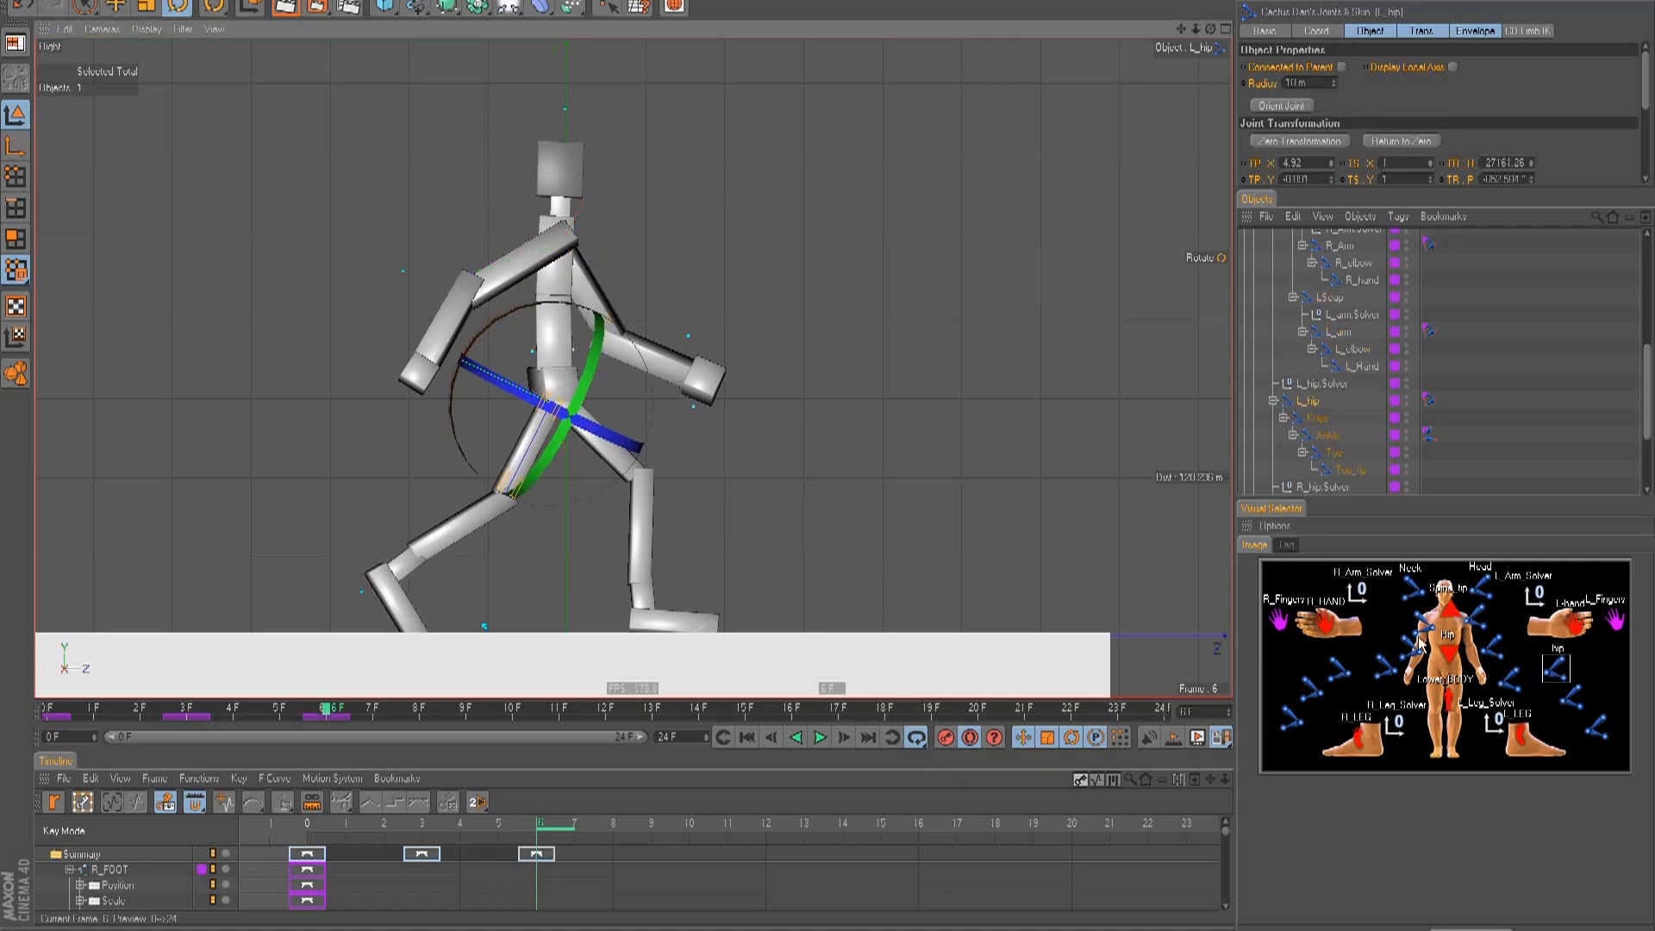
# - Rotate R_hip backward at frame 6 and straighten the right knee until the leg stands nearly upright
pyautogui.click(1335, 670)
pyautogui.moveTo(680, 412); pyautogui.dragTo(677, 496)
pyautogui.press('F9')
pyautogui.click(1321, 695)
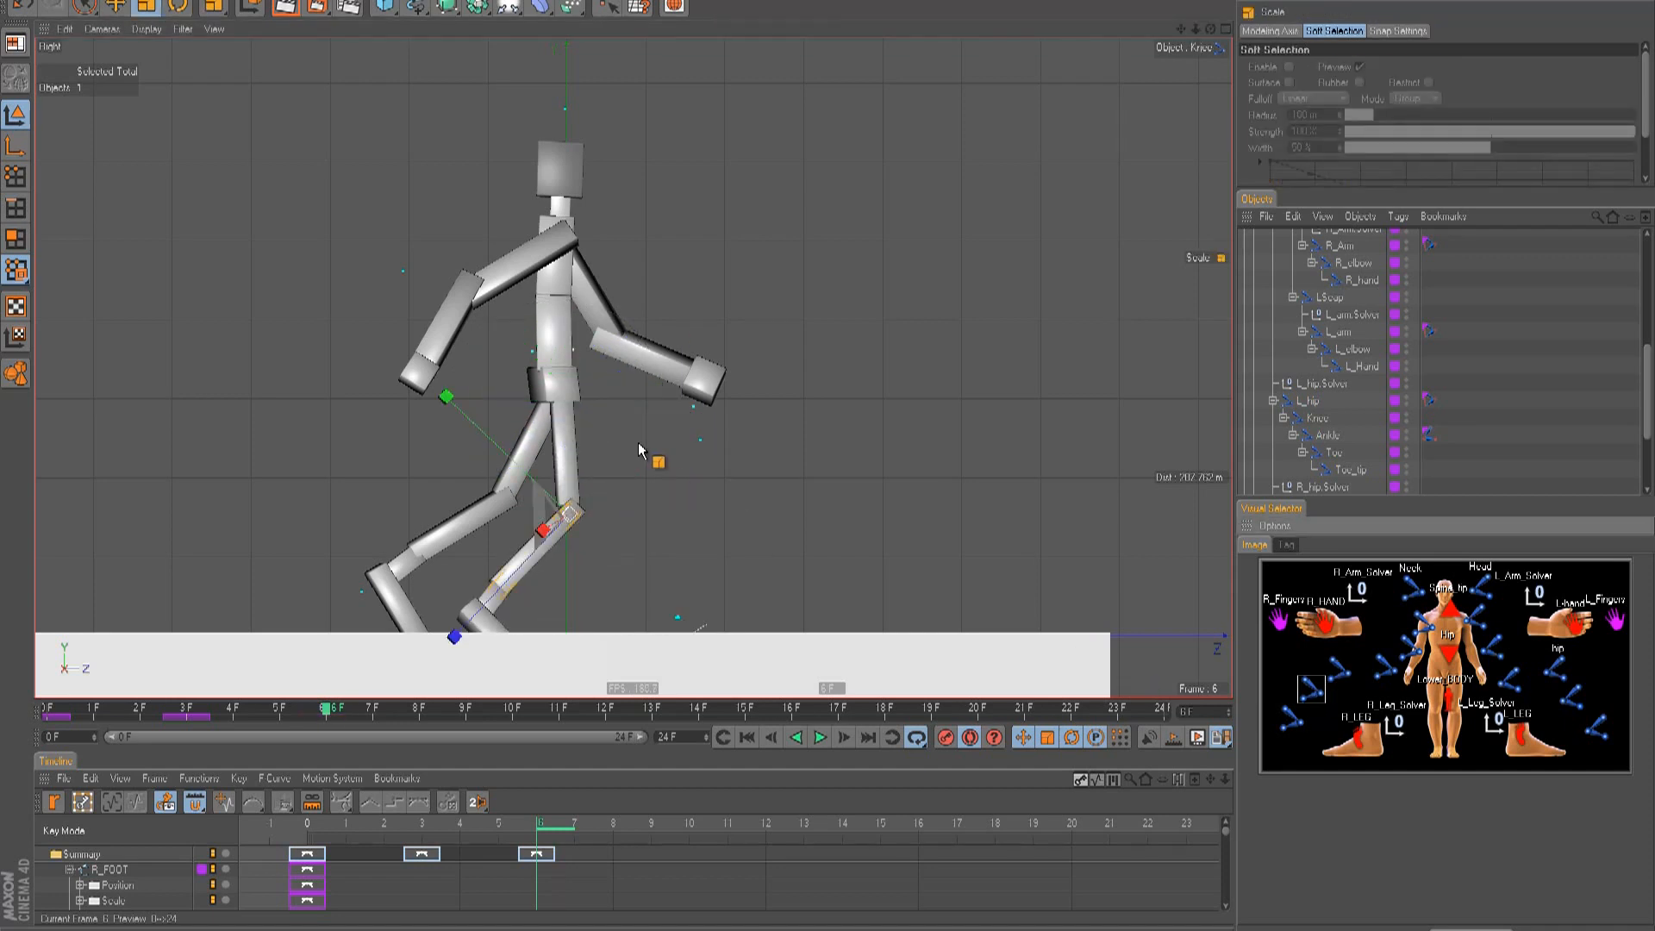
pyautogui.moveTo(661, 493); pyautogui.dragTo(654, 410)
# - Raise the Lower_BODY control so the supporting foot meets the ground, and rotate R_hip slightly backward
pyautogui.press('e')
pyautogui.click(1441, 699)
pyautogui.moveTo(836, 472)
pyautogui.mouseDown()
pyautogui.moveTo(827, 454)
pyautogui.moveTo(840, 459)
pyautogui.mouseUp()
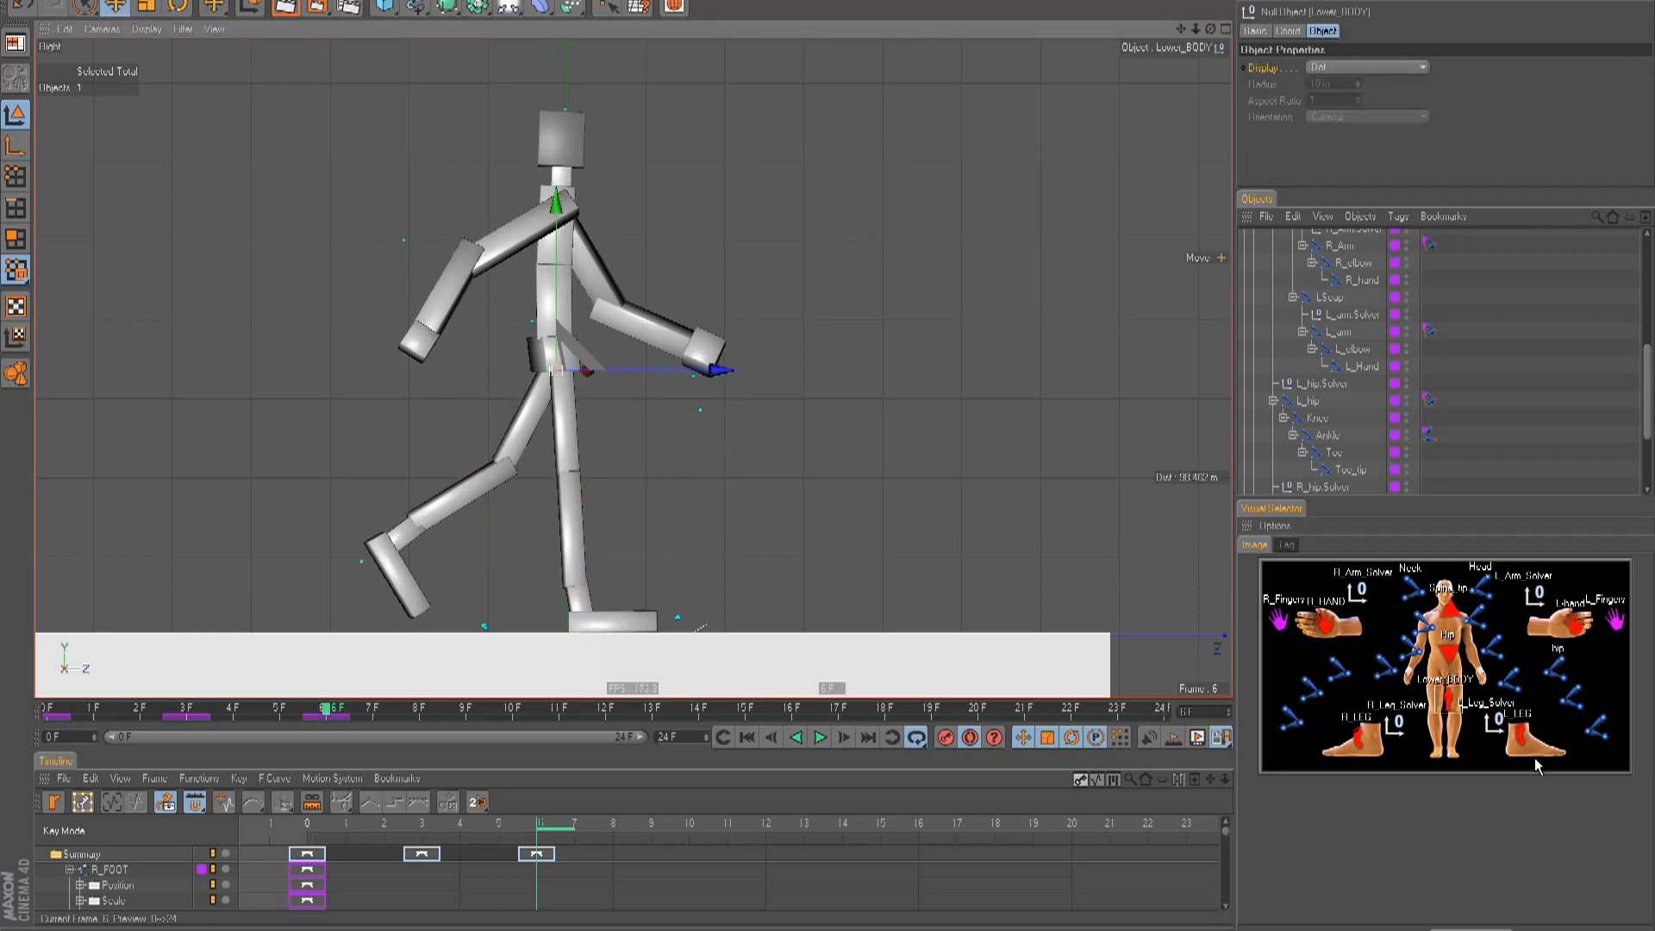
pyautogui.click(1340, 675)
pyautogui.press('r')
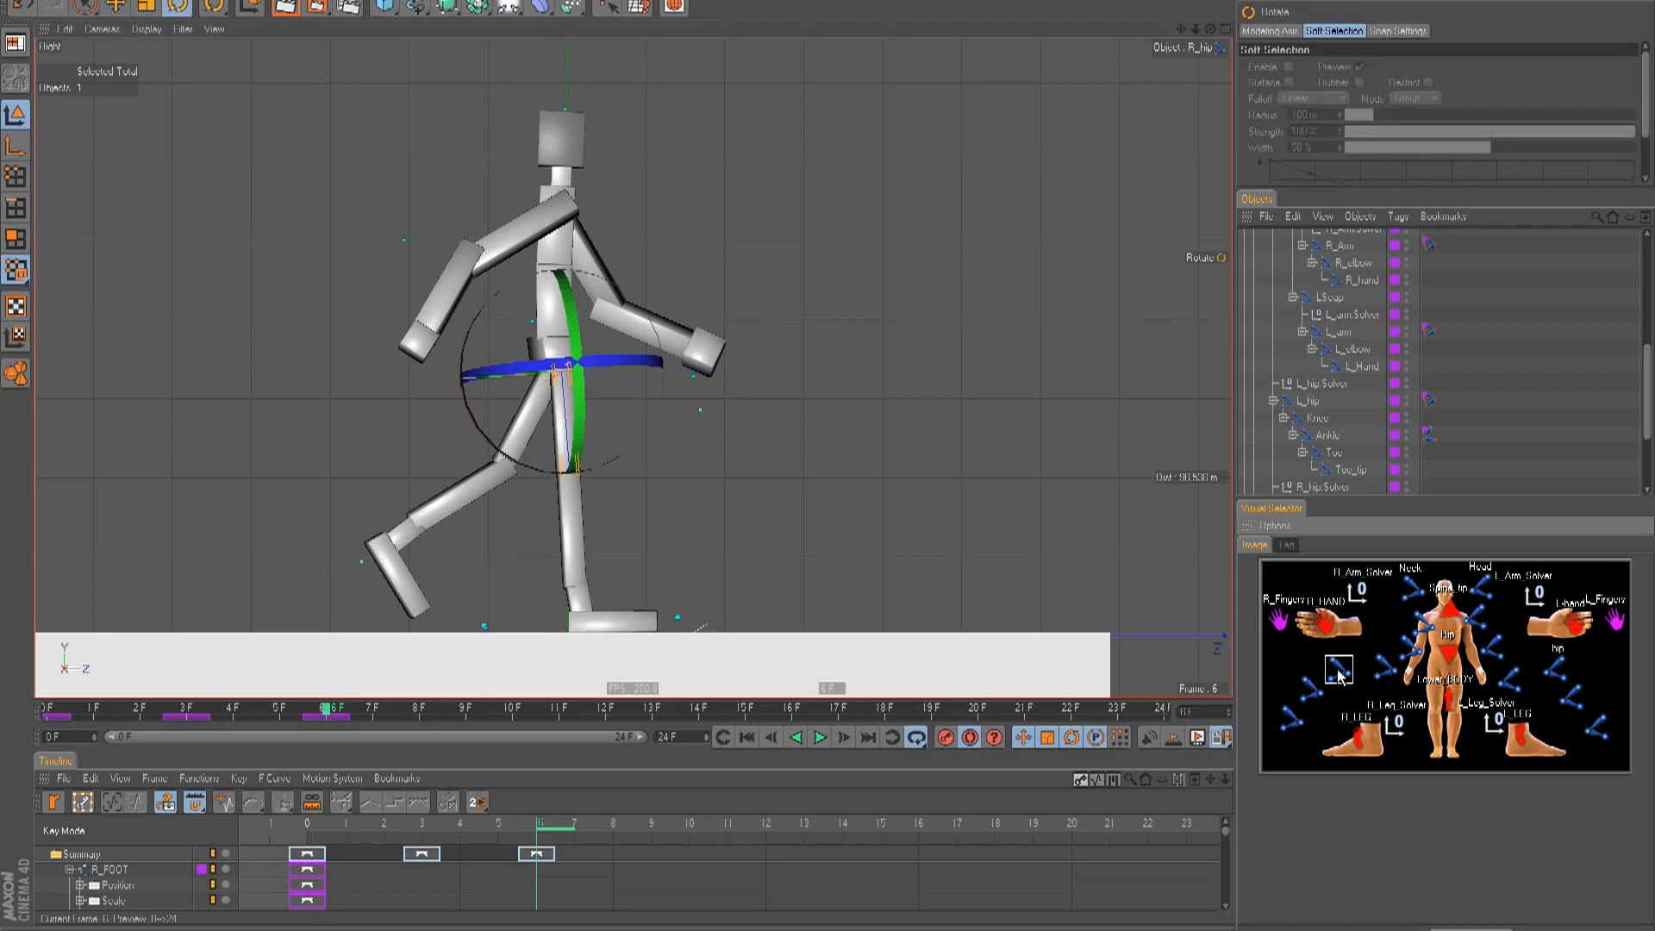
pyautogui.moveTo(643, 436); pyautogui.dragTo(747, 538)
# - Swing L_hip forward at frame 6 so the bent left leg passes the right, and adjust the left Ankle
pyautogui.click(1554, 670)
pyautogui.click(1571, 696)
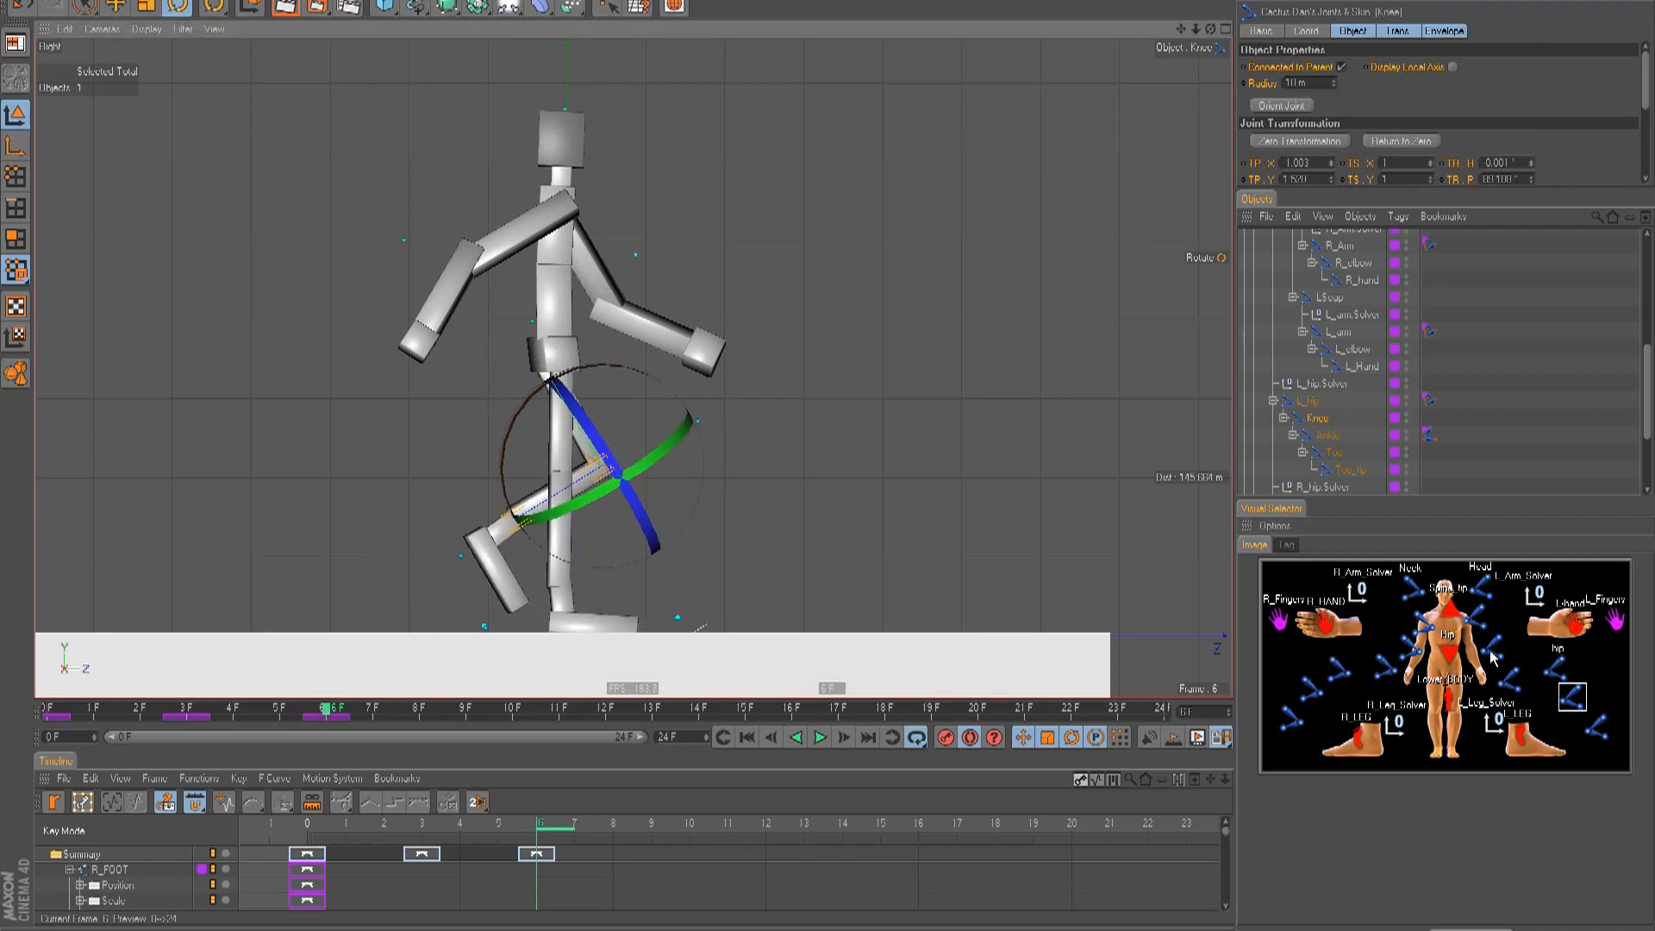
pyautogui.click(1589, 727)
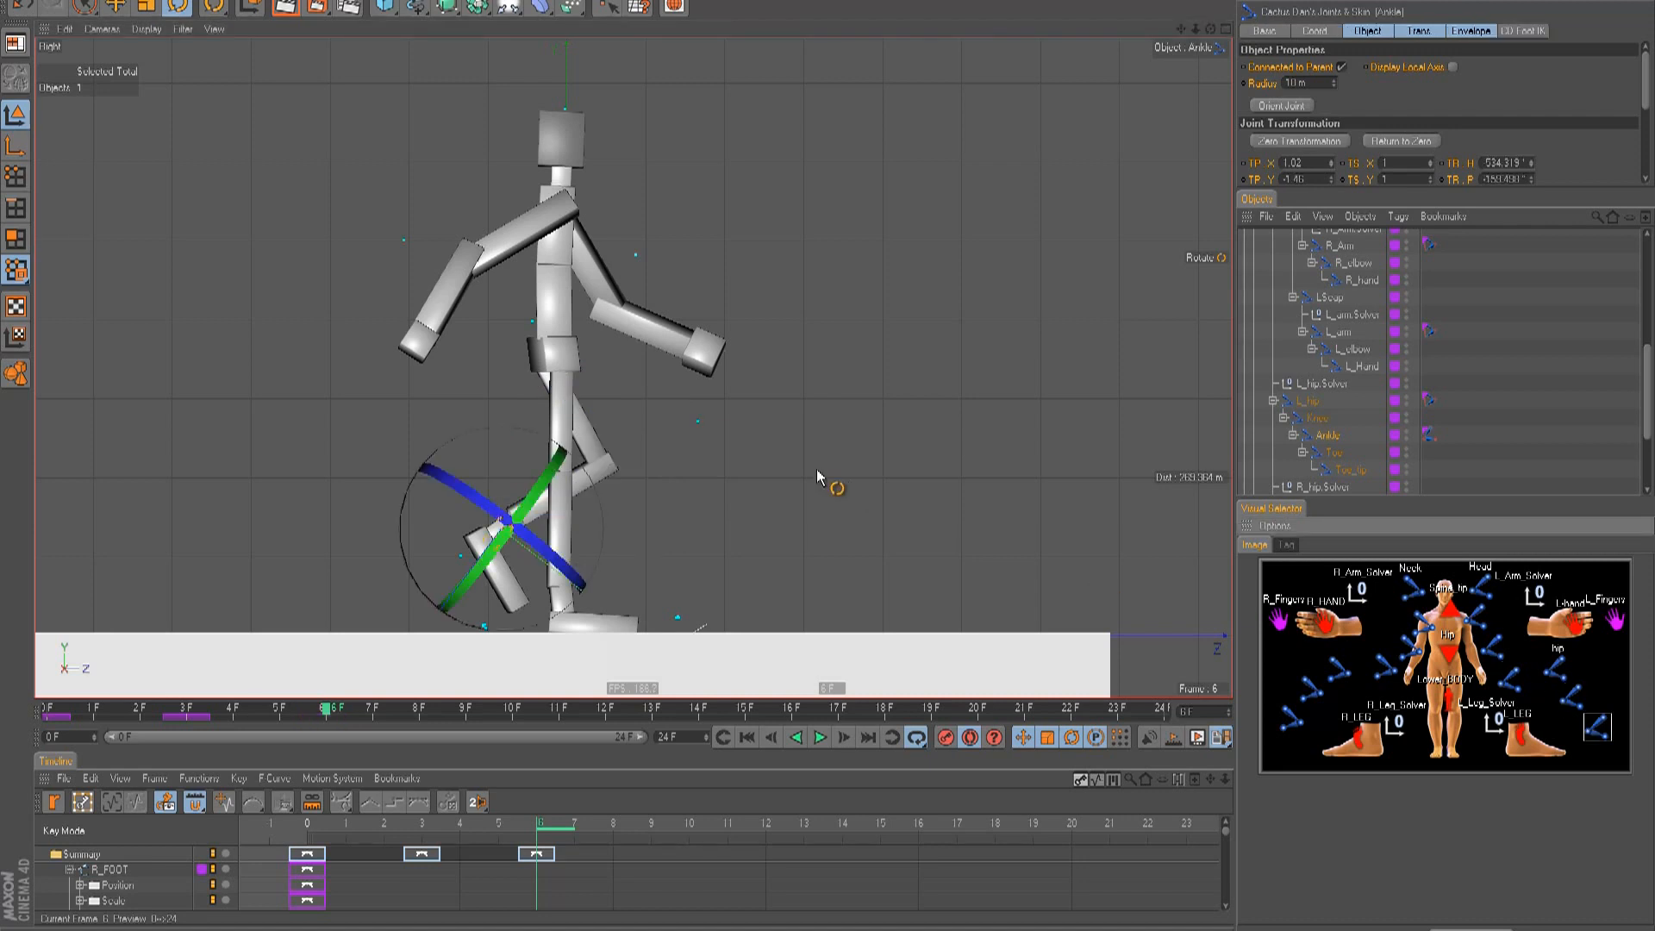
pyautogui.moveTo(609, 499); pyautogui.dragTo(1035, 612)
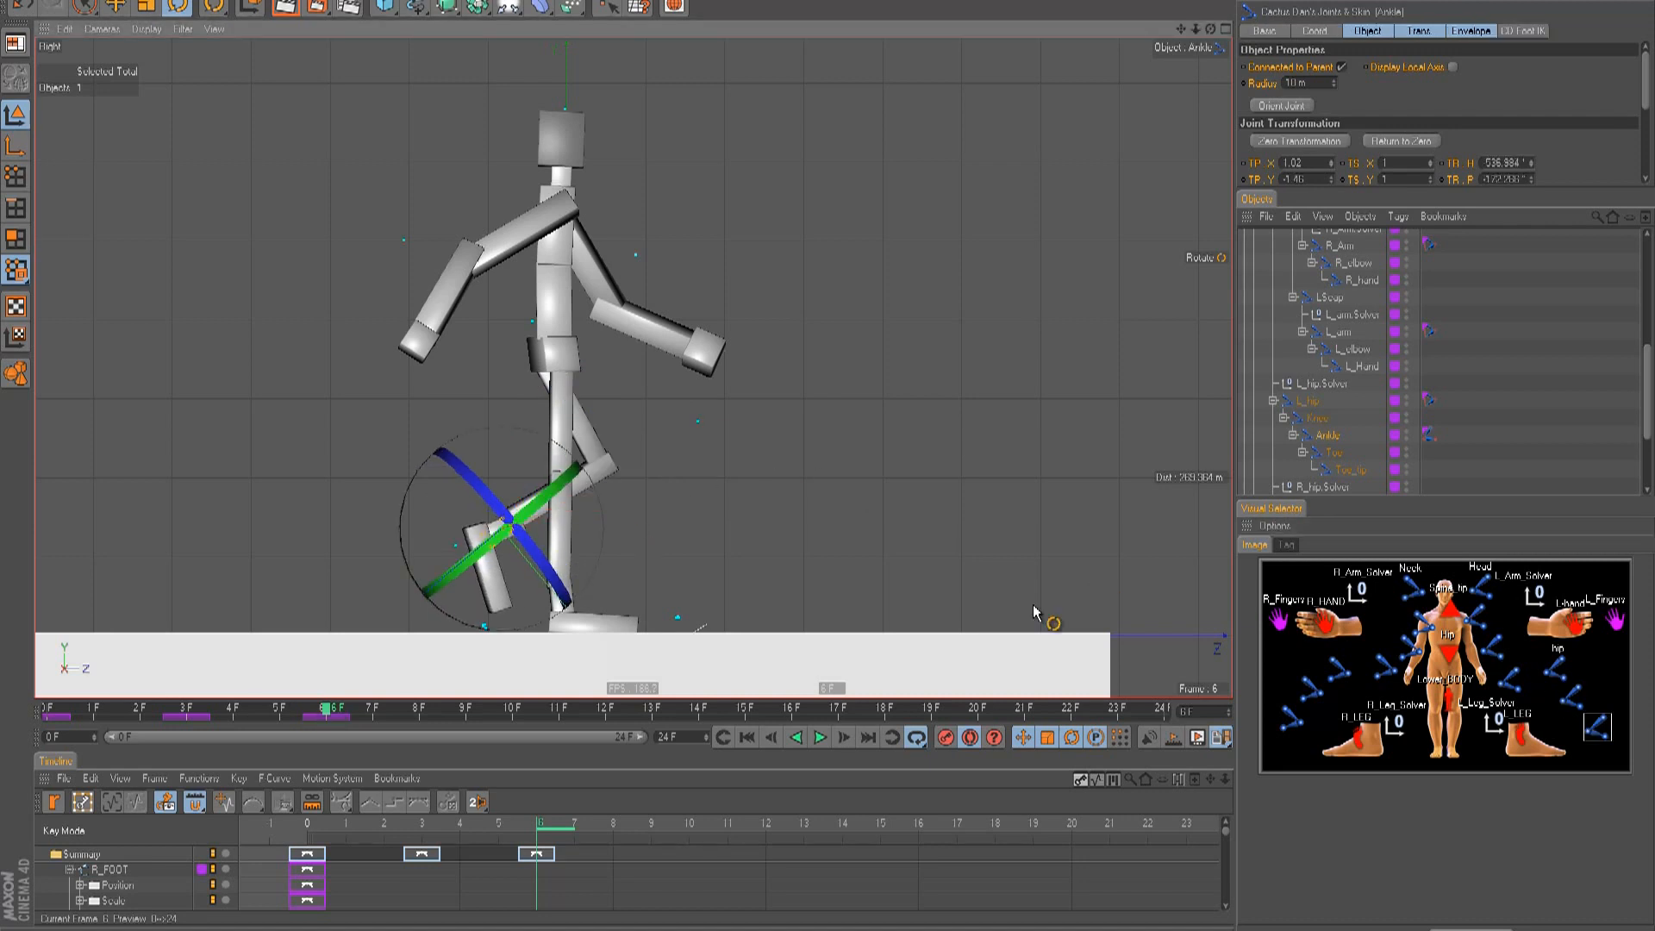
pyautogui.click(1565, 679)
pyautogui.moveTo(643, 428); pyautogui.dragTo(687, 421)
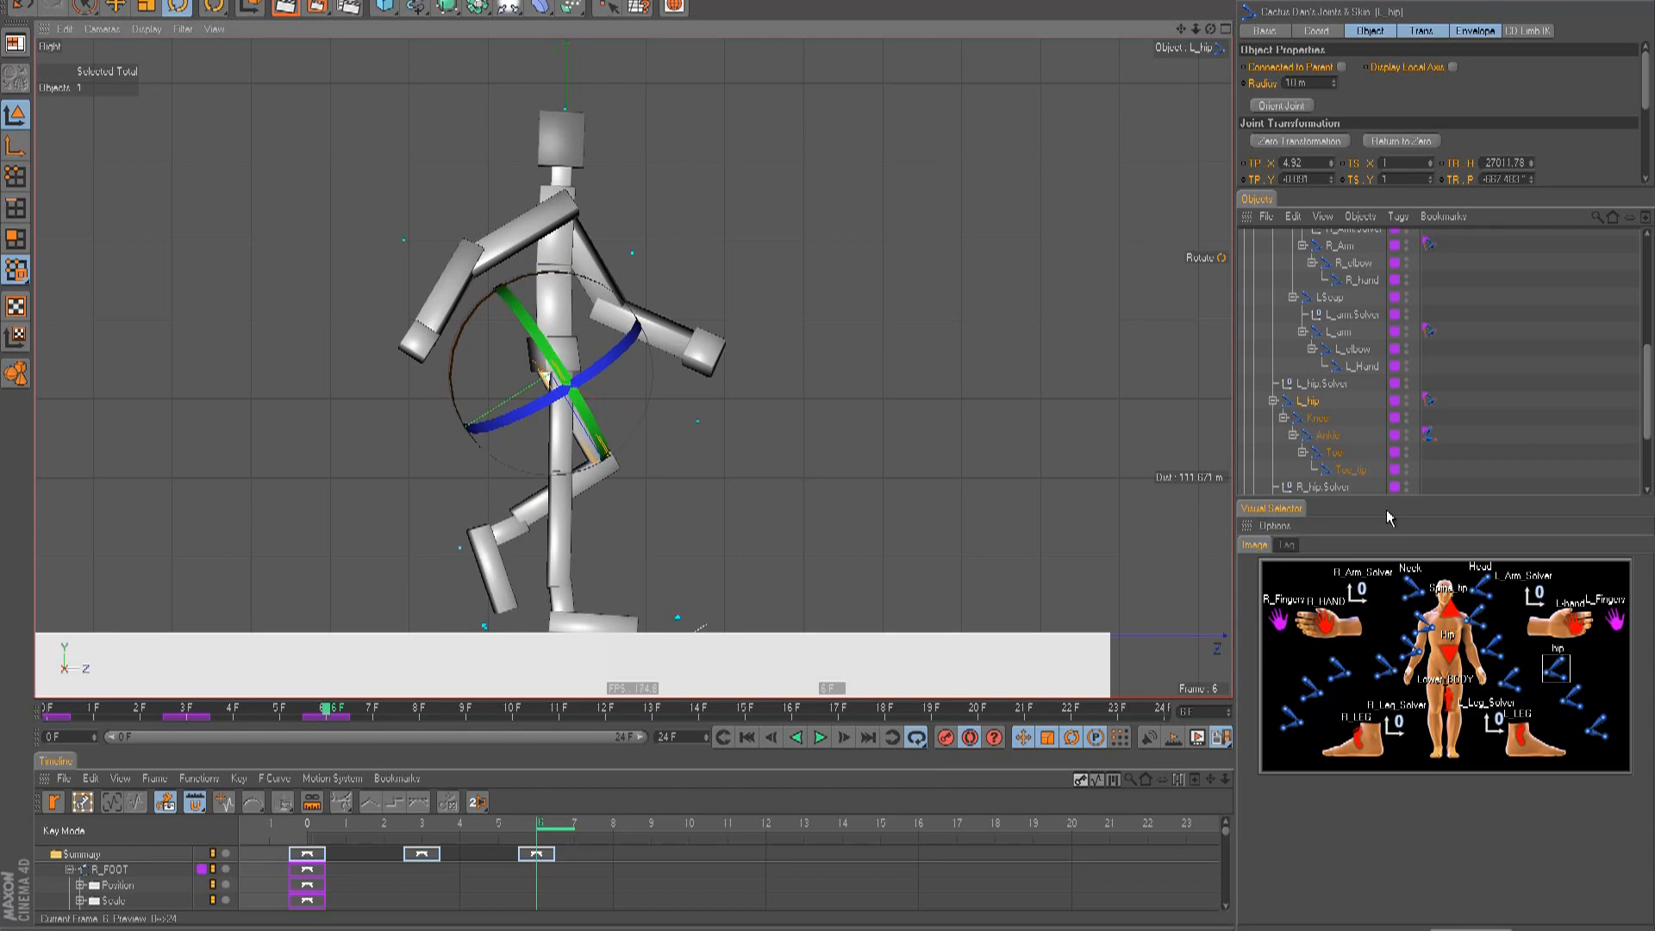
# - Swing R_Arm forward and L_arm backward at frame 6 until both upper arms hang near the torso
pyautogui.click(1410, 629)
pyautogui.moveTo(680, 379); pyautogui.dragTo(673, 305)
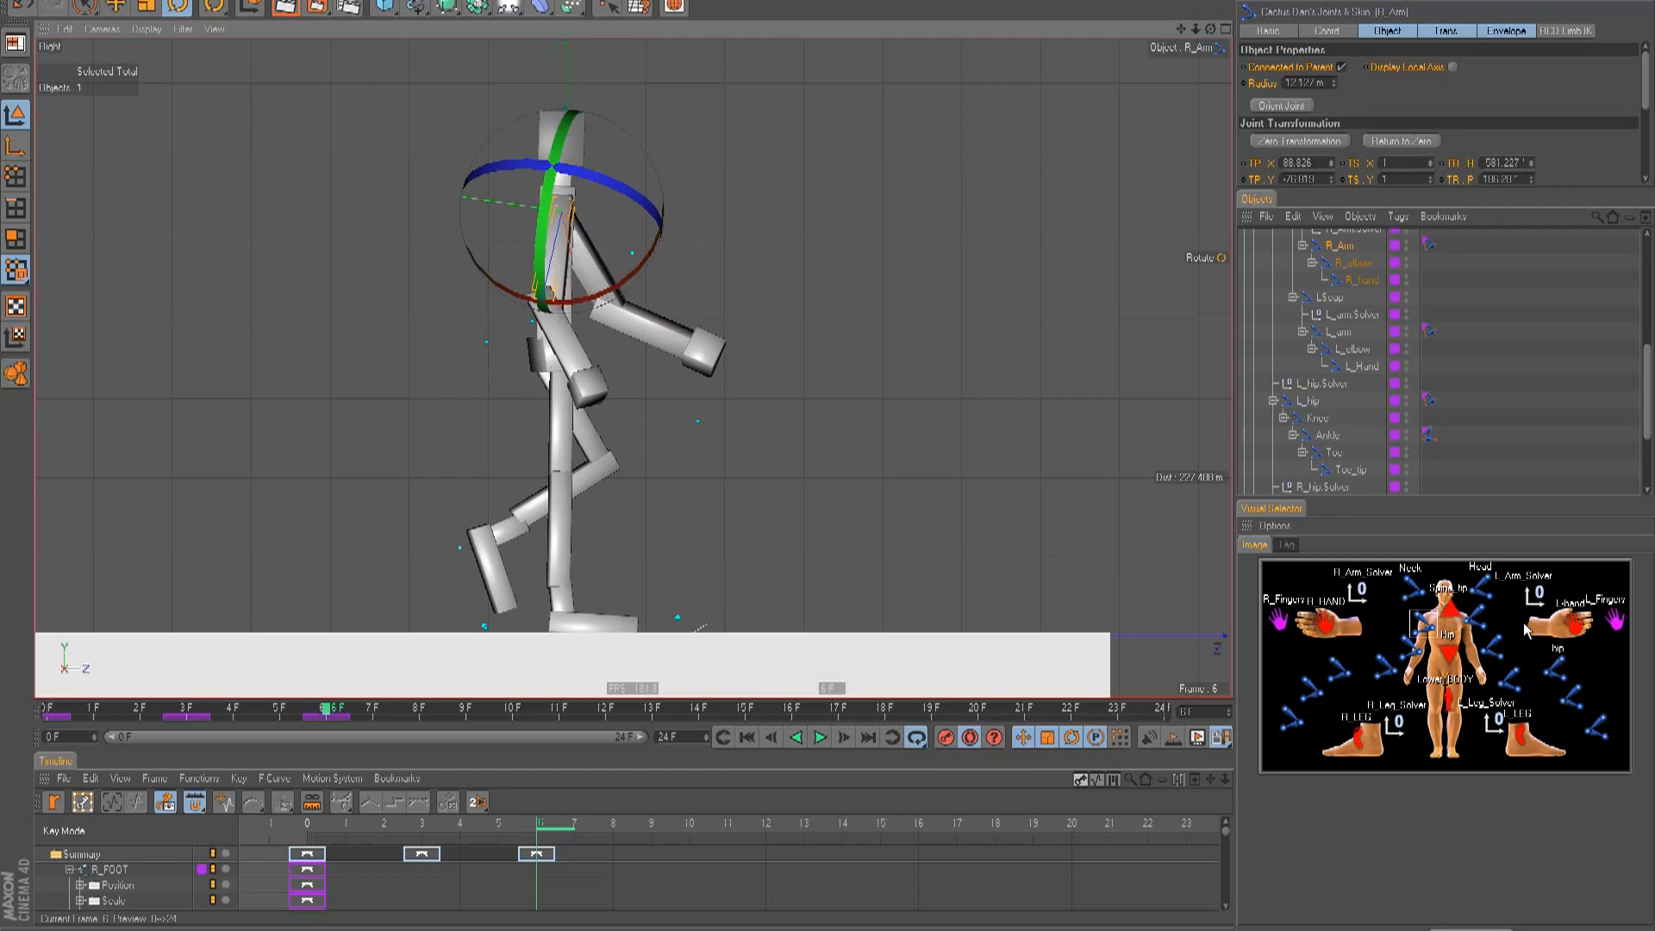
pyautogui.click(1497, 628)
pyautogui.moveTo(603, 119); pyautogui.dragTo(659, 196)
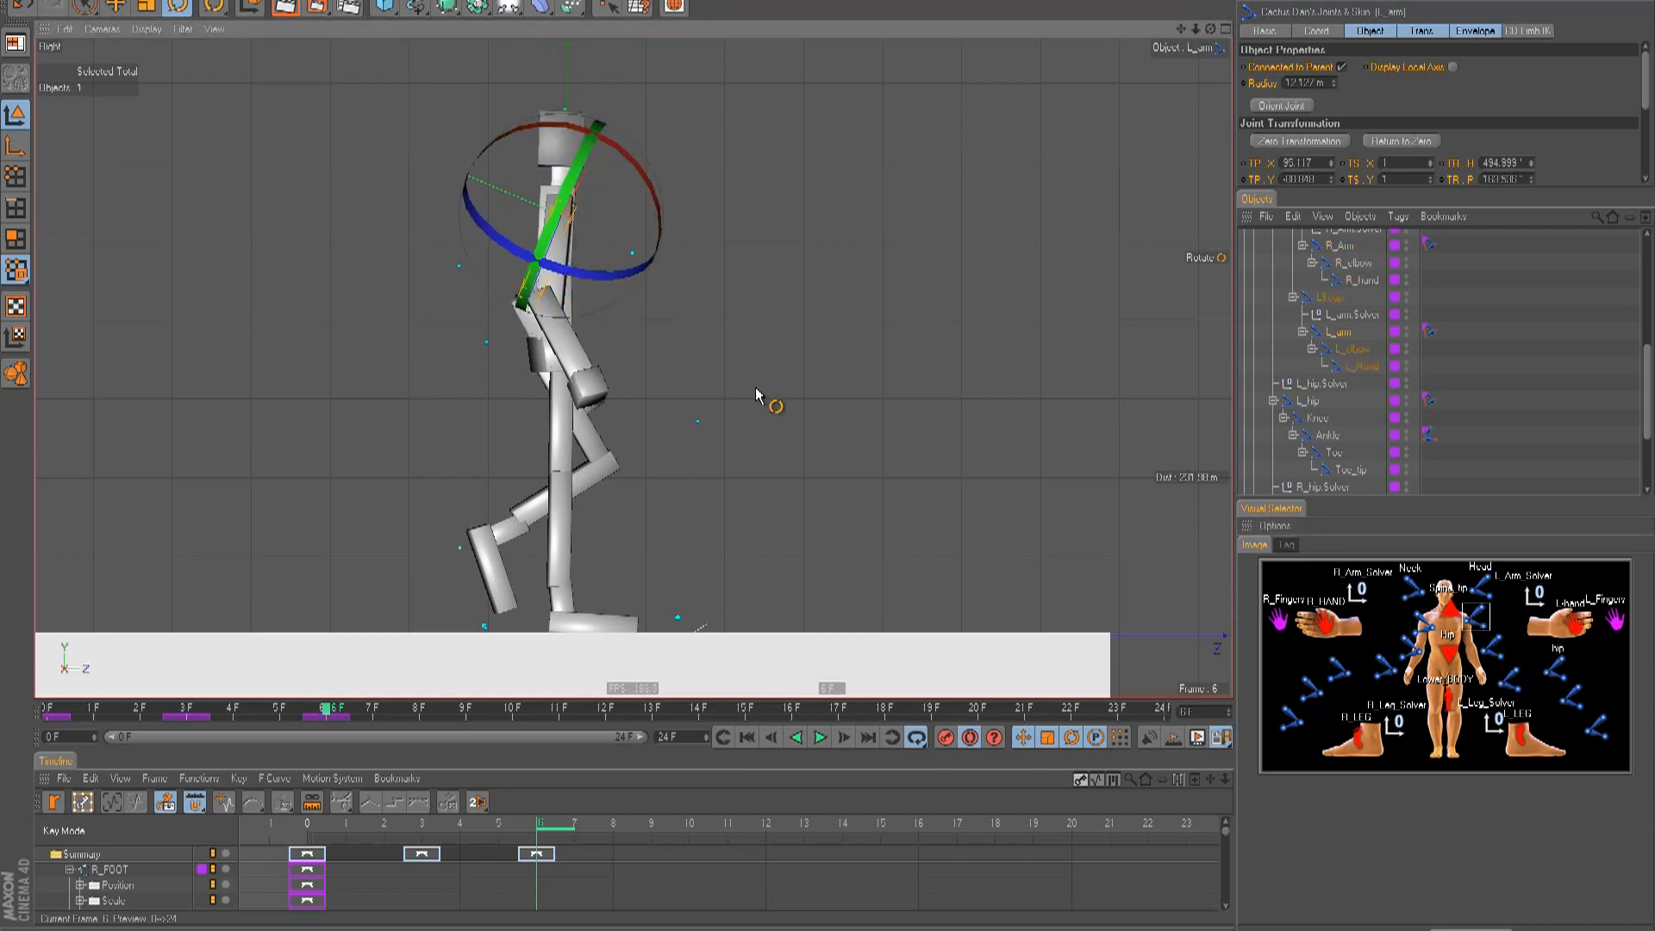
# - Advance to frame 9 and rotate R_hip backward so the right leg trails behind the body
pyautogui.press('g')
pyautogui.press('g')
pyautogui.press('g')
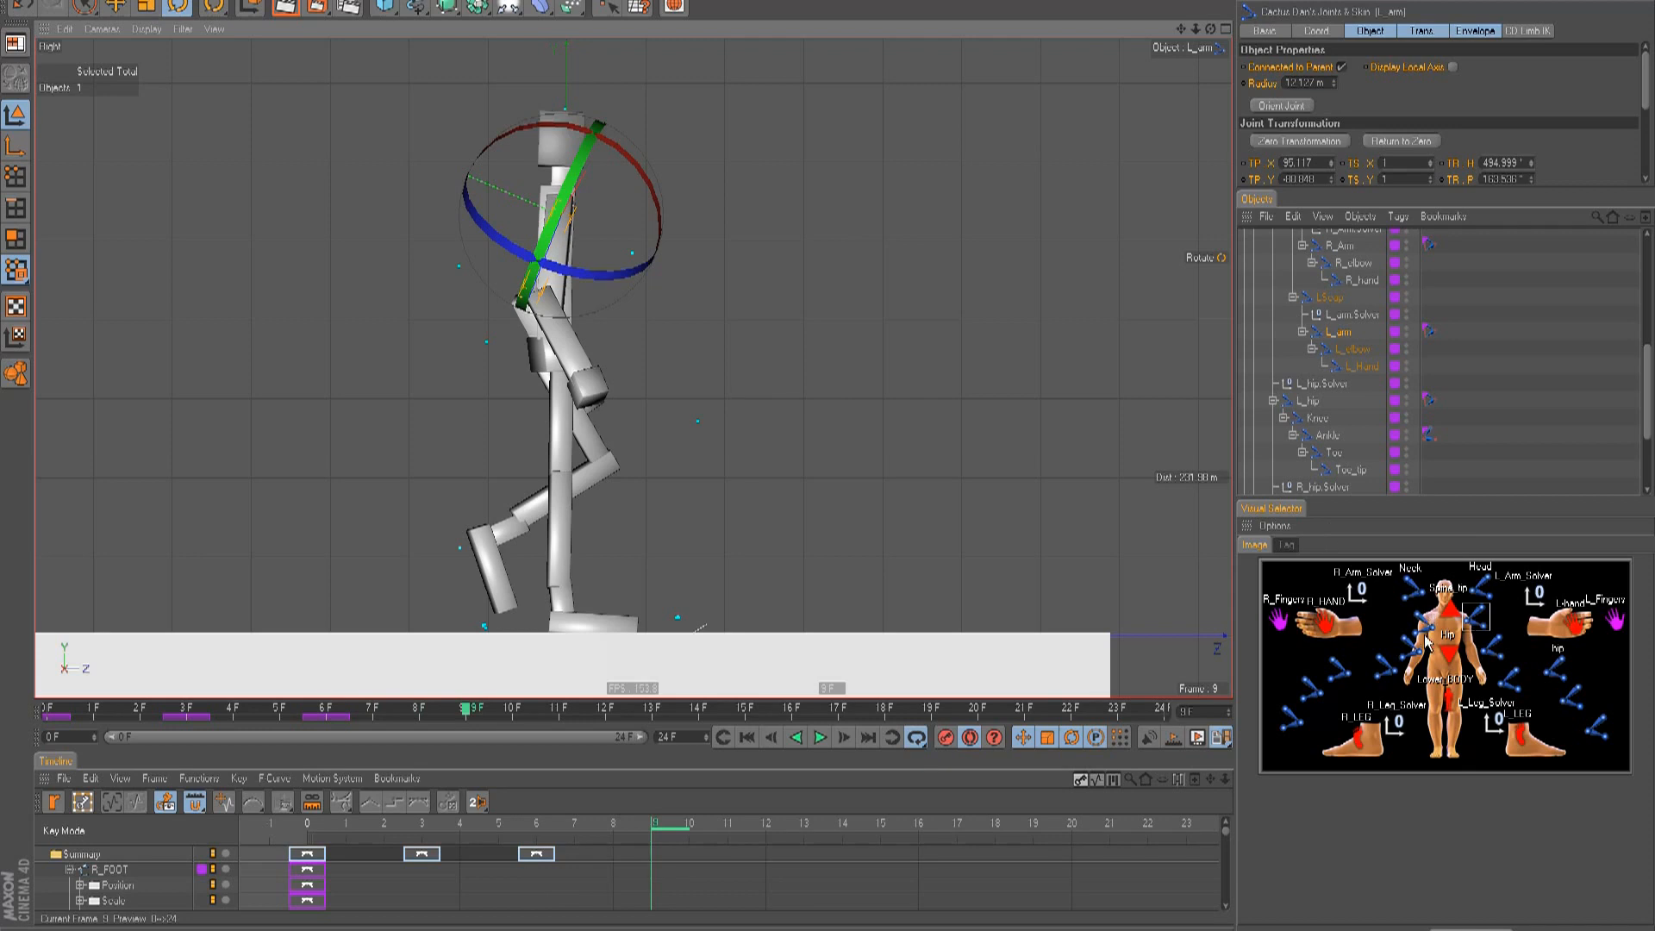
pyautogui.click(1338, 672)
pyautogui.moveTo(654, 440); pyautogui.dragTo(639, 470)
# - Bend the right knee backward at frame 9 and rotate R_hip slightly forward
pyautogui.click(1312, 687)
pyautogui.press('t')
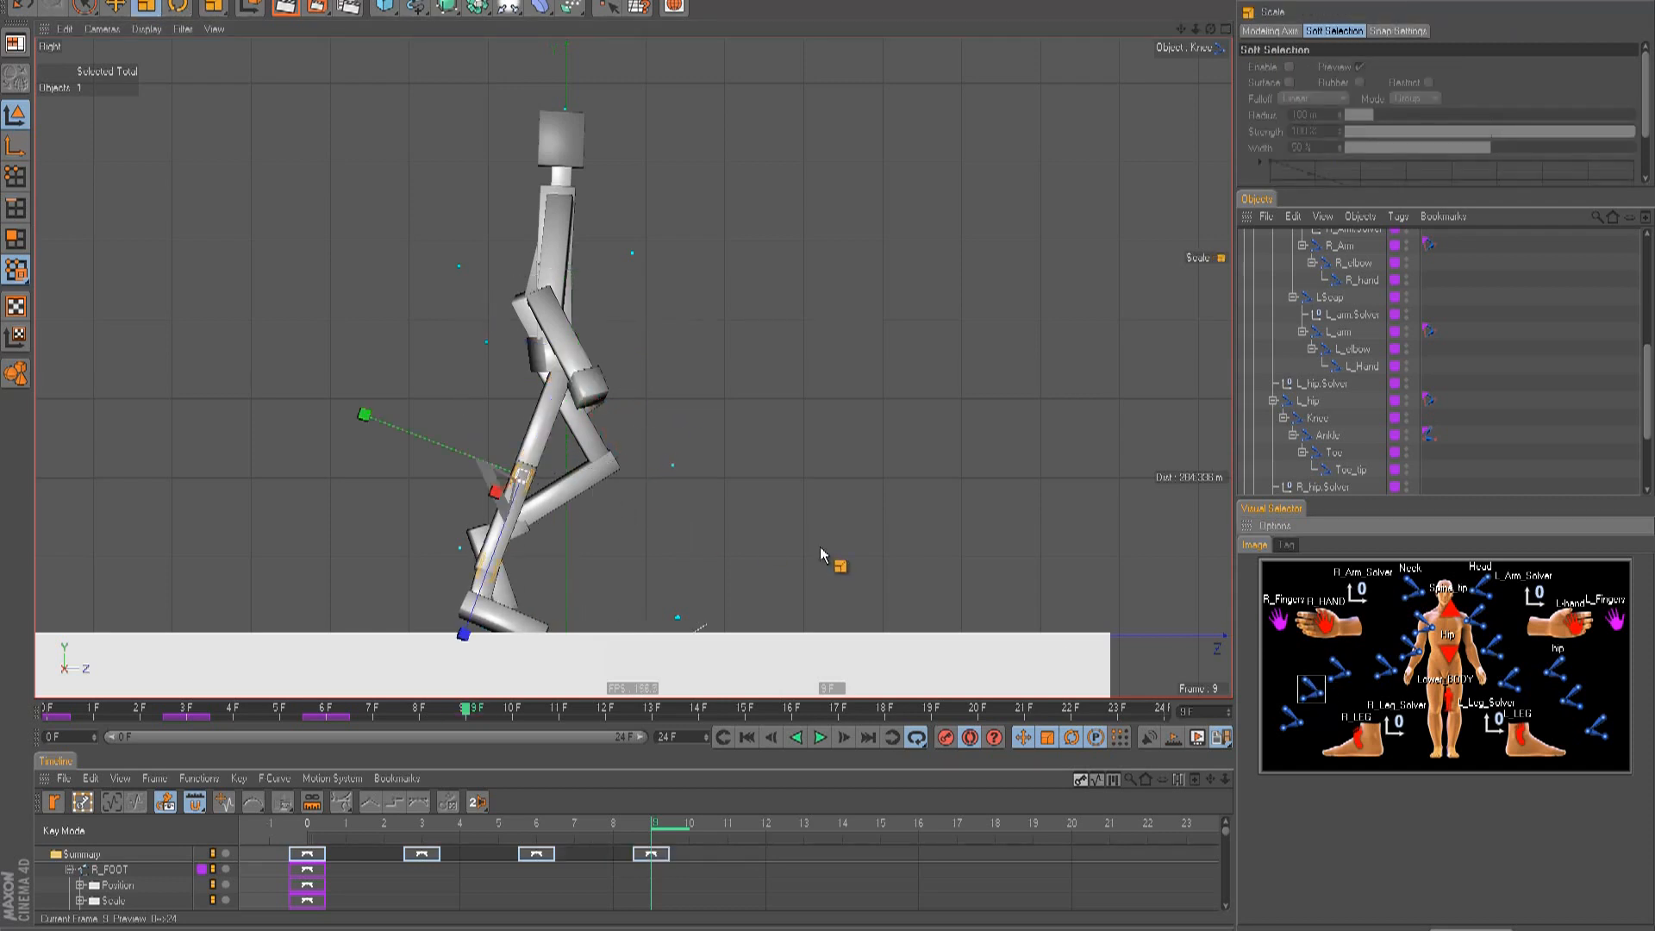
pyautogui.press('r')
pyautogui.moveTo(600, 551); pyautogui.dragTo(595, 593)
pyautogui.click(1340, 671)
pyautogui.moveTo(617, 480); pyautogui.dragTo(642, 478)
pyautogui.click(1287, 720)
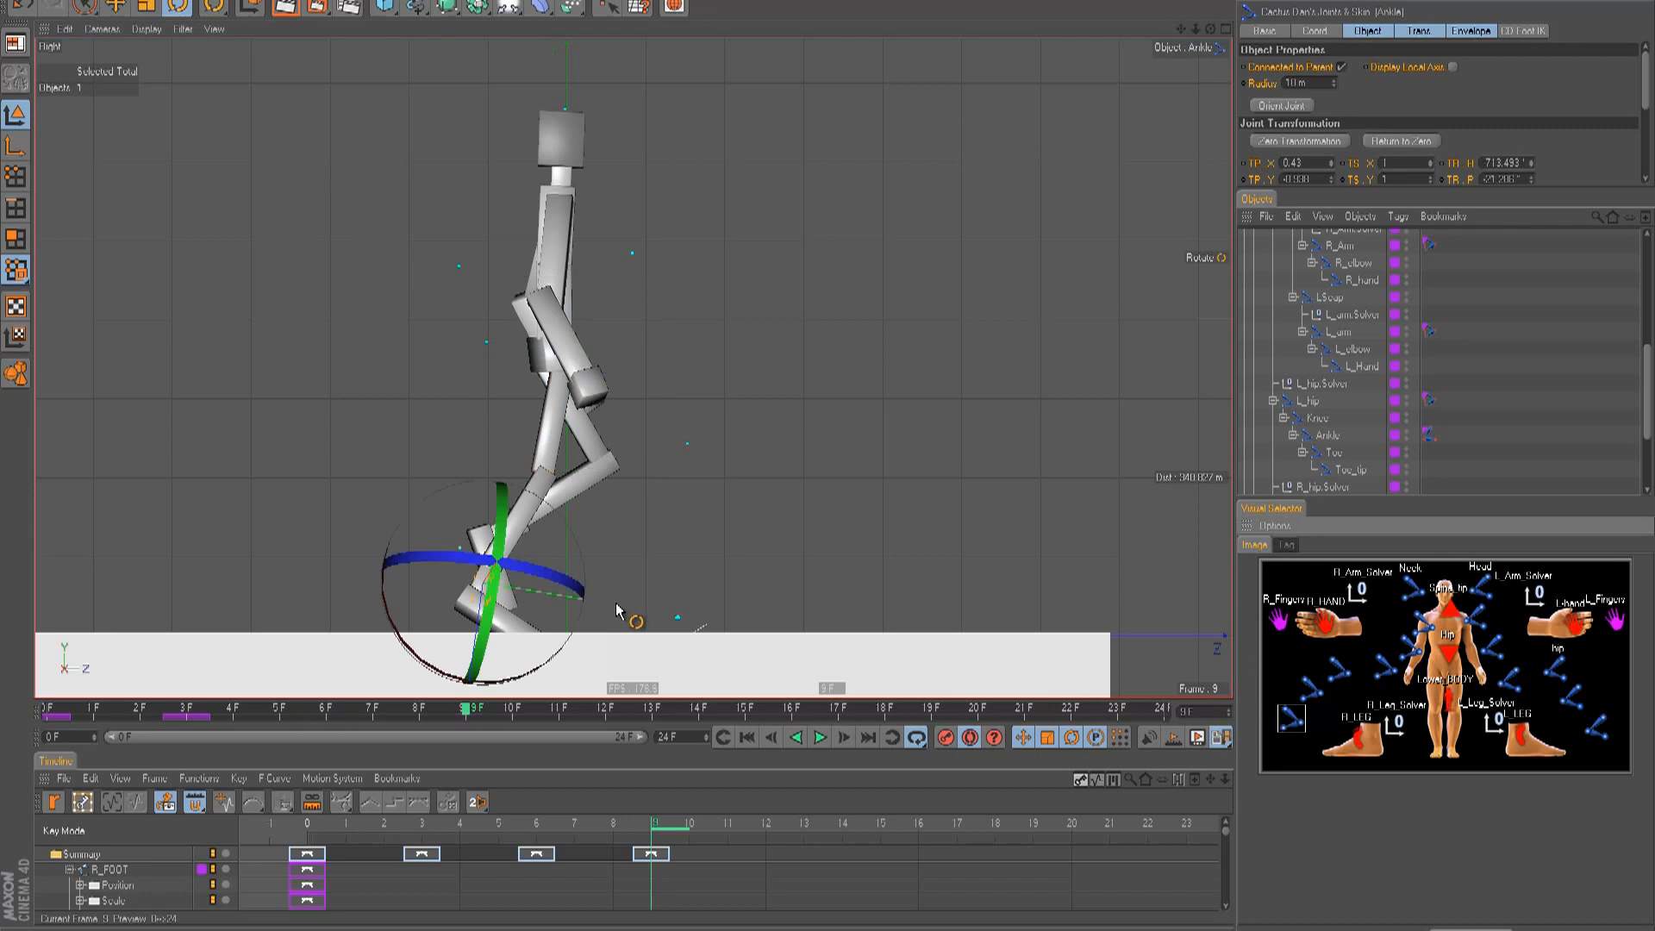
# - Raise the left thigh forward at L_hip and rotate the left knee at frame 9
pyautogui.click(1555, 666)
pyautogui.moveTo(648, 430); pyautogui.dragTo(700, 371)
pyautogui.click(1573, 696)
pyautogui.moveTo(671, 522); pyautogui.dragTo(648, 543)
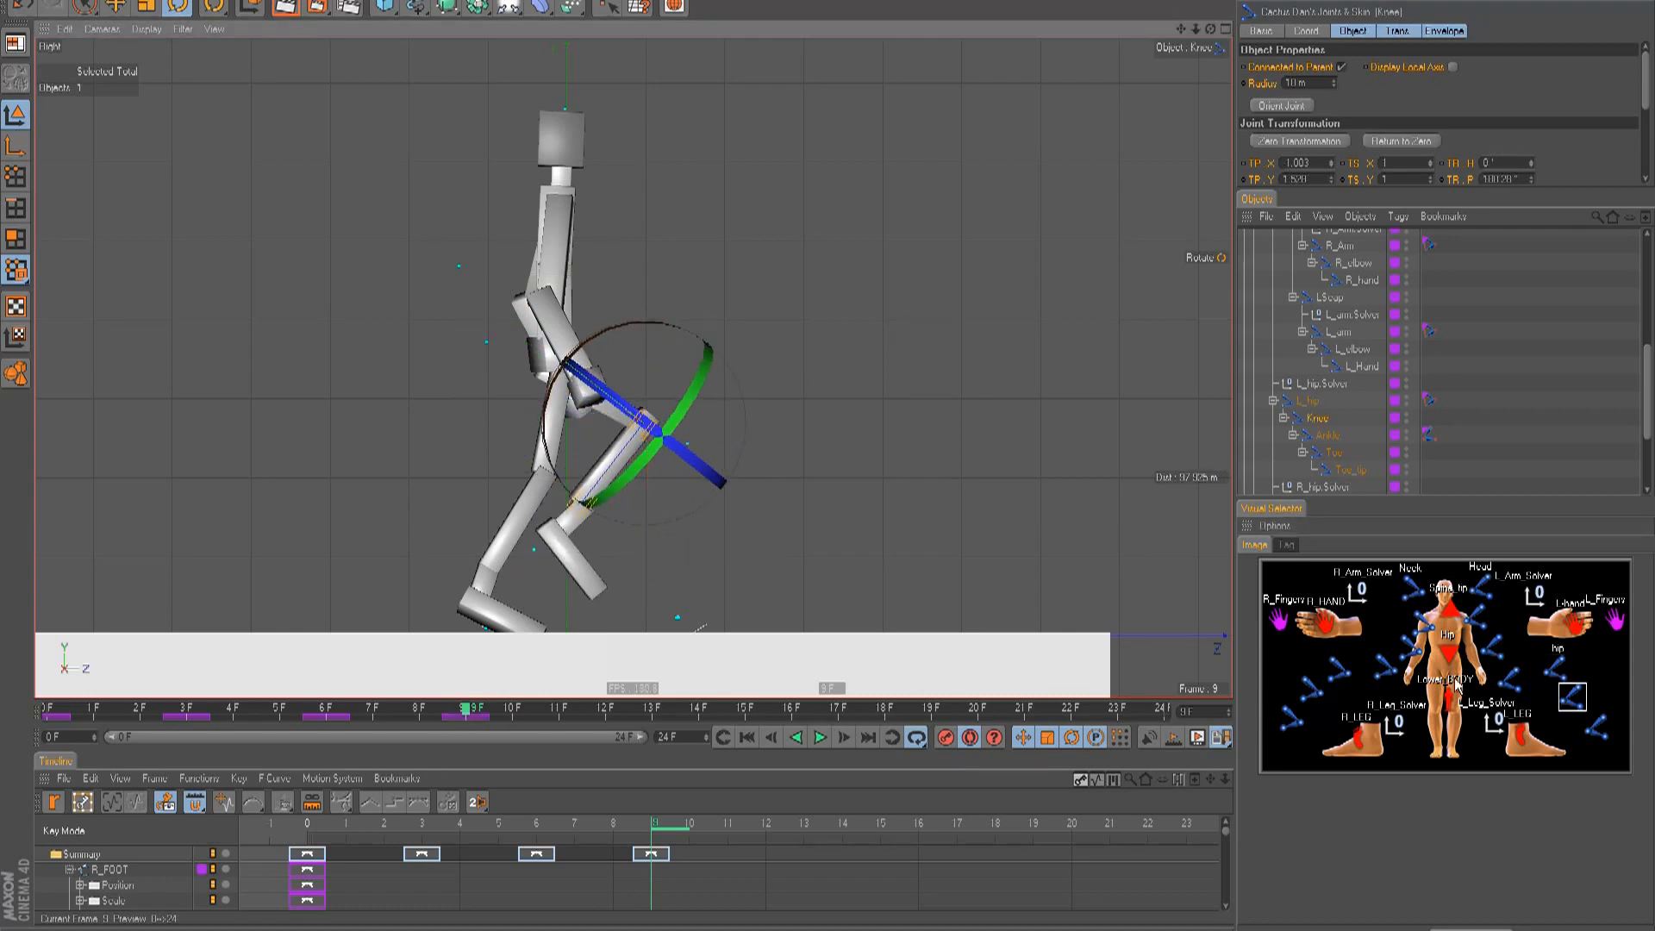
# - Try lowering the left thigh at L_hip and opening the left knee at frame 9
pyautogui.click(1562, 670)
pyautogui.moveTo(653, 396); pyautogui.dragTo(672, 450)
pyautogui.click(1567, 698)
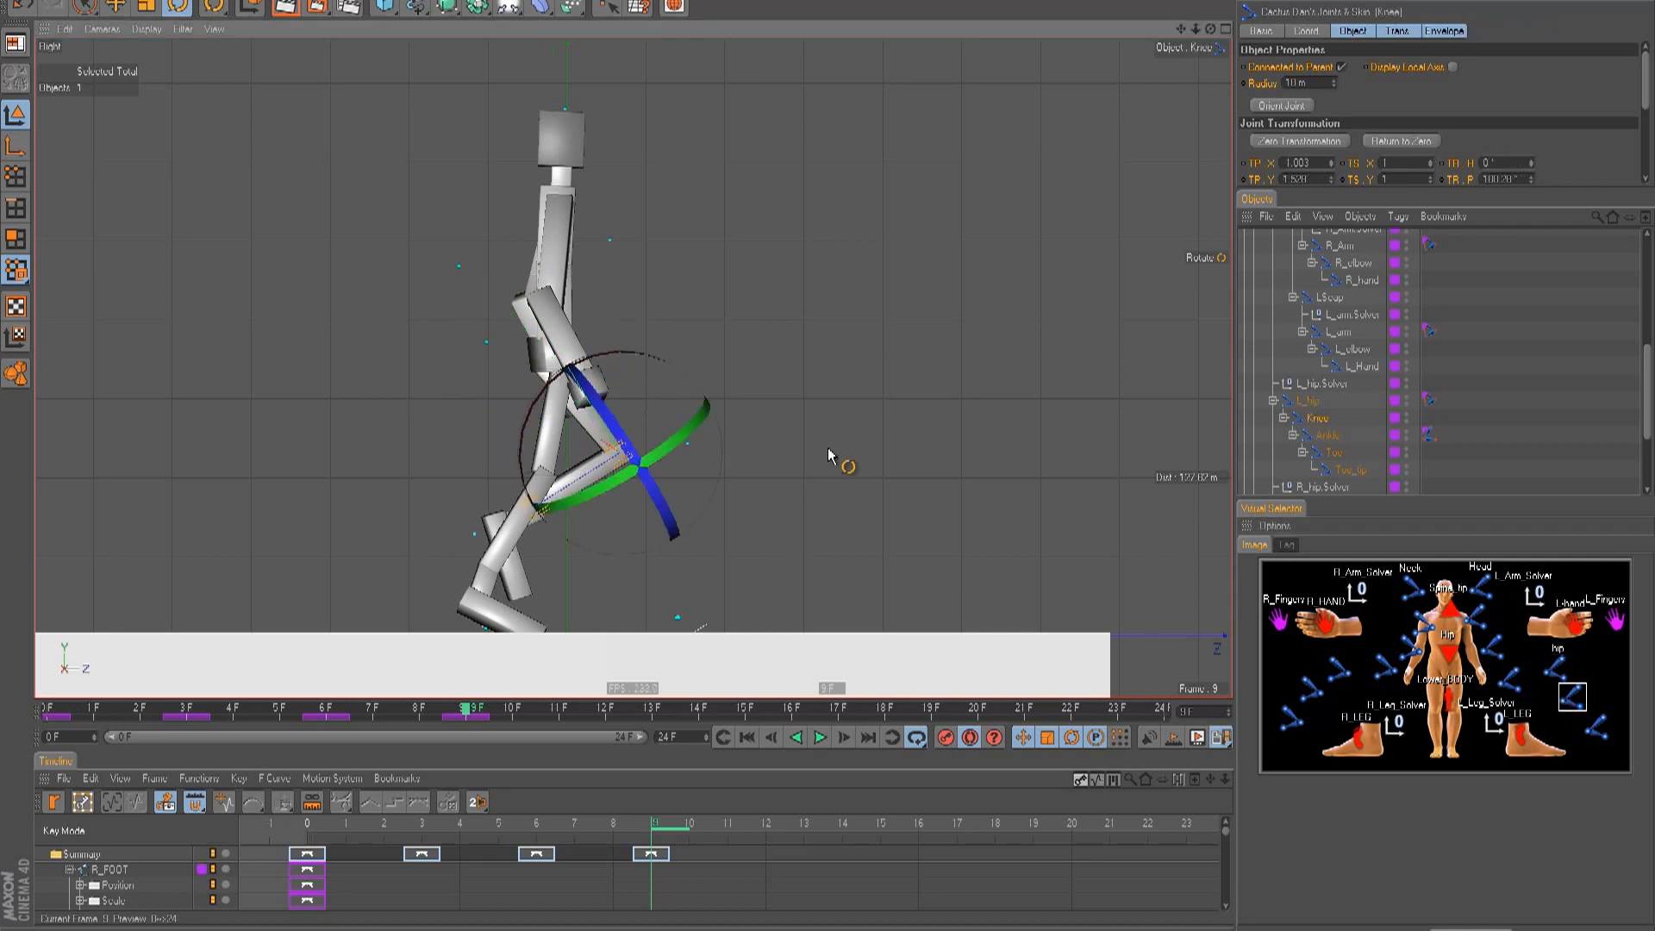
pyautogui.moveTo(530, 453); pyautogui.dragTo(557, 489)
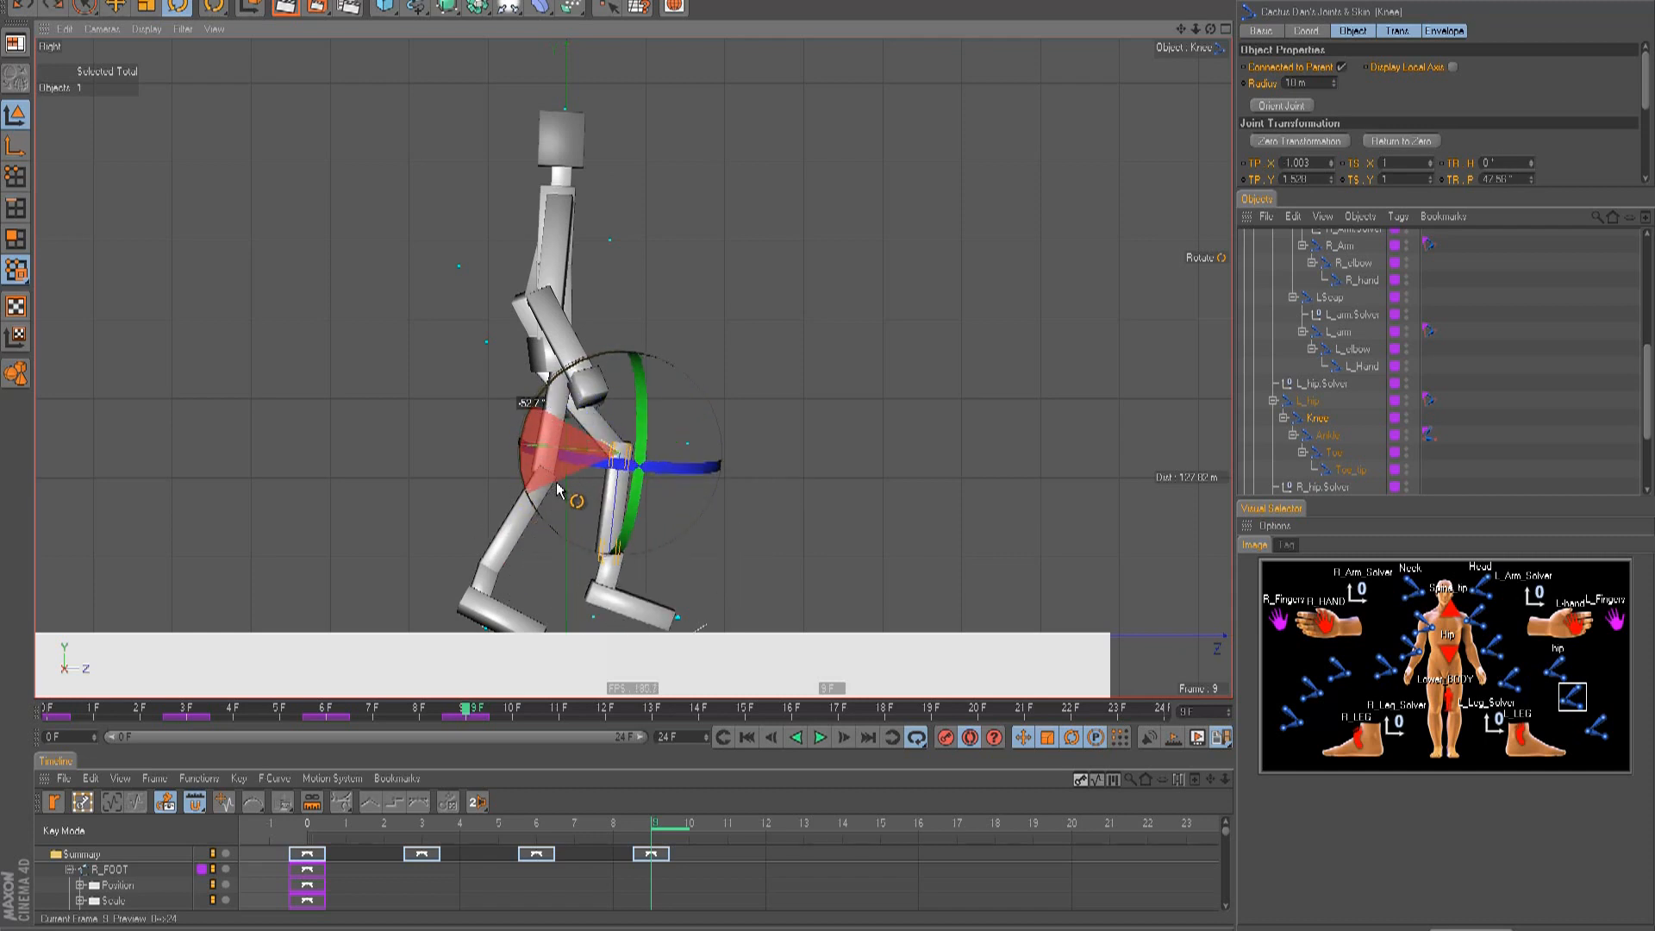
pyautogui.moveTo(556, 483); pyautogui.dragTo(572, 453)
# - Rotate L_hip forward to lift the left thigh and bend the left knee so the shin angles back
pyautogui.click(1556, 667)
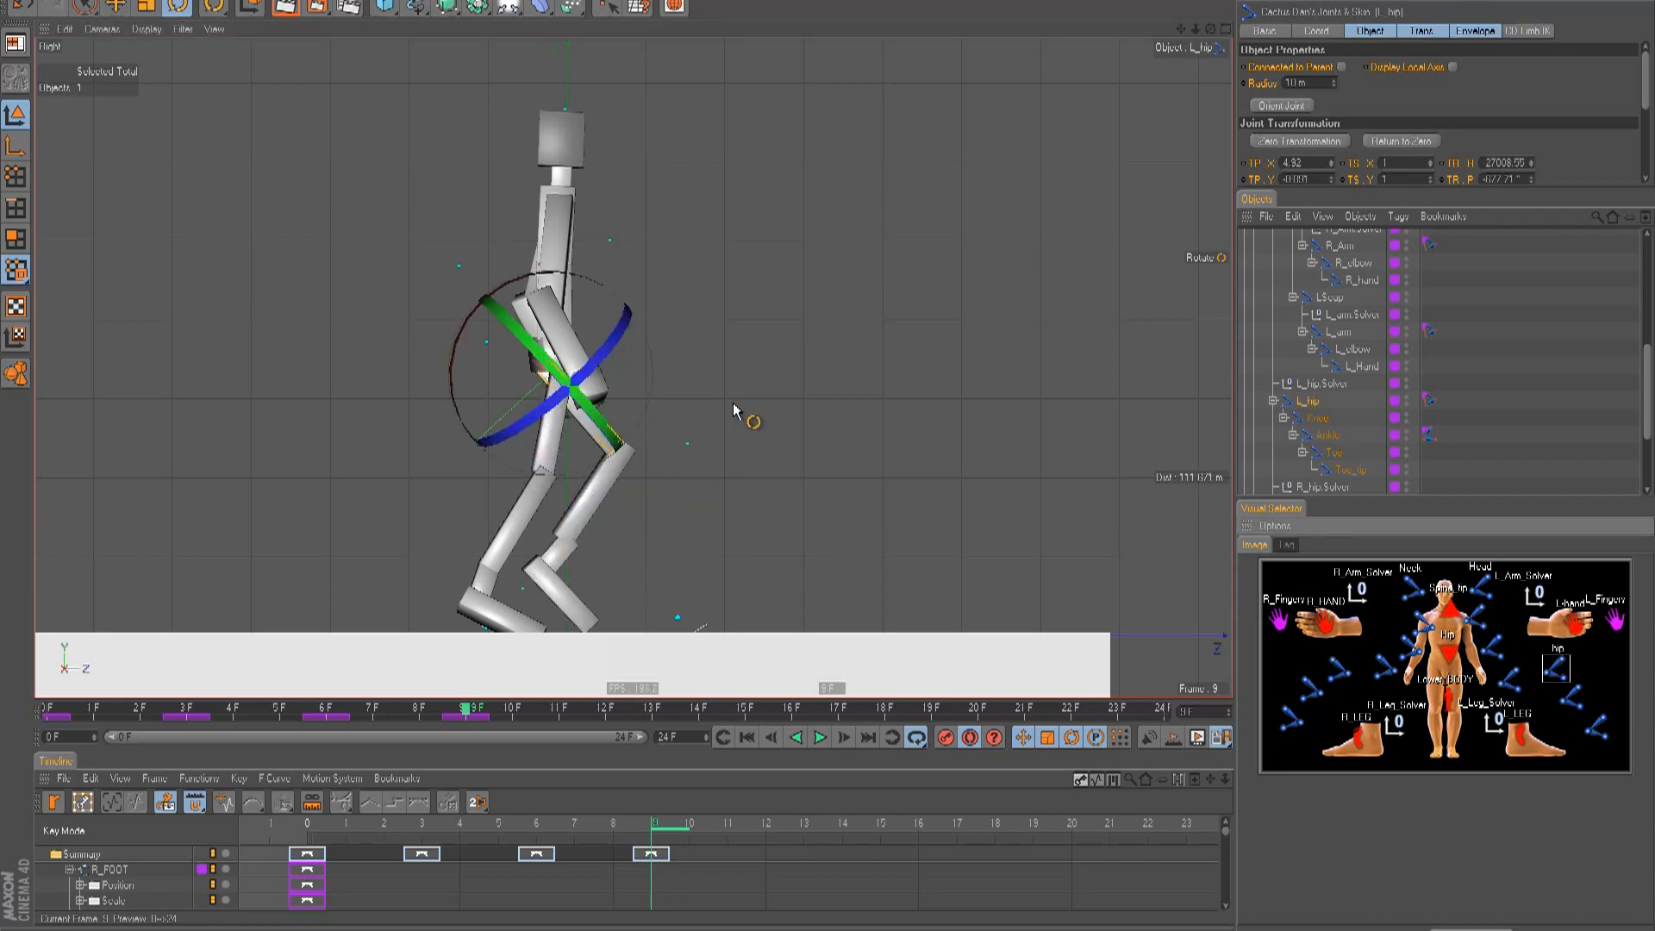
pyautogui.moveTo(658, 396); pyautogui.dragTo(652, 353)
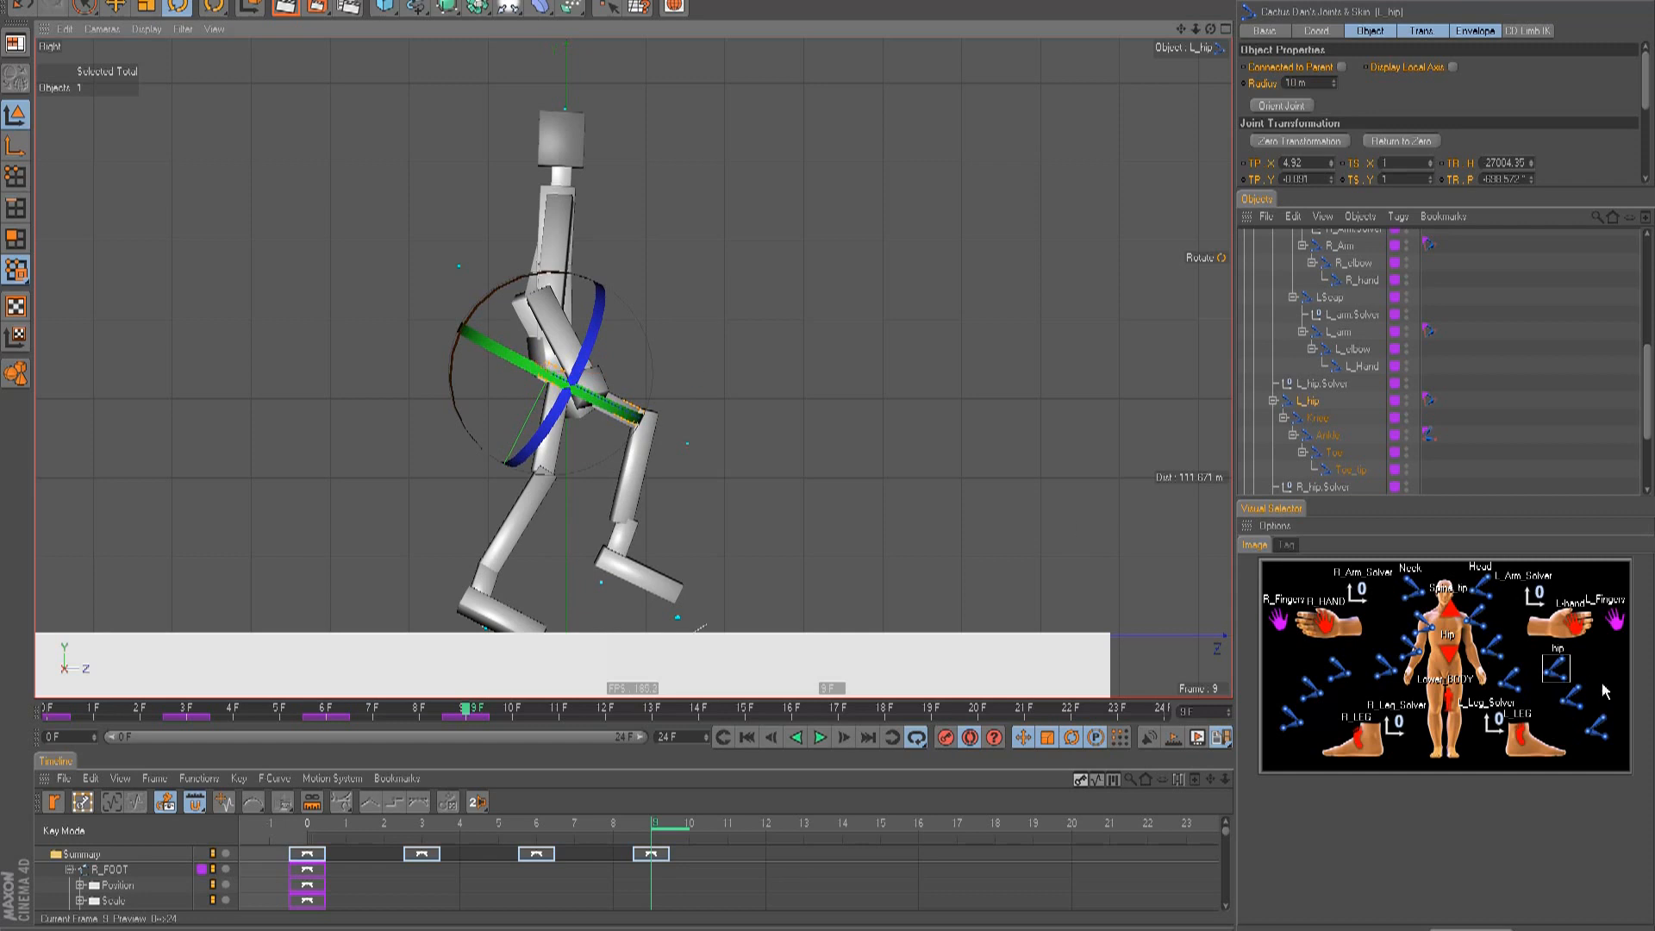
pyautogui.click(1572, 696)
pyautogui.moveTo(731, 405); pyautogui.dragTo(752, 425)
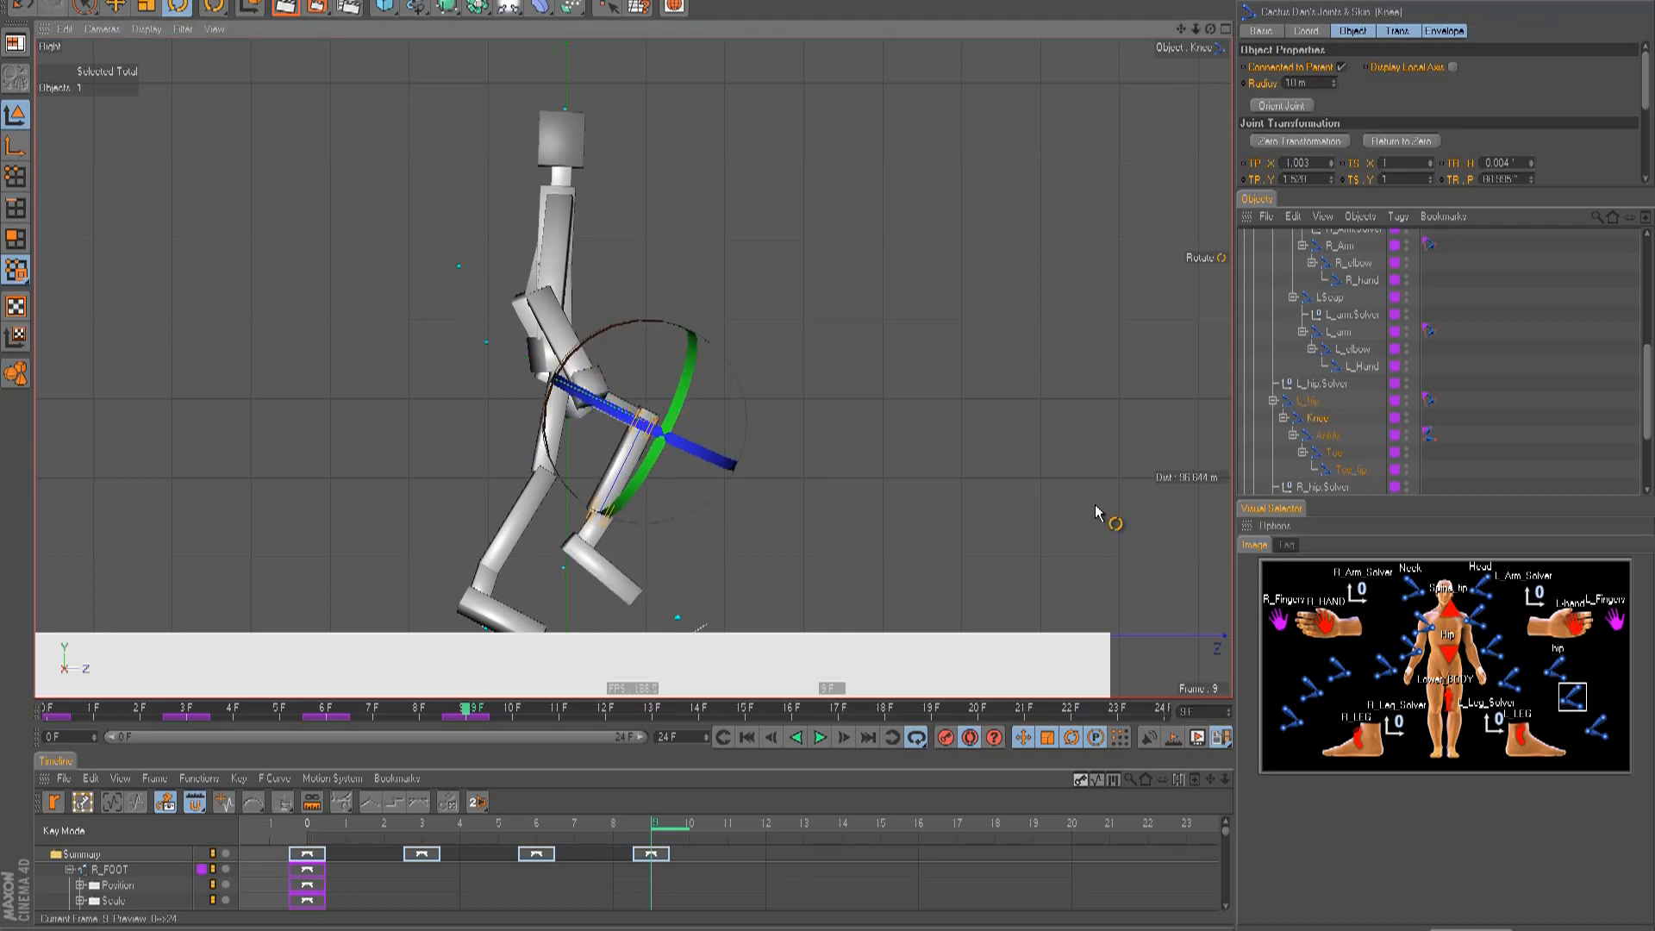
# - At frame 9, swing the right leg back at R_hip and rotate R_Arm forward
pyautogui.click(1339, 668)
pyautogui.moveTo(622, 472); pyautogui.dragTo(596, 495)
pyautogui.click(1425, 625)
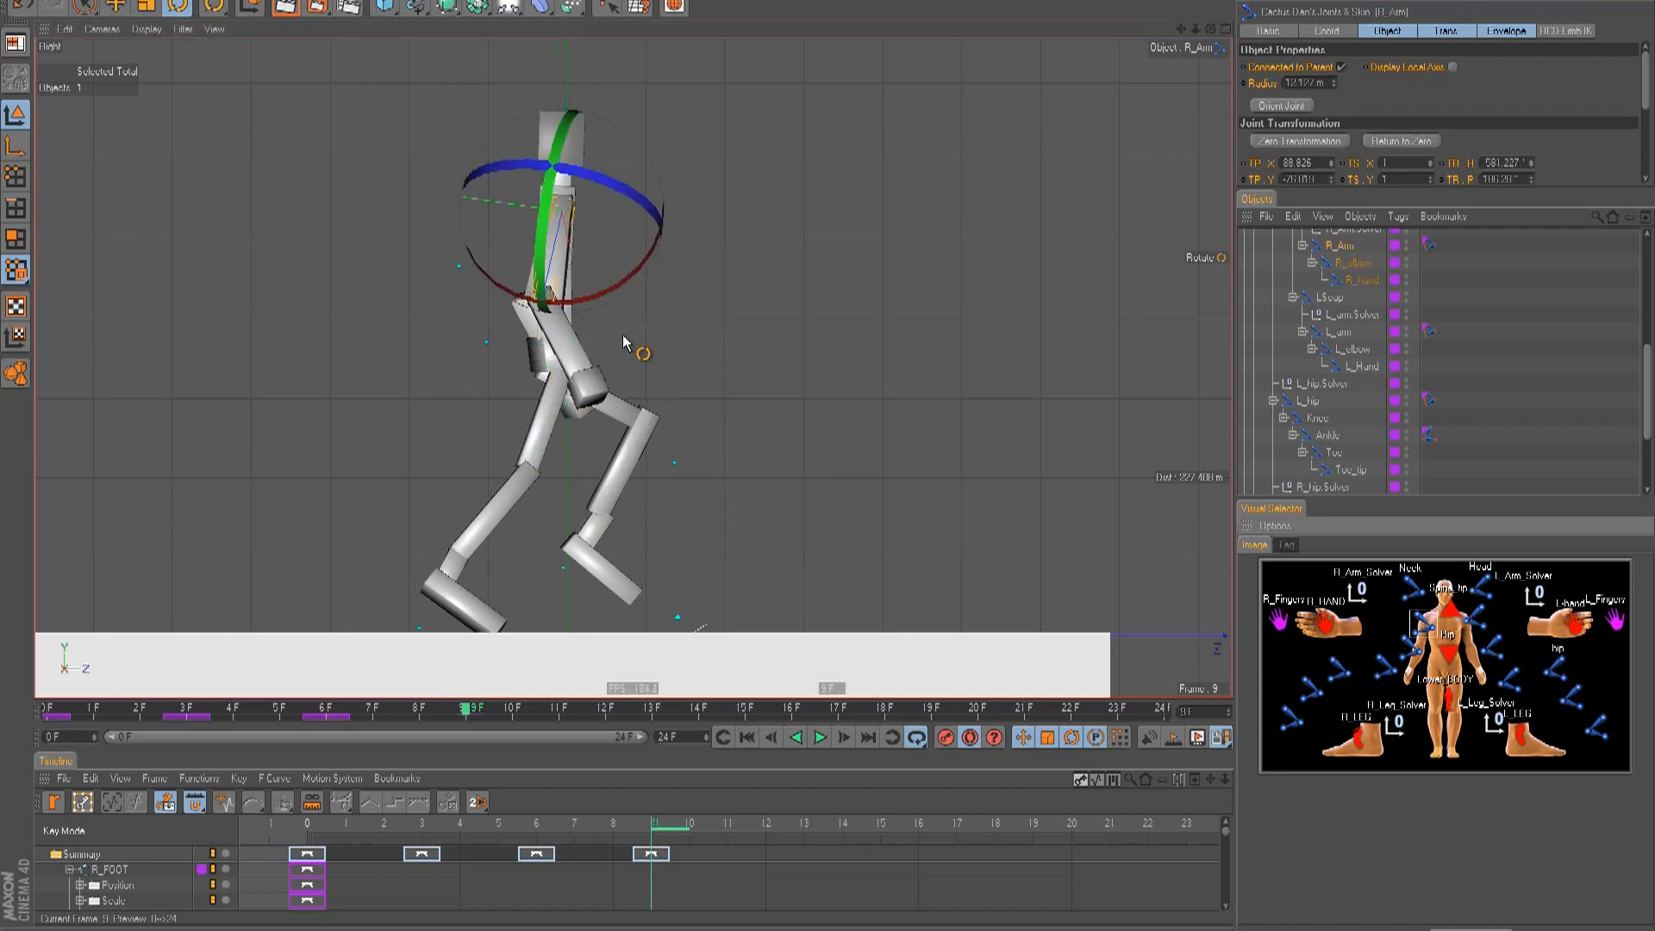
pyautogui.moveTo(606, 294); pyautogui.dragTo(654, 274)
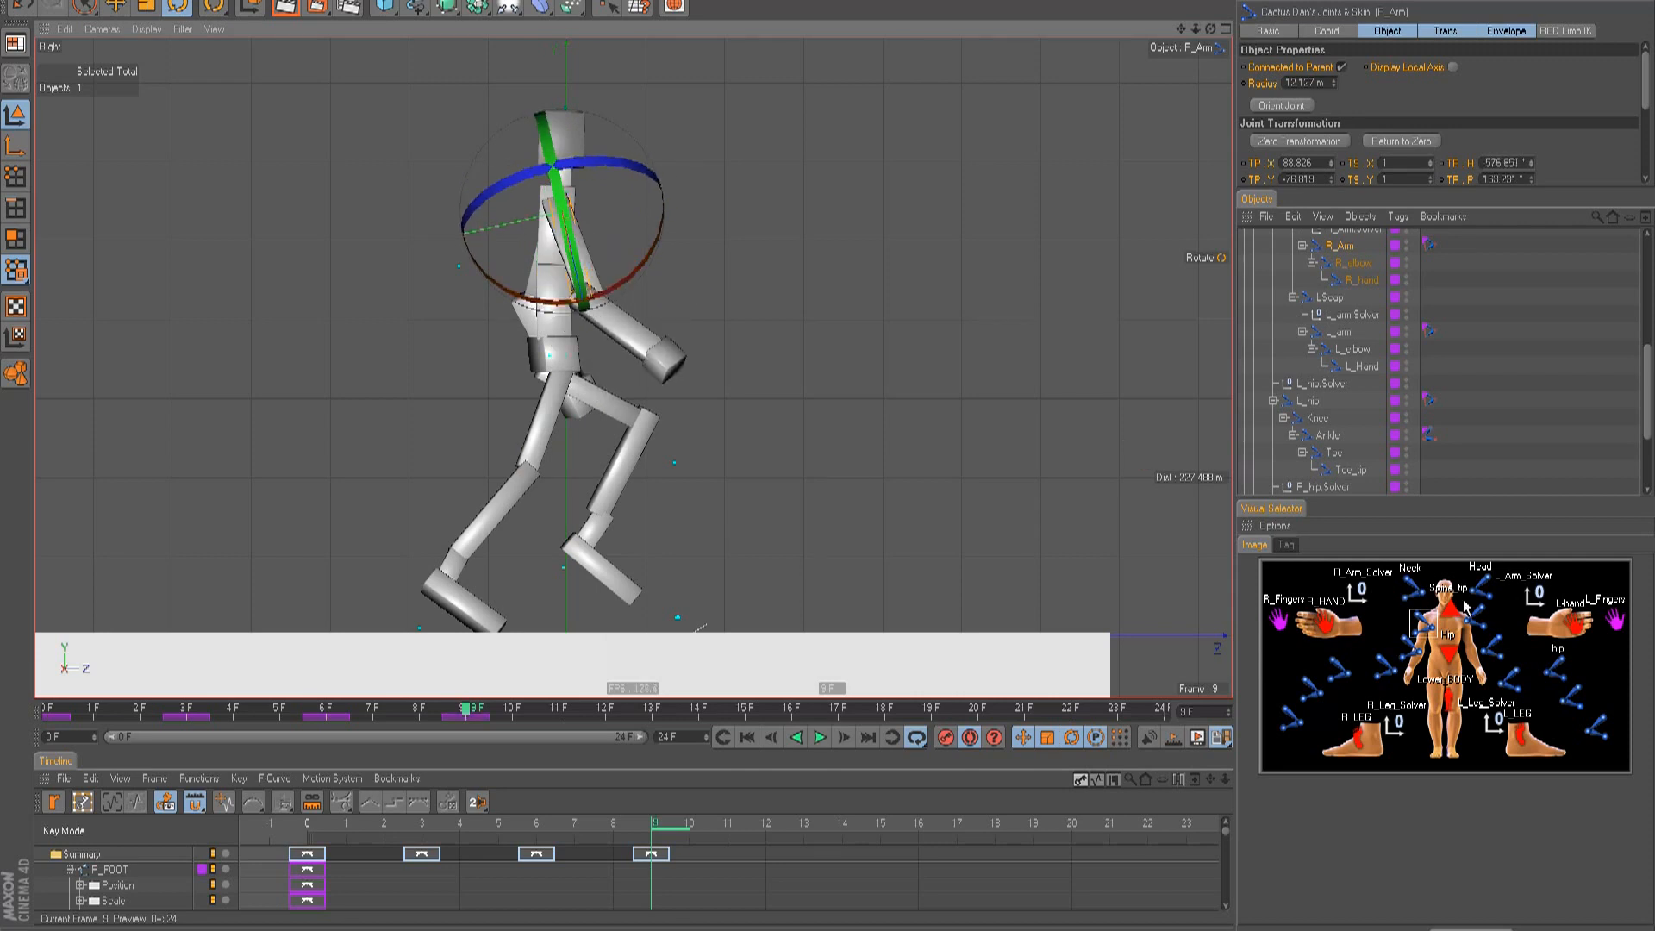
# - Raise the right forearm slightly at R_elbow and swing the left arm backward at L_arm in the frame 9 pose
pyautogui.click(1414, 662)
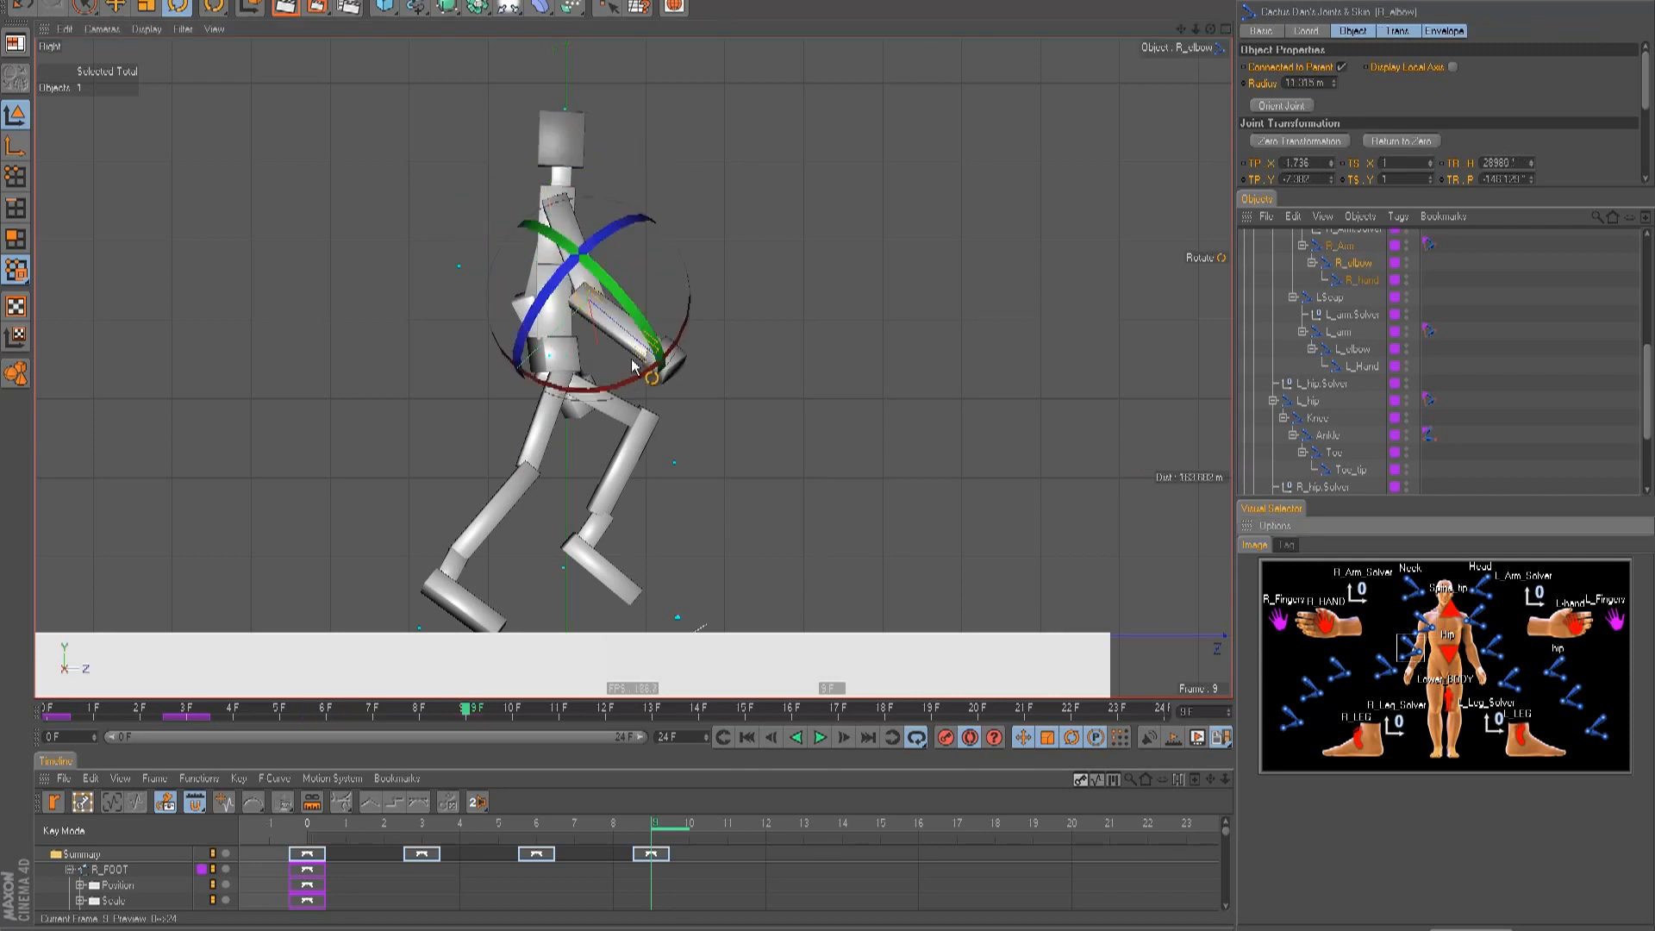
pyautogui.click(1475, 616)
pyautogui.moveTo(635, 234); pyautogui.dragTo(665, 226)
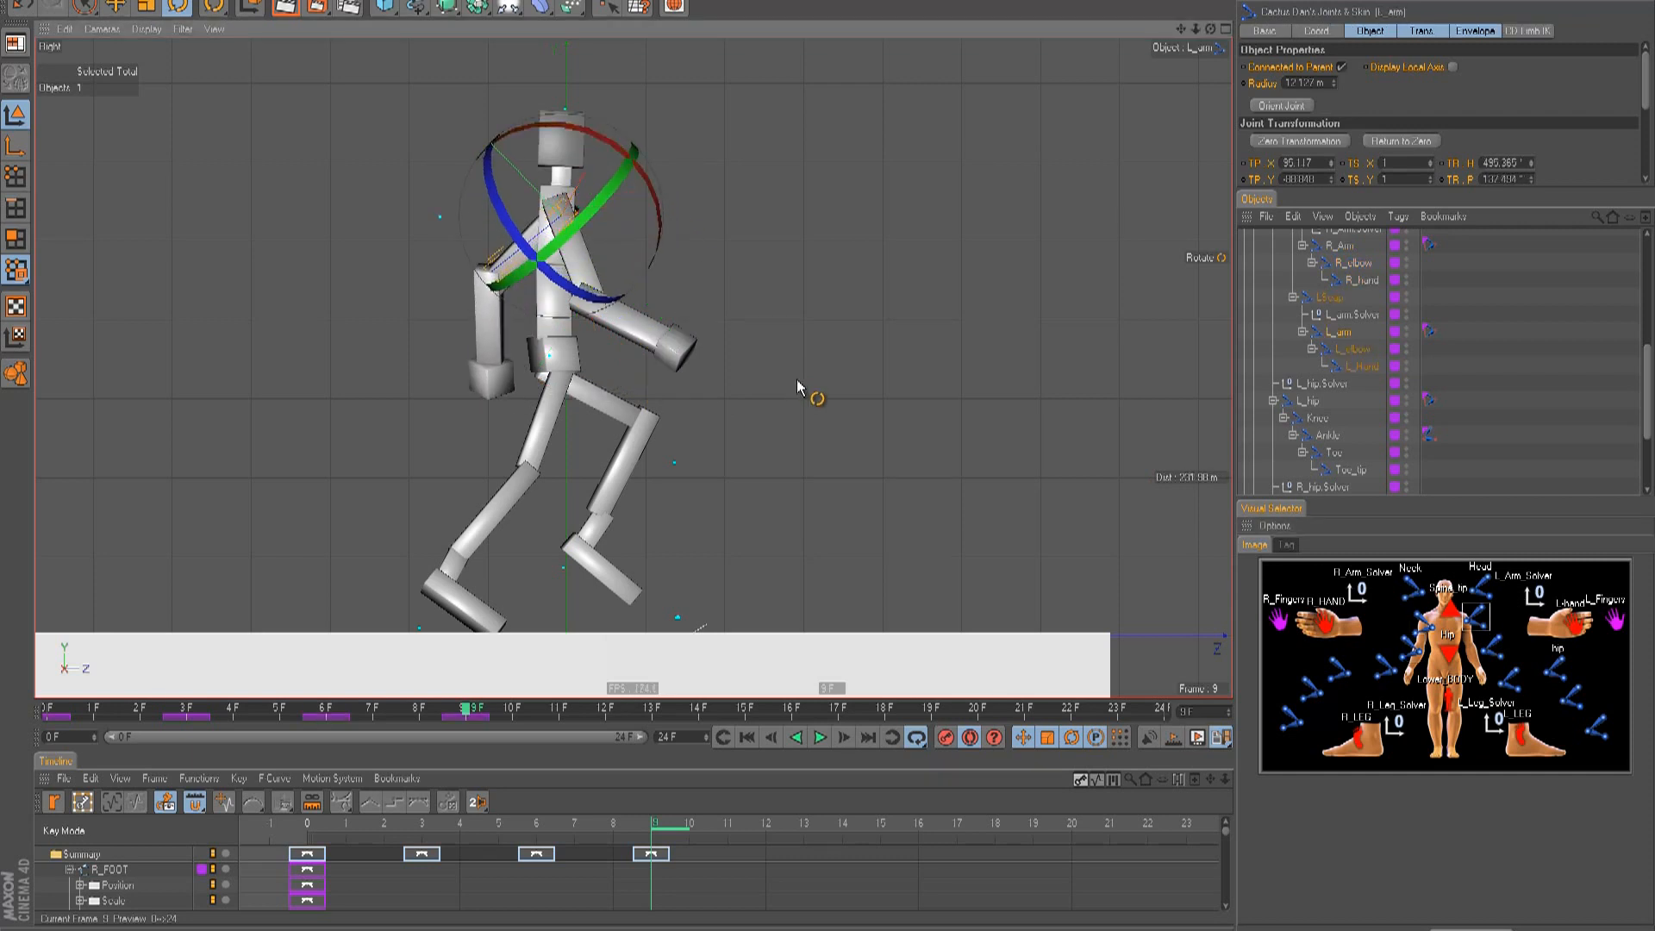
# - Go to frame 12 and bend the right knee so the lower right leg lifts backward
pyautogui.press('g')
pyautogui.press('g')
pyautogui.press('g')
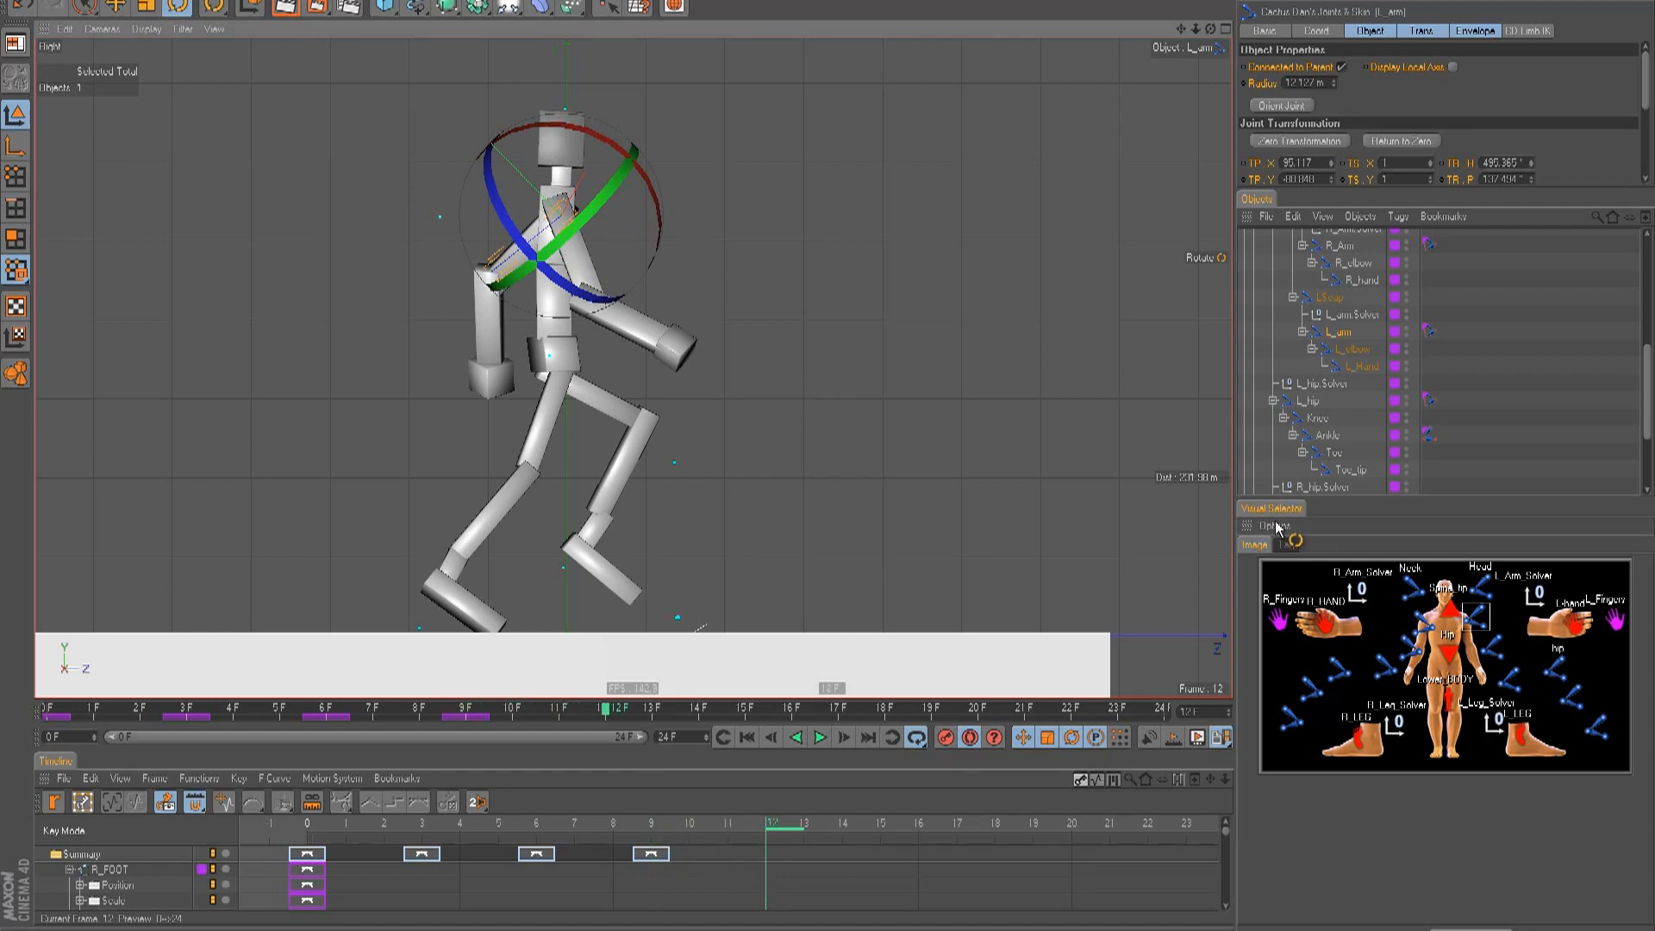
pyautogui.click(1524, 740)
pyautogui.press('e')
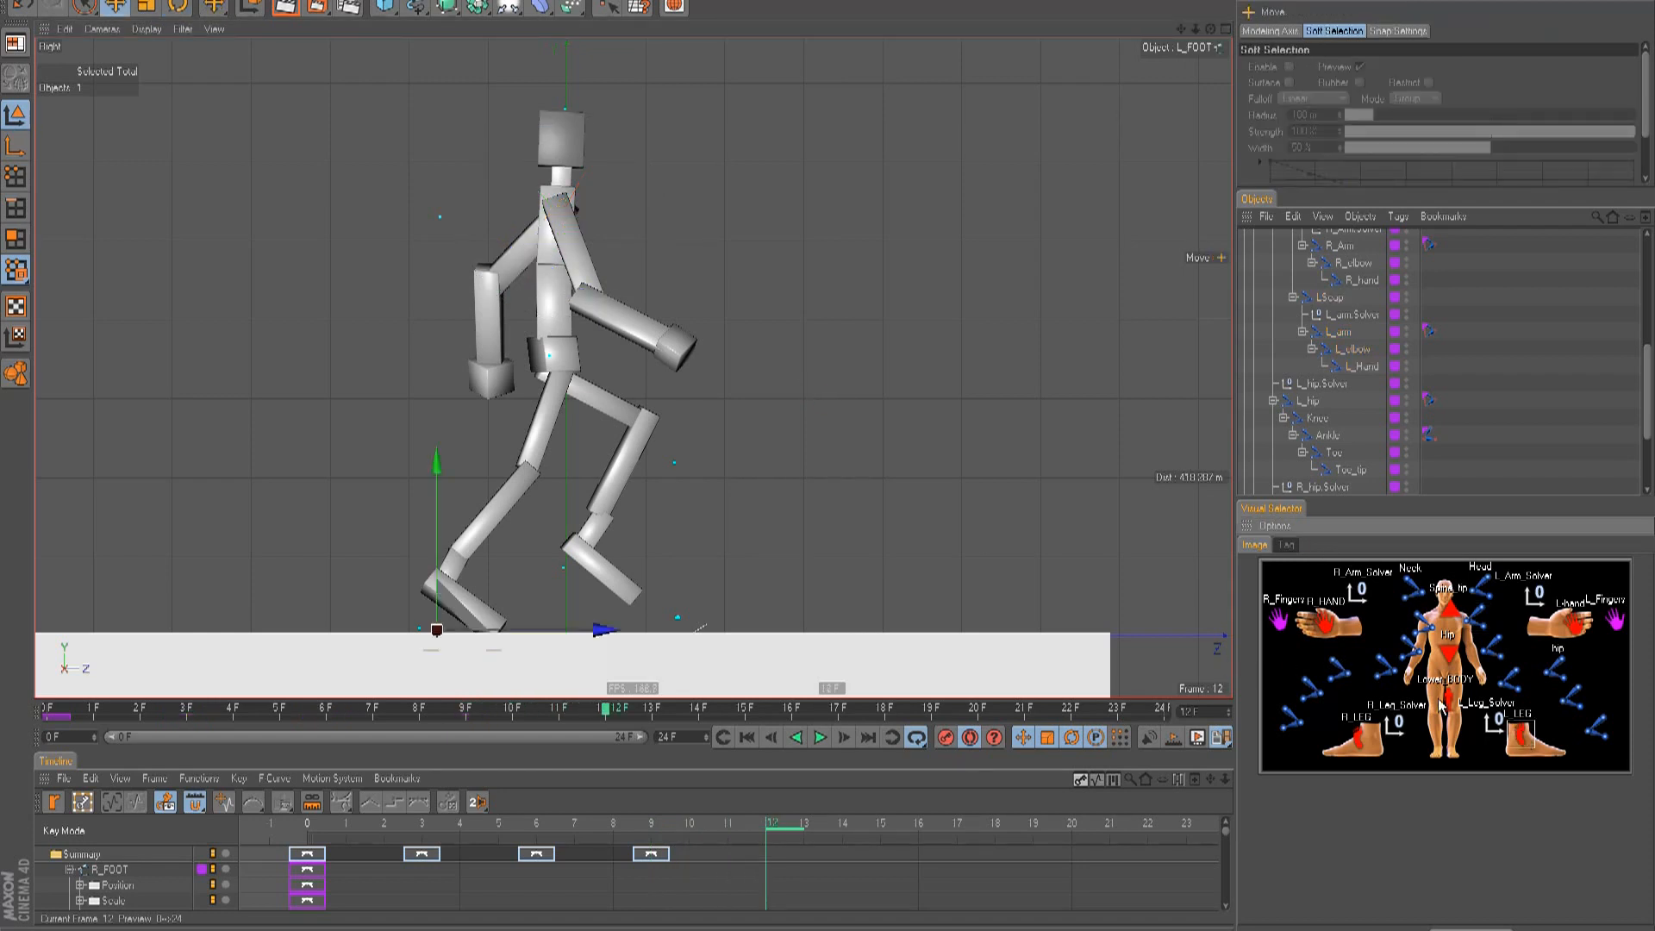
pyautogui.click(1591, 705)
pyautogui.click(1312, 688)
pyautogui.press('t')
pyautogui.press('r')
pyautogui.moveTo(635, 469); pyautogui.dragTo(638, 451)
pyautogui.click(631, 450)
# - Open the left knee at frame 12 so the left shin extends forward
pyautogui.click(1557, 670)
pyautogui.click(1571, 696)
pyautogui.moveTo(664, 525); pyautogui.dragTo(654, 334)
pyautogui.hotkey('ctrl', 'z')
pyautogui.press('F4')
pyautogui.press('F3')
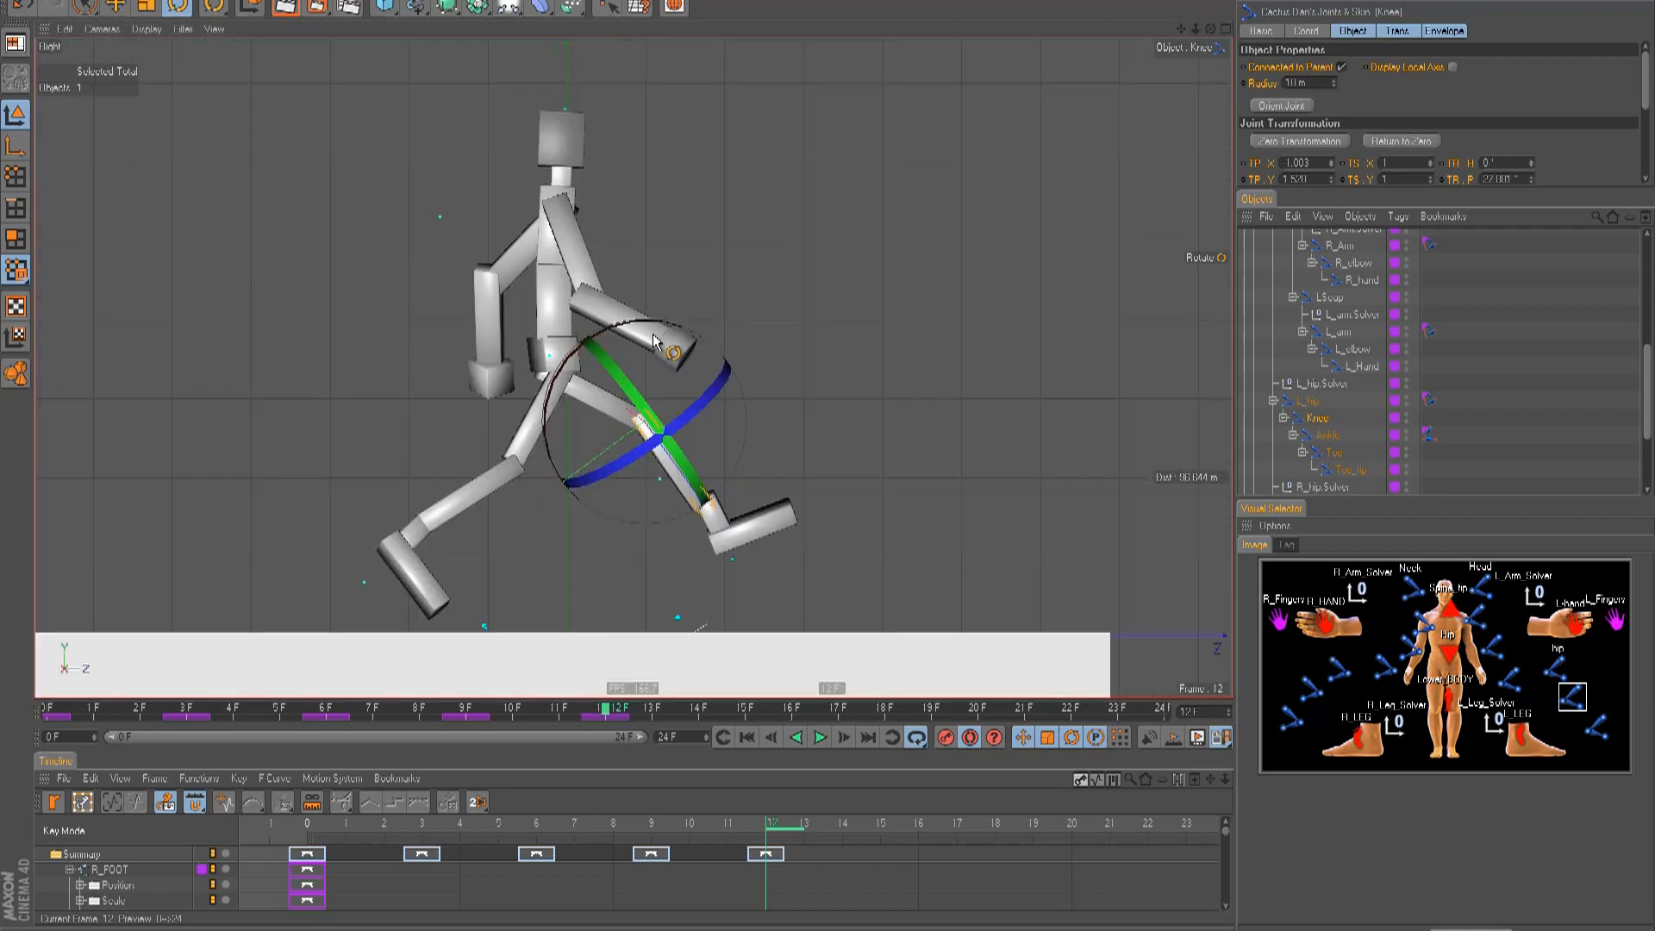
pyautogui.moveTo(746, 410); pyautogui.dragTo(736, 382)
# - Rotate the left ankle and lower the extended left leg at L_hip in the frame 12 pose
pyautogui.click(1595, 733)
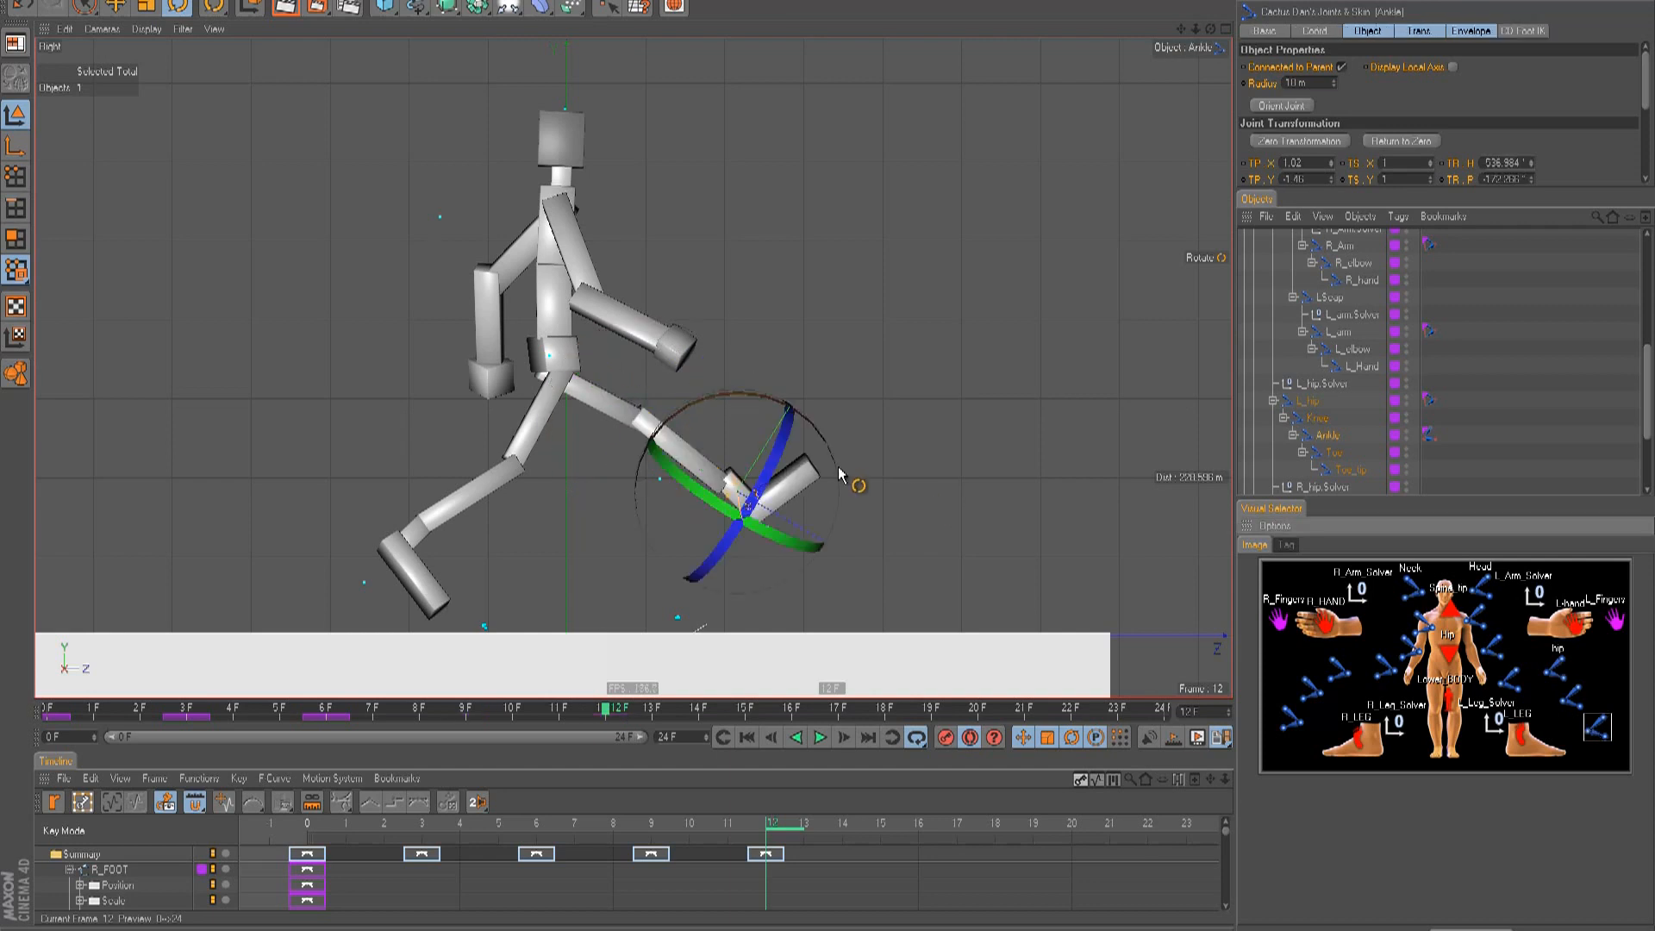
pyautogui.moveTo(723, 405); pyautogui.dragTo(705, 426)
pyautogui.click(1560, 676)
pyautogui.moveTo(655, 370); pyautogui.dragTo(672, 440)
# - Move Lower_BODY down at frame 12 until the left heel meets the ground
pyautogui.click(1453, 694)
pyautogui.press('e')
pyautogui.moveTo(827, 455); pyautogui.dragTo(829, 455)
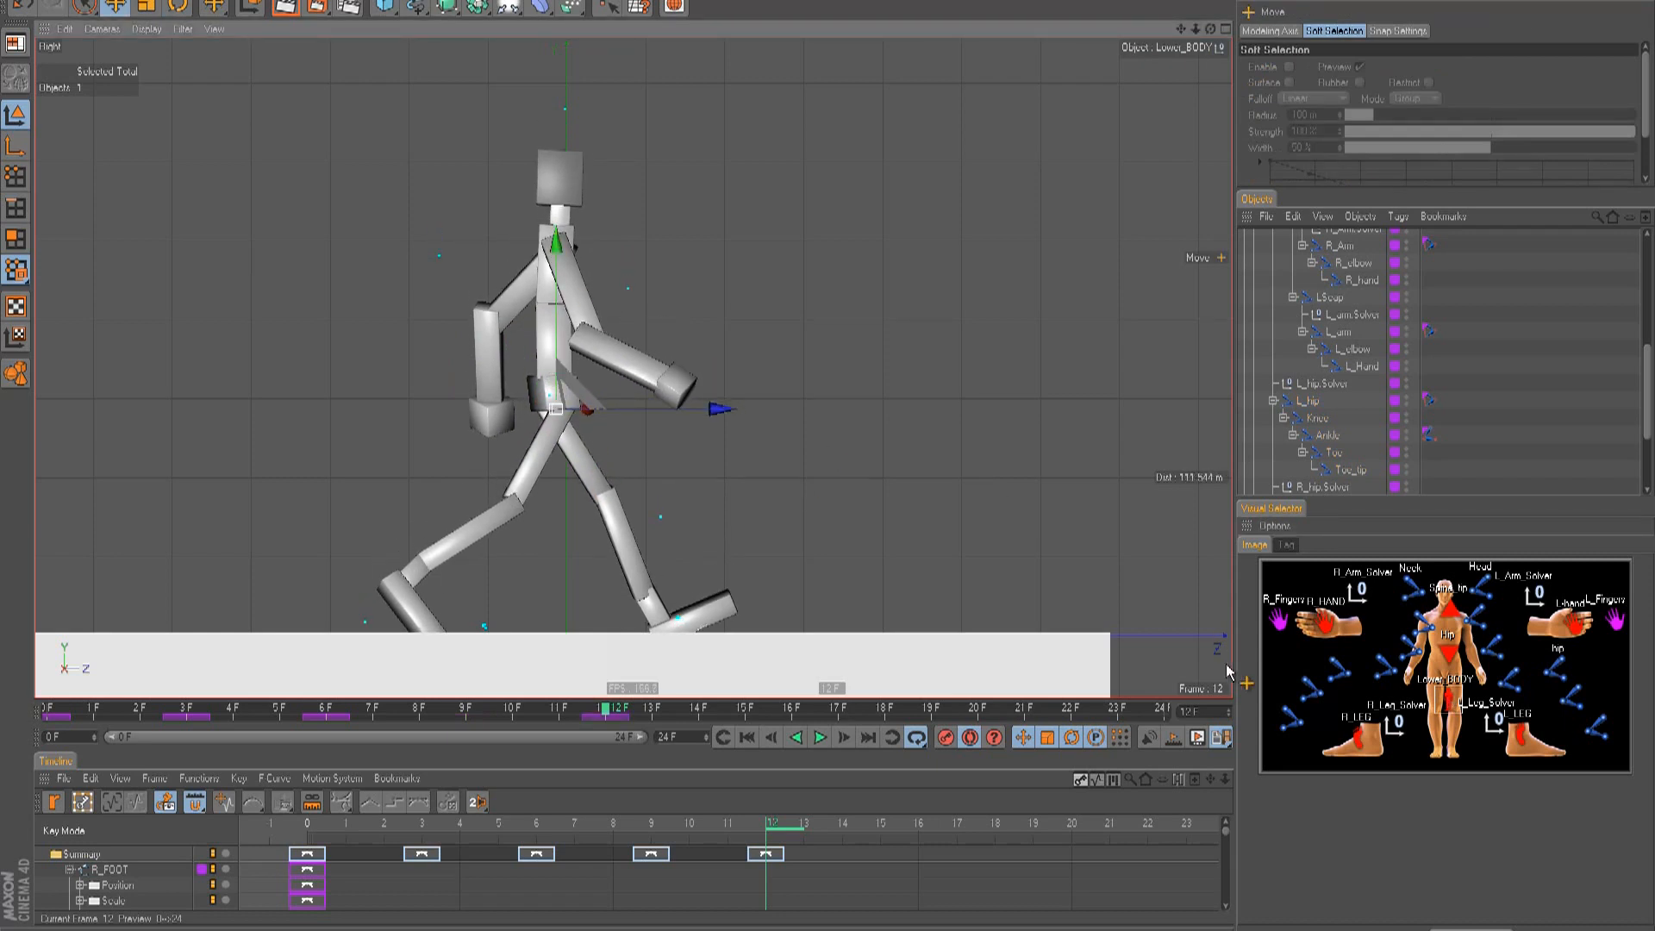
# - Rotate the right ankle to angle the trailing foot and bend the right knee slightly more at frame 12
pyautogui.click(1292, 728)
pyautogui.press('r')
pyautogui.moveTo(528, 554); pyautogui.dragTo(512, 571)
pyautogui.click(1185, 689)
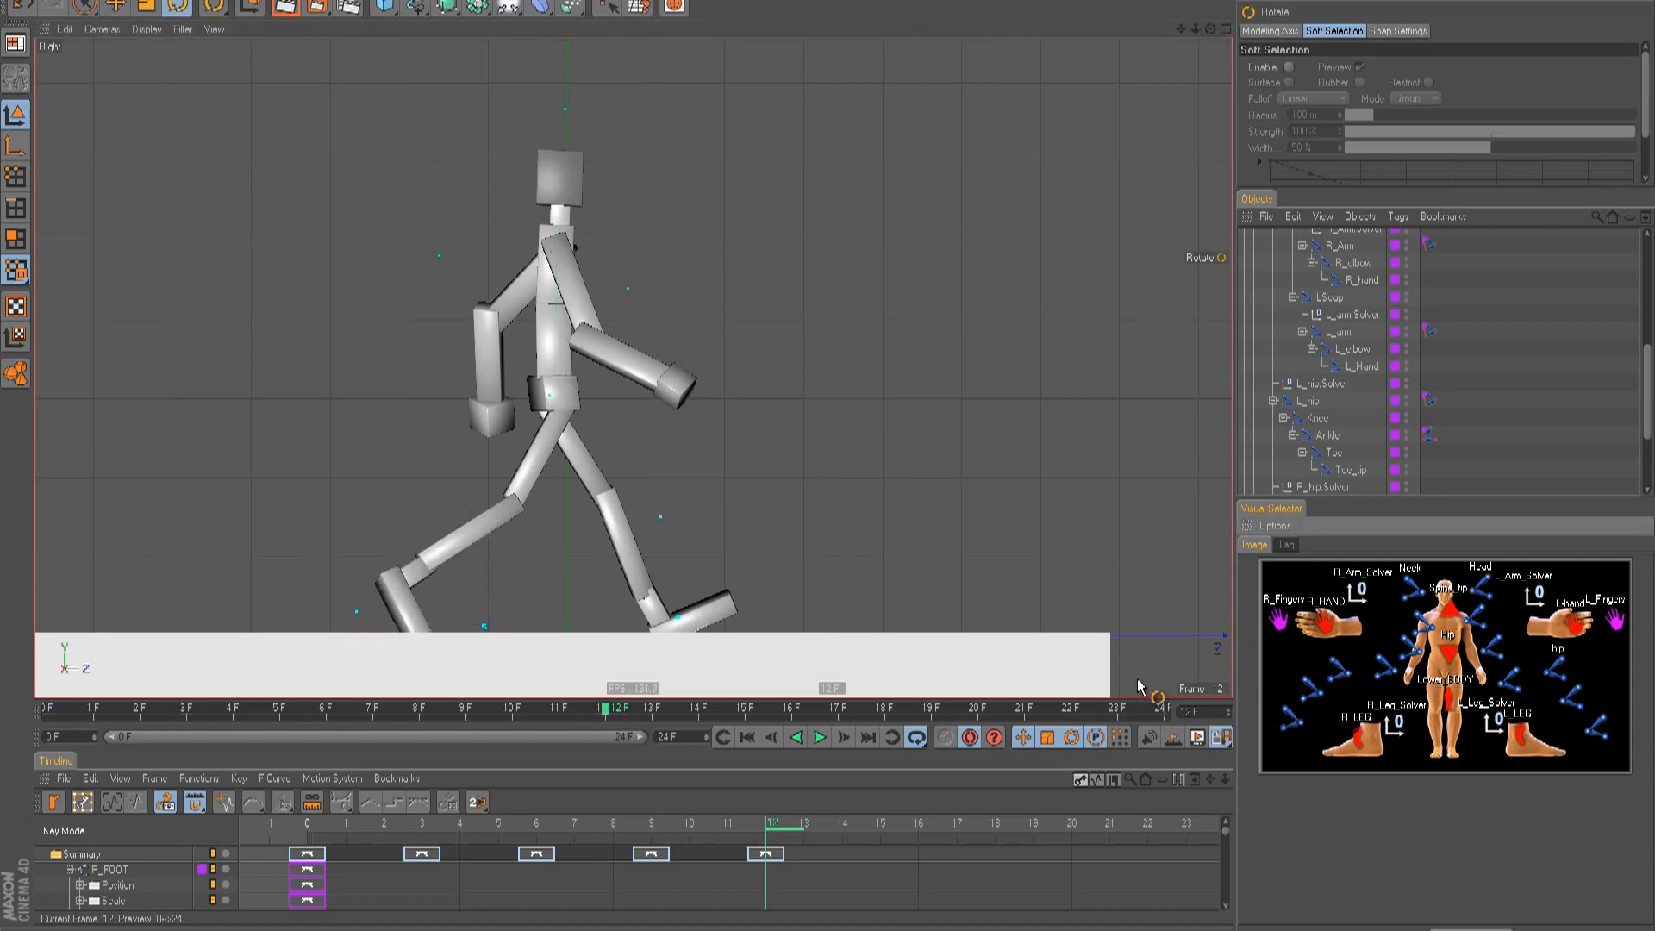
pyautogui.click(1309, 694)
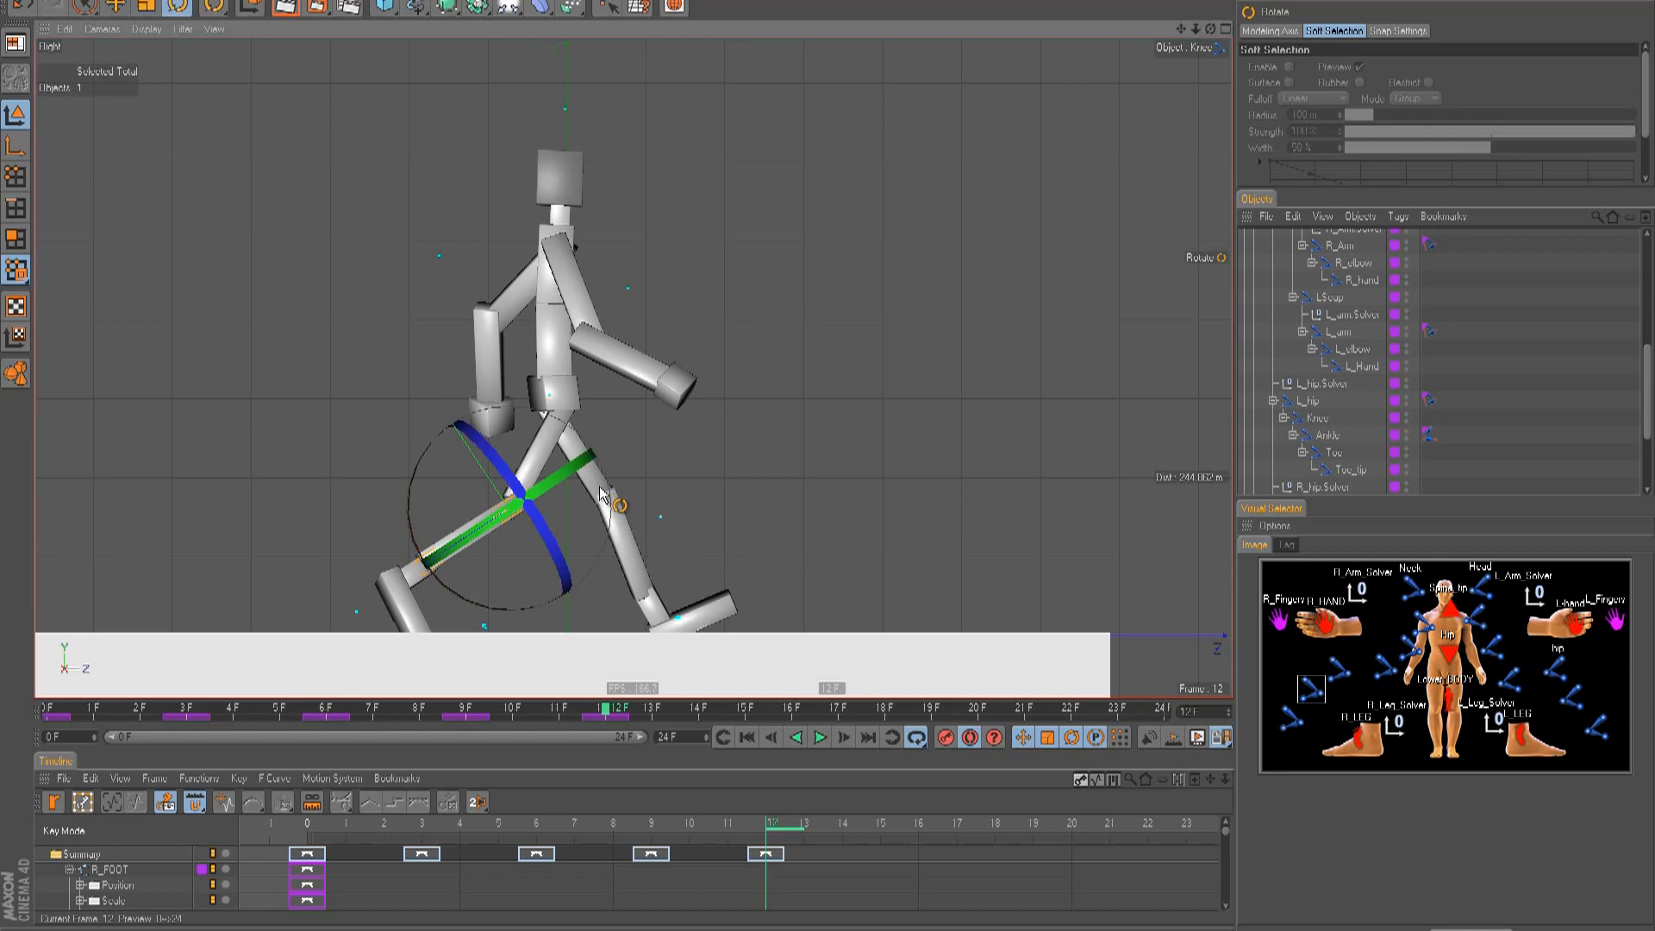
pyautogui.moveTo(611, 504); pyautogui.dragTo(607, 515)
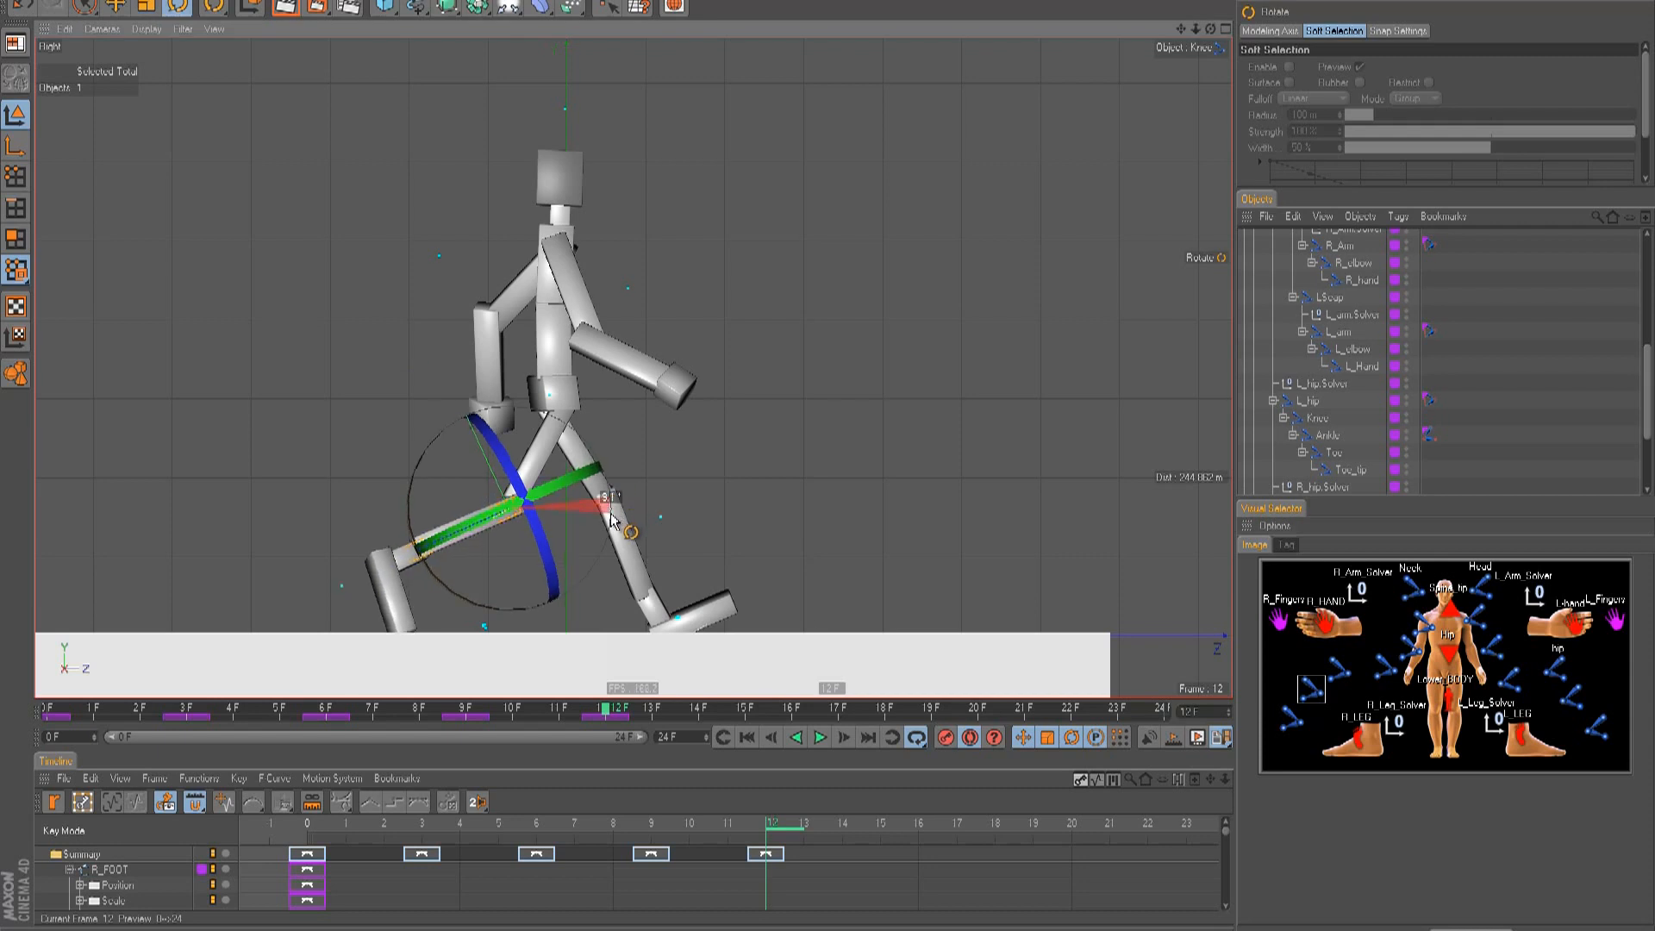
# - Swing R_Arm further forward and L_arm slightly further back in the frame 12 pose
pyautogui.click(1431, 629)
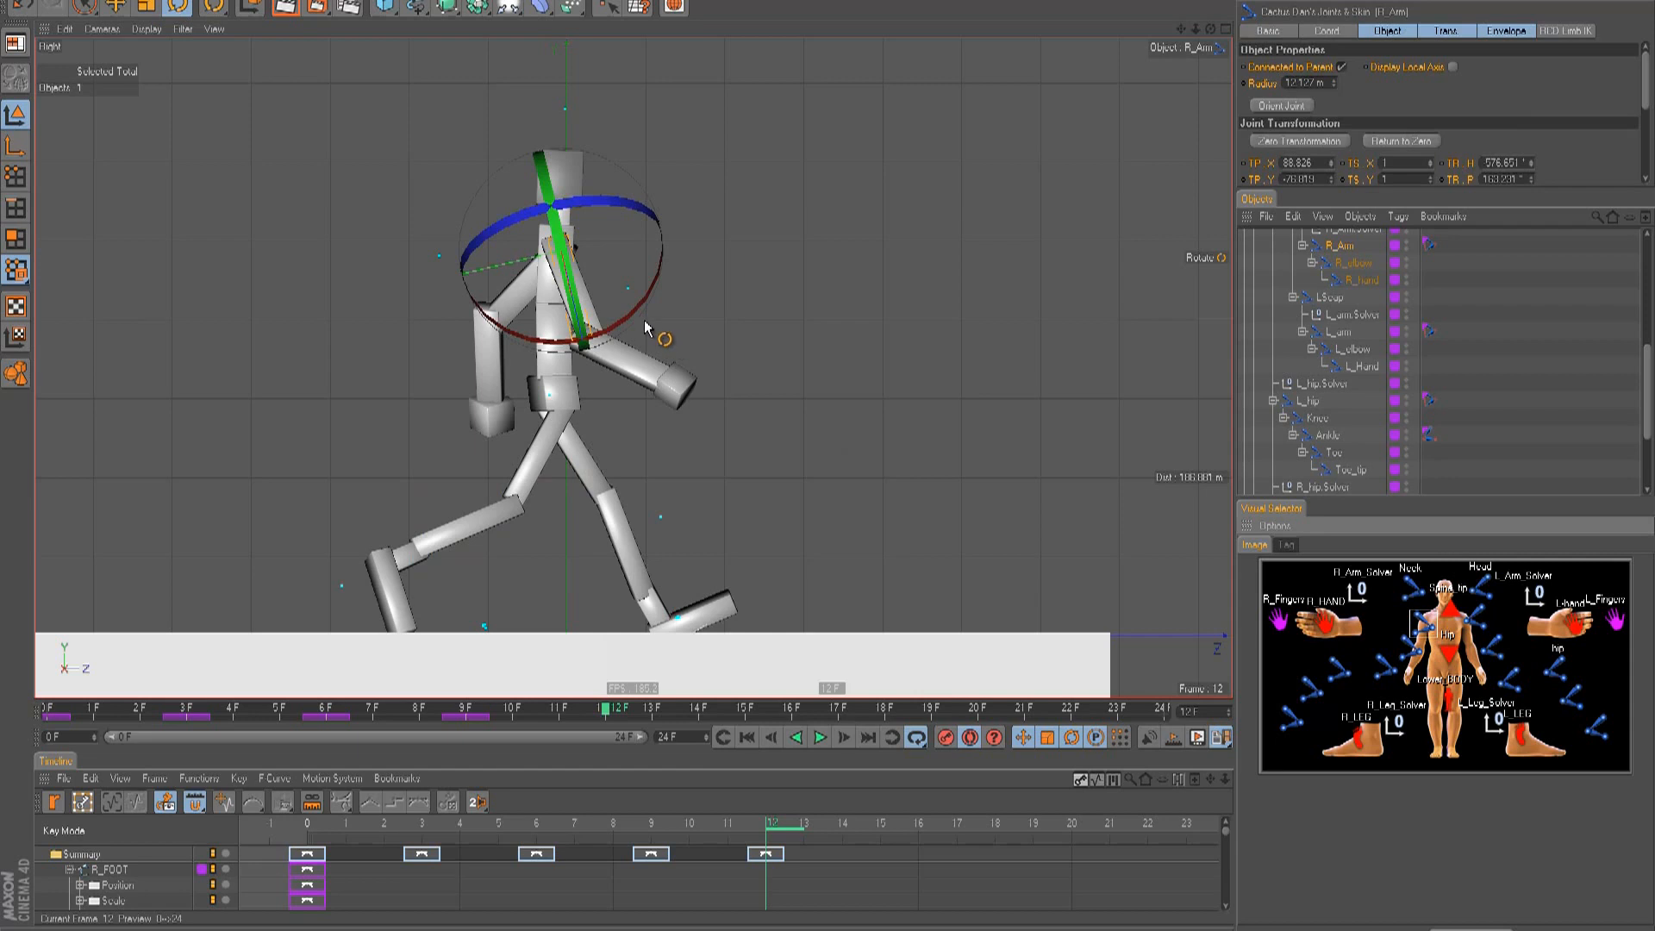
pyautogui.moveTo(624, 319); pyautogui.dragTo(638, 316)
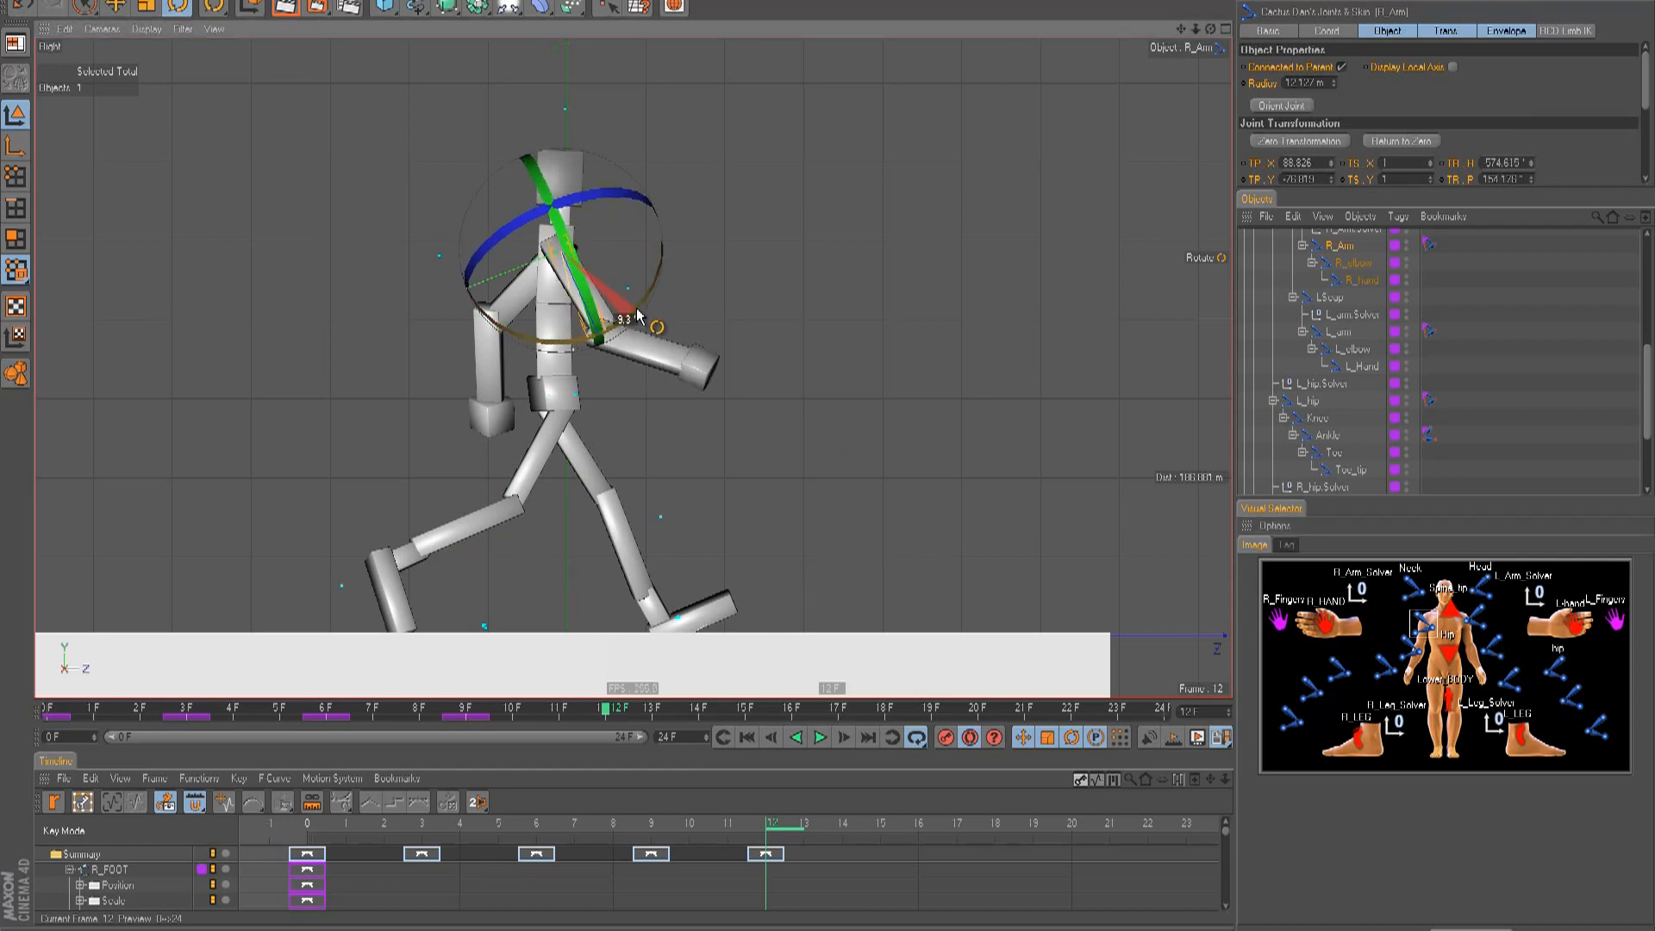
pyautogui.click(1481, 619)
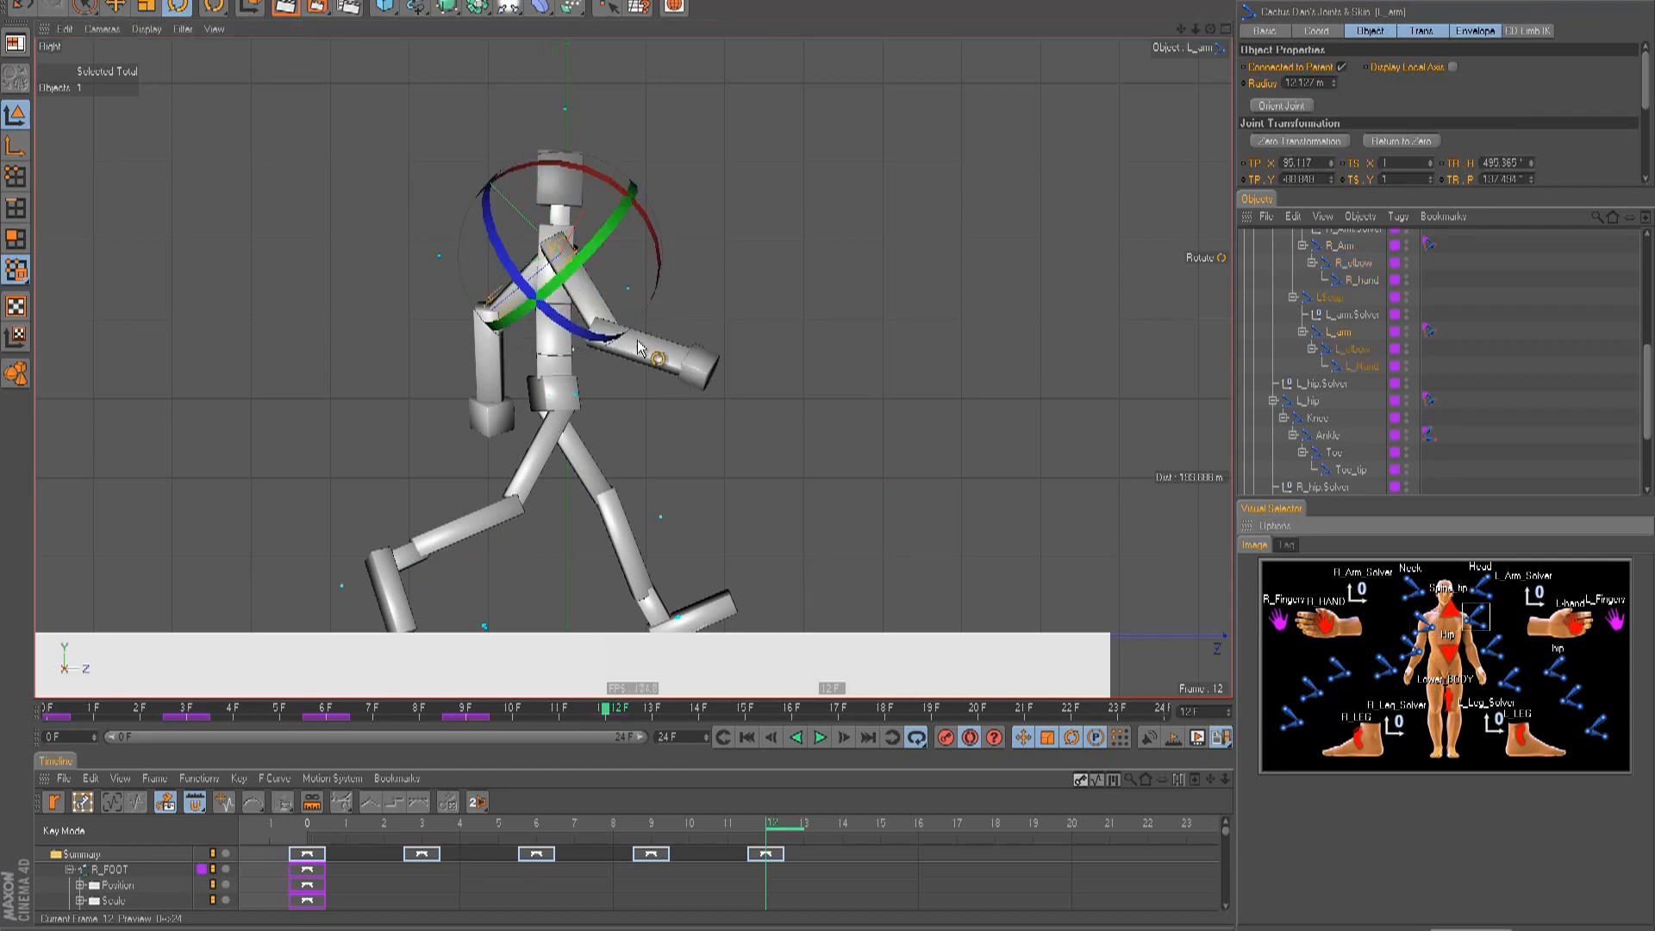
pyautogui.moveTo(659, 240); pyautogui.dragTo(657, 231)
# - Play the animation from the start to check the walk through frame 12
pyautogui.moveTo(776, 822); pyautogui.dragTo(264, 821)
pyautogui.press('F8')
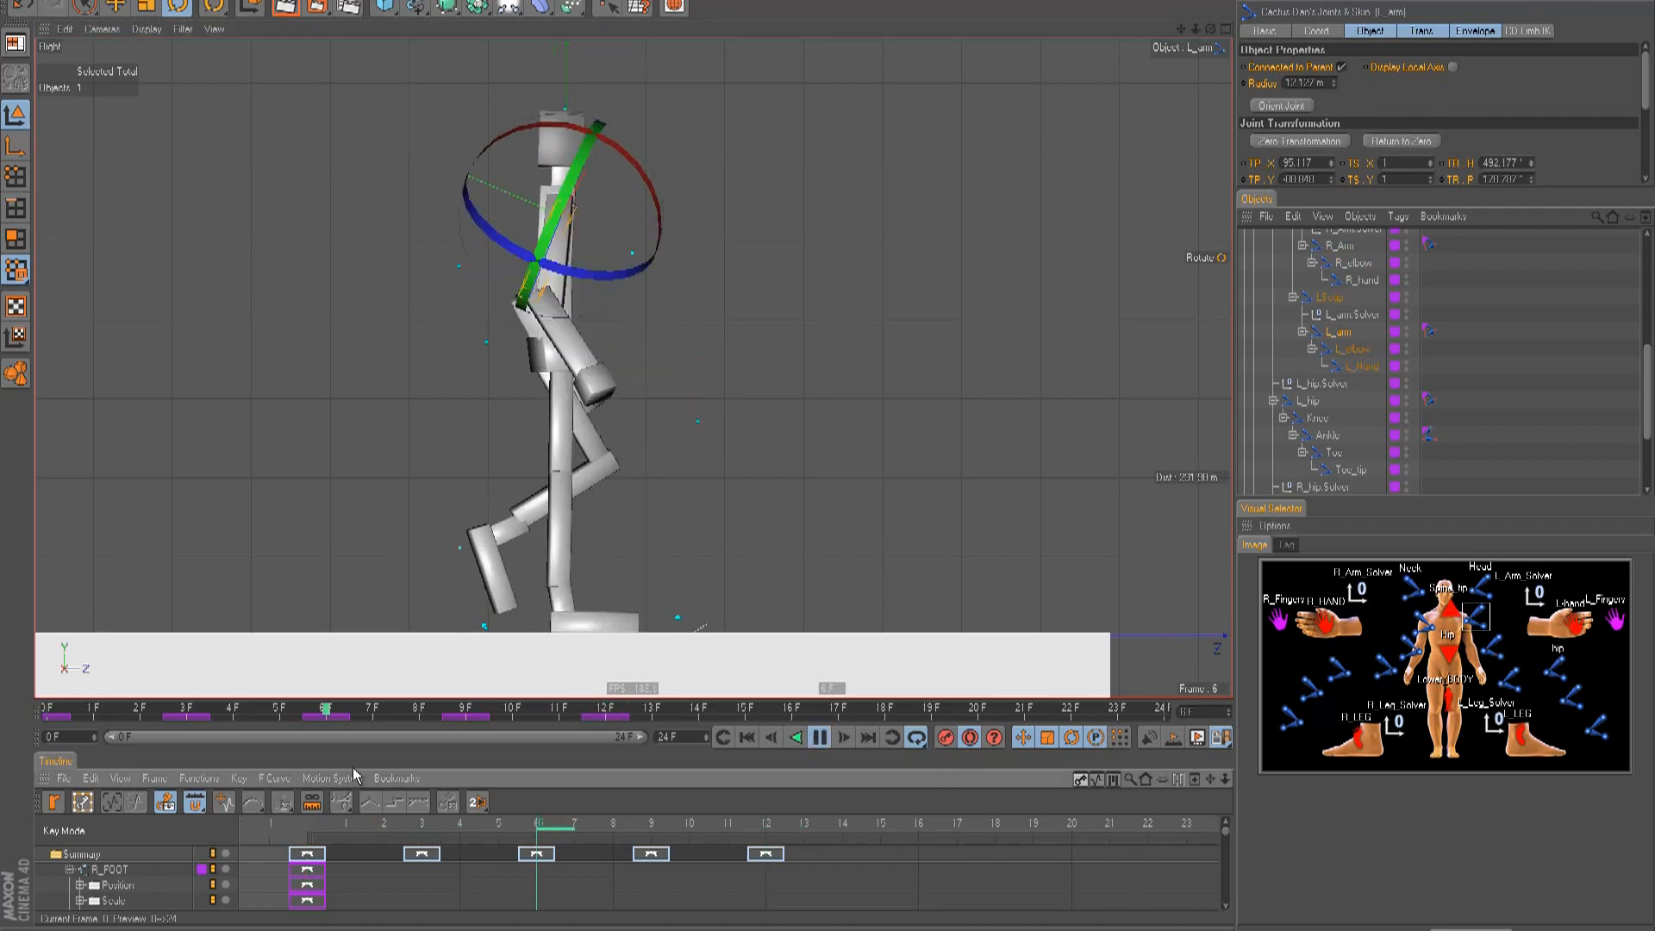
pyautogui.press('F8')
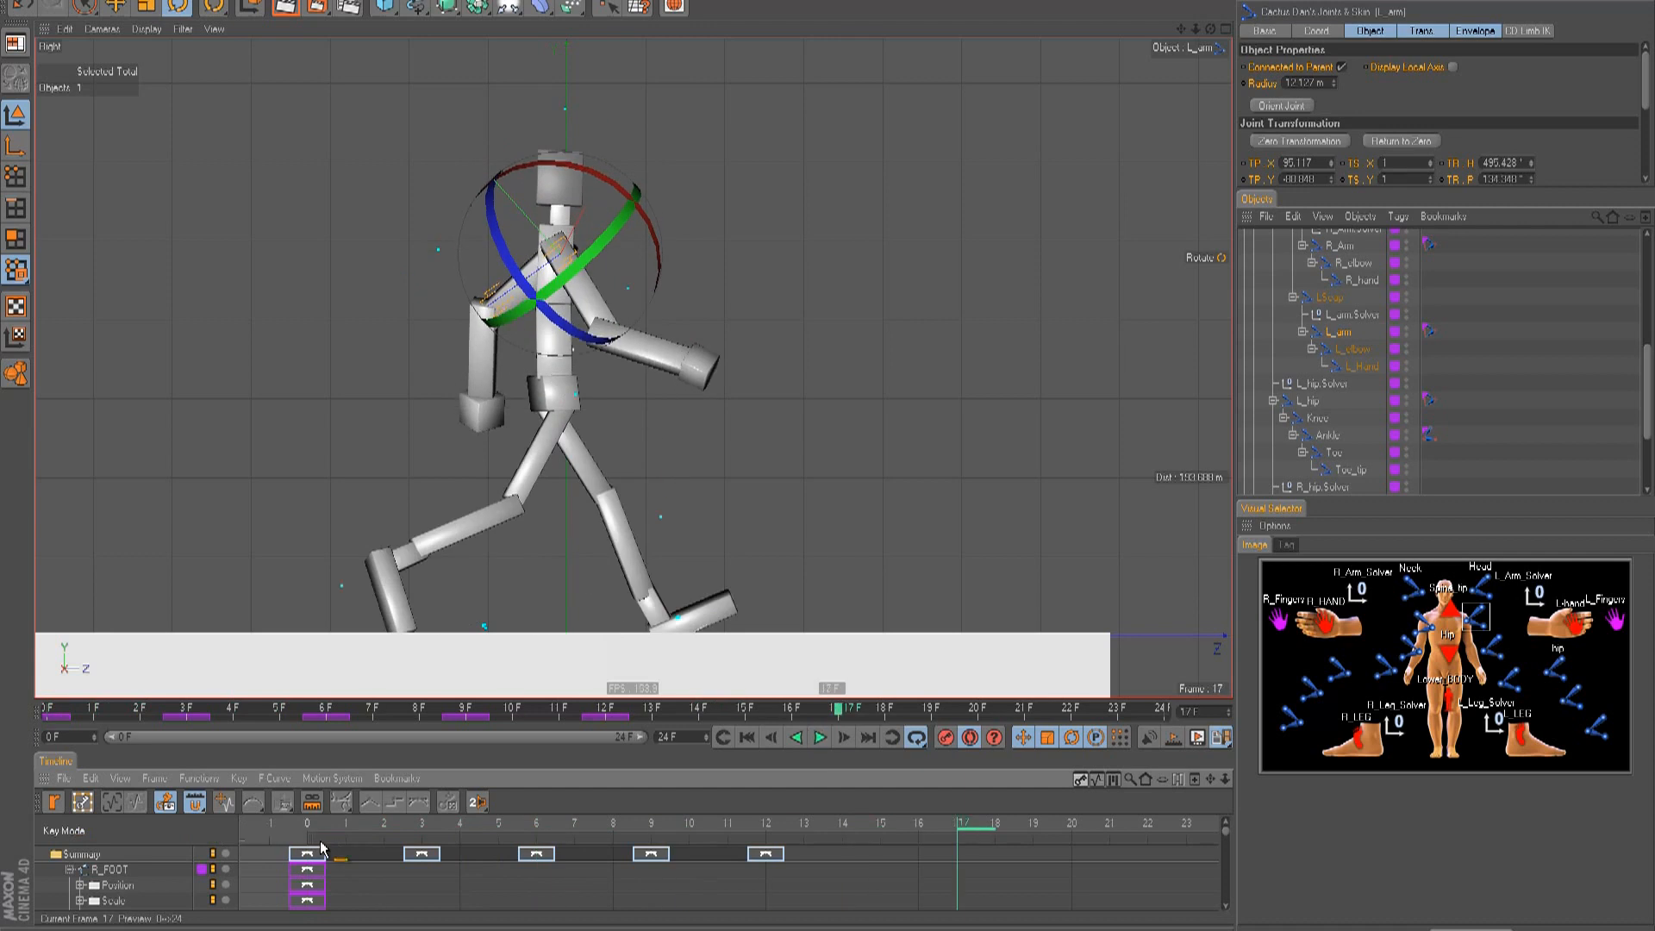
# - At frame 15, bend the left knee to plant the left foot and raise Lower_BODY to ground level contact
pyautogui.moveTo(328, 829); pyautogui.dragTo(750, 836)
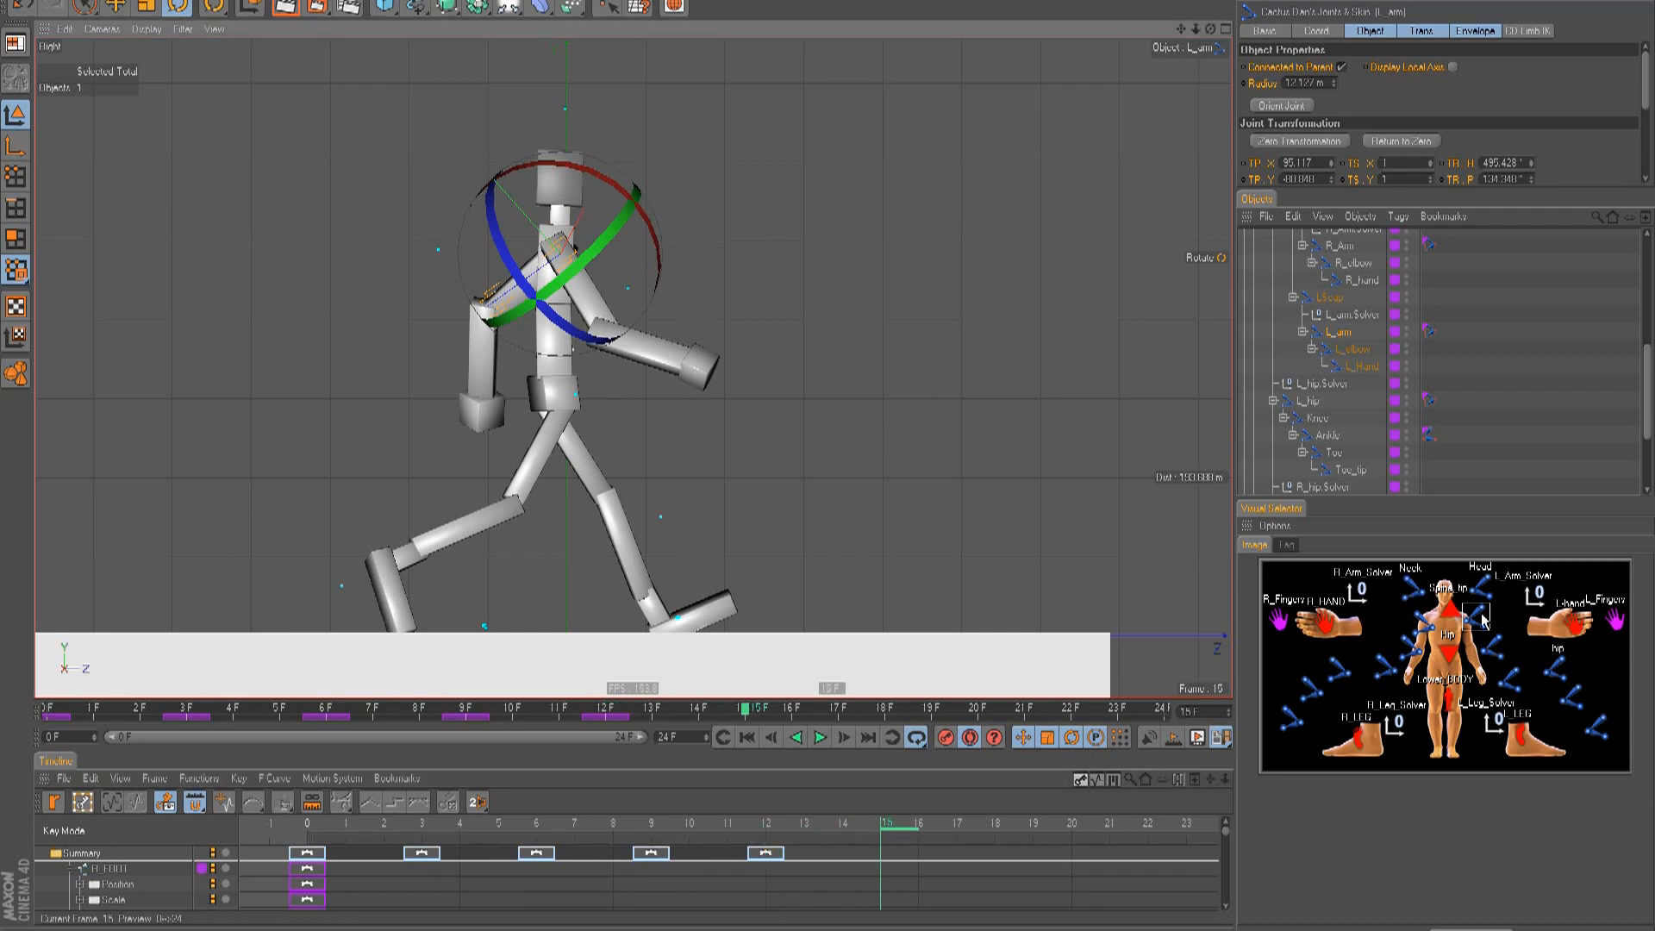
pyautogui.click(1572, 697)
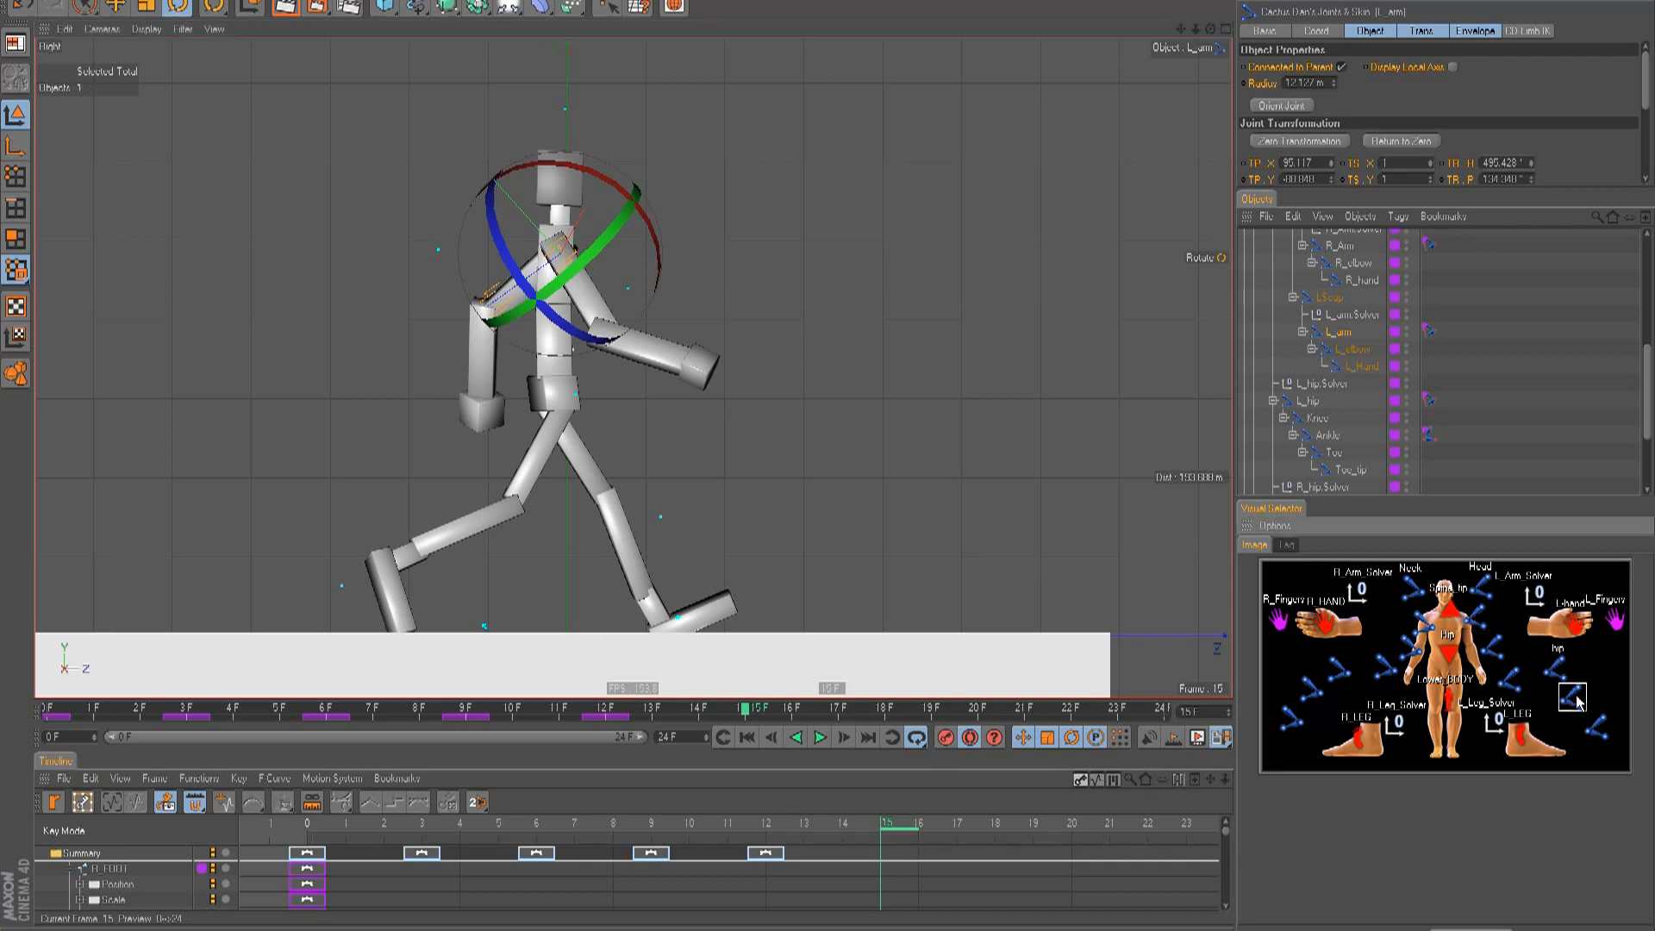
pyautogui.moveTo(711, 518); pyautogui.dragTo(700, 571)
pyautogui.click(1447, 710)
pyautogui.press('e')
pyautogui.moveTo(838, 473); pyautogui.dragTo(828, 455)
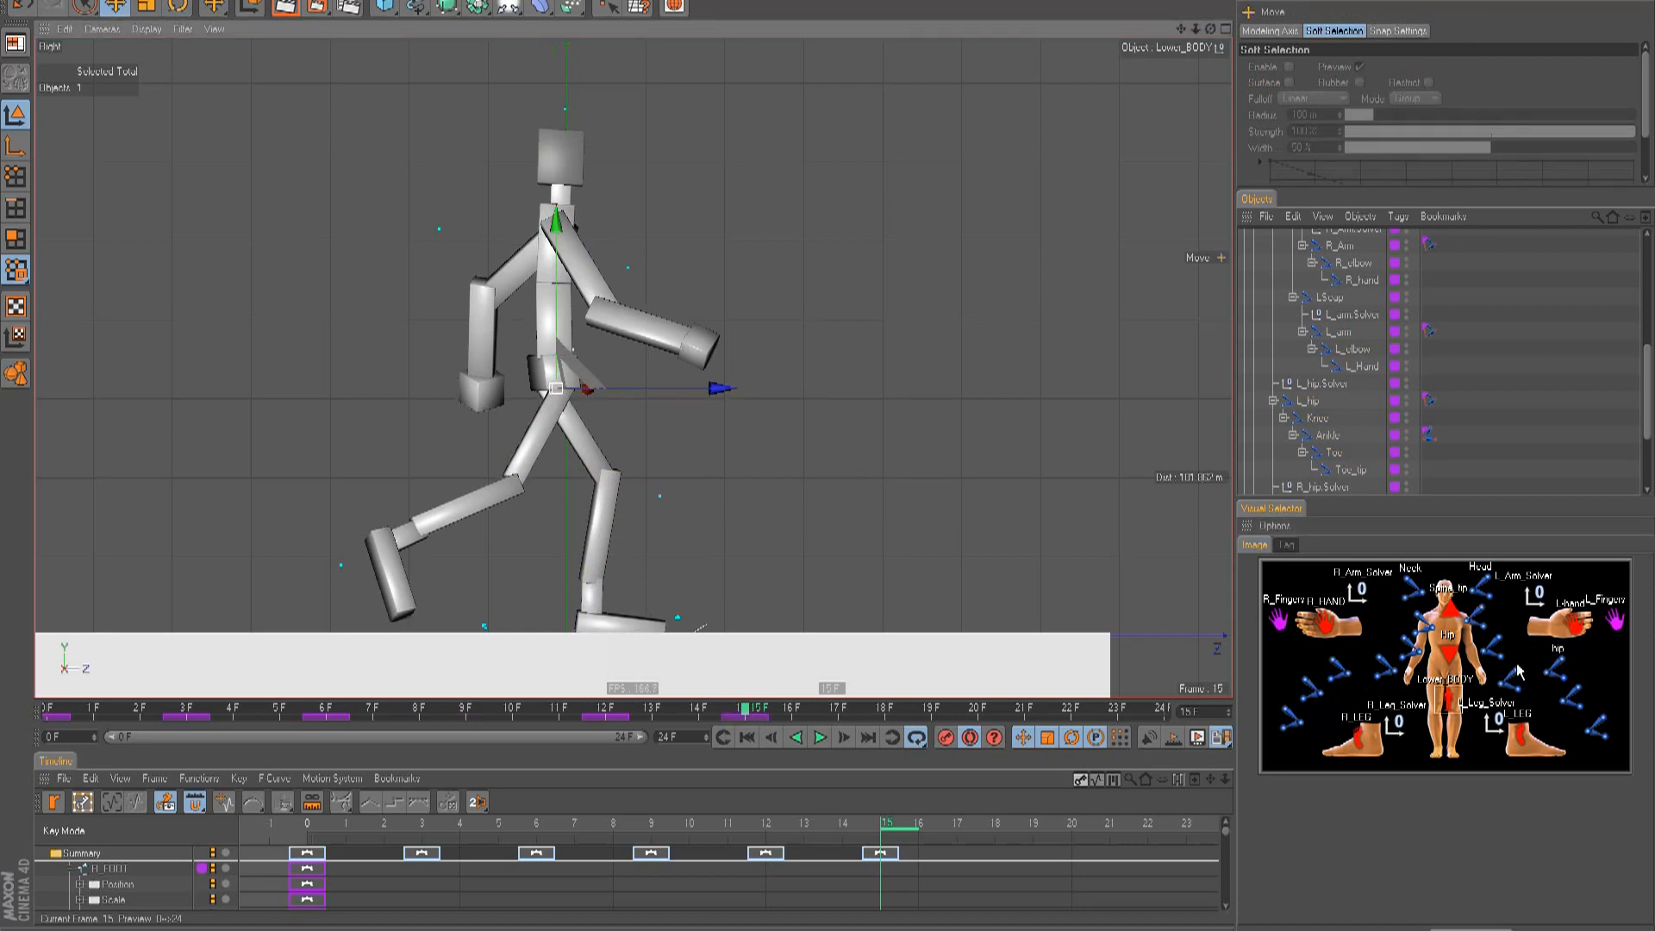
# - Rotate L_hip slightly back and open the left knee a little at frame 15
pyautogui.click(1555, 668)
pyautogui.press('r')
pyautogui.moveTo(649, 410); pyautogui.dragTo(652, 429)
pyautogui.click(1572, 697)
pyautogui.moveTo(698, 495); pyautogui.dragTo(700, 481)
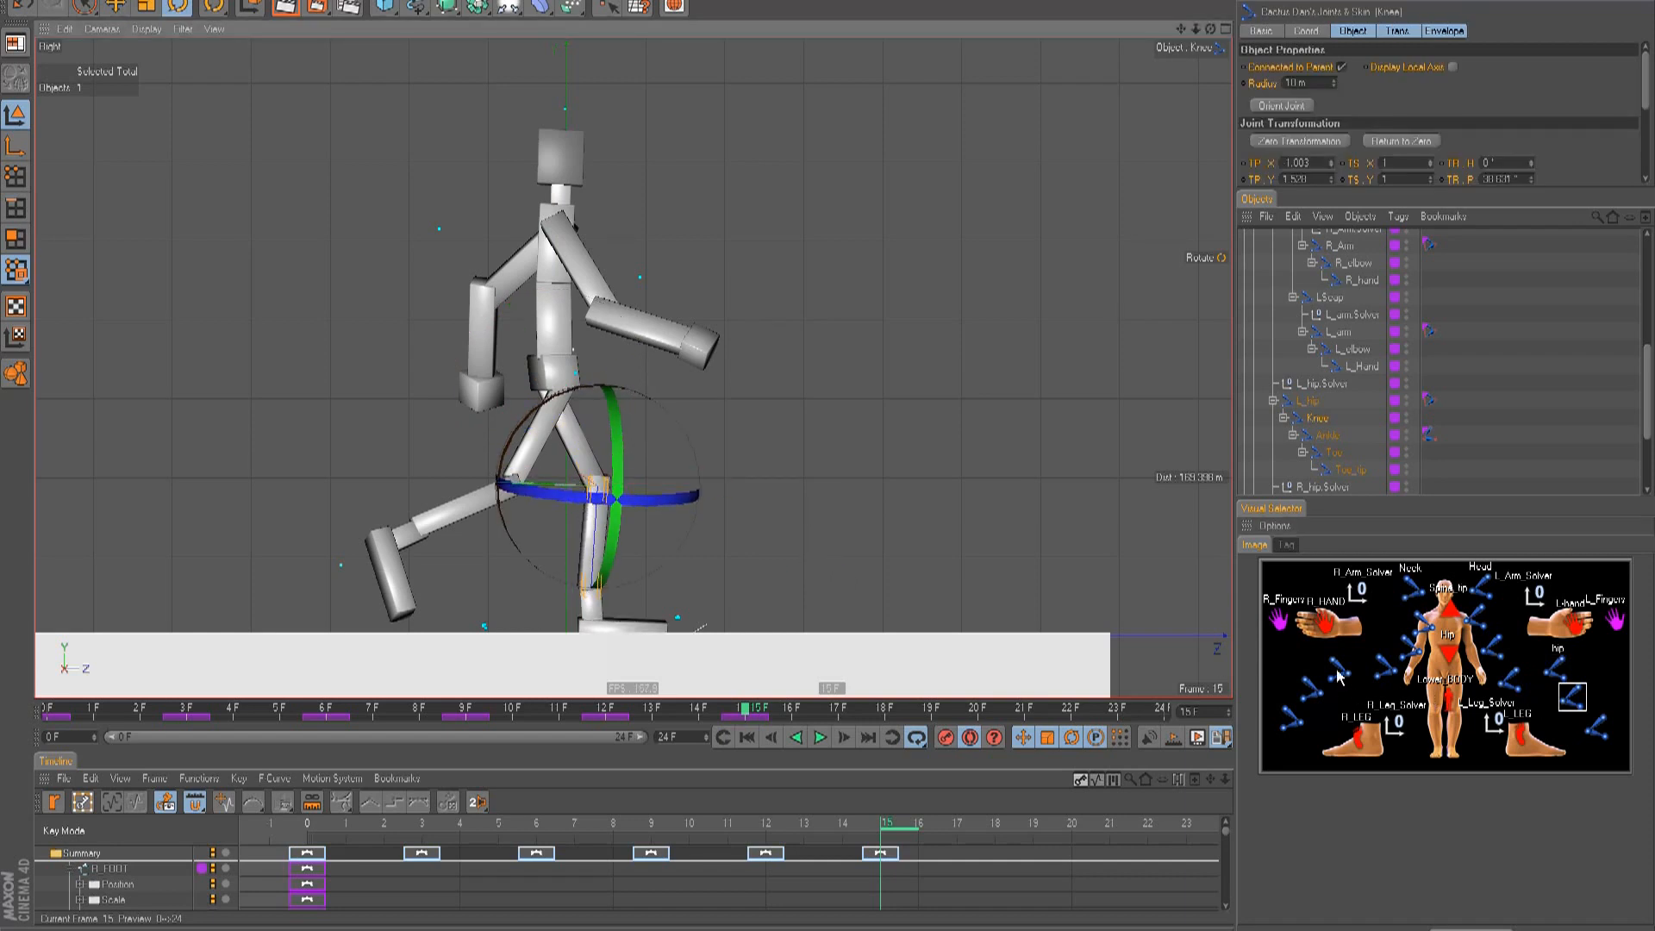
# - Rotate R_hip slightly backward and bend the right knee to lift the trailing shin at frame 15
pyautogui.click(1338, 672)
pyautogui.moveTo(633, 494); pyautogui.dragTo(655, 506)
pyautogui.click(1303, 686)
pyautogui.press('t')
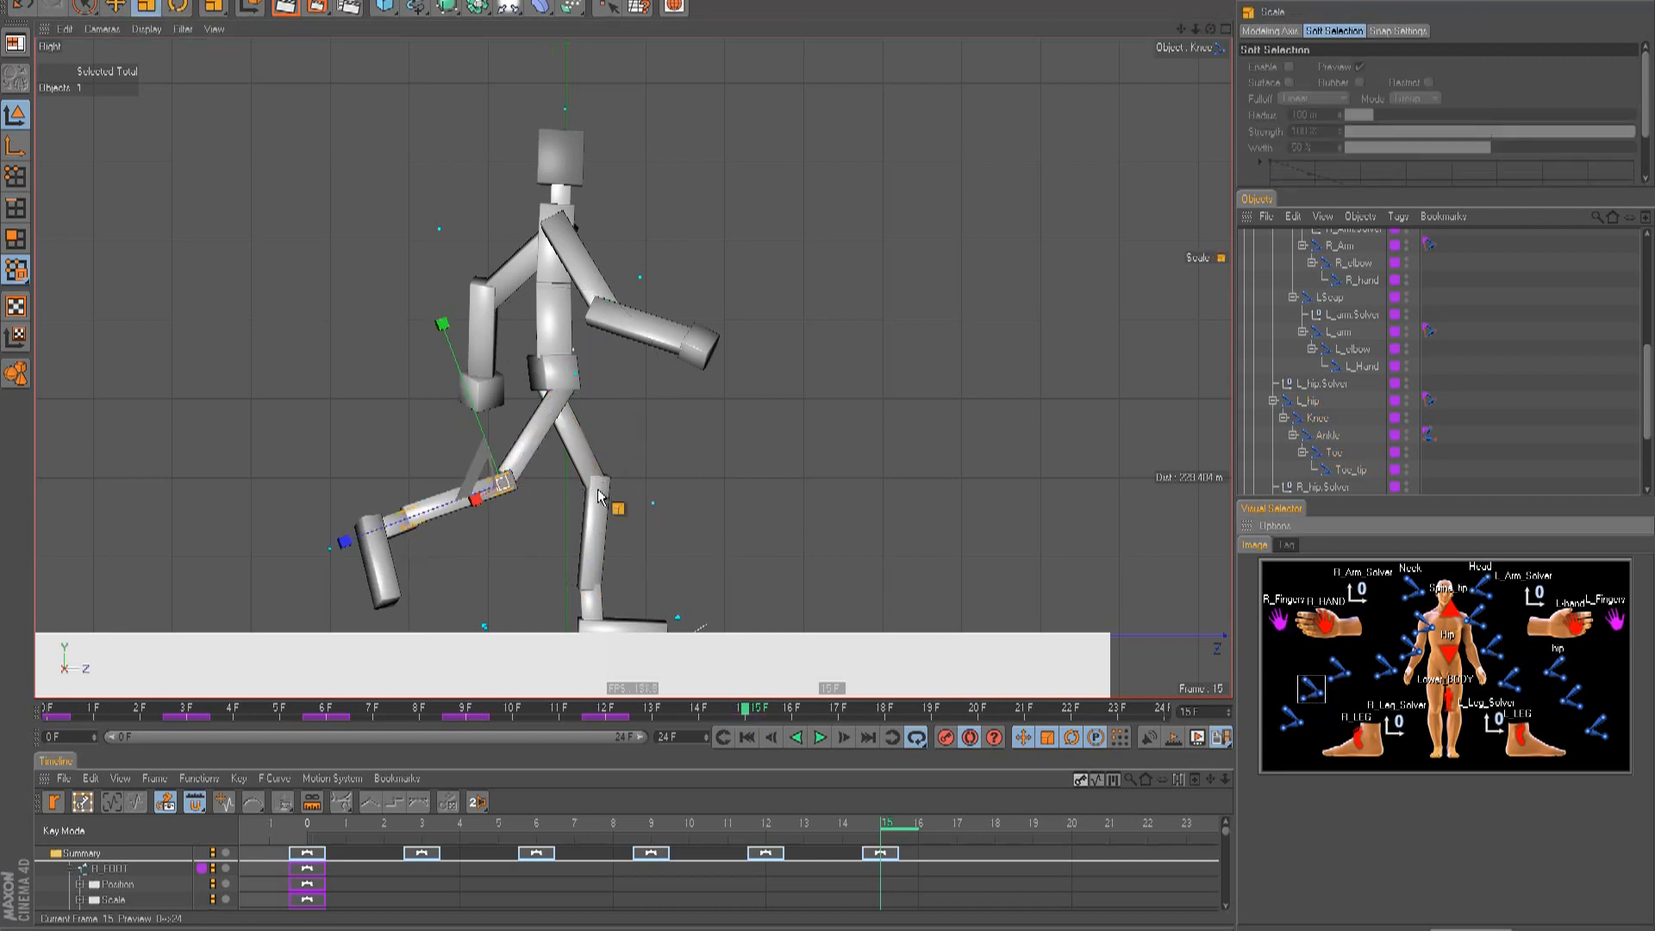
pyautogui.press('r')
pyautogui.moveTo(456, 577); pyautogui.dragTo(446, 562)
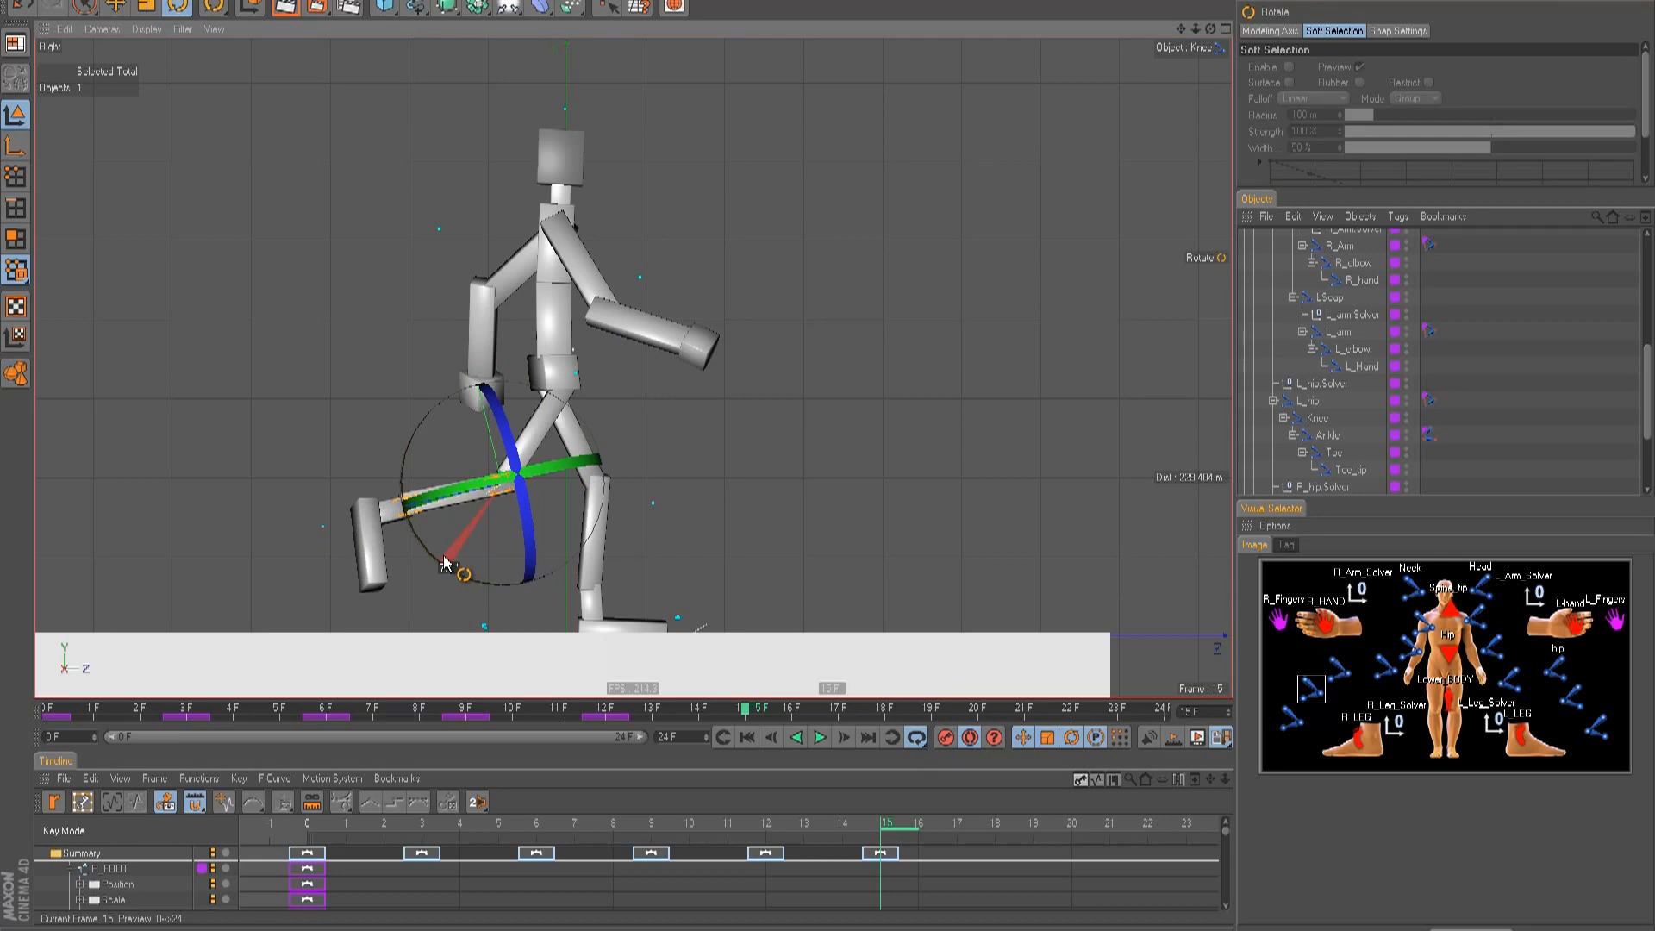
# - Rotate R_hip slightly forward and move Lower_BODY down in the frame 15 pose
pyautogui.click(1347, 675)
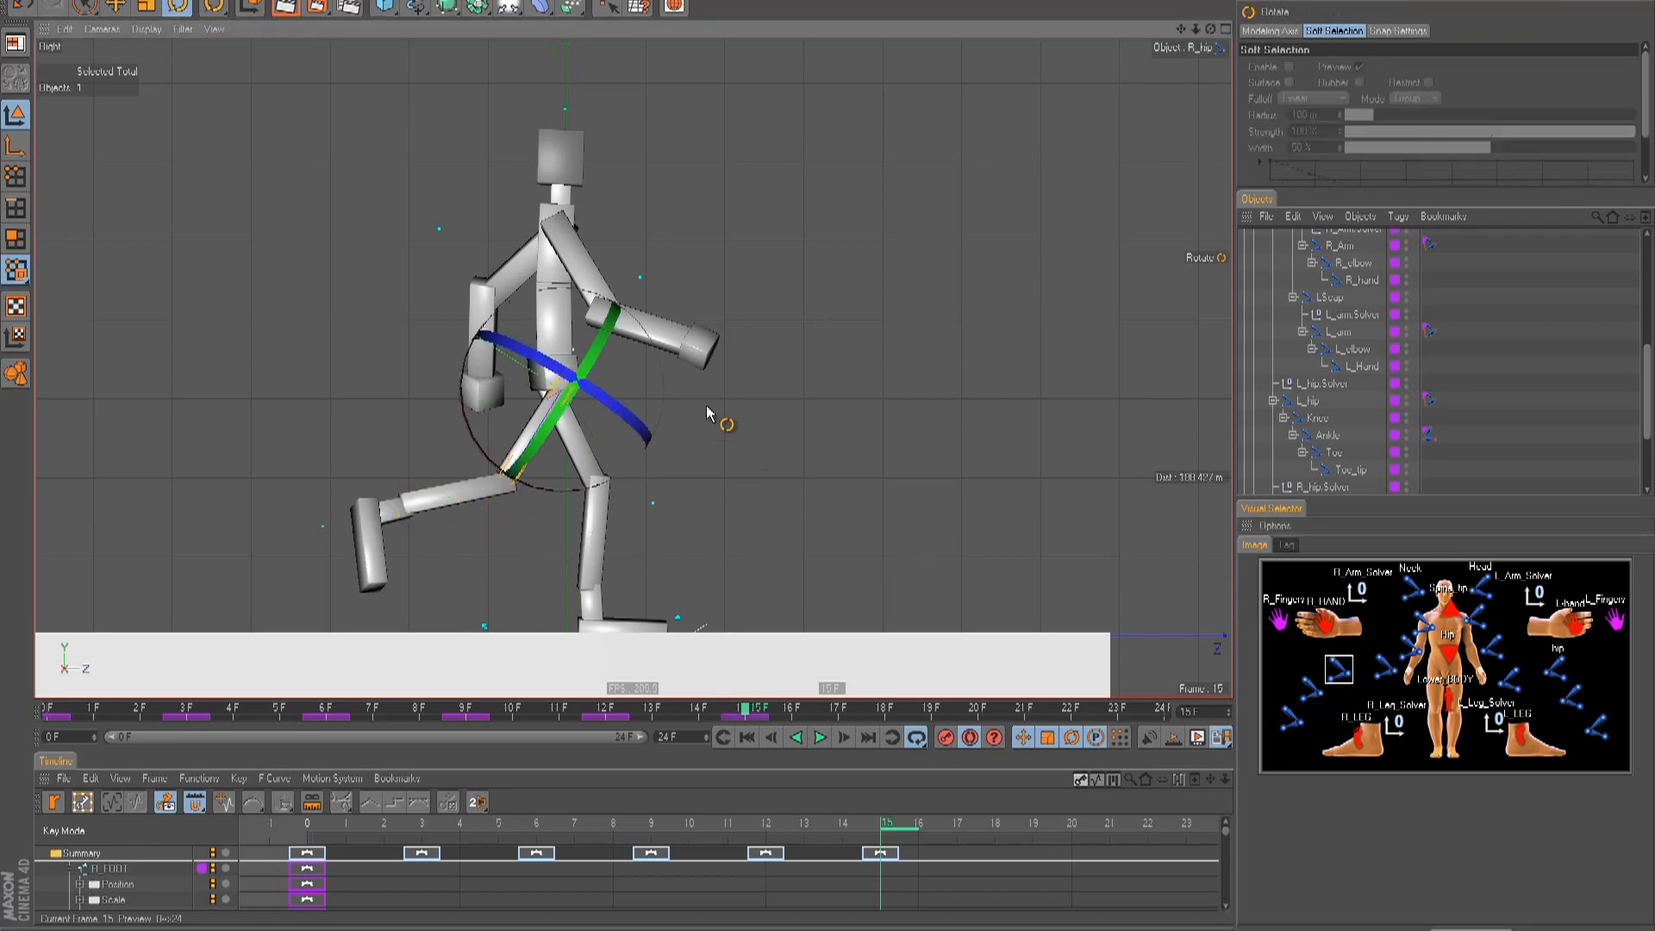
pyautogui.moveTo(668, 402); pyautogui.dragTo(668, 388)
pyautogui.click(1451, 675)
pyautogui.press('e')
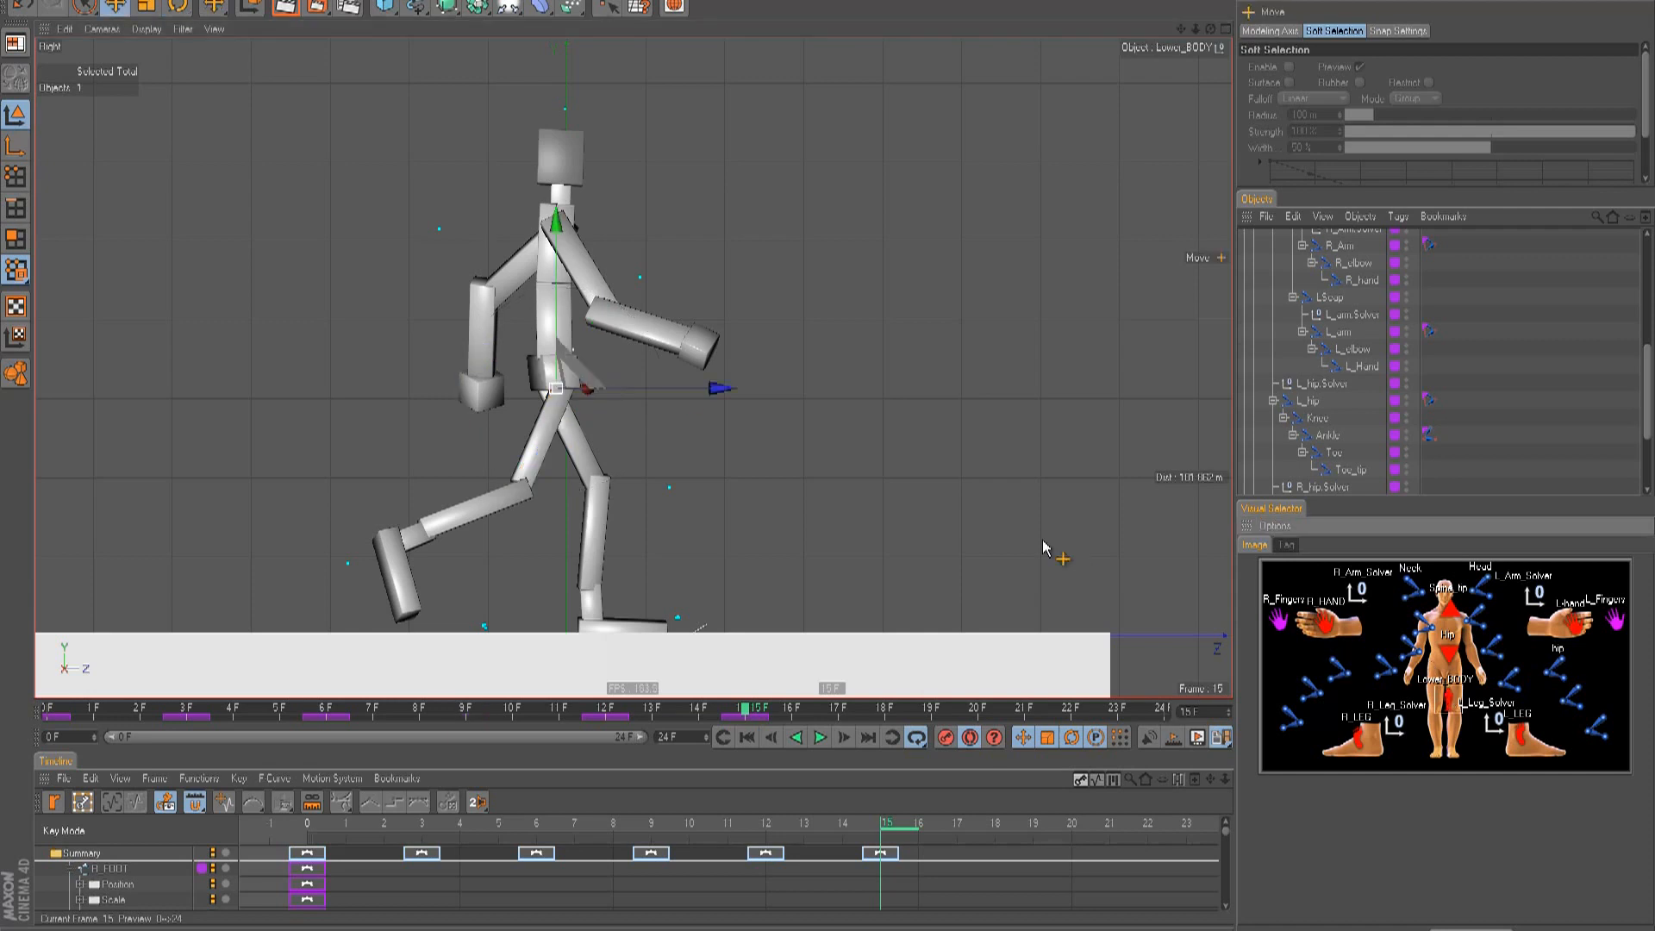
# - Rotate L_hip forward and turn the left ankle so the left foot lies flat at frame 15
pyautogui.click(1543, 671)
pyautogui.press('r')
pyautogui.click(1554, 671)
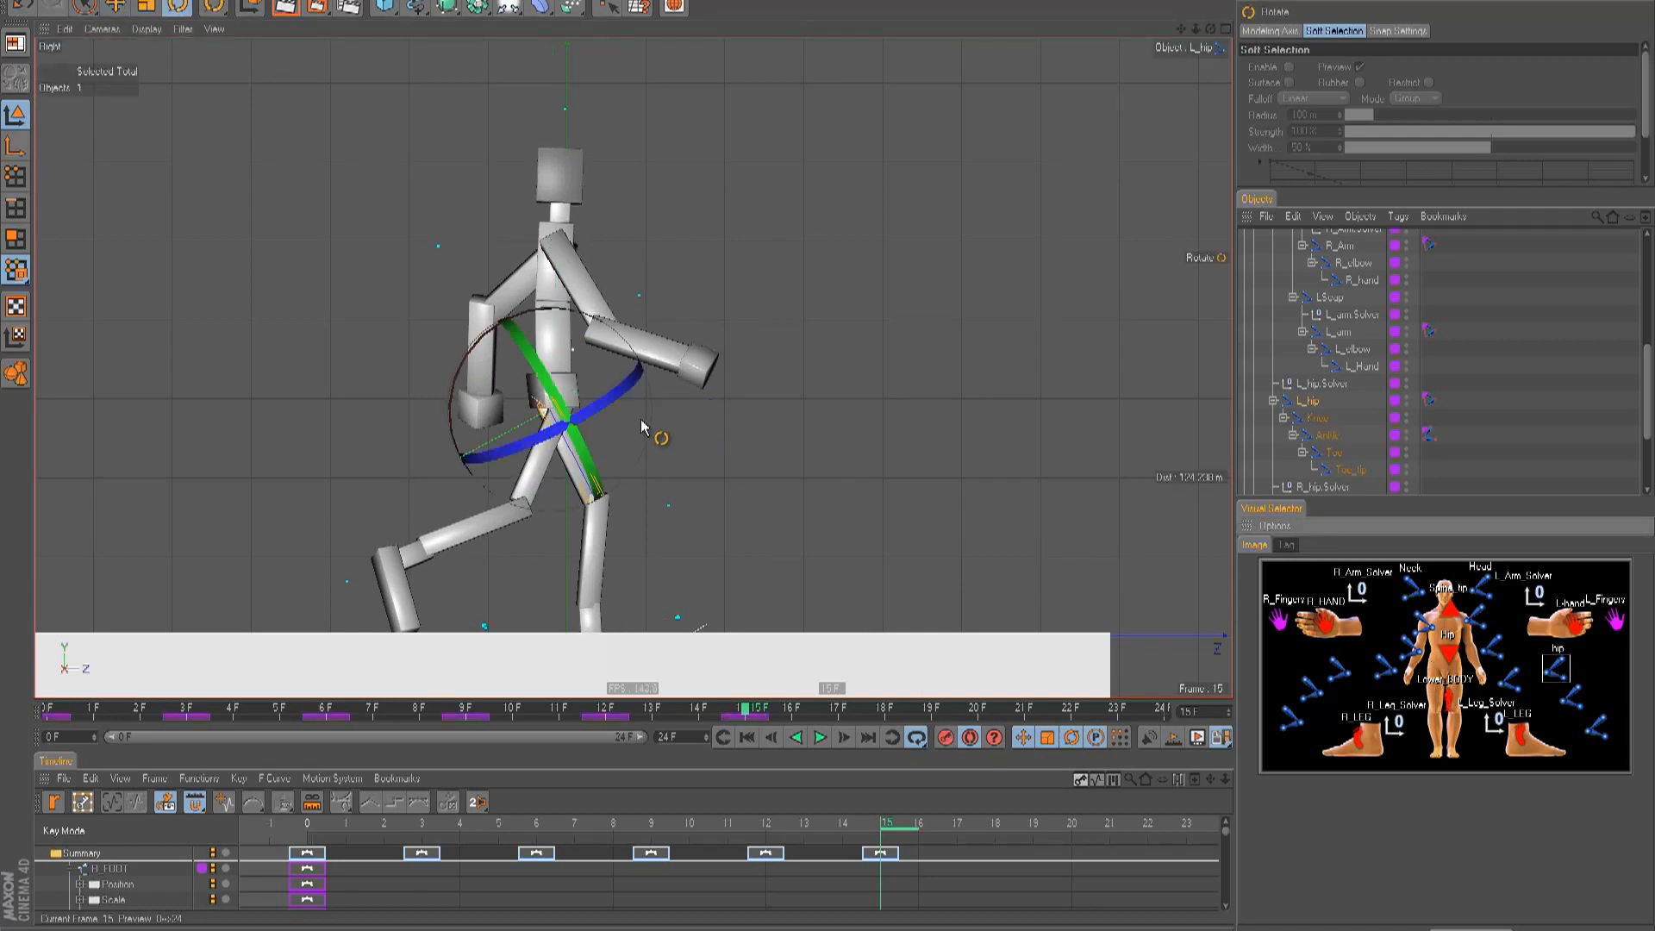
pyautogui.moveTo(655, 419); pyautogui.dragTo(672, 421)
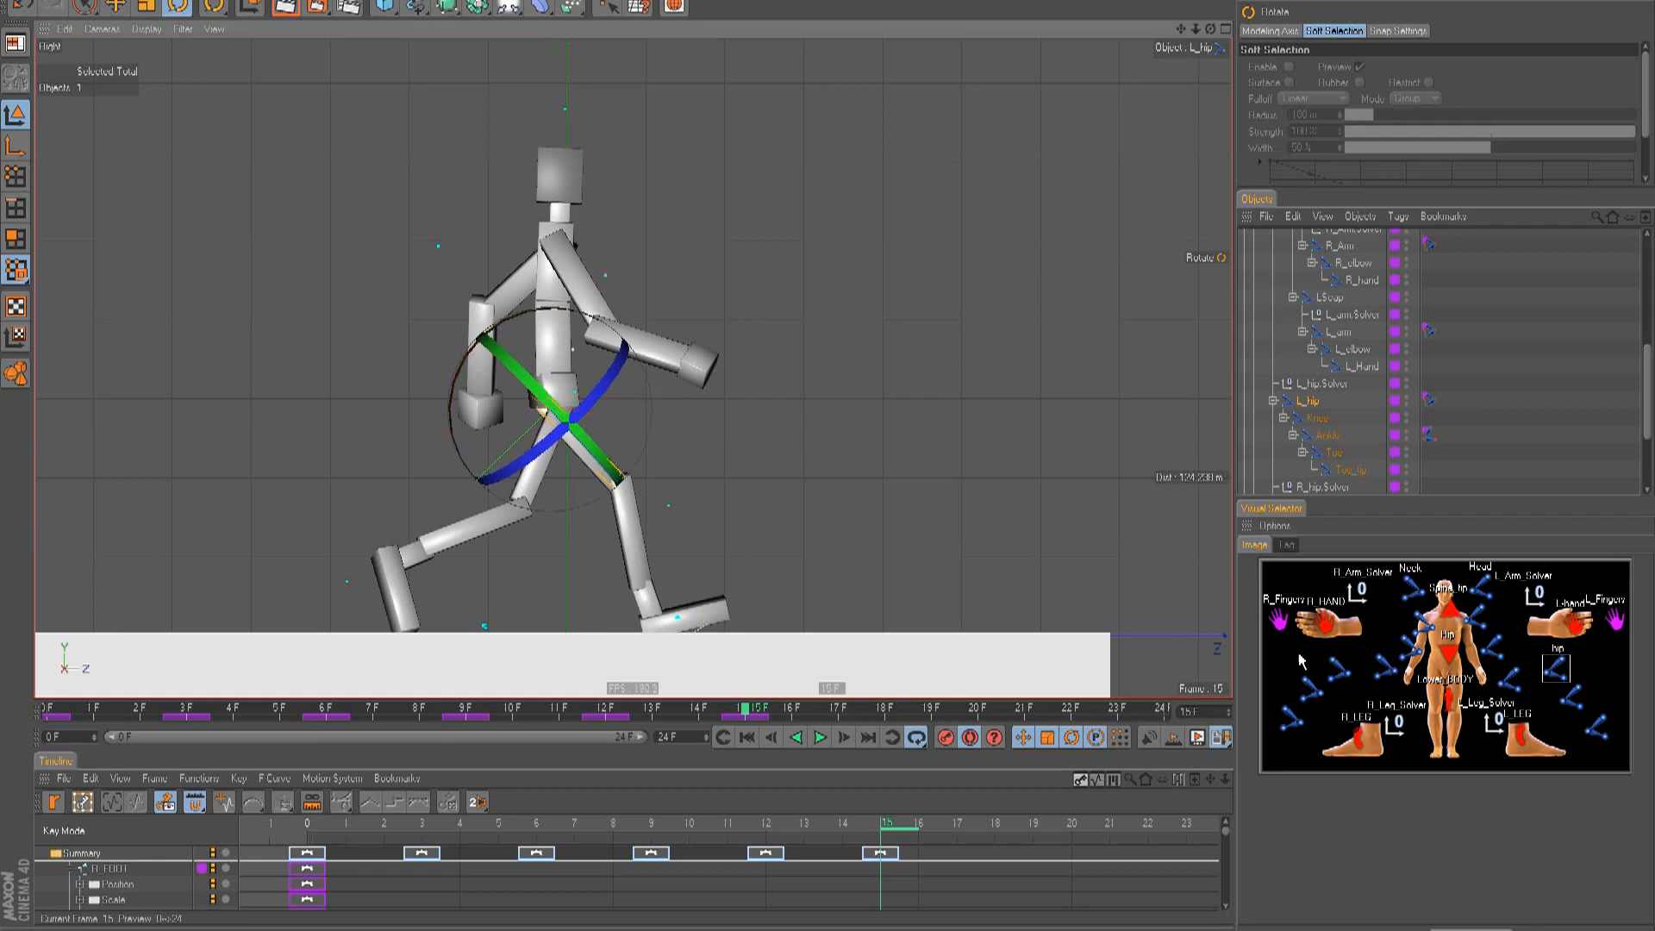
pyautogui.click(1597, 731)
pyautogui.moveTo(748, 573); pyautogui.dragTo(752, 592)
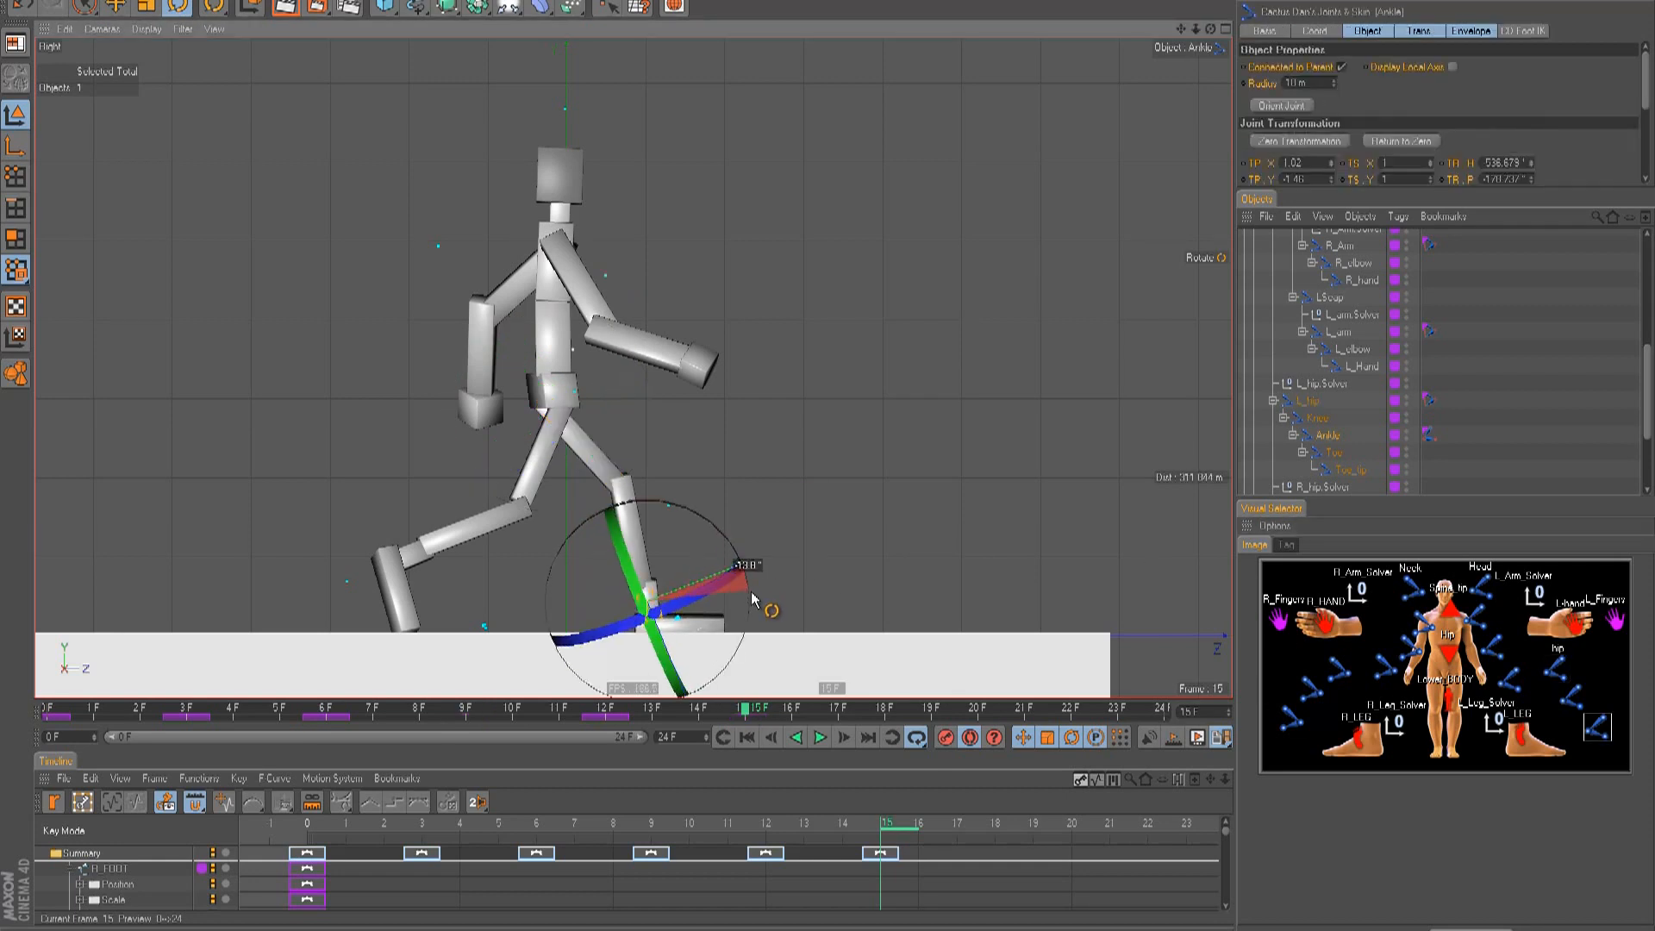
# - Play the animation from the start to check the walk through frame 15
pyautogui.moveTo(731, 830)
pyautogui.mouseDown()
pyautogui.moveTo(888, 827)
pyautogui.moveTo(232, 847)
pyautogui.mouseUp()
pyautogui.press('F8')
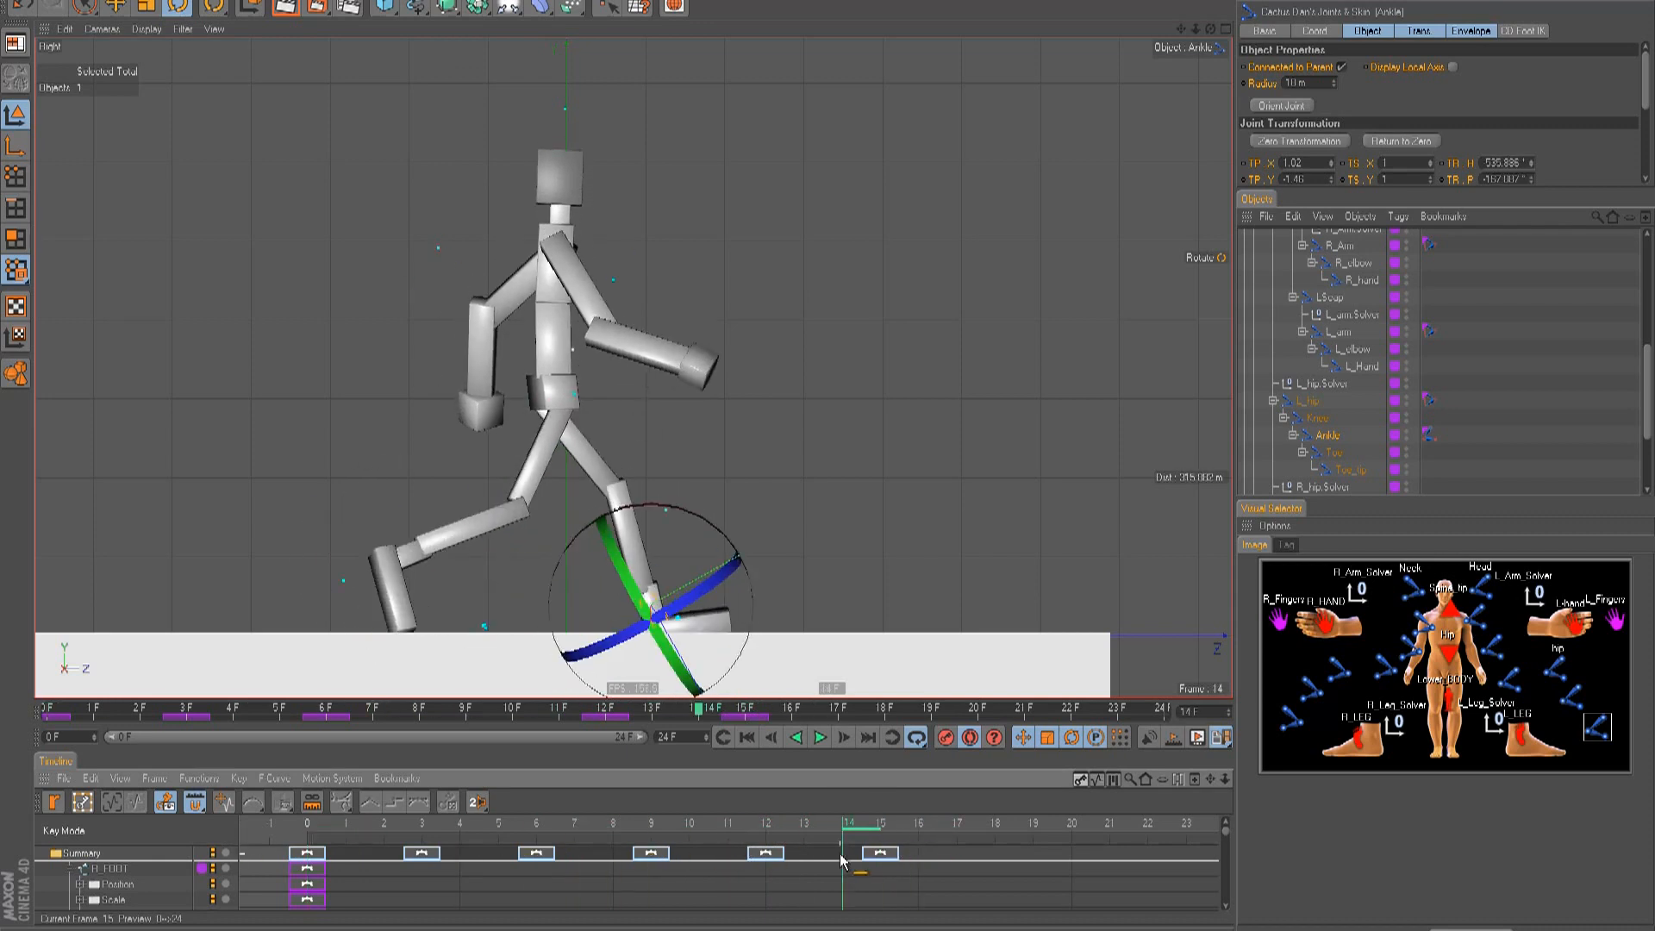
pyautogui.press('F8')
# - Return to frame 15, bend the left knee so the shin tilts back, and level the left foot at the ankle
pyautogui.moveTo(528, 826)
pyautogui.mouseDown()
pyautogui.moveTo(721, 828)
pyautogui.moveTo(638, 853)
pyautogui.moveTo(884, 851)
pyautogui.moveTo(752, 857)
pyautogui.moveTo(868, 857)
pyautogui.mouseUp()
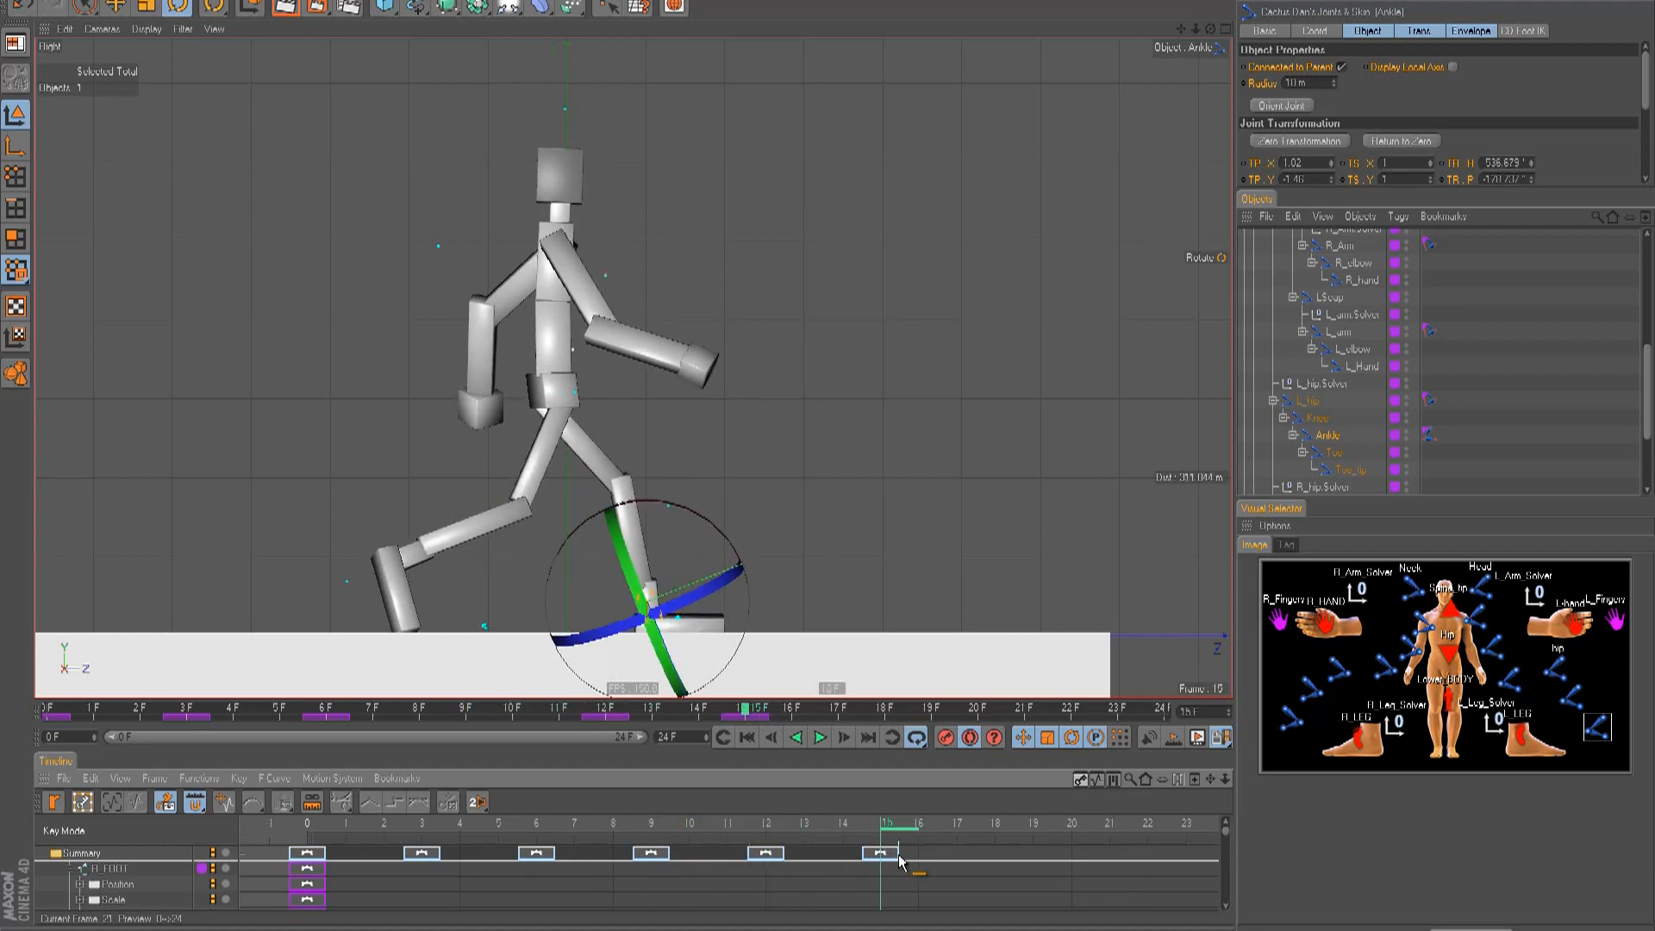
pyautogui.moveTo(706, 522); pyautogui.dragTo(721, 548)
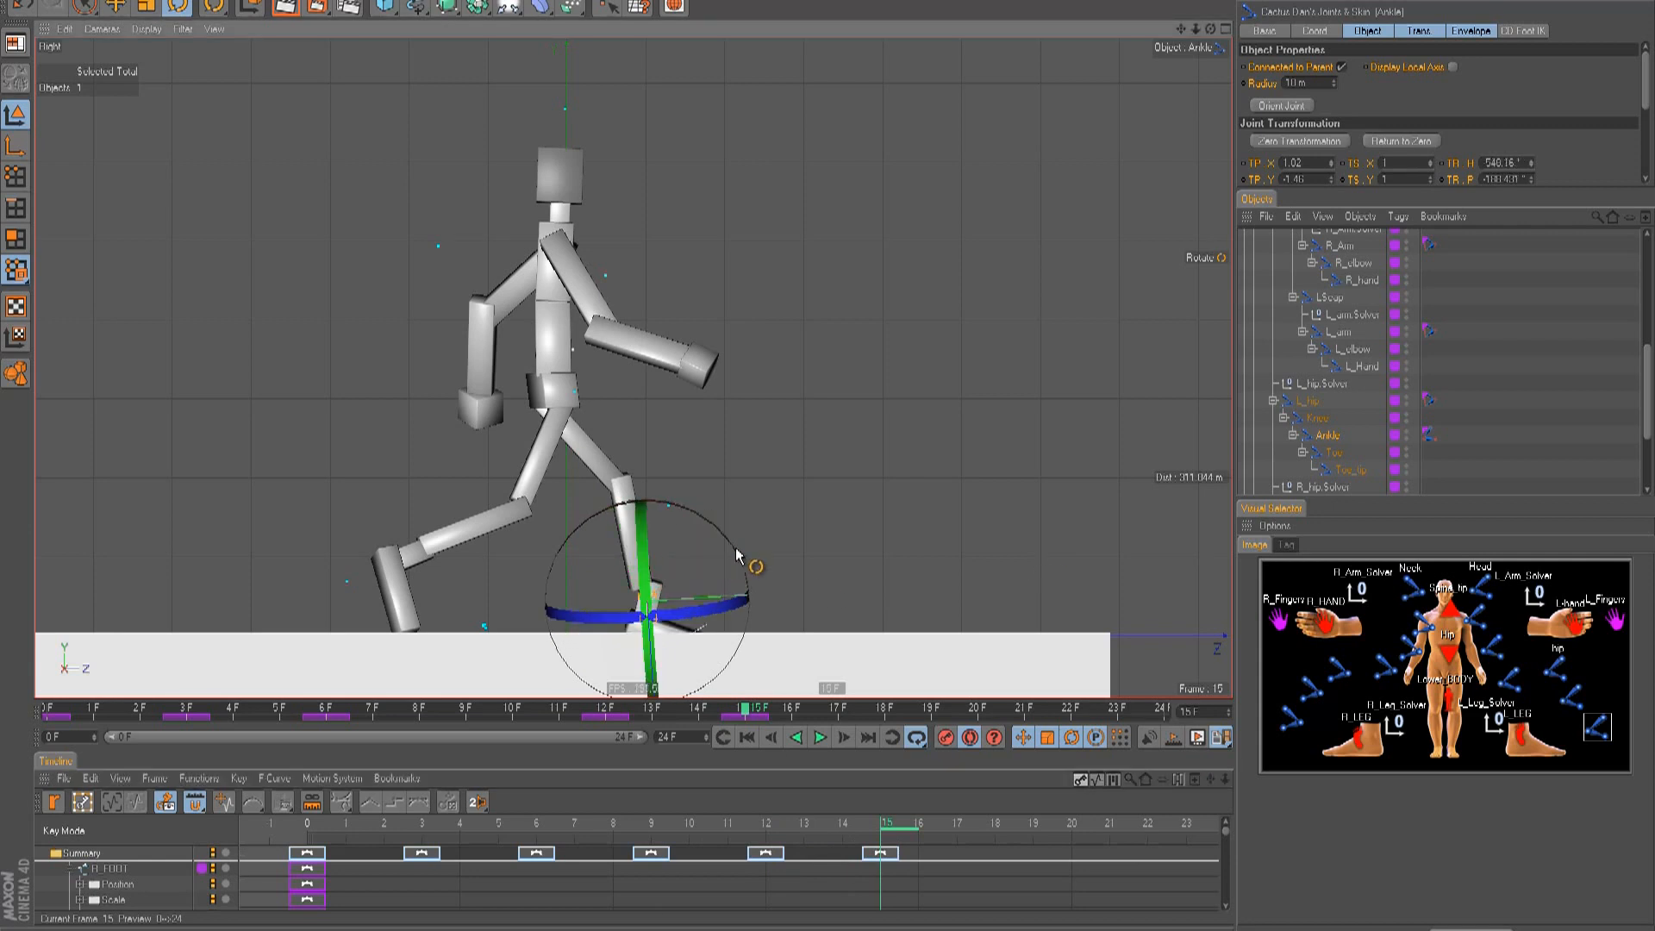
pyautogui.click(1572, 696)
pyautogui.moveTo(721, 452); pyautogui.dragTo(647, 501)
pyautogui.click(1596, 727)
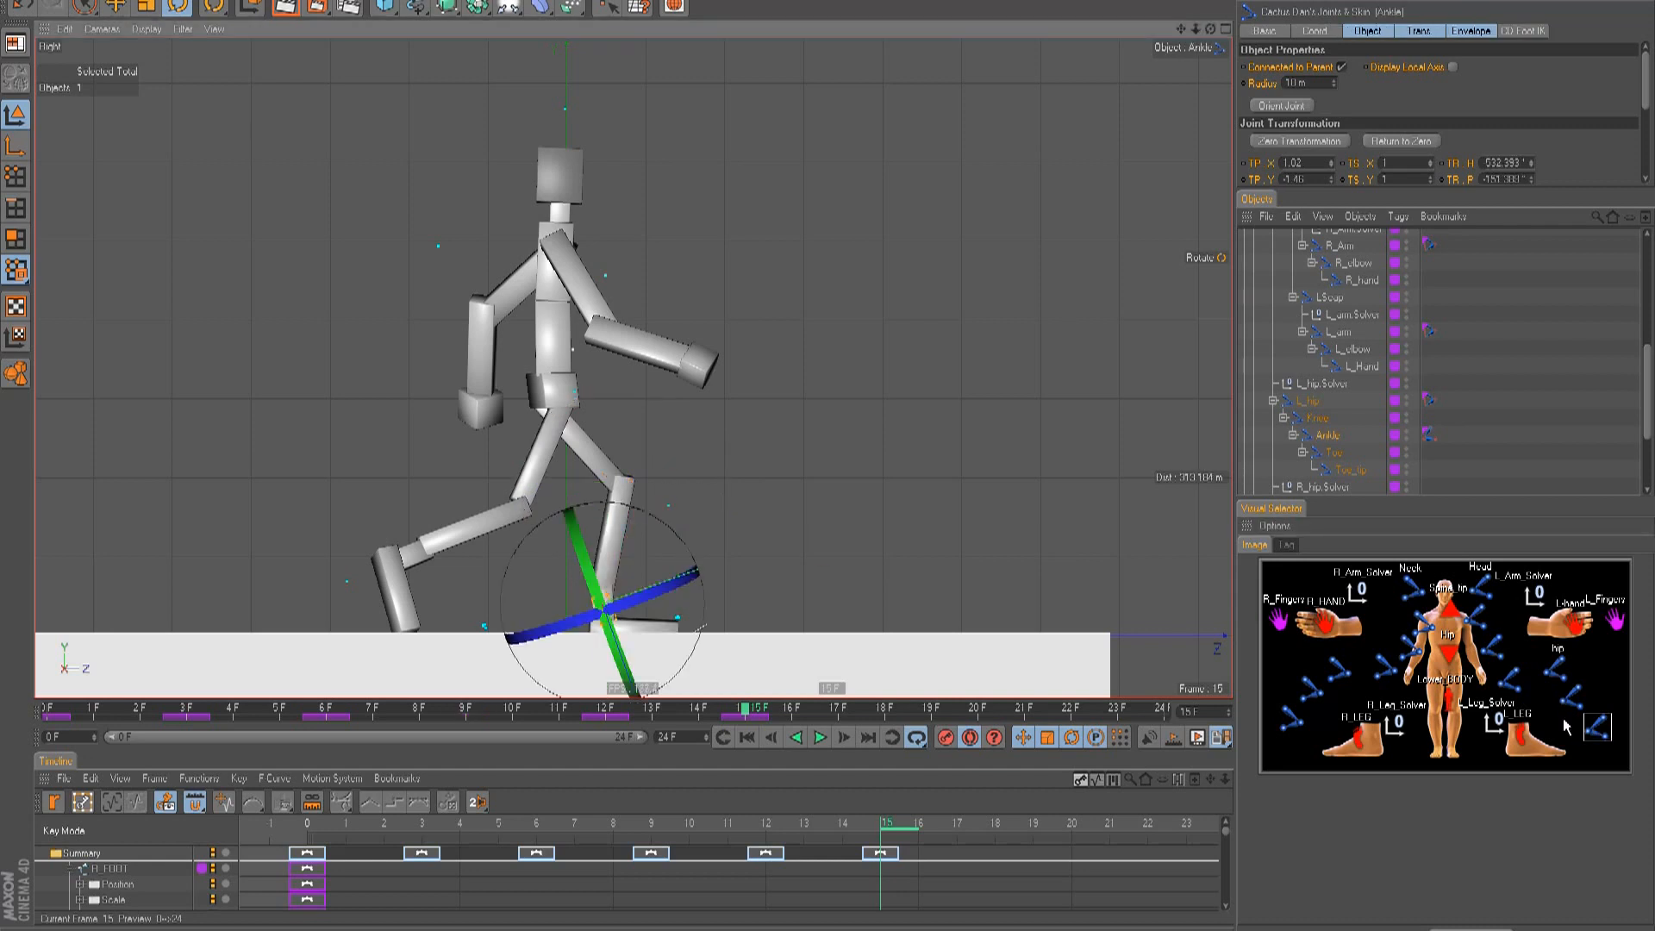
# - Raise Lower_BODY slightly at frame 15 and scrub the timeline to check the motion
pyautogui.click(1442, 707)
pyautogui.press('e')
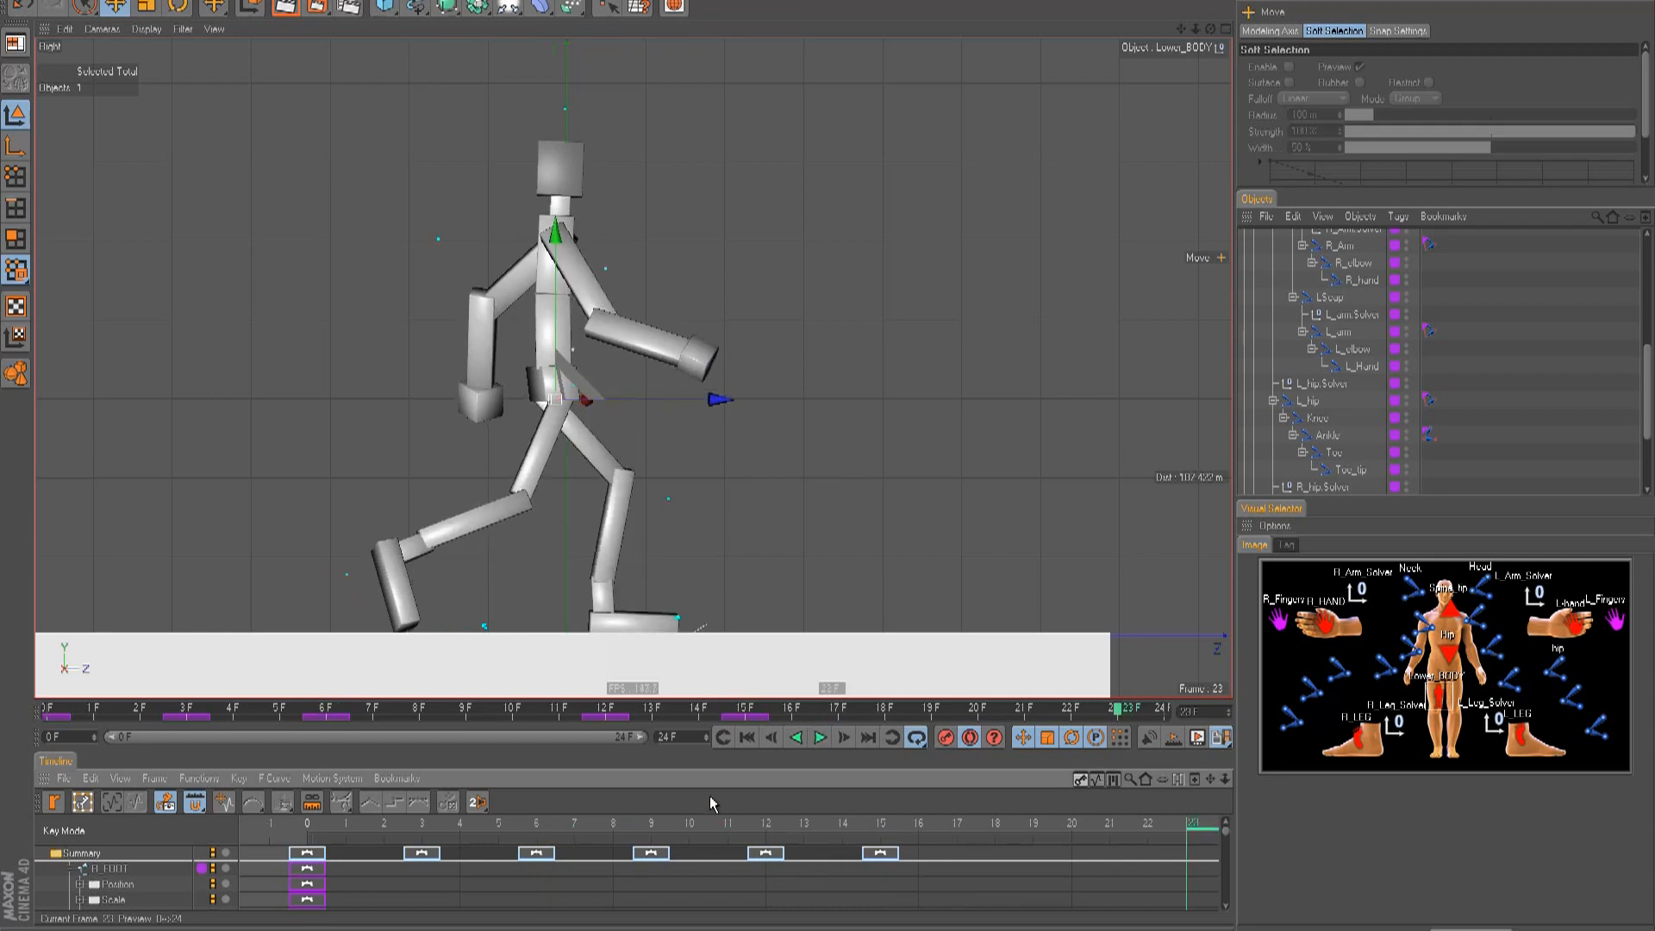
pyautogui.moveTo(622, 836); pyautogui.dragTo(894, 850)
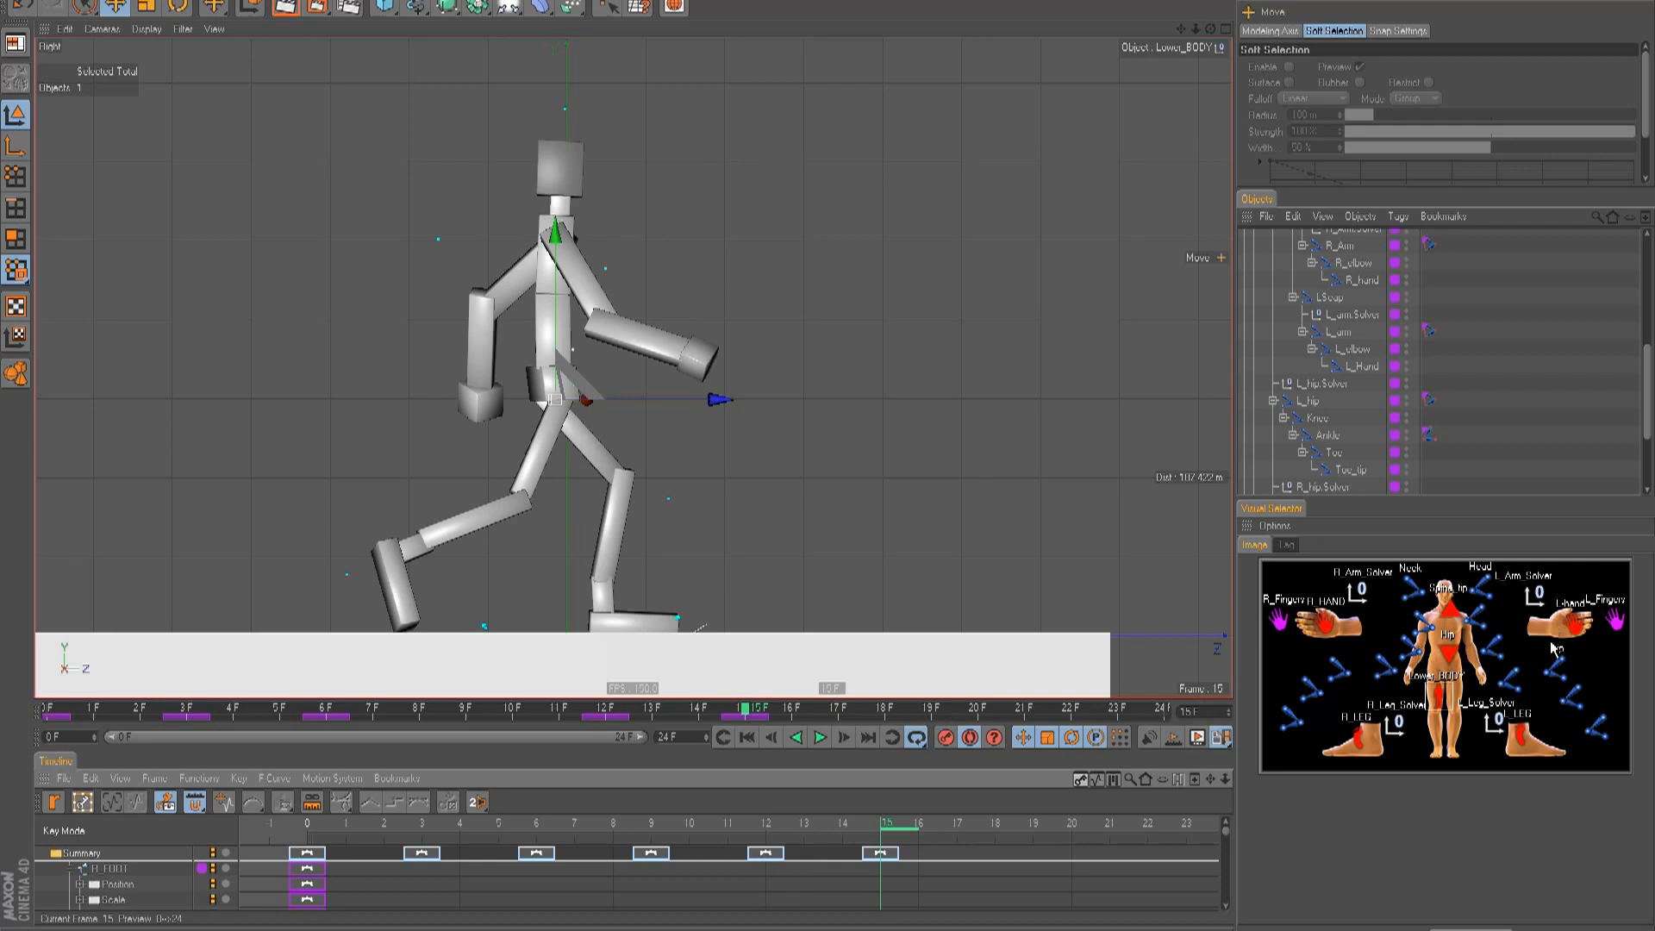
# - Rotate L_arm further back and R_Arm further forward to widen the arm swing at frame 15
pyautogui.click(1557, 672)
pyautogui.press('r')
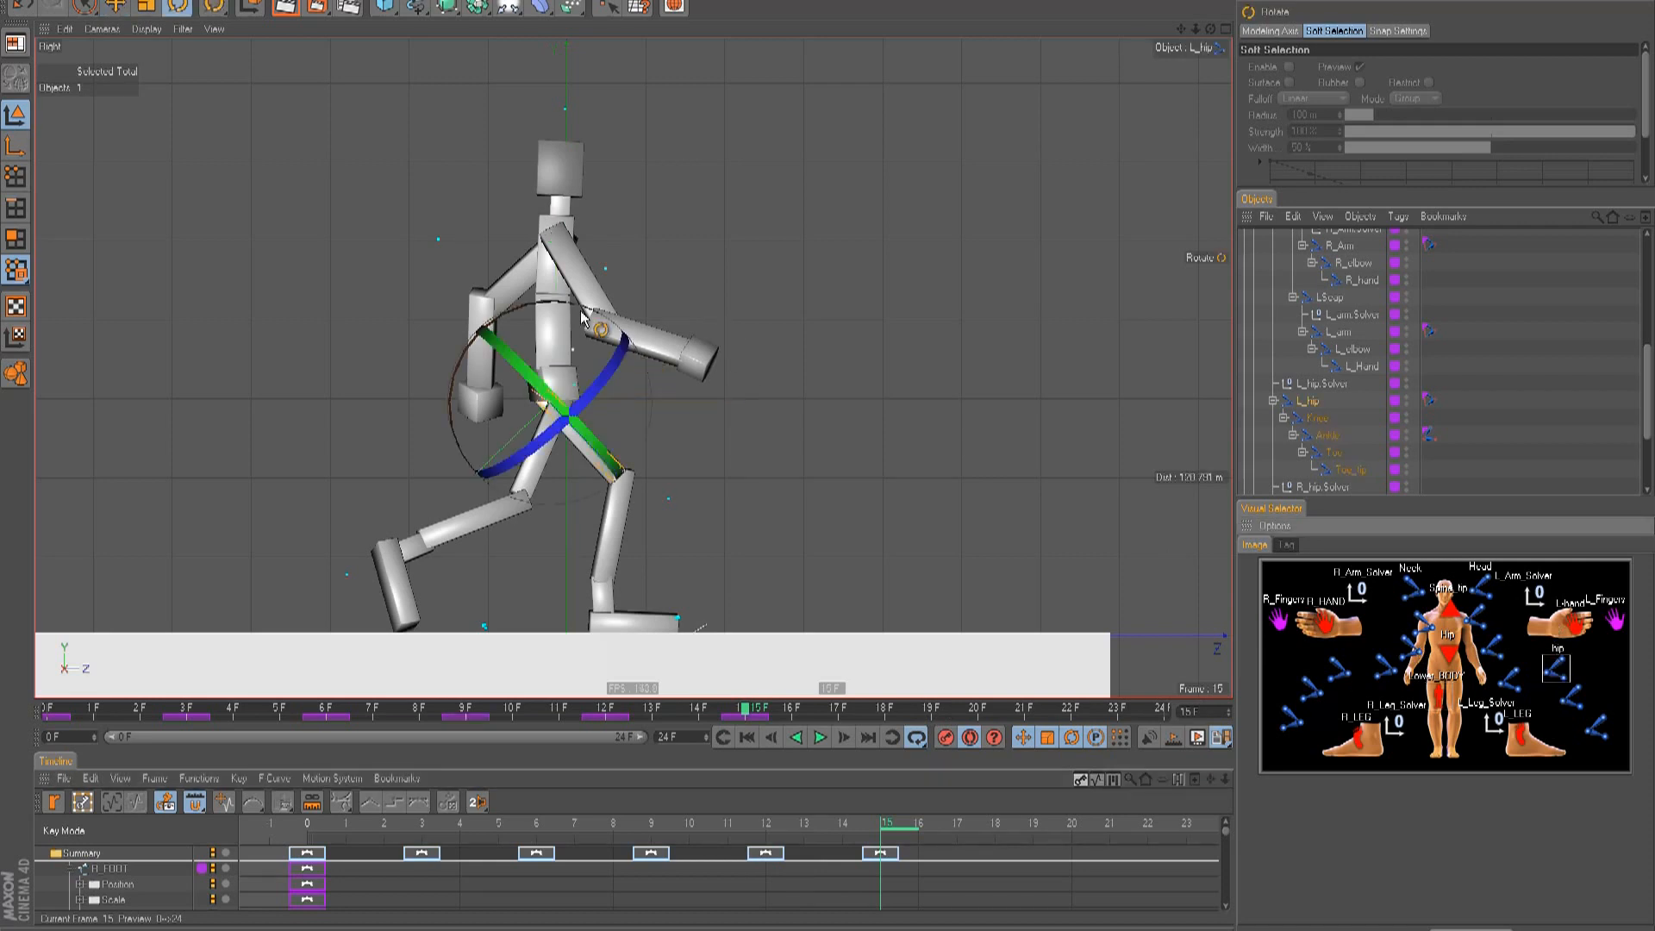
pyautogui.click(1484, 614)
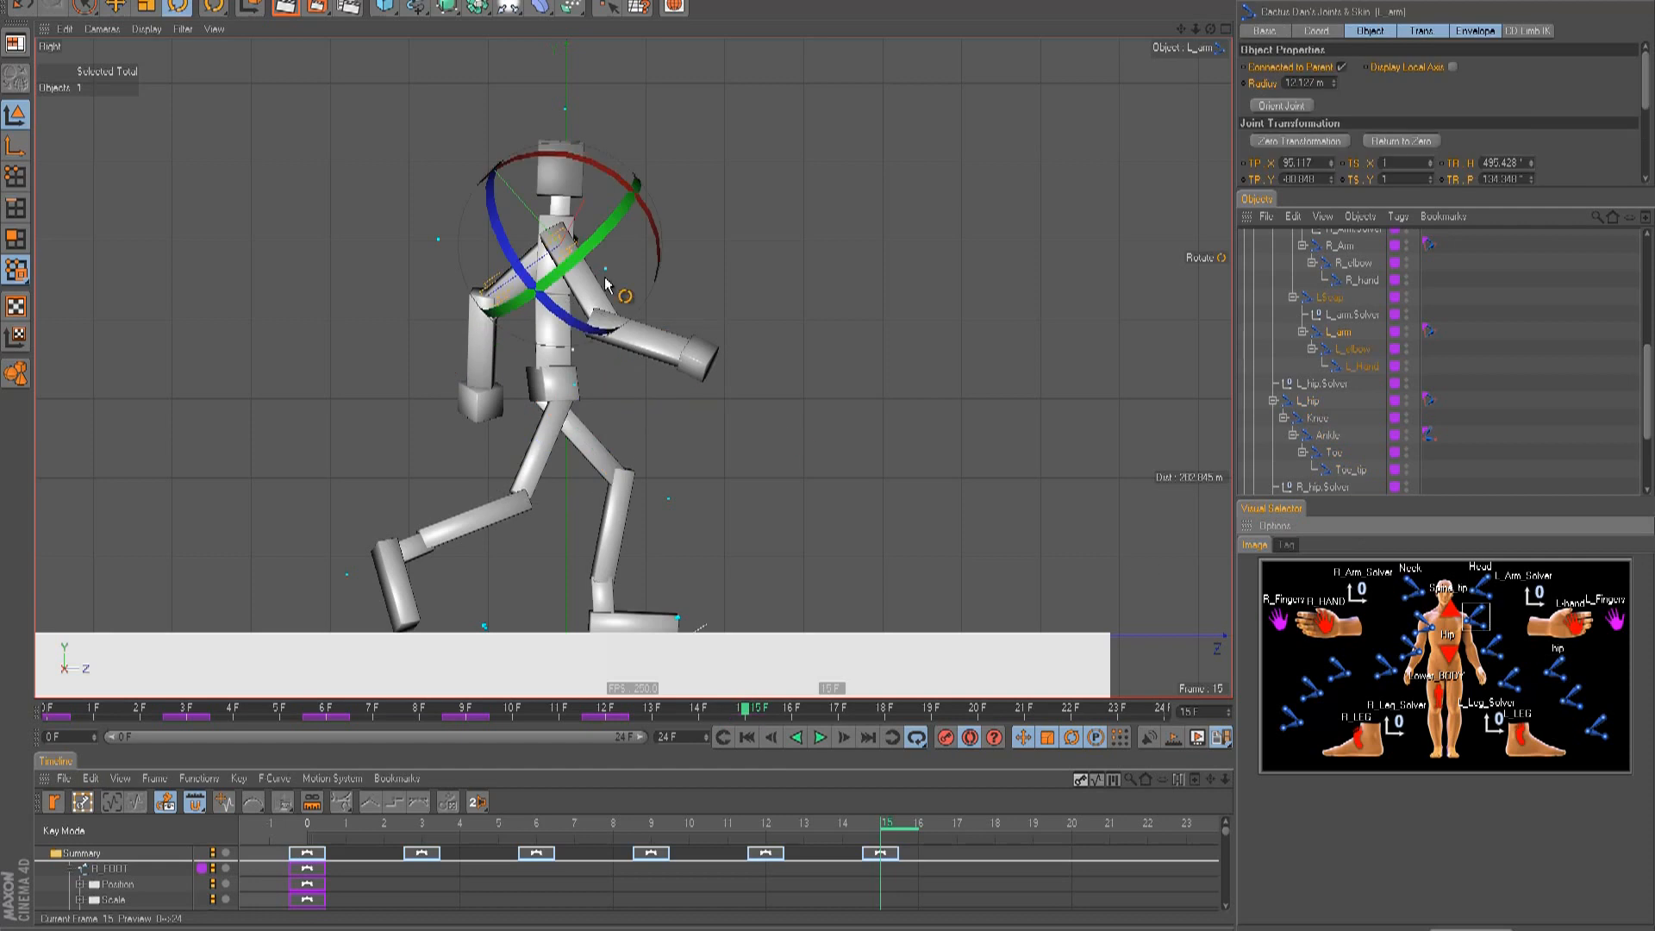
pyautogui.moveTo(608, 185)
pyautogui.mouseDown()
pyautogui.moveTo(624, 202)
pyautogui.moveTo(615, 190)
pyautogui.mouseUp()
pyautogui.click(1418, 627)
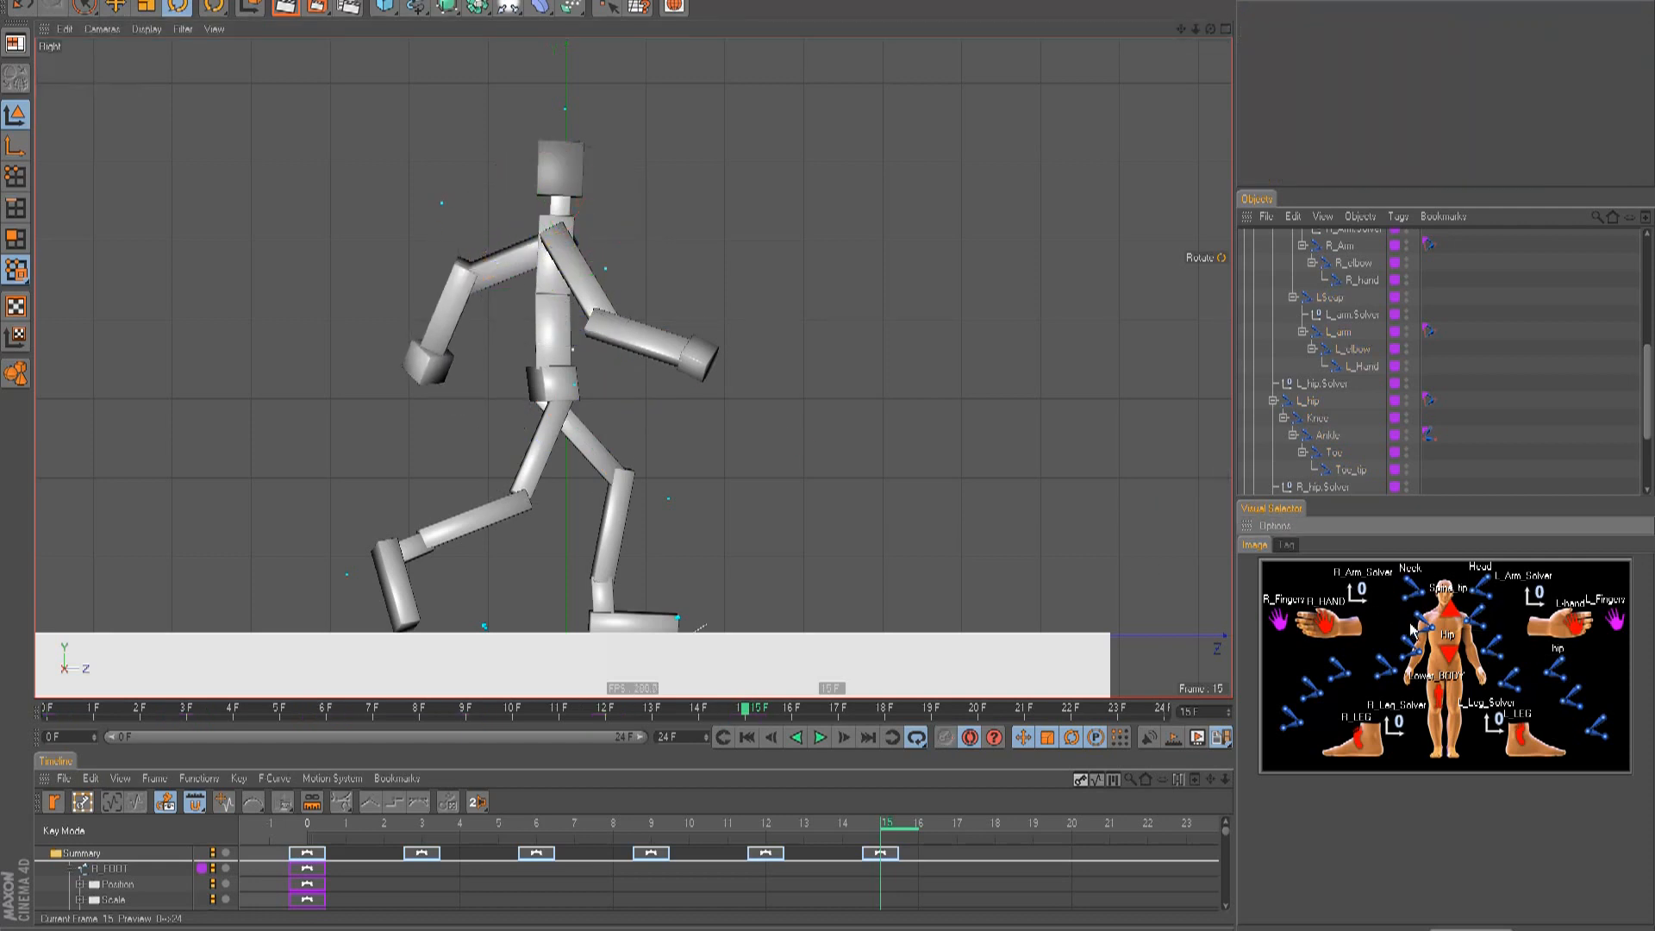
pyautogui.moveTo(616, 301); pyautogui.dragTo(663, 258)
# - Scrub the timeline and play the animation to check the arm swing
pyautogui.moveTo(872, 821); pyautogui.dragTo(35, 833)
pyautogui.press('F8')
pyautogui.press('F8')
pyautogui.press('F8')
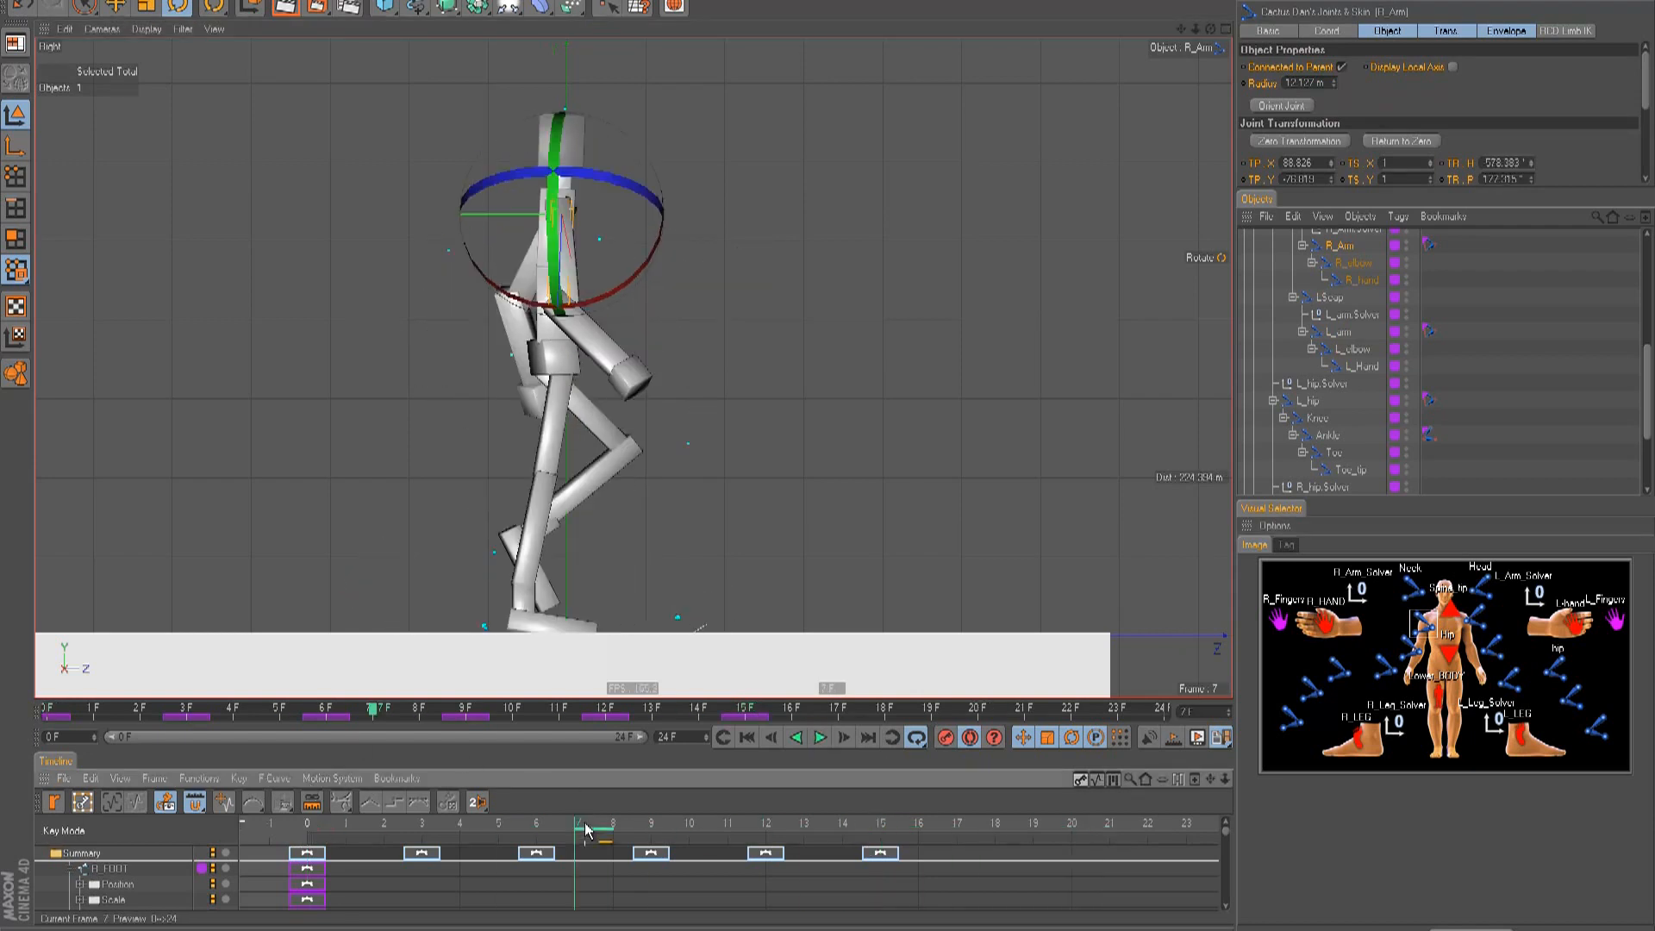
pyautogui.press('F8')
# - At frame 15, bend the left knee further, rotate L_hip forward, and level the left foot at the ankle
pyautogui.moveTo(647, 828); pyautogui.dragTo(884, 858)
pyautogui.click(1571, 695)
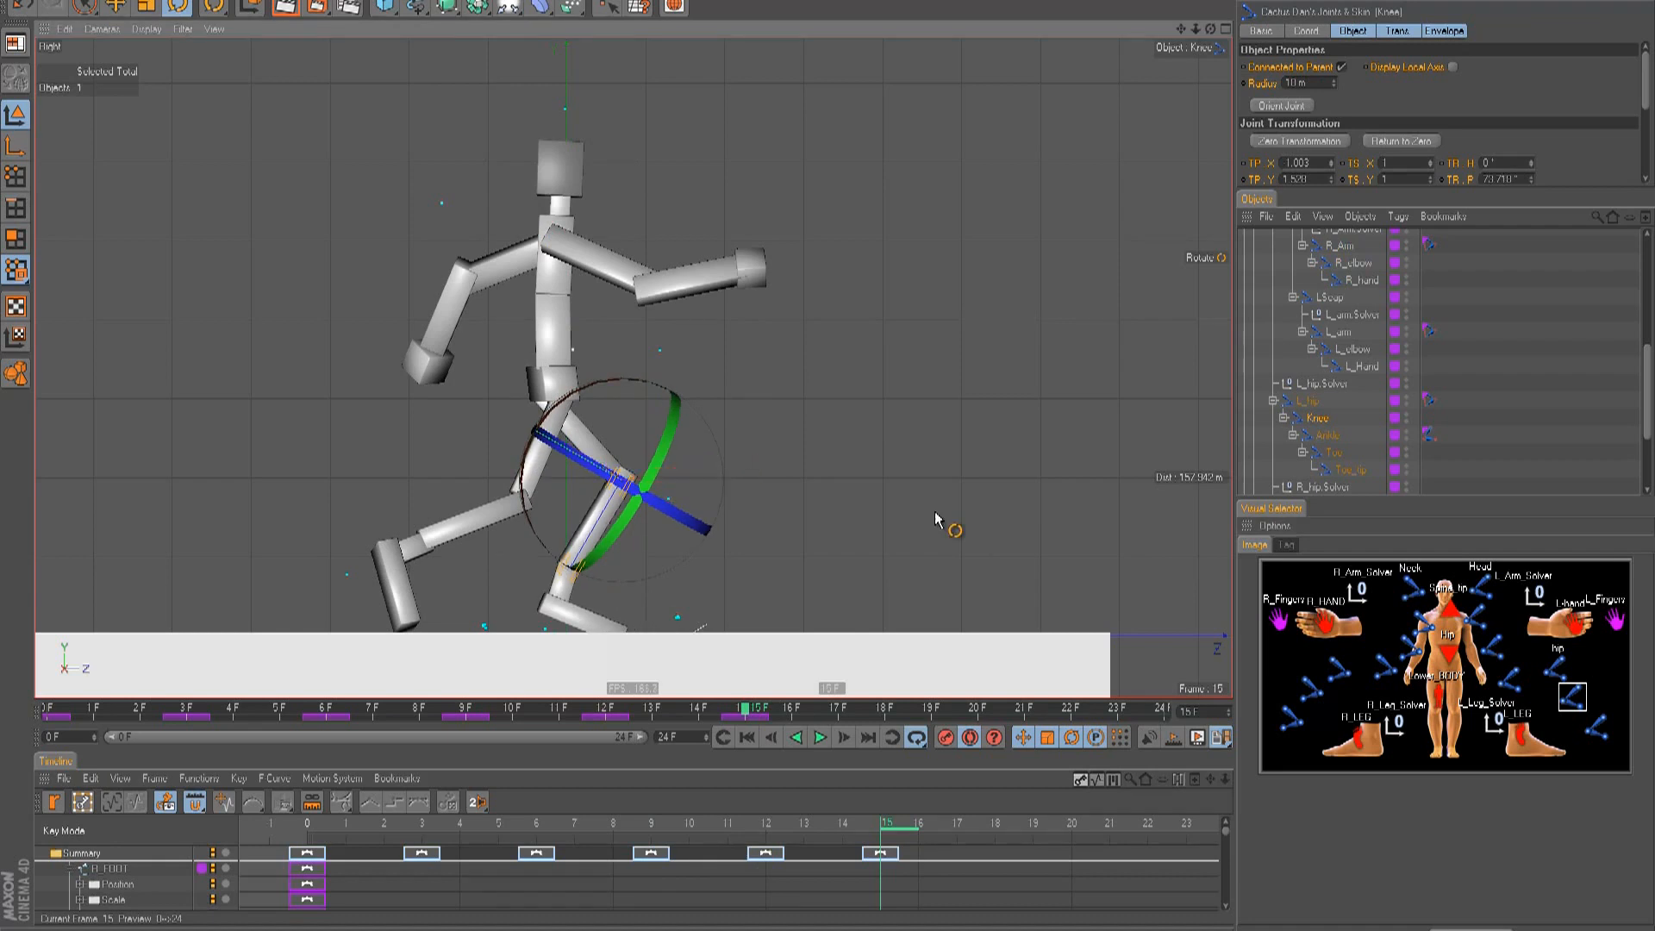
pyautogui.click(1545, 668)
pyautogui.moveTo(665, 406); pyautogui.dragTo(672, 396)
pyautogui.click(1598, 726)
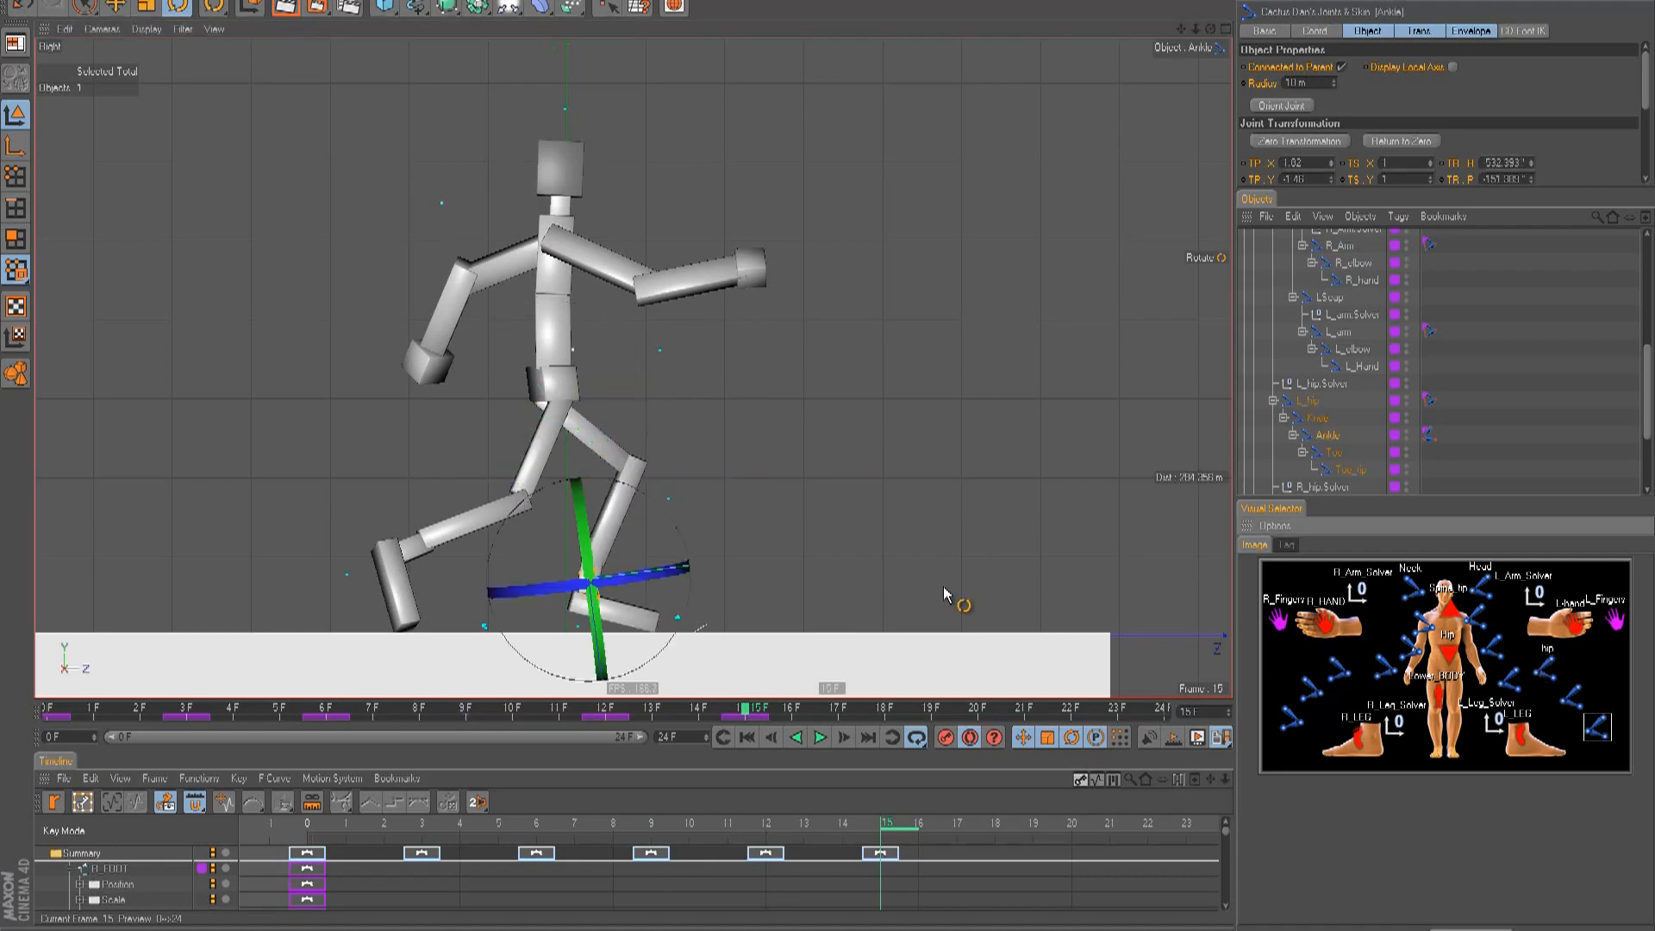
pyautogui.moveTo(691, 530); pyautogui.dragTo(712, 512)
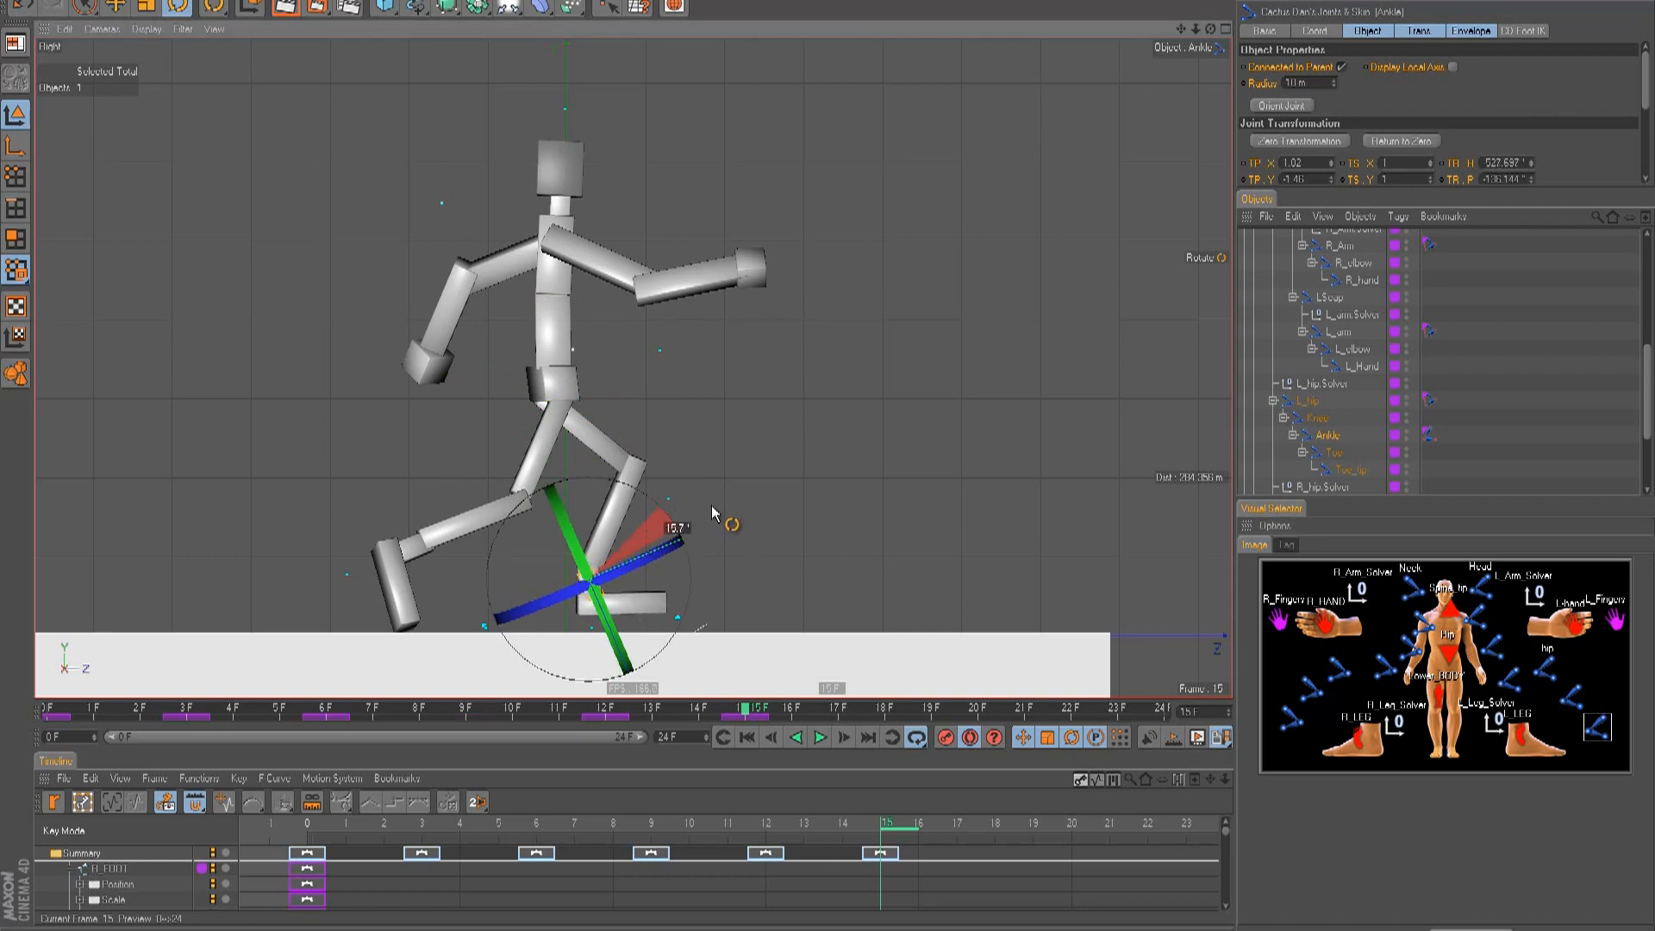
# - Lower Lower_BODY at frame 15 so the left foot meets the floor, and rotate R_hip further back
pyautogui.click(1437, 684)
pyautogui.press('e')
pyautogui.moveTo(823, 422); pyautogui.dragTo(829, 455)
pyautogui.click(1339, 669)
pyautogui.press('r')
pyautogui.moveTo(593, 505); pyautogui.dragTo(571, 523)
# - Play and scrub the walk from the start to examine the motion with the lowered body
pyautogui.moveTo(821, 824); pyautogui.dragTo(249, 795)
pyautogui.press('F8')
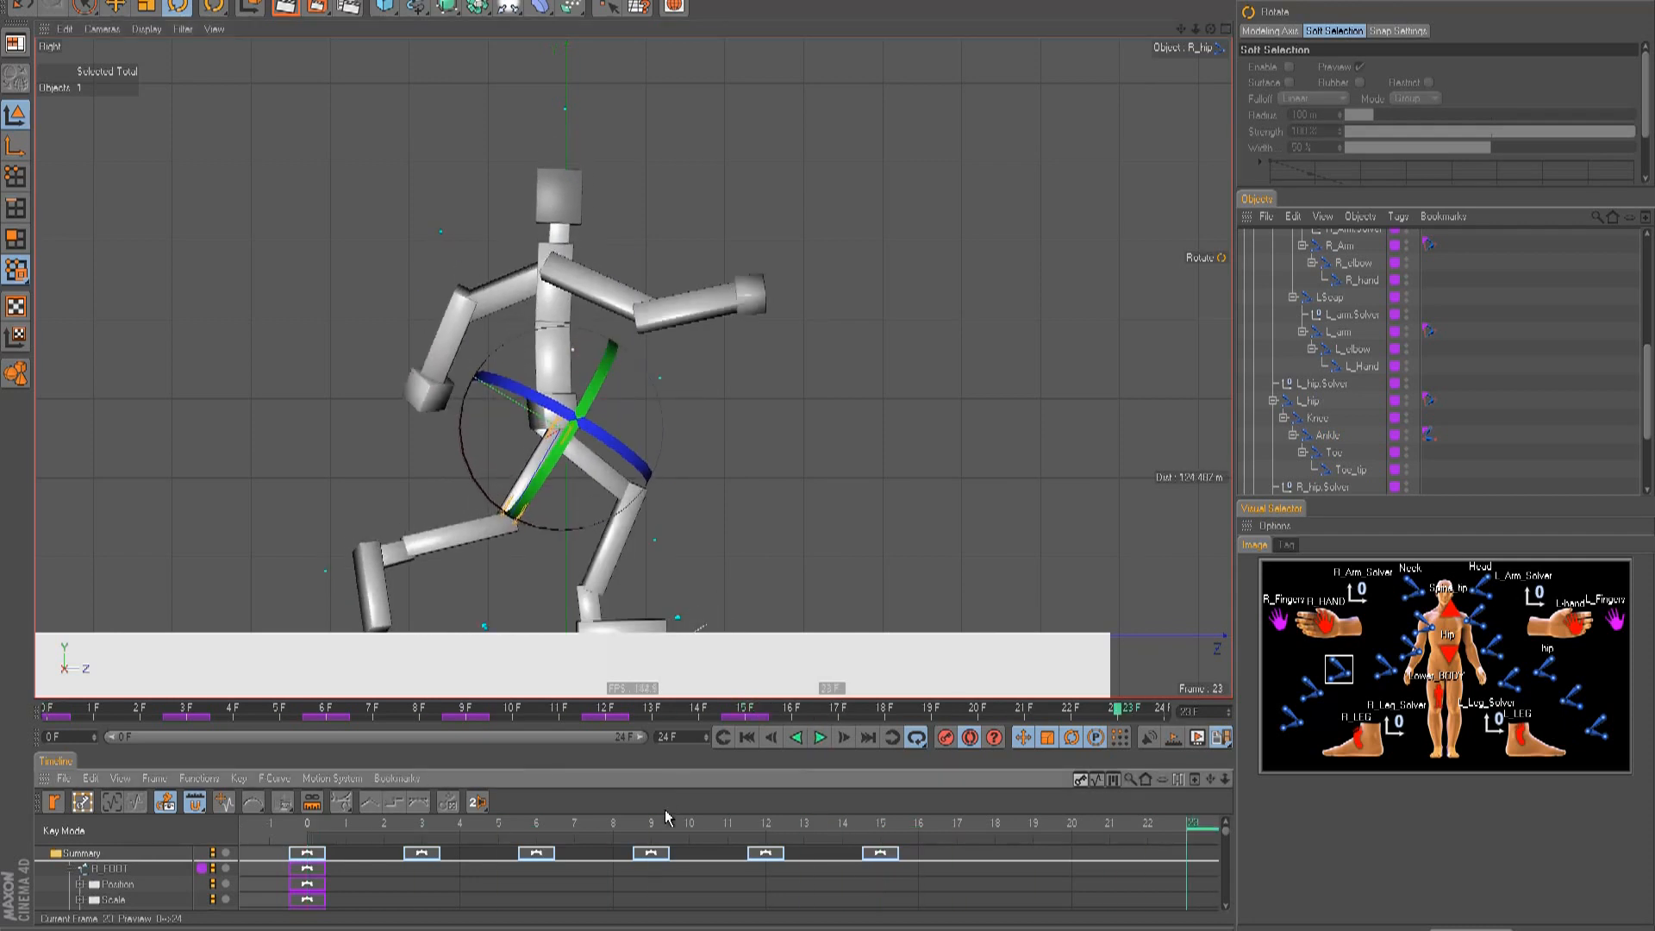
pyautogui.press('F8')
pyautogui.moveTo(462, 824); pyautogui.dragTo(181, 824)
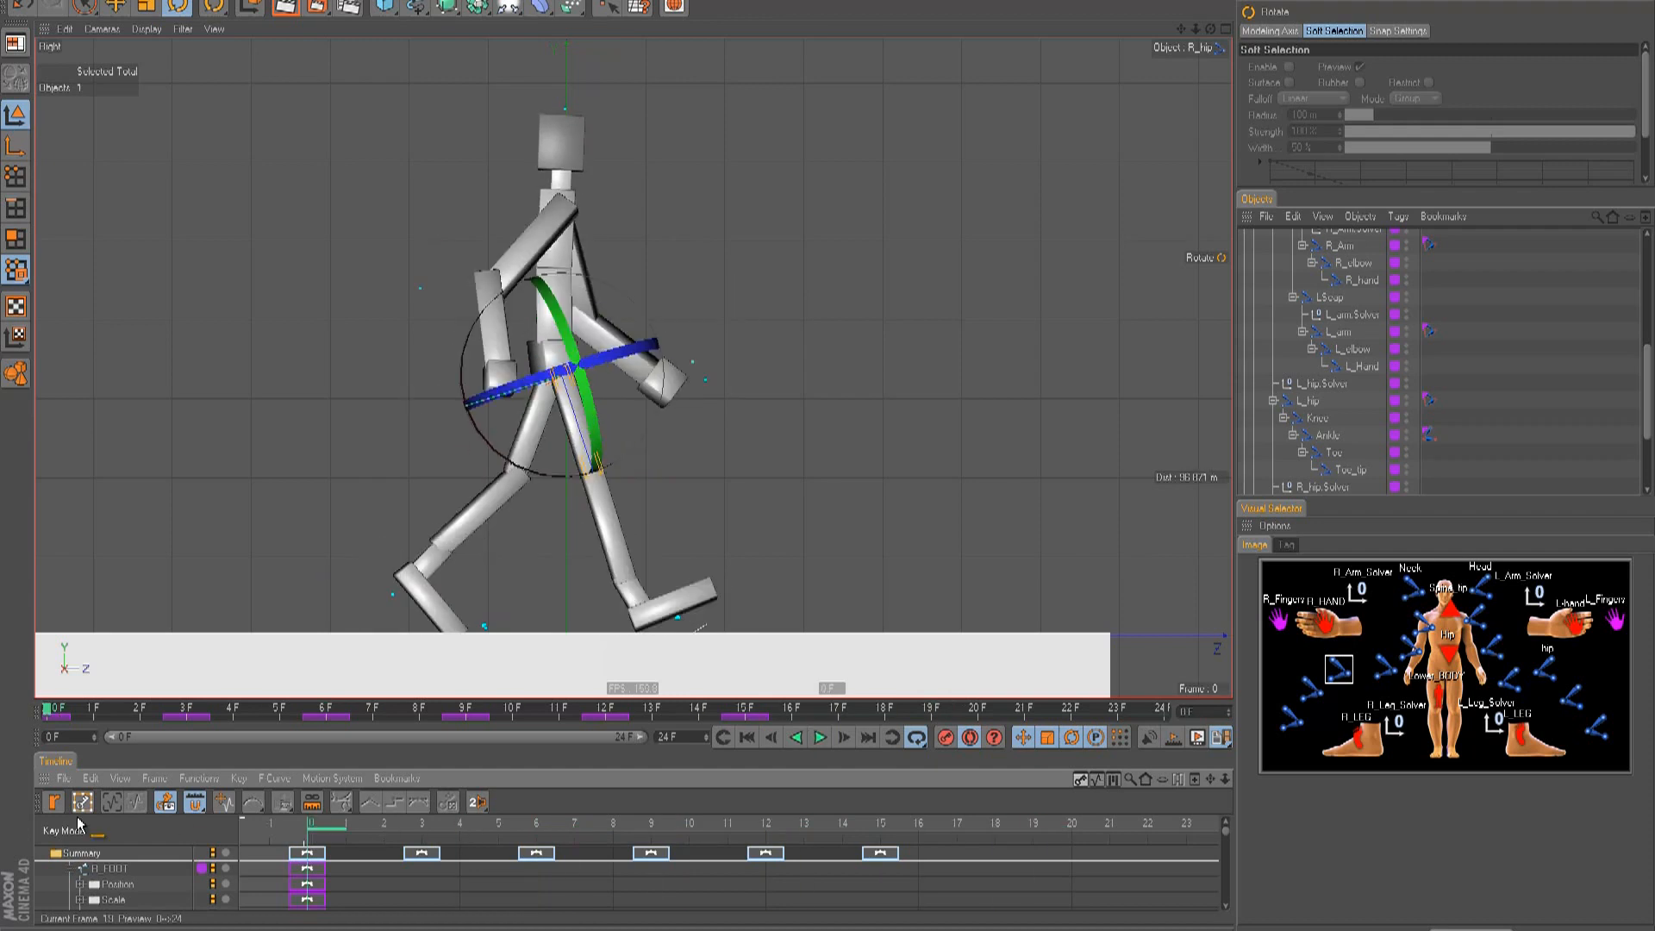
pyautogui.press('F8')
pyautogui.press('F8')
# - At frame 9, rotate R_Arm and L_arm slightly closer to the body
pyautogui.moveTo(647, 825)
pyautogui.mouseDown()
pyautogui.moveTo(780, 831)
pyautogui.moveTo(660, 840)
pyautogui.mouseUp()
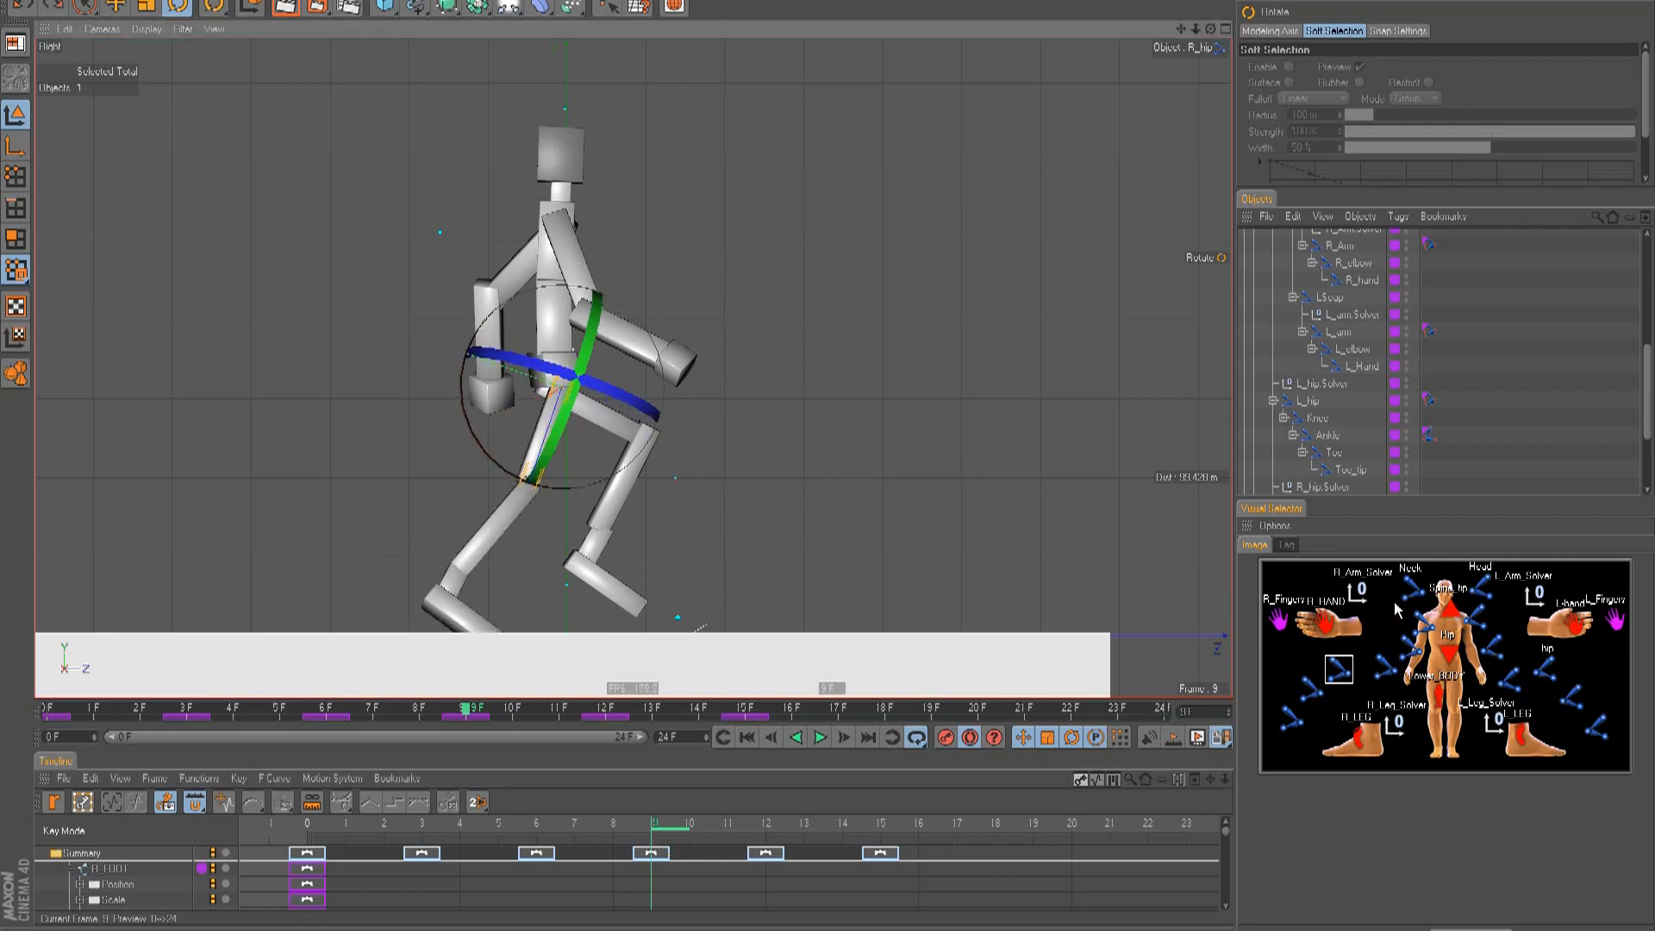
pyautogui.click(462, 317)
pyautogui.moveTo(514, 305); pyautogui.dragTo(500, 291)
pyautogui.click(1483, 624)
pyautogui.moveTo(657, 210); pyautogui.dragTo(647, 197)
# - At frame 12, rotate L_arm further back and R_Arm slightly further forward
pyautogui.moveTo(670, 821); pyautogui.dragTo(786, 830)
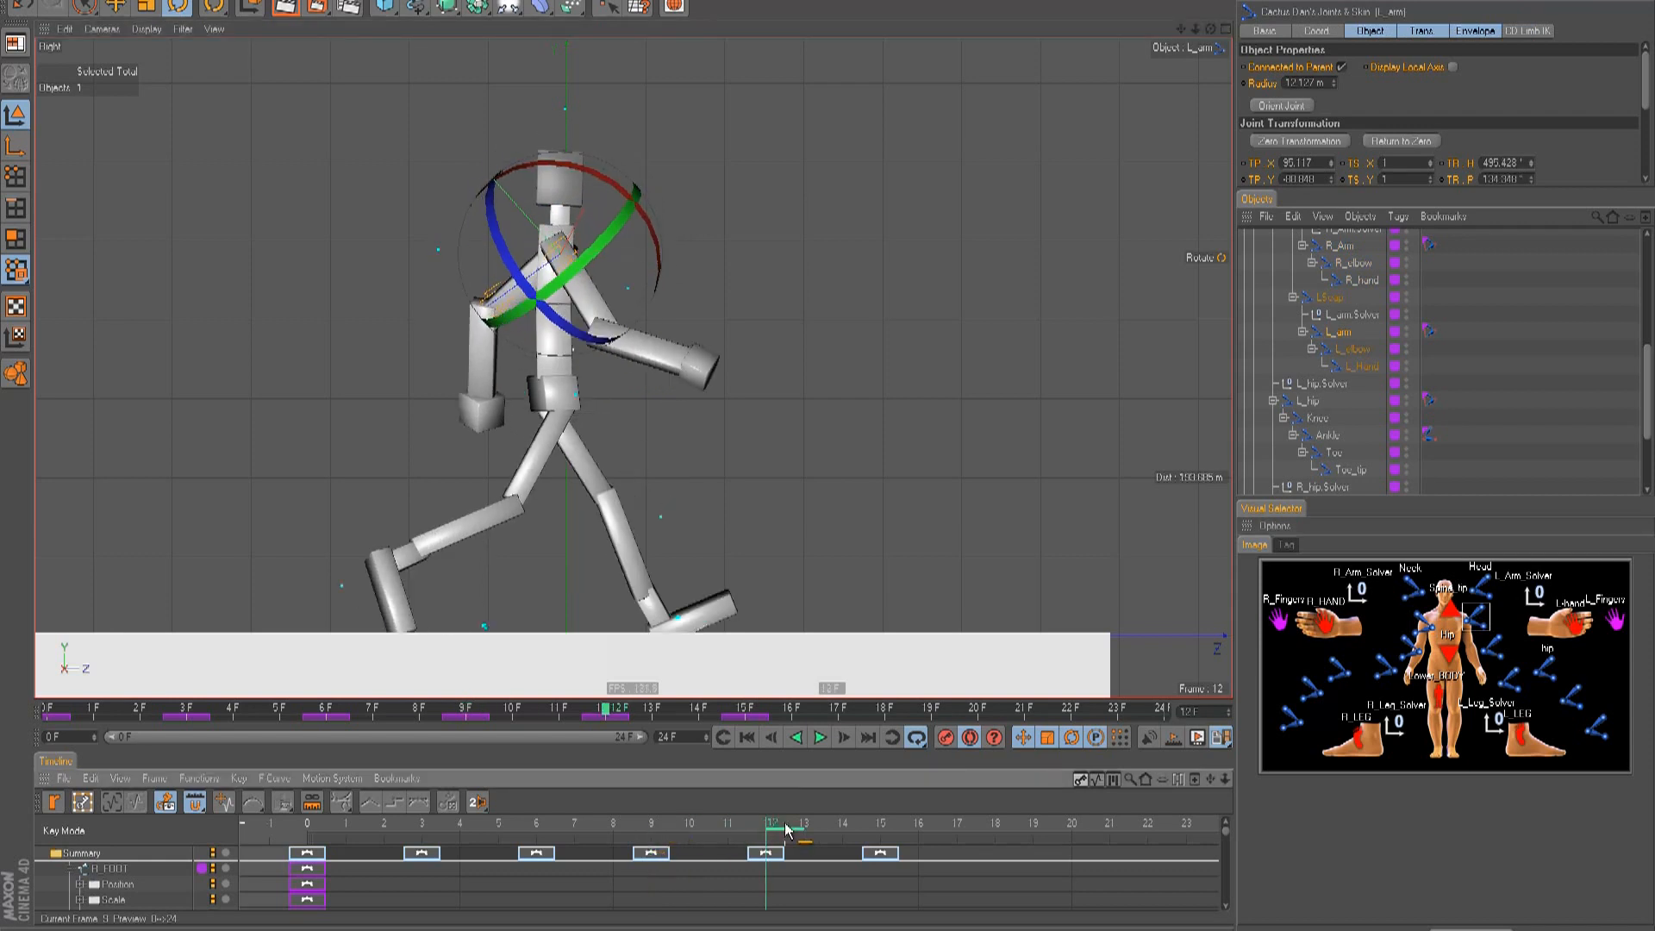
pyautogui.moveTo(597, 182); pyautogui.dragTo(620, 195)
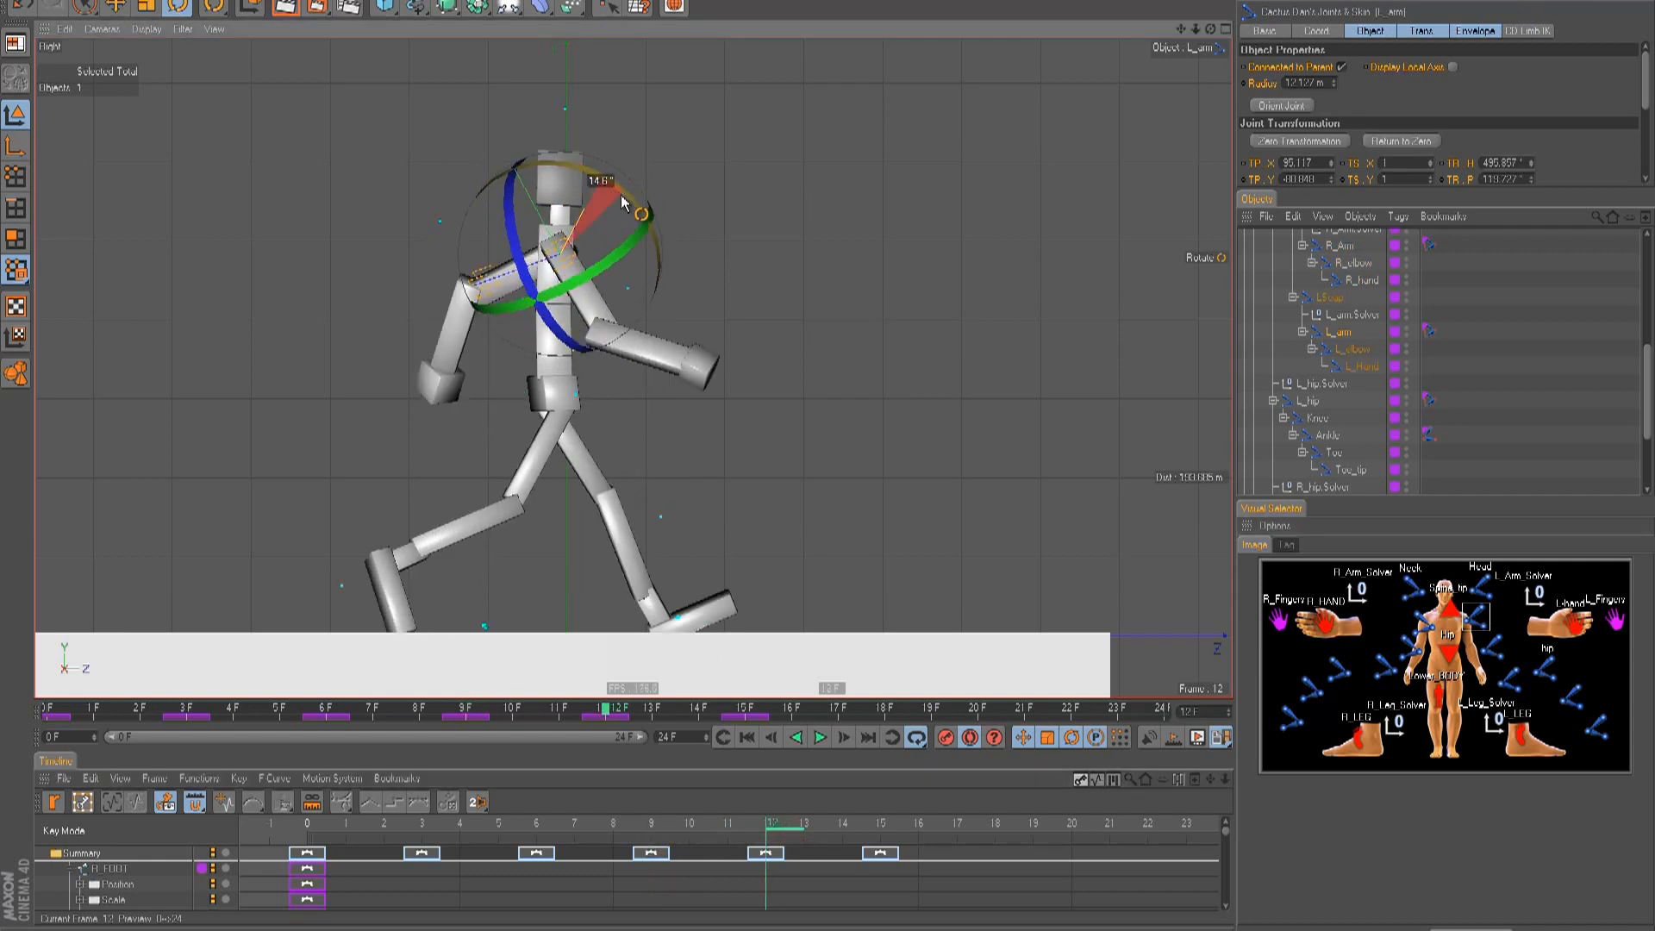
pyautogui.click(1418, 619)
pyautogui.moveTo(660, 289); pyautogui.dragTo(658, 282)
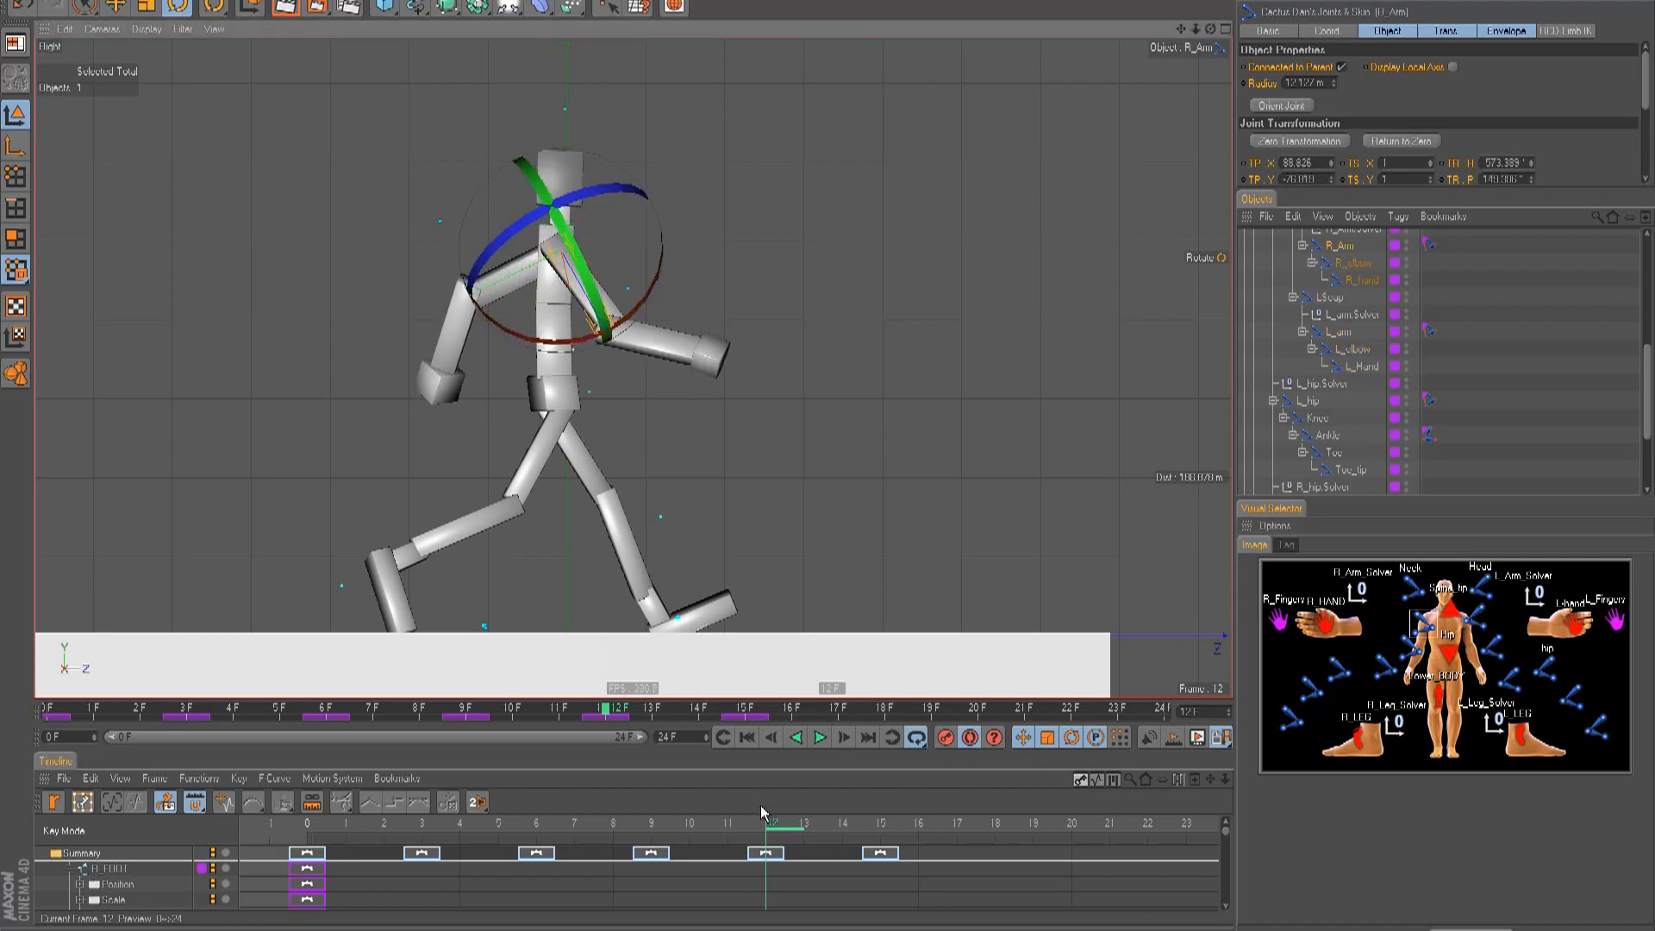
# - At frame 15, raise R_Arm further forward and L_arm further back, and play the animation to check
pyautogui.moveTo(773, 829); pyautogui.dragTo(871, 834)
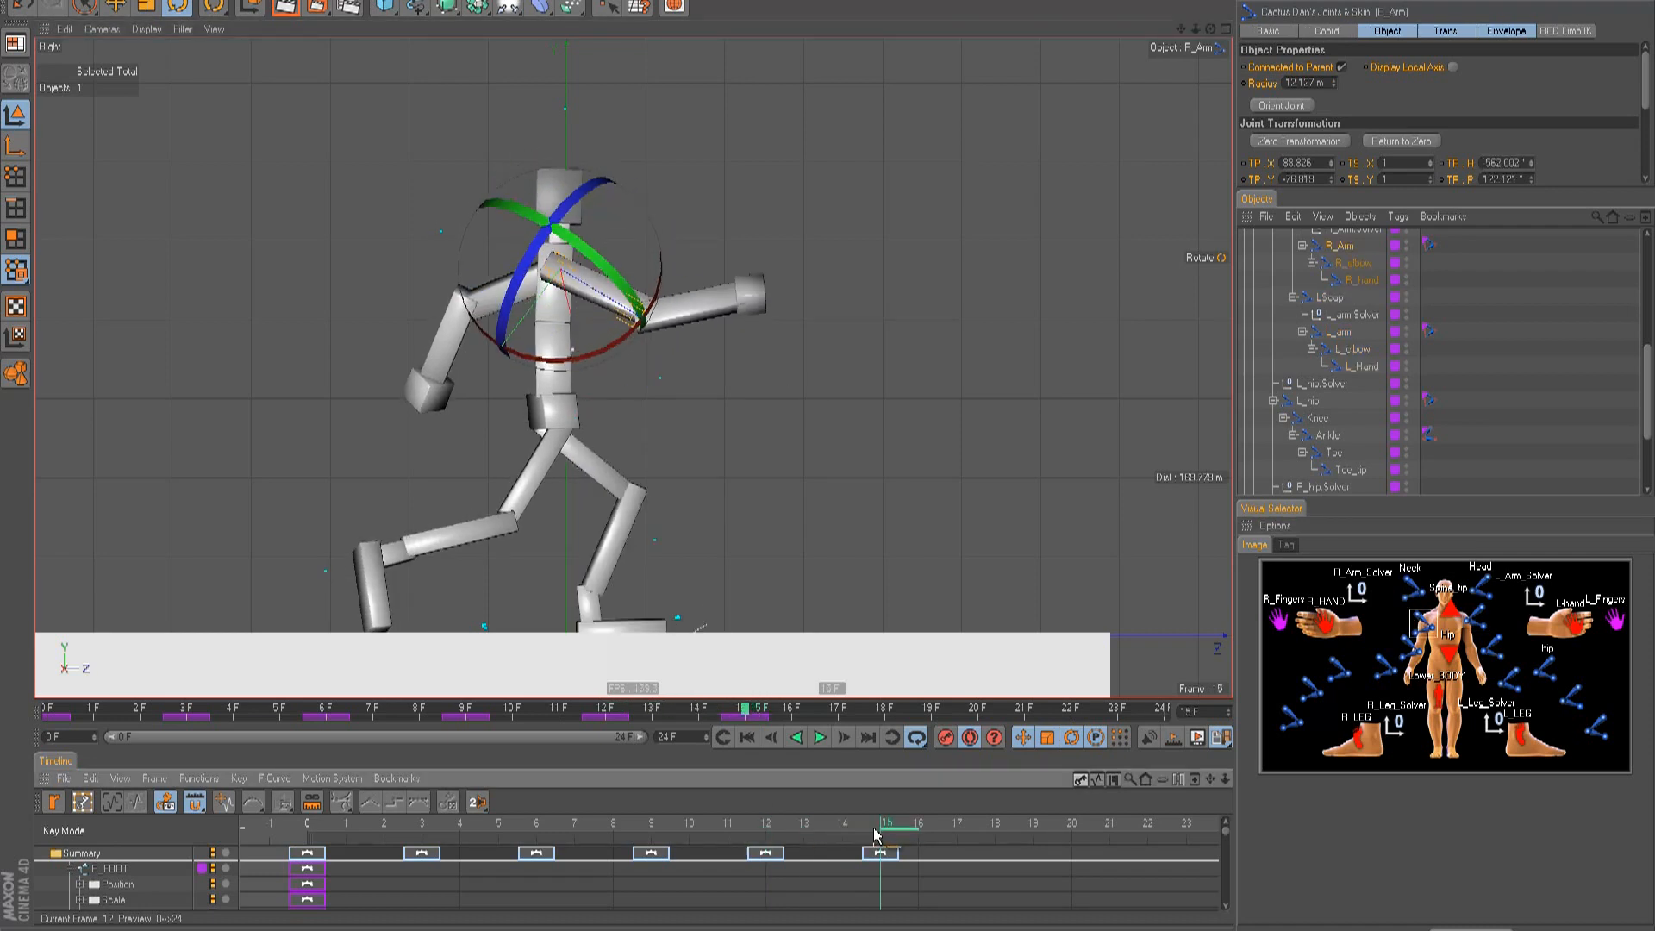
pyautogui.moveTo(560, 358); pyautogui.dragTo(575, 356)
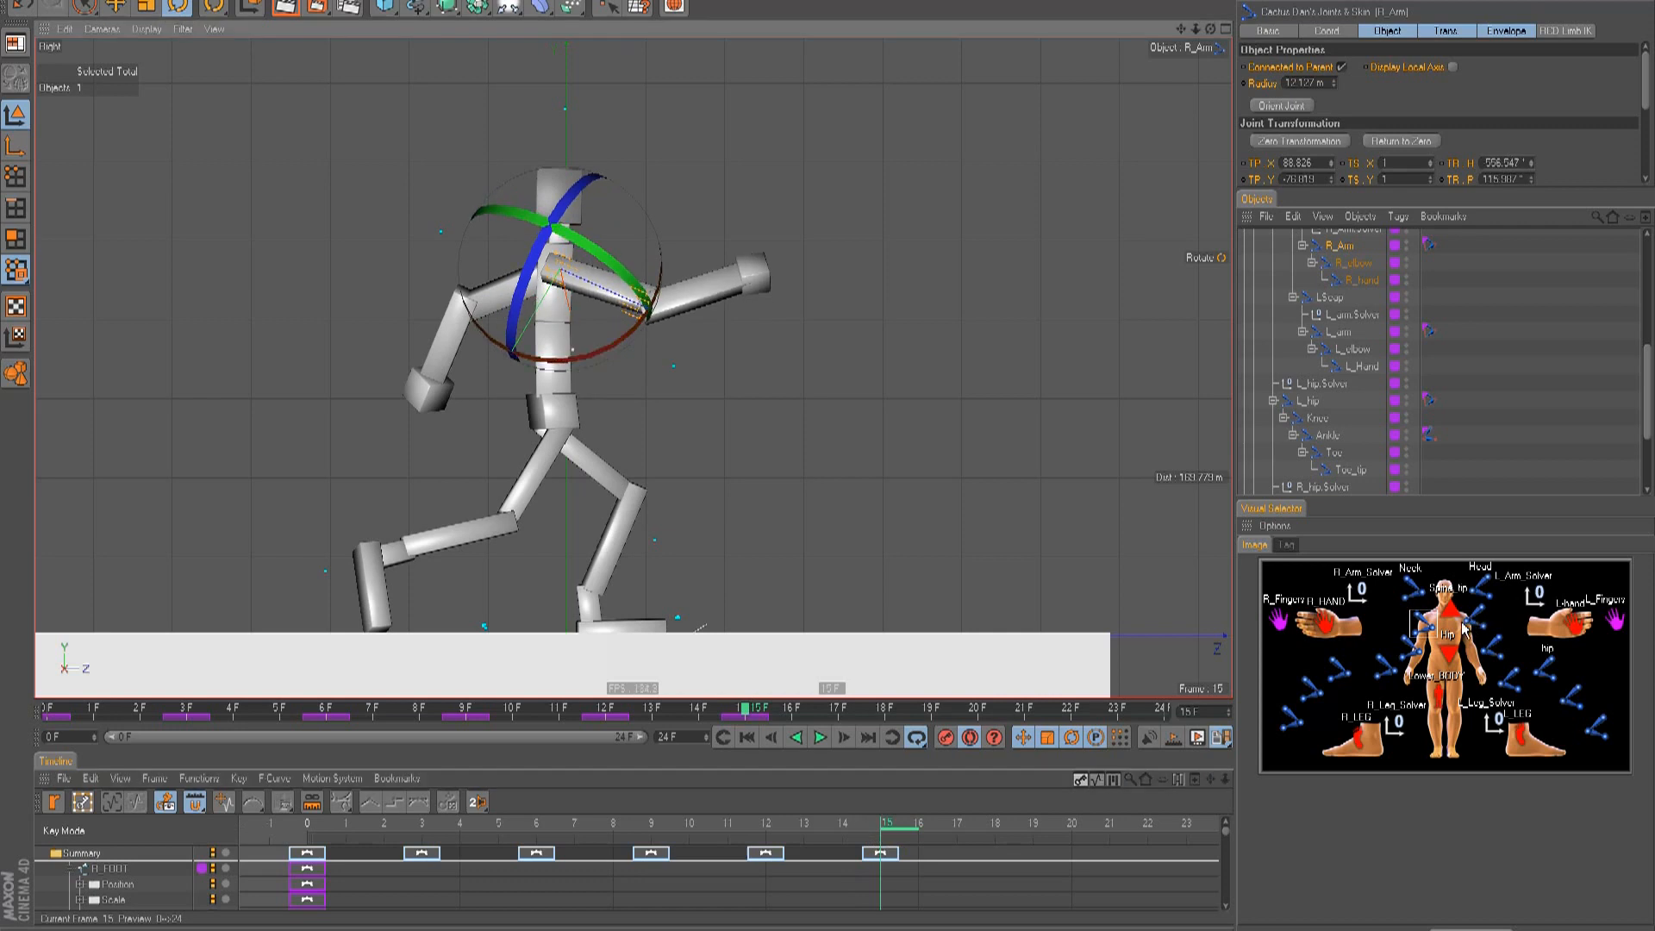
pyautogui.click(1462, 628)
pyautogui.moveTo(646, 212); pyautogui.dragTo(663, 264)
pyautogui.press('F8')
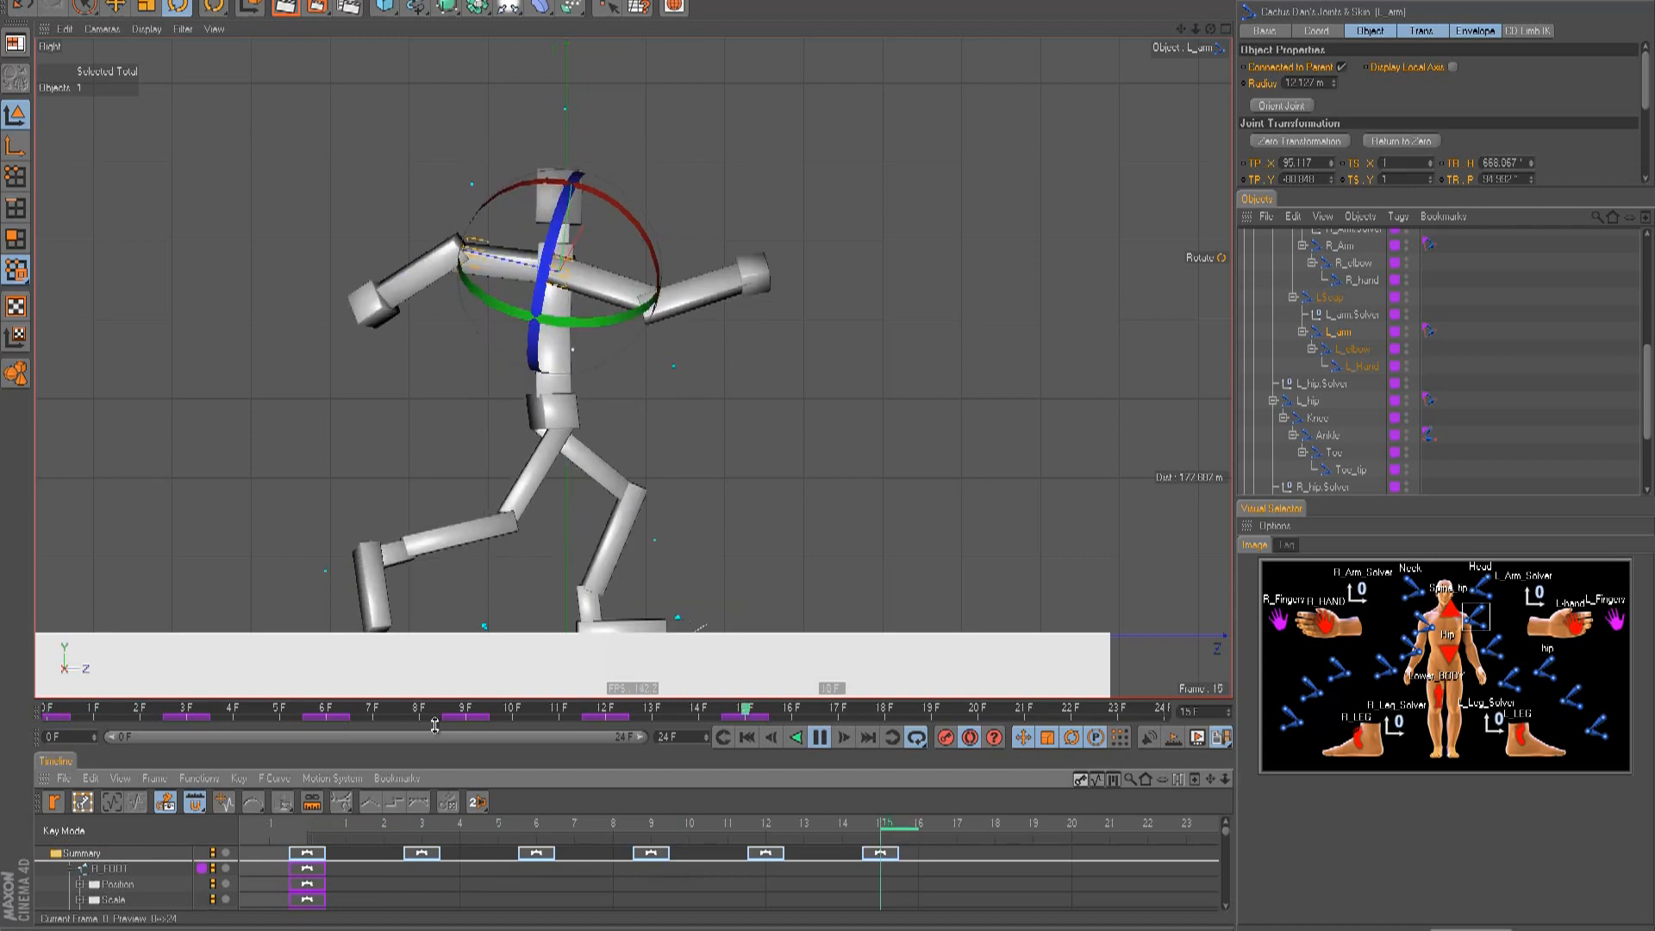
pyautogui.click(875, 840)
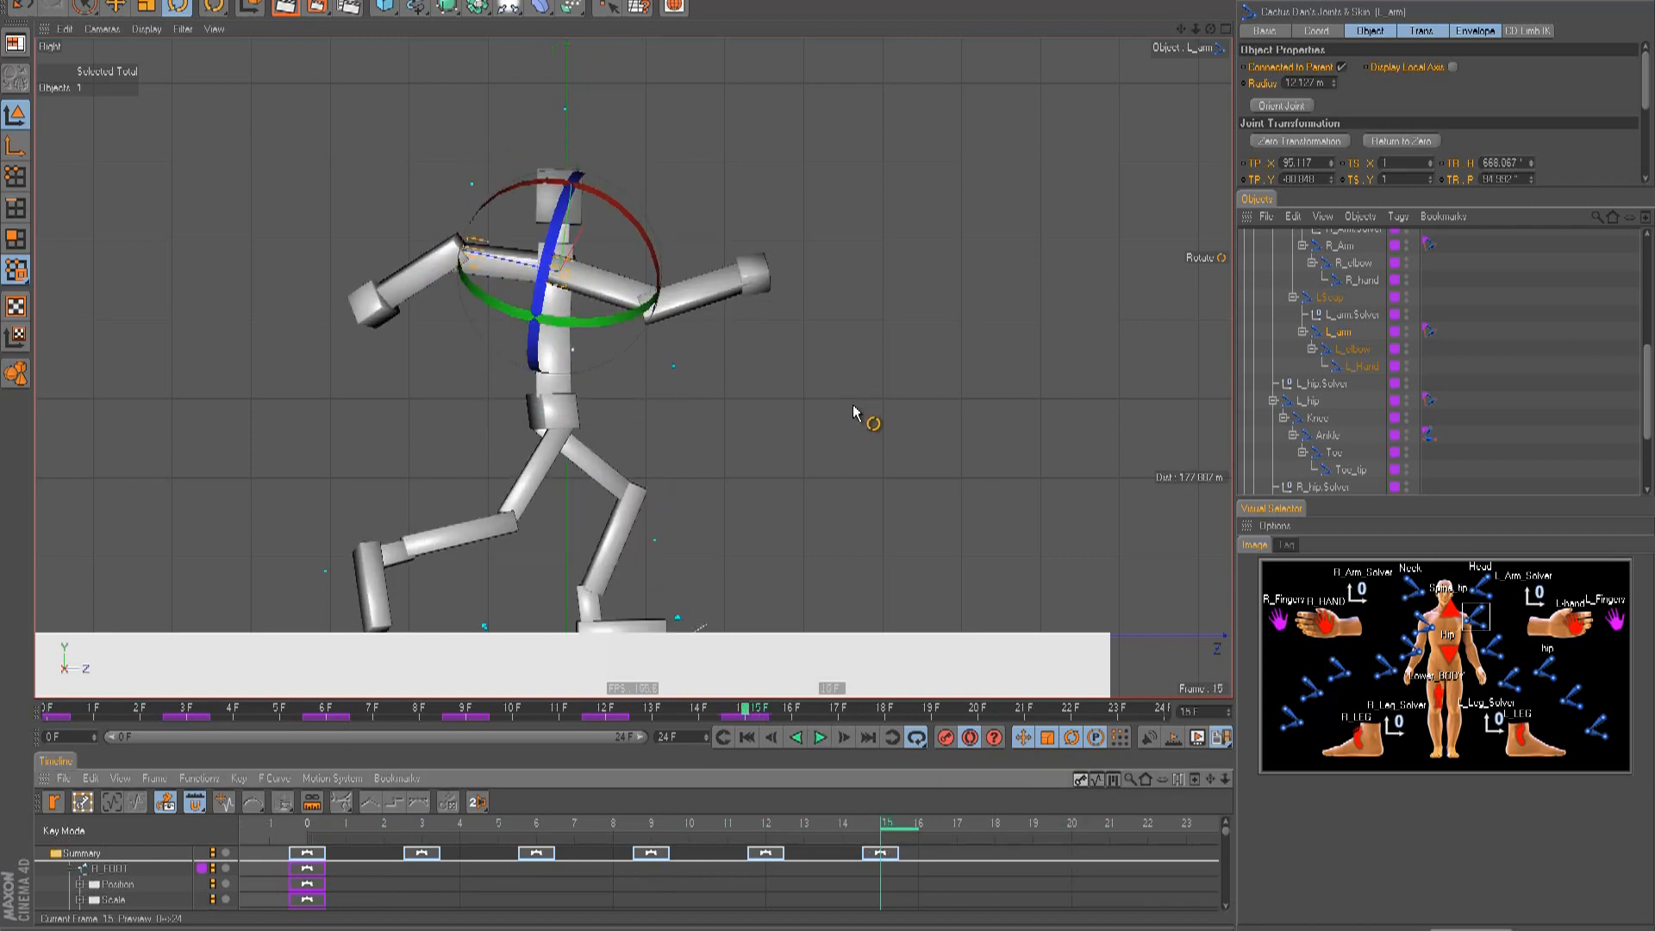
# - Advance to frame 18 and swing L_arm and R_Arm down beside the body
pyautogui.press('g')
pyautogui.press('g')
pyautogui.press('g')
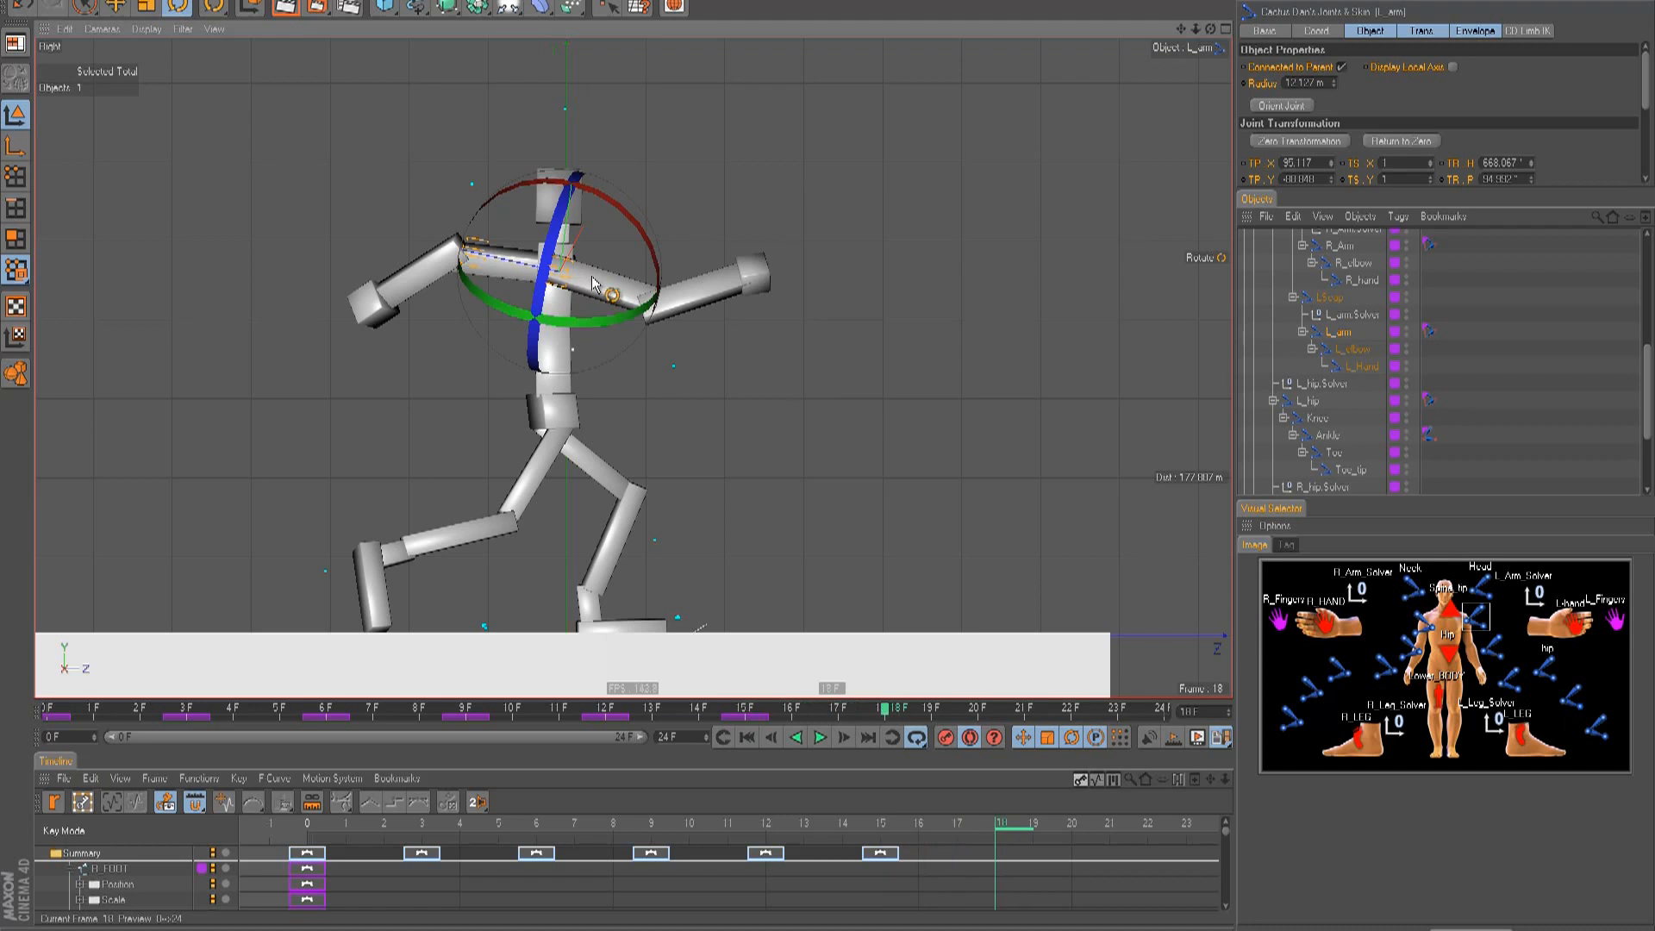
pyautogui.moveTo(600, 286); pyautogui.dragTo(526, 195)
pyautogui.click(1432, 632)
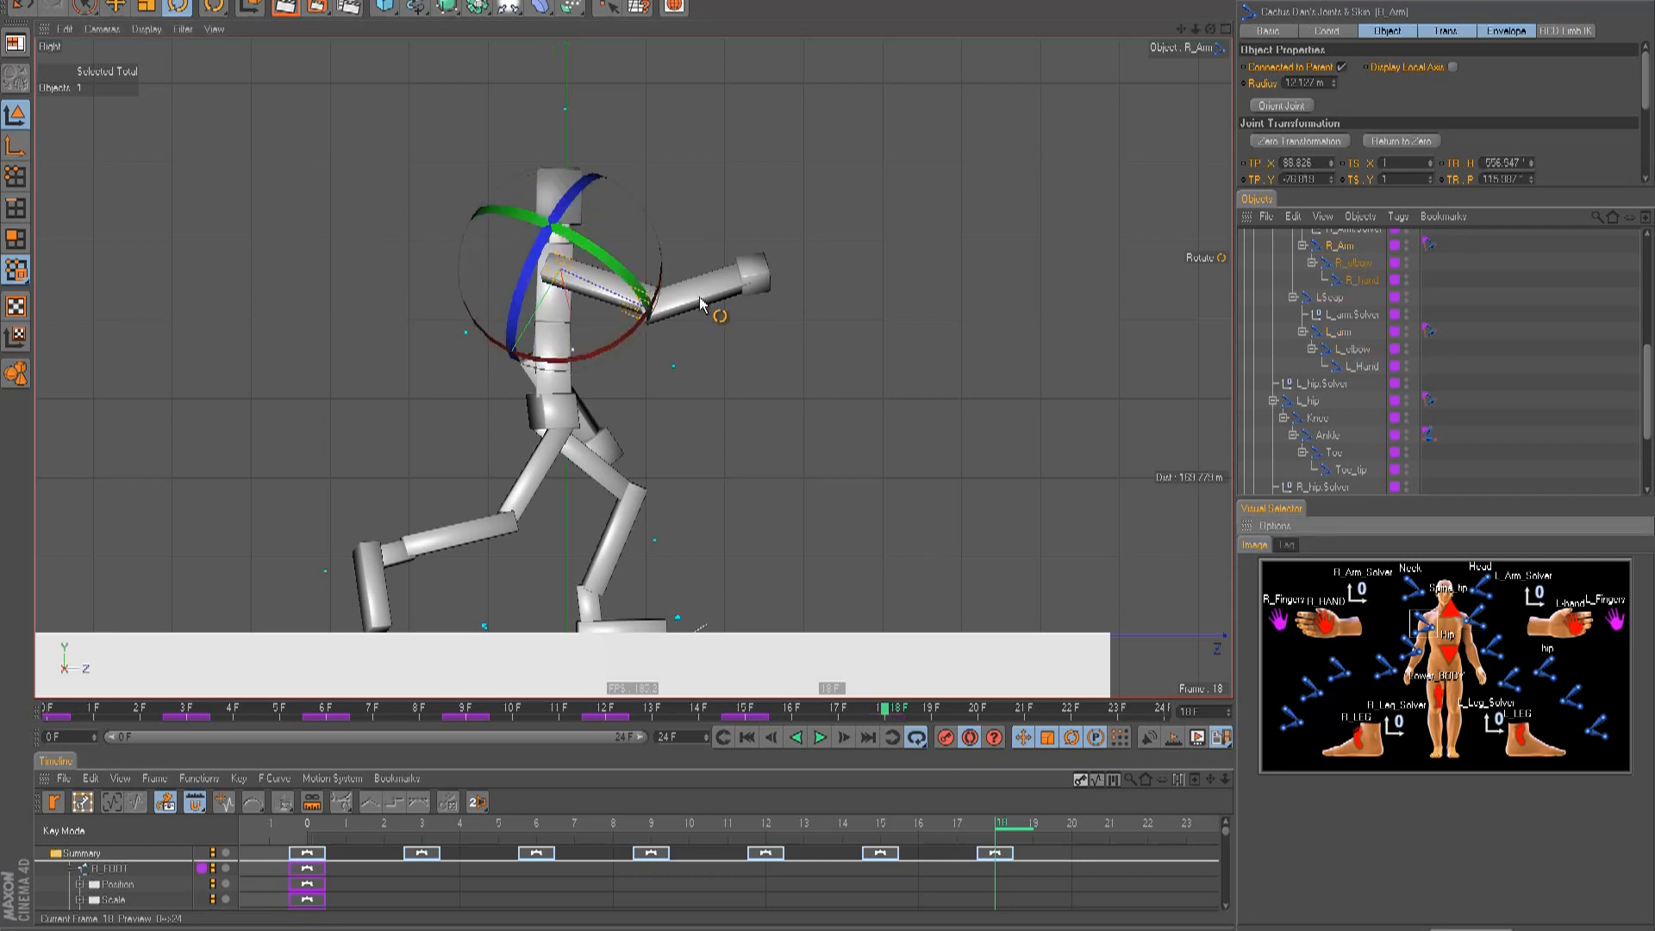
pyautogui.moveTo(607, 349); pyautogui.dragTo(413, 395)
# - Straighten the left knee, adjust the left ankle, and rotate L_hip back so the left leg stands upright at frame 18
pyautogui.click(1568, 699)
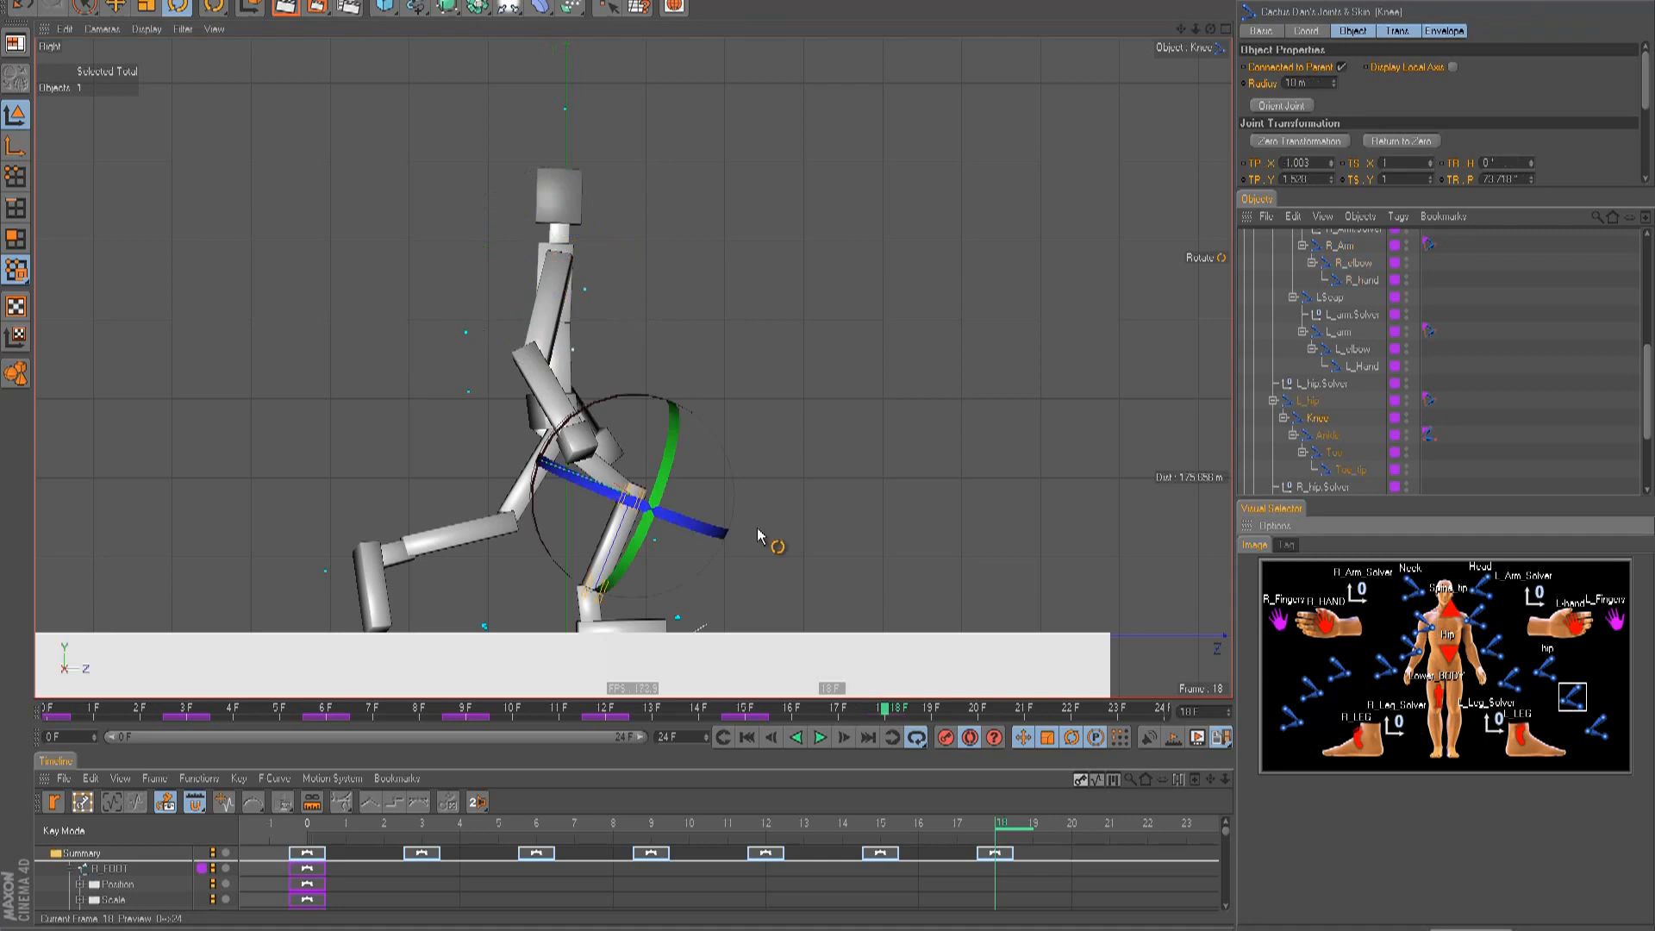
pyautogui.moveTo(736, 469); pyautogui.dragTo(609, 299)
pyautogui.click(1596, 735)
pyautogui.moveTo(772, 460); pyautogui.dragTo(881, 551)
pyautogui.press('F4')
pyautogui.press('F3')
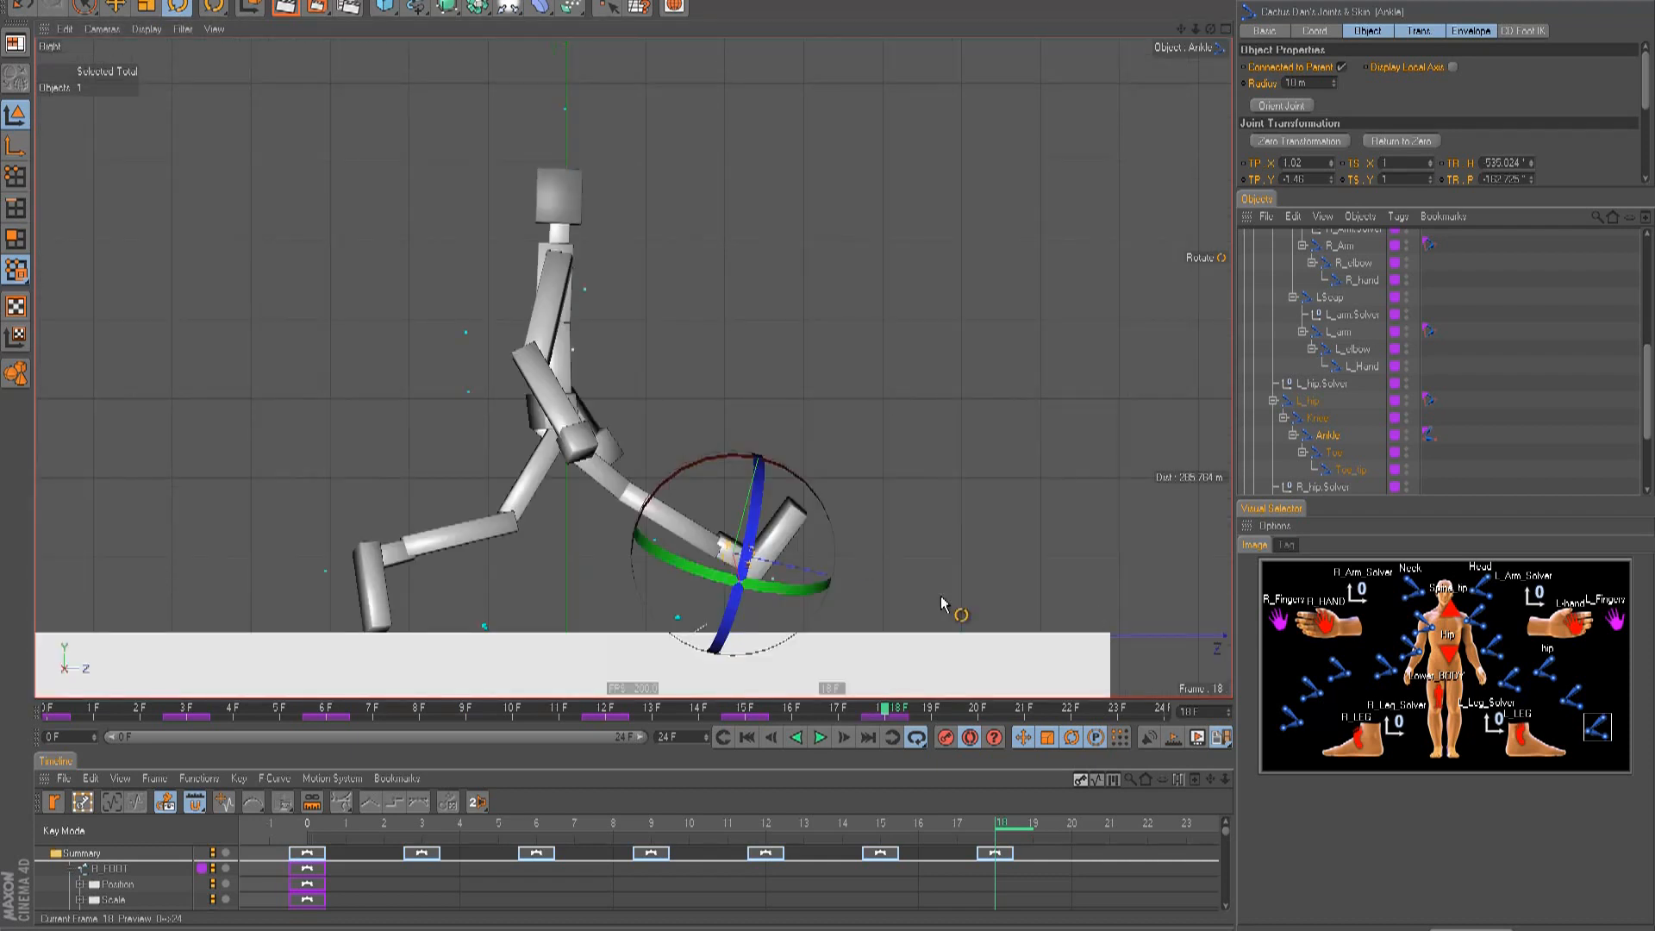
pyautogui.moveTo(823, 504); pyautogui.dragTo(849, 533)
pyautogui.click(1547, 670)
pyautogui.moveTo(575, 349); pyautogui.dragTo(606, 396)
# - Adjust Lower_BODY's height and level the left foot at the ankle so it rests flat on the floor at frame 18
pyautogui.click(1434, 705)
pyautogui.press('e')
pyautogui.moveTo(831, 454); pyautogui.dragTo(829, 453)
pyautogui.click(1597, 726)
pyautogui.press('r')
pyautogui.moveTo(607, 518); pyautogui.dragTo(597, 500)
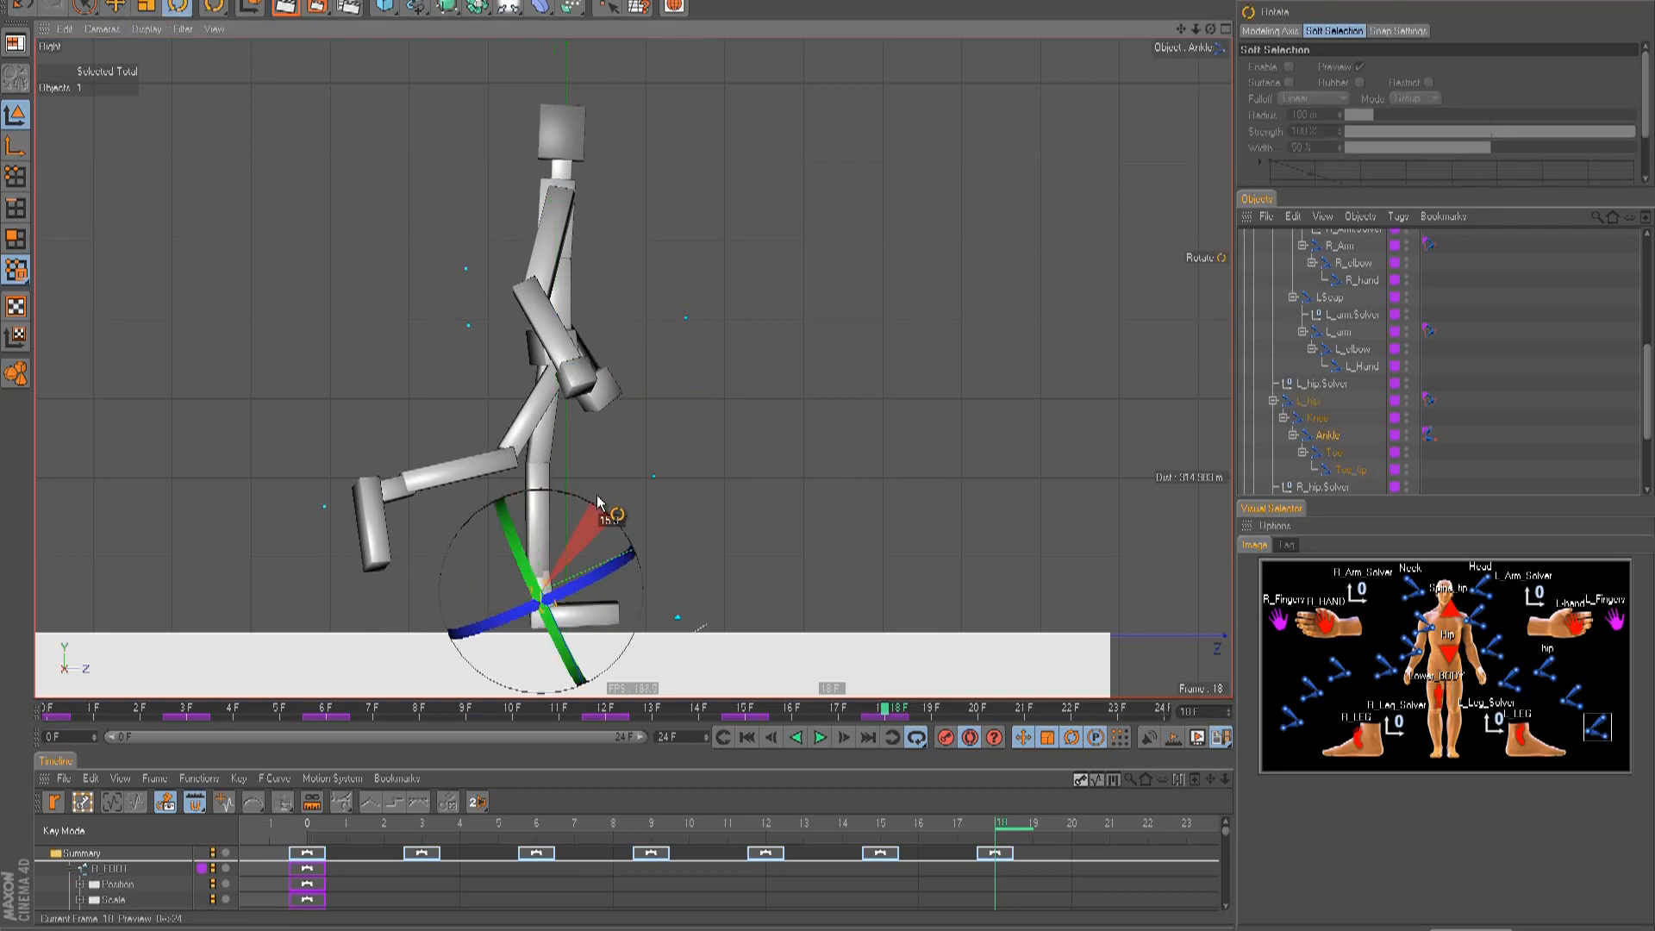
pyautogui.click(1441, 708)
pyautogui.press('e')
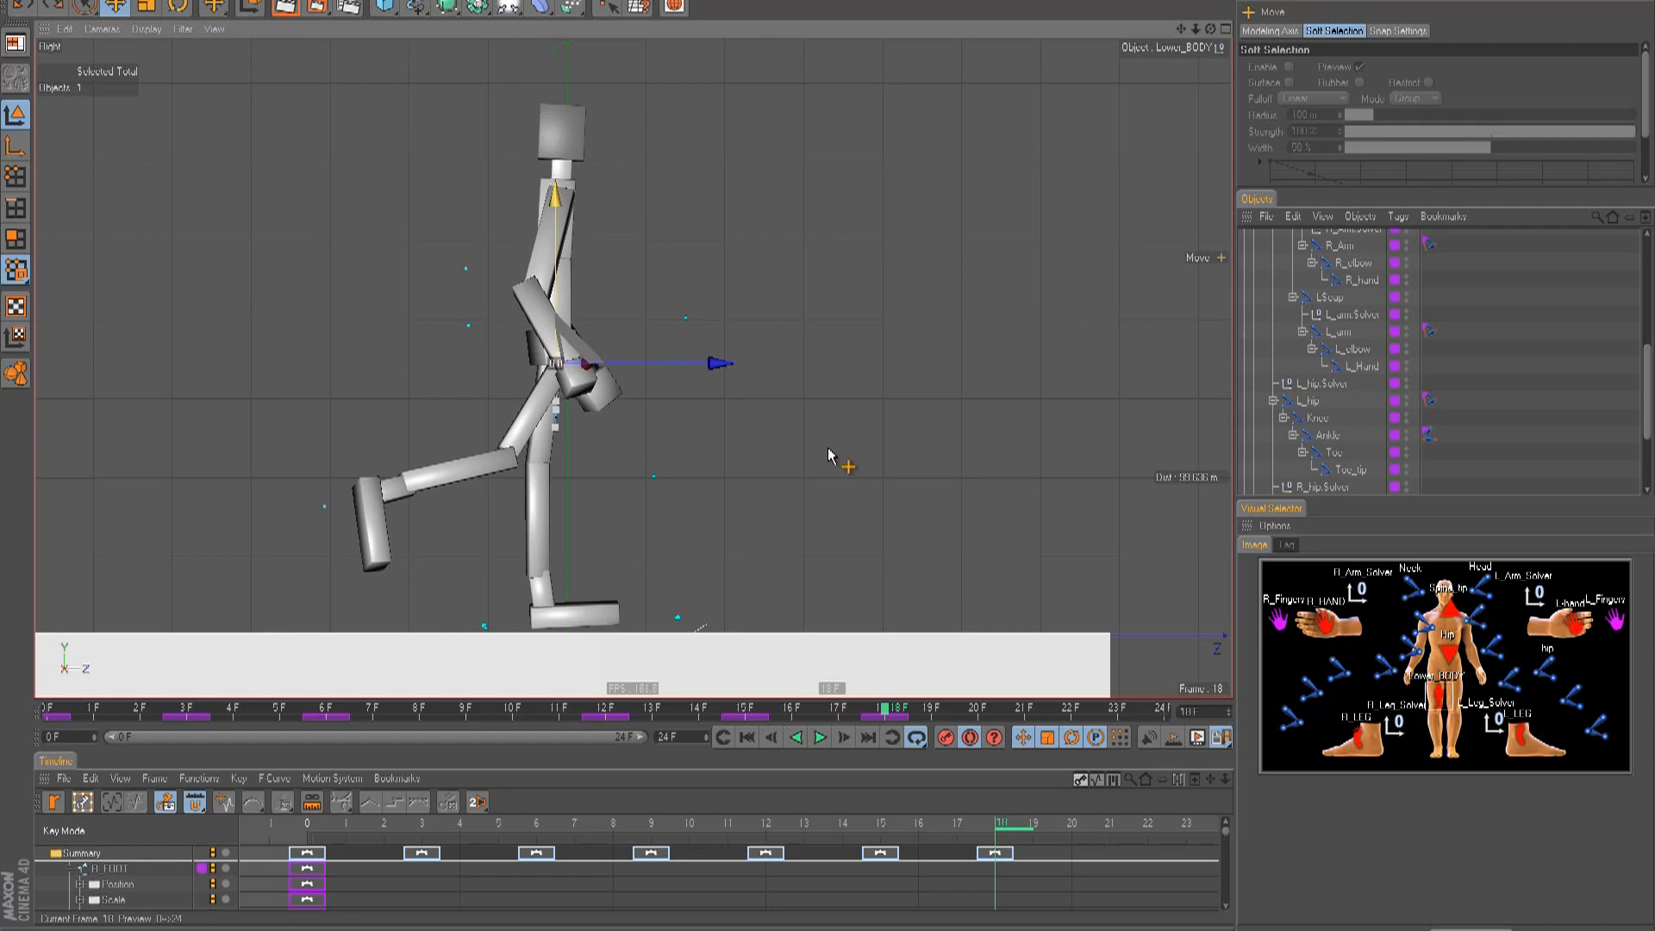
pyautogui.moveTo(827, 447); pyautogui.dragTo(827, 461)
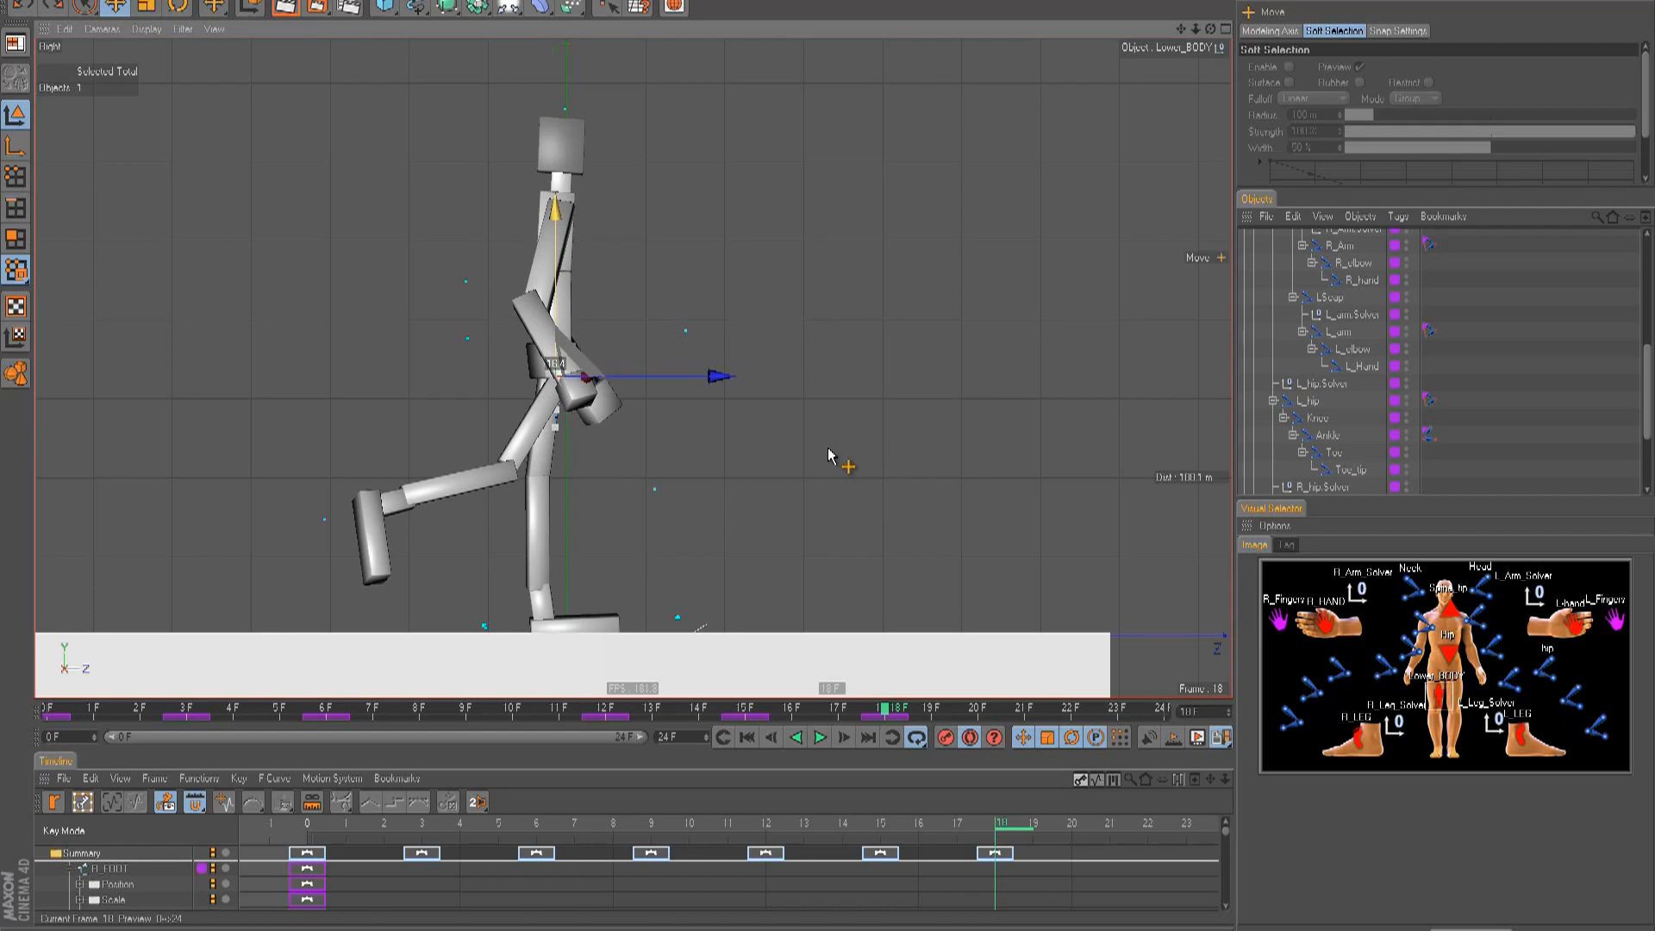
# - Rotate R_hip forward and bend the right knee so the right shin trails behind at frame 18
pyautogui.click(1332, 677)
pyautogui.press('r')
pyautogui.moveTo(658, 402); pyautogui.dragTo(685, 300)
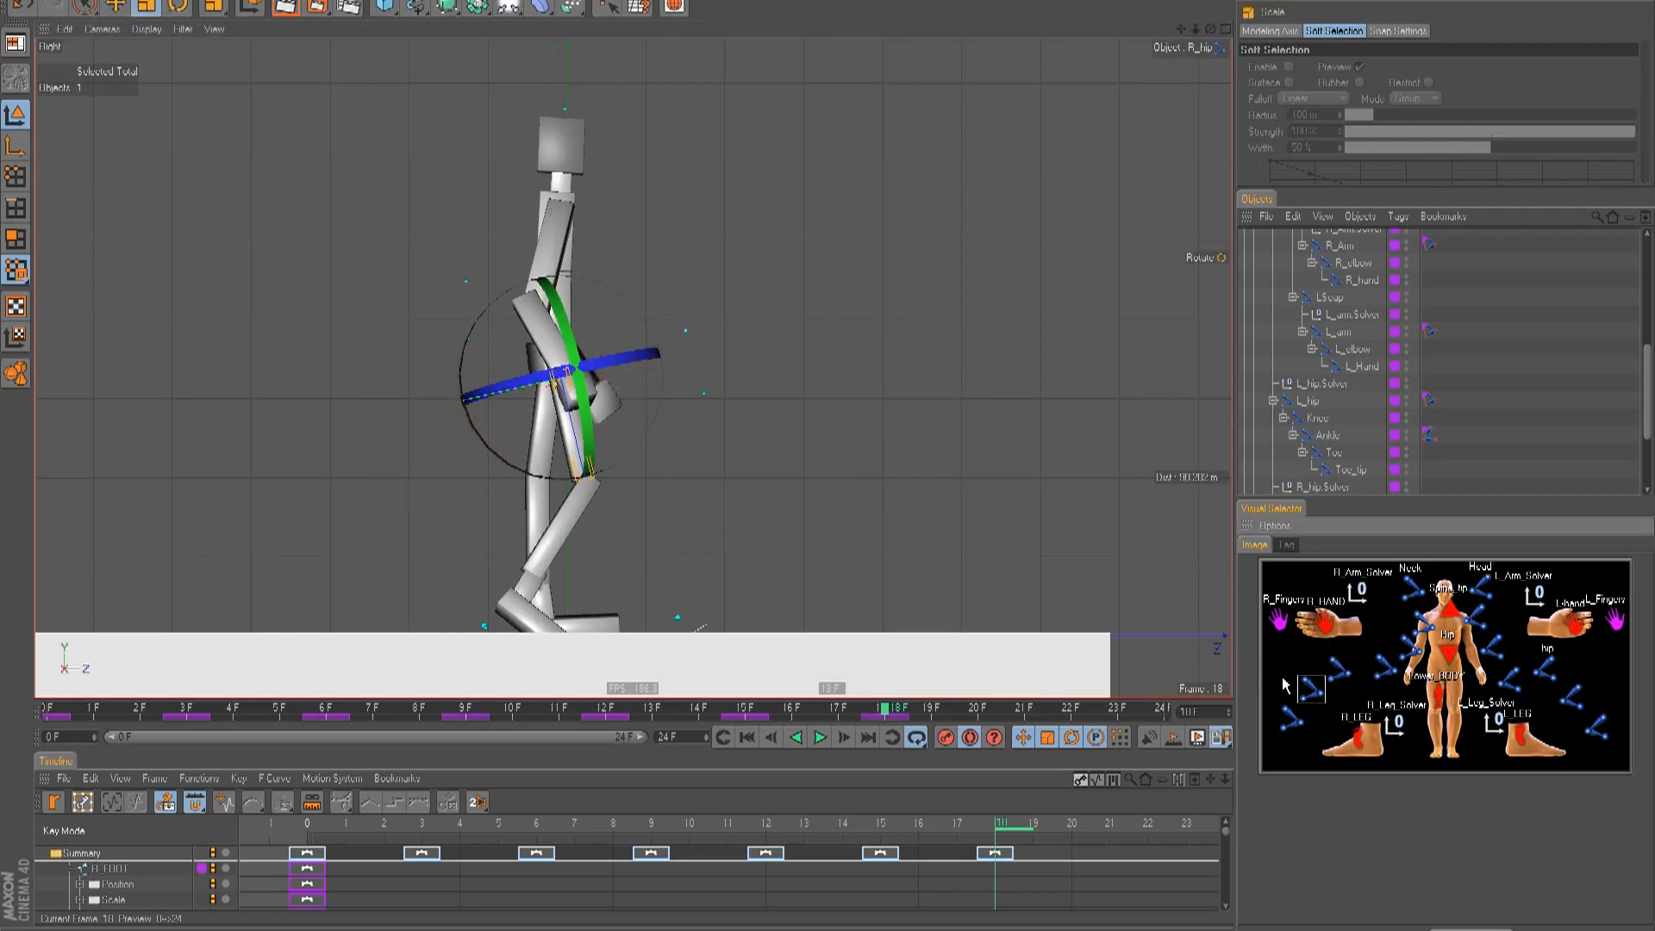
pyautogui.click(531, 425)
pyautogui.moveTo(500, 485)
pyautogui.mouseDown()
pyautogui.moveTo(493, 503)
pyautogui.moveTo(486, 437)
pyautogui.moveTo(490, 453)
pyautogui.mouseUp()
pyautogui.click(1291, 711)
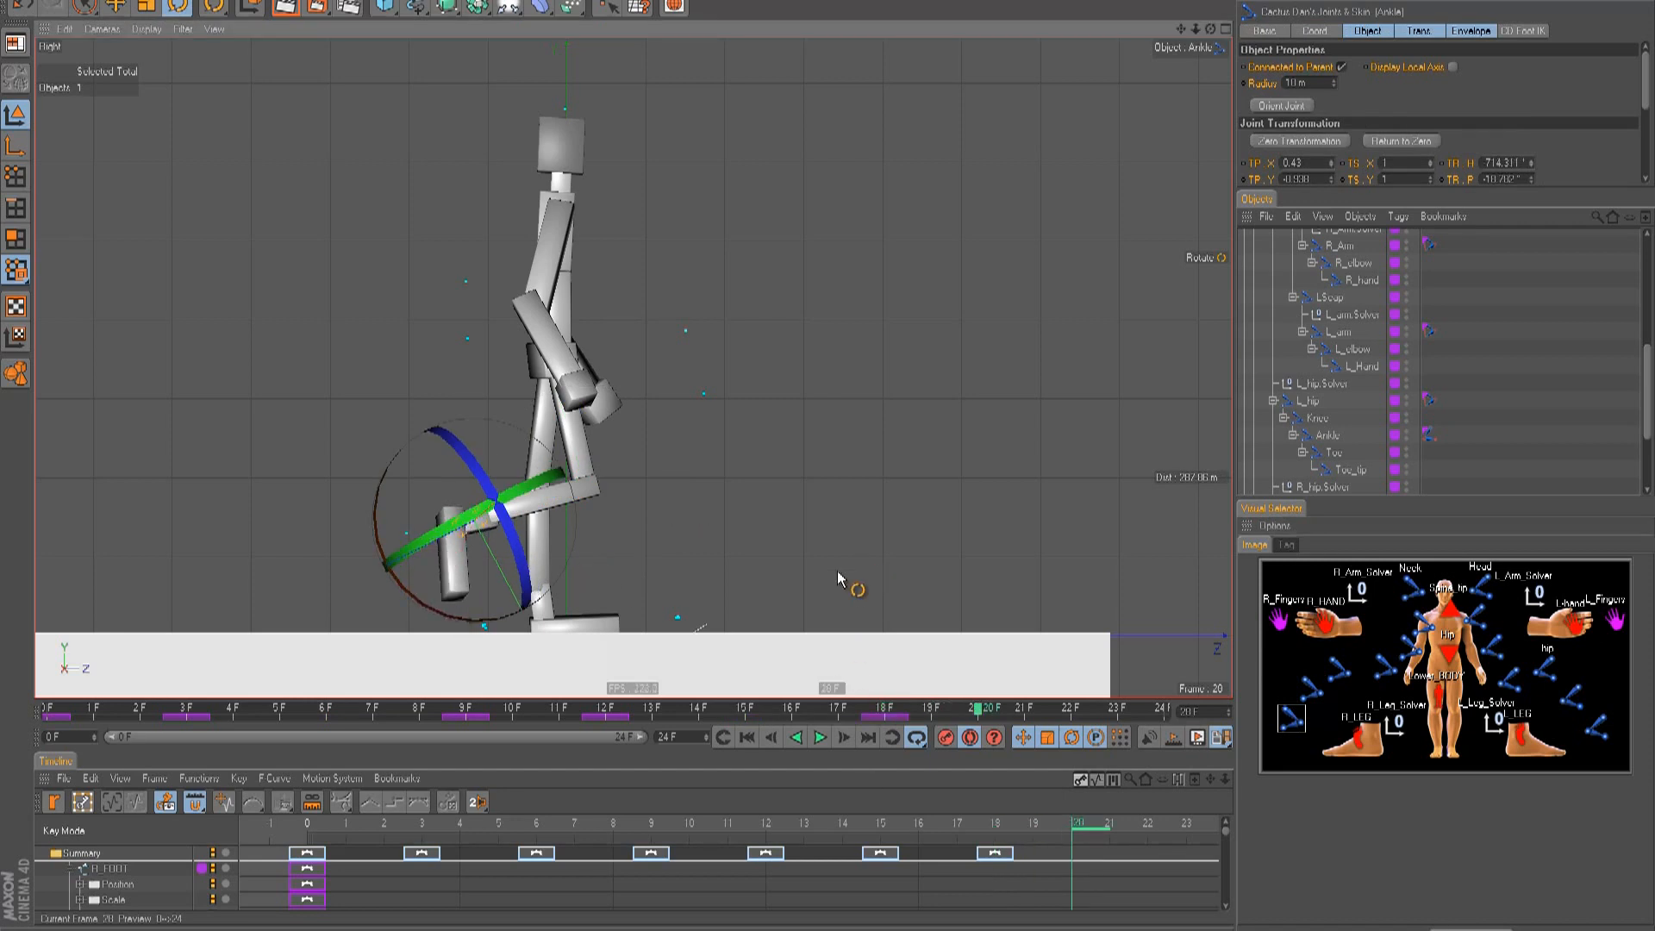
# - At frame 21, swing R_hip further forward and bend the right knee to lift the right foot
pyautogui.click(1309, 691)
pyautogui.press('t')
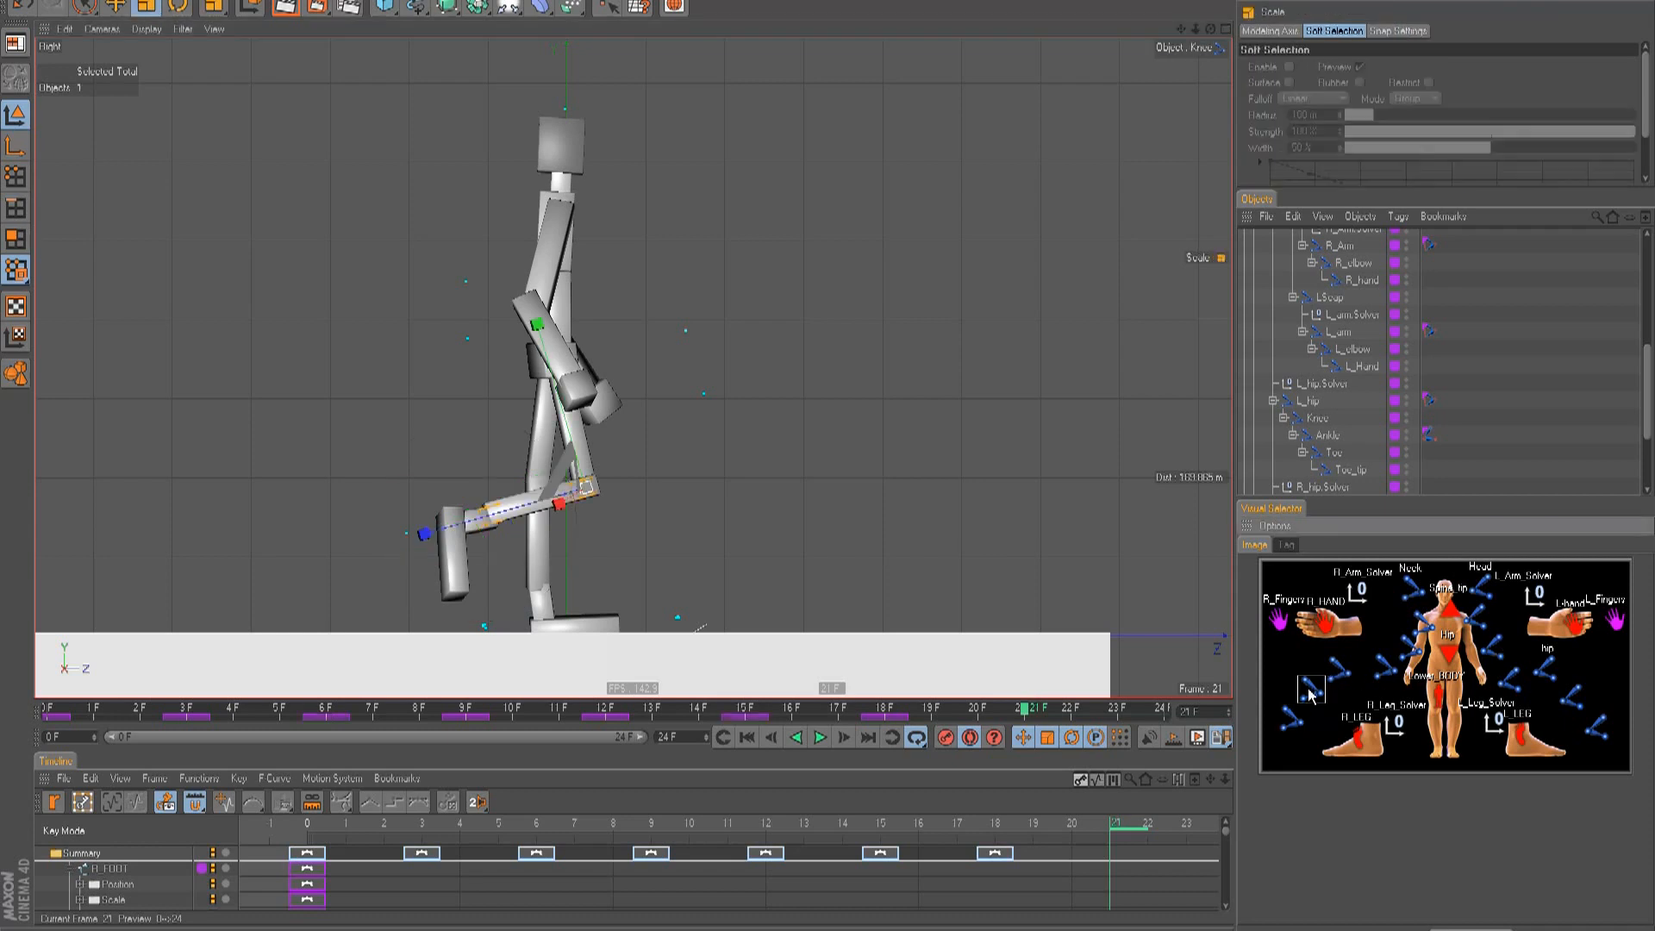
pyautogui.click(1339, 668)
pyautogui.press('r')
pyautogui.moveTo(675, 457); pyautogui.dragTo(679, 406)
pyautogui.click(1311, 689)
pyautogui.press('t')
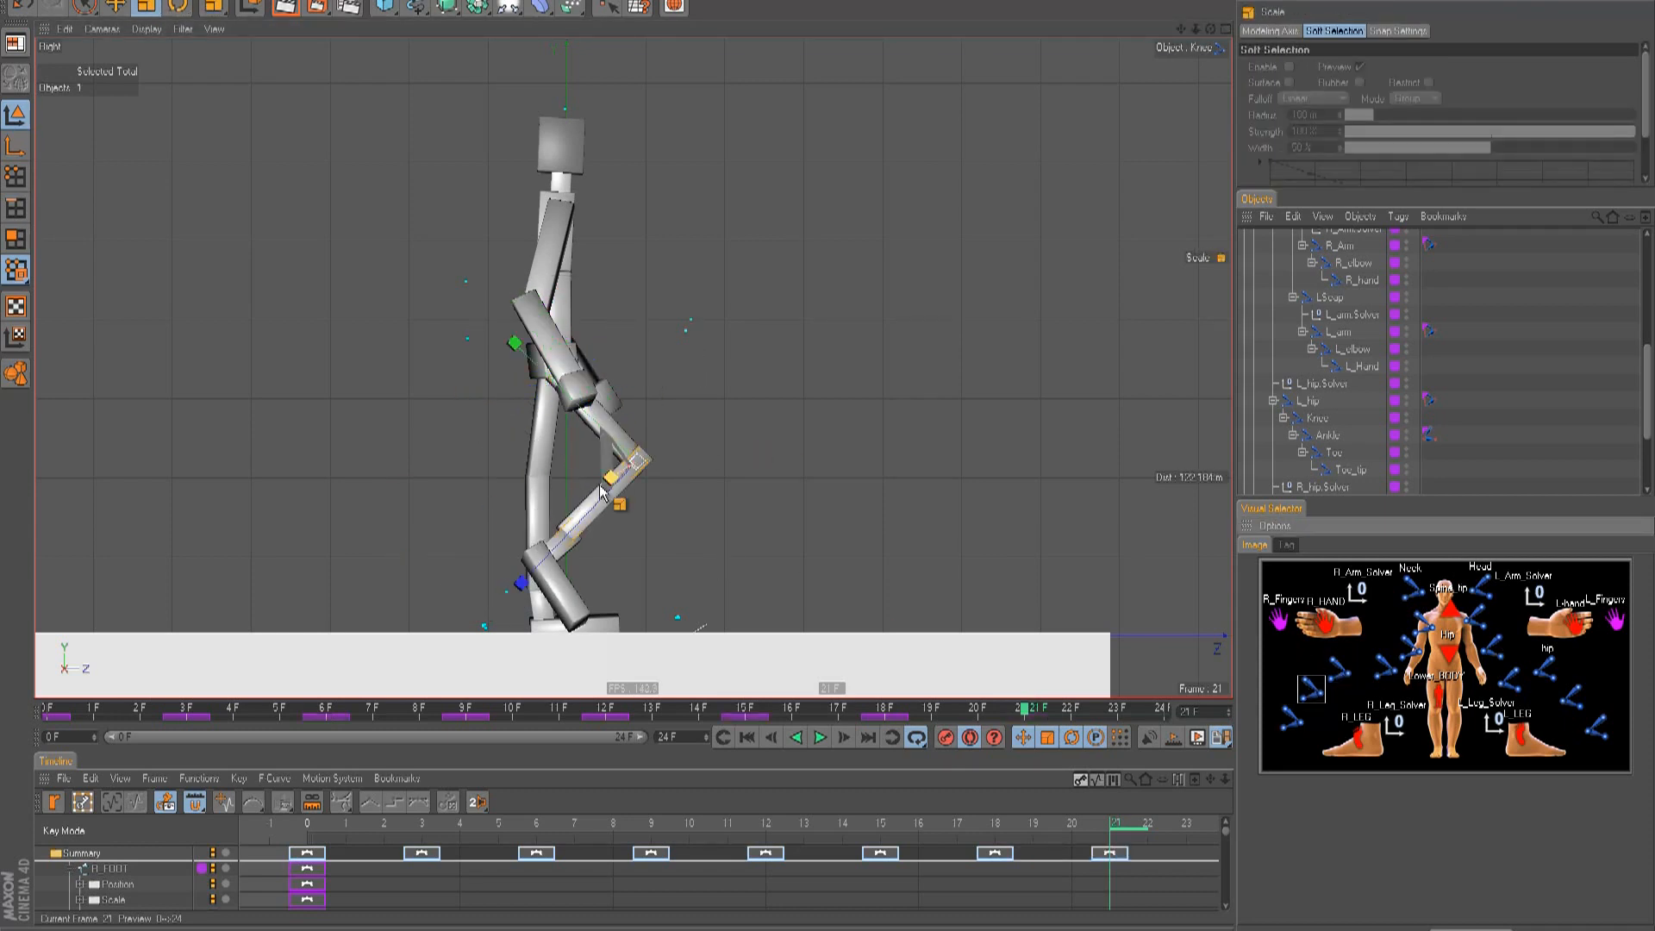
pyautogui.press('r')
pyautogui.moveTo(552, 512); pyautogui.dragTo(541, 484)
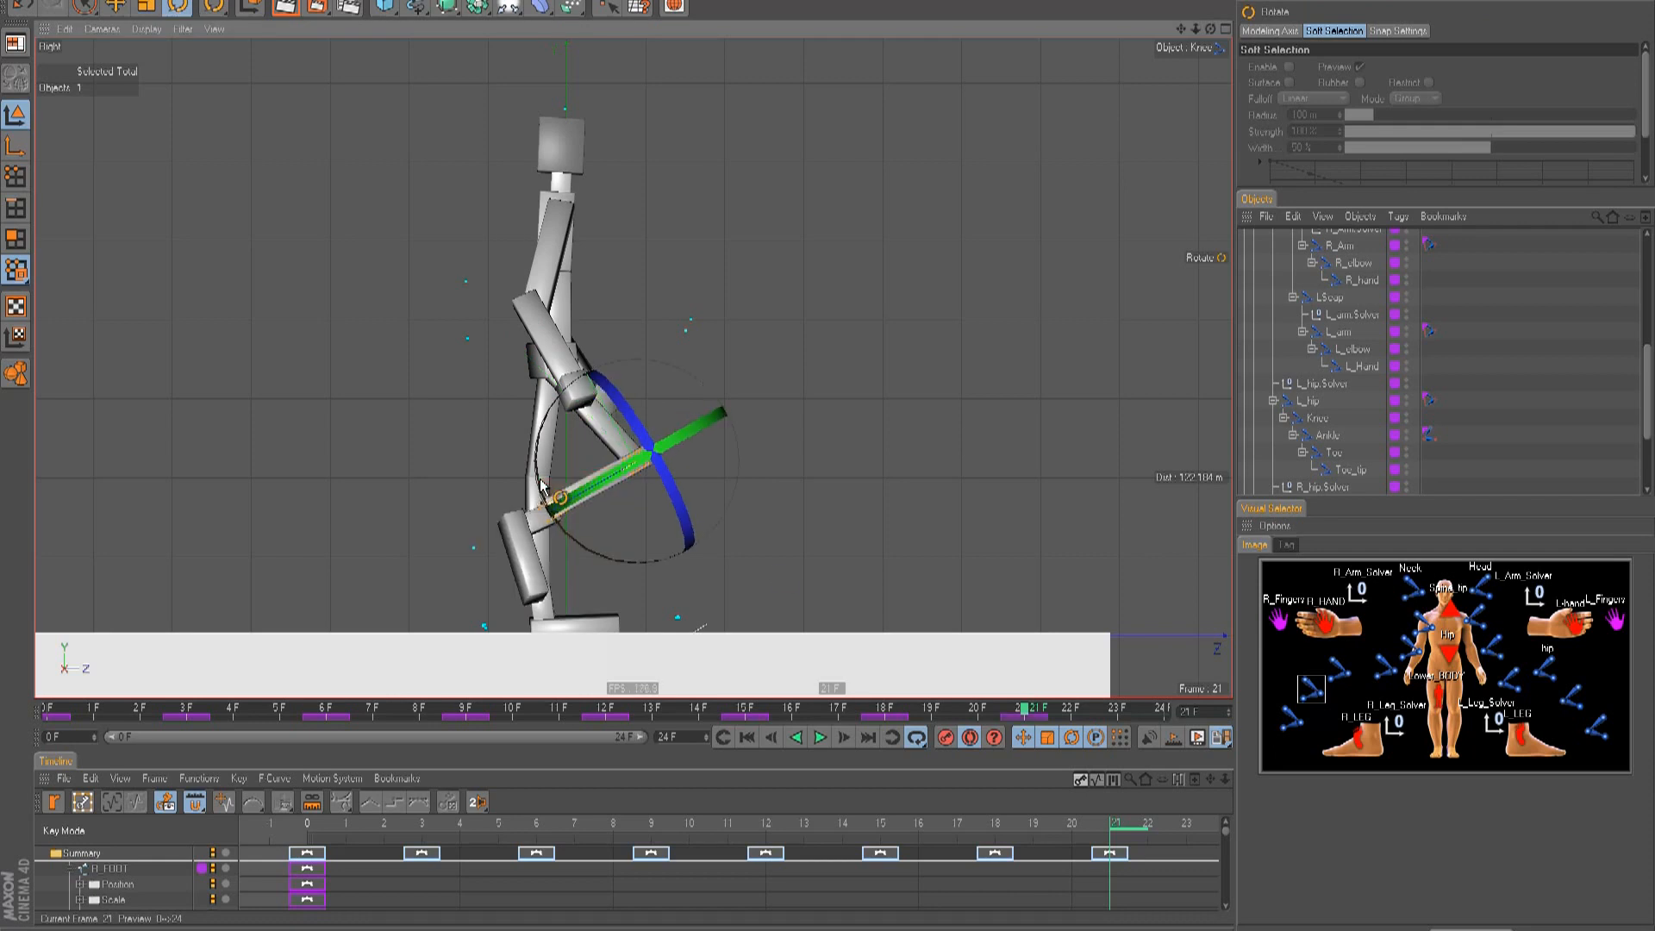
# - Rotate L_hip back by about 21° at frame 21 so the left leg trails behind the body
pyautogui.click(1546, 671)
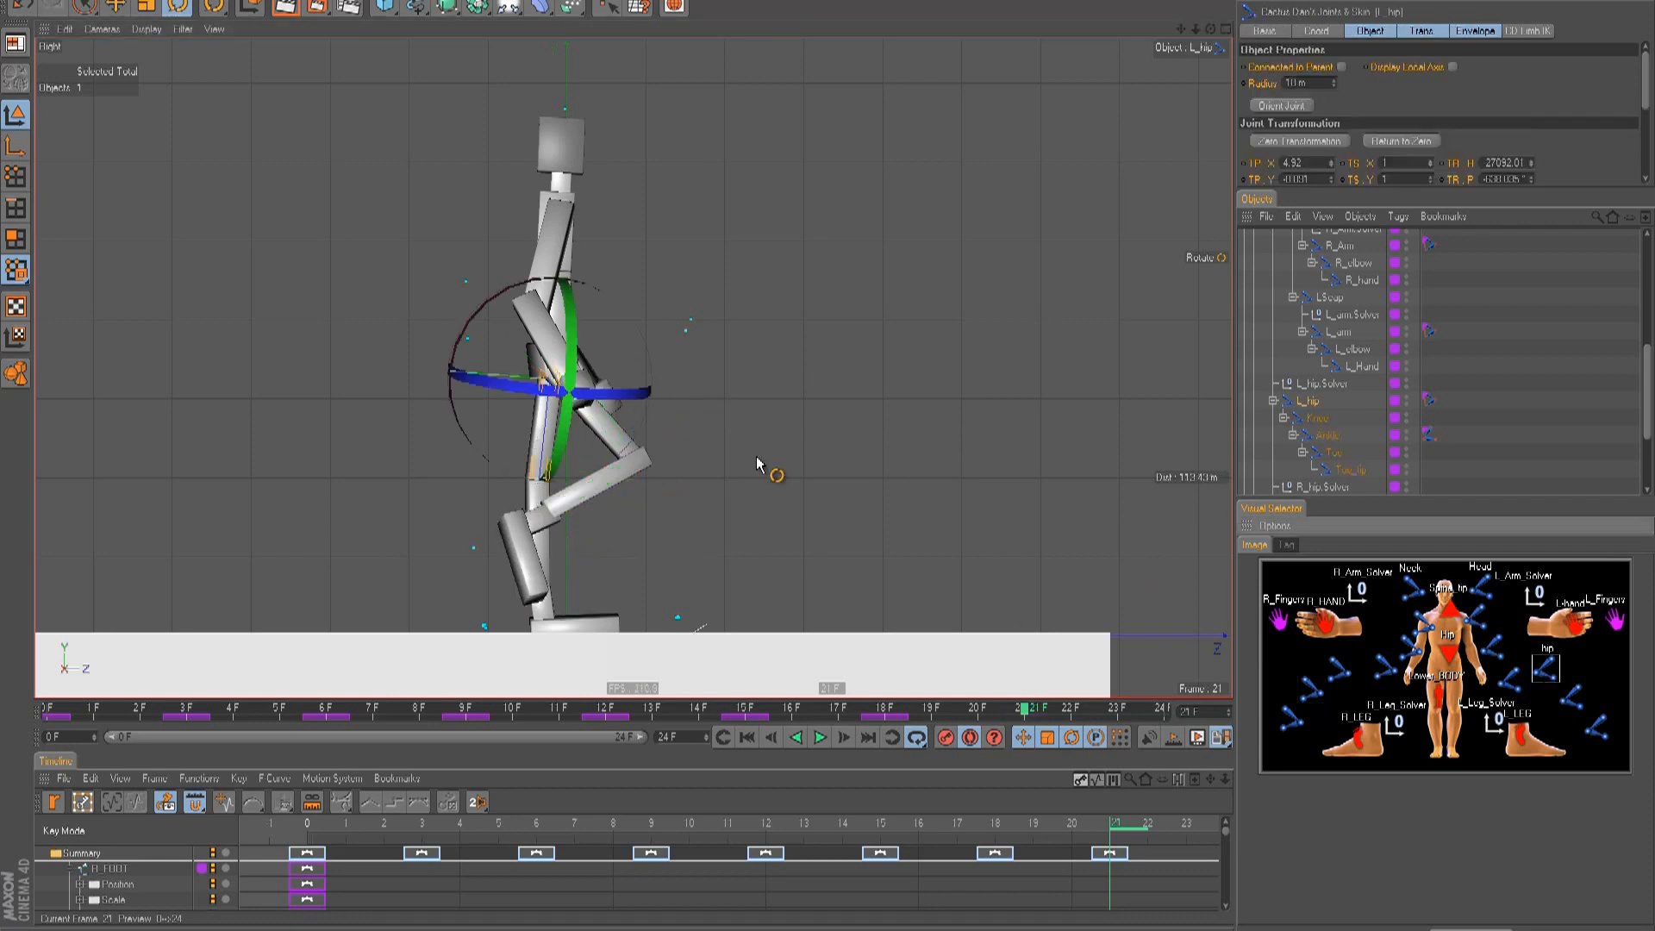
pyautogui.moveTo(480, 458); pyautogui.dragTo(473, 441)
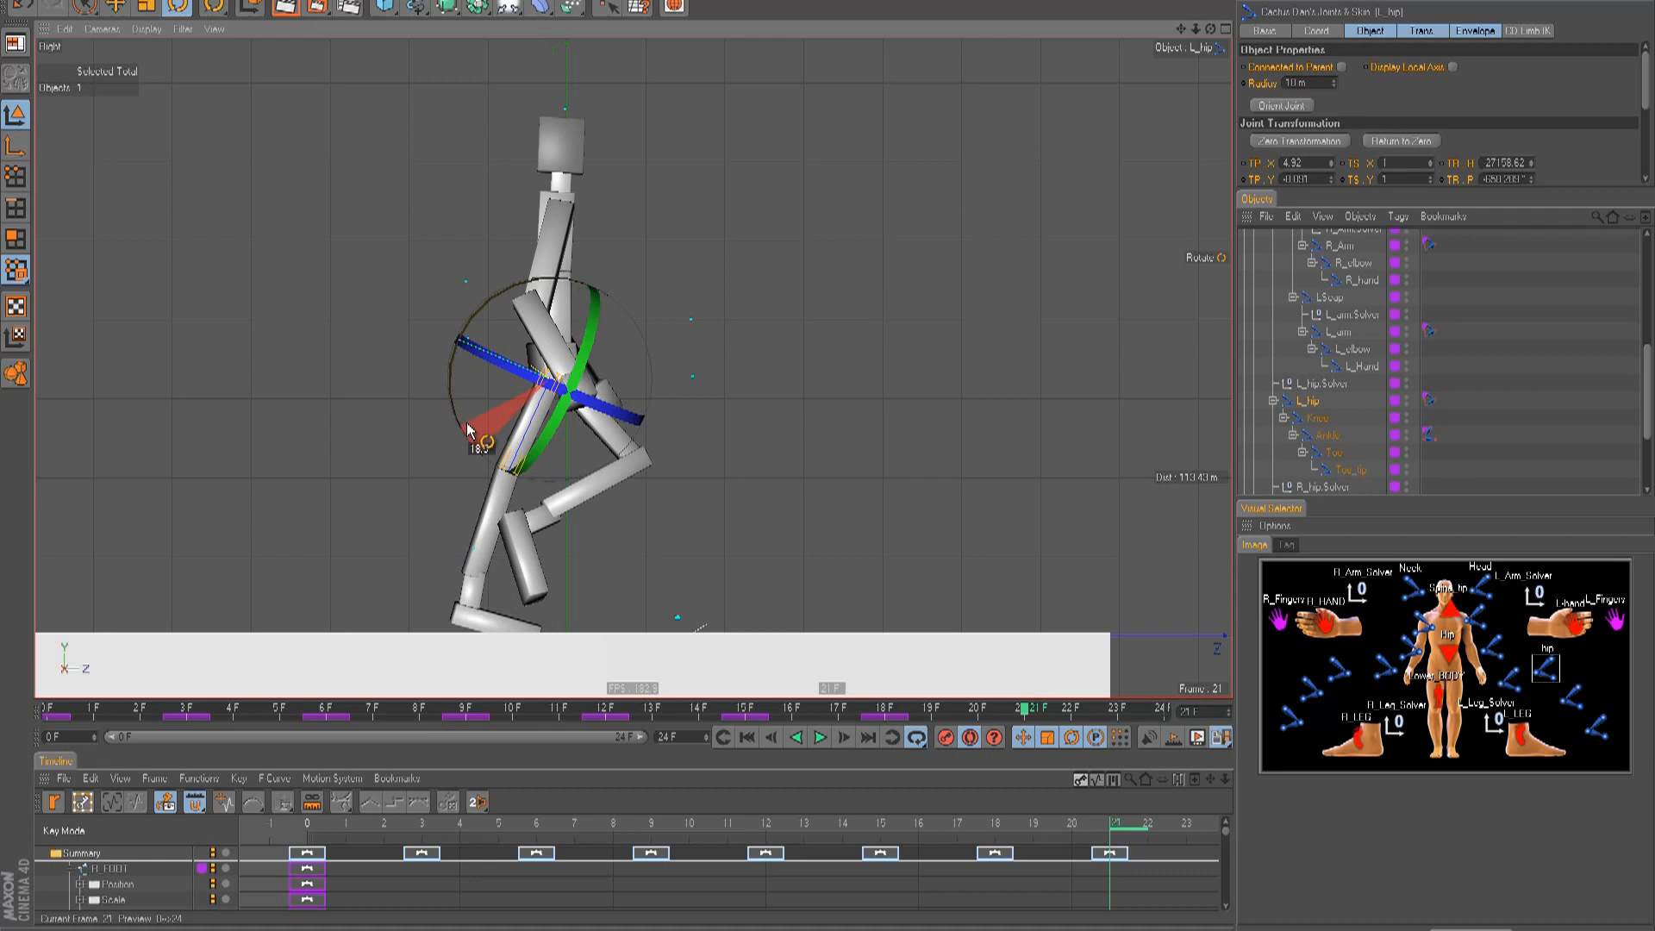
pyautogui.moveTo(469, 429); pyautogui.dragTo(468, 424)
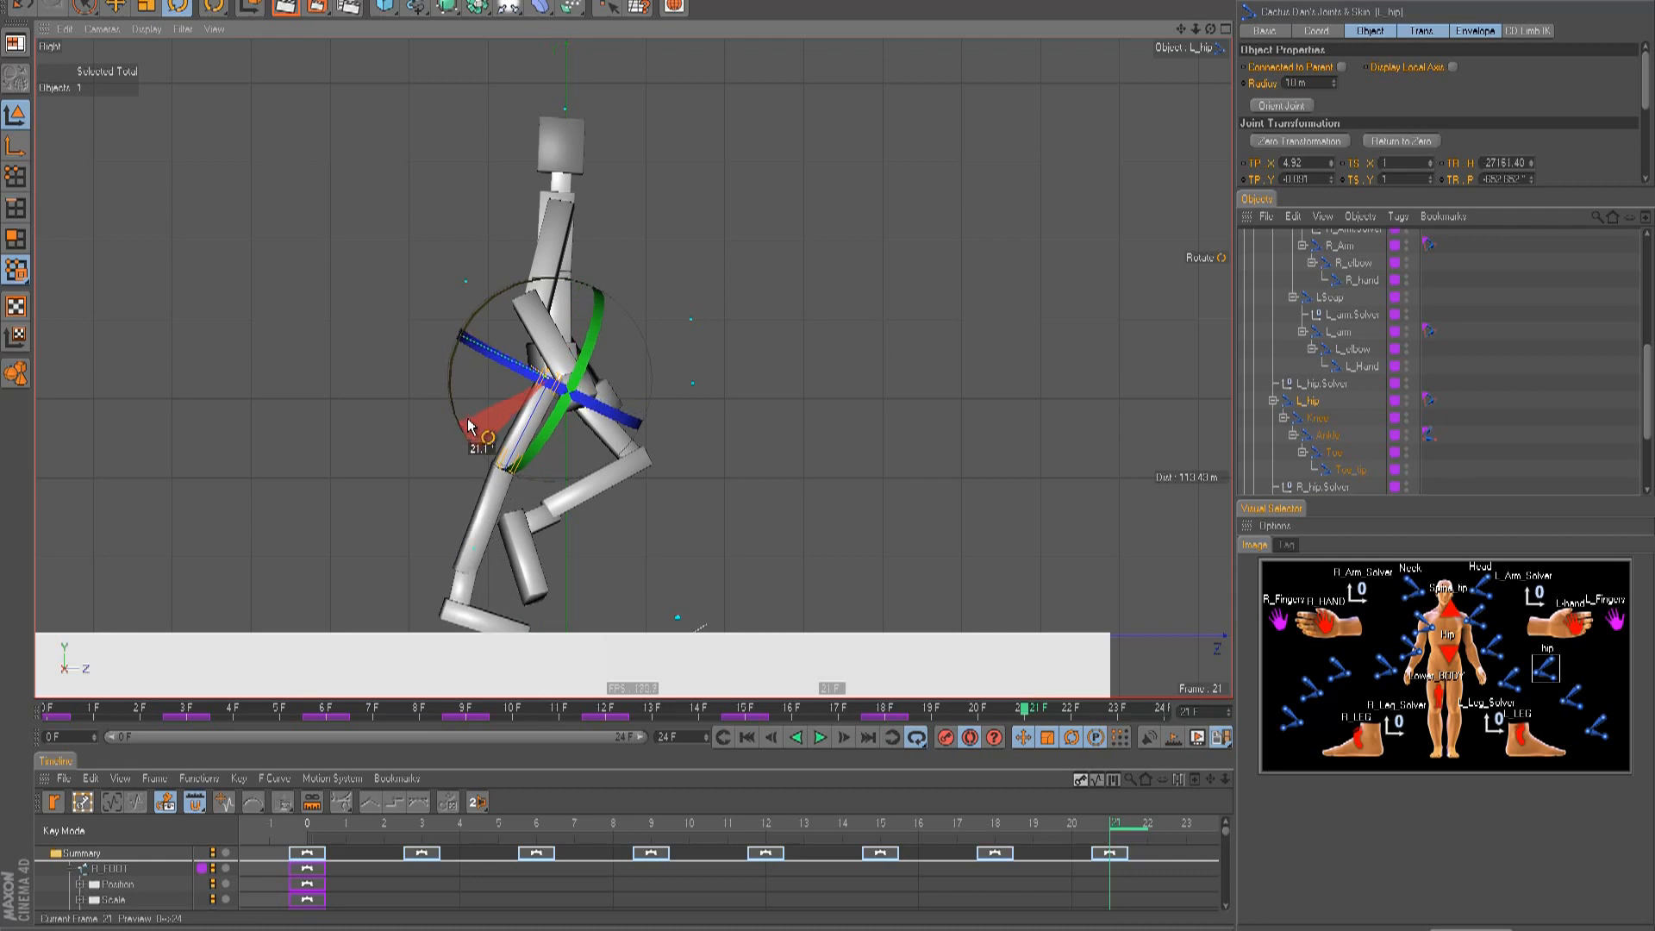
# - At frame 21, swing L_arm forward by about 28° and rotate R_Arm back behind the body
pyautogui.click(1476, 616)
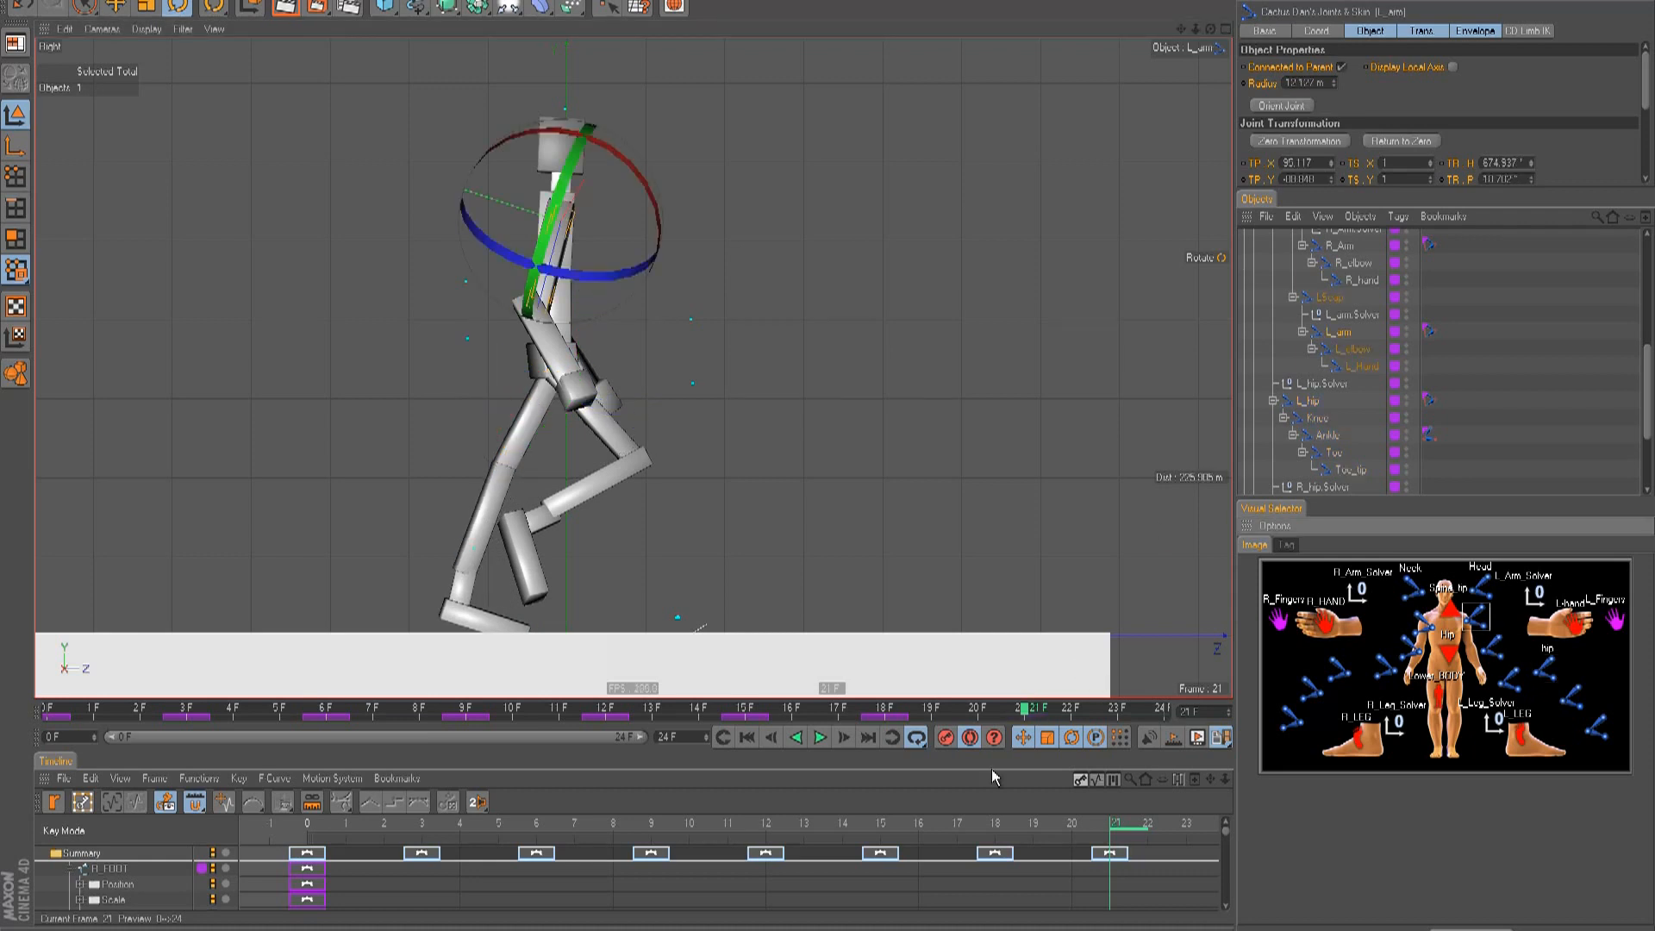
pyautogui.moveTo(873, 830); pyautogui.dragTo(1105, 828)
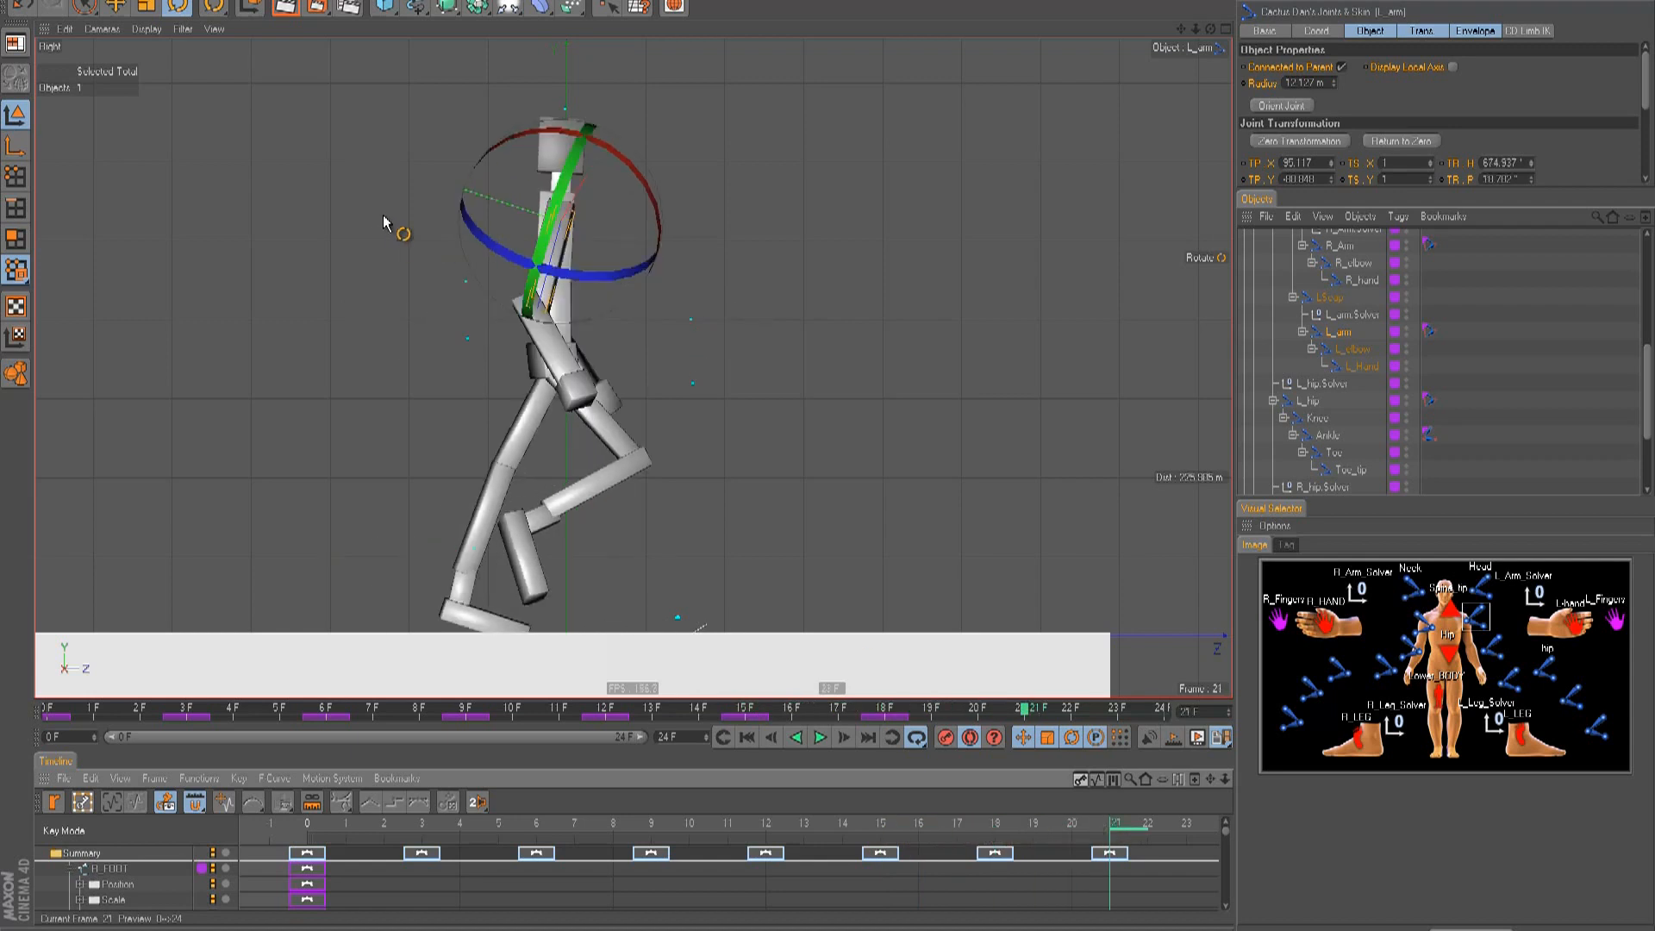
pyautogui.moveTo(472, 258); pyautogui.dragTo(487, 323)
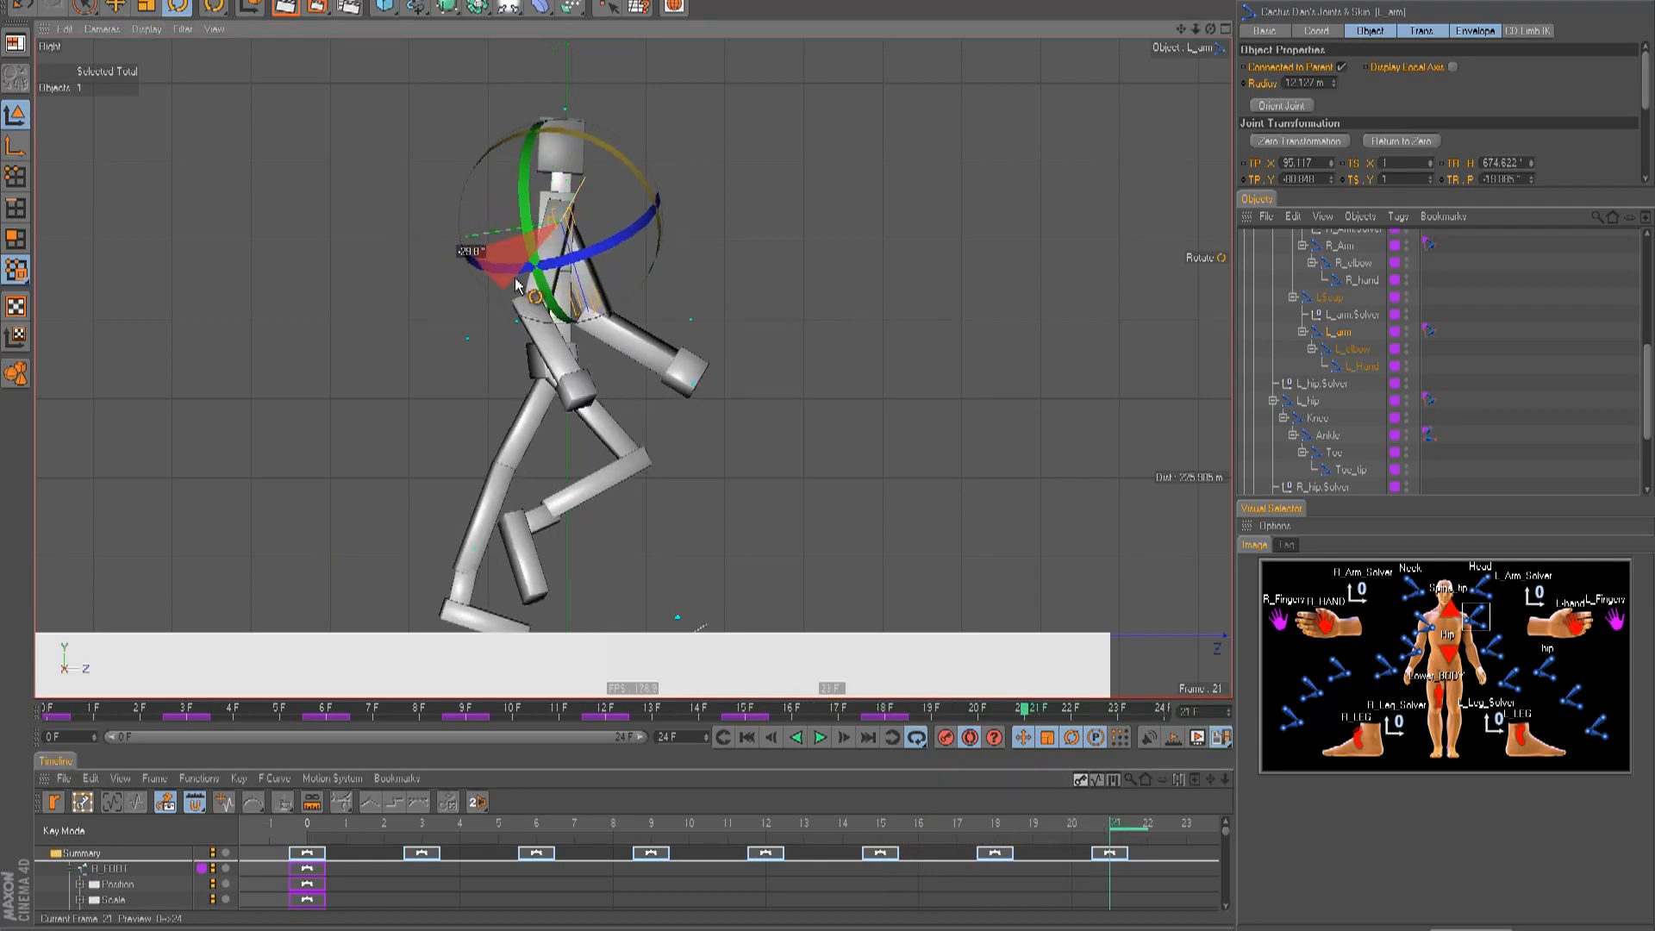
pyautogui.click(1418, 622)
pyautogui.moveTo(487, 250); pyautogui.dragTo(532, 324)
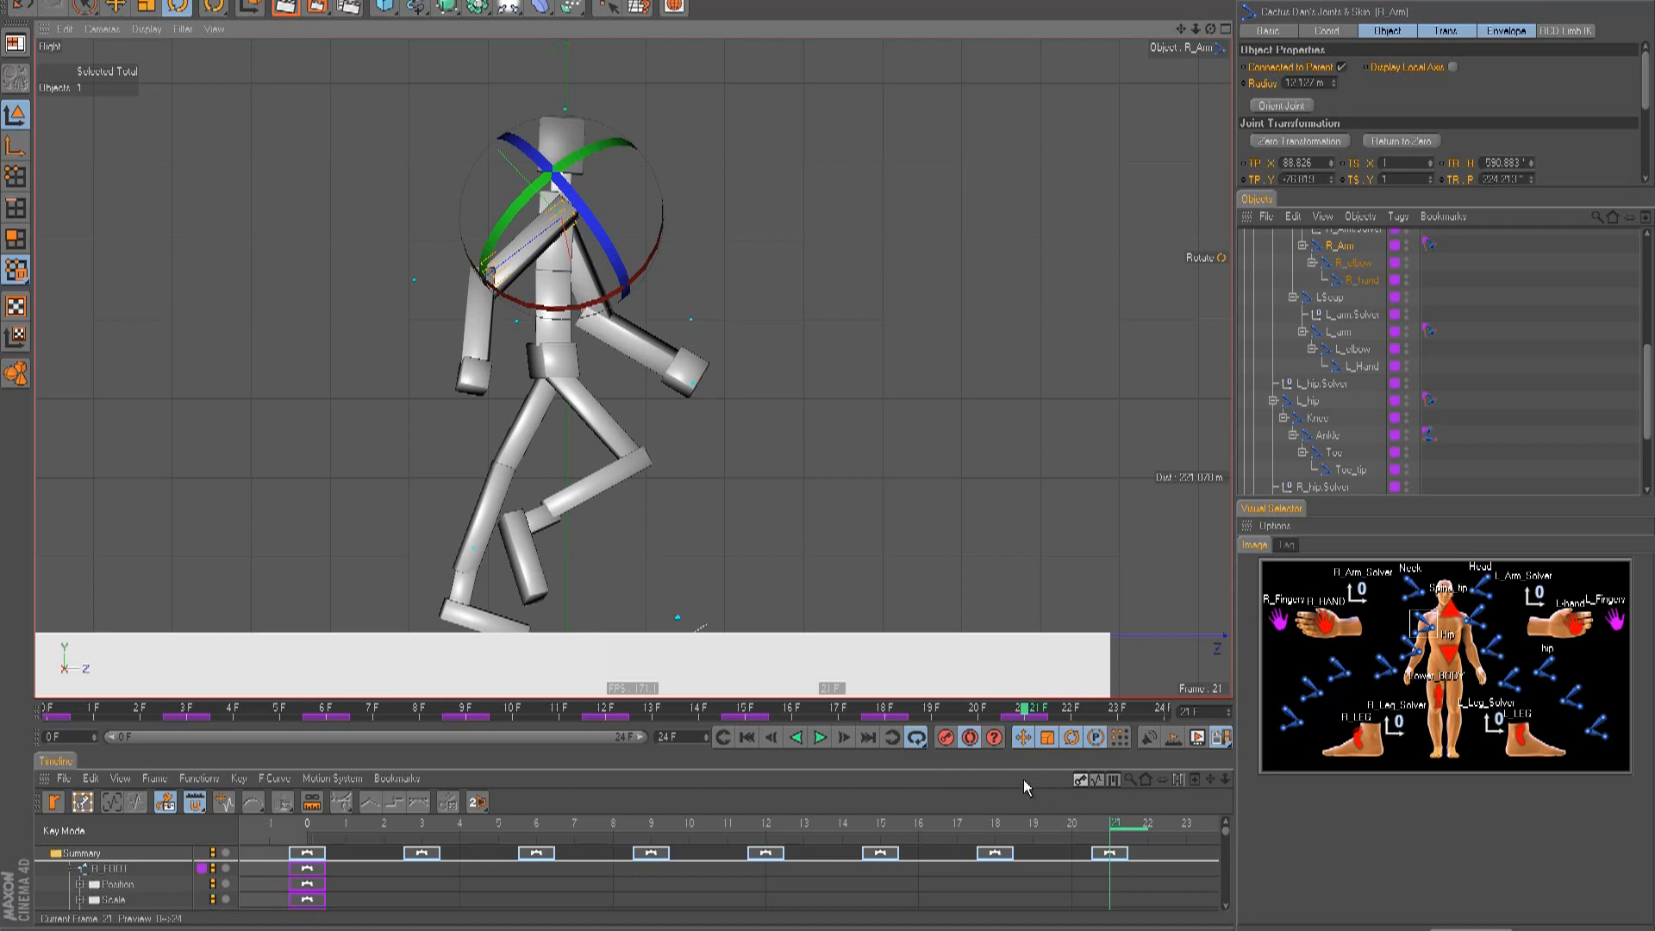
# - Play the walk animation to check the new poses and return to frame 0
pyautogui.press('F8')
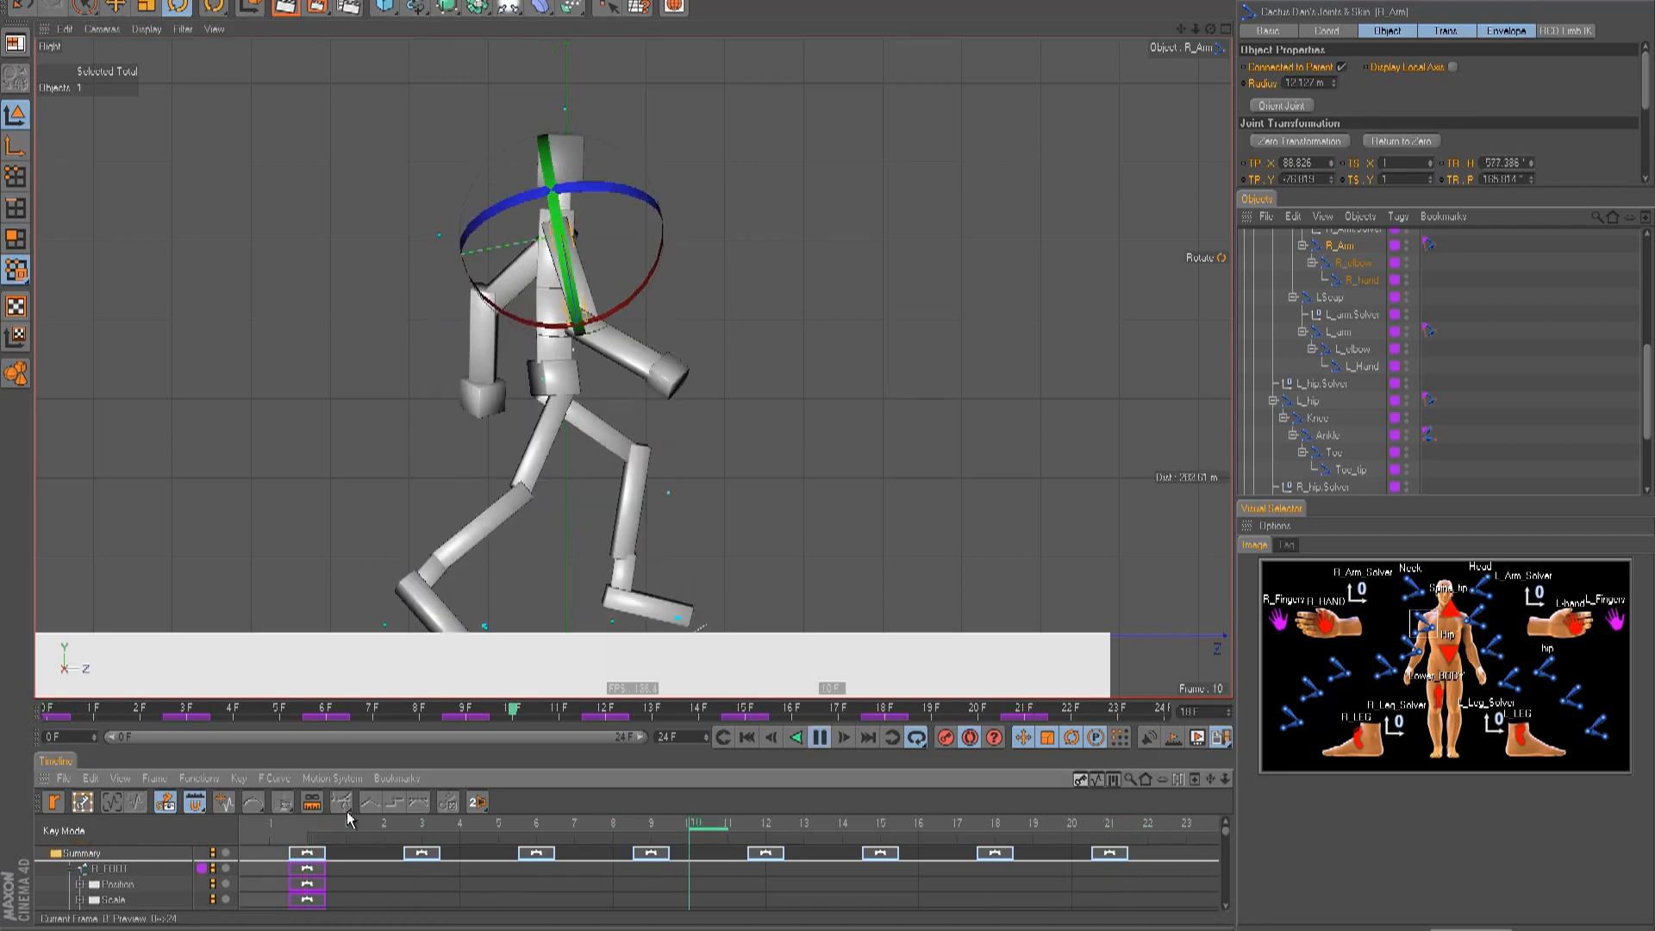
pyautogui.press('F8')
pyautogui.hotkey('shift', 'f')
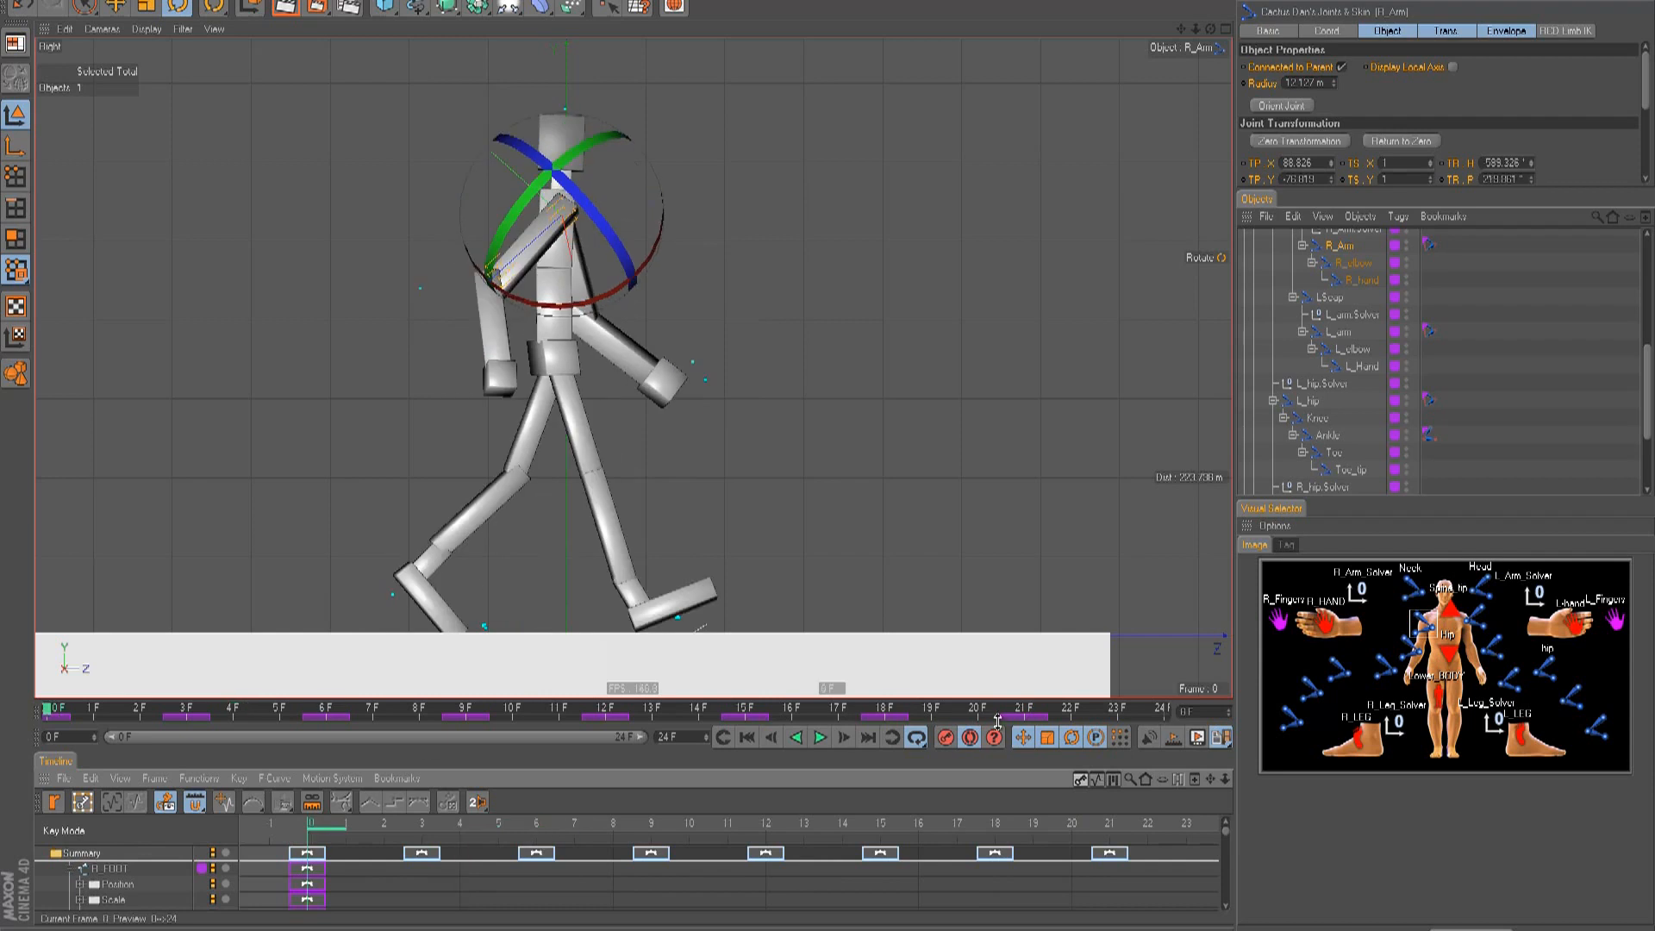
# - Enlarge the Timeline to show the full frame range and collapse the R_FOOT, L_FOOT, NEcK and Lower_BODY tracks
pyautogui.scroll(-3, 936, 849)
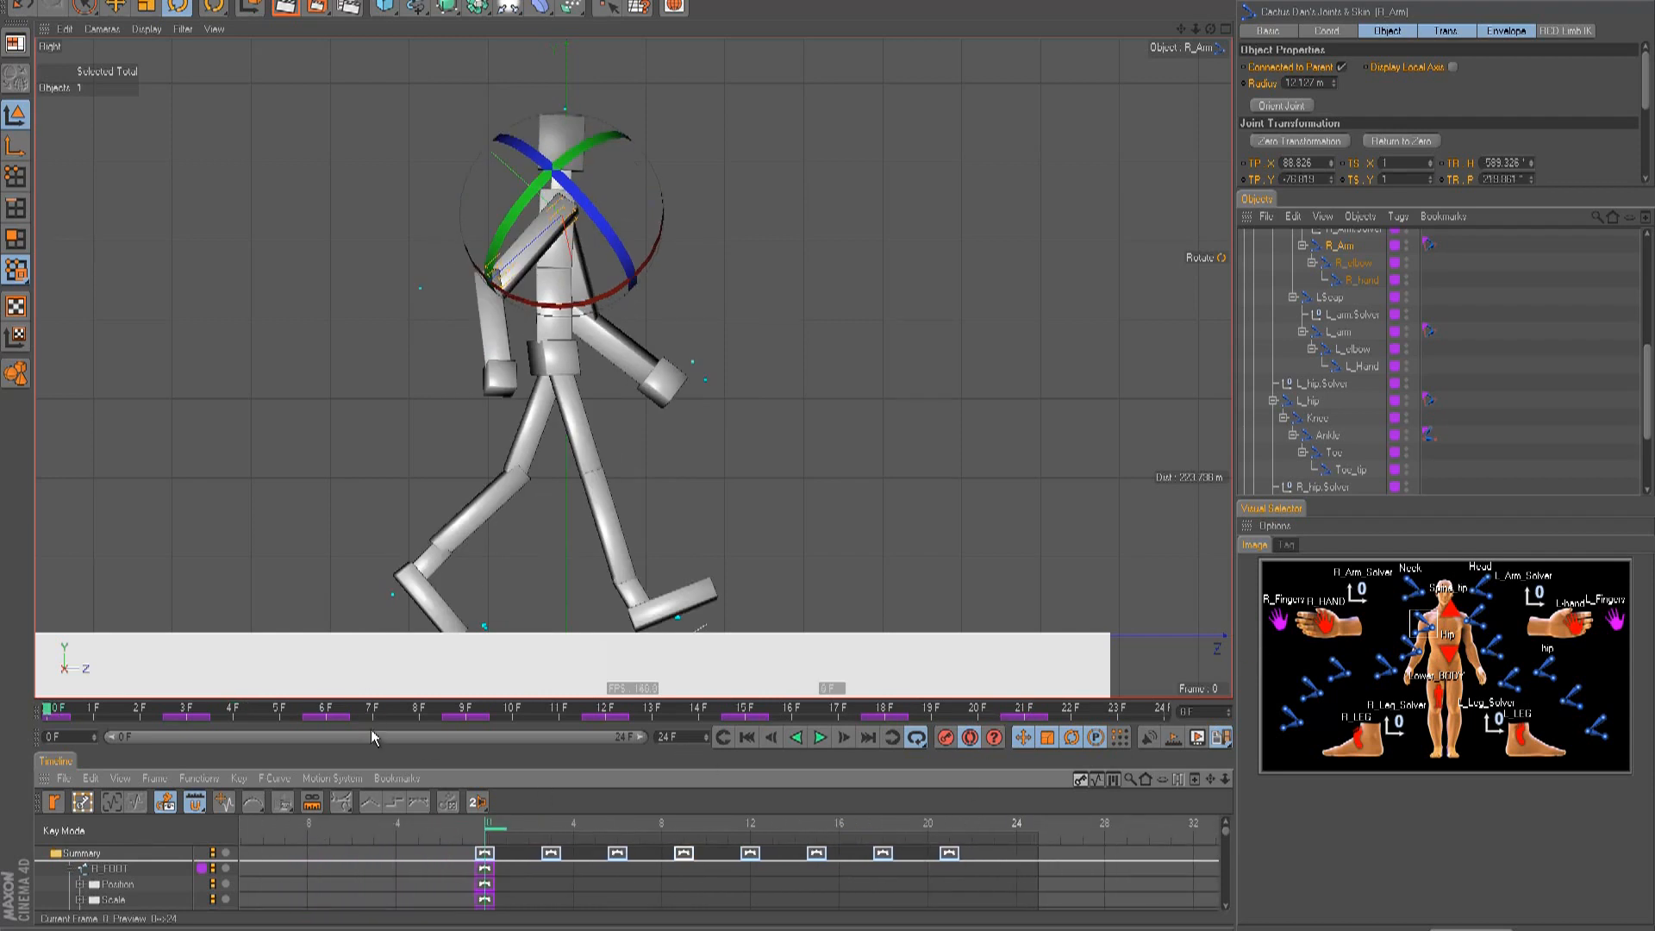
pyautogui.moveTo(375, 724); pyautogui.dragTo(362, 455)
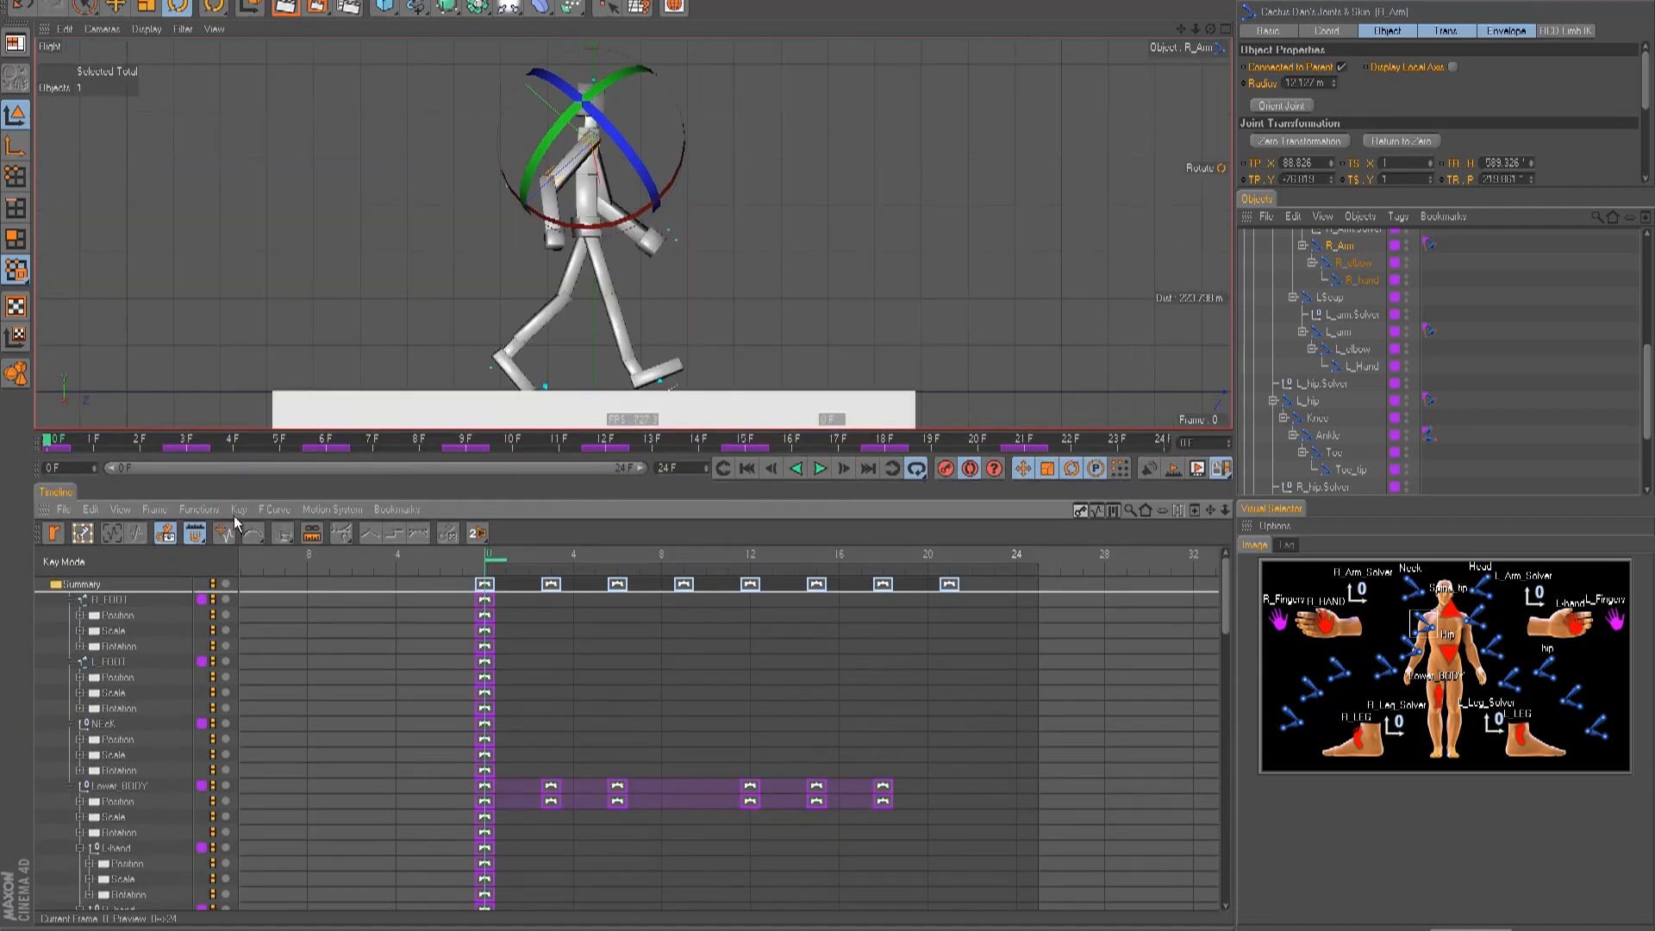
pyautogui.click(69, 601)
pyautogui.click(69, 615)
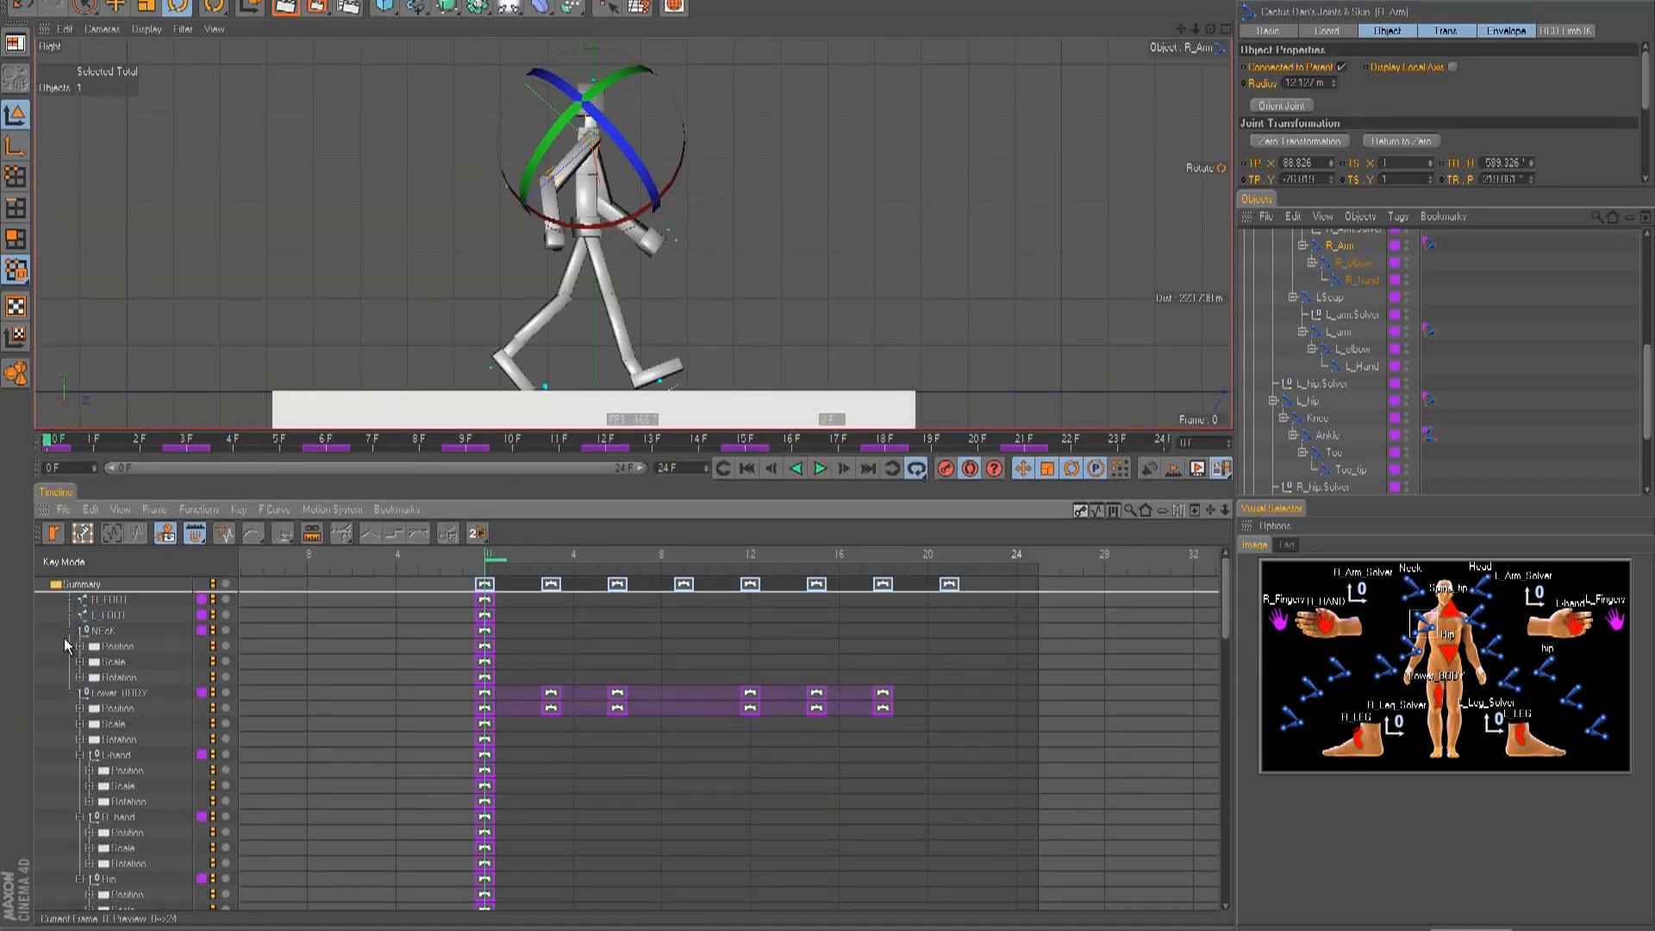
pyautogui.click(69, 631)
pyautogui.click(69, 647)
pyautogui.click(70, 649)
pyautogui.click(69, 647)
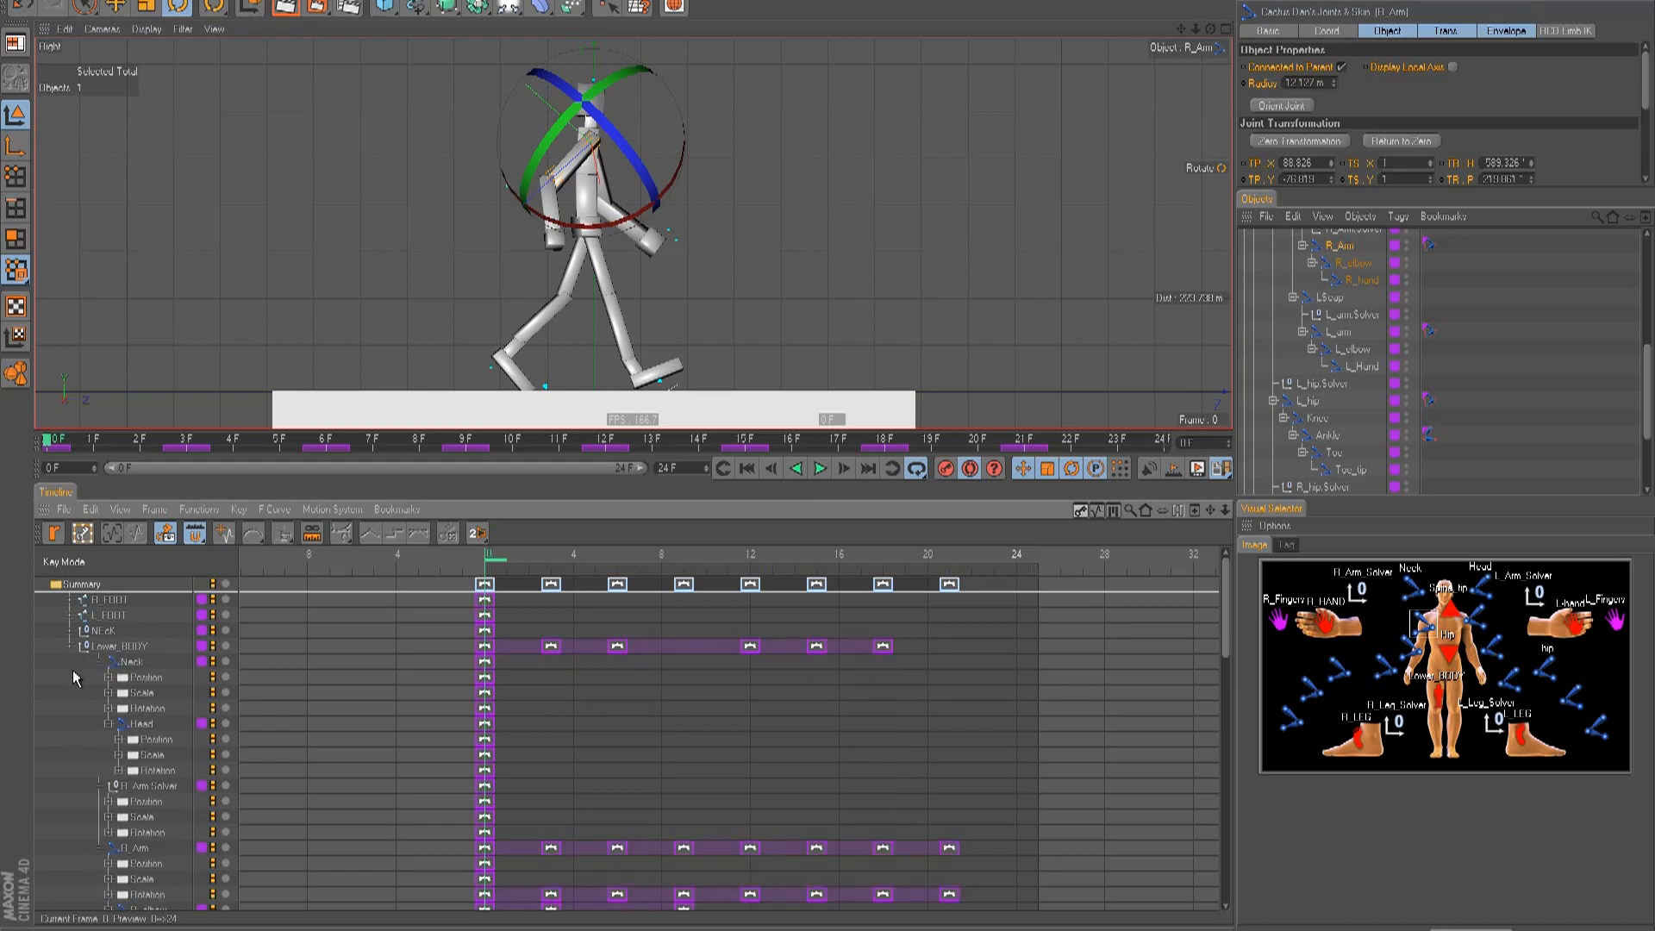
# - Collapse the Neck, R_Arm.Solver, R_Arm and L_arm tracks in the Timeline hierarchy
pyautogui.click(99, 664)
pyautogui.click(99, 676)
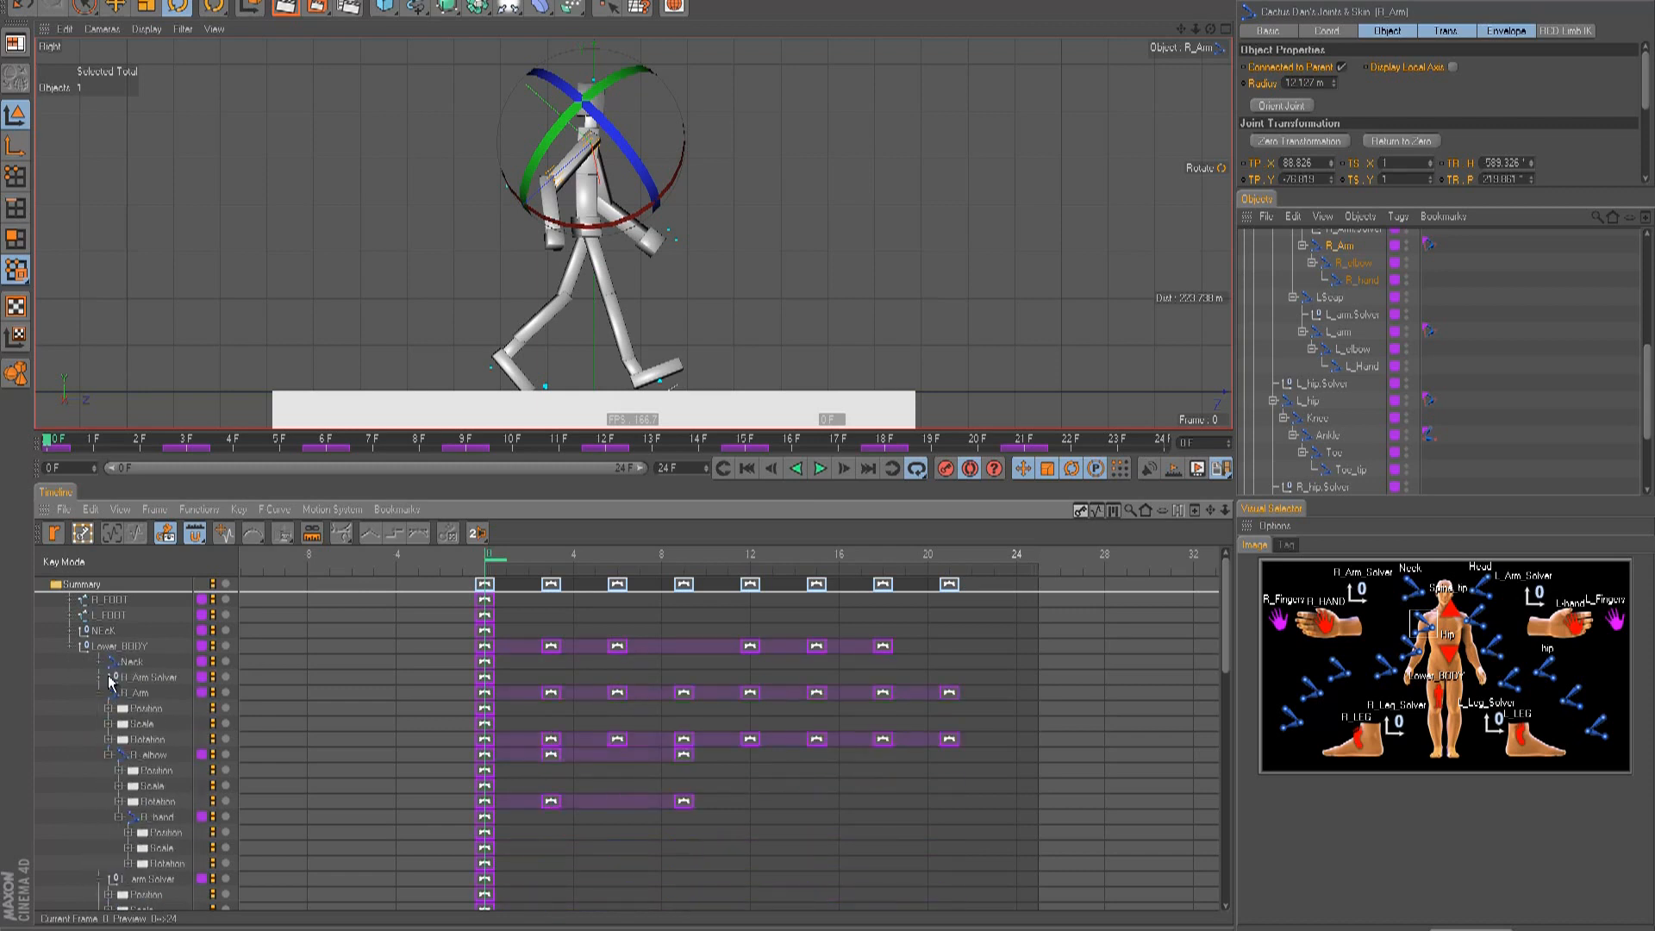
pyautogui.click(98, 694)
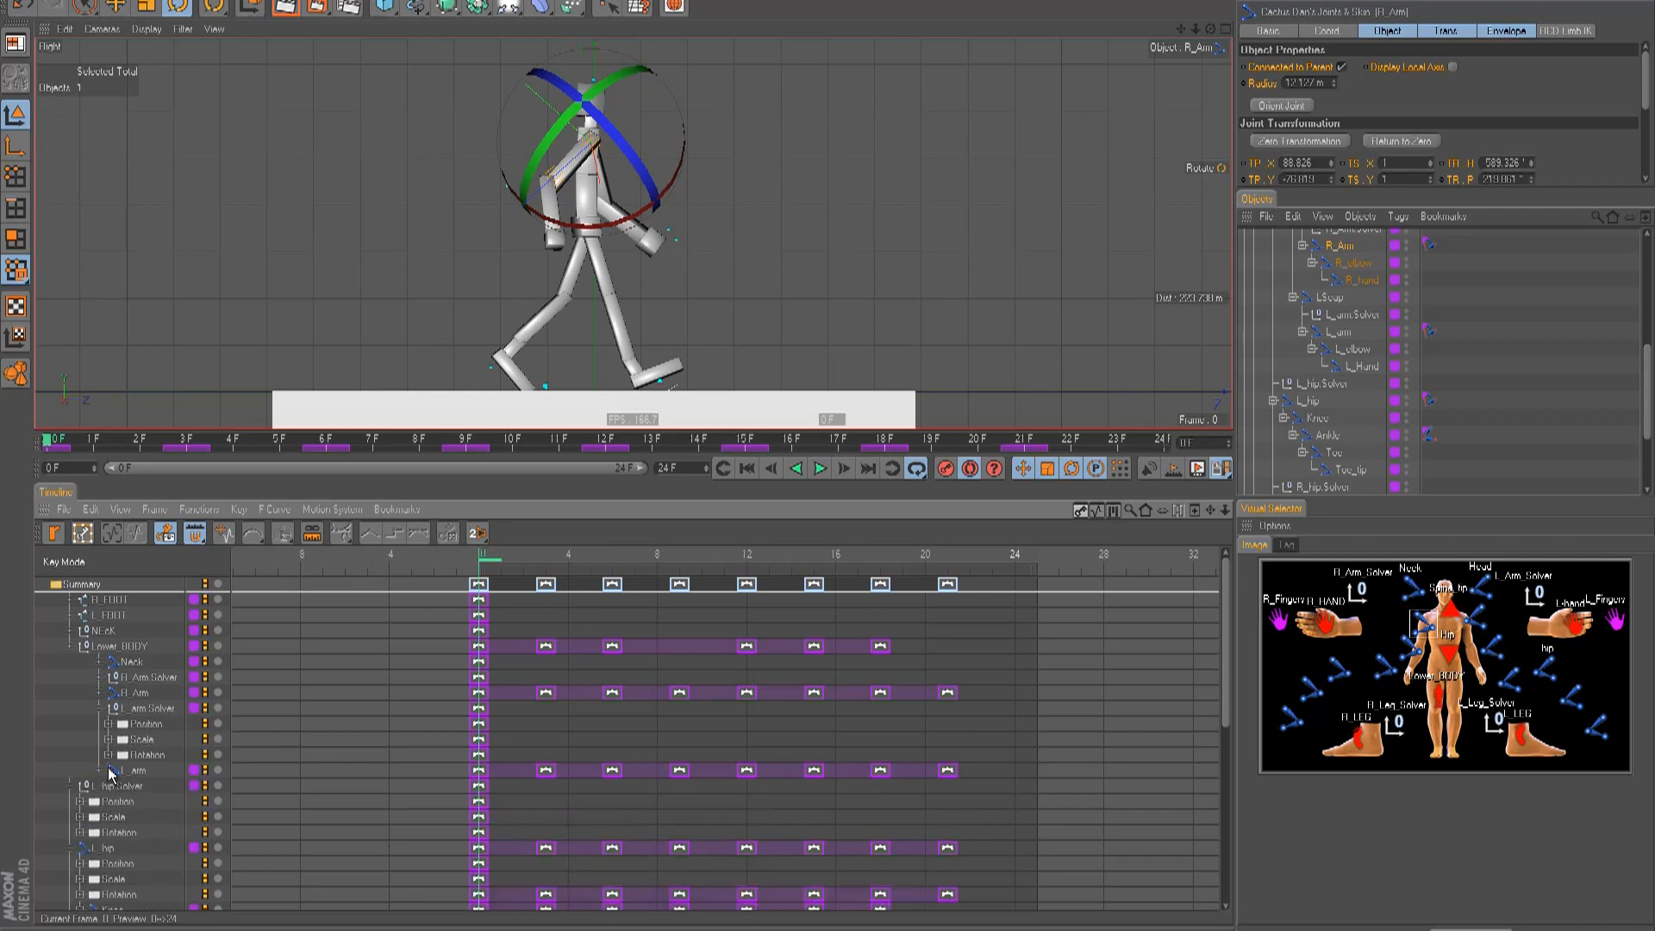
pyautogui.click(105, 770)
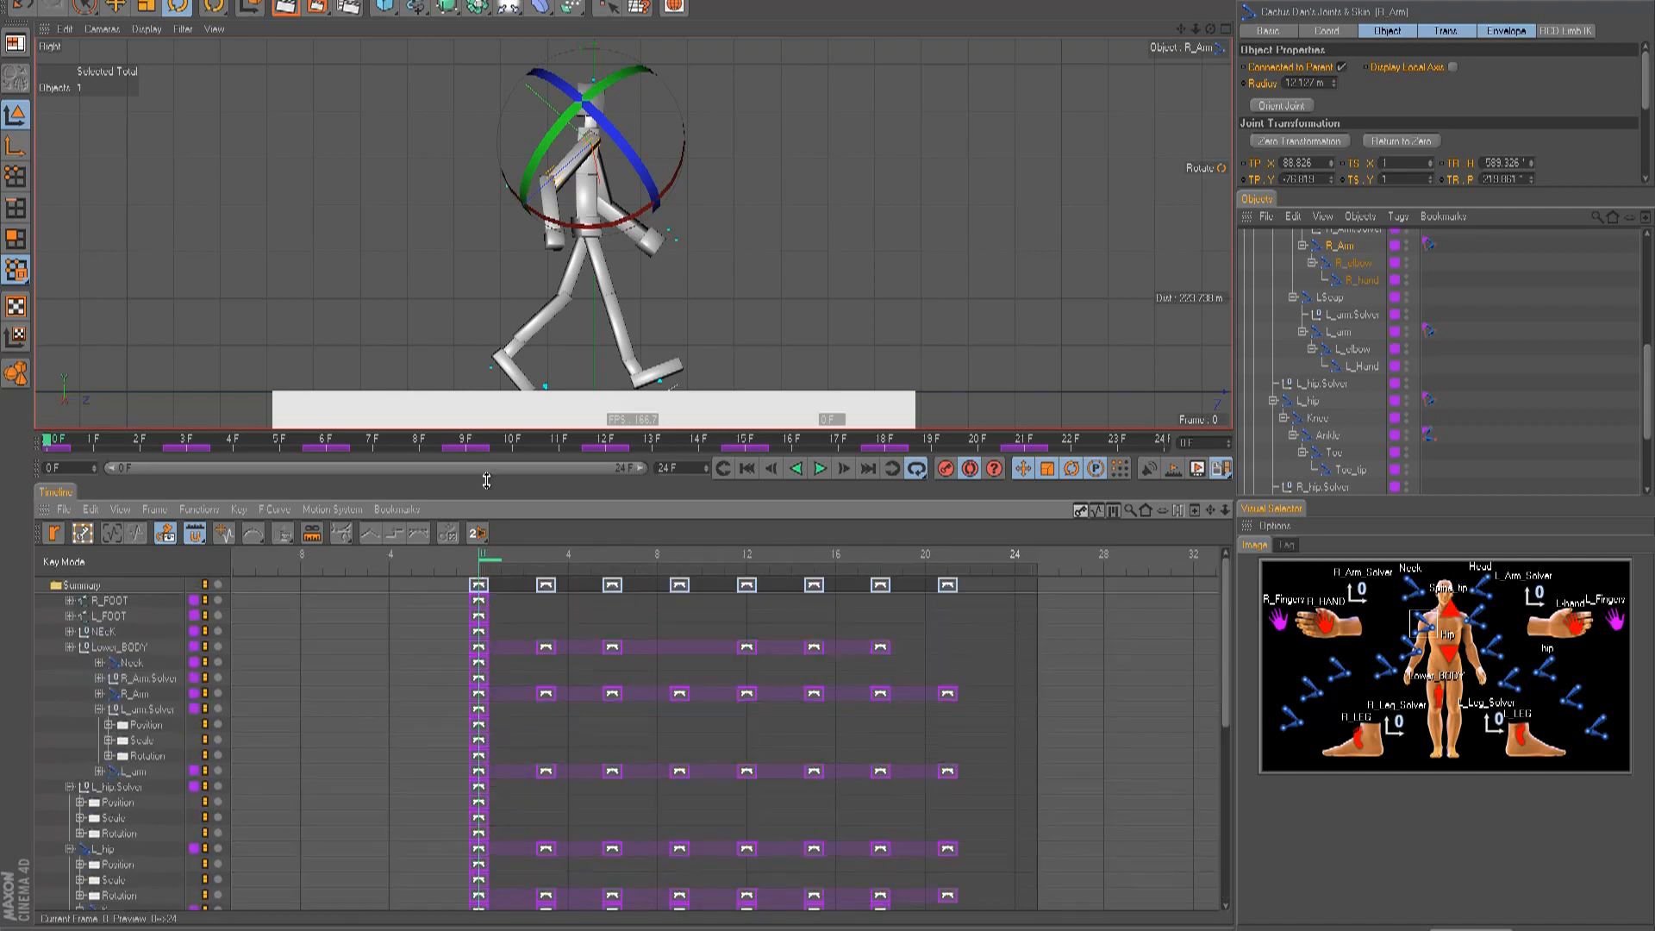
# - Copy all the frame 0 keys to frame 24 and set the animation's end frame to 23
pyautogui.click(481, 586)
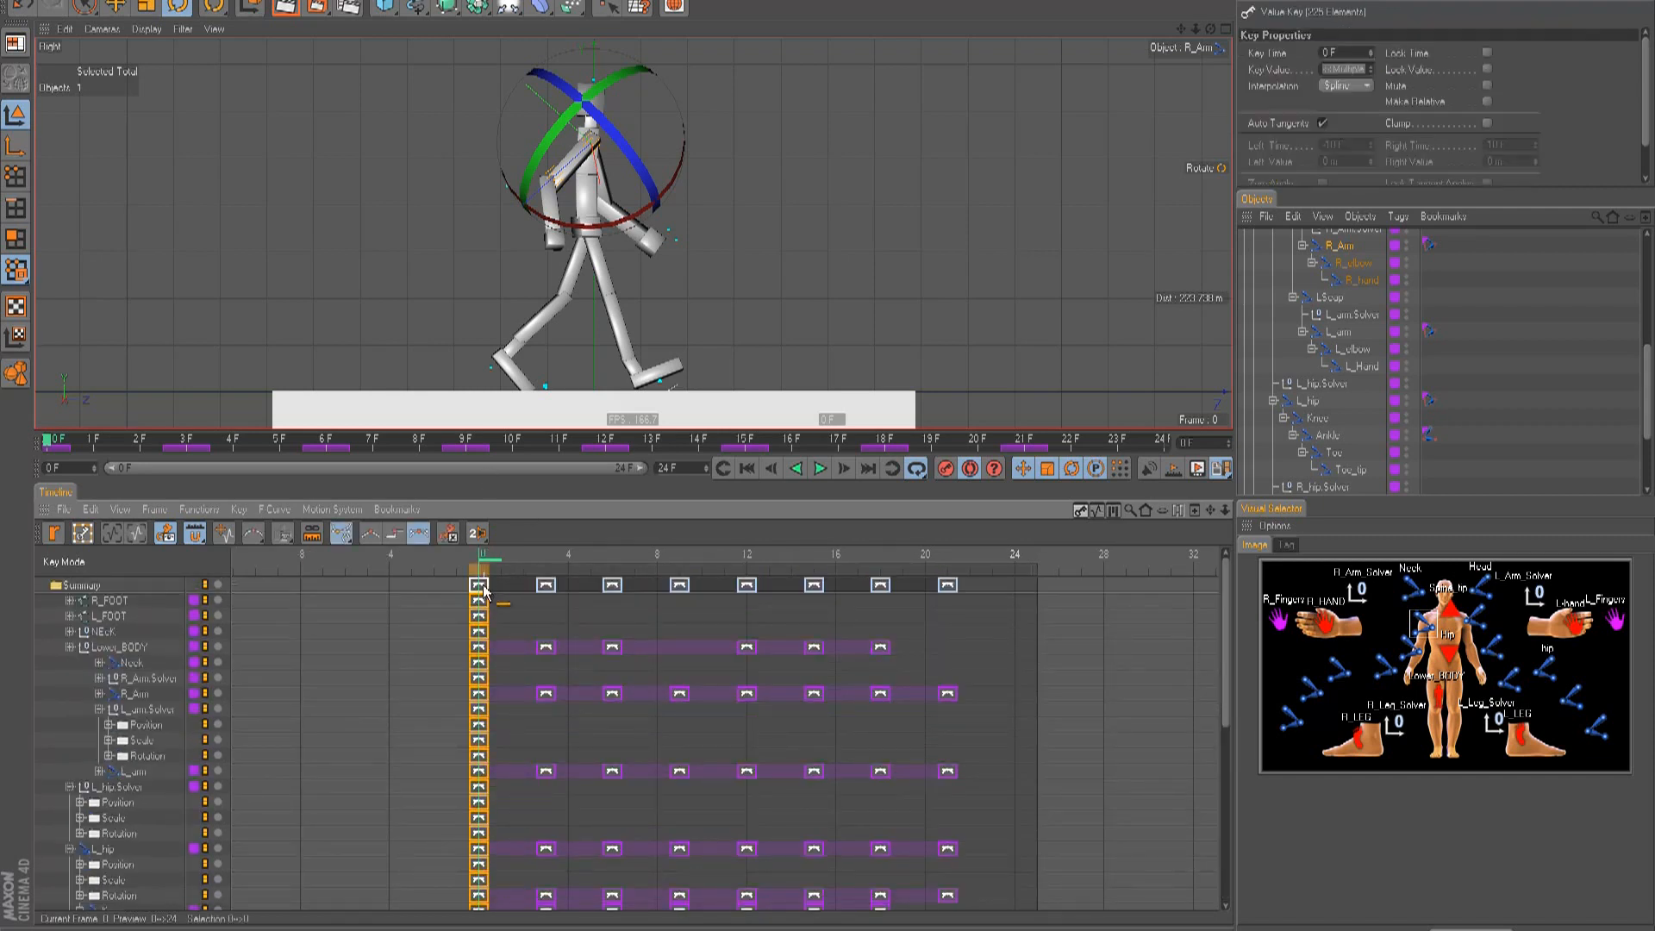
pyautogui.moveTo(481, 588); pyautogui.dragTo(1006, 584)
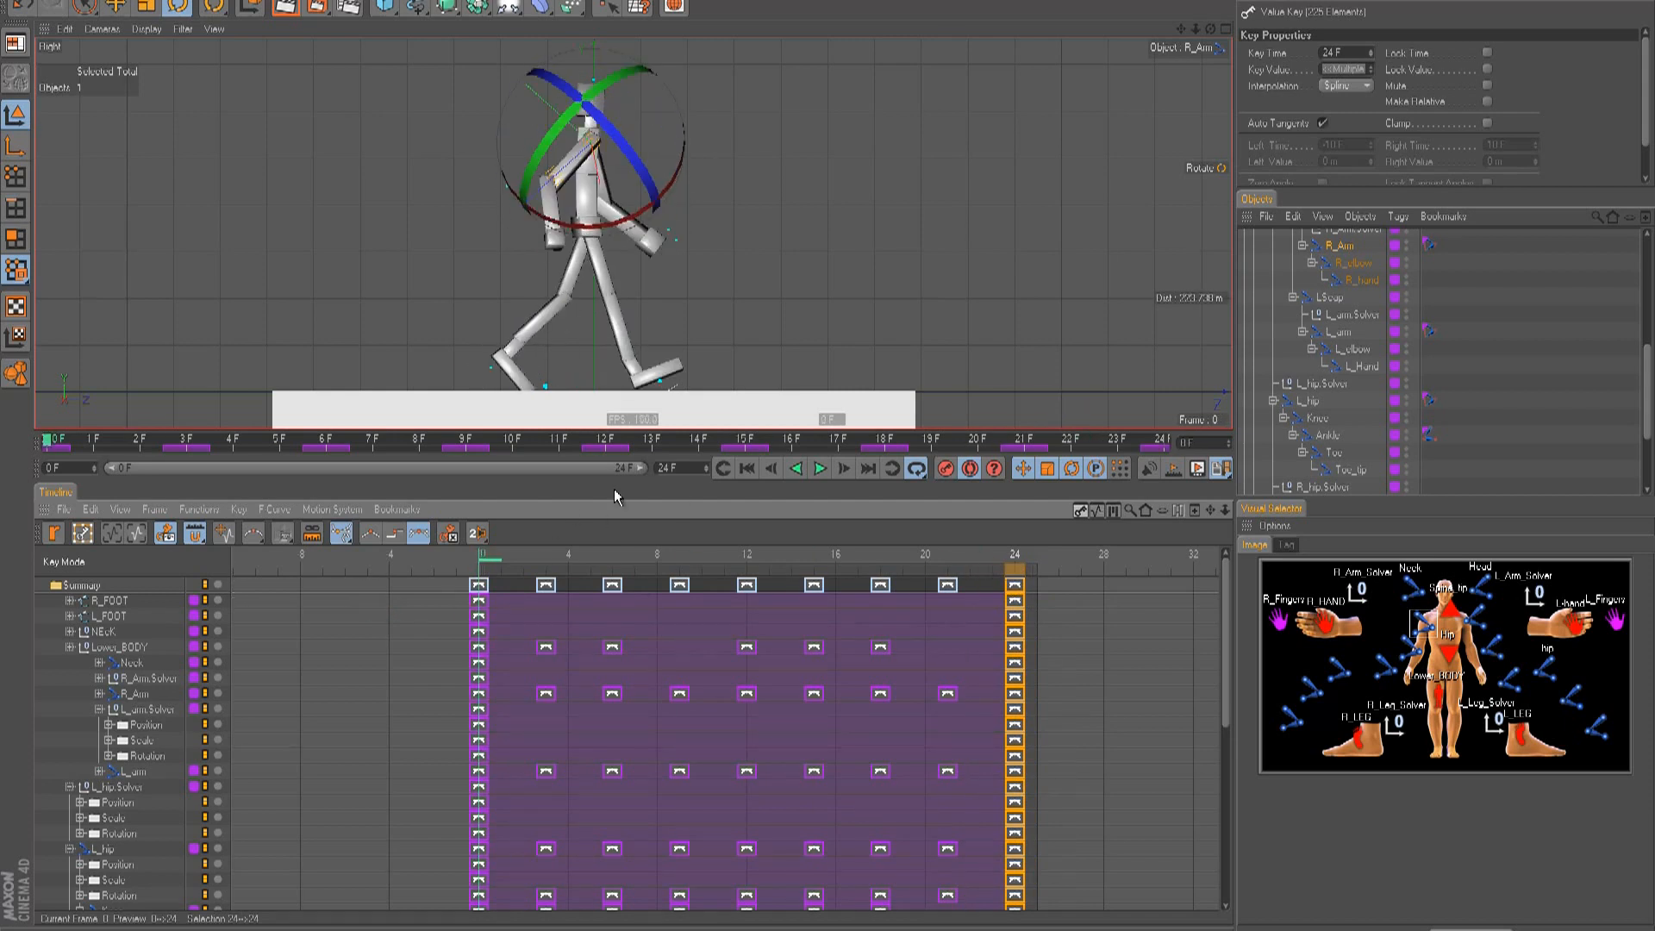
pyautogui.doubleClick(687, 469)
pyautogui.write('23')
pyautogui.press('Return')
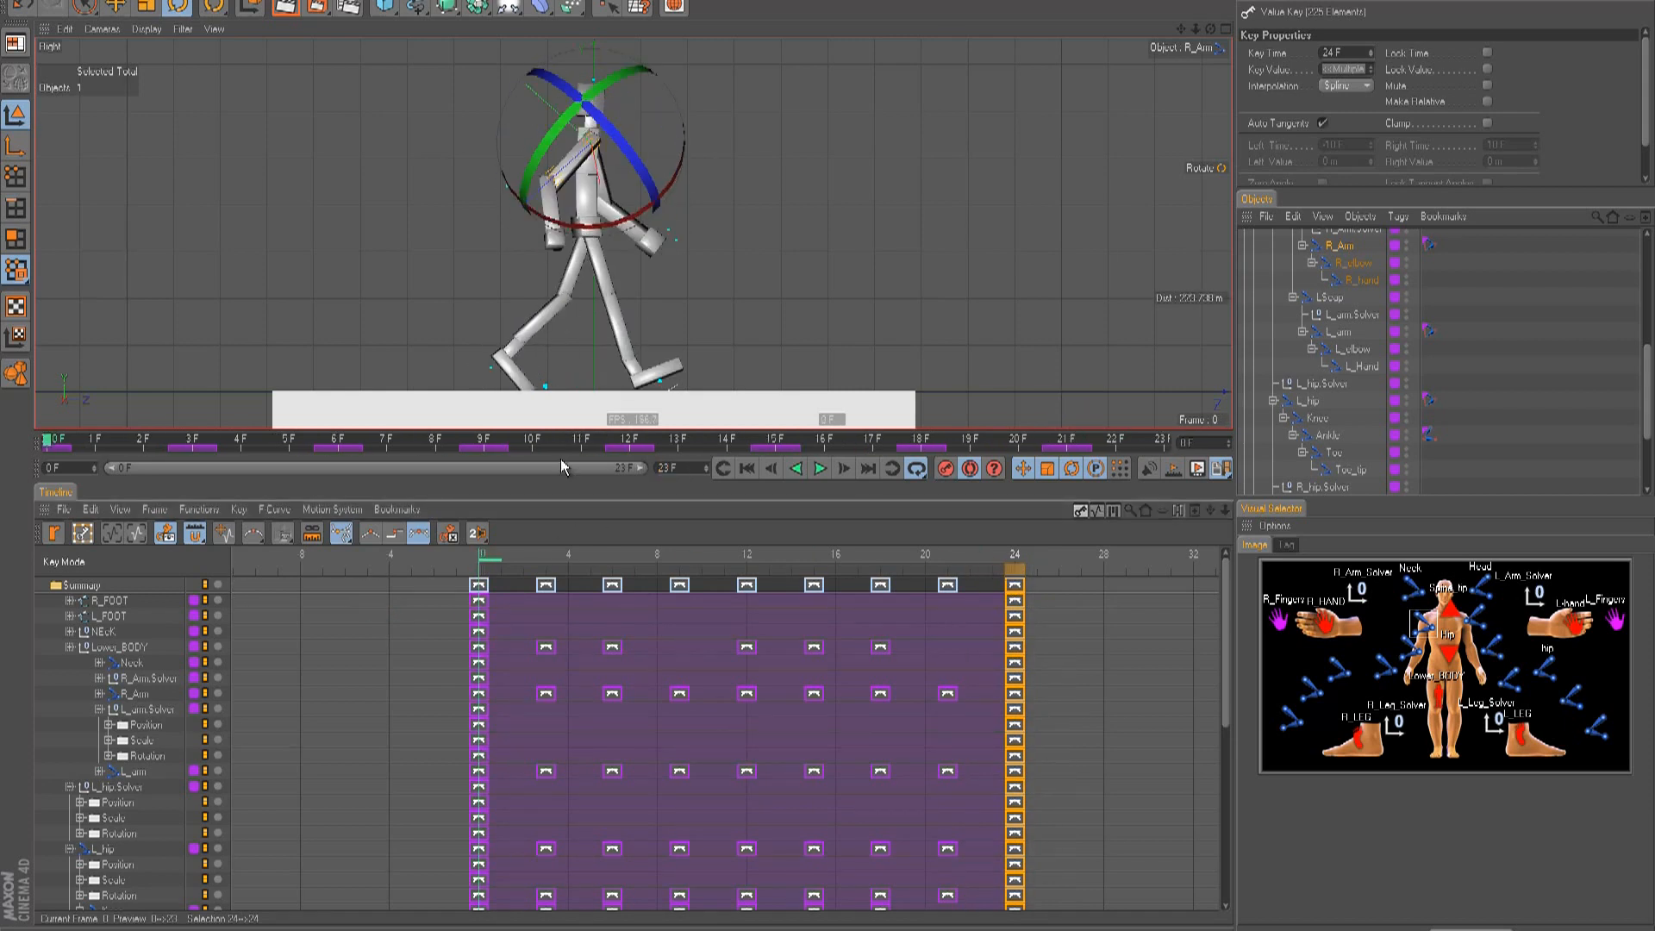
# - Deselect the rig and play the looping walk cycle in an enlarged side view to check it
pyautogui.click(906, 224)
pyautogui.press('F8')
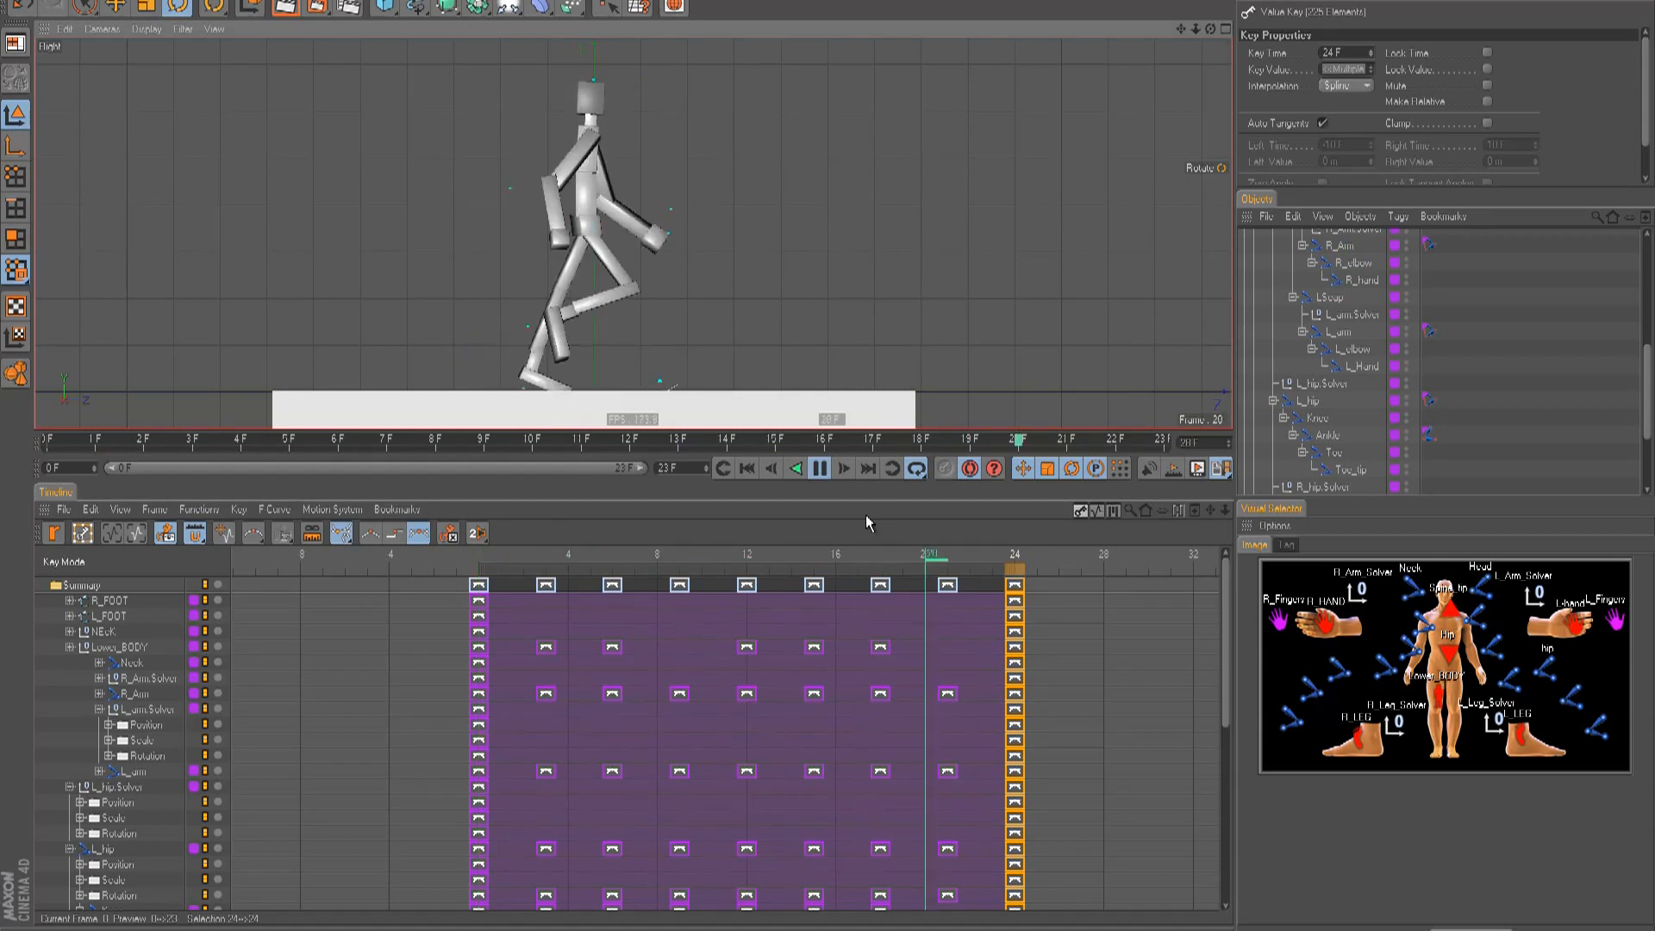
pyautogui.press('F8')
pyautogui.press('F8')
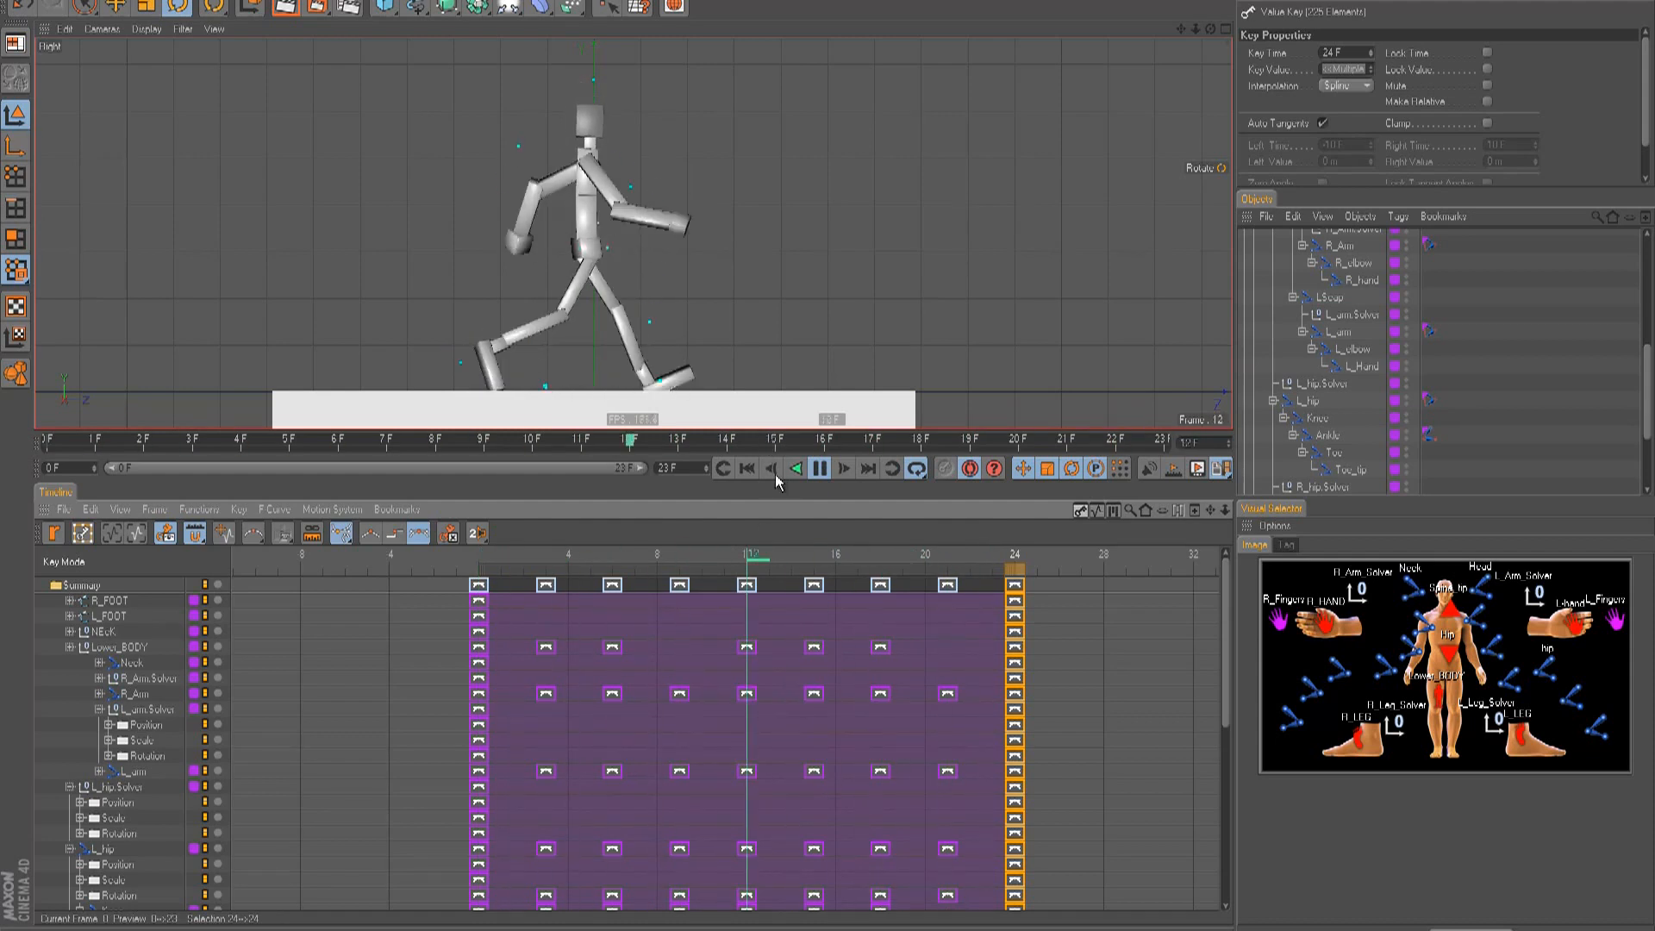
pyautogui.moveTo(773, 429); pyautogui.dragTo(789, 694)
pyautogui.scroll(2, 881, 455)
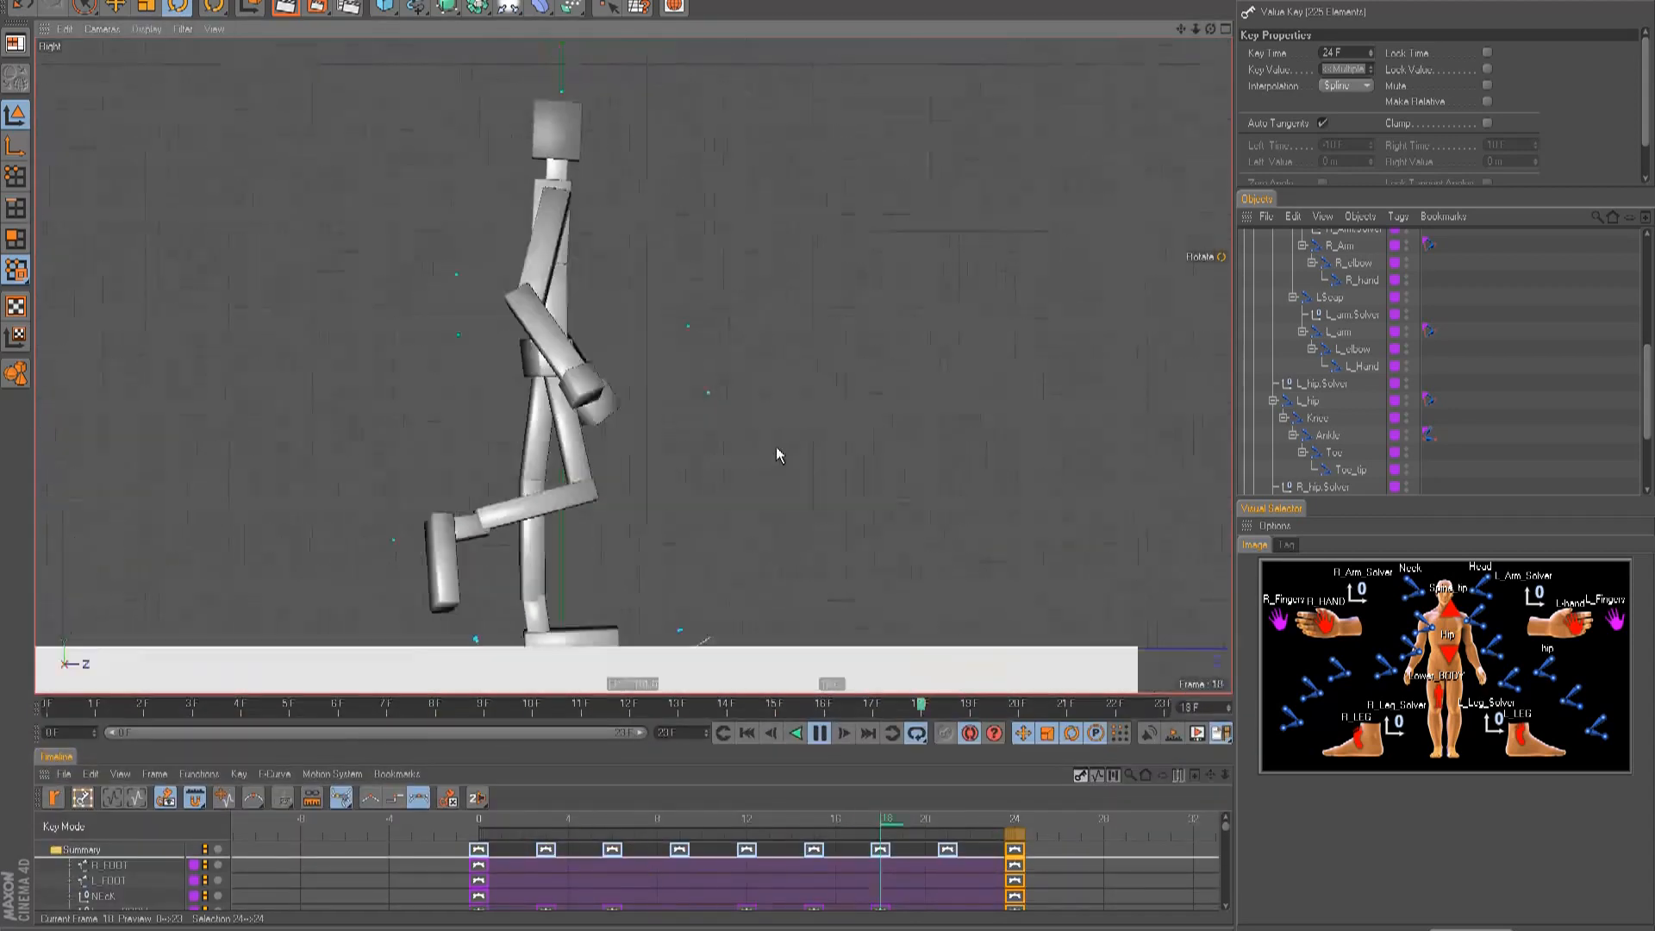
pyautogui.scroll(-3, 828, 448)
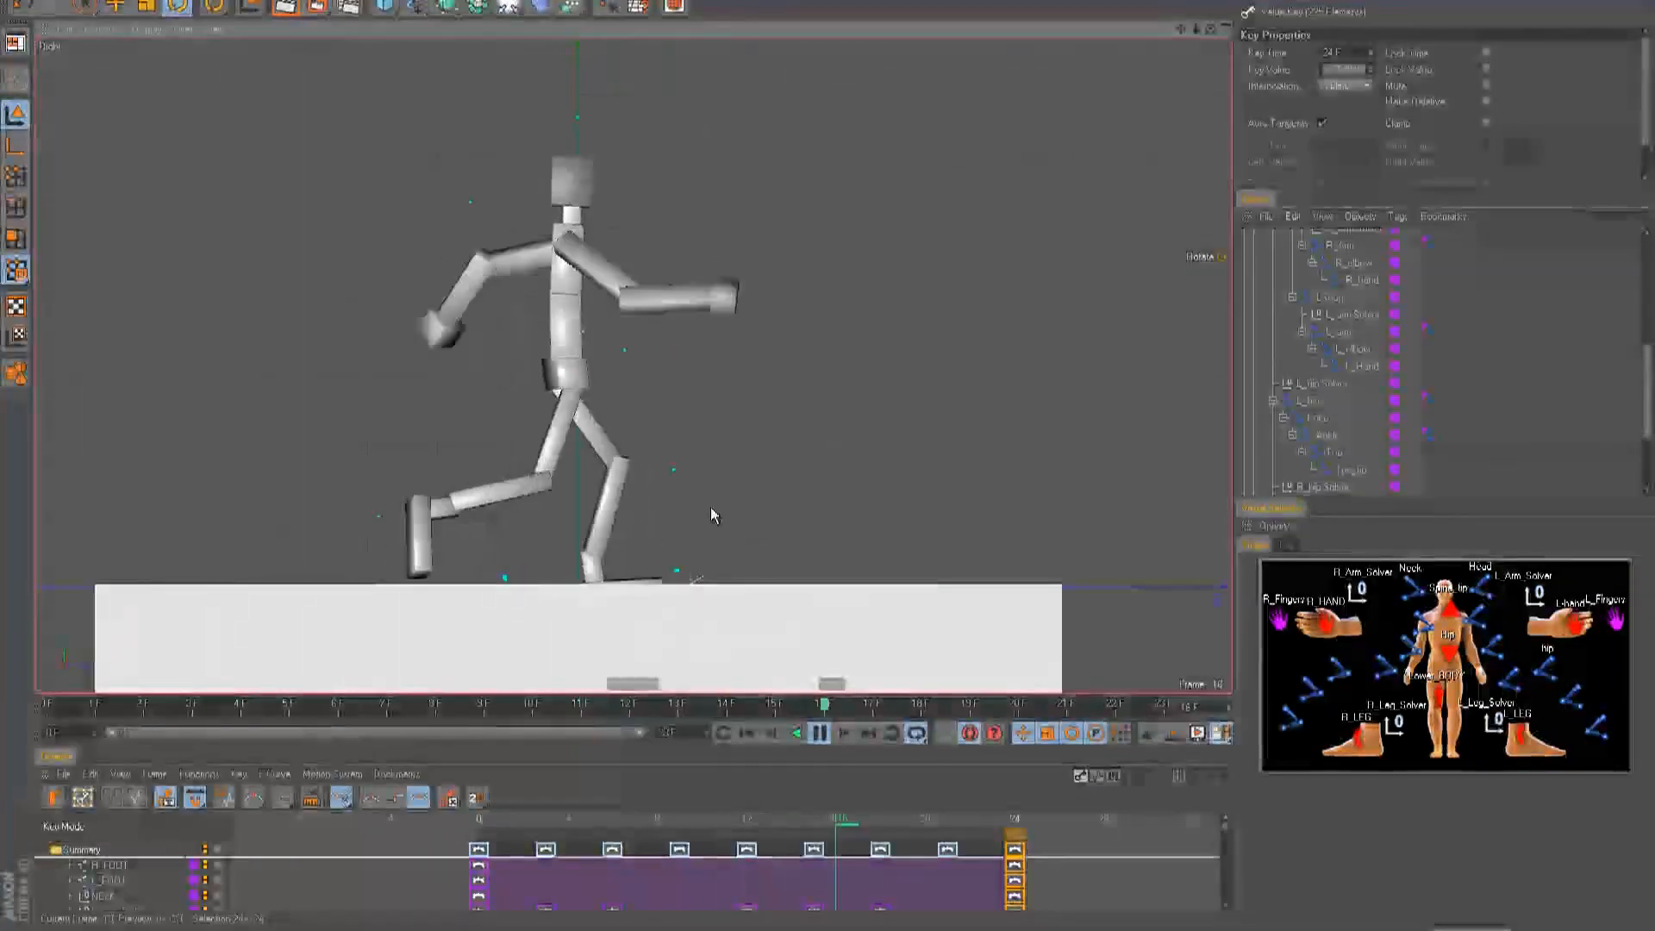
pyautogui.press('F8')
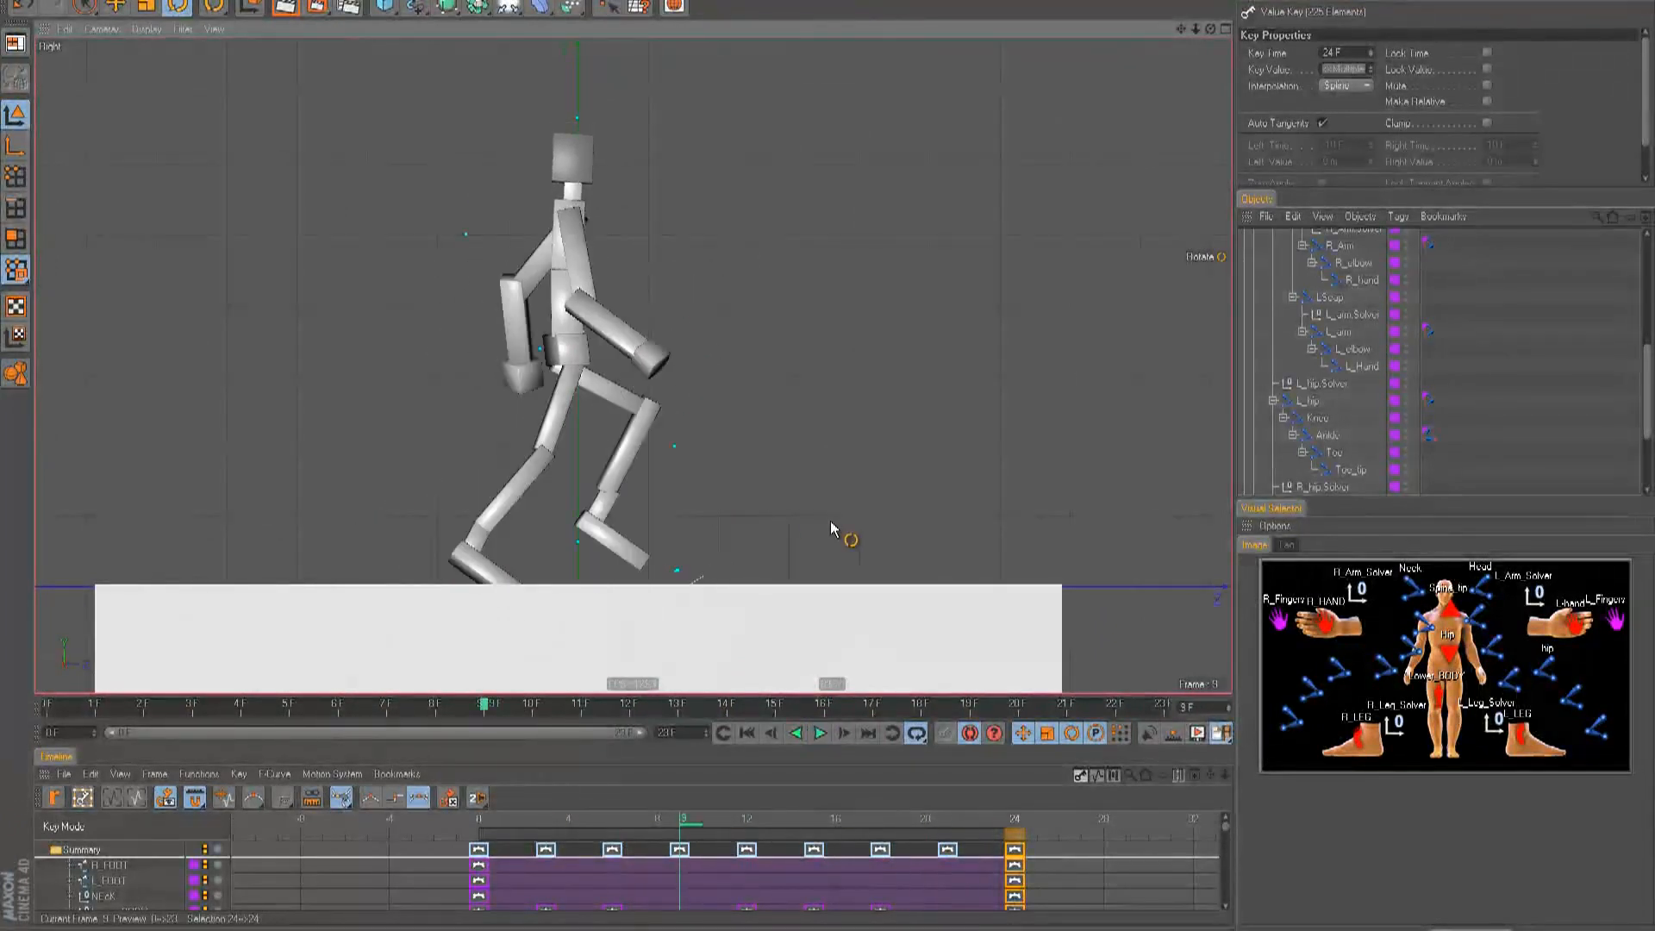
# - In the back view, rotate the NEcK controller around its vertical axis at frame 9 to twist the upper body
pyautogui.moveTo(735, 694); pyautogui.dragTo(733, 605)
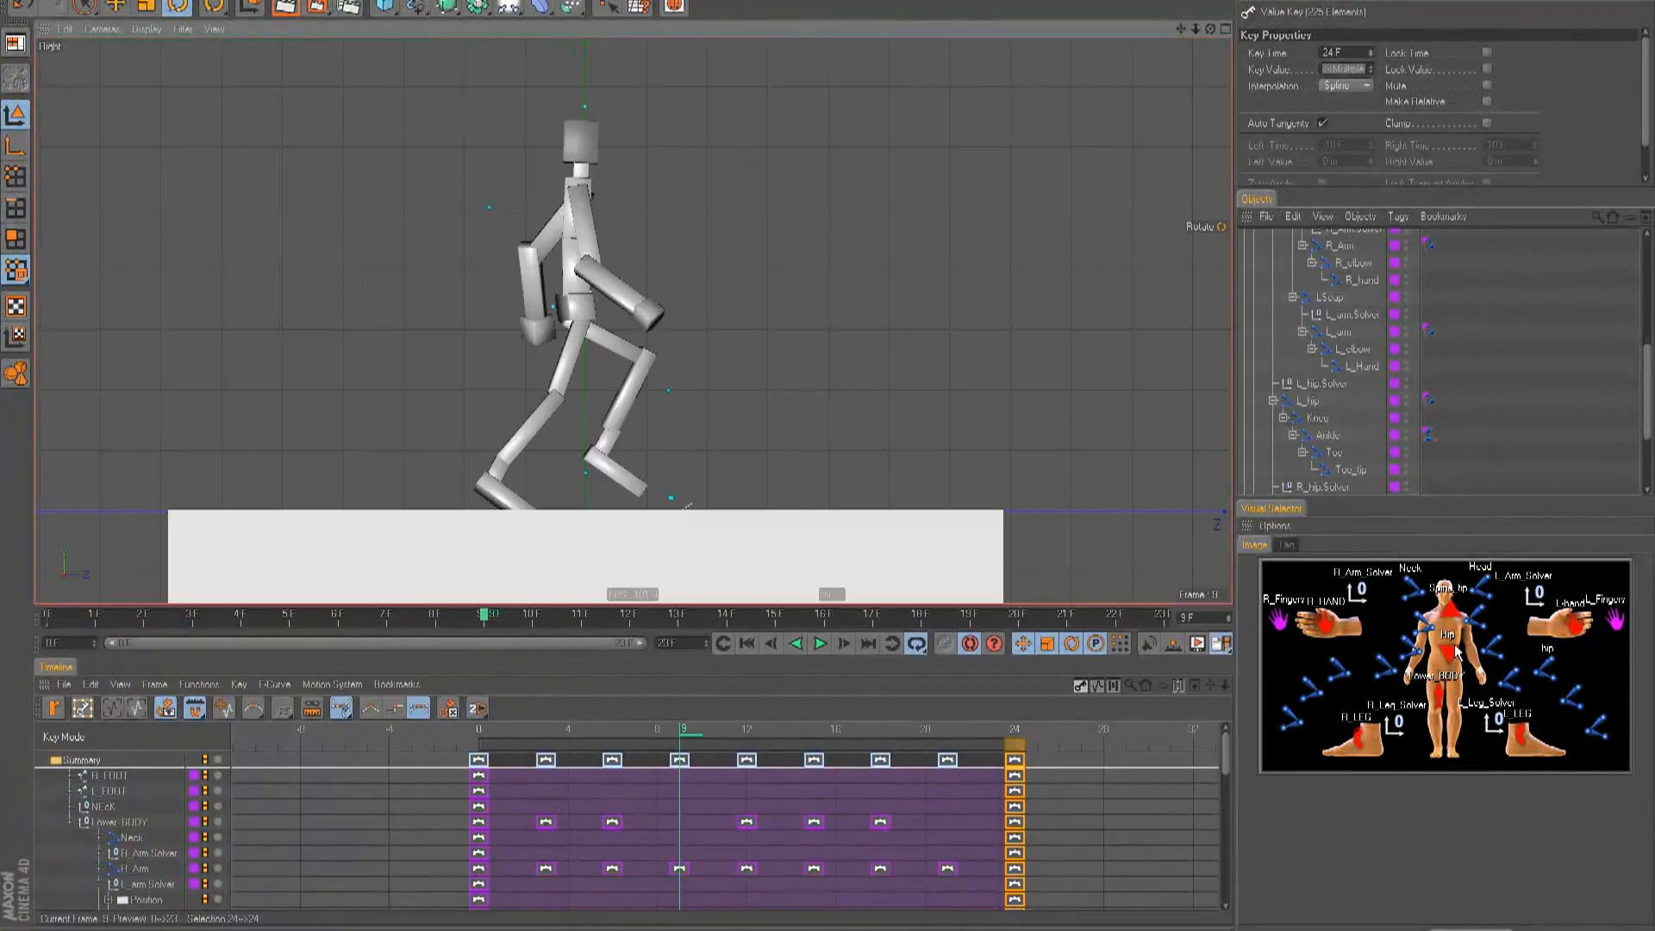
pyautogui.press('e')
pyautogui.moveTo(556, 741); pyautogui.dragTo(681, 760)
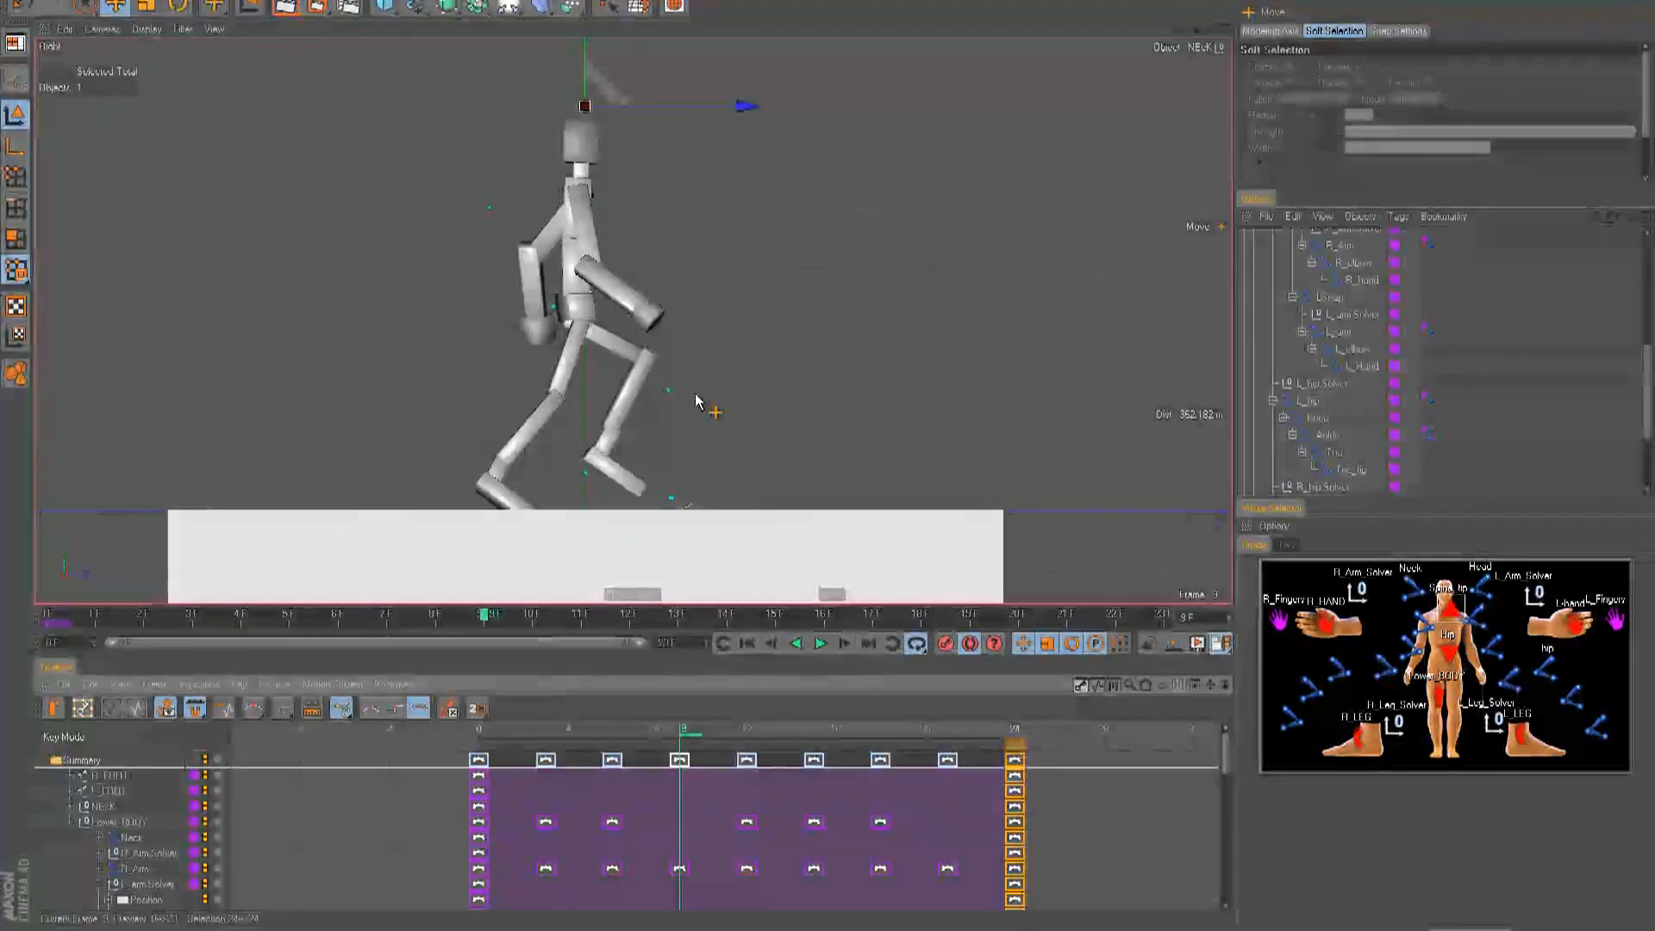
pyautogui.press('F4')
pyautogui.keyDown('alt'); pyautogui.moveTo(828, 457); pyautogui.dragTo(795, 469, button='middle'); pyautogui.keyUp('alt')
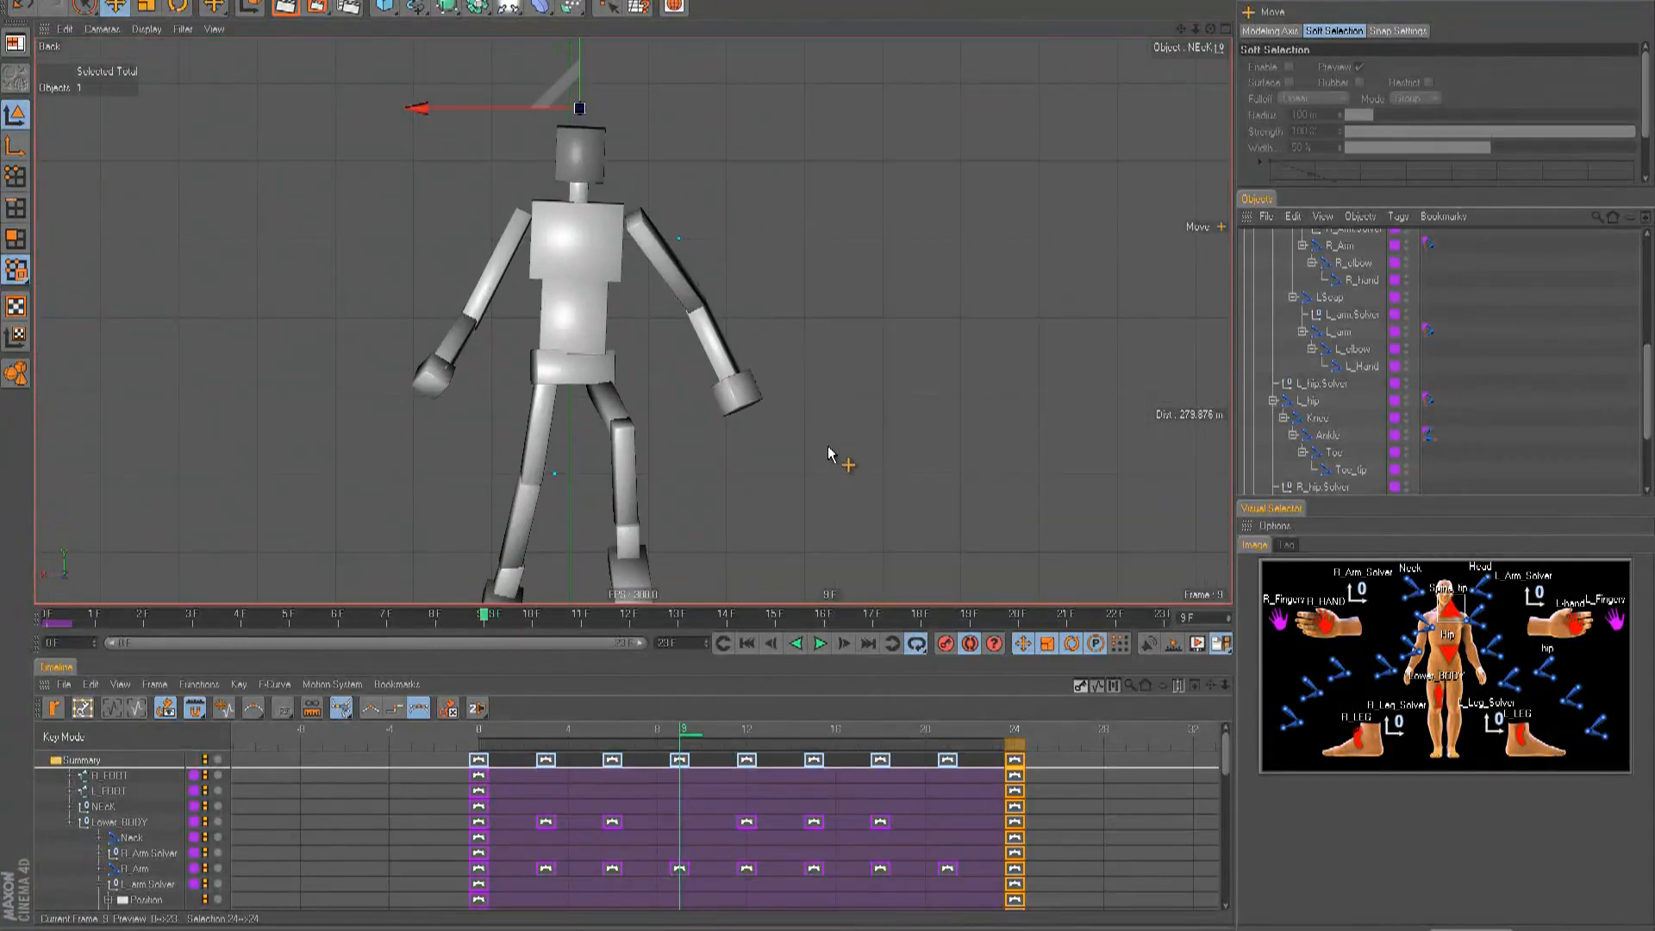
pyautogui.moveTo(613, 119); pyautogui.dragTo(572, 123)
pyautogui.press('e')
pyautogui.moveTo(826, 448)
pyautogui.mouseDown()
pyautogui.moveTo(777, 452)
pyautogui.moveTo(828, 447)
pyautogui.mouseUp()
pyautogui.hotkey('ctrl', 'z')
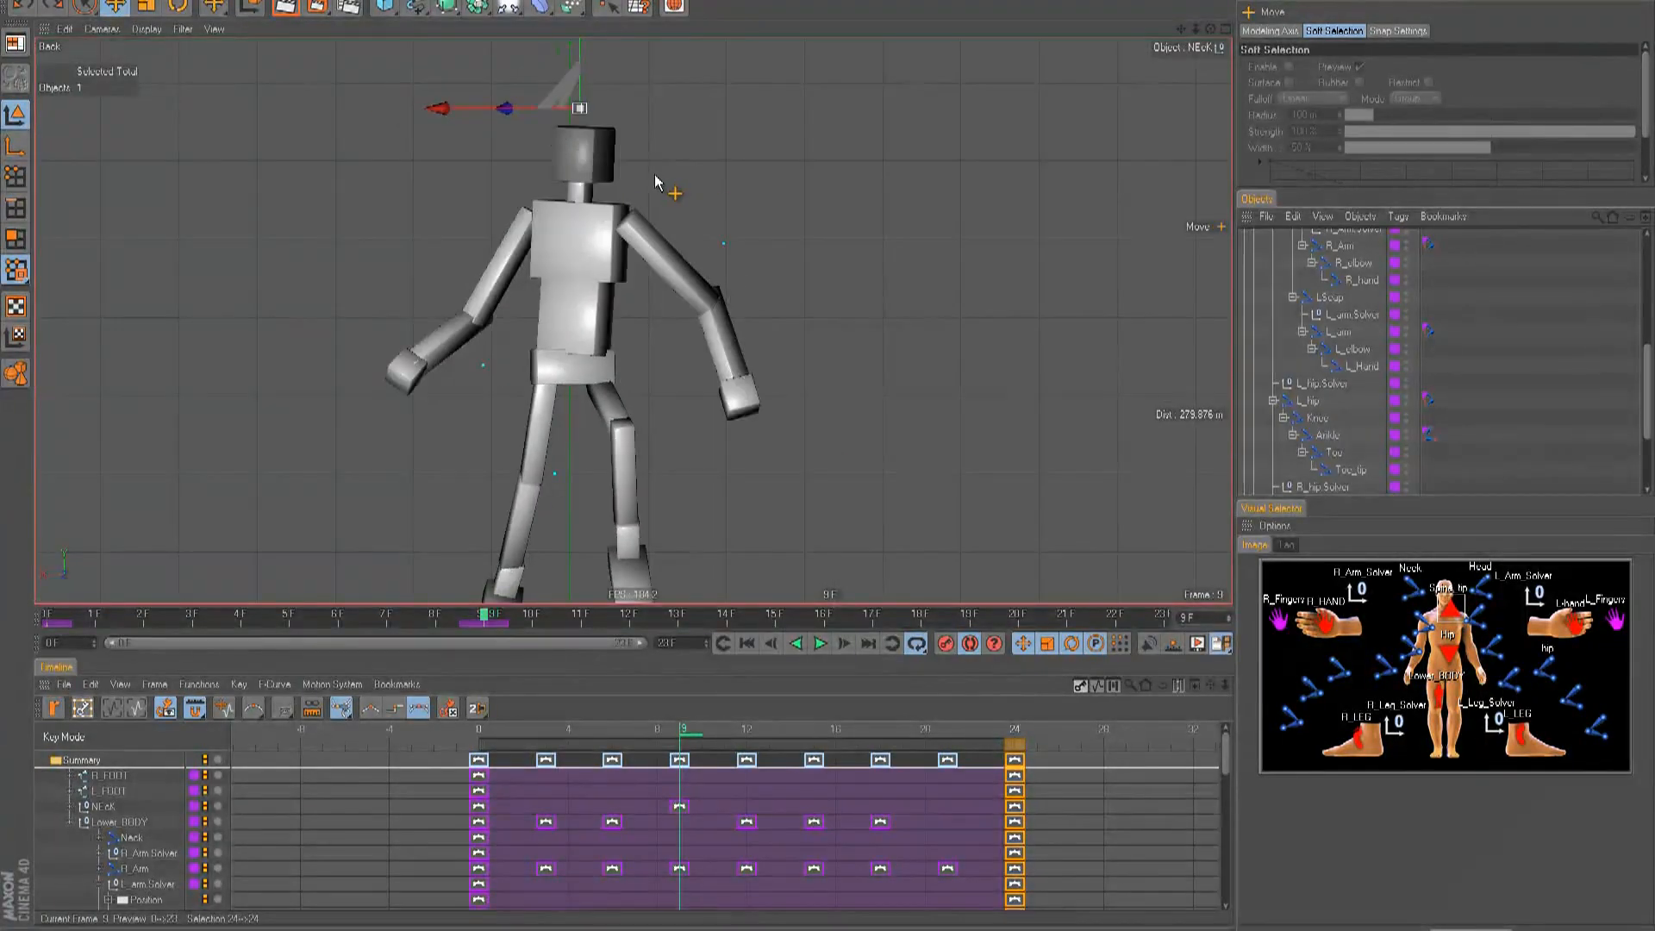
# - Turn the NEcK controller slightly further at frame 9 to refine the shoulder twist
pyautogui.moveTo(574, 123); pyautogui.dragTo(560, 127)
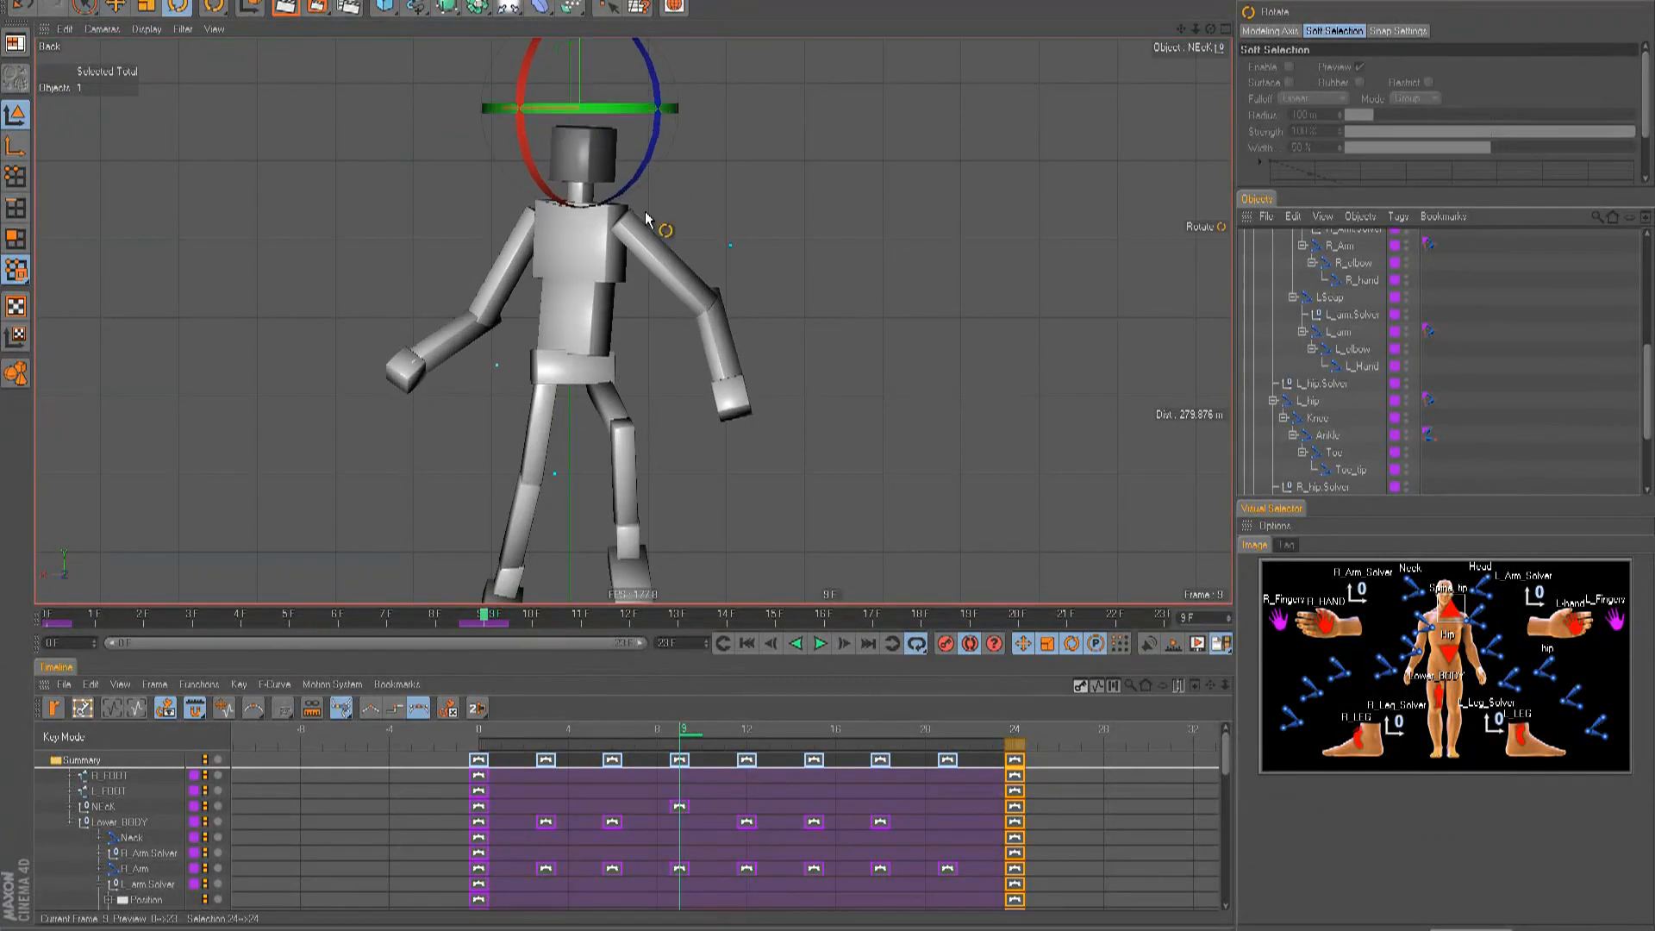
pyautogui.moveTo(719, 227); pyautogui.dragTo(826, 447)
pyautogui.hotkey('ctrl', 'z')
# - At frame 21, rotate the NEcK controller the opposite way to counter-twist the upper body
pyautogui.moveTo(675, 726); pyautogui.dragTo(948, 746)
pyautogui.press('r')
pyautogui.moveTo(614, 127); pyautogui.dragTo(677, 150)
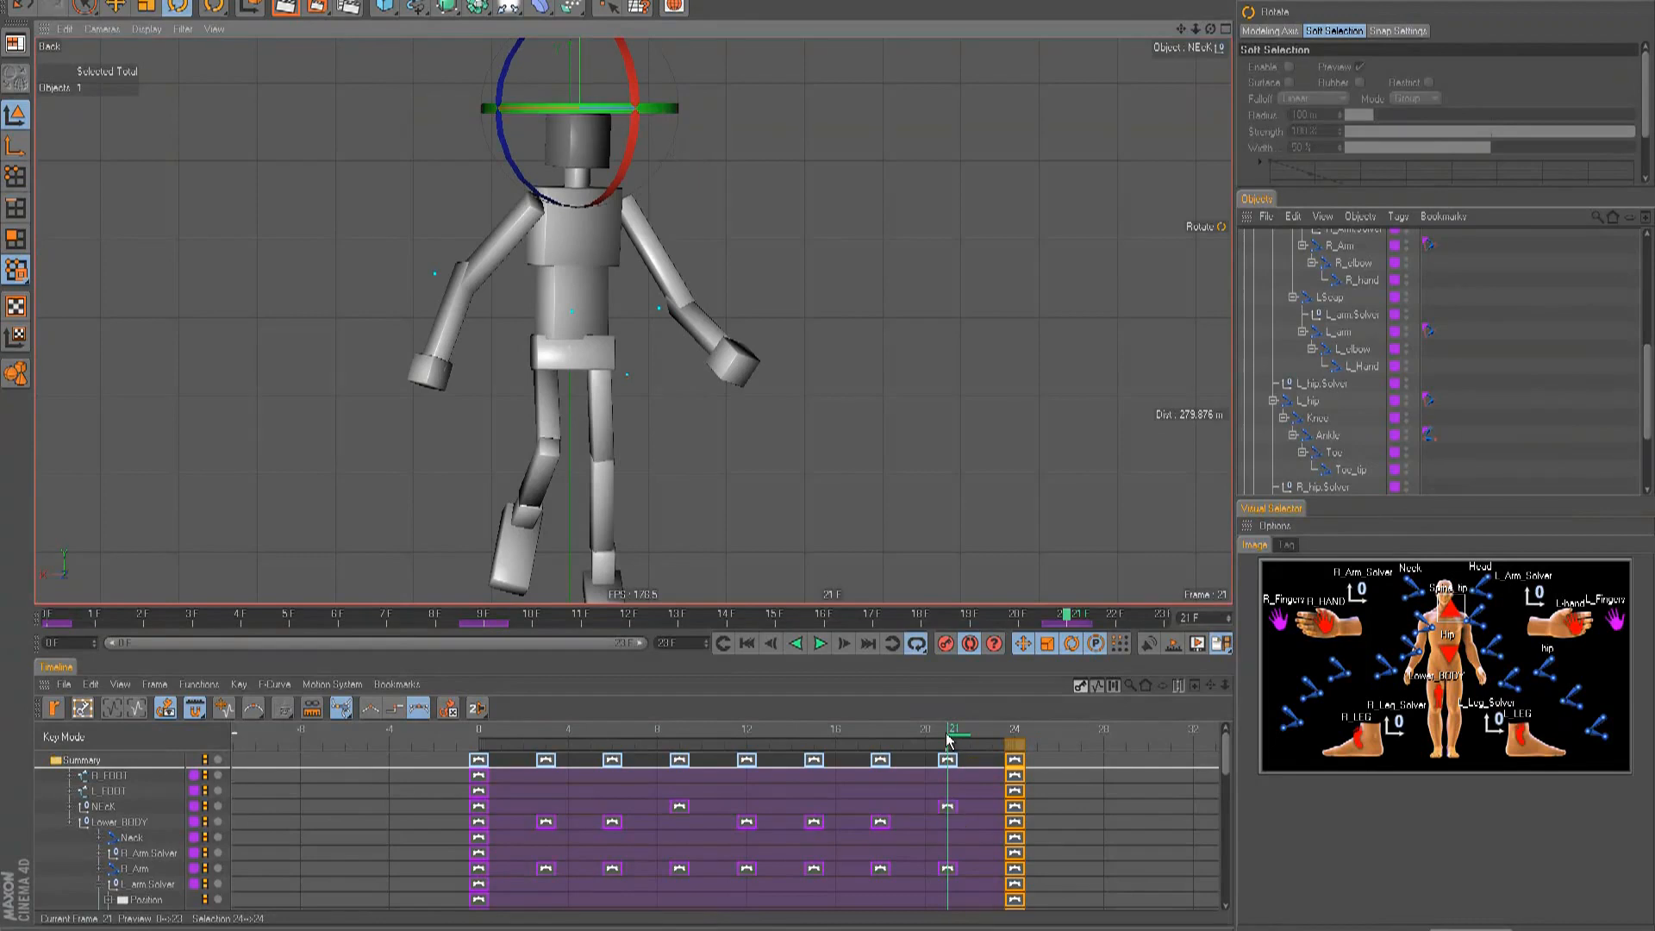
# - Copy the frame 0 summary keys to frame 24 again and play the cycle from the start
pyautogui.moveTo(948, 740); pyautogui.dragTo(424, 740)
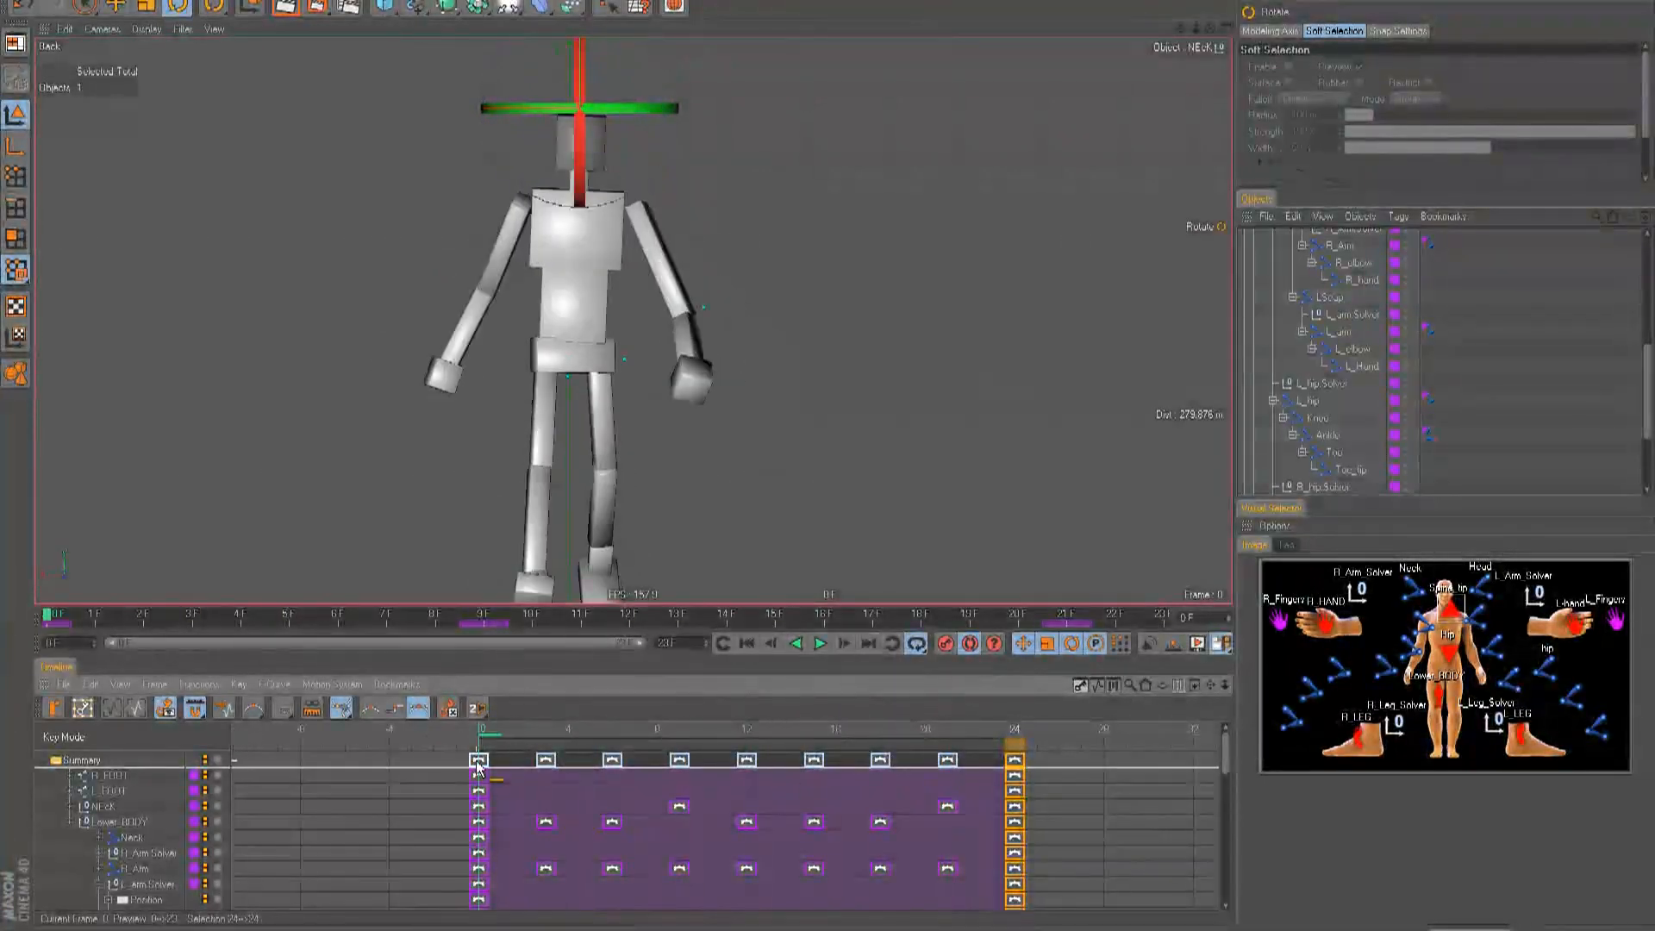
pyautogui.click(479, 765)
pyautogui.keyDown('ctrl'); pyautogui.moveTo(478, 765); pyautogui.dragTo(1016, 762); pyautogui.keyUp('ctrl')
pyautogui.moveTo(905, 738); pyautogui.dragTo(468, 734)
pyautogui.press('F8')
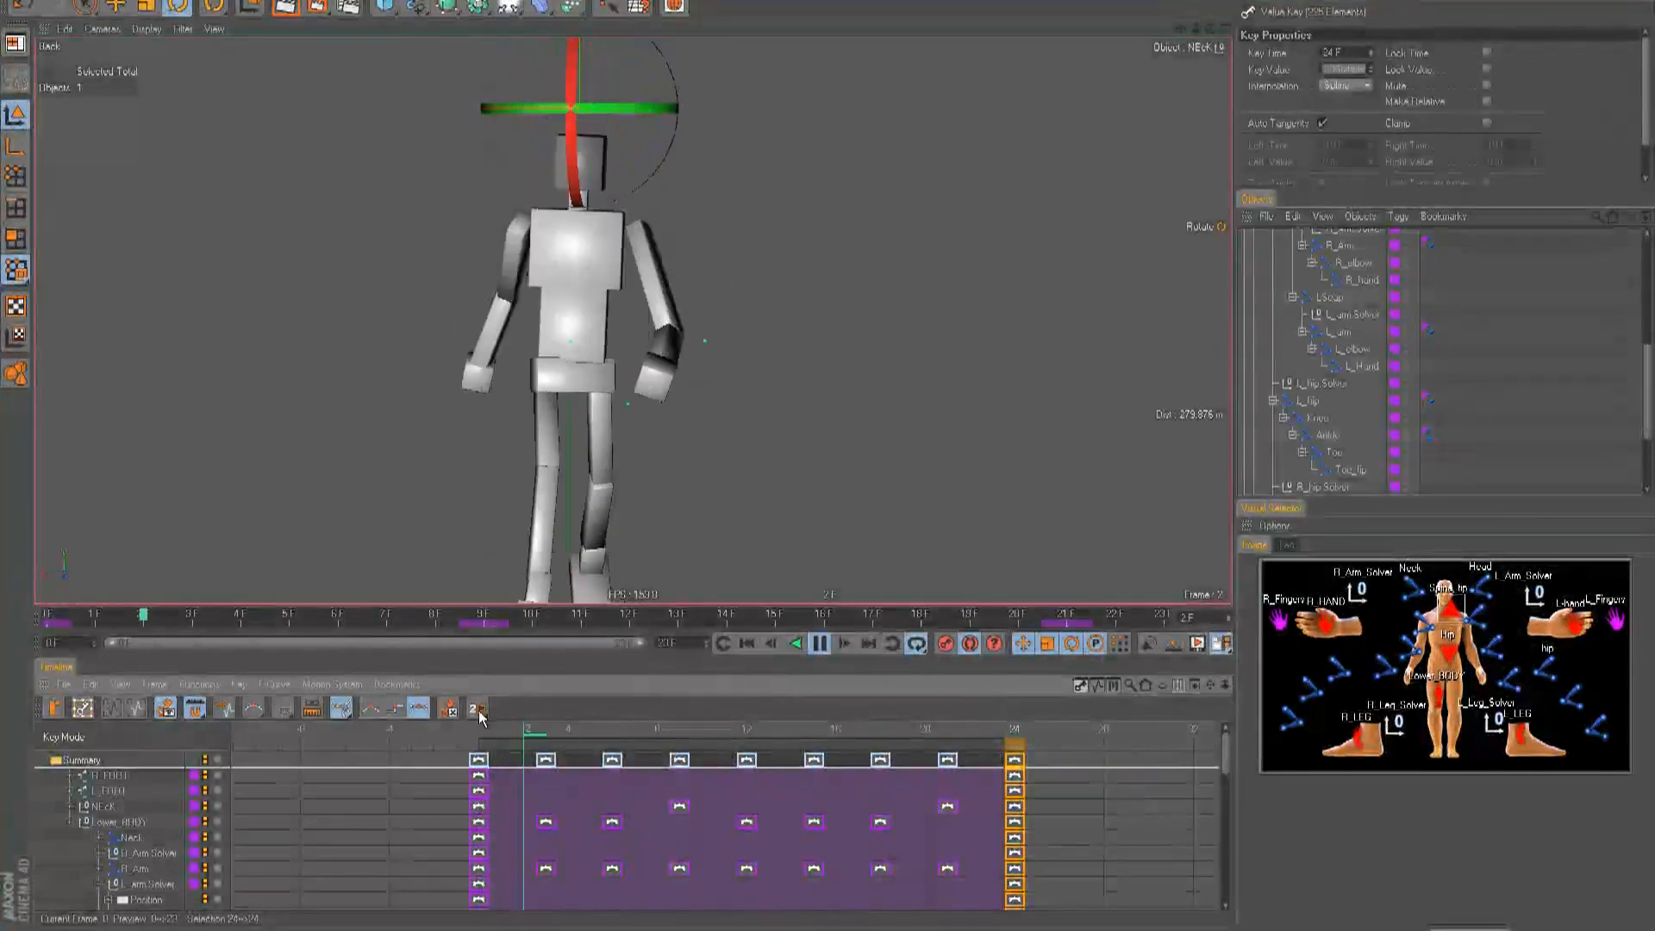
# - In the side view, move the NECK controller forward at frame 8 so the upper body leans ahead
pyautogui.press('F8')
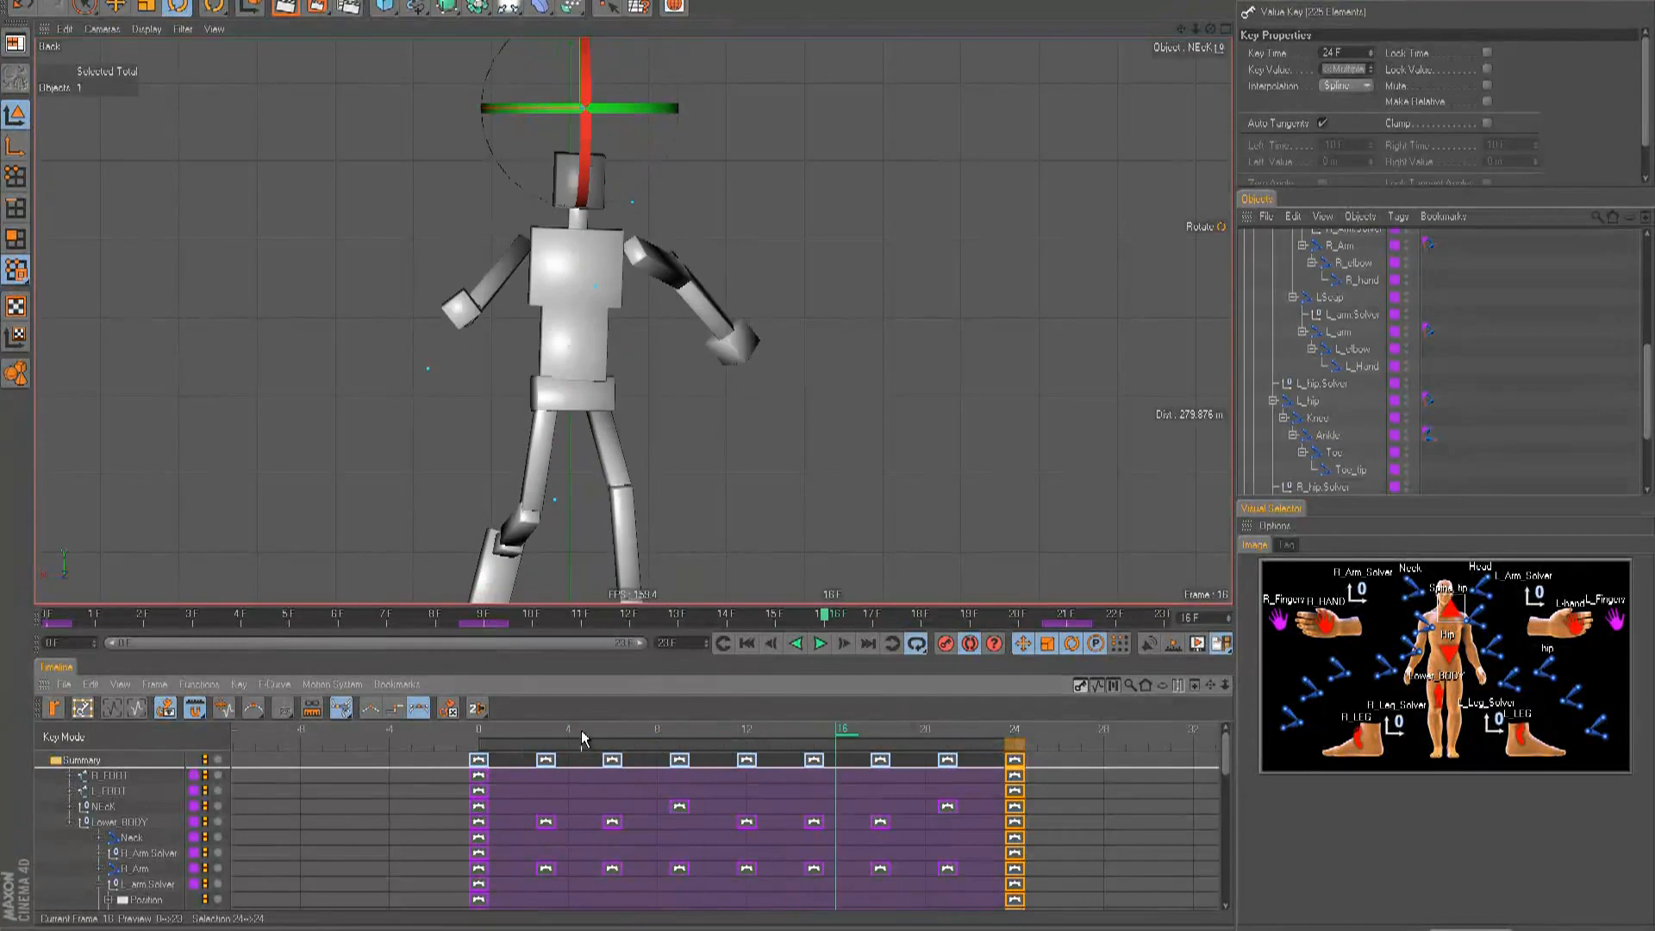
pyautogui.moveTo(583, 737); pyautogui.dragTo(307, 737)
pyautogui.press('F3')
pyautogui.press('e')
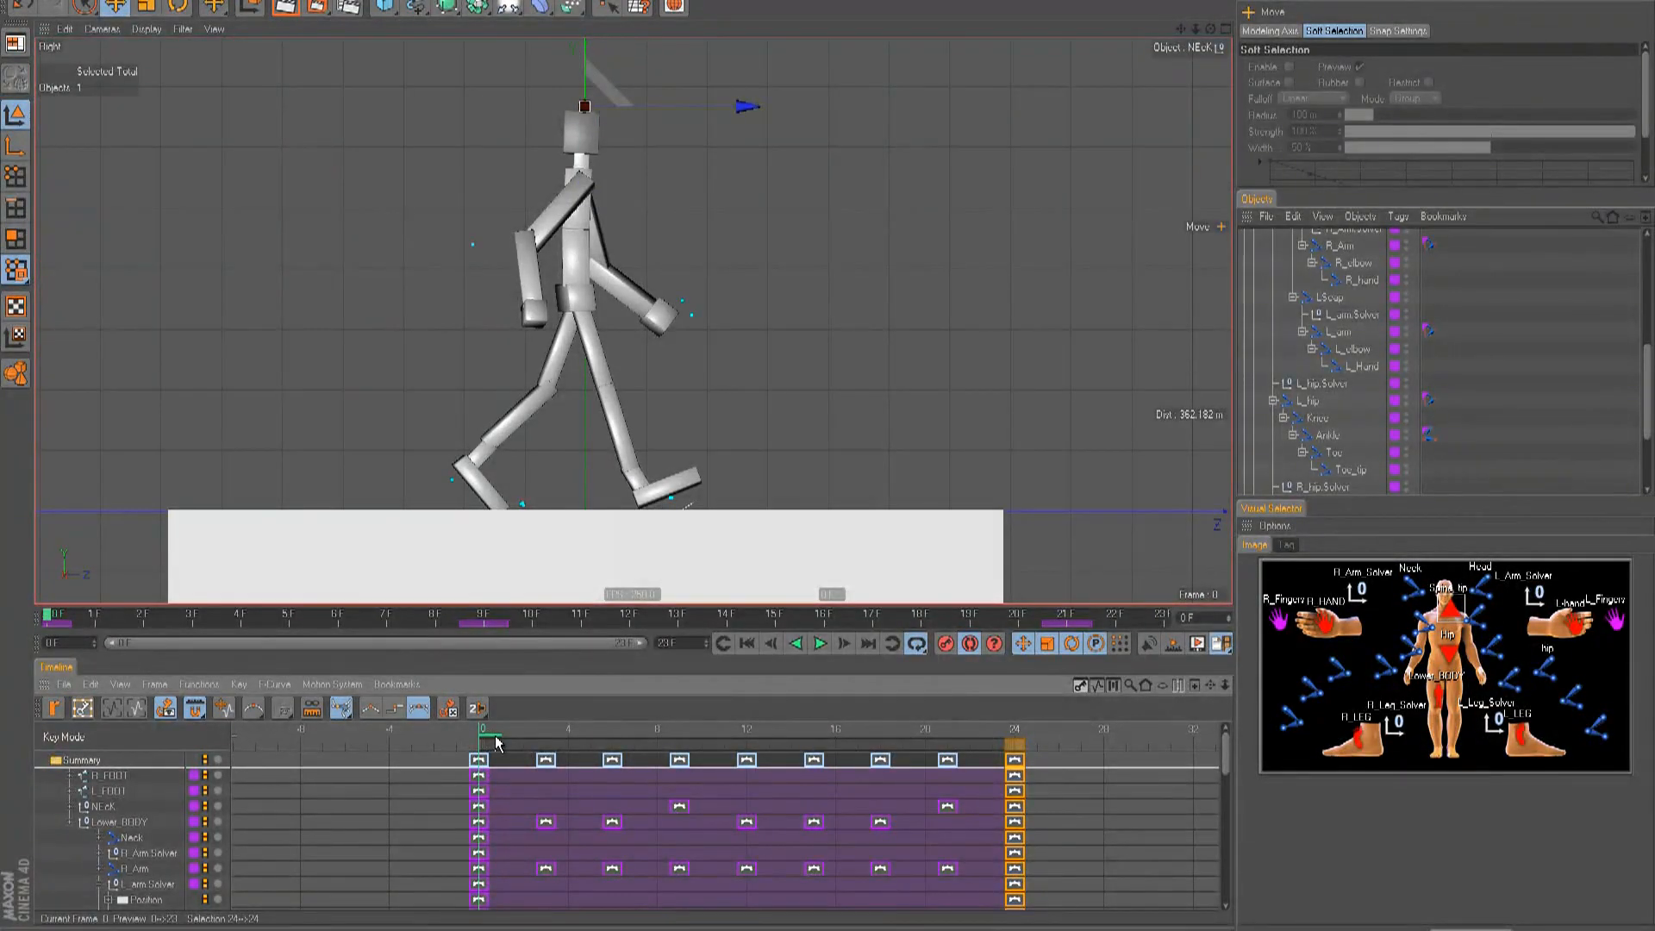
pyautogui.moveTo(498, 743)
pyautogui.mouseDown()
pyautogui.moveTo(706, 760)
pyautogui.moveTo(681, 772)
pyautogui.mouseUp()
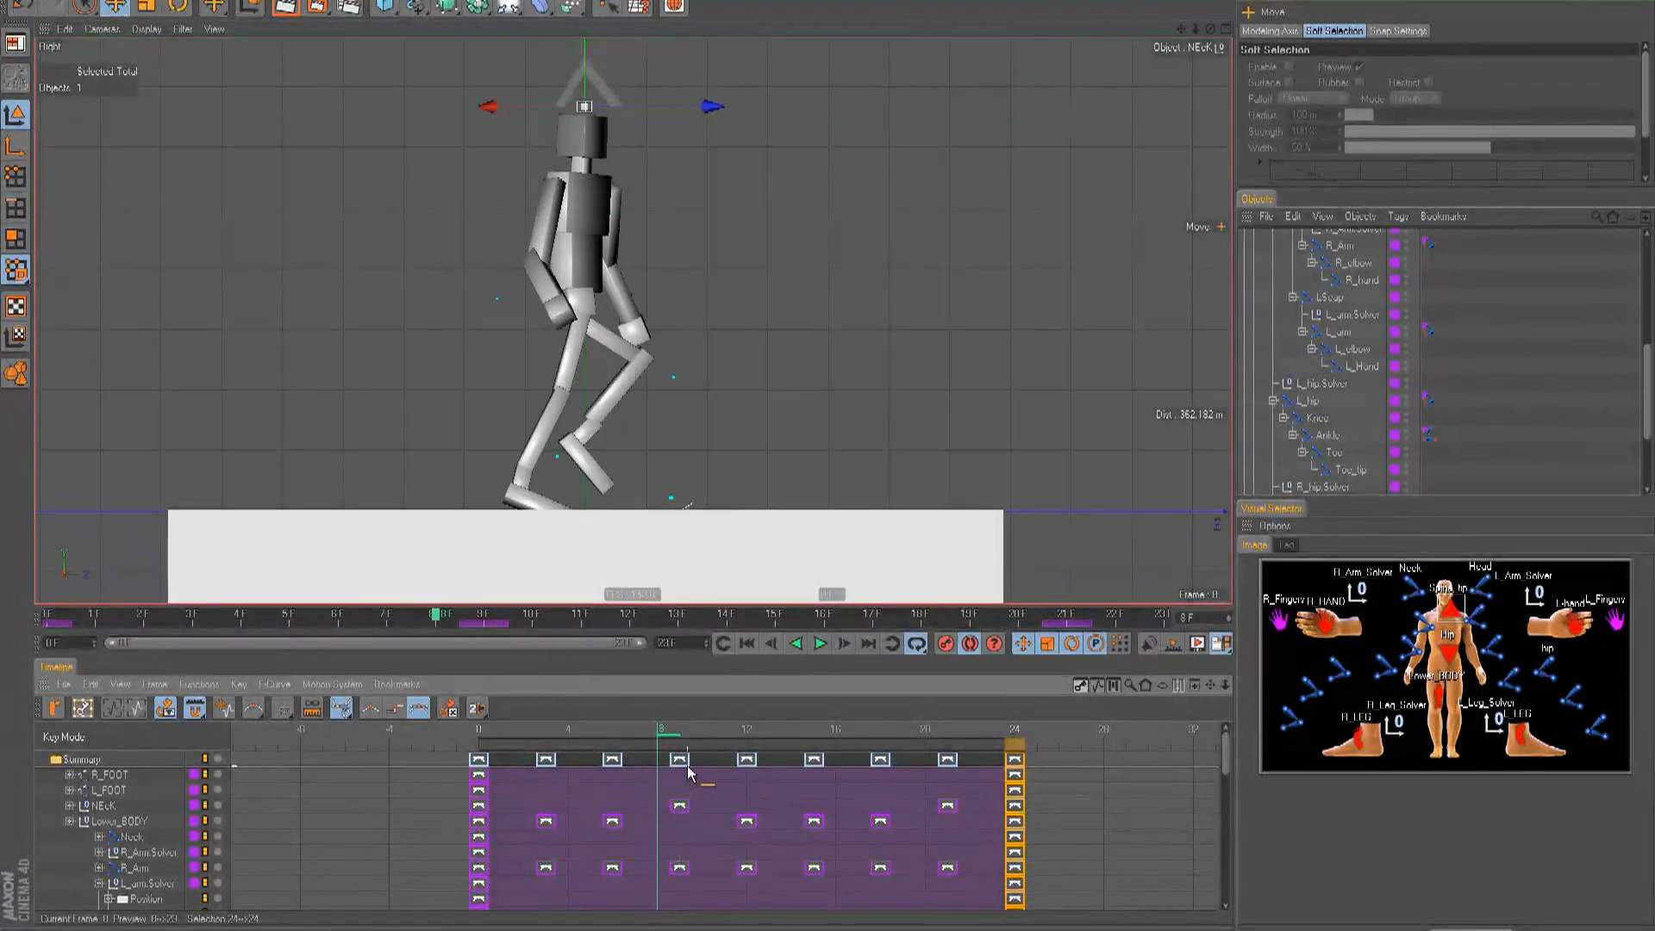
pyautogui.moveTo(674, 120); pyautogui.dragTo(831, 457)
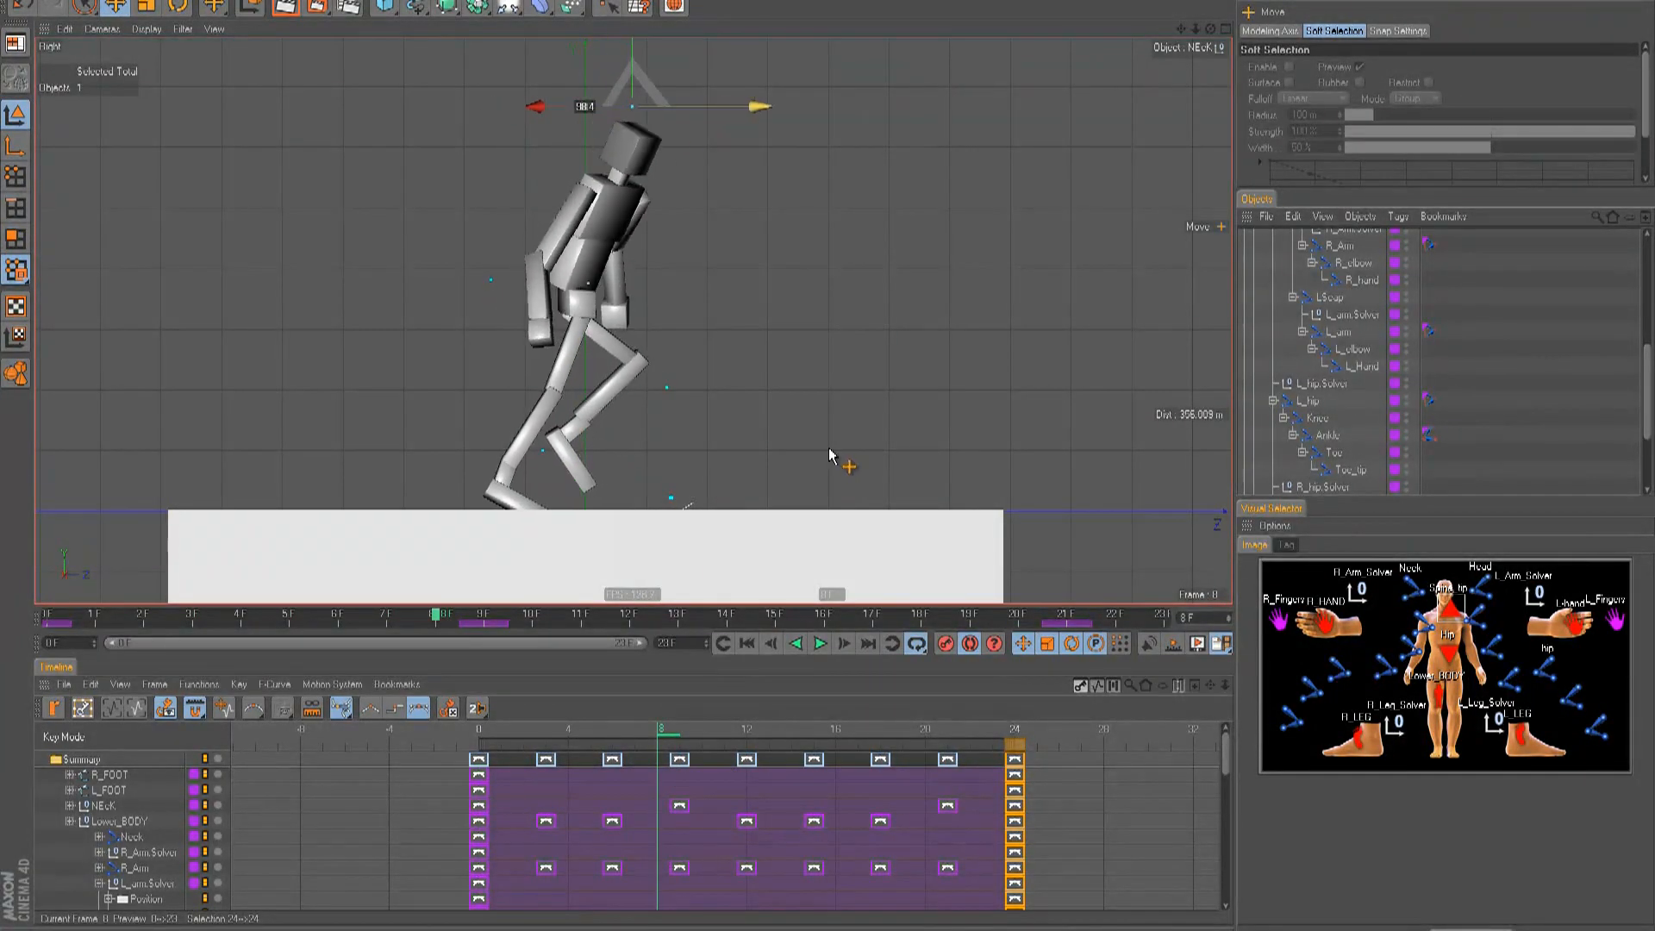
# - Move the NECK controller forward at frame 13 to carry the forward lean through the second half of the cycle
pyautogui.moveTo(665, 726); pyautogui.dragTo(938, 753)
pyautogui.moveTo(724, 120); pyautogui.dragTo(830, 456)
pyautogui.moveTo(891, 729); pyautogui.dragTo(770, 750)
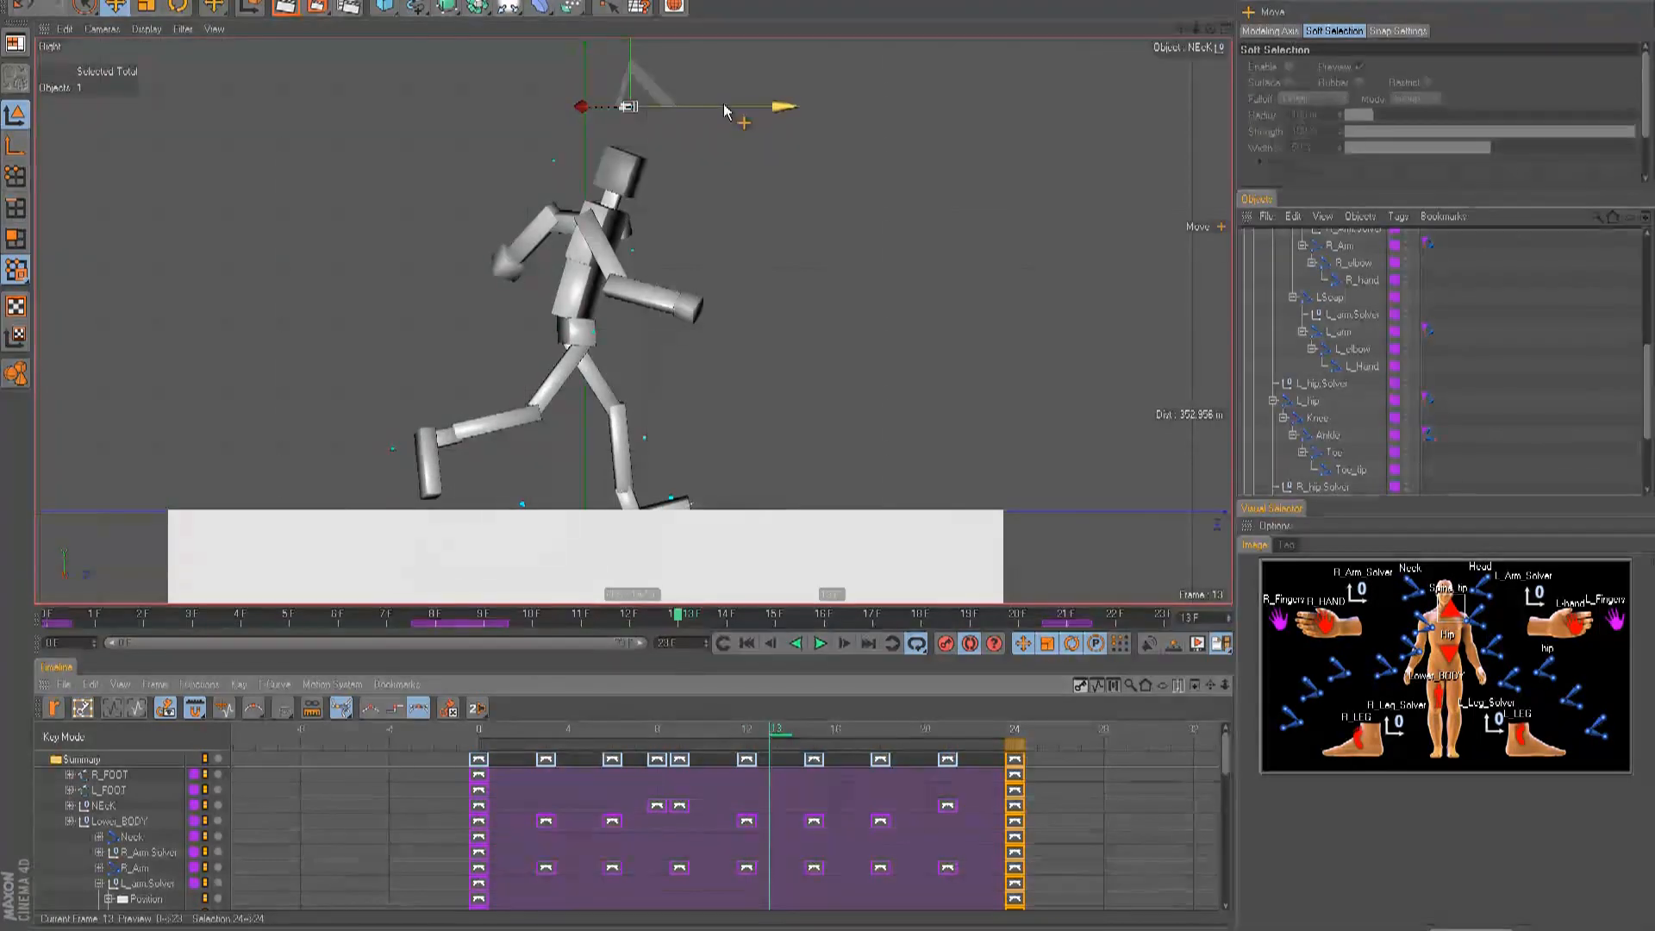
pyautogui.moveTo(724, 110); pyautogui.dragTo(827, 455)
# - Copy the frame 0 summary keys to frame 24 to loop the cycle, and play back the animation
pyautogui.press('F8')
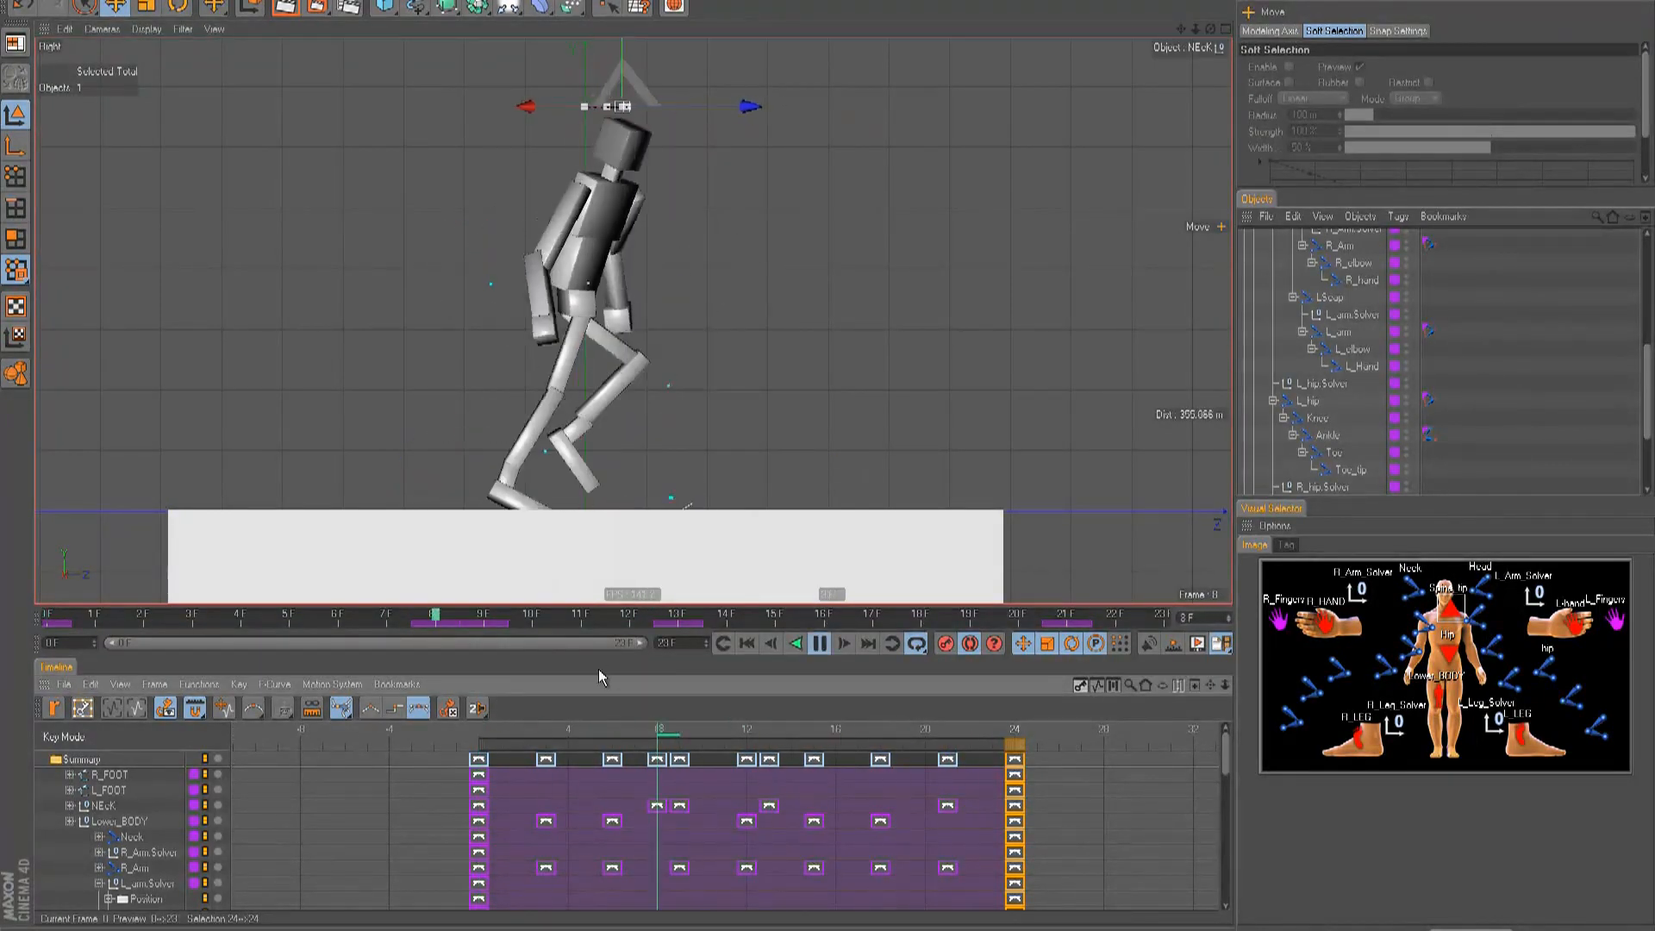
pyautogui.press('F8')
pyautogui.click(481, 760)
pyautogui.keyDown('ctrl'); pyautogui.moveTo(481, 760); pyautogui.dragTo(1015, 759); pyautogui.keyUp('ctrl')
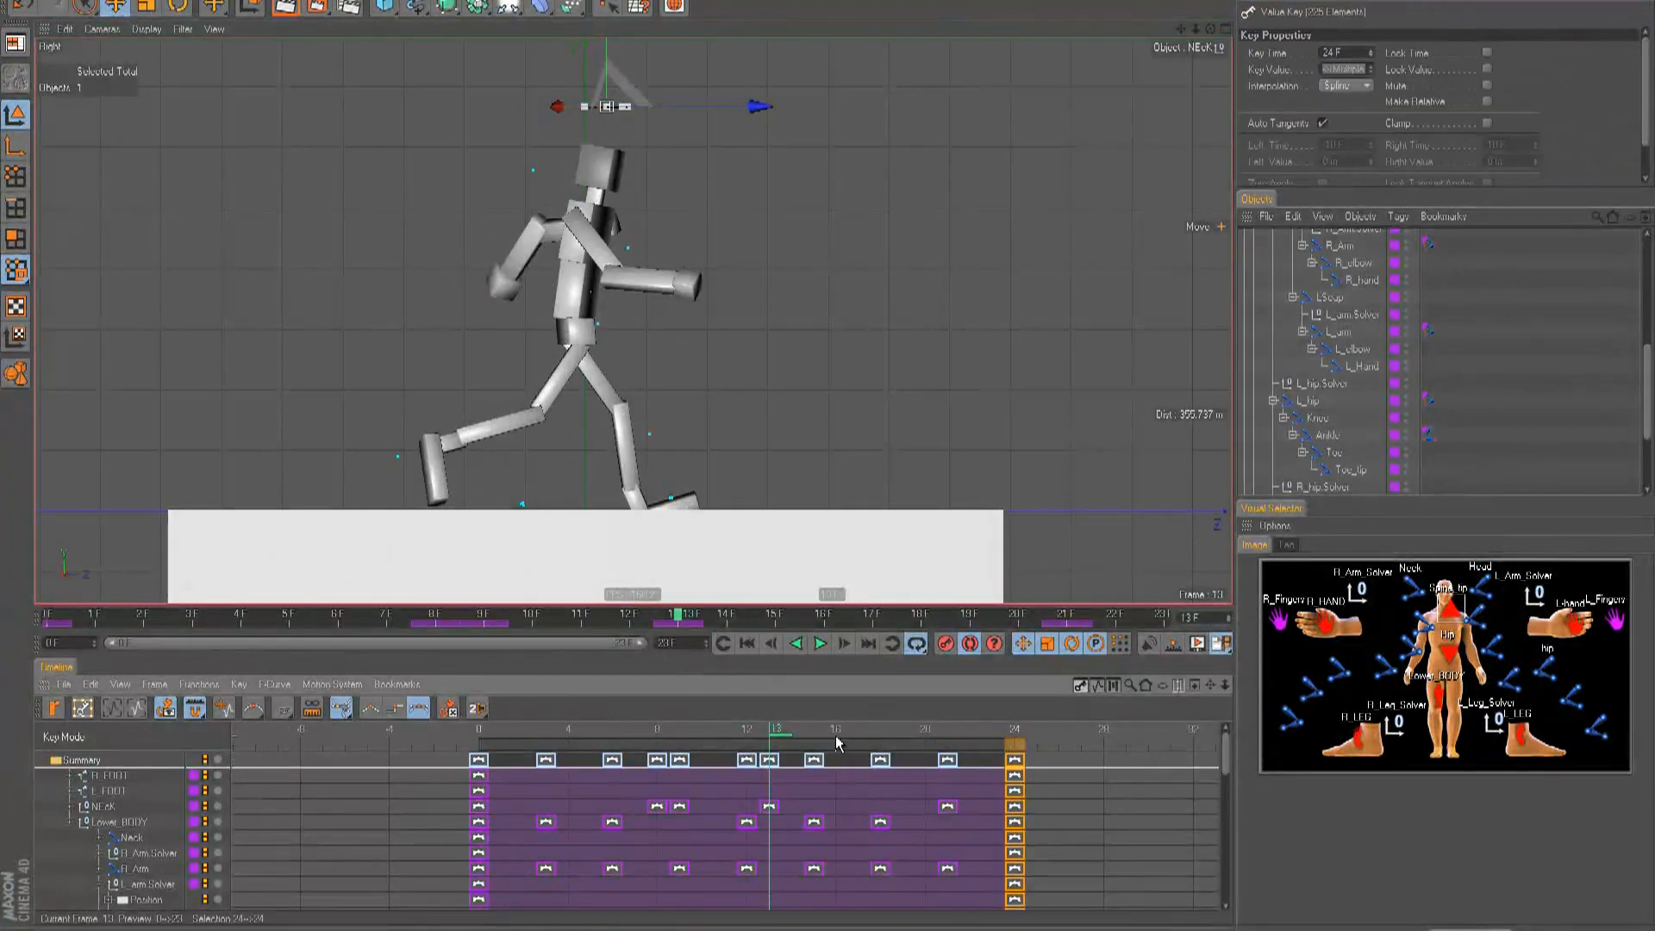
pyautogui.press('F8')
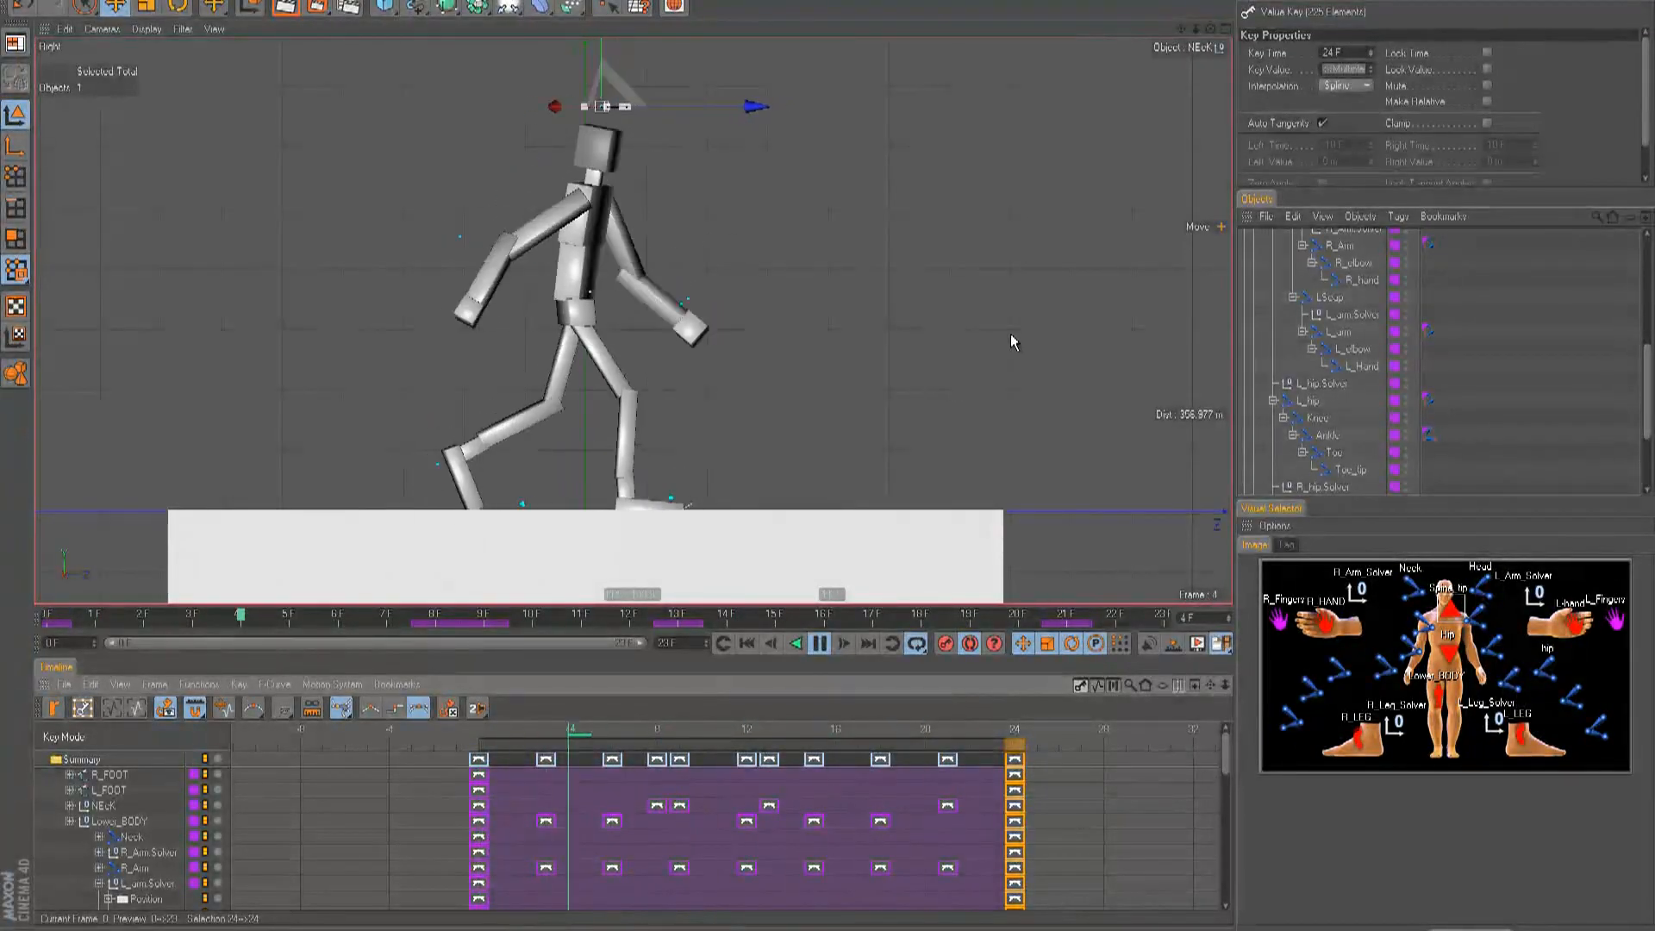
pyautogui.click(824, 386)
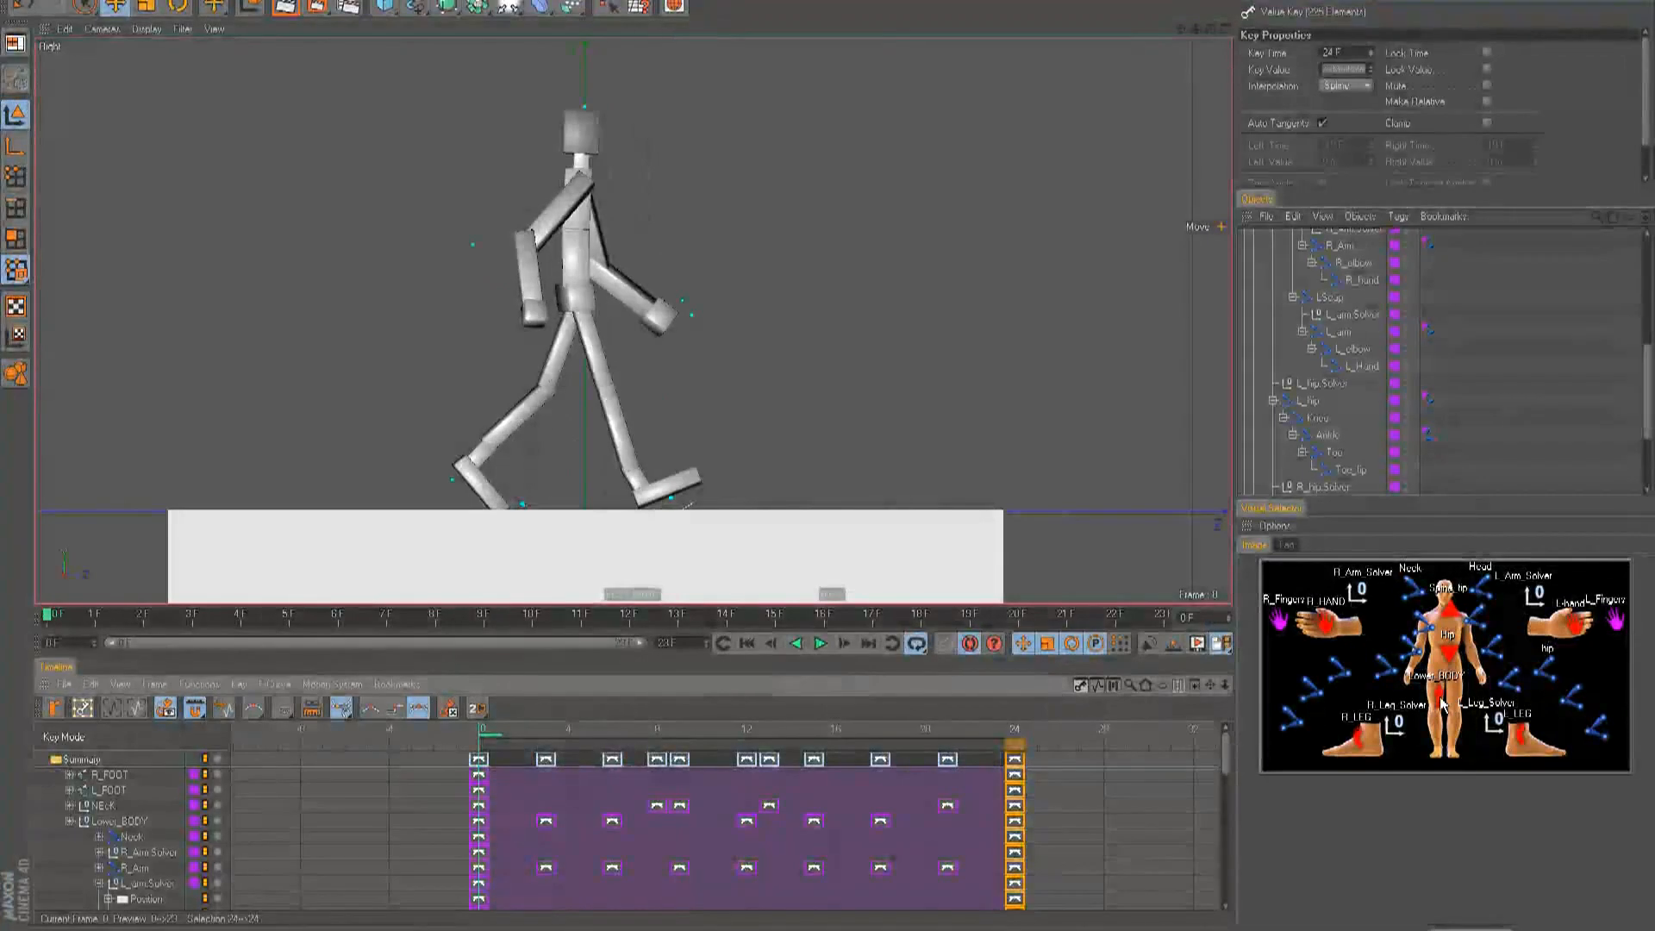
# - Try to rotate the Lower_BODY and Hip controllers at frame 8
pyautogui.click(1453, 702)
pyautogui.moveTo(482, 739); pyautogui.dragTo(668, 757)
pyautogui.press('r')
pyautogui.moveTo(489, 314); pyautogui.dragTo(603, 371)
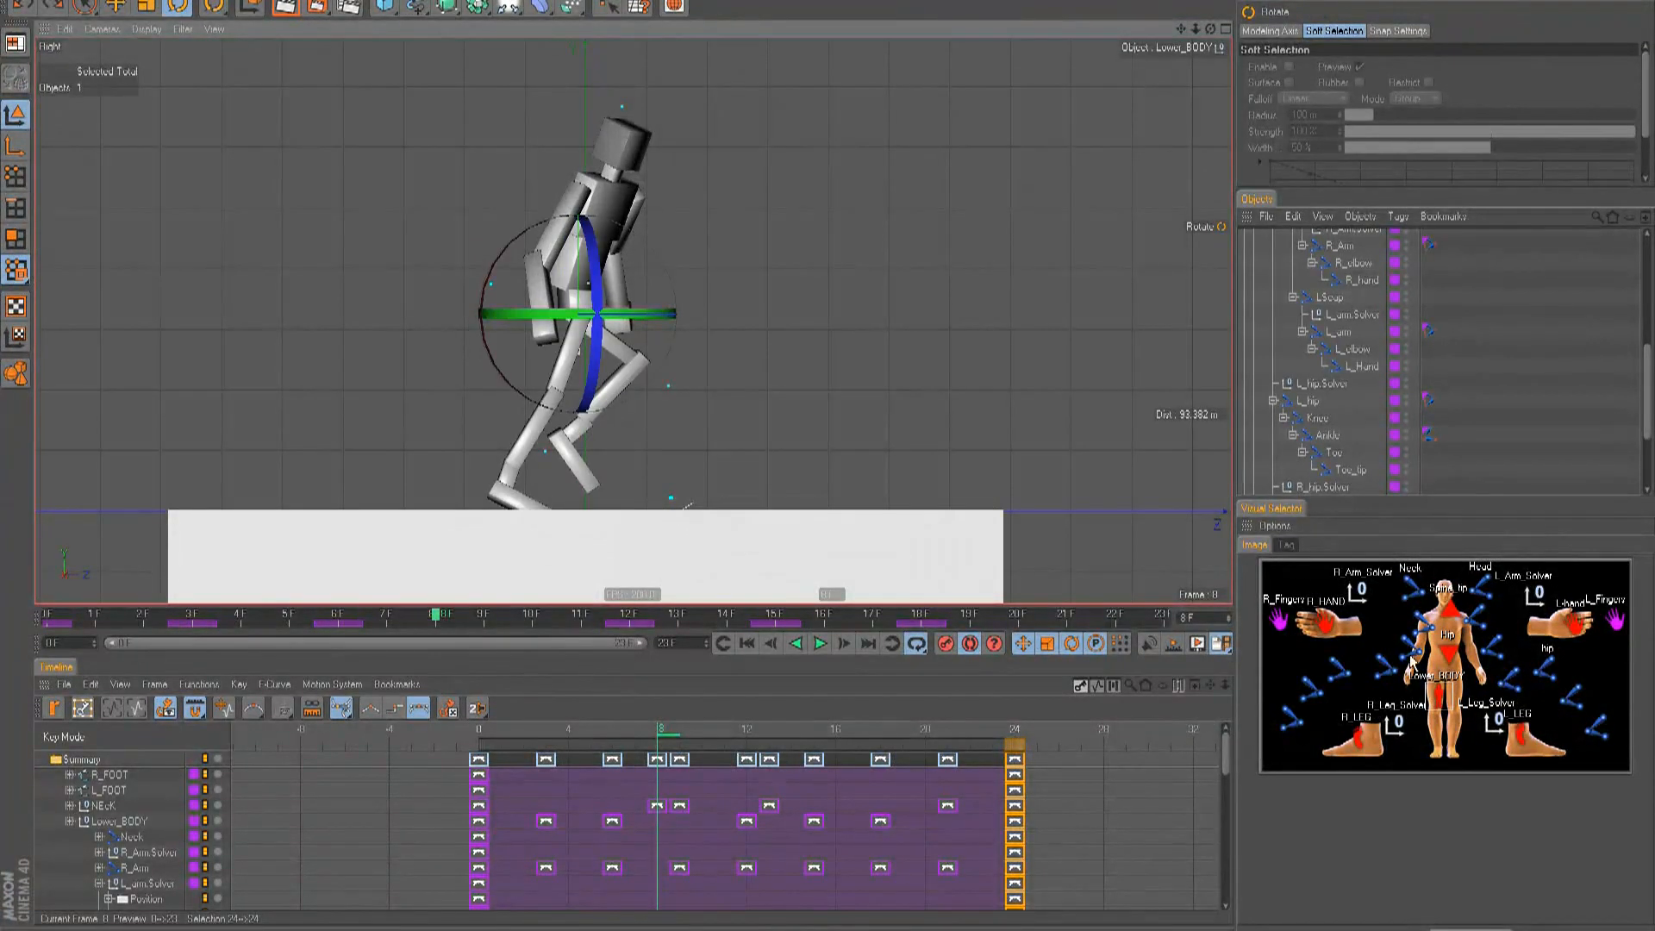
pyautogui.click(1448, 660)
pyautogui.press('e')
pyautogui.press('r')
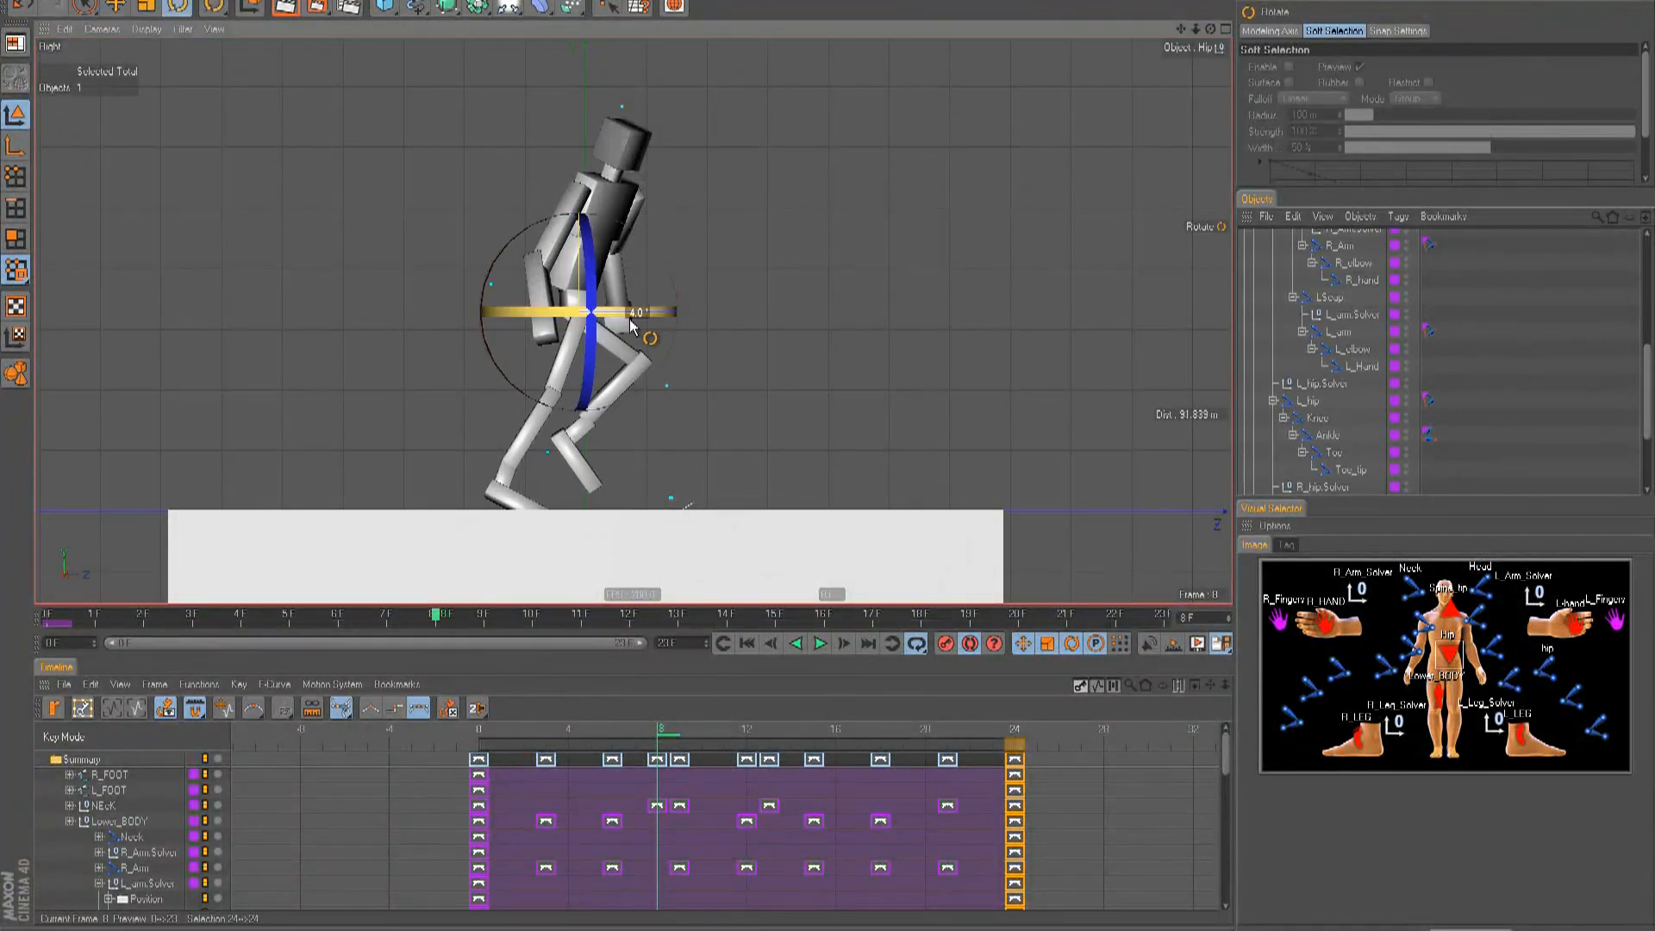
pyautogui.click(1434, 707)
pyautogui.press('e')
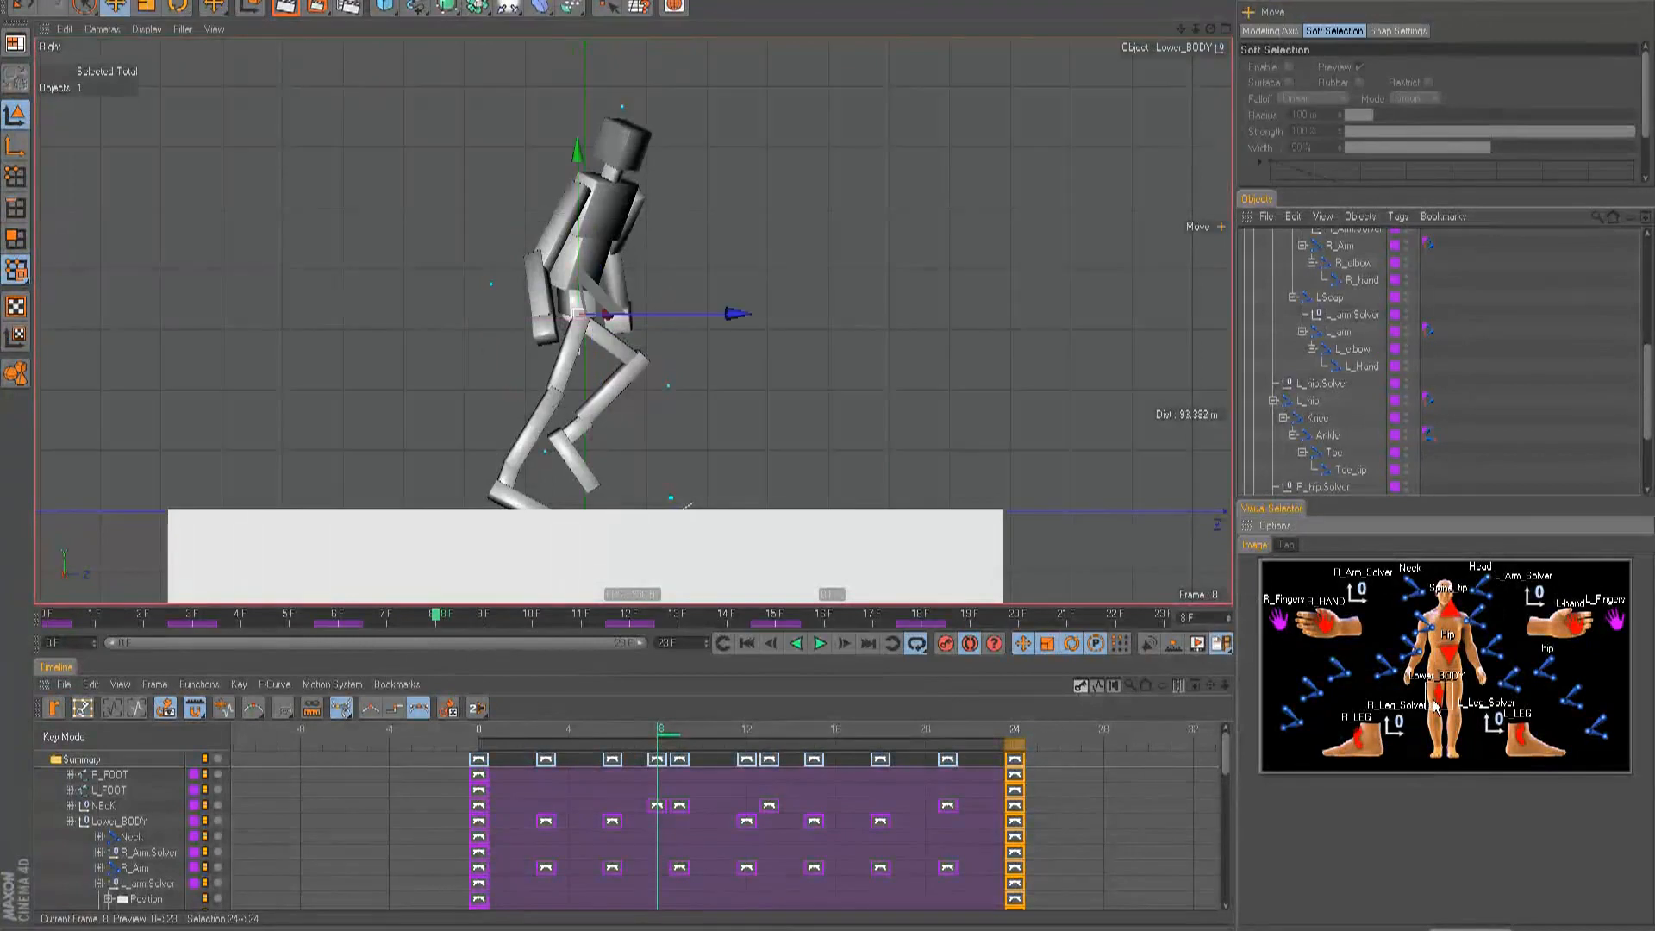
# - Examine the body and leg motion from the back view by scrubbing and playing the cycle
pyautogui.moveTo(625, 732)
pyautogui.mouseDown()
pyautogui.moveTo(465, 748)
pyautogui.moveTo(653, 748)
pyautogui.mouseUp()
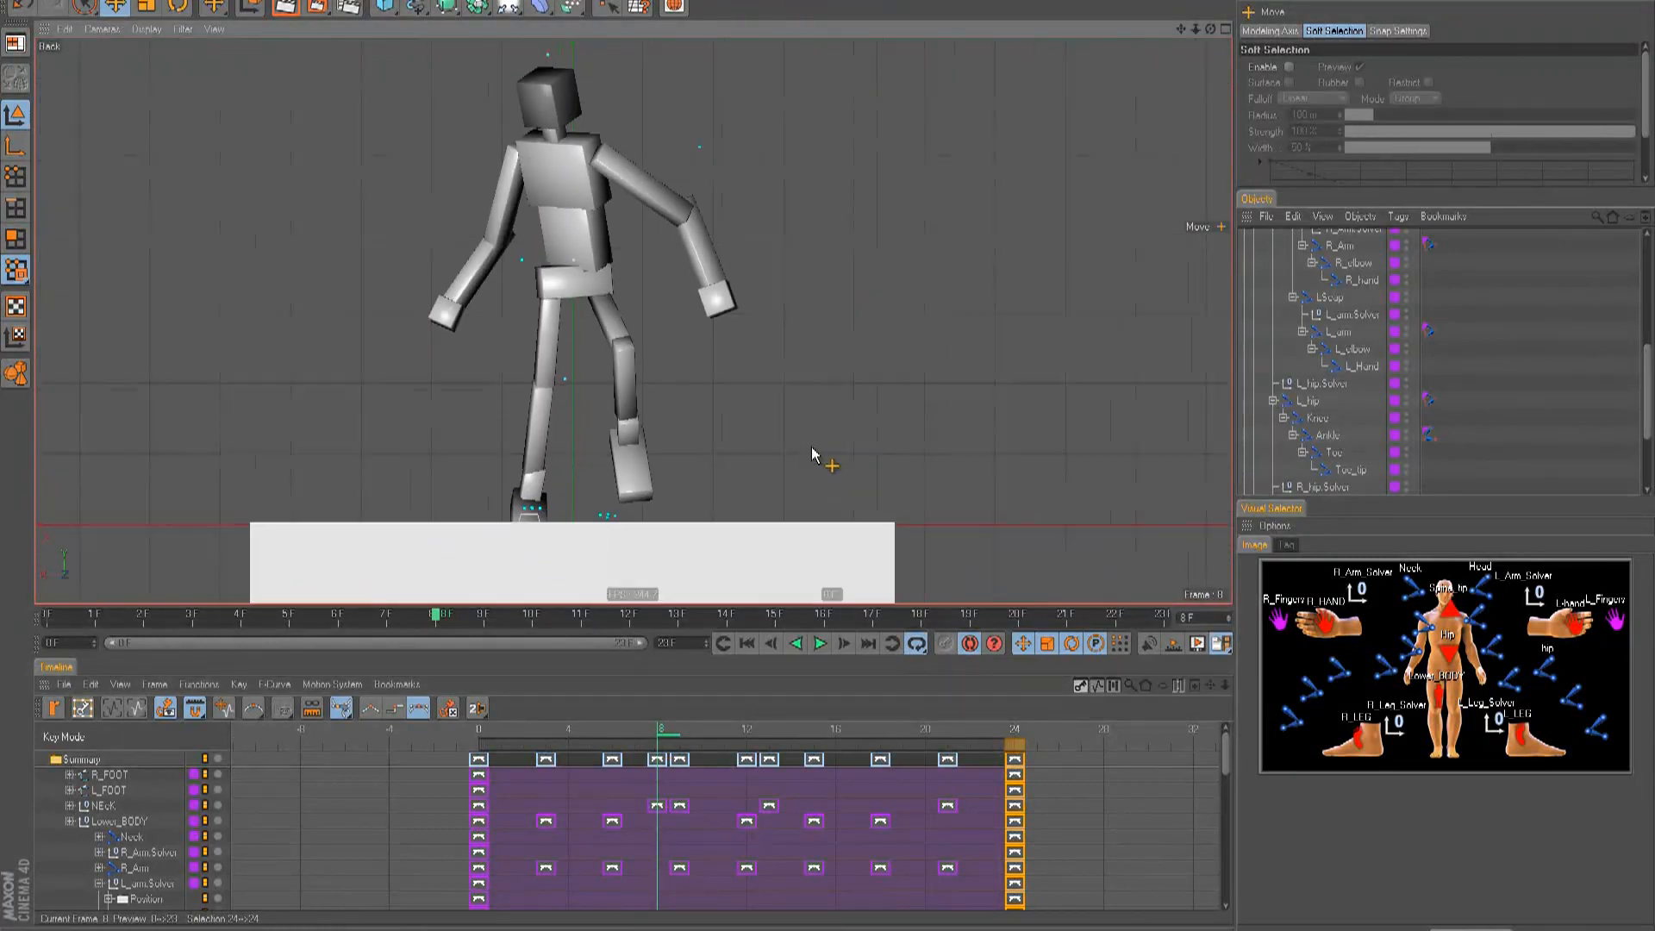
pyautogui.press('F9')
pyautogui.moveTo(658, 730); pyautogui.dragTo(448, 754)
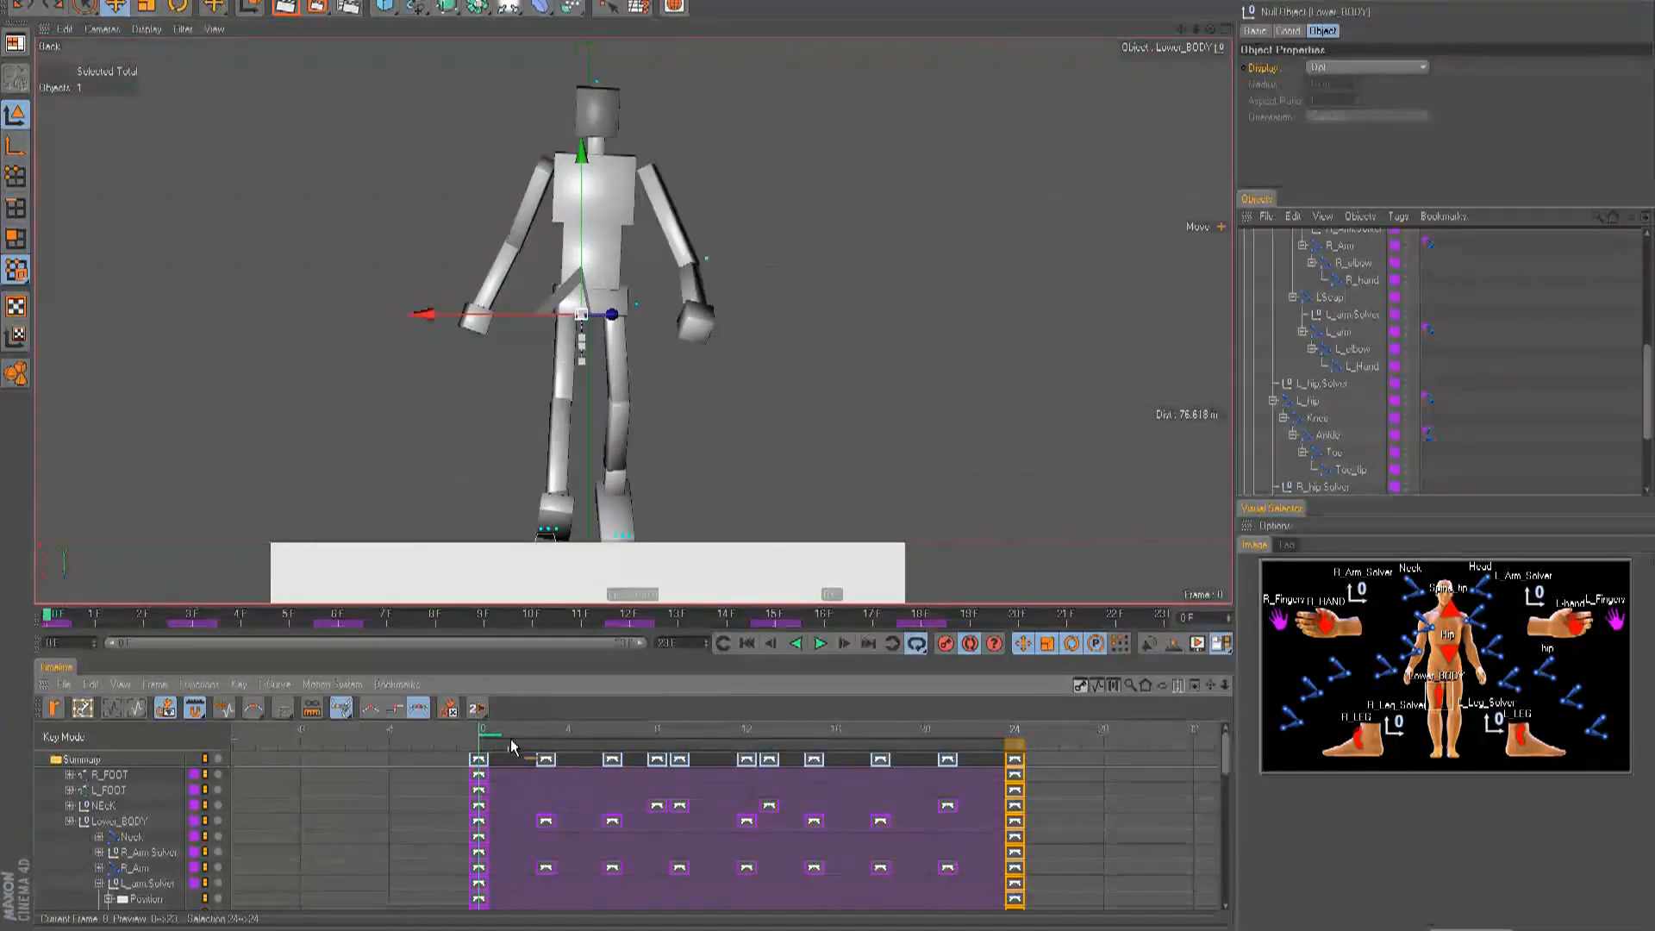
pyautogui.press('F8')
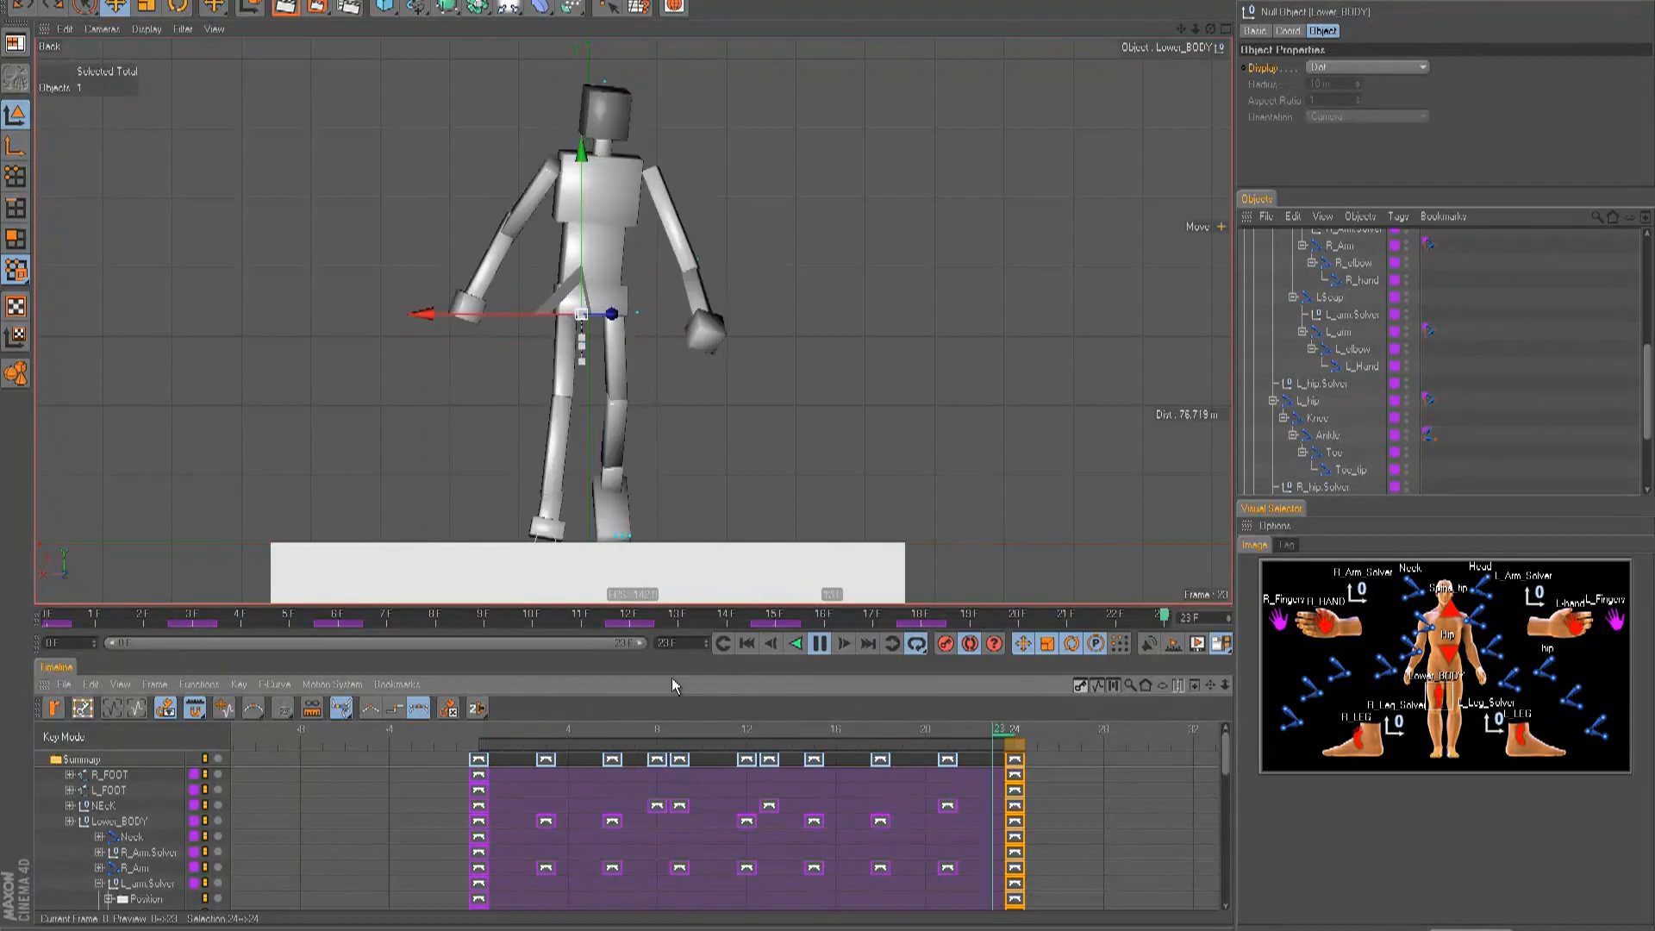
pyautogui.press('F8')
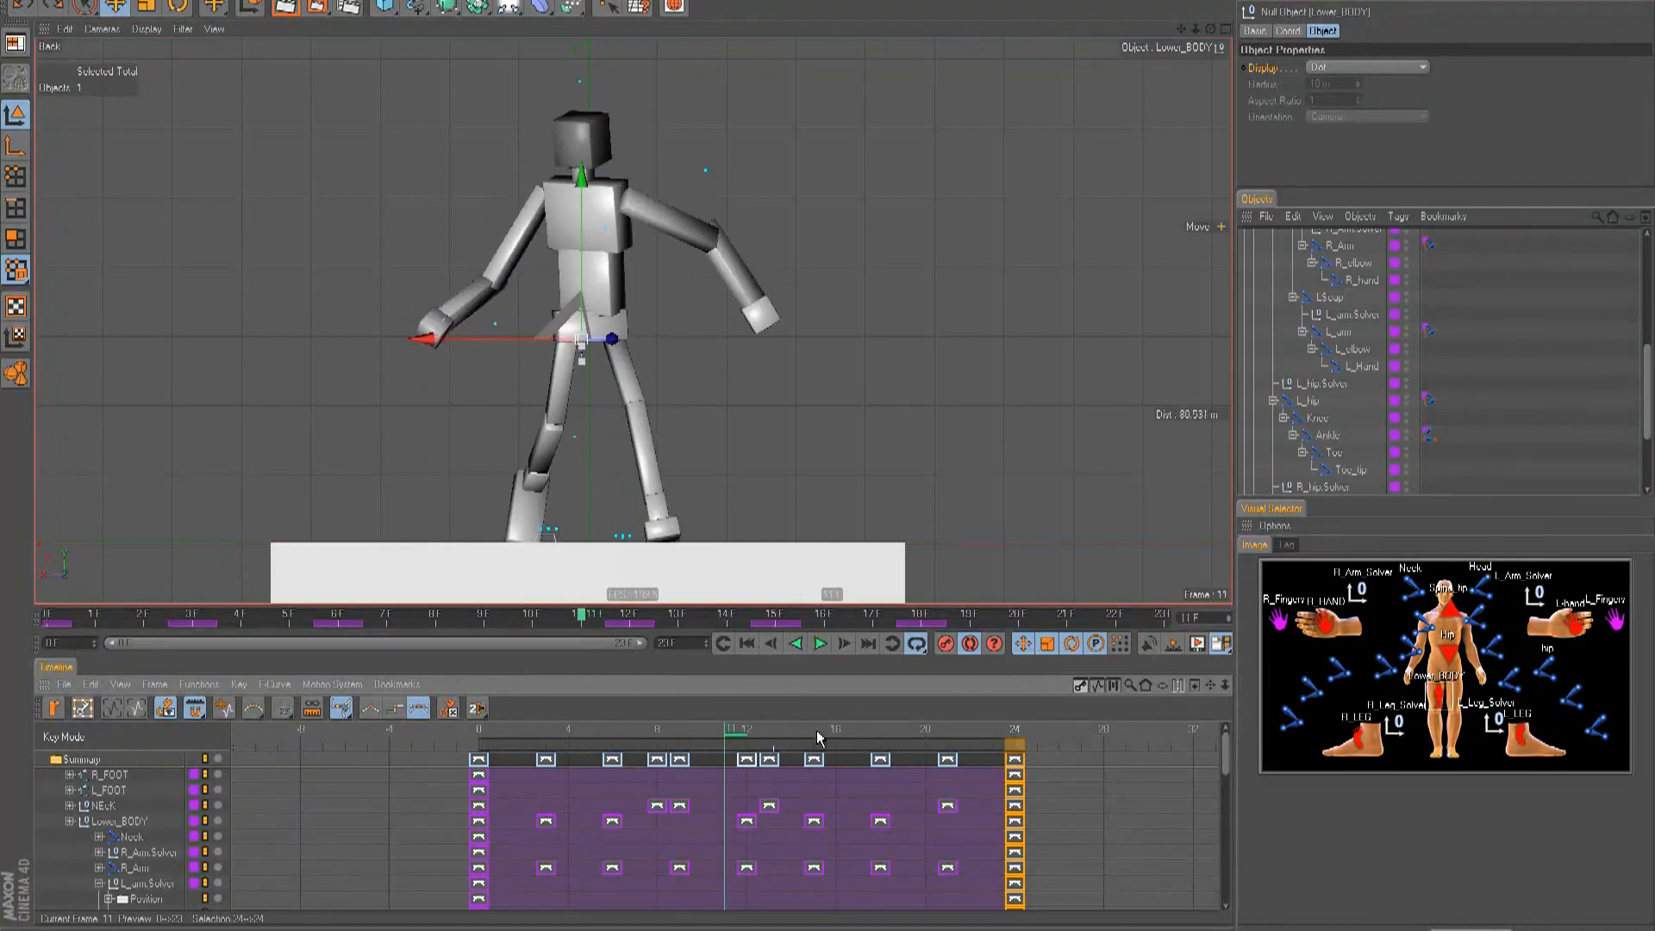
# - Rotate the L_hip joint inward at frame 12 so the left leg stands straighter under the body
pyautogui.click(1541, 740)
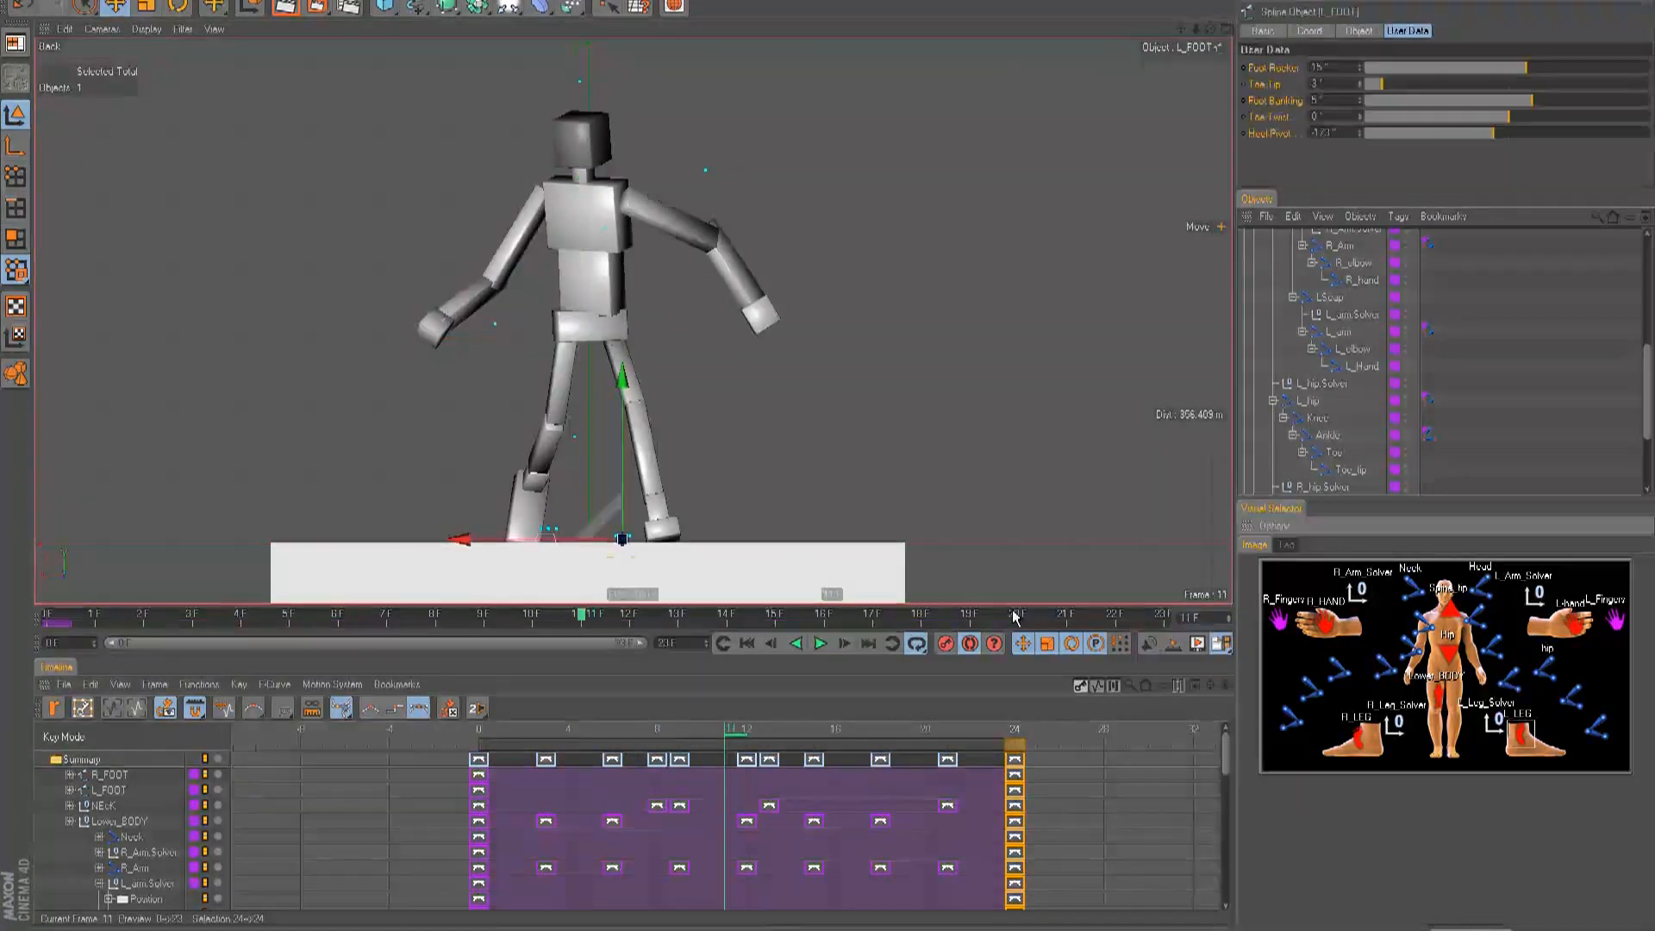
pyautogui.click(746, 745)
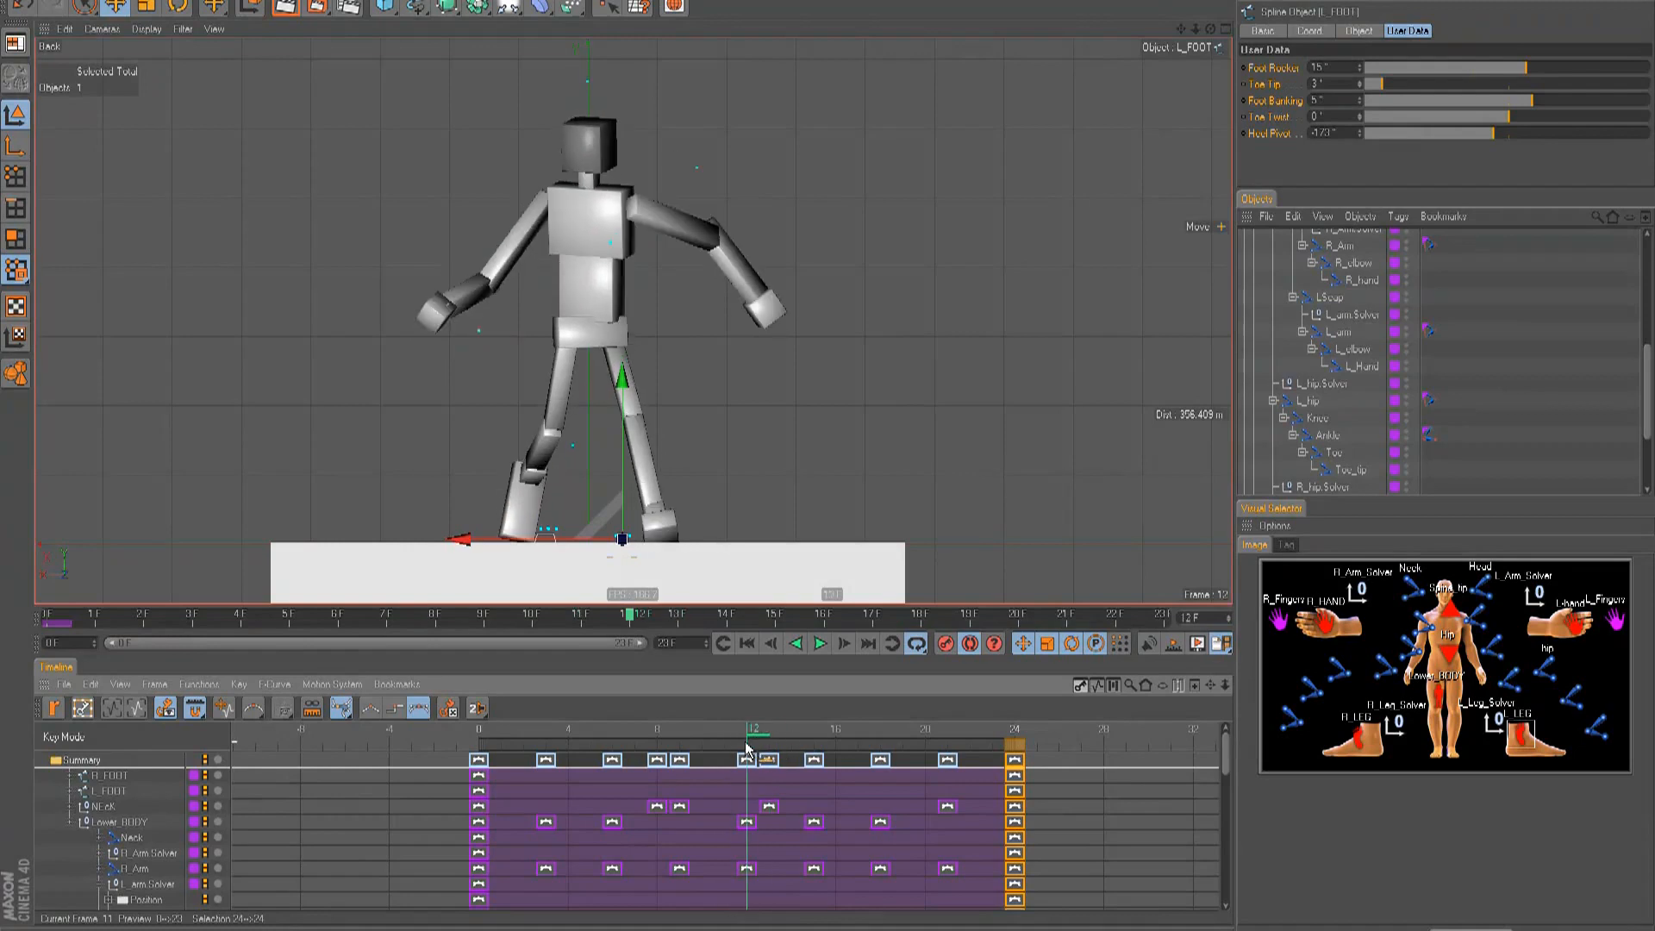
pyautogui.click(1562, 671)
pyautogui.moveTo(688, 416); pyautogui.dragTo(680, 432)
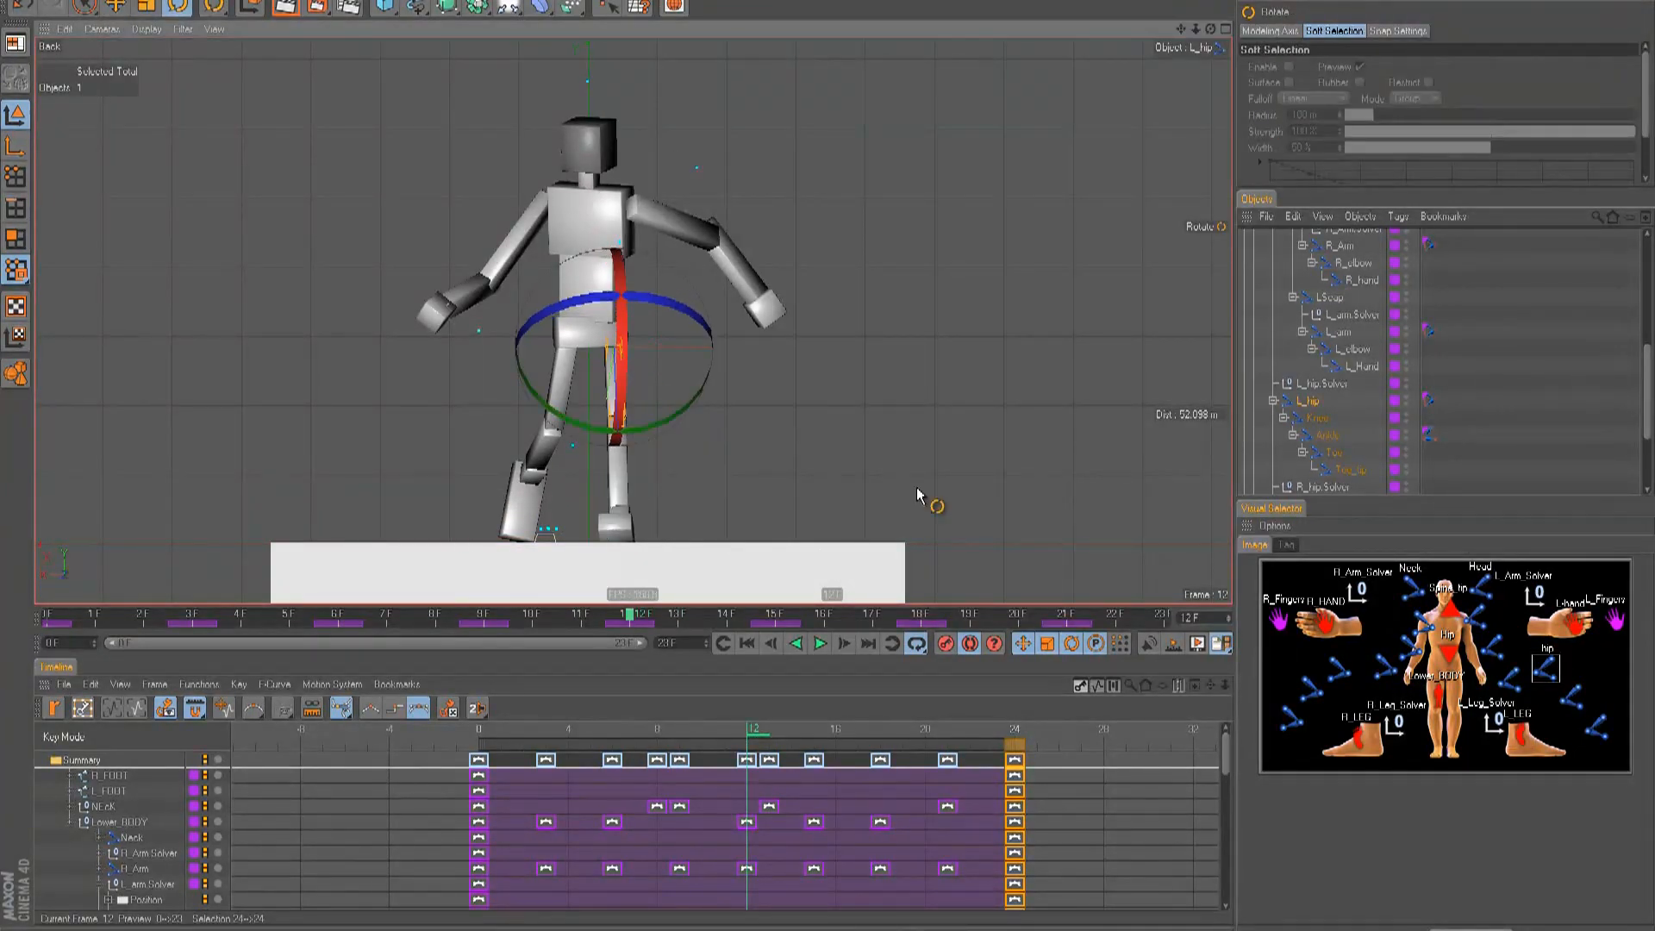
# - Adjust the rotation of the R_hip joint at frame 12
pyautogui.click(1384, 668)
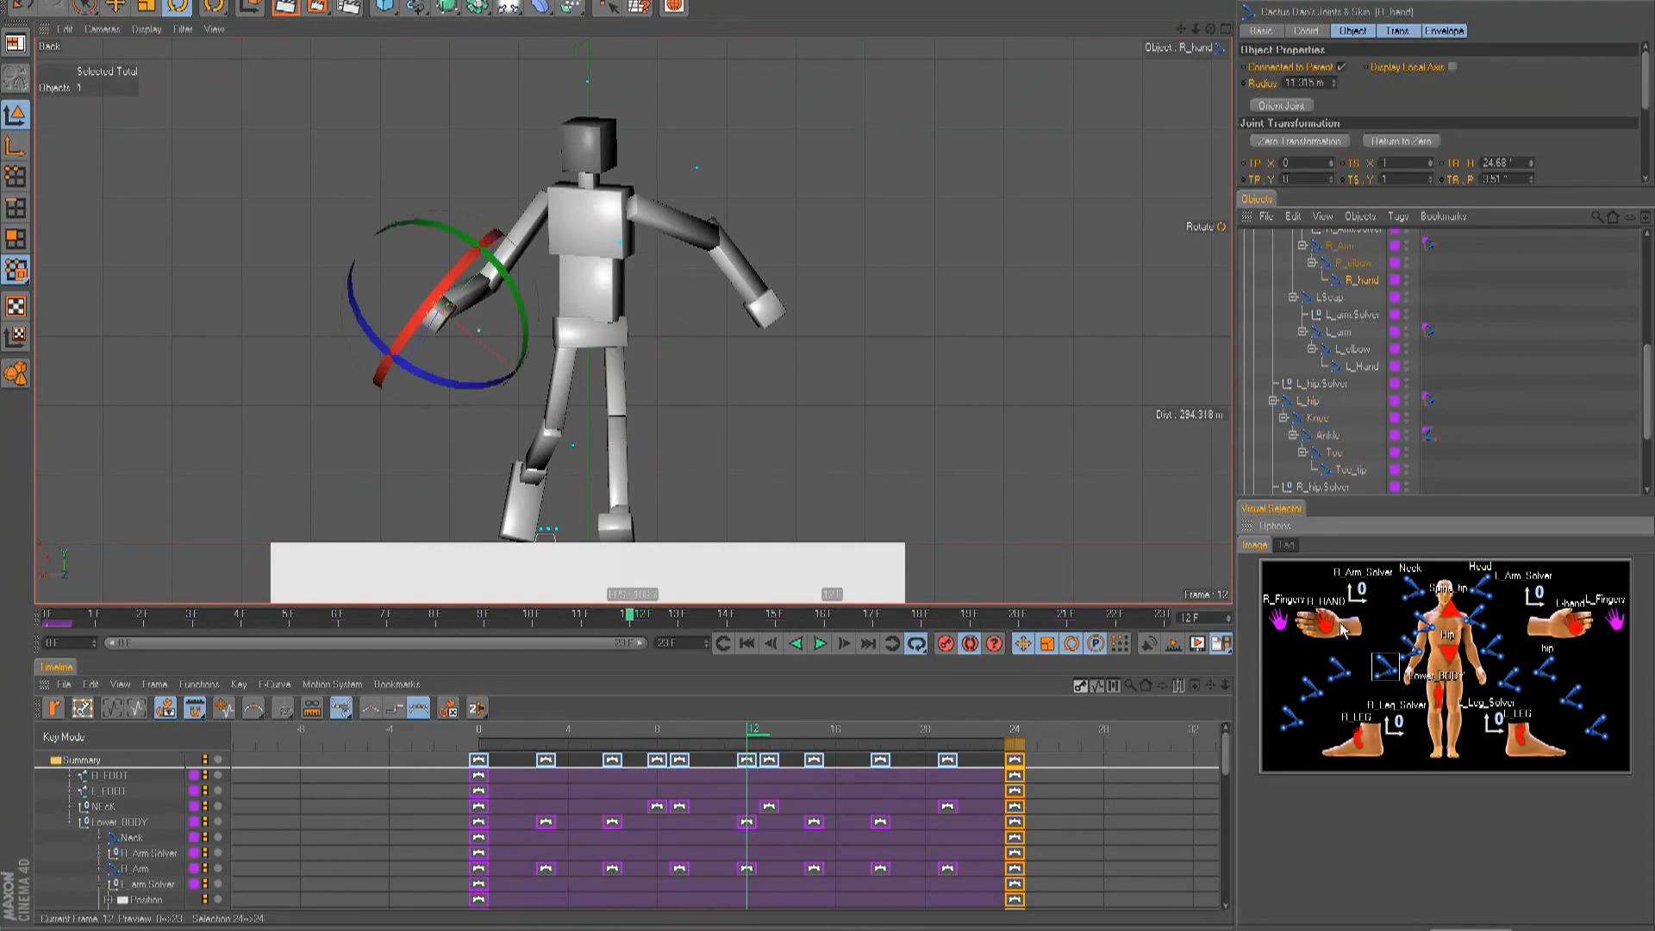
pyautogui.click(1339, 668)
pyautogui.moveTo(507, 301); pyautogui.dragTo(491, 319)
# - Rotate the L_hip joint about 10° at frame 9 and about 4.5° at frame 18
pyautogui.moveTo(610, 738)
pyautogui.mouseDown()
pyautogui.moveTo(487, 743)
pyautogui.moveTo(737, 743)
pyautogui.moveTo(678, 756)
pyautogui.mouseUp()
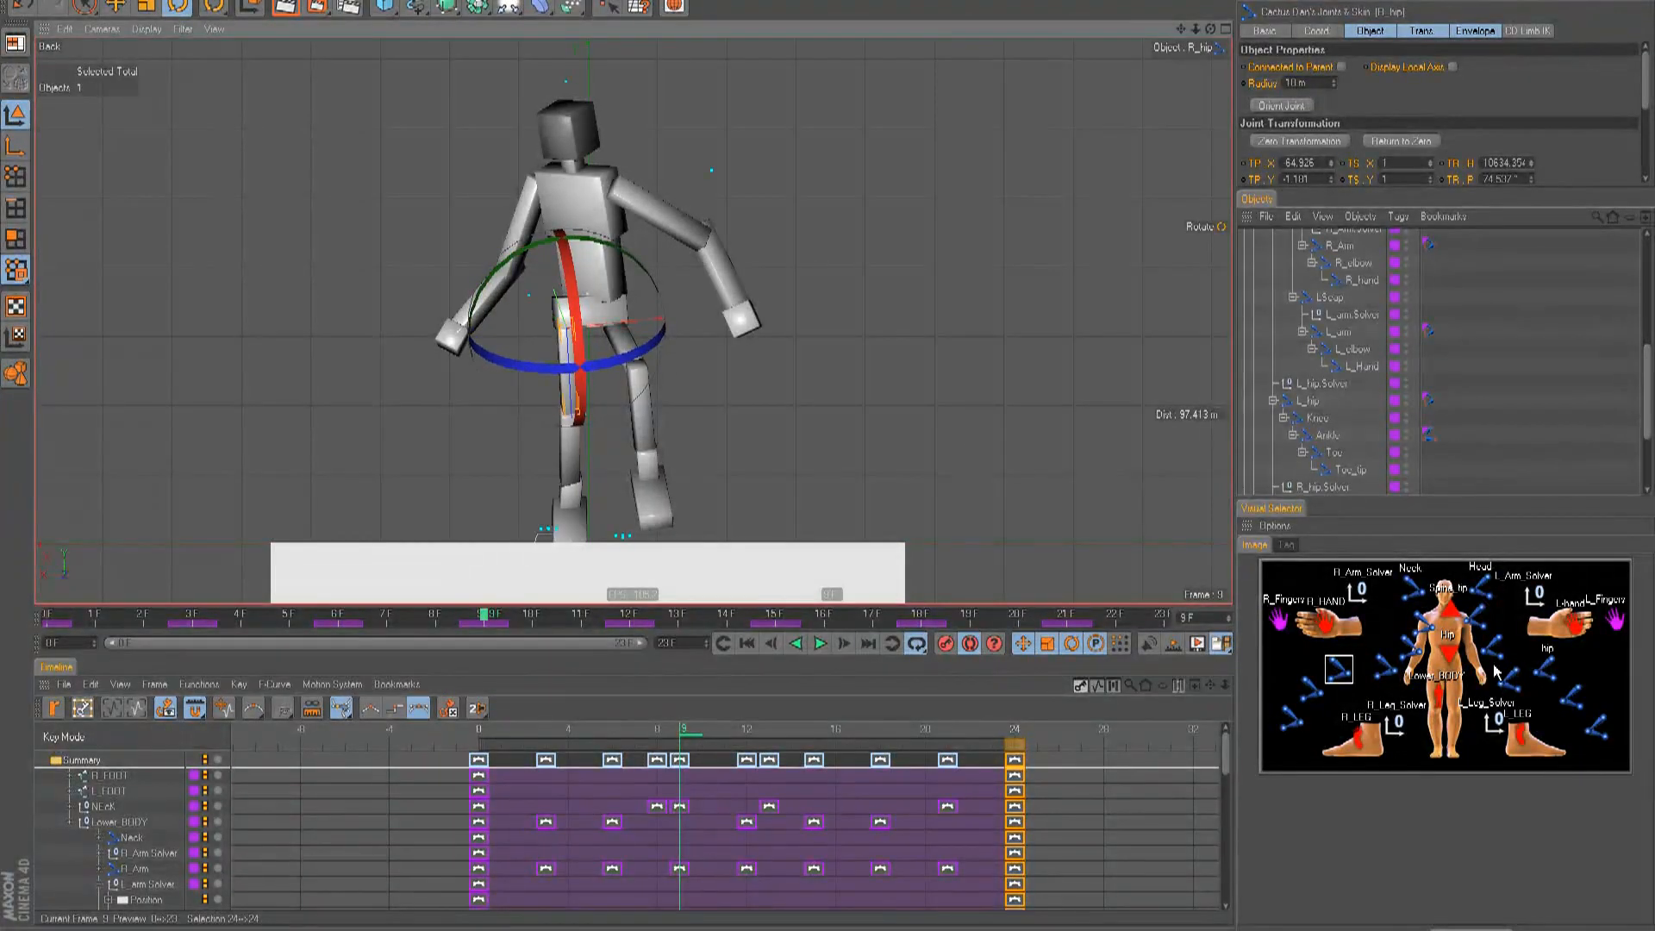
pyautogui.click(1541, 669)
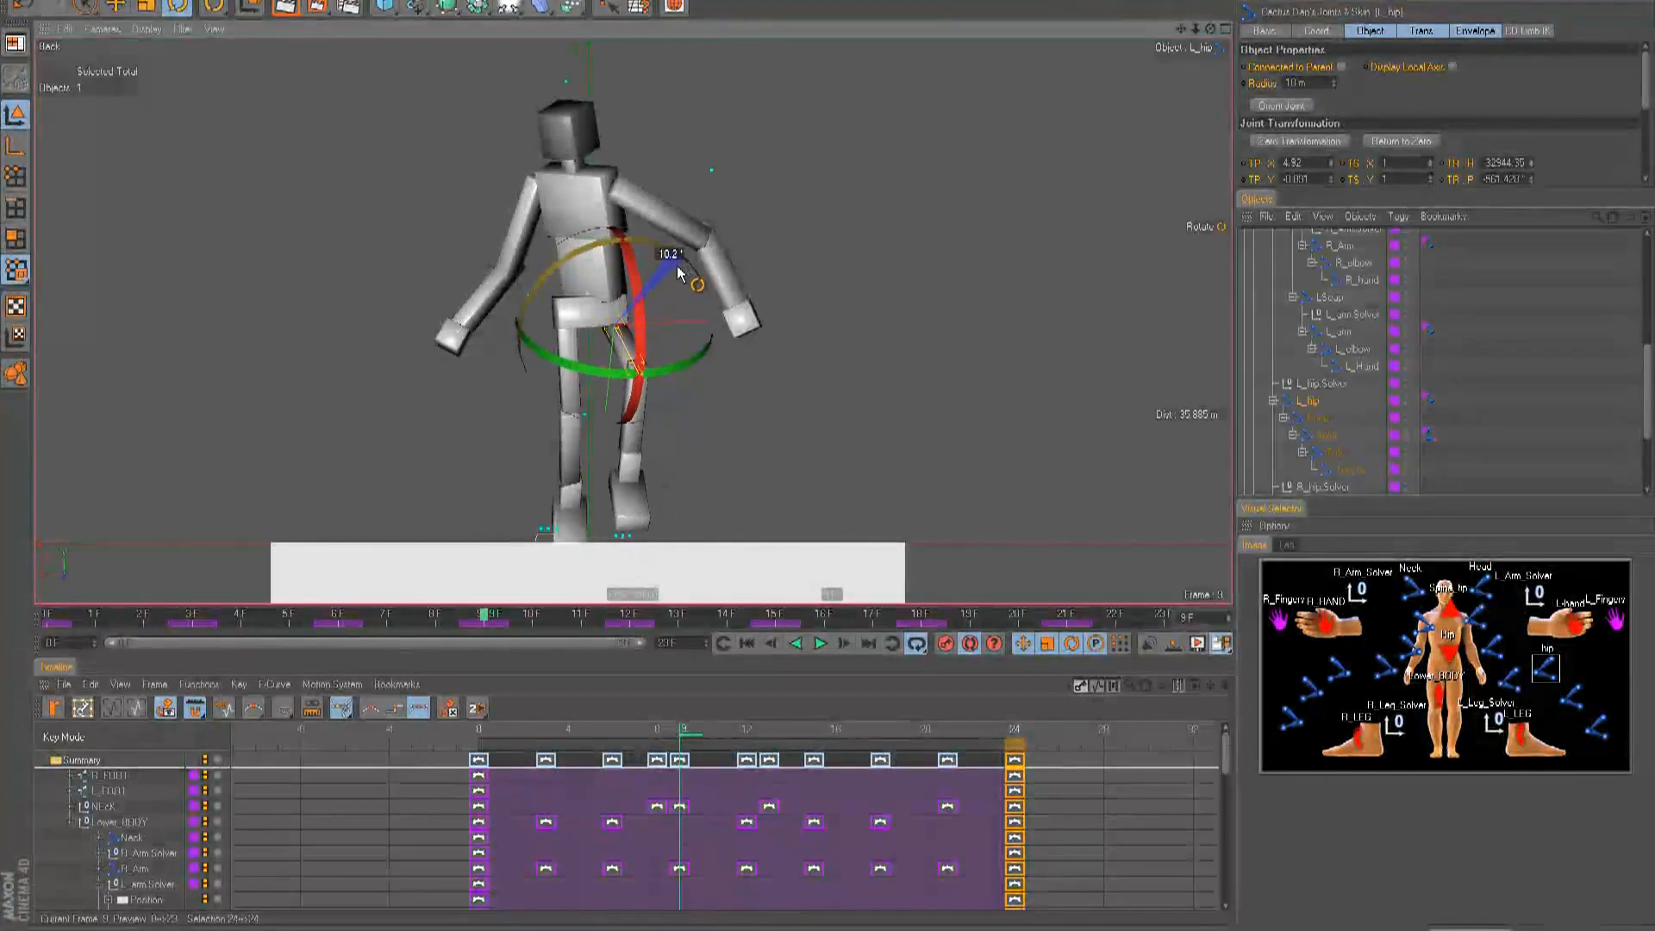
pyautogui.moveTo(700, 746); pyautogui.dragTo(901, 759)
pyautogui.click(886, 731)
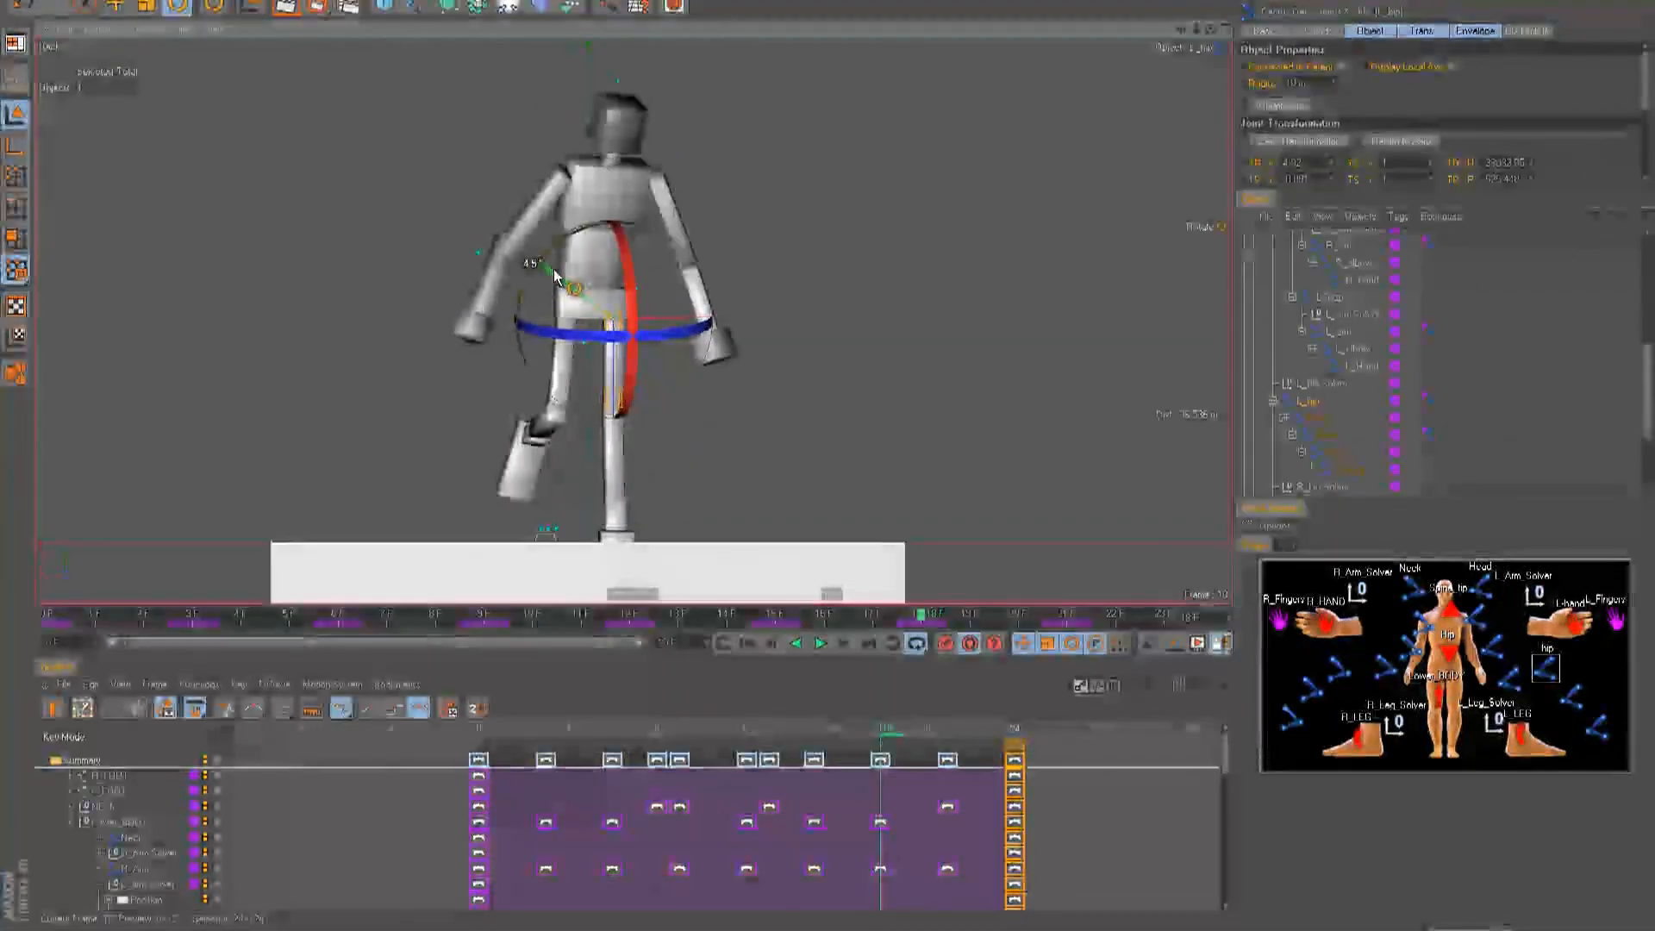
pyautogui.press('F8')
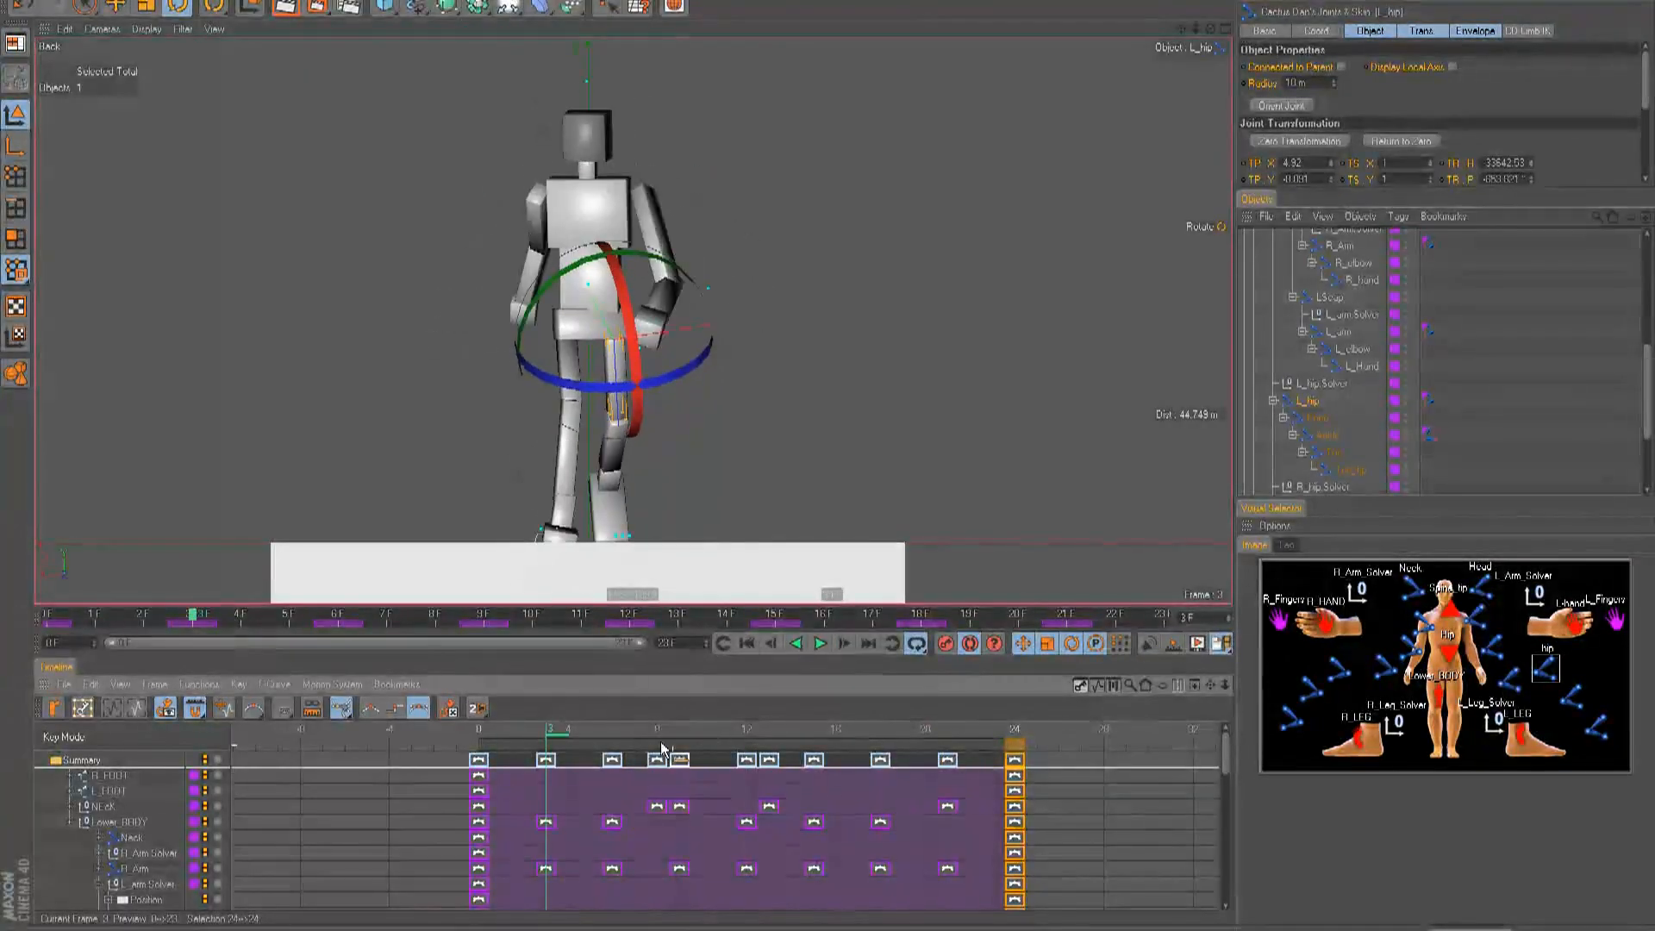
# - Rotate the L_hip joint further inward at frame 9 and play the cycle from the start
pyautogui.click(519, 732)
pyautogui.moveTo(519, 733); pyautogui.dragTo(684, 745)
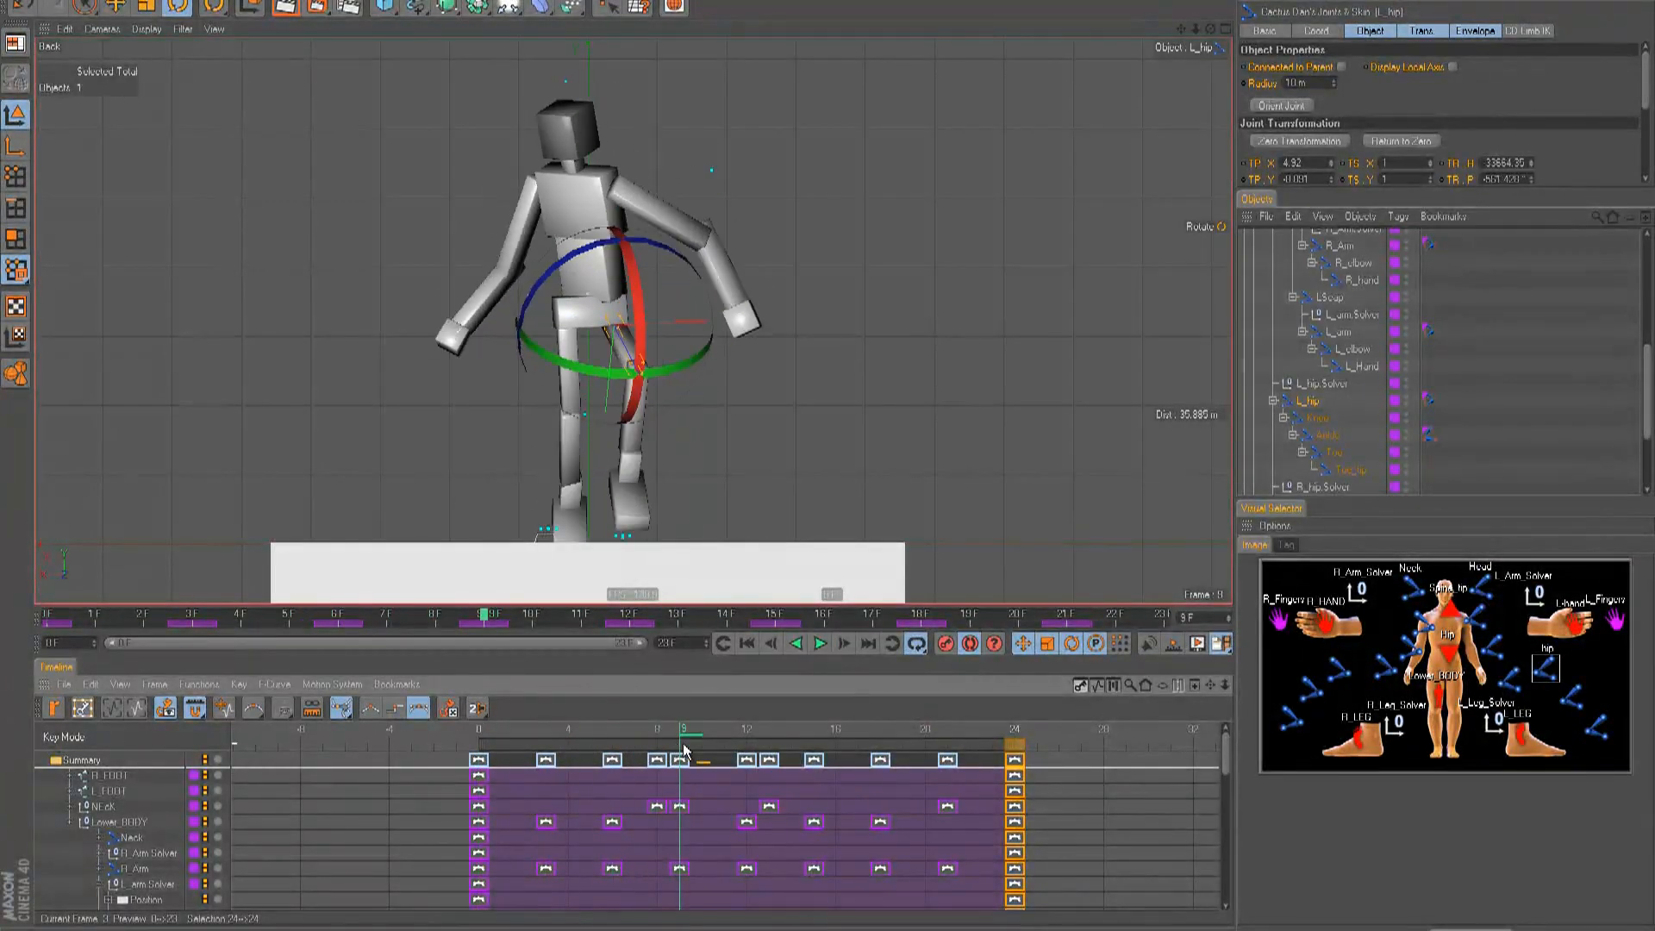
pyautogui.click(1572, 696)
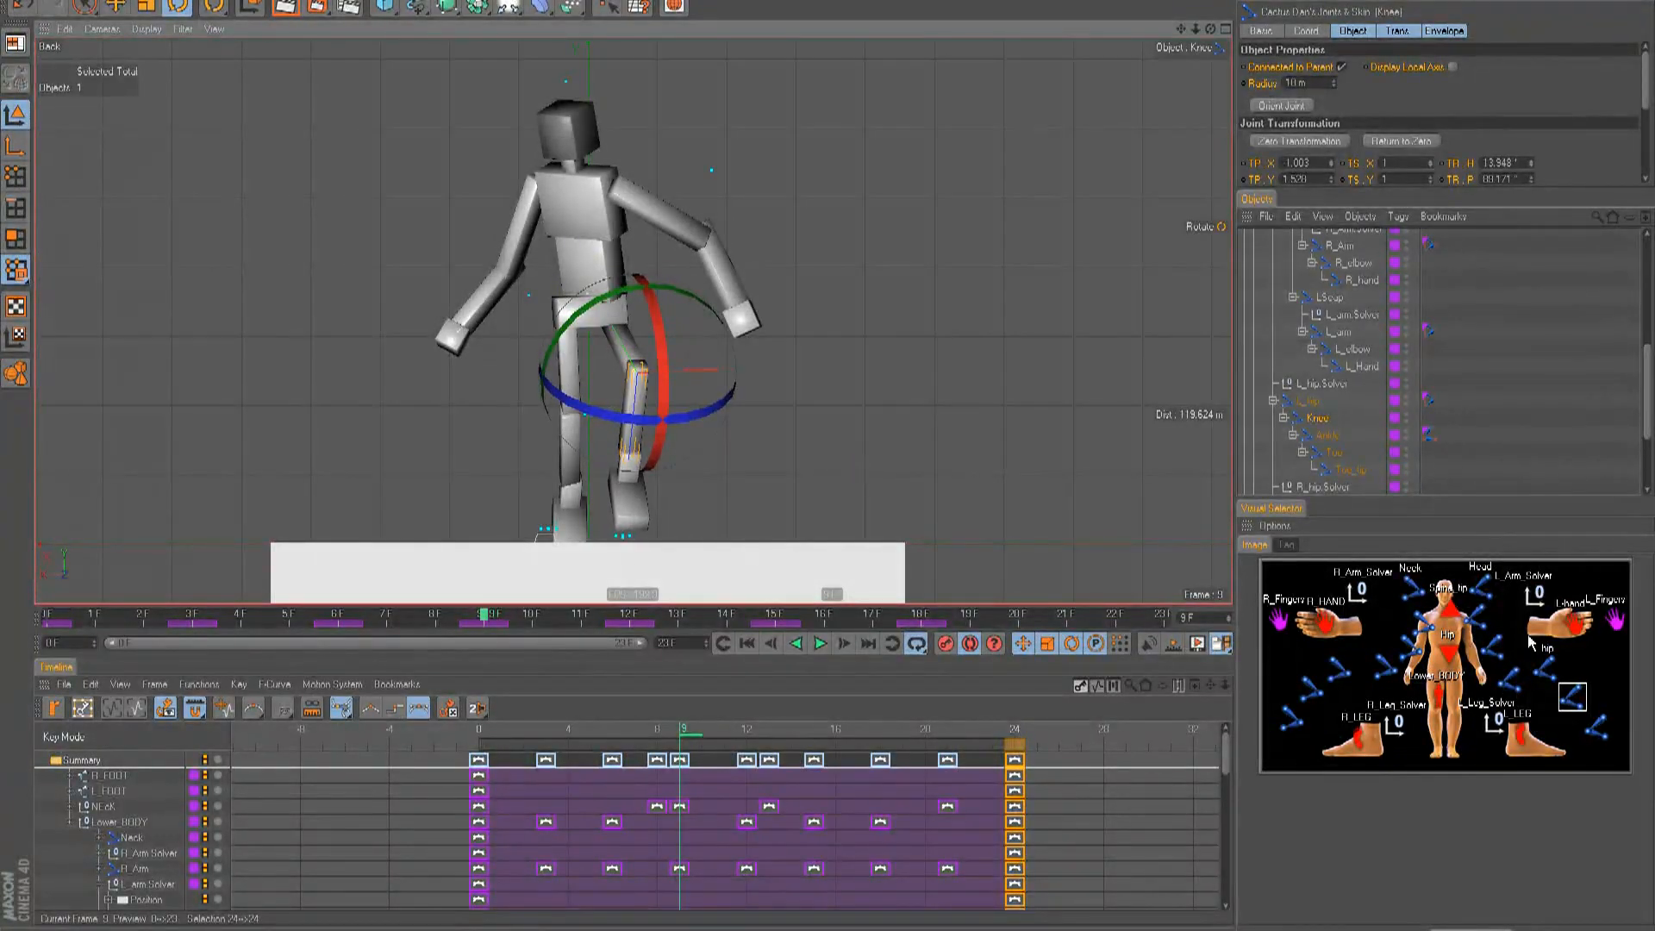
pyautogui.click(1545, 668)
pyautogui.moveTo(637, 373); pyautogui.dragTo(664, 371)
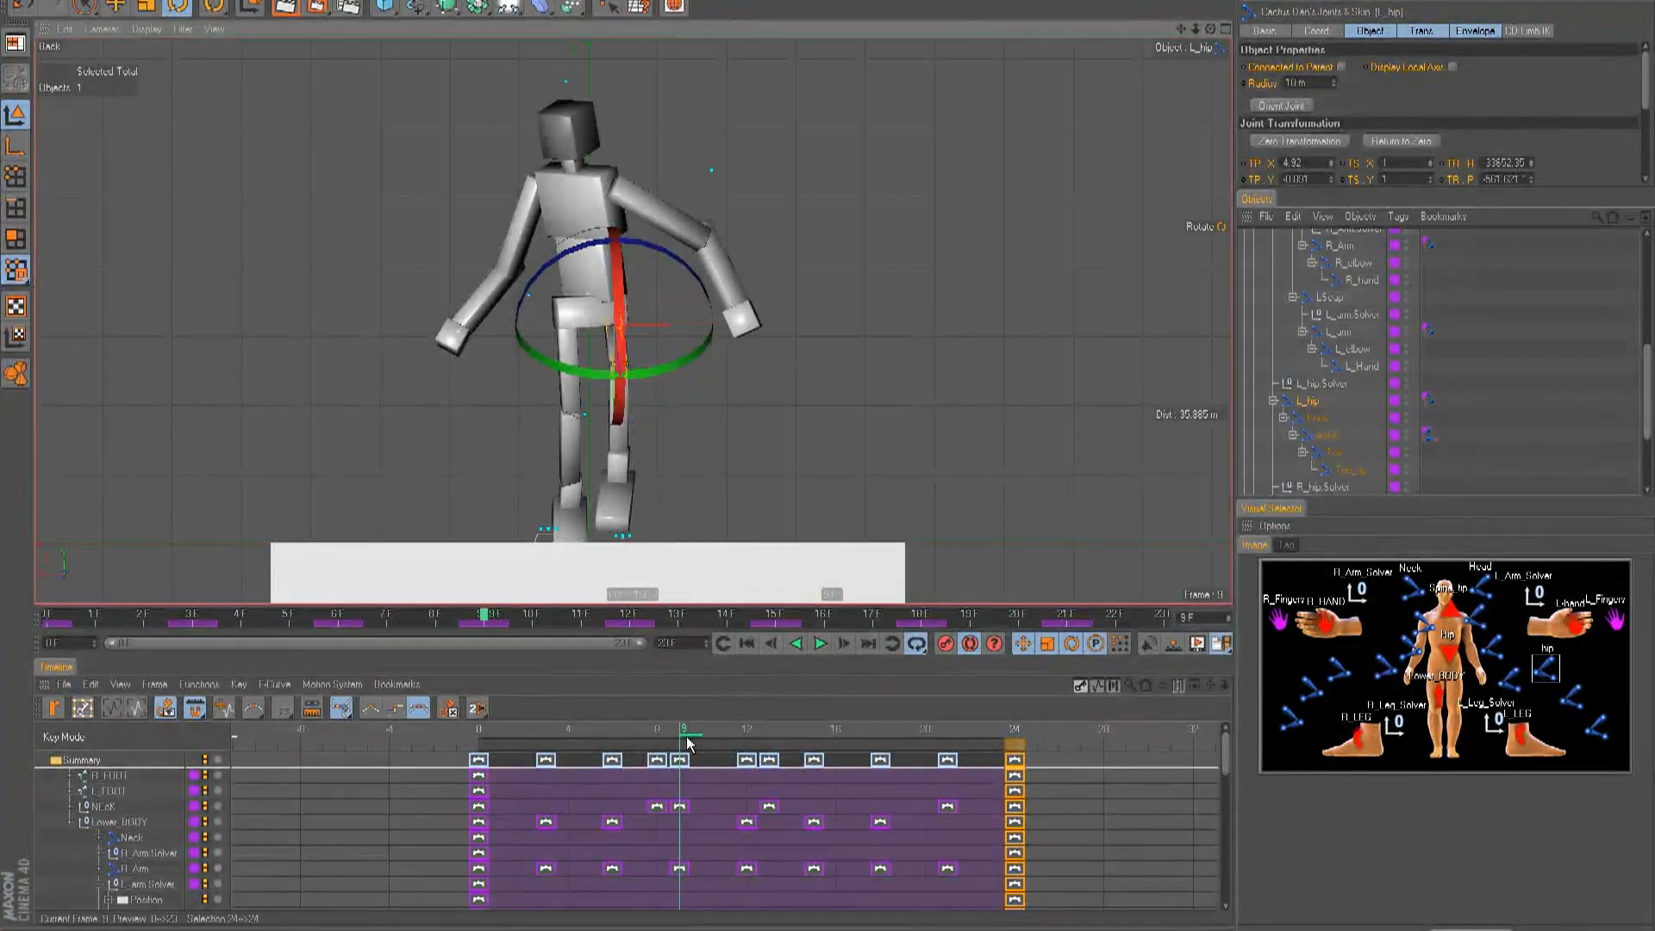
pyautogui.click(376, 747)
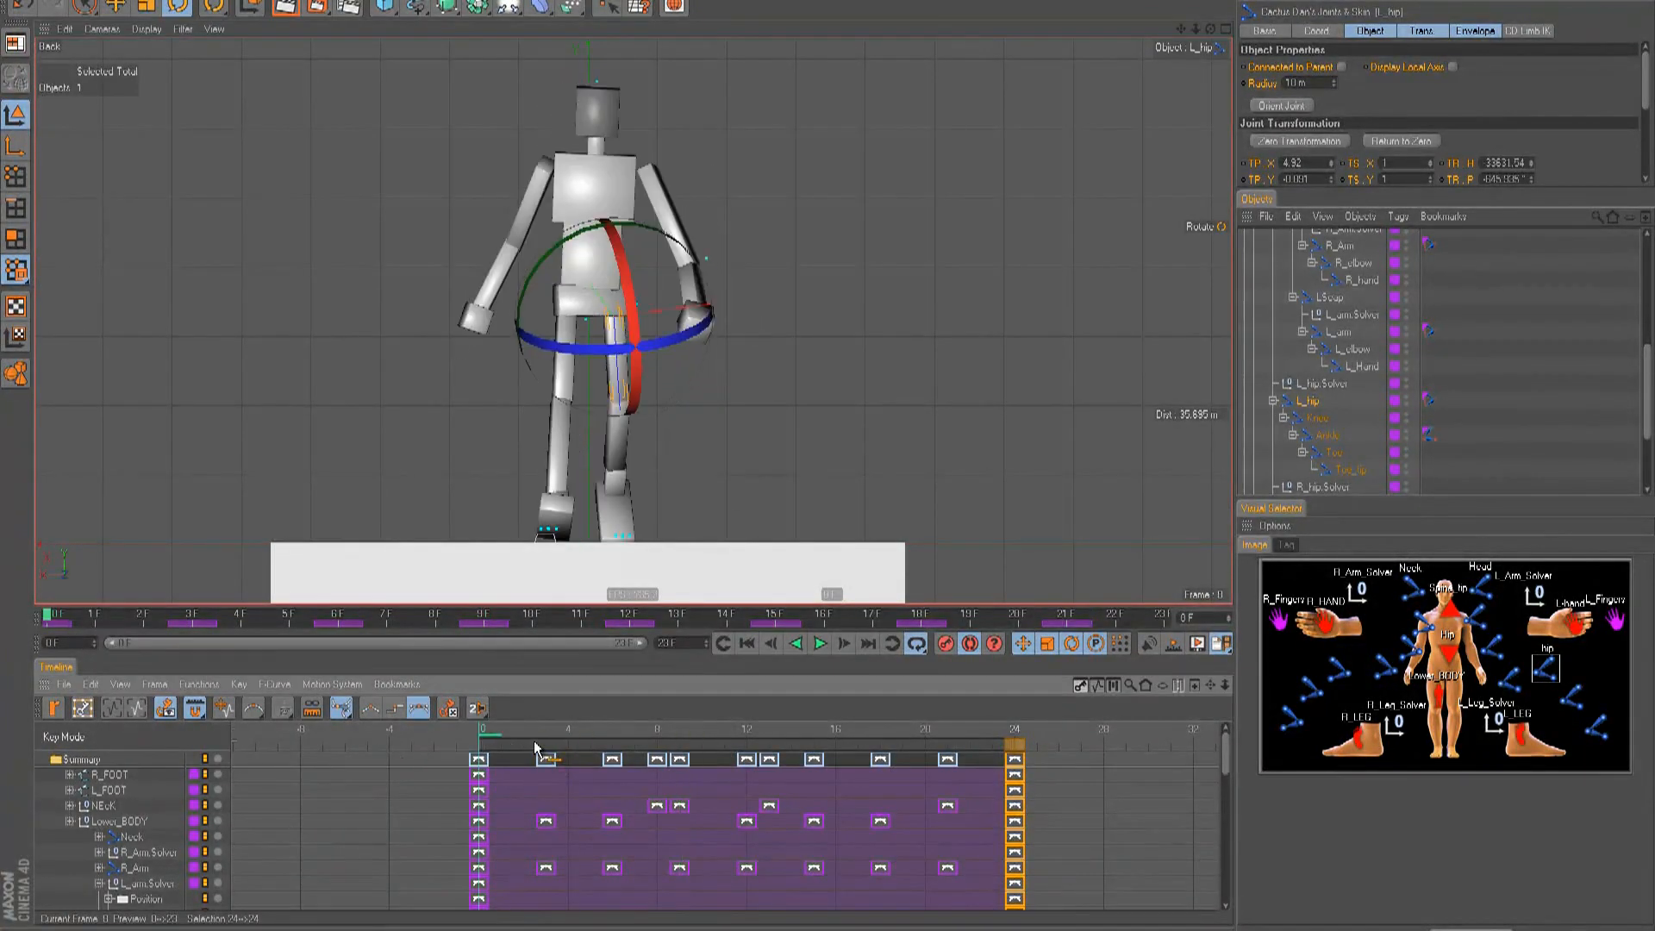
pyautogui.press('F8')
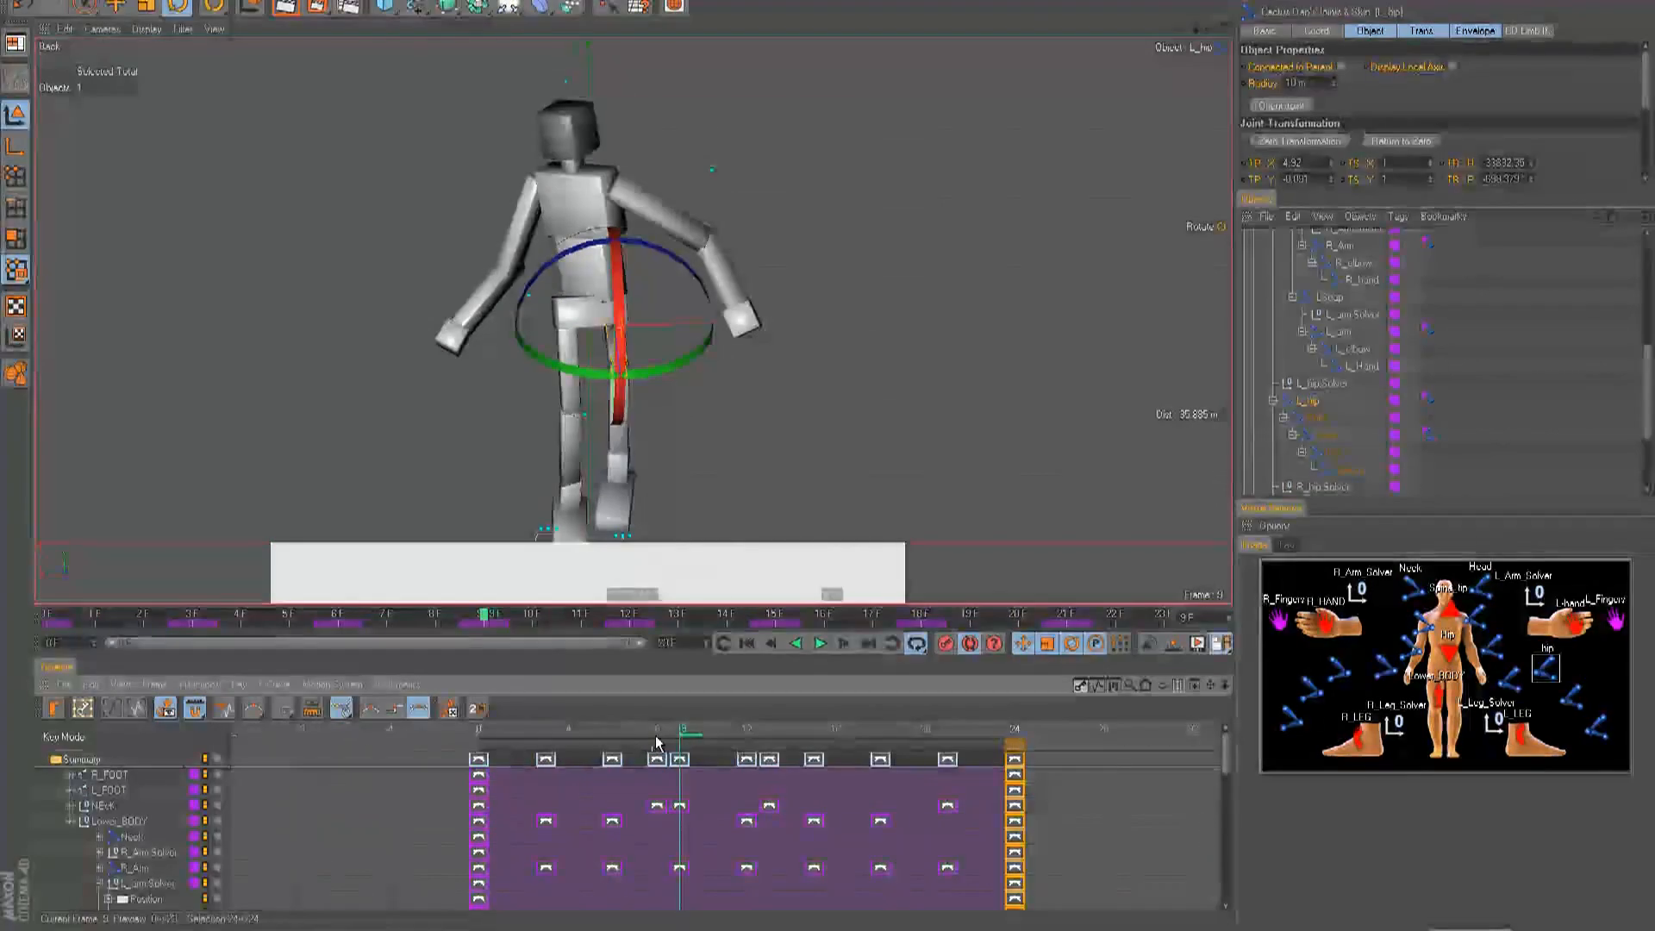
# - Rotate the L_hip joint slightly outward at frame 13 and play back the cycle
pyautogui.moveTo(689, 741); pyautogui.dragTo(773, 753)
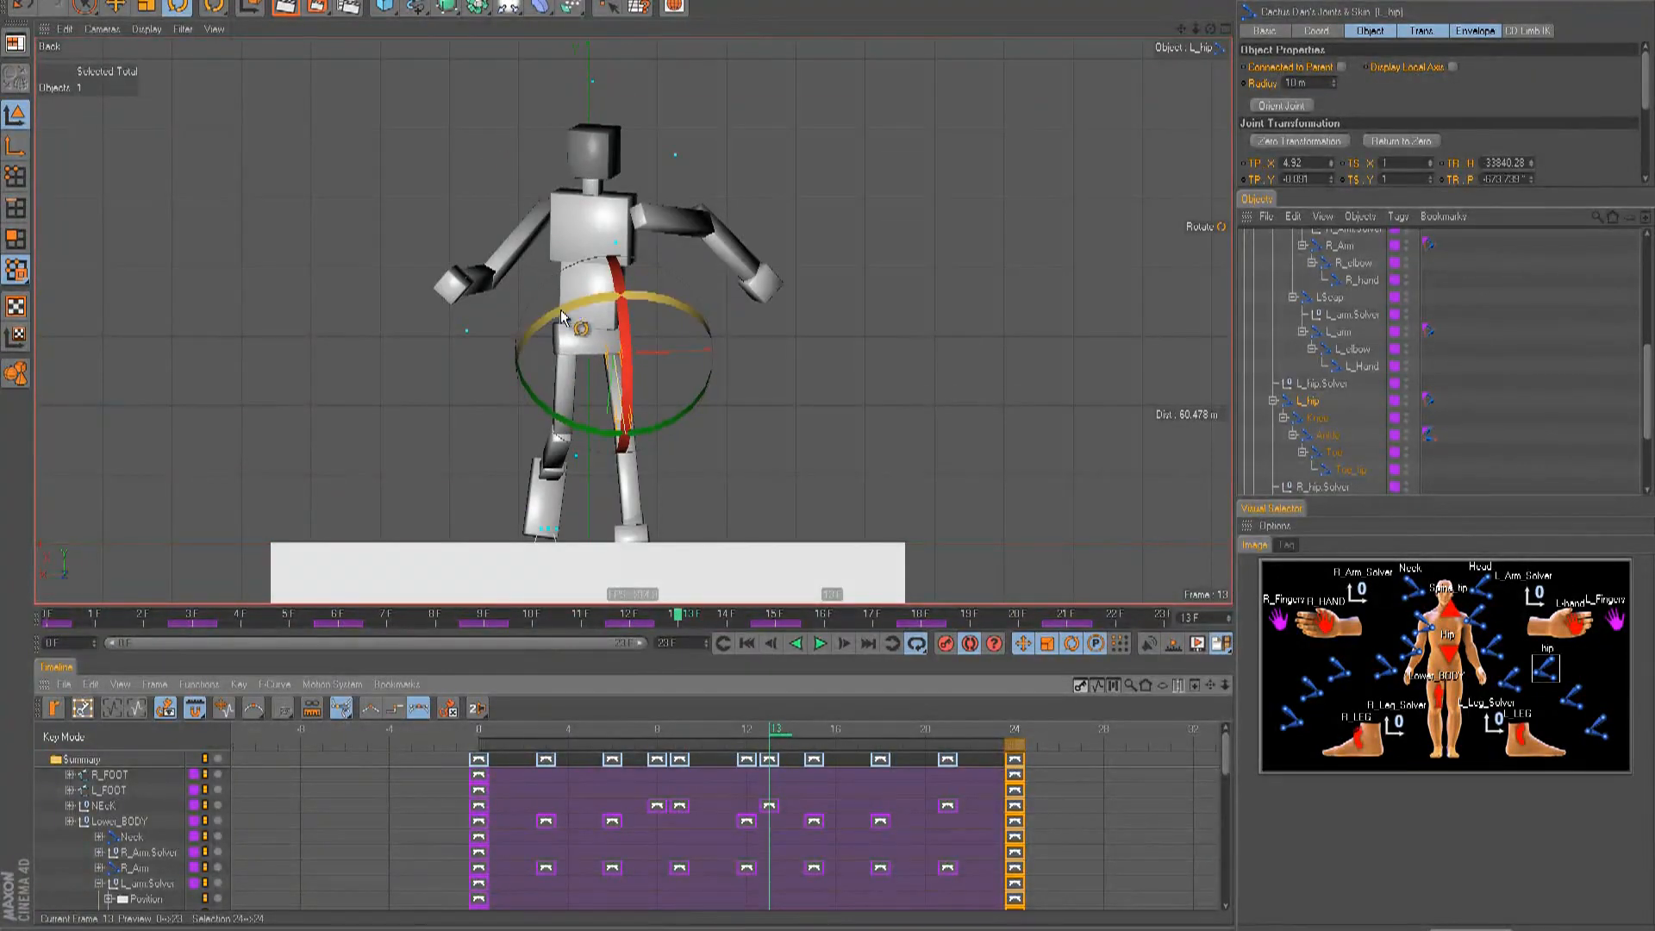
pyautogui.moveTo(560, 306); pyautogui.dragTo(573, 319)
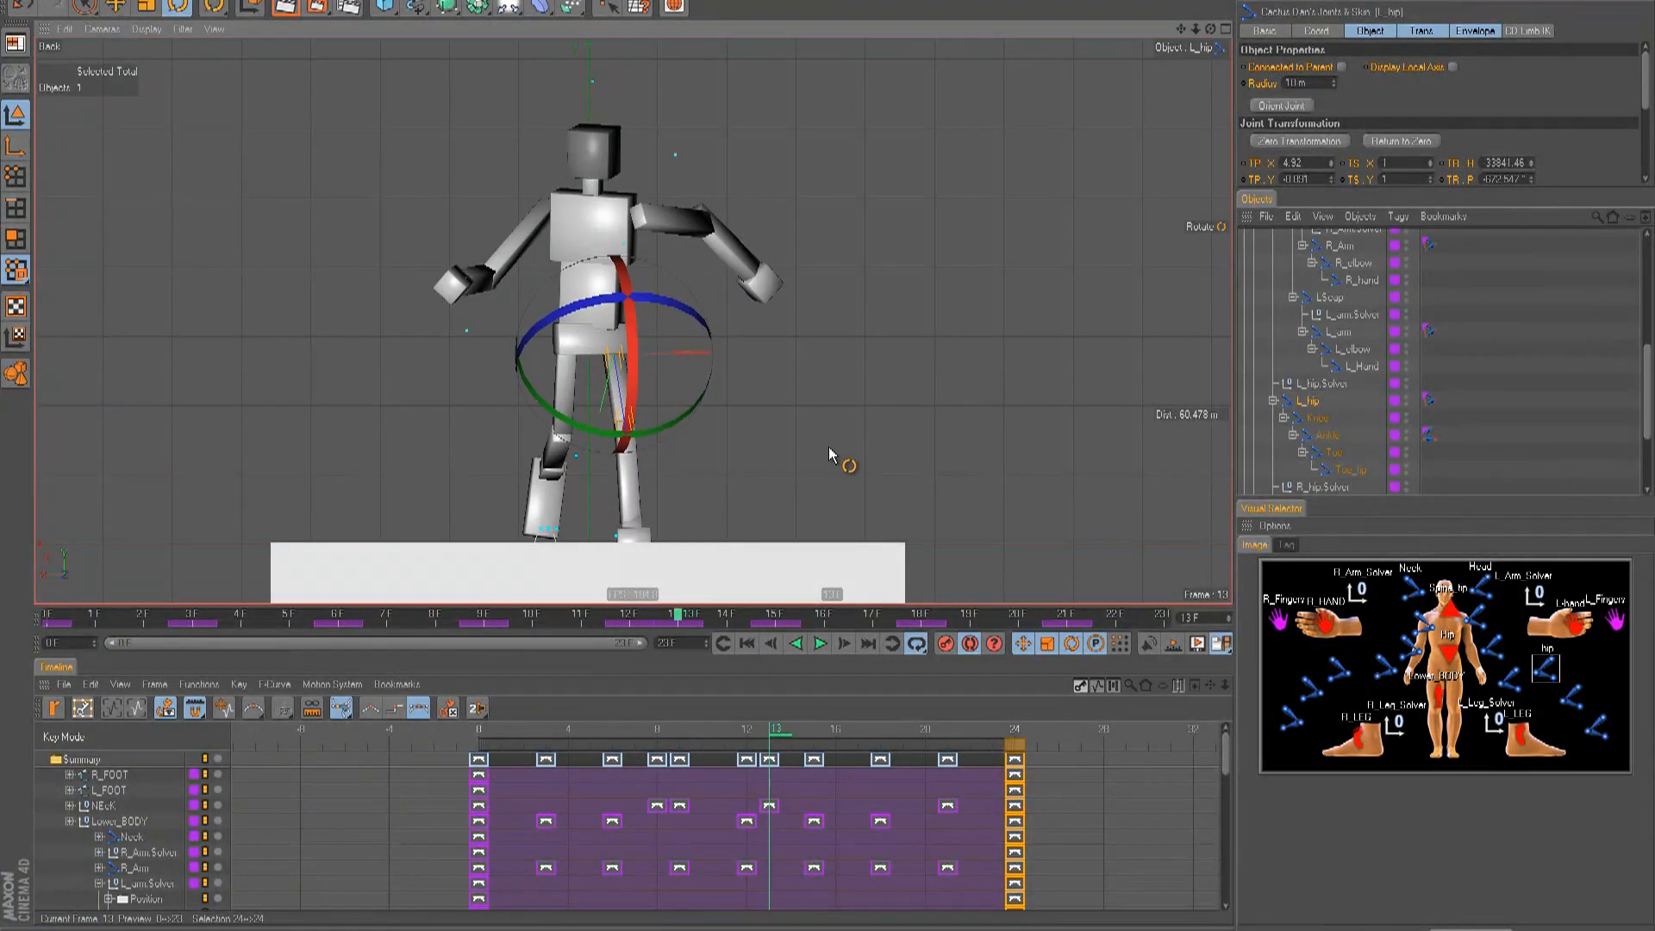
pyautogui.press('F8')
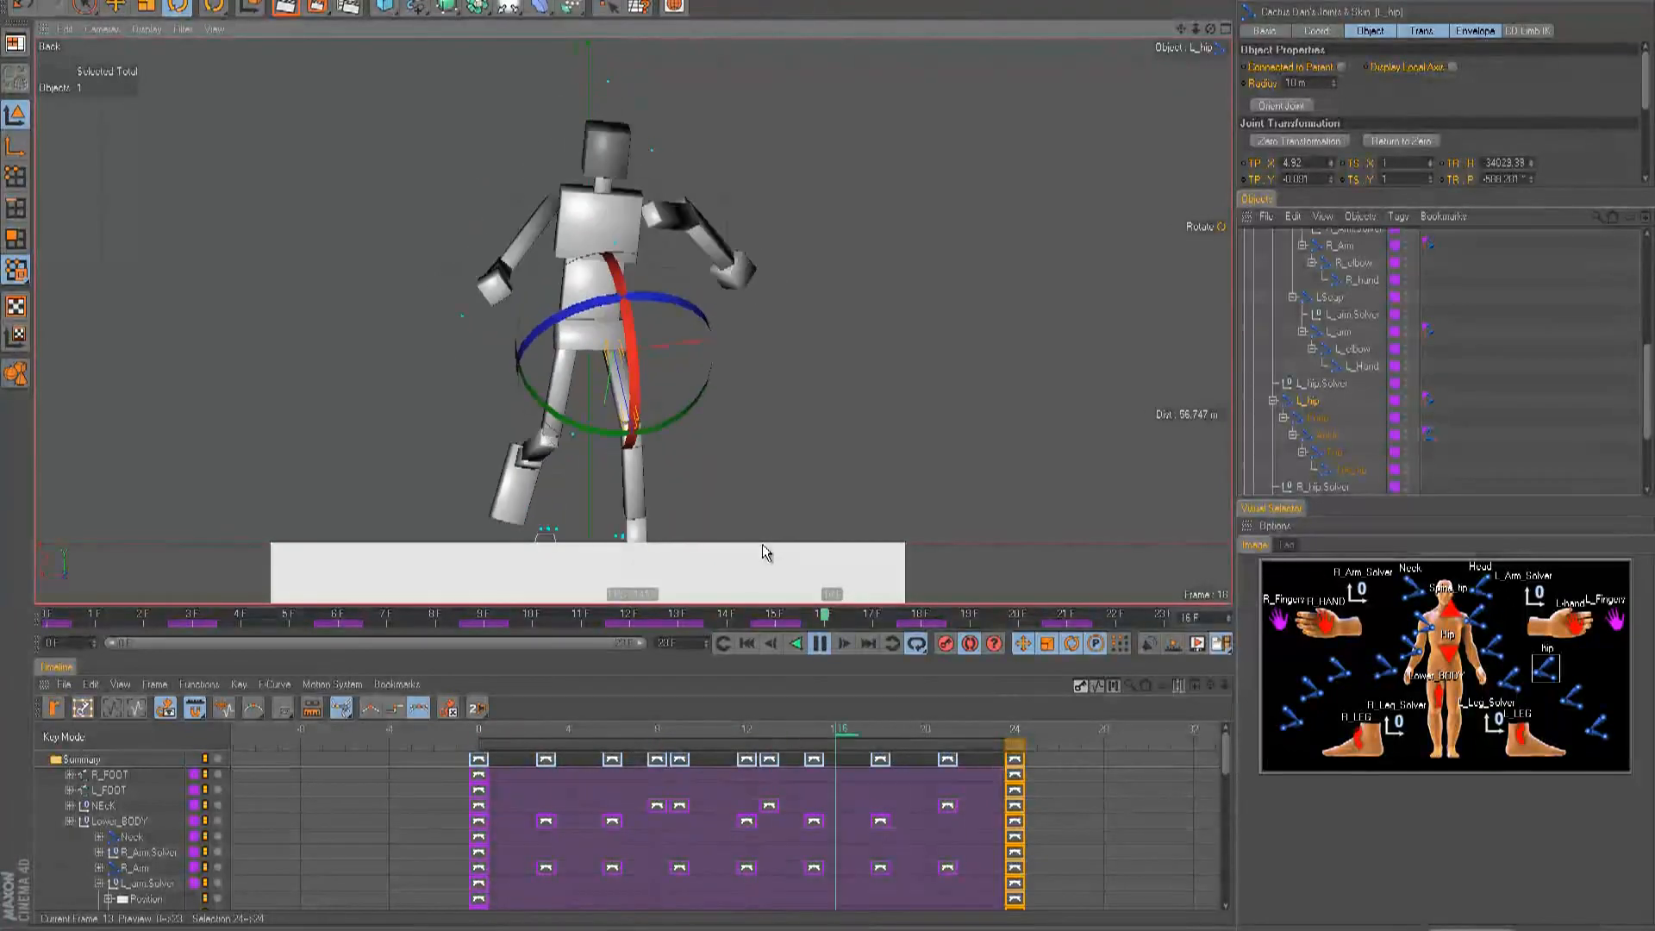
# - Key a small rotation of the L_hip joint at frame 4 and play back the cycle
pyautogui.click(334, 742)
pyautogui.moveTo(334, 741); pyautogui.dragTo(579, 756)
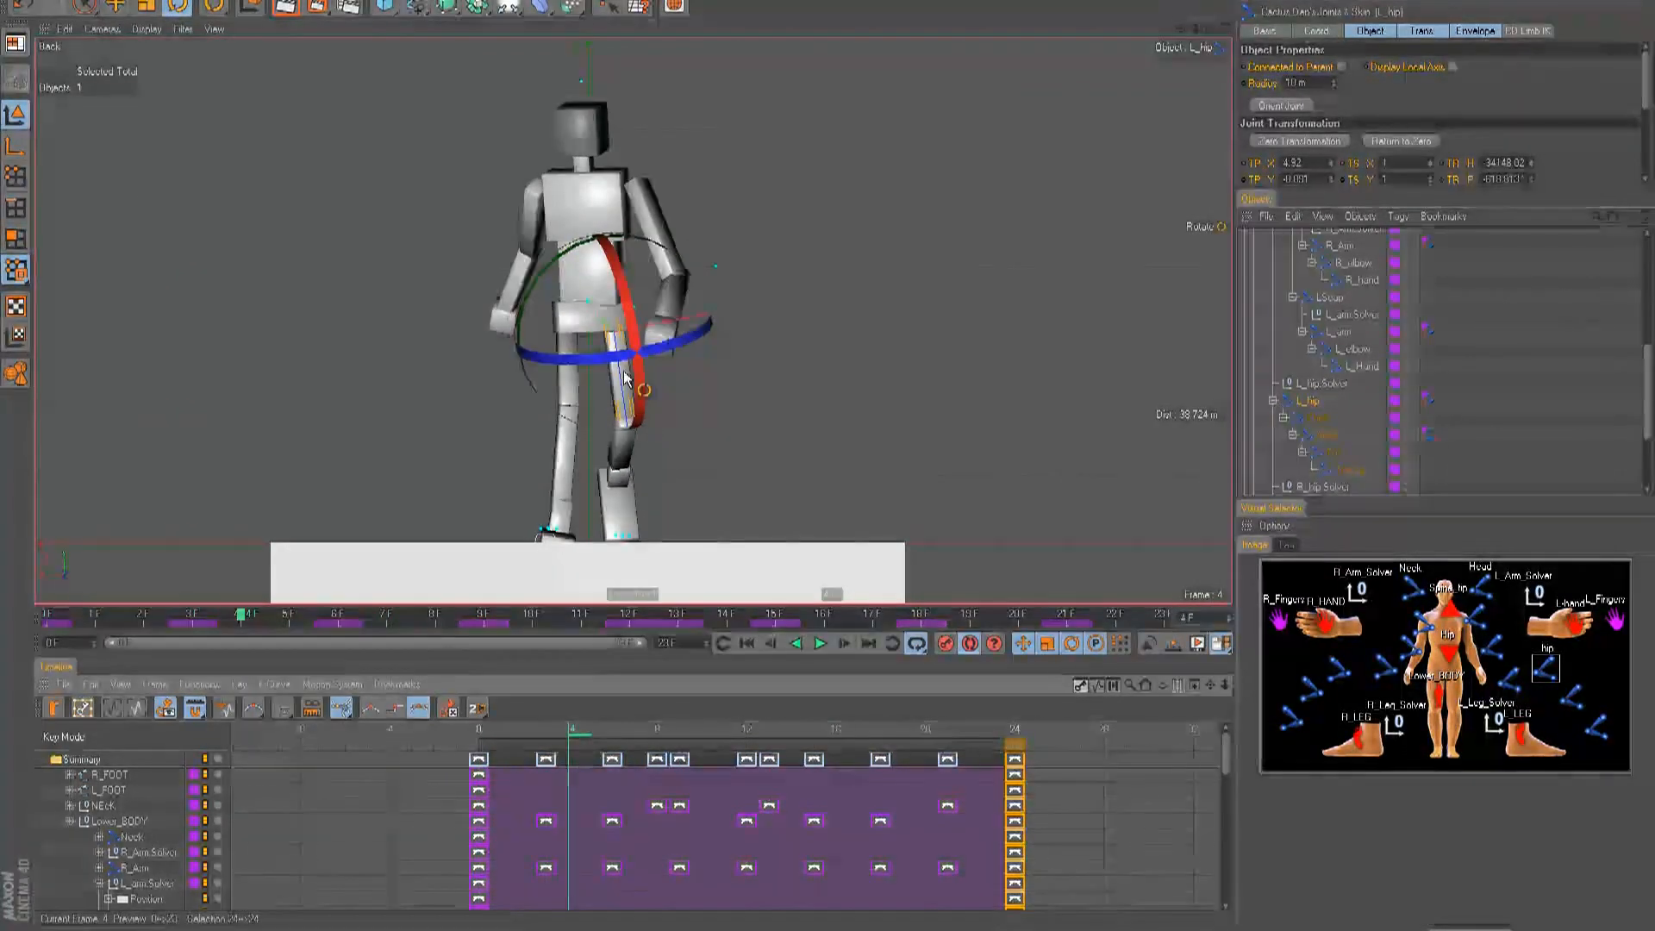
pyautogui.moveTo(552, 252); pyautogui.dragTo(562, 257)
pyautogui.press('F8')
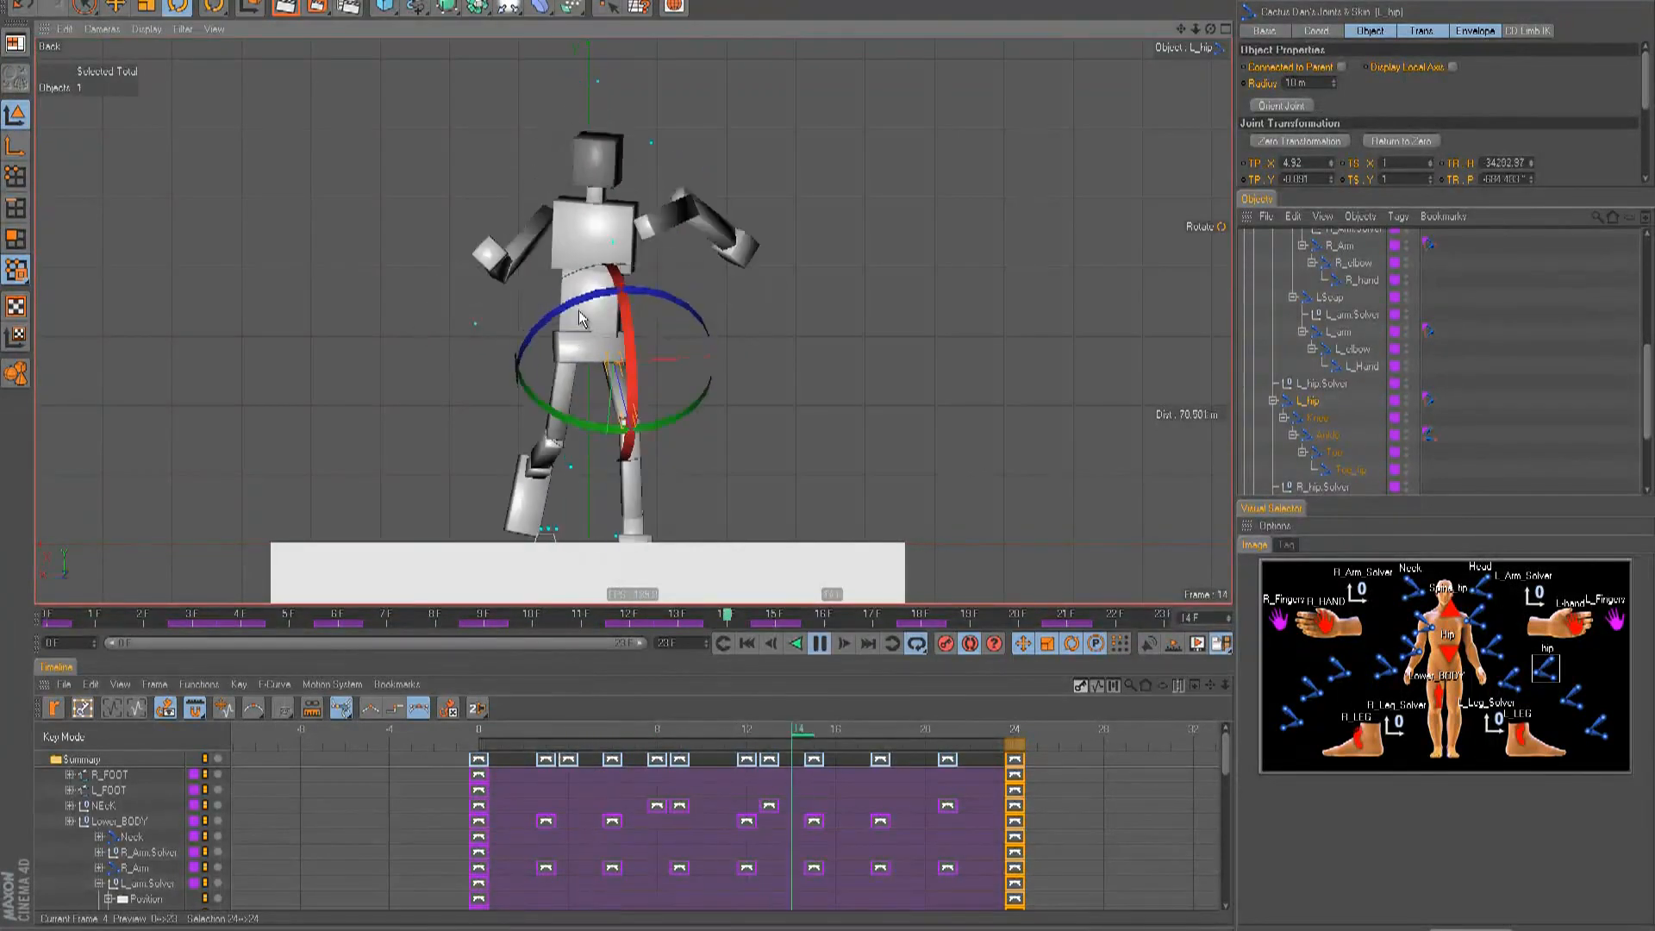
# - Adjust the L_hip joint's rotation at frame 10 and check the leg motion in playback
pyautogui.press('F8')
pyautogui.moveTo(633, 733); pyautogui.dragTo(702, 732)
pyautogui.press('F8')
pyautogui.press('F8')
pyautogui.click(701, 743)
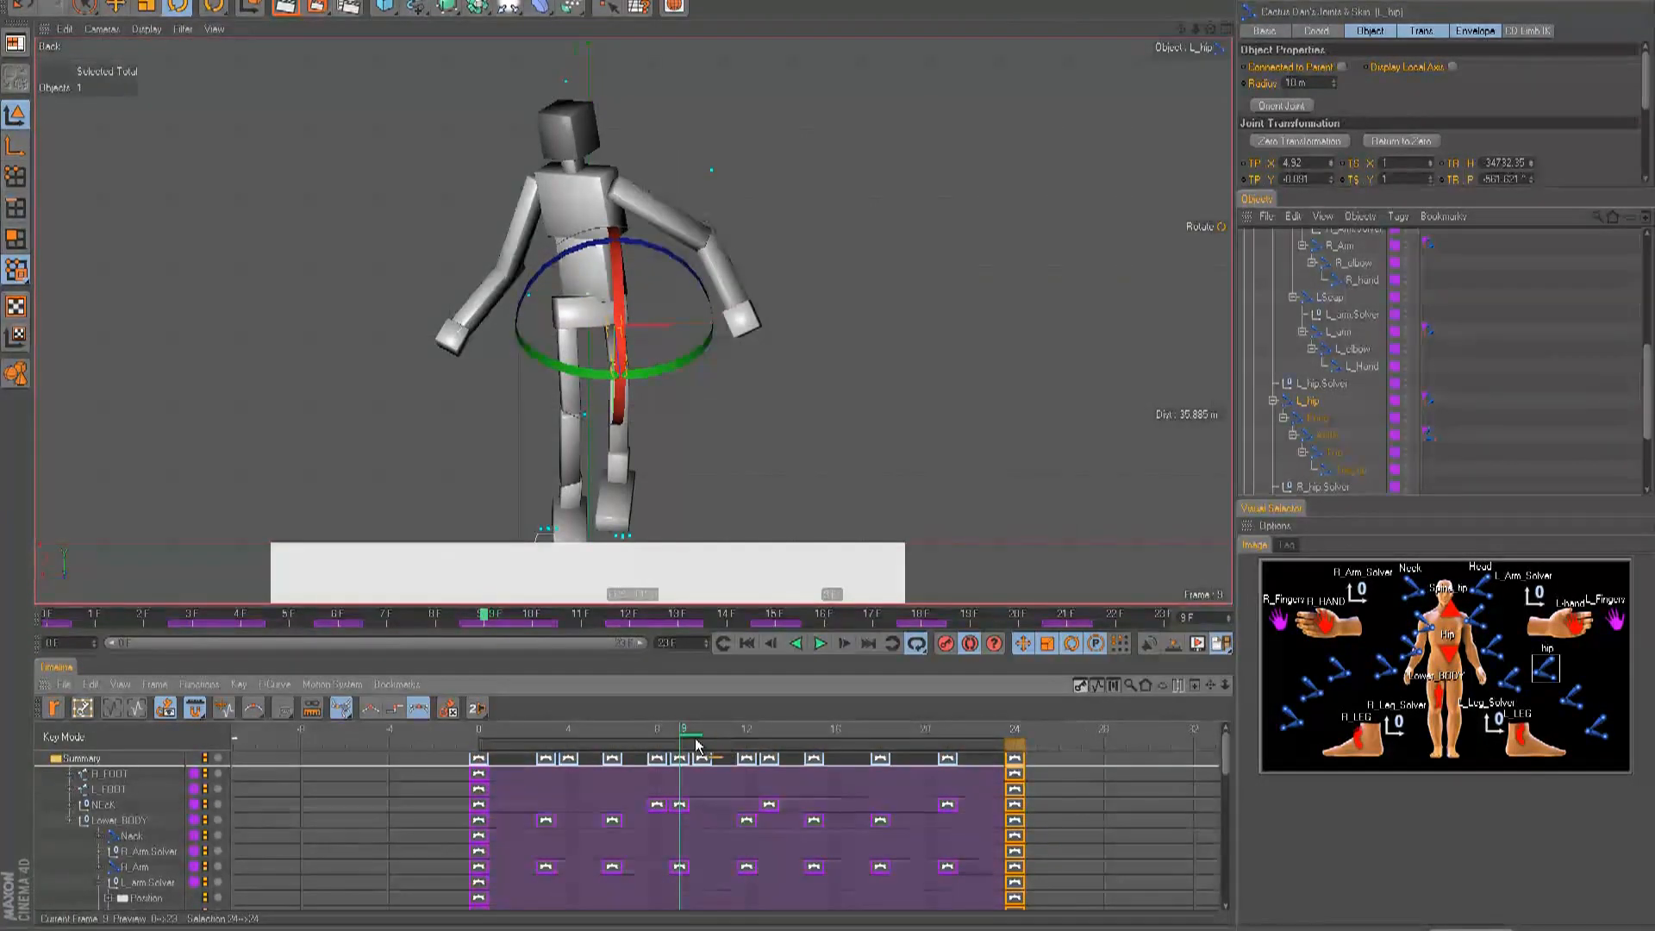
# - Rotate the L_hip joint at frame 15 to bring the planted leg more upright and play back the cycle
pyautogui.moveTo(689, 741); pyautogui.dragTo(810, 752)
pyautogui.moveTo(591, 355); pyautogui.dragTo(832, 451)
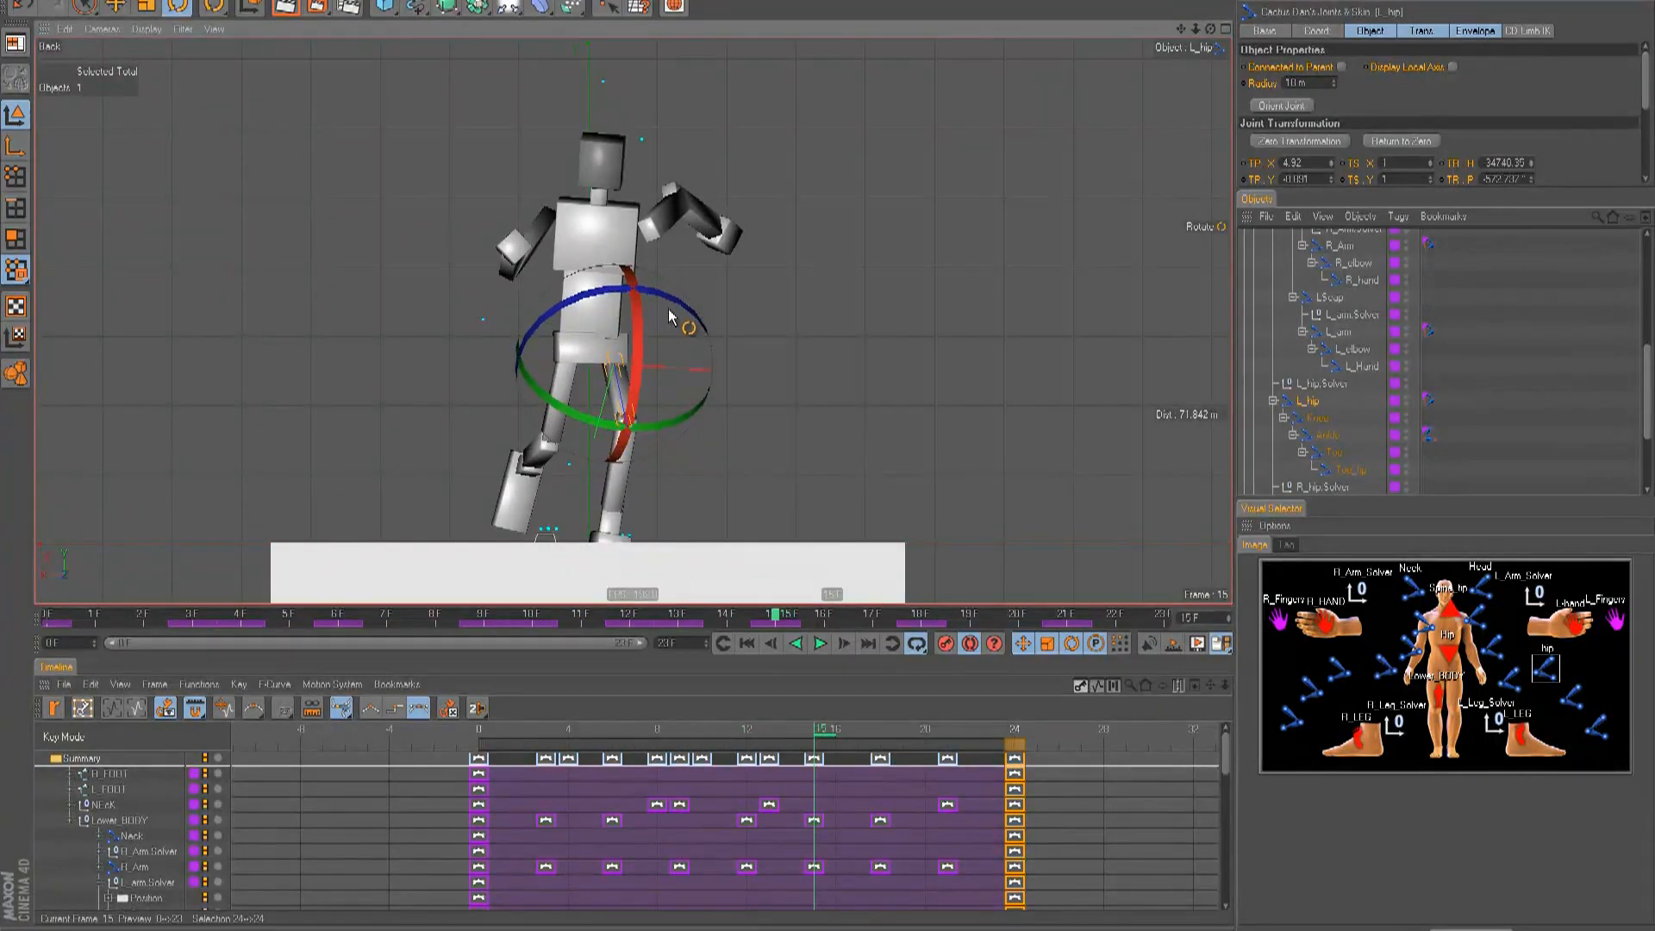
pyautogui.moveTo(607, 290); pyautogui.dragTo(570, 314)
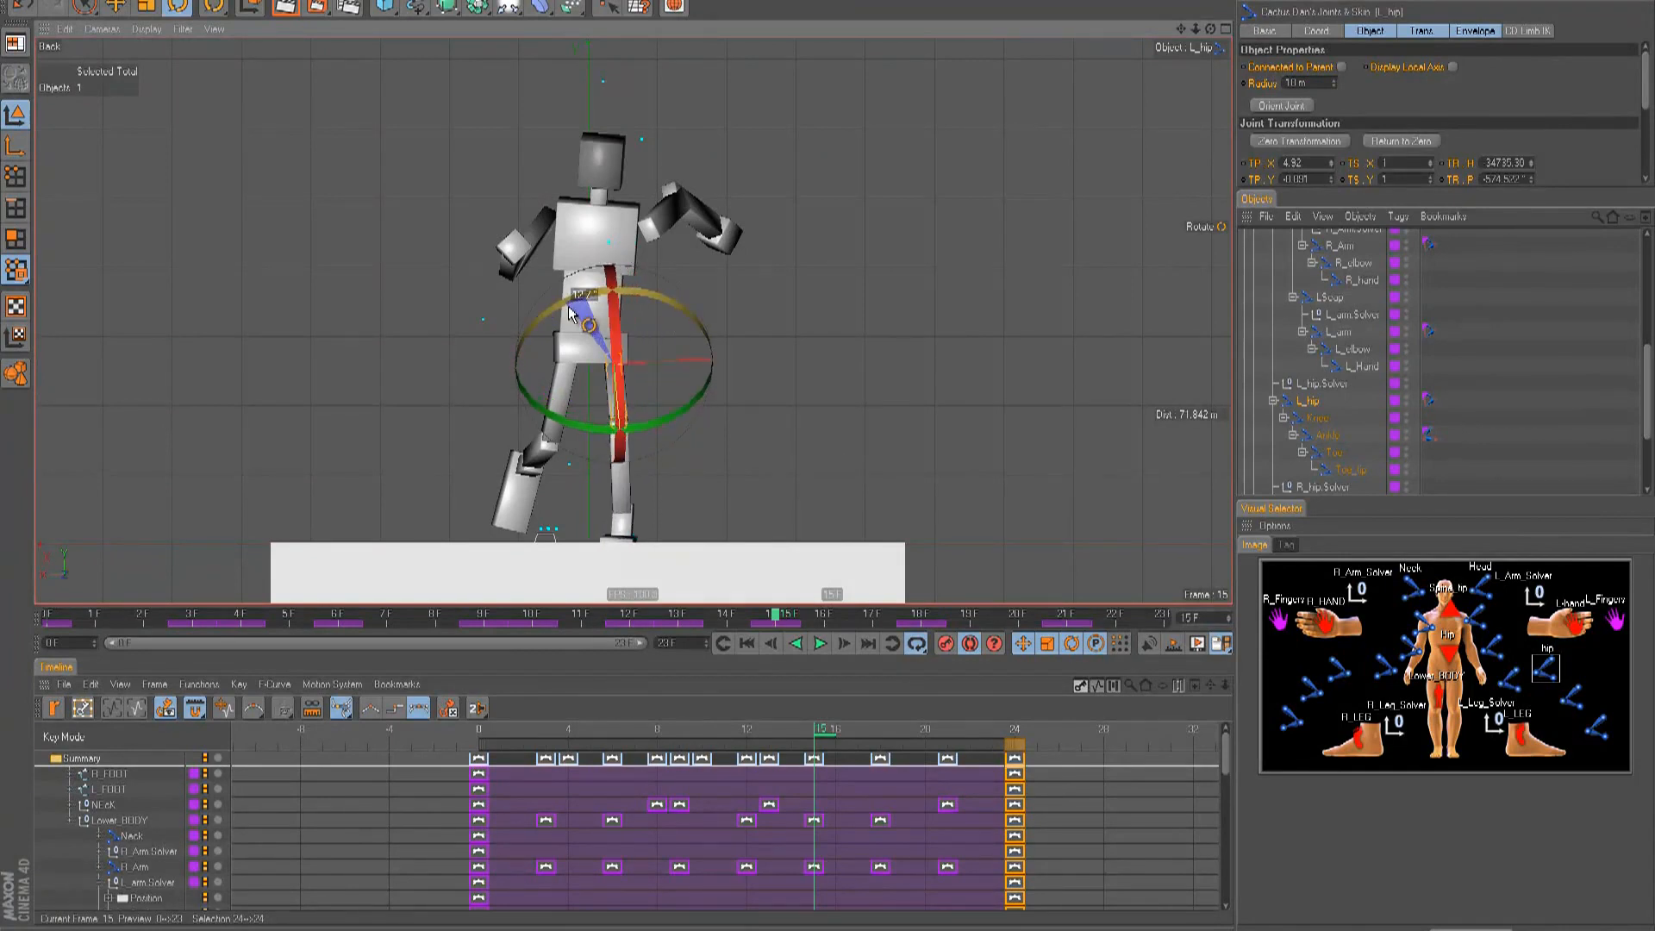
pyautogui.press('F8')
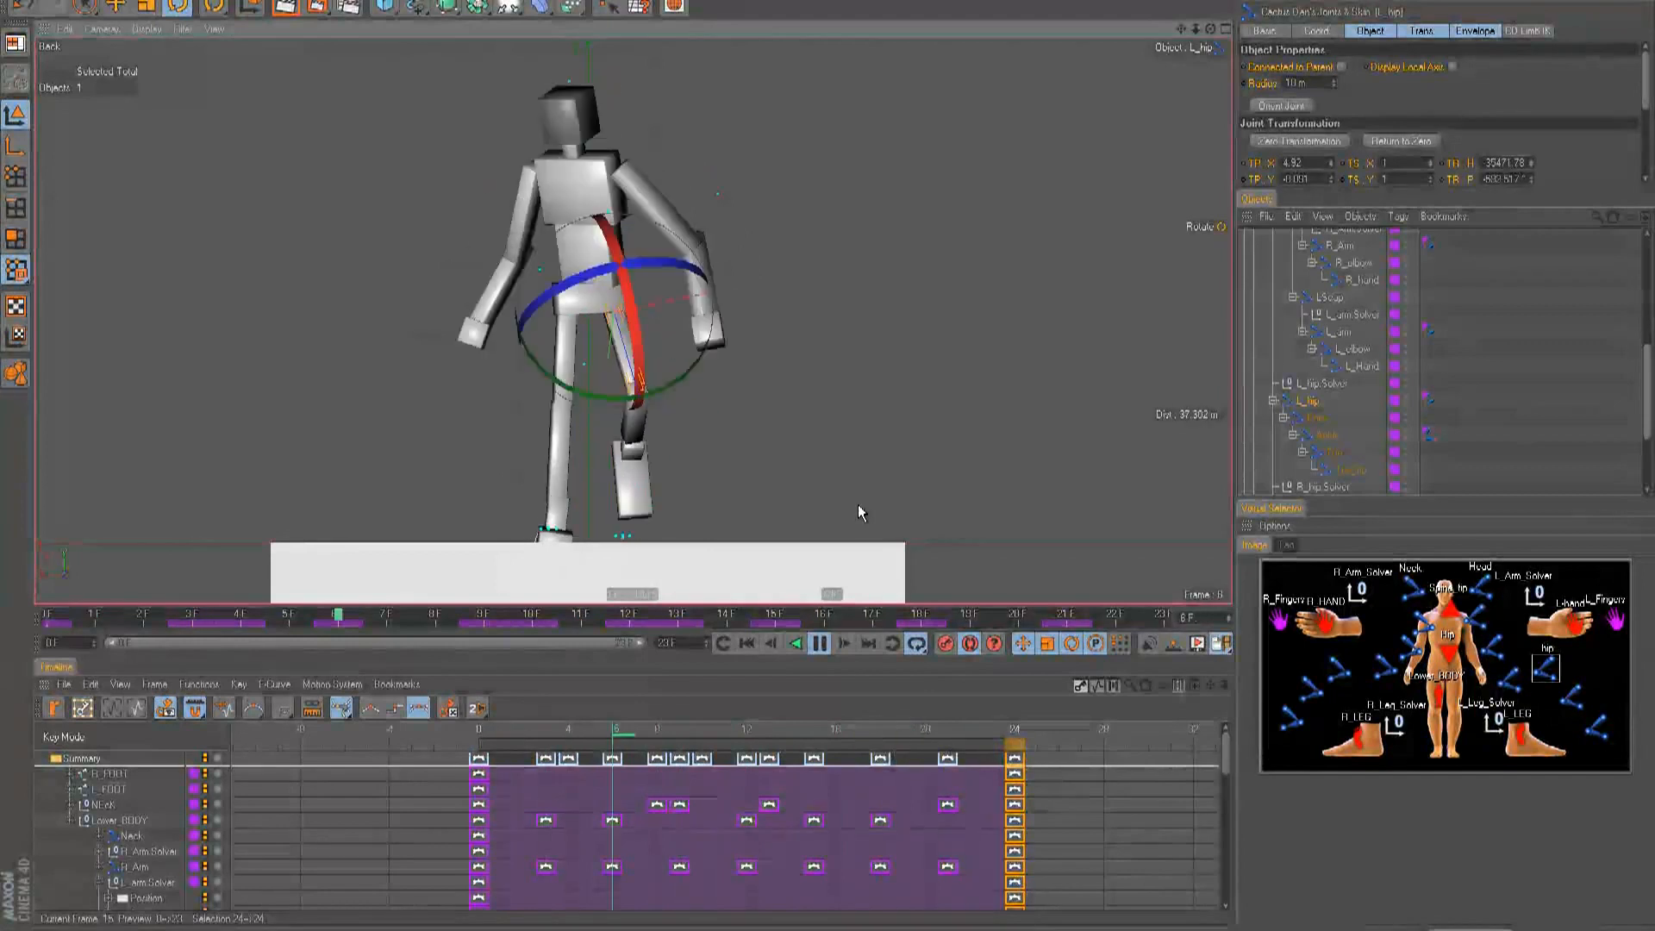
pyautogui.press('F8')
# - Rotate the R_hip joint at frames 13 and 16 to swing the lifted right leg inward and check the playback
pyautogui.click(1338, 669)
pyautogui.press('F8')
pyautogui.moveTo(594, 730); pyautogui.dragTo(770, 763)
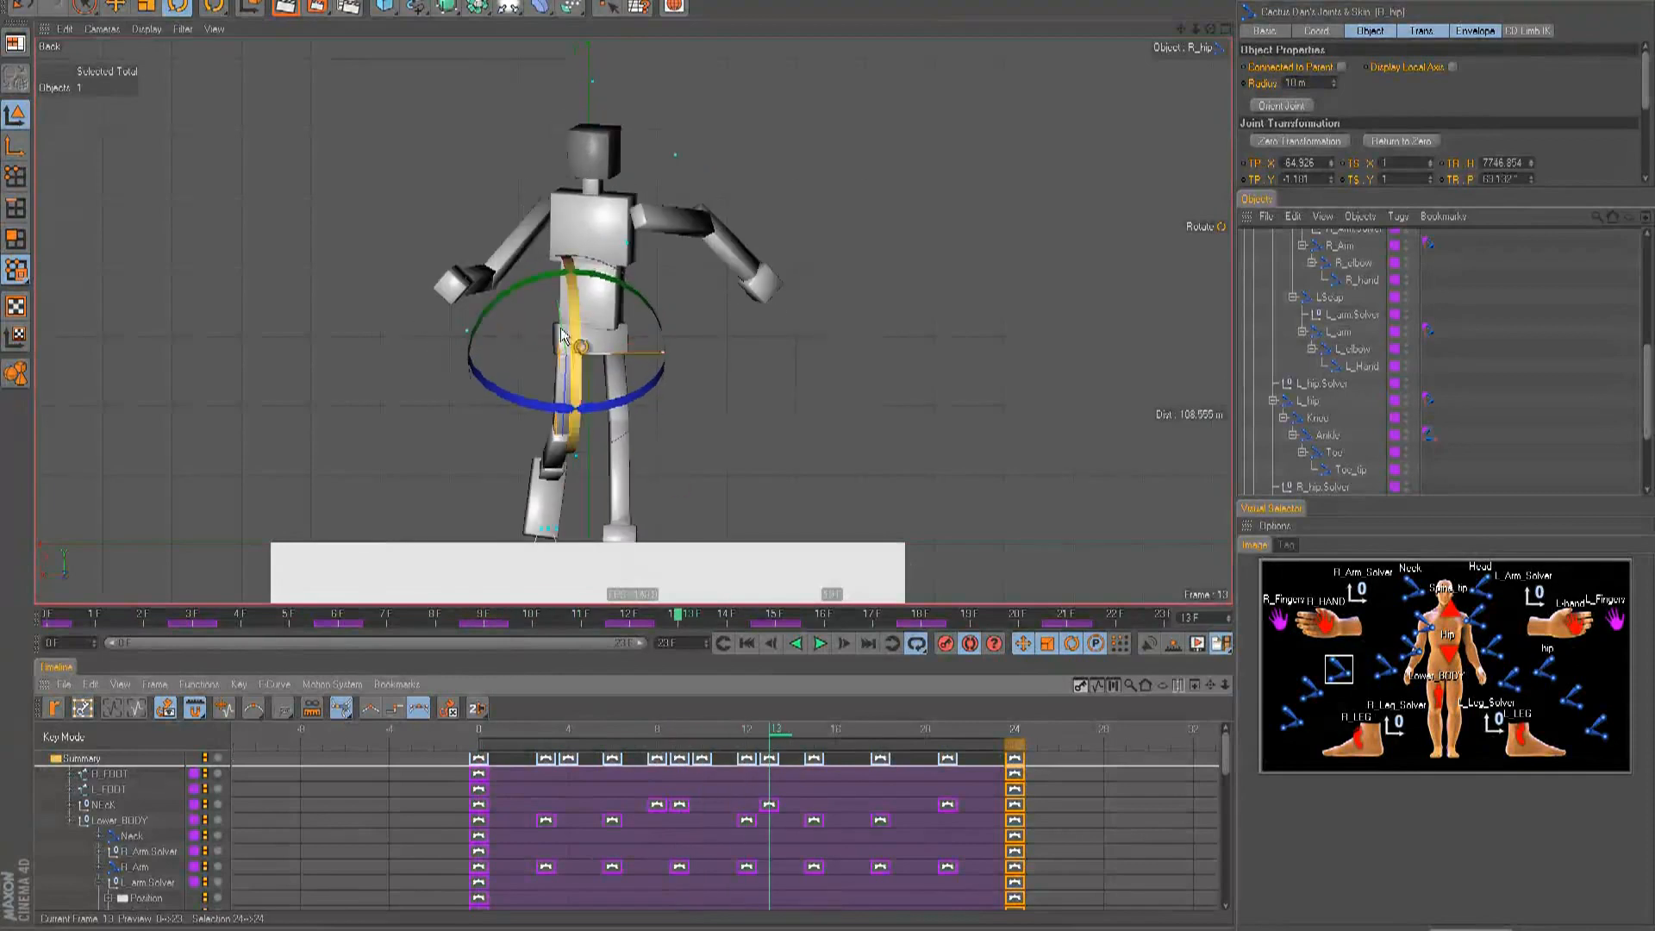
pyautogui.moveTo(498, 312); pyautogui.dragTo(487, 314)
pyautogui.moveTo(755, 727); pyautogui.dragTo(835, 740)
pyautogui.moveTo(549, 295); pyautogui.dragTo(504, 297)
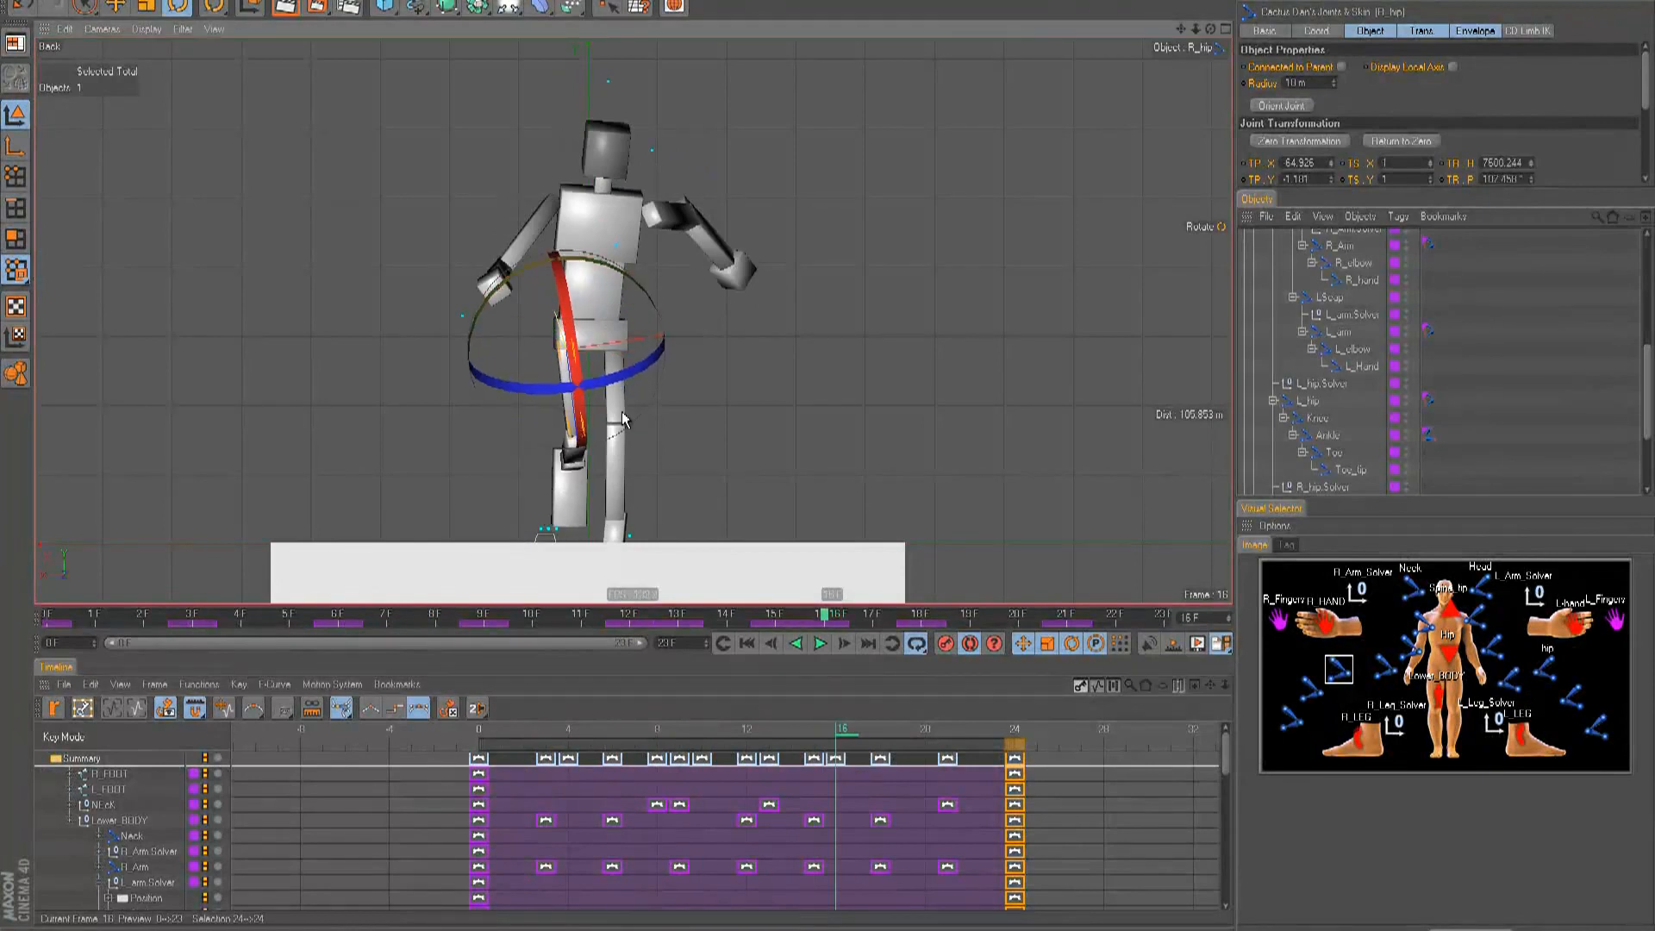
pyautogui.press('F8')
pyautogui.press('F8')
# - Rotate the R_hip joint inward at frame 15, adjust it slightly at frame 18, and play back the cycle
pyautogui.moveTo(781, 734); pyautogui.dragTo(844, 739)
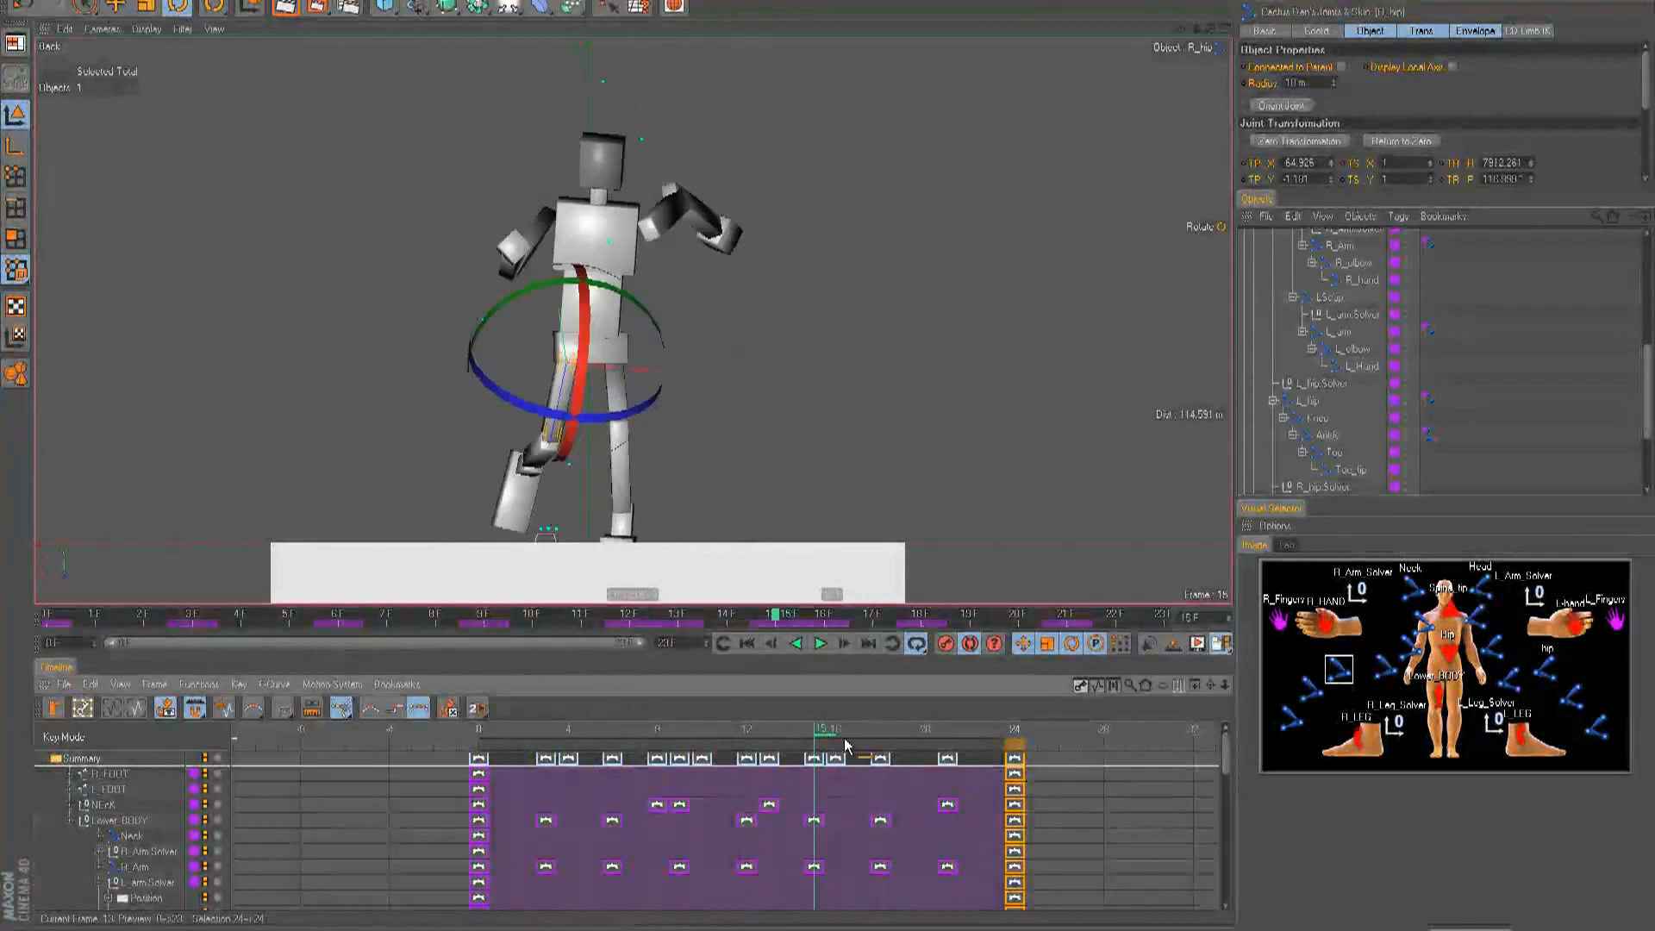
pyautogui.press('F8')
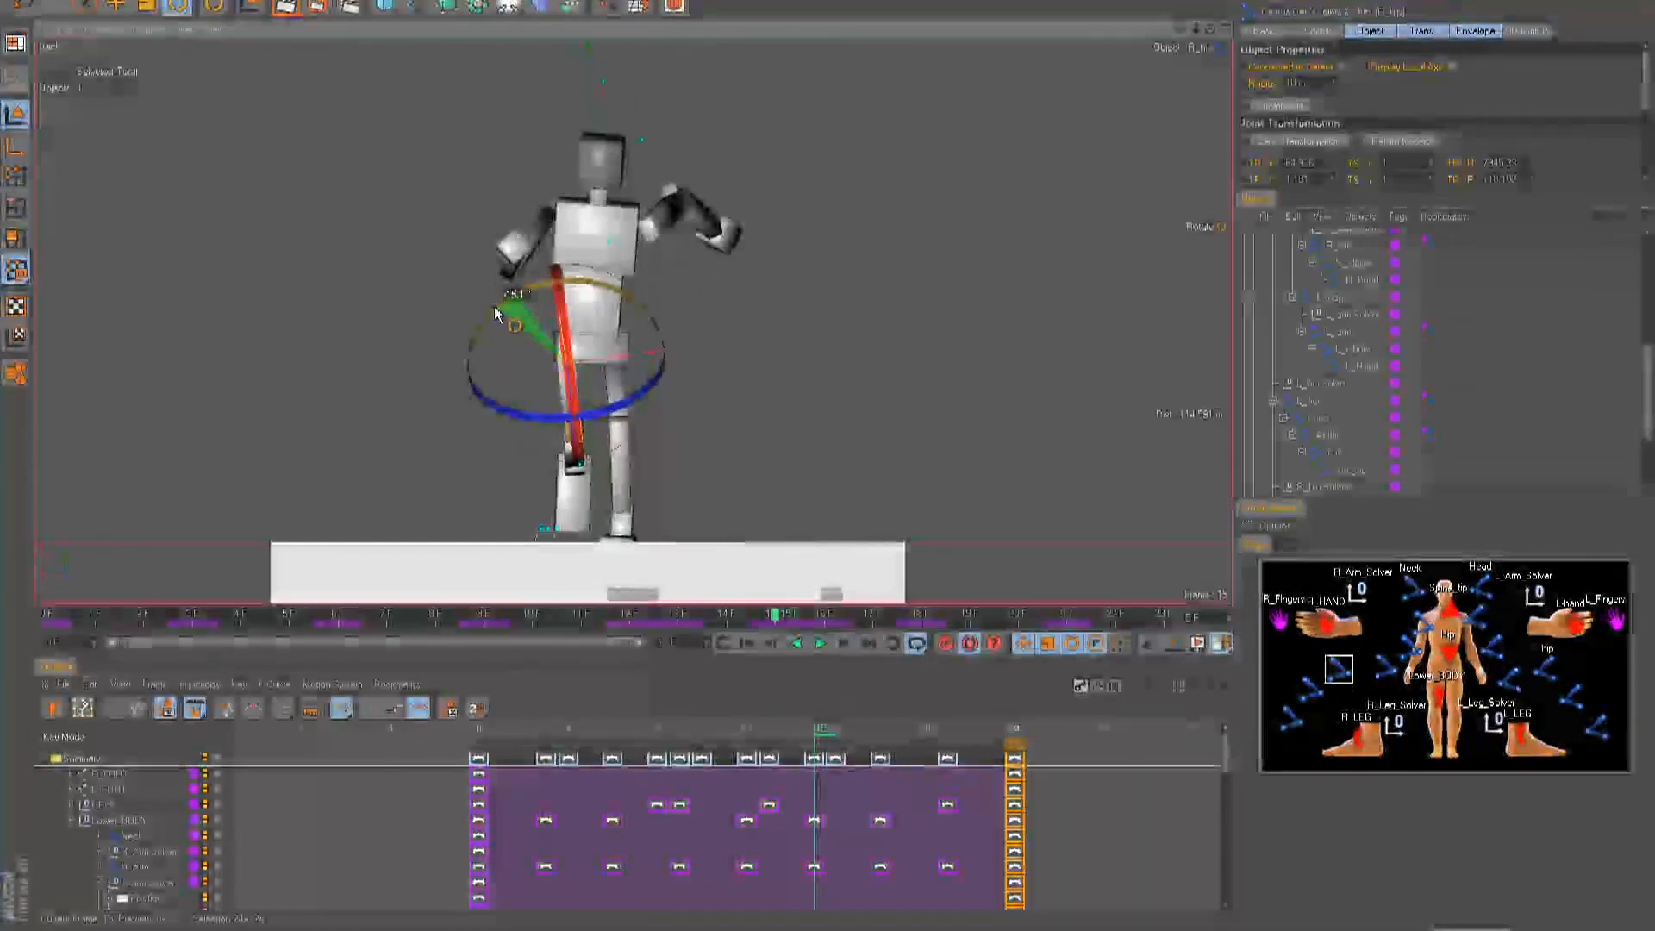
pyautogui.press('F8')
pyautogui.click(629, 731)
pyautogui.moveTo(629, 731); pyautogui.dragTo(880, 778)
pyautogui.moveTo(520, 303); pyautogui.dragTo(528, 312)
pyautogui.press('F8')
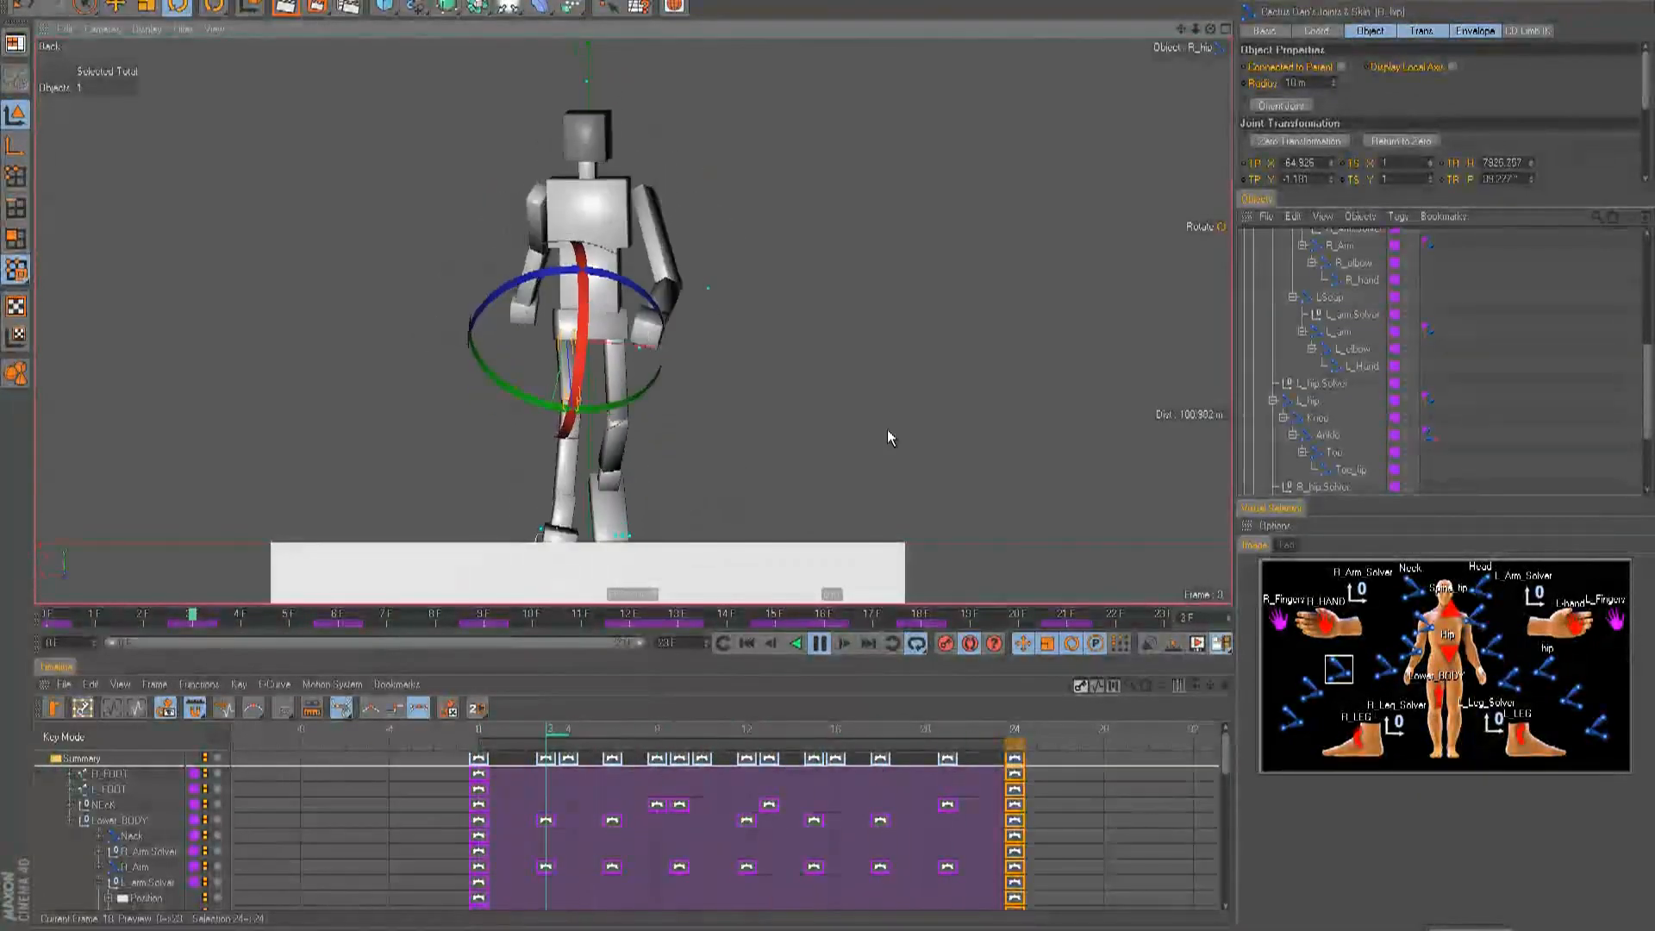
# - Clear the selection and examine the looping walk from both the side and back views
pyautogui.click(916, 431)
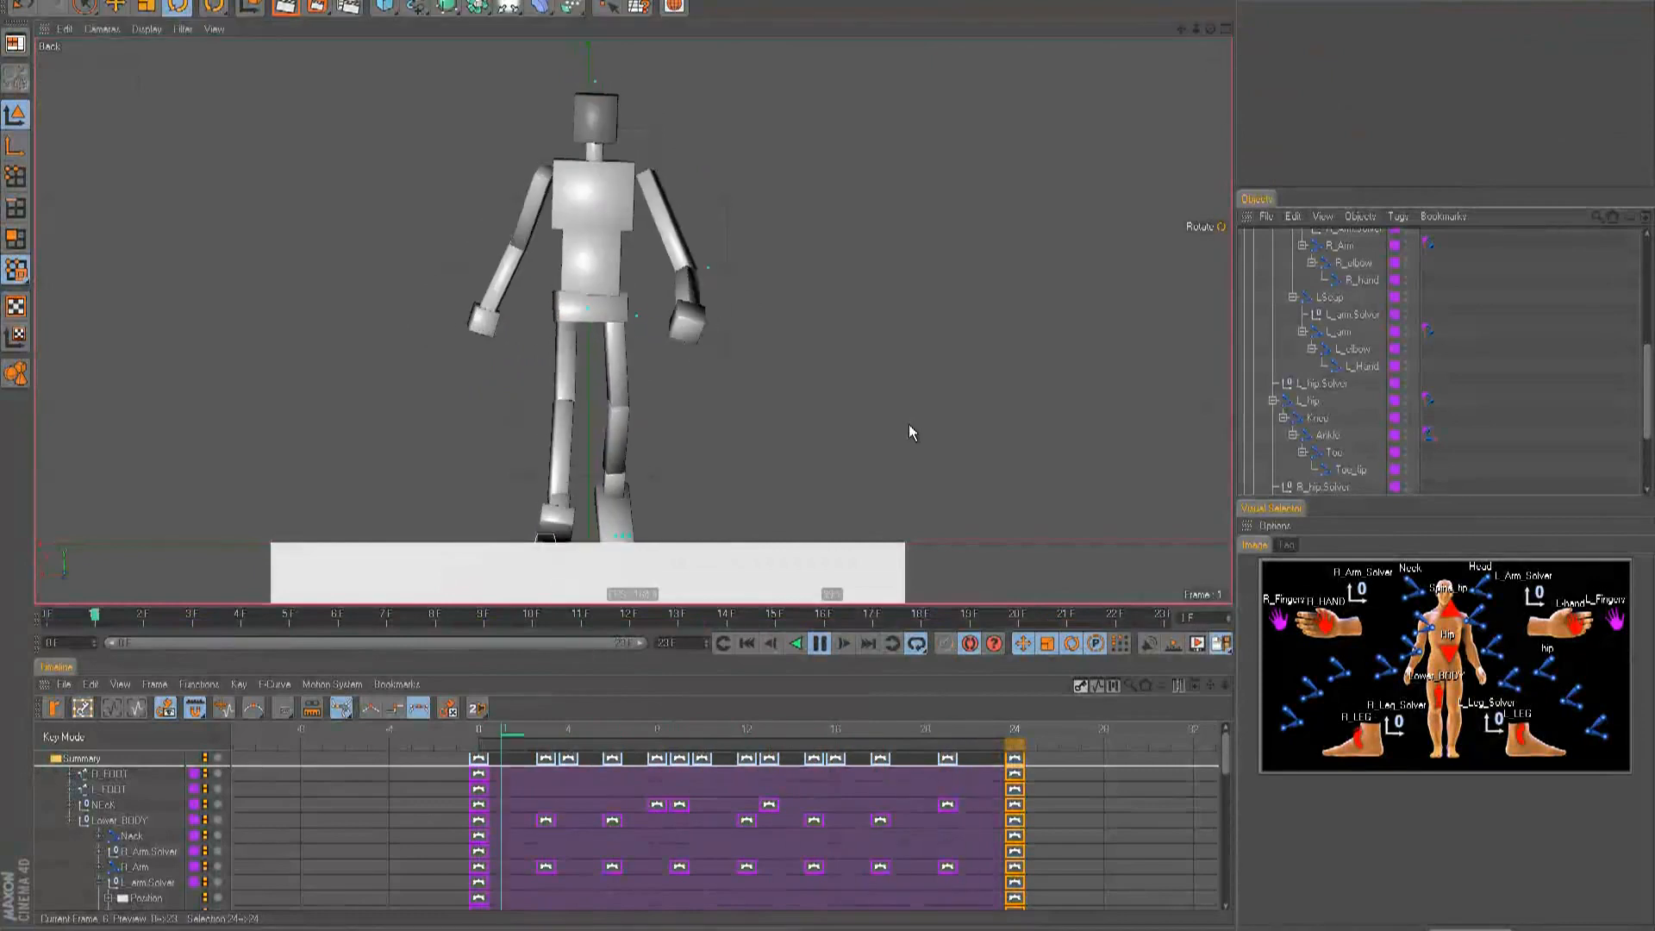
pyautogui.press('F3')
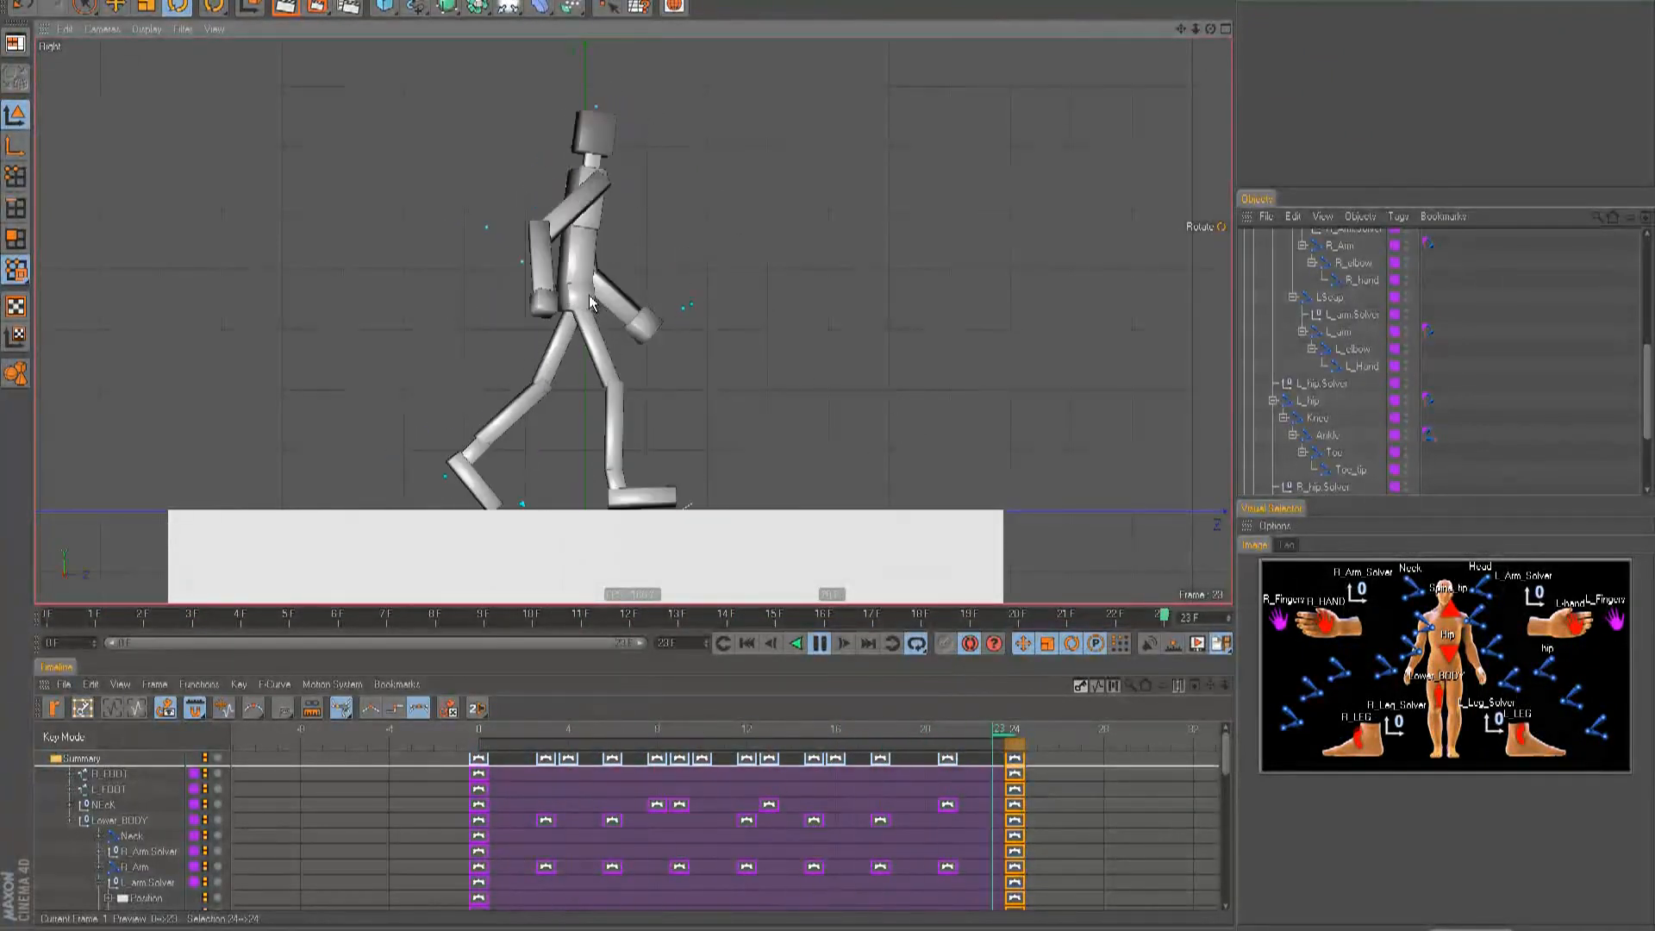
pyautogui.hotkey('ctrl', 'shift', 'z')
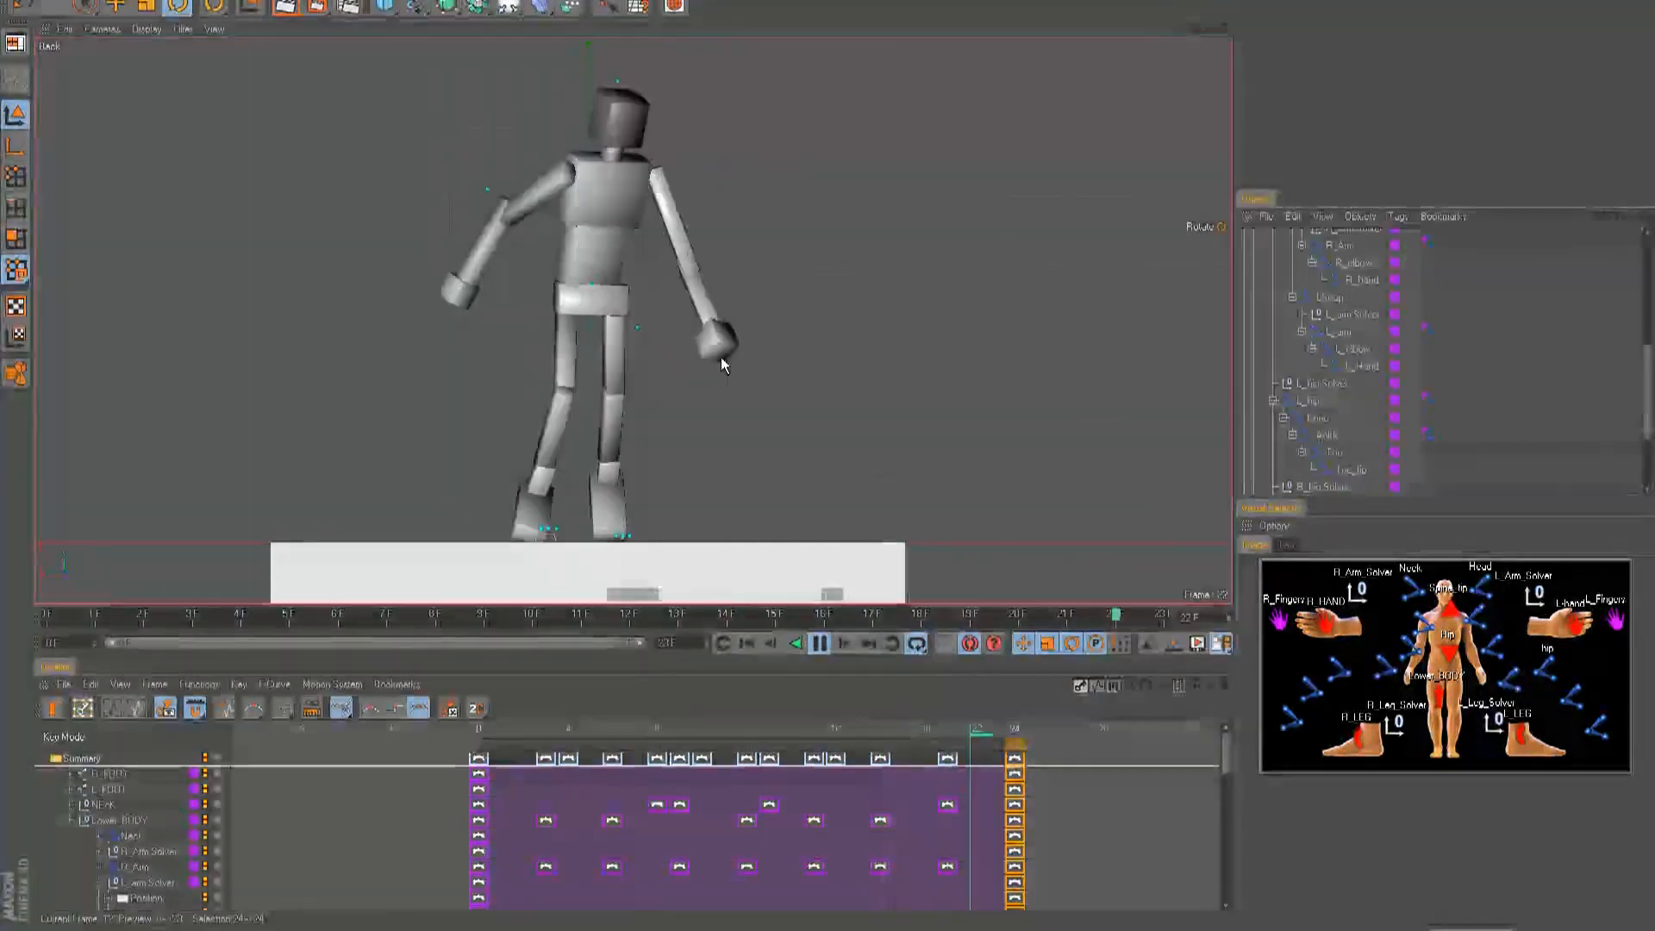
pyautogui.press('F3')
pyautogui.press('F2')
pyautogui.press('F3')
pyautogui.press('F4')
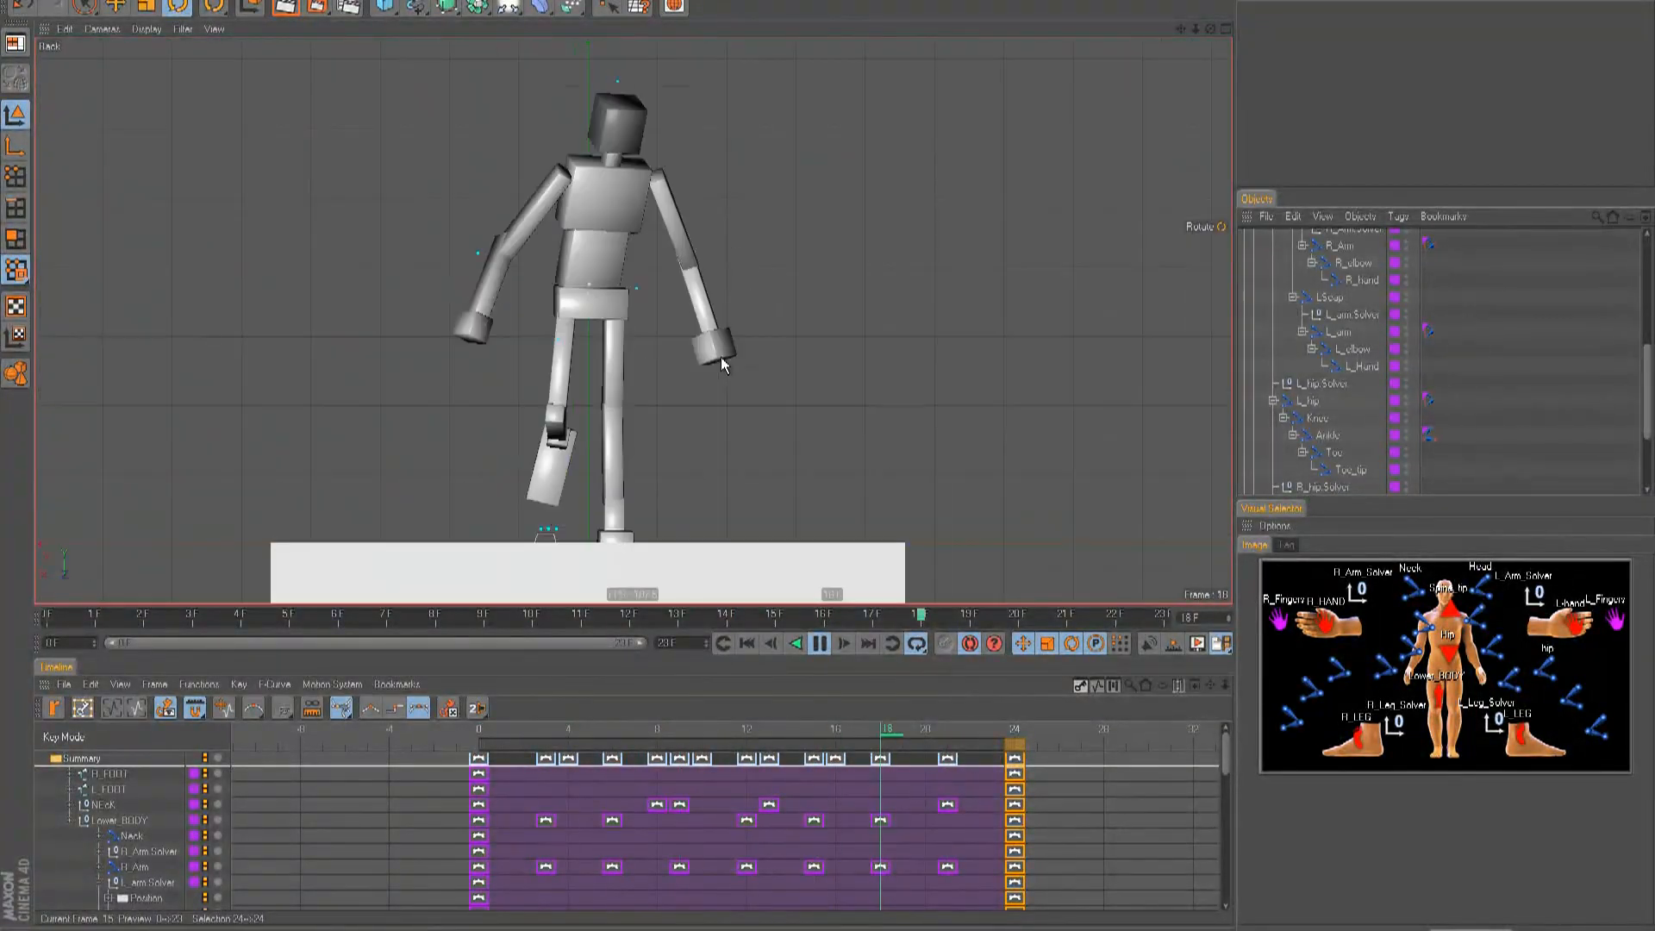
pyautogui.press('F2')
pyautogui.press('F3')
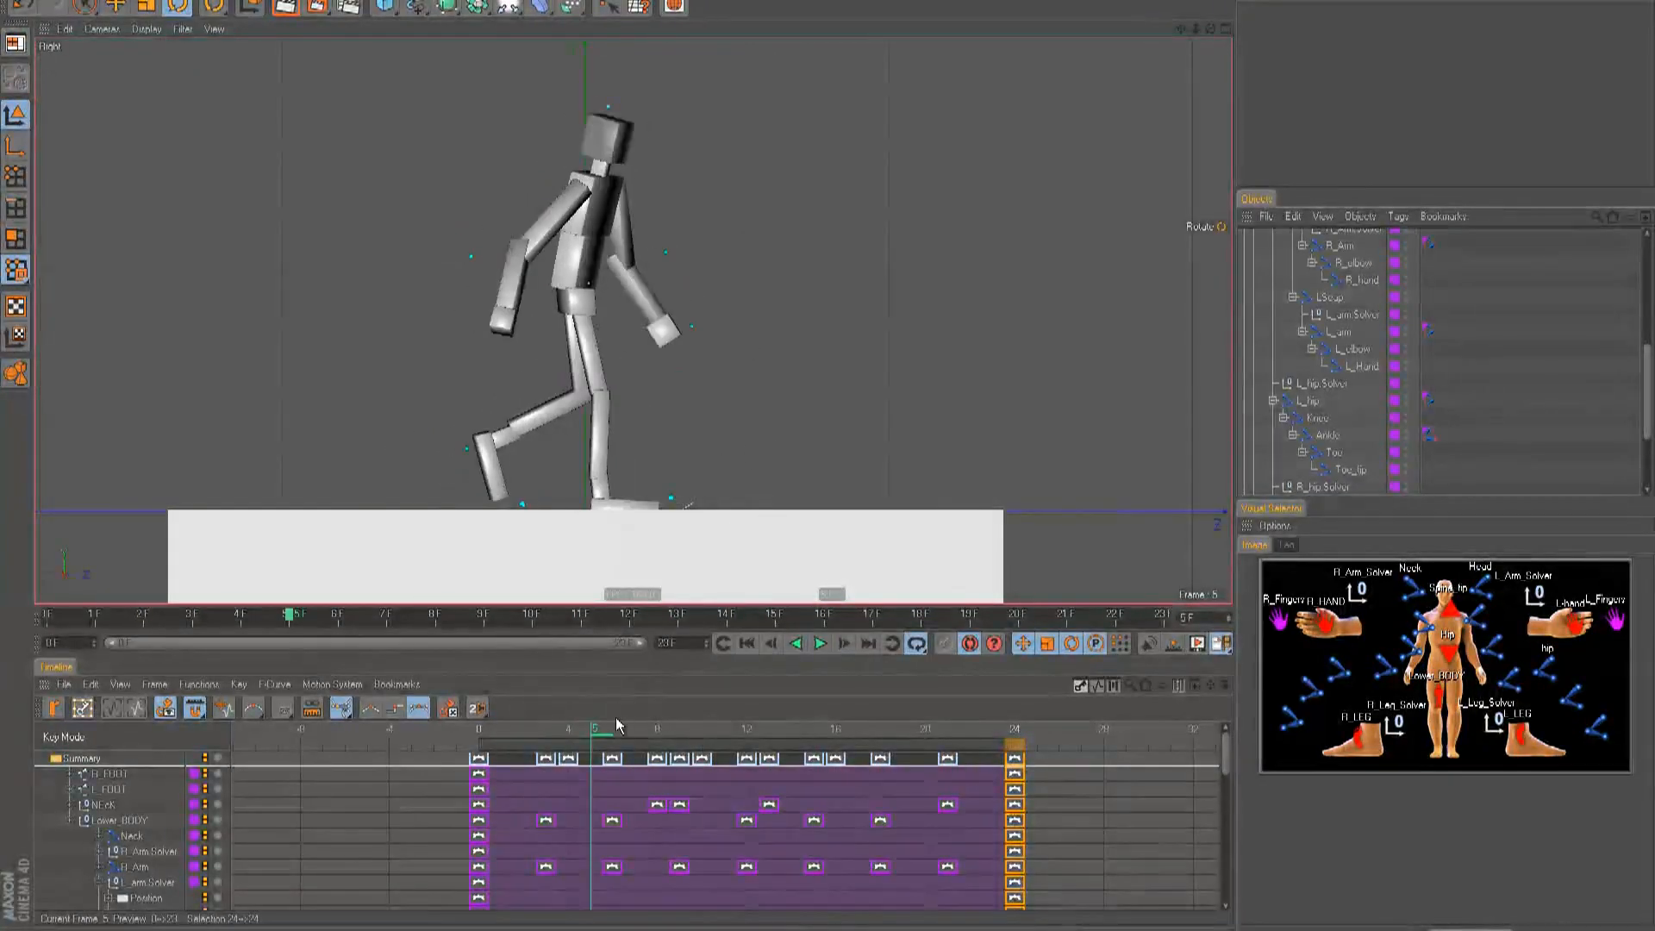
pyautogui.press('F8')
# - Return to frame 0 and add a Vibrate tag to the Neck joint in the character's hierarchy
pyautogui.click(475, 733)
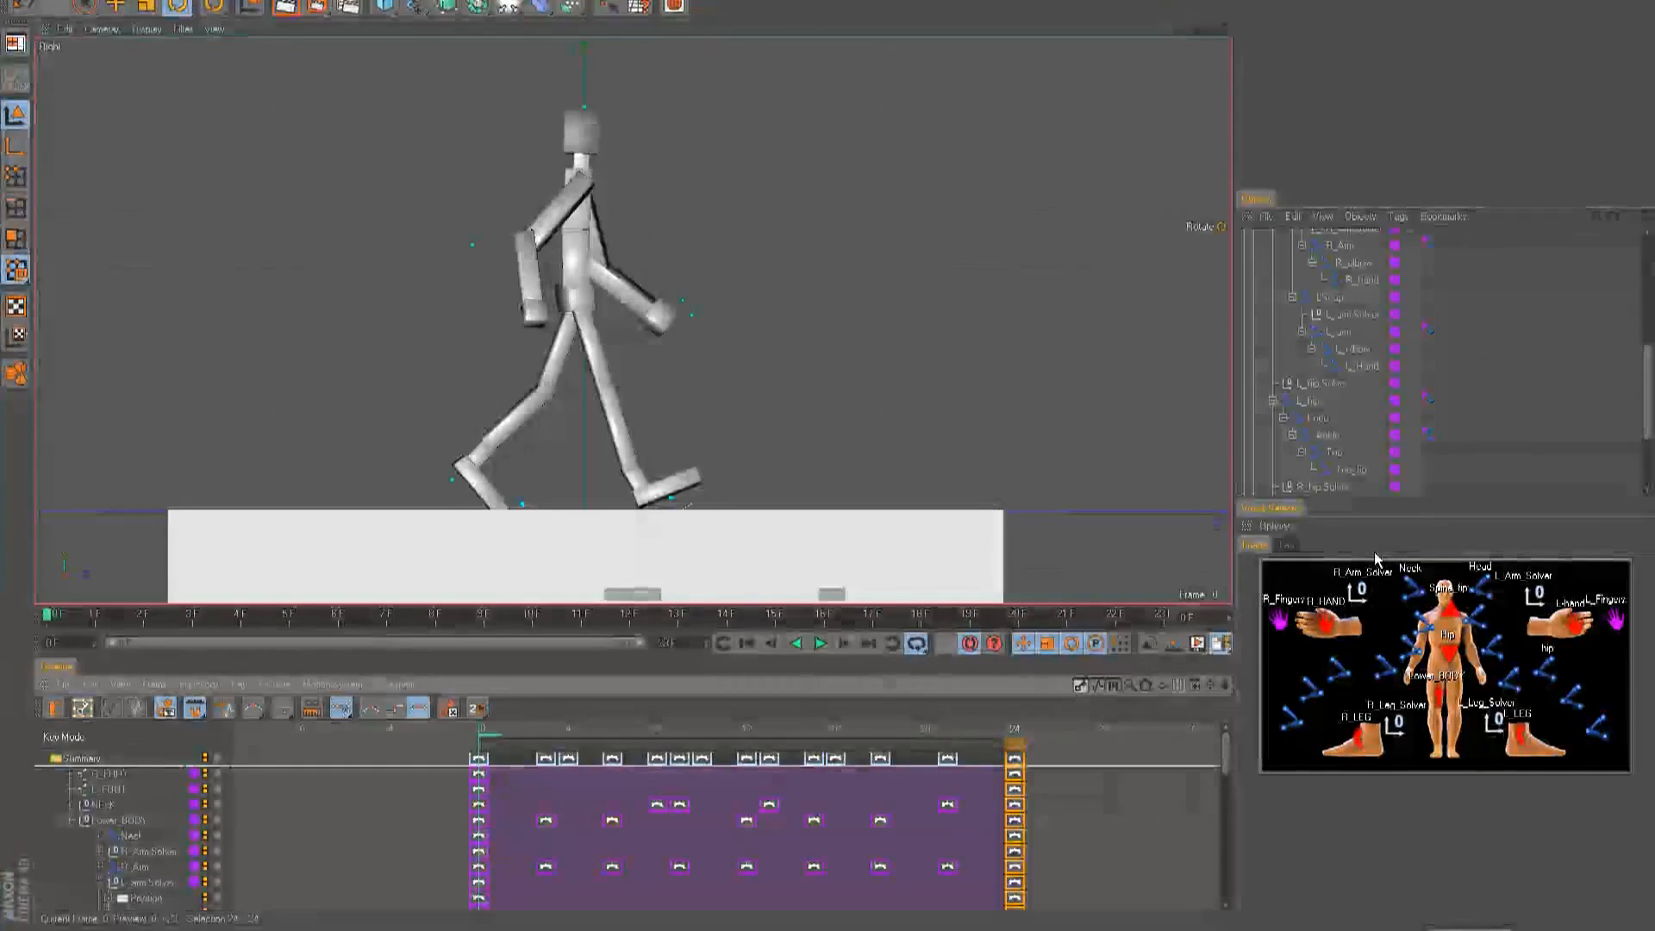
pyautogui.moveTo(1359, 498); pyautogui.dragTo(1361, 617)
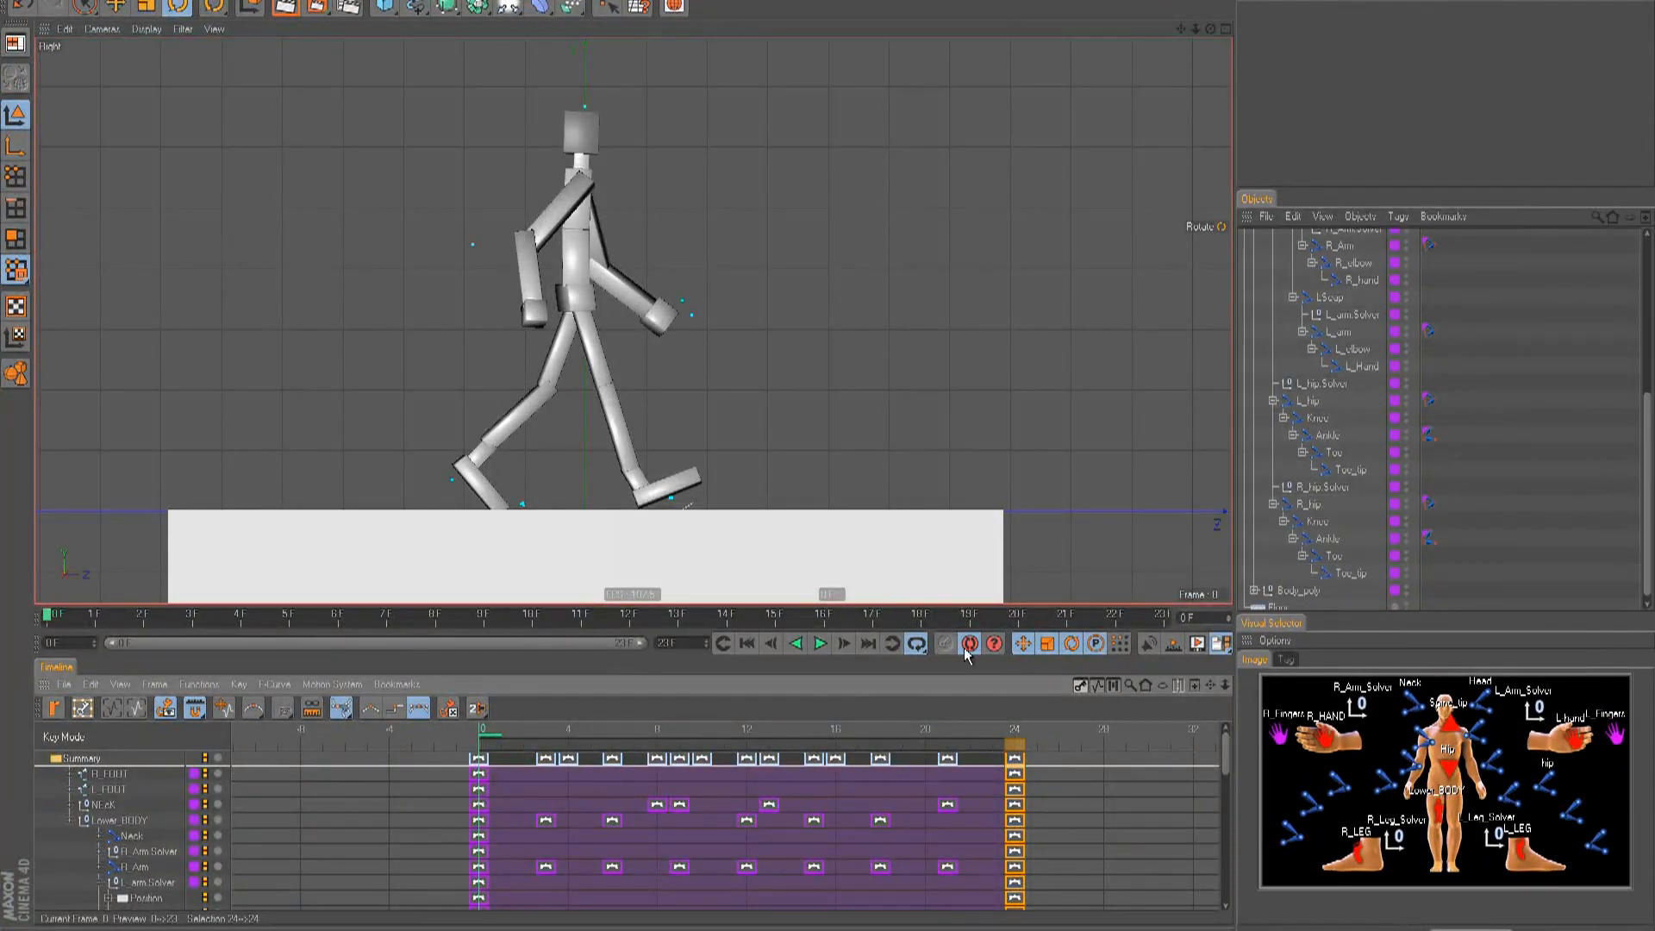
pyautogui.scroll(6, 1251, 291)
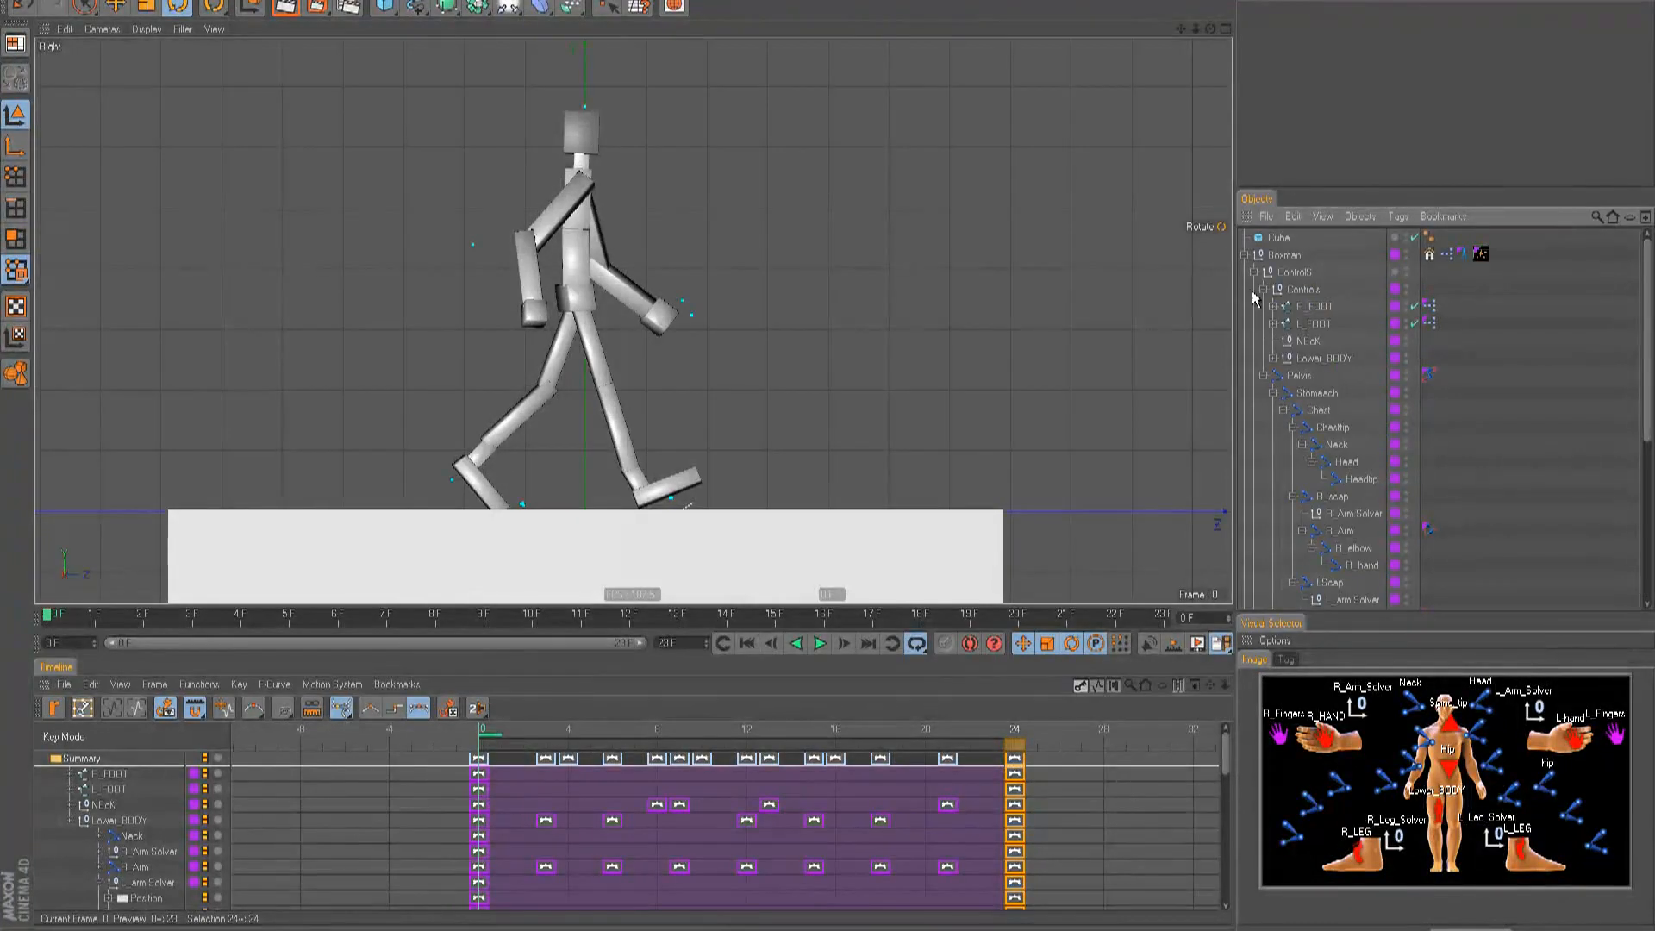
pyautogui.click(1336, 444)
pyautogui.press('e')
pyautogui.rightClick(1337, 447)
pyautogui.moveTo(1393, 133)
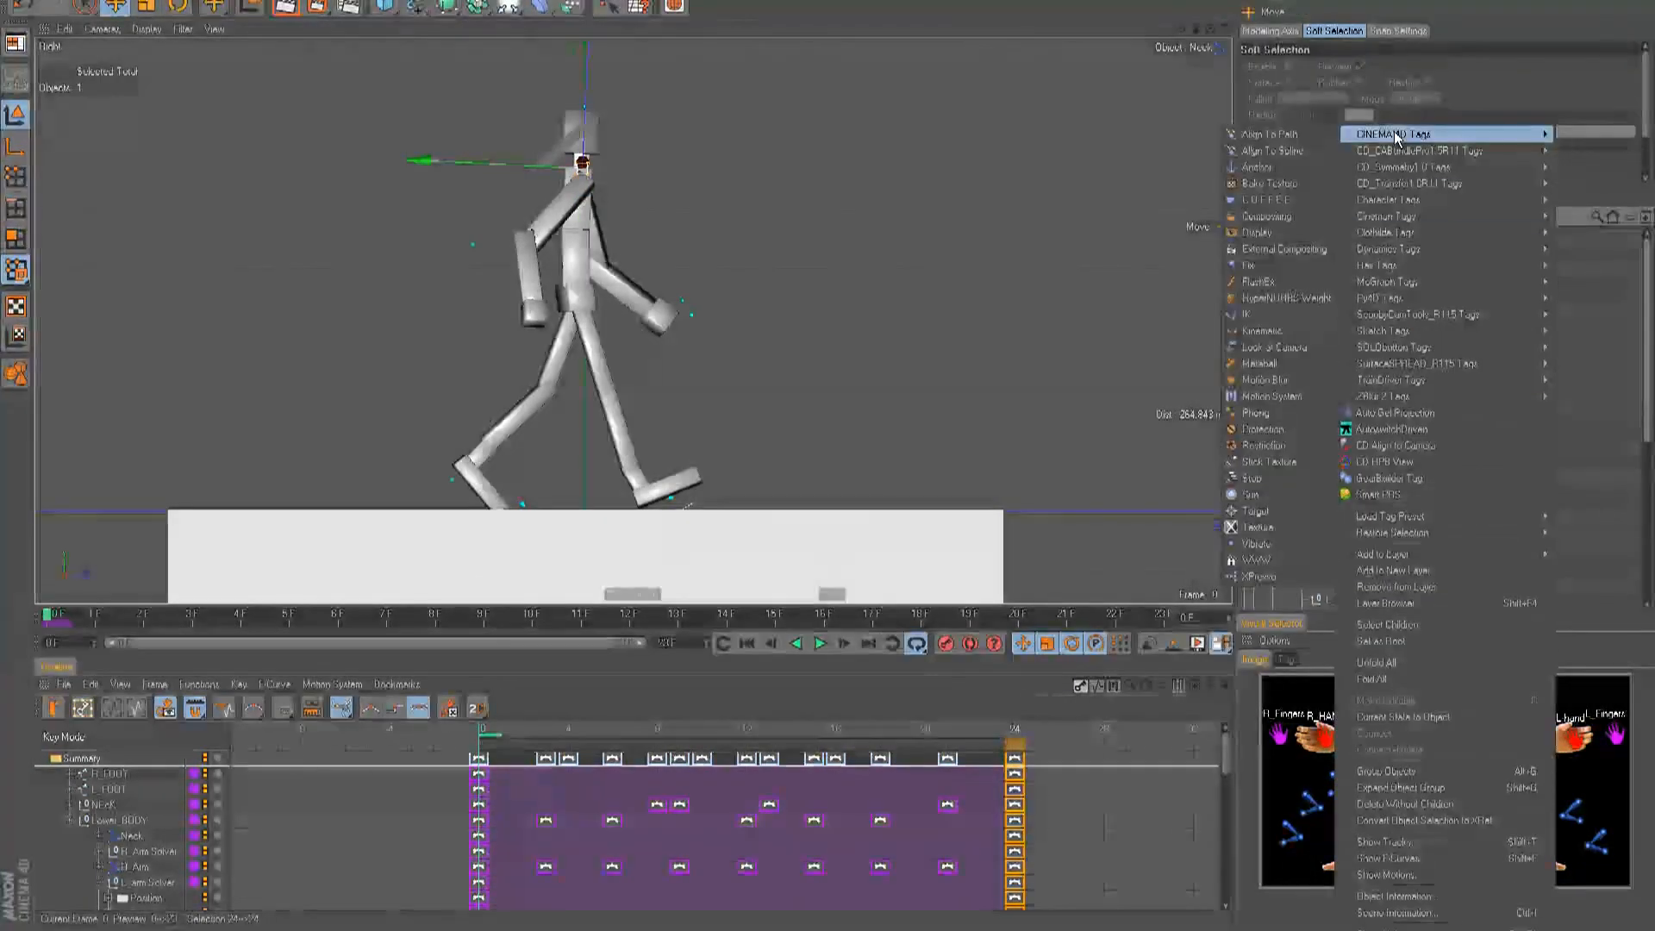
pyautogui.click(1256, 544)
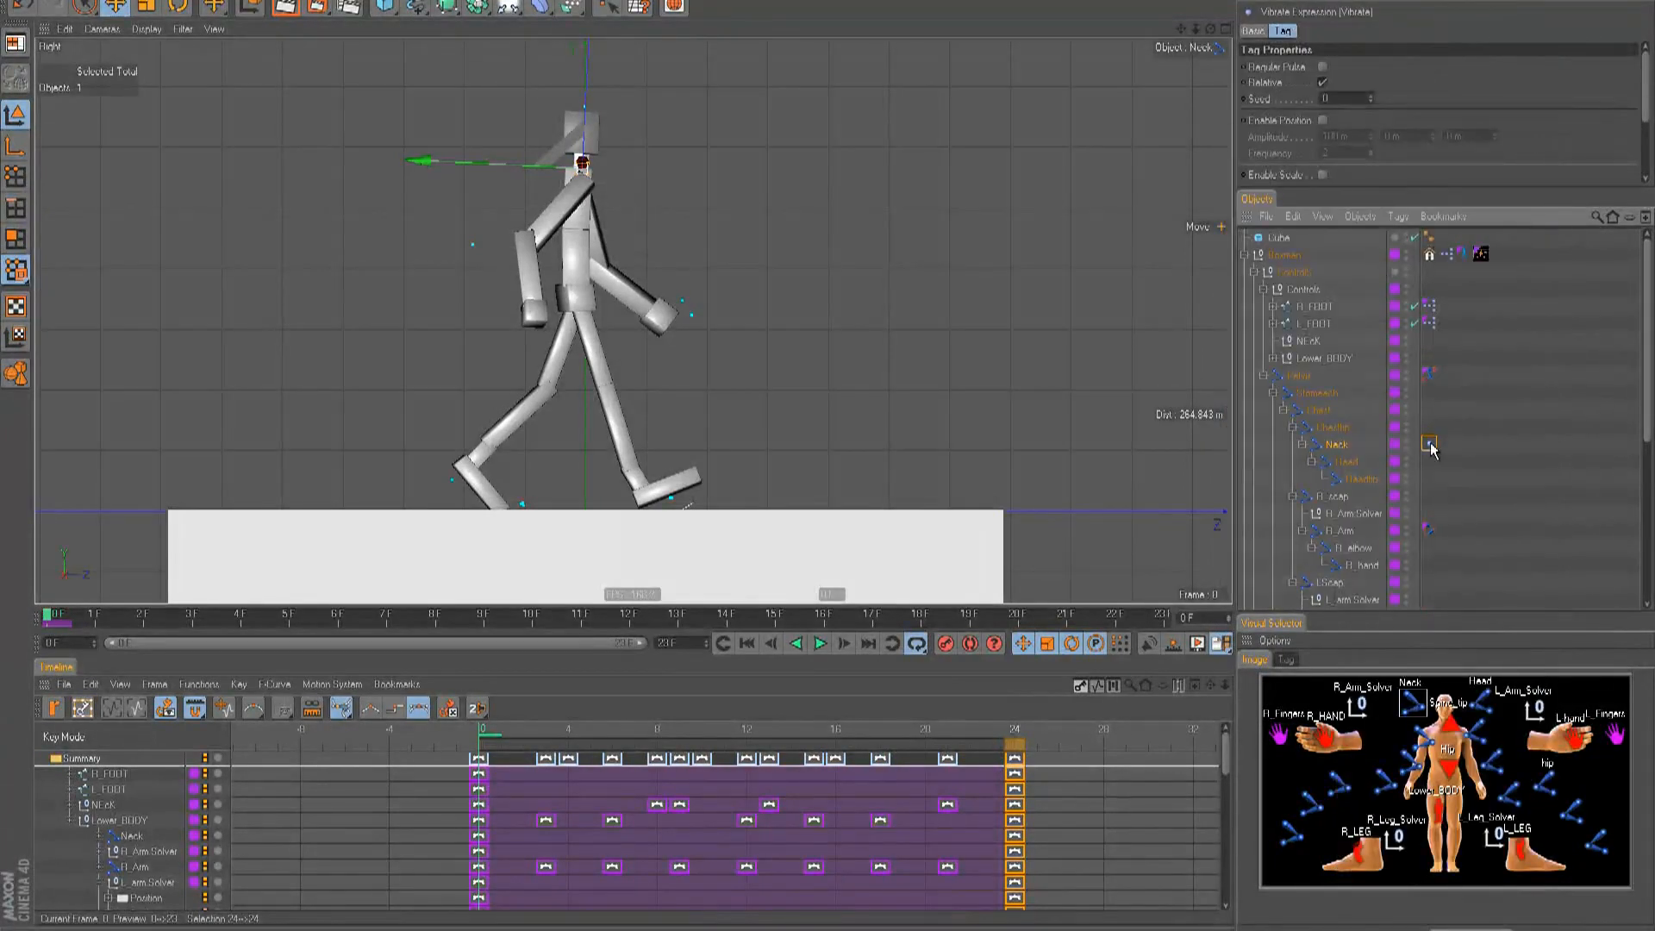
# - Enable rotation on the Neck's Vibrate tag with amplitudes of 0°, 20° and 0°, and preview the motion
pyautogui.moveTo(1361, 190); pyautogui.dragTo(1344, 342)
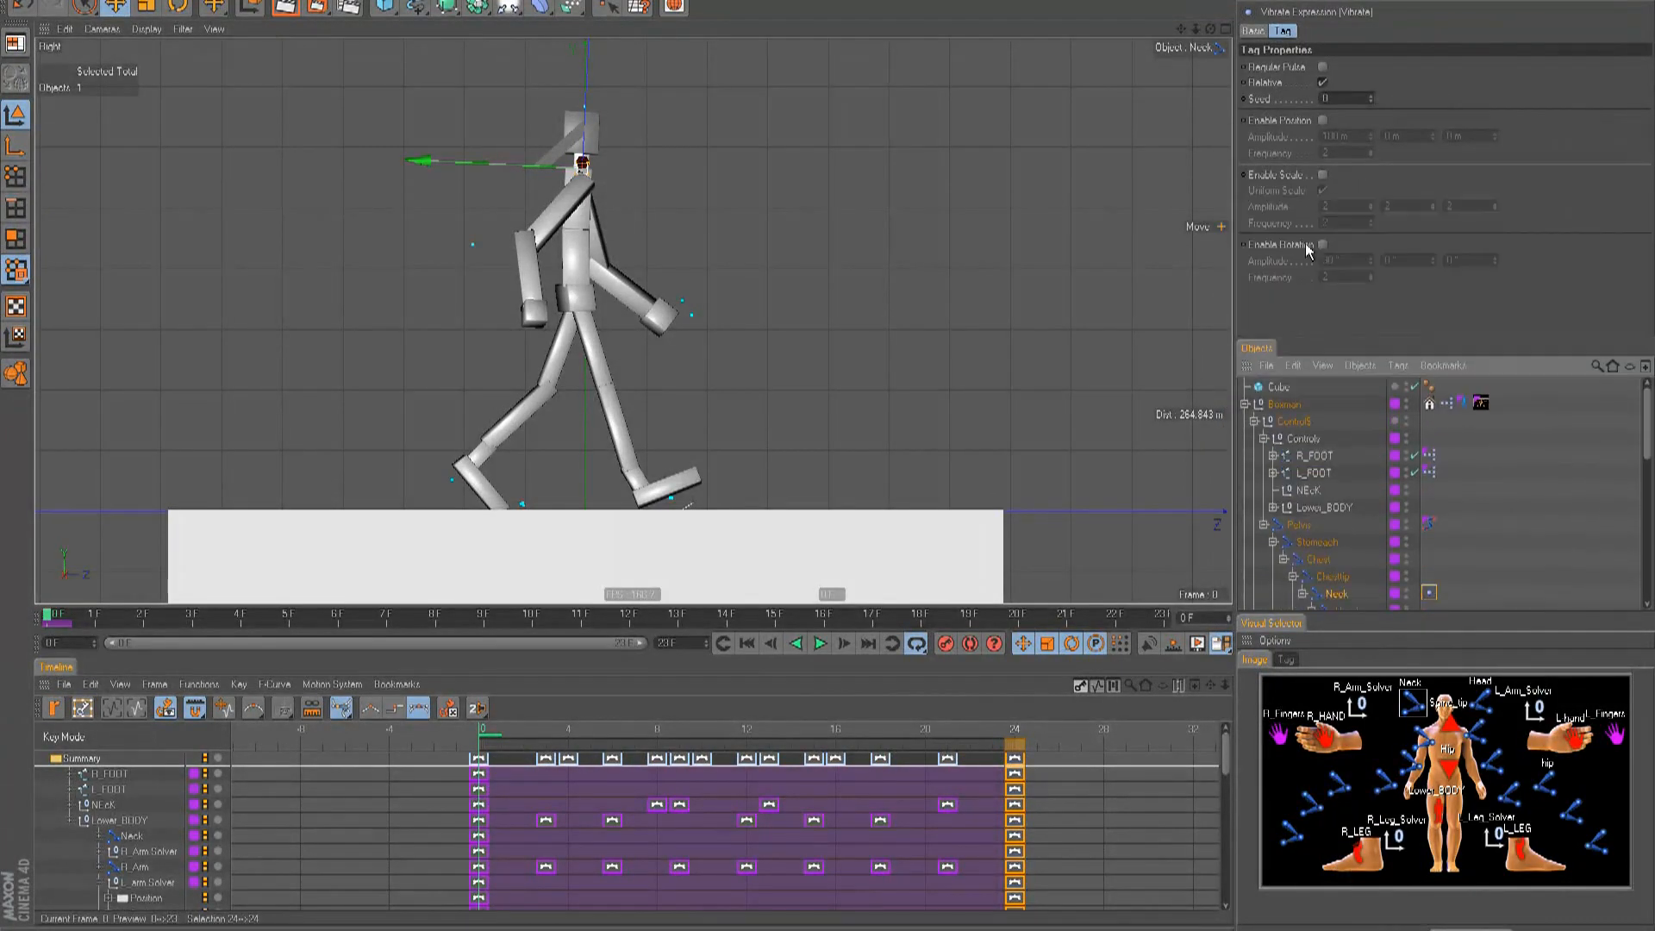
pyautogui.click(1323, 246)
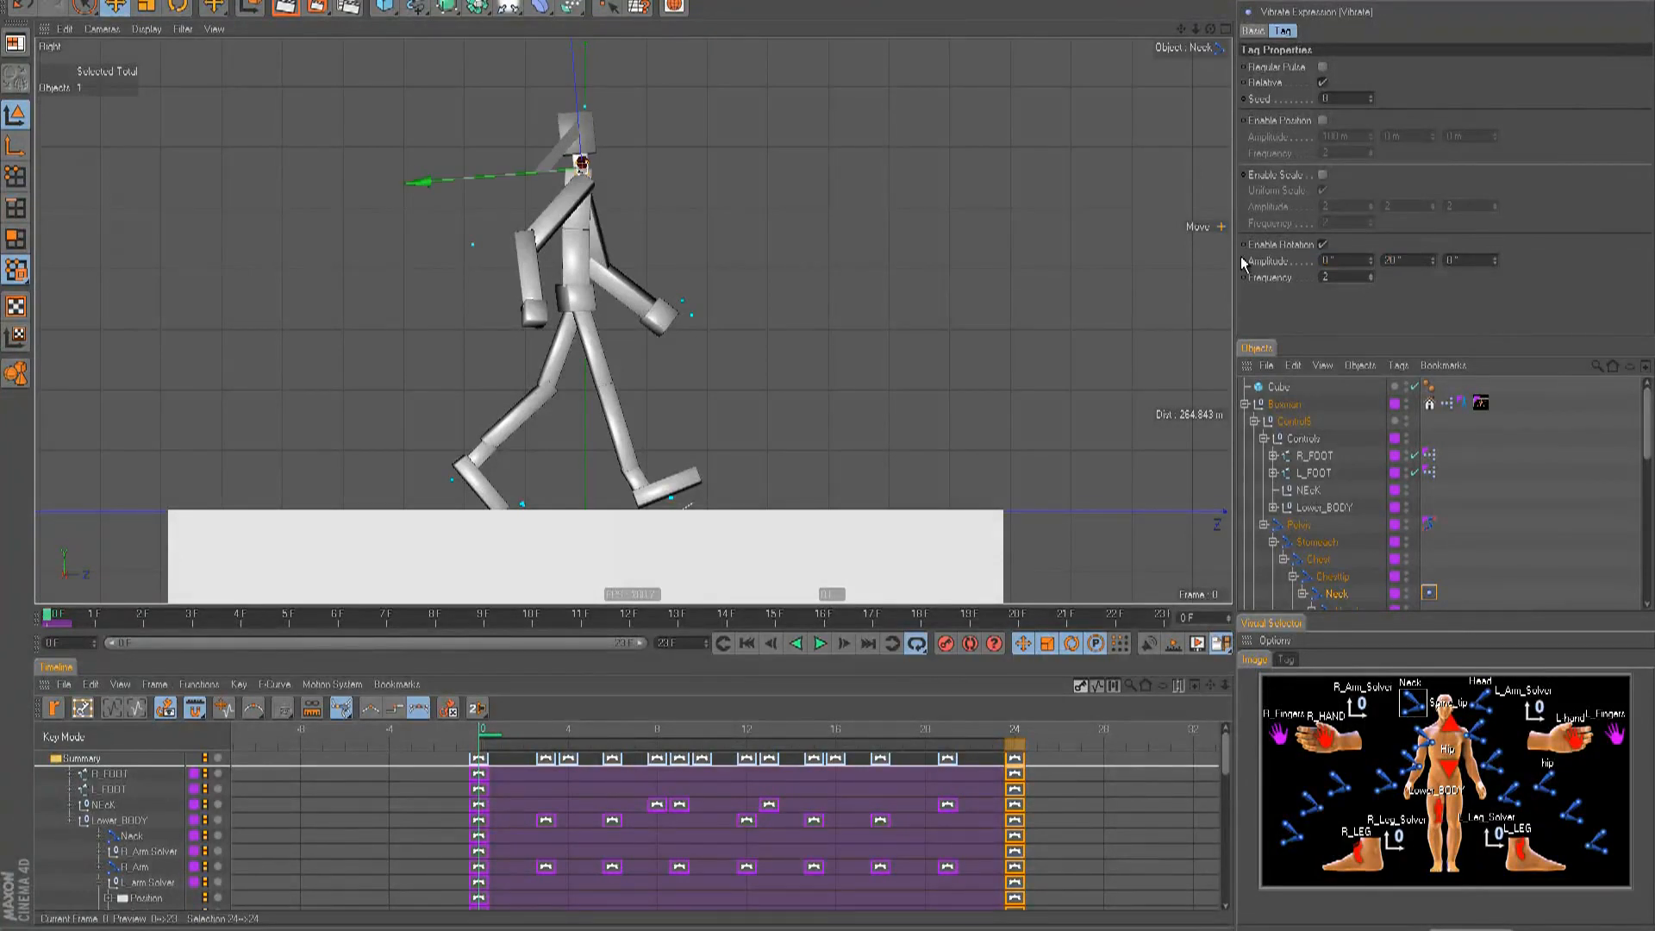
pyautogui.press('F8')
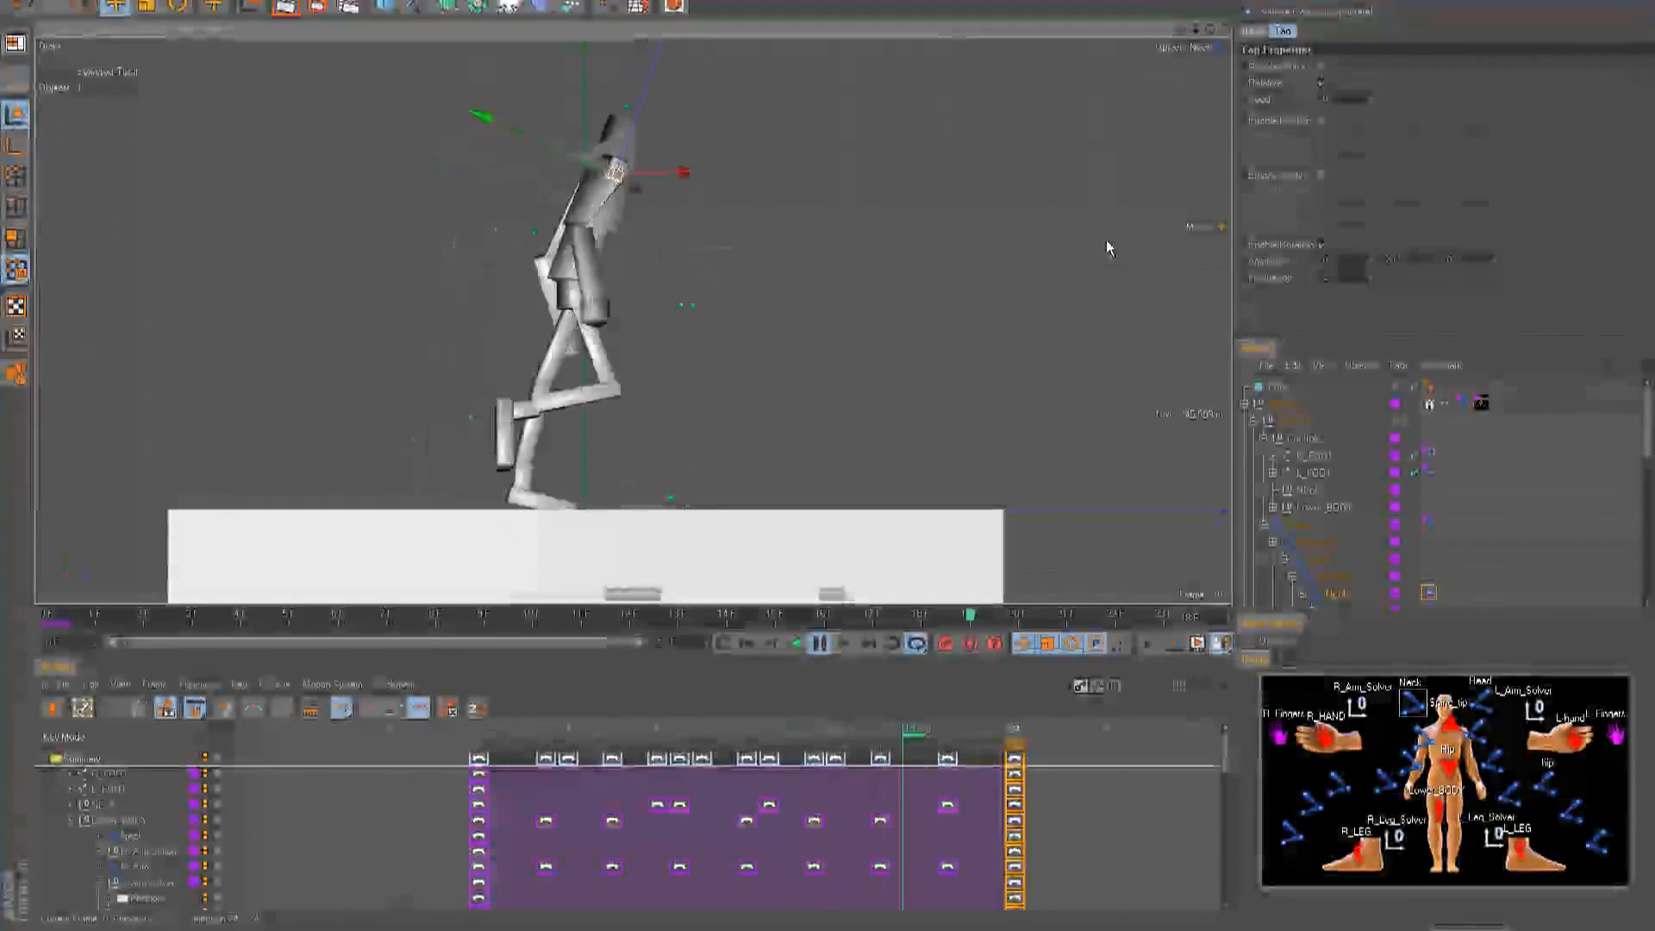
# - Raise the Vibrate tag's second rotation amplitude to 50° and check the head movement in playback
pyautogui.click(1136, 264)
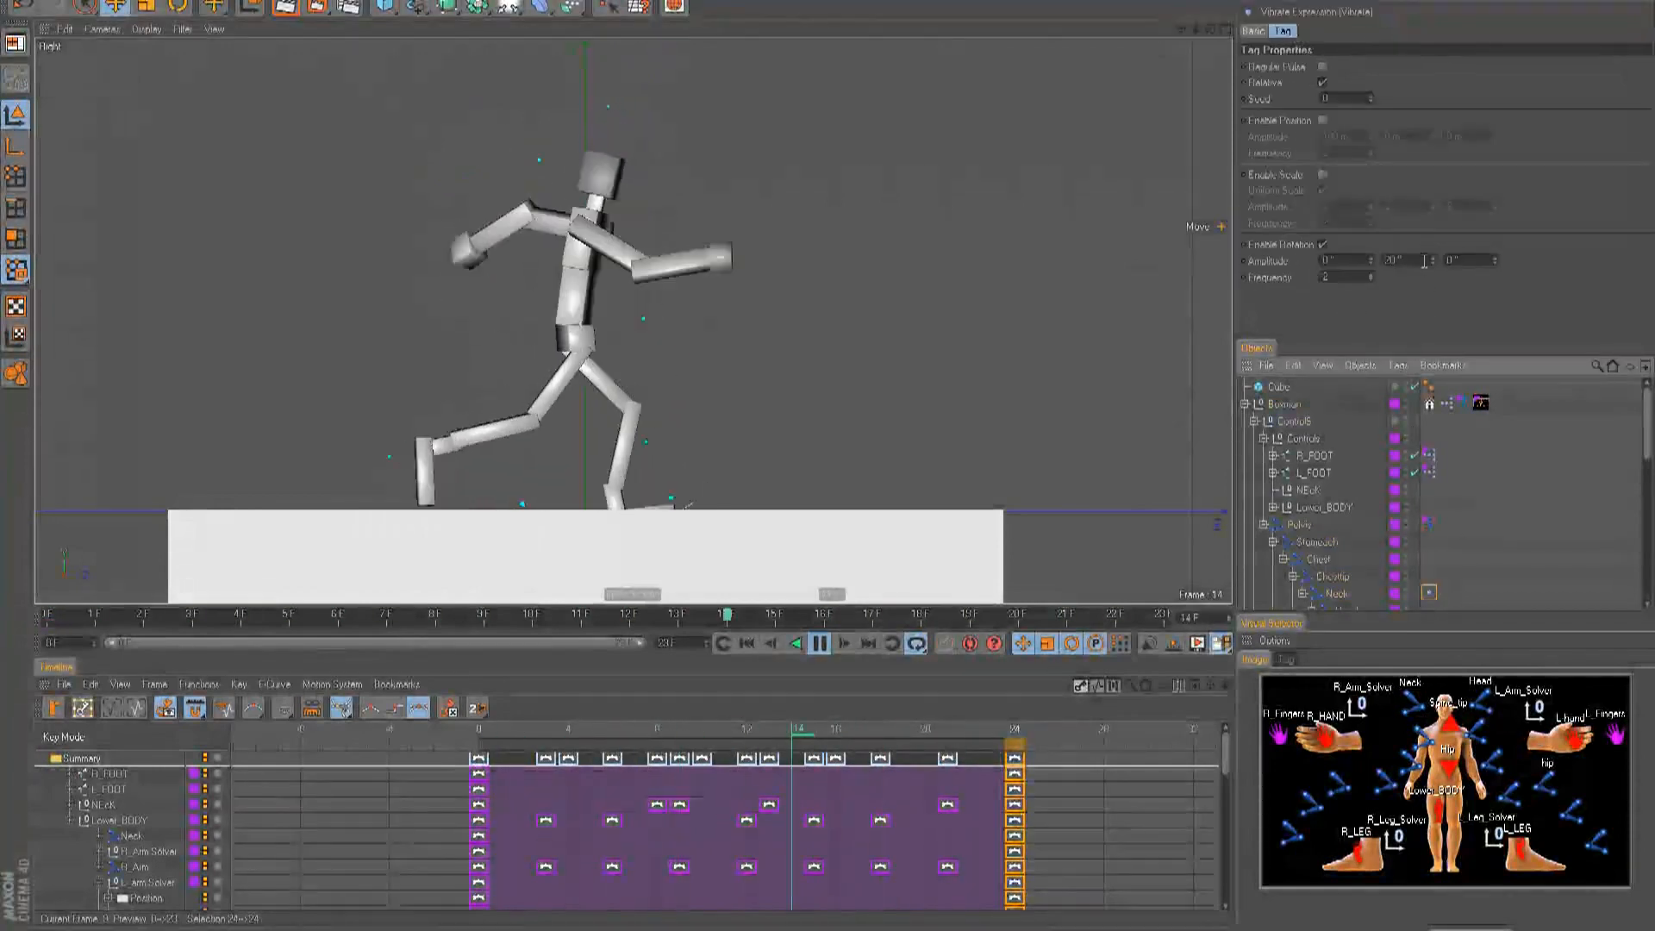
pyautogui.doubleClick(1424, 262)
pyautogui.write('50')
pyautogui.press('Return')
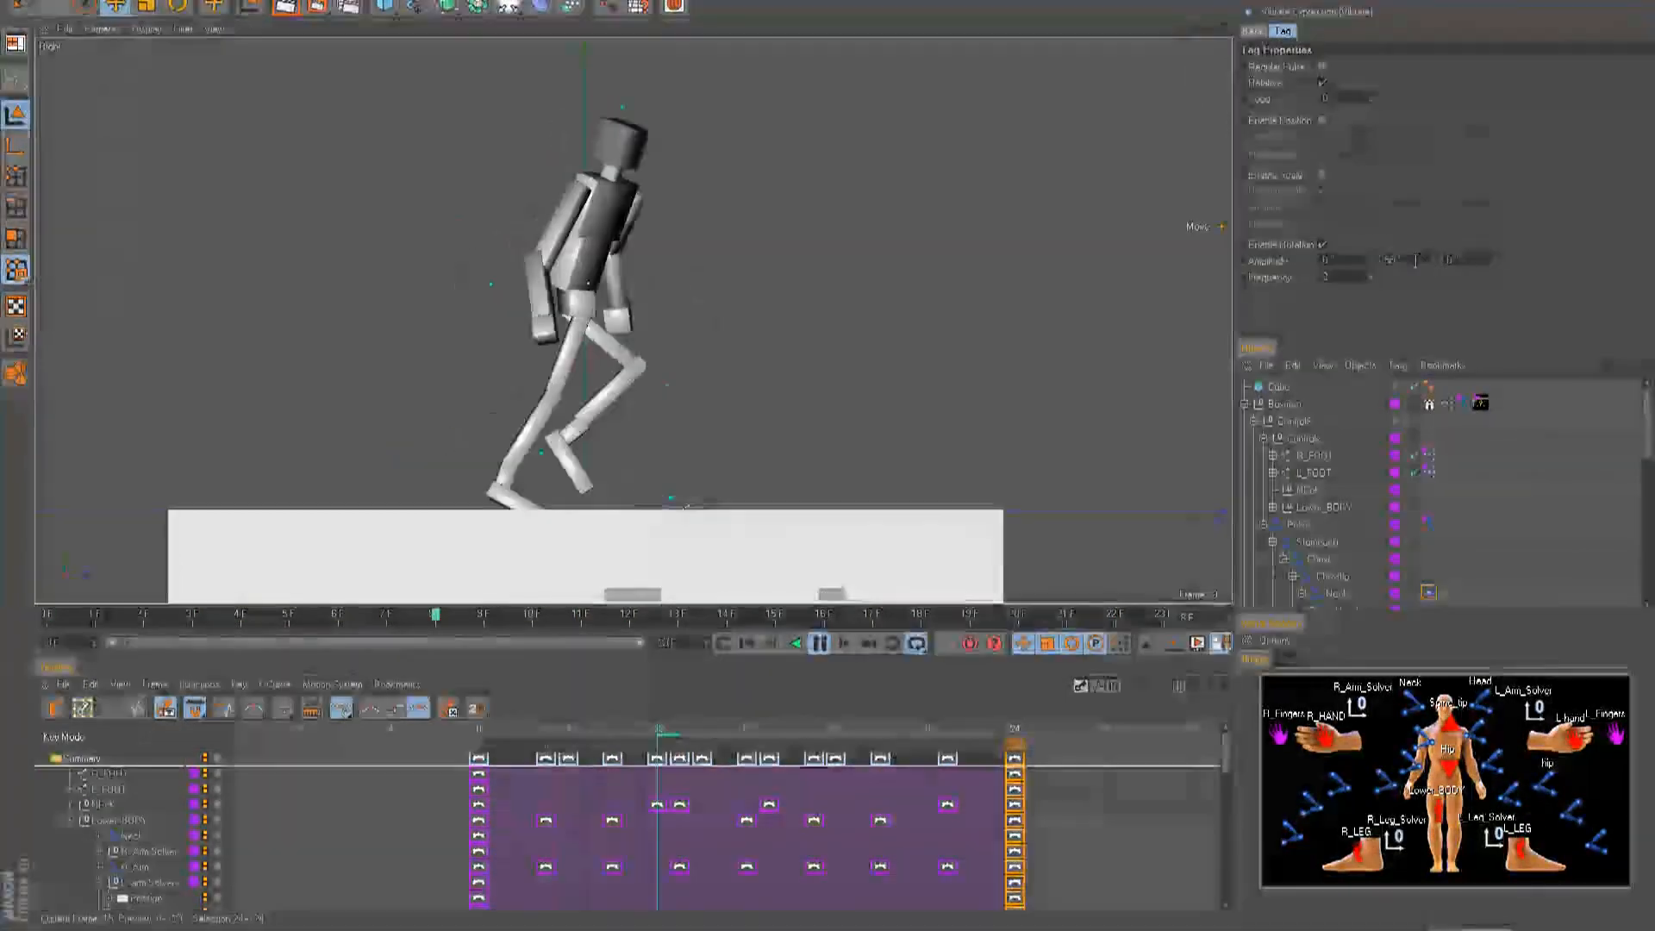
pyautogui.press('F8')
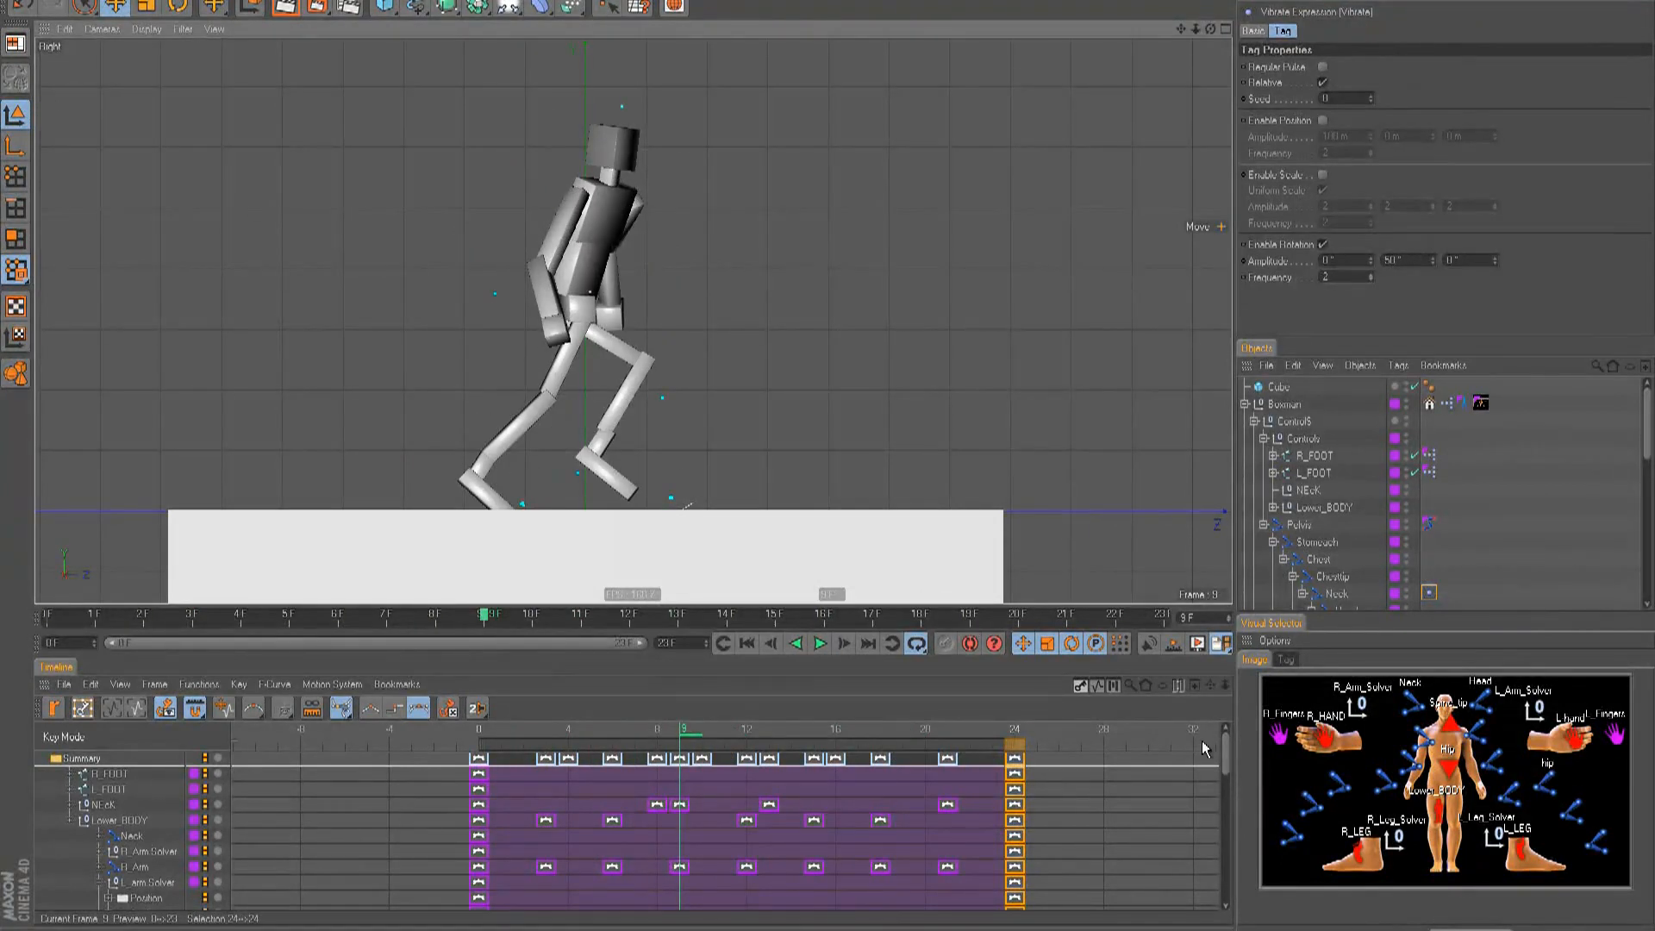
# - Key all of the rig's controls and joints at frame 23, clear the selection and play the cycle
pyautogui.moveTo(613, 617); pyautogui.dragTo(1376, 724)
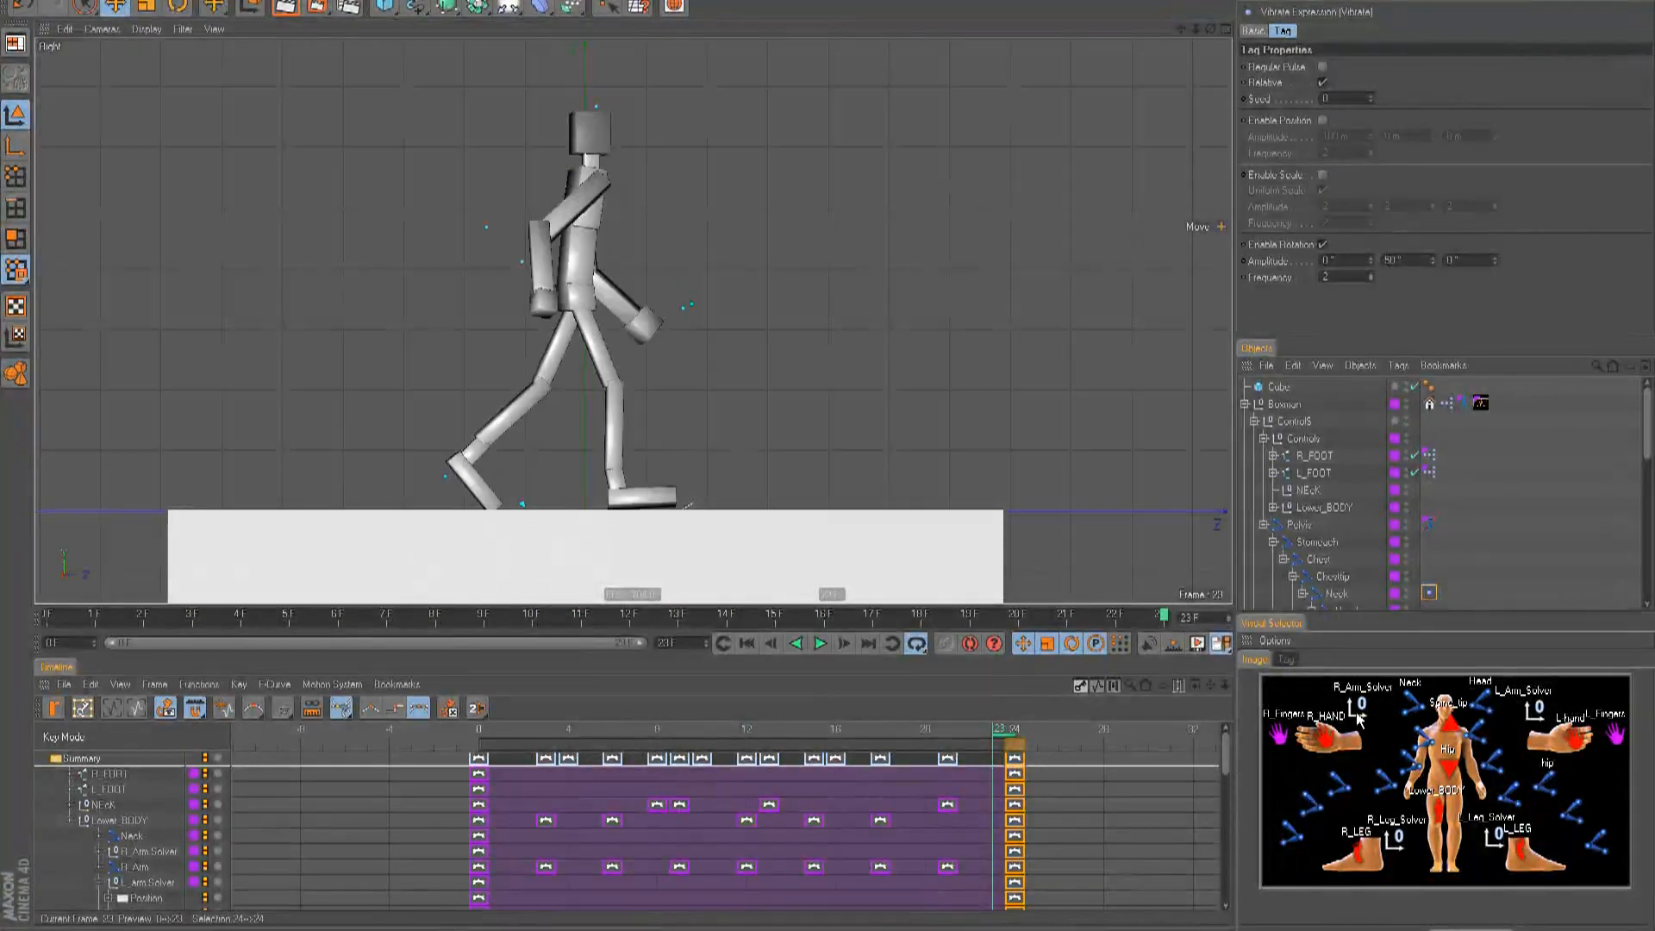
pyautogui.moveTo(1273, 687); pyautogui.dragTo(1627, 888)
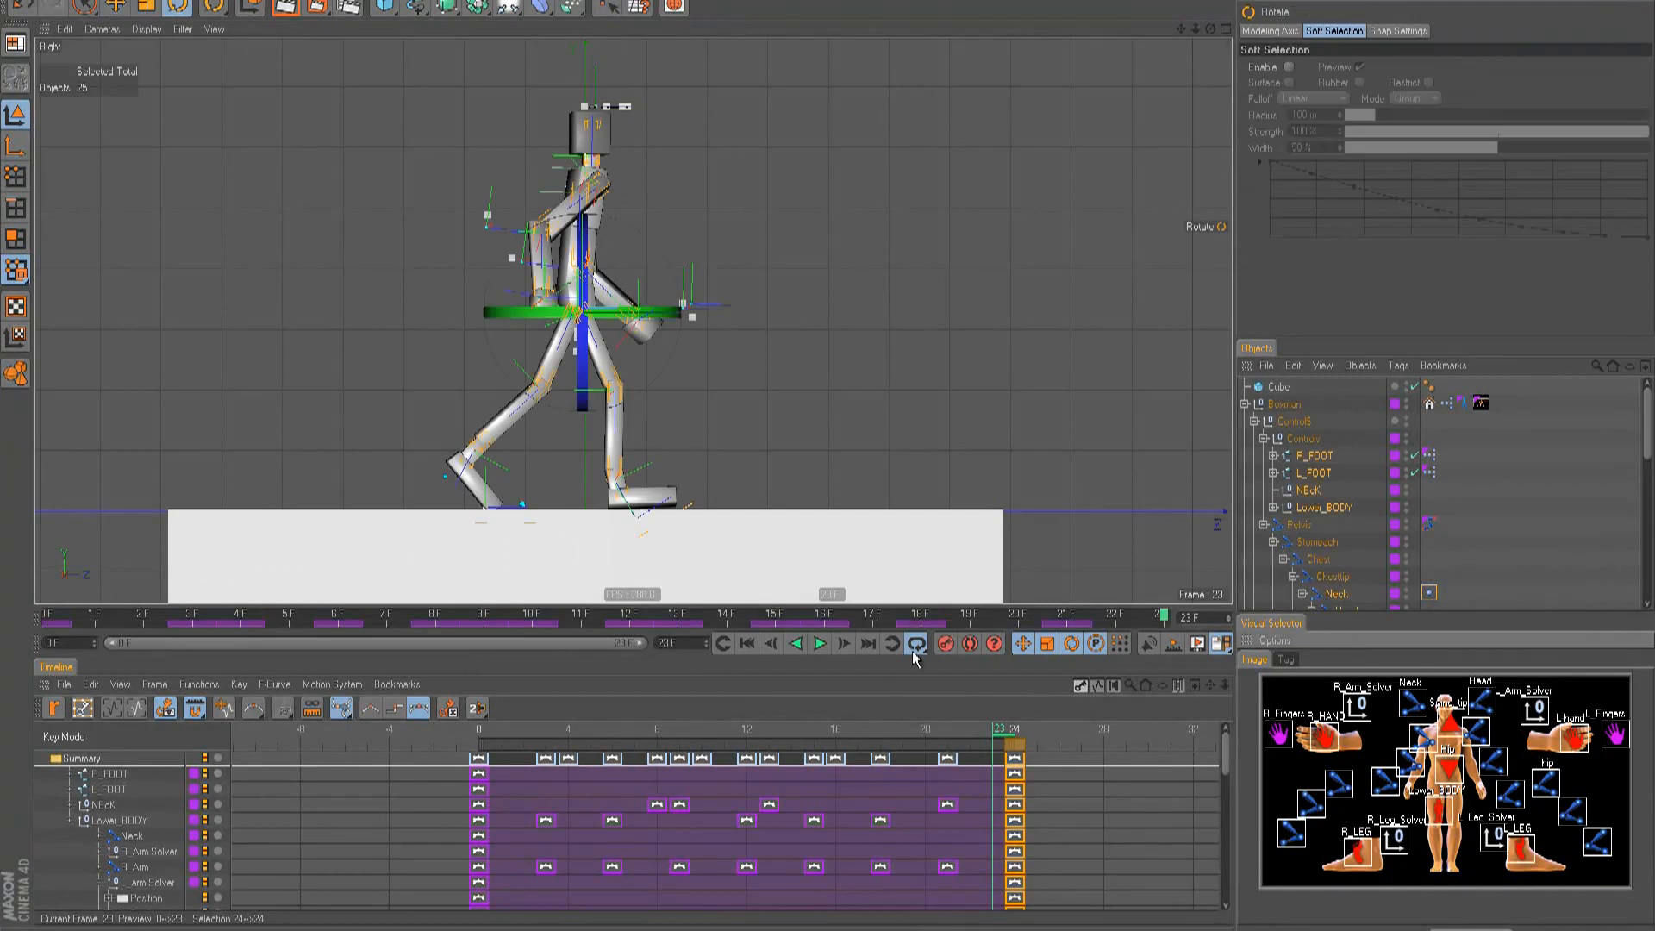
pyautogui.click(938, 449)
pyautogui.press('F8')
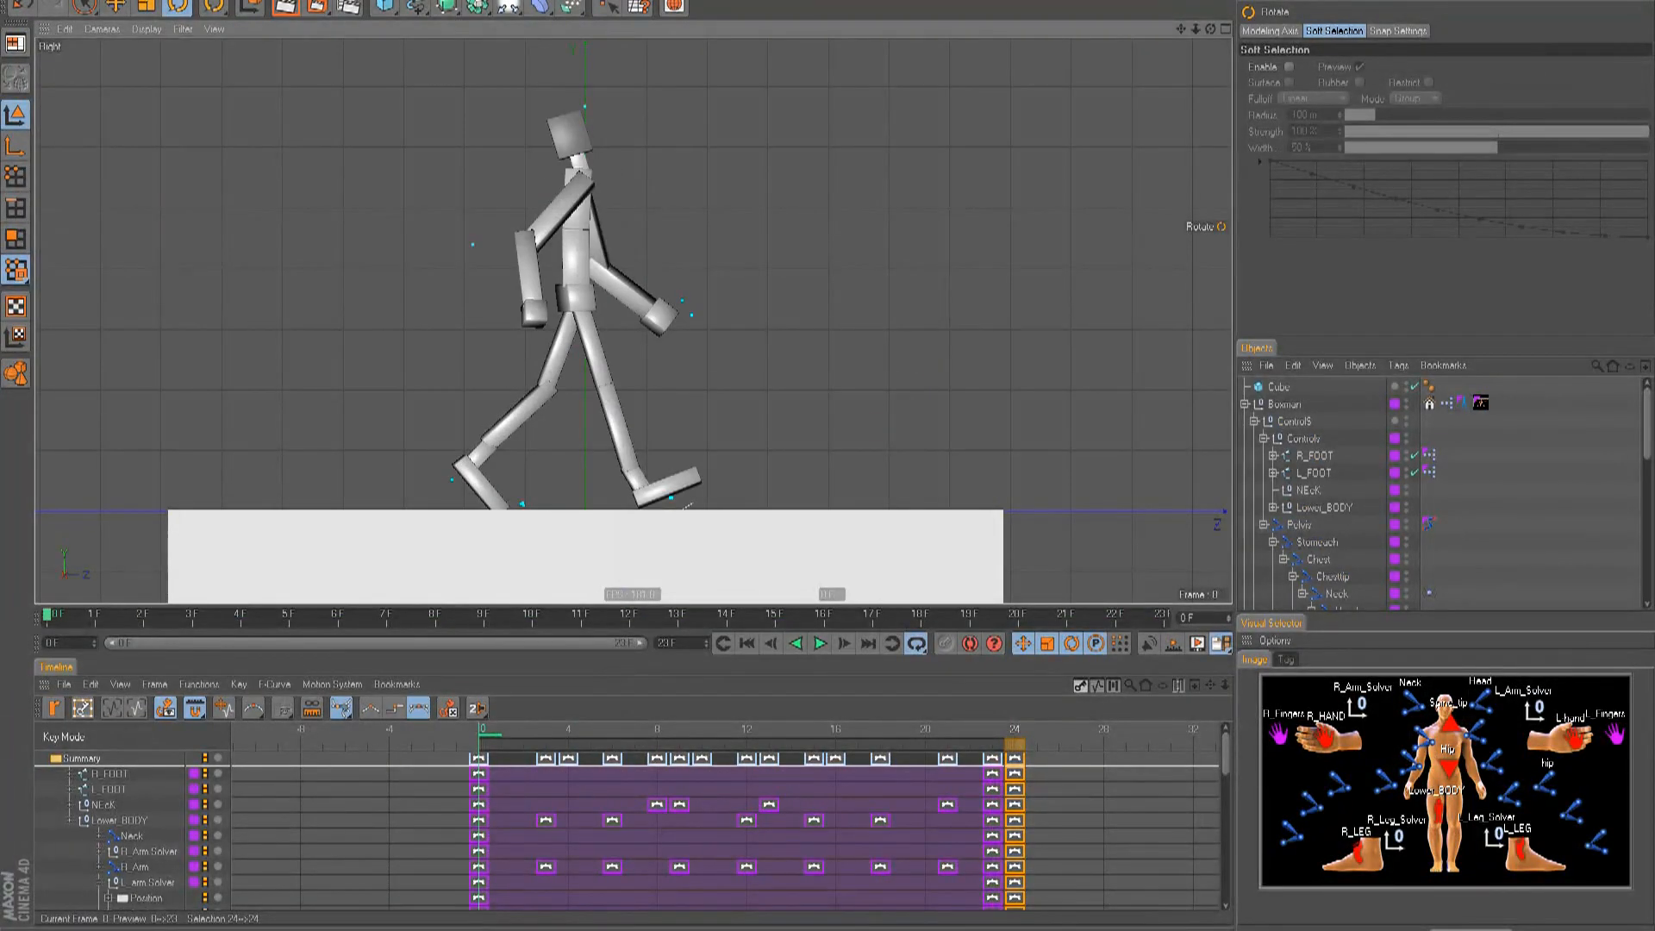
# - Convert the ControlS hierarchy's animation into a motion clip named FK WALK ending at frame 23, and play it
pyautogui.click(1253, 421)
pyautogui.click(1294, 420)
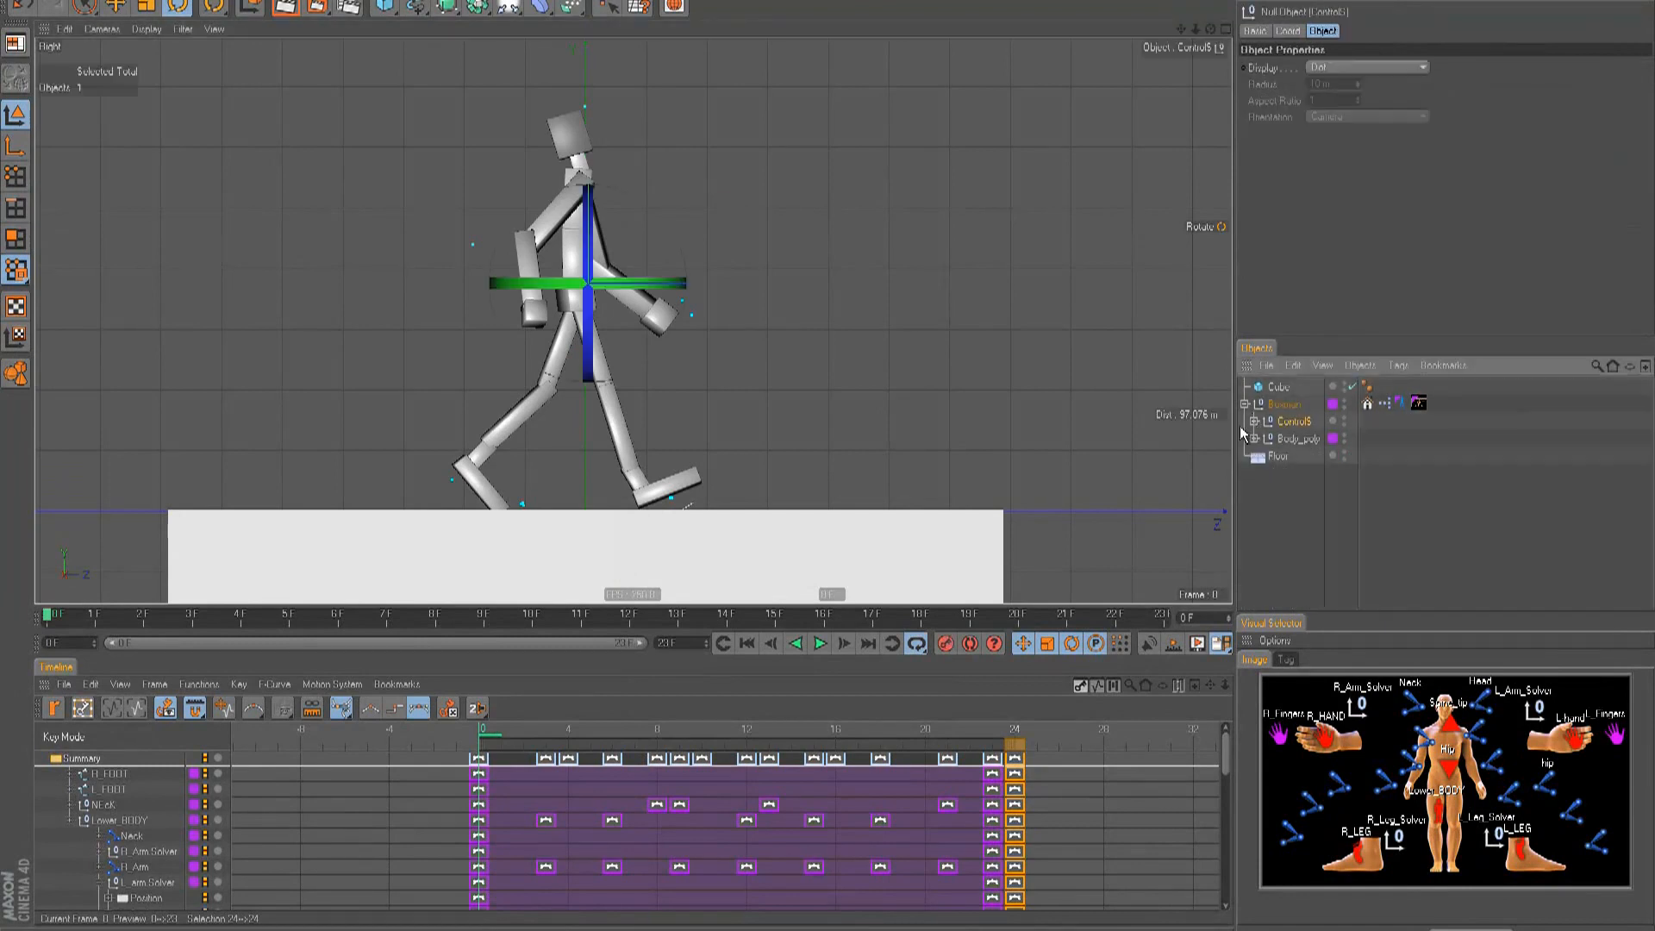
pyautogui.click(325, 2)
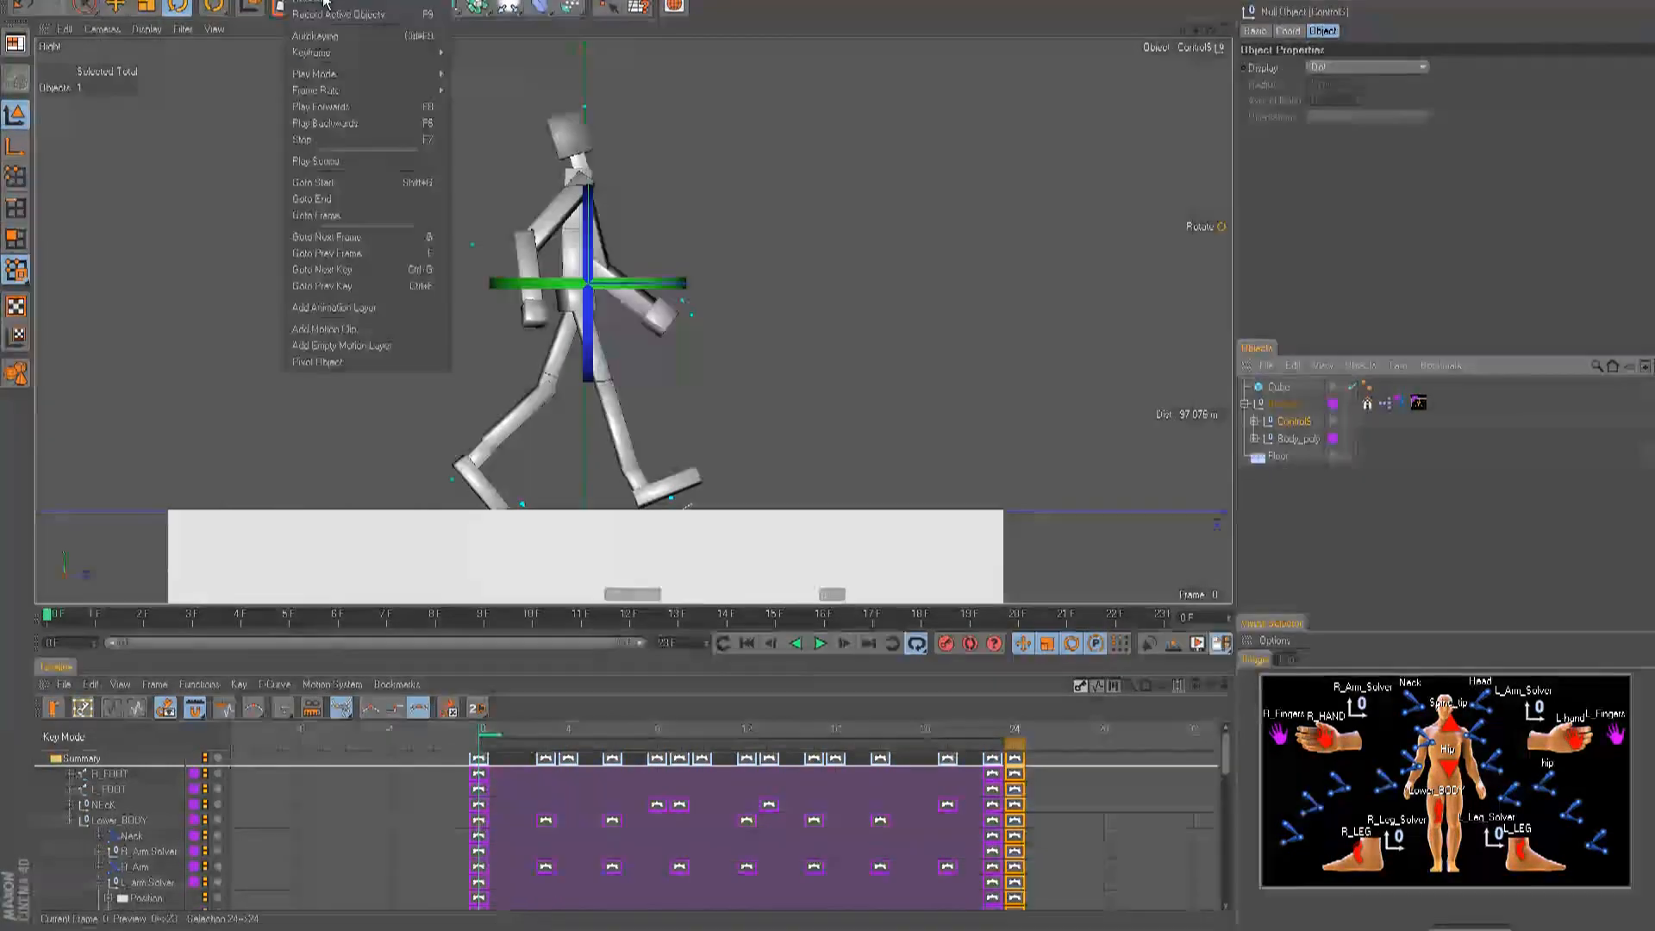
pyautogui.click(326, 329)
pyautogui.write('FK WALK')
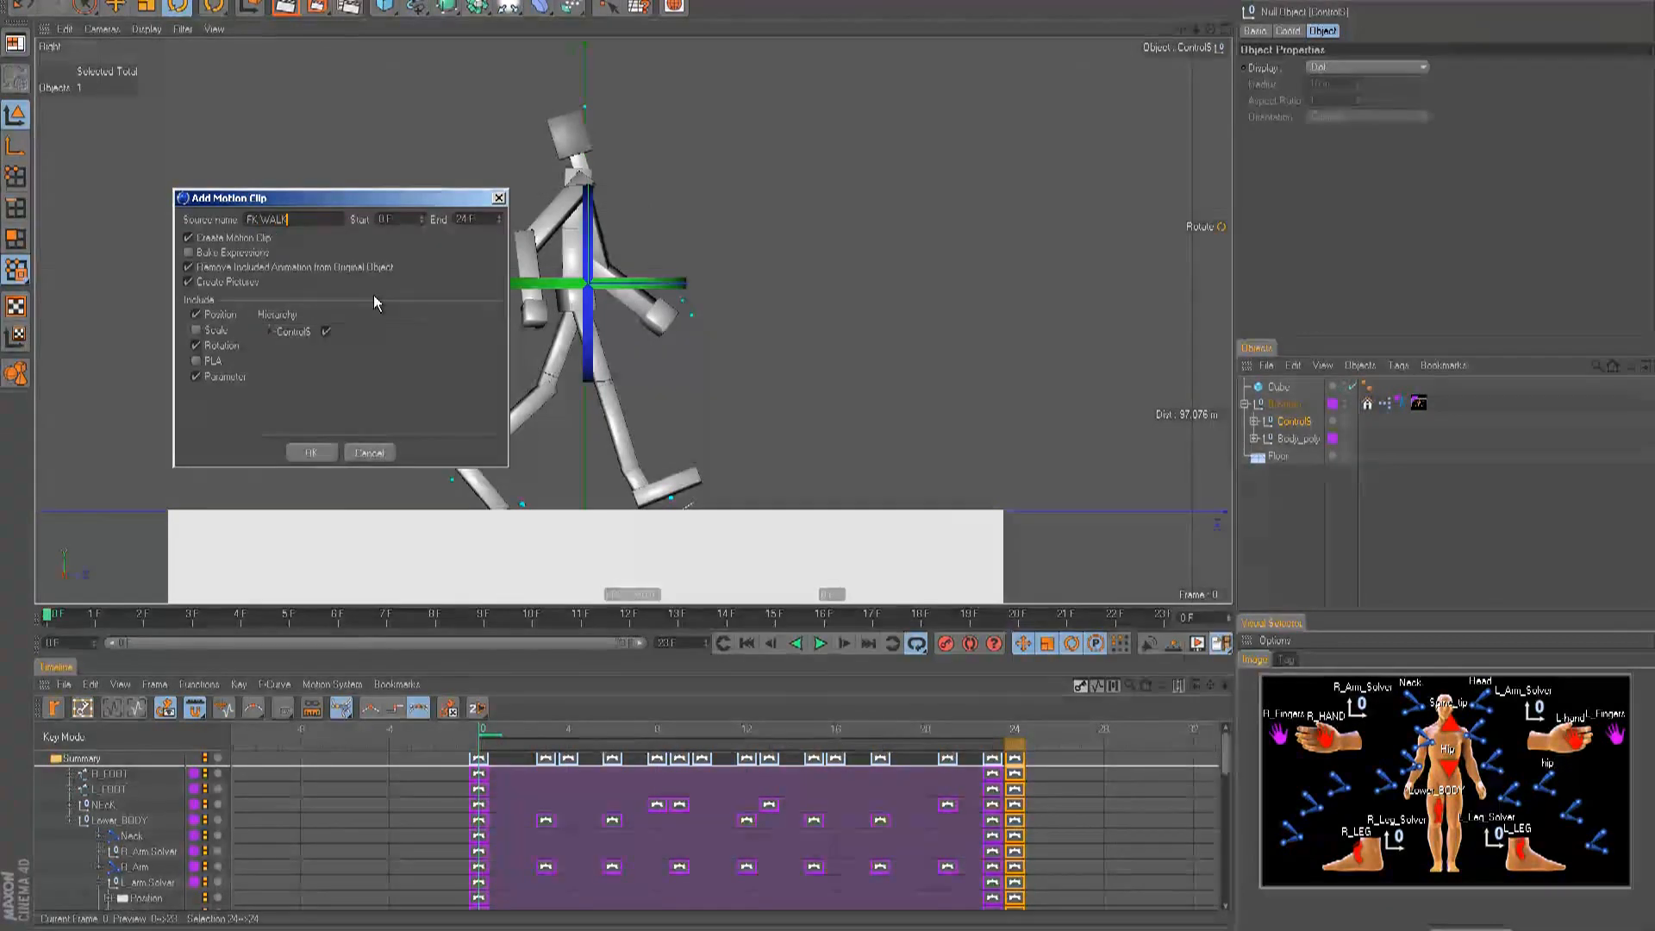
pyautogui.doubleClick(464, 219)
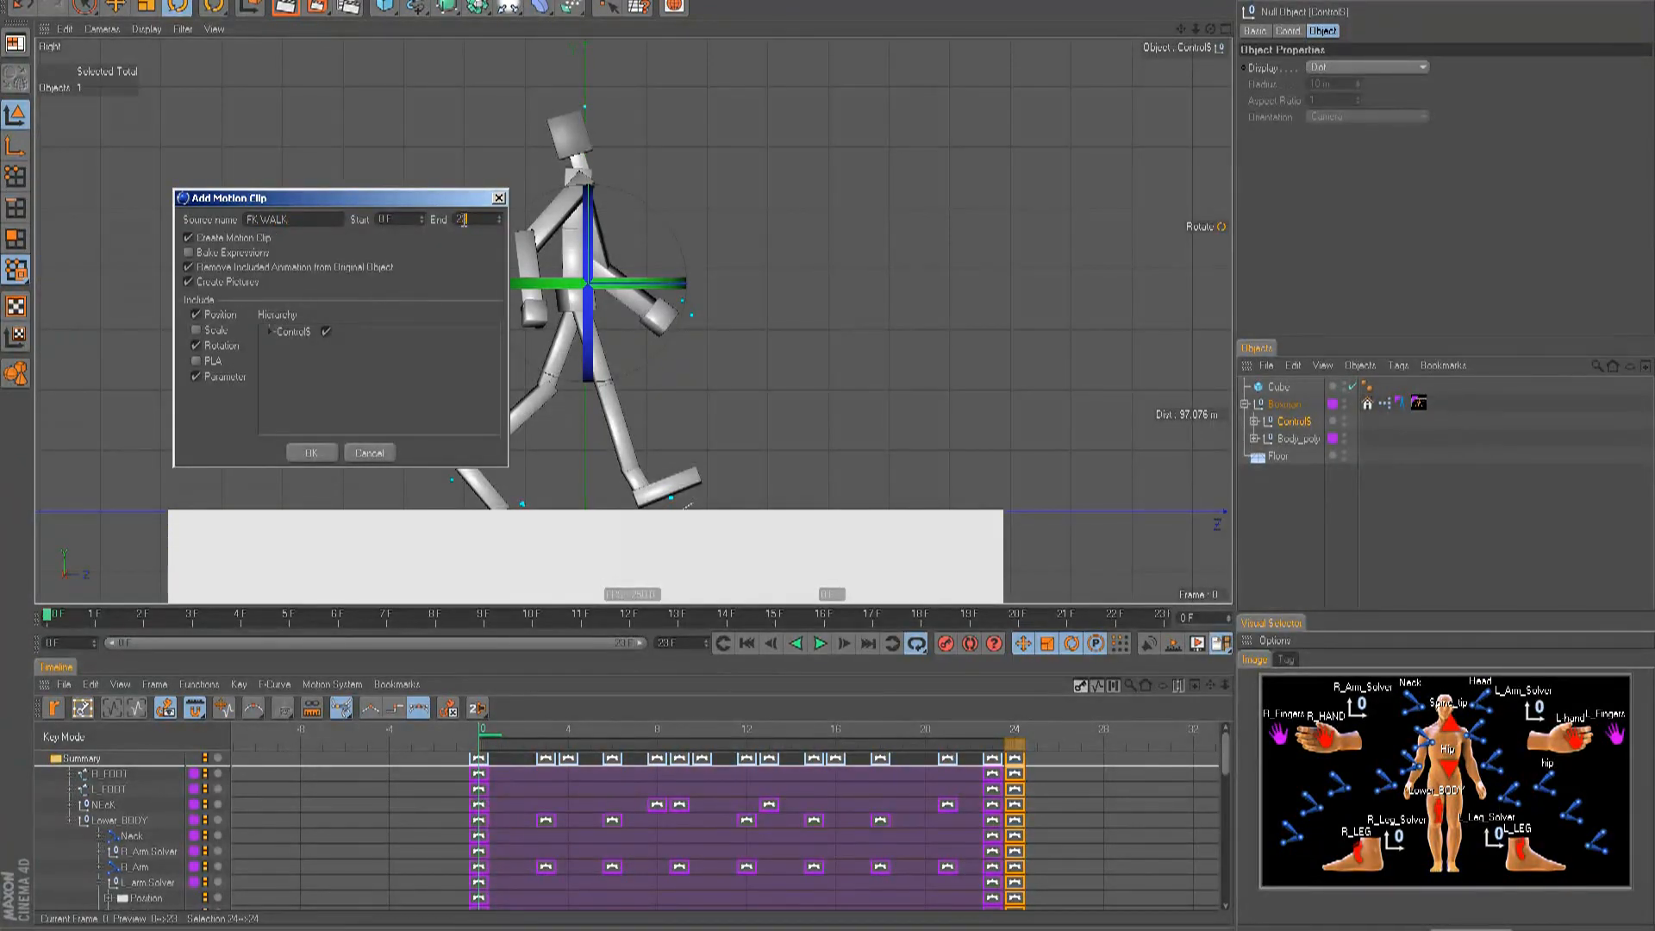
pyautogui.click(312, 454)
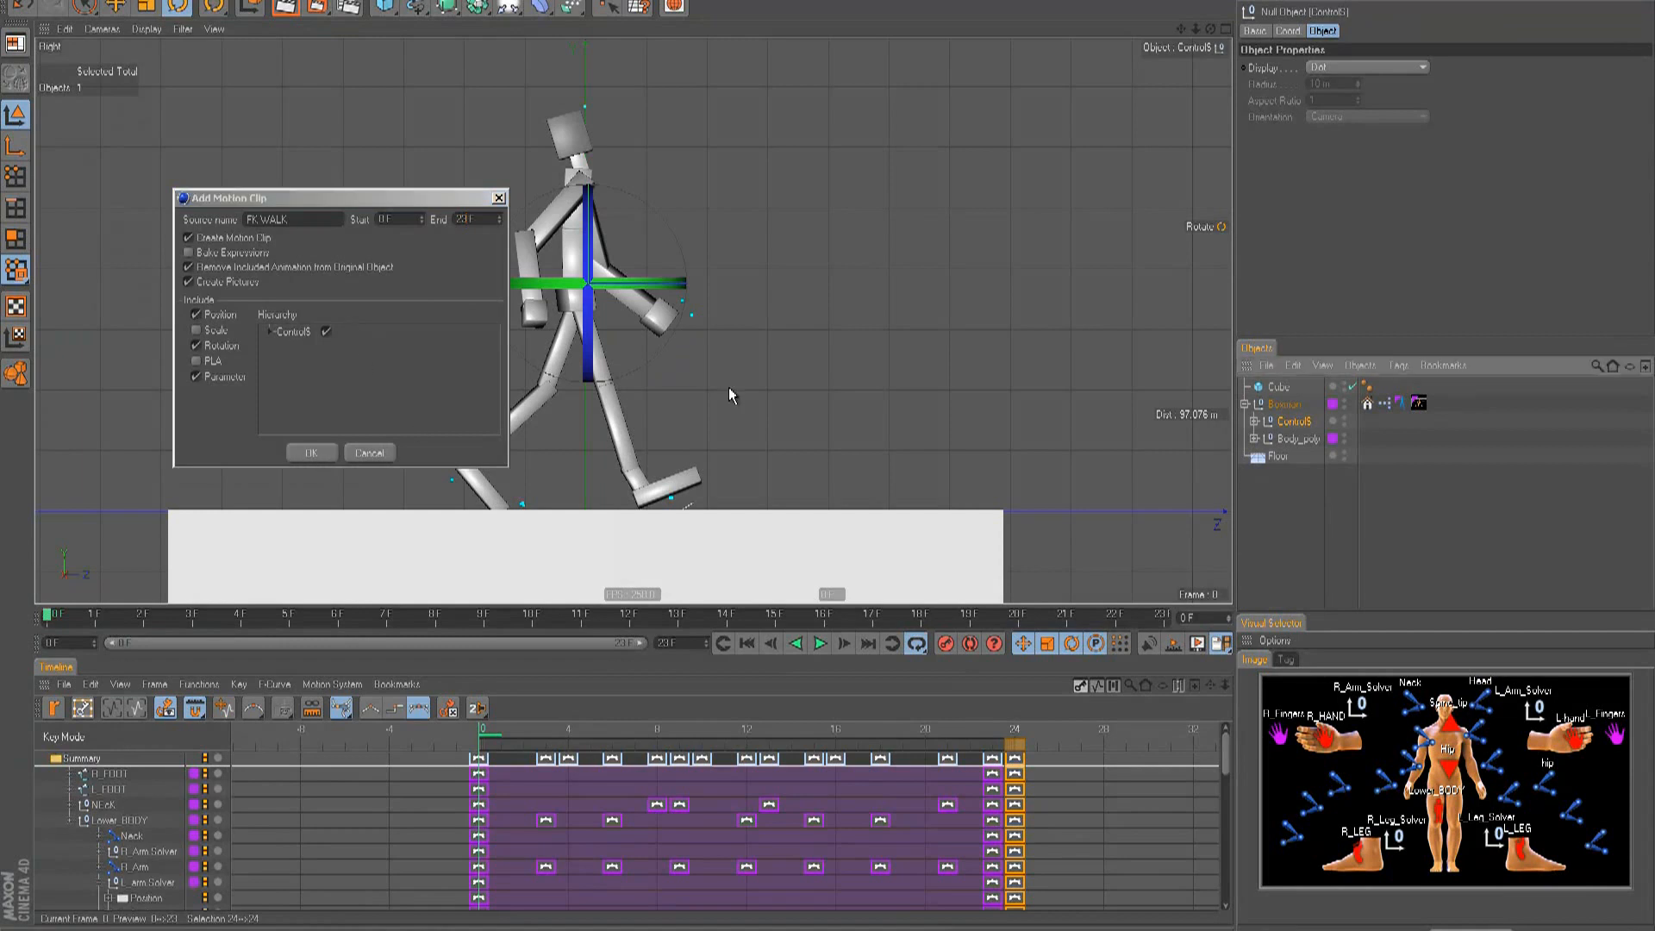
pyautogui.press('F8')
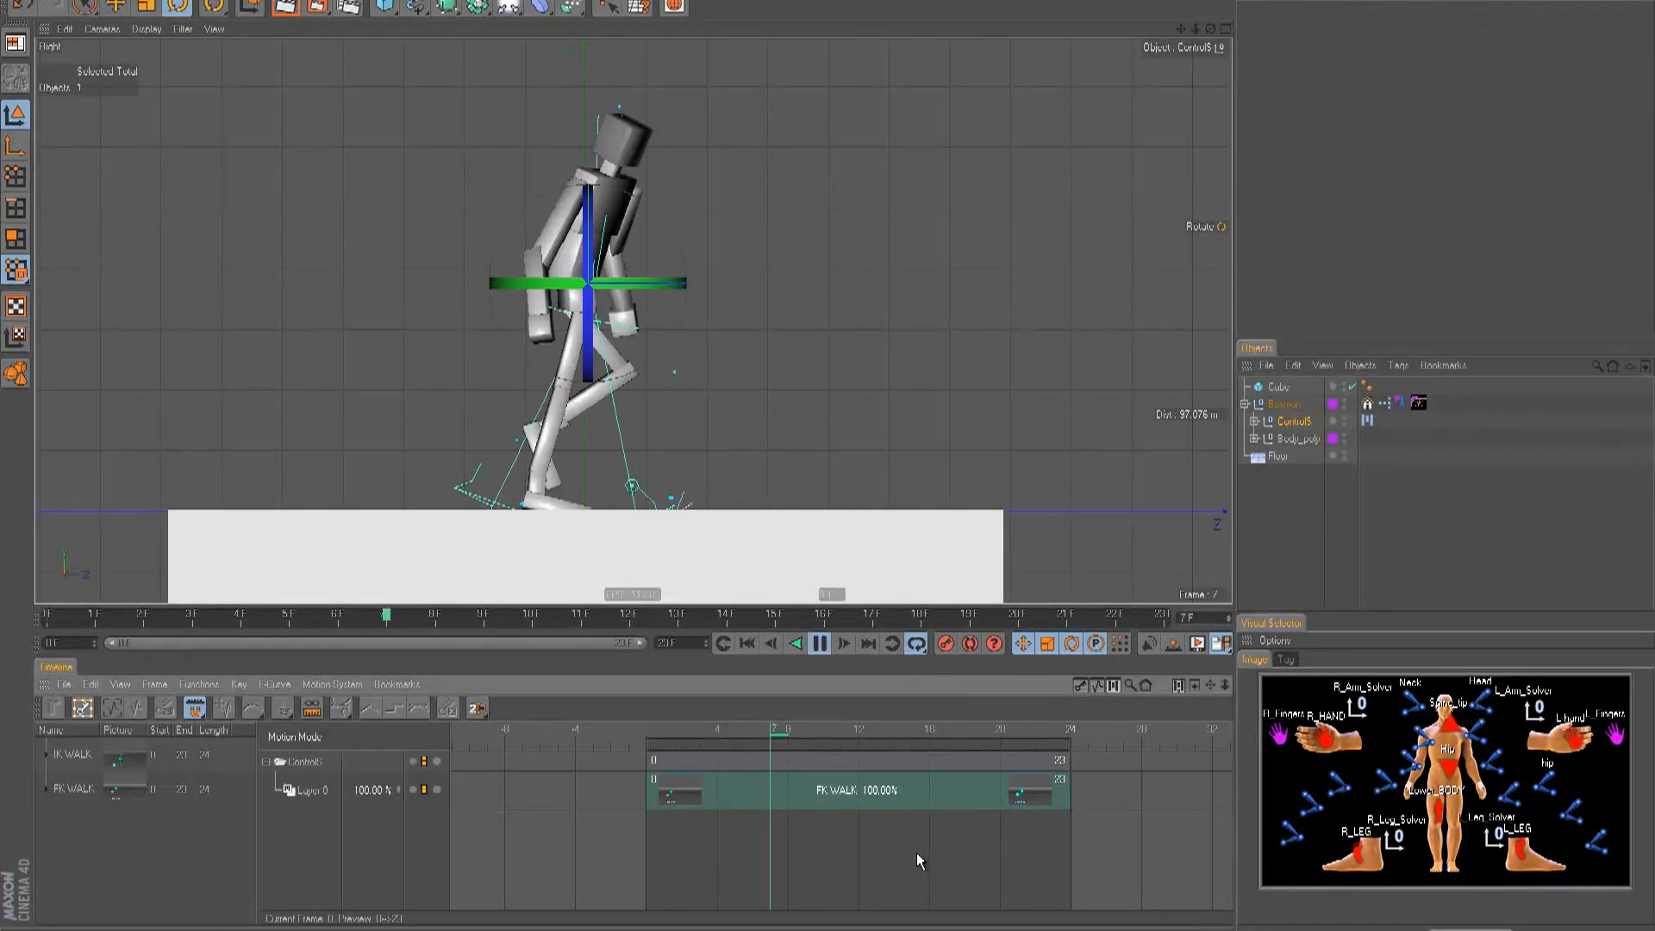
# - Deselect the rig and extend the end of the project's timeline to frame 144
pyautogui.click(958, 389)
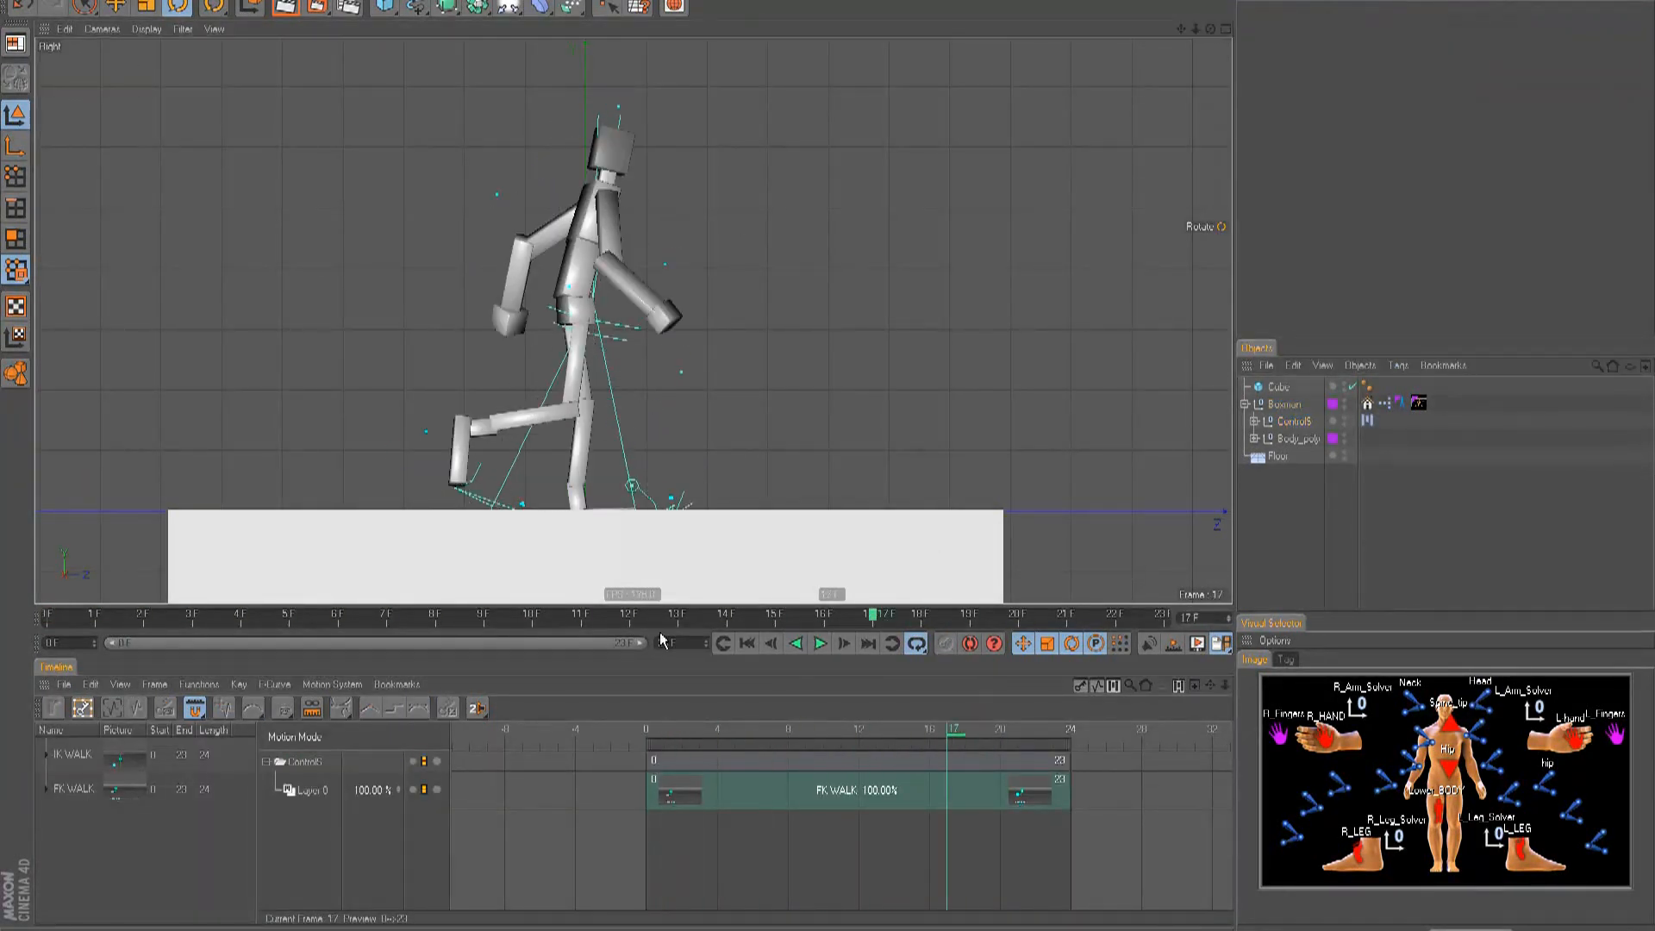
pyautogui.write('4')
pyautogui.press('Return')
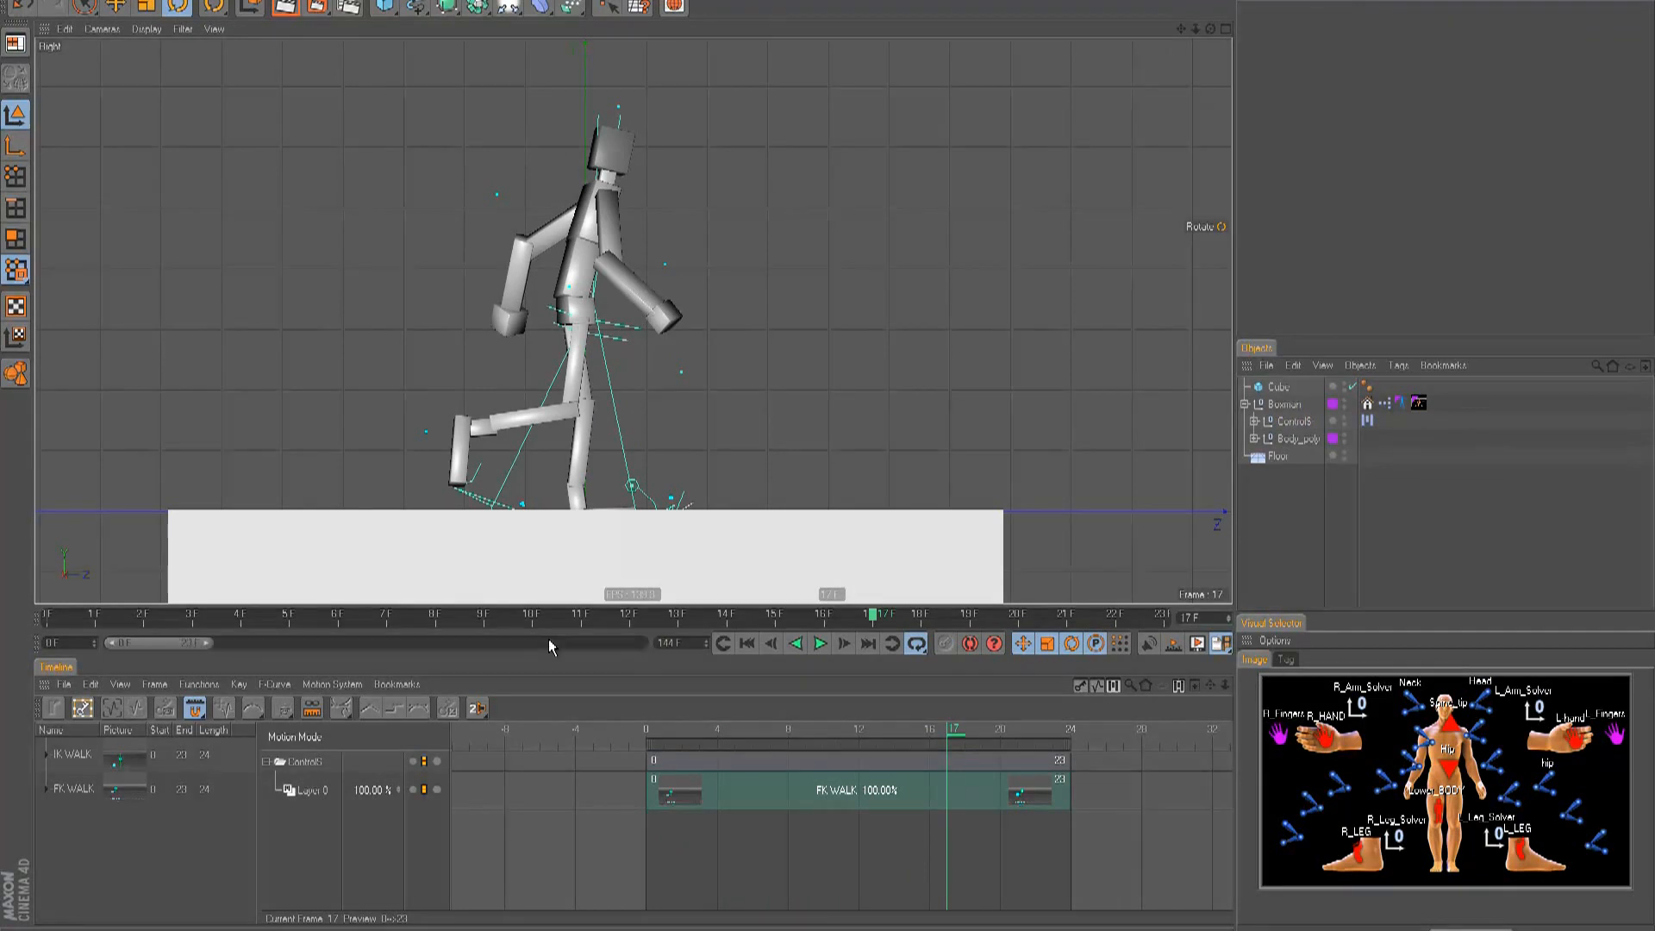
# - Extend the preview range to frame 144, set the FK WALK clip's loops to 6 and play the animation
pyautogui.moveTo(274, 643); pyautogui.dragTo(642, 643)
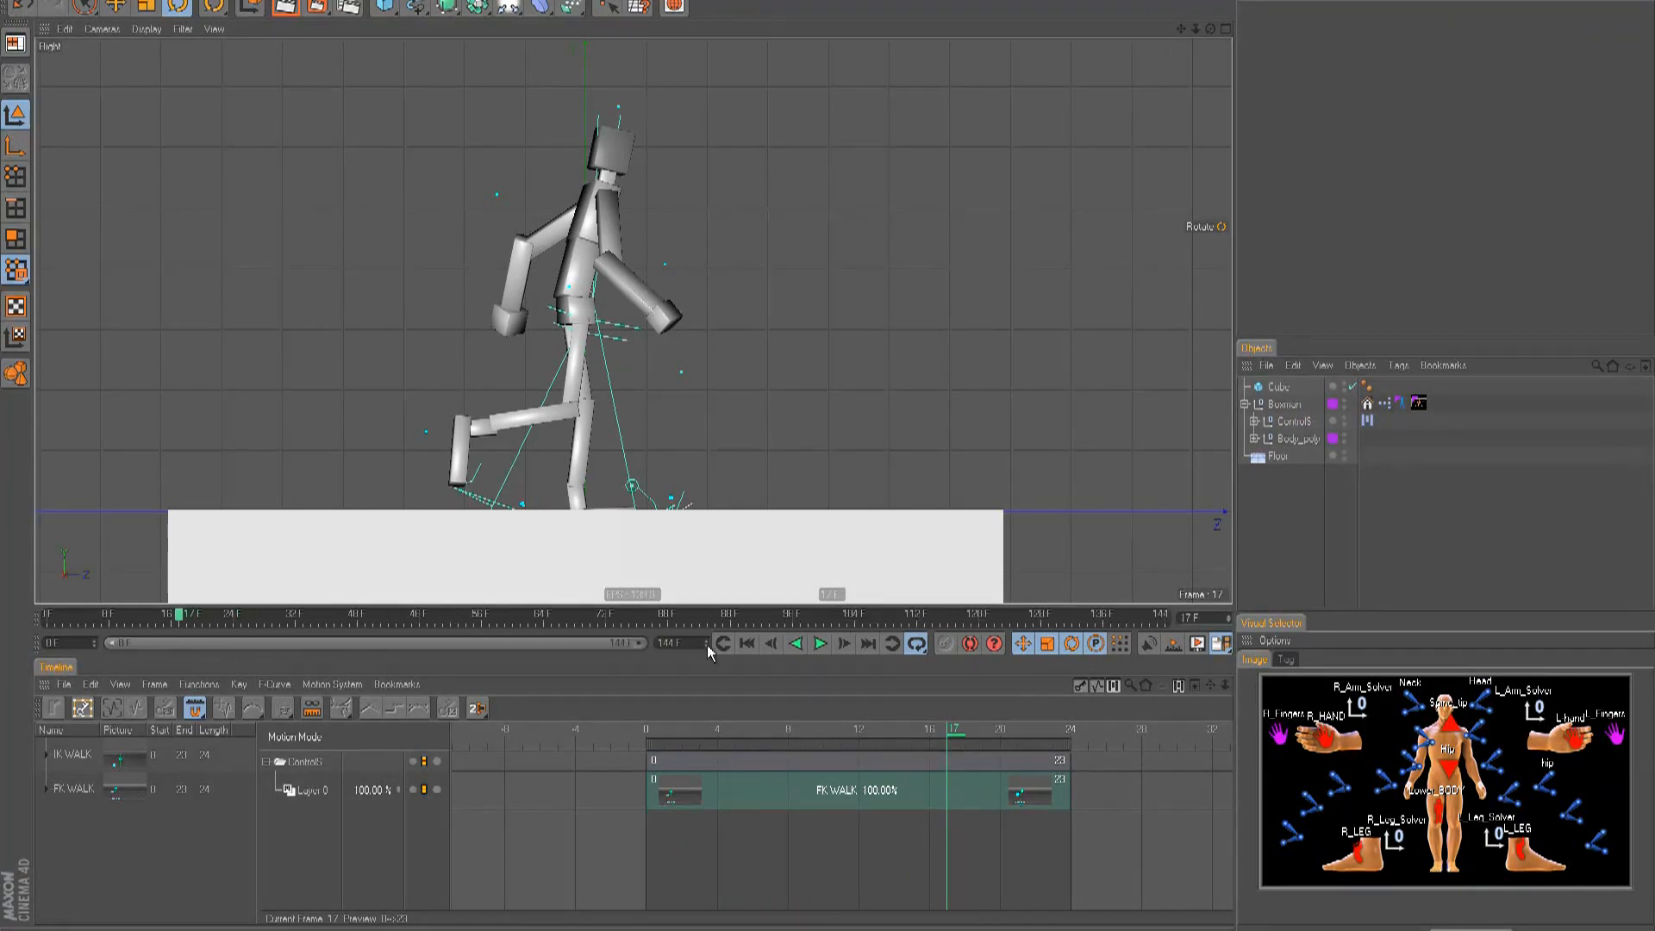
pyautogui.click(776, 790)
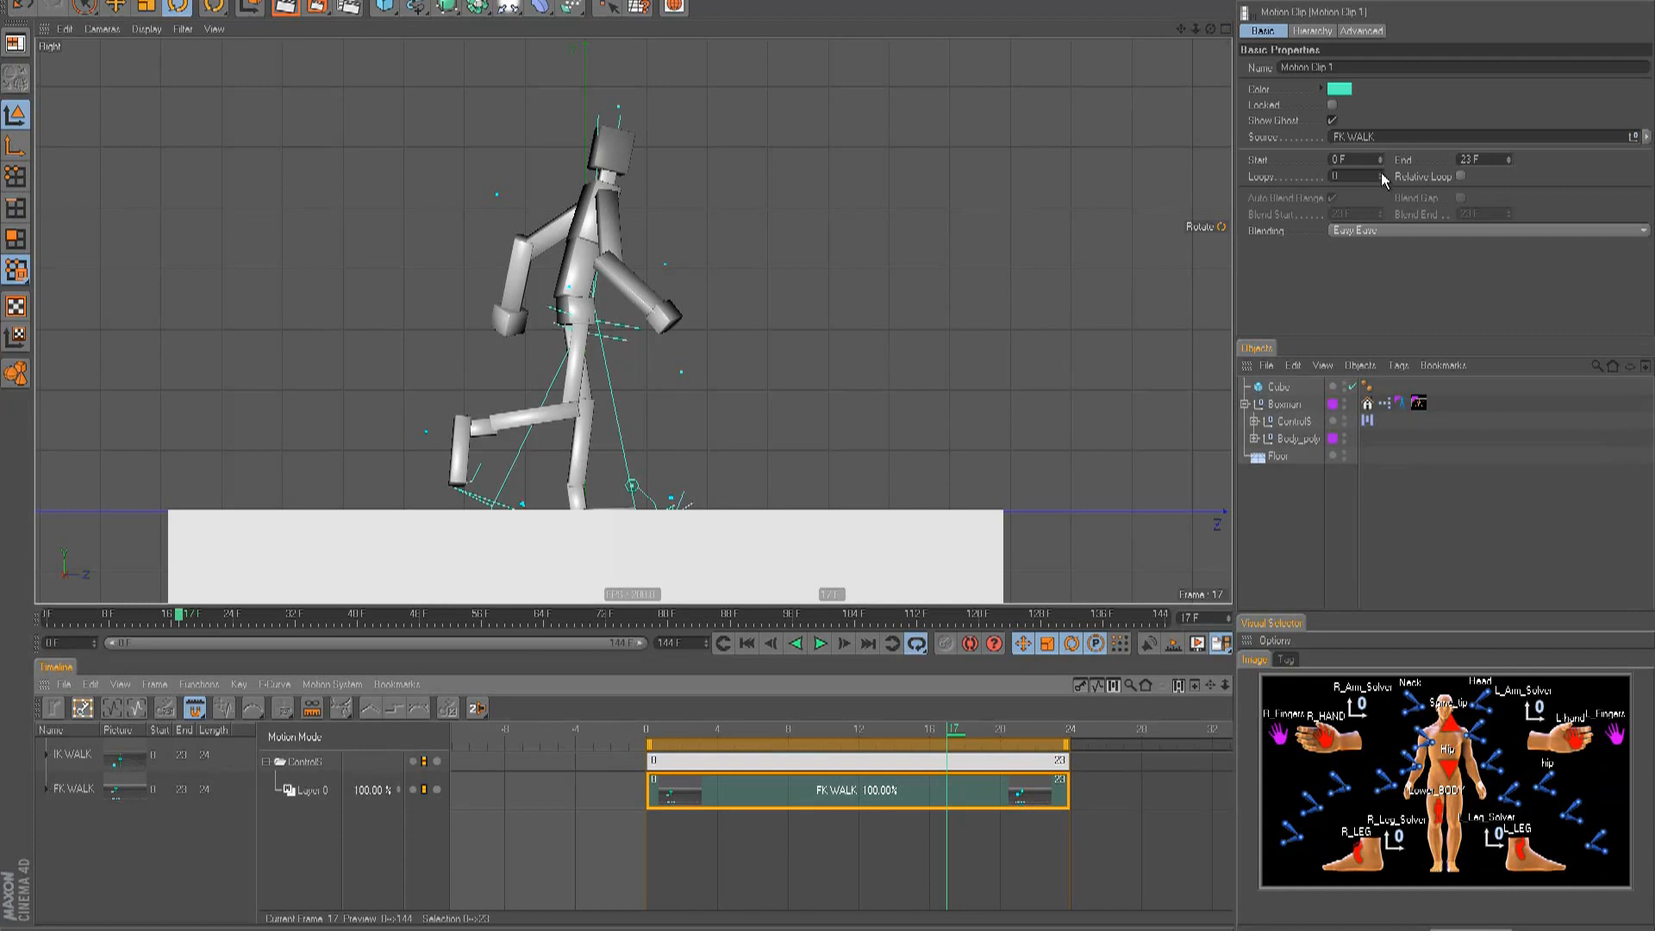
pyautogui.click(1380, 173)
pyautogui.click(1380, 178)
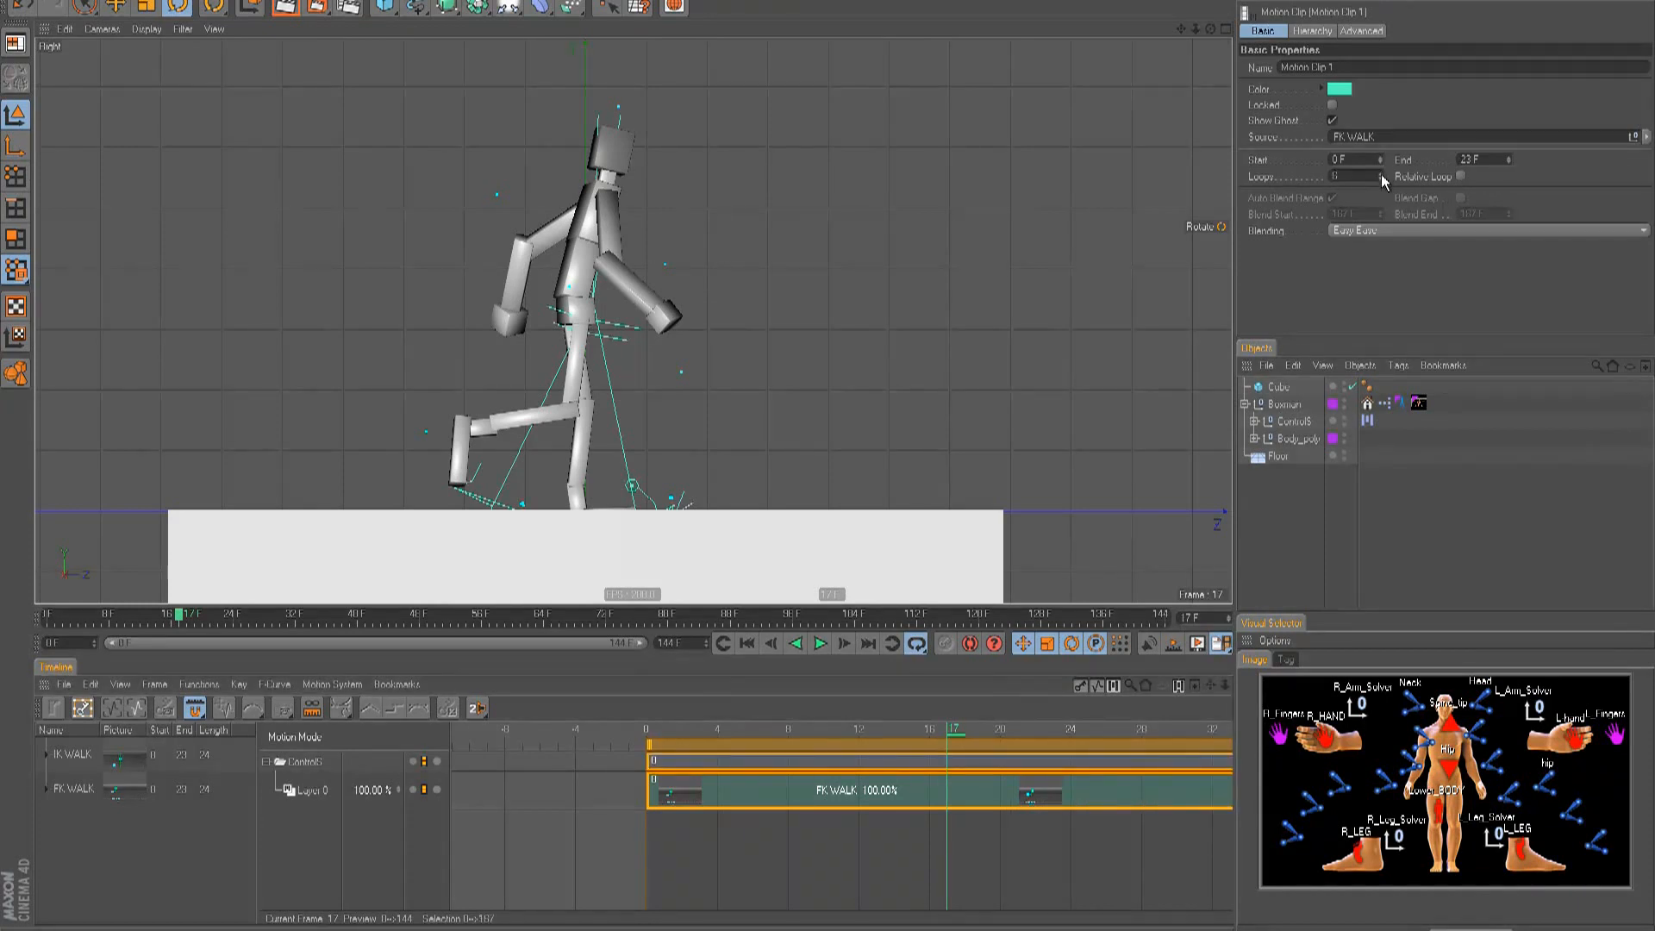
pyautogui.click(792, 736)
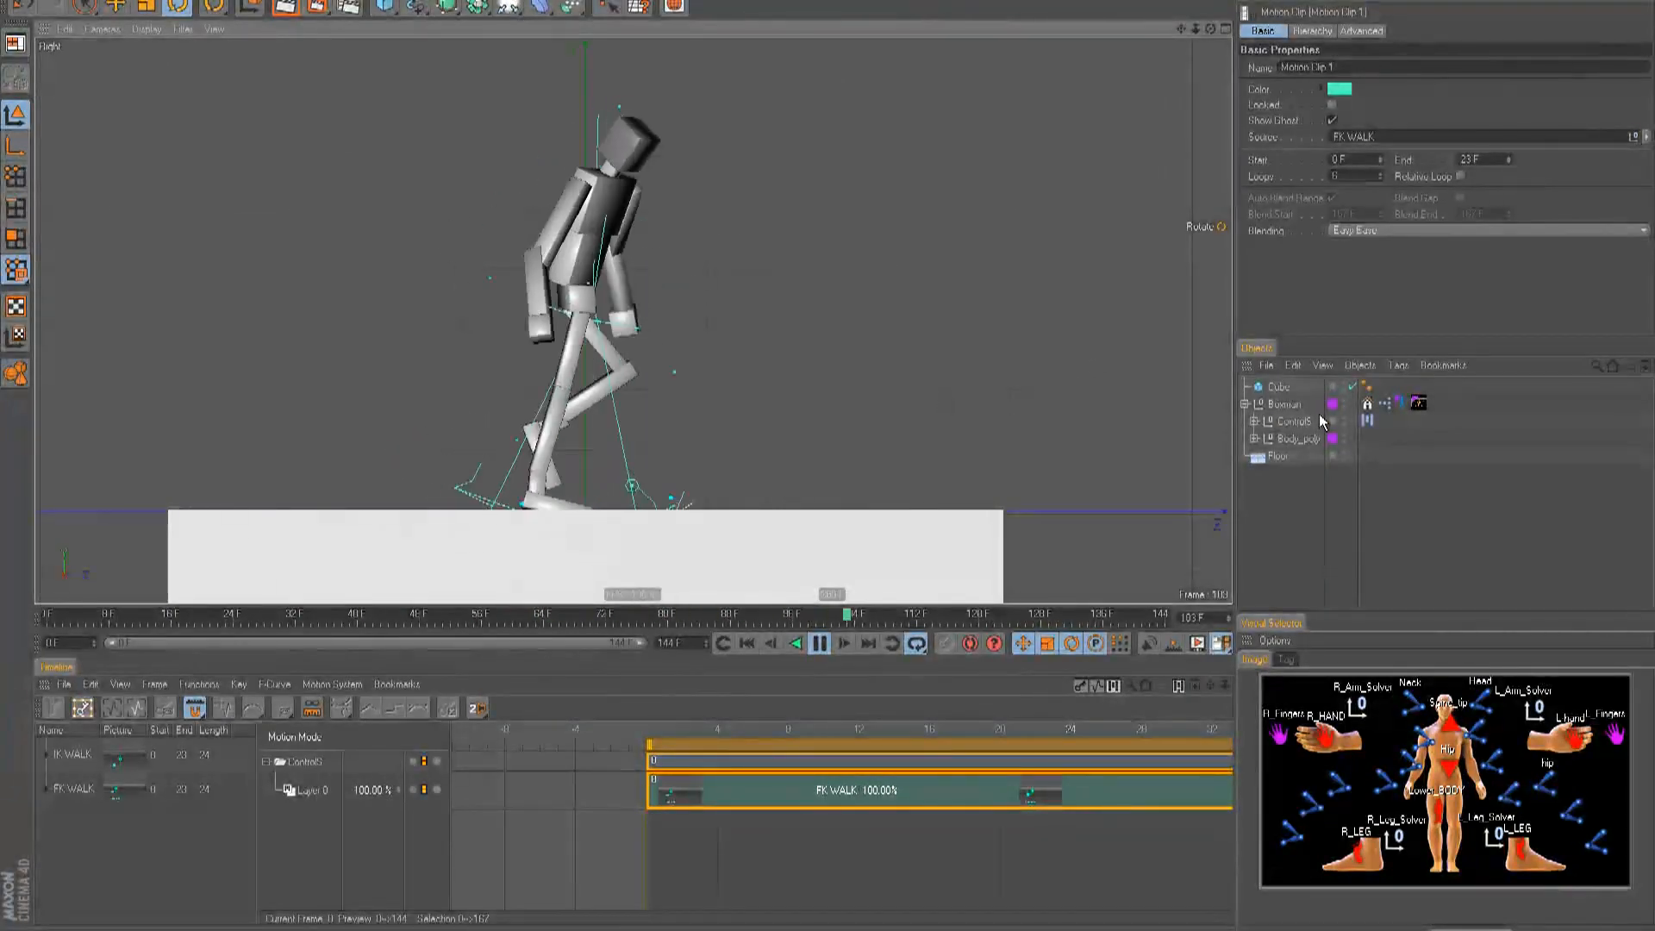
# - Open the Vibrate tag of the Neck joint in the ControlS hierarchy and set its first rotation amplitude to 20°
pyautogui.click(1255, 422)
pyautogui.scroll(-3, 1266, 438)
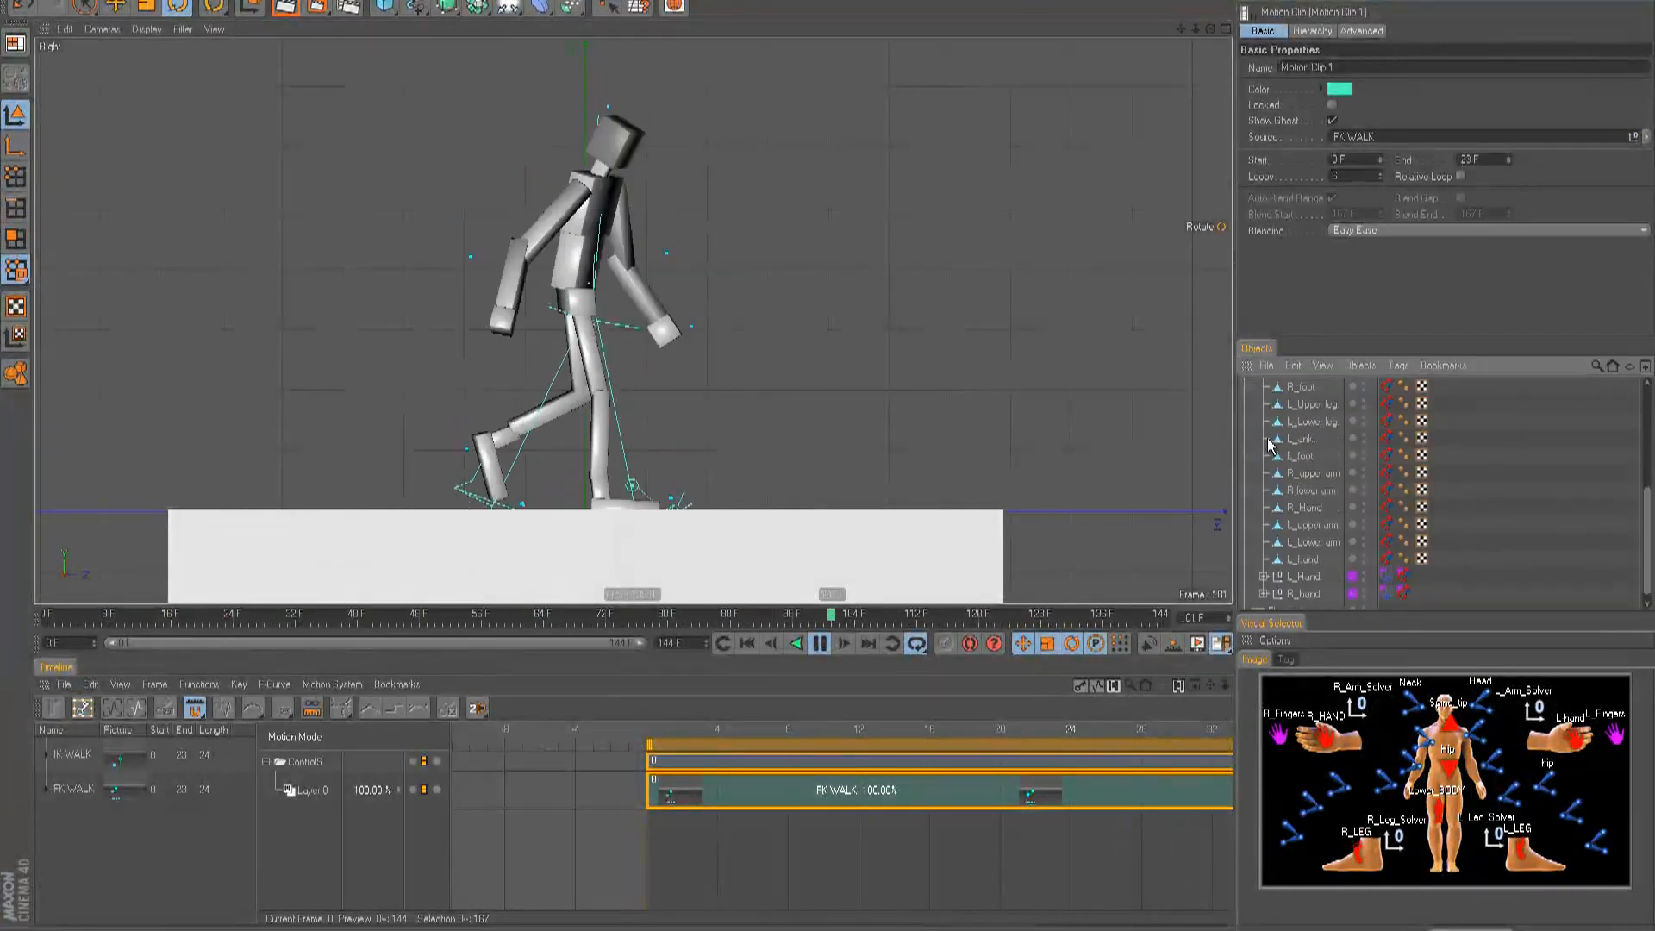
pyautogui.moveTo(1352, 335); pyautogui.dragTo(1352, 235)
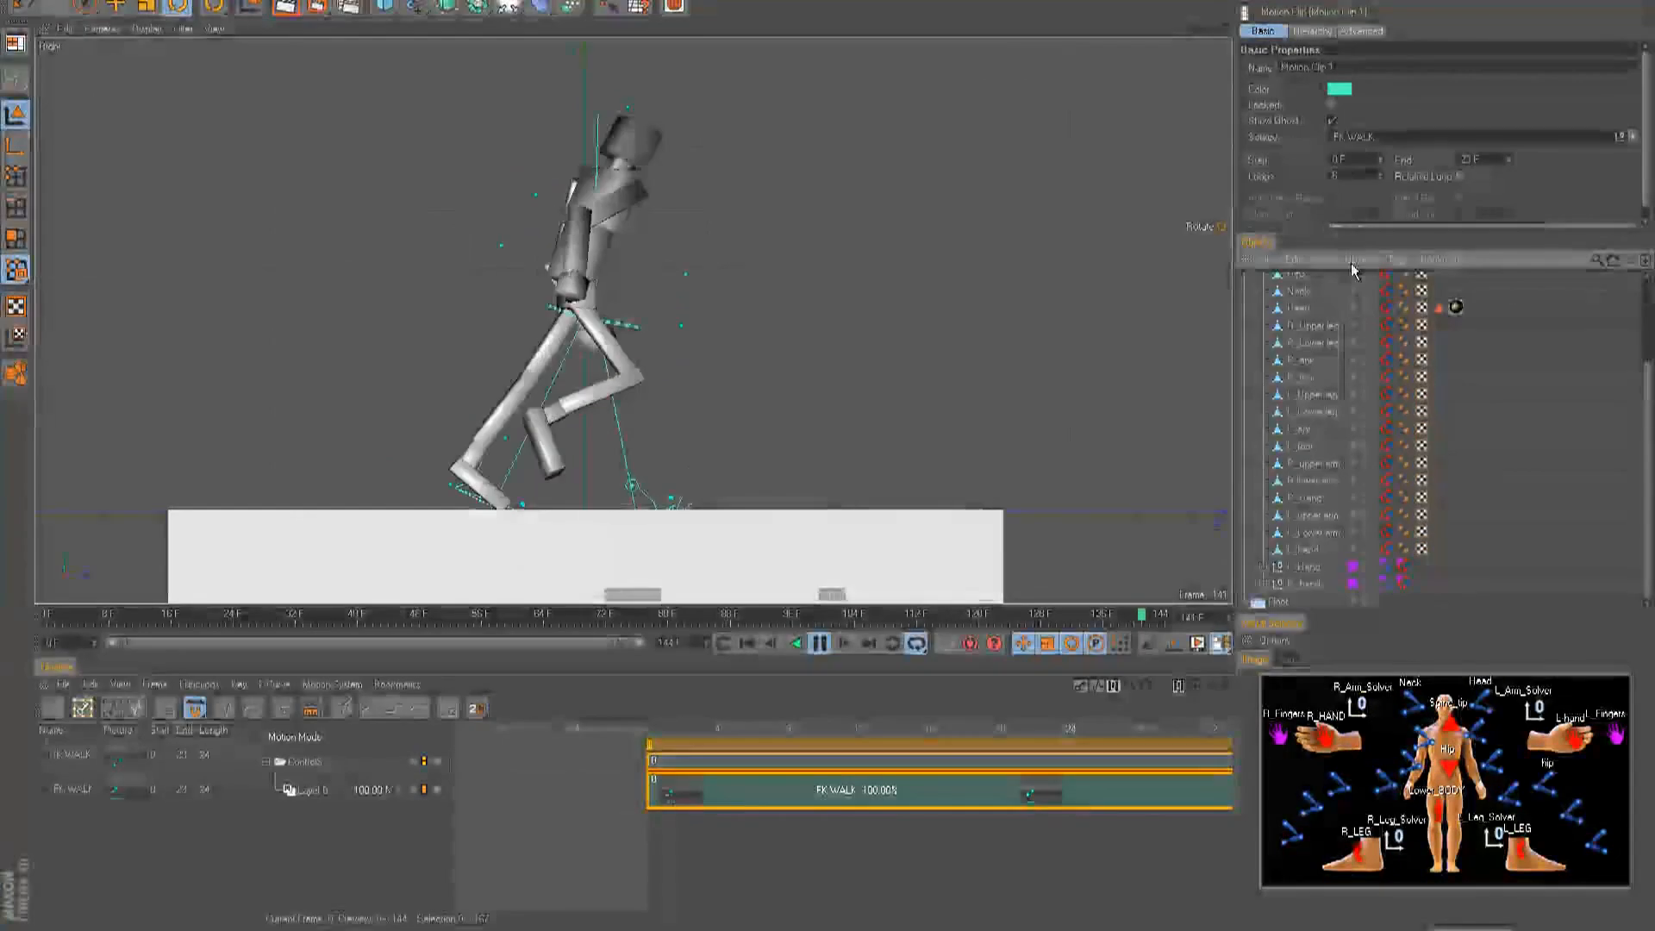
pyautogui.scroll(3, 1284, 482)
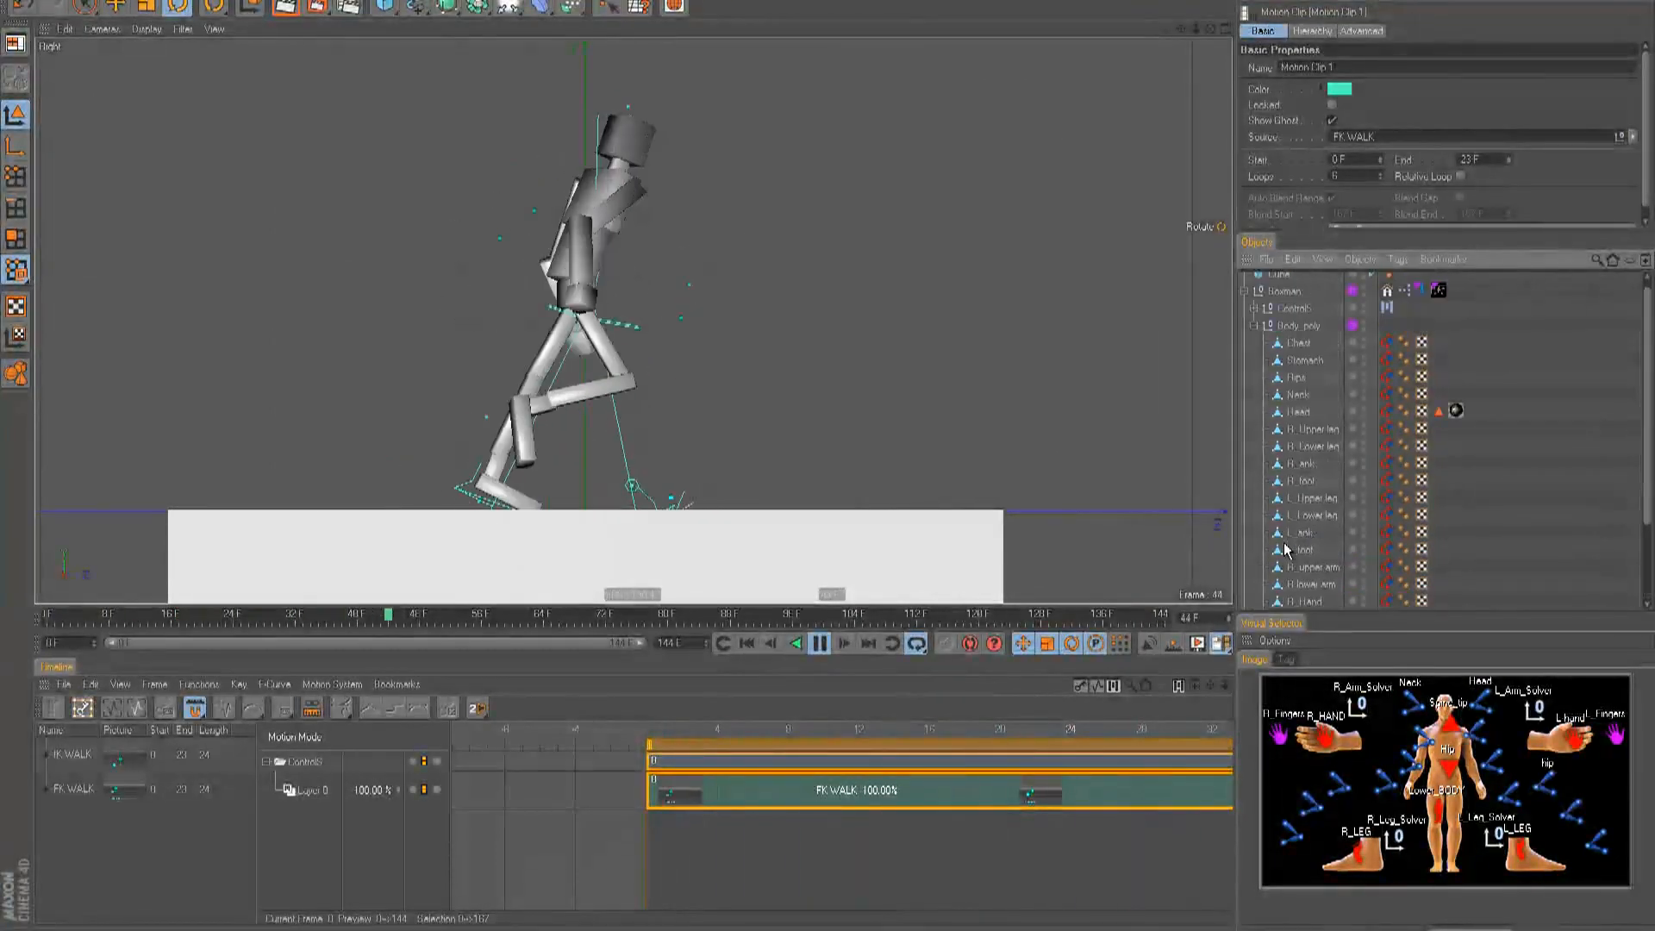
pyautogui.click(1254, 333)
pyautogui.click(1254, 316)
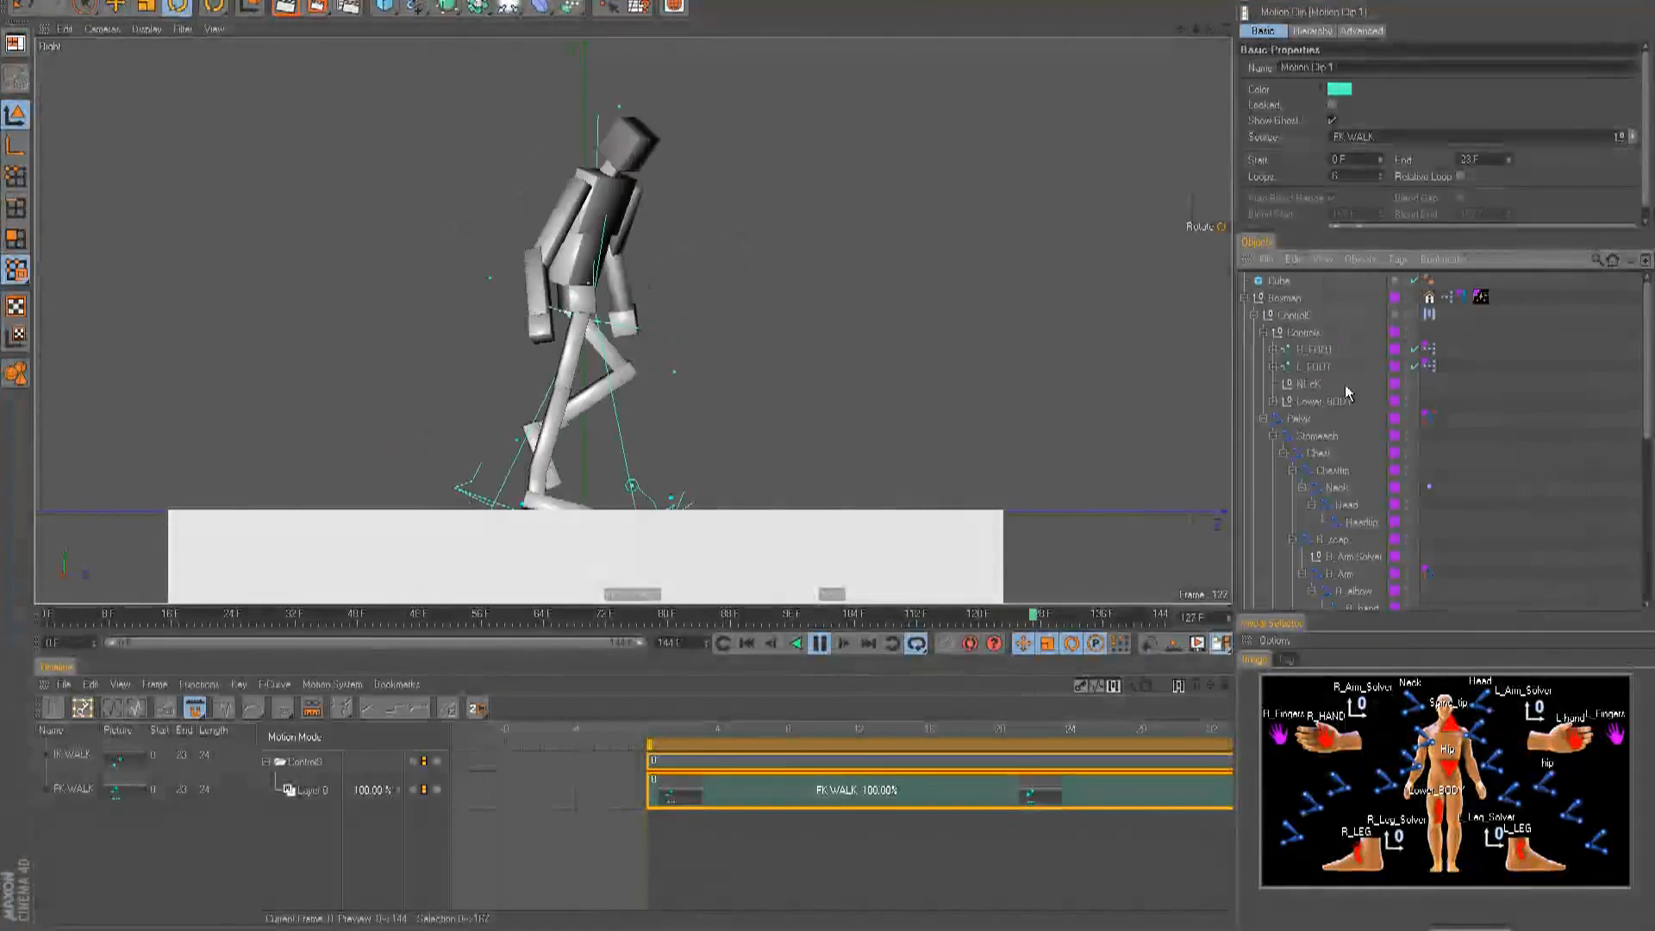
pyautogui.click(1427, 487)
pyautogui.scroll(-2, 1370, 179)
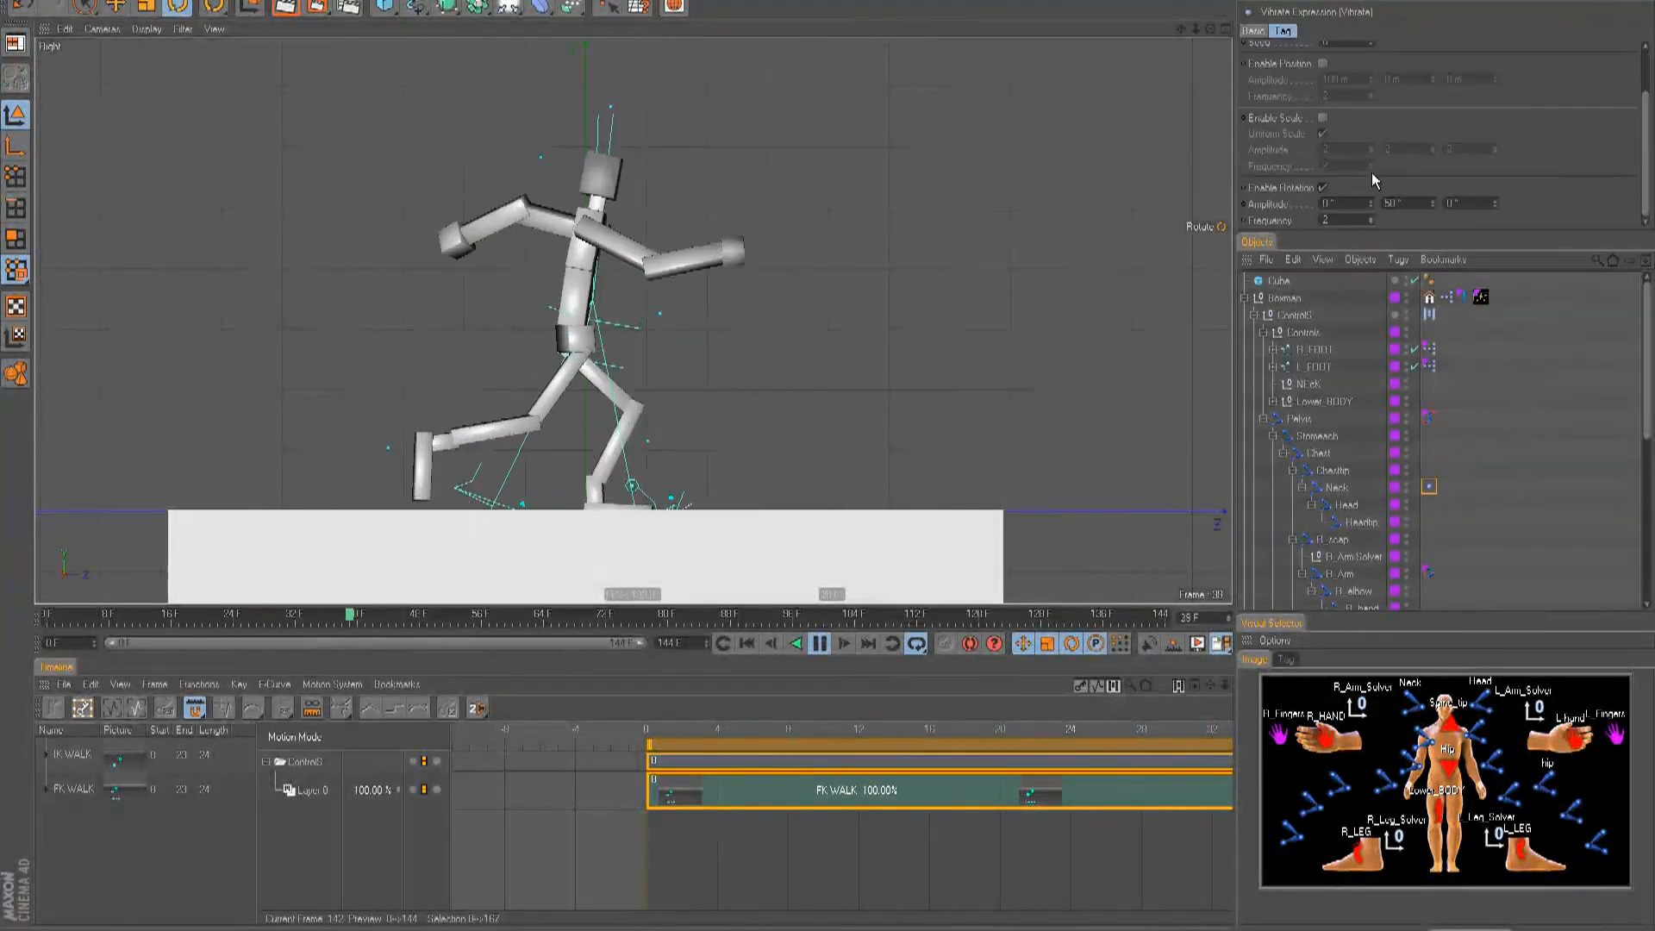
pyautogui.moveTo(1360, 235); pyautogui.dragTo(1360, 325)
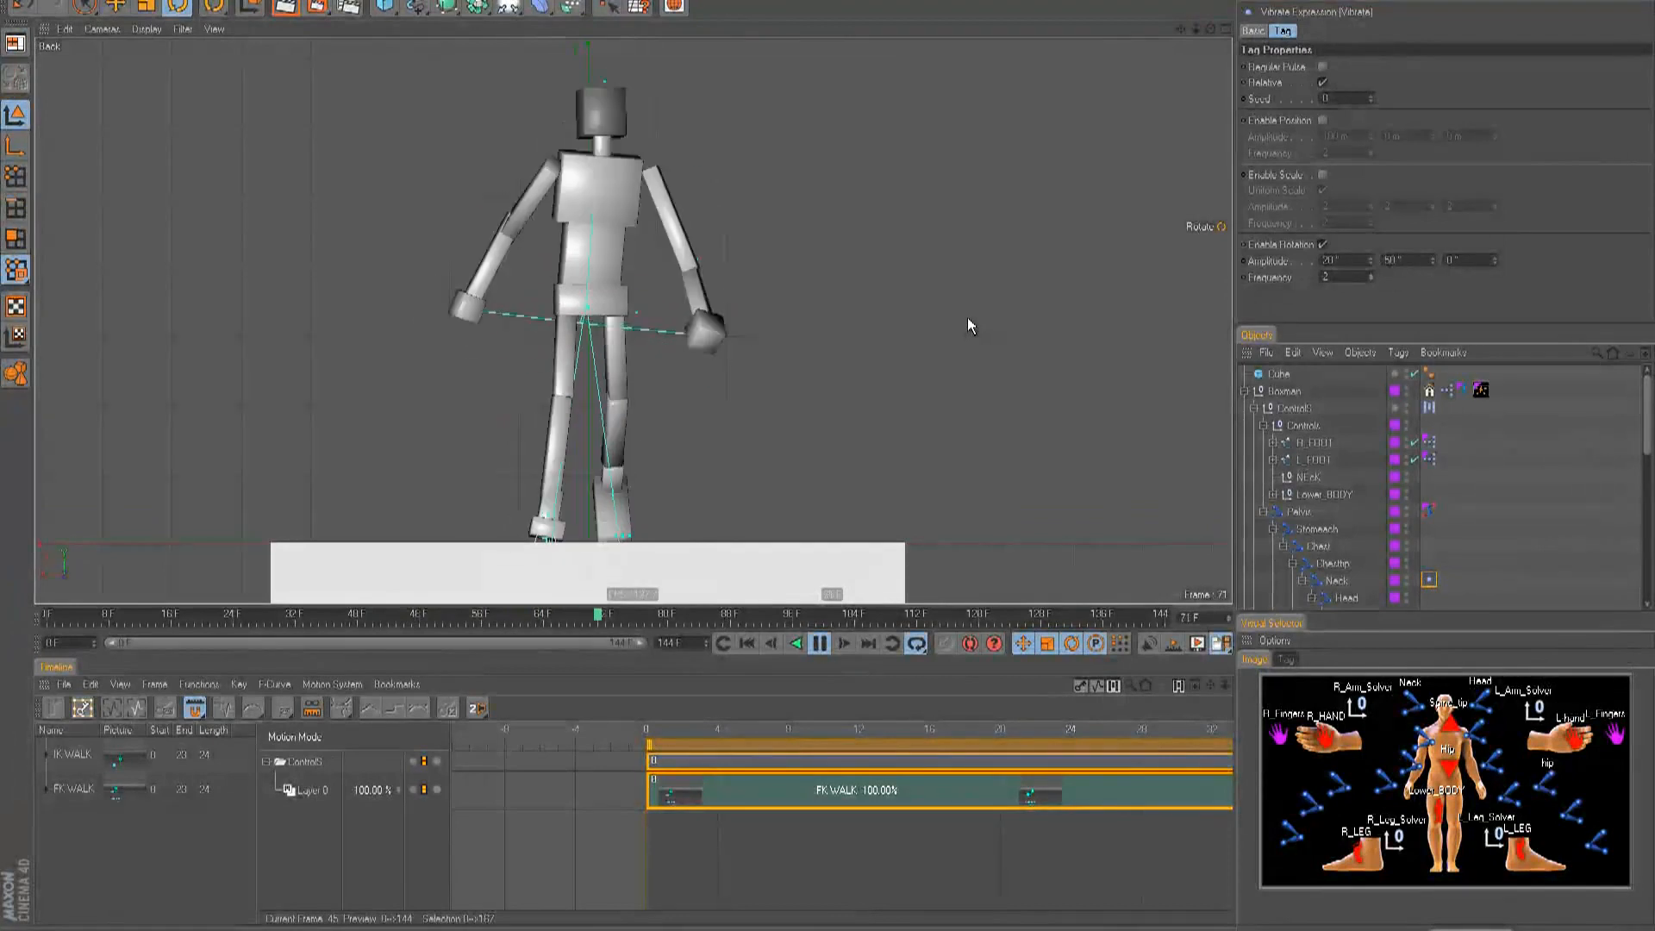
# - Examine the head vibration during the looping walk from the back and in perspective, and stop playback
pyautogui.scroll(3, 817, 333)
pyautogui.scroll(3, 850, 444)
pyautogui.press('F1')
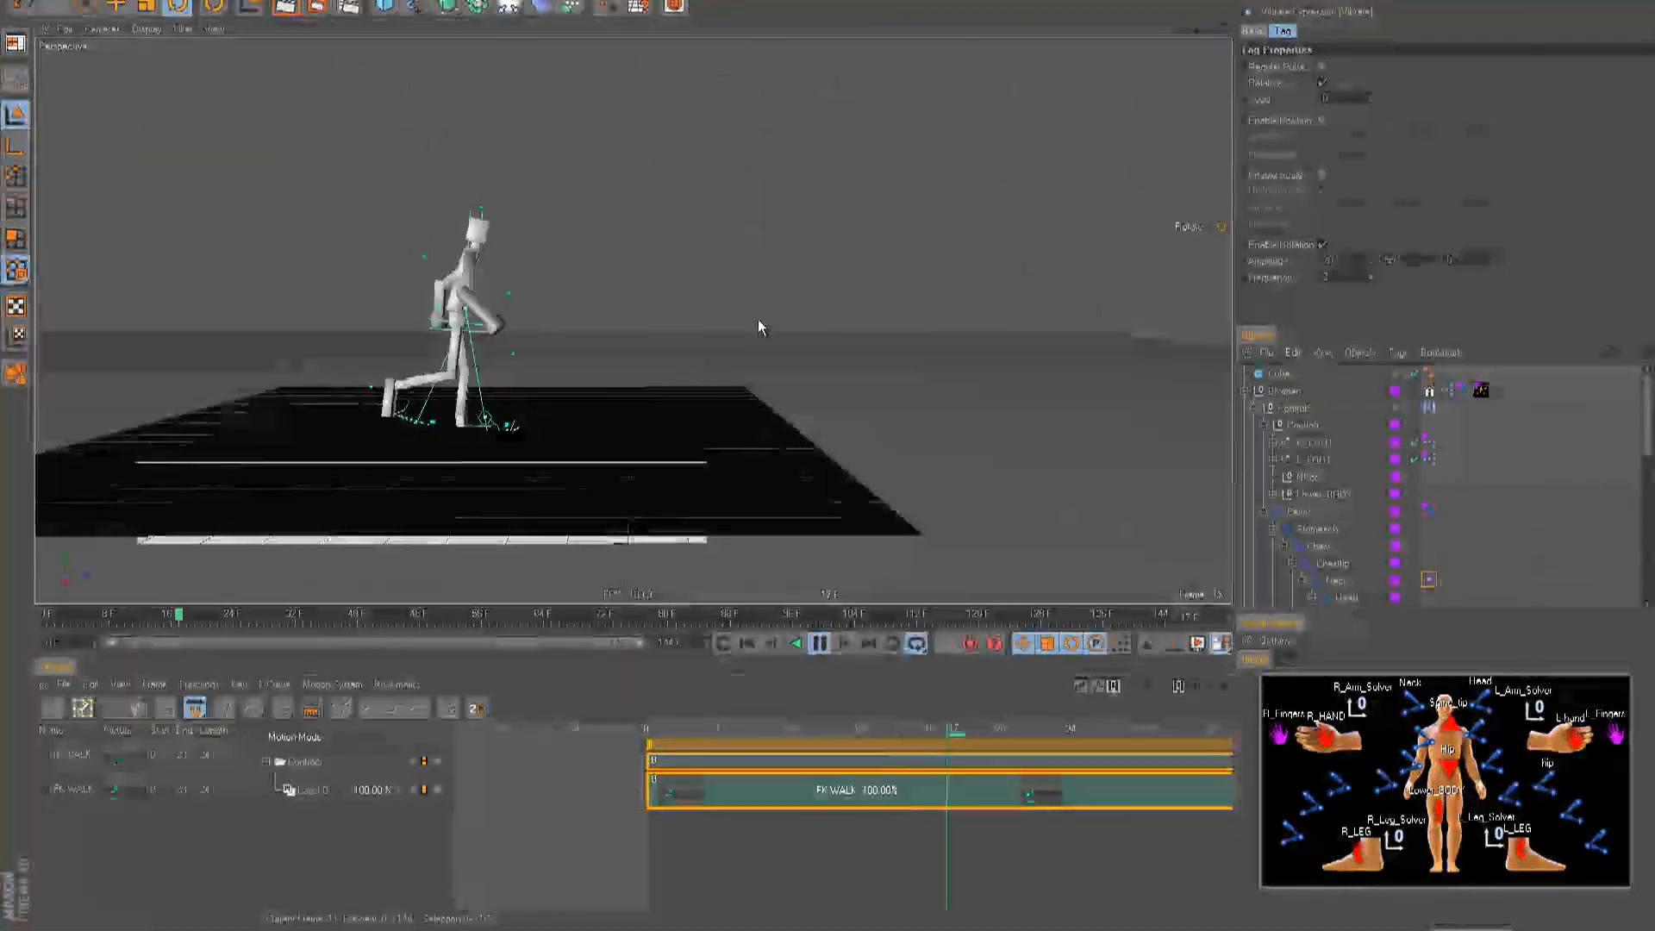
pyautogui.keyDown('alt'); pyautogui.moveTo(759, 318); pyautogui.dragTo(720, 324); pyautogui.keyUp('alt')
pyautogui.keyDown('alt'); pyautogui.moveTo(721, 324); pyautogui.dragTo(844, 439, button='right'); pyautogui.keyUp('alt')
pyautogui.moveTo(845, 439)
pyautogui.keyDown('alt'); pyautogui.mouseDown()
pyautogui.moveTo(629, 351)
pyautogui.moveTo(842, 458)
pyautogui.moveTo(617, 343)
pyautogui.moveTo(740, 354)
pyautogui.moveTo(842, 451)
pyautogui.moveTo(750, 359)
pyautogui.moveTo(827, 455)
pyautogui.mouseUp(); pyautogui.keyUp('alt')
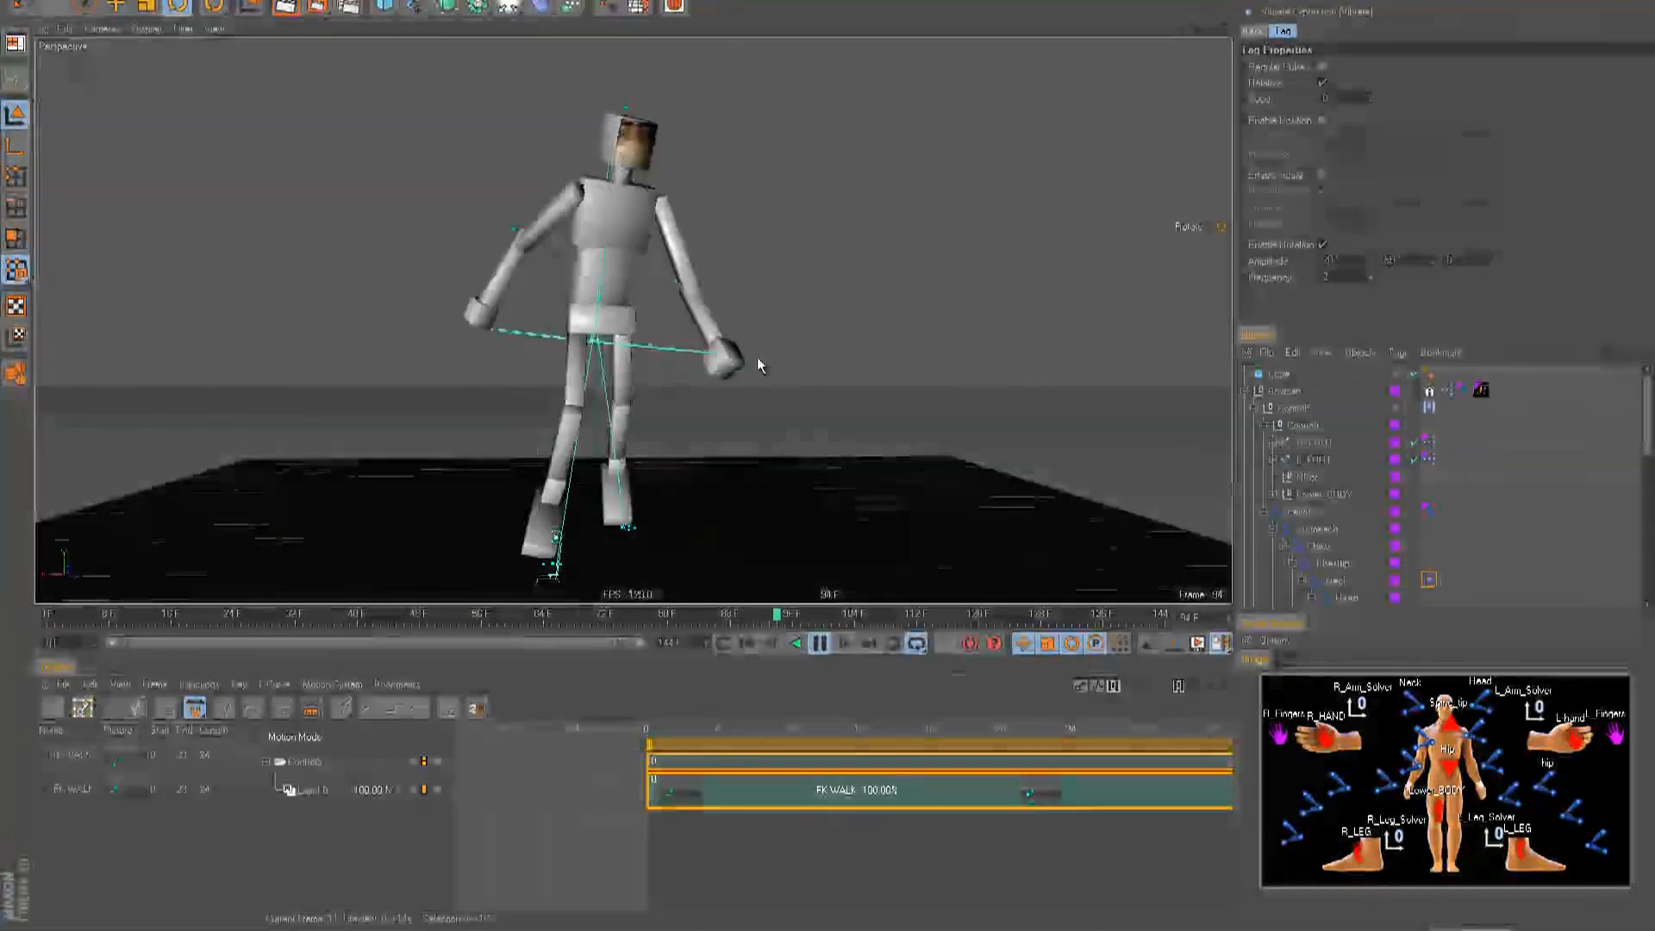
pyautogui.press('F8')
pyautogui.moveTo(840, 326)
pyautogui.keyDown('alt'); pyautogui.mouseDown()
pyautogui.moveTo(826, 449)
pyautogui.moveTo(839, 318)
pyautogui.mouseUp(); pyautogui.keyUp('alt')
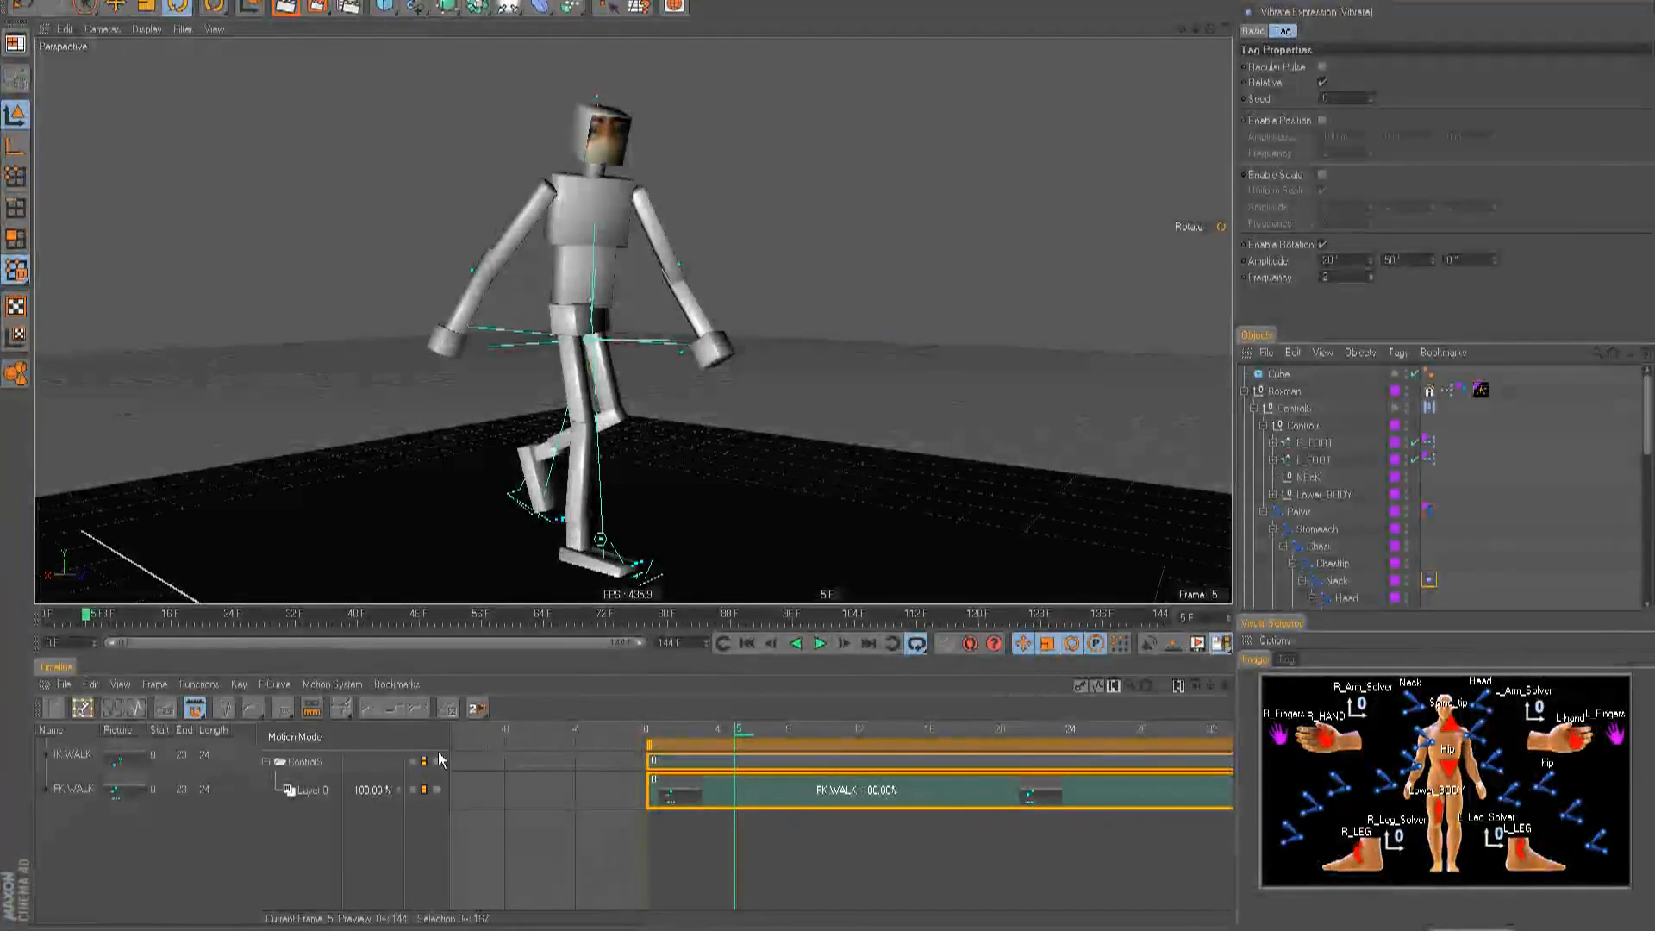
pyautogui.click(1310, 427)
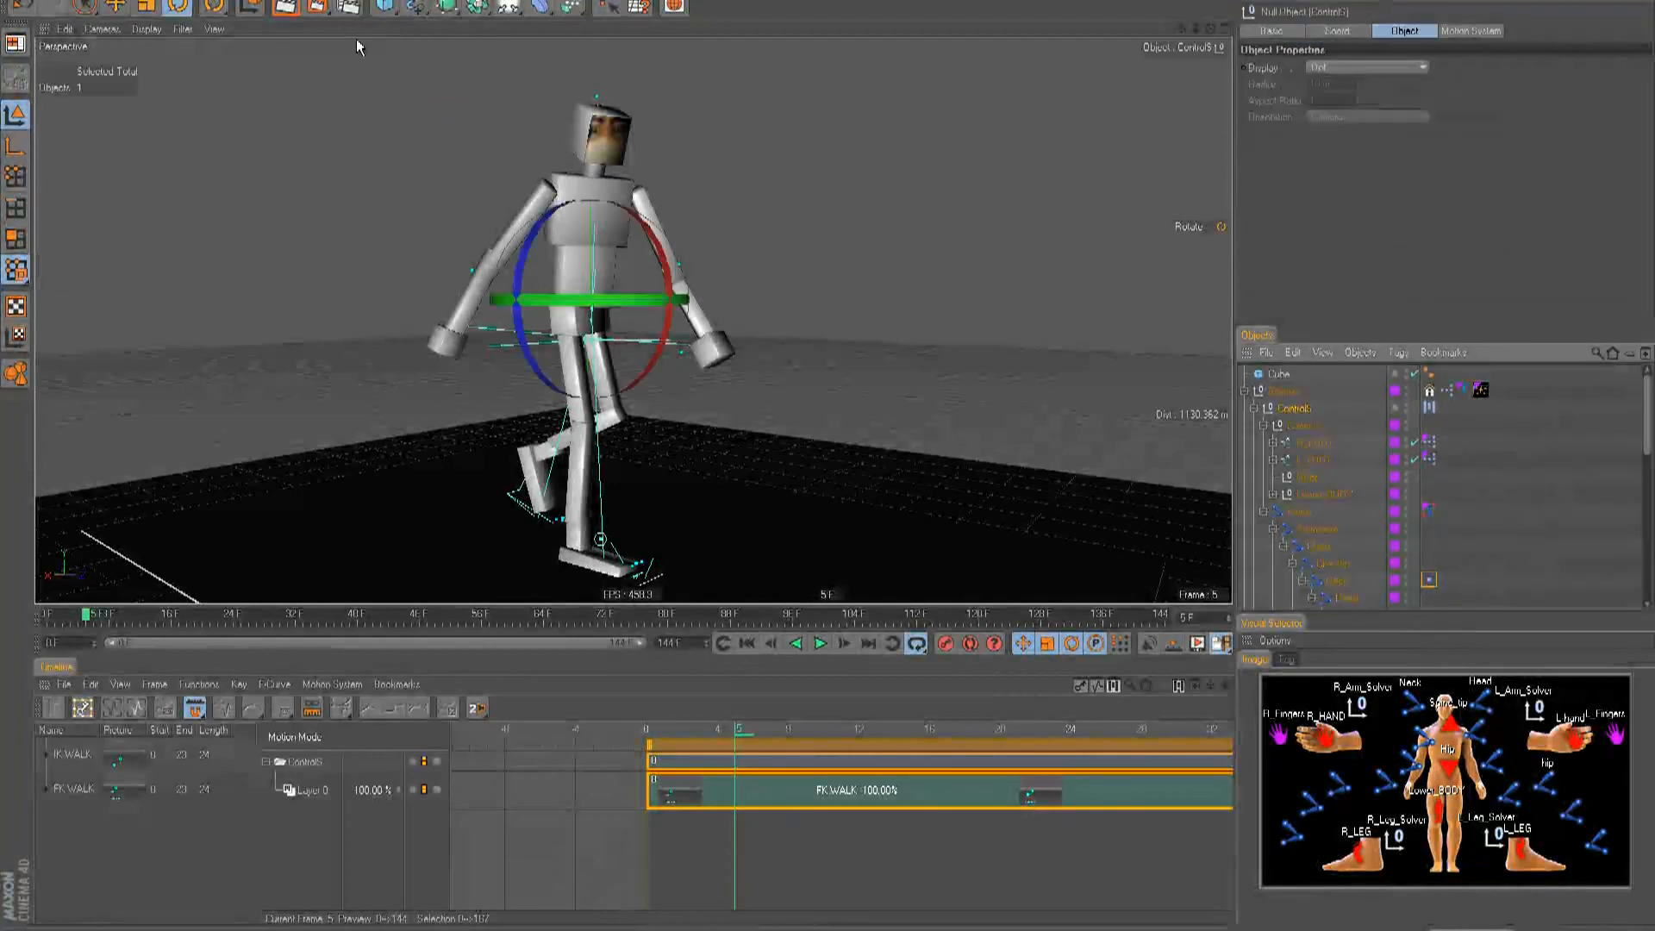
pyautogui.click(797, 296)
pyautogui.press('F8')
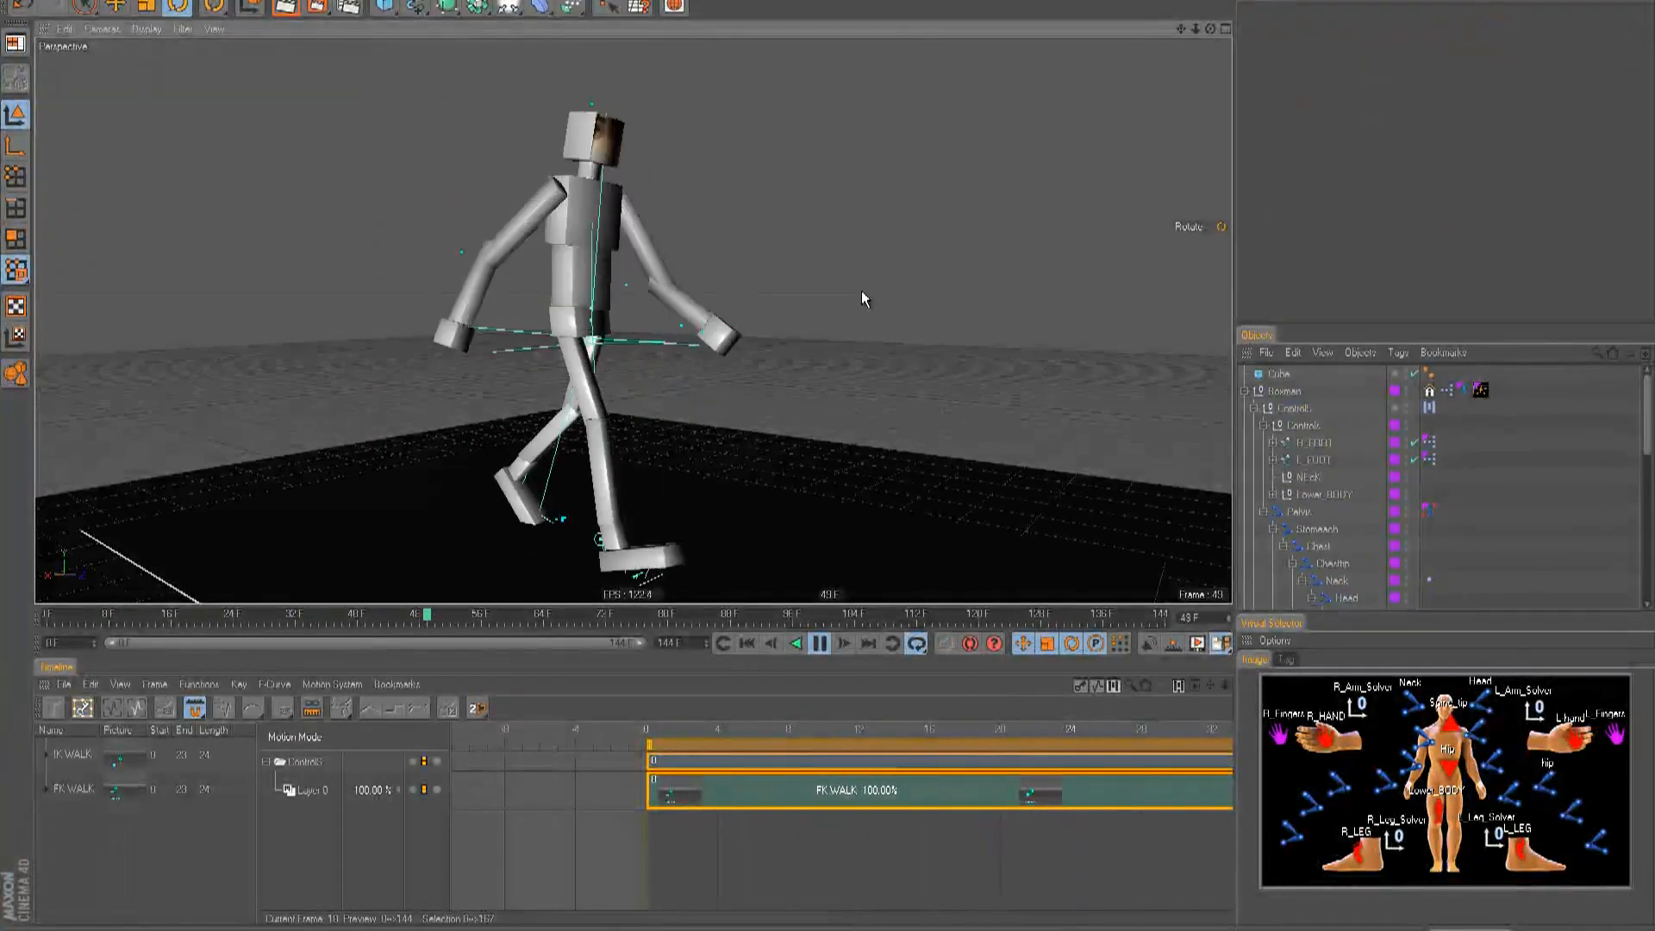
pyautogui.press('F8')
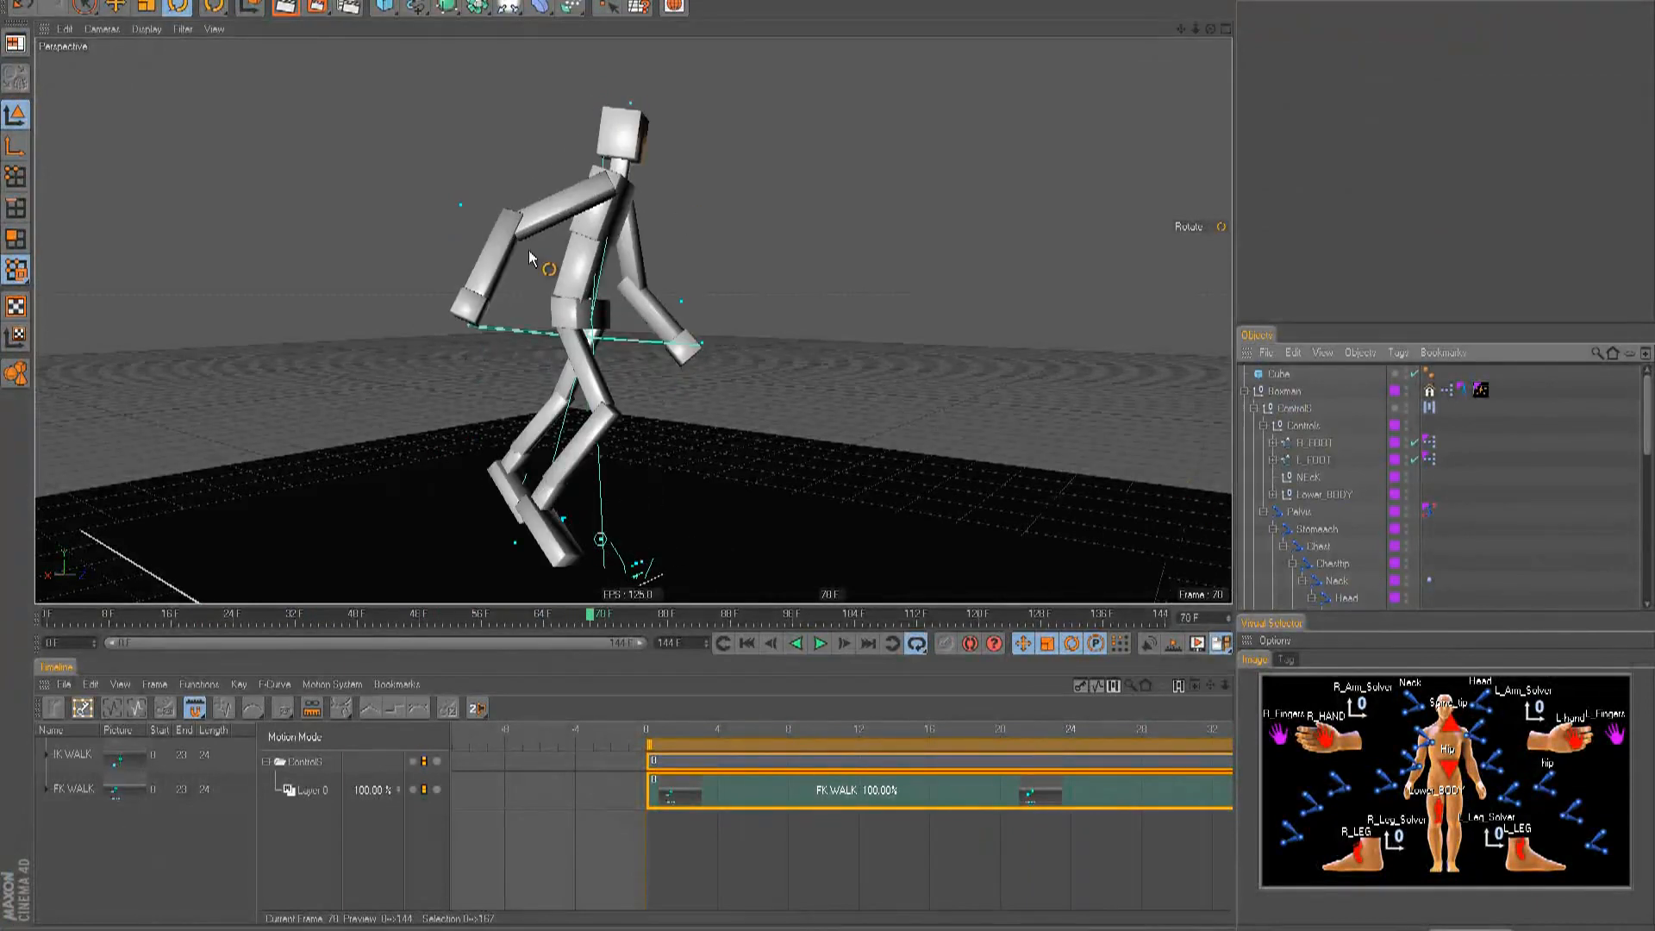
pyautogui.click(1302, 427)
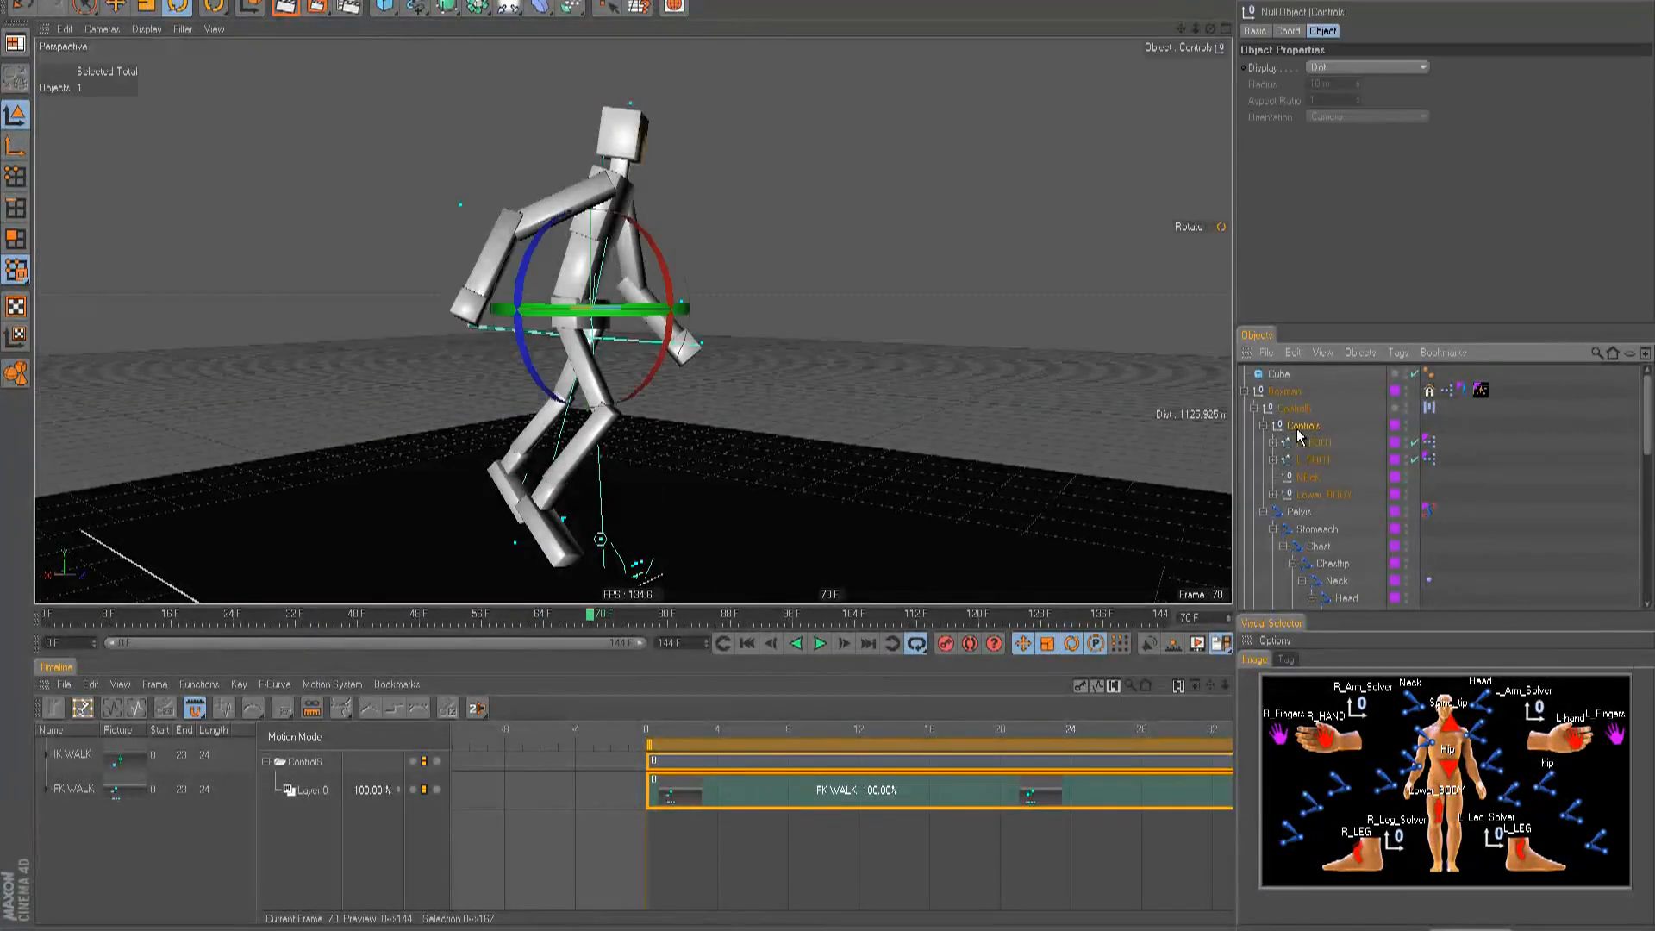
pyautogui.click(306, 0)
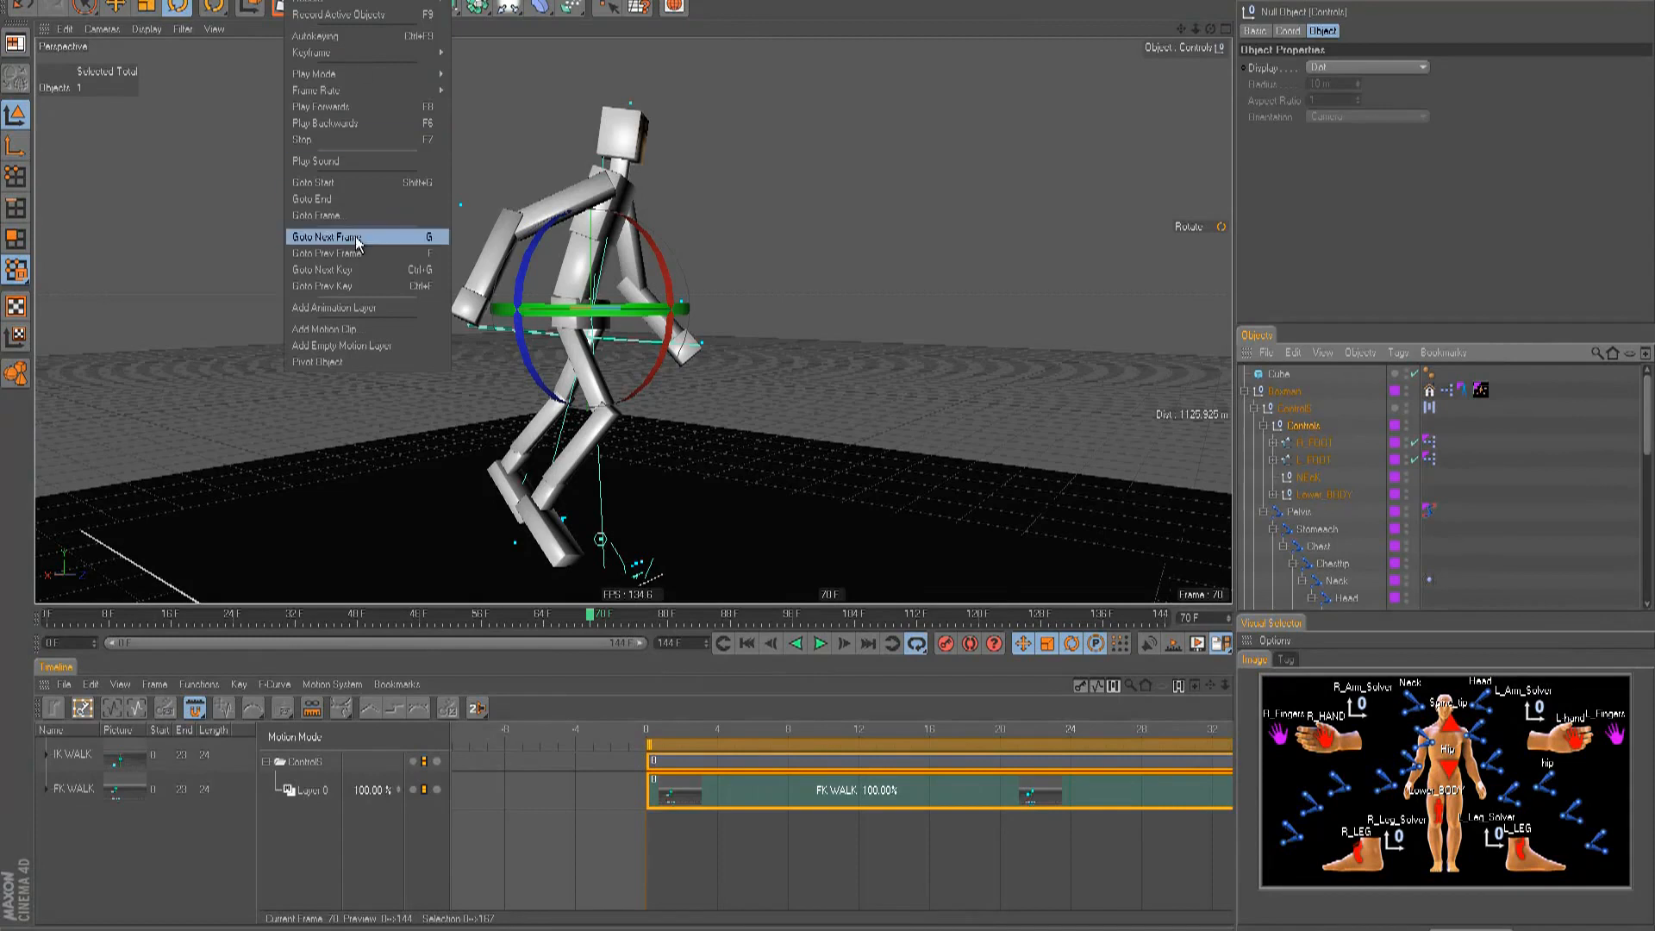
pyautogui.click(344, 326)
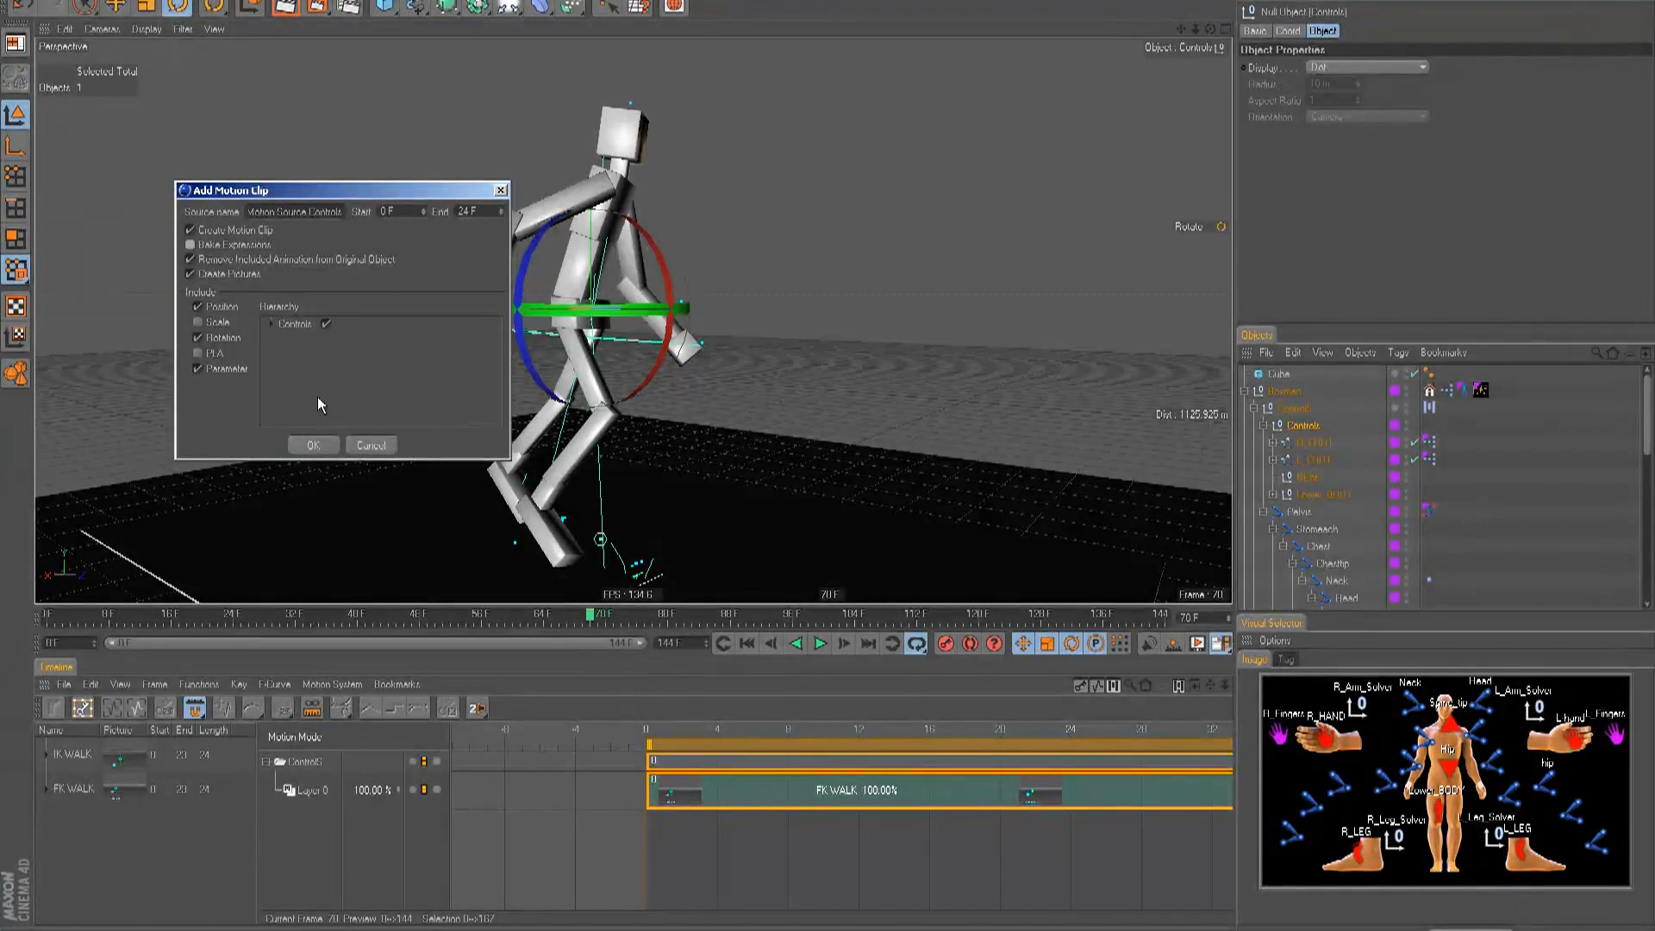
pyautogui.click(369, 445)
pyautogui.click(791, 310)
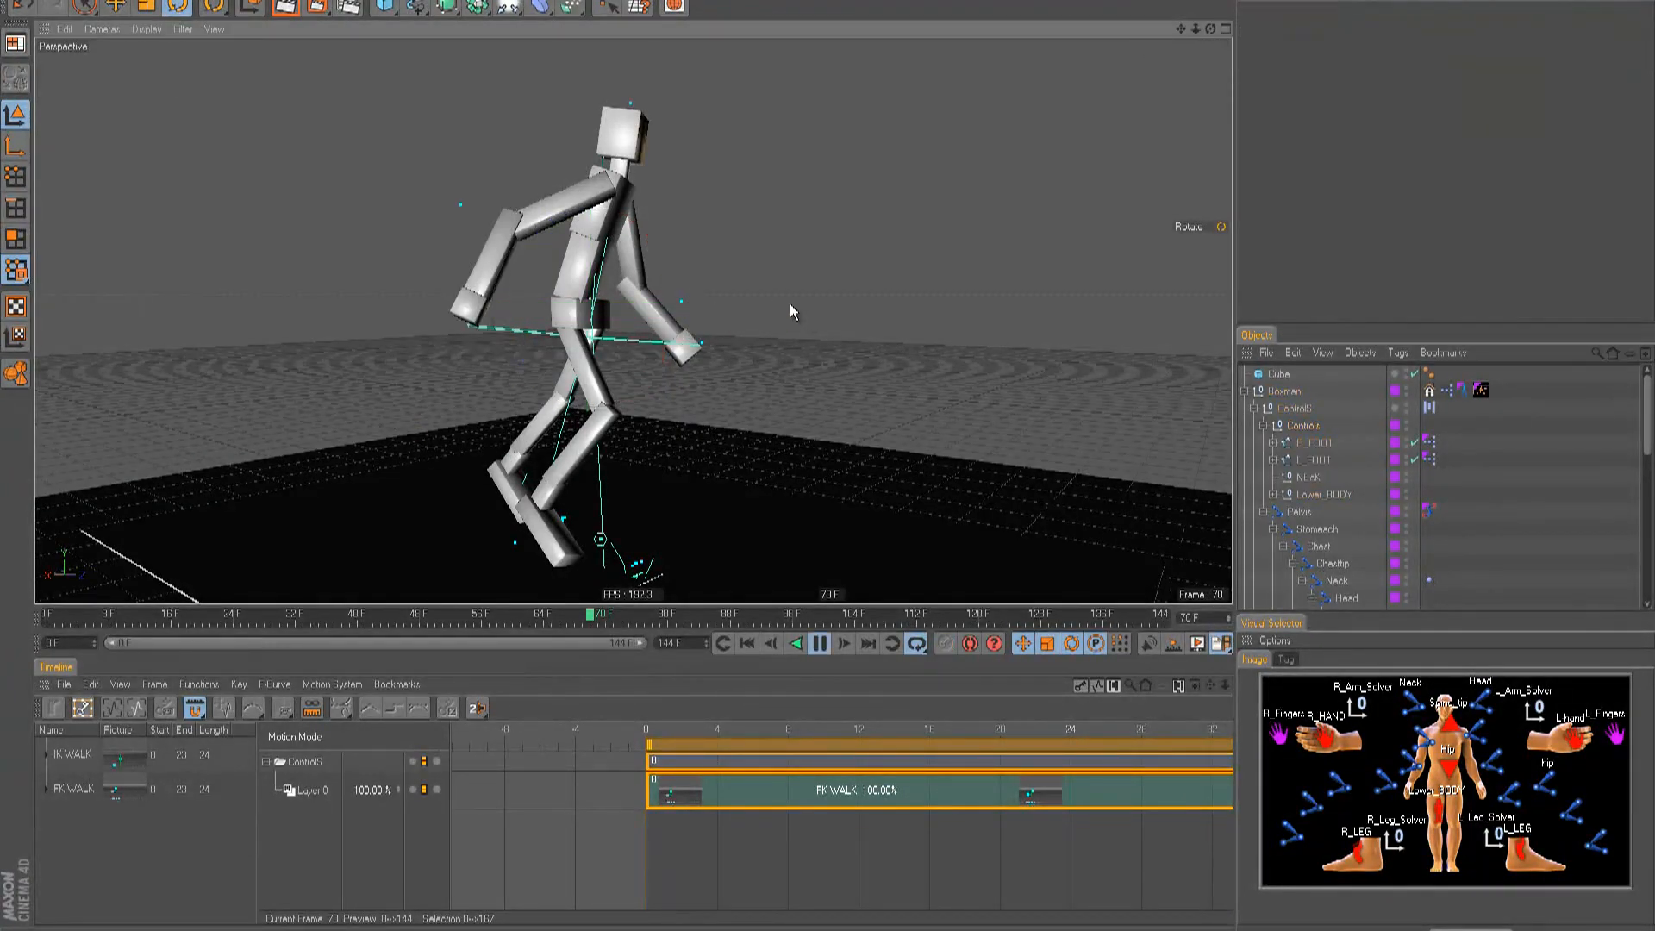
# - Play the looped walk, return to frame 0 and enlarge the viewport by shrinking the timeline area
pyautogui.press('F8')
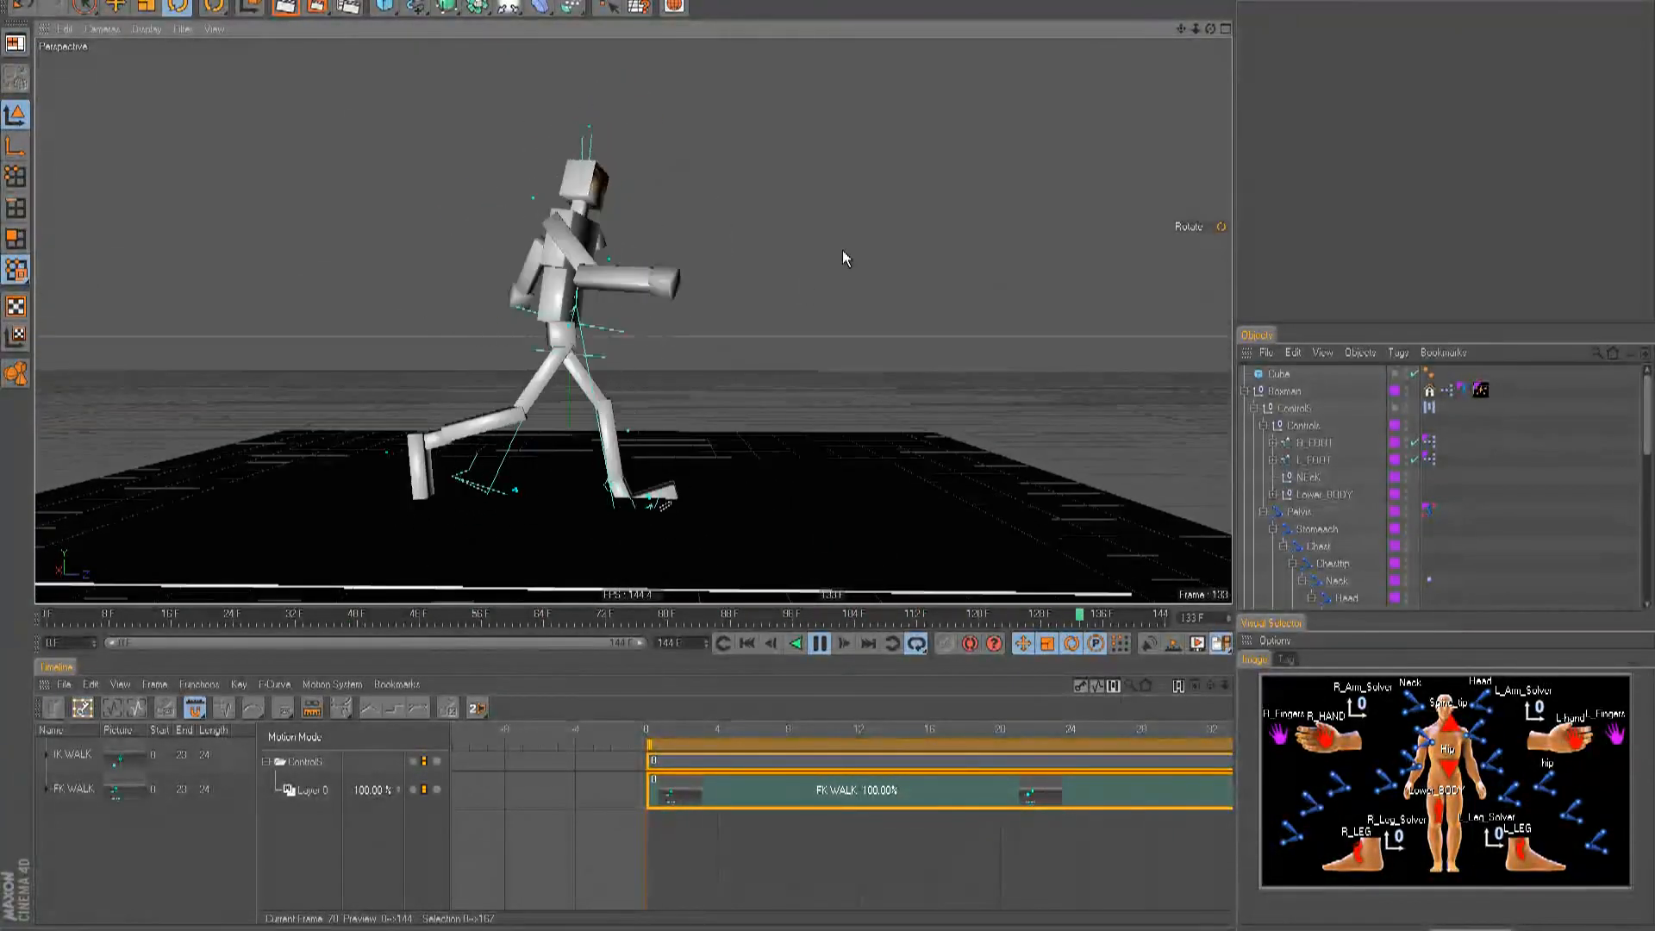
pyautogui.keyDown('alt'); pyautogui.moveTo(839, 281); pyautogui.dragTo(827, 446); pyautogui.keyUp('alt')
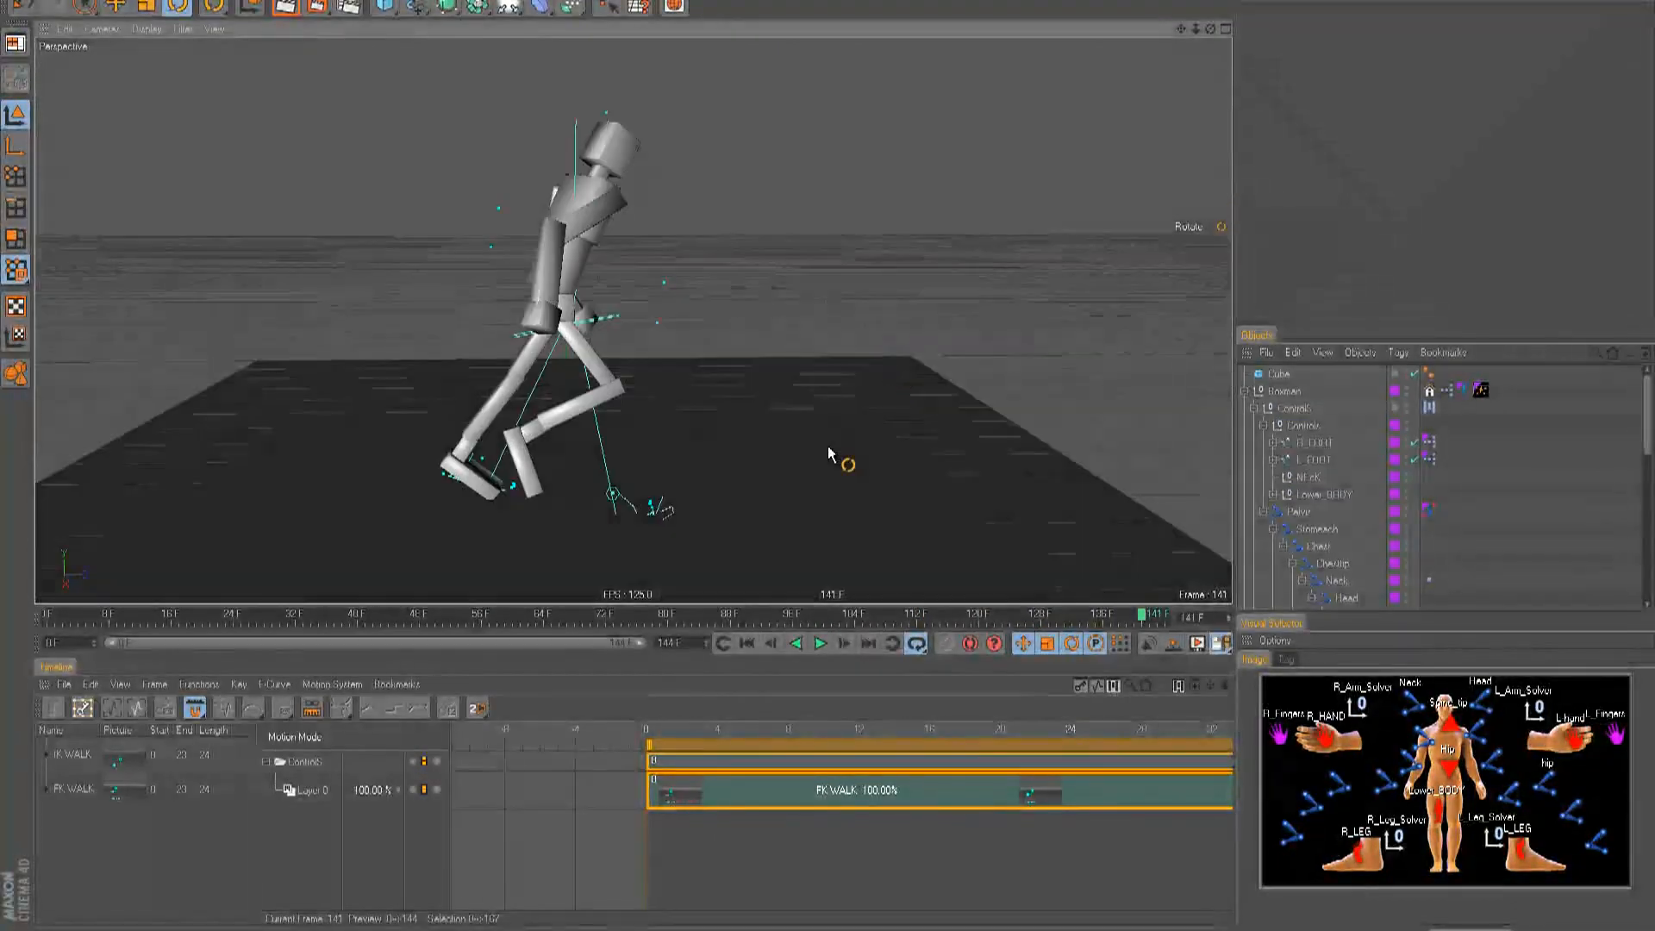
pyautogui.click(748, 643)
pyautogui.moveTo(766, 604); pyautogui.dragTo(765, 765)
pyautogui.keyDown('alt'); pyautogui.moveTo(833, 435); pyautogui.dragTo(1053, 388); pyautogui.keyUp('alt')
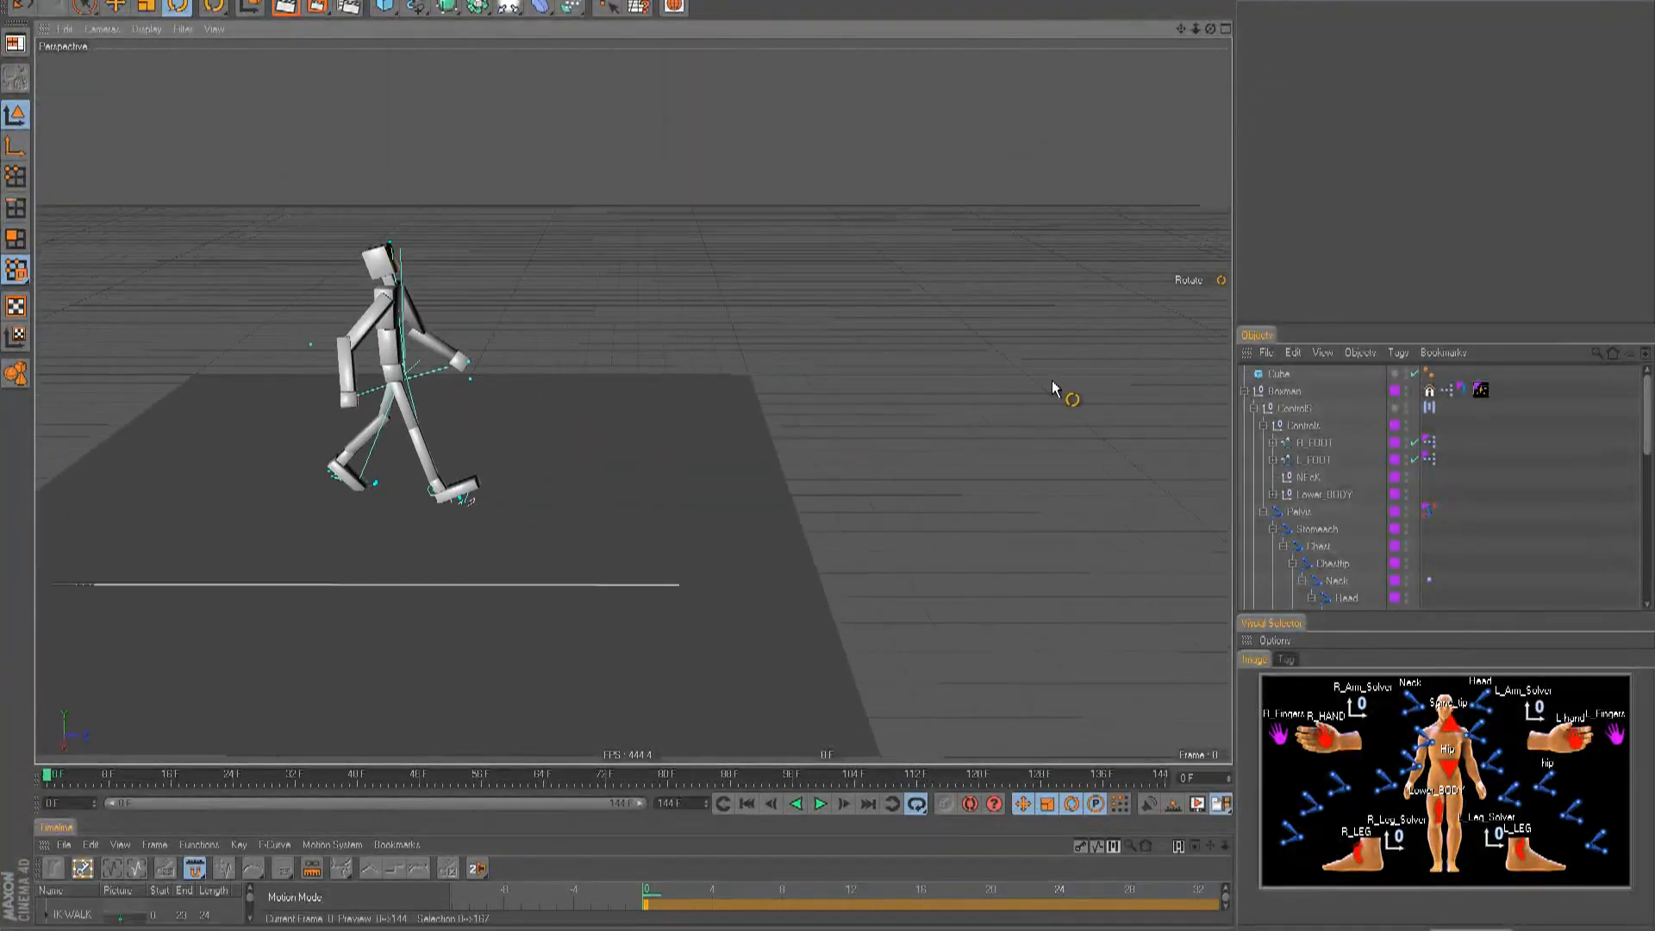
# - Collapse the character's hierarchy and delete the Floor object from the scene
pyautogui.click(1243, 392)
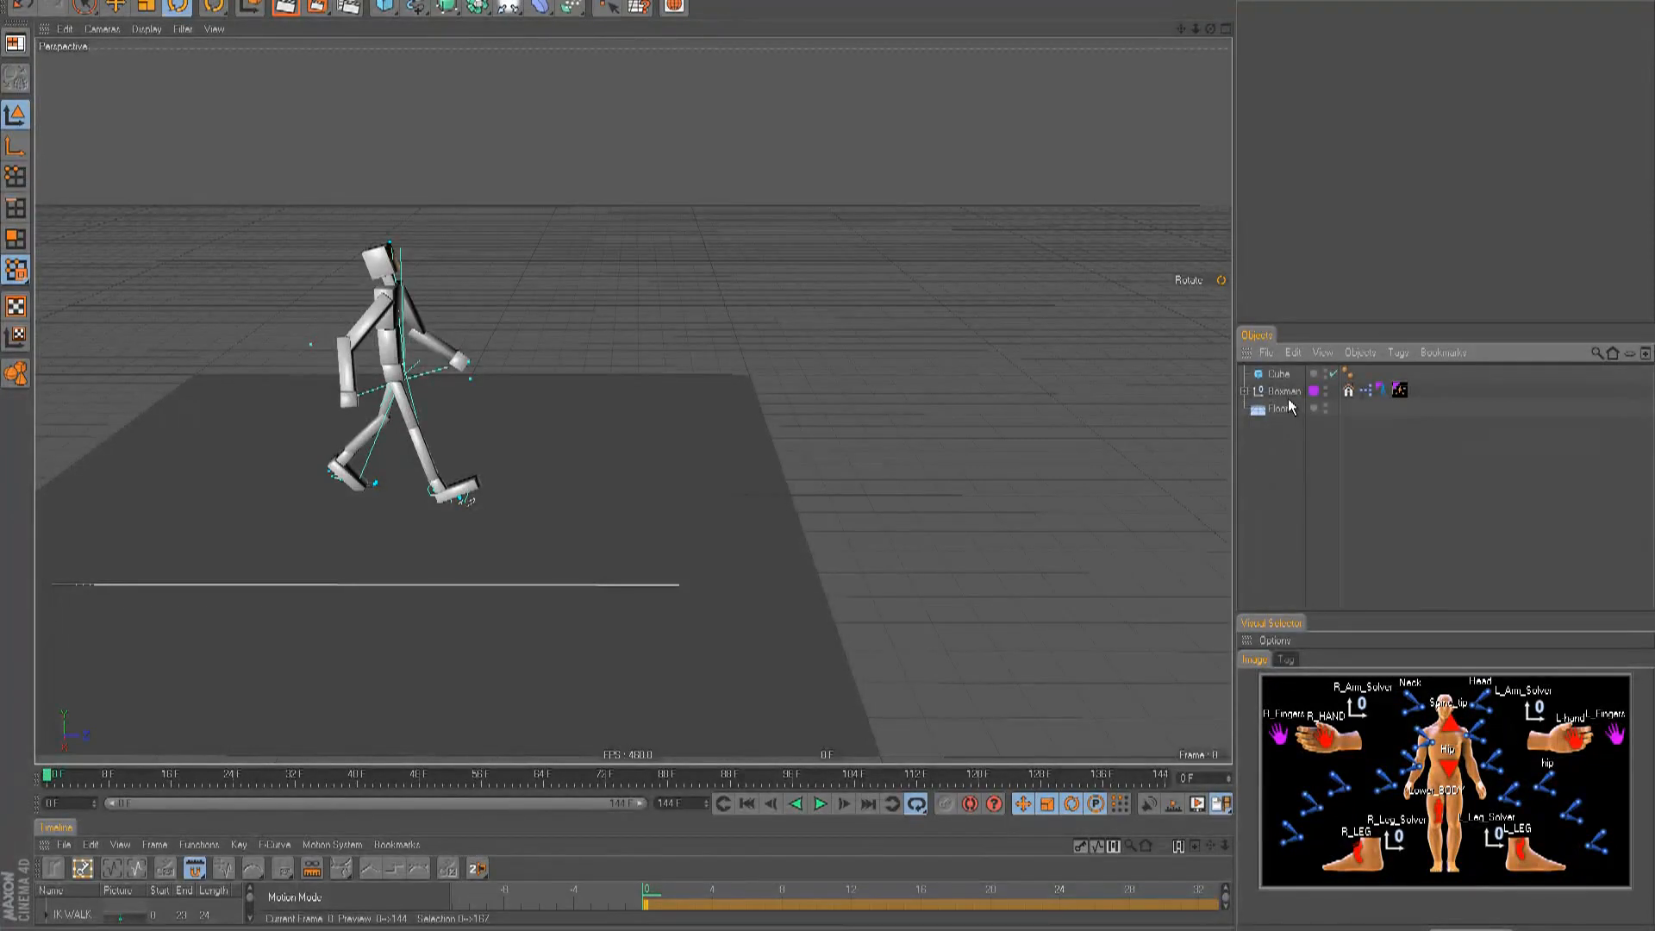
pyautogui.click(1243, 391)
pyautogui.click(1244, 391)
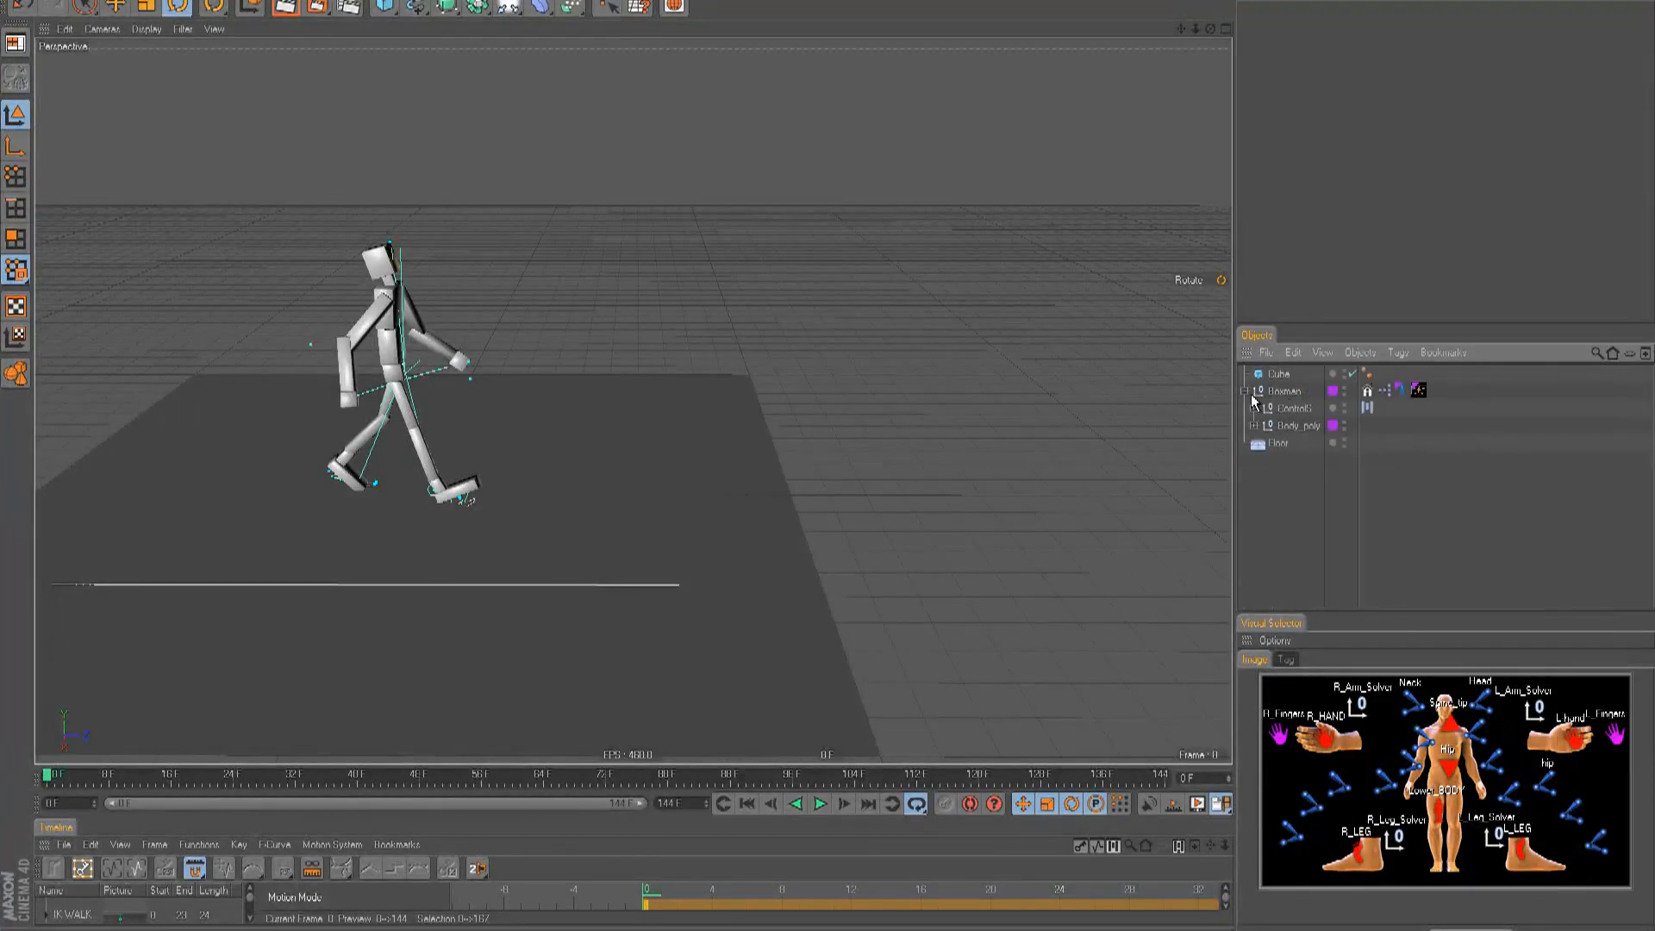
pyautogui.click(1270, 411)
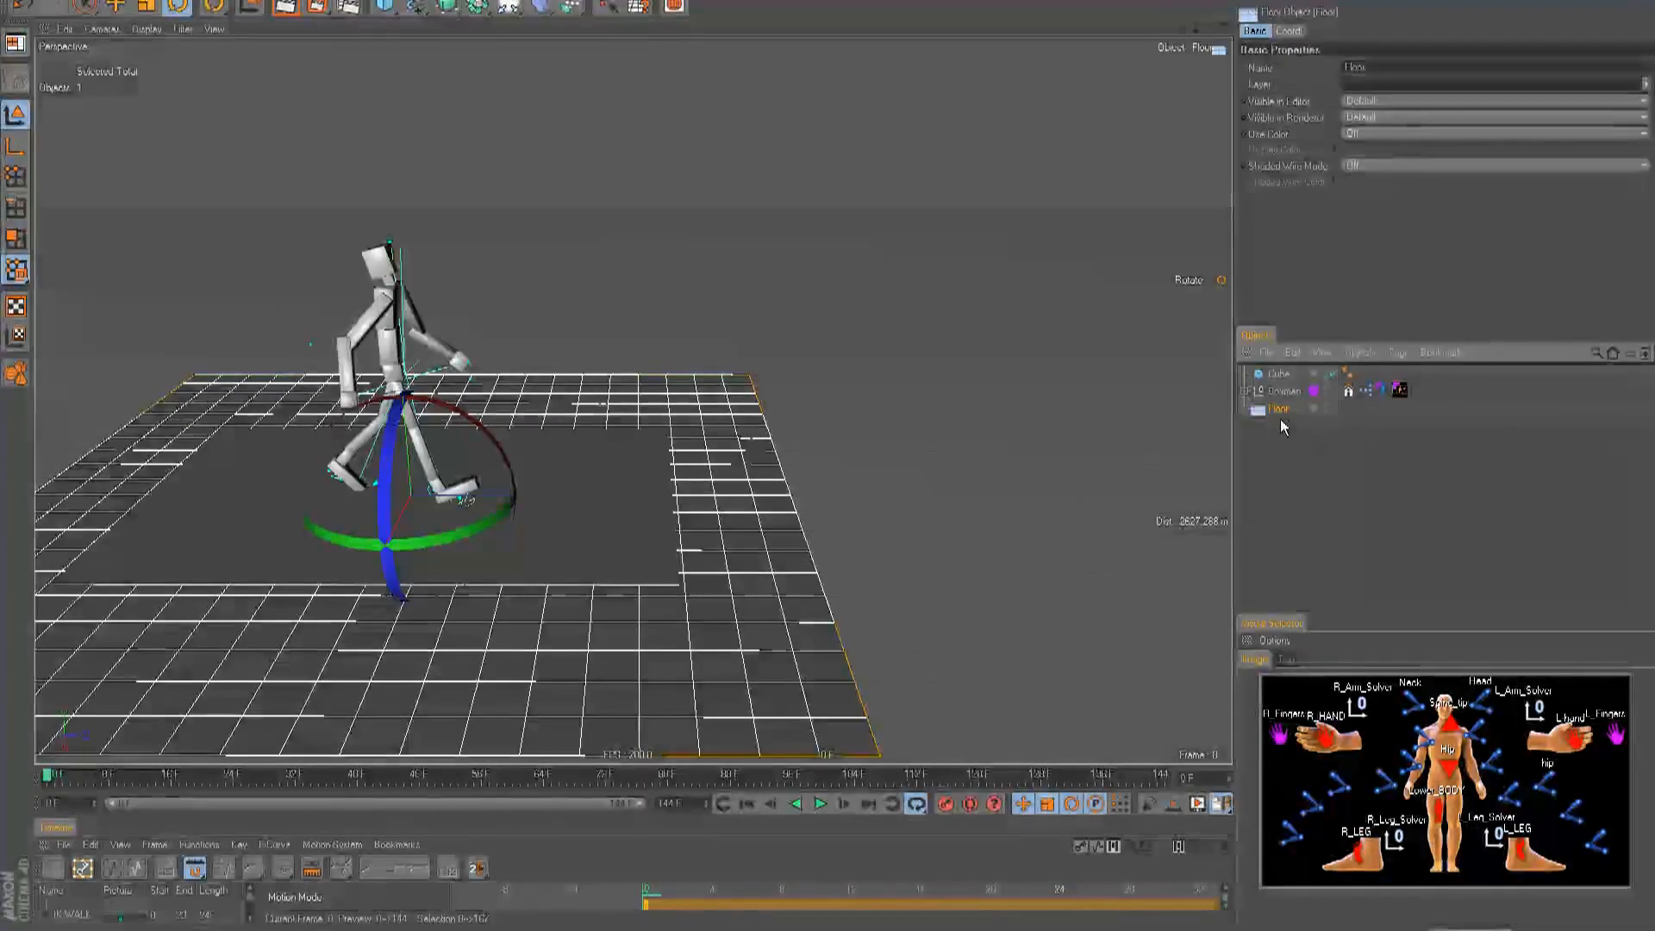
pyautogui.press('Delete')
# - Resize the Cube along X and Z in the top view to make a vast ground surface beneath the character
pyautogui.click(629, 540)
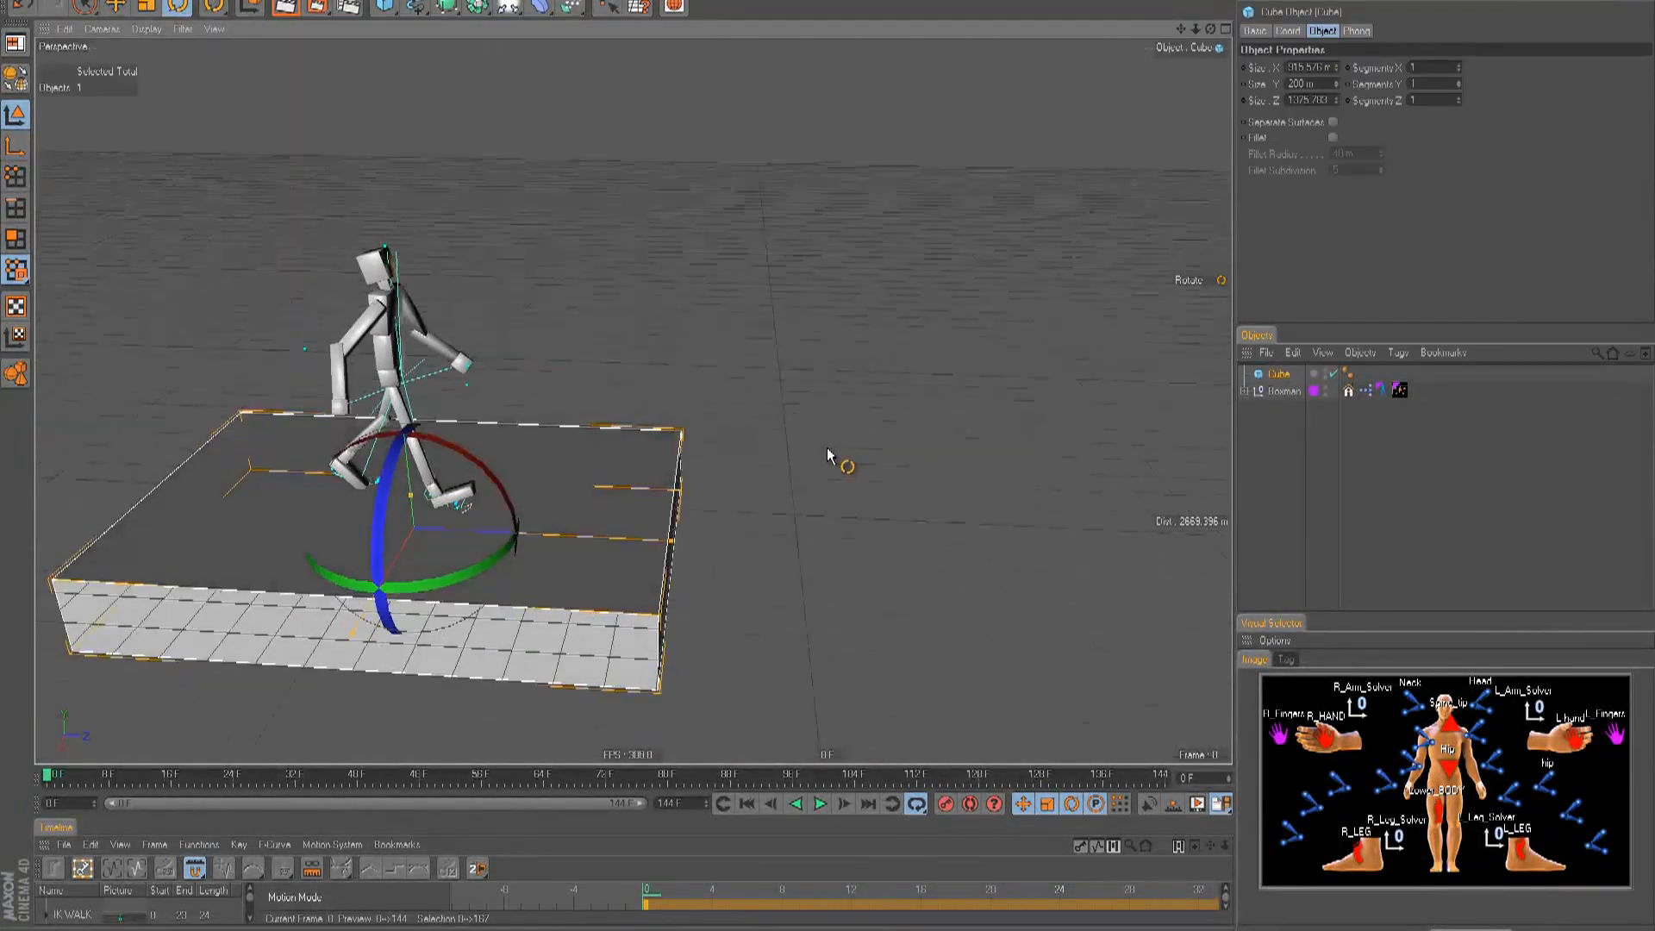
pyautogui.press('e')
pyautogui.moveTo(831, 453)
pyautogui.keyDown('alt'); pyautogui.mouseDown()
pyautogui.moveTo(834, 436)
pyautogui.moveTo(836, 483)
pyautogui.moveTo(850, 454)
pyautogui.mouseUp(); pyautogui.keyUp('alt')
pyautogui.press('F2')
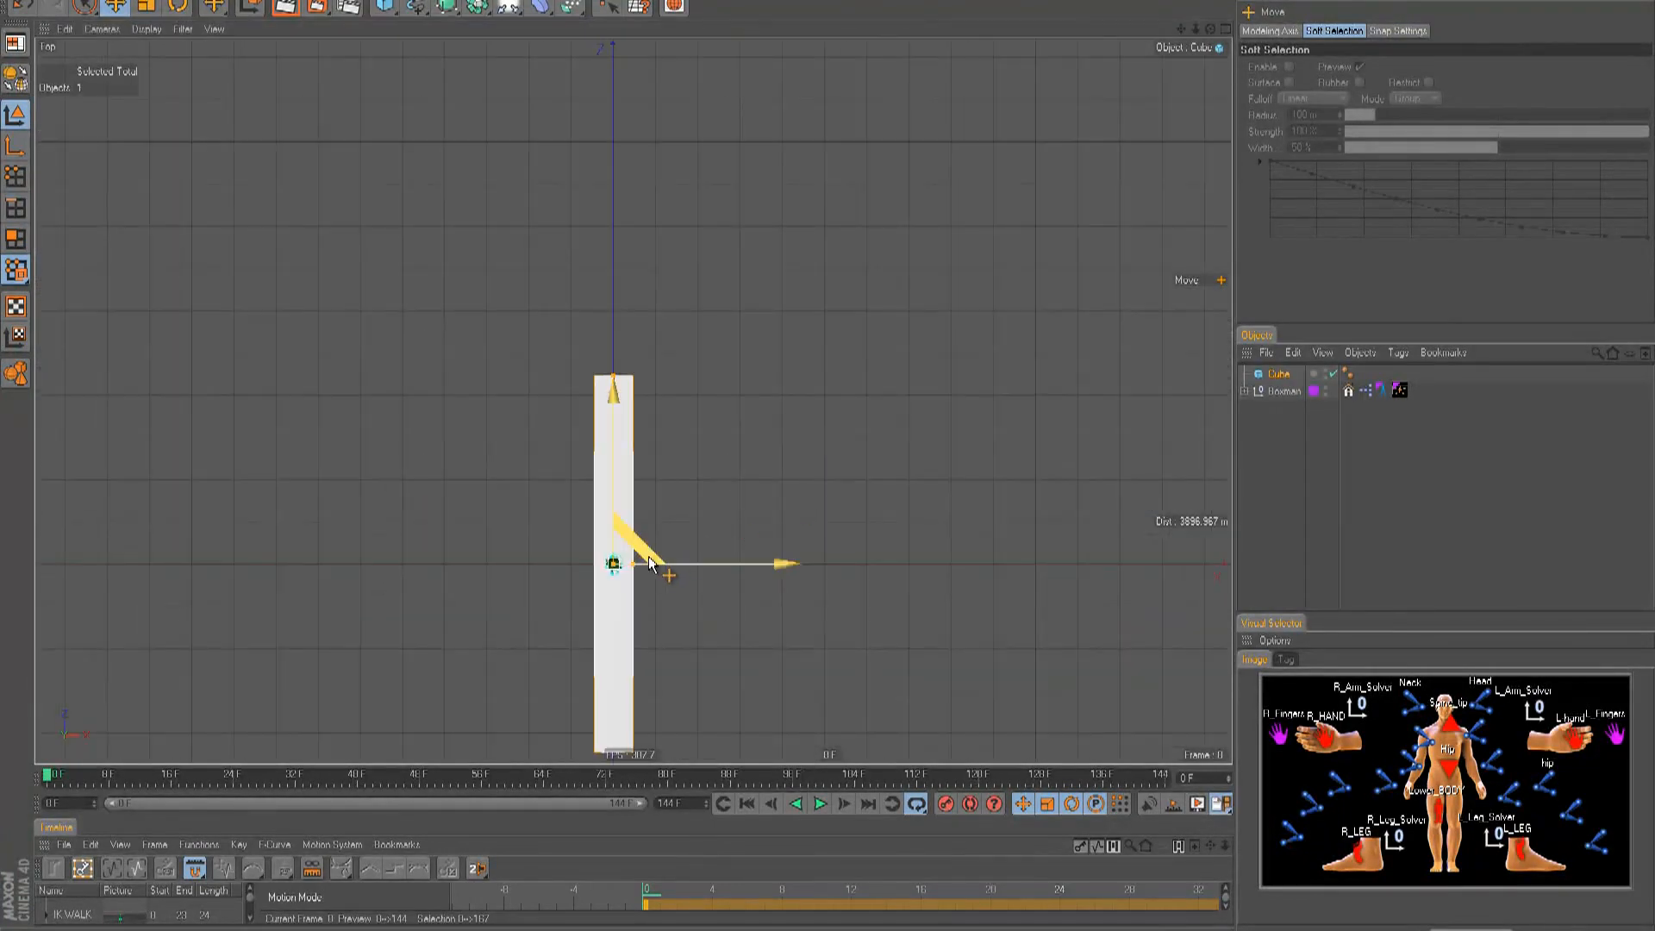
pyautogui.moveTo(637, 564); pyautogui.dragTo(1533, 560)
pyautogui.keyDown('alt'); pyautogui.moveTo(782, 454); pyautogui.dragTo(634, 440, button='right'); pyautogui.keyUp('alt')
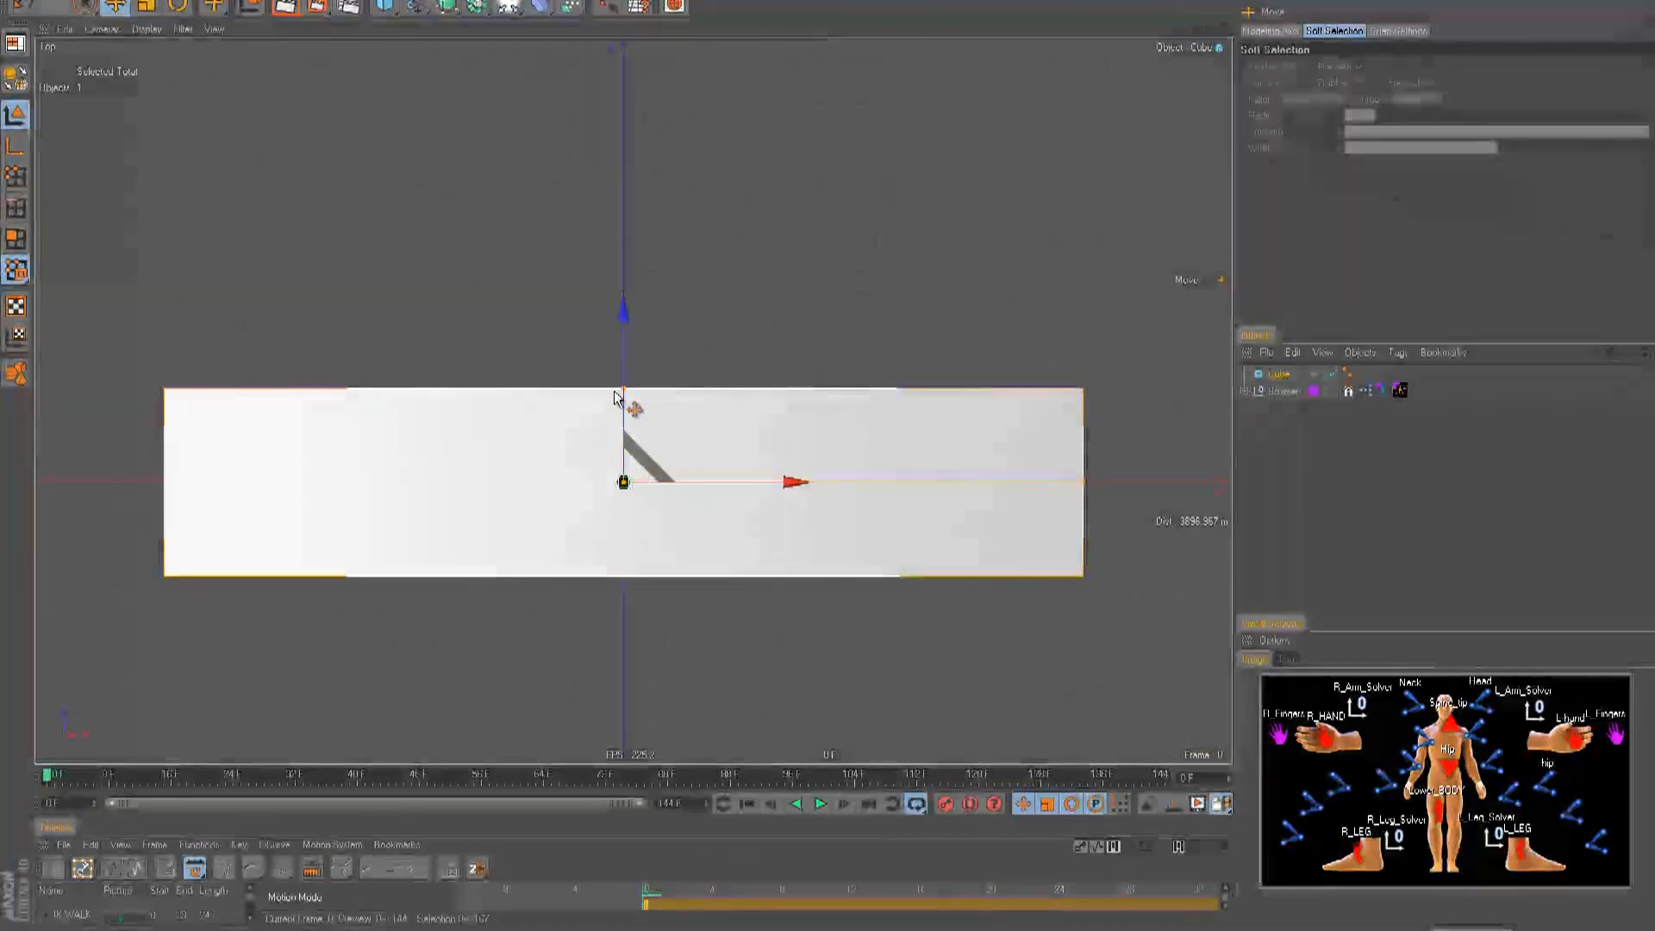
pyautogui.moveTo(624, 390); pyautogui.dragTo(753, 524)
pyautogui.press('F1')
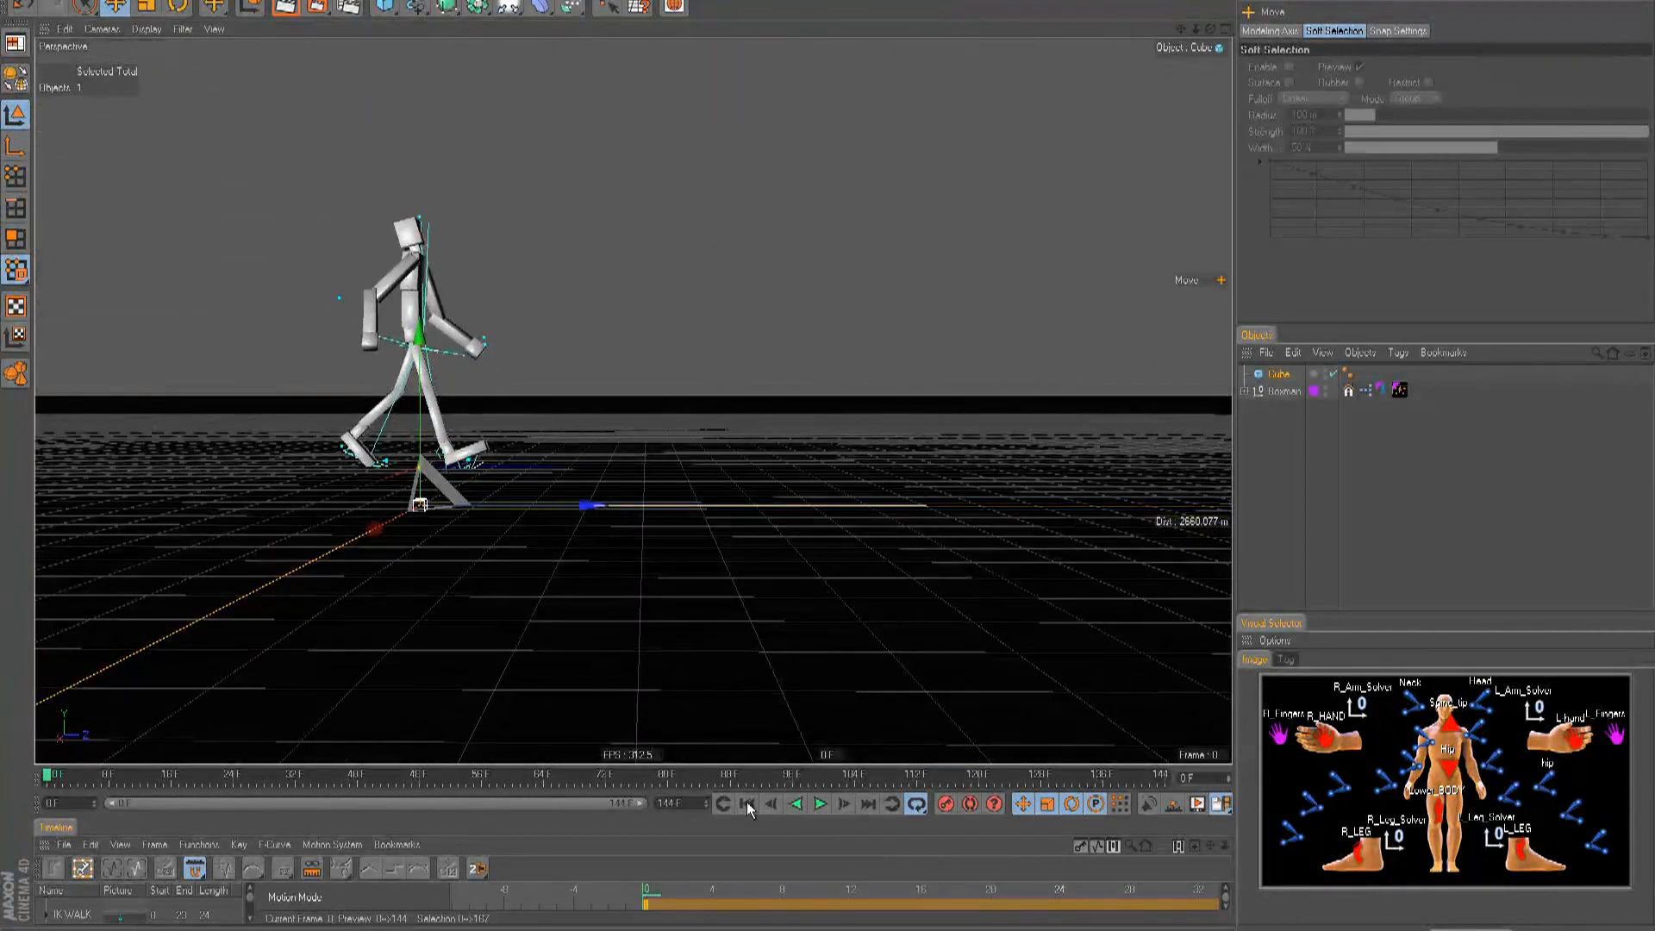
# - Play and scrub the looped walk over the enlarged ground, and return to frame 0
pyautogui.click(821, 804)
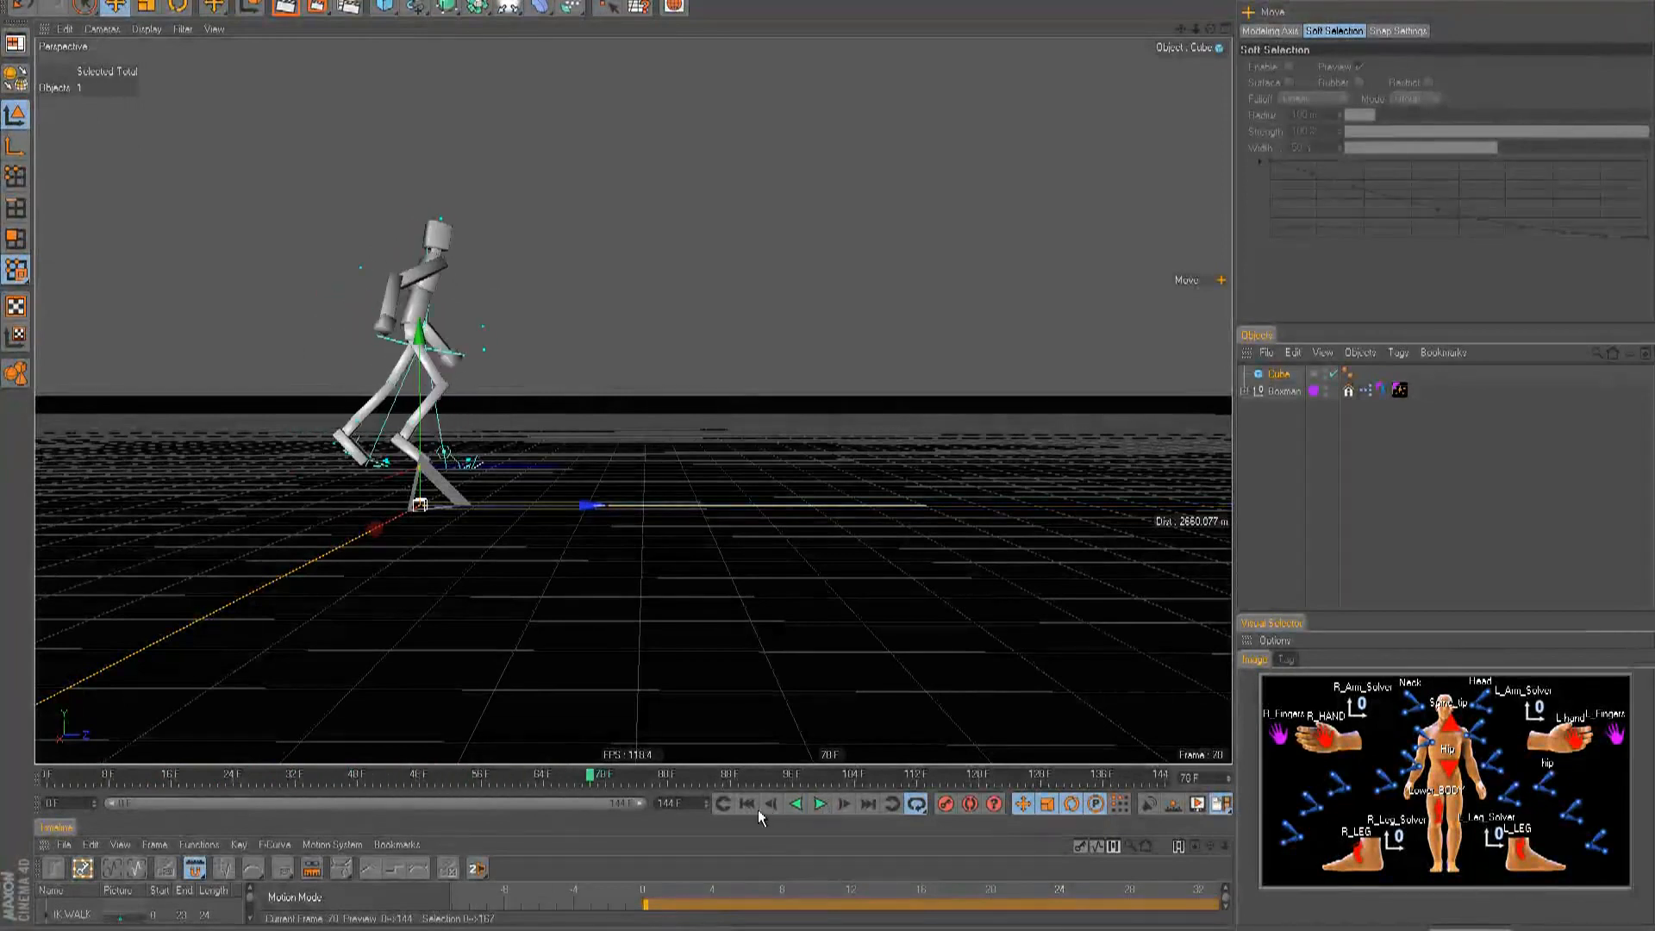
pyautogui.click(821, 805)
pyautogui.moveTo(104, 781); pyautogui.dragTo(171, 781)
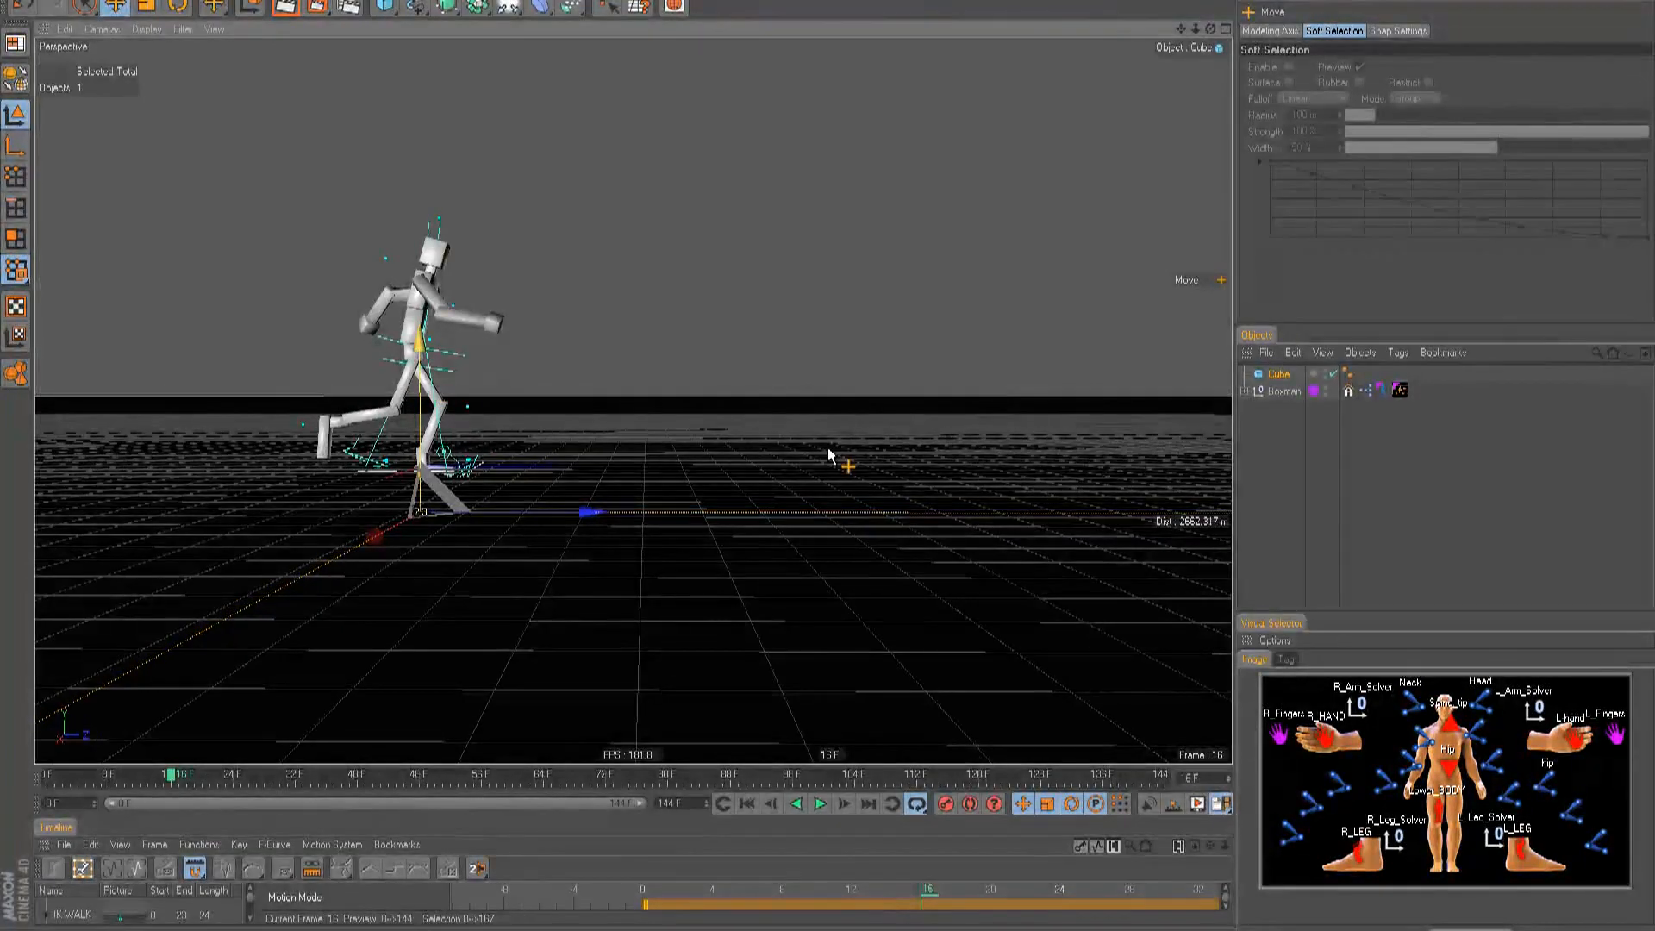
pyautogui.click(818, 804)
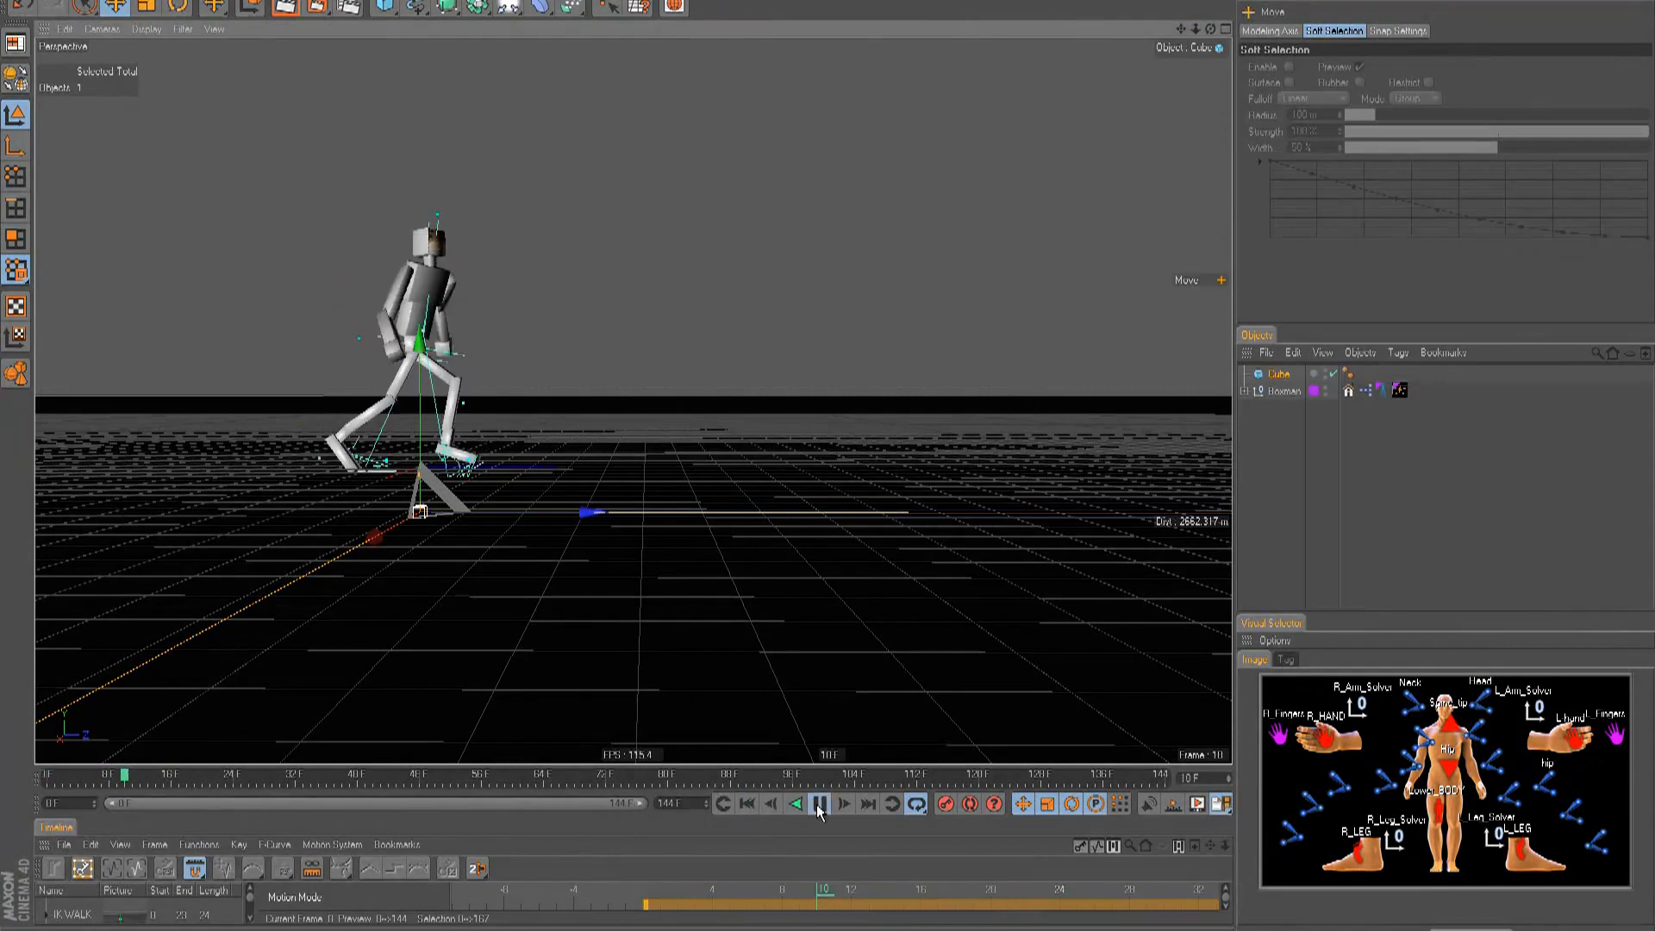
pyautogui.click(819, 810)
pyautogui.click(746, 808)
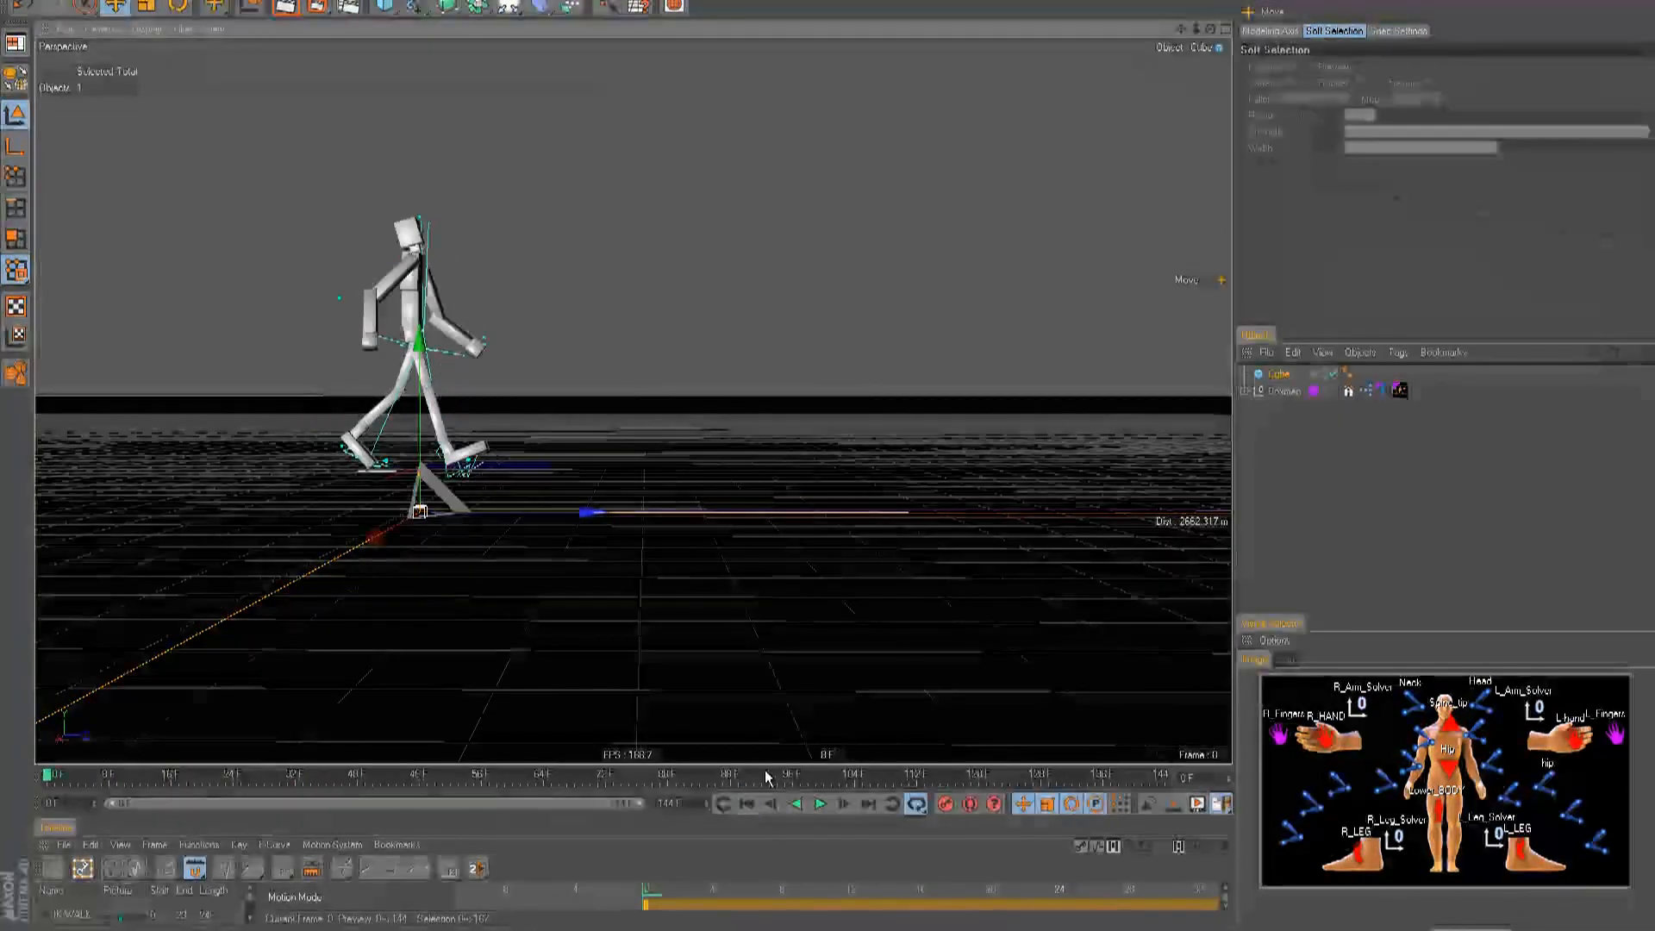
# - Deselect the Cube and reframe the perspective view to leave open ground ahead of the character
pyautogui.click(1311, 462)
pyautogui.scroll(3, 833, 455)
pyautogui.moveTo(832, 455)
pyautogui.keyDown('alt'); pyautogui.mouseDown()
pyautogui.moveTo(585, 492)
pyautogui.moveTo(853, 452)
pyautogui.moveTo(826, 454)
pyautogui.mouseUp(); pyautogui.keyUp('alt')
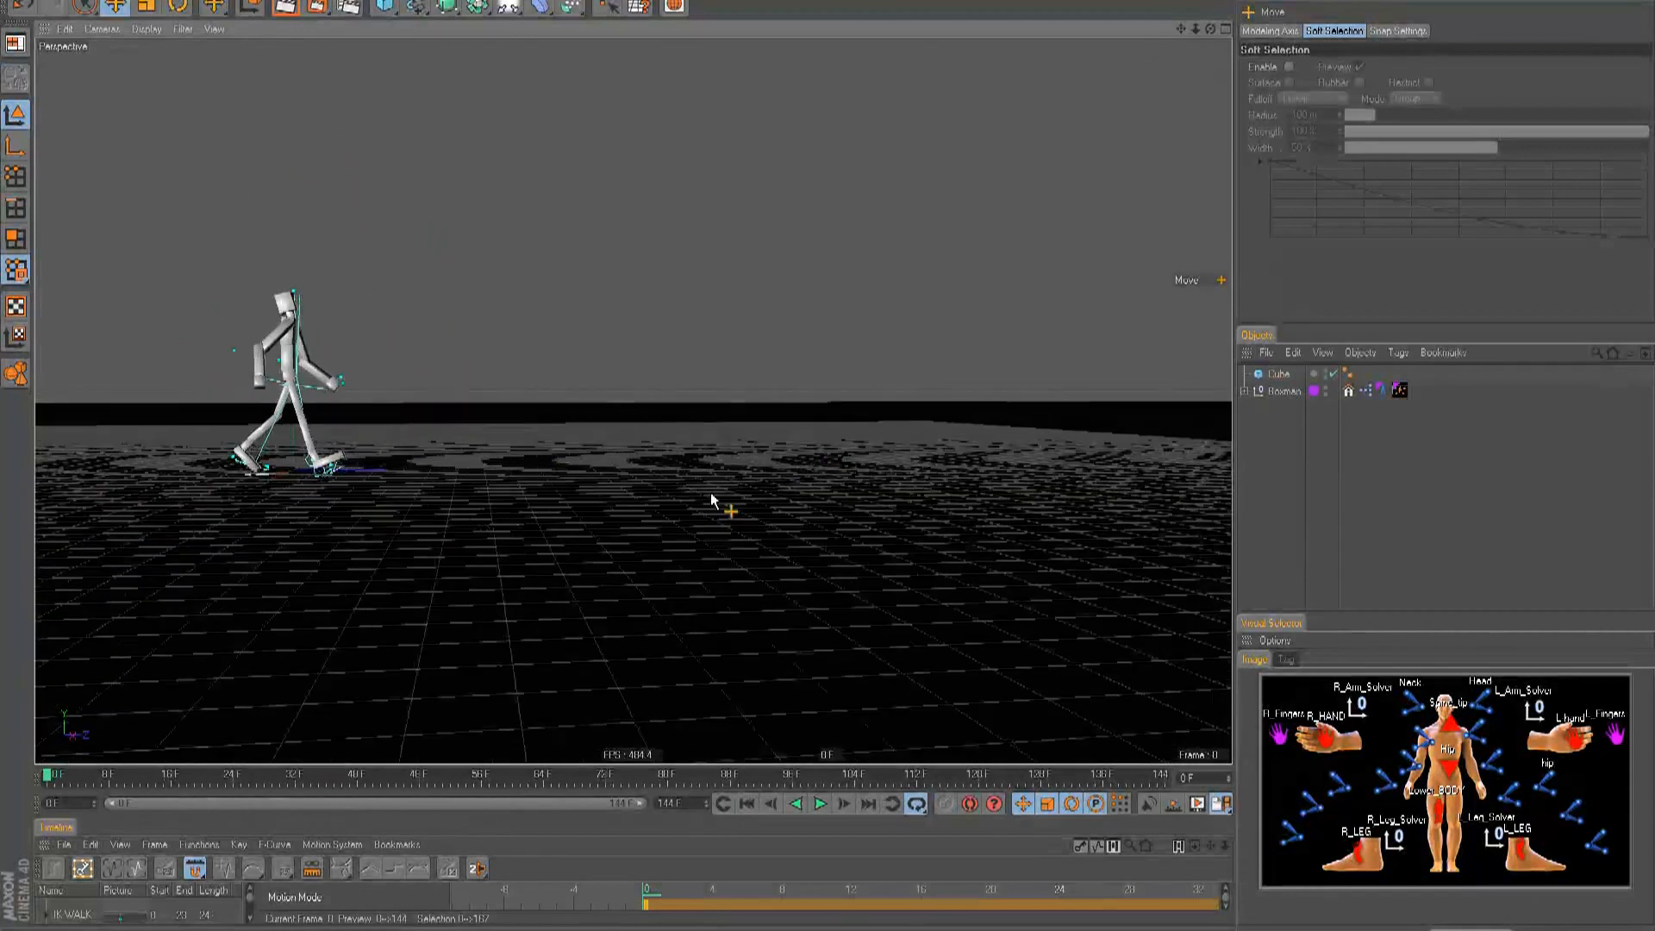
# - Draw a straight Linear spline in the top view, running from beside the character across the ground in the walking direction
pyautogui.press('F2')
pyautogui.click(417, 7)
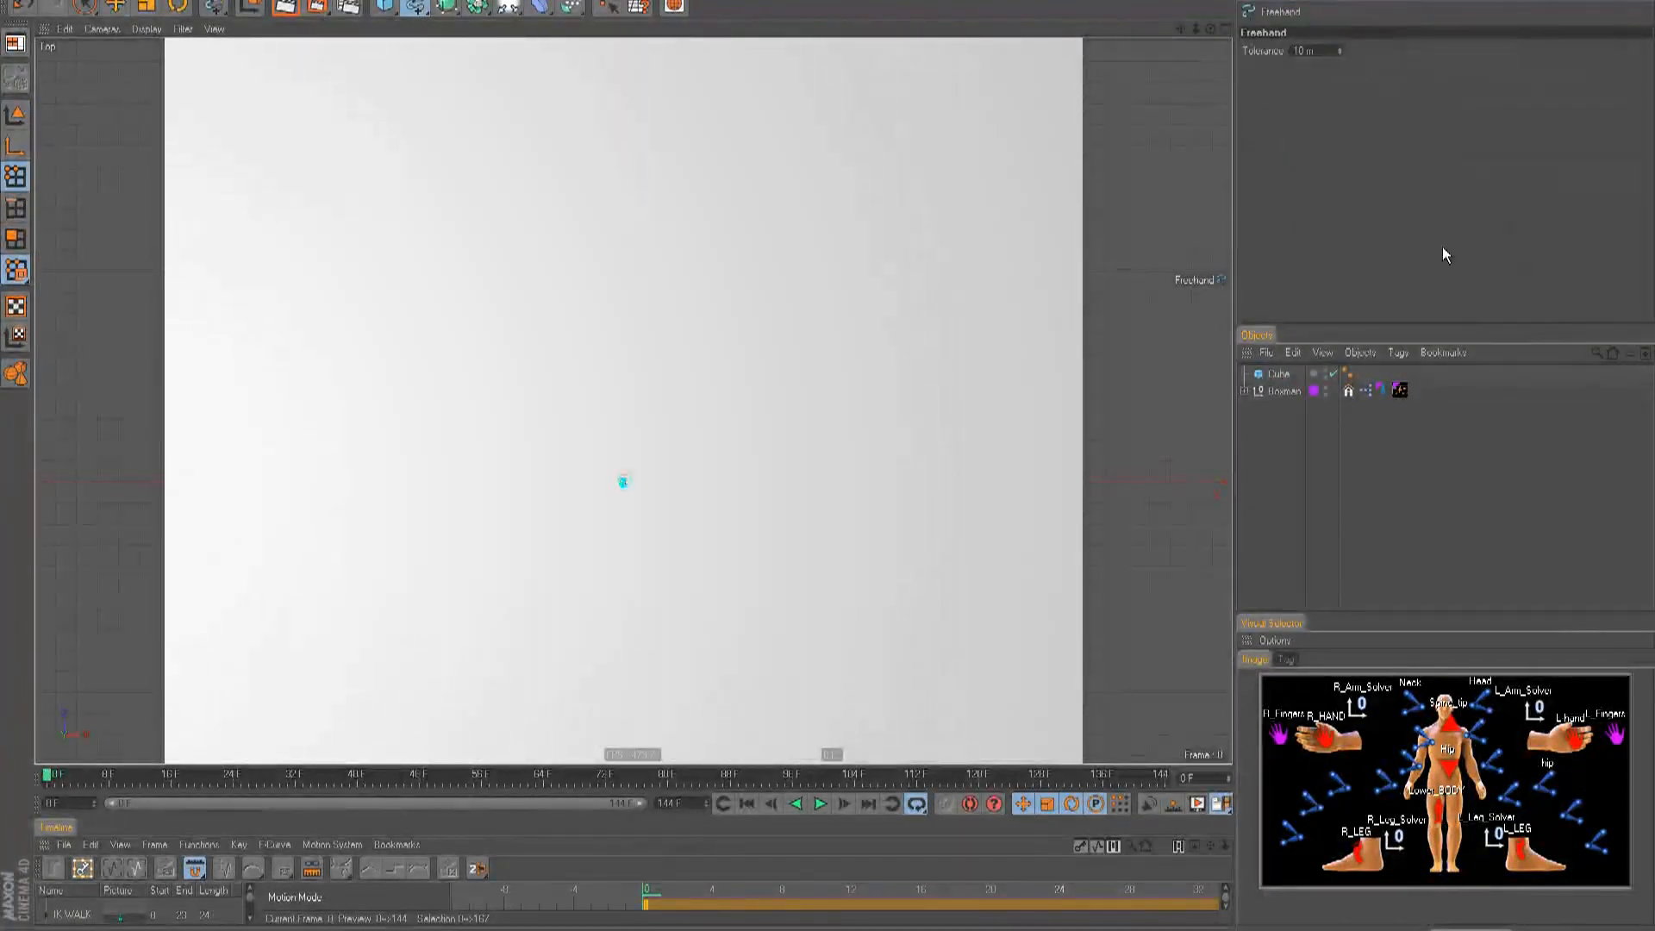
pyautogui.moveTo(414, 17); pyautogui.dragTo(646, 50)
pyautogui.keyDown('alt'); pyautogui.moveTo(753, 445); pyautogui.dragTo(826, 452, button='right'); pyautogui.keyUp('alt')
pyautogui.keyDown('alt'); pyautogui.moveTo(826, 452); pyautogui.dragTo(662, 435, button='middle'); pyautogui.keyUp('alt')
pyautogui.click(626, 543)
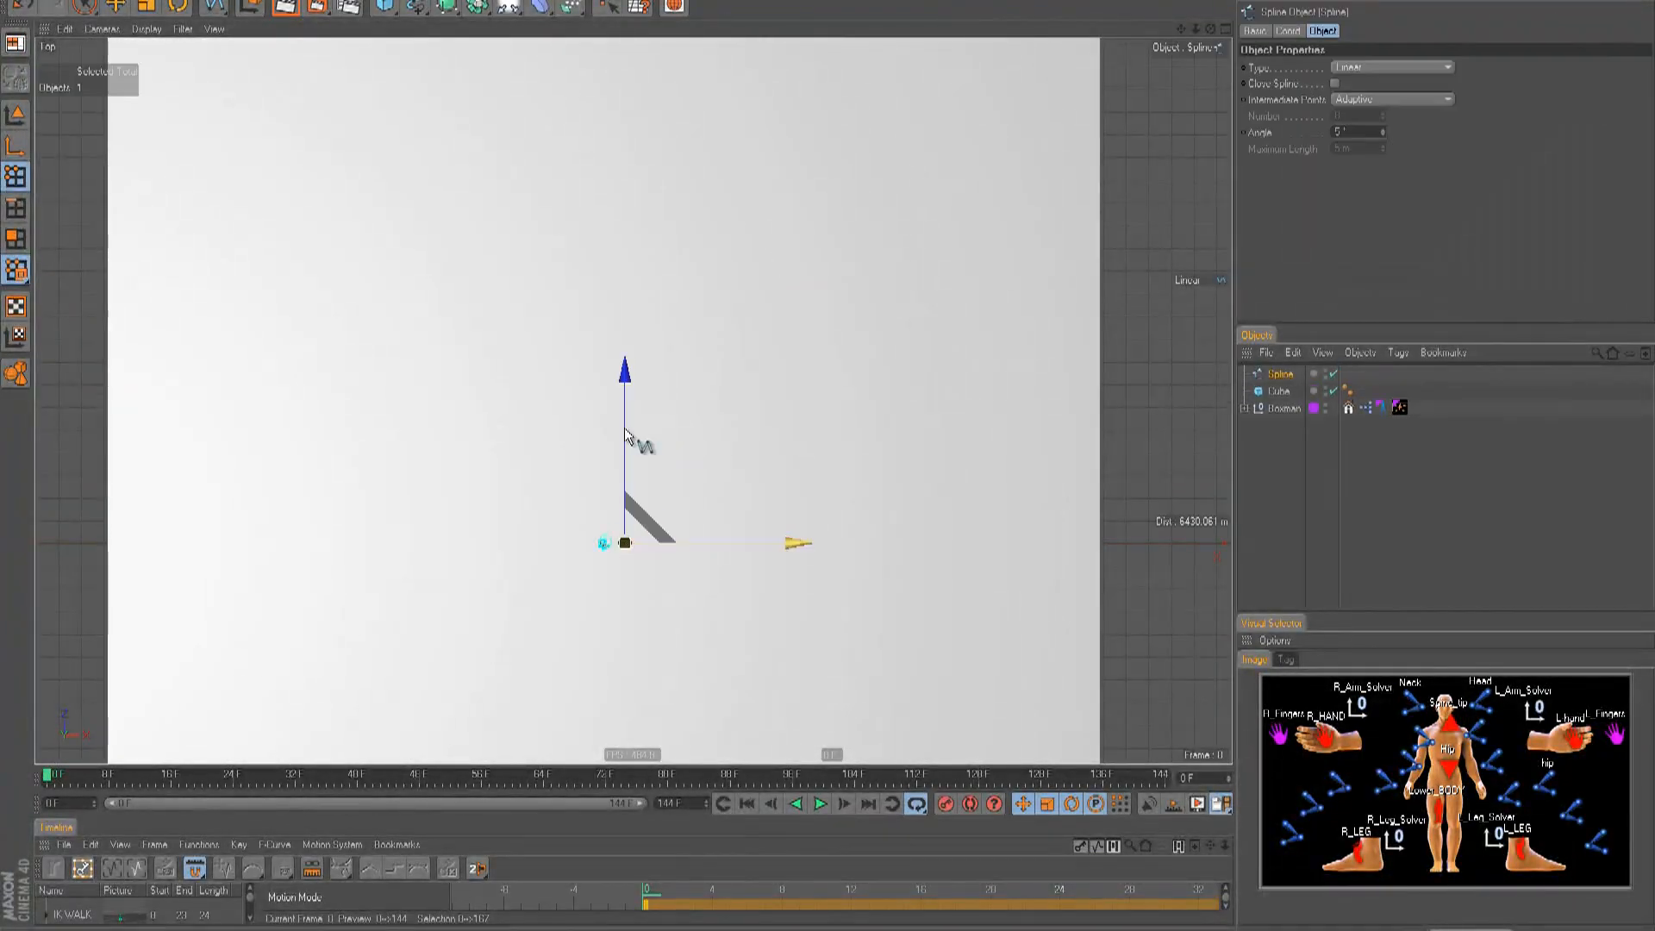
pyautogui.press('F1')
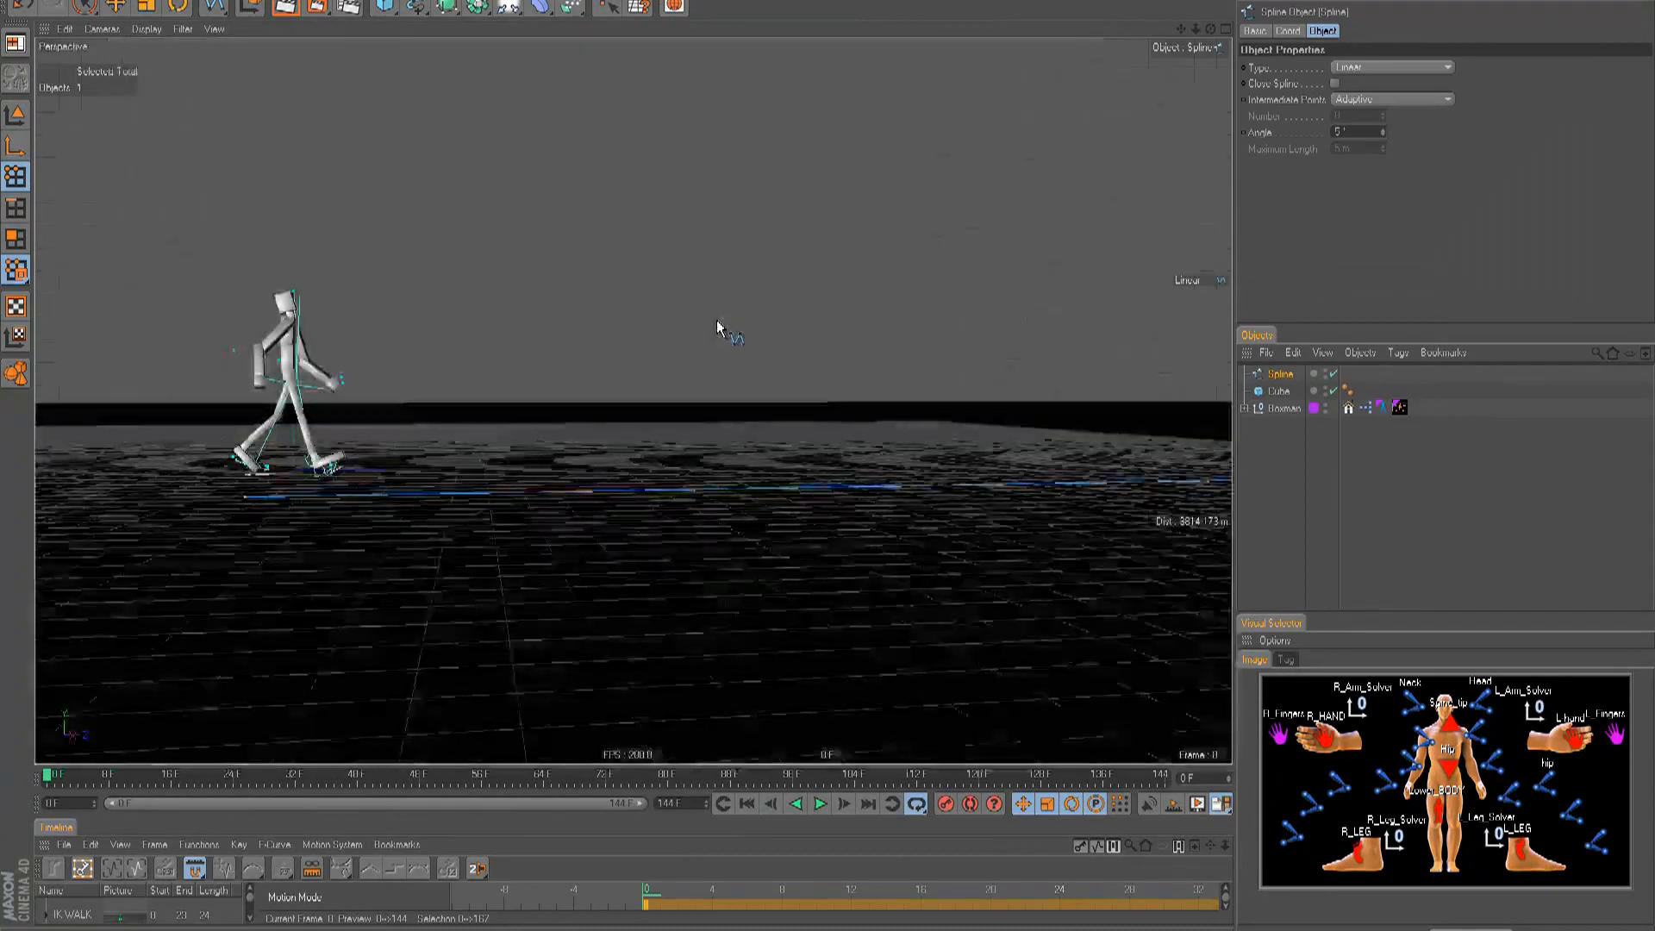
pyautogui.click(19, 115)
pyautogui.keyDown('alt'); pyautogui.moveTo(826, 447); pyautogui.dragTo(576, 419); pyautogui.keyUp('alt')
pyautogui.moveTo(205, 512); pyautogui.dragTo(902, 458)
# - Add an Align To Spline tag to the character, assign the Spline as its Spline Path and enable Tangential
pyautogui.rightClick(1283, 412)
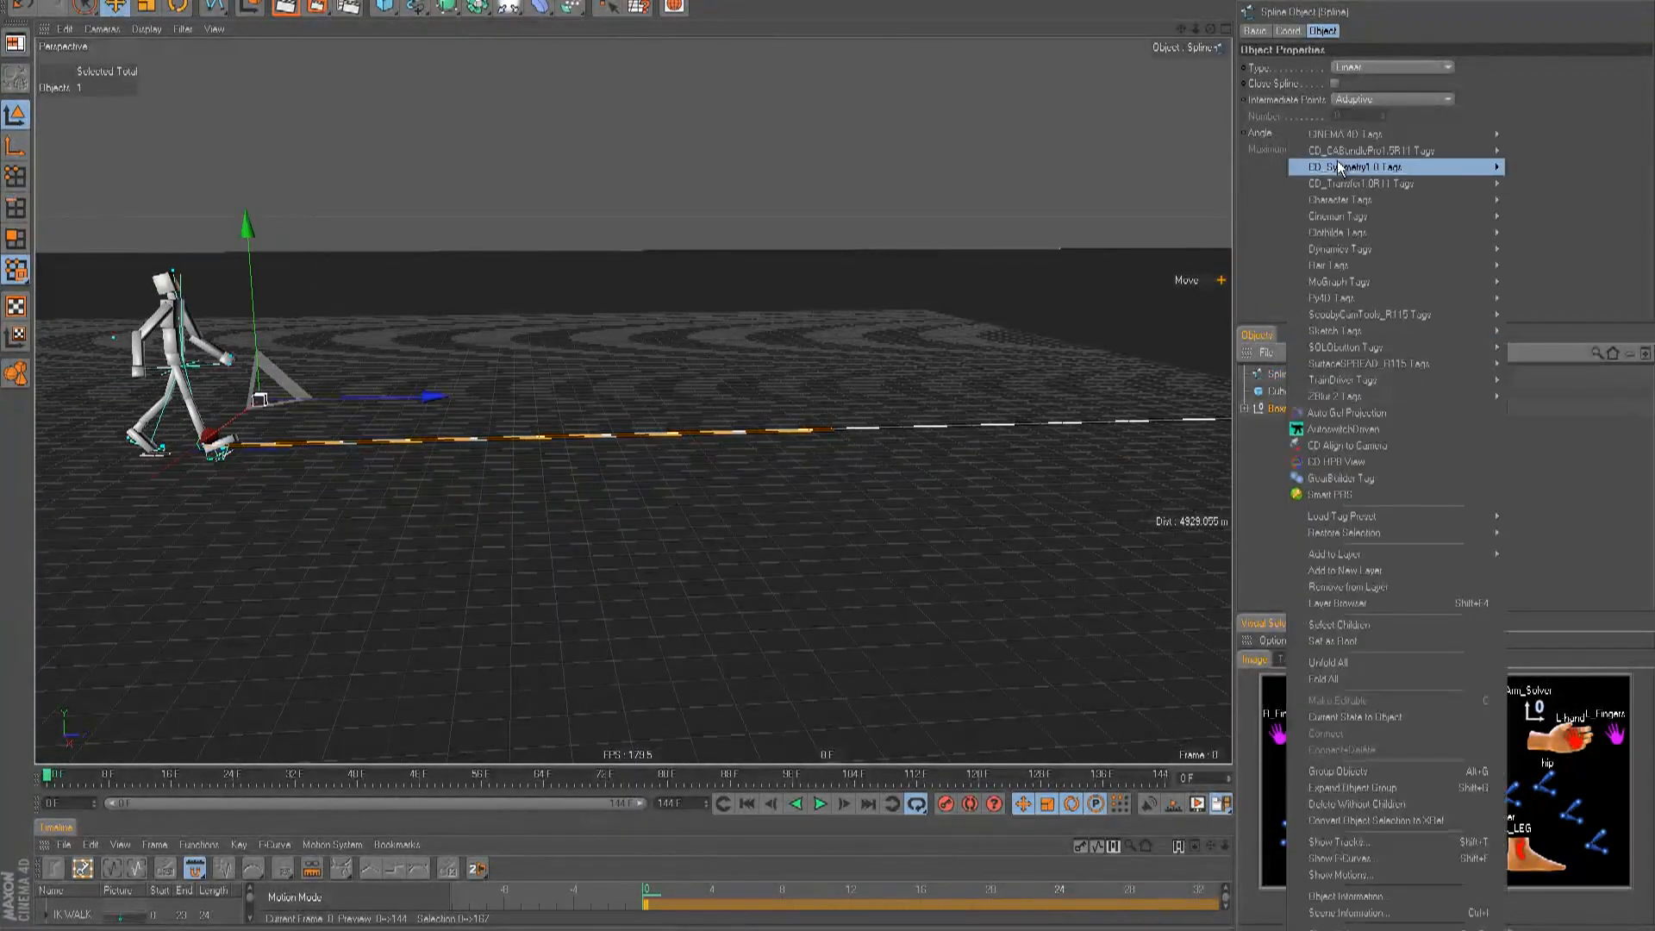
pyautogui.moveTo(1352, 136)
pyautogui.click(1543, 151)
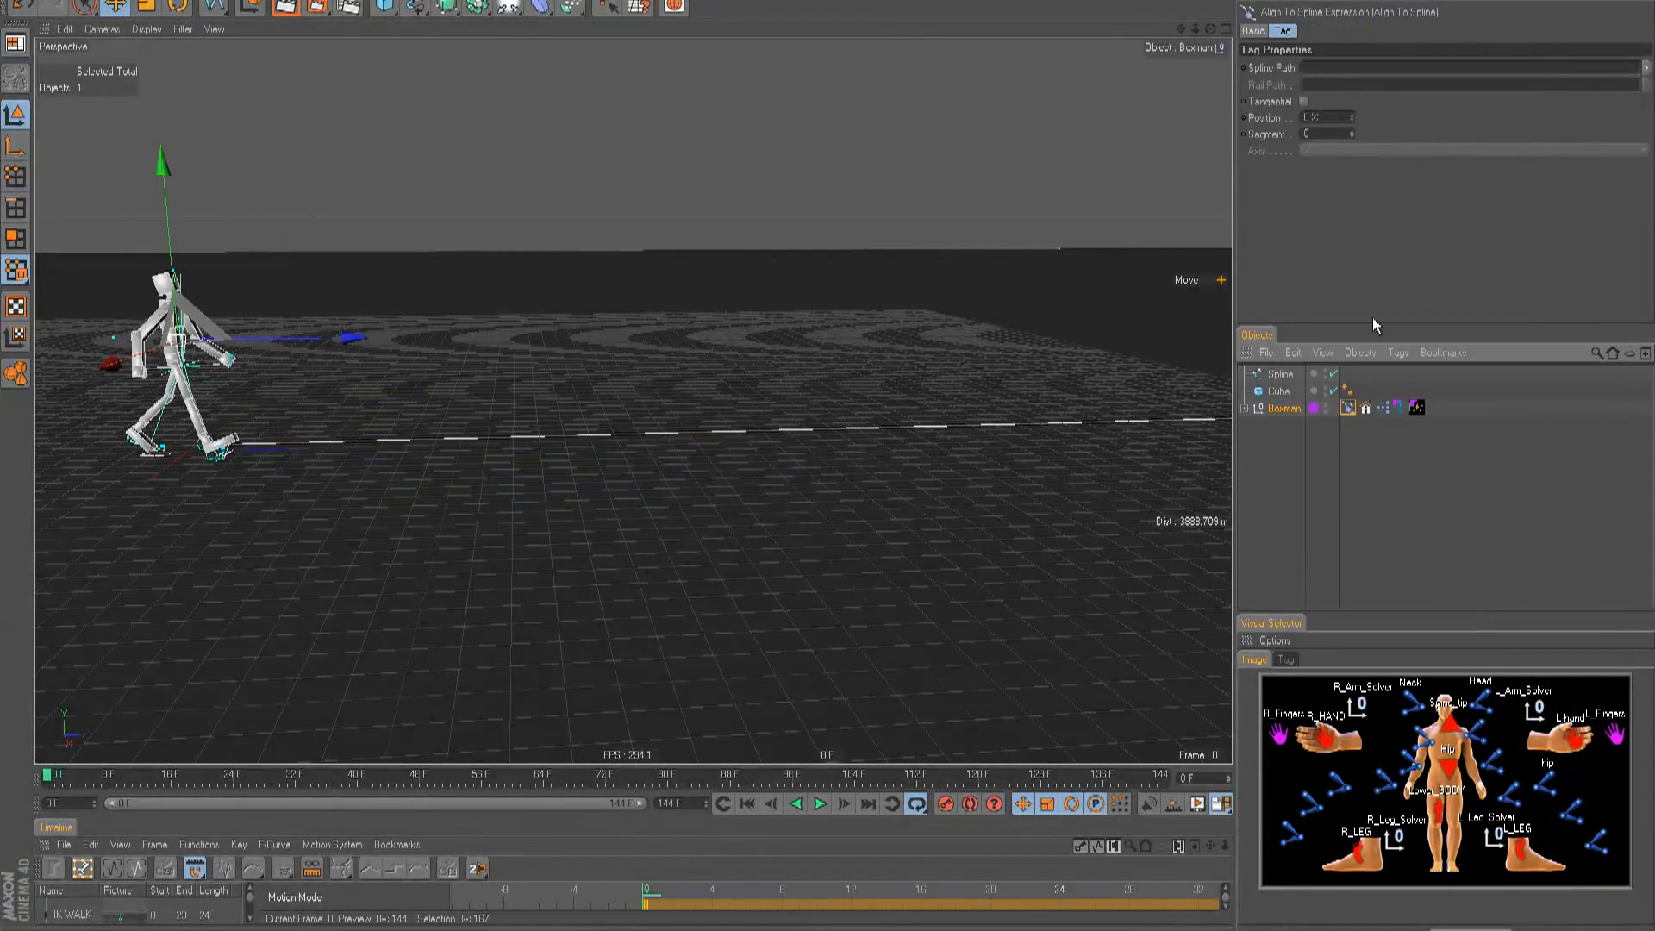
pyautogui.moveTo(1279, 377); pyautogui.dragTo(1349, 69)
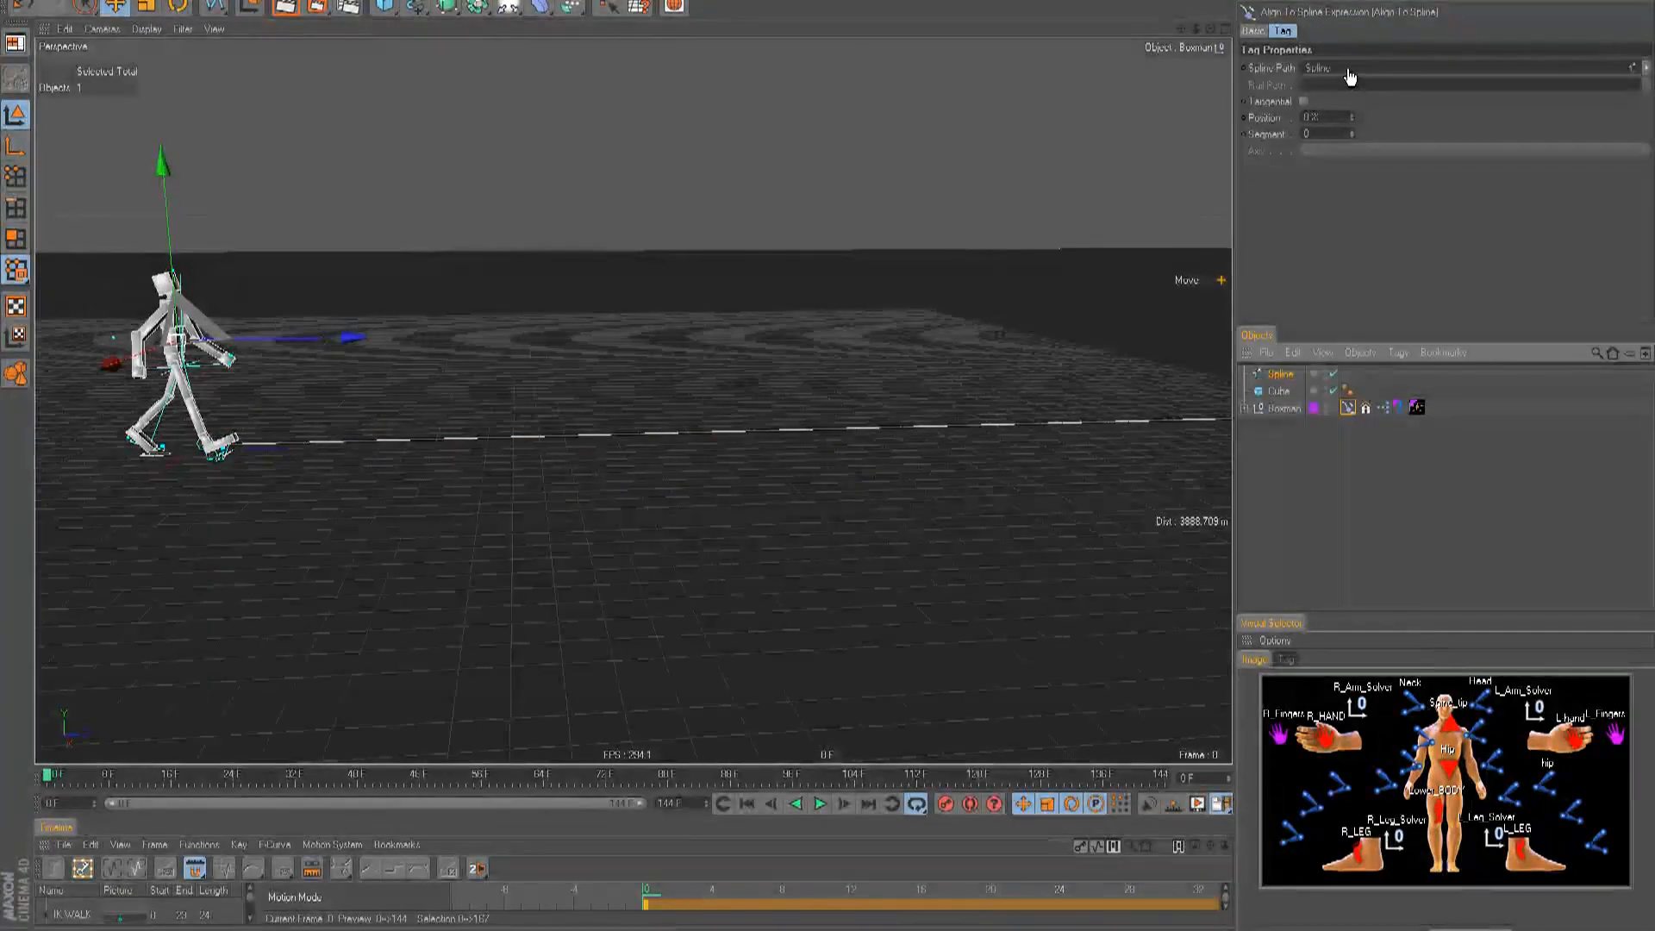
pyautogui.click(1314, 101)
# - Vary the Align To Spline tag's Position to check which way the character travels along the spline
pyautogui.keyDown('alt'); pyautogui.moveTo(885, 338); pyautogui.dragTo(838, 448); pyautogui.keyUp('alt')
pyautogui.moveTo(1362, 115); pyautogui.dragTo(1364, 120)
pyautogui.keyDown('alt'); pyautogui.moveTo(887, 454); pyautogui.dragTo(825, 451); pyautogui.keyUp('alt')
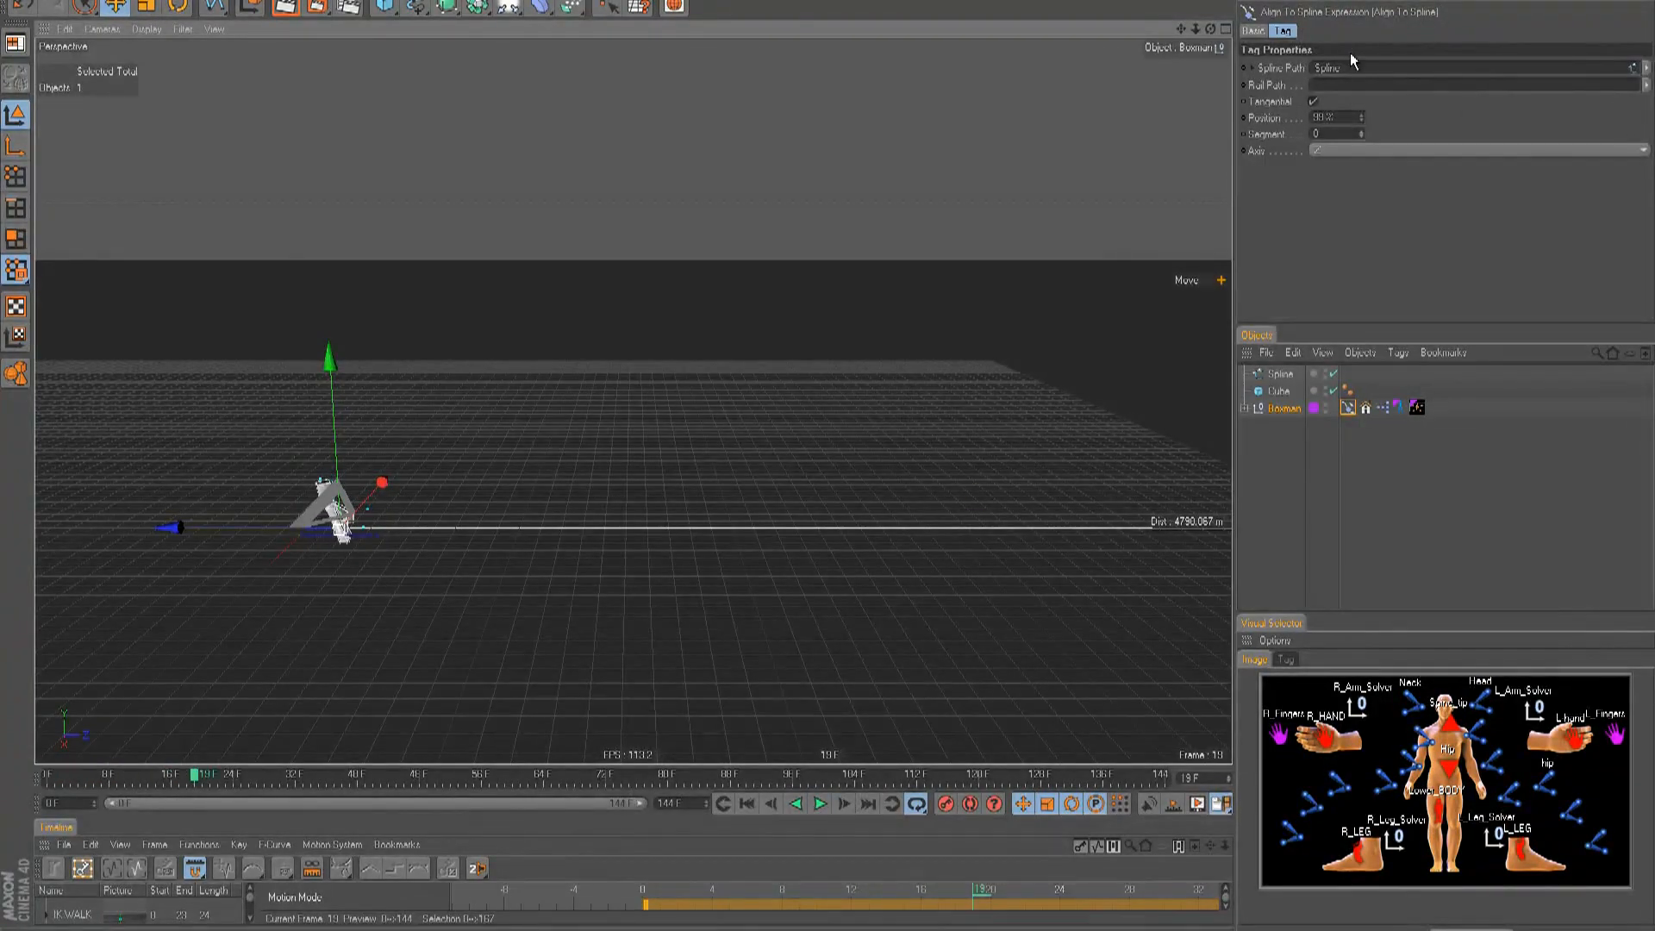
pyautogui.moveTo(1364, 123); pyautogui.dragTo(1364, 188)
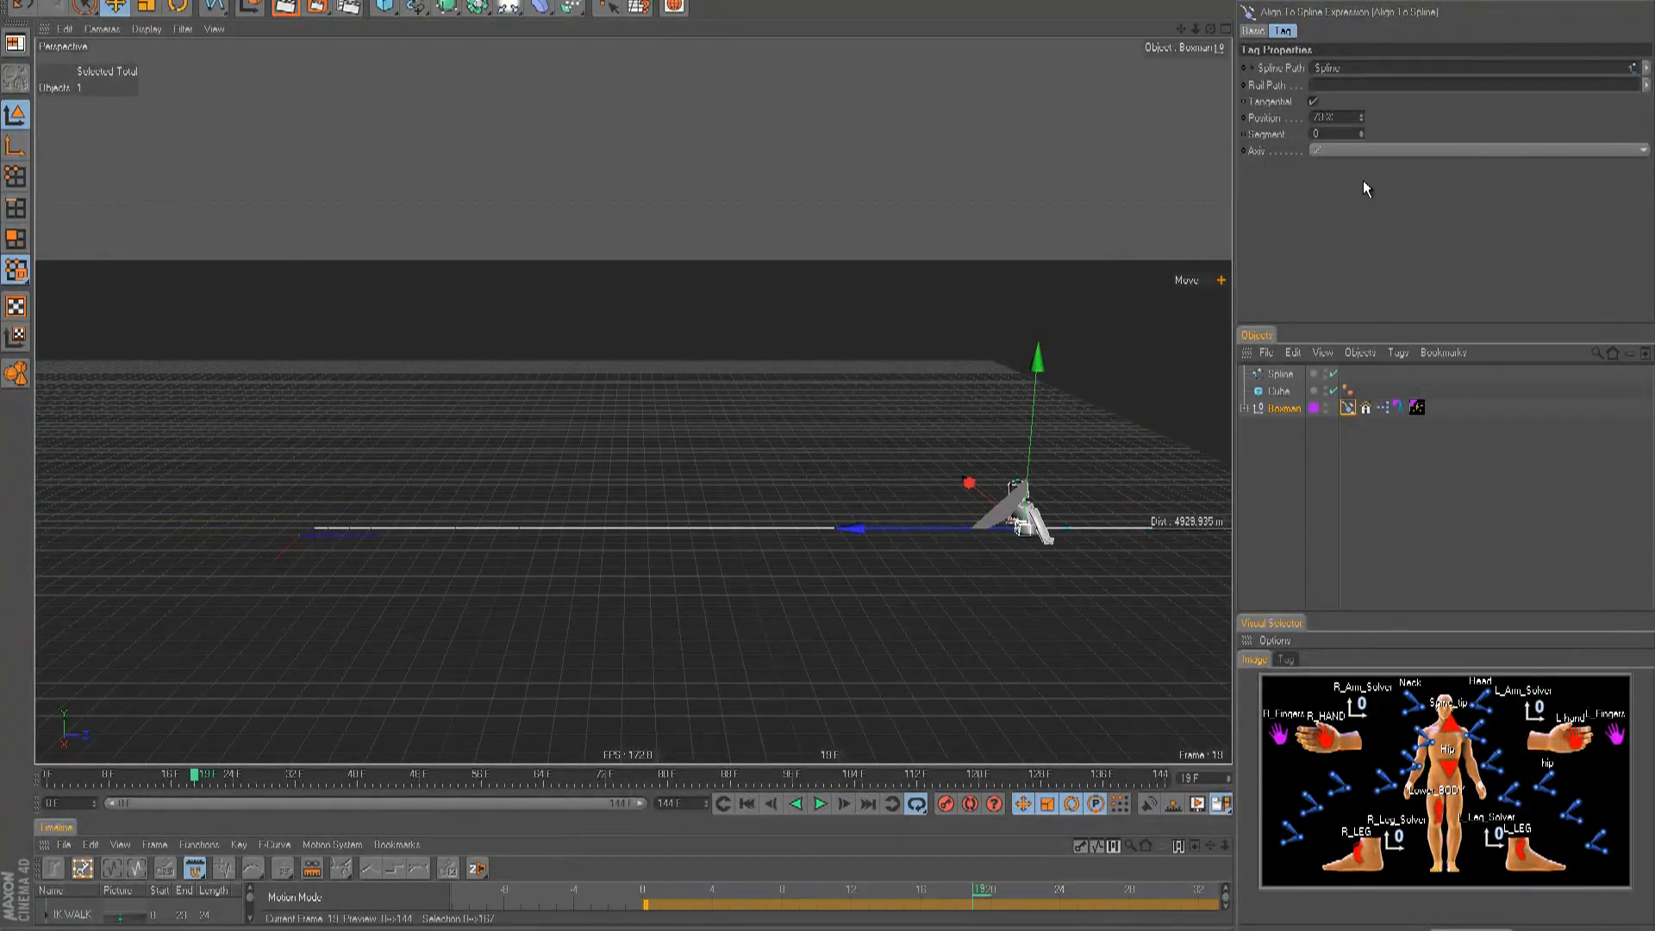
# - Reverse the point sequence of the Spline and return to model mode
pyautogui.click(1272, 469)
pyautogui.click(1280, 374)
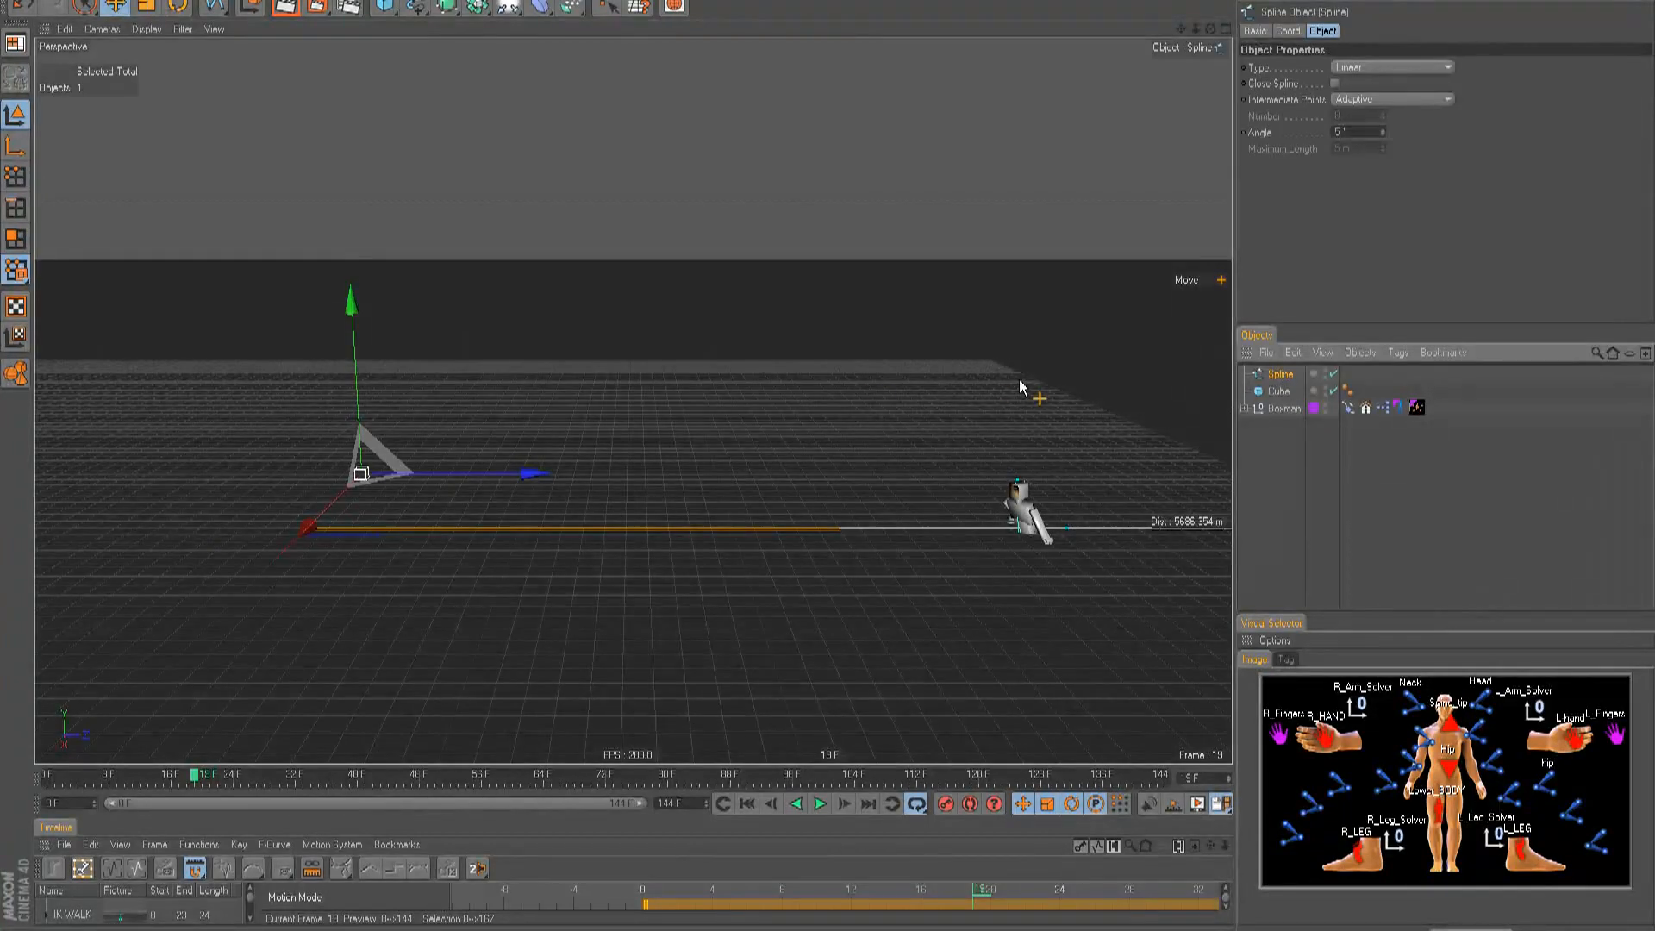
pyautogui.click(17, 178)
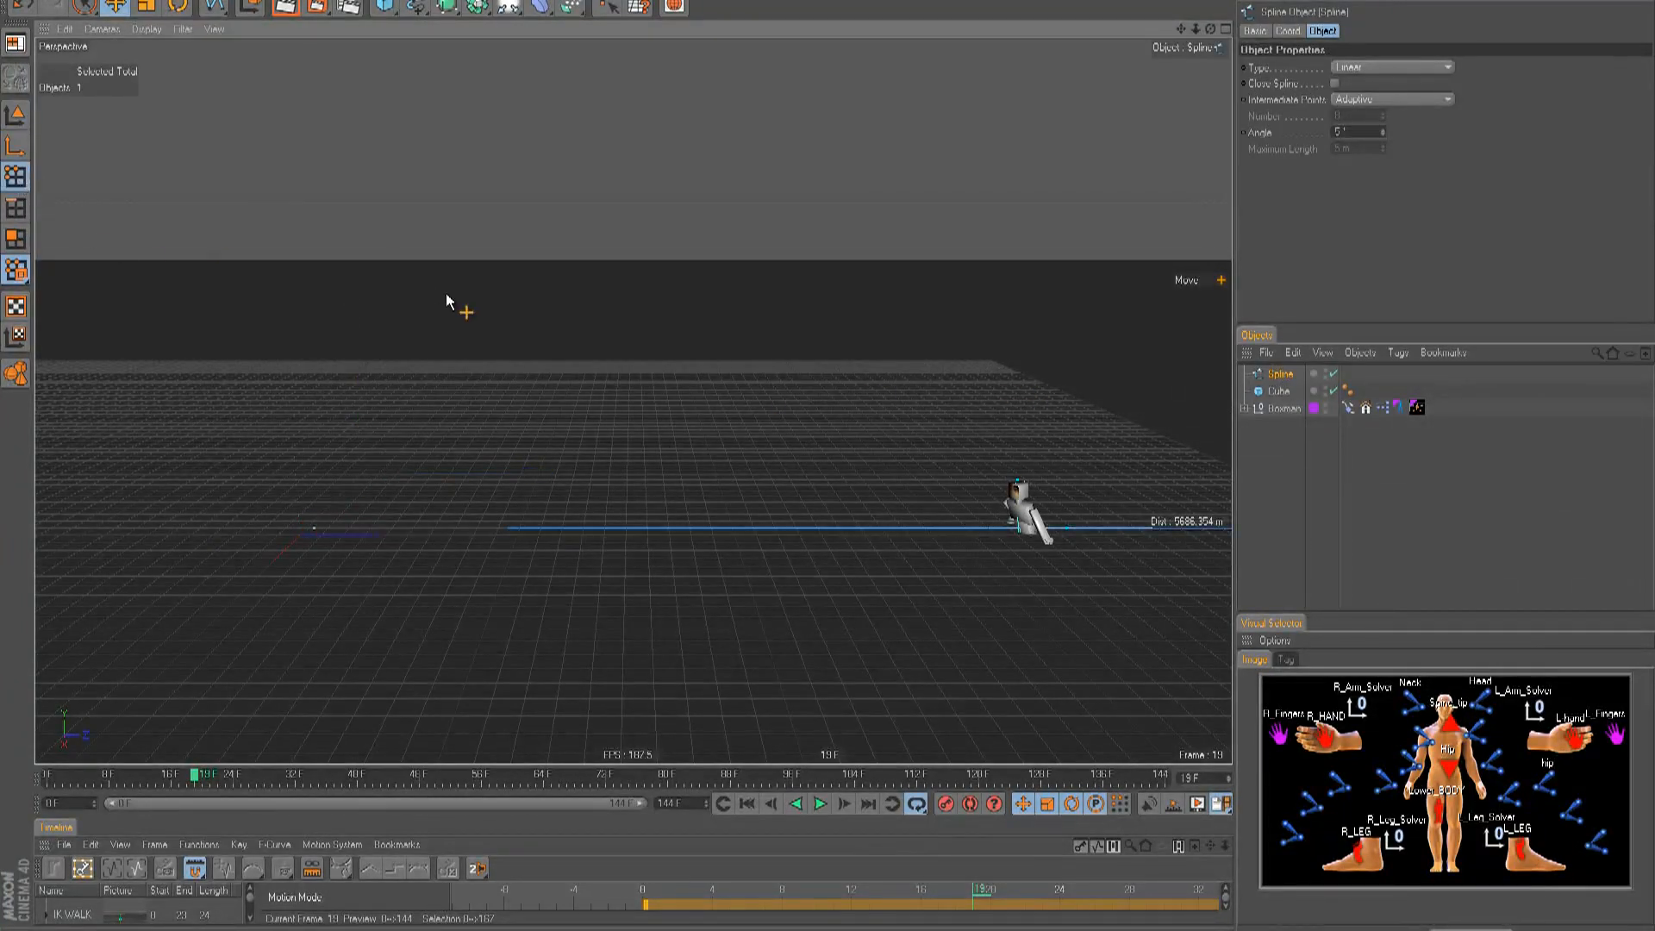
pyautogui.hotkey('ctrl', 'a')
pyautogui.press('m')
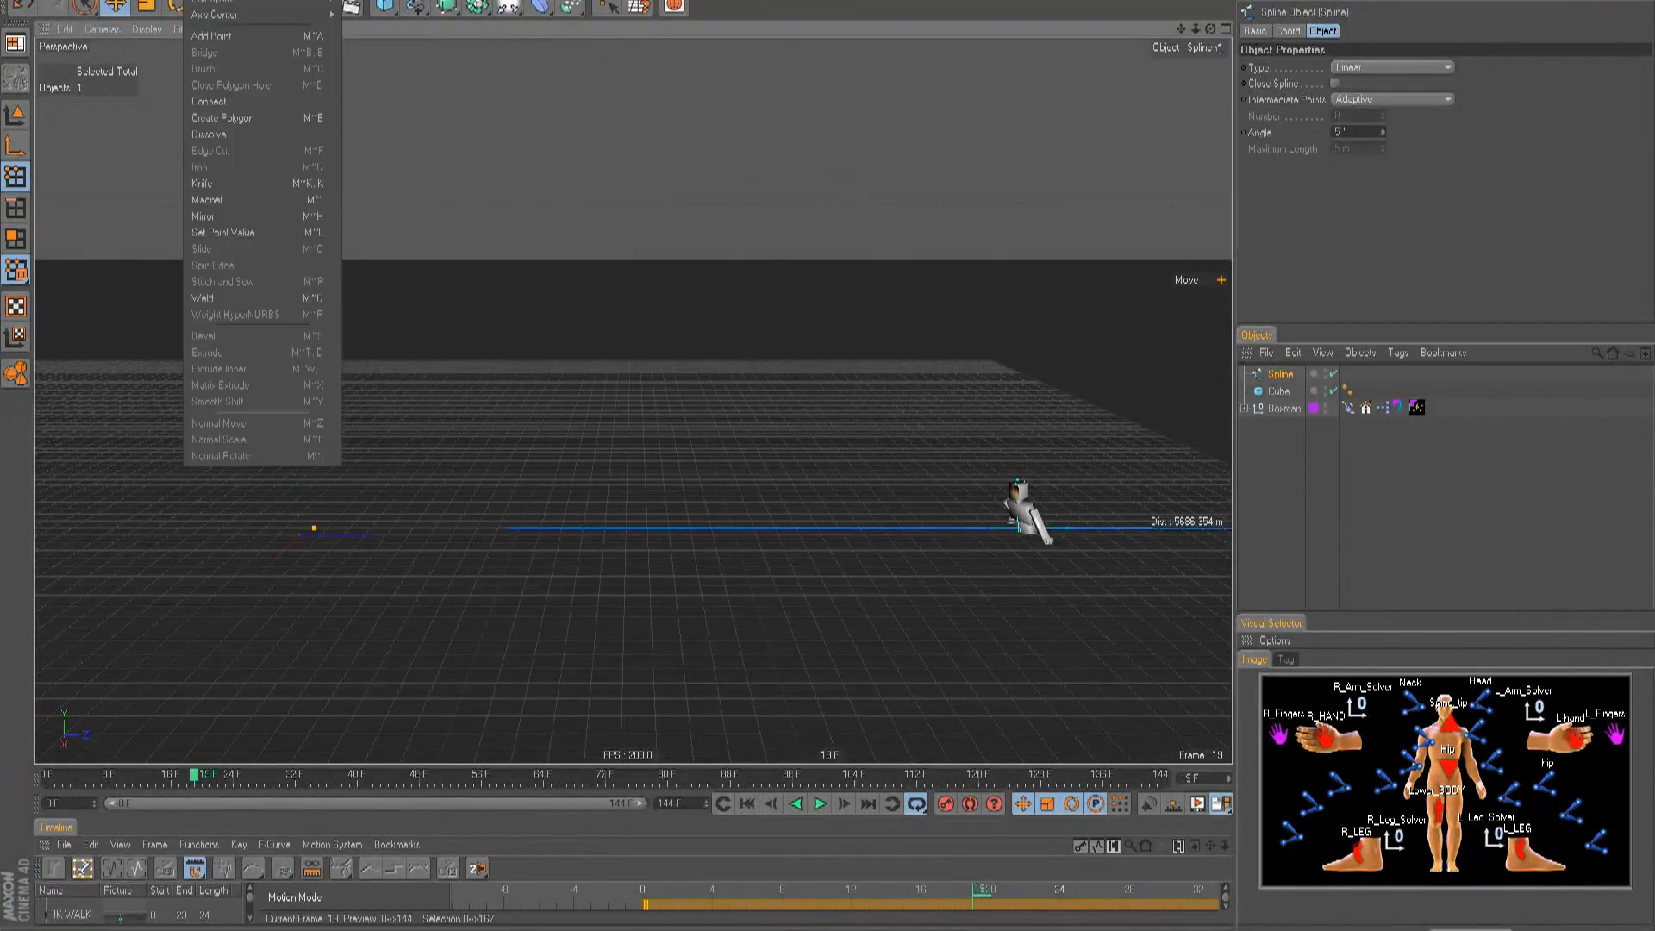
pyautogui.moveTo(225, 3)
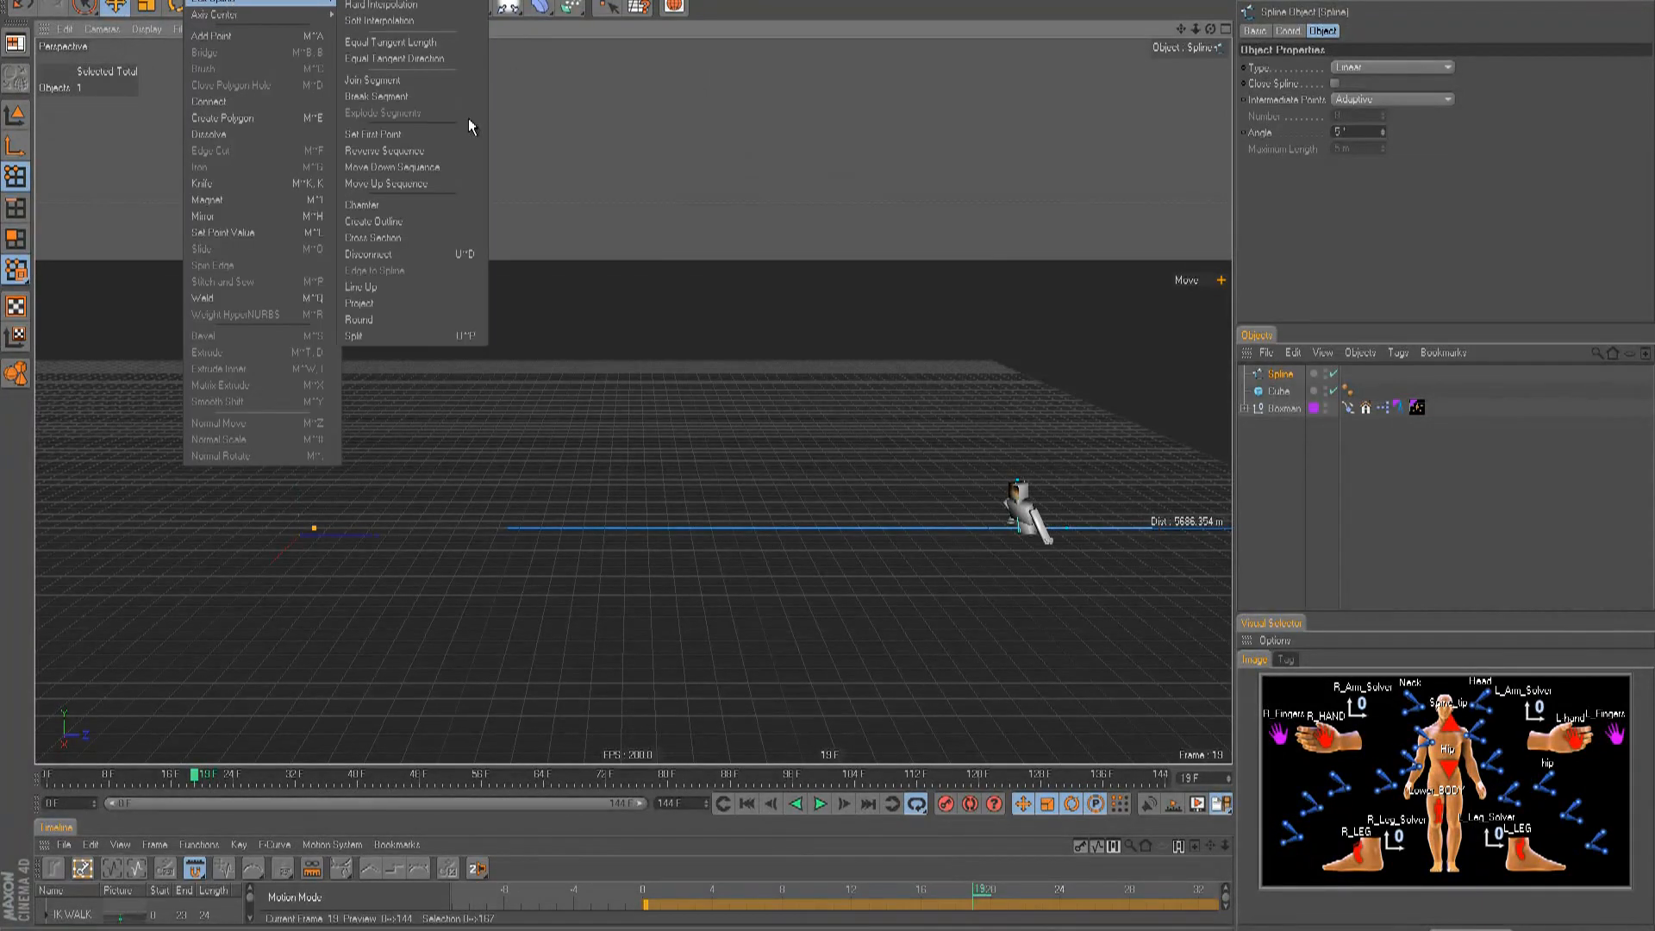
pyautogui.click(431, 135)
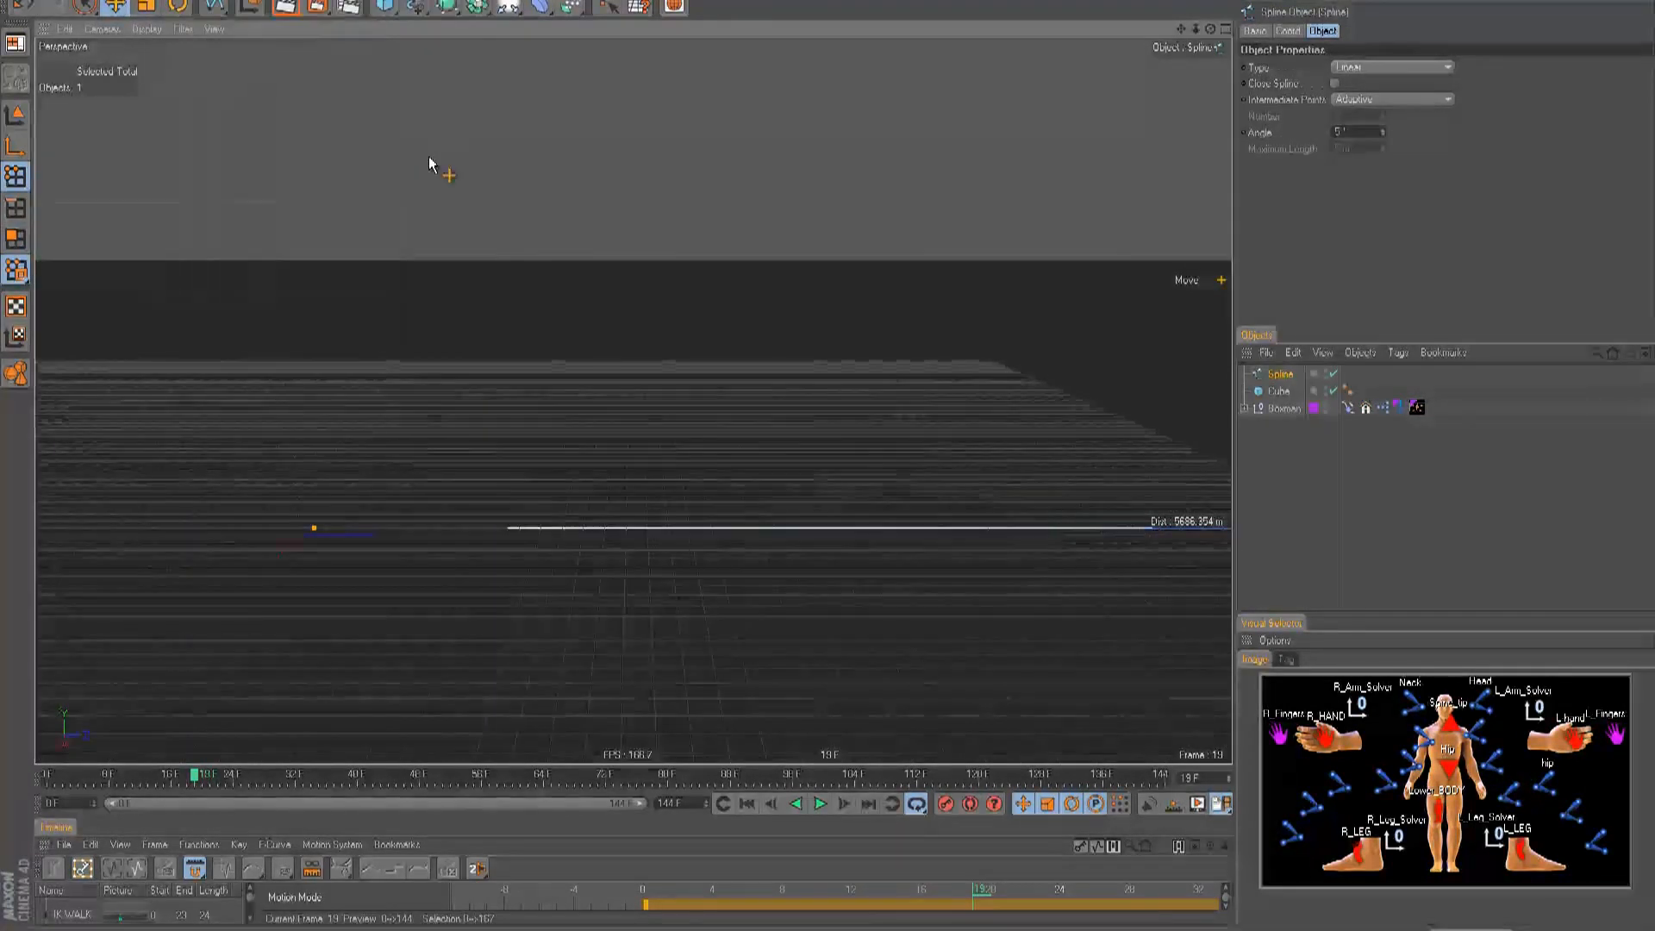
pyautogui.click(23, 124)
# - Set the Align To Spline Position to 0%, reset the timeline to frame 0 and test the playback
pyautogui.click(1348, 407)
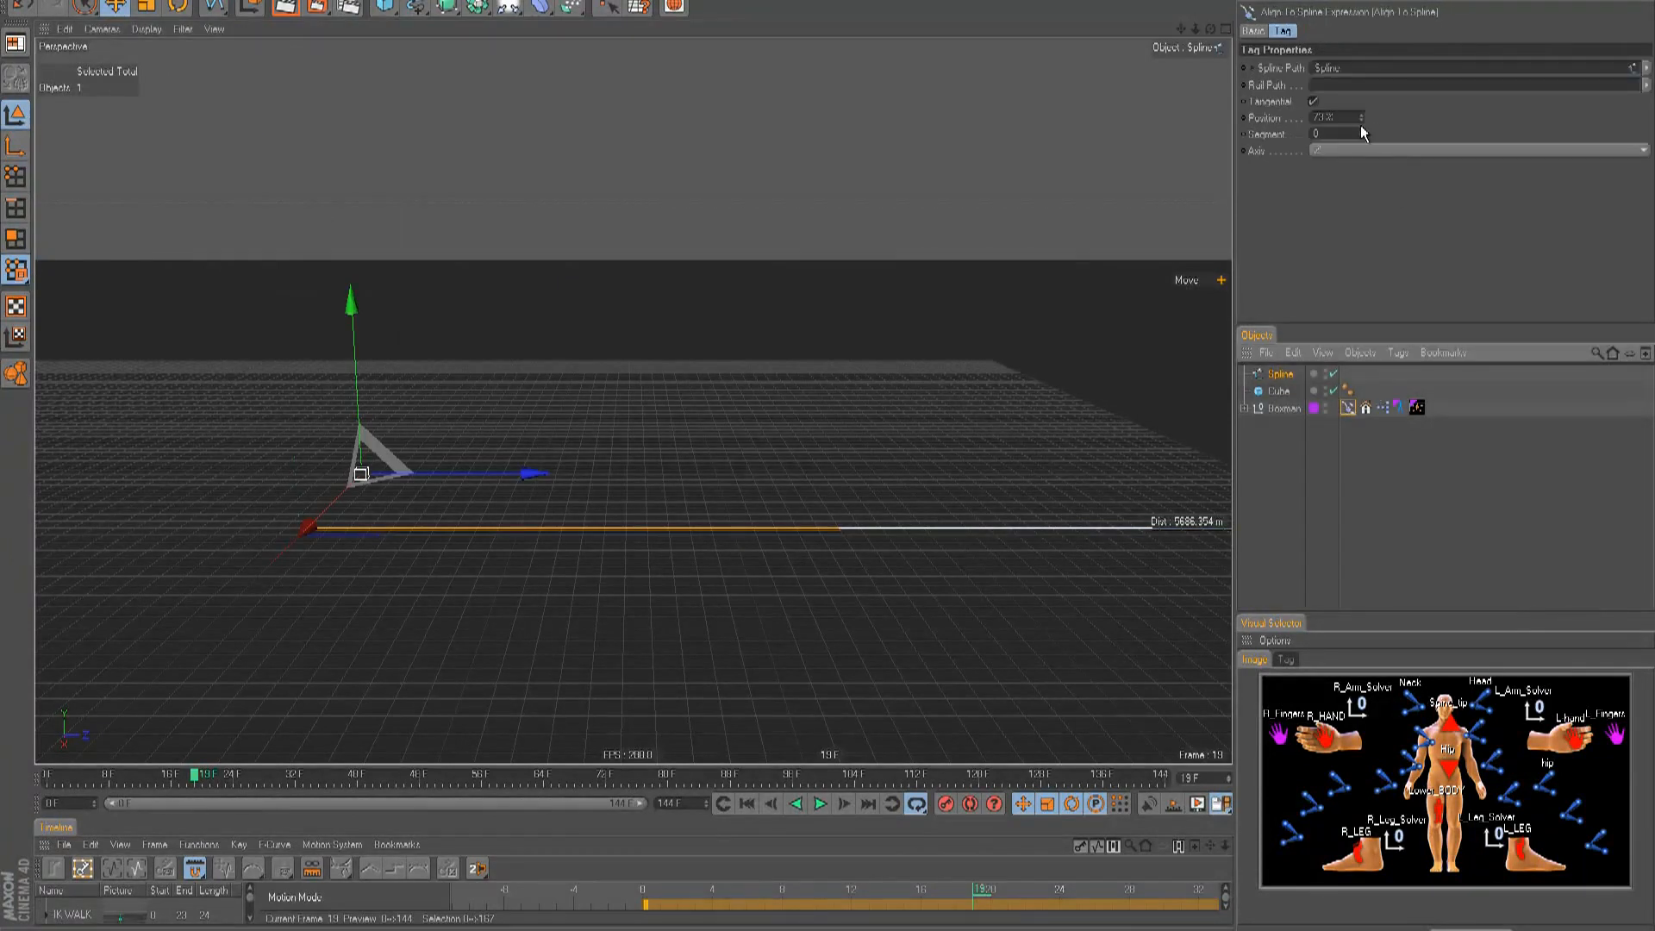
pyautogui.moveTo(1360, 117); pyautogui.dragTo(1362, 130)
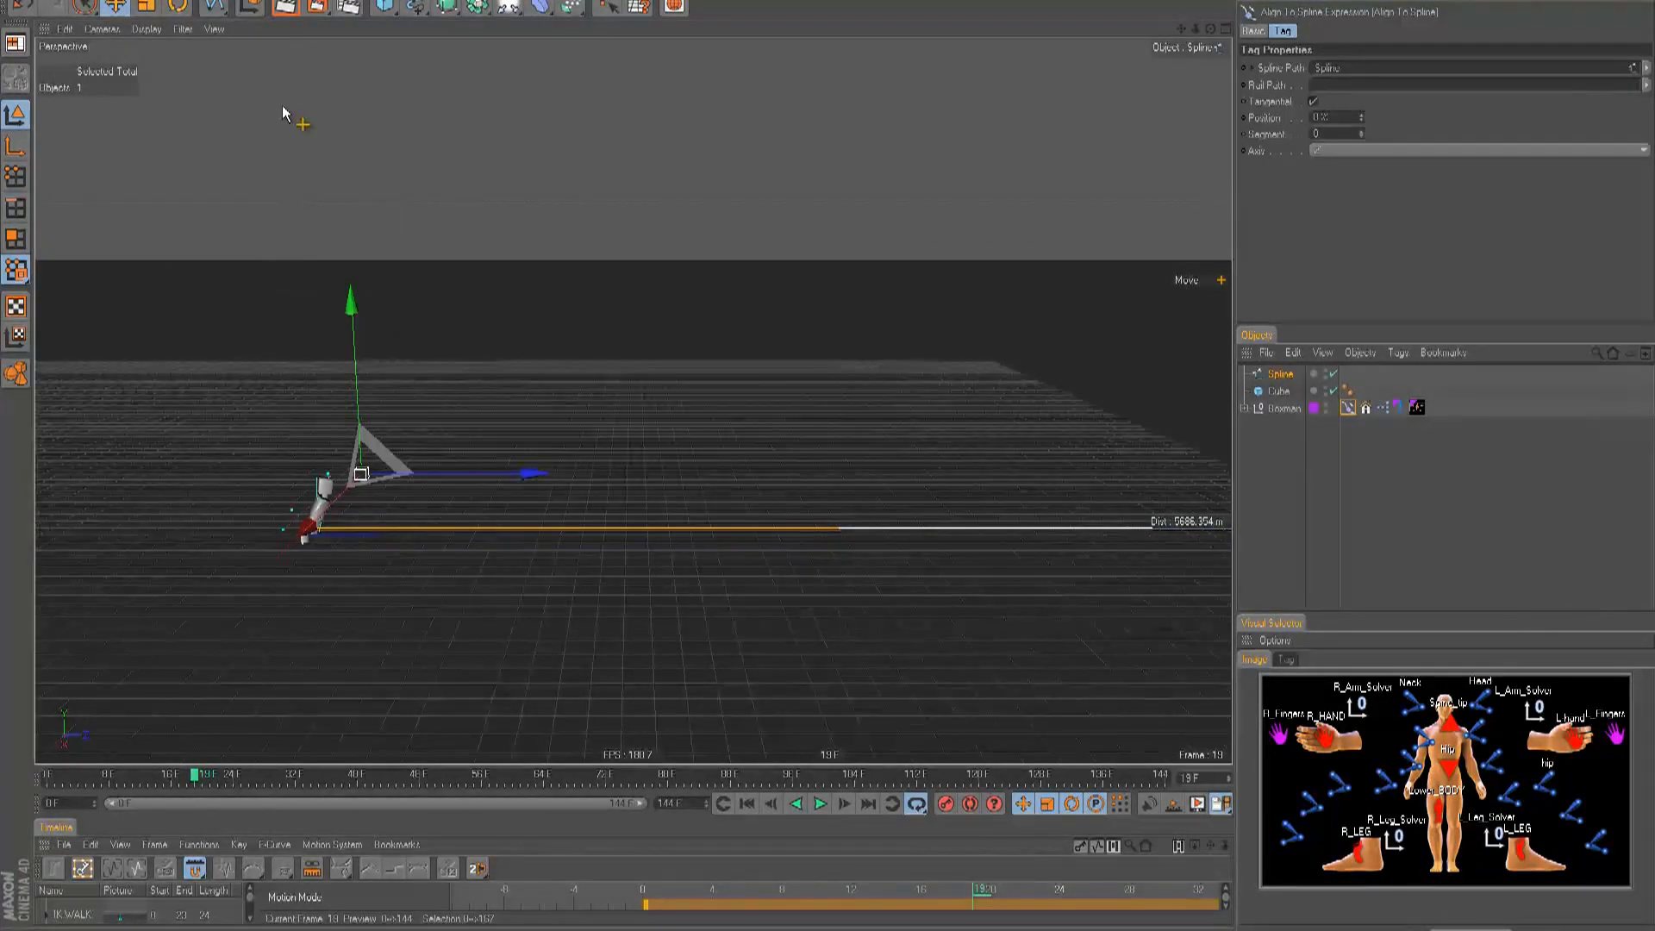
pyautogui.keyDown('alt'); pyautogui.moveTo(829, 448); pyautogui.dragTo(738, 345, button='middle'); pyautogui.keyUp('alt')
pyautogui.keyDown('alt'); pyautogui.moveTo(829, 448); pyautogui.dragTo(914, 447, button='right'); pyautogui.keyUp('alt')
pyautogui.keyDown('alt'); pyautogui.moveTo(830, 448); pyautogui.dragTo(958, 431, button='middle'); pyautogui.keyUp('alt')
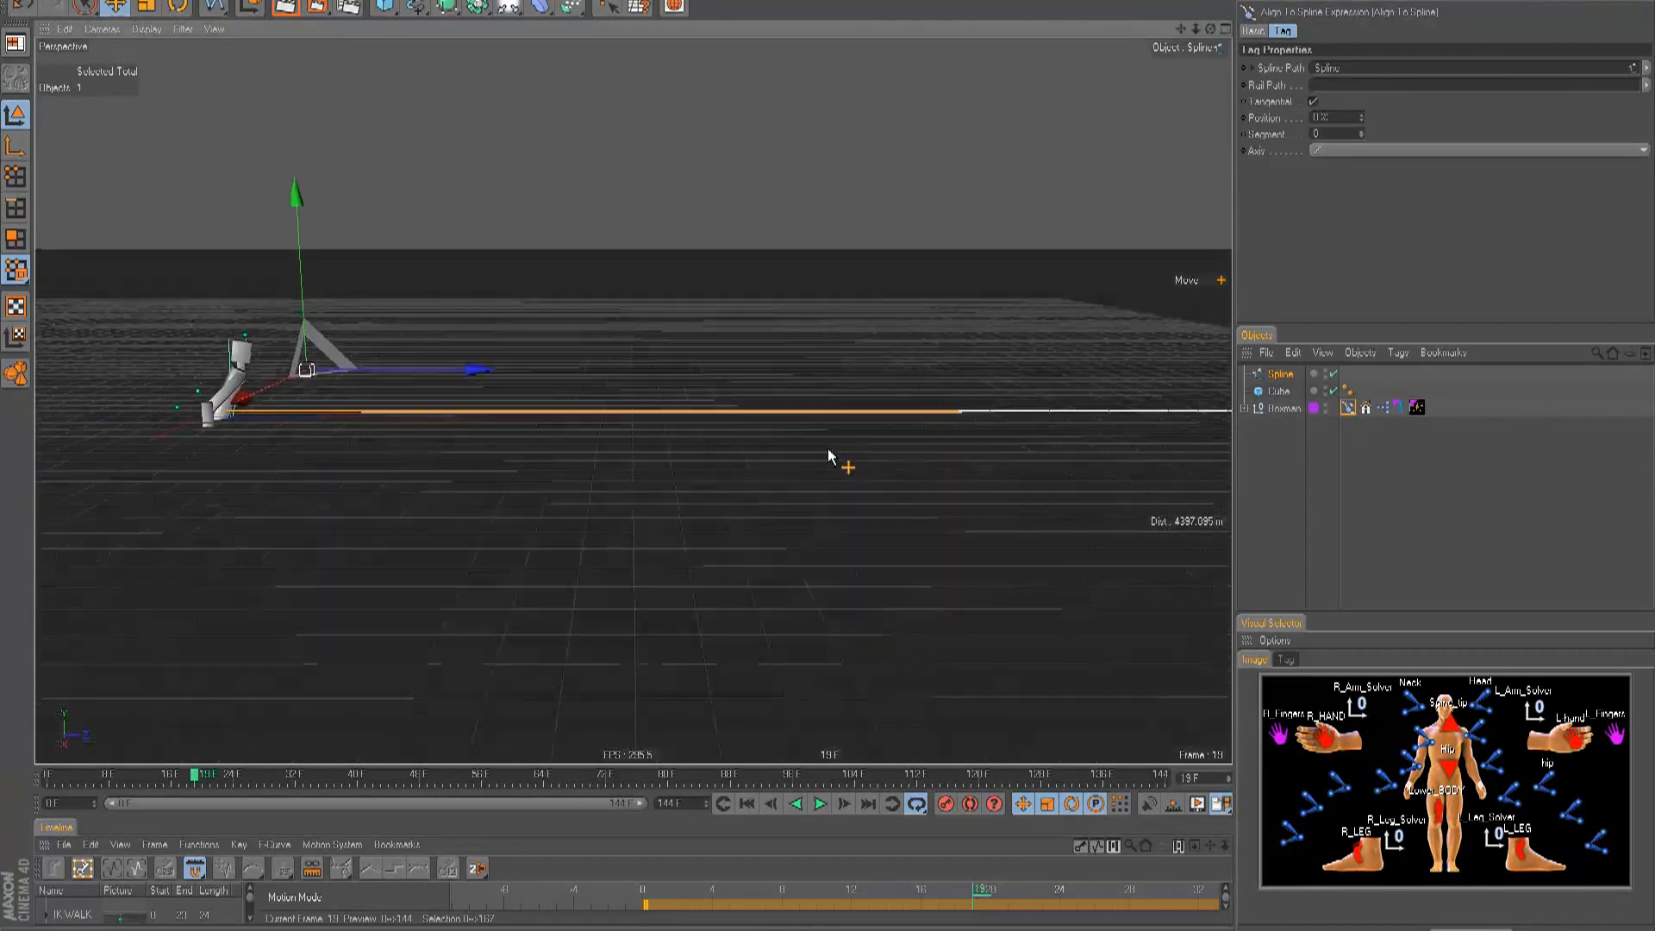
pyautogui.click(746, 803)
pyautogui.click(1316, 475)
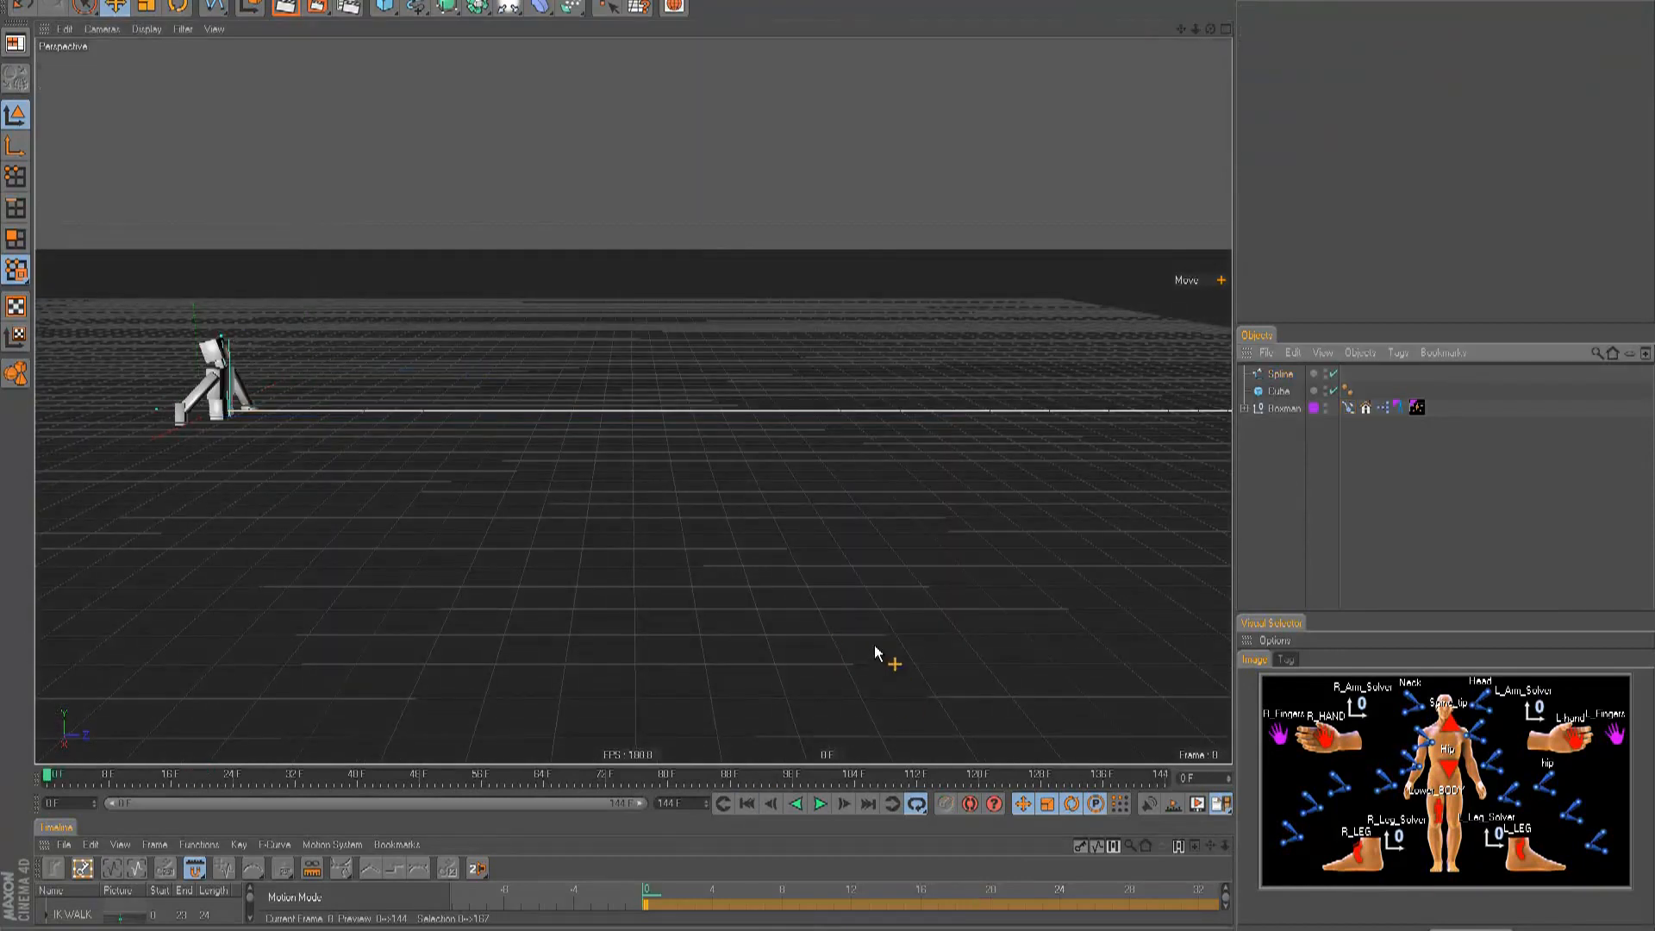
pyautogui.click(823, 804)
pyautogui.click(747, 802)
# - Keyframe the Align To Spline Position at 0% on frame 0 and about 48% on frame 96, and play the walk
pyautogui.click(1349, 406)
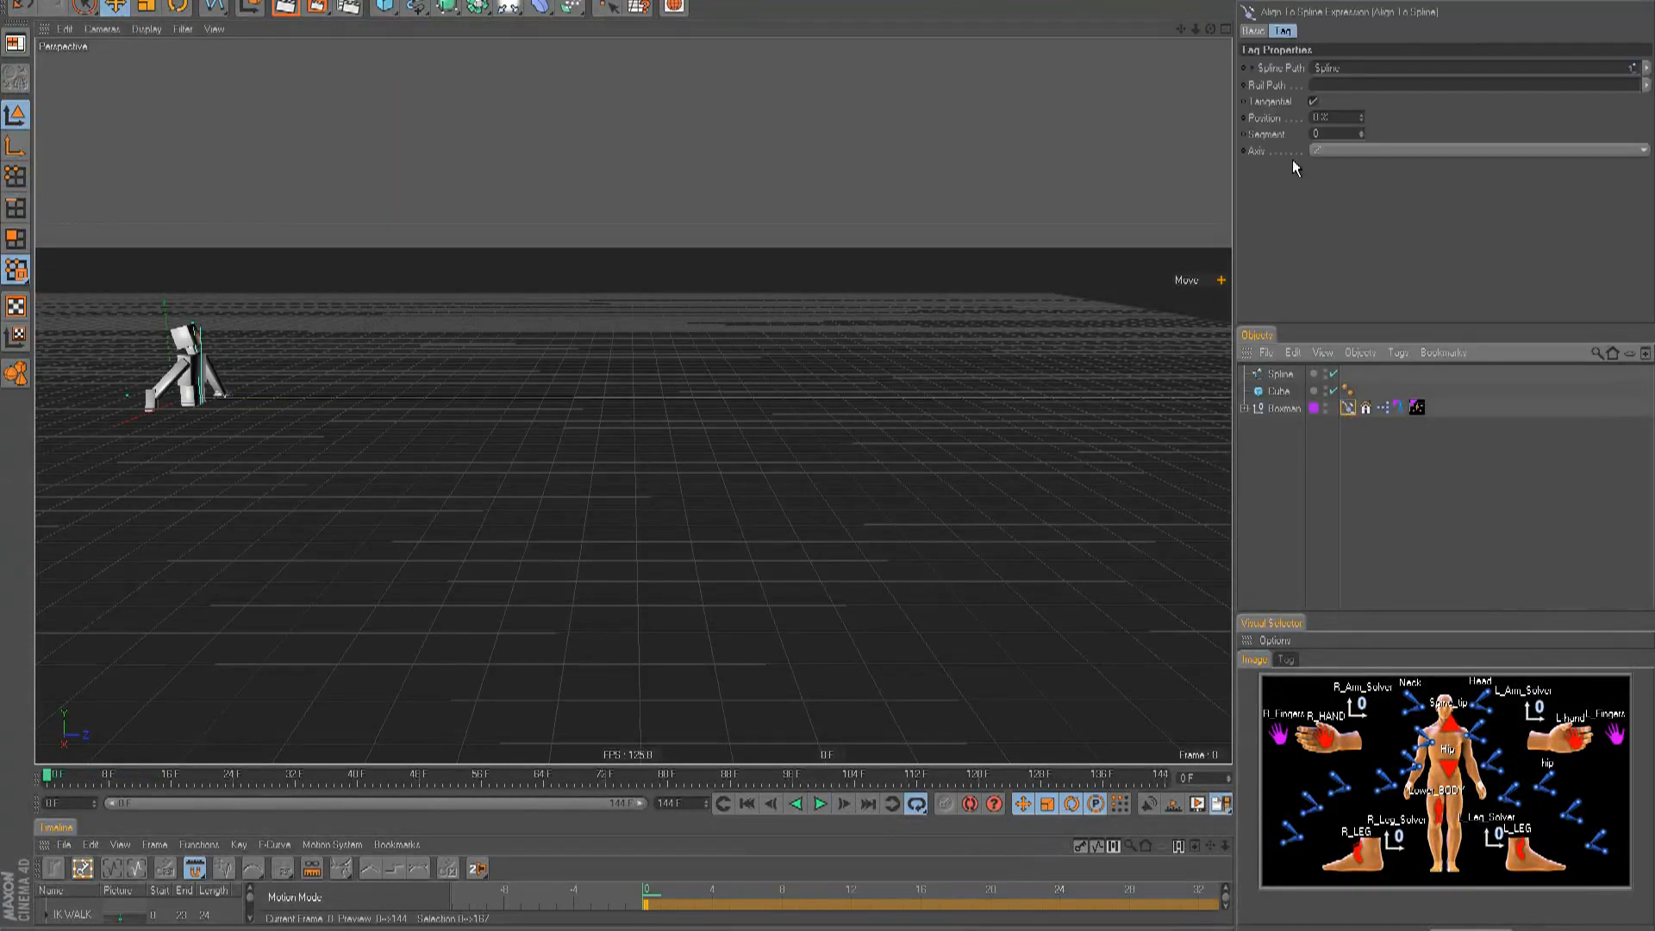
pyautogui.click(1258, 119)
pyautogui.moveTo(624, 778); pyautogui.dragTo(788, 788)
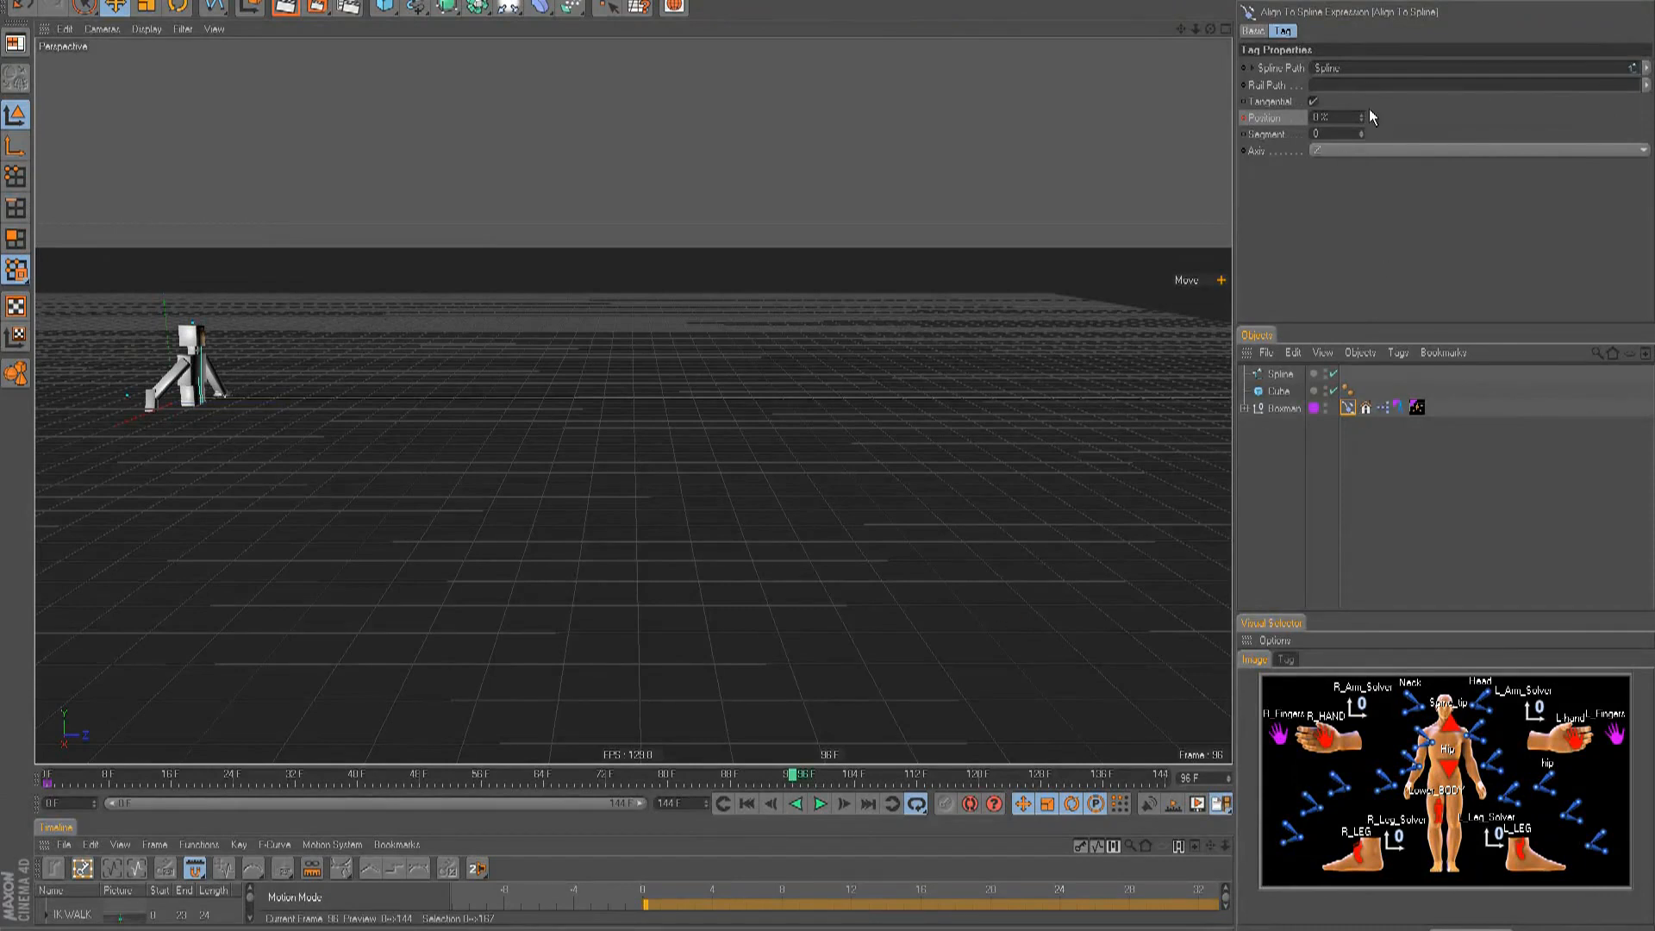
pyautogui.moveTo(1363, 113); pyautogui.dragTo(1362, 115)
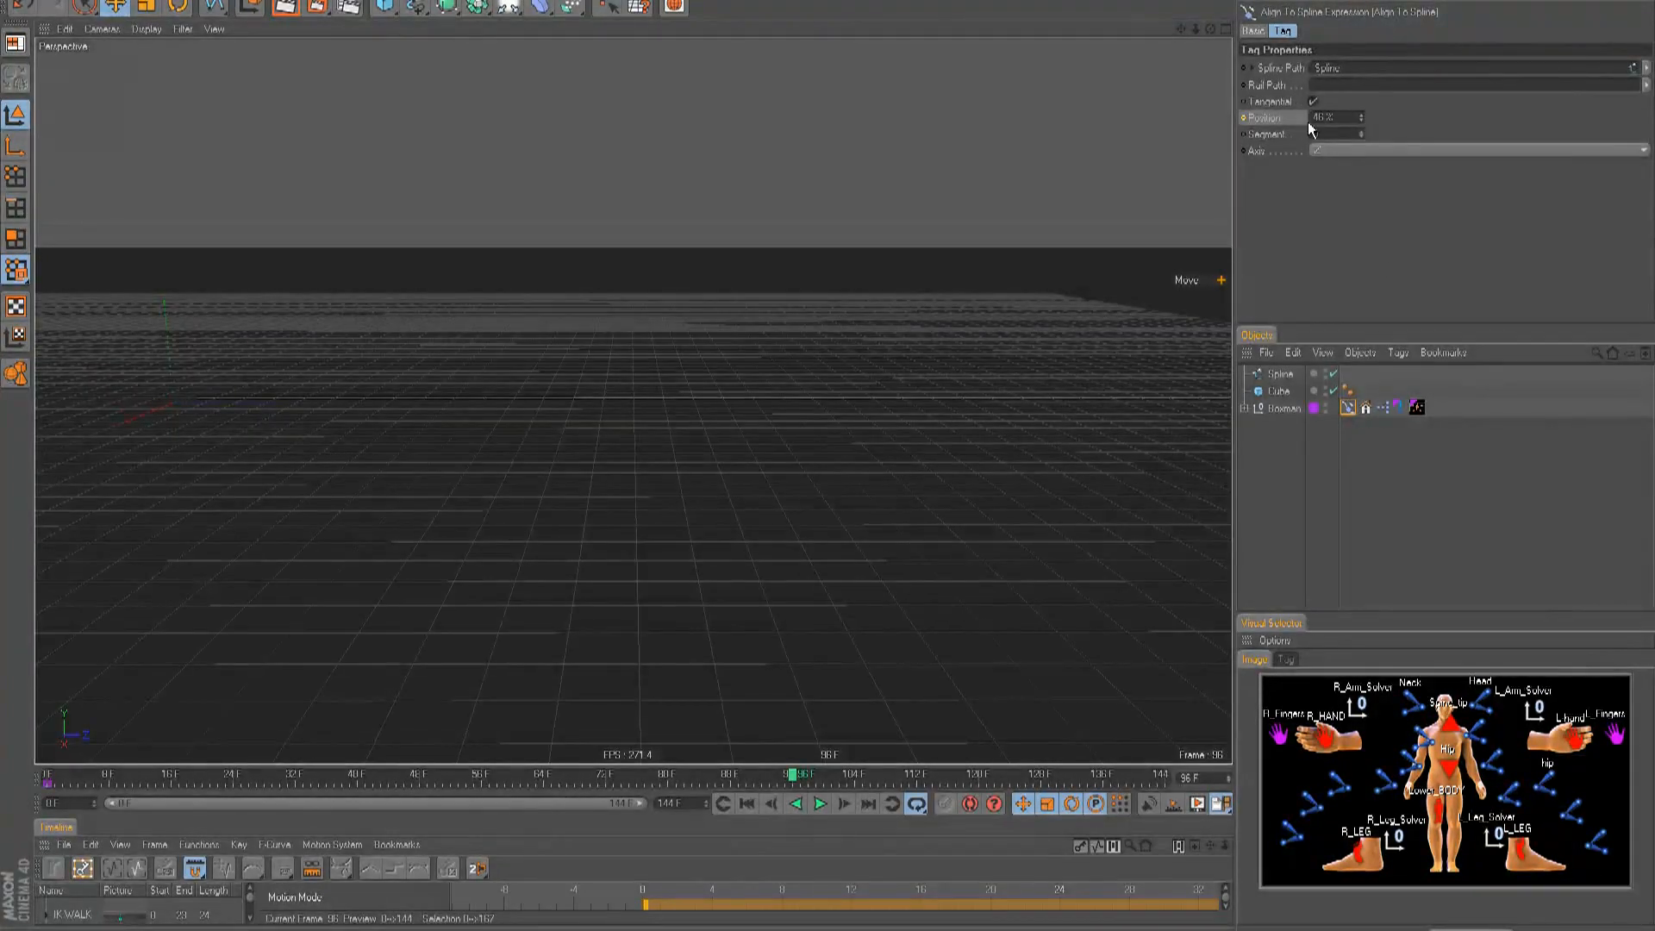
pyautogui.click(820, 804)
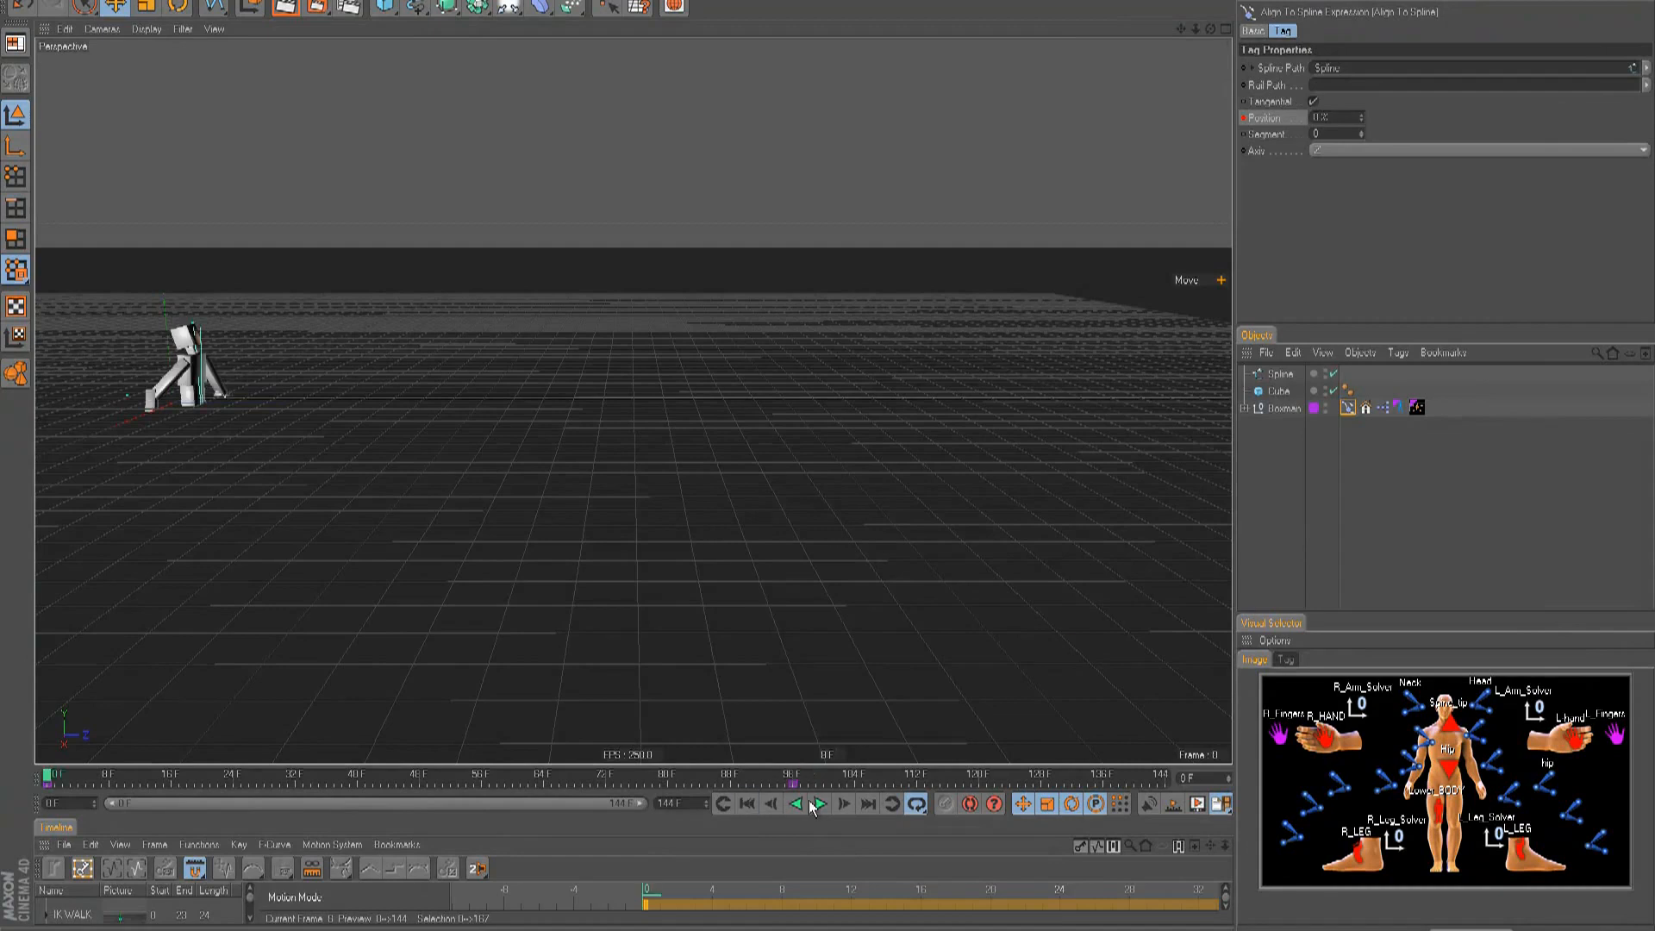
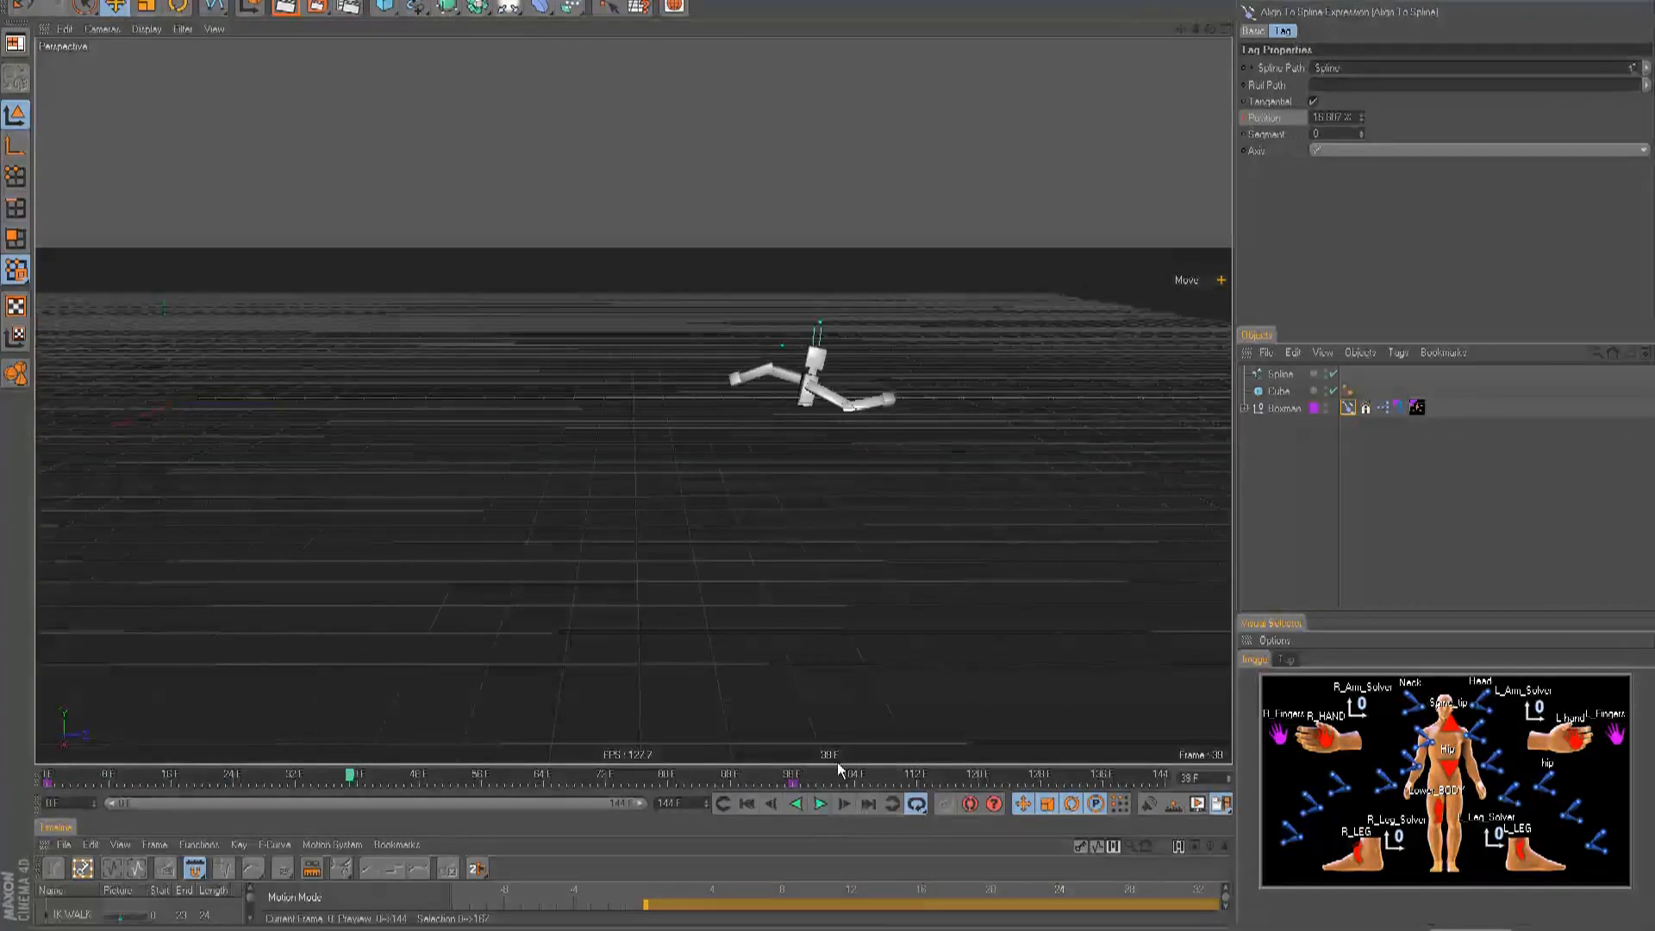
# - Change the frame 96 Position keyframe to 25% and play the walk from the start to judge its speed
pyautogui.click(794, 780)
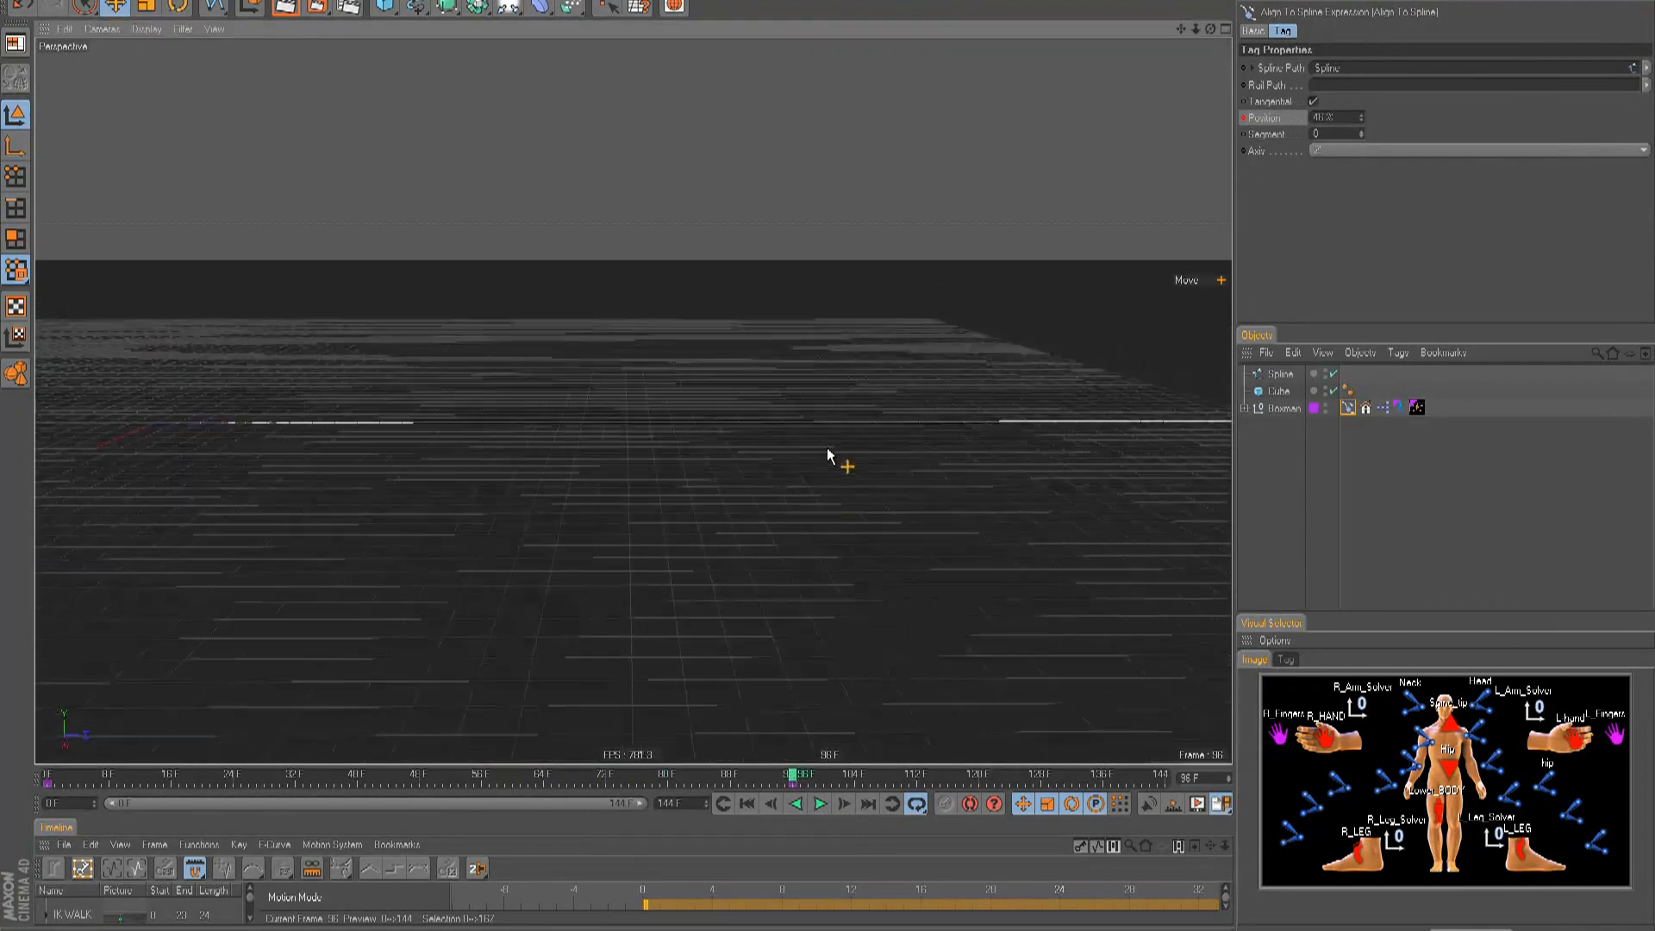
pyautogui.moveTo(1342, 118); pyautogui.dragTo(1246, 117)
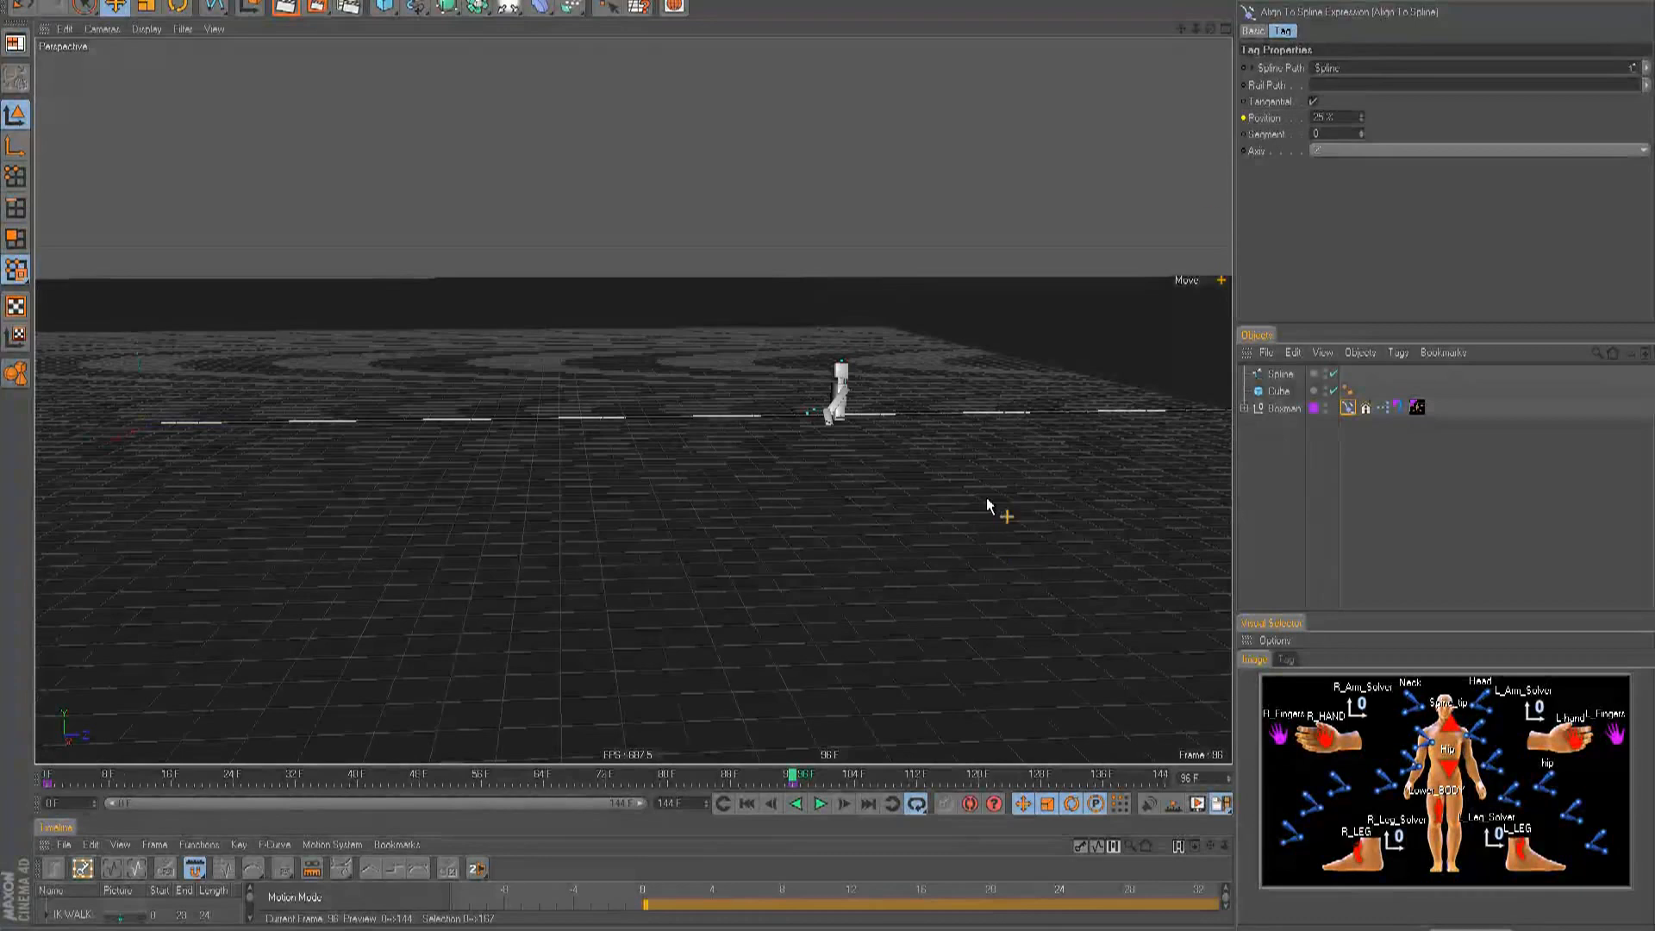
pyautogui.click(747, 803)
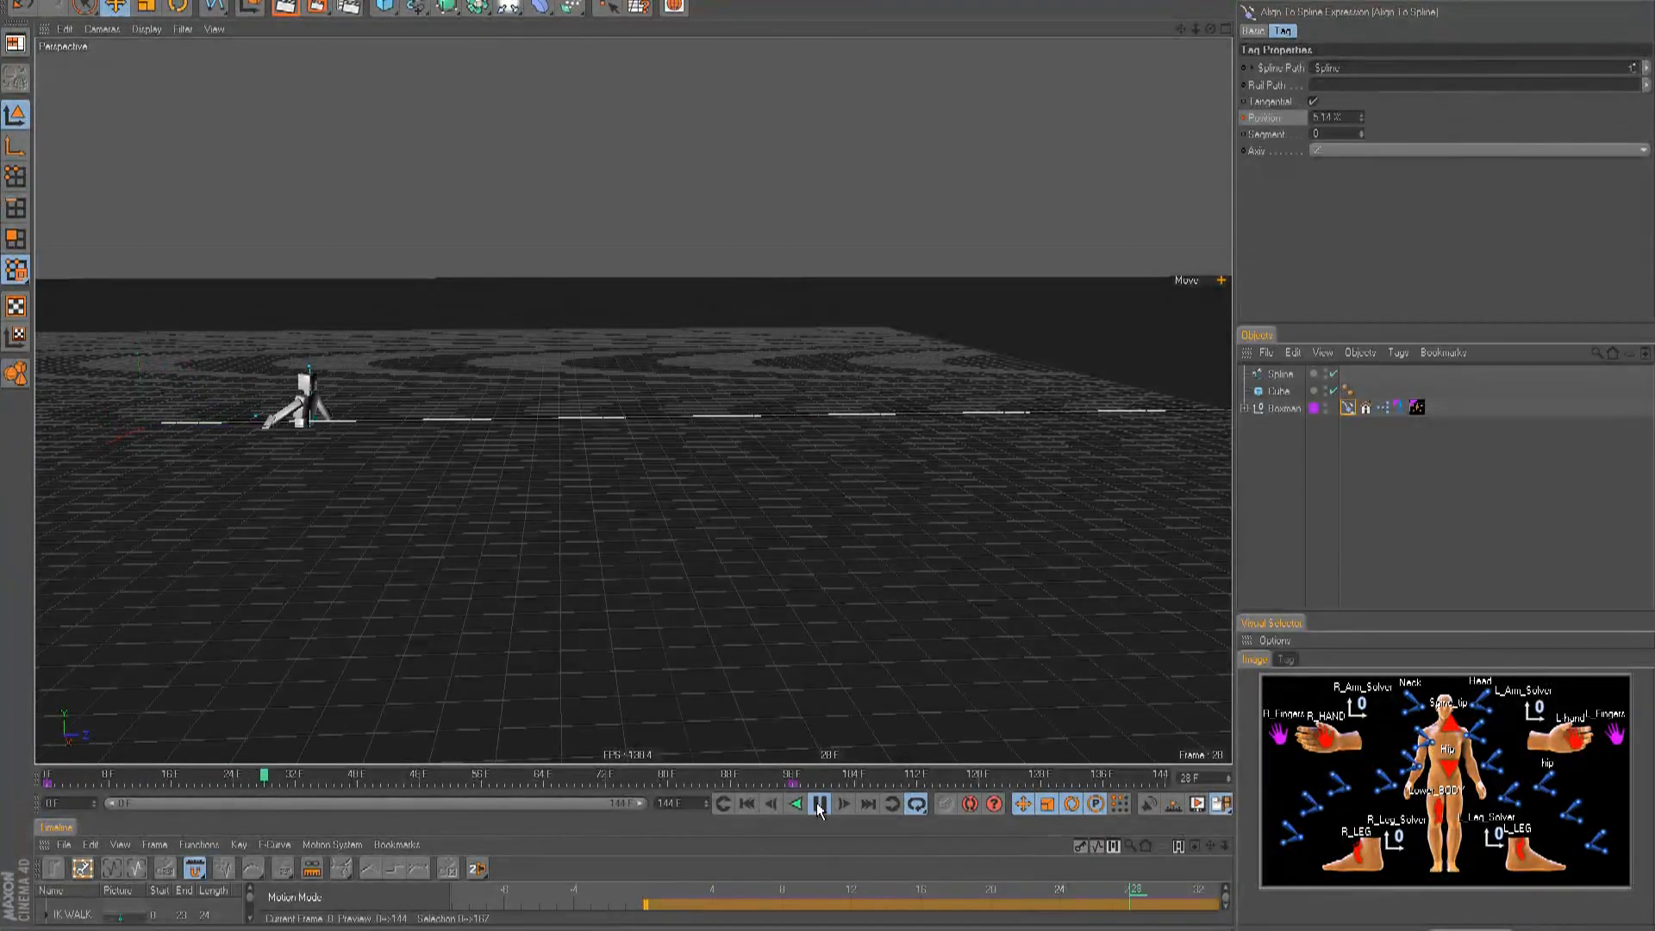
pyautogui.click(819, 804)
pyautogui.scroll(2, 829, 448)
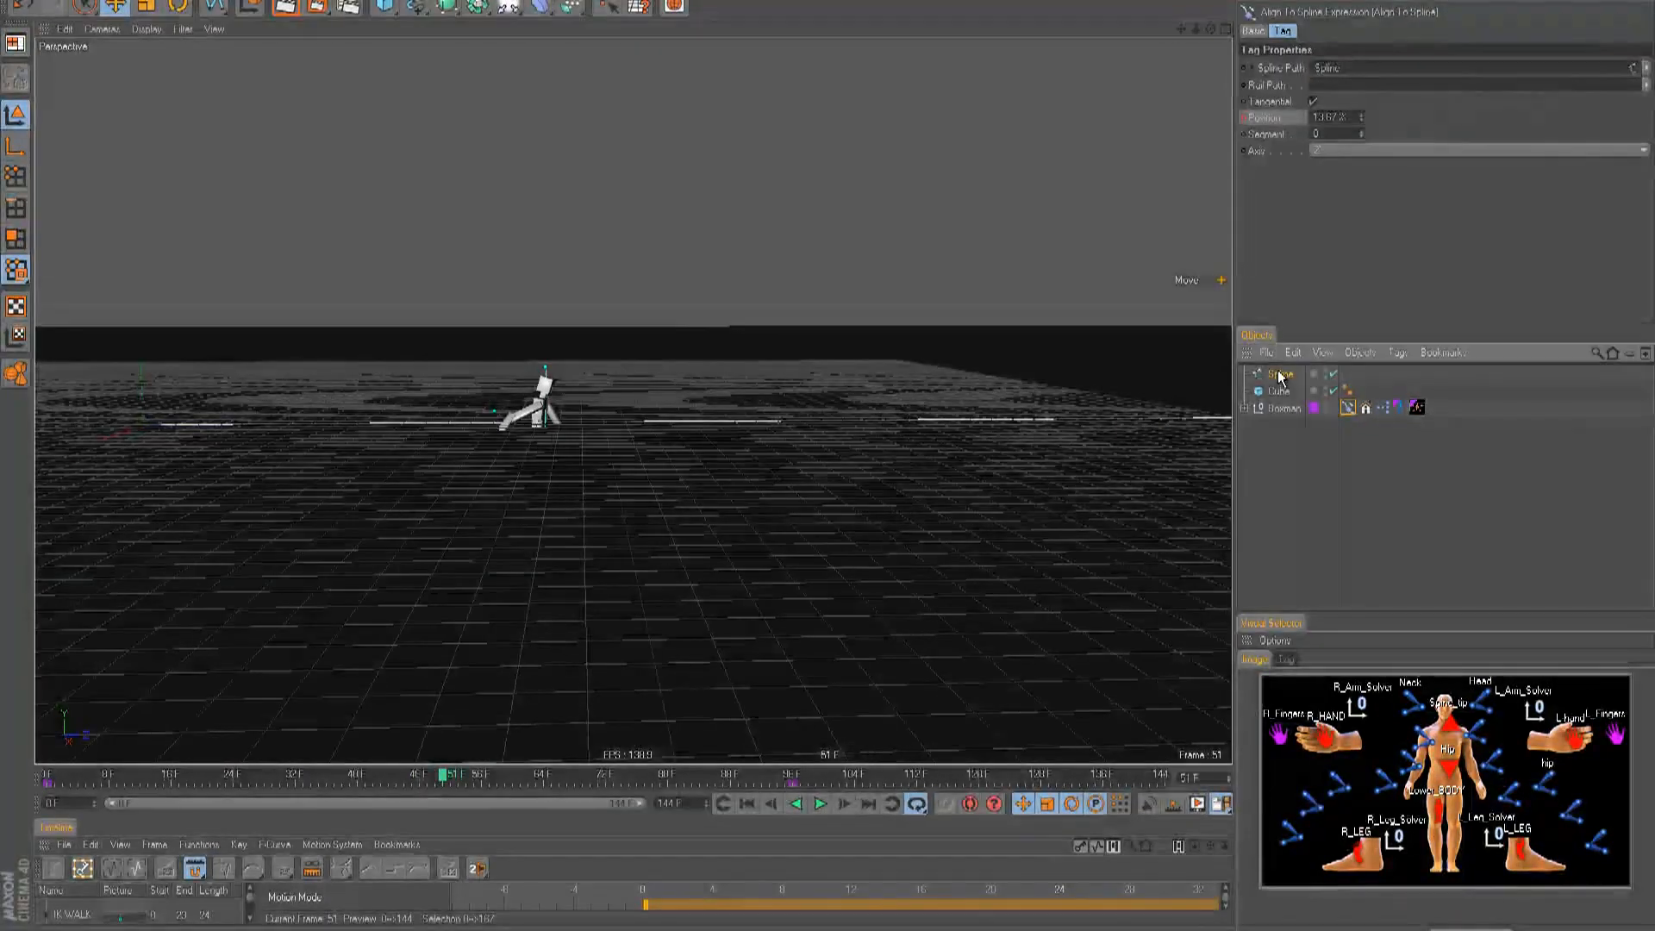
# - Raise the Spline along Y until the character's feet stand on the ground, and play the walk
pyautogui.click(1279, 376)
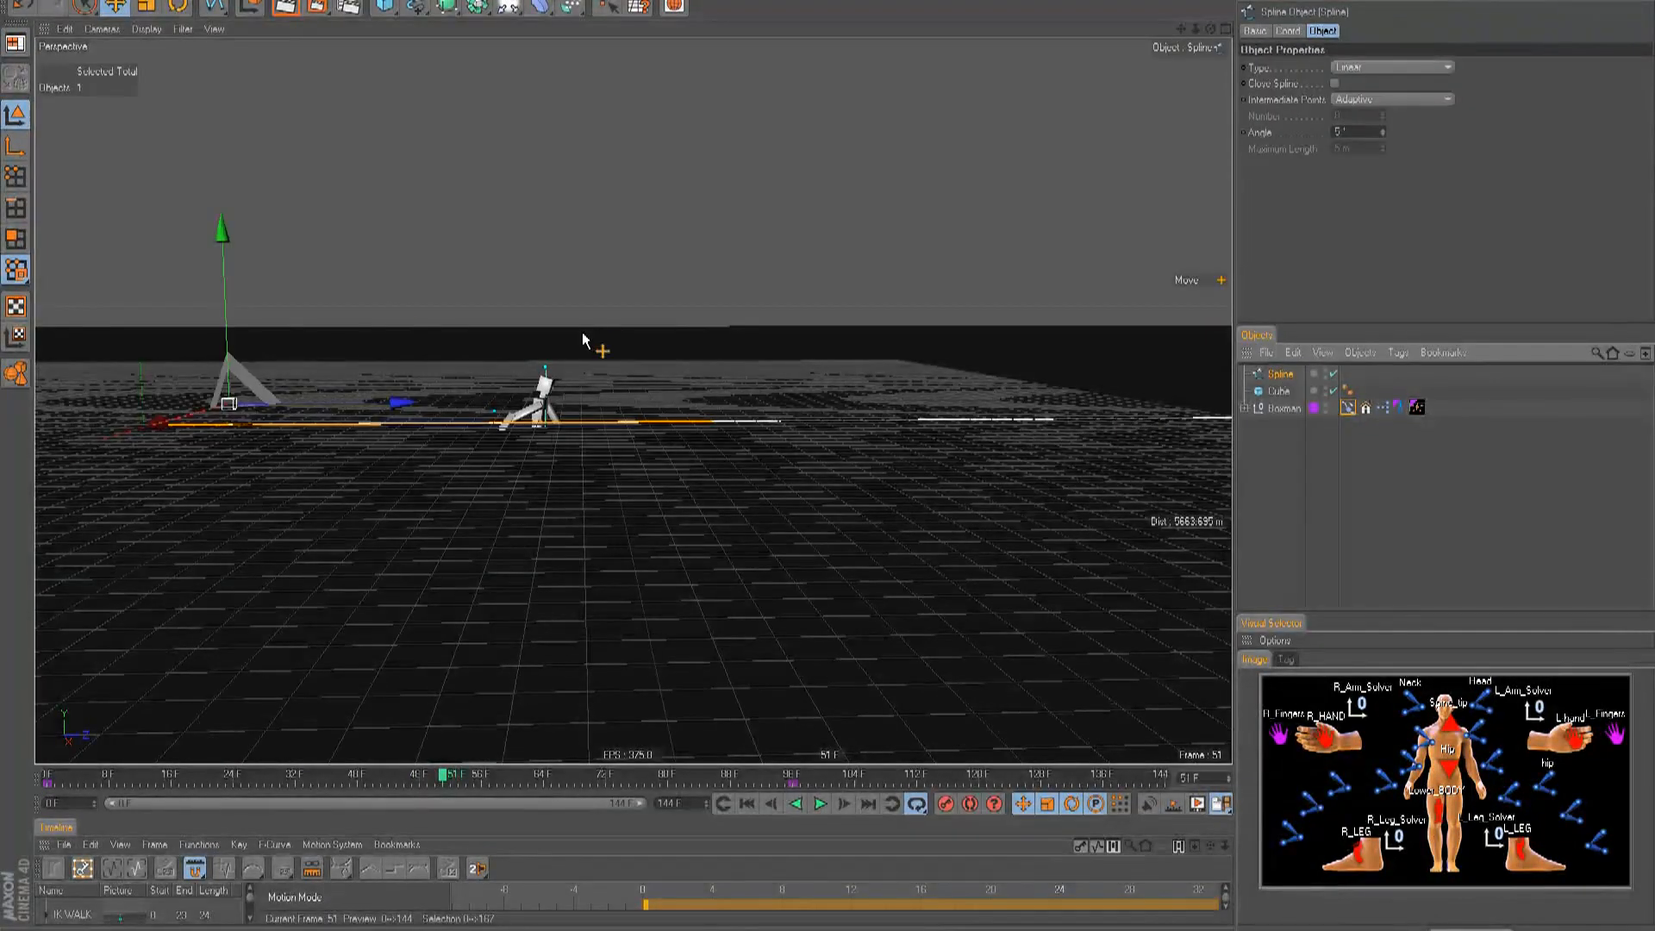
pyautogui.moveTo(222, 231); pyautogui.dragTo(218, 157)
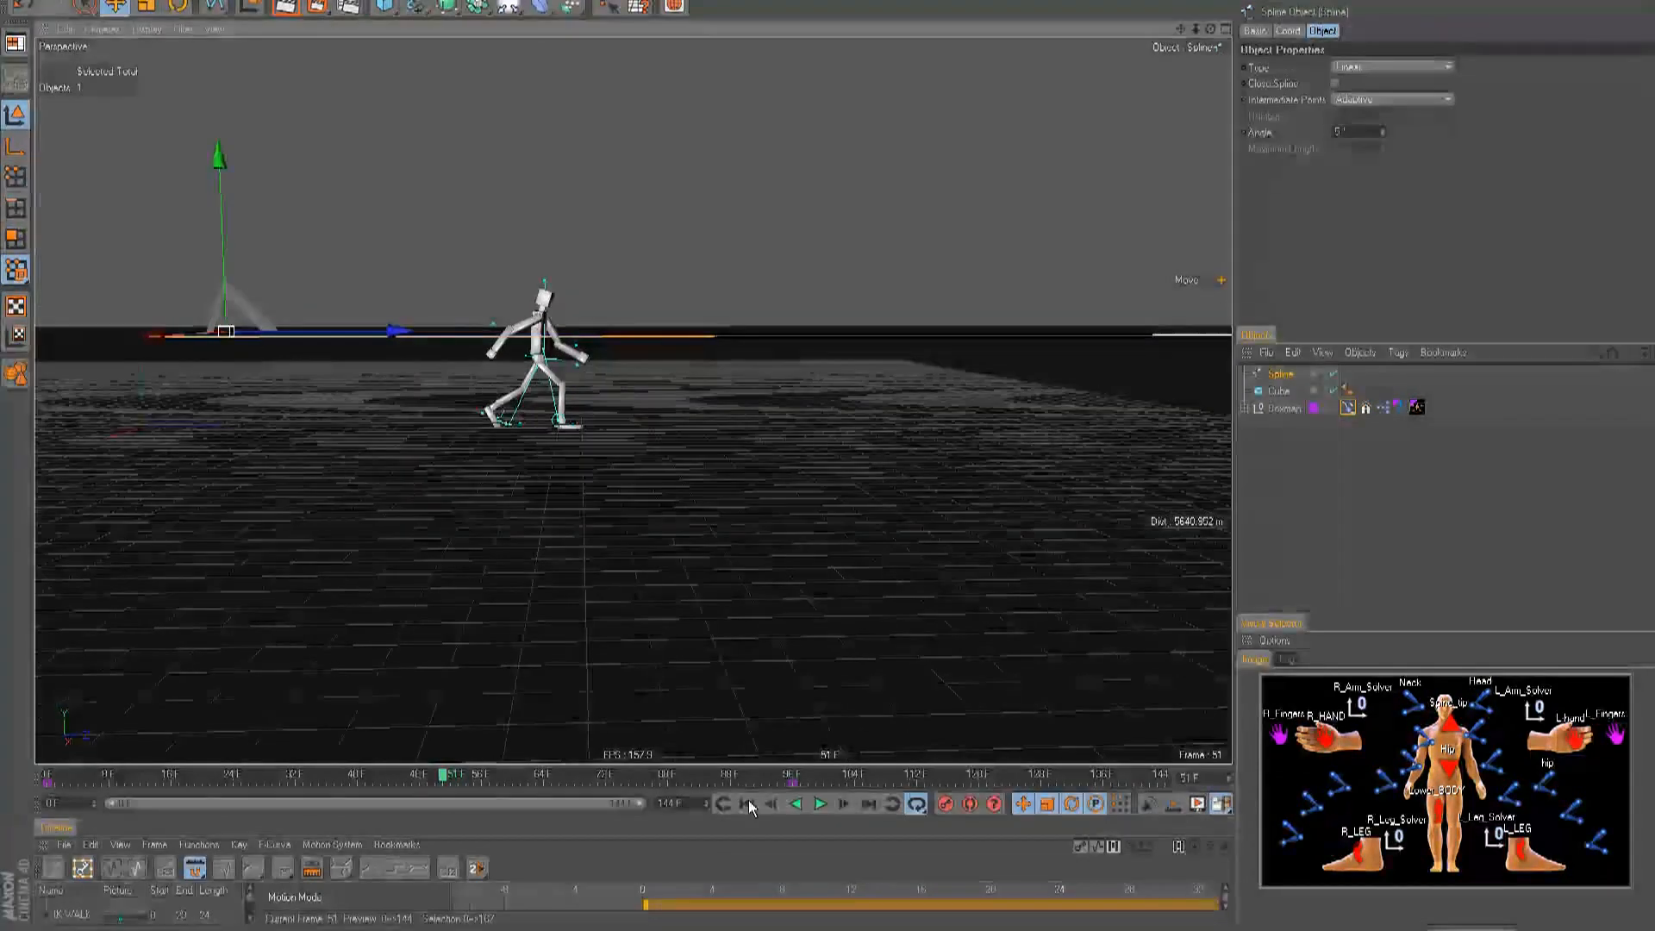
pyautogui.click(820, 803)
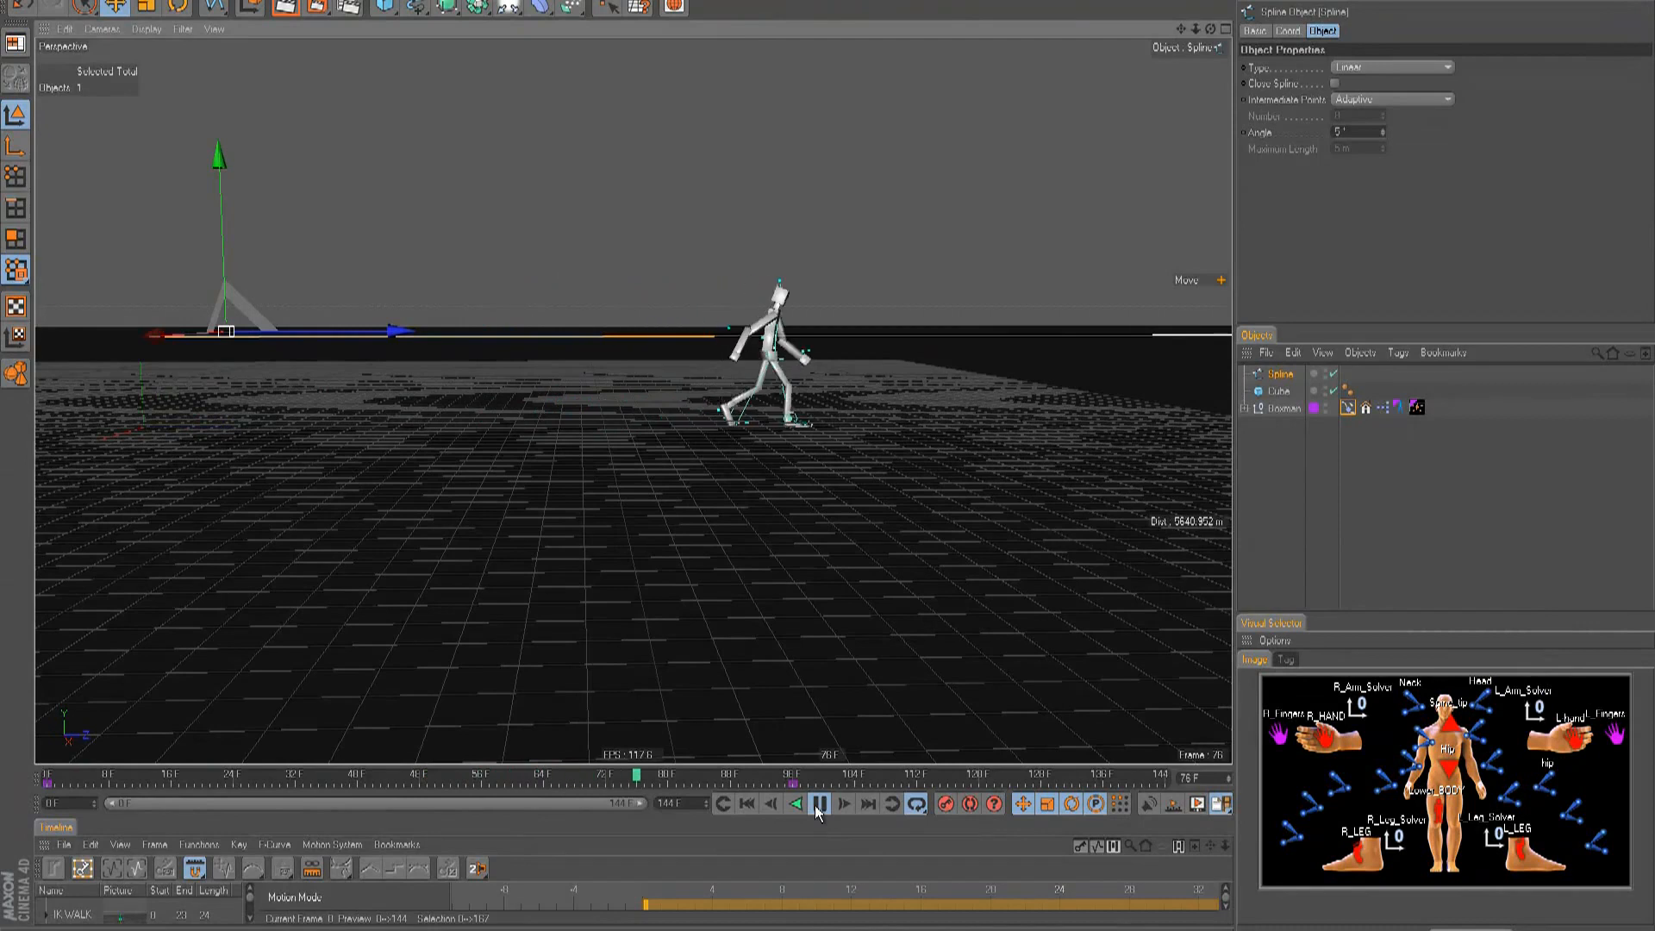
pyautogui.click(820, 803)
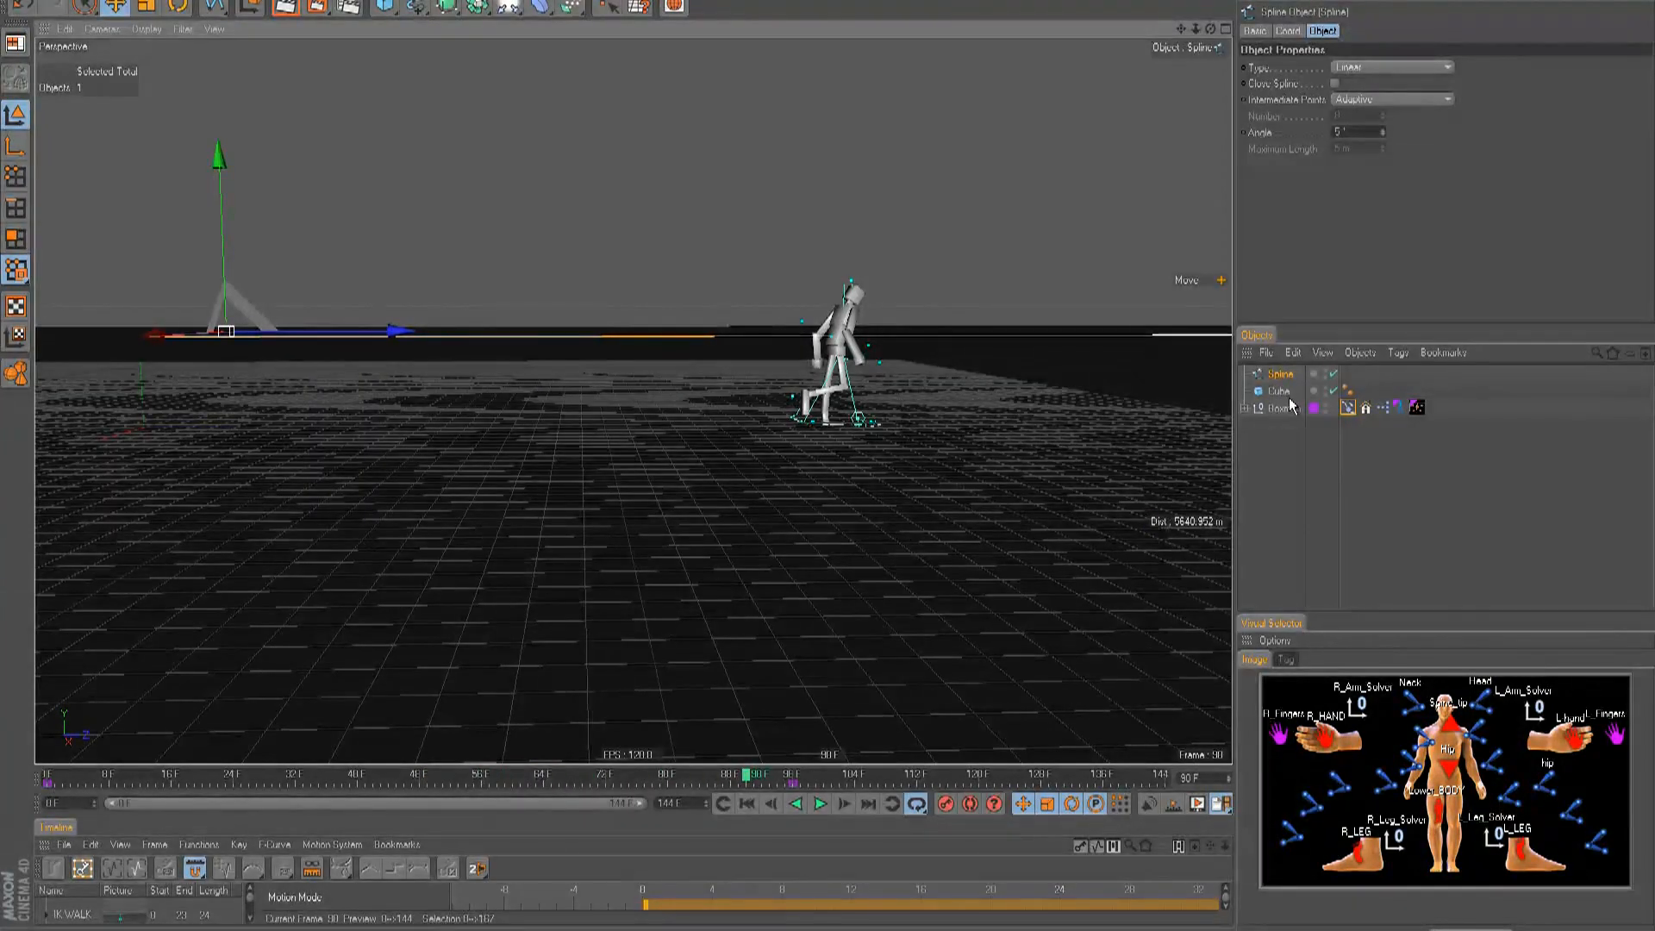
# - Show the F-curve of the Align To Spline tag's Position track and enlarge the timeline area
pyautogui.click(1349, 408)
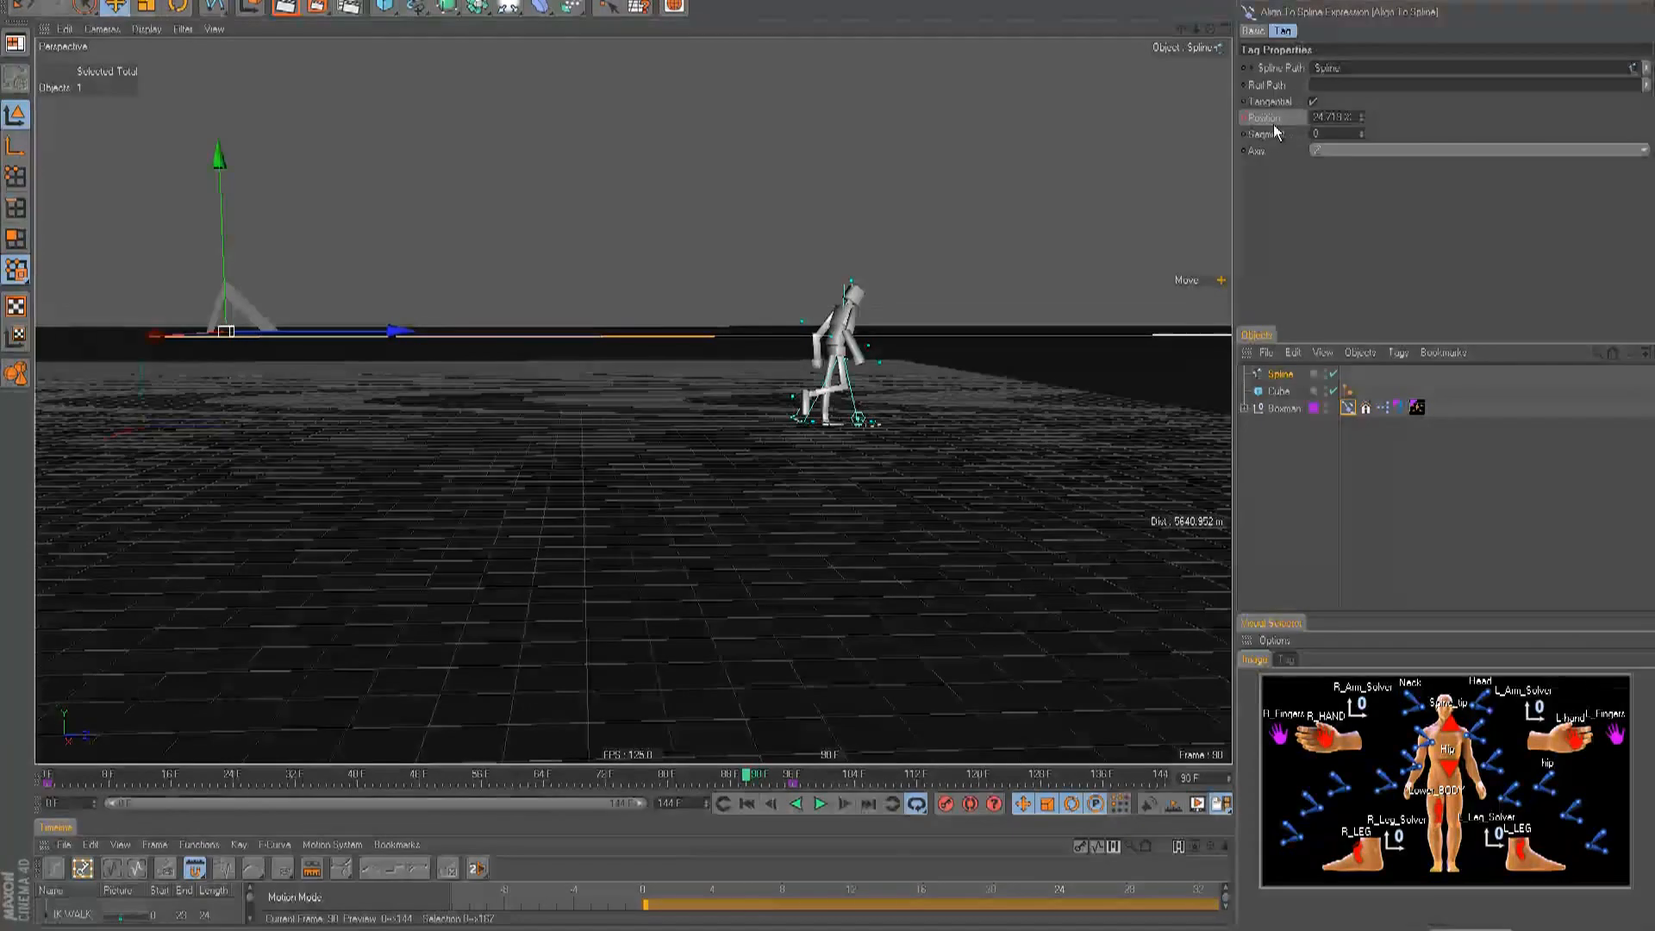
pyautogui.rightClick(1274, 126)
pyautogui.moveTo(1277, 136)
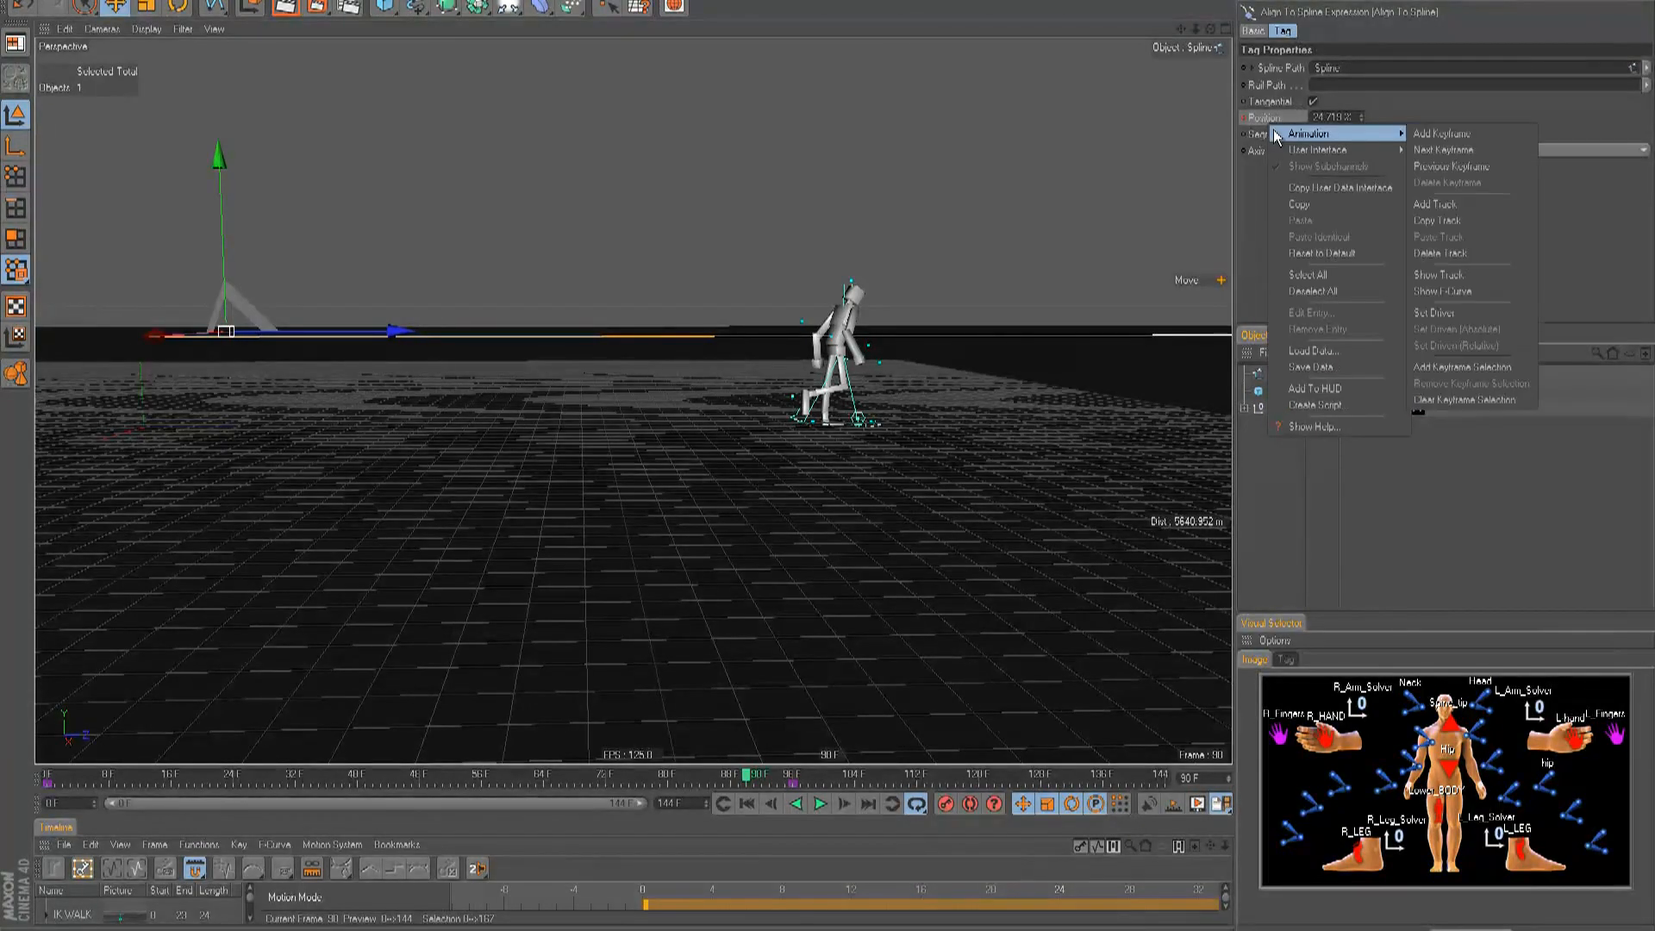
pyautogui.click(1448, 291)
pyautogui.moveTo(643, 766); pyautogui.dragTo(689, 436)
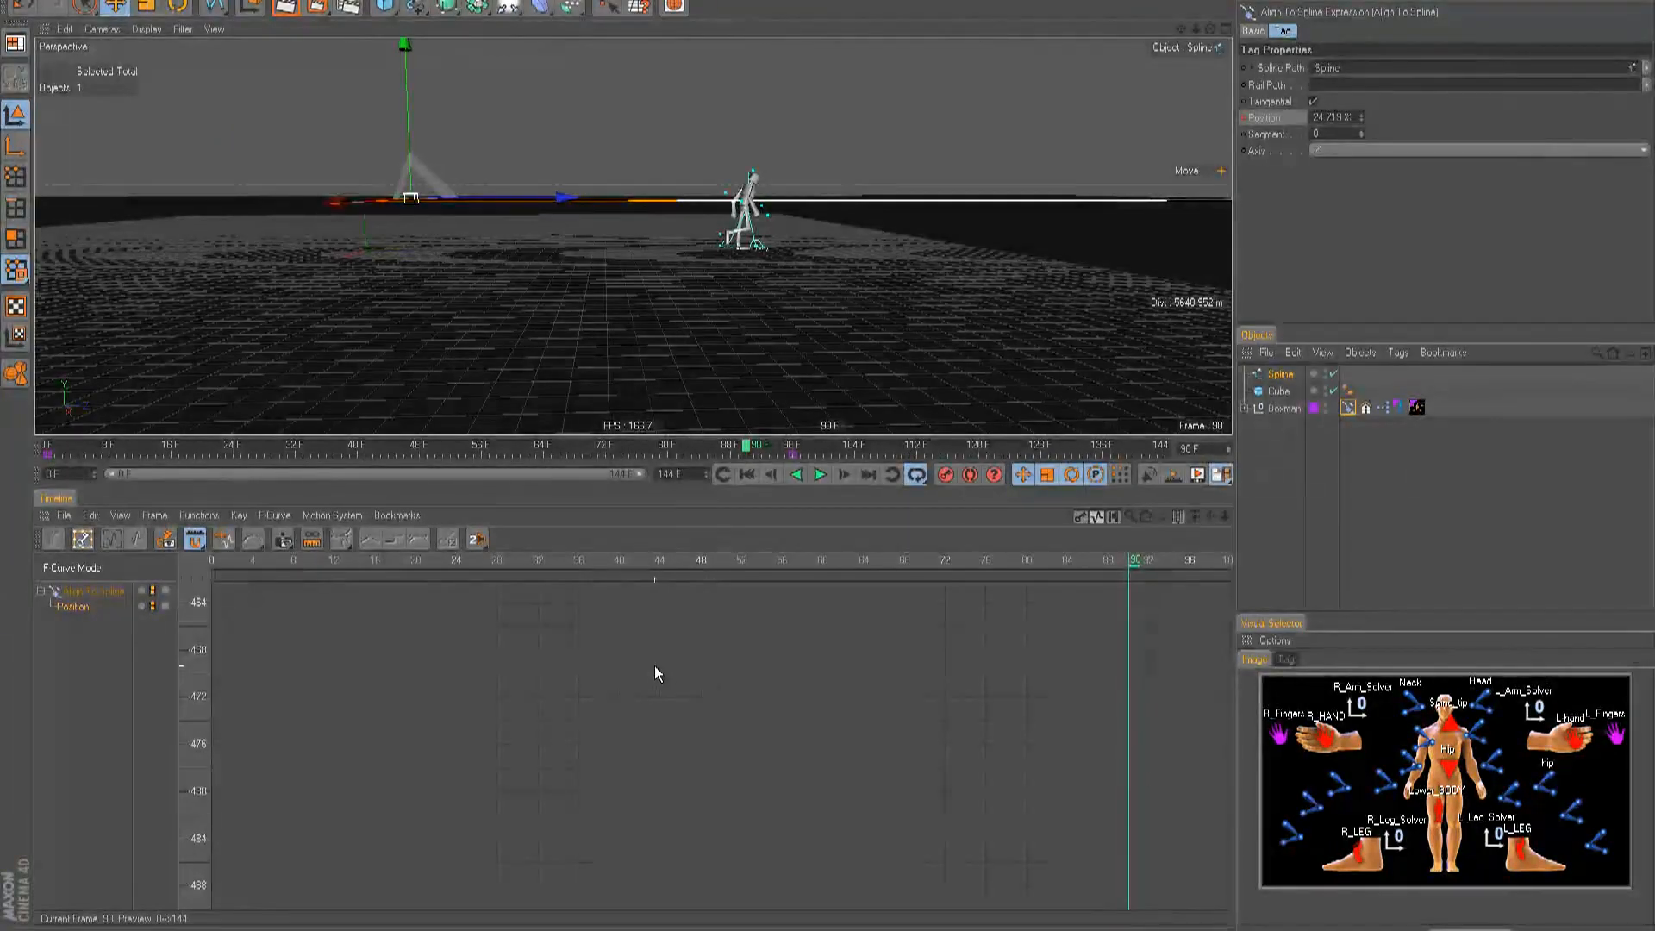
# - Set linear interpolation on both keys of the Align To Spline Position F-curve
pyautogui.scroll(-1, 638, 674)
pyautogui.scroll(-10, 362, 638)
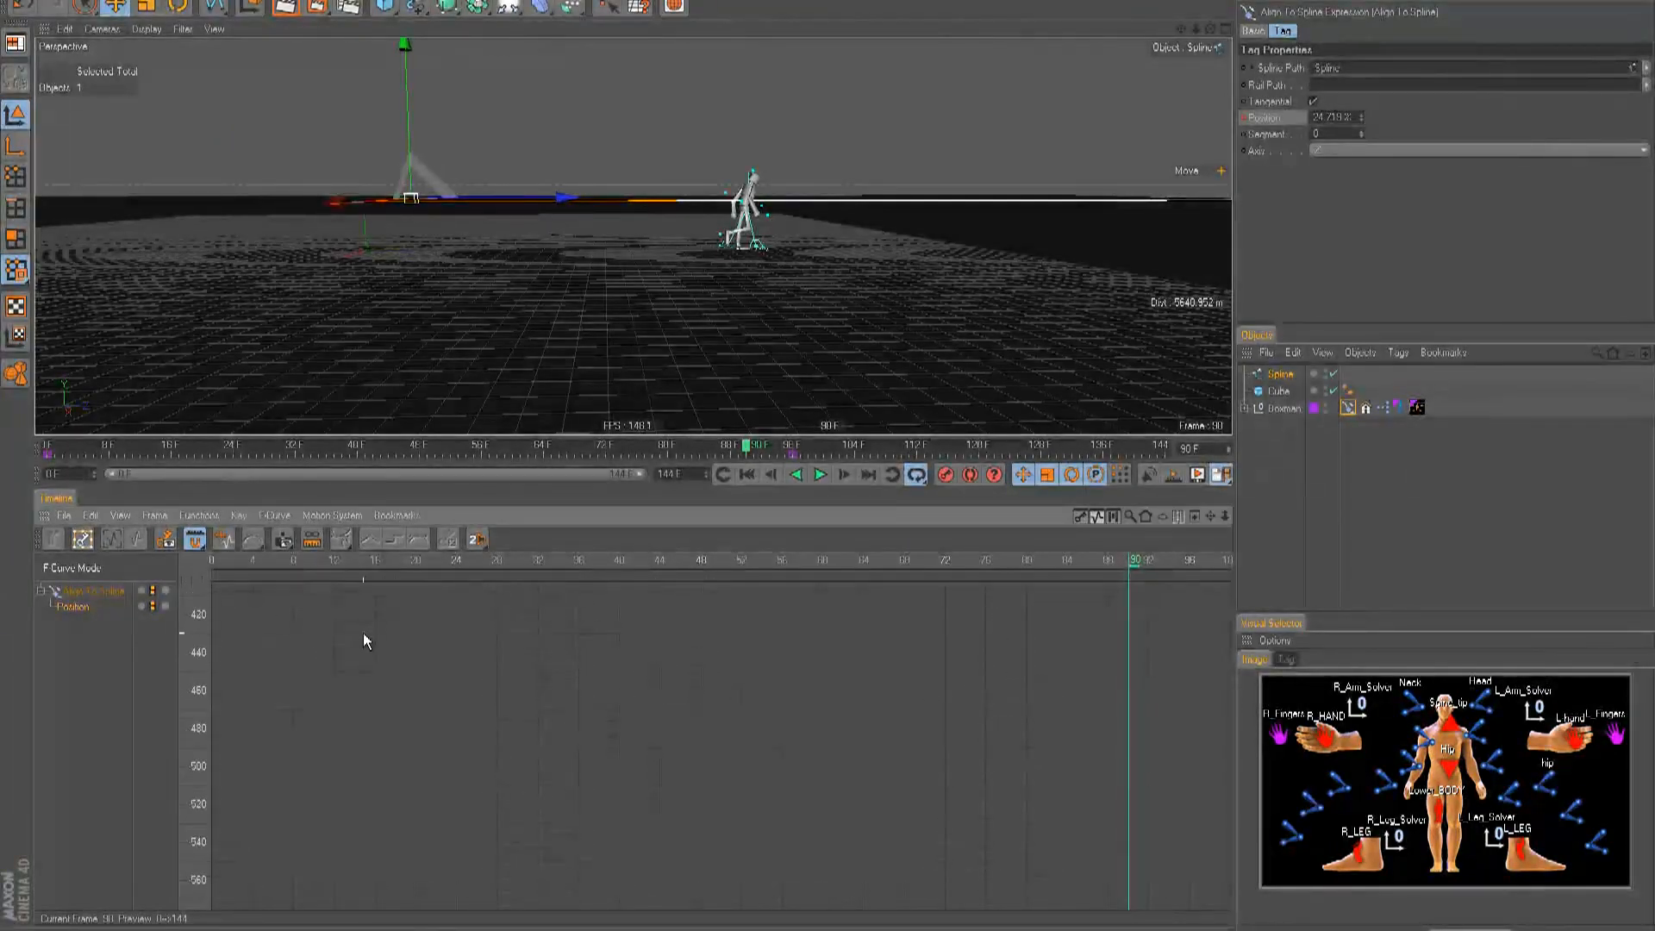
pyautogui.scroll(-4, 366, 634)
pyautogui.hotkey('ctrl', 'a')
pyautogui.rightClick(215, 645)
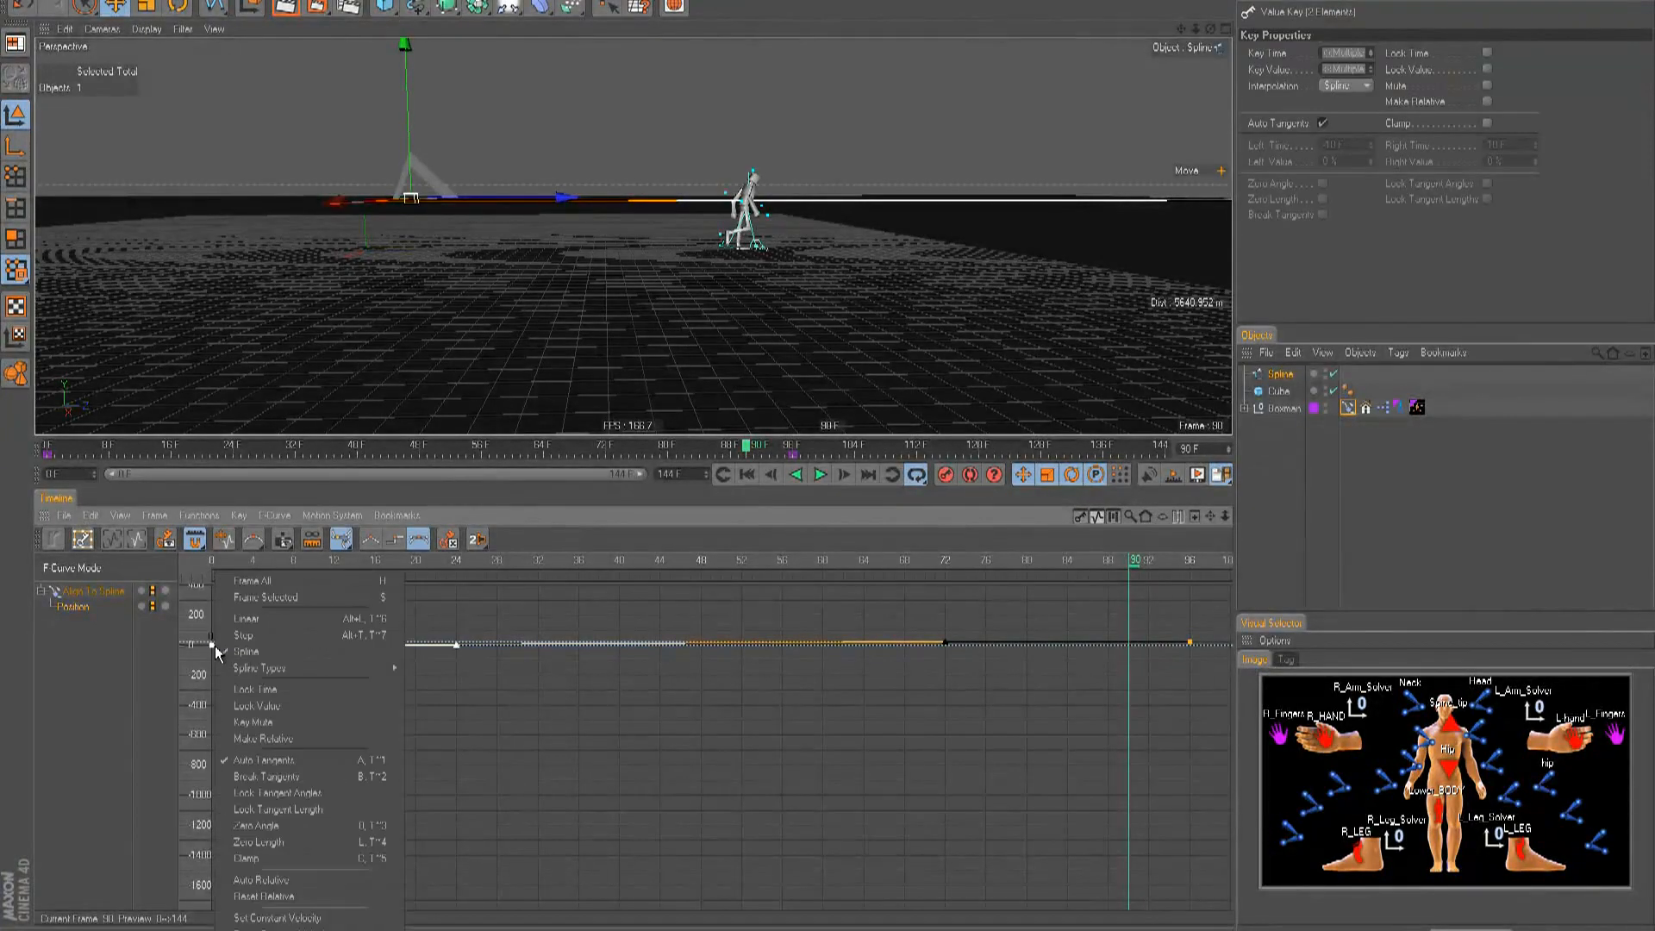
pyautogui.click(243, 623)
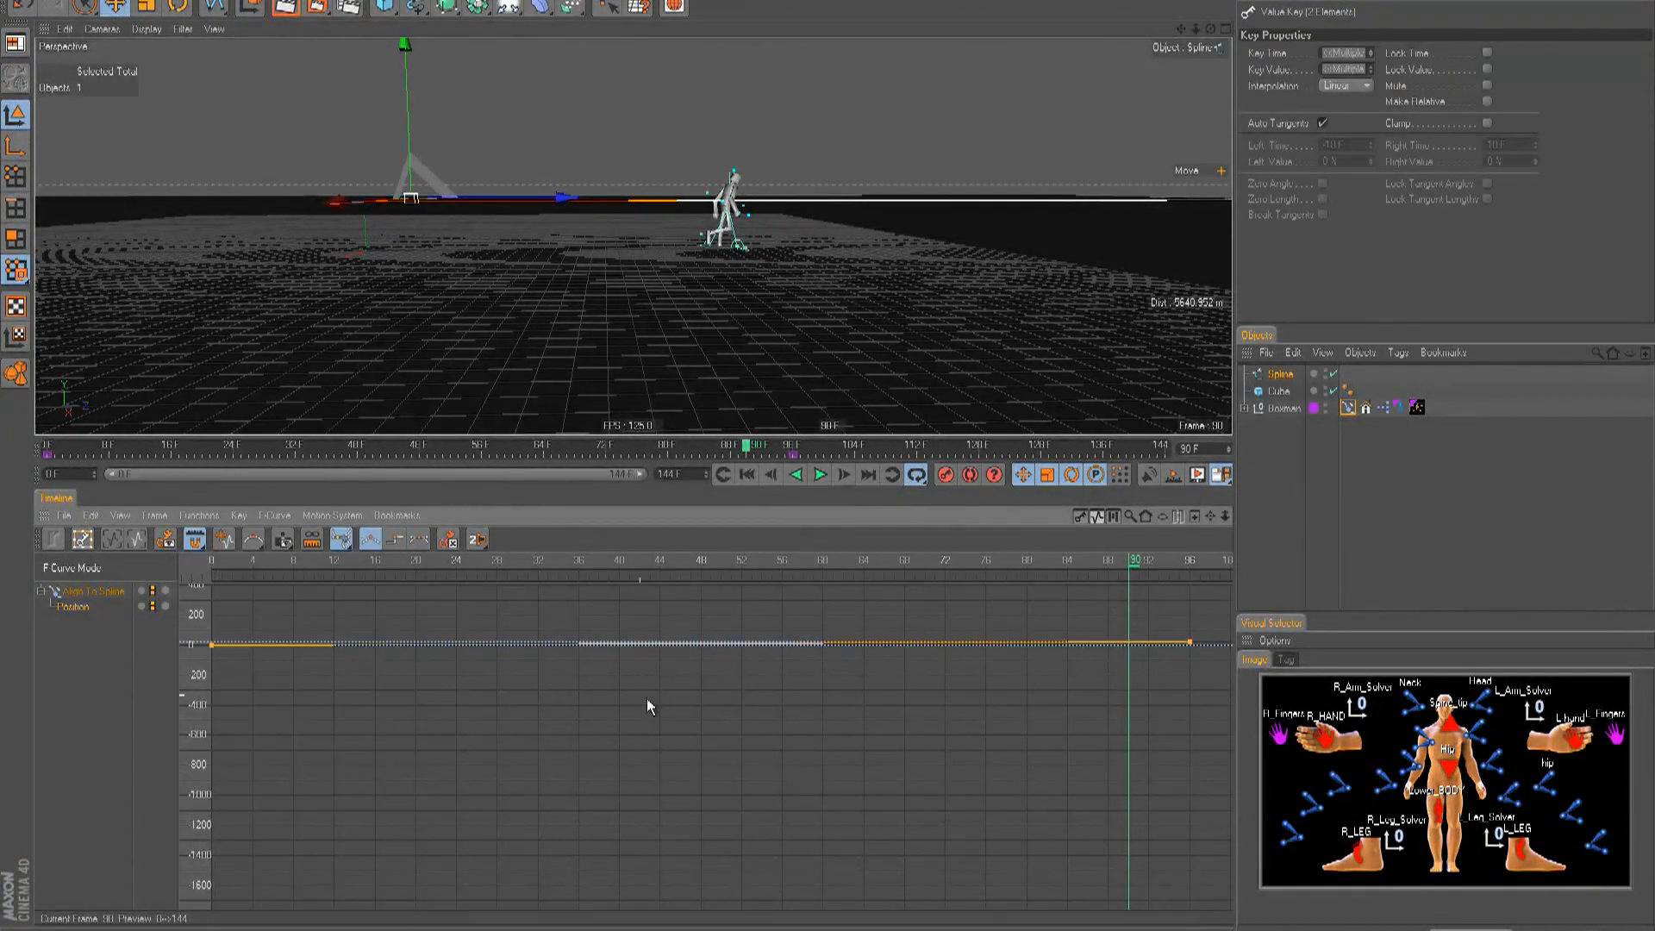
# - Play the walk from the start and examine the foot contact from a close side view
pyautogui.click(746, 474)
pyautogui.click(820, 474)
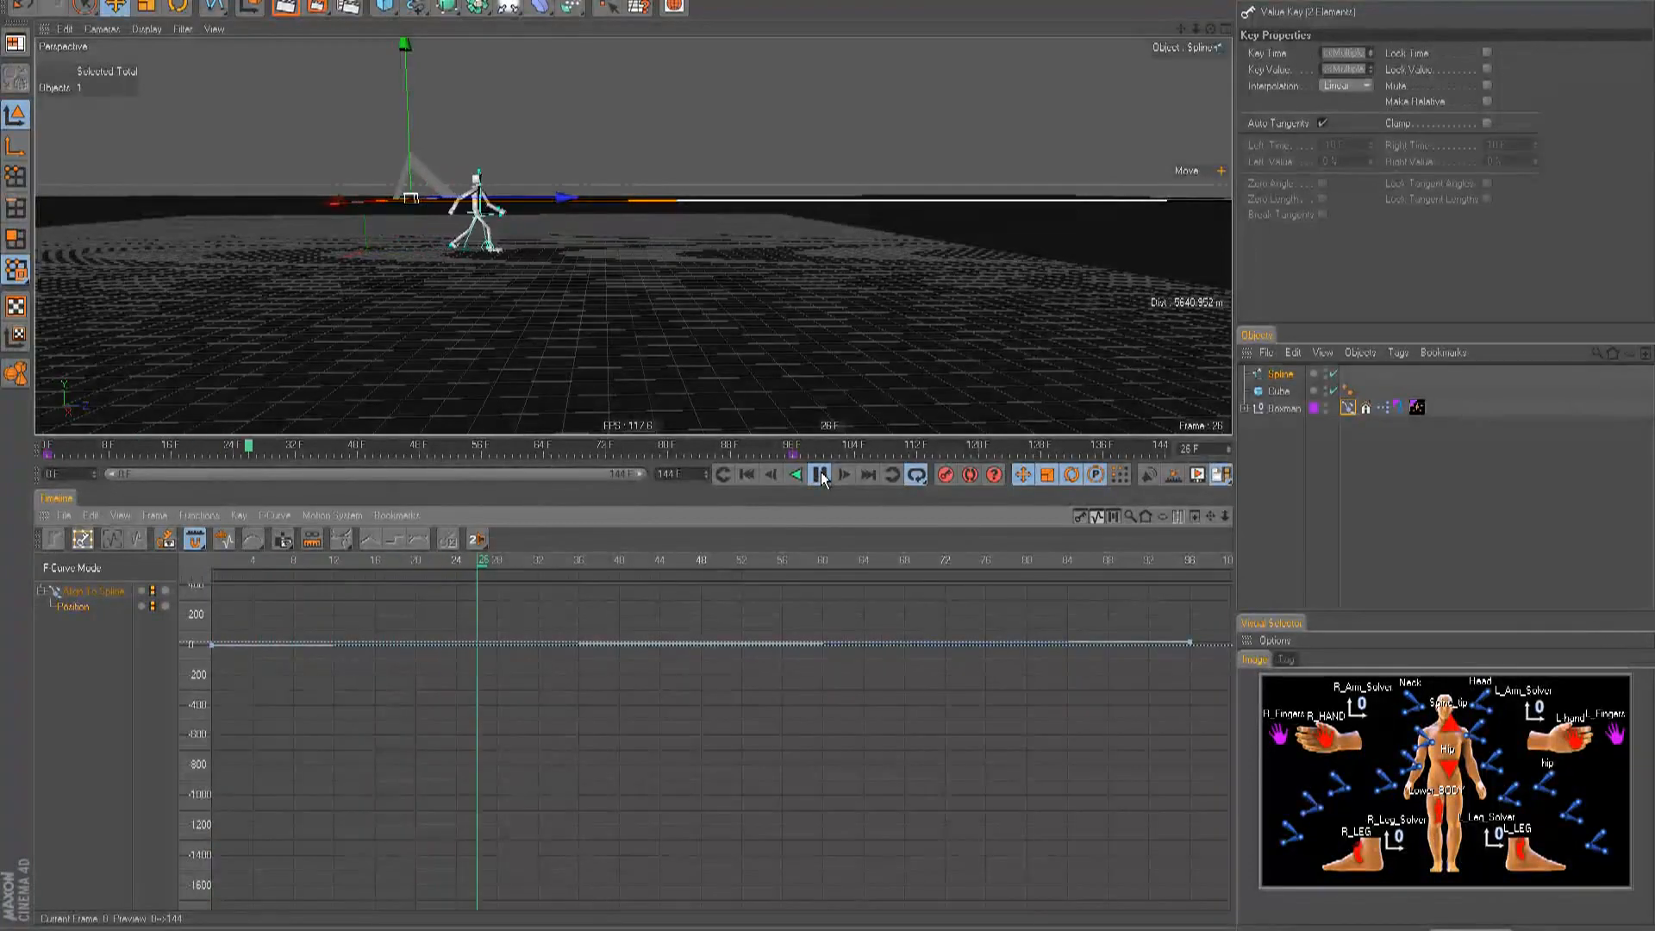
pyautogui.click(820, 475)
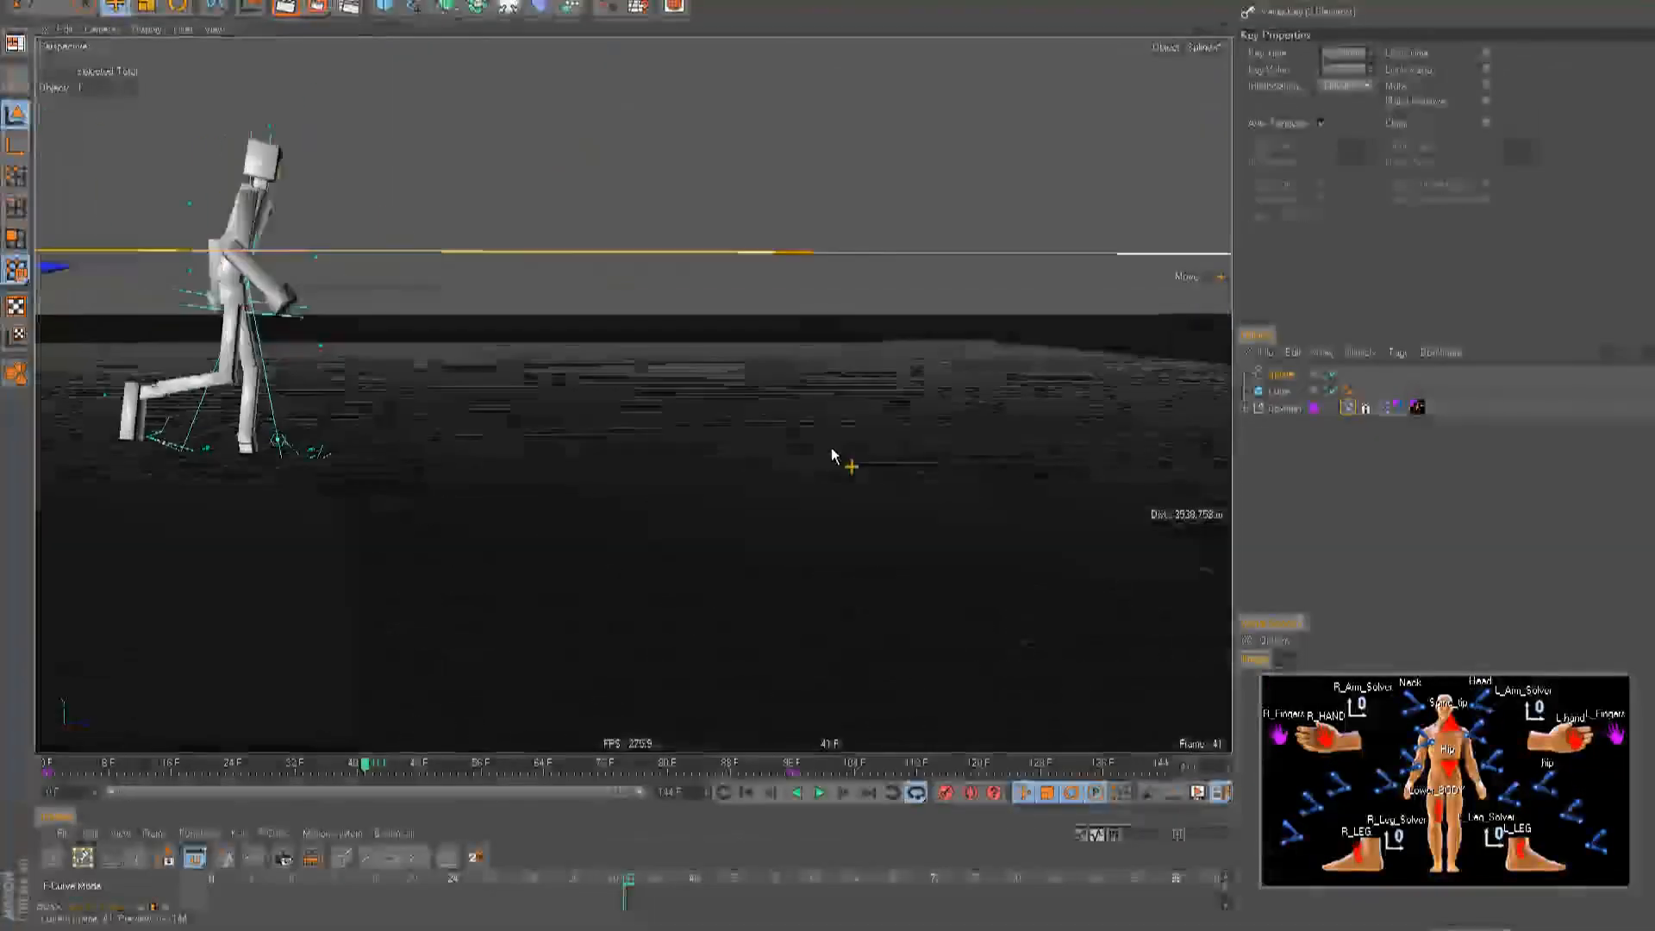
pyautogui.keyDown('alt'); pyautogui.moveTo(831, 451); pyautogui.dragTo(657, 575); pyautogui.keyUp('alt')
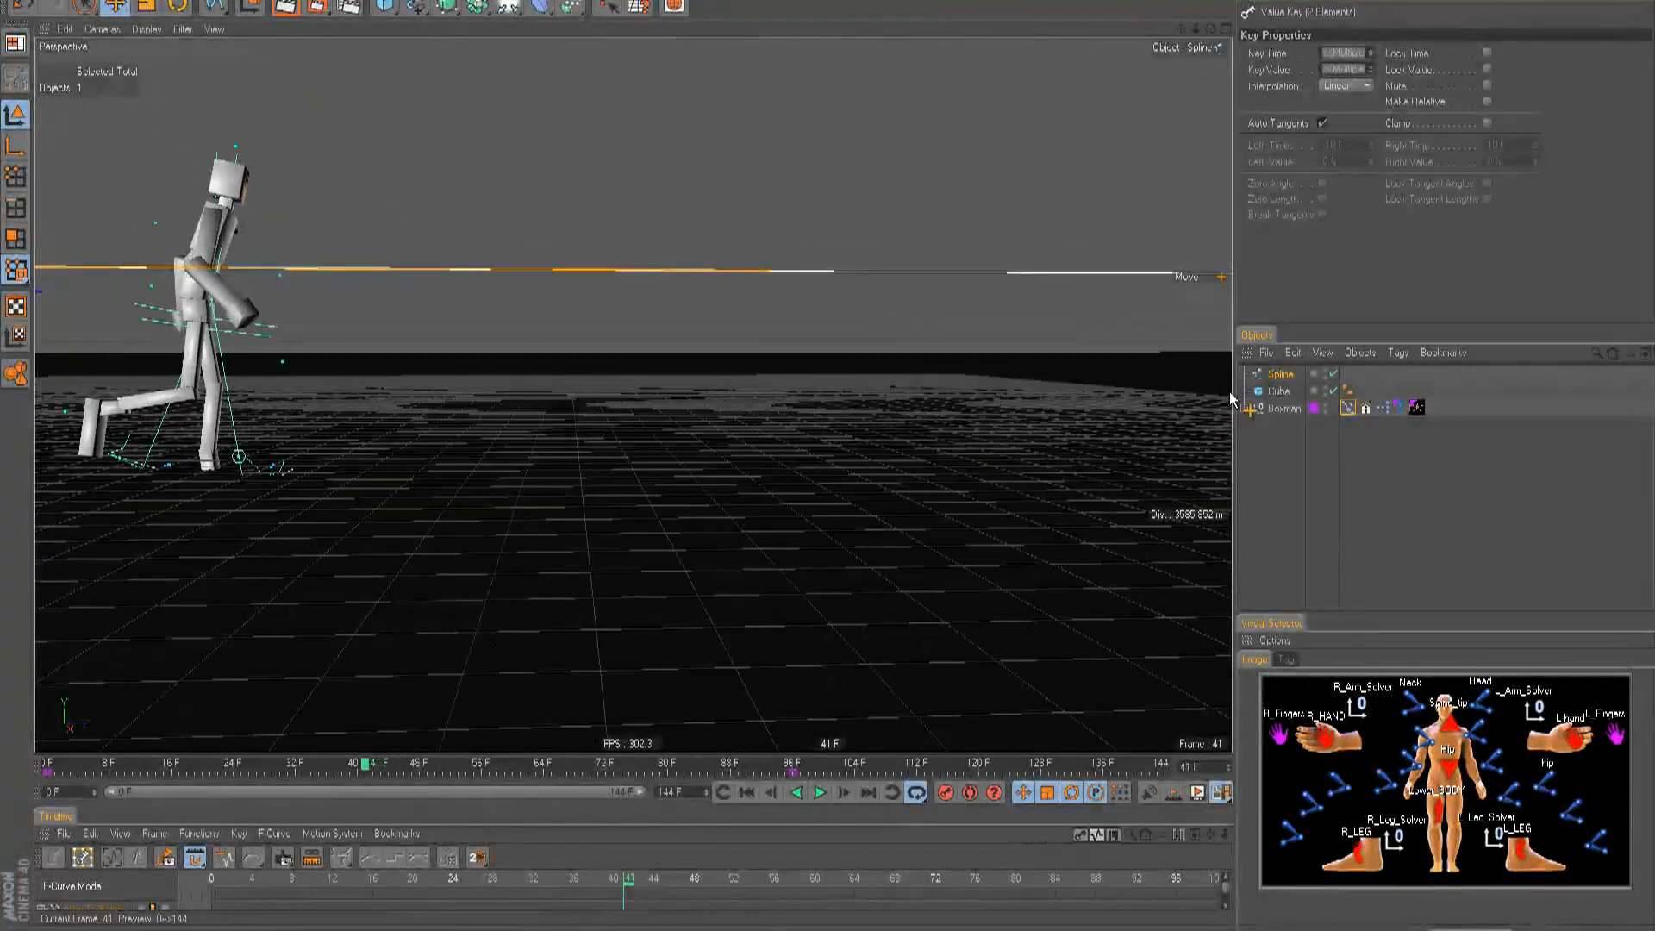
pyautogui.click(1290, 376)
pyautogui.keyDown('alt'); pyautogui.moveTo(903, 417); pyautogui.dragTo(431, 386); pyautogui.keyUp('alt')
pyautogui.moveTo(114, 242); pyautogui.dragTo(829, 449)
pyautogui.click(746, 792)
pyautogui.click(820, 793)
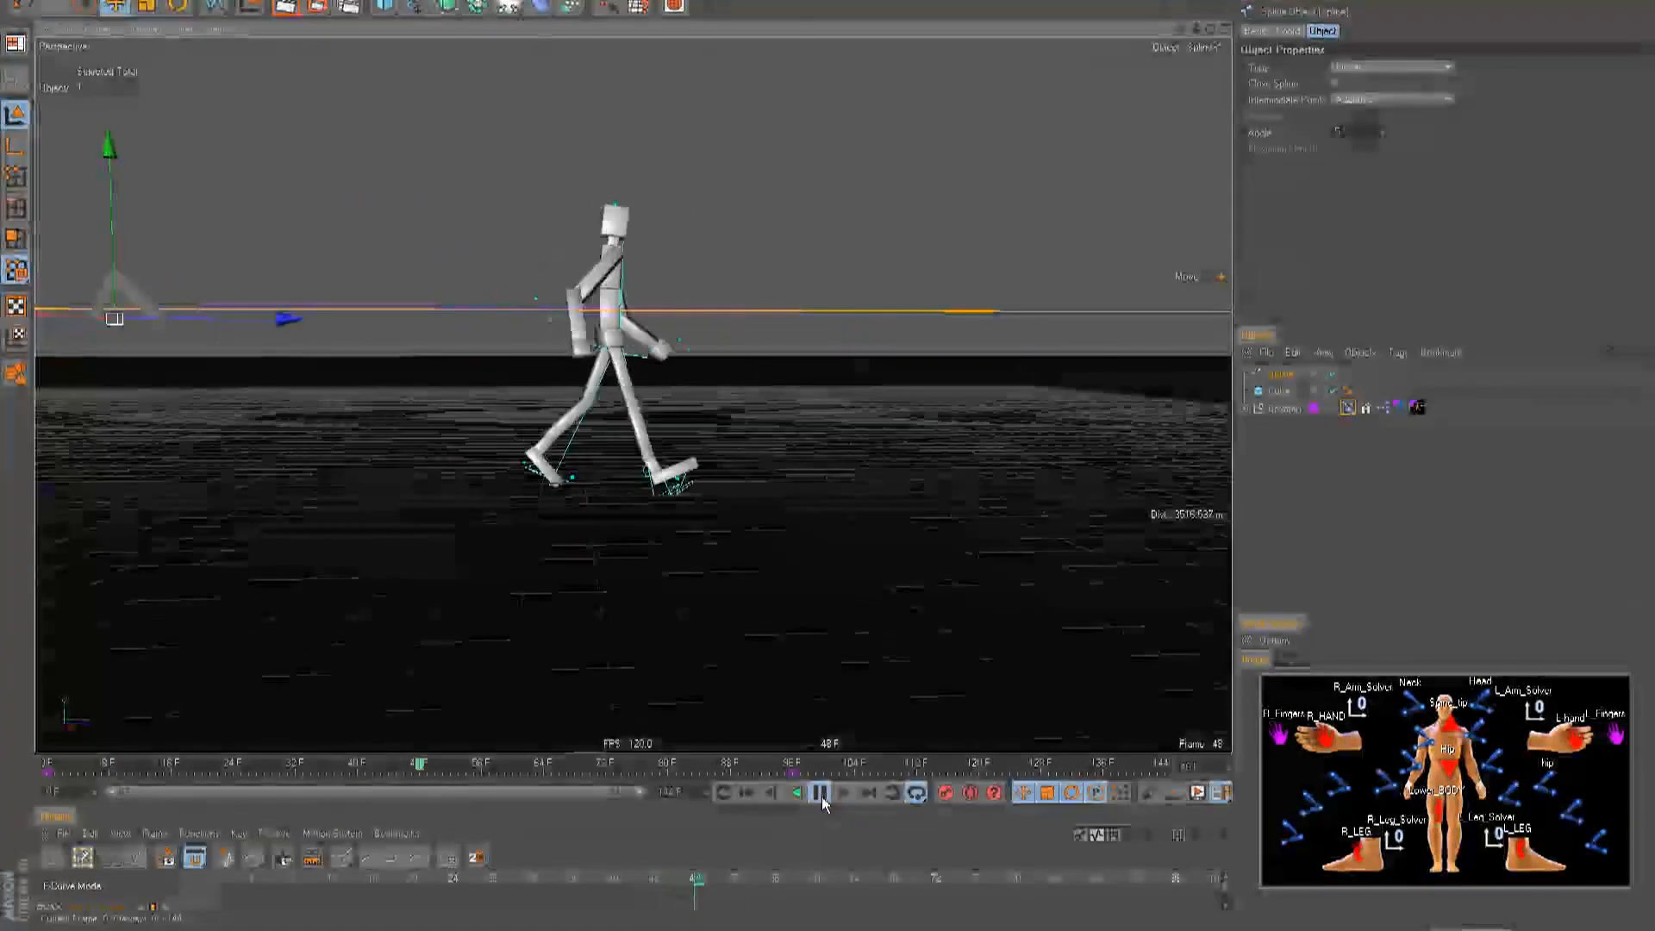
pyautogui.click(820, 793)
# - Enlarge the timeline area and show the Align To Spline Position track's keys in it
pyautogui.moveTo(812, 754); pyautogui.dragTo(840, 544)
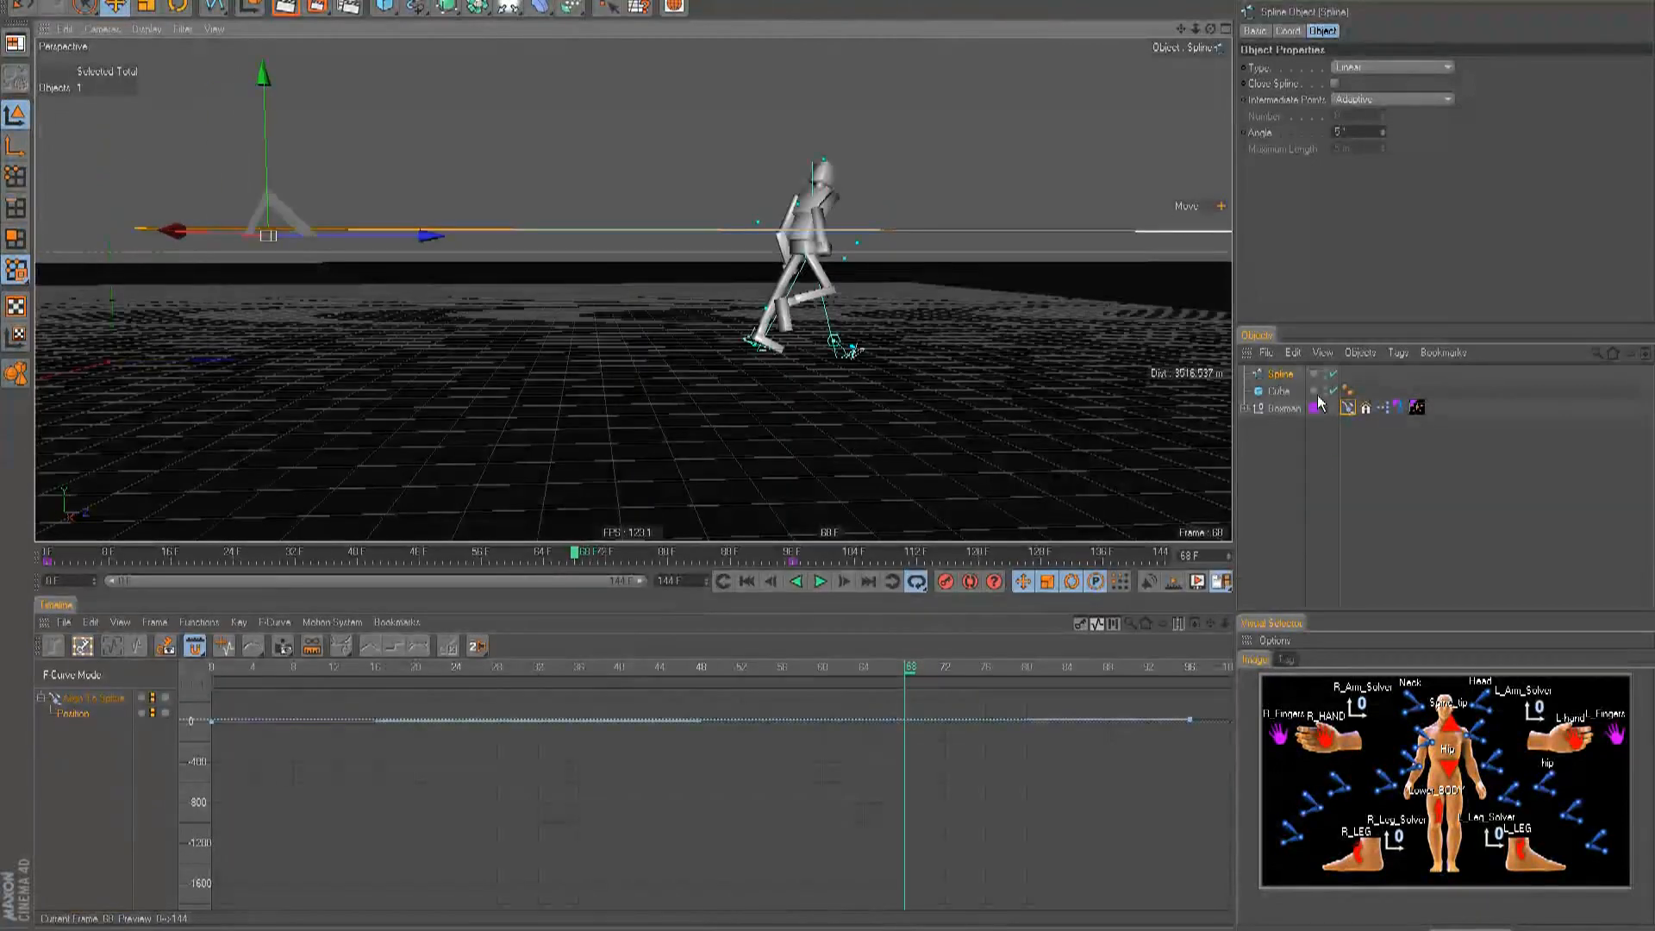
pyautogui.moveTo(1348, 407); pyautogui.dragTo(1365, 391)
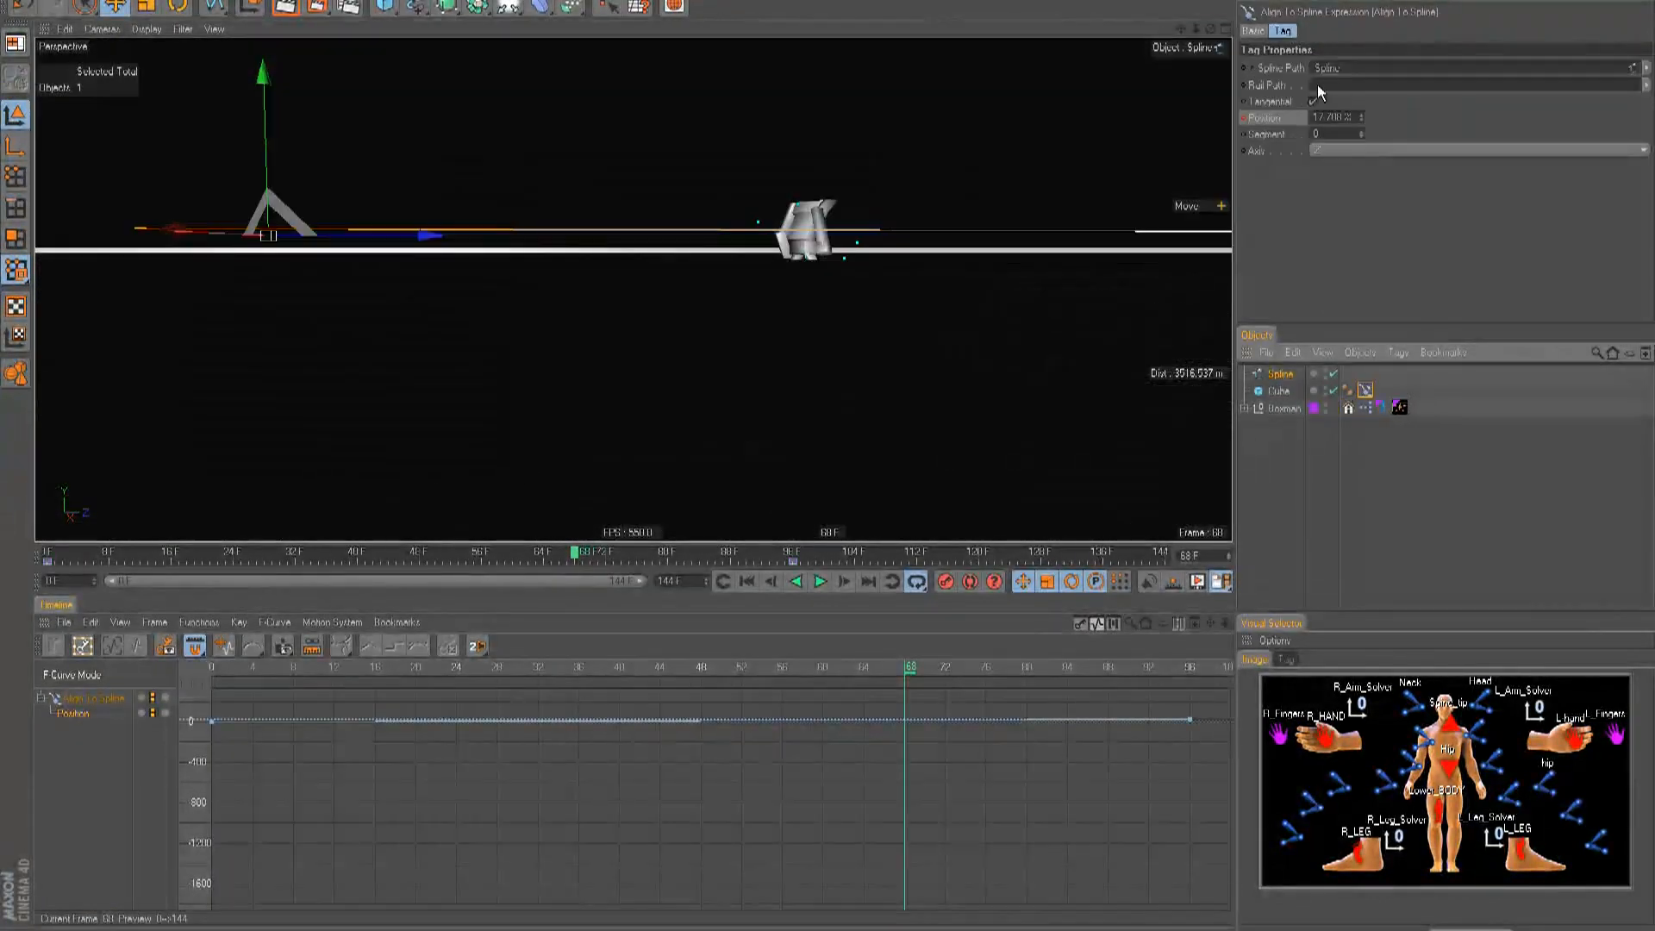
pyautogui.rightClick(1252, 125)
pyautogui.moveTo(1327, 133)
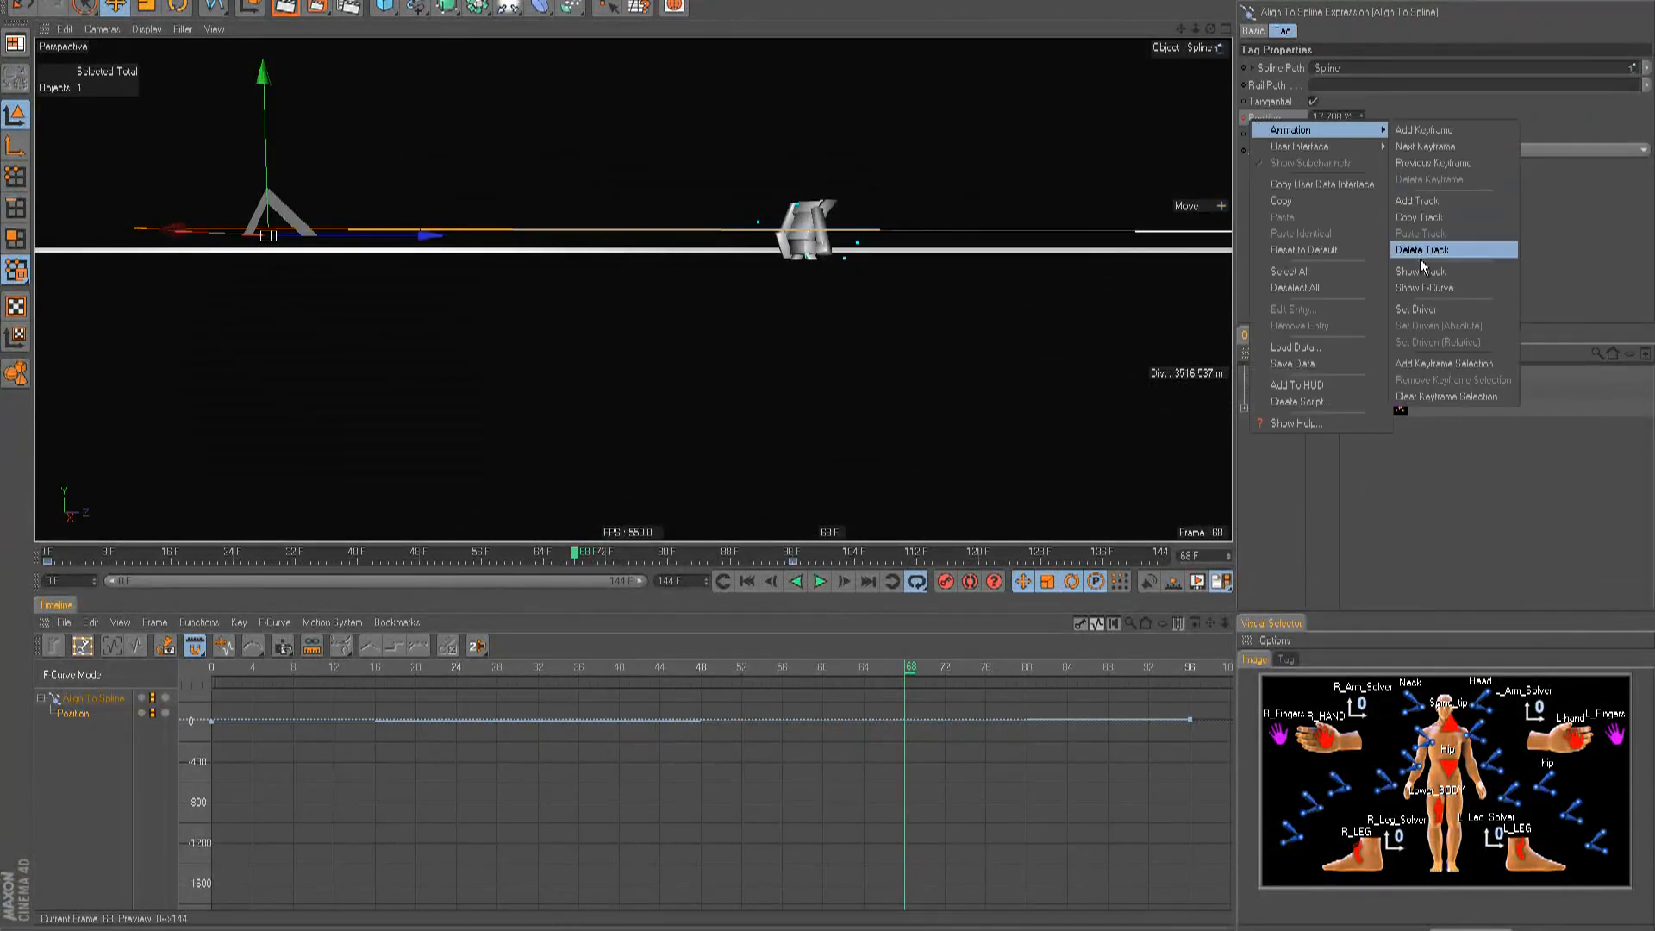
pyautogui.click(1453, 274)
# - Move the end key of the Position track to frame 74 and play the walk from the start
pyautogui.keyDown('alt'); pyautogui.moveTo(913, 718); pyautogui.dragTo(827, 661, button='right'); pyautogui.keyUp('alt')
pyautogui.moveTo(928, 690); pyautogui.dragTo(927, 709)
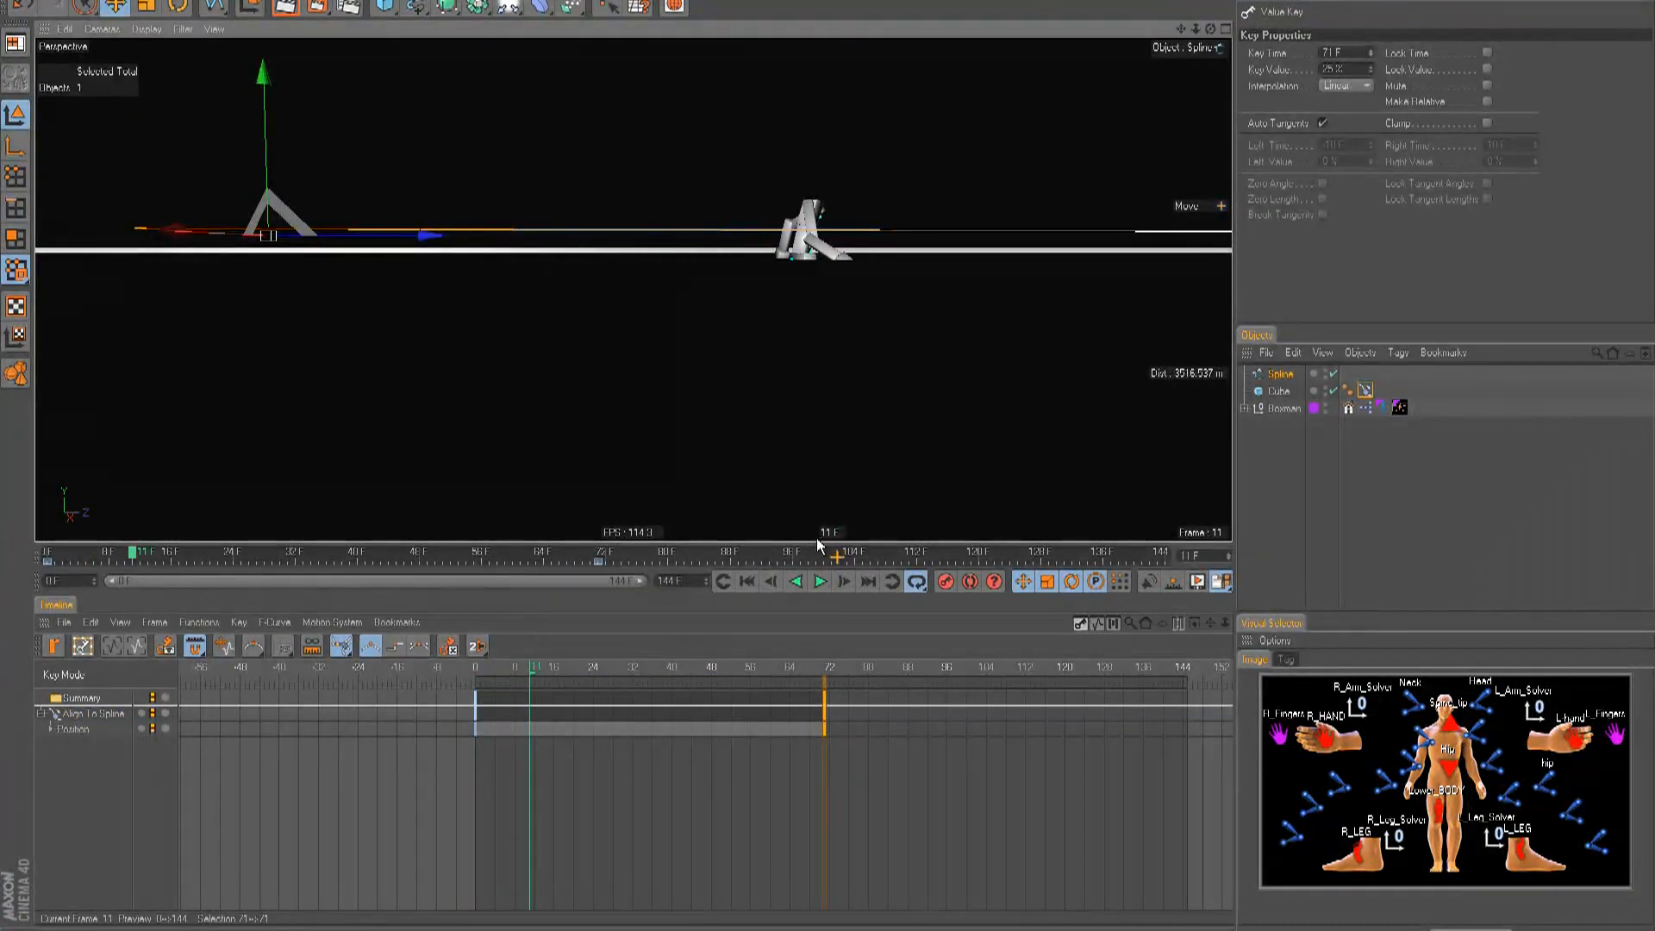
pyautogui.click(819, 582)
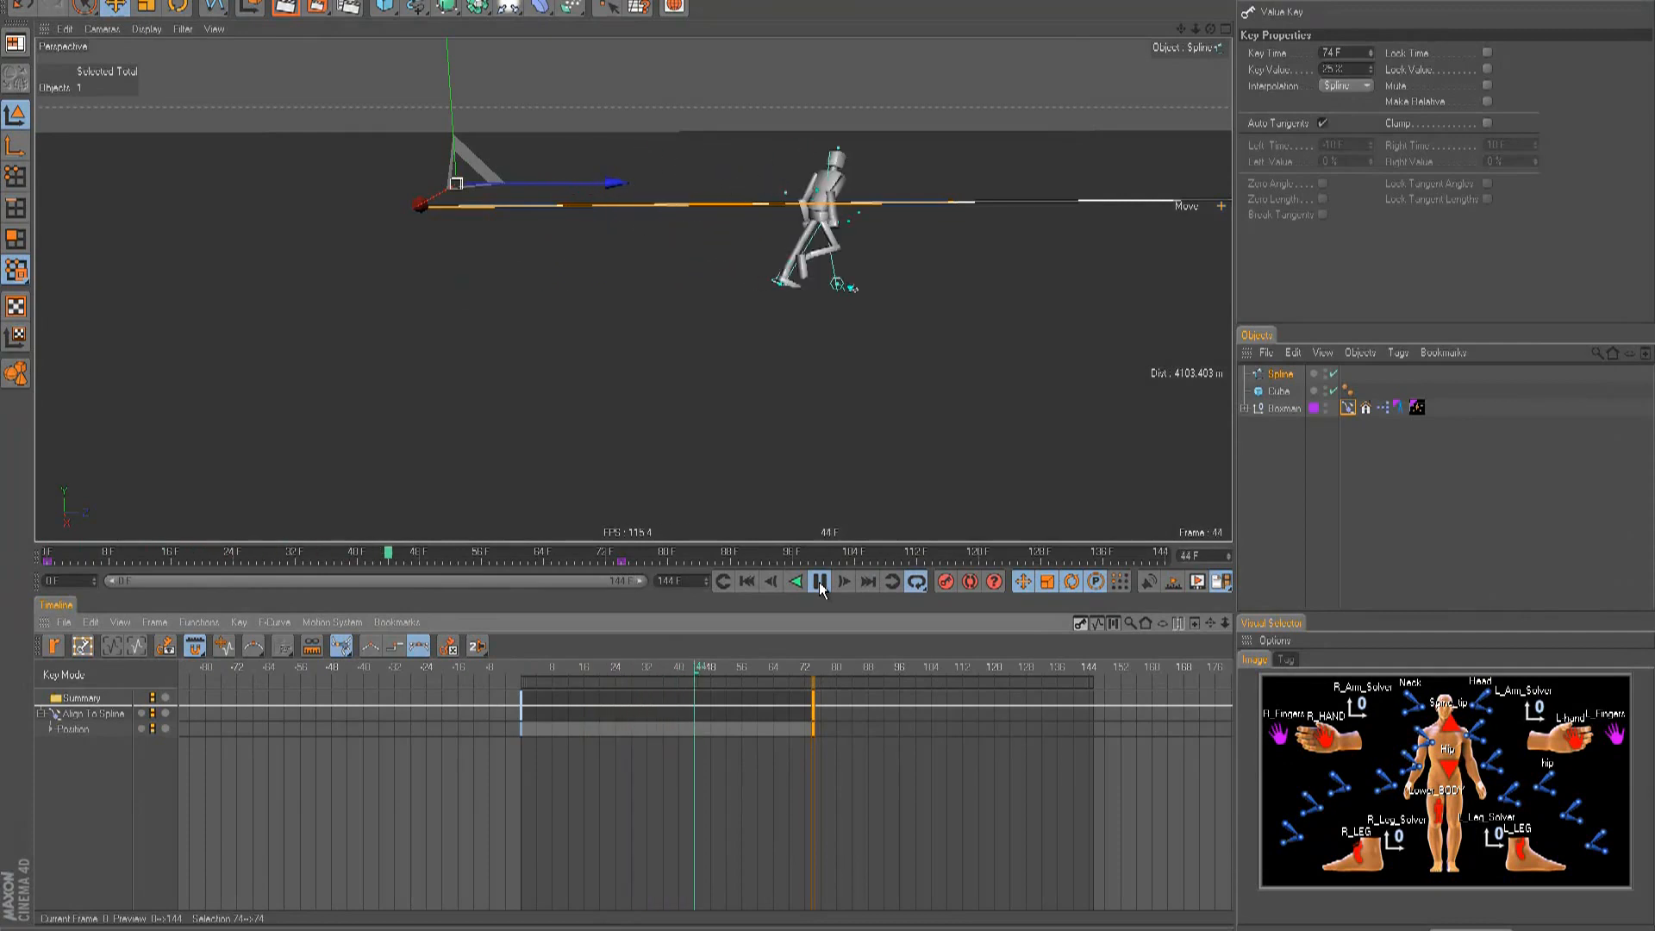
pyautogui.keyDown('alt'); pyautogui.moveTo(767, 388); pyautogui.dragTo(695, 364, button='right'); pyautogui.keyUp('alt')
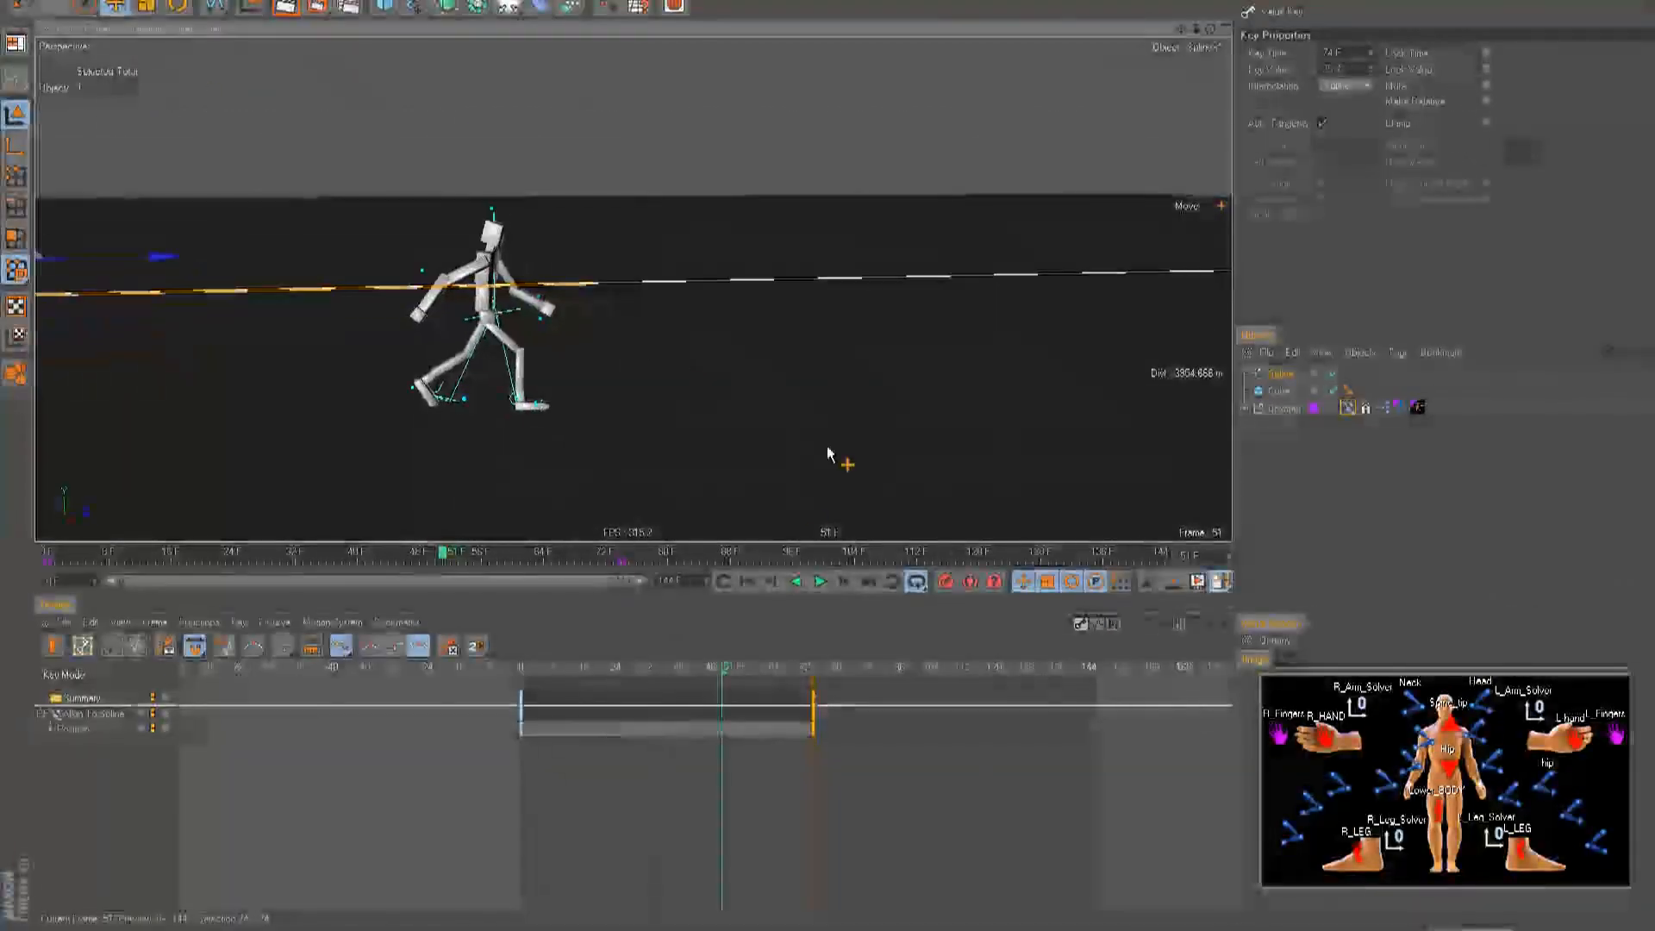
pyautogui.click(769, 582)
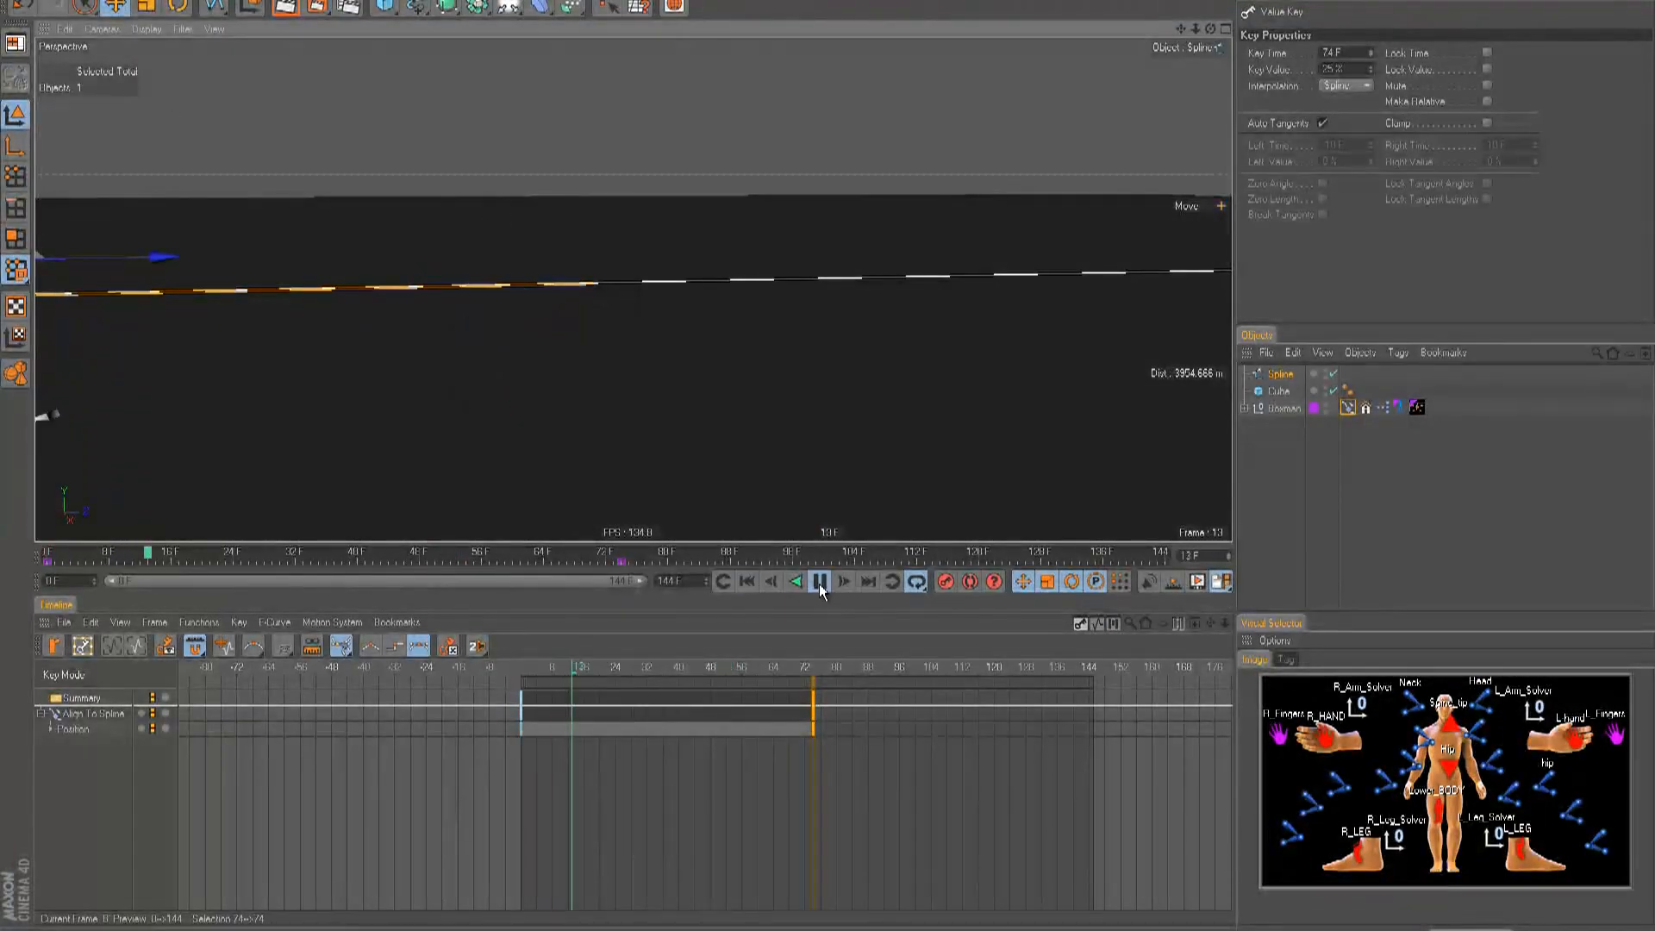
pyautogui.click(820, 584)
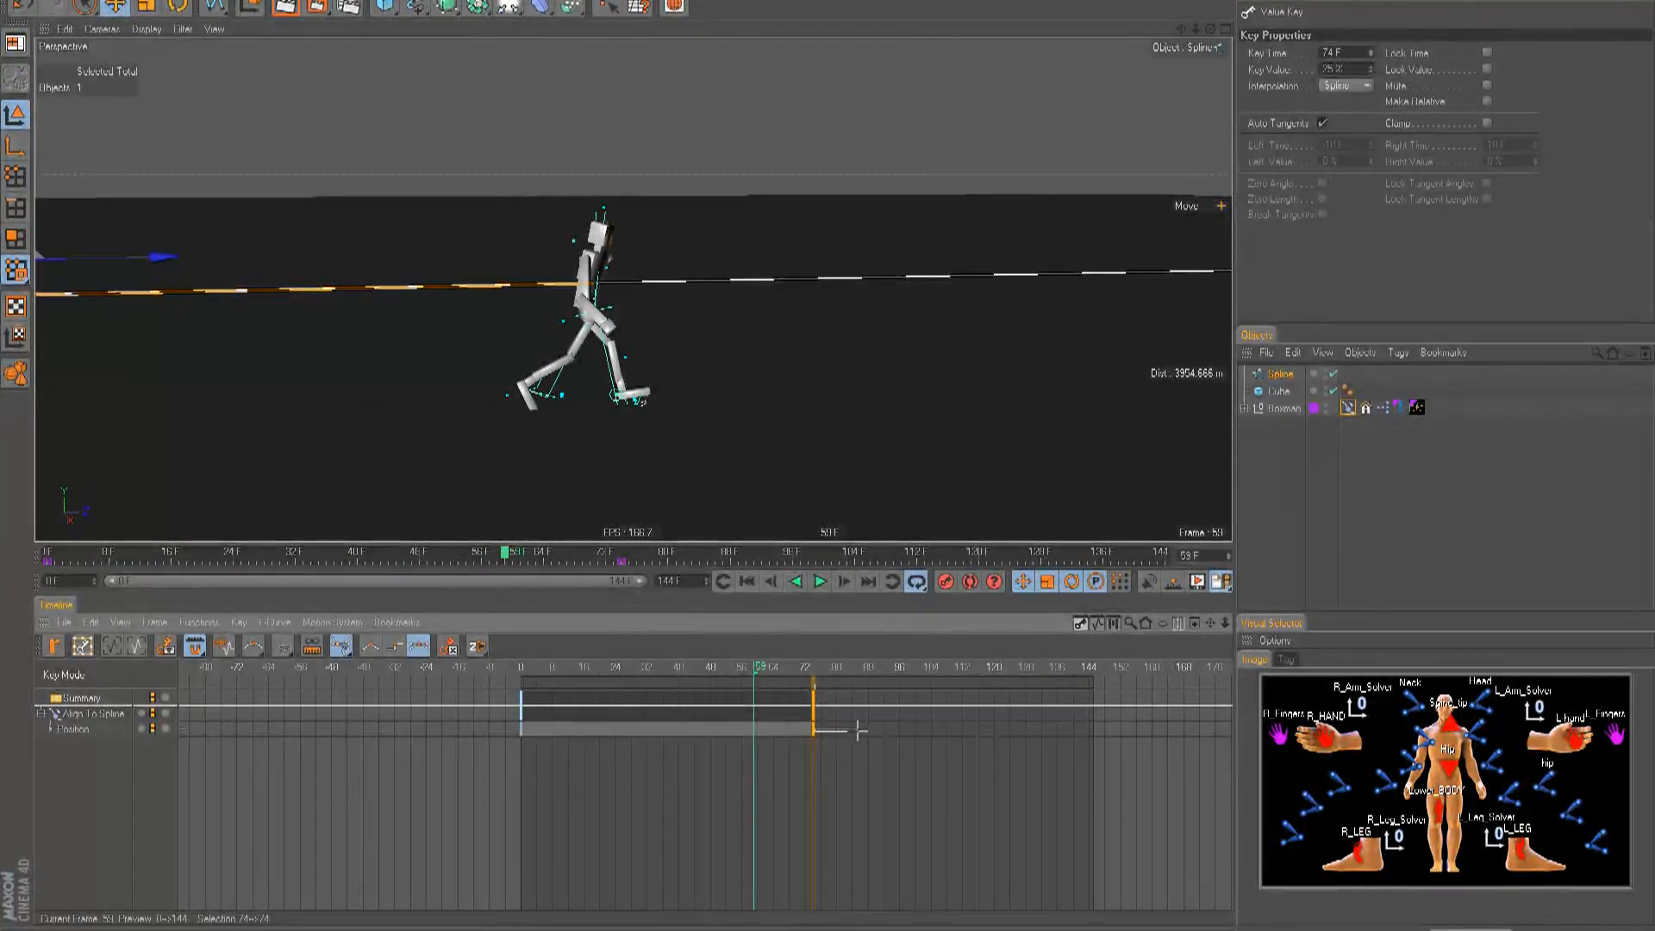
# - Move the end Position key to frame 90 and play the walk from the start
pyautogui.moveTo(844, 739); pyautogui.dragTo(880, 738)
pyautogui.click(749, 582)
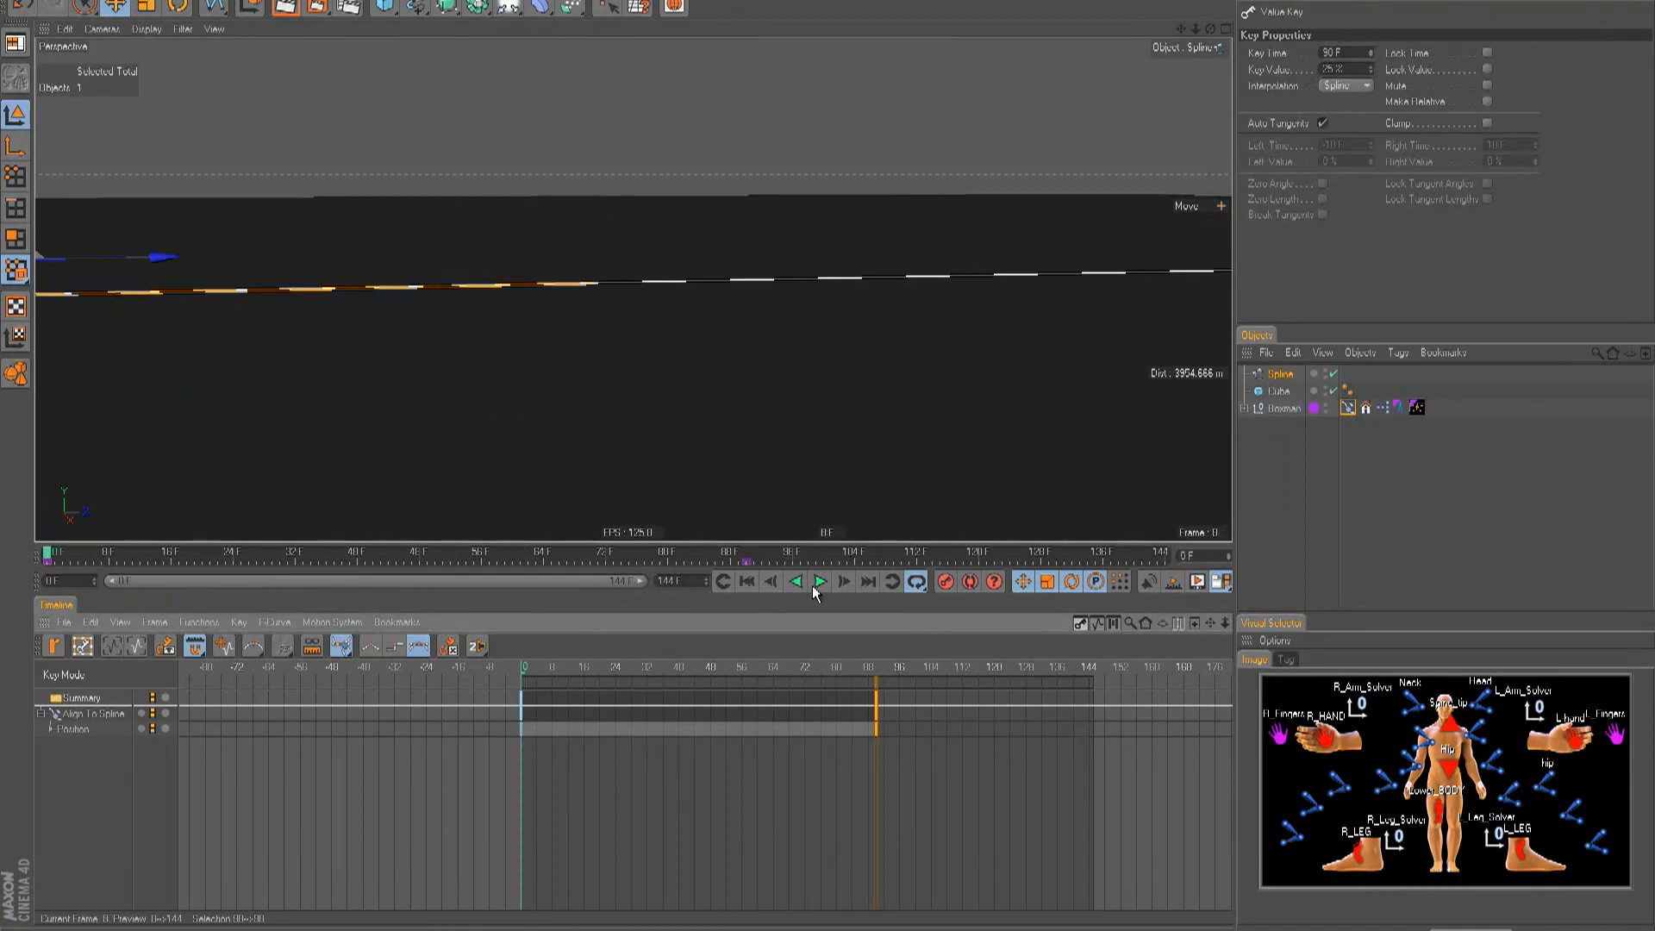
pyautogui.click(819, 582)
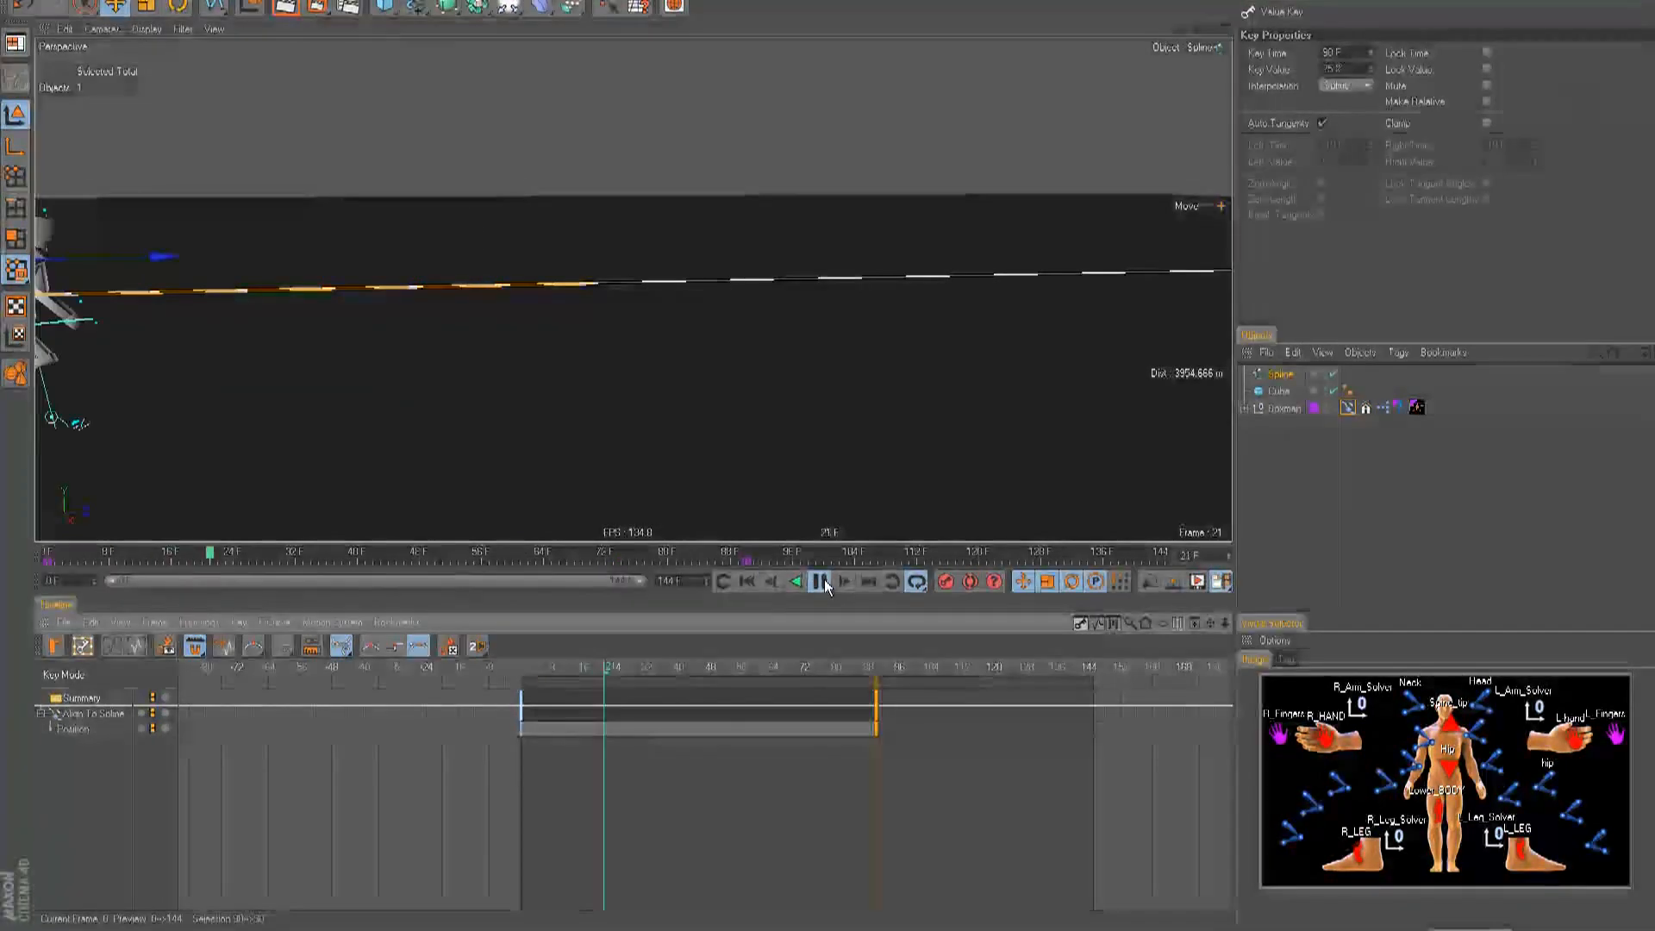
pyautogui.click(819, 581)
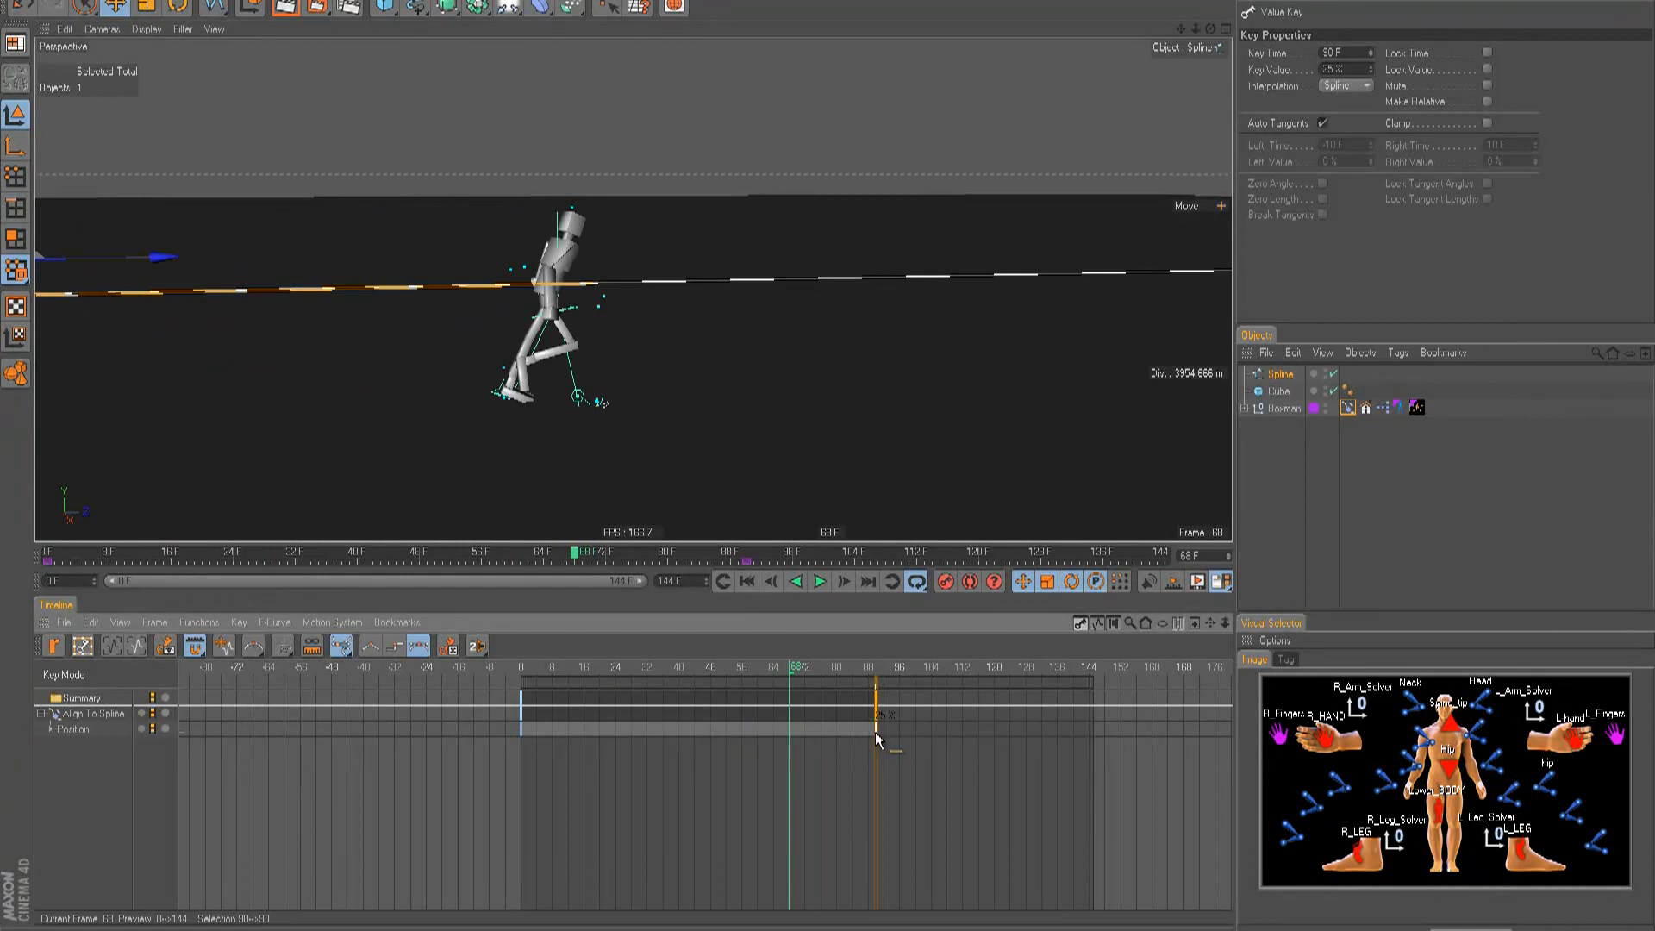
# - Move the end Position key to frame 85 and replay the walk from the start
pyautogui.moveTo(862, 734); pyautogui.dragTo(856, 736)
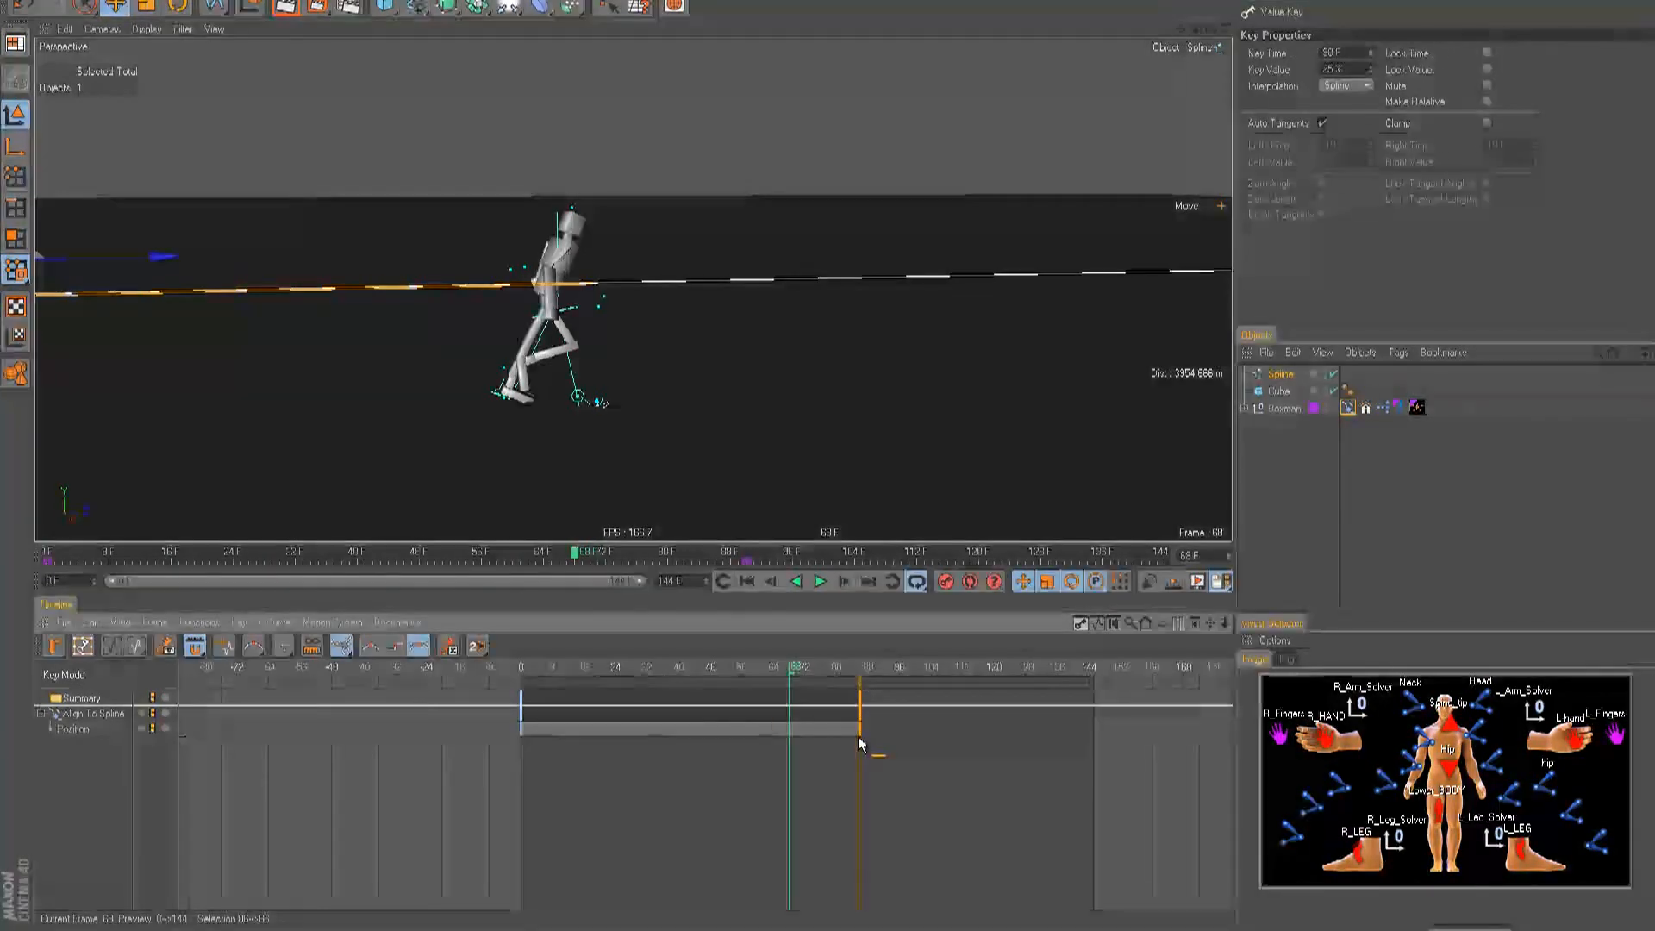
pyautogui.click(745, 585)
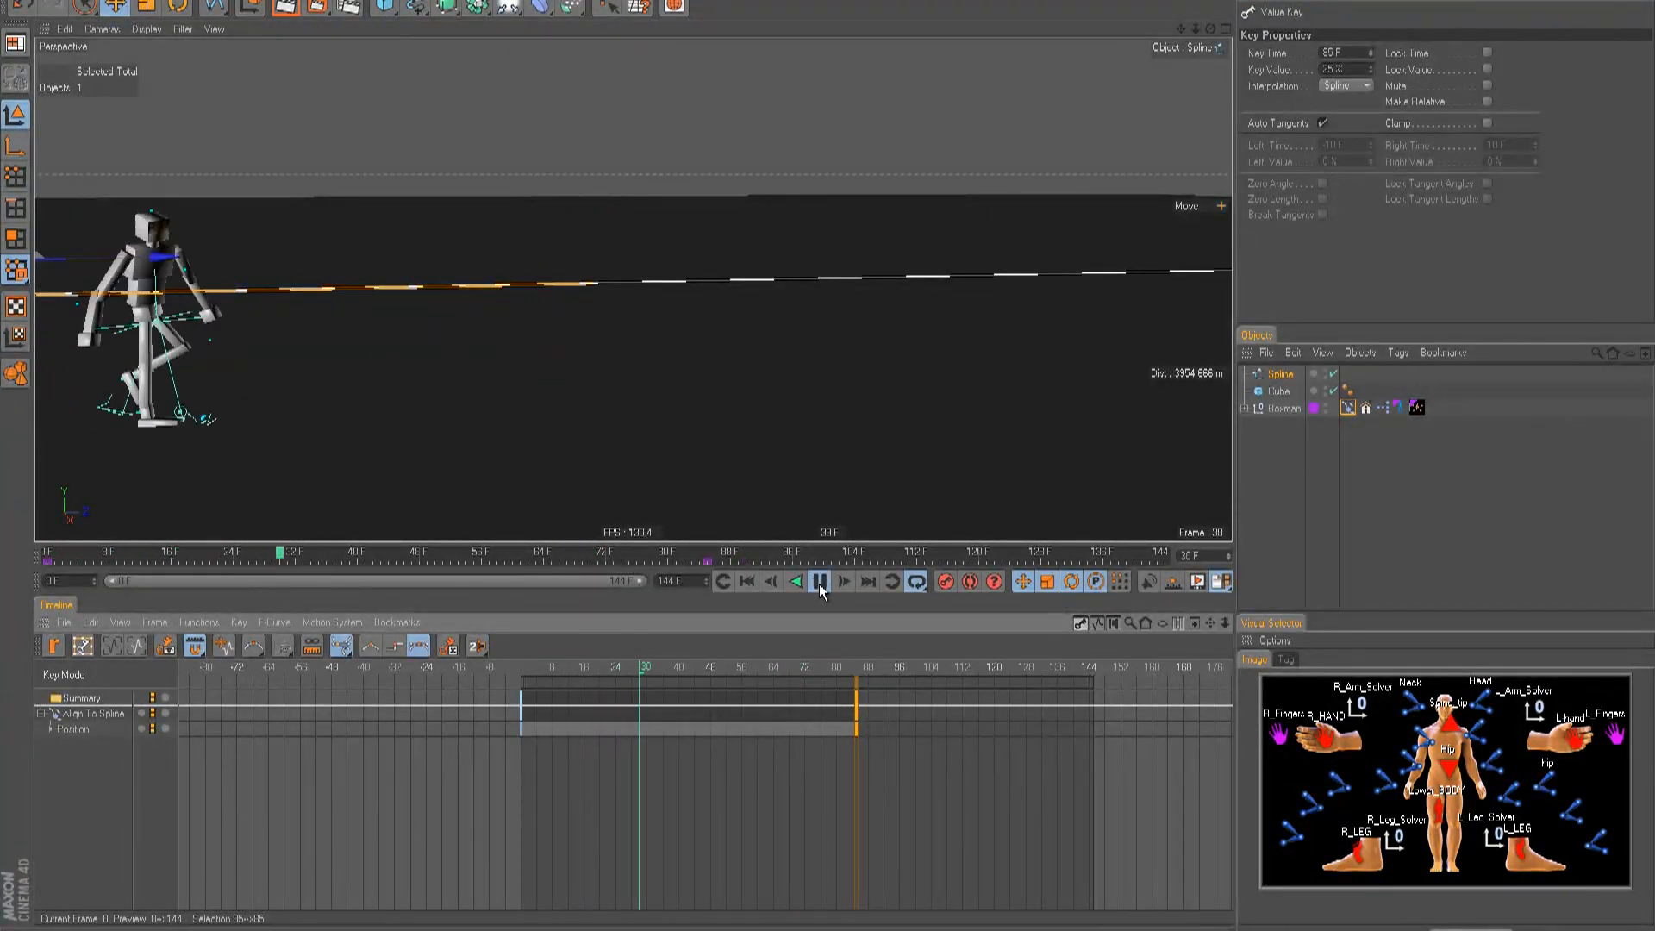
pyautogui.click(820, 582)
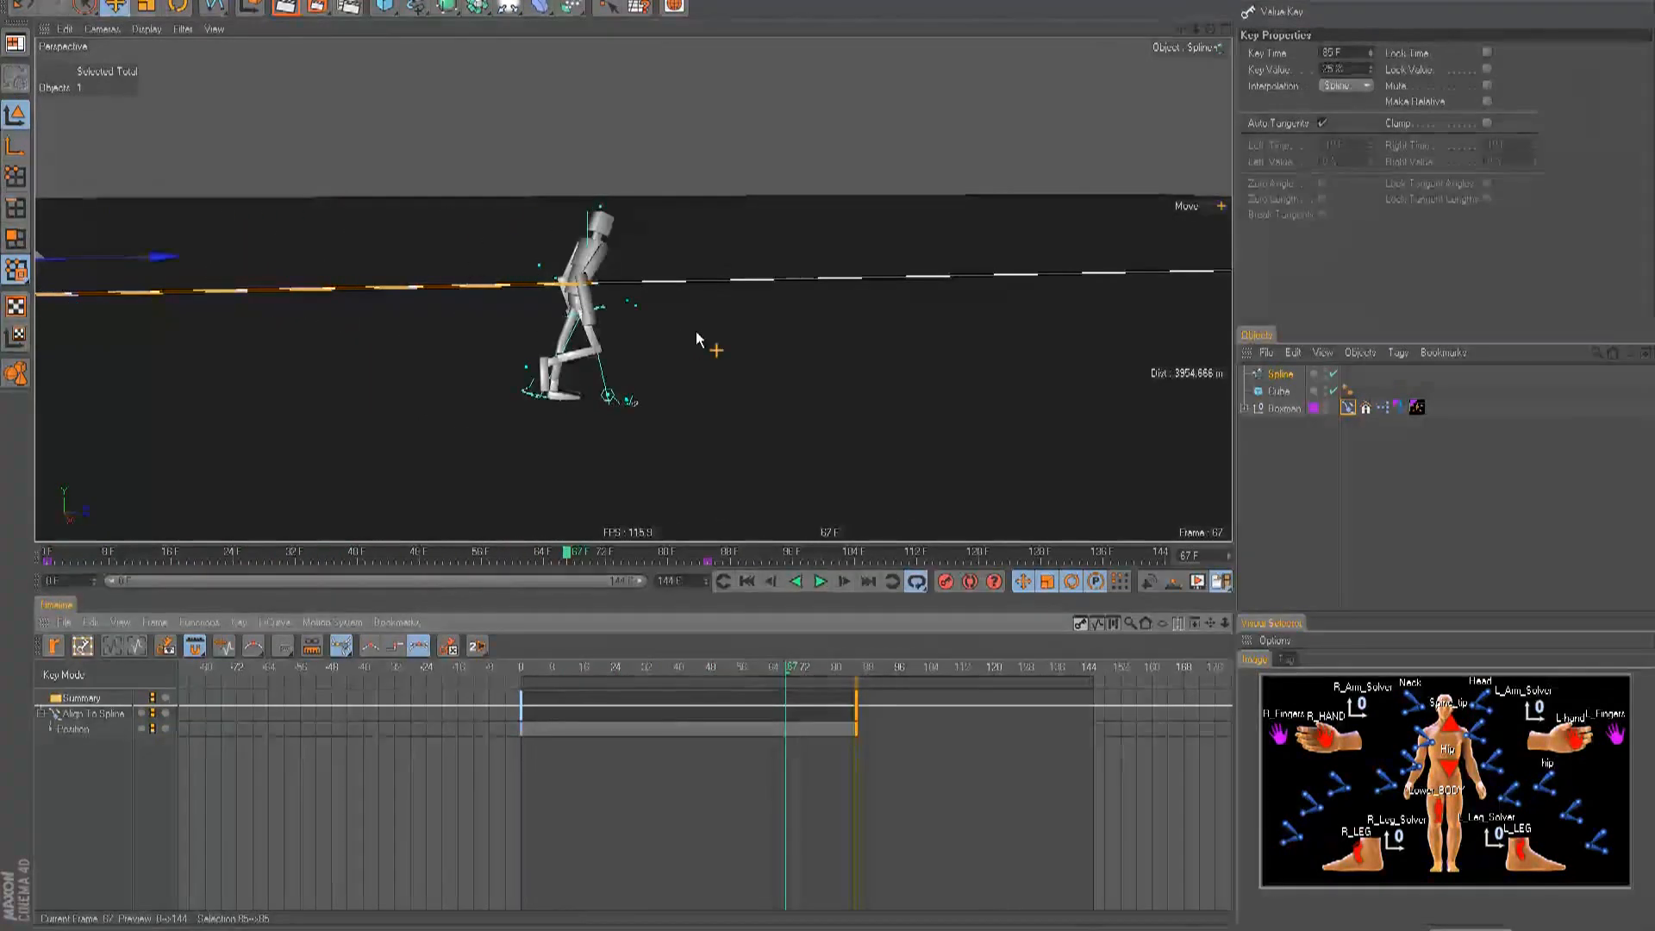
# - Enlarge the viewport and play the walk from a level side view to examine foot sliding
pyautogui.moveTo(832, 455)
pyautogui.keyDown('alt'); pyautogui.mouseDown()
pyautogui.moveTo(861, 450)
pyautogui.moveTo(828, 454)
pyautogui.mouseUp(); pyautogui.keyUp('alt')
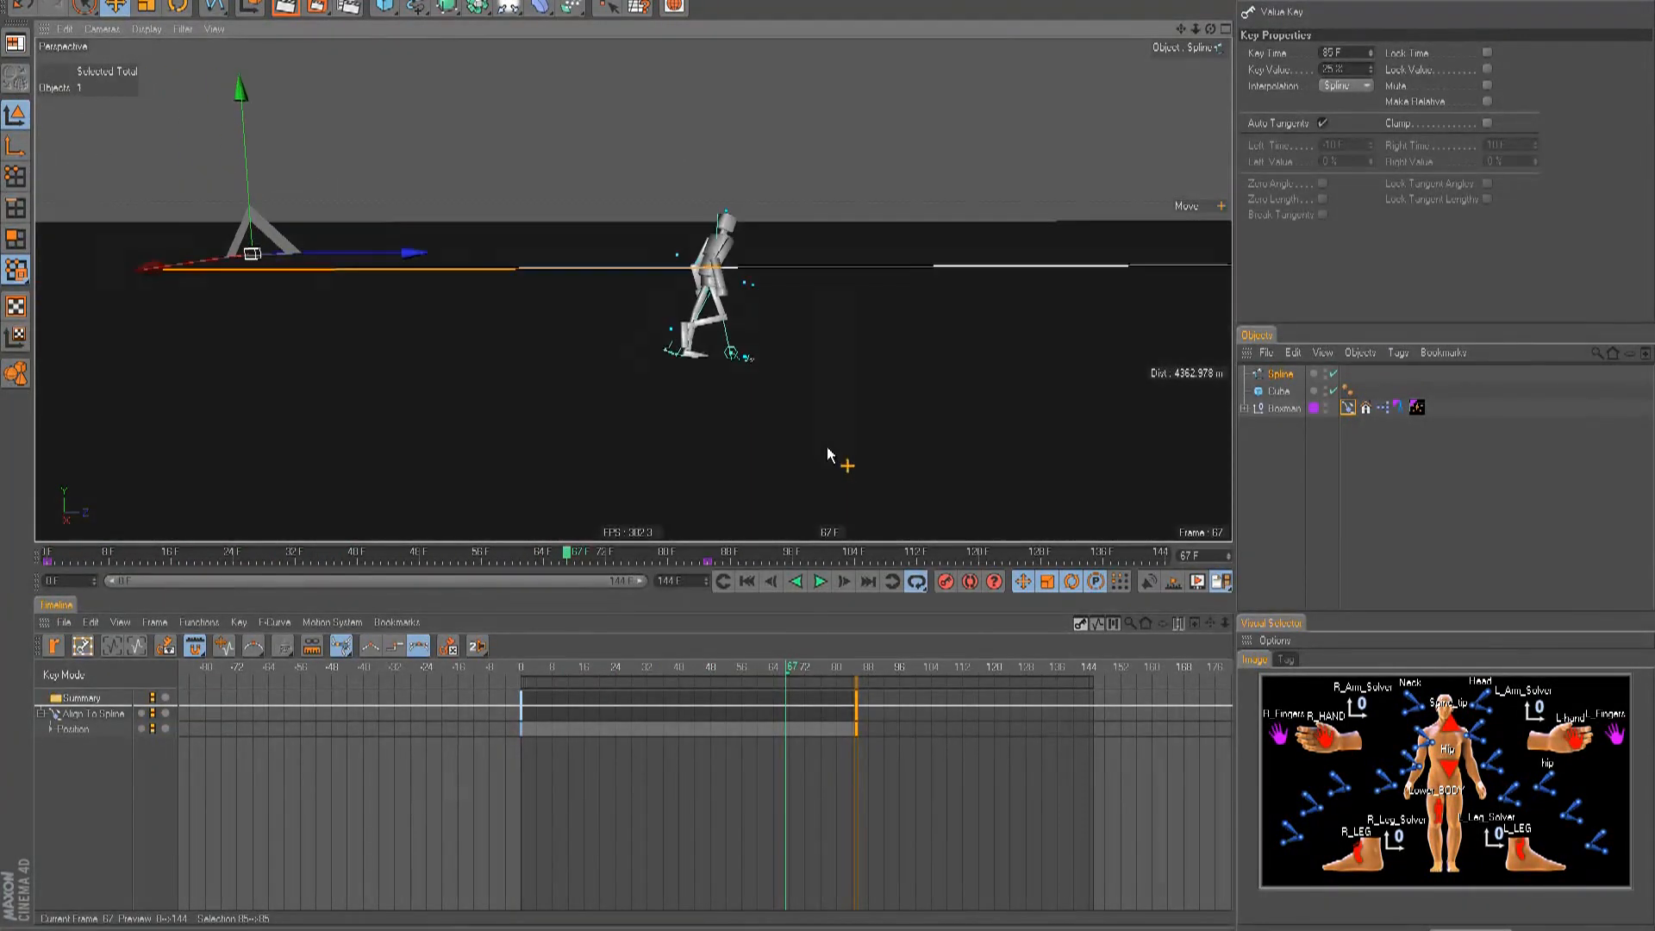
pyautogui.keyDown('alt'); pyautogui.moveTo(827, 454); pyautogui.dragTo(727, 346, button='middle'); pyautogui.keyUp('alt')
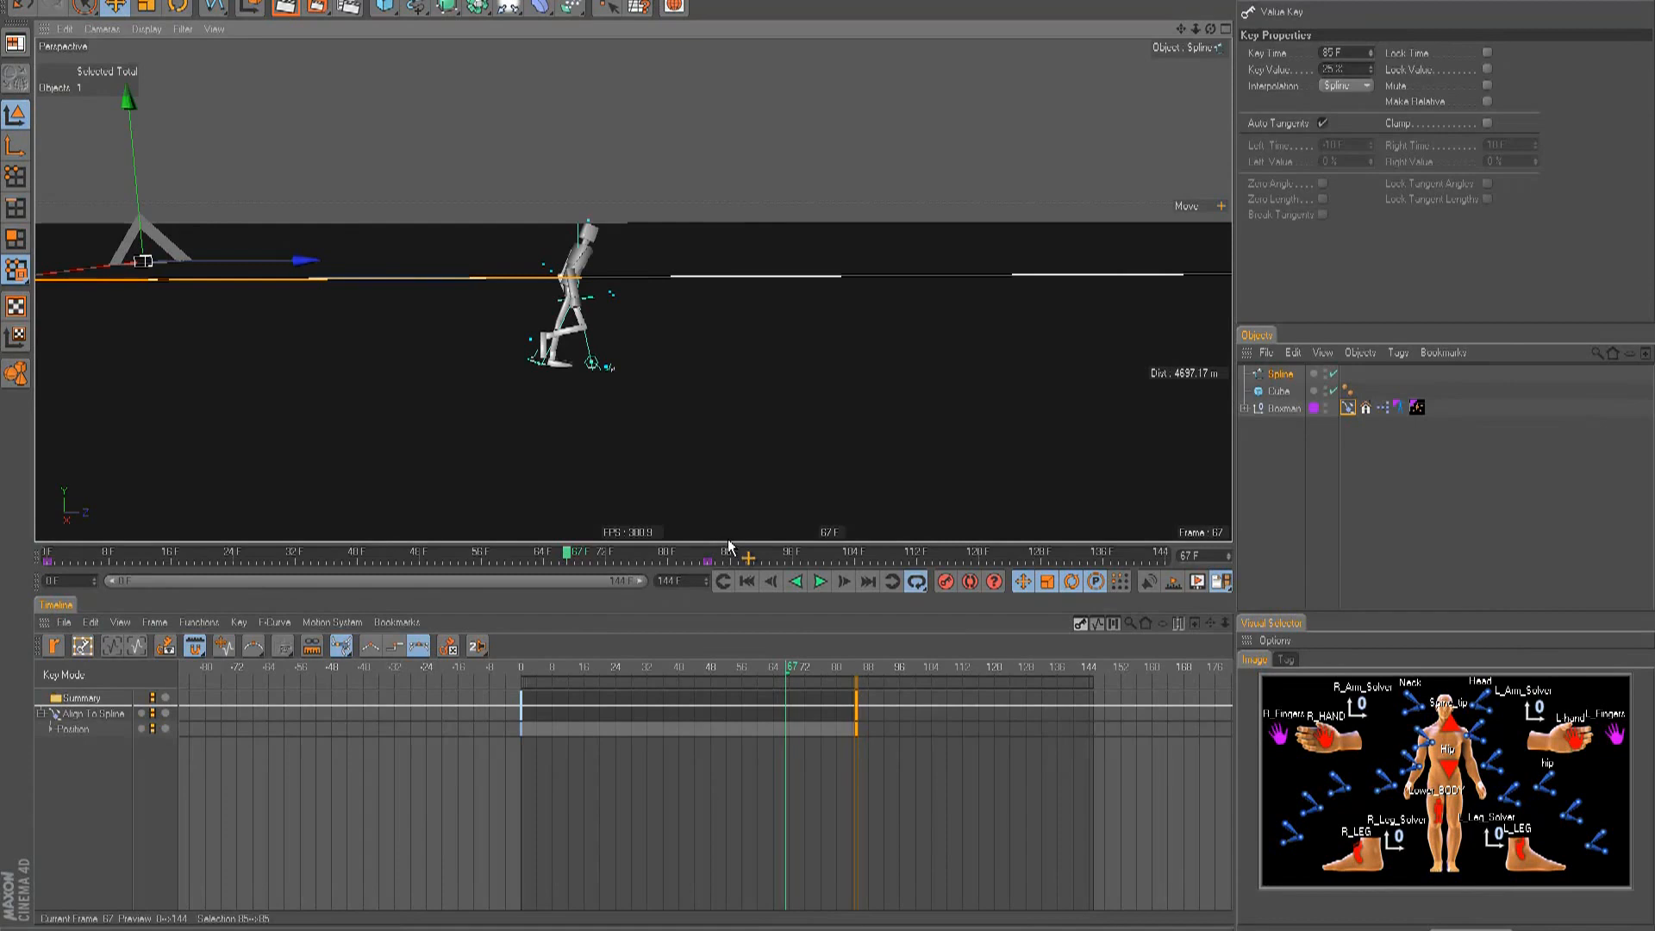
pyautogui.moveTo(728, 542); pyautogui.dragTo(727, 695)
pyautogui.moveTo(826, 447)
pyautogui.keyDown('alt'); pyautogui.mouseDown()
pyautogui.moveTo(634, 576)
pyautogui.moveTo(846, 447)
pyautogui.moveTo(826, 446)
pyautogui.mouseUp(); pyautogui.keyUp('alt')
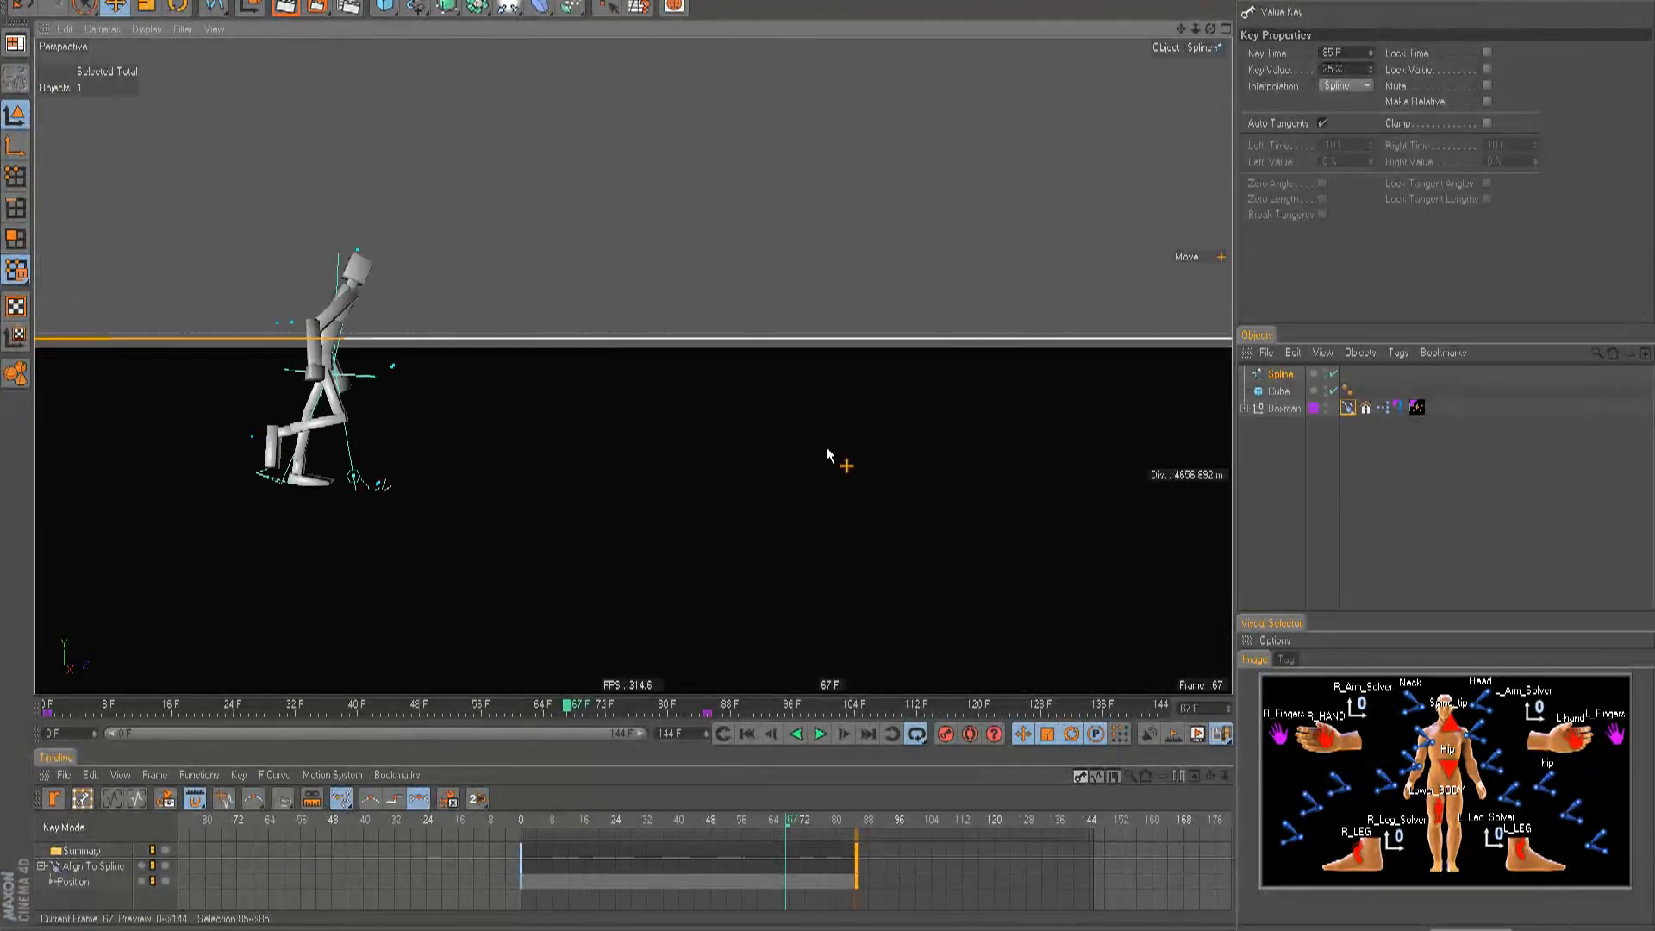
pyautogui.click(747, 735)
pyautogui.click(823, 734)
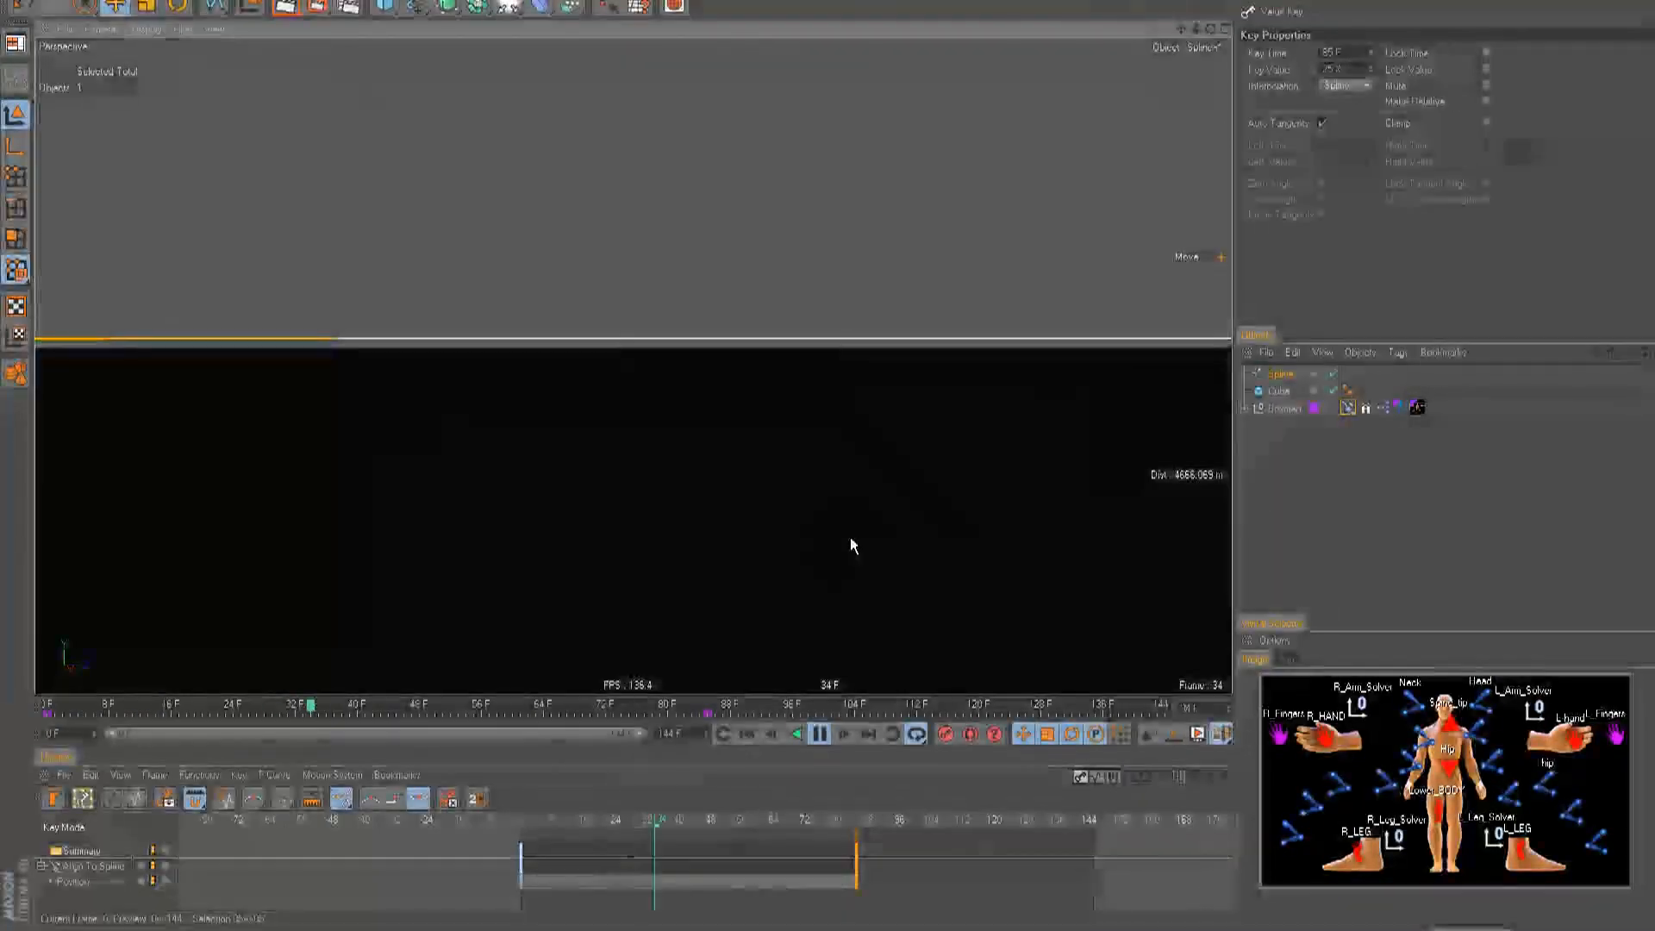
pyautogui.click(826, 735)
# - Go to frame 85, set the ground Cube's Y size to 140 m, and play the walk
pyautogui.moveTo(789, 714); pyautogui.dragTo(707, 712)
pyautogui.click(1280, 375)
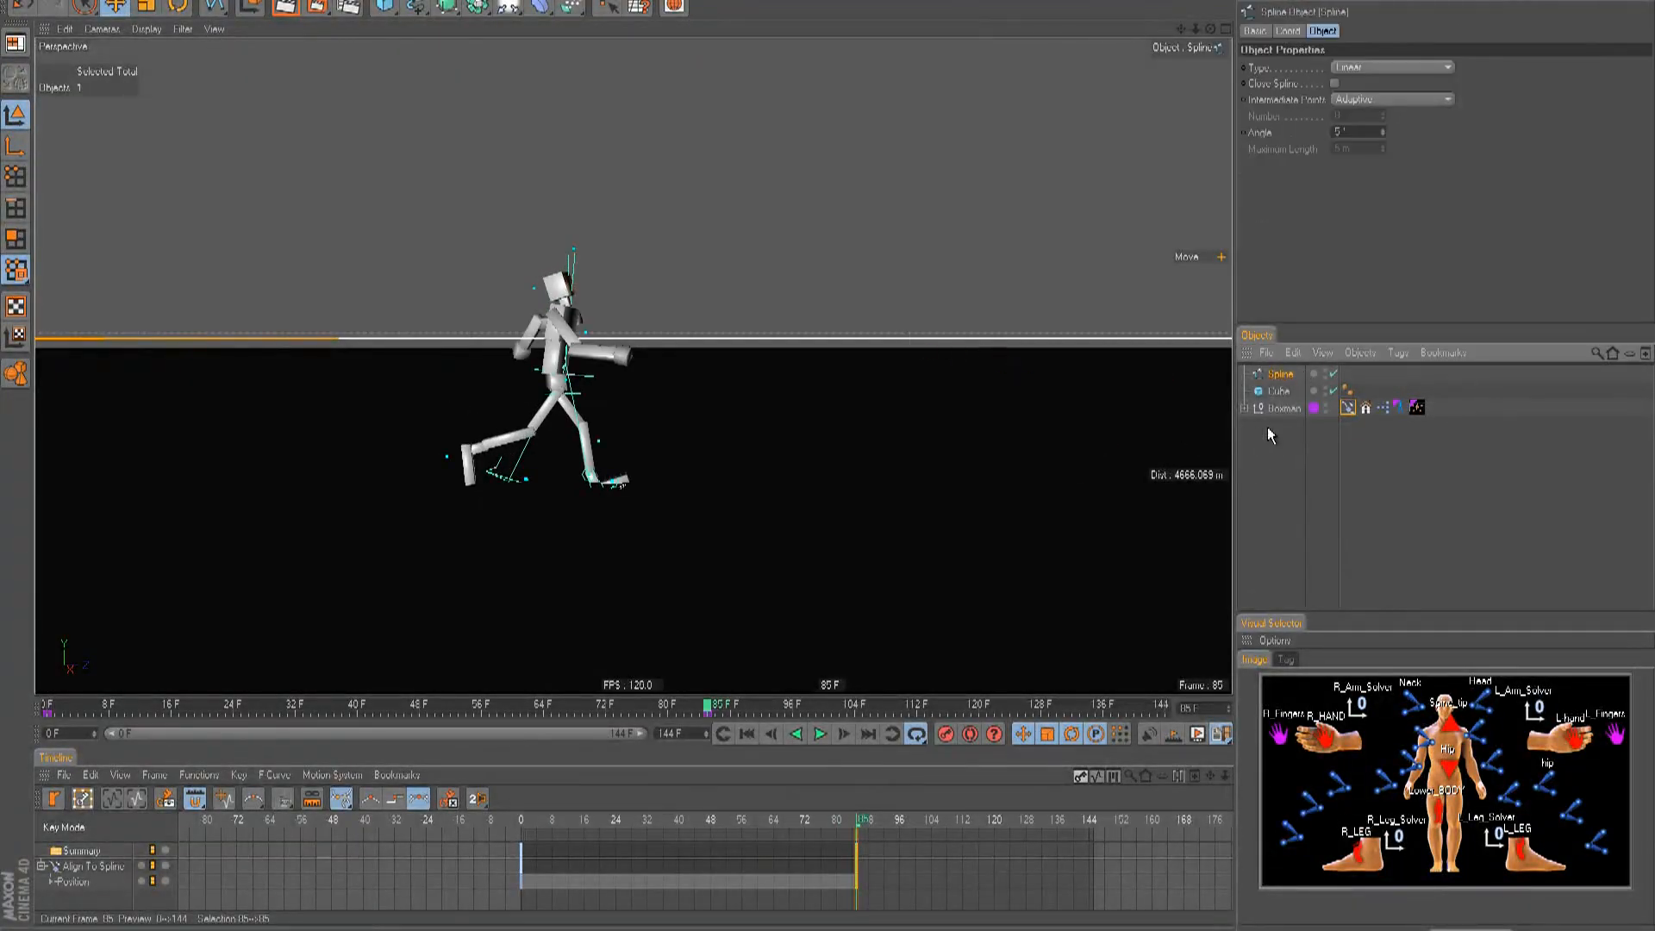
pyautogui.click(1271, 399)
pyautogui.click(1311, 83)
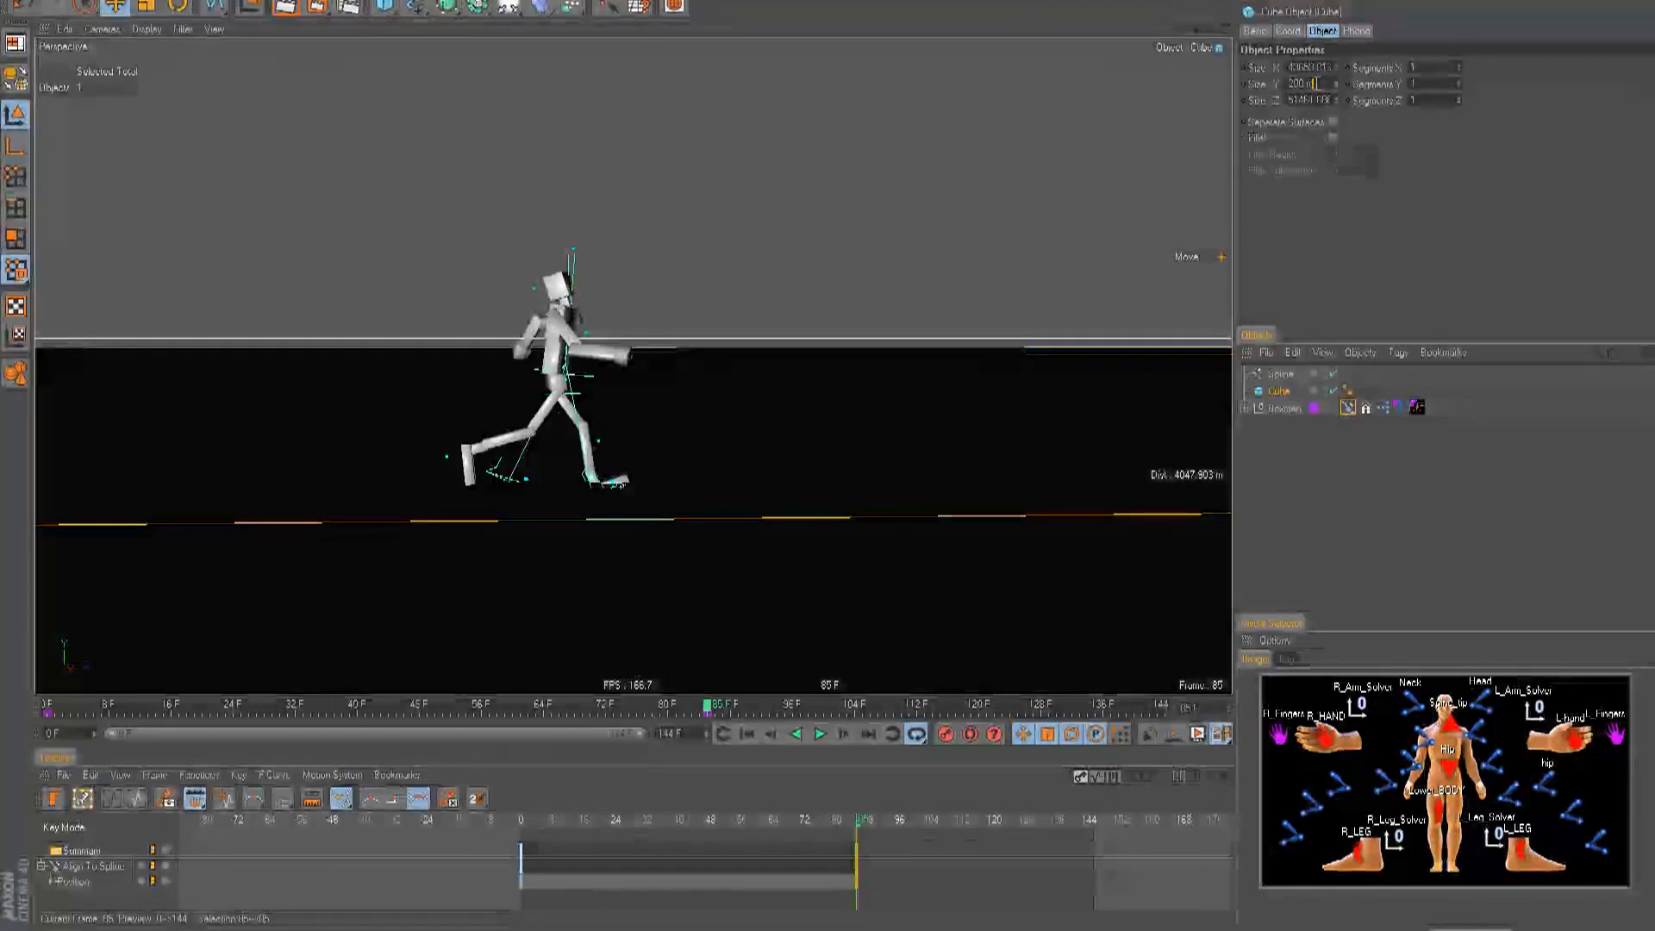
pyautogui.scroll(-1, 1316, 84)
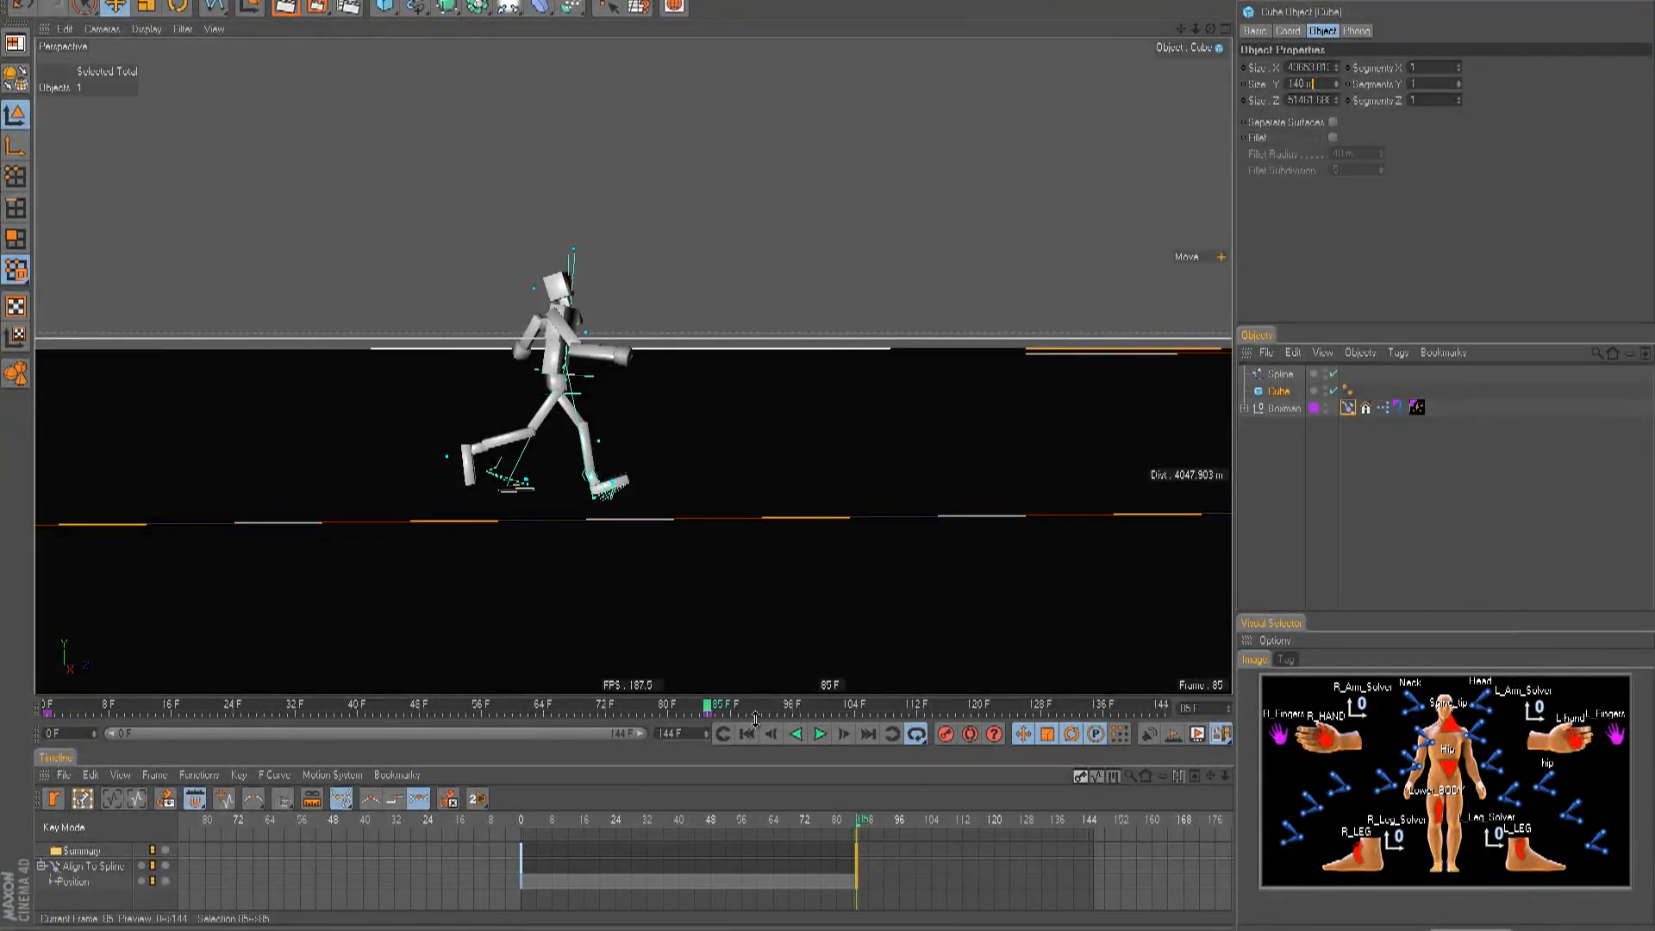
pyautogui.click(820, 734)
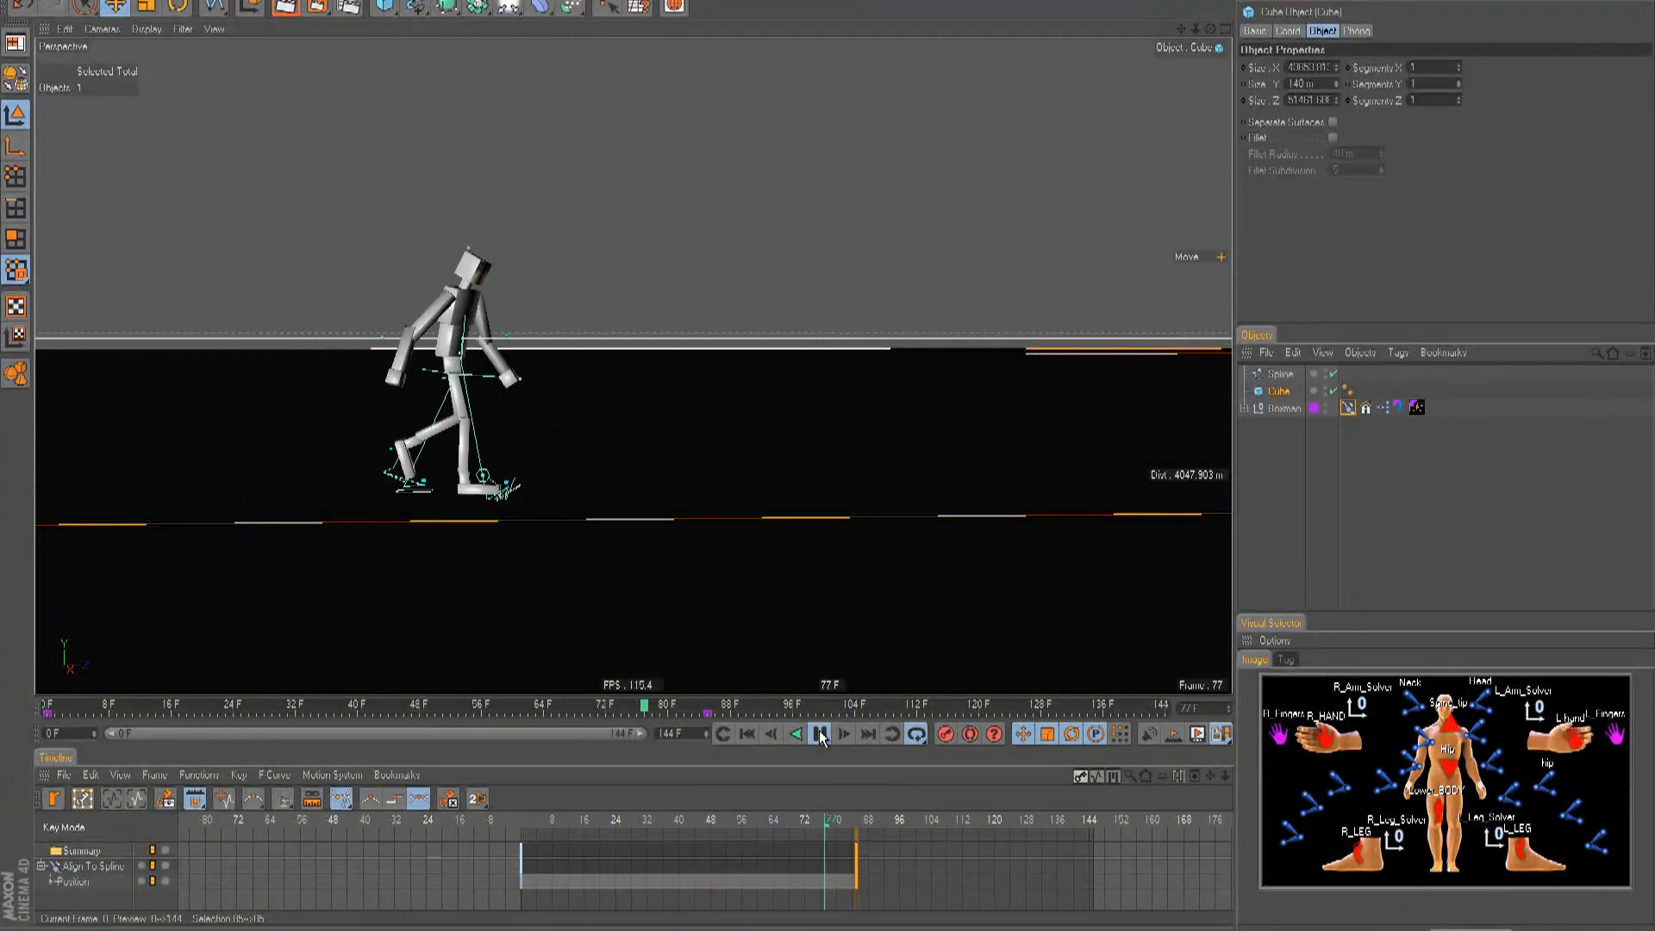
pyautogui.click(820, 734)
# - Filter the viewport to hide every element type, then show only polygon and generator objects
pyautogui.click(183, 28)
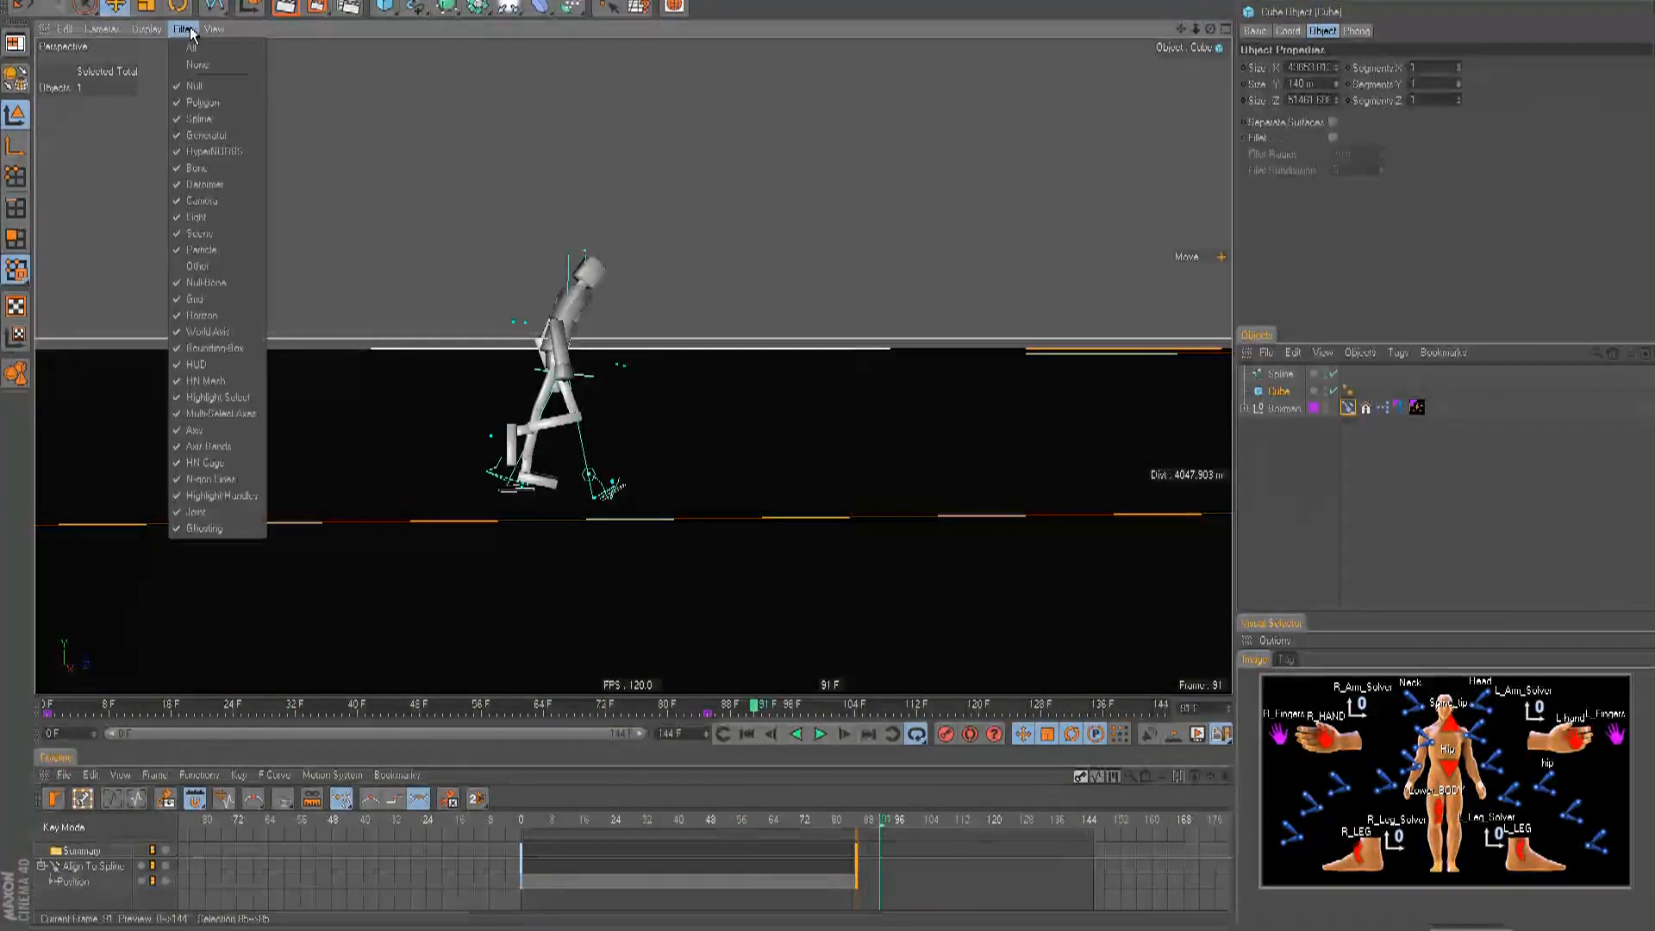
pyautogui.click(195, 67)
pyautogui.click(181, 31)
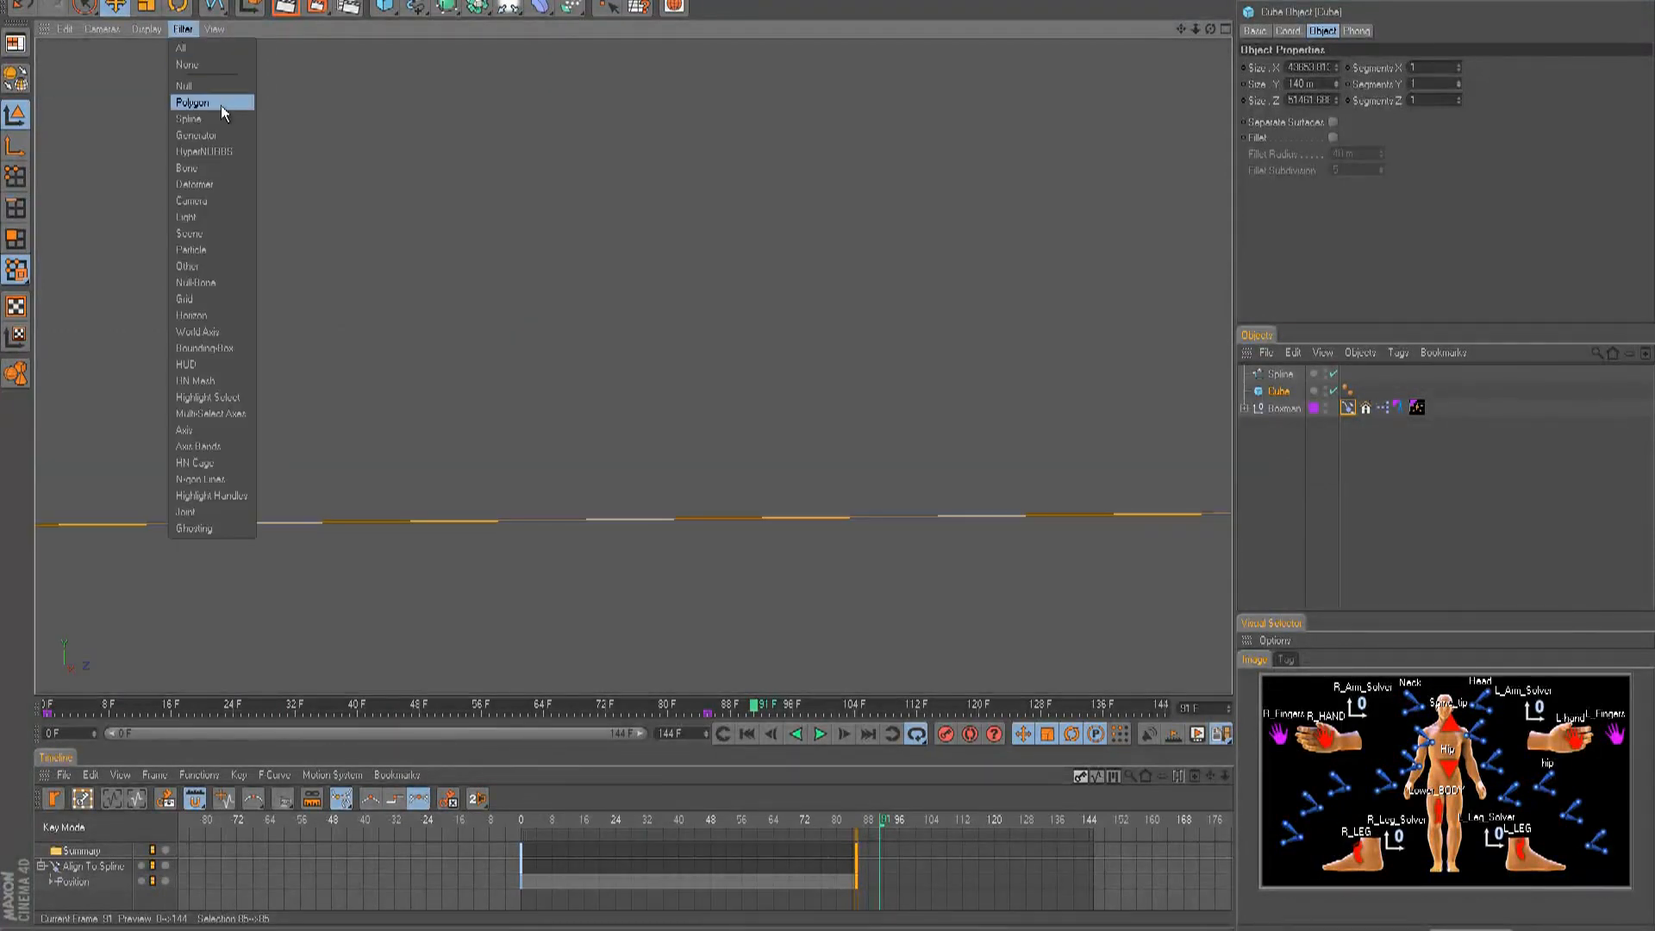
pyautogui.click(203, 102)
pyautogui.click(195, 32)
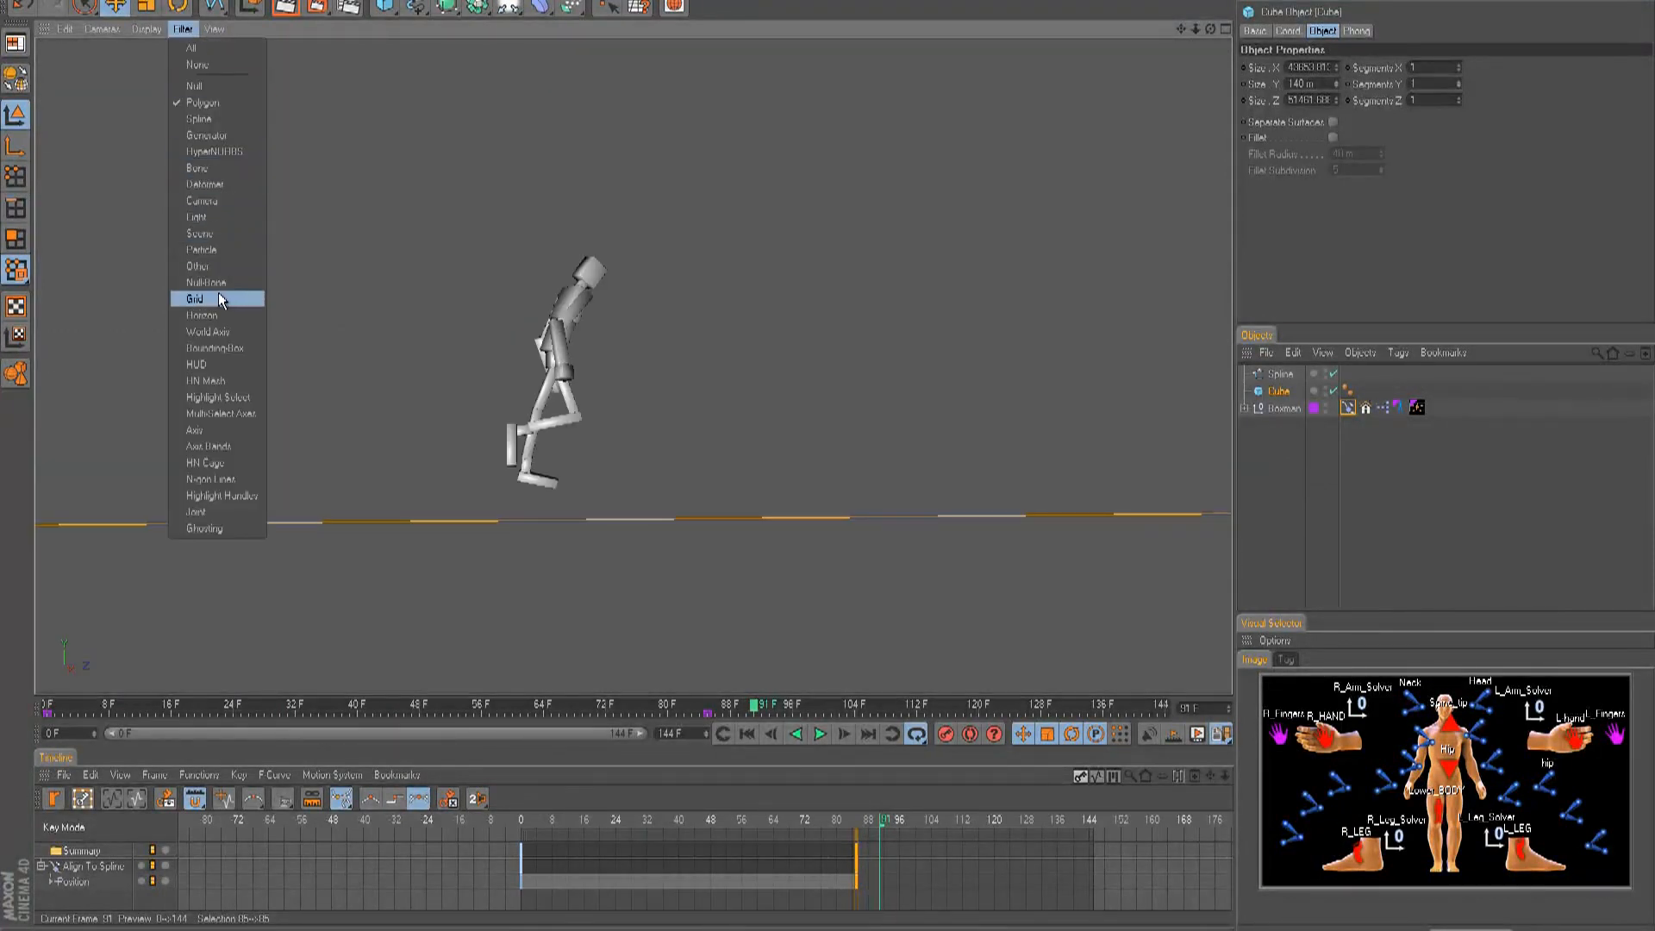
pyautogui.click(208, 135)
# - Turn on the HUD and object axis display in the viewport filter
pyautogui.click(182, 29)
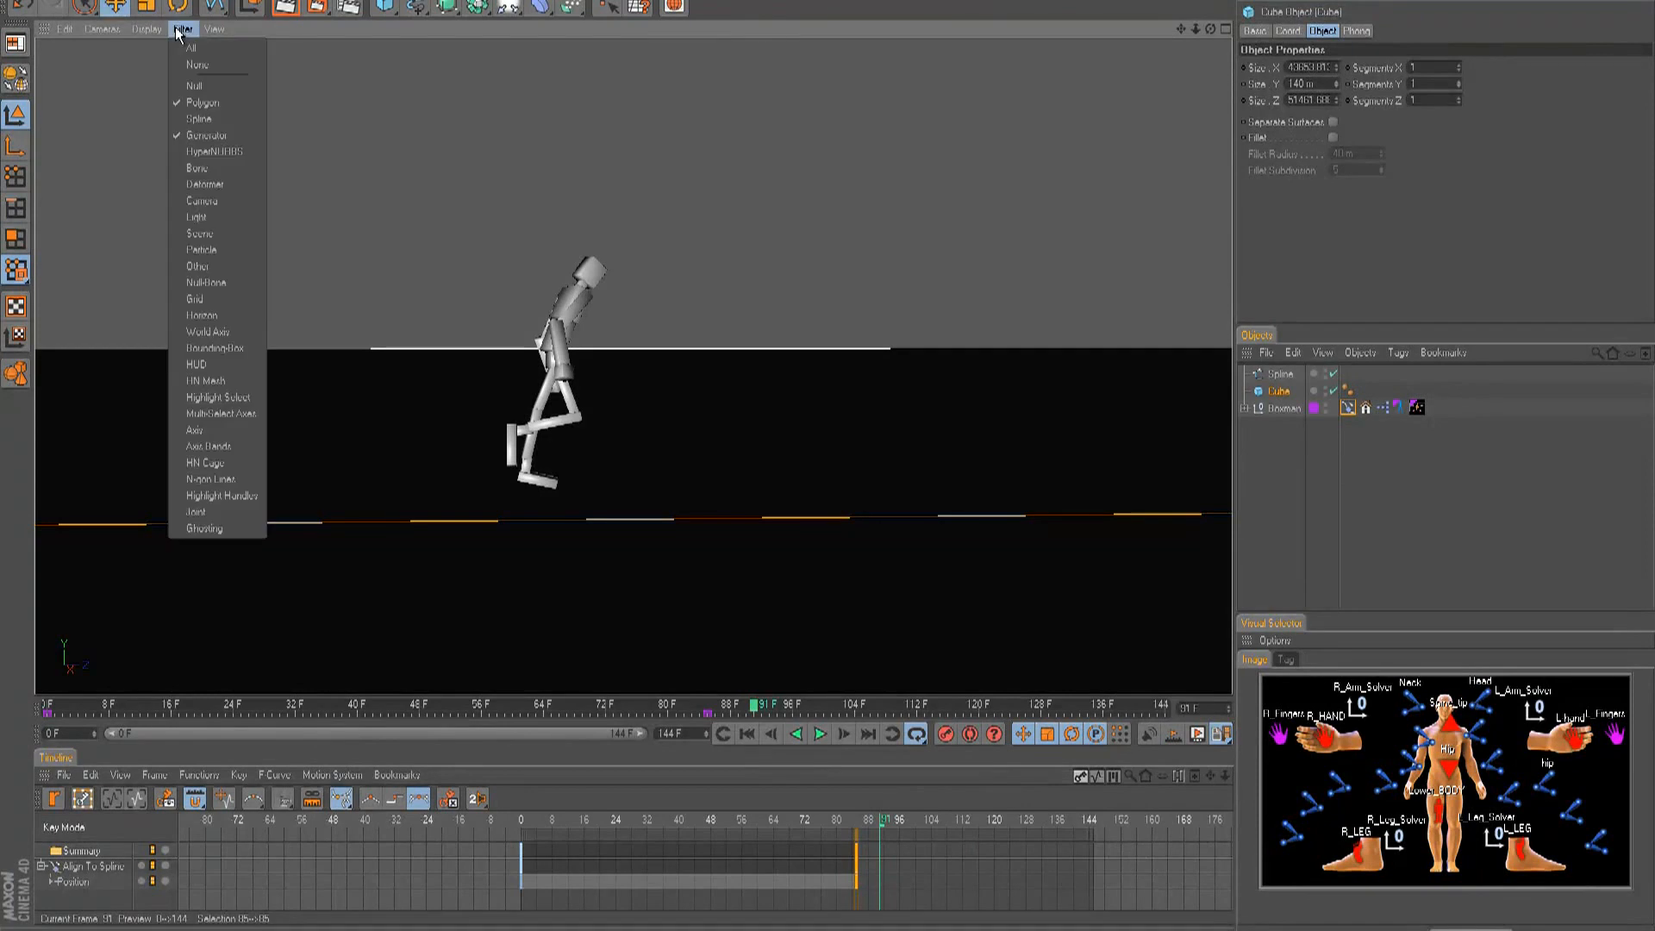
pyautogui.click(209, 366)
pyautogui.click(183, 28)
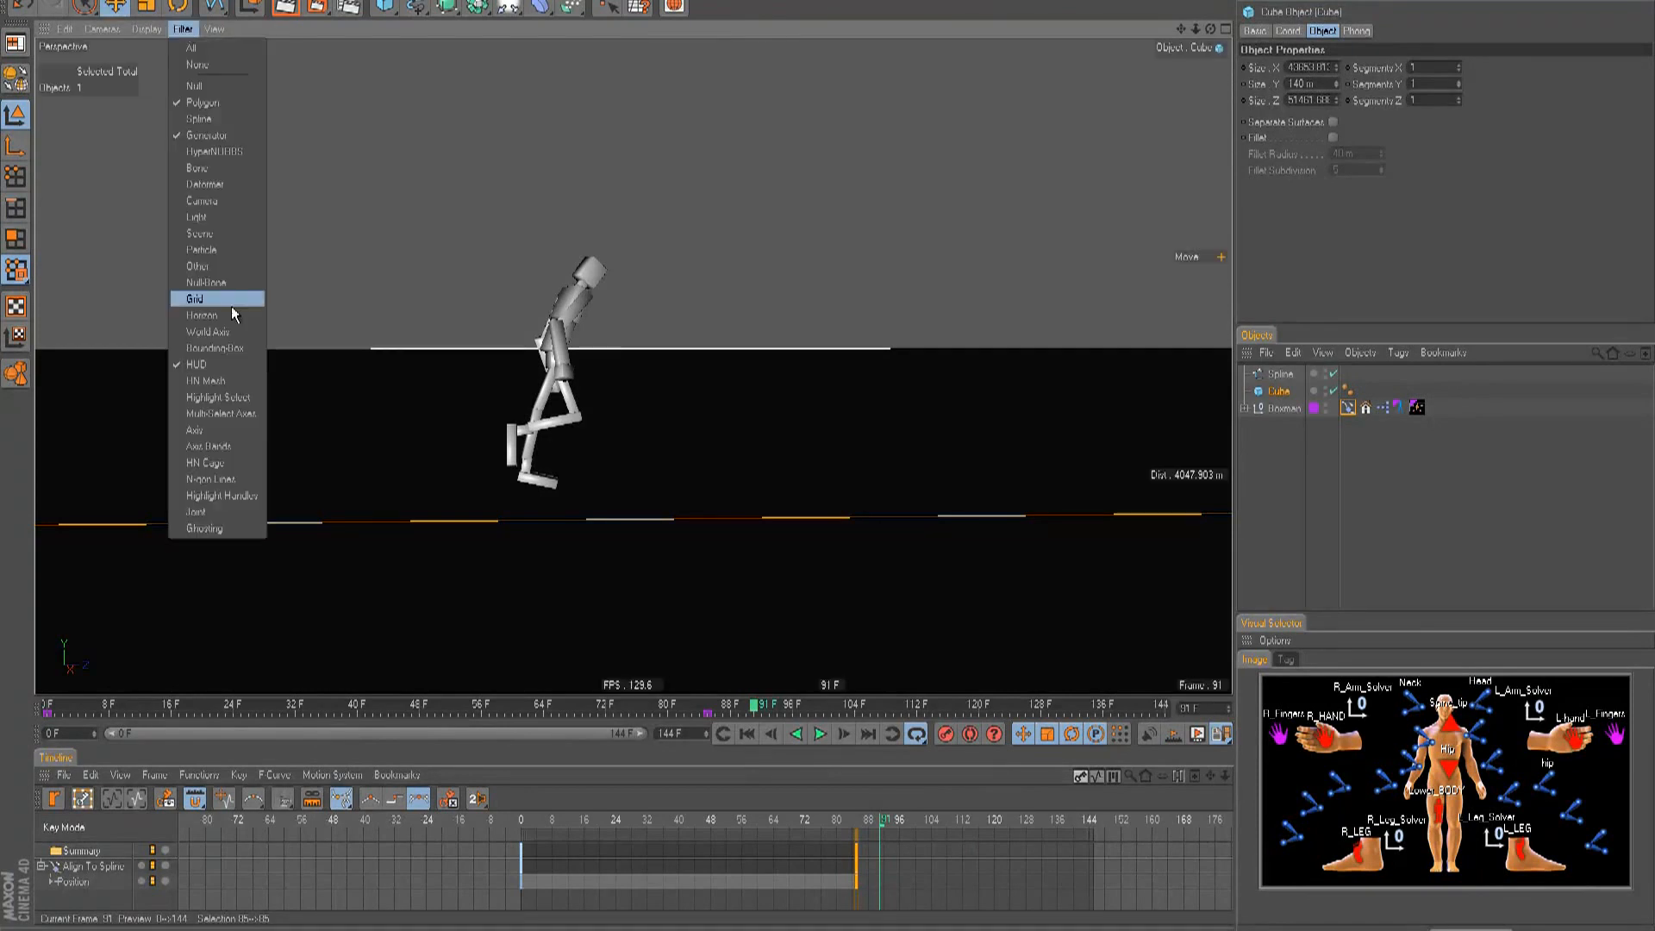
pyautogui.click(229, 430)
pyautogui.click(182, 29)
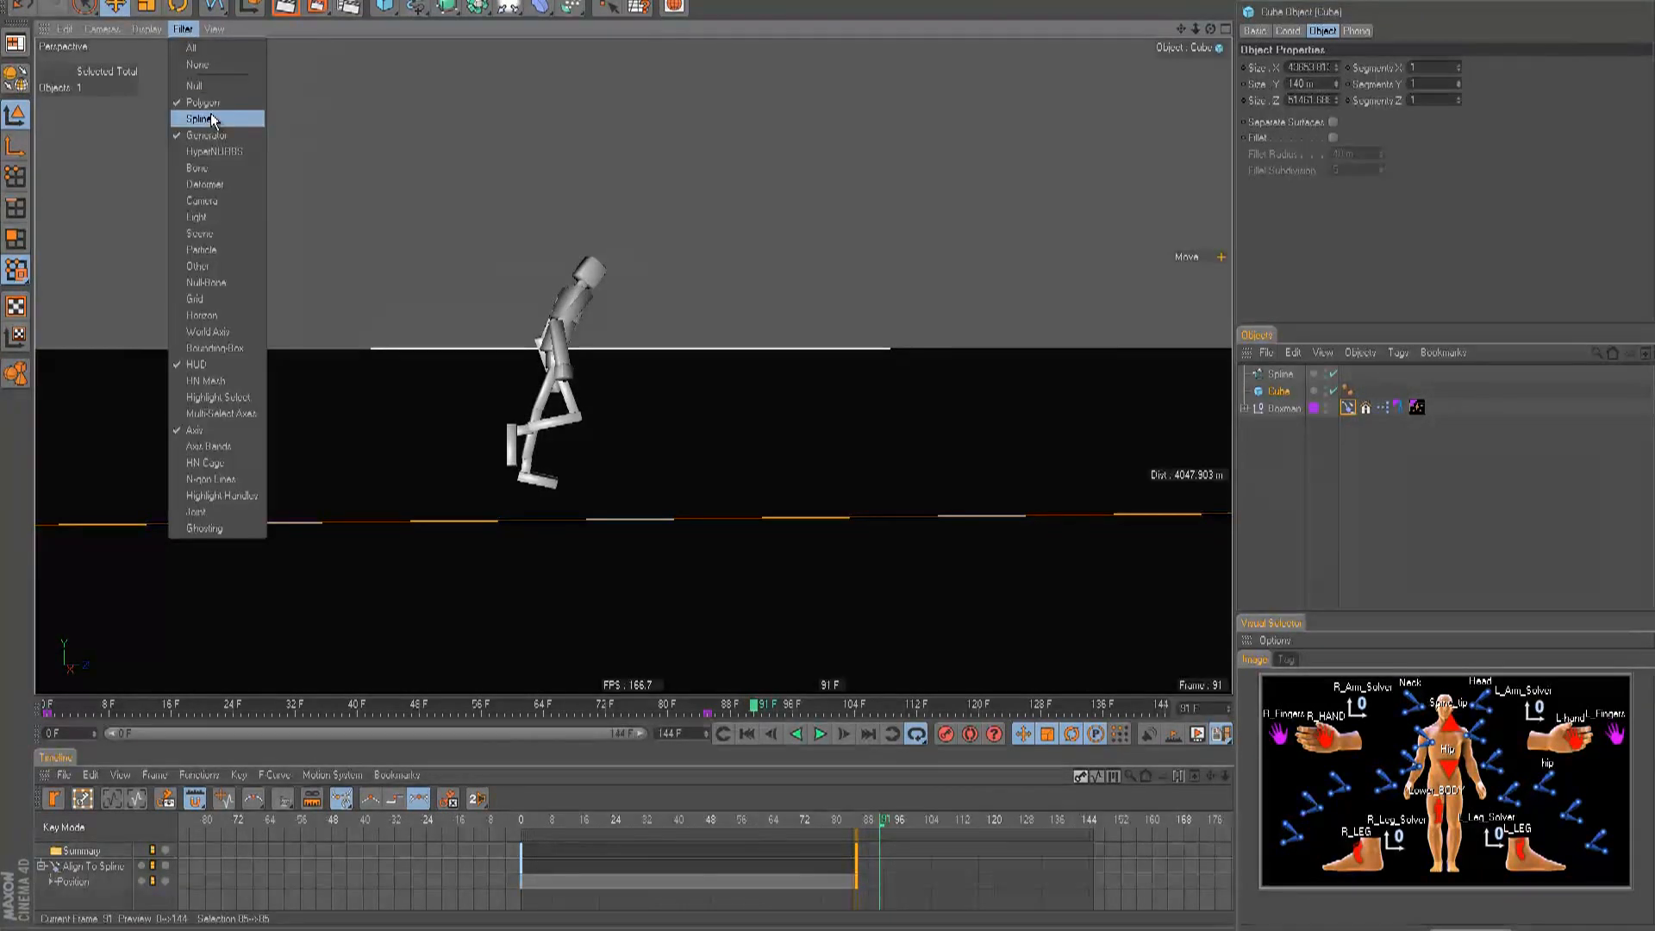
pyautogui.click(197, 430)
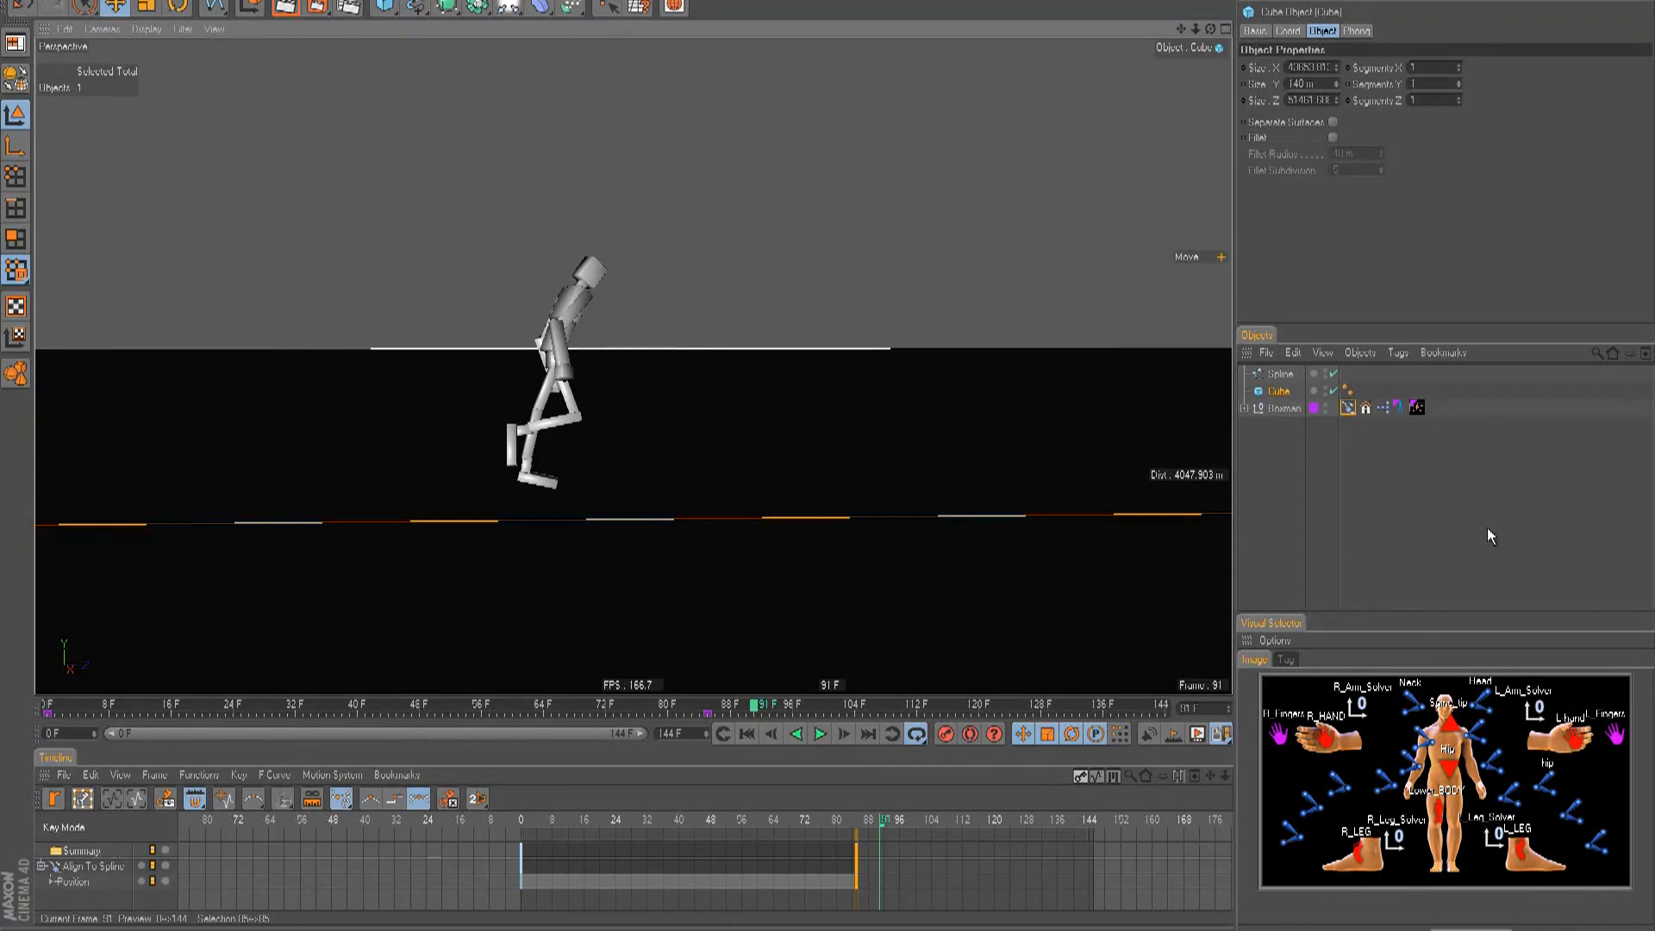
# - Play the walk from the start in the level side view and return to frame 0
pyautogui.click(745, 735)
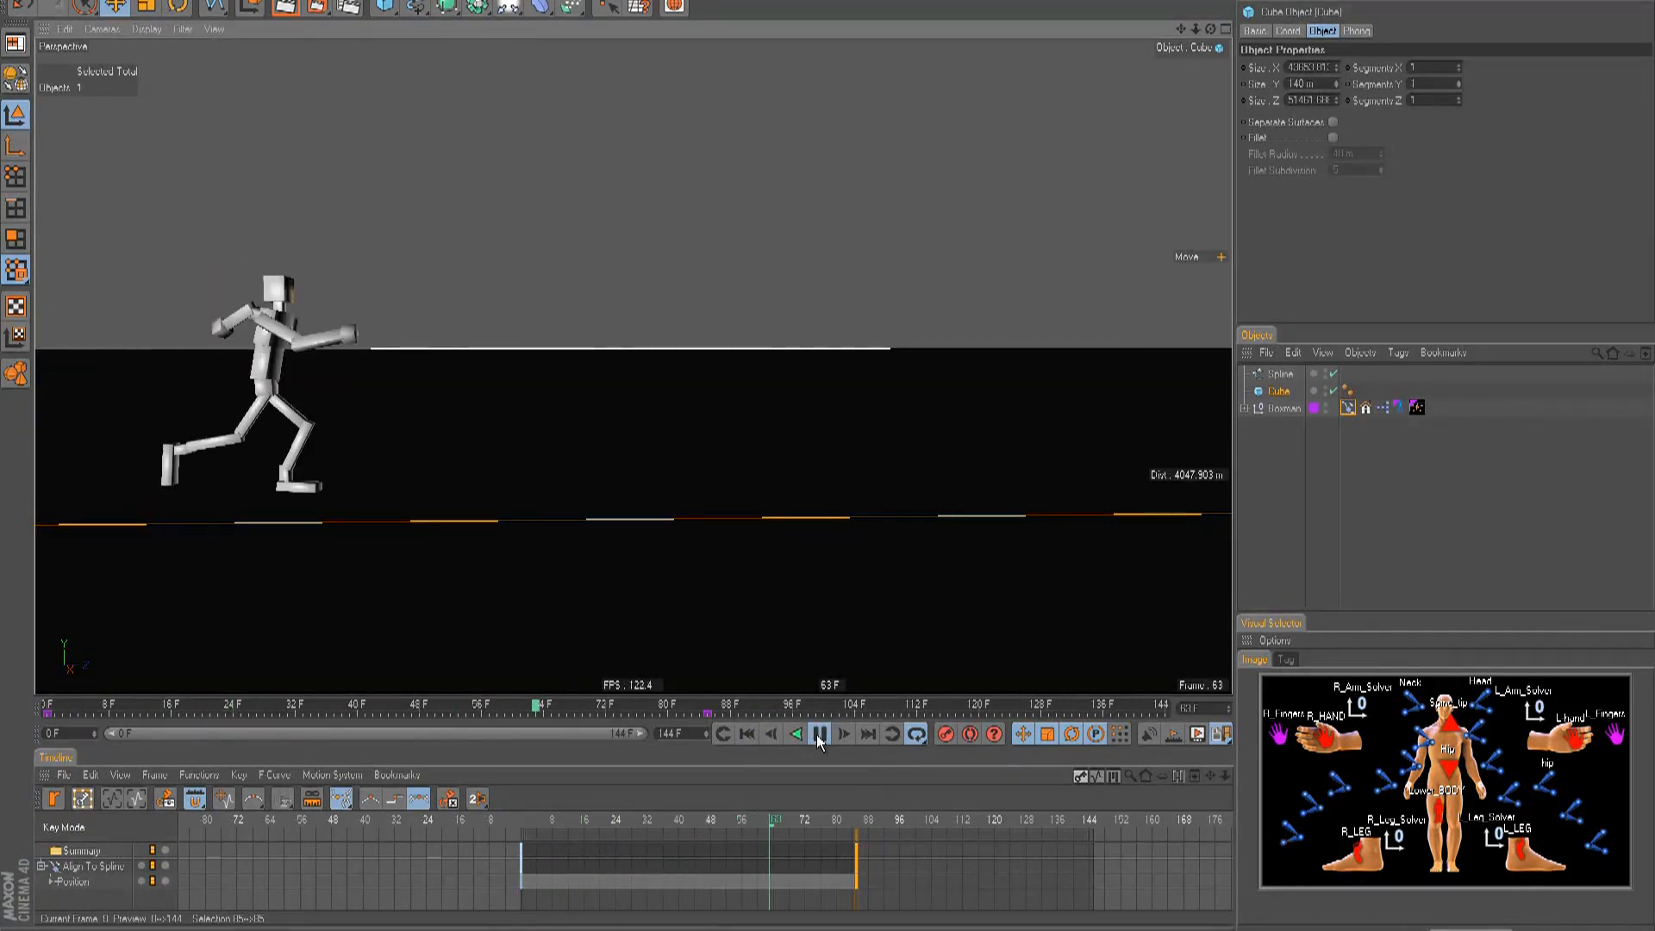
pyautogui.click(818, 734)
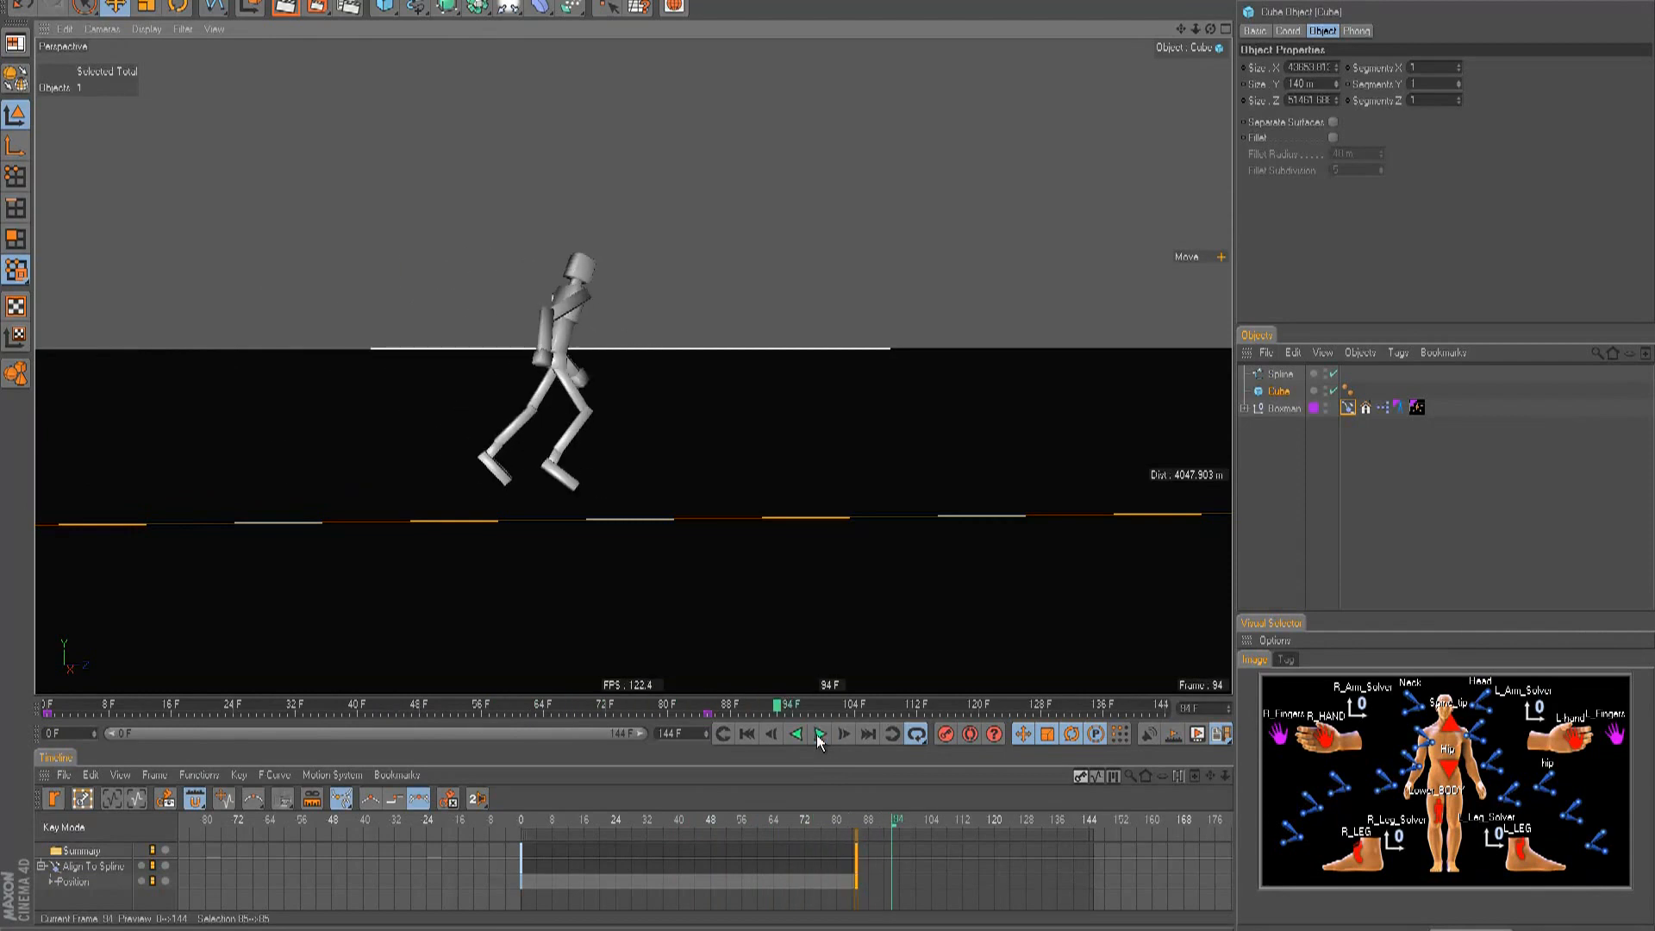
pyautogui.click(752, 736)
# - Play the walk across the ground from wider and closer angled views, then rewind to the first frame
pyautogui.scroll(-5, 819, 456)
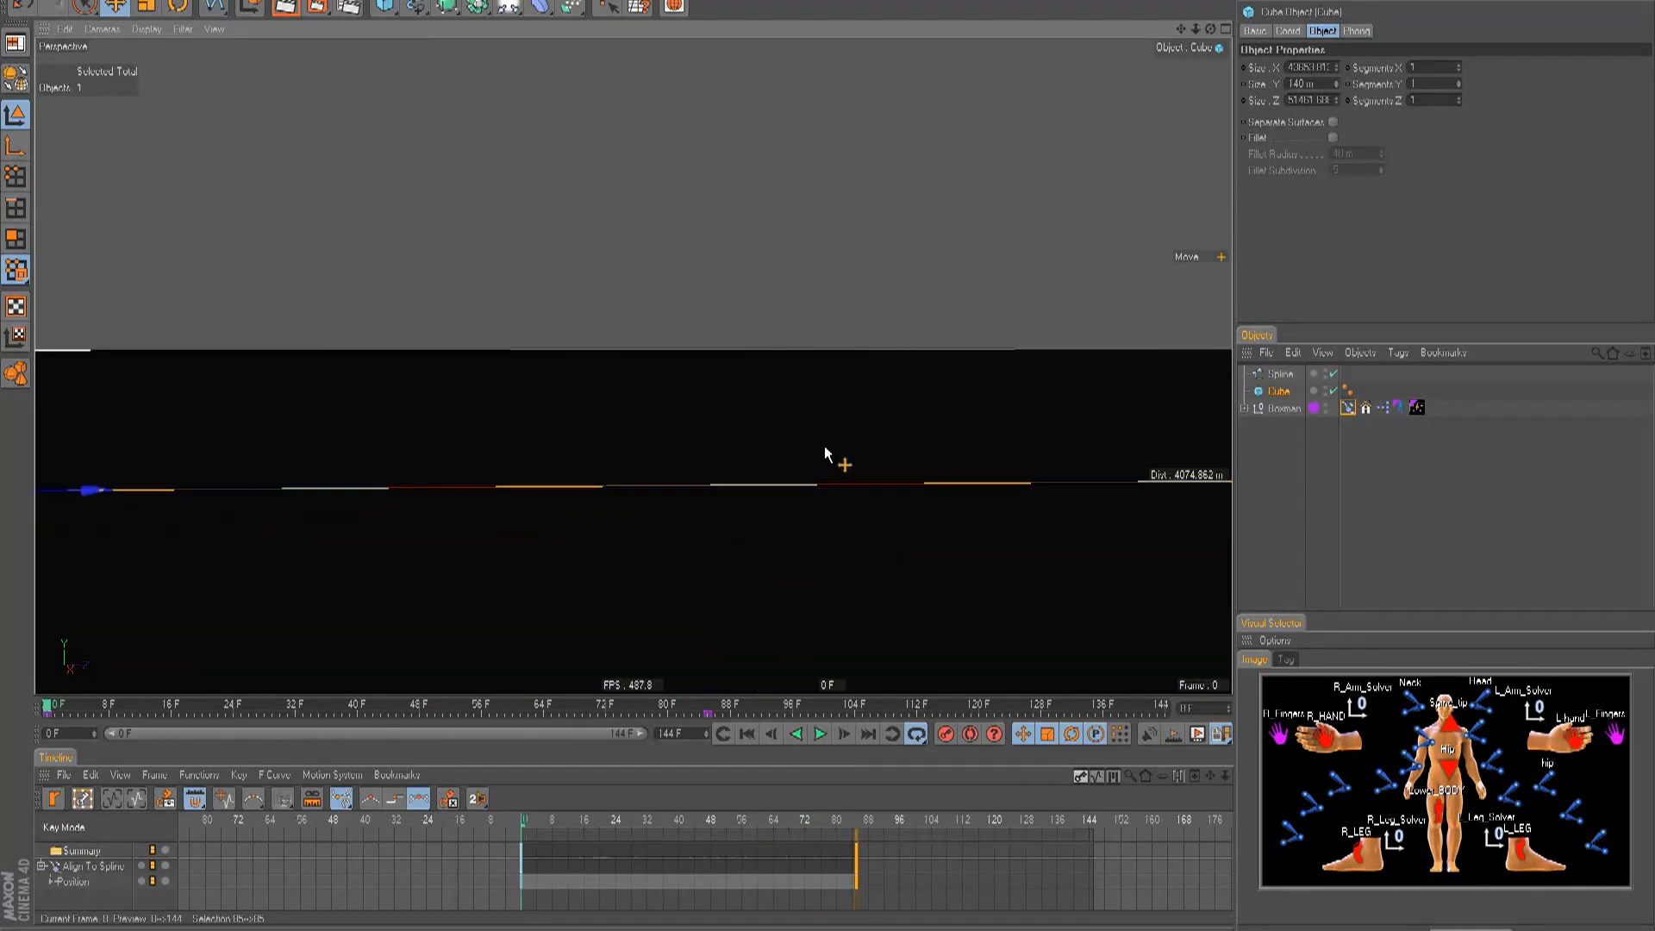
pyautogui.scroll(-3, 826, 447)
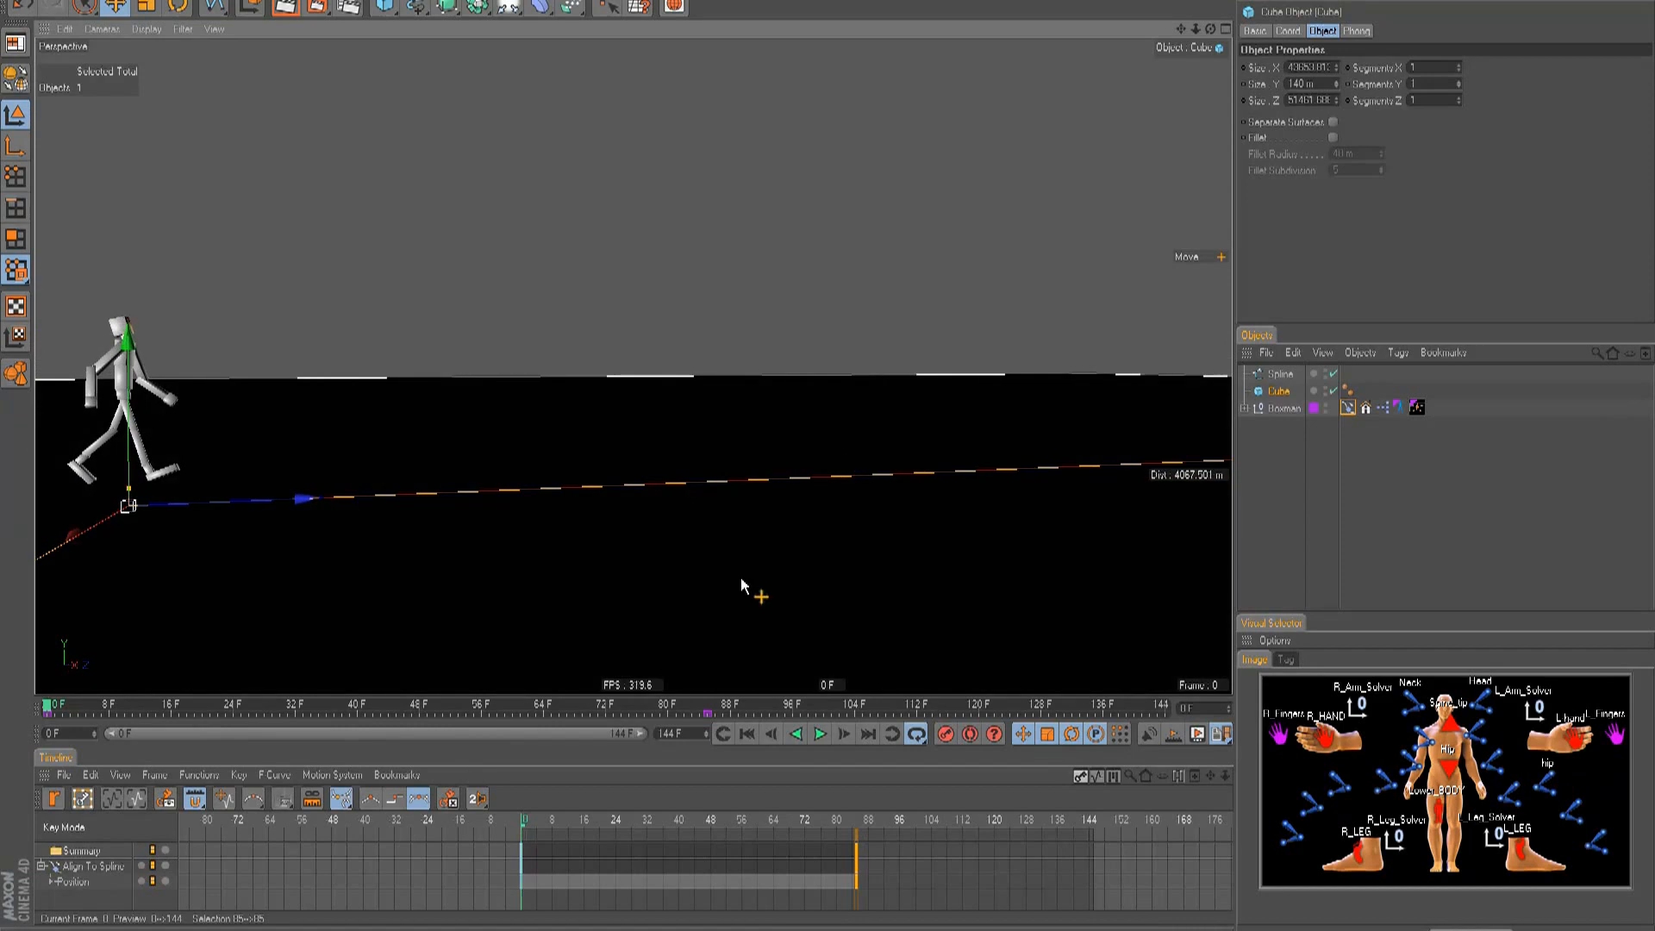
pyautogui.click(817, 734)
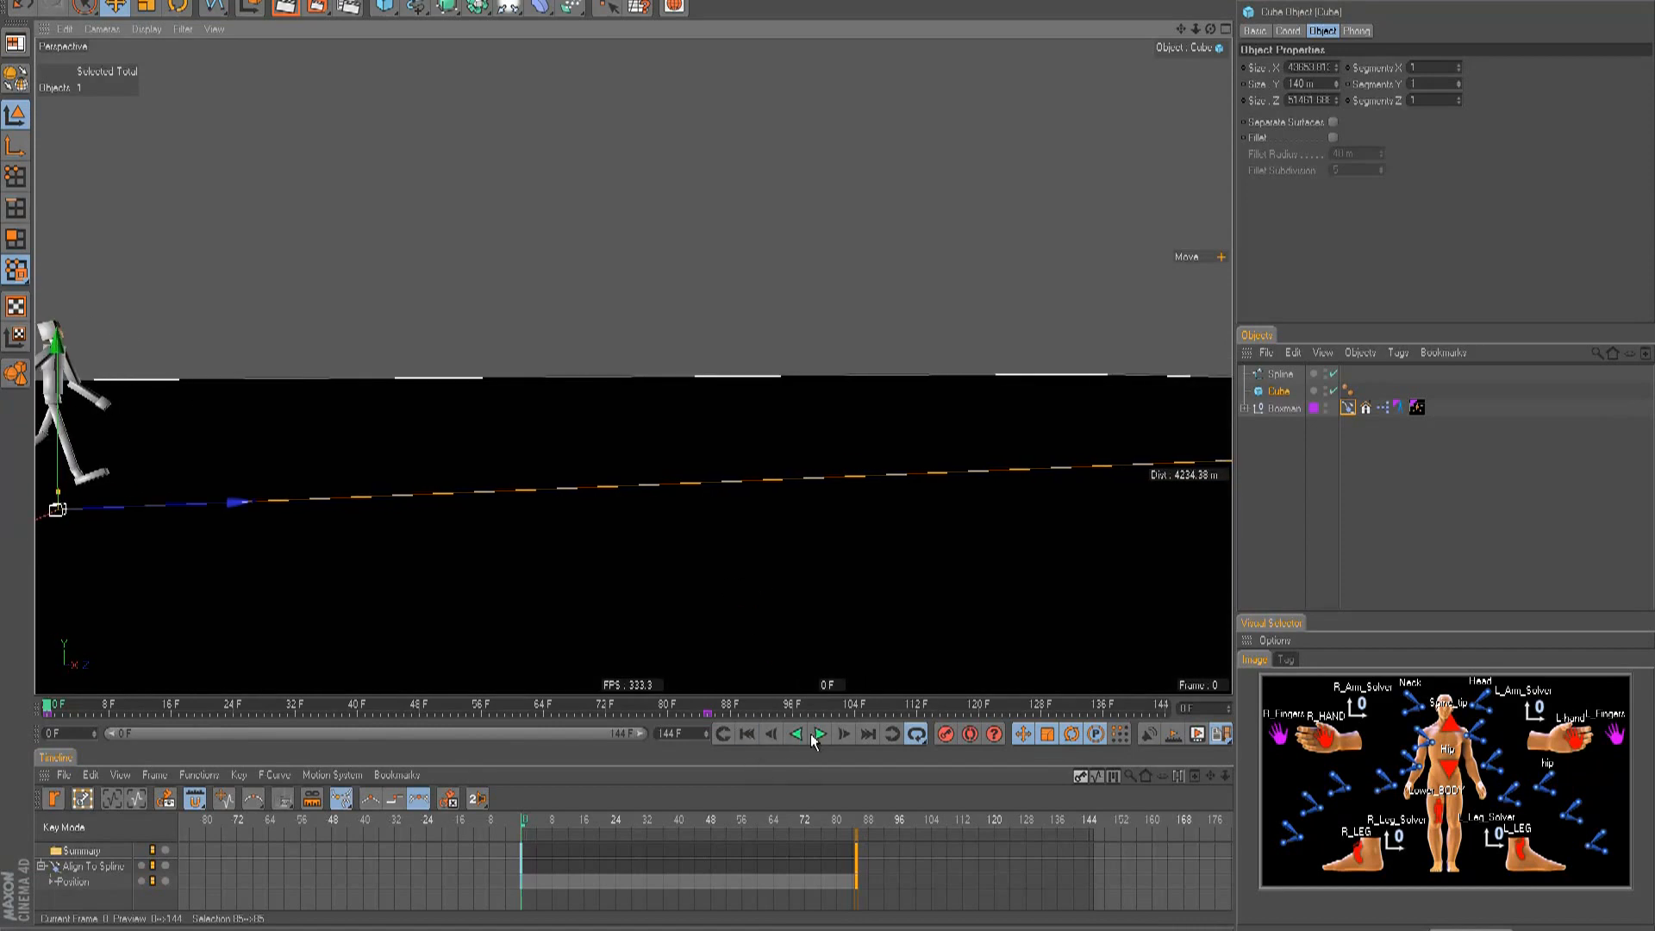
pyautogui.scroll(5, 834, 443)
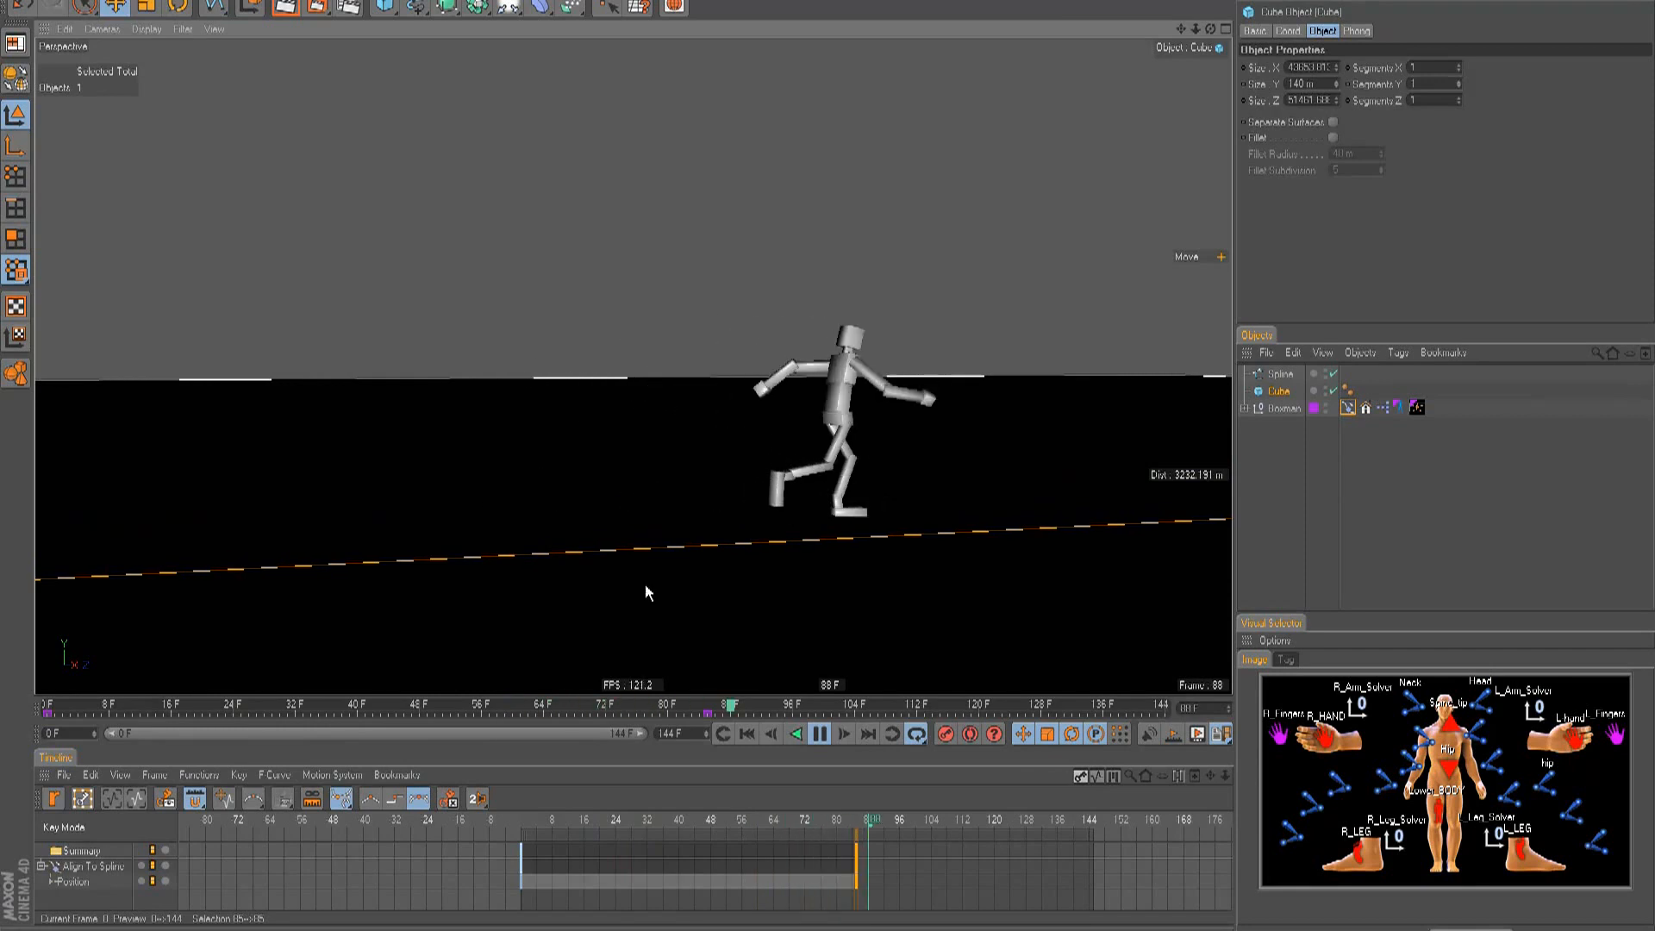
pyautogui.click(820, 737)
pyautogui.scroll(2, 830, 447)
pyautogui.scroll(2, 830, 446)
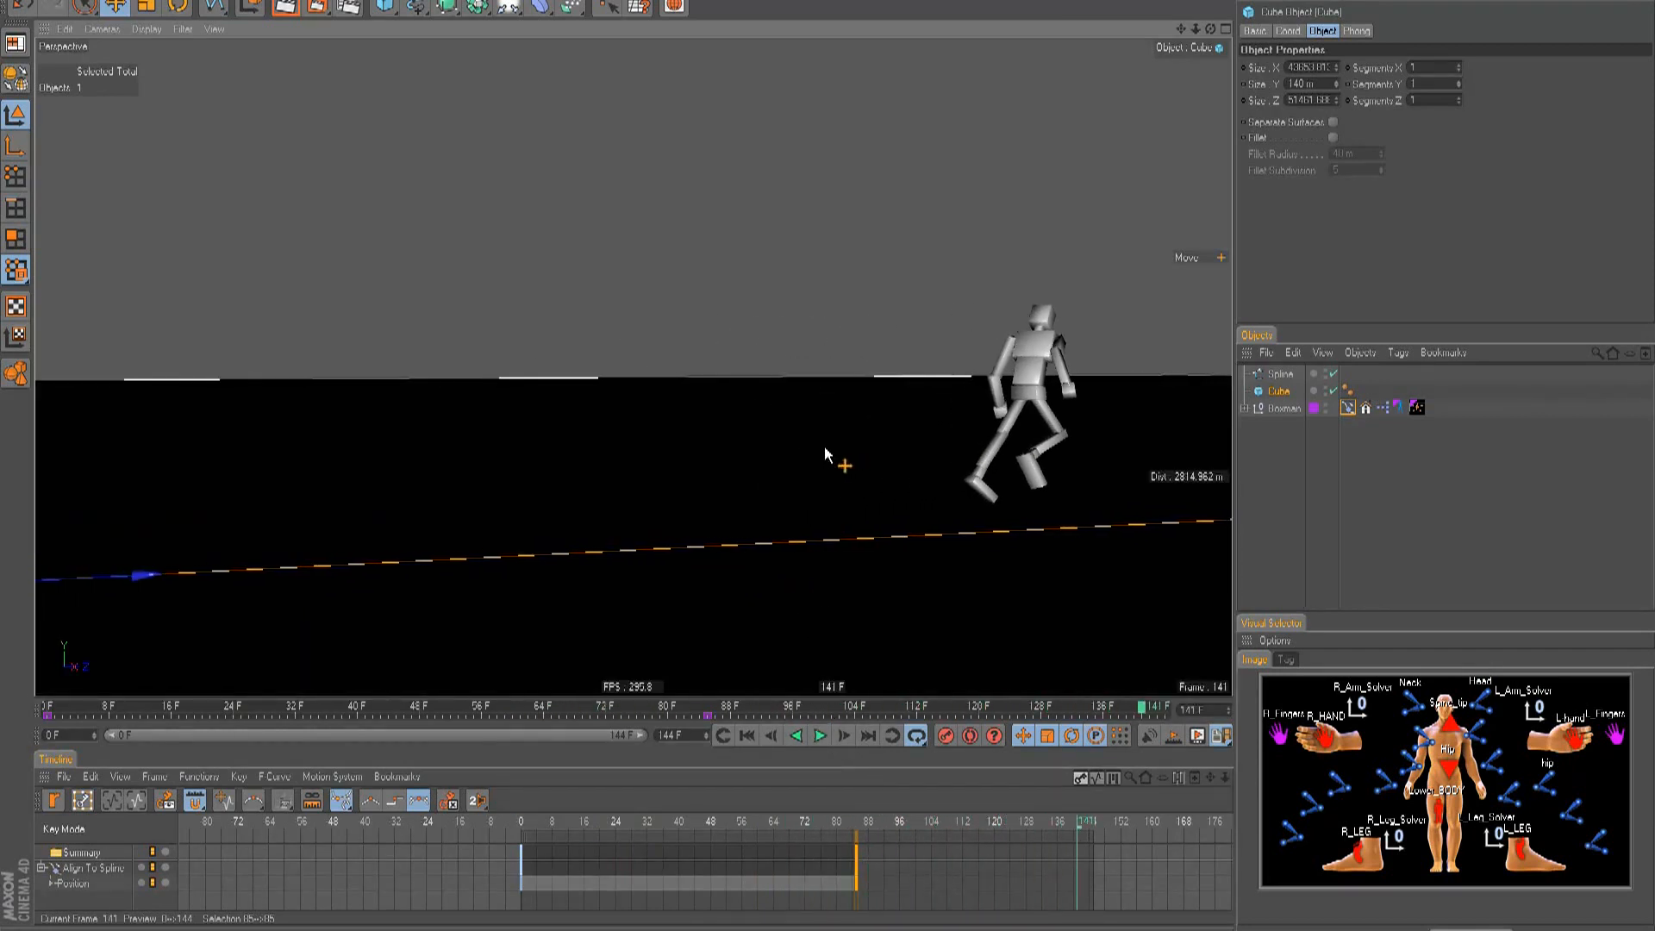
pyautogui.click(820, 736)
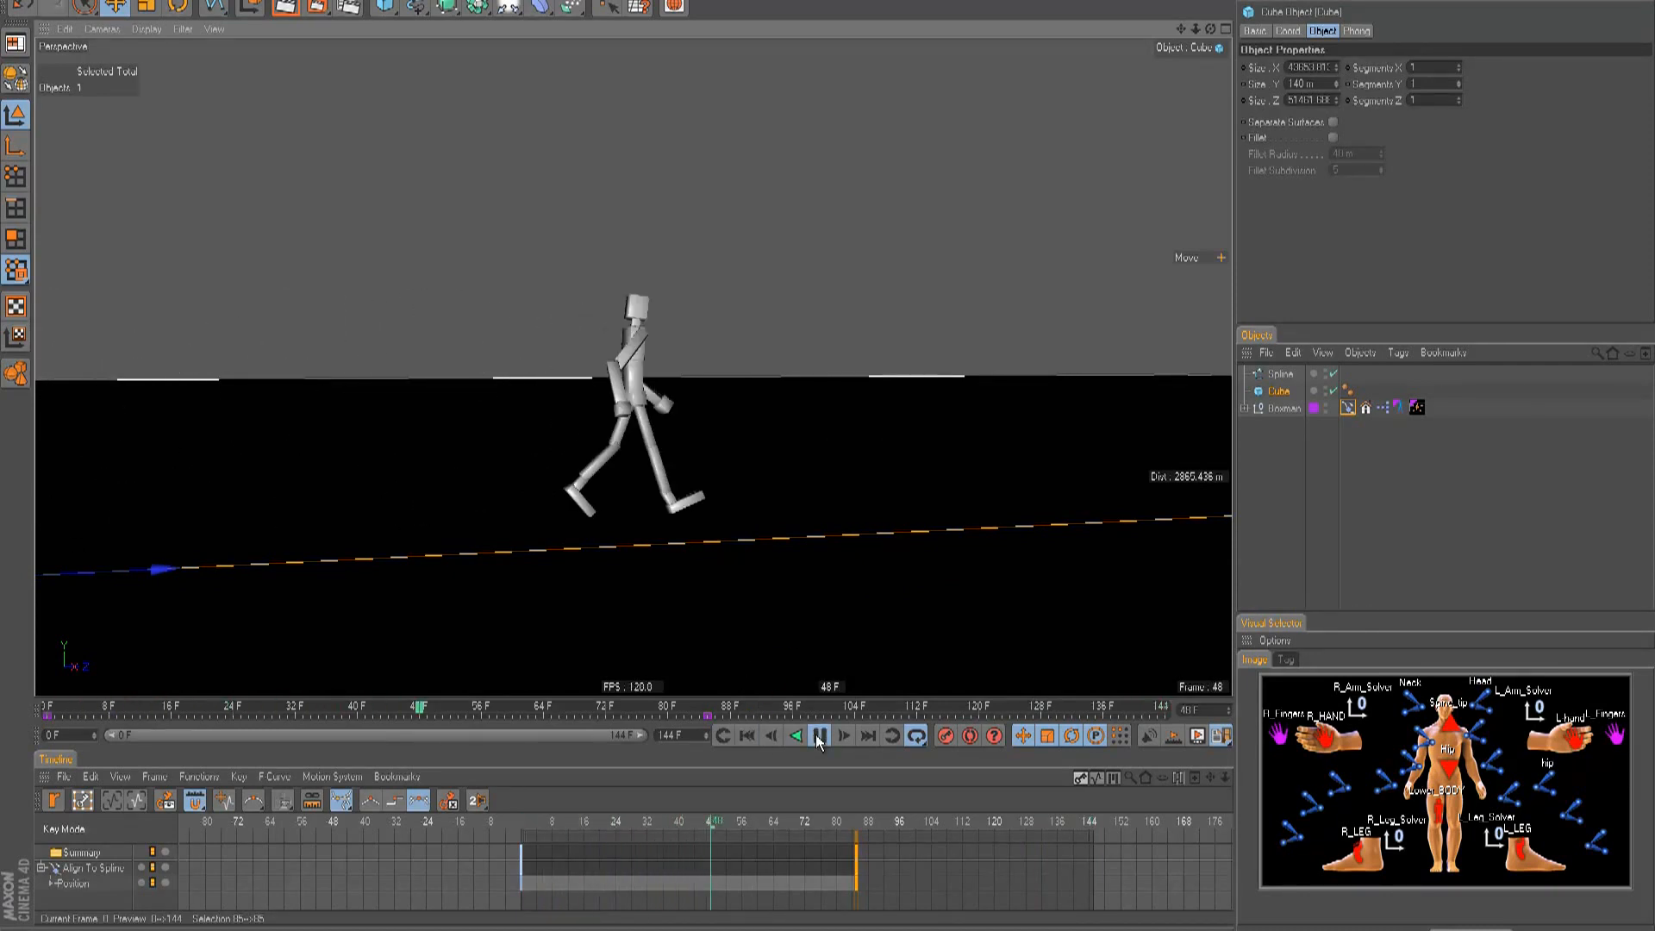
pyautogui.click(818, 737)
pyautogui.click(747, 736)
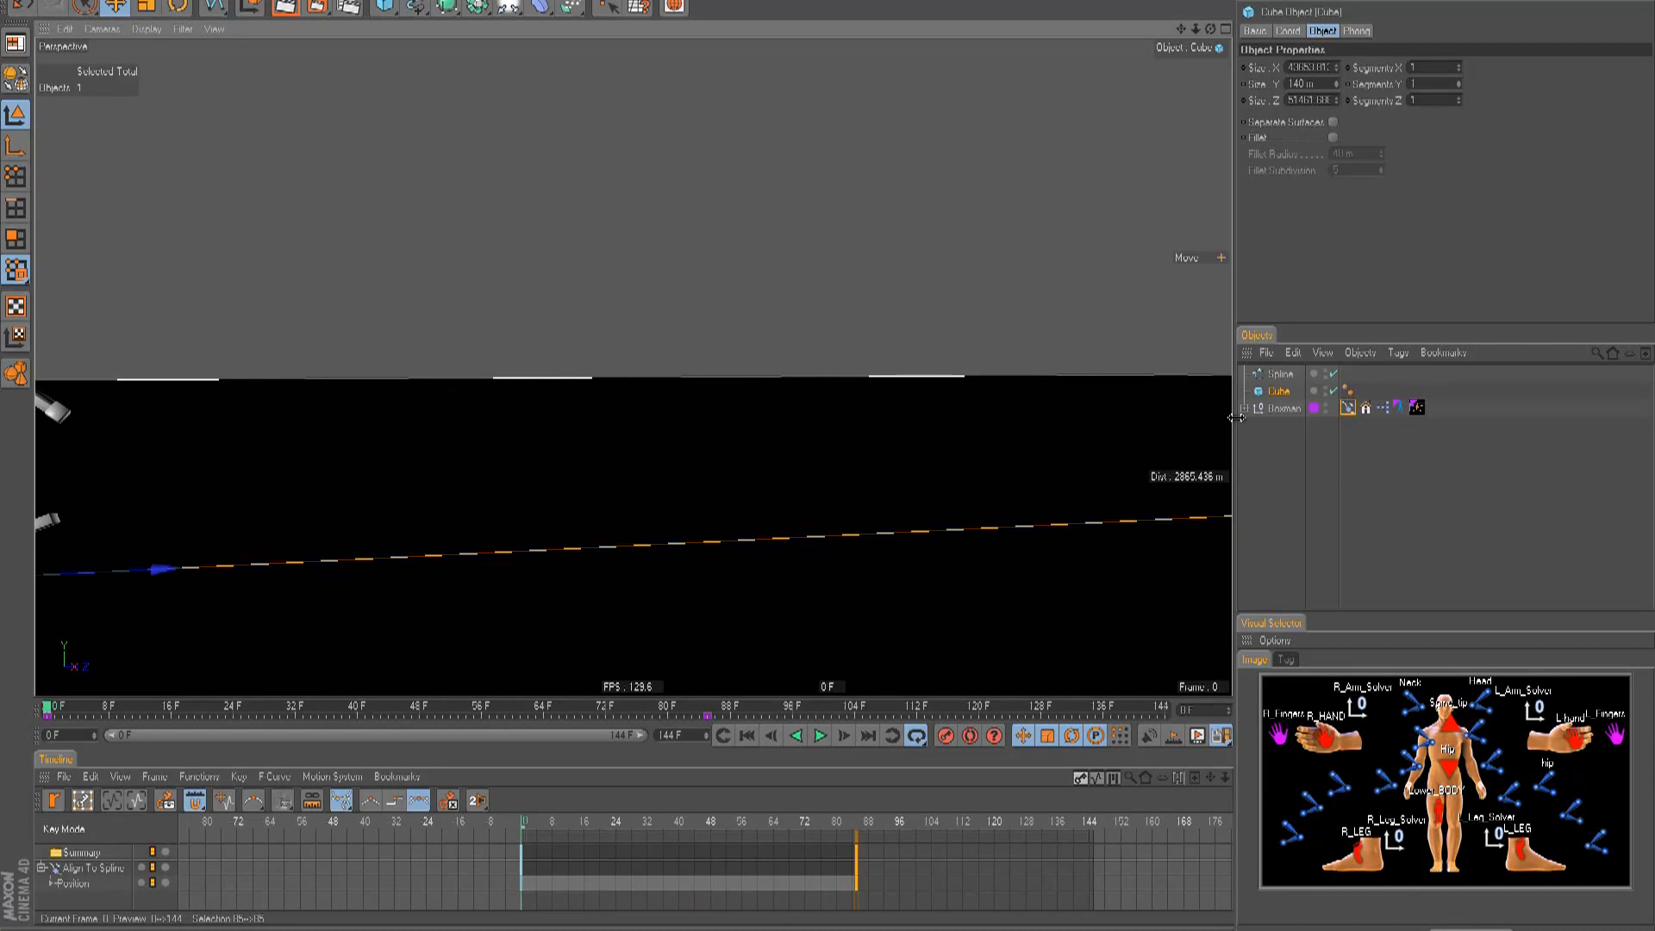
# - Add a MoGraph Rigid Body tag to the ground Cube
pyautogui.click(1279, 374)
pyautogui.rightClick(1278, 392)
pyautogui.press('Escape')
pyautogui.click(1278, 392)
pyautogui.rightClick(1275, 398)
pyautogui.moveTo(1327, 277)
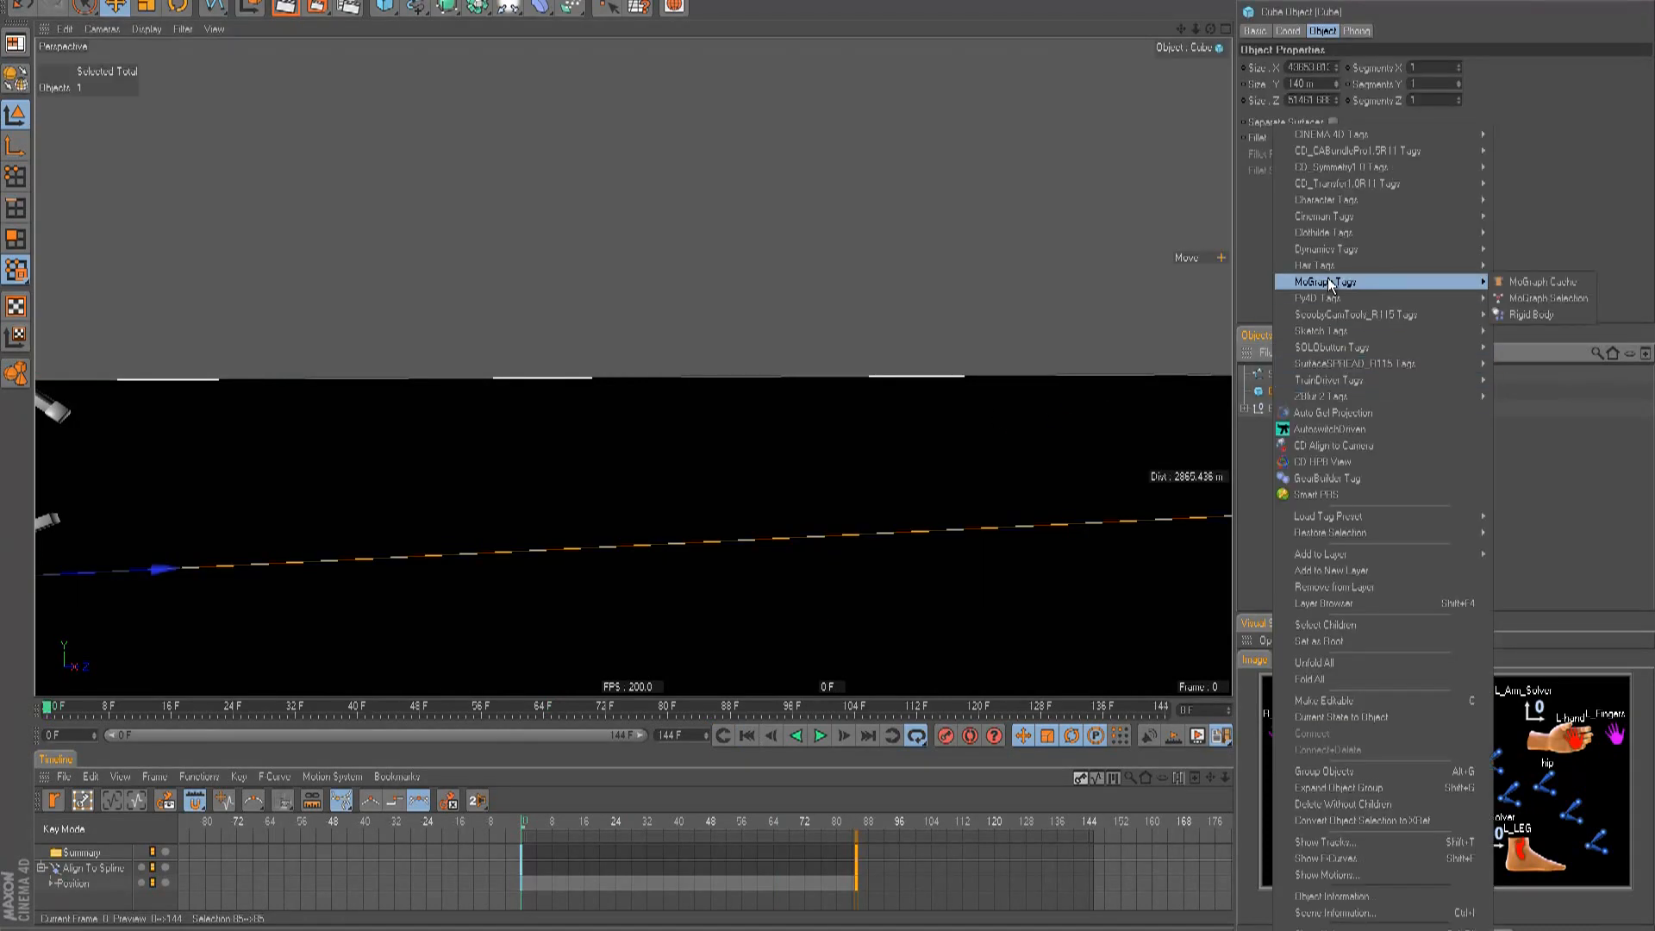
pyautogui.click(1530, 308)
# - Expand the character's hierarchy, widen the object name column and select the Body_poly null
pyautogui.click(1297, 419)
pyautogui.click(1279, 395)
pyautogui.click(1260, 450)
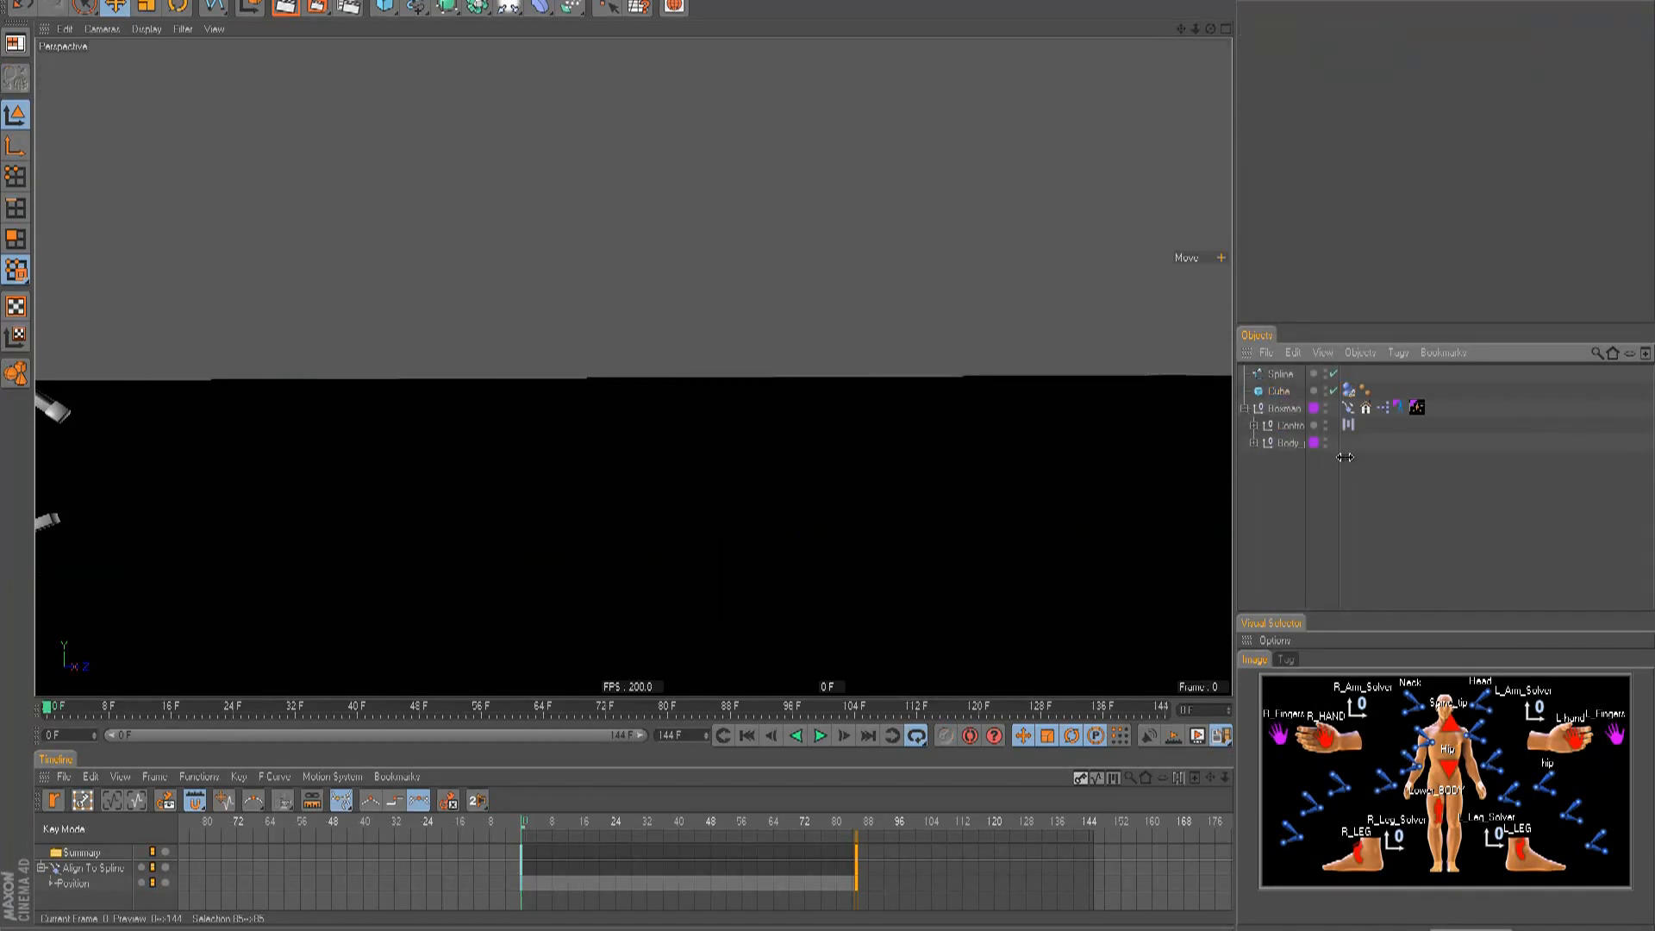
pyautogui.click(1255, 442)
pyautogui.click(1255, 442)
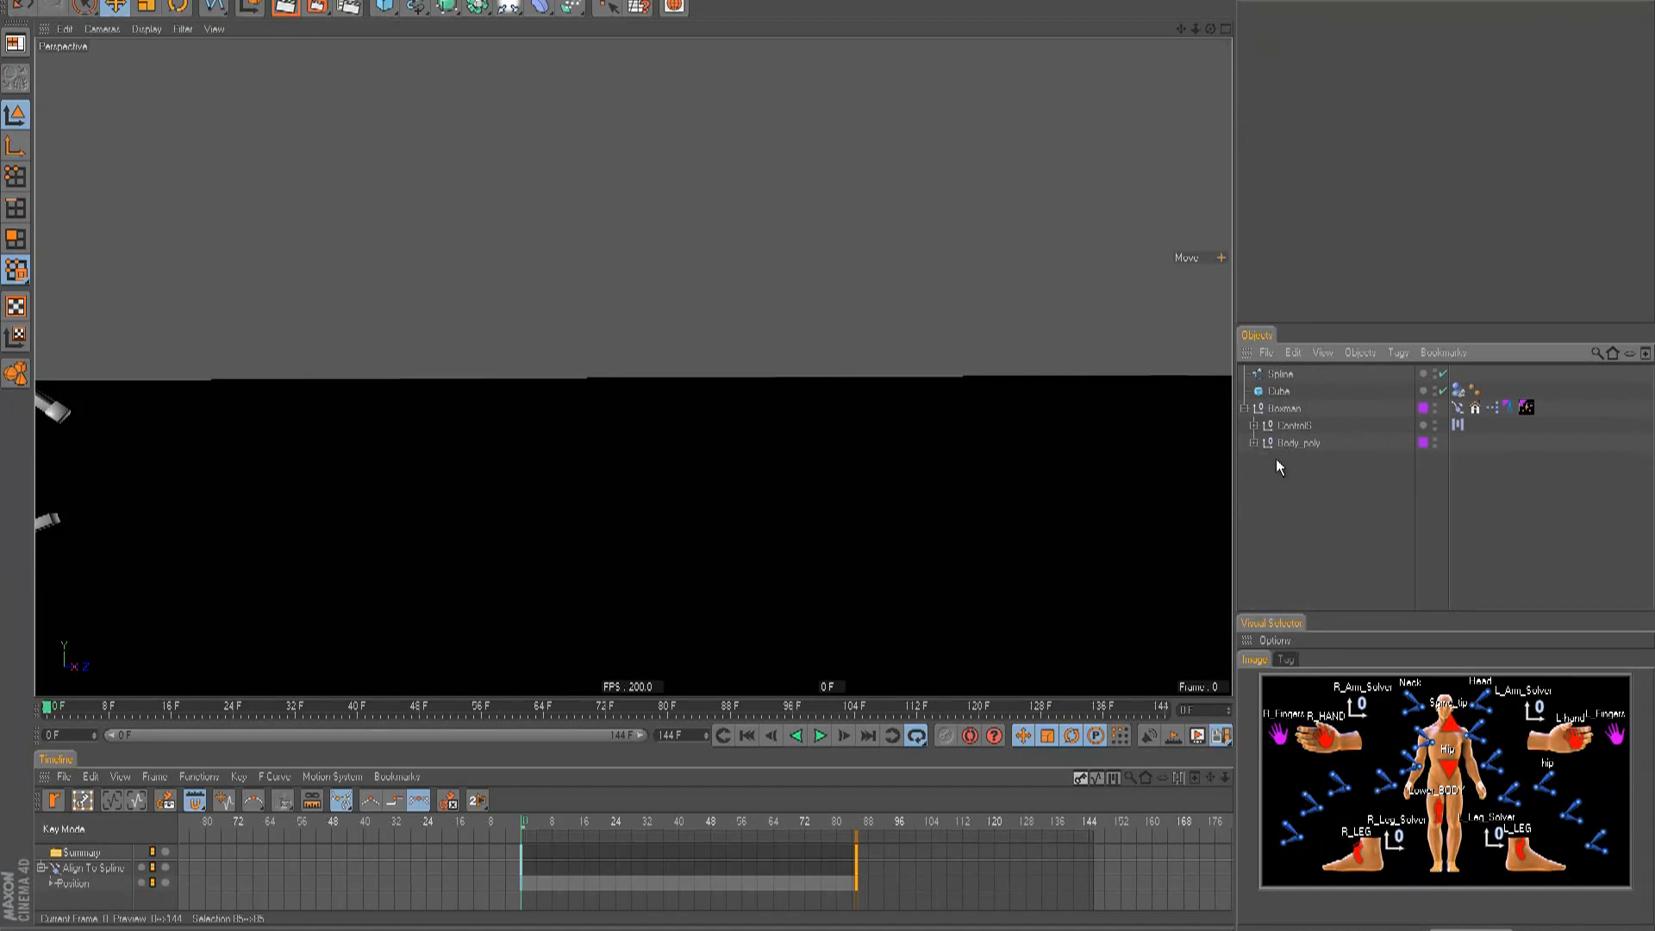
pyautogui.click(1254, 442)
pyautogui.click(1255, 442)
pyautogui.click(1274, 444)
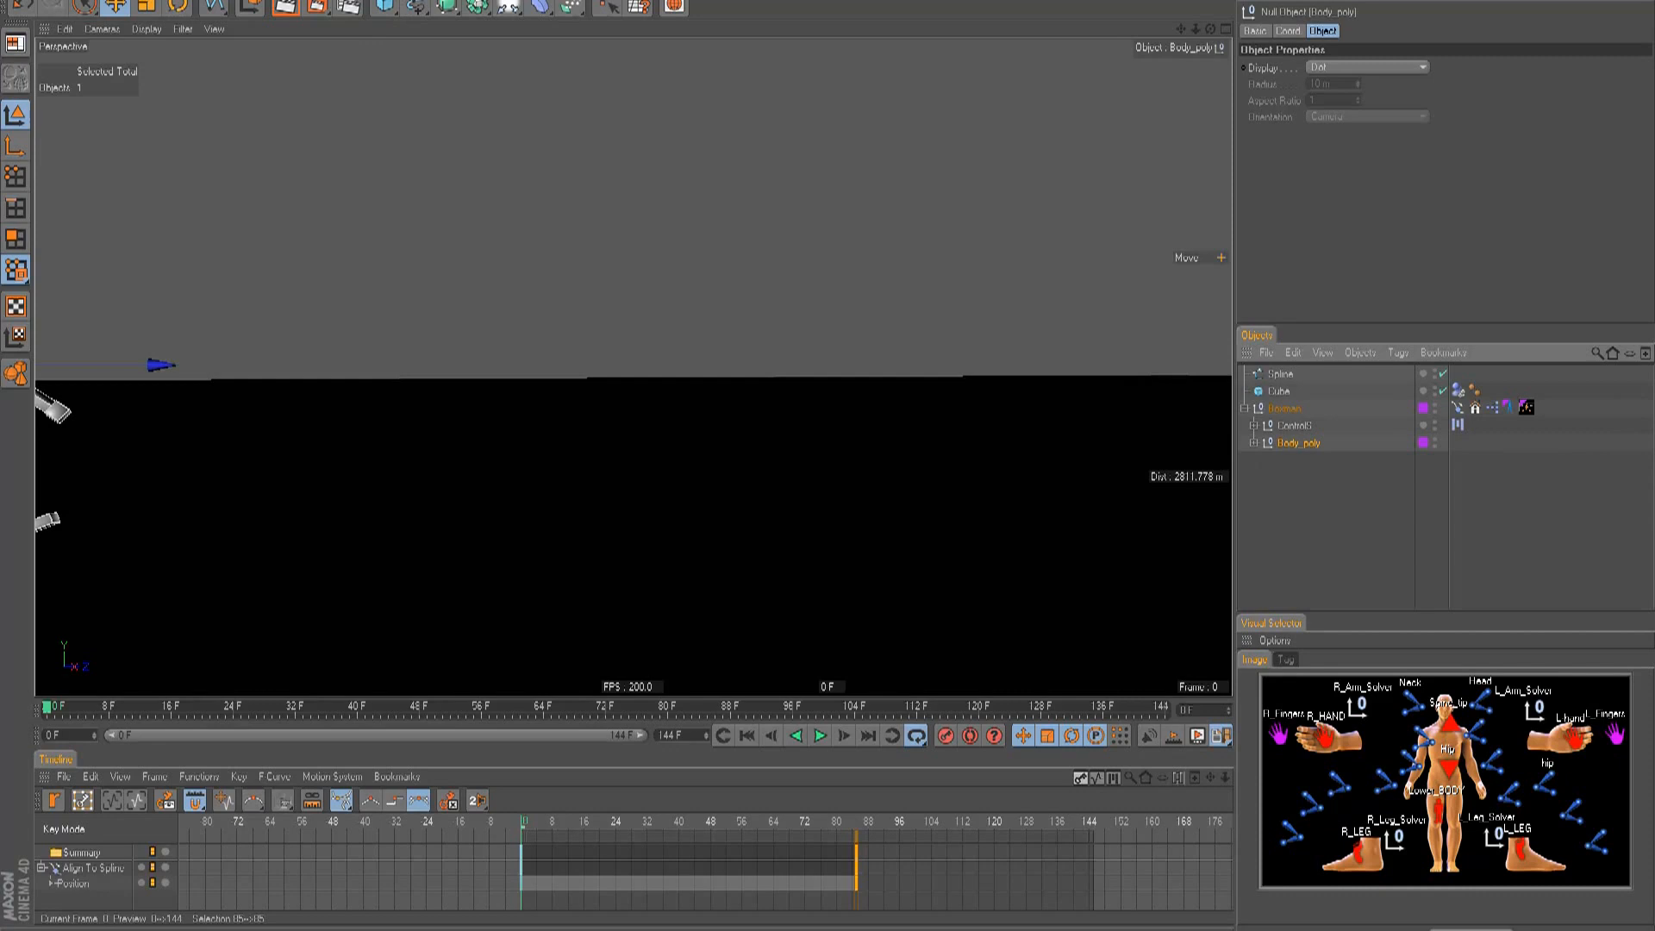
# - Create a MoGraph Fracture Object inside the character's hierarchy and make Body_poly its child
pyautogui.click(447, 7)
pyautogui.click(481, 100)
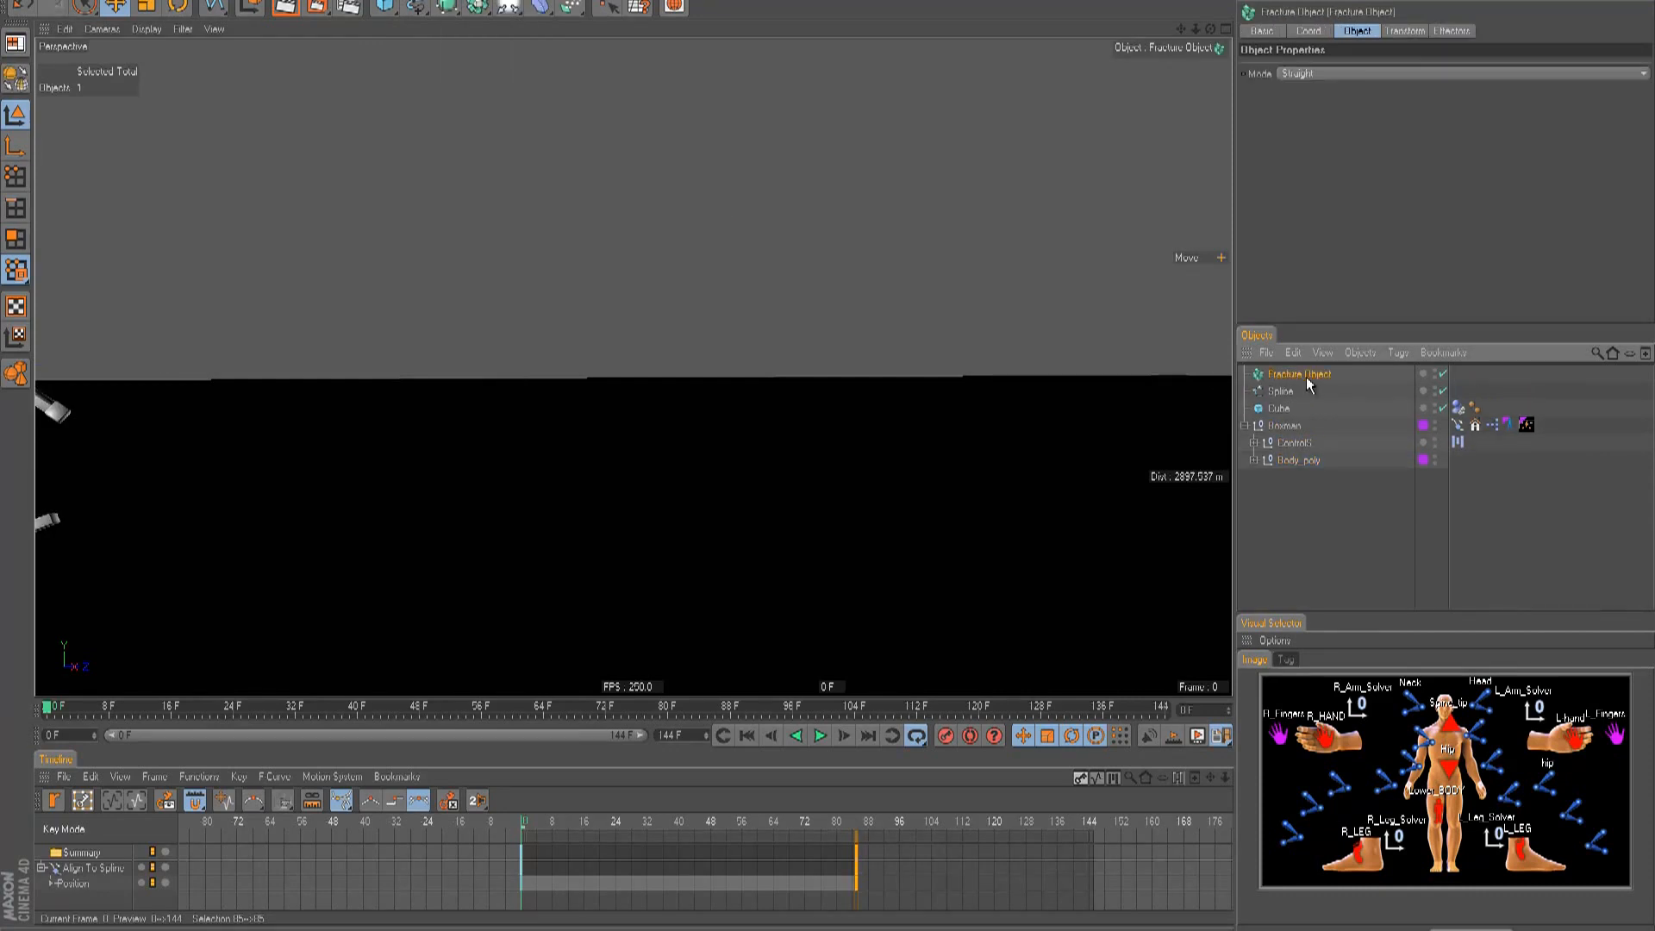
pyautogui.click(1253, 461)
pyautogui.click(1252, 461)
pyautogui.moveTo(1290, 460); pyautogui.dragTo(1299, 449)
# - Set the Fracture Object's mode to Explode Segments
pyautogui.click(1298, 30)
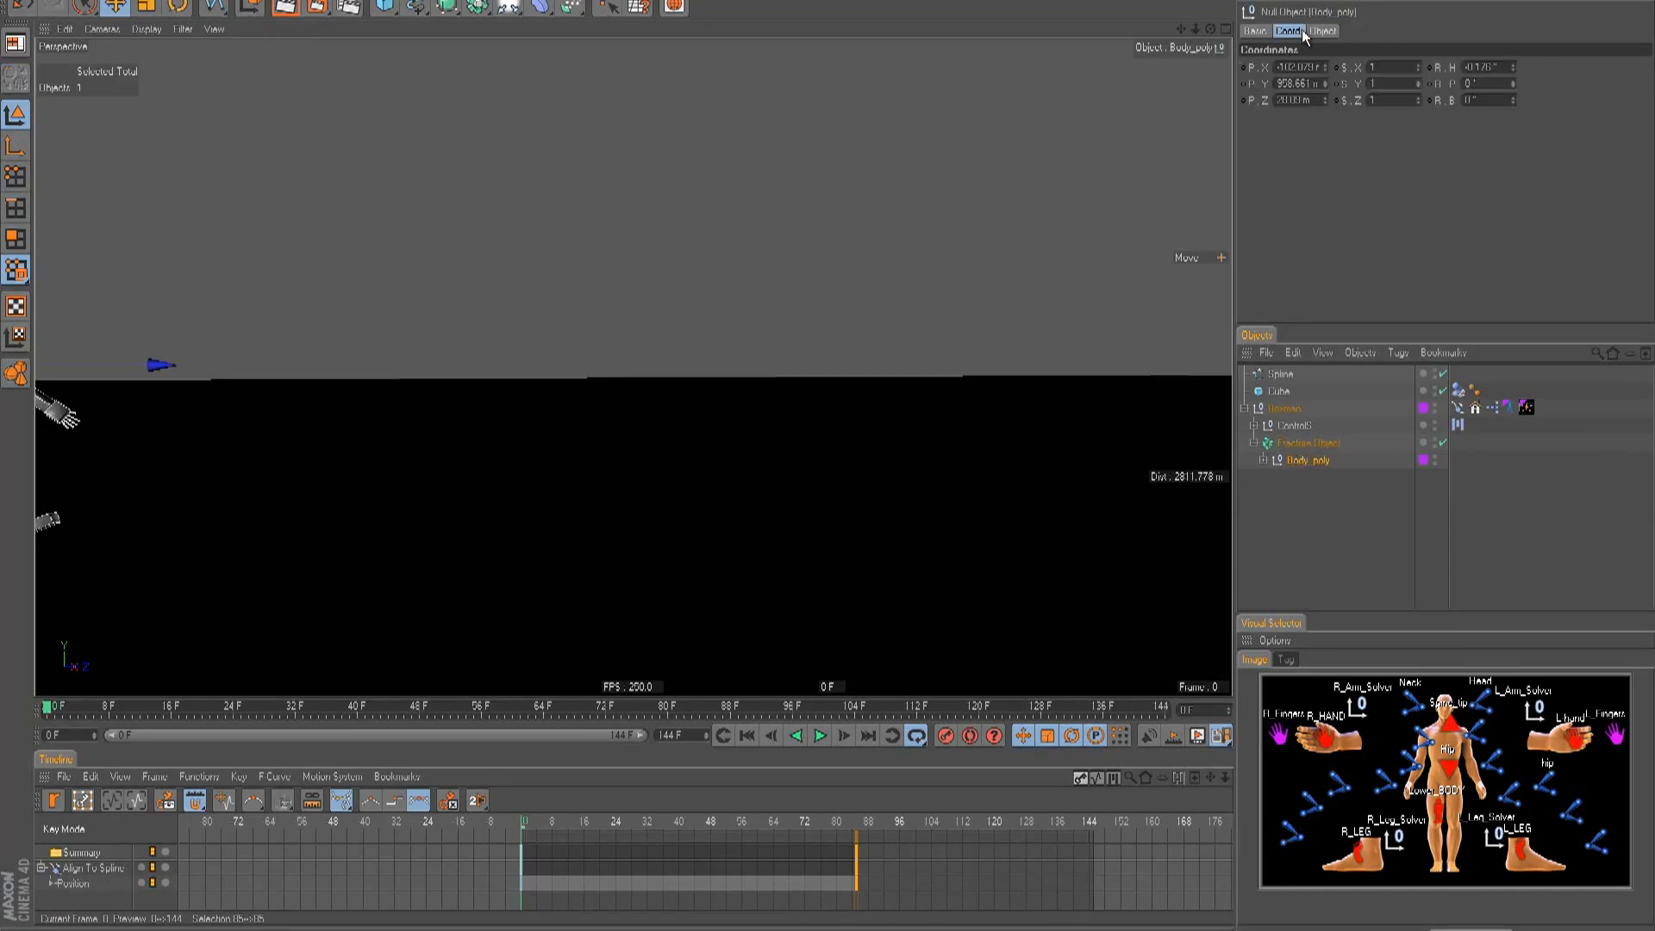
pyautogui.click(1307, 442)
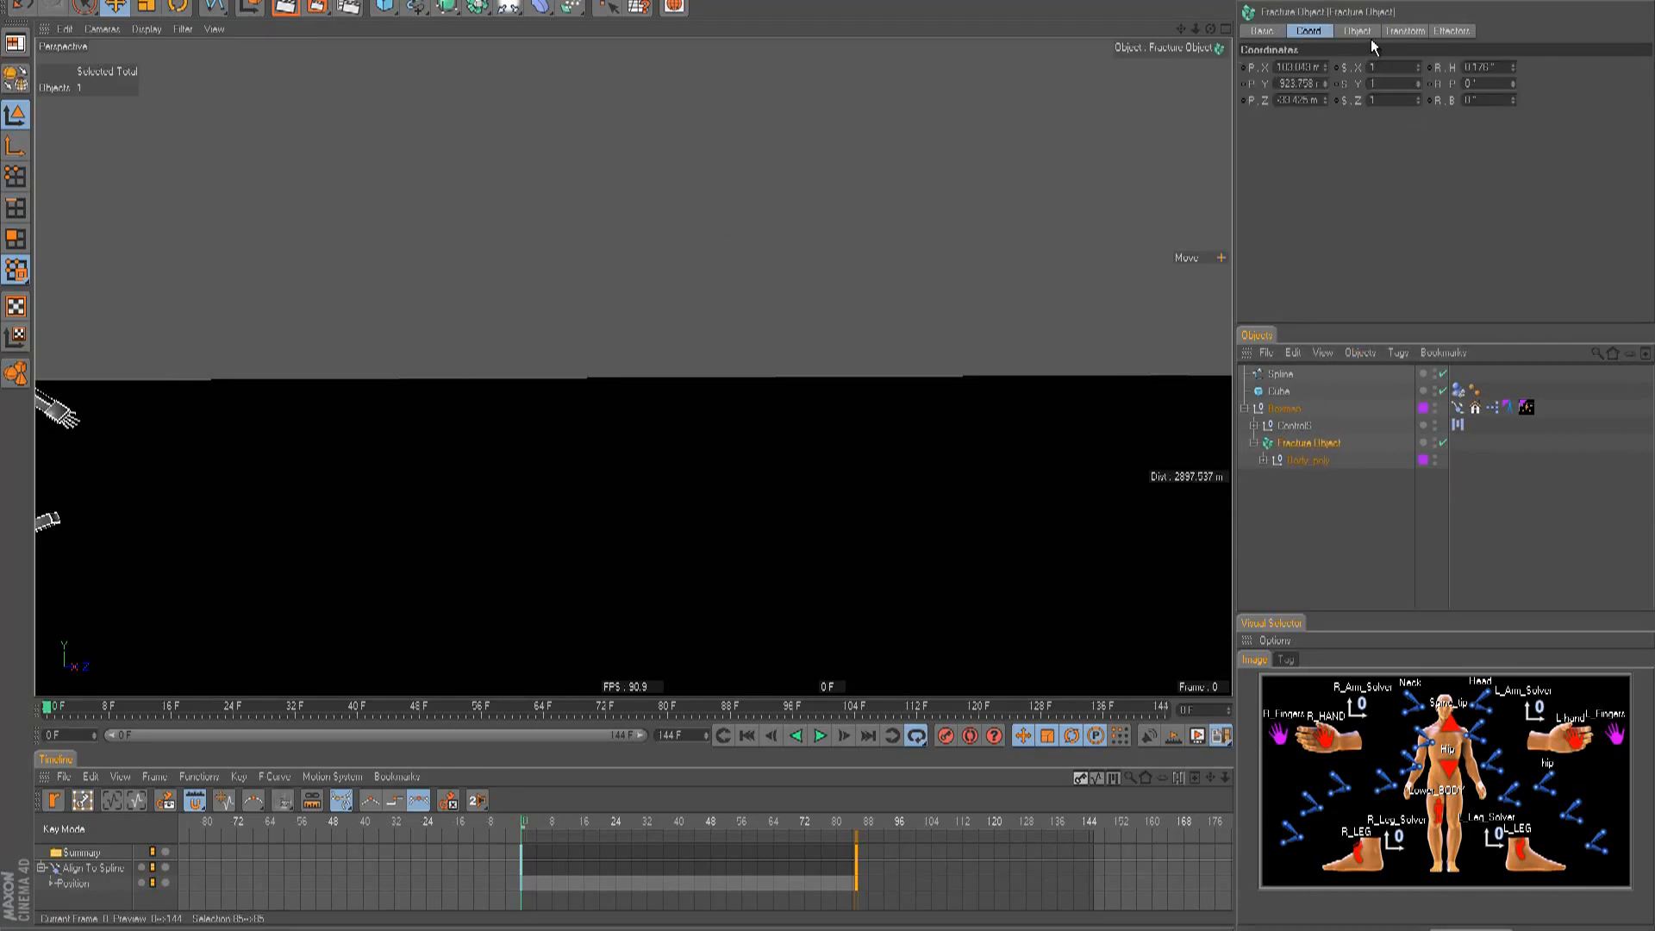
pyautogui.click(1367, 33)
pyautogui.click(1350, 73)
pyautogui.click(1348, 107)
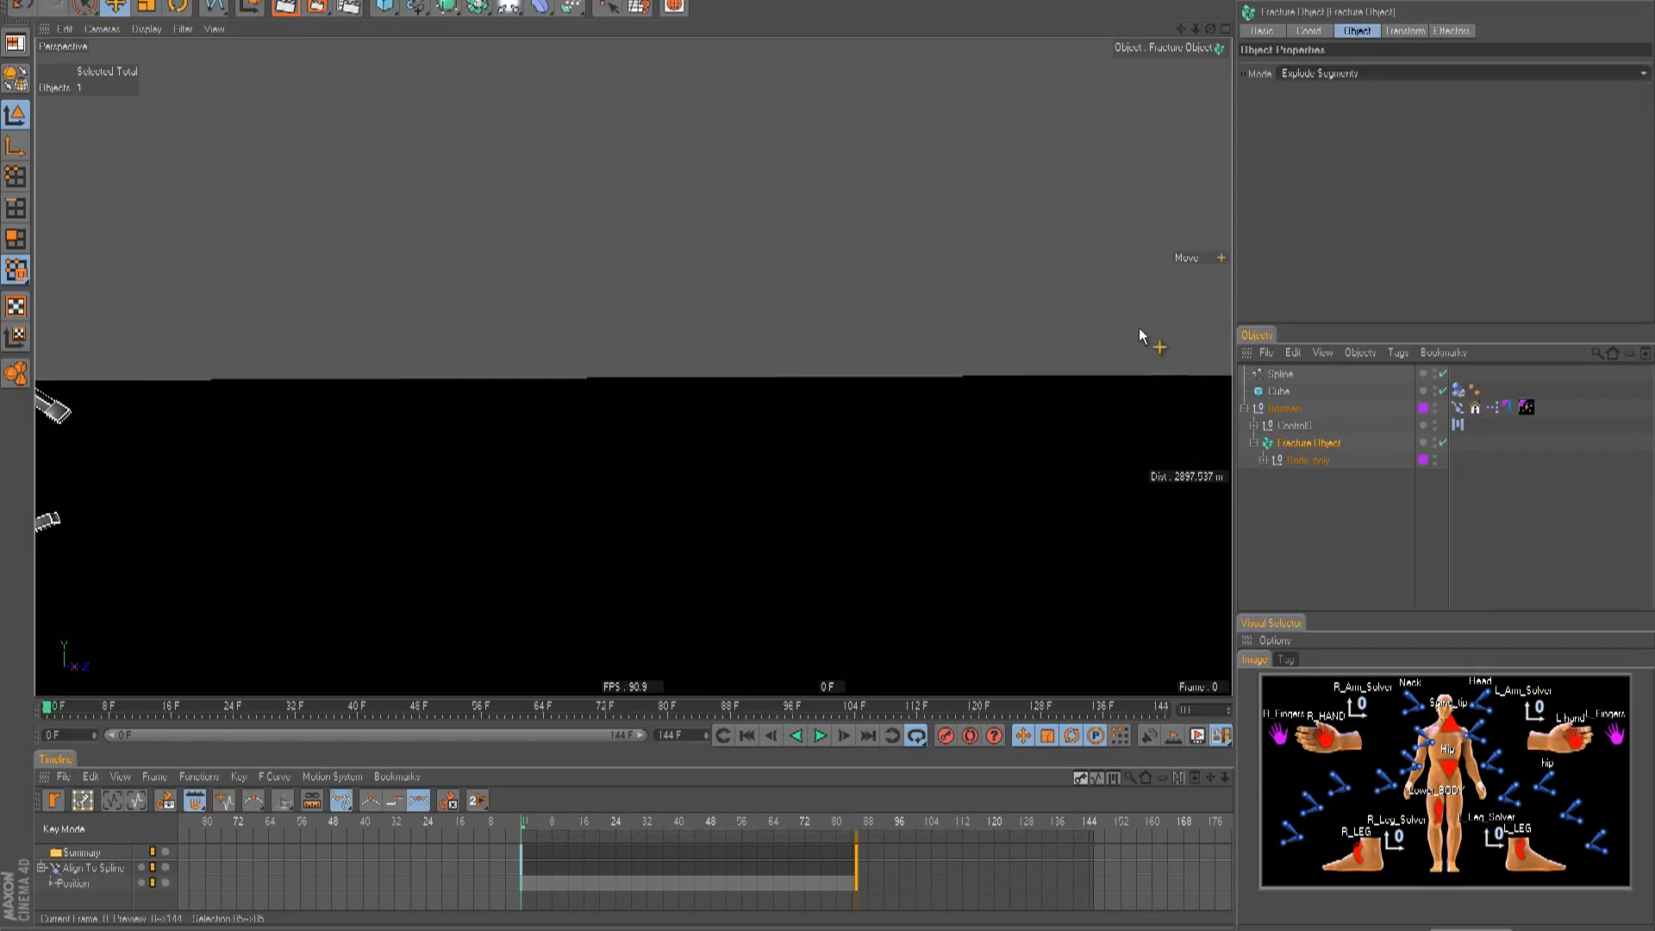
# - Play the fractured character's walk from the start, then scrub to frame 35
pyautogui.click(820, 736)
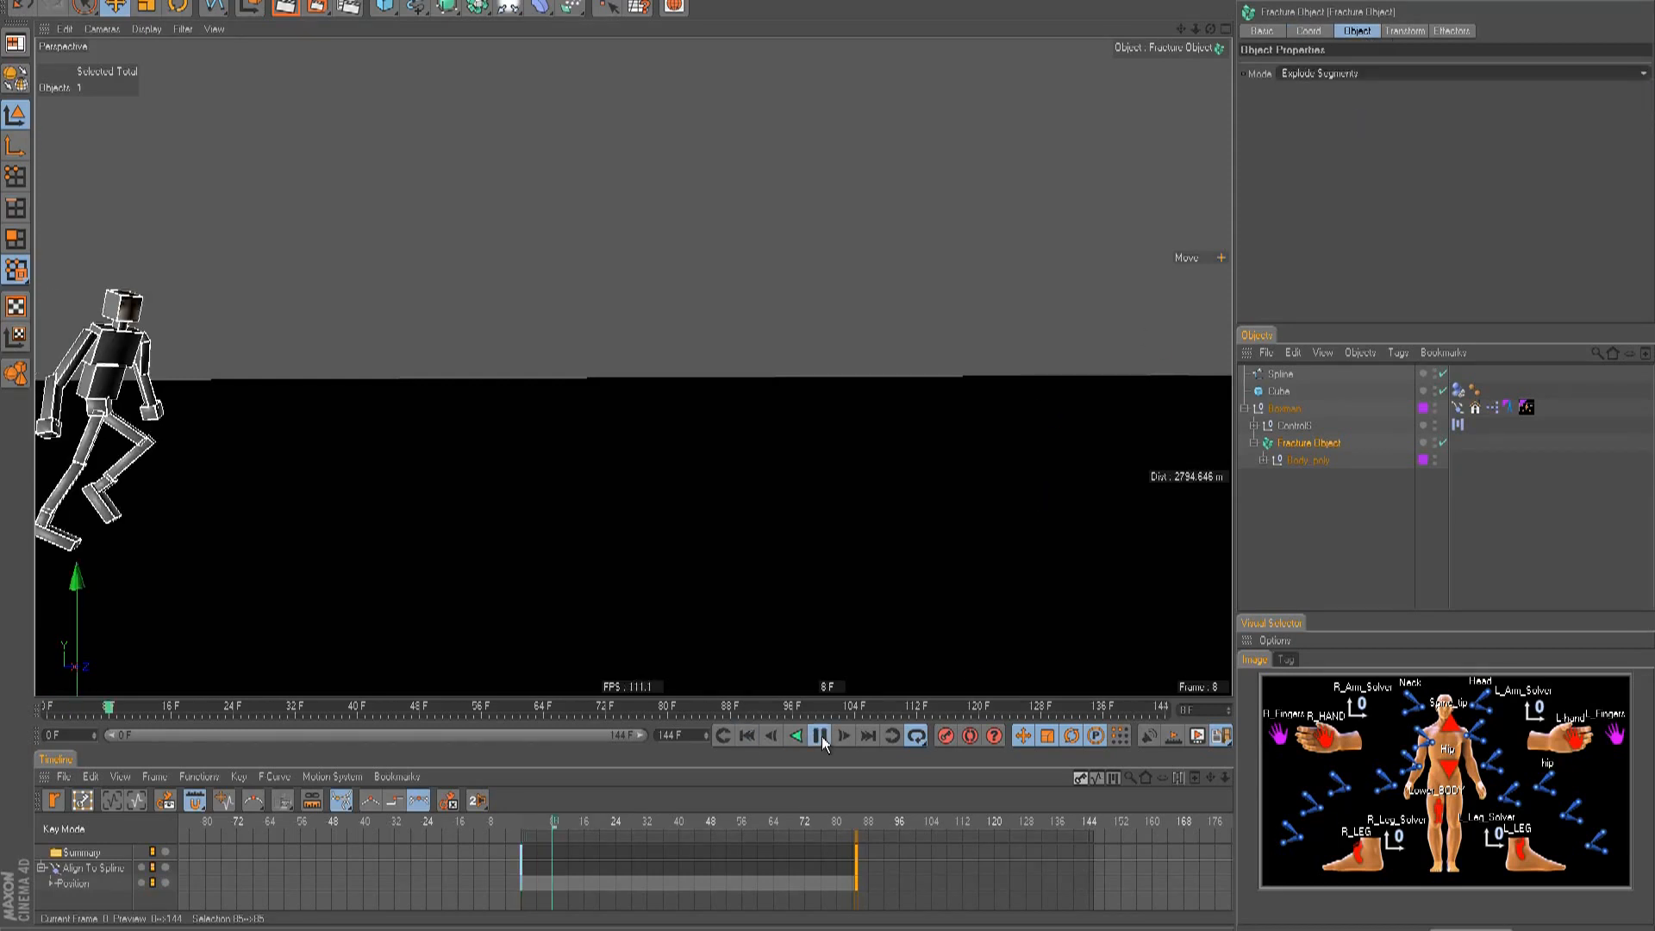
pyautogui.click(1189, 558)
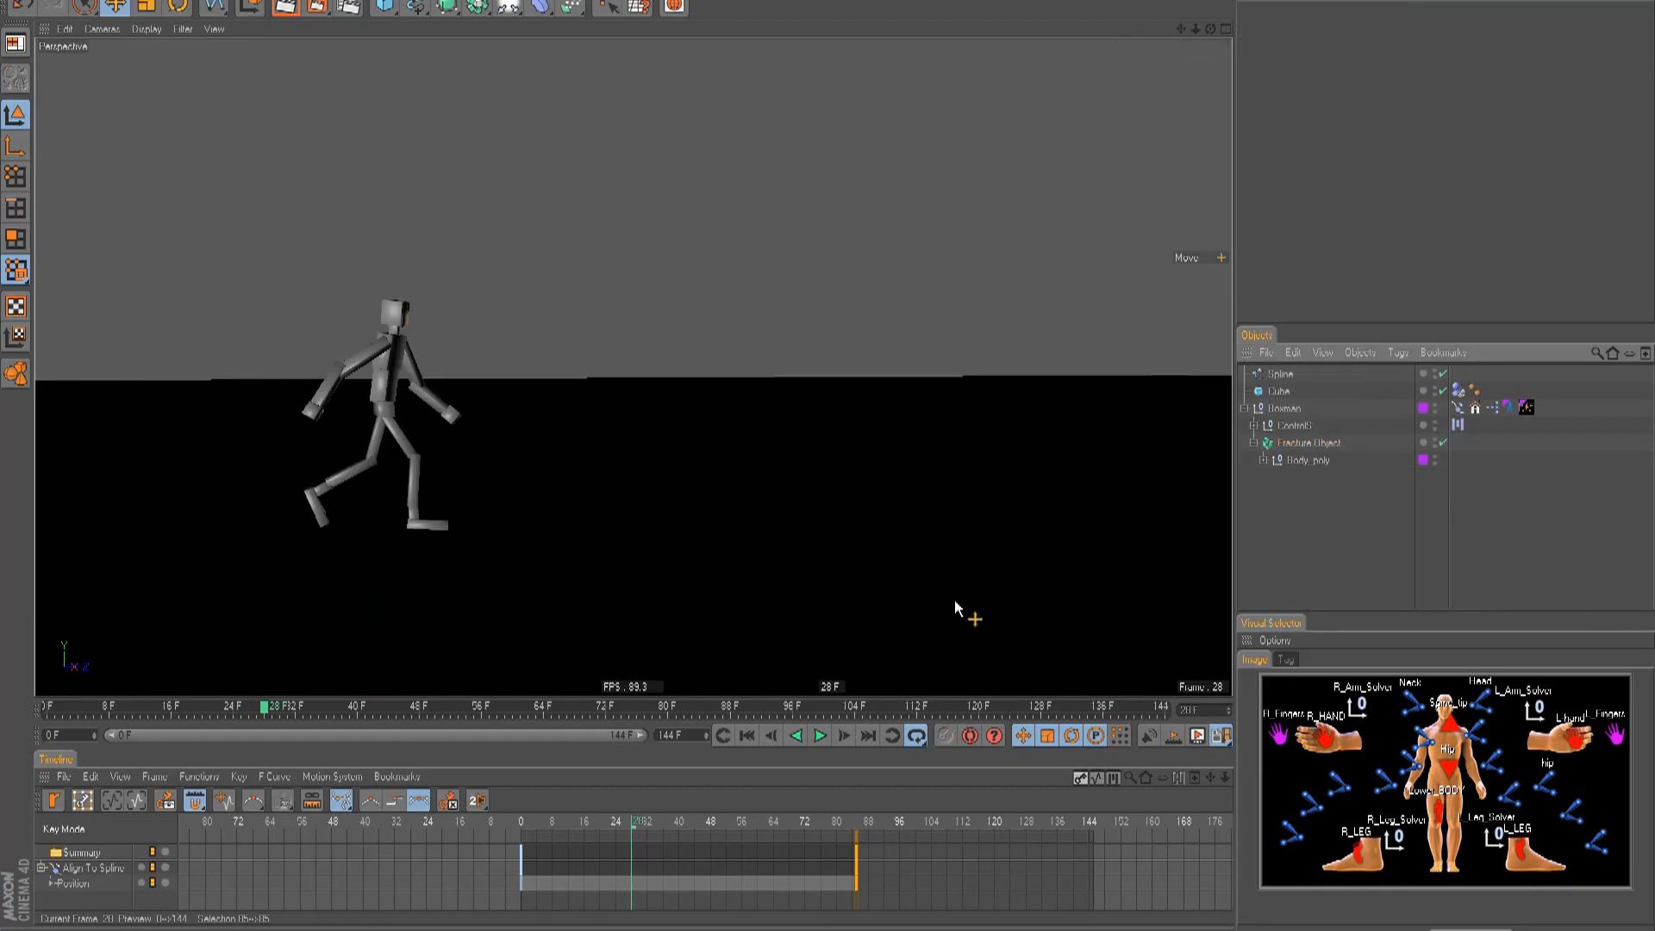
pyautogui.click(746, 736)
pyautogui.click(820, 737)
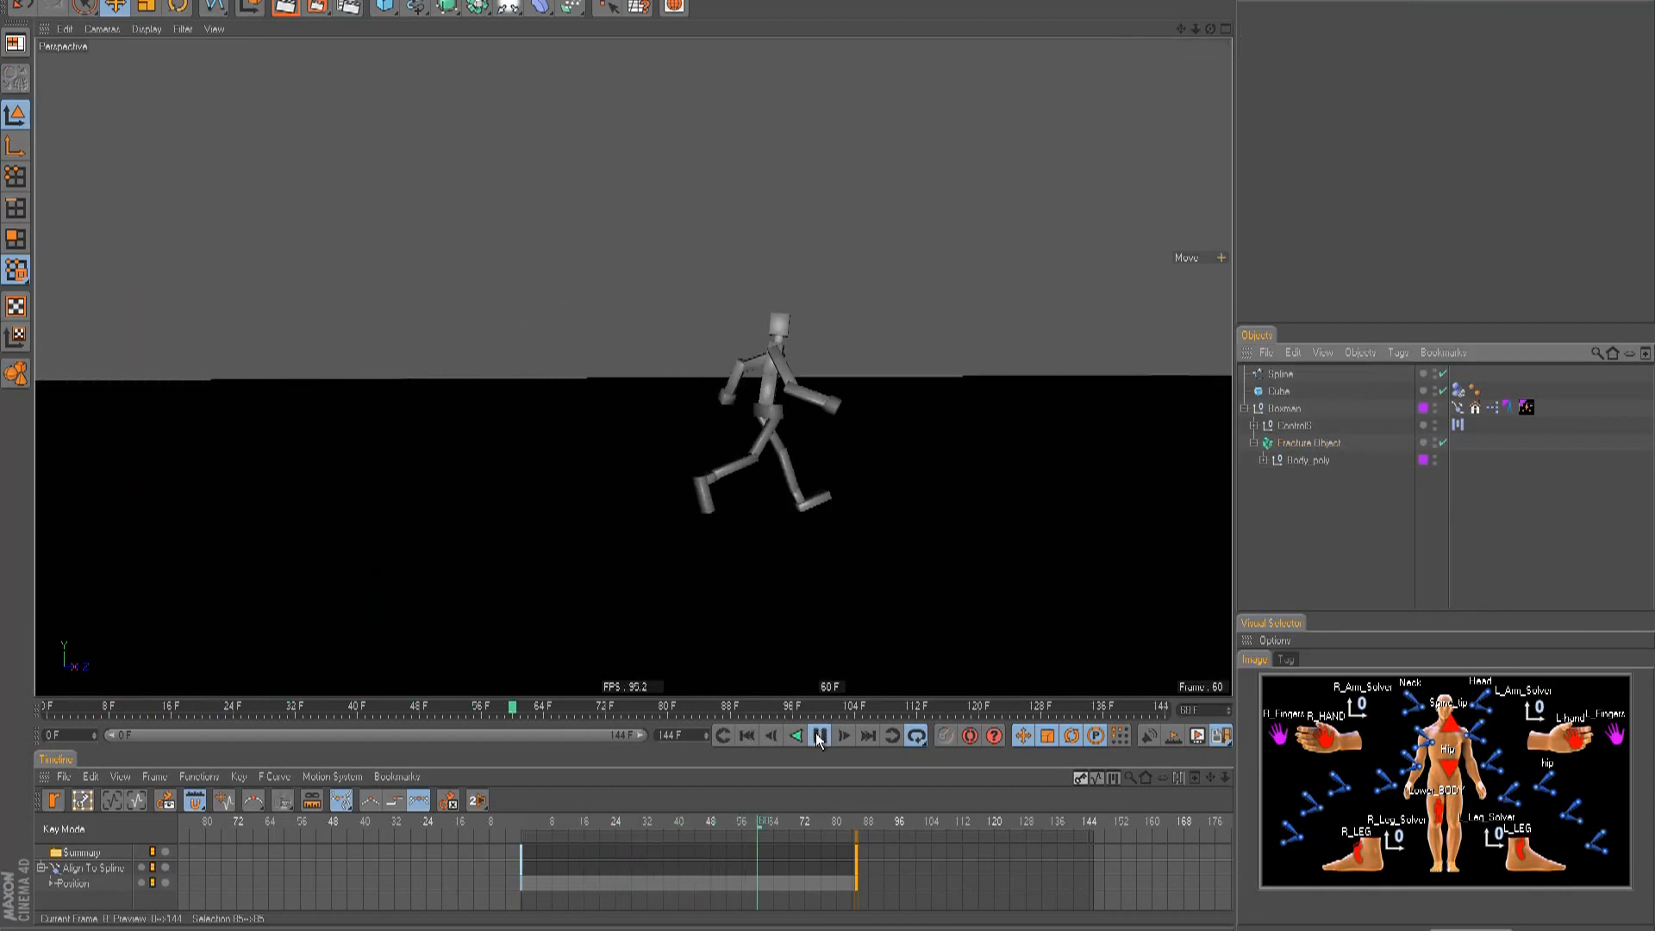
pyautogui.click(820, 736)
pyautogui.moveTo(634, 691); pyautogui.dragTo(329, 705)
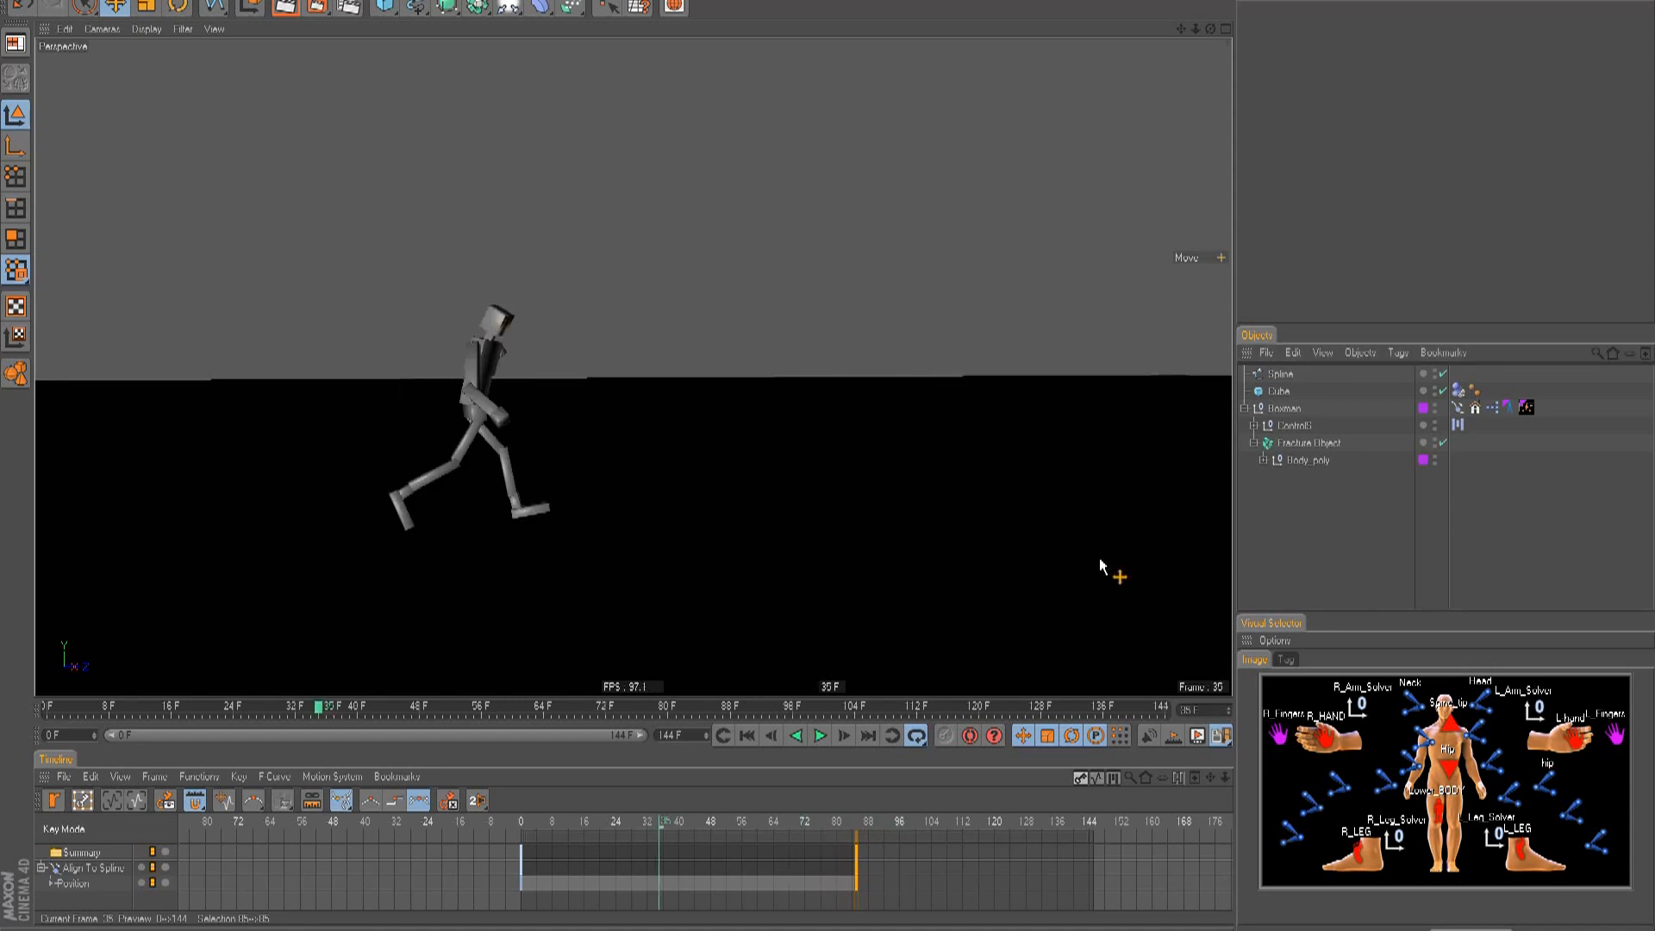
# - Add a MoGraph Rigid Body tag to the Fracture Object, play the simulation from the start and rewind
pyautogui.rightClick(1293, 453)
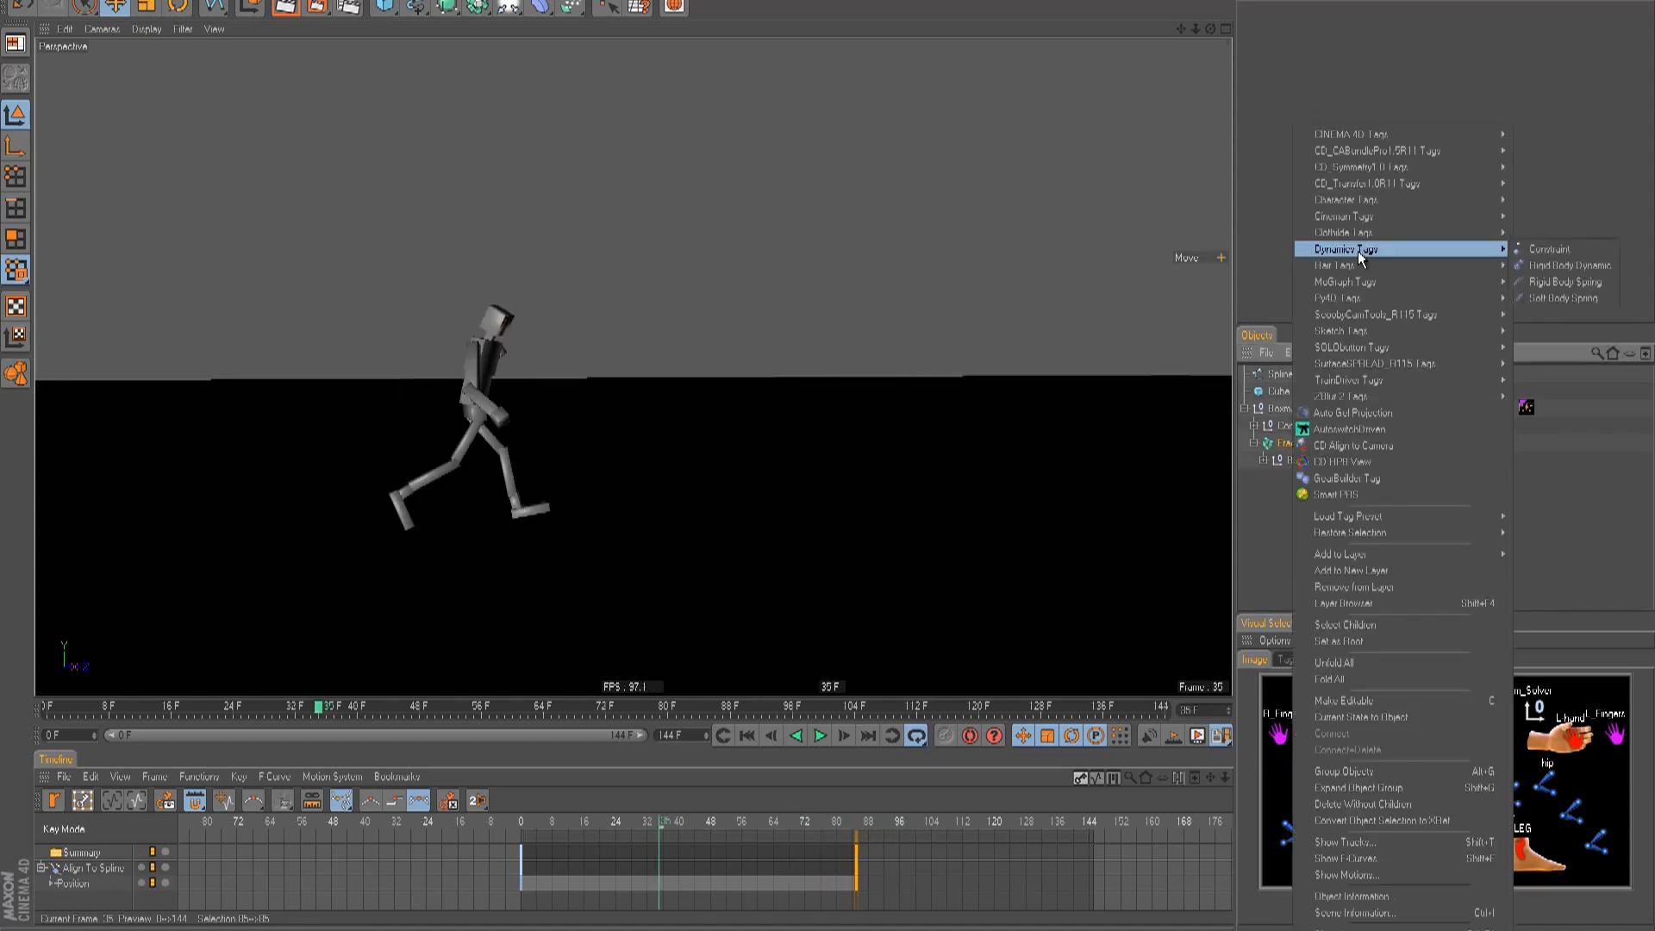
pyautogui.moveTo(1357, 282)
pyautogui.click(1535, 312)
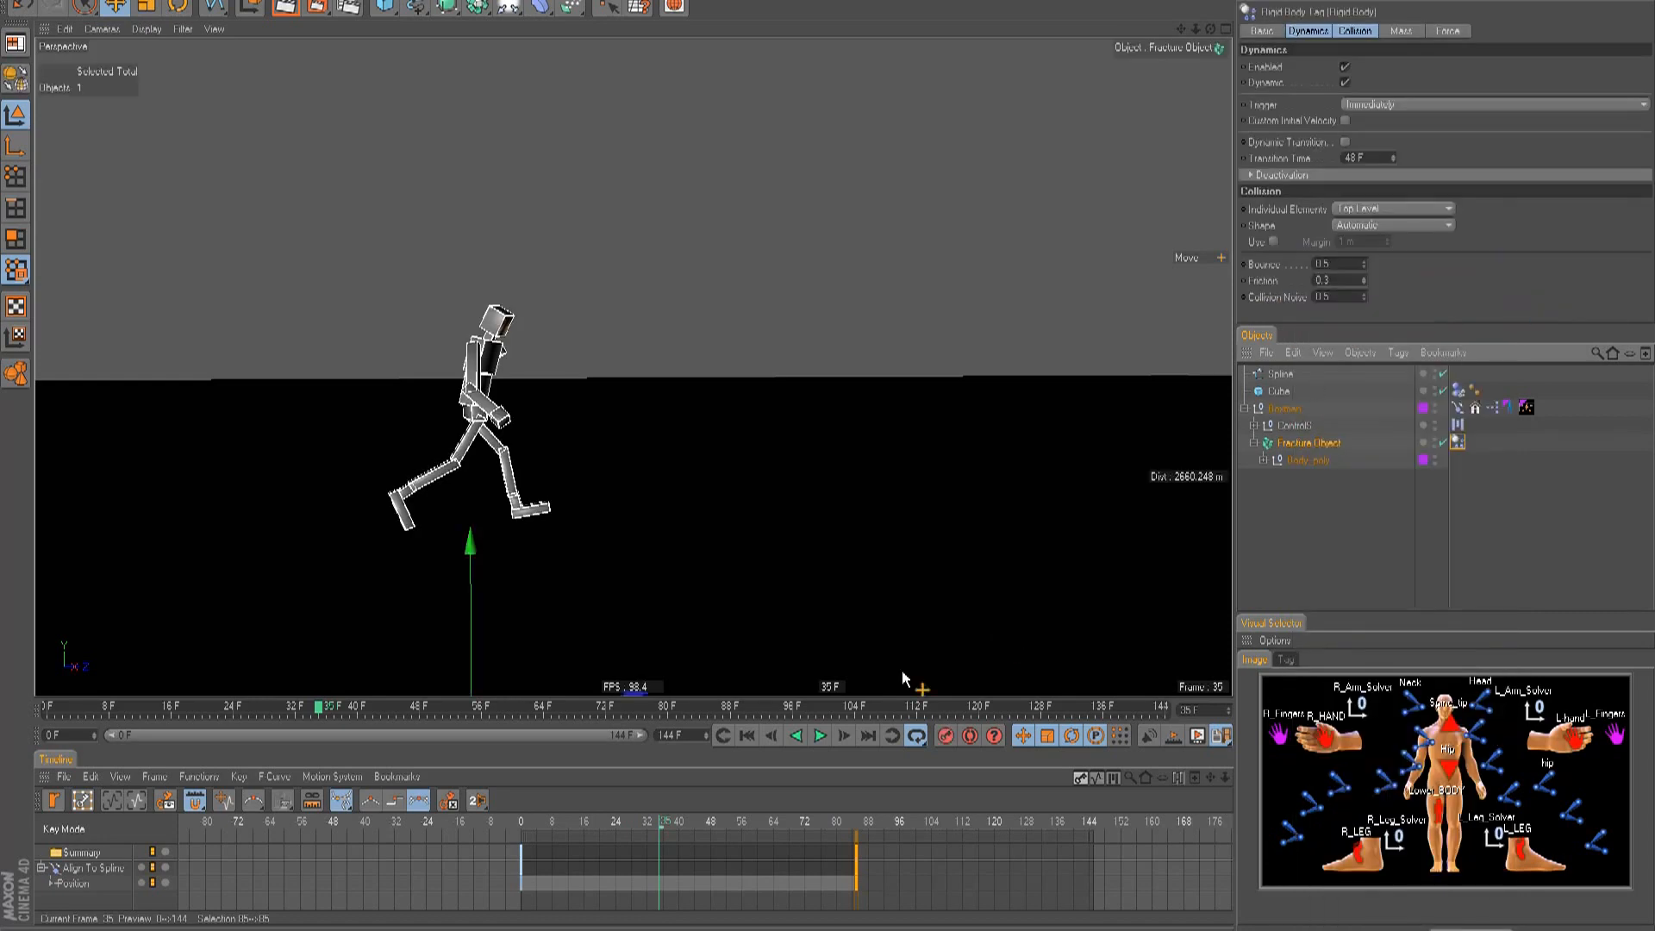
pyautogui.click(748, 736)
pyautogui.click(819, 736)
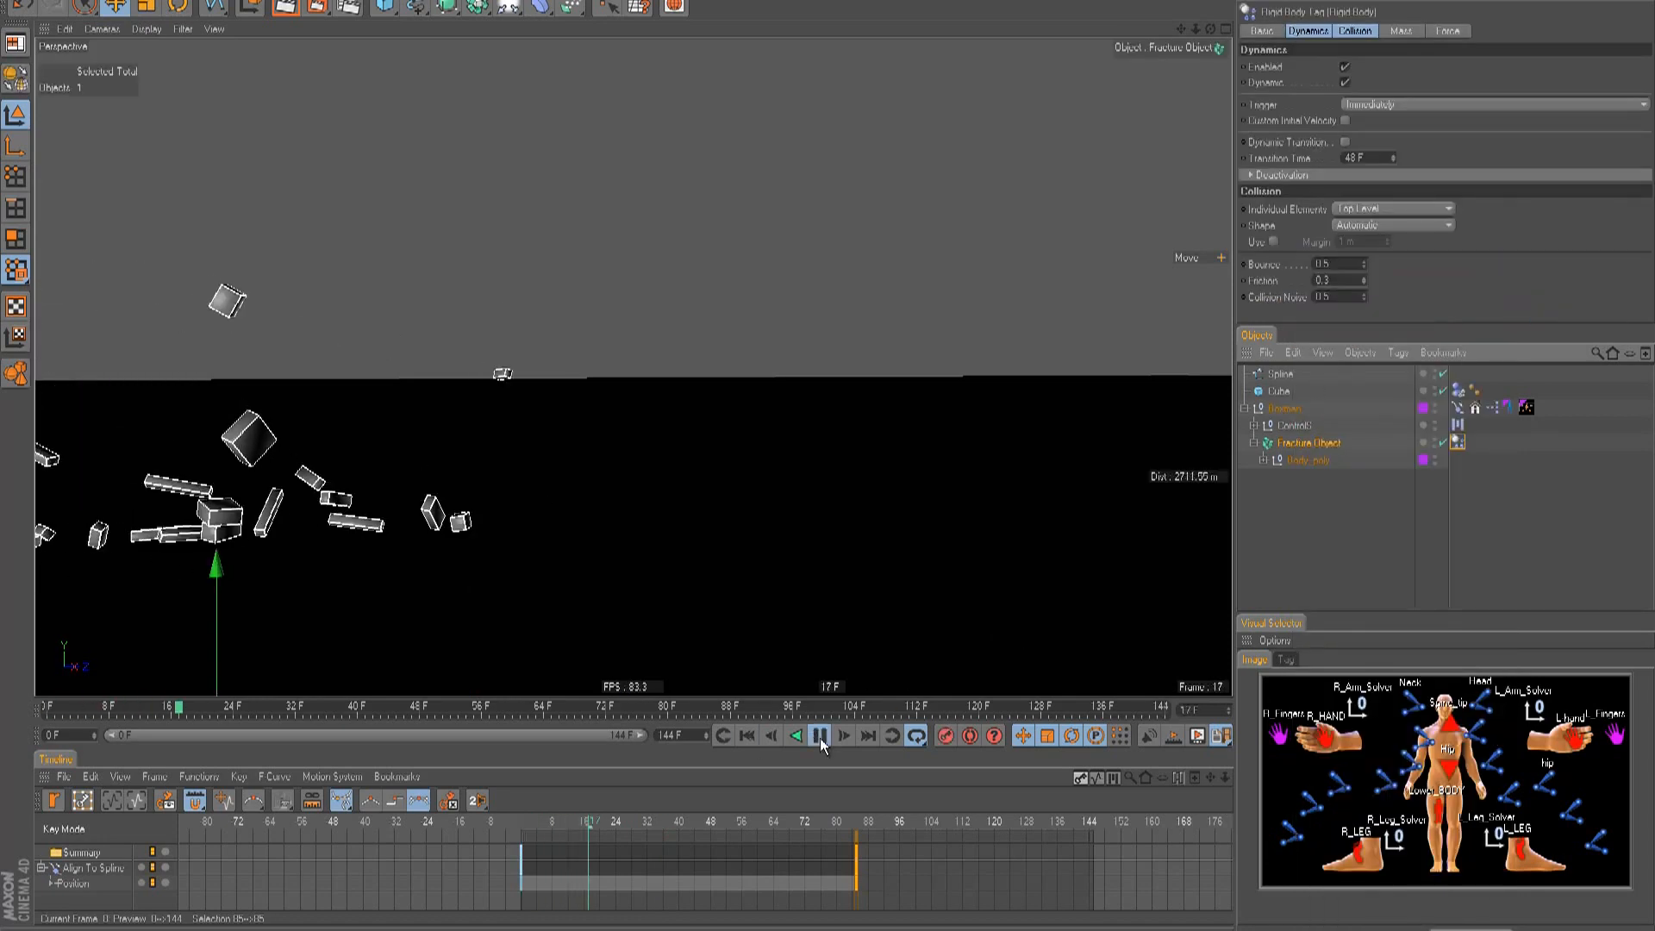
pyautogui.click(742, 737)
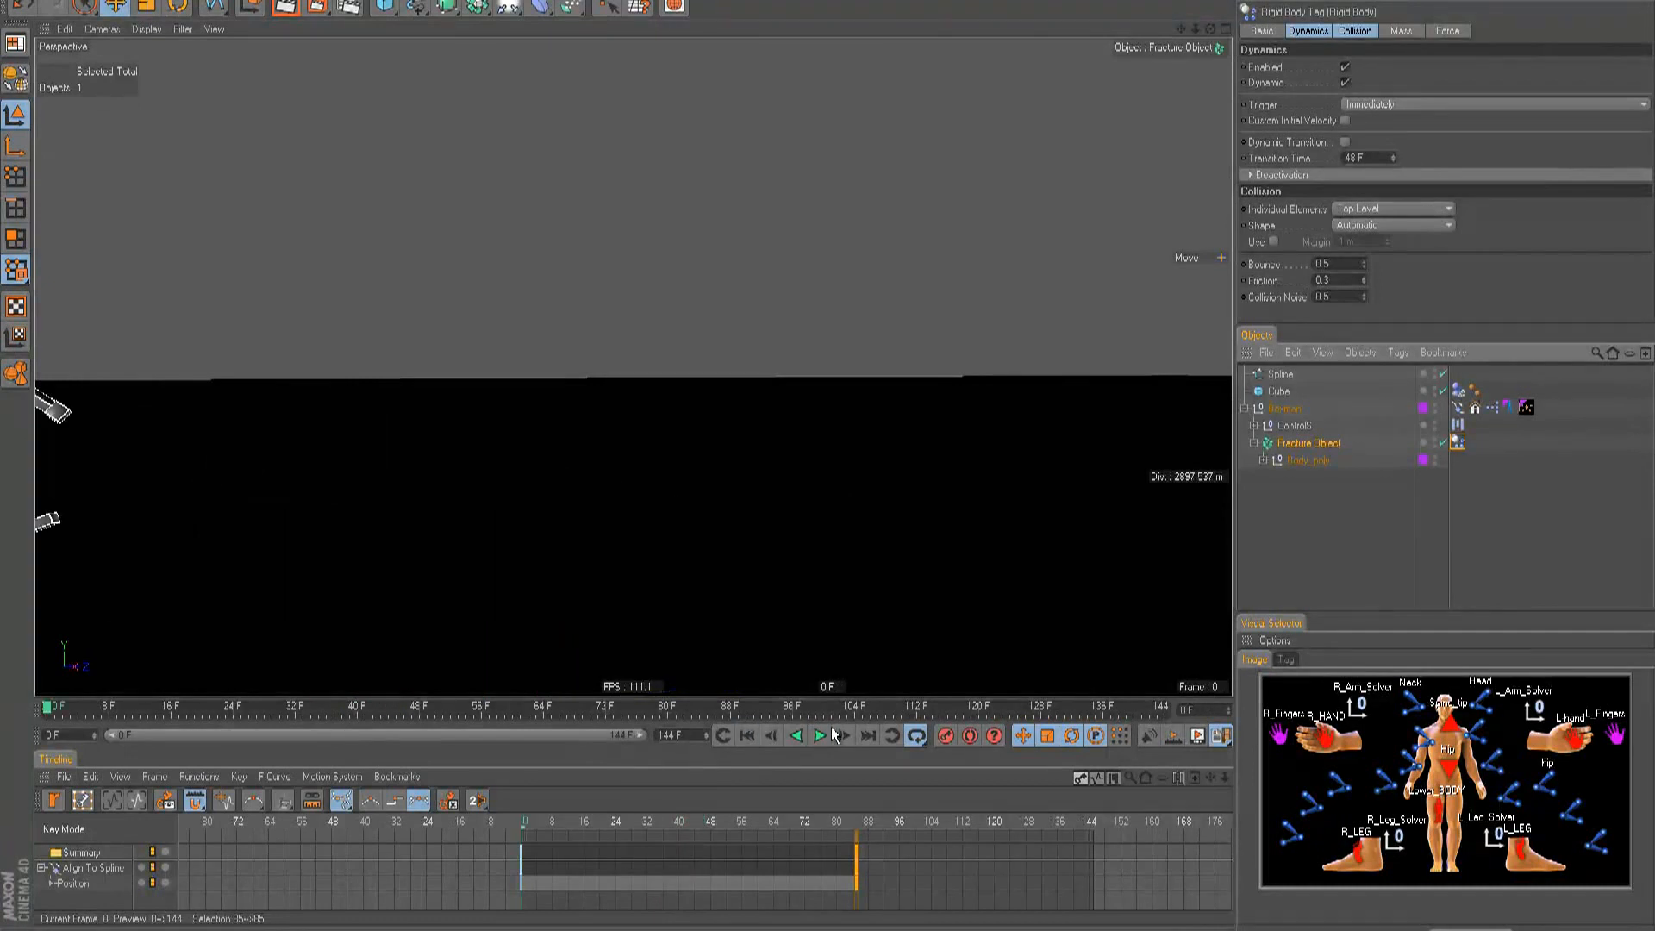
# - Keyframe Enabled on the Fracture Object's Rigid Body tag as off at frame 51 and on at frame 52
pyautogui.click(1457, 442)
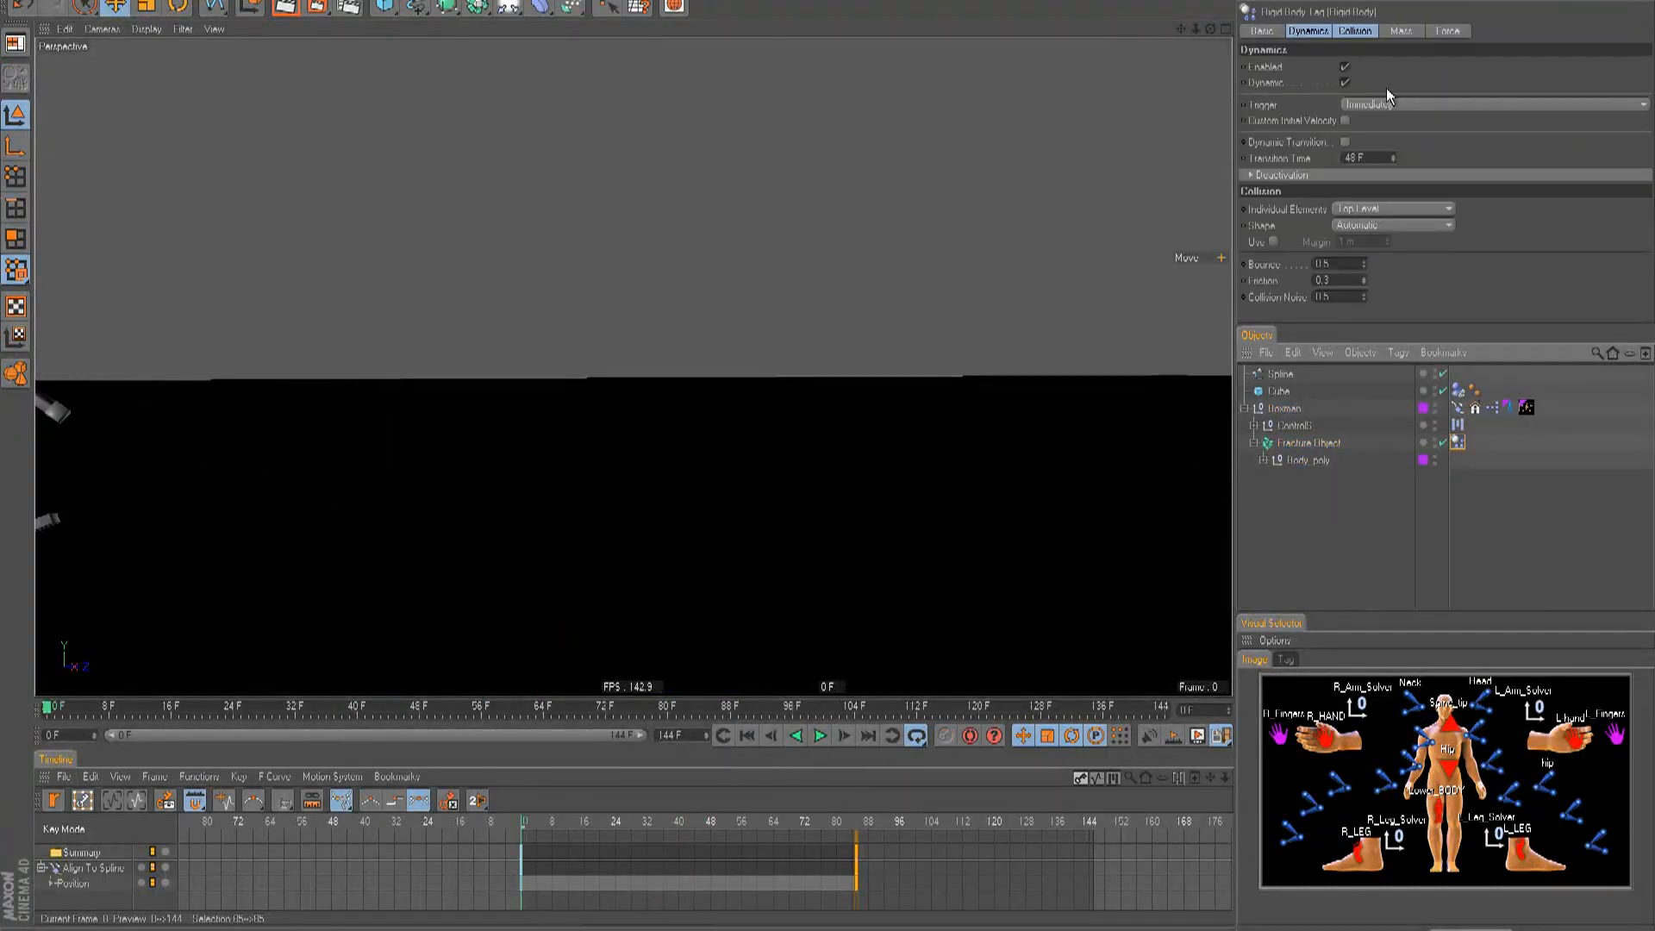
pyautogui.click(1346, 67)
pyautogui.click(817, 737)
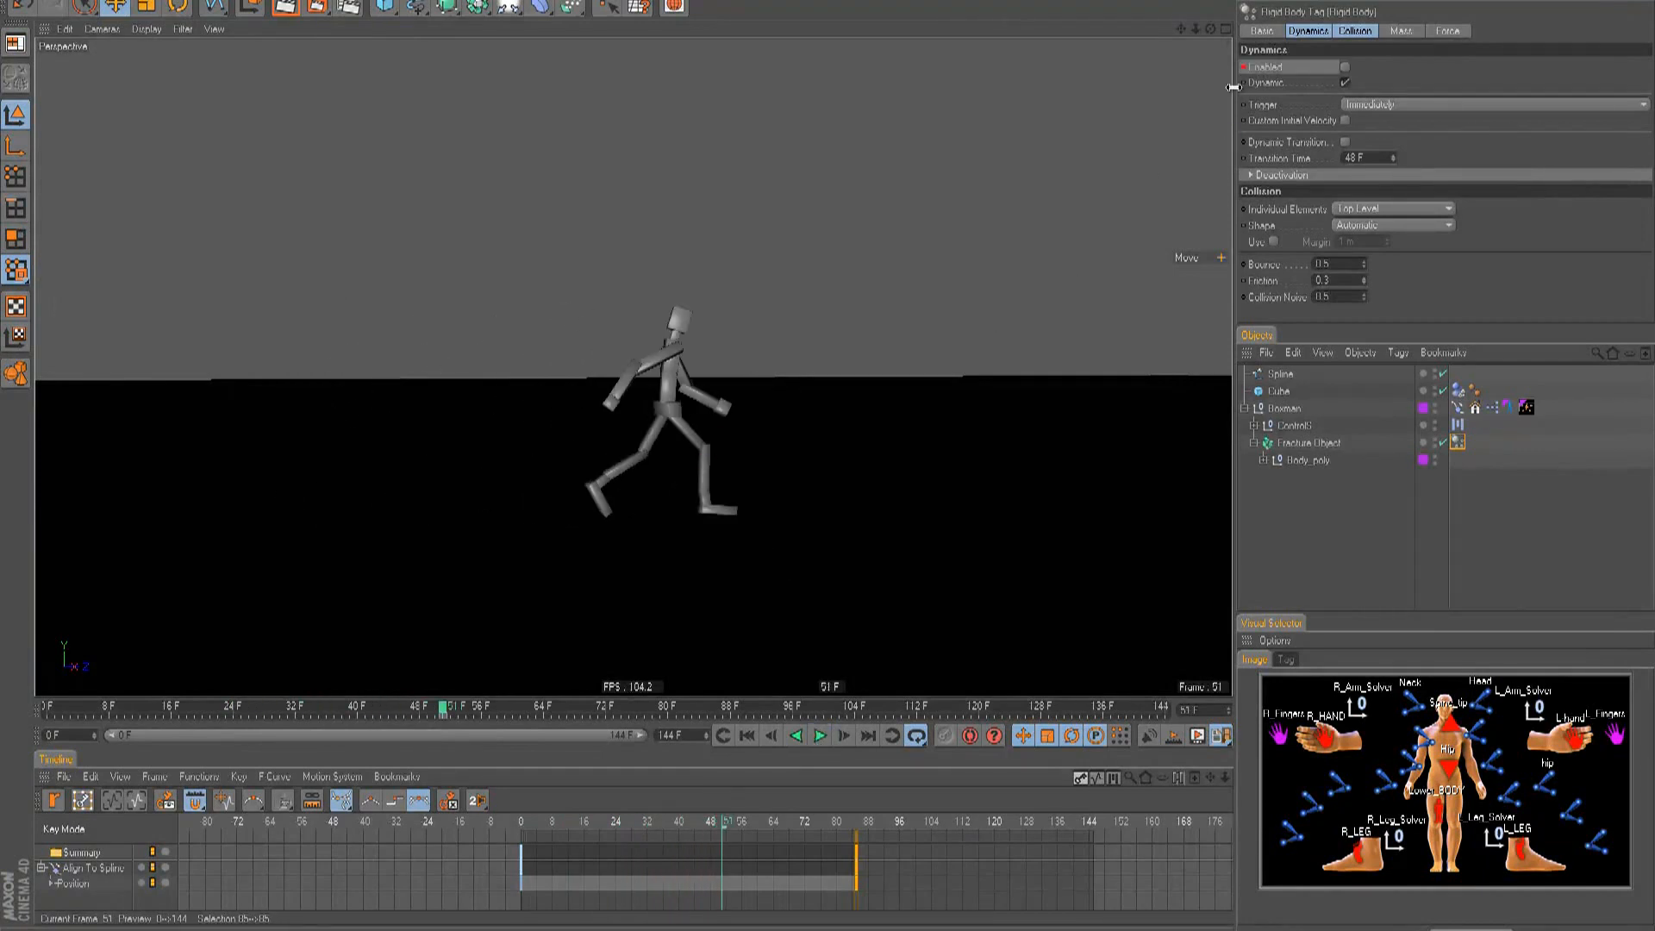
pyautogui.click(1346, 67)
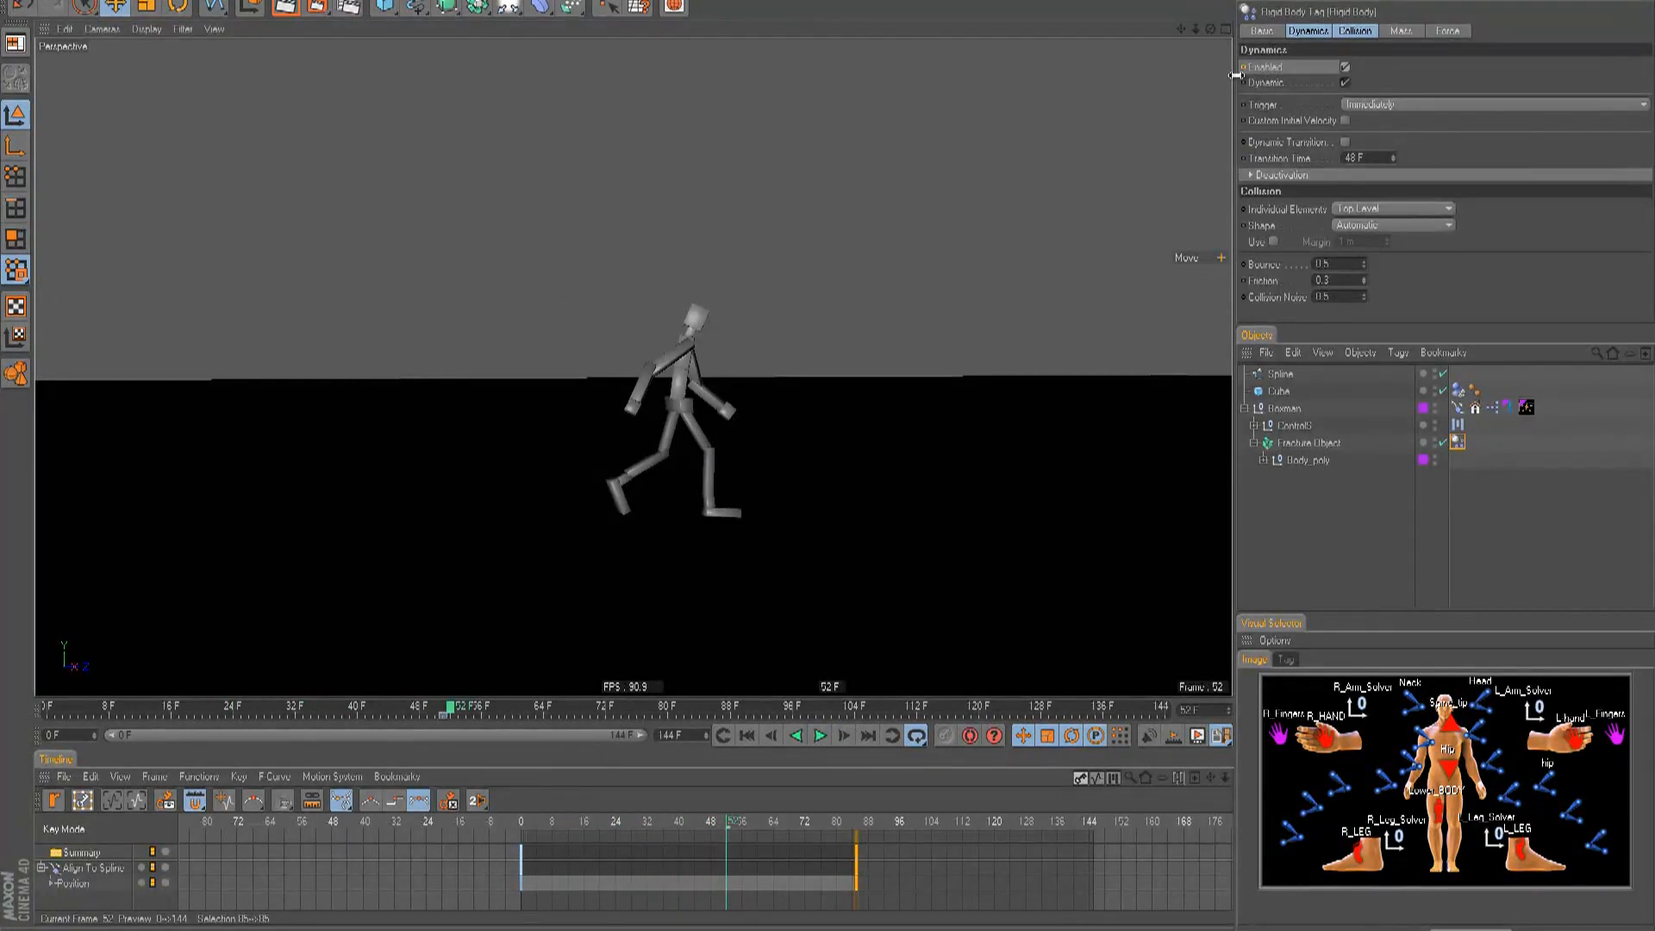
# - Play the keyframed breakup from the start, inspect the scattered body parts and rewind to frame 0
pyautogui.click(752, 736)
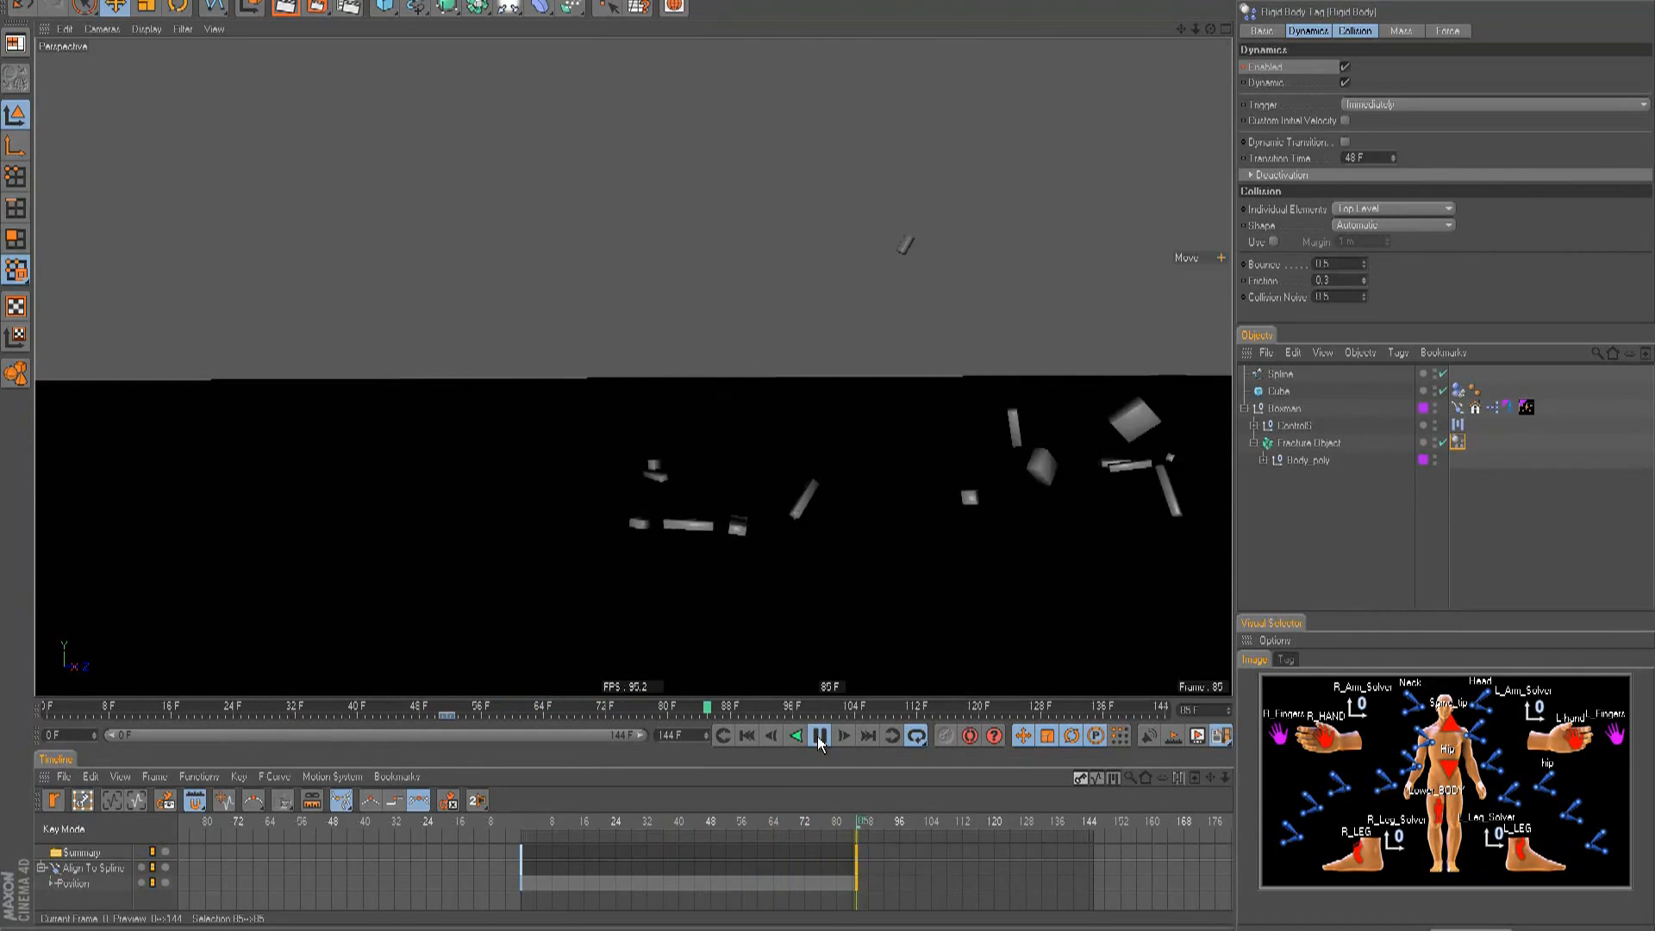
pyautogui.click(817, 736)
pyautogui.scroll(2, 861, 410)
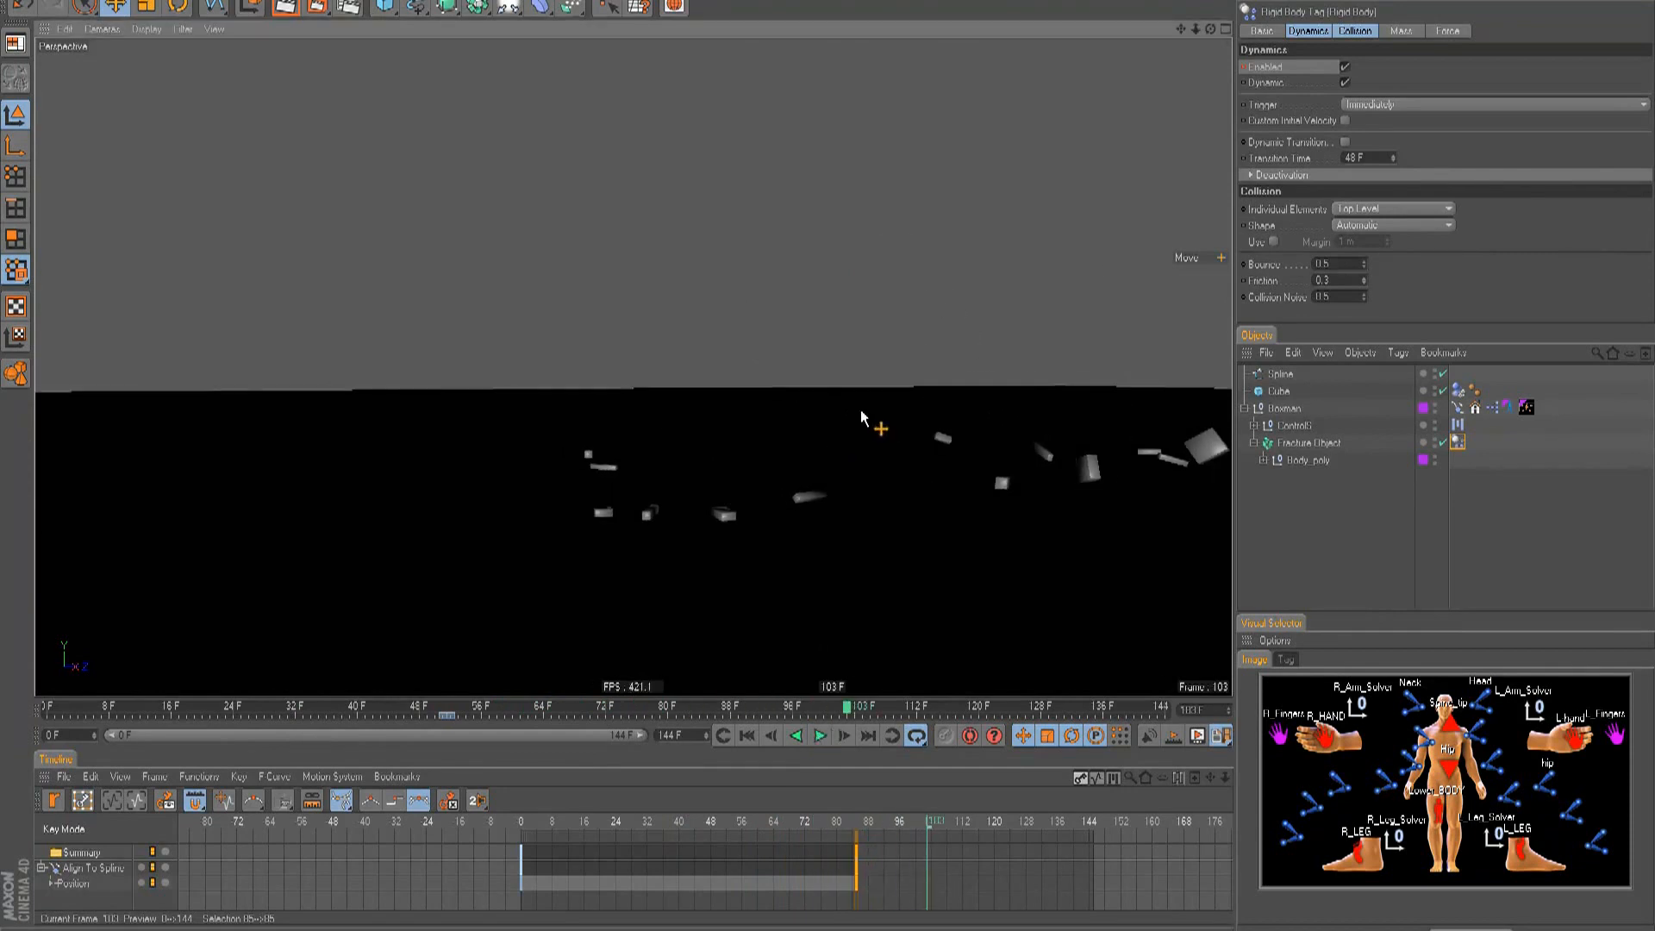
pyautogui.click(748, 736)
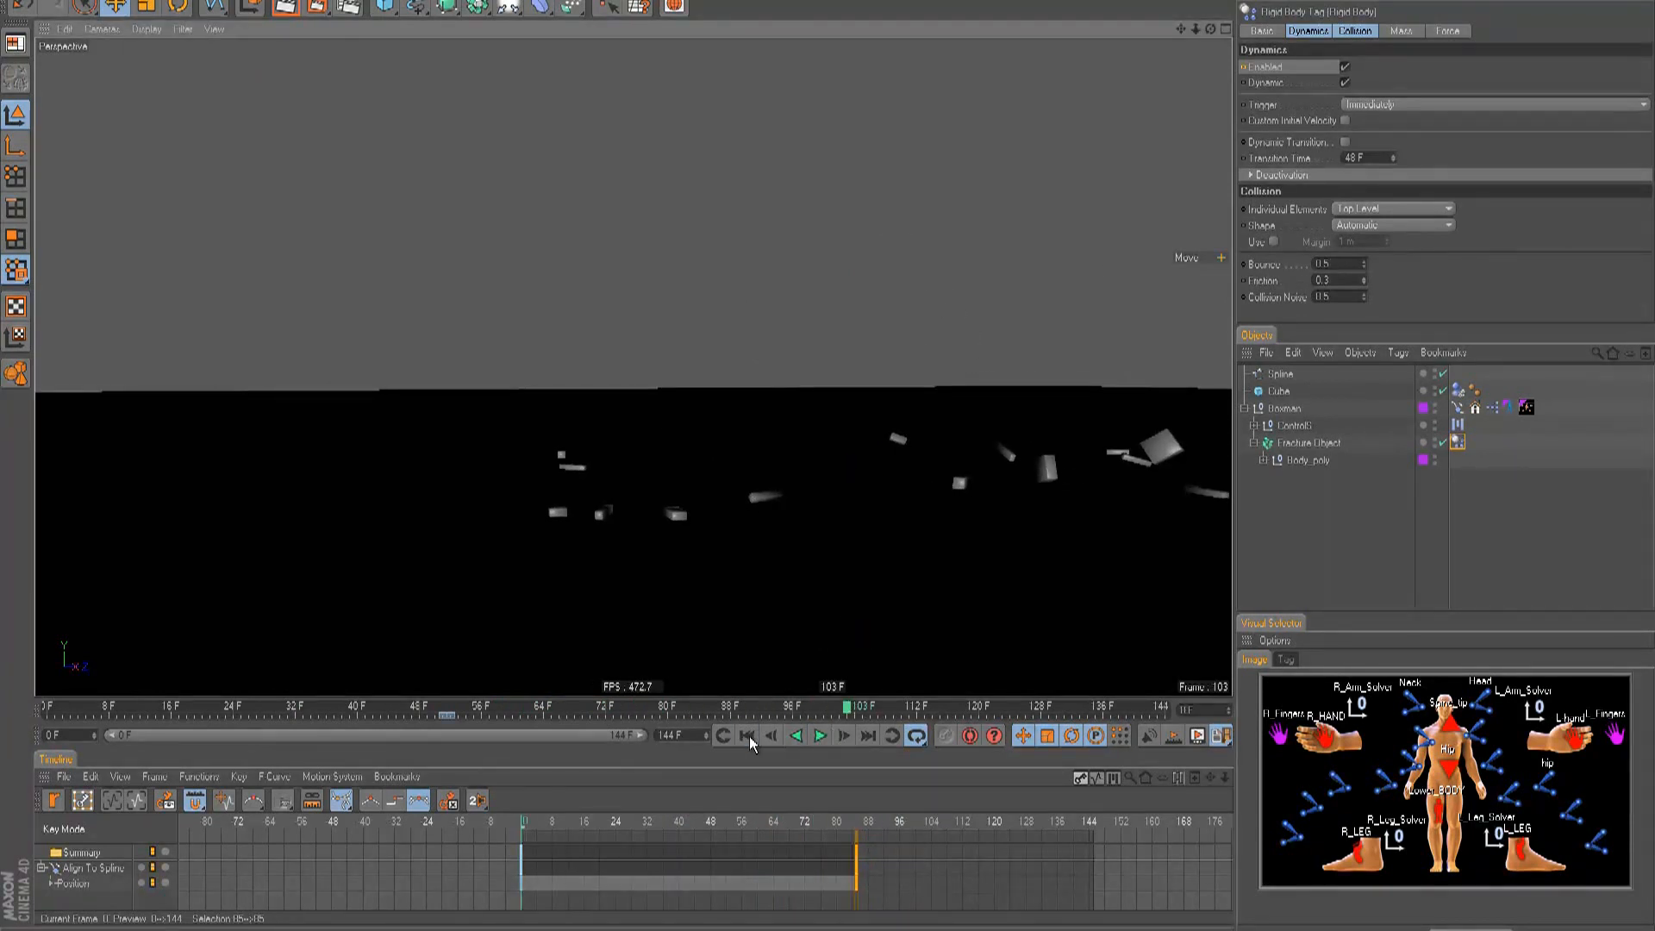
# - Play the character's breakup, examine the scattered body parts from different viewpoints, and rewind to frame 0
pyautogui.click(821, 735)
pyautogui.scroll(-2, 822, 448)
pyautogui.keyDown('alt'); pyautogui.moveTo(822, 448); pyautogui.dragTo(826, 447); pyautogui.keyUp('alt')
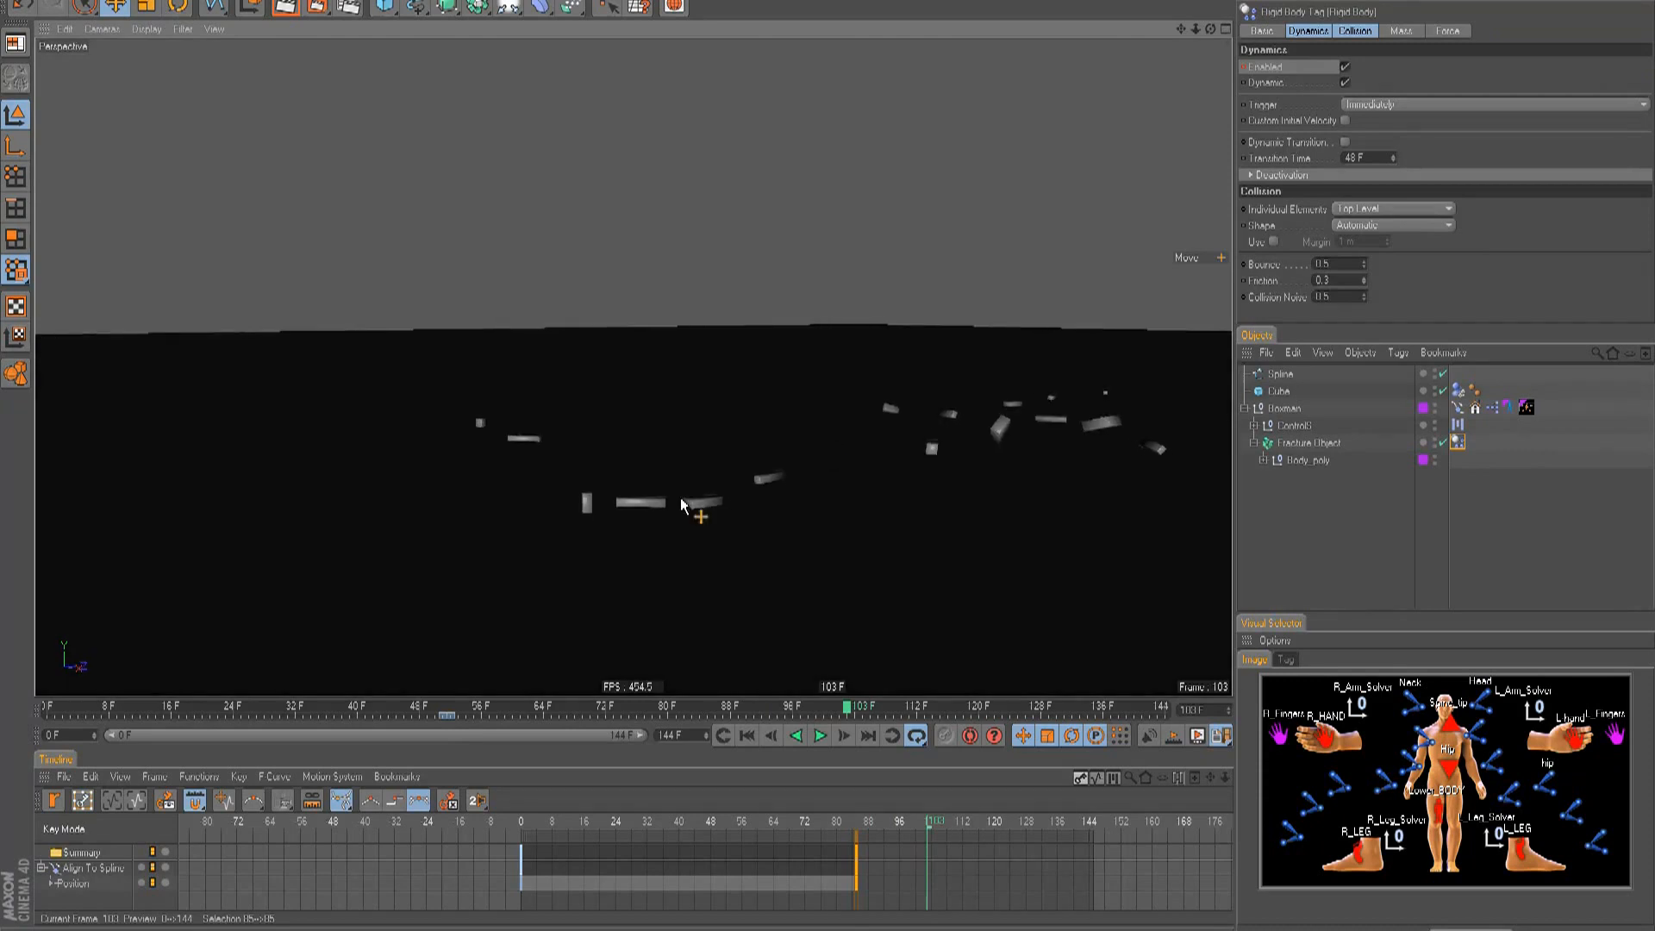
pyautogui.click(746, 735)
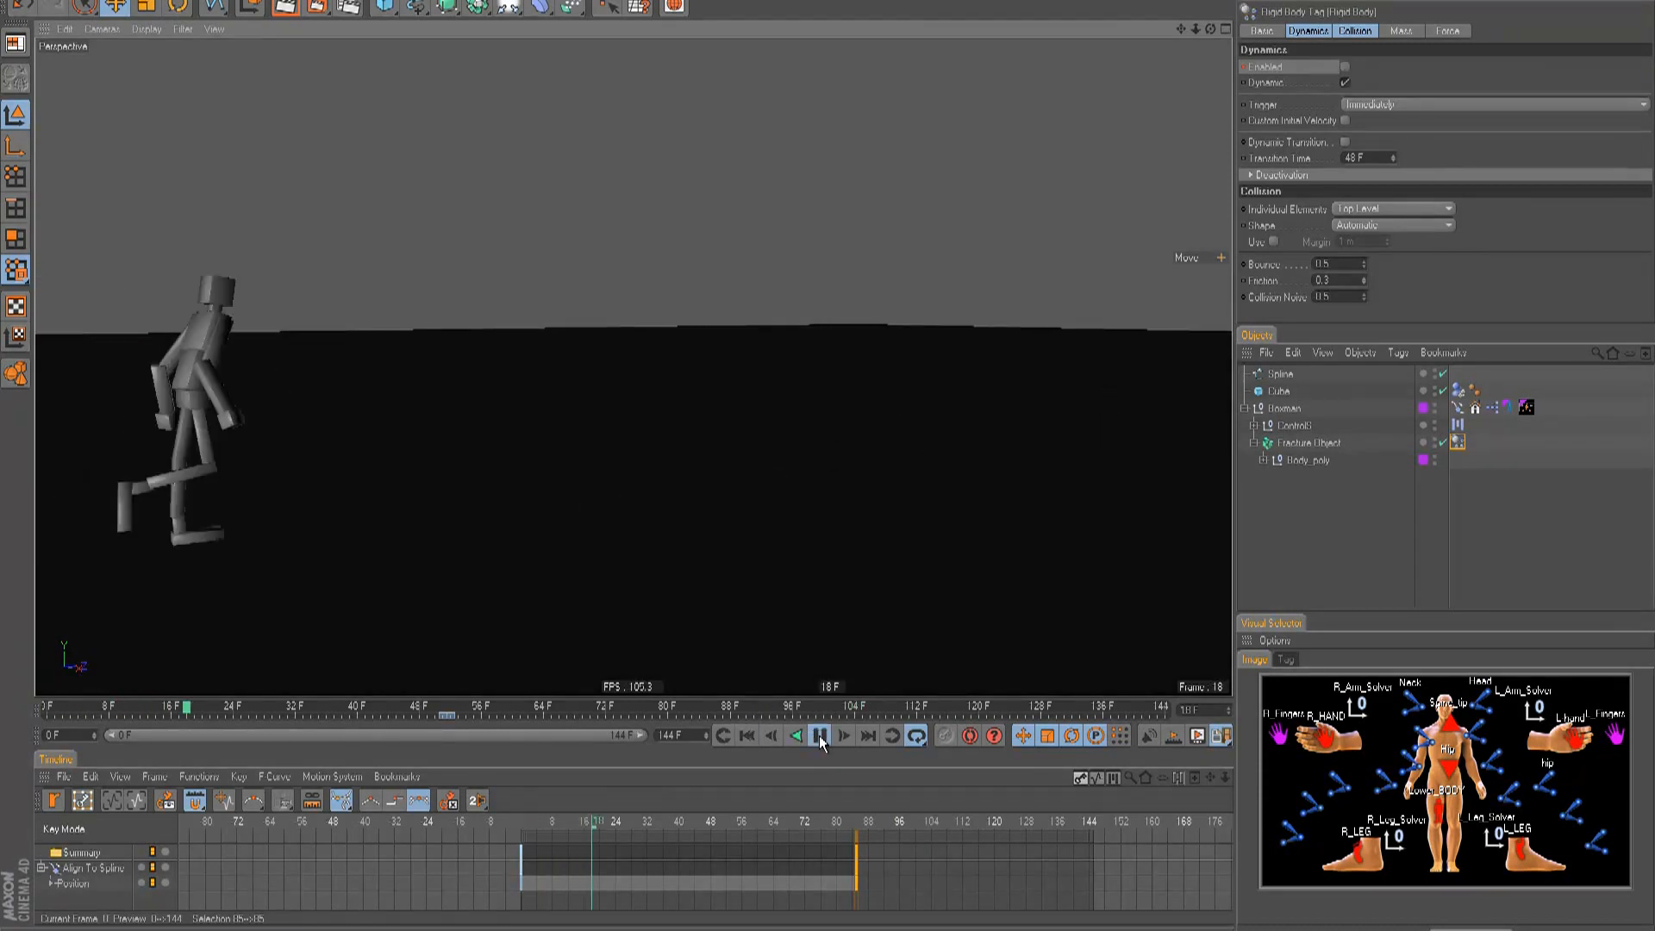
pyautogui.keyDown('alt'); pyautogui.moveTo(824, 450); pyautogui.dragTo(829, 447); pyautogui.keyUp('alt')
pyautogui.keyDown('alt'); pyautogui.moveTo(829, 446); pyautogui.dragTo(913, 447, button='right'); pyautogui.keyUp('alt')
pyautogui.keyDown('alt'); pyautogui.moveTo(829, 446); pyautogui.dragTo(847, 456); pyautogui.keyUp('alt')
pyautogui.click(748, 739)
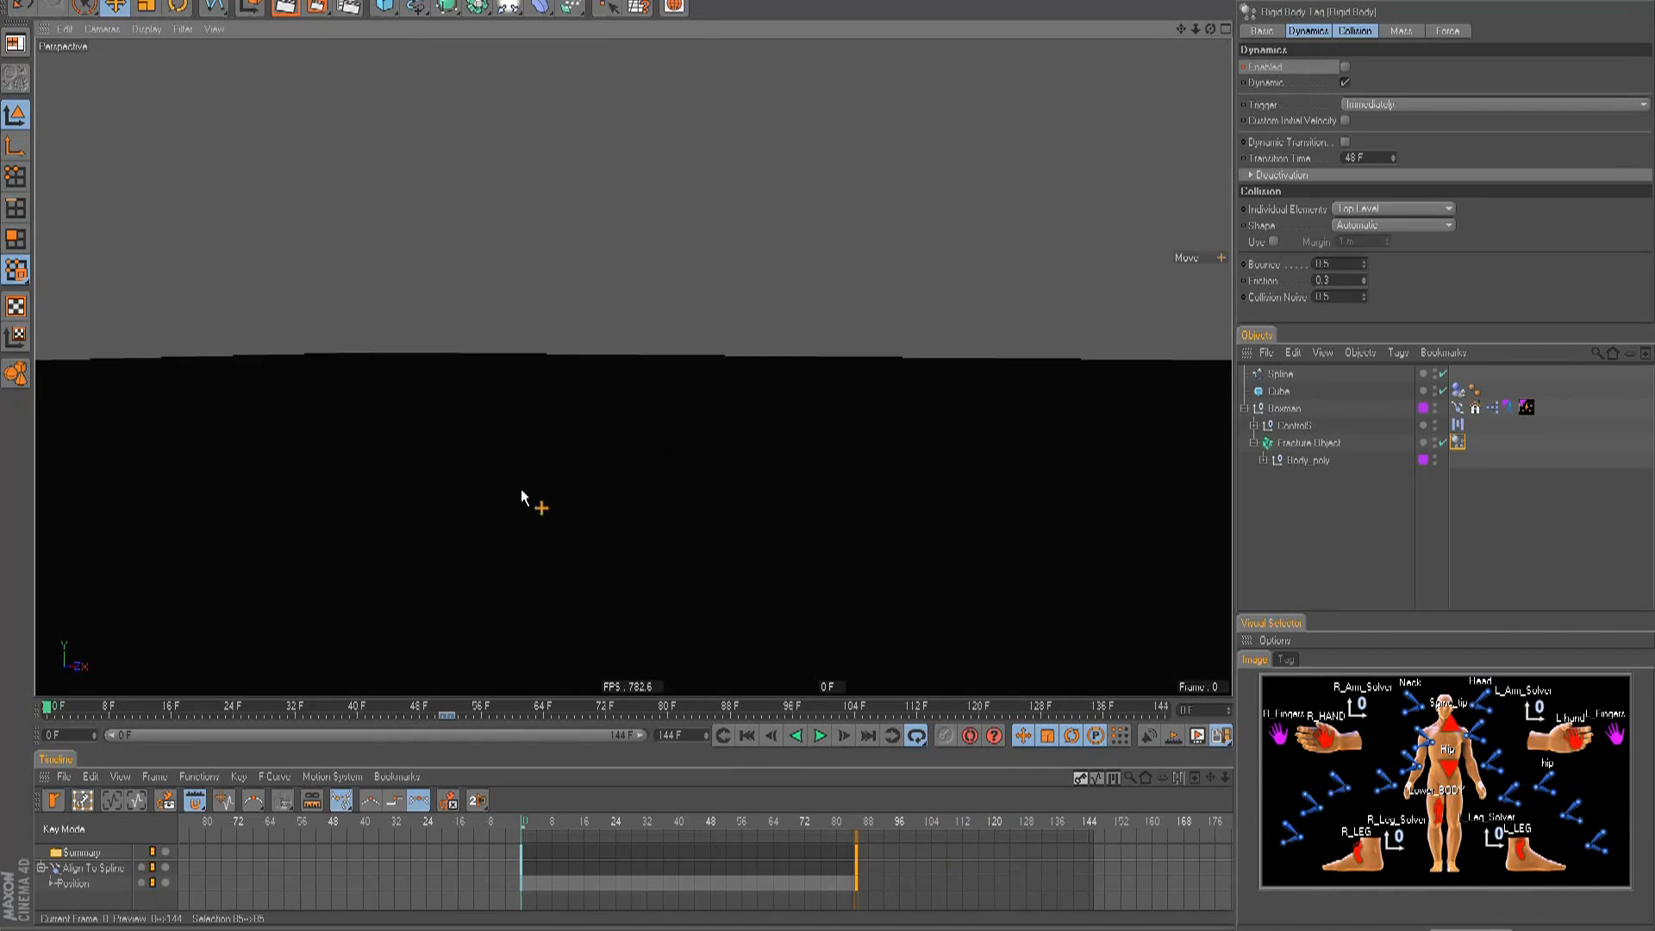
# - Add a camera with the view framed behind the character and set its focal length to 15
pyautogui.keyDown('alt'); pyautogui.moveTo(581, 485); pyautogui.dragTo(826, 446); pyautogui.keyUp('alt')
pyautogui.click(507, 10)
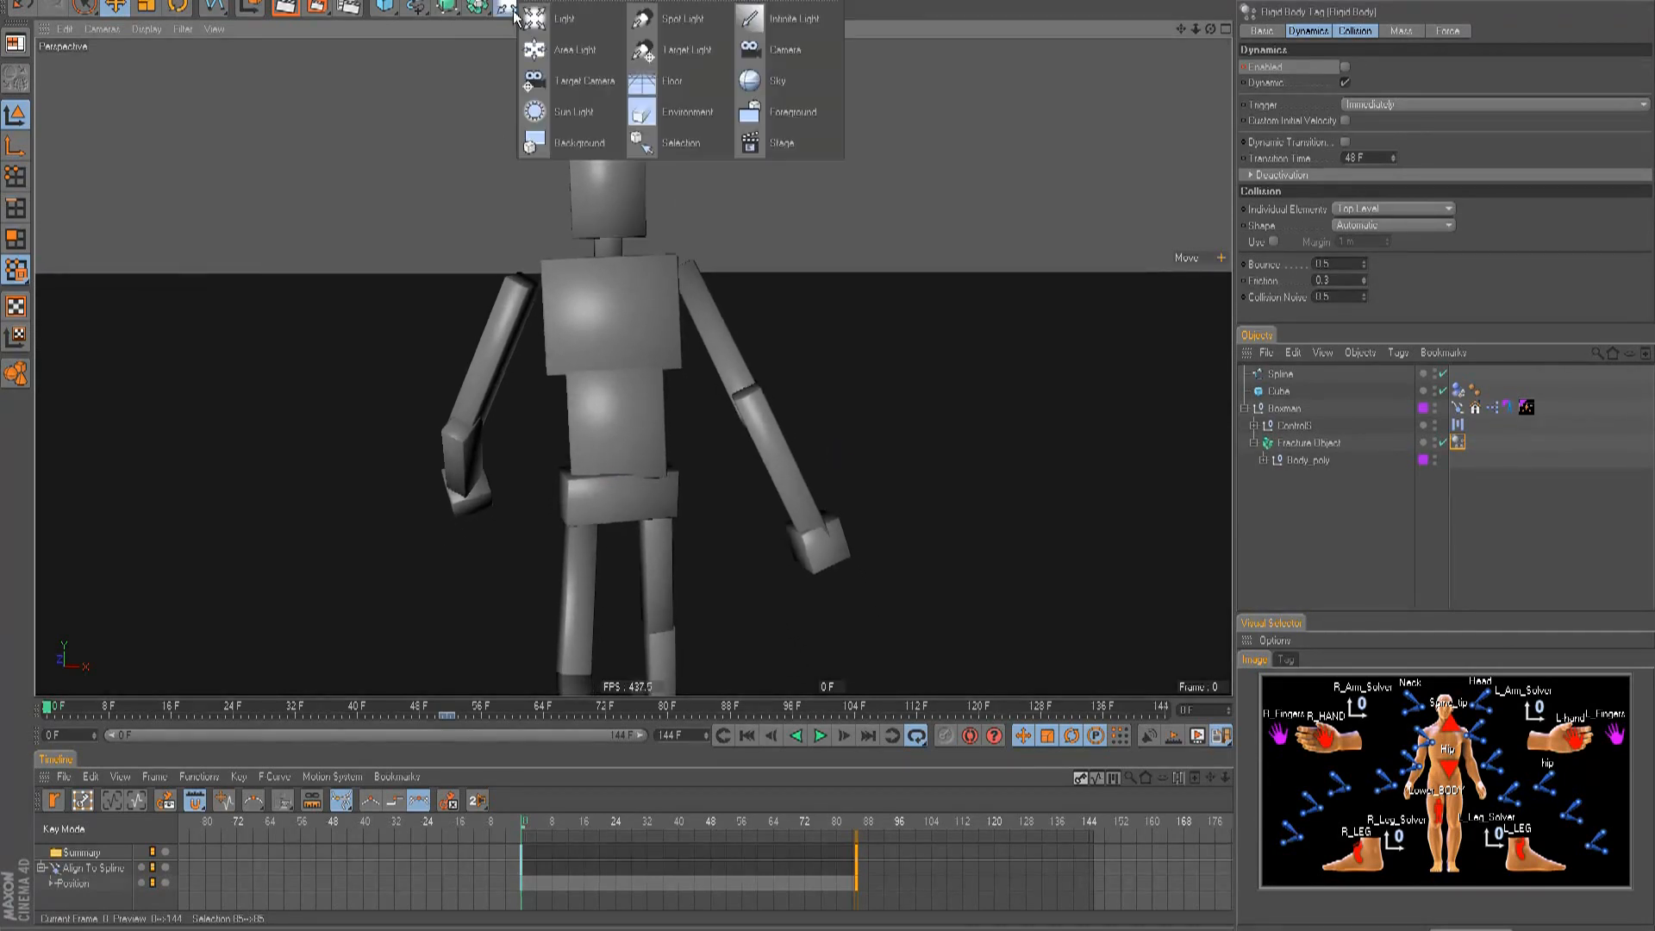
pyautogui.click(756, 50)
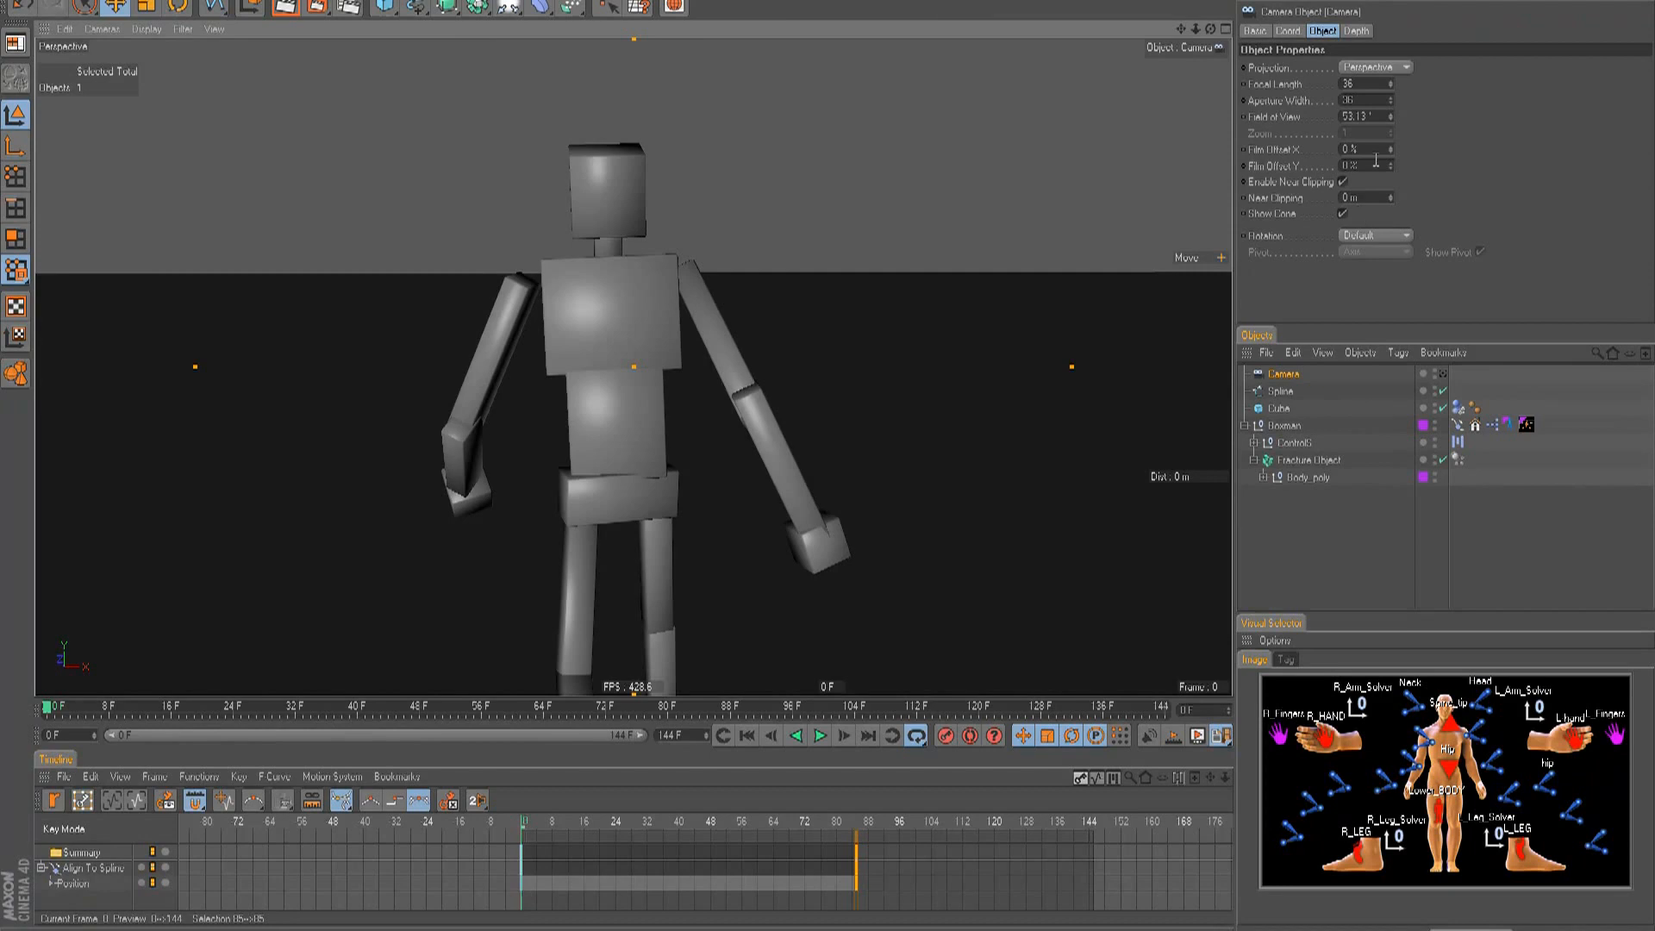
pyautogui.doubleClick(1350, 83)
pyautogui.write('15')
pyautogui.press('Return')
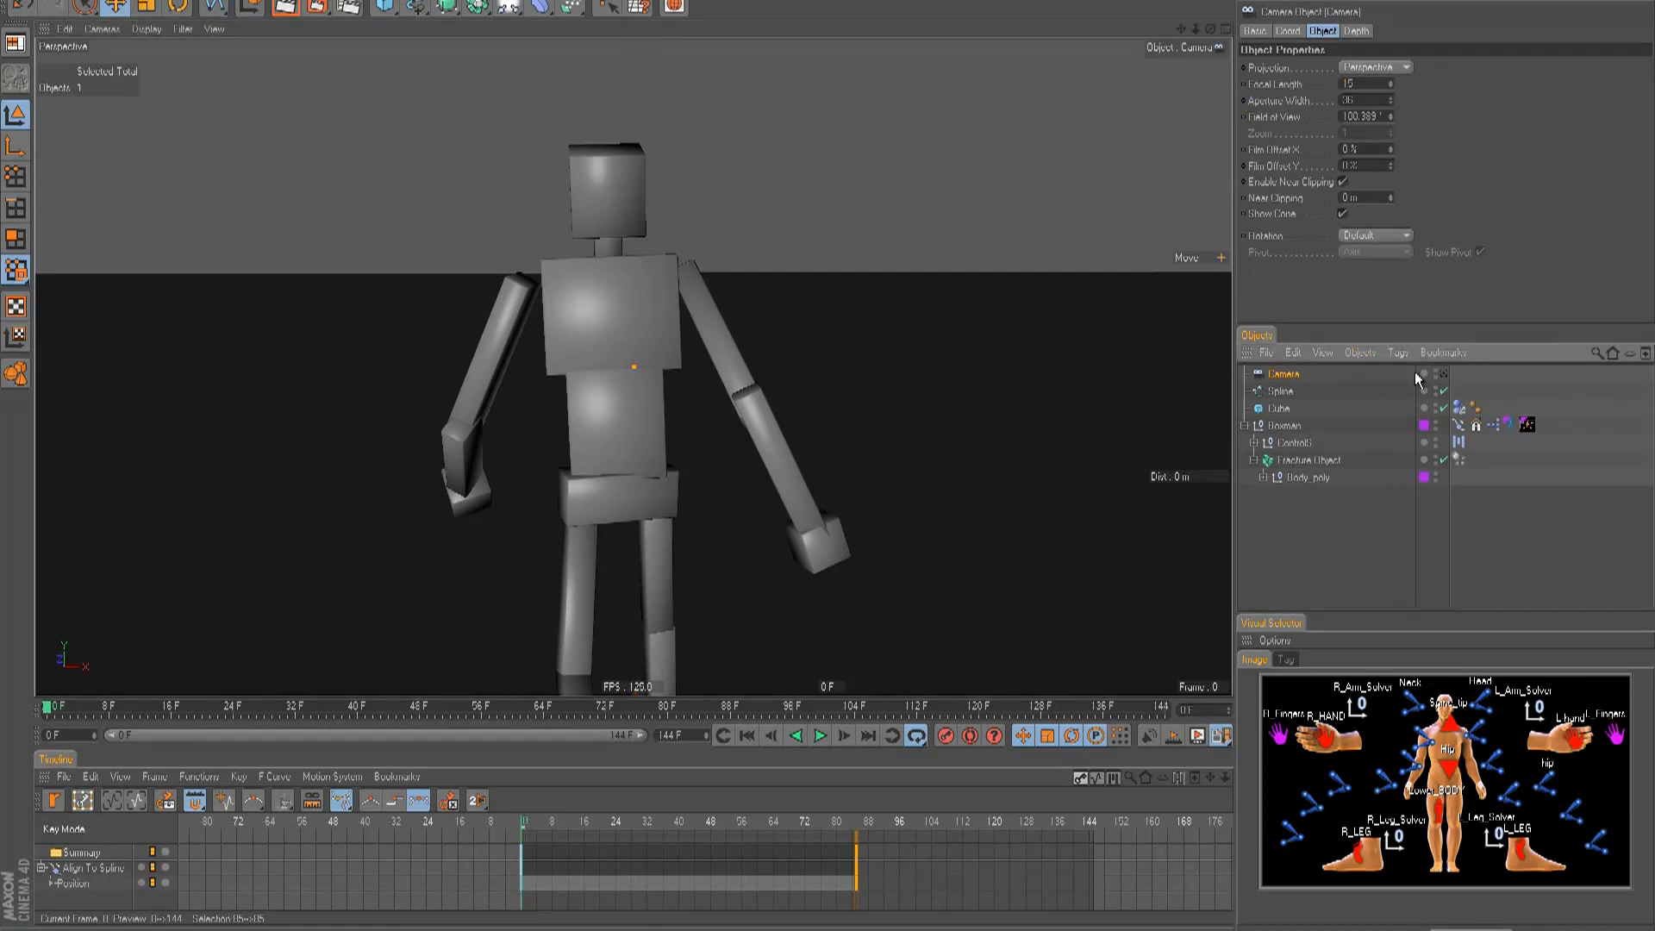
# - Look through the new camera and frame the character closely from behind at frame 0
pyautogui.click(1442, 373)
pyautogui.scroll(7, 834, 448)
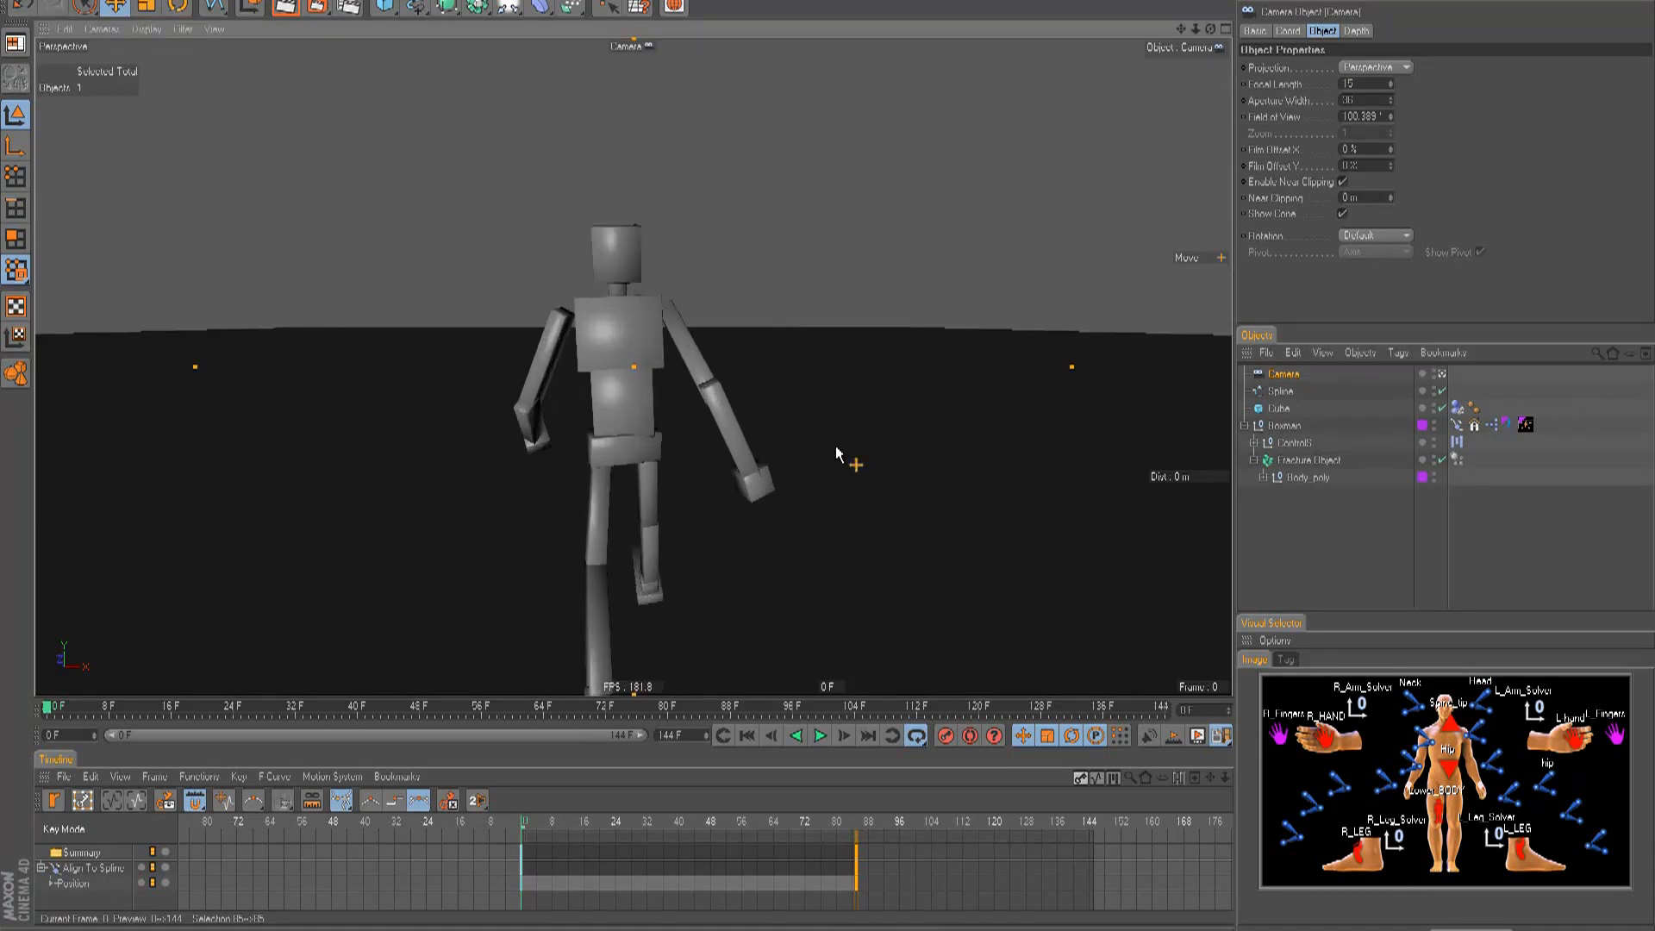
pyautogui.keyDown('alt'); pyautogui.moveTo(743, 362); pyautogui.dragTo(743, 387, button='middle'); pyautogui.keyUp('alt')
pyautogui.scroll(5, 826, 447)
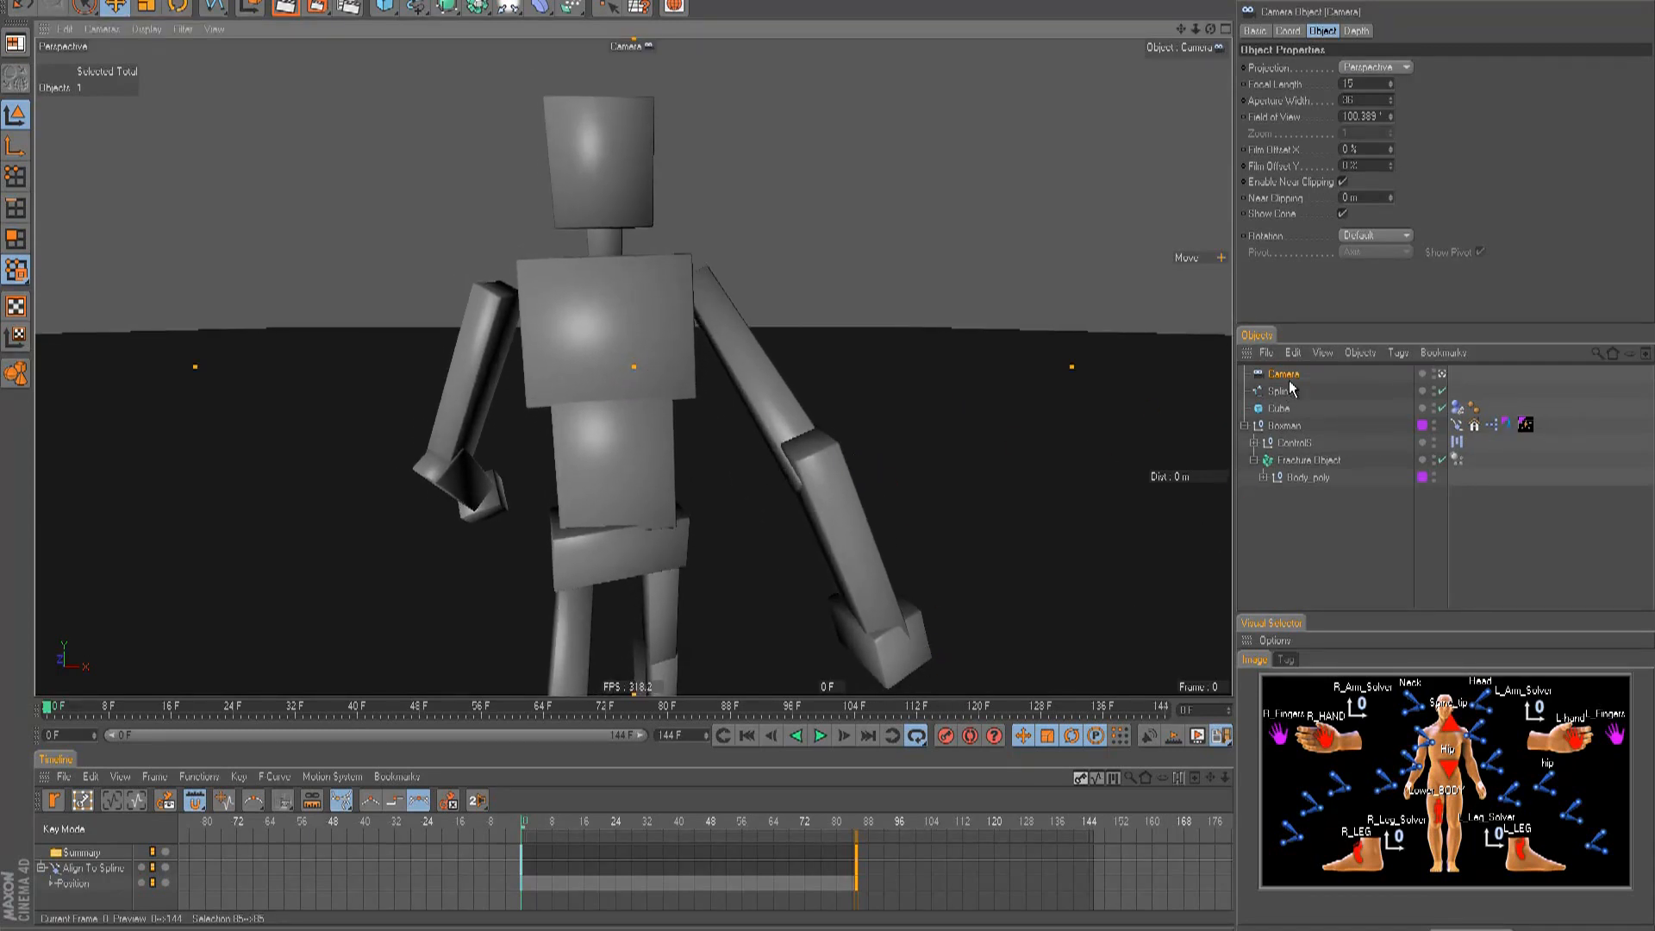
# - Keyframe the camera at frames 19 and 32, keeping it behind the walking character
pyautogui.moveTo(87, 712); pyautogui.dragTo(194, 708)
pyautogui.keyDown('alt'); pyautogui.moveTo(441, 423); pyautogui.dragTo(824, 449, button='middle'); pyautogui.keyUp('alt')
pyautogui.keyDown('alt'); pyautogui.moveTo(824, 448); pyautogui.dragTo(829, 447); pyautogui.keyUp('alt')
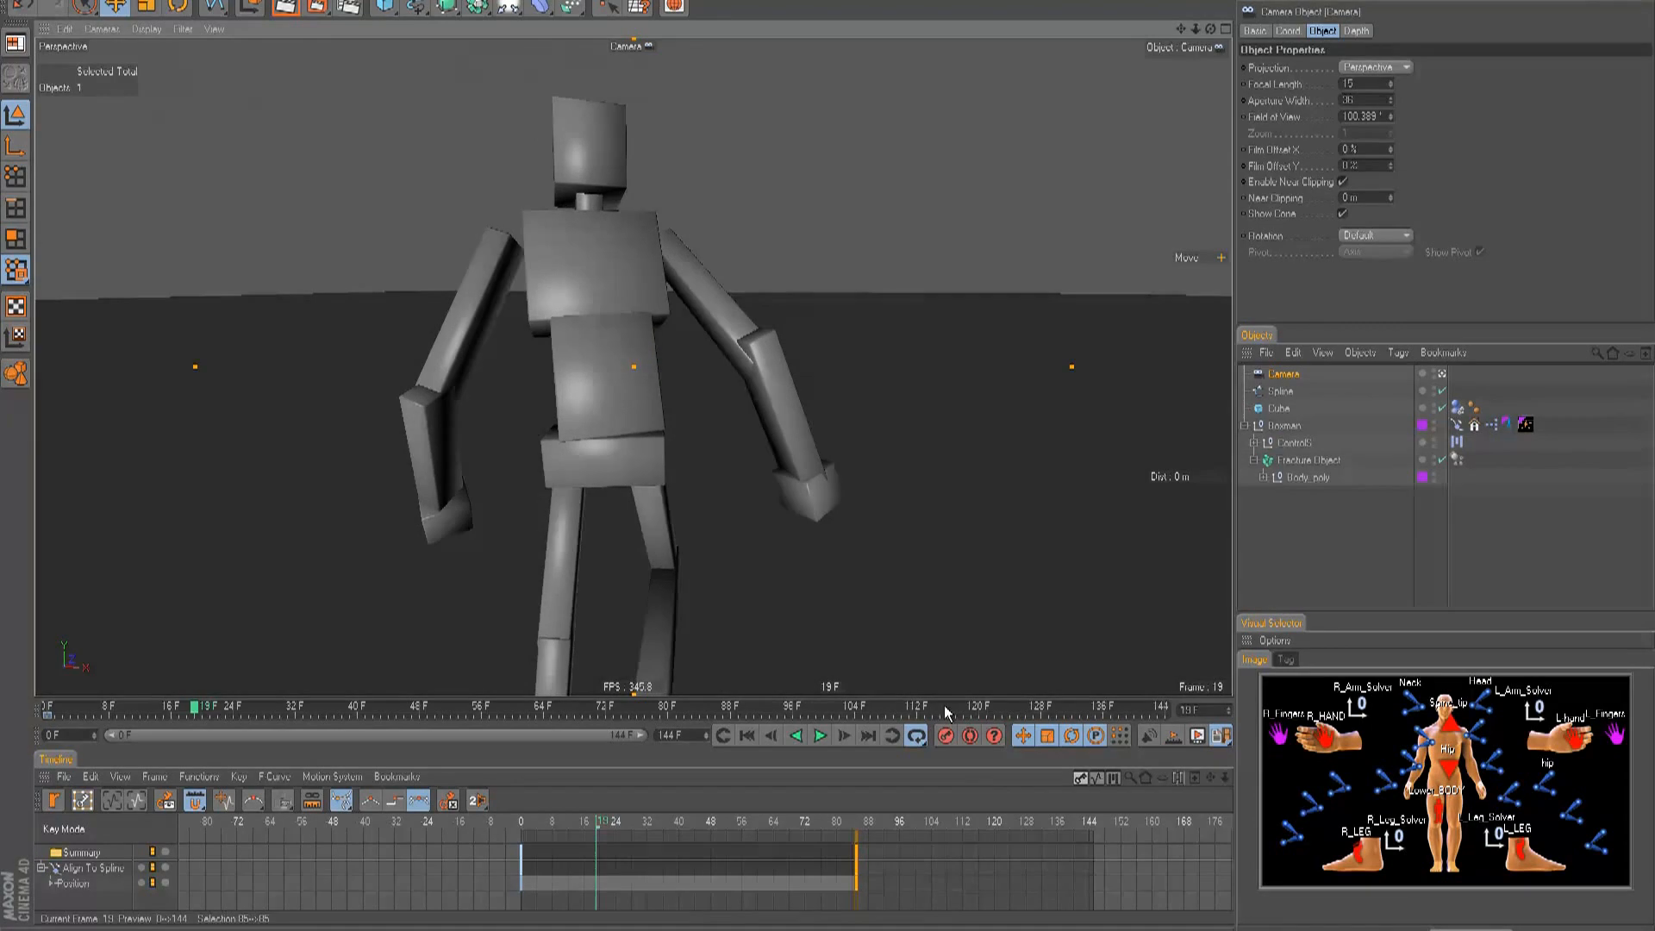
pyautogui.keyDown('alt'); pyautogui.moveTo(748, 537); pyautogui.dragTo(827, 452); pyautogui.keyUp('alt')
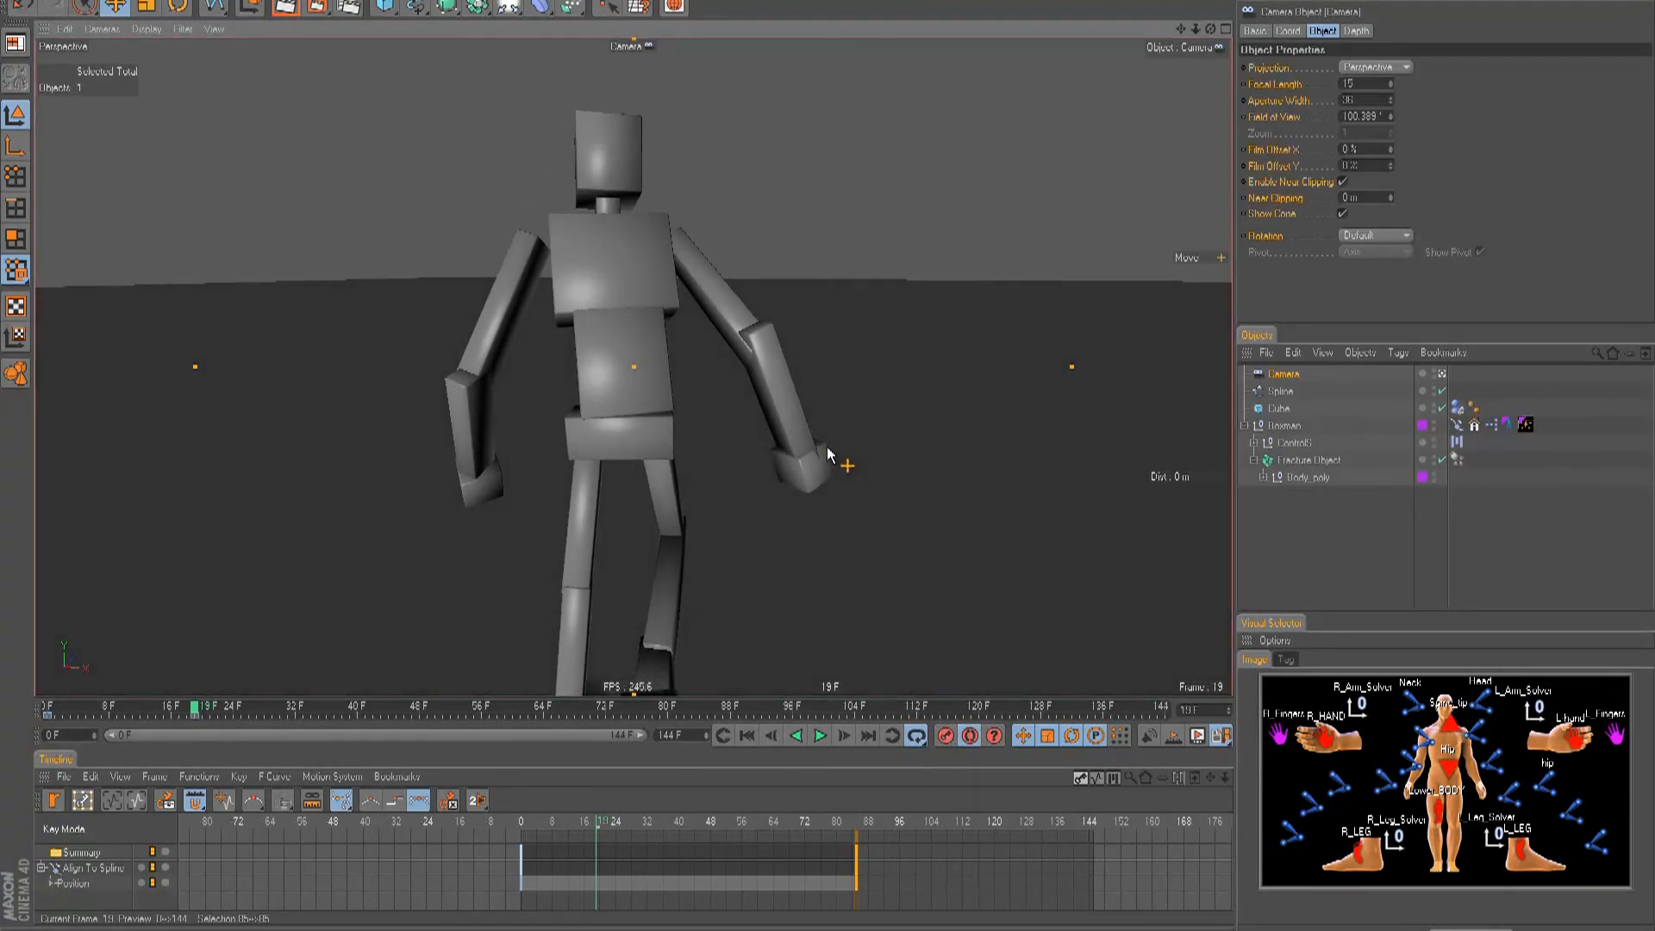
pyautogui.moveTo(196, 708); pyautogui.dragTo(291, 707)
pyautogui.keyDown('alt'); pyautogui.moveTo(690, 500); pyautogui.dragTo(826, 446, button='right'); pyautogui.keyUp('alt')
pyautogui.keyDown('alt'); pyautogui.moveTo(826, 446); pyautogui.dragTo(826, 448); pyautogui.keyUp('alt')
pyautogui.keyDown('alt'); pyautogui.moveTo(826, 448); pyautogui.dragTo(820, 447, button='right'); pyautogui.keyUp('alt')
pyautogui.keyDown('alt'); pyautogui.moveTo(821, 448); pyautogui.dragTo(776, 470); pyautogui.keyUp('alt')
# - Keyframe the camera at frame 55 with a close framing of the body parts starting to separate
pyautogui.moveTo(294, 709); pyautogui.dragTo(473, 714)
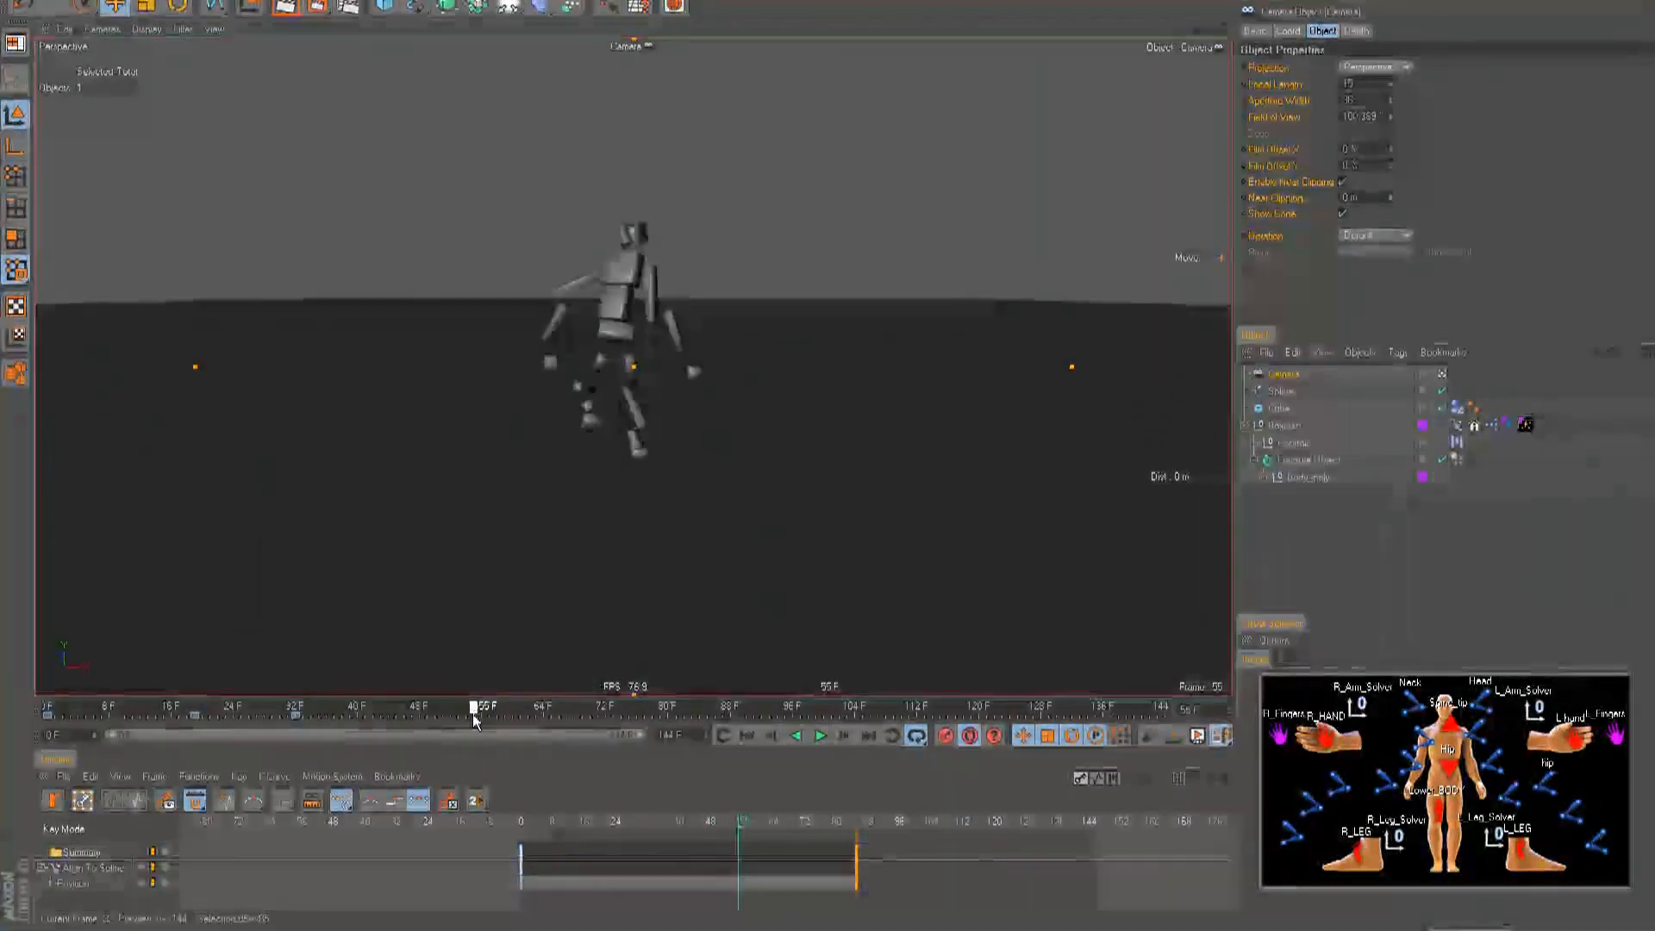
pyautogui.scroll(5, 827, 446)
pyautogui.moveTo(825, 452)
pyautogui.keyDown('alt'); pyautogui.mouseDown(button='middle')
pyautogui.moveTo(867, 446)
pyautogui.moveTo(826, 446)
pyautogui.mouseUp(button='middle'); pyautogui.keyUp('alt')
pyautogui.keyDown('alt'); pyautogui.moveTo(826, 446); pyautogui.dragTo(519, 426, button='right'); pyautogui.keyUp('alt')
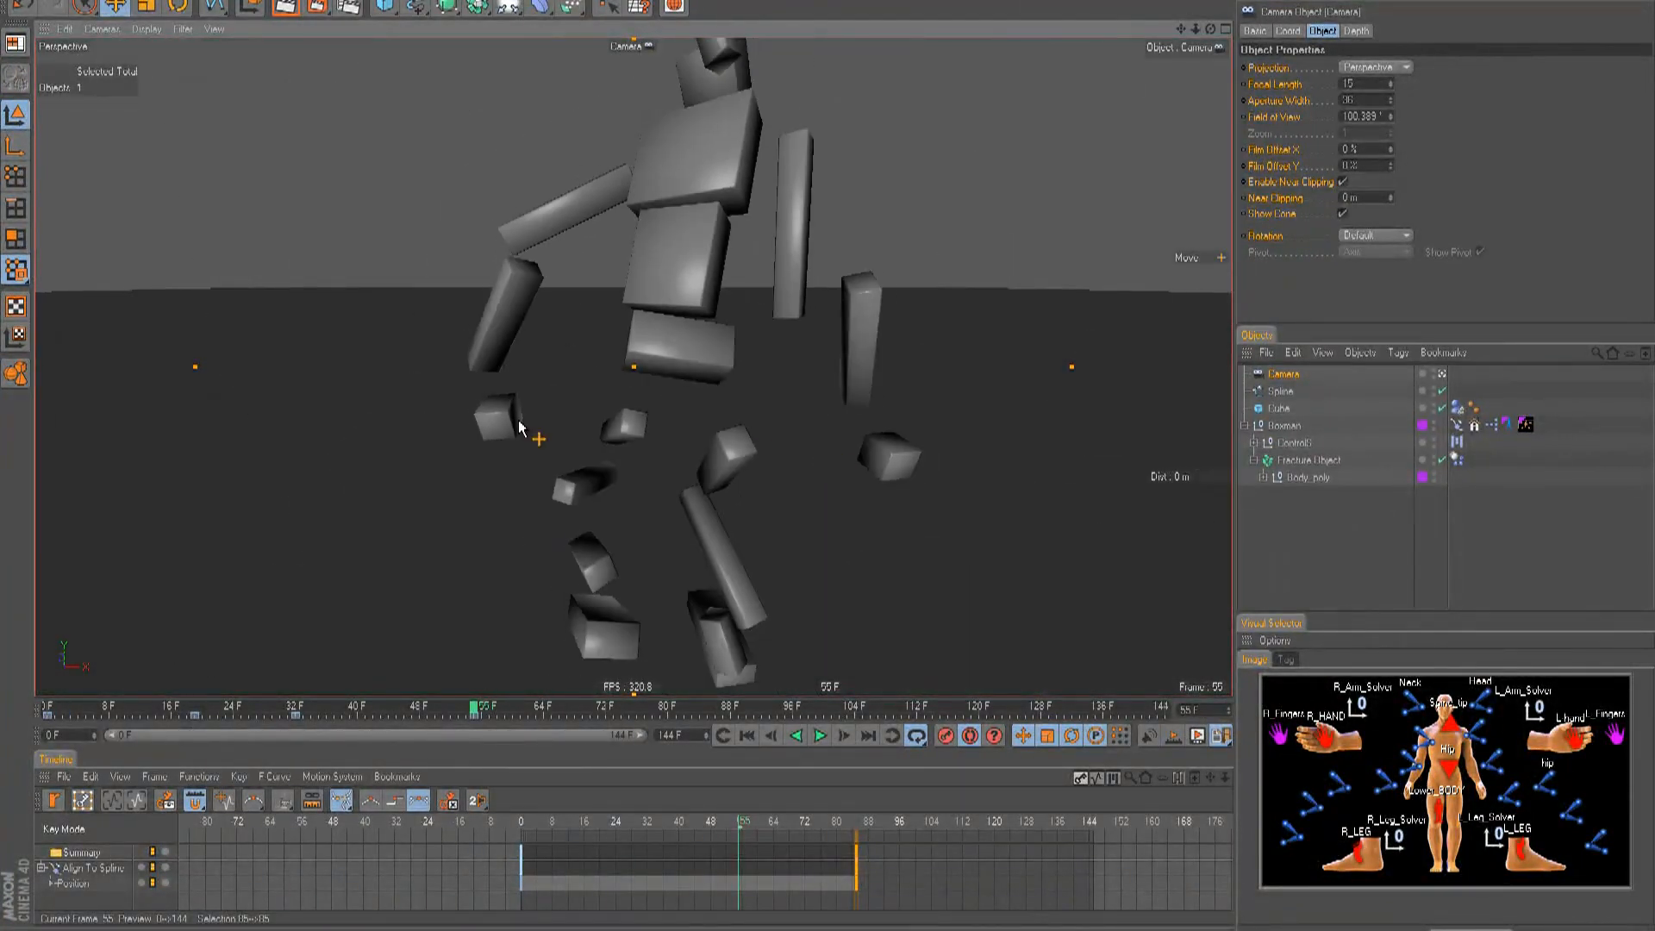
pyautogui.moveTo(520, 427)
pyautogui.keyDown('alt'); pyautogui.mouseDown(button='middle')
pyautogui.moveTo(829, 447)
pyautogui.moveTo(531, 417)
pyautogui.mouseUp(button='middle'); pyautogui.keyUp('alt')
# - Continue keyframing the camera through frame 72 to frame 144, following the body parts as they scatter across the ground
pyautogui.moveTo(478, 710); pyautogui.dragTo(575, 710)
pyautogui.keyDown('alt'); pyautogui.moveTo(604, 483); pyautogui.dragTo(831, 454); pyautogui.keyUp('alt')
pyautogui.keyDown('alt'); pyautogui.moveTo(831, 455); pyautogui.dragTo(836, 447, button='middle'); pyautogui.keyUp('alt')
pyautogui.moveTo(577, 708); pyautogui.dragTo(606, 707)
pyautogui.keyDown('alt'); pyautogui.moveTo(826, 446); pyautogui.dragTo(827, 446); pyautogui.keyUp('alt')
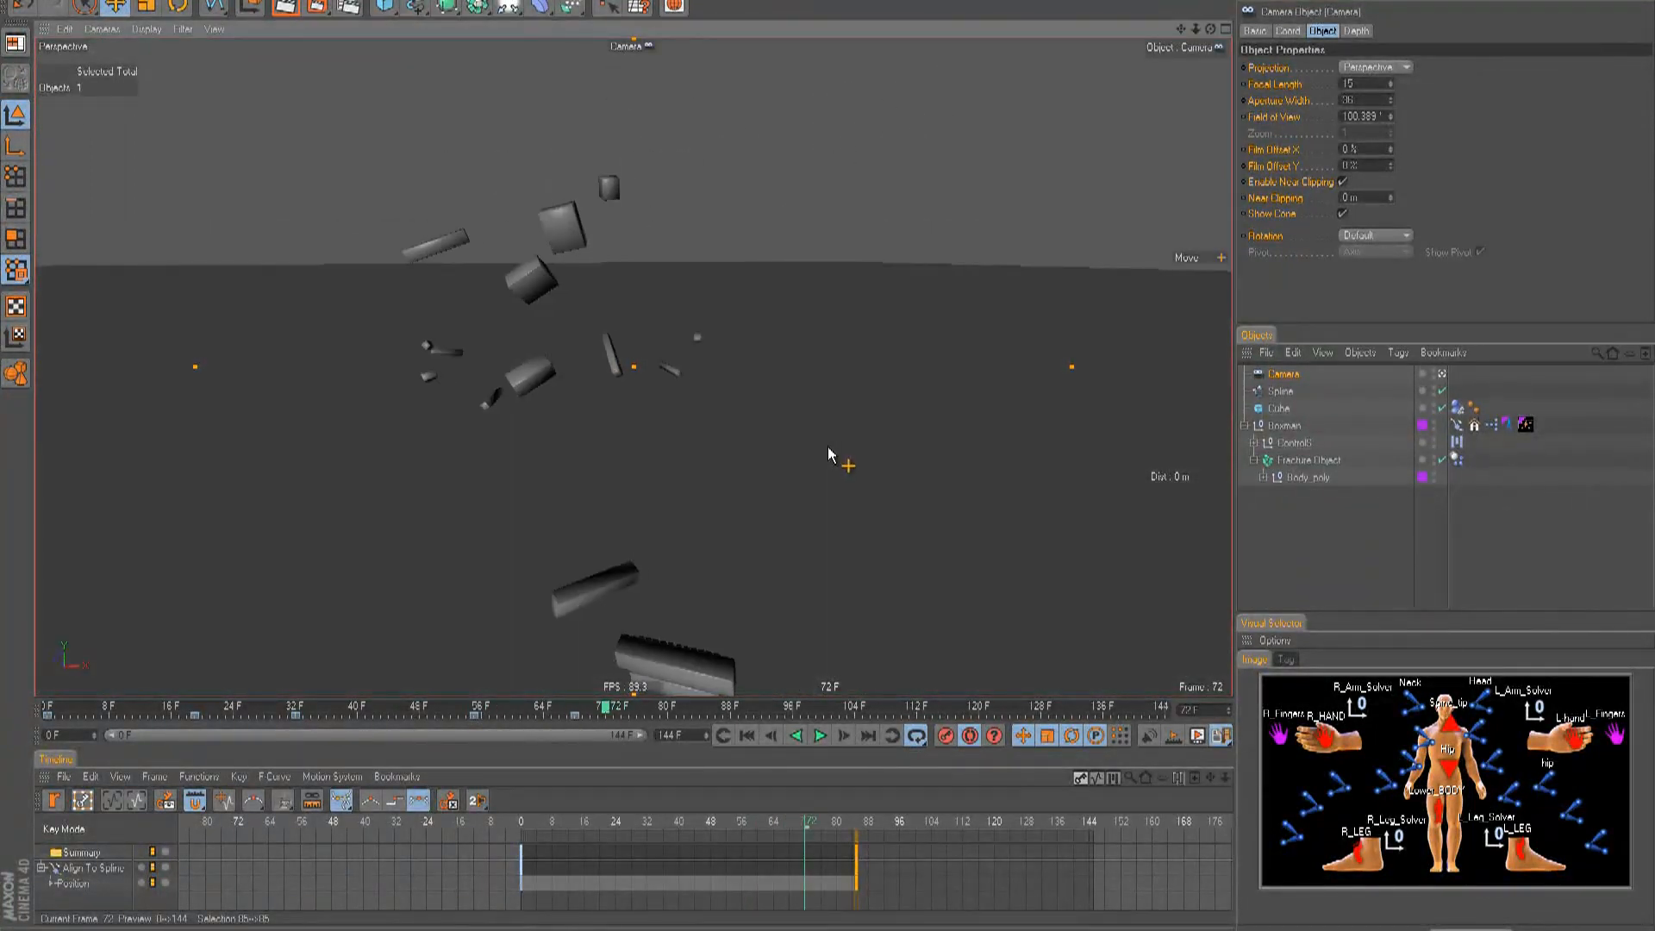
pyautogui.moveTo(608, 709); pyautogui.dragTo(753, 709)
pyautogui.keyDown('alt'); pyautogui.moveTo(831, 446); pyautogui.dragTo(831, 448); pyautogui.keyUp('alt')
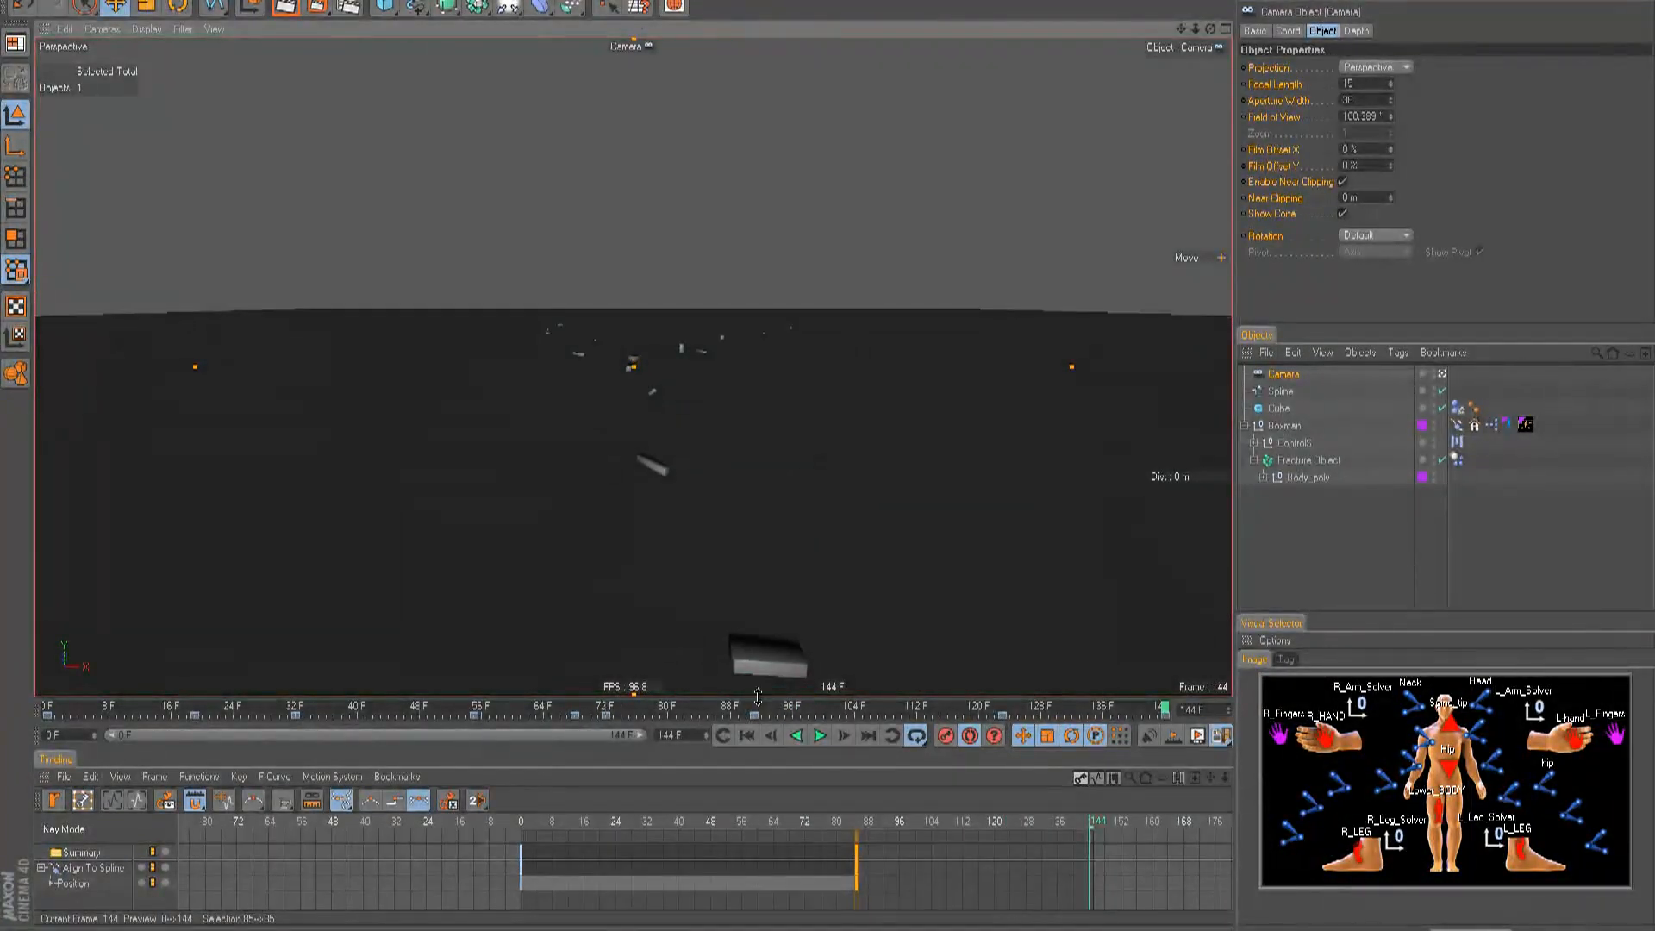
# - Play the animated camera shot of the walk and breakup, stop it and rewind to frame 0
pyautogui.click(819, 735)
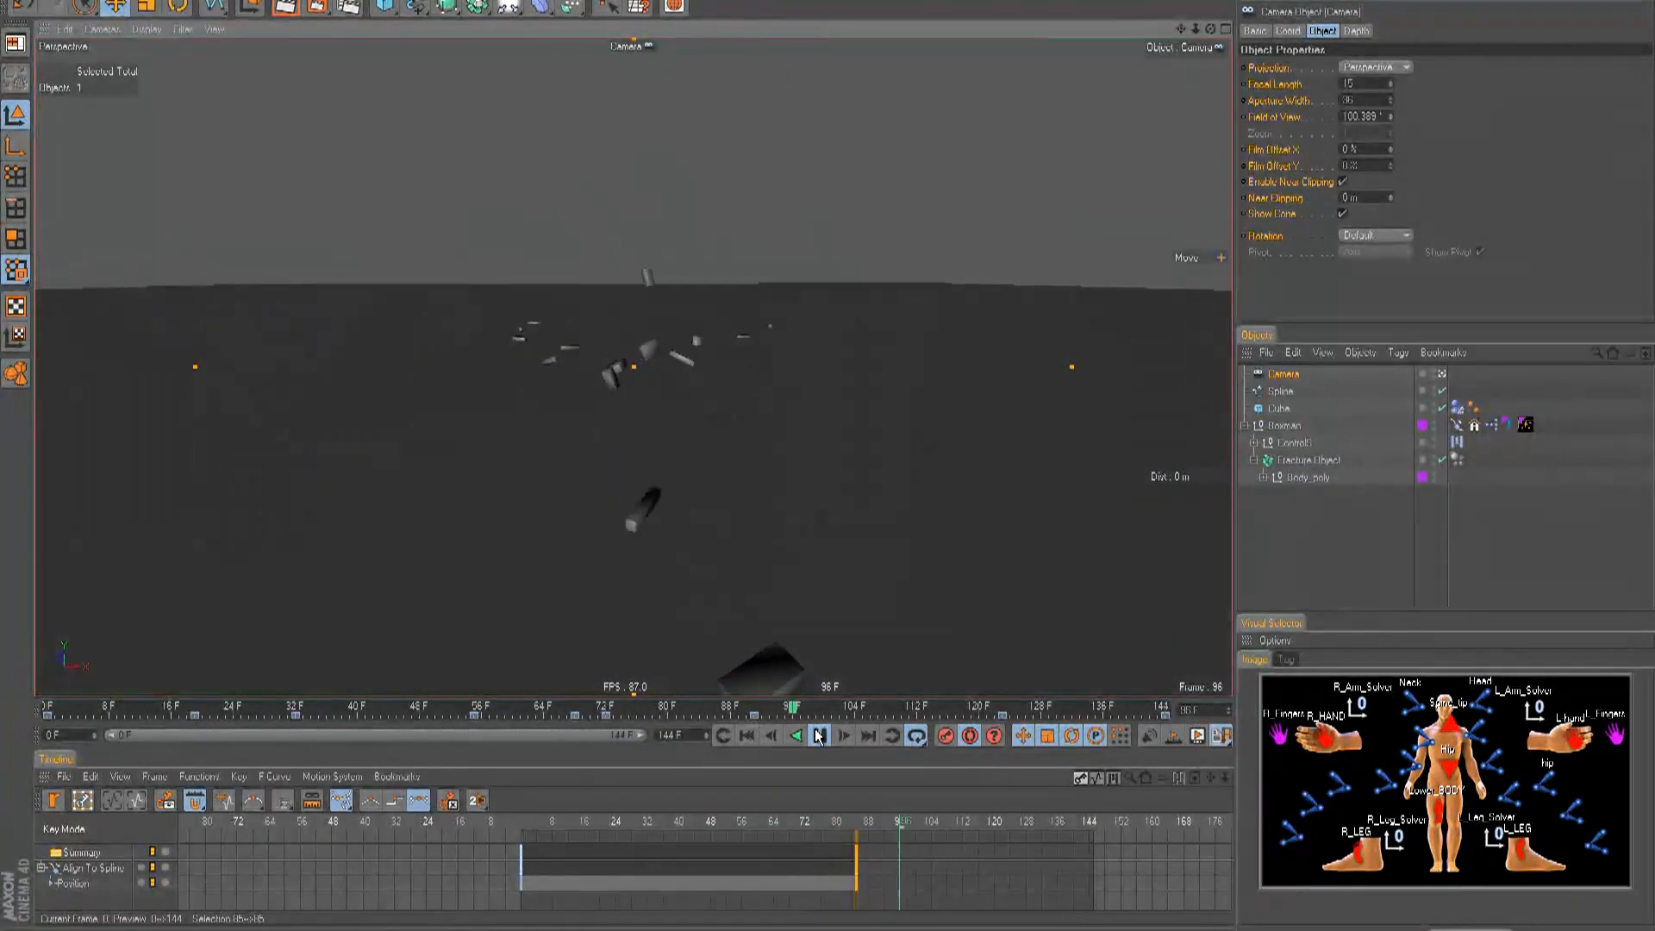
pyautogui.click(818, 734)
pyautogui.click(746, 734)
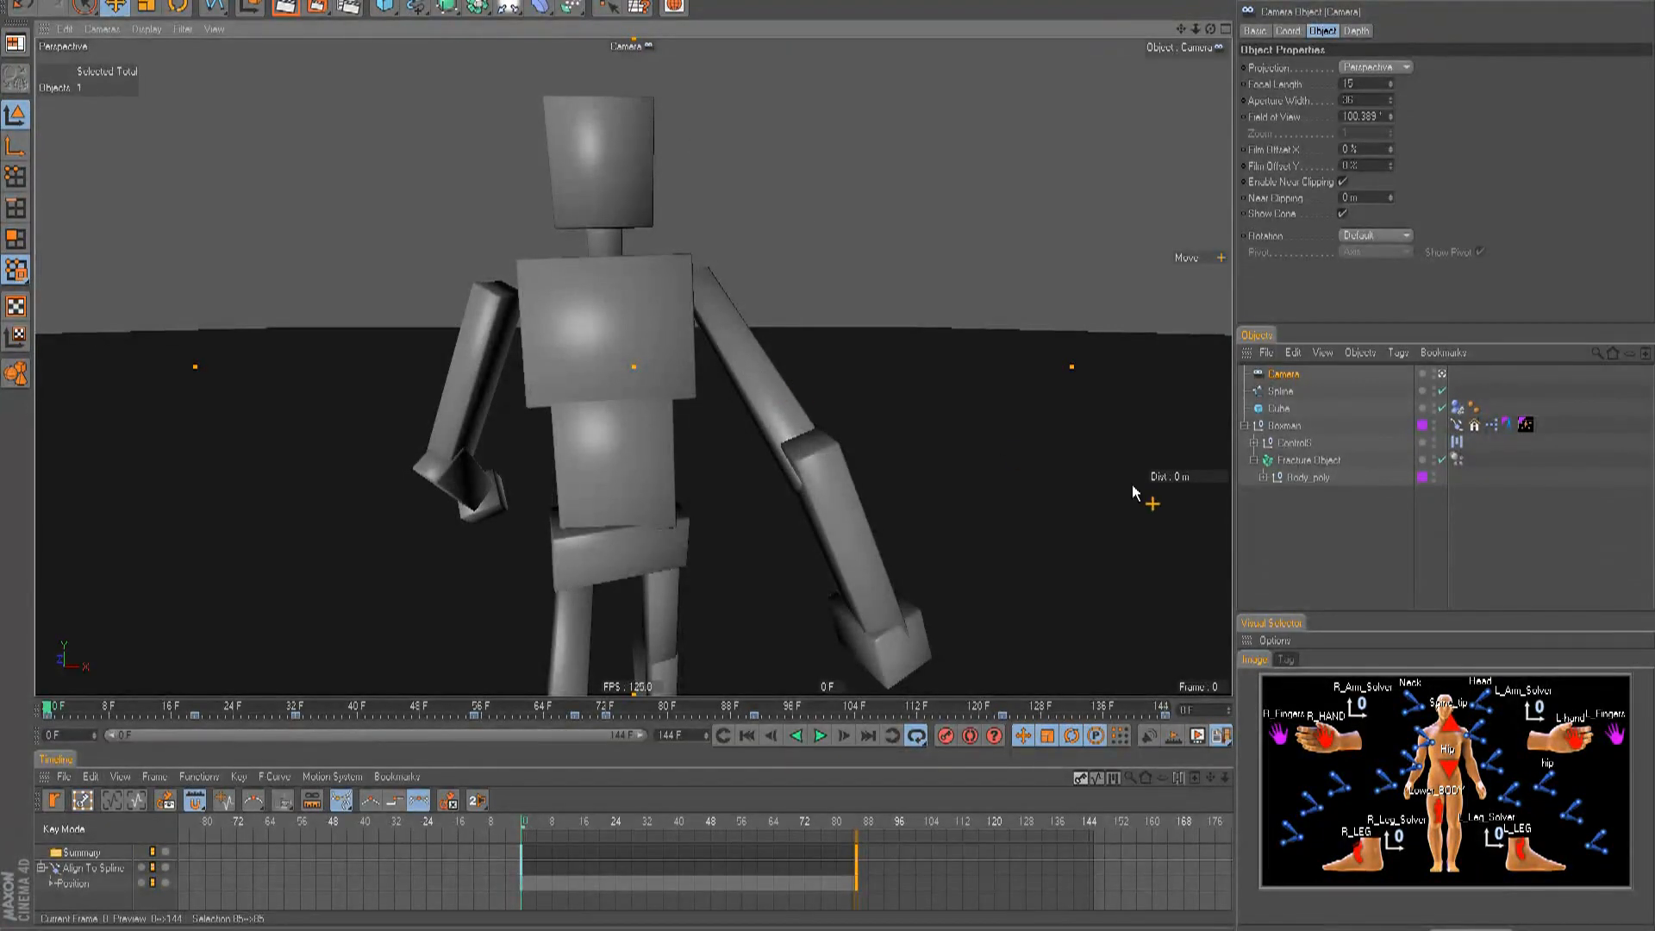
# - Add a Vibrate tag to the camera and clear the selection
pyautogui.rightClick(1275, 380)
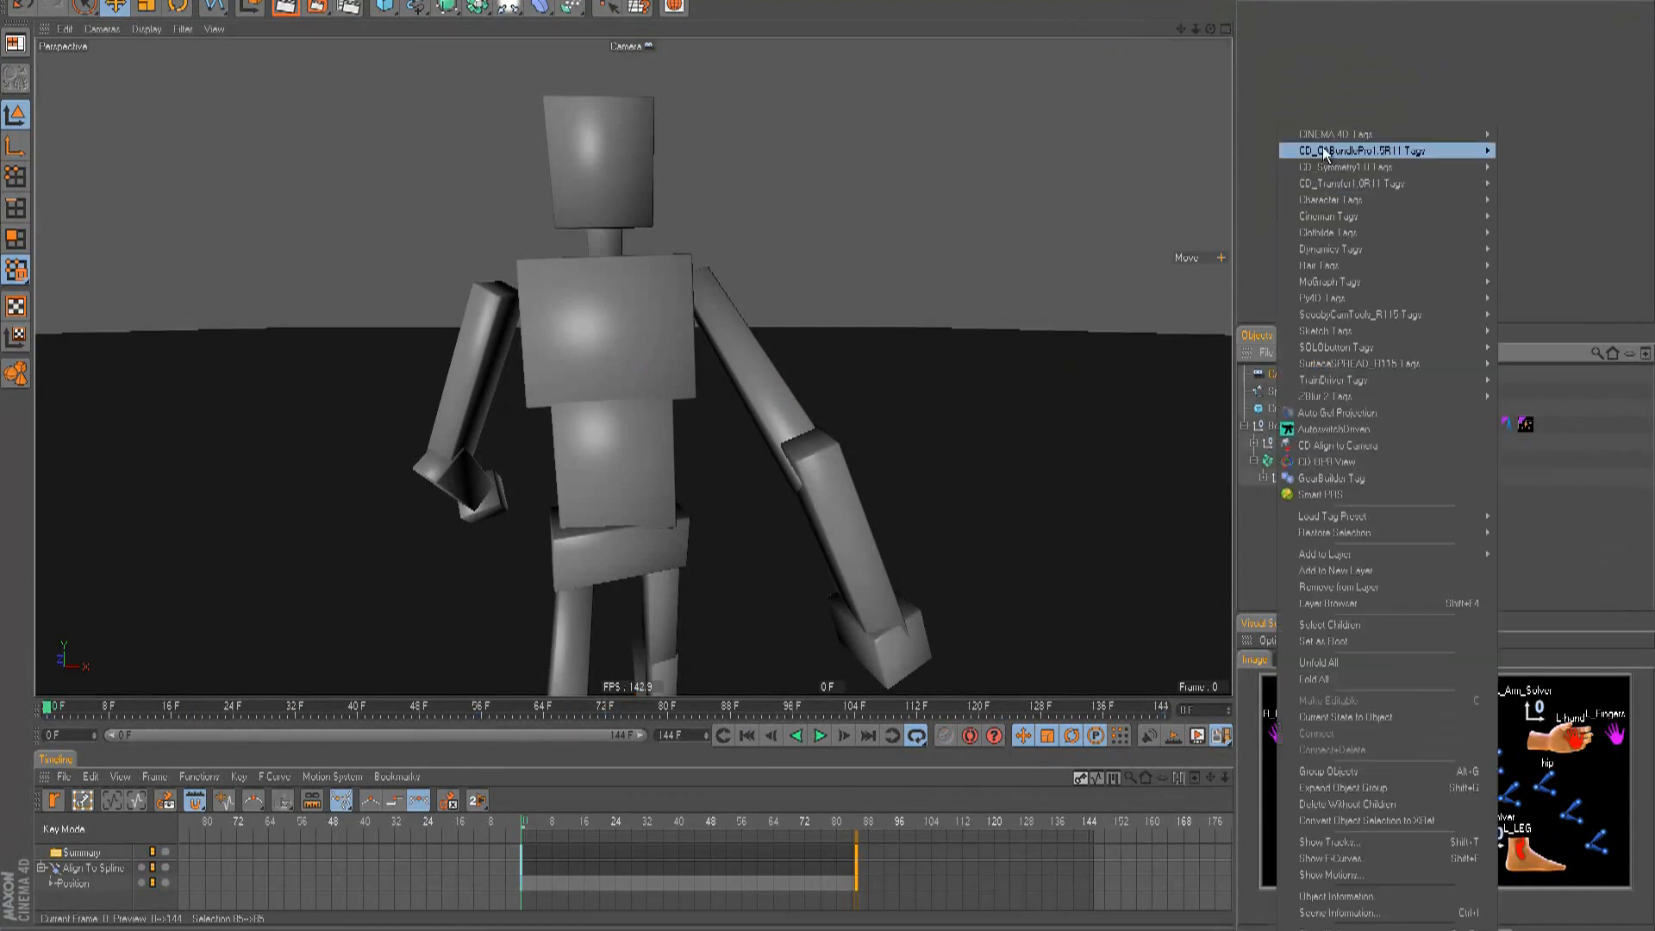
pyautogui.moveTo(1325, 151)
pyautogui.click(1544, 543)
pyautogui.click(1399, 545)
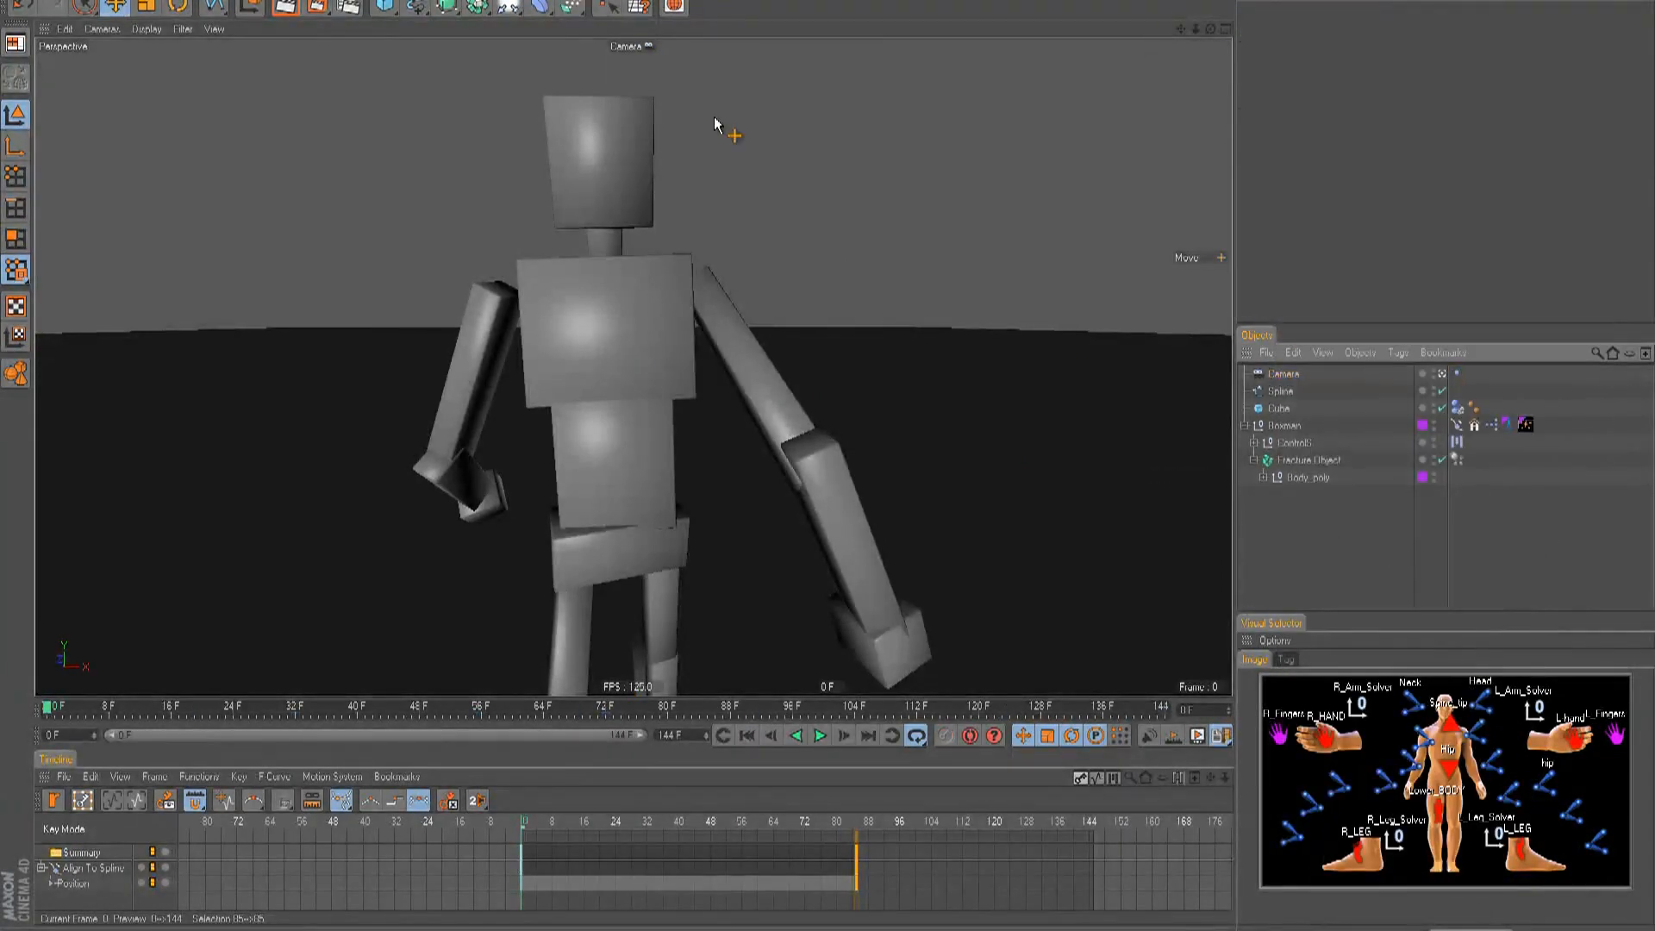
# - Add a cube and position it in the top view ahead of the character, beside the walk spline
pyautogui.click(384, 6)
pyautogui.press('F2')
pyautogui.press('e')
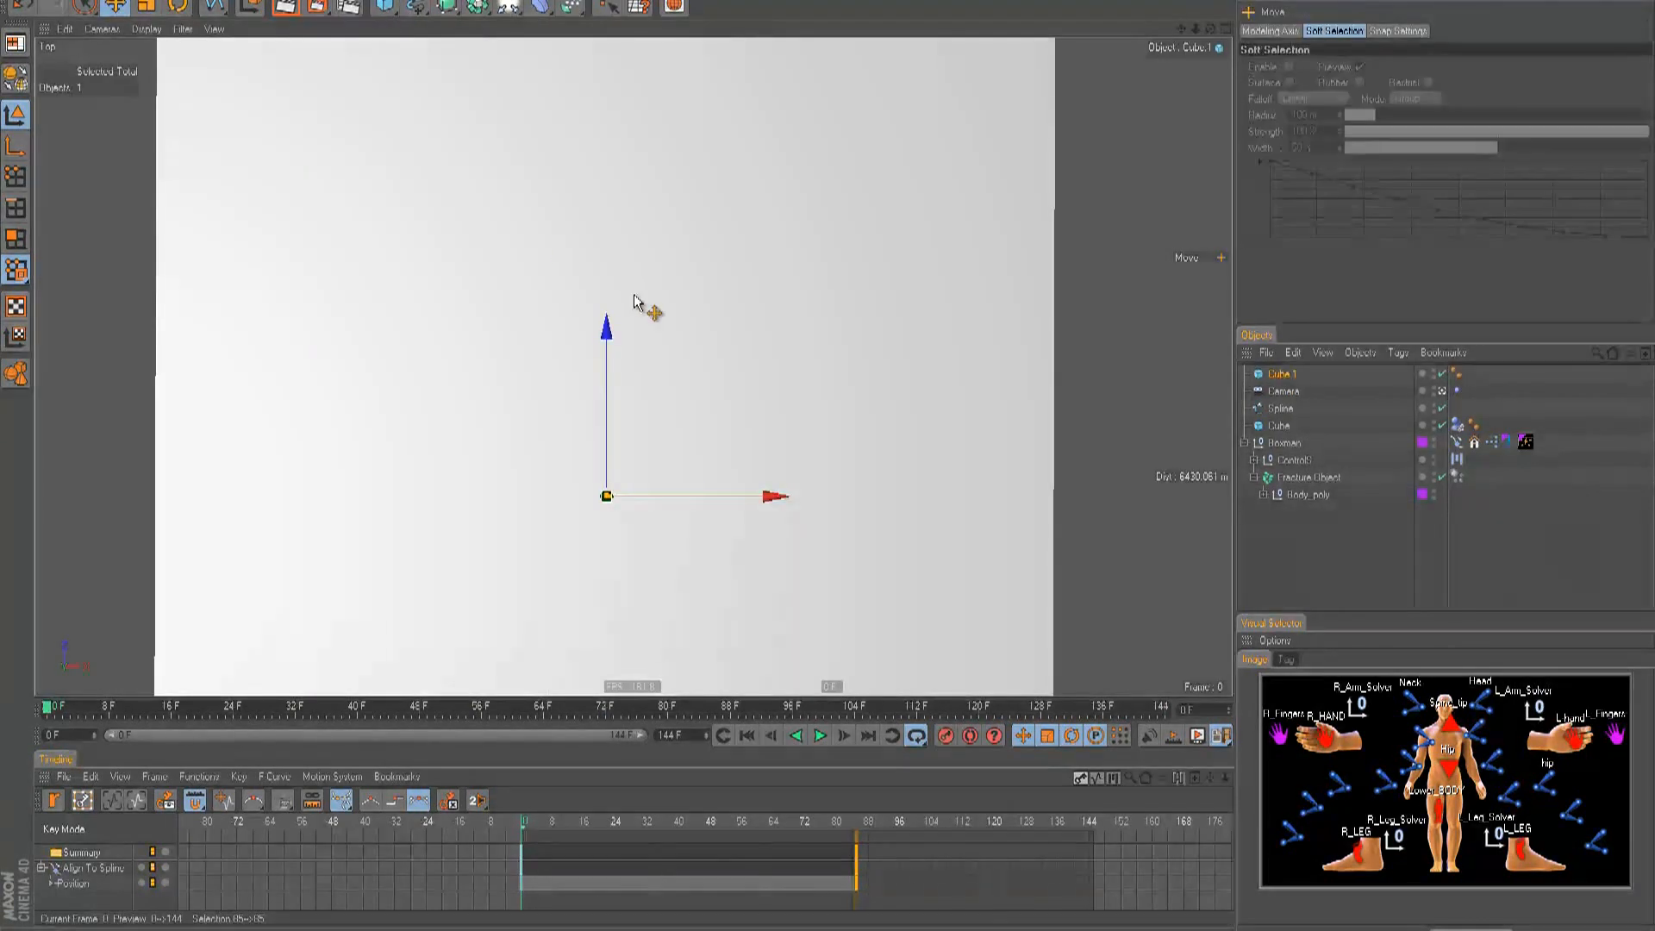
pyautogui.scroll(-2, 417, 207)
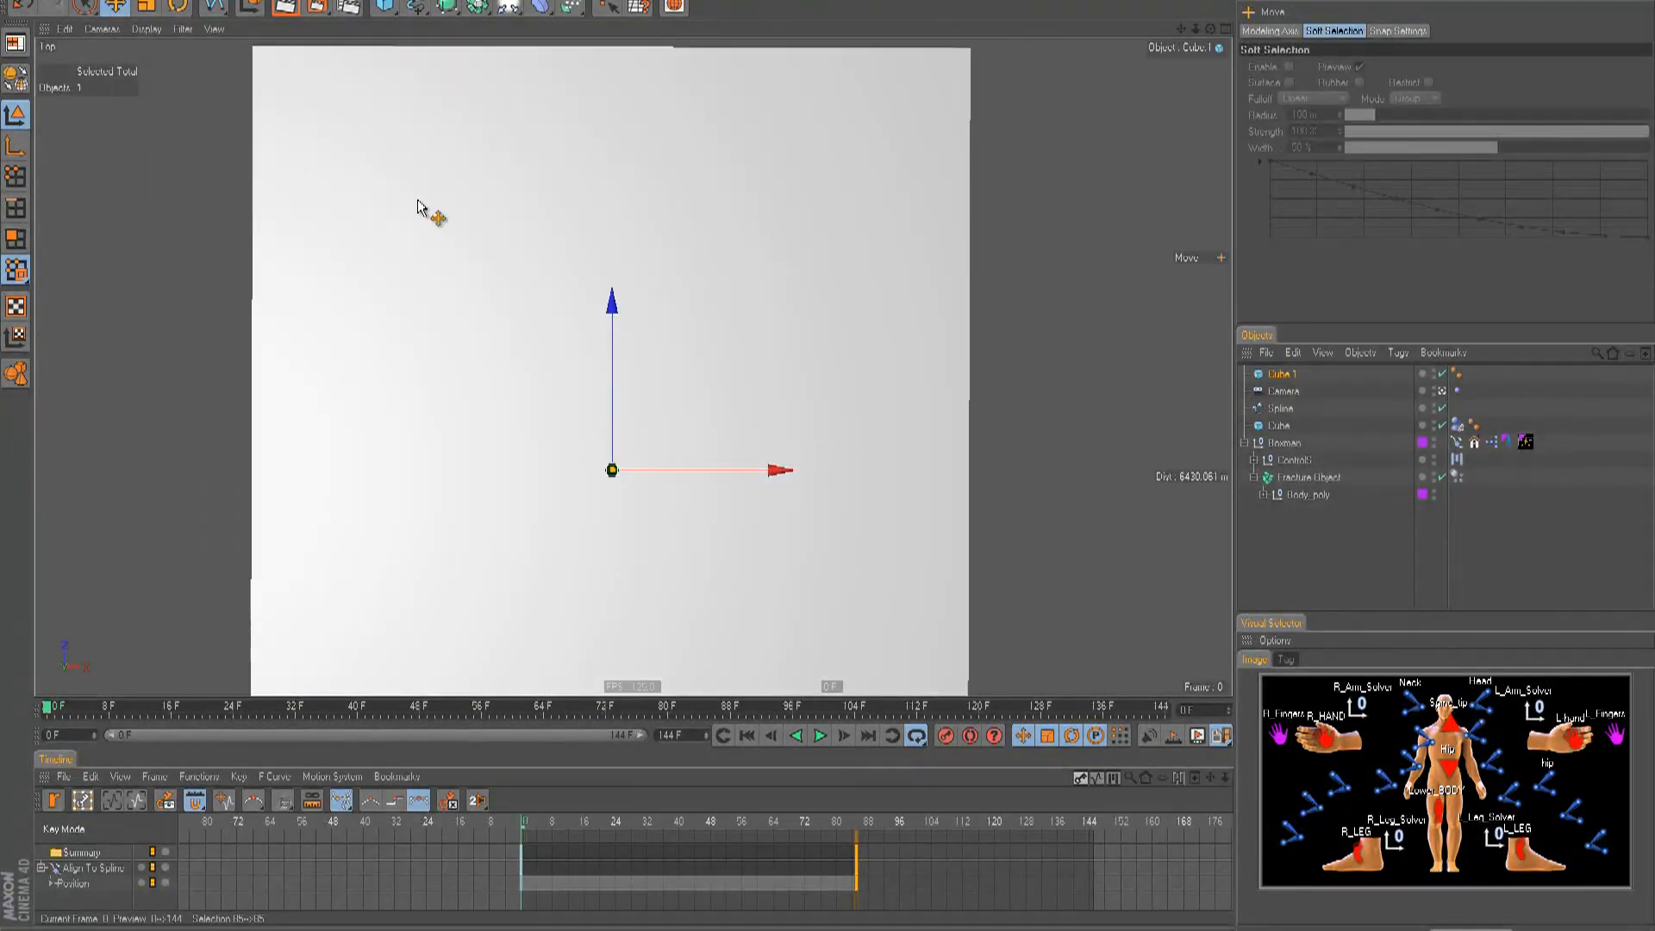
pyautogui.click(183, 29)
pyautogui.click(212, 121)
pyautogui.scroll(-4, 840, 440)
pyautogui.scroll(4, 831, 445)
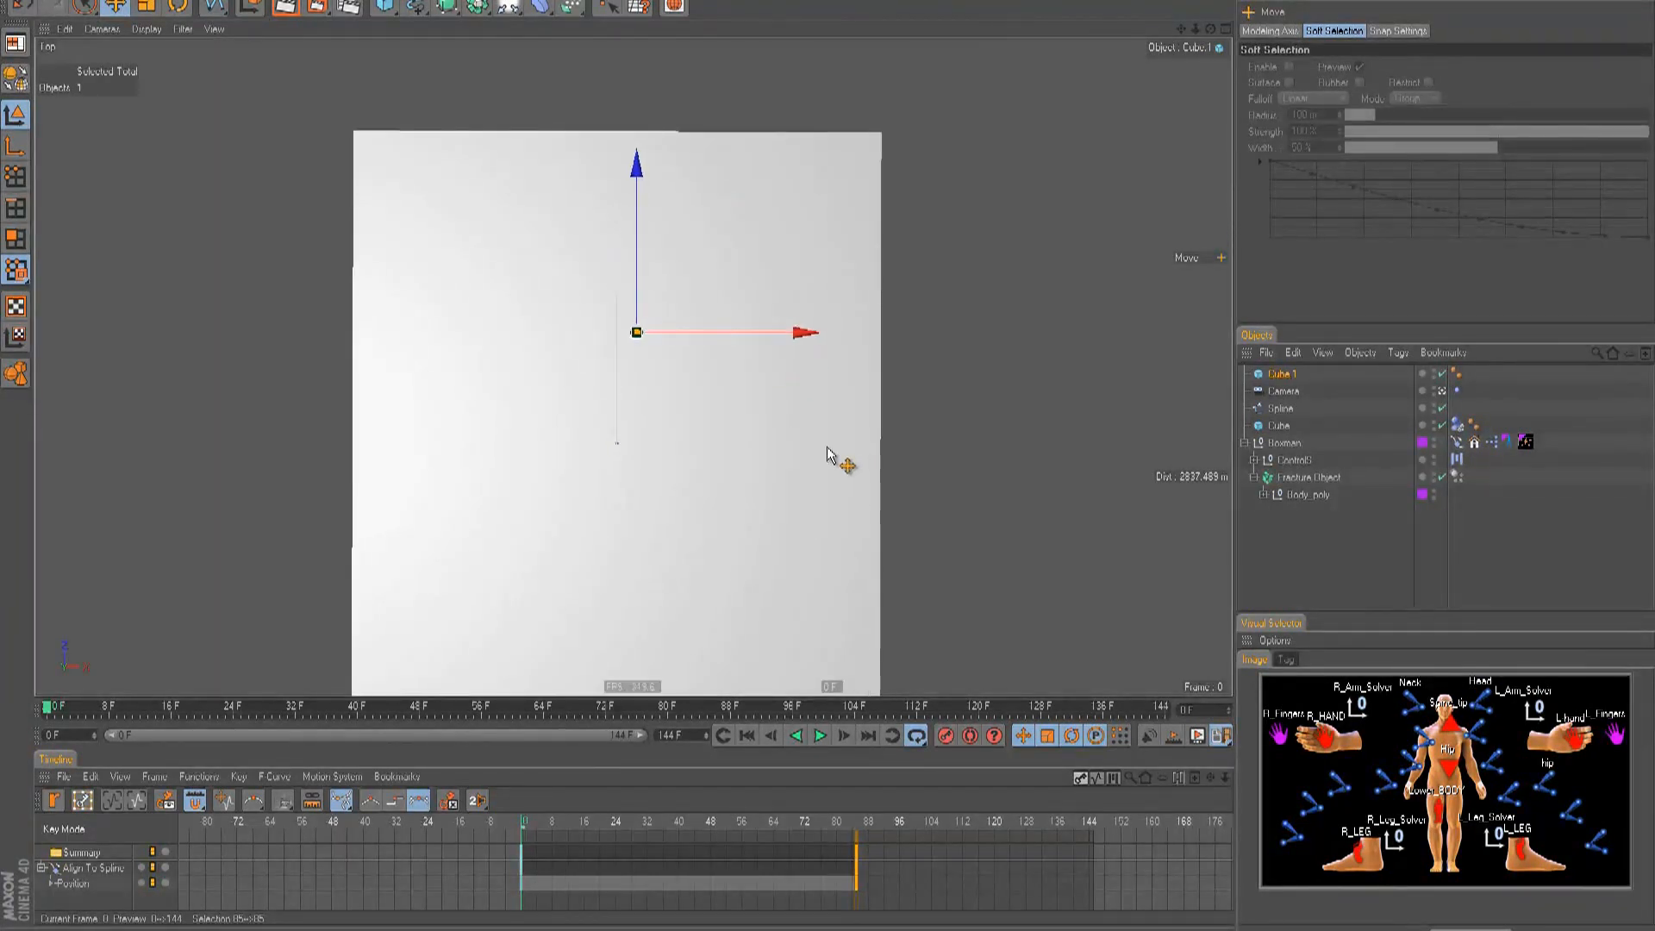
# - Scale the cube up into a large background block standing right of the character's path in the camera view
pyautogui.press('F1')
pyautogui.press('t')
pyautogui.moveTo(623, 494); pyautogui.dragTo(831, 446)
pyautogui.moveTo(1003, 446); pyautogui.dragTo(827, 446)
pyautogui.press('e')
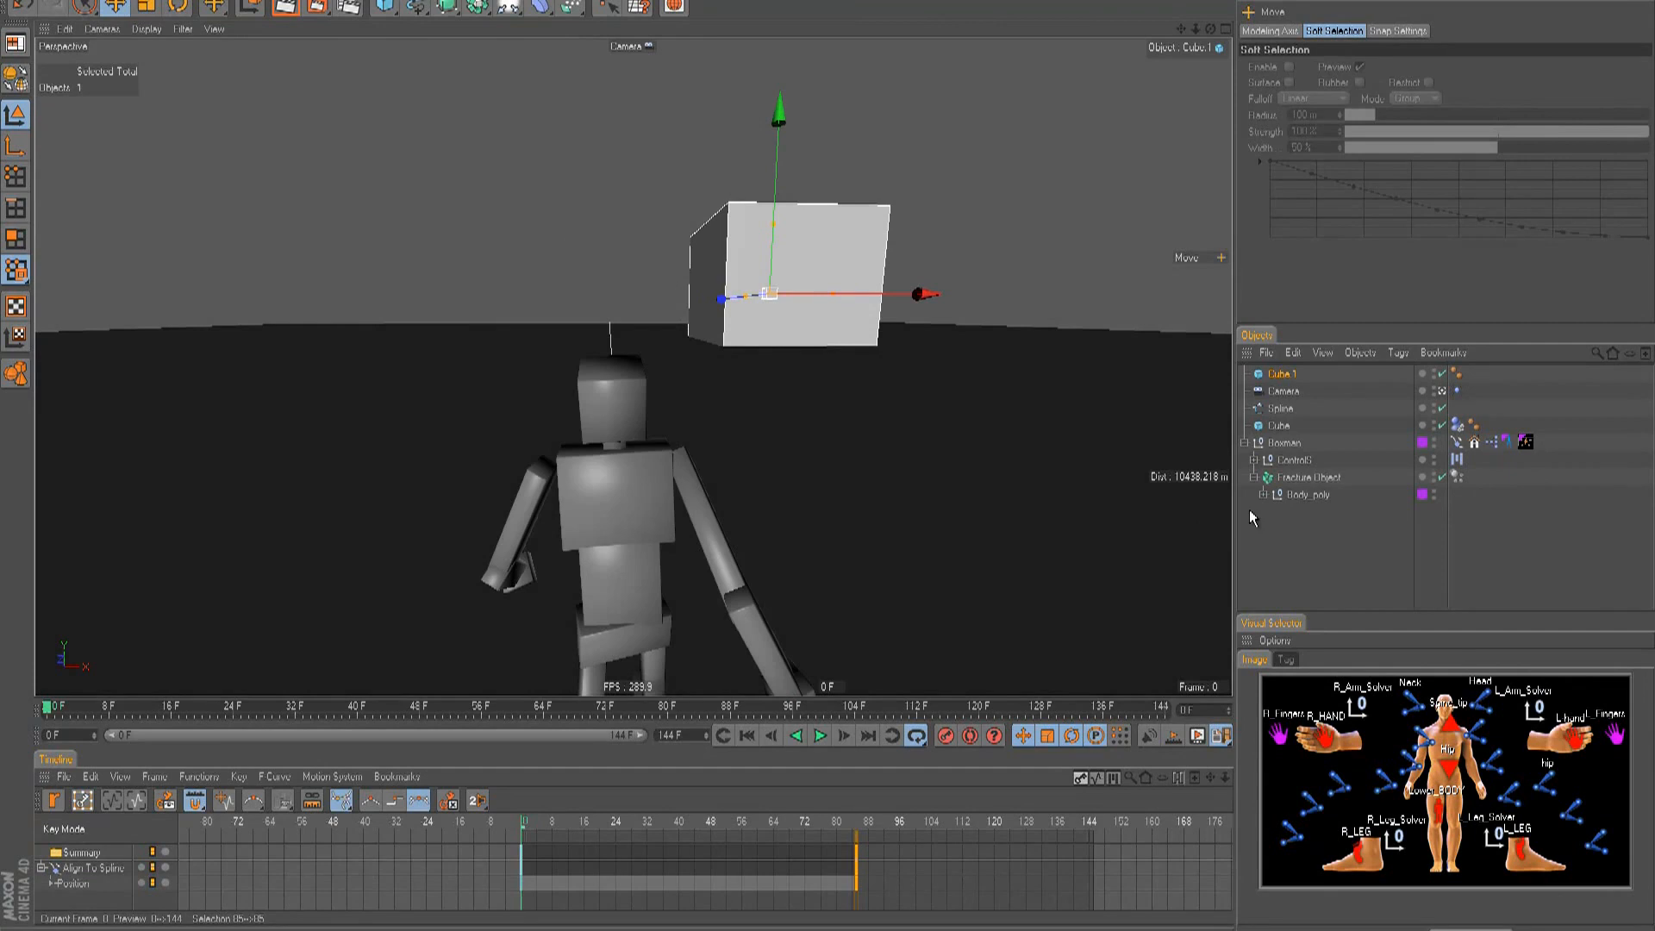
# - Duplicate the block twice and spread the copies so three blocks stand across the background
pyautogui.keyDown('ctrl'); pyautogui.moveTo(1286, 374); pyautogui.dragTo(1285, 383); pyautogui.keyUp('ctrl')
pyautogui.moveTo(921, 294); pyautogui.dragTo(826, 448)
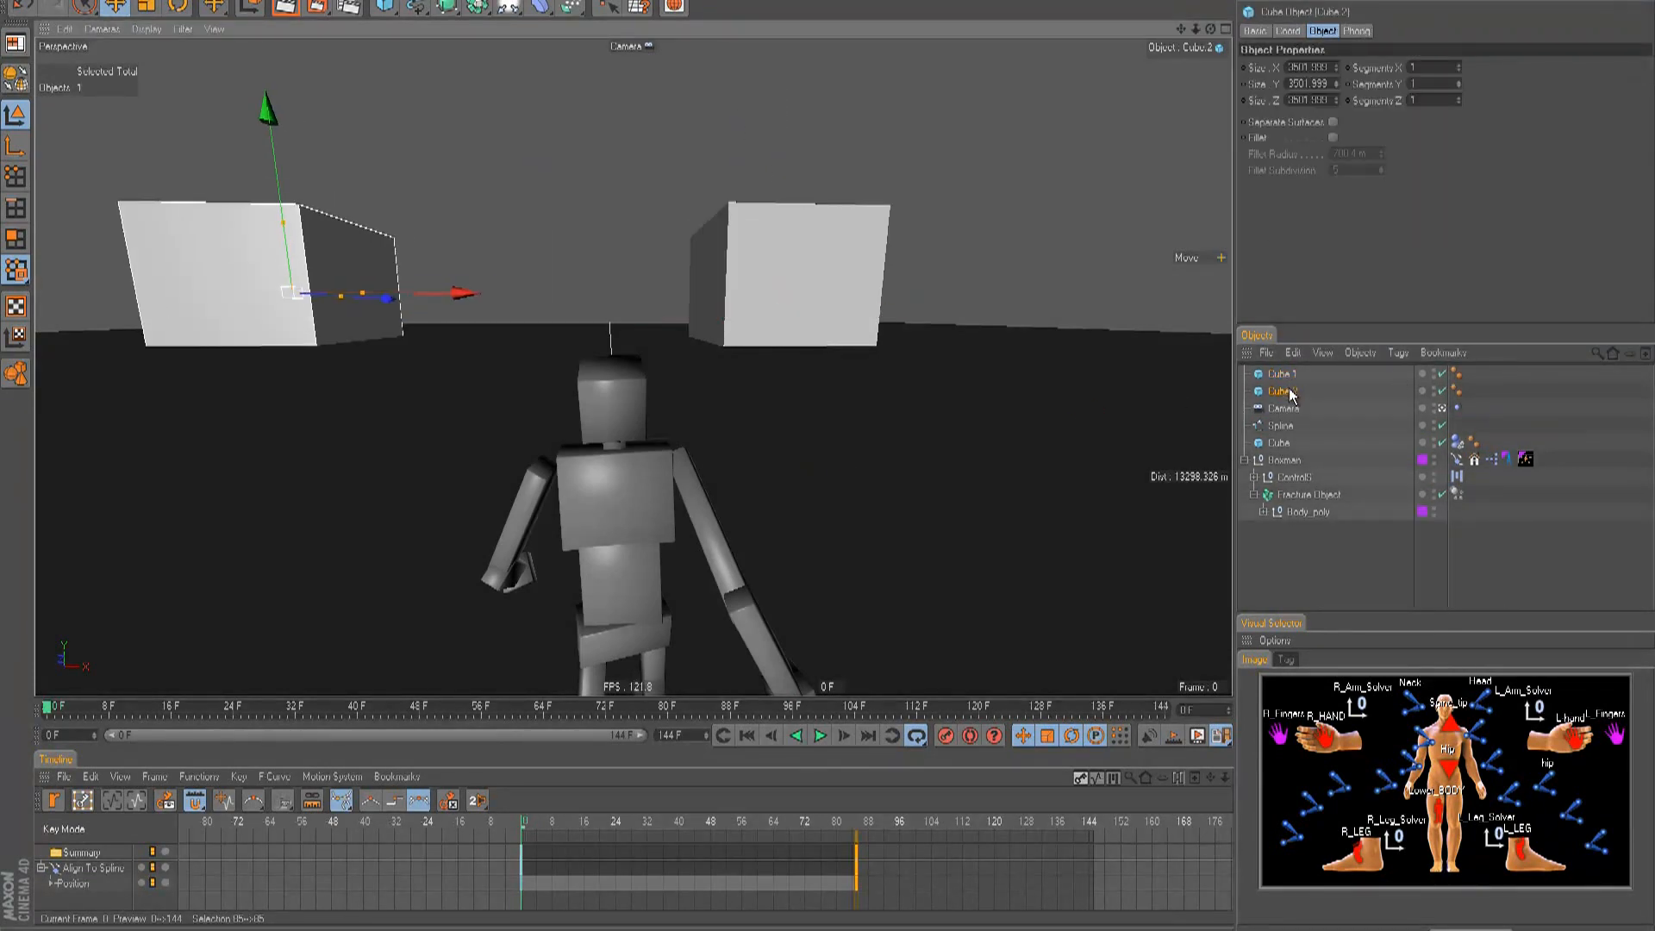
pyautogui.keyDown('ctrl'); pyautogui.moveTo(1289, 396); pyautogui.dragTo(1289, 404); pyautogui.keyUp('ctrl')
pyautogui.moveTo(831, 447); pyautogui.dragTo(829, 450)
# - Play the camera shot from the start with the background blocks, stop it and rewind to frame 0
pyautogui.click(746, 735)
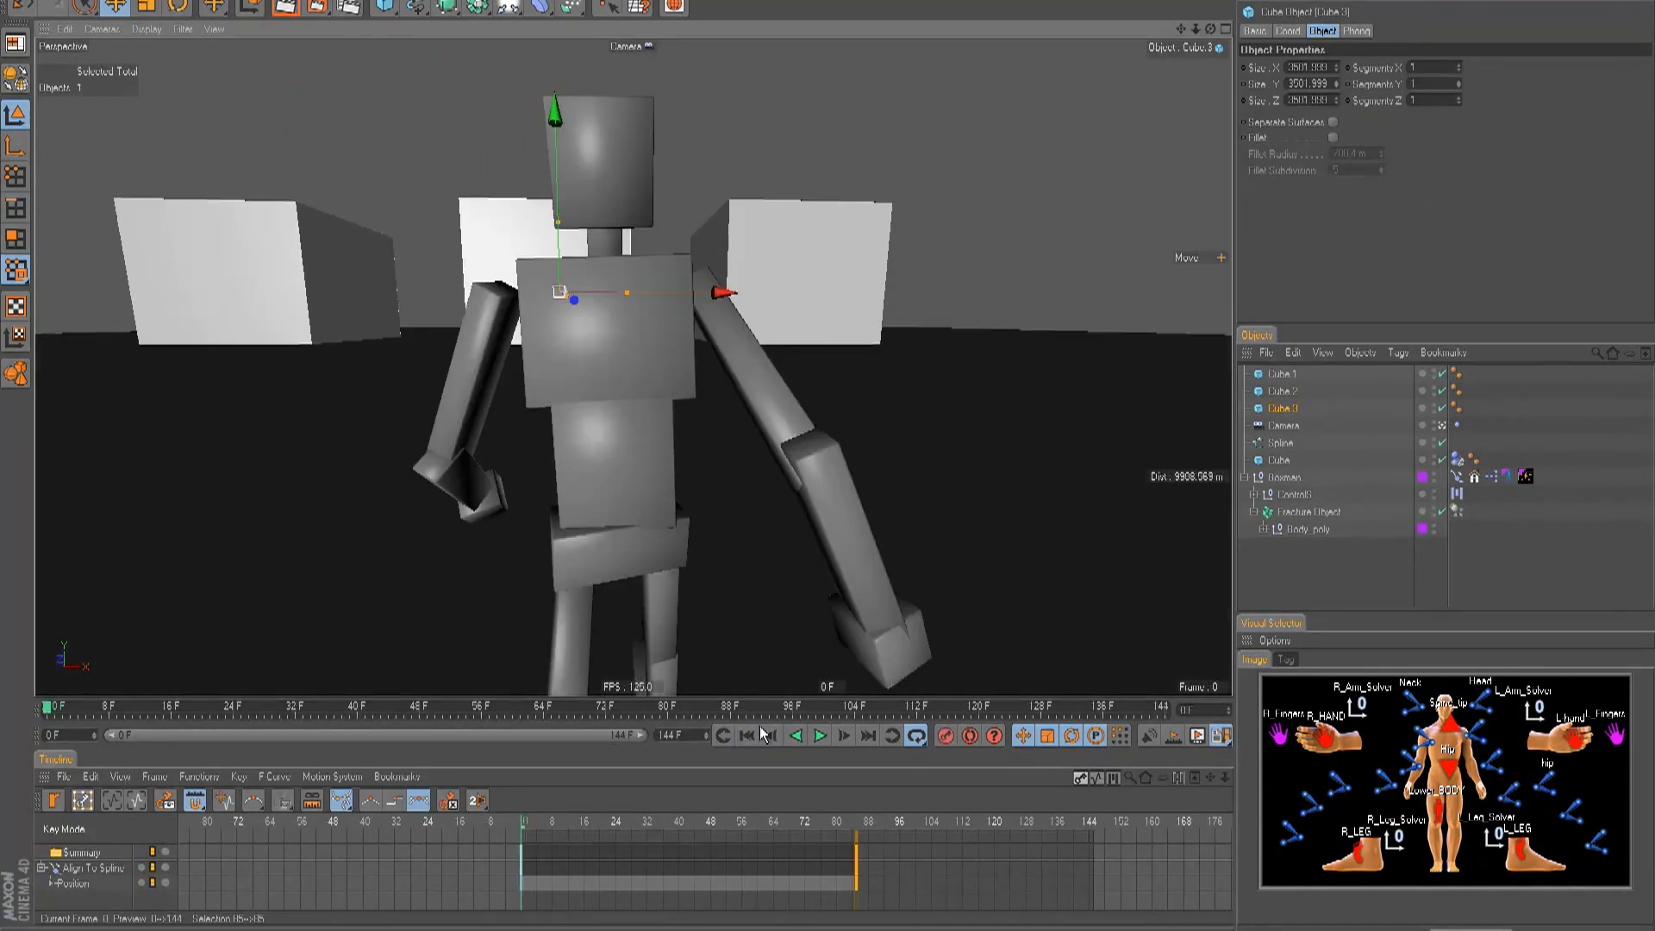
pyautogui.click(820, 736)
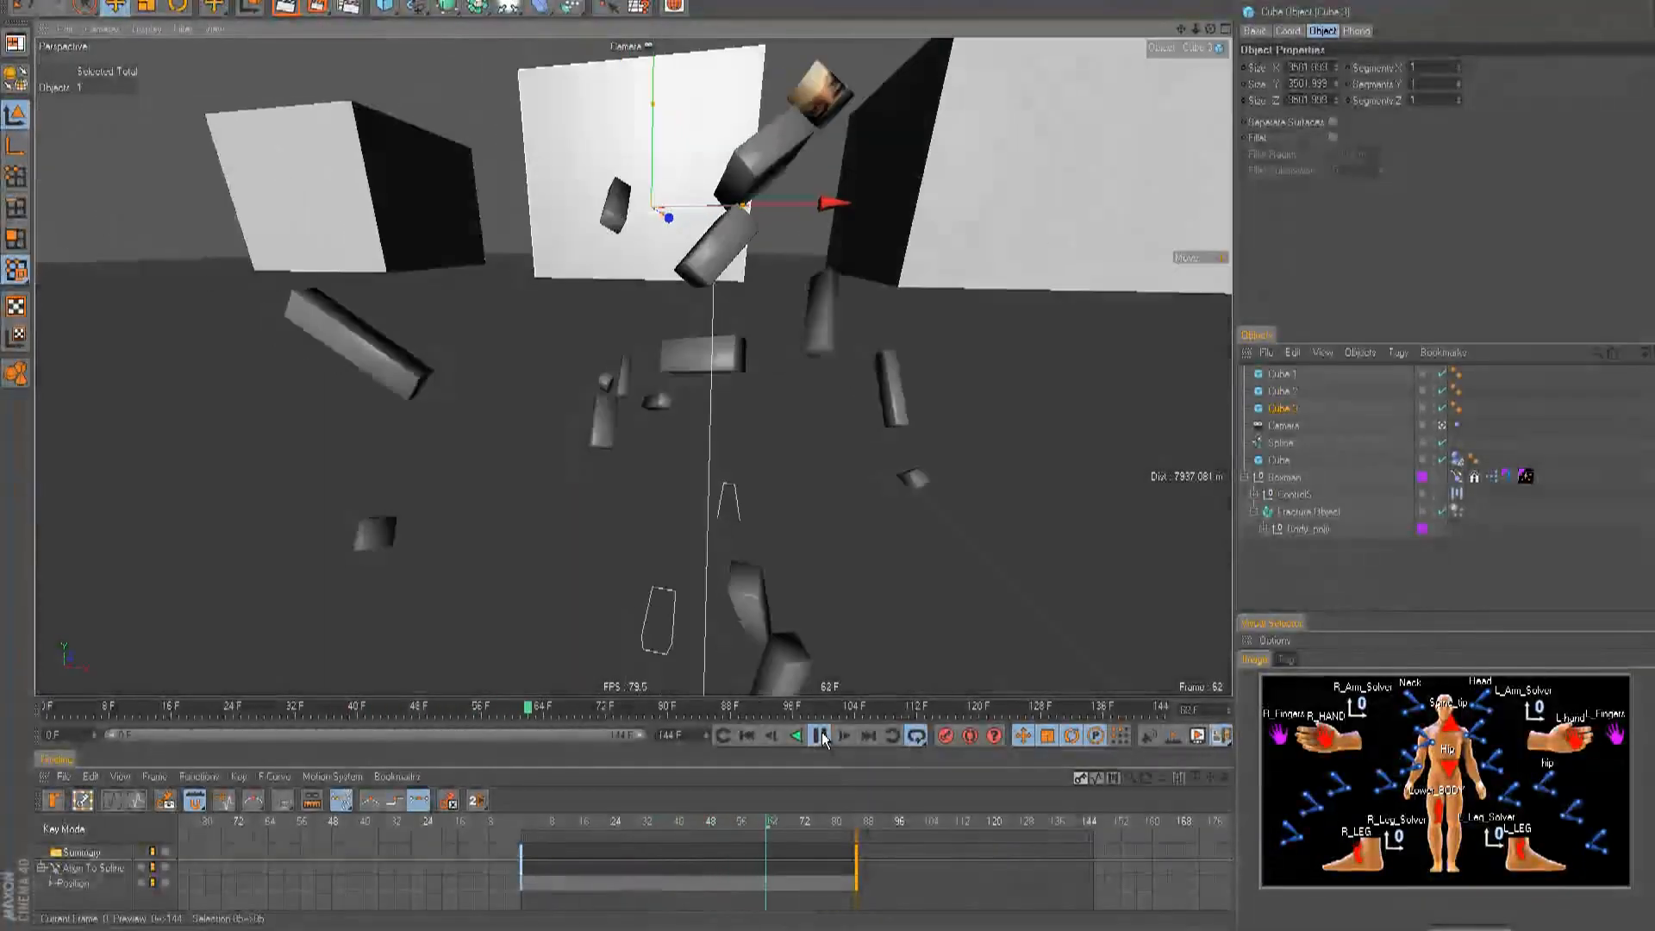
pyautogui.click(821, 737)
pyautogui.click(1296, 536)
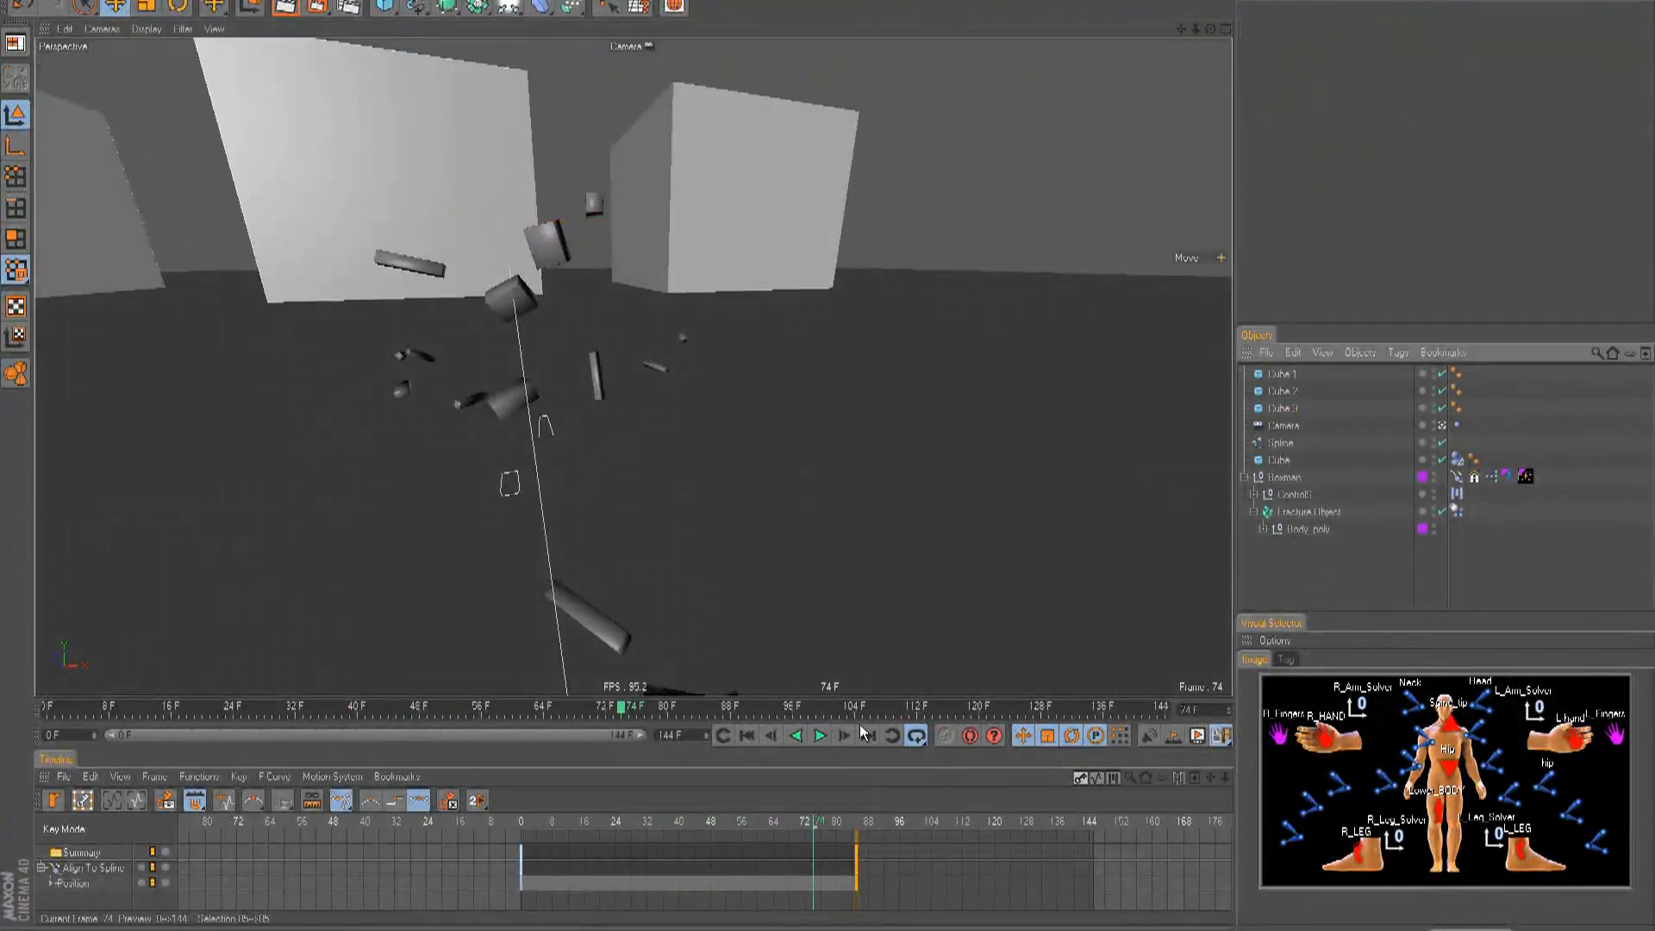
pyautogui.click(747, 735)
# - Enable rotation on the camera's Vibrate tag with an amplitude of 2° on all three axes and a frequency of 1
pyautogui.click(1457, 425)
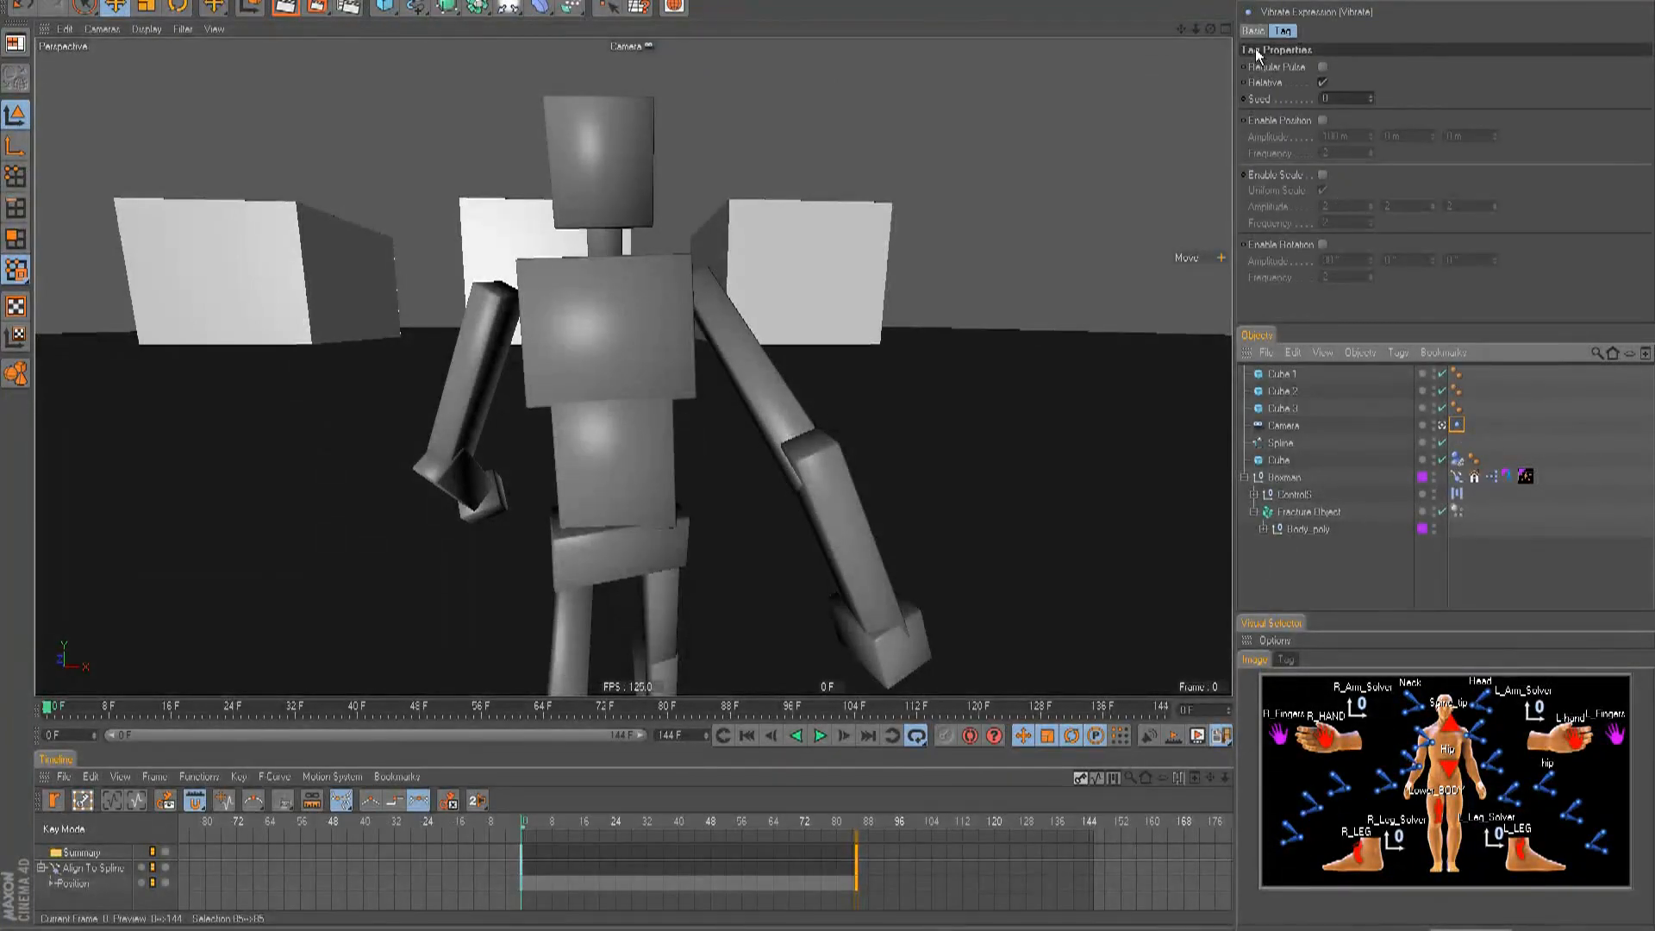
pyautogui.click(1323, 245)
pyautogui.doubleClick(1334, 260)
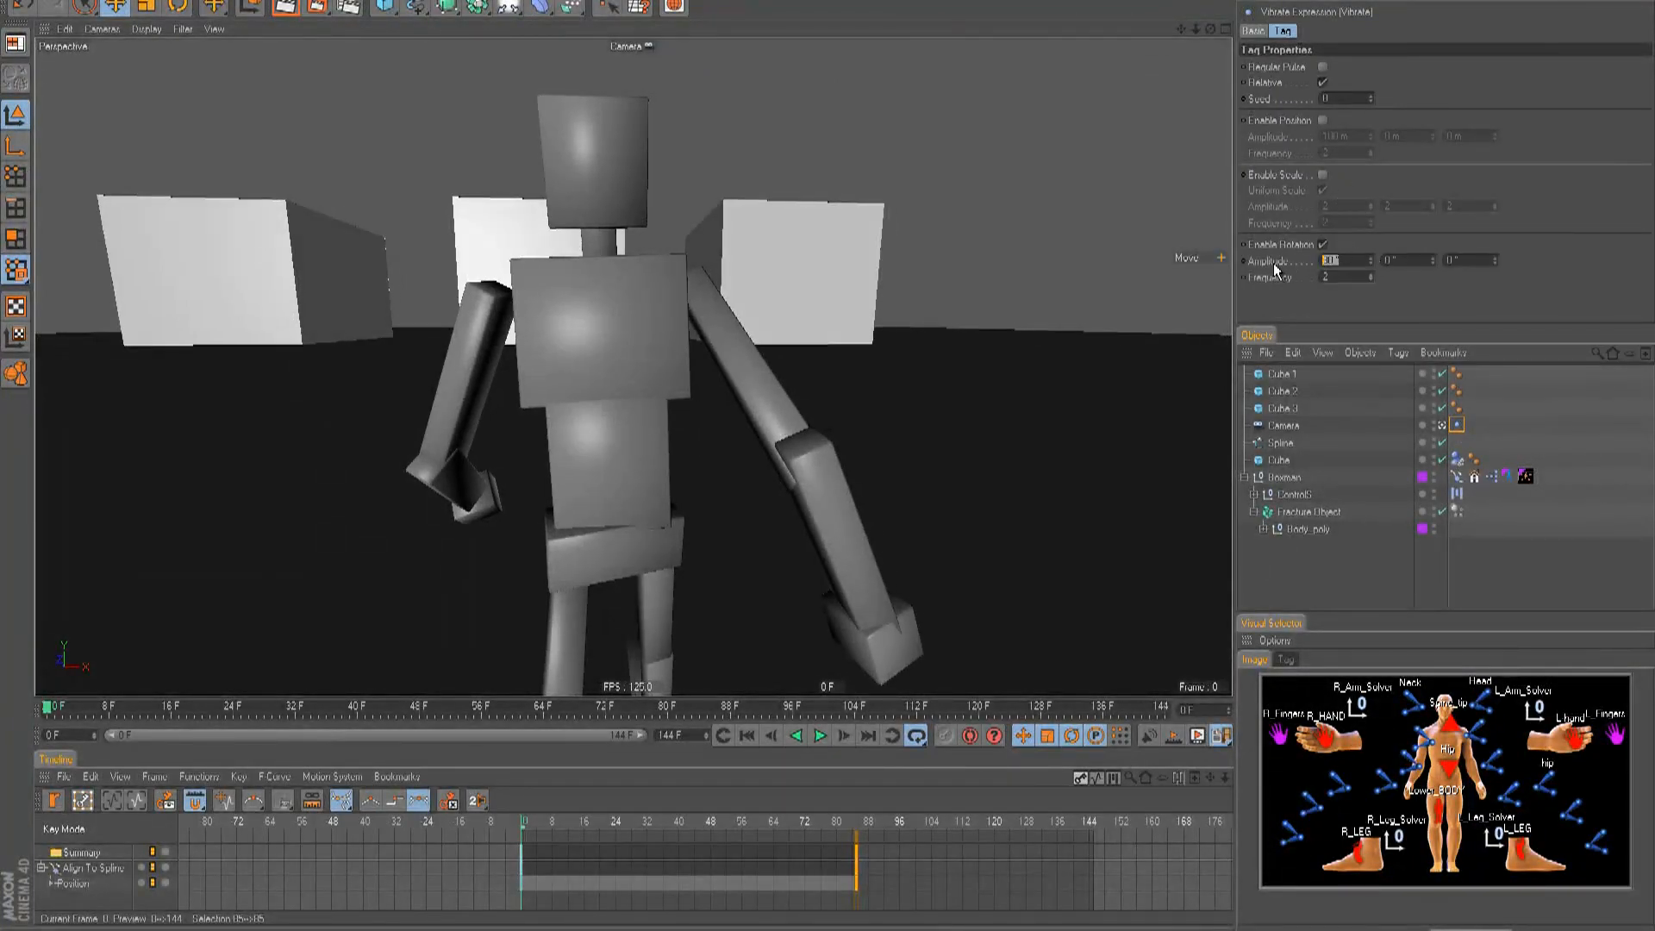
pyautogui.write('2')
pyautogui.press('Tab')
pyautogui.write('2')
pyautogui.press('Tab')
pyautogui.write('2')
pyautogui.press('Return')
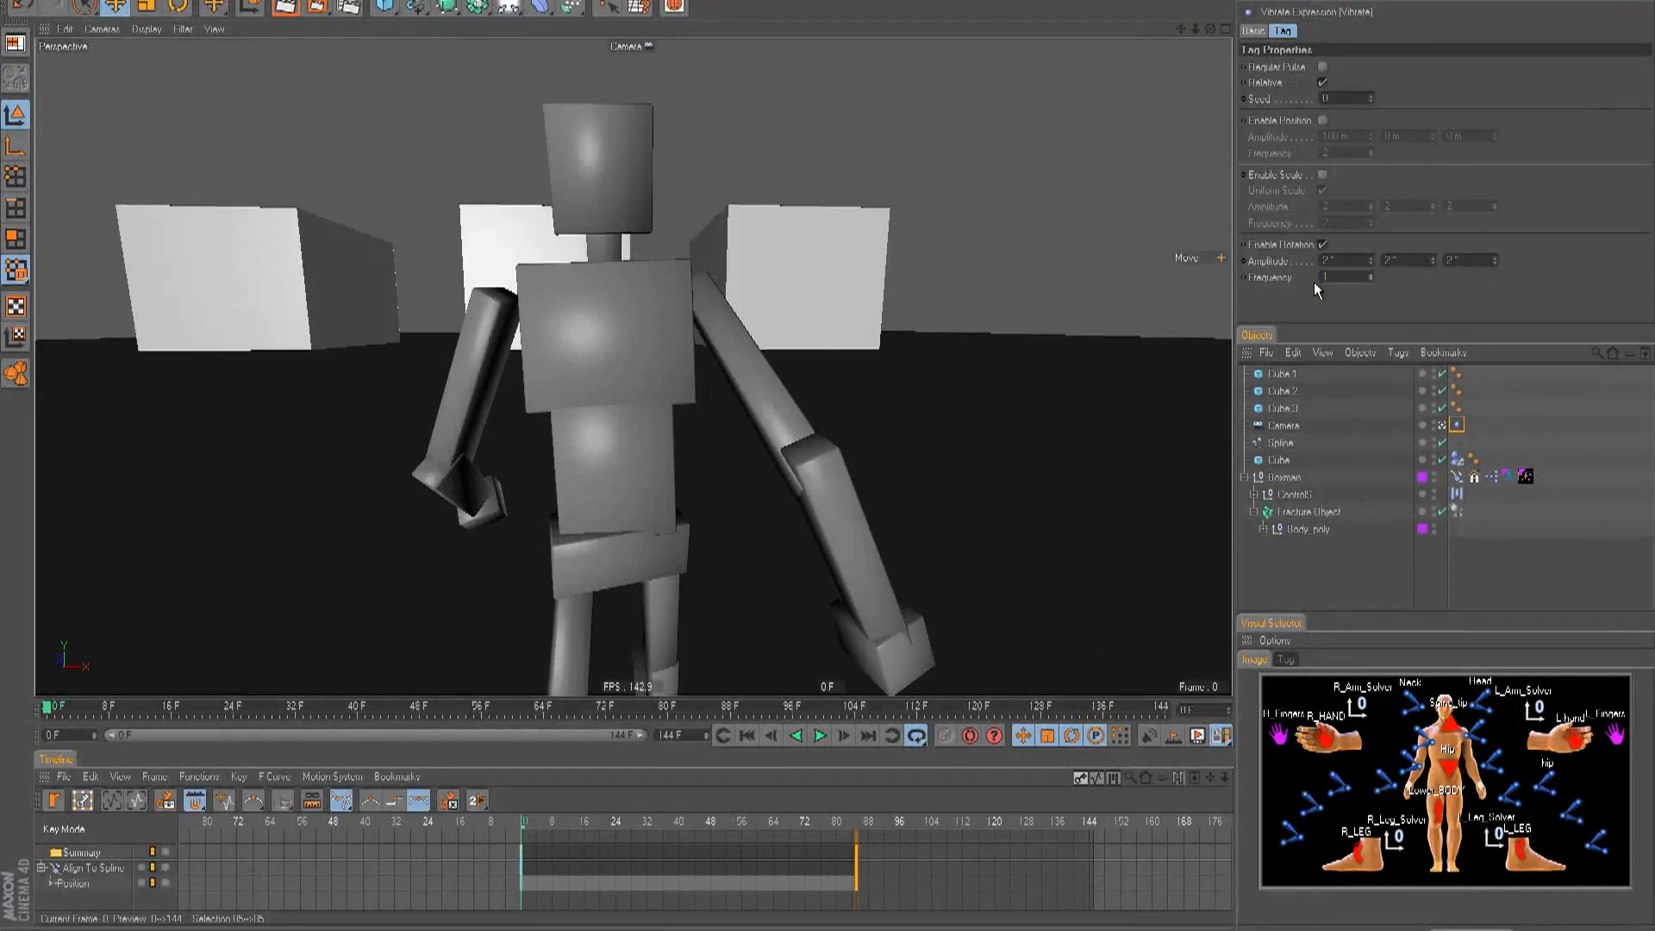
# - Enable position on the Vibrate tag with amplitudes of 20, 10 and 20 m and a frequency of 1.5
pyautogui.click(1323, 120)
pyautogui.doubleClick(1336, 136)
pyautogui.write('20')
pyautogui.press('Tab')
pyautogui.write('2')
pyautogui.press('Tab')
pyautogui.write('20')
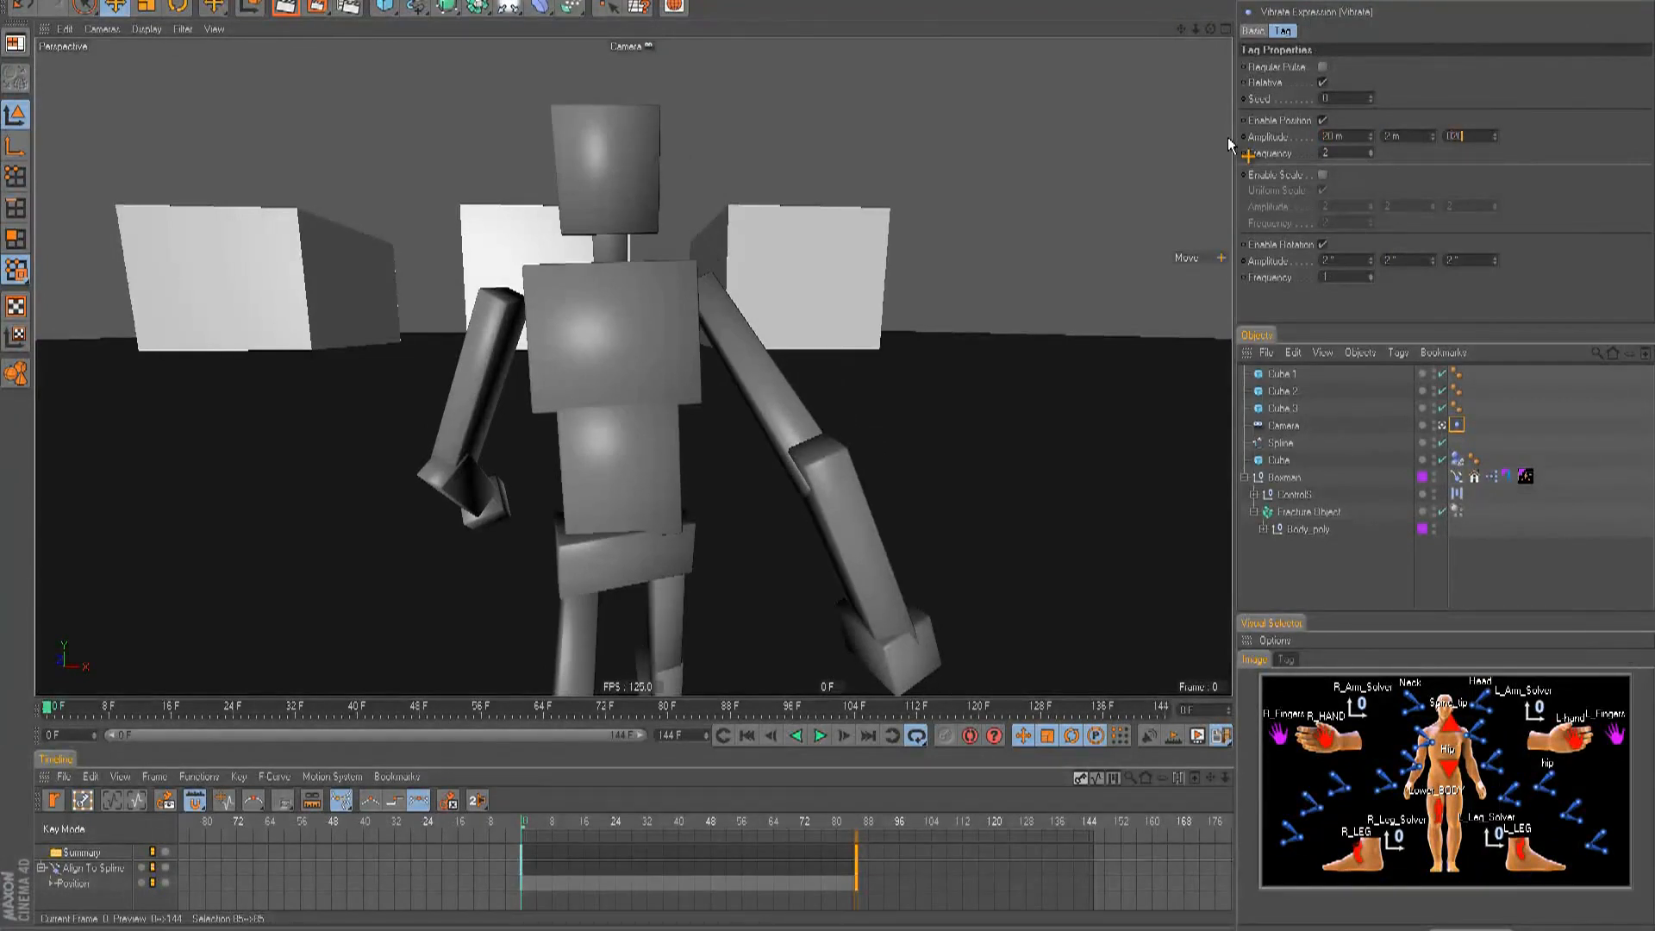
pyautogui.press('Return')
pyautogui.write('10')
pyautogui.press('Return')
pyautogui.write('1.5')
pyautogui.press('Return')
# - Play the shot to review the camera shake, stop playback and clear the selection
pyautogui.press('F8')
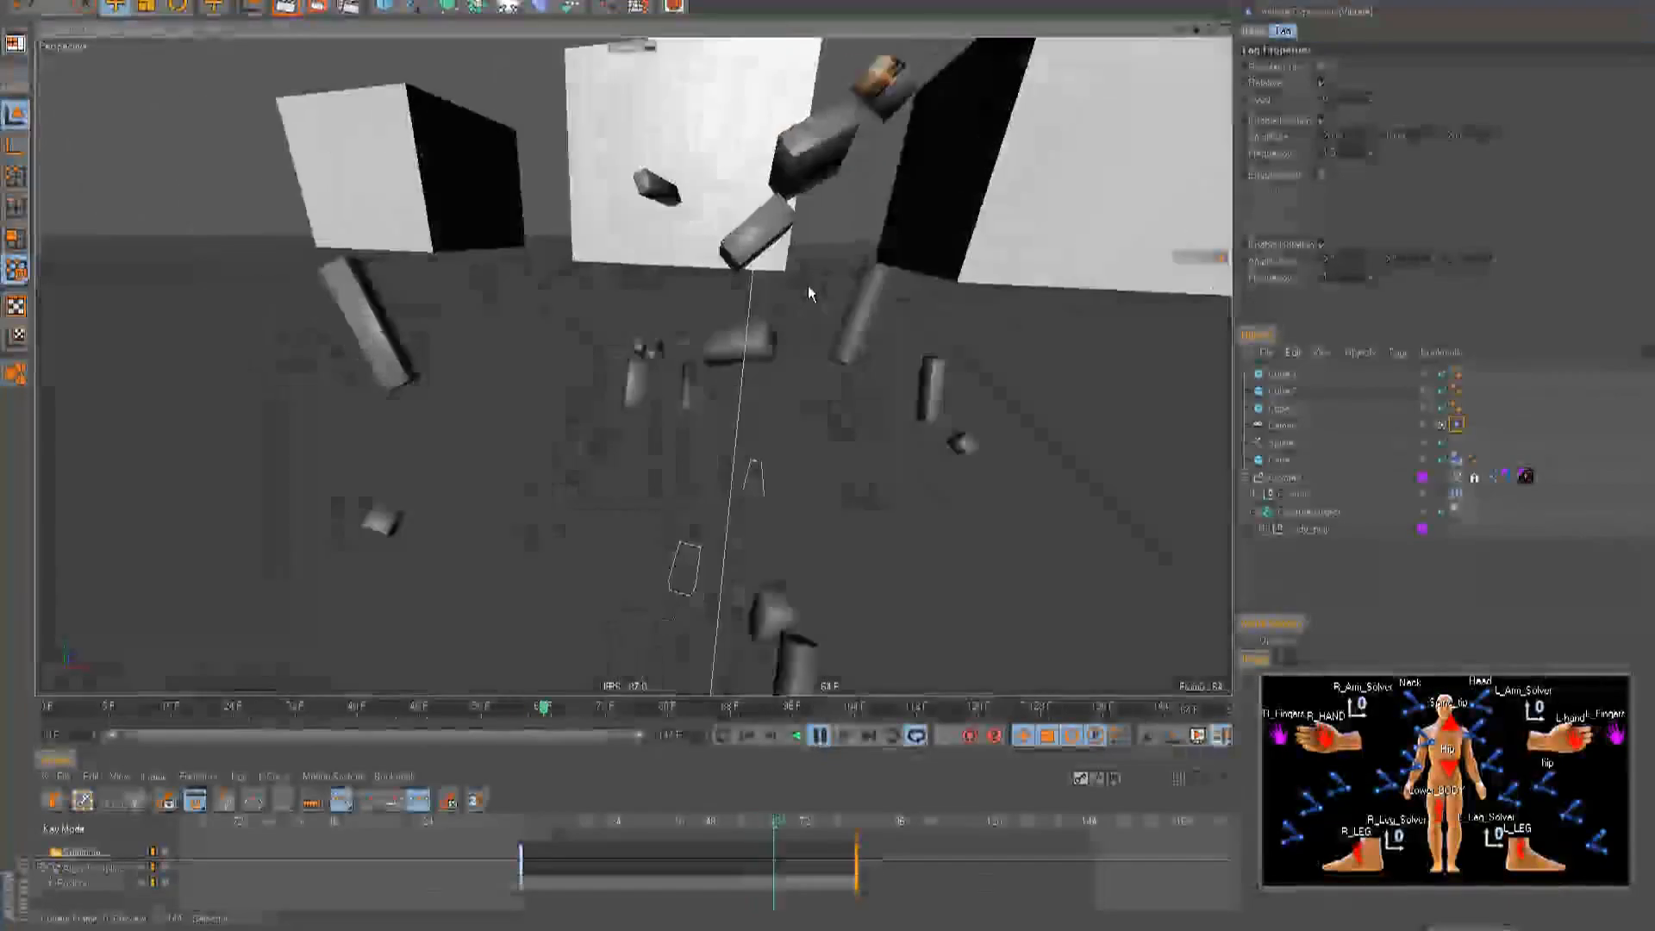
pyautogui.press('F8')
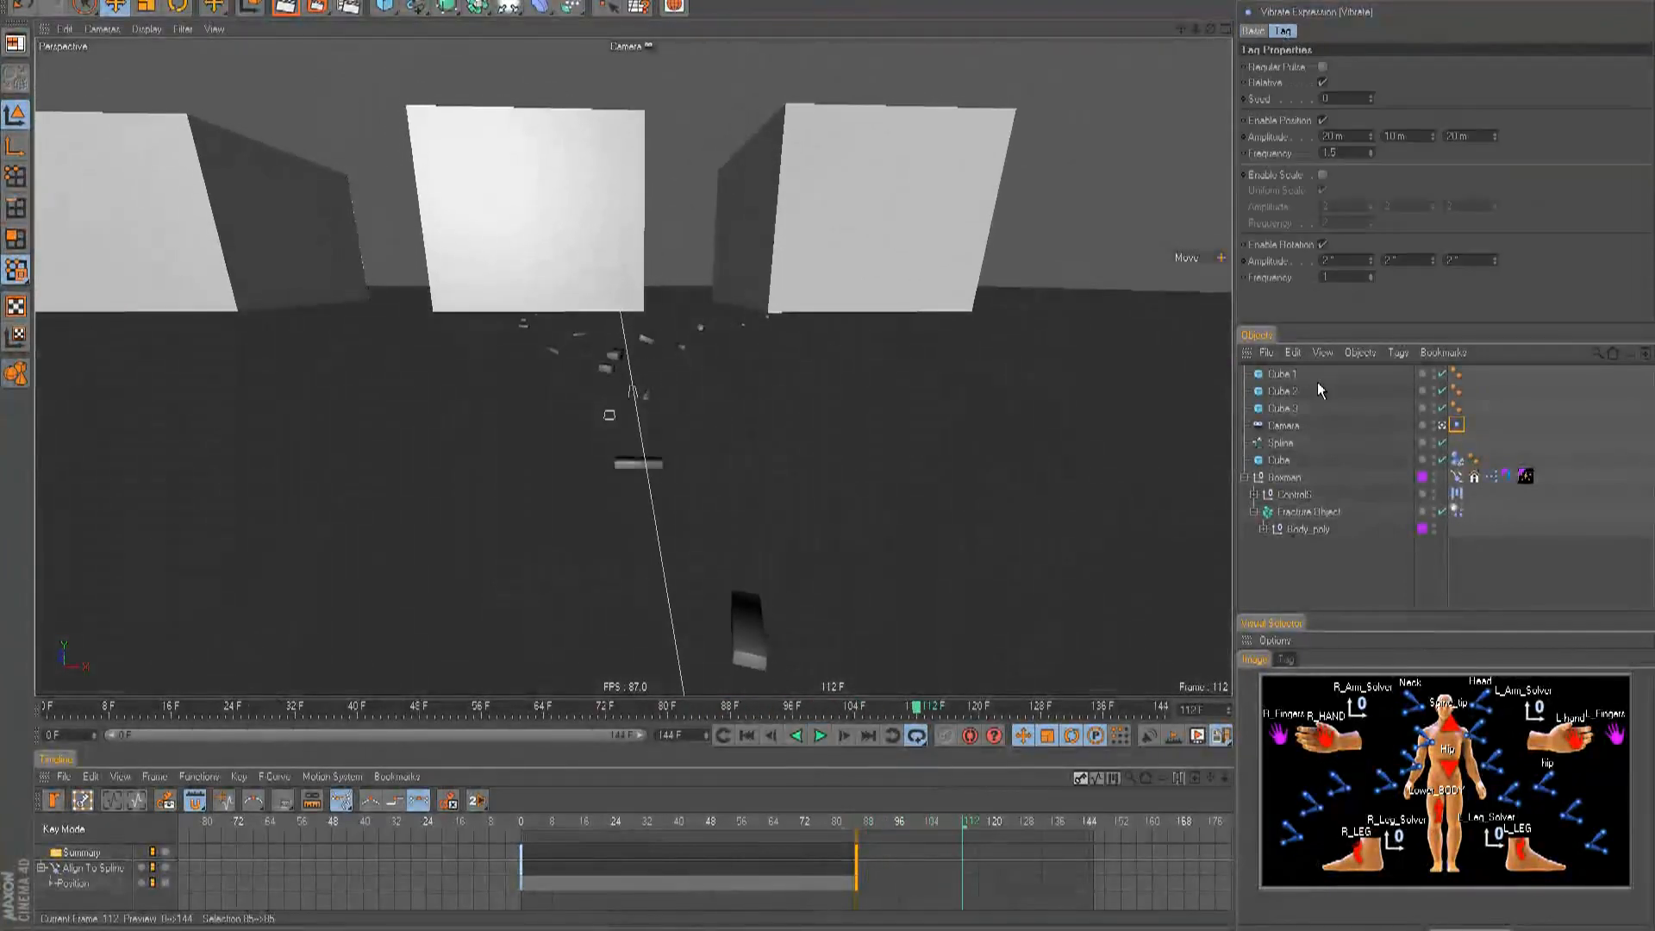
pyautogui.click(1303, 430)
# - Set the Vibrate tag's rotation frequency to 3 while the animation plays
pyautogui.press('F8')
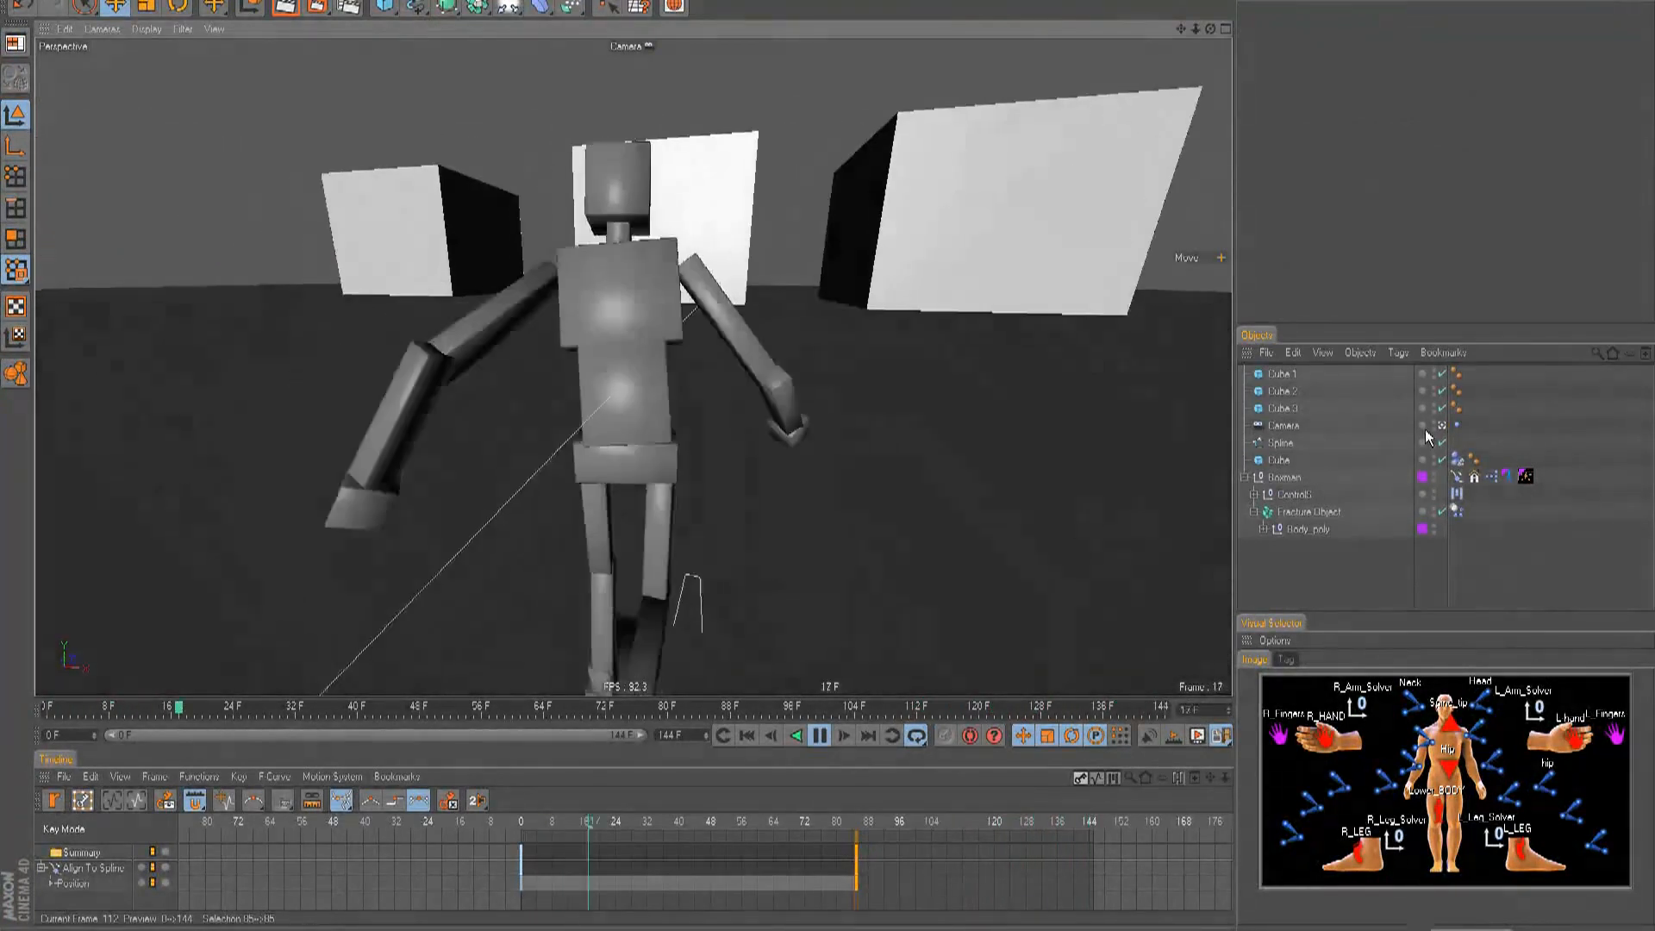
pyautogui.click(1458, 427)
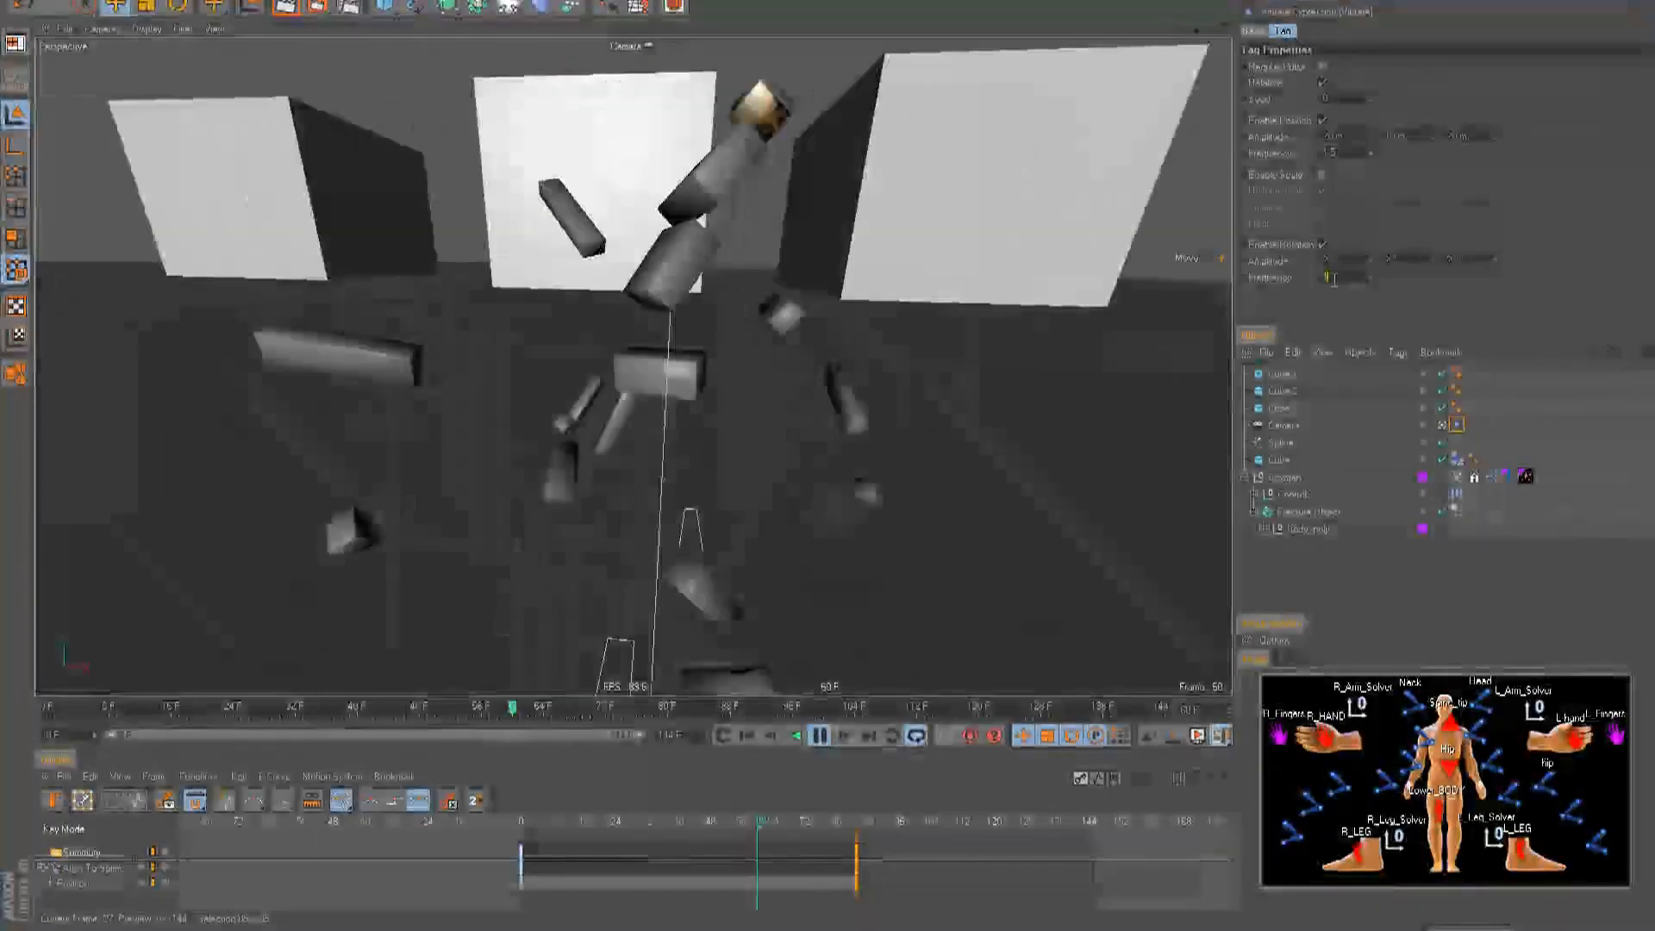
pyautogui.write('3')
pyautogui.press('Return')
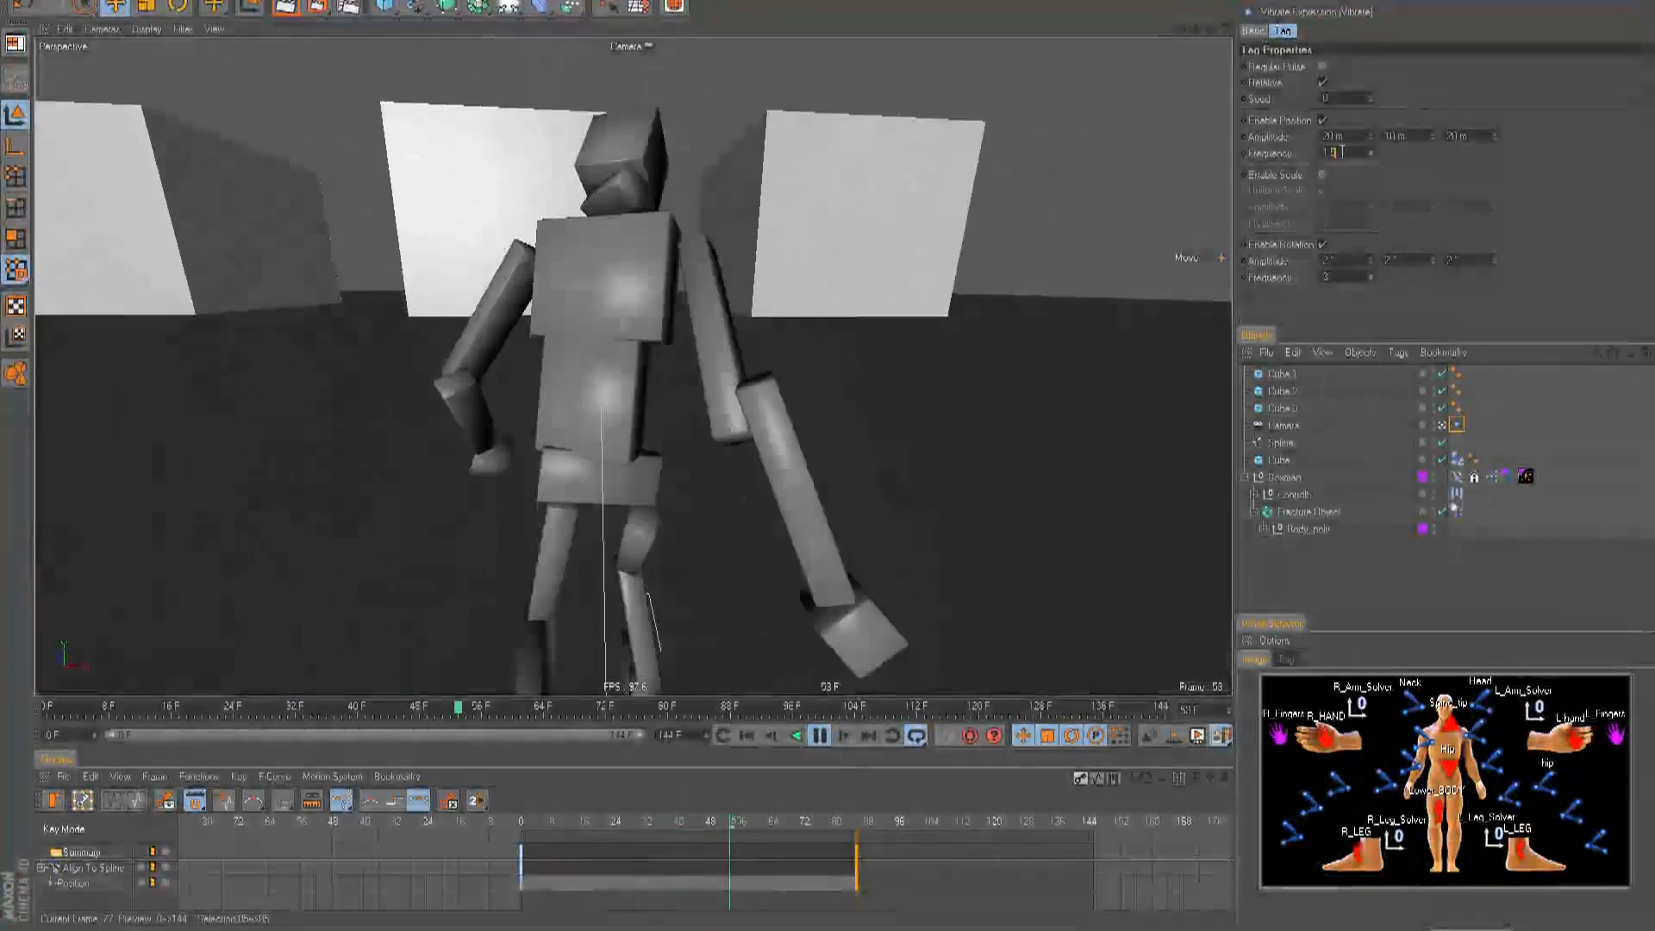
# - Set the Vibrate tag's position frequency to 2.5, clear the selection and return the animation to its first frame
pyautogui.moveTo(1342, 154); pyautogui.dragTo(1322, 172)
pyautogui.write('2.5')
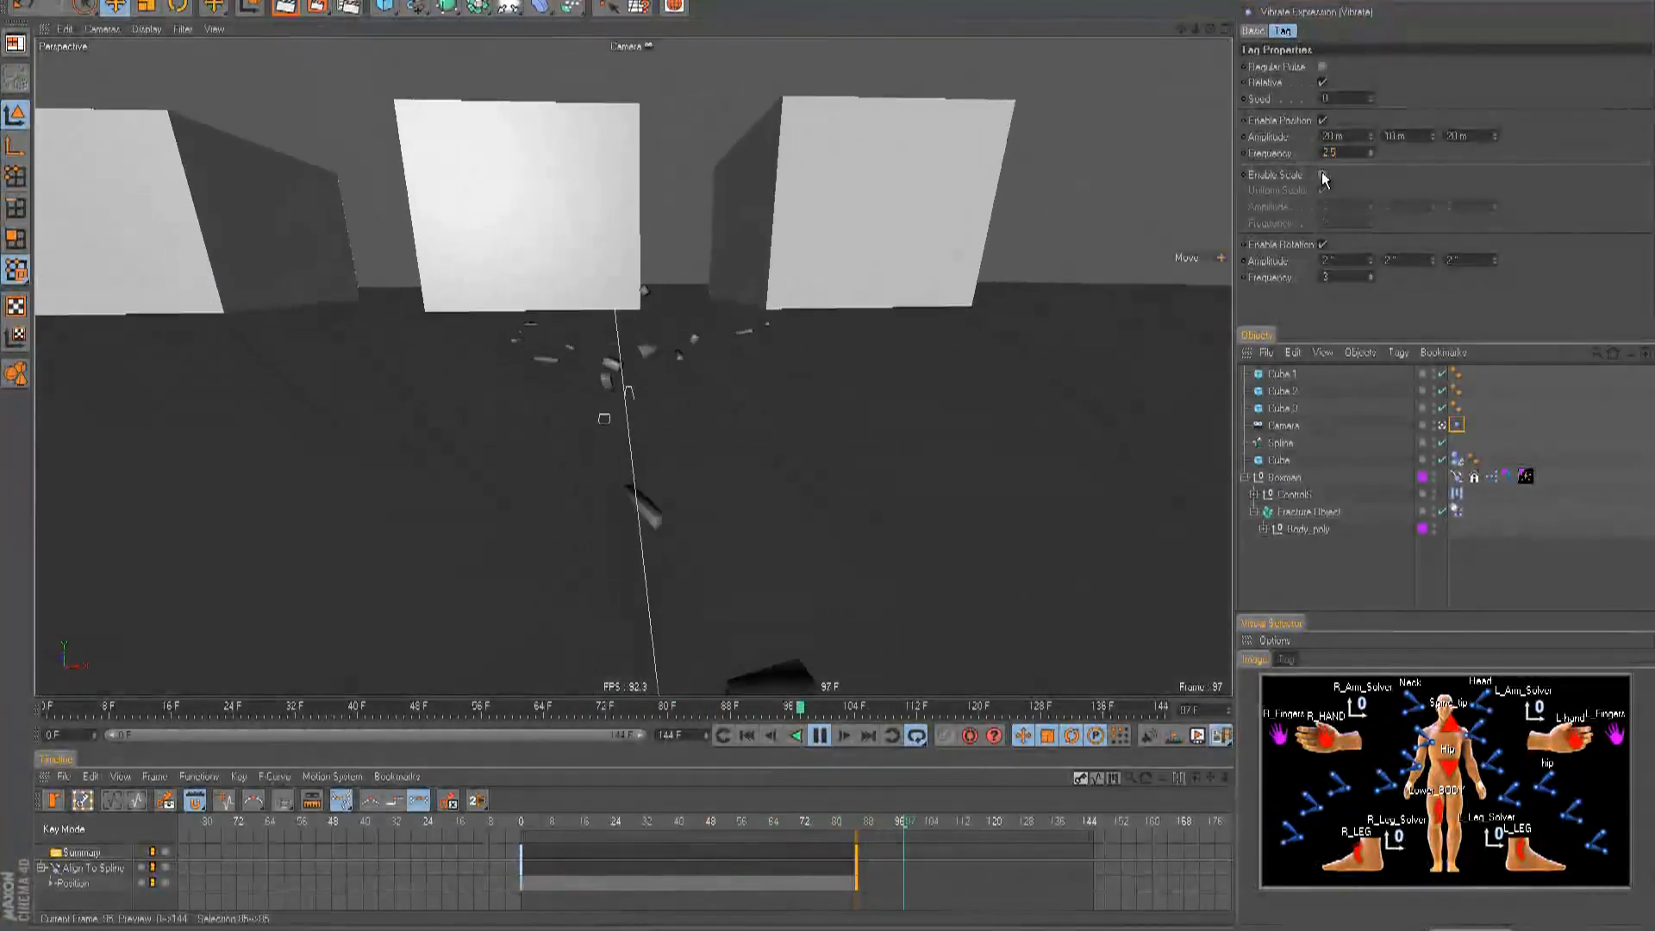
pyautogui.press('Return')
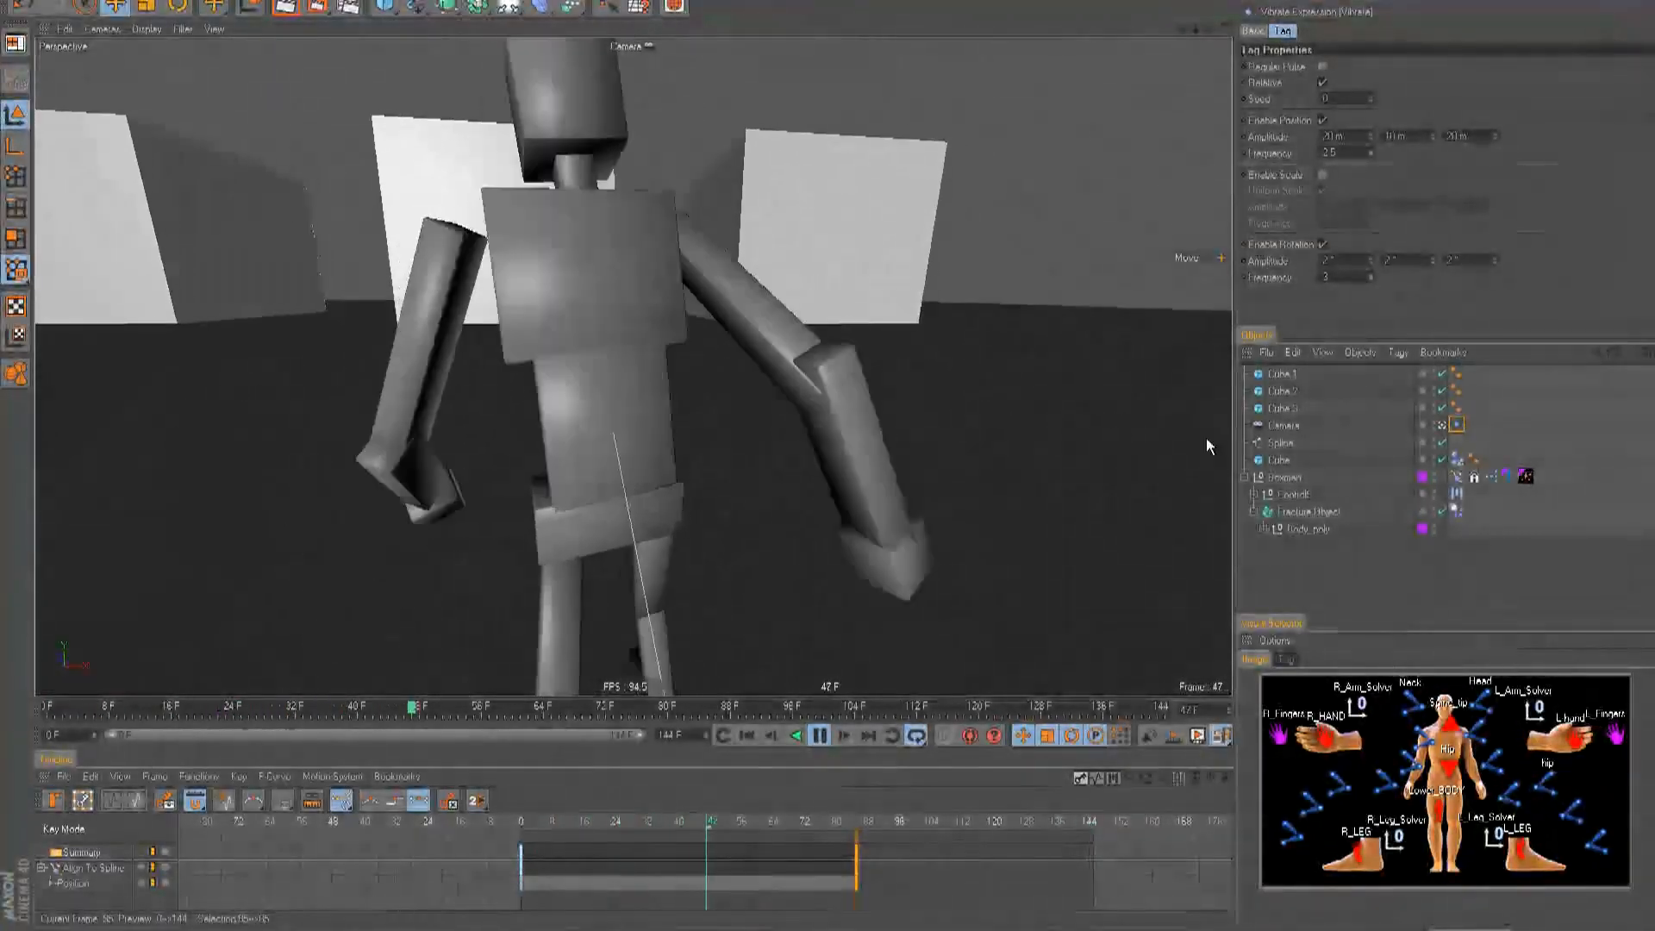
pyautogui.click(1300, 567)
pyautogui.click(747, 735)
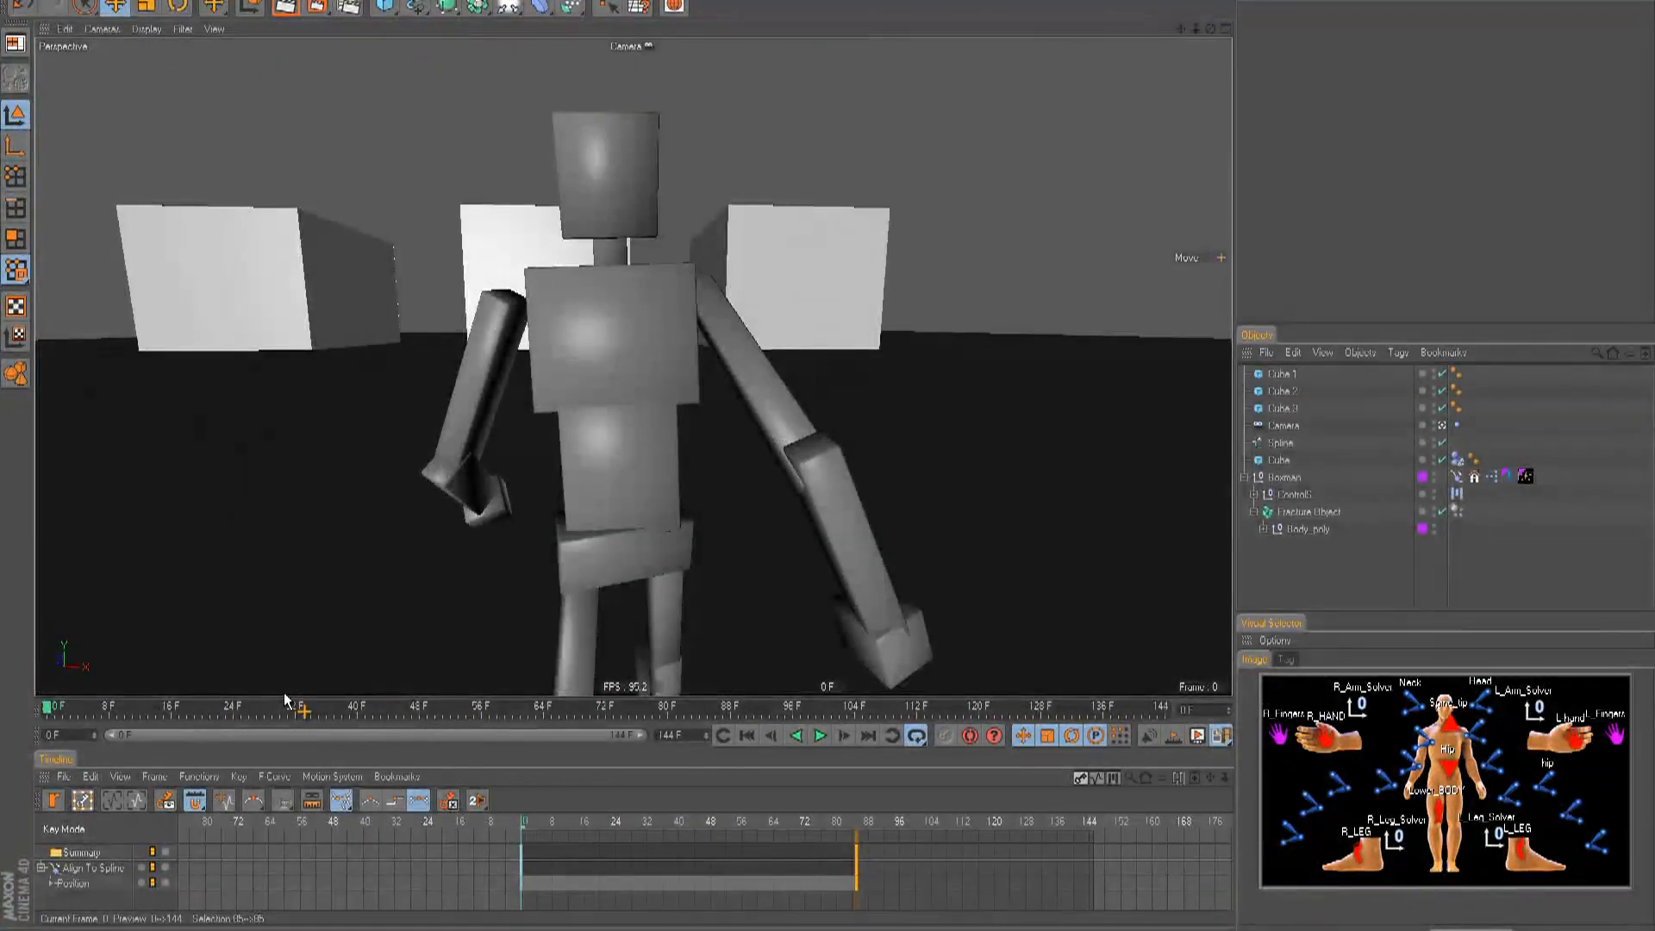
# - Play the shot to review the faster camera shake, stop it and return to the first frame
pyautogui.press('F8')
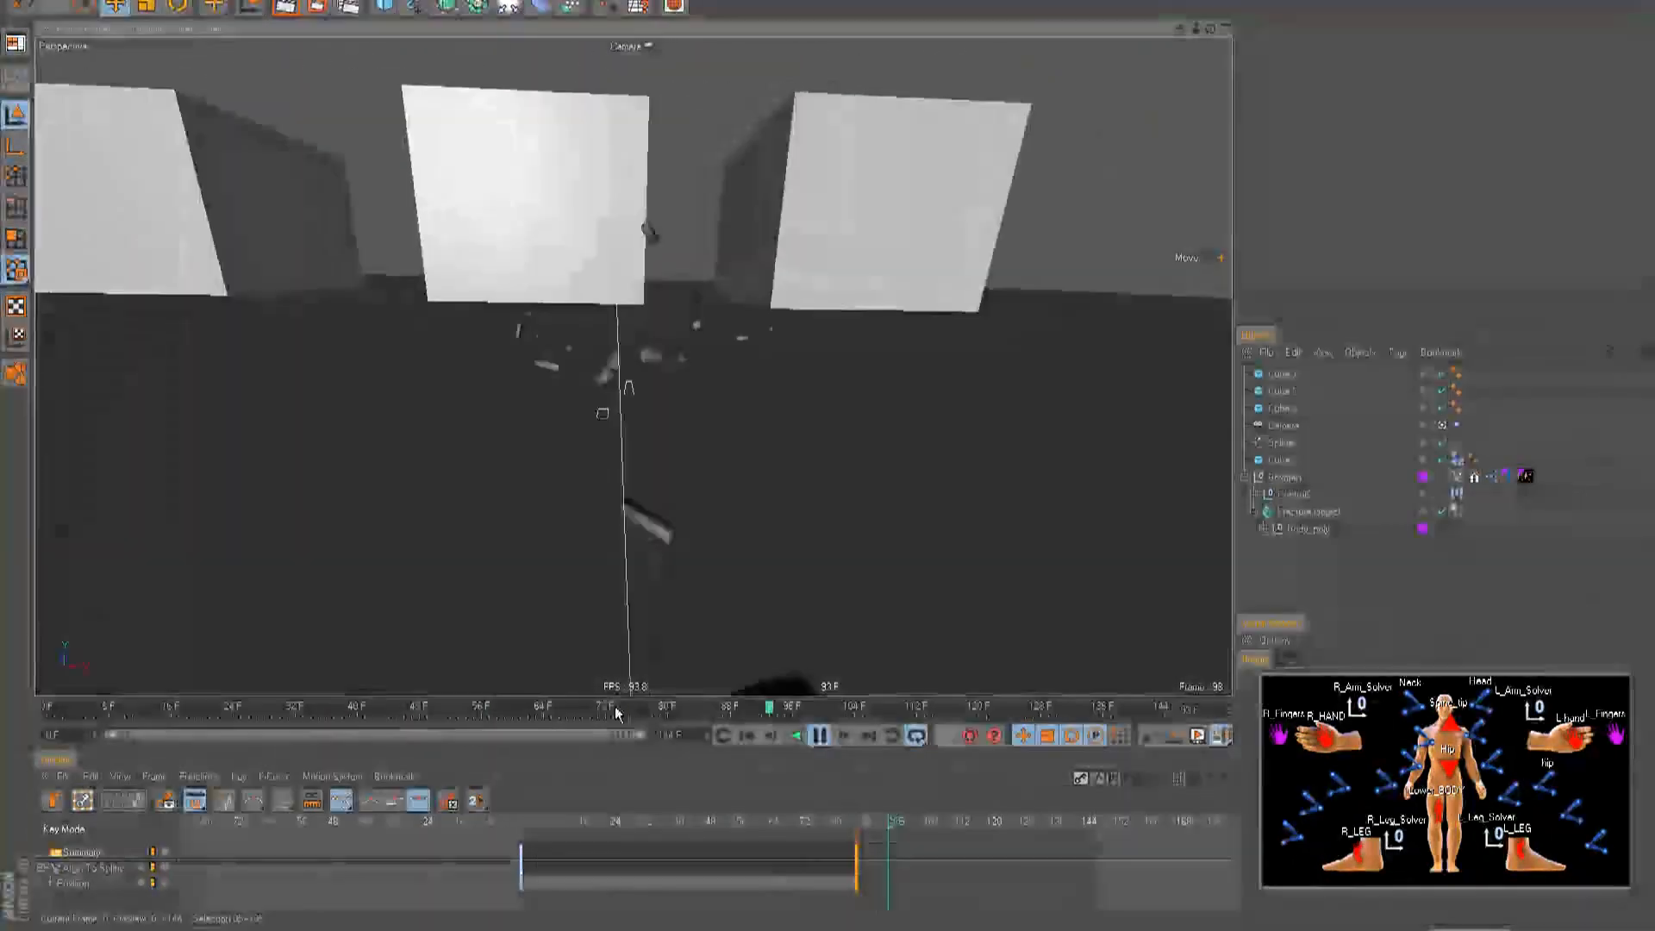
pyautogui.press('F8')
pyautogui.click(747, 735)
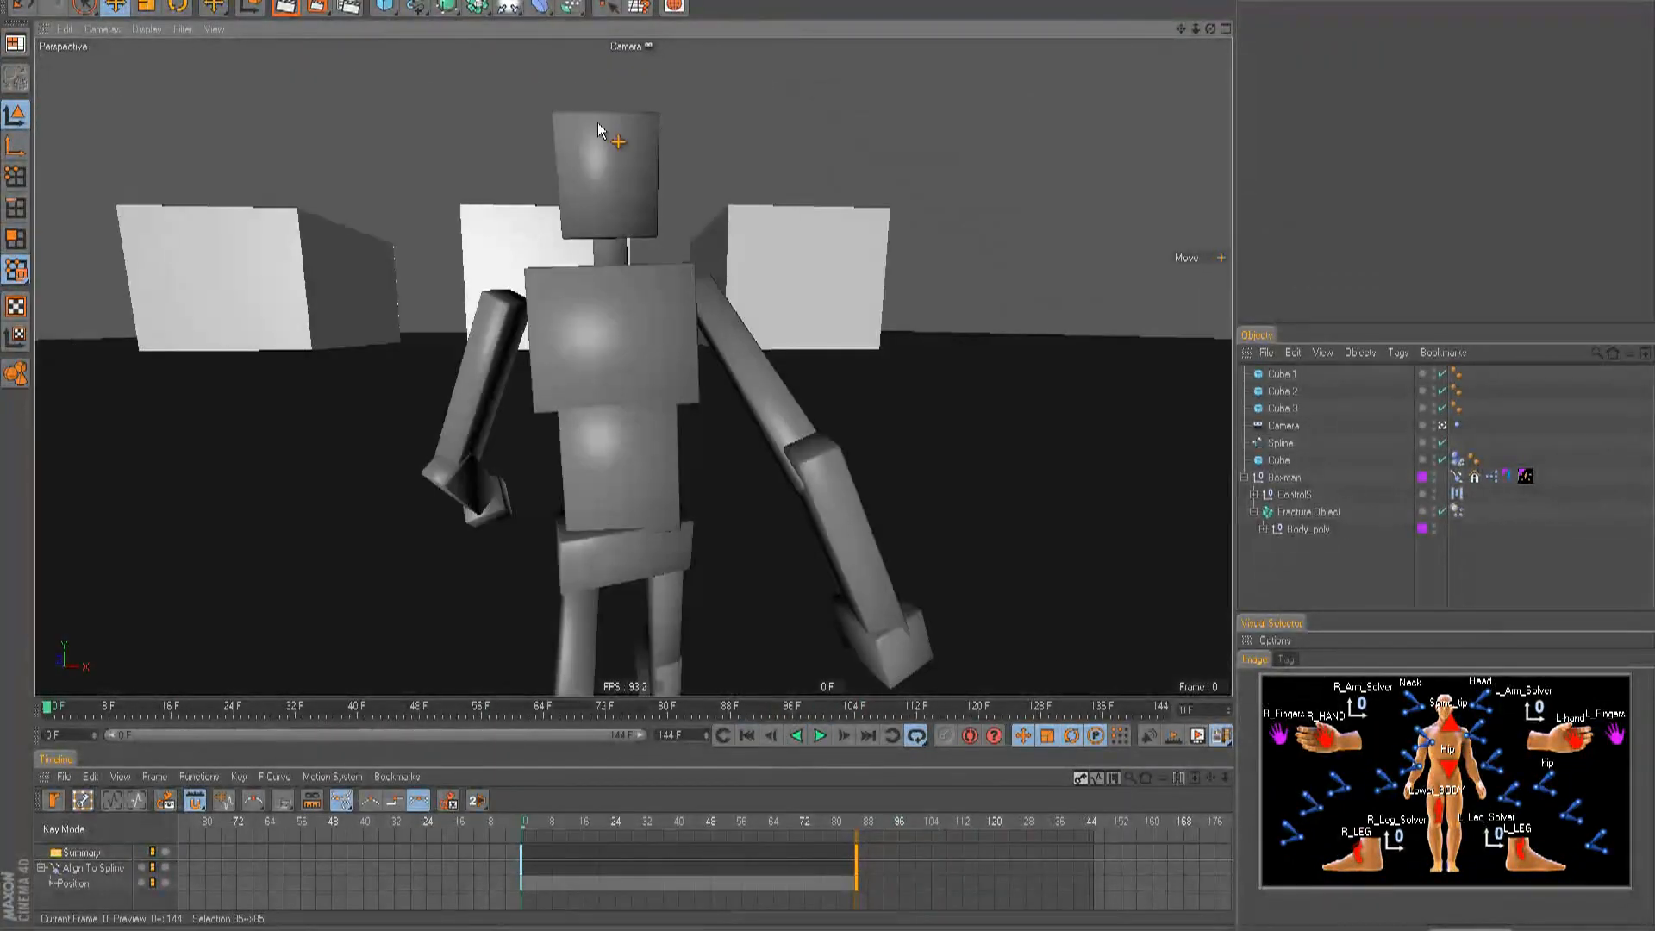
# - Add a spot light with soft shadow maps and a pale blue colour
pyautogui.click(507, 7)
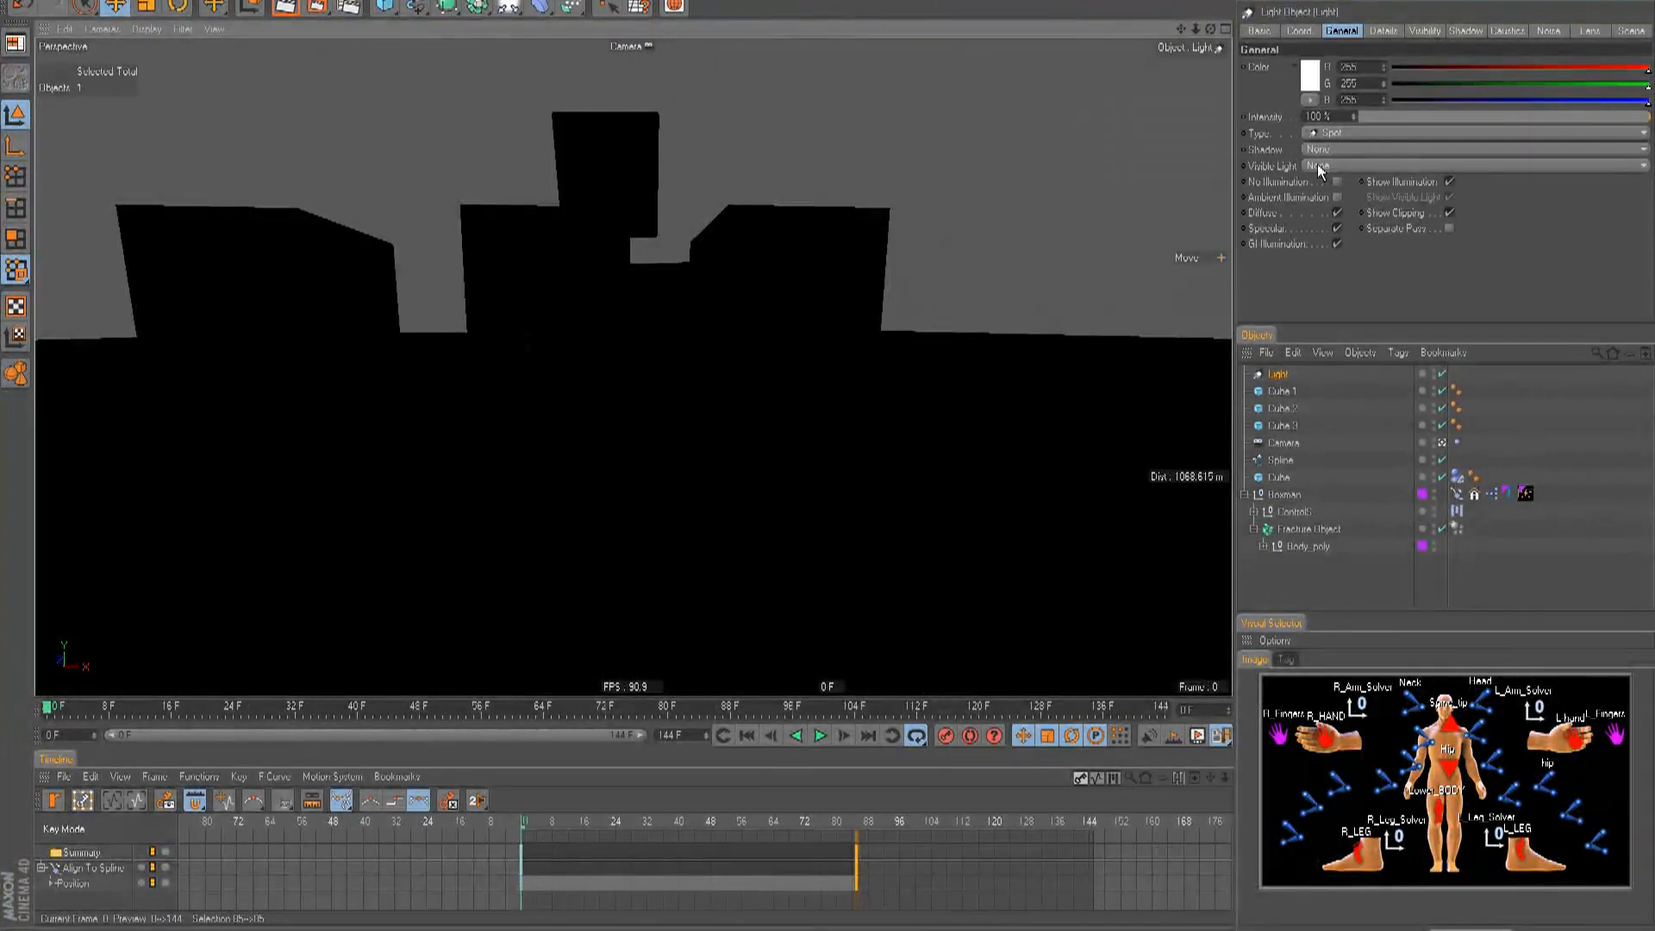
pyautogui.click(1334, 148)
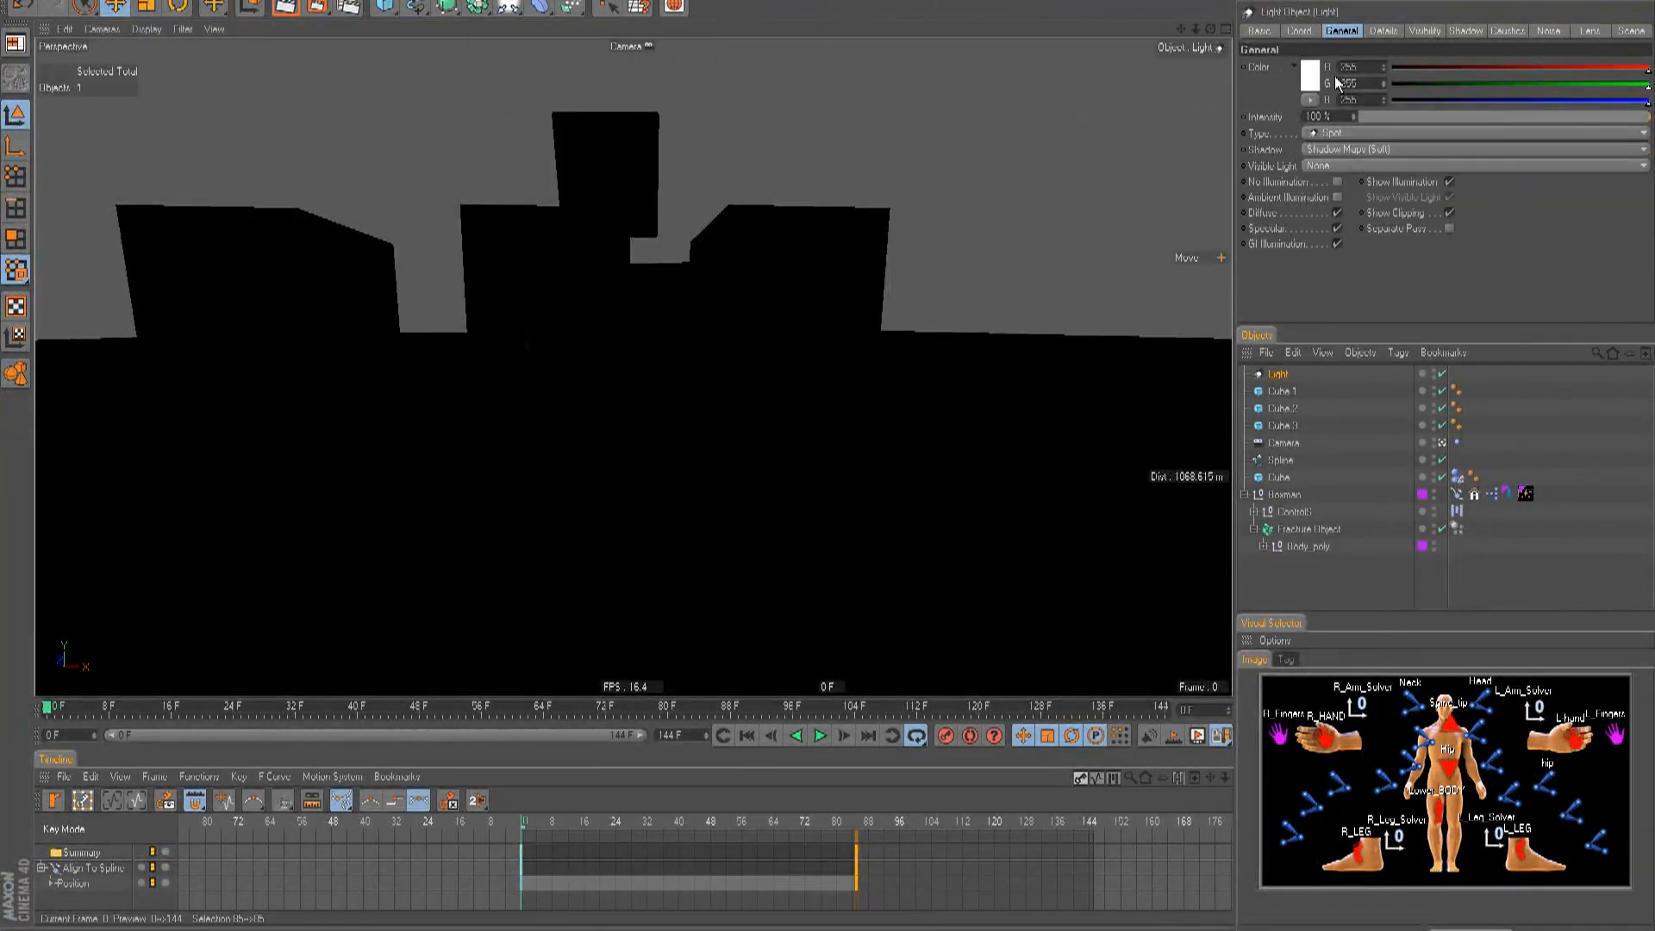
pyautogui.click(1307, 76)
pyautogui.moveTo(1308, 20); pyautogui.dragTo(1358, 25)
pyautogui.click(1219, 38)
pyautogui.click(1279, 148)
# - Move the spot light above and behind the character in the side view and look through it as the active camera
pyautogui.press('F2')
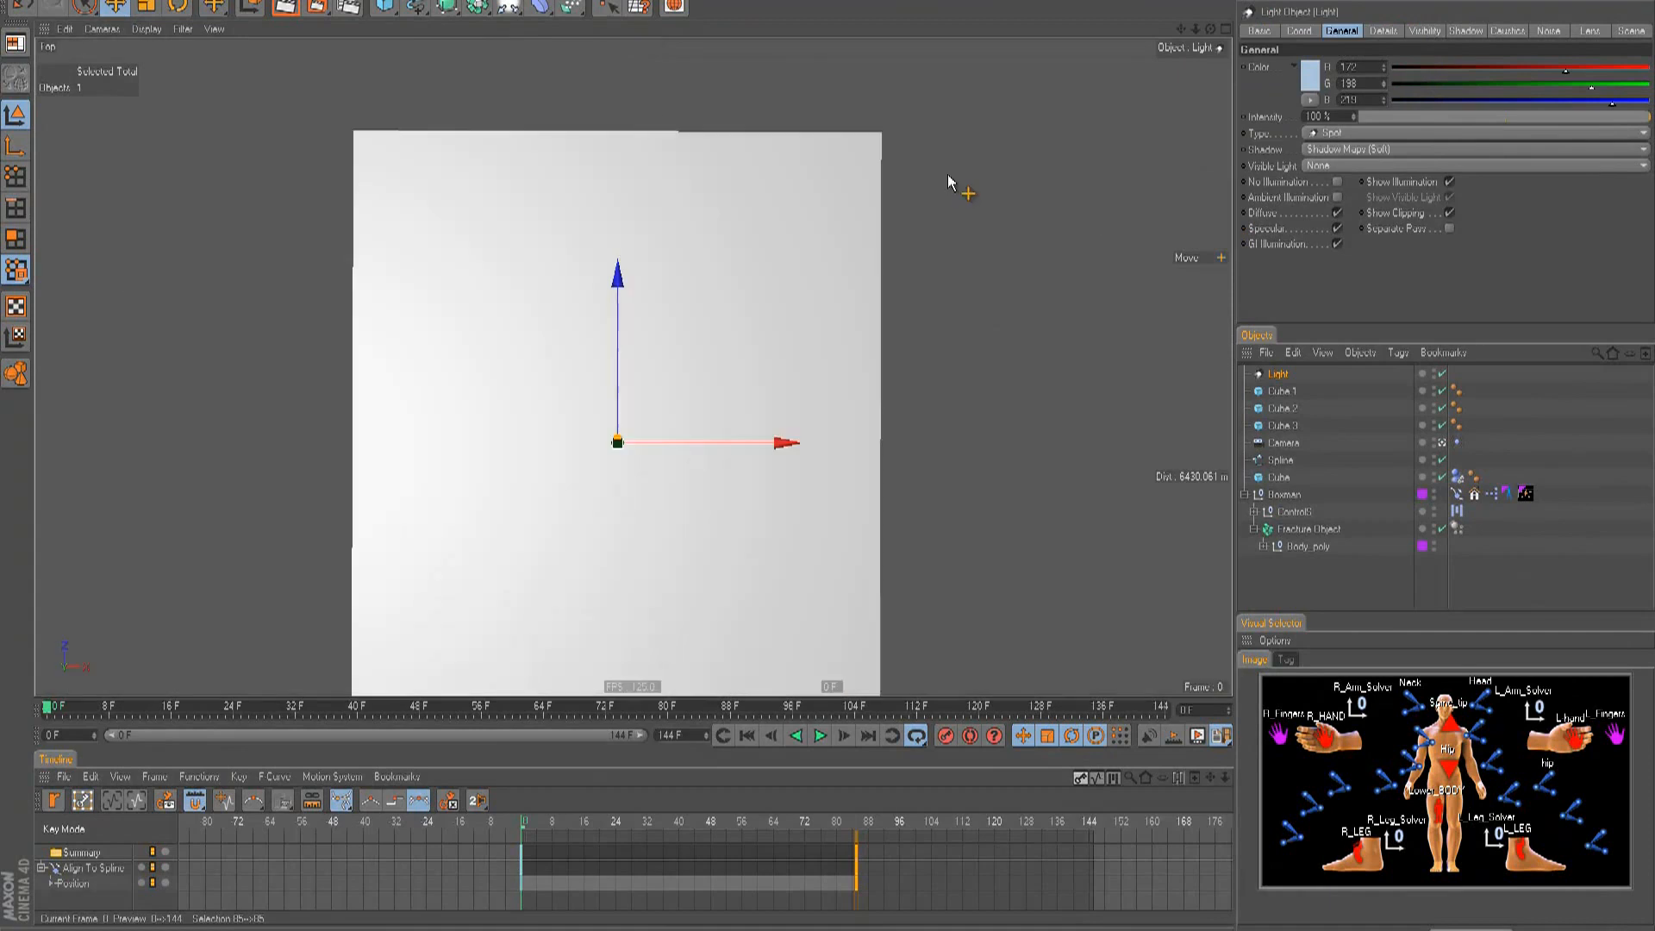
pyautogui.press('F3')
pyautogui.scroll(-5, 907, 311)
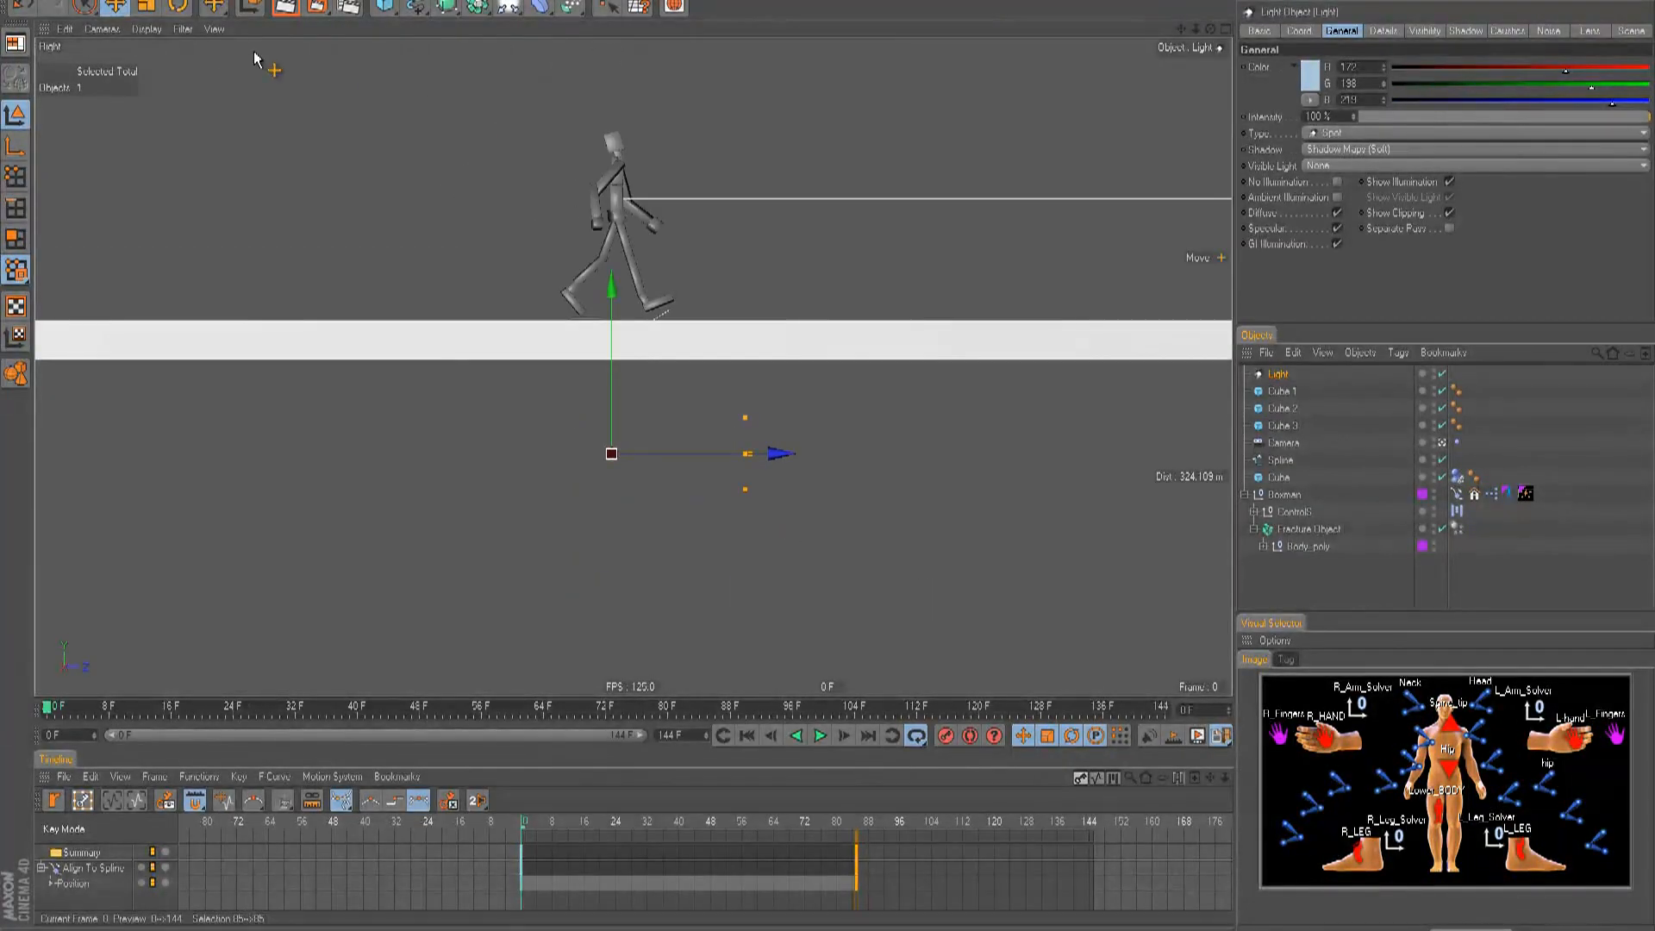
pyautogui.click(182, 28)
pyautogui.click(197, 220)
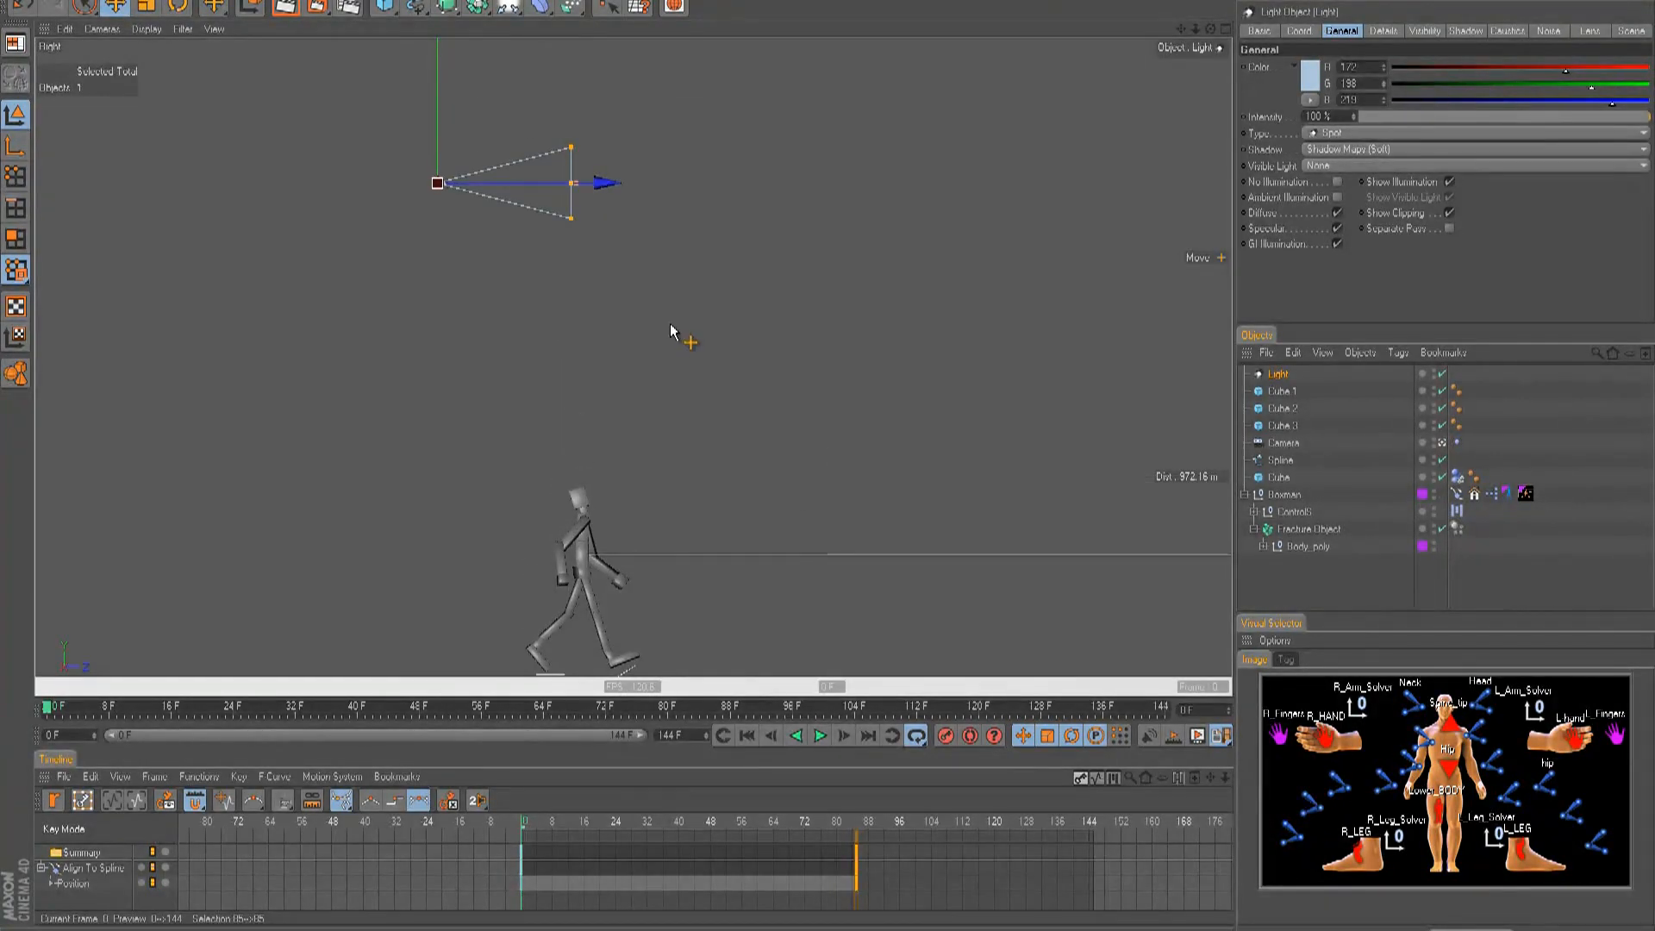
pyautogui.click(101, 29)
pyautogui.click(130, 53)
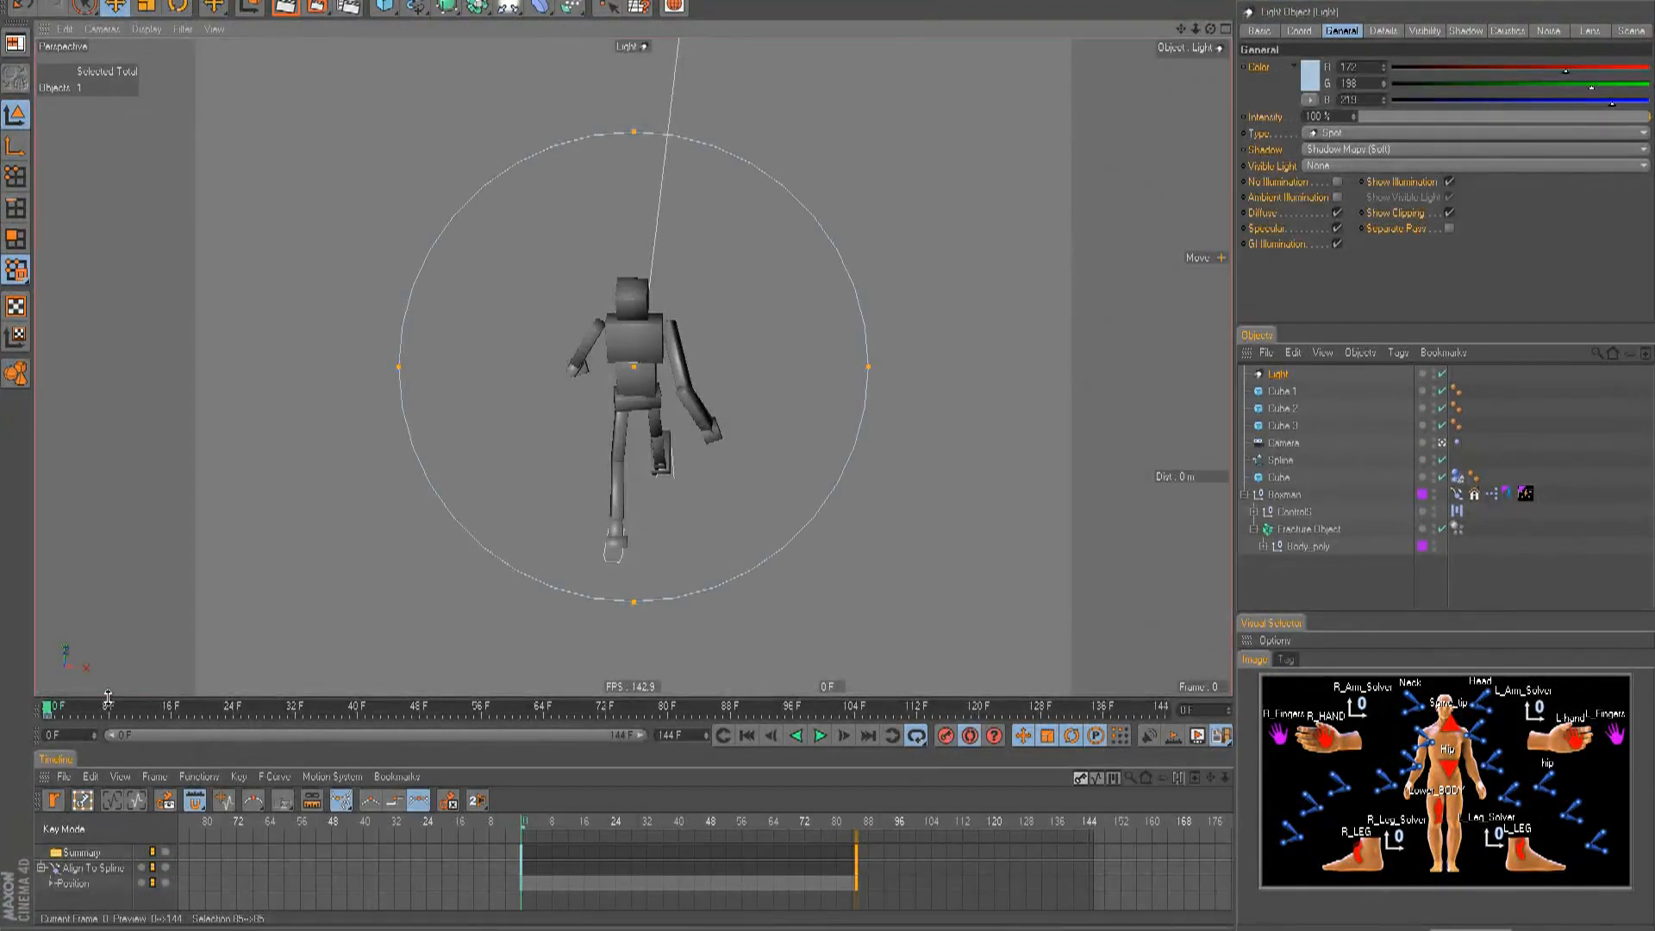
# - Keyframe the light to follow the character and its scattering pieces at frames including 39, 61 and 144, and return to frame 0
pyautogui.scroll(5, 830, 456)
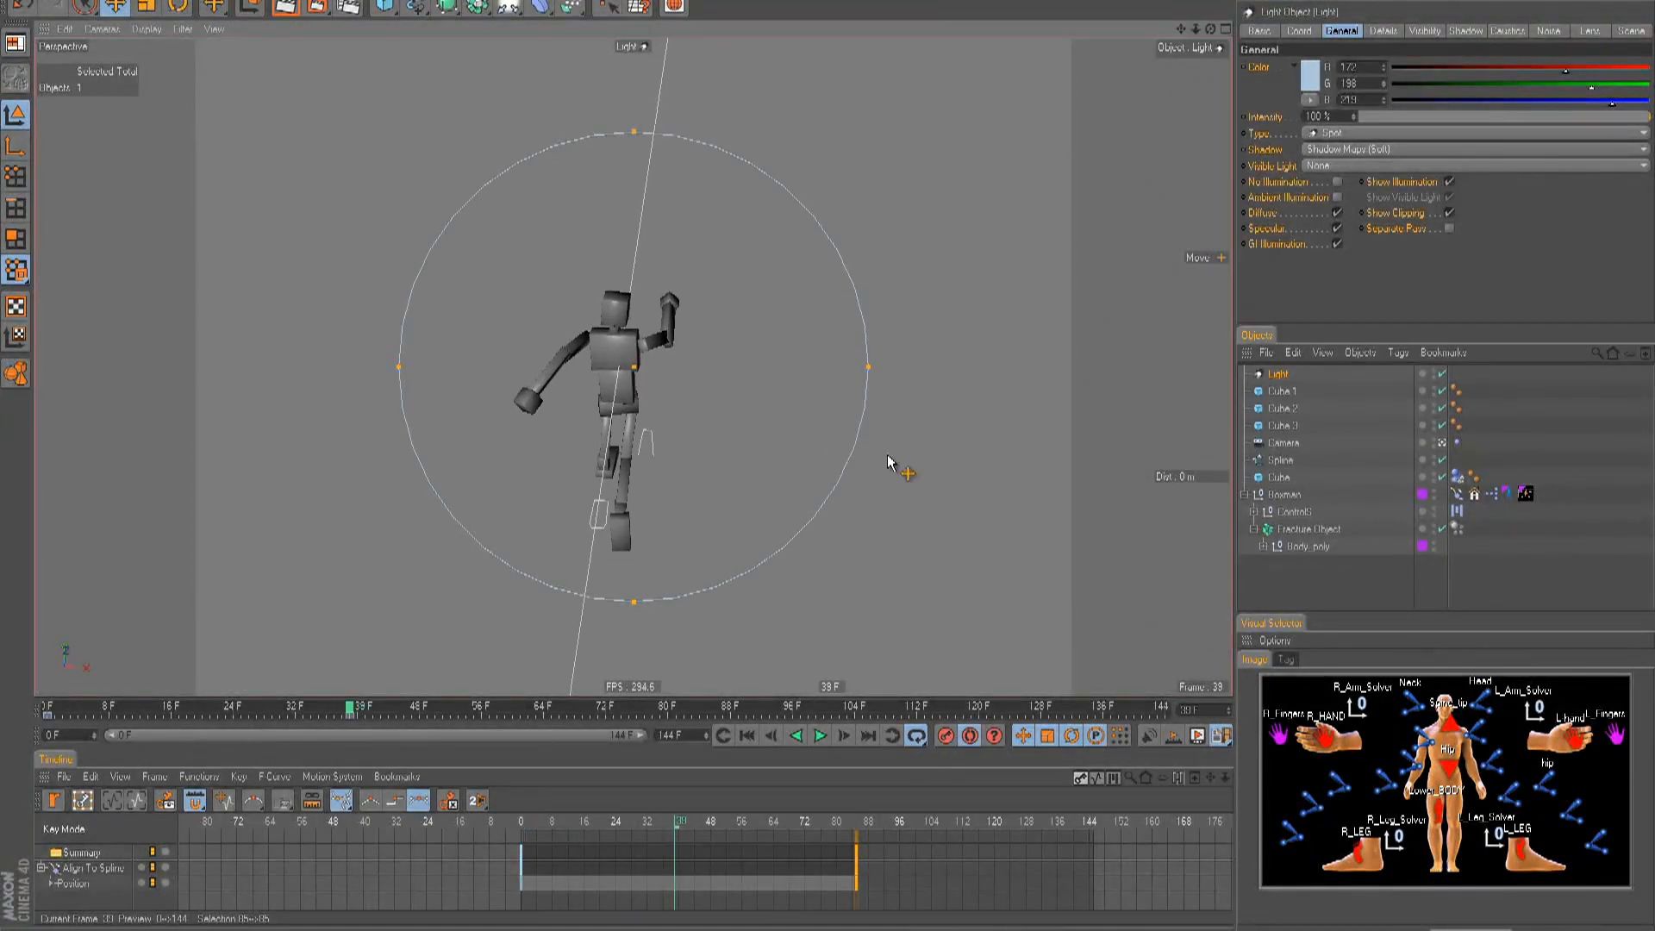
pyautogui.moveTo(352, 706); pyautogui.dragTo(520, 706)
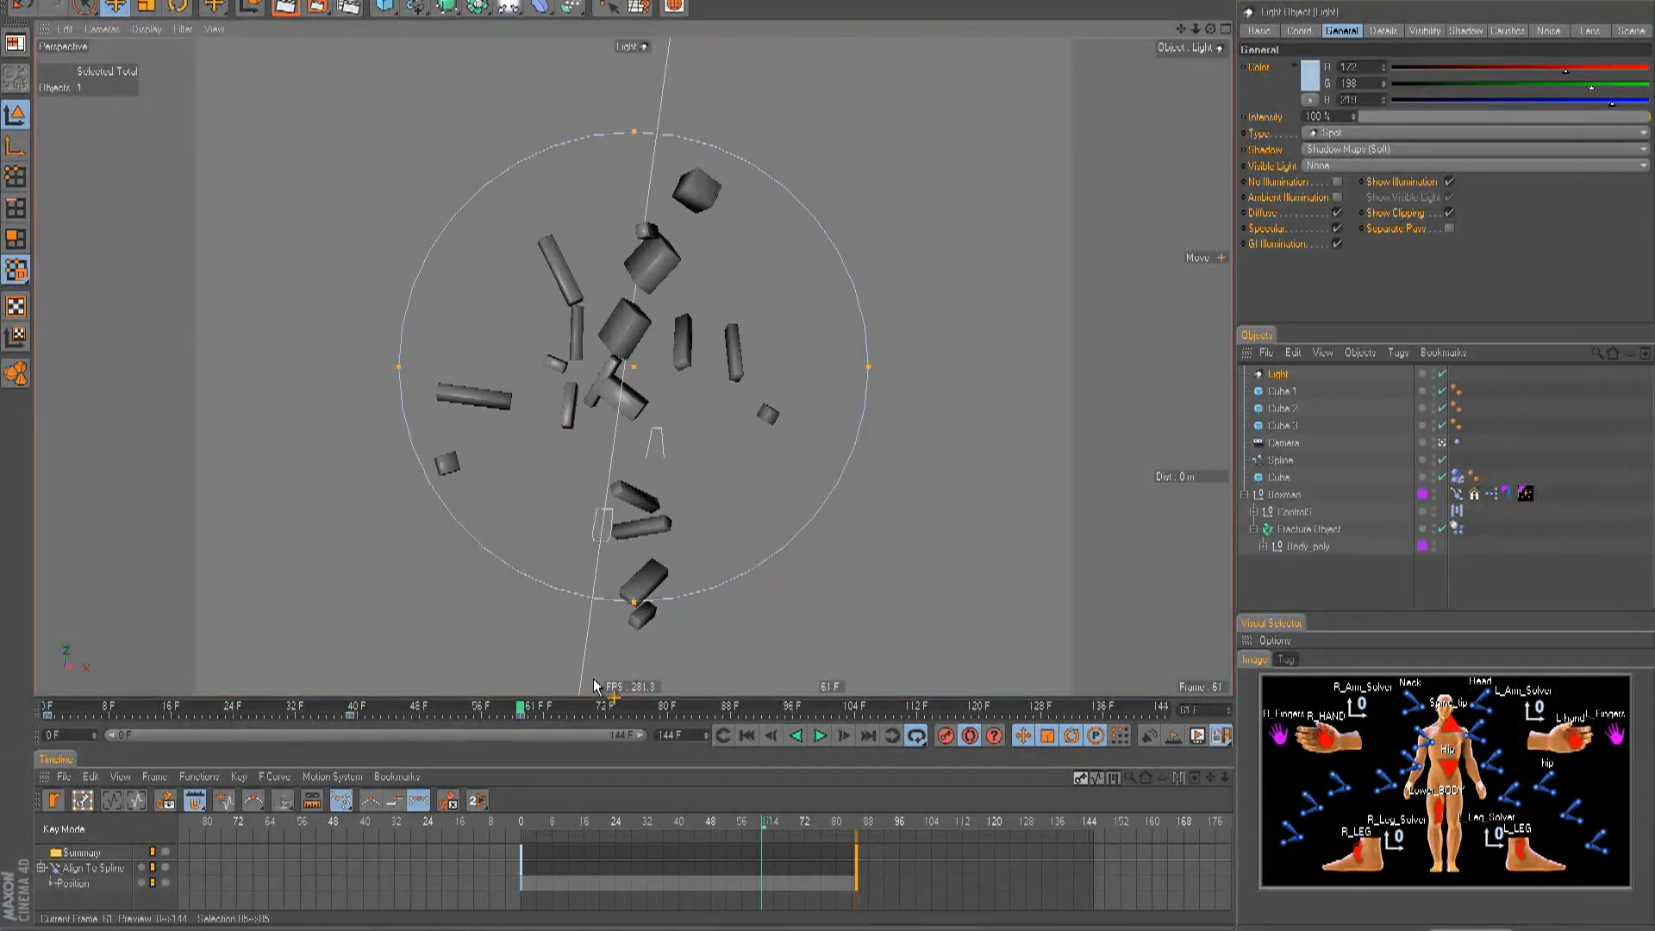
pyautogui.moveTo(531, 712); pyautogui.dragTo(847, 714)
pyautogui.click(820, 735)
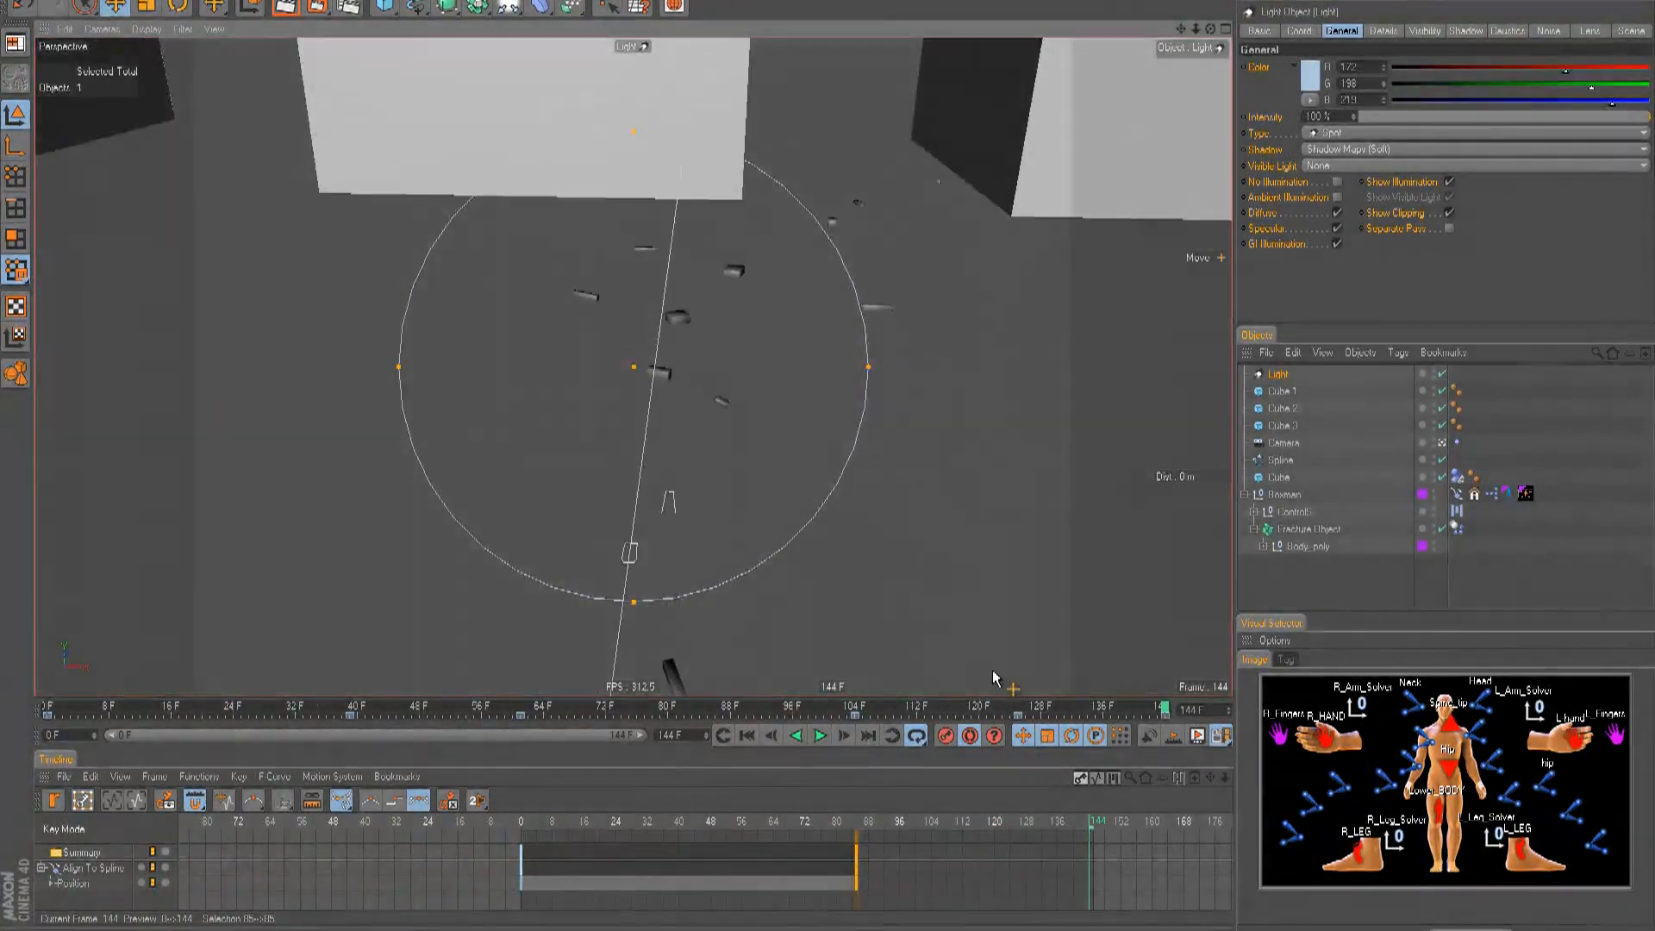
pyautogui.moveTo(1026, 714); pyautogui.dragTo(47, 710)
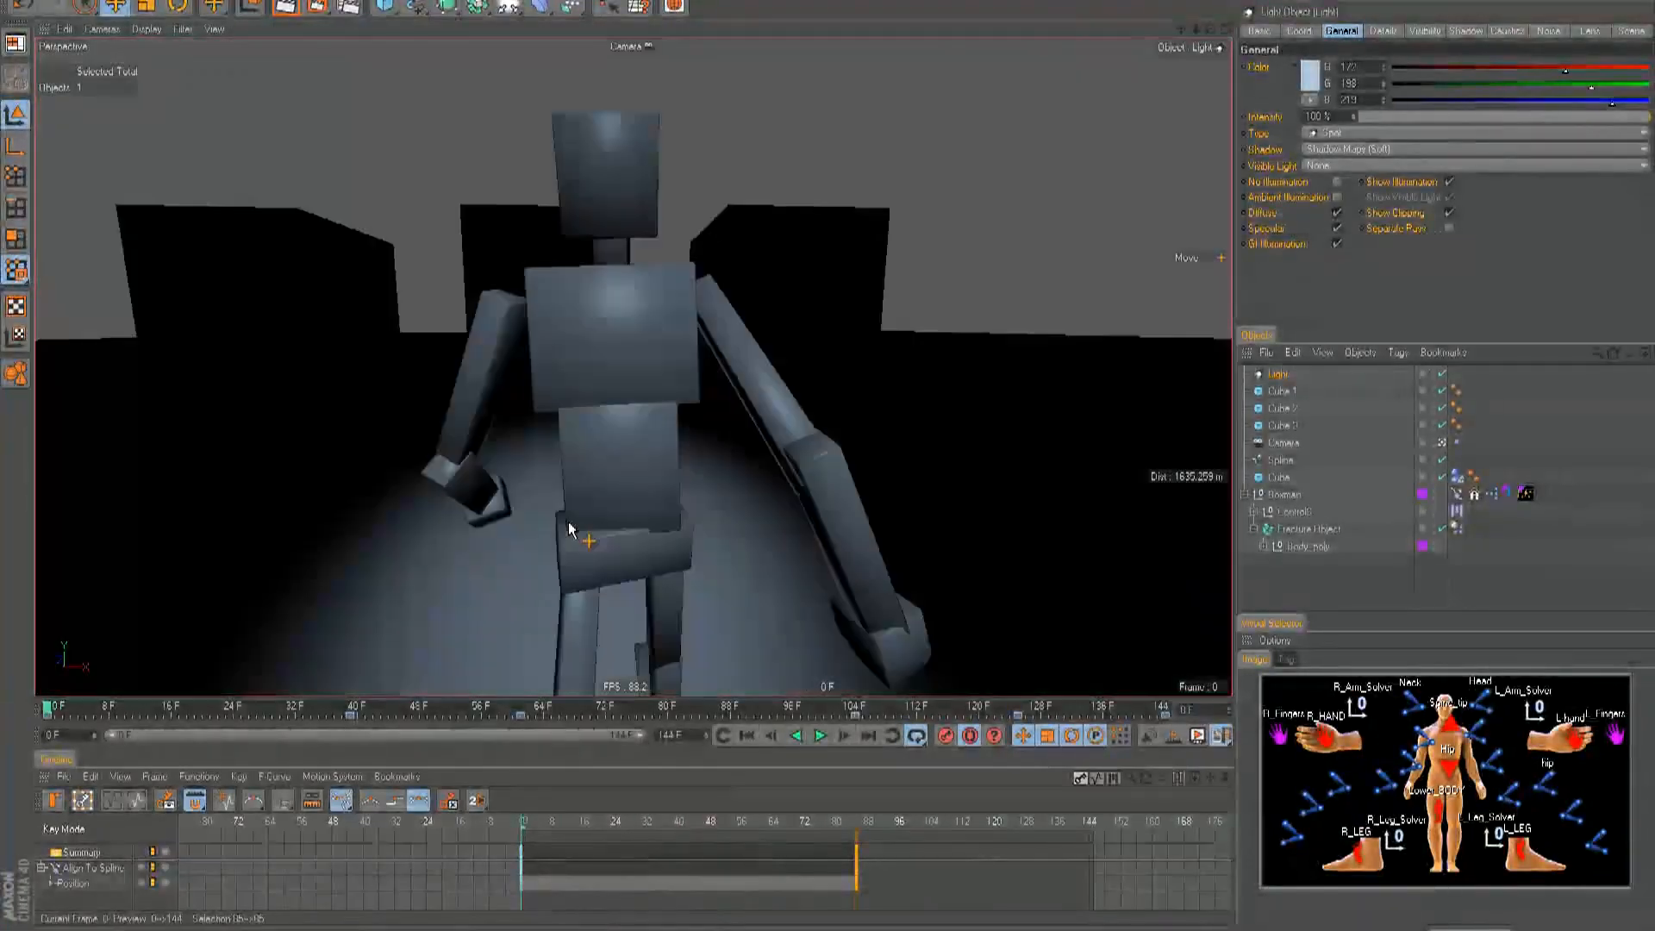
# - Hide the blocks Cube.2 and Cube.3 in the editor so that the light and character are exposed in the front view
pyautogui.press('F4')
pyautogui.press('space')
pyautogui.rightClick(743, 369)
pyautogui.click(79, 446)
pyautogui.scroll(-6, 823, 450)
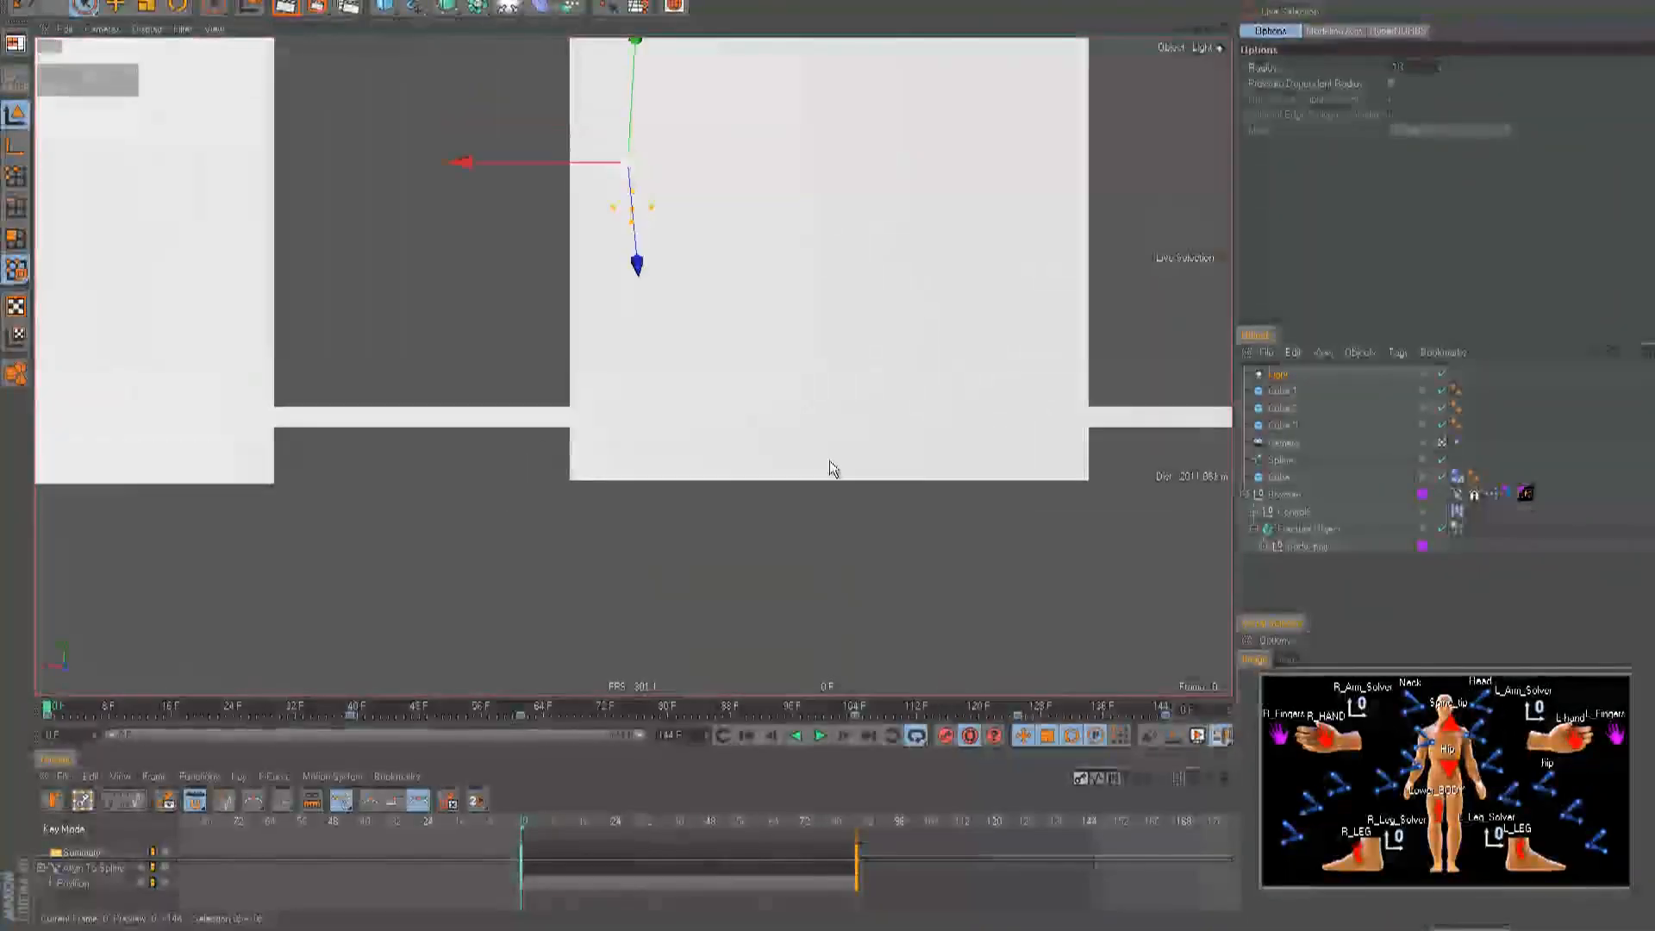
pyautogui.scroll(3, 830, 454)
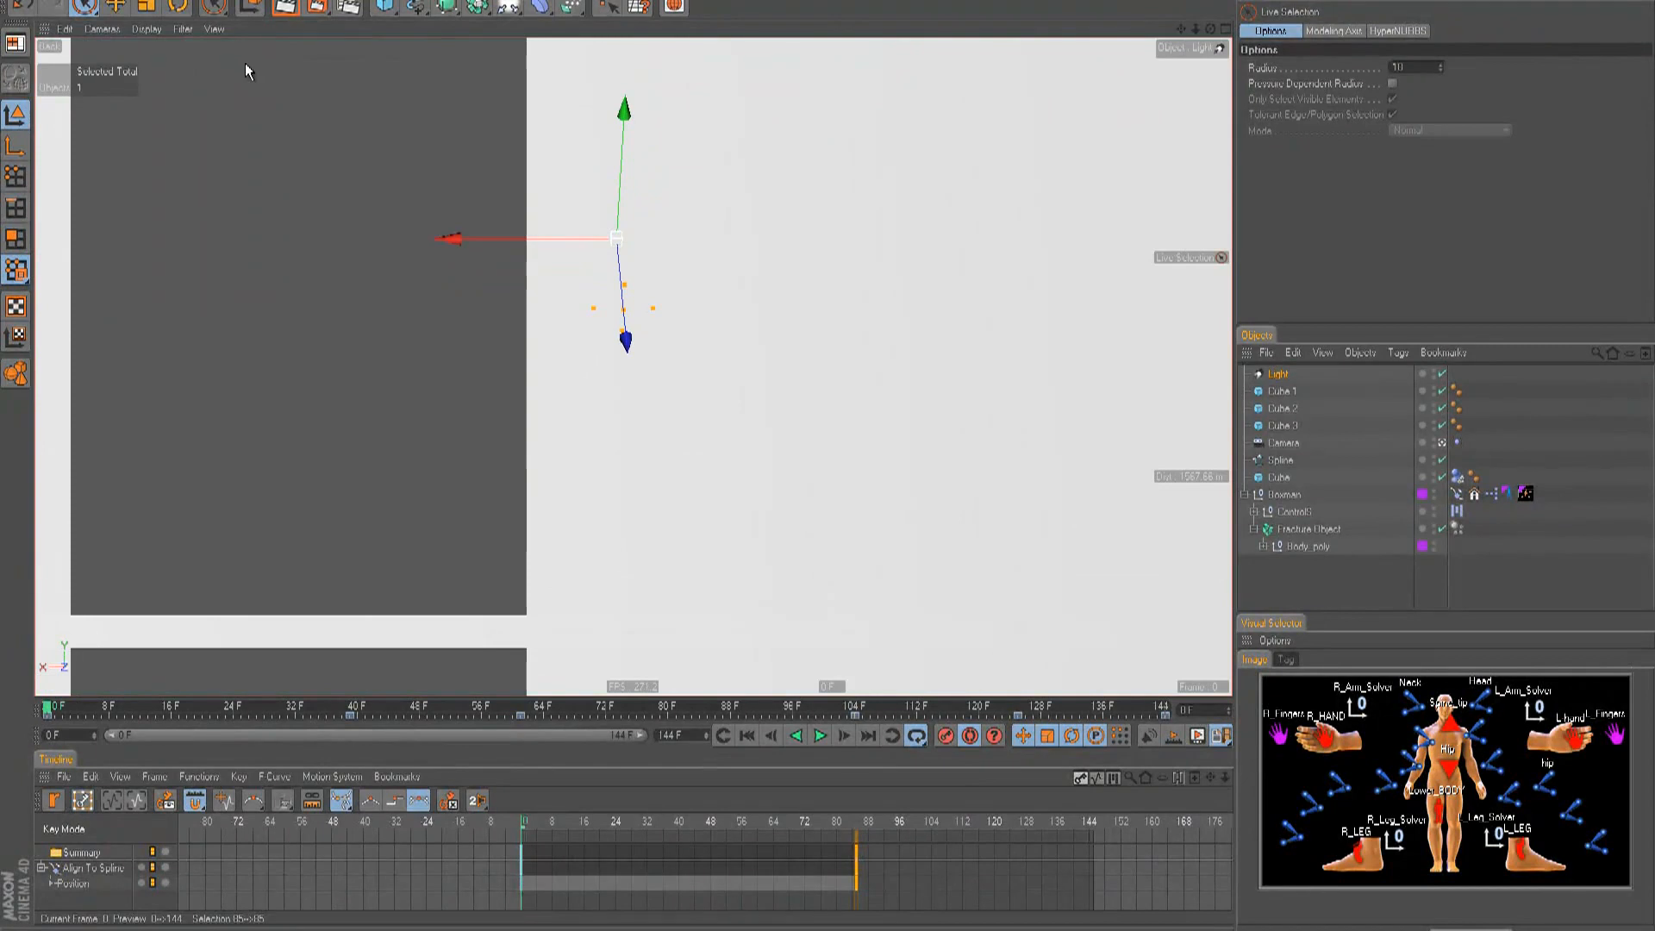
pyautogui.click(183, 31)
pyautogui.click(1038, 270)
pyautogui.click(1416, 426)
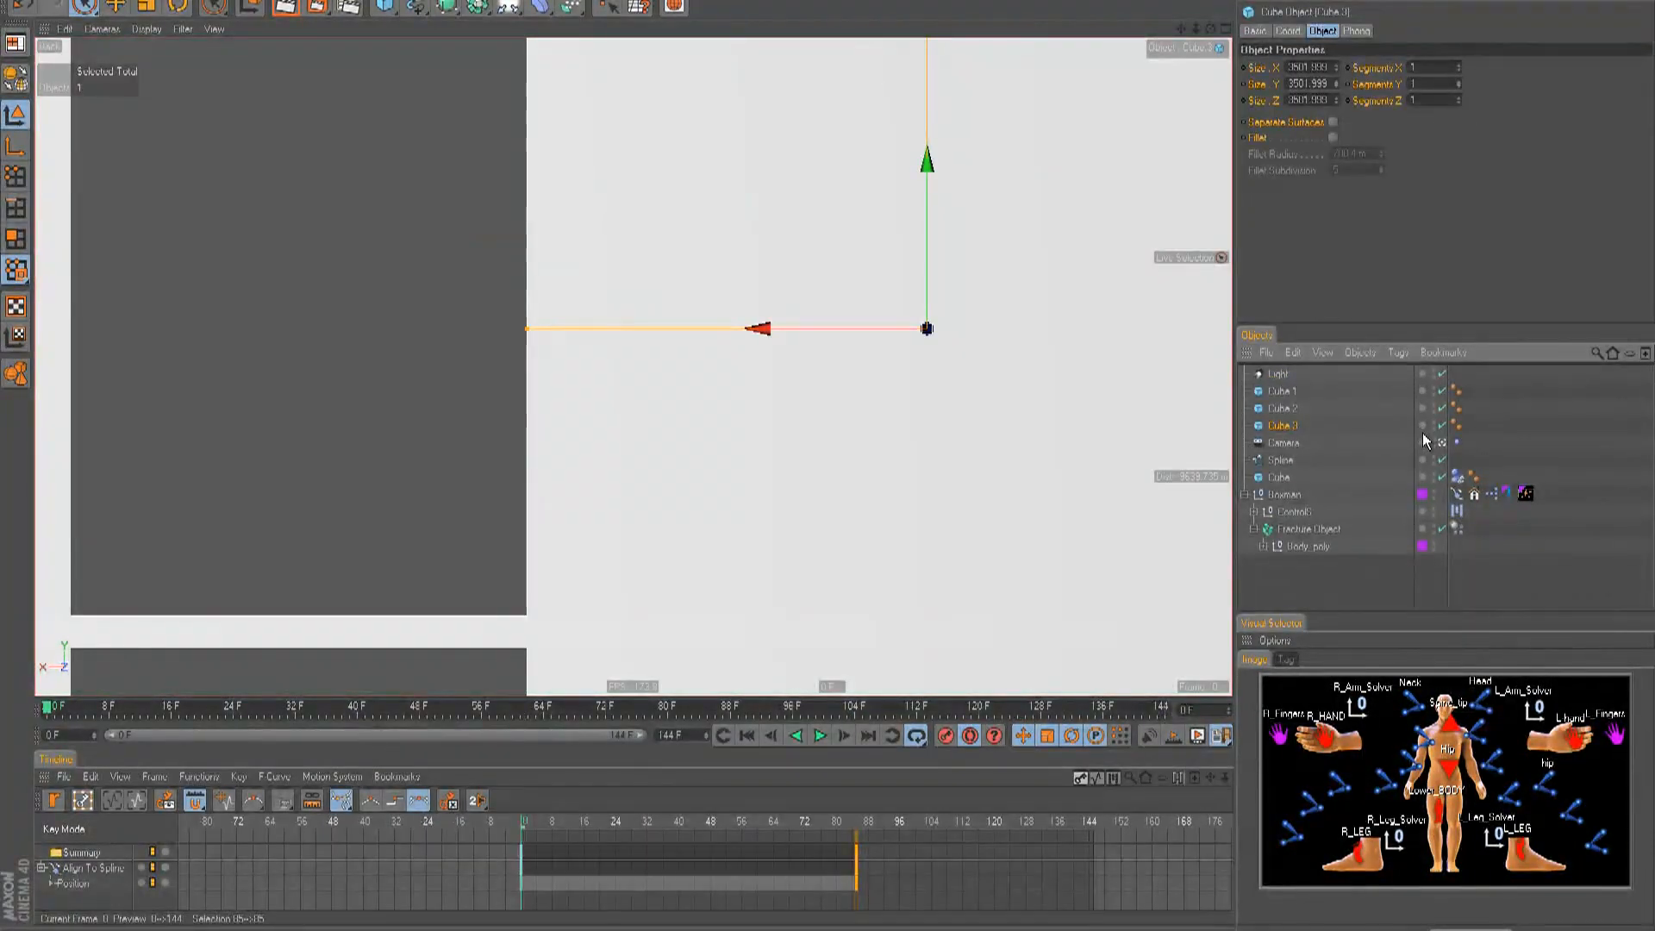
pyautogui.click(1435, 423)
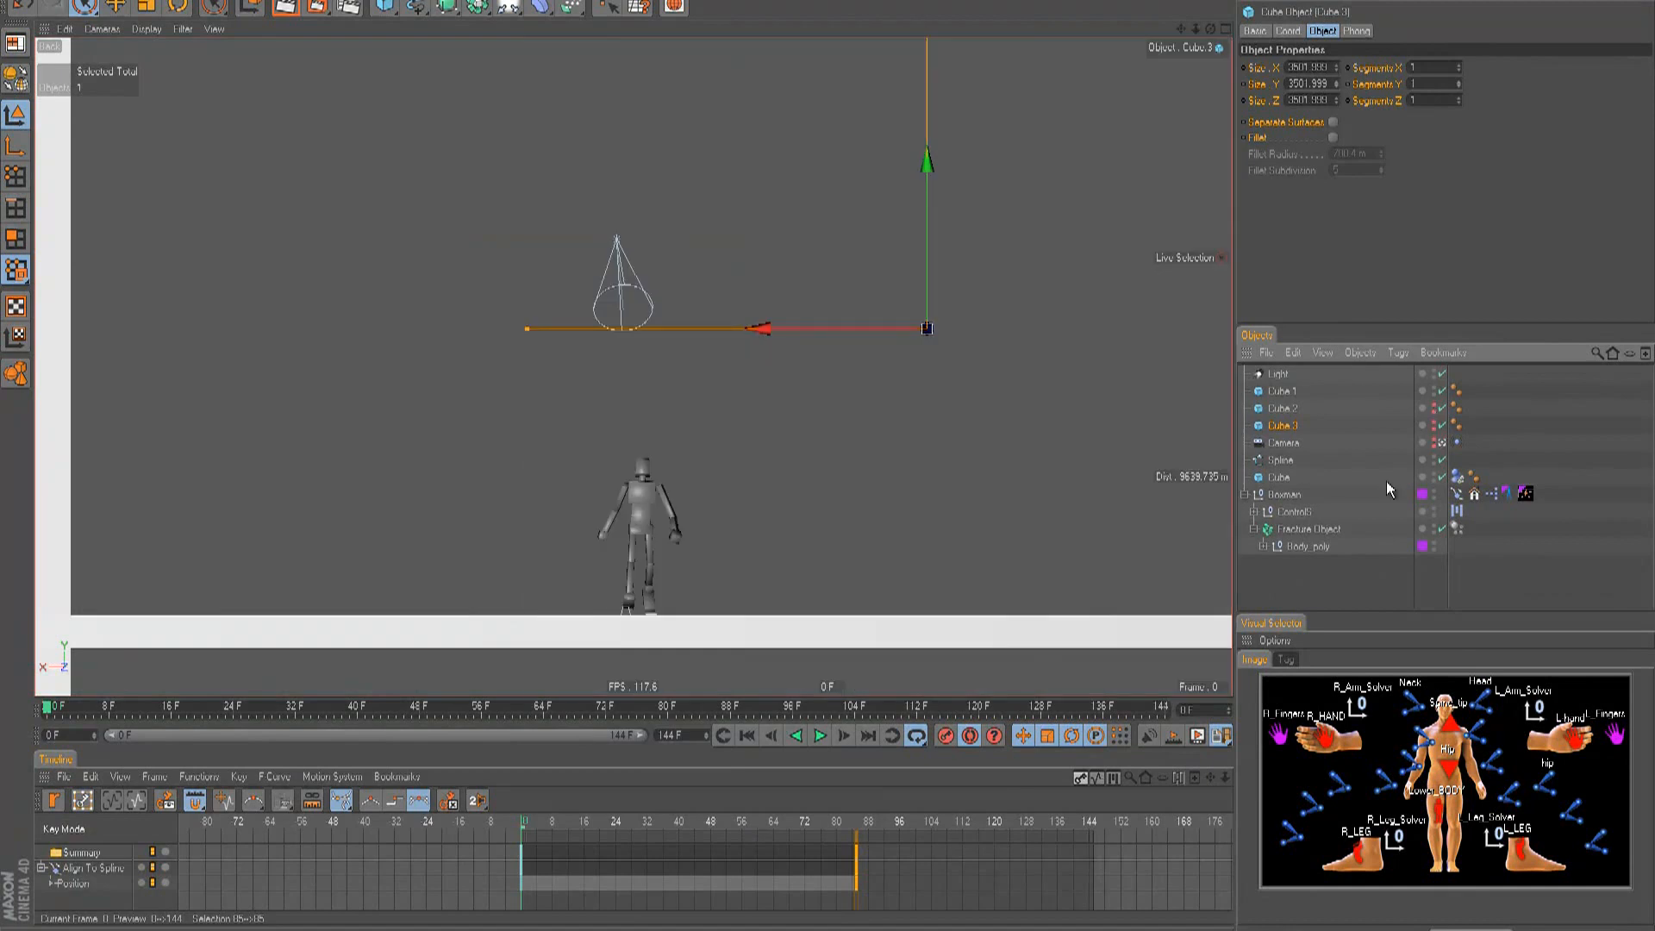
pyautogui.click(1360, 583)
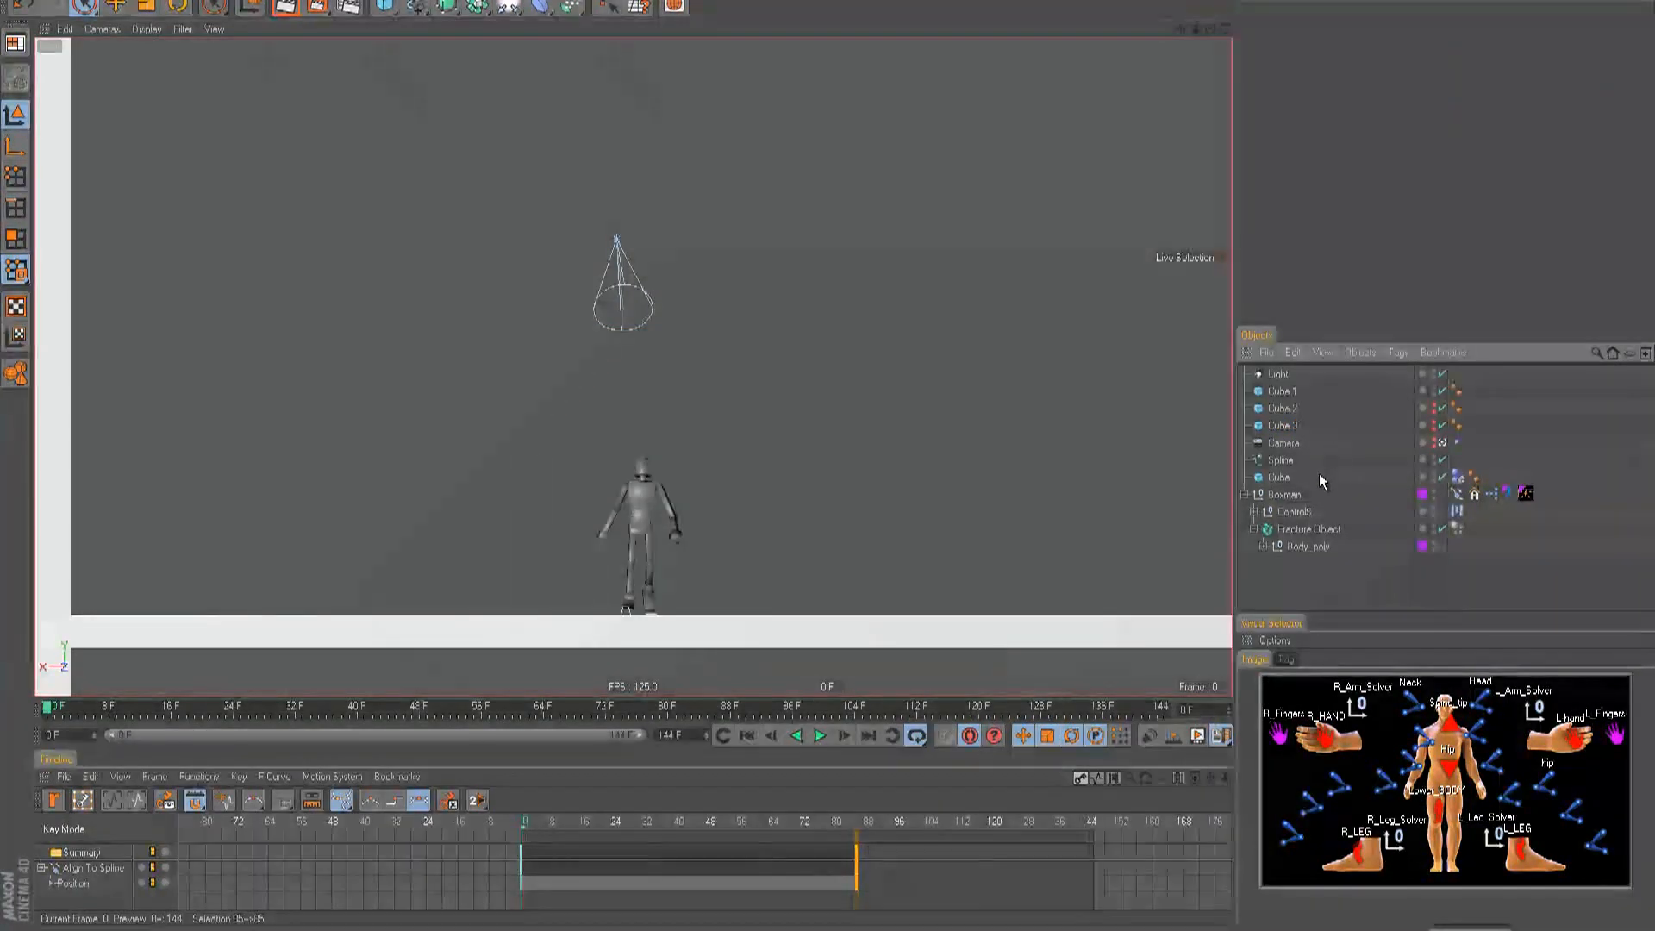
# - Turn off automatic keyframing and lower the spot light's intensity to 47%
pyautogui.click(1278, 374)
pyautogui.press('e')
pyautogui.click(973, 741)
pyautogui.click(1278, 375)
pyautogui.moveTo(1421, 125); pyautogui.dragTo(1504, 125)
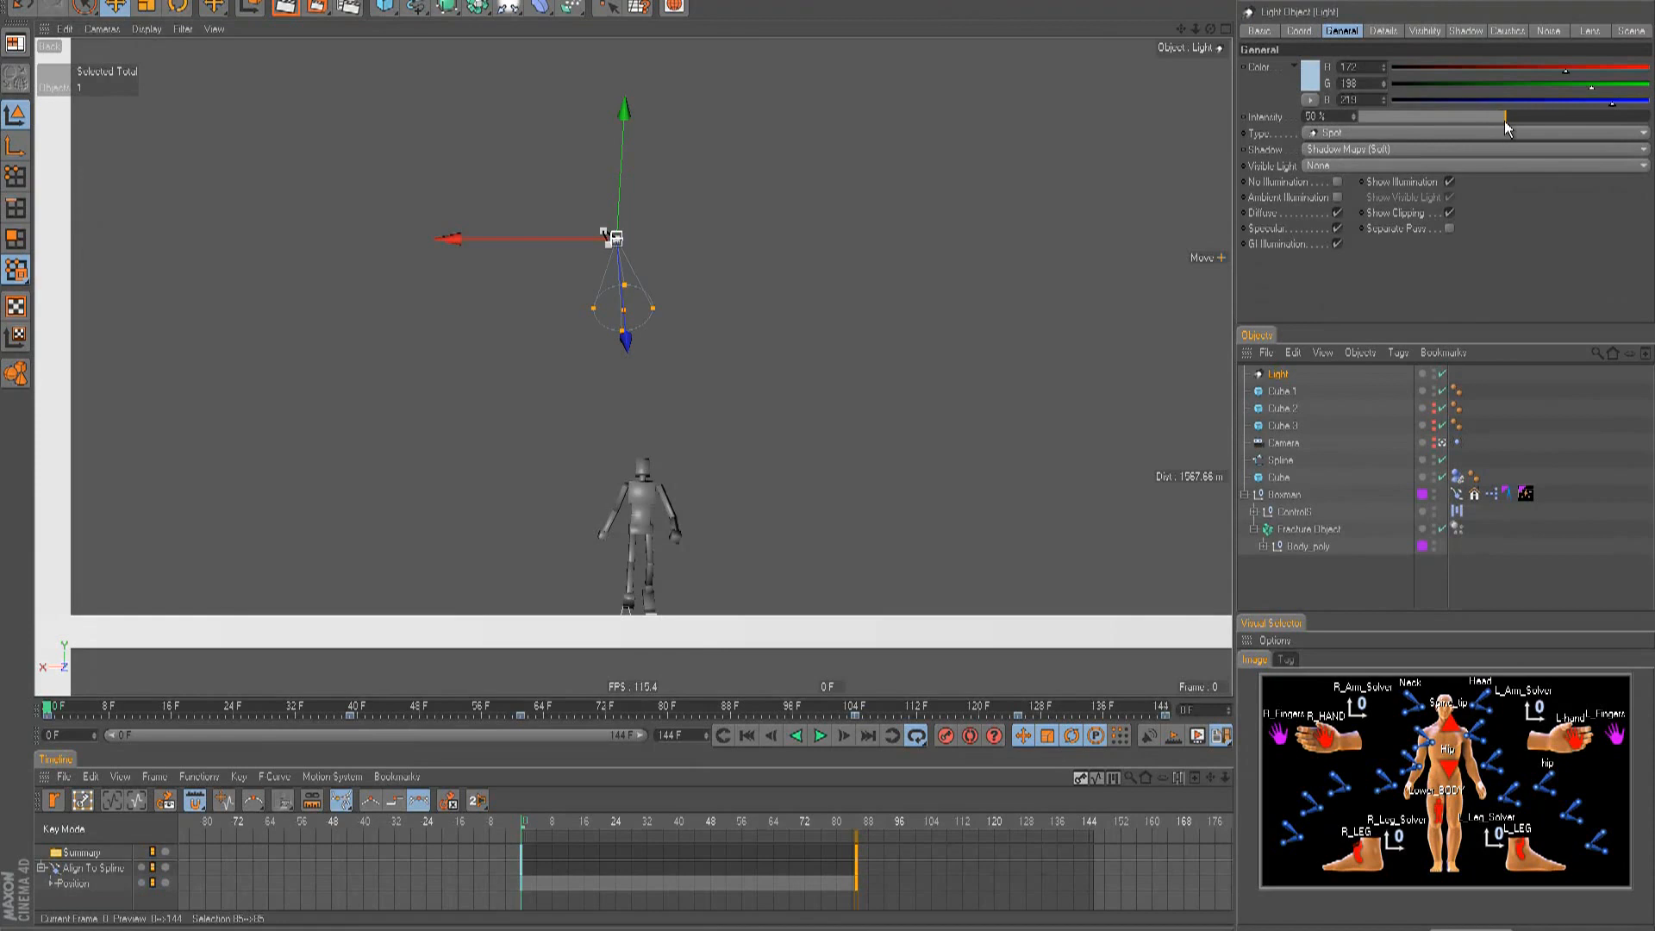
# - Give the light an Inverse Square falloff and extend its decay radius down to the character
pyautogui.click(1381, 30)
pyautogui.click(1367, 171)
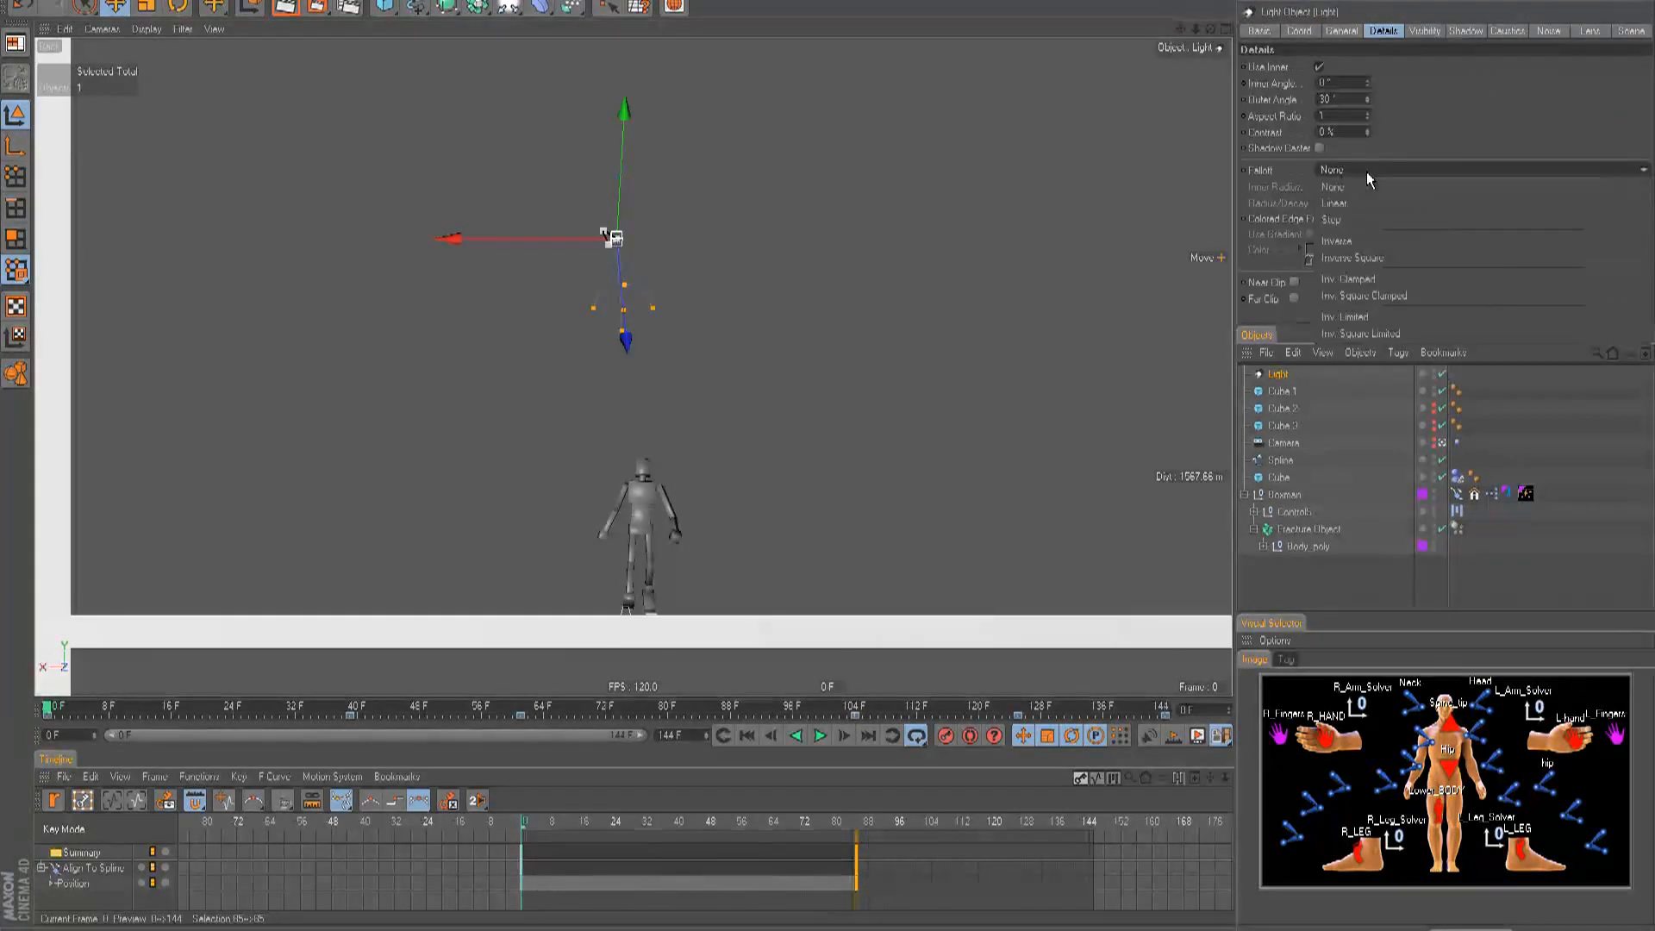
pyautogui.click(1361, 264)
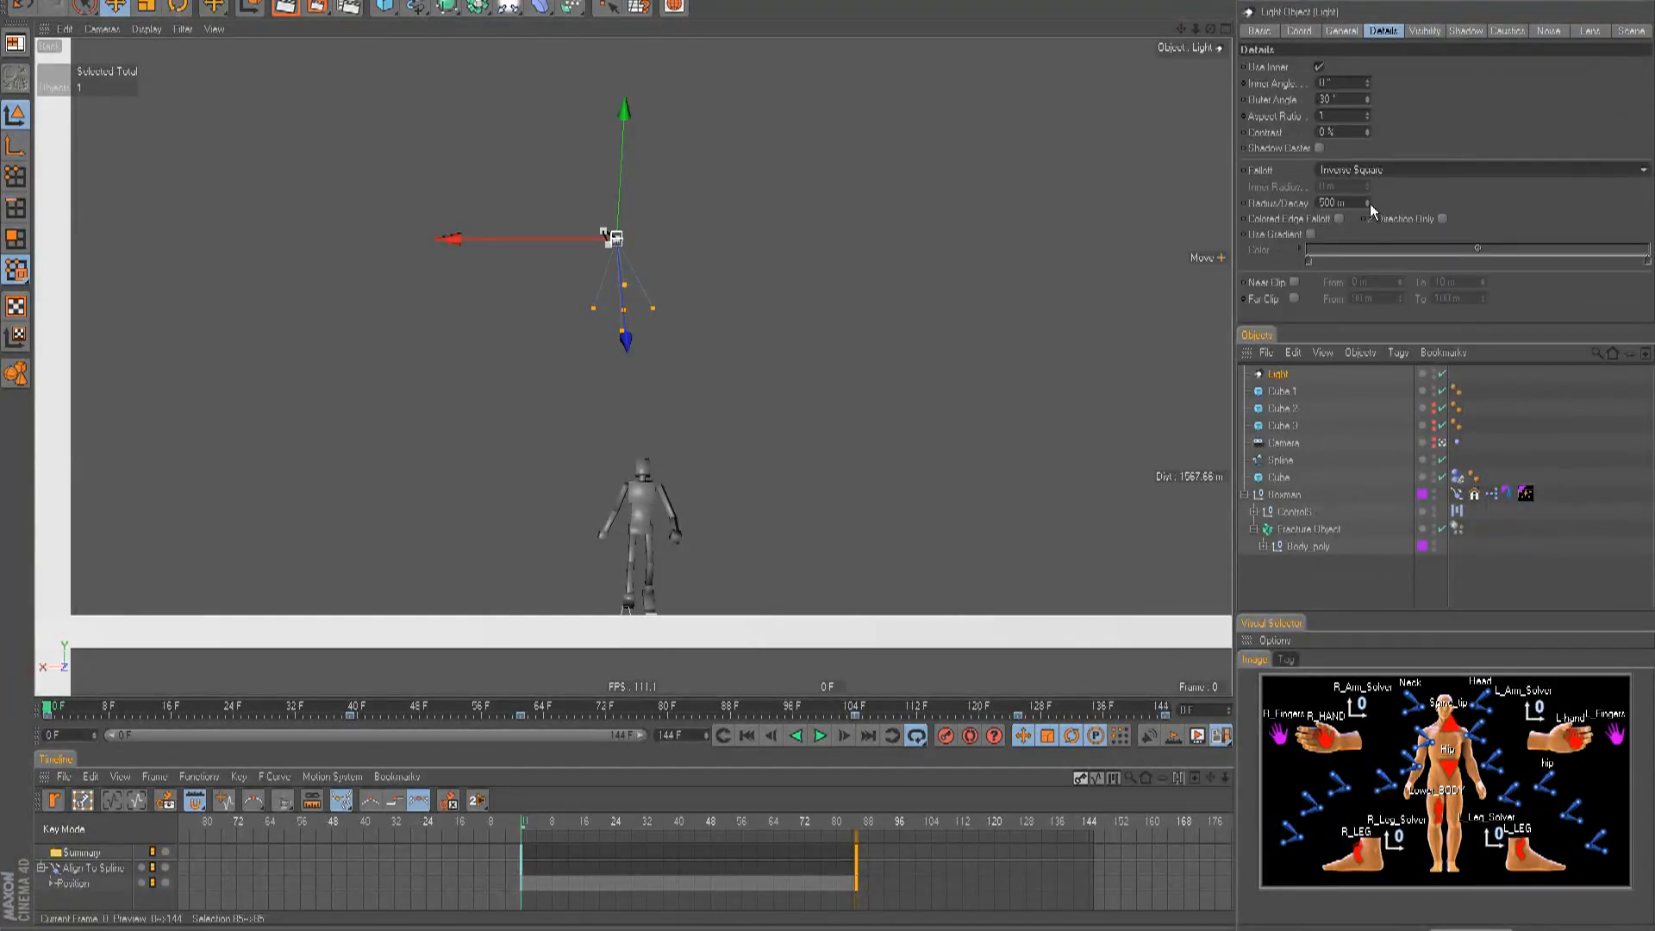
pyautogui.moveTo(1369, 204); pyautogui.dragTo(1371, 206)
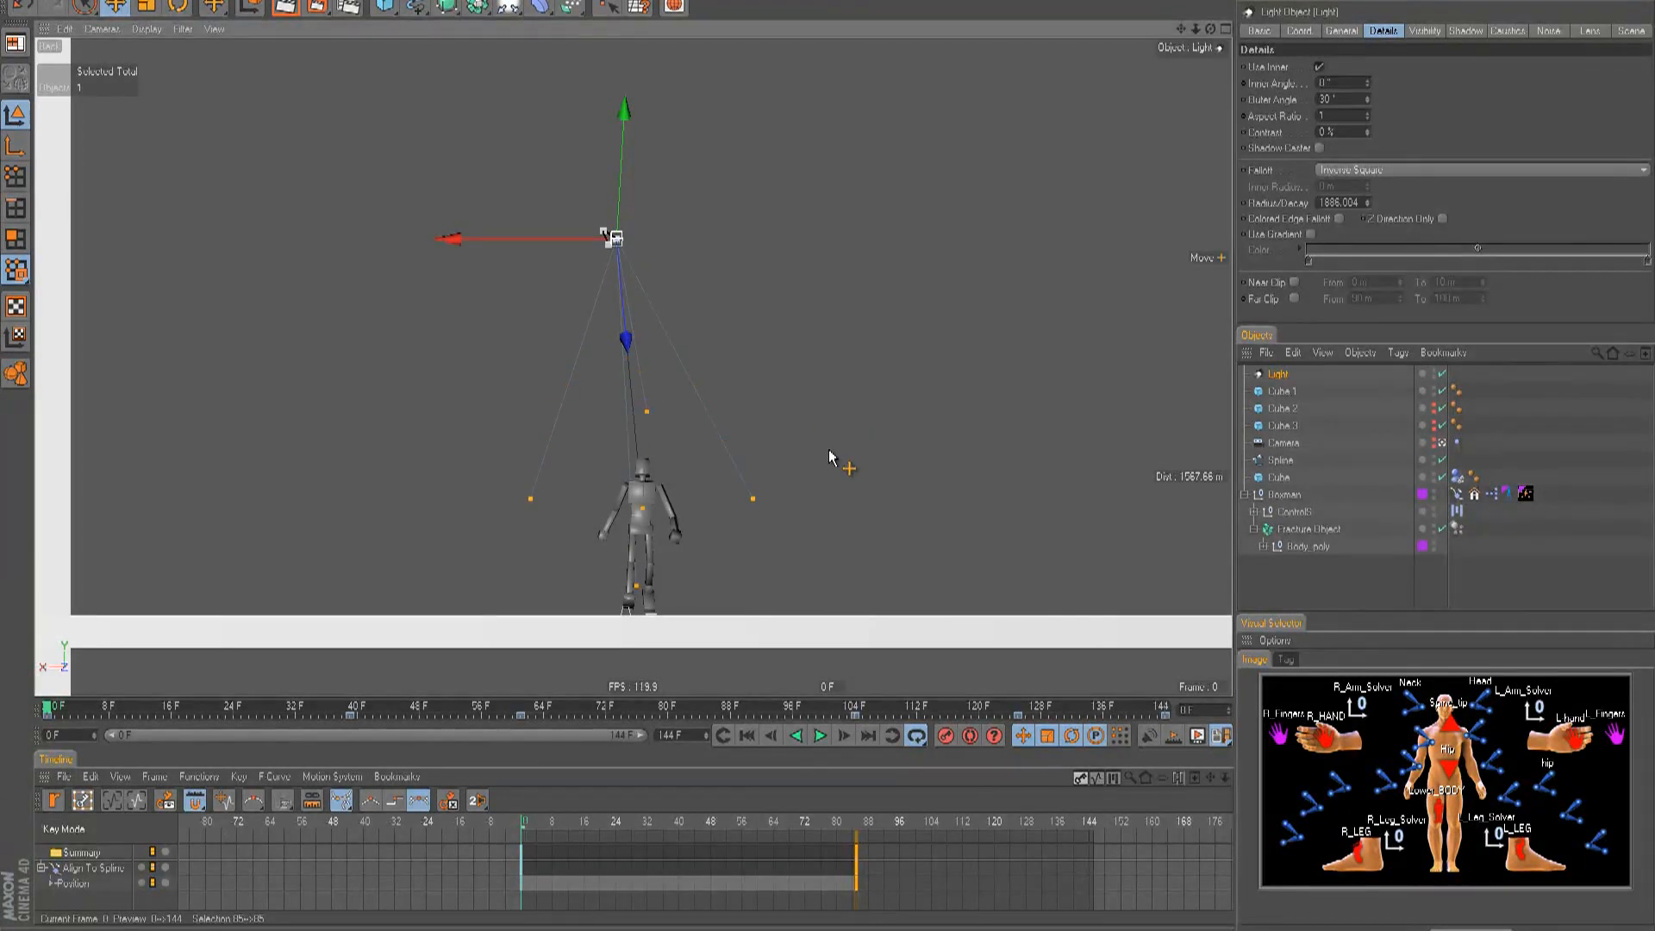
pyautogui.moveTo(644, 523); pyautogui.dragTo(830, 455)
# - Set the light's visible light type to Volumetric and render the camera view
pyautogui.click(1424, 31)
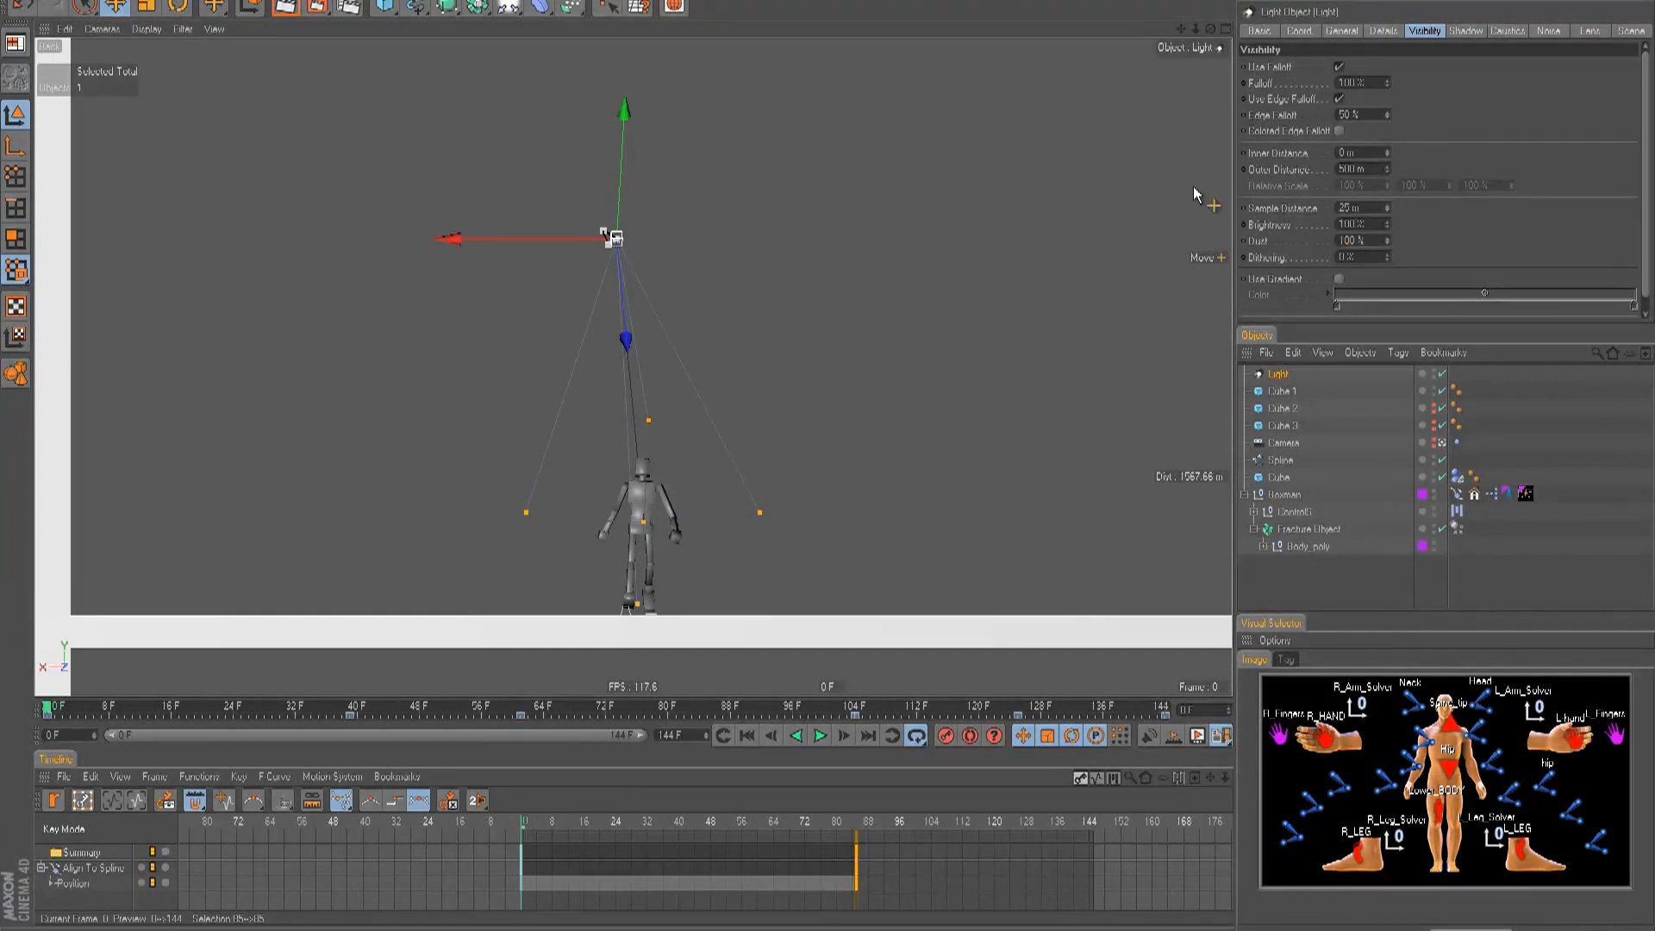
pyautogui.click(1339, 30)
pyautogui.click(1333, 165)
pyautogui.click(1341, 217)
pyautogui.press('F1')
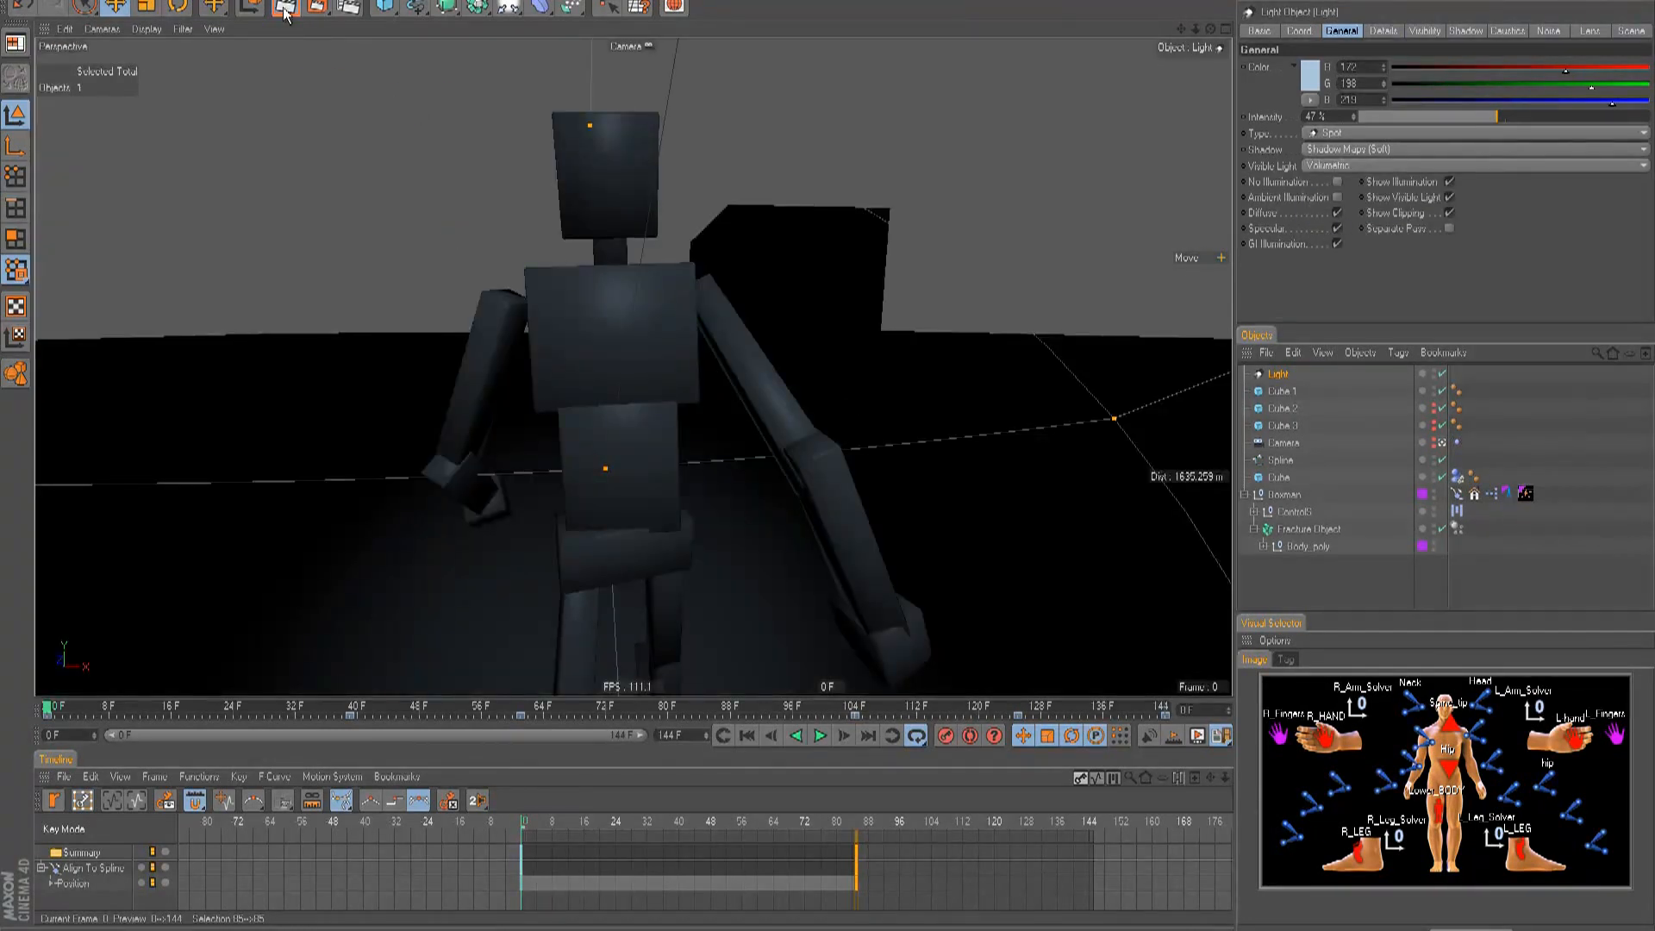
pyautogui.hotkey('ctrl', 'r')
# - Extend the visible light's outer distance well beyond the character and render the camera view again
pyautogui.click(1422, 31)
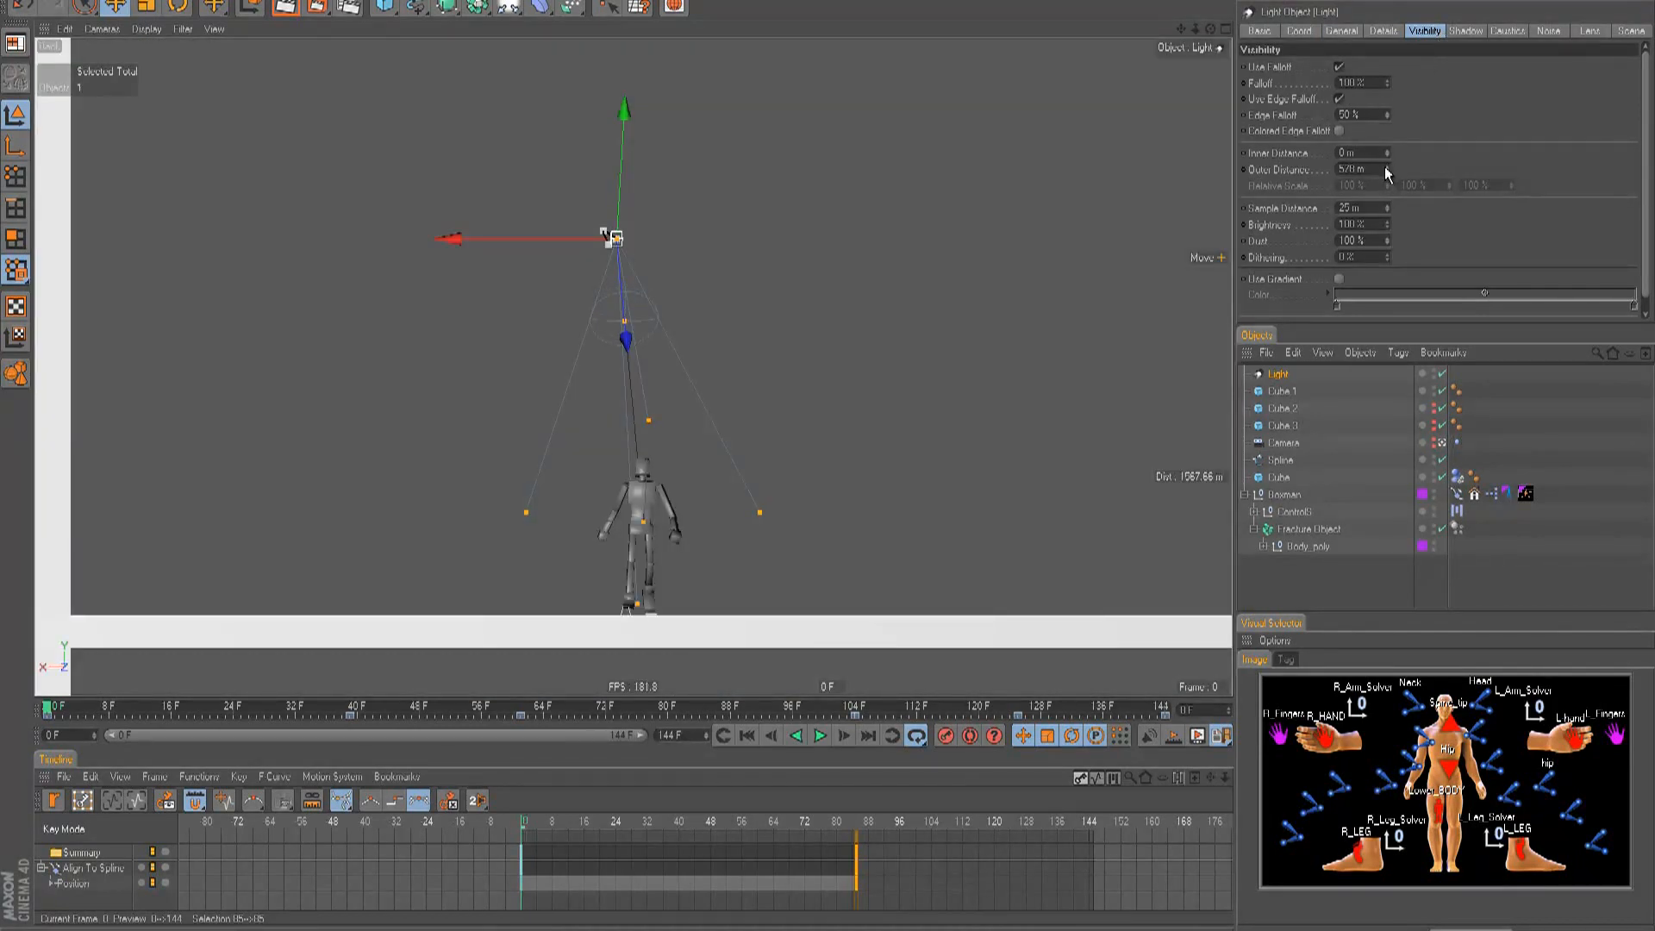
pyautogui.hotkey('ctrl', 'z')
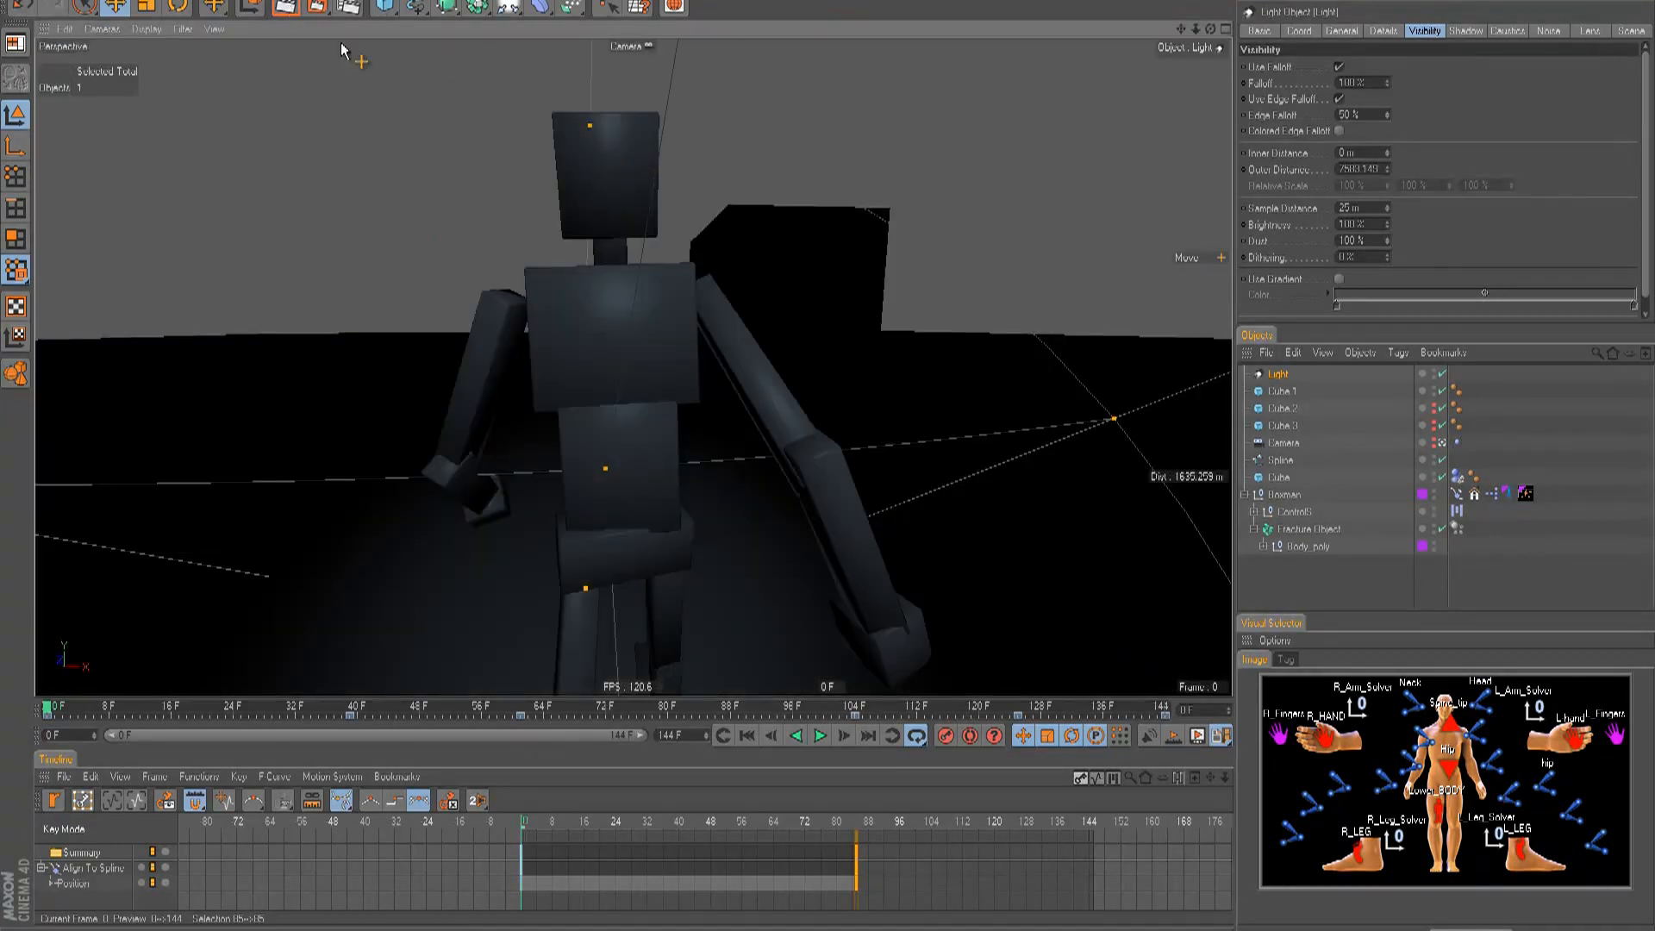
pyautogui.hotkey('ctrl', 'r')
# - Change the light's colour to a more saturated blue and render the camera view to check it
pyautogui.click(1342, 31)
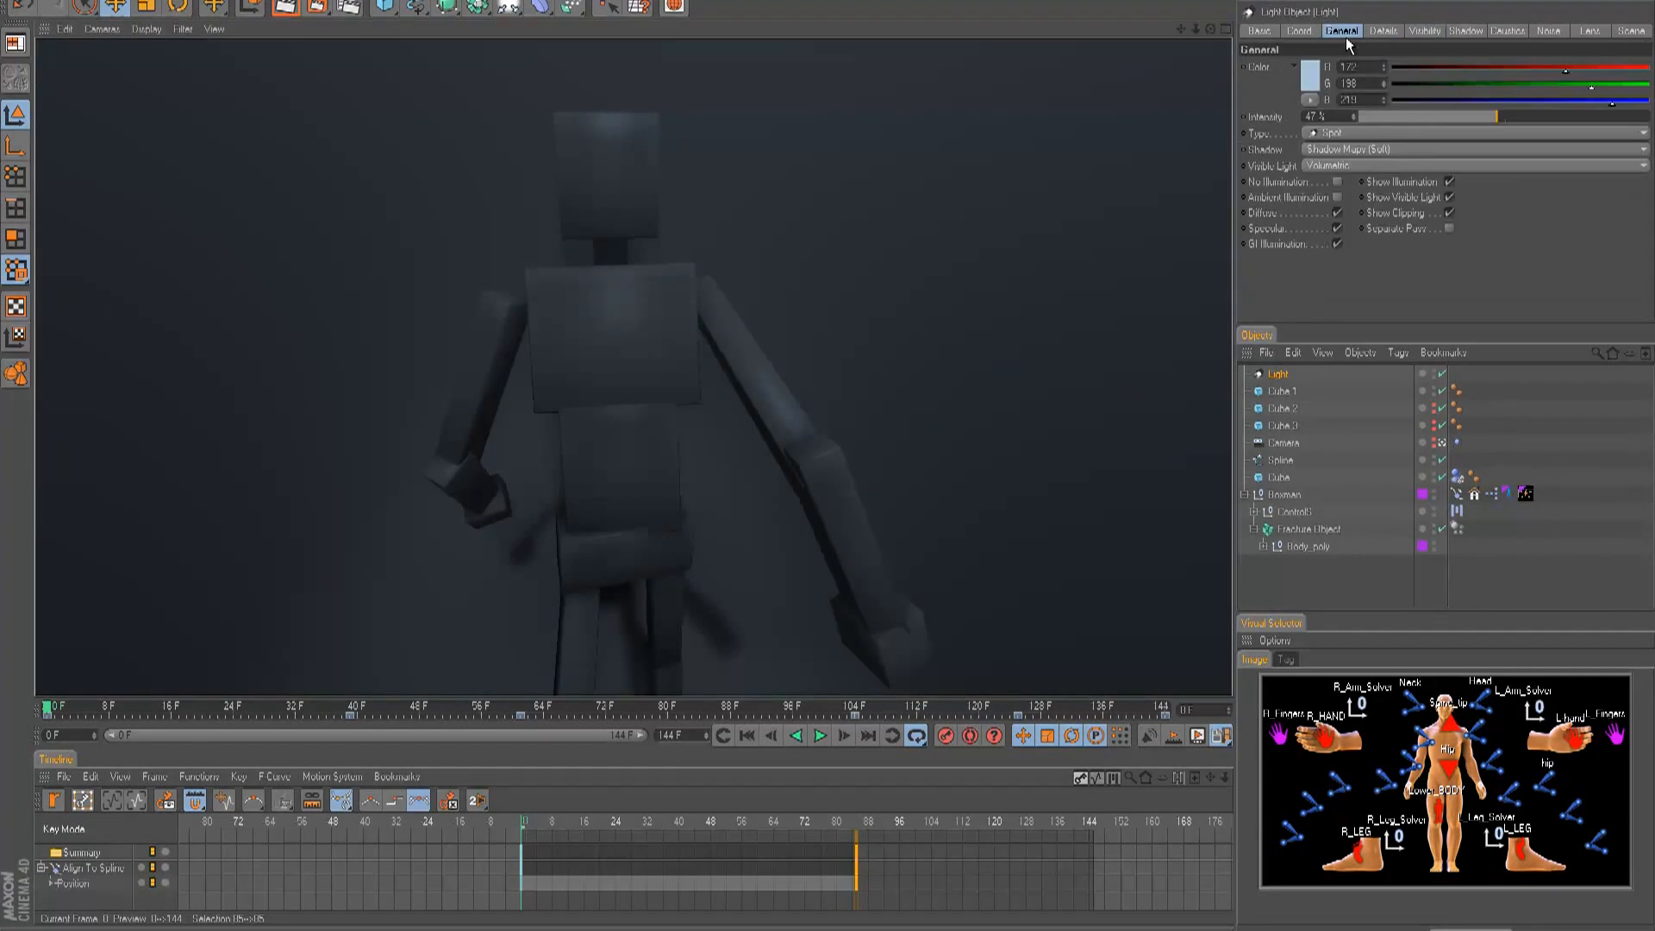
pyautogui.click(1301, 86)
pyautogui.click(1254, 35)
pyautogui.click(1369, 19)
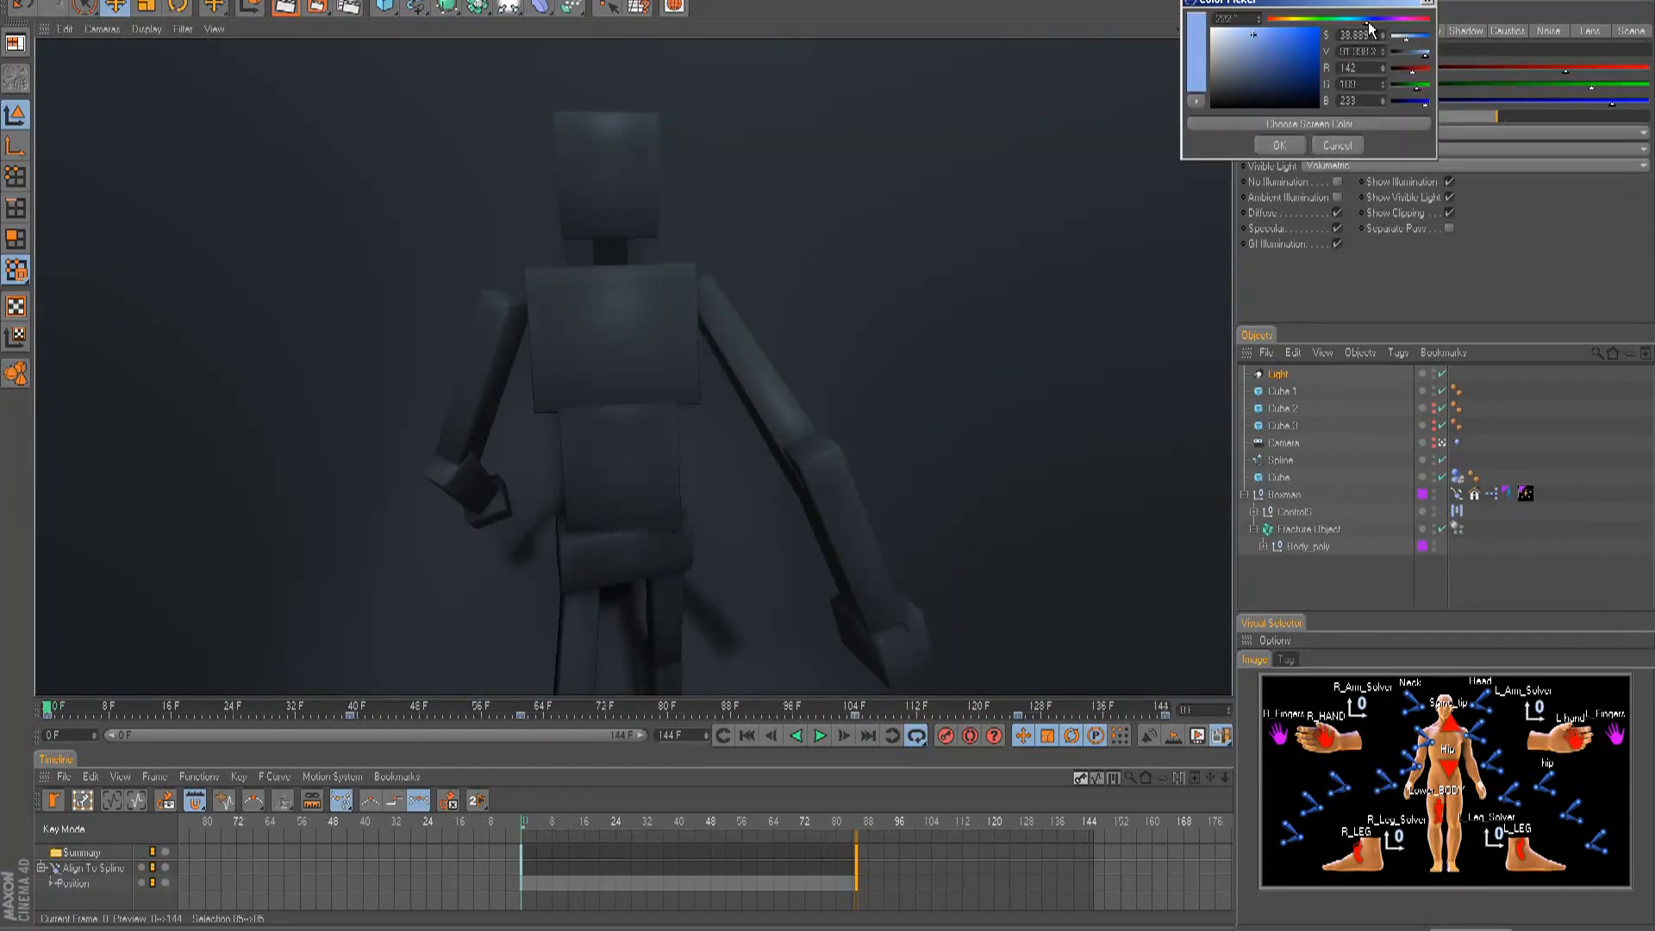
pyautogui.click(1258, 34)
pyautogui.click(1280, 145)
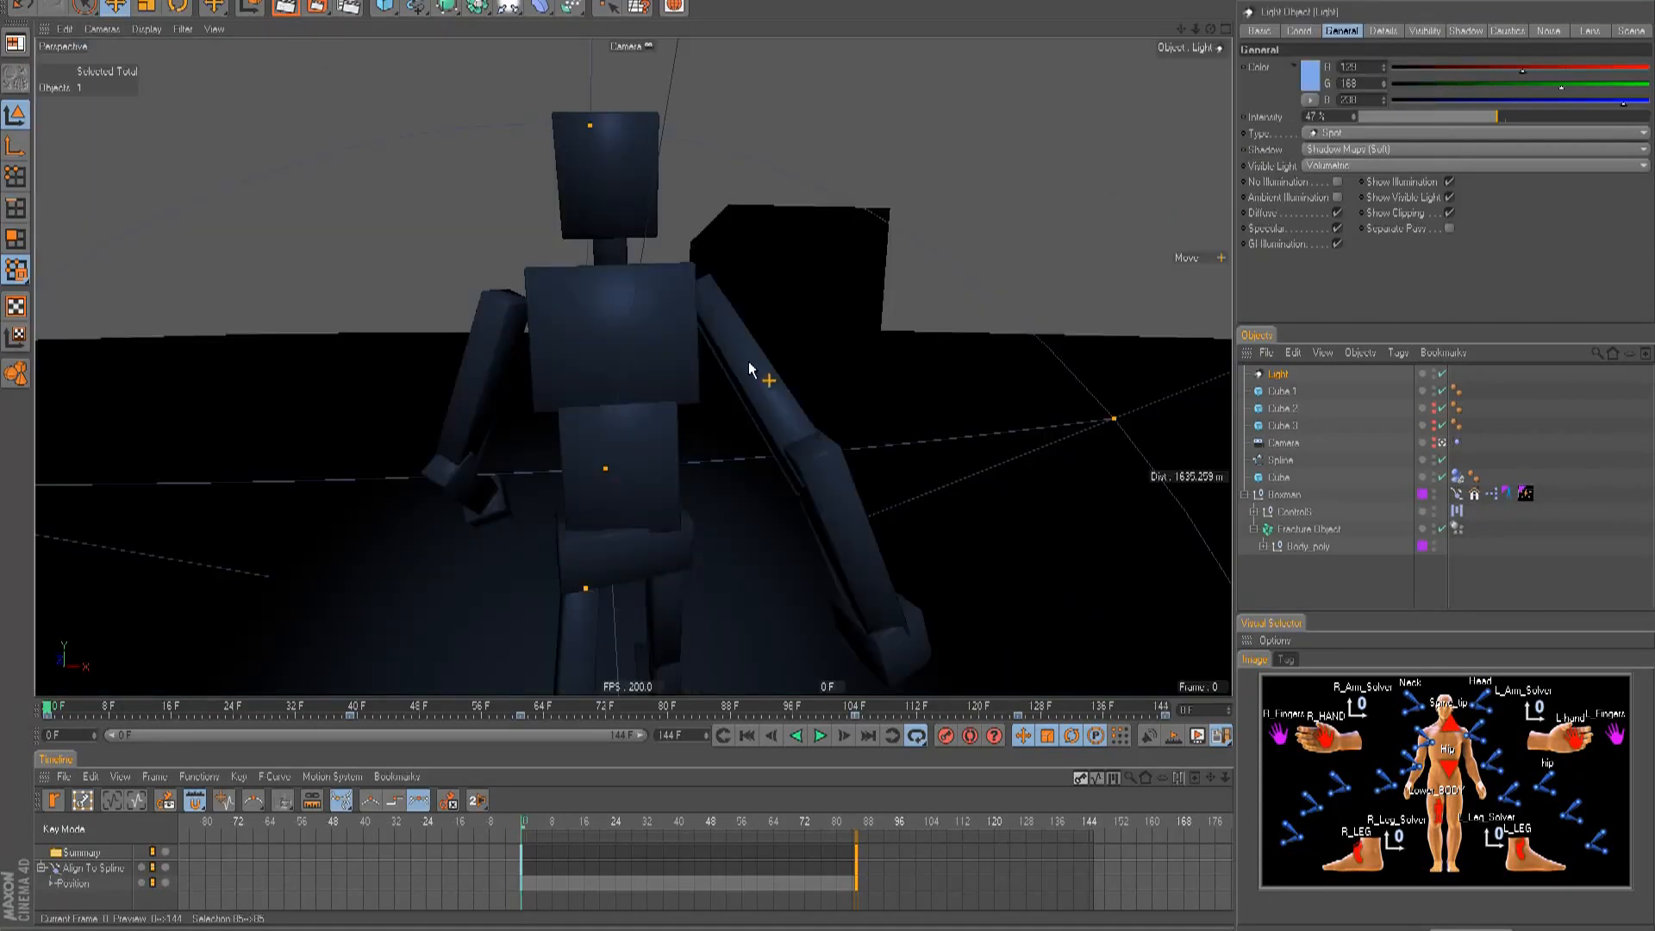
pyautogui.hotkey('ctrl', 'r')
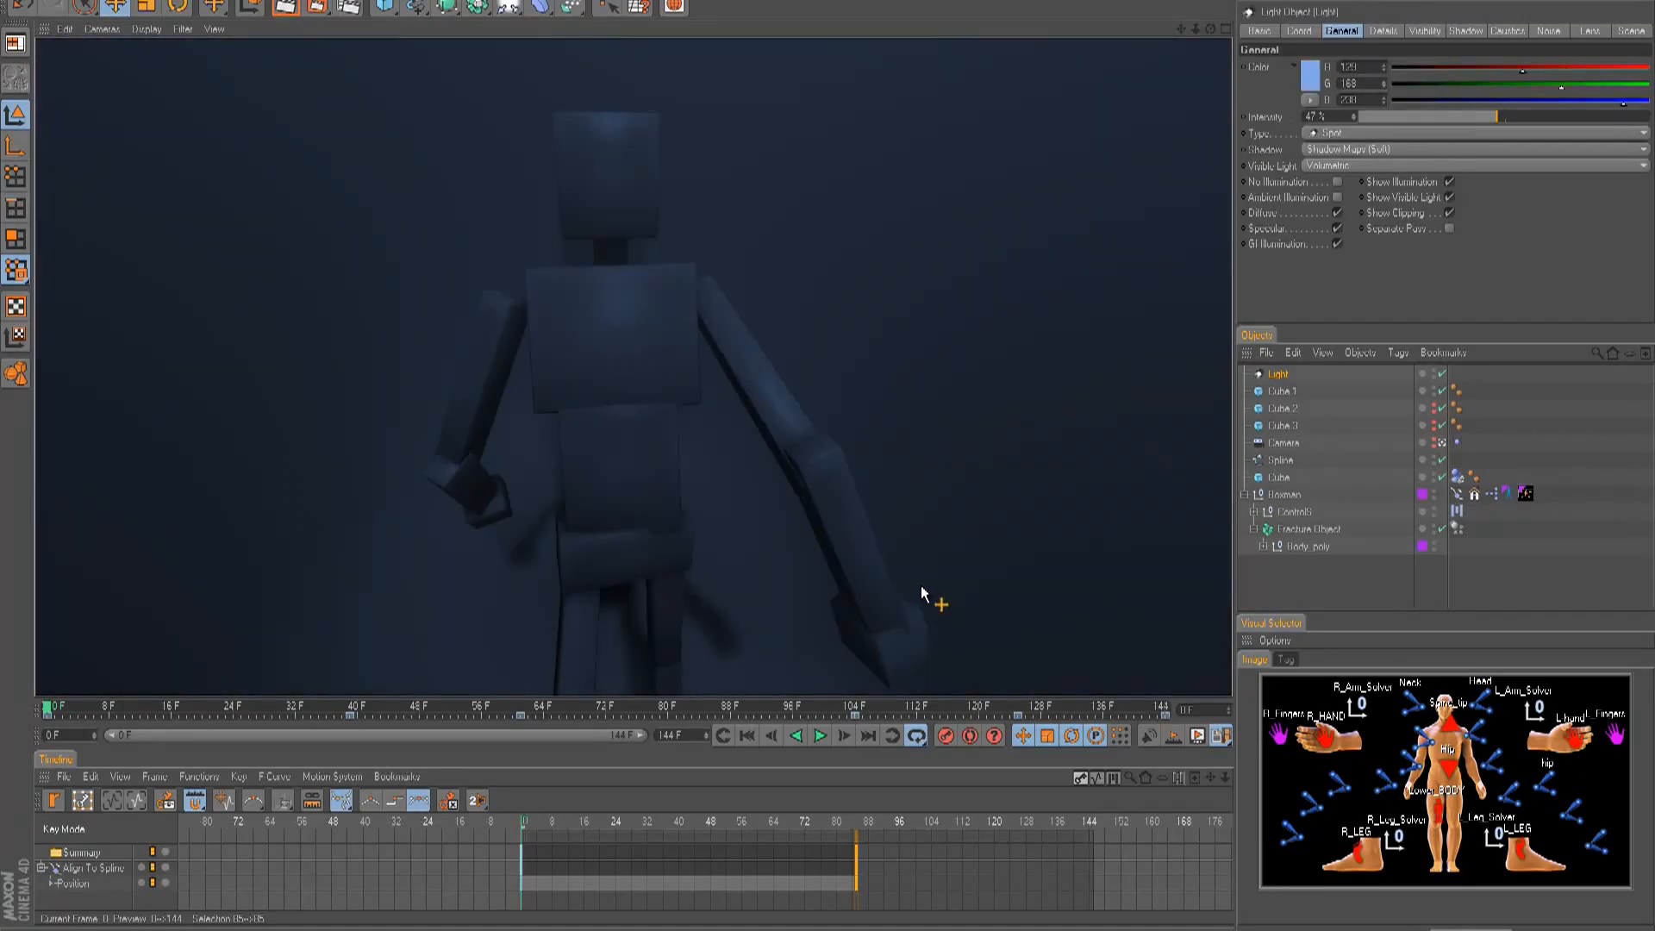
# - Render the camera view at frame 70 to check the lighting on the scattered pieces, and return to frame 0
pyautogui.moveTo(725, 716); pyautogui.dragTo(589, 709)
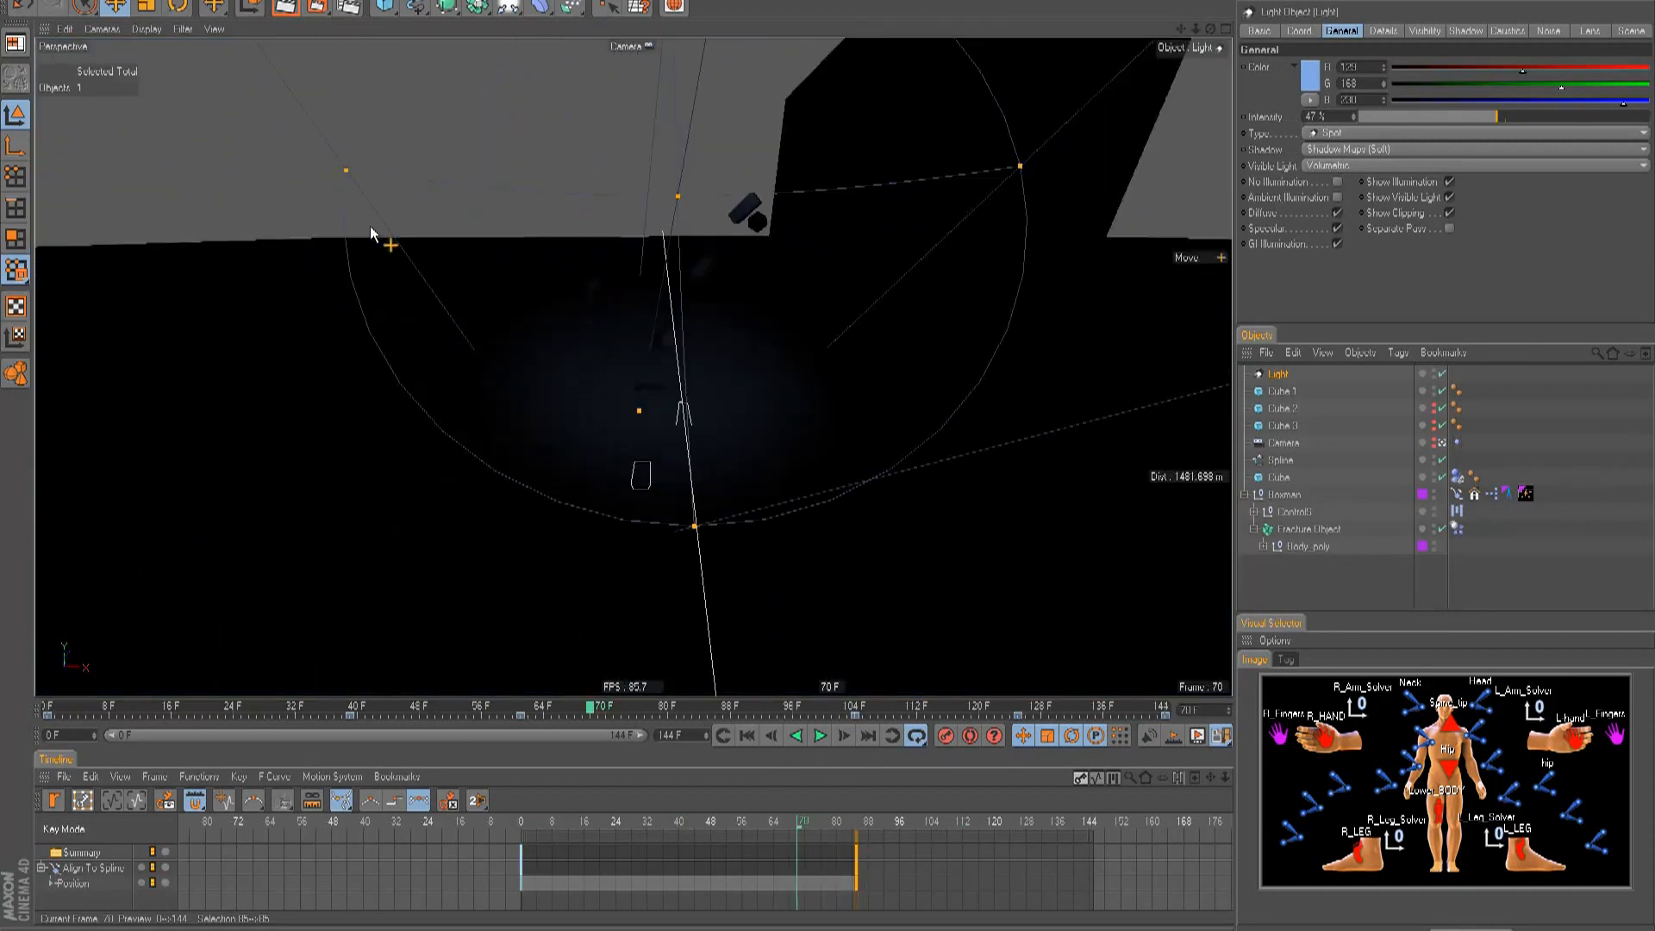
pyautogui.hotkey('ctrl', 'r')
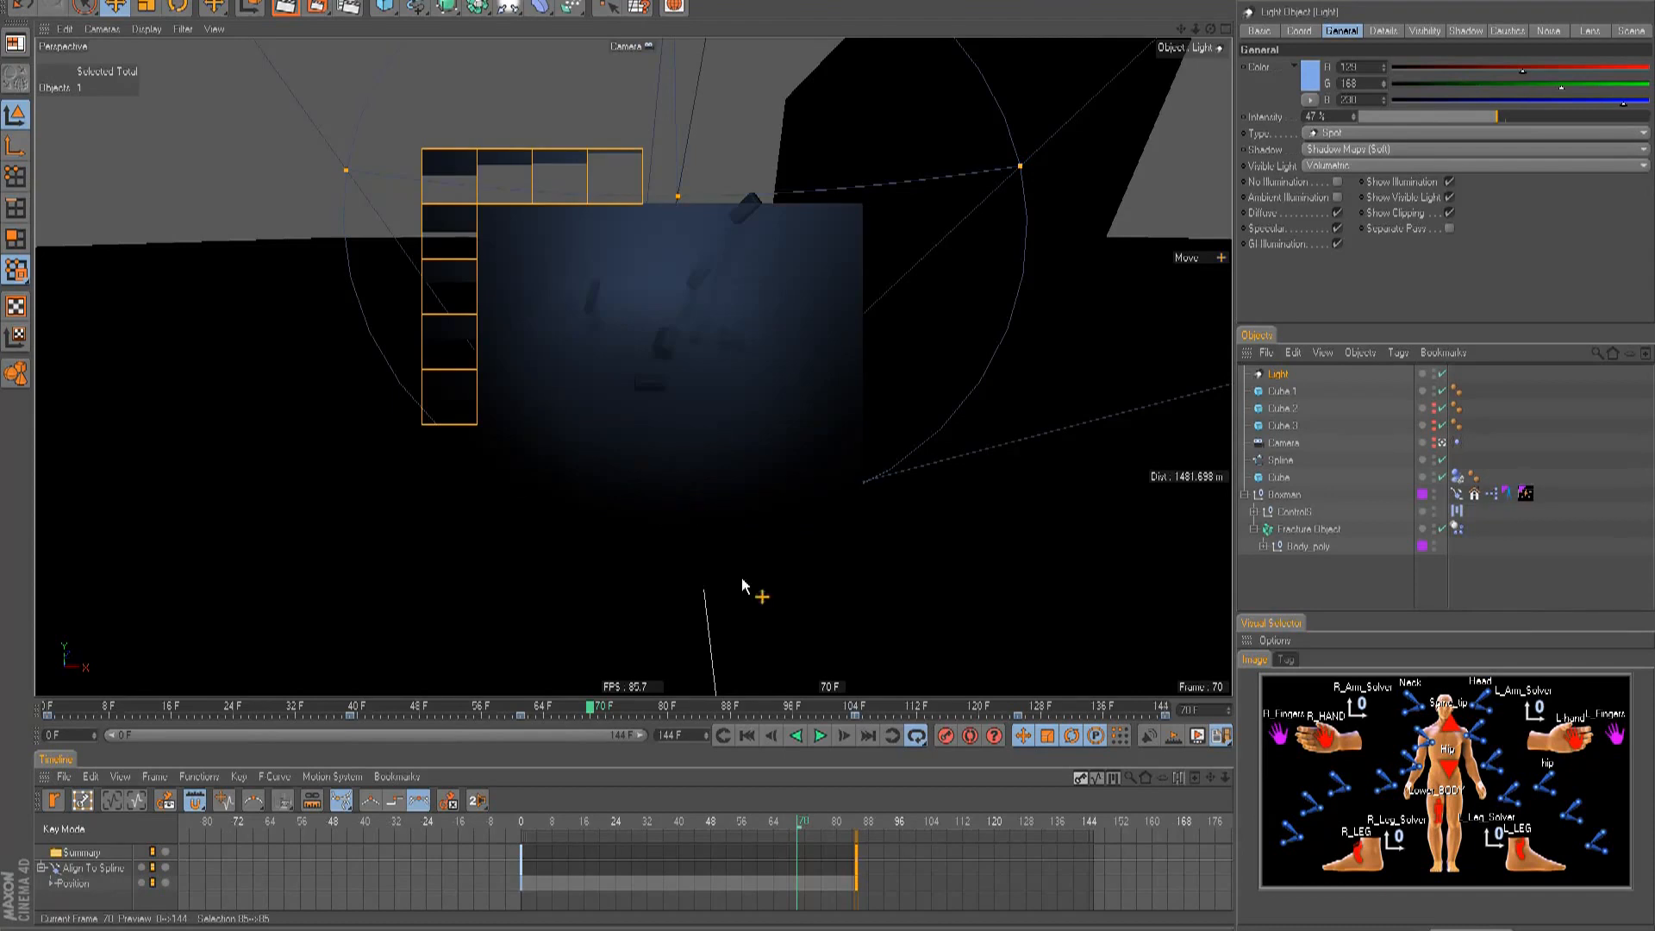
pyautogui.moveTo(623, 712); pyautogui.dragTo(49, 709)
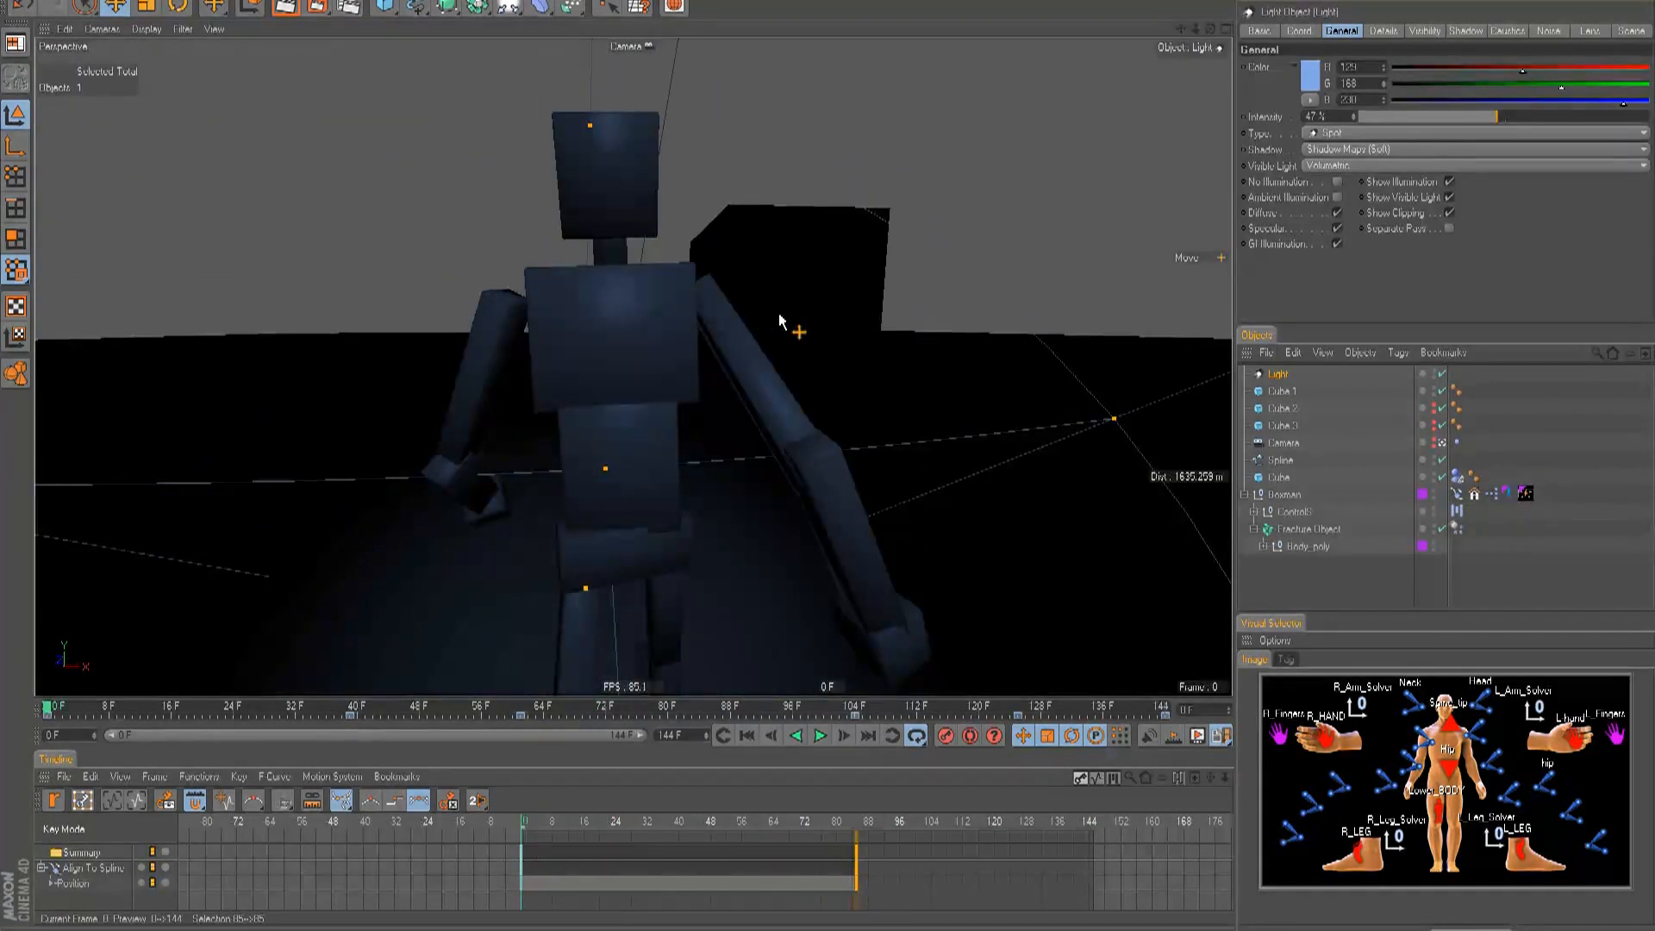
# - Play the animation through the camera to review the lit walk and break-up, and return to frame 0
pyautogui.click(815, 735)
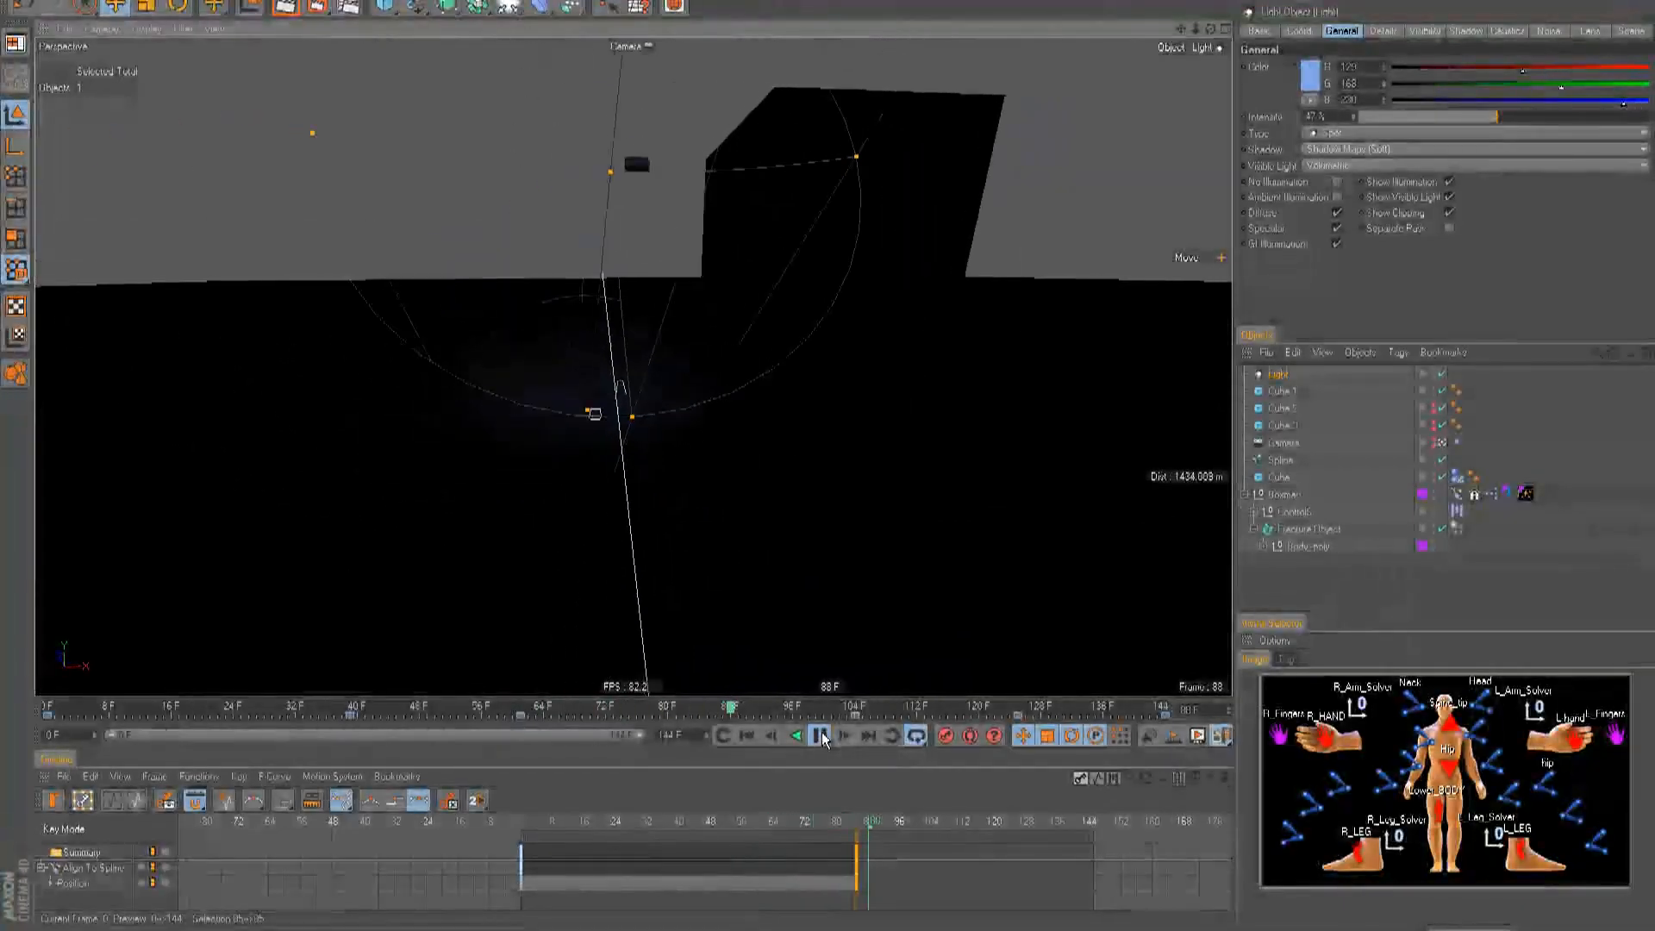
pyautogui.click(820, 737)
pyautogui.click(748, 736)
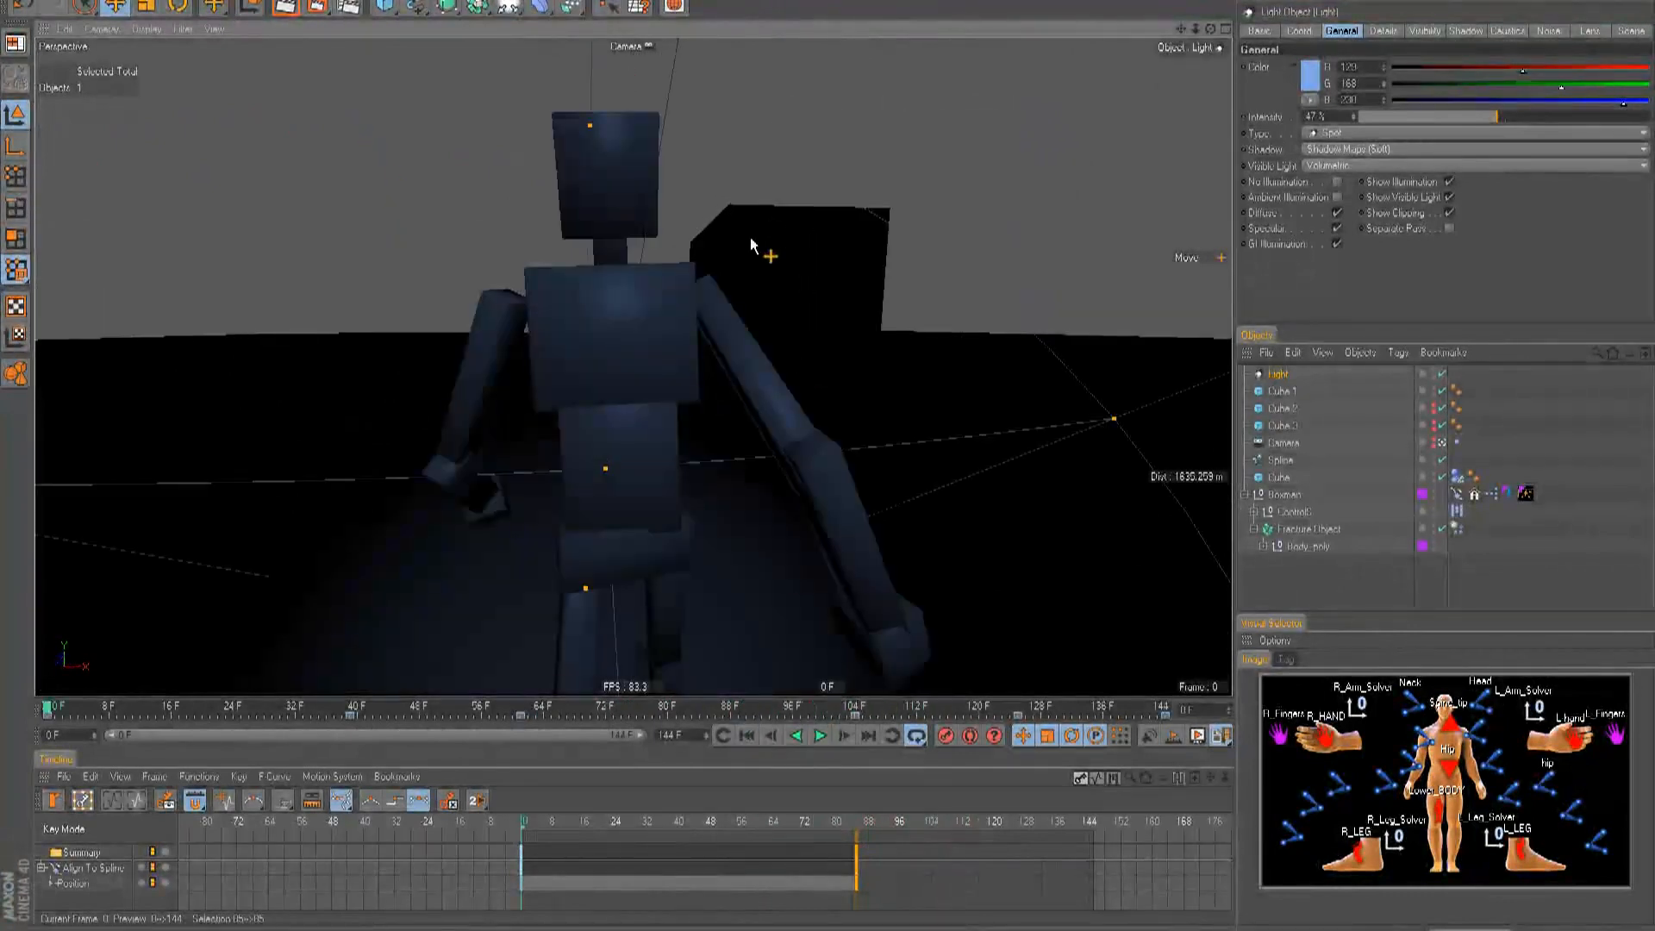
# - Set the render output's frame range to All Frames, check the anti-aliasing settings, and render the whole animation
pyautogui.click(343, 9)
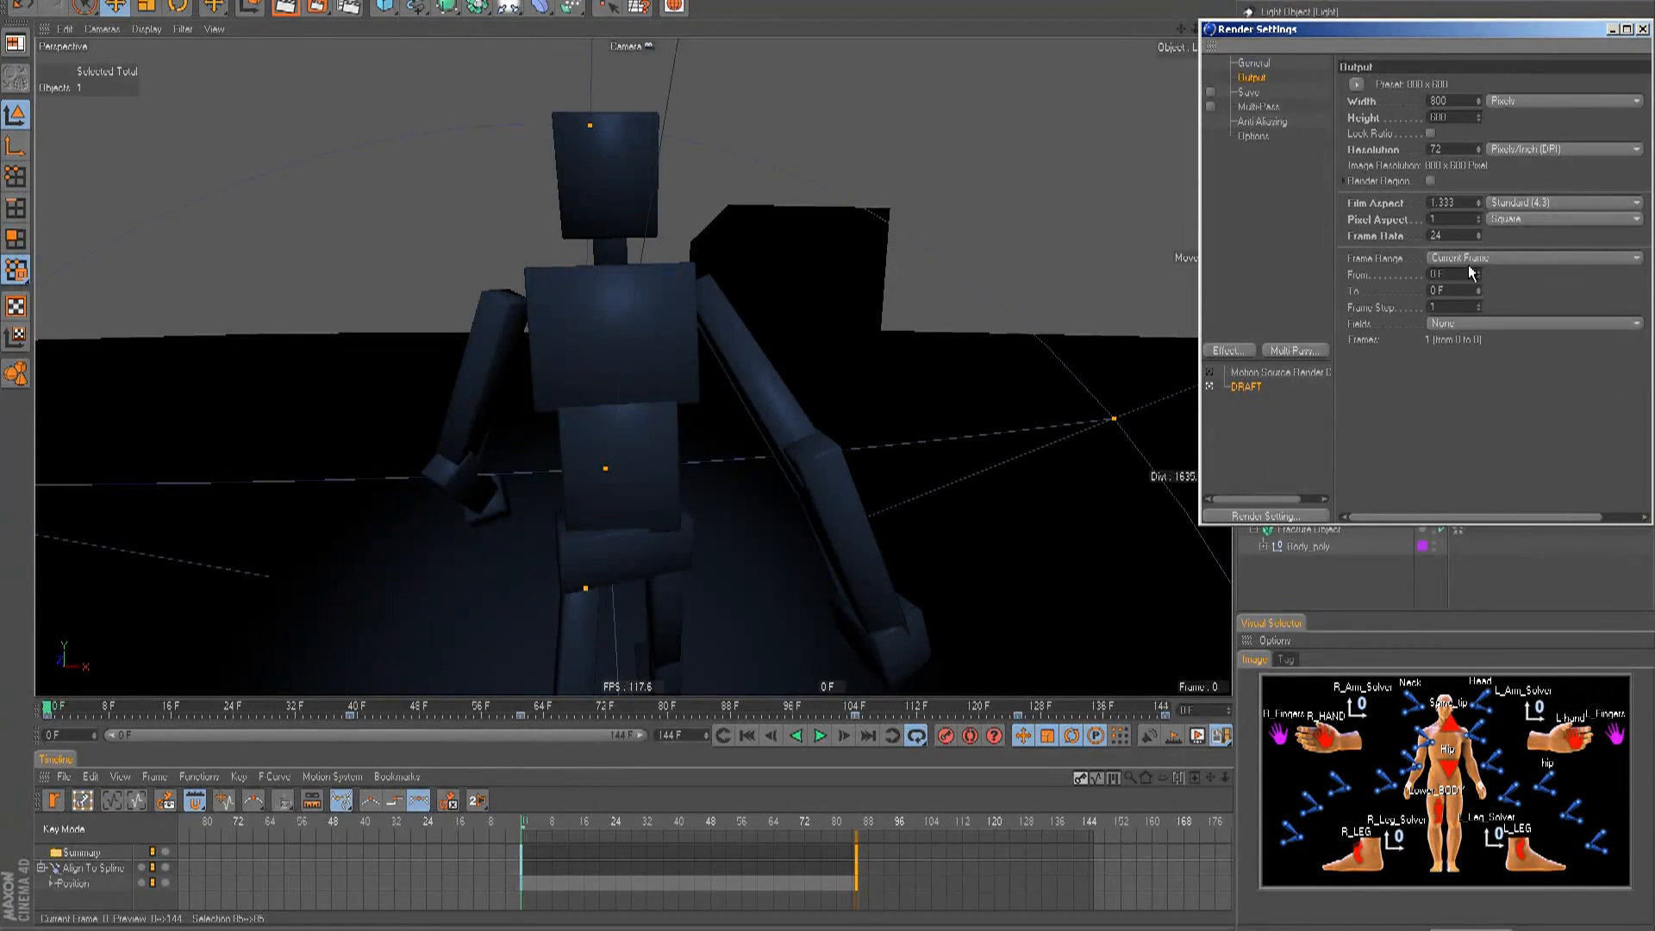
pyautogui.click(1469, 258)
pyautogui.click(1466, 306)
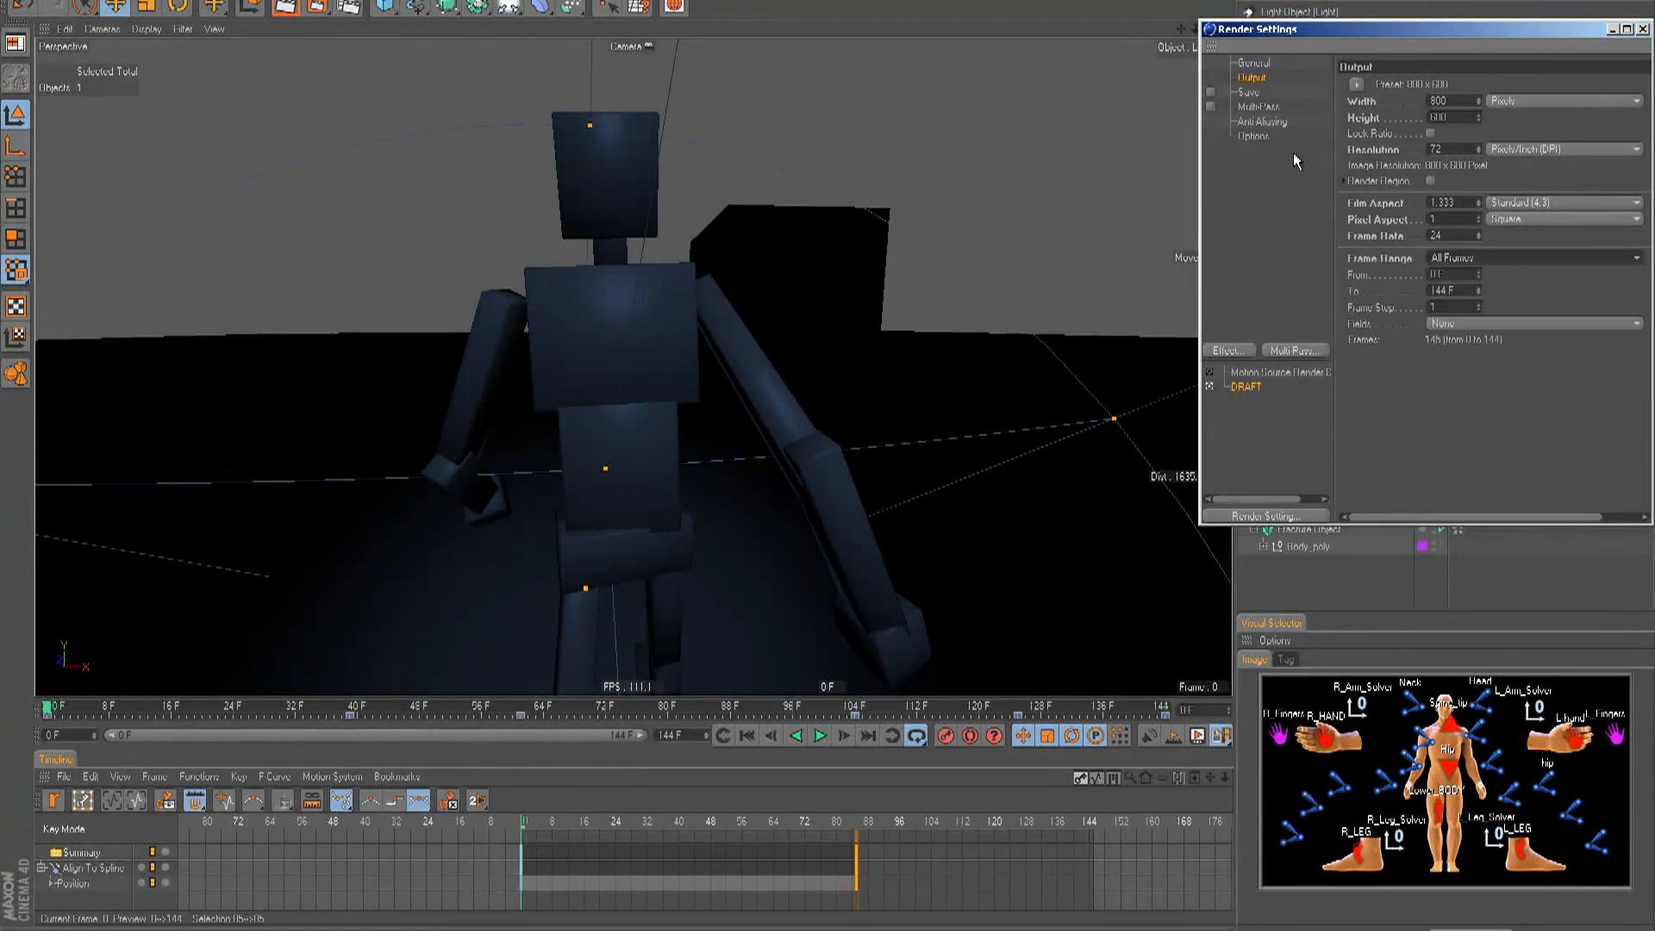
pyautogui.click(1263, 122)
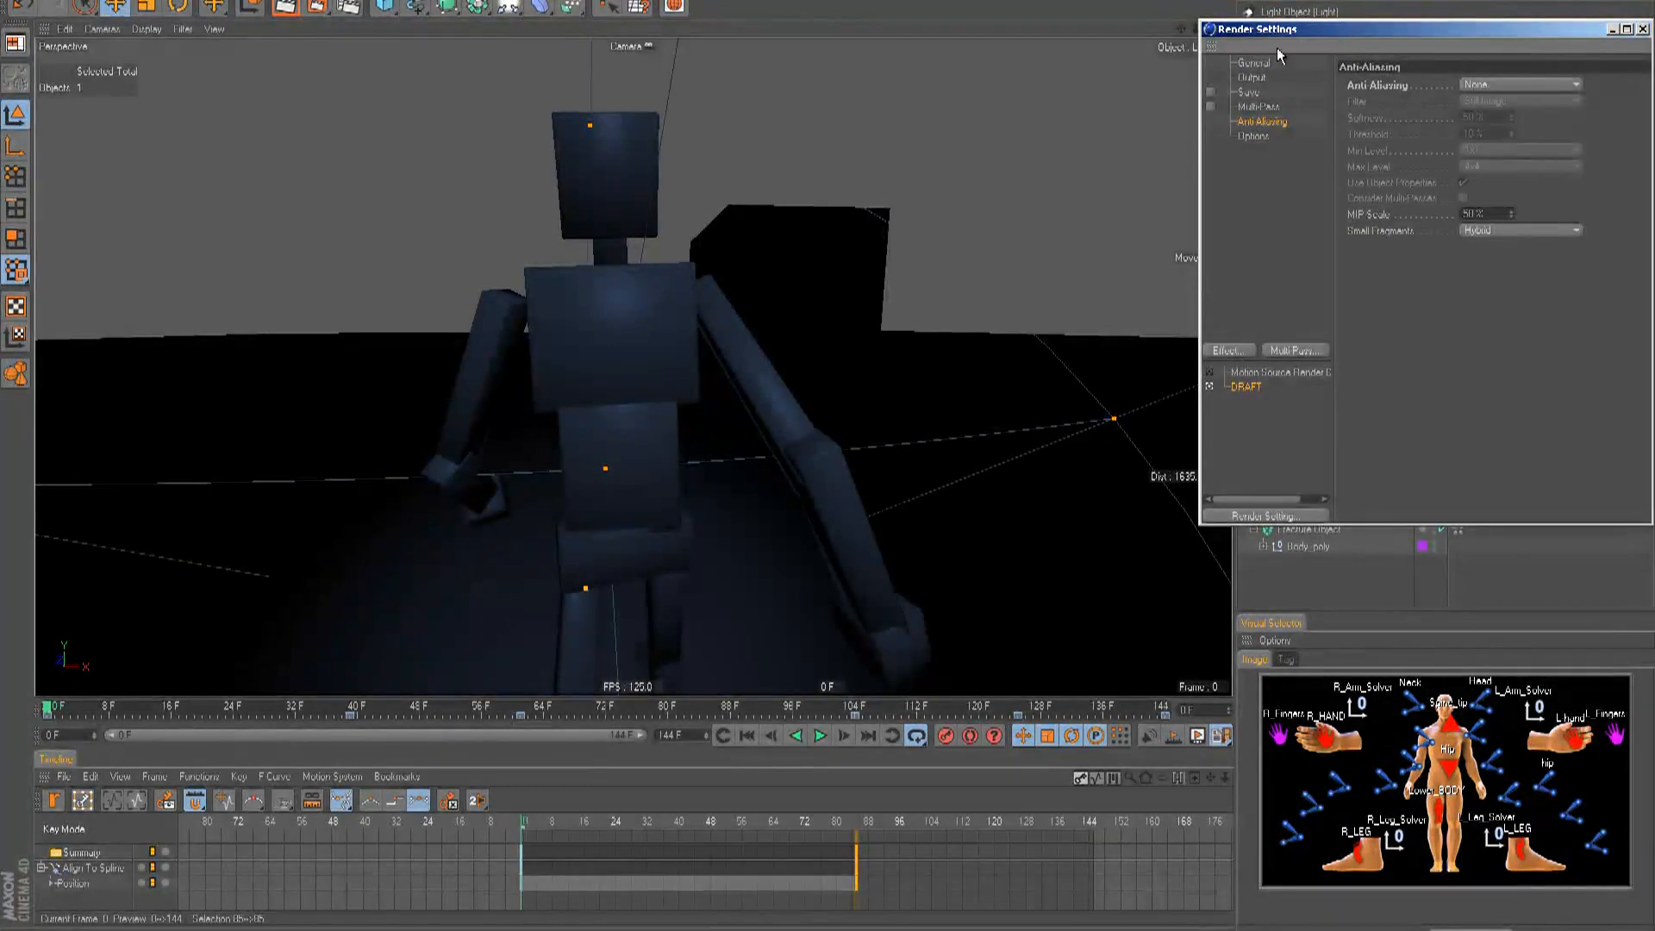
pyautogui.moveTo(1330, 28); pyautogui.dragTo(1186, 63)
pyautogui.click(1456, 66)
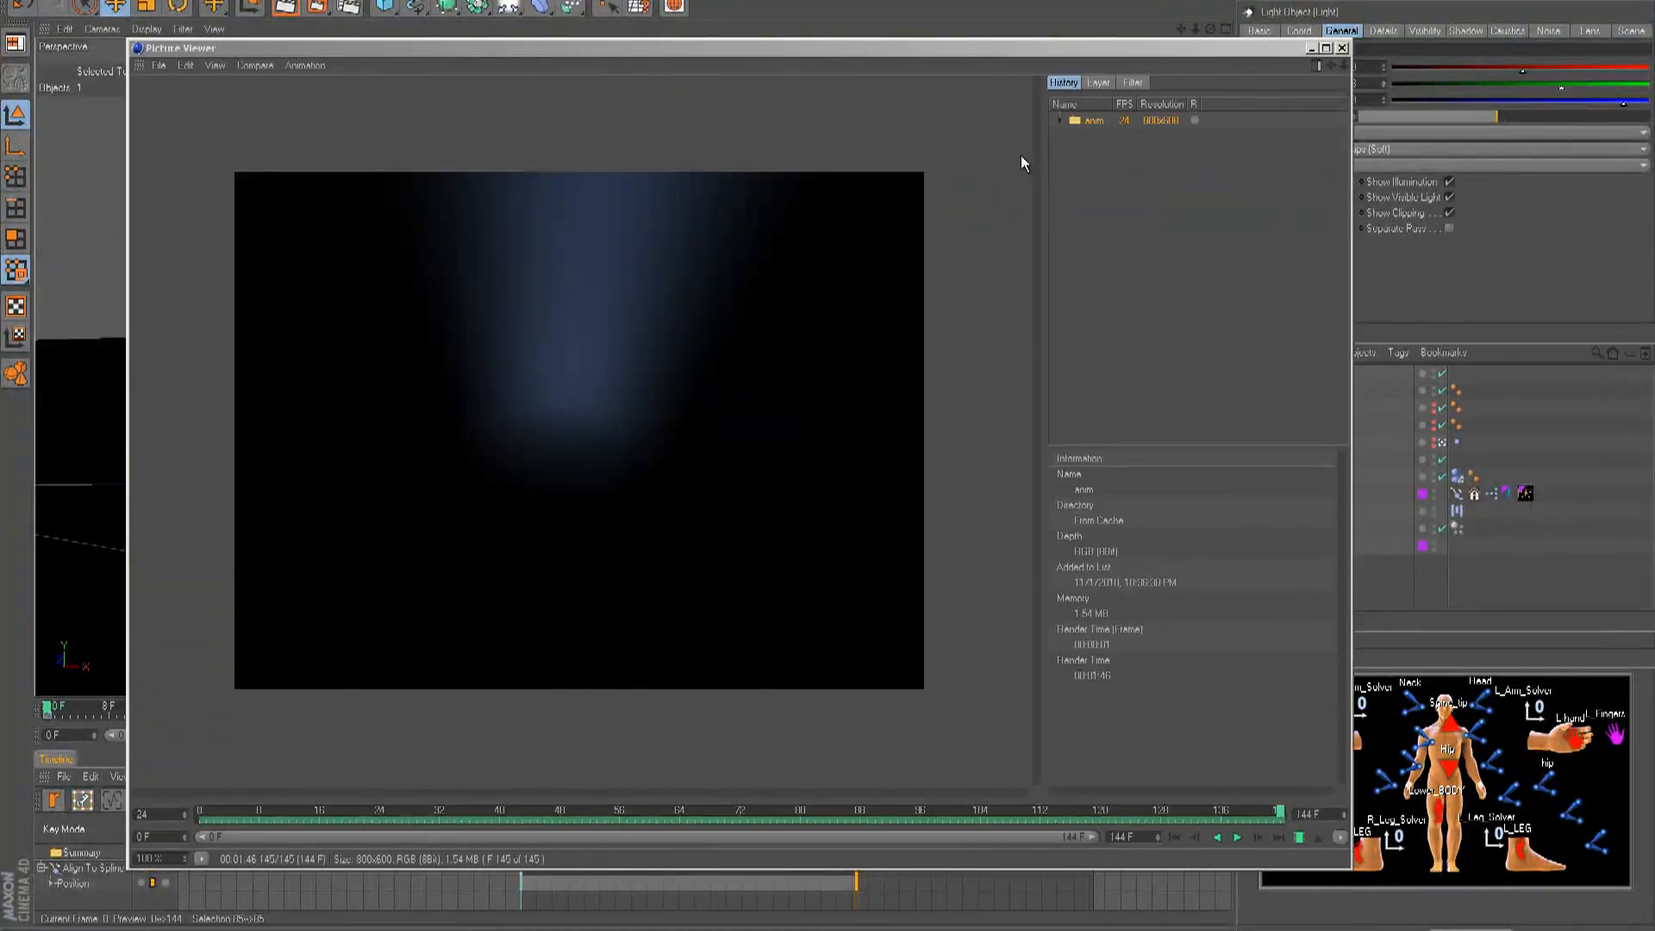
# - Play the rendered animation from its first frame in the Picture Viewer and close the viewer
pyautogui.moveTo(802, 41); pyautogui.dragTo(837, 34)
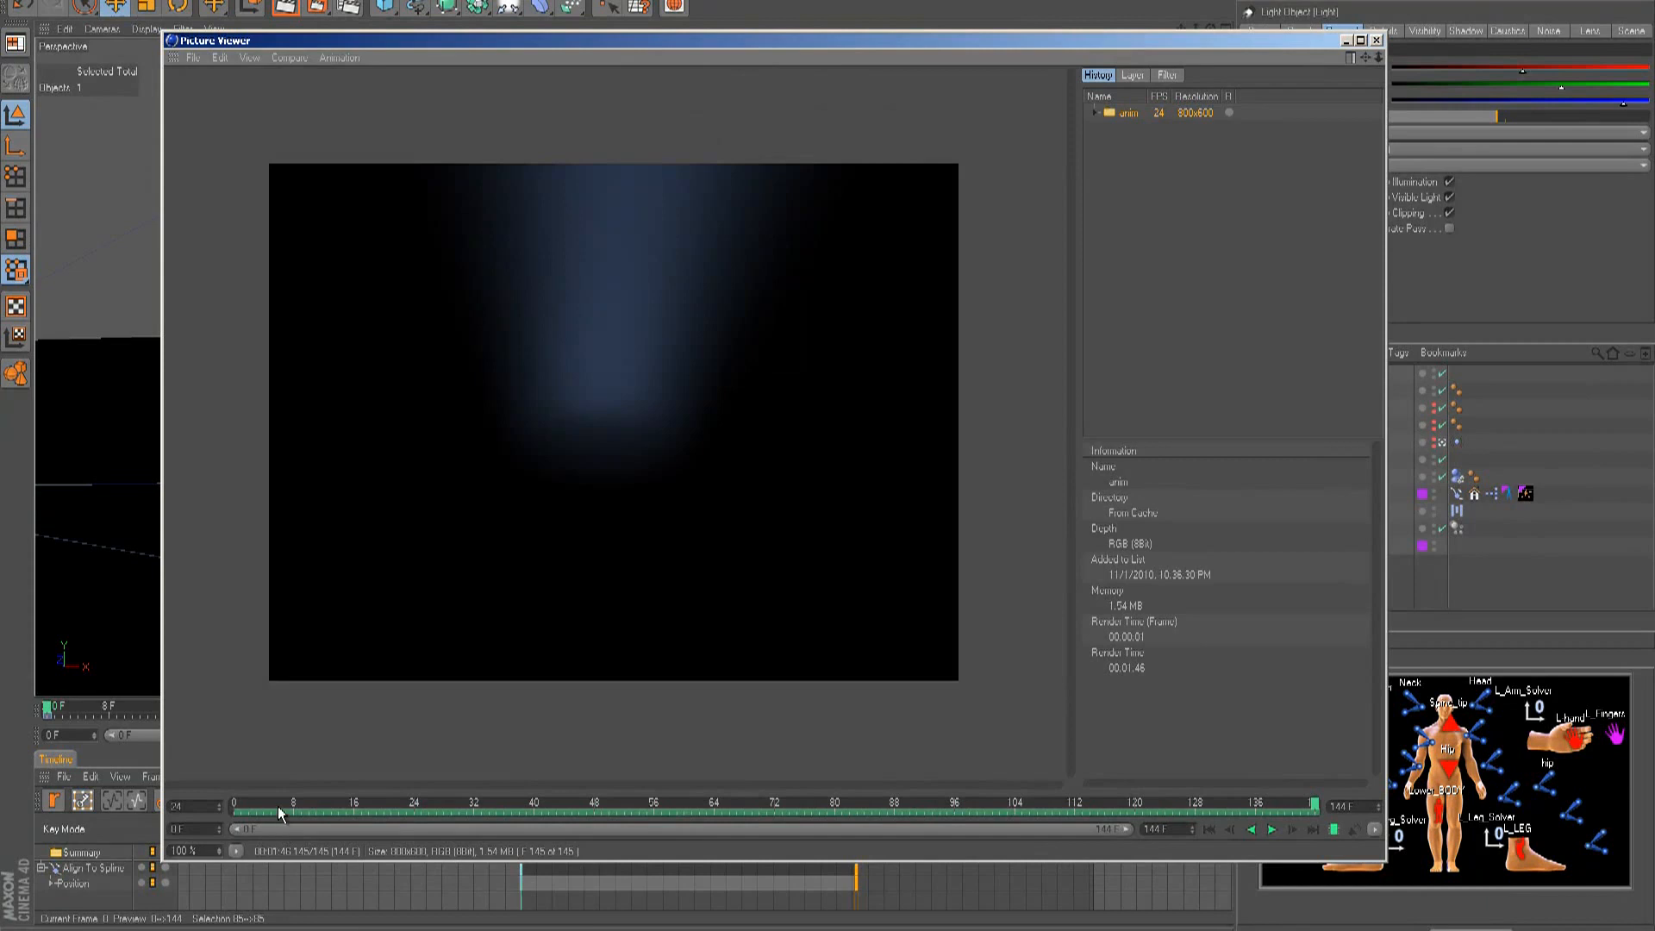
pyautogui.moveTo(279, 811); pyautogui.dragTo(138, 813)
pyautogui.click(1270, 830)
pyautogui.click(1376, 39)
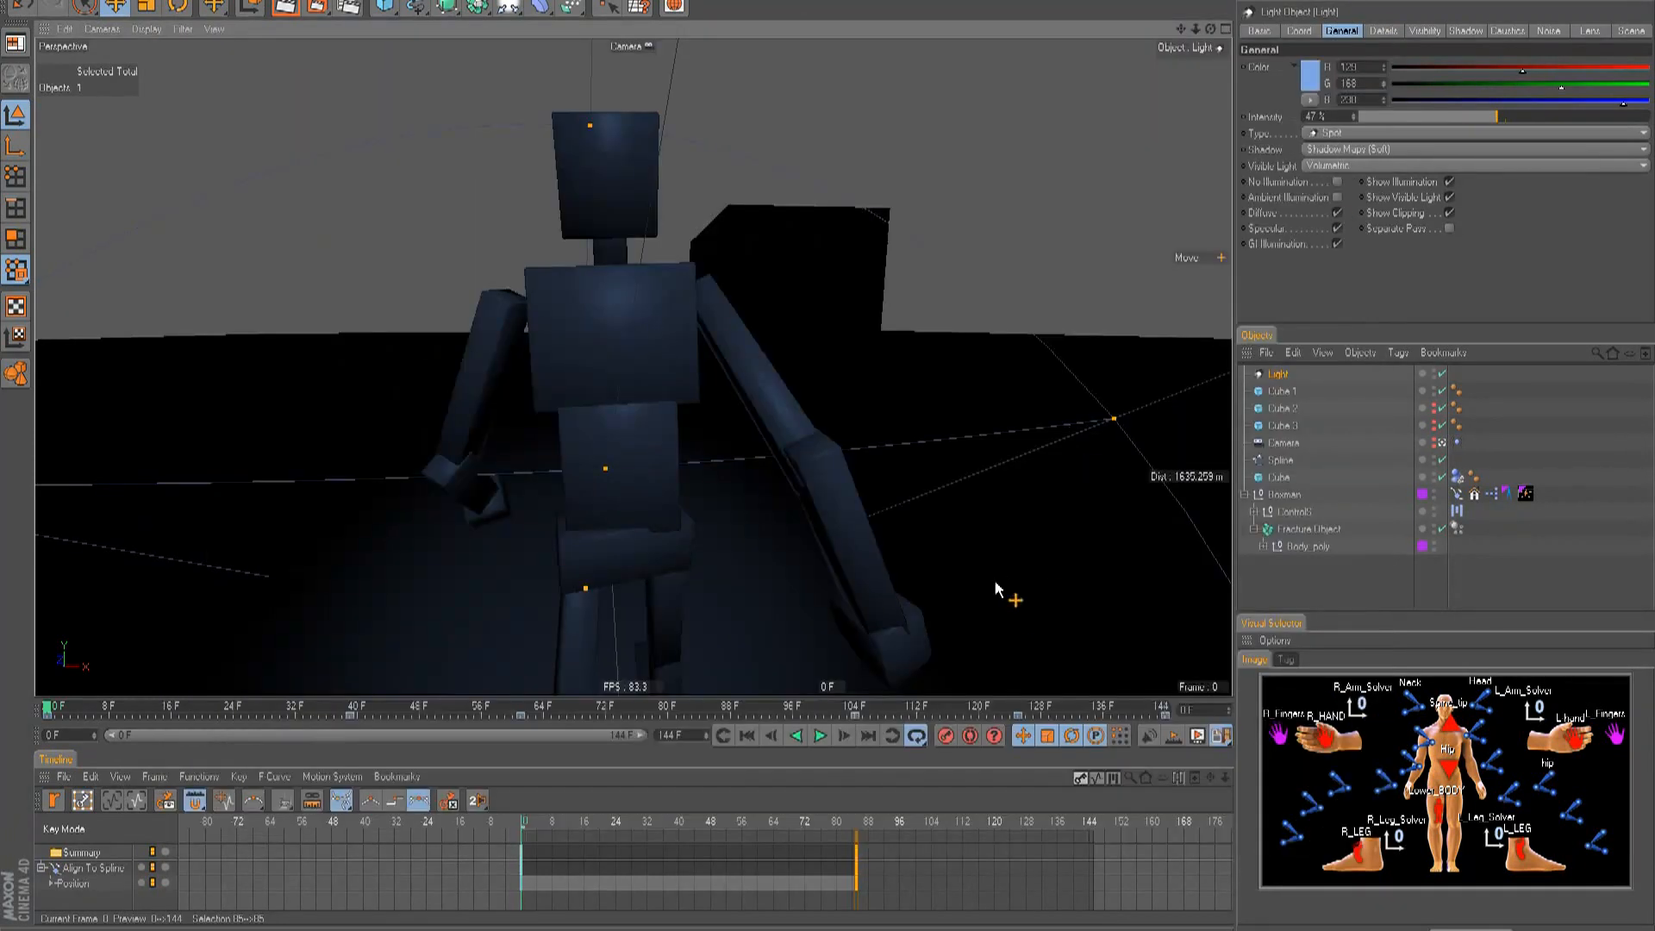
# - Copy the camera's Vibrate tag onto the light
pyautogui.rightClick(1273, 374)
pyautogui.click(1270, 374)
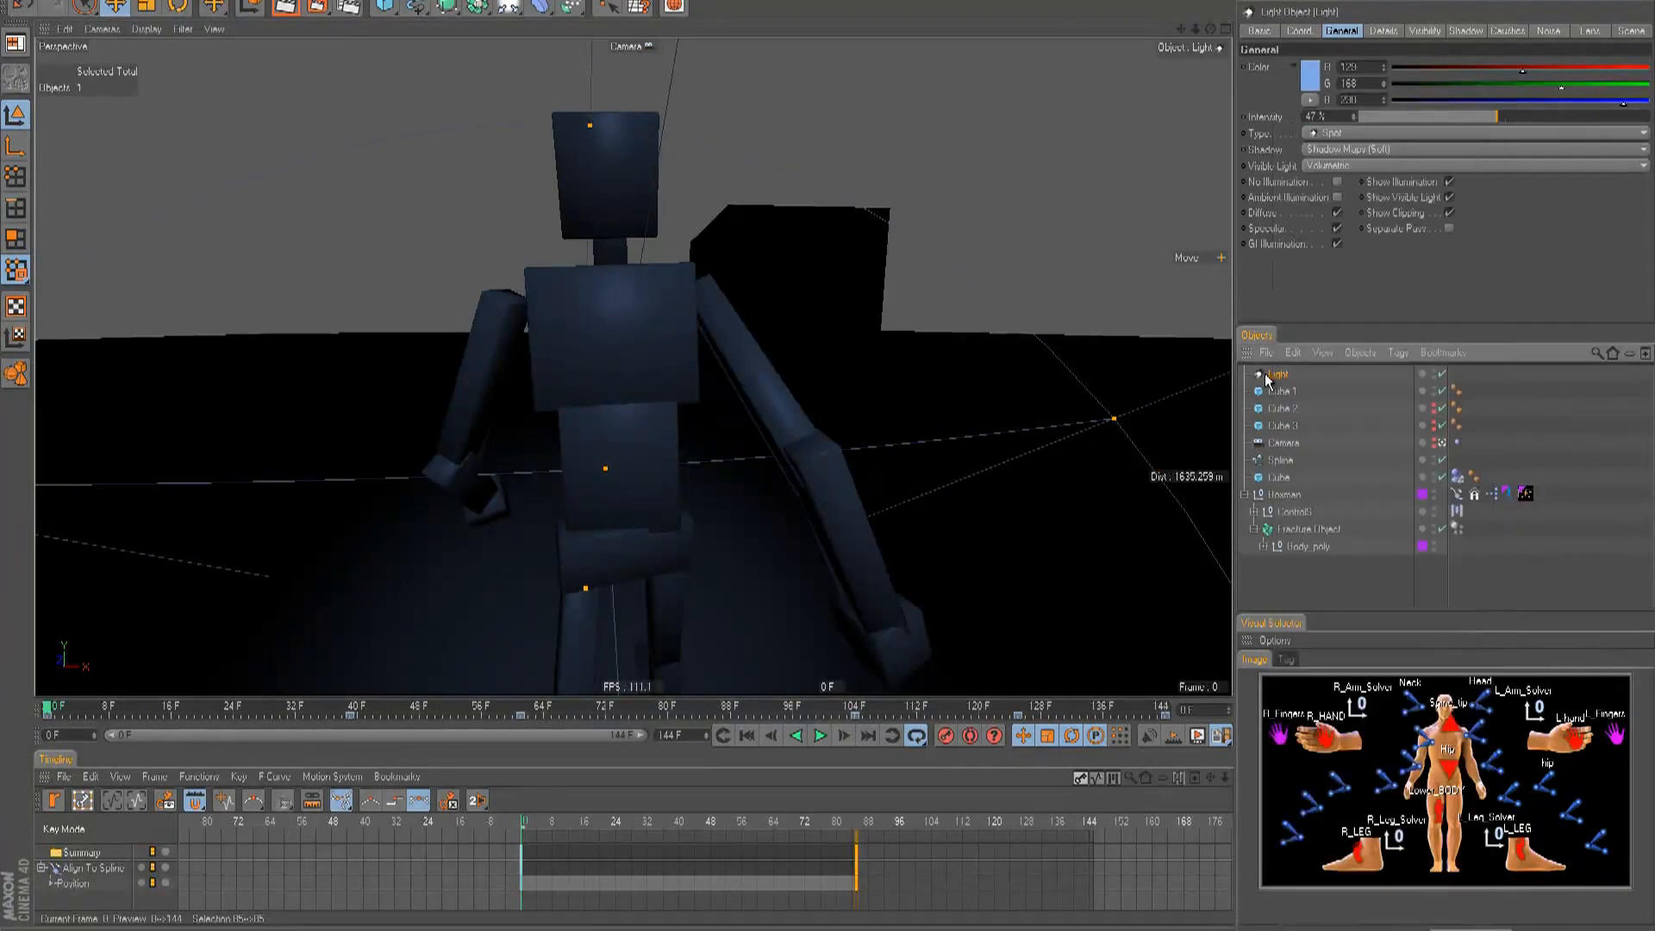
pyautogui.click(1458, 444)
pyautogui.moveTo(1469, 374); pyautogui.dragTo(1466, 369)
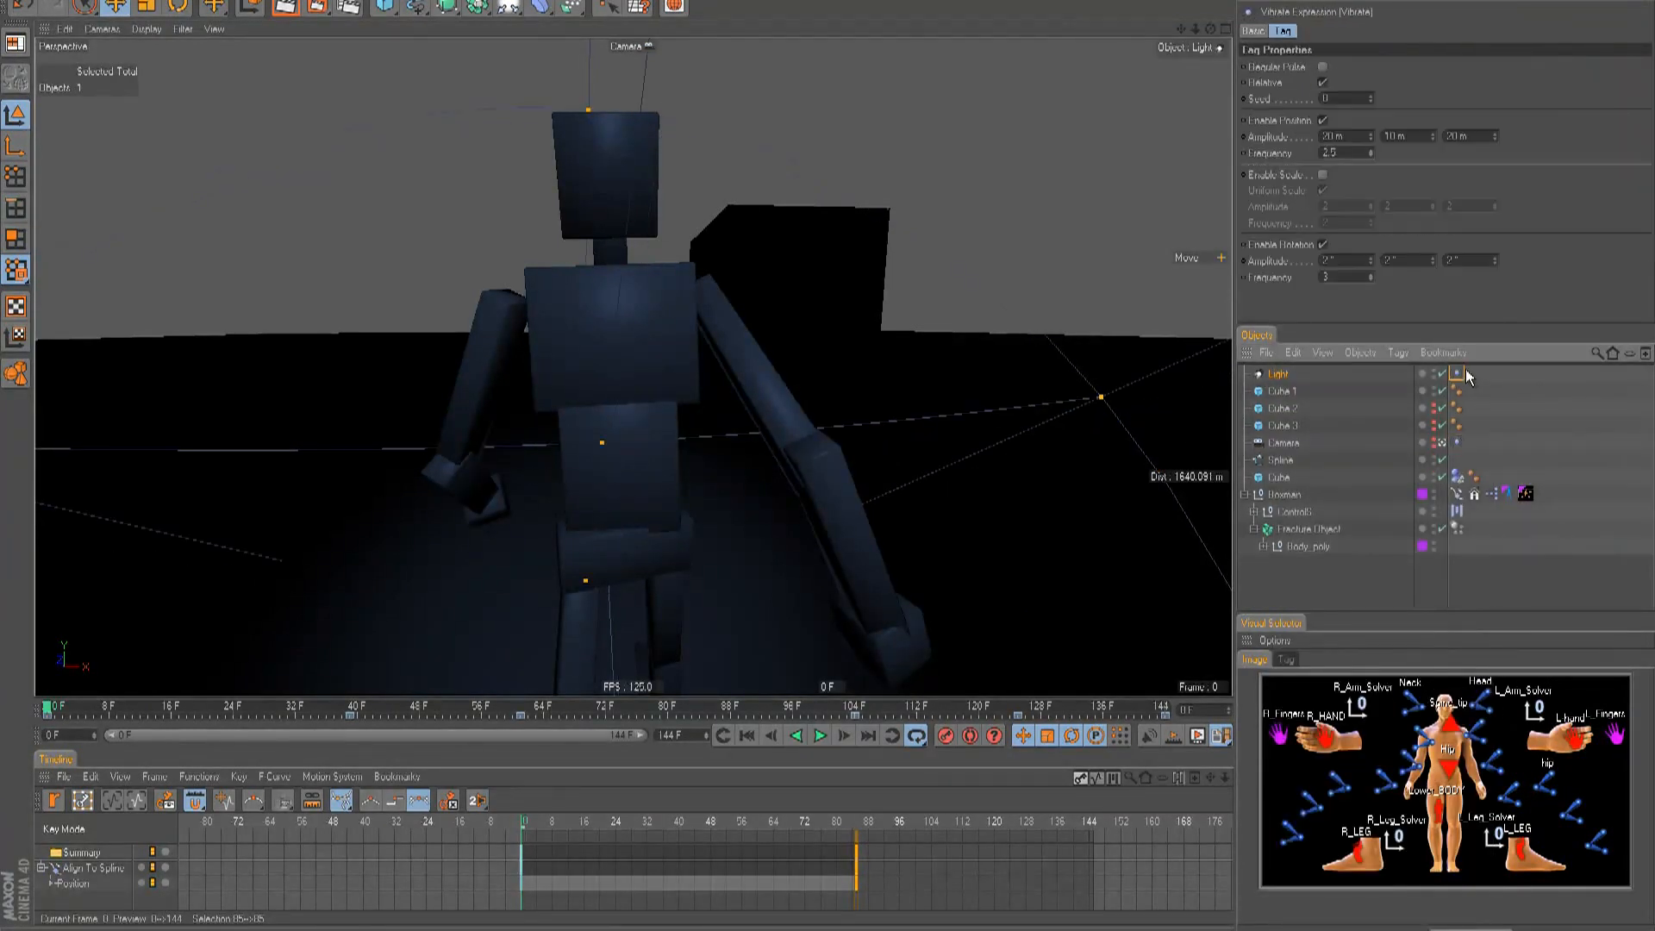
# - Set the position frequency of the light's Vibrate tag to 1 and play the animation to check the movement
pyautogui.doubleClick(1334, 153)
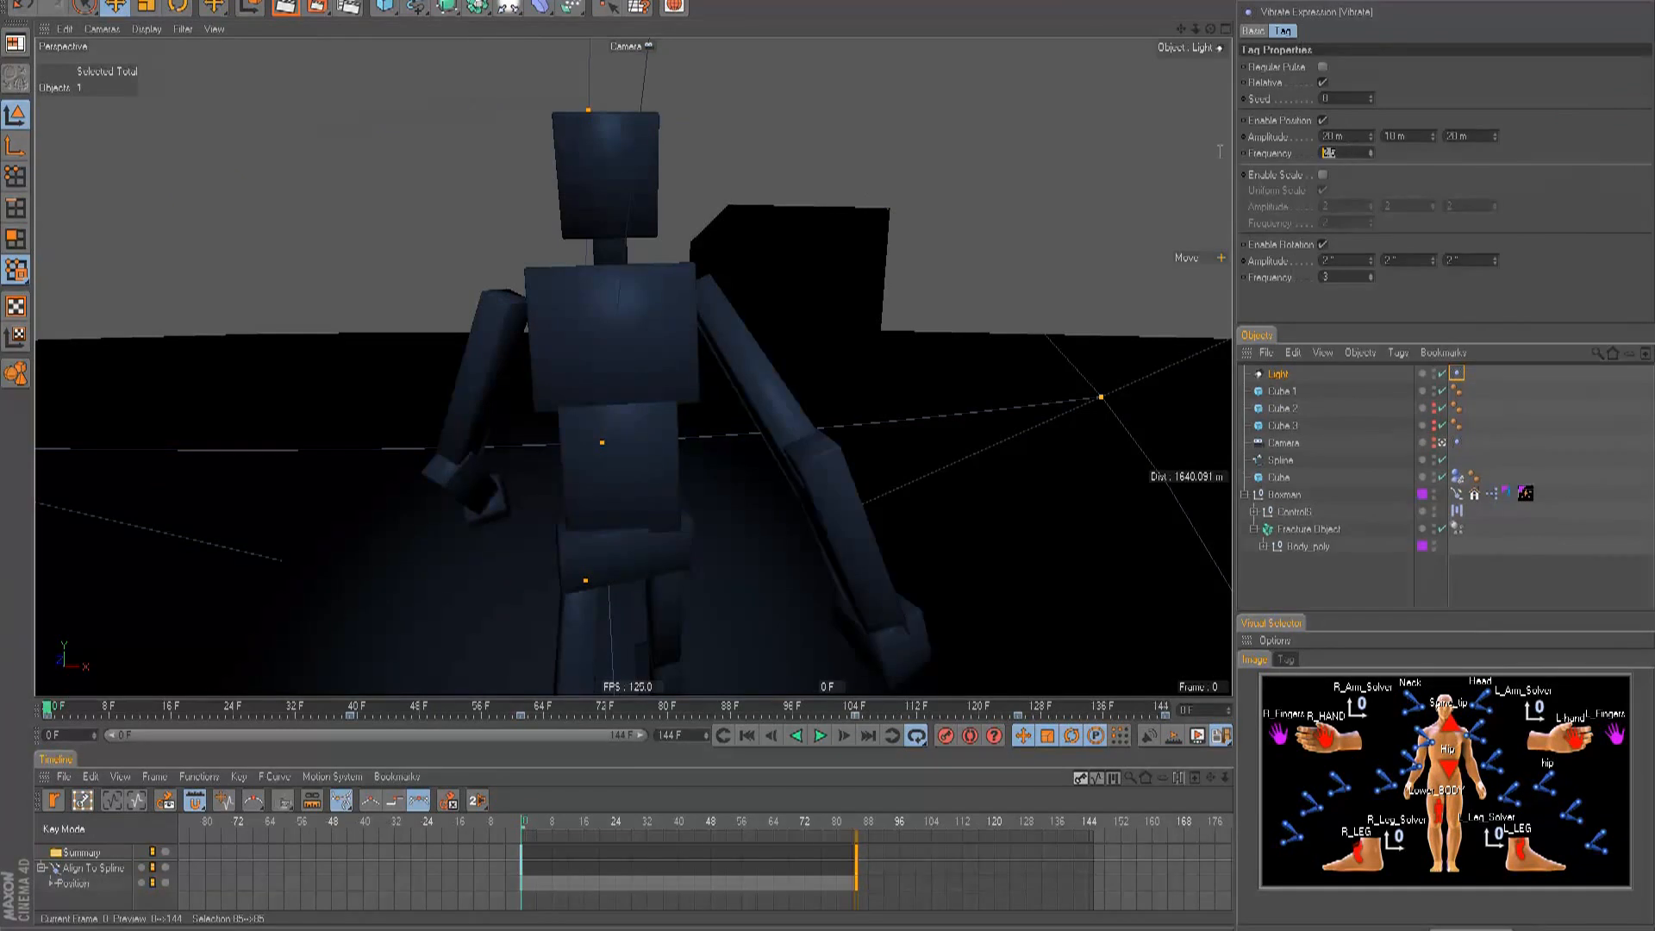
pyautogui.press('Return')
pyautogui.press('F8')
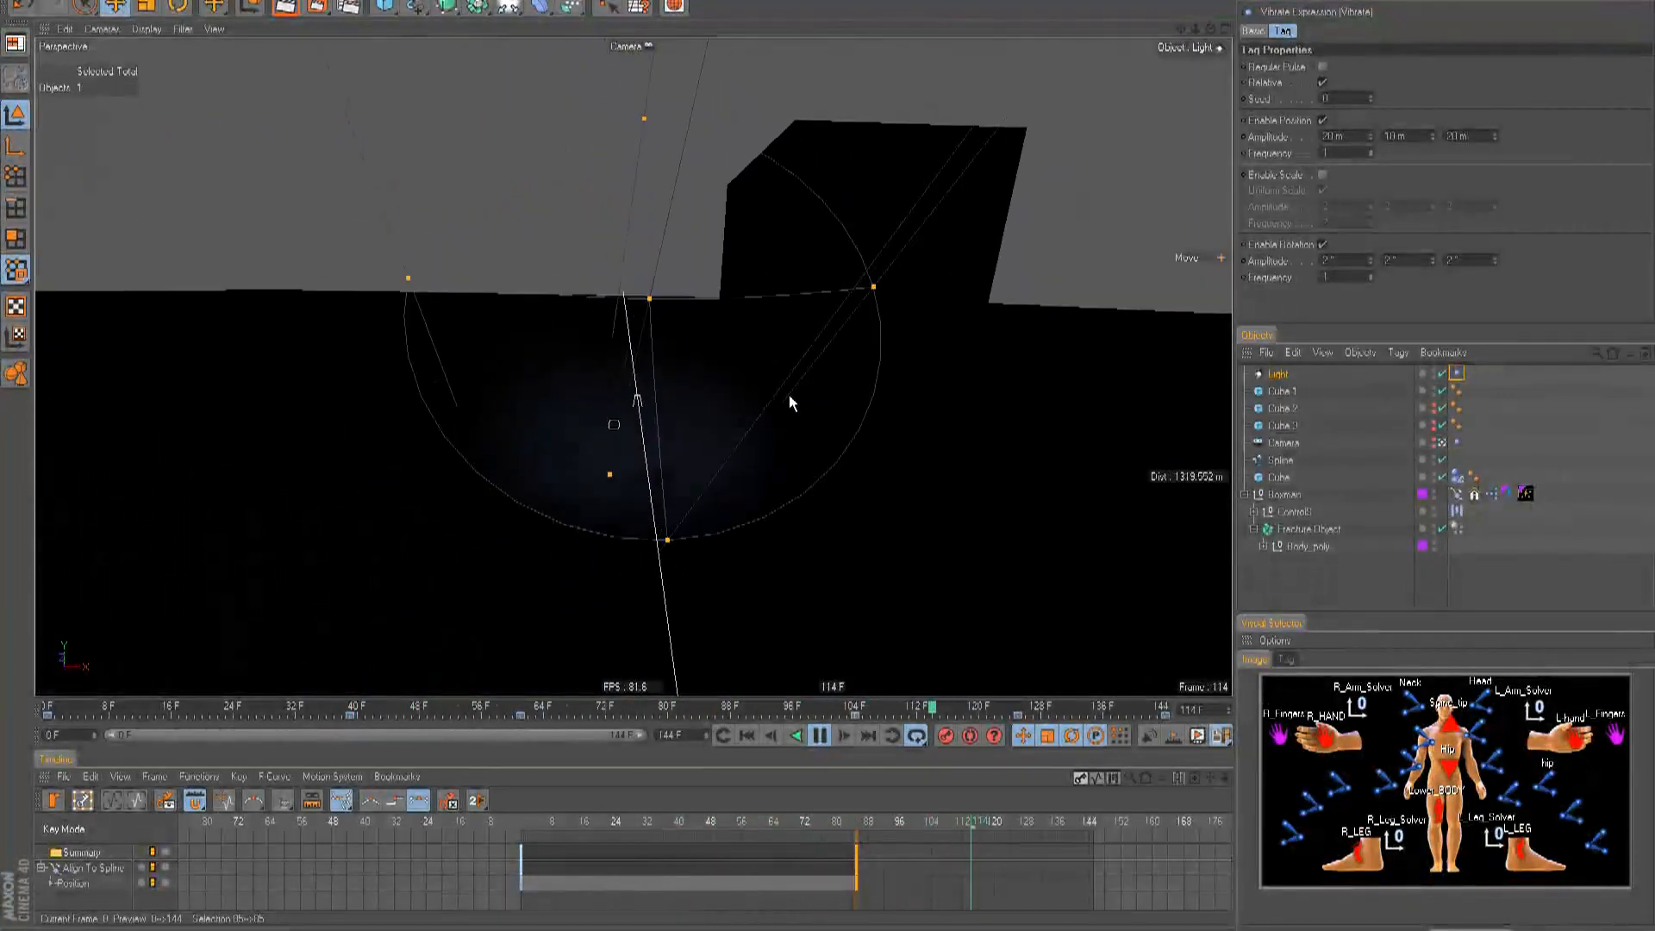
pyautogui.press('F8')
# - Set the first position amplitude of the light's Vibrate tag to 200 m and play the animation
pyautogui.moveTo(1345, 137); pyautogui.dragTo(1156, 139)
pyautogui.write('200')
pyautogui.press('Return')
pyautogui.press('F8')
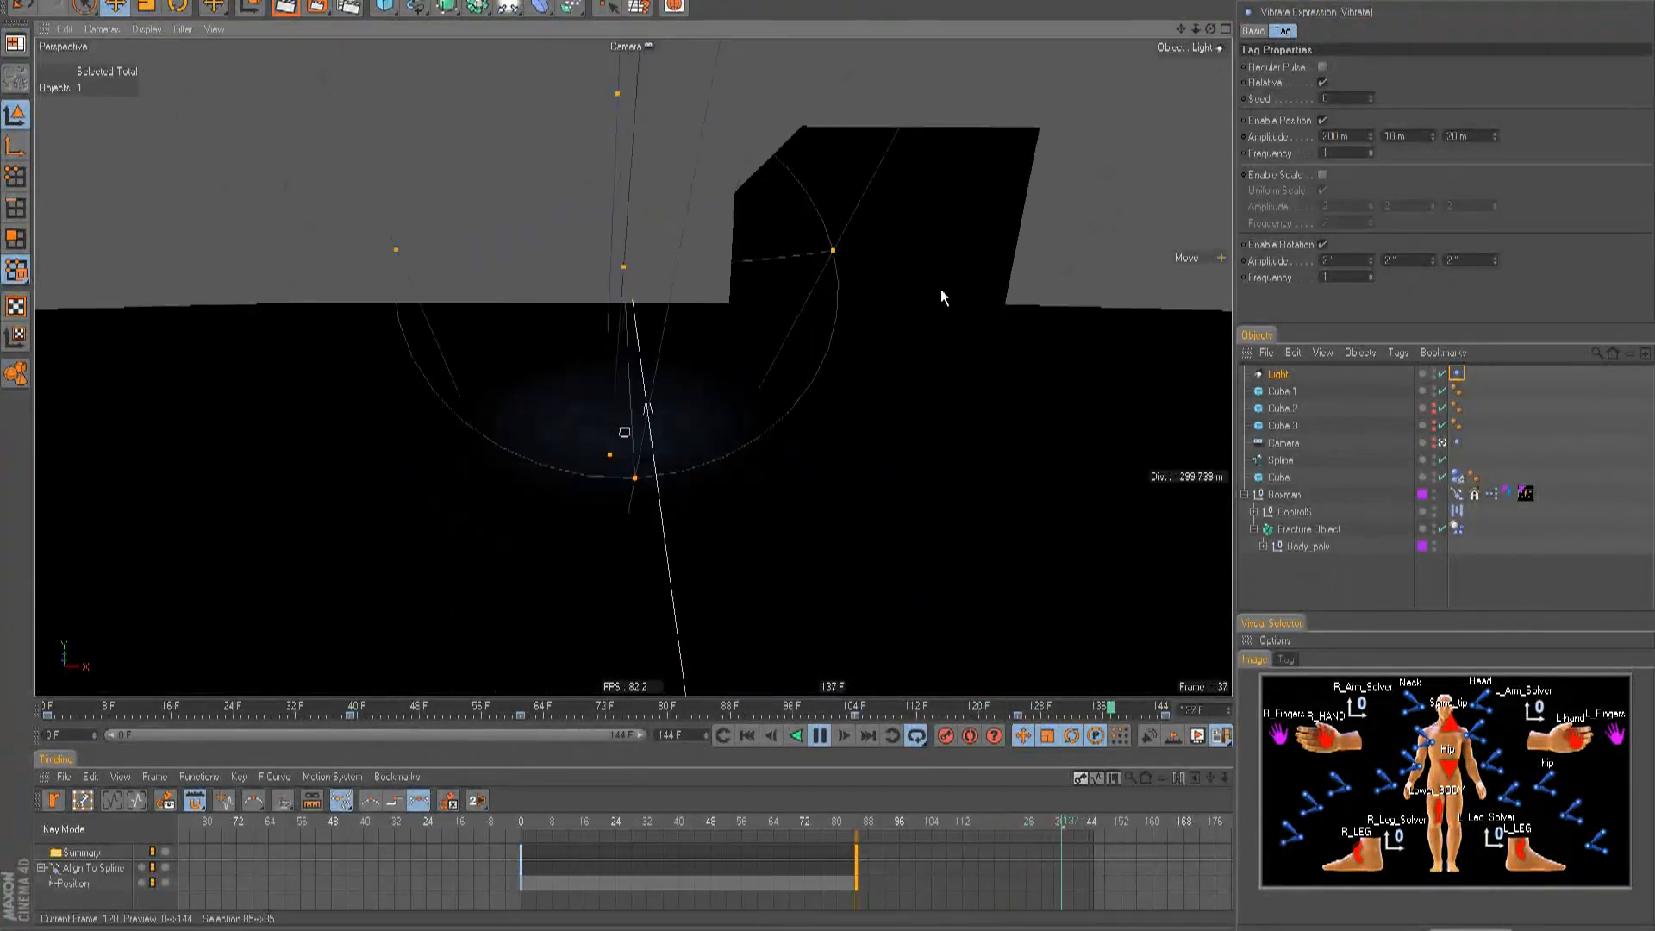
# - Increase the first position amplitude of the light's Vibrate tag further, check the sway in playback, and scrub back to frame 0
pyautogui.moveTo(1349, 138); pyautogui.dragTo(1084, 138)
pyautogui.write('0')
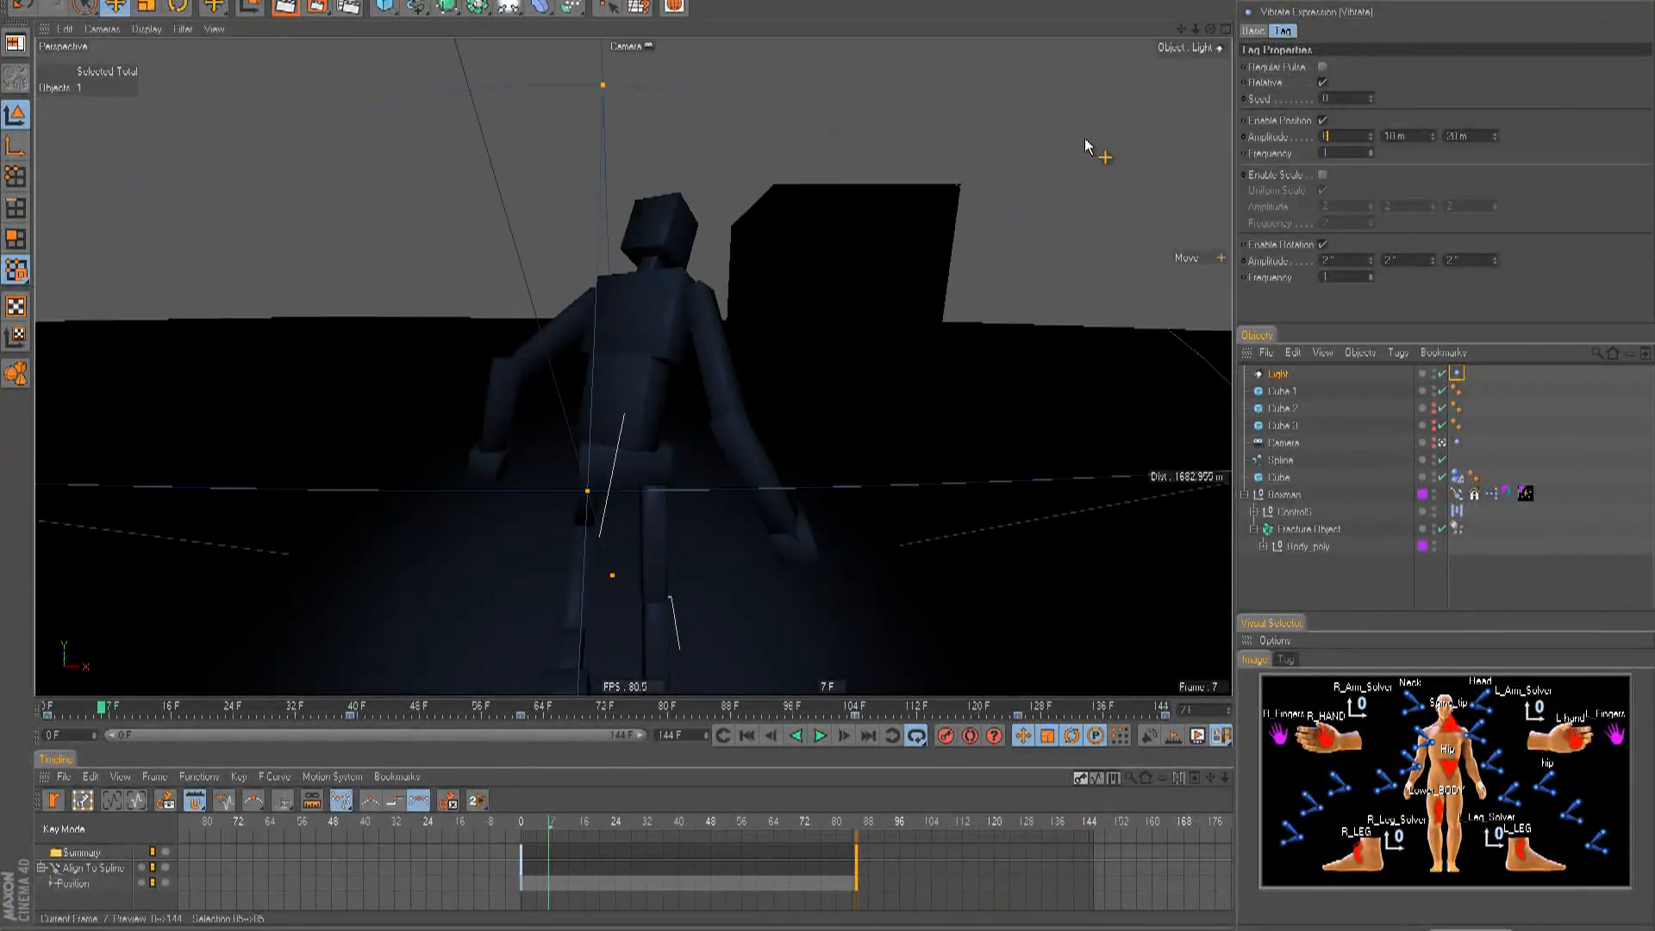
pyautogui.write('00')
pyautogui.press('Return')
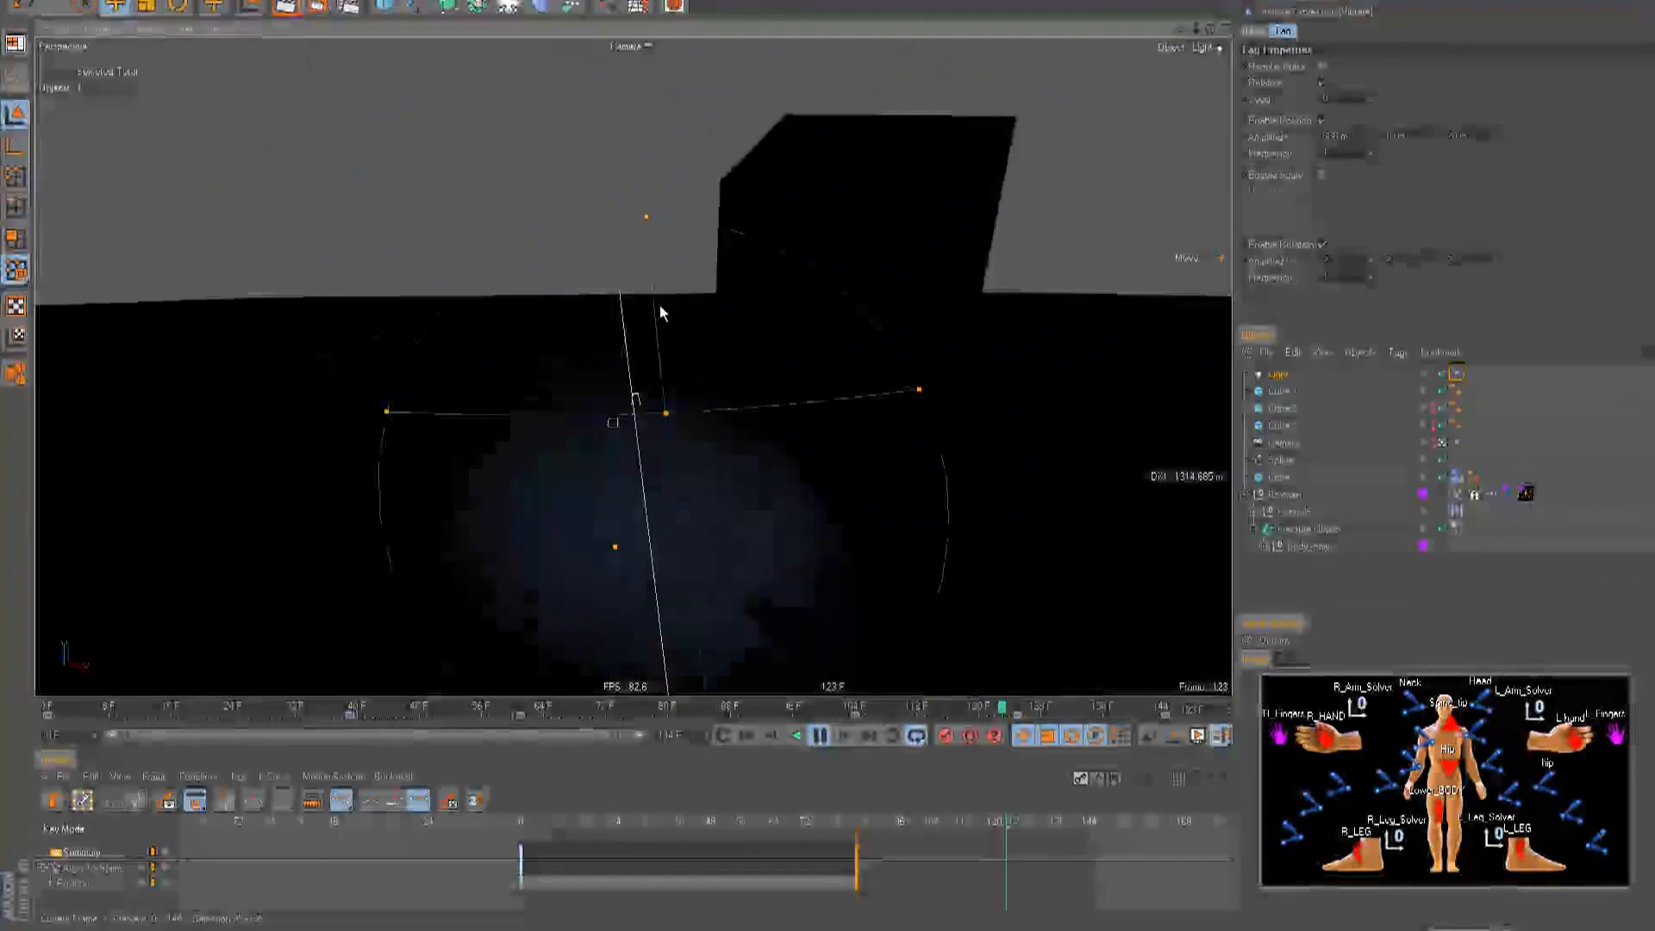
pyautogui.click(736, 707)
pyautogui.moveTo(736, 707); pyautogui.dragTo(47, 708)
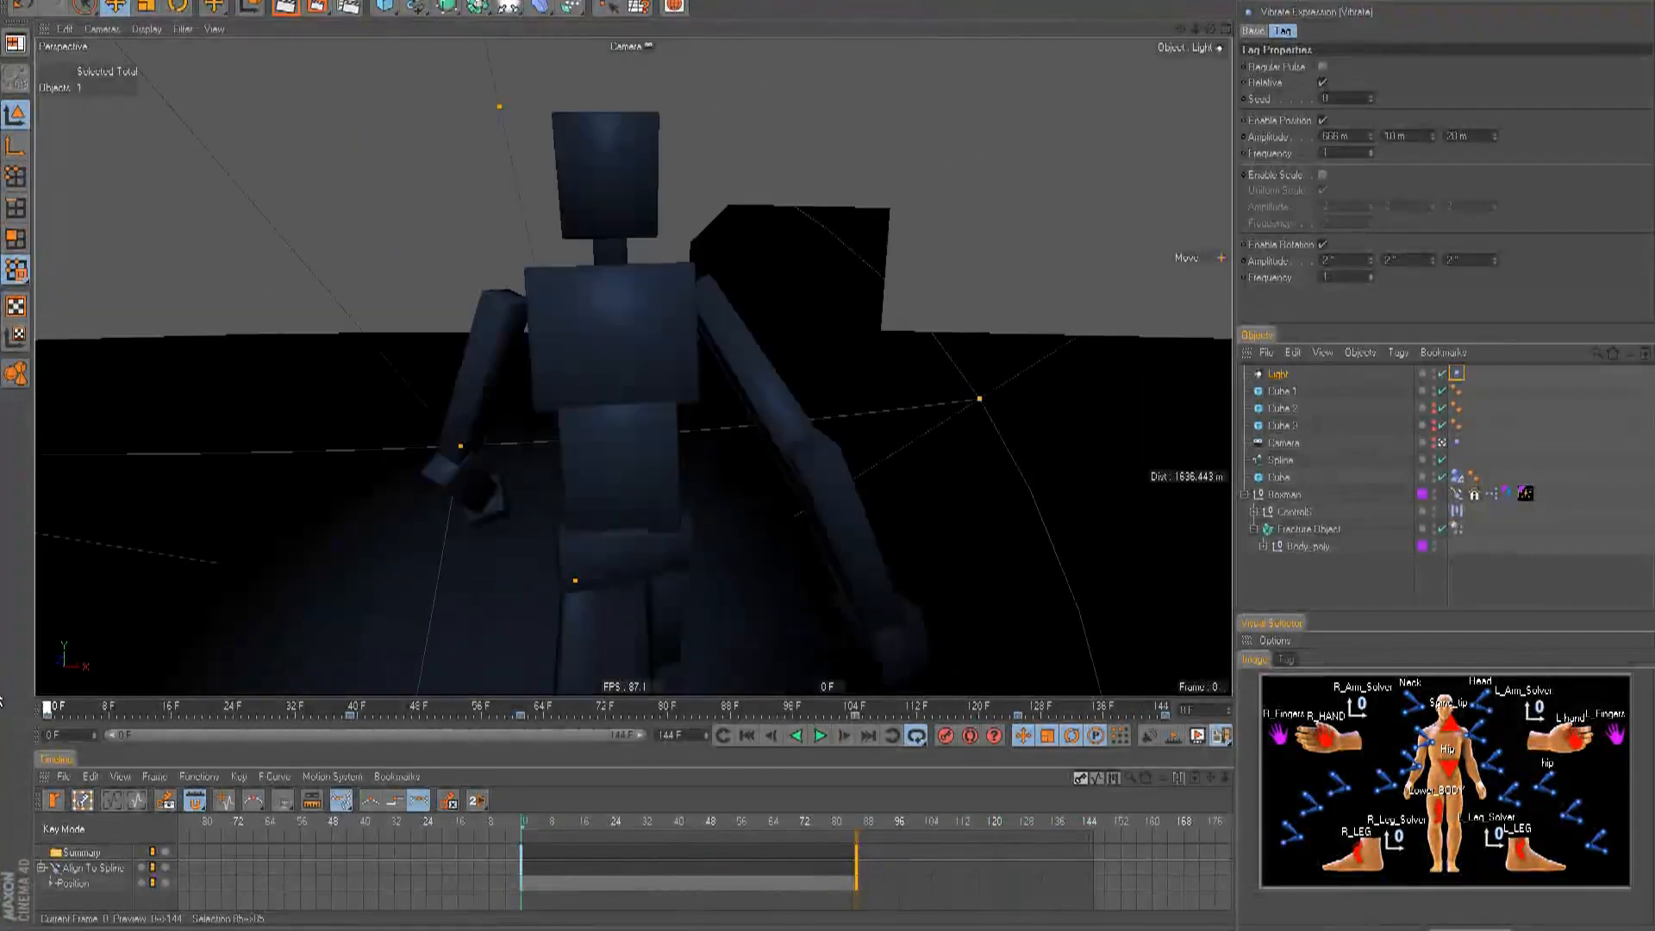
# - Change the light's colour to pure red (255, 0, 0) and render the camera view
pyautogui.click(1277, 374)
pyautogui.click(1312, 63)
pyautogui.moveTo(1295, 43); pyautogui.dragTo(1324, 36)
pyautogui.click(1286, 154)
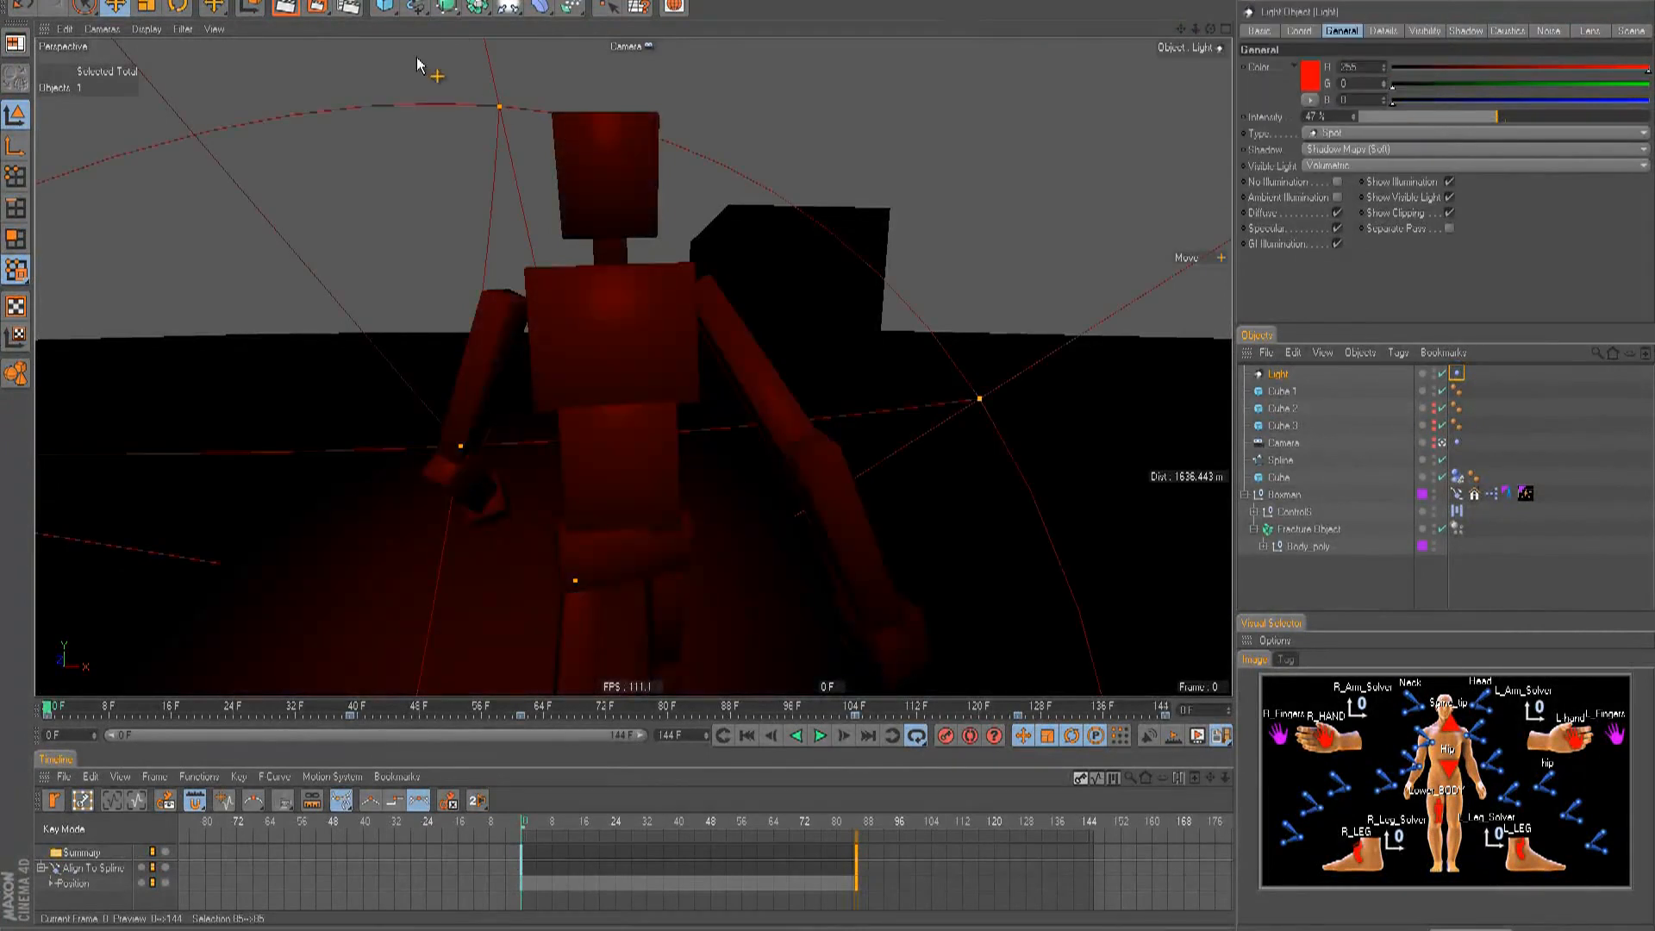
pyautogui.click(292, 9)
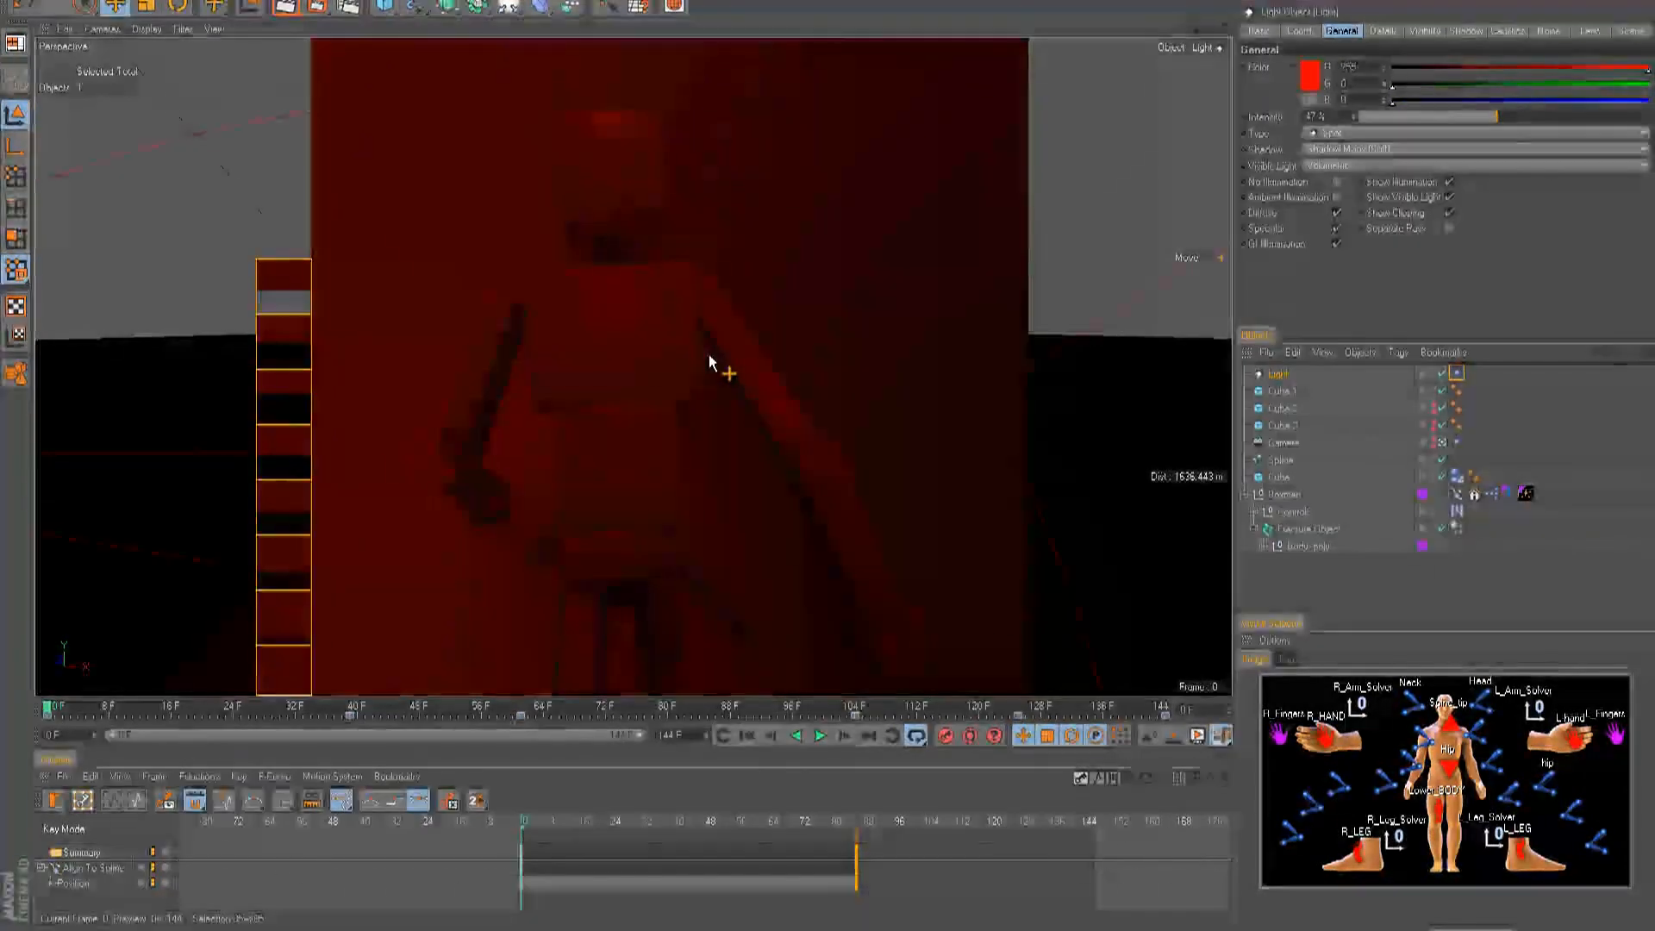
# - Play the animation to preview the swaying red light and render the camera view again
pyautogui.press('F8')
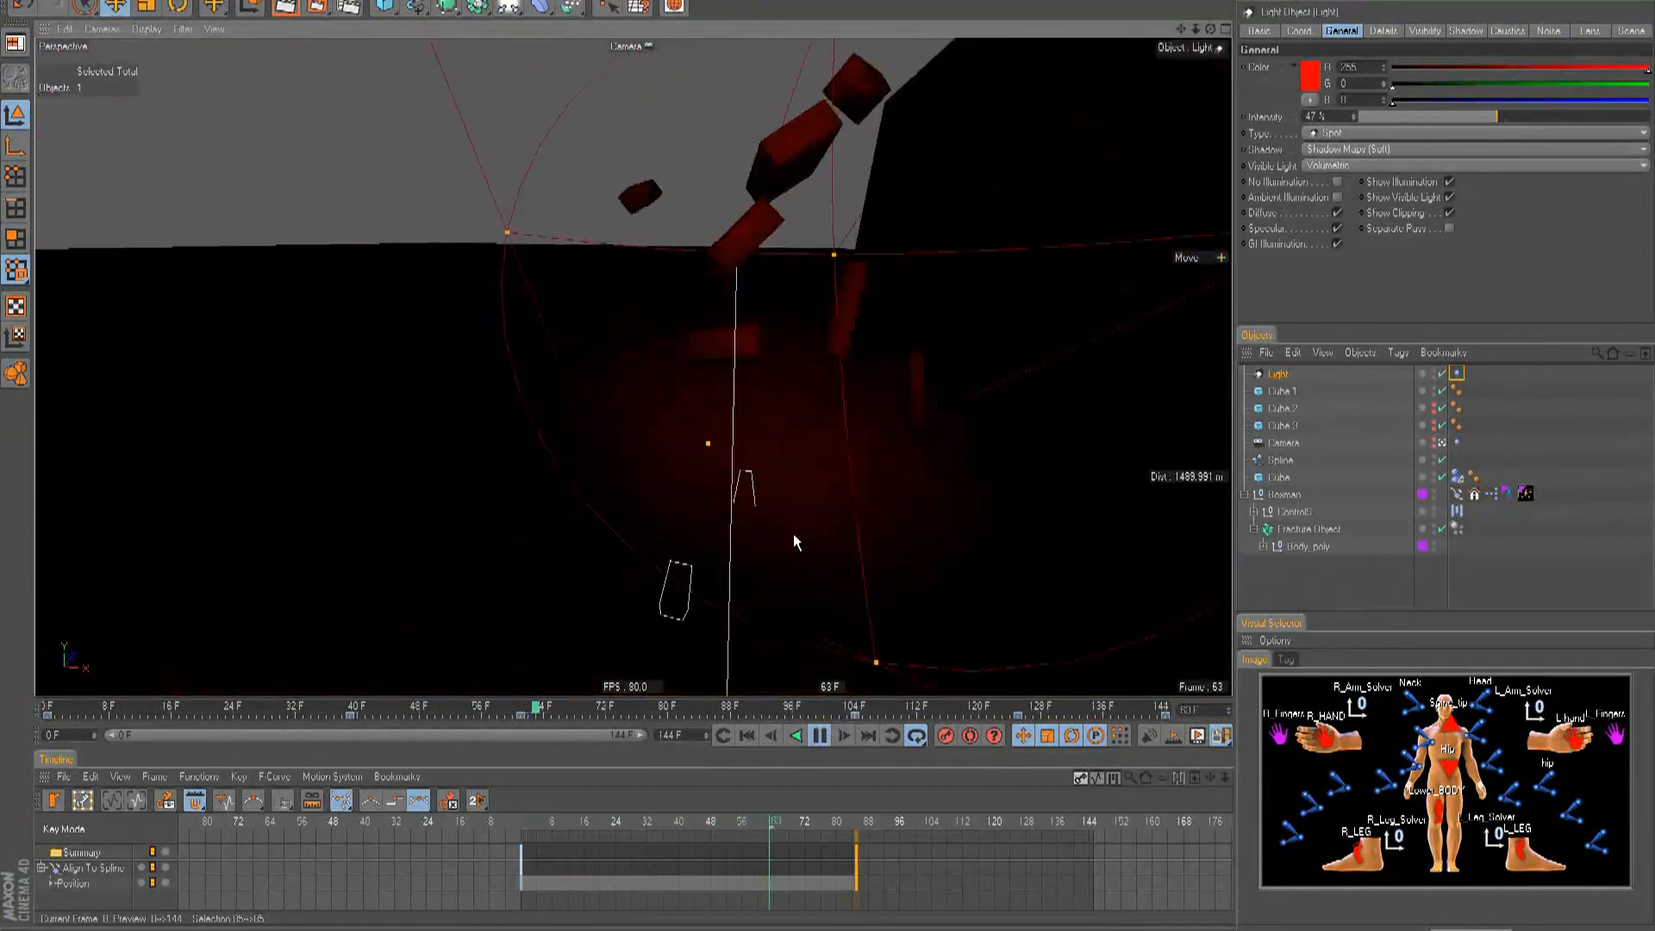
pyautogui.press('F8')
pyautogui.click(293, 12)
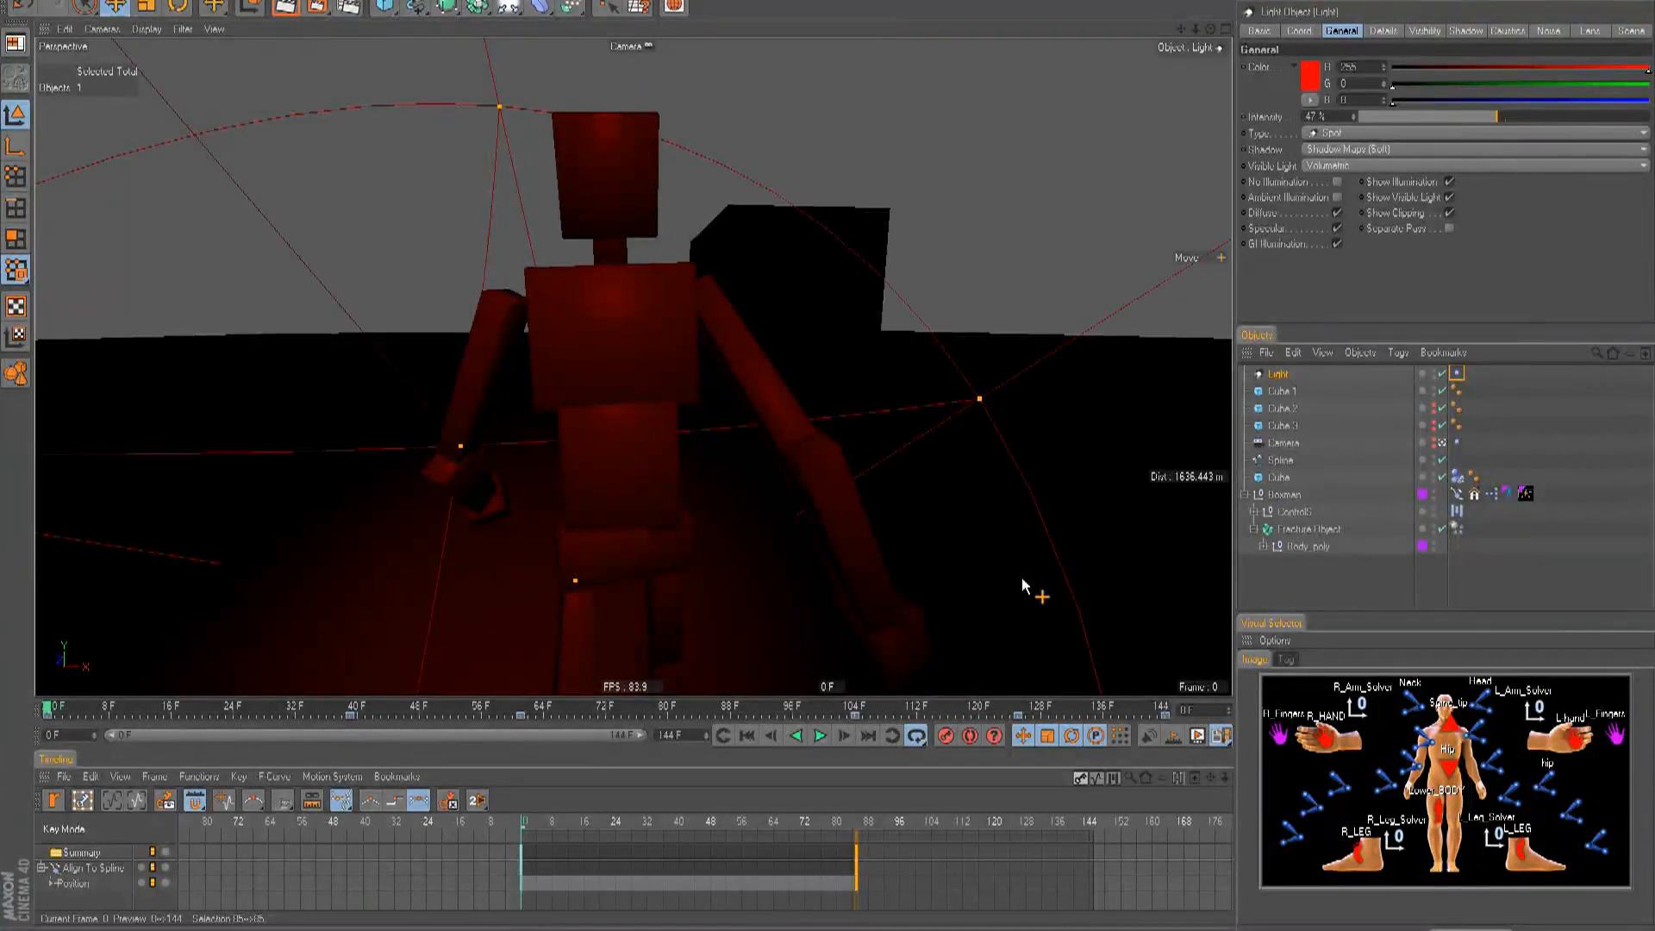
# - Inspect the Motion System tag on the character's control object, and play and scrub through the finished animation
pyautogui.click(1456, 514)
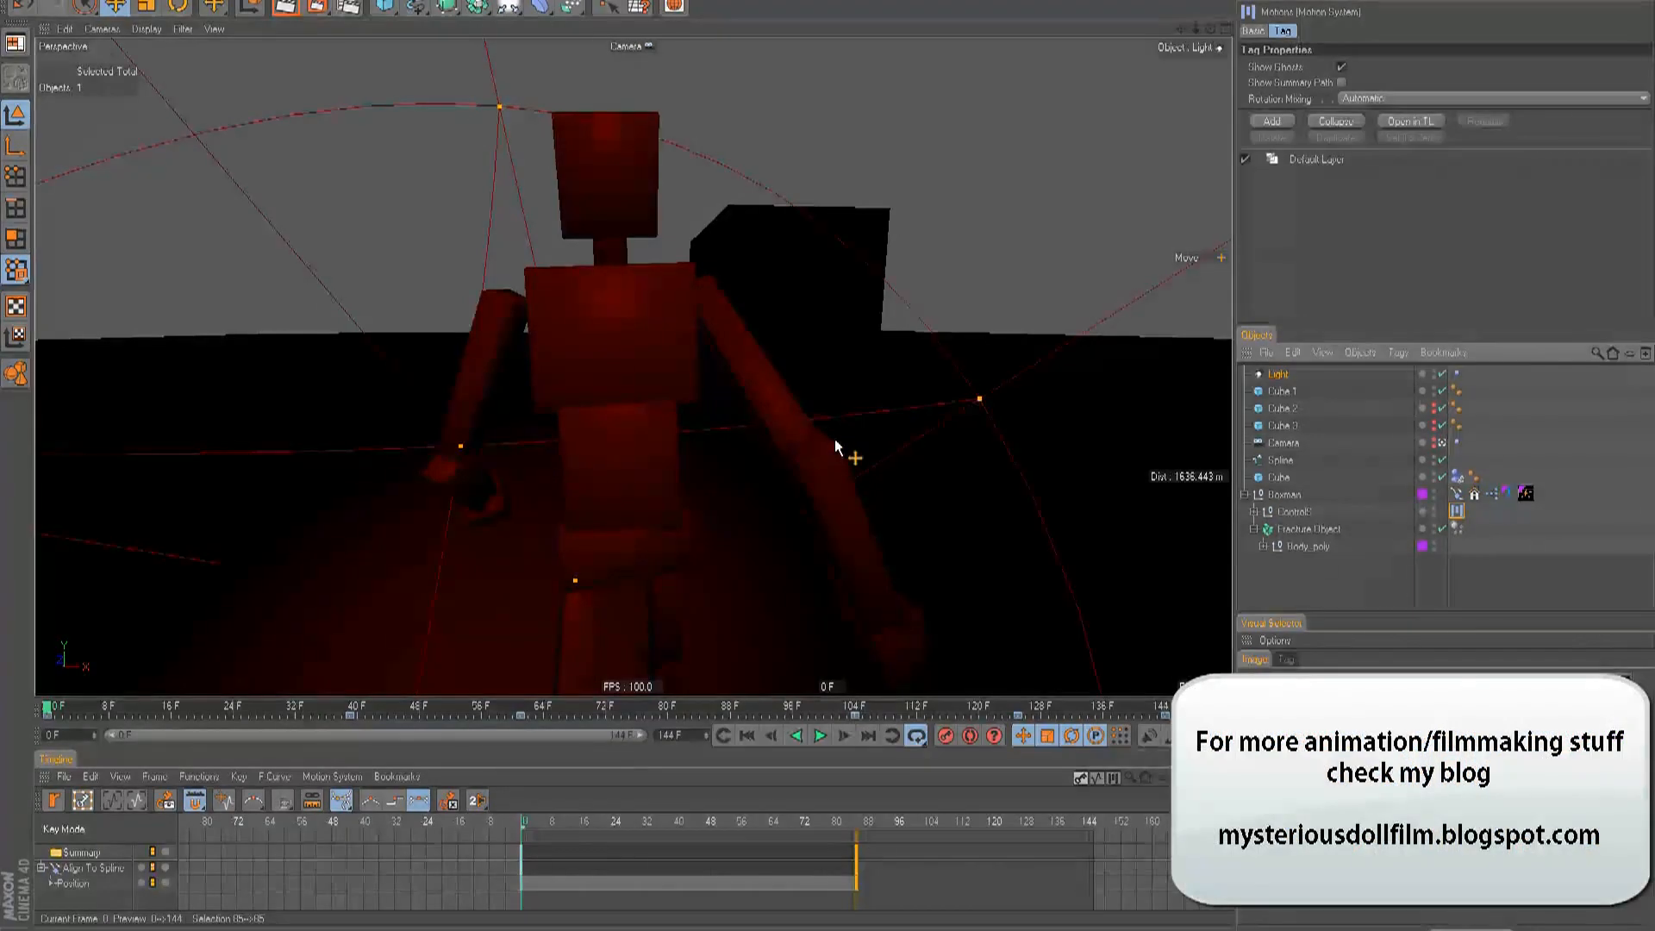
pyautogui.click(819, 736)
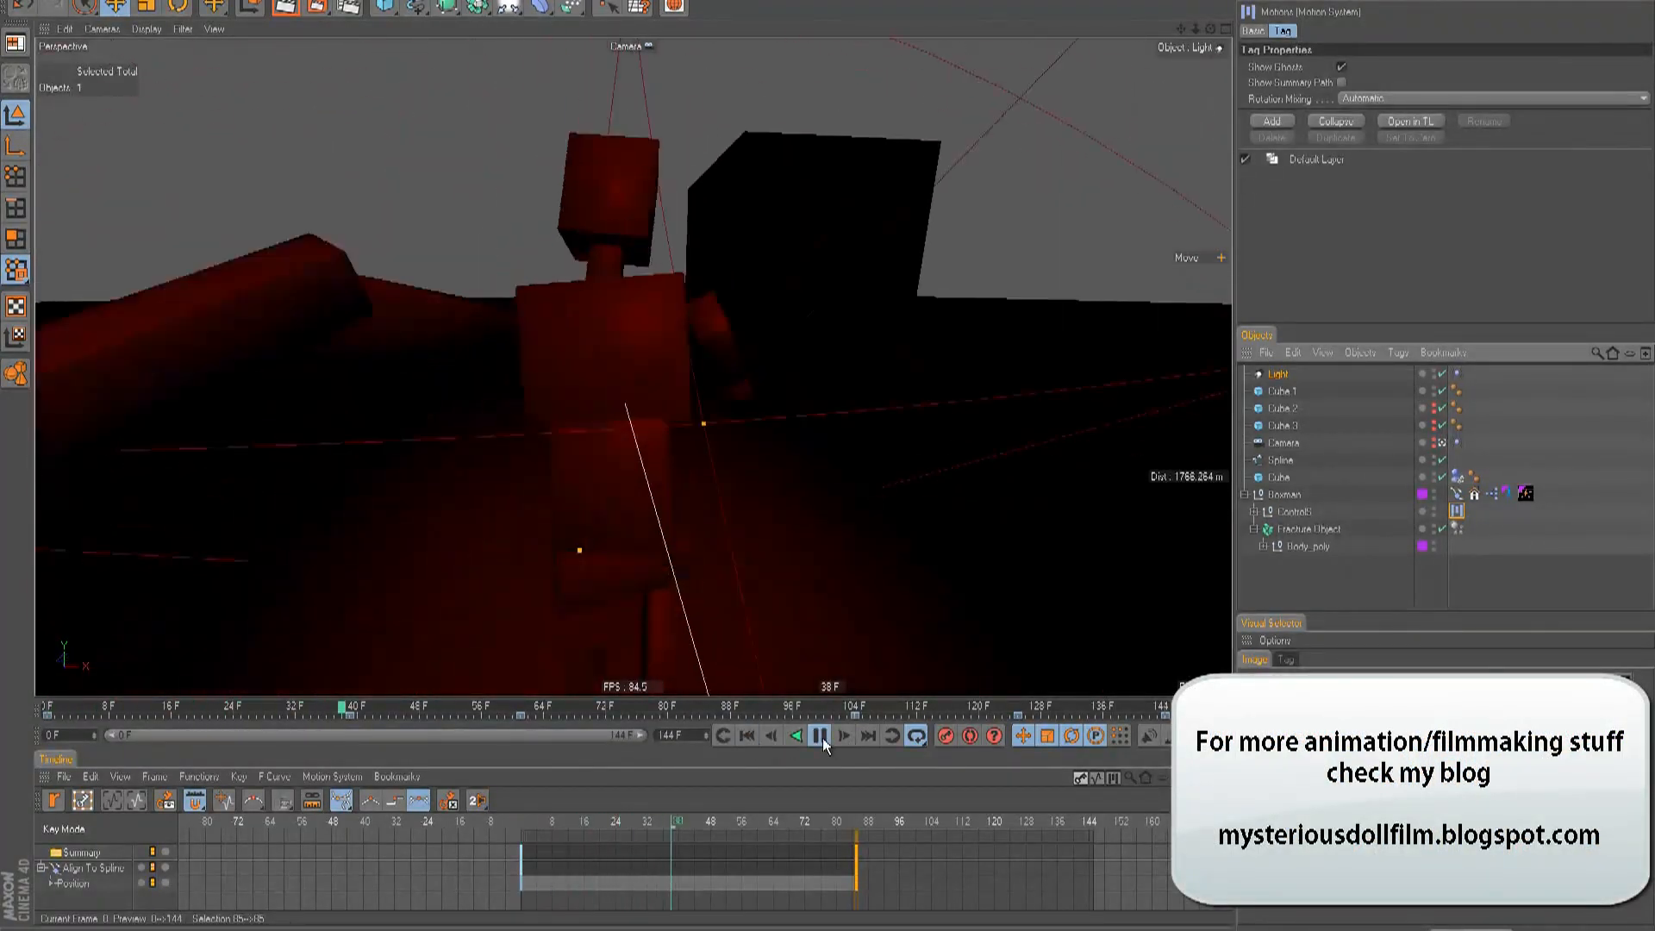
pyautogui.click(820, 736)
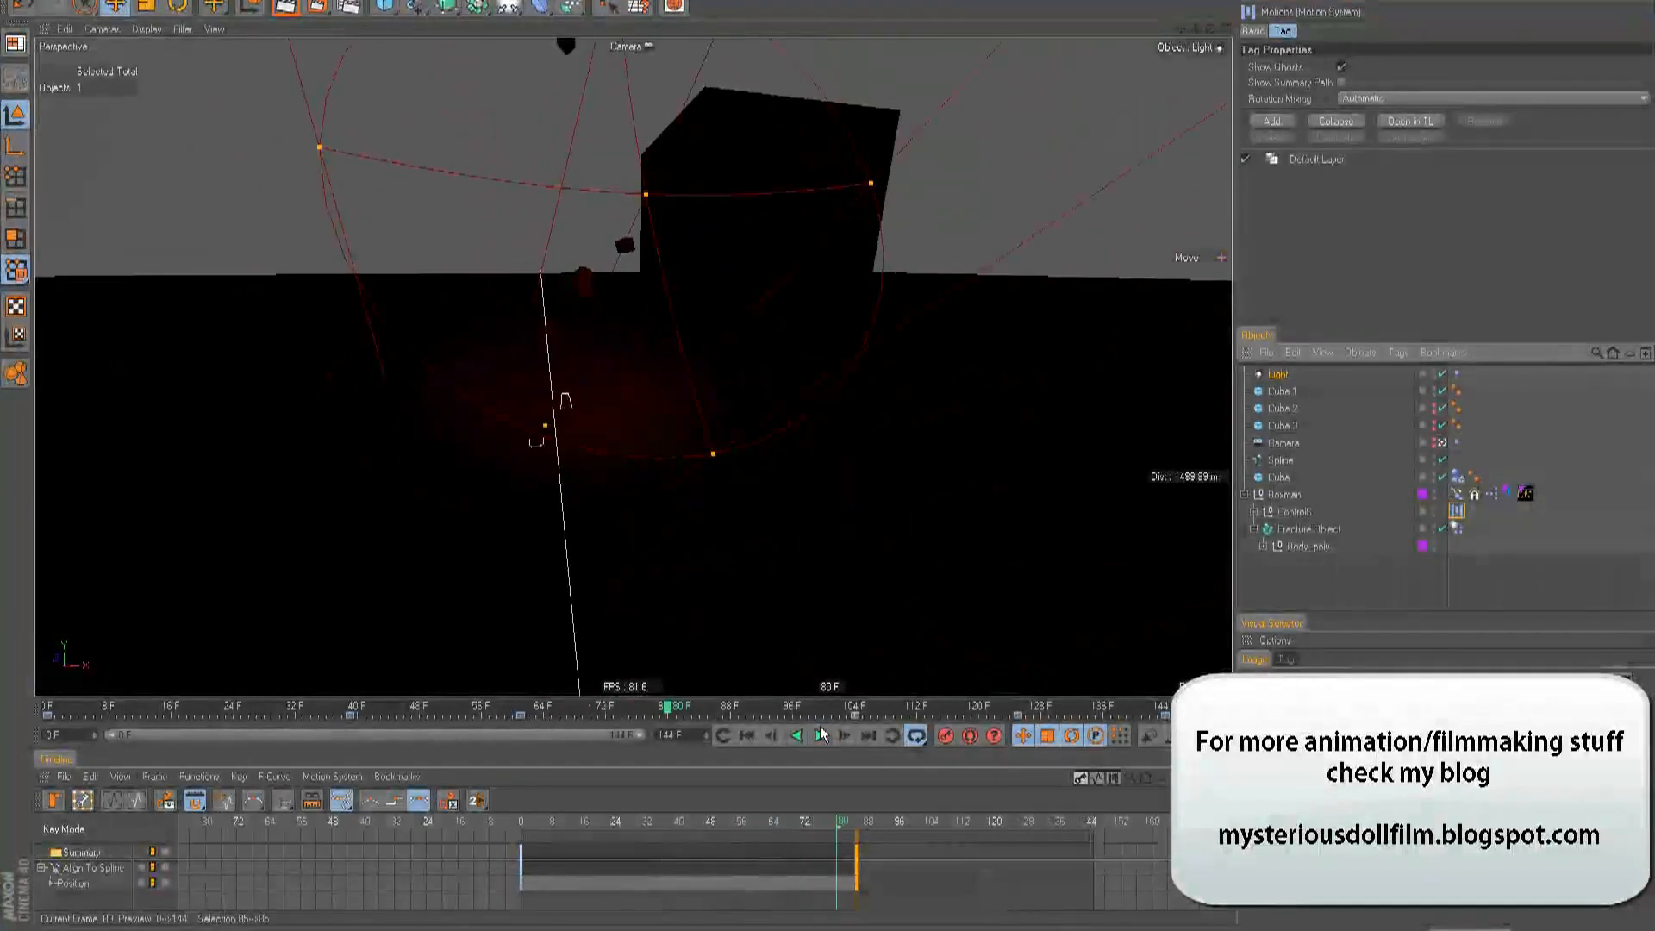
pyautogui.click(747, 738)
pyautogui.moveTo(581, 706); pyautogui.dragTo(642, 702)
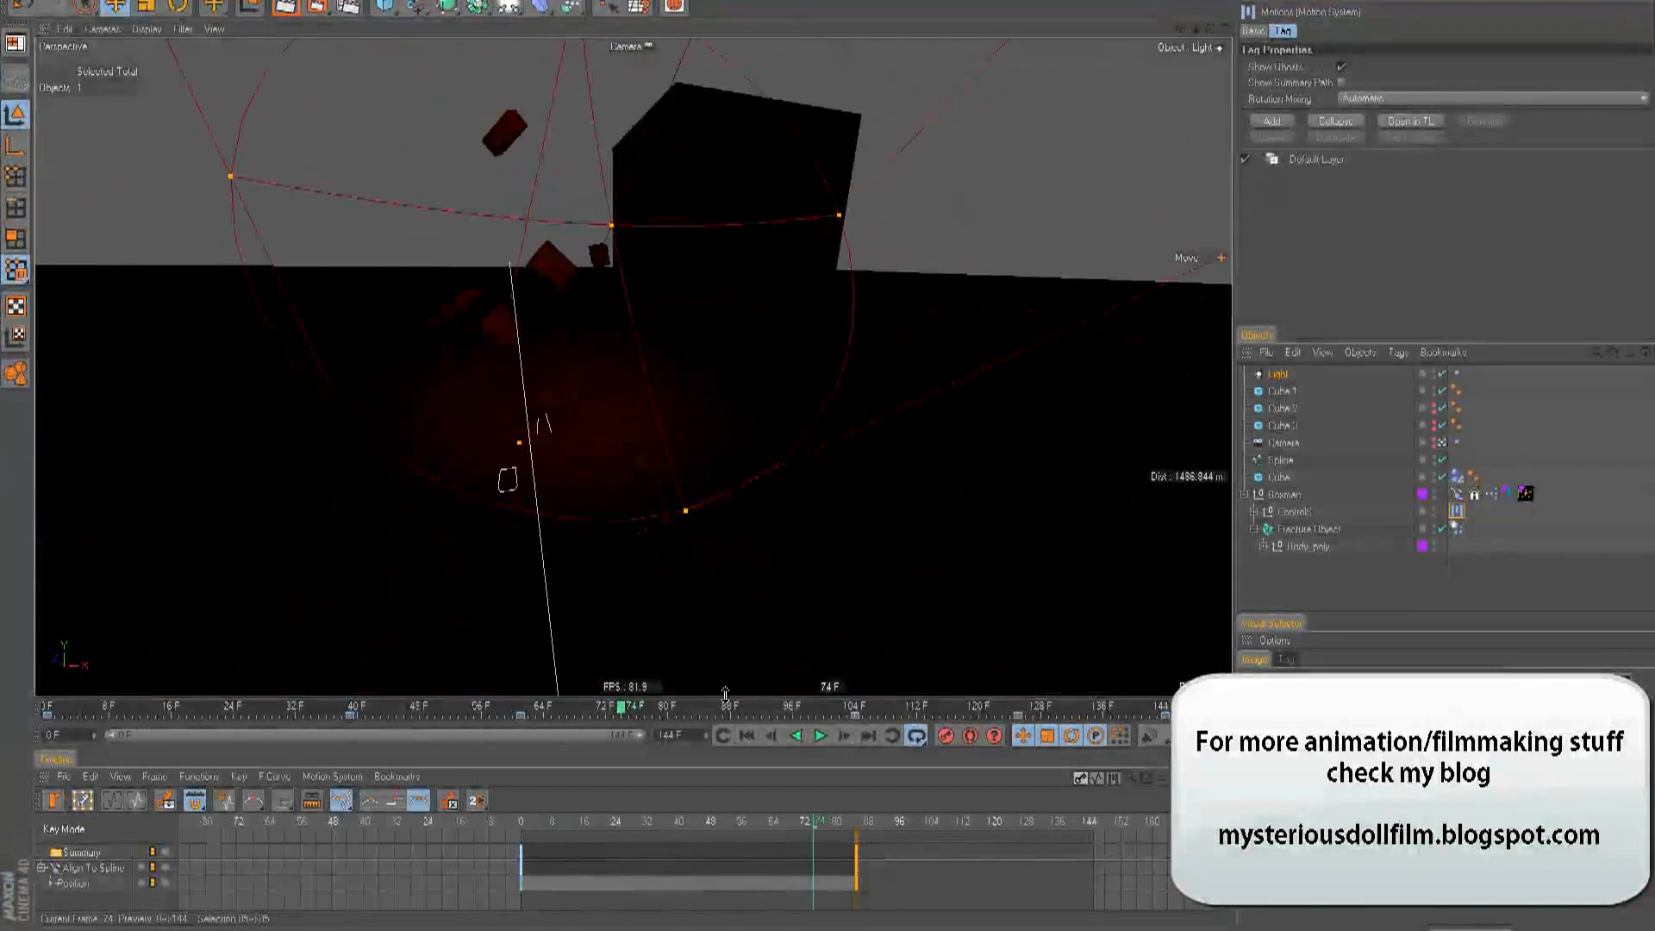